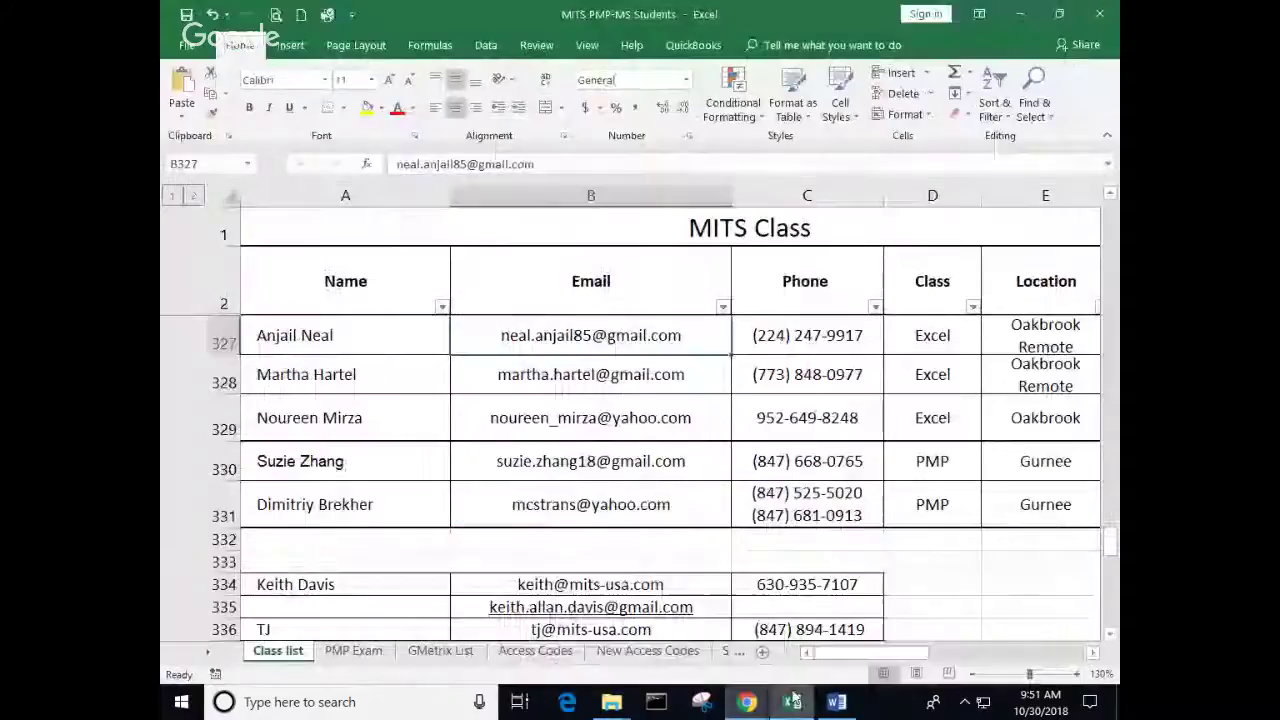
# Step: Bring the MOS 2016 Excel Study Guide to the front of the Hangouts screenshare
pyautogui.click(793, 703)
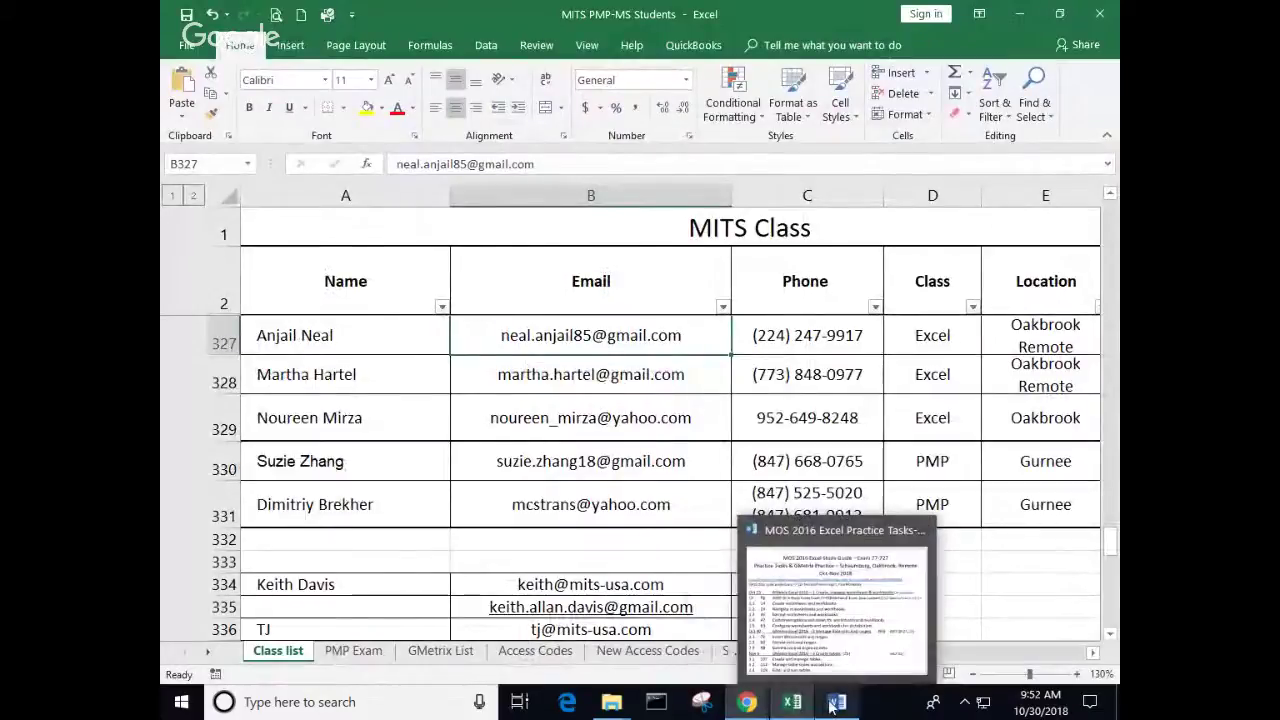
pyautogui.click(830, 703)
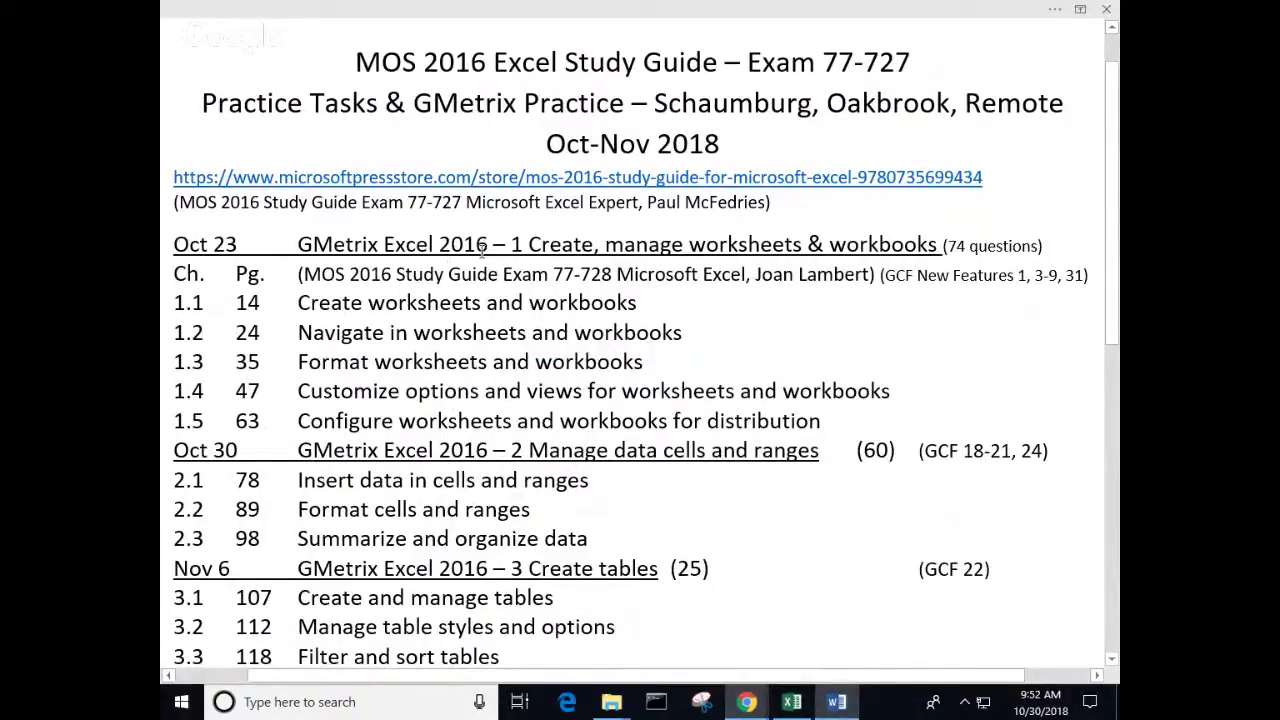
# Step: Highlight page 78 for topic 2.1 and restore Word's ribbon with Show Tabs and Commands
pyautogui.scroll(-1, 311, 391)
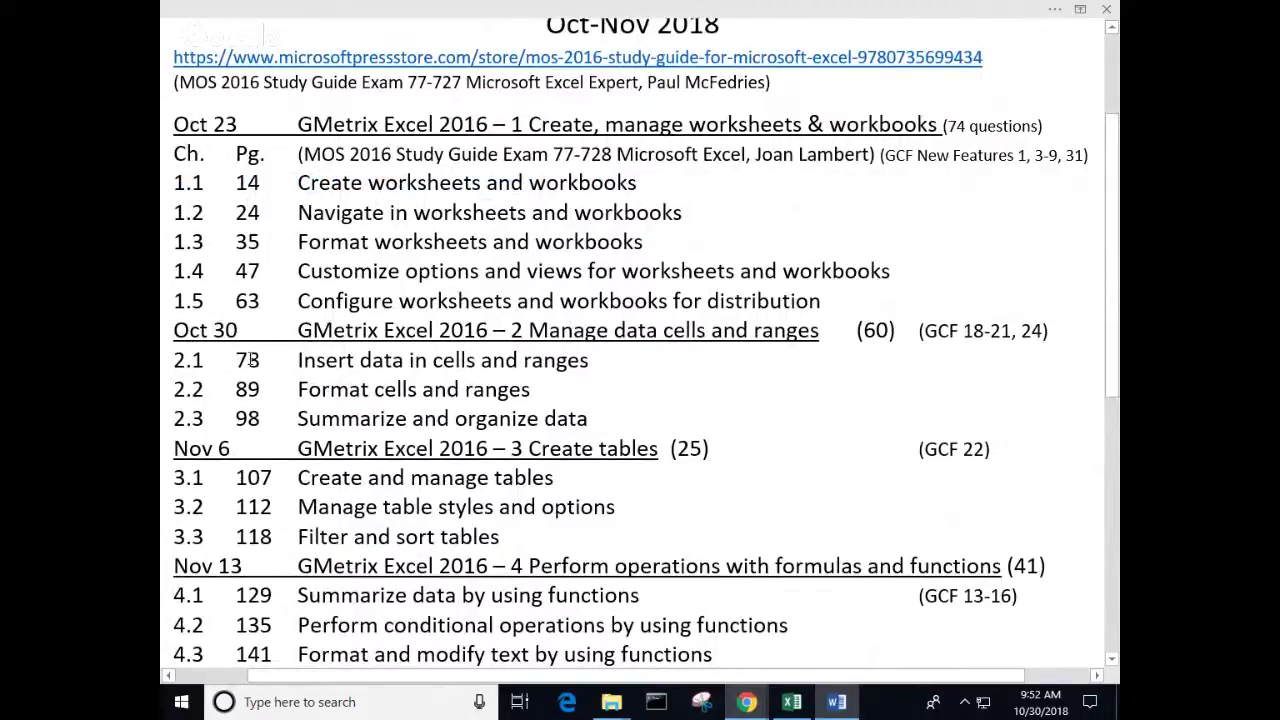
pyautogui.doubleClick(245, 360)
pyautogui.click(1080, 9)
pyautogui.click(986, 158)
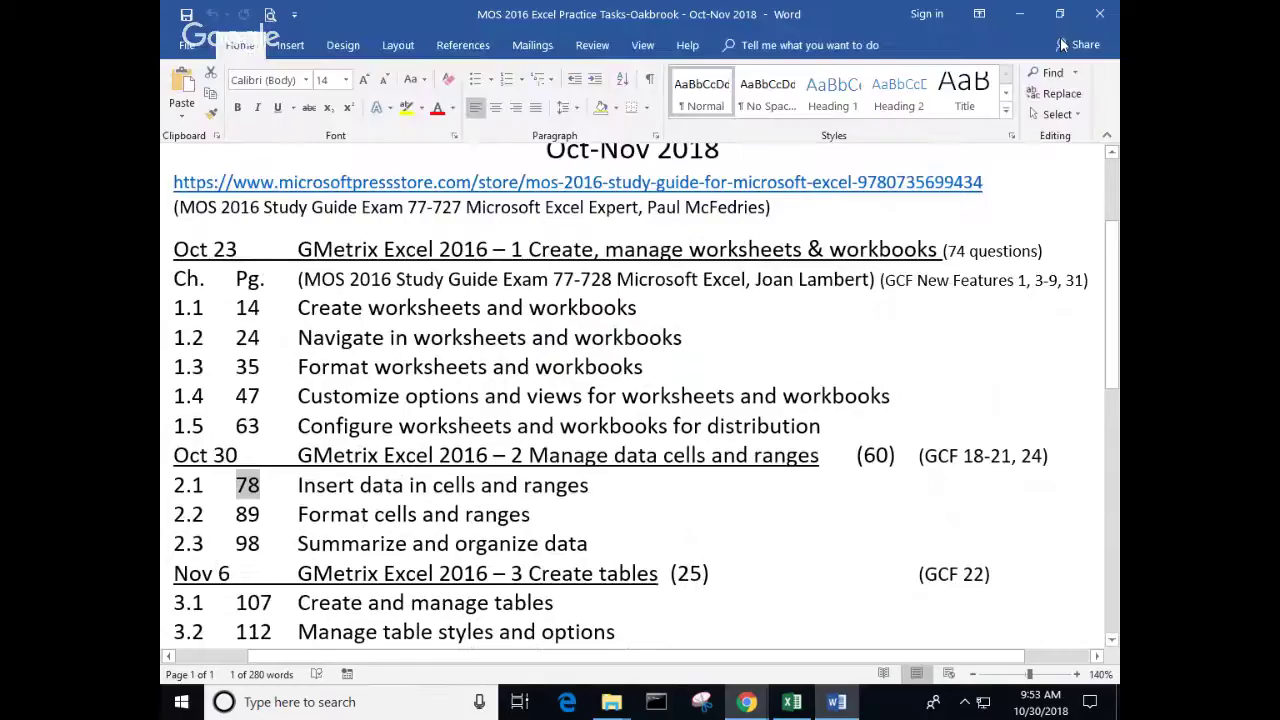
# Step: Close the MITS PMP-MS Students workbook without saving and return to Chrome's YouTube Live Events page
pyautogui.hotkey('alt', 'Tab')
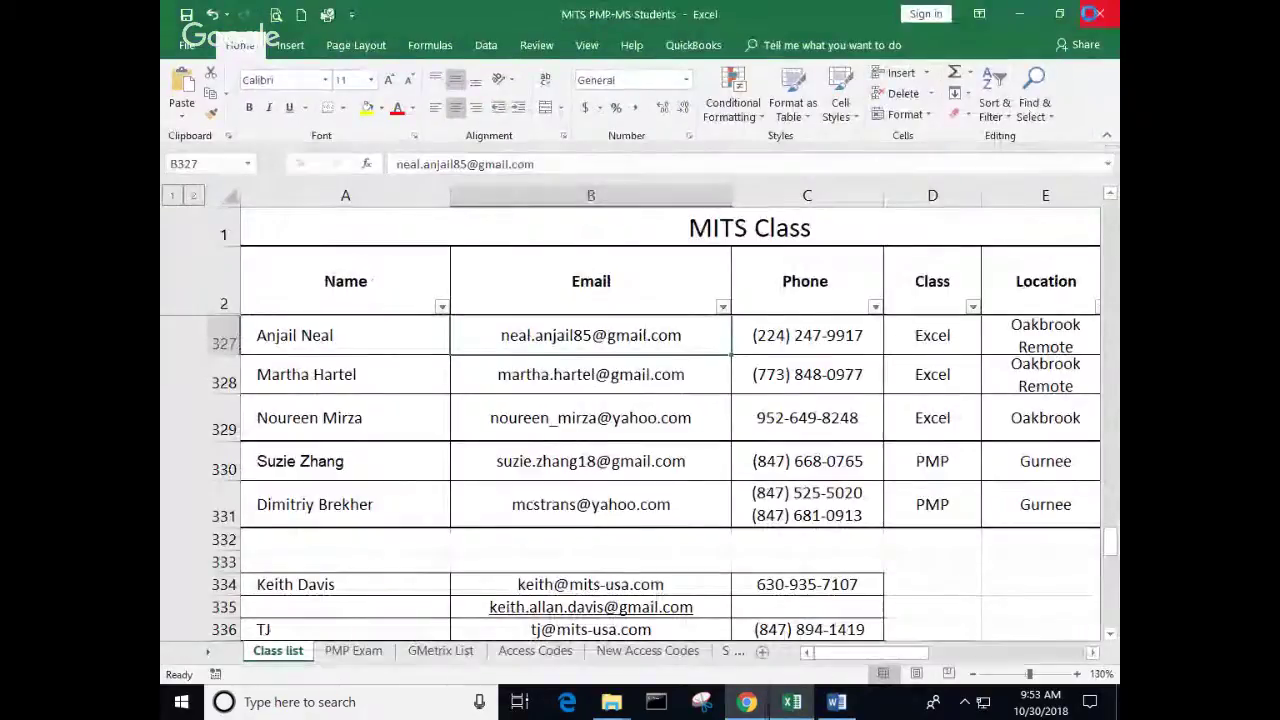
pyautogui.hotkey('alt', 'F4')
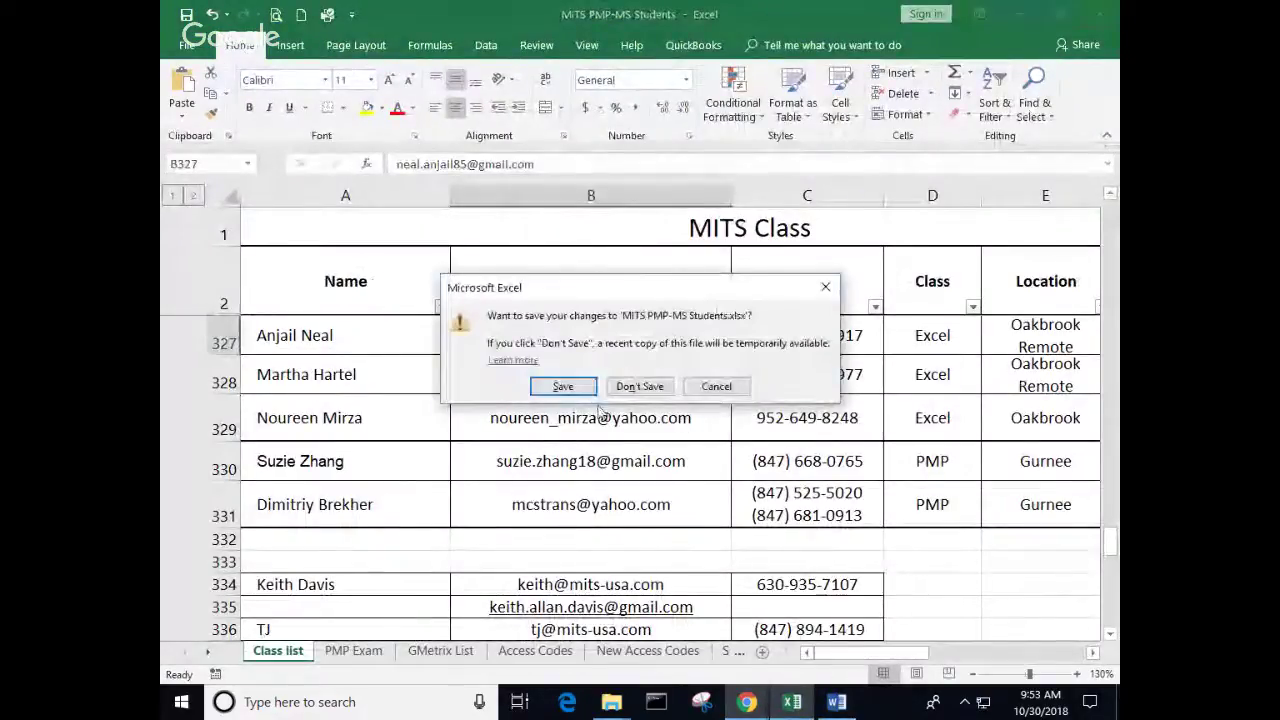
pyautogui.click(638, 384)
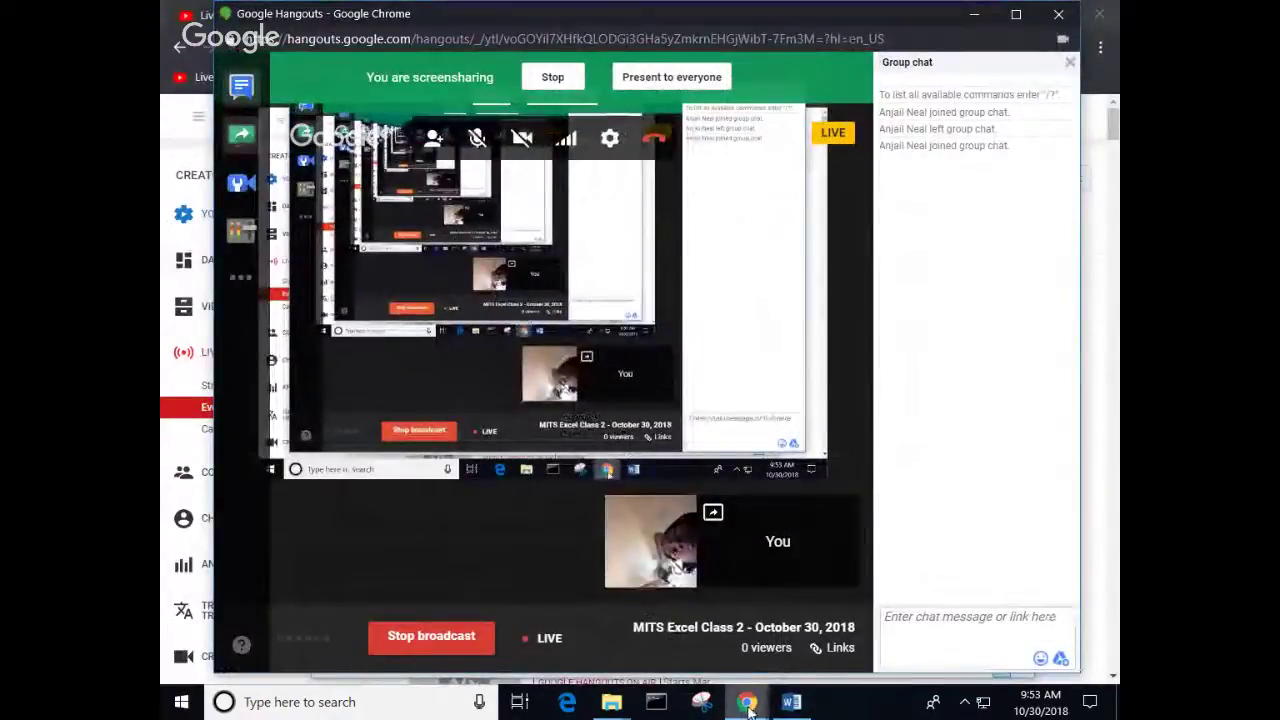
pyautogui.moveTo(748, 705)
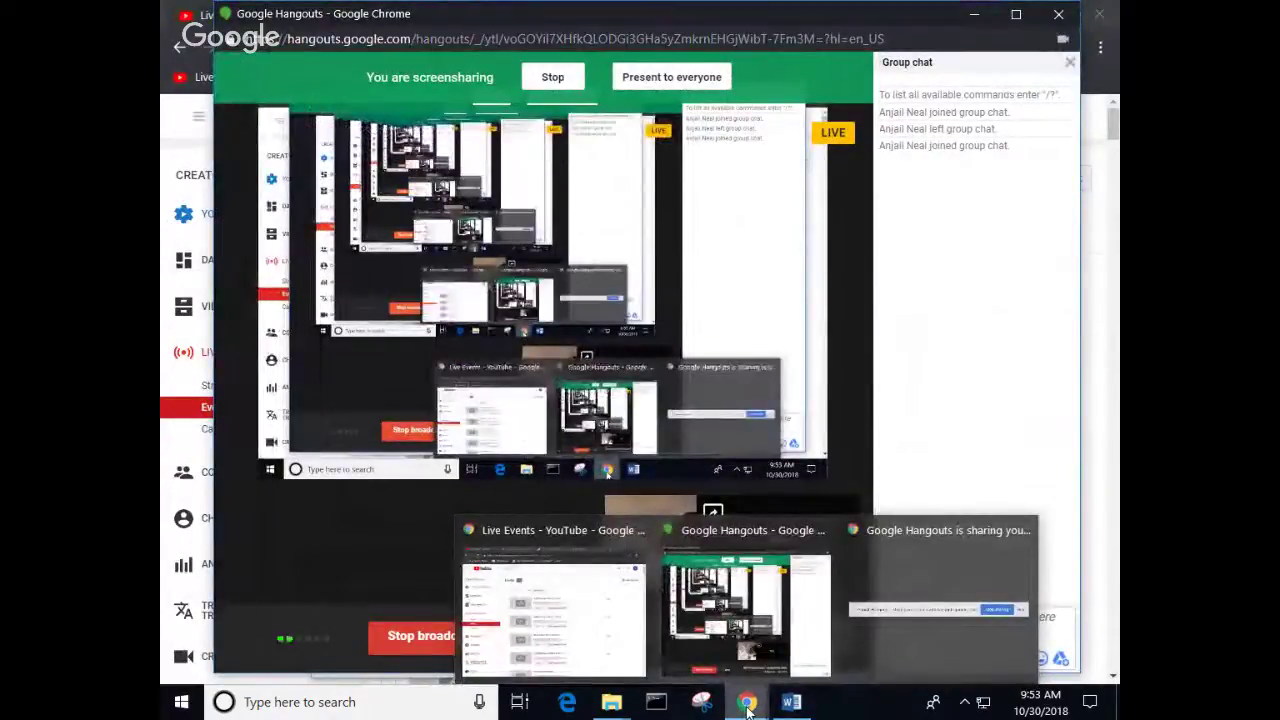
pyautogui.click(597, 635)
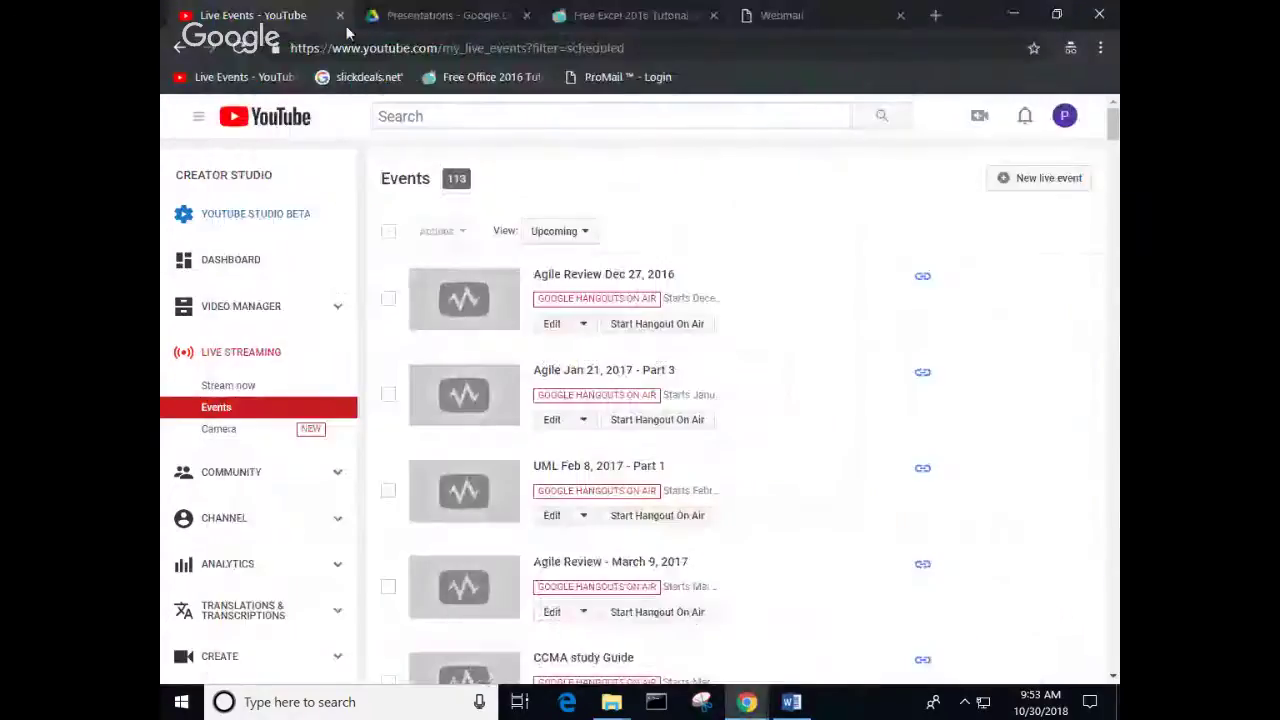
# Step: Open GCFGlobal's Excel 2016 tutorial from Office 2016 tutorials and scroll to the Working with Data lessons
pyautogui.click(632, 18)
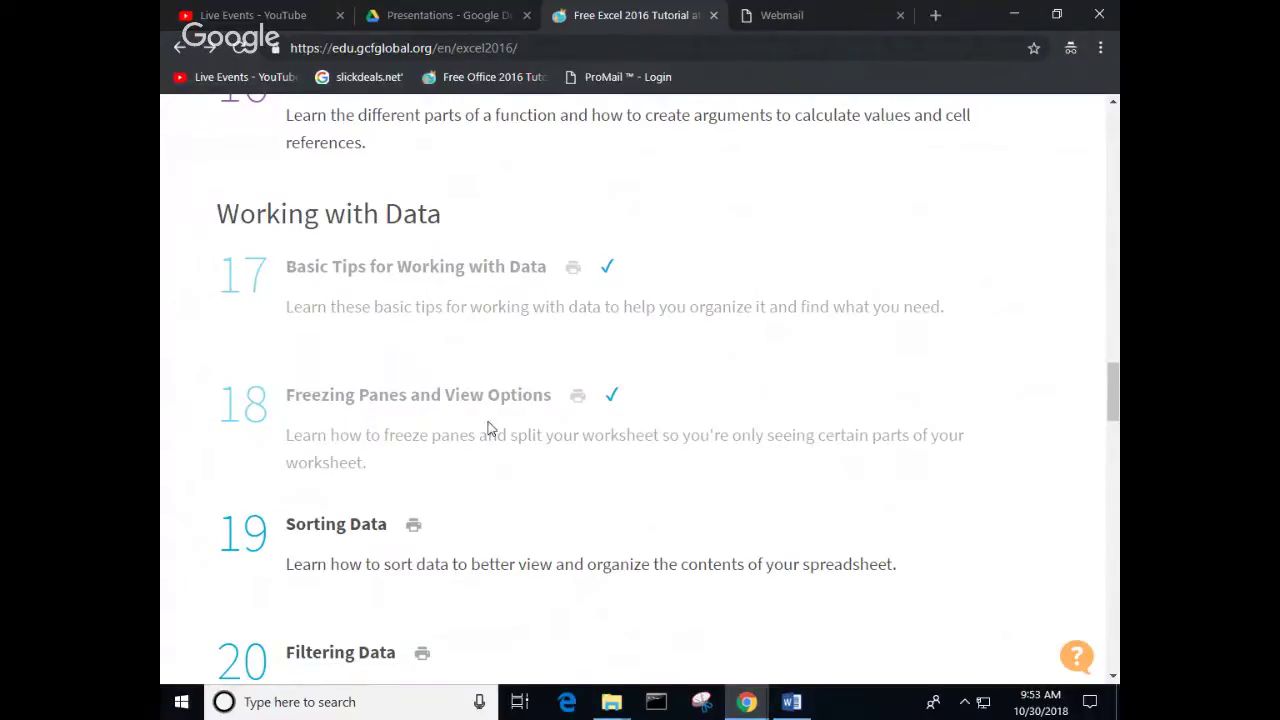
pyautogui.click(507, 84)
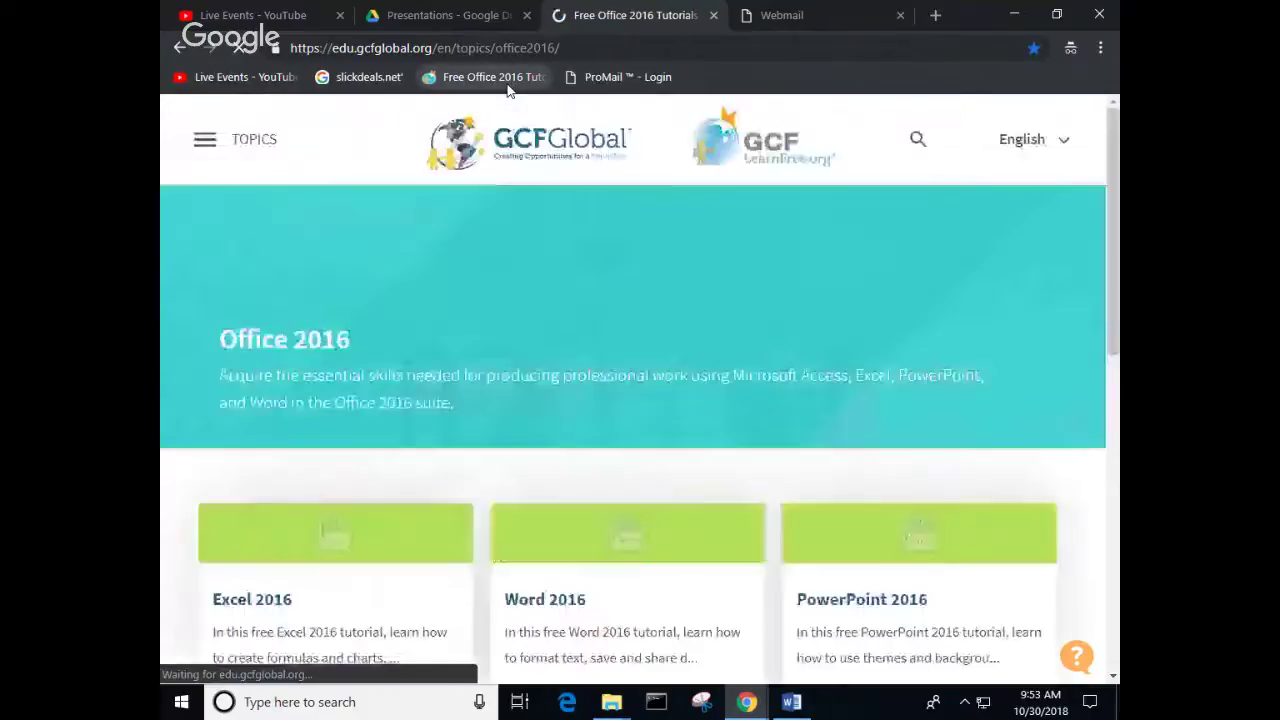
pyautogui.scroll(-3, 357, 318)
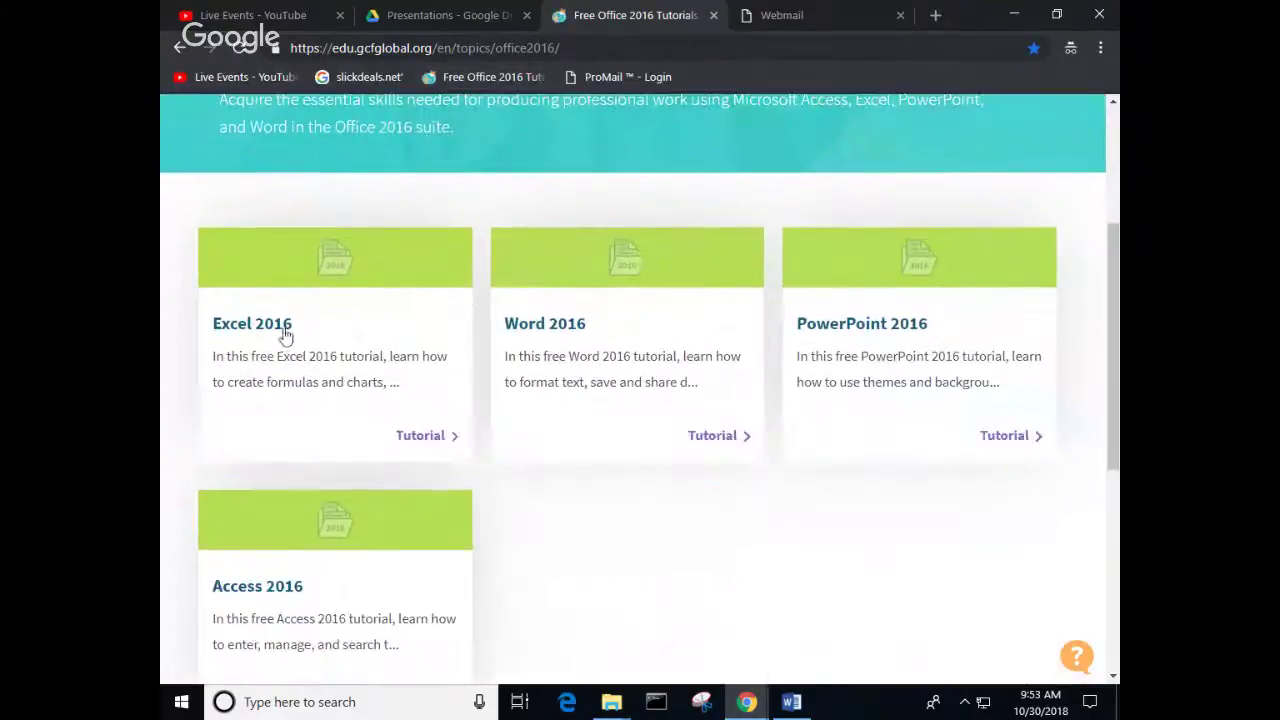
pyautogui.click(258, 334)
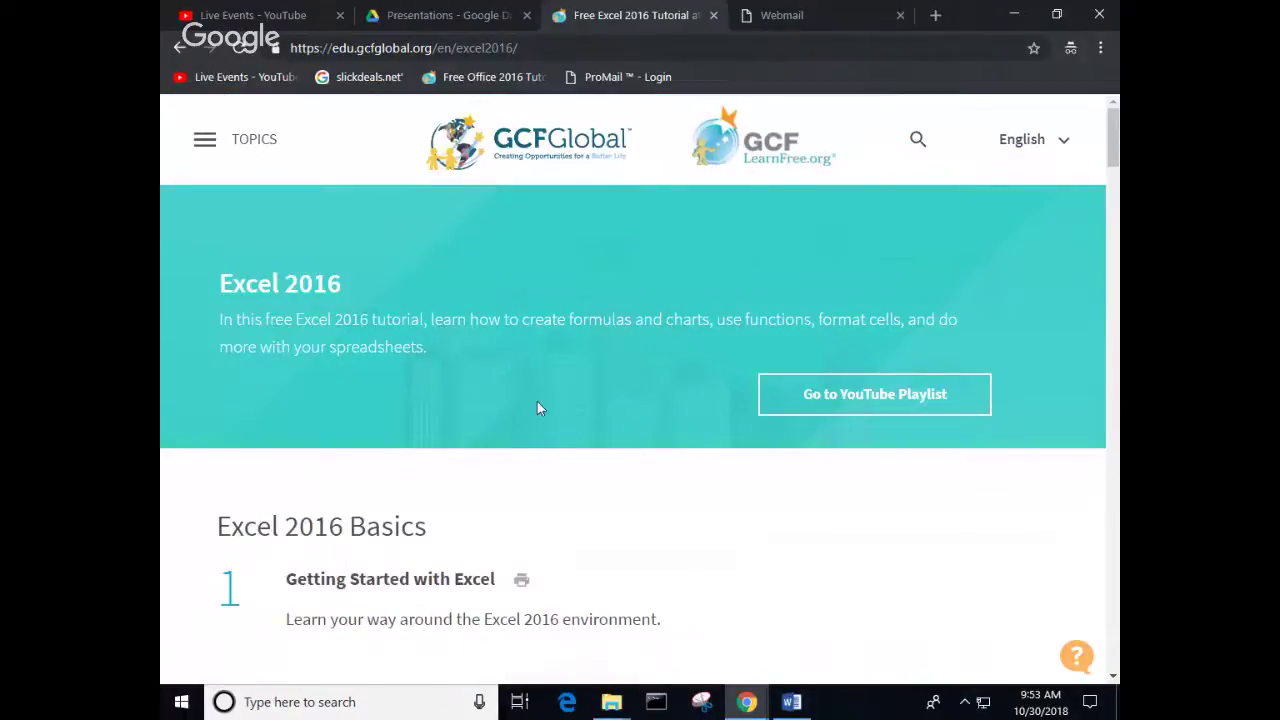
pyautogui.scroll(-12, 592, 404)
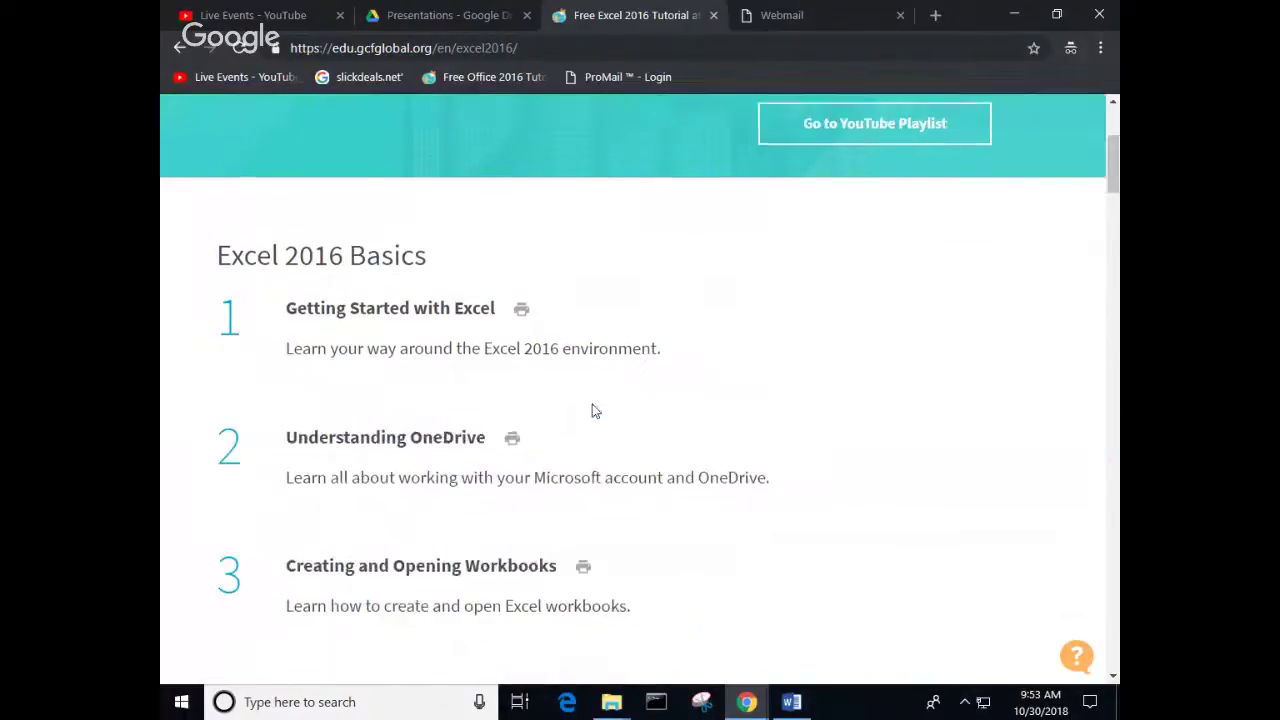
pyautogui.scroll(-11, 592, 408)
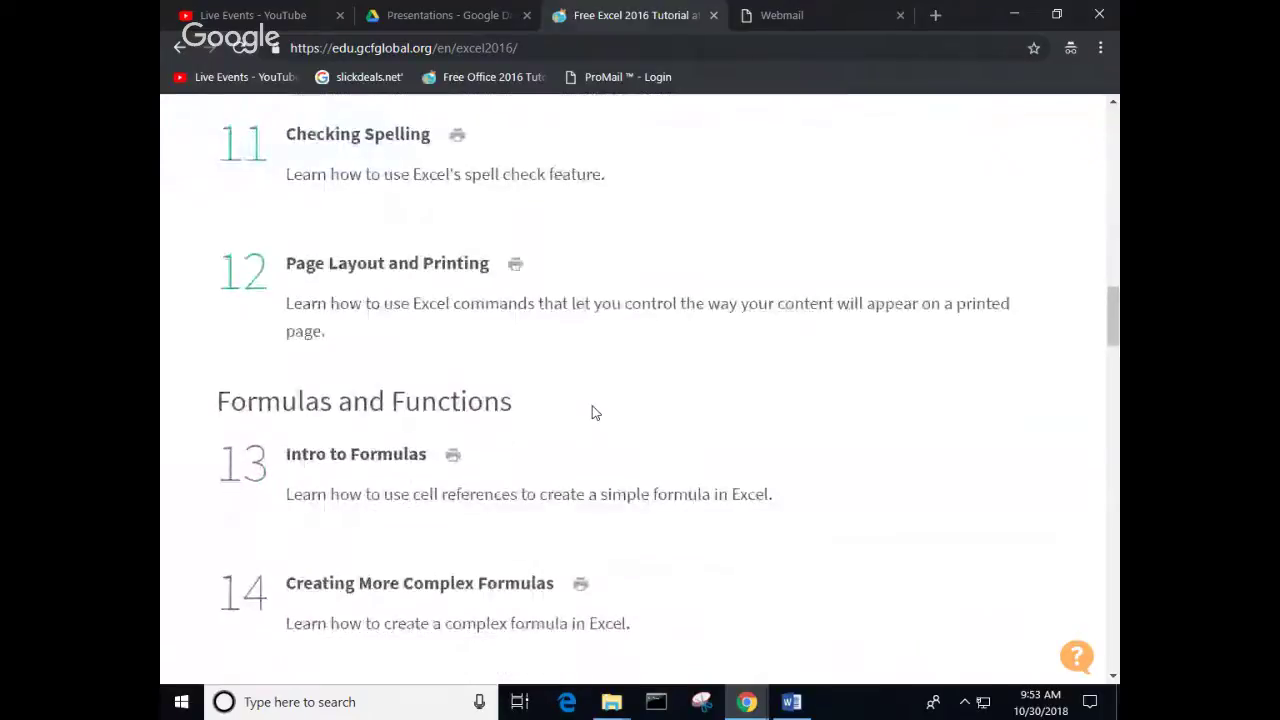
pyautogui.scroll(-3, 592, 410)
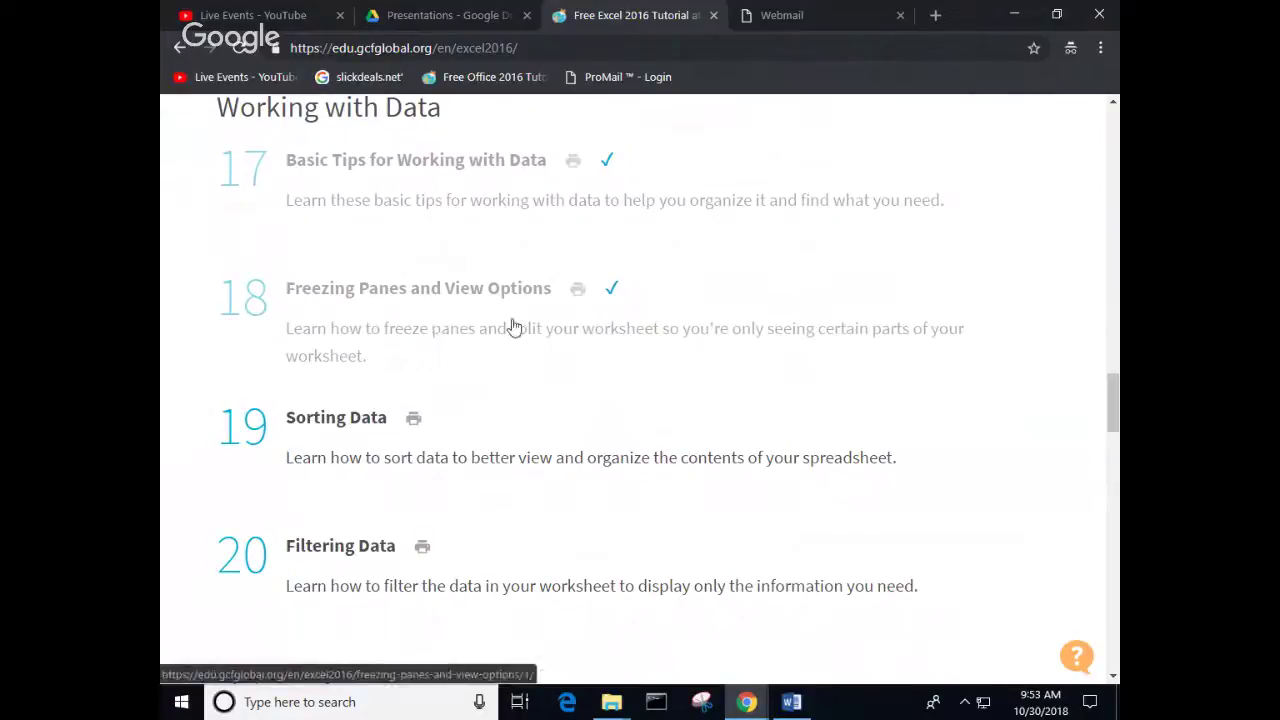
# Step: Open lesson 18, Freezing Panes and View Options, and play its video full screen
pyautogui.click(460, 300)
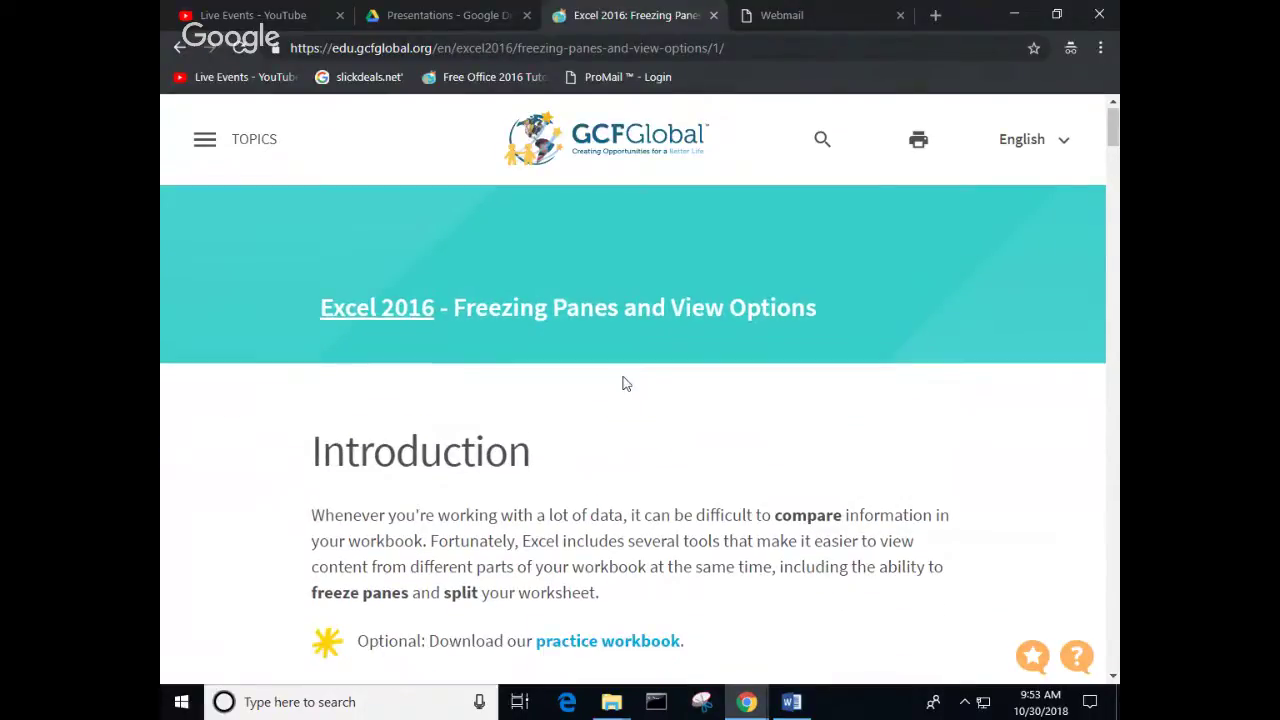
pyautogui.scroll(-4, 624, 380)
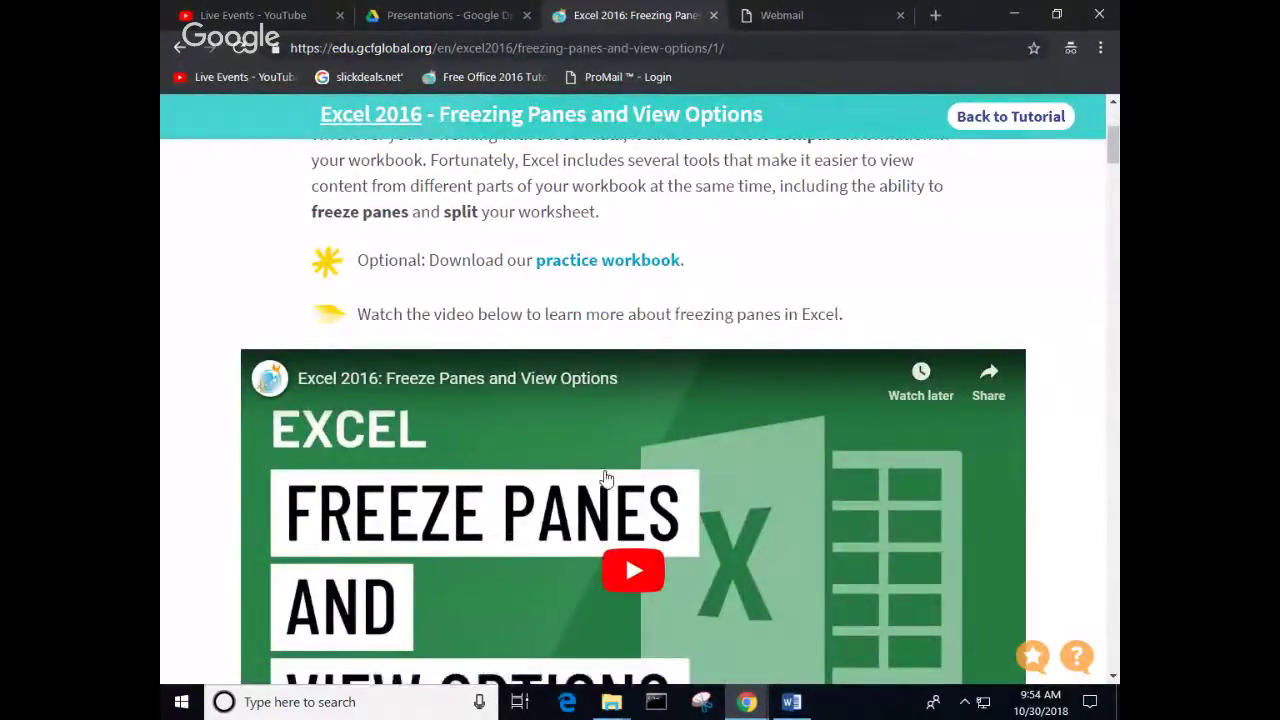
pyautogui.scroll(-3, 606, 475)
pyautogui.click(633, 295)
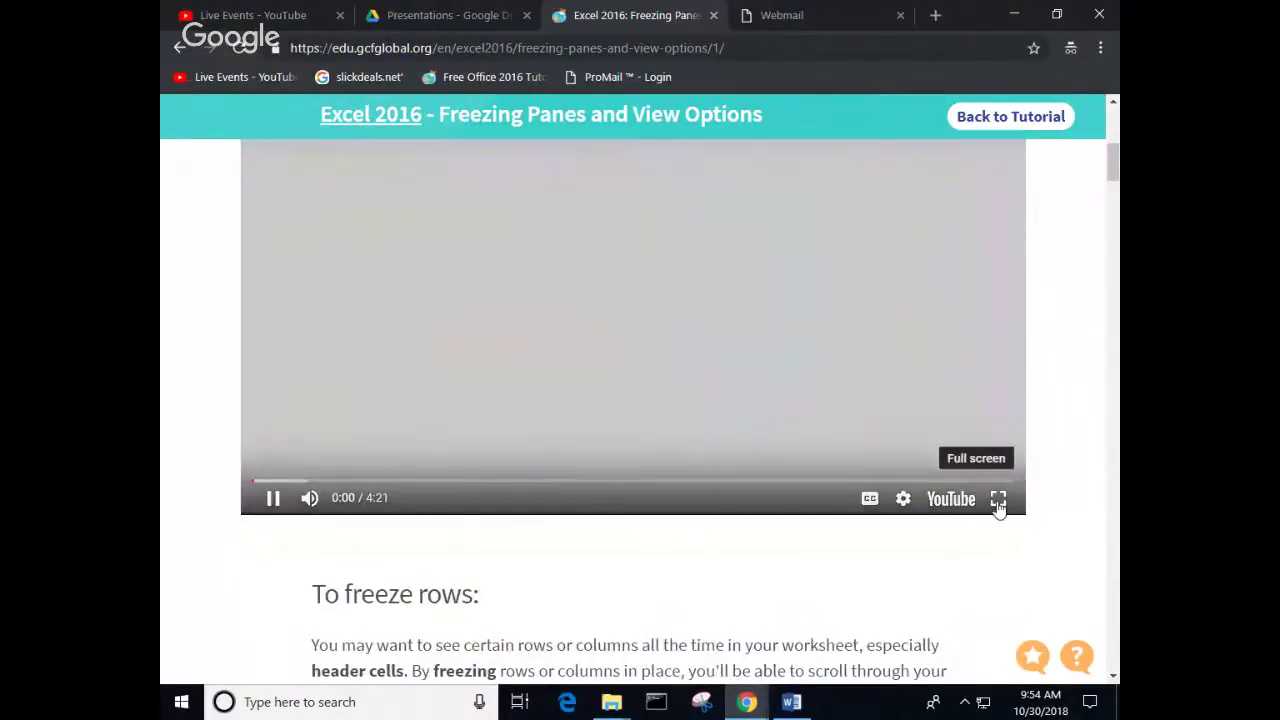
pyautogui.click(998, 500)
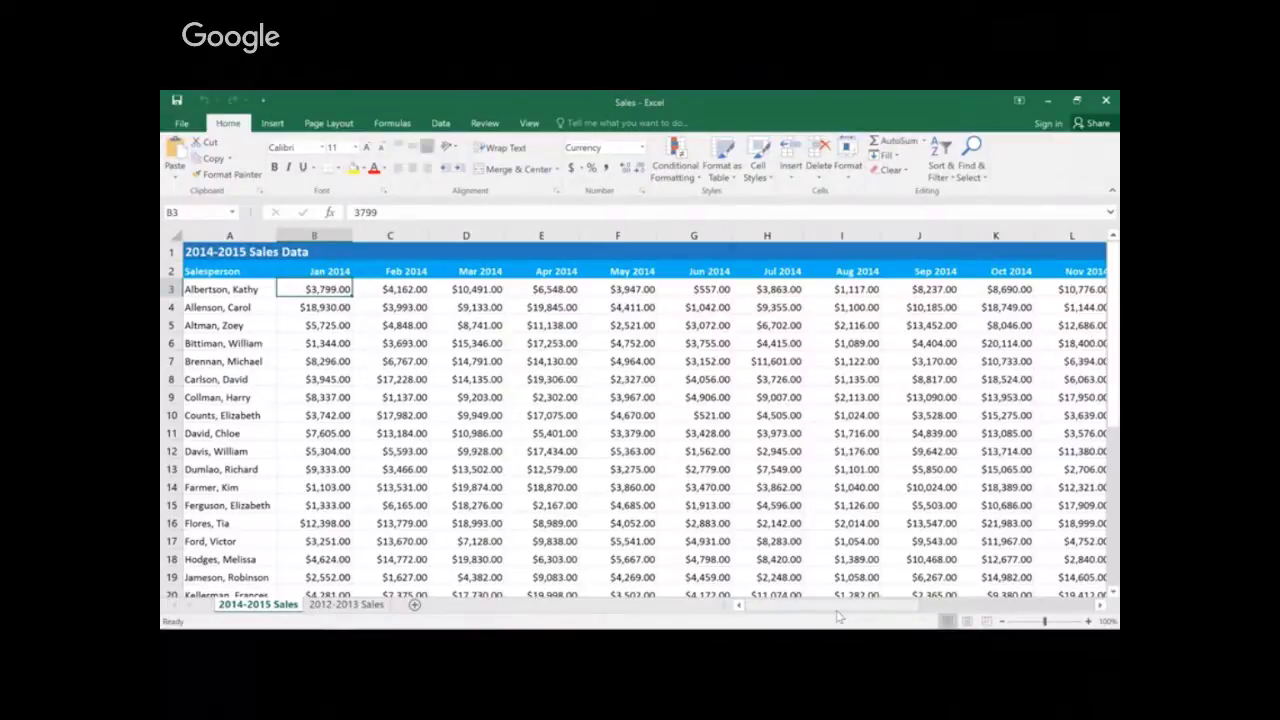
# Step: Freeze the Salesperson column of the 2014-2015 Sales sheet with Freeze First Column
pyautogui.moveTo(838, 617); pyautogui.dragTo(810, 622)
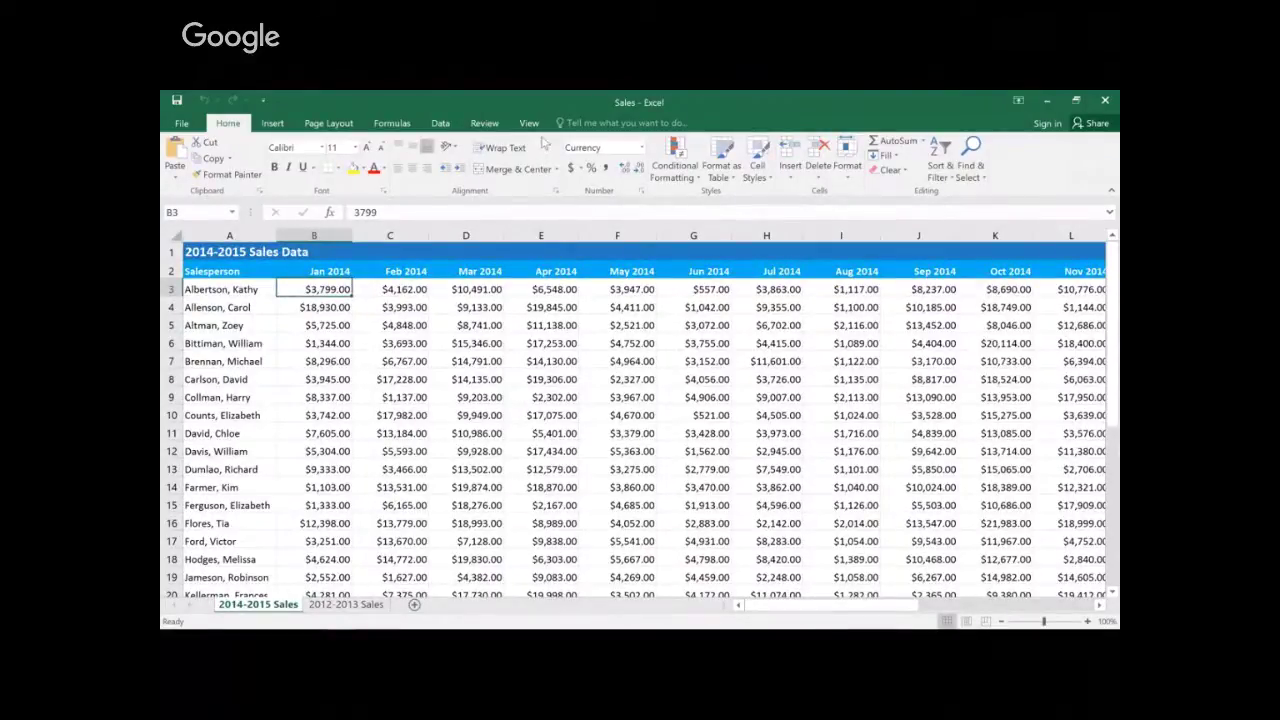
pyautogui.click(538, 123)
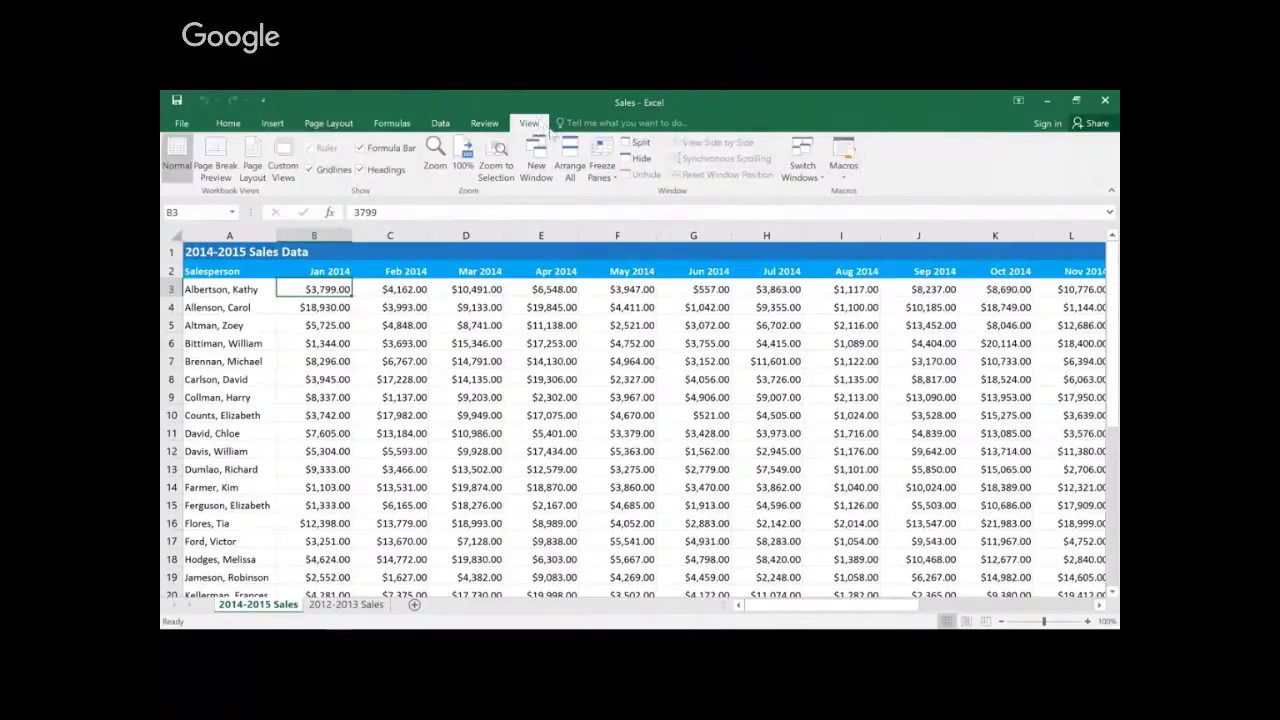
pyautogui.click(601, 152)
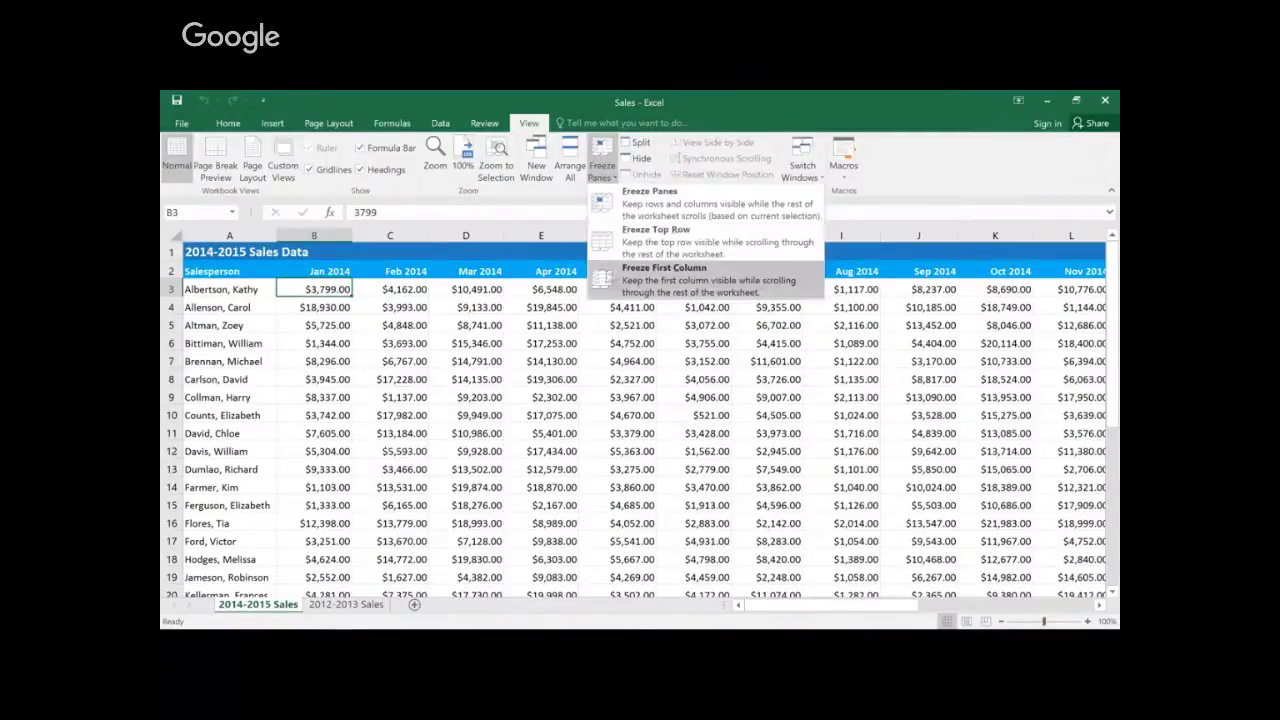
pyautogui.click(660, 272)
# Step: Choose Unfreeze Panes so all rows and columns scroll freely again
pyautogui.moveTo(785, 607); pyautogui.dragTo(761, 619)
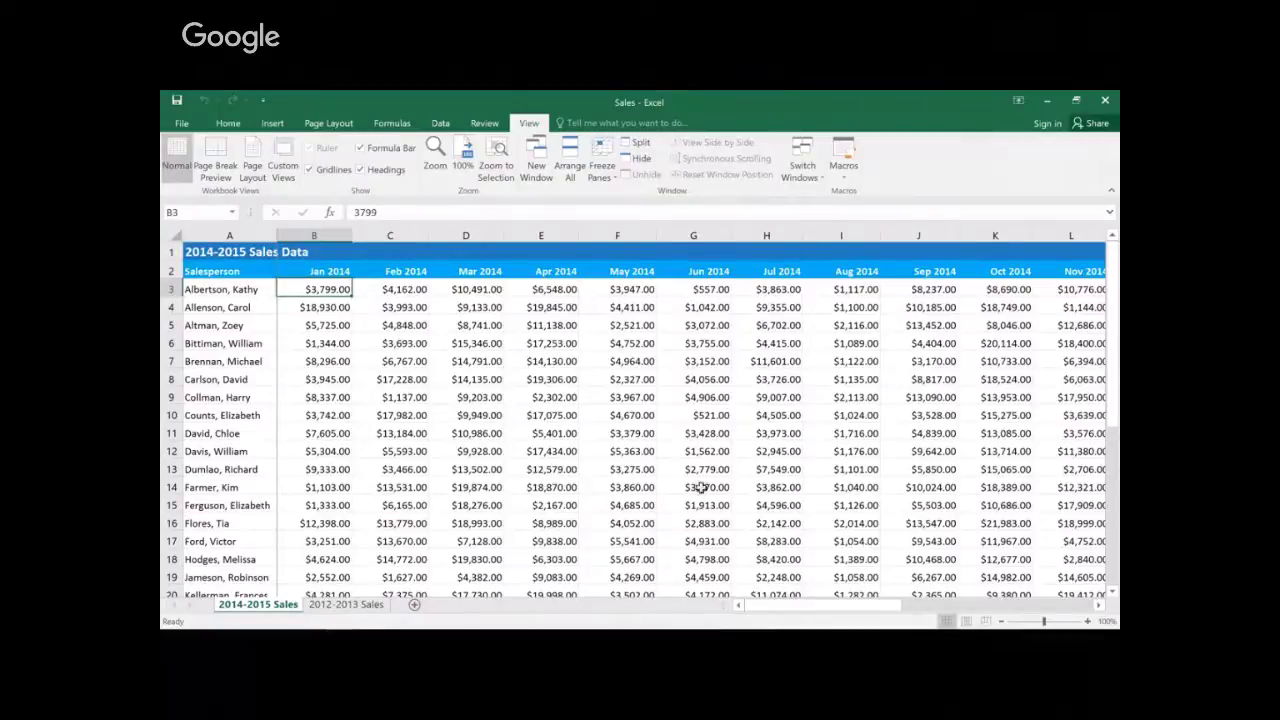
pyautogui.click(606, 158)
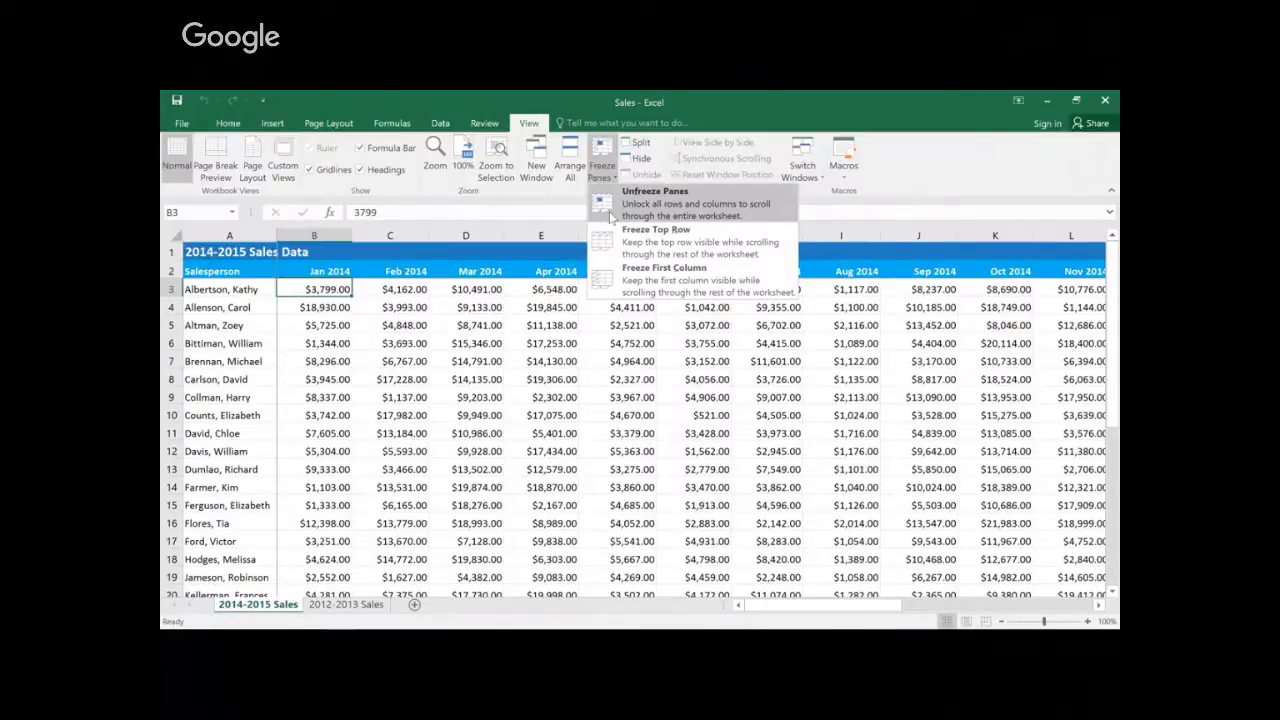
pyautogui.click(610, 210)
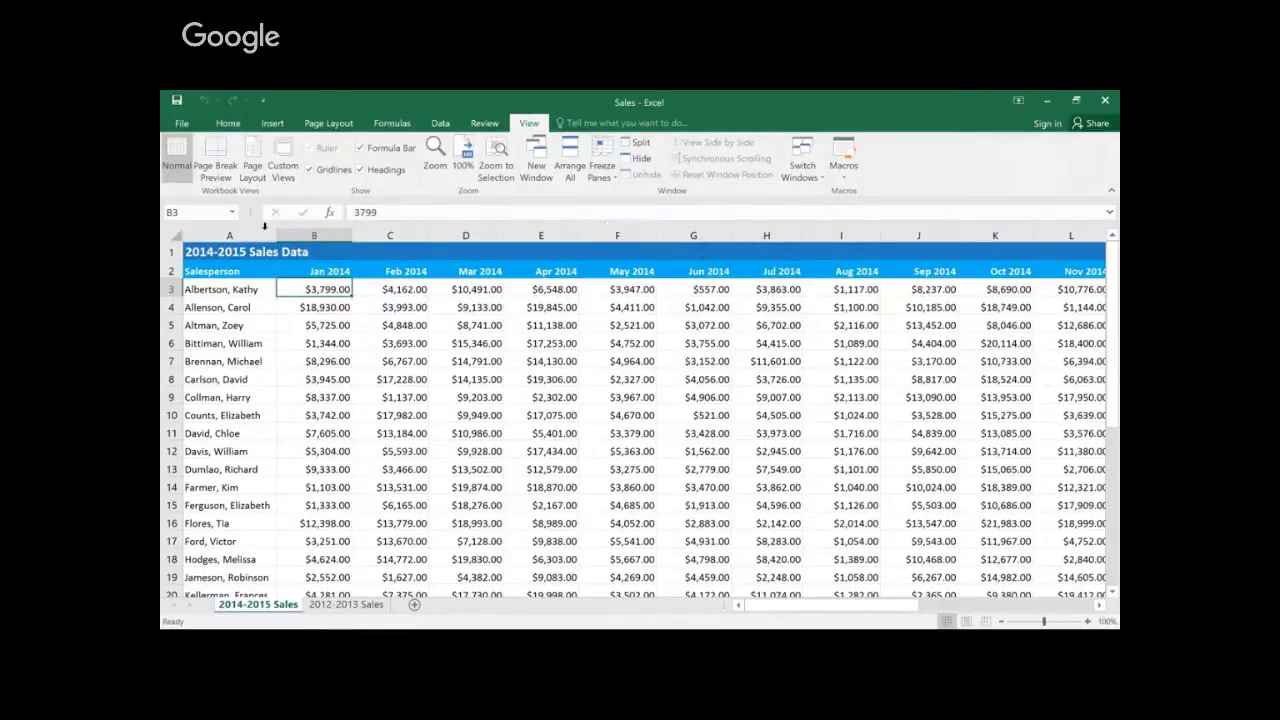
# Step: Freeze panes at cell B3, then scroll to confirm headers and Salesperson column stay fixed
pyautogui.click(168, 288)
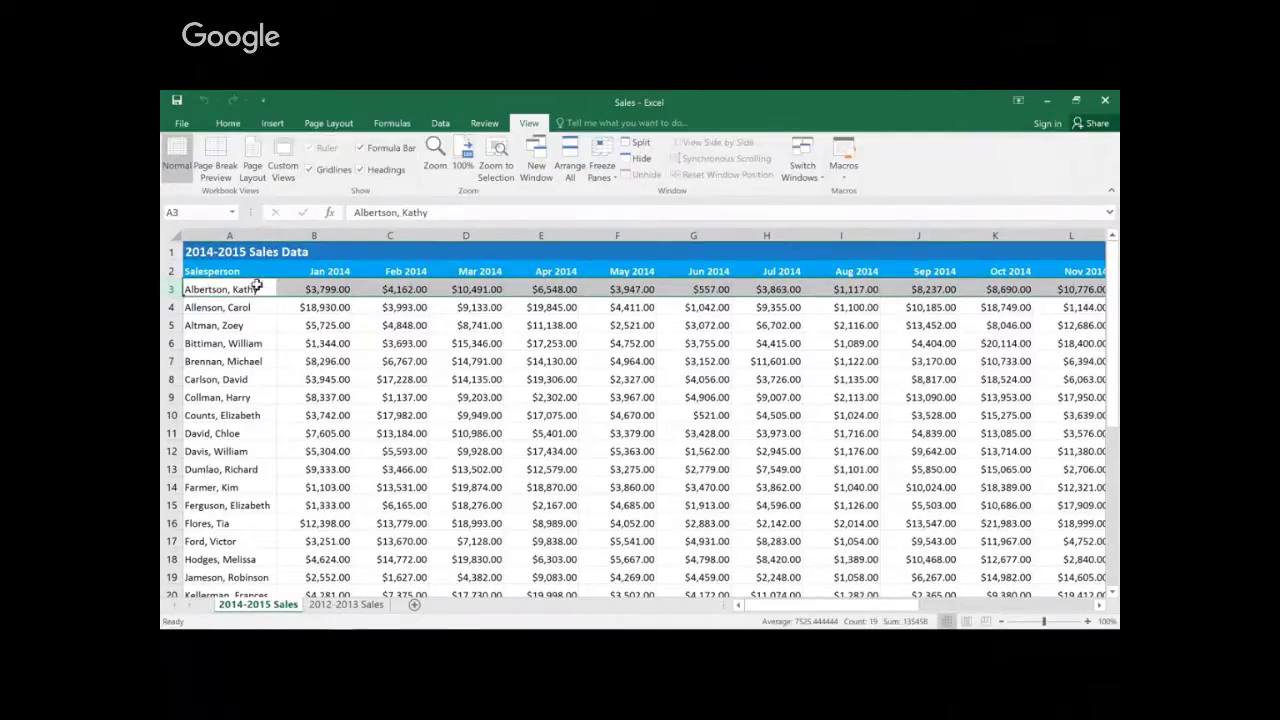
pyautogui.click(295, 287)
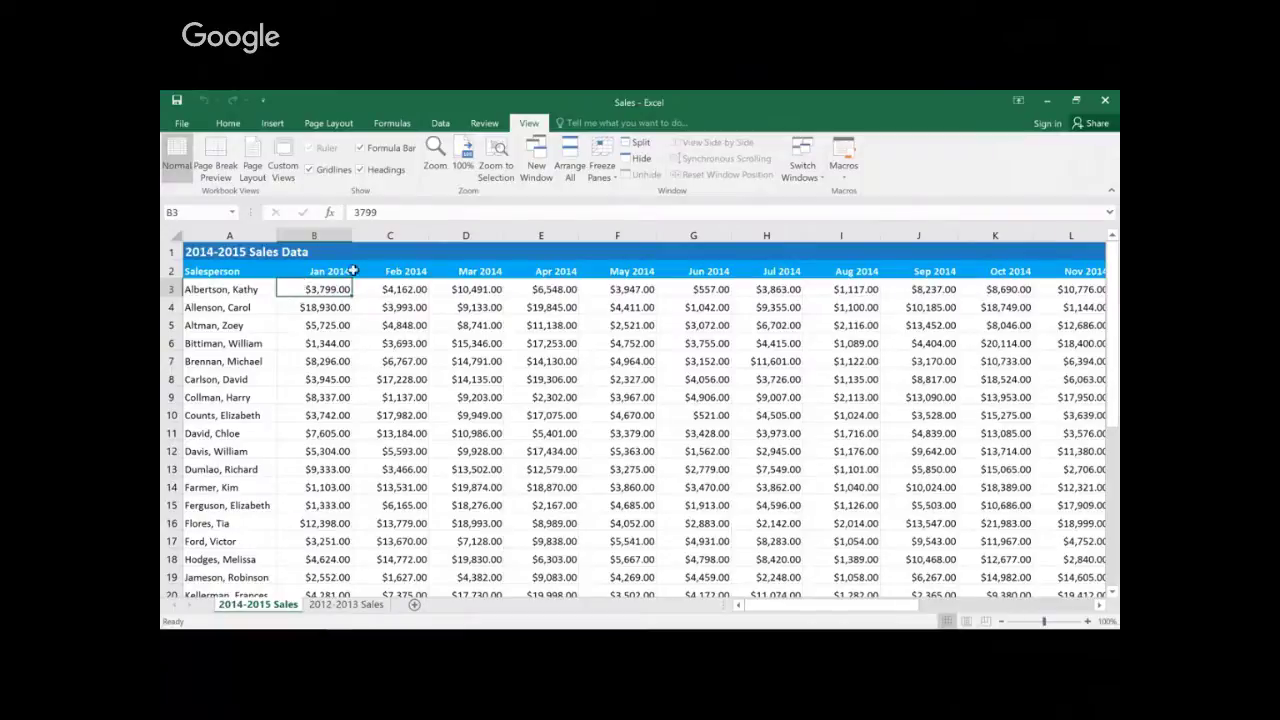
pyautogui.click(601, 168)
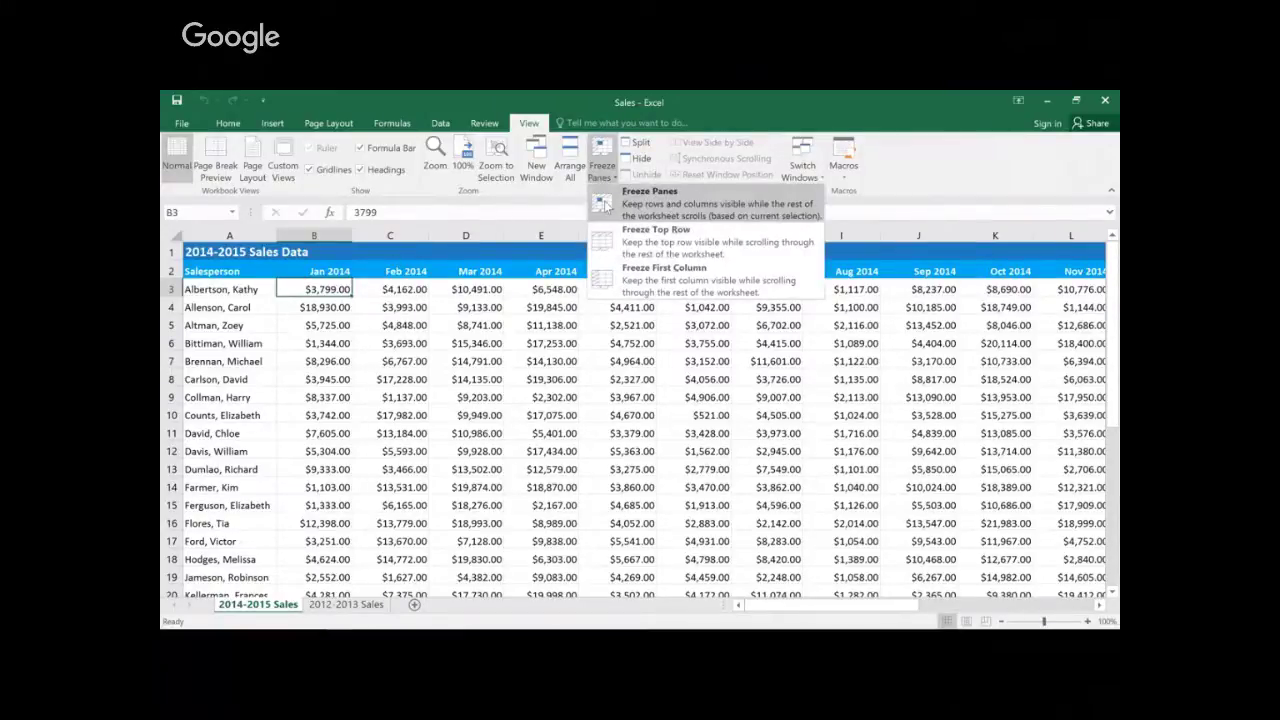
pyautogui.click(604, 205)
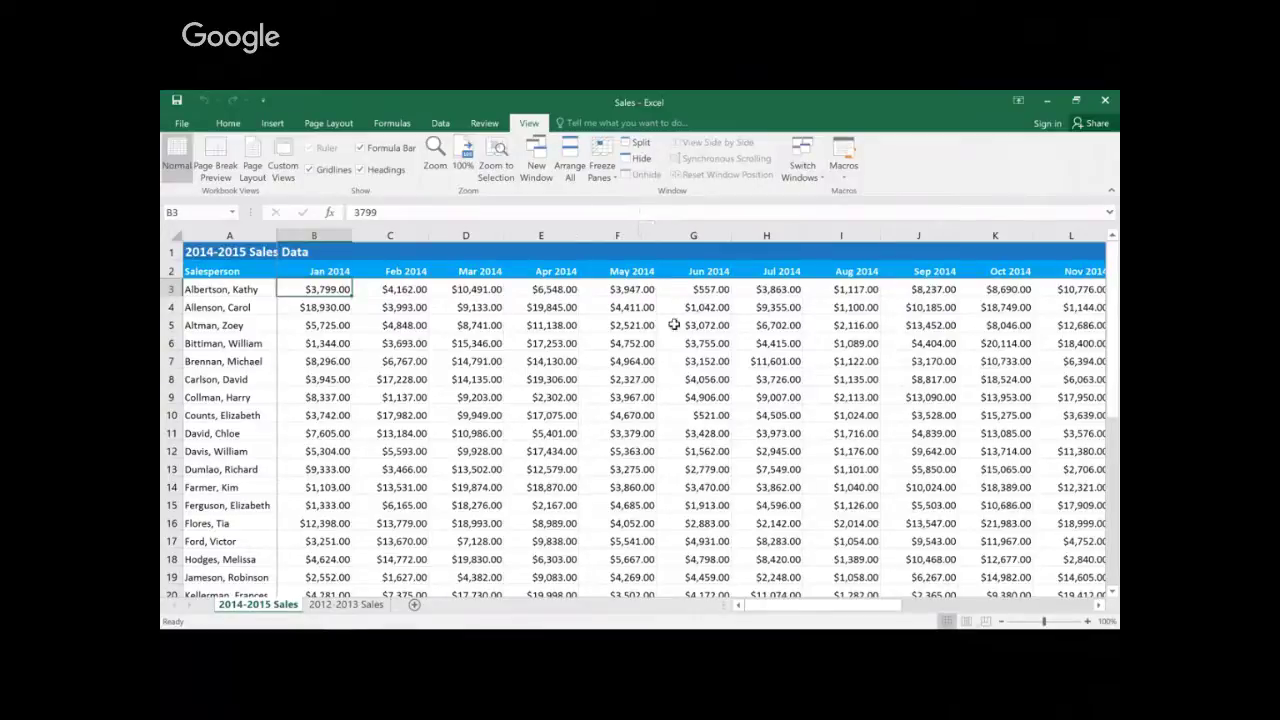
pyautogui.moveTo(1110, 400); pyautogui.dragTo(1104, 486)
pyautogui.moveTo(862, 614); pyautogui.dragTo(896, 612)
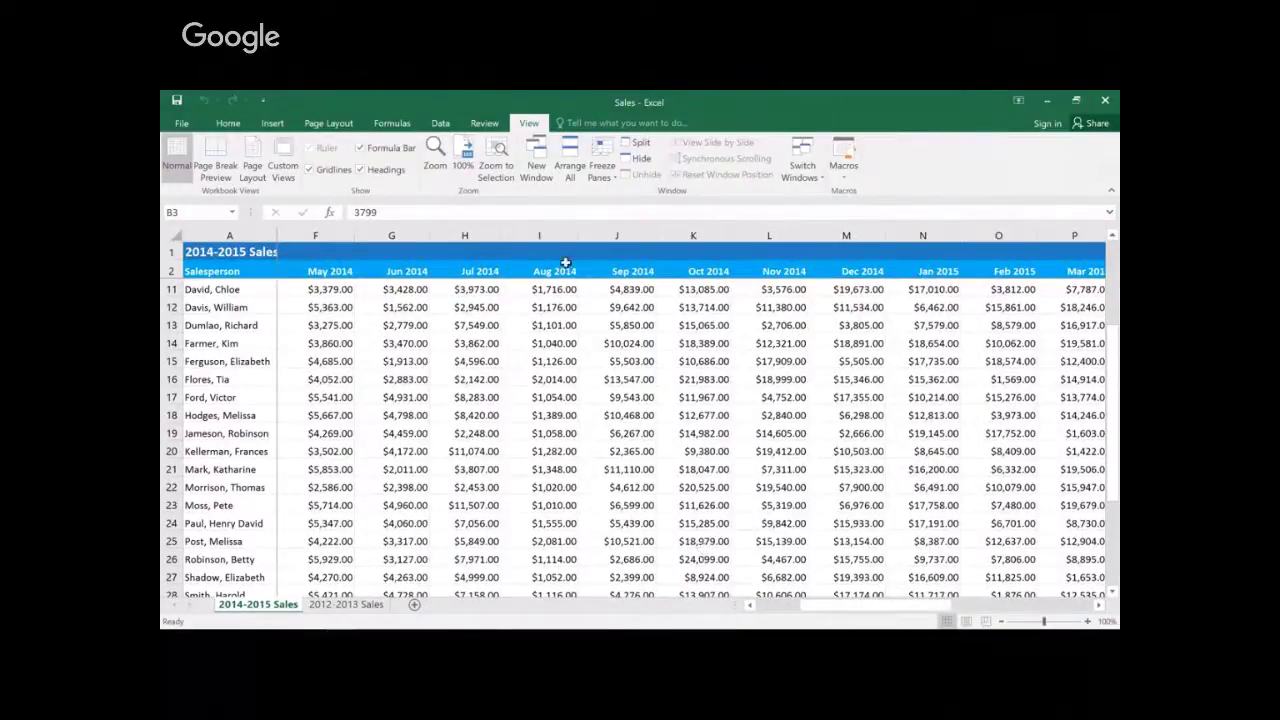
# Step: Open a new window of the Sales workbook and arrange both windows side by side
pyautogui.click(530, 153)
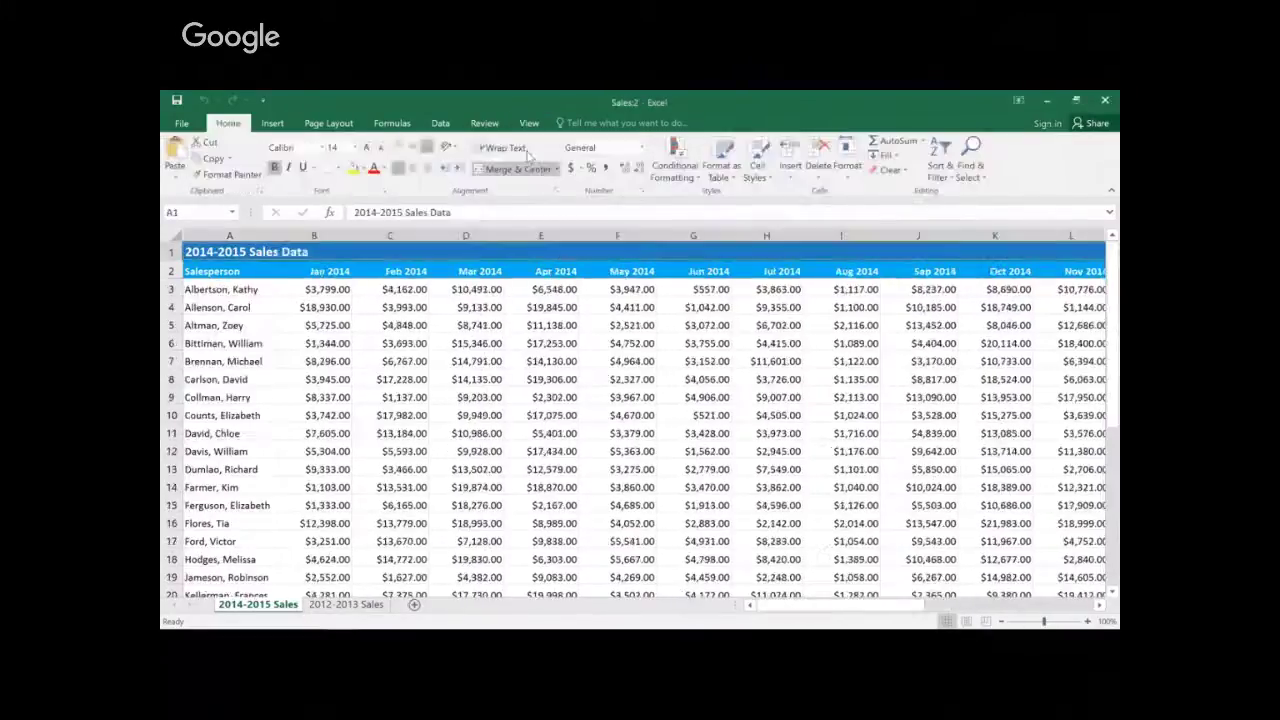
pyautogui.moveTo(763, 99); pyautogui.dragTo(1119, 240)
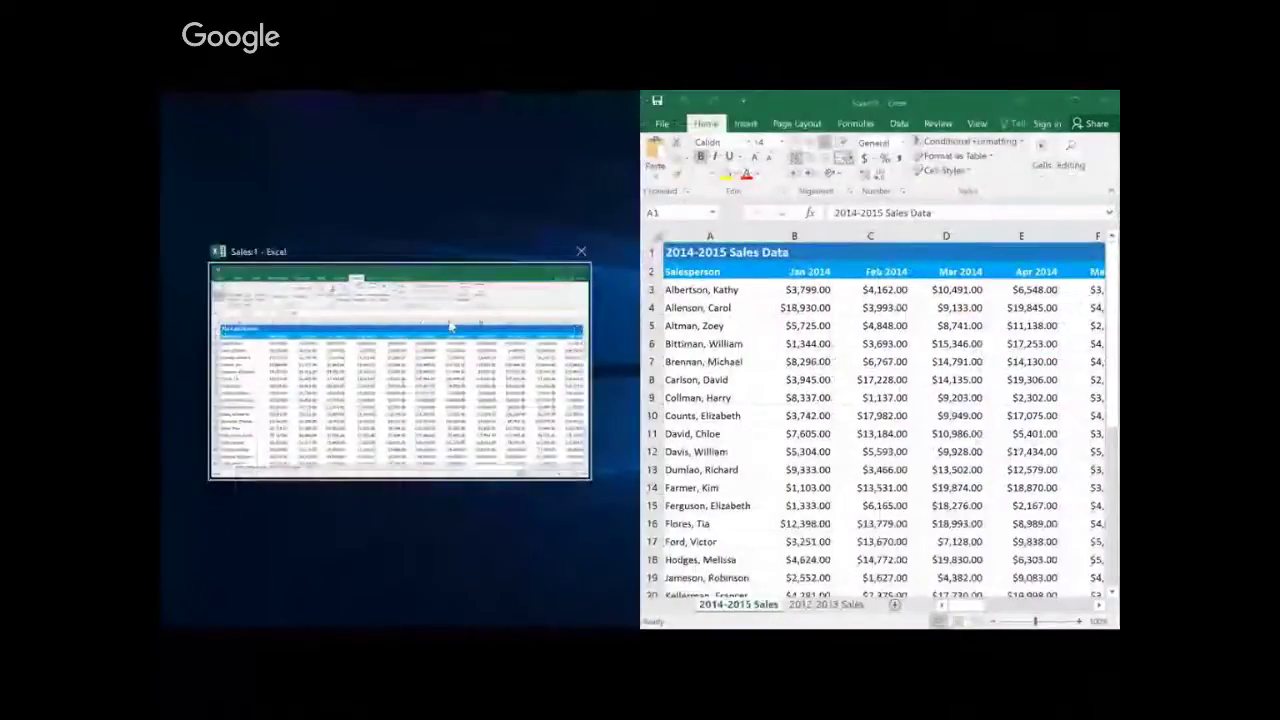
pyautogui.click(451, 326)
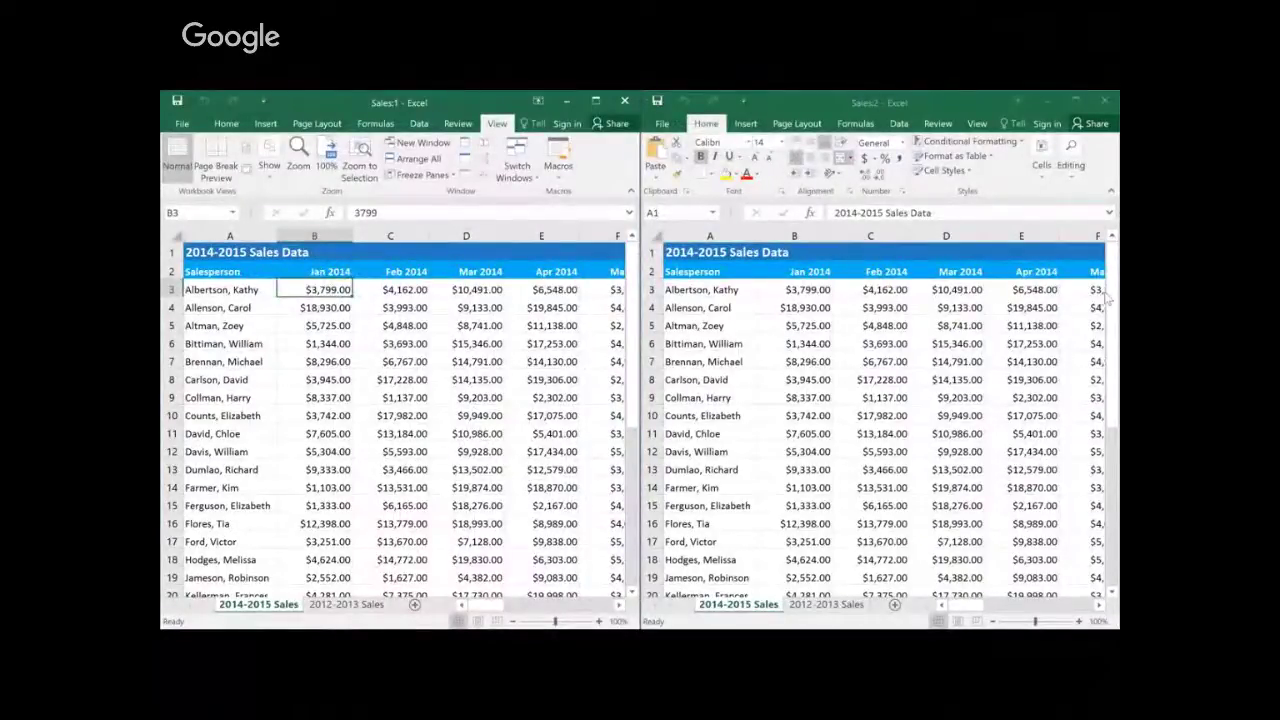
# Step: Show 2012-2013 Sales in the right window beside 2014-2015, then close the Sales:1 window
pyautogui.moveTo(1112, 300); pyautogui.dragTo(1098, 478)
pyautogui.click(843, 605)
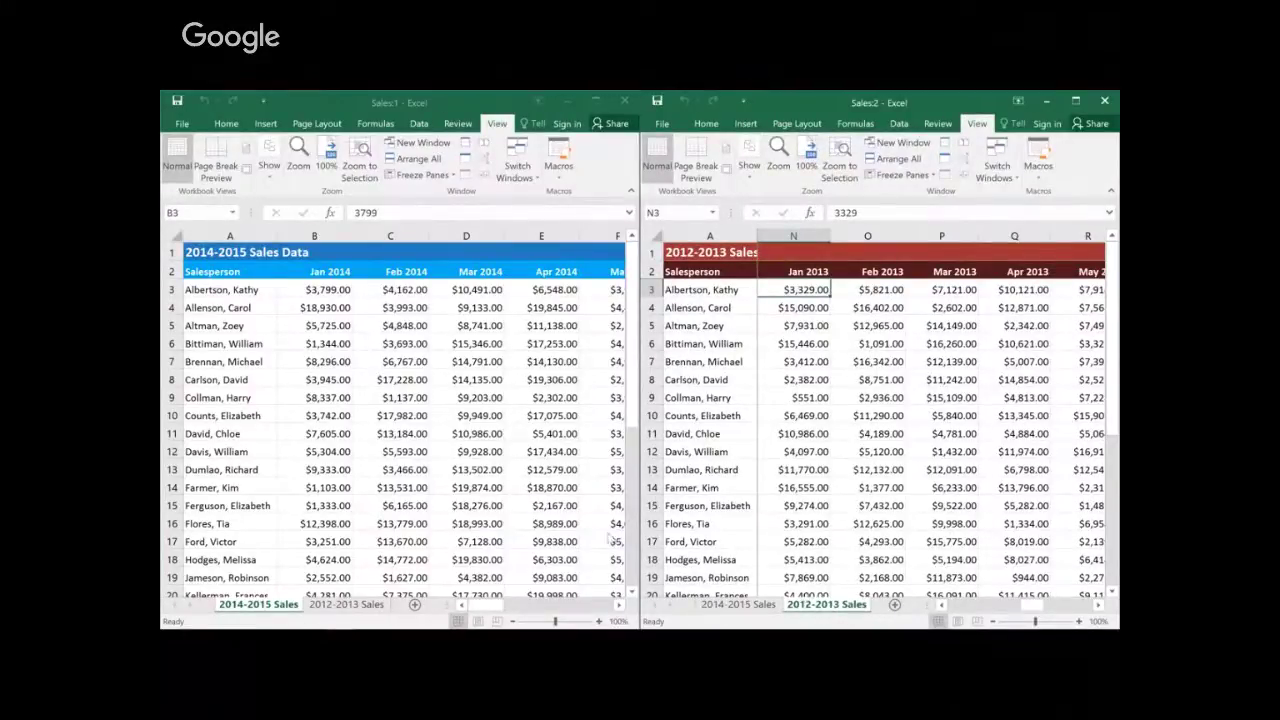
pyautogui.click(335, 289)
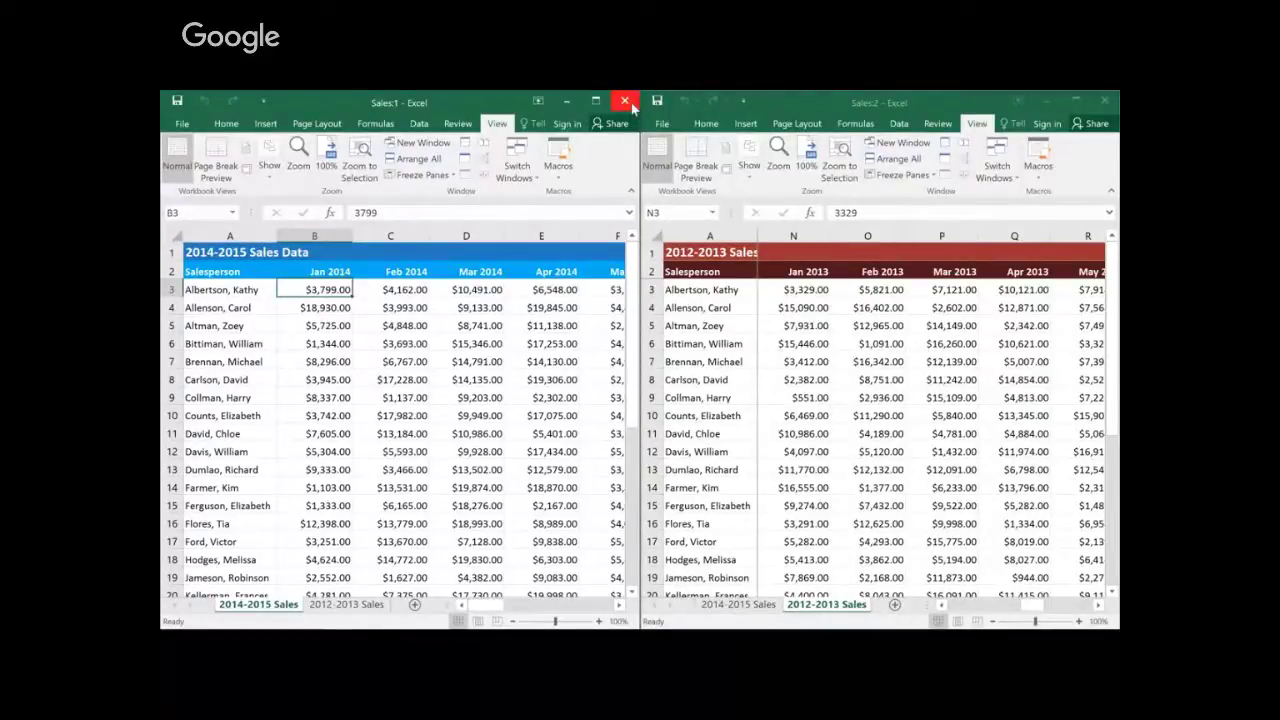
pyautogui.click(625, 102)
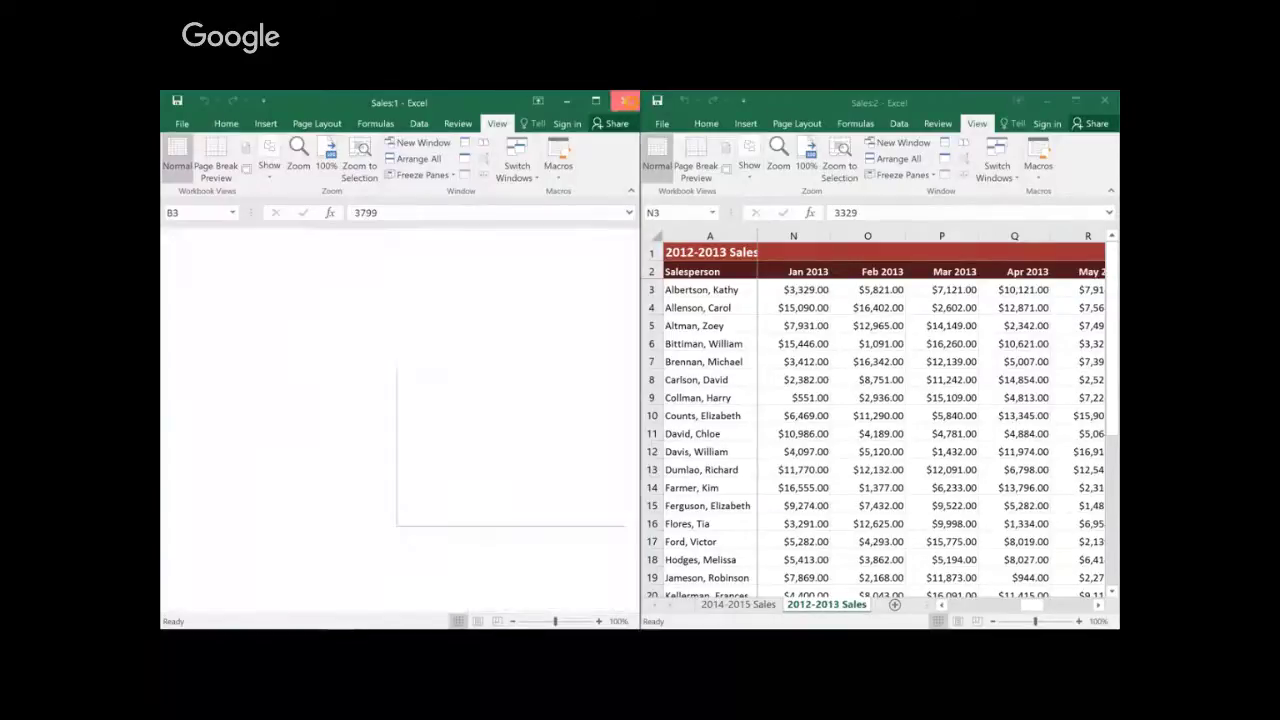
# Step: Maximize the window, return to 2014-2015 Sales, unfreeze all panes, and select cell G12
pyautogui.click(1077, 101)
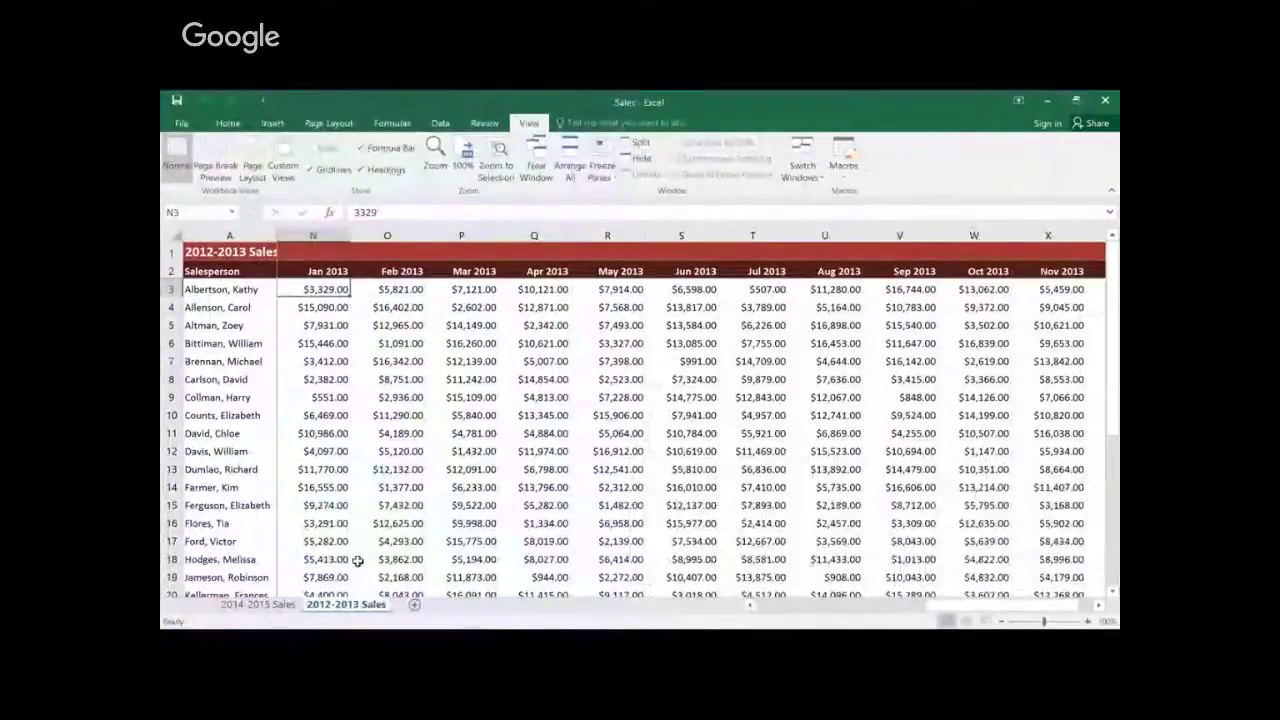
pyautogui.click(291, 606)
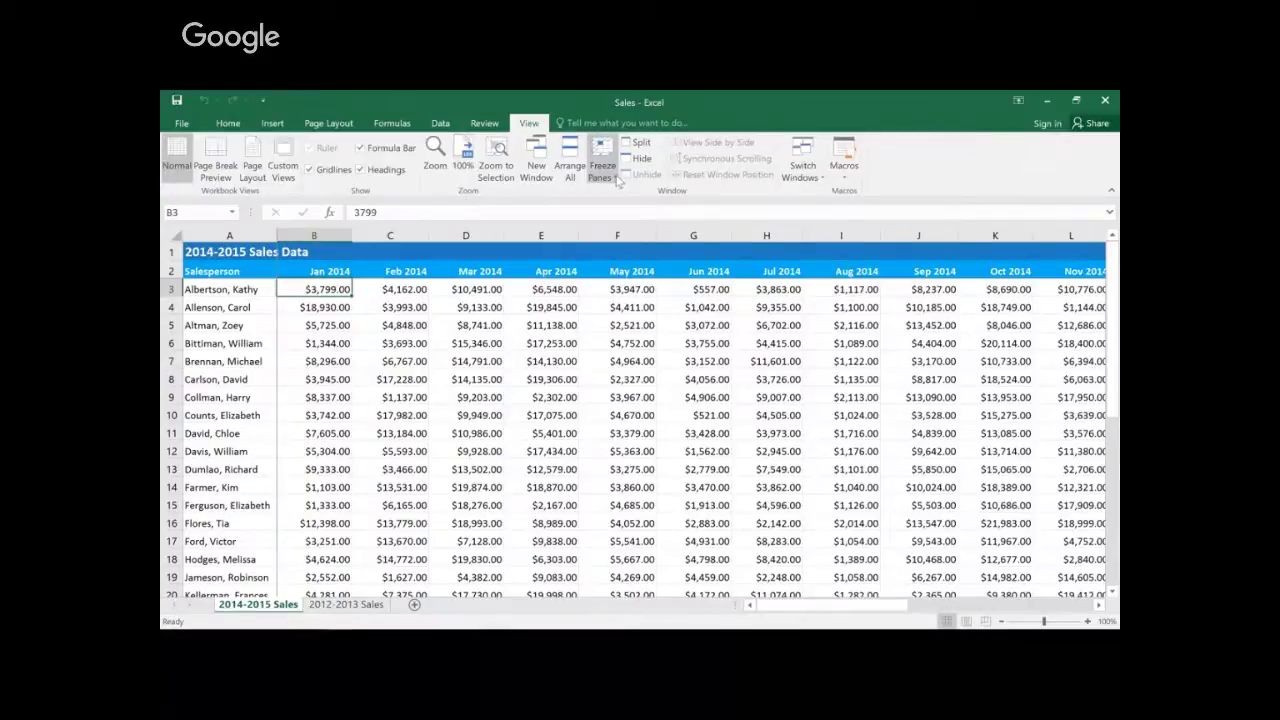
pyautogui.click(602, 172)
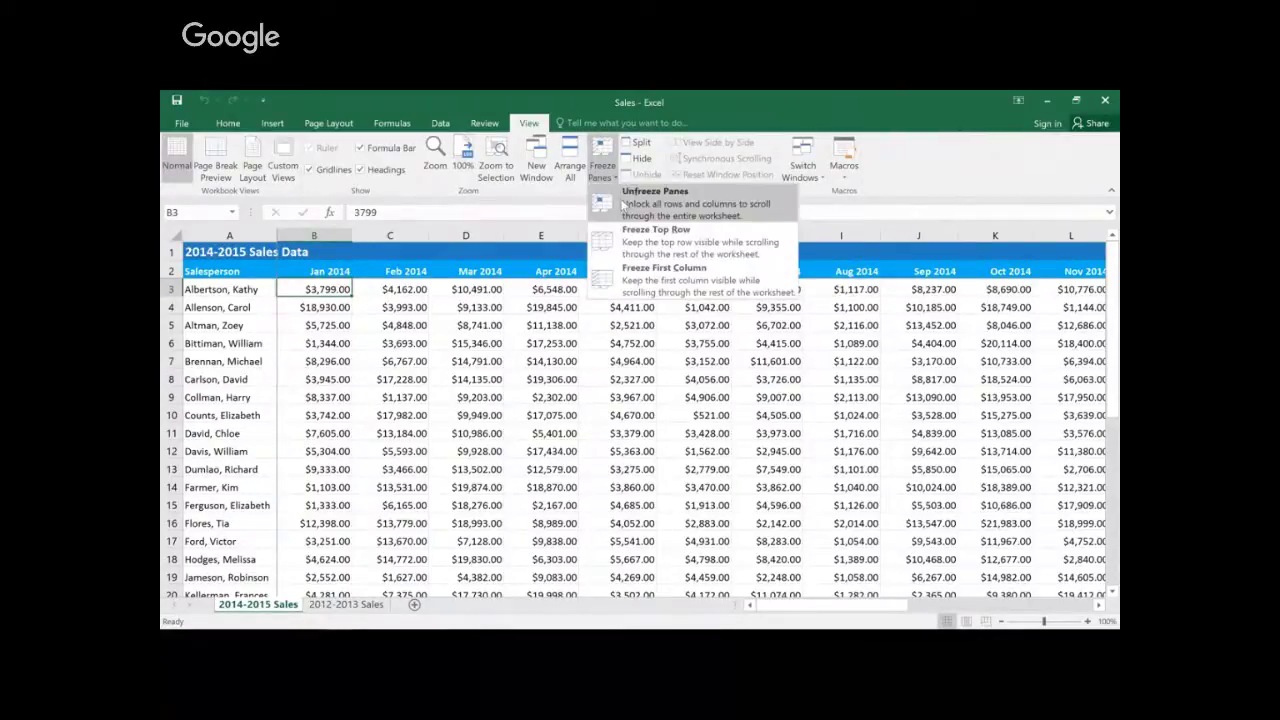
pyautogui.click(624, 204)
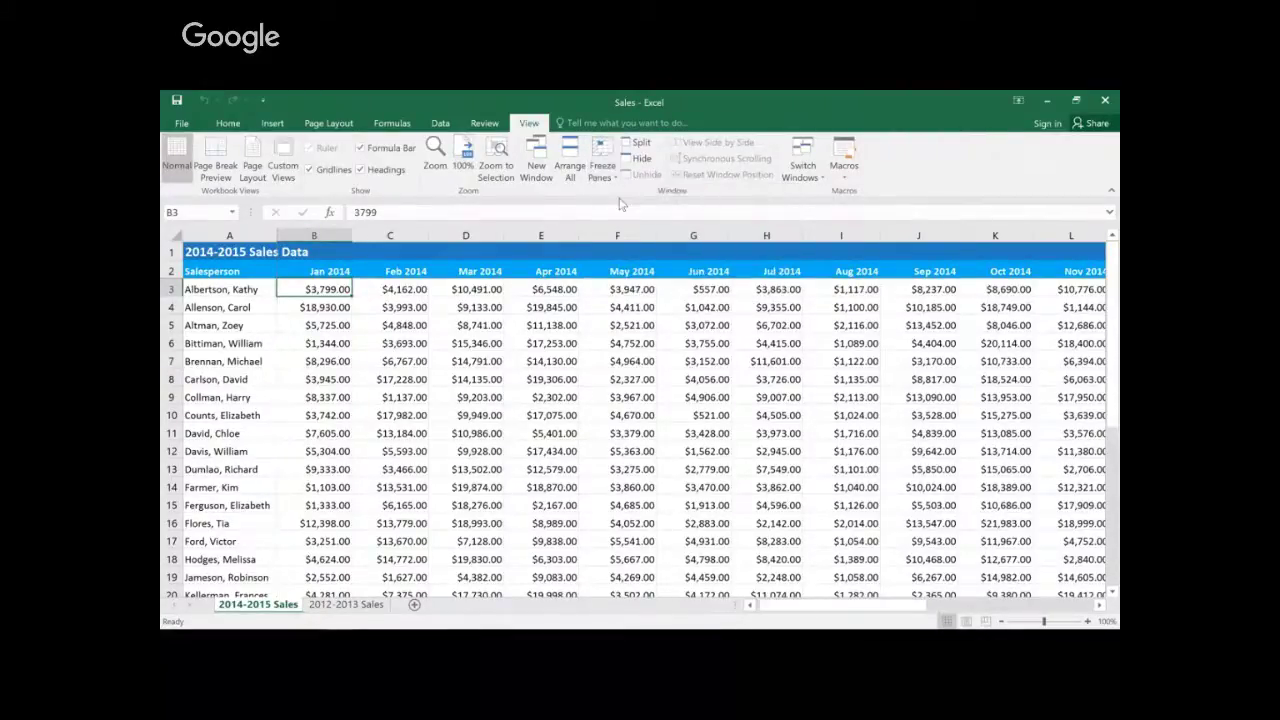
pyautogui.click(691, 451)
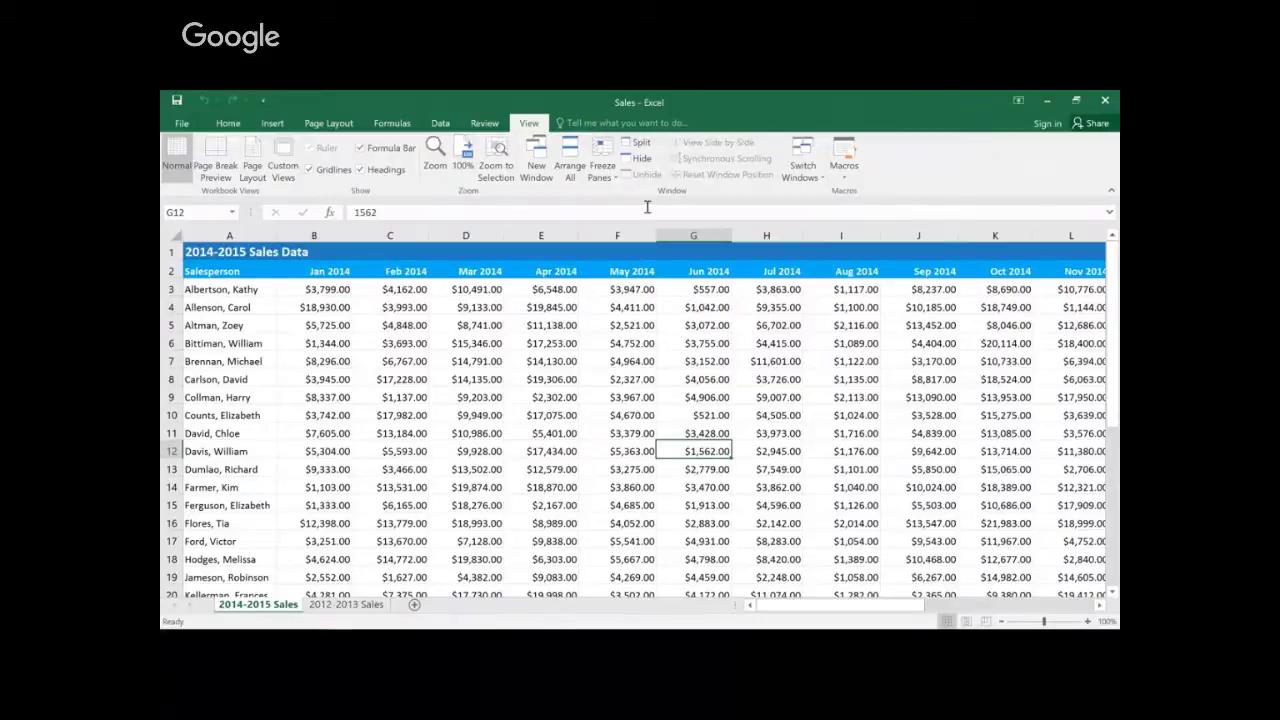
# Step: Split the sheet at G12, remove the vertical split, and scroll the lower pane down
pyautogui.click(640, 145)
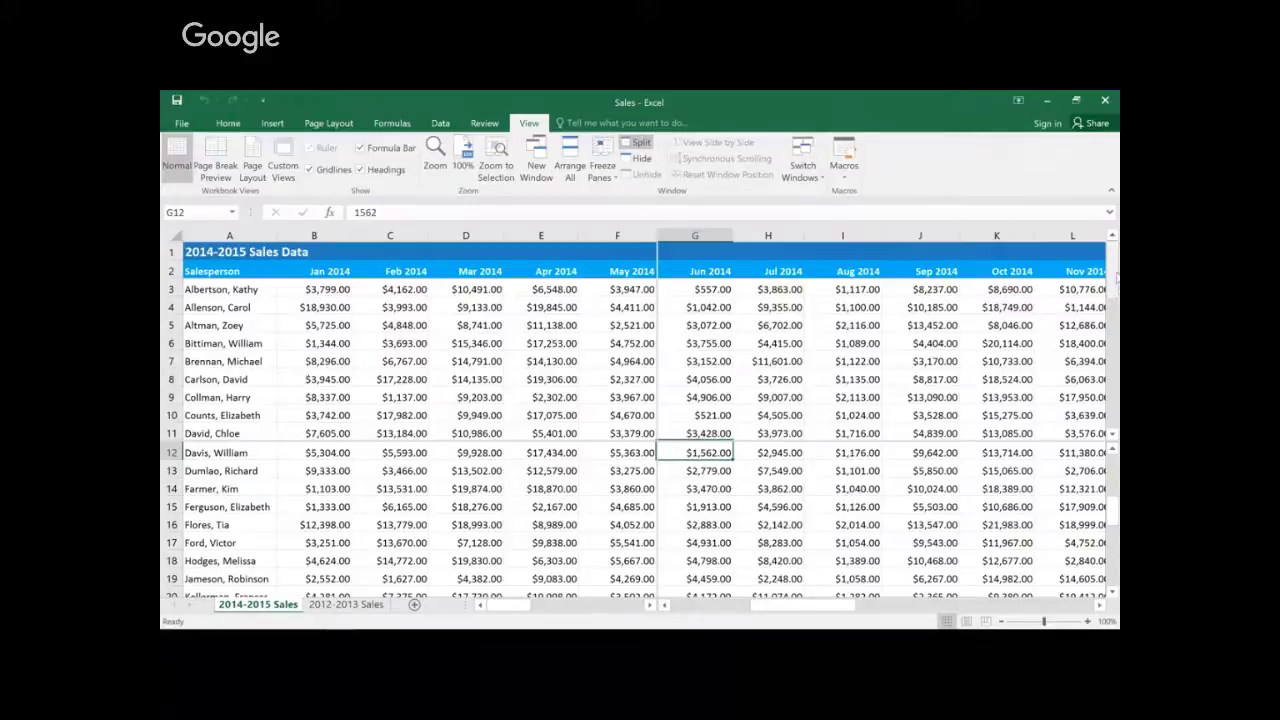
pyautogui.moveTo(1115, 278)
pyautogui.mouseDown()
pyautogui.moveTo(1116, 295)
pyautogui.moveTo(1115, 273)
pyautogui.mouseUp()
pyautogui.moveTo(836, 606); pyautogui.dragTo(786, 618)
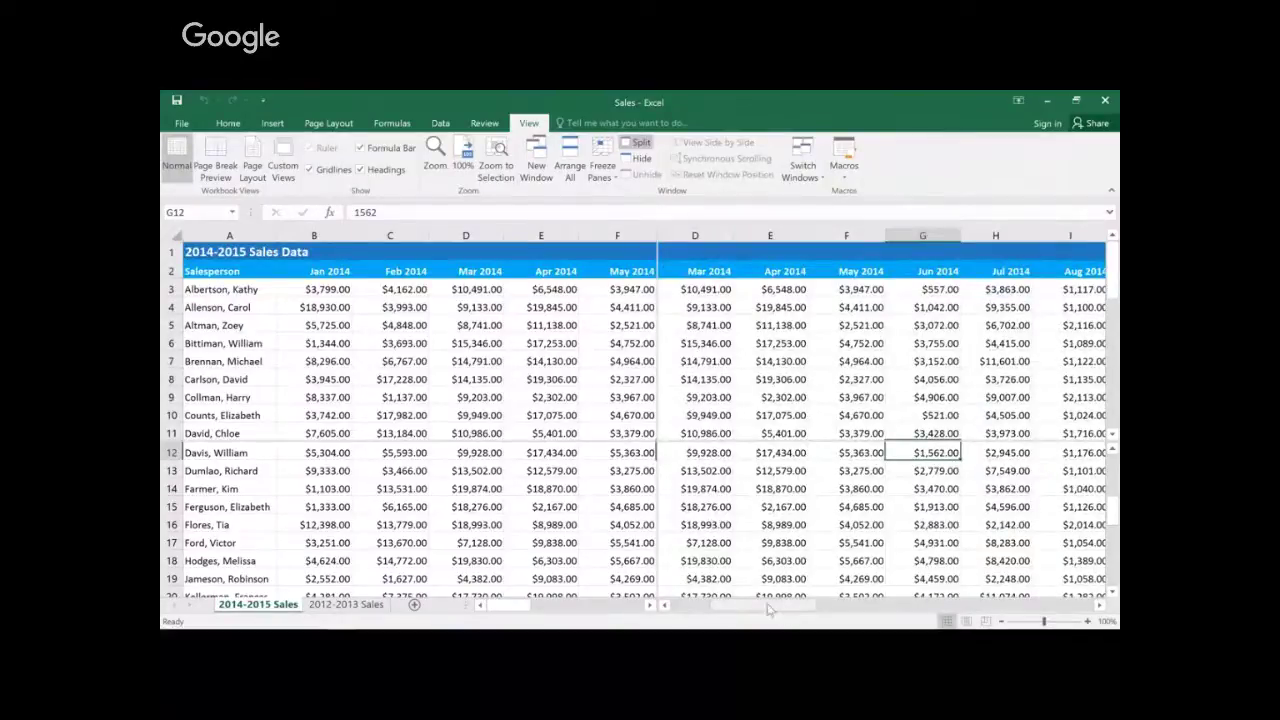
pyautogui.moveTo(657, 524); pyautogui.dragTo(161, 538)
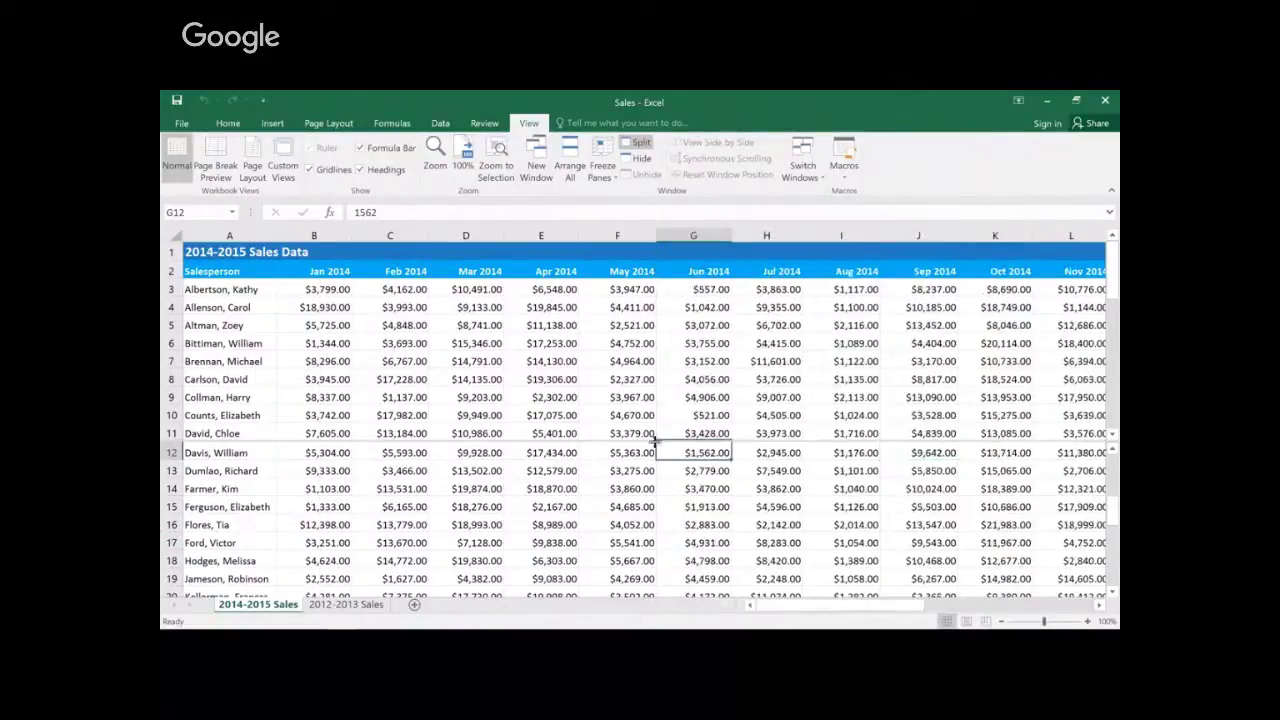
pyautogui.moveTo(656, 441); pyautogui.dragTo(679, 389)
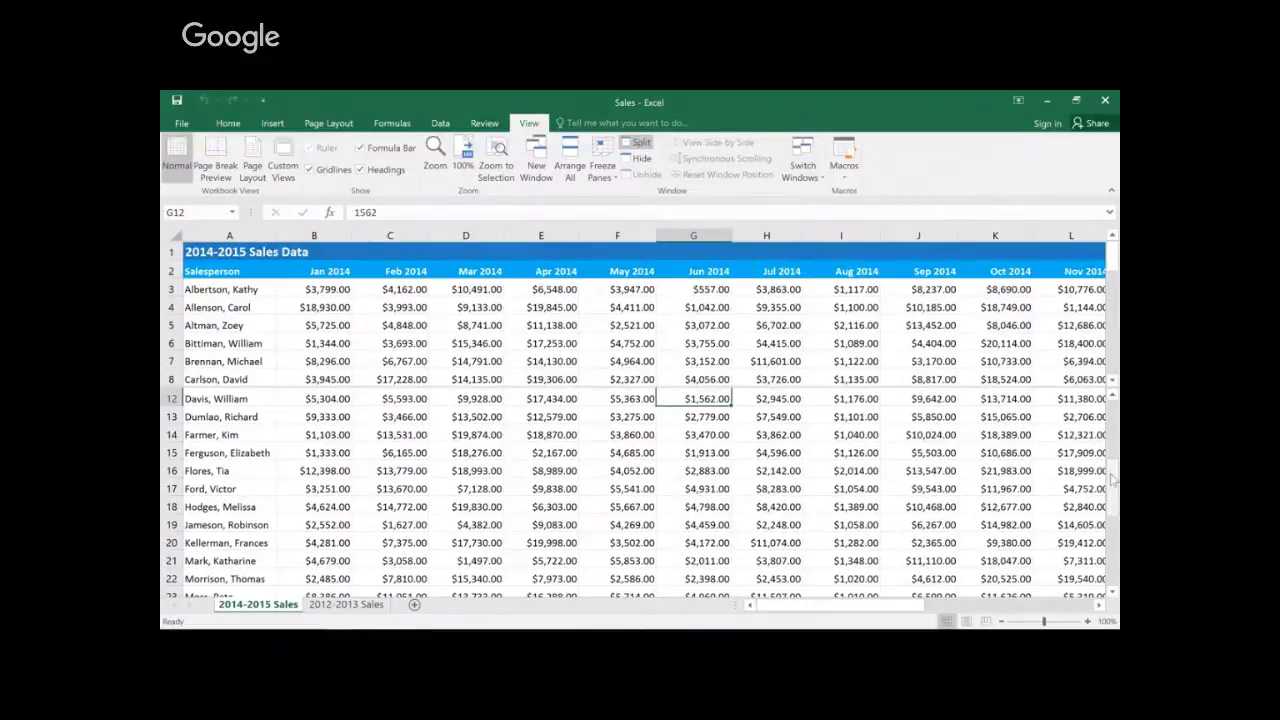
pyautogui.moveTo(1113, 480); pyautogui.dragTo(1116, 545)
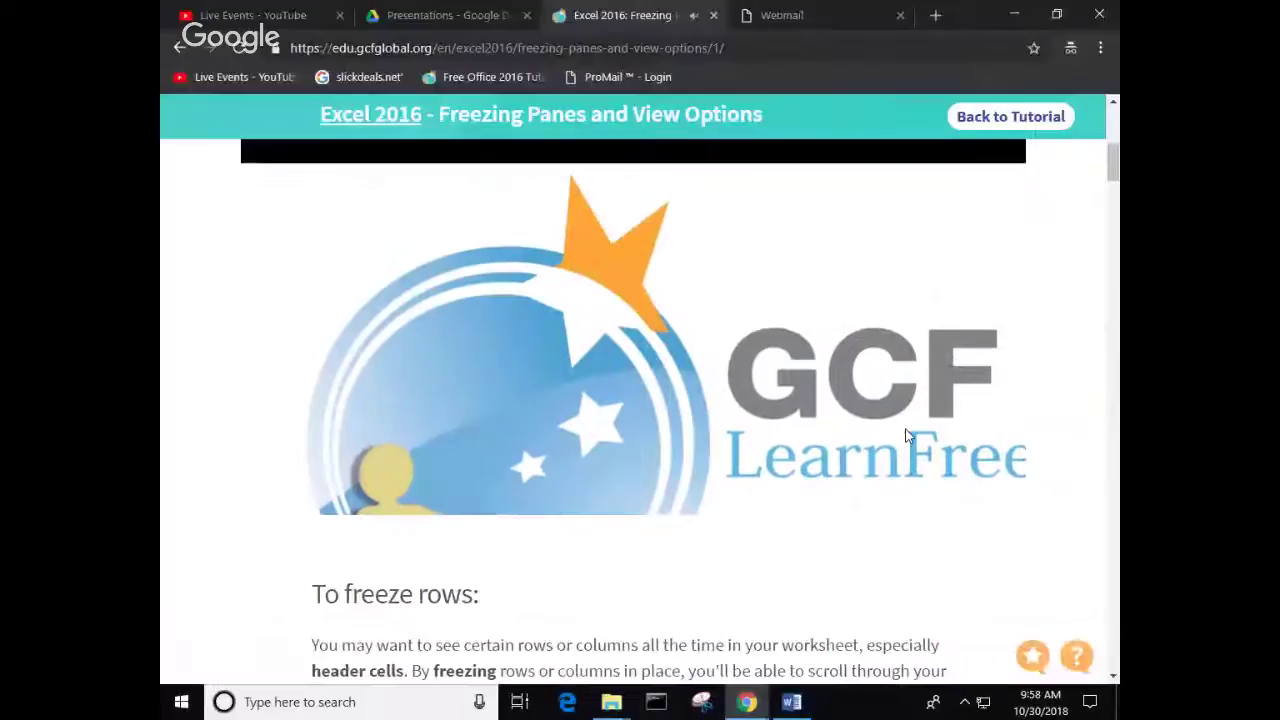
# Step: Download the excel2016_freezepanes_practice workbook from GCFGlobal and open it from Chrome's download bar
pyautogui.scroll(5, 577, 371)
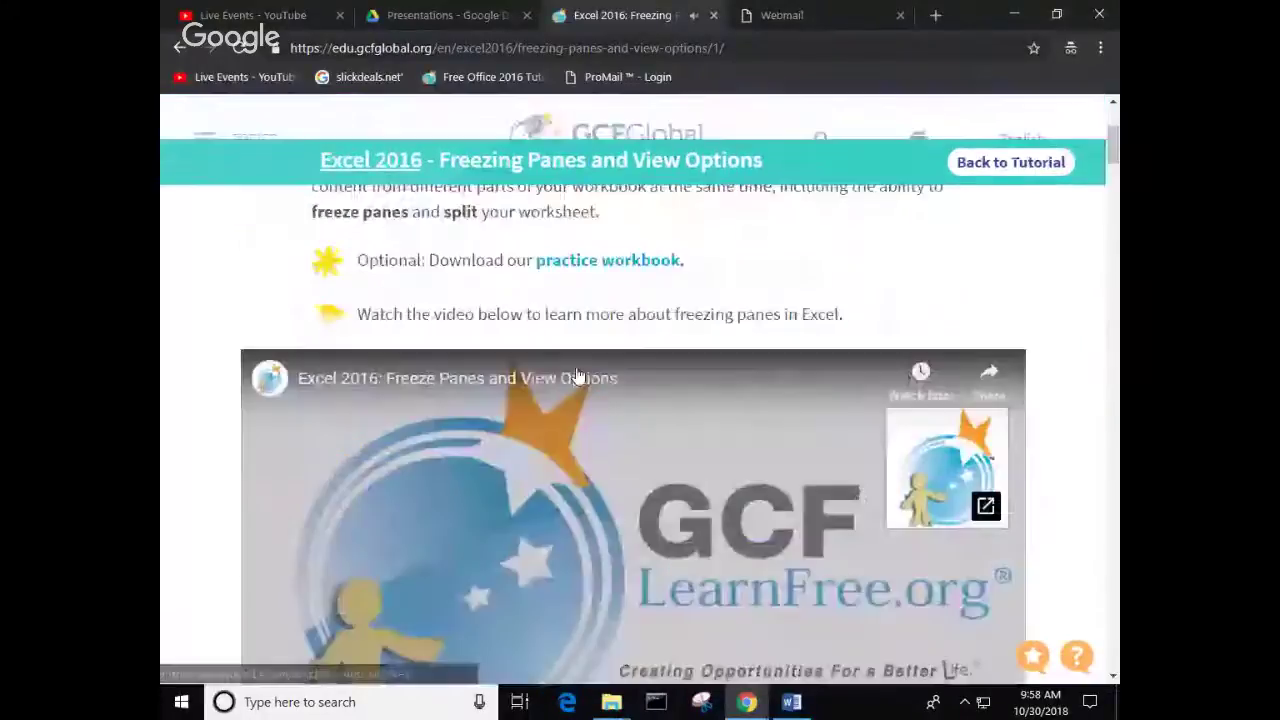
pyautogui.click(606, 540)
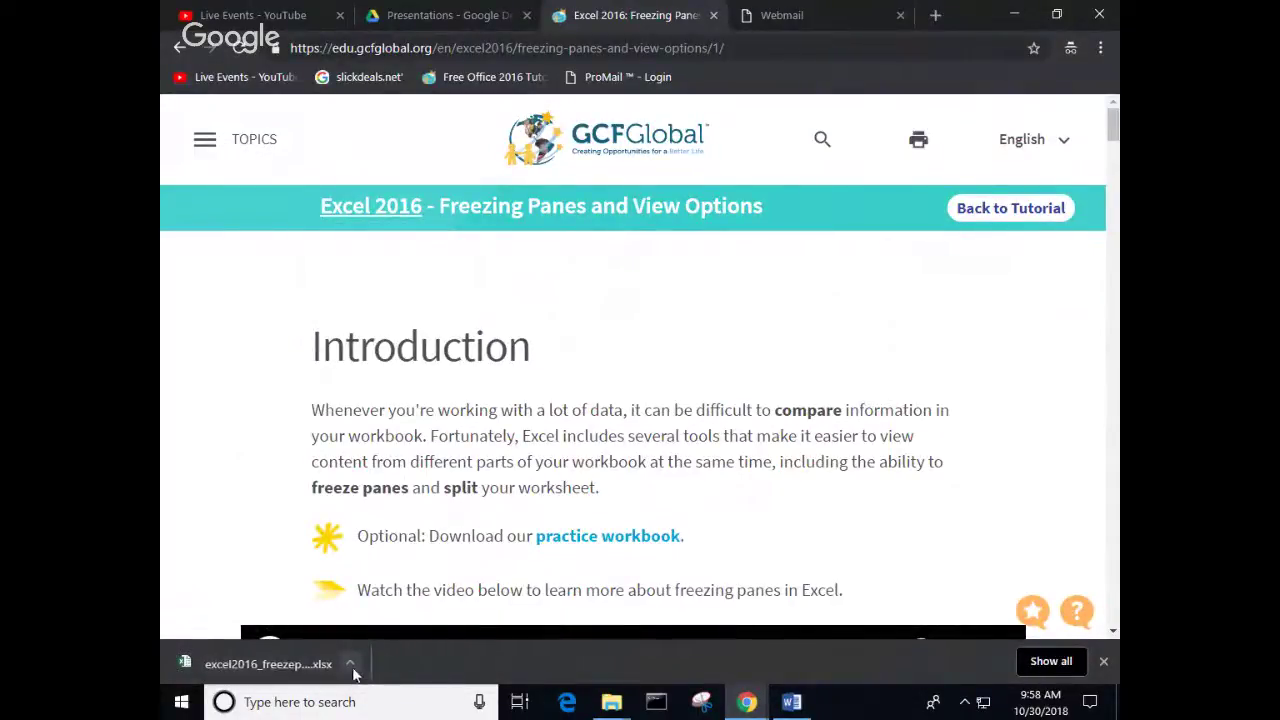
pyautogui.click(353, 665)
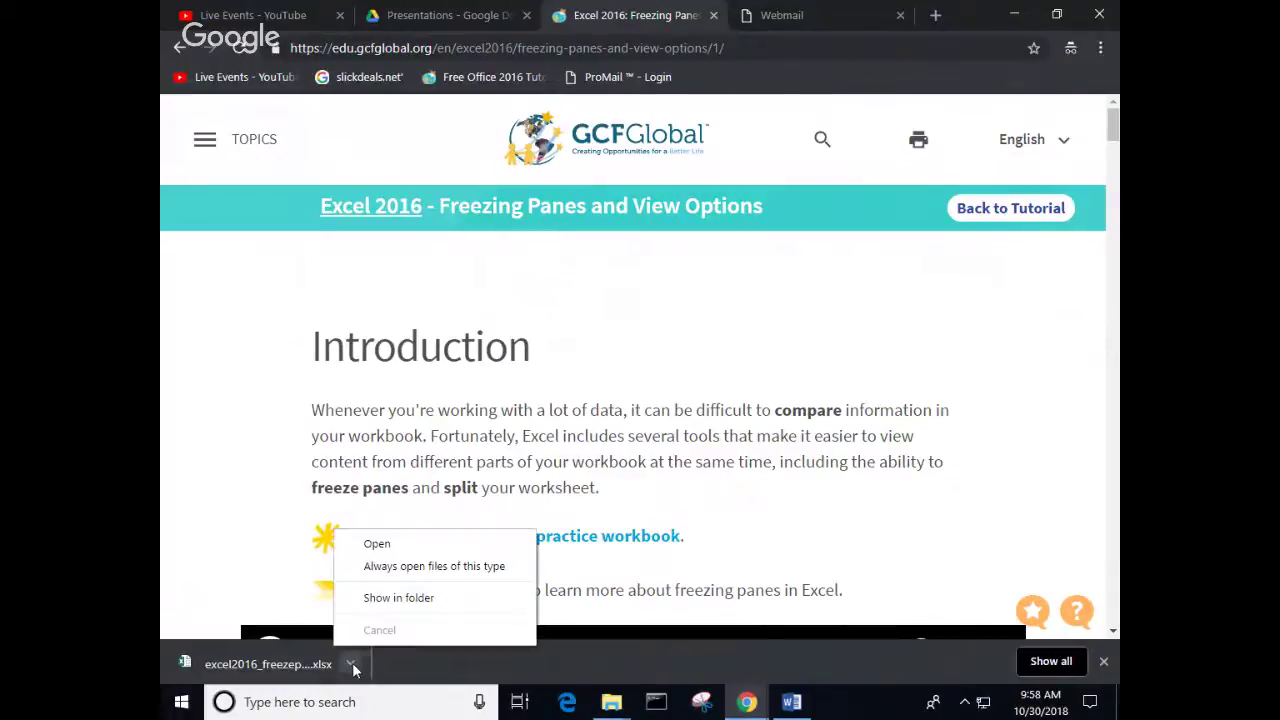
pyautogui.click(377, 544)
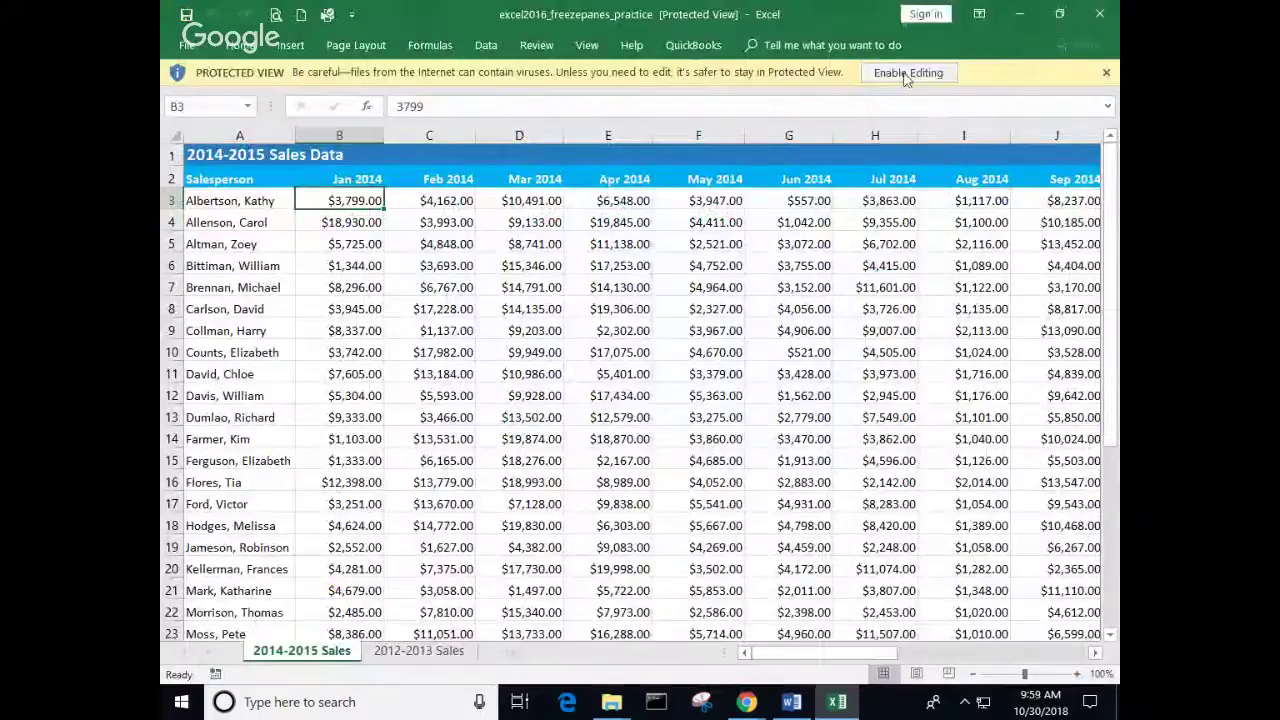
# Step: Enable editing, freeze the top row, and scroll to confirm the title row stays fixed
pyautogui.click(906, 74)
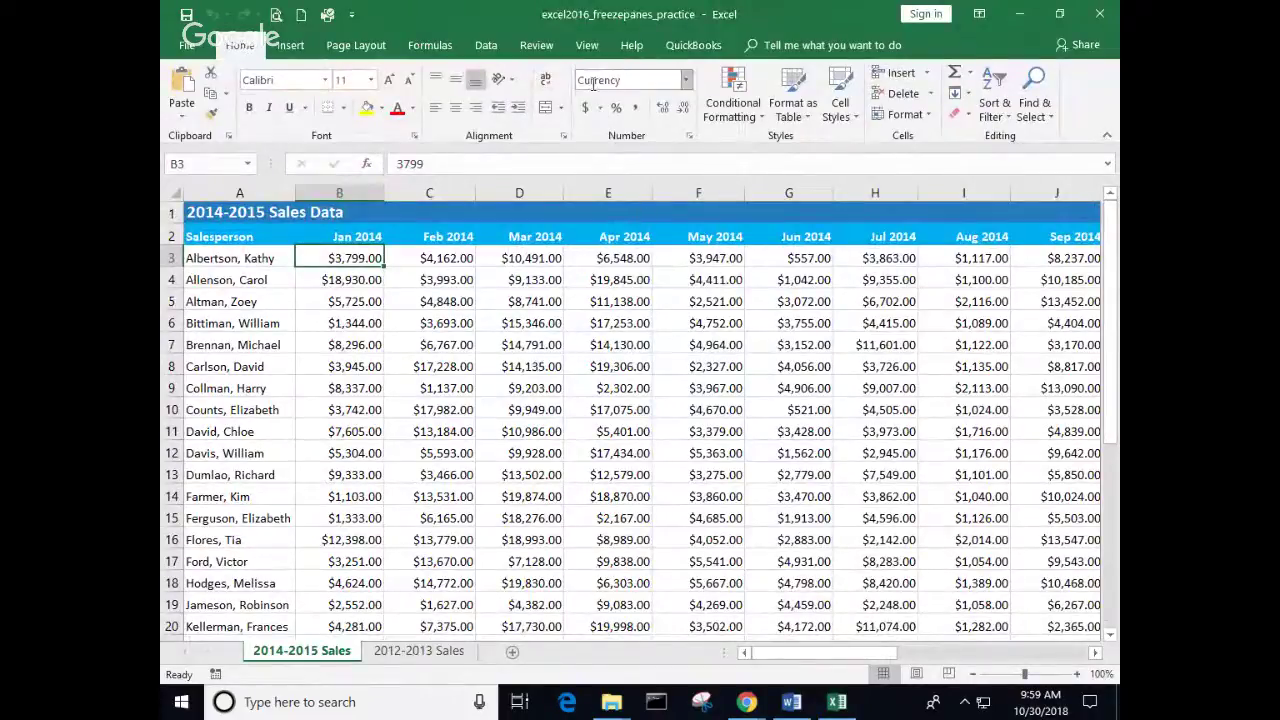
pyautogui.click(587, 45)
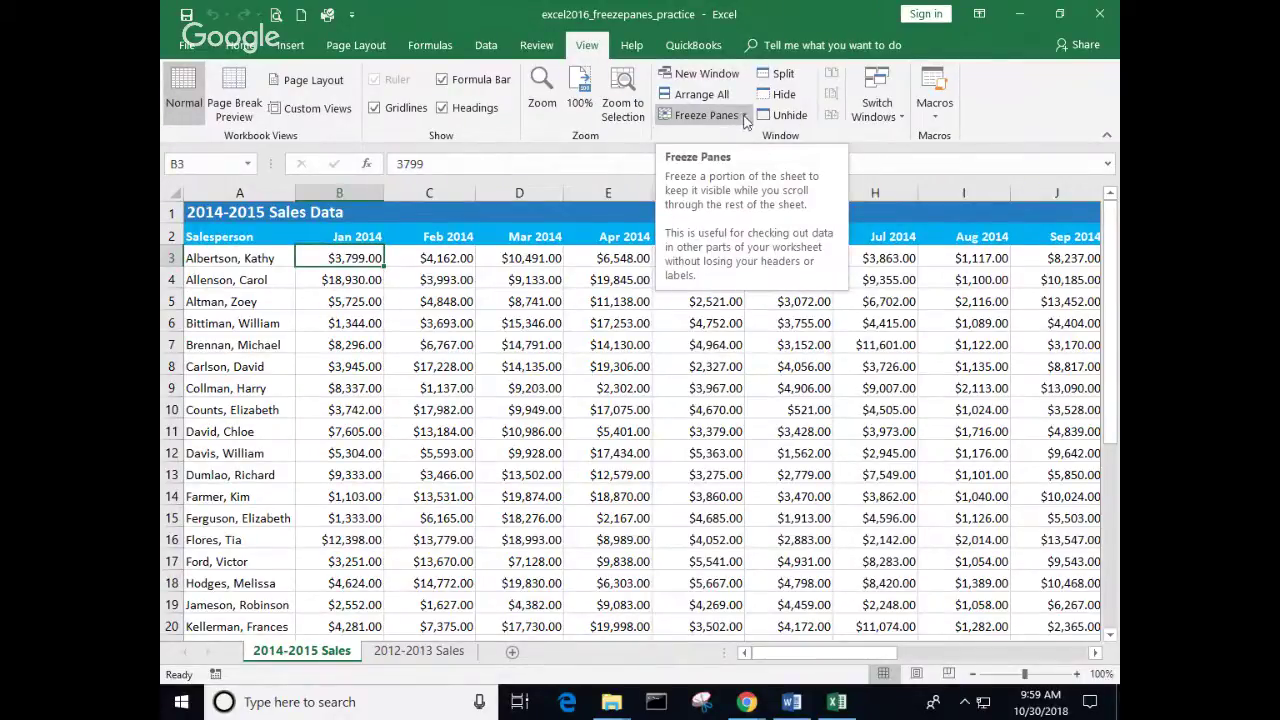
pyautogui.click(745, 116)
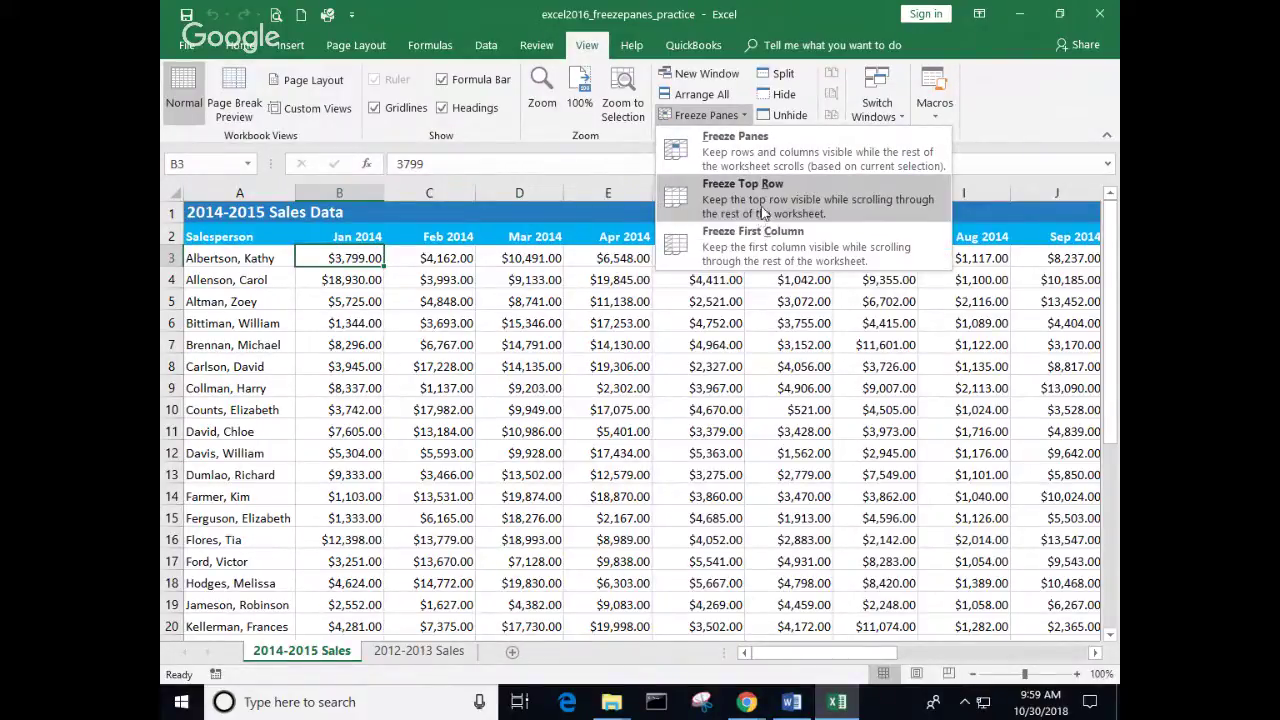
pyautogui.click(759, 205)
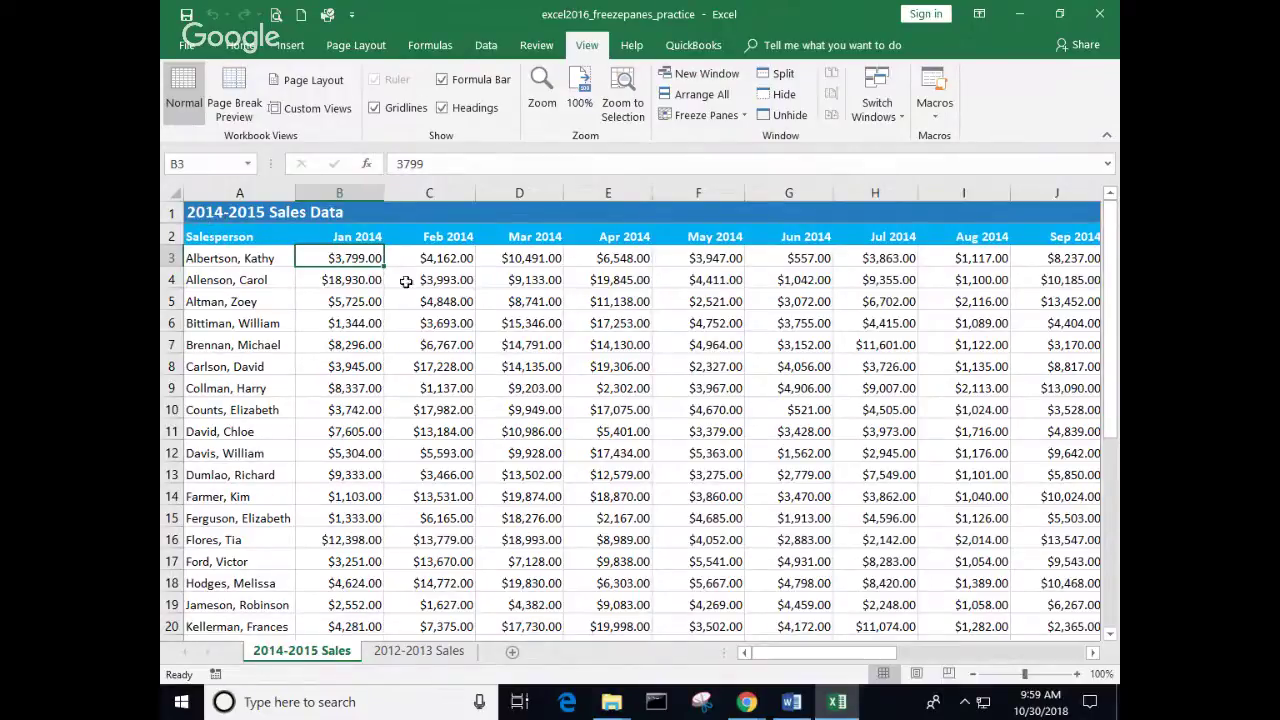
pyautogui.scroll(-10, 410, 286)
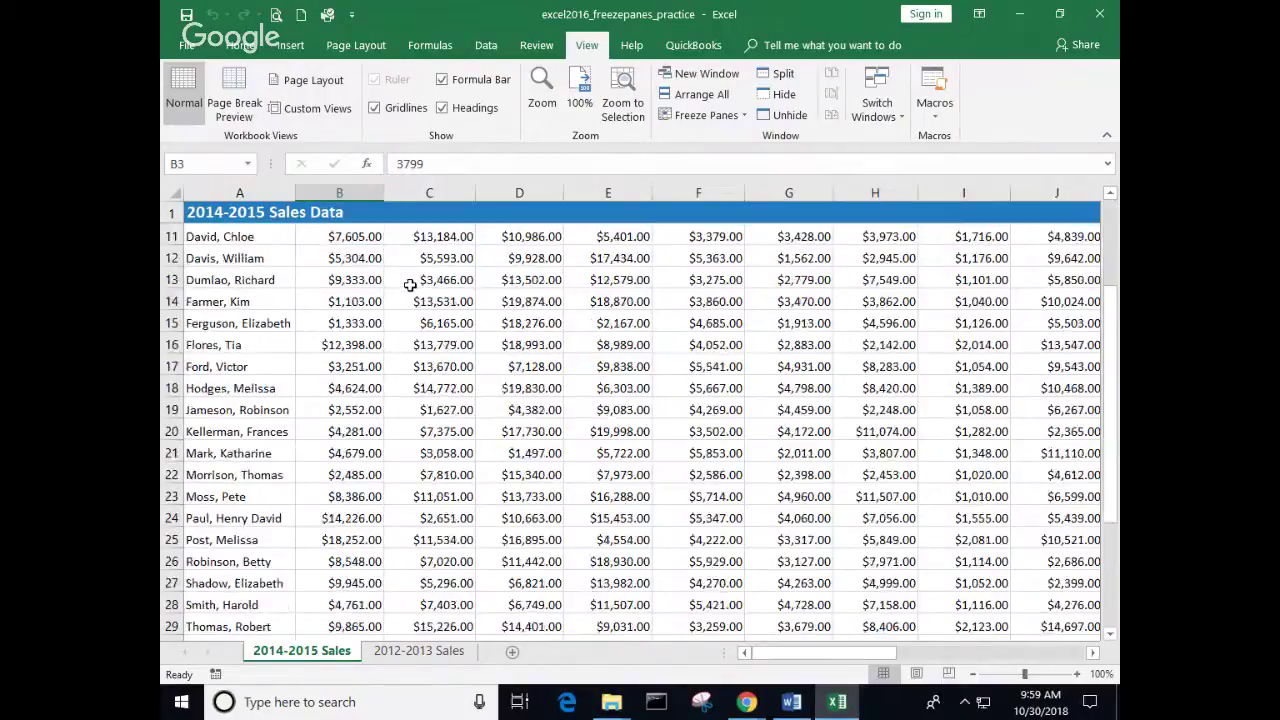
pyautogui.scroll(3, 410, 280)
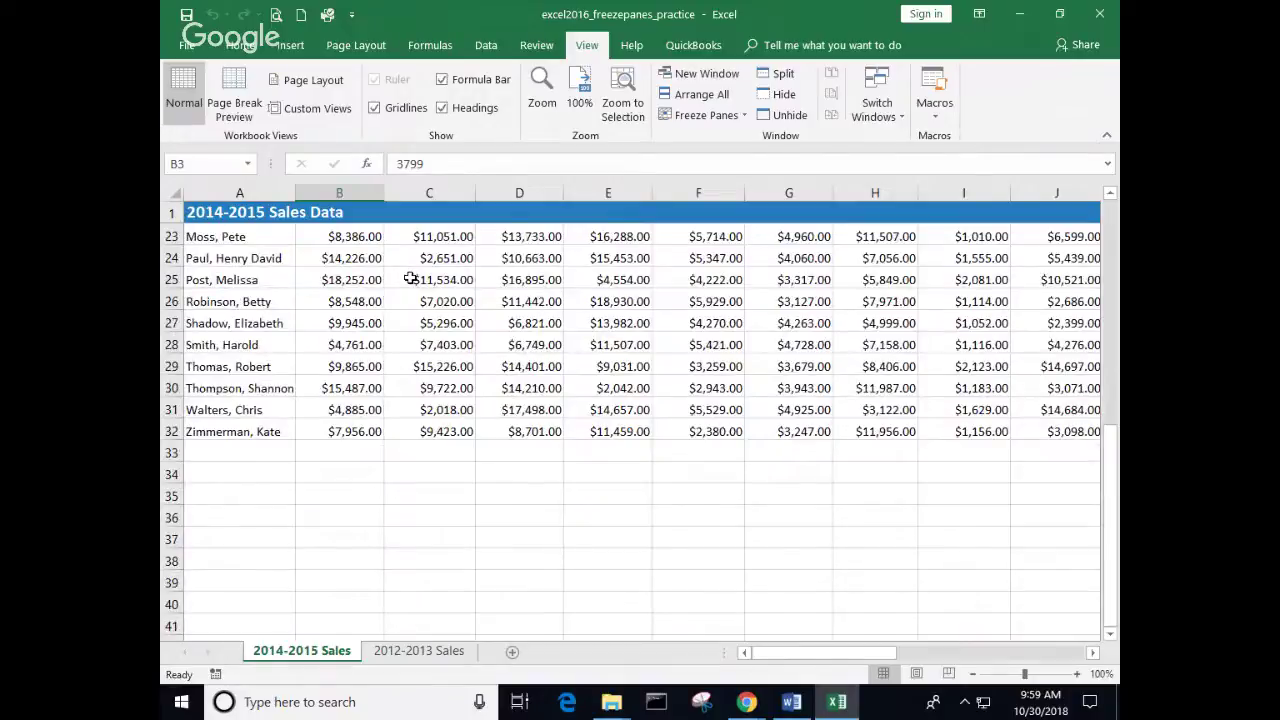
pyautogui.scroll(6, 410, 280)
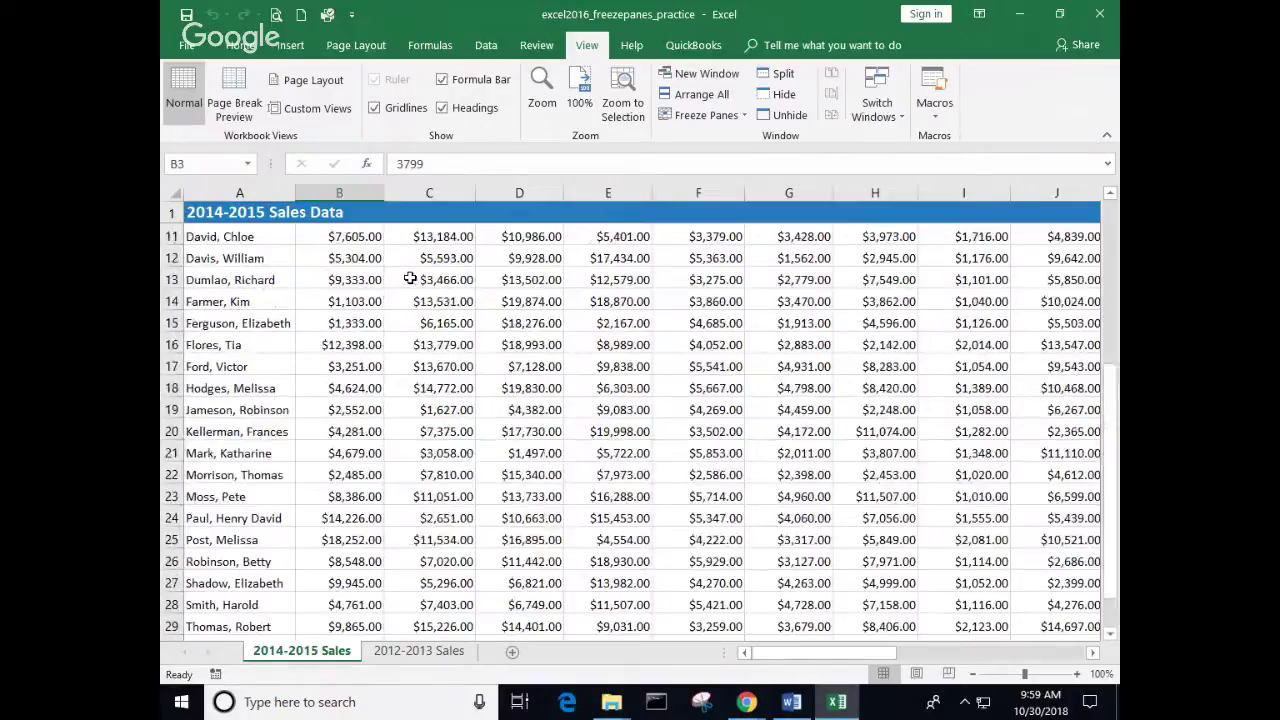
# Step: Replace the top-row freeze with a first-column freeze and scroll sideways to test it
pyautogui.click(743, 117)
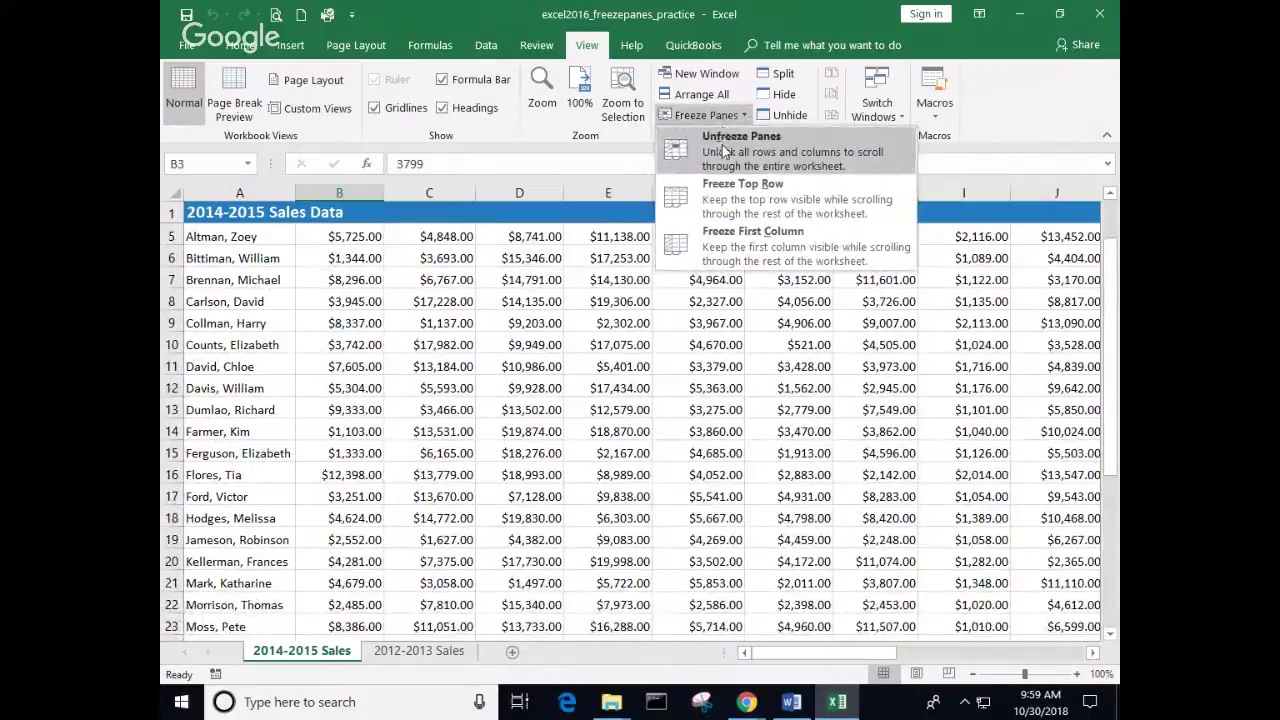
pyautogui.click(725, 150)
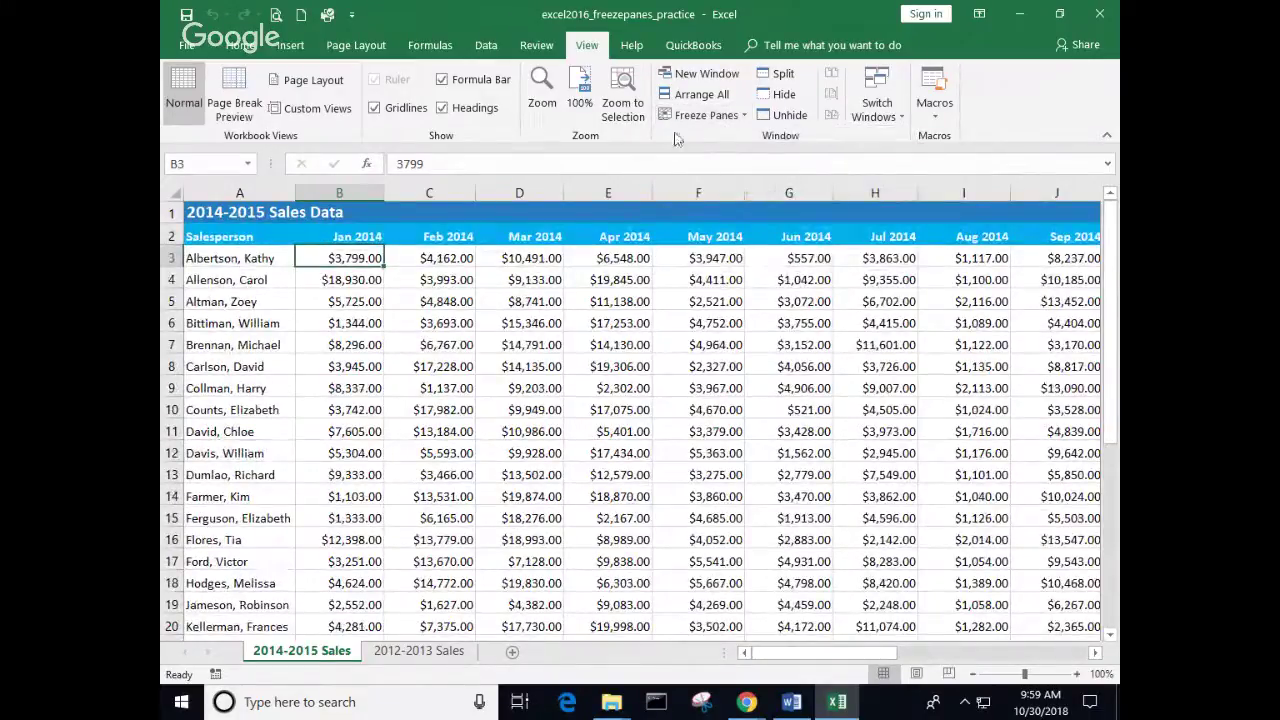
pyautogui.click(743, 116)
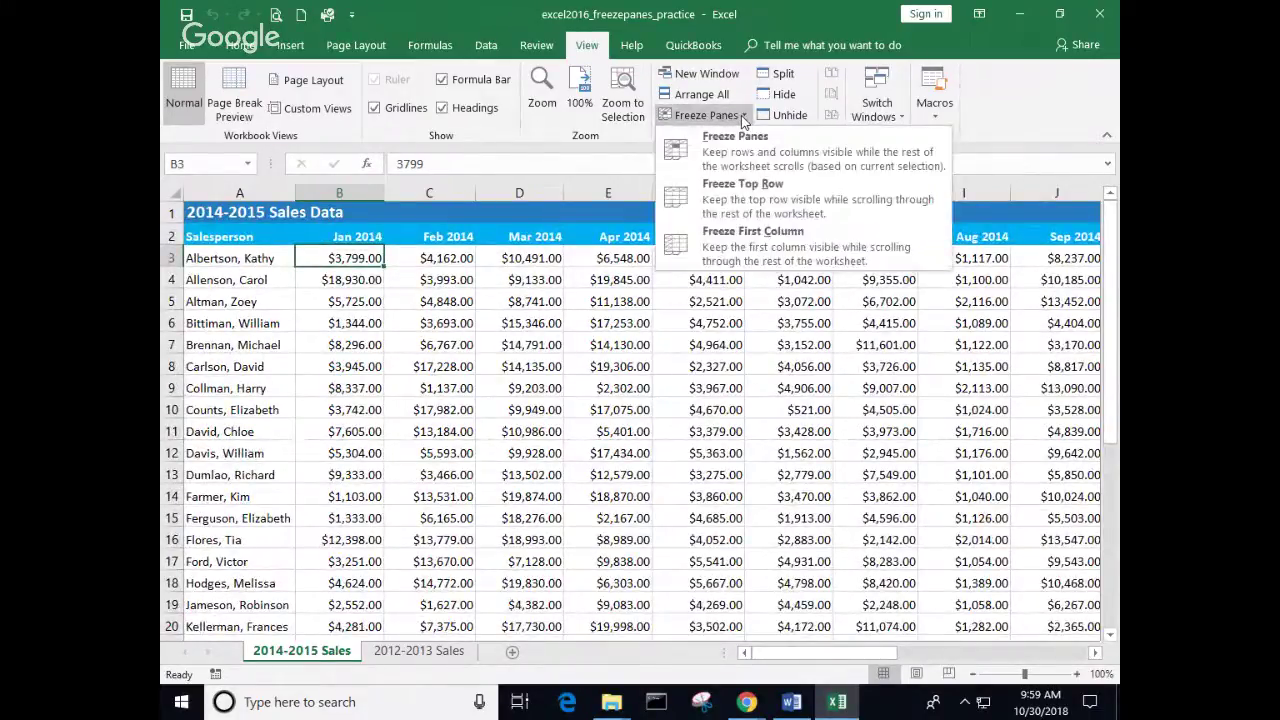
pyautogui.click(751, 253)
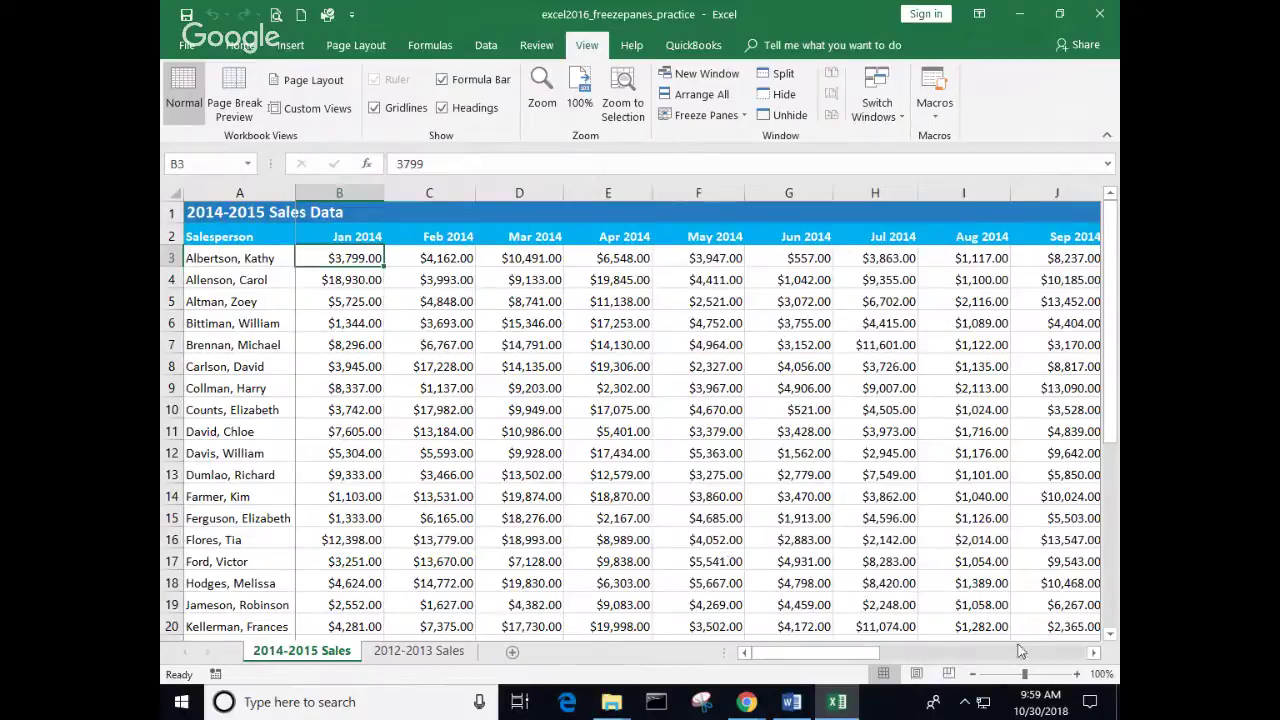
pyautogui.moveTo(867, 652); pyautogui.dragTo(755, 655)
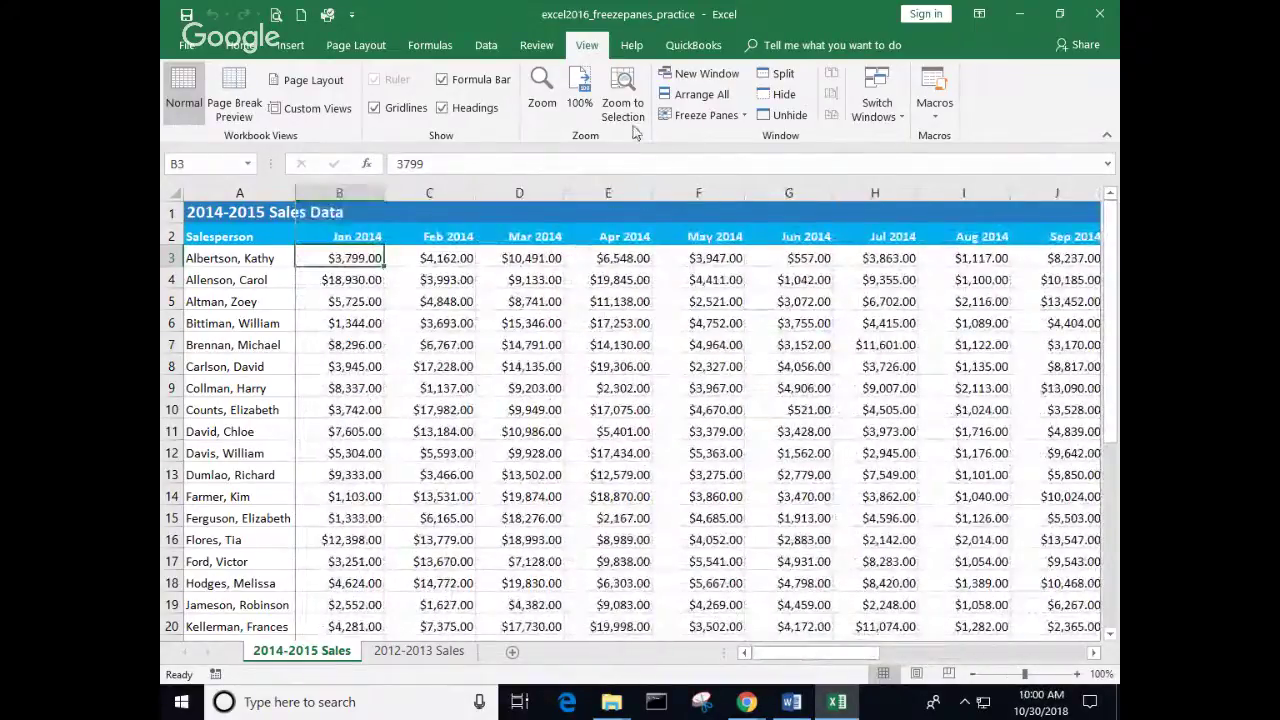
# Step: Unfreeze all panes and freeze at B3, fixing rows 1–2 and the Salesperson column
pyautogui.click(710, 115)
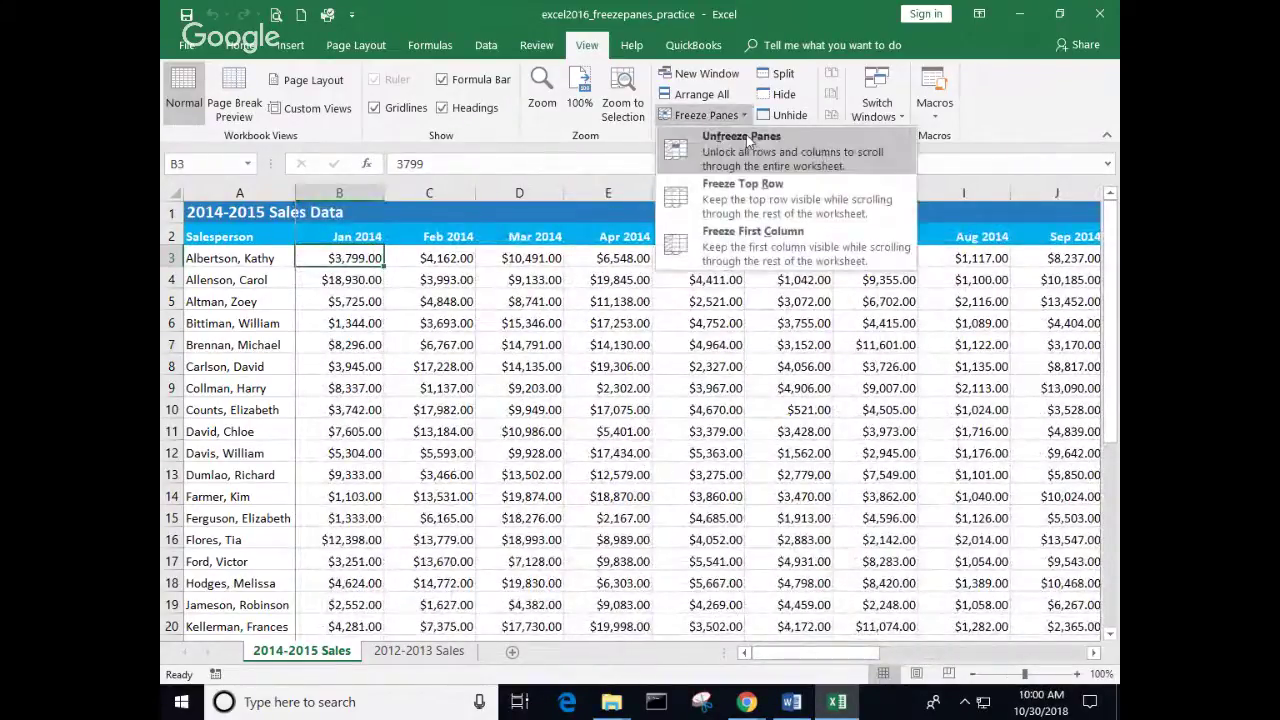
pyautogui.click(745, 141)
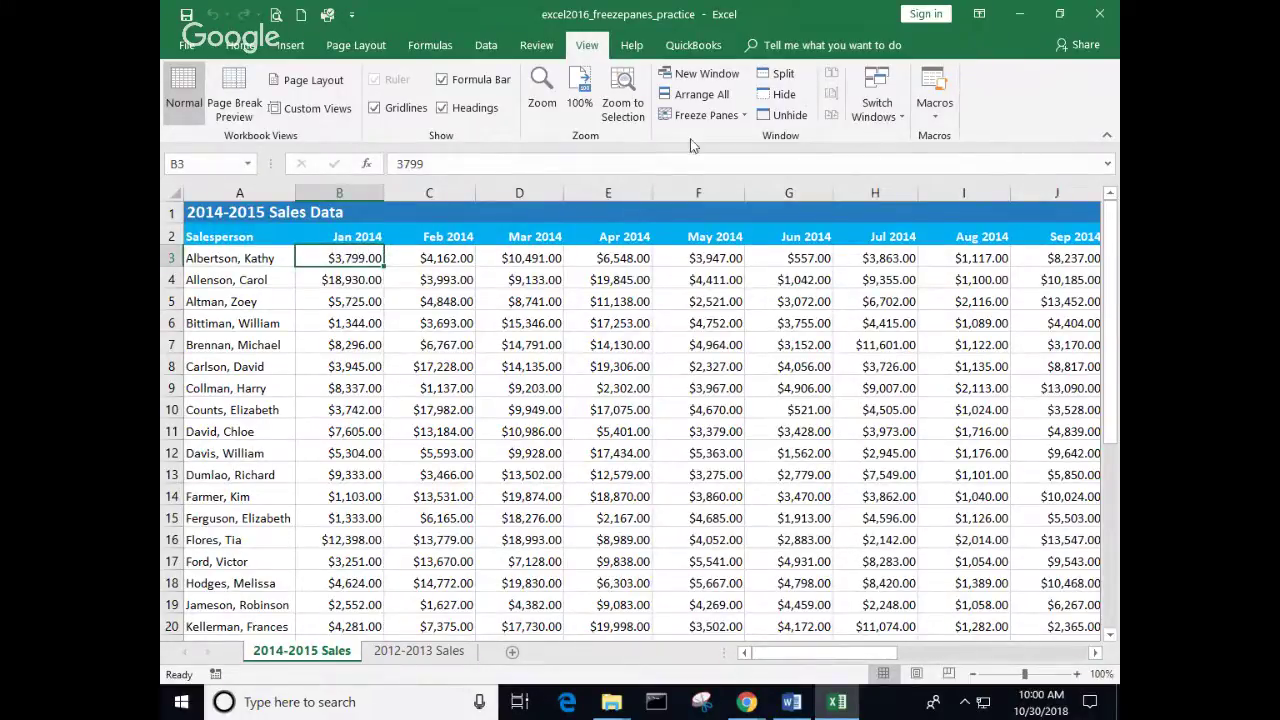
pyautogui.click(745, 117)
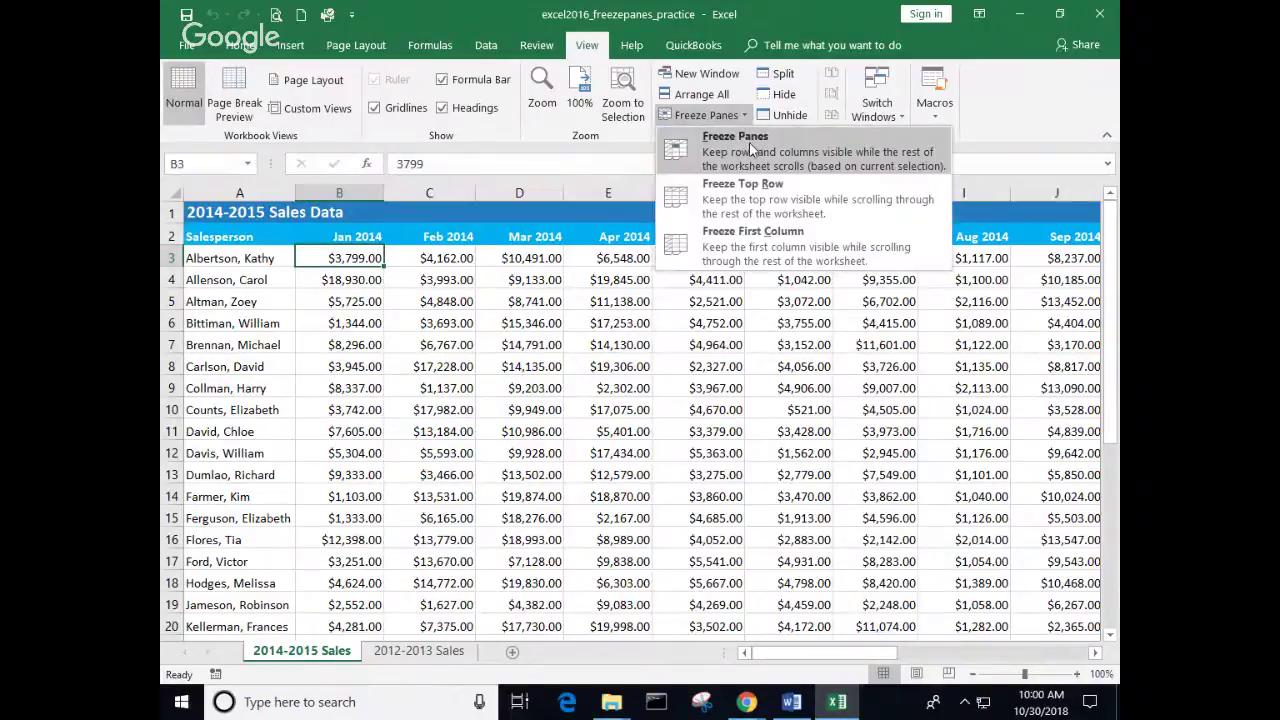
pyautogui.click(750, 147)
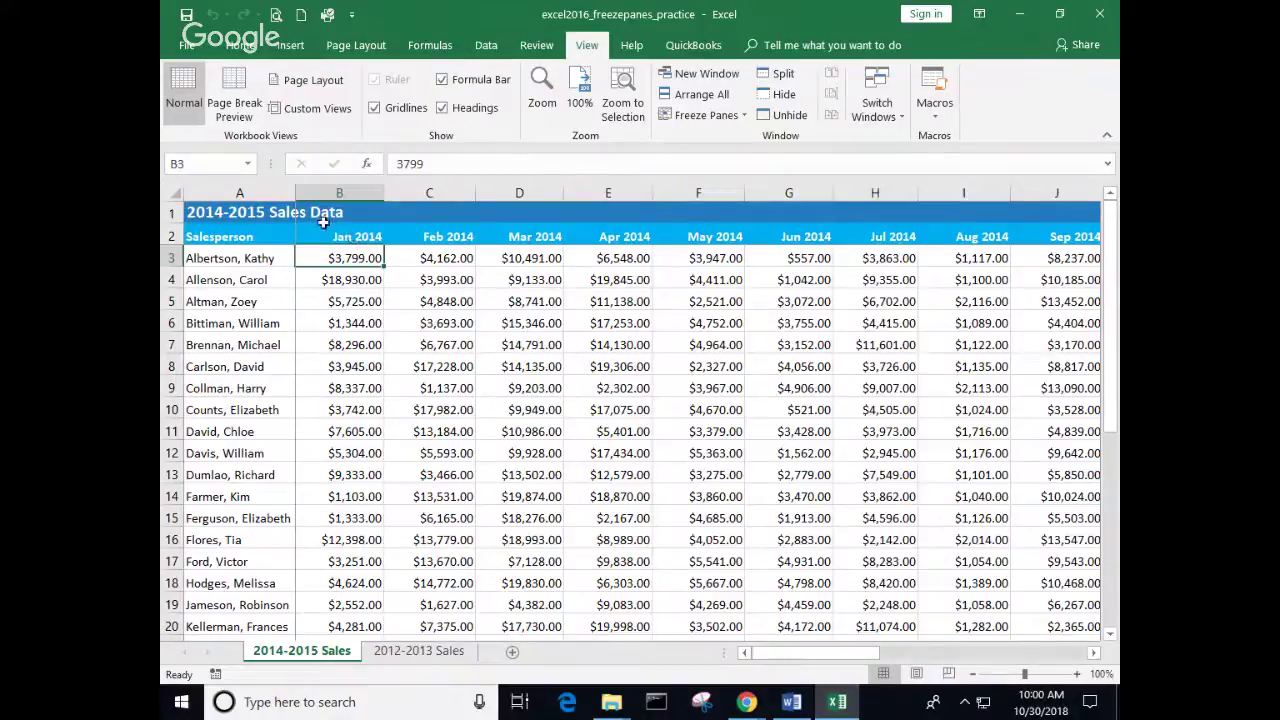
# Step: Scroll down through rows 16–32 to check the headers and names stay frozen
pyautogui.click(1110, 634)
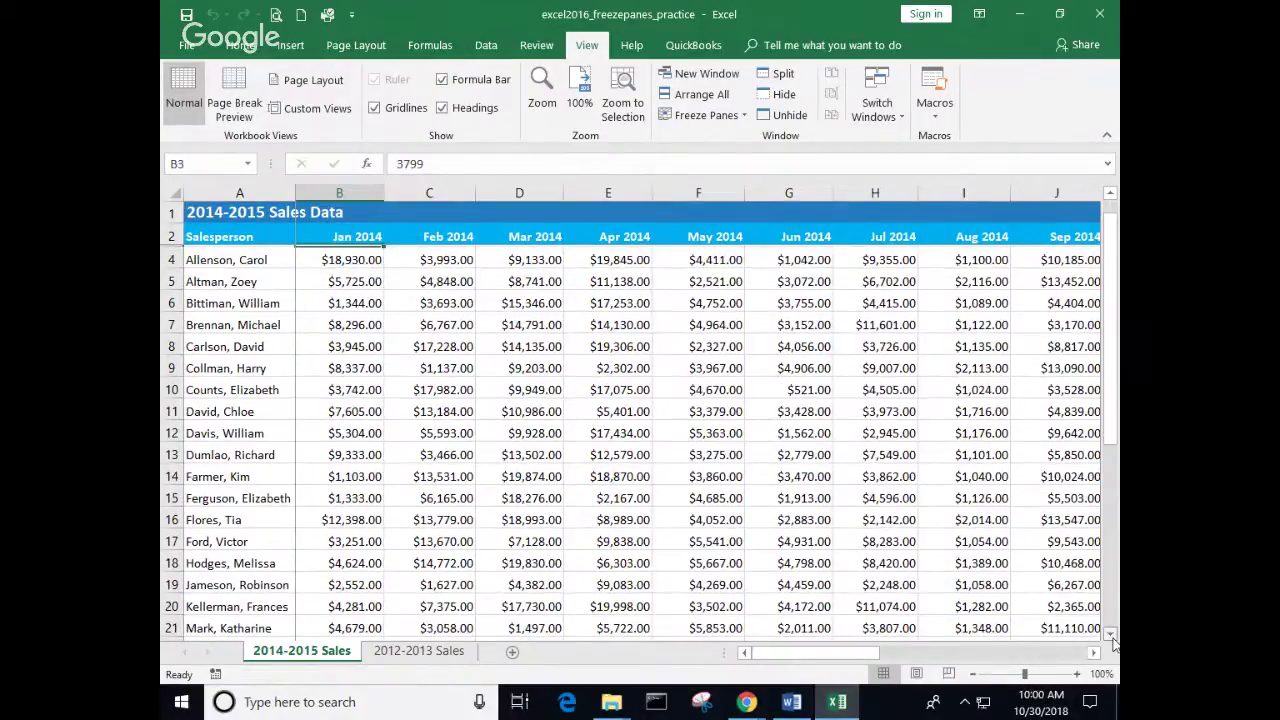
pyautogui.click(1110, 634)
pyautogui.click(1110, 634)
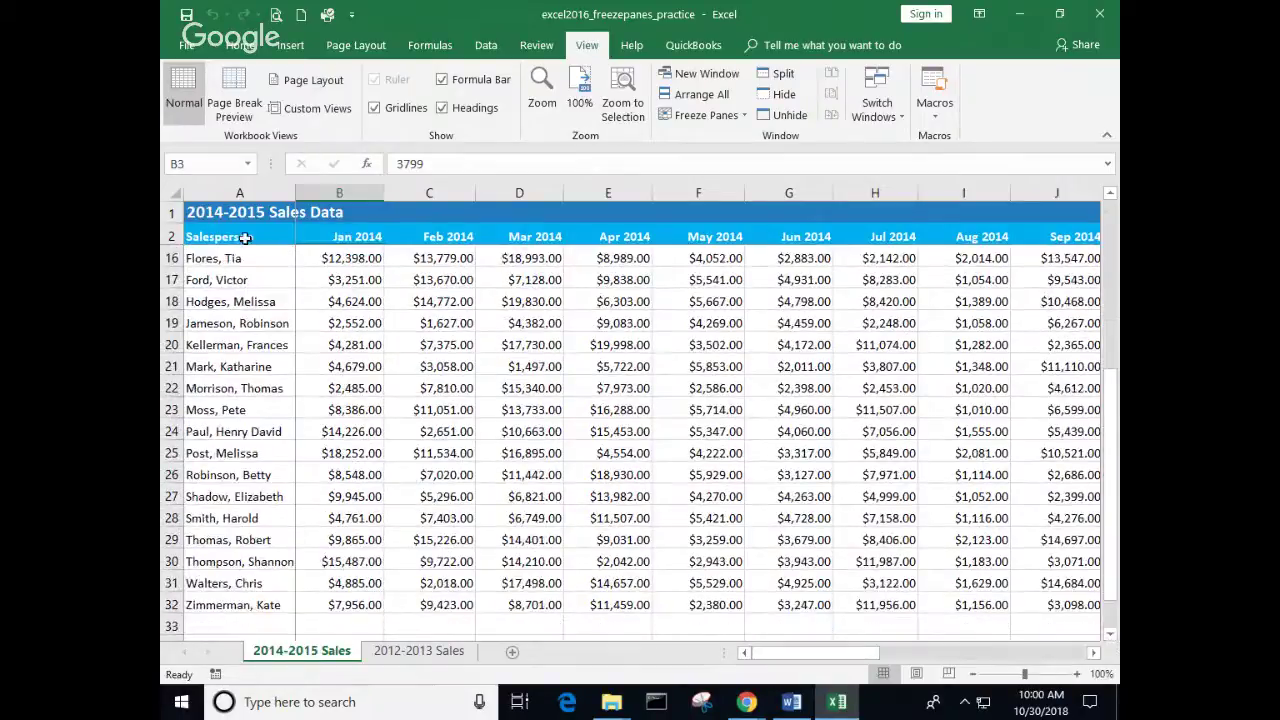
pyautogui.moveTo(791, 648)
pyautogui.mouseDown()
pyautogui.moveTo(790, 659)
pyautogui.moveTo(918, 667)
pyautogui.moveTo(790, 665)
pyautogui.mouseUp()
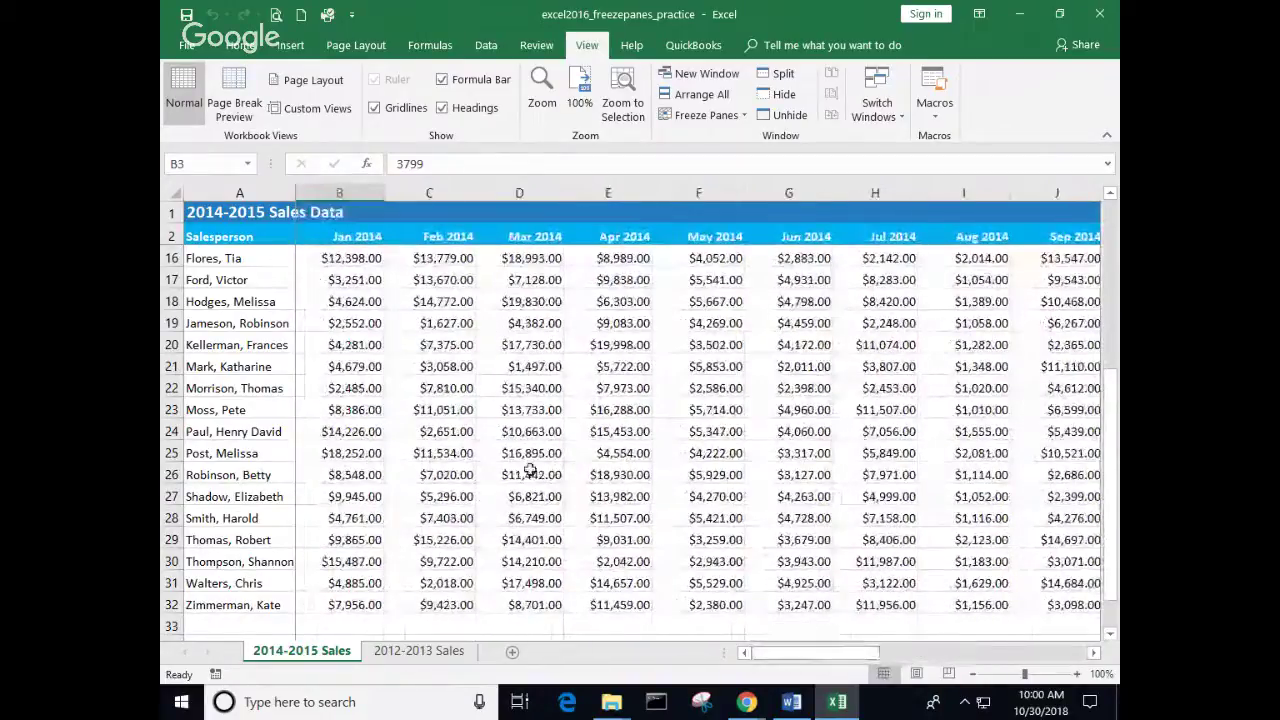
pyautogui.scroll(5, 494, 323)
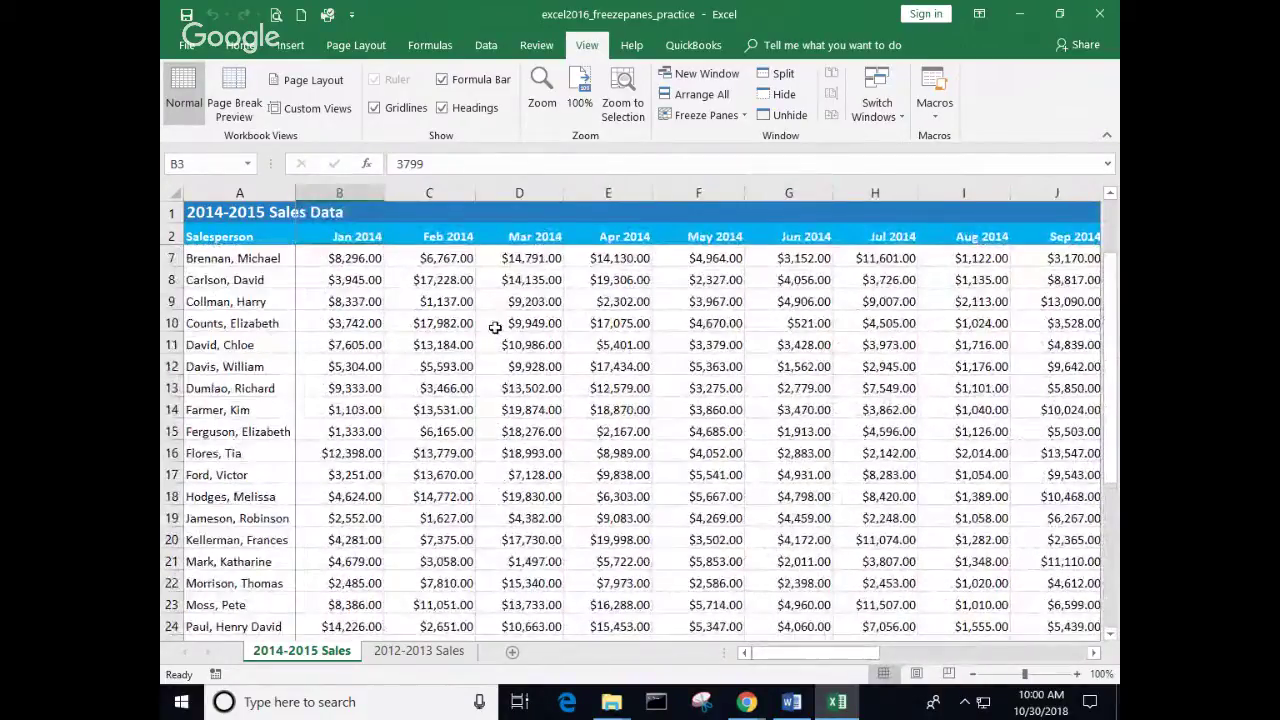
# Step: Unfreeze the panes and select cell F12
pyautogui.click(744, 116)
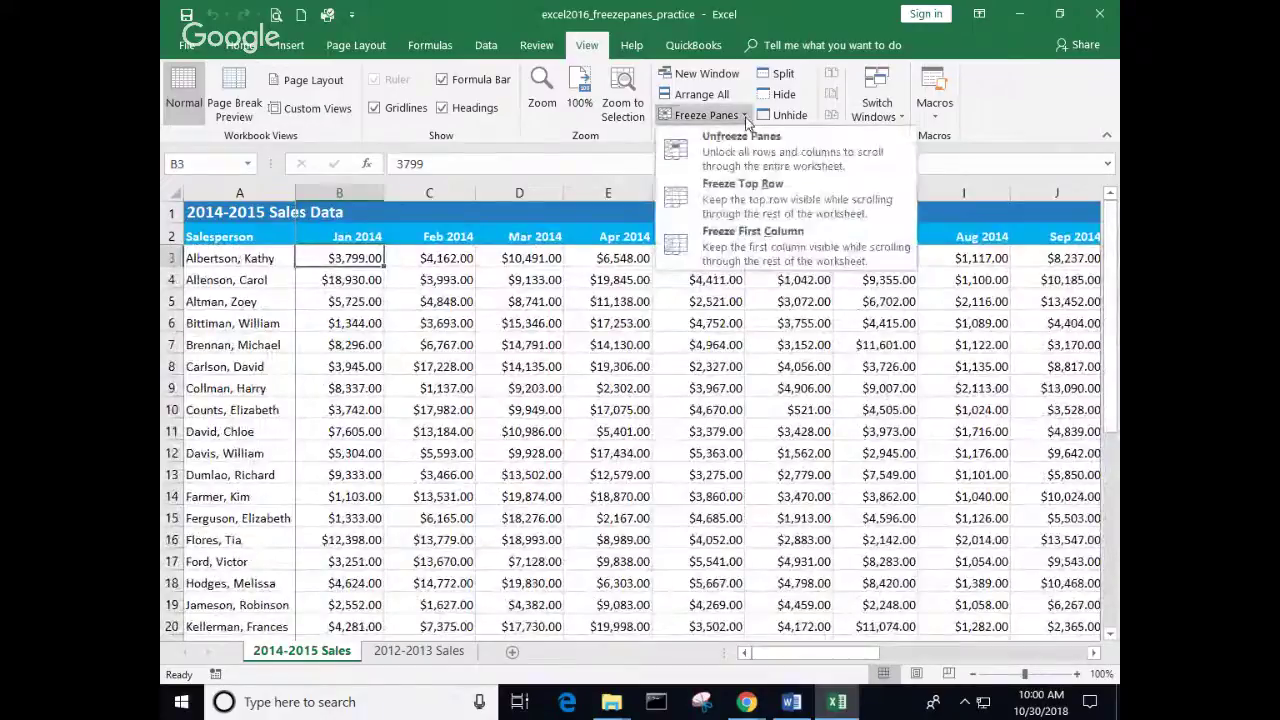
pyautogui.click(744, 141)
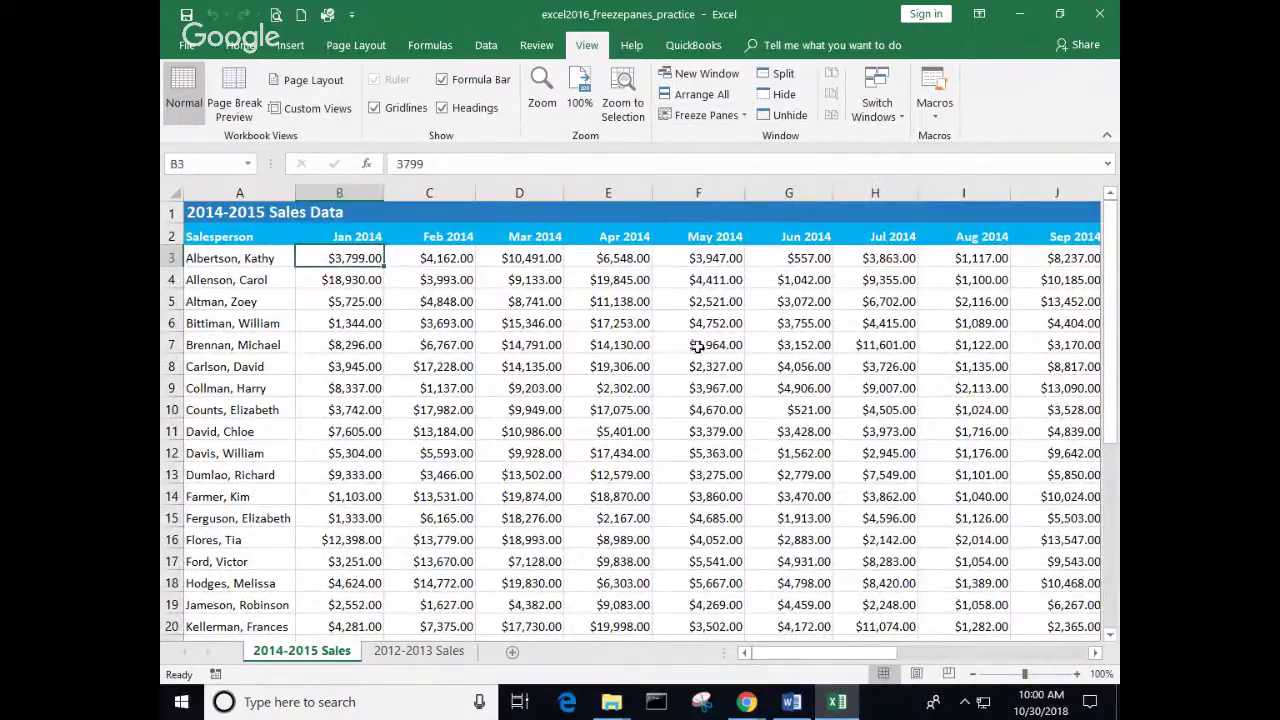
pyautogui.click(714, 450)
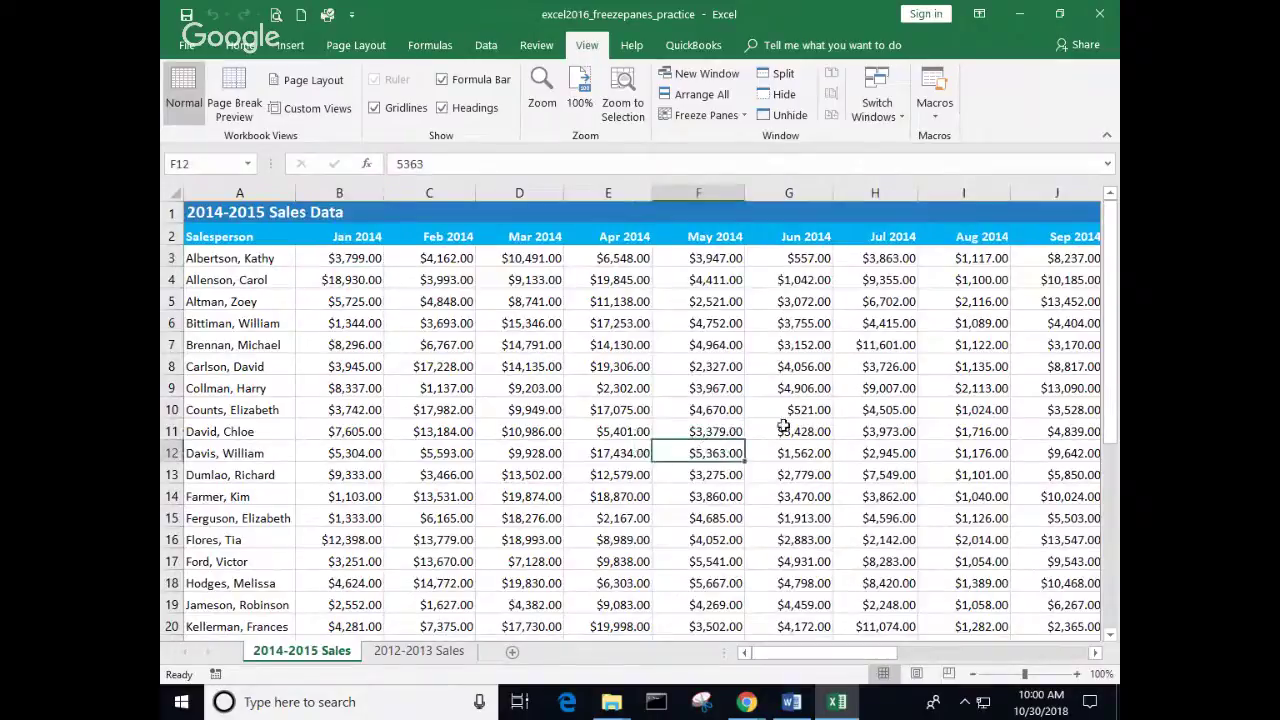
# Step: Split the sheet at F12, then drag the vertical divider away to leave upper and lower panes
pyautogui.click(785, 76)
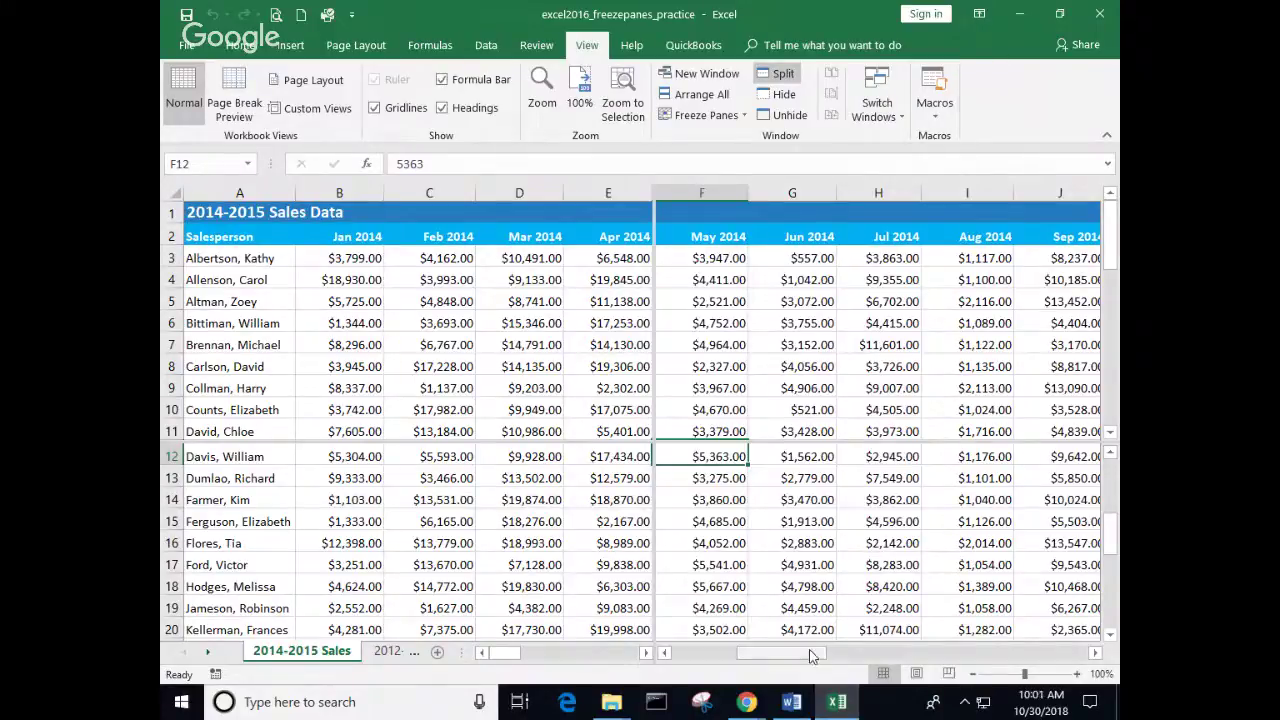
pyautogui.moveTo(811, 655); pyautogui.dragTo(738, 655)
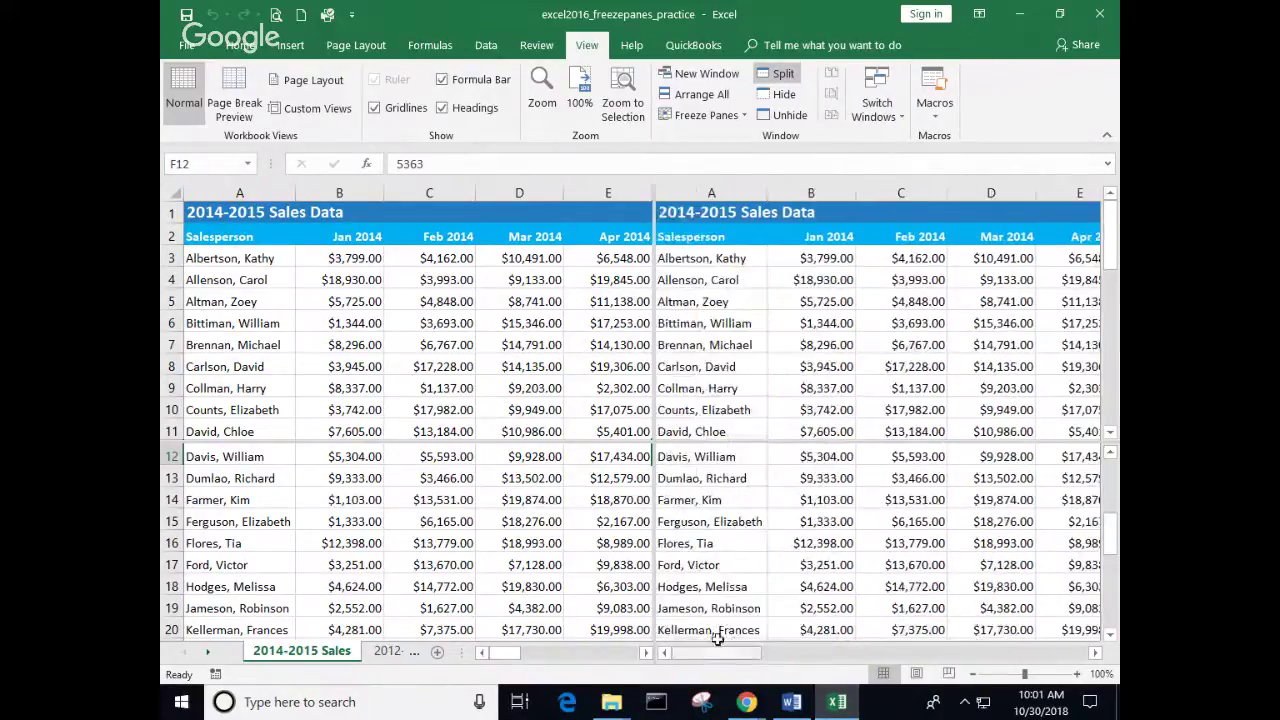
pyautogui.moveTo(1107, 533); pyautogui.dragTo(1107, 468)
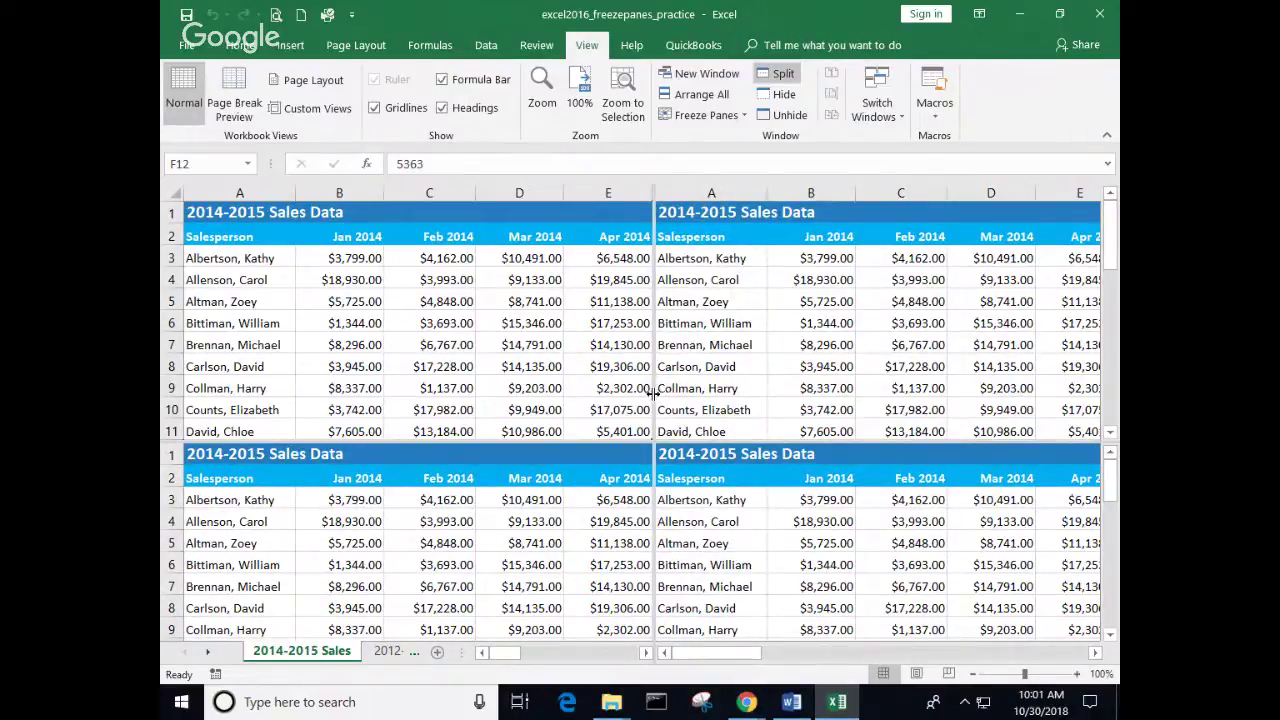
pyautogui.moveTo(651, 393); pyautogui.dragTo(178, 400)
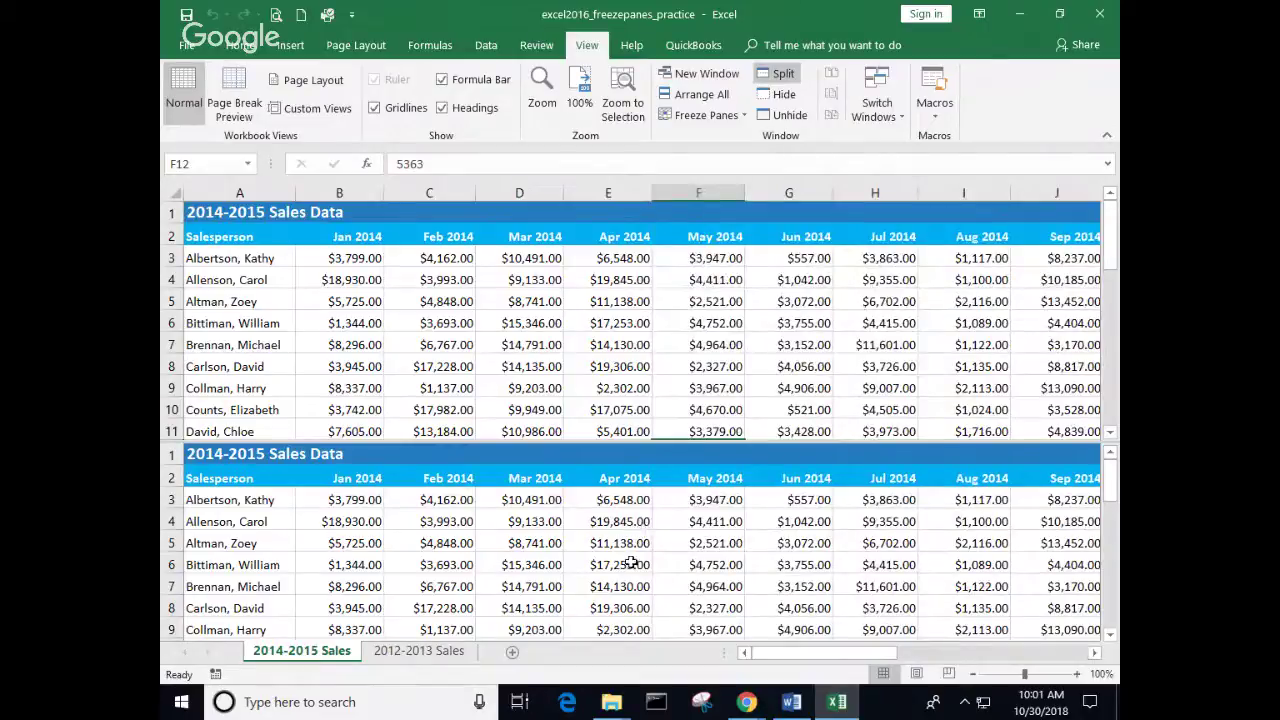
# Step: Select F6 in the upper pane and scroll the lower pane further down
pyautogui.scroll(-1, 631, 560)
pyautogui.scroll(1, 631, 560)
pyautogui.click(665, 567)
pyautogui.scroll(-4, 666, 567)
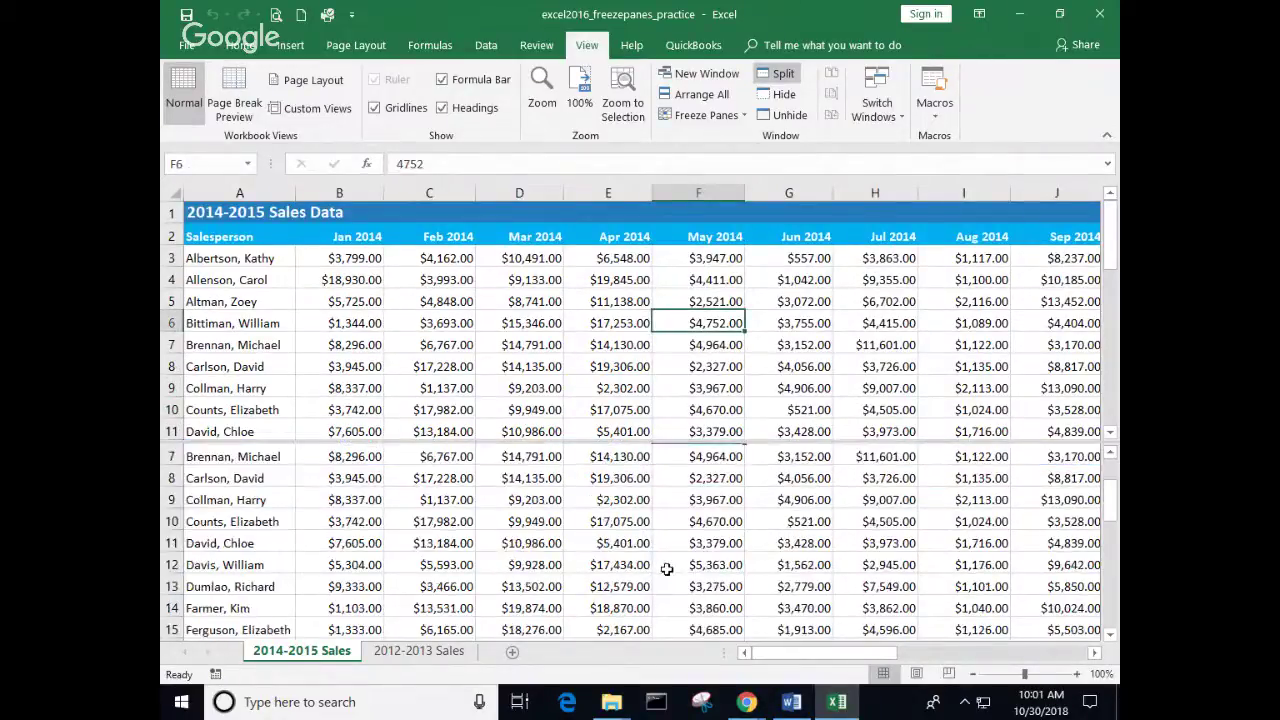
pyautogui.scroll(-2, 666, 567)
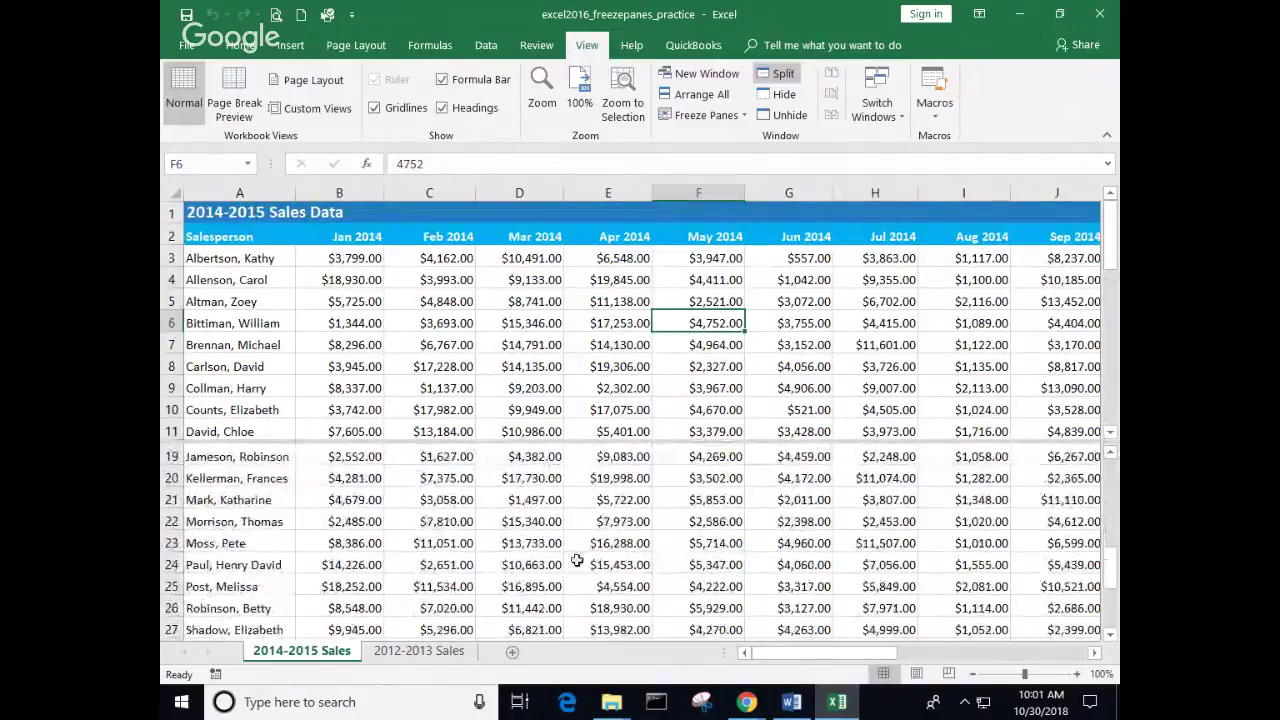
pyautogui.scroll(-1, 400, 524)
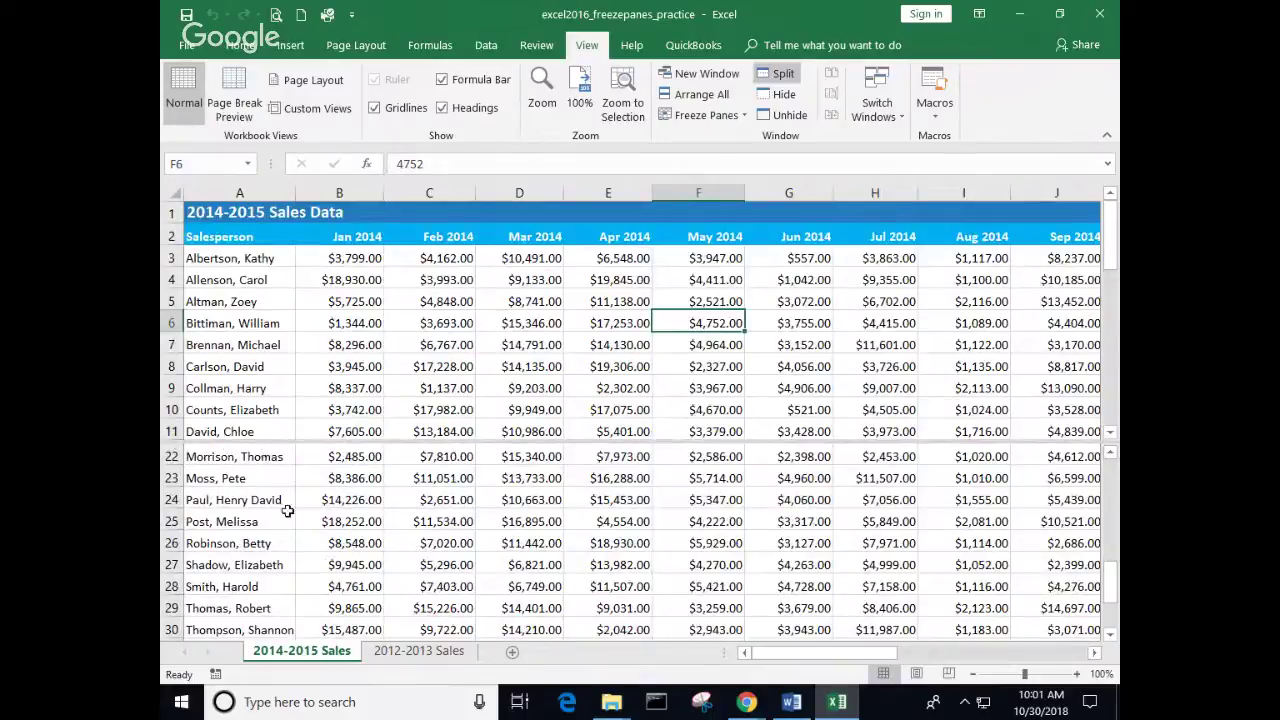
pyautogui.scroll(-1, 337, 508)
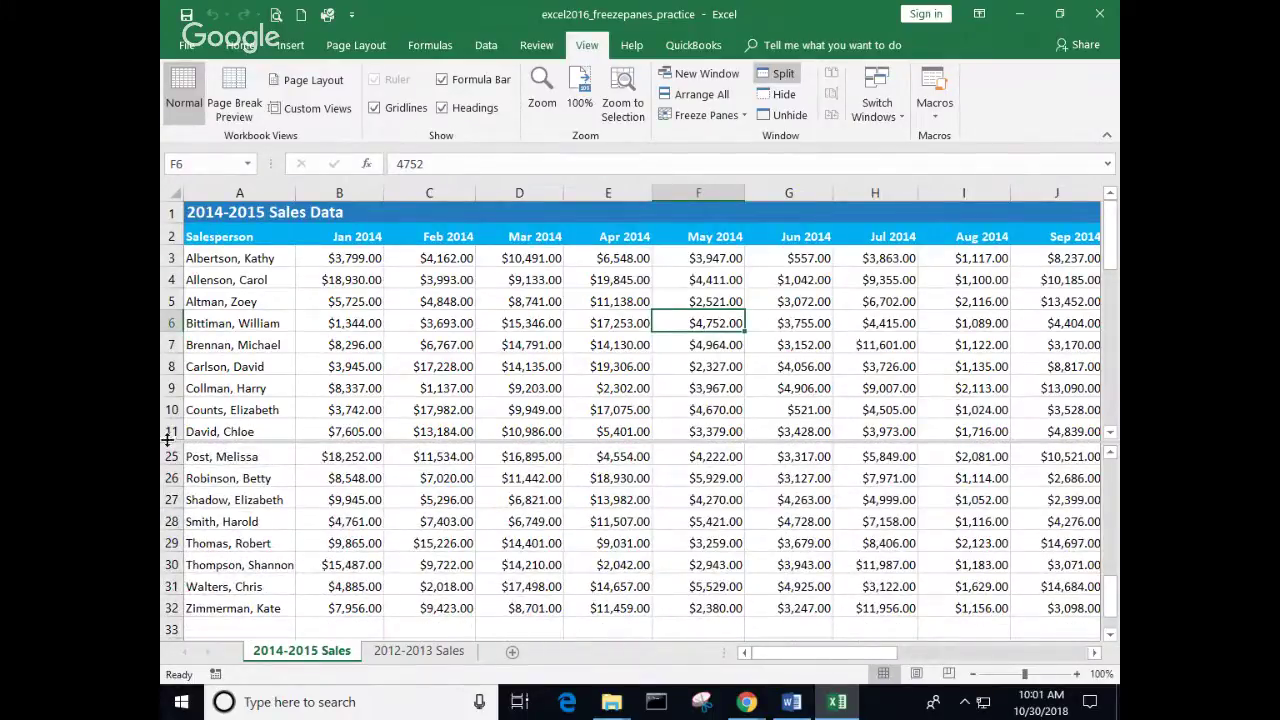
# Step: Select row 11, row 25, F32, B3, B33 and B4 across the two panes
pyautogui.click(168, 431)
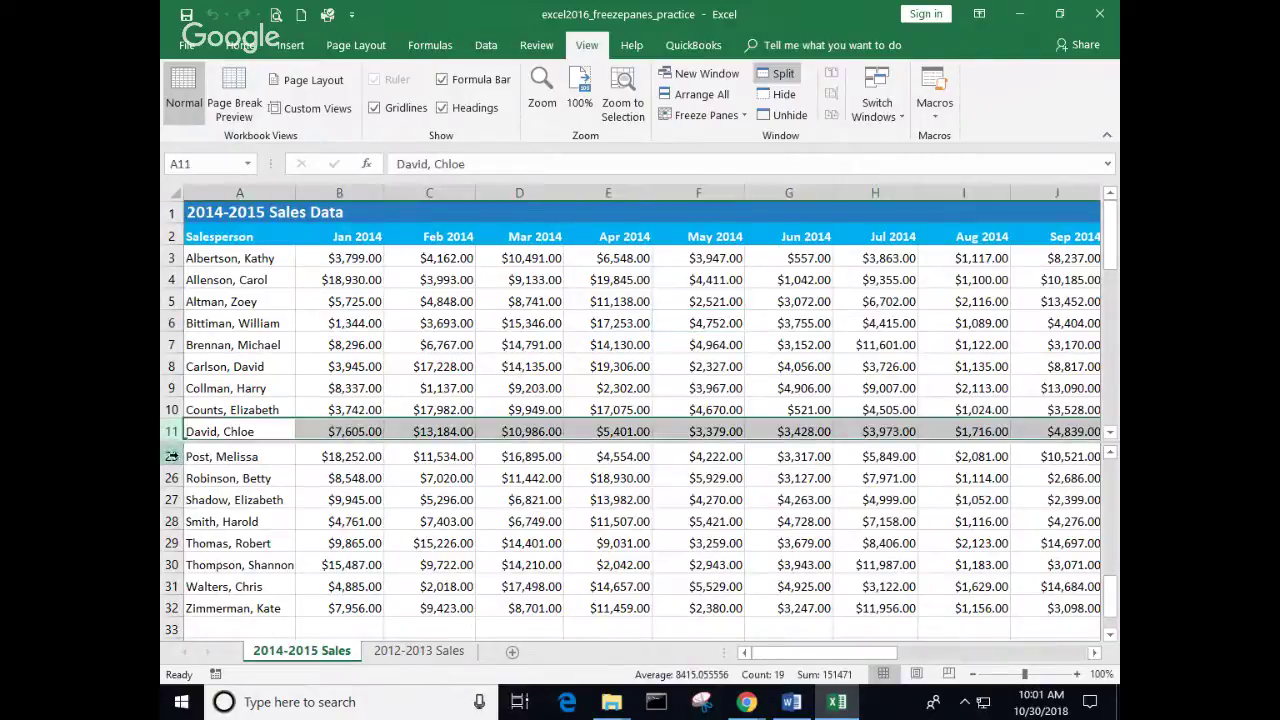
pyautogui.click(171, 456)
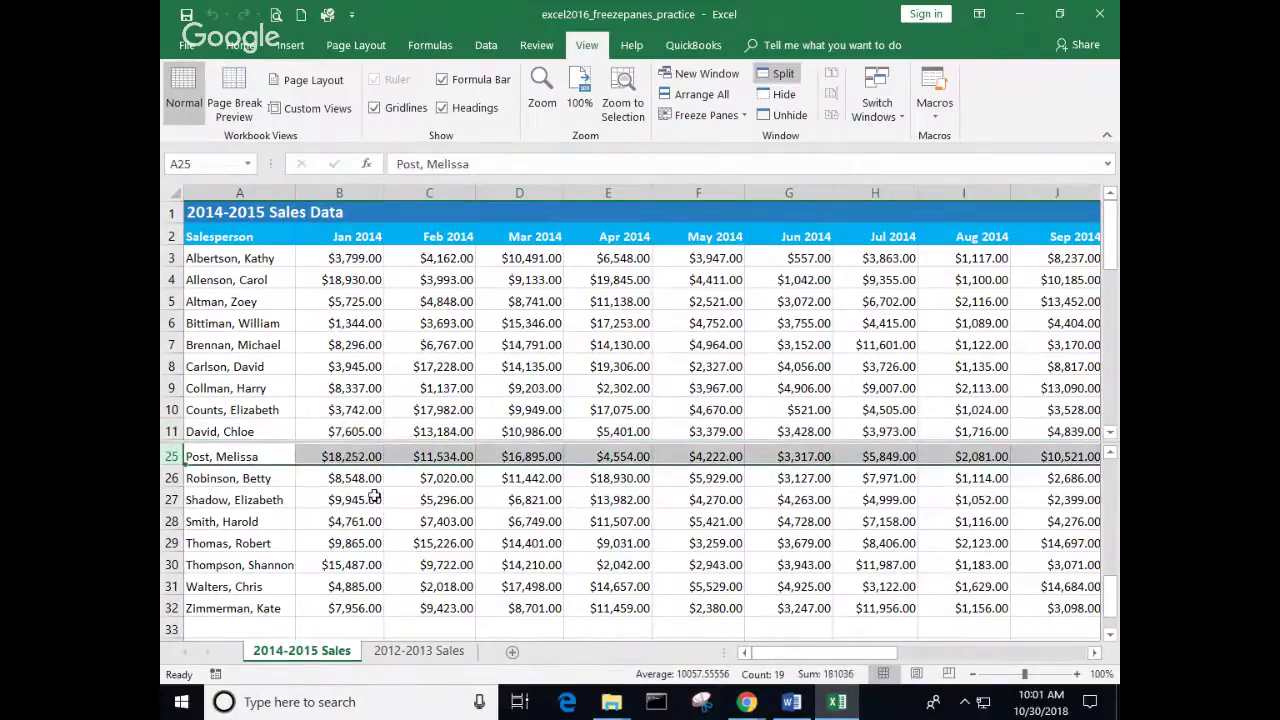
pyautogui.scroll(-2, 502, 527)
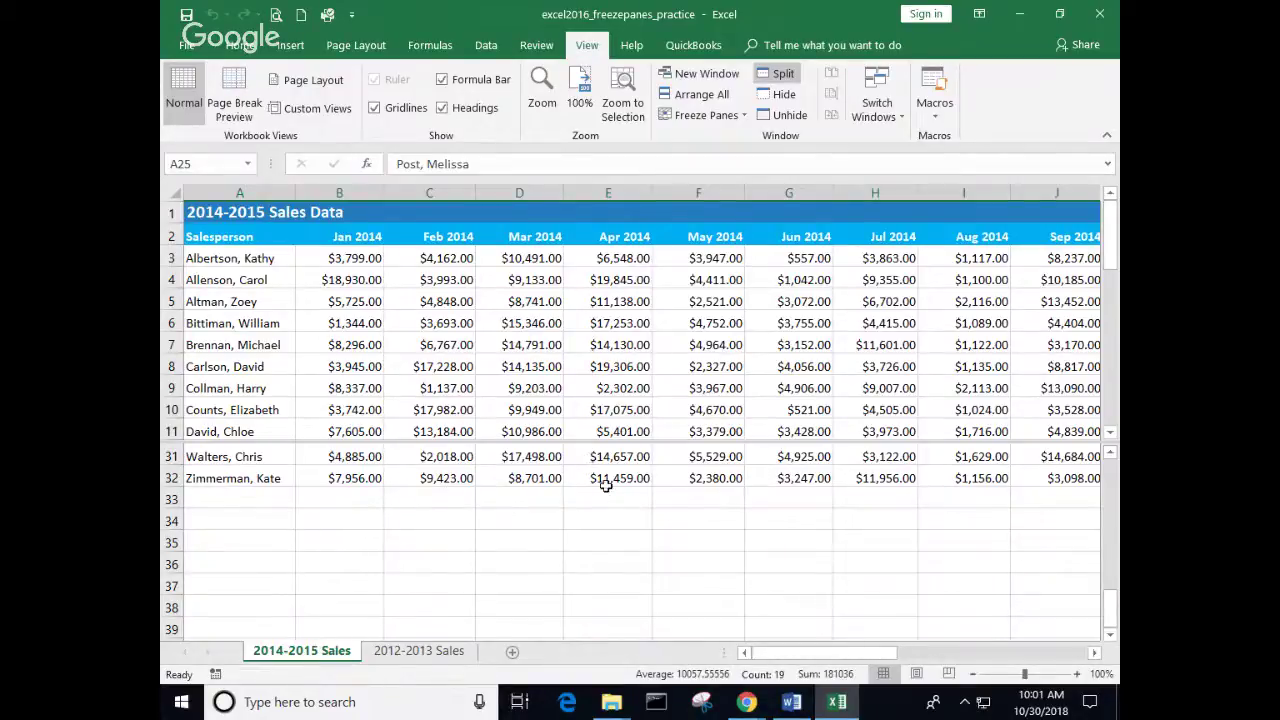
pyautogui.click(722, 479)
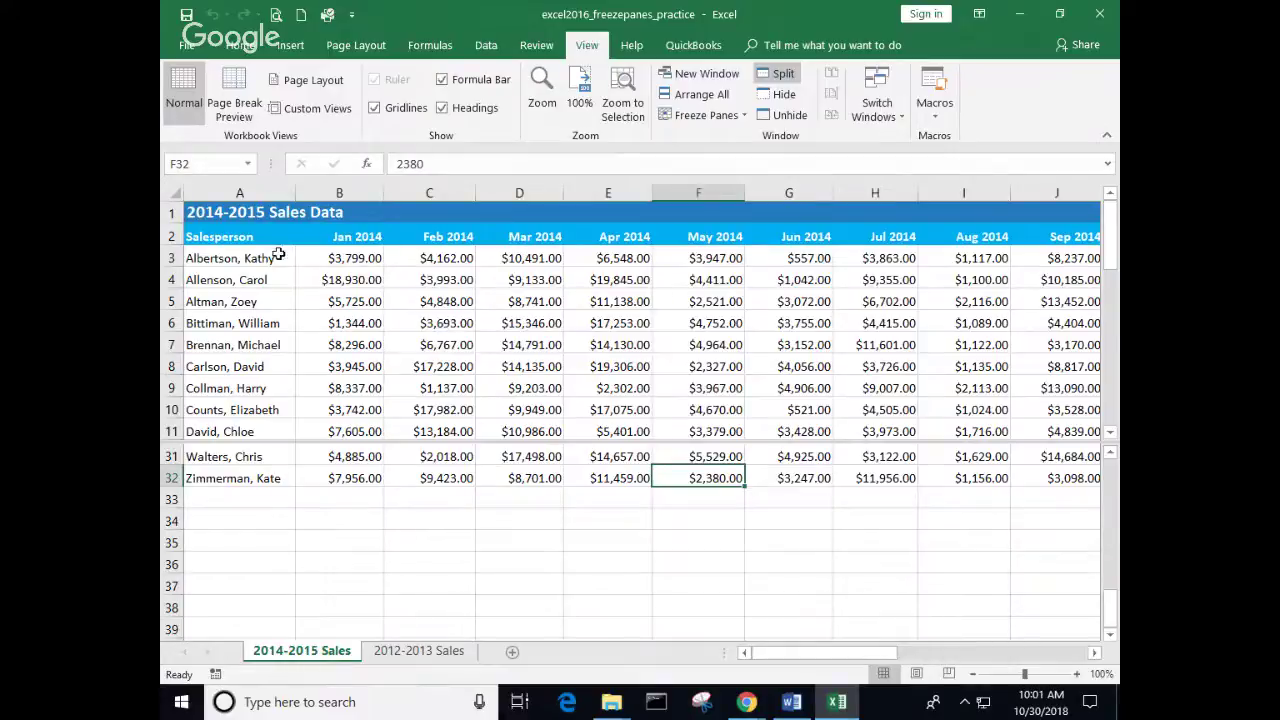
pyautogui.click(335, 258)
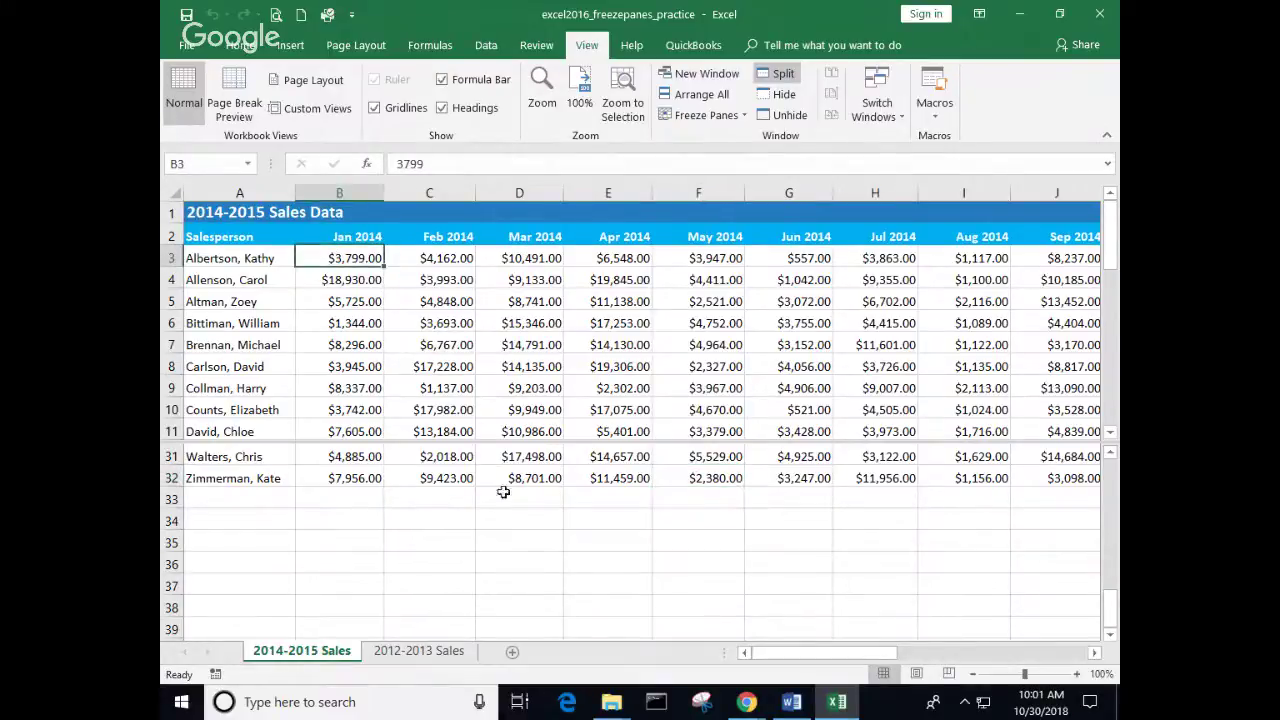
pyautogui.click(352, 490)
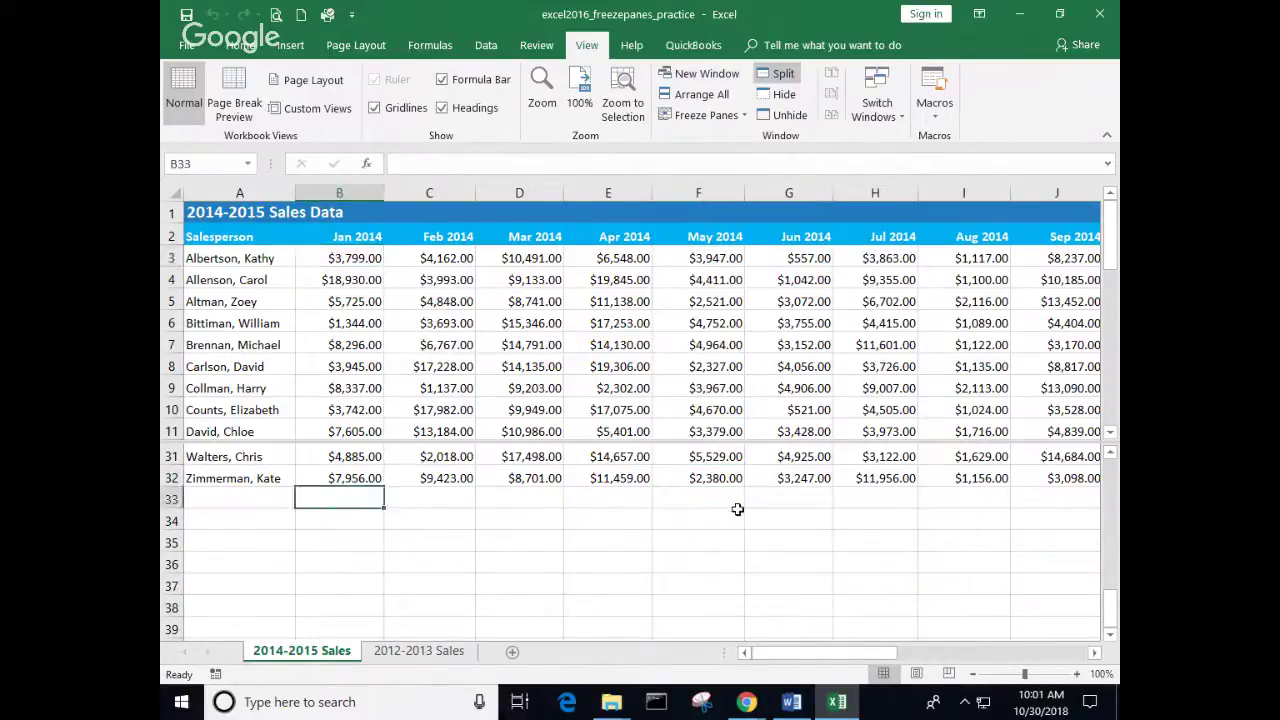
pyautogui.click(344, 281)
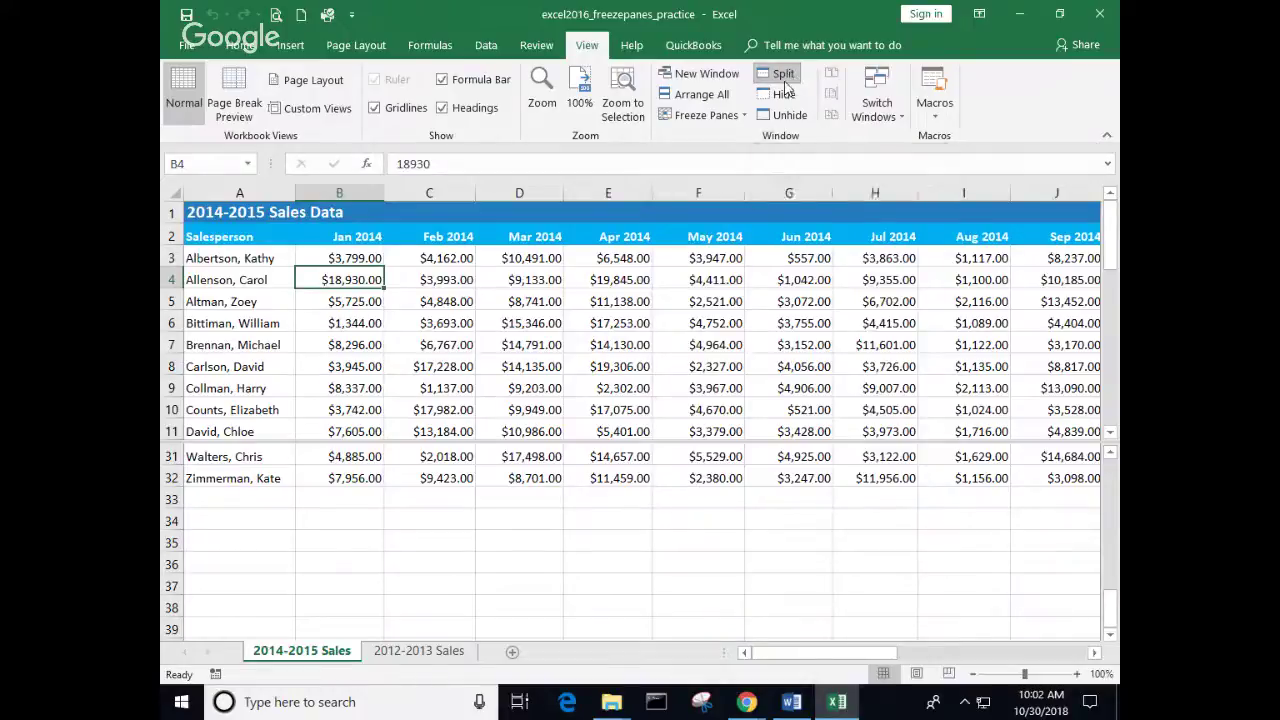
# Step: Remove the split and freeze panes at B3, fixing rows 1–2 and column A
pyautogui.click(783, 78)
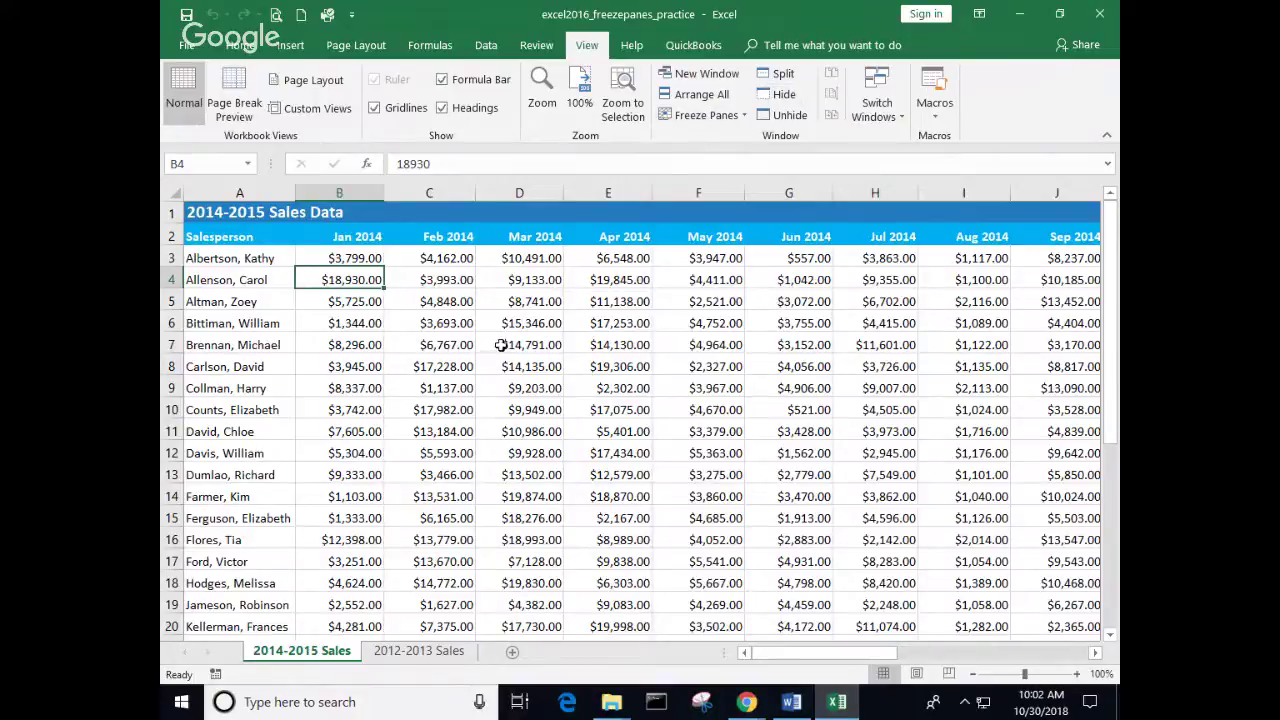
pyautogui.click(335, 258)
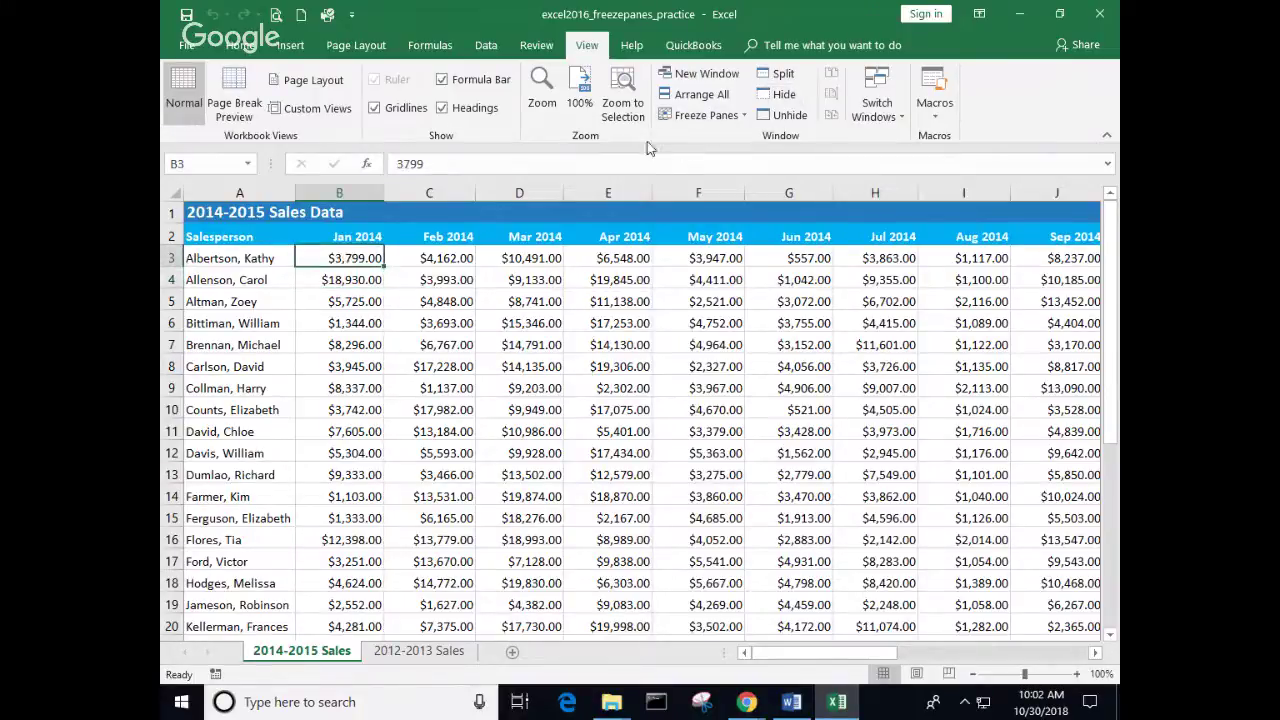
pyautogui.click(744, 114)
pyautogui.click(740, 146)
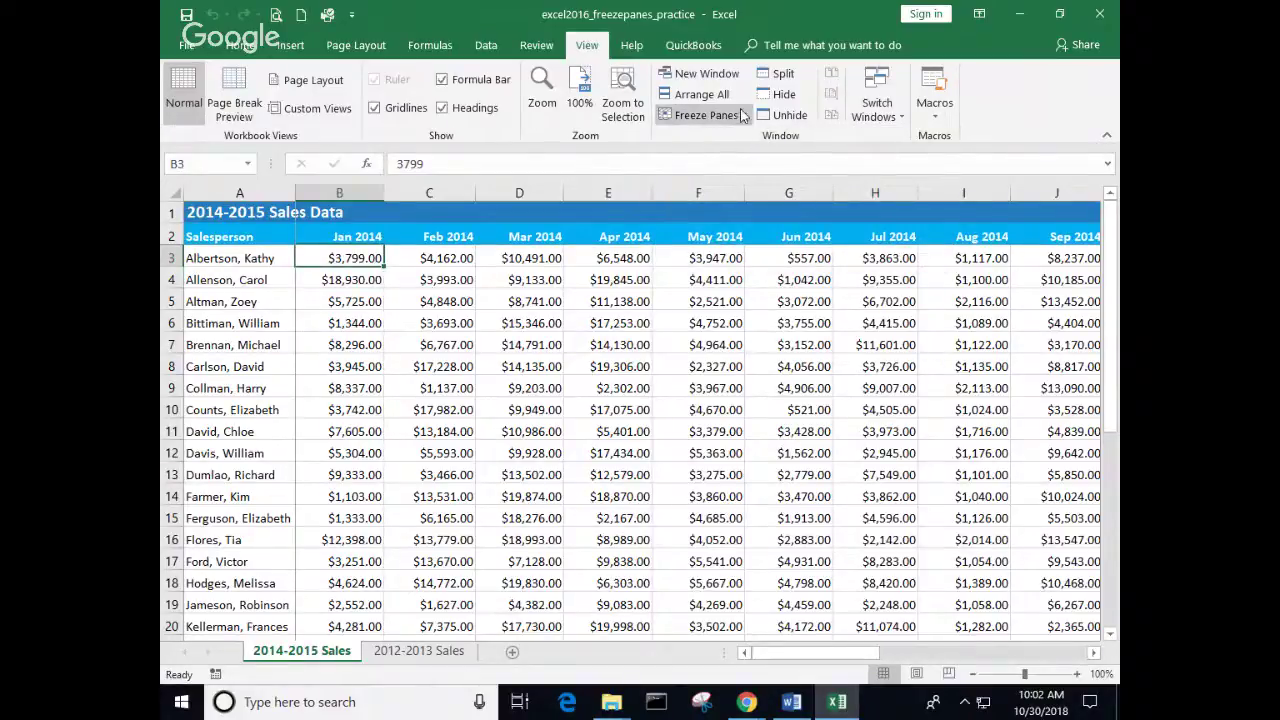
# Step: Unfreeze the panes and return to the Home tab
pyautogui.click(745, 114)
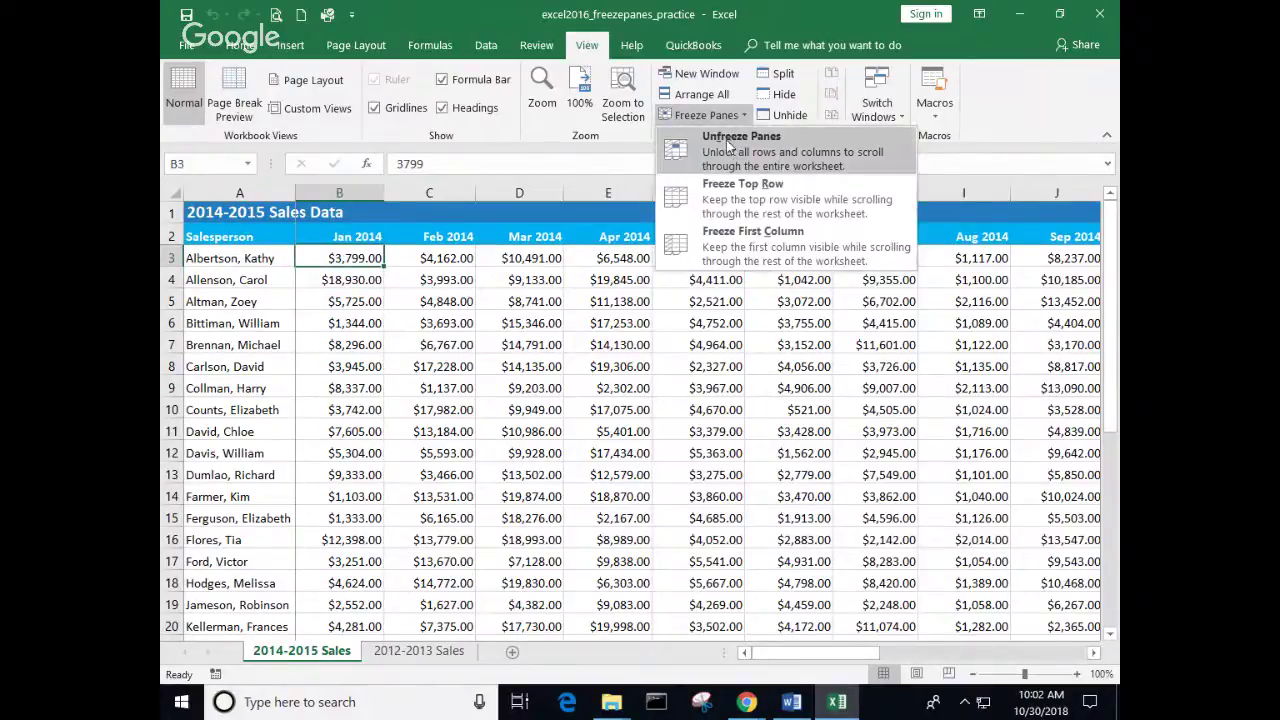
pyautogui.click(738, 145)
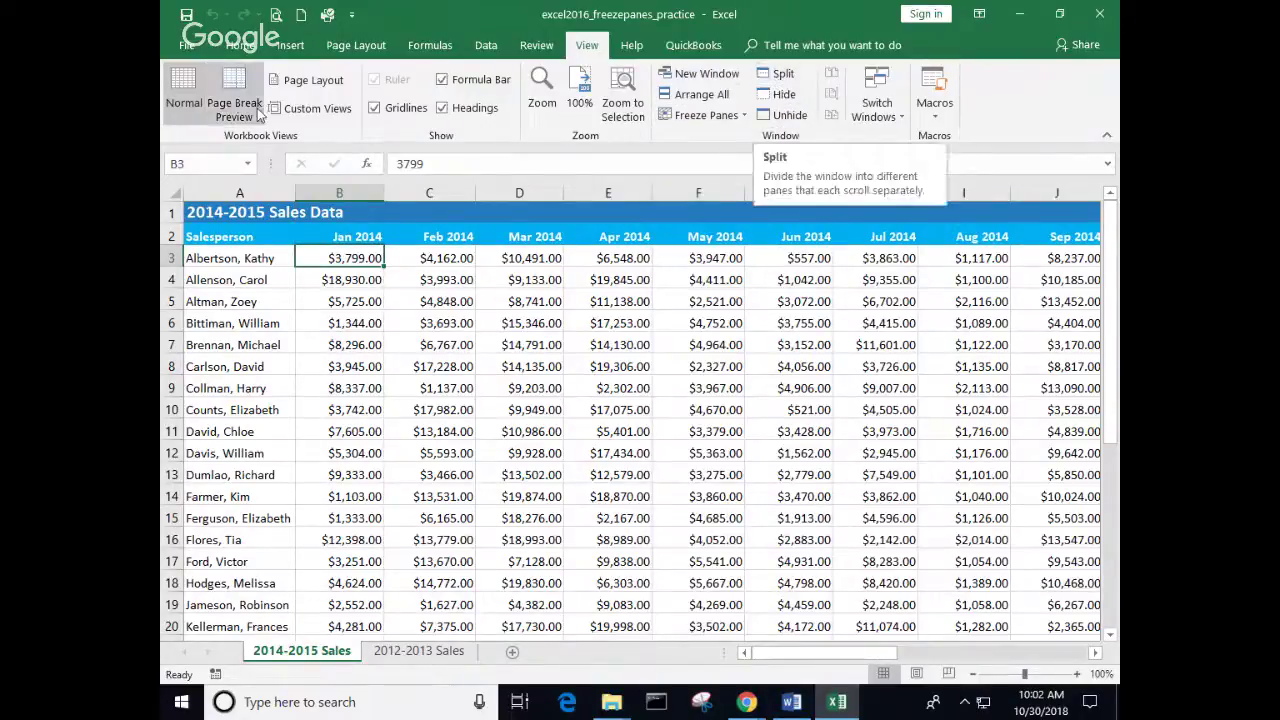
pyautogui.click(246, 46)
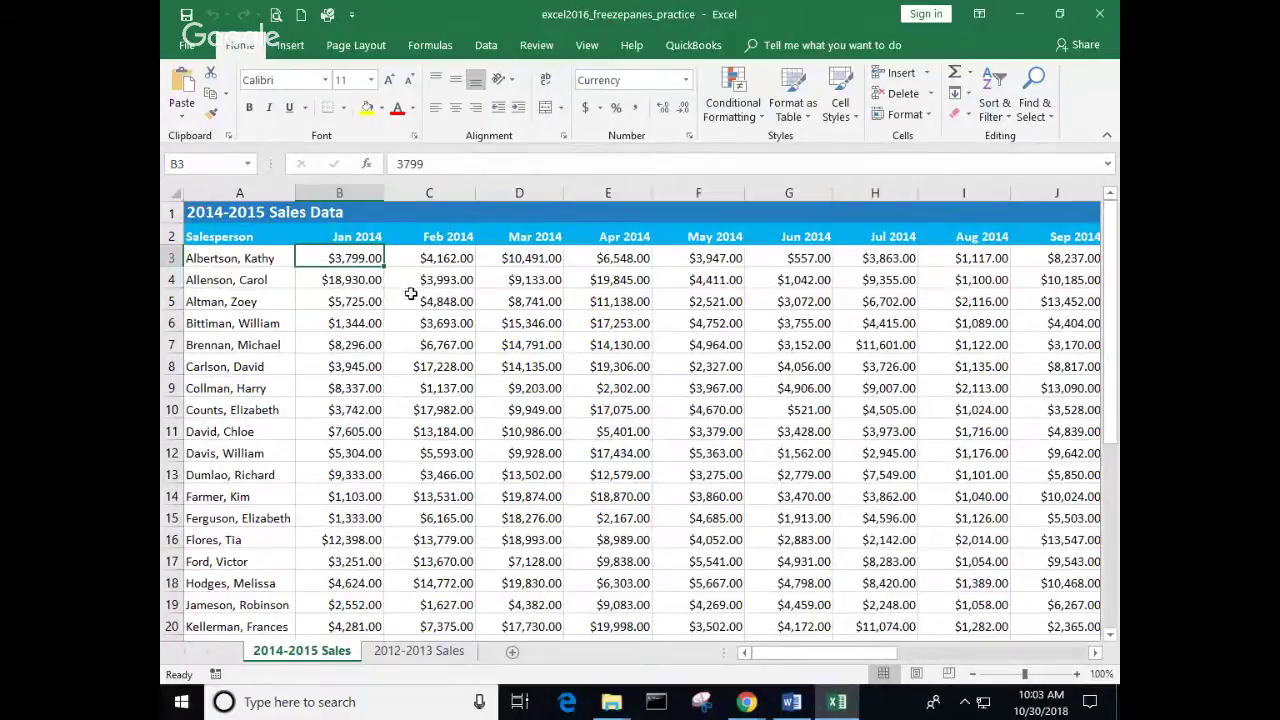
# Step: Make header row 2 taller, centre its labels horizontally and vertically, then close the workbook
pyautogui.keyDown('ctrl'); pyautogui.scroll(7, 410, 293); pyautogui.keyUp('ctrl')
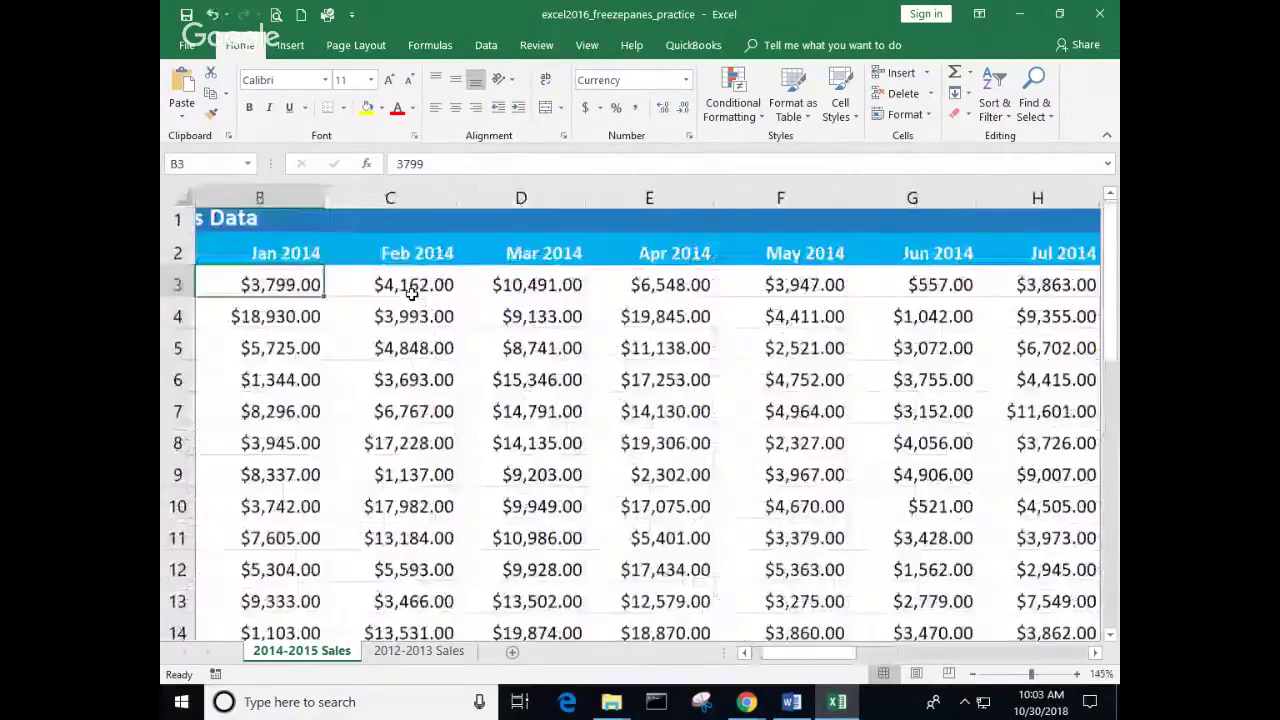
pyautogui.scroll(1, 366, 335)
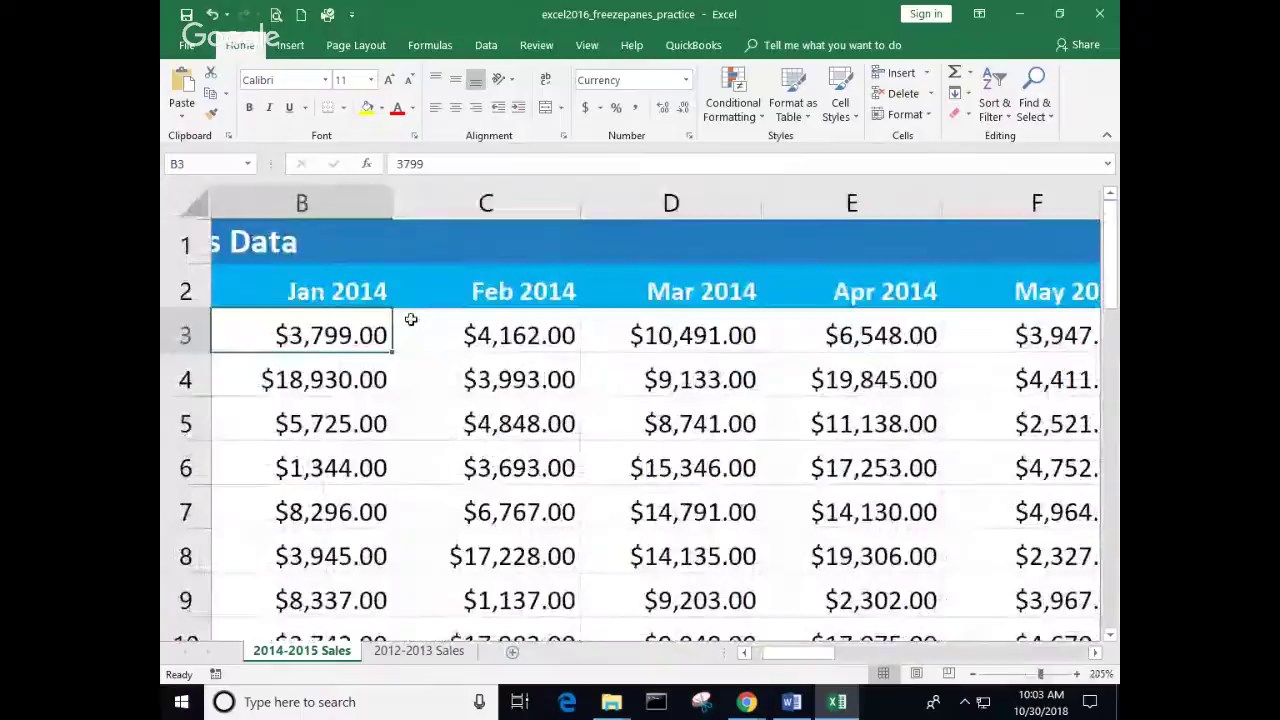
pyautogui.click(370, 290)
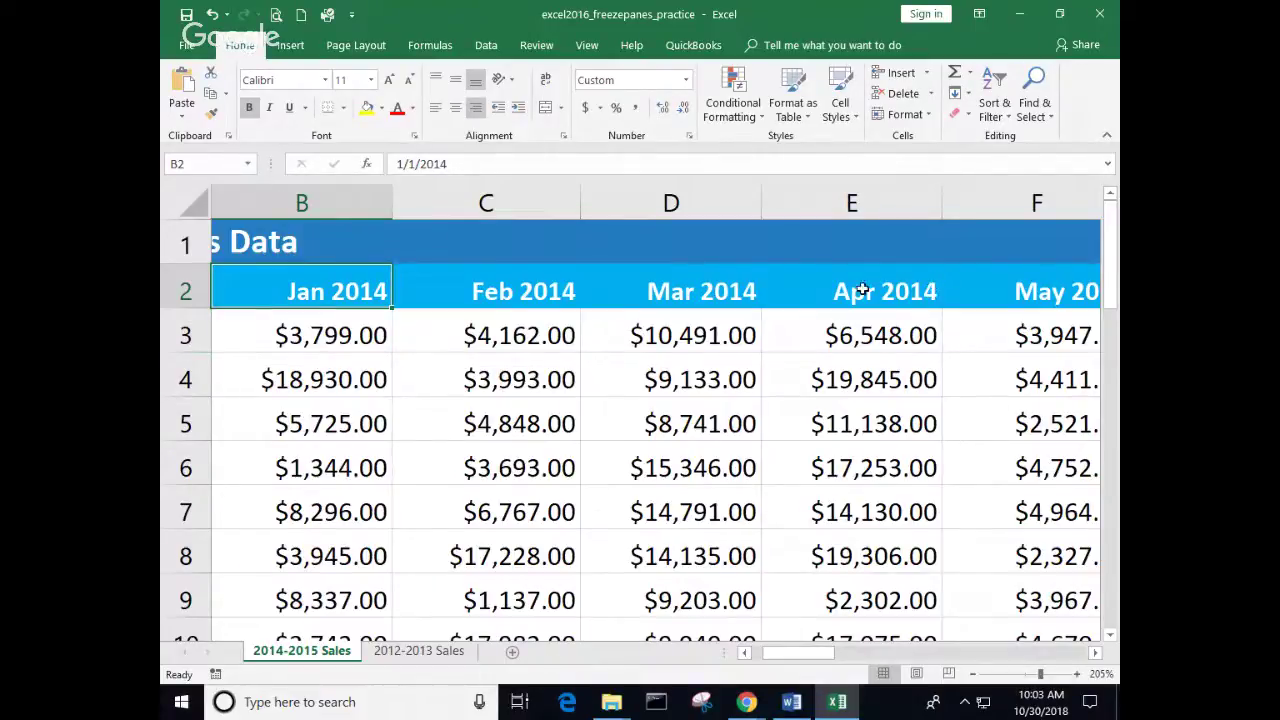
pyautogui.moveTo(194, 309); pyautogui.dragTo(194, 340)
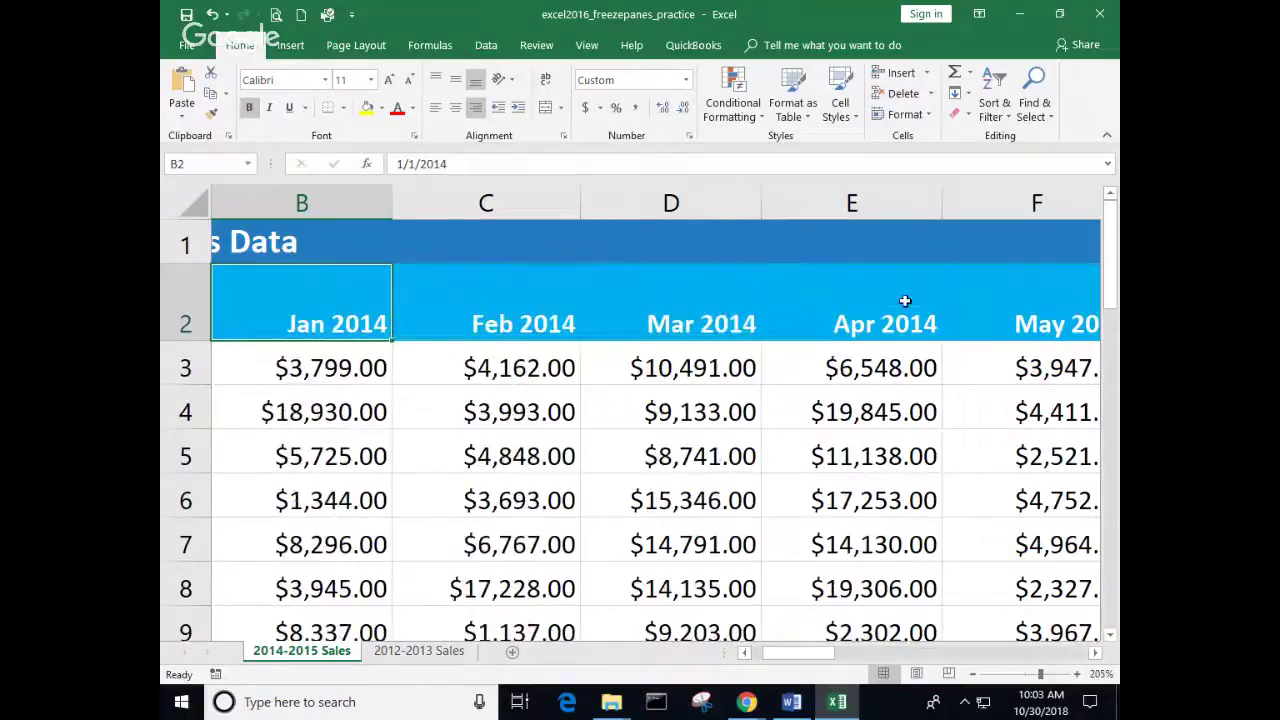
pyautogui.click(190, 306)
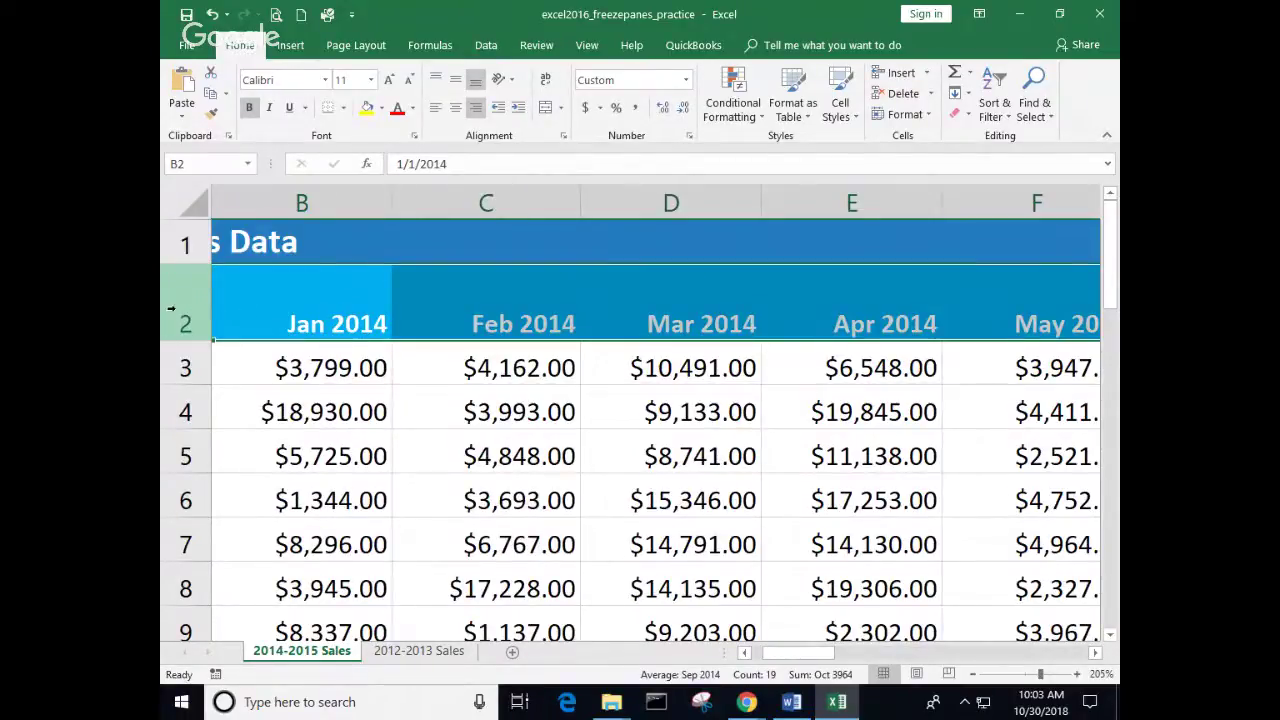
pyautogui.click(457, 110)
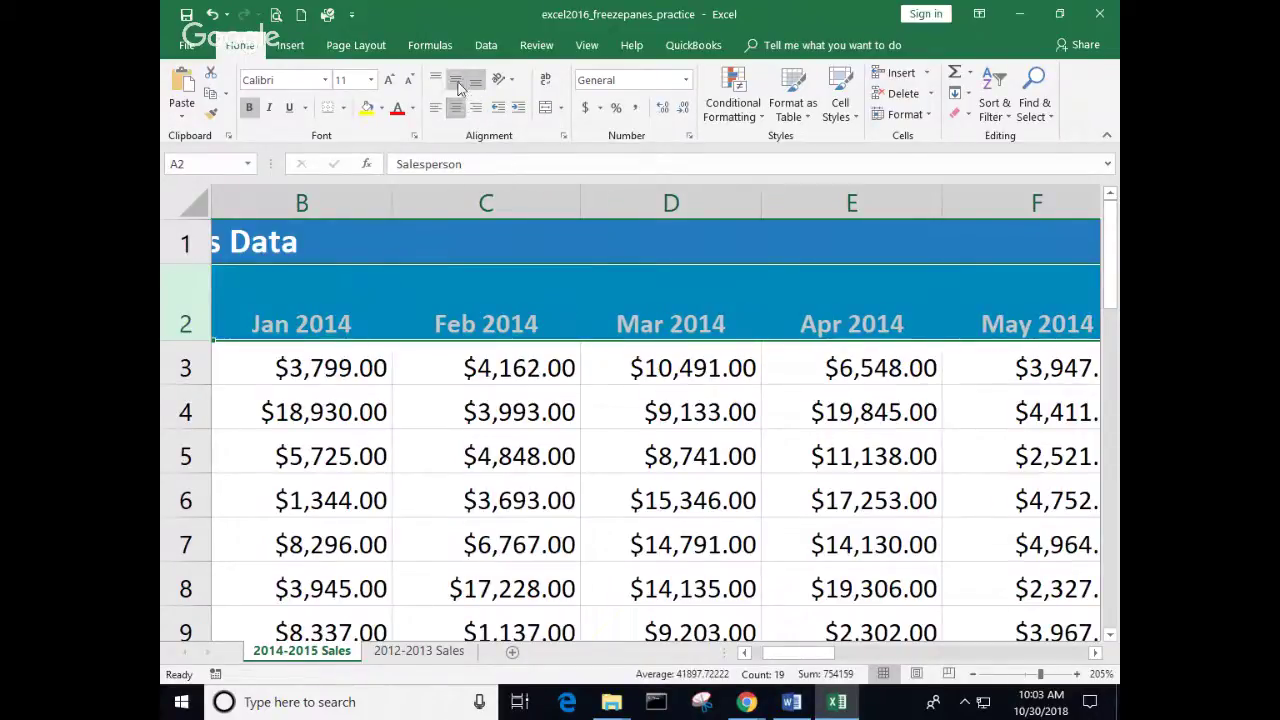
pyautogui.click(457, 82)
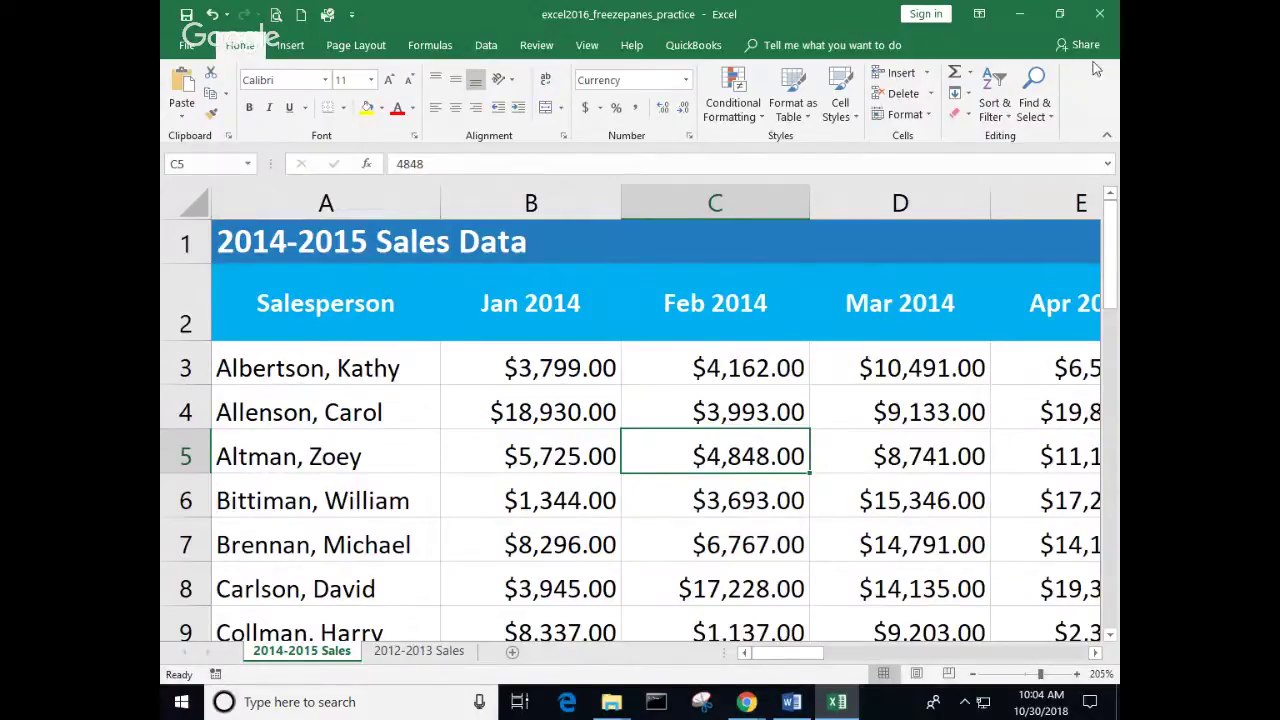
pyautogui.click(1104, 24)
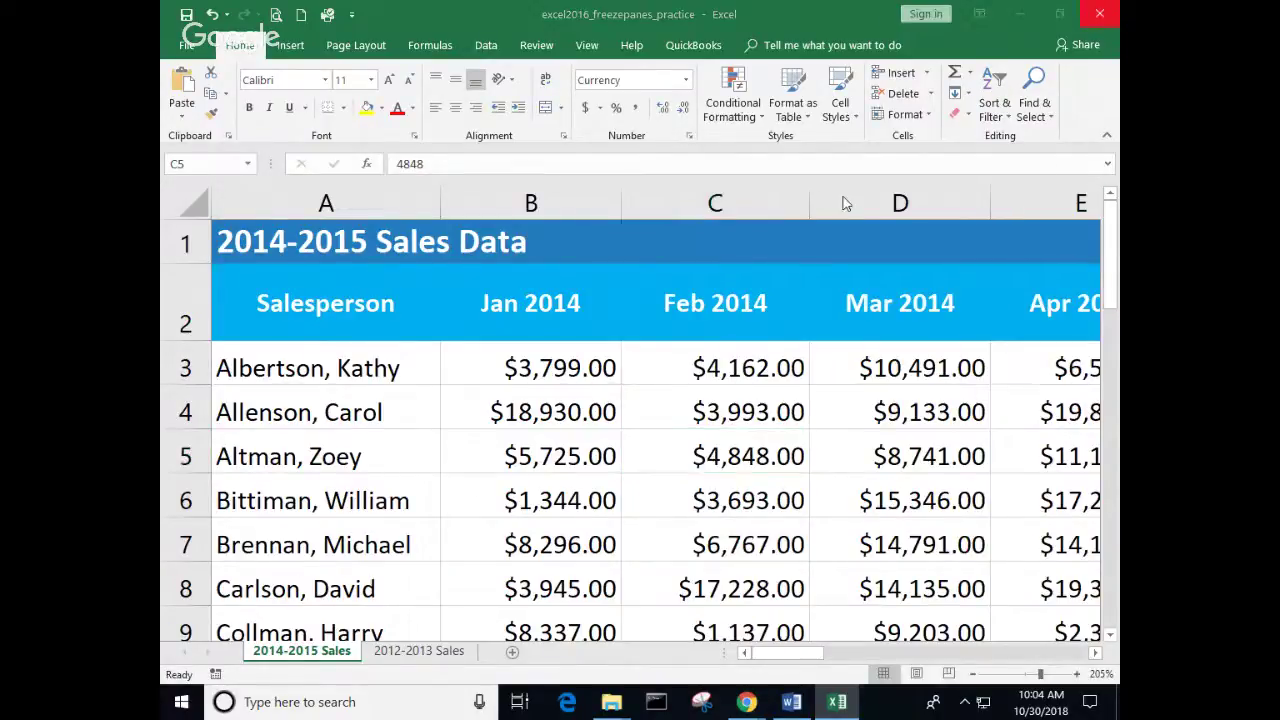
# Step: Close the practice workbook without saving changes
pyautogui.click(625, 383)
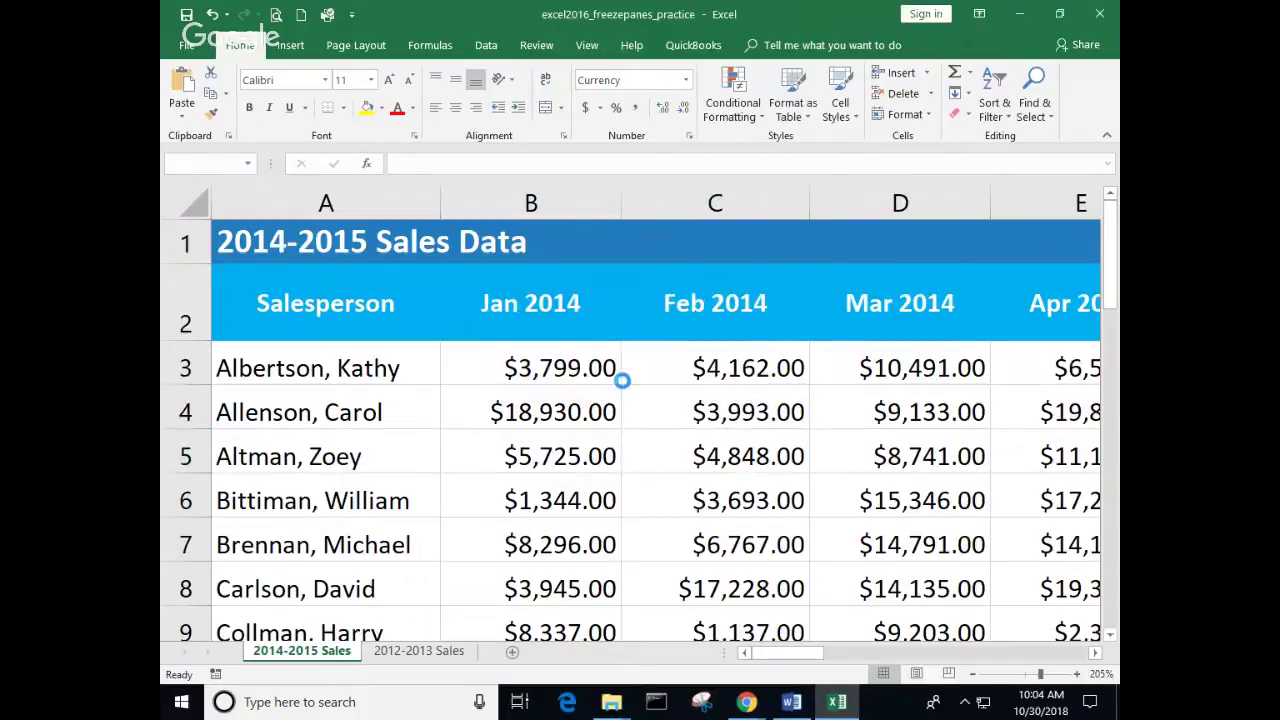
pyautogui.scroll(-3, 609, 371)
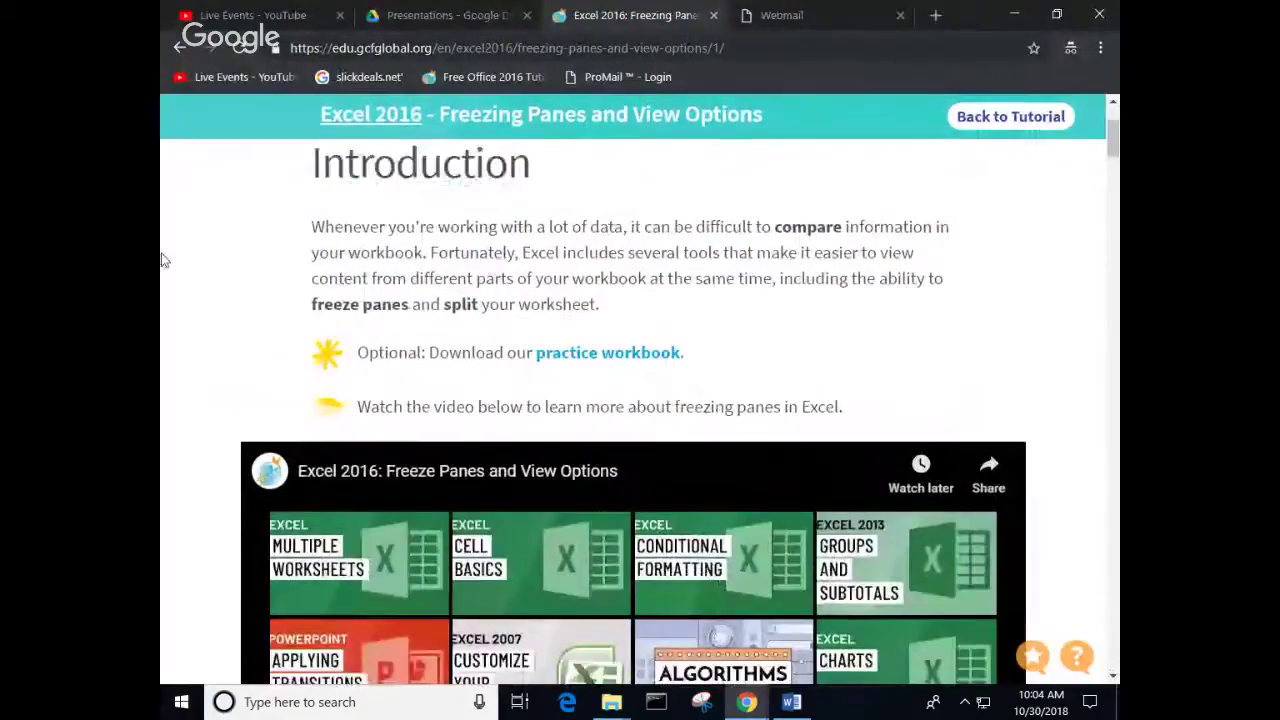
pyautogui.scroll(3, 290, 255)
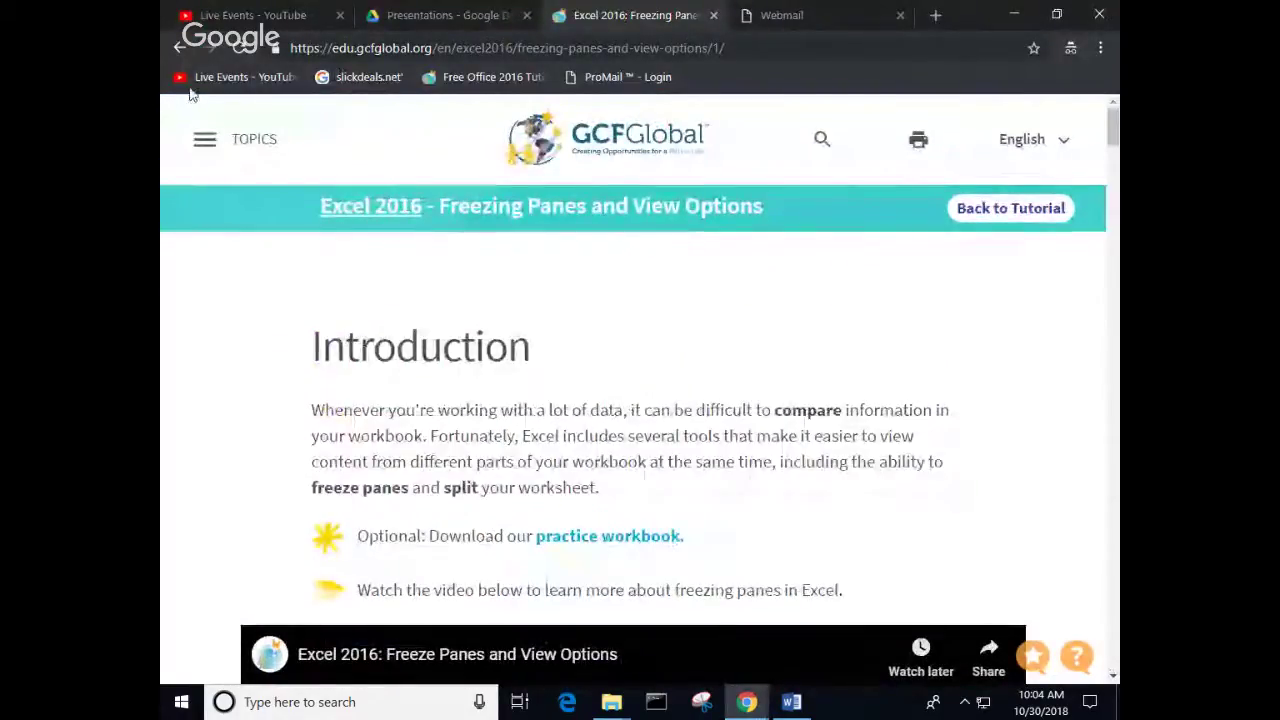
# Step: Go back to the Excel 2016 index, open Sorting Data, and play its Sorting video
pyautogui.click(181, 48)
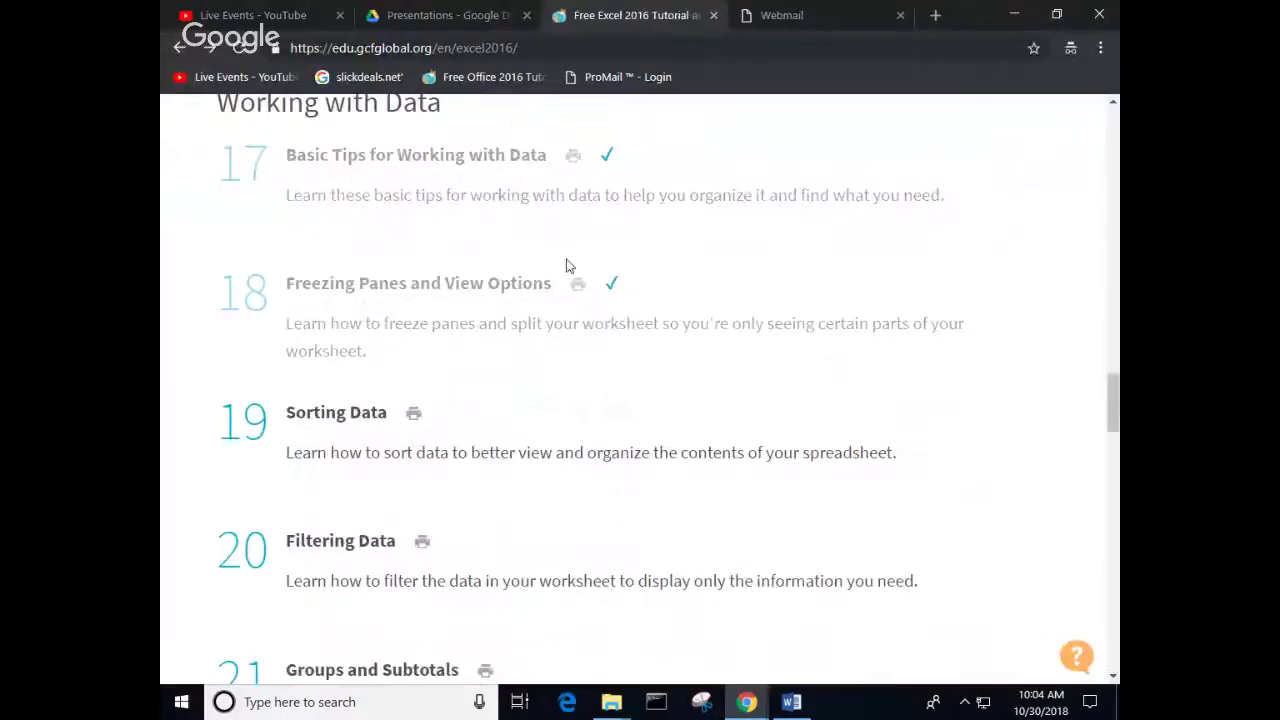
pyautogui.click(332, 420)
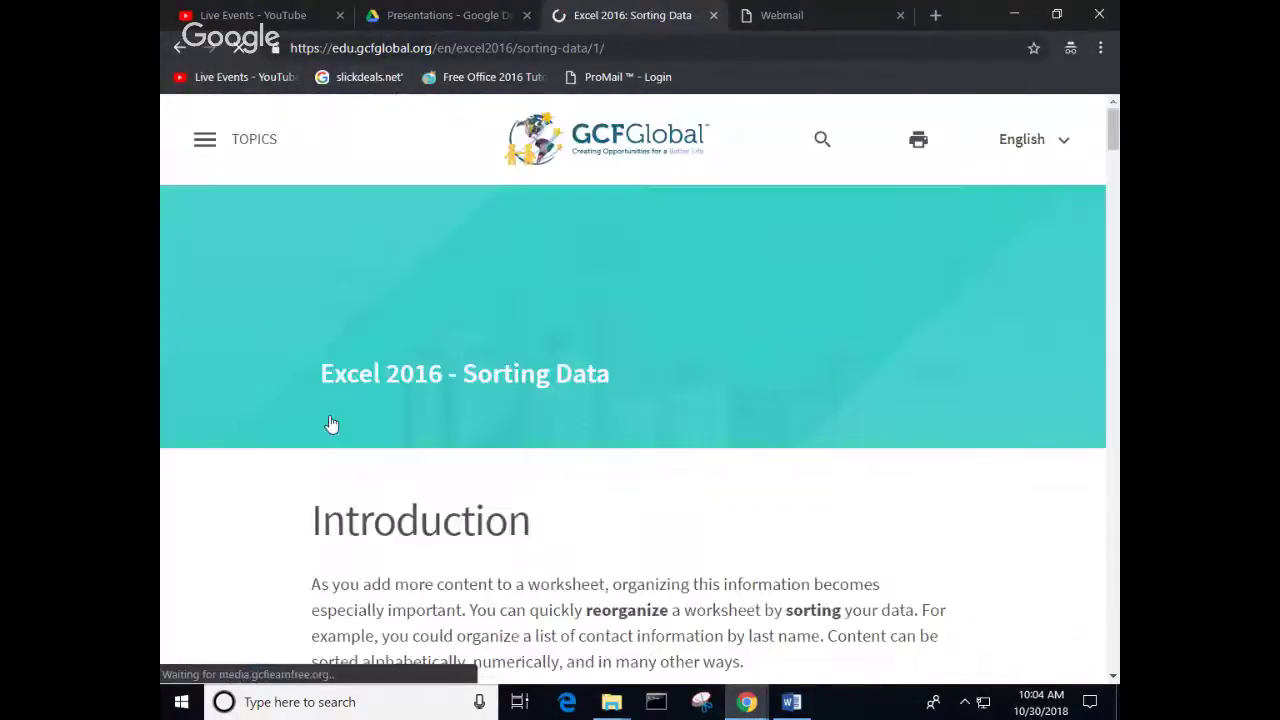
pyautogui.scroll(-5, 686, 405)
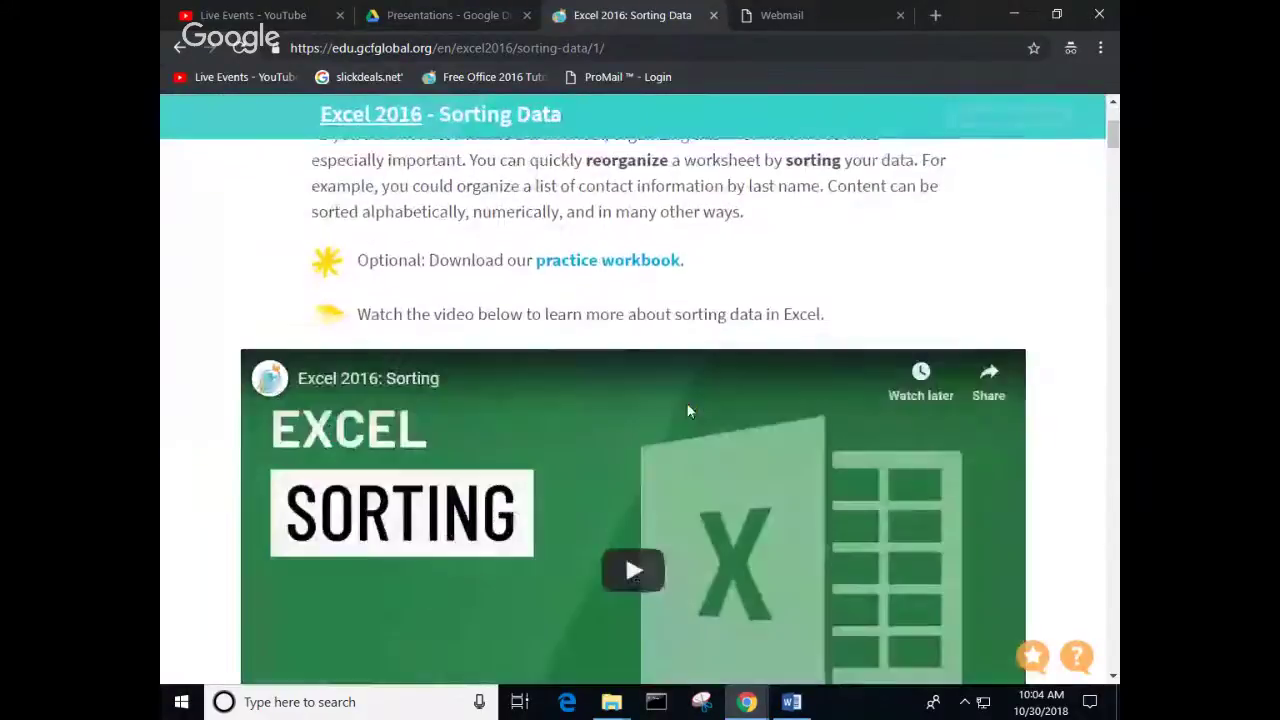
pyautogui.click(632, 481)
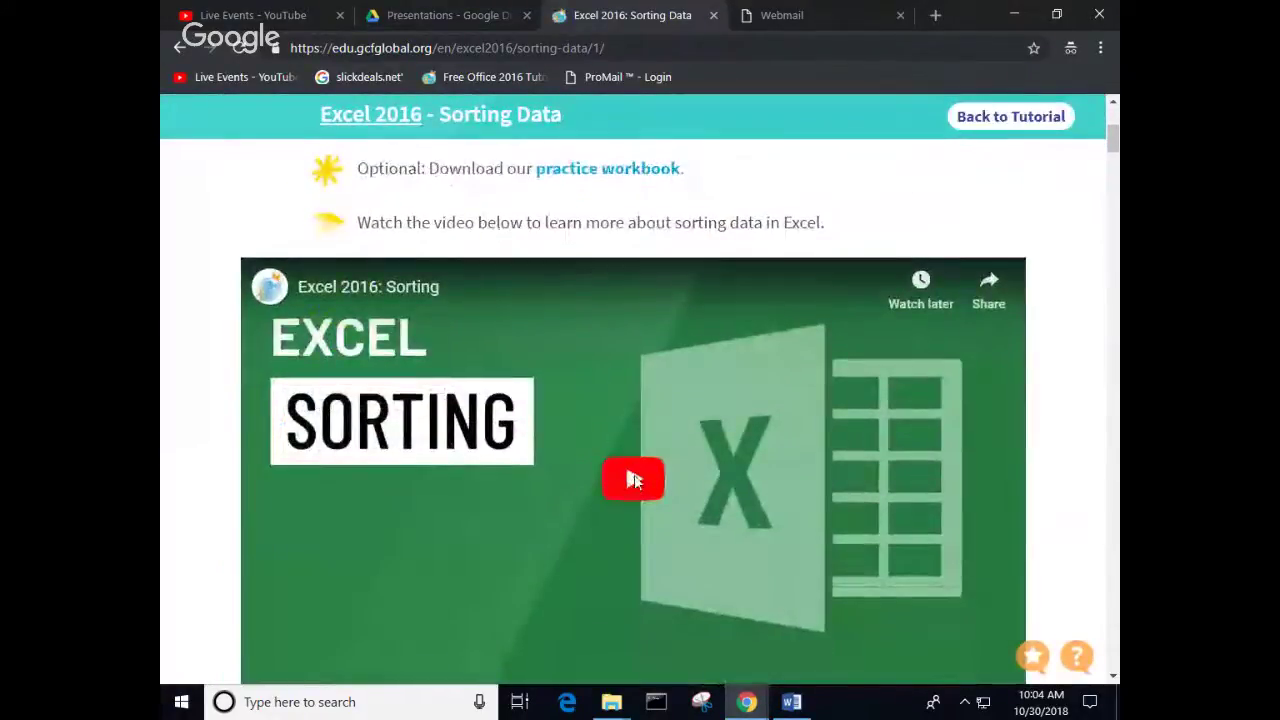
pyautogui.scroll(-1, 959, 510)
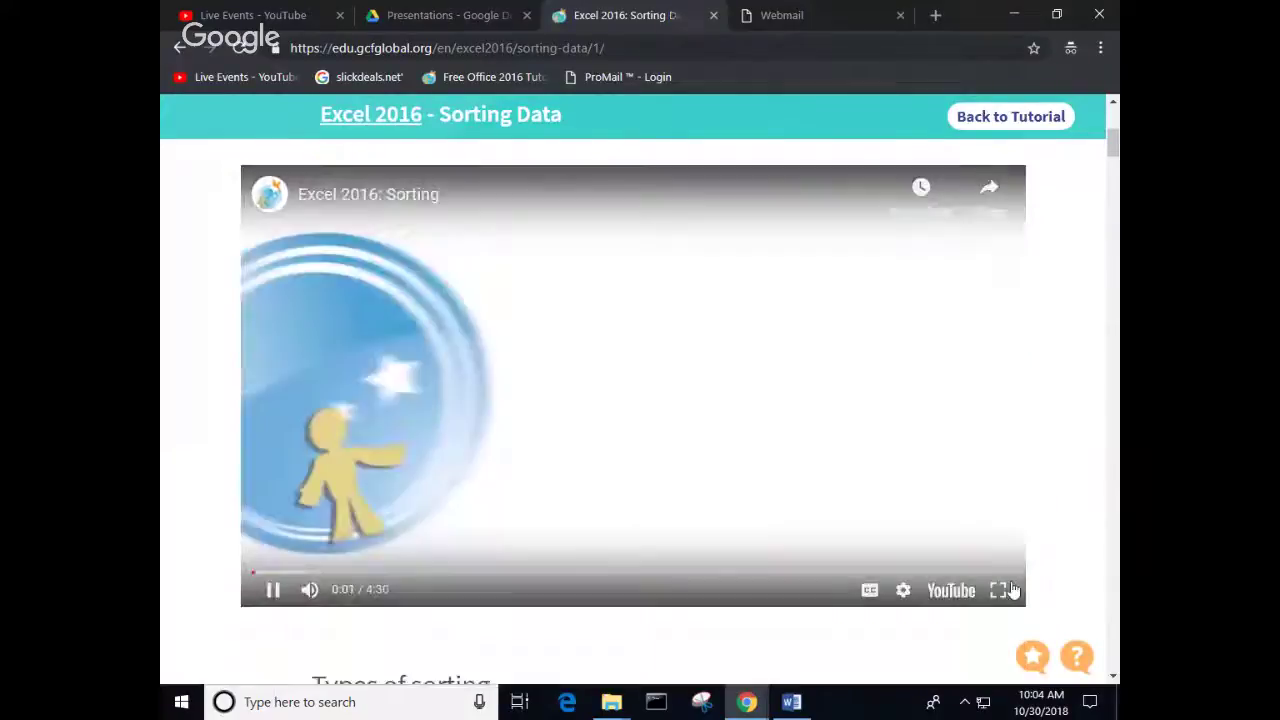
# Step: Play the Sorting video full screen through its Sort & Filter and Data tab demo
pyautogui.click(999, 591)
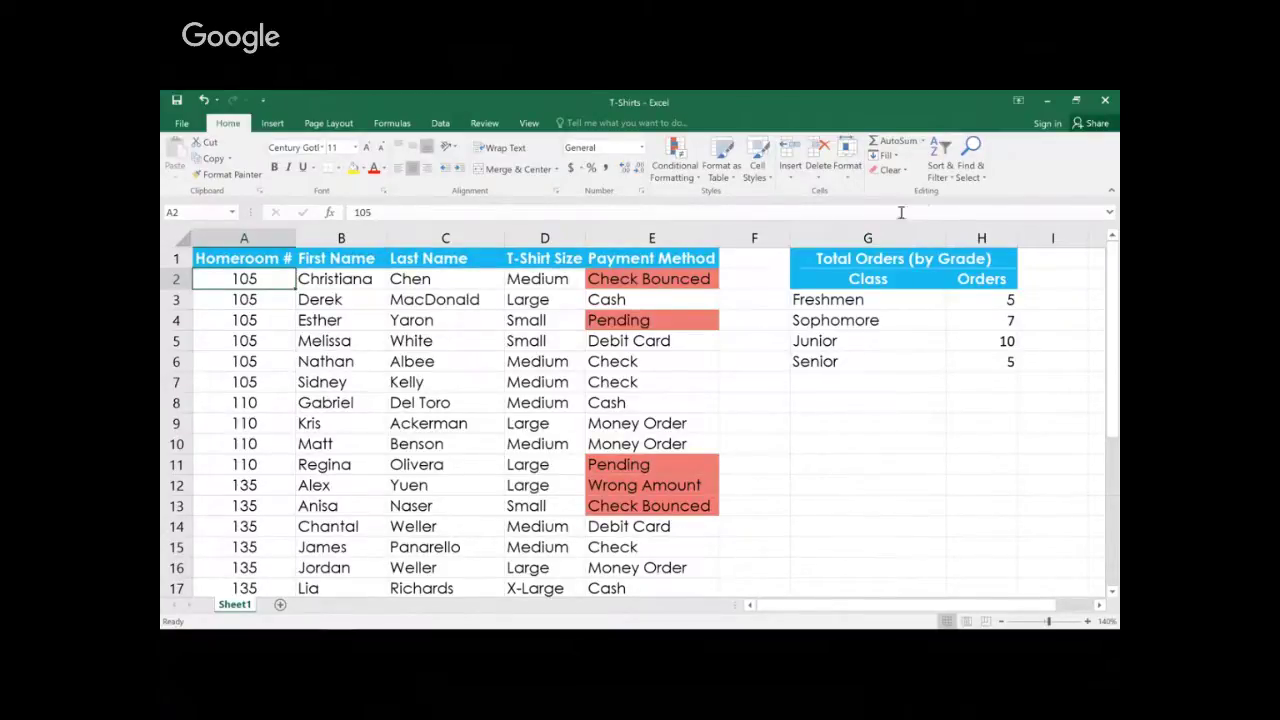
pyautogui.click(948, 172)
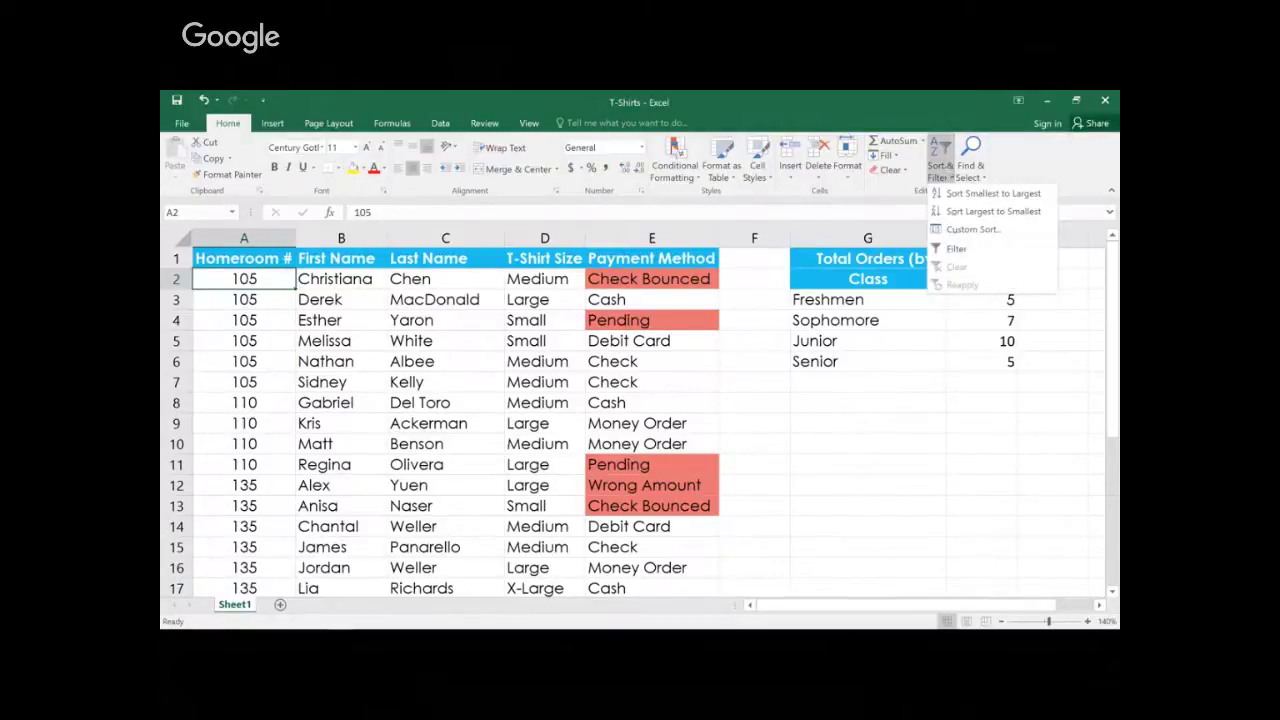
pyautogui.click(442, 124)
pyautogui.click(442, 124)
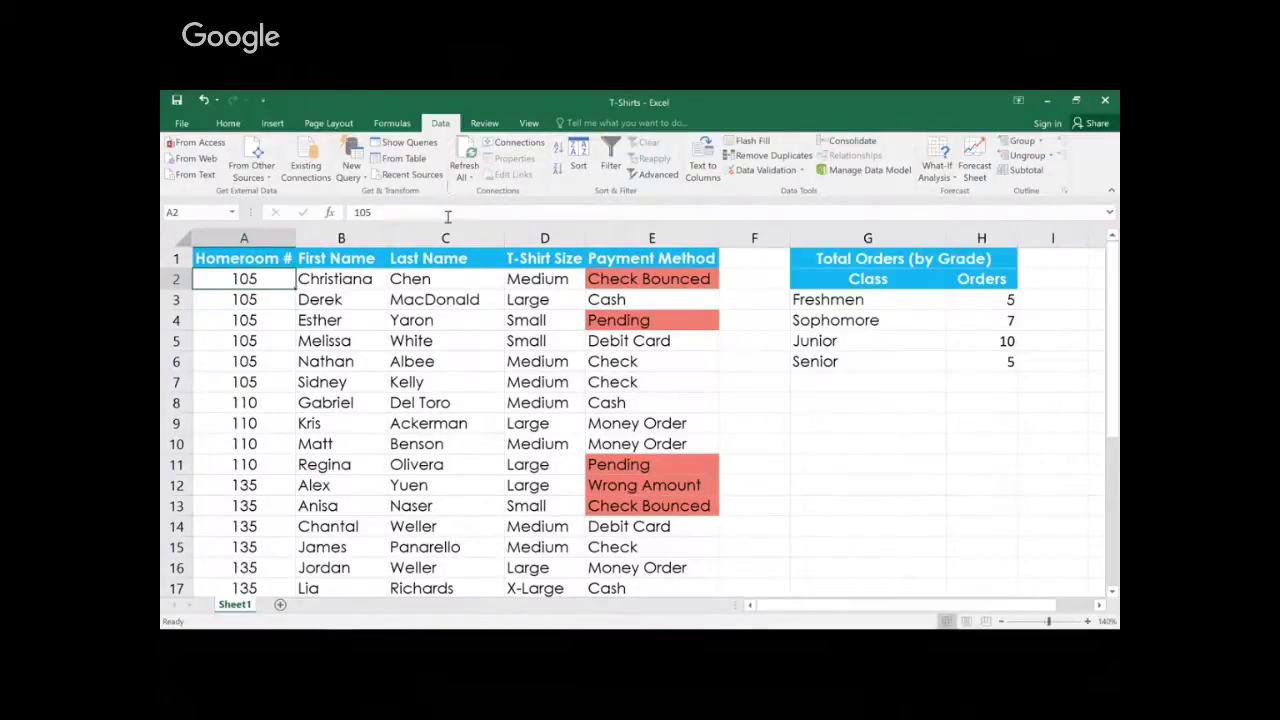
# Step: Sort the T-Shirts list by Last Name A to Z, then Z to A, then the Orders summary ascending
pyautogui.click(449, 281)
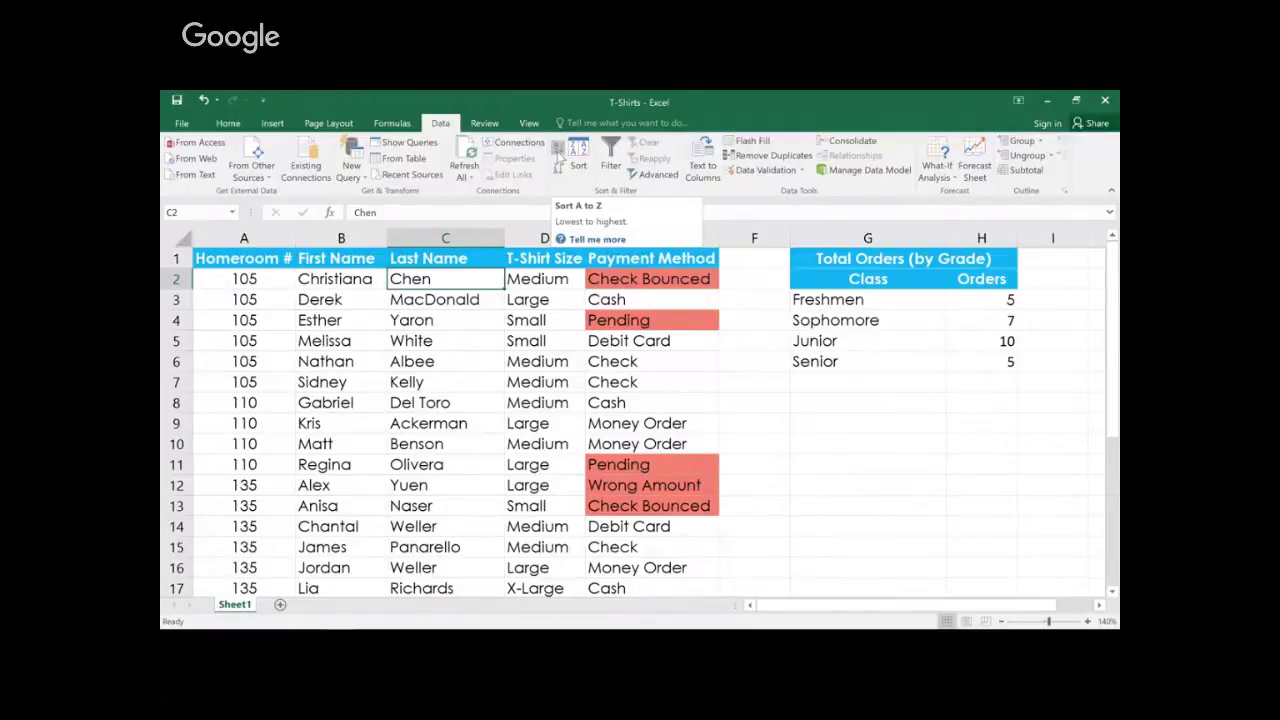
pyautogui.click(558, 150)
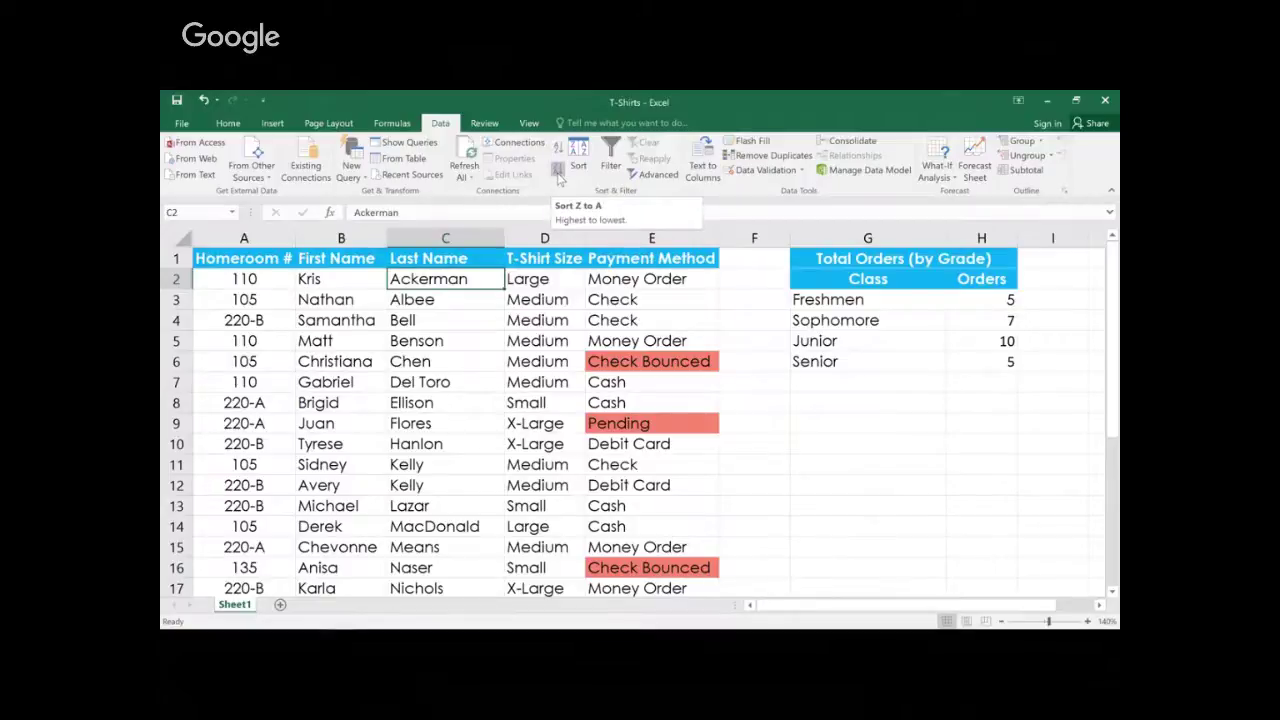
pyautogui.click(558, 176)
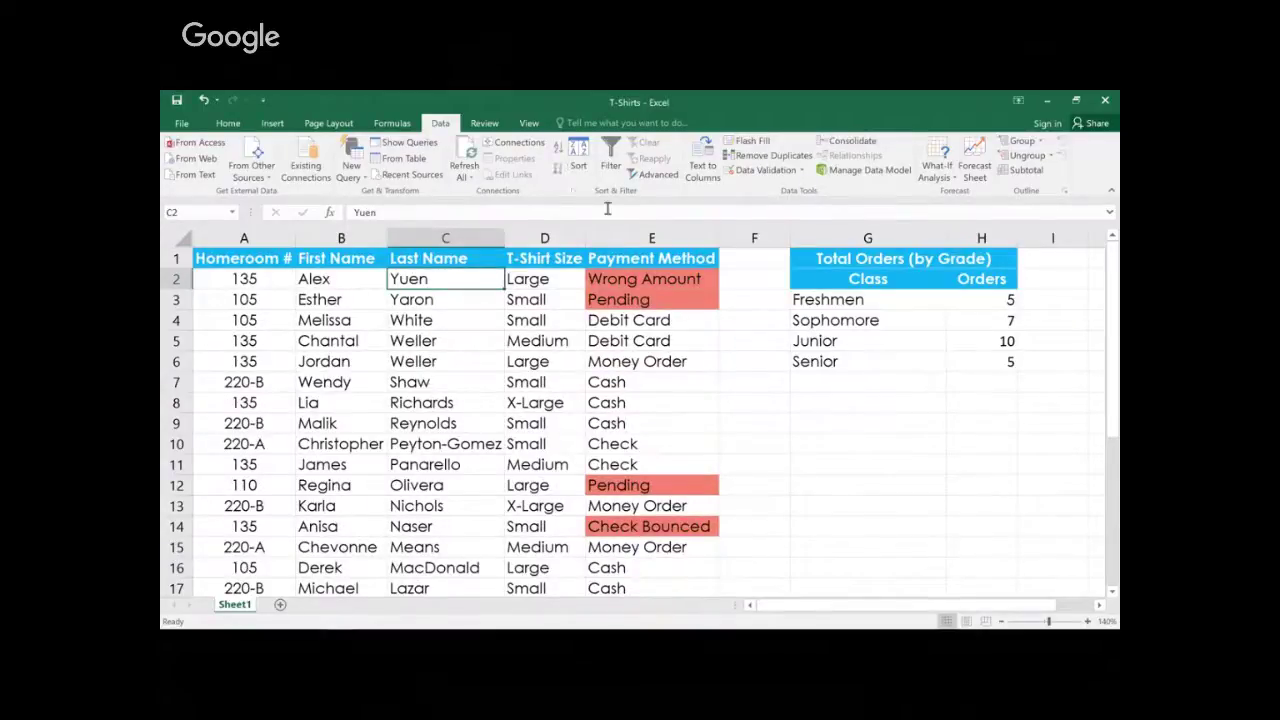
pyautogui.click(975, 296)
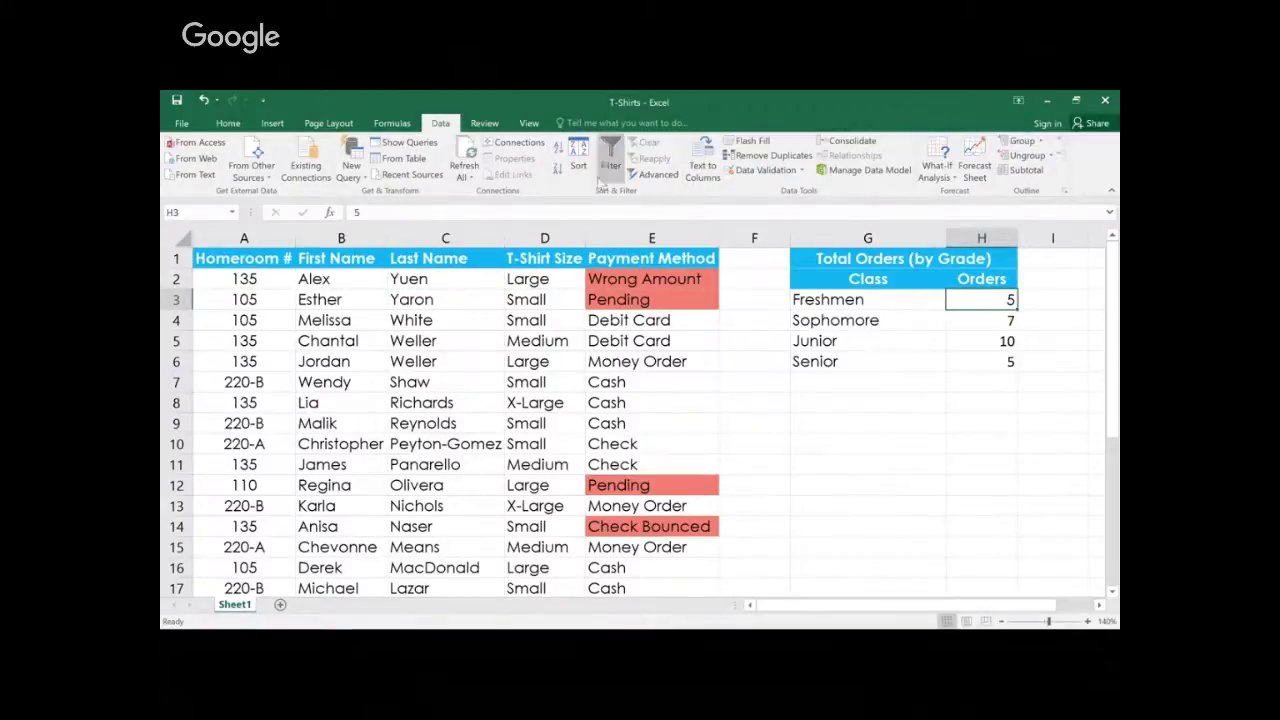
pyautogui.click(558, 148)
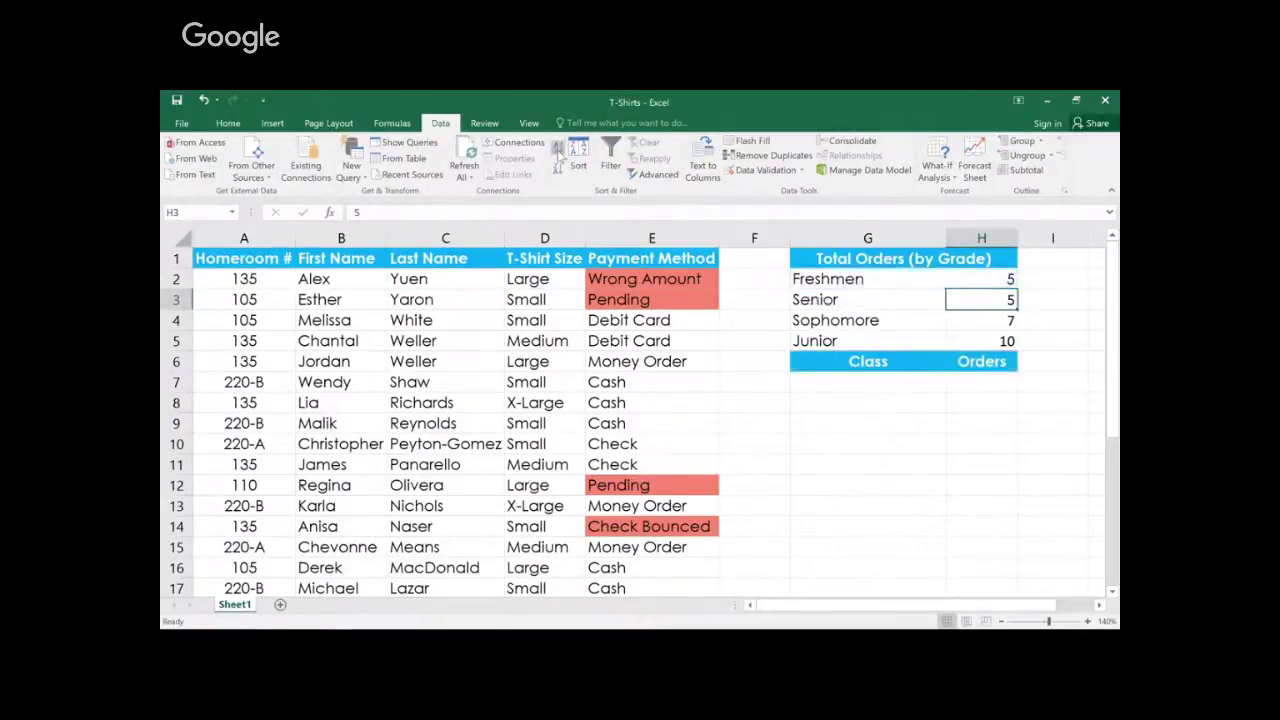
# Step: Undo the mistaken sort and select the Class/Orders summary table
pyautogui.click(206, 101)
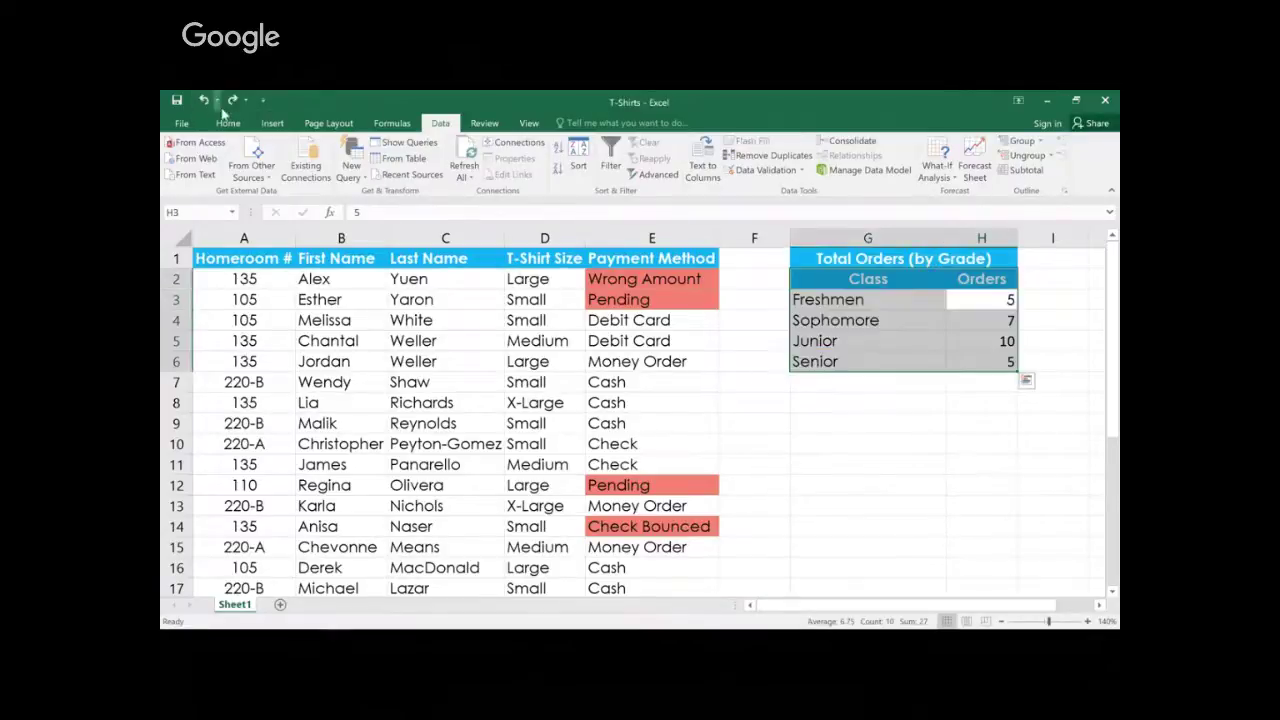
pyautogui.click(841, 279)
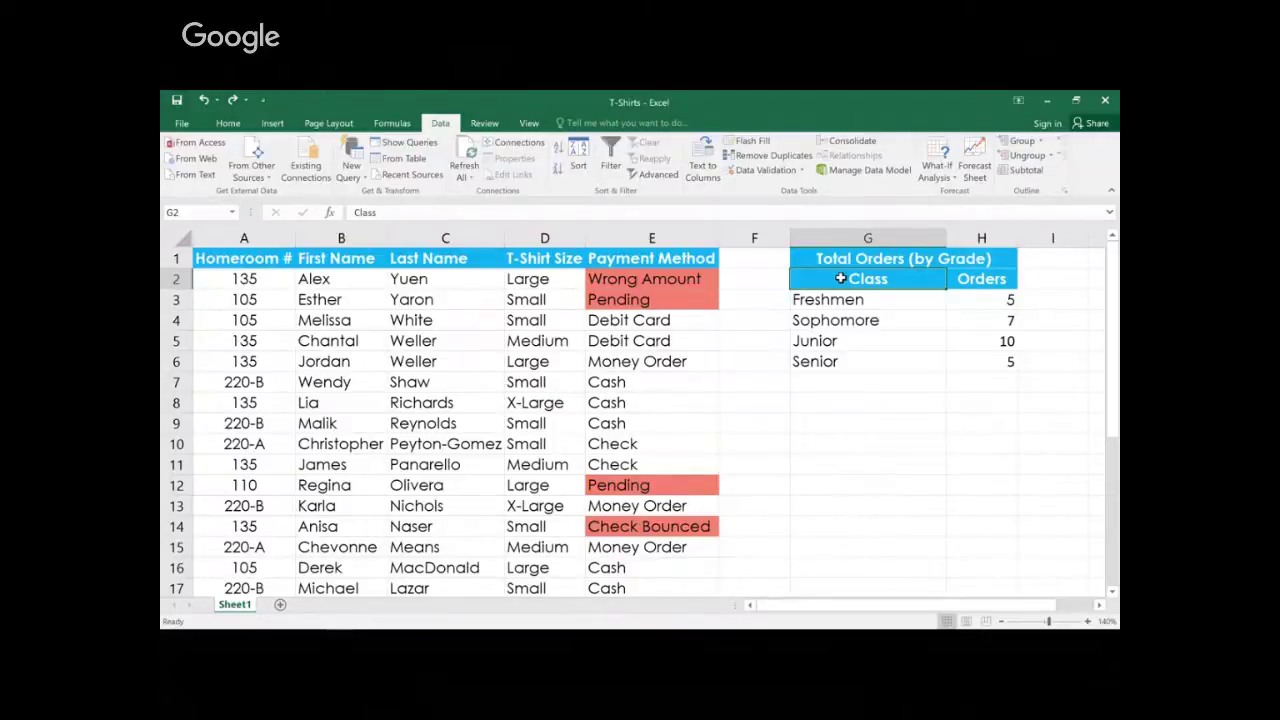
pyautogui.moveTo(838, 281); pyautogui.dragTo(971, 362)
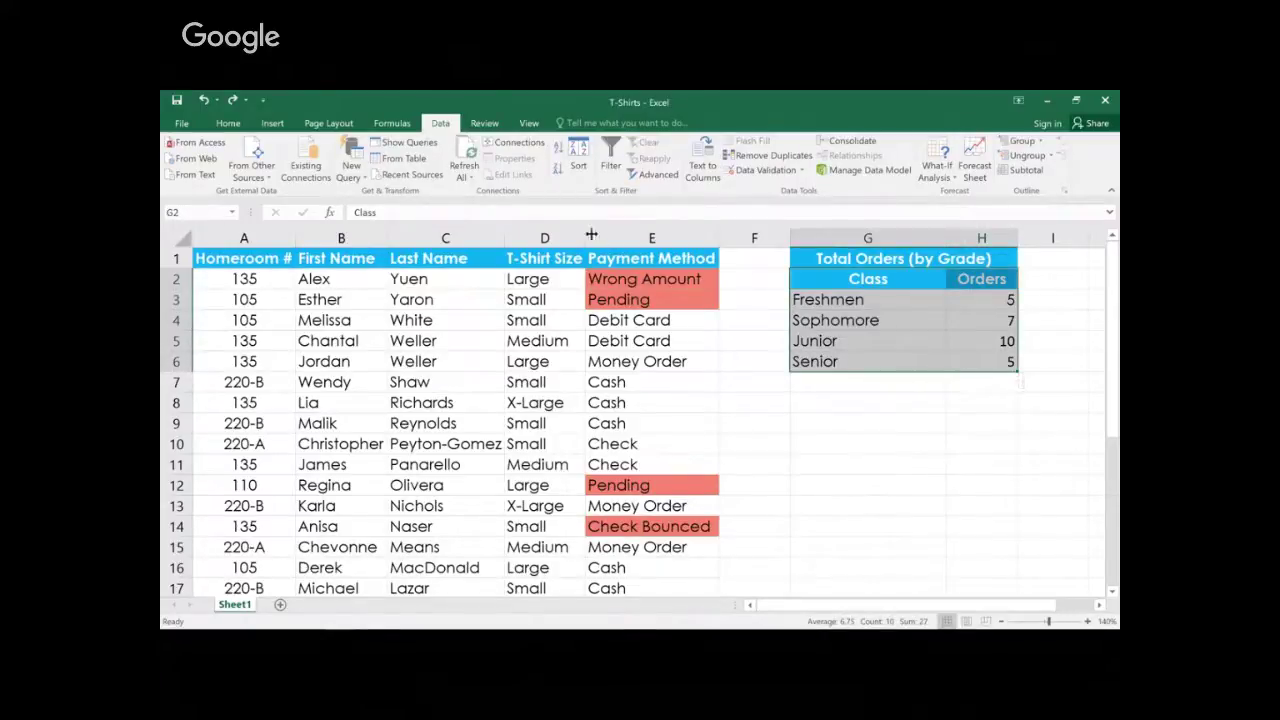
# Step: Sort the summary with headers by Orders, largest to smallest, putting Junior 10 on top
pyautogui.click(577, 162)
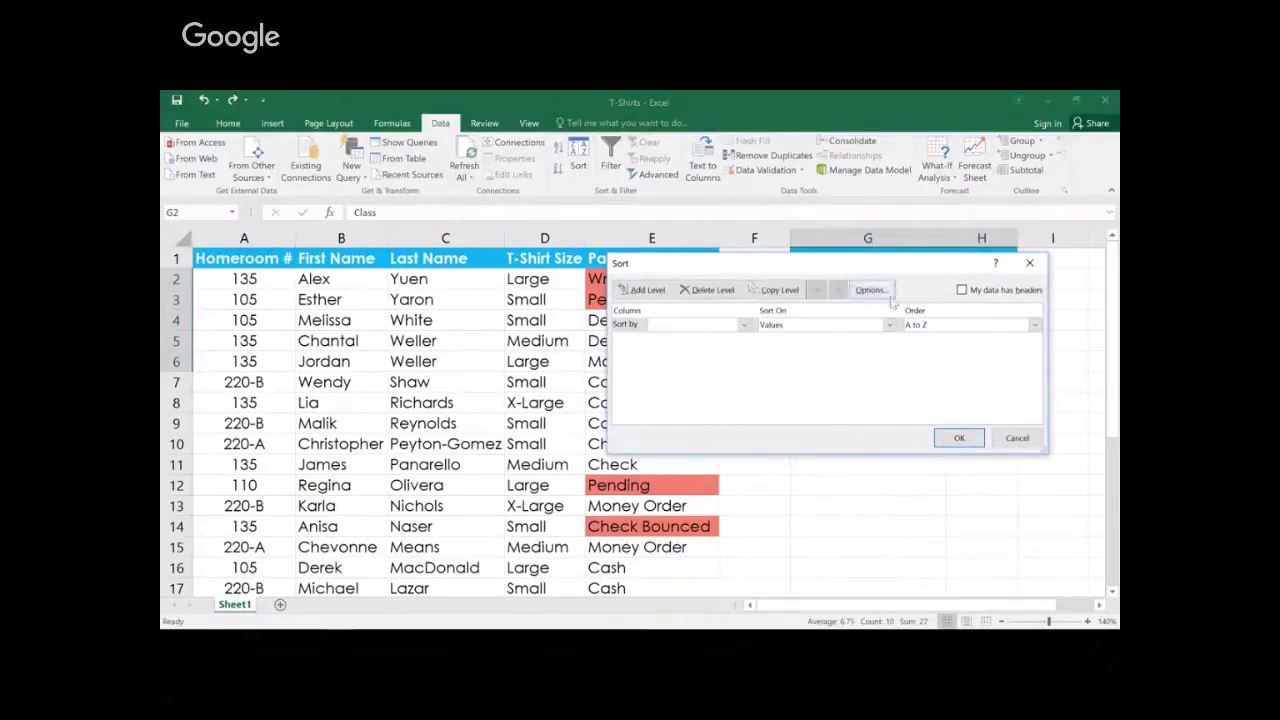
pyautogui.click(961, 290)
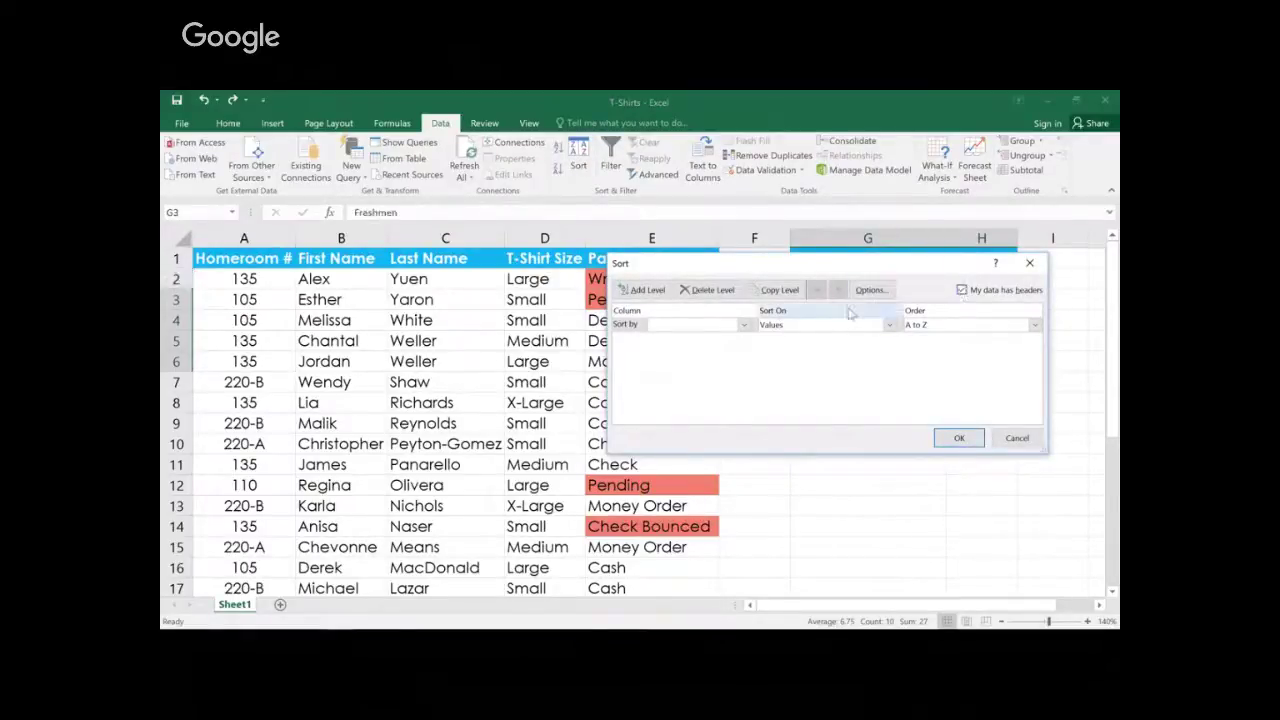
pyautogui.click(745, 325)
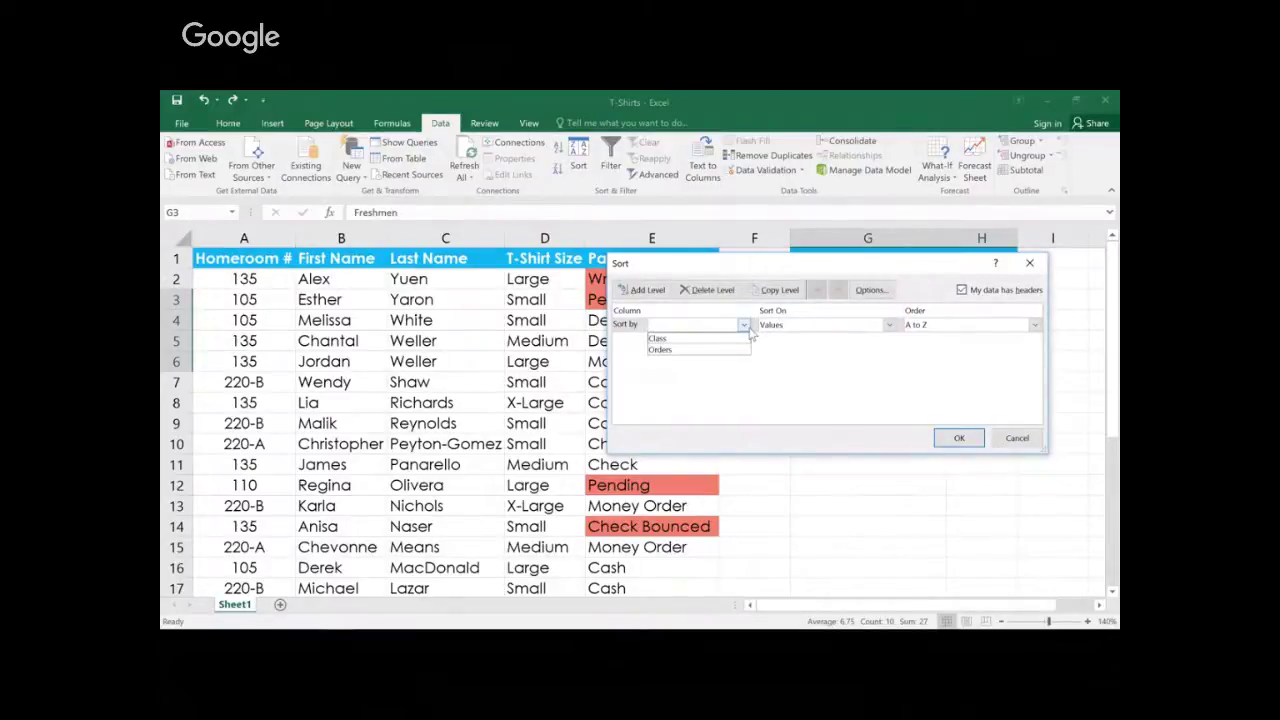
pyautogui.click(744, 349)
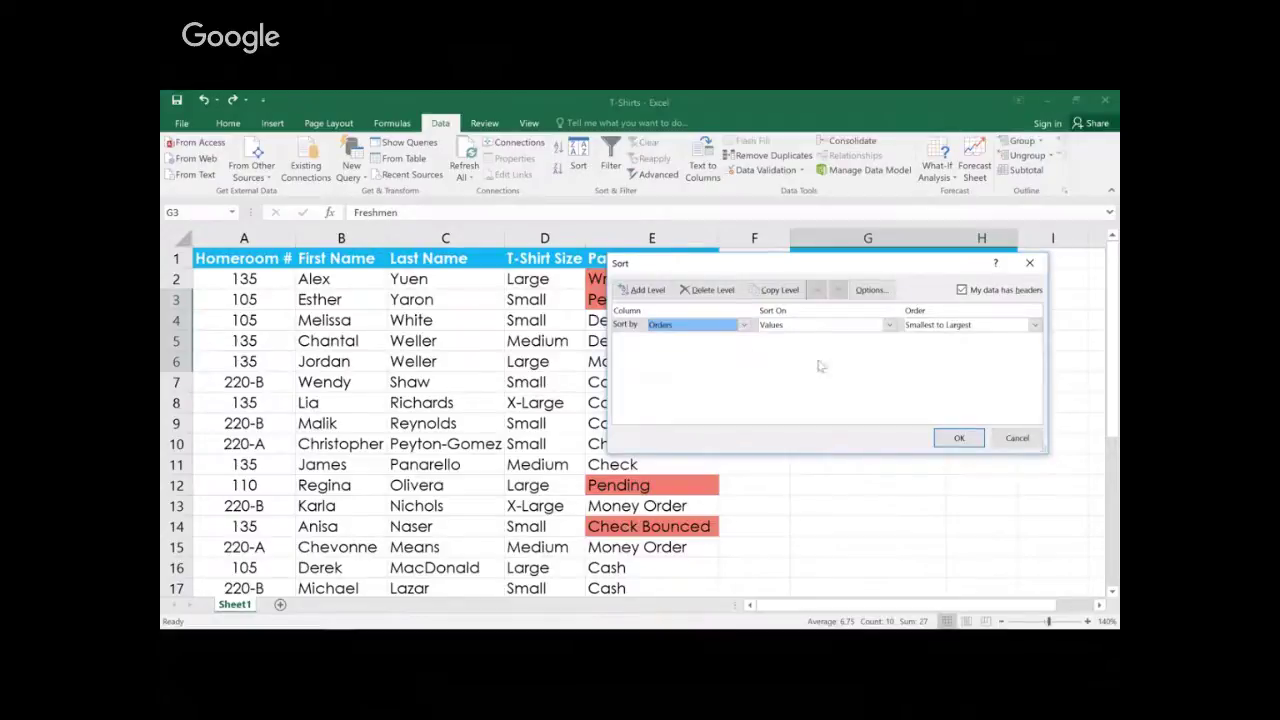
pyautogui.click(1035, 326)
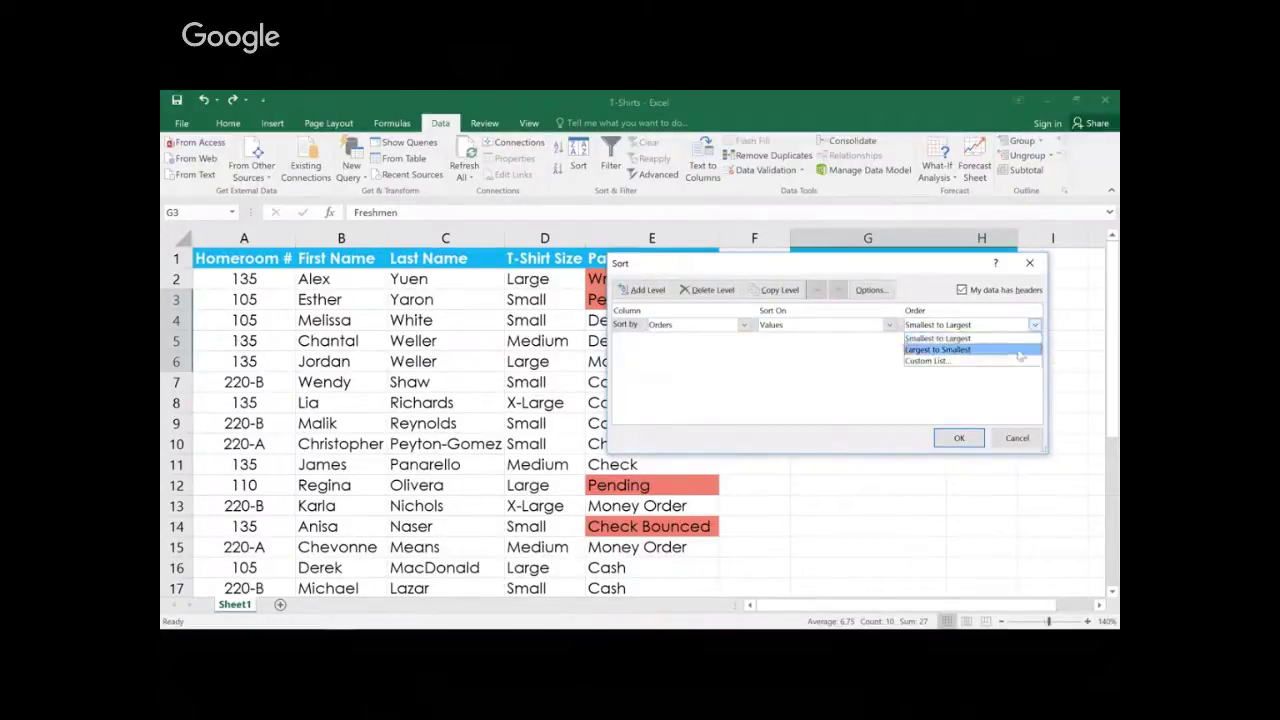
pyautogui.click(1020, 349)
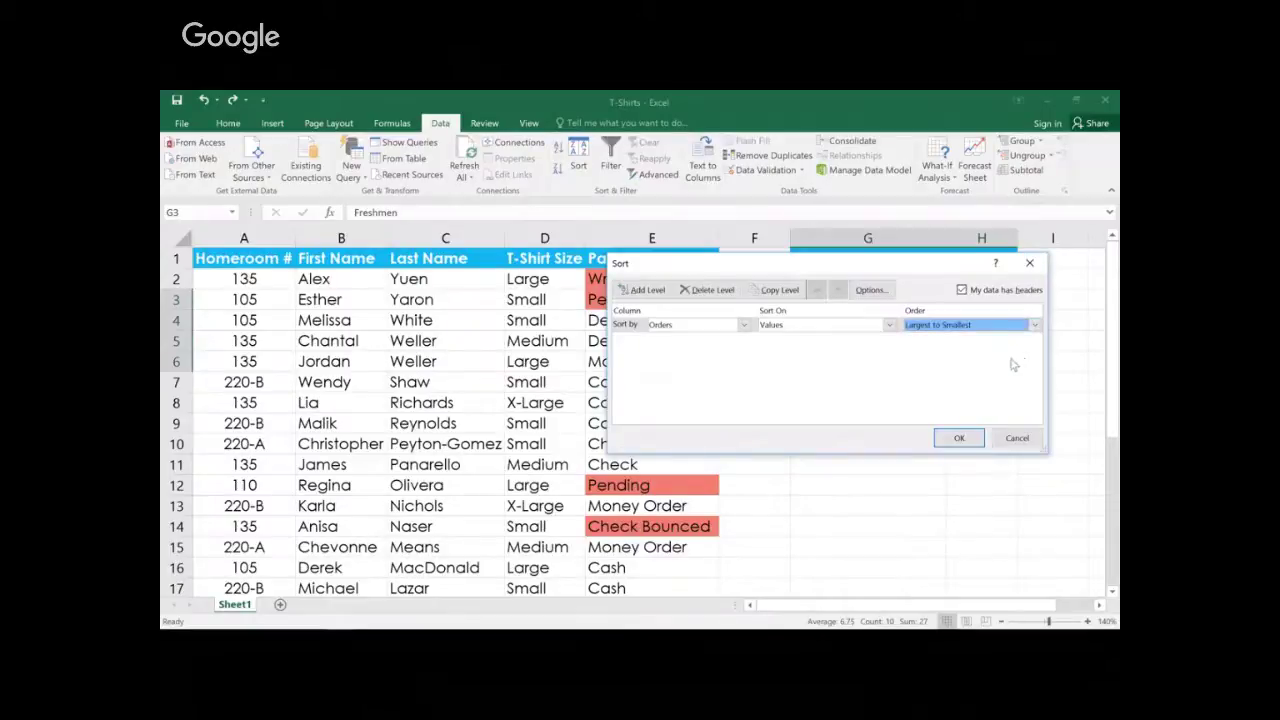
pyautogui.click(972, 436)
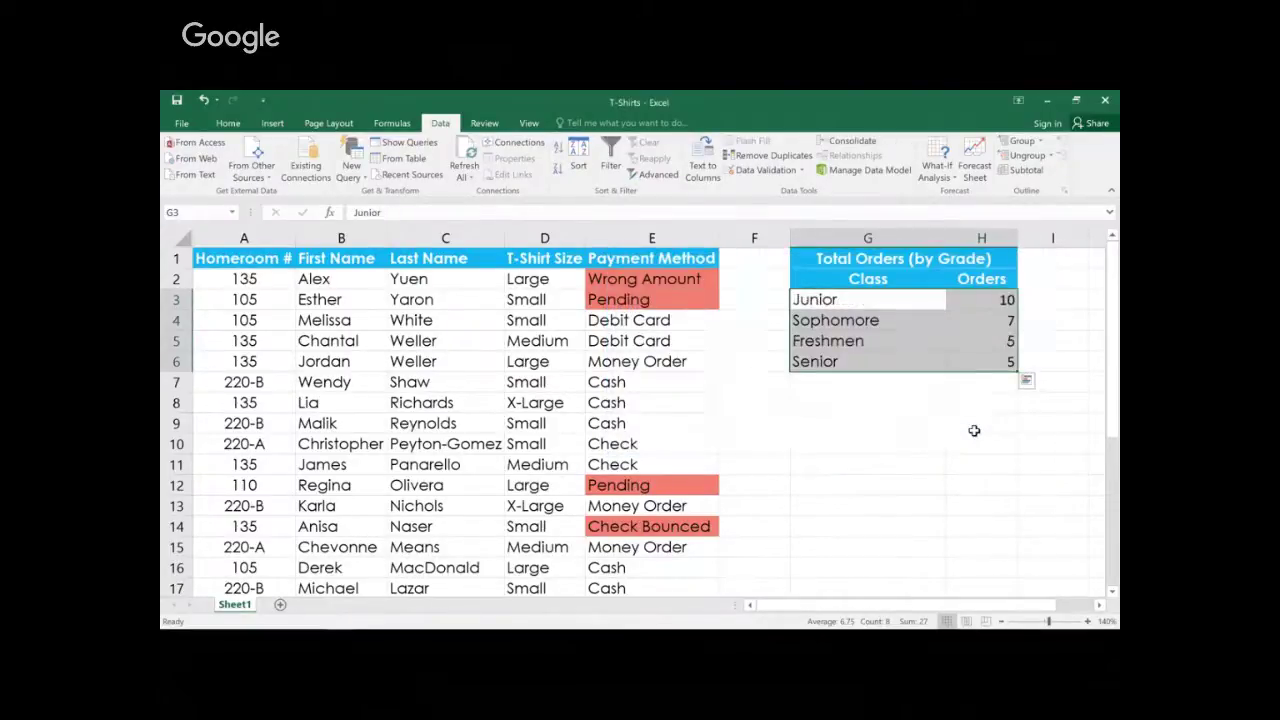
pyautogui.click(981, 384)
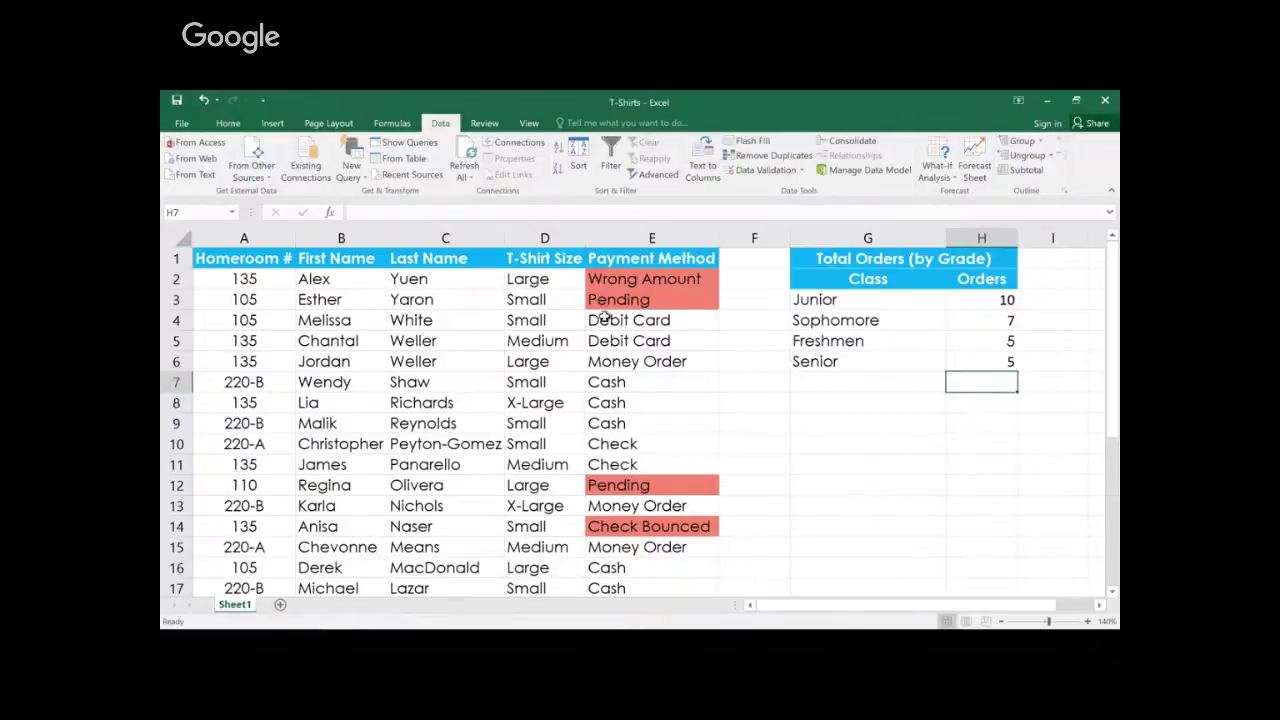
pyautogui.click(567, 282)
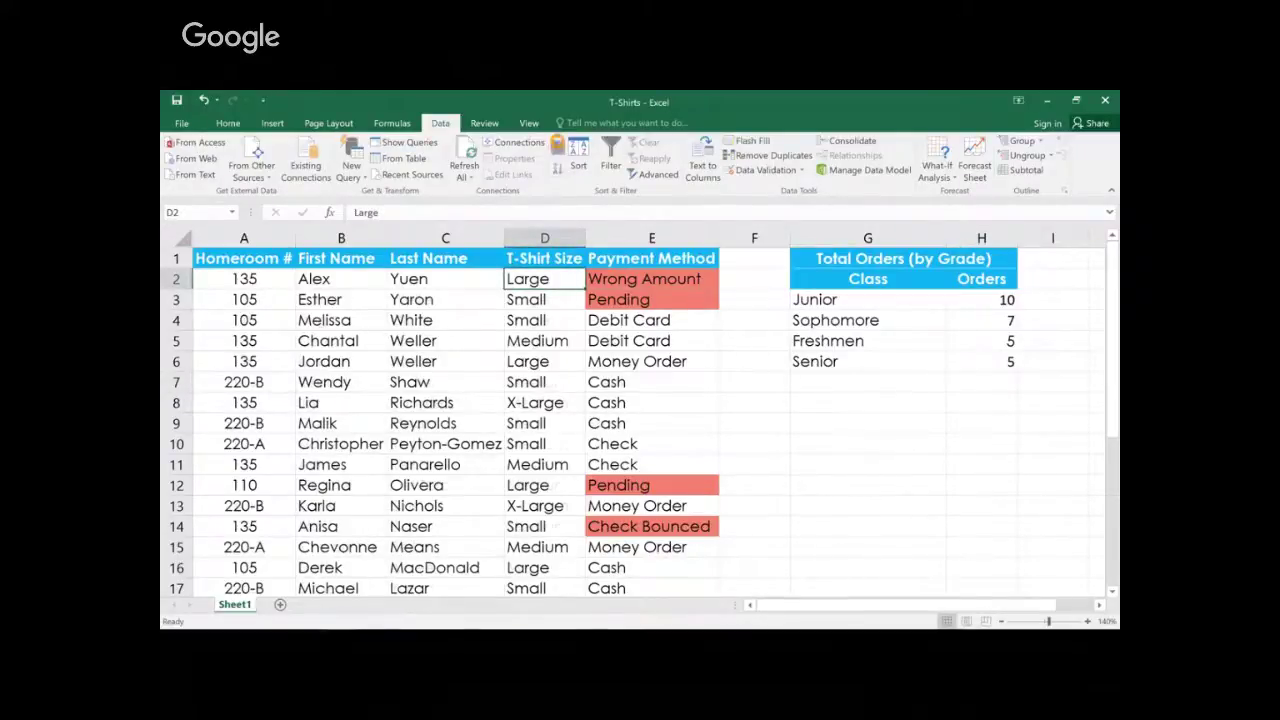
# Step: Sort the T-shirt rows A to Z by T-Shirt Size and check that Large comes first
pyautogui.click(557, 147)
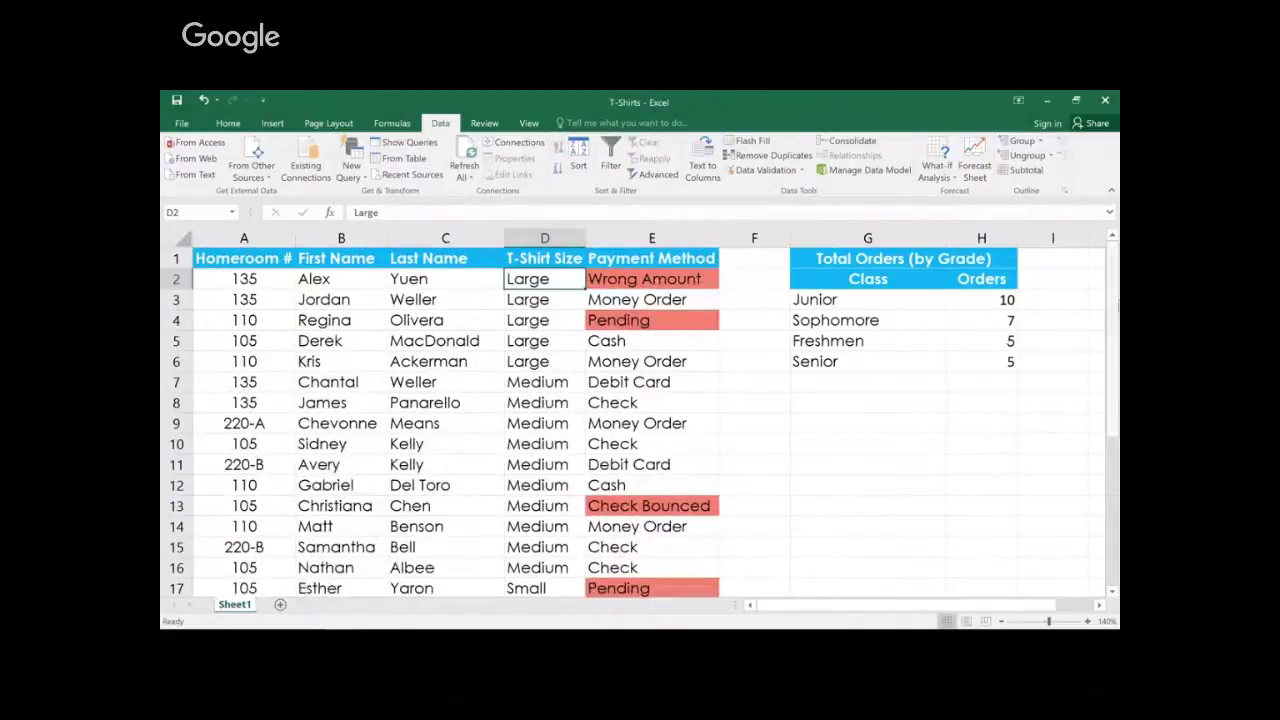
pyautogui.scroll(-4, 1112, 591)
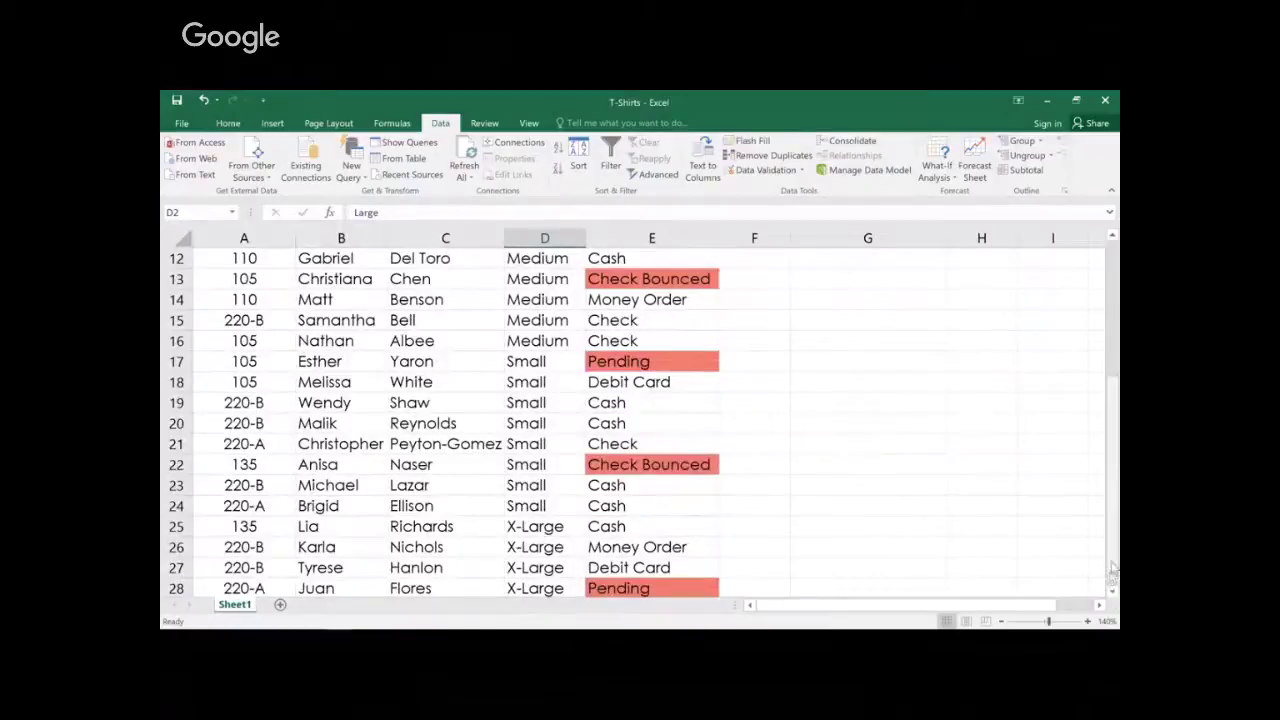
pyautogui.moveTo(1112, 570); pyautogui.dragTo(1115, 430)
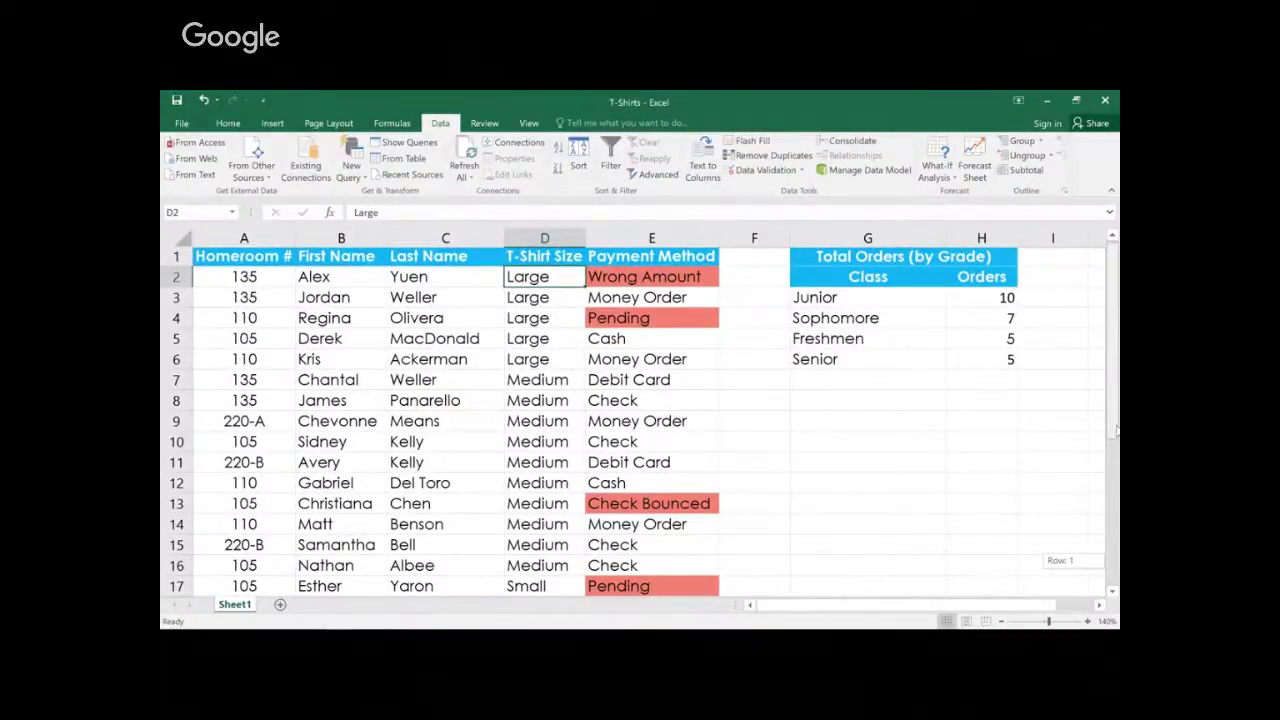
pyautogui.moveTo(1115, 430); pyautogui.dragTo(1115, 430)
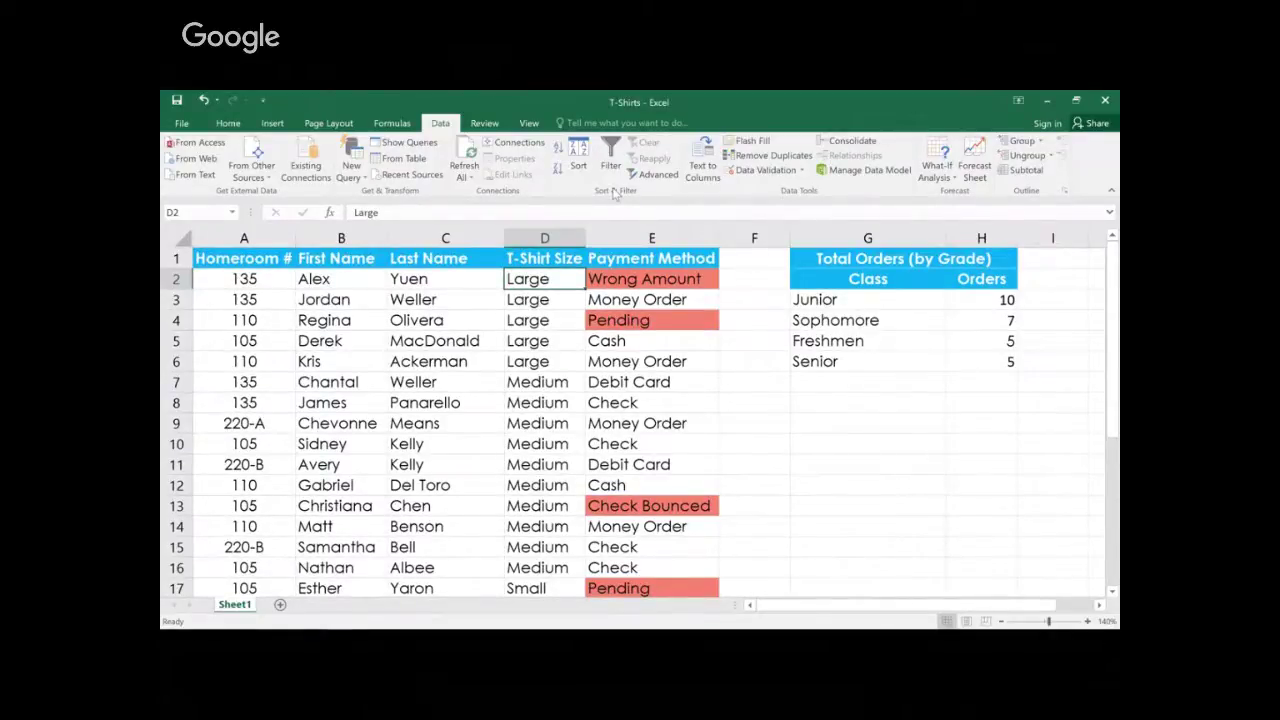
# Step: Sort T-Shirt Size by a new custom list: Small, Medium, Large, X-Large
pyautogui.click(578, 160)
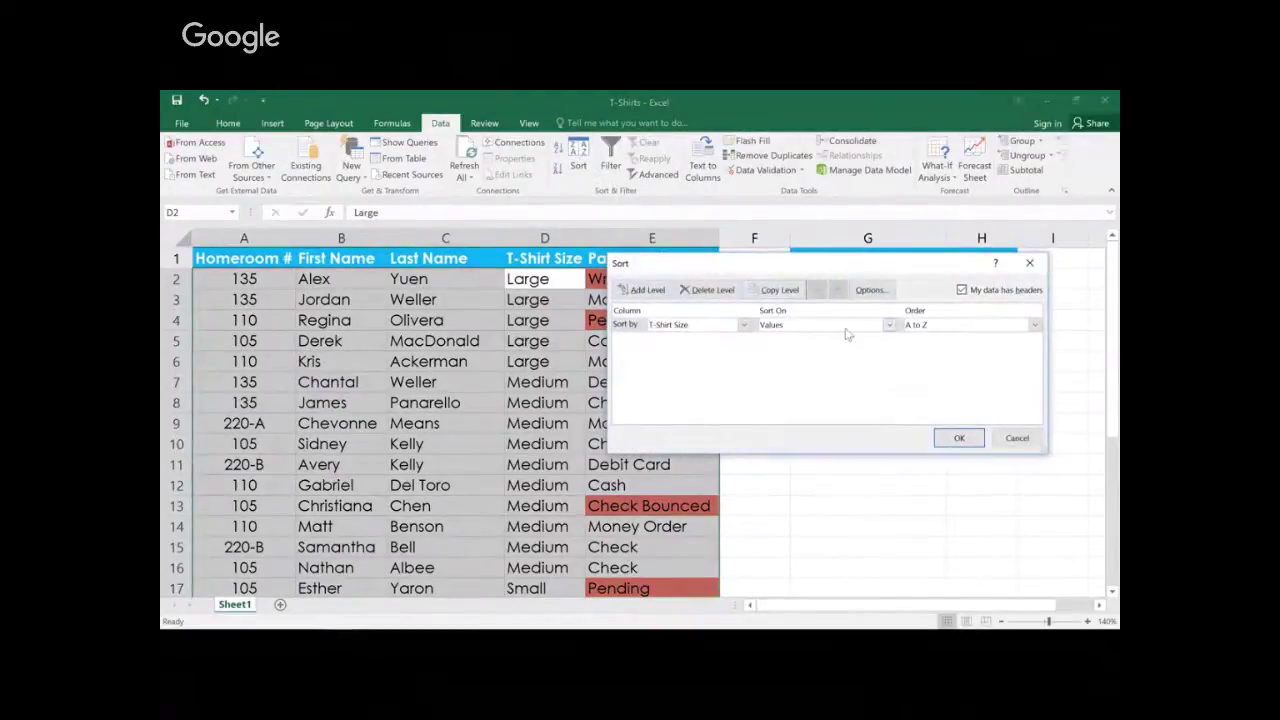
pyautogui.click(1033, 327)
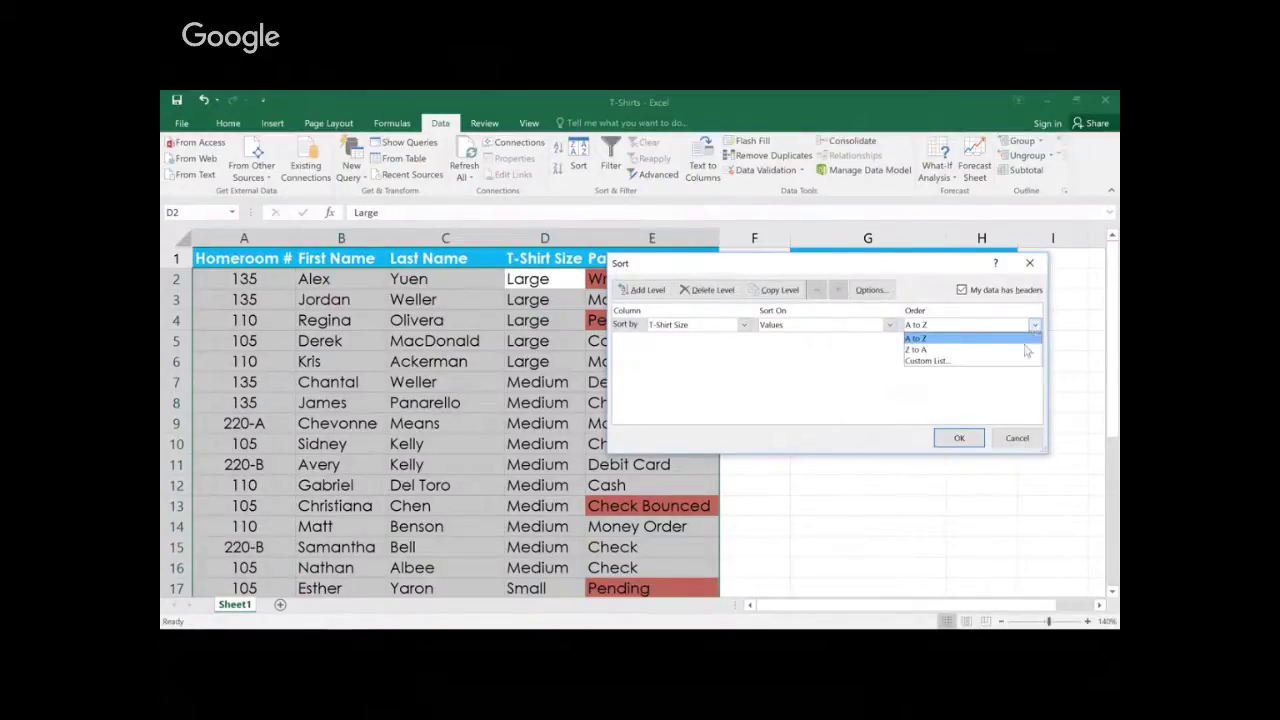
pyautogui.click(1022, 361)
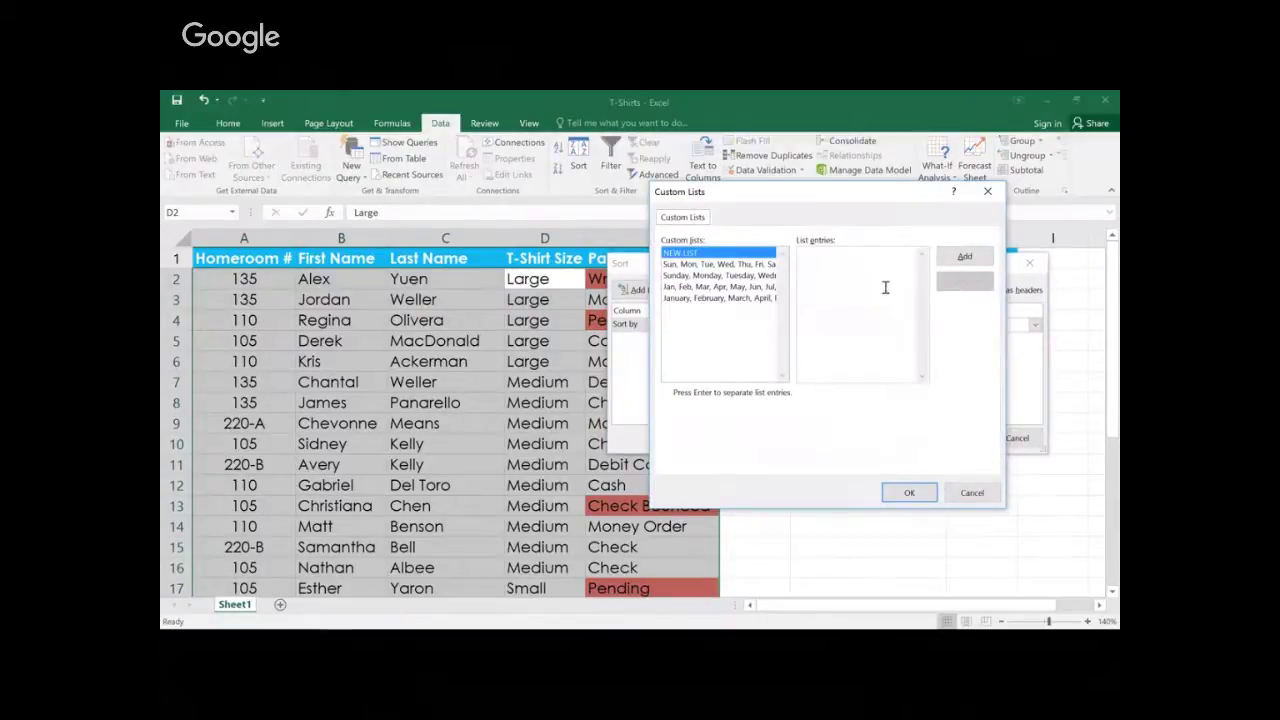
pyautogui.write('Small')
pyautogui.press('Return')
pyautogui.write('Medium')
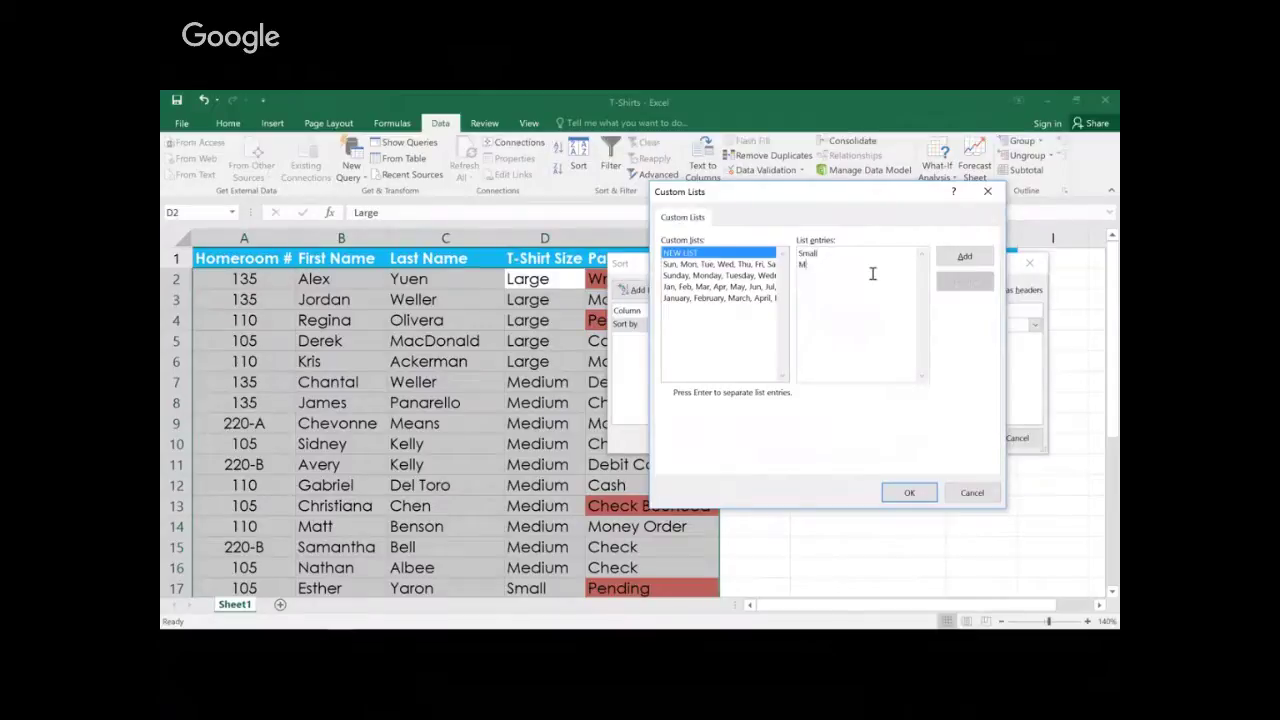
pyautogui.press('Return')
pyautogui.write('Large X-Large')
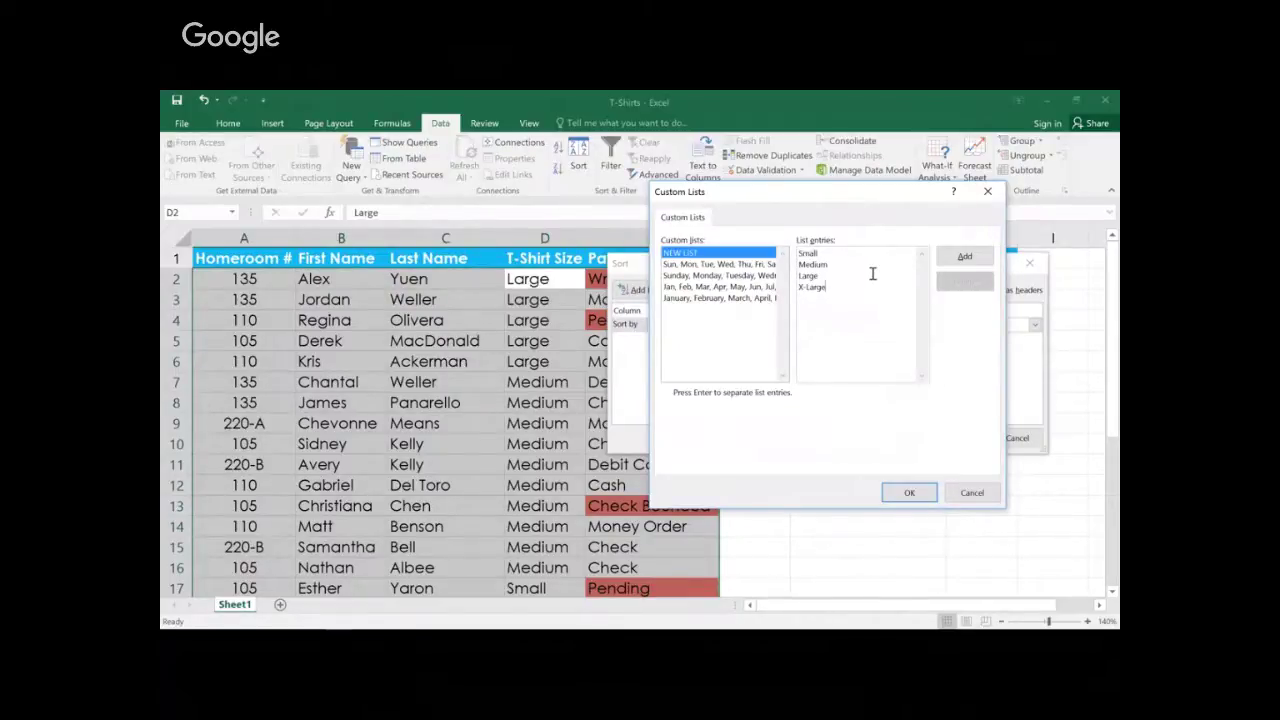
pyautogui.click(962, 257)
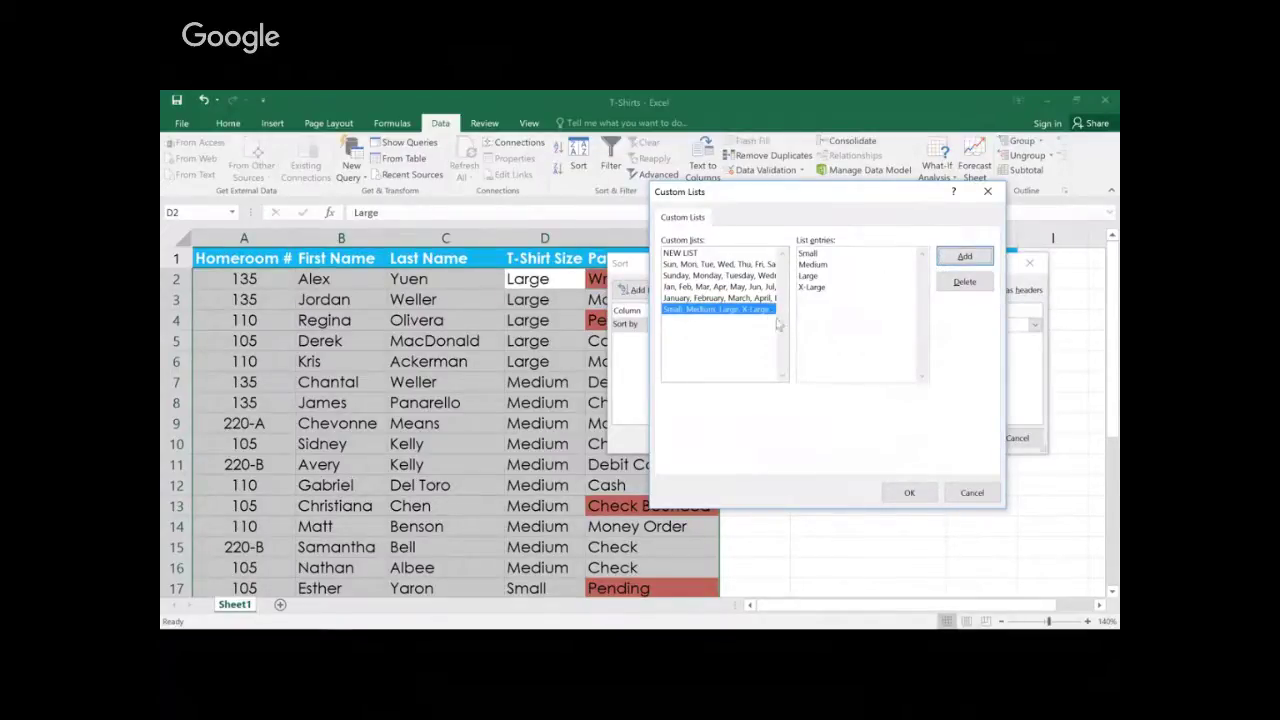
pyautogui.click(905, 493)
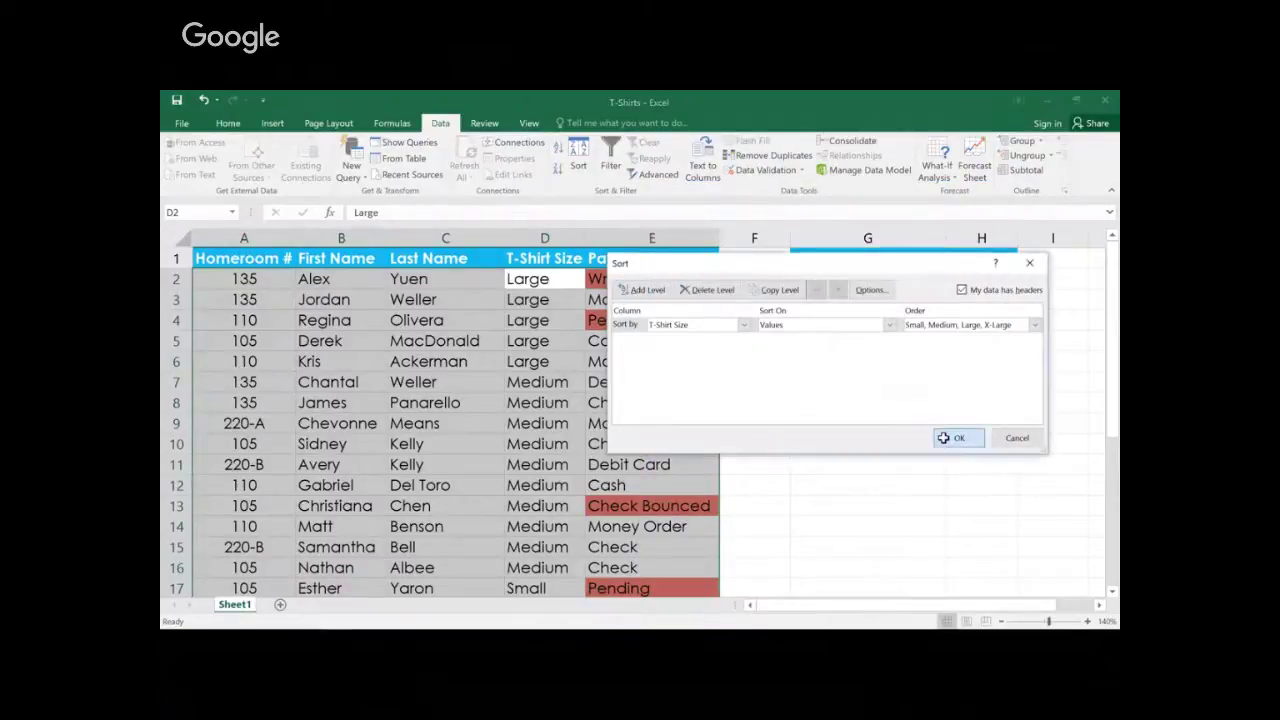
pyautogui.click(943, 437)
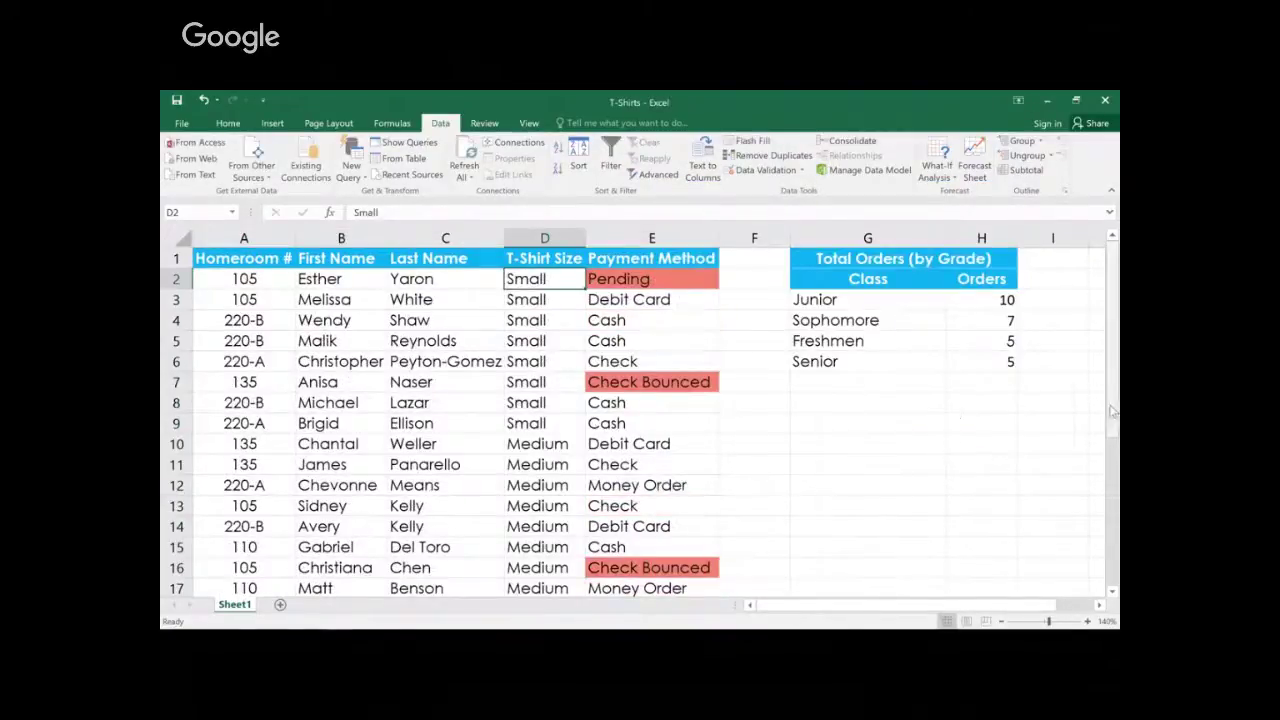
# Step: Add a second sort level by Homeroom #, smallest to largest, and apply it
pyautogui.moveTo(1113, 410); pyautogui.dragTo(1113, 414)
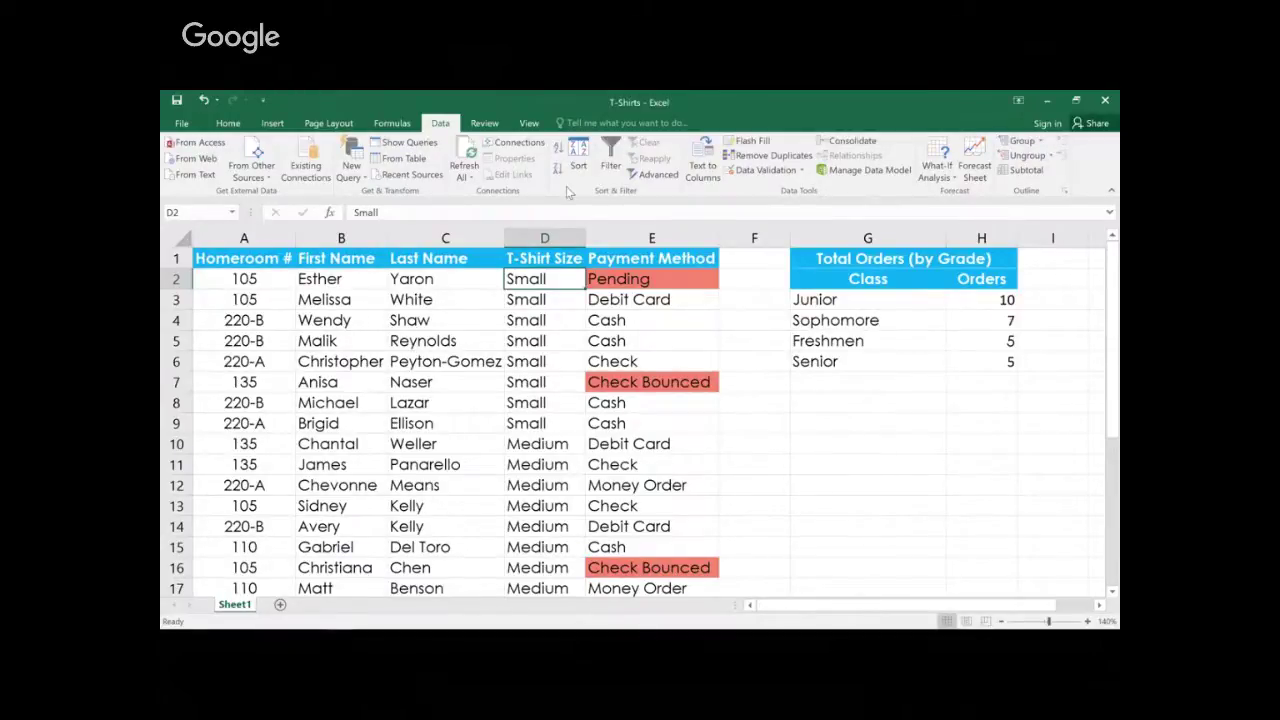
pyautogui.click(578, 158)
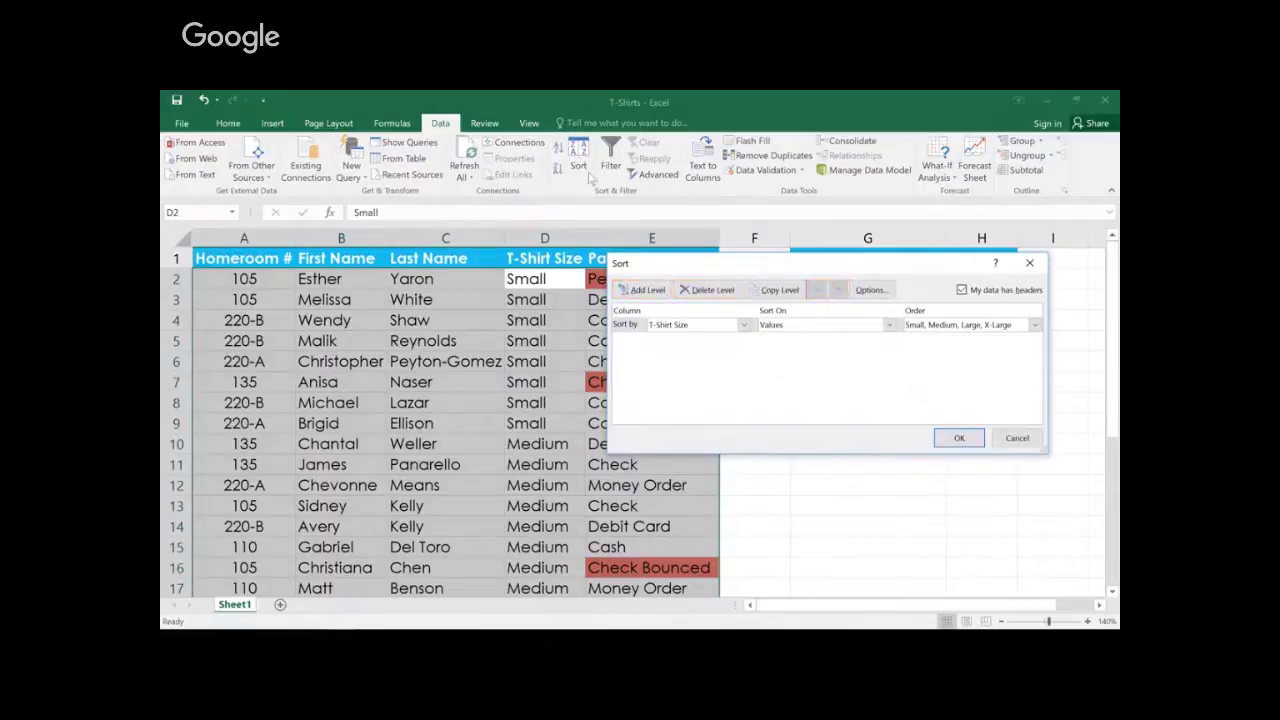
pyautogui.click(646, 292)
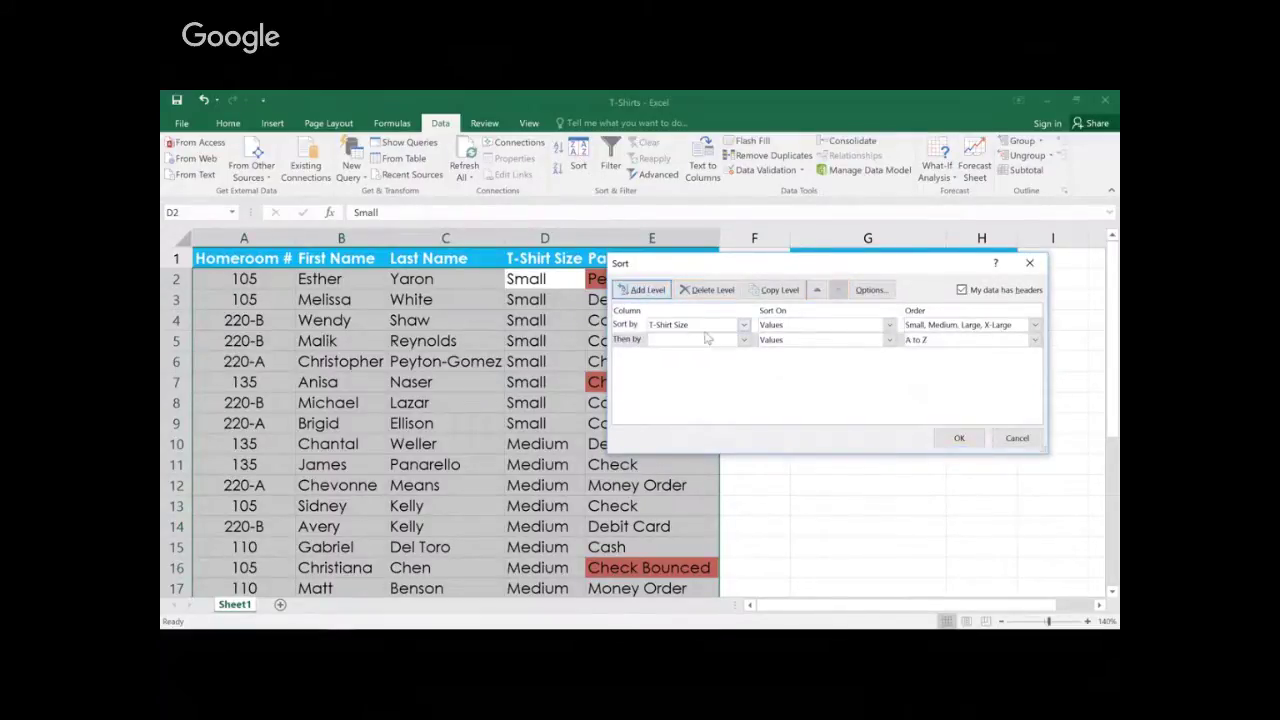
pyautogui.click(742, 341)
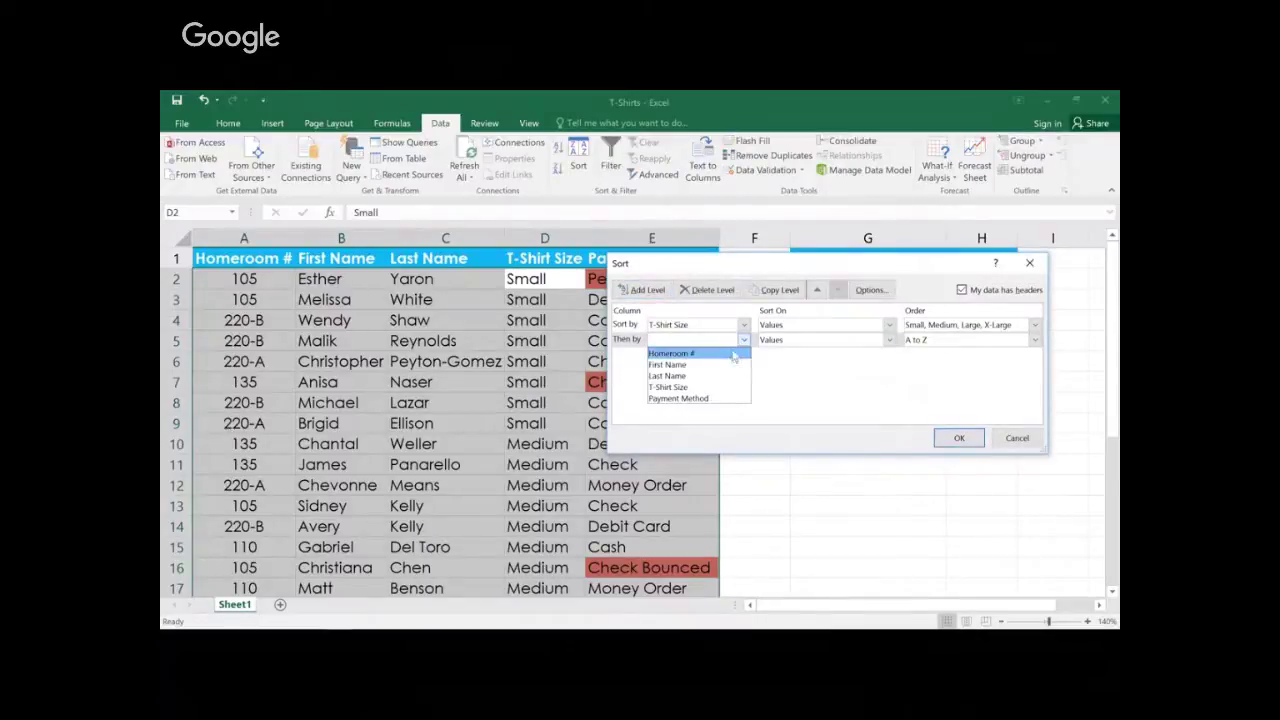
pyautogui.click(732, 354)
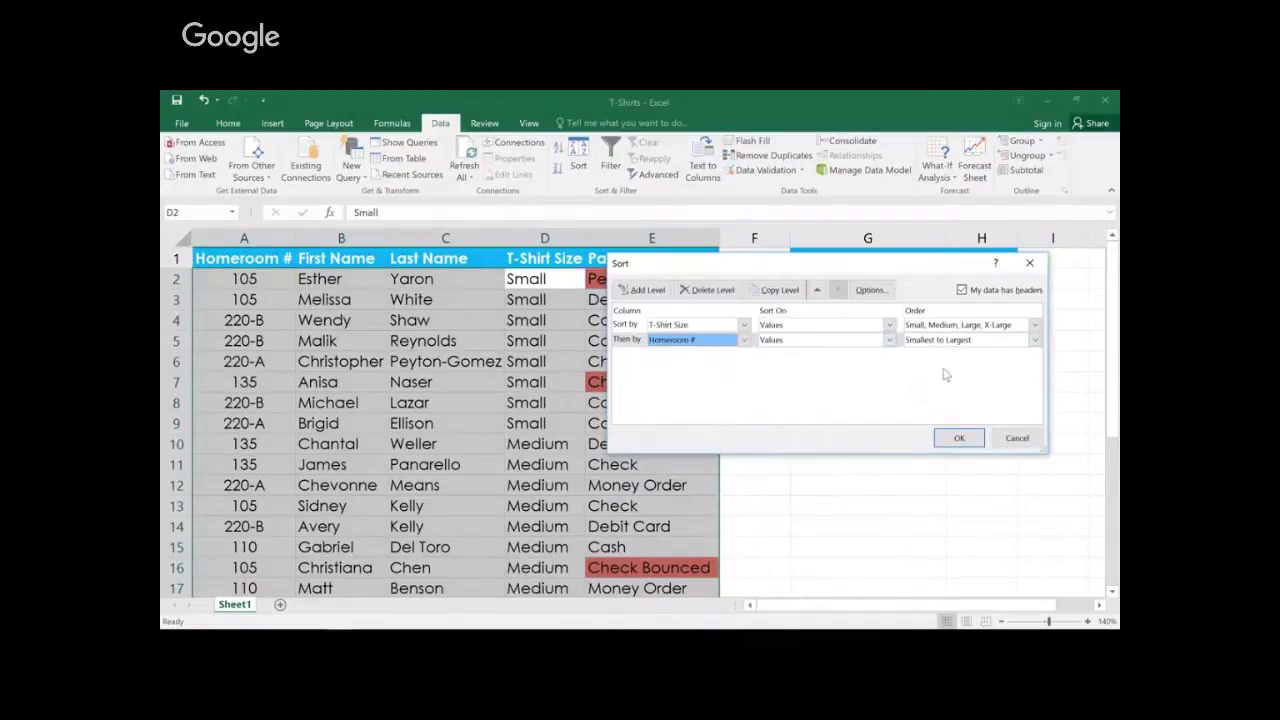
pyautogui.click(955, 439)
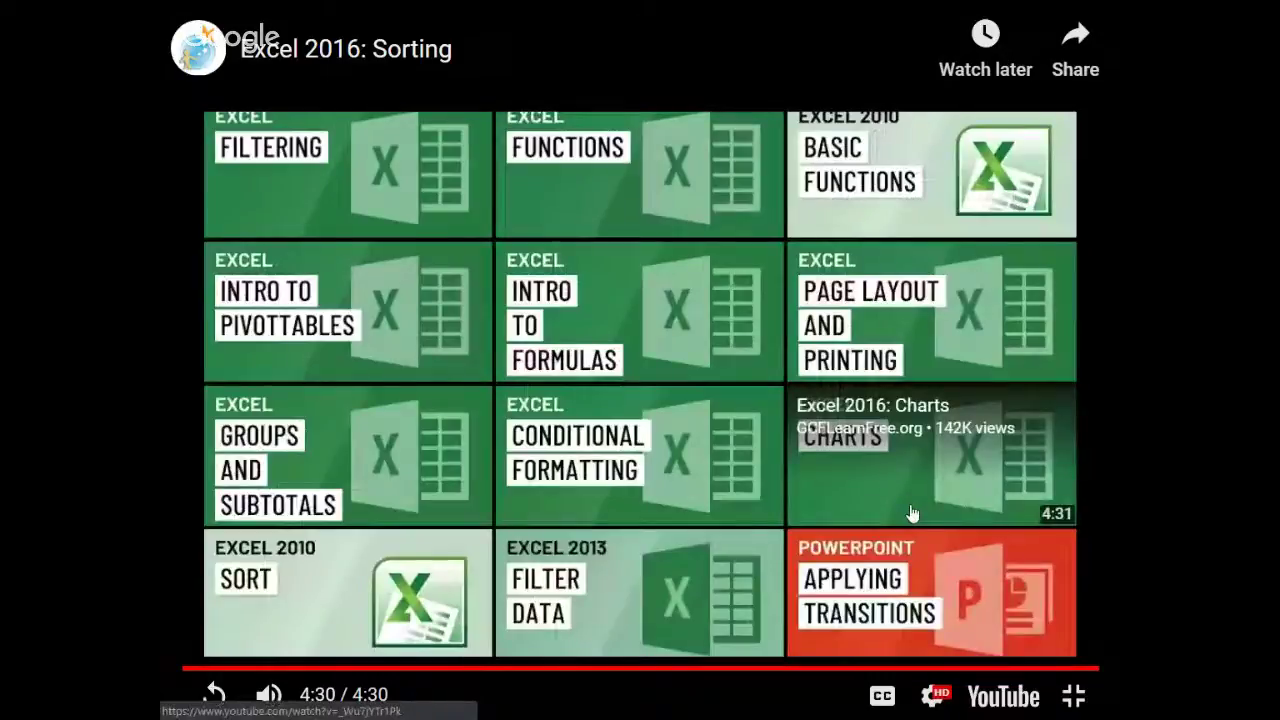
# Step: Exit the full-screen video to return to the GCFGlobal lesson page
pyautogui.press('F11')
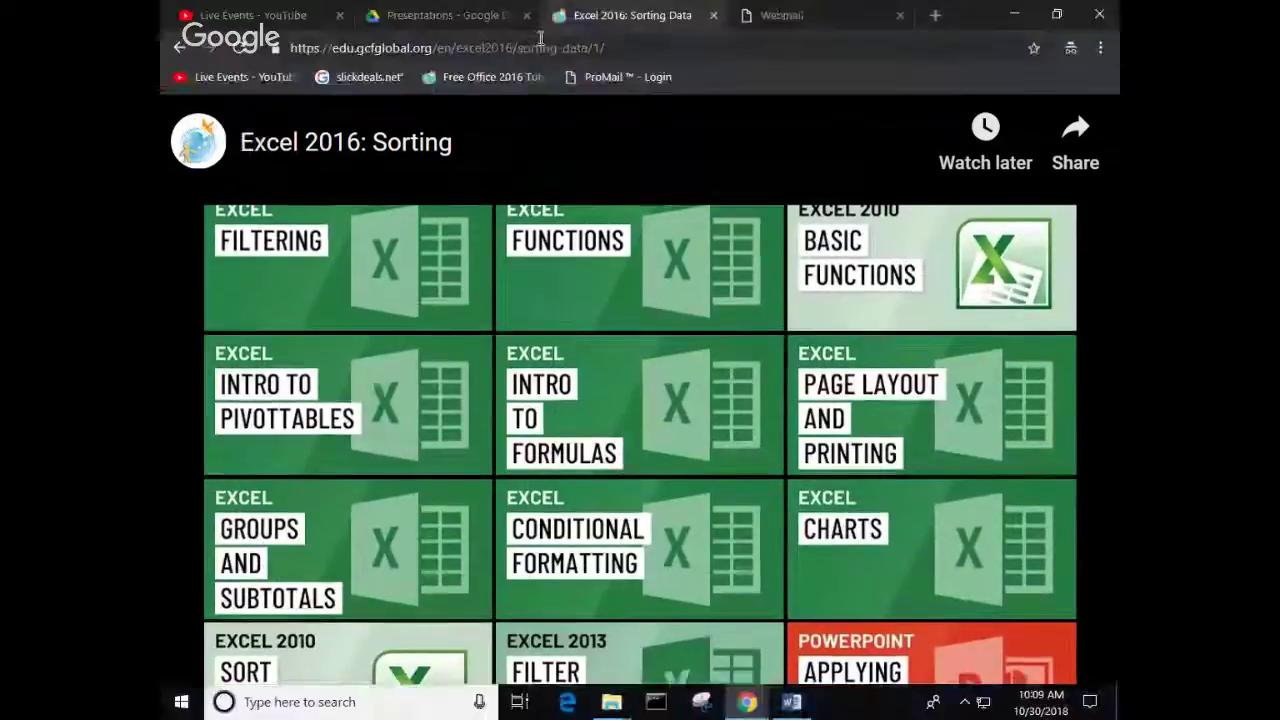
# Step: Download the excel2016_sorting_practice workbook and open it from the download shelf
pyautogui.scroll(3, 618, 370)
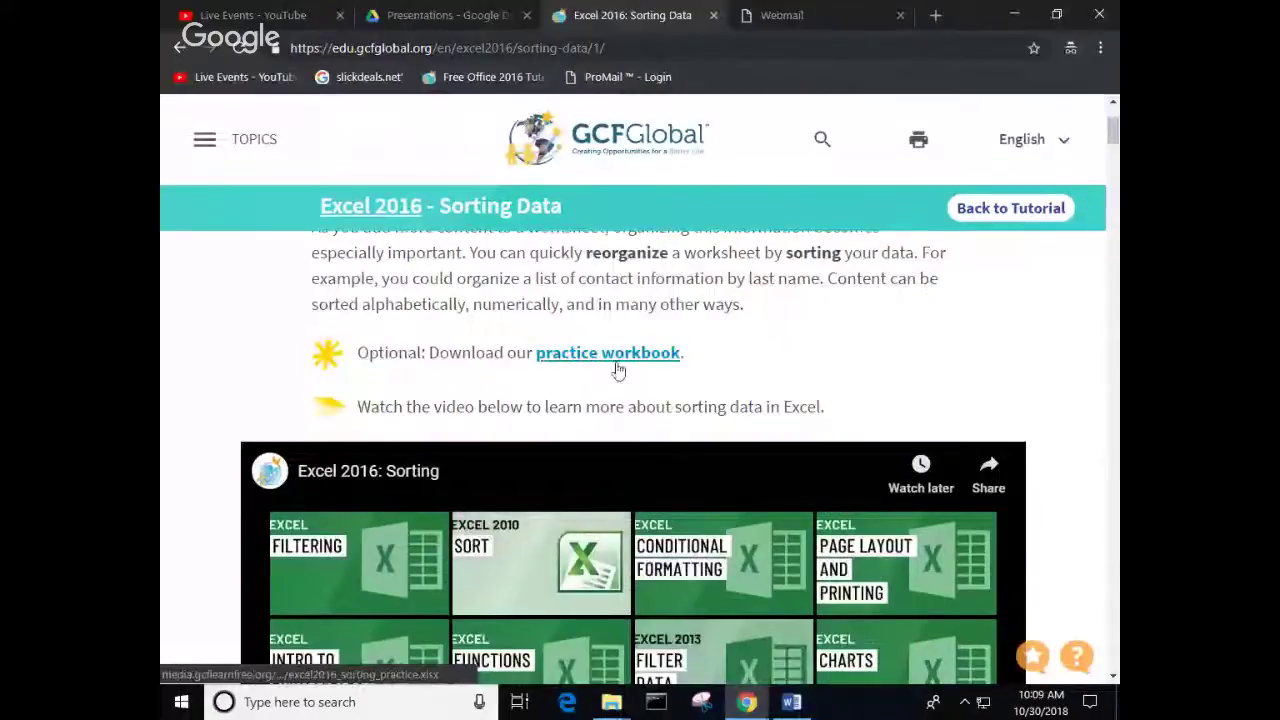
pyautogui.click(617, 365)
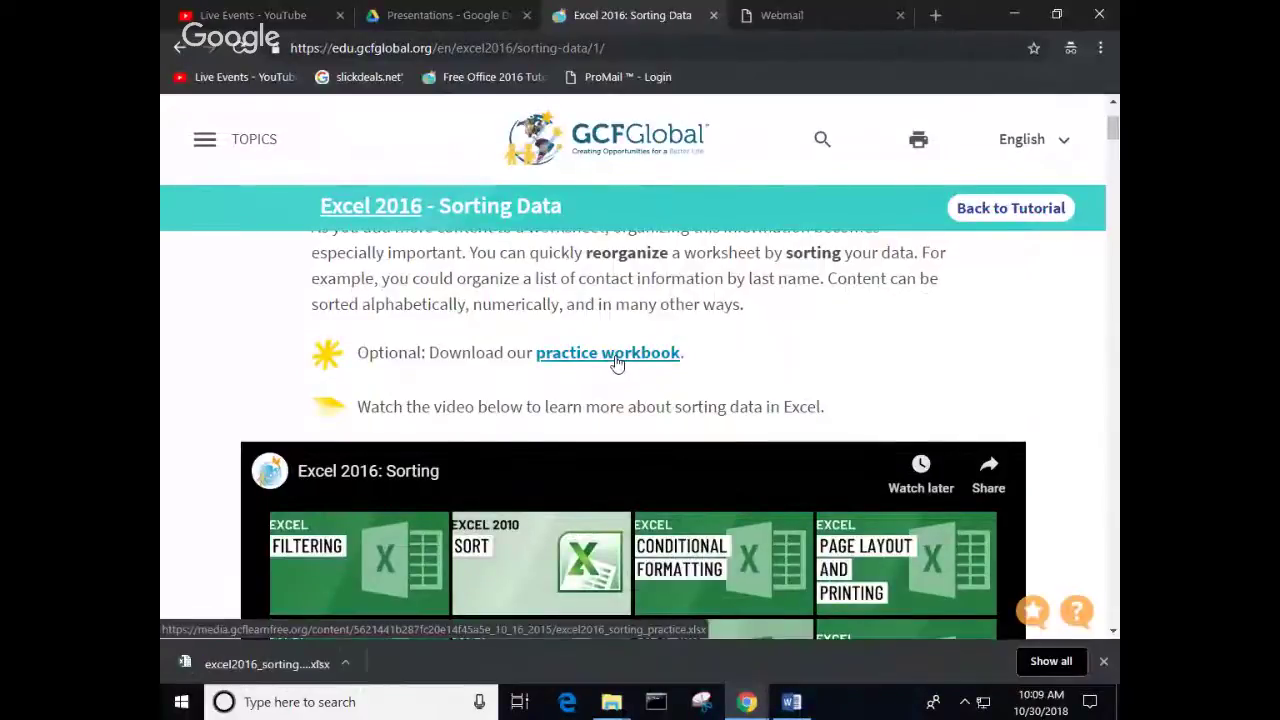
pyautogui.click(346, 664)
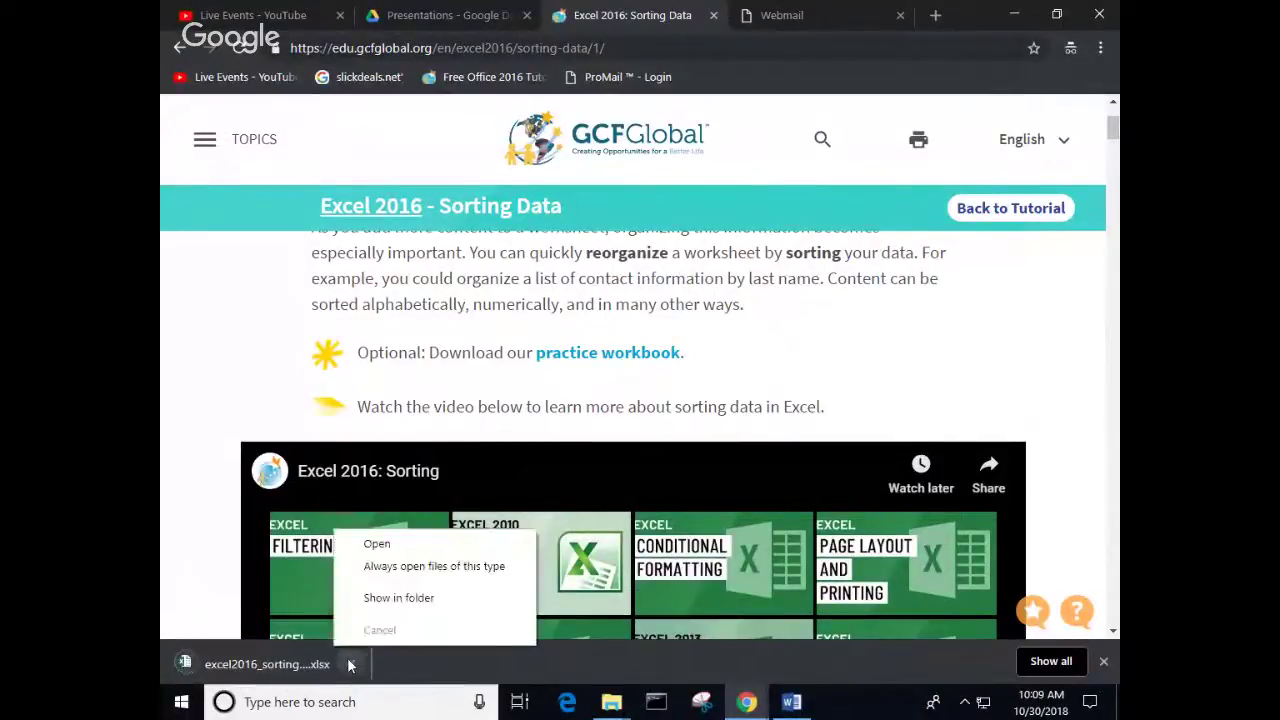
pyautogui.click(380, 543)
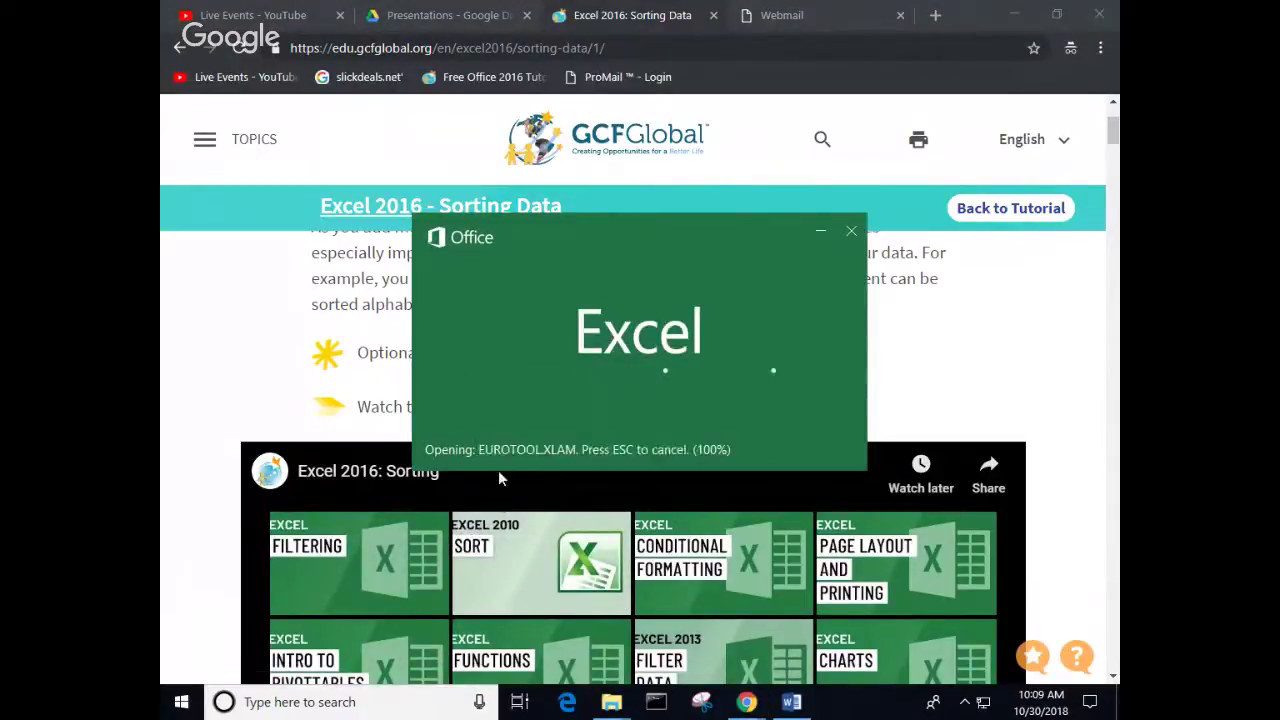
# Step: Enable editing for the excel2016_sorting_practice workbook opened in Protected View
pyautogui.moveTo(760, 710)
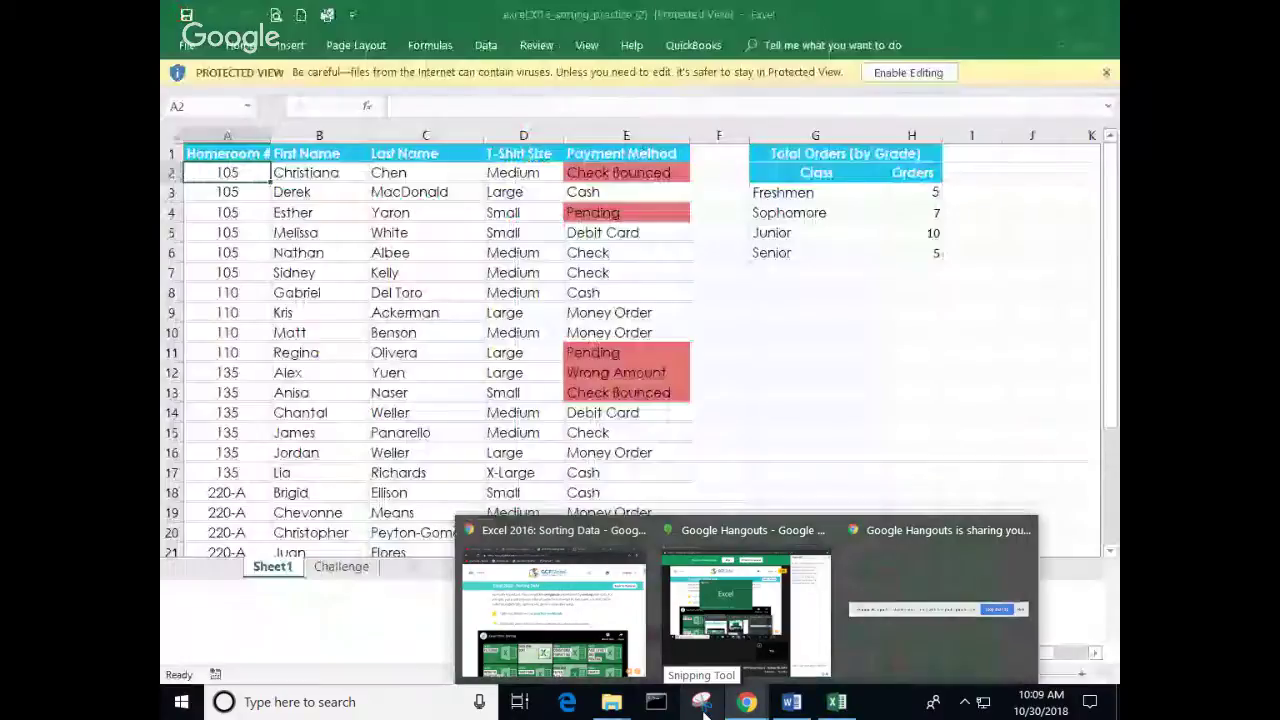
pyautogui.moveTo(739, 659)
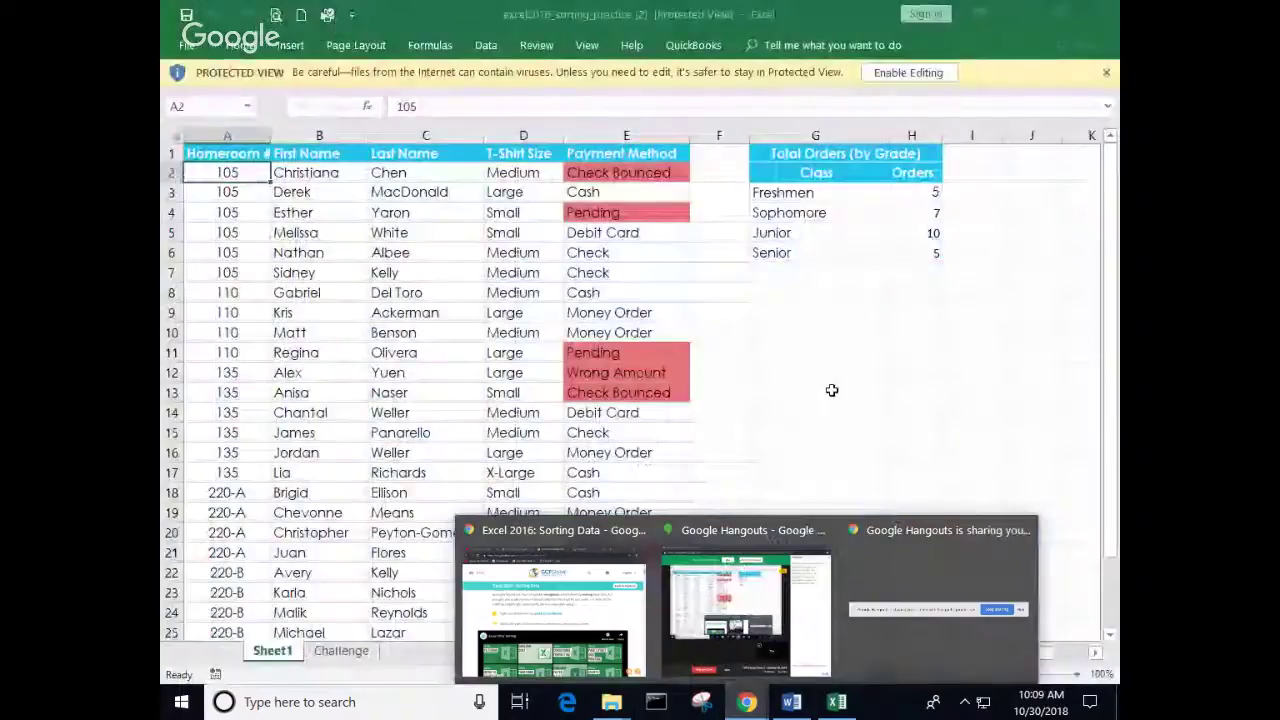
pyautogui.click(915, 73)
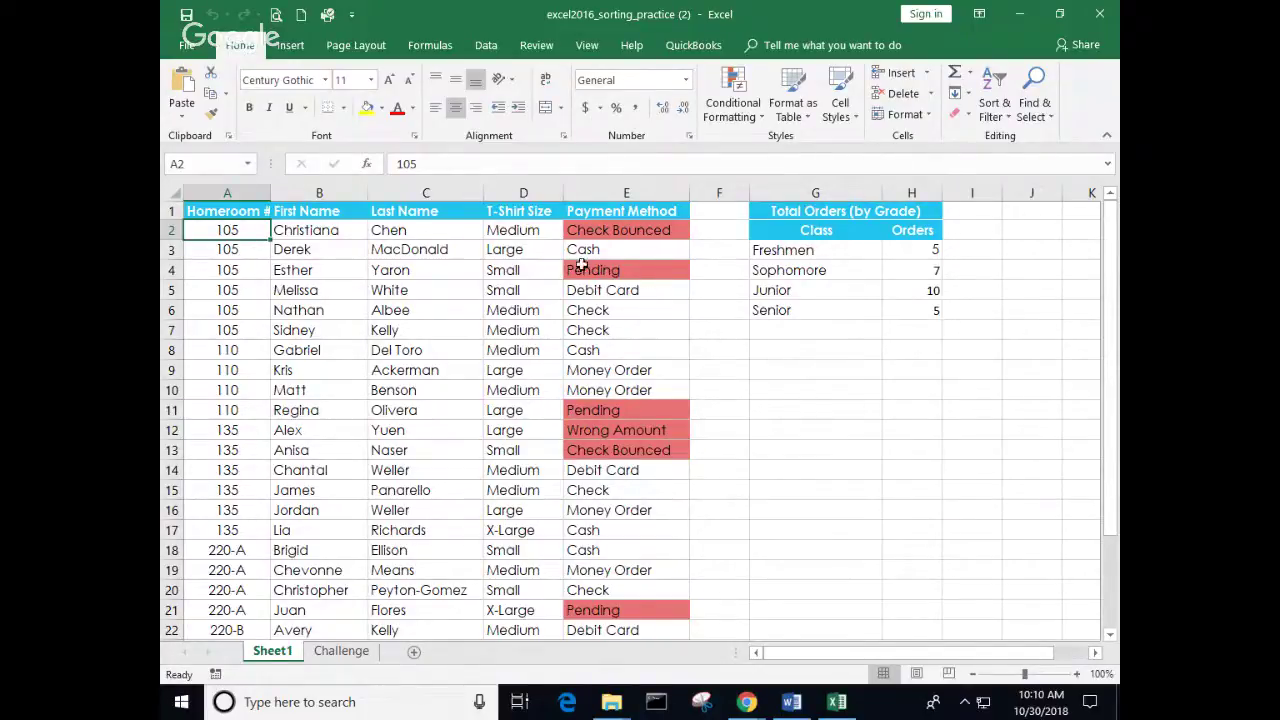
pyautogui.click(412, 229)
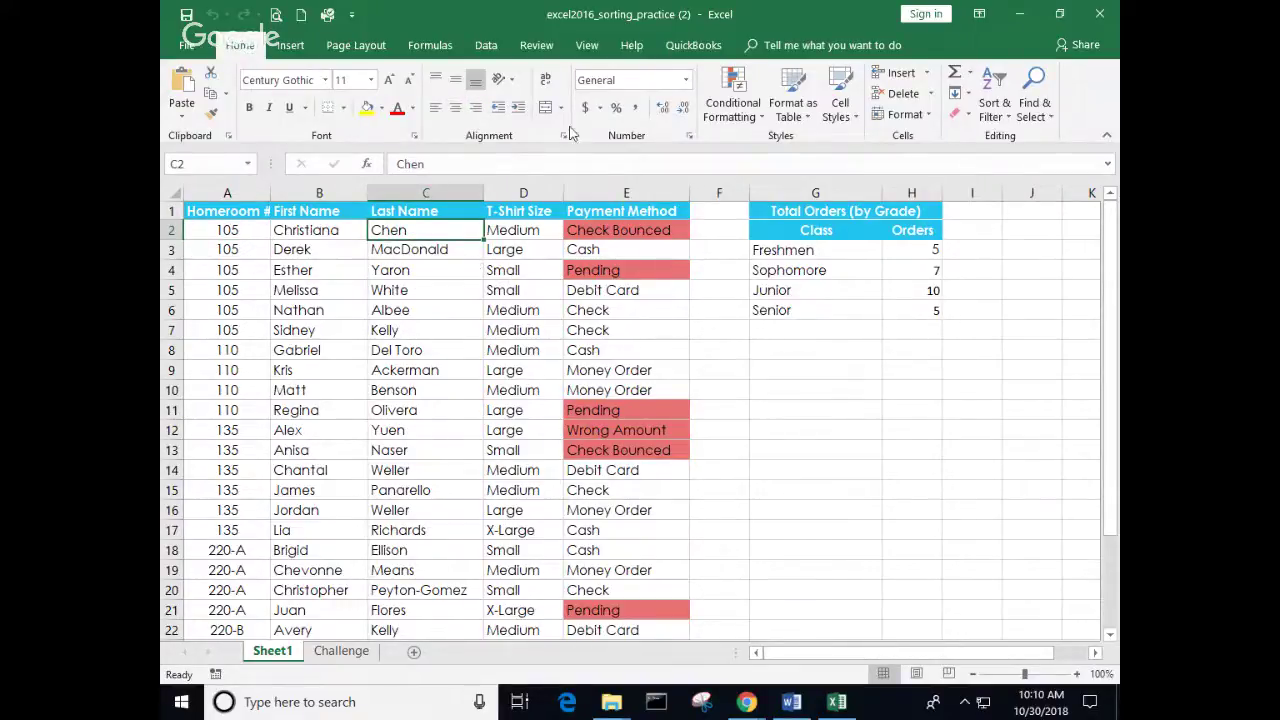
pyautogui.scroll(-3, 401, 262)
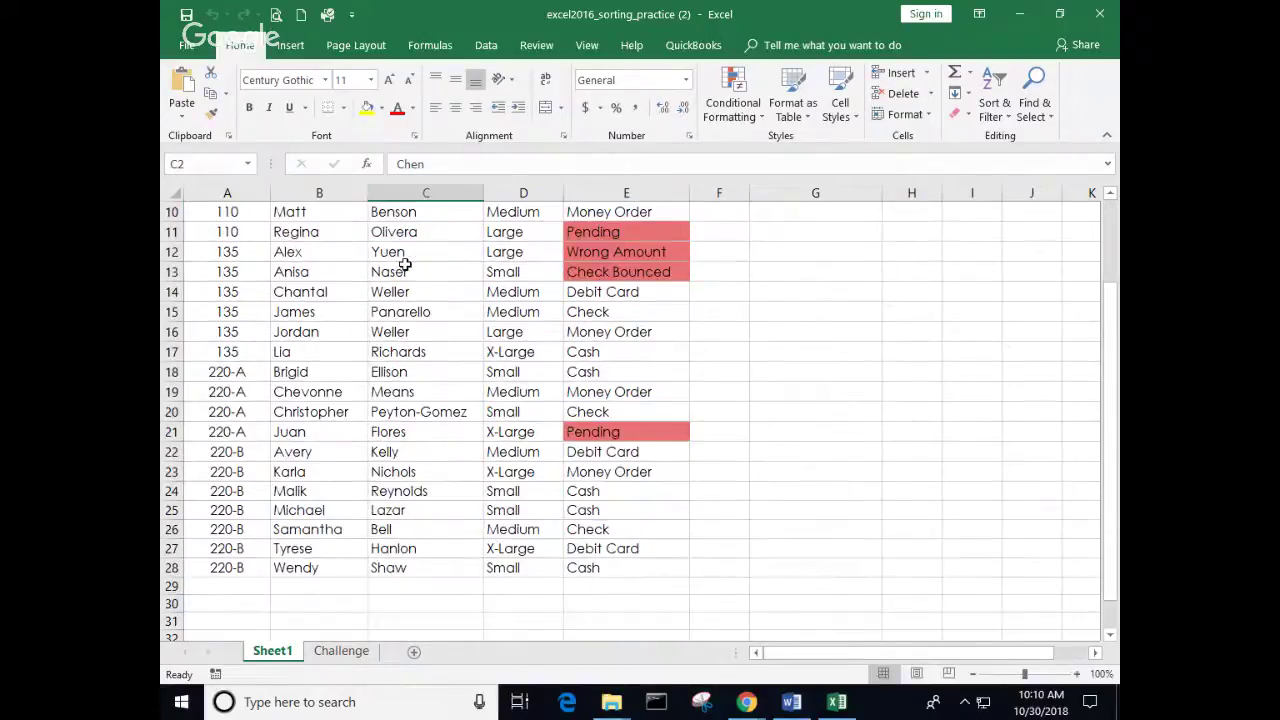
pyautogui.scroll(3, 405, 267)
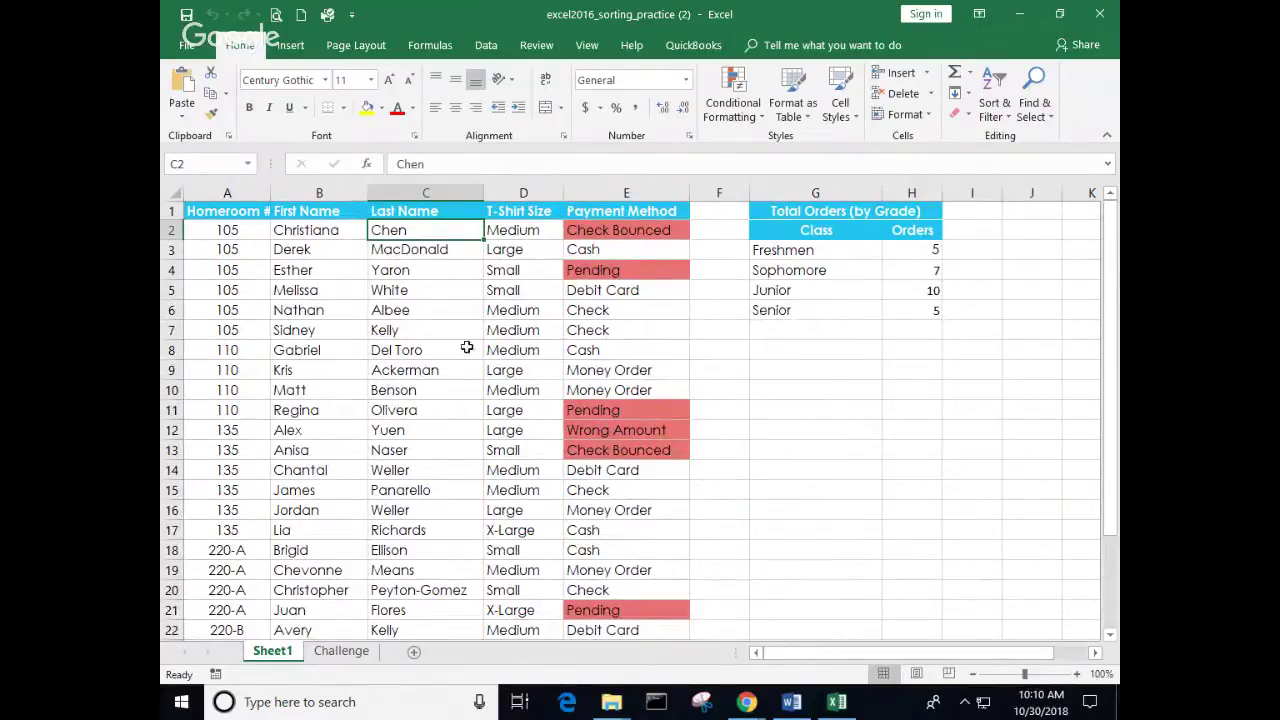
pyautogui.scroll(-2, 522, 592)
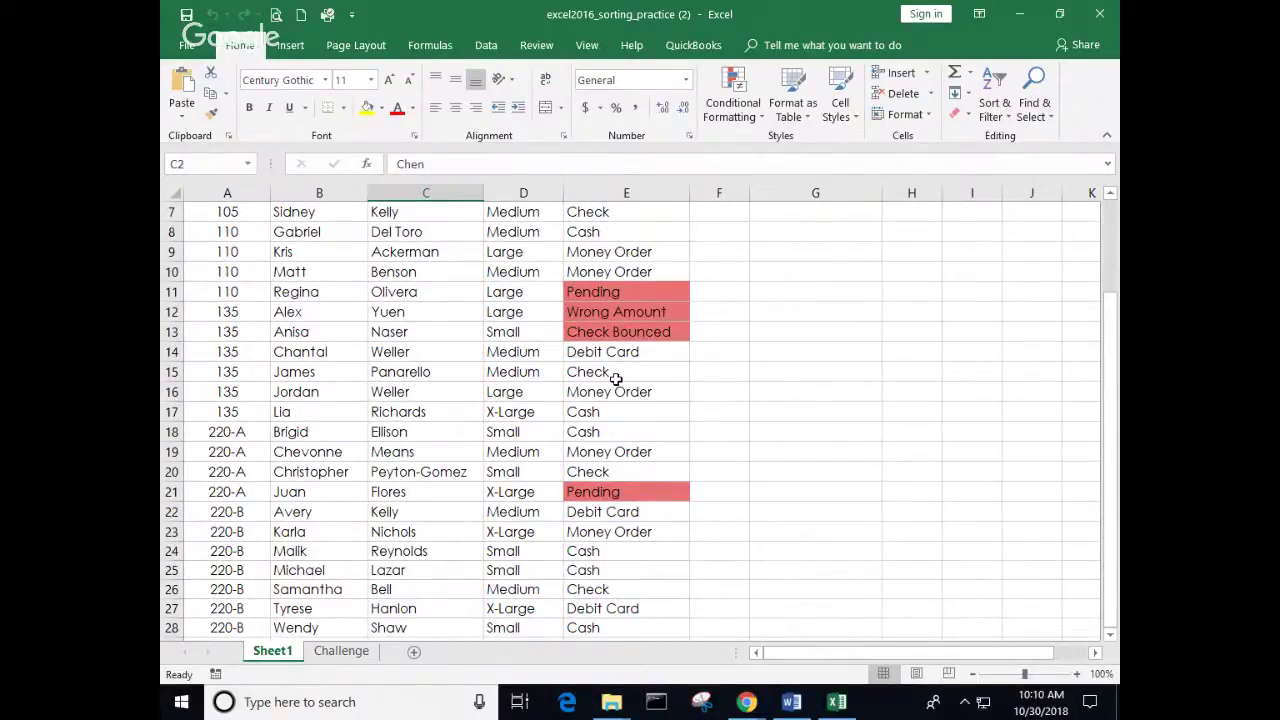
pyautogui.scroll(-2, 606, 380)
pyautogui.scroll(4, 544, 441)
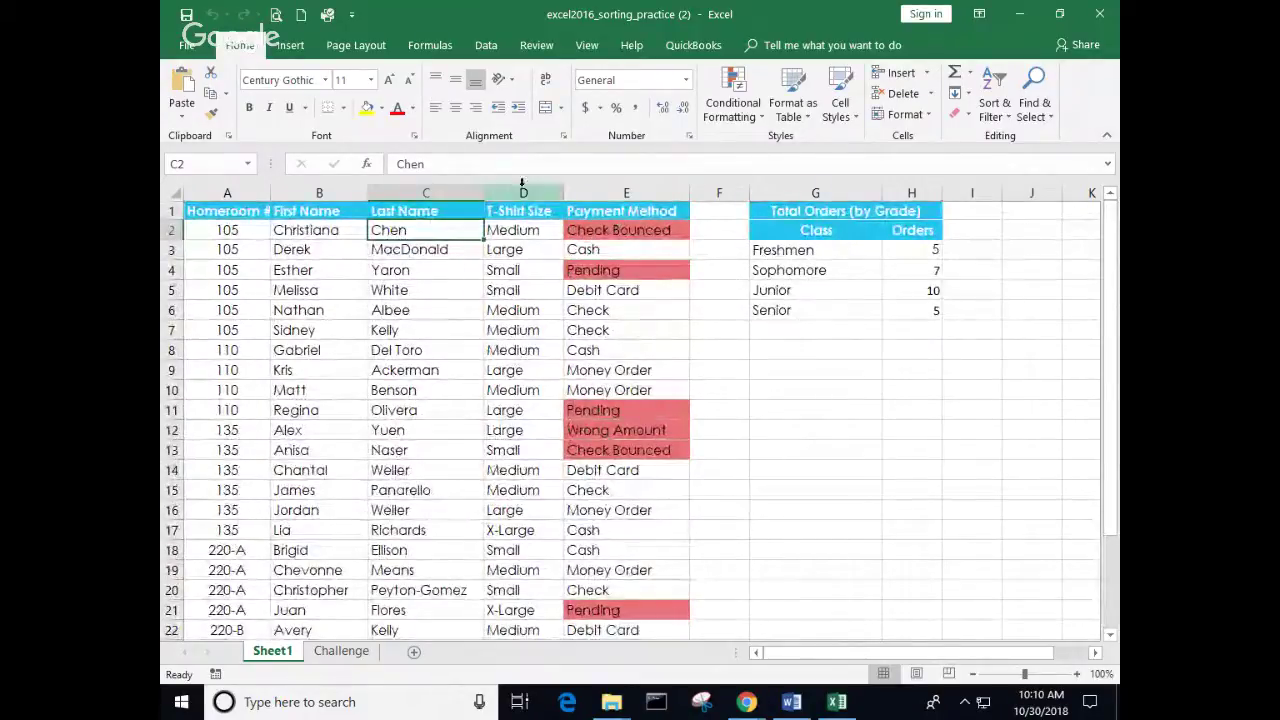
# Step: Sort the orders by Last Name A to Z, then Z to A so Yuen is first
pyautogui.click(484, 46)
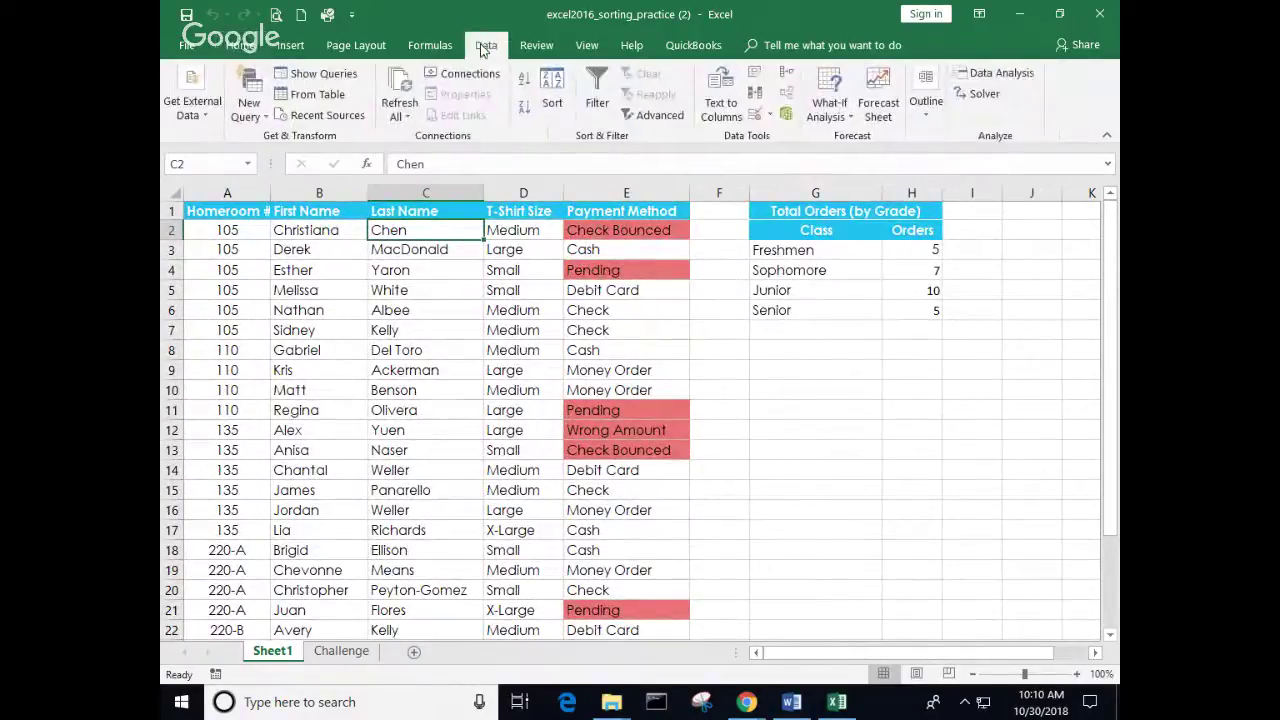
pyautogui.click(525, 85)
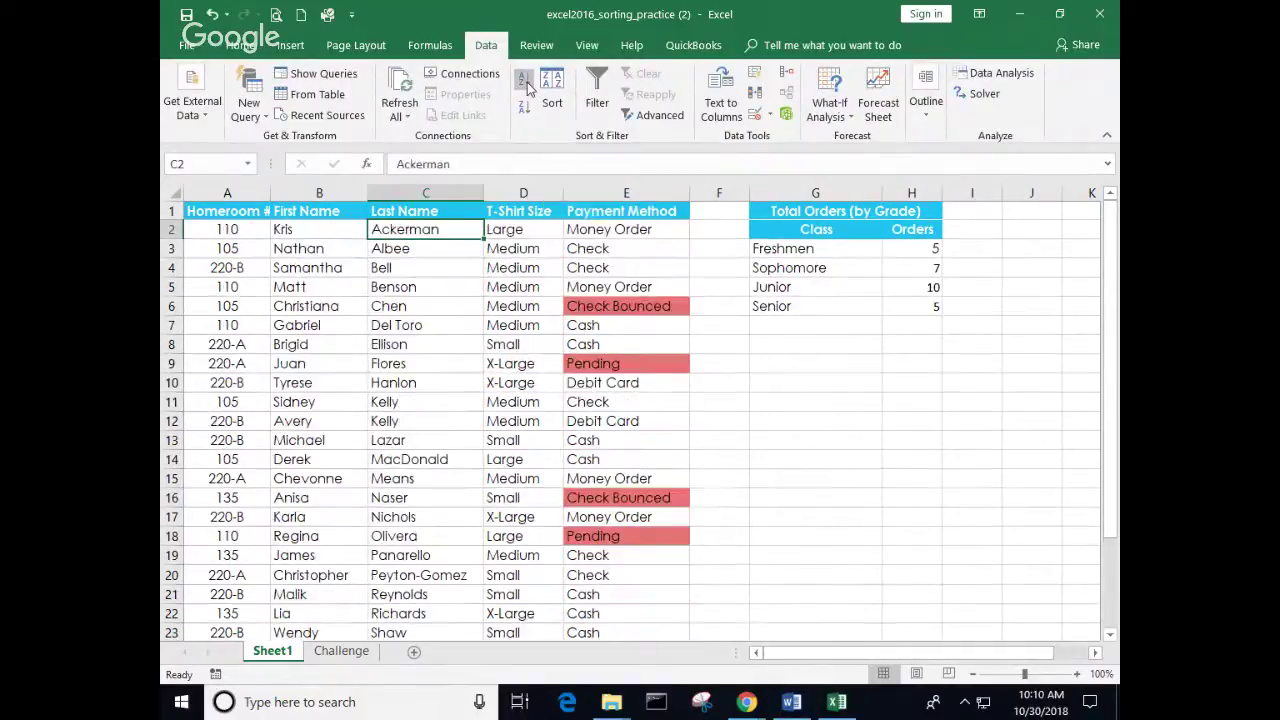
pyautogui.scroll(-5, 443, 251)
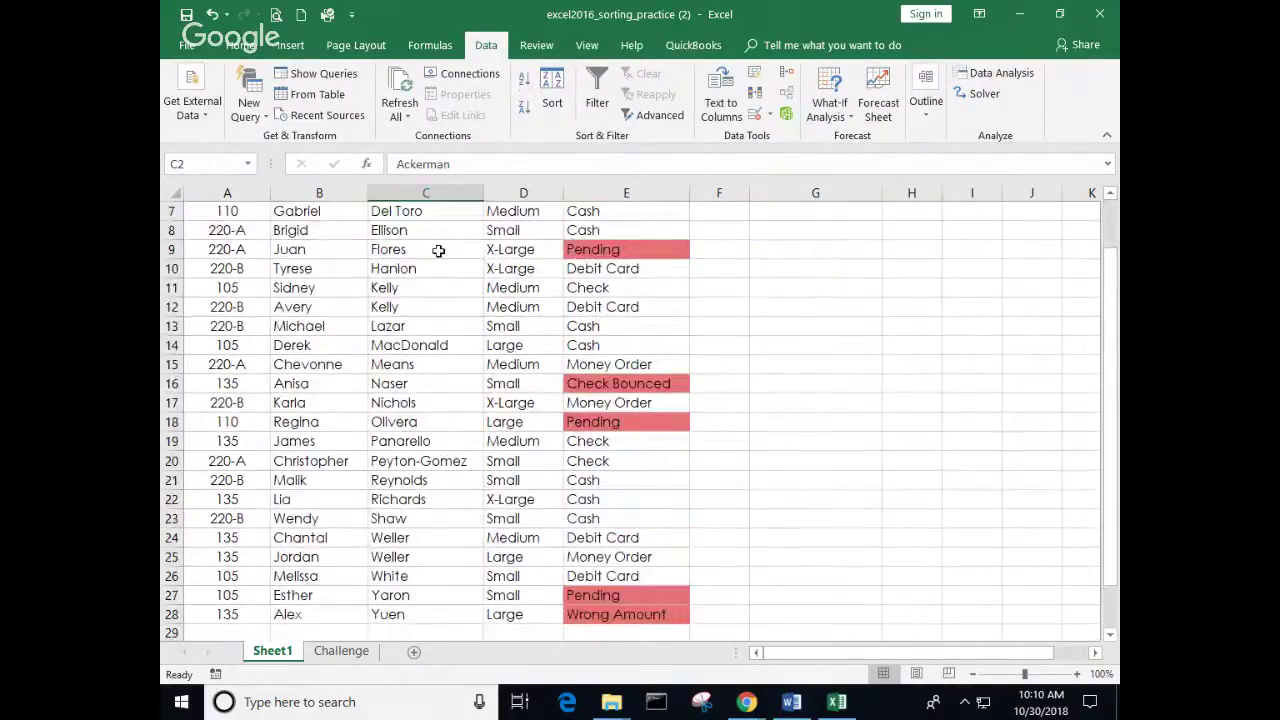
pyautogui.scroll(2, 428, 406)
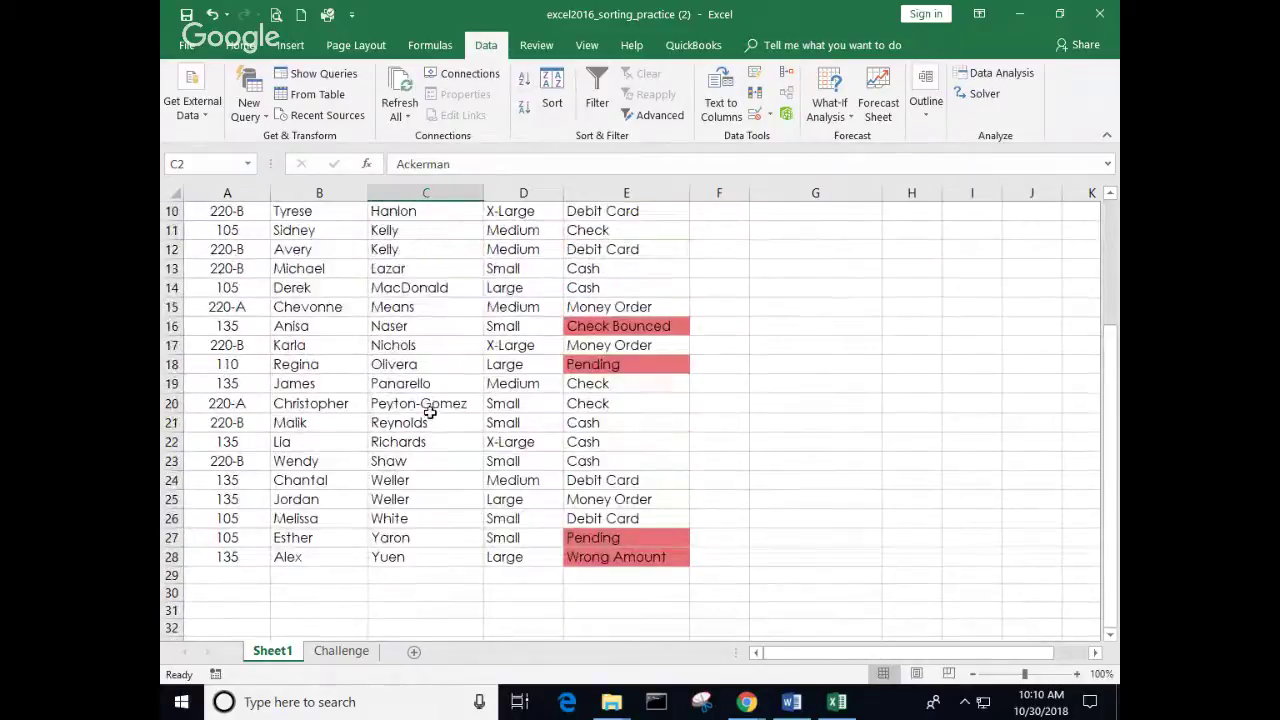
pyautogui.scroll(3, 428, 392)
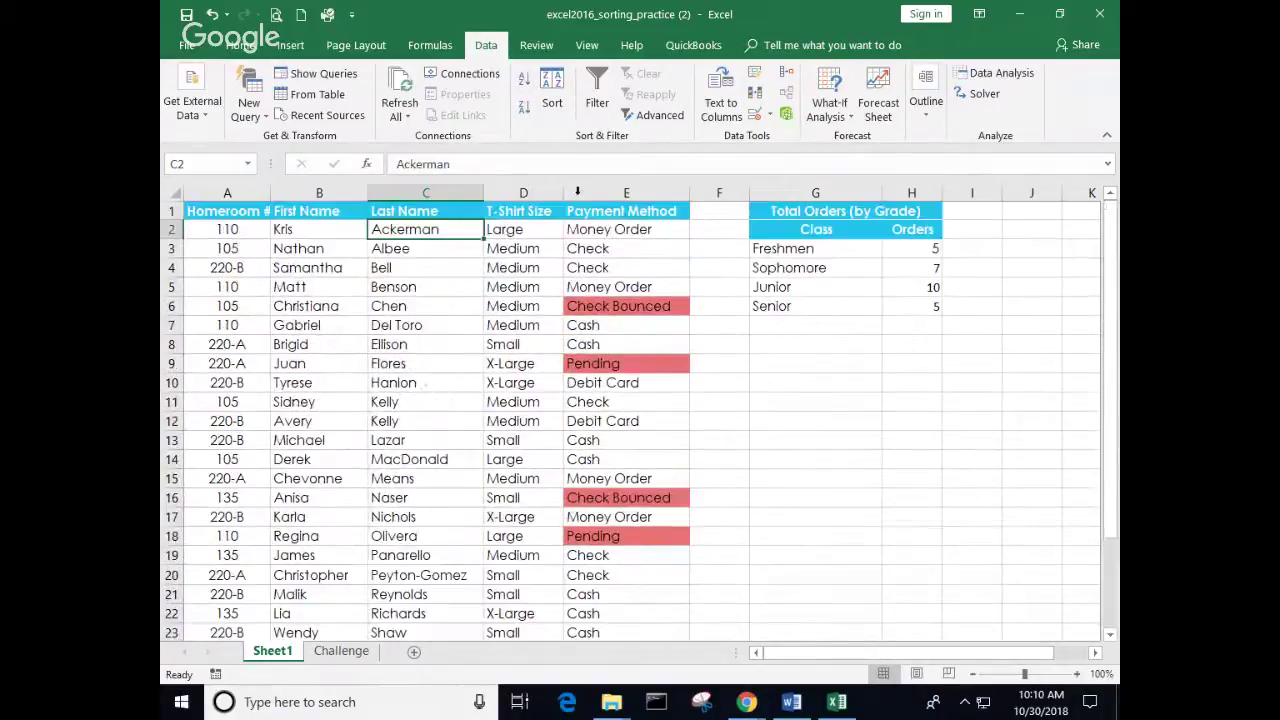
pyautogui.click(525, 108)
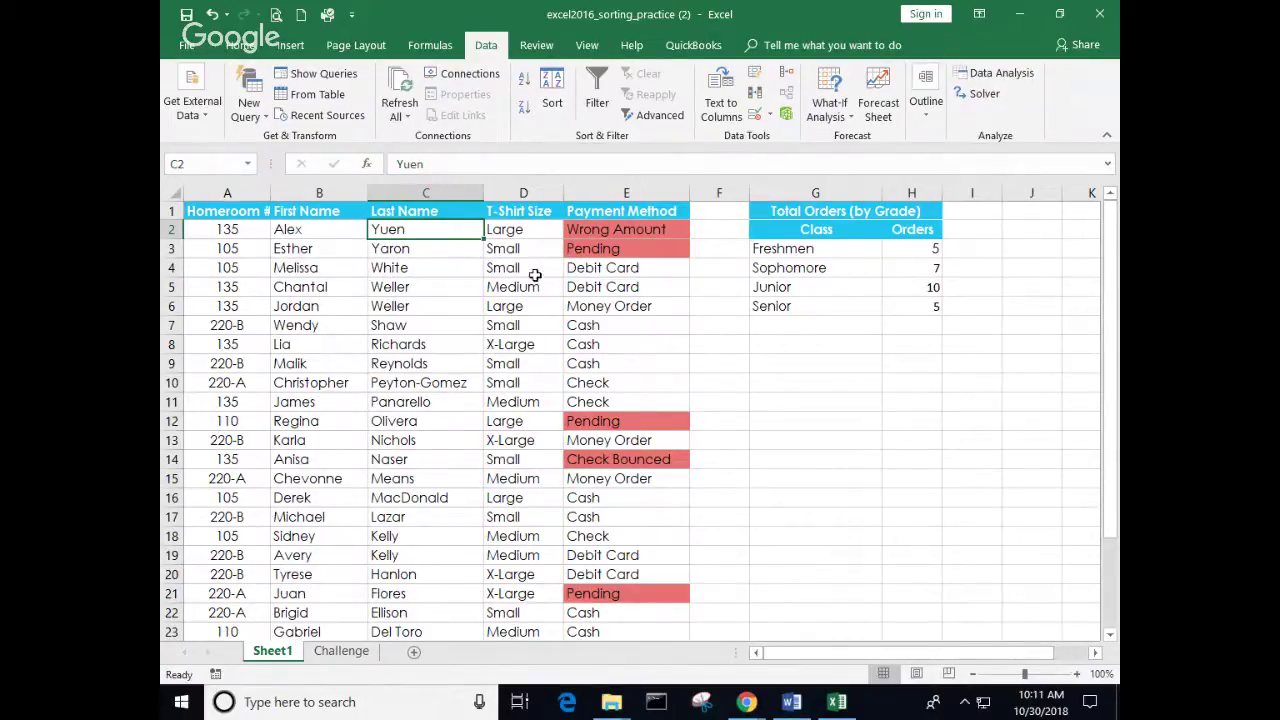
pyautogui.click(772, 248)
pyautogui.click(900, 249)
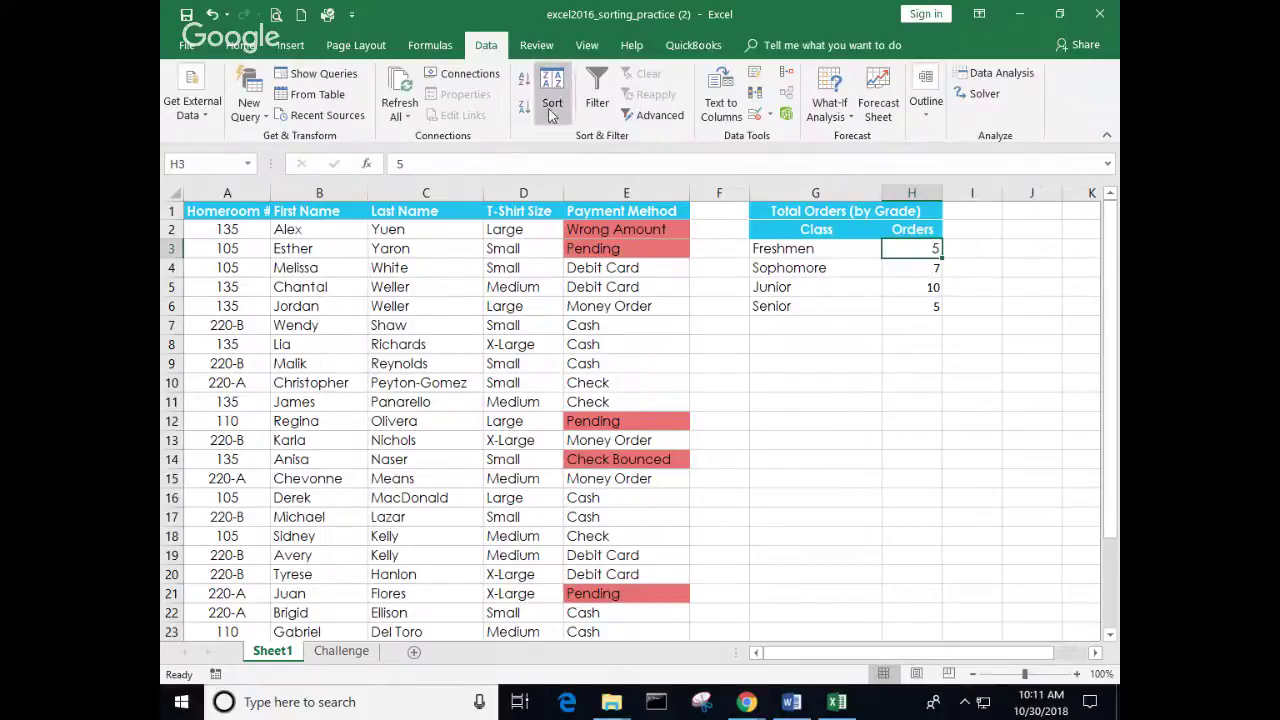
pyautogui.click(523, 80)
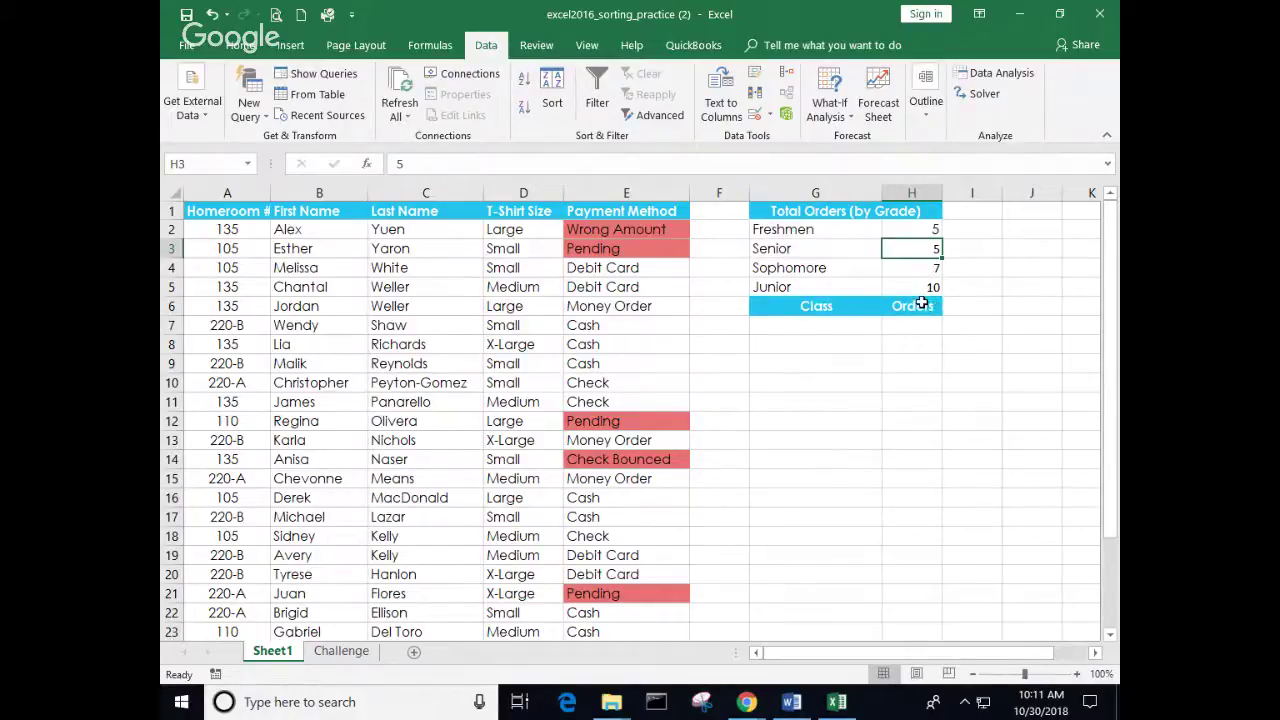
pyautogui.click(213, 15)
pyautogui.click(865, 346)
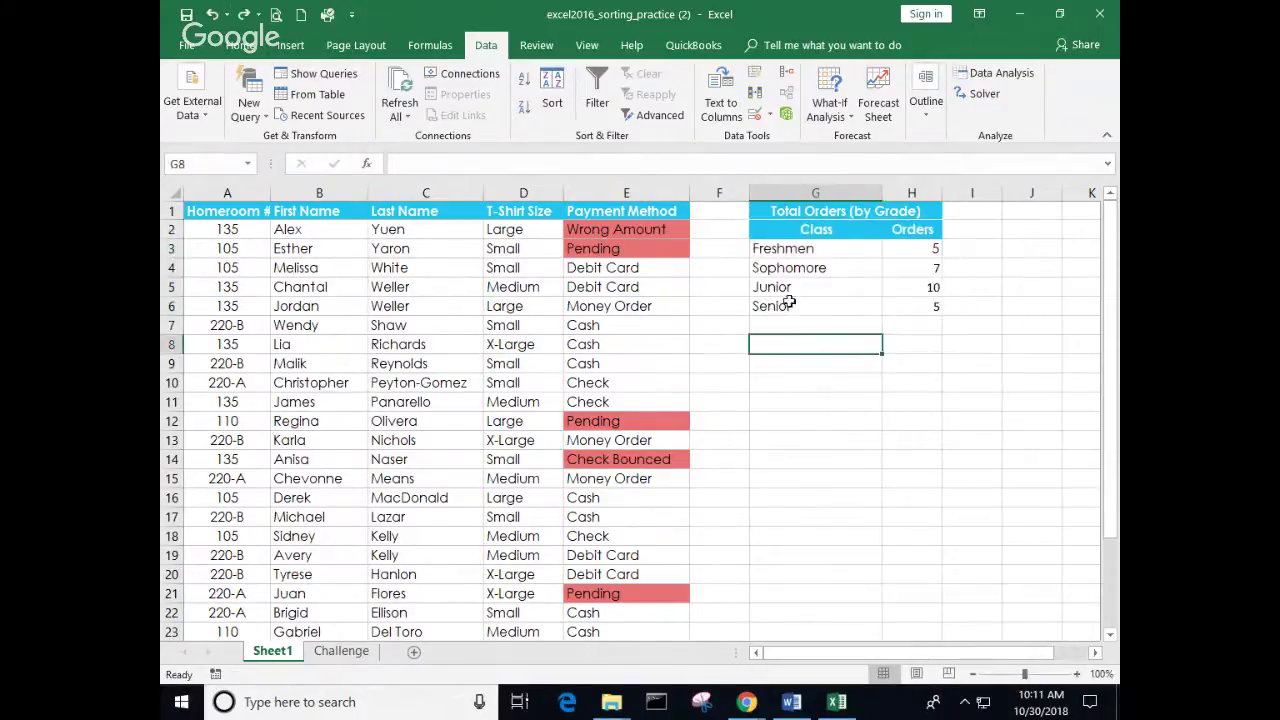
pyautogui.moveTo(789, 240); pyautogui.dragTo(895, 298)
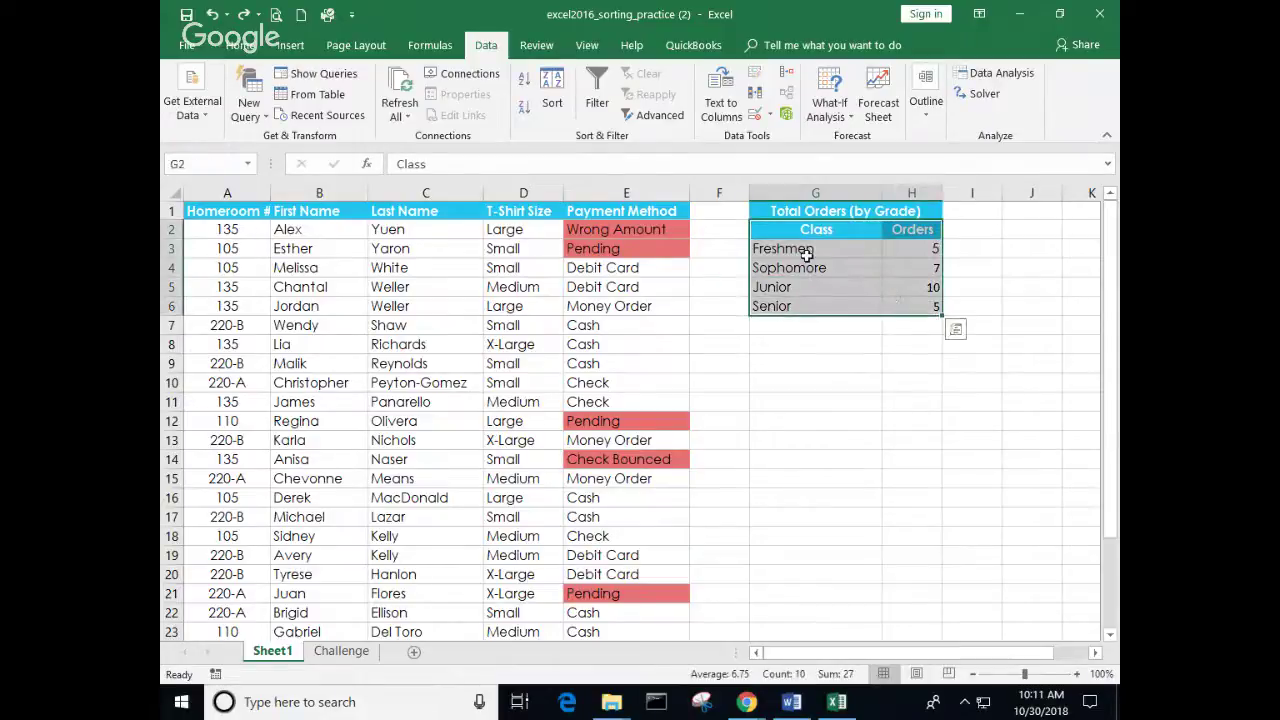
pyautogui.click(552, 100)
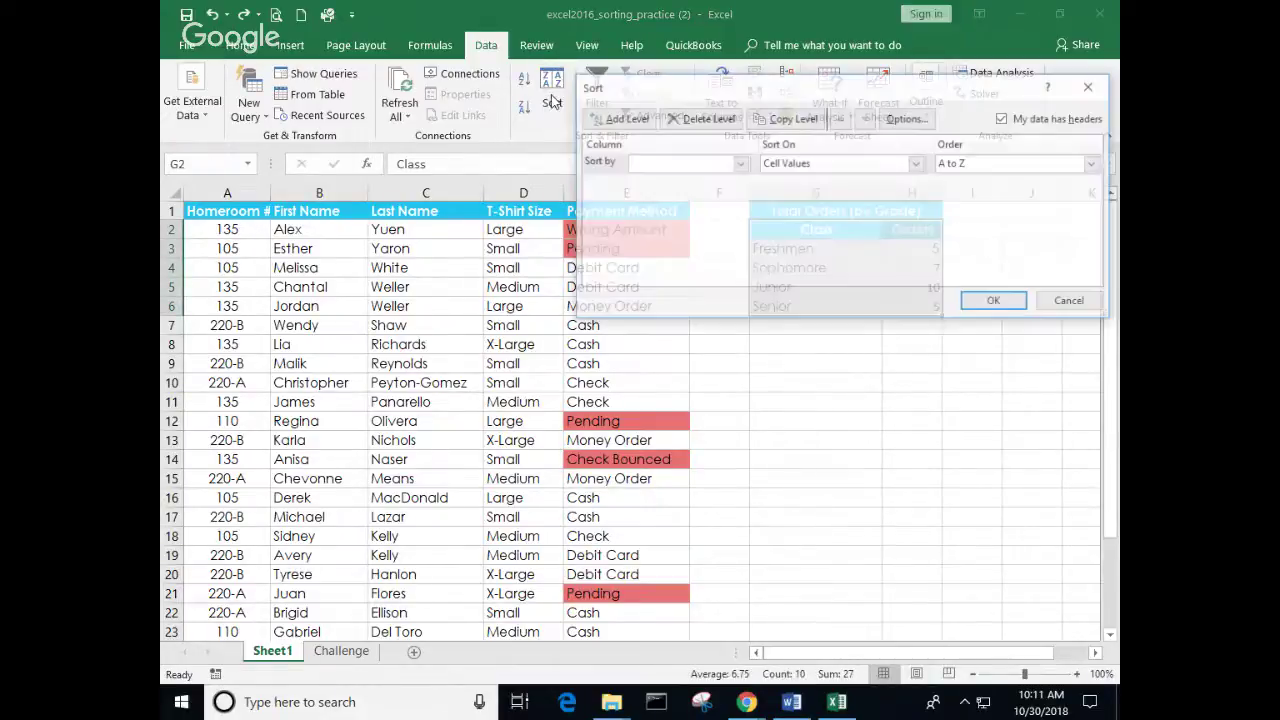
pyautogui.click(740, 165)
pyautogui.click(829, 93)
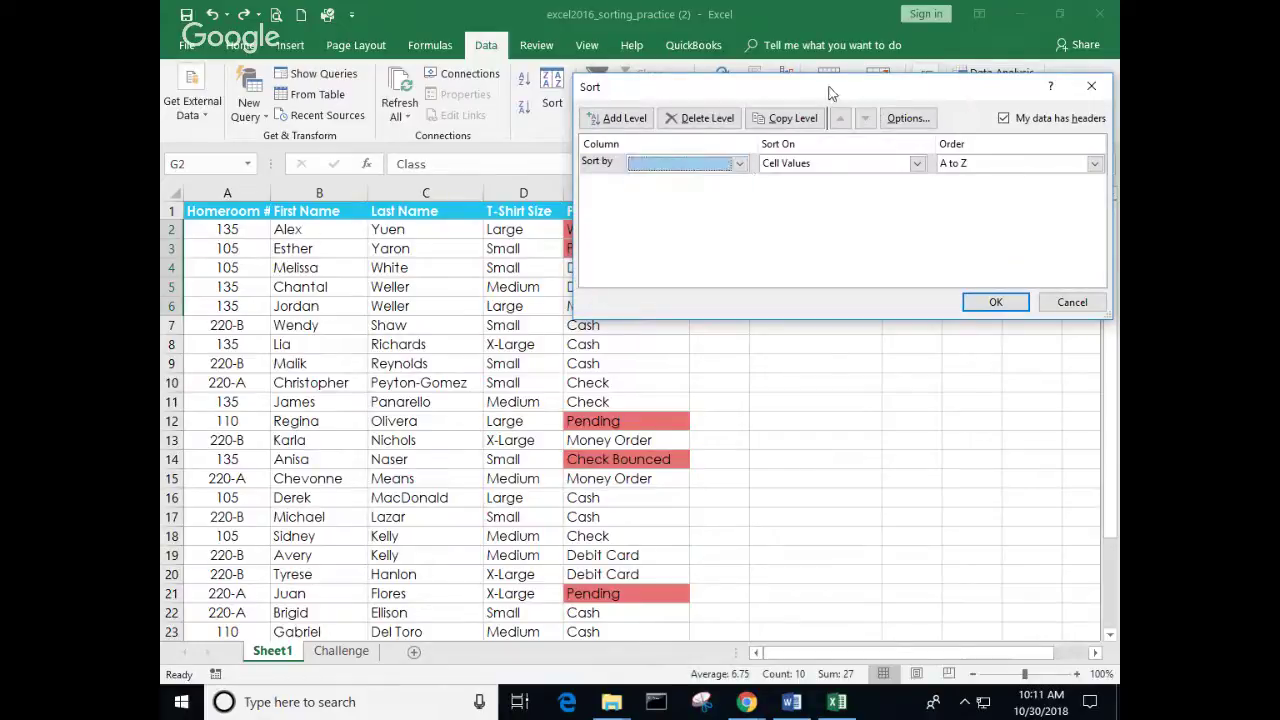
pyautogui.moveTo(966, 99); pyautogui.dragTo(816, 376)
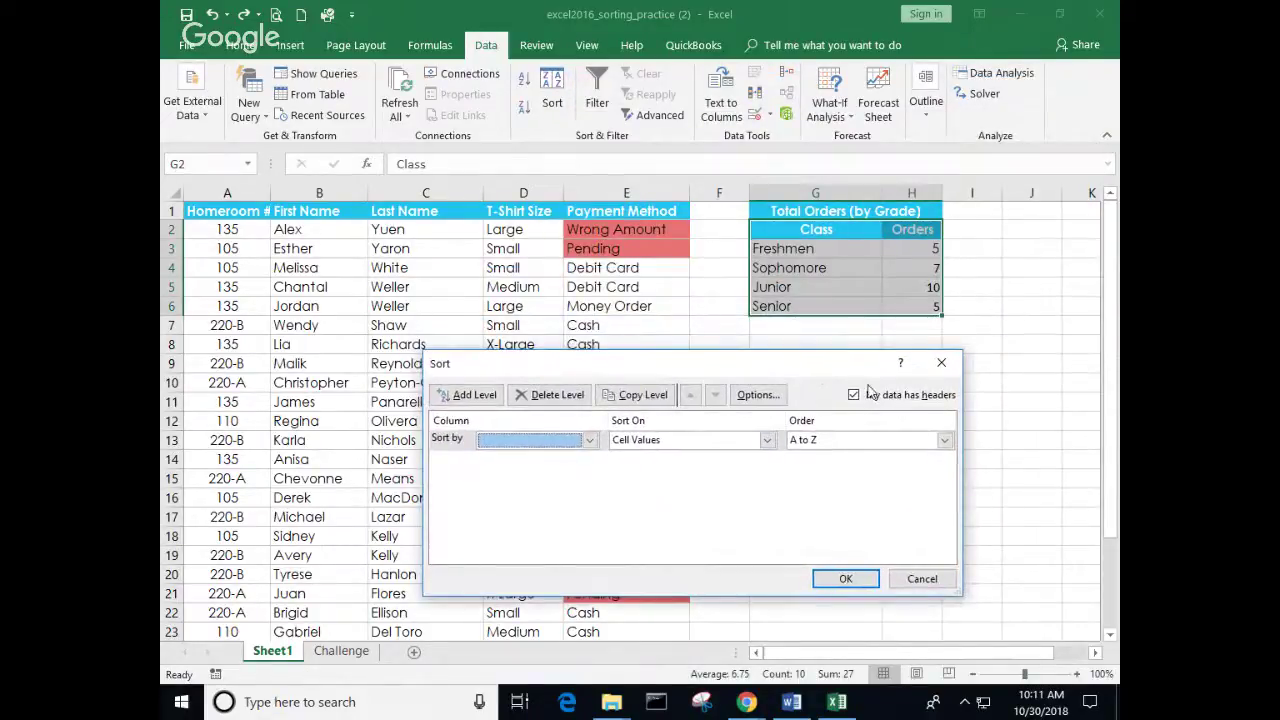
pyautogui.click(590, 441)
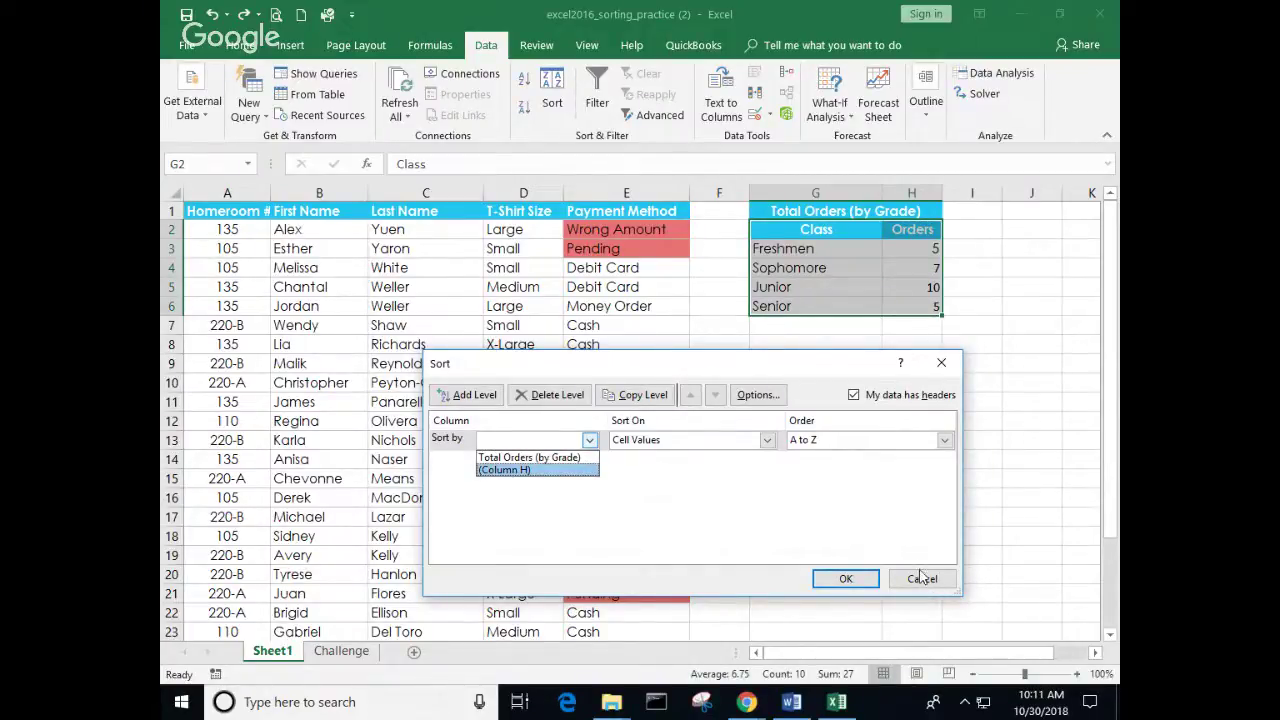
pyautogui.click(968, 507)
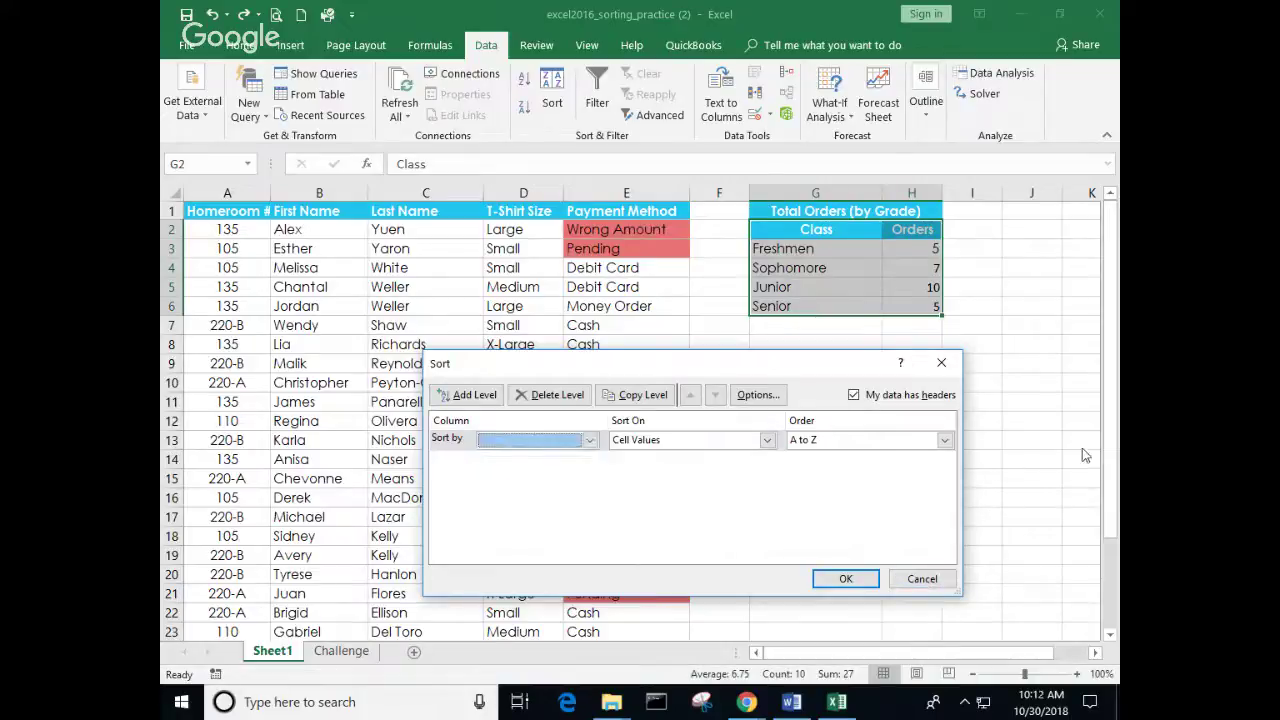
pyautogui.click(921, 578)
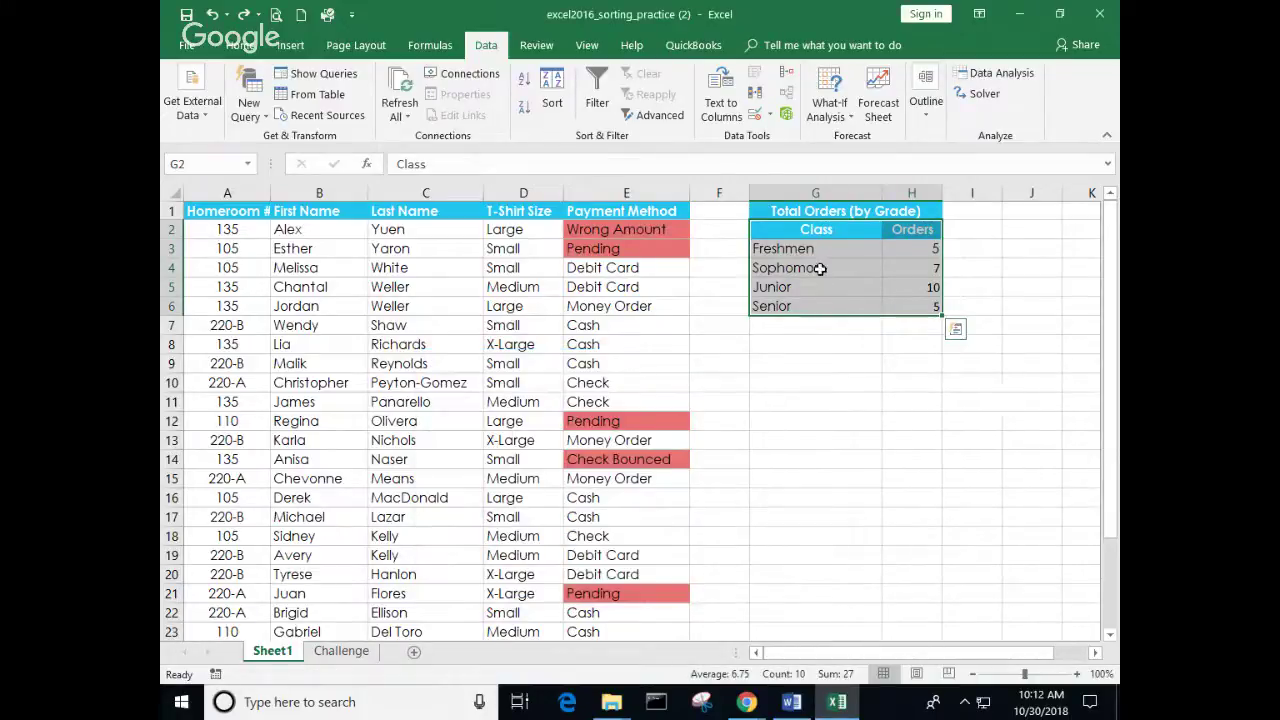
pyautogui.moveTo(790, 248); pyautogui.dragTo(920, 306)
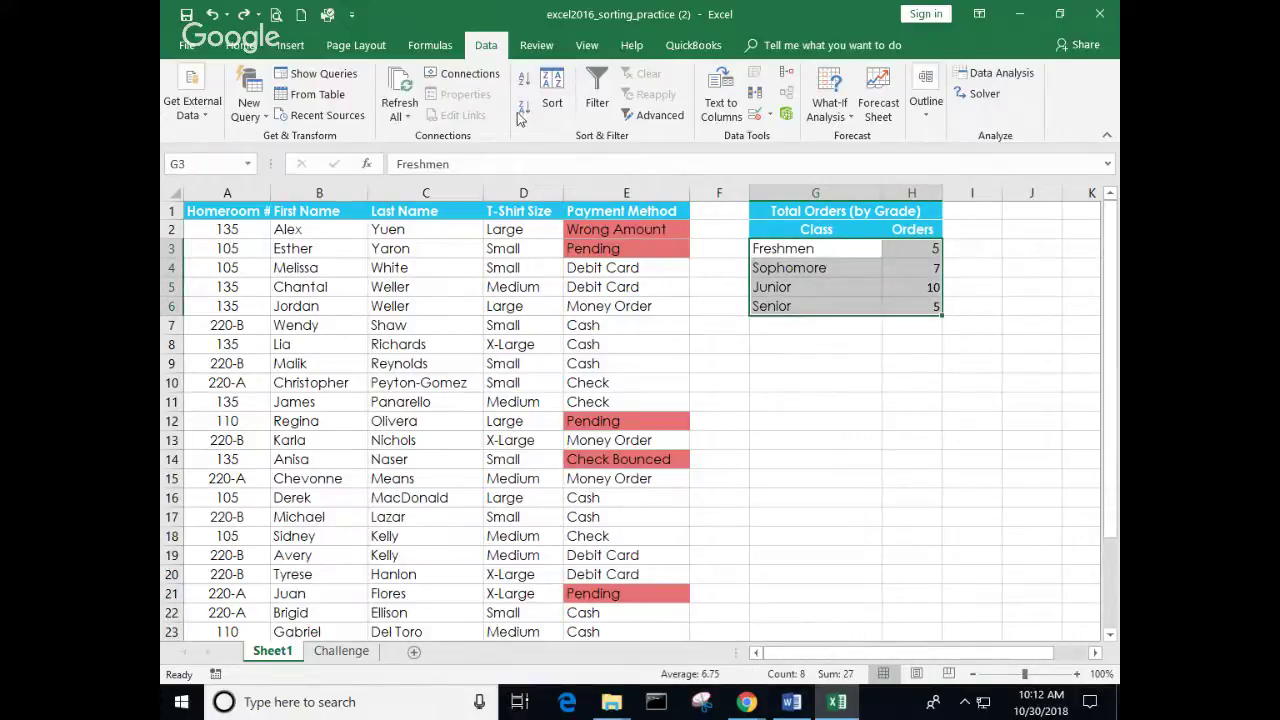
pyautogui.click(552, 95)
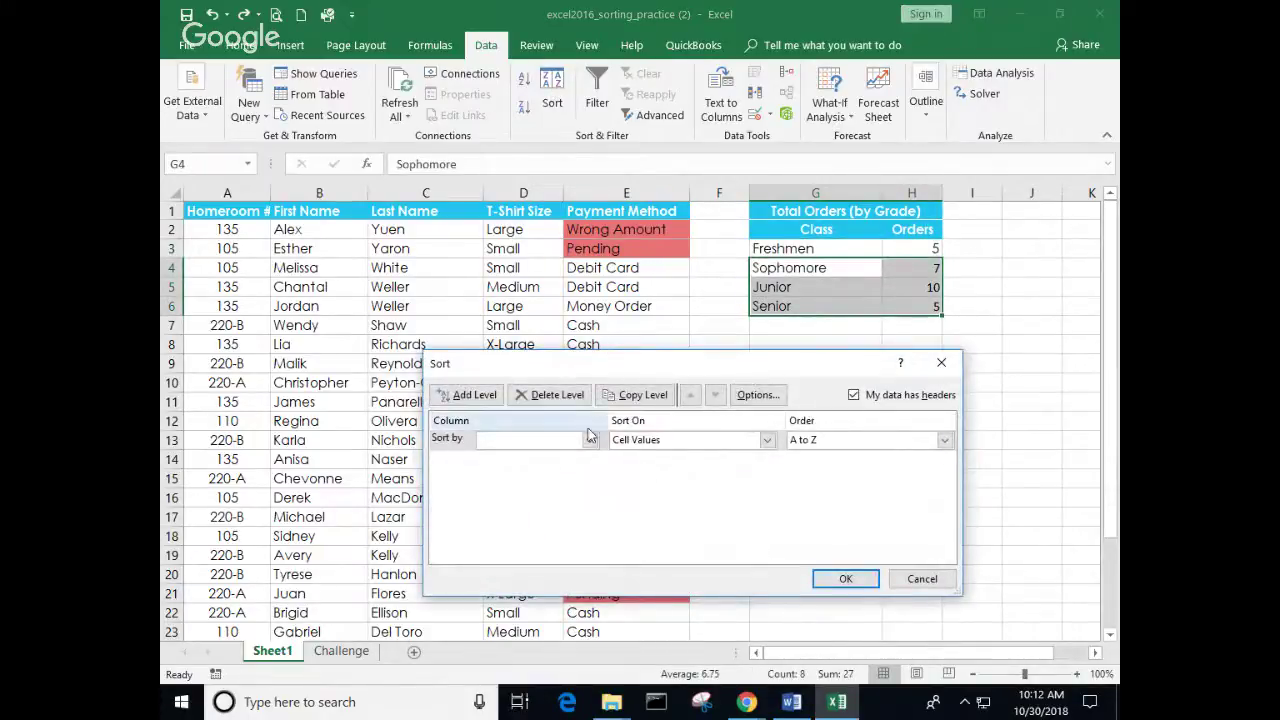
pyautogui.click(590, 440)
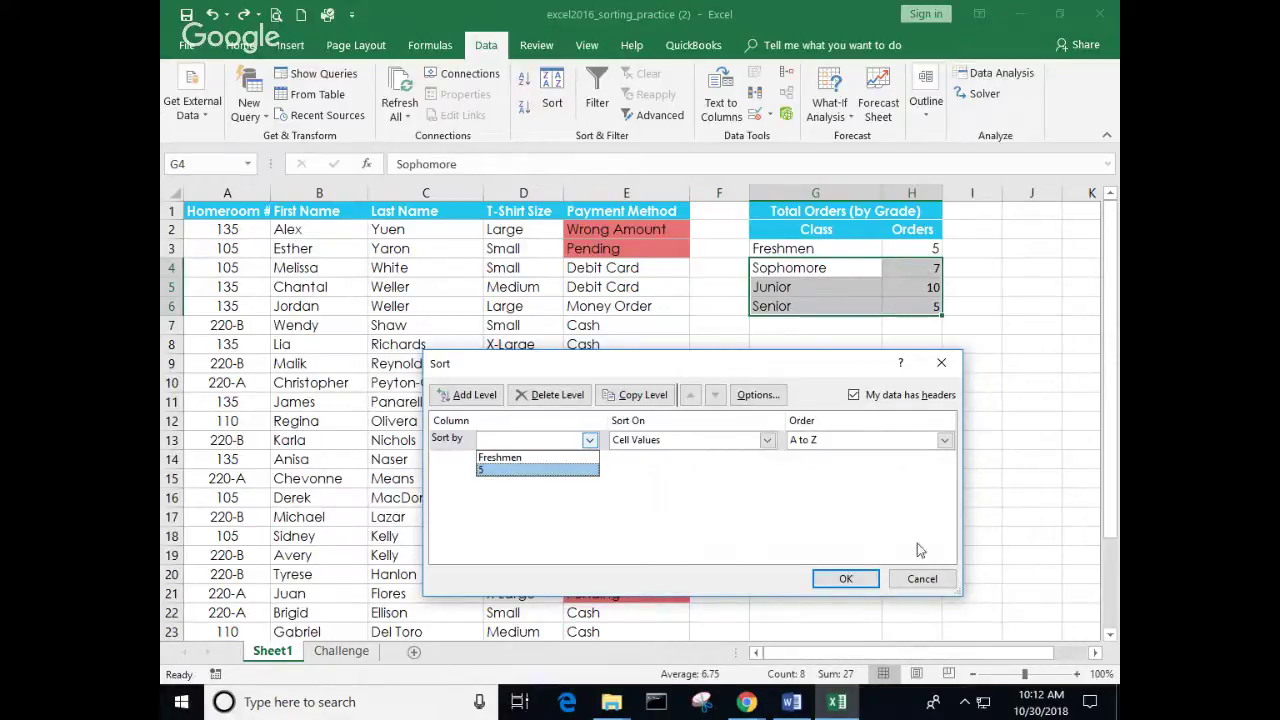
pyautogui.click(924, 578)
pyautogui.click(938, 580)
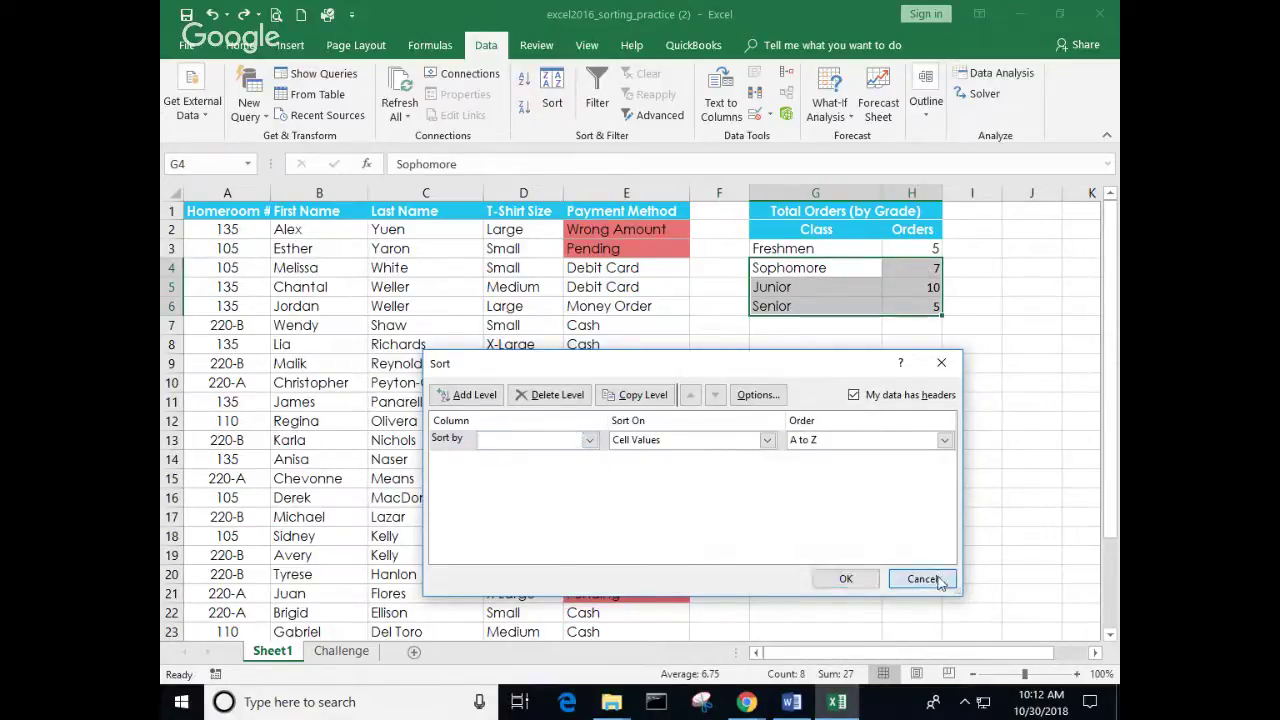
pyautogui.moveTo(778, 230); pyautogui.dragTo(897, 309)
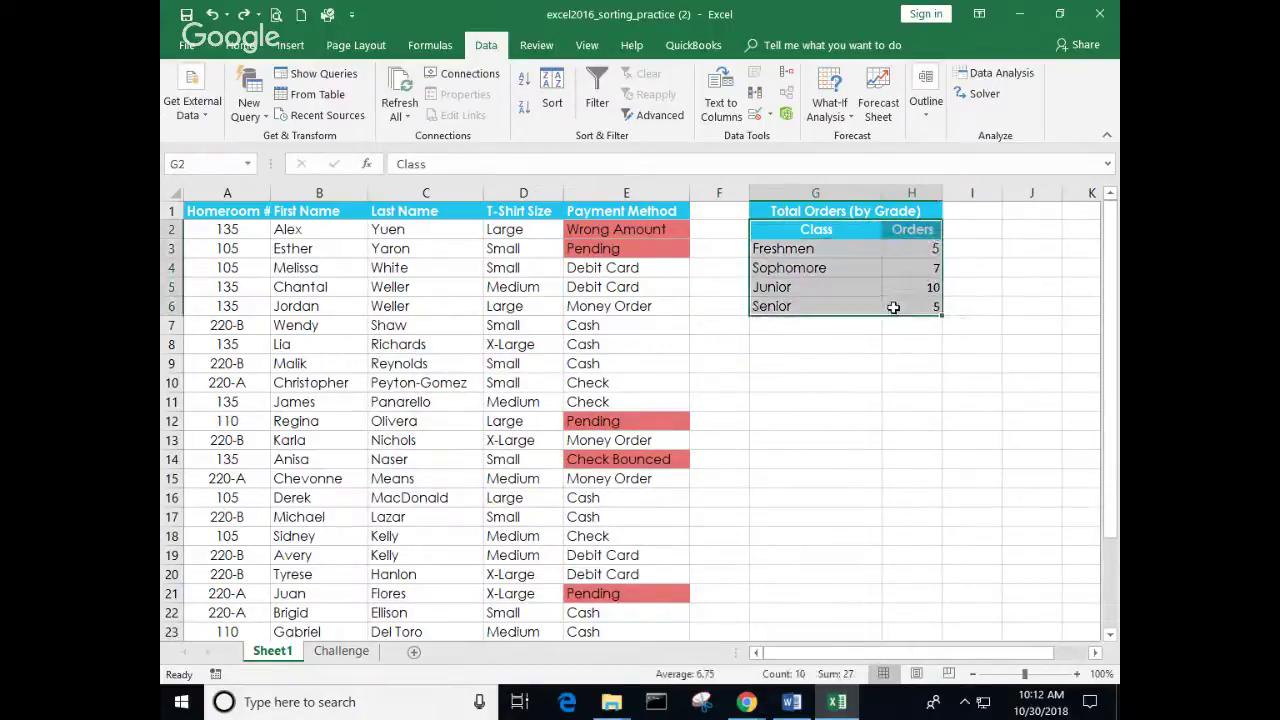
# Step: Sort Total Orders by Column H, smallest to largest, pushing the Class/Orders header to the bottom
pyautogui.click(550, 88)
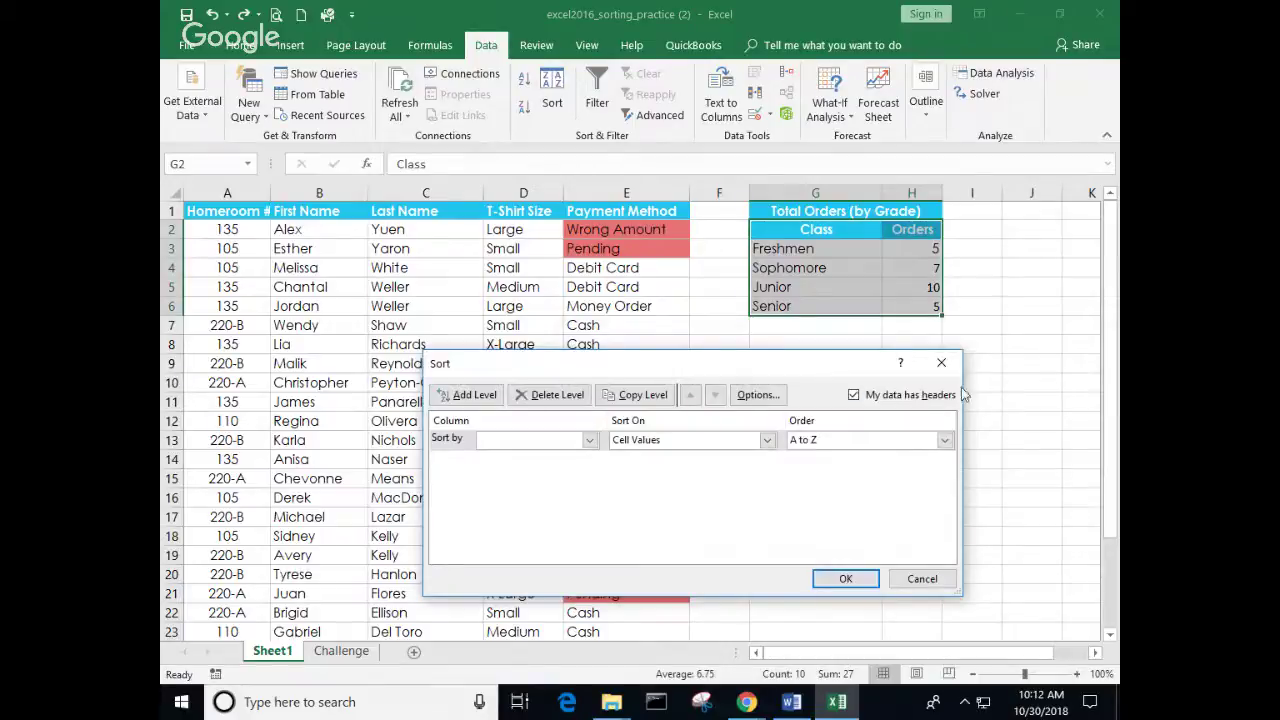
pyautogui.click(854, 395)
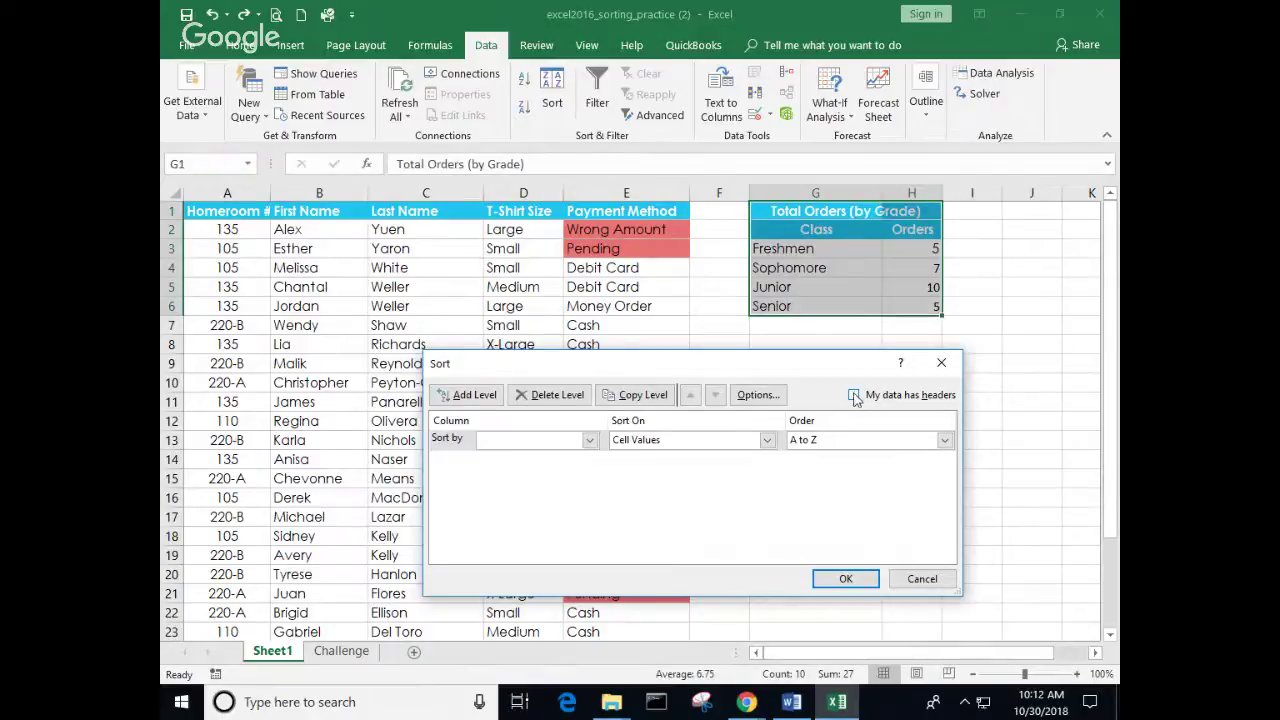
pyautogui.click(854, 395)
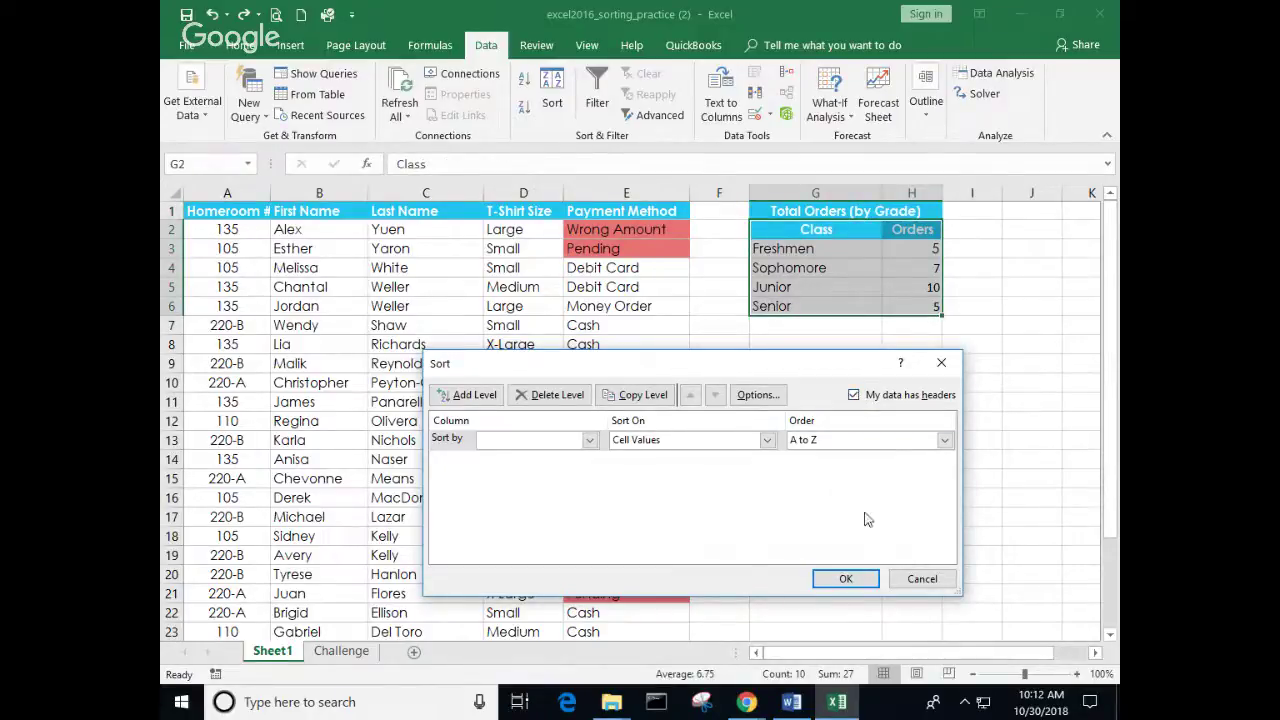
pyautogui.click(589, 440)
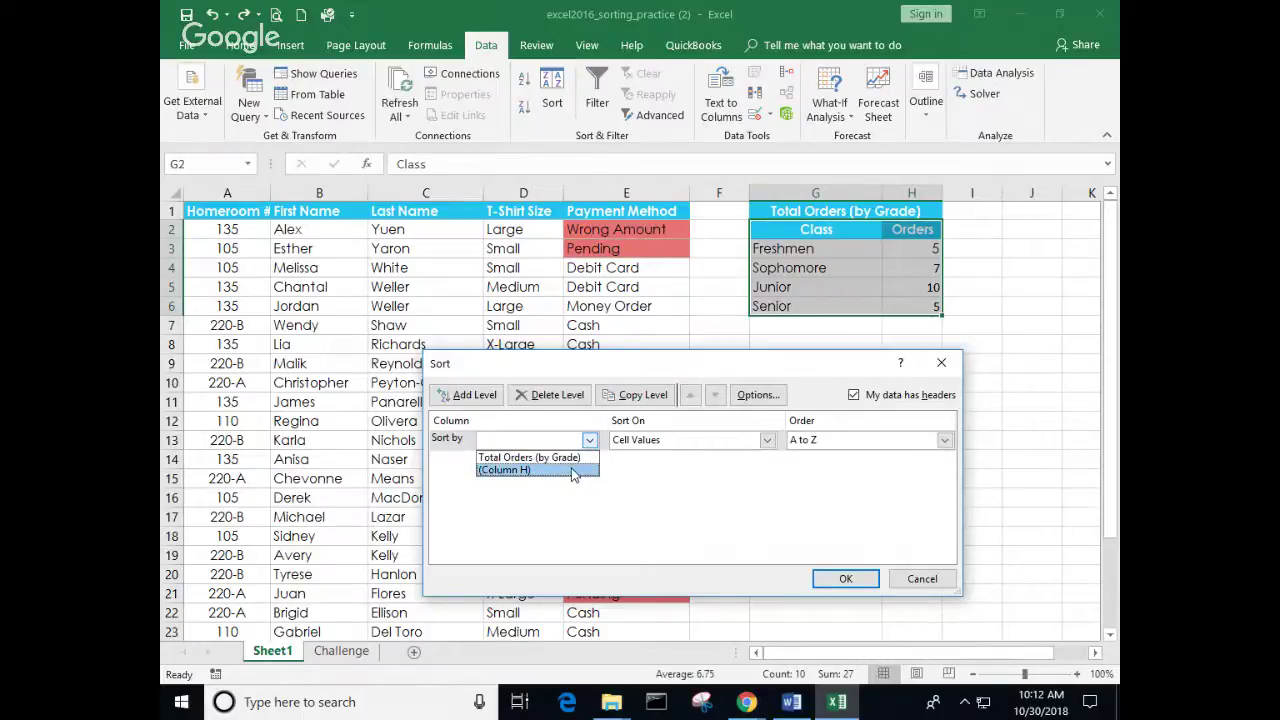
pyautogui.click(572, 470)
pyautogui.click(843, 579)
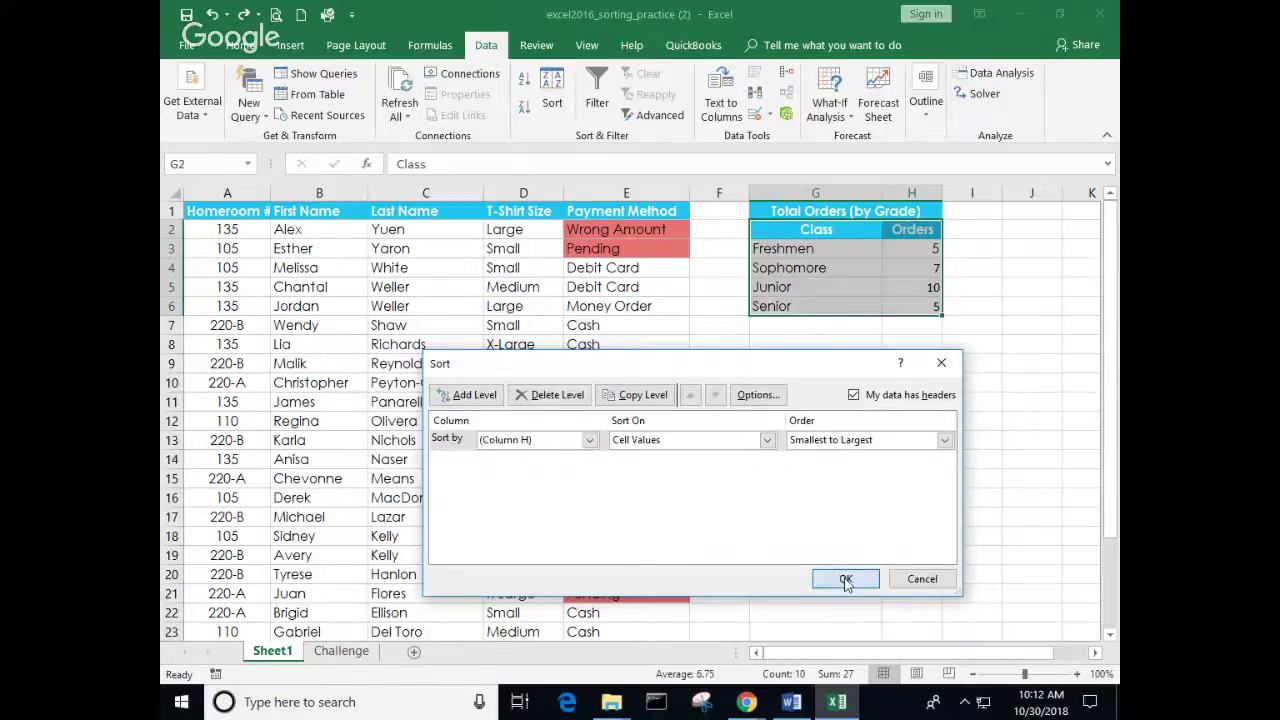
pyautogui.click(851, 475)
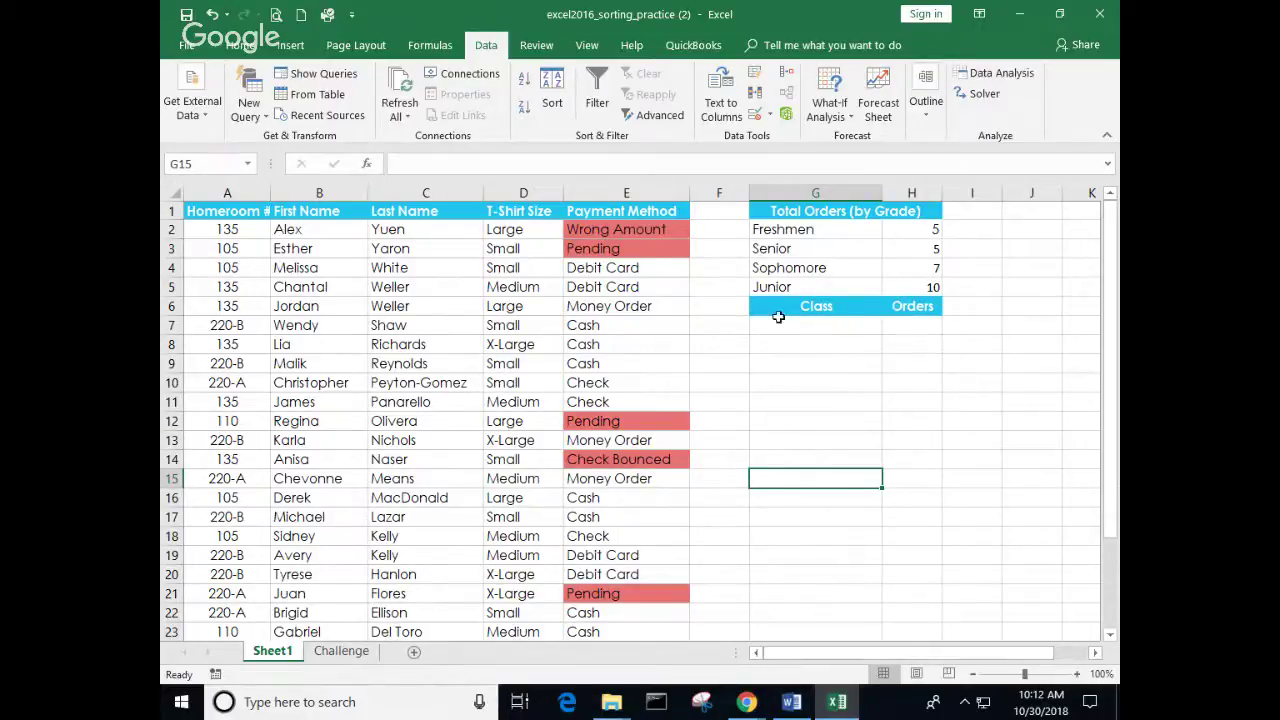
# Step: Cut the Class/Orders header cells and insert them above the Freshmen row
pyautogui.doubleClick(776, 307)
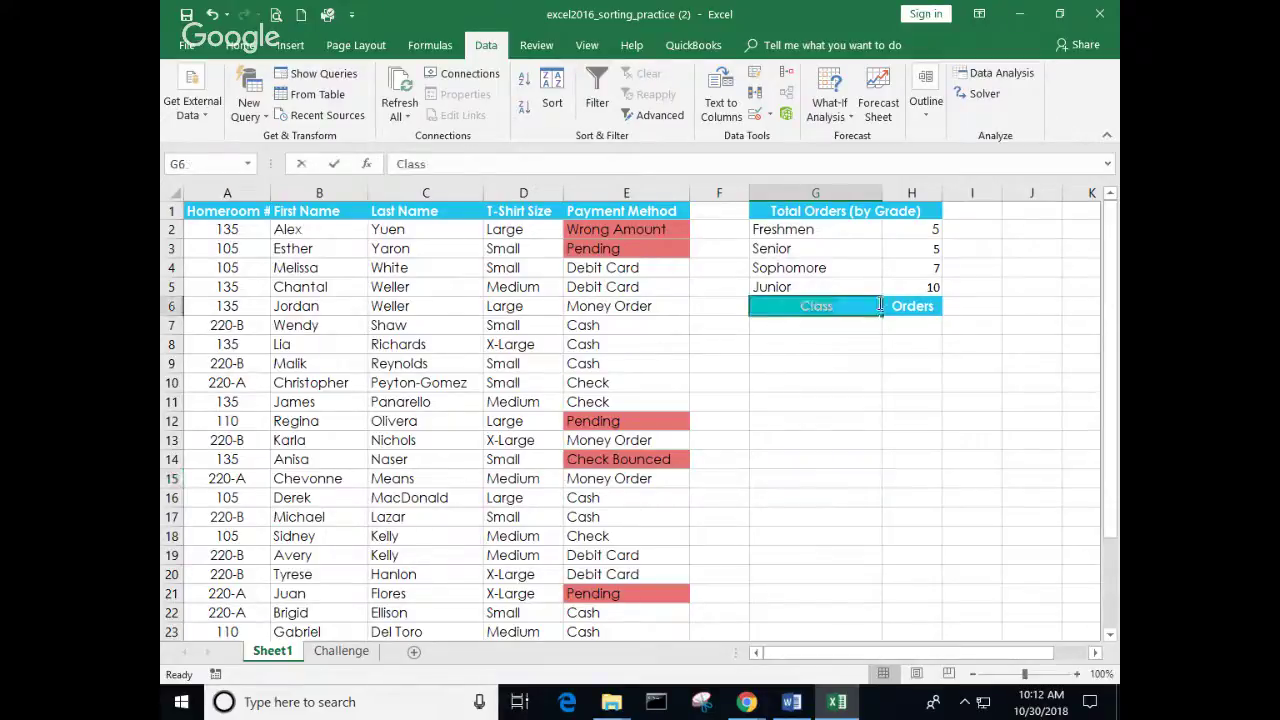
pyautogui.click(846, 357)
pyautogui.moveTo(776, 306); pyautogui.dragTo(877, 306)
pyautogui.rightClick(877, 306)
pyautogui.click(918, 300)
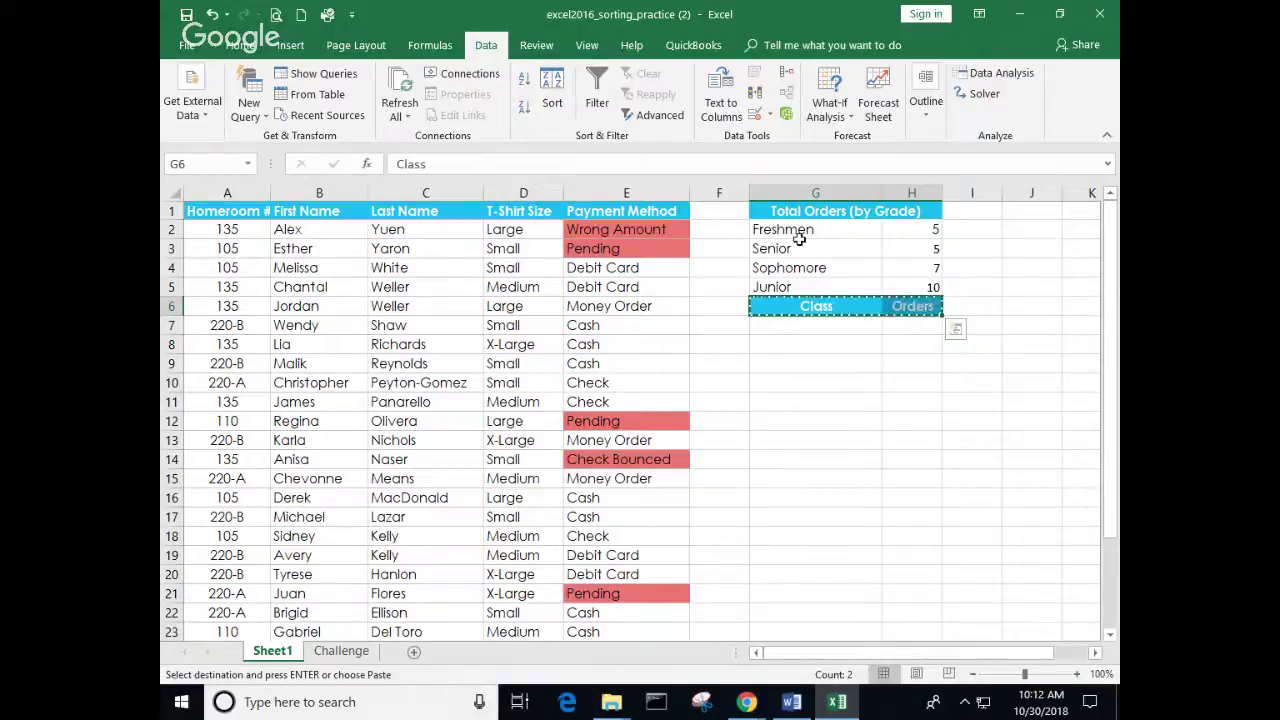
pyautogui.rightClick(783, 236)
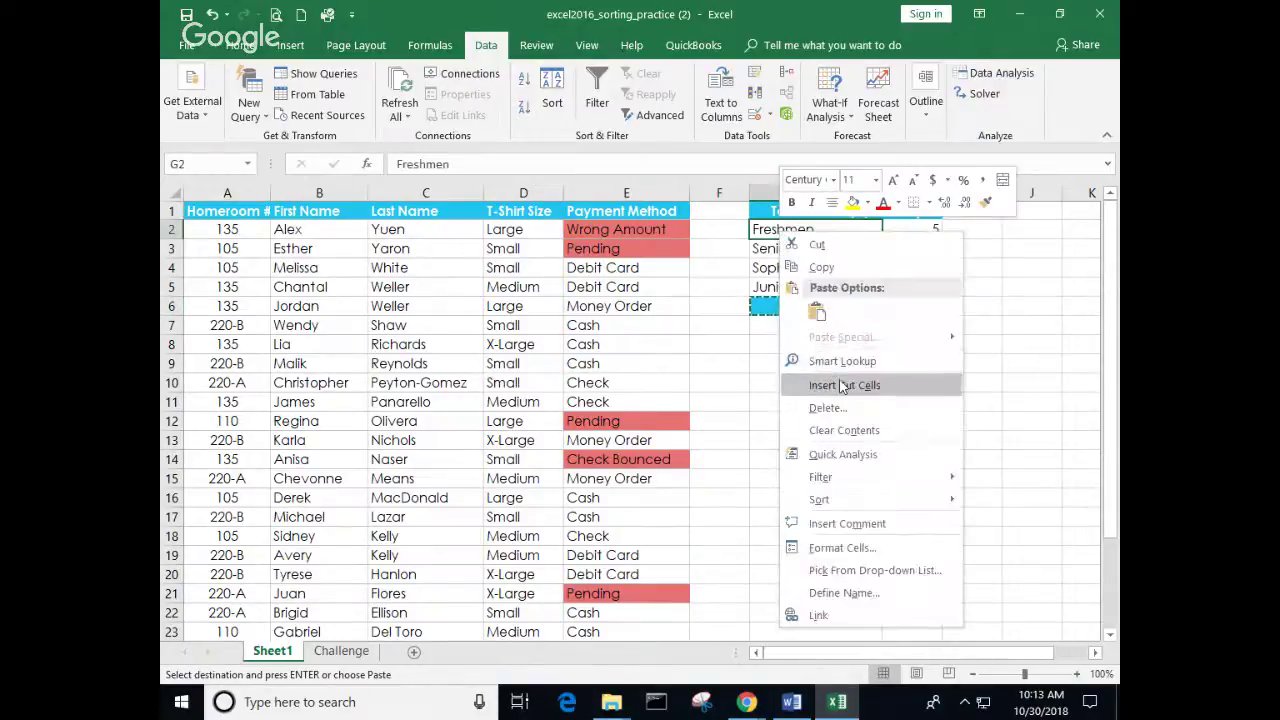
pyautogui.click(843, 386)
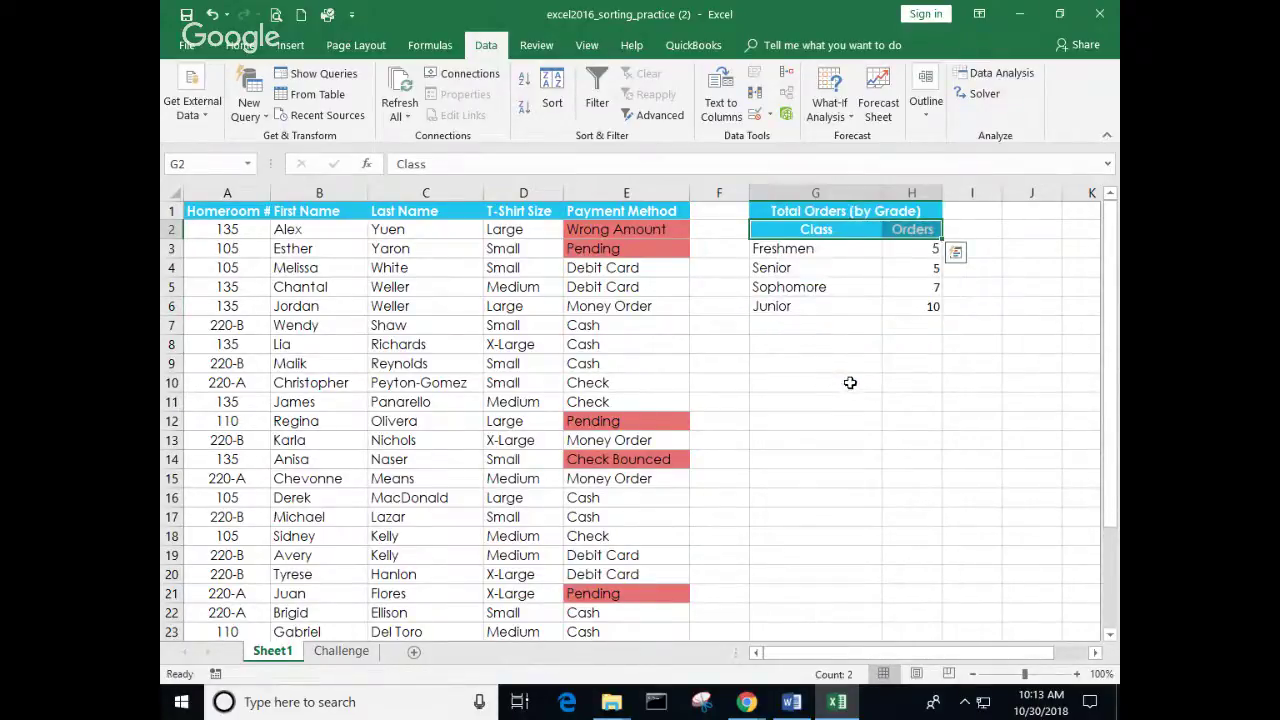
pyautogui.click(850, 383)
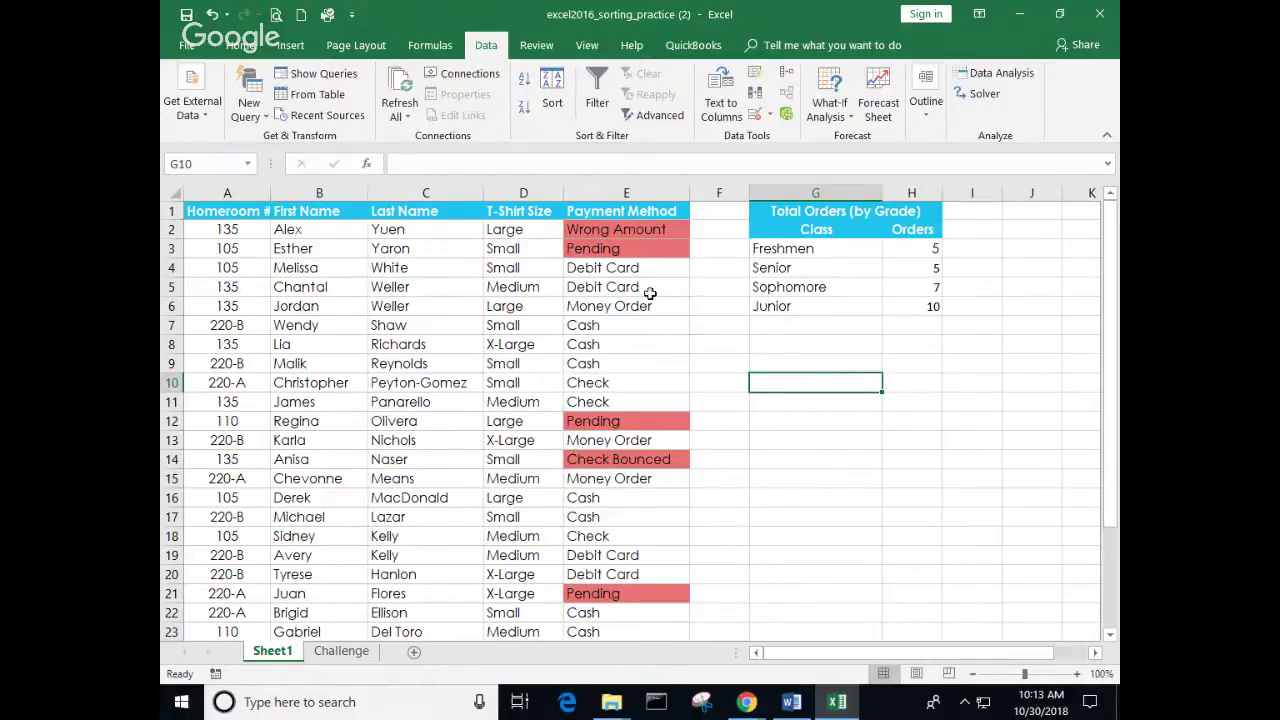
# Step: Sort the T-shirt rows A to Z by T-Shirt Size so Large comes first, then Medium, then Small
pyautogui.click(535, 255)
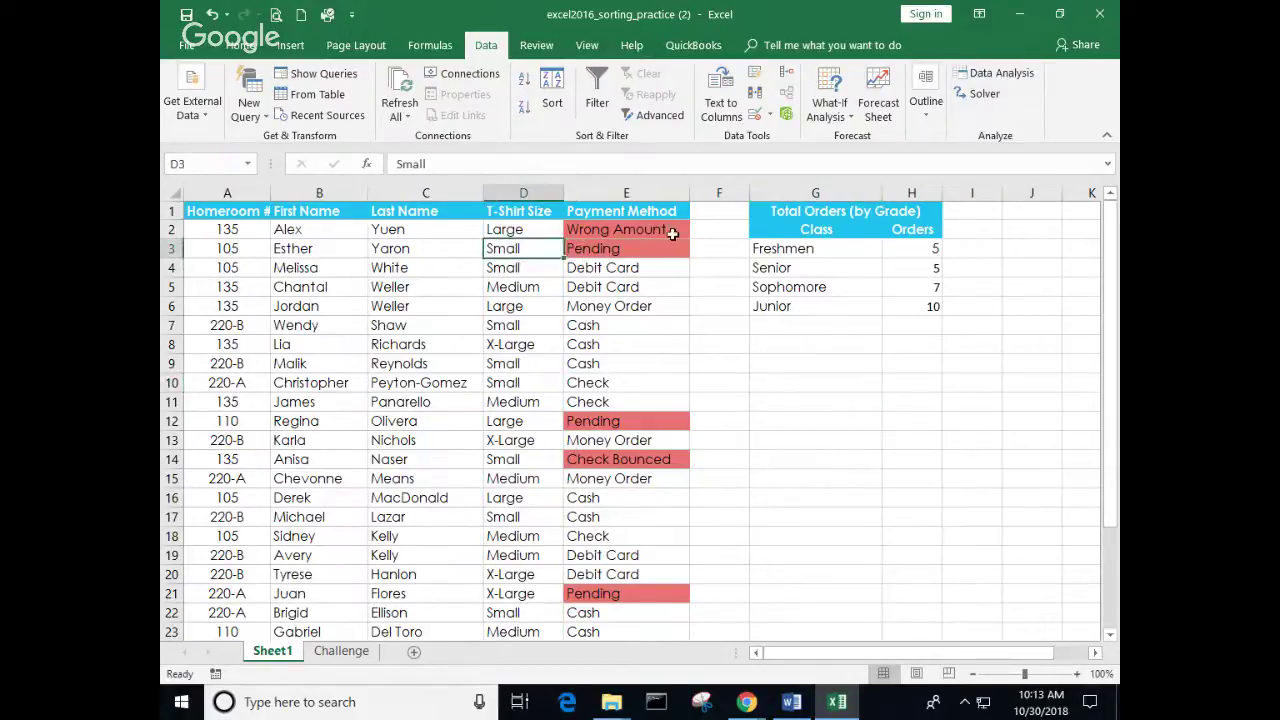
pyautogui.click(523, 82)
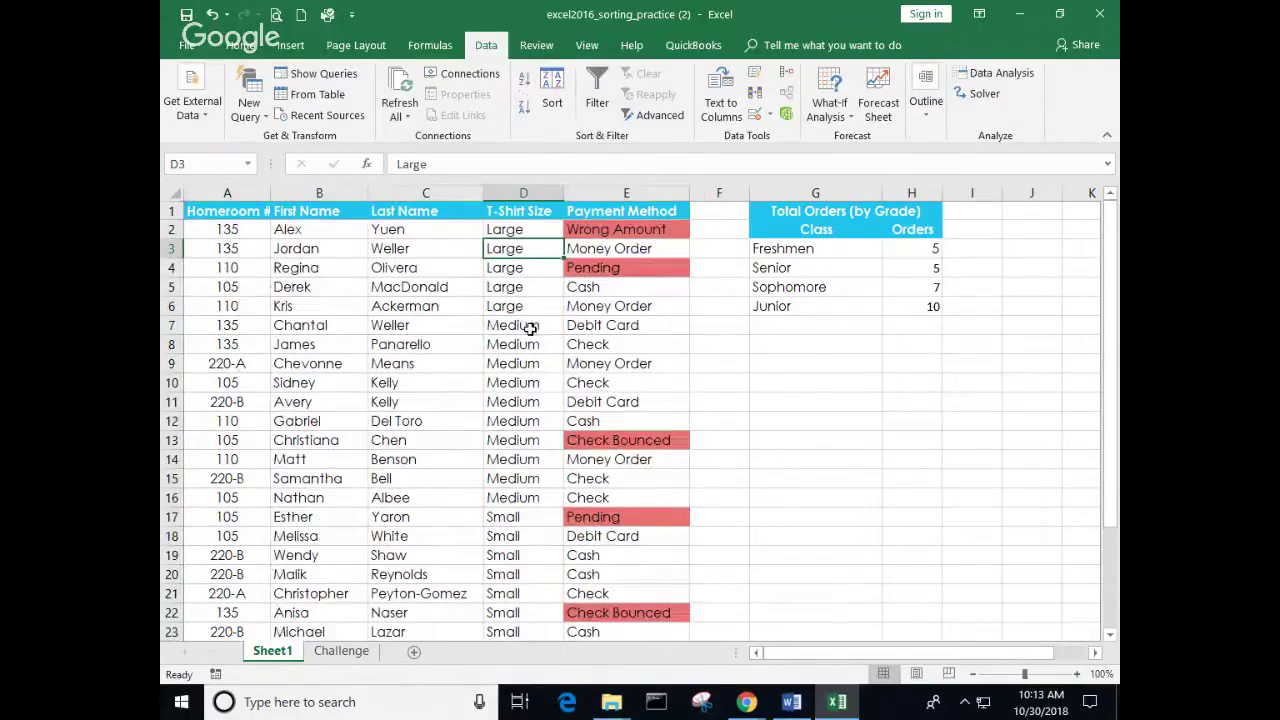
pyautogui.scroll(-4, 533, 340)
pyautogui.scroll(4, 535, 345)
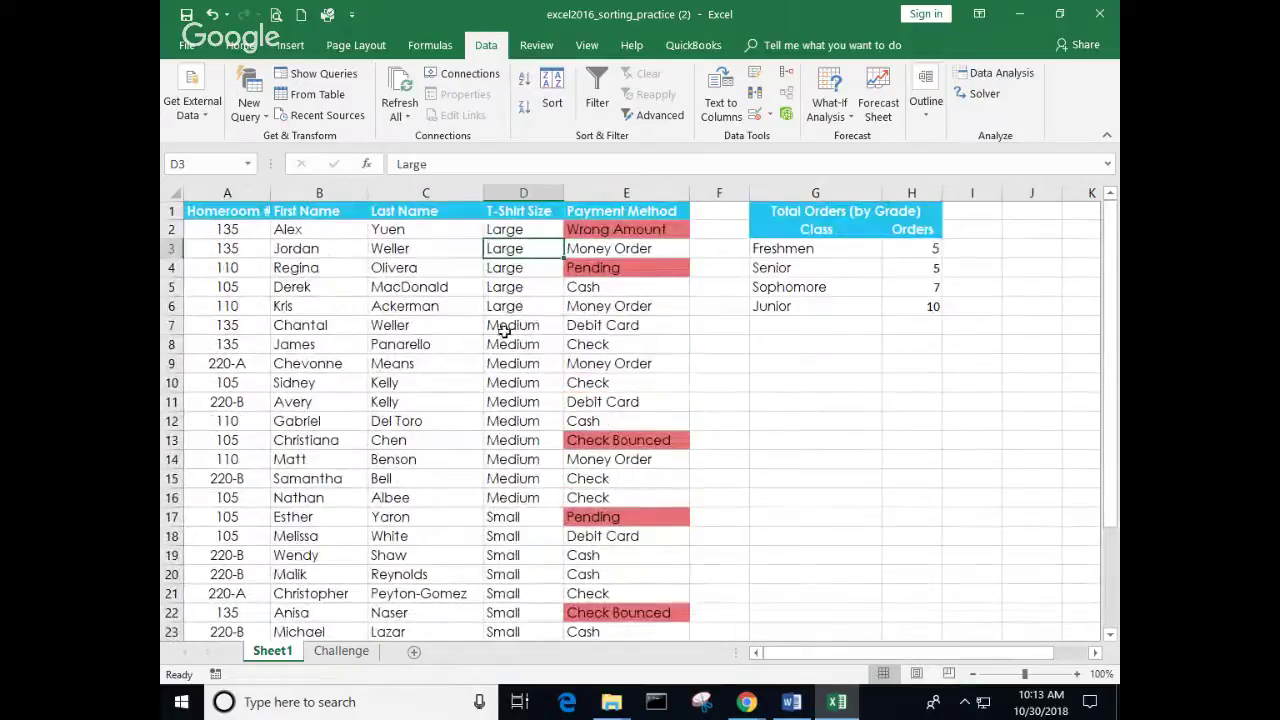
pyautogui.scroll(2, 510, 320)
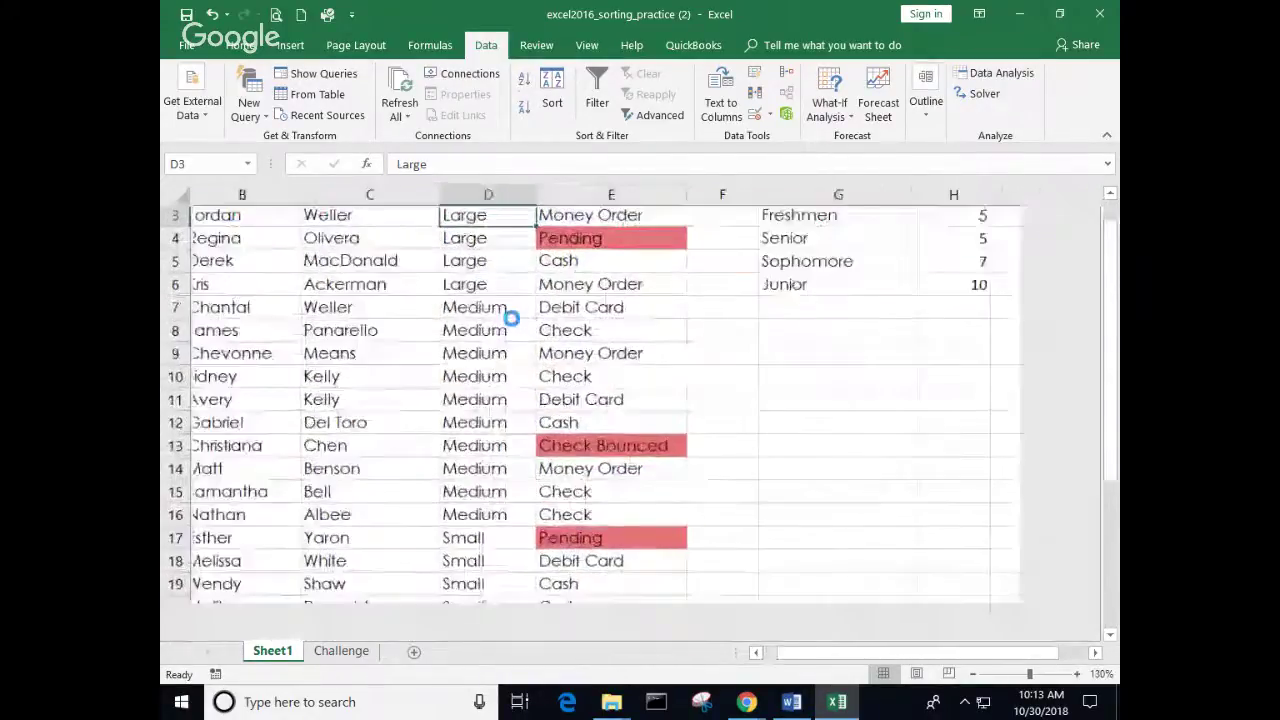
pyautogui.scroll(1, 510, 318)
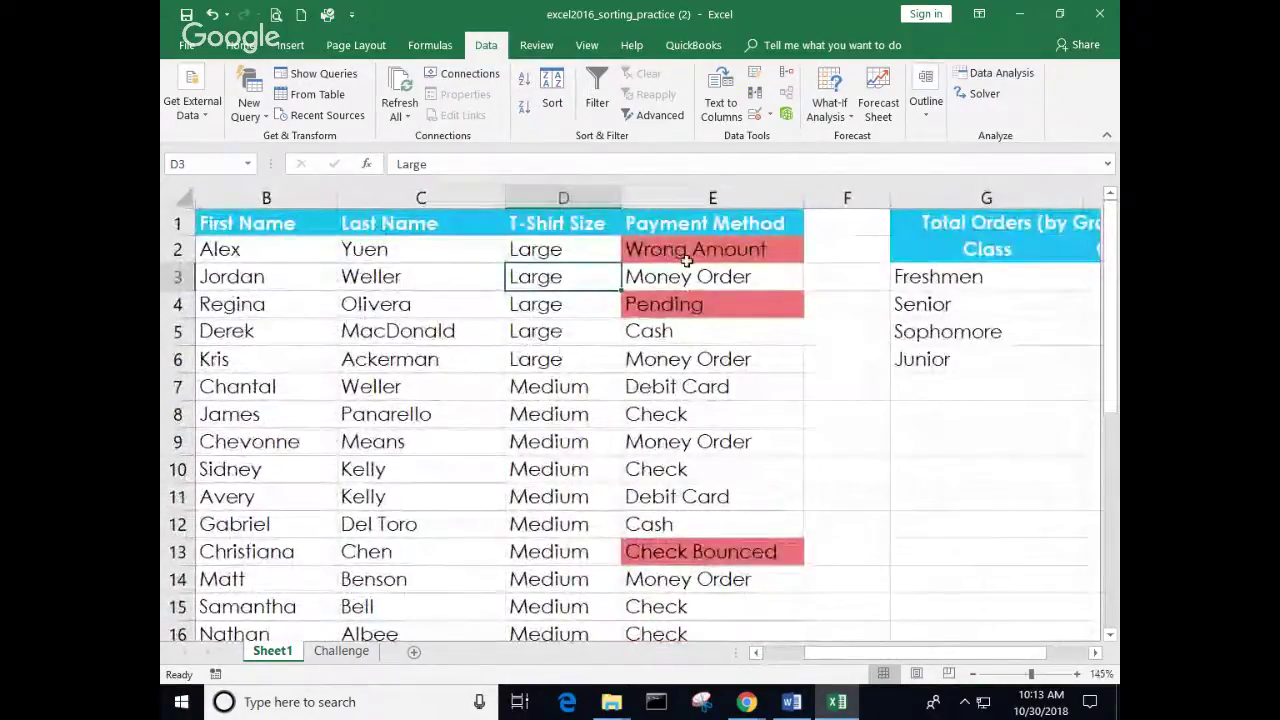
# Step: In the Sort dialog, choose Custom List as the order for T-Shirt Size
pyautogui.click(553, 92)
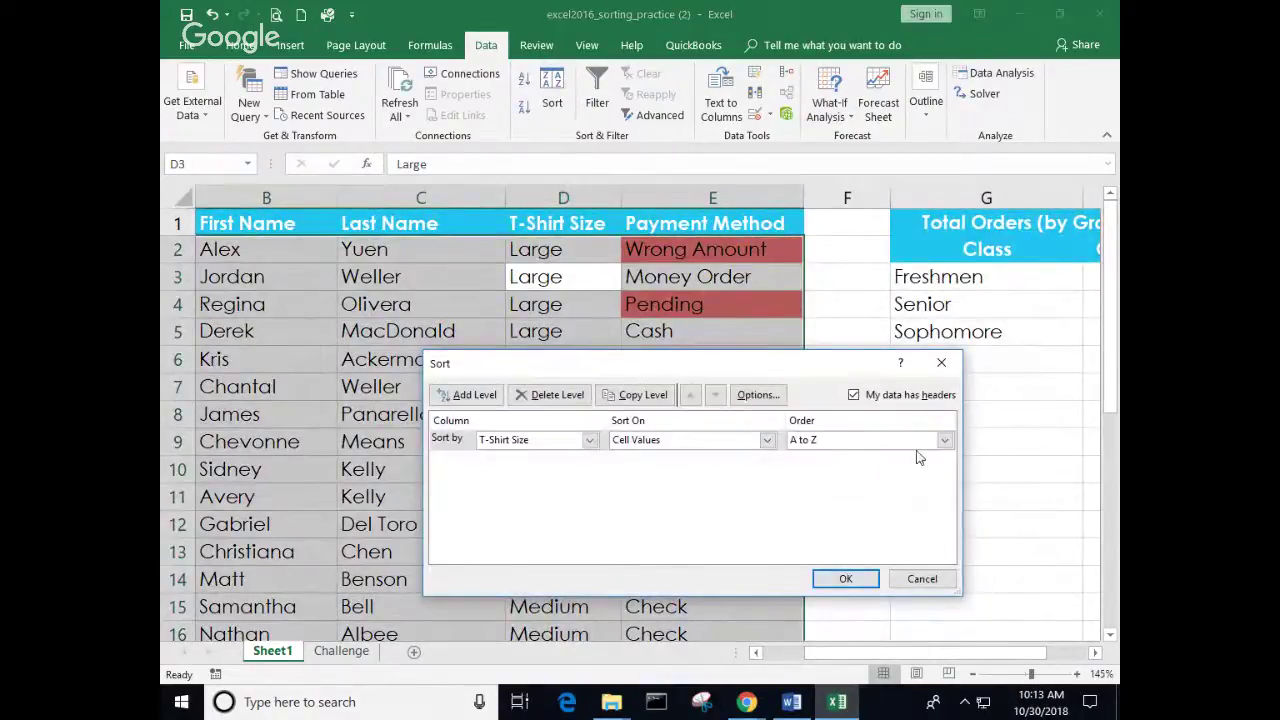
pyautogui.click(947, 441)
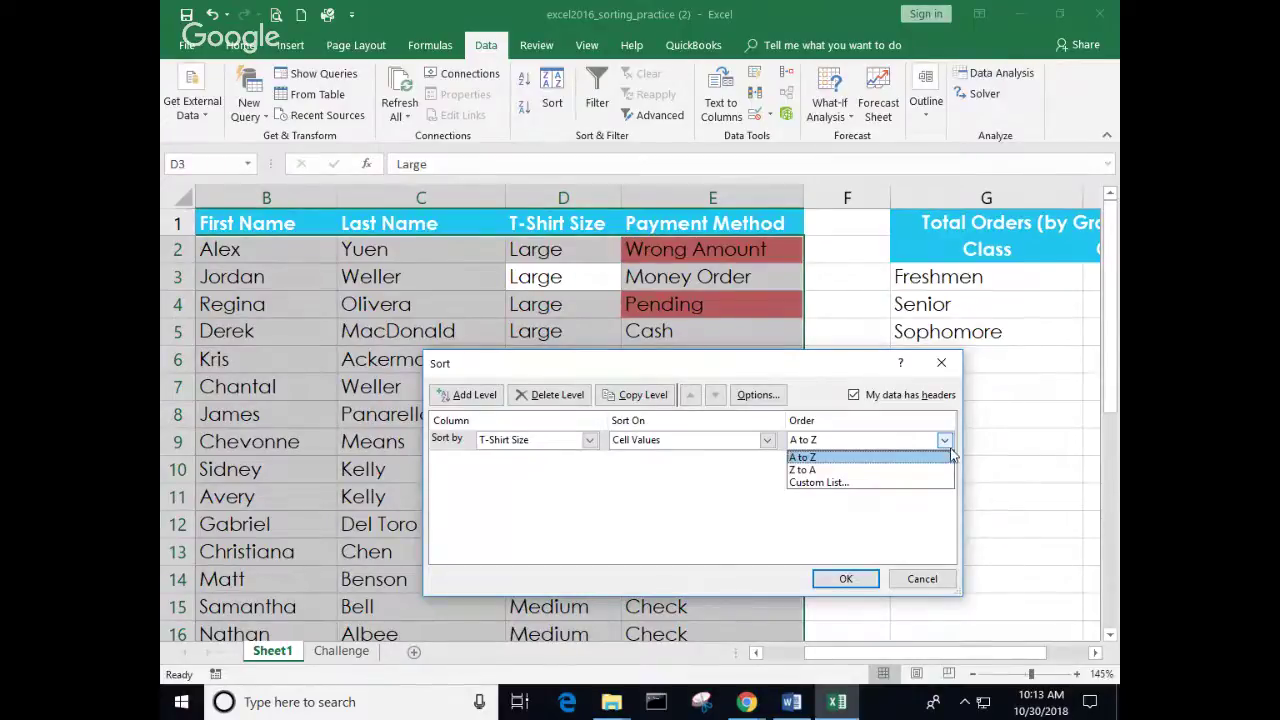
pyautogui.click(879, 485)
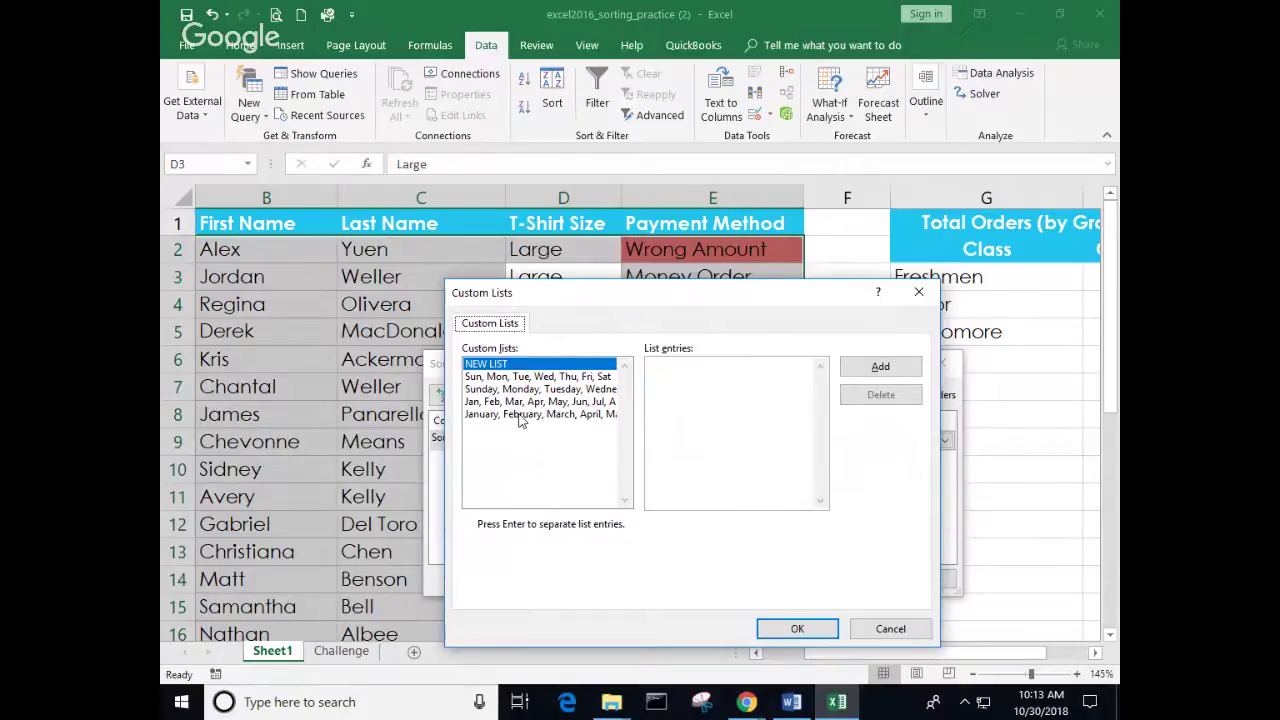
# Step: Enter Small, Medium, Large, X-Large as a new custom list and use it for the size order
pyautogui.click(662, 366)
pyautogui.write('Small')
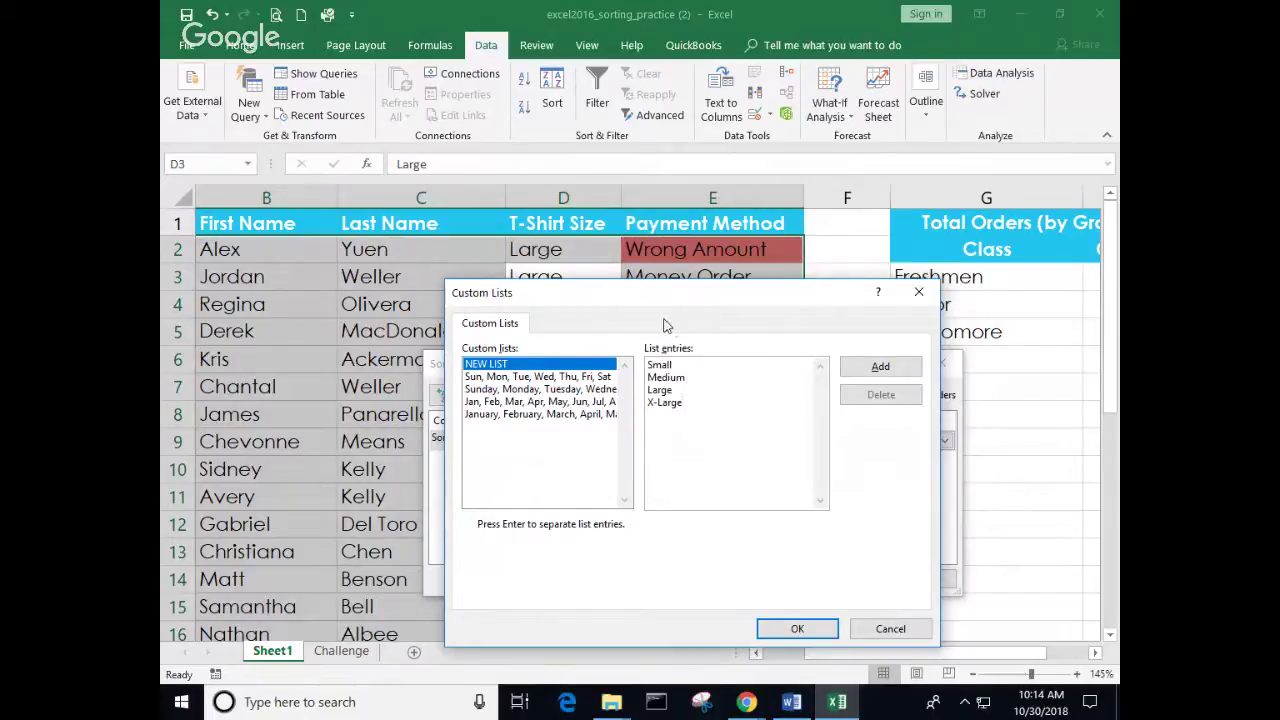
pyautogui.click(880, 368)
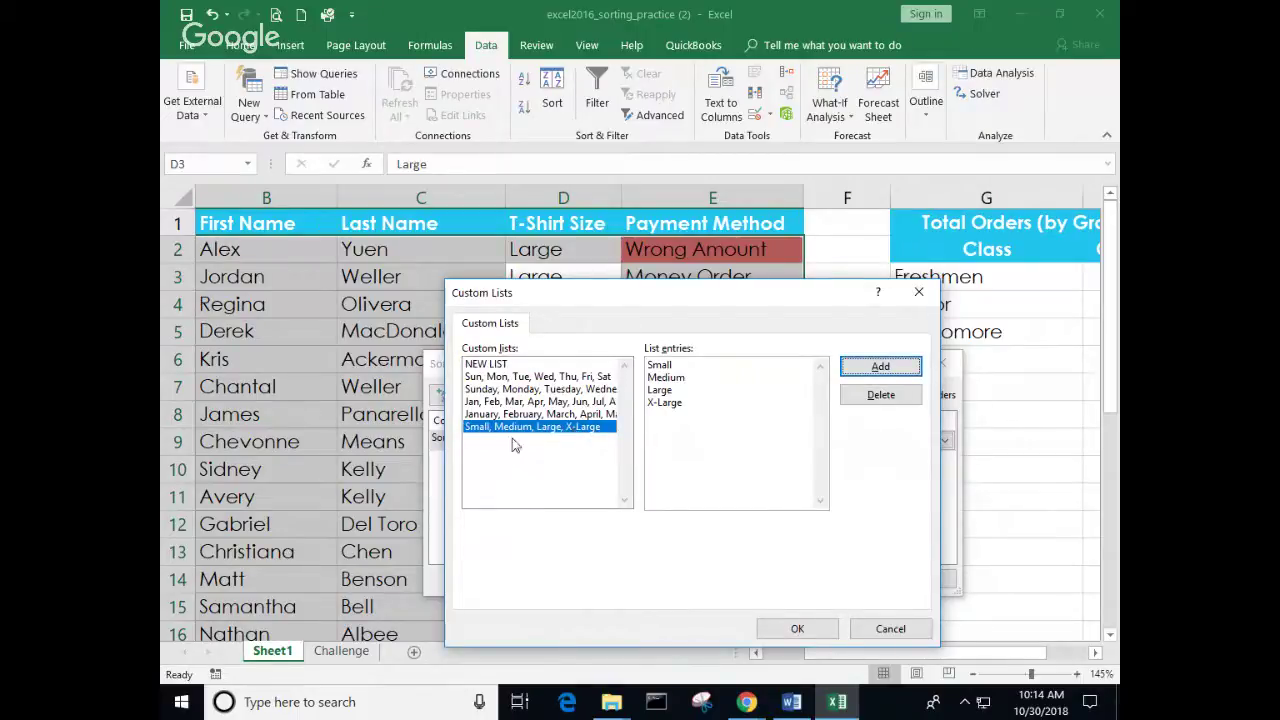
pyautogui.click(797, 628)
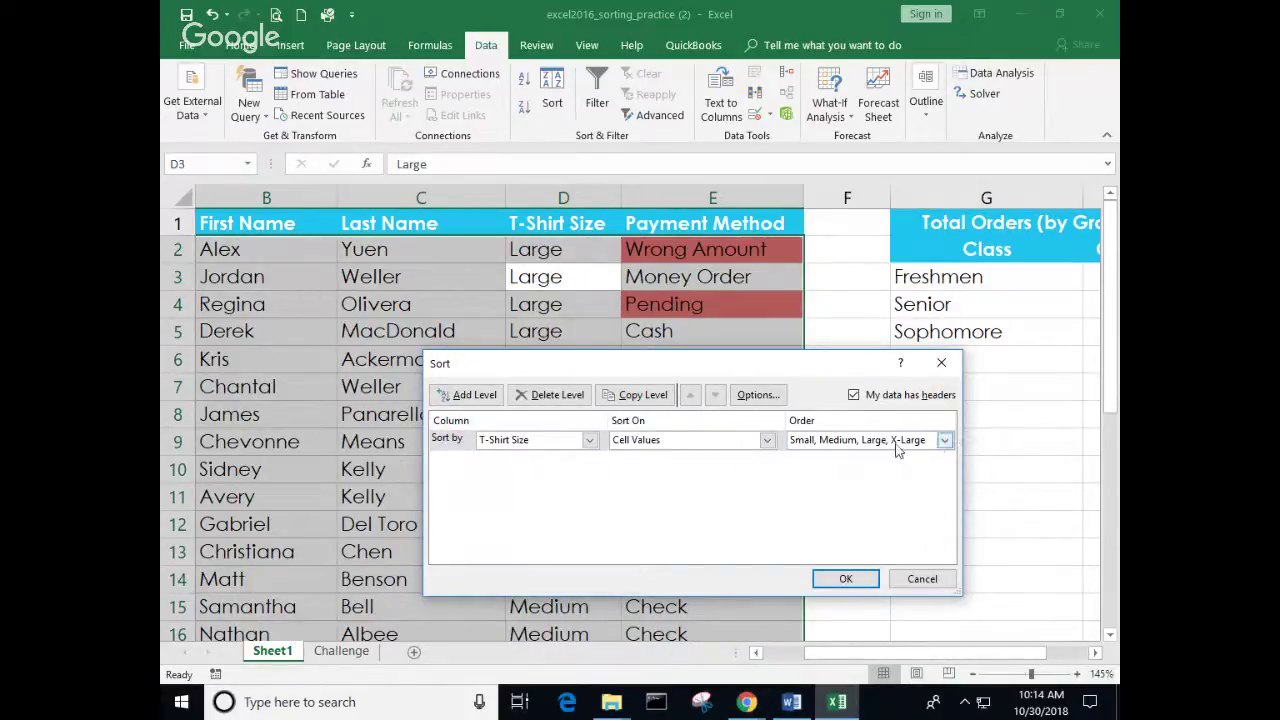
# Step: Apply the Small-to-X-Large size sort, review the reordered rows, and reopen the Sort dialog
pyautogui.click(845, 580)
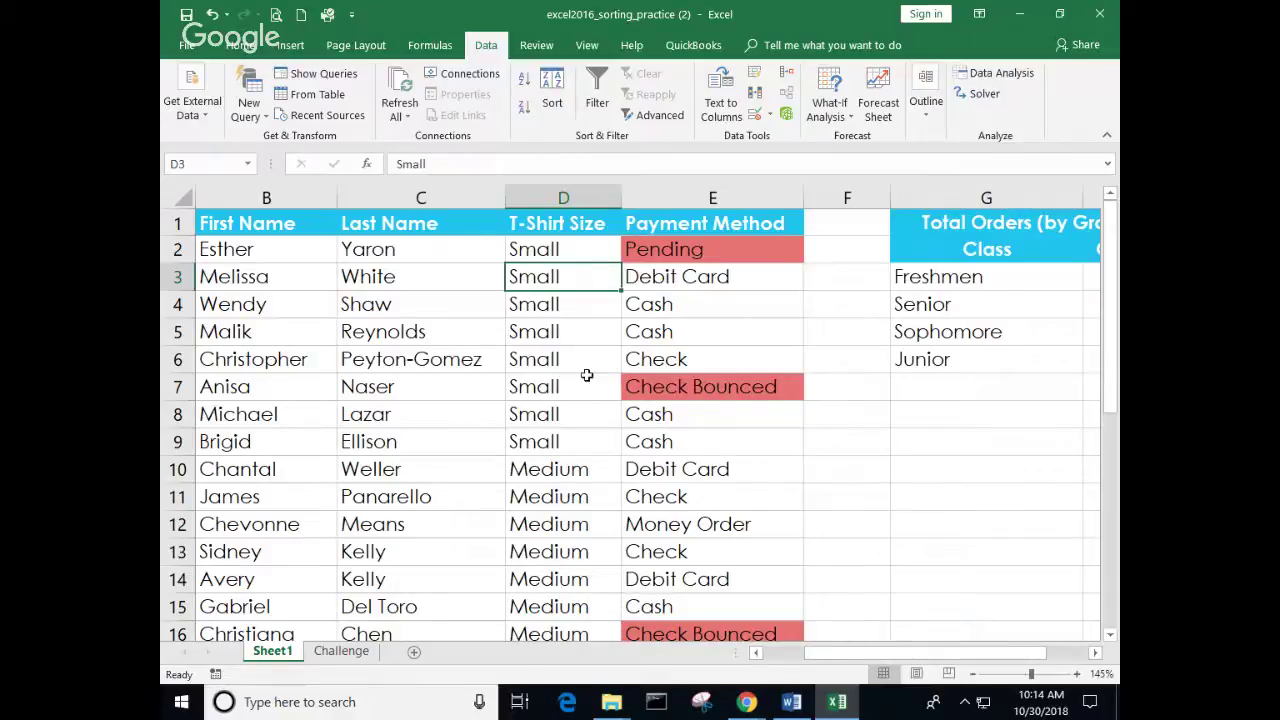
pyautogui.scroll(-6, 585, 378)
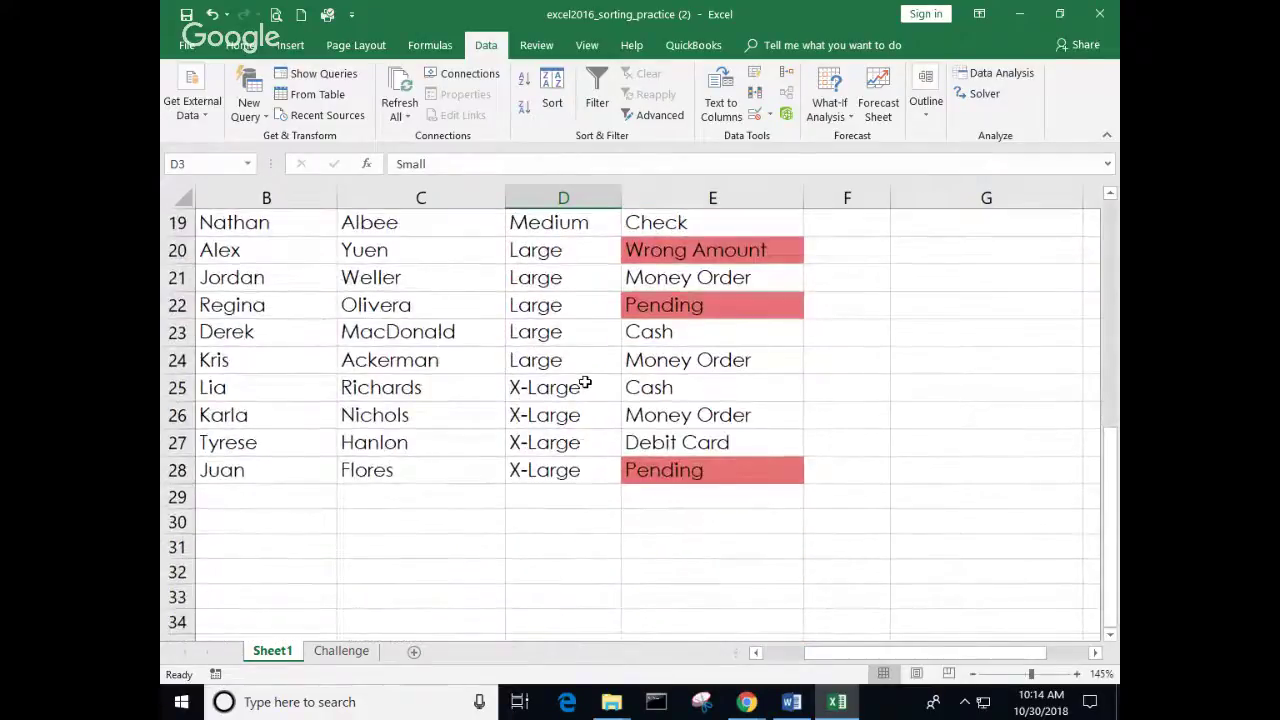
pyautogui.scroll(6, 575, 437)
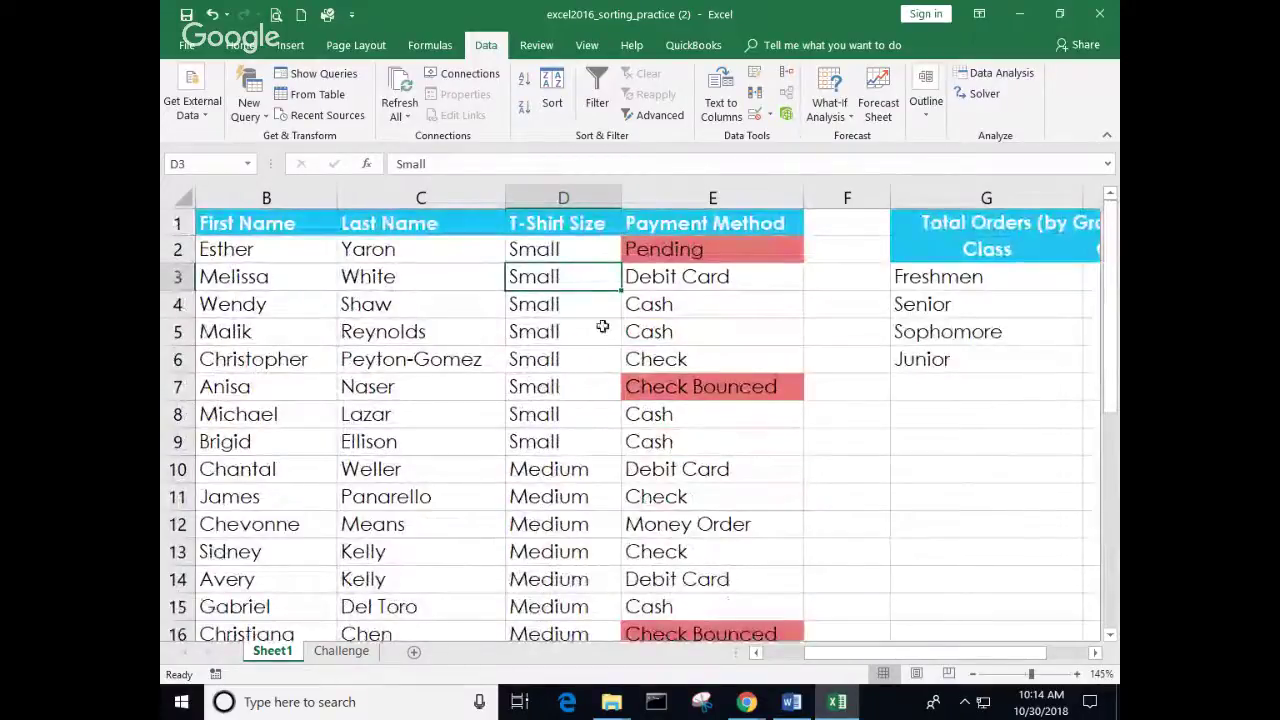
pyautogui.moveTo(830, 655); pyautogui.dragTo(802, 670)
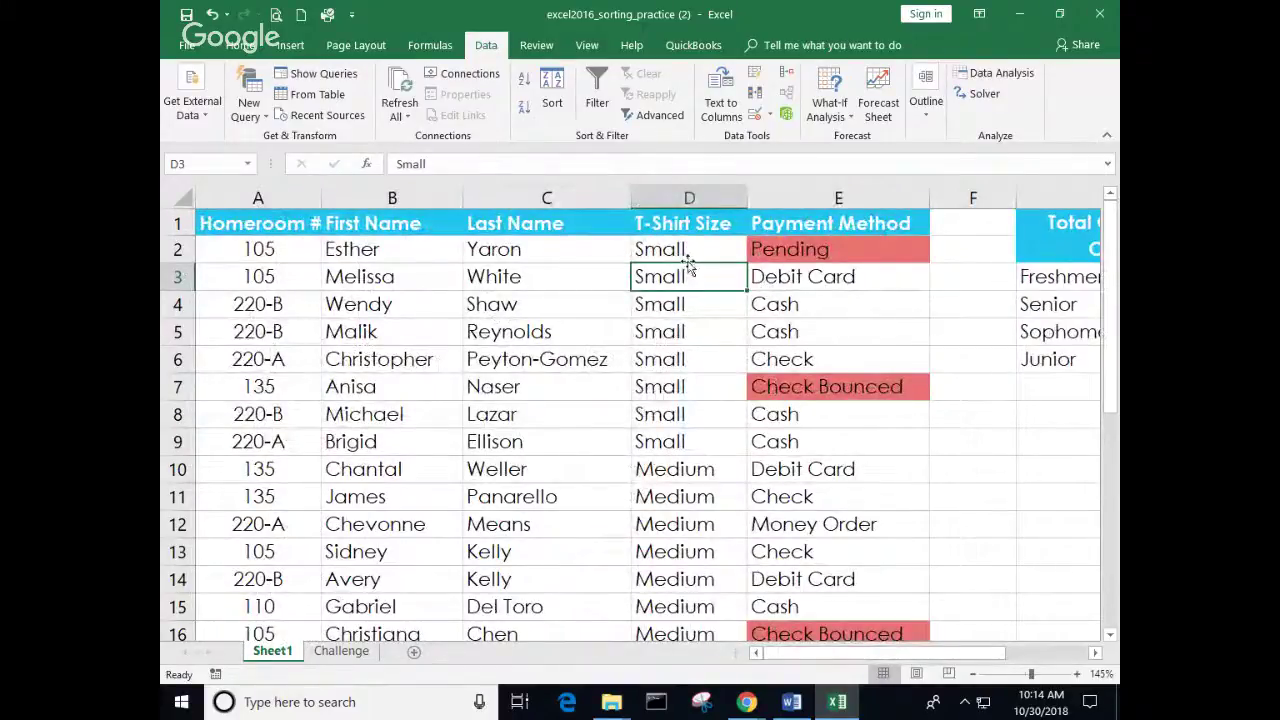
pyautogui.click(552, 105)
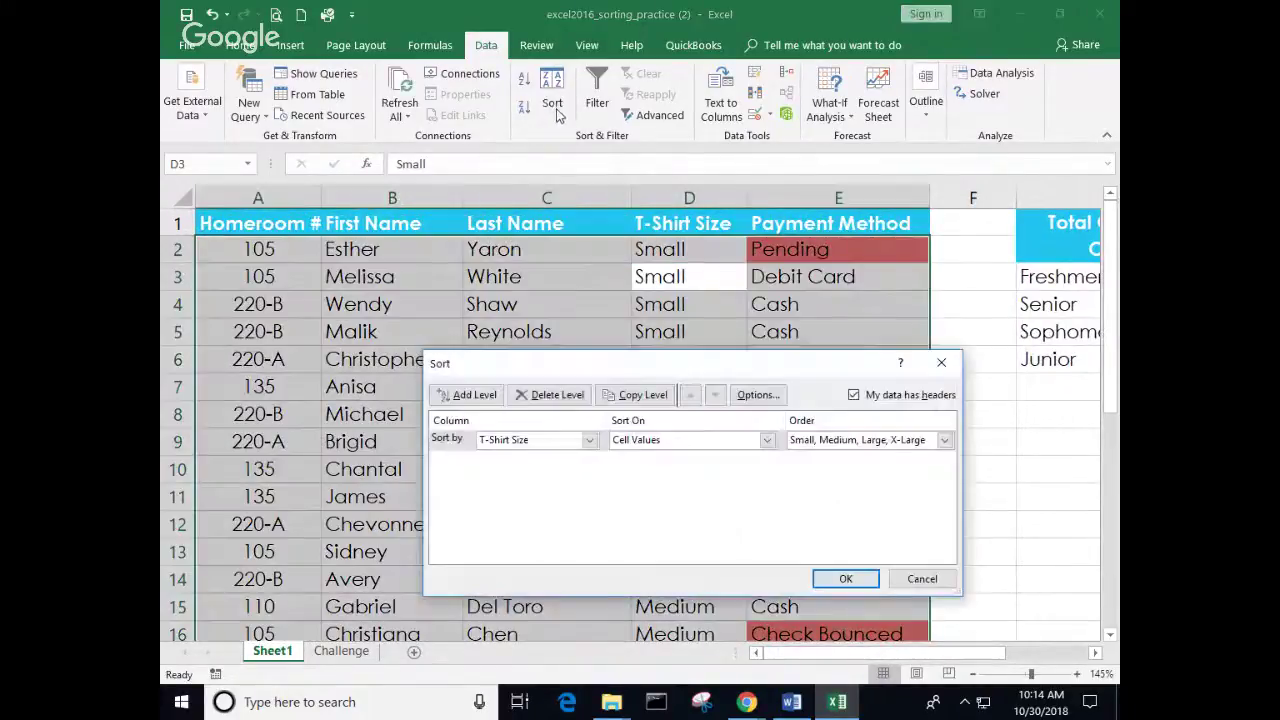
# Step: Add a Then by level on Homeroom # below T-Shirt Size and apply the two-level sort
pyautogui.click(476, 395)
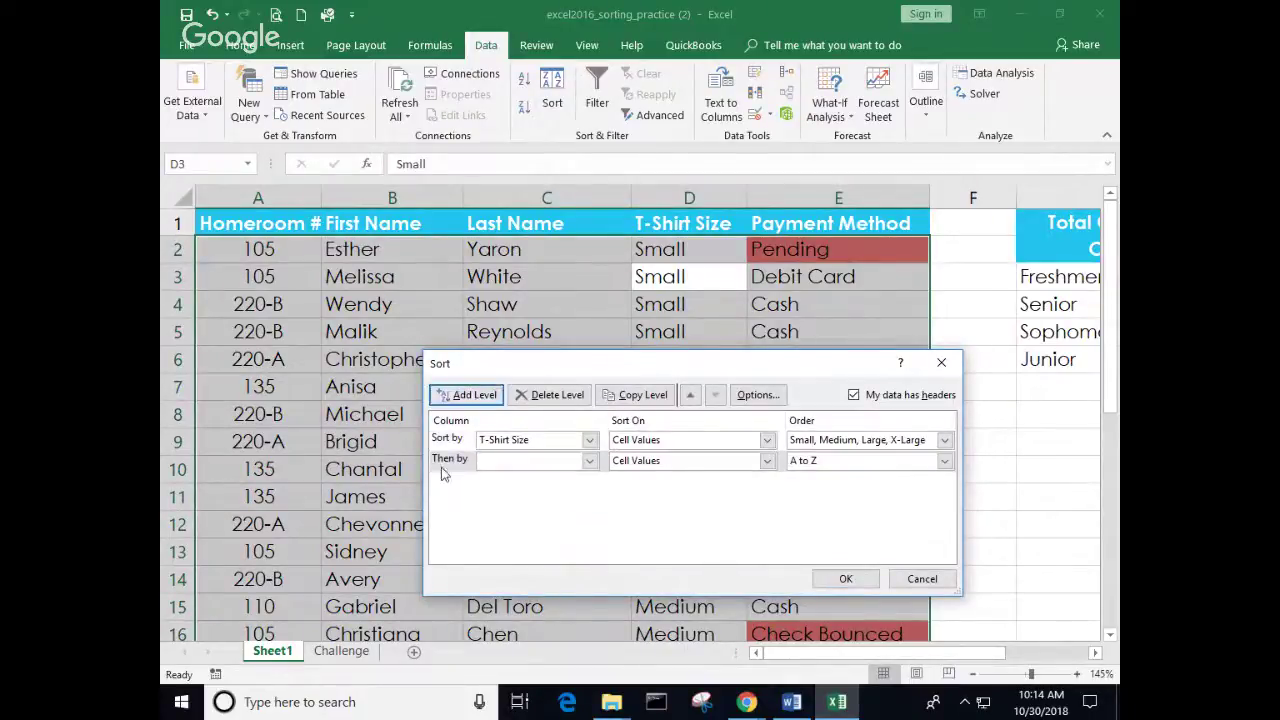
pyautogui.click(590, 461)
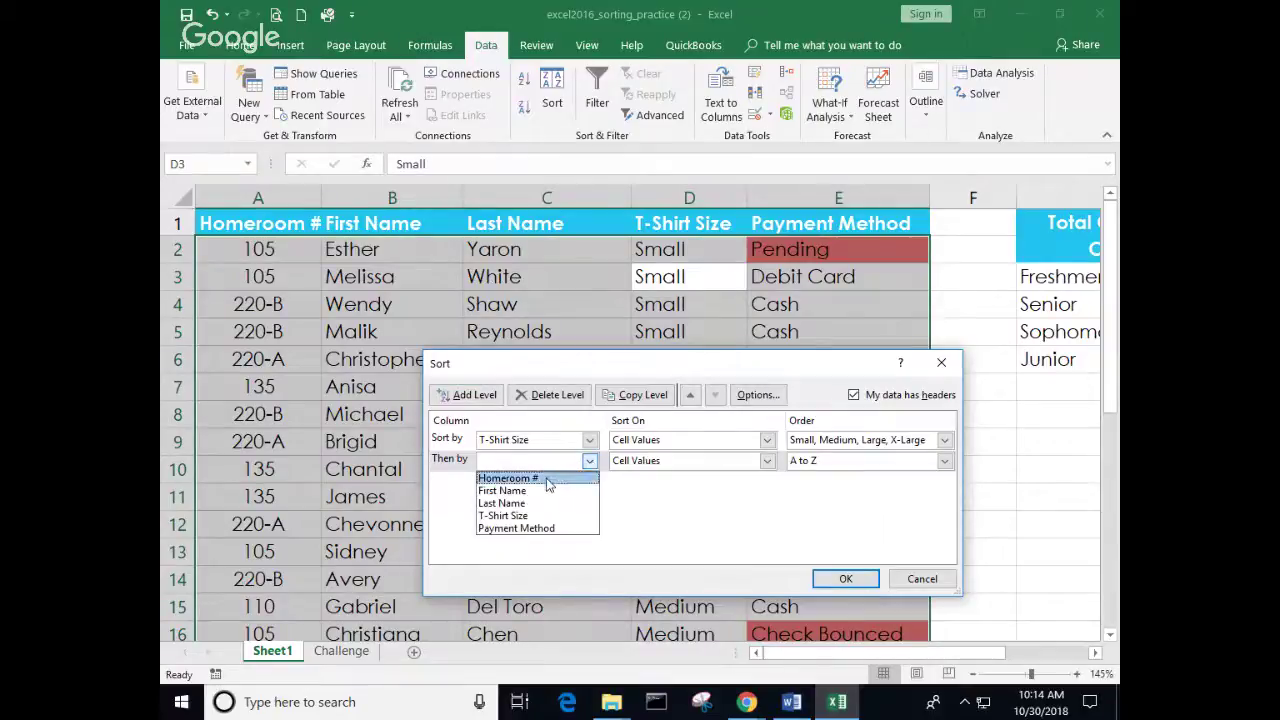
pyautogui.click(545, 478)
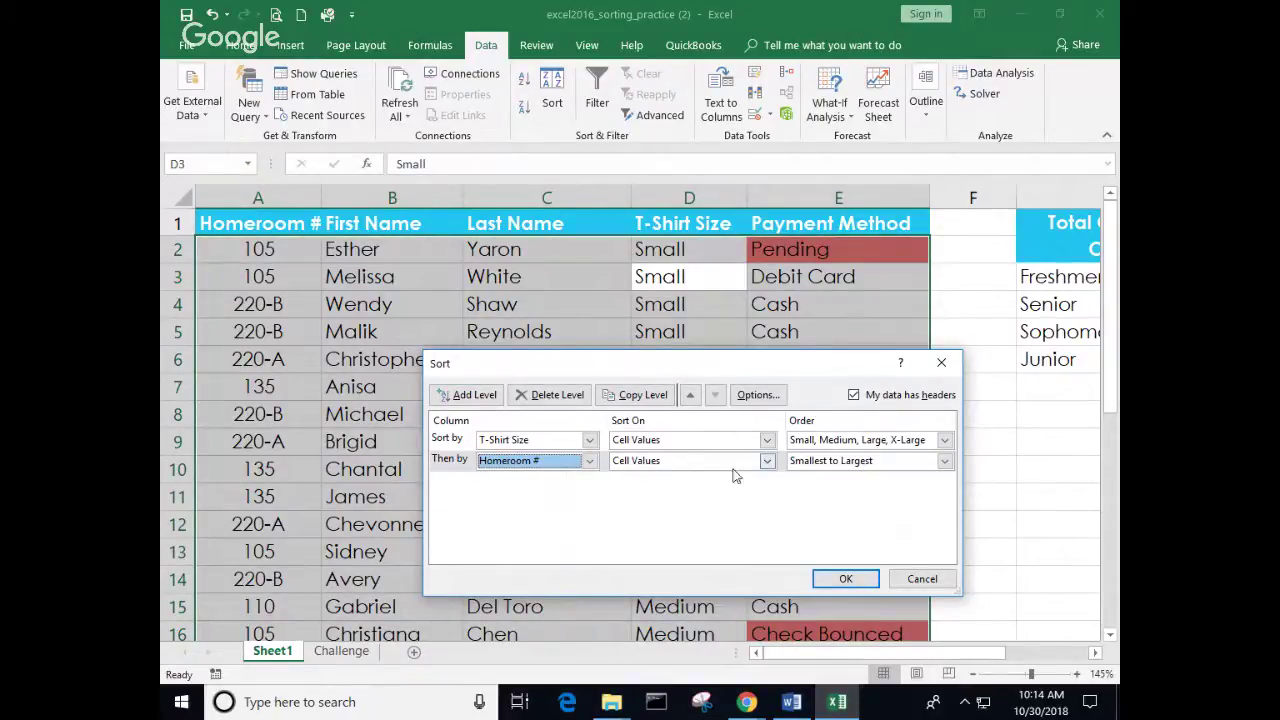
pyautogui.click(846, 580)
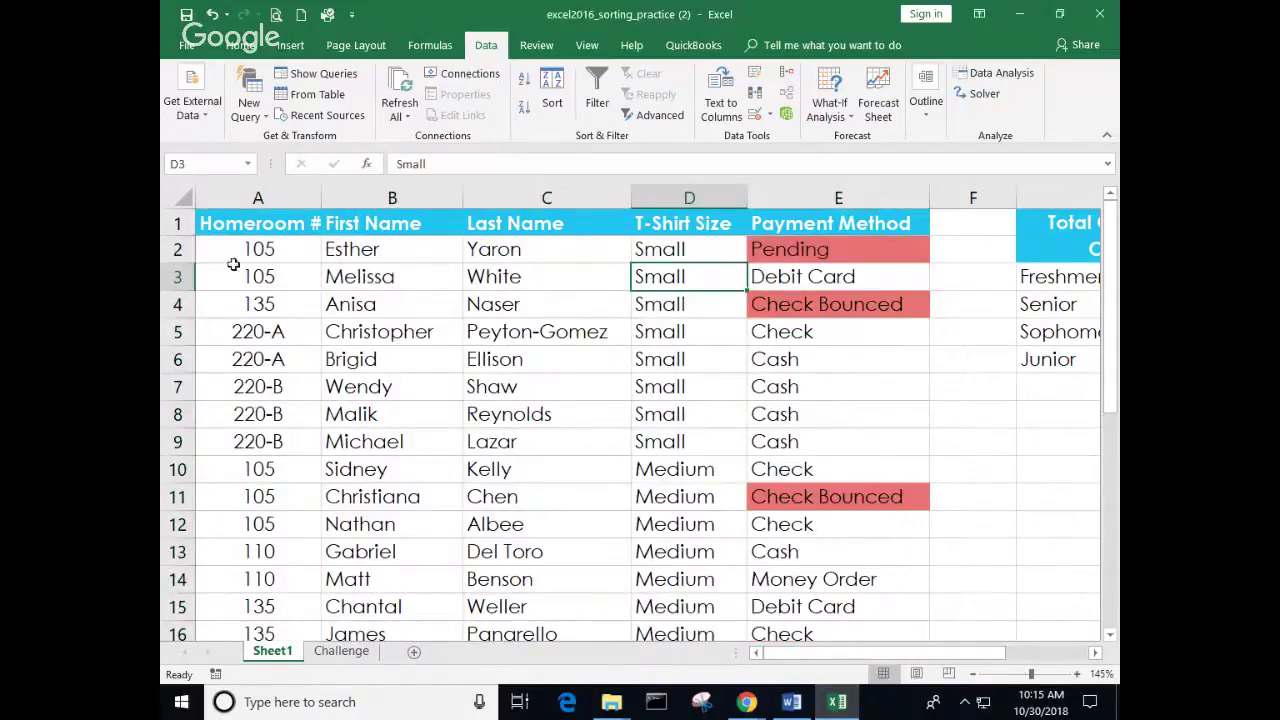
# Step: Review the Small rows' homeroom order, then move Homeroom # up to the first sort level
pyautogui.moveTo(236, 252); pyautogui.dragTo(640, 438)
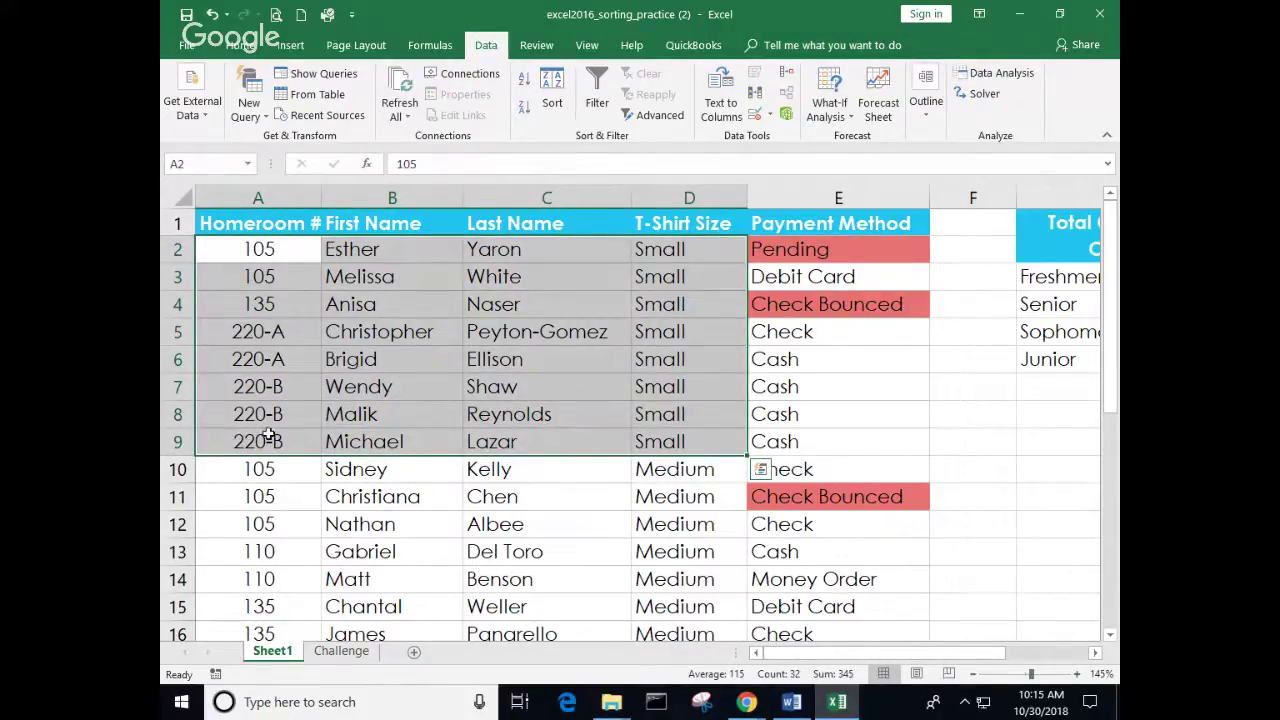
pyautogui.click(338, 497)
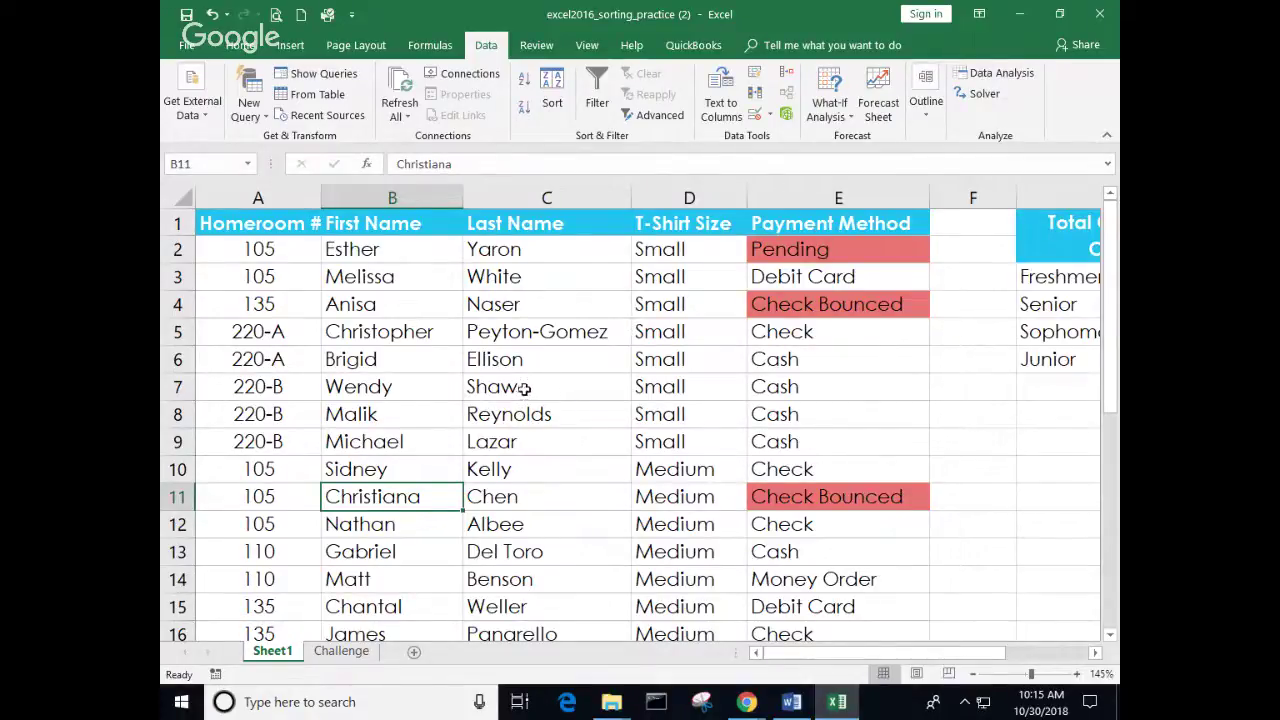
pyautogui.click(553, 93)
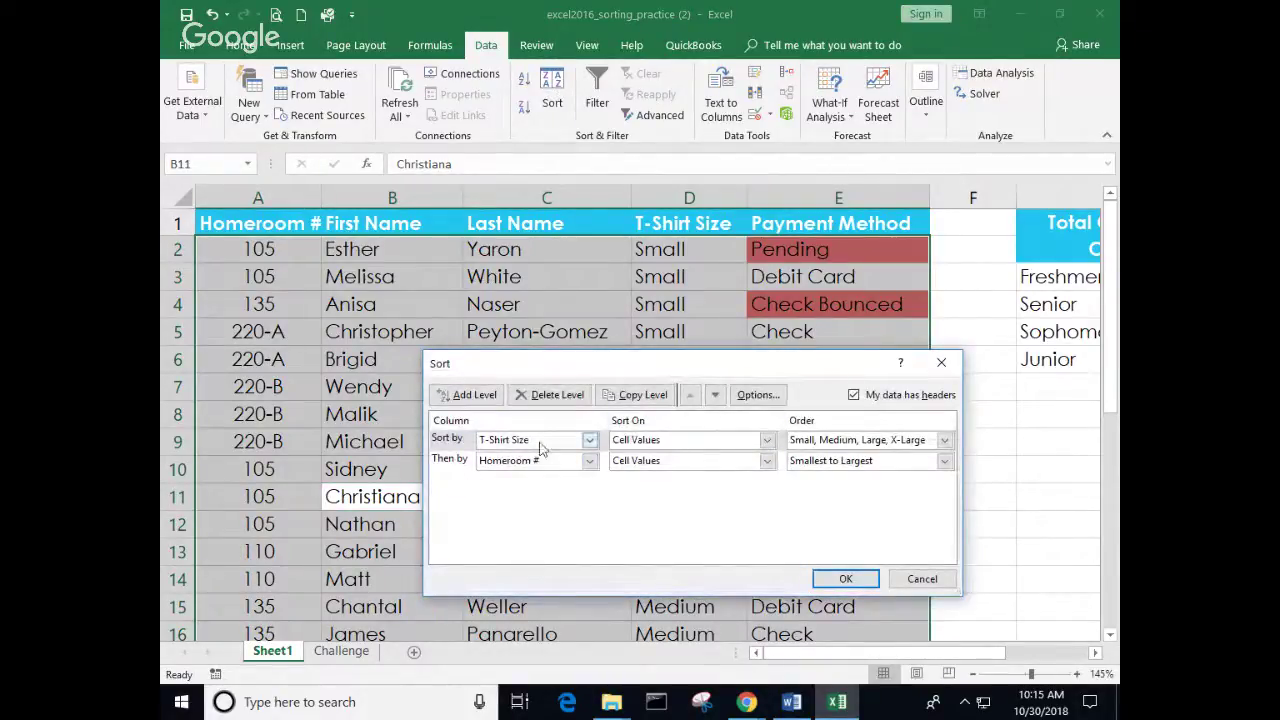
pyautogui.click(715, 395)
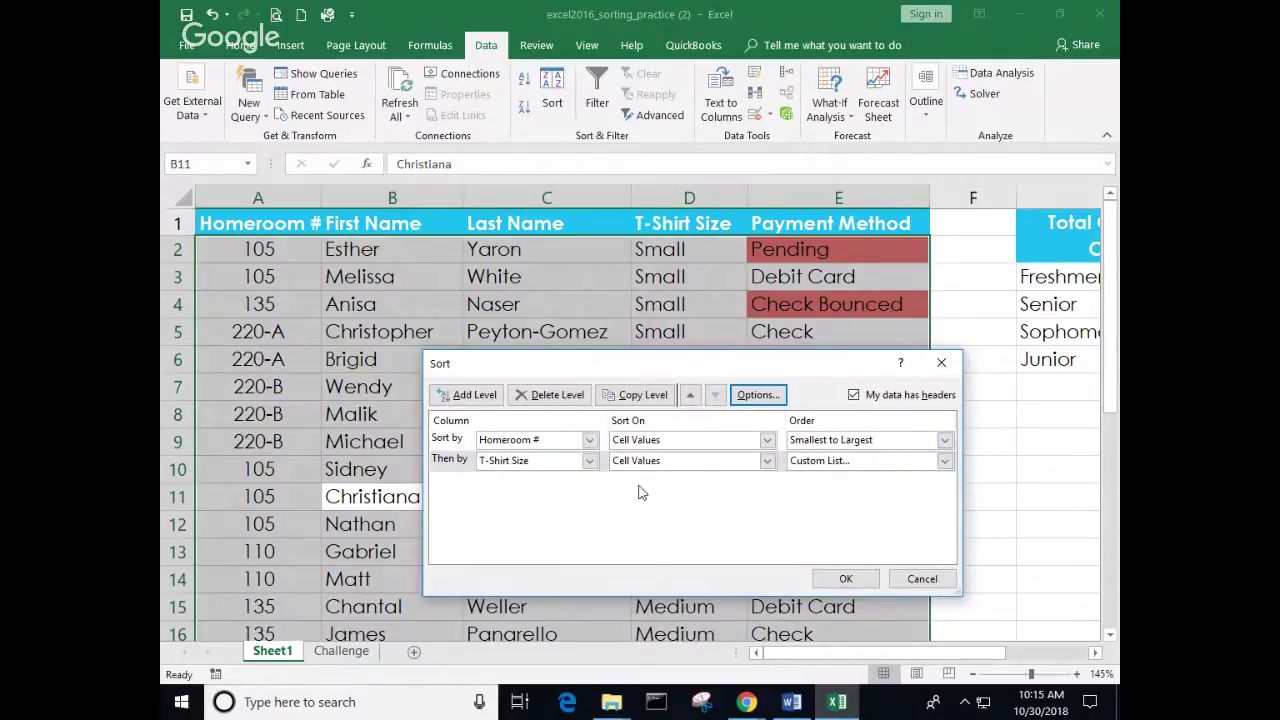
pyautogui.click(846, 580)
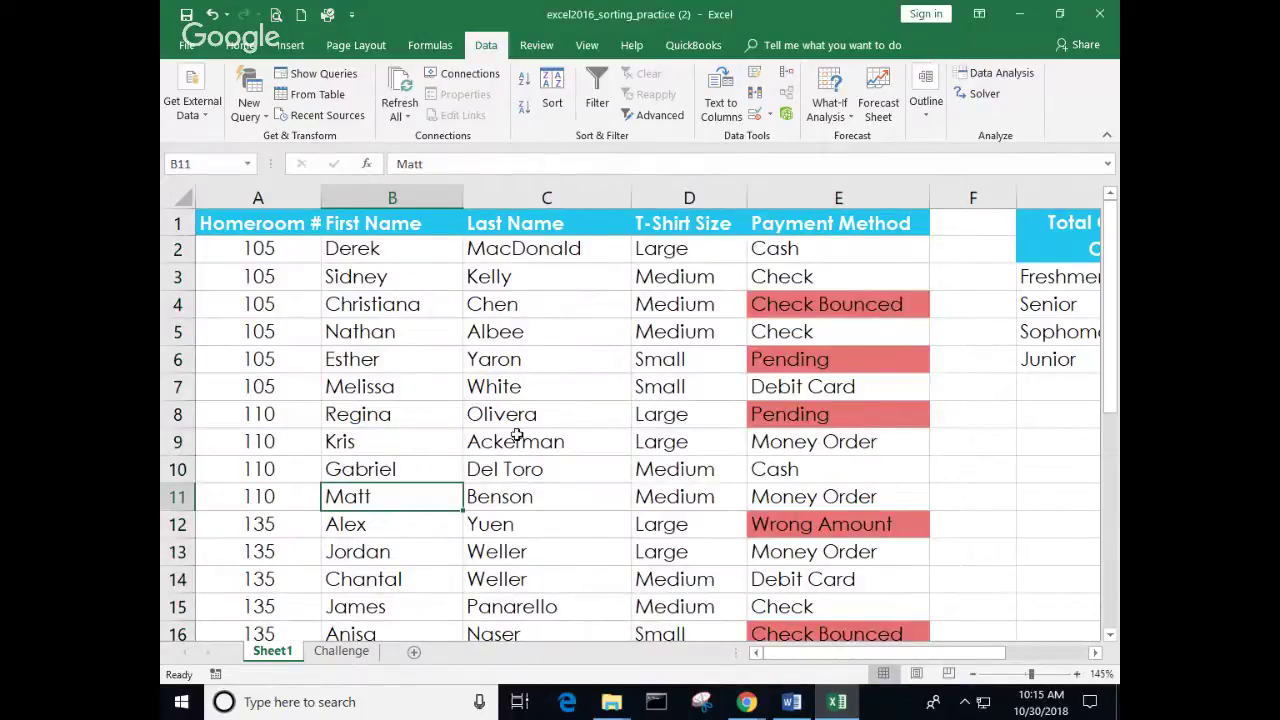
# Step: Highlight the homeroom 105 rows and the next group to check sizes within each homeroom
pyautogui.moveTo(286, 251); pyautogui.dragTo(786, 386)
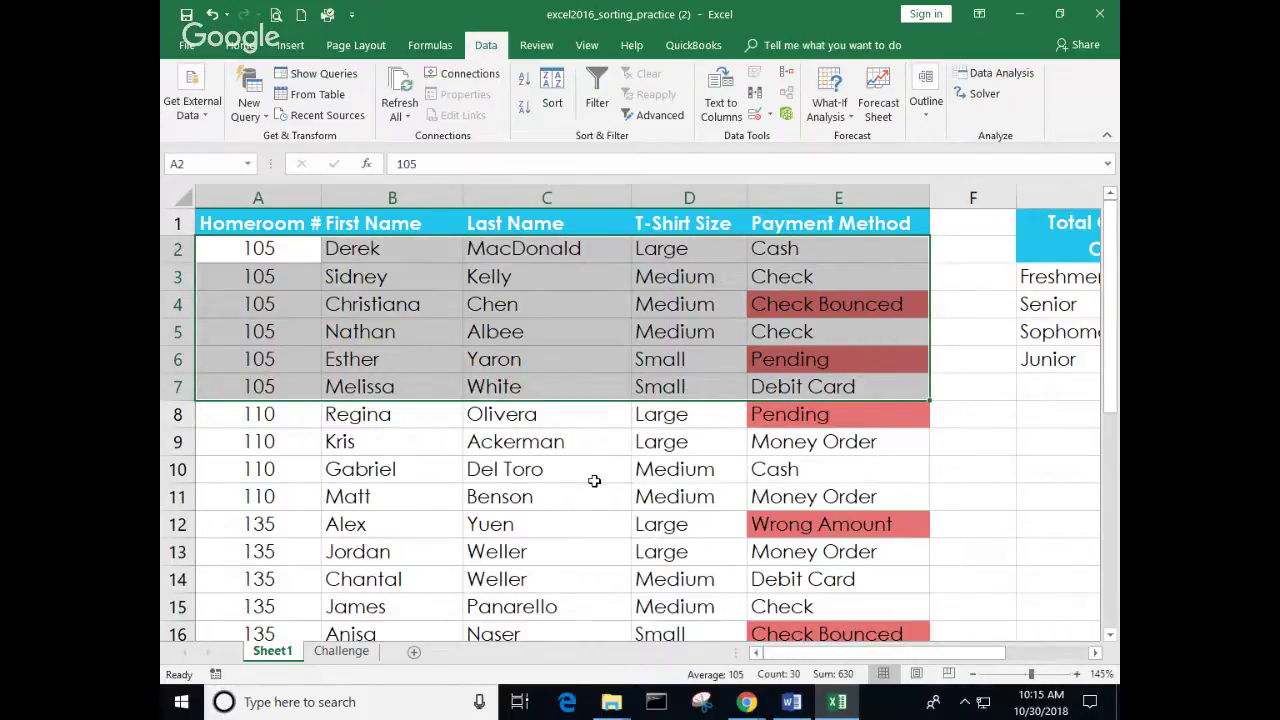
pyautogui.scroll(-1, 594, 479)
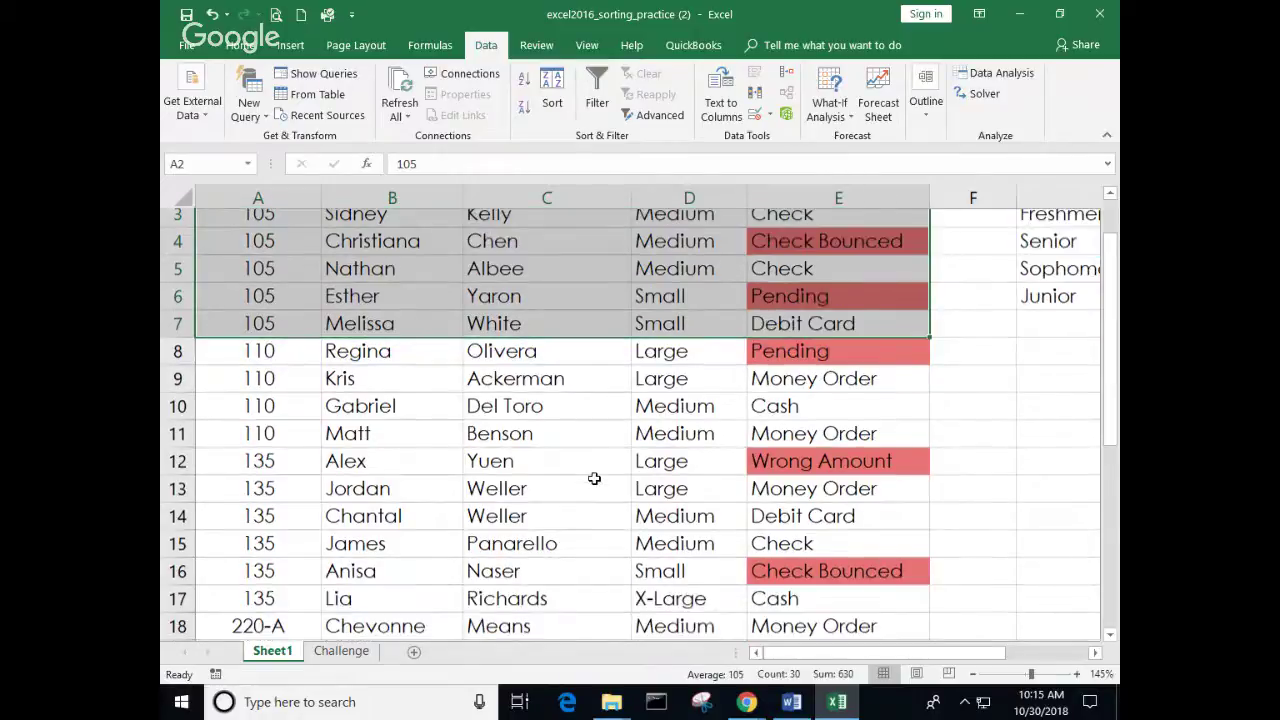
pyautogui.scroll(1, 594, 479)
pyautogui.moveTo(286, 417); pyautogui.dragTo(297, 493)
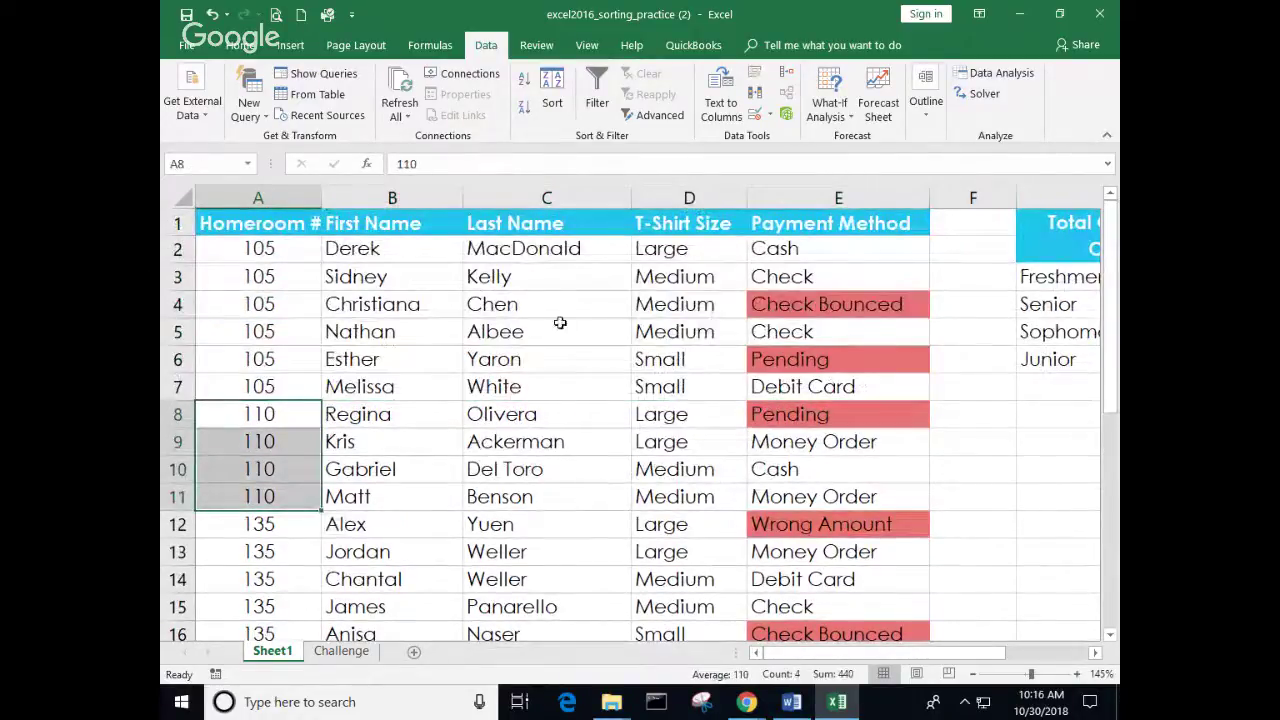
# Step: Try a T-Shirt Size-first sort, then undo and redo it
pyautogui.click(445, 325)
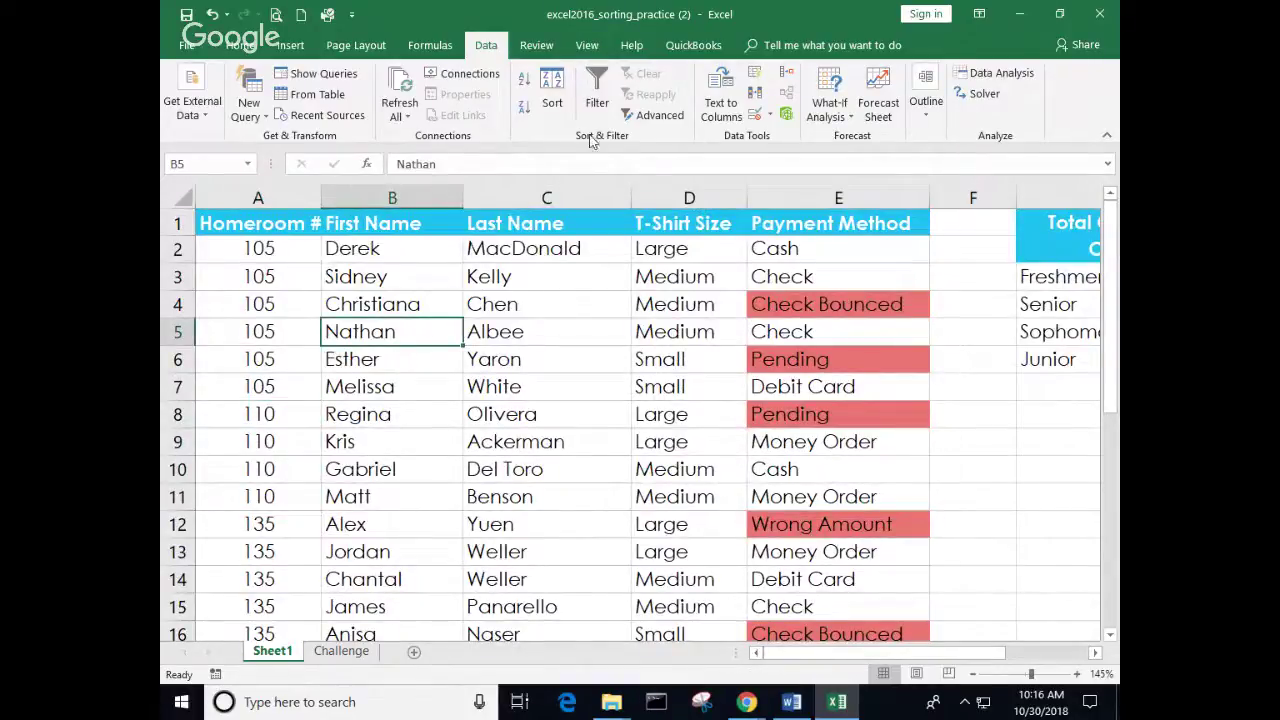
pyautogui.click(552, 100)
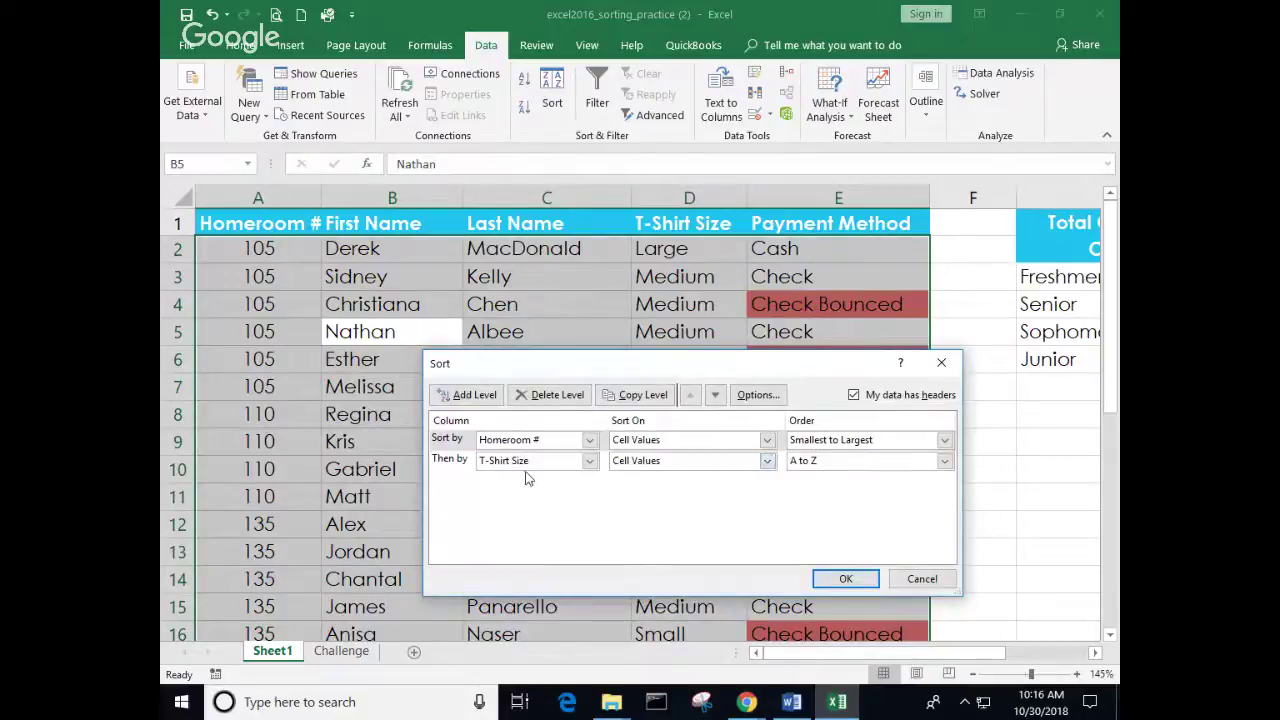
pyautogui.click(715, 395)
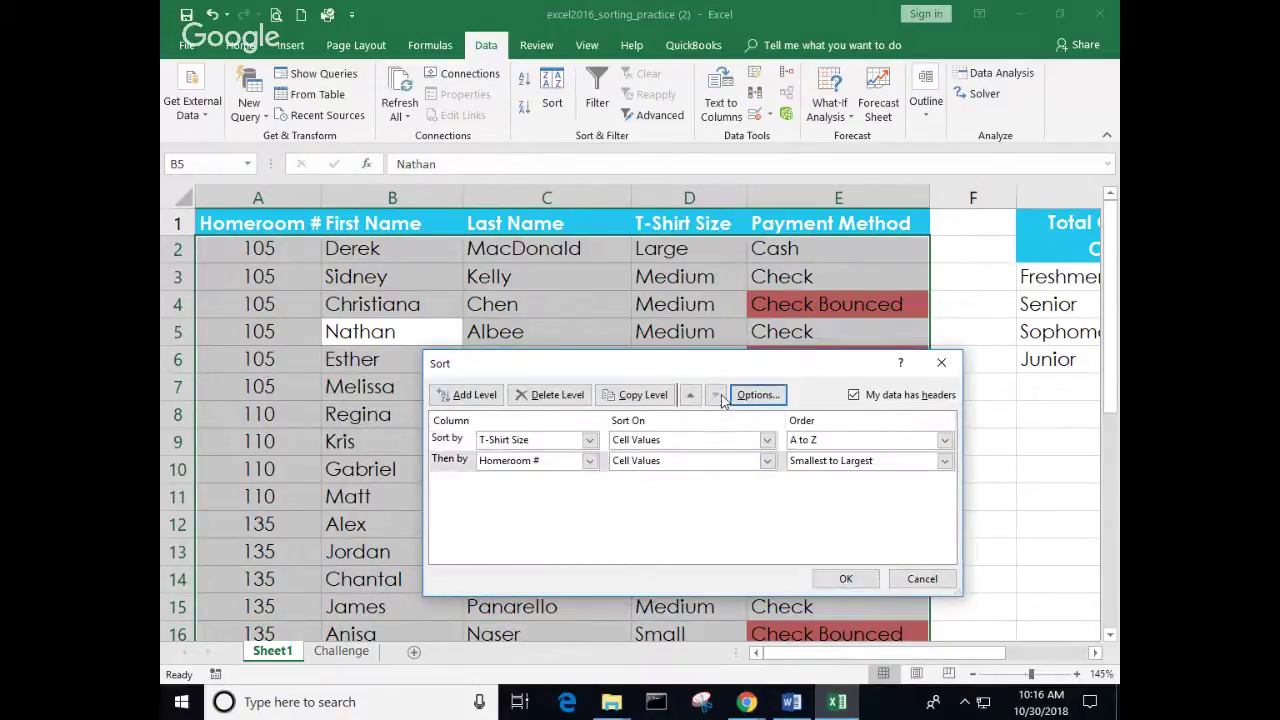
pyautogui.click(845, 579)
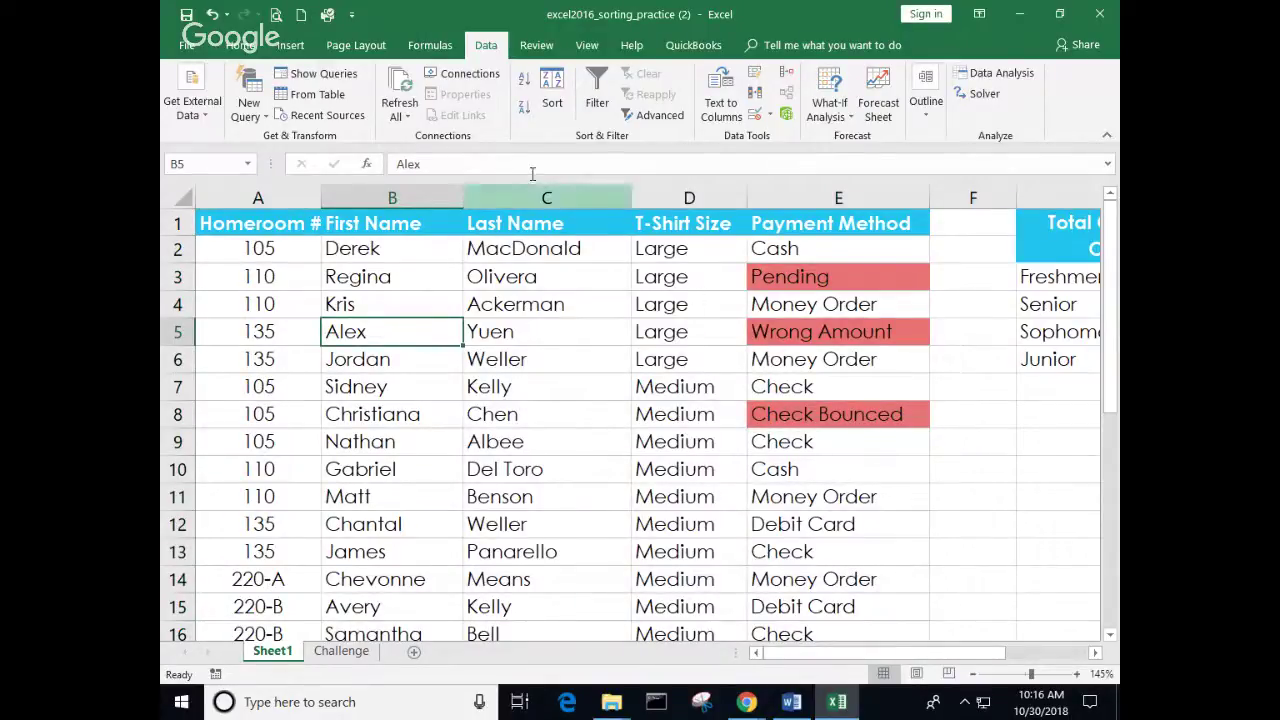
pyautogui.click(212, 15)
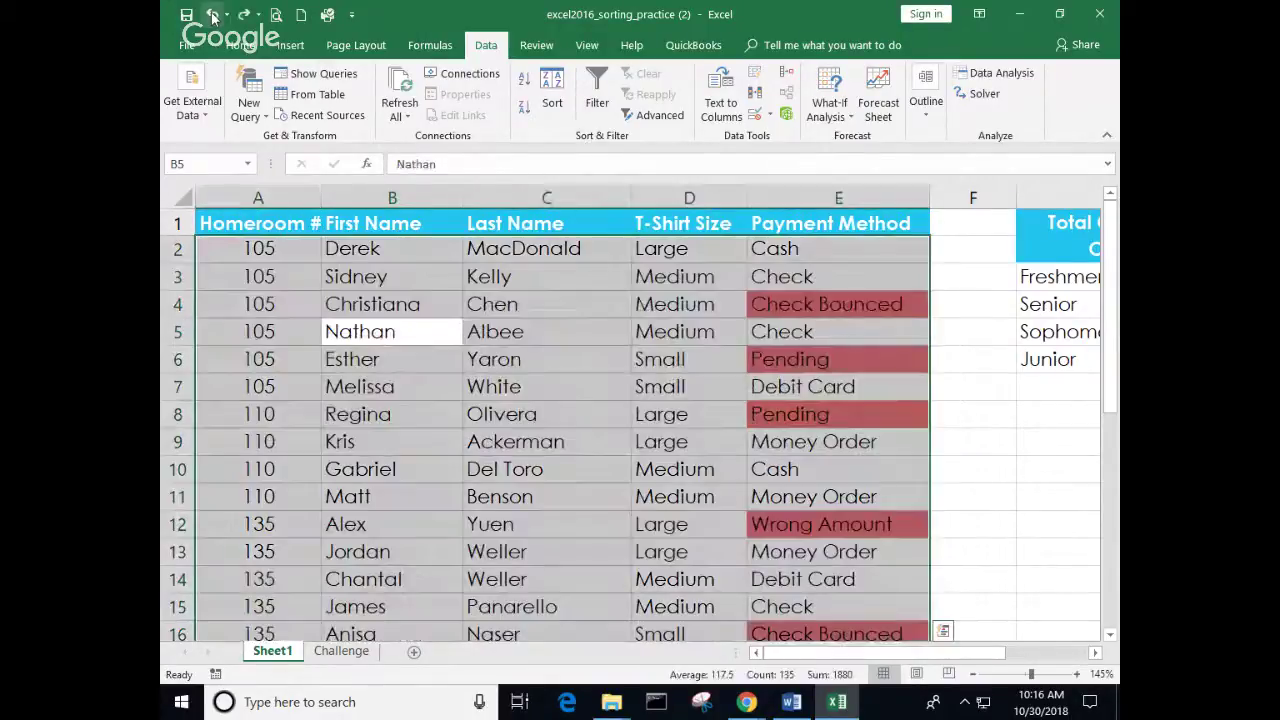
pyautogui.click(243, 15)
# Step: Move Homeroom # back to the first sort level, with T-Shirt Size second, and apply
pyautogui.click(695, 388)
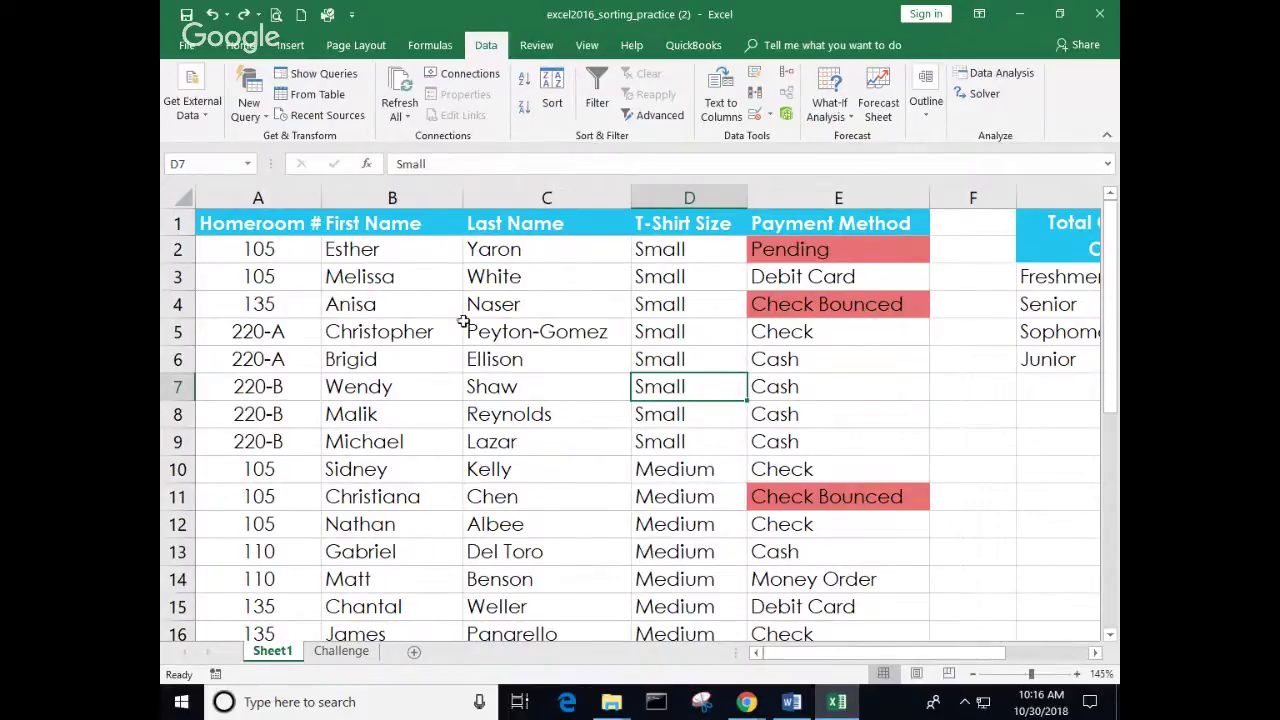
pyautogui.click(571, 297)
pyautogui.click(551, 104)
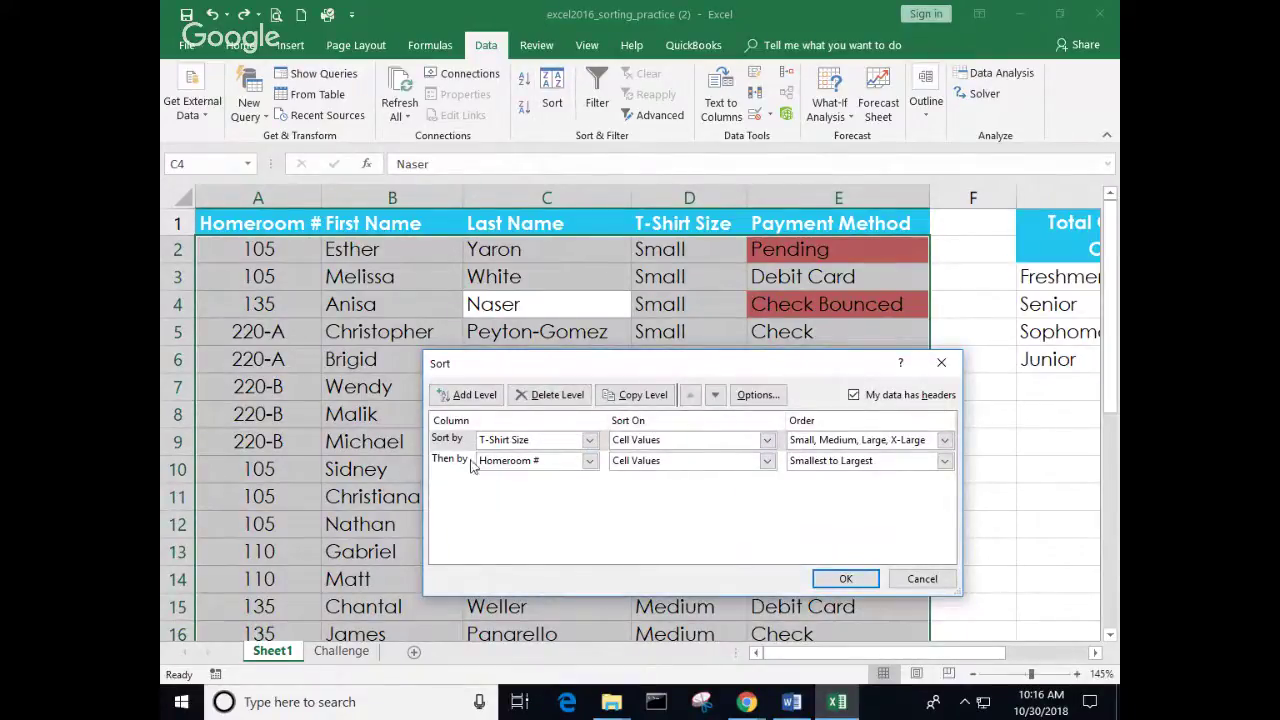
pyautogui.click(716, 395)
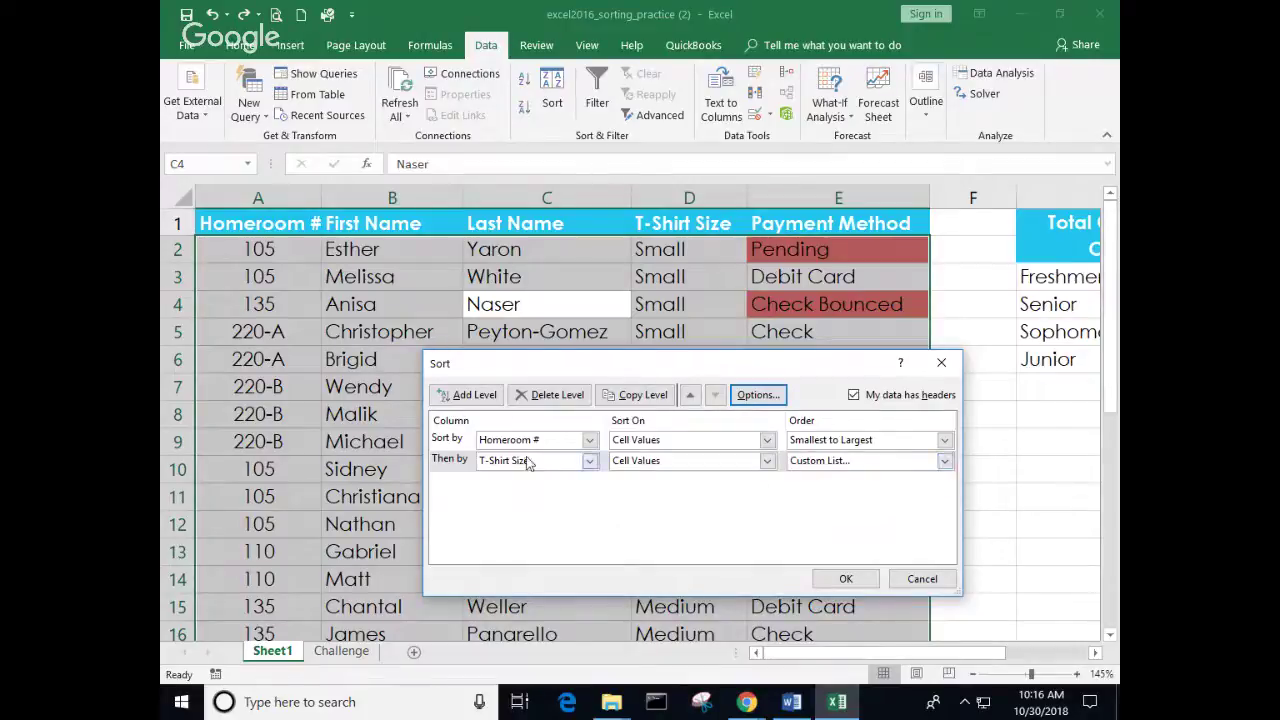
pyautogui.click(845, 578)
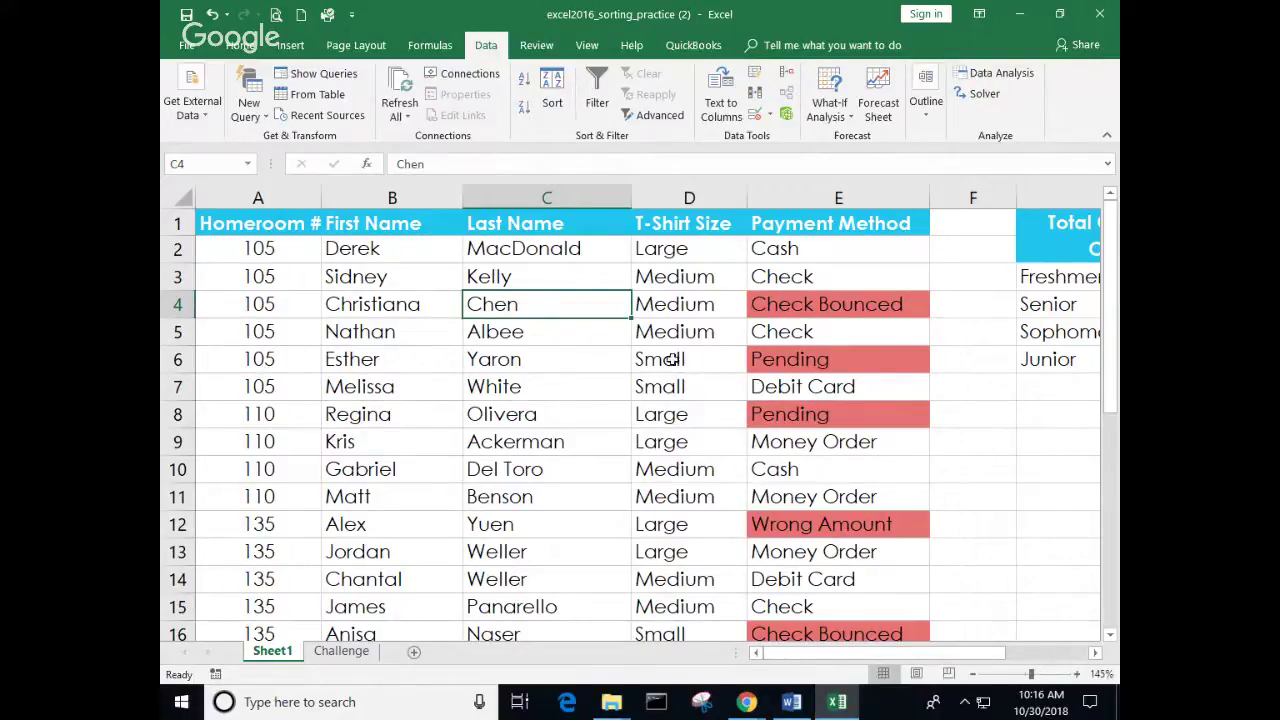
# Step: Select the homeroom 105 entries, the Large size in D2 and Medium sizes in D3:D5 to review the order
pyautogui.scroll(-3, 668, 386)
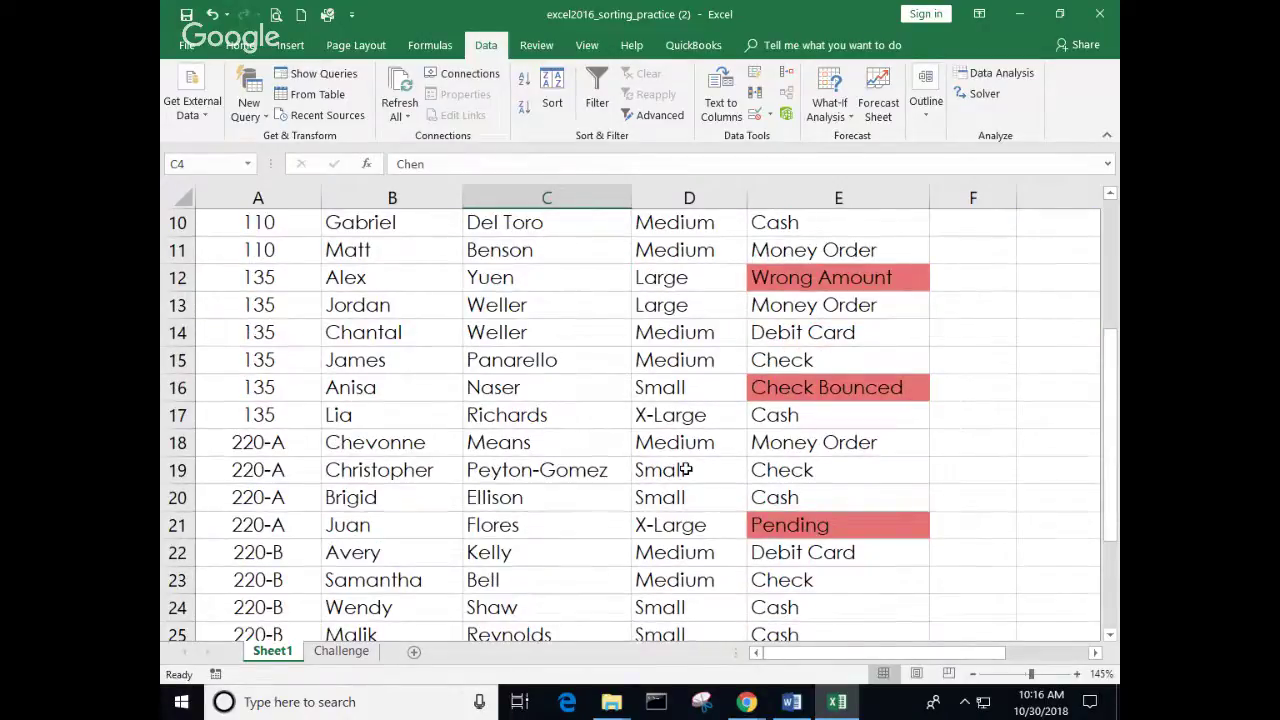
pyautogui.scroll(3, 648, 431)
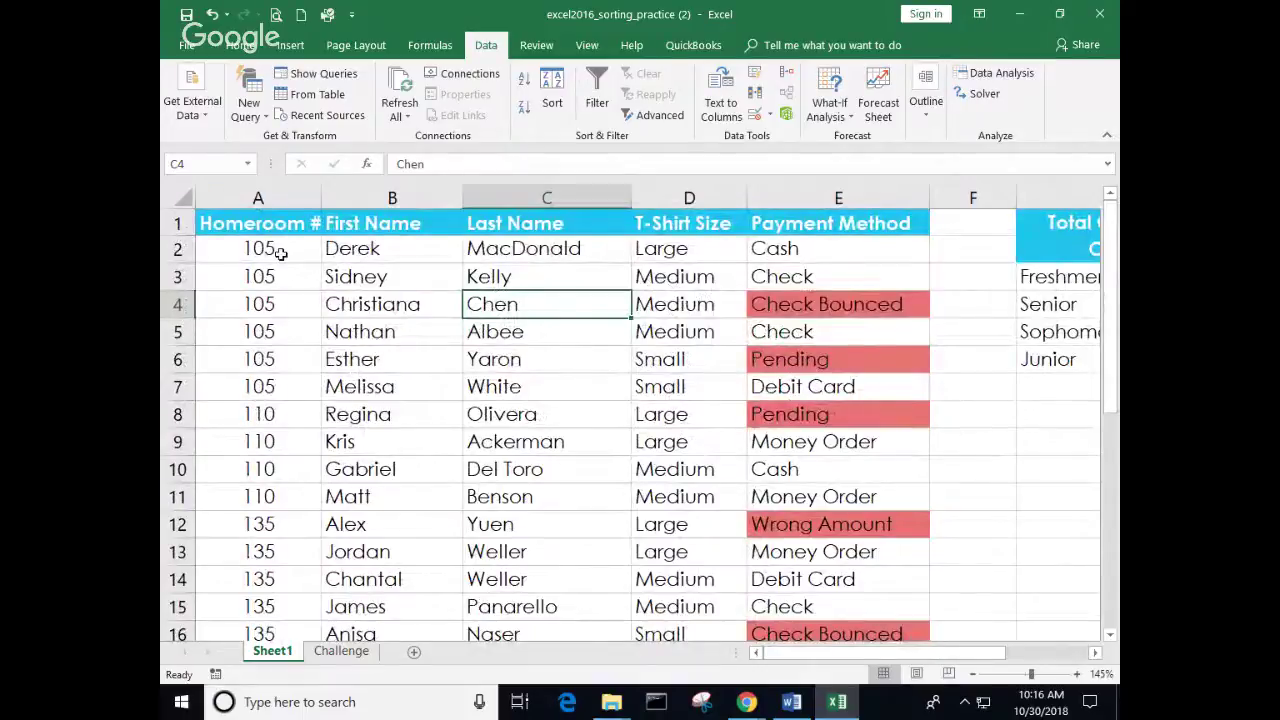
pyautogui.moveTo(282, 258); pyautogui.dragTo(297, 375)
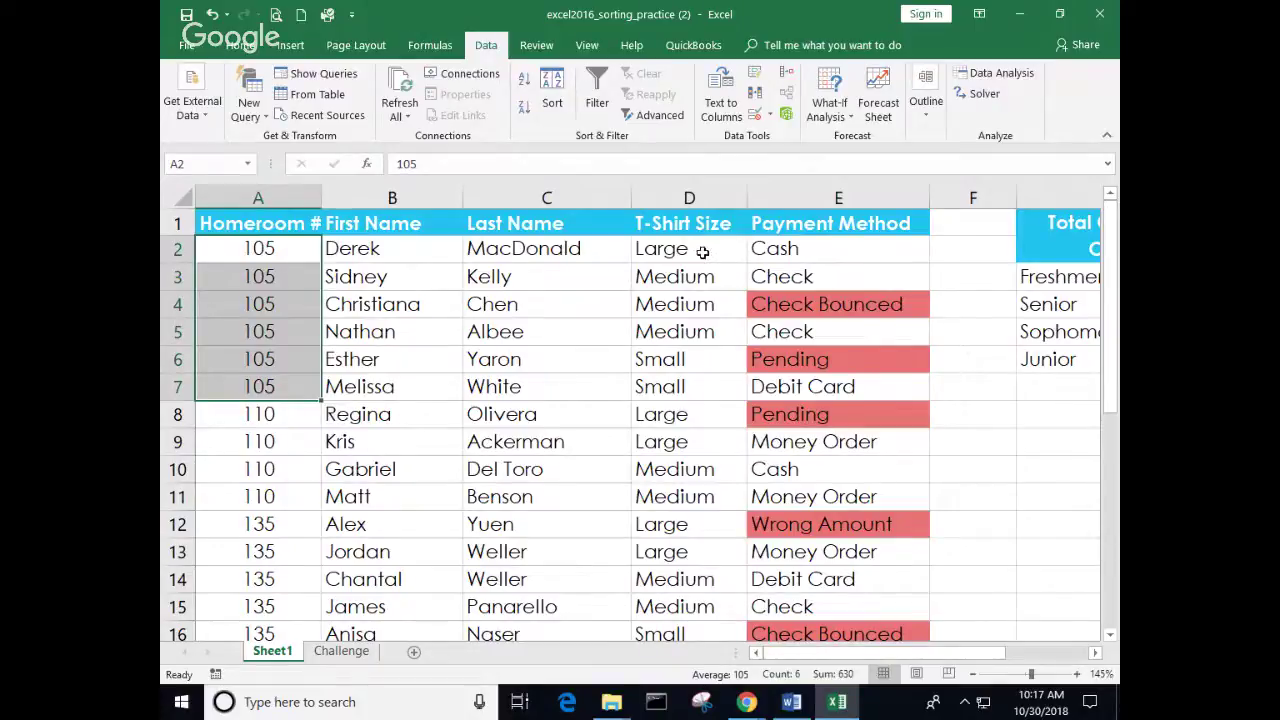
pyautogui.click(703, 251)
pyautogui.moveTo(694, 280); pyautogui.dragTo(706, 323)
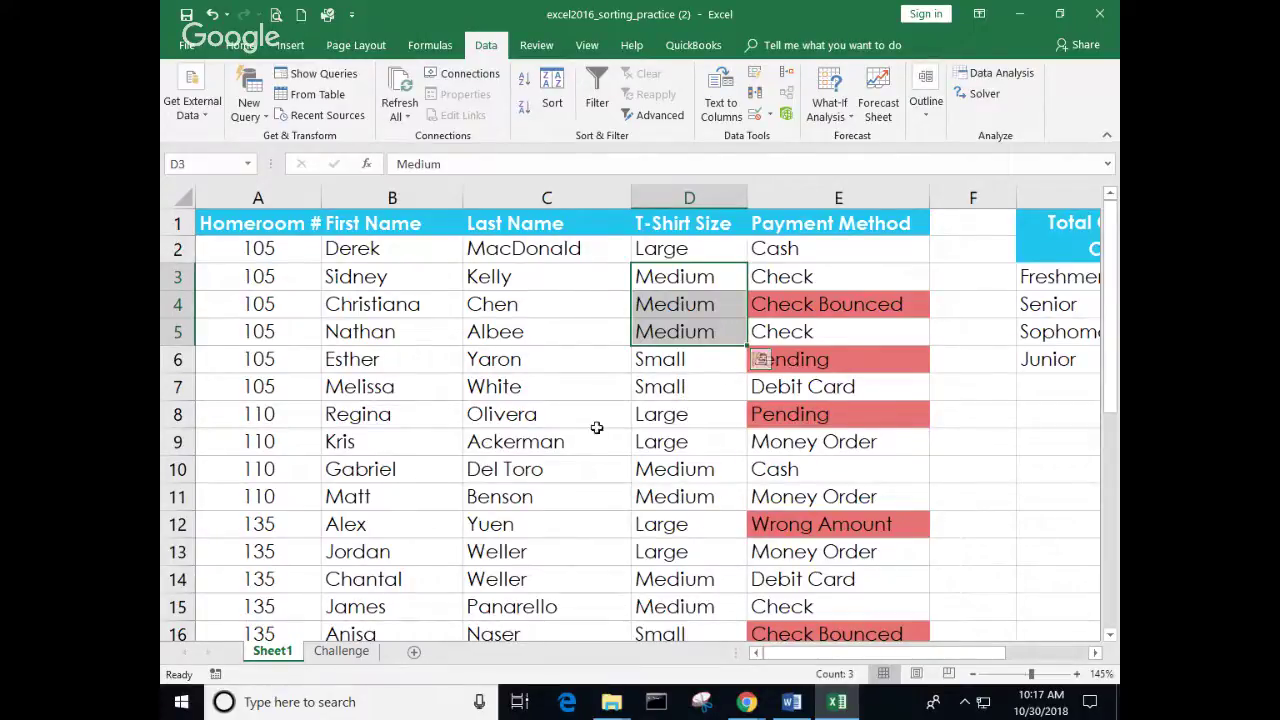
pyautogui.click(974, 424)
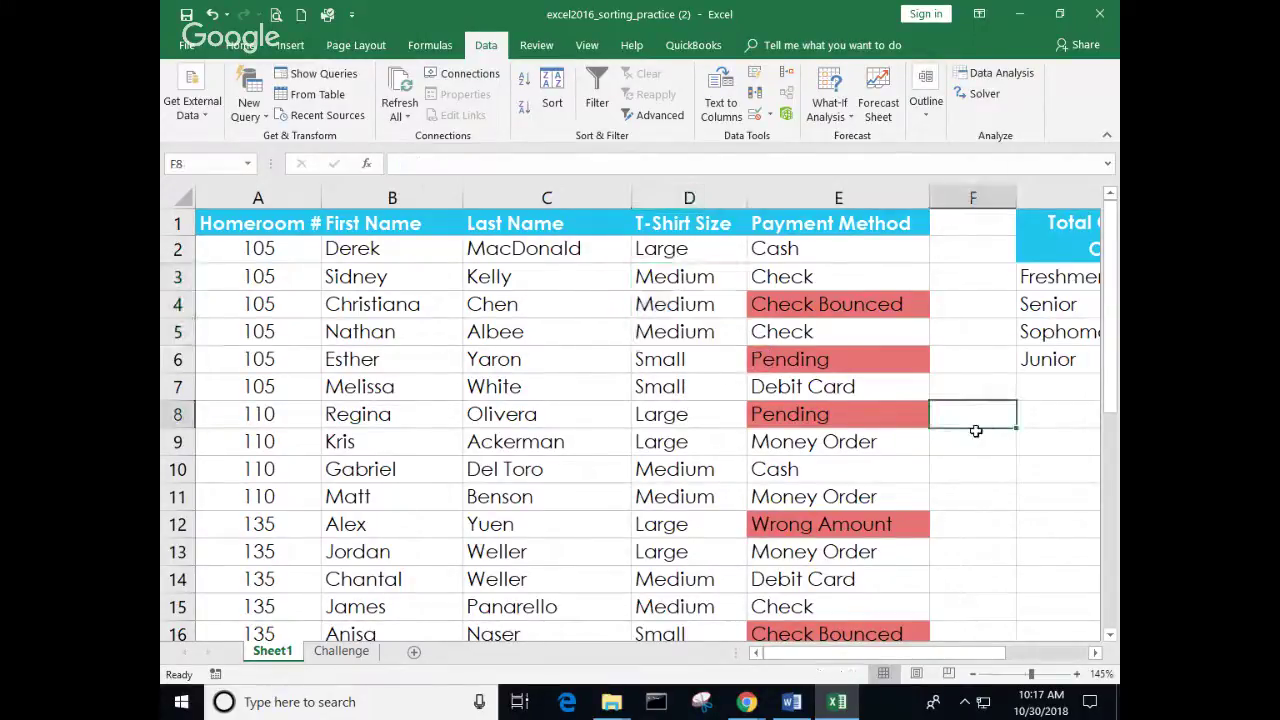
# Step: Reopen the sort settings for the table, listing the Homeroom # and T-Shirt Size levels
pyautogui.scroll(-3, 975, 431)
pyautogui.scroll(1, 975, 431)
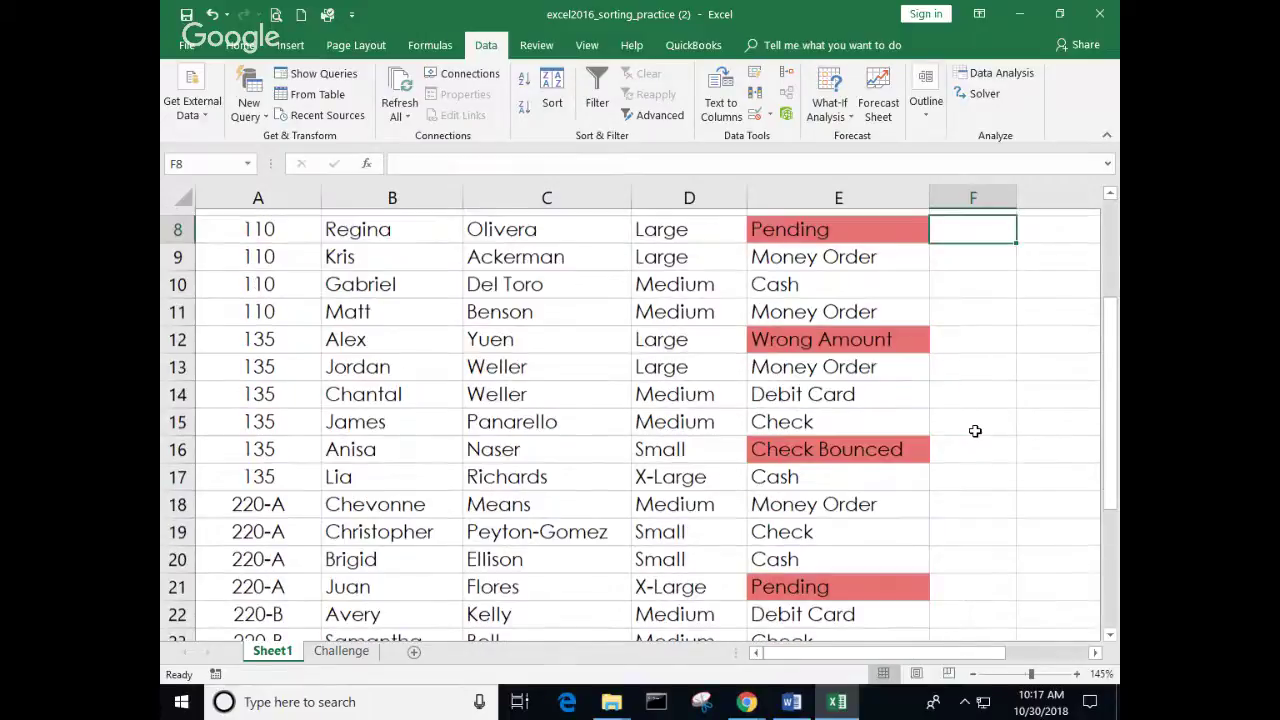
pyautogui.scroll(1, 975, 431)
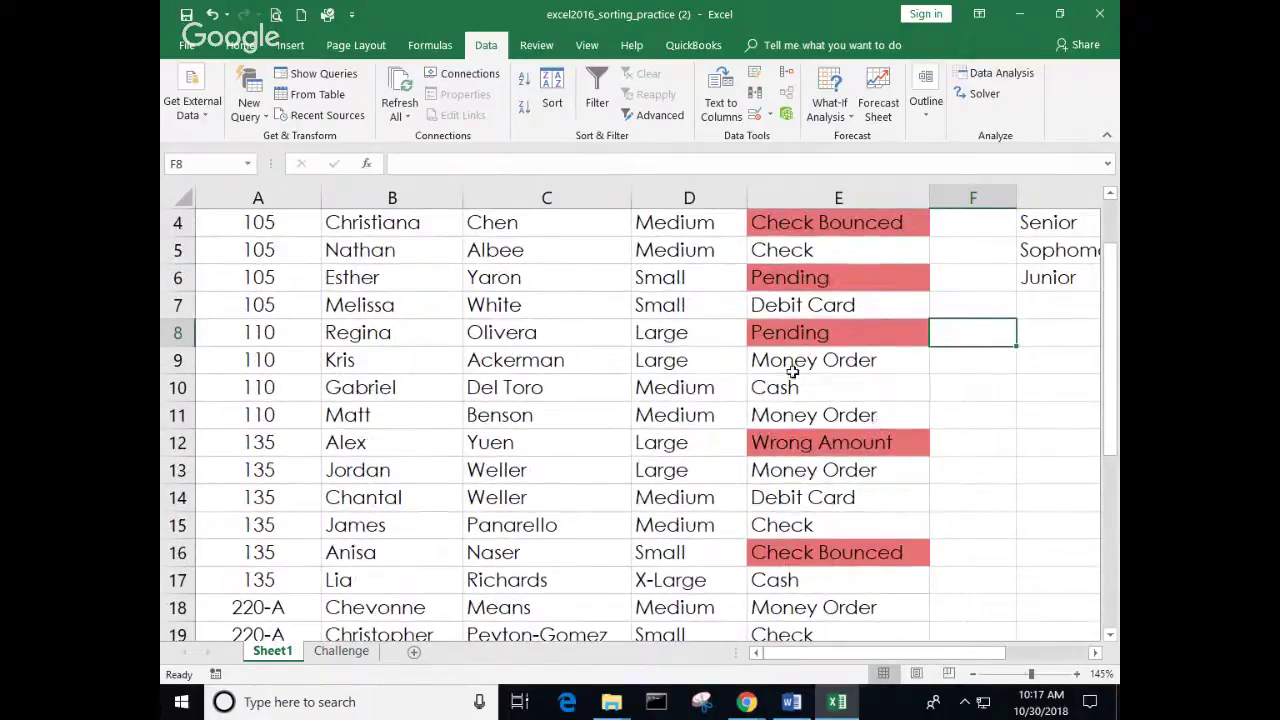
pyautogui.scroll(1, 563, 357)
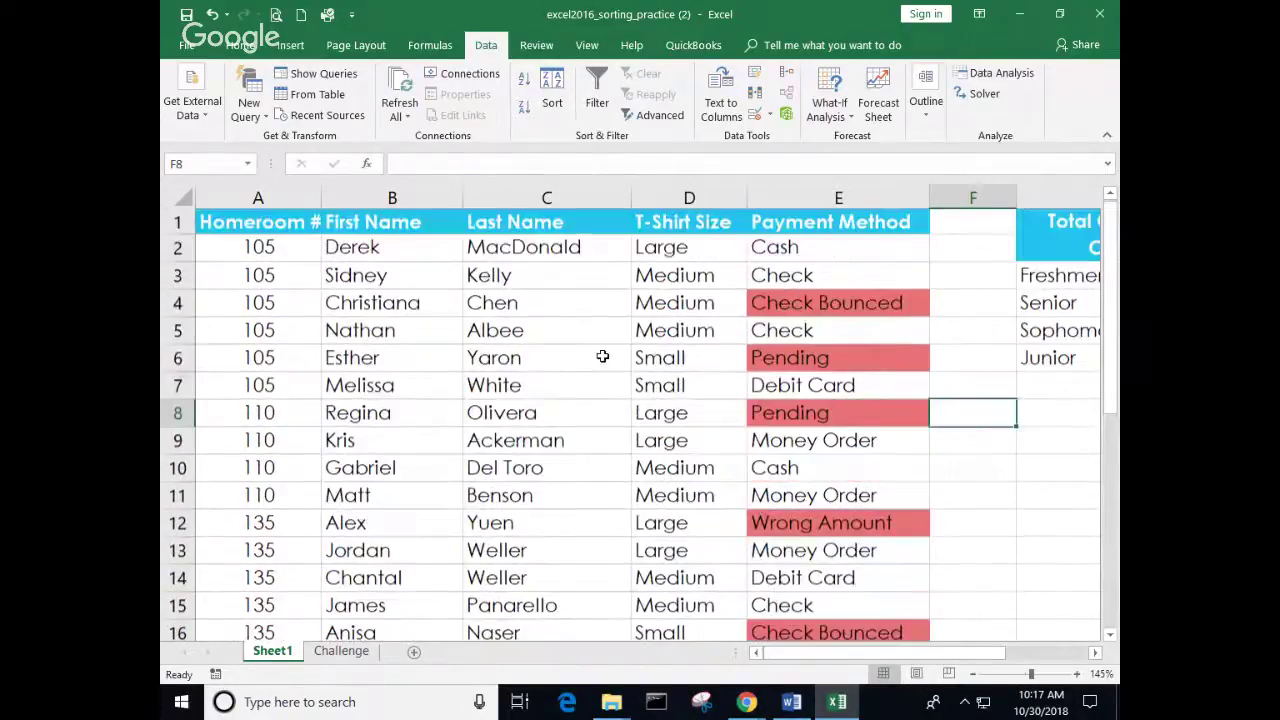
pyautogui.click(563, 358)
pyautogui.click(558, 106)
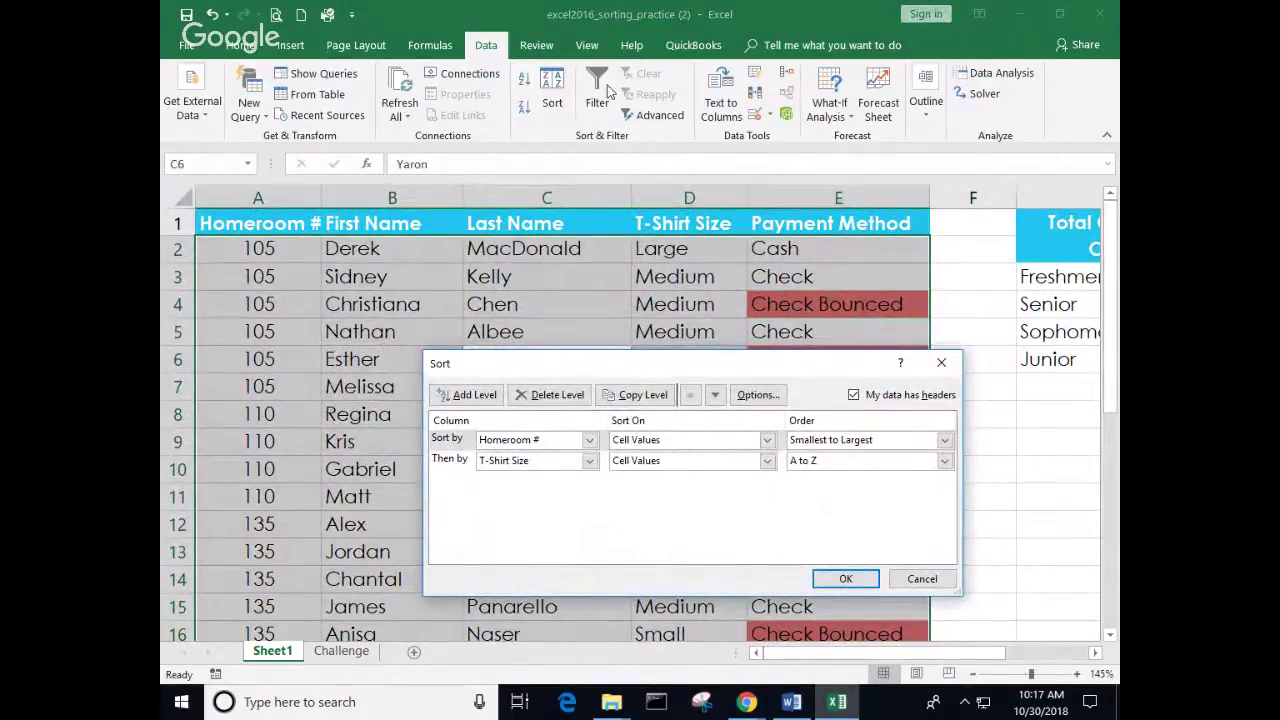
# Step: Give the T-Shirt Size level the Small, Medium, Large, X-Large custom order and apply the sort
pyautogui.click(821, 465)
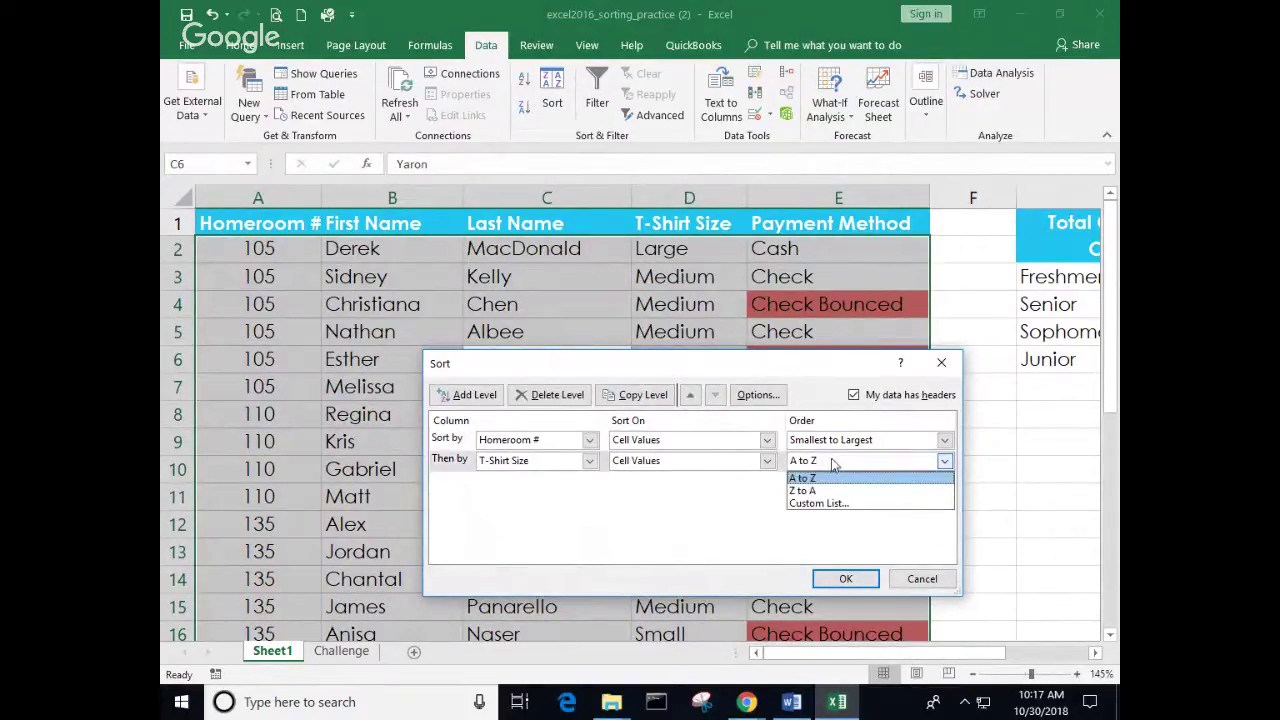
pyautogui.click(831, 504)
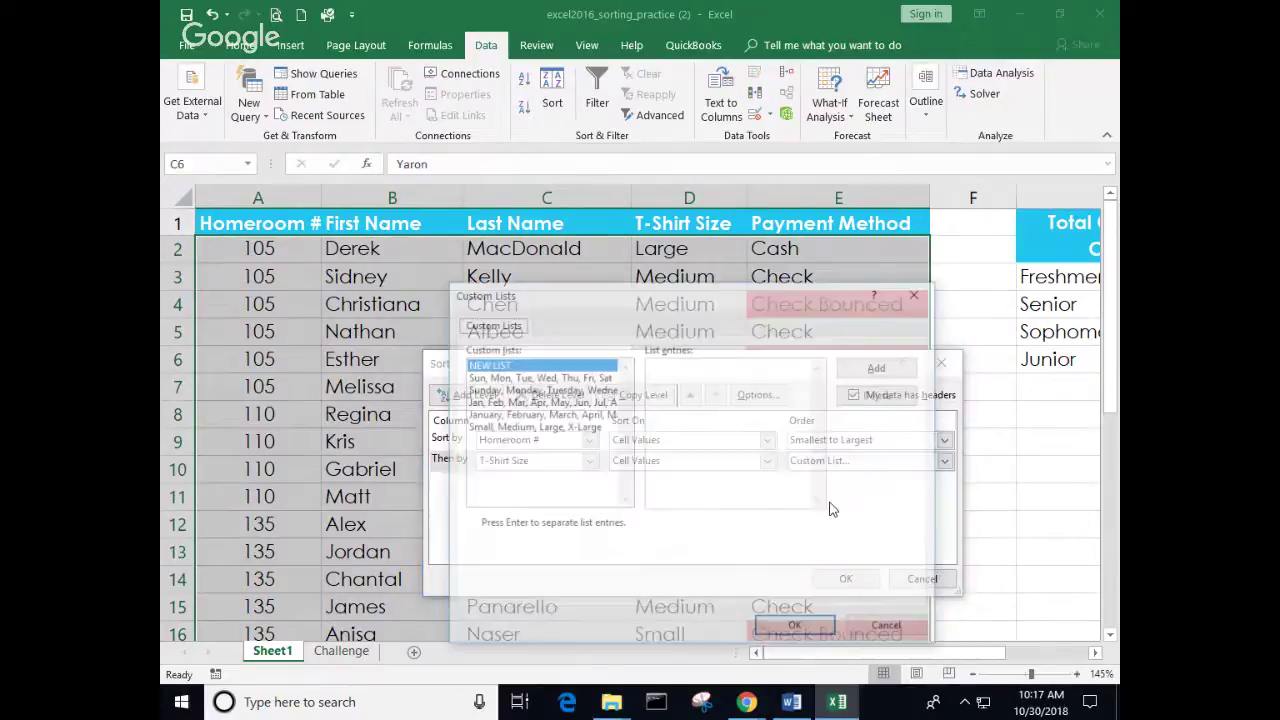
pyautogui.click(553, 427)
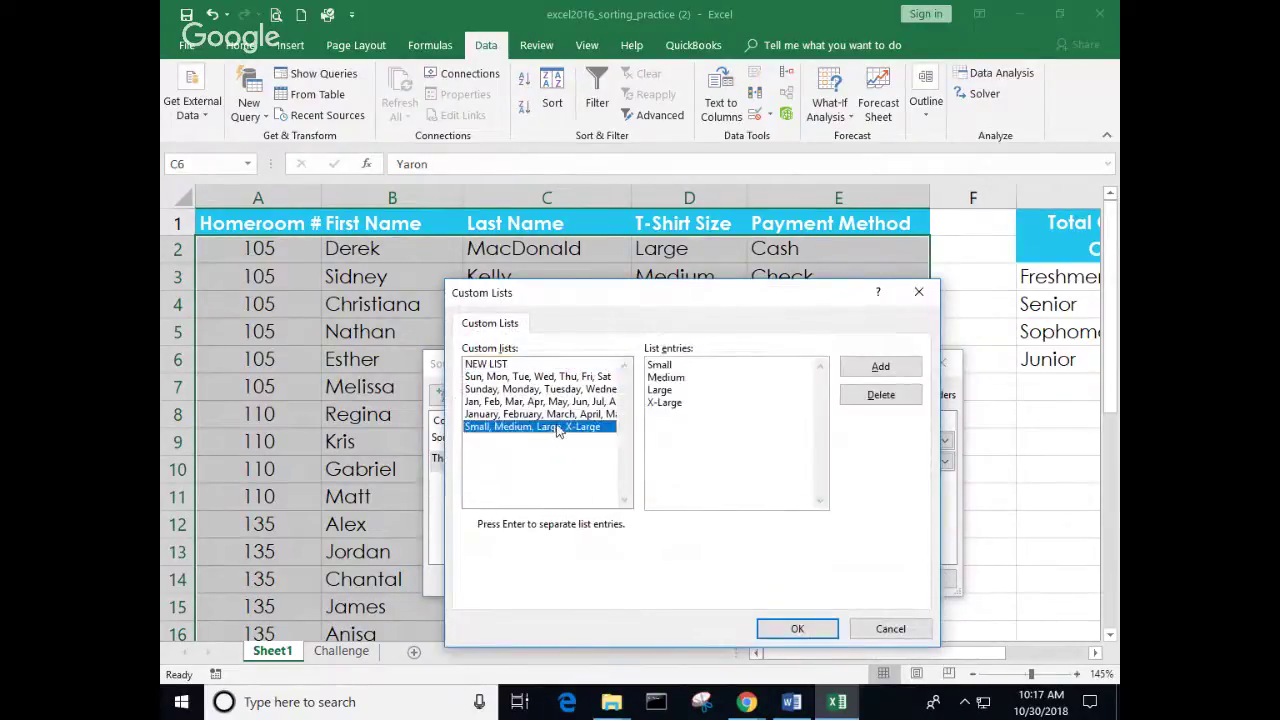
pyautogui.click(829, 631)
pyautogui.click(845, 580)
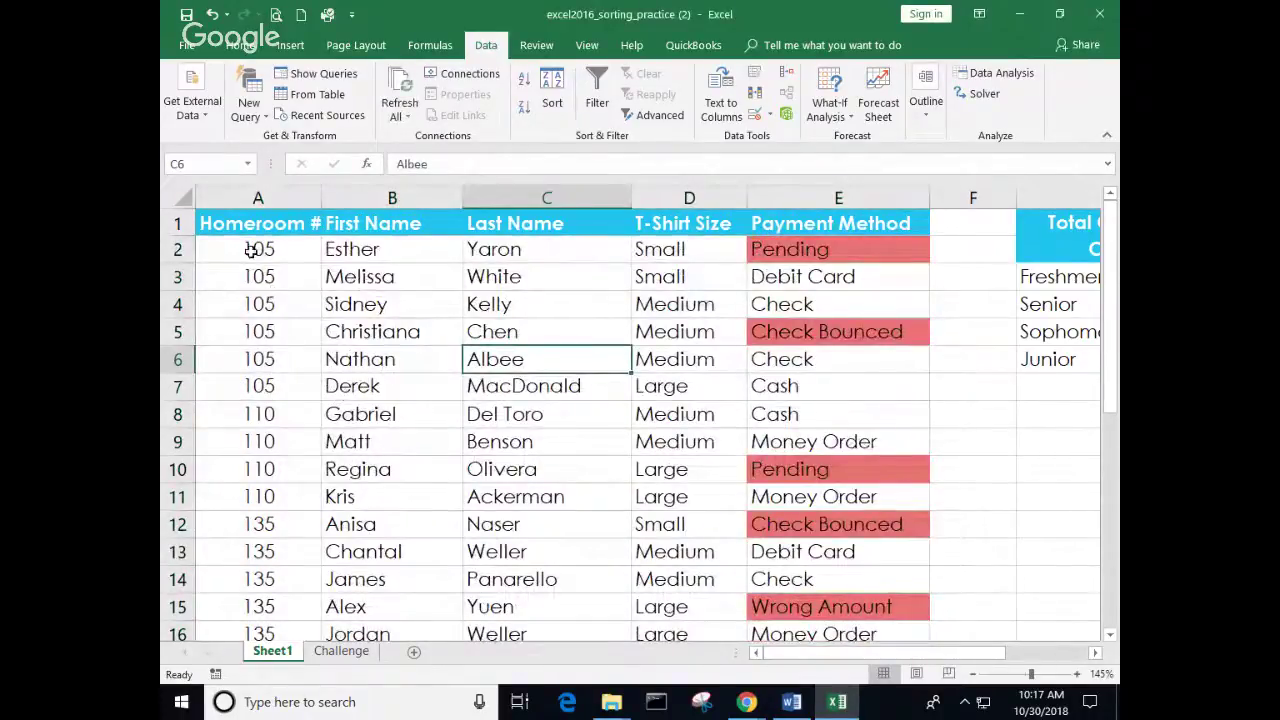
# Step: Select the homeroom 105 rows A2:D7 to check their size order
pyautogui.moveTo(258, 249); pyautogui.dragTo(668, 394)
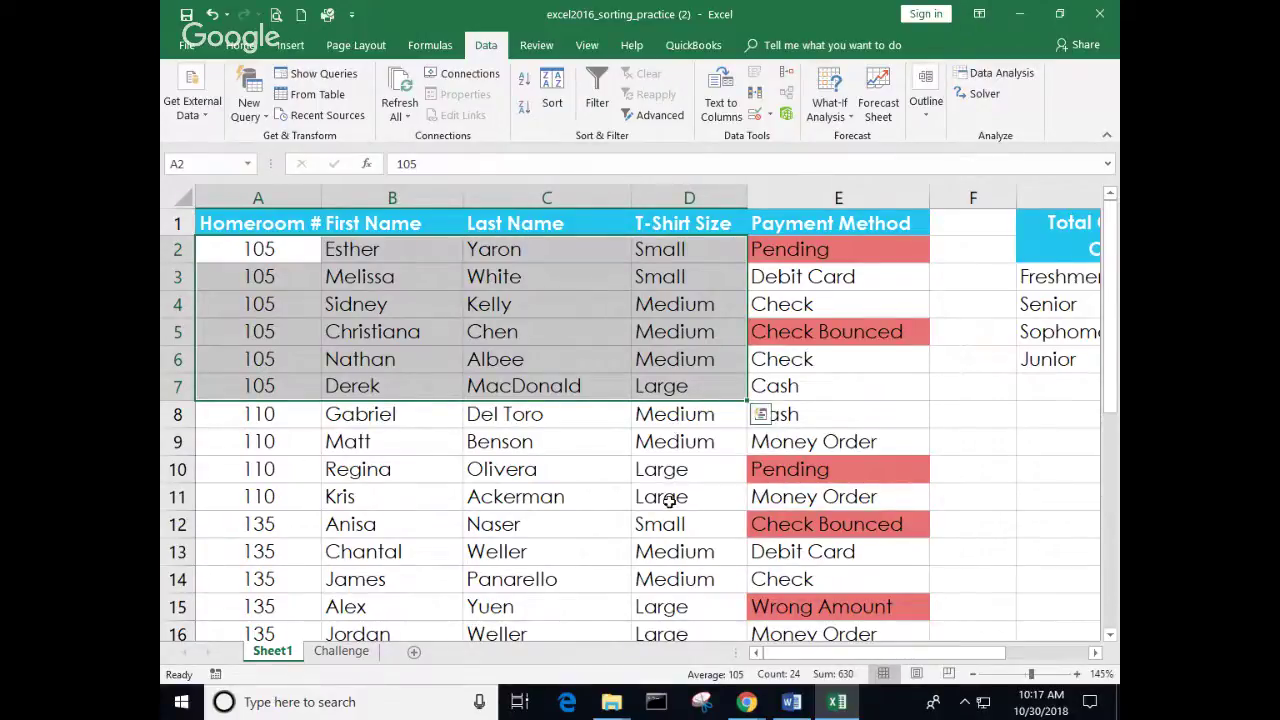
pyautogui.scroll(-1, 697, 526)
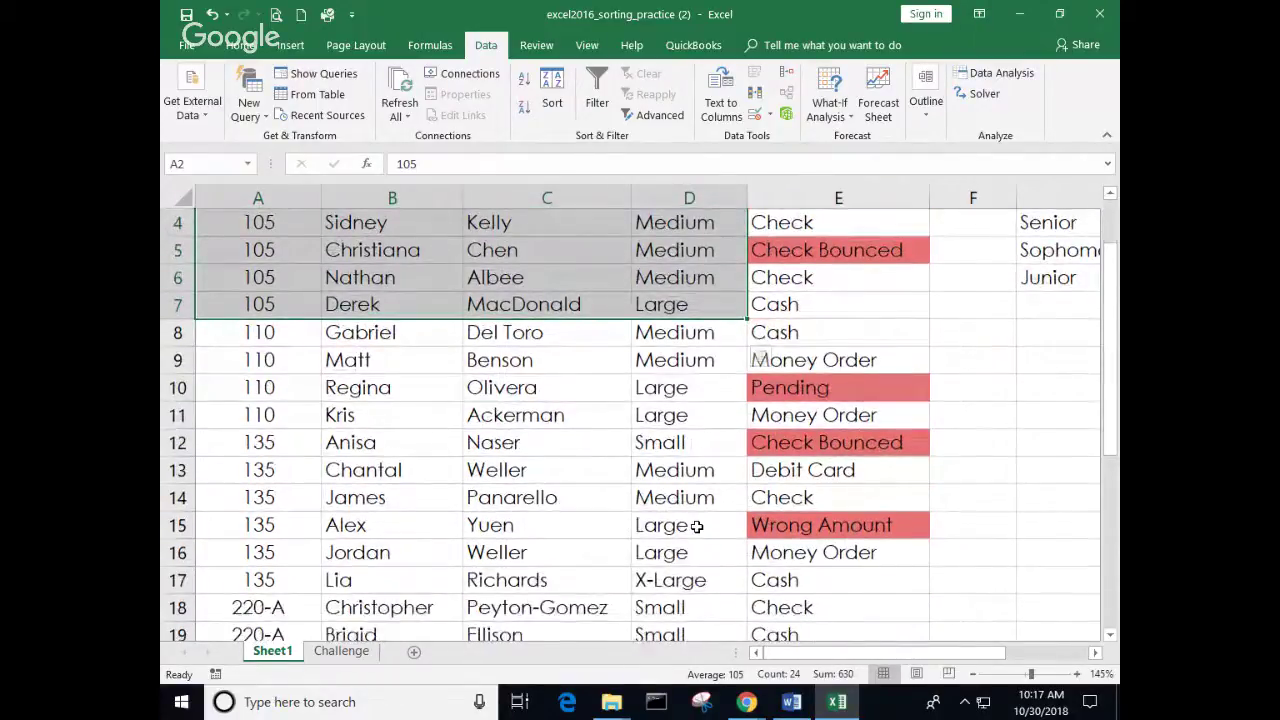
pyautogui.scroll(-1, 697, 526)
pyautogui.scroll(3, 697, 515)
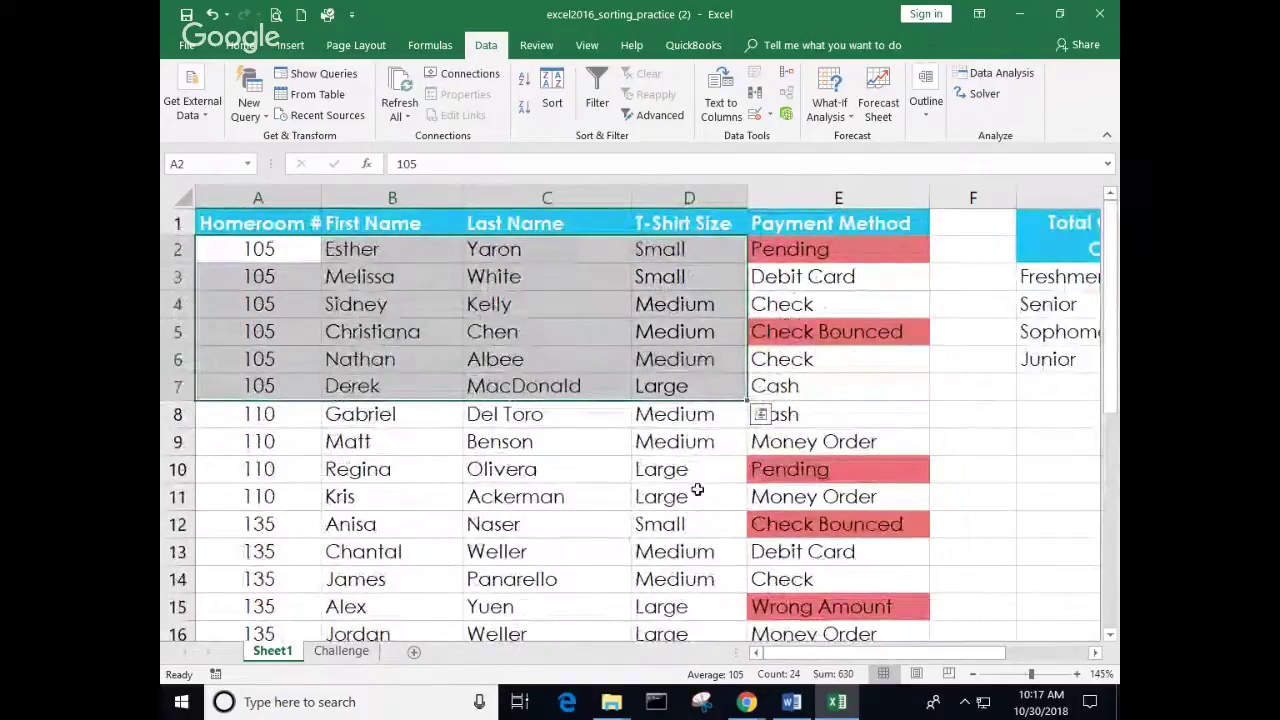
pyautogui.click(552, 95)
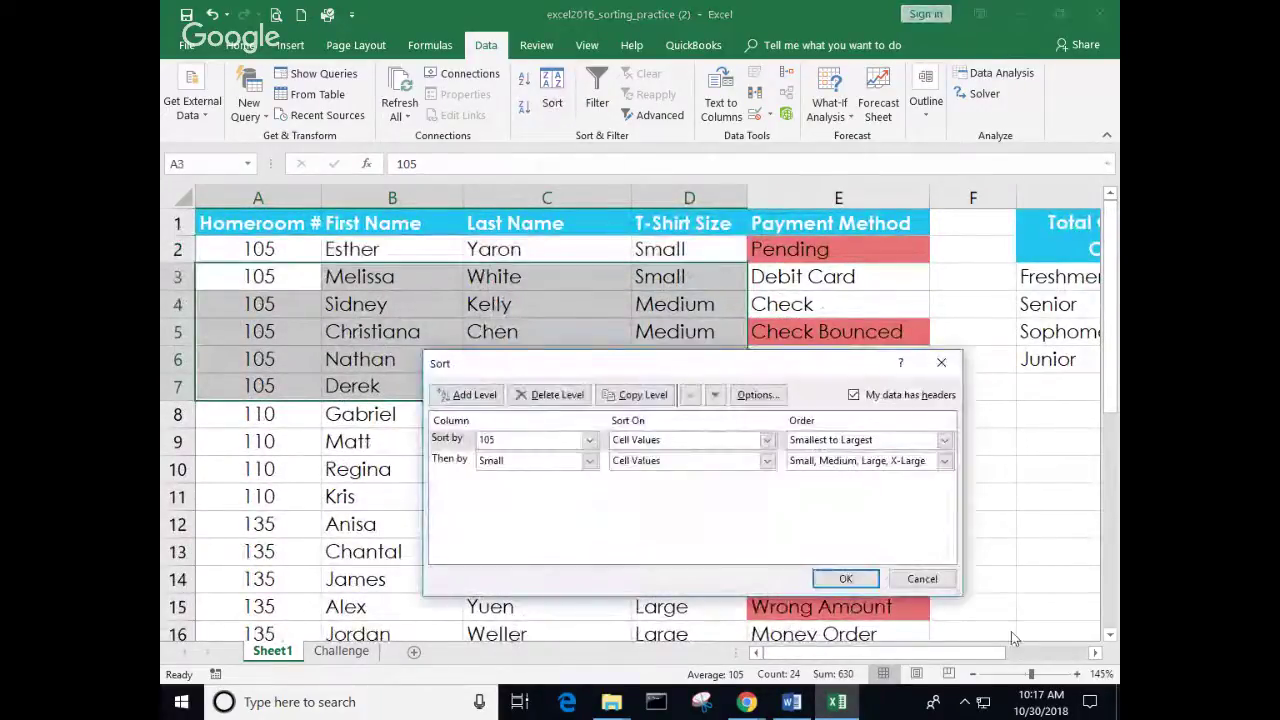
pyautogui.click(944, 462)
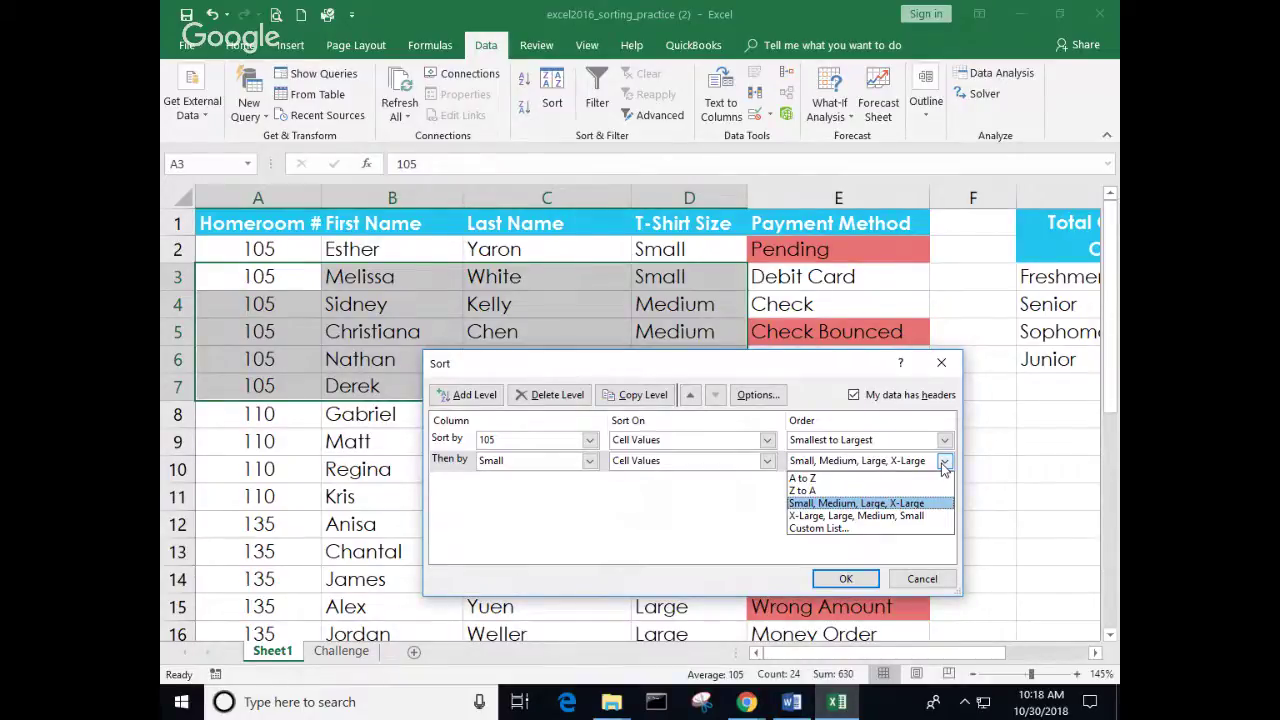
pyautogui.click(931, 590)
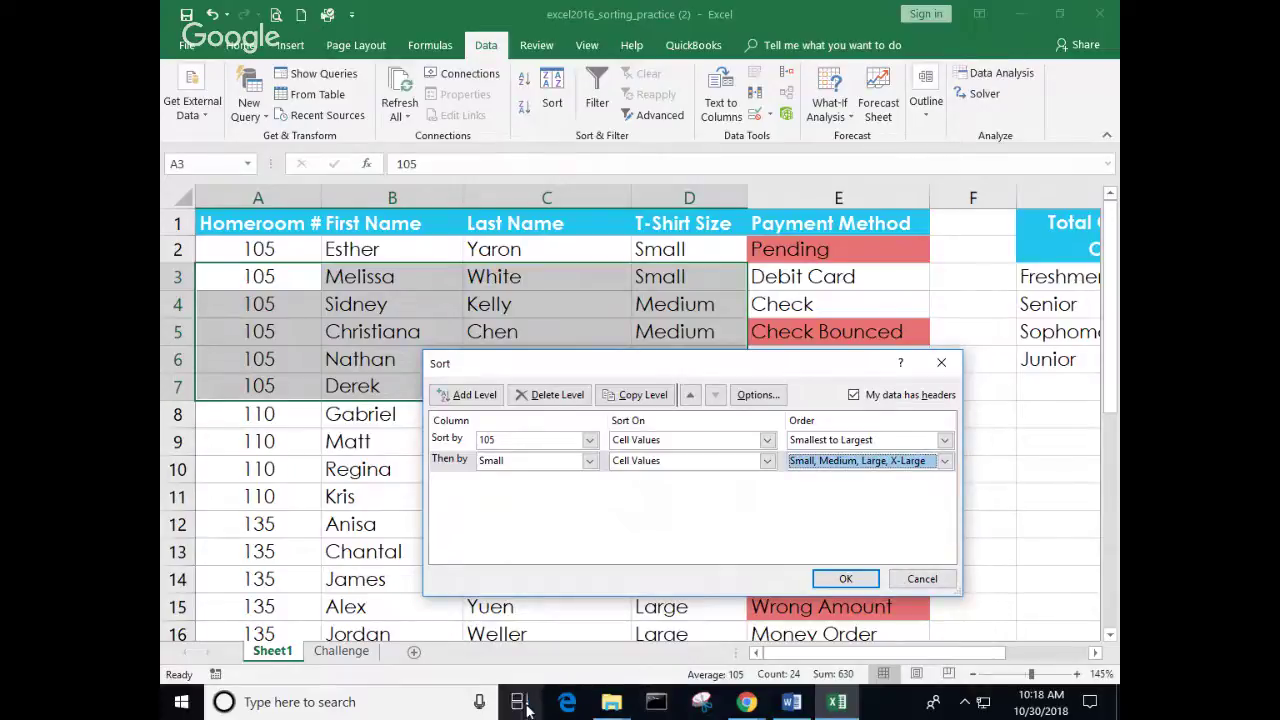
pyautogui.click(921, 579)
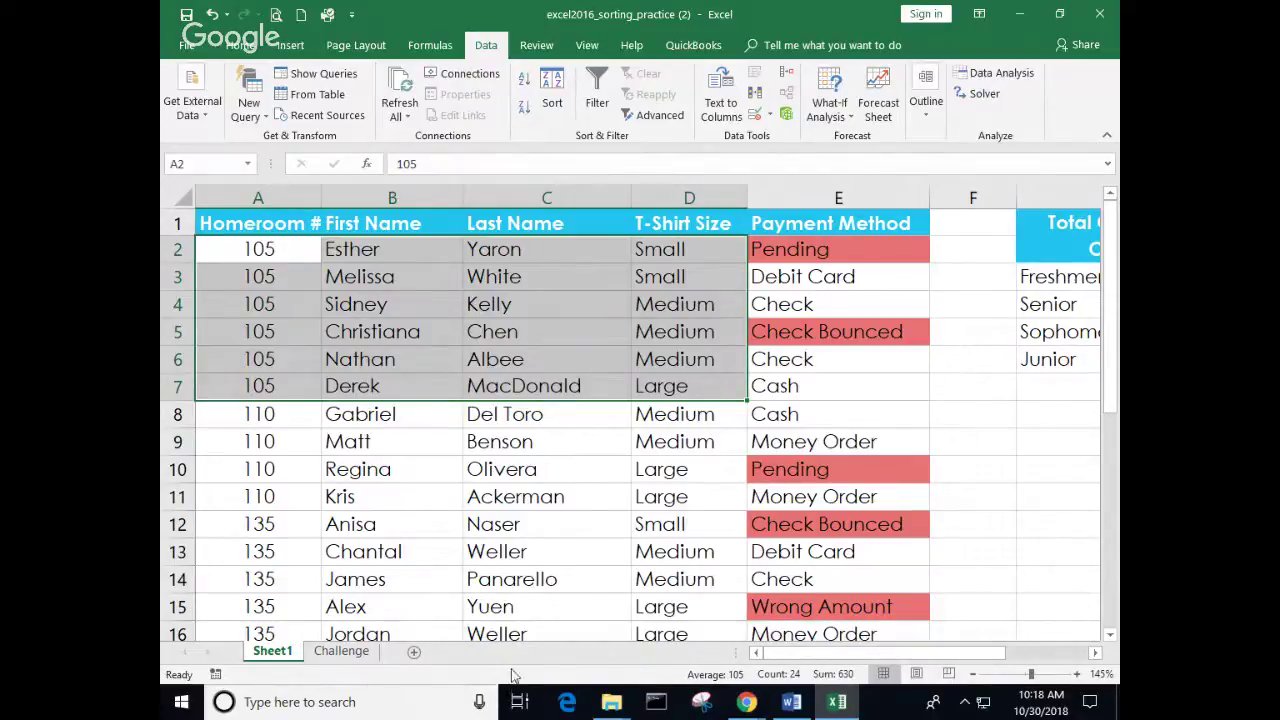
# Step: Switch to the Challenge sheet and scroll through the Camp Katonka camper list
pyautogui.click(341, 651)
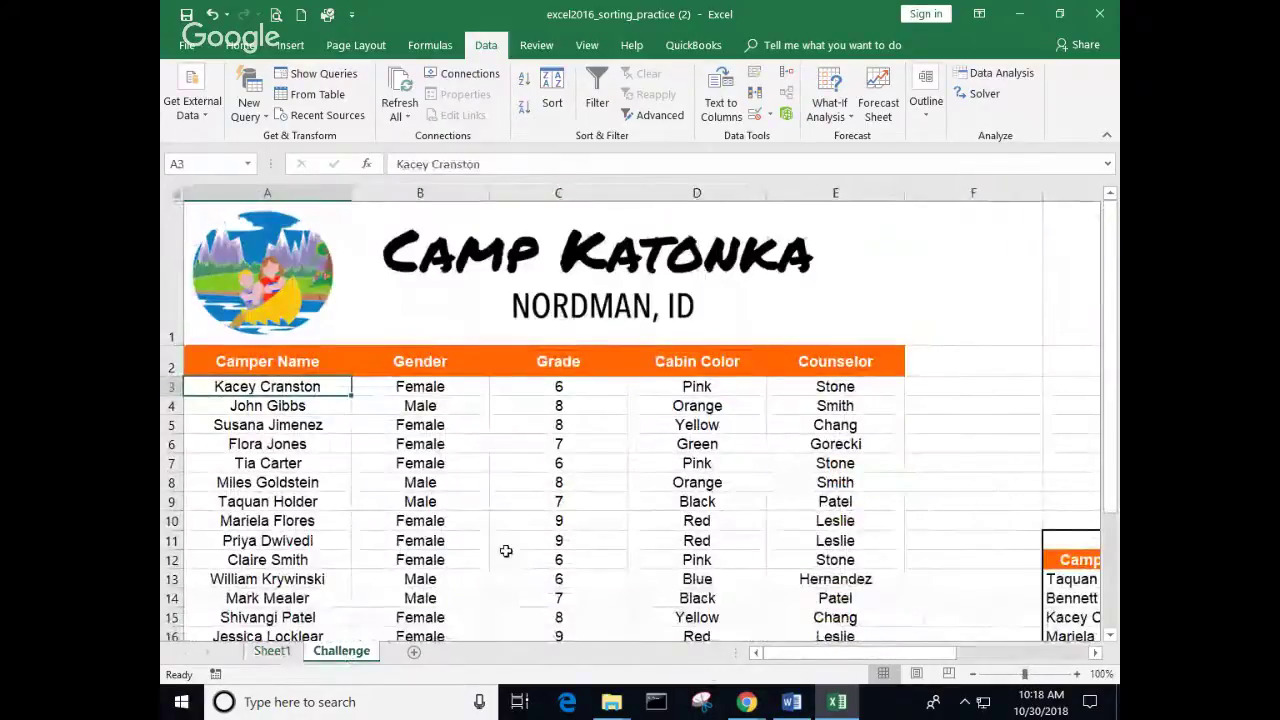
pyautogui.scroll(-3, 481, 521)
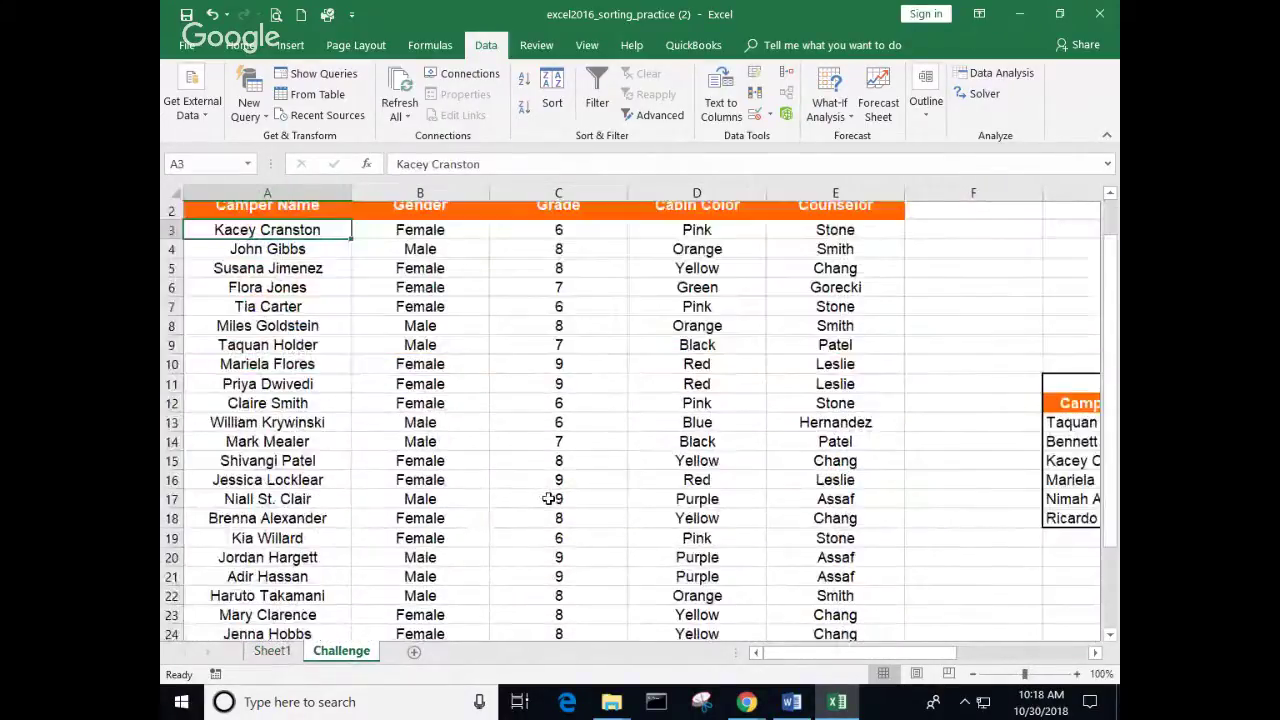
pyautogui.scroll(3, 548, 498)
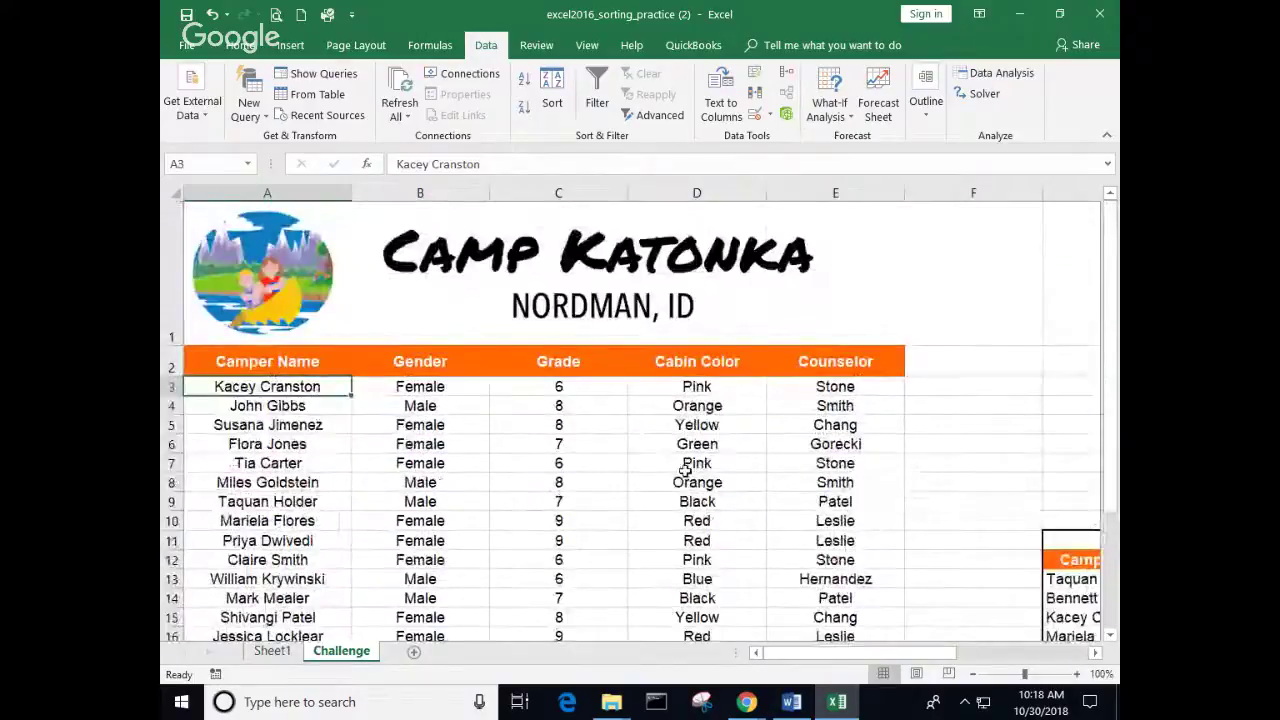
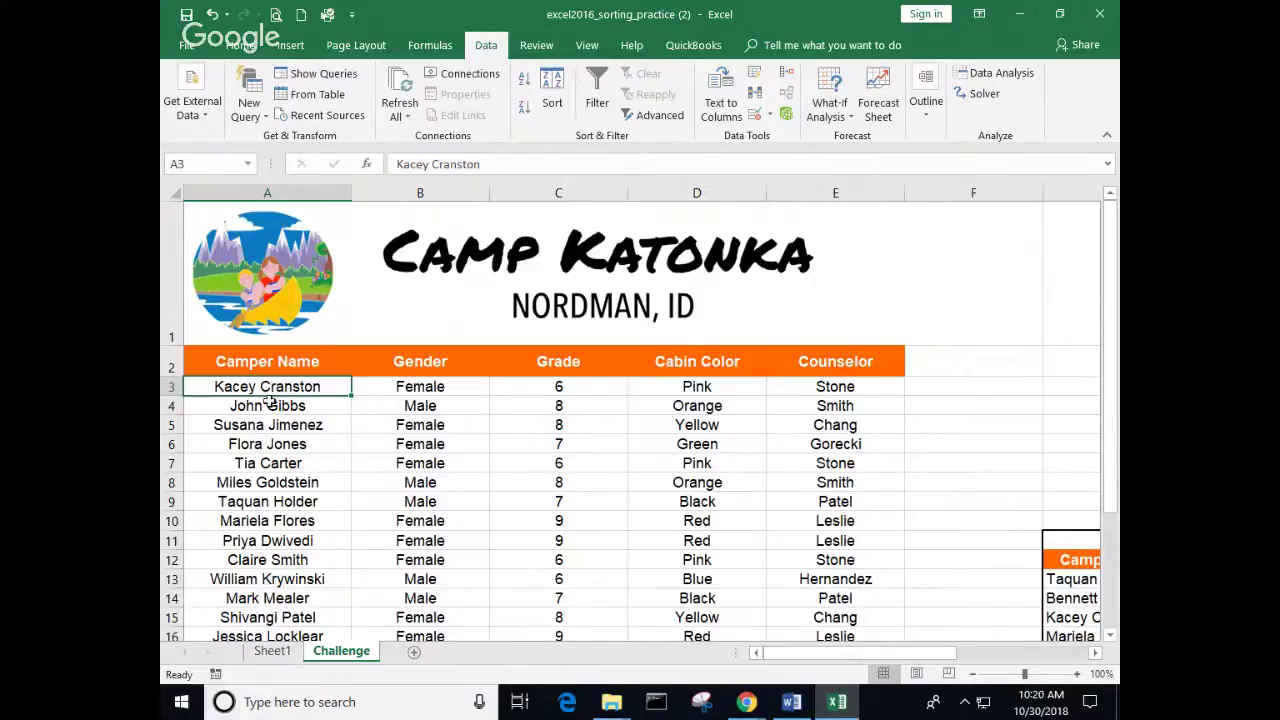
# Step: Sort the Challenge camper list A to Z by Camper Name
pyautogui.click(258, 457)
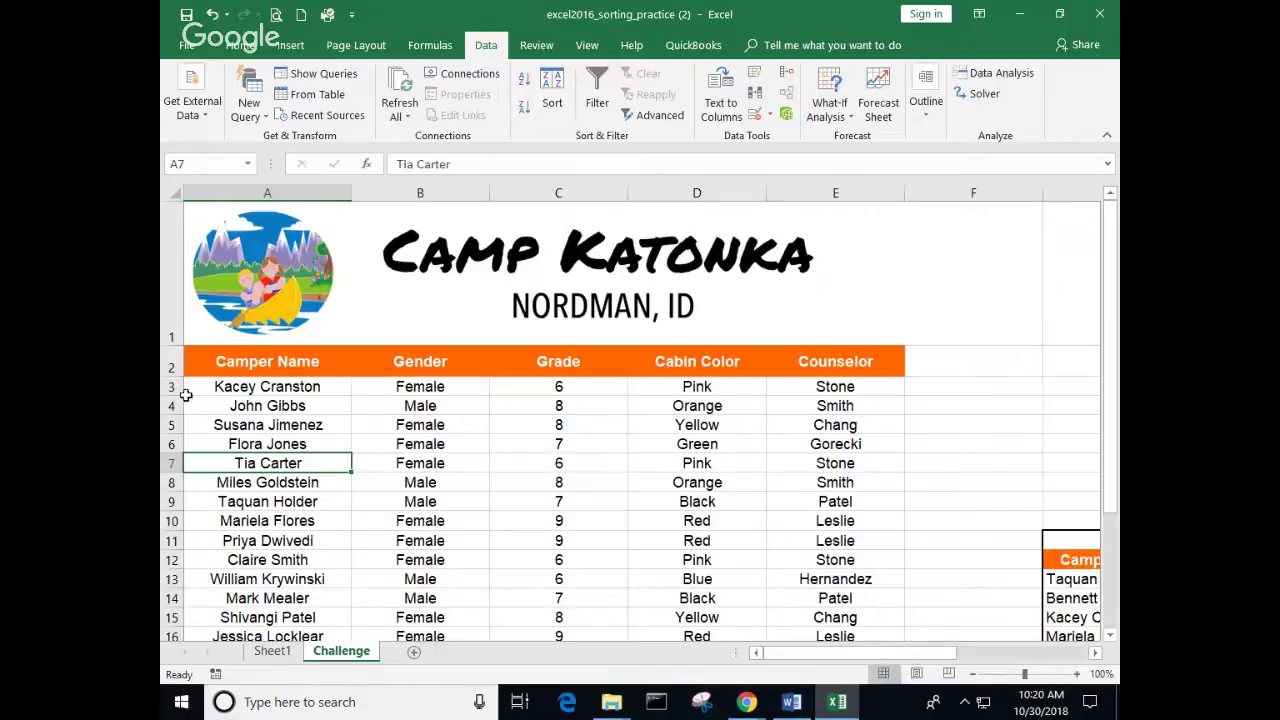
pyautogui.click(290, 387)
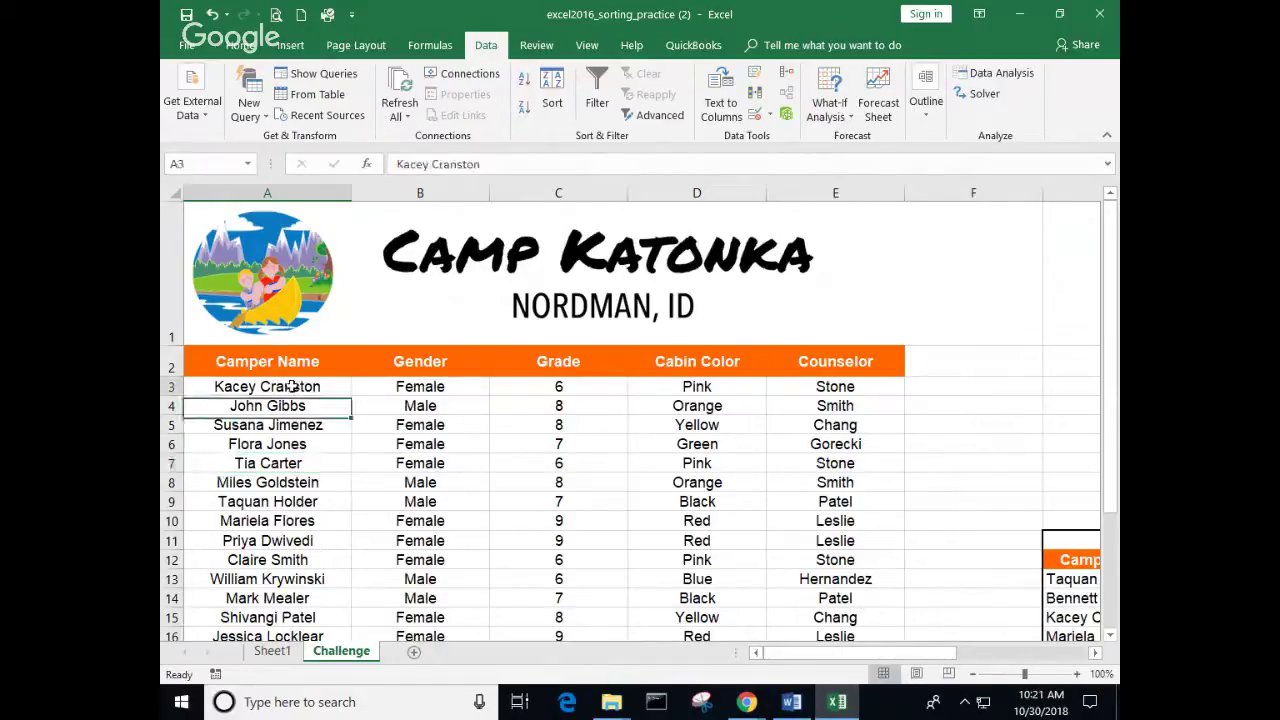
pyautogui.click(524, 79)
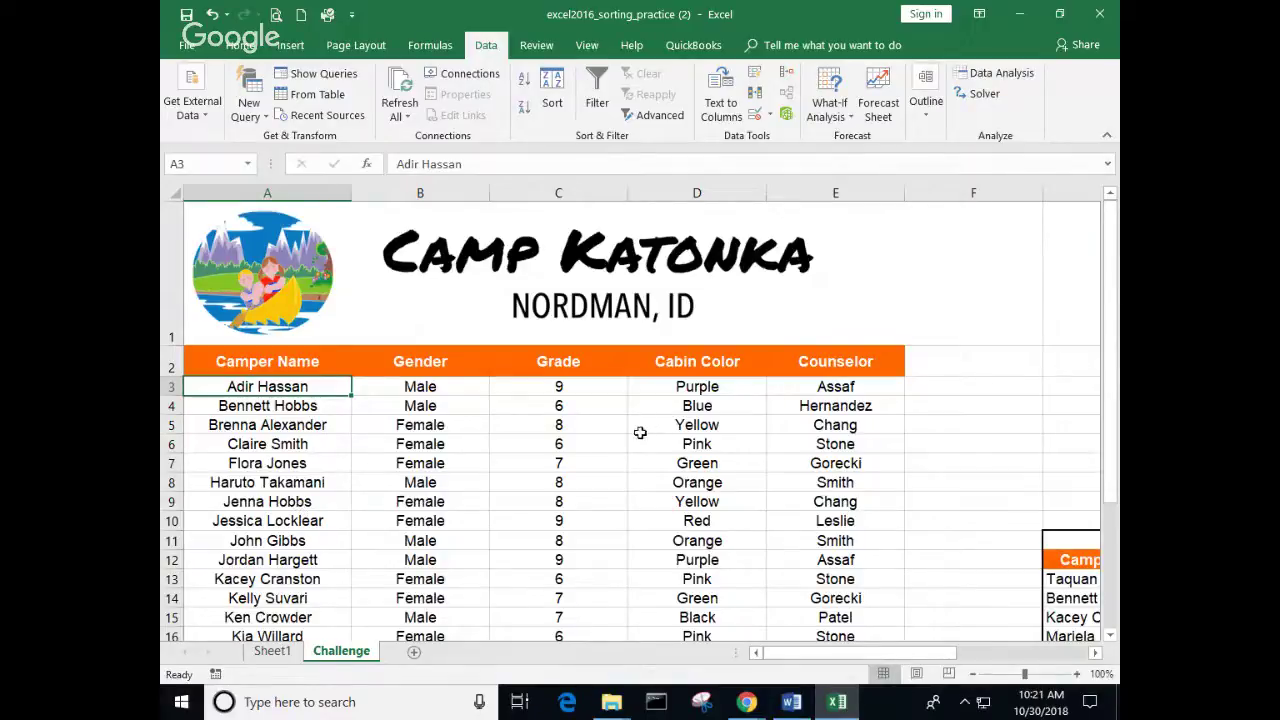
# Step: Glance at Sheet1, return to the Challenge sheet and select a Grade cell
pyautogui.click(272, 651)
pyautogui.click(440, 277)
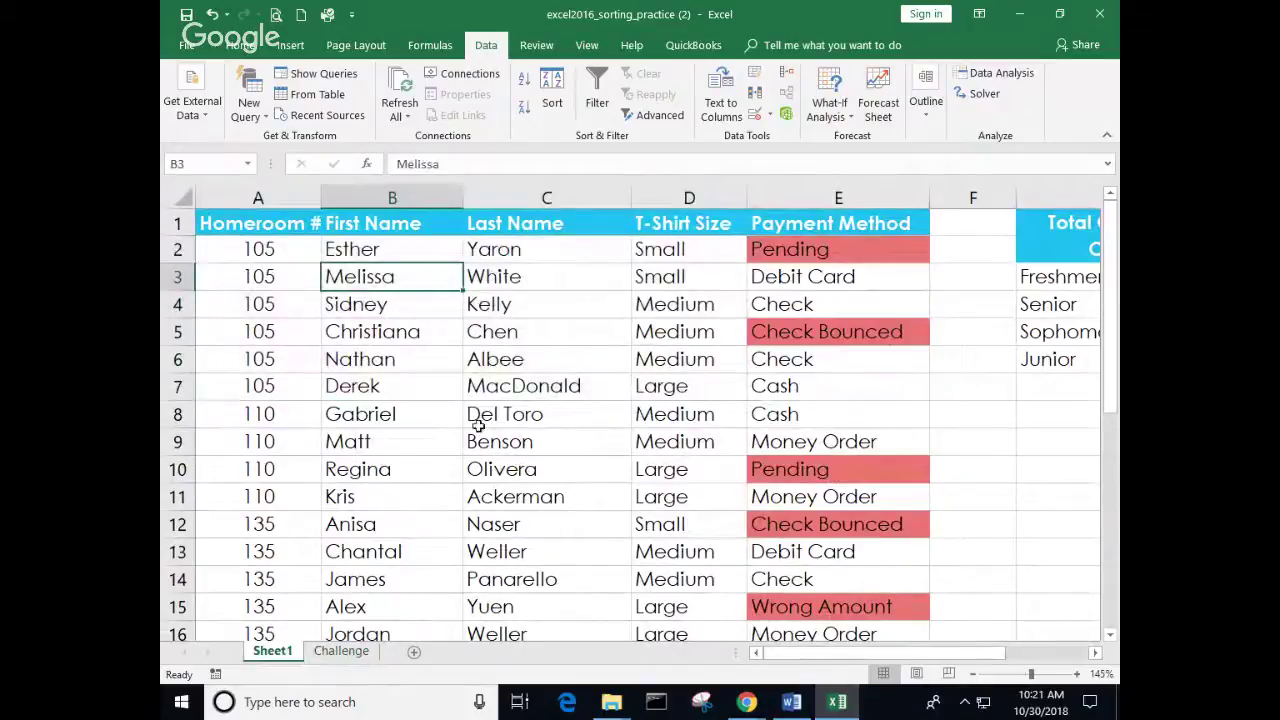
pyautogui.click(365, 660)
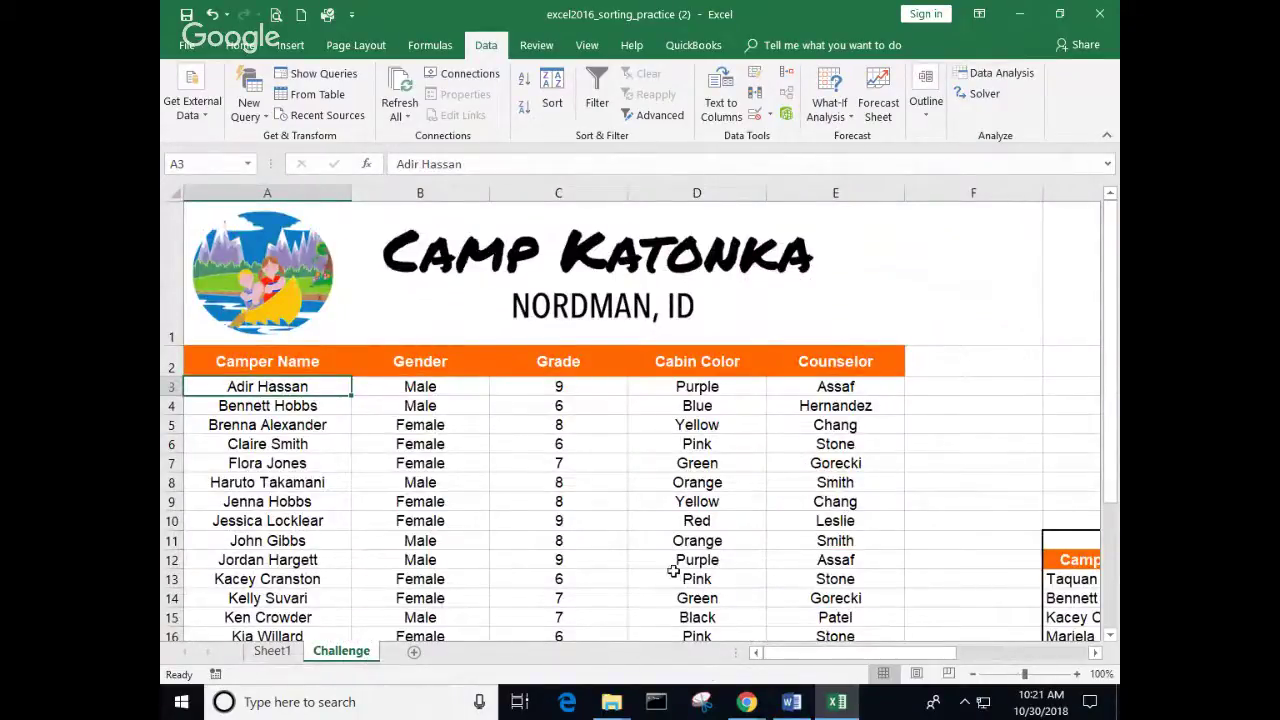
pyautogui.moveTo(607, 468); pyautogui.dragTo(607, 484)
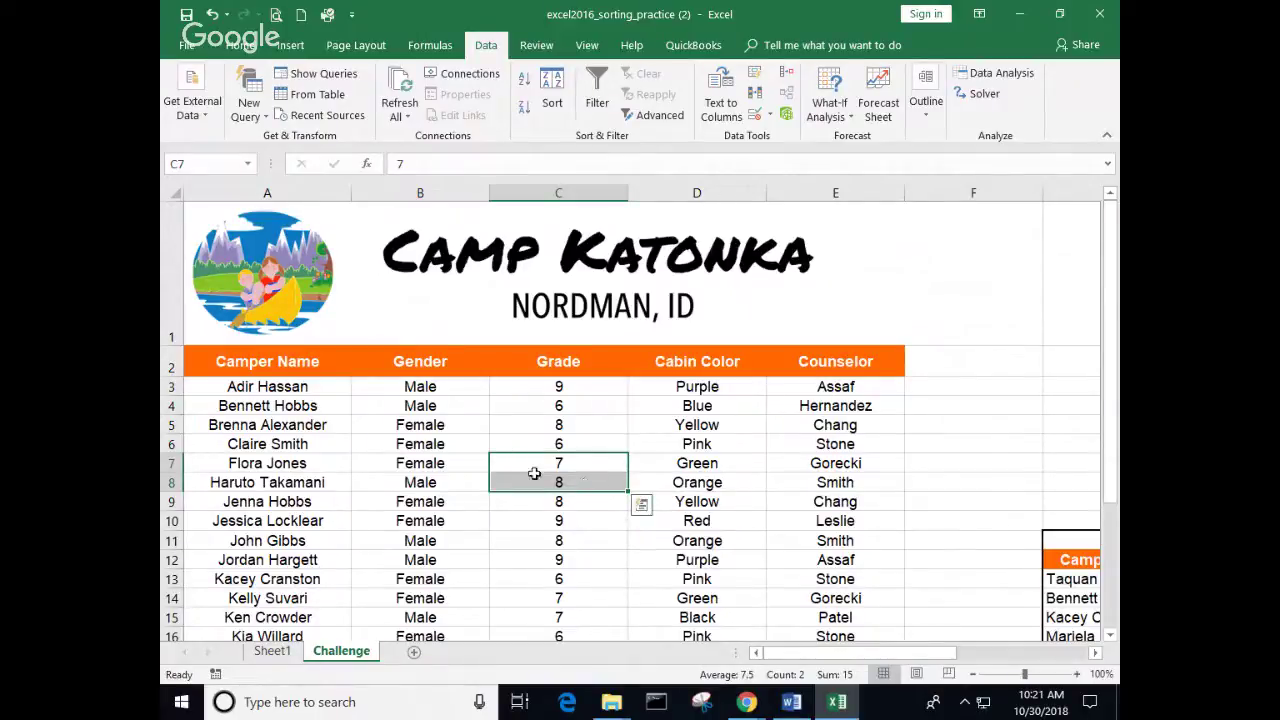
pyautogui.click(586, 391)
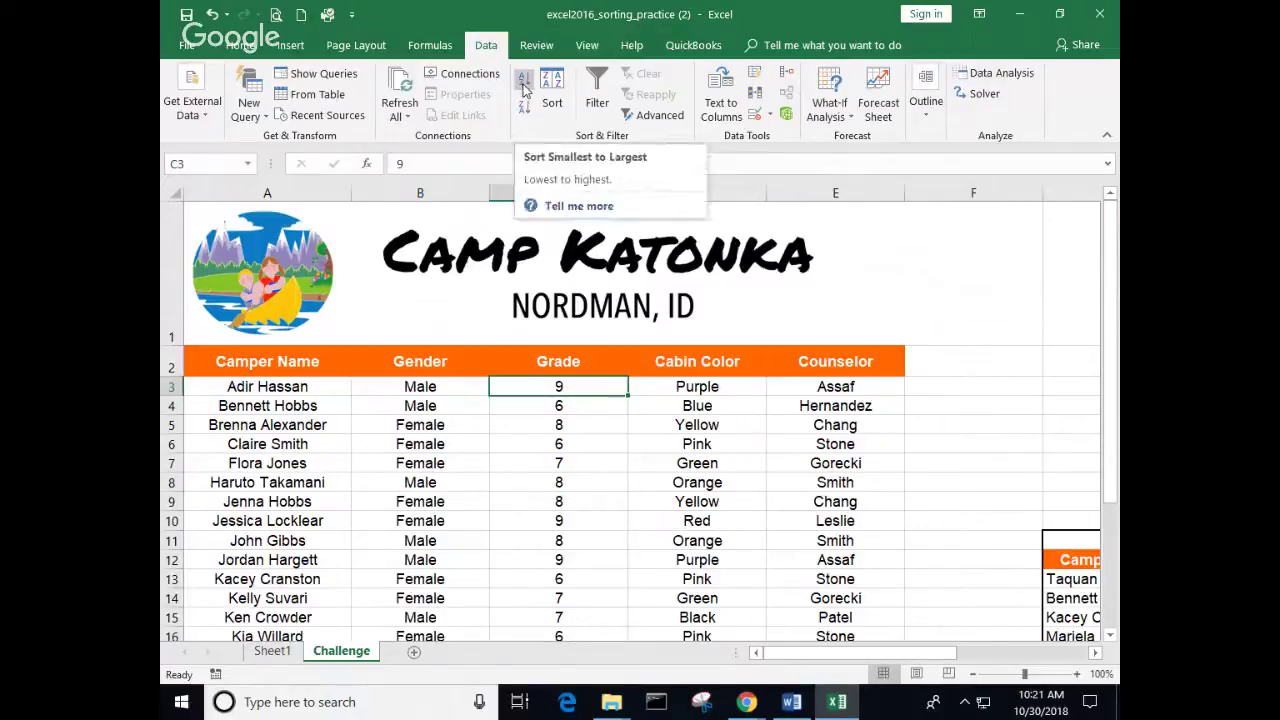
# Step: Sort the campers by Grade, smallest to largest (6 through 9), and scroll to check
pyautogui.click(524, 88)
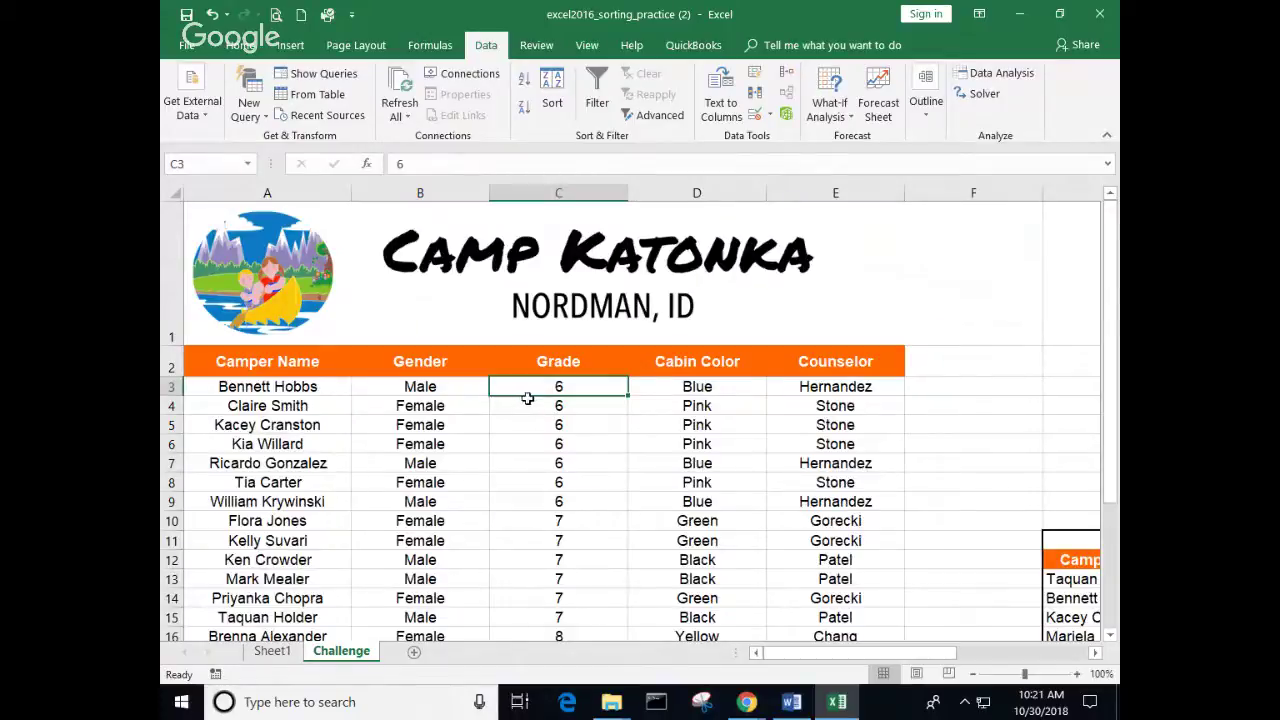
pyautogui.click(545, 500)
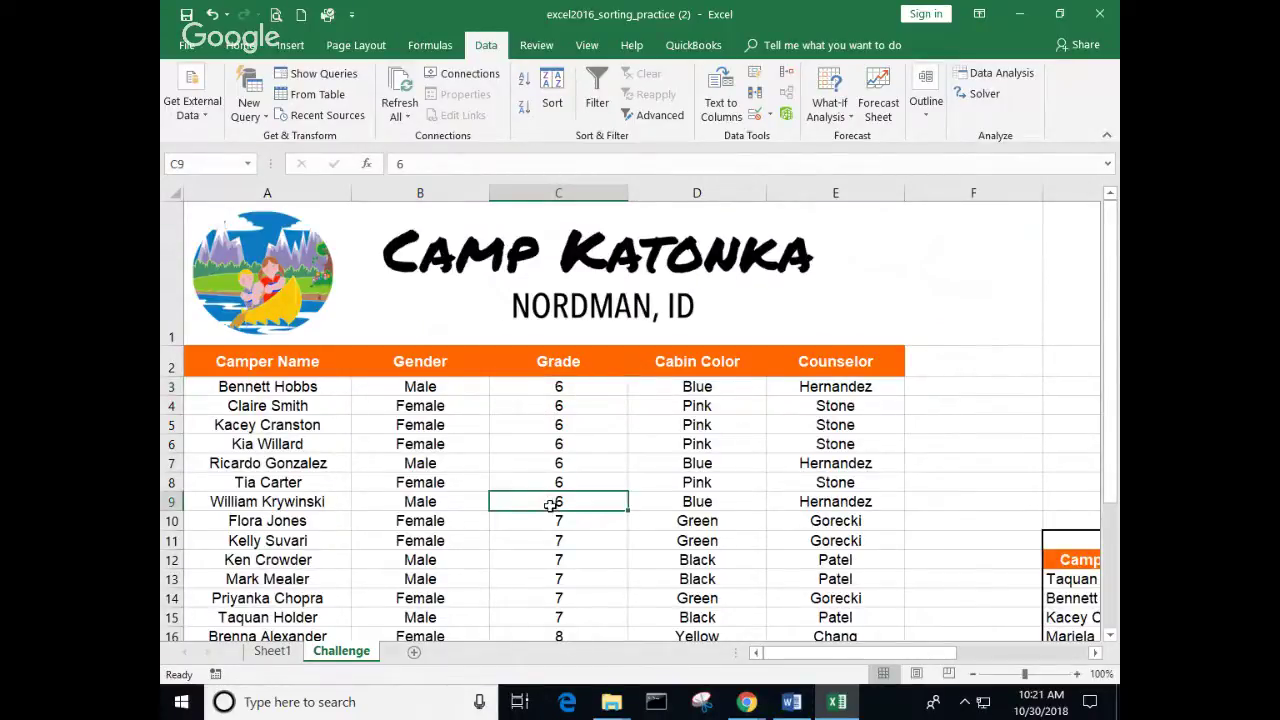
pyautogui.scroll(-2, 548, 505)
pyautogui.scroll(-1, 551, 509)
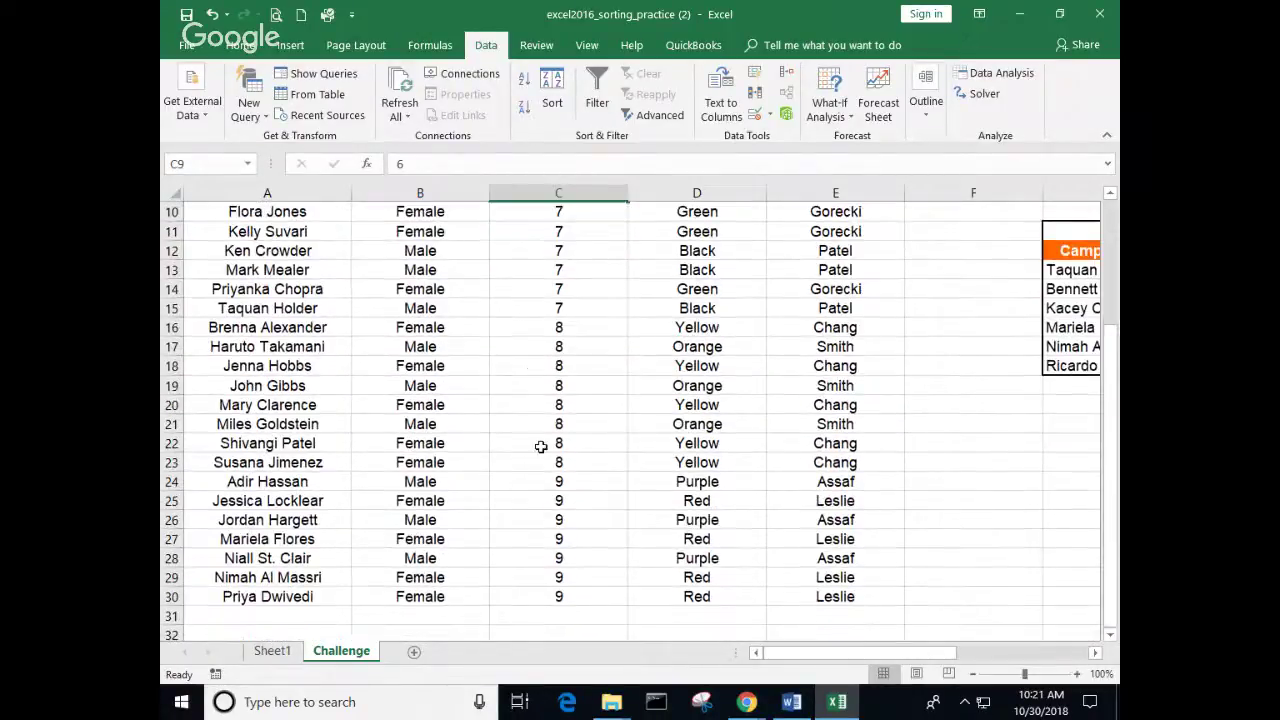
pyautogui.scroll(4, 545, 511)
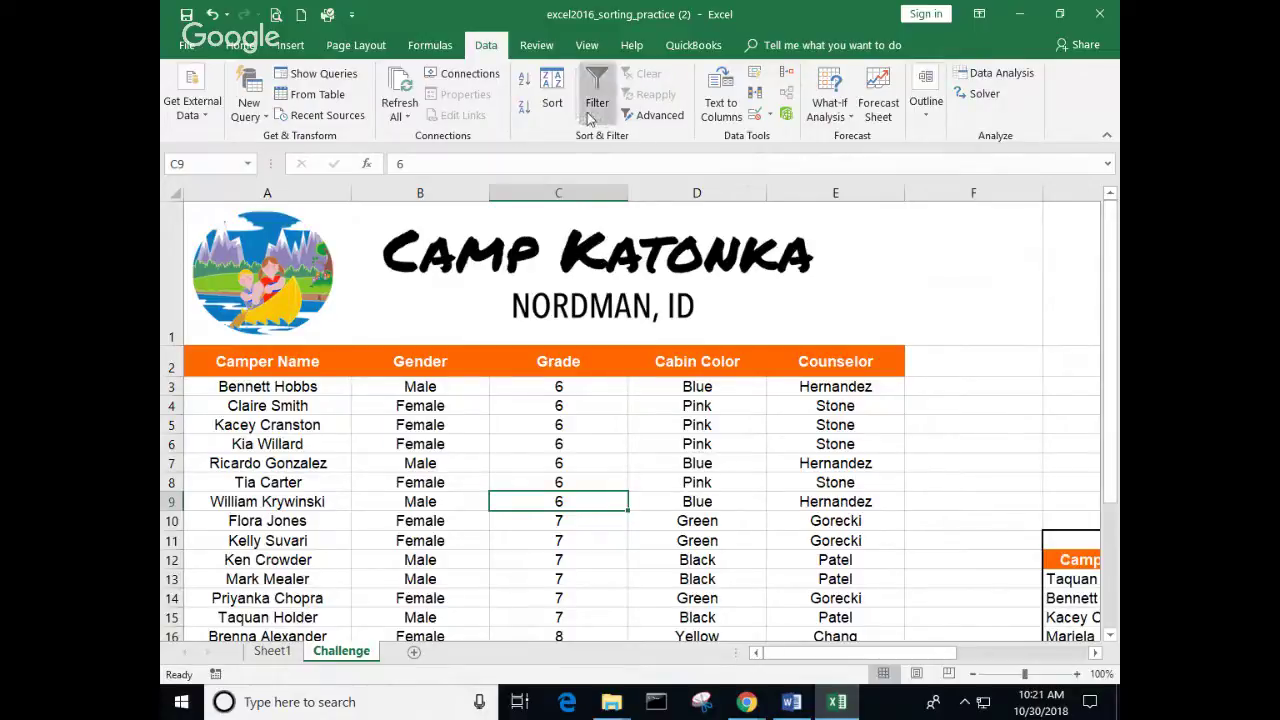
# Step: Add a Gender level under Grade in the Sort dialog and apply it
pyautogui.click(553, 104)
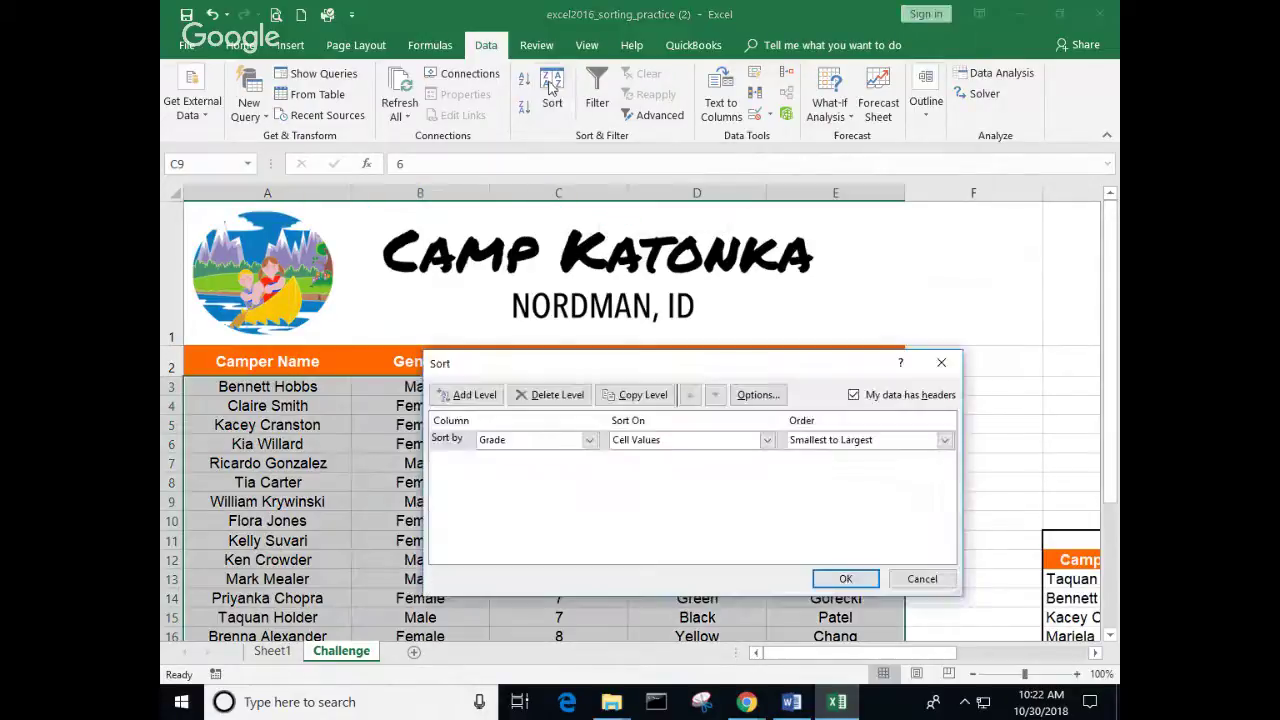
pyautogui.click(478, 397)
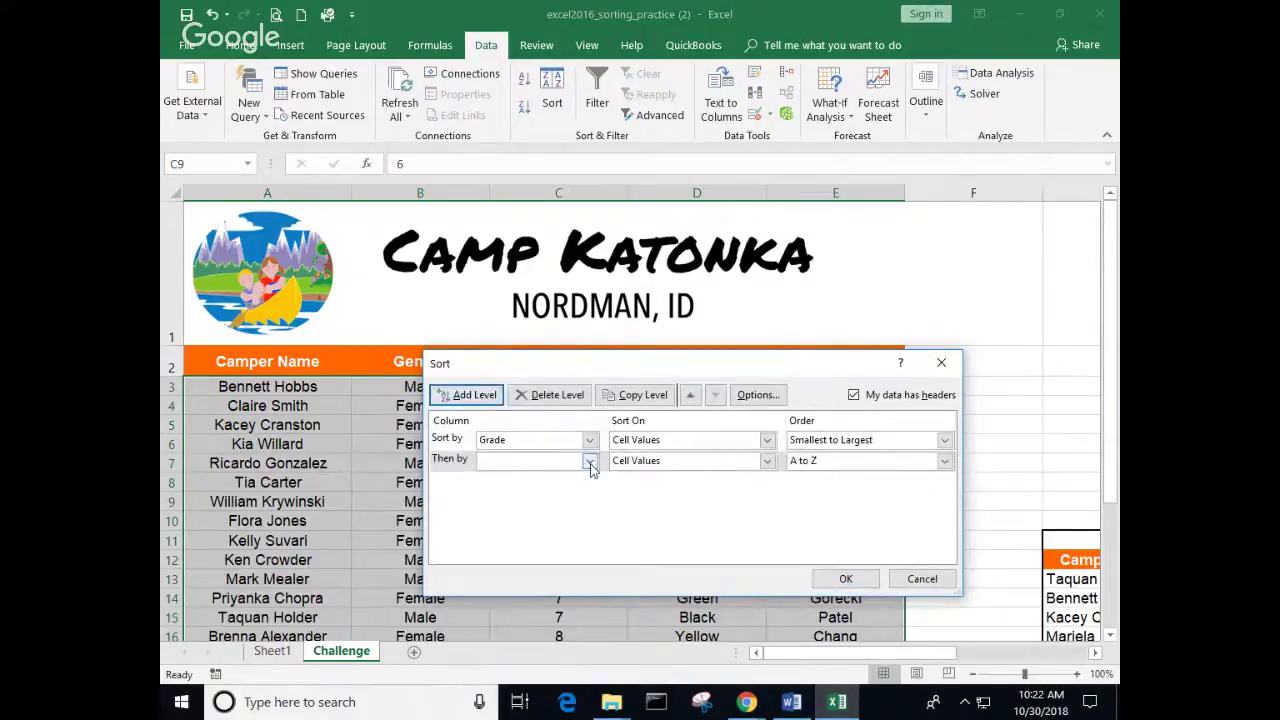
pyautogui.click(590, 462)
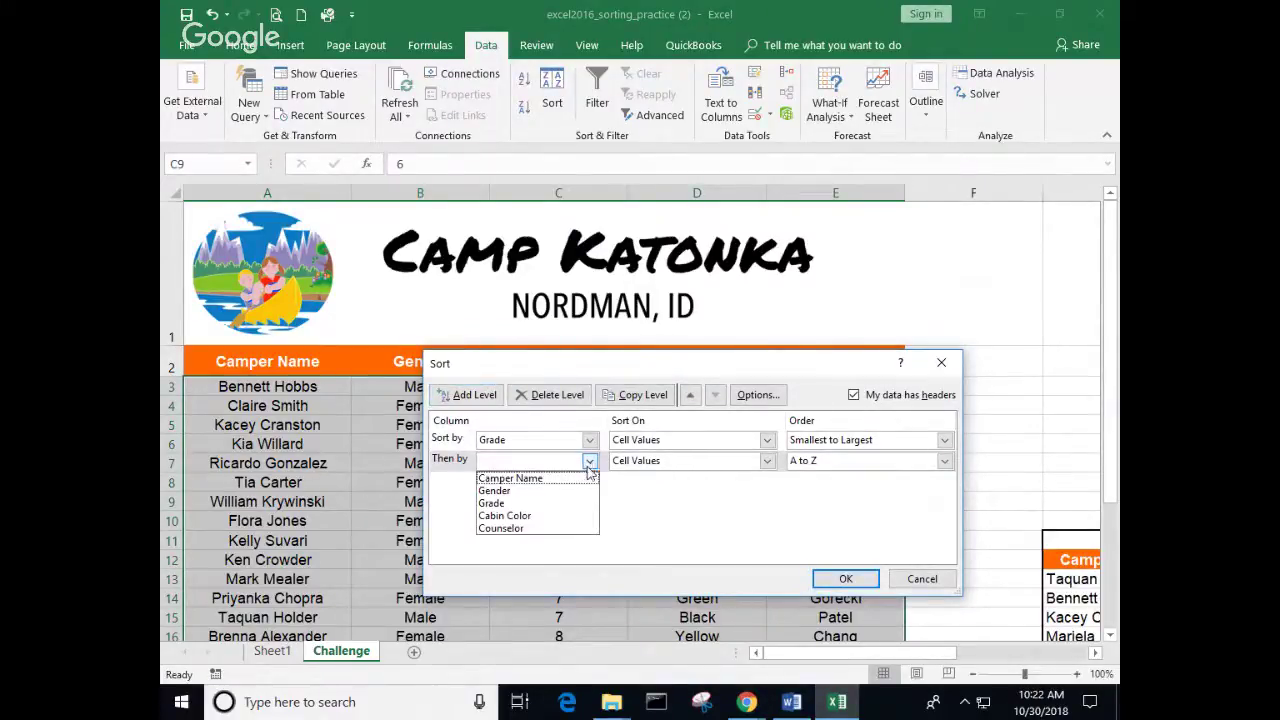
pyautogui.click(517, 493)
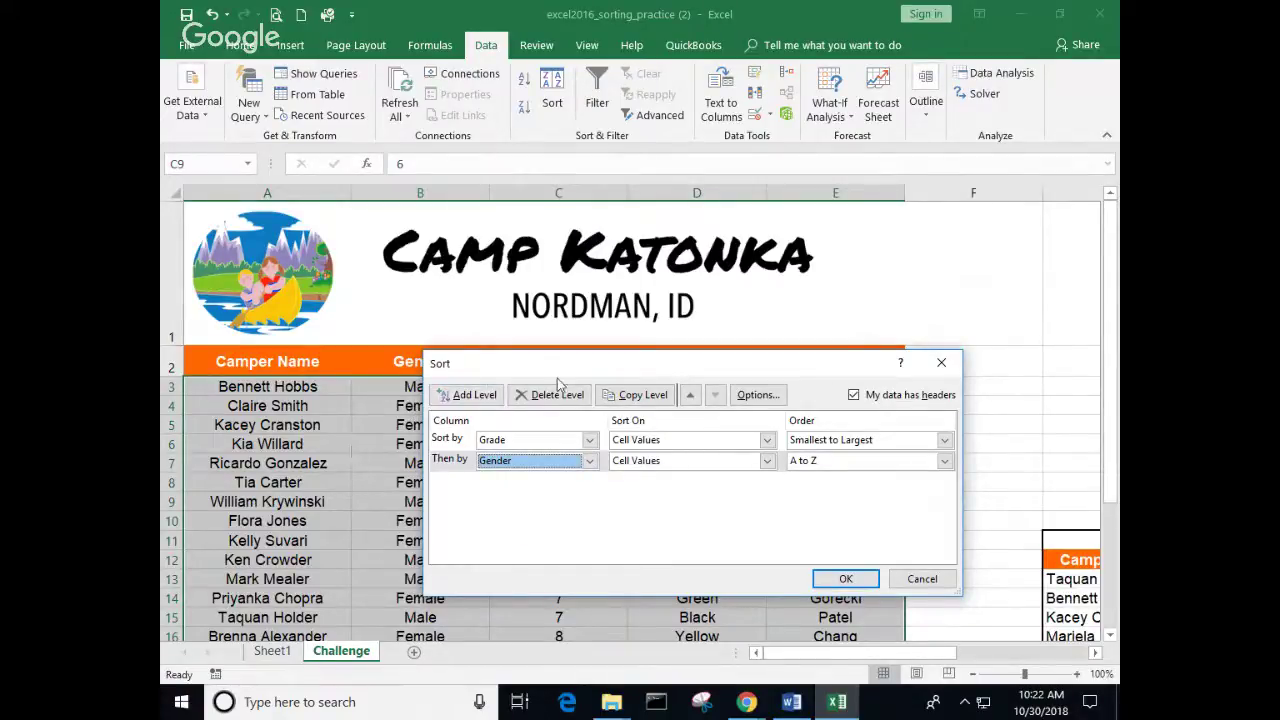
pyautogui.moveTo(560, 365); pyautogui.dragTo(627, 358)
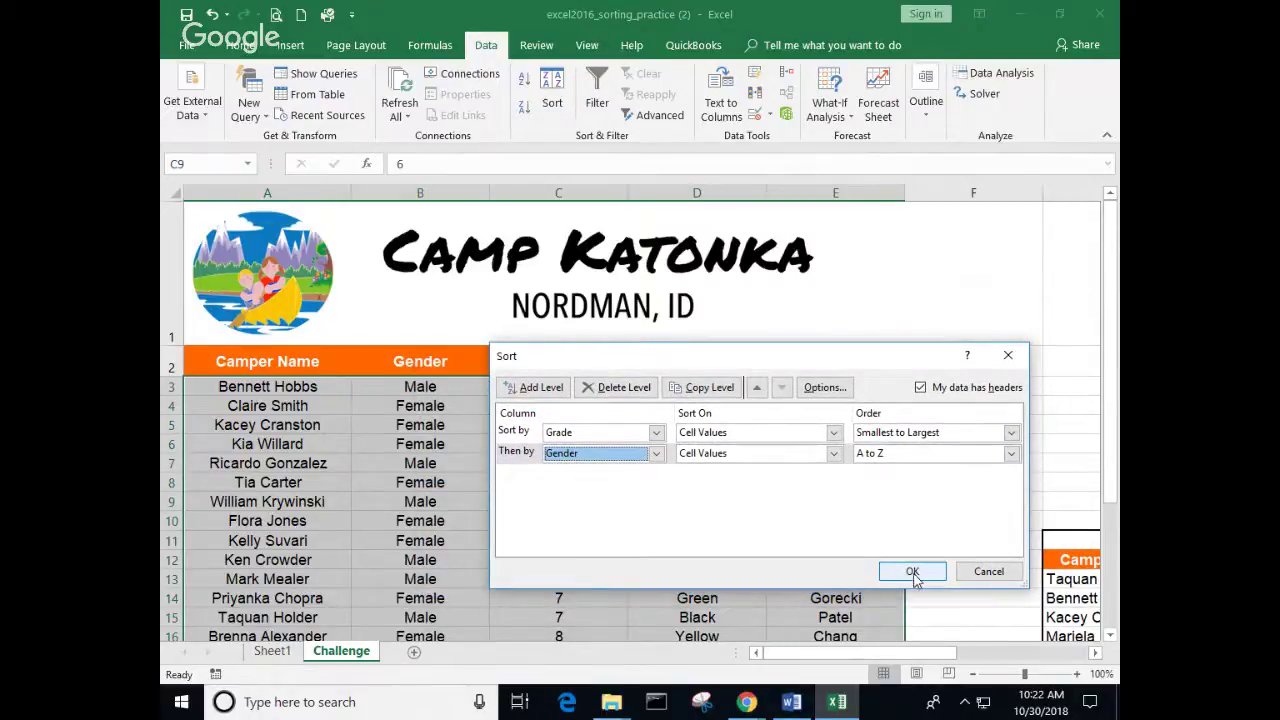
pyautogui.click(913, 574)
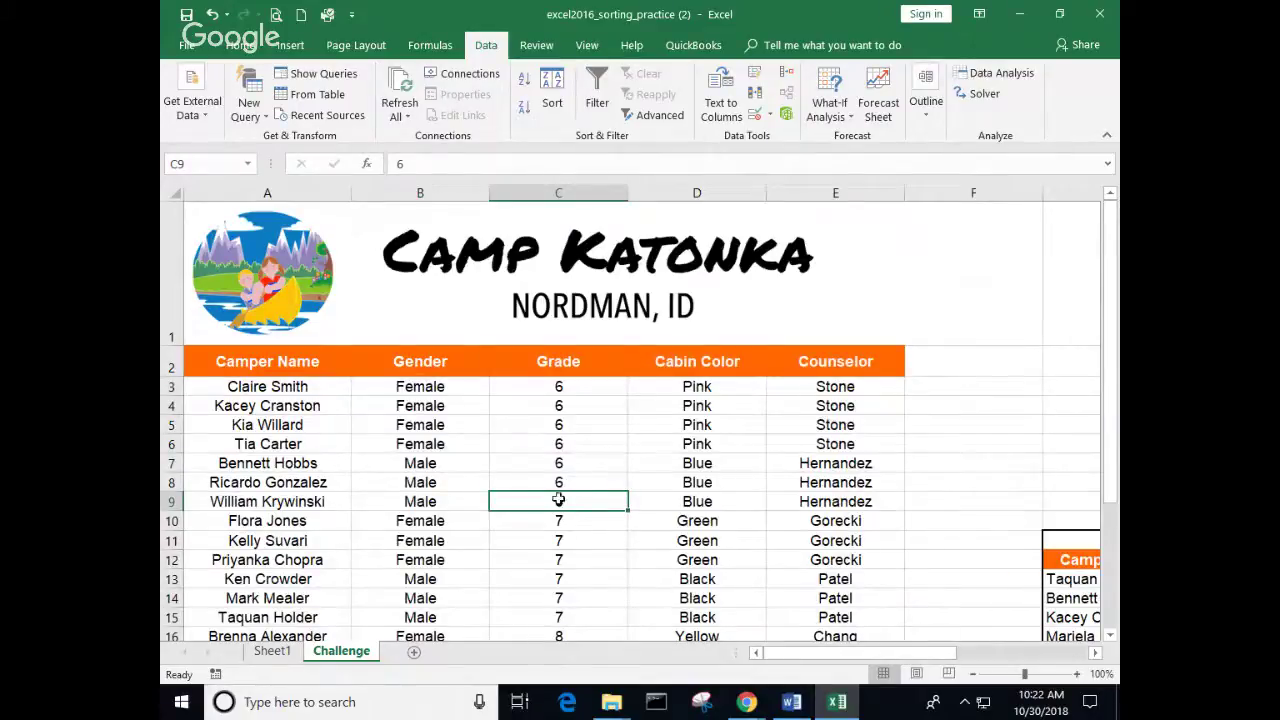
# Step: Select the sixth-grade female rows, then the sixth-grade male rows, to compare
pyautogui.scroll(1, 558, 498)
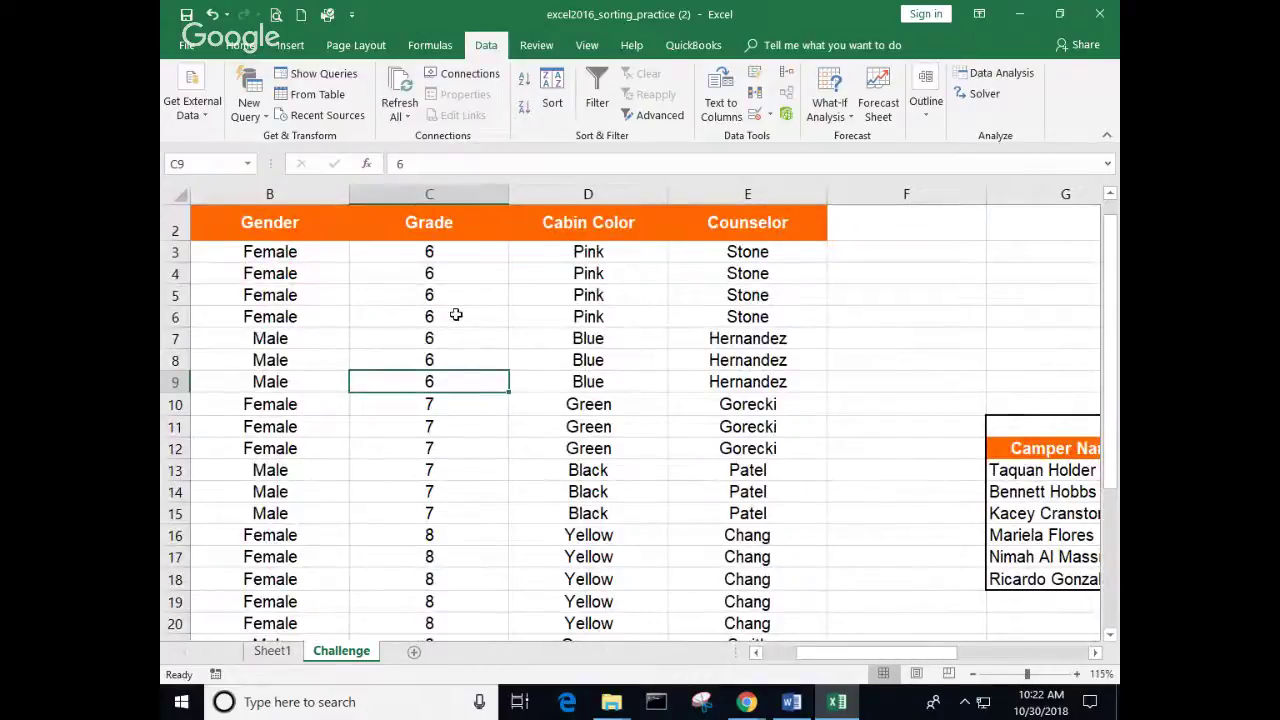
pyautogui.moveTo(280, 260); pyautogui.dragTo(790, 312)
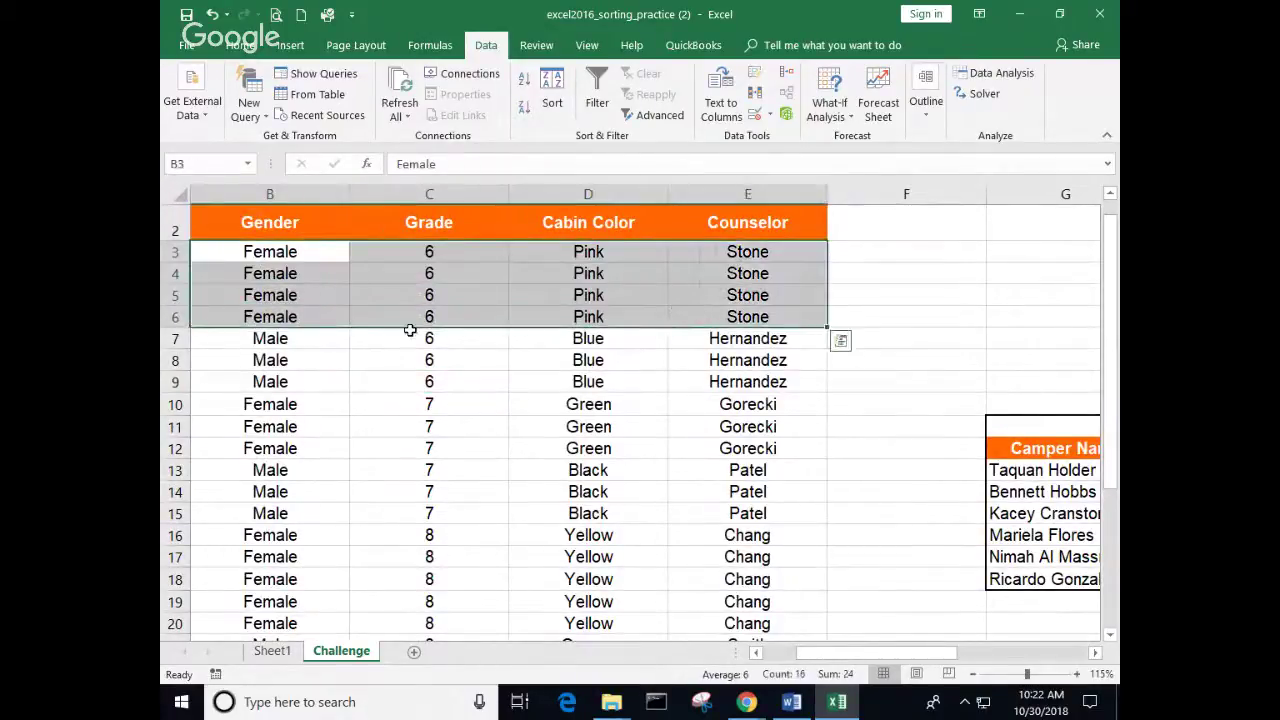
pyautogui.moveTo(298, 338); pyautogui.dragTo(722, 384)
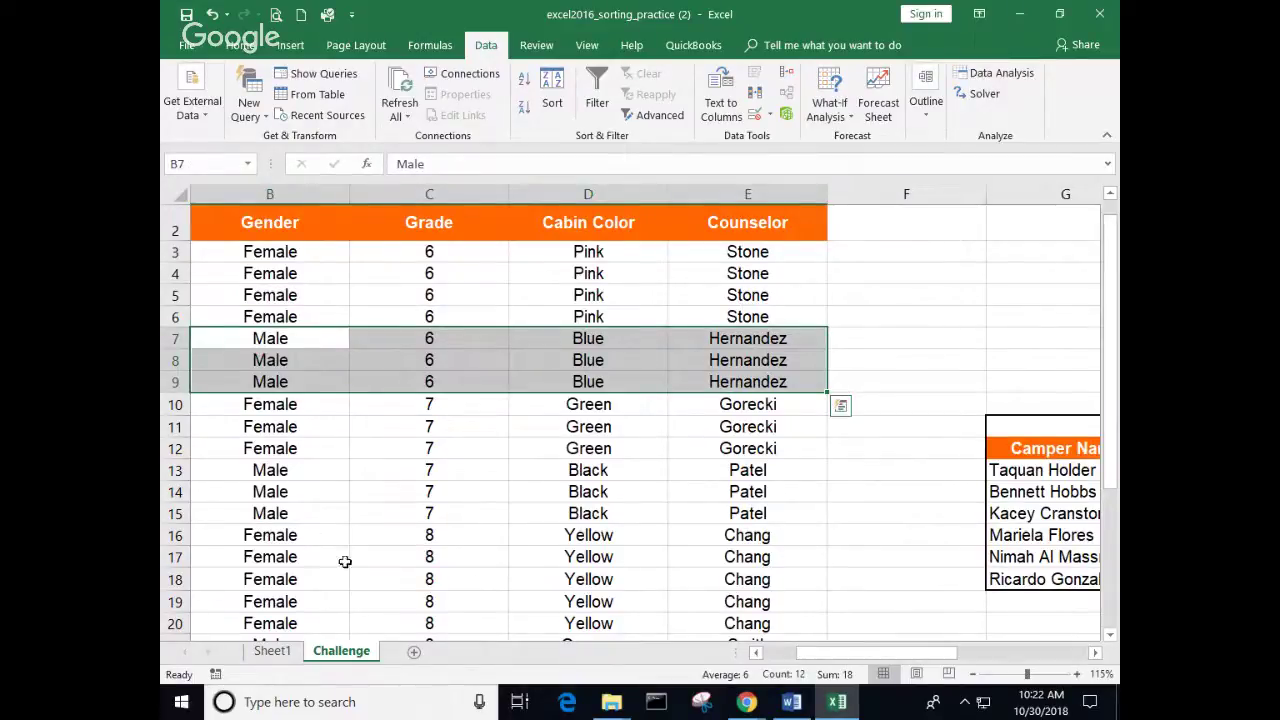
pyautogui.click(787, 653)
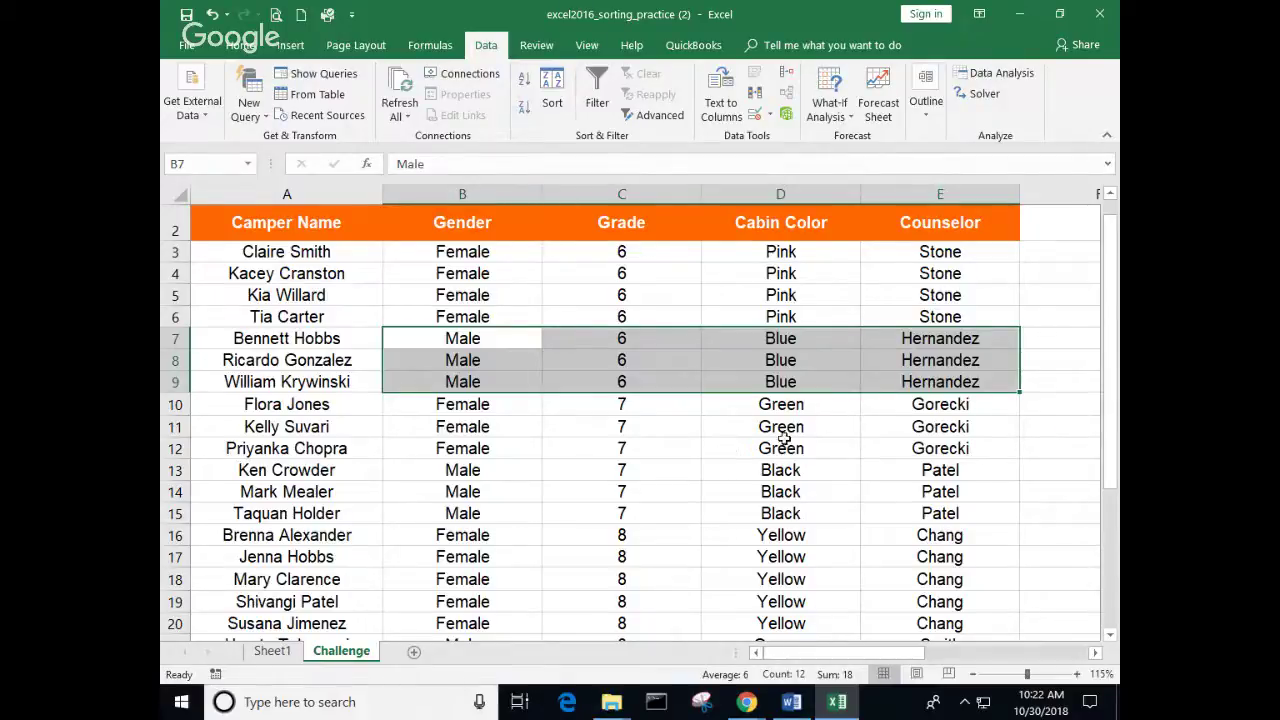
pyautogui.scroll(-3, 730, 433)
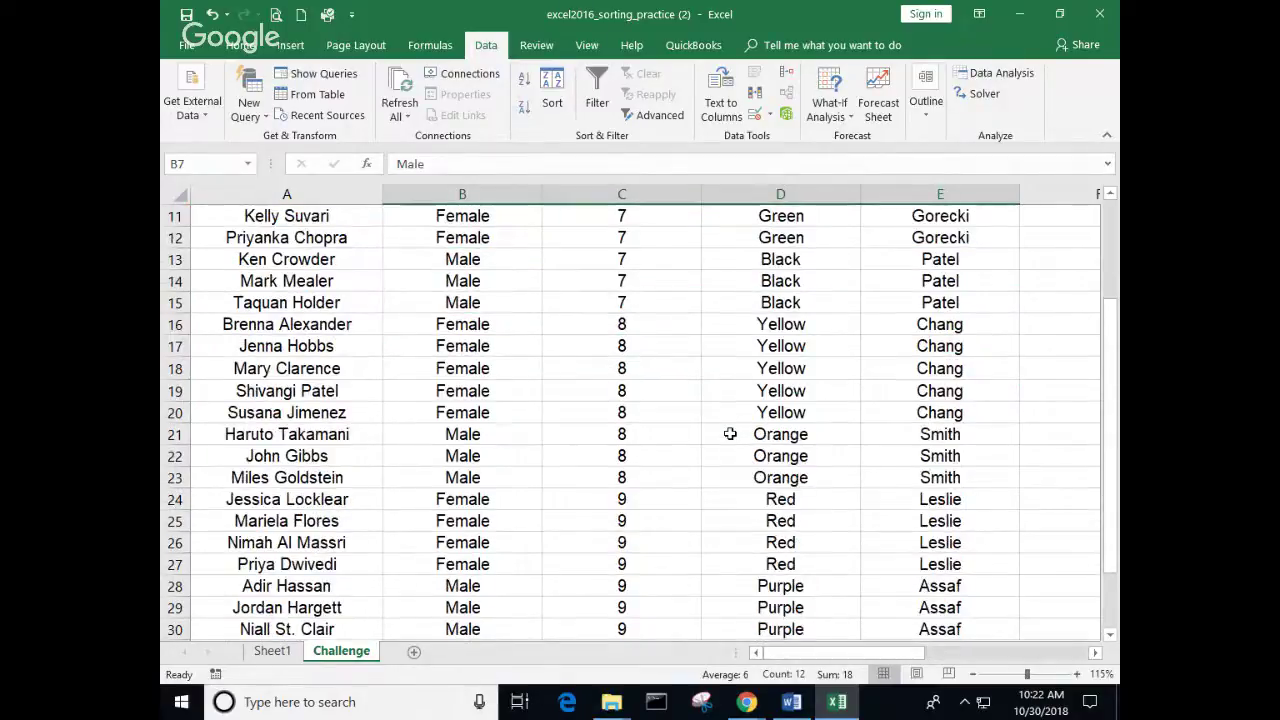
pyautogui.scroll(4, 730, 430)
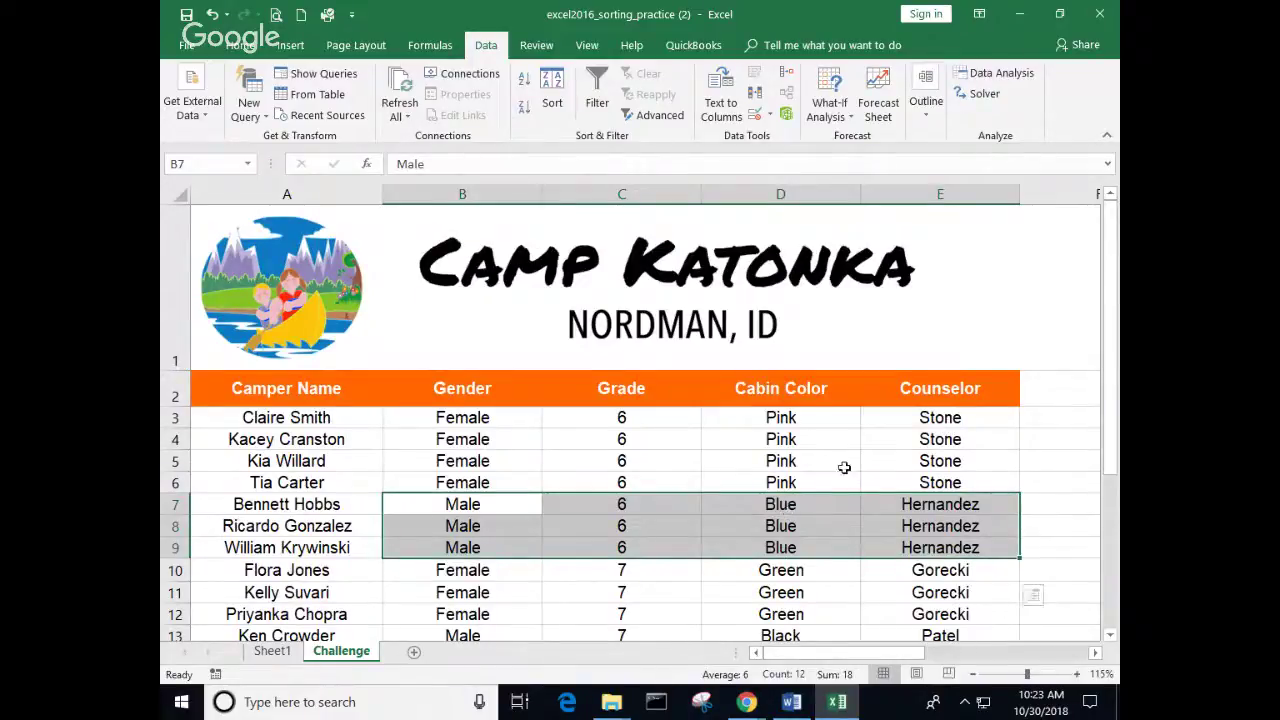
pyautogui.click(603, 461)
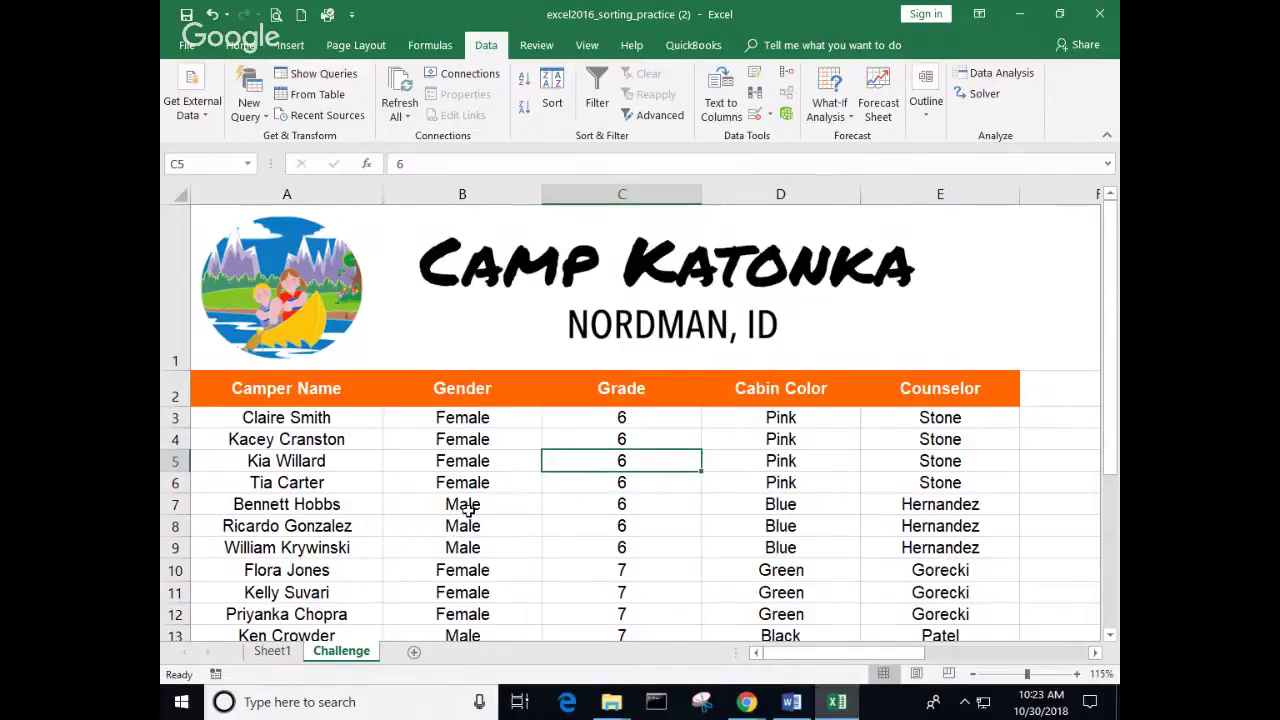
pyautogui.moveTo(472, 507); pyautogui.dragTo(886, 556)
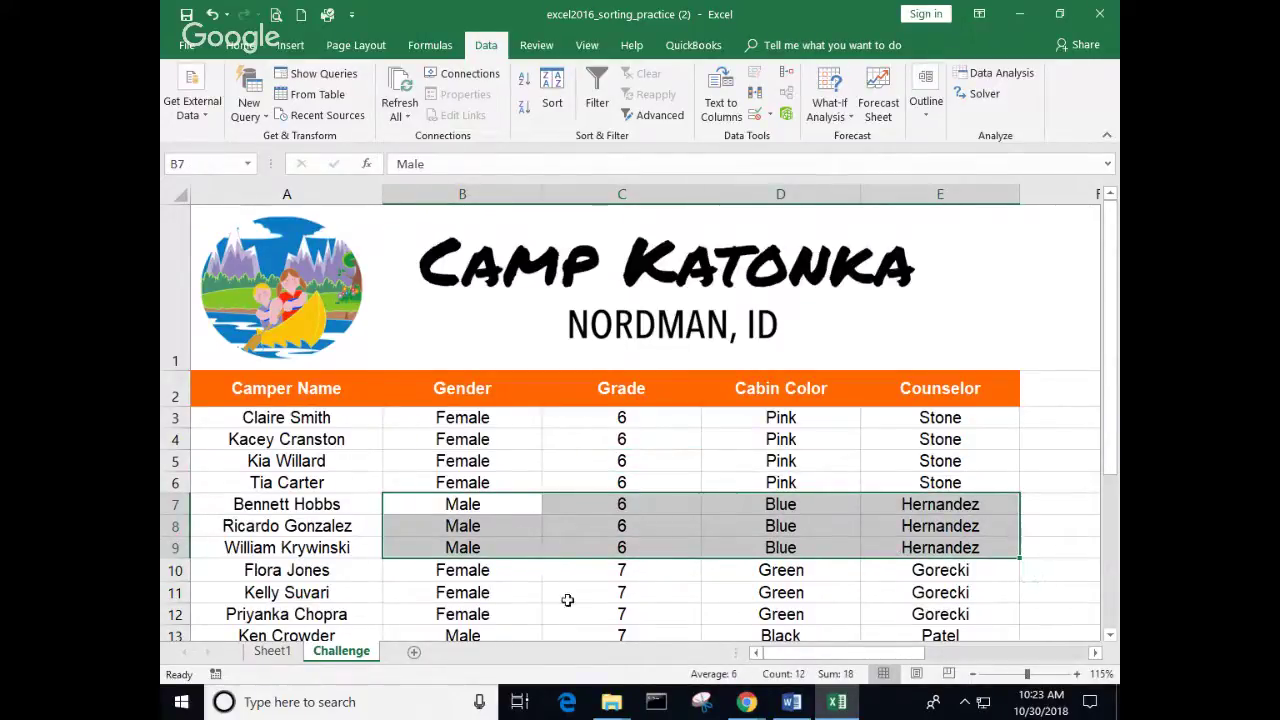
pyautogui.click(595, 464)
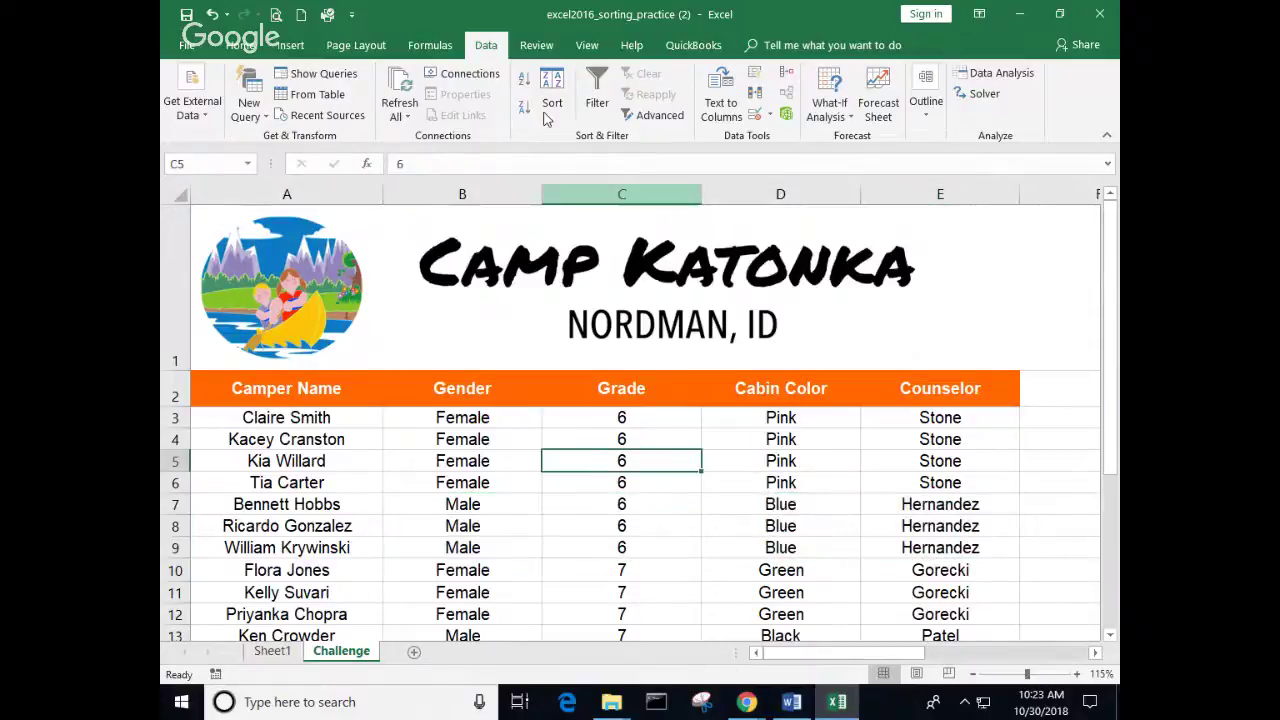
# Step: Change the second sort level from Gender to Counselor under Grade and apply it
pyautogui.click(553, 108)
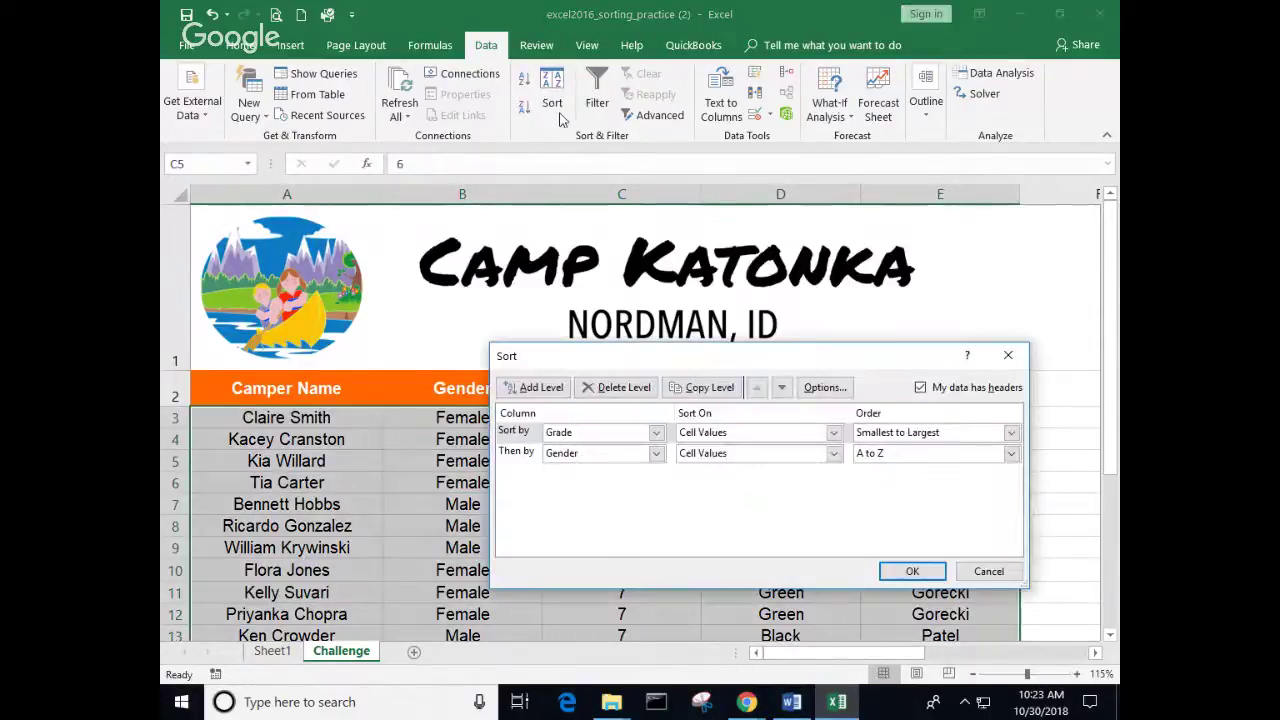
pyautogui.click(657, 455)
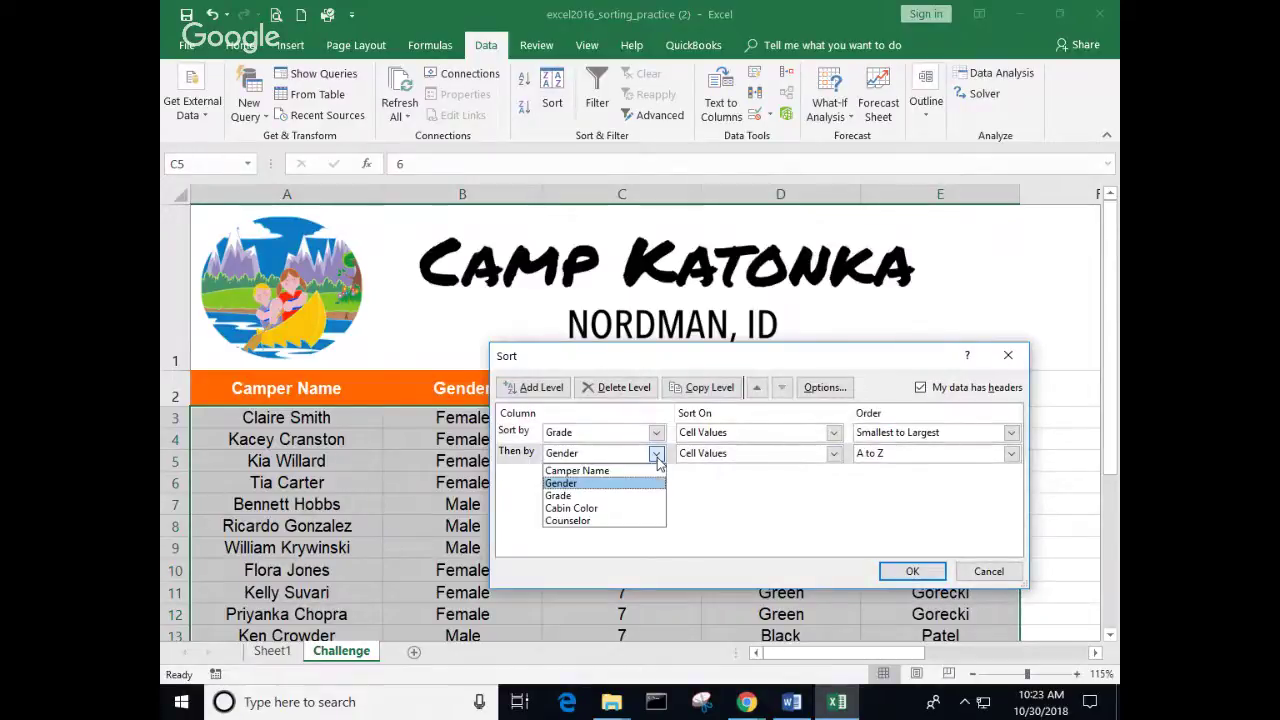
pyautogui.click(590, 521)
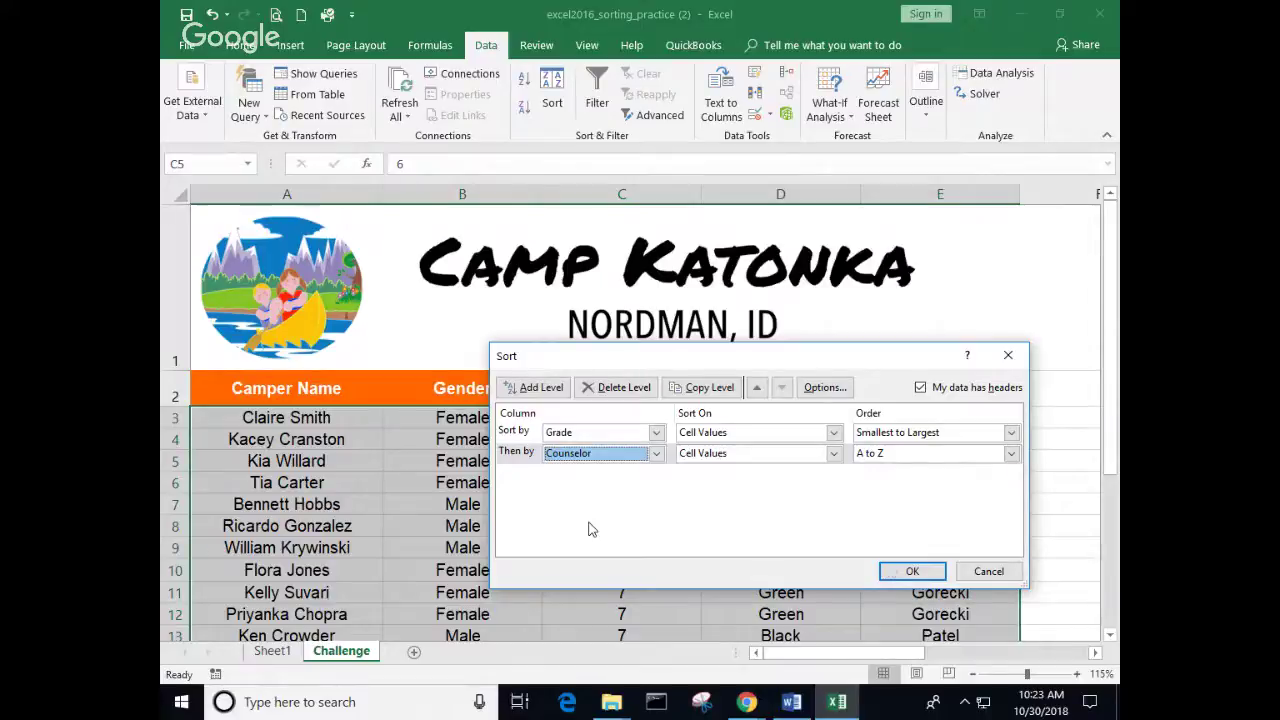
pyautogui.click(912, 574)
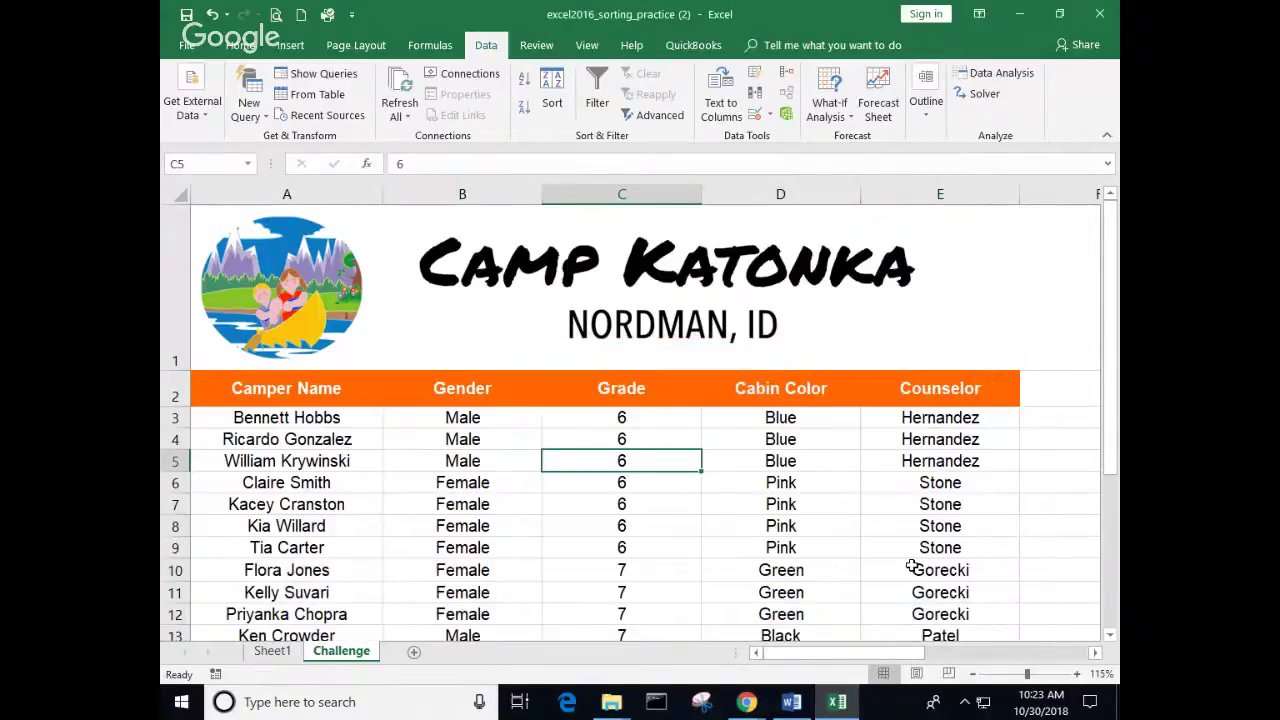
pyautogui.scroll(-1, 912, 566)
pyautogui.scroll(-1, 912, 566)
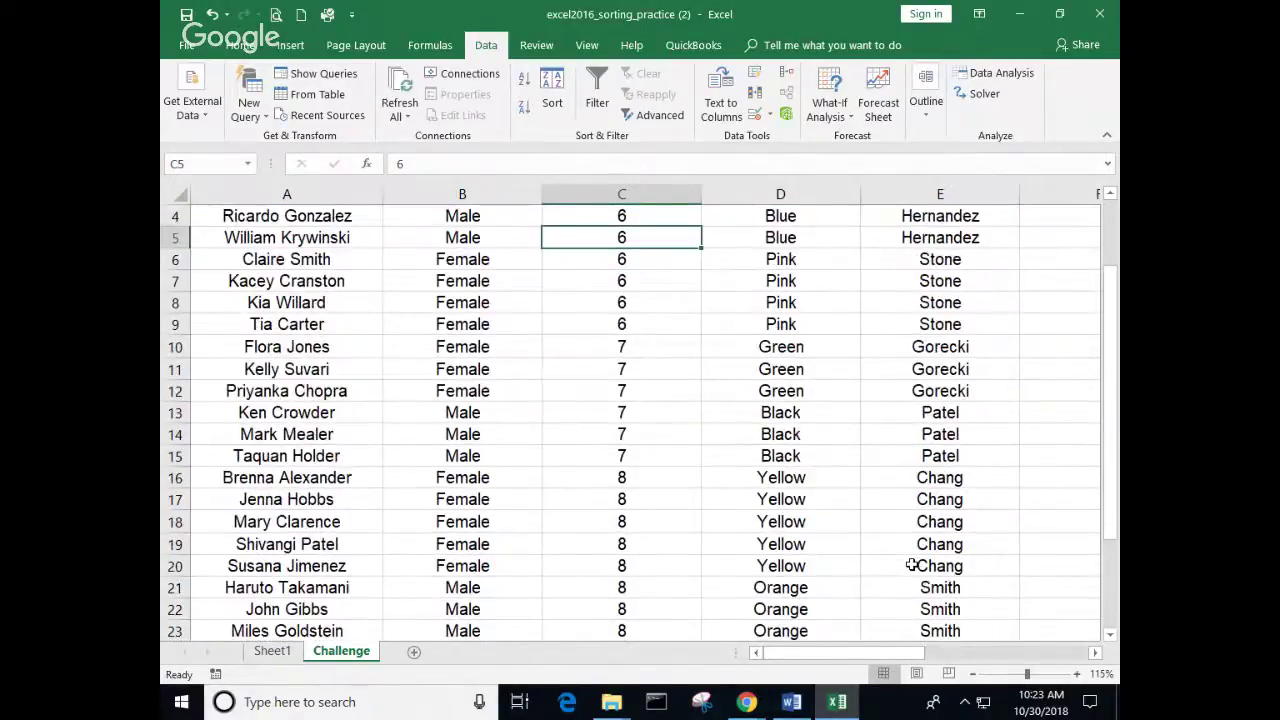
pyautogui.scroll(3, 757, 523)
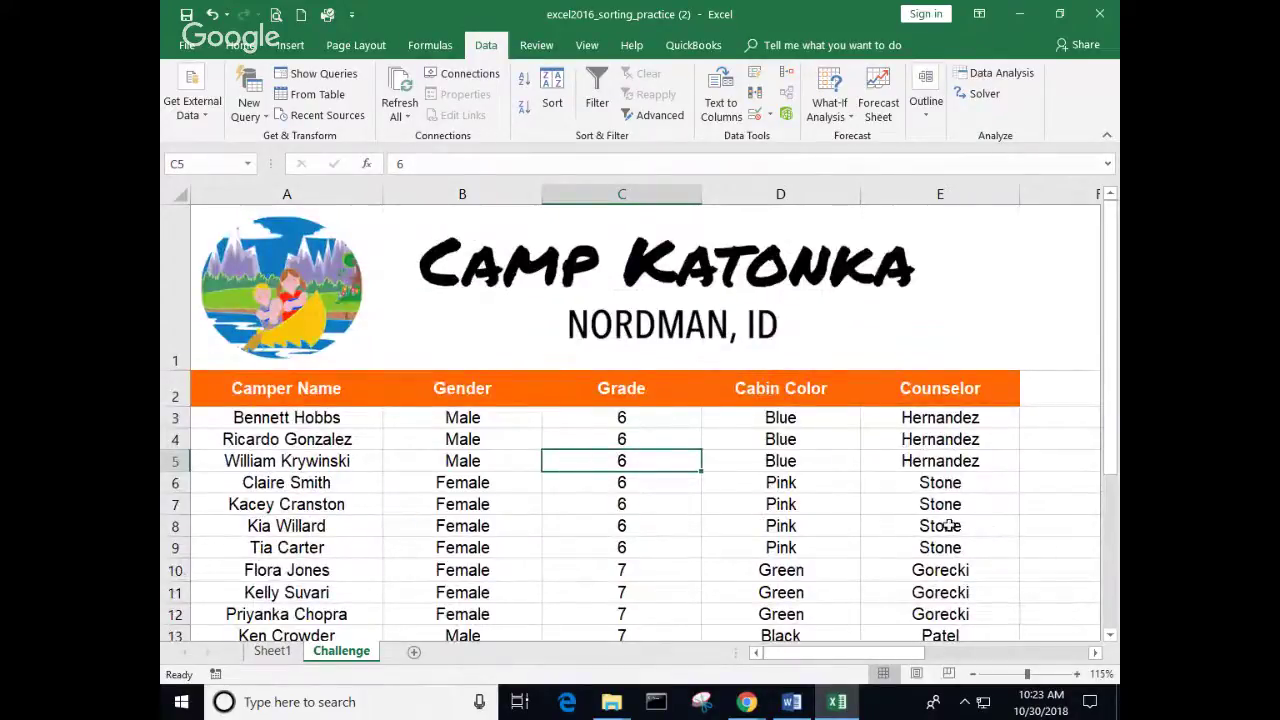
# Step: Move Counselor above Grade as the first sort level and apply
pyautogui.click(552, 102)
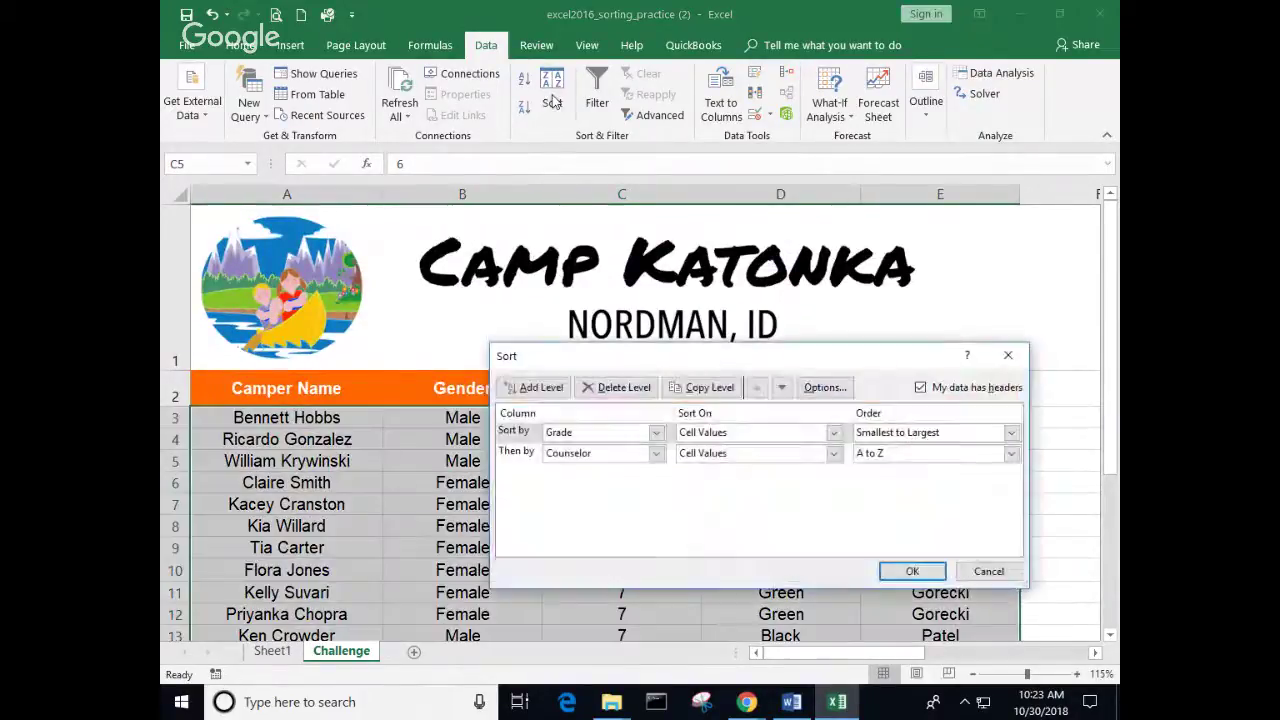
pyautogui.click(783, 390)
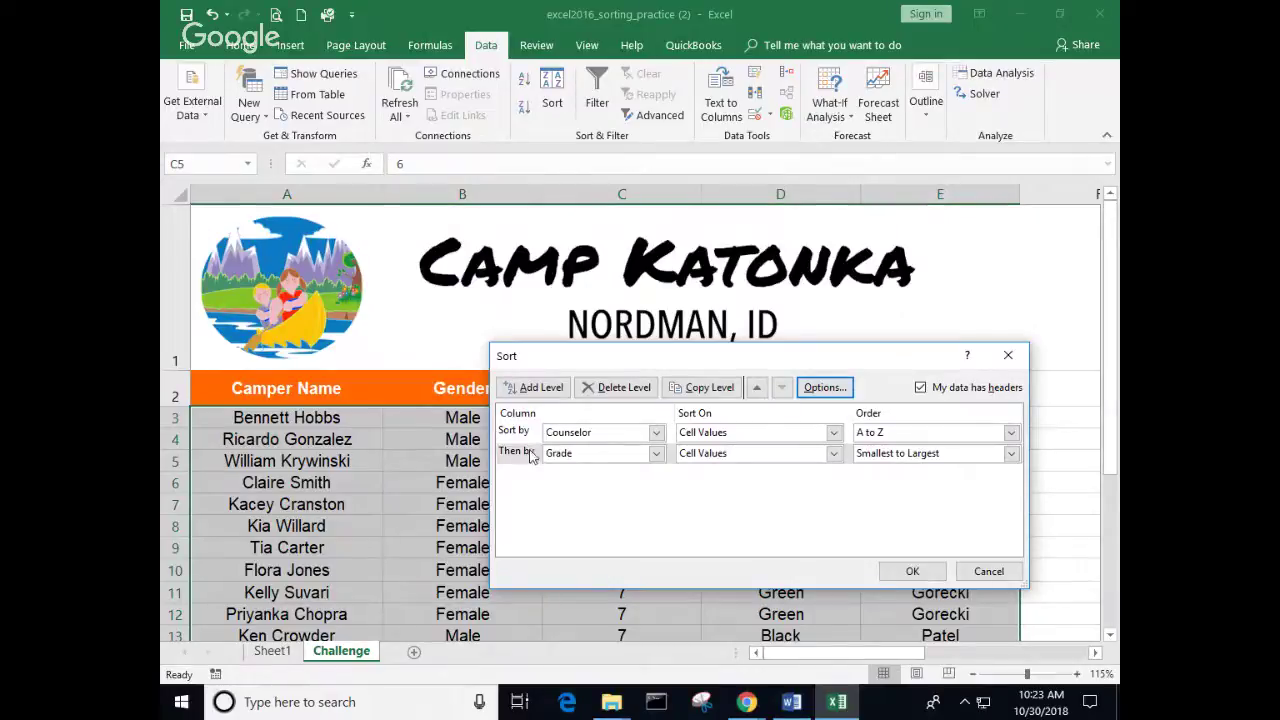
pyautogui.click(908, 574)
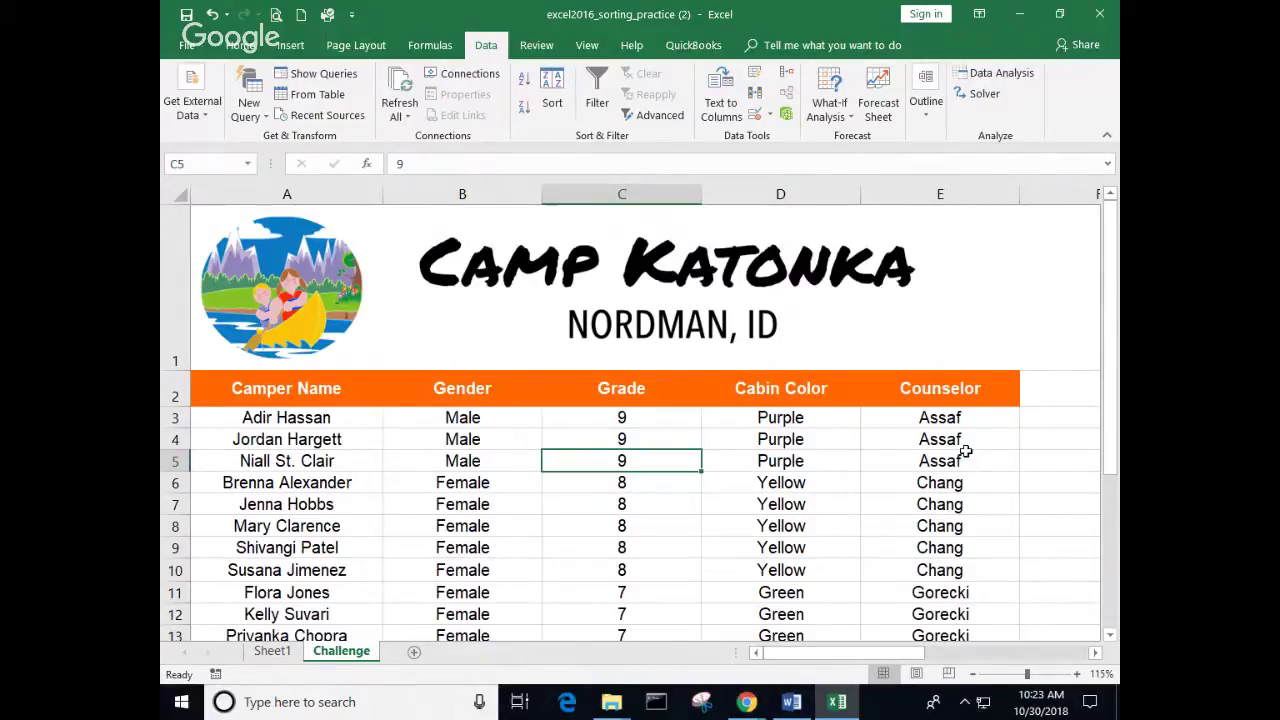
# Step: Scroll through the counselor-then-grade list and reopen the Sort dialog
pyautogui.scroll(-4, 965, 452)
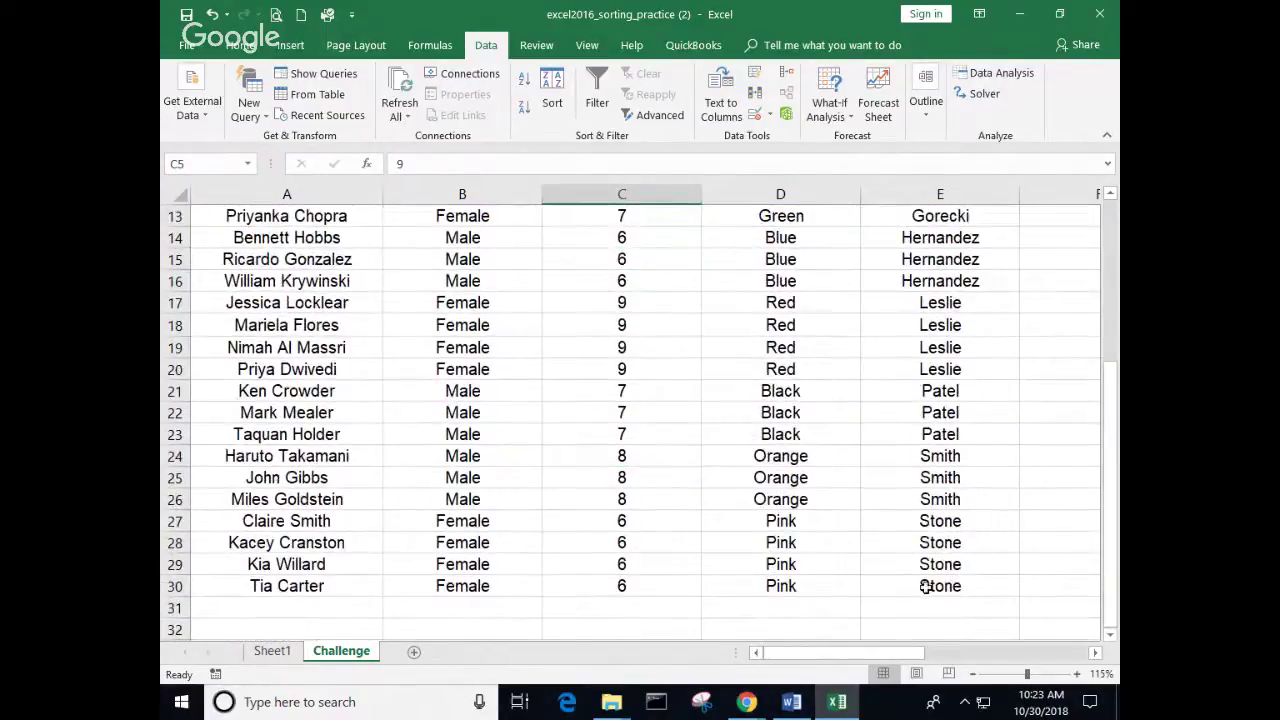
pyautogui.scroll(4, 952, 553)
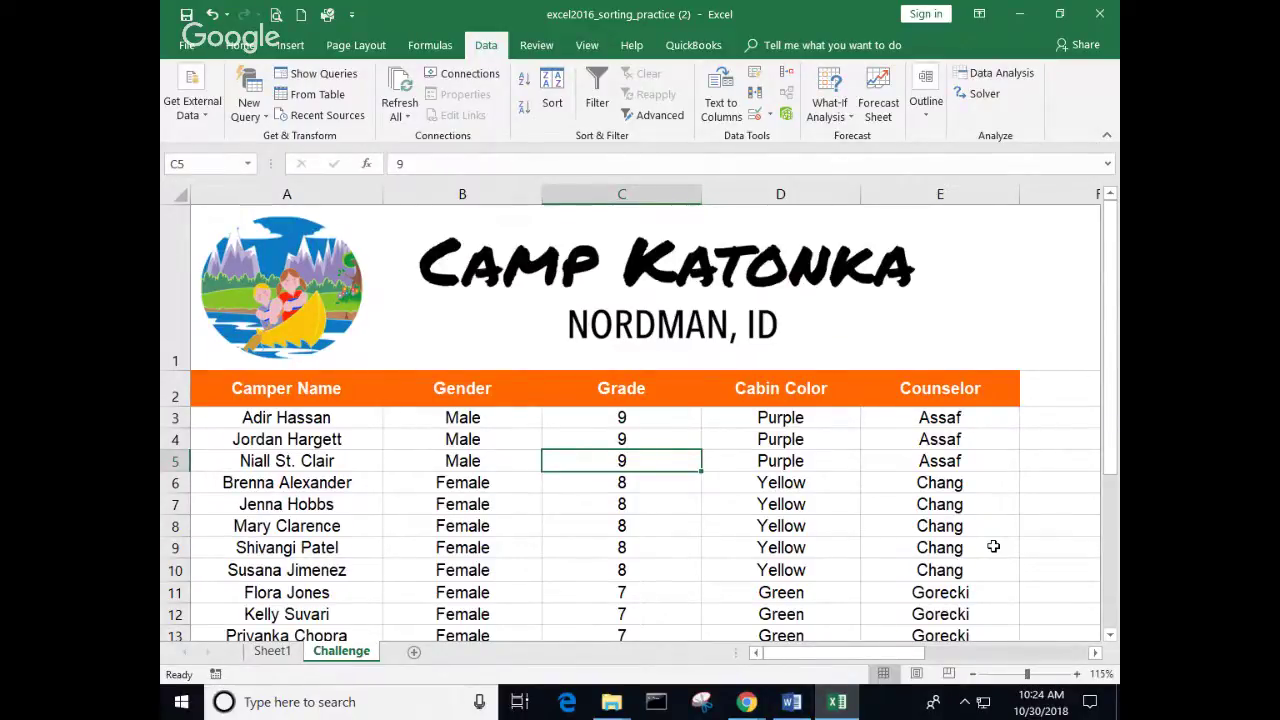
pyautogui.click(566, 94)
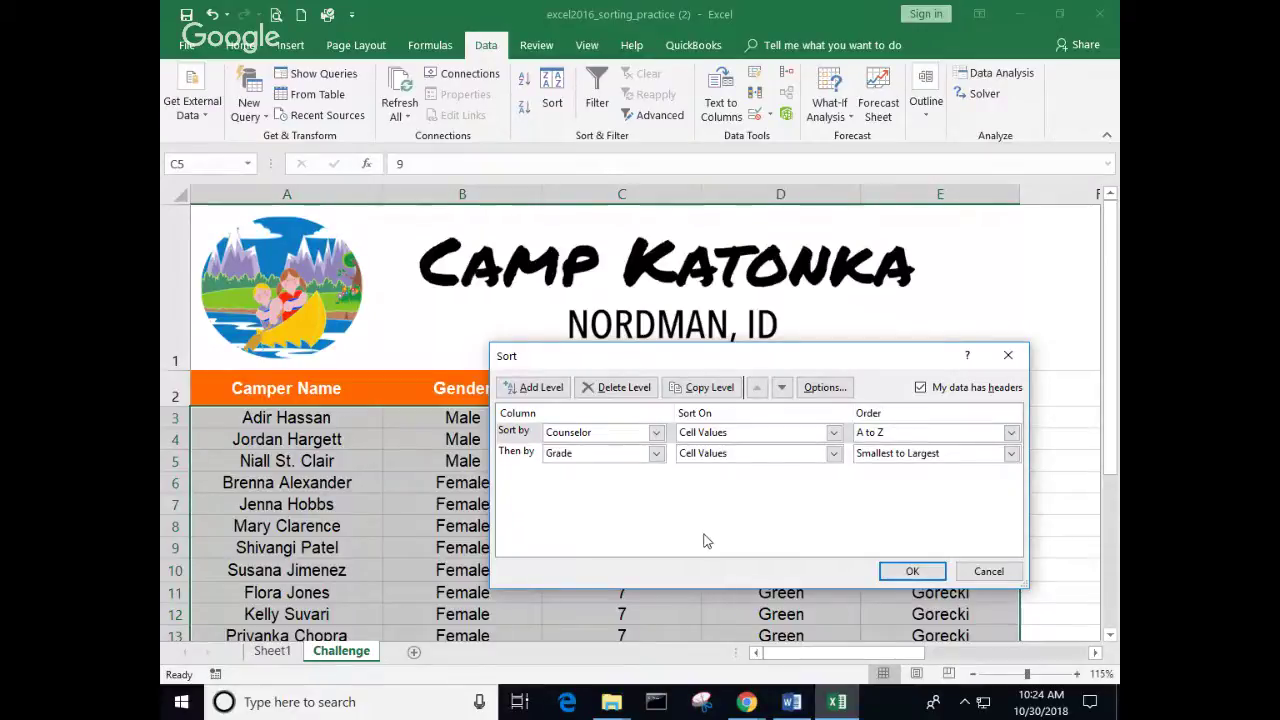
# Step: Confirm the Sort dialog, leaving campers grouped by counselor: Assaf, Chang, Gorecki
pyautogui.click(910, 570)
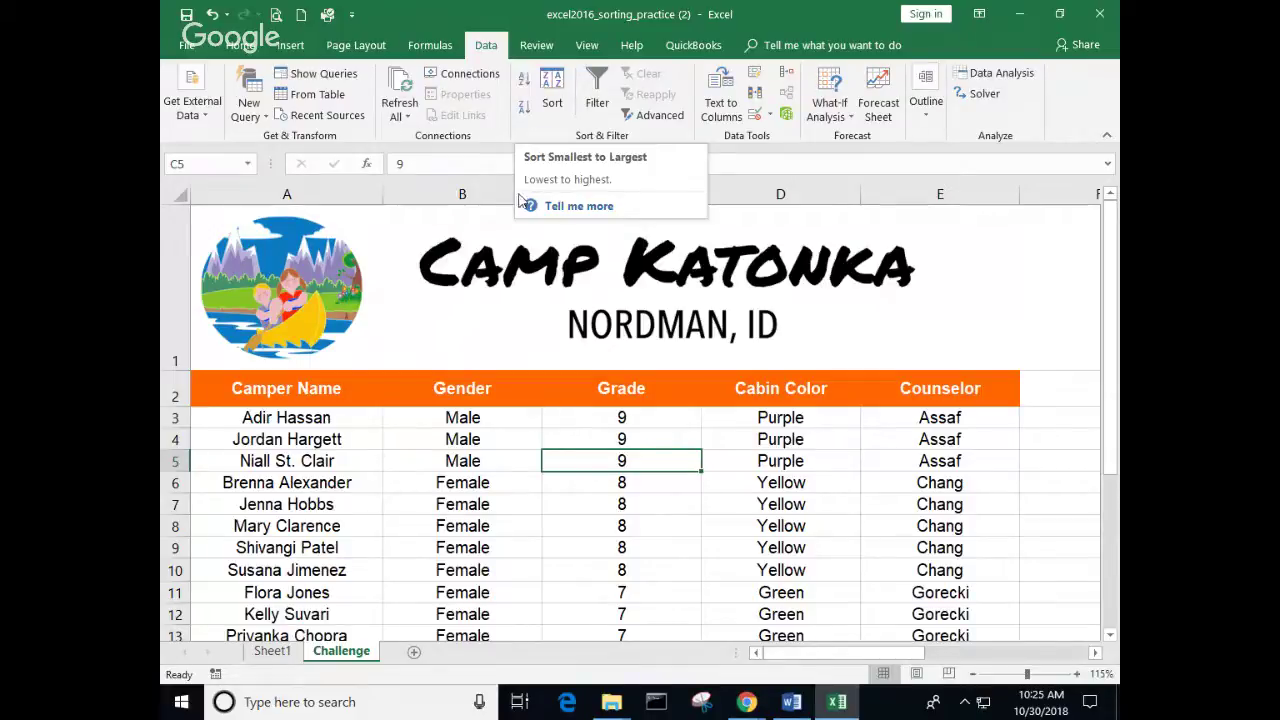
# Step: Reopen the Sort dialog showing Counselor A to Z first and Grade second
pyautogui.click(551, 88)
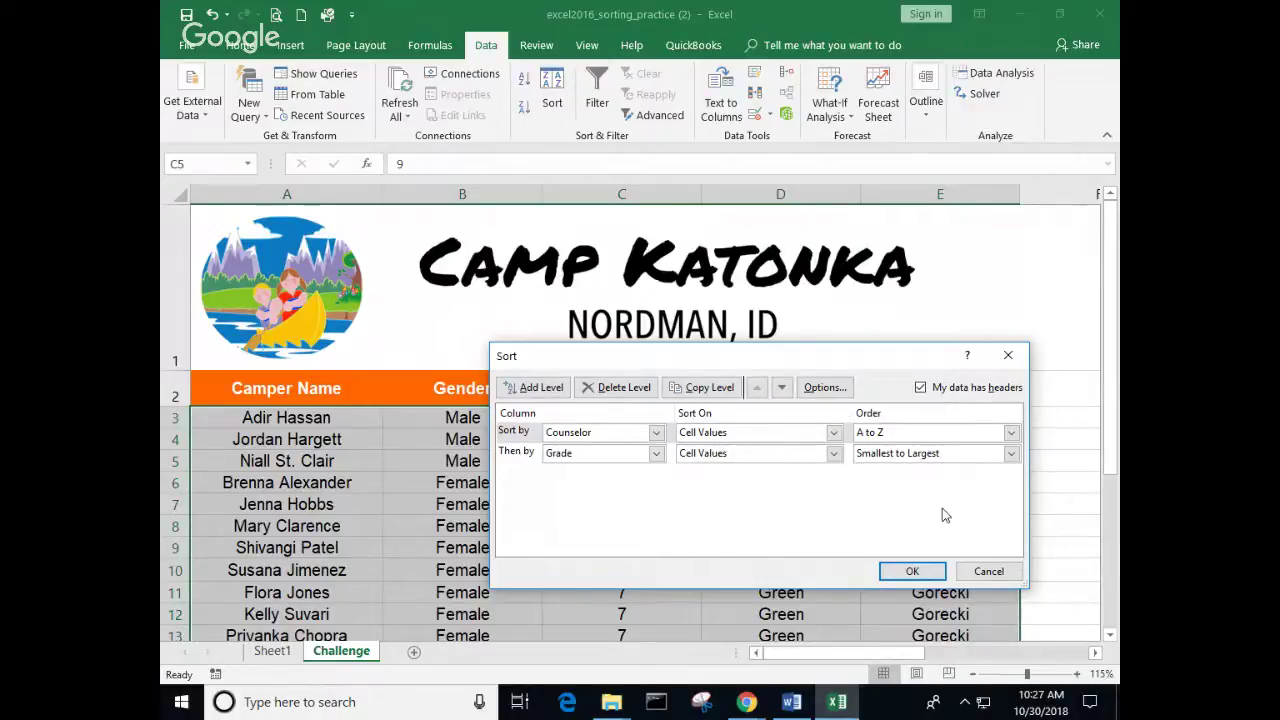
# Step: Apply the Counselor-then-Grade sort and verify the list from Assaf through Stone
pyautogui.click(912, 570)
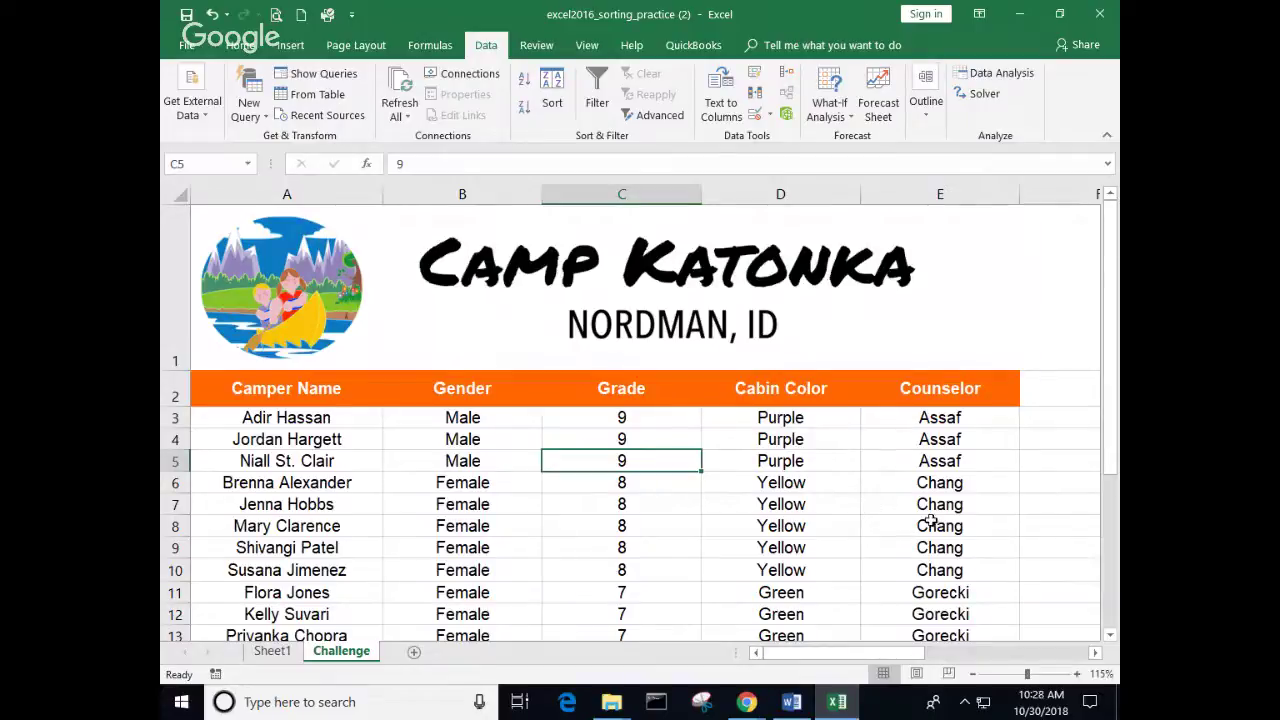
pyautogui.scroll(-3, 968, 484)
pyautogui.scroll(-1, 962, 470)
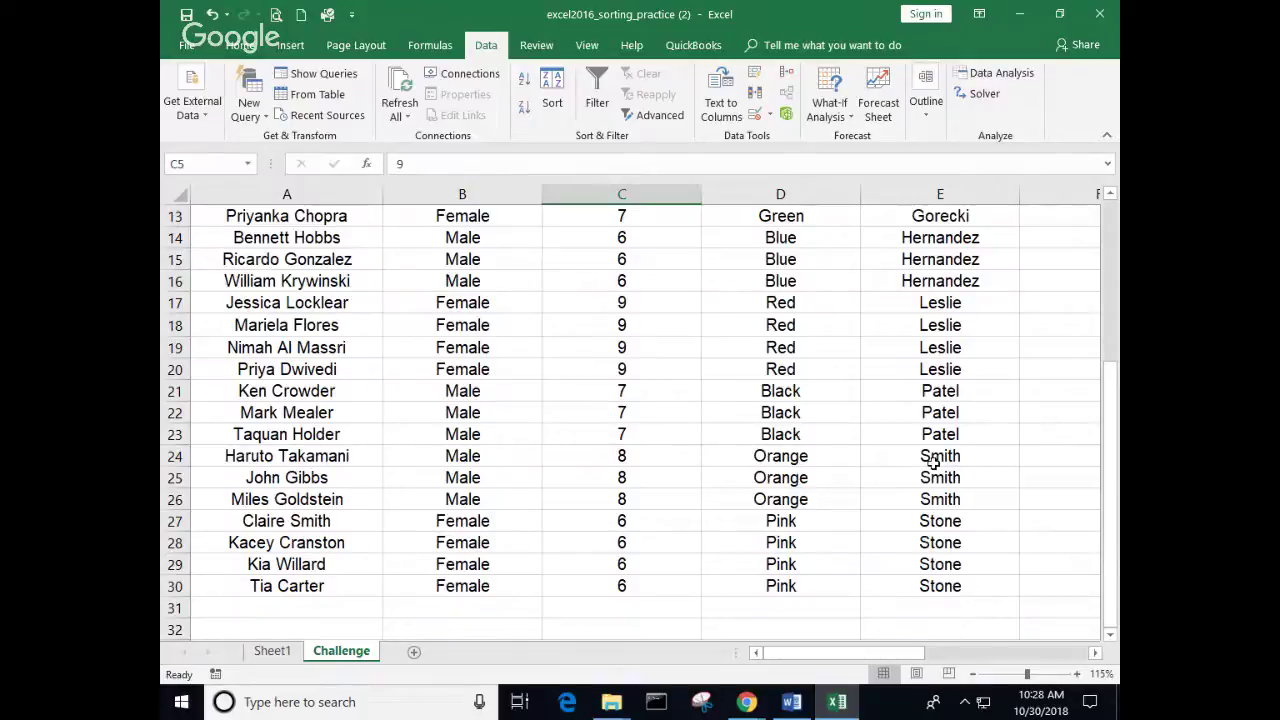
pyautogui.scroll(4, 815, 400)
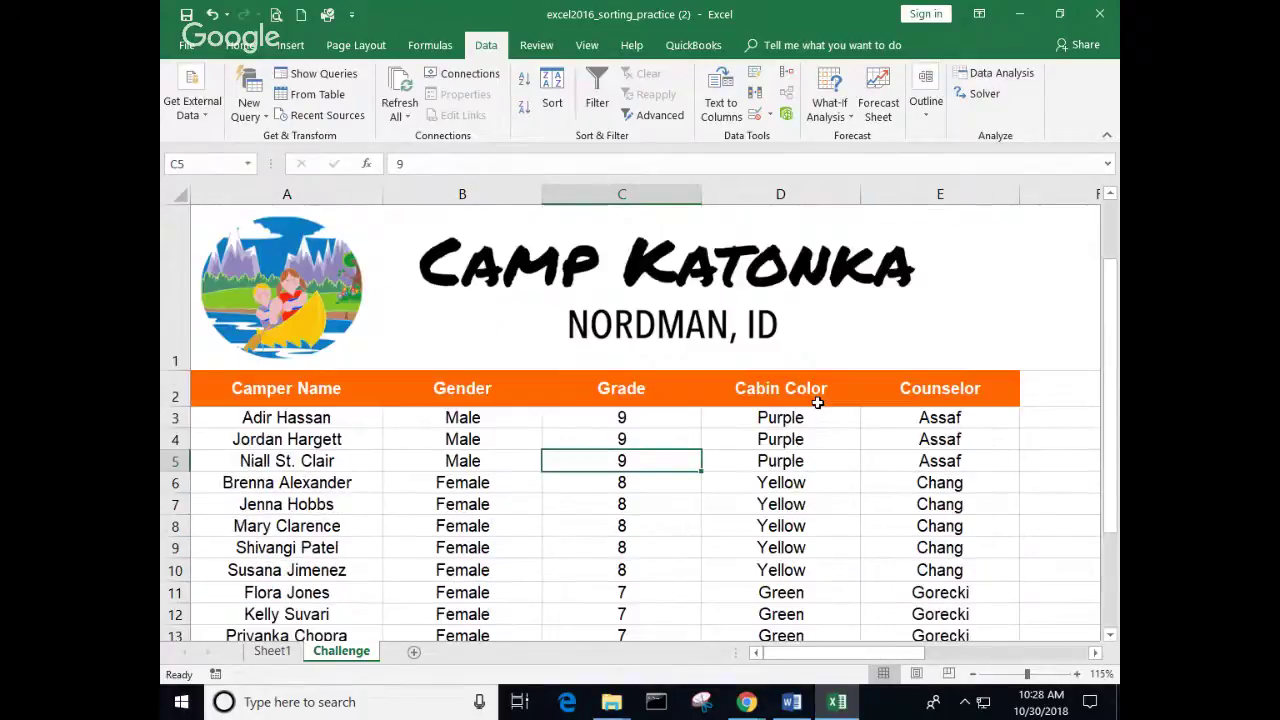
# Step: Try sorting only the Grade column, then cancel the sort warning
pyautogui.click(618, 194)
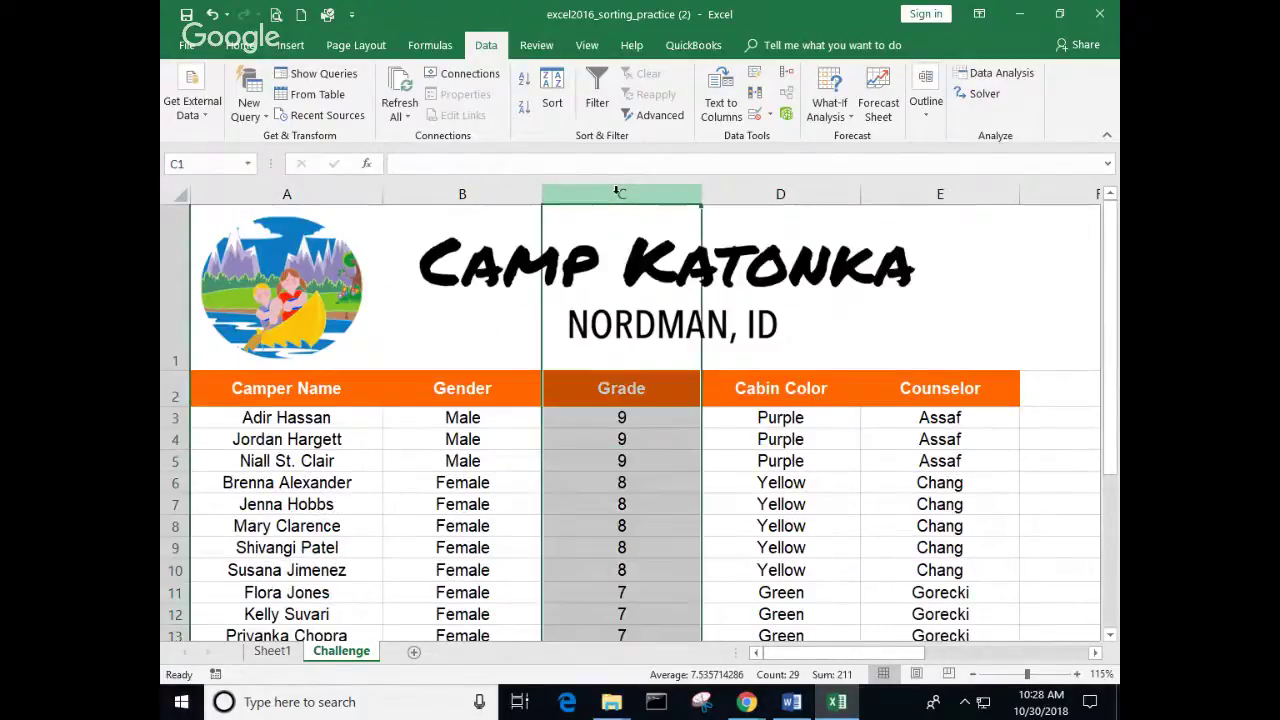
pyautogui.click(551, 90)
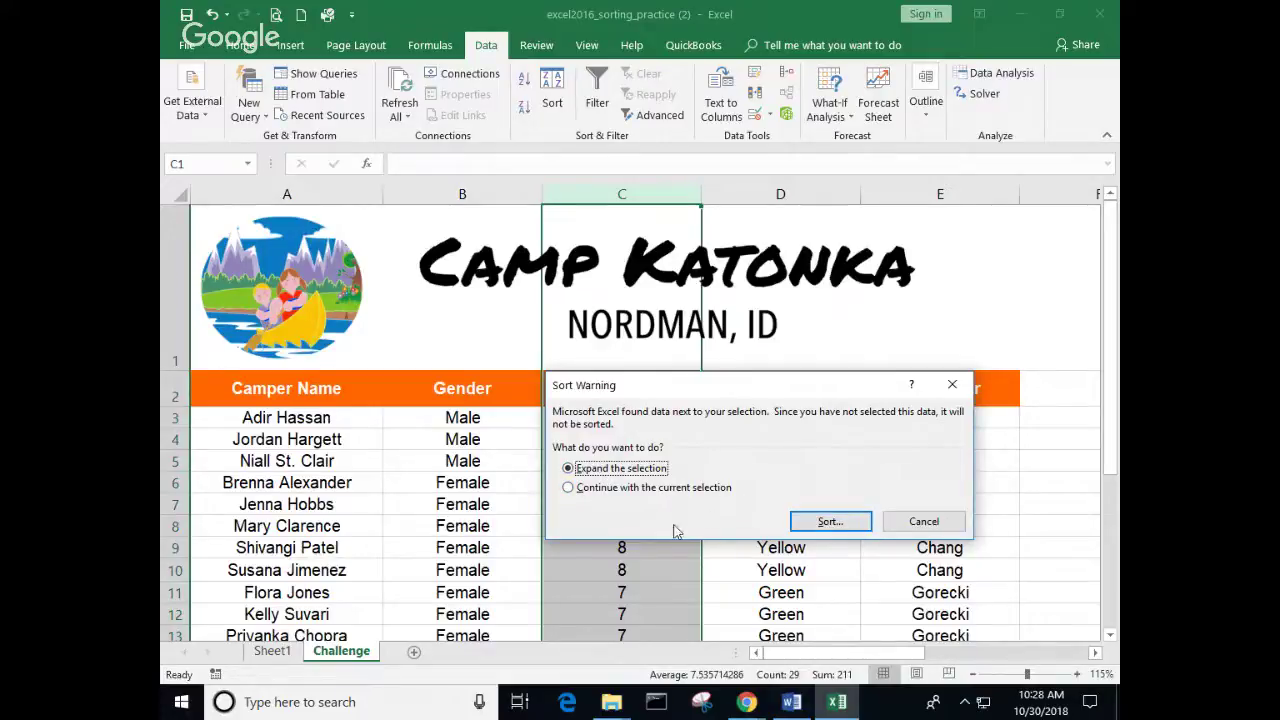
pyautogui.click(918, 521)
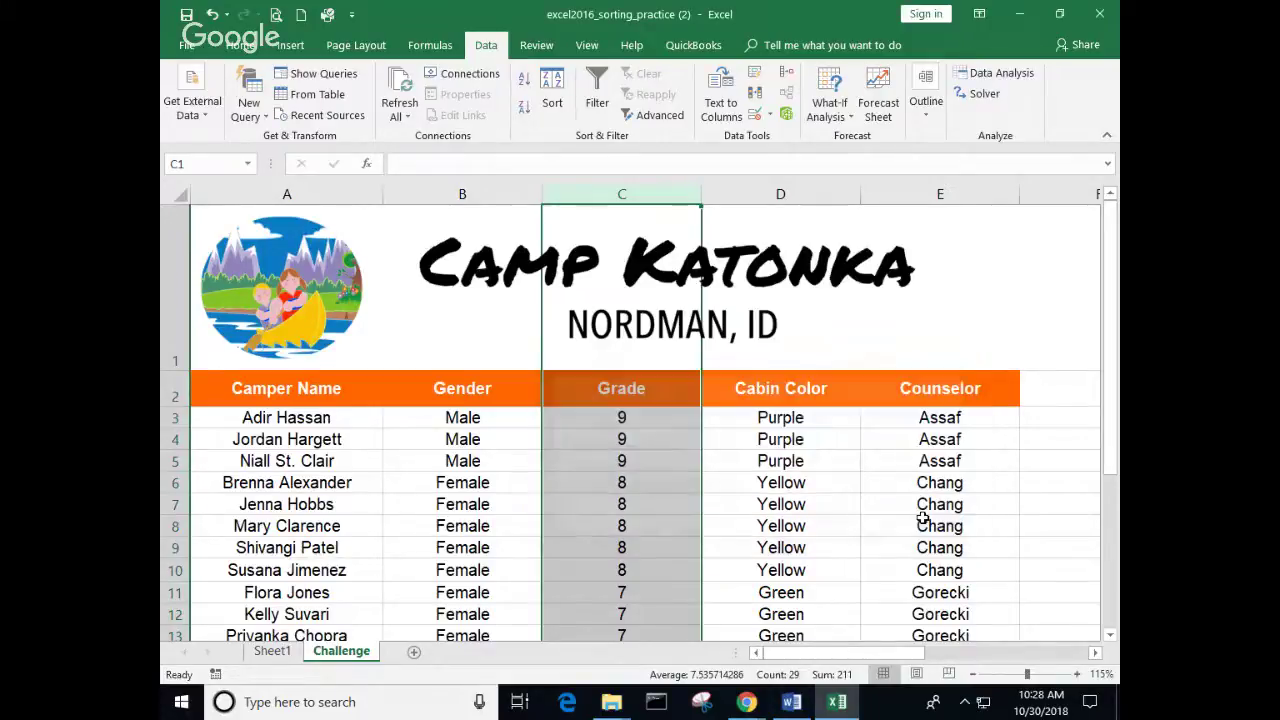
# Step: Close 'excel2016_sorting_practice (2).xlsx' without saving changes
pyautogui.click(750, 478)
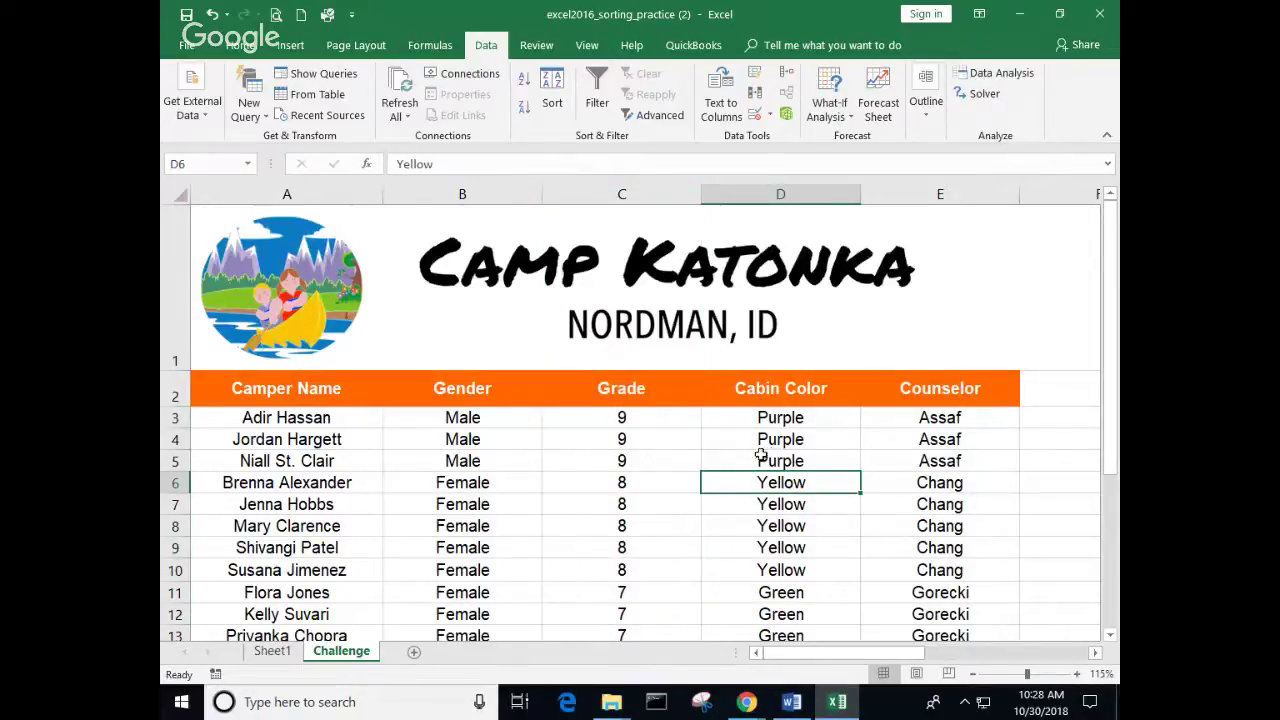
pyautogui.click(1099, 14)
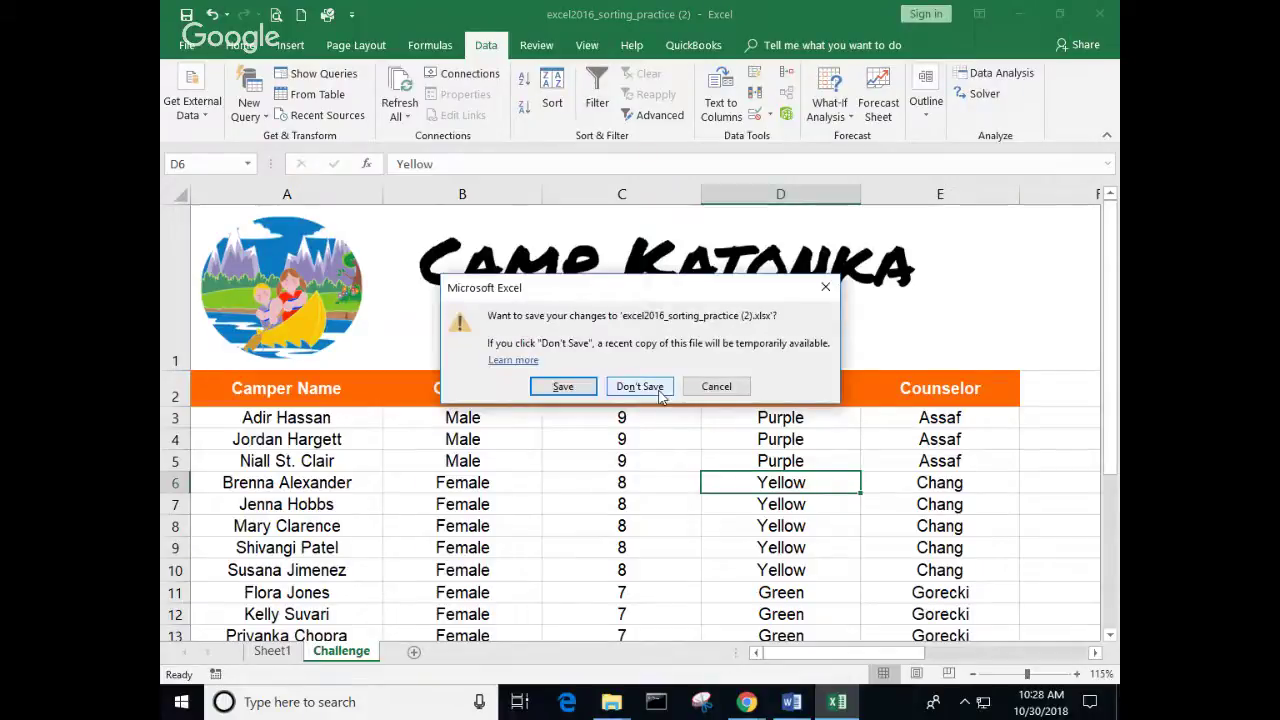
pyautogui.click(659, 393)
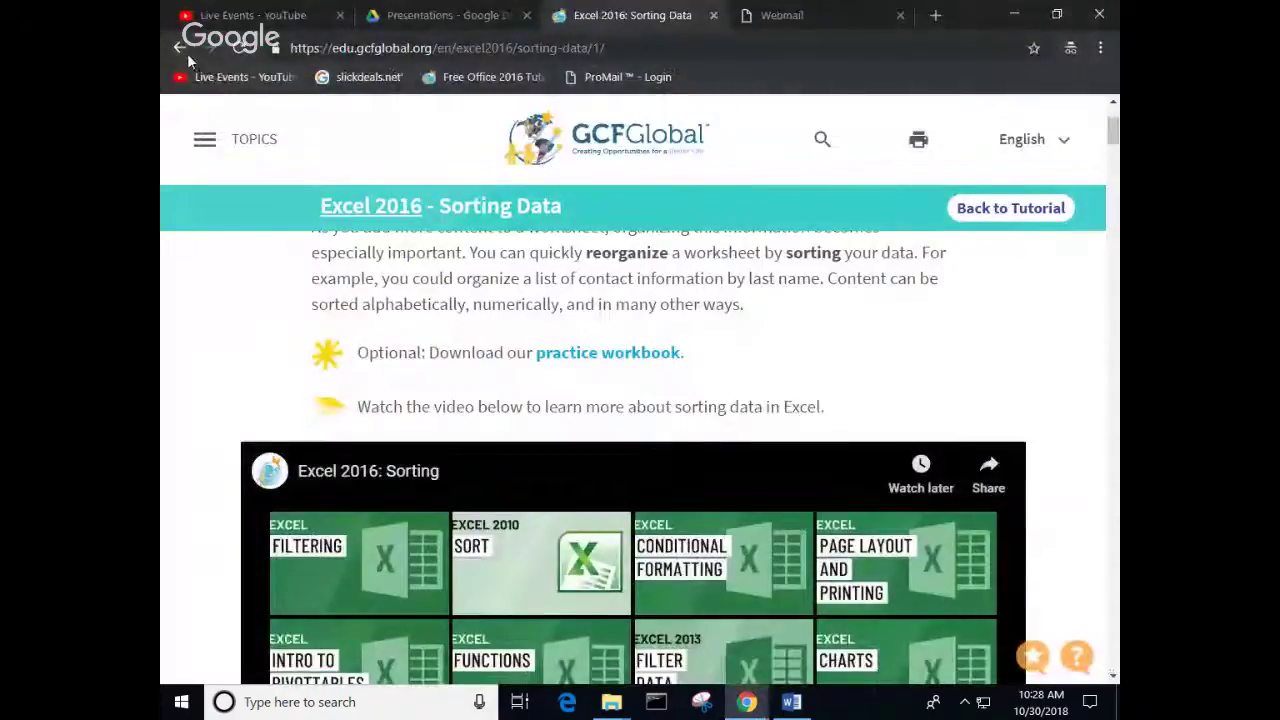
# Step: Go back to the Excel 2016 lesson list and open the Filtering Data lesson
pyautogui.click(180, 47)
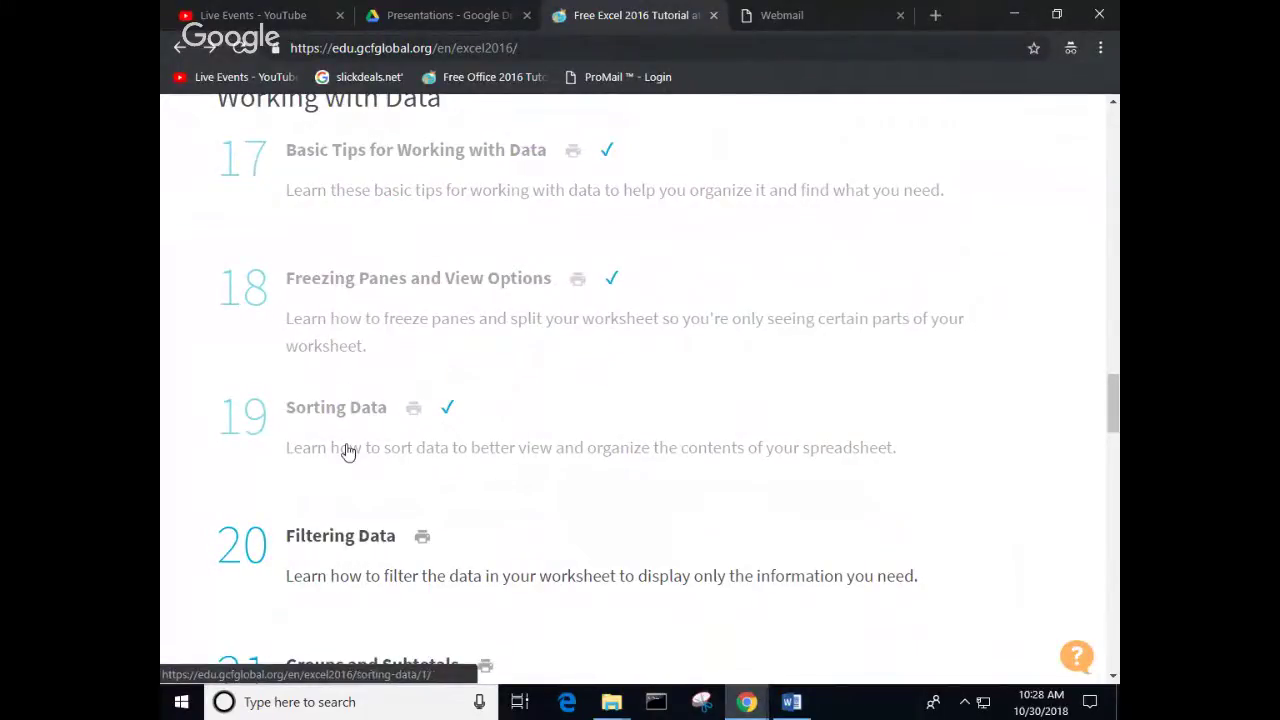
pyautogui.click(352, 540)
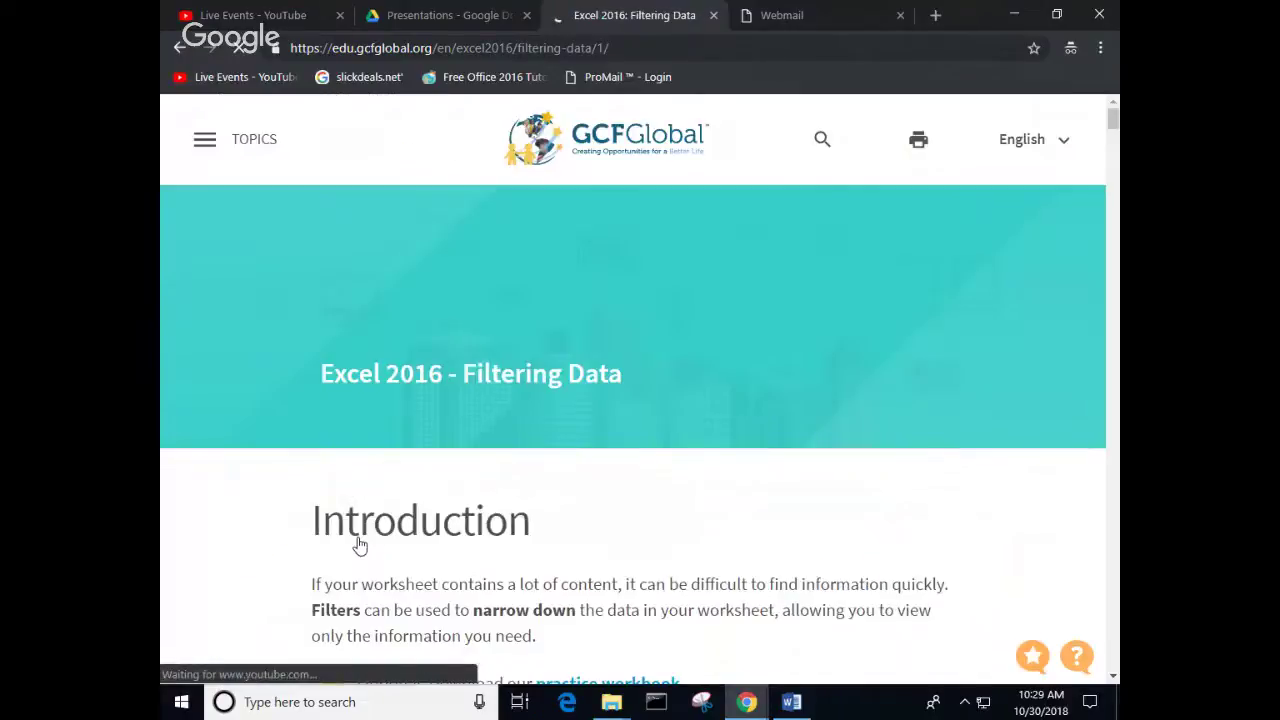
# Step: Start the embedded Excel 2016 Filtering tutorial video and switch it to full screen
pyautogui.scroll(-1, 520, 520)
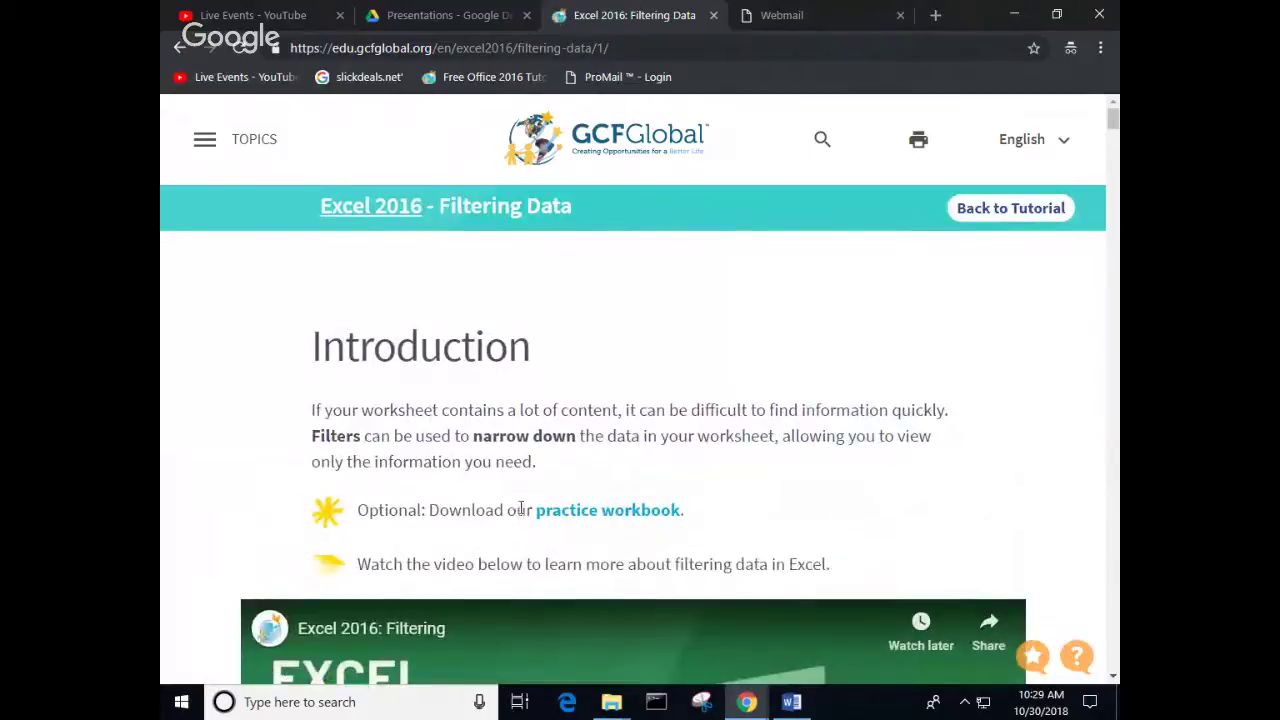
pyautogui.scroll(-3, 515, 549)
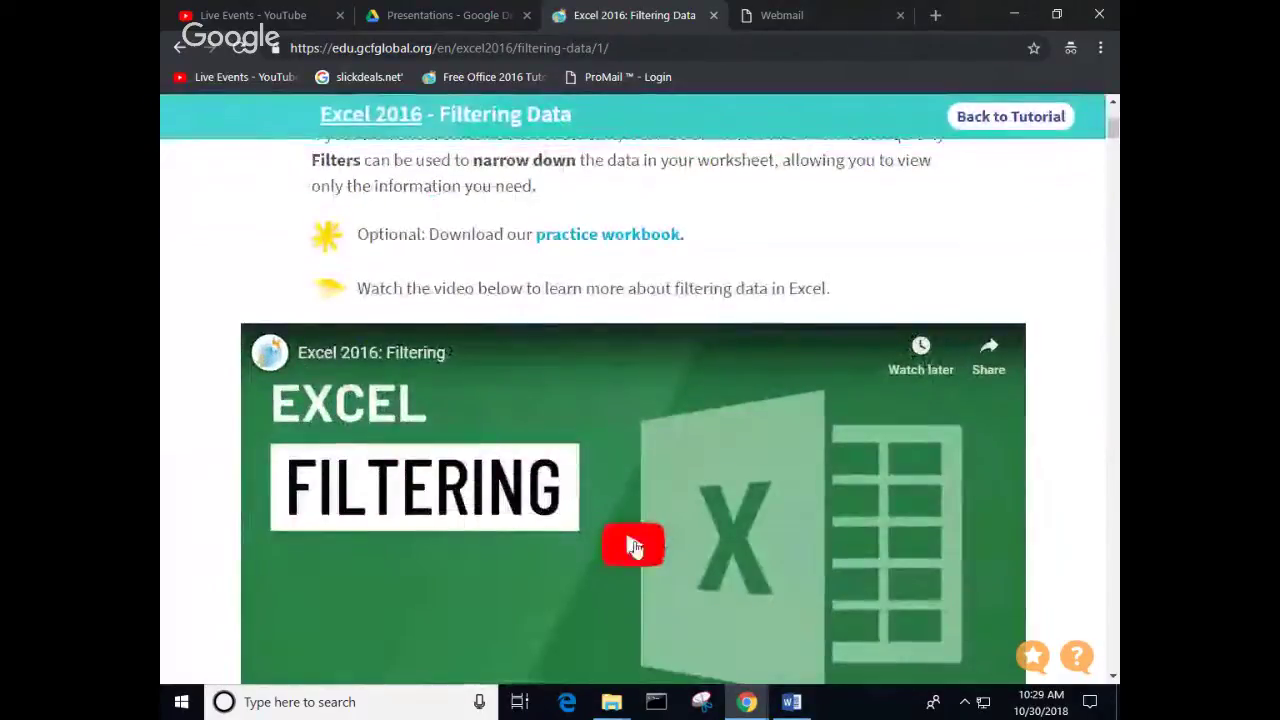
pyautogui.click(634, 545)
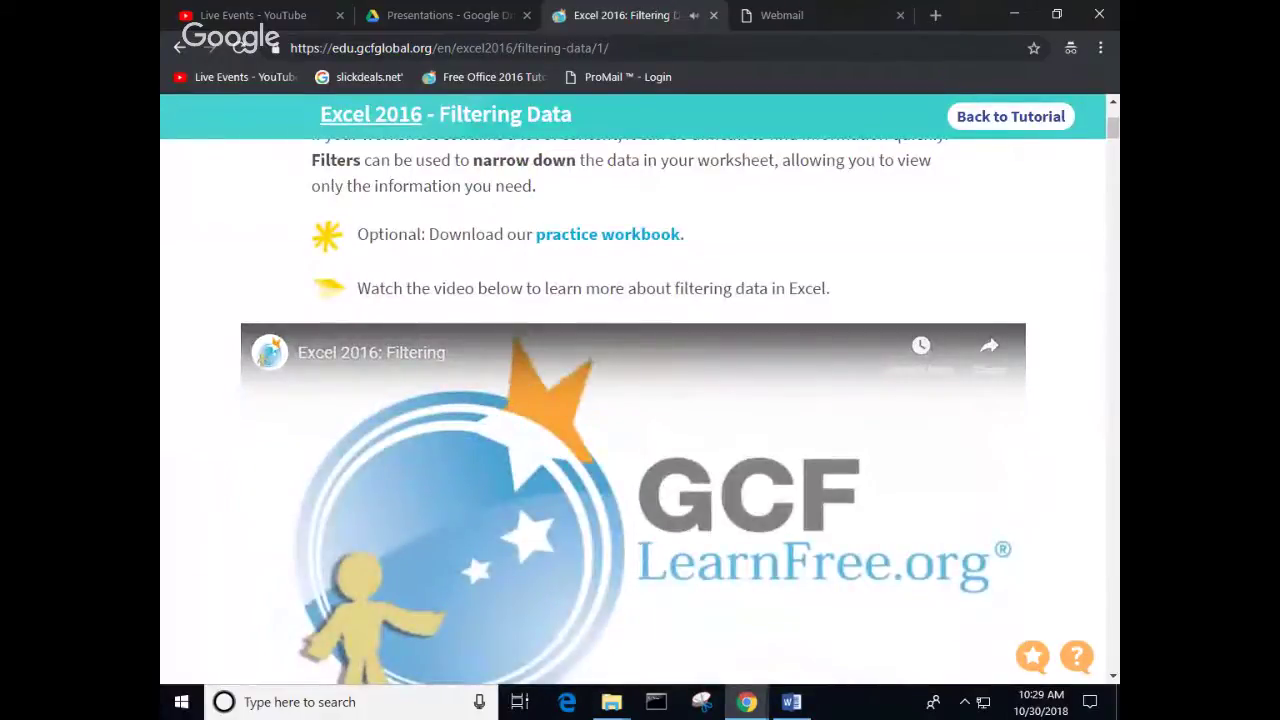
pyautogui.moveTo(634, 547)
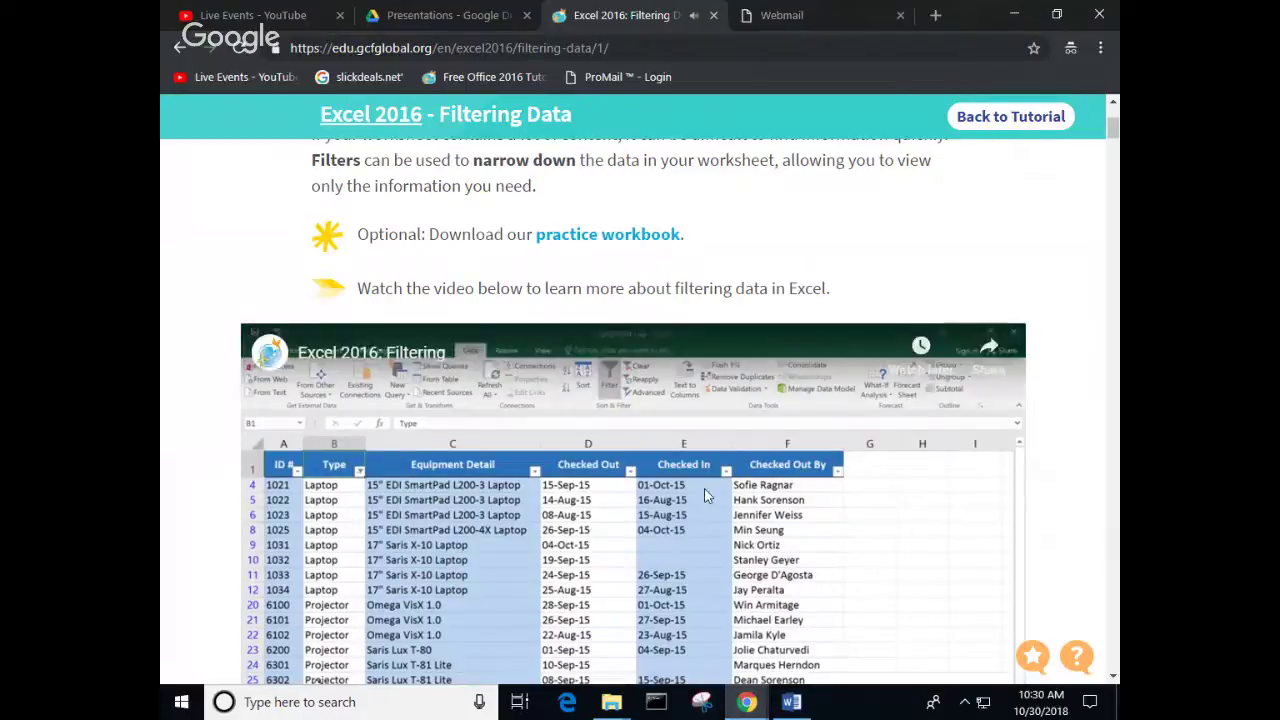
pyautogui.scroll(-1, 706, 500)
pyautogui.scroll(-1, 710, 505)
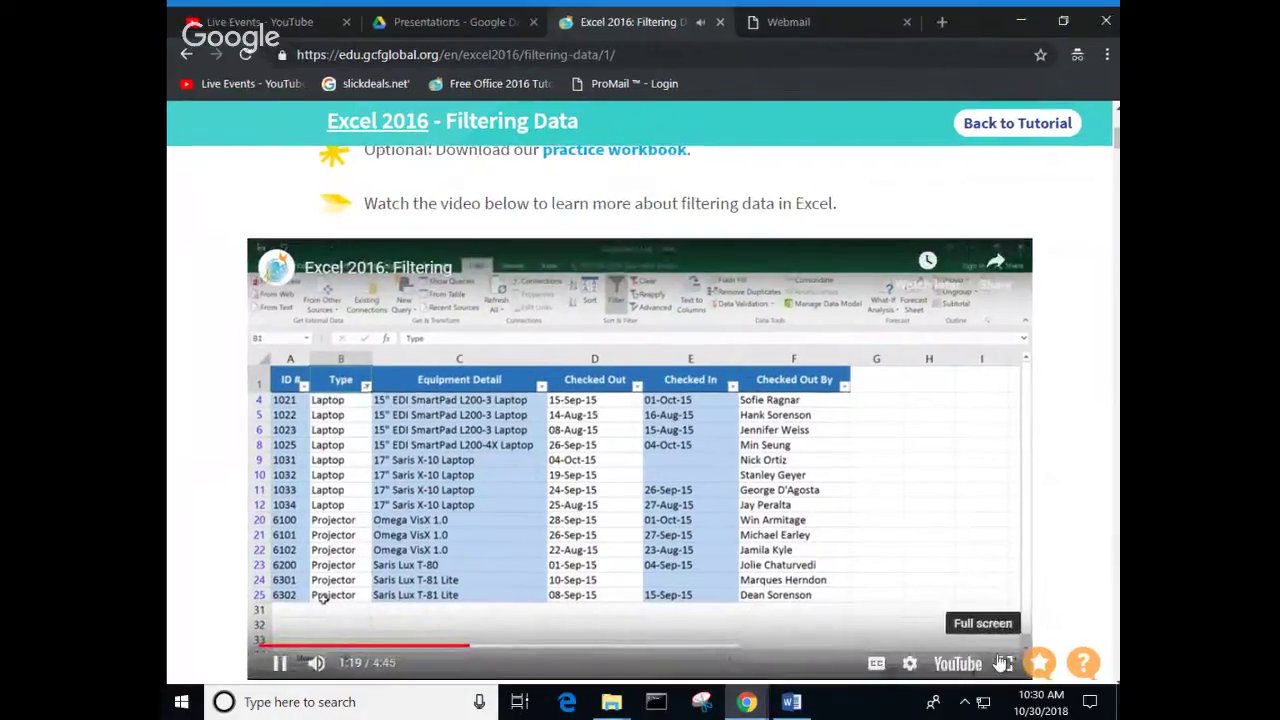
pyautogui.click(1003, 663)
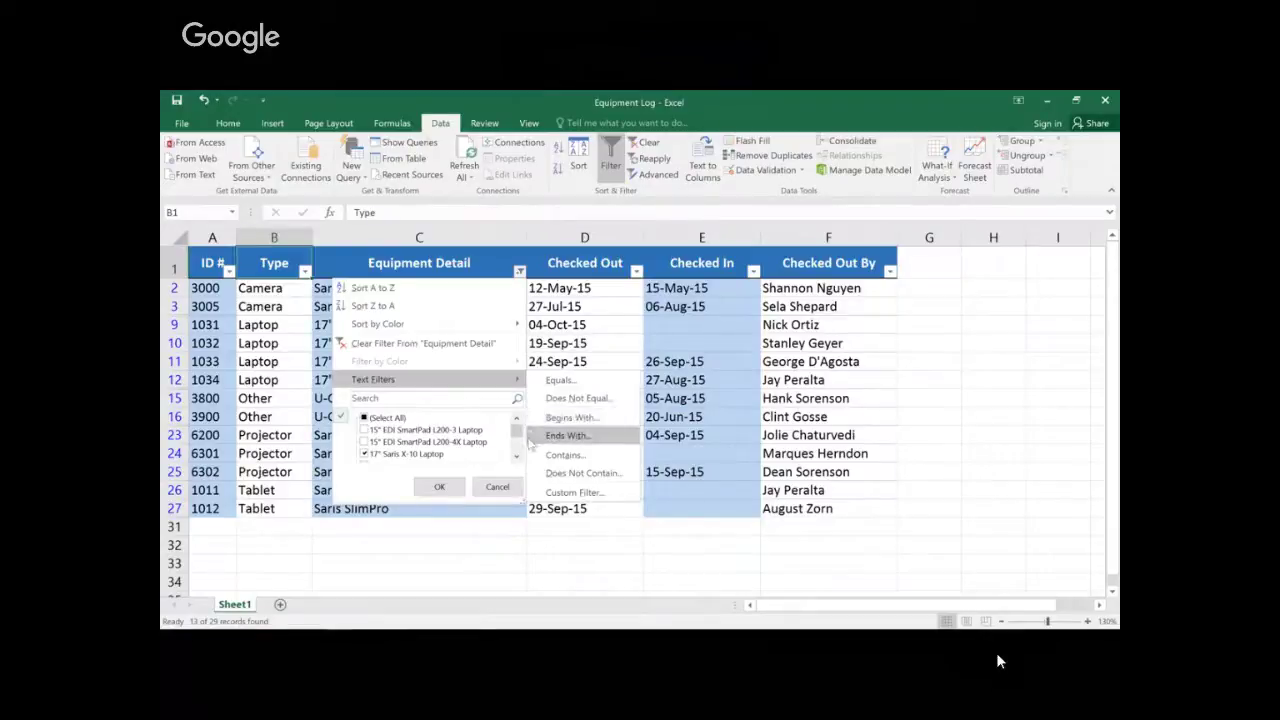
# Step: Hide Equipment Detail rows containing 'laptop' with a Does Not Contain text filter
pyautogui.click(540, 473)
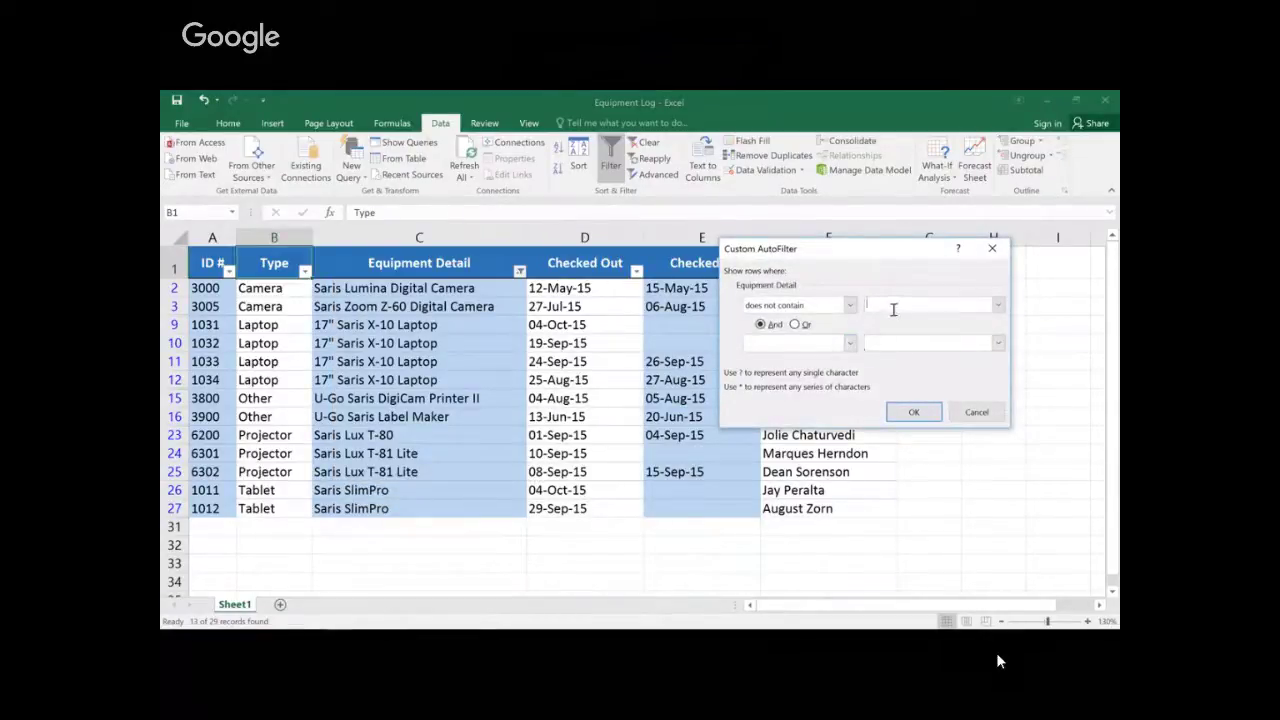
pyautogui.write('laptop')
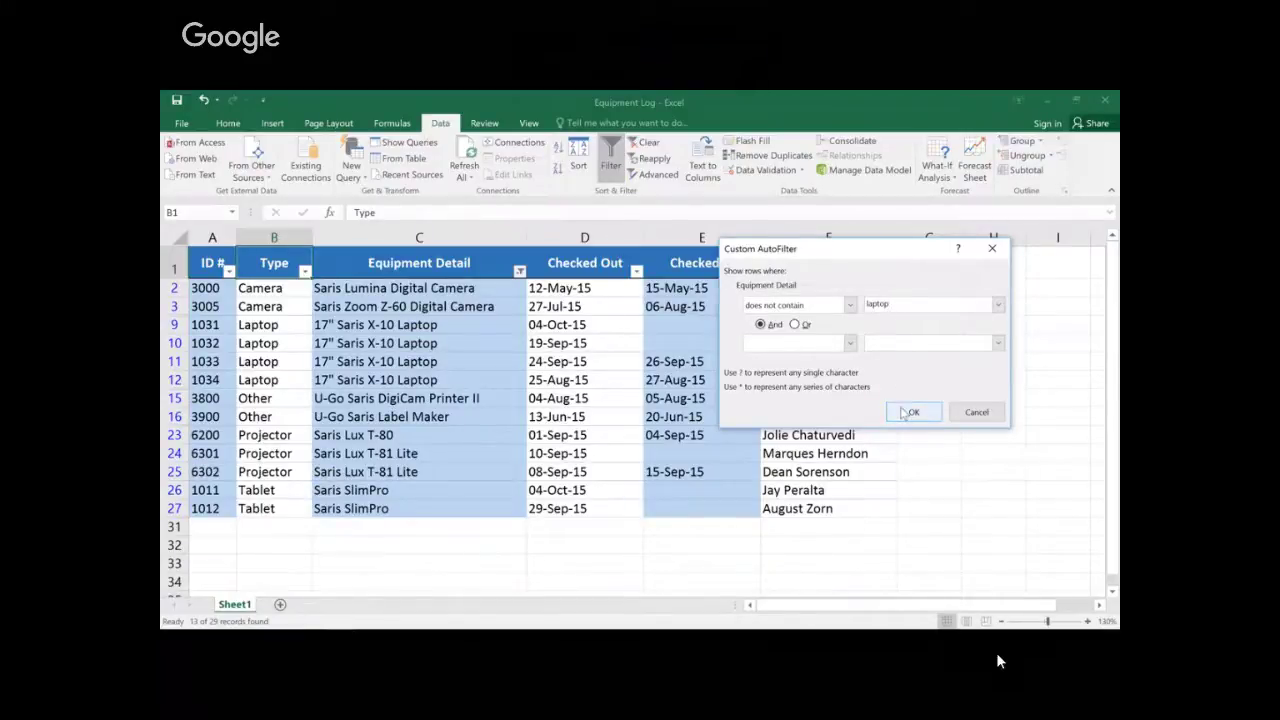
pyautogui.click(907, 412)
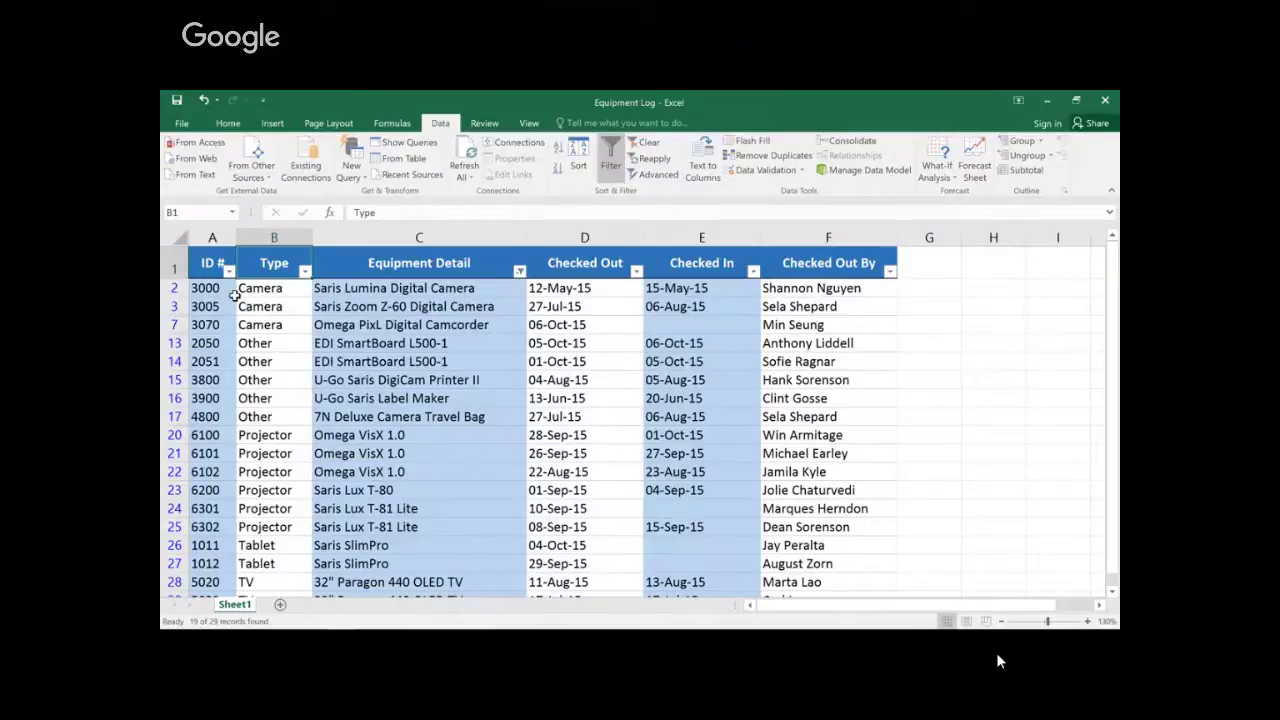
# Step: Filter ID # to values between 3000 and 6000, leaving 9 of 29 records
pyautogui.click(229, 271)
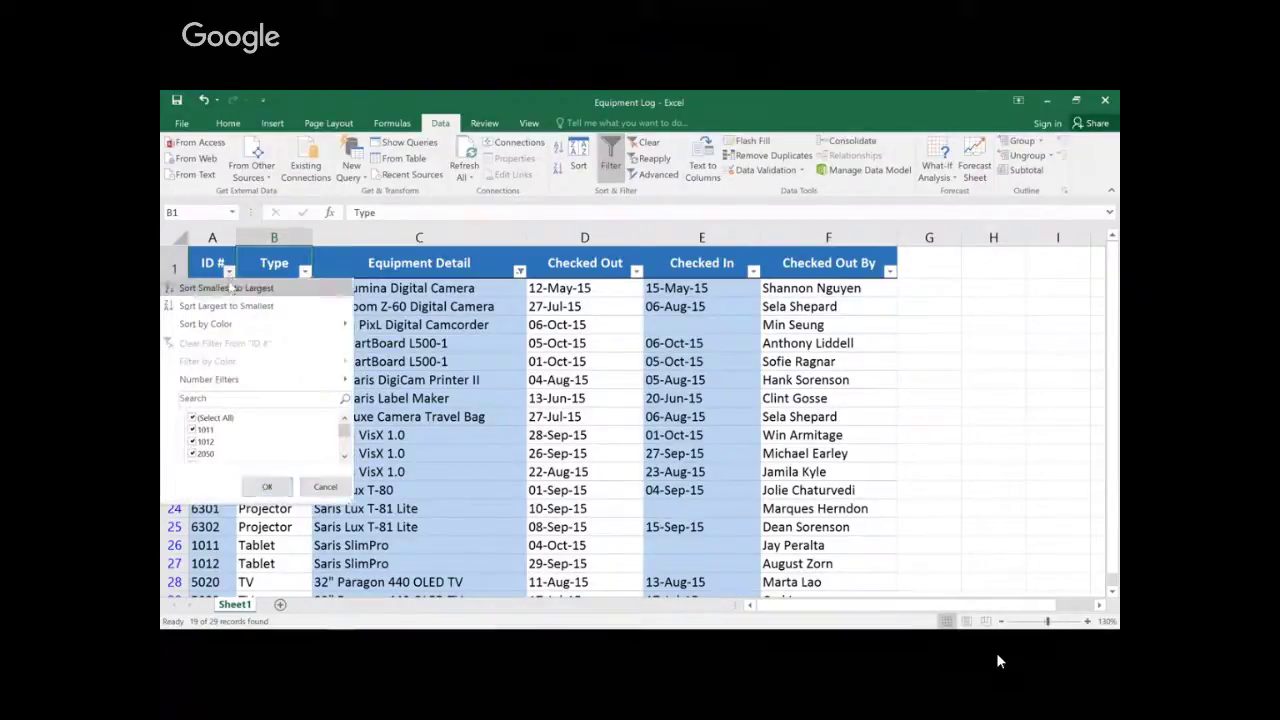
pyautogui.moveTo(240, 381)
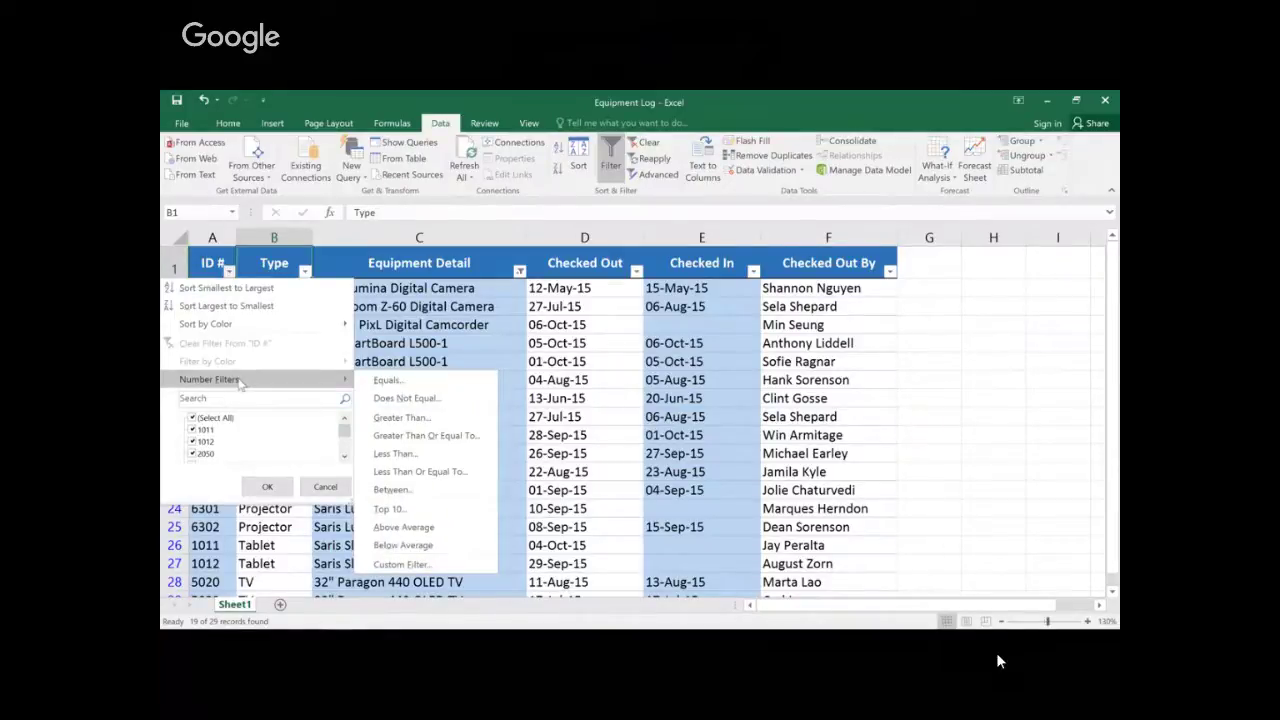
pyautogui.click(363, 490)
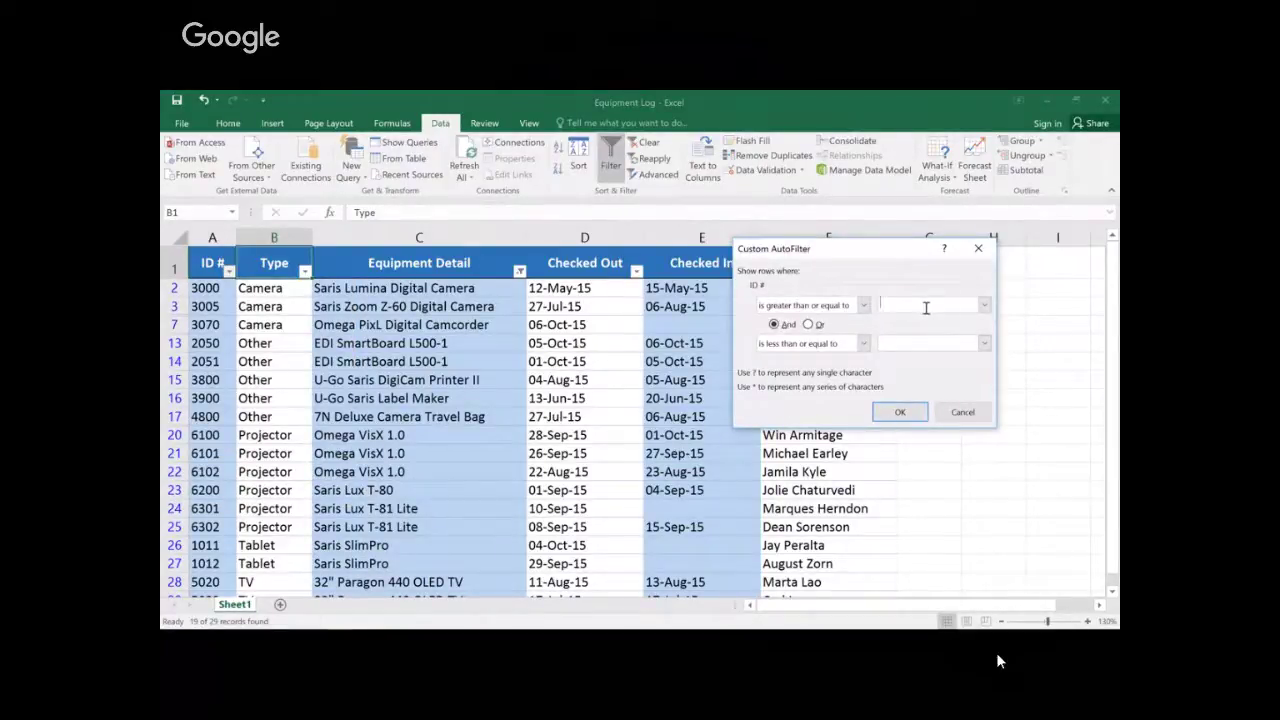
pyautogui.write('300')
pyautogui.write('0')
pyautogui.write('6000')
pyautogui.click(917, 411)
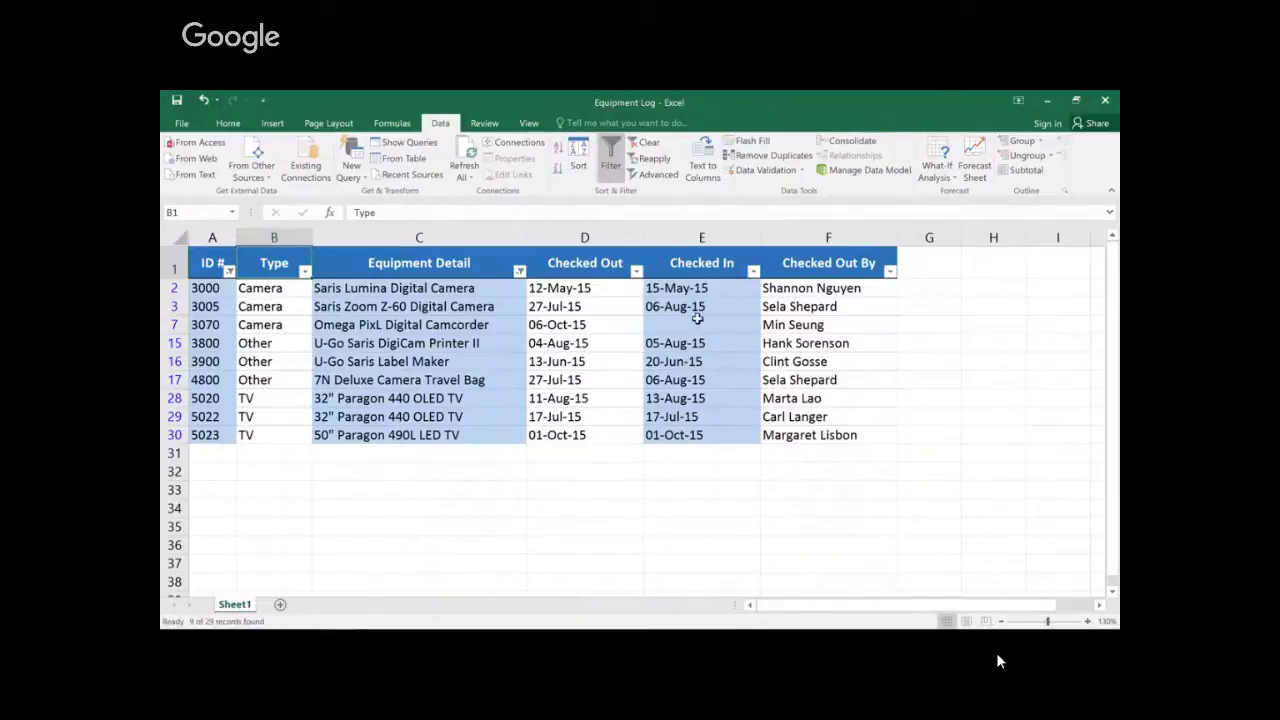
# Step: Set a Checked Out Between date filter from 7/15/2015 to 8/15/2015 using the calendars
pyautogui.click(636, 271)
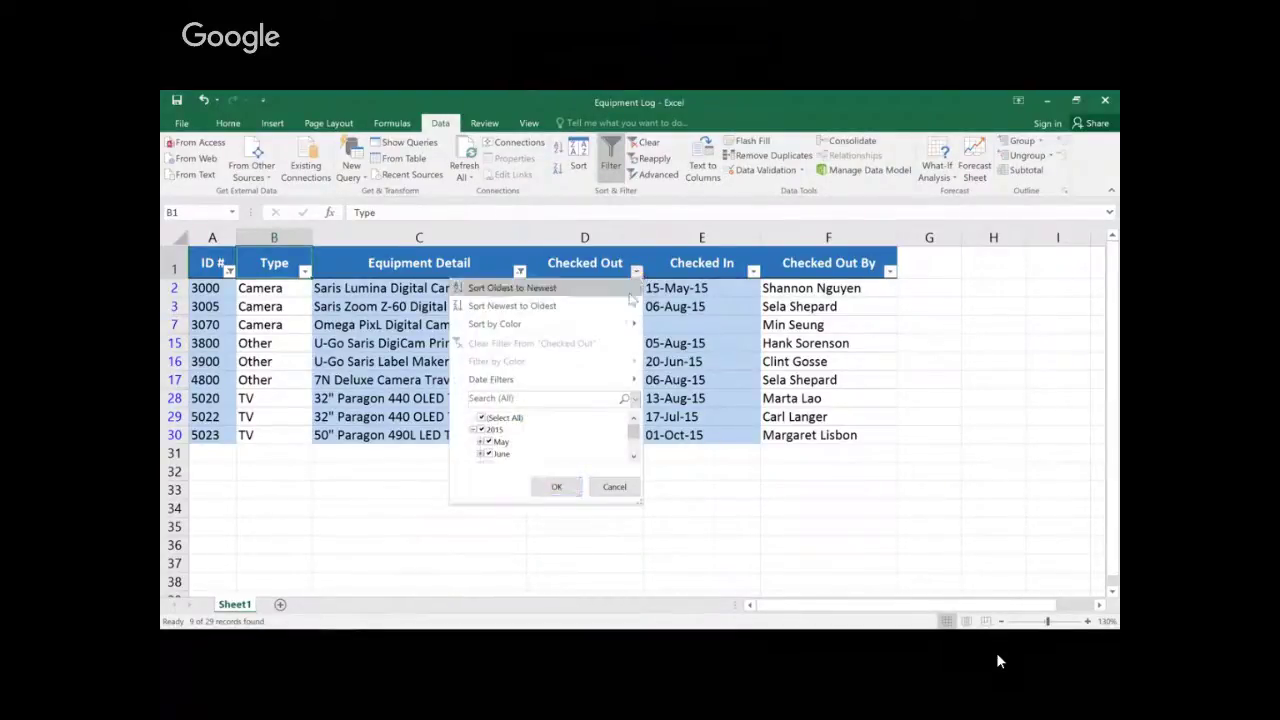
pyautogui.moveTo(622, 380)
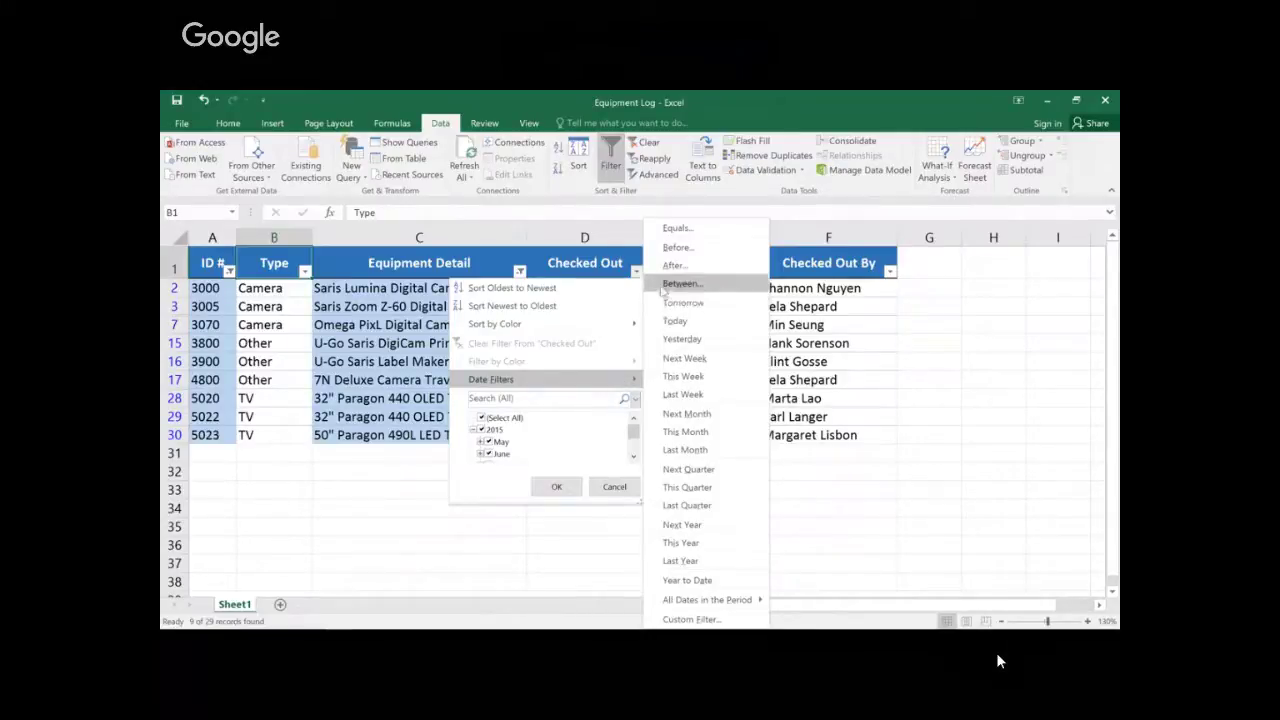
pyautogui.click(682, 284)
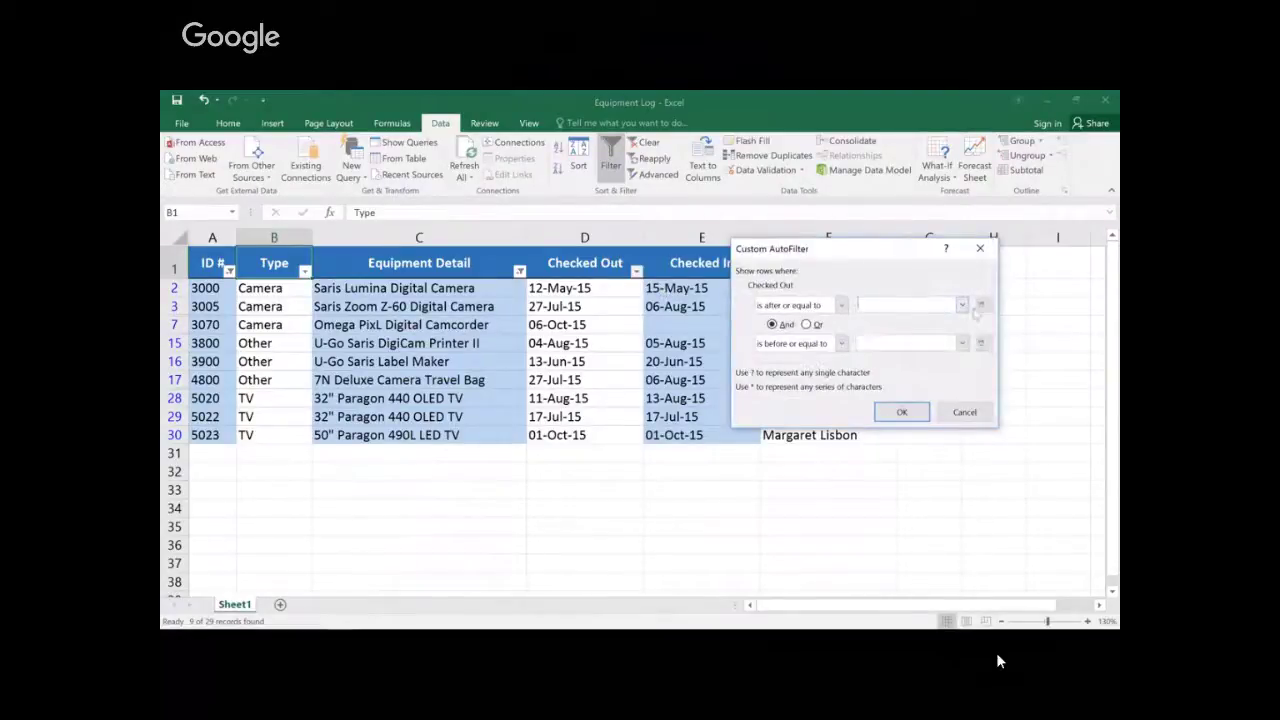
pyautogui.click(982, 308)
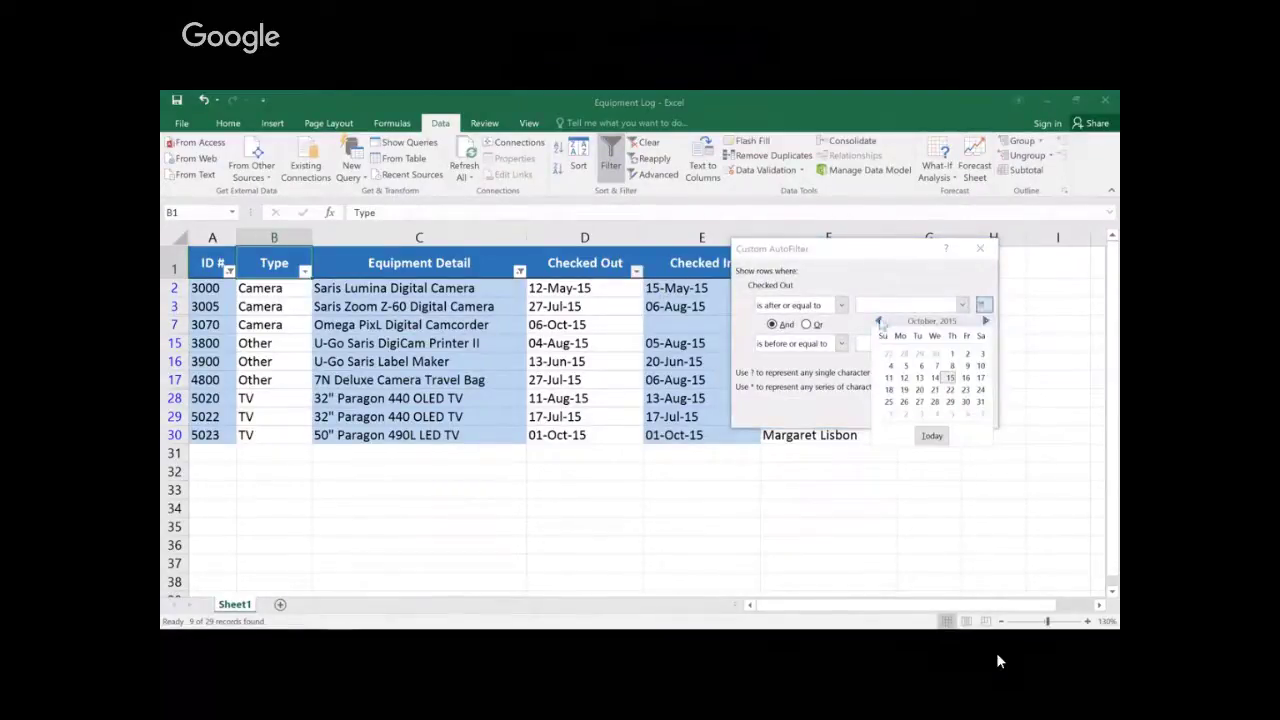
pyautogui.click(879, 321)
pyautogui.click(879, 321)
pyautogui.click(880, 322)
pyautogui.click(935, 377)
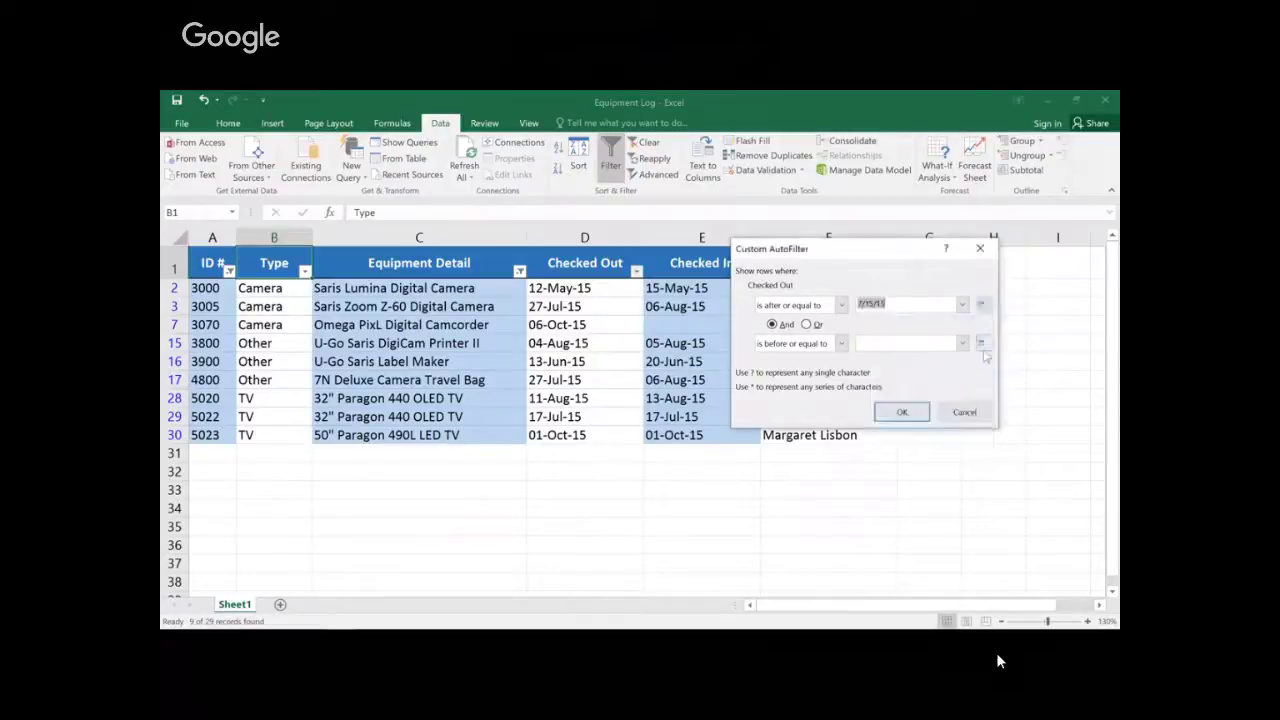
pyautogui.click(983, 345)
pyautogui.click(879, 359)
pyautogui.click(879, 359)
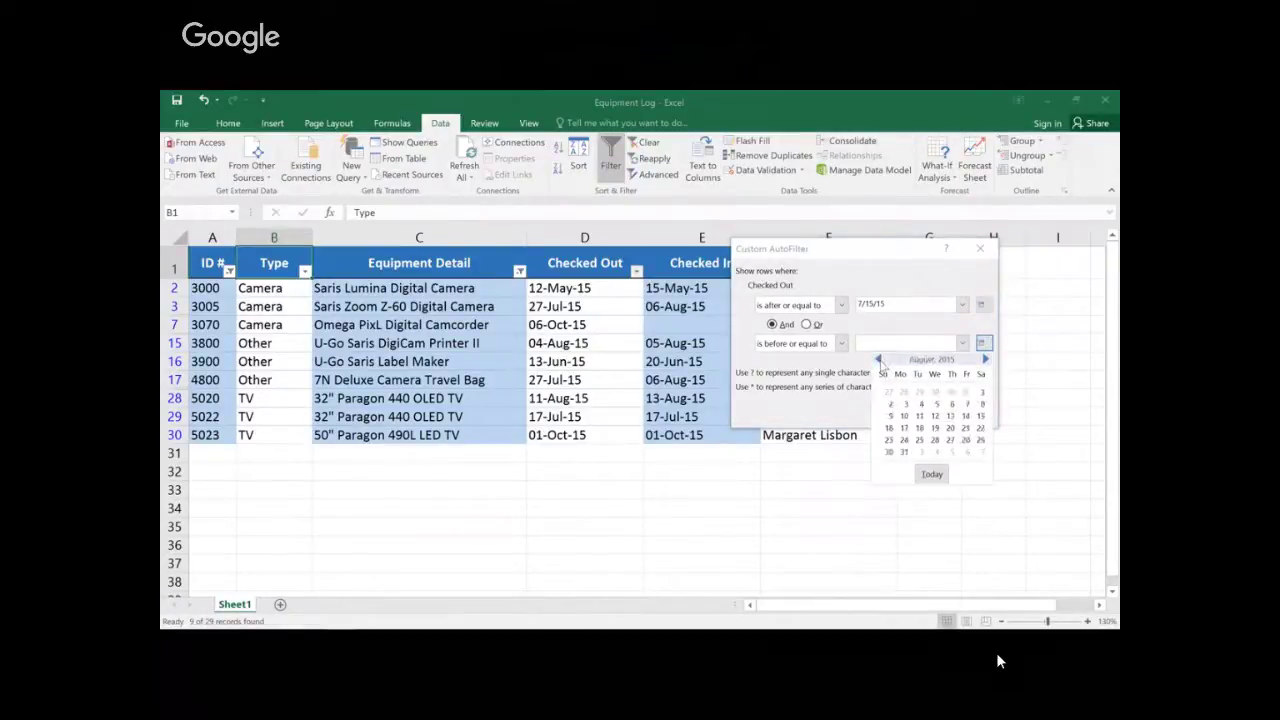
pyautogui.click(981, 415)
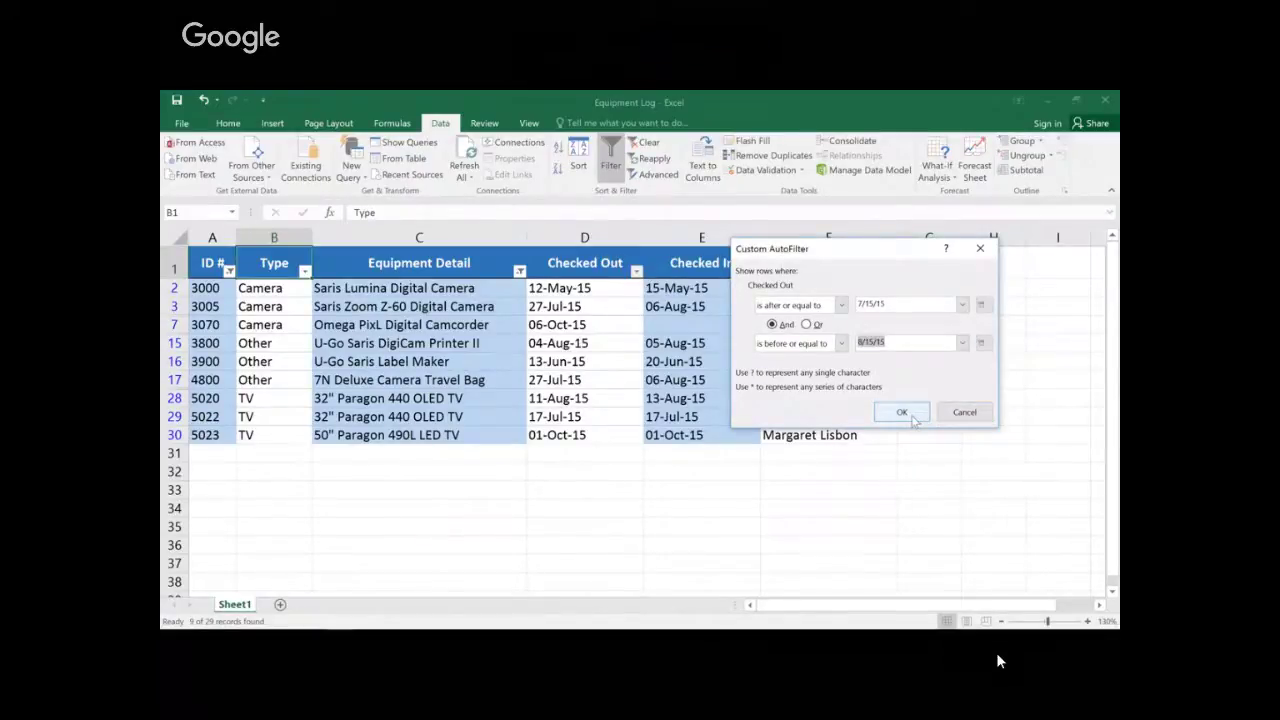
# Step: Apply the date filter, then clear all filters and turn filtering off
pyautogui.click(912, 417)
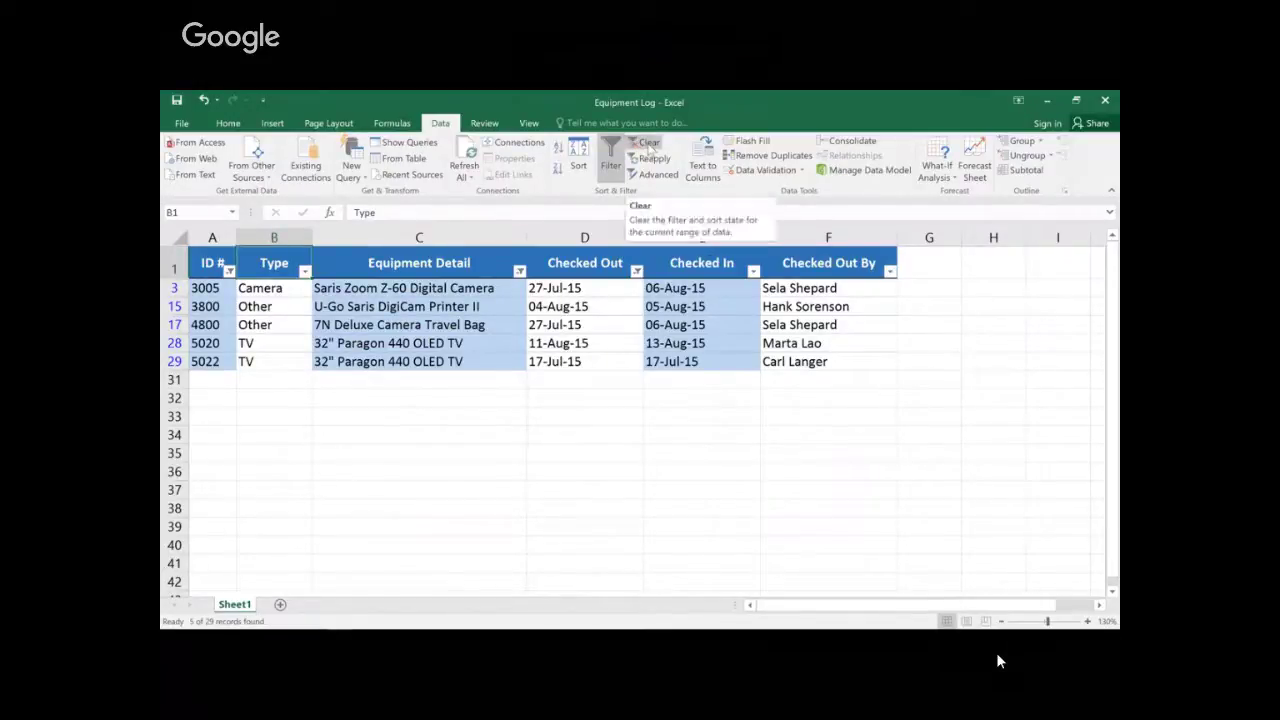
pyautogui.click(648, 145)
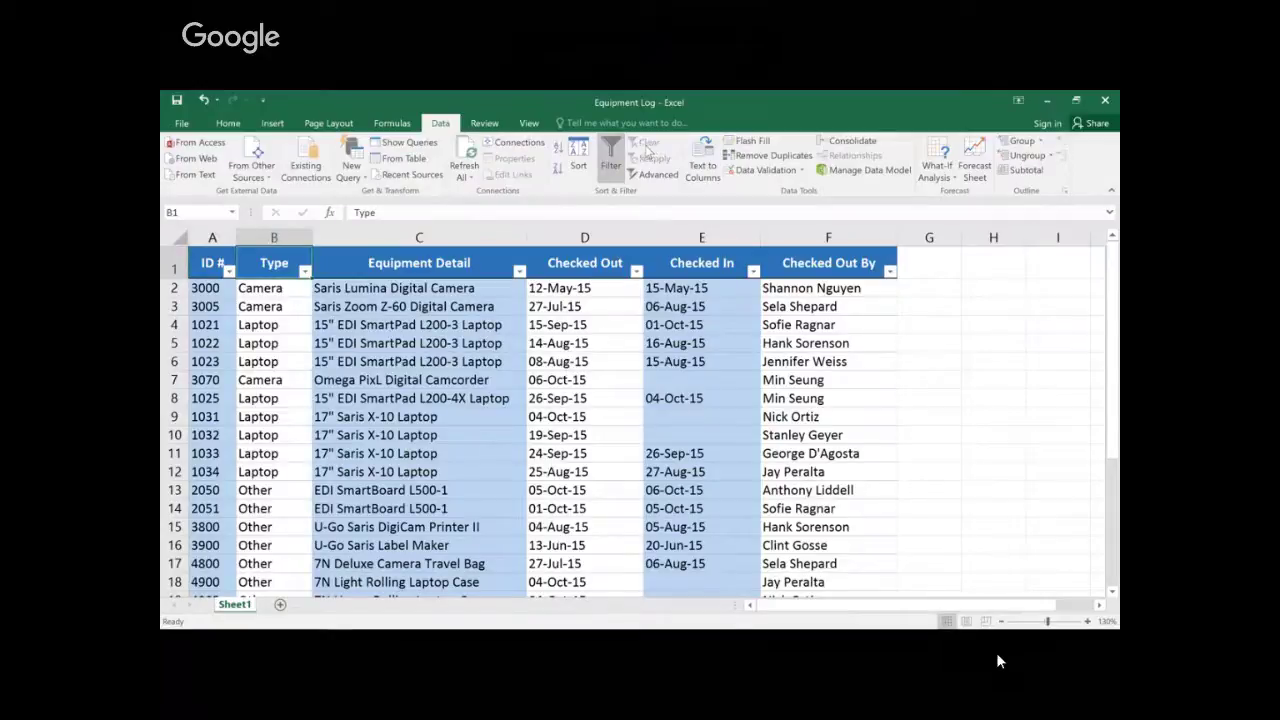
pyautogui.click(612, 156)
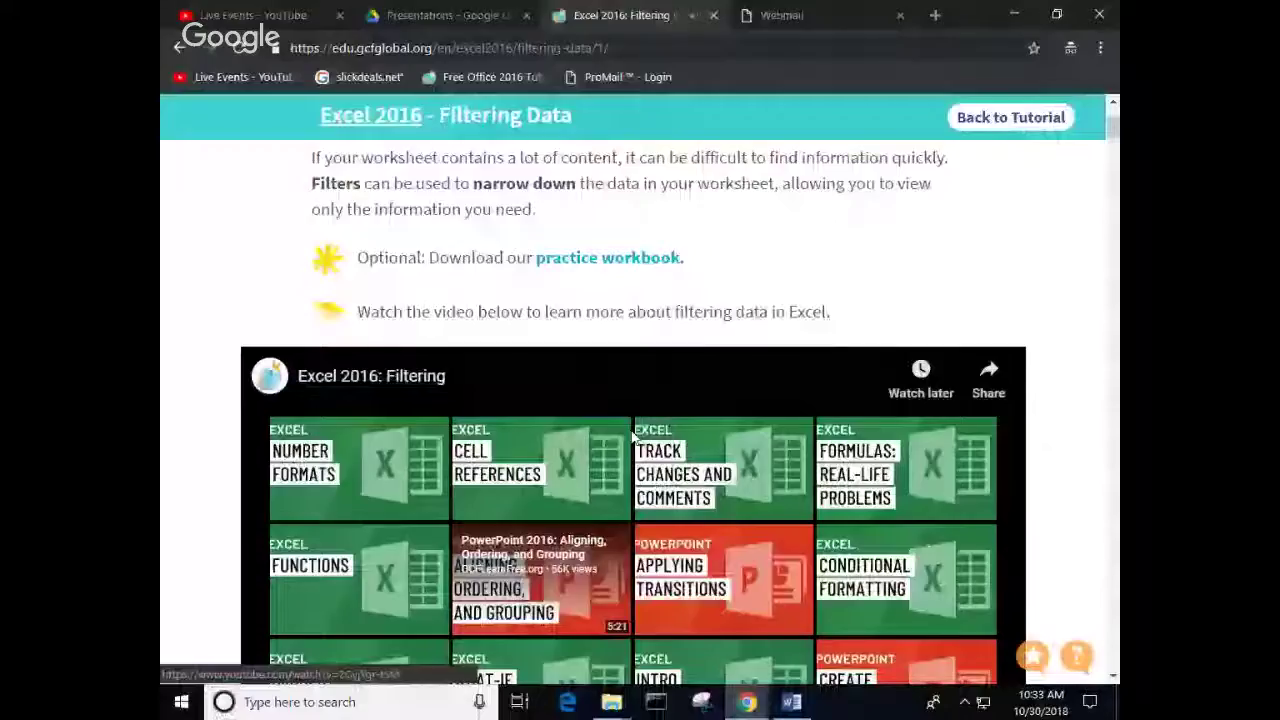
# Step: Return from the finished video to the Filtering Data lesson's practice workbook link
pyautogui.scroll(2, 607, 418)
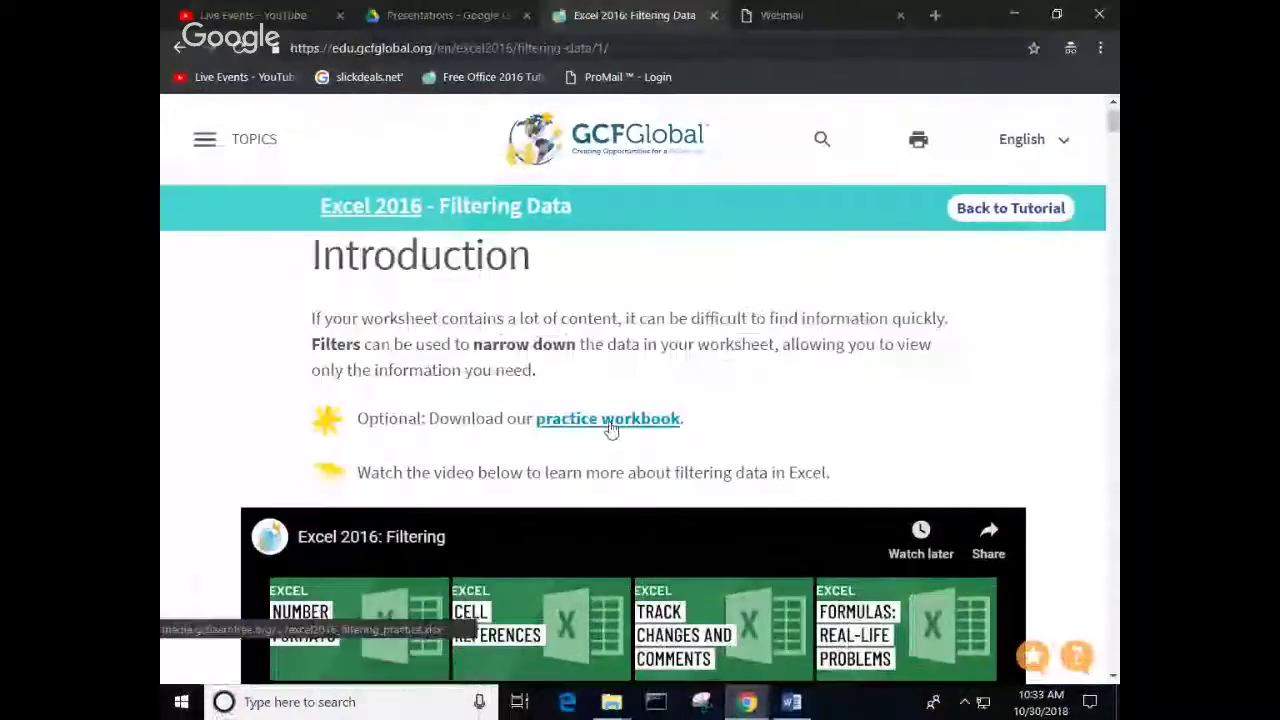
# Step: Download the Excel 2016 filtering practice workbook (.xlsx) and open it in Excel
pyautogui.click(607, 418)
pyautogui.click(350, 665)
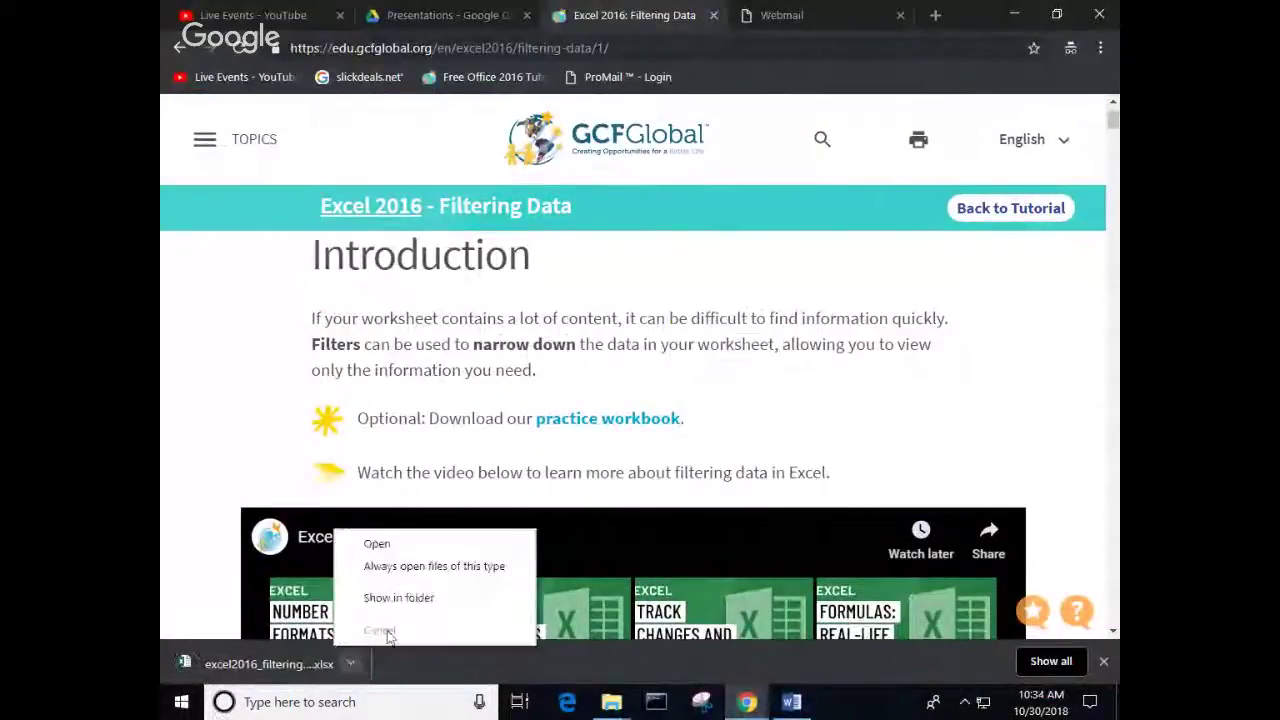
pyautogui.click(396, 545)
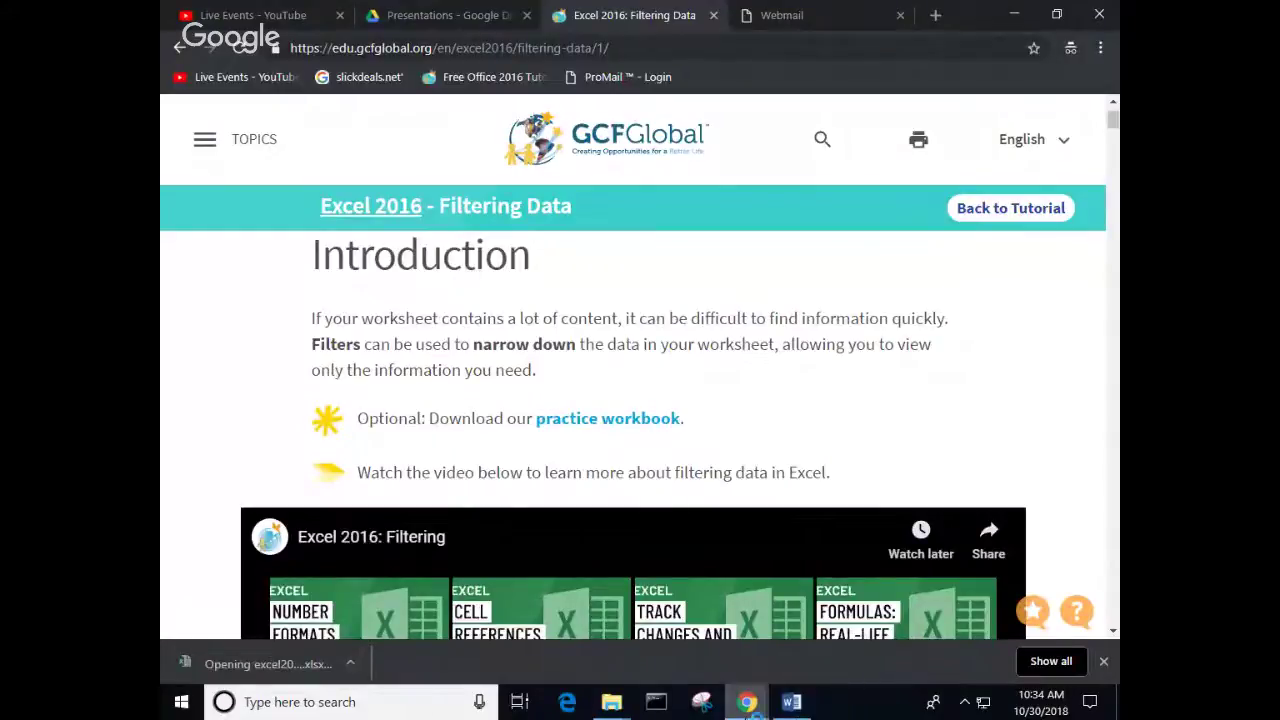
pyautogui.moveTo(747, 702)
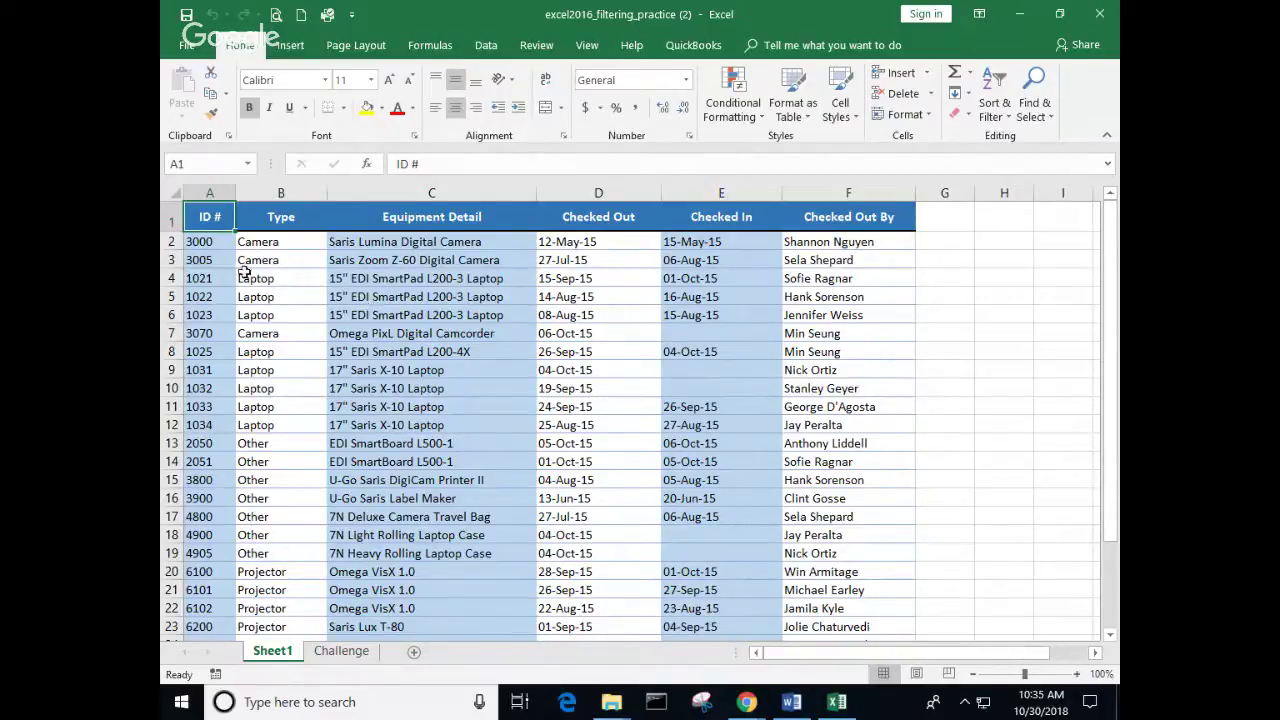
# Step: Select the equipment log's header cells and switch on Filter from the Data tab
pyautogui.moveTo(206, 216); pyautogui.dragTo(811, 214)
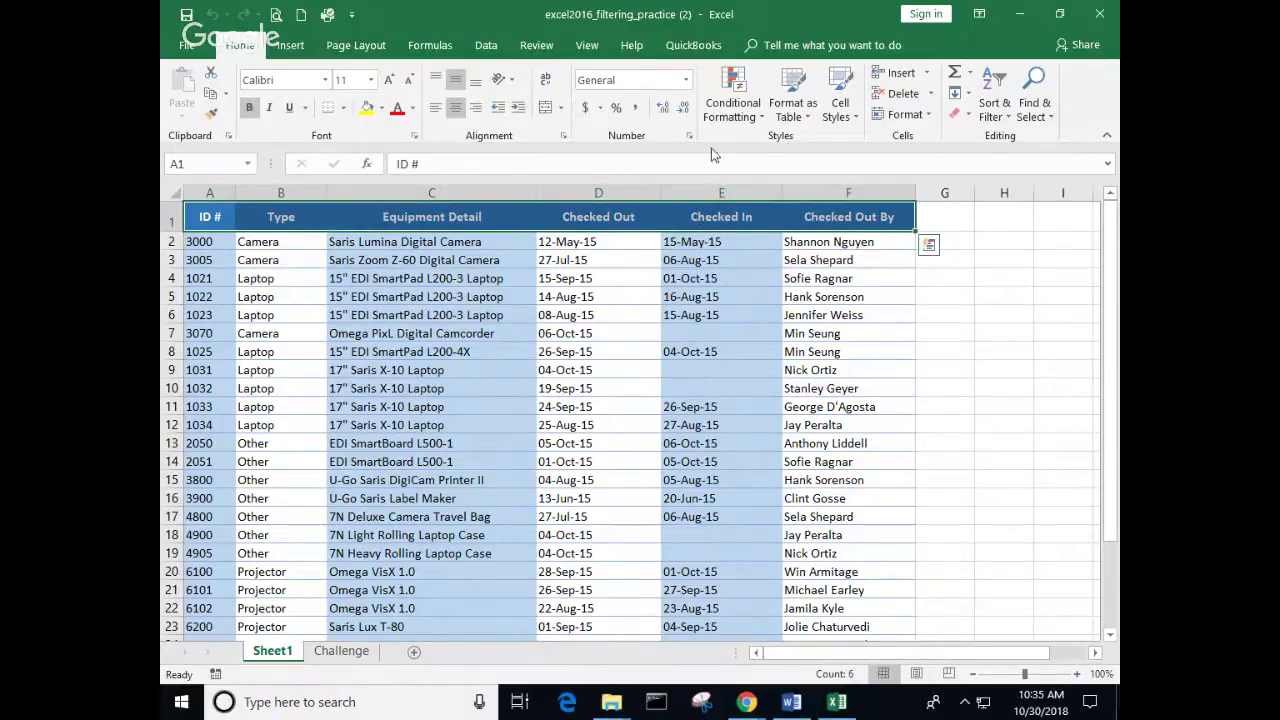
pyautogui.click(487, 42)
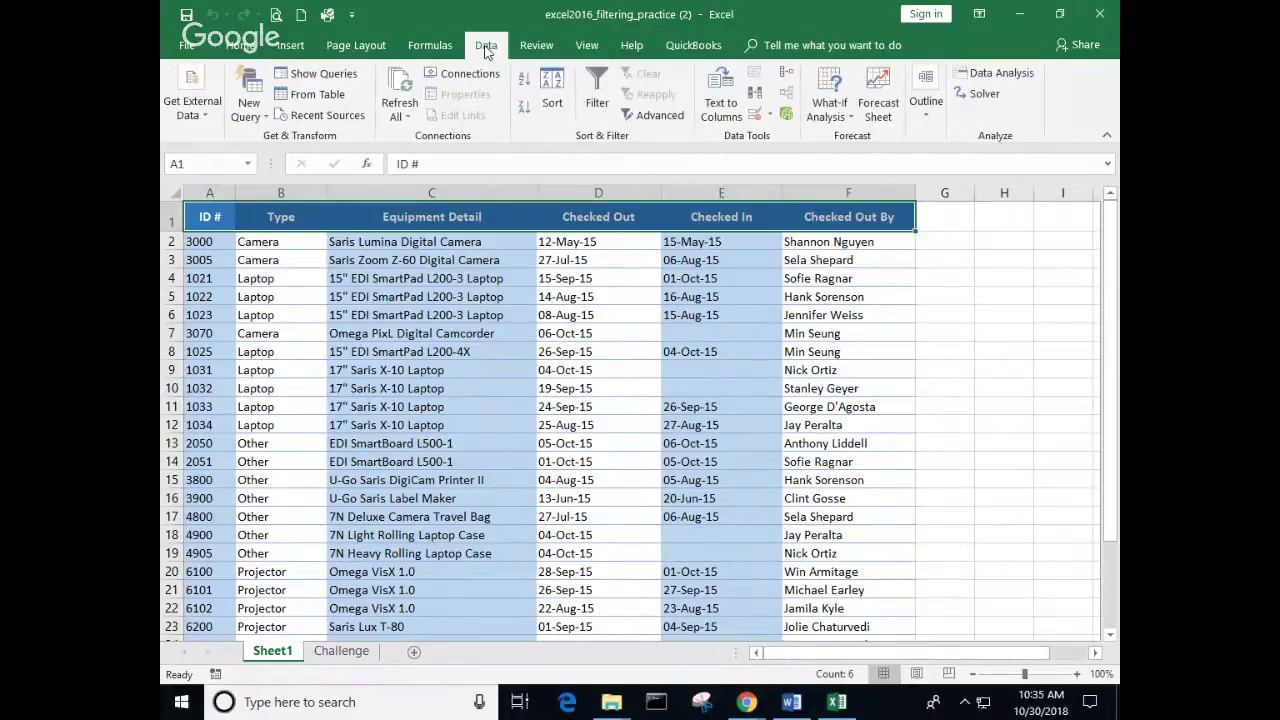
pyautogui.click(240, 45)
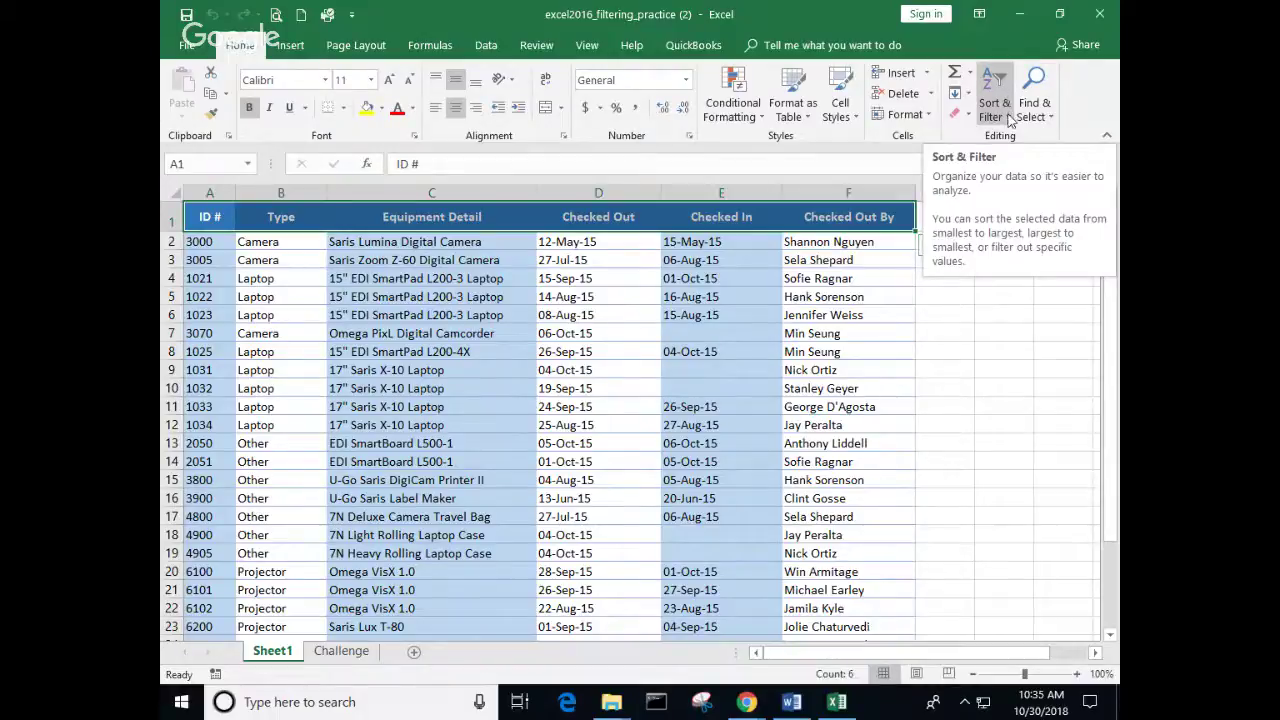
pyautogui.click(1010, 120)
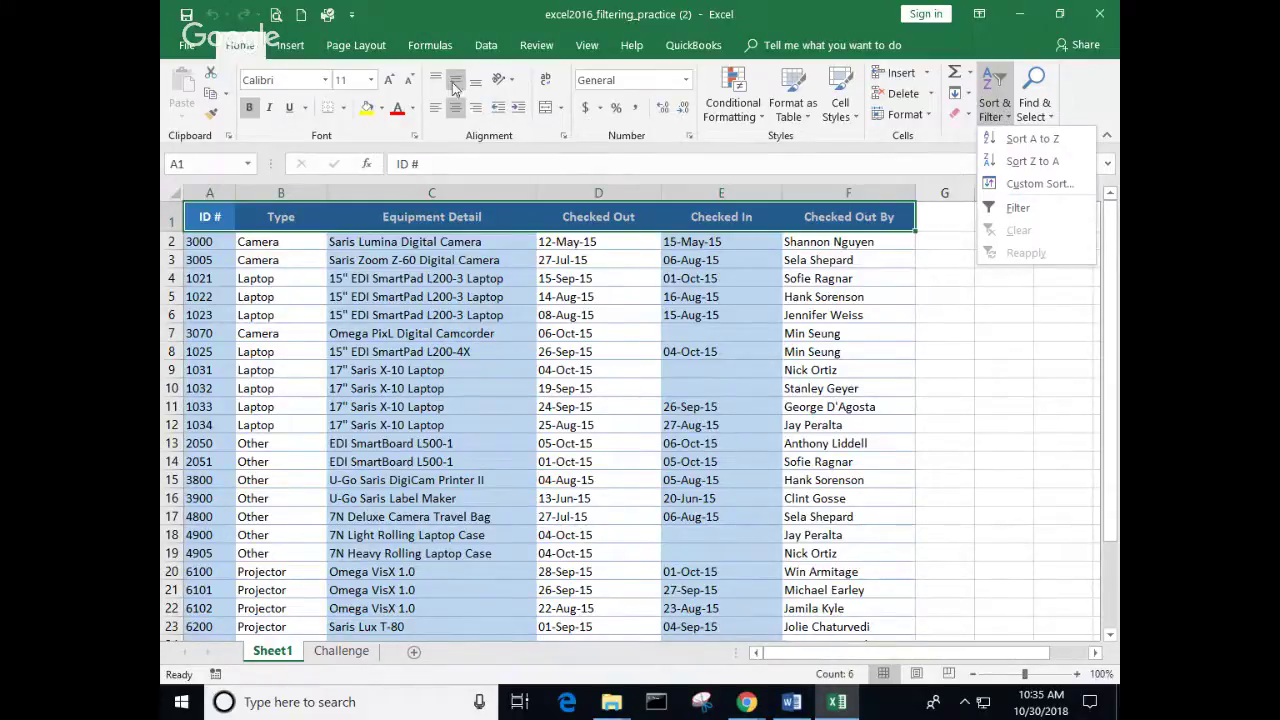
pyautogui.click(486, 46)
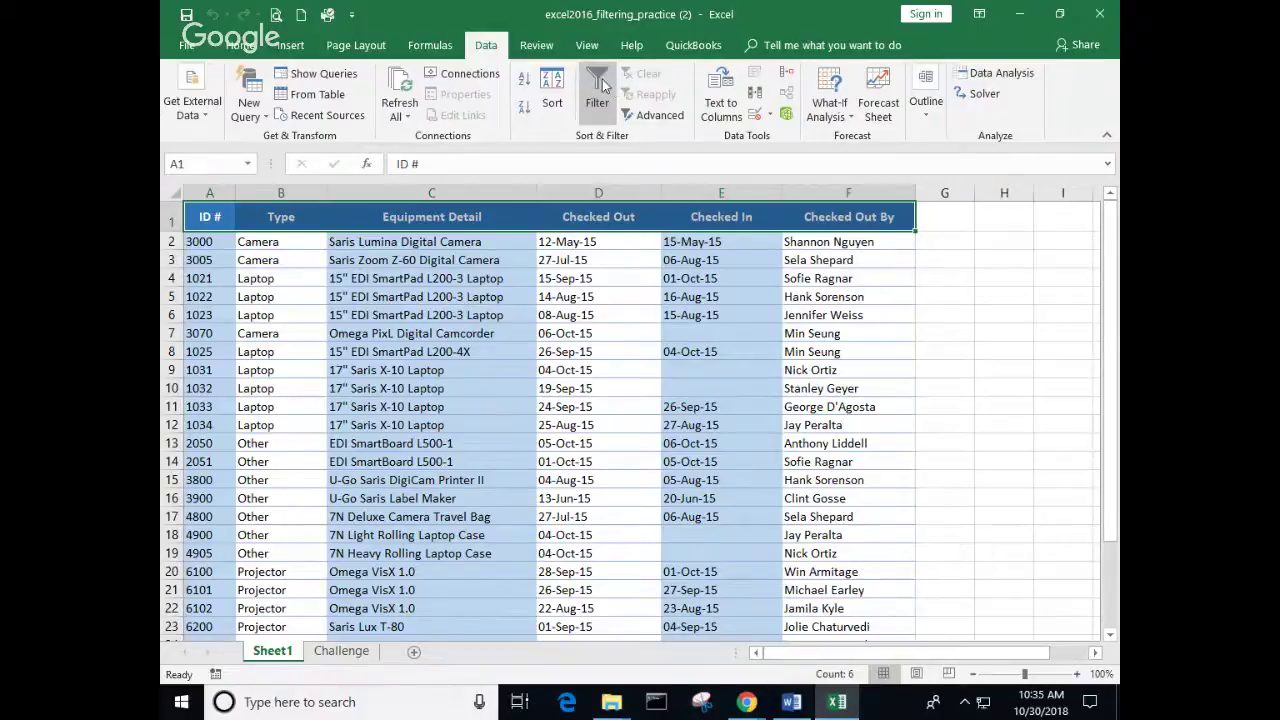
pyautogui.click(600, 86)
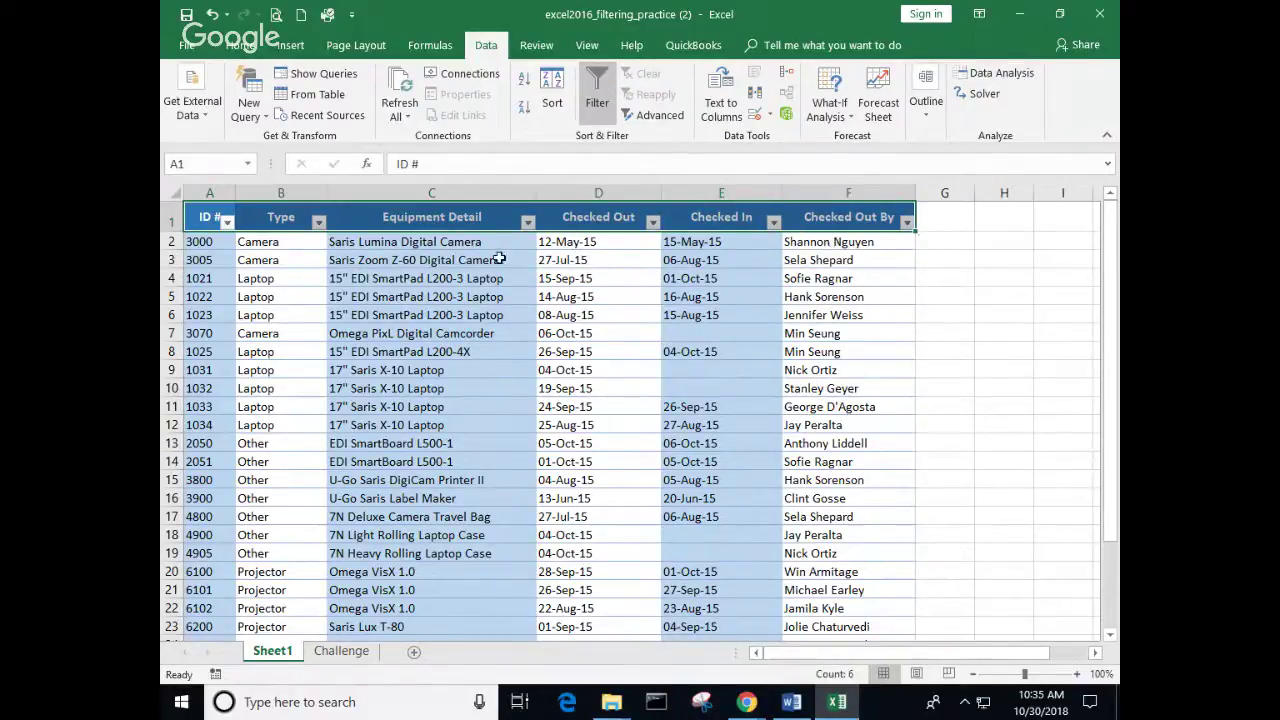
# Step: Filter the Type column to show only Camera and Projector items
pyautogui.click(287, 285)
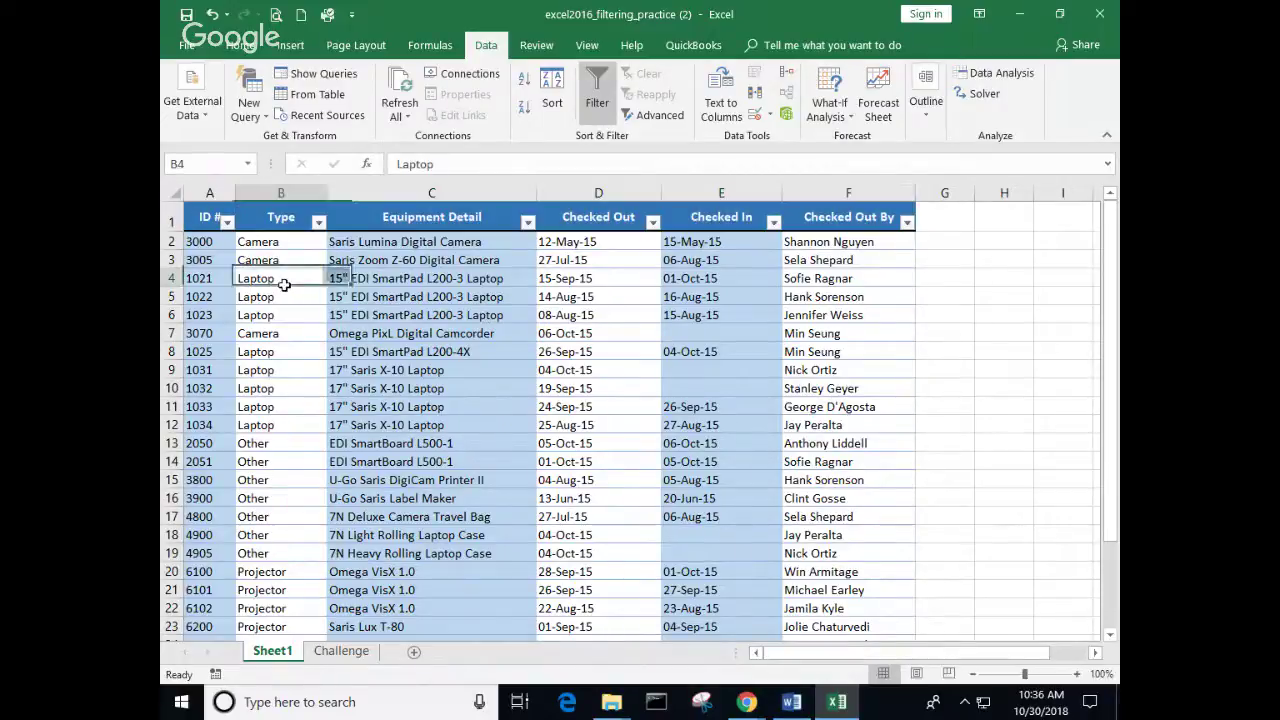
pyautogui.click(320, 224)
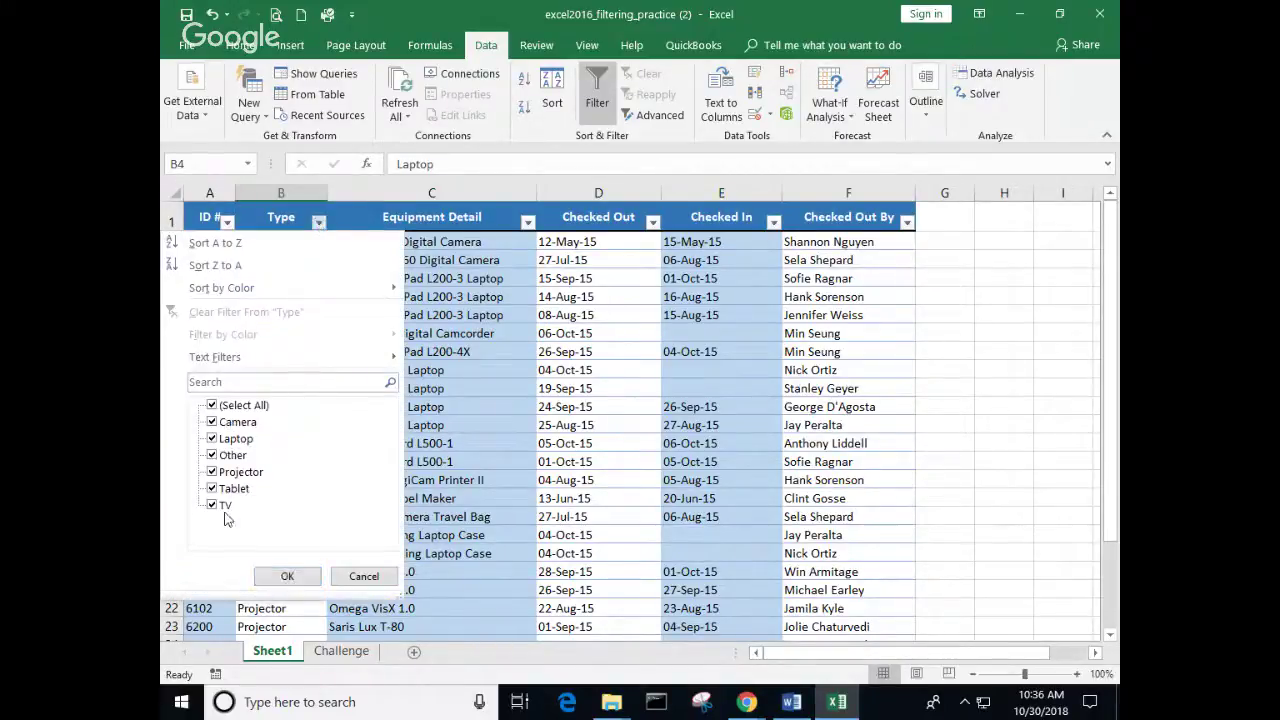
pyautogui.click(216, 409)
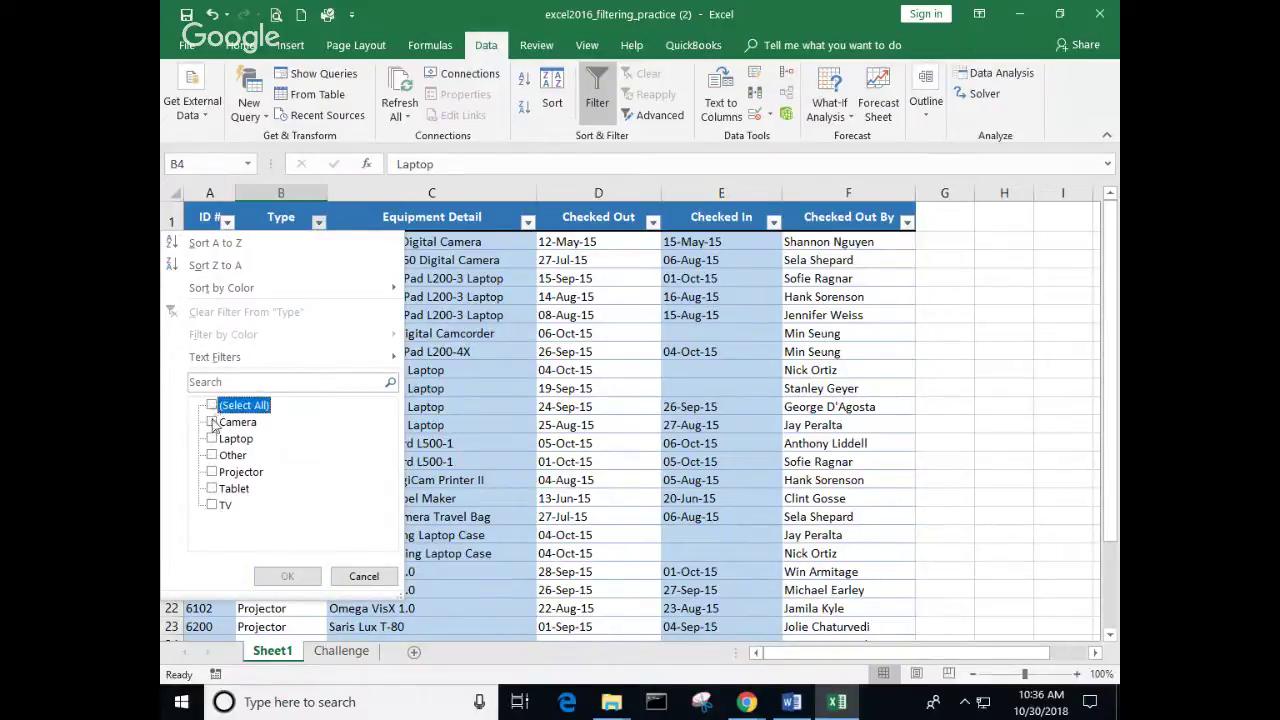
pyautogui.click(213, 423)
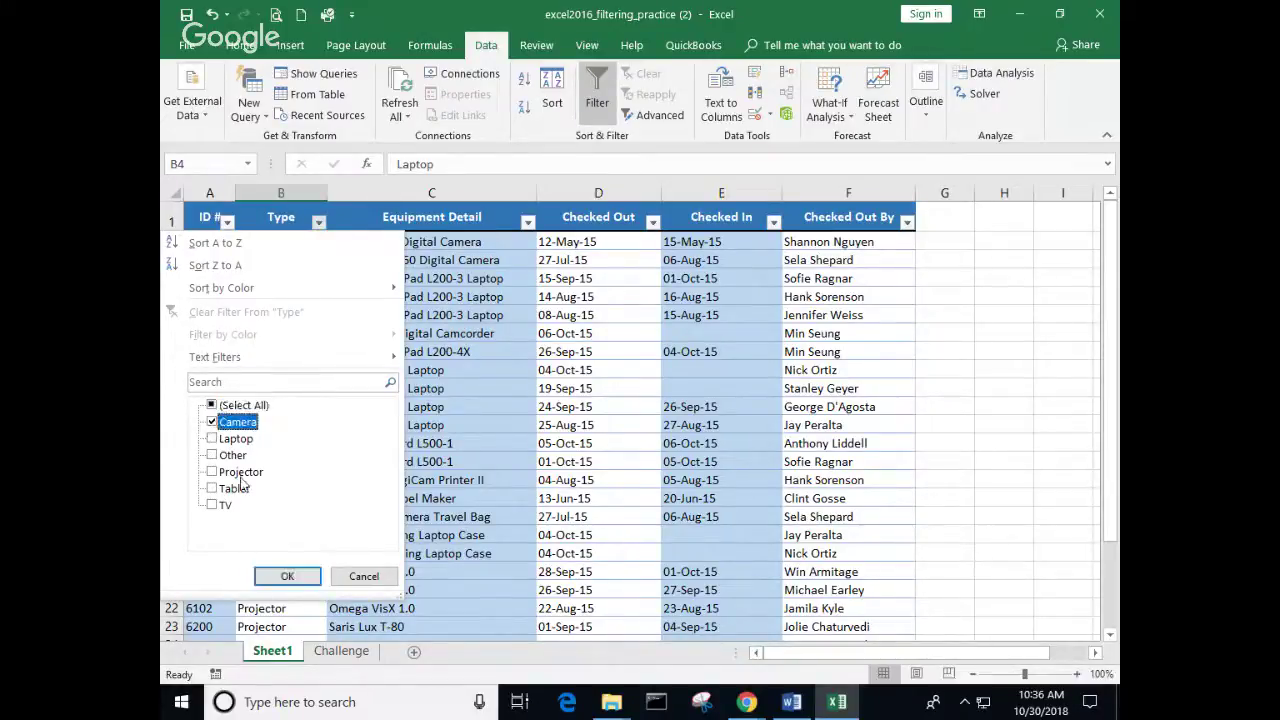
pyautogui.click(211, 474)
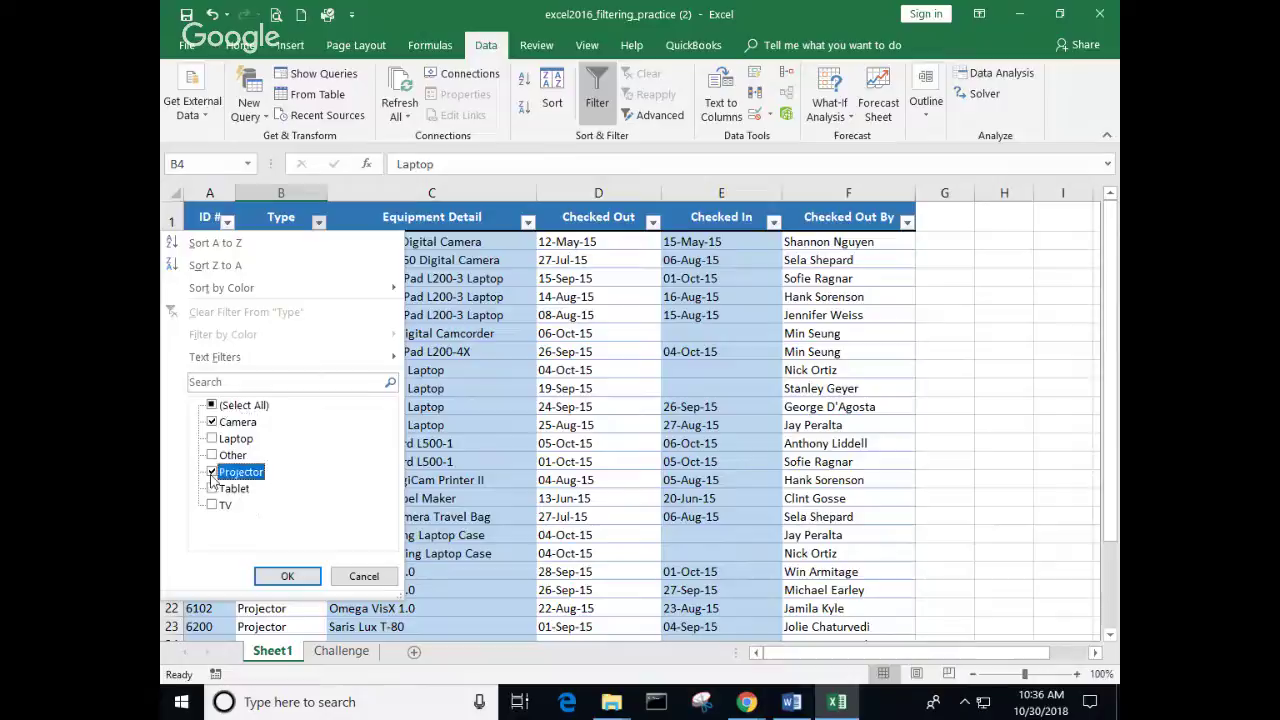
pyautogui.click(289, 577)
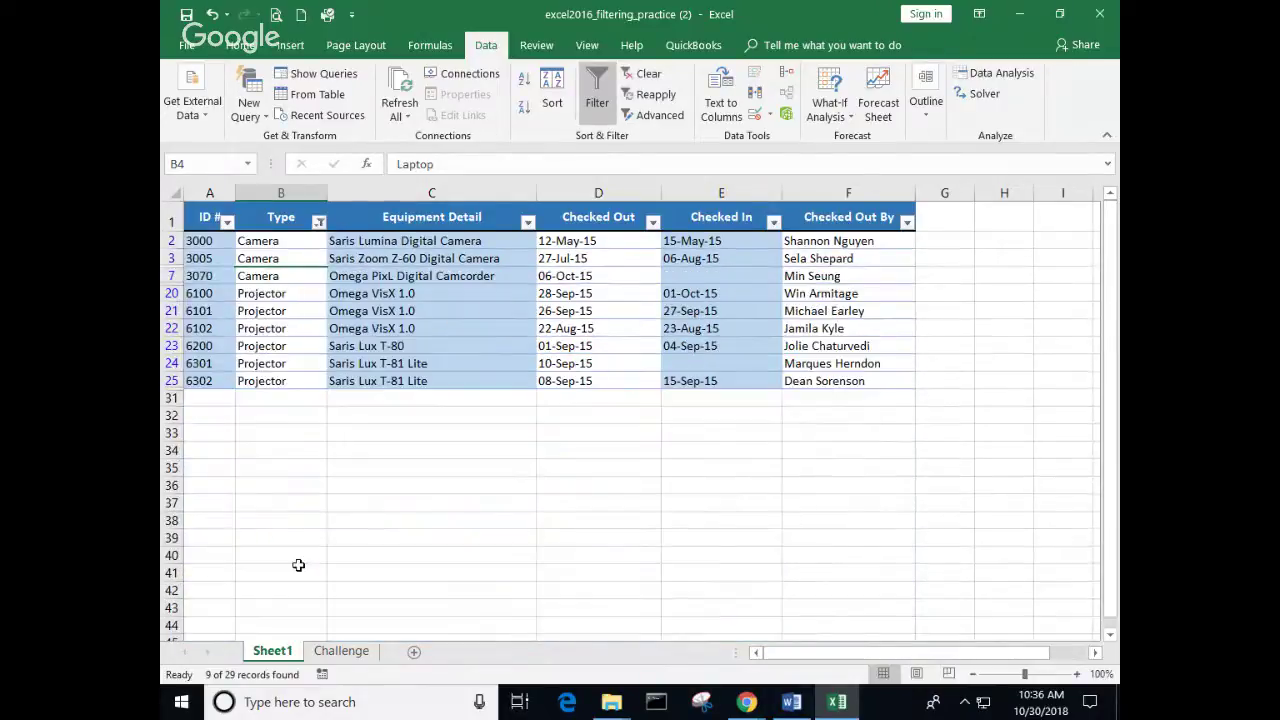
# Step: Clear the filter from Type so every equipment row shows again
pyautogui.moveTo(569, 521); pyautogui.dragTo(570, 532)
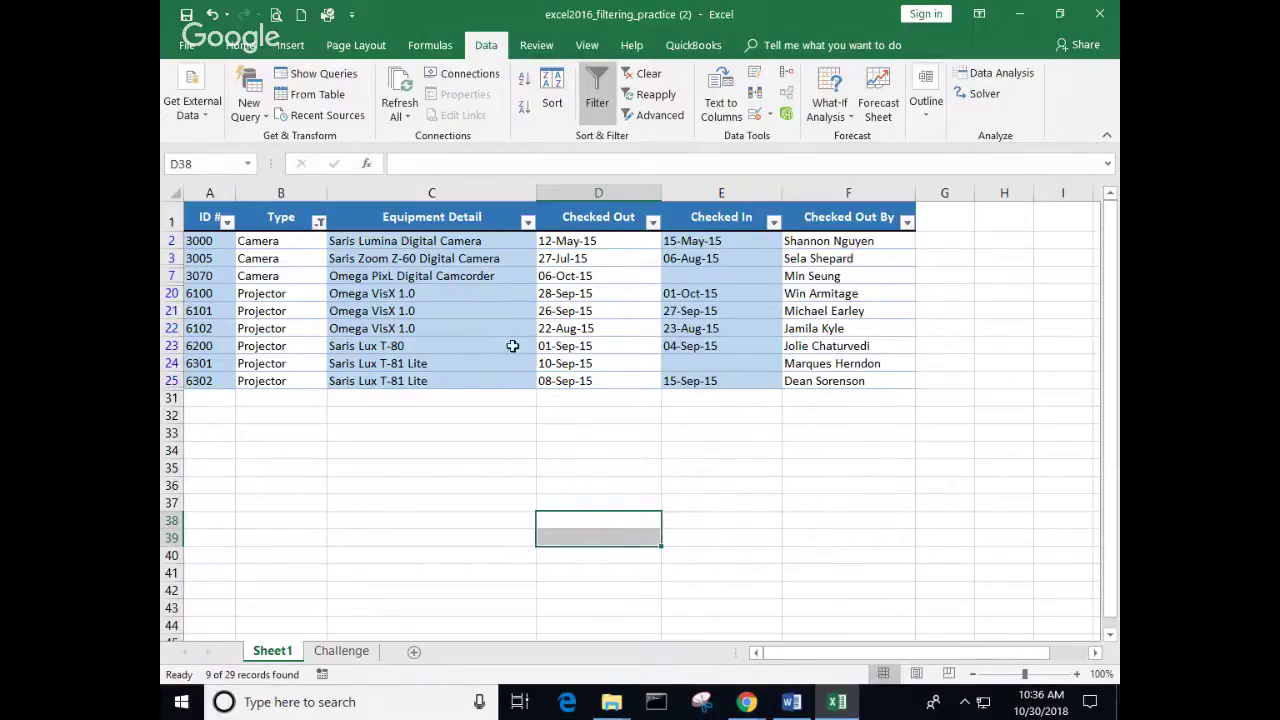
pyautogui.click(318, 222)
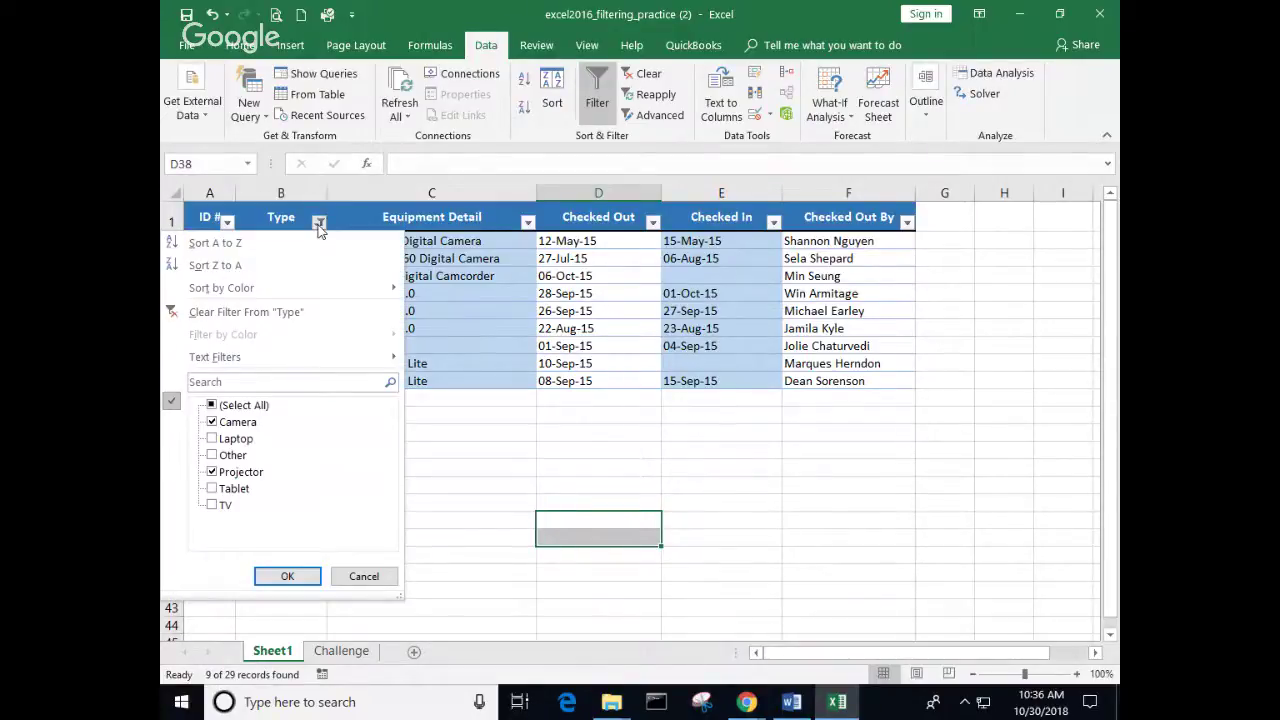
pyautogui.click(240, 320)
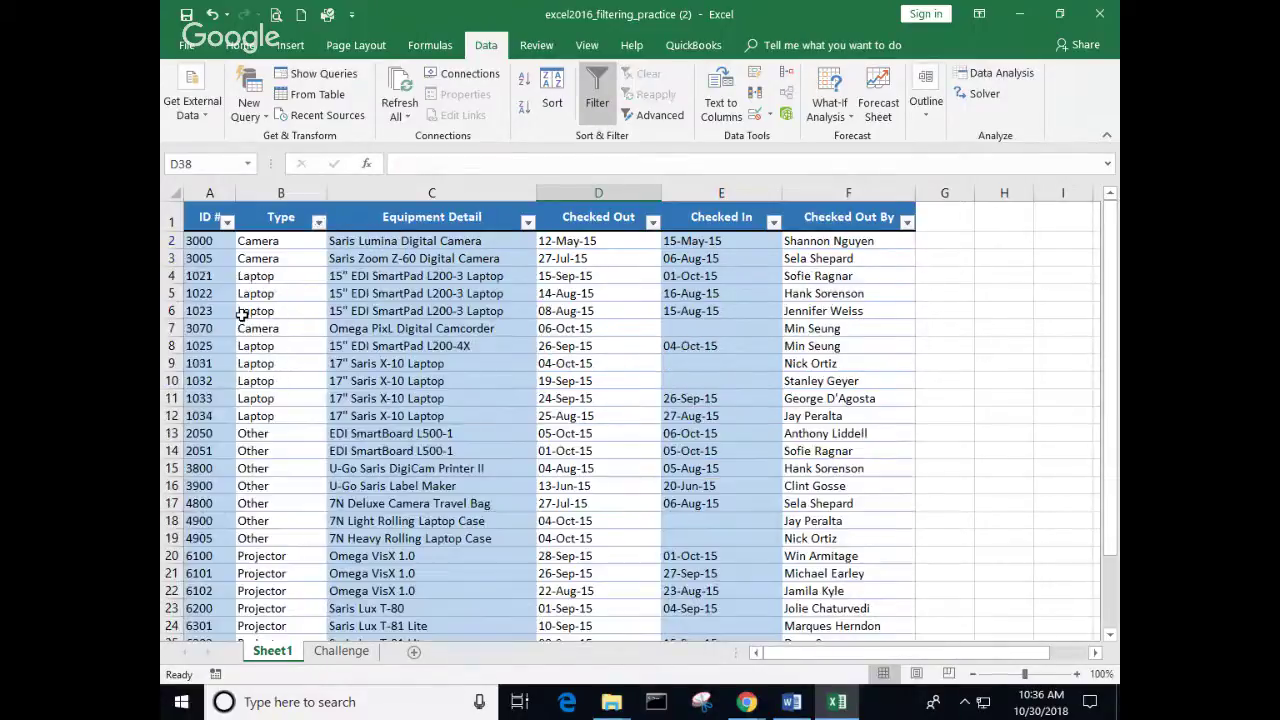
# Step: Search Equipment Detail for 'saris' to list only the 13 Saris items
pyautogui.click(316, 222)
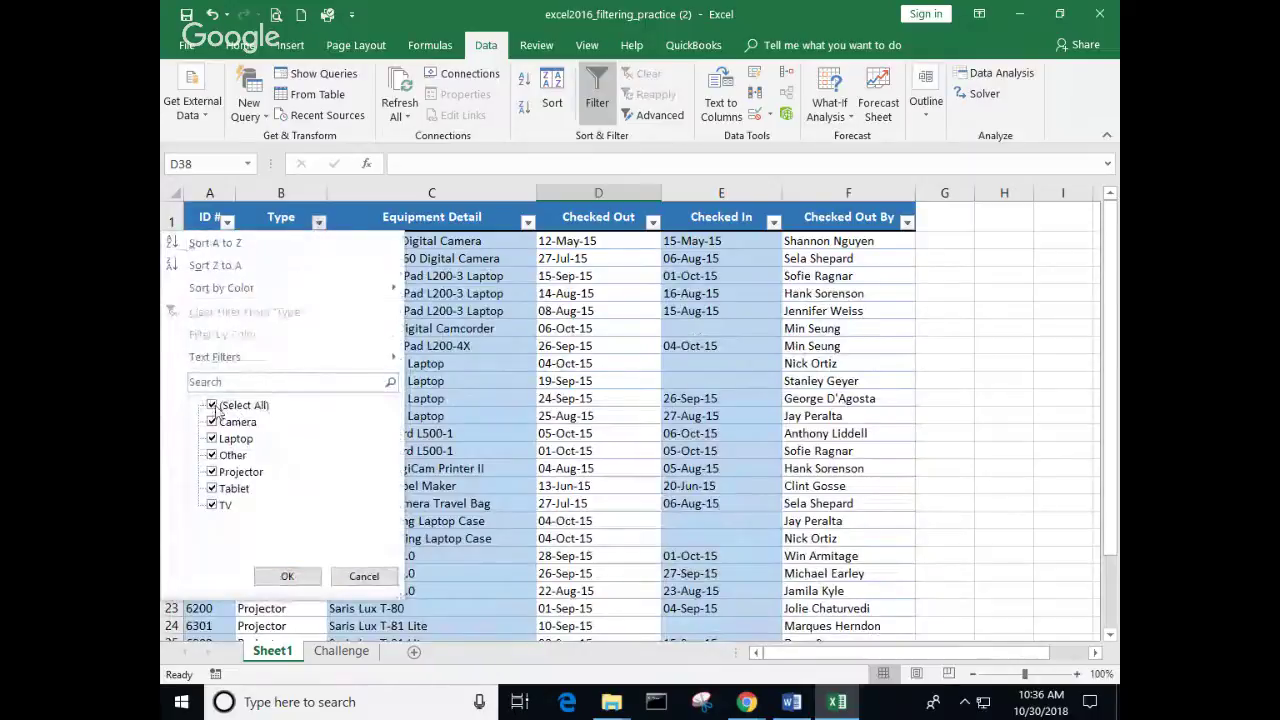
pyautogui.click(298, 580)
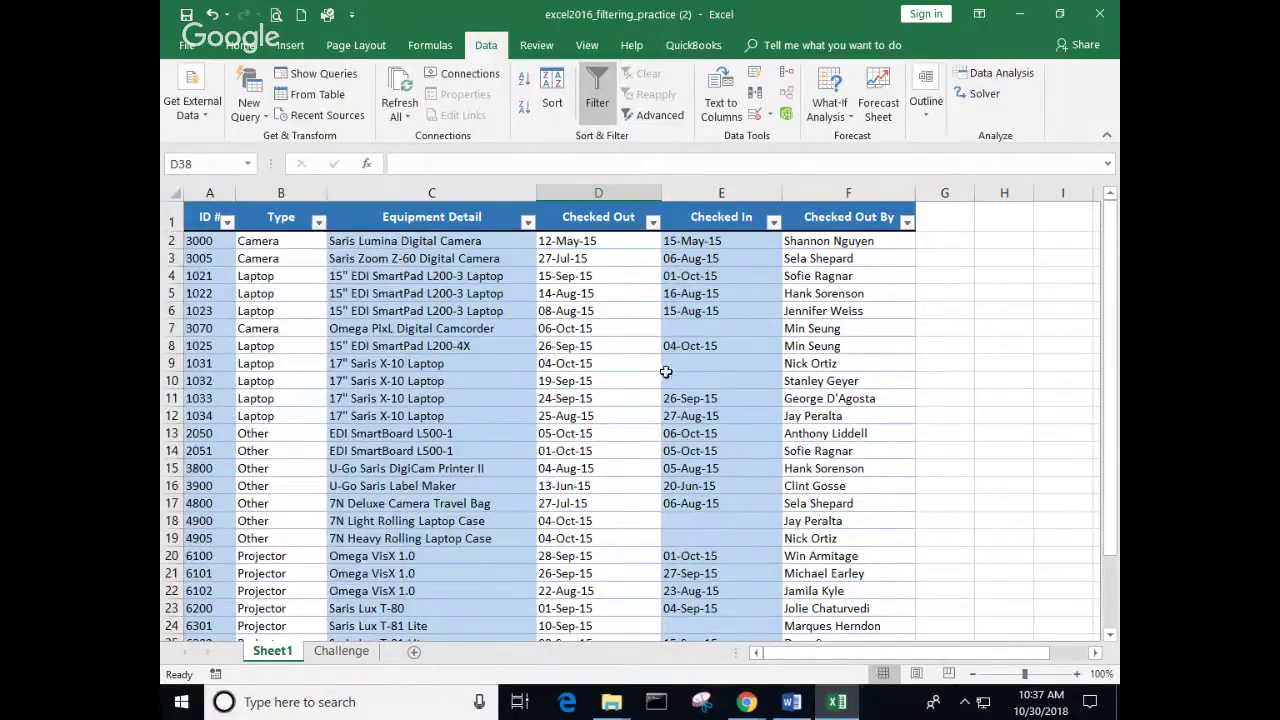
pyautogui.click(527, 221)
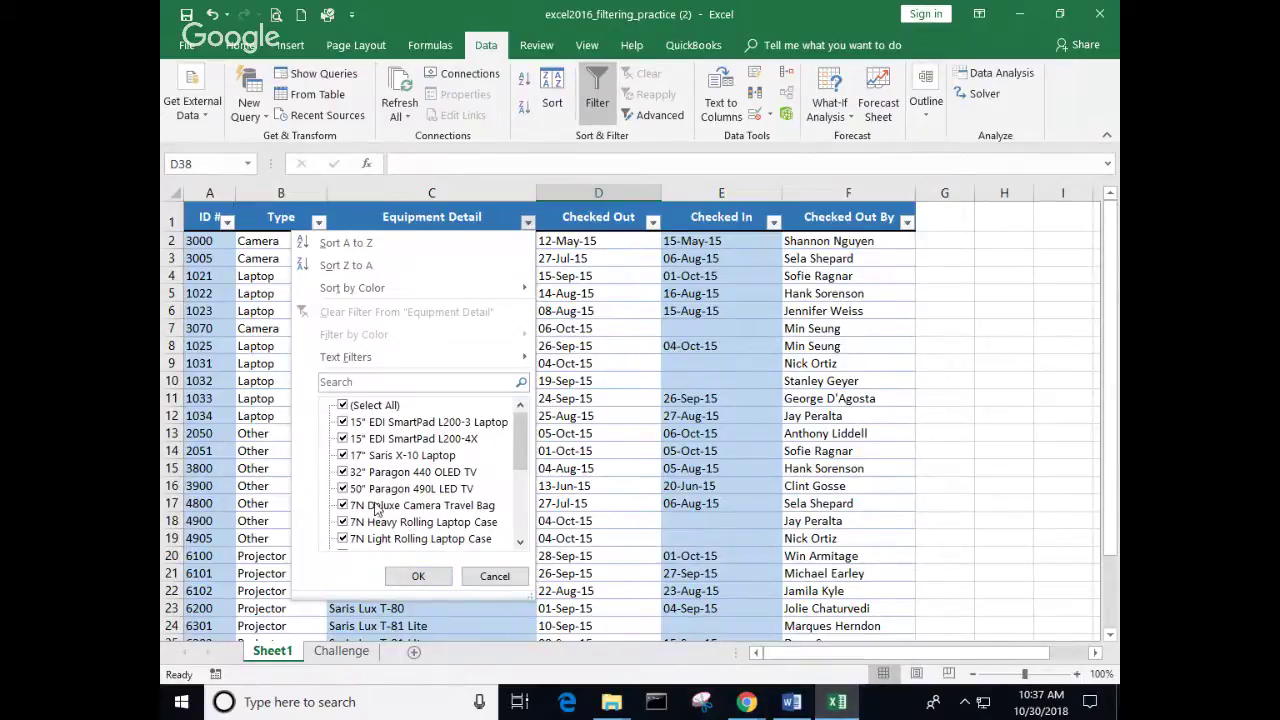
pyautogui.click(365, 382)
pyautogui.write('saris')
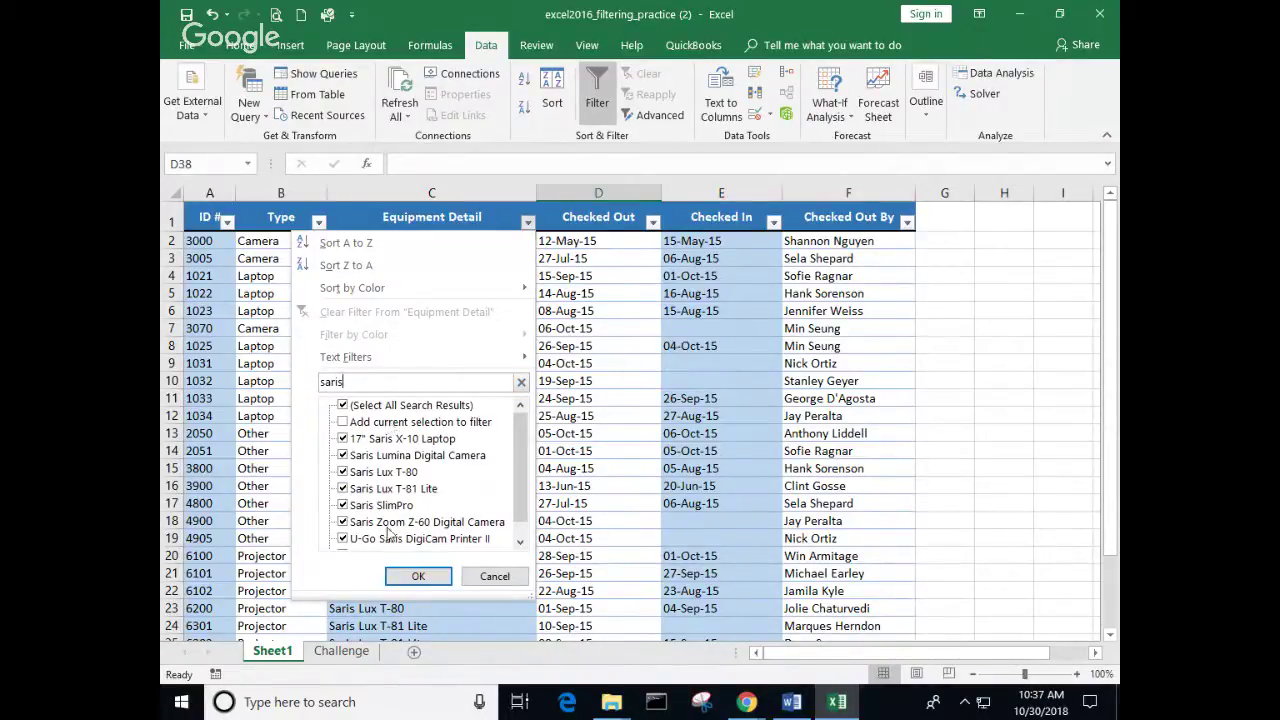
pyautogui.click(418, 576)
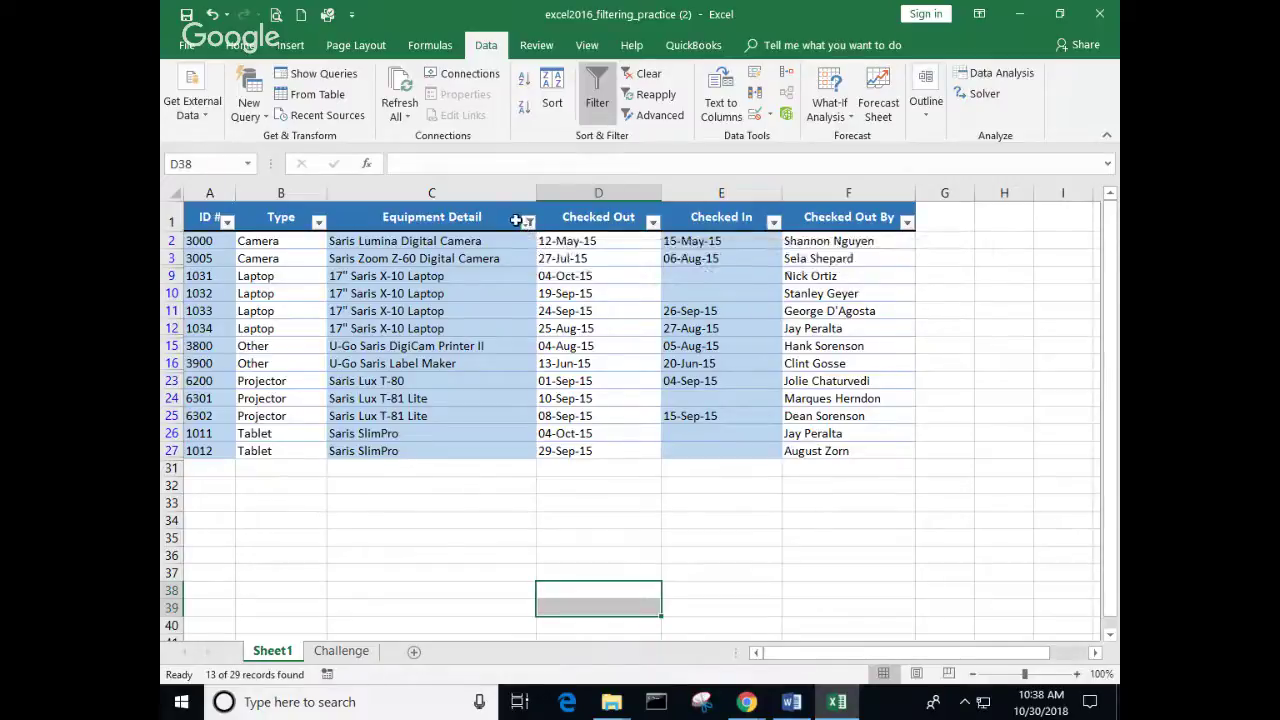
pyautogui.click(528, 222)
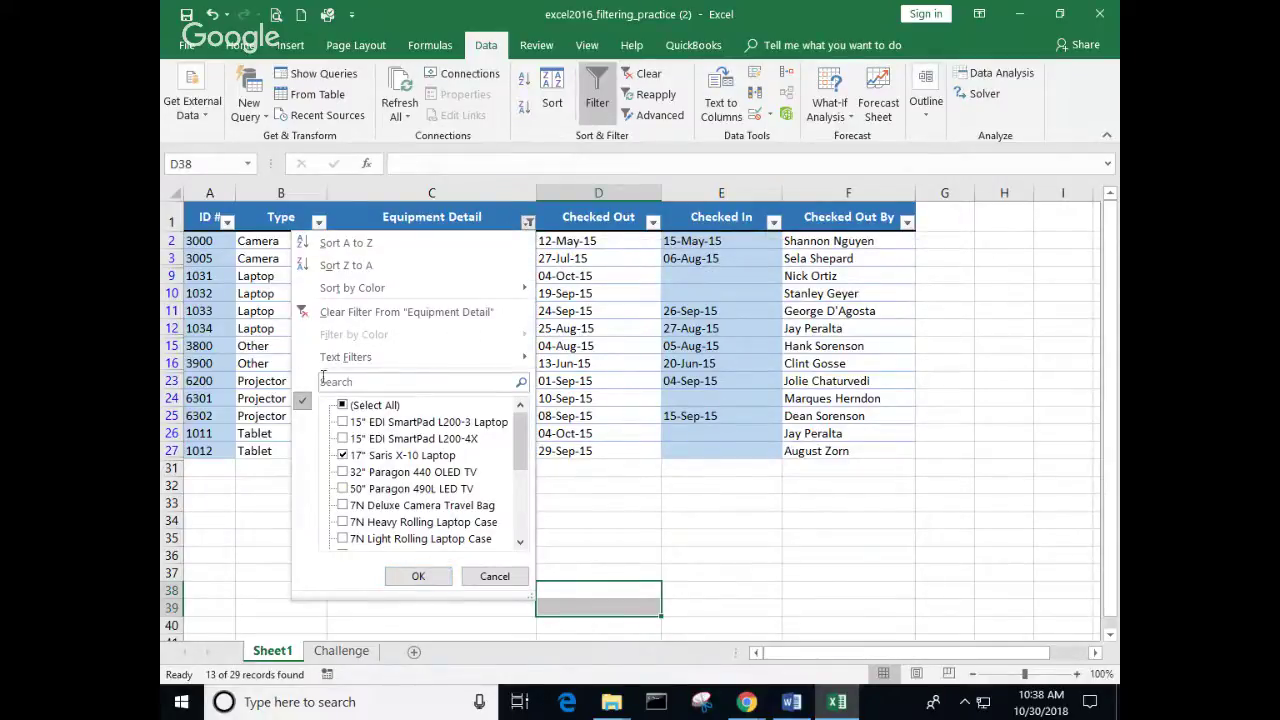
pyautogui.moveTo(352, 364)
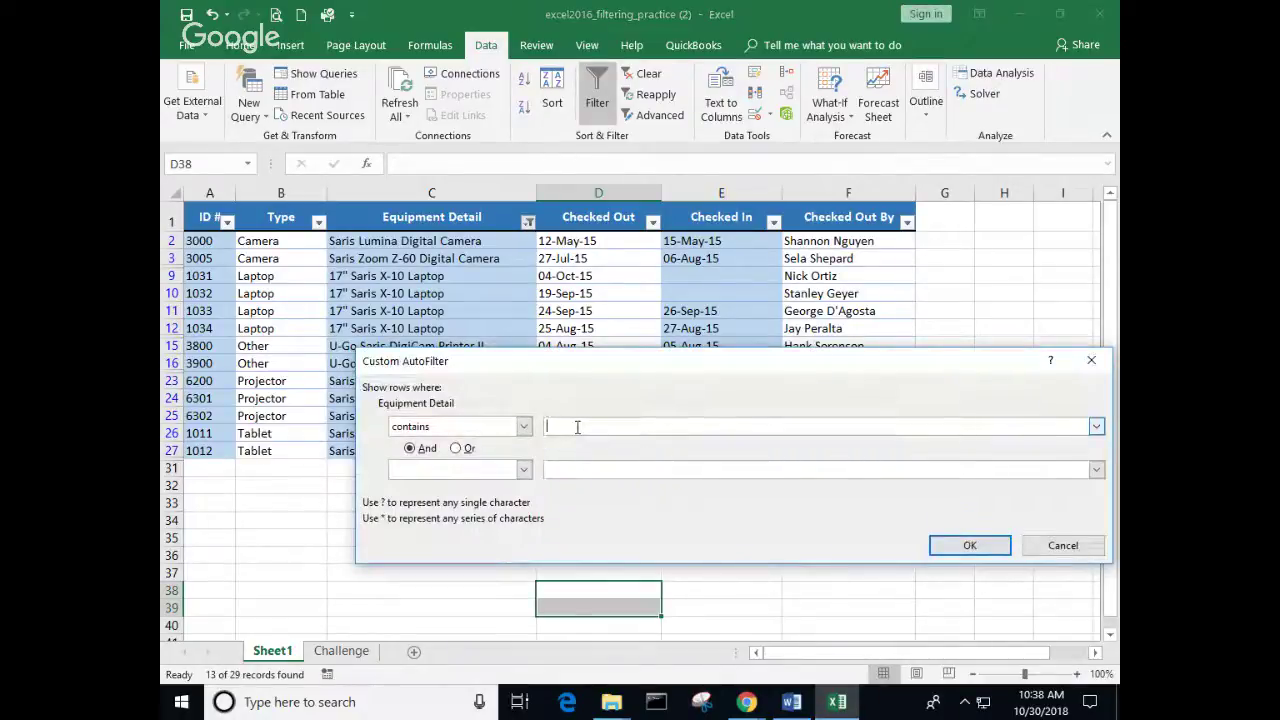
pyautogui.write('Saris')
pyautogui.press('Return')
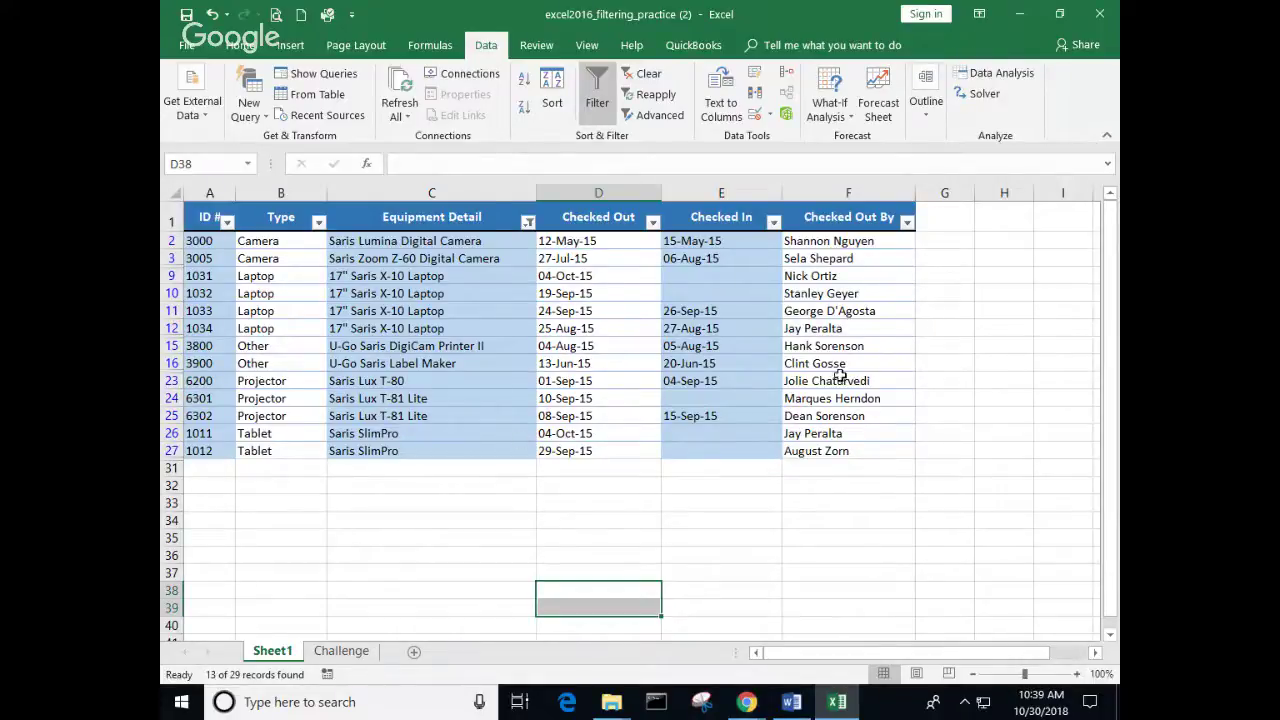
# Step: Keep only May in the Checked Out filter, leaving the Saris Lumina Digital Camera
pyautogui.click(653, 222)
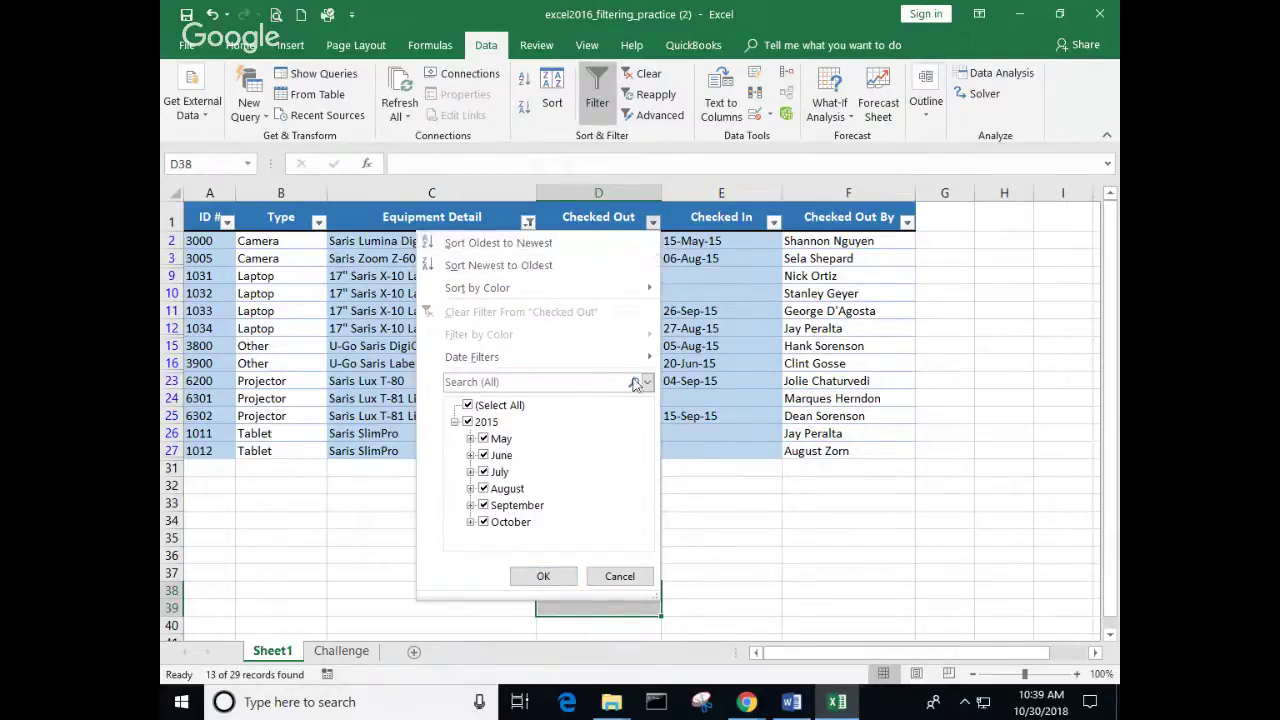
pyautogui.click(467, 405)
pyautogui.click(483, 438)
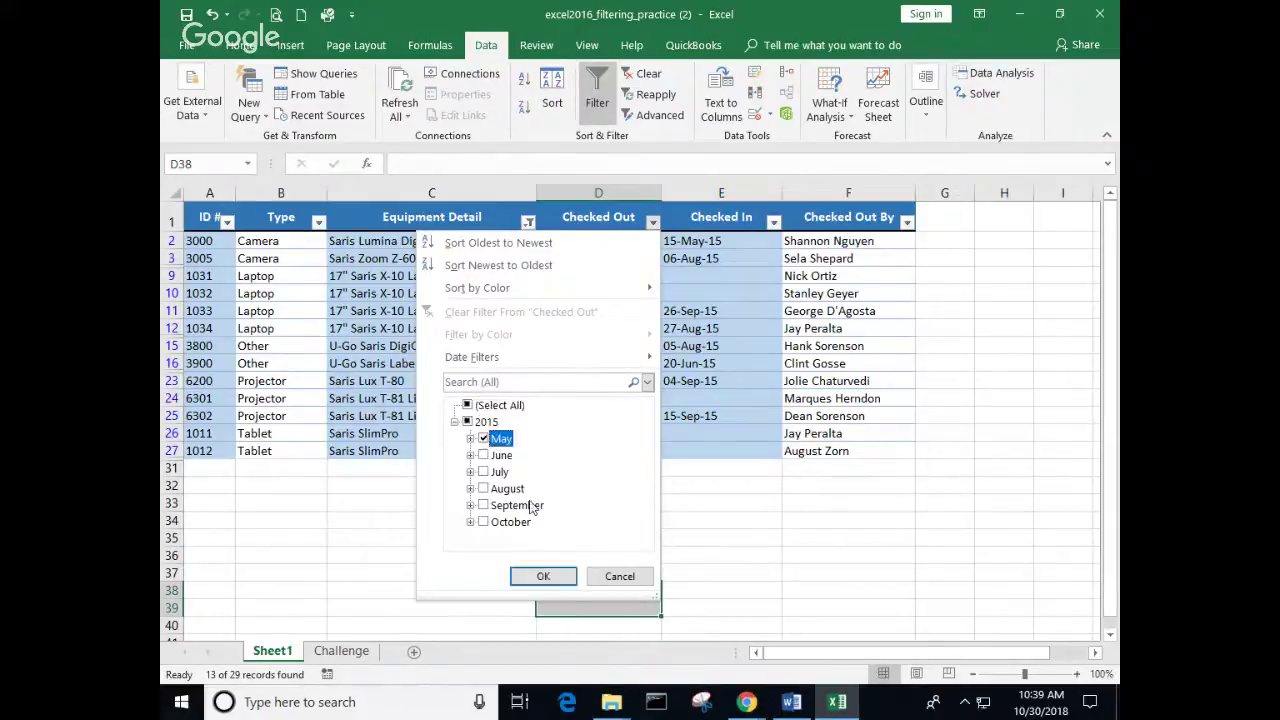
pyautogui.click(543, 576)
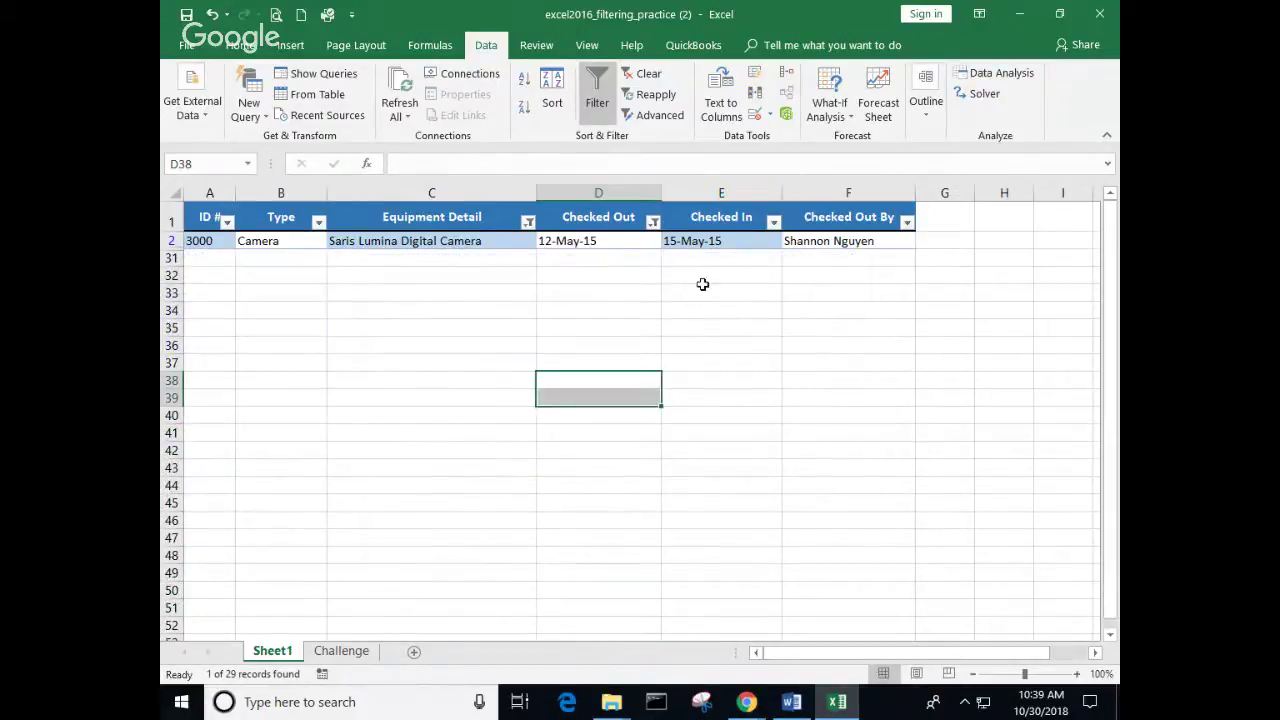
pyautogui.click(653, 222)
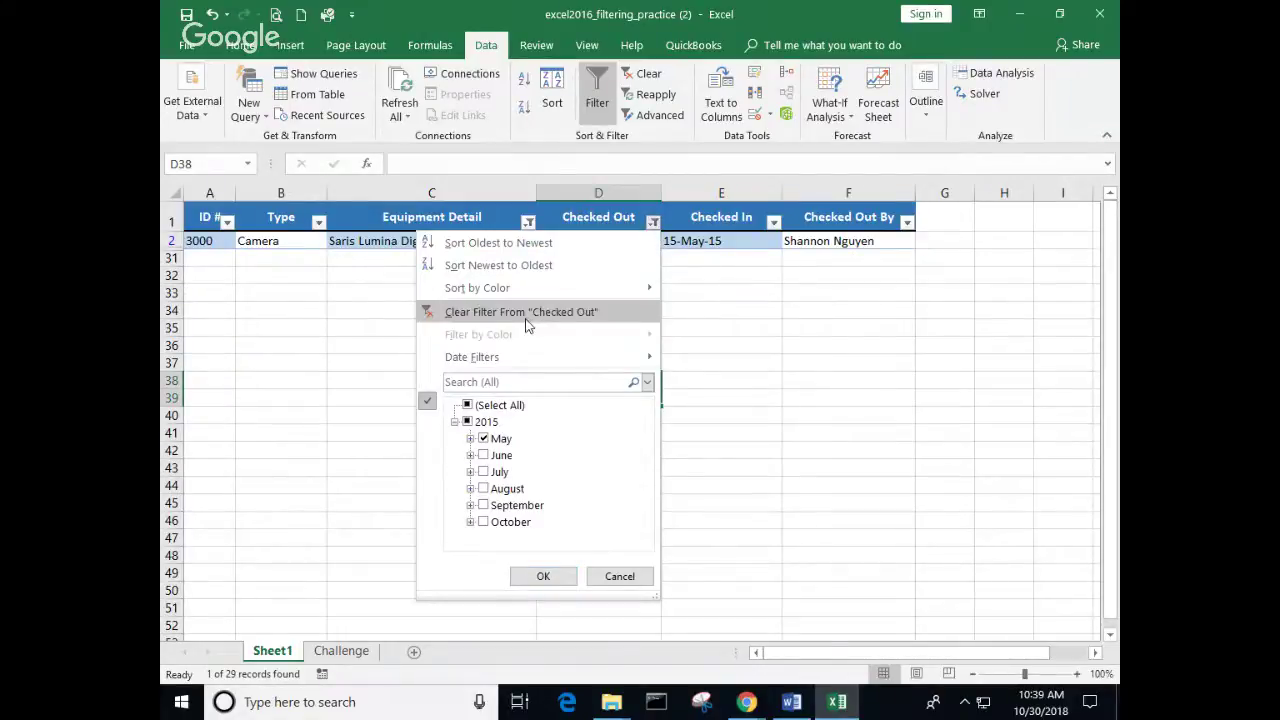
# Step: Replace the Checked Out filter with a Yesterday date filter, leaving no rows visible
pyautogui.click(530, 312)
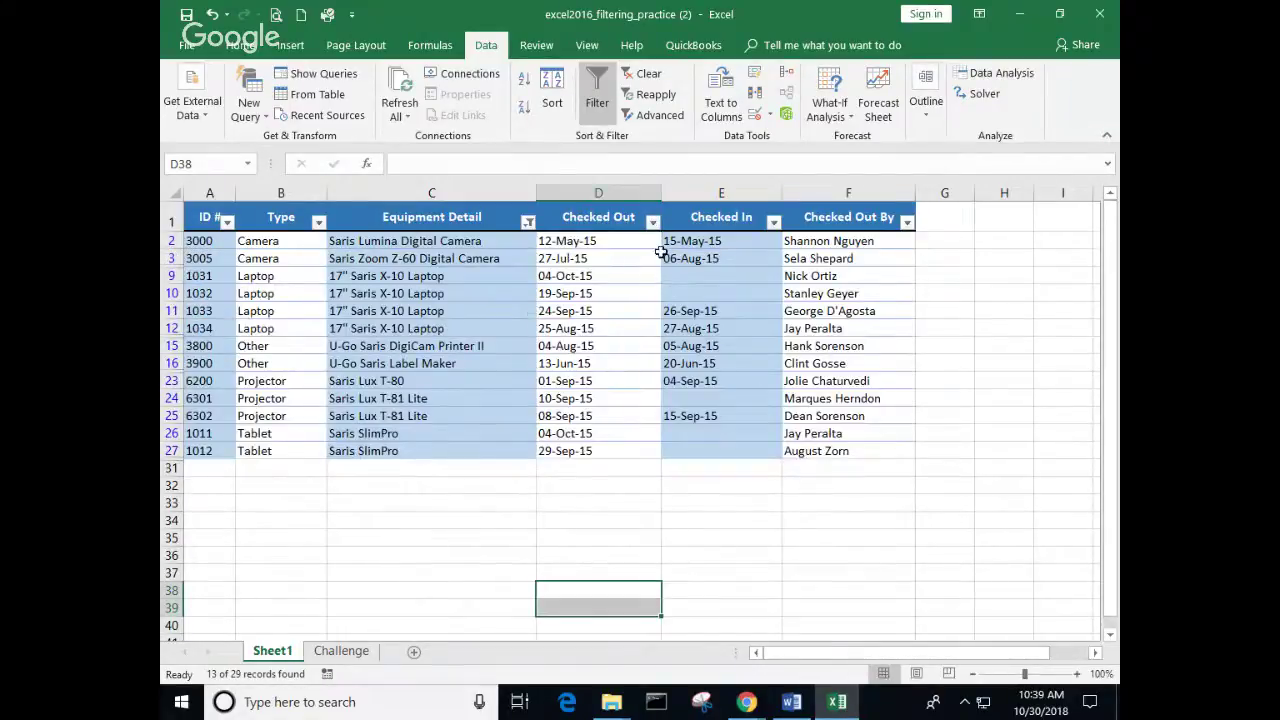
pyautogui.click(653, 222)
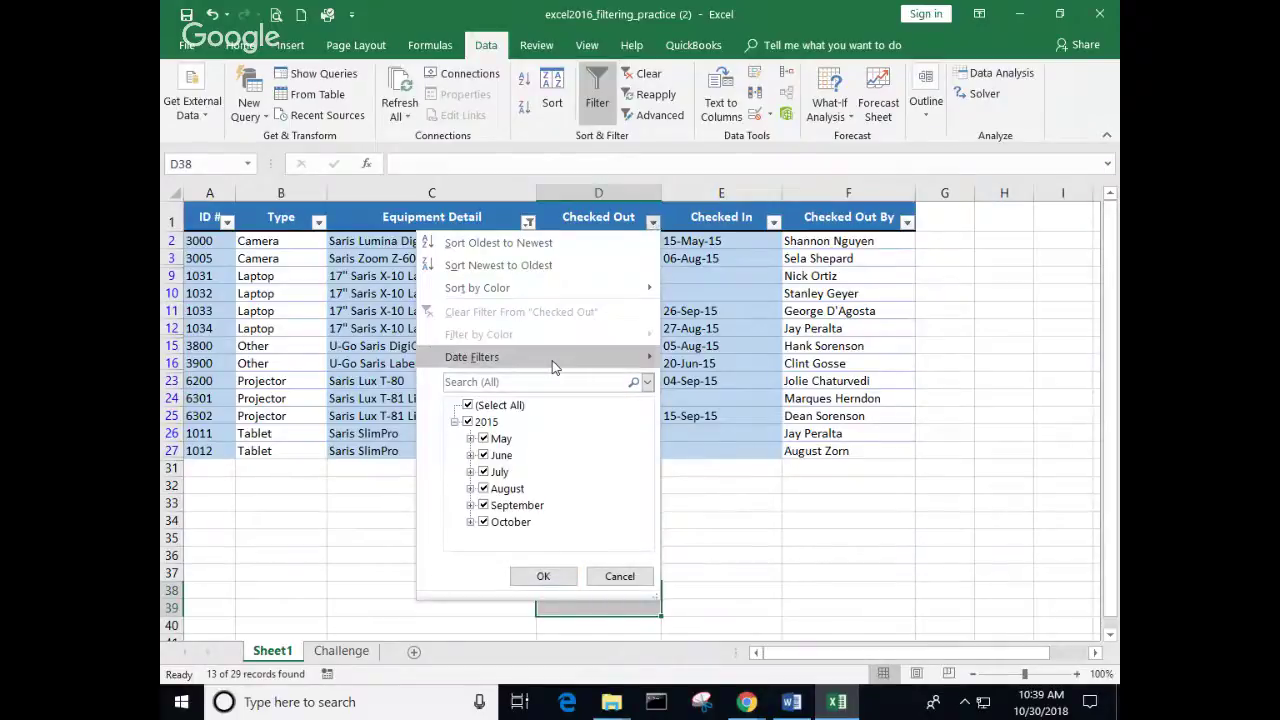
pyautogui.moveTo(552, 362)
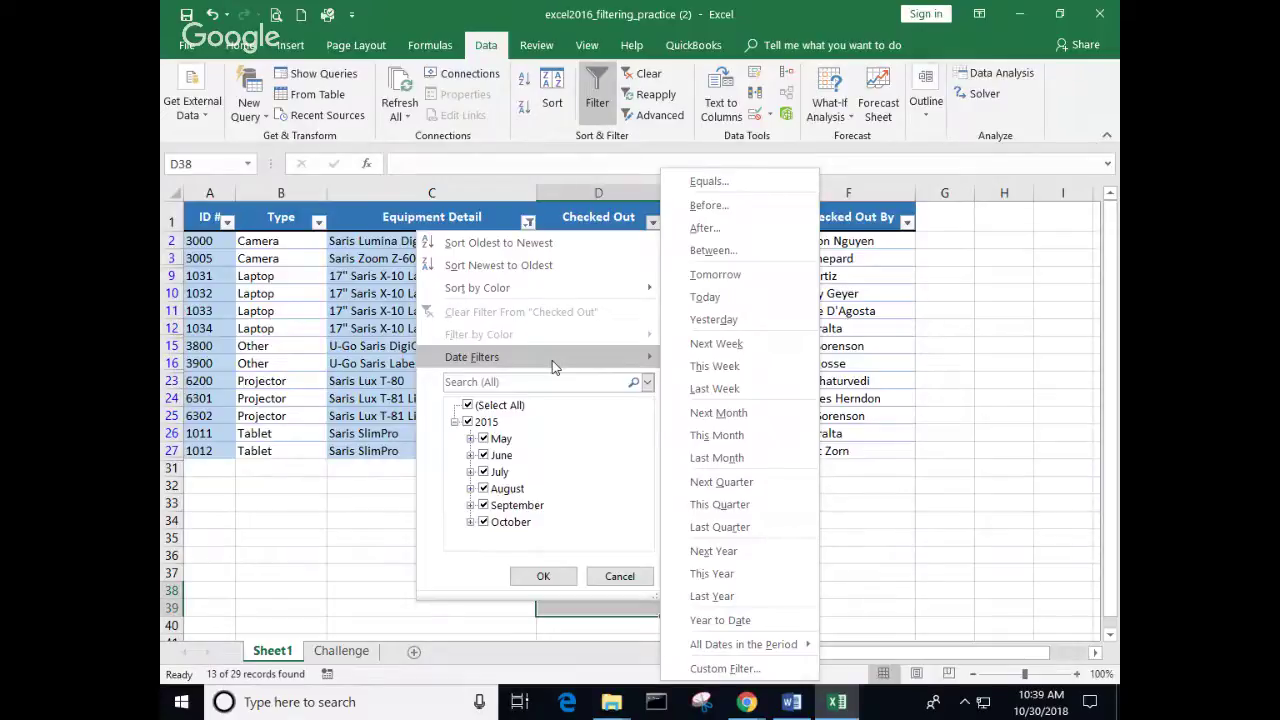
pyautogui.click(714, 320)
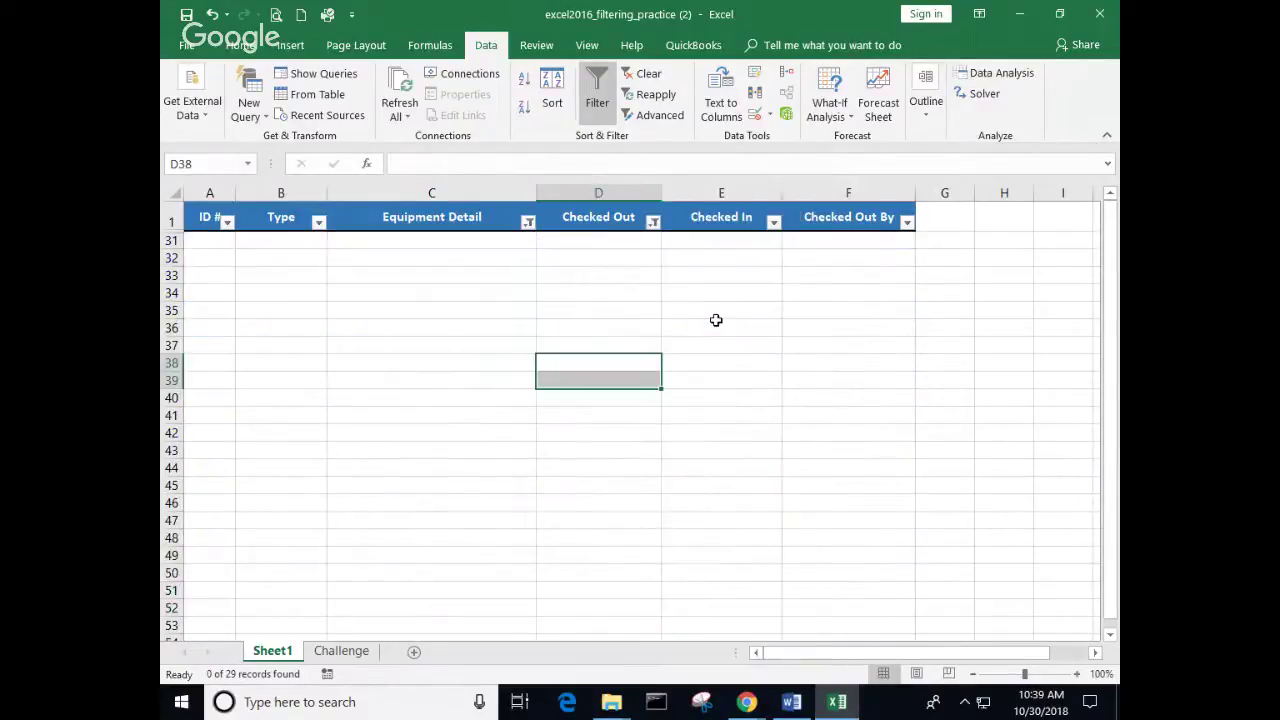
# Step: Start a Before date filter on Checked Out and open its date picker
pyautogui.click(651, 222)
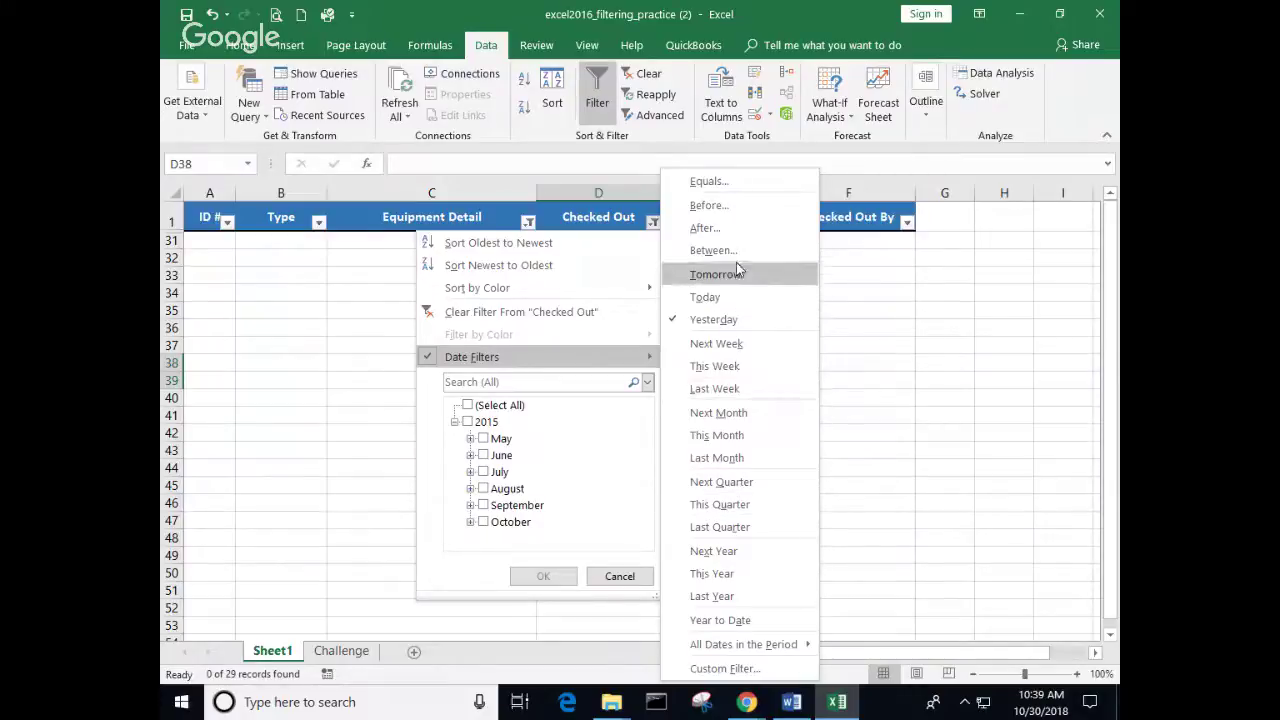
pyautogui.click(712, 205)
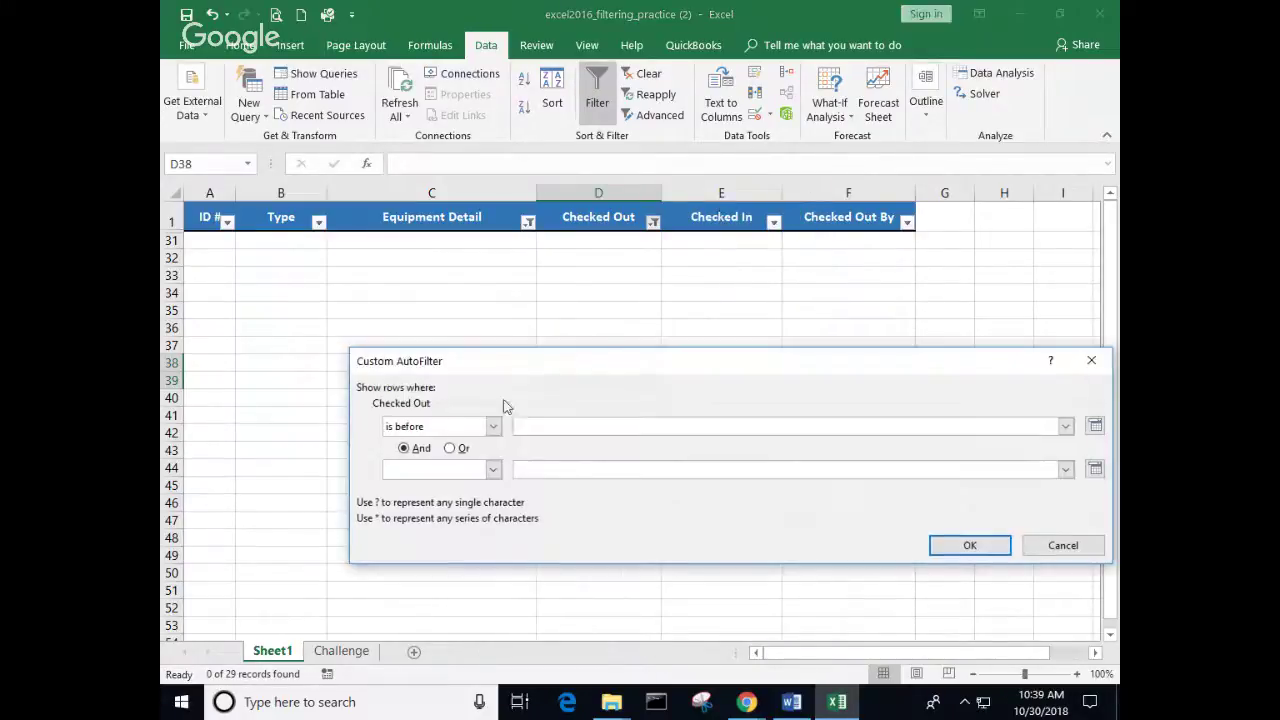
pyautogui.click(1095, 427)
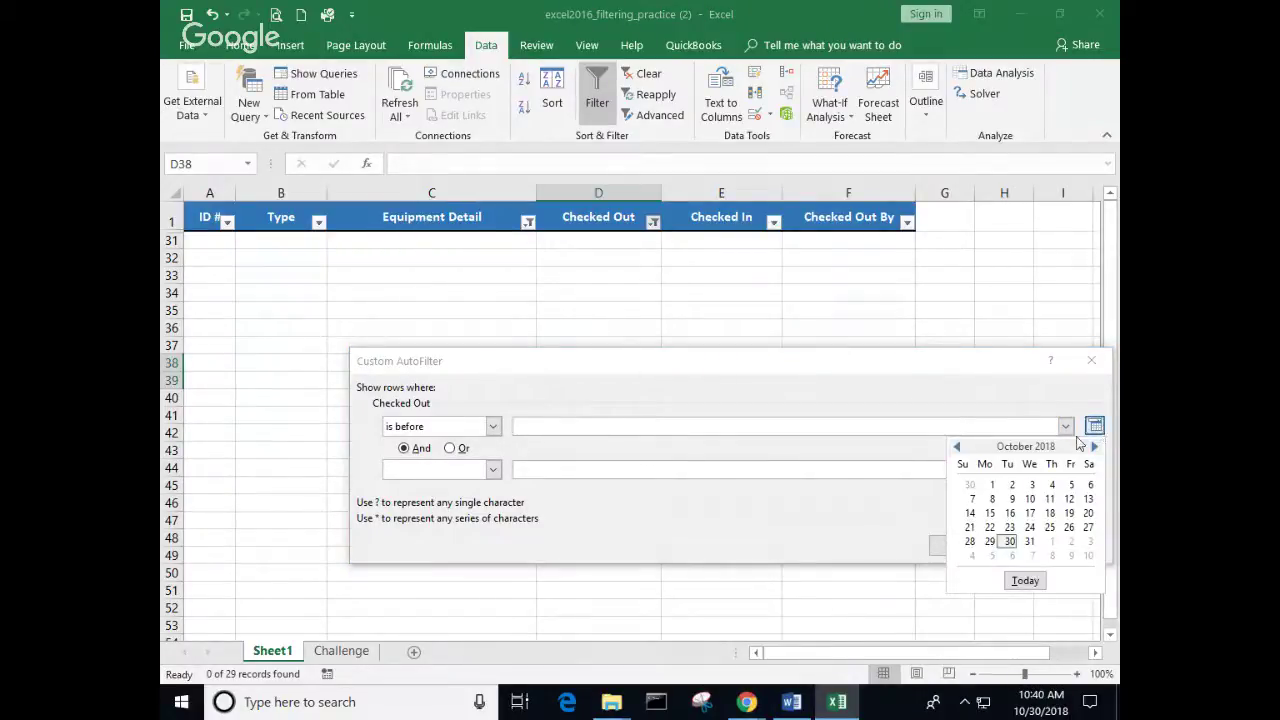
# Step: Set the Before cutoff to today's date, 10/30/2018, and apply the filter
pyautogui.click(958, 447)
pyautogui.click(958, 447)
pyautogui.click(958, 447)
pyautogui.click(958, 447)
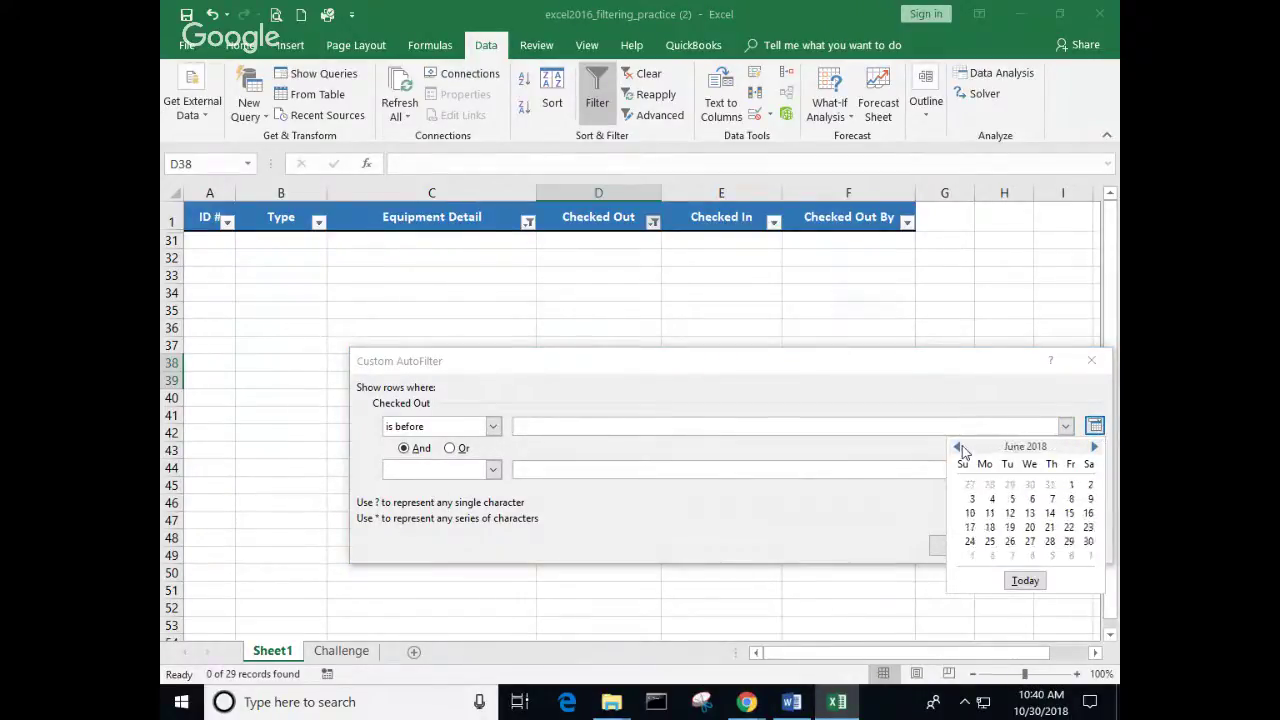
pyautogui.click(958, 447)
pyautogui.click(958, 447)
pyautogui.doubleClick(960, 447)
pyautogui.click(960, 447)
pyautogui.click(960, 447)
pyautogui.doubleClick(960, 447)
pyautogui.click(960, 447)
pyautogui.doubleClick(960, 447)
pyautogui.doubleClick(958, 447)
pyautogui.click(958, 447)
pyautogui.doubleClick(958, 447)
pyautogui.doubleClick(958, 447)
pyautogui.click(958, 447)
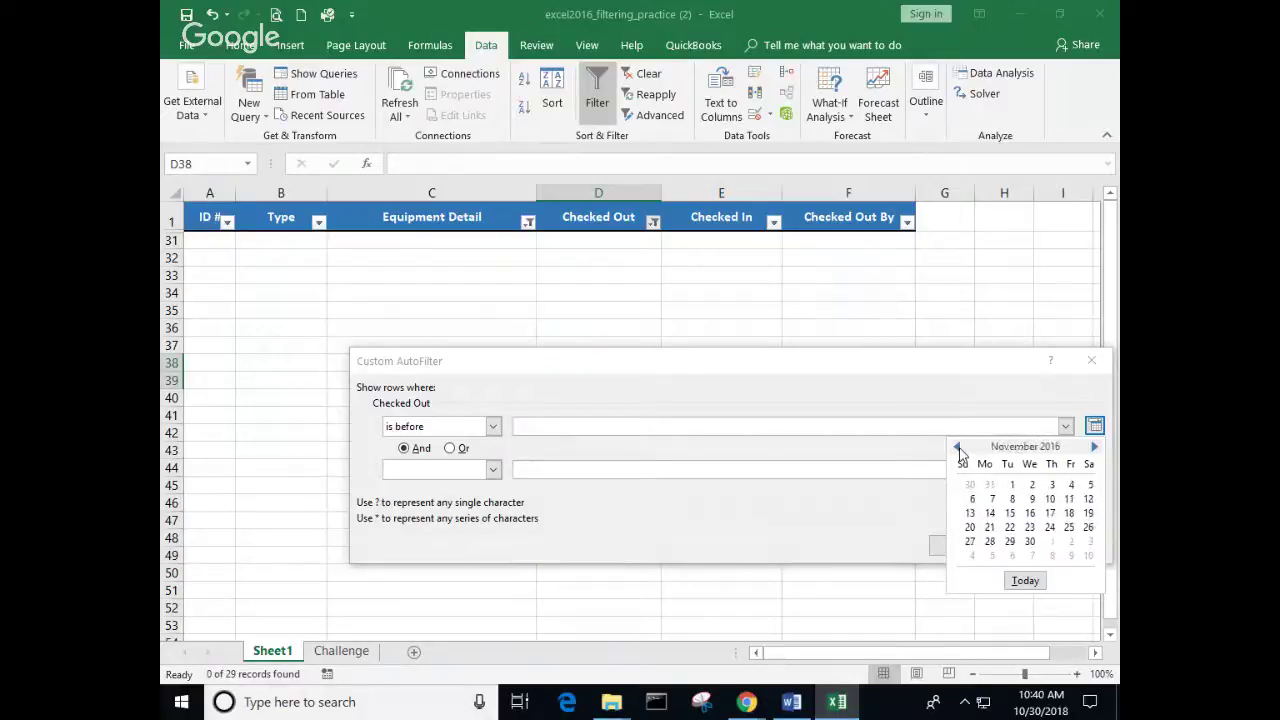
pyautogui.click(958, 447)
pyautogui.click(958, 447)
pyautogui.click(958, 447)
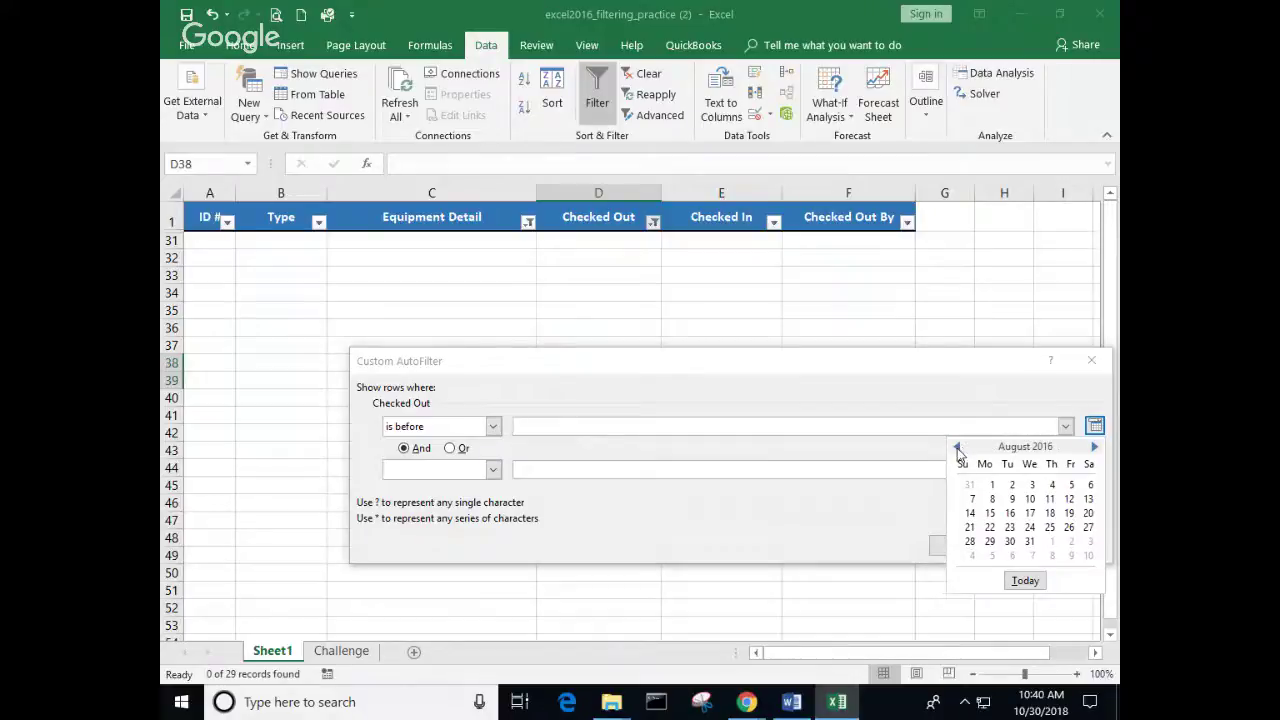
pyautogui.click(957, 447)
pyautogui.tripleClick(957, 447)
pyautogui.click(957, 447)
pyautogui.click(957, 447)
pyautogui.tripleClick(957, 447)
pyautogui.tripleClick(957, 446)
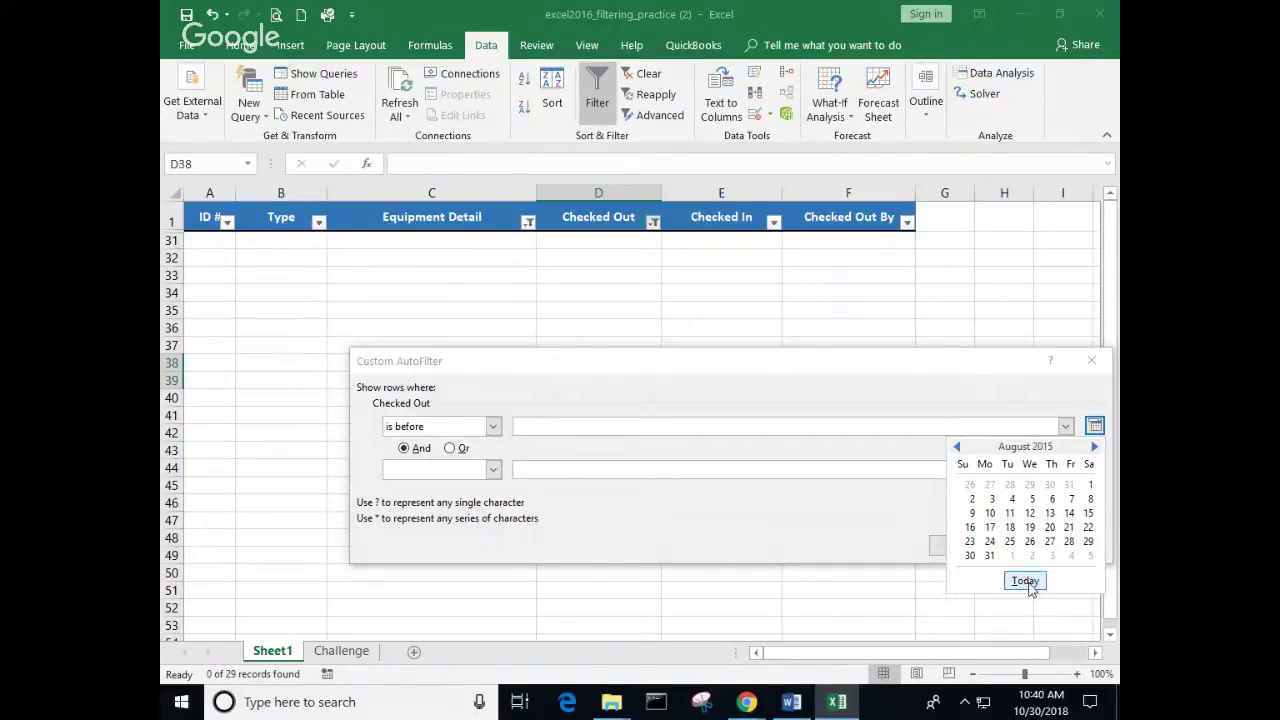
pyautogui.click(1025, 581)
pyautogui.click(970, 546)
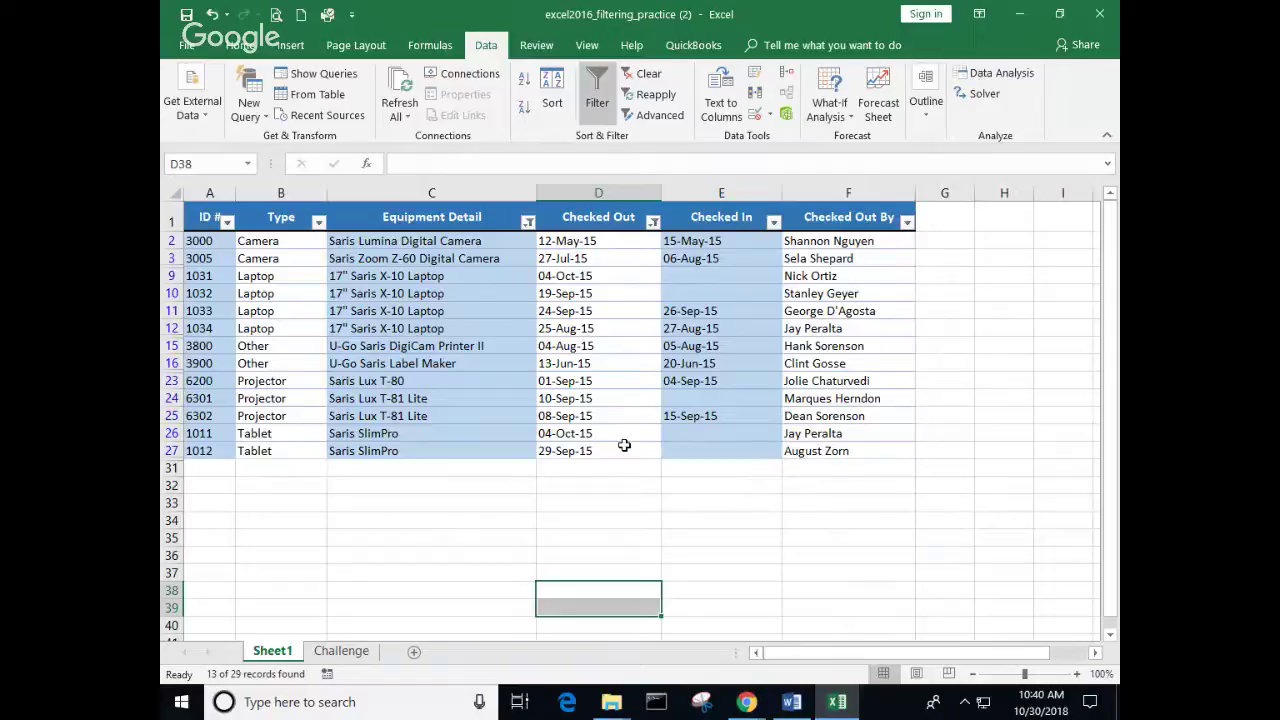
# Step: Change the Checked Out 'is before' cutoff to 8/31/2018 and apply it
pyautogui.click(653, 222)
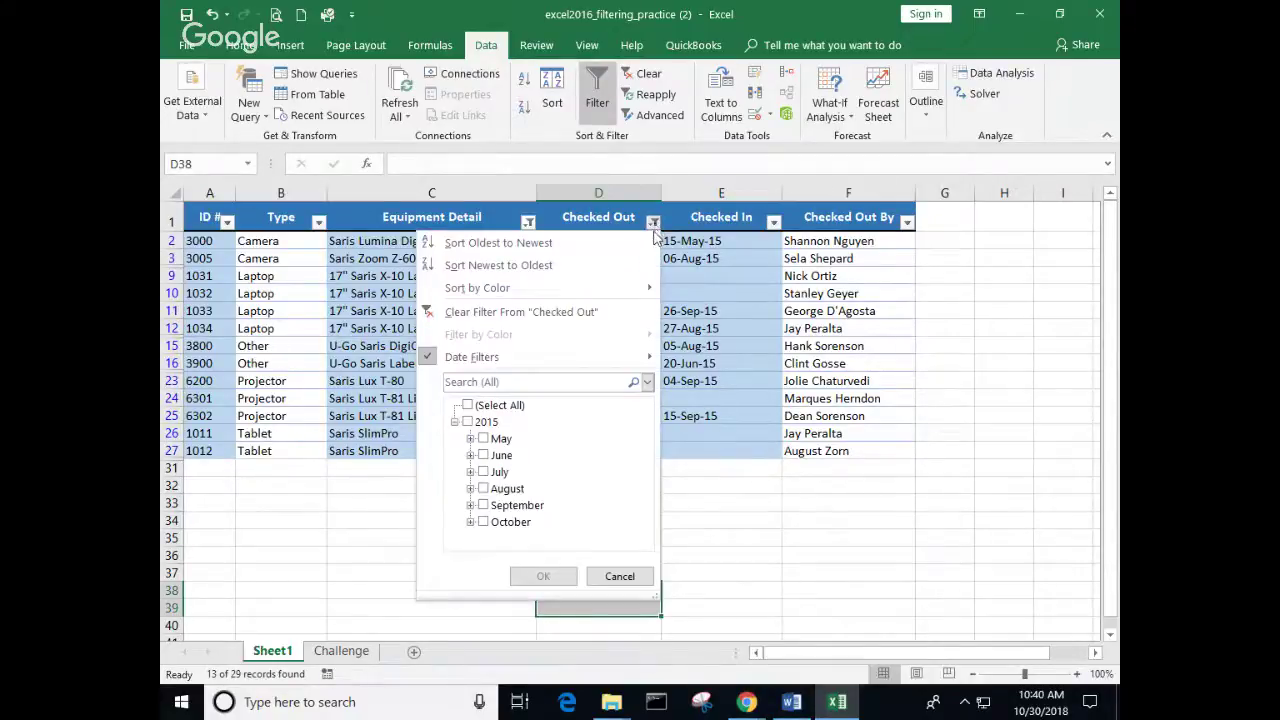
pyautogui.moveTo(636, 358)
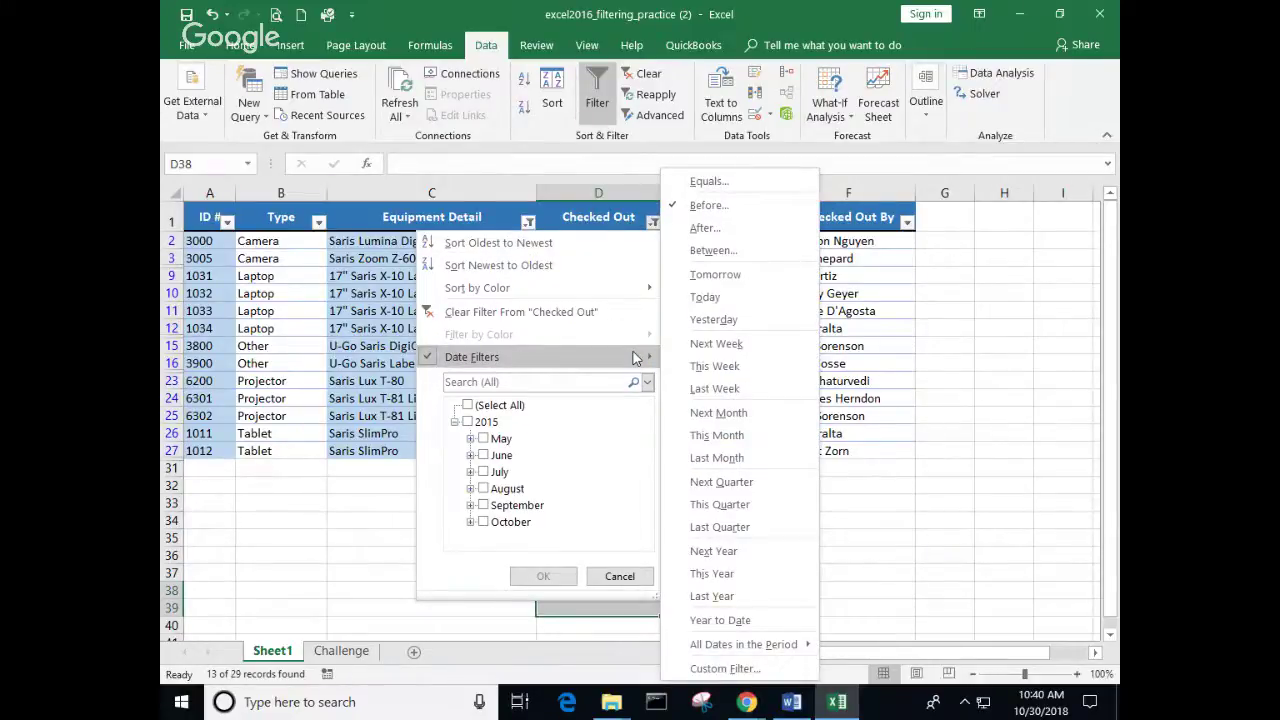
pyautogui.click(702, 205)
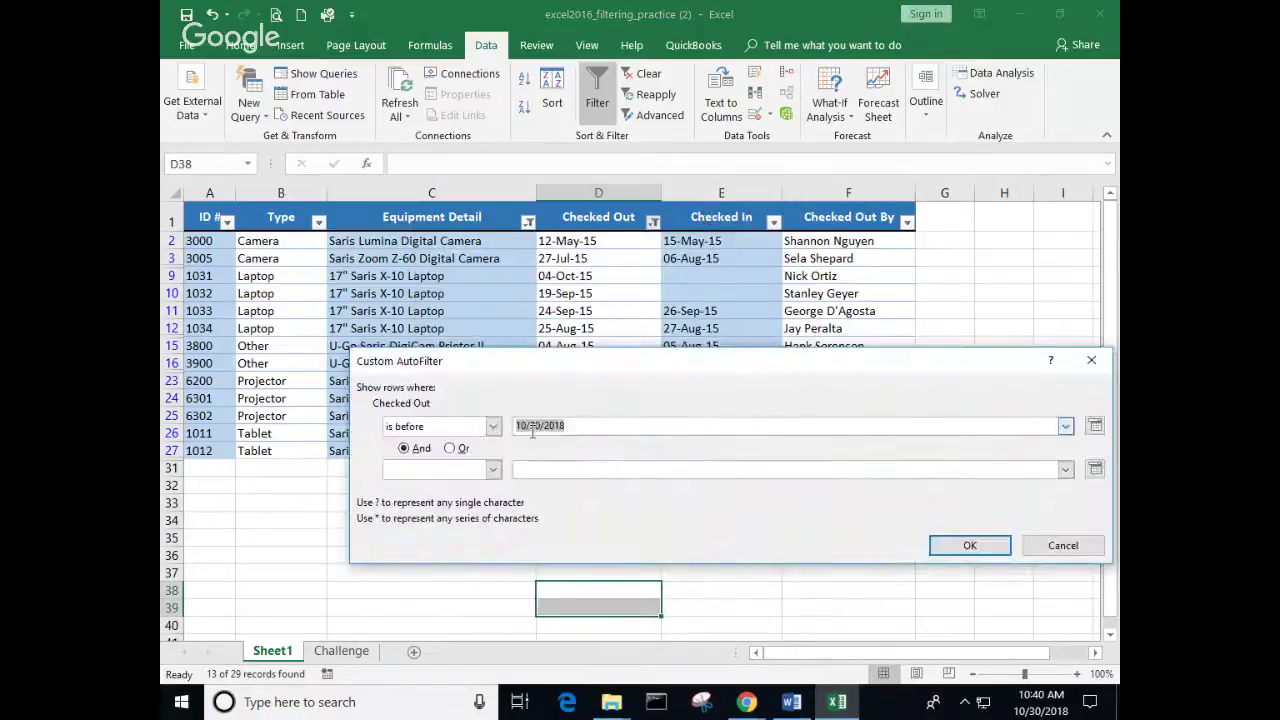
pyautogui.click(1095, 425)
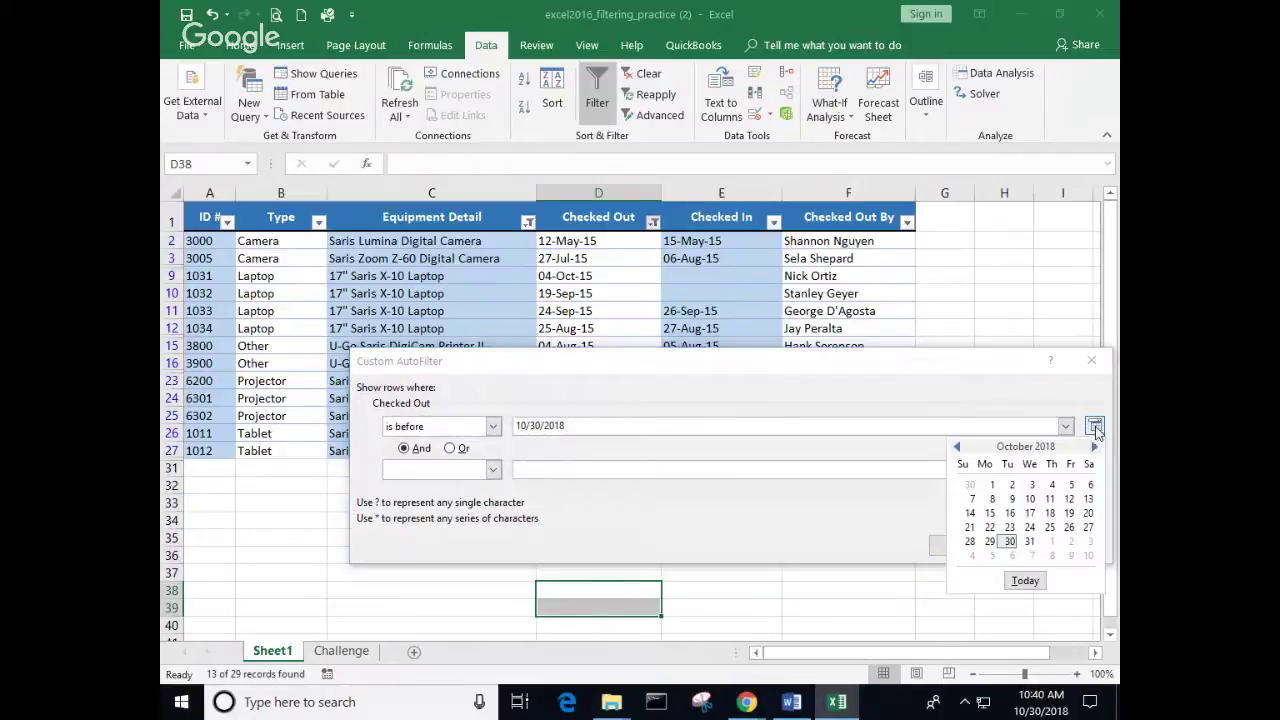
pyautogui.click(958, 449)
pyautogui.click(955, 449)
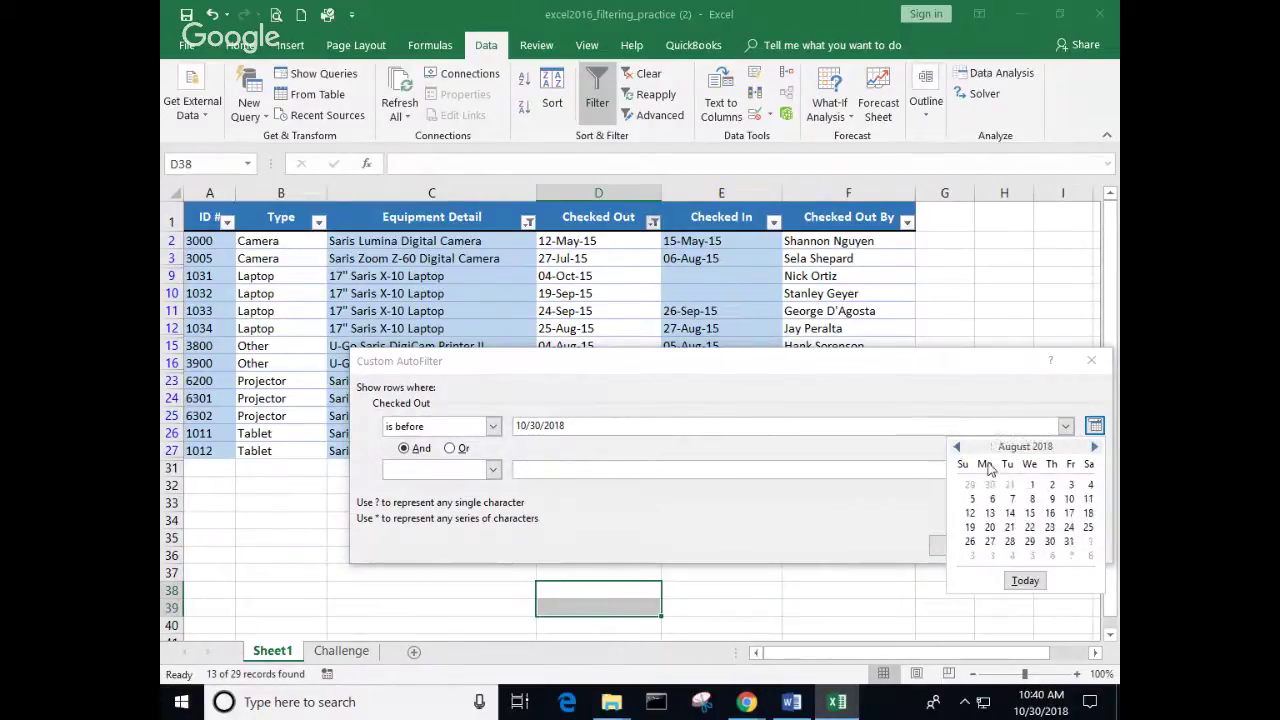
pyautogui.click(1070, 543)
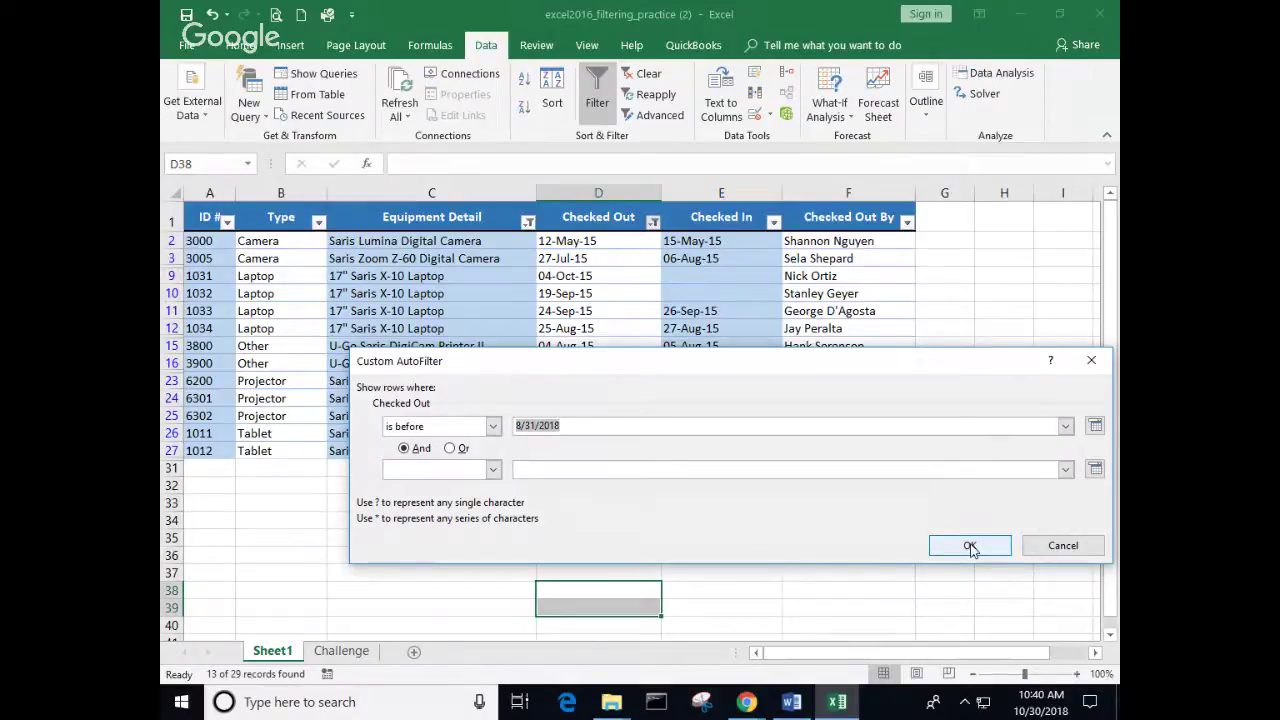
pyautogui.click(970, 547)
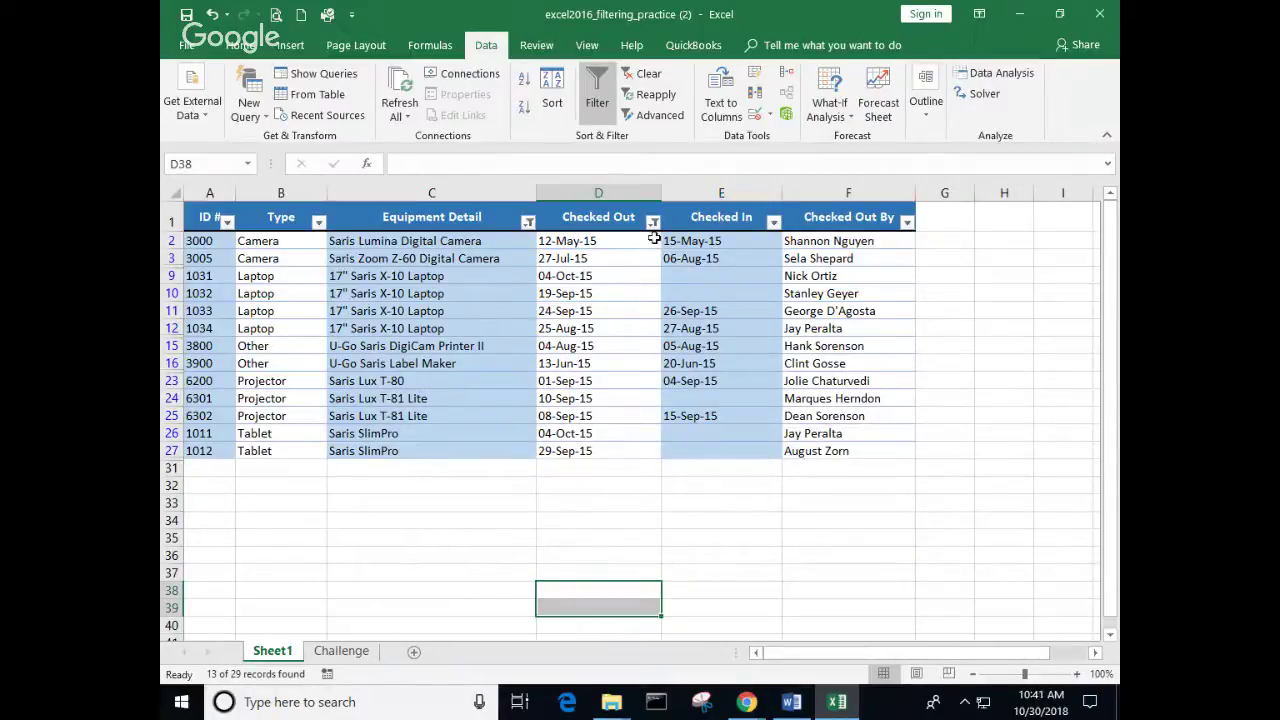
# Step: Clear all filters and start a Between date filter on Checked Out
pyautogui.click(648, 77)
pyautogui.click(652, 221)
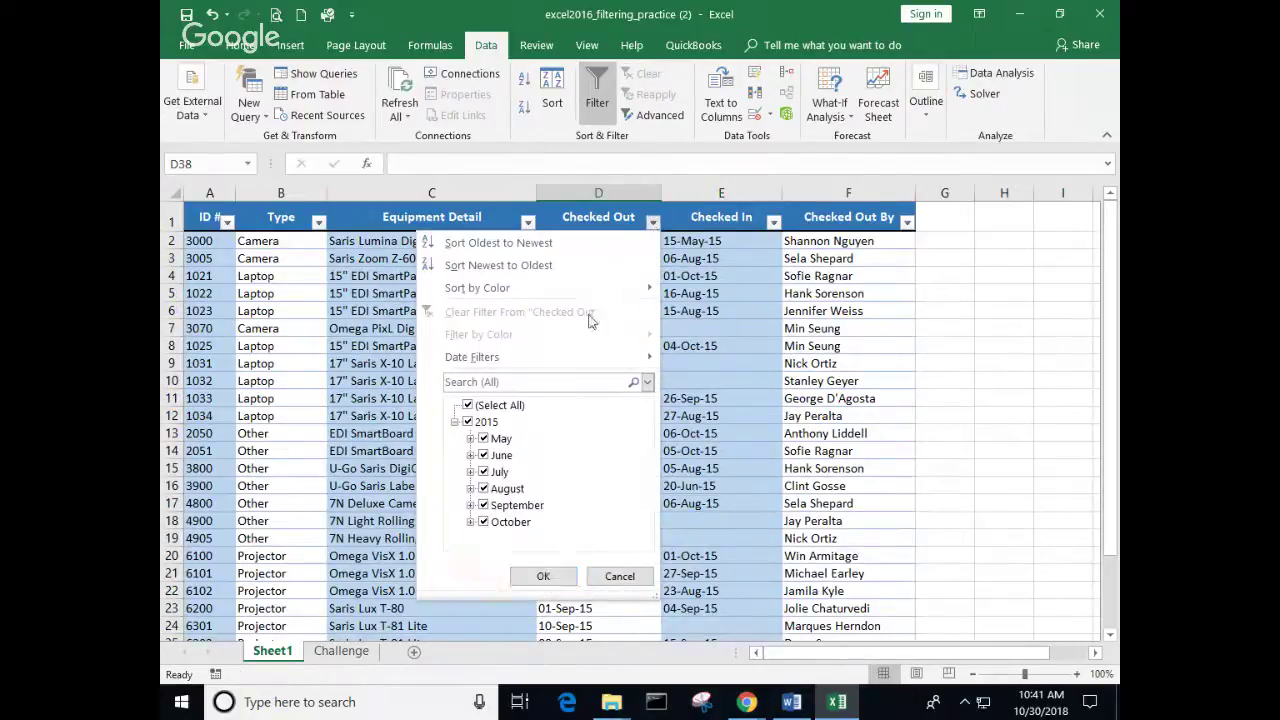
pyautogui.moveTo(547, 367)
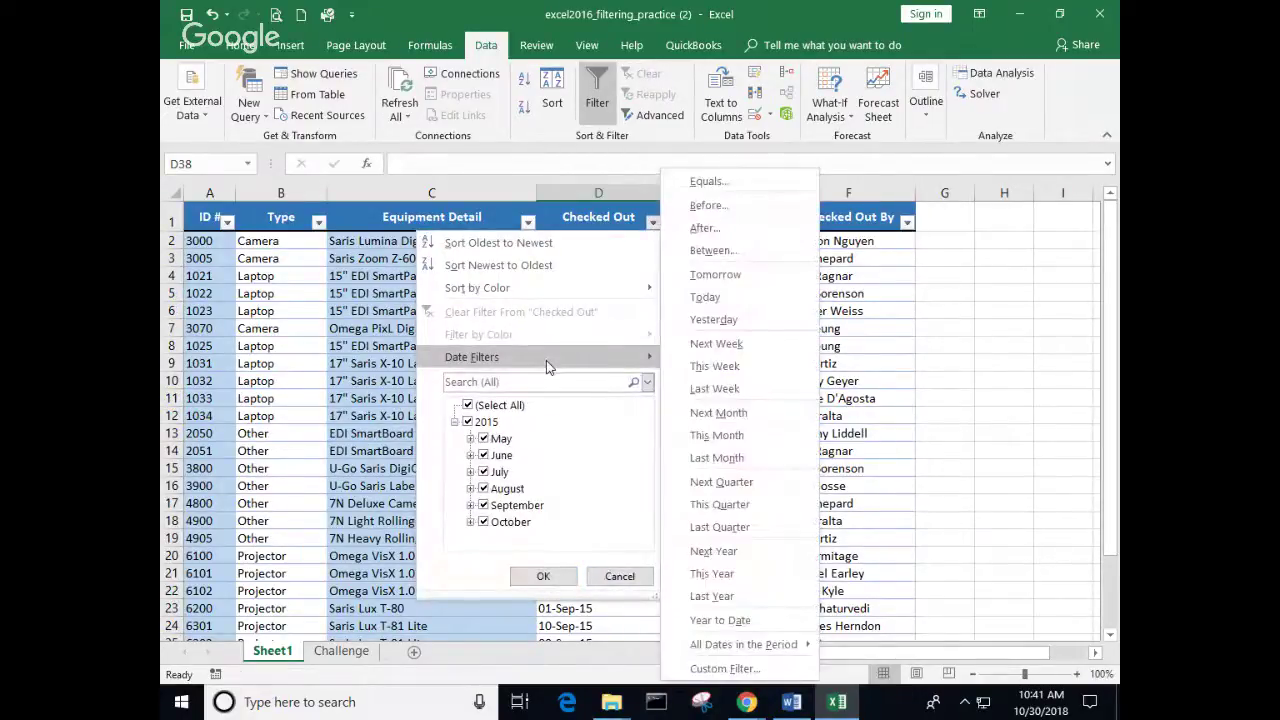
pyautogui.click(712, 251)
pyautogui.moveTo(803, 368); pyautogui.dragTo(710, 350)
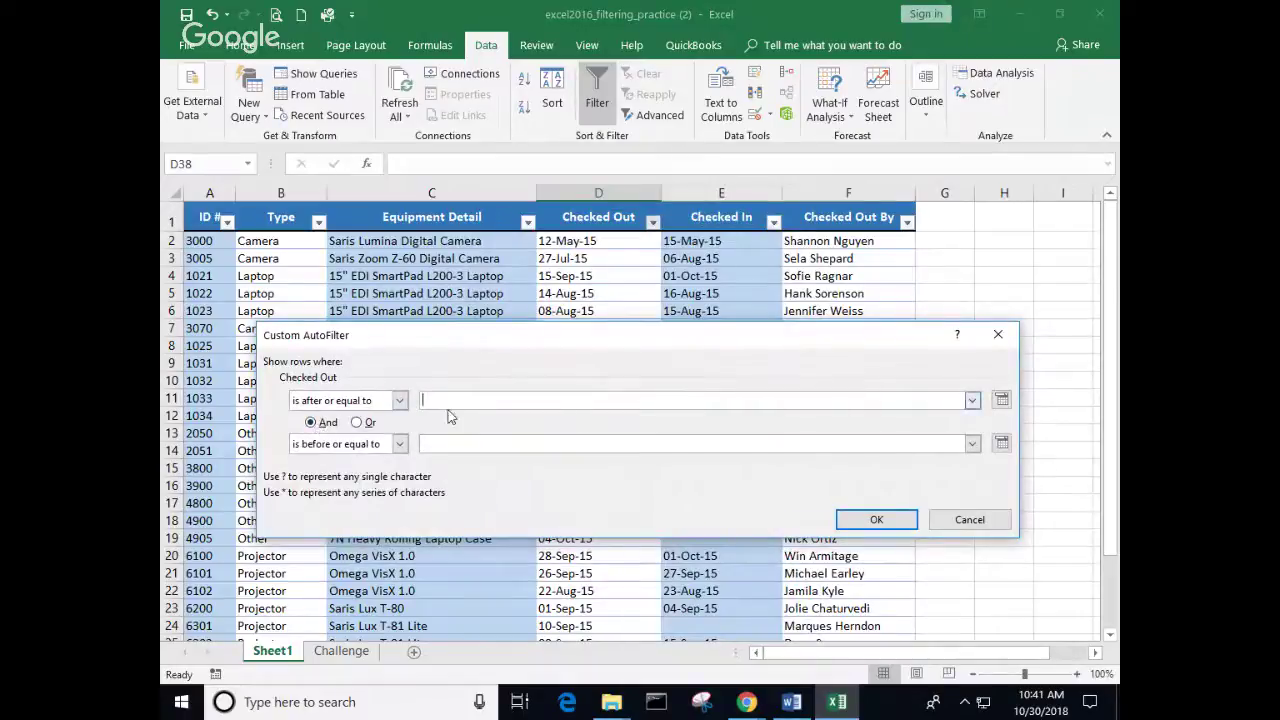
# Step: Set the Between filter's start date to 7/1/2015
pyautogui.click(1001, 398)
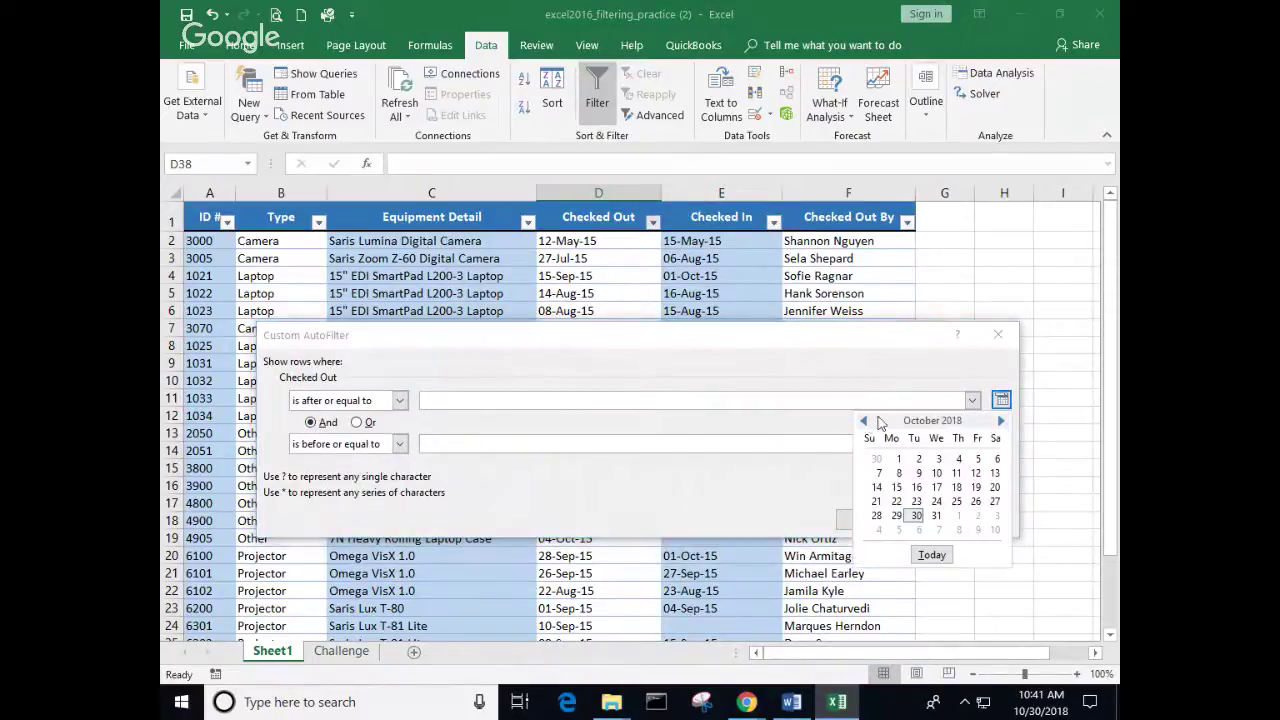
pyautogui.click(866, 421)
pyautogui.click(866, 421)
pyautogui.click(866, 421)
pyautogui.click(866, 421)
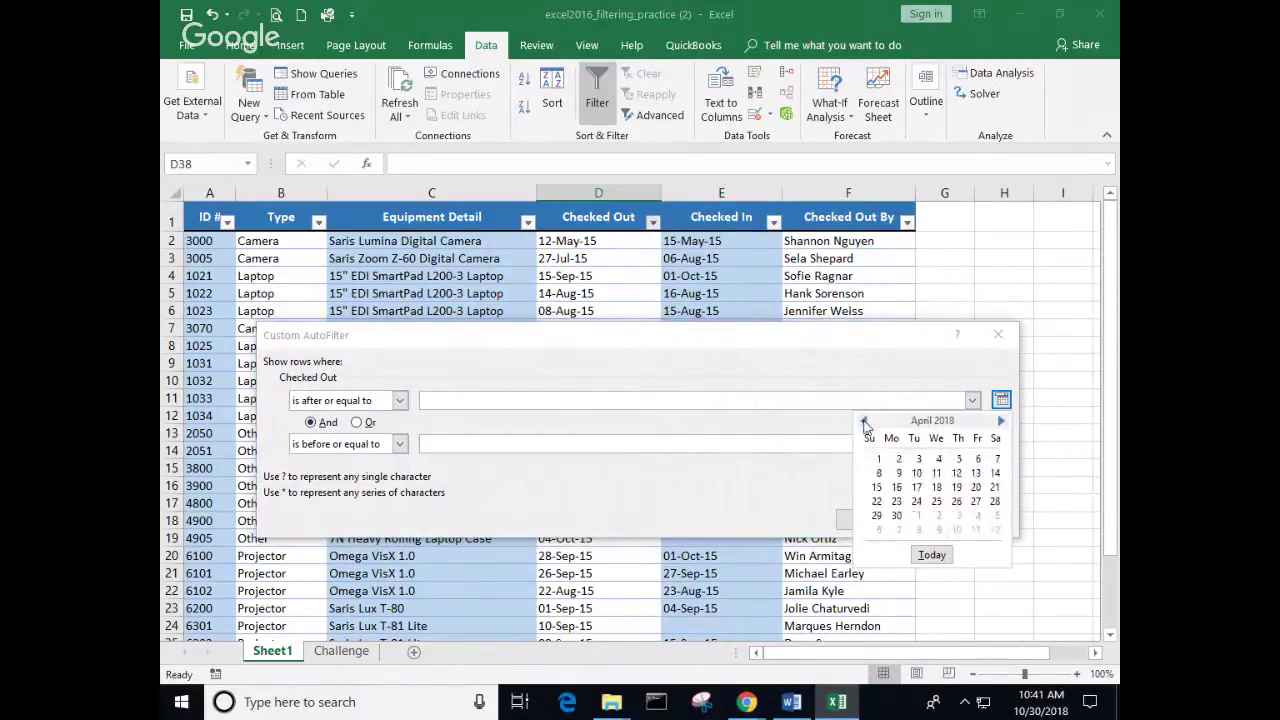
pyautogui.click(866, 421)
pyautogui.click(866, 421)
pyautogui.click(866, 421)
pyautogui.click(866, 421)
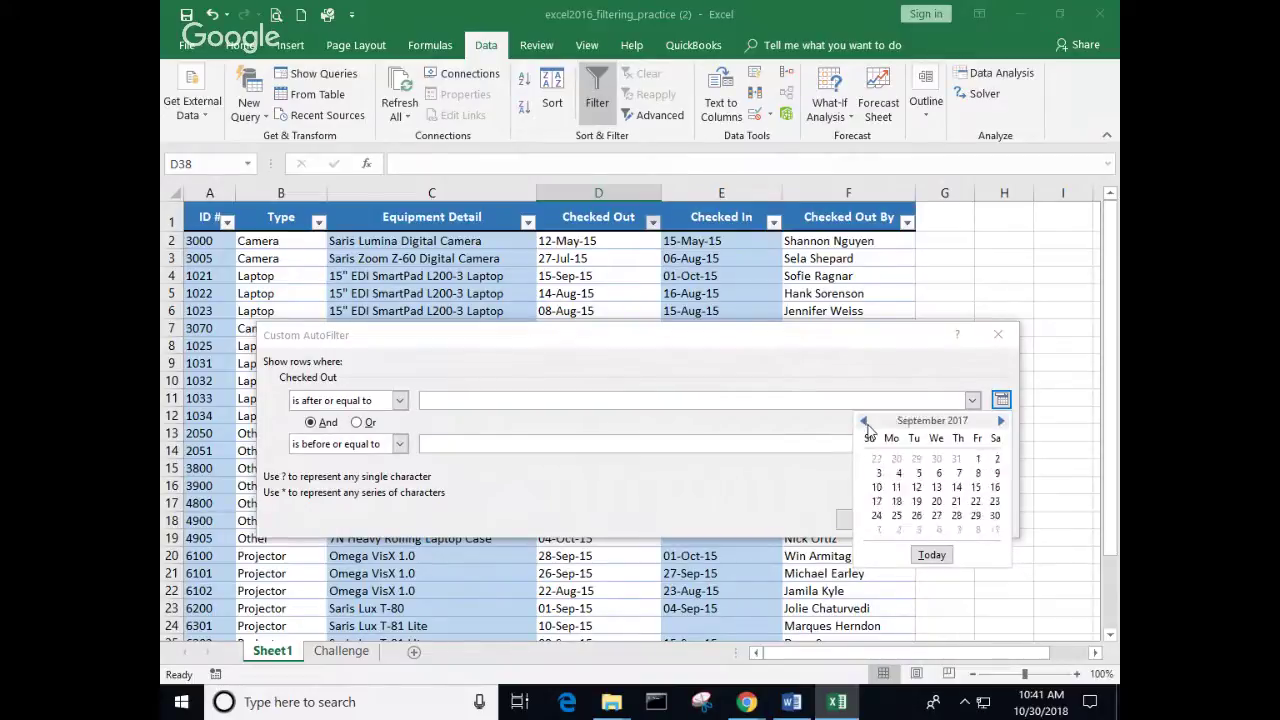
pyautogui.click(866, 421)
pyautogui.click(866, 421)
pyautogui.click(866, 421)
pyautogui.click(866, 421)
pyautogui.click(866, 421)
pyautogui.click(865, 421)
pyautogui.click(865, 421)
pyautogui.click(865, 421)
pyautogui.click(865, 421)
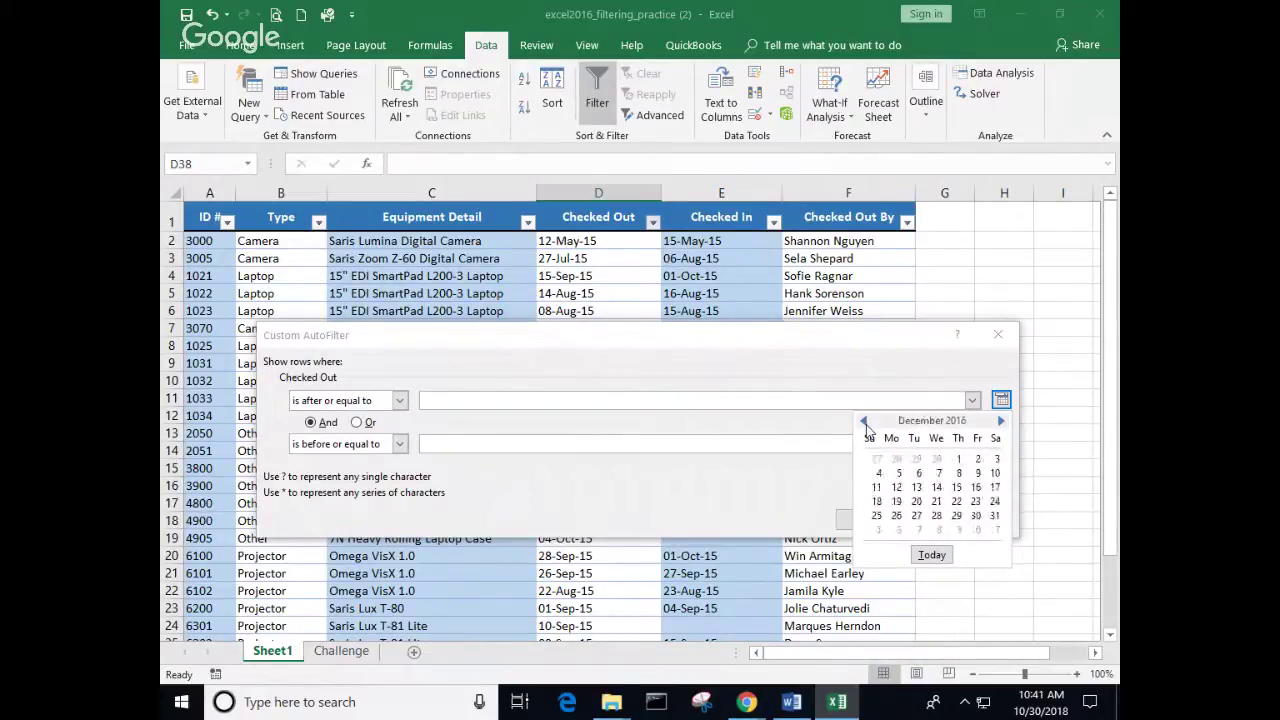
pyautogui.click(865, 421)
pyautogui.click(865, 421)
pyautogui.click(865, 421)
pyautogui.click(865, 421)
pyautogui.doubleClick(865, 421)
pyautogui.doubleClick(865, 421)
pyautogui.click(865, 421)
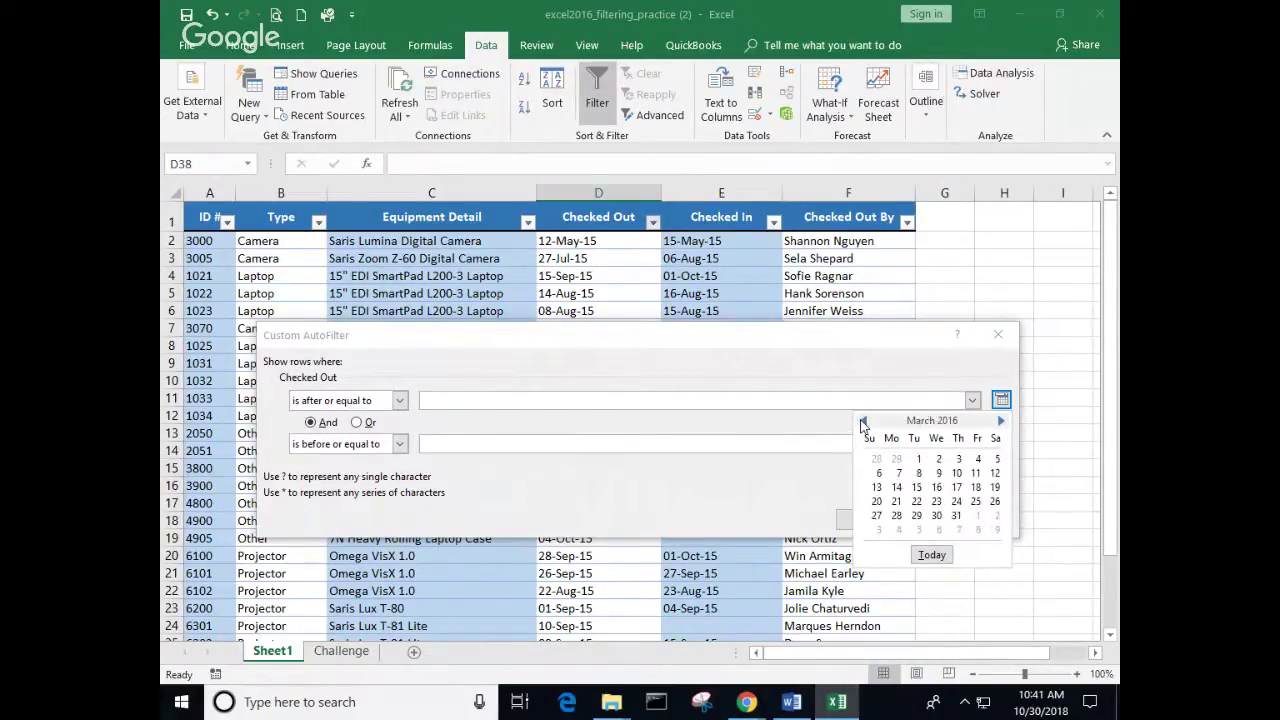
pyautogui.doubleClick(865, 421)
pyautogui.doubleClick(865, 421)
pyautogui.doubleClick(865, 421)
pyautogui.doubleClick(865, 421)
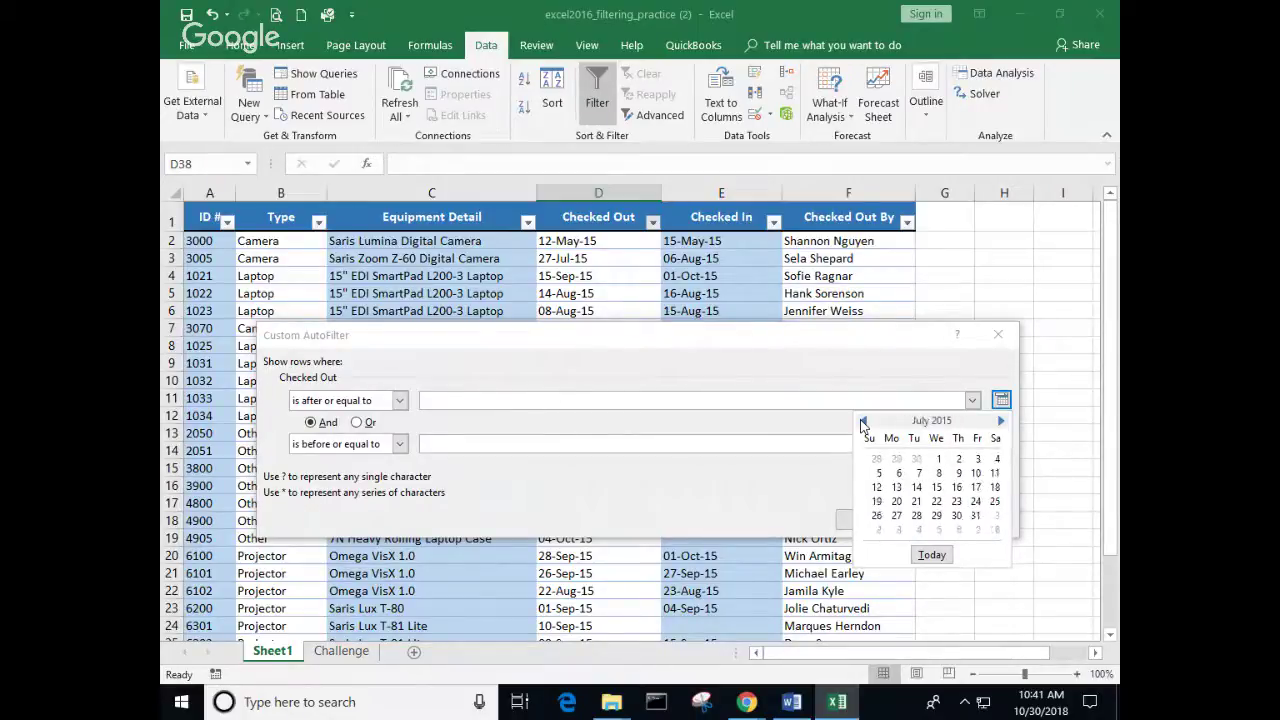
pyautogui.click(938, 459)
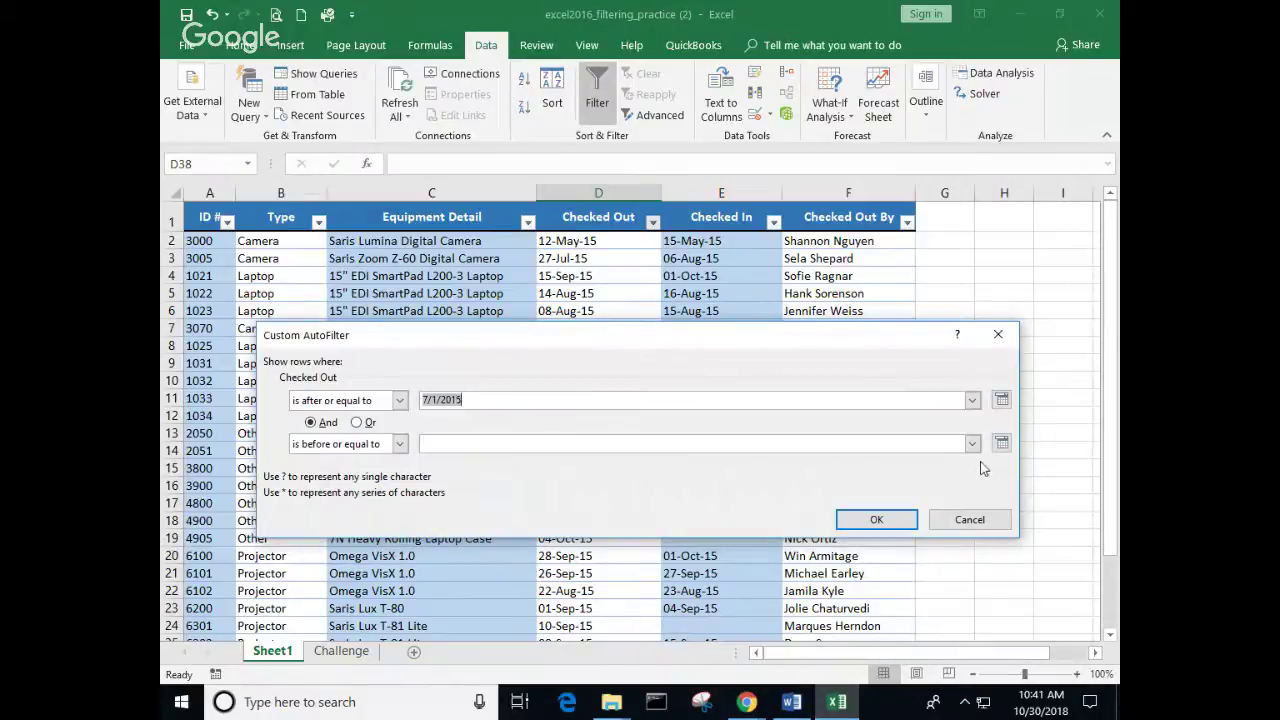
# Step: Set the end date to 8/1/2015 and apply the filter, leaving three records
pyautogui.click(1007, 445)
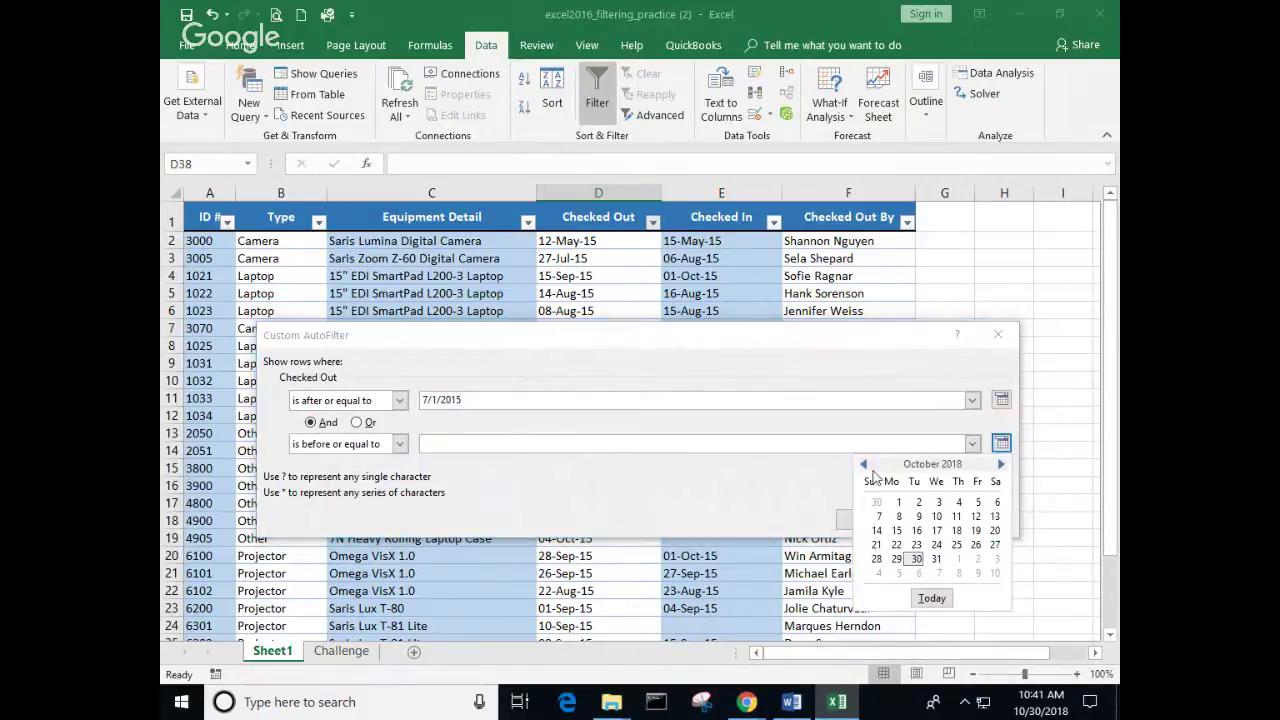
pyautogui.doubleClick(865, 466)
pyautogui.doubleClick(865, 466)
pyautogui.doubleClick(865, 466)
pyautogui.click(865, 466)
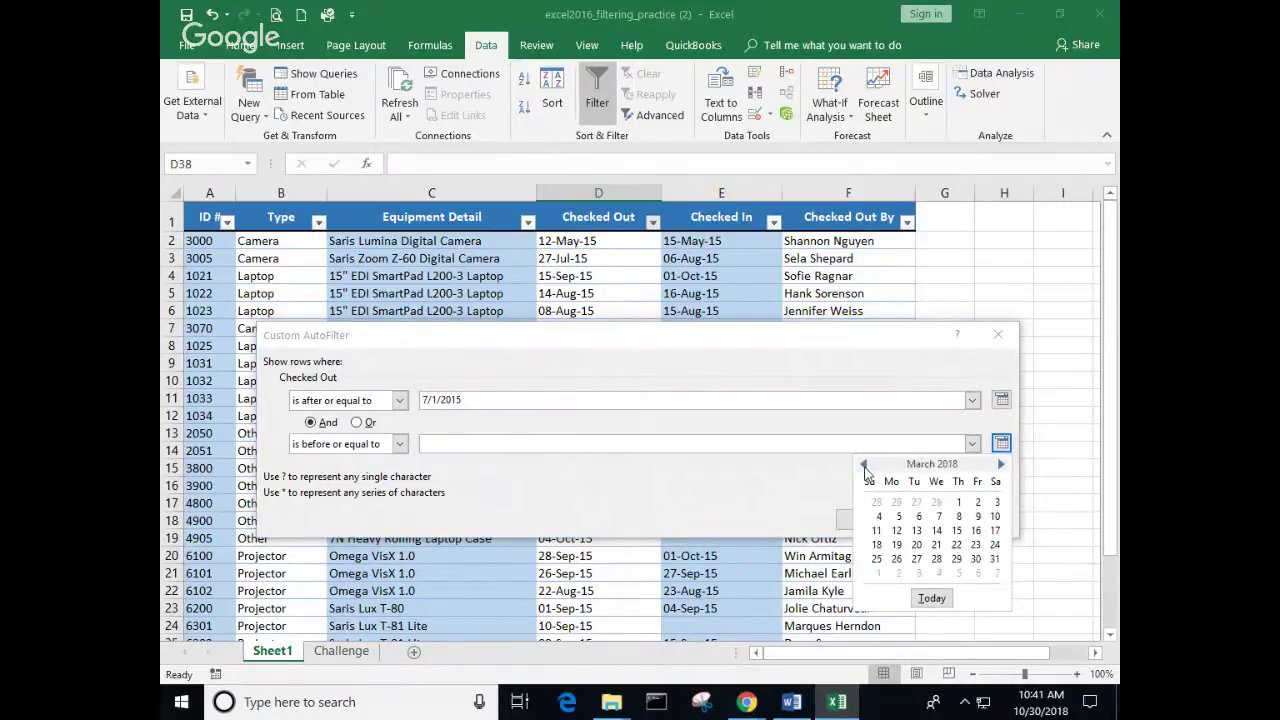
pyautogui.doubleClick(865, 466)
pyautogui.click(865, 466)
pyautogui.tripleClick(865, 466)
pyautogui.doubleClick(865, 466)
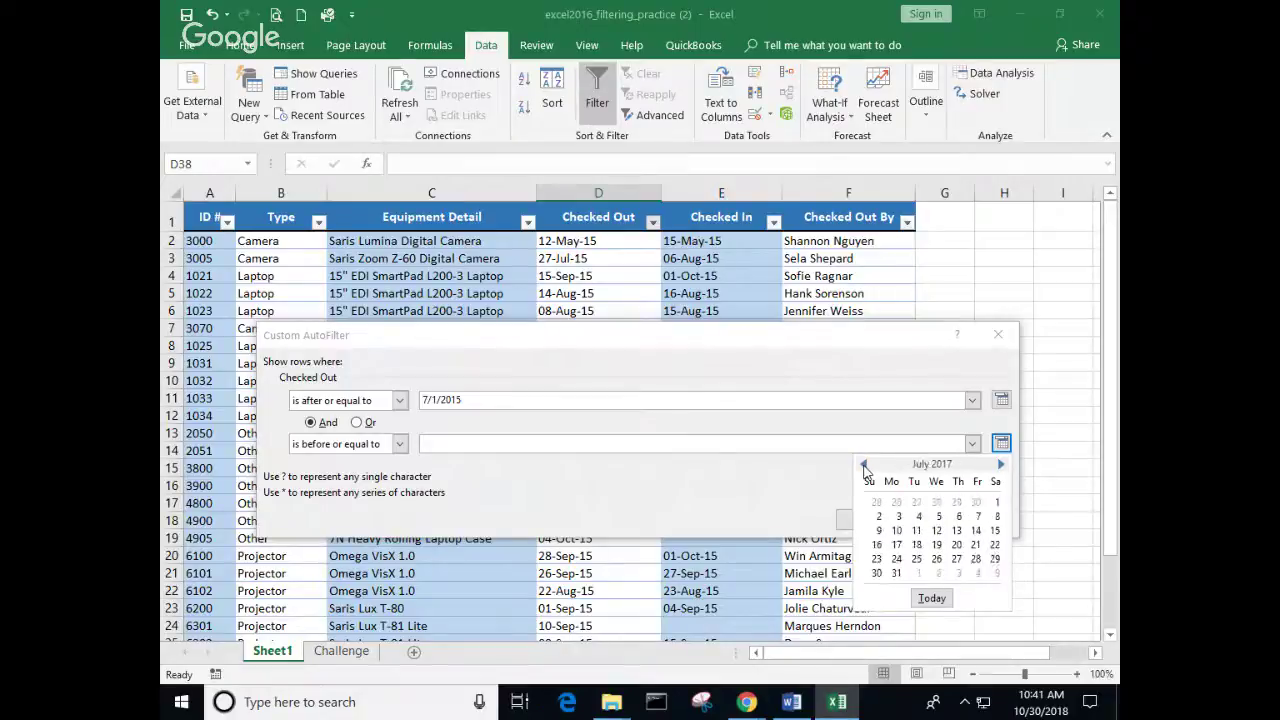
pyautogui.doubleClick(865, 466)
pyautogui.tripleClick(865, 466)
pyautogui.click(865, 466)
pyautogui.tripleClick(865, 466)
pyautogui.doubleClick(865, 466)
pyautogui.doubleClick(865, 466)
pyautogui.doubleClick(865, 466)
pyautogui.click(865, 466)
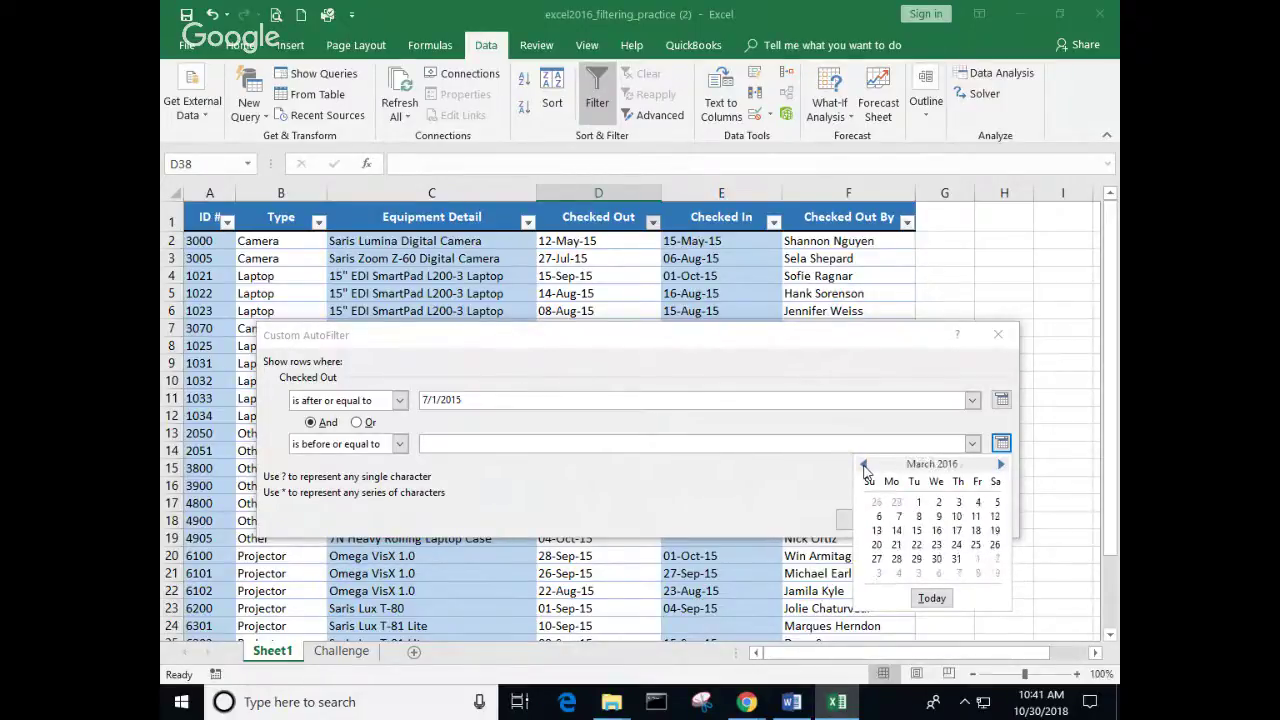
pyautogui.tripleClick(865, 466)
pyautogui.click(865, 466)
pyautogui.tripleClick(865, 466)
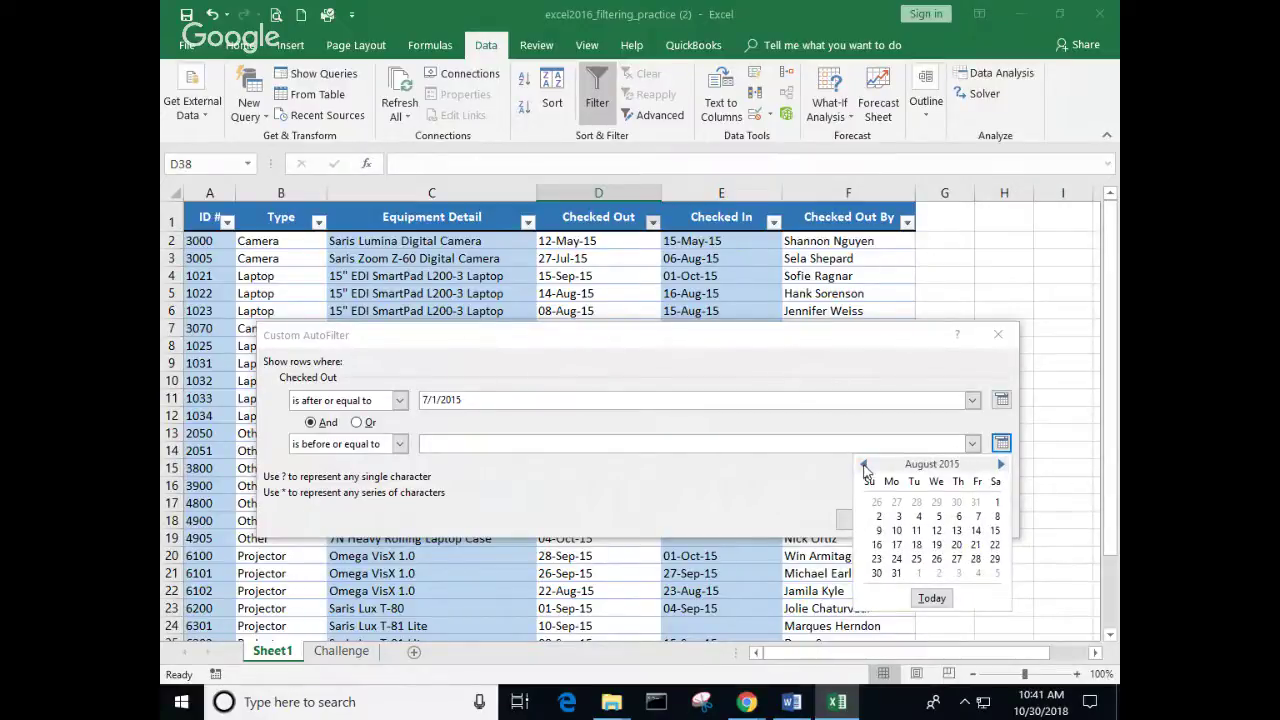
pyautogui.click(865, 466)
pyautogui.click(1000, 465)
pyautogui.click(997, 502)
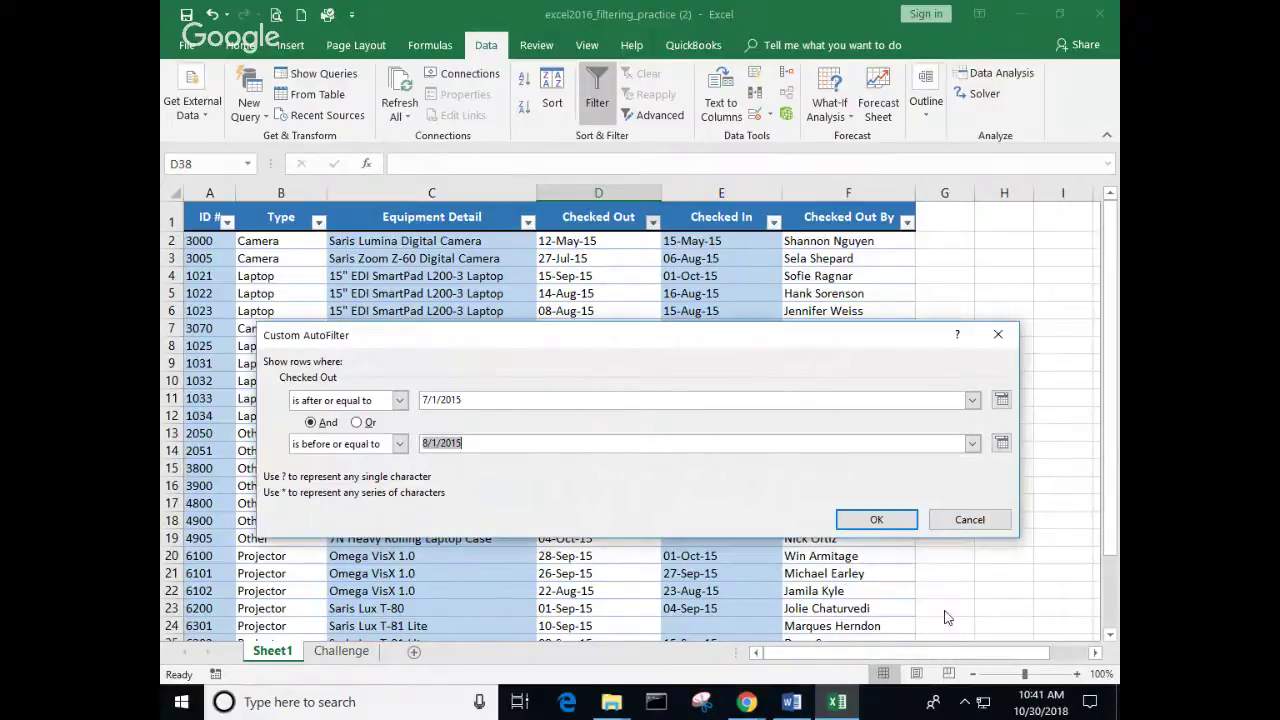
pyautogui.click(882, 520)
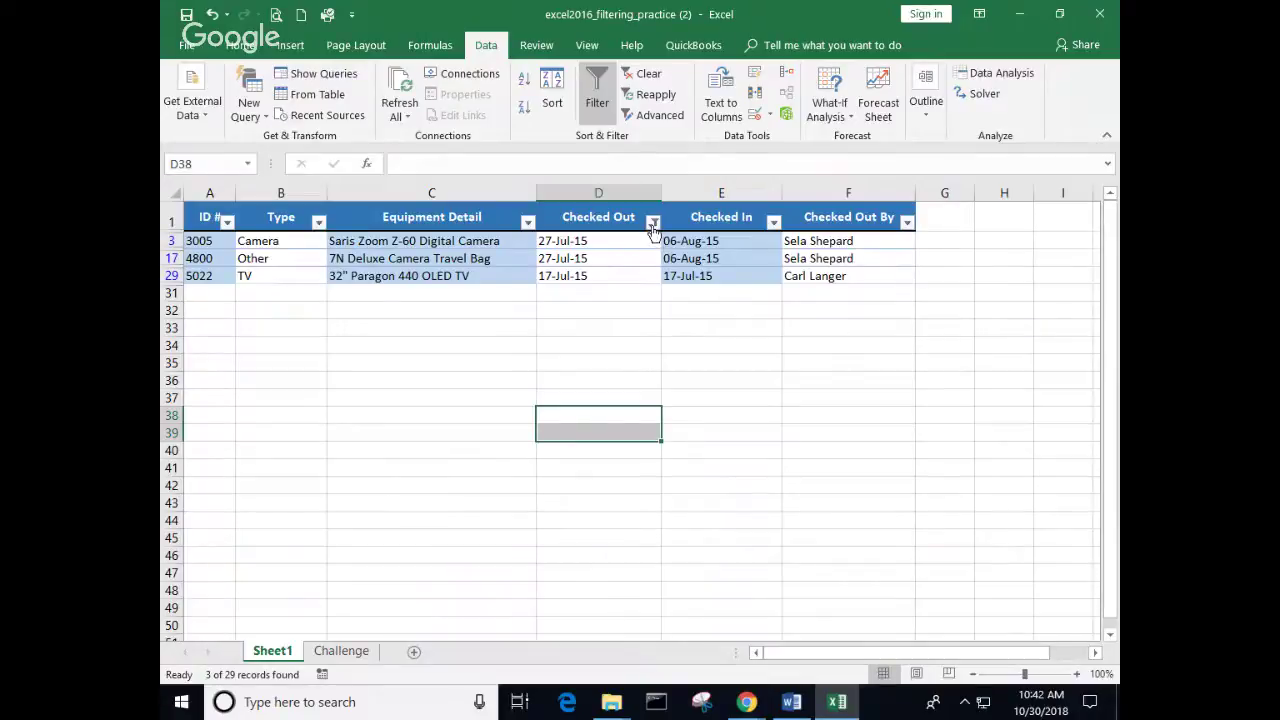
pyautogui.moveTo(653, 228)
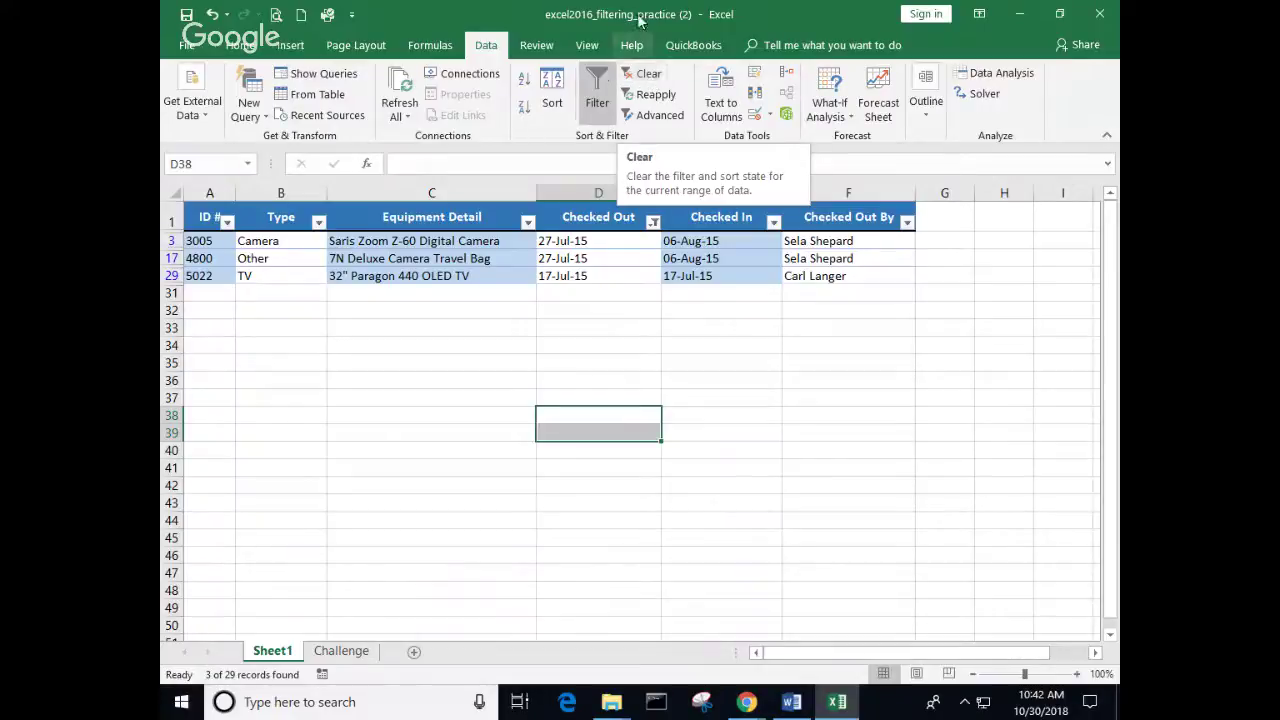
pyautogui.click(653, 222)
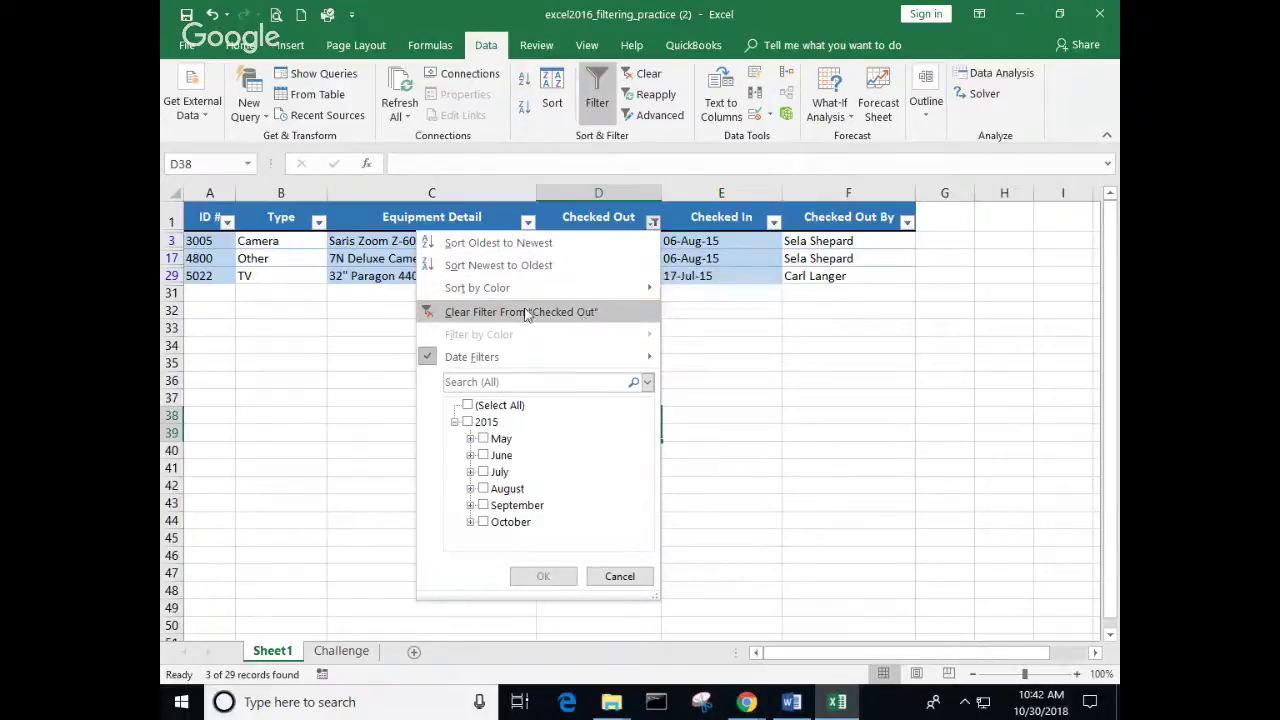
# Step: Clear the Checked Out filter and sort the table by ID # ascending
pyautogui.click(515, 315)
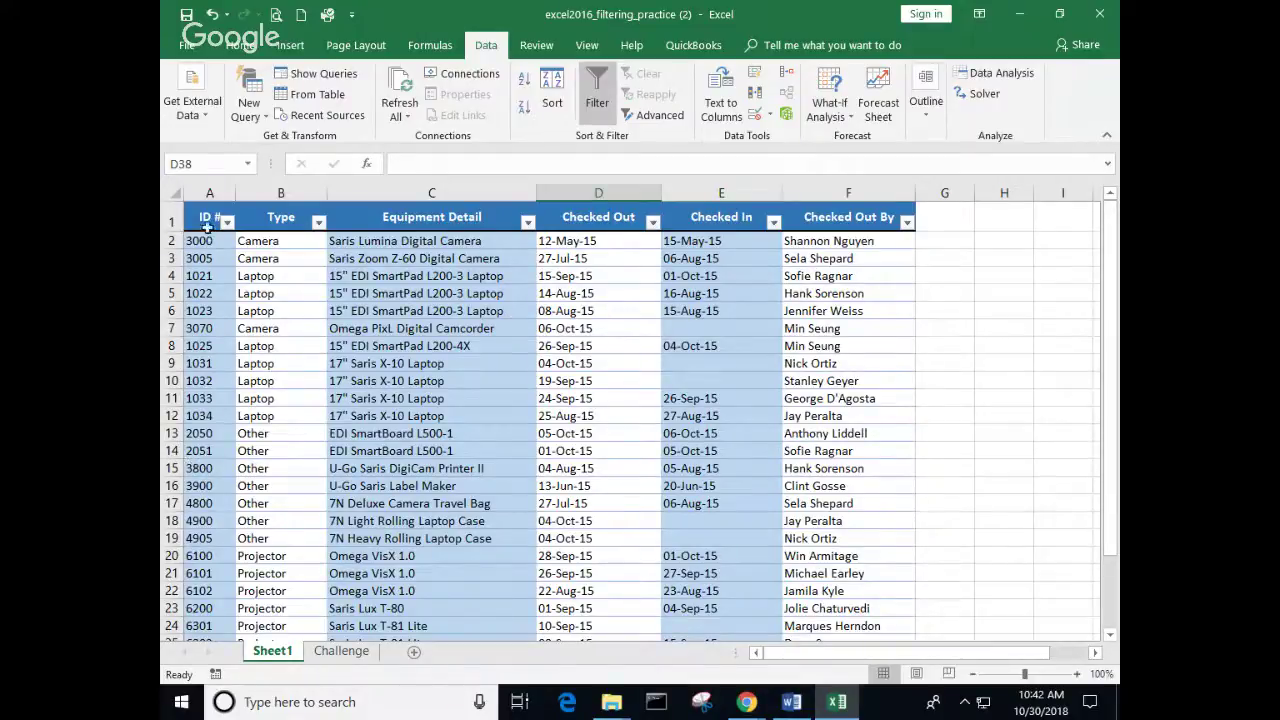
pyautogui.click(205, 279)
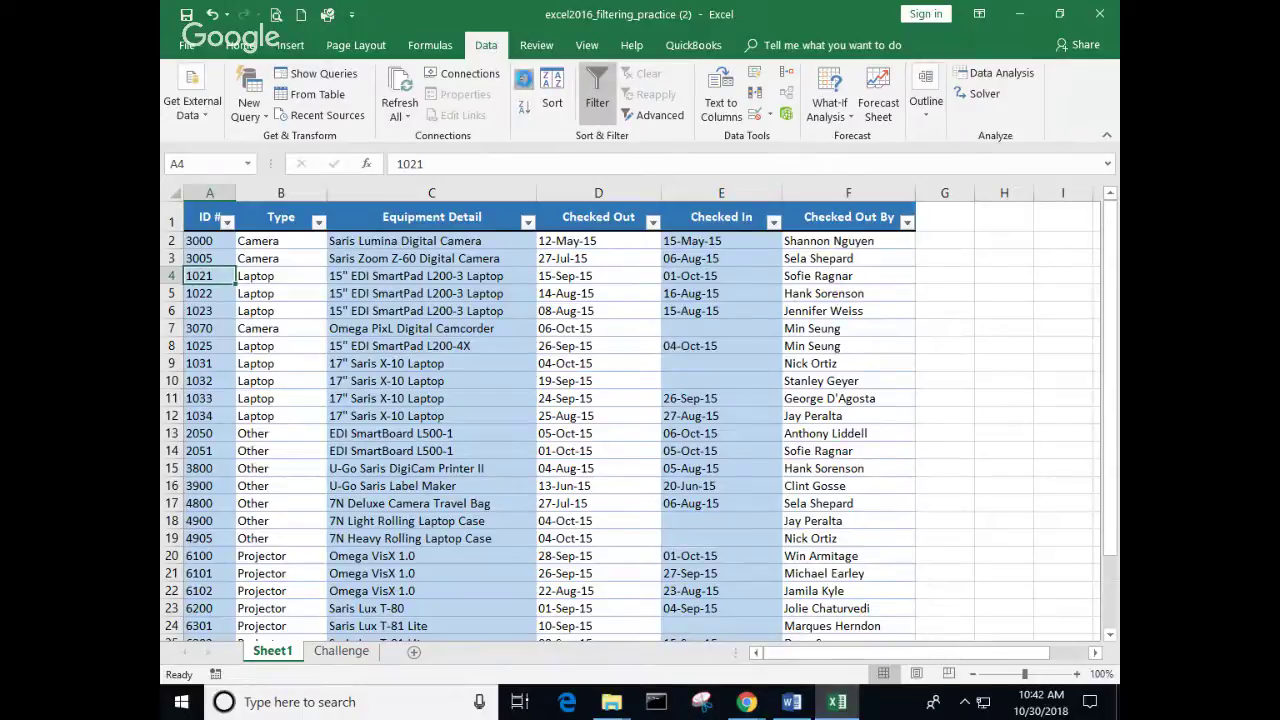
pyautogui.click(523, 80)
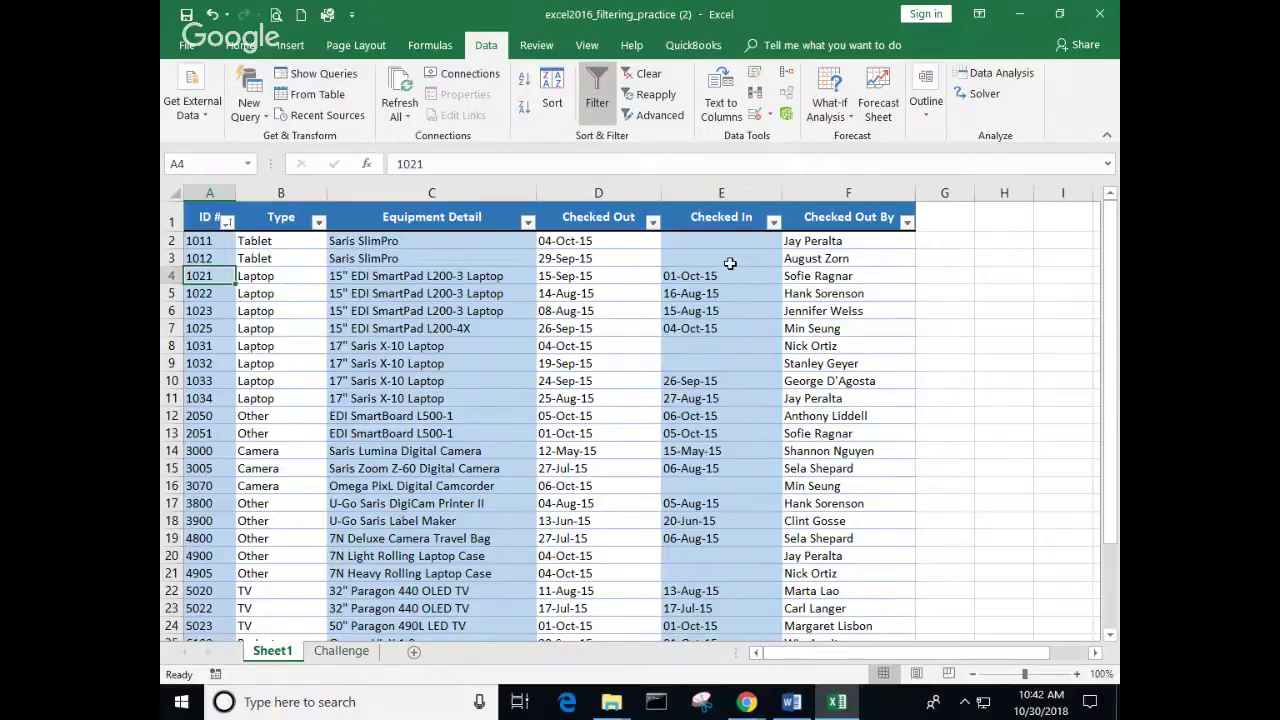
# Step: Filter the ID # column to values from 1000 through 6000
pyautogui.click(227, 222)
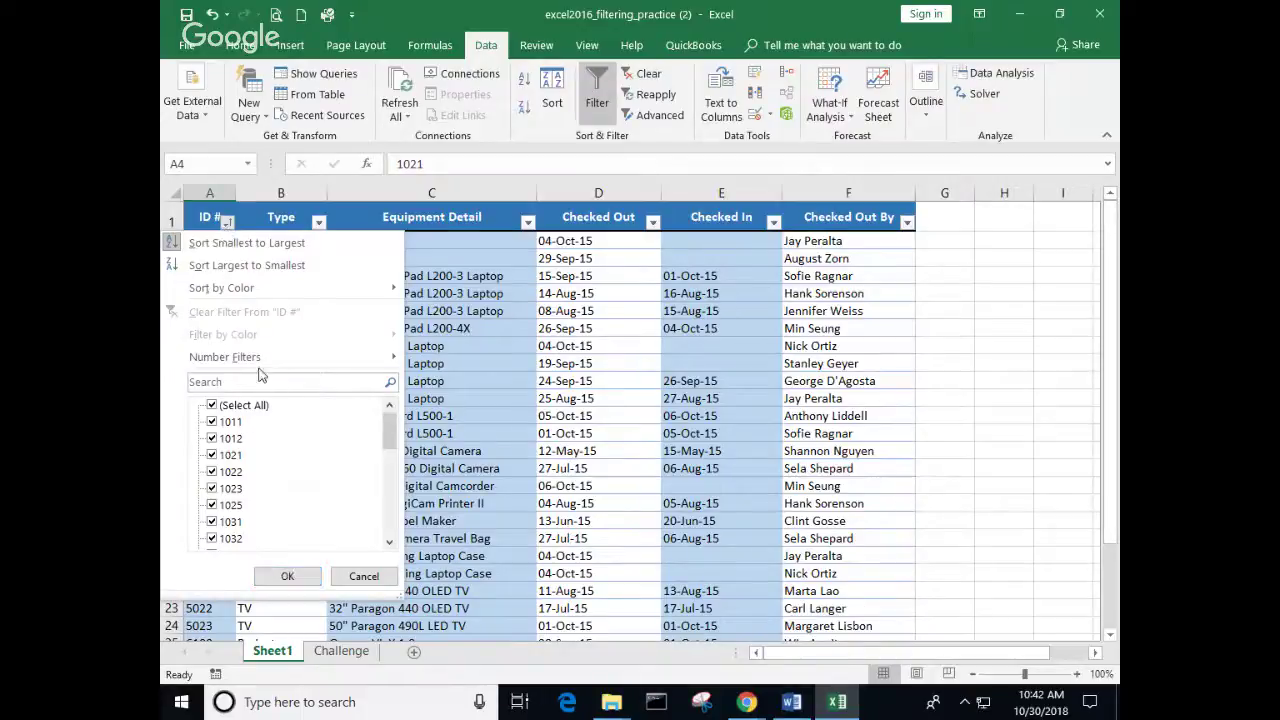
pyautogui.moveTo(230, 360)
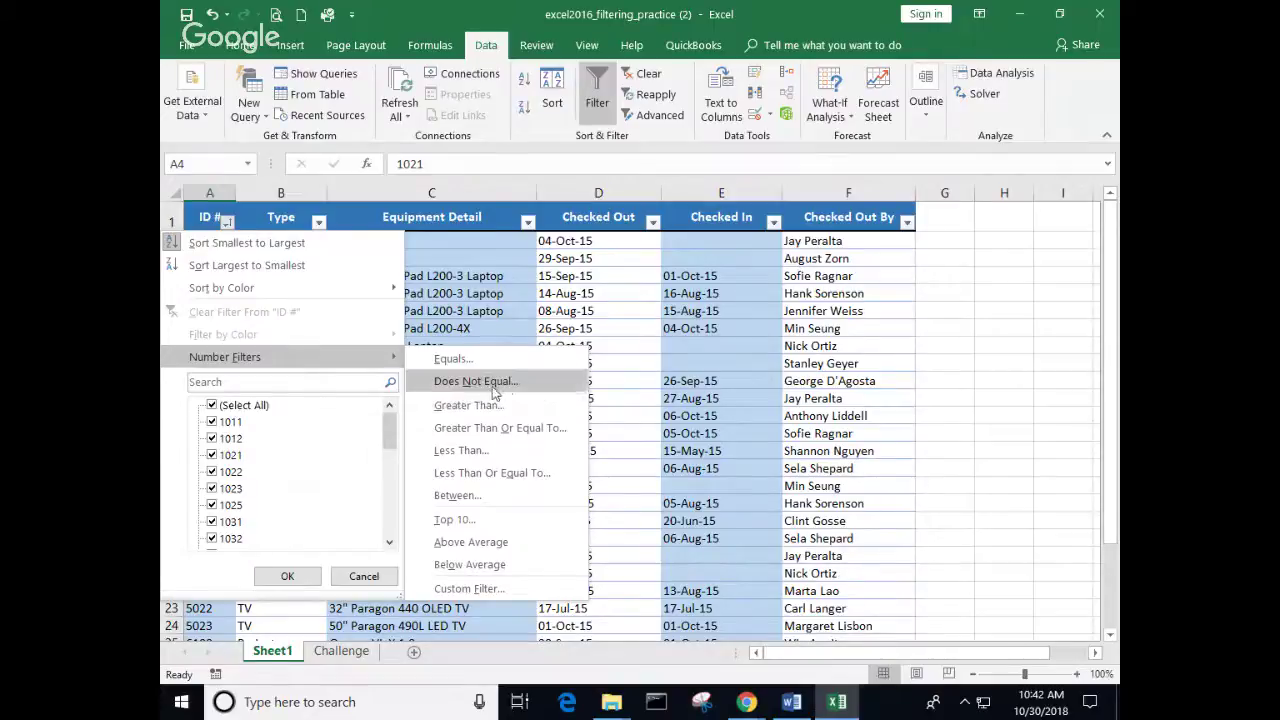
pyautogui.click(455, 496)
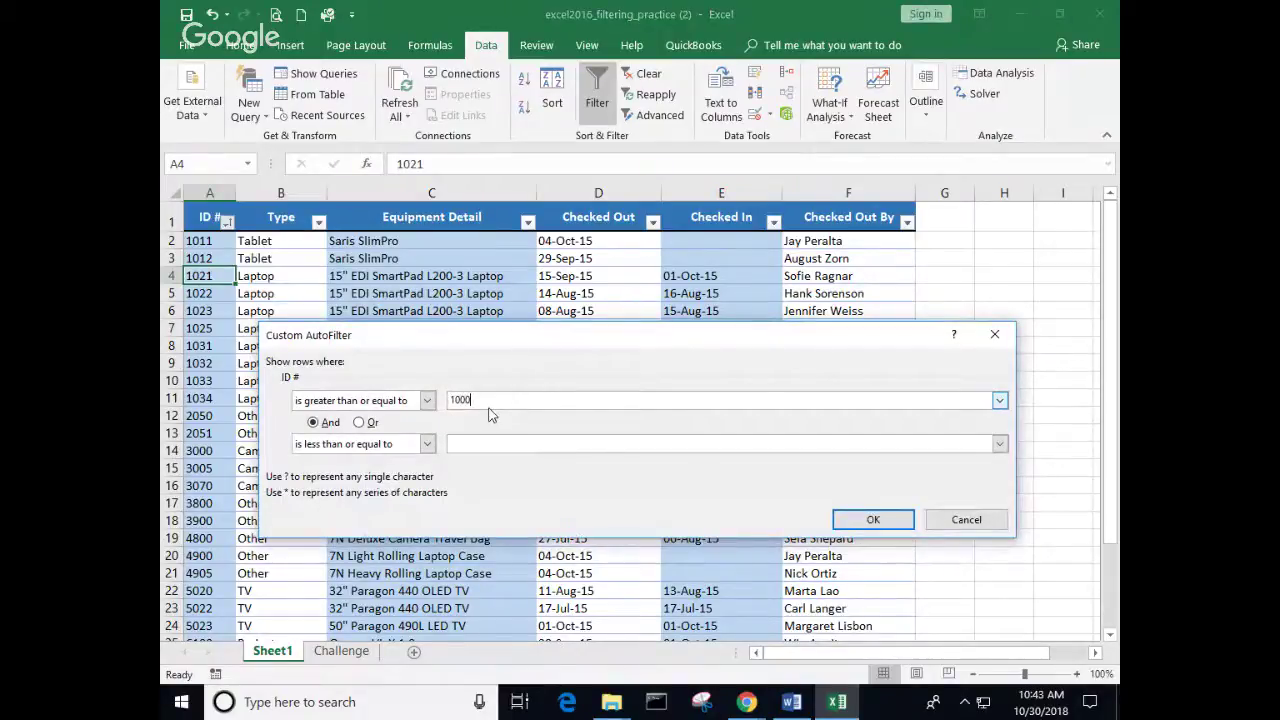
pyautogui.click(484, 446)
pyautogui.write('6000')
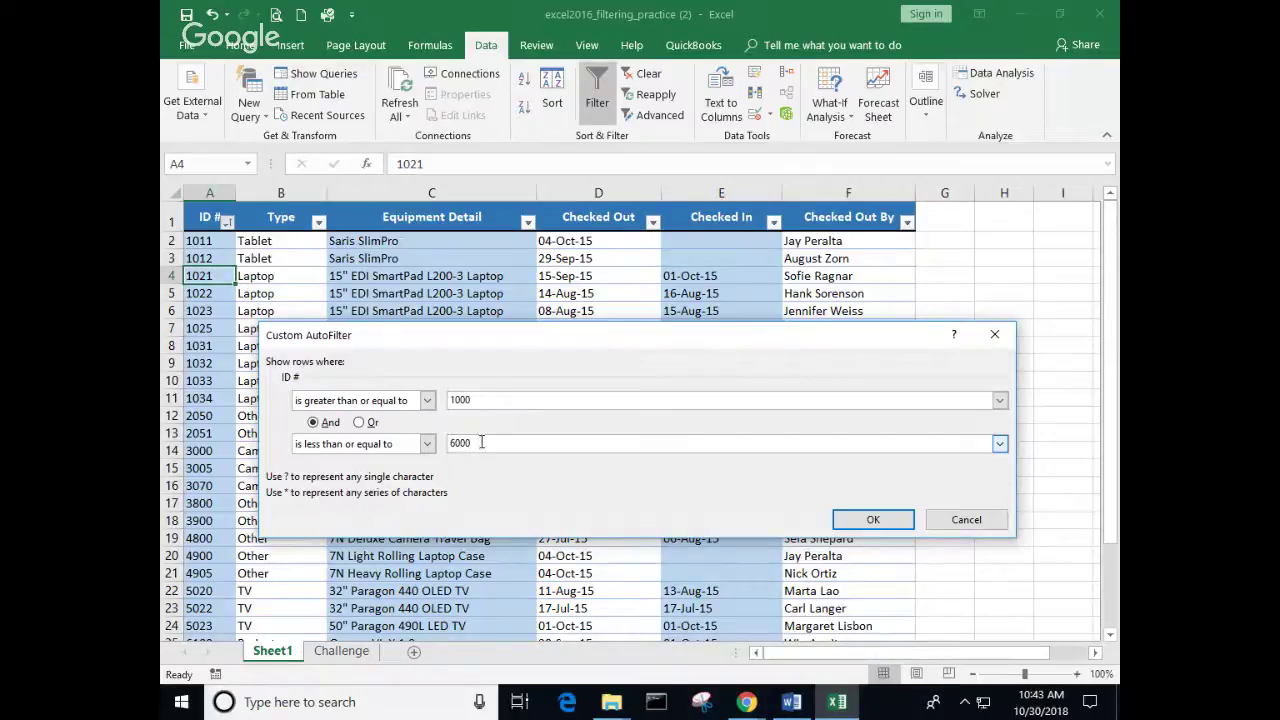
pyautogui.press('Return')
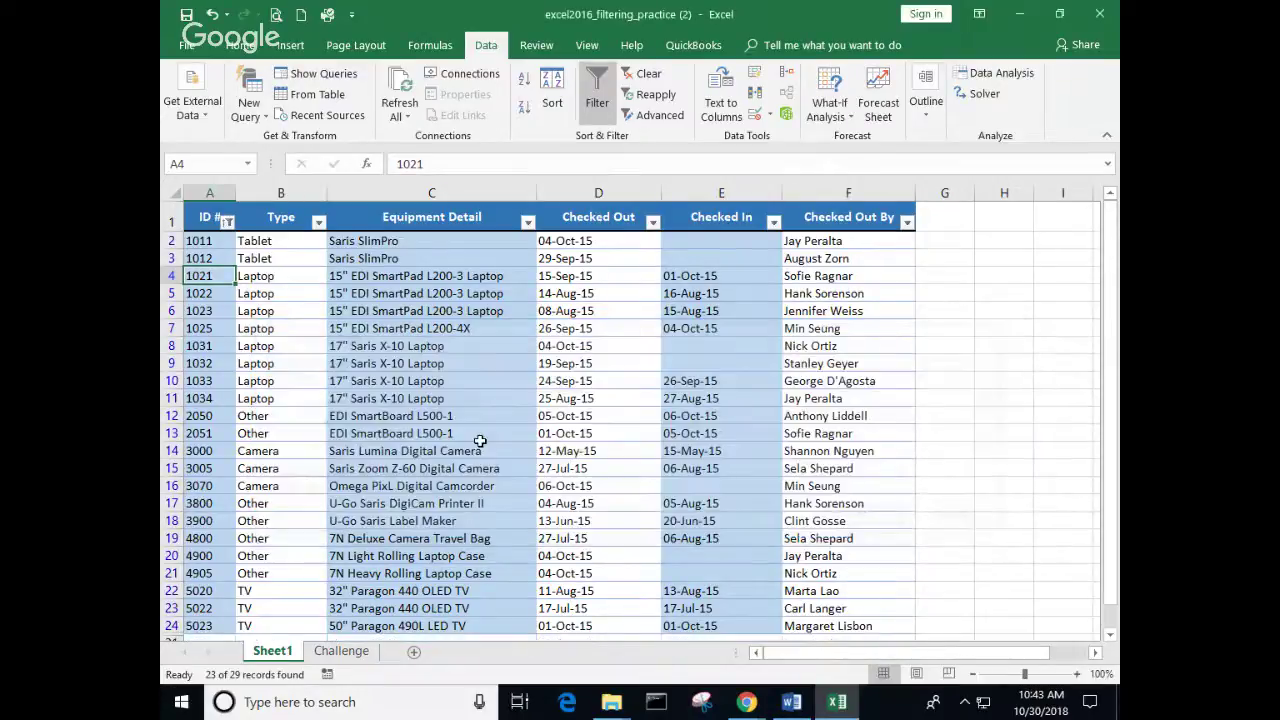
pyautogui.scroll(-1, 330, 452)
pyautogui.scroll(1, 330, 452)
pyautogui.scroll(-1, 330, 452)
pyautogui.scroll(1, 330, 452)
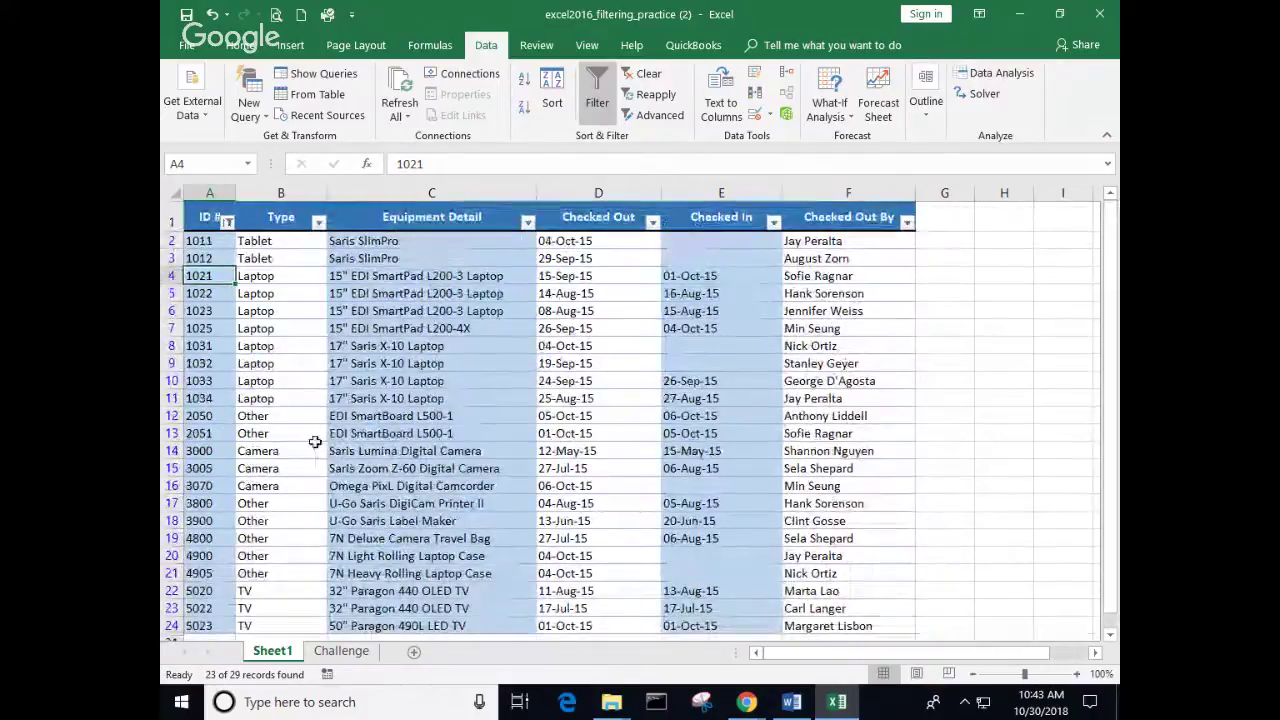
pyautogui.scroll(-3, 221, 320)
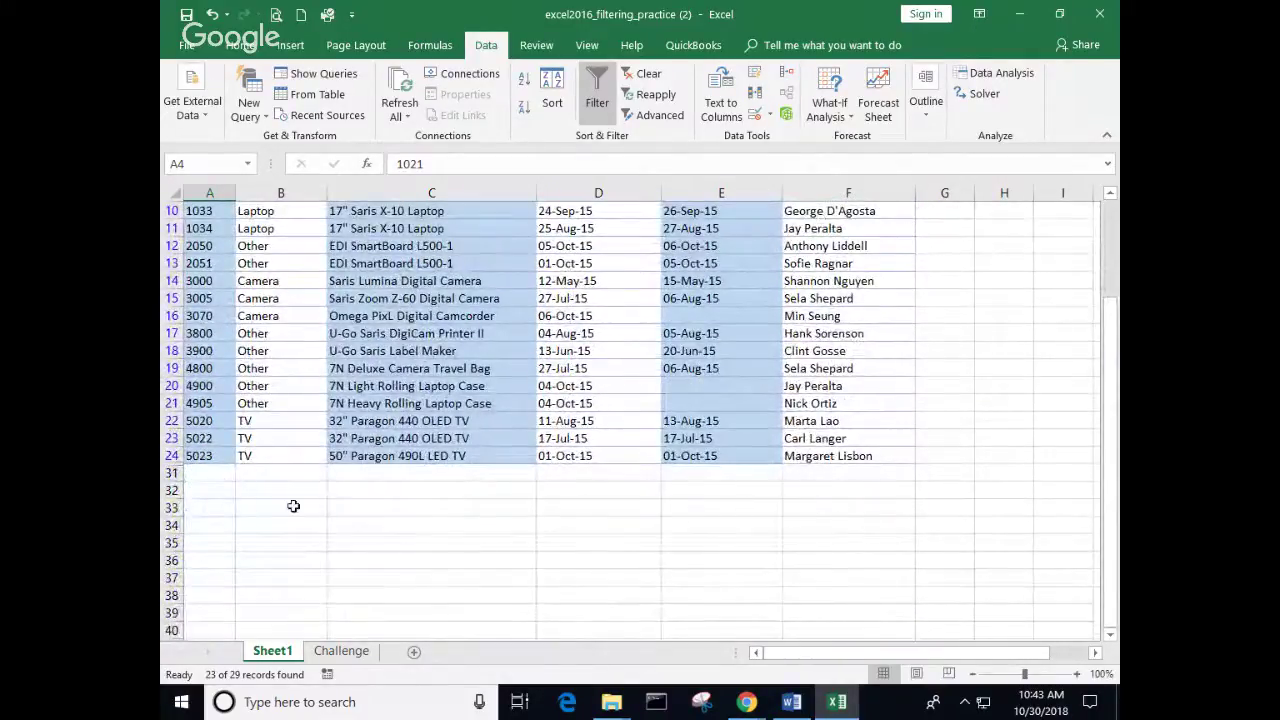
pyautogui.scroll(1, 500, 509)
pyautogui.scroll(2, 501, 510)
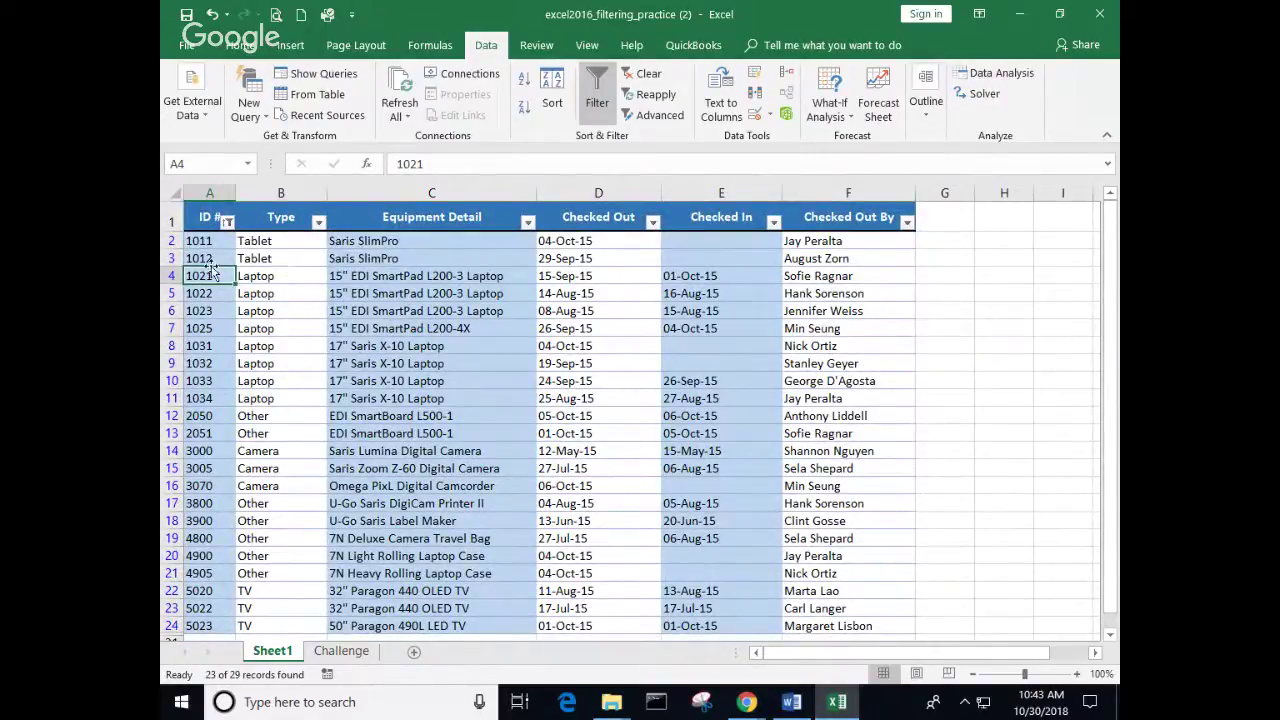
pyautogui.moveTo(284, 240); pyautogui.dragTo(279, 432)
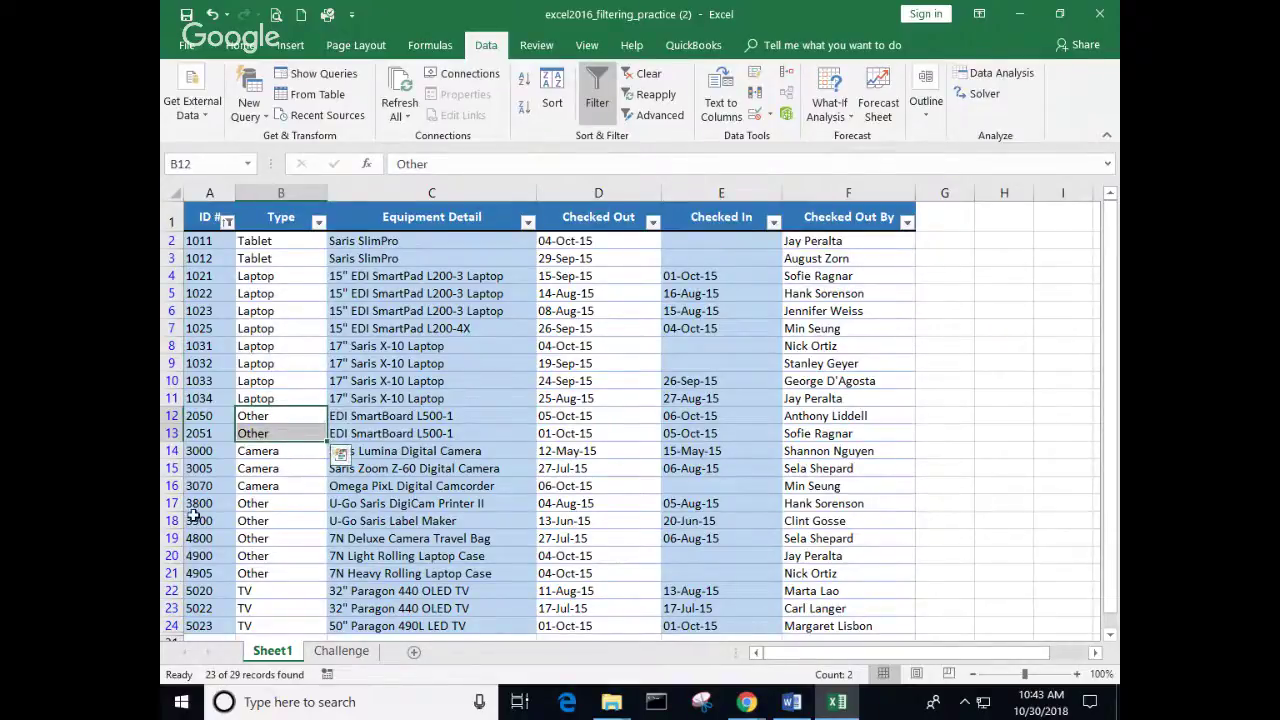
pyautogui.scroll(-2, 280, 504)
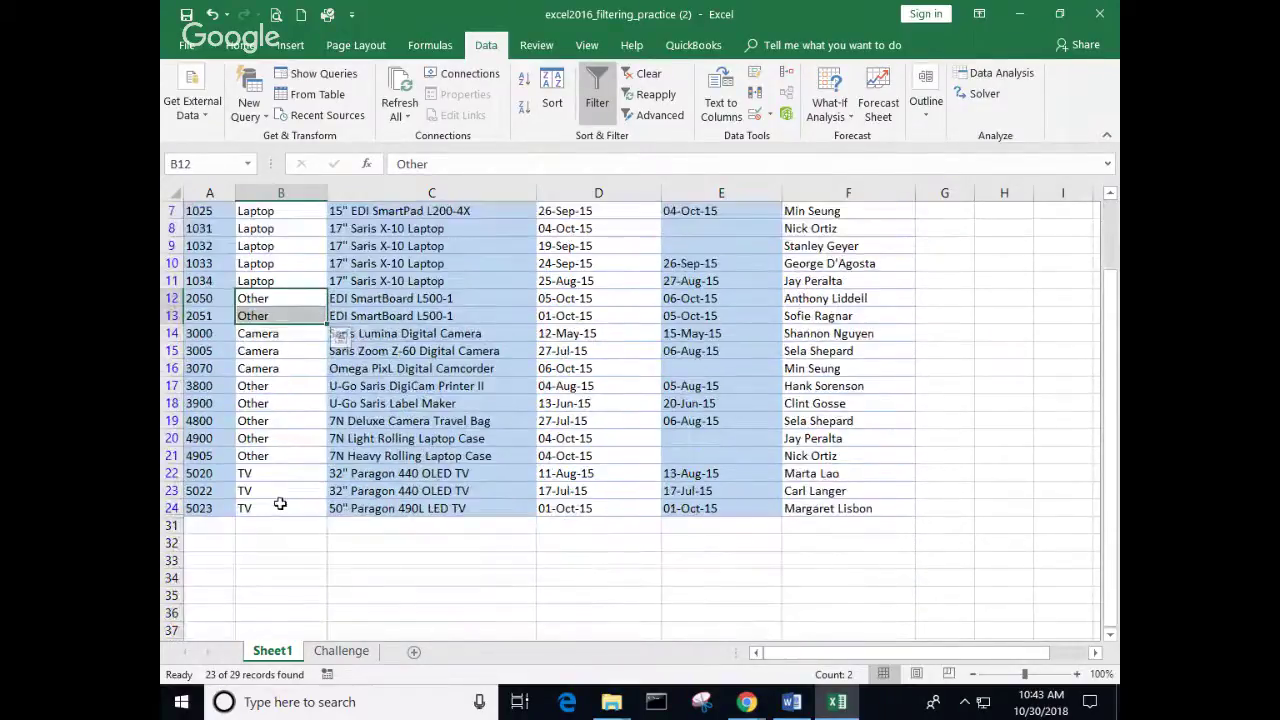
pyautogui.moveTo(264, 421); pyautogui.dragTo(265, 458)
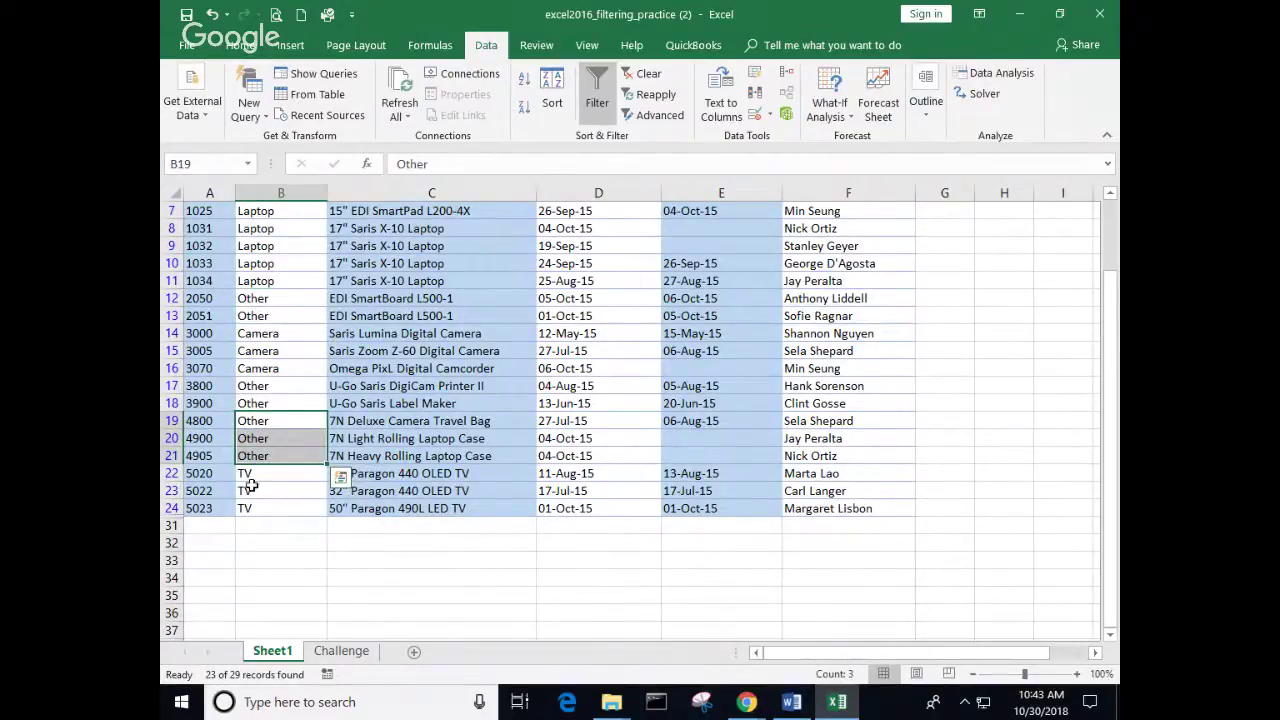
pyautogui.moveTo(259, 478); pyautogui.dragTo(266, 508)
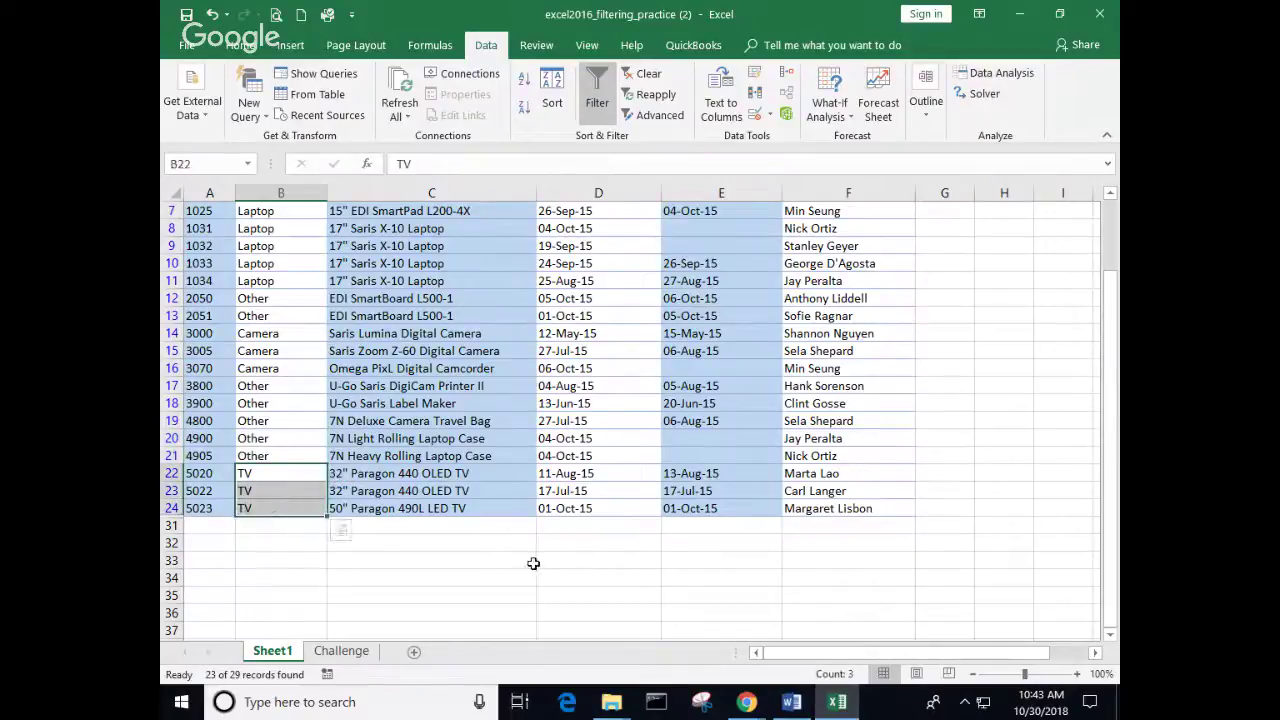
pyautogui.scroll(2, 500, 555)
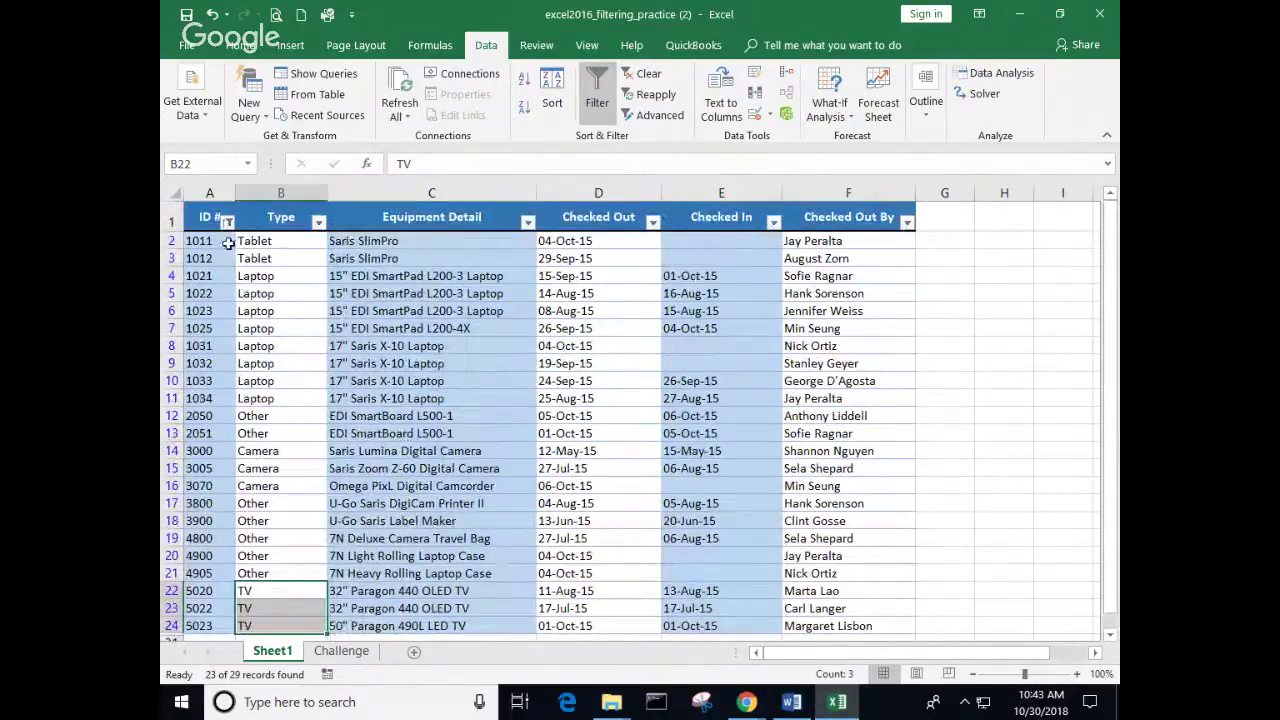
# Step: Filter Checked Out to August only, leaving 5 of 29 records
pyautogui.click(620, 324)
pyautogui.click(652, 222)
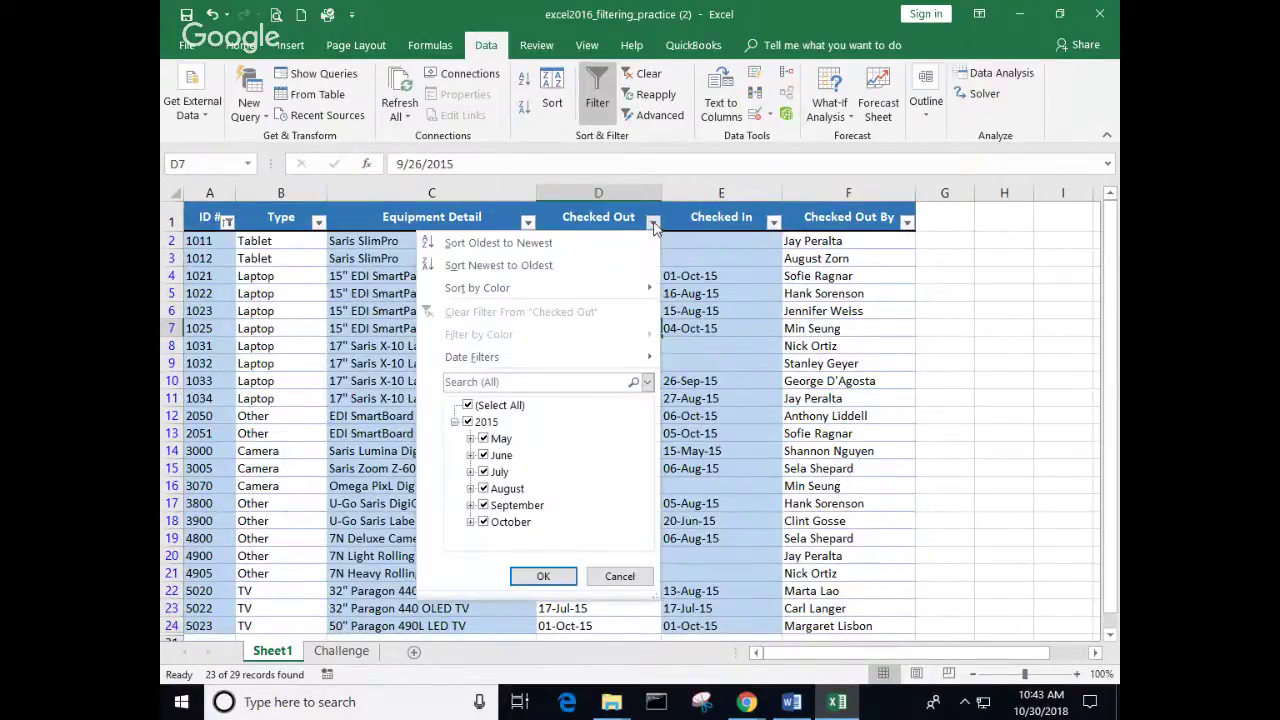
pyautogui.click(467, 405)
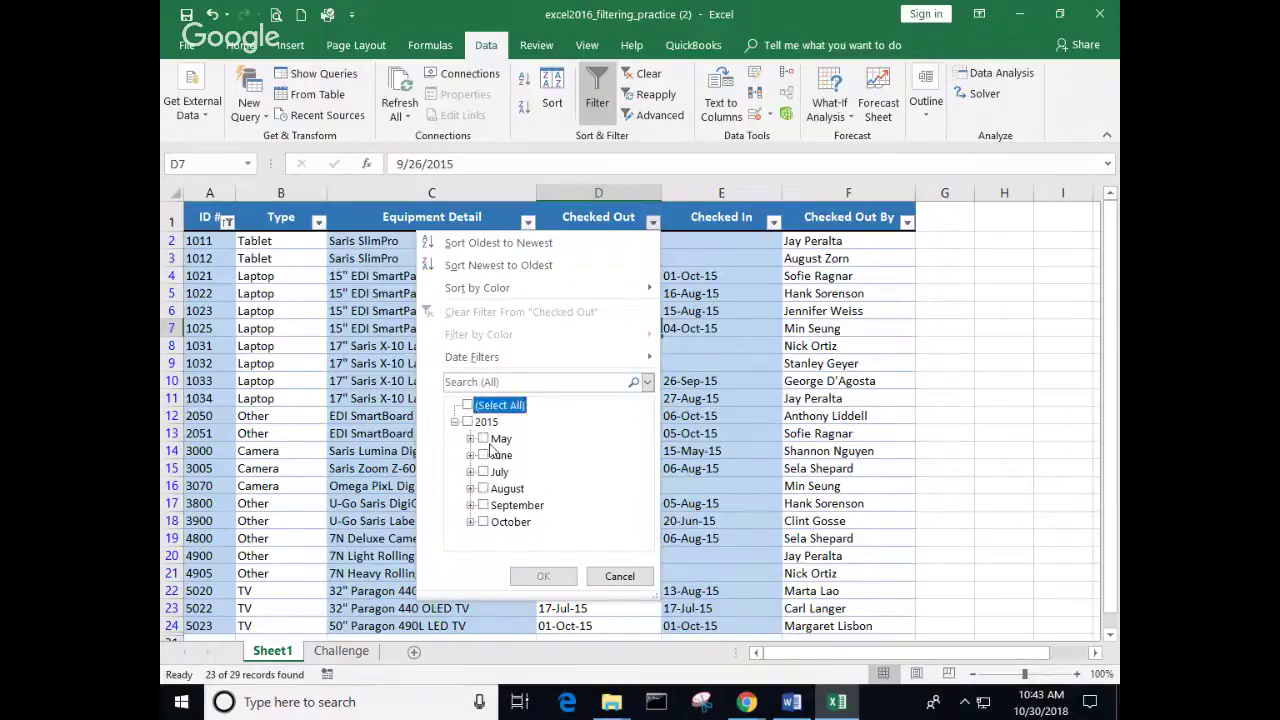
pyautogui.click(483, 490)
pyautogui.click(543, 576)
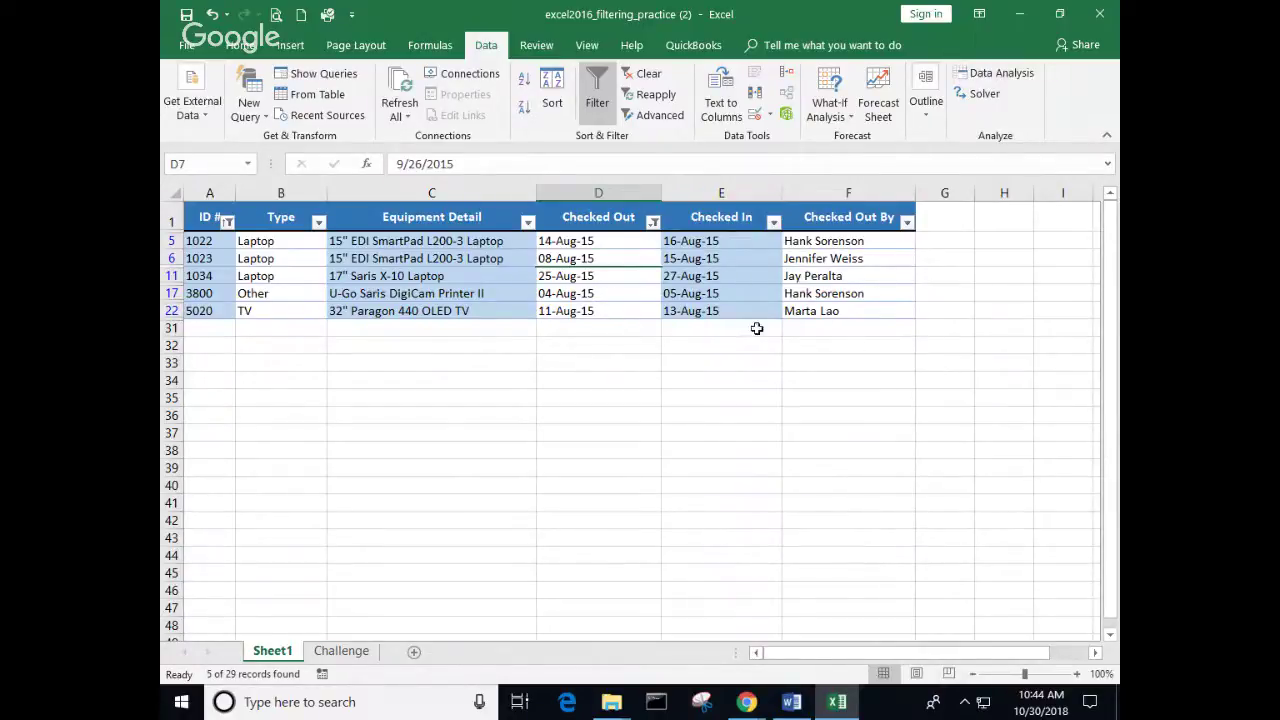
# Step: Point out the borrower names in rows 5 and 17 and the laptop in row 5
pyautogui.click(865, 241)
pyautogui.click(860, 293)
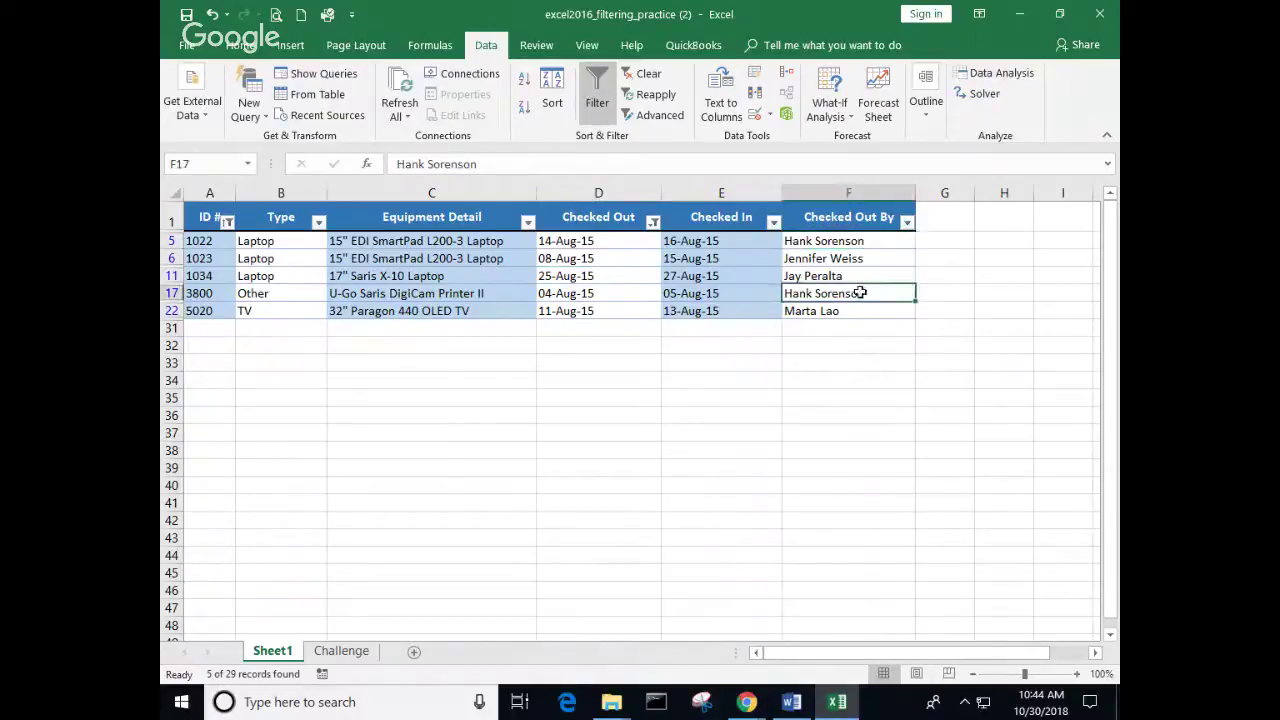
pyautogui.click(468, 240)
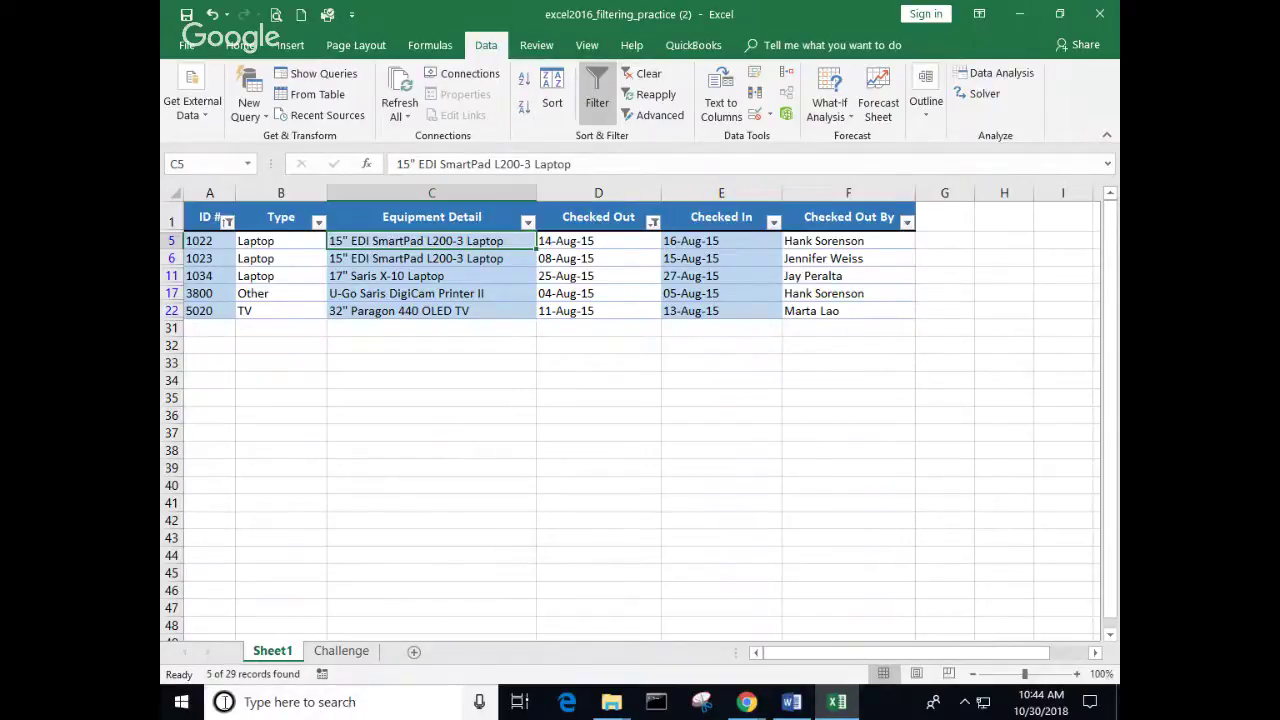
# Step: Lower the AutoRecover interval below 10 minutes in Excel Options' Save settings
pyautogui.click(408, 467)
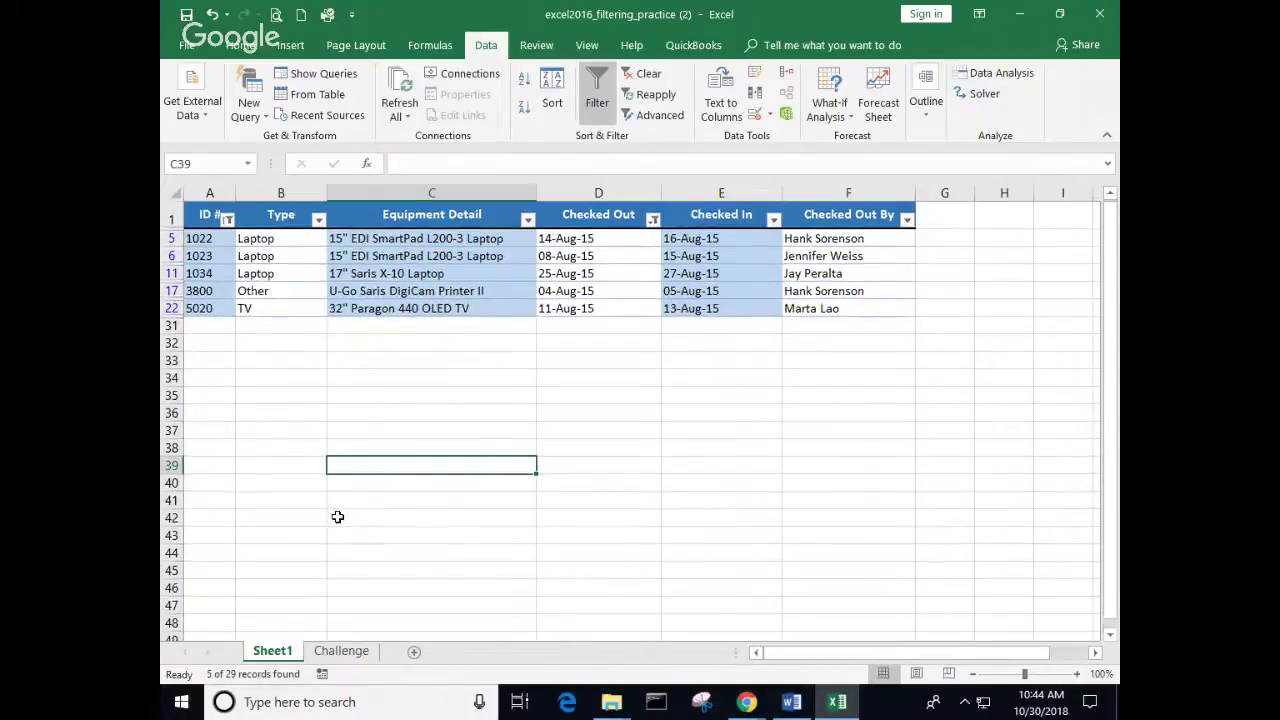
pyautogui.scroll(-2, 337, 517)
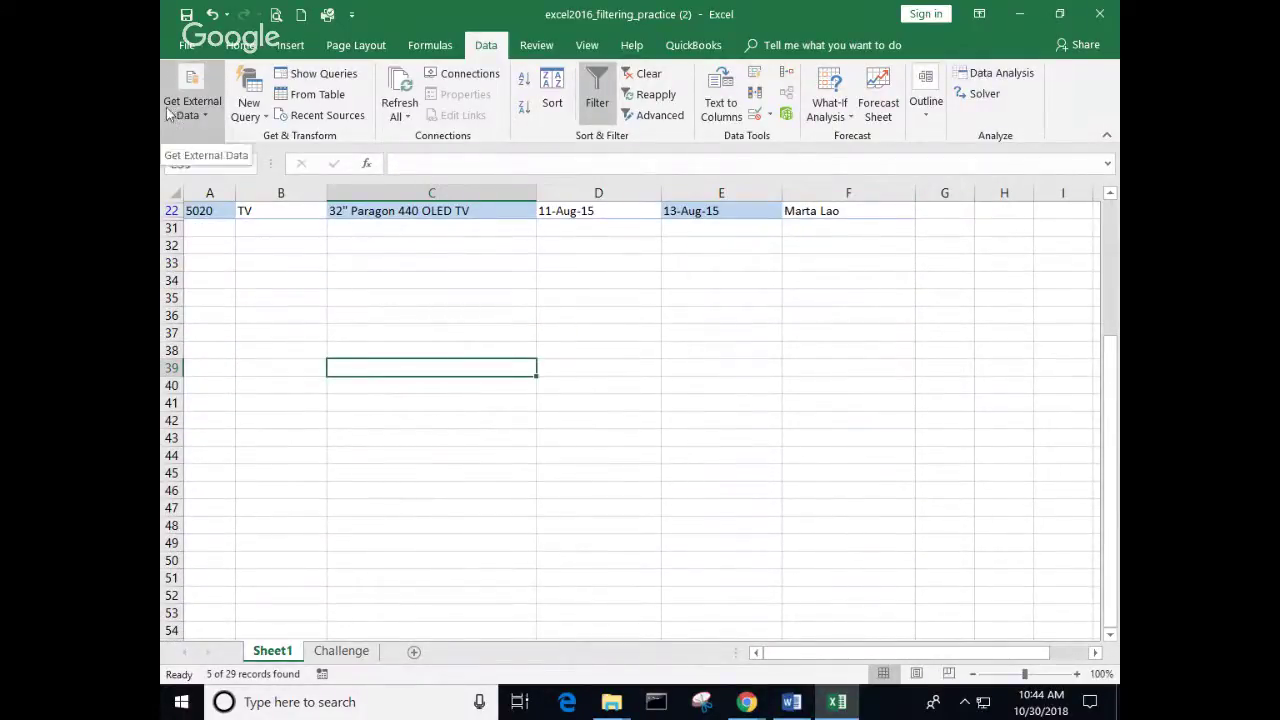
pyautogui.click(188, 47)
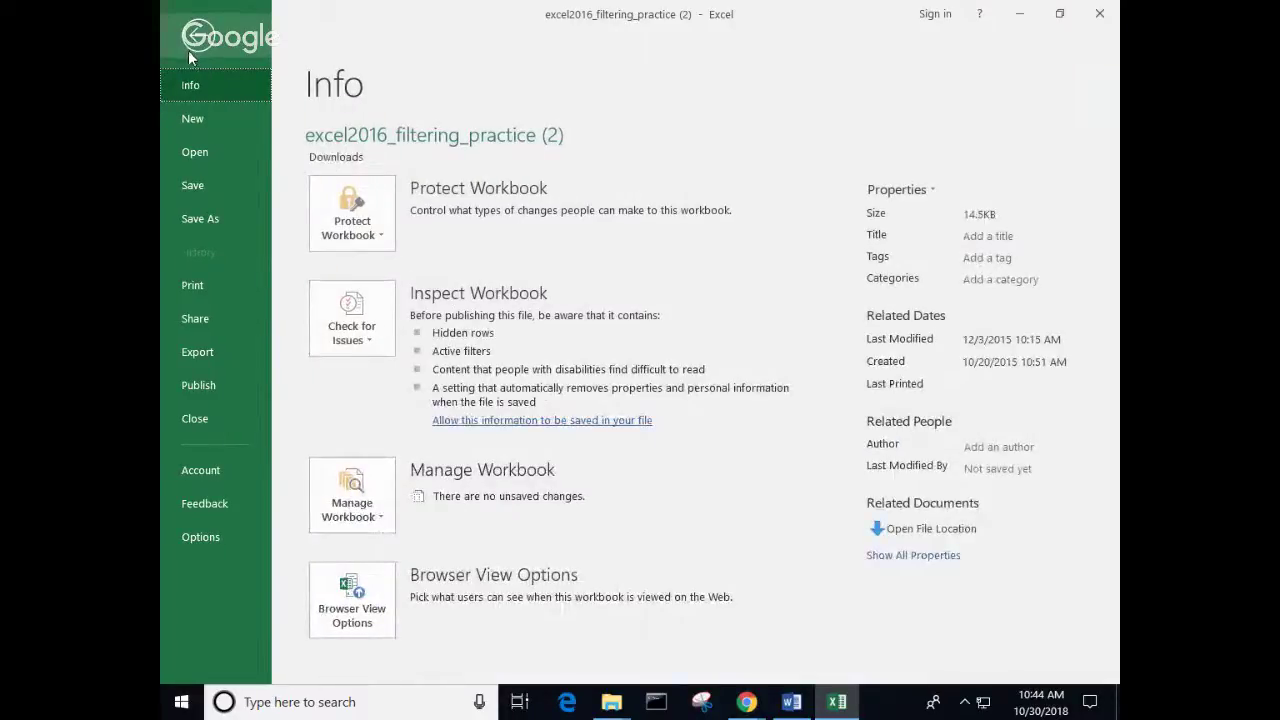
pyautogui.click(207, 538)
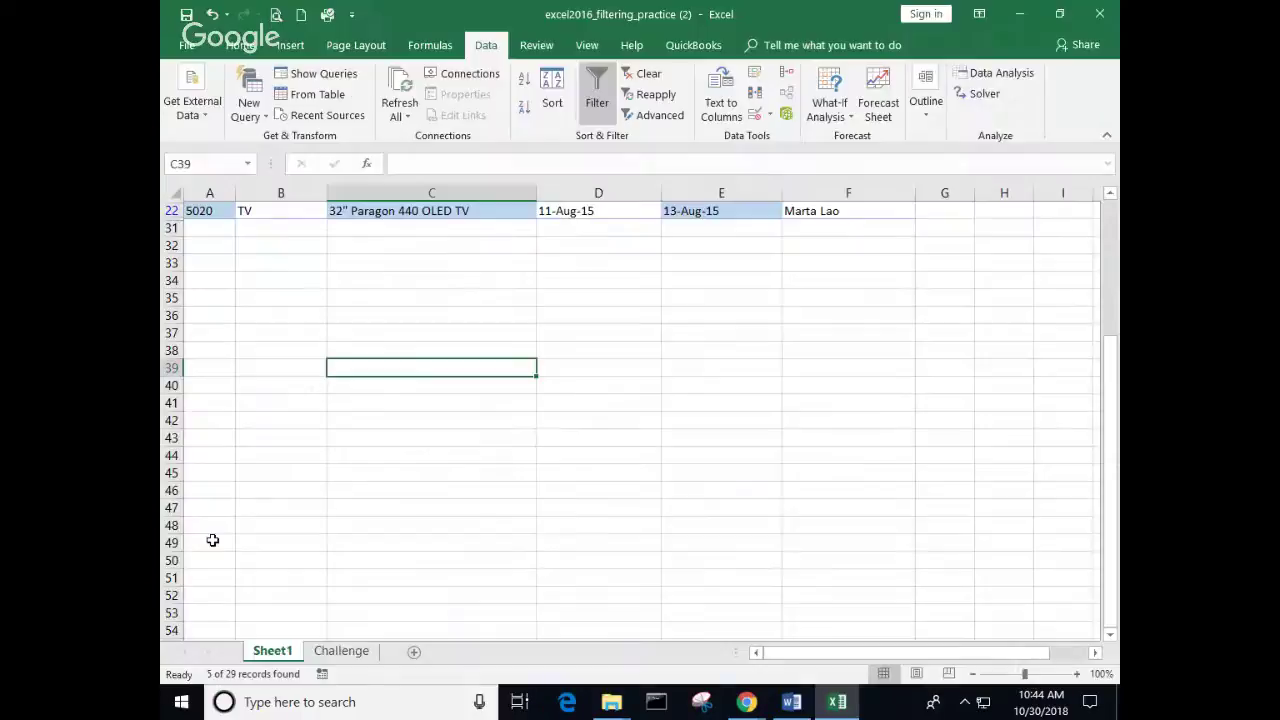
pyautogui.click(303, 153)
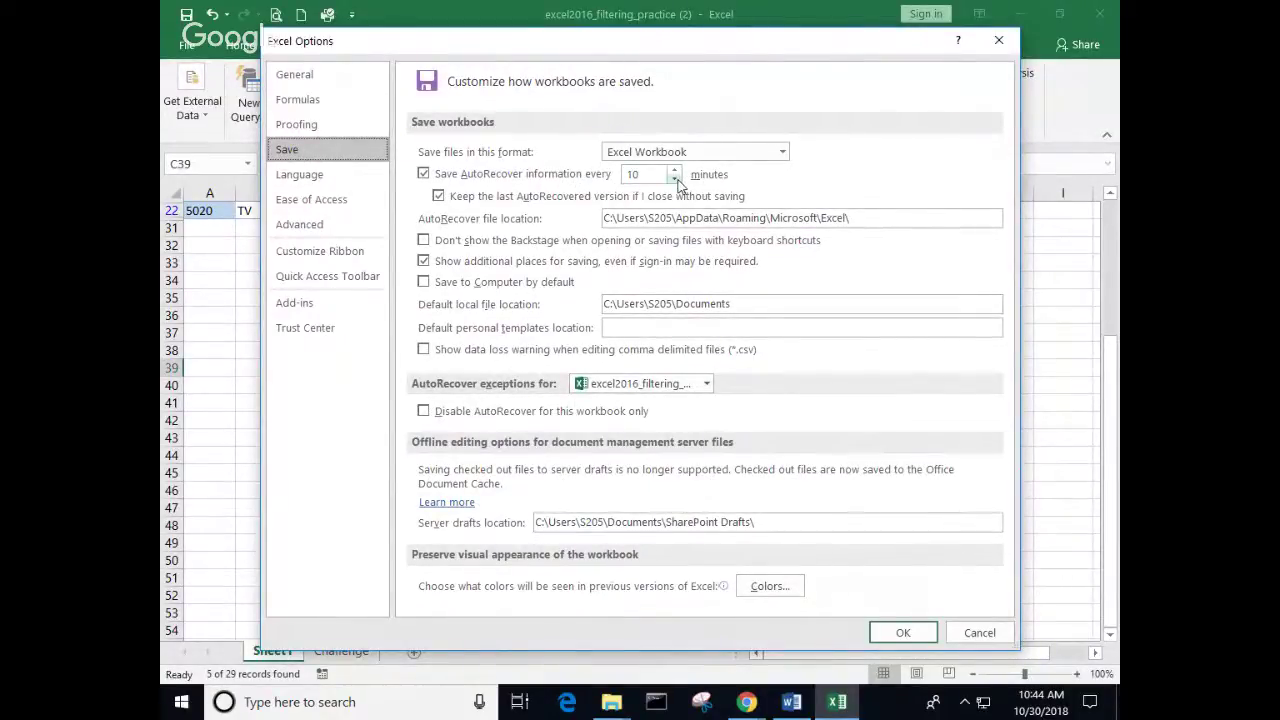
pyautogui.doubleClick(676, 180)
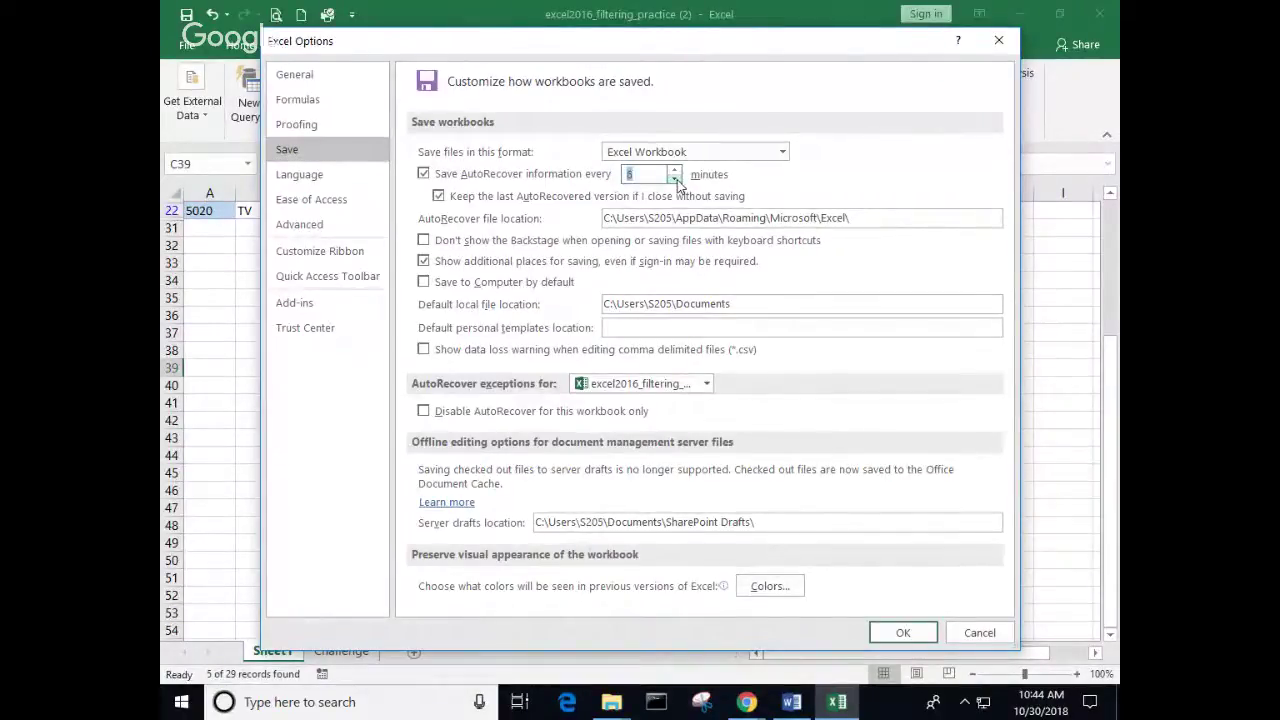
pyautogui.click(903, 633)
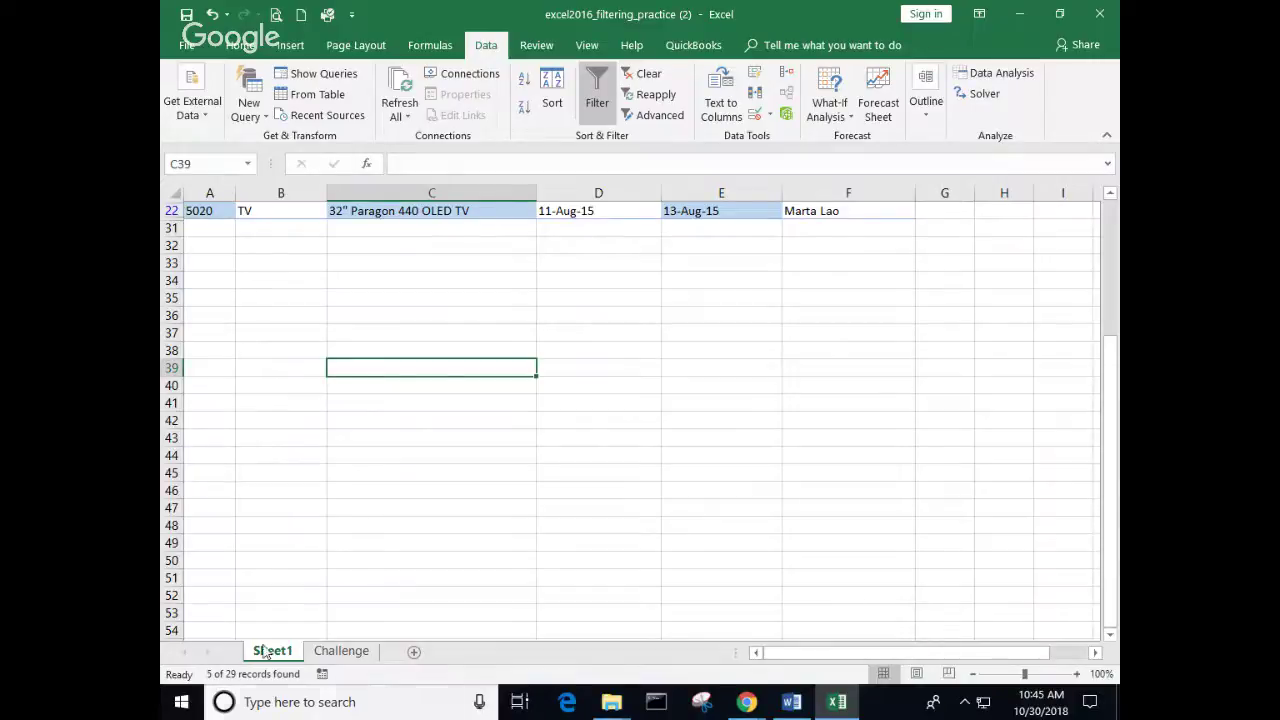
pyautogui.click(186, 46)
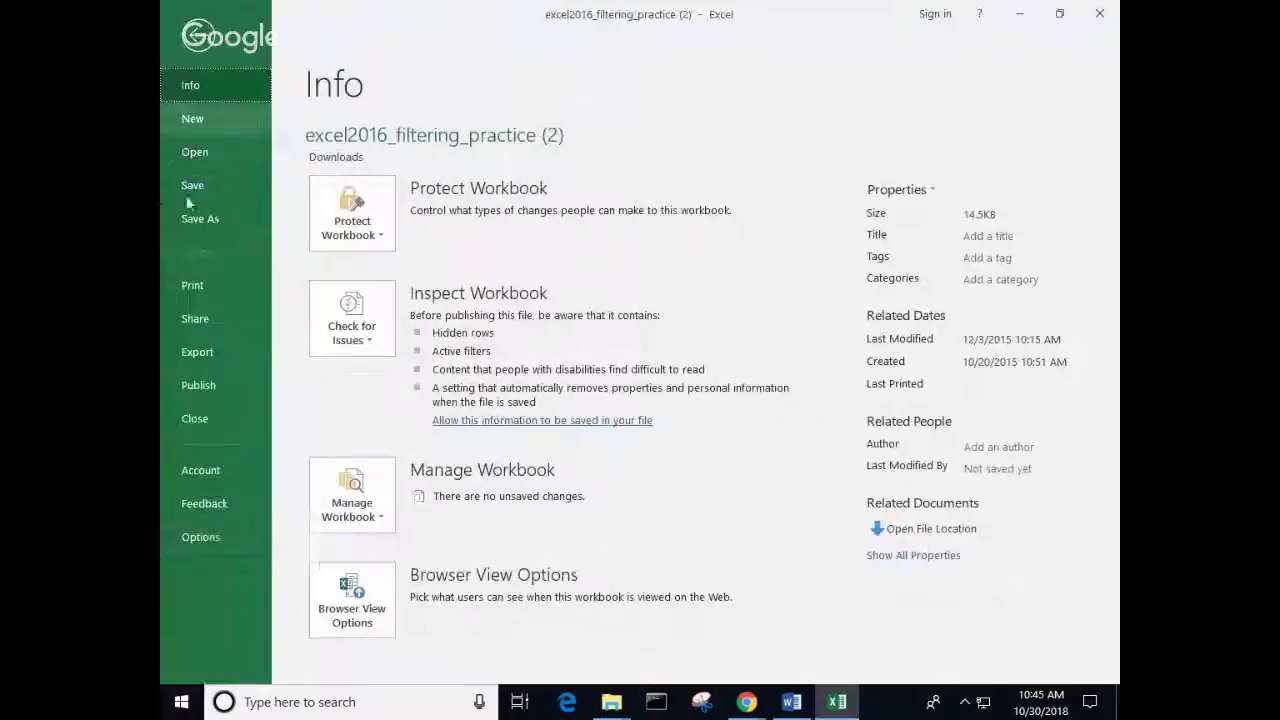
pyautogui.click(202, 540)
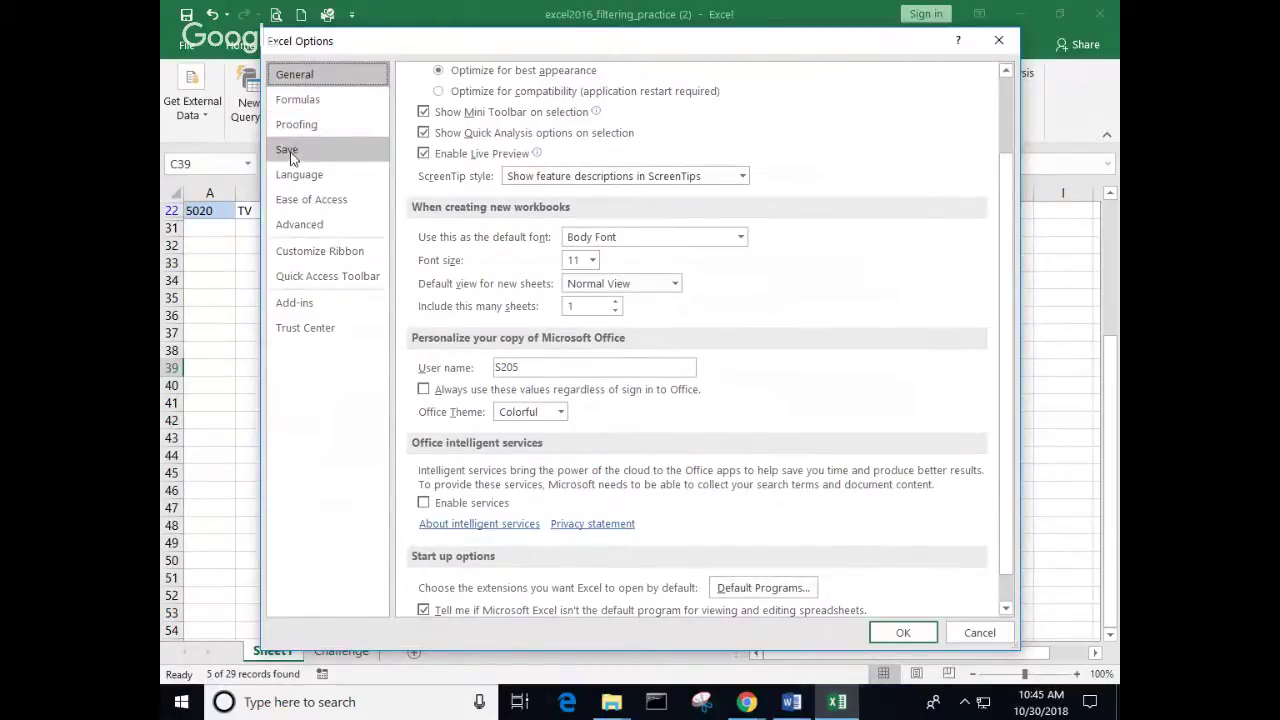
pyautogui.click(288, 152)
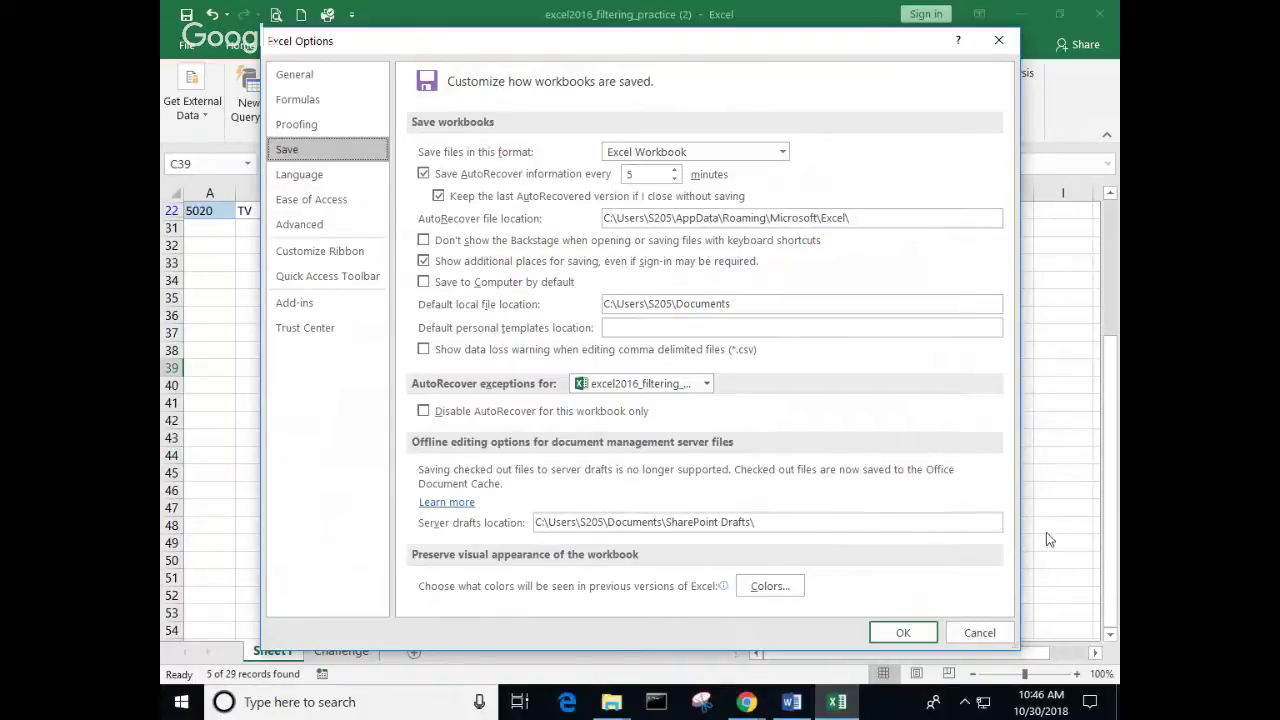
pyautogui.click(903, 632)
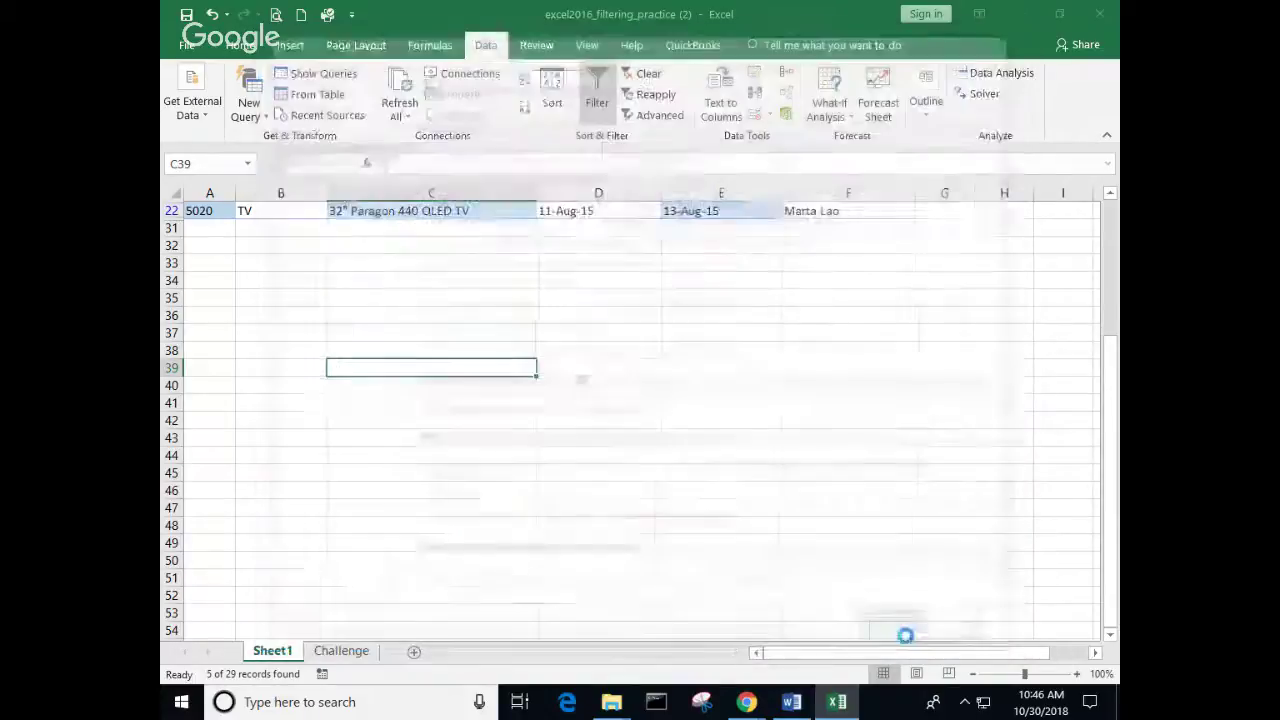
# Step: On the Challenge sheet, sort by ID# ascending and select the header row
pyautogui.click(341, 651)
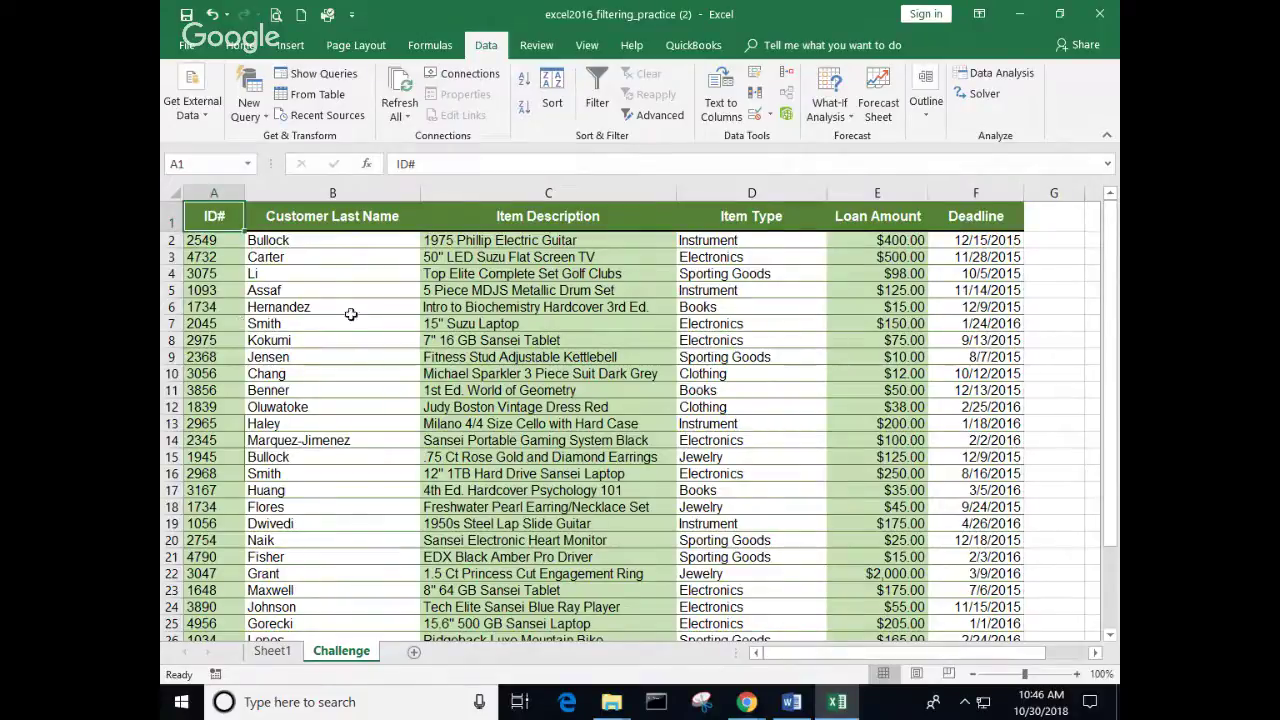
pyautogui.click(208, 256)
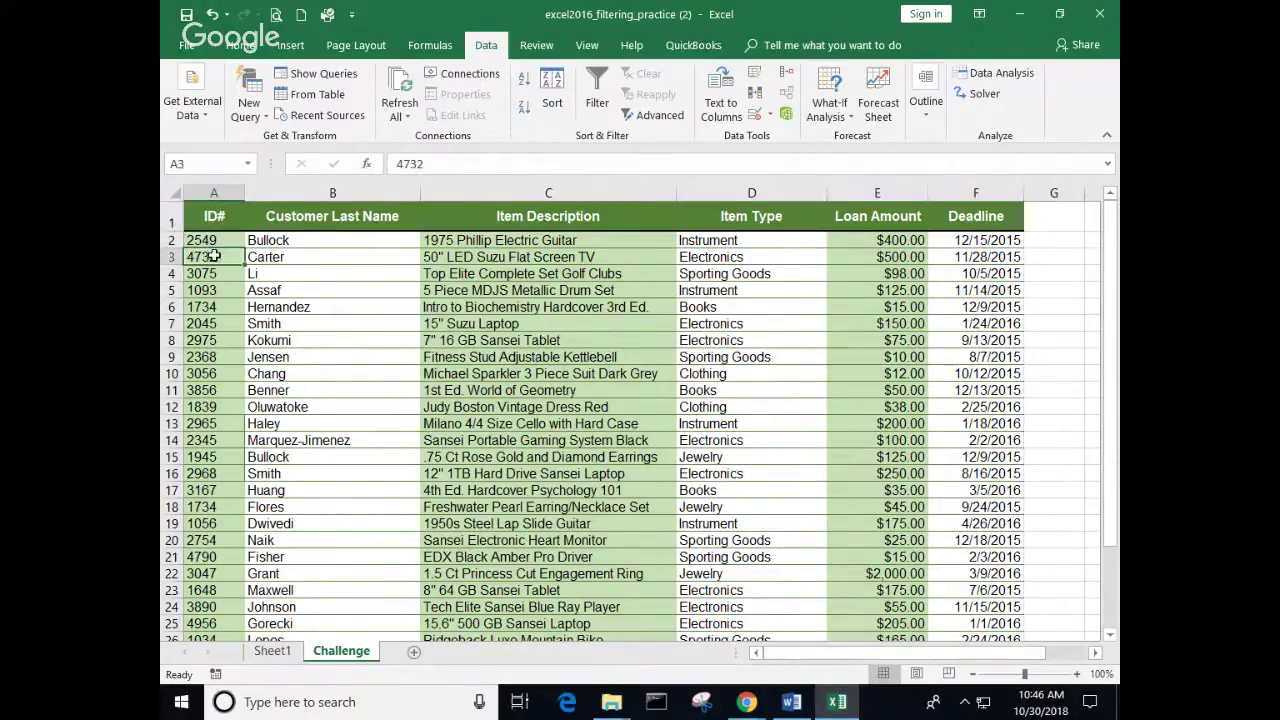
pyautogui.click(521, 82)
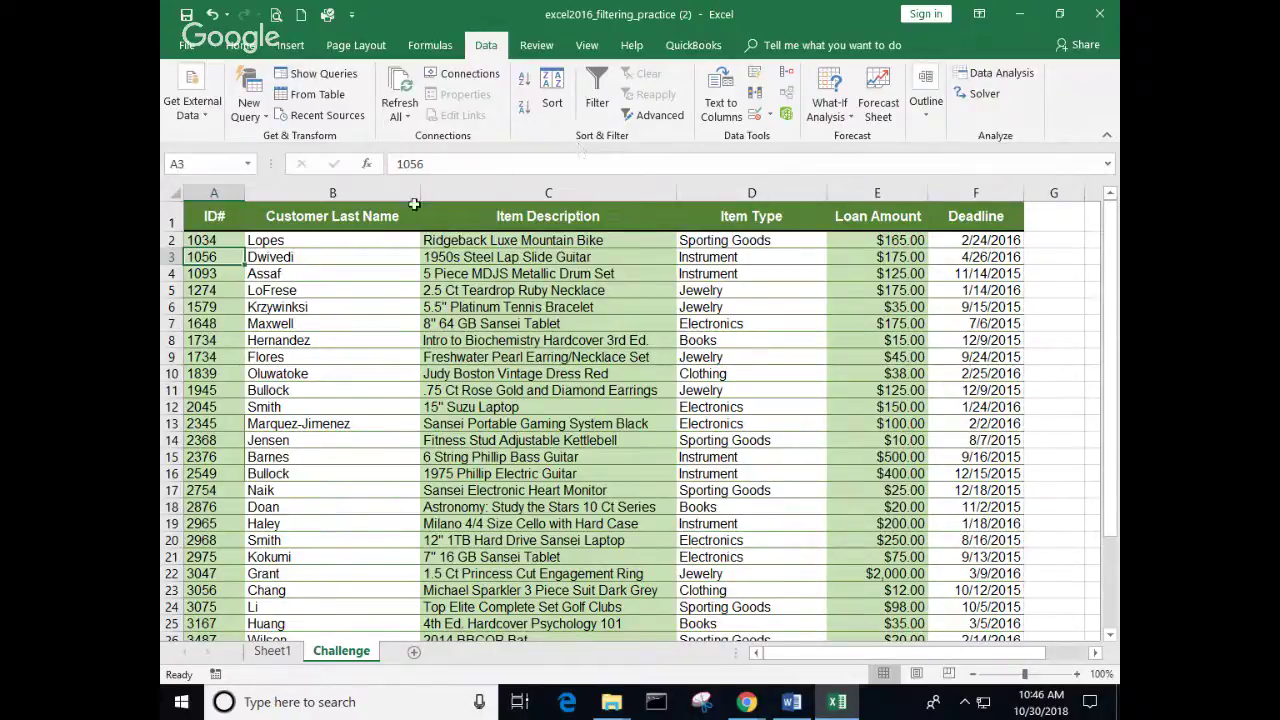
pyautogui.moveTo(207, 216); pyautogui.dragTo(950, 225)
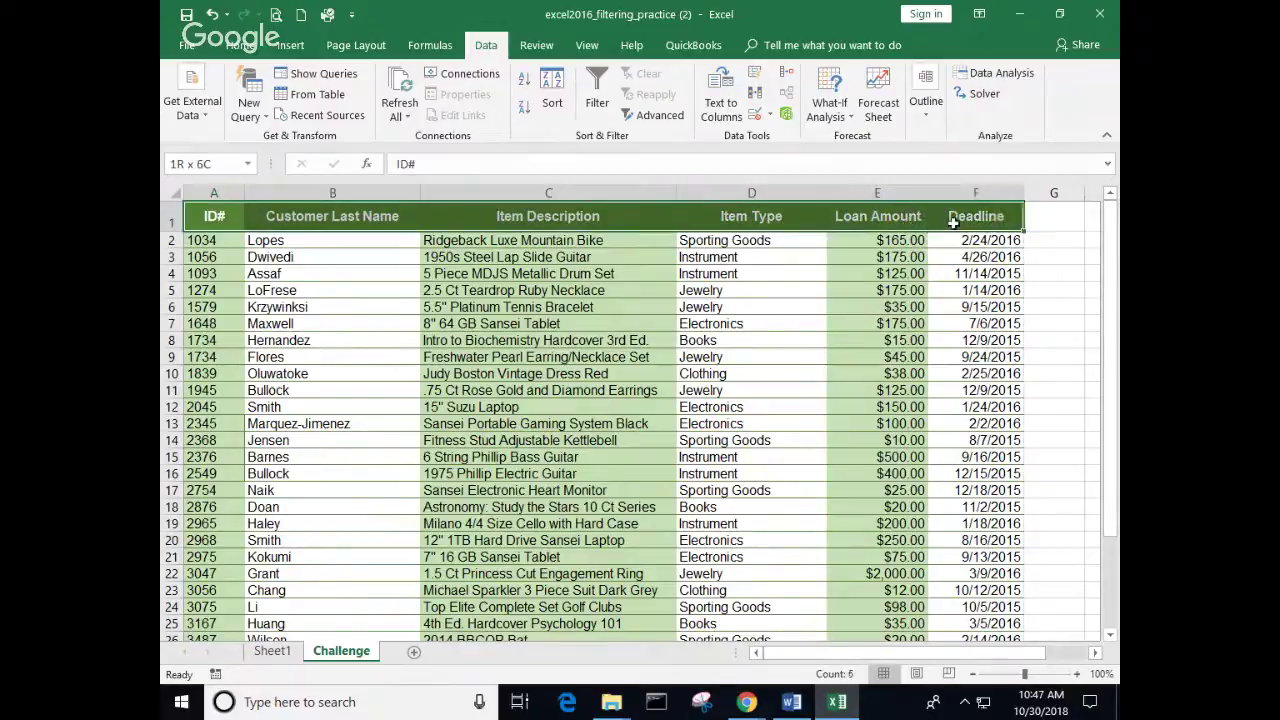
pyautogui.click(609, 97)
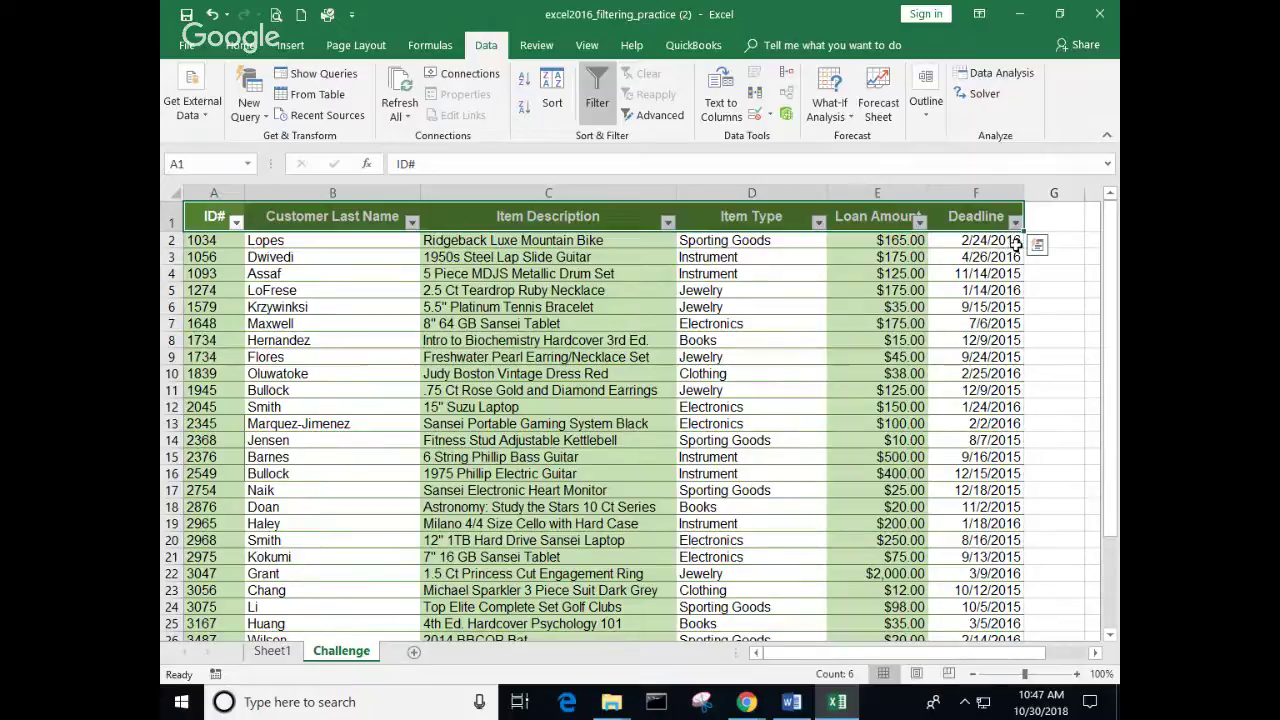
pyautogui.click(1015, 222)
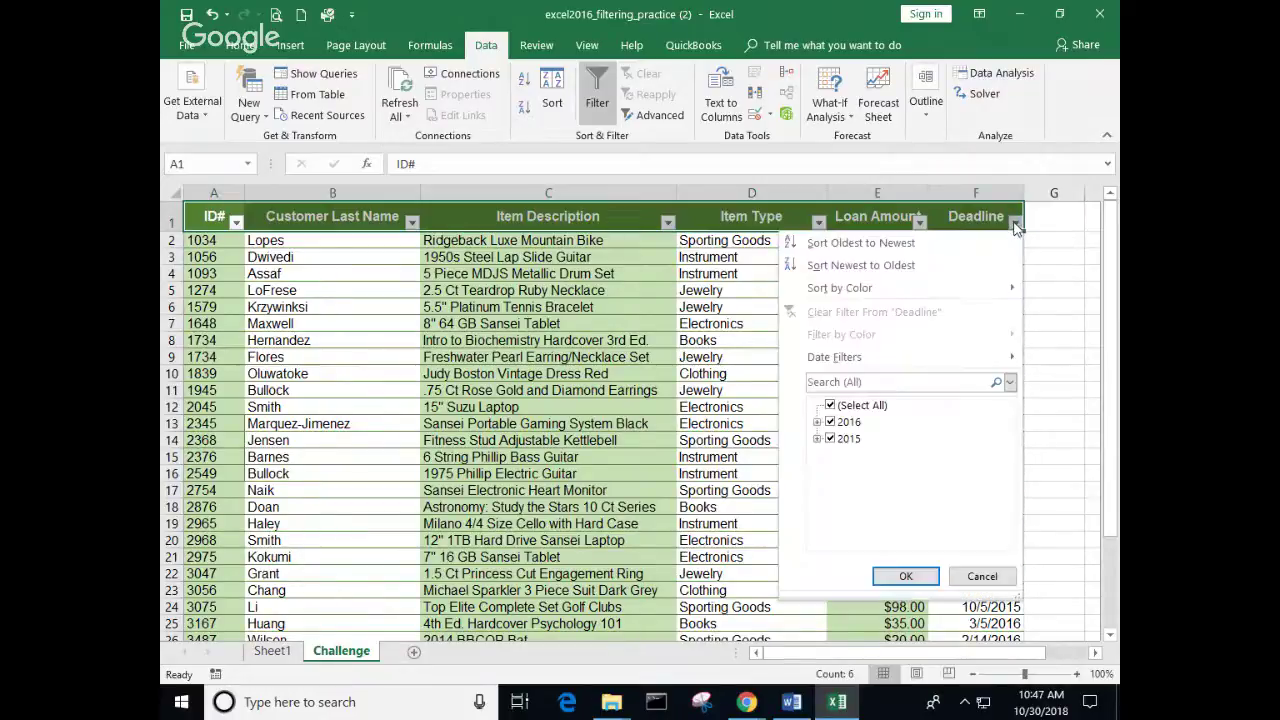
pyautogui.click(830, 439)
pyautogui.click(830, 439)
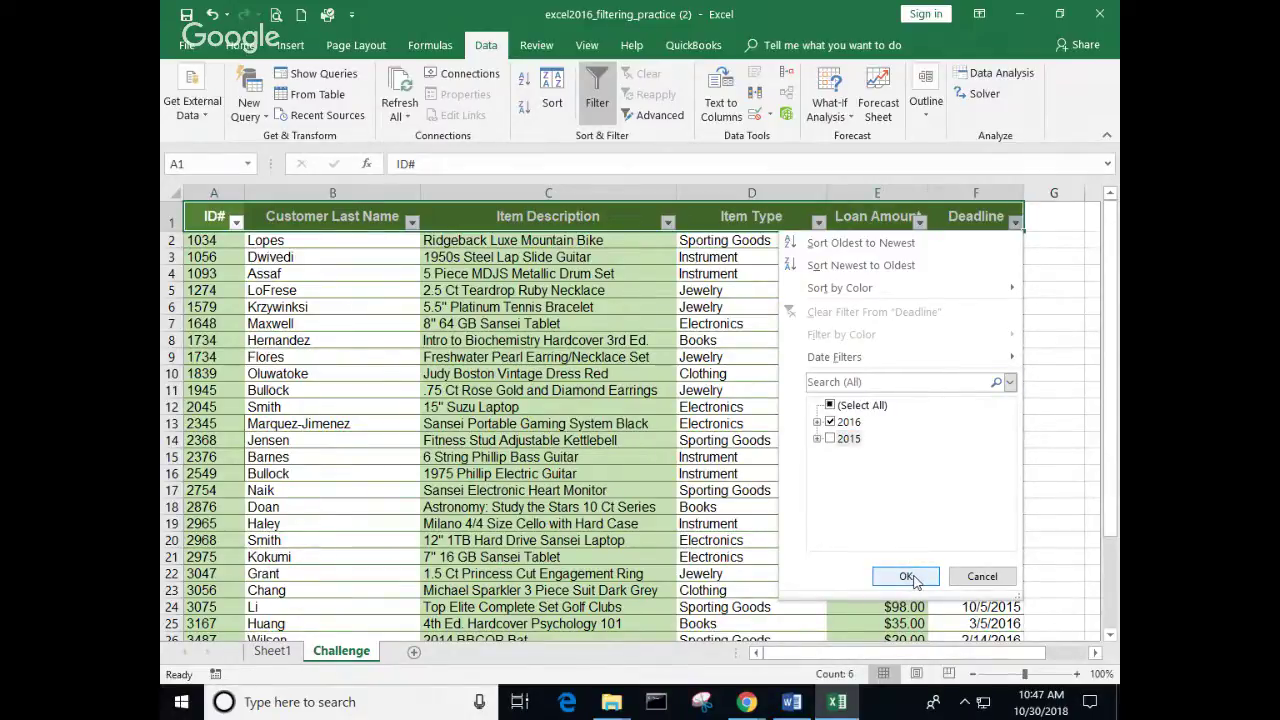
pyautogui.click(907, 577)
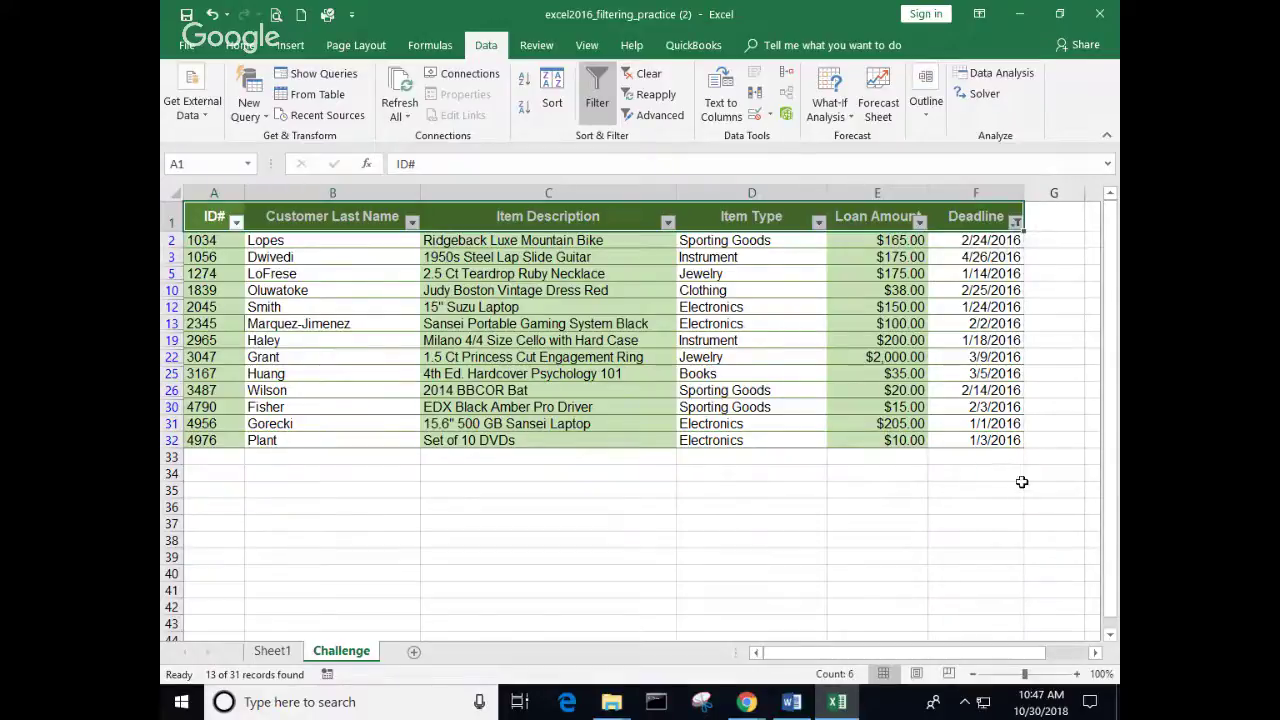
pyautogui.click(1015, 222)
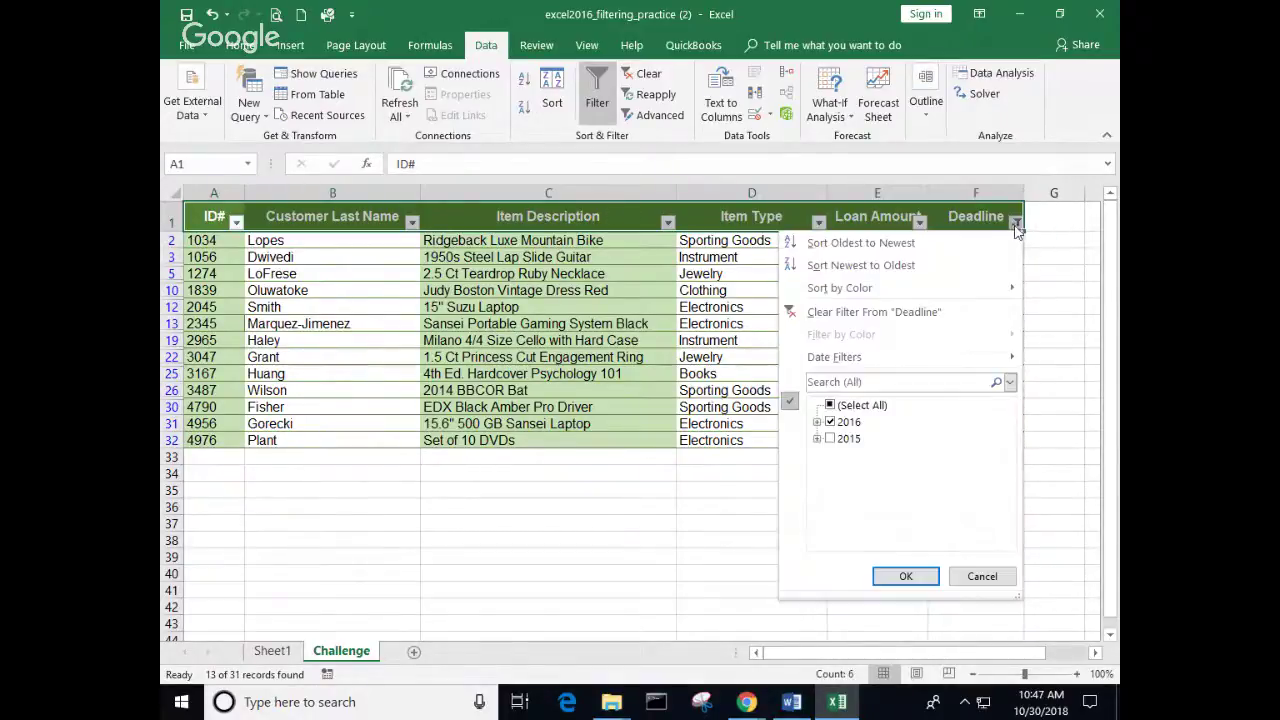
pyautogui.click(829, 405)
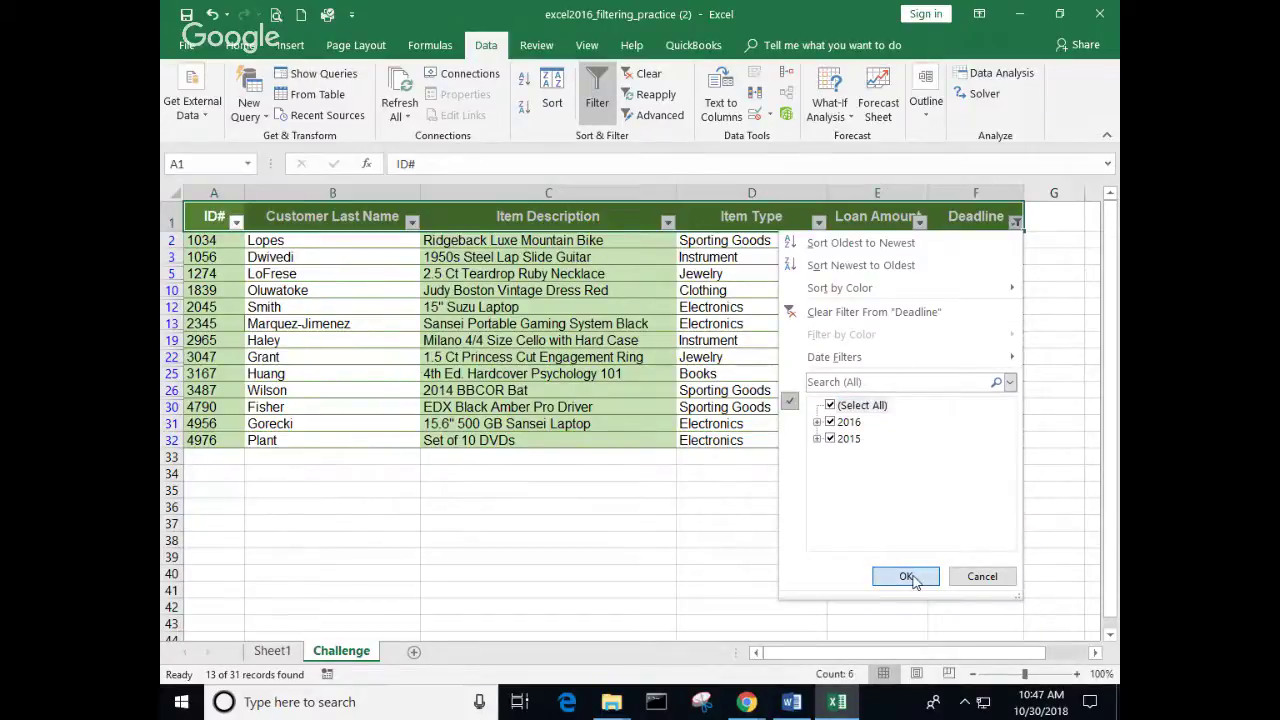
pyautogui.click(908, 577)
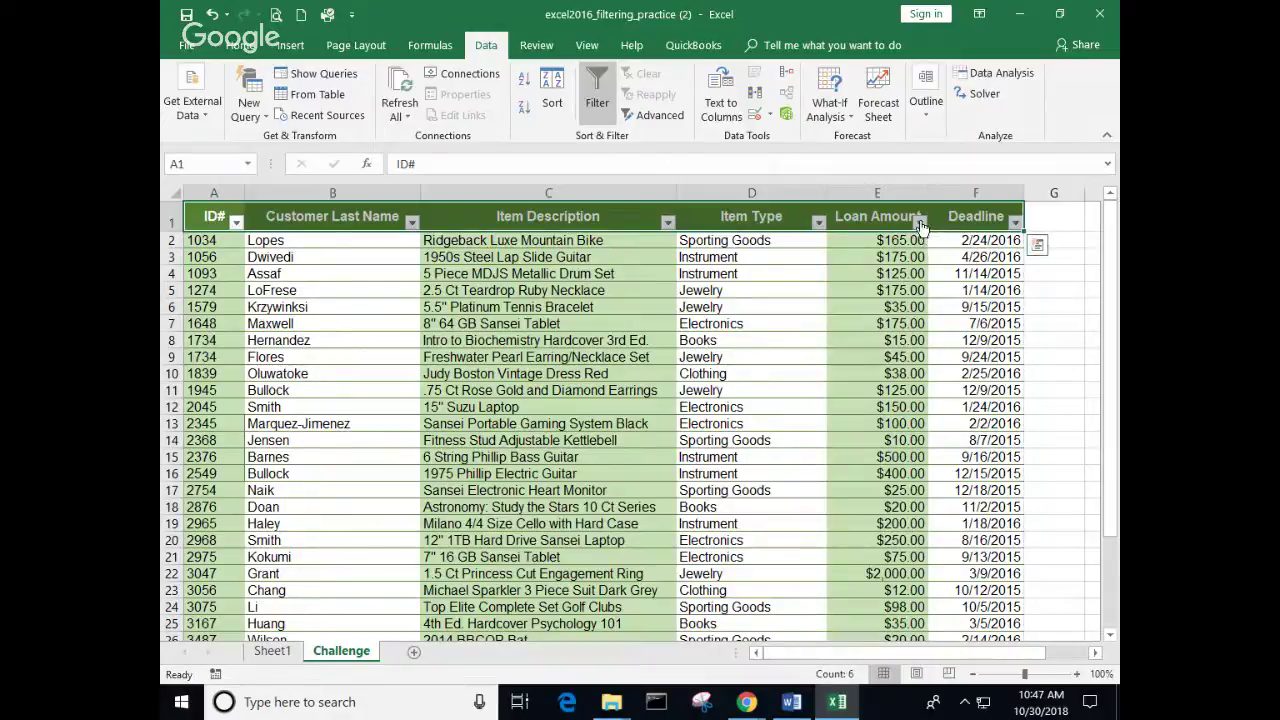
# Step: Filter Loan Amount to values greater than or equal to 400
pyautogui.click(922, 226)
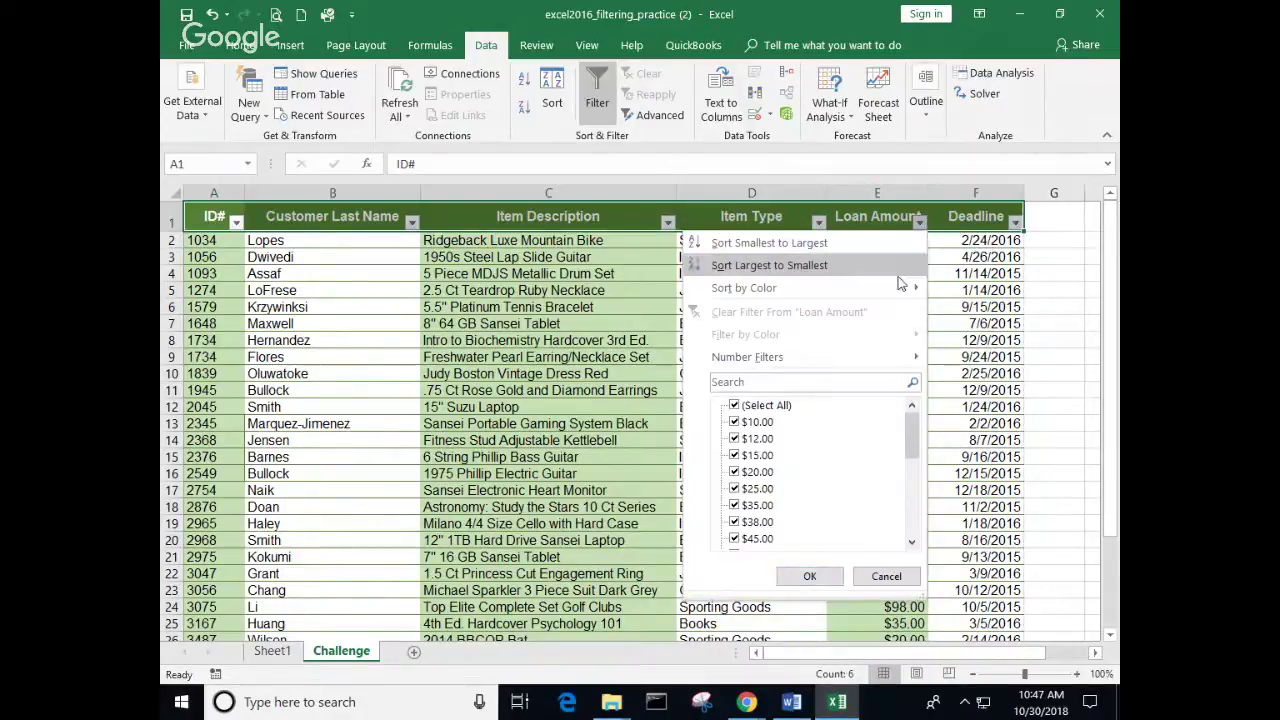
pyautogui.moveTo(786, 359)
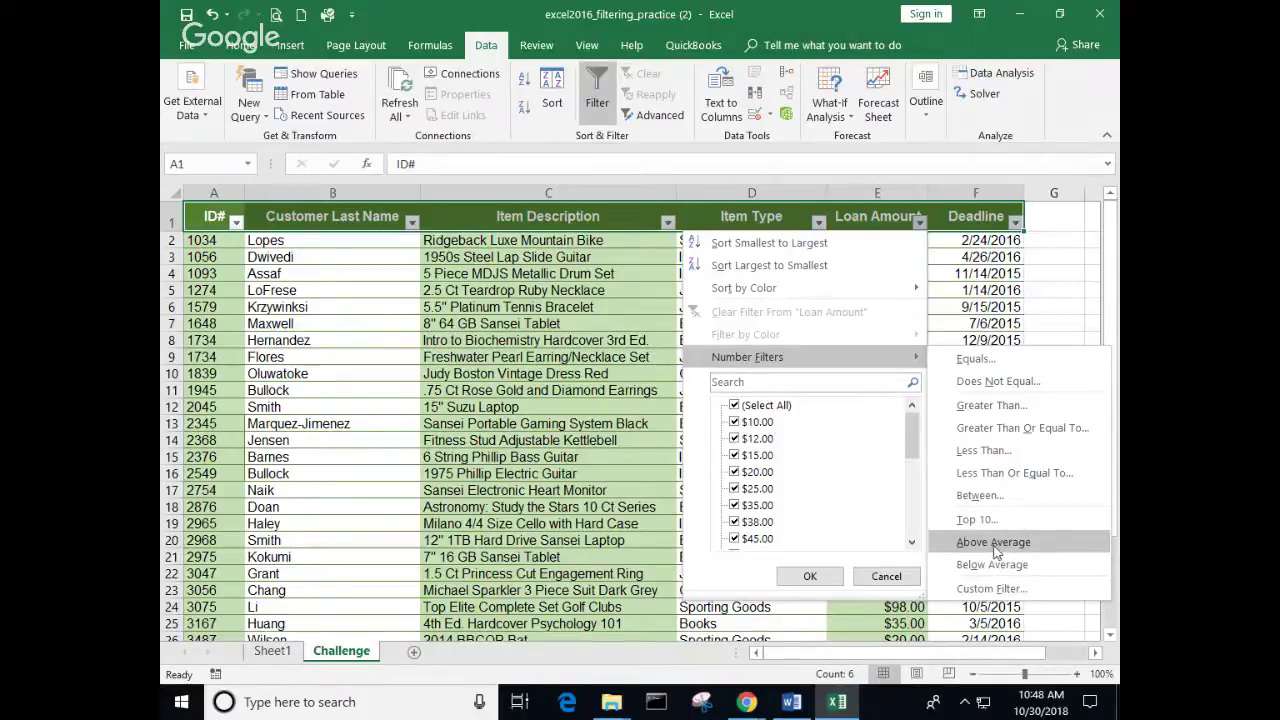
pyautogui.click(996, 430)
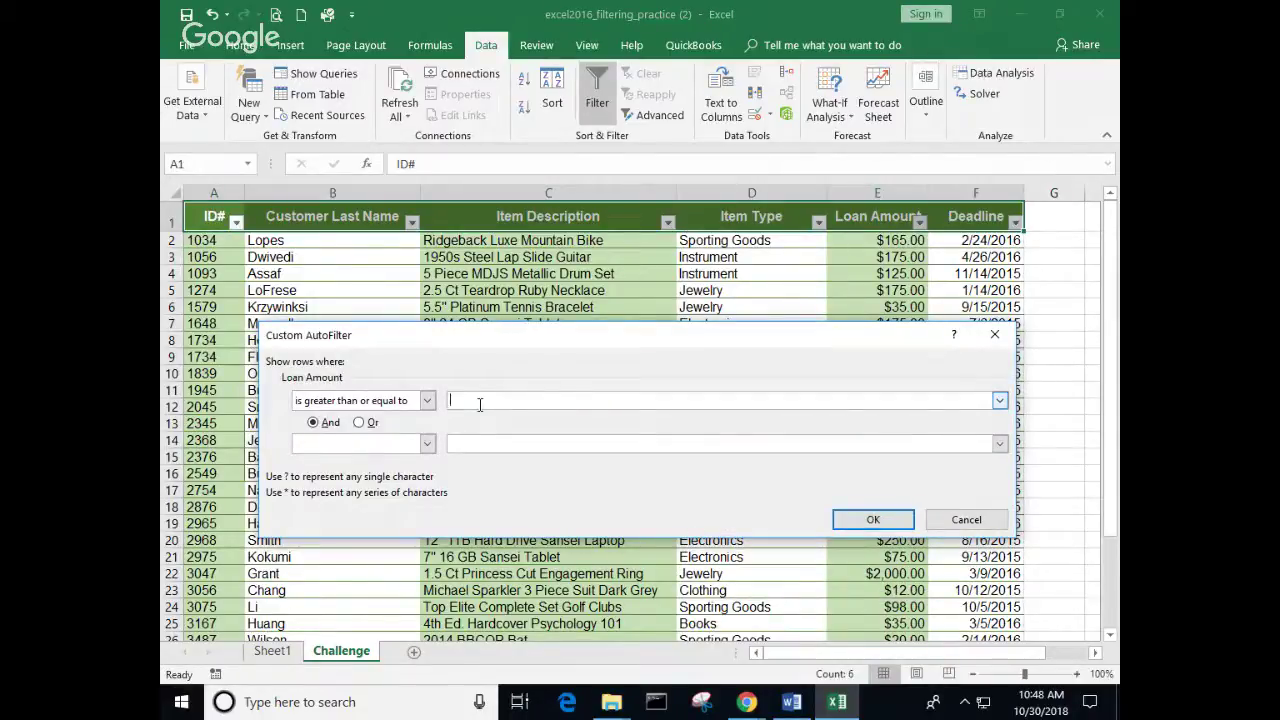
pyautogui.write('400')
pyautogui.click(875, 520)
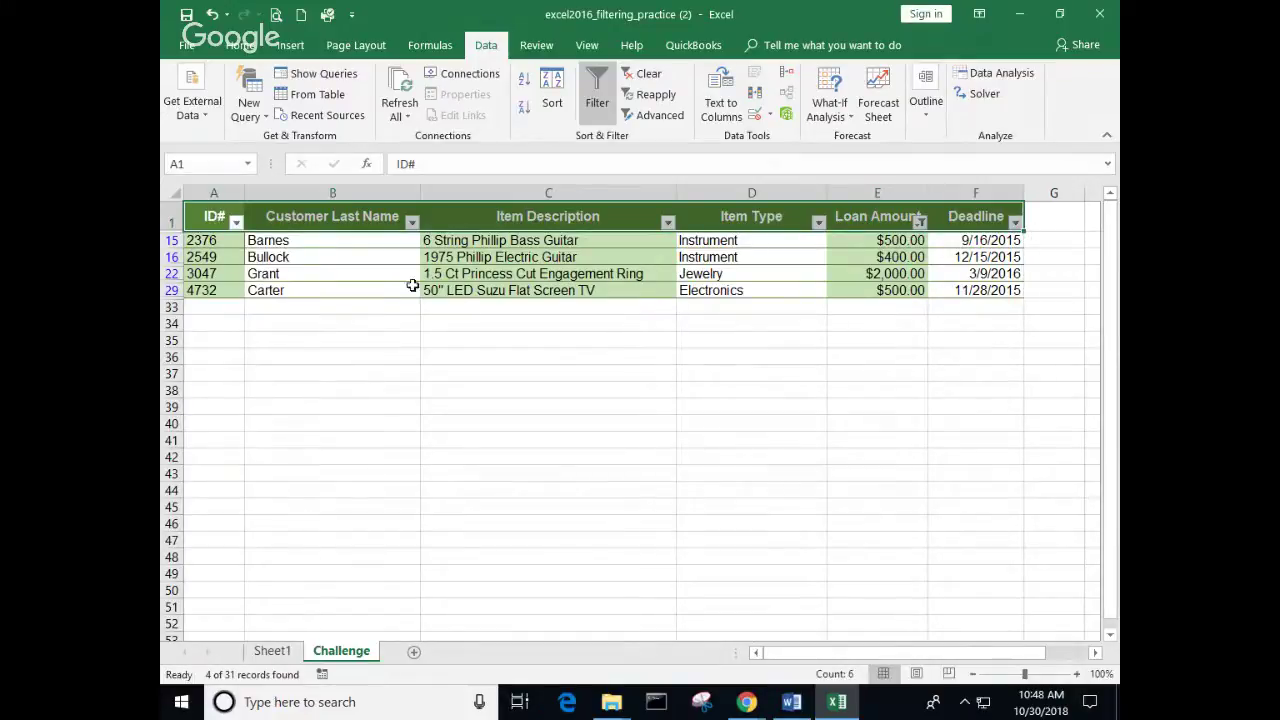
pyautogui.click(890, 274)
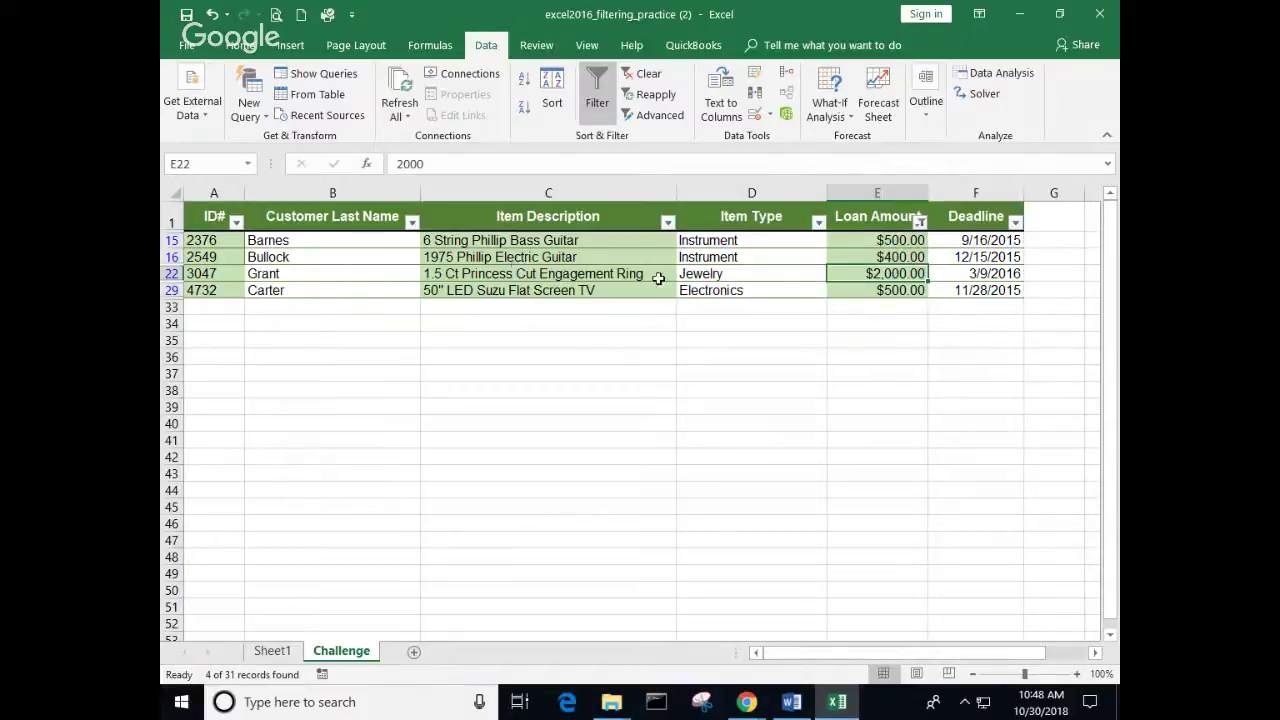
pyautogui.click(845, 291)
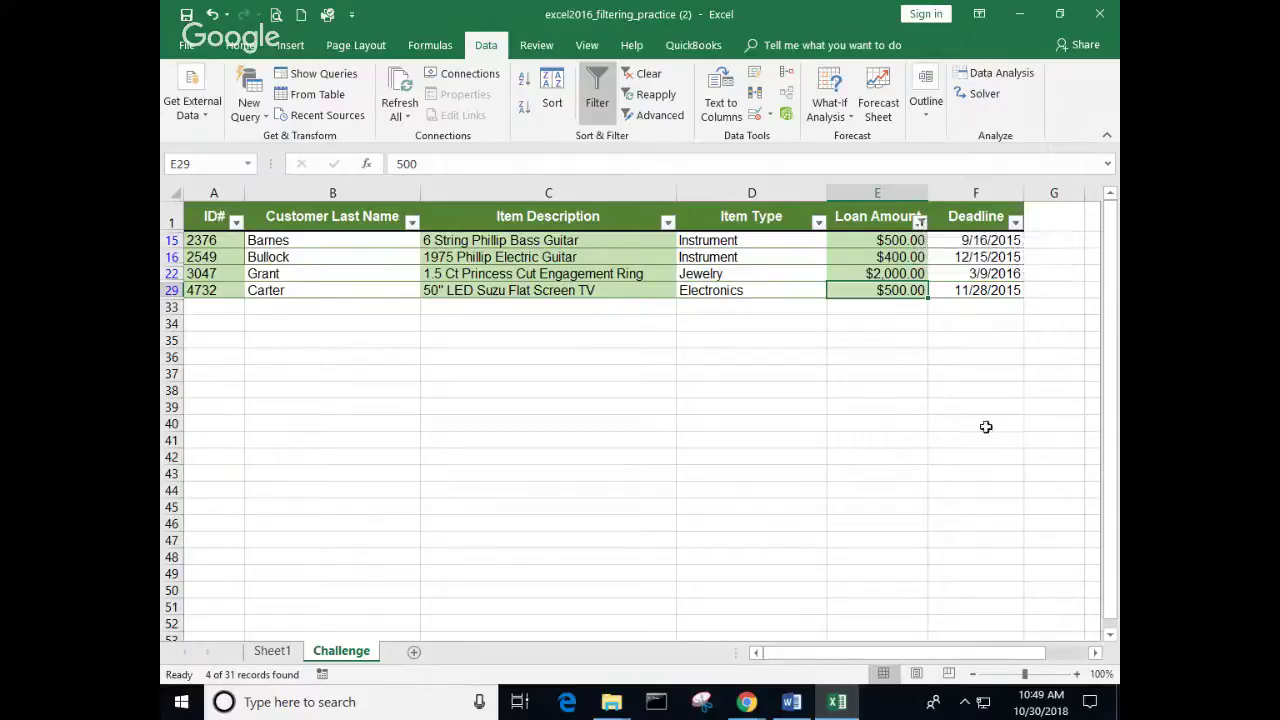
# Step: Clear the Loan Amount filter so all Challenge loan records show again, from the $165.00 mountain bike down
pyautogui.click(945, 389)
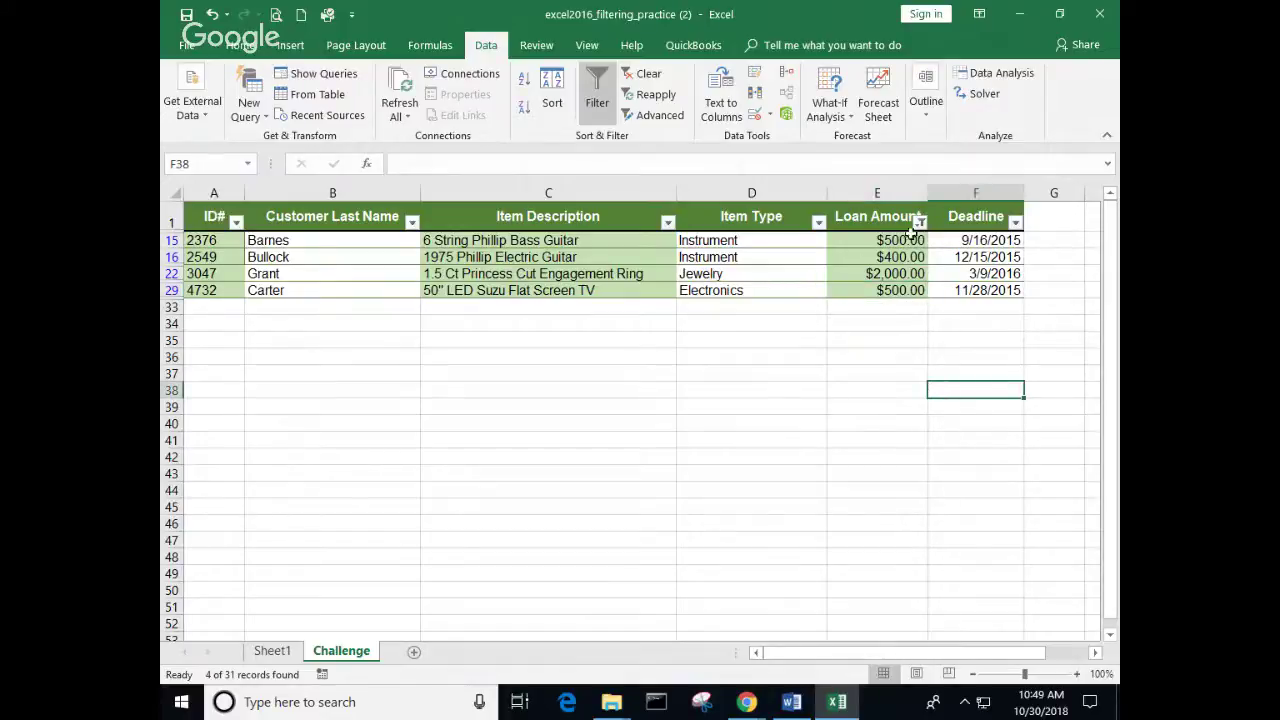
pyautogui.moveTo(922, 222)
pyautogui.click(919, 221)
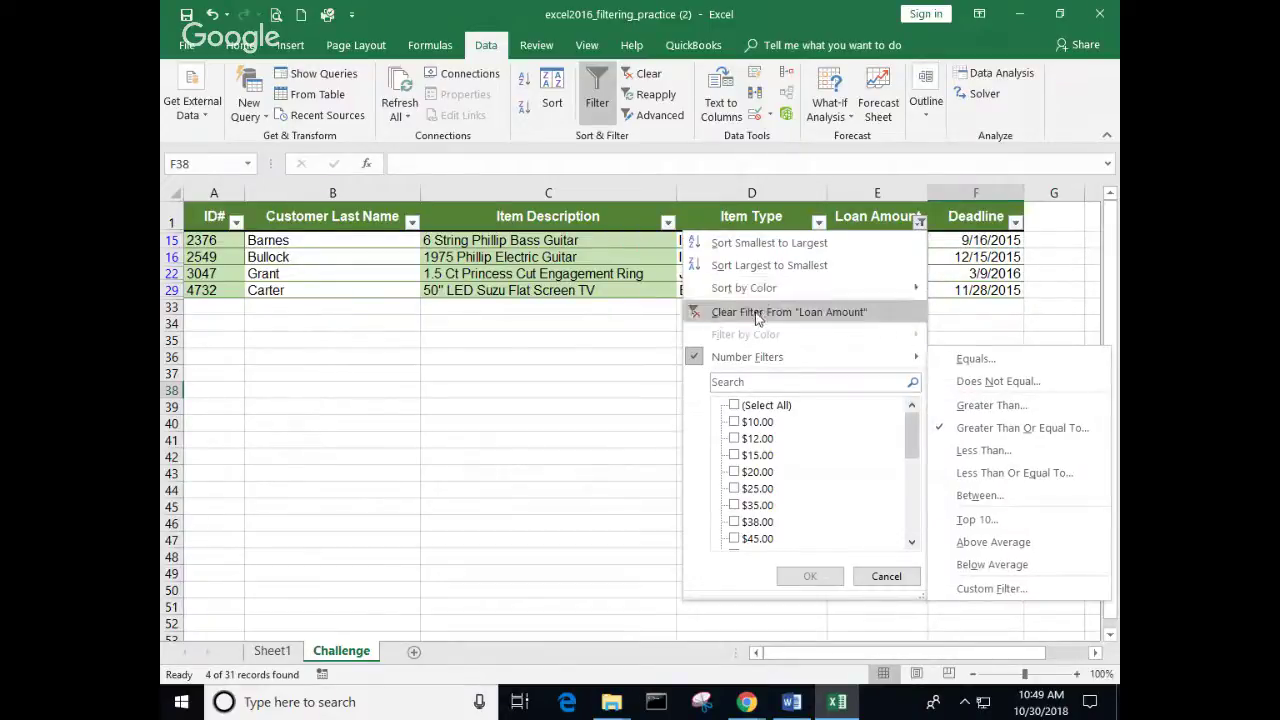
pyautogui.click(757, 313)
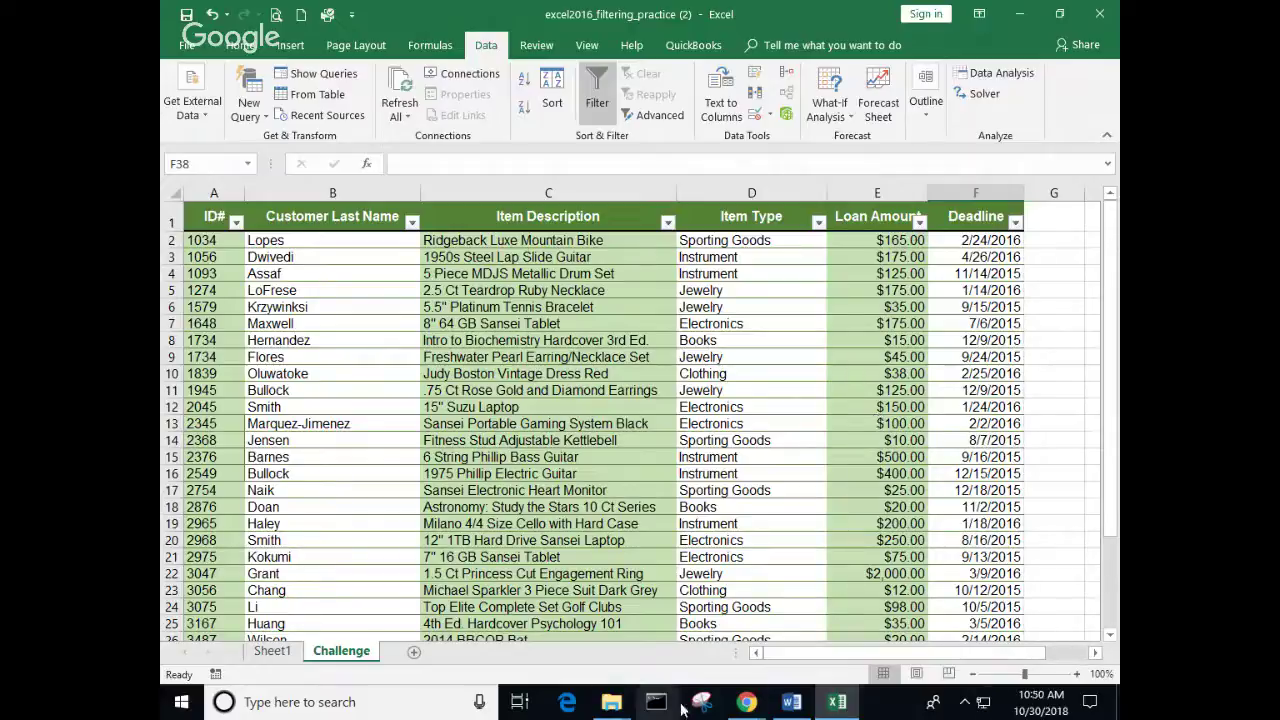
# Step: Close the practice workbook without saving, bring up the Word practice-tasks document, and return to the tutorial index
pyautogui.click(1099, 14)
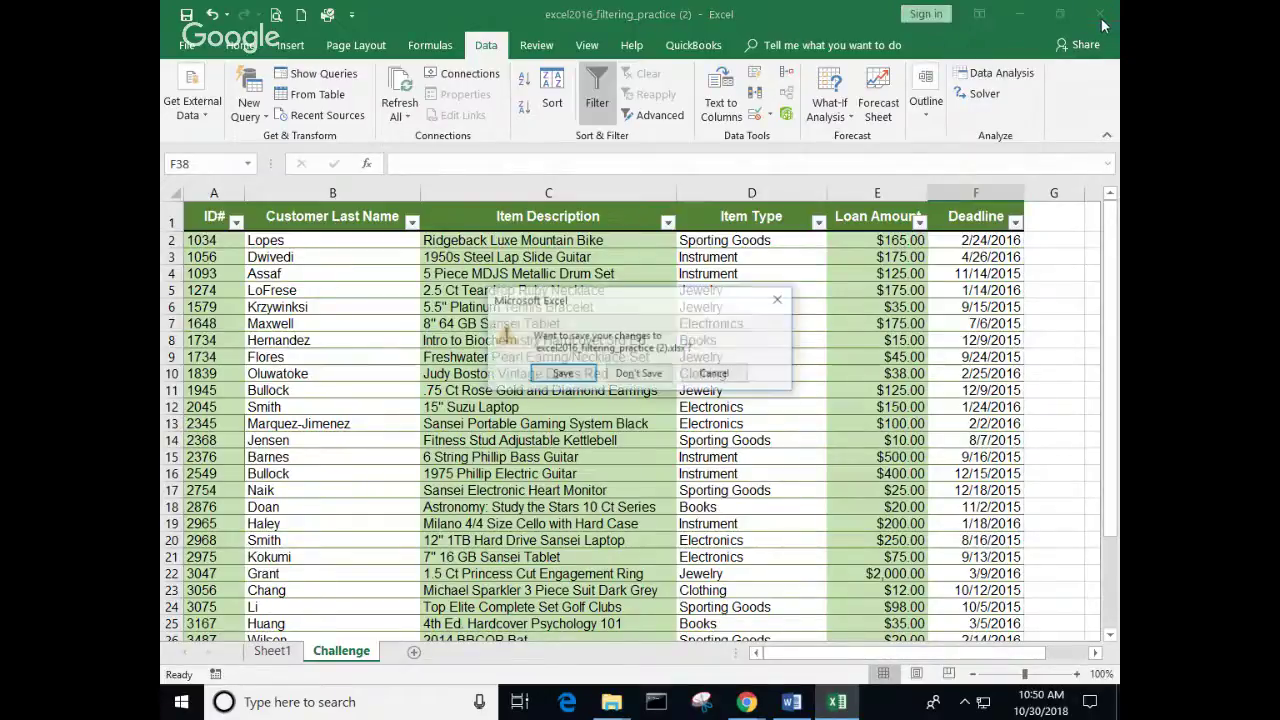
pyautogui.click(639, 373)
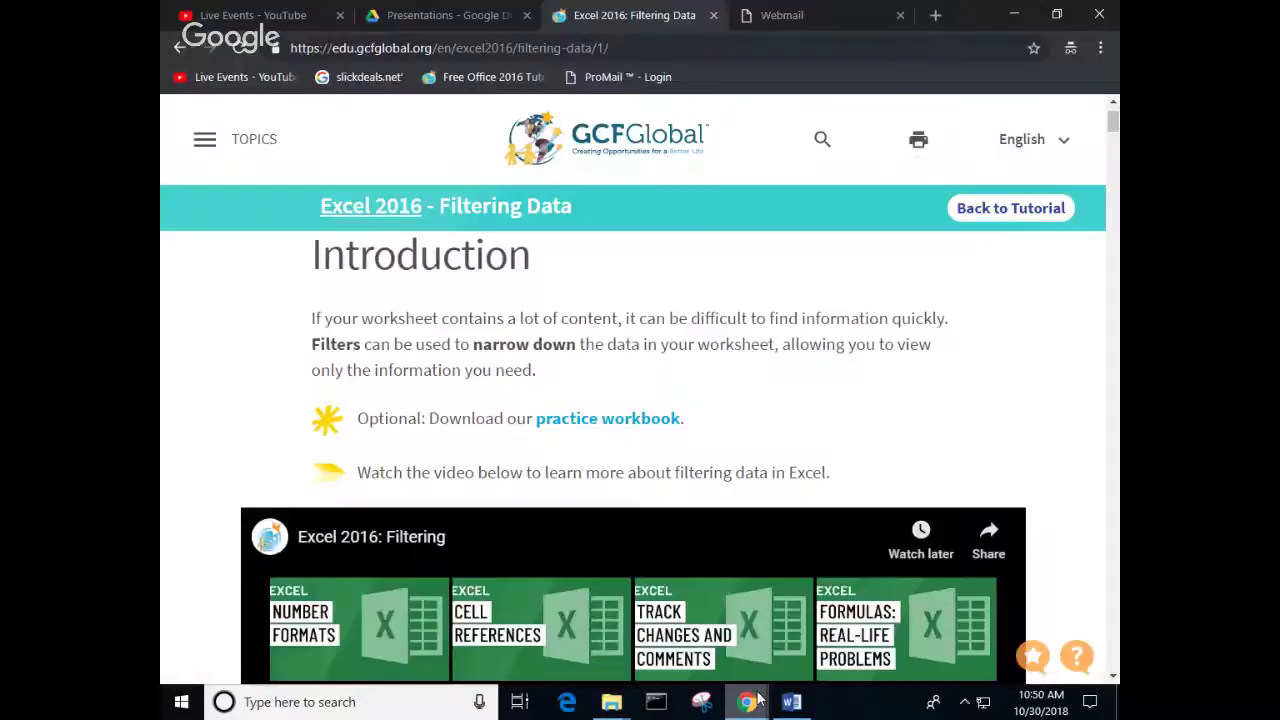
pyautogui.moveTo(748, 701)
pyautogui.moveTo(719, 650)
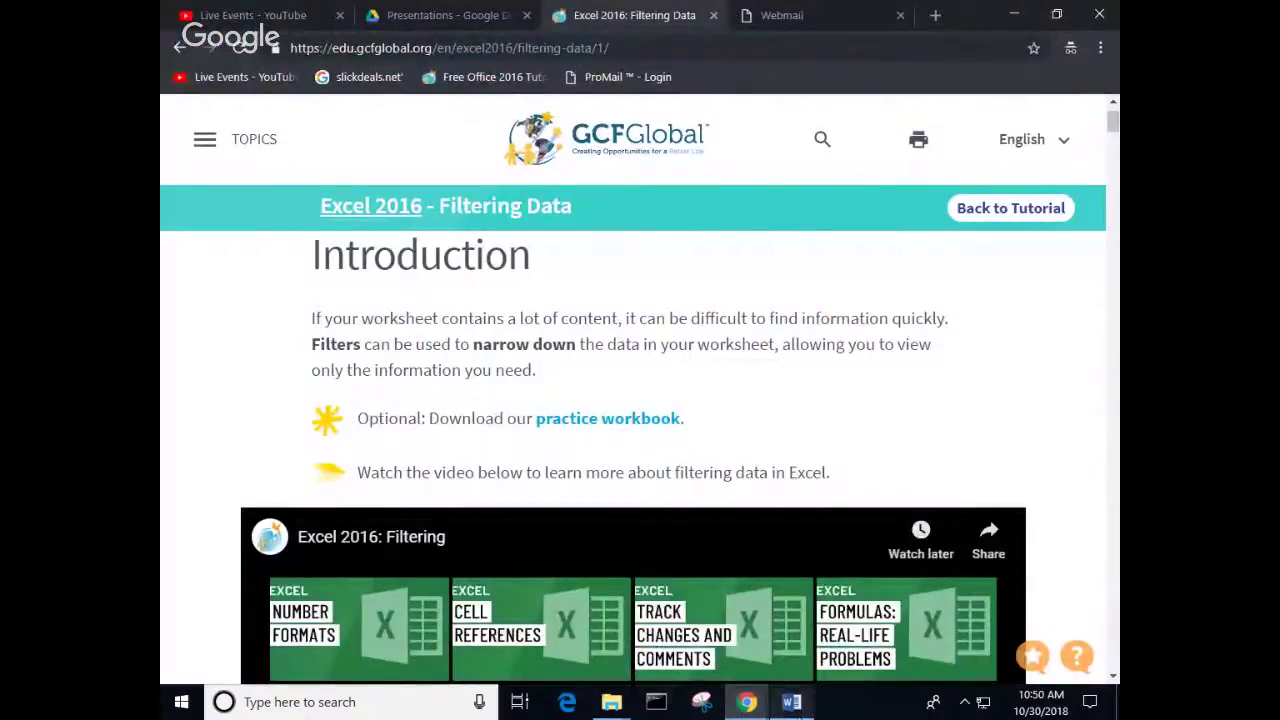
pyautogui.moveTo(797, 707)
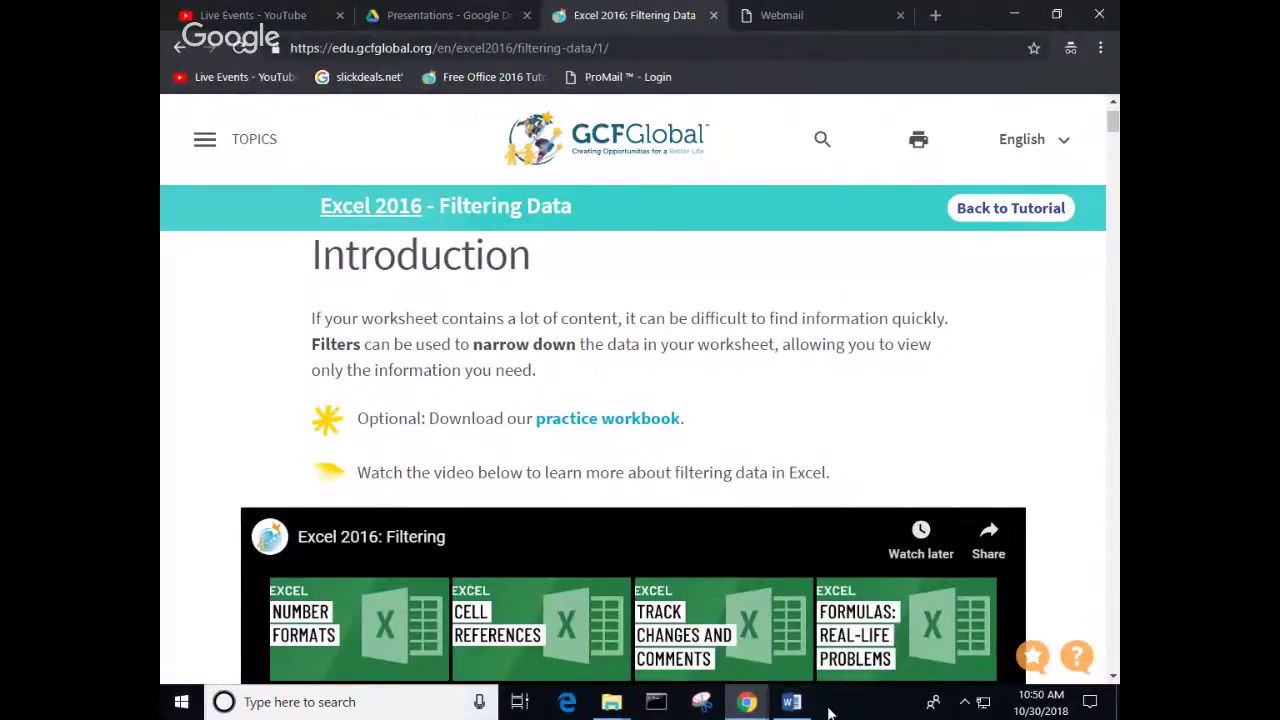
pyautogui.click(797, 702)
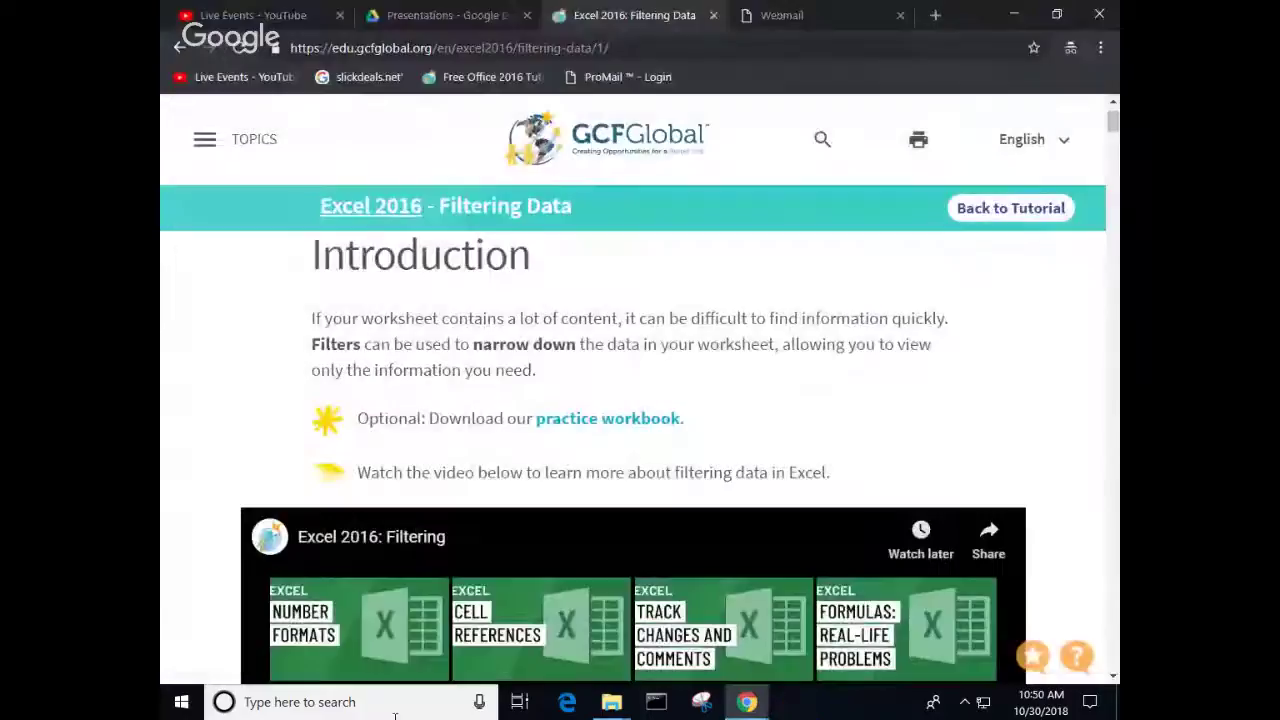
pyautogui.hotkey('alt', 'Left')
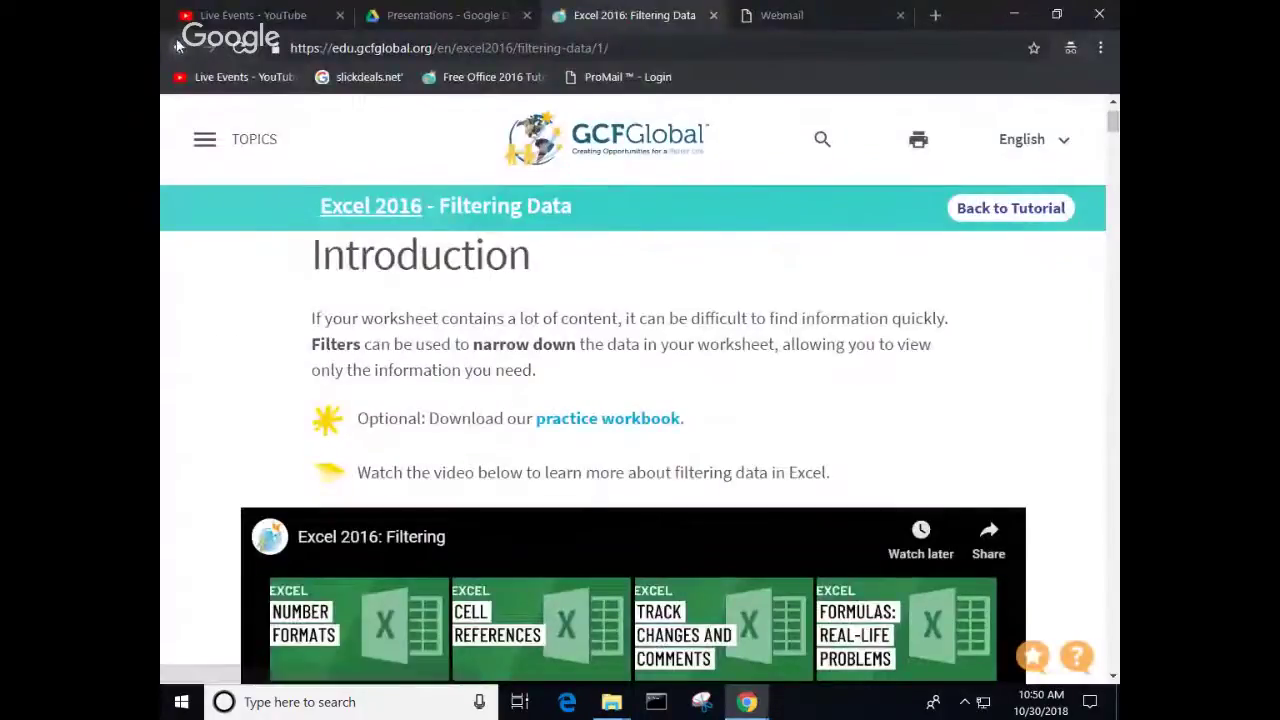
# Step: From the Excel 2016 tutorial index, open Groups and Subtotals and play its lesson video full screen
pyautogui.scroll(-3, 521, 493)
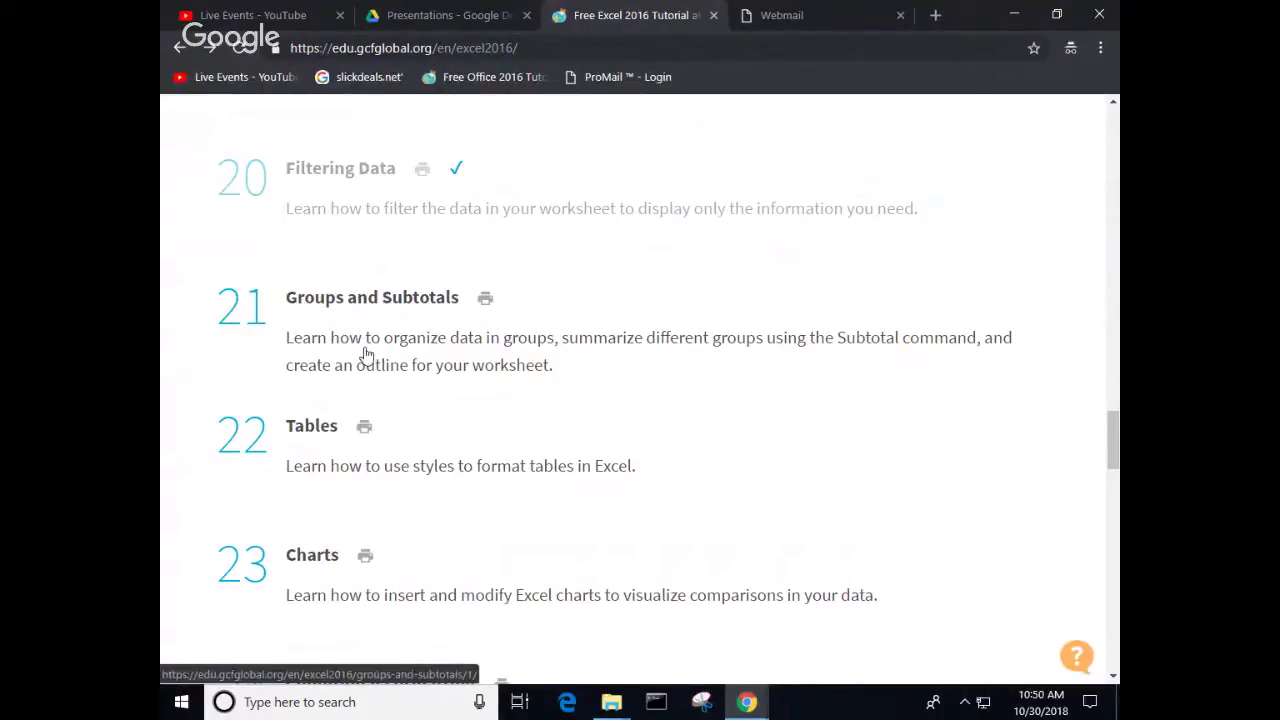
pyautogui.click(406, 301)
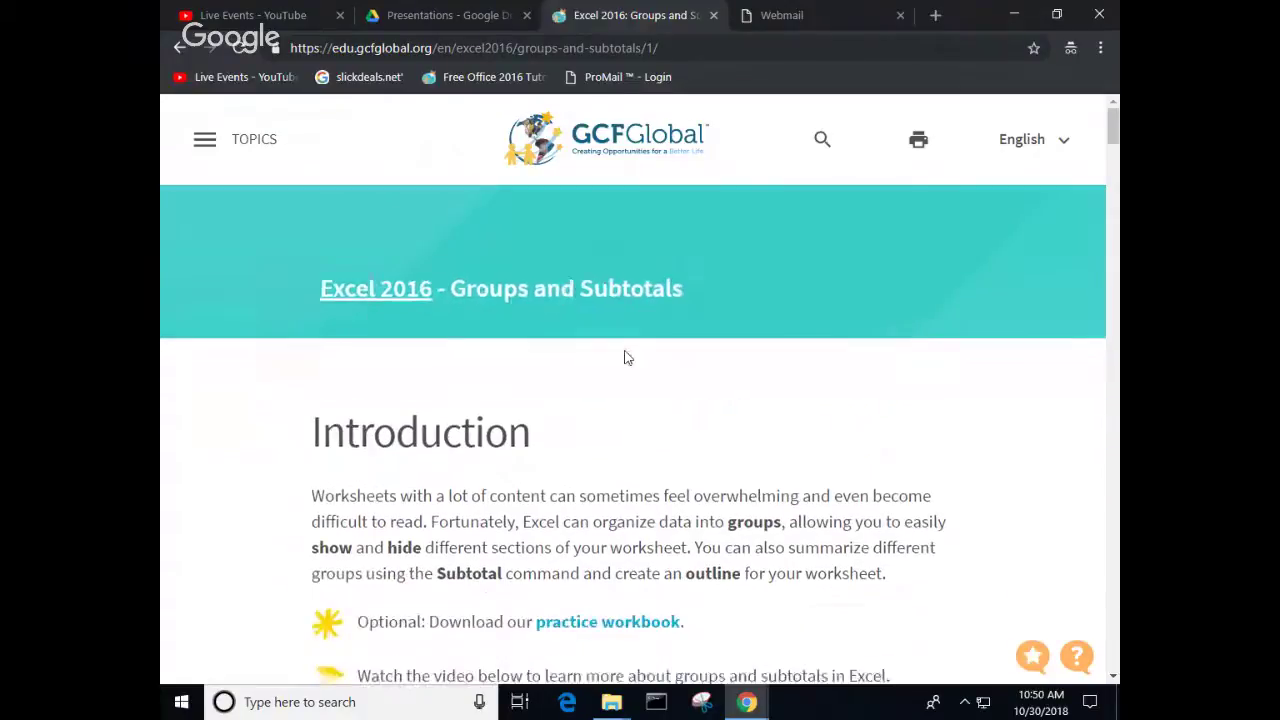
pyautogui.scroll(-1, 600, 362)
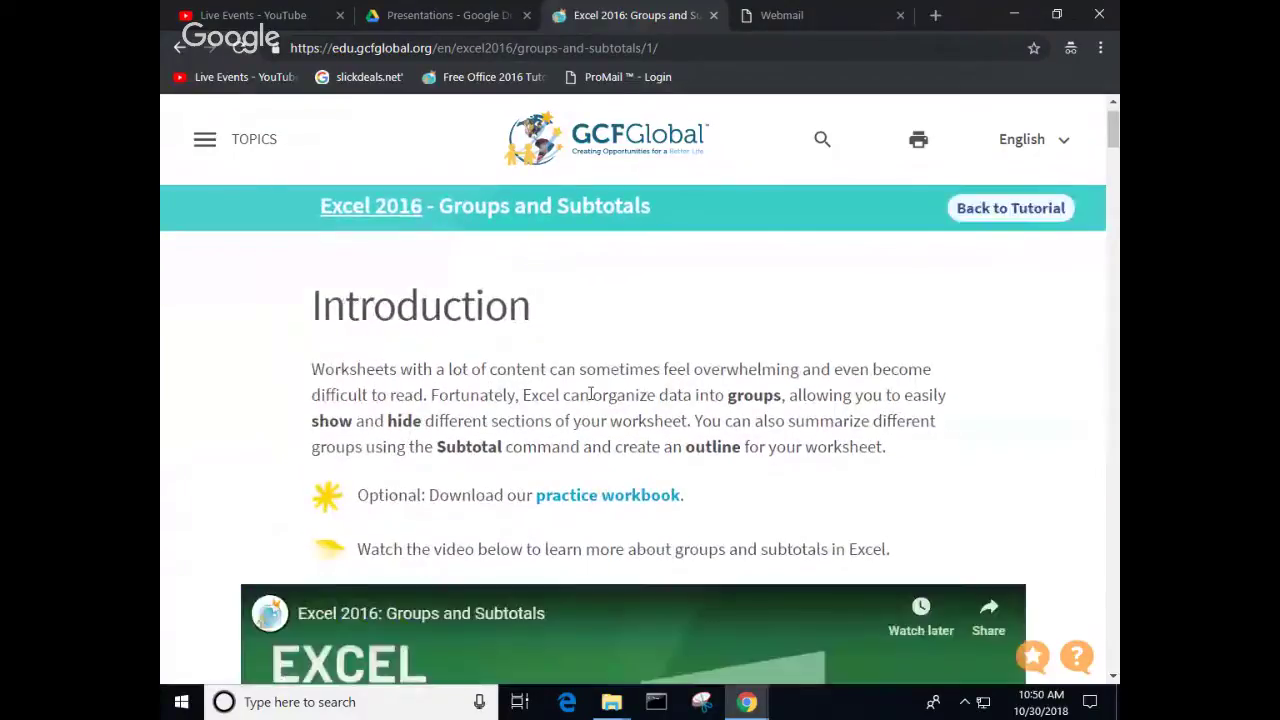
pyautogui.scroll(-5, 590, 394)
pyautogui.click(630, 480)
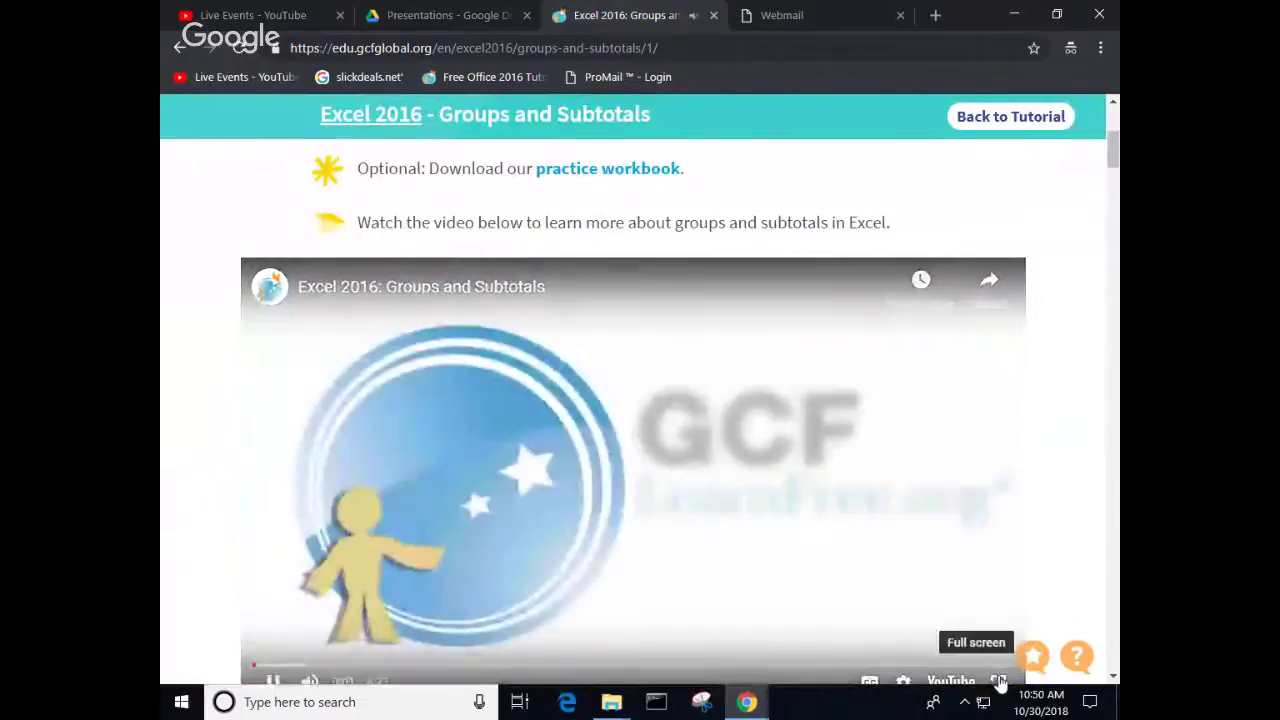
pyautogui.click(999, 681)
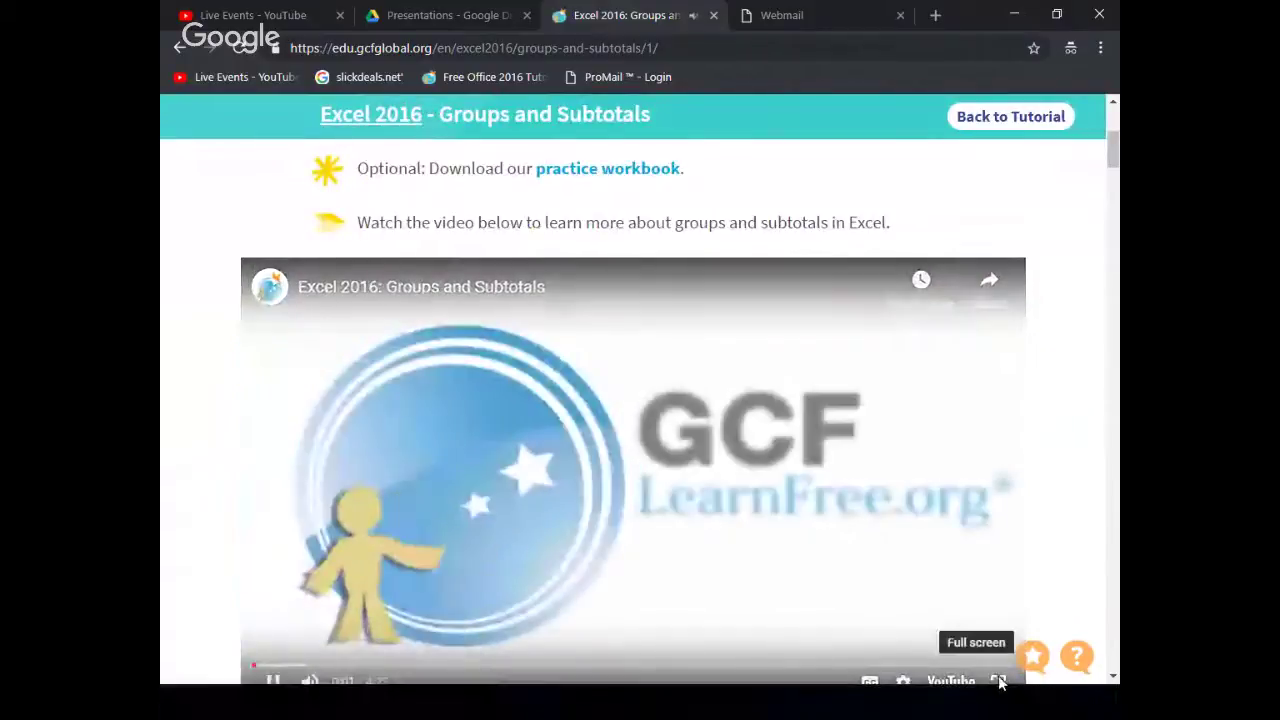
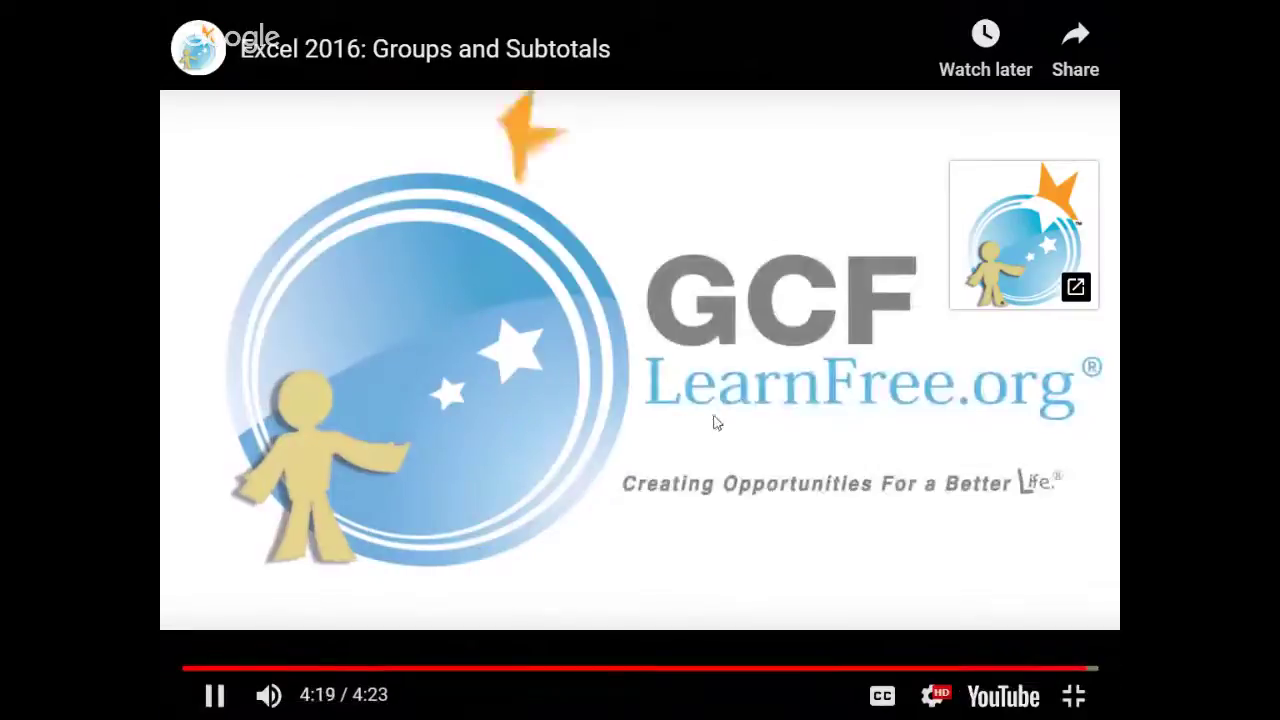
# Step: Exit the full-screen video and download excel2016_subtotals_practice.xlsx from the Groups and Subtotals page
pyautogui.press('Escape')
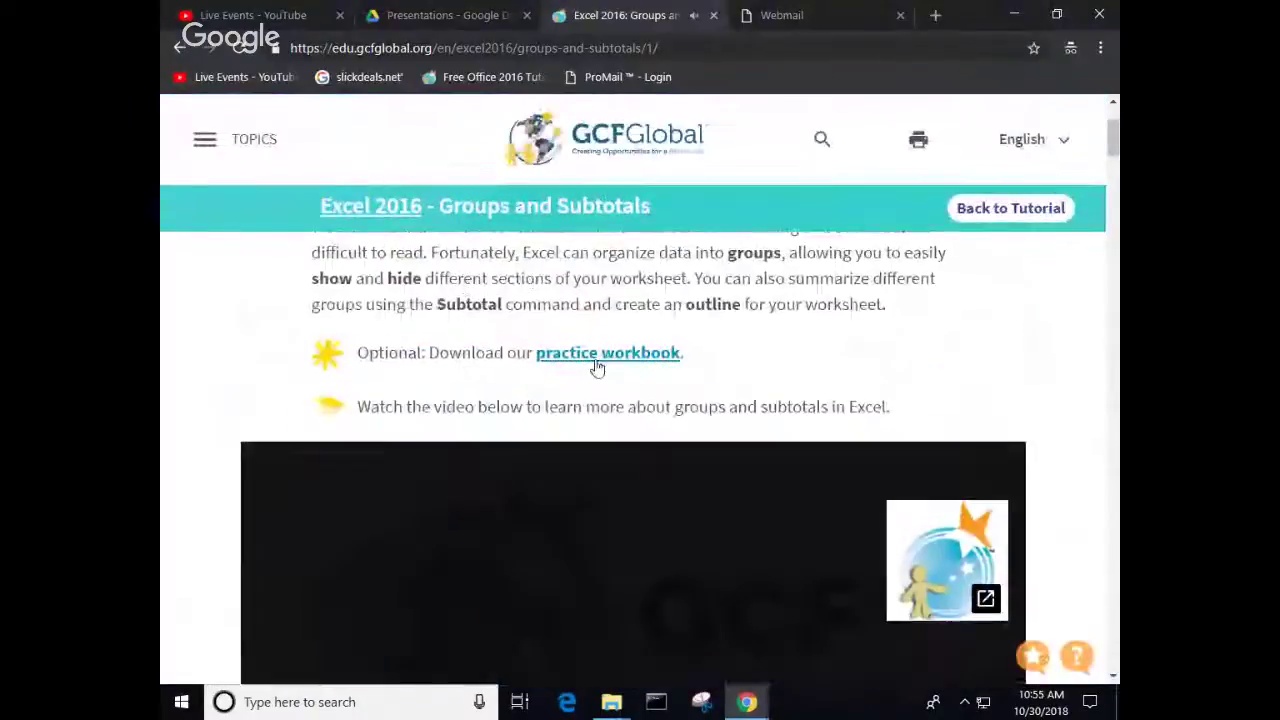
pyautogui.click(596, 367)
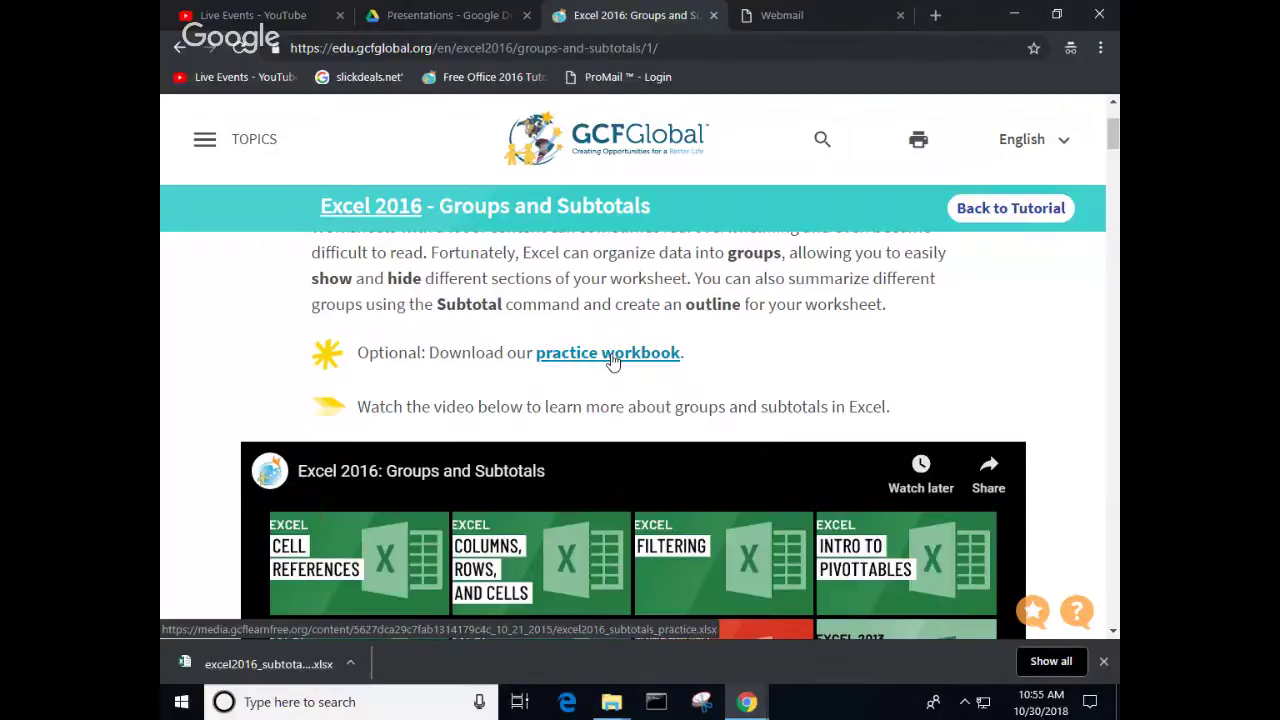
# Step: Download the practice workbook again and open the first downloaded copy in Excel
pyautogui.click(610, 356)
pyautogui.click(350, 663)
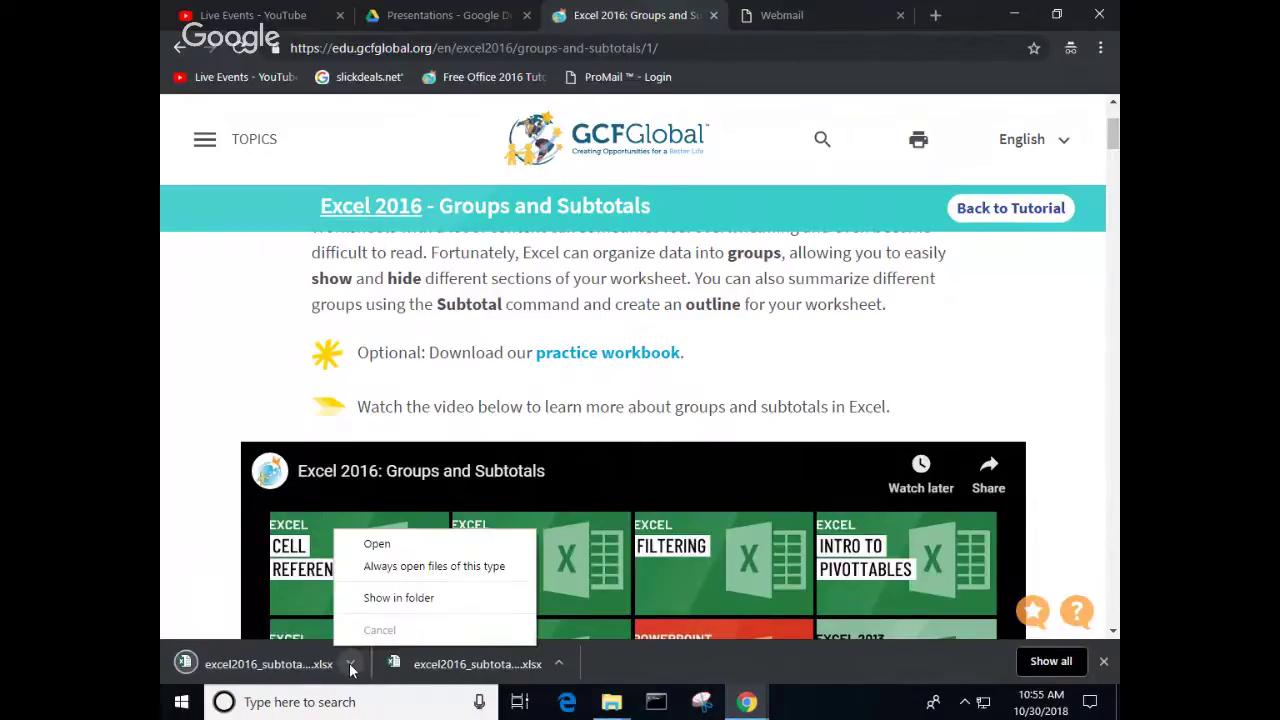
pyautogui.click(386, 545)
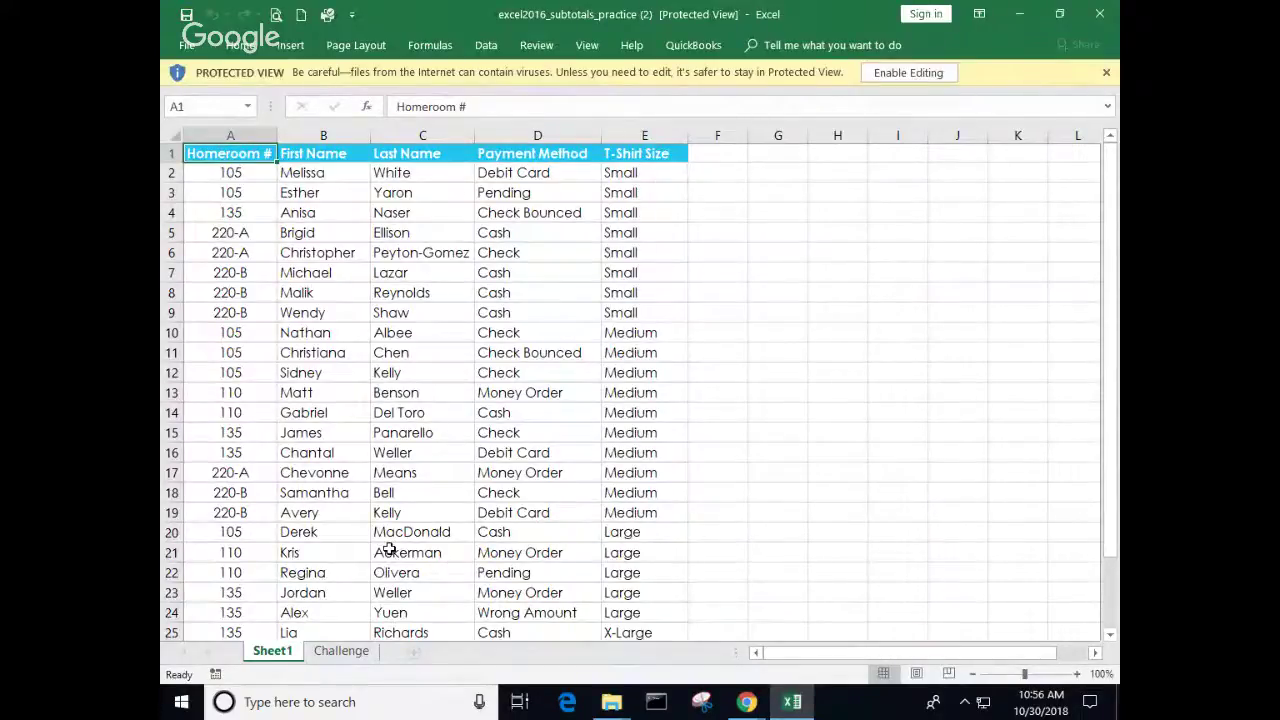
# Step: Enable editing on the Protected View workbook and deselect the header row by selecting G8
pyautogui.click(912, 74)
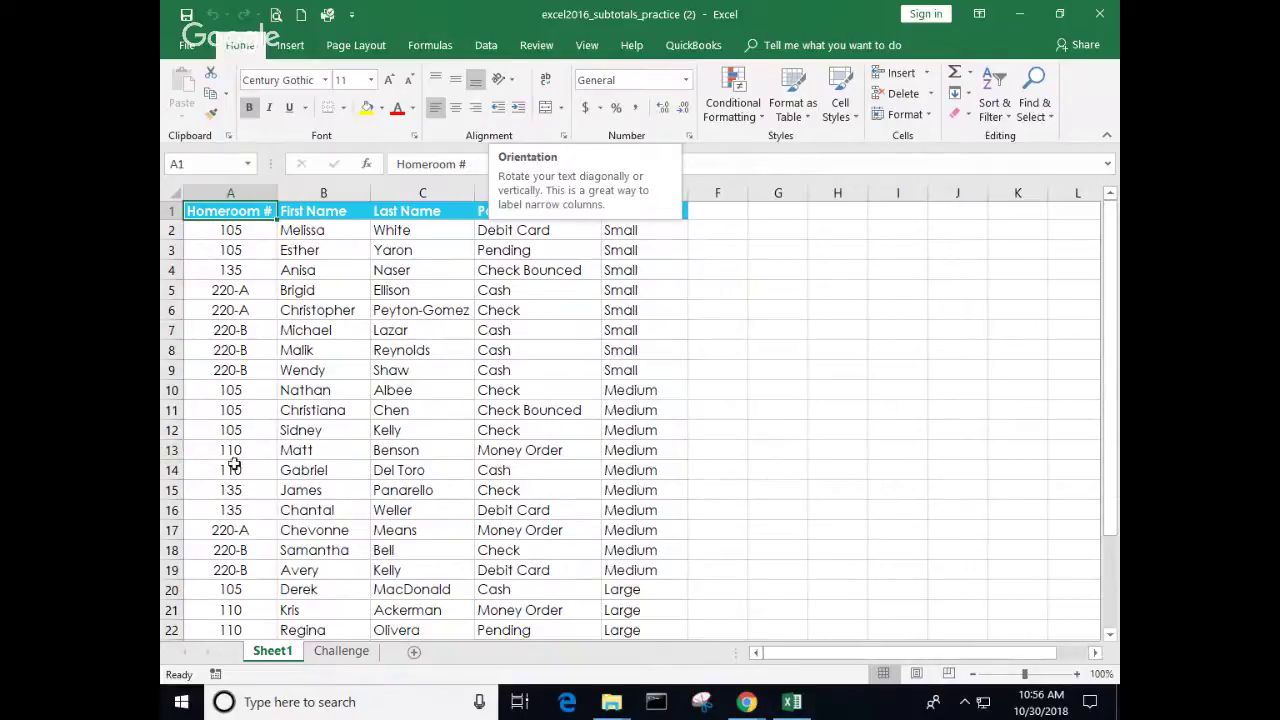
pyautogui.click(777, 348)
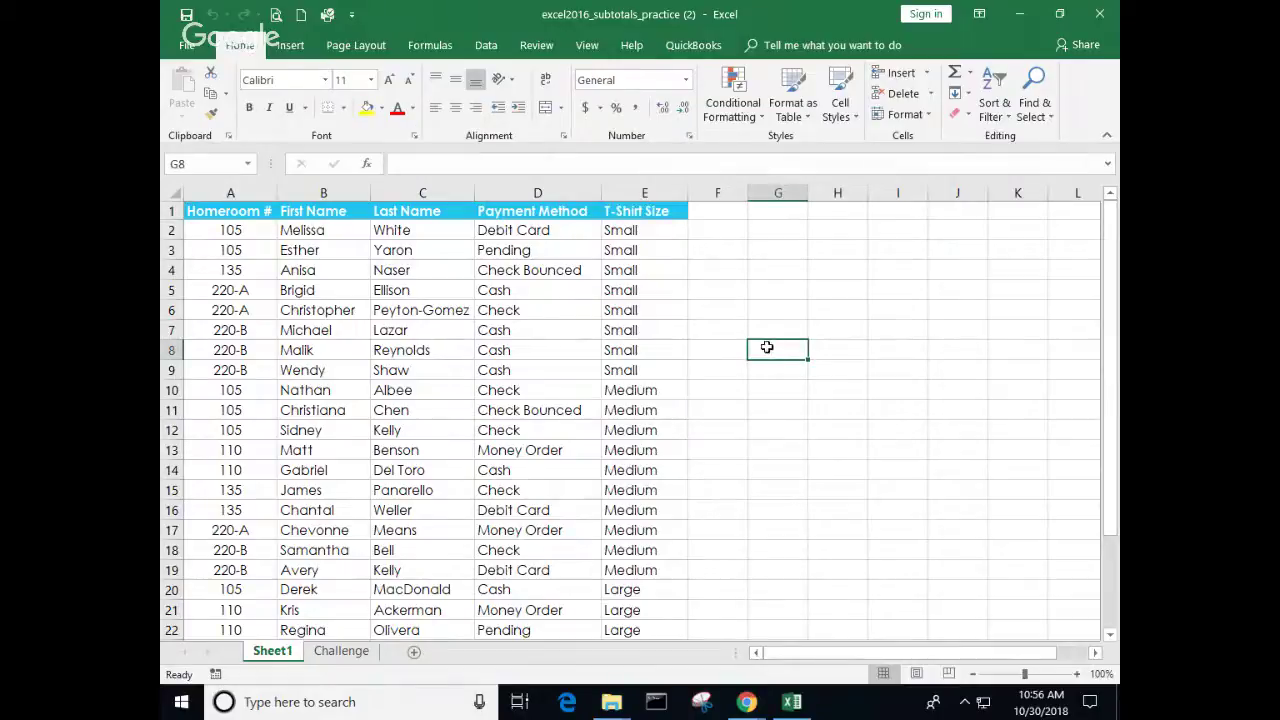
pyautogui.moveTo(745, 706)
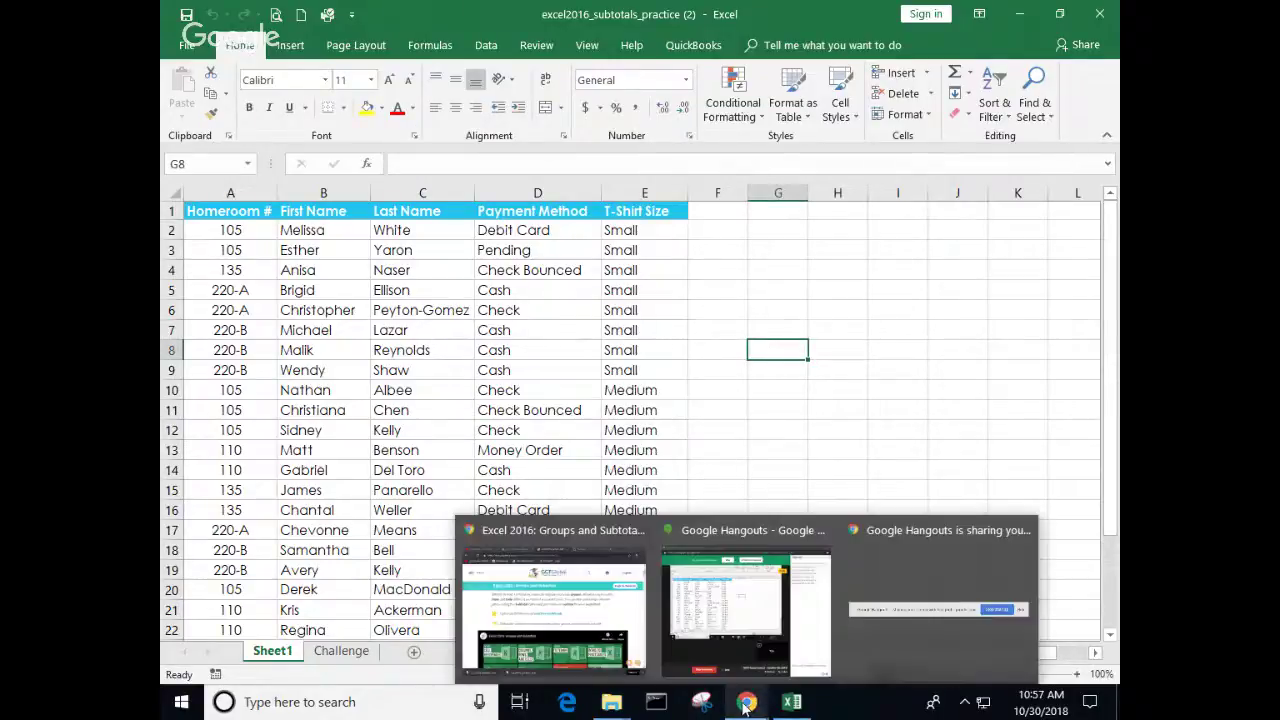
pyautogui.click(730, 622)
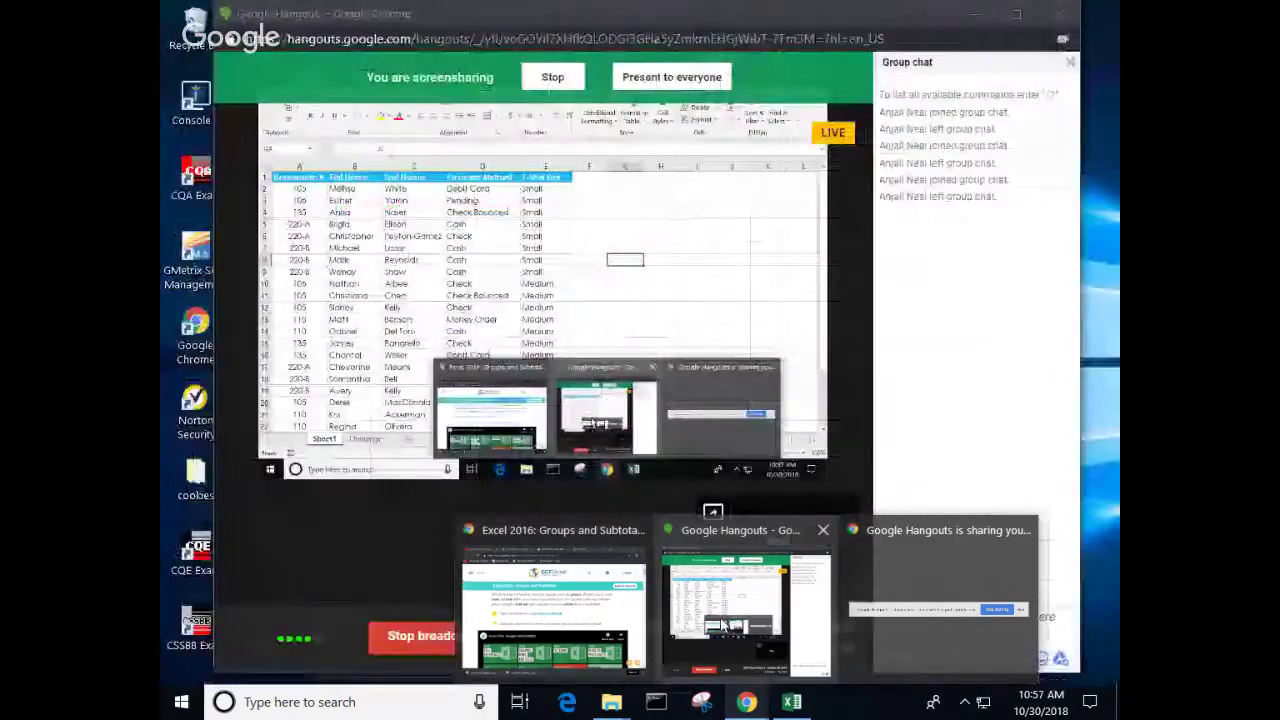
pyautogui.click(938, 370)
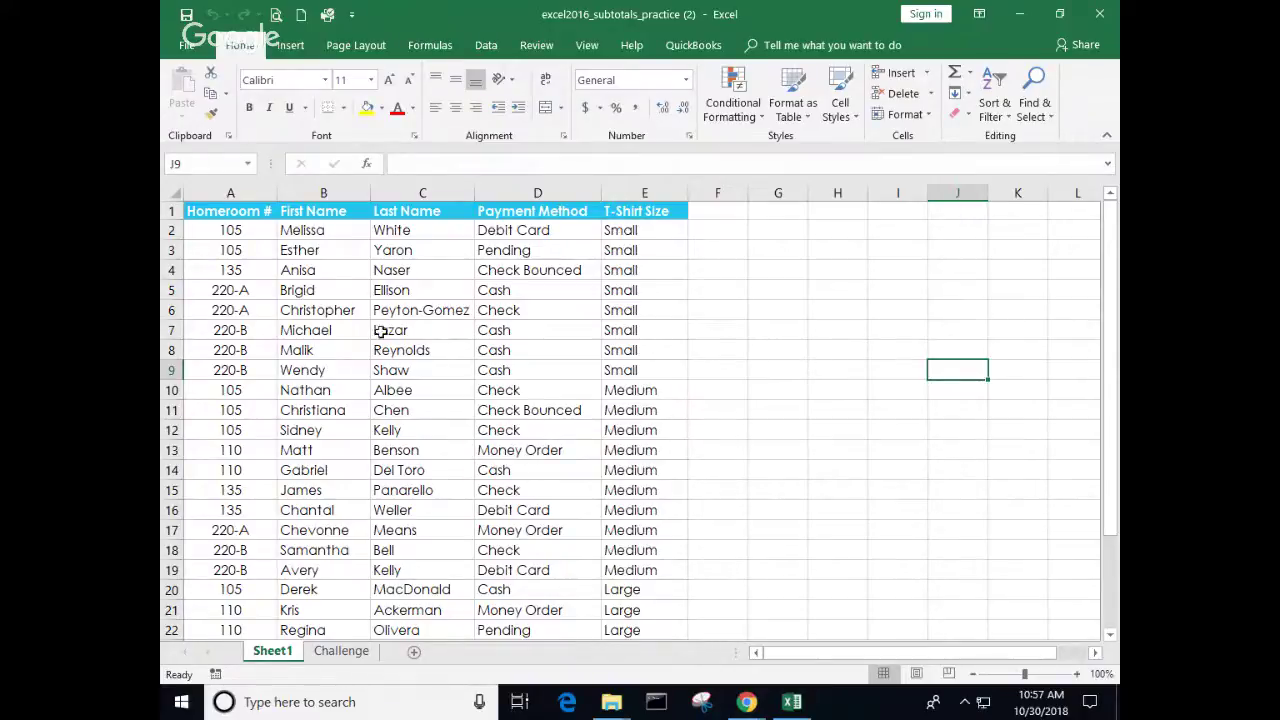
# Step: Select columns B through D and group them with Data > Outline > Group
pyautogui.click(517, 345)
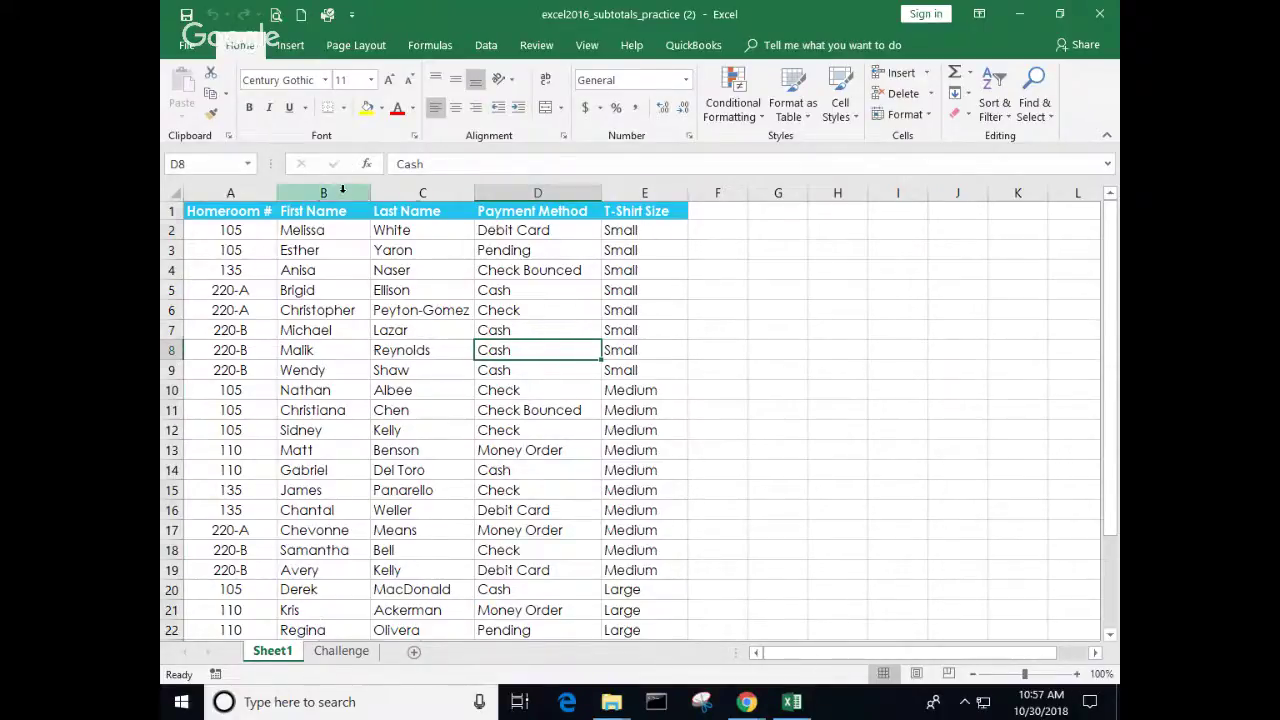
pyautogui.moveTo(342, 192); pyautogui.dragTo(505, 188)
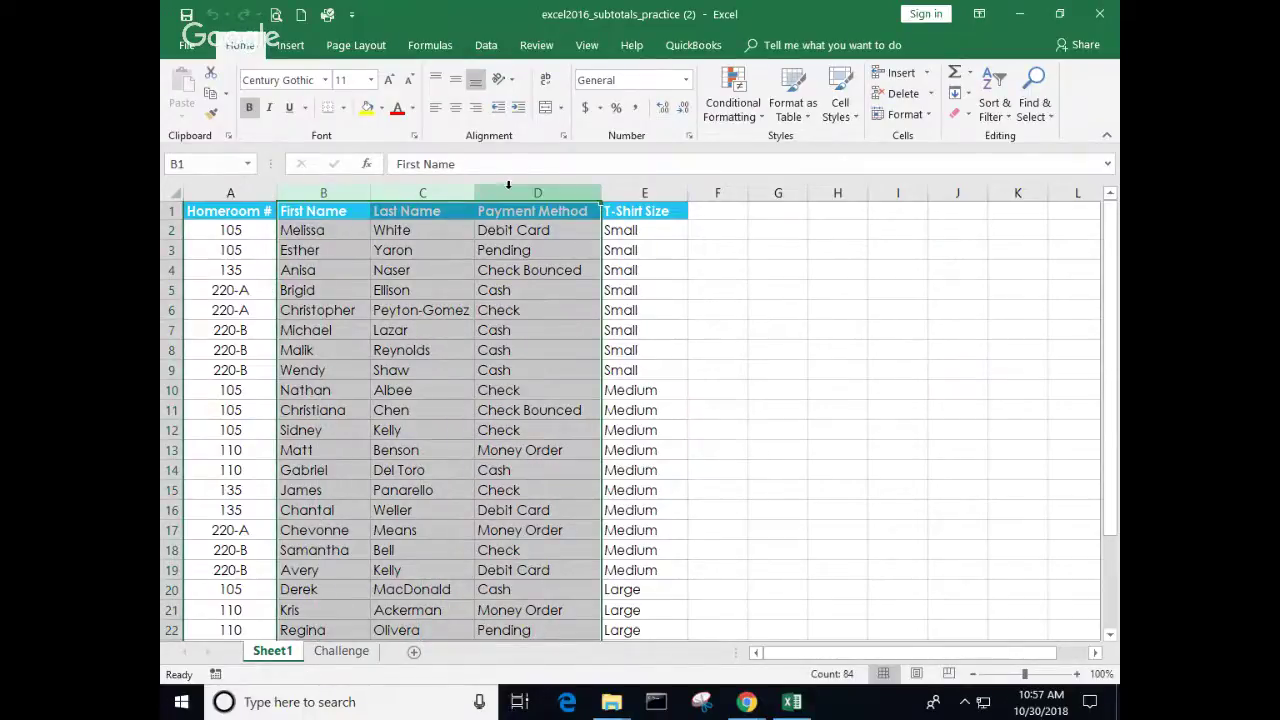
pyautogui.click(487, 46)
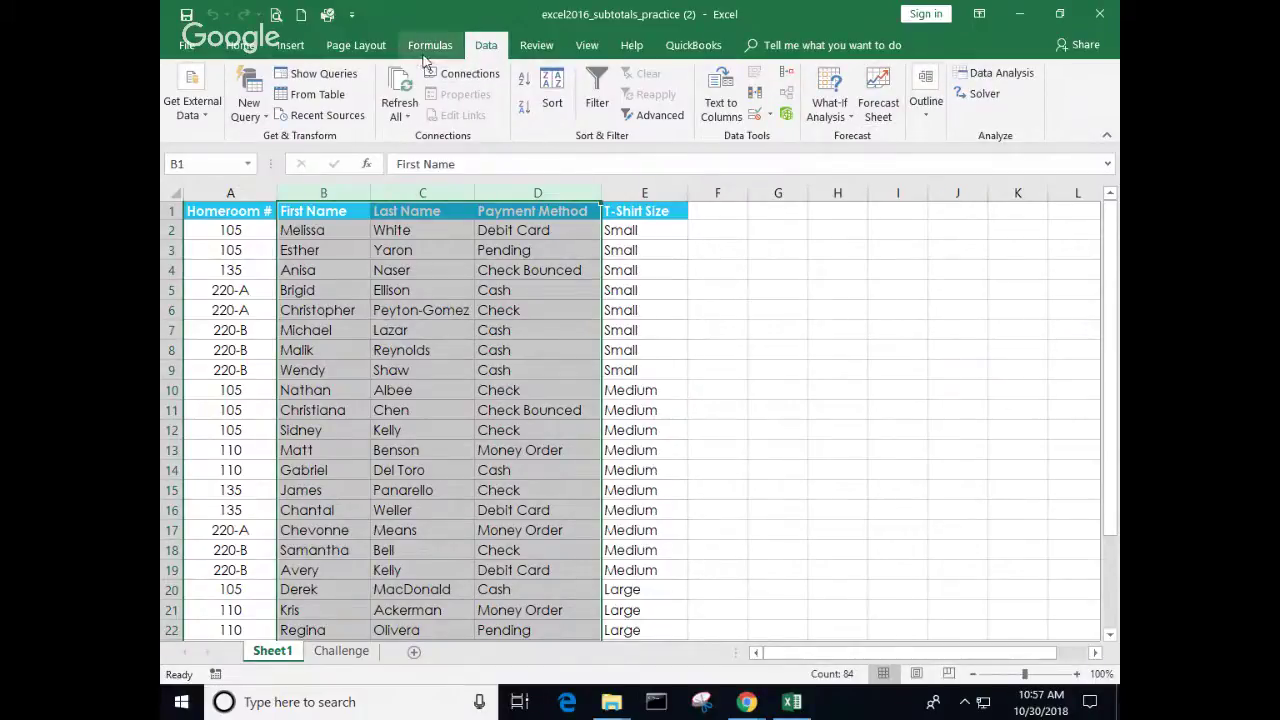
pyautogui.click(927, 118)
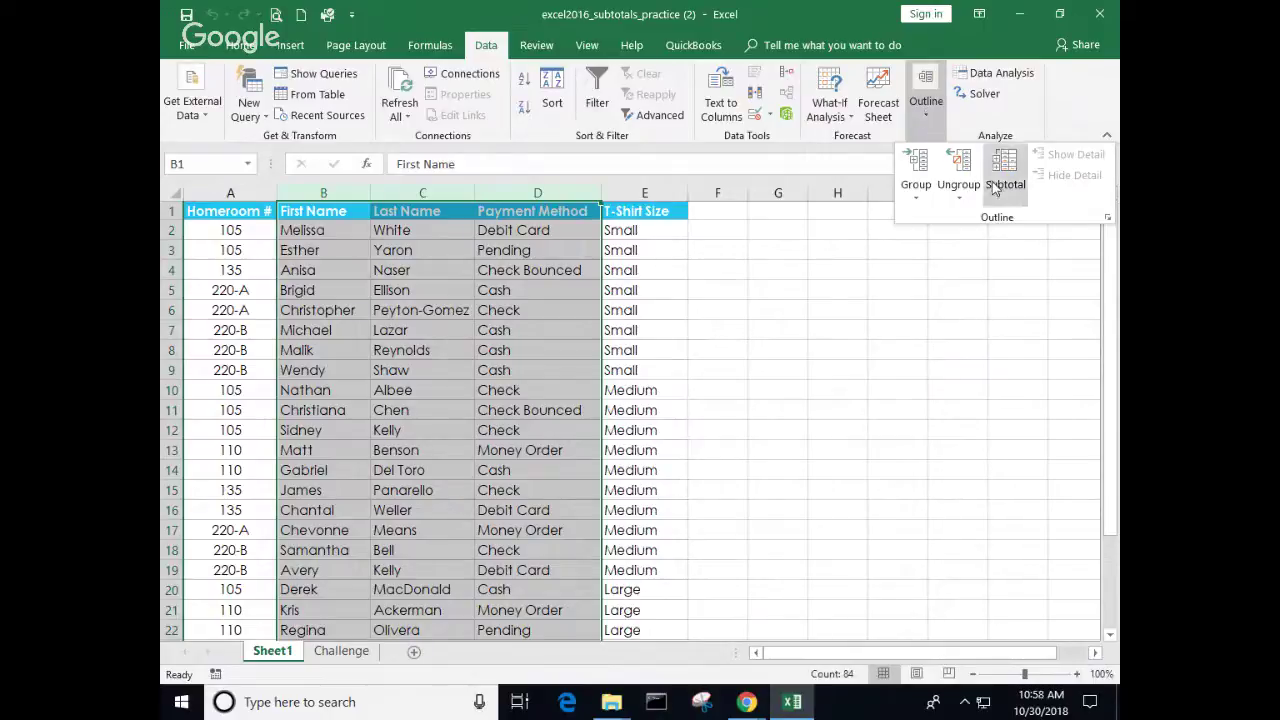
pyautogui.click(922, 172)
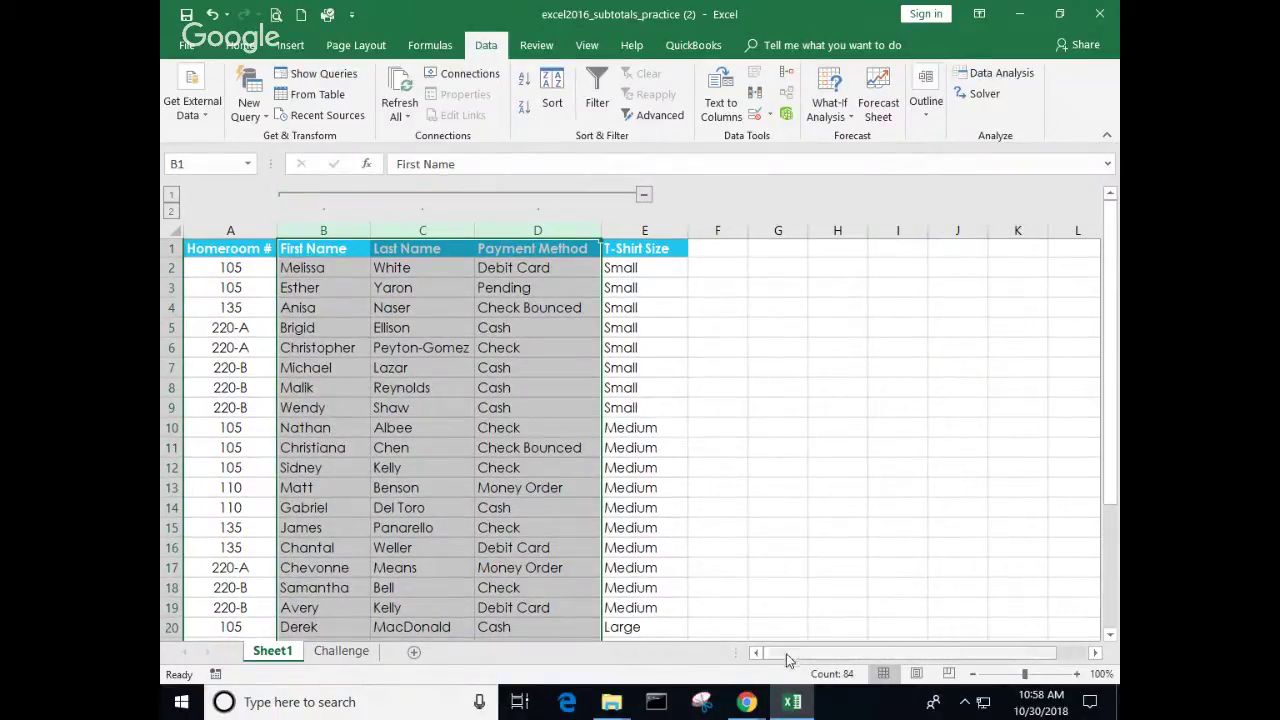
pyautogui.click(184, 41)
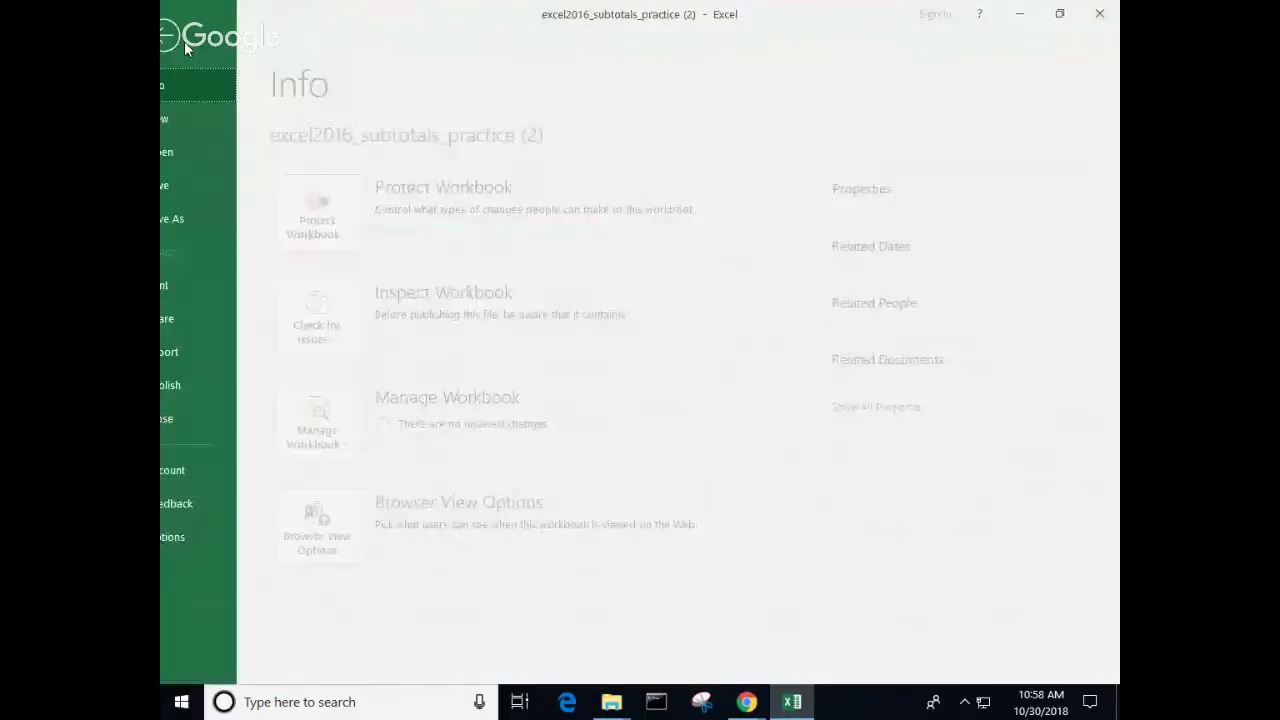
pyautogui.click(204, 153)
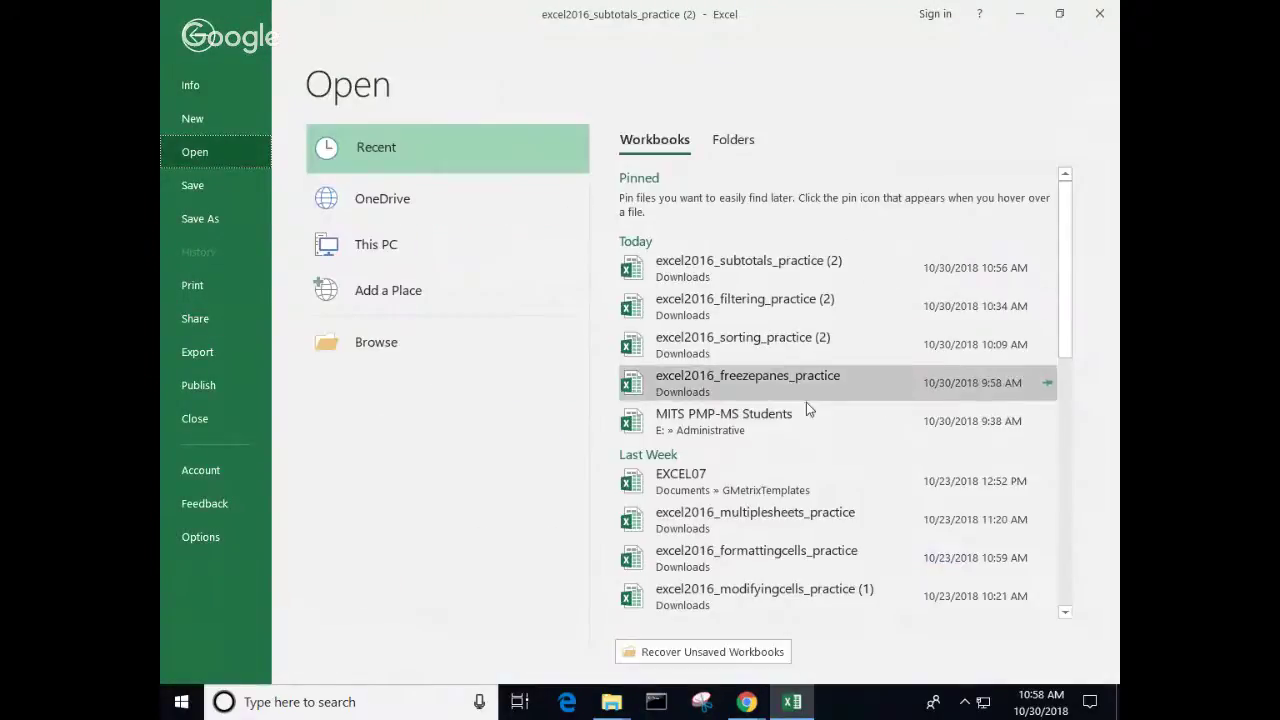
pyautogui.click(745, 414)
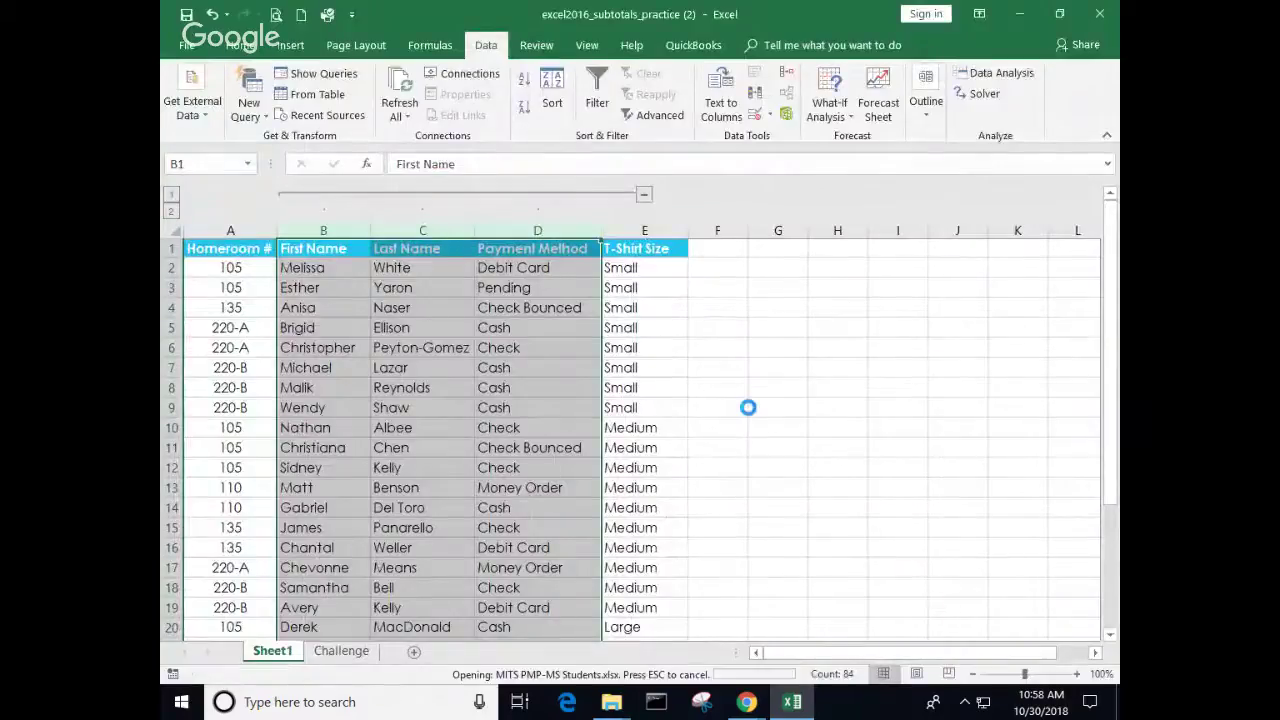
pyautogui.scroll(10, 270, 430)
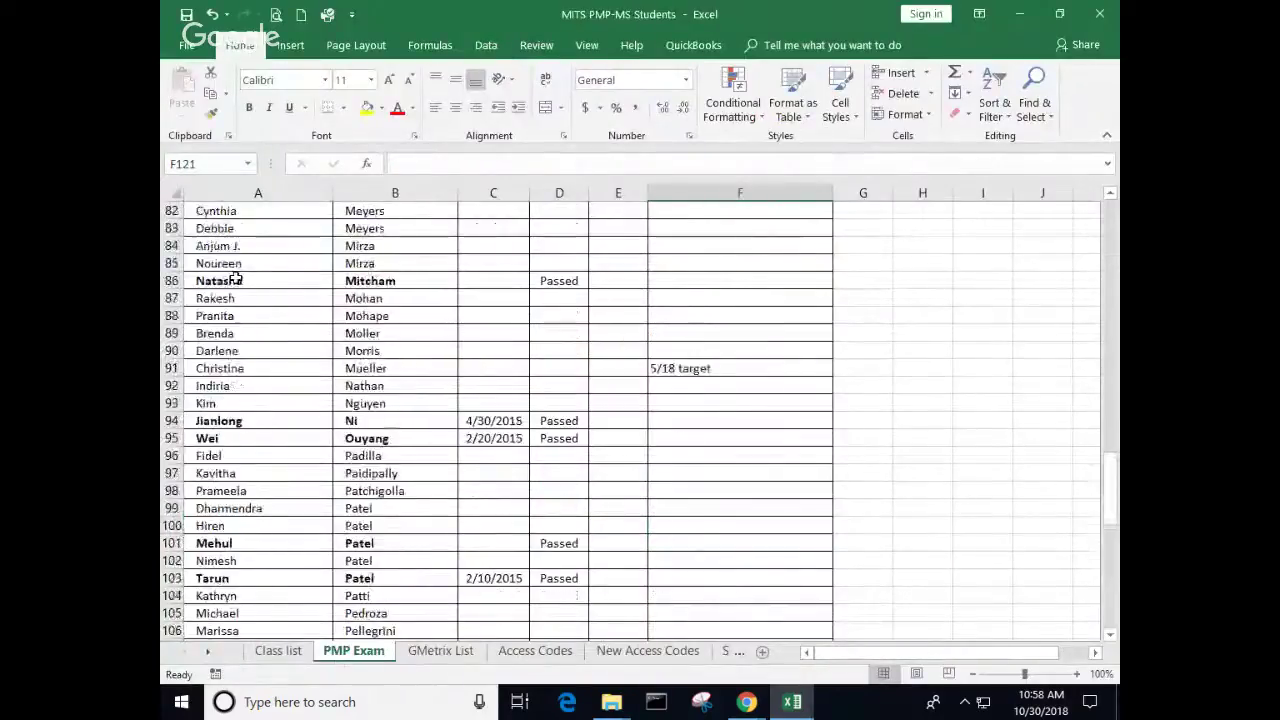
pyautogui.click(276, 651)
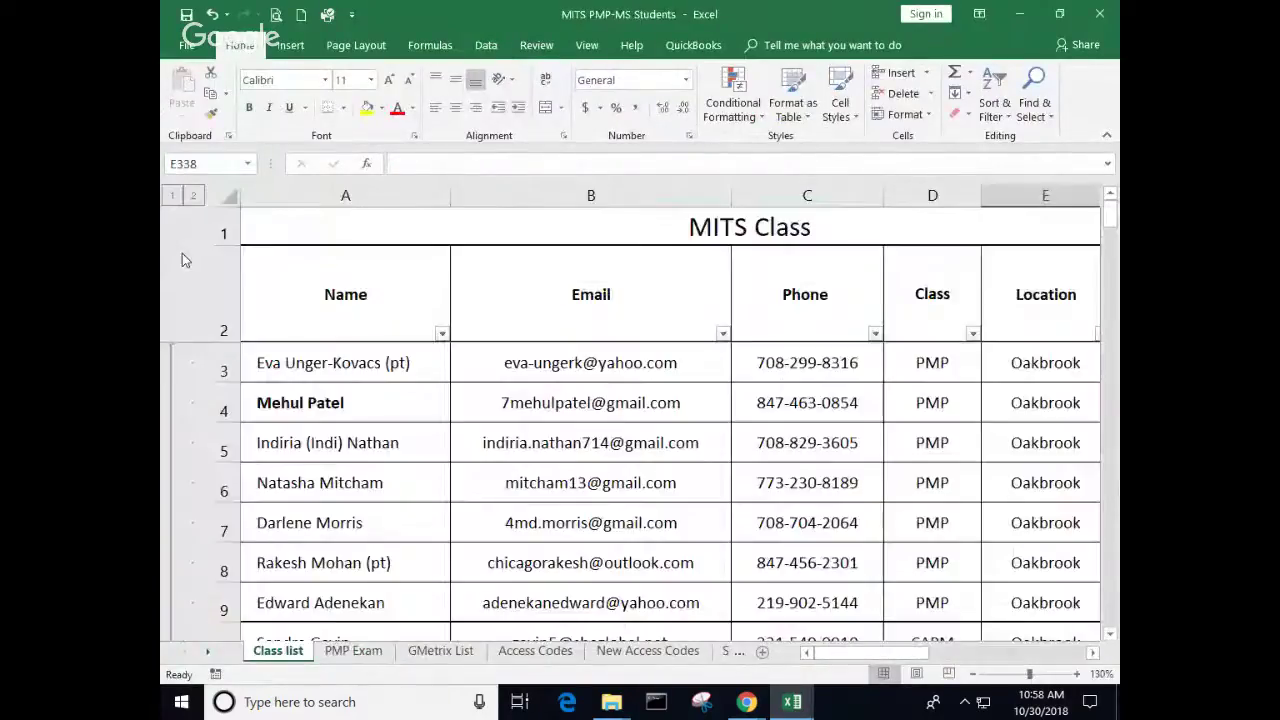
pyautogui.click(175, 197)
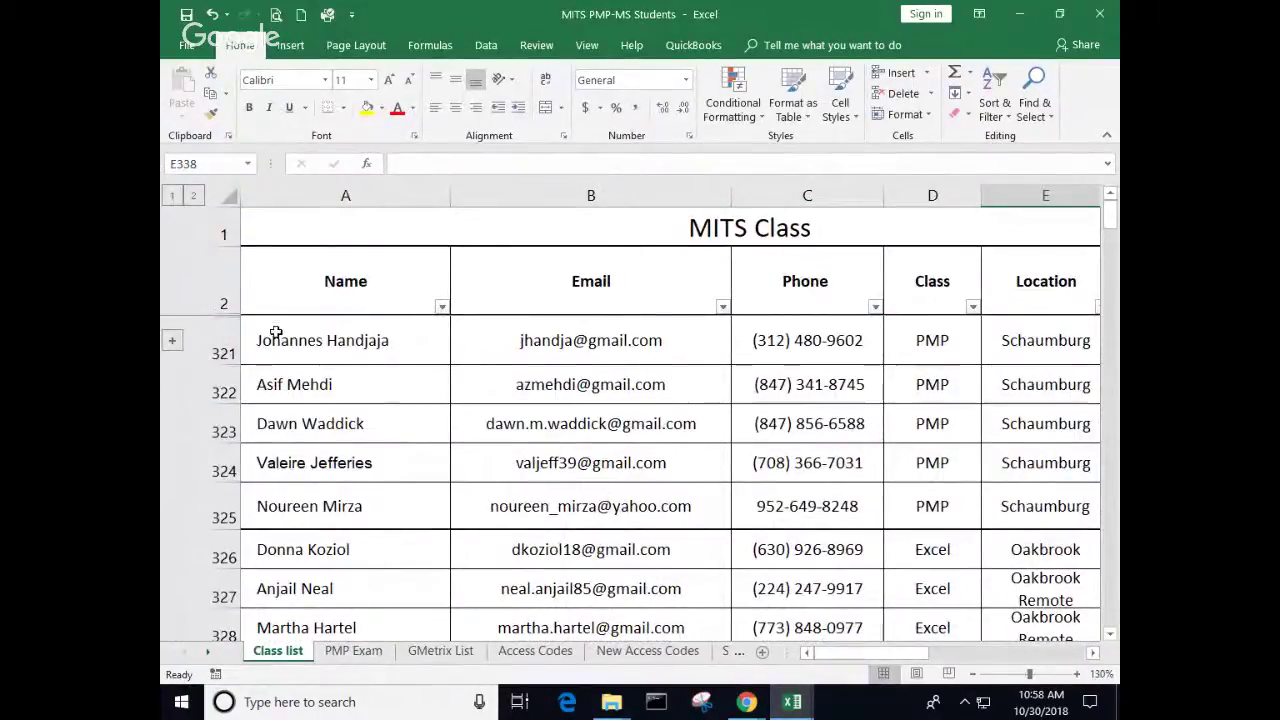
pyautogui.scroll(-2, 286, 334)
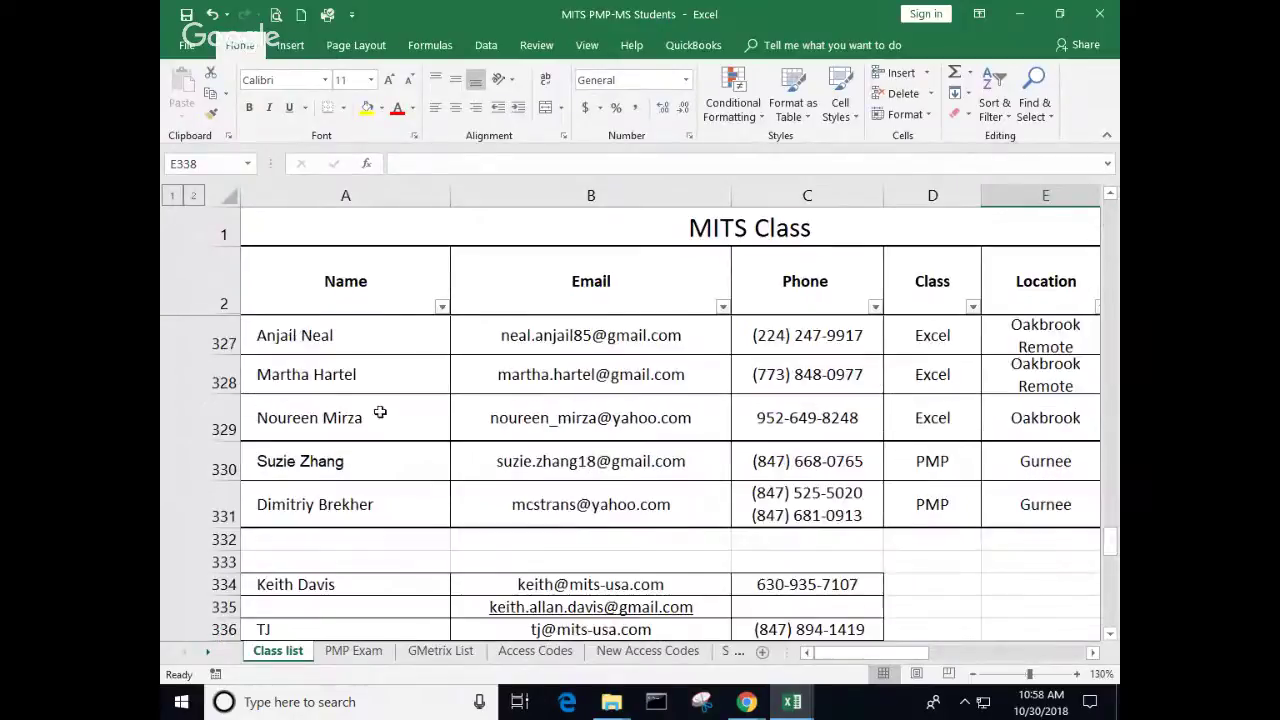
pyautogui.scroll(2, 380, 411)
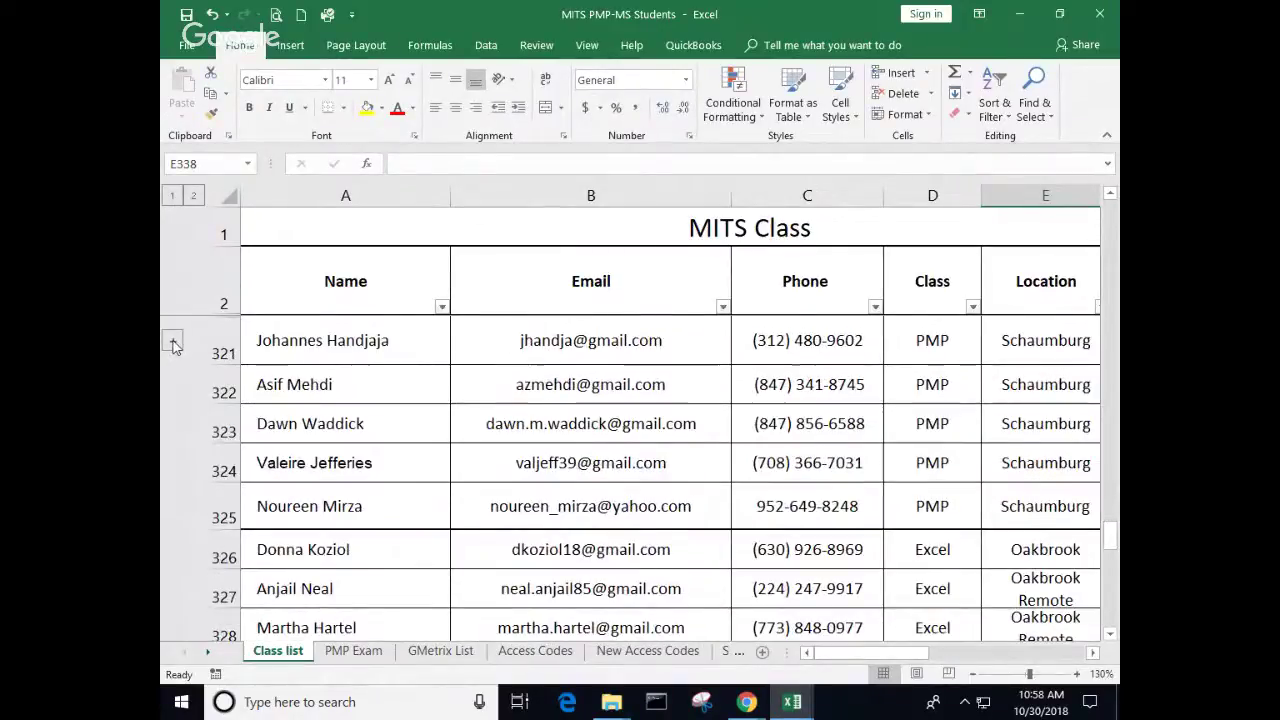
pyautogui.click(172, 341)
pyautogui.click(172, 579)
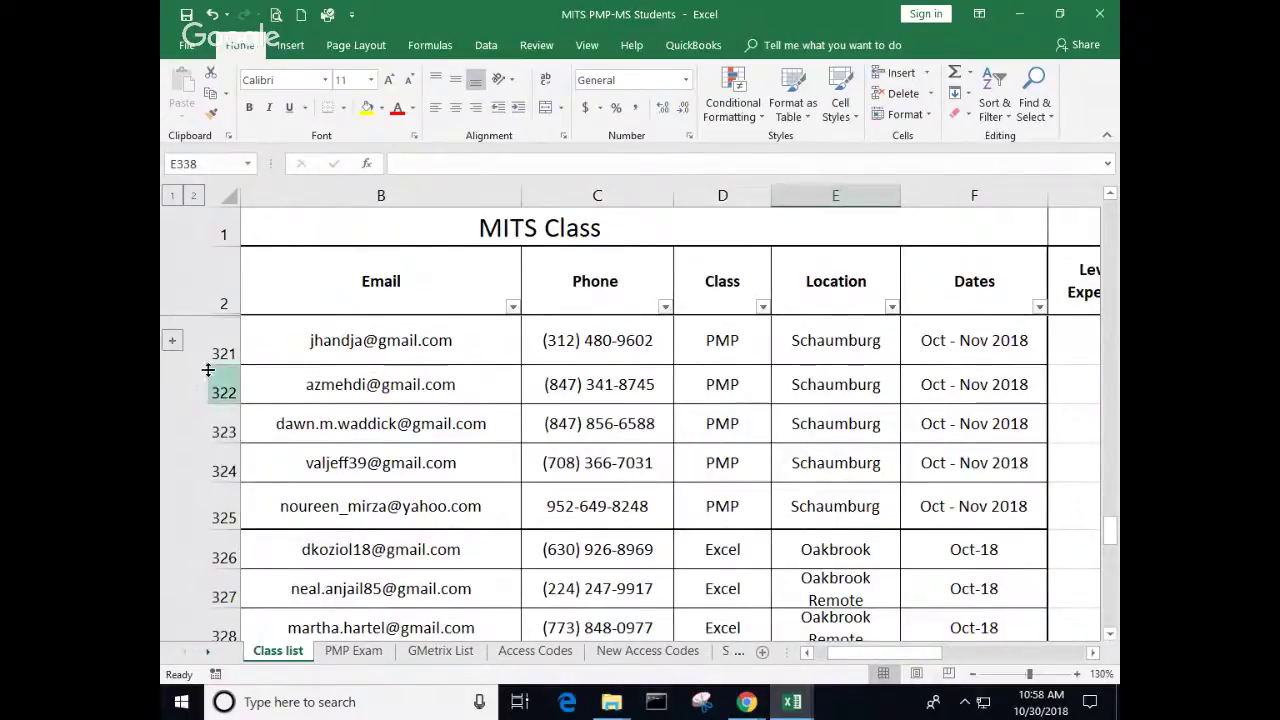
pyautogui.click(190, 50)
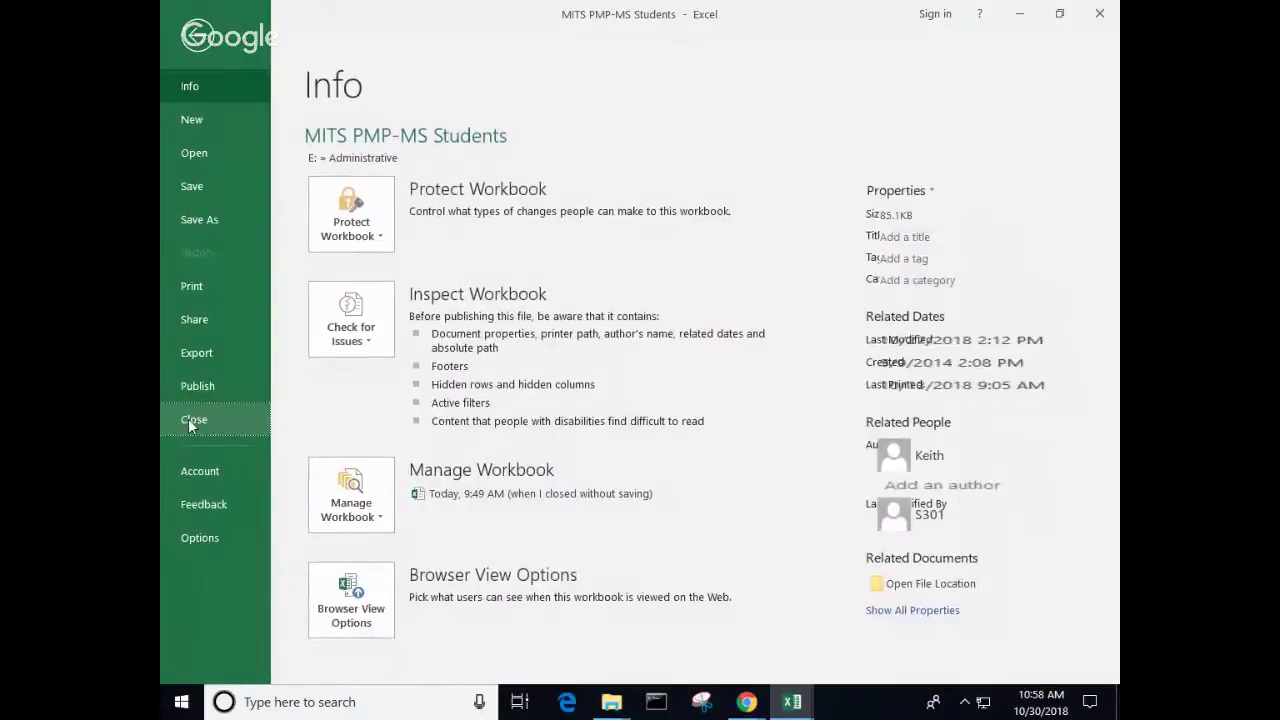
pyautogui.click(190, 418)
pyautogui.click(639, 373)
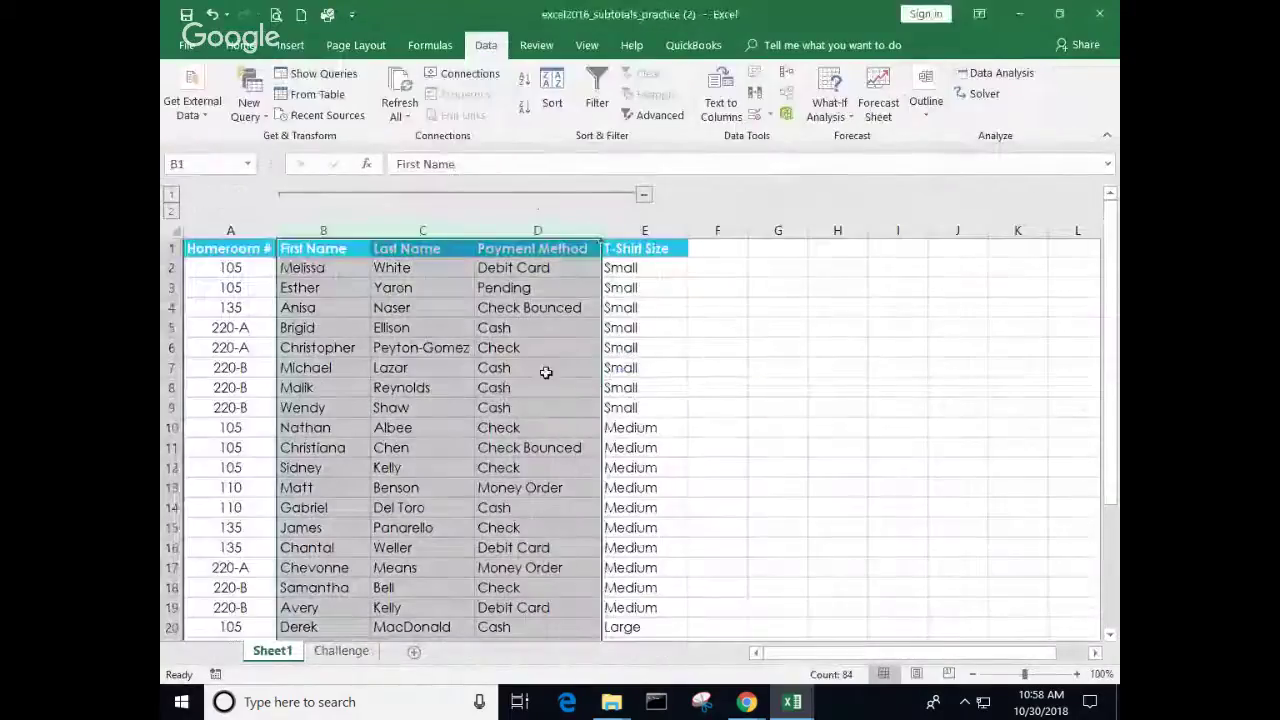
# Step: Collapse and re-expand the B:D column group, then ungroup First Name through Payment Method
pyautogui.click(645, 197)
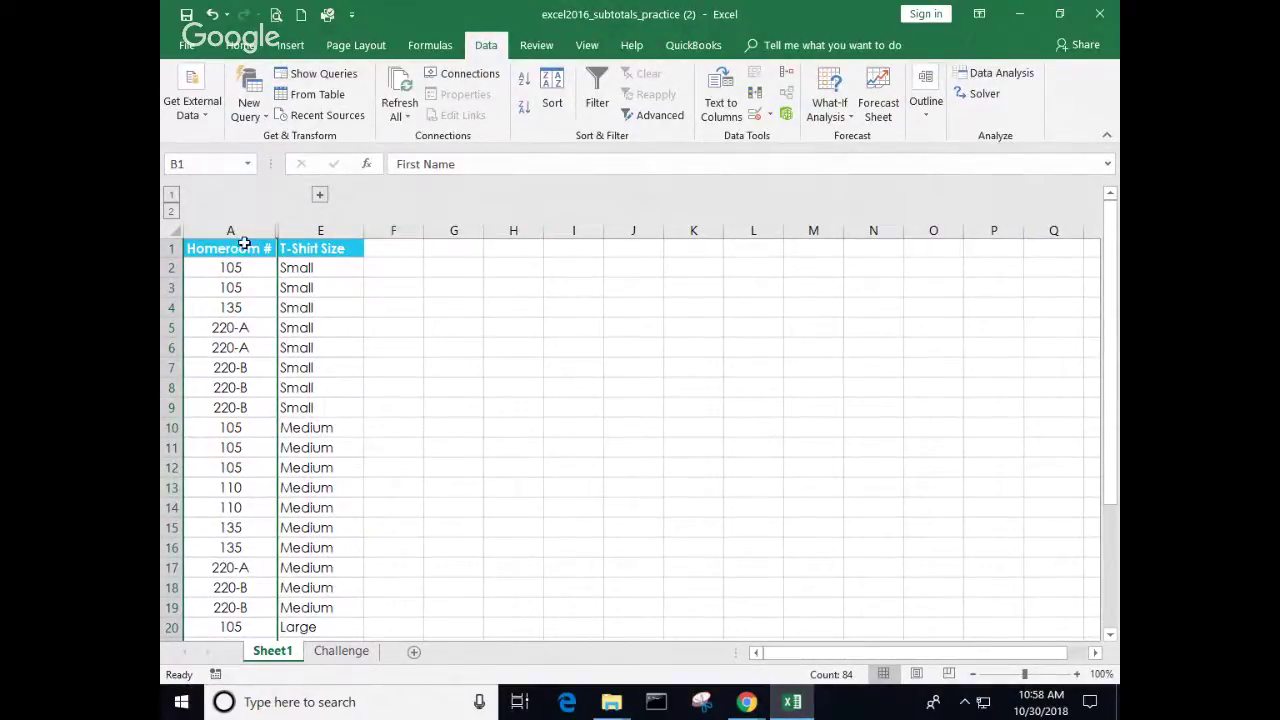
pyautogui.click(320, 194)
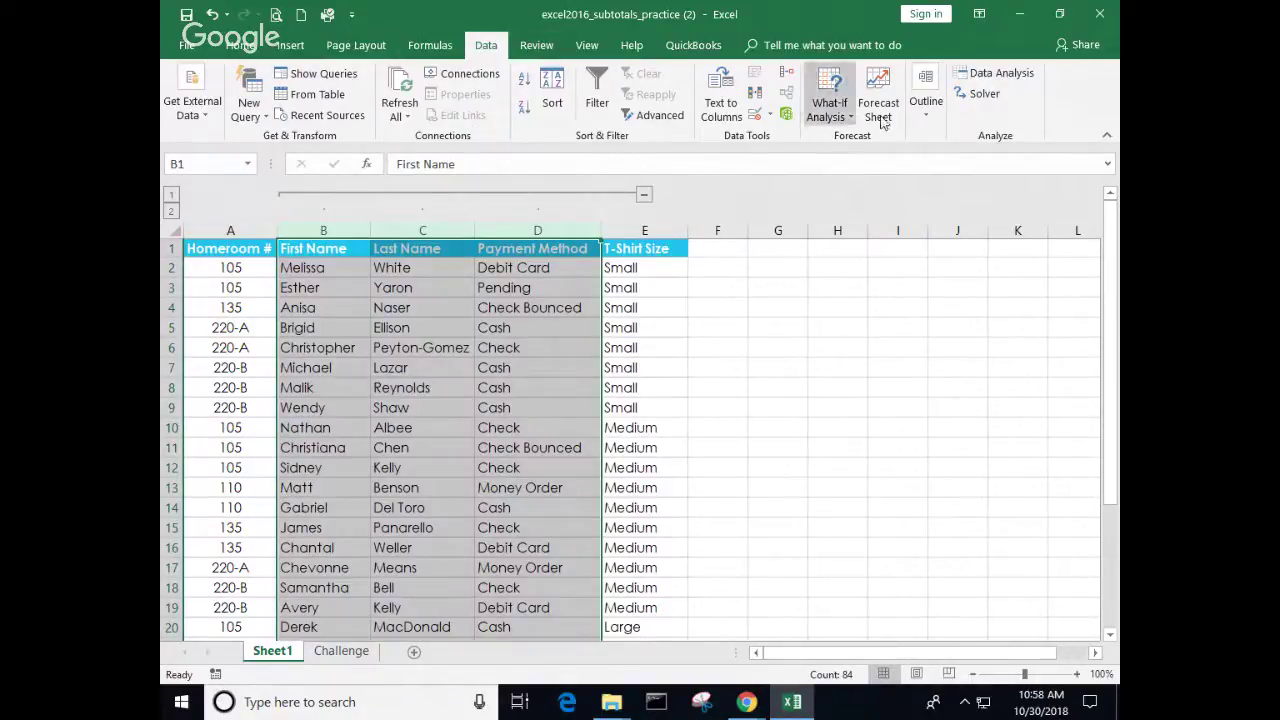
pyautogui.click(922, 118)
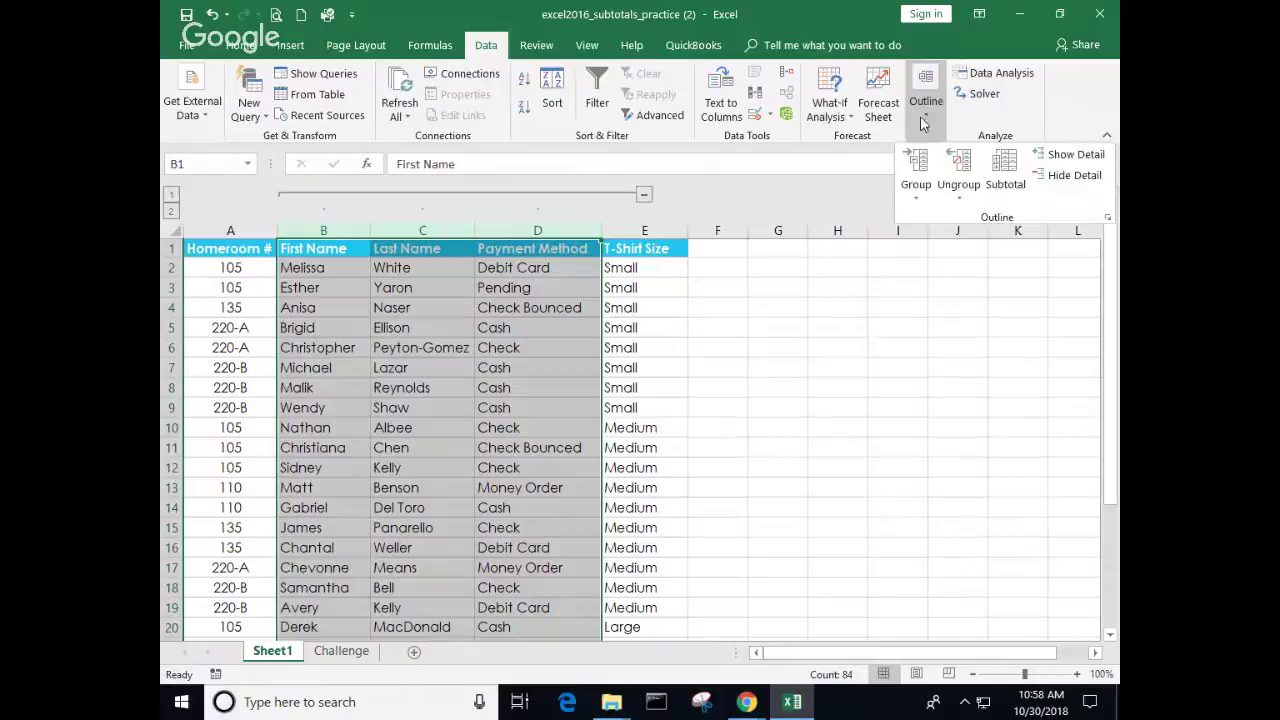
pyautogui.click(953, 190)
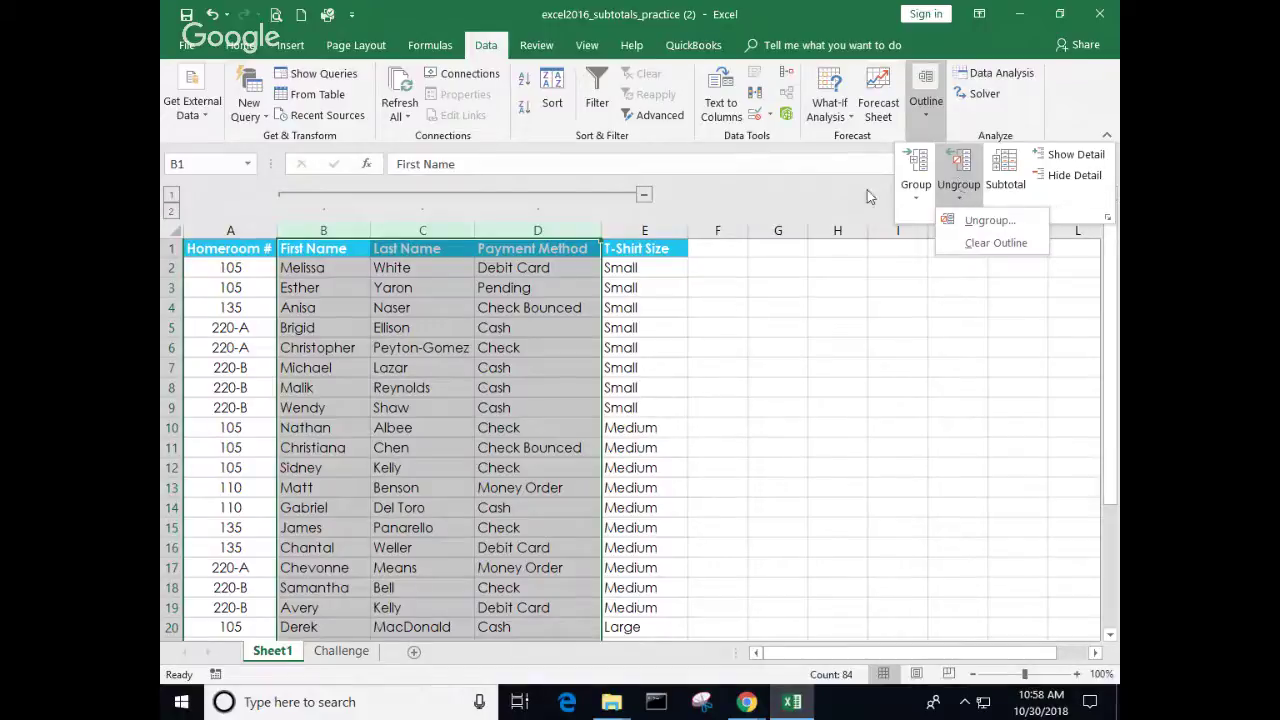
pyautogui.click(960, 202)
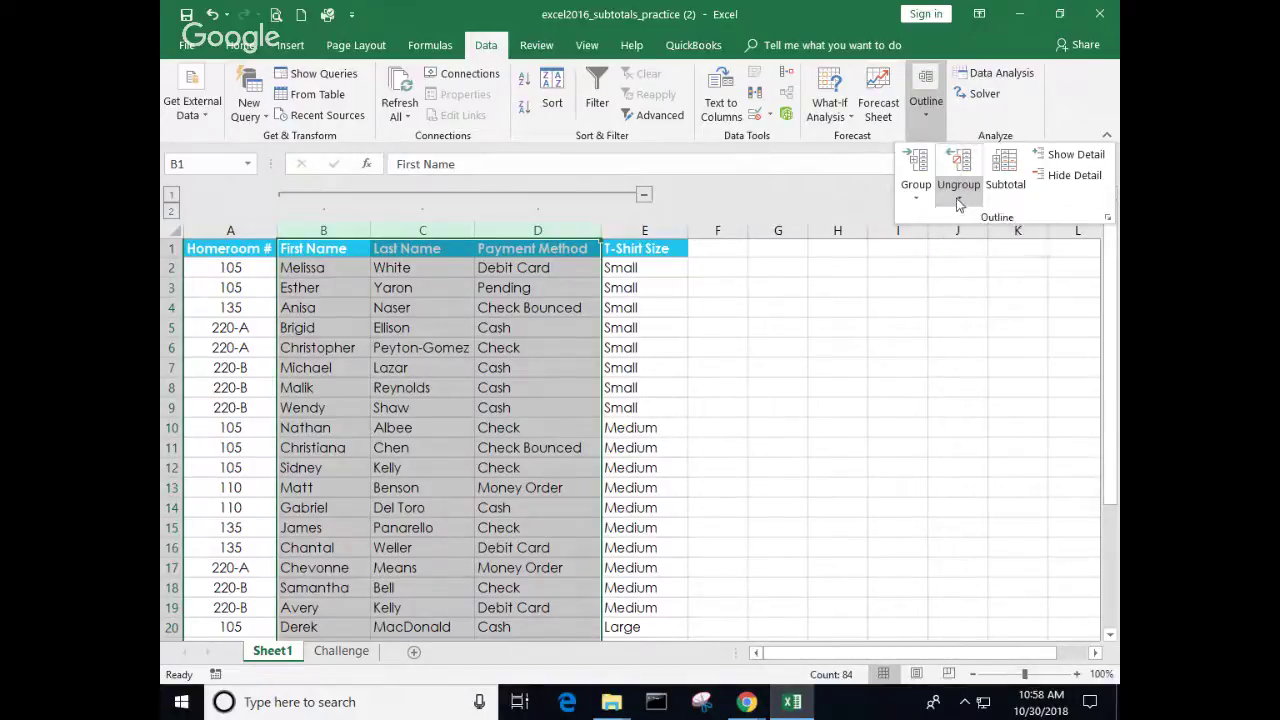
pyautogui.click(960, 170)
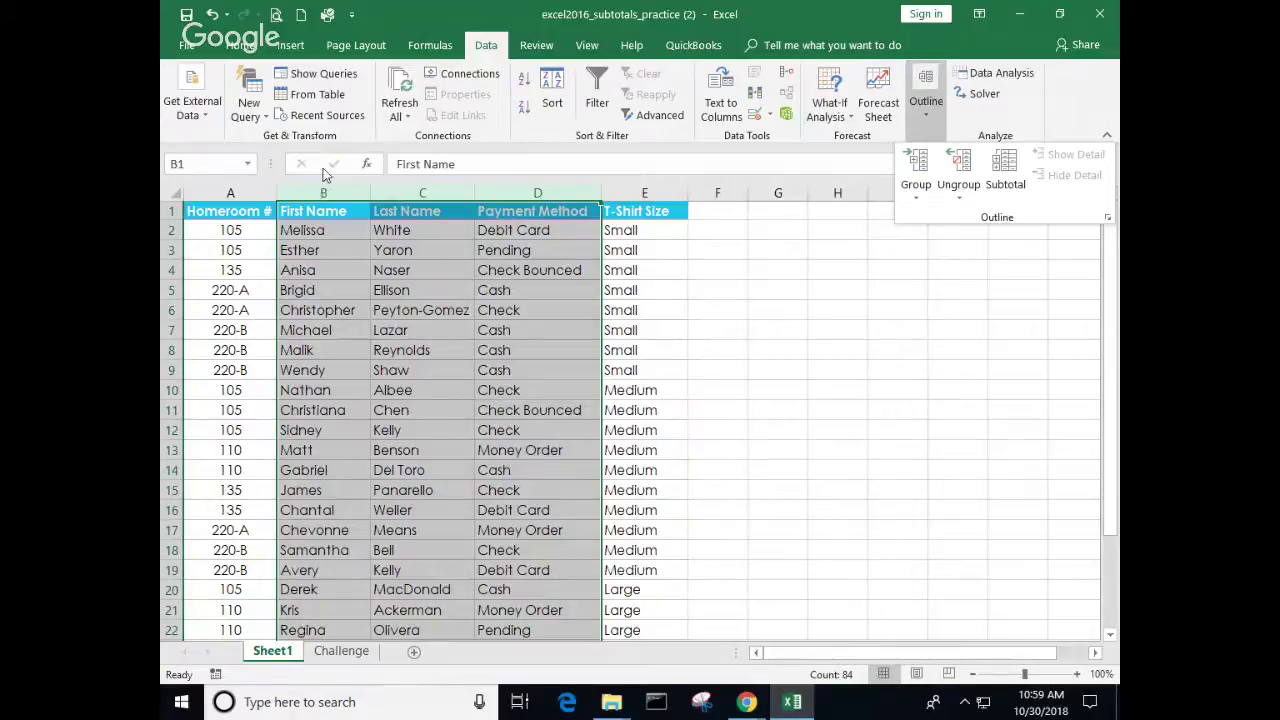
# Step: Hide columns B–D (First Name, Last Name, Payment Method) from the right-click menu
pyautogui.click(333, 188)
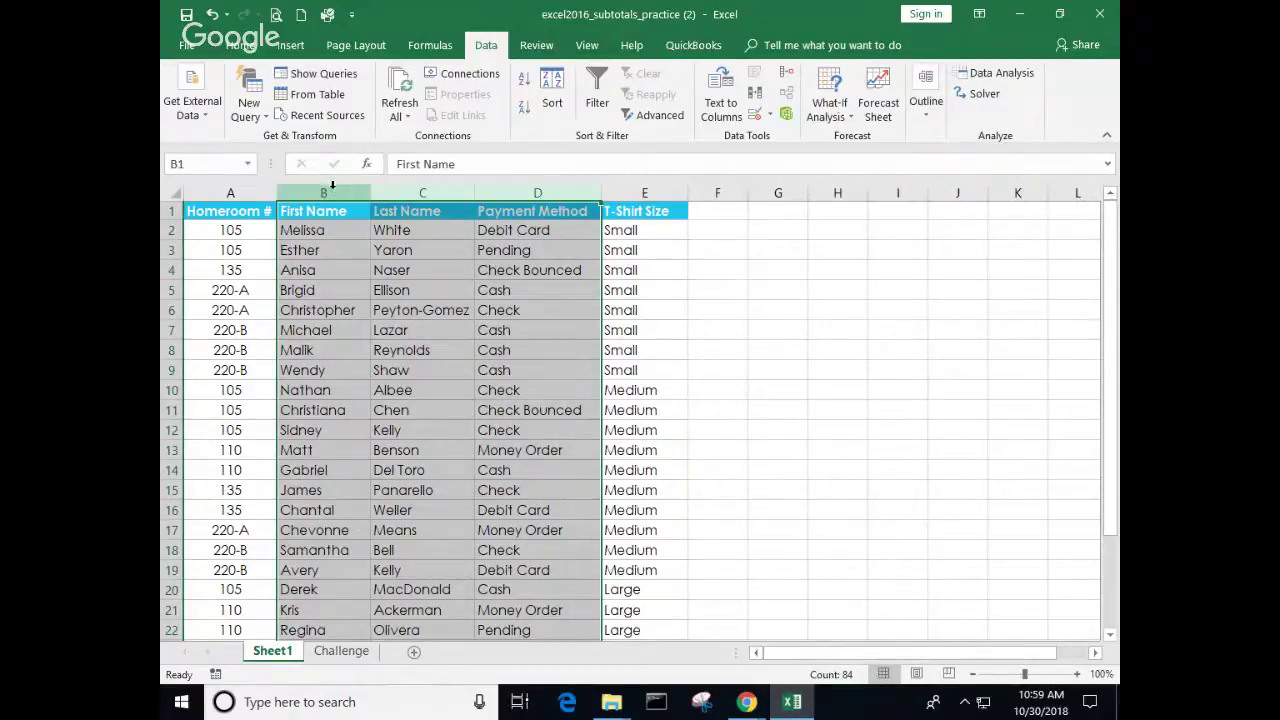
pyautogui.click(332, 189)
pyautogui.moveTo(332, 189); pyautogui.dragTo(520, 183)
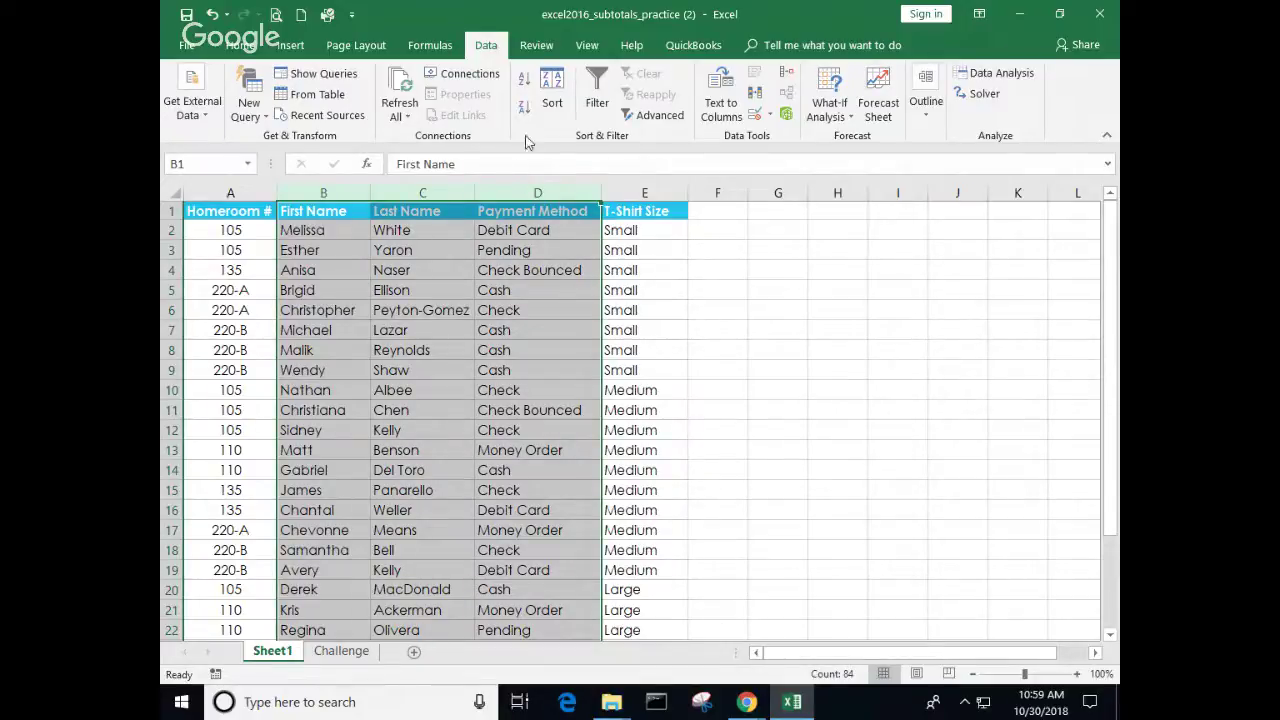
pyautogui.rightClick(436, 229)
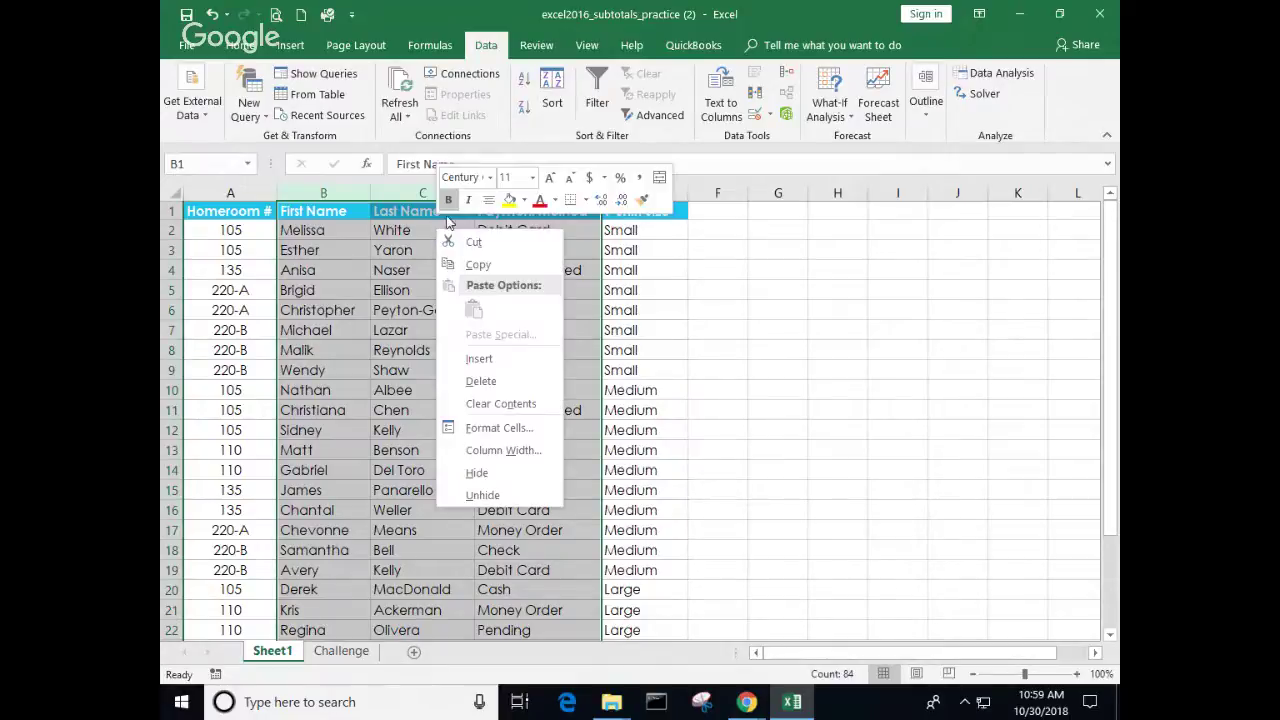
pyautogui.click(477, 474)
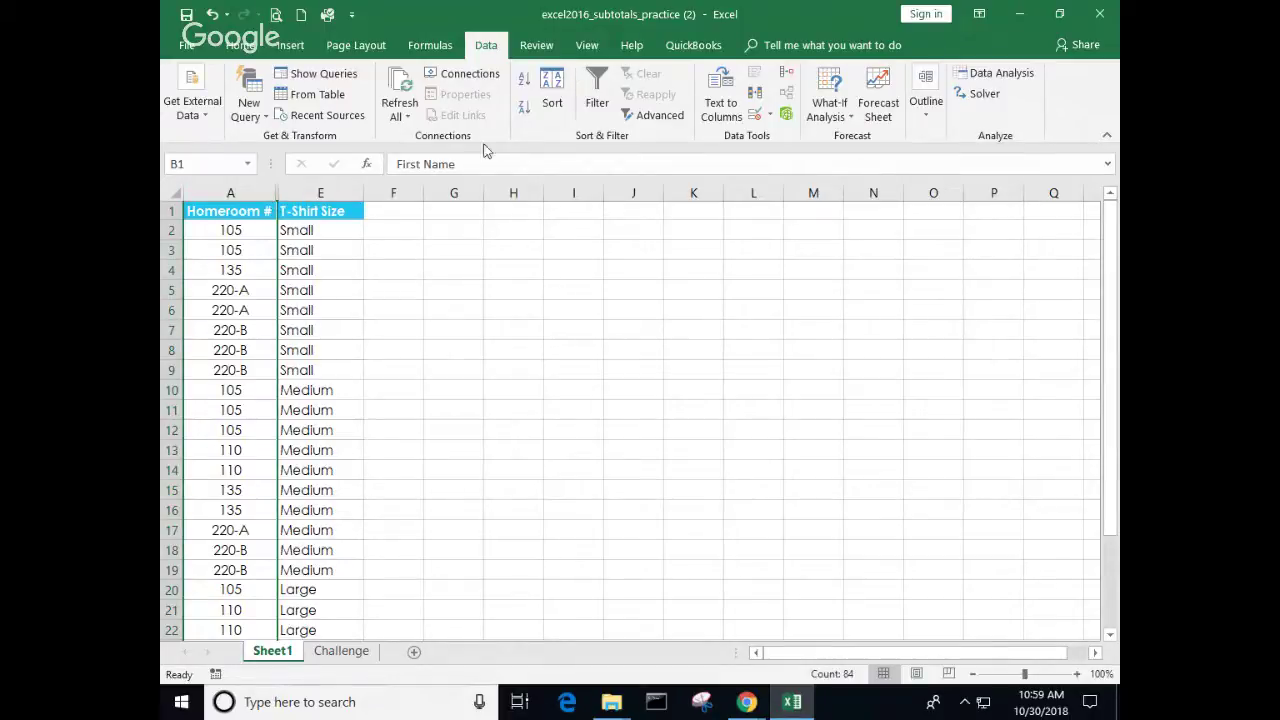
# Step: Undo the hide so columns B–D reappear
pyautogui.click(212, 14)
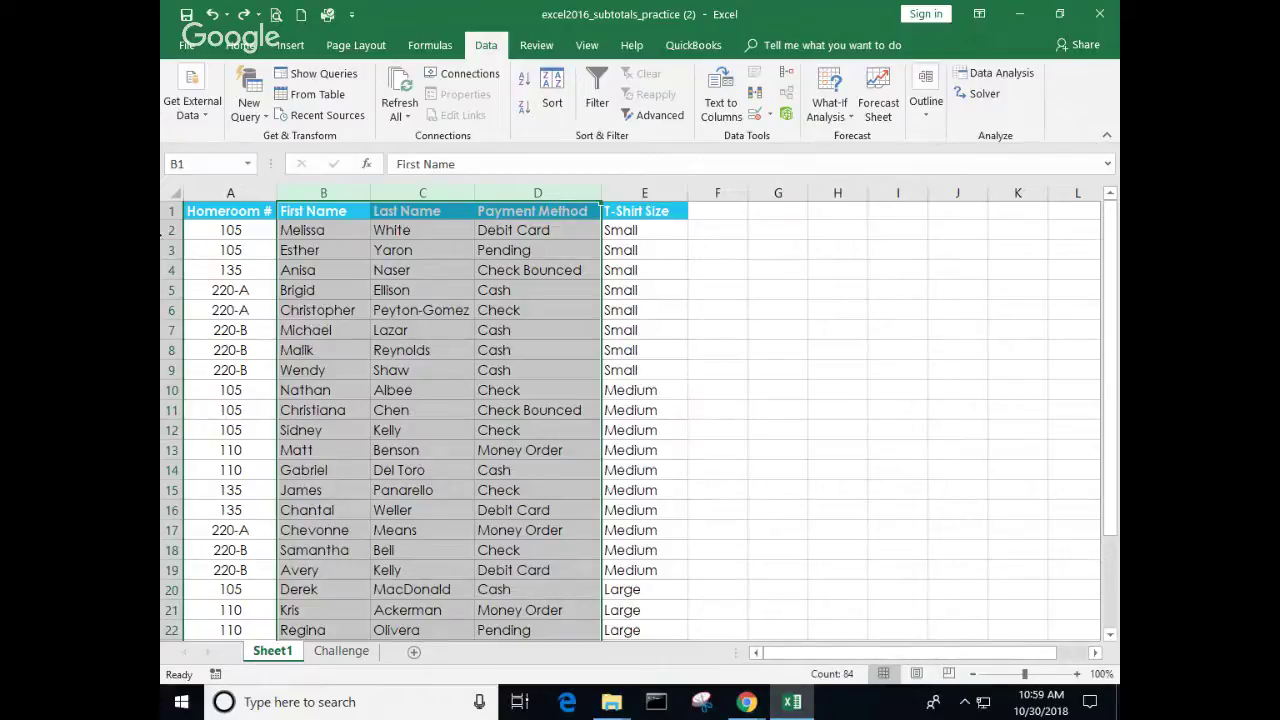
pyautogui.click(926, 100)
pyautogui.click(925, 187)
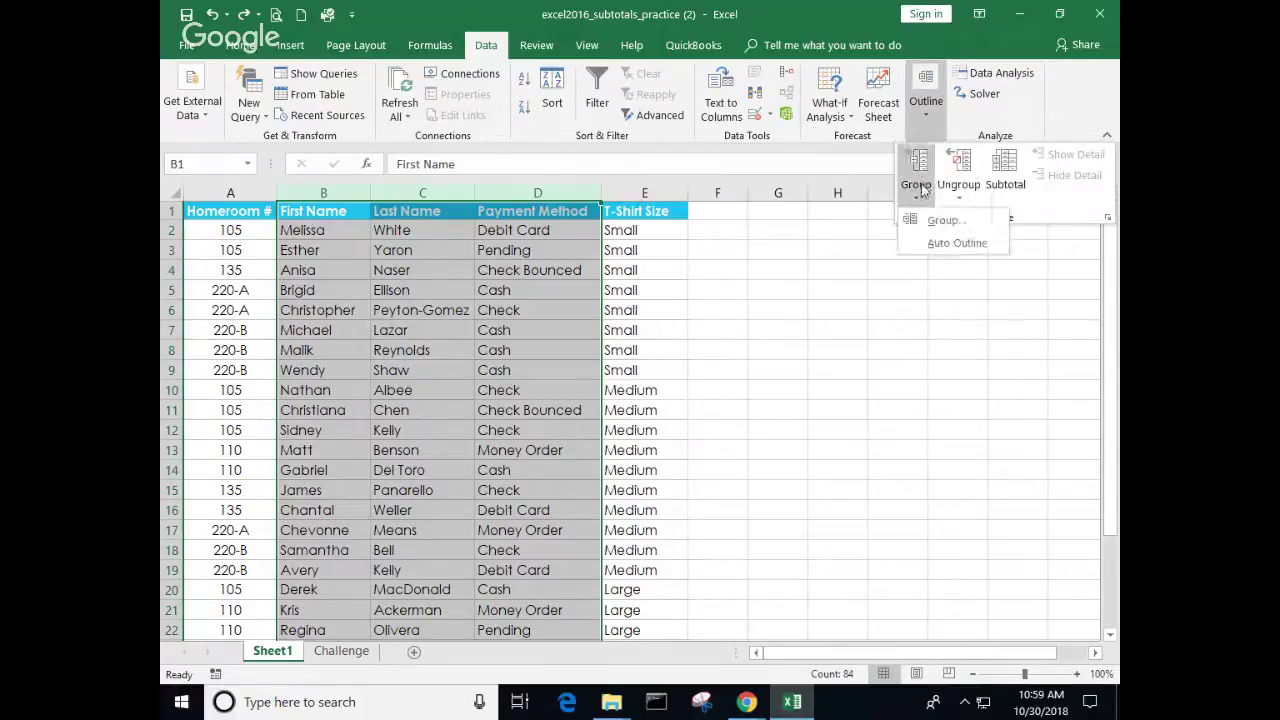
pyautogui.click(941, 213)
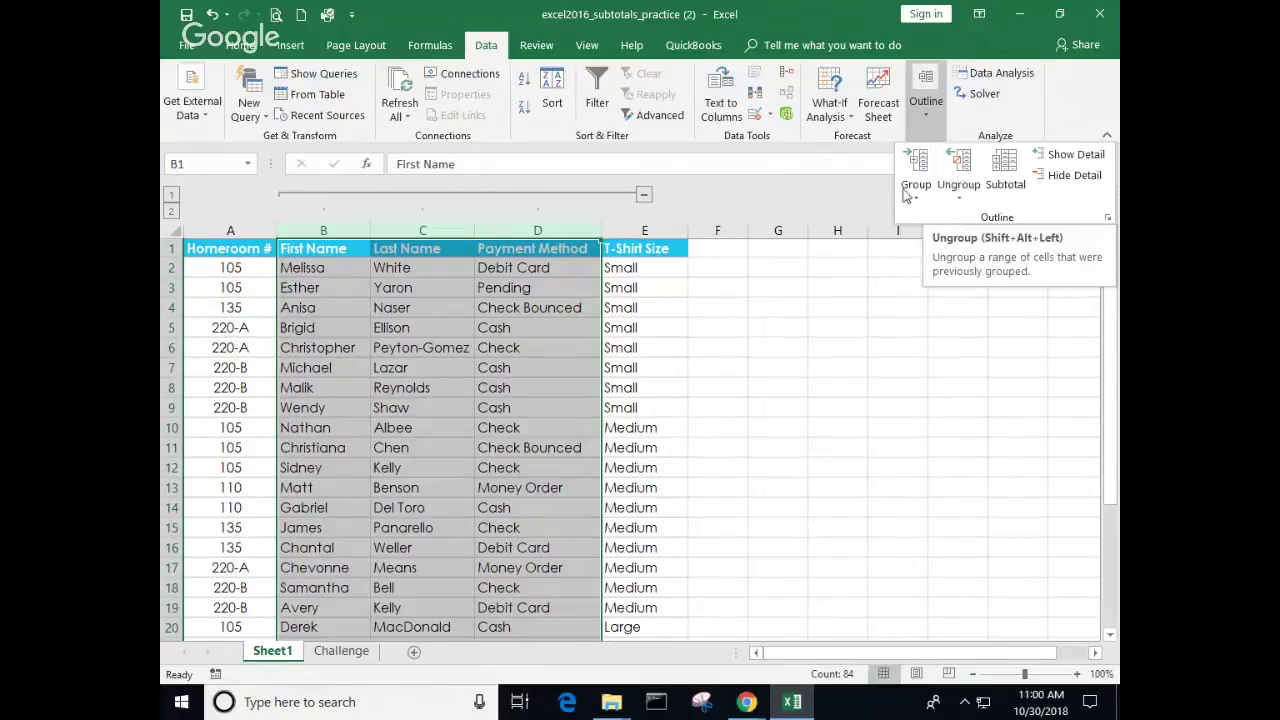
pyautogui.click(645, 198)
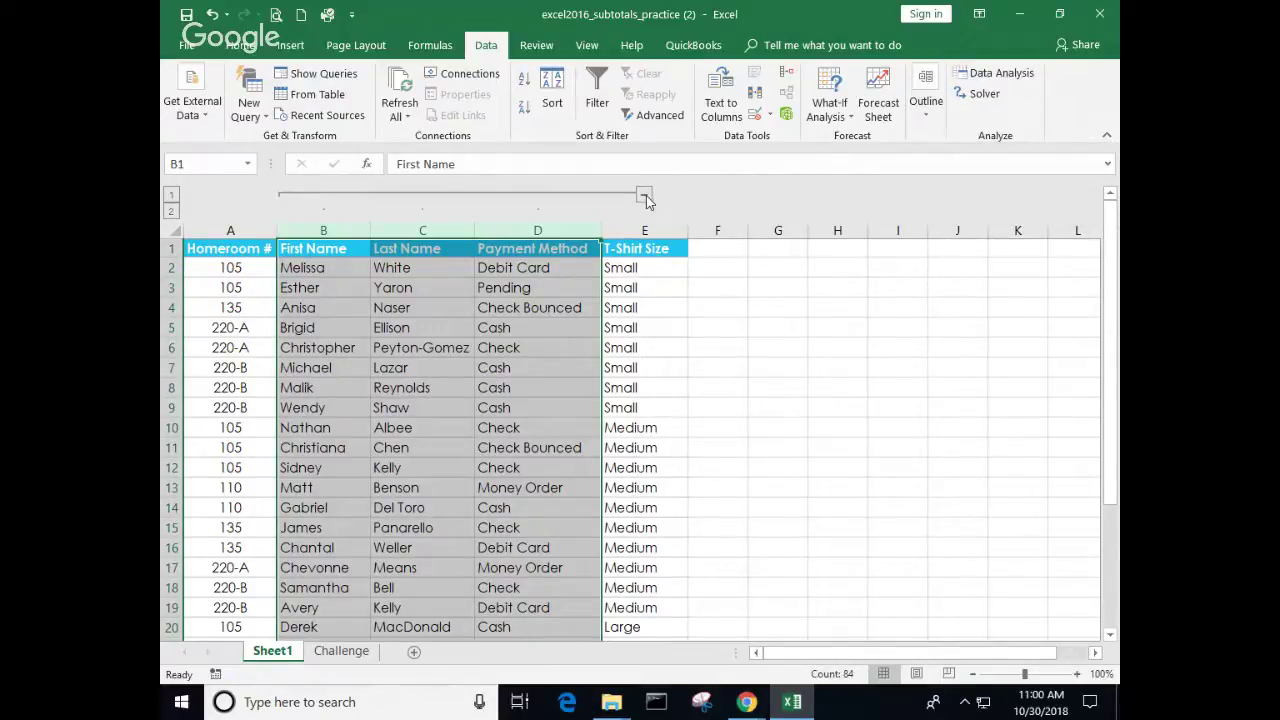
pyautogui.click(645, 198)
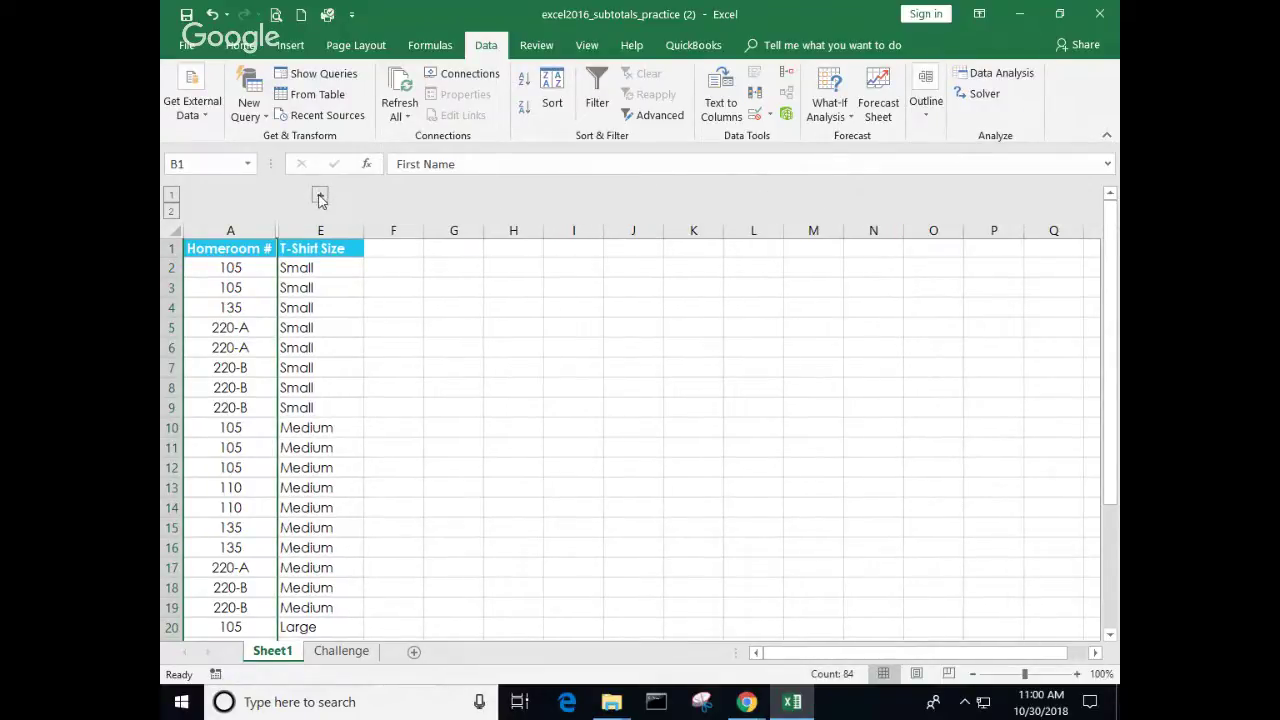
pyautogui.click(320, 198)
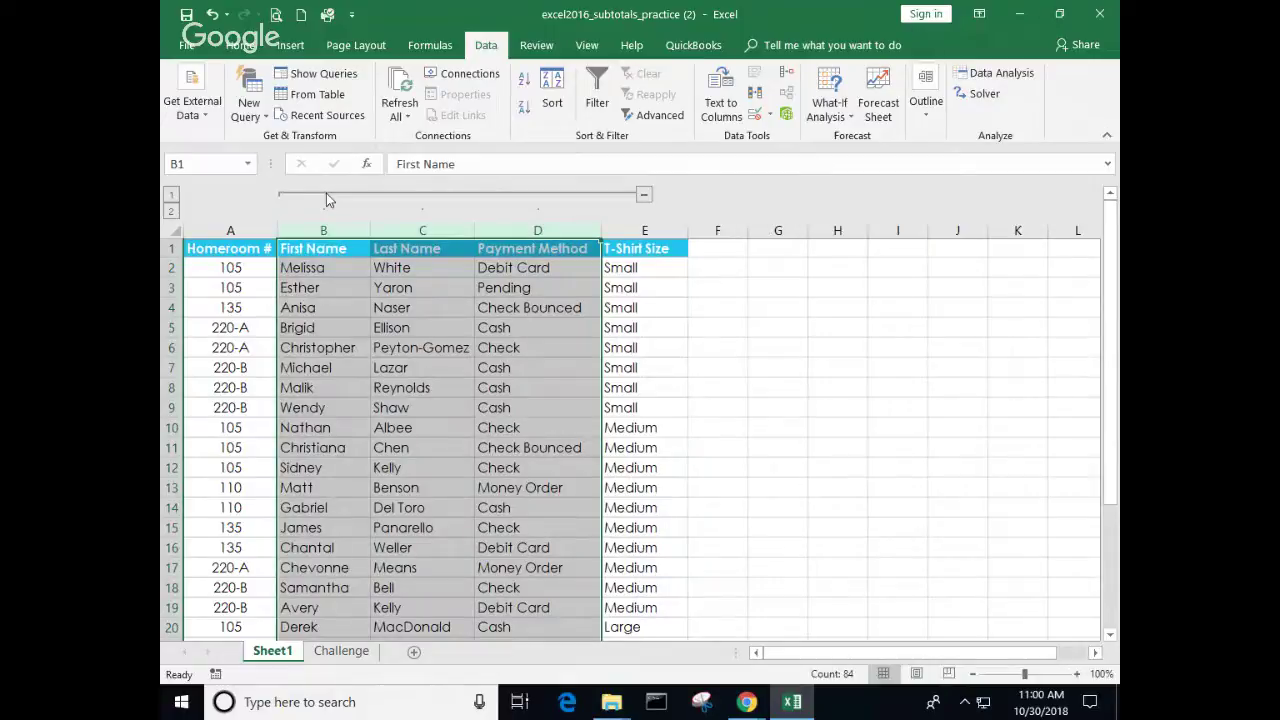
pyautogui.click(925, 105)
pyautogui.click(962, 170)
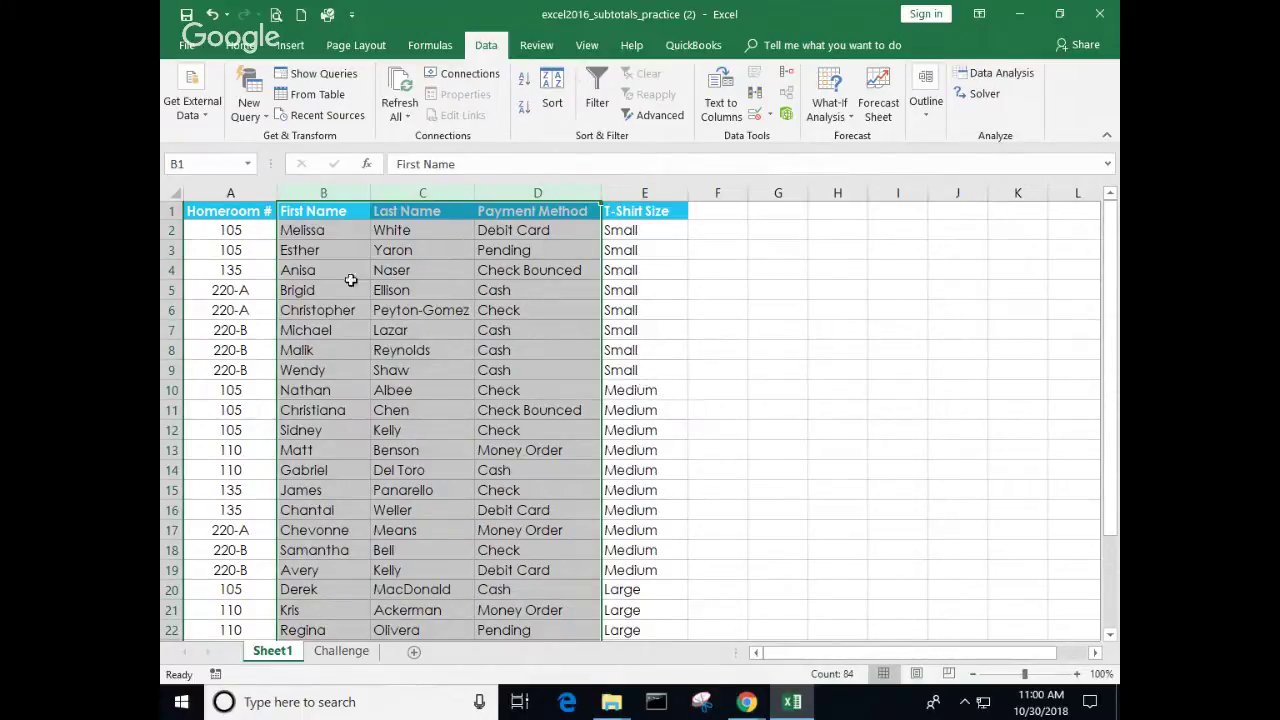
pyautogui.moveTo(436, 190); pyautogui.dragTo(510, 190)
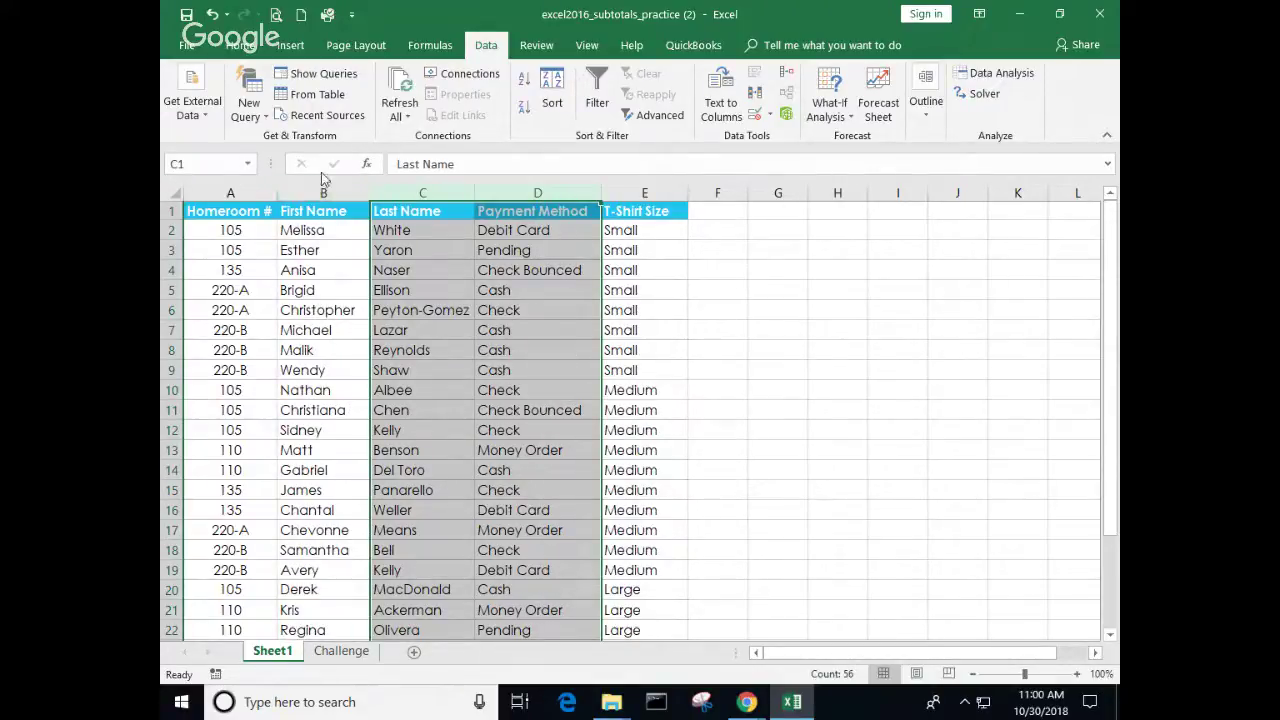
pyautogui.click(825, 270)
pyautogui.click(481, 255)
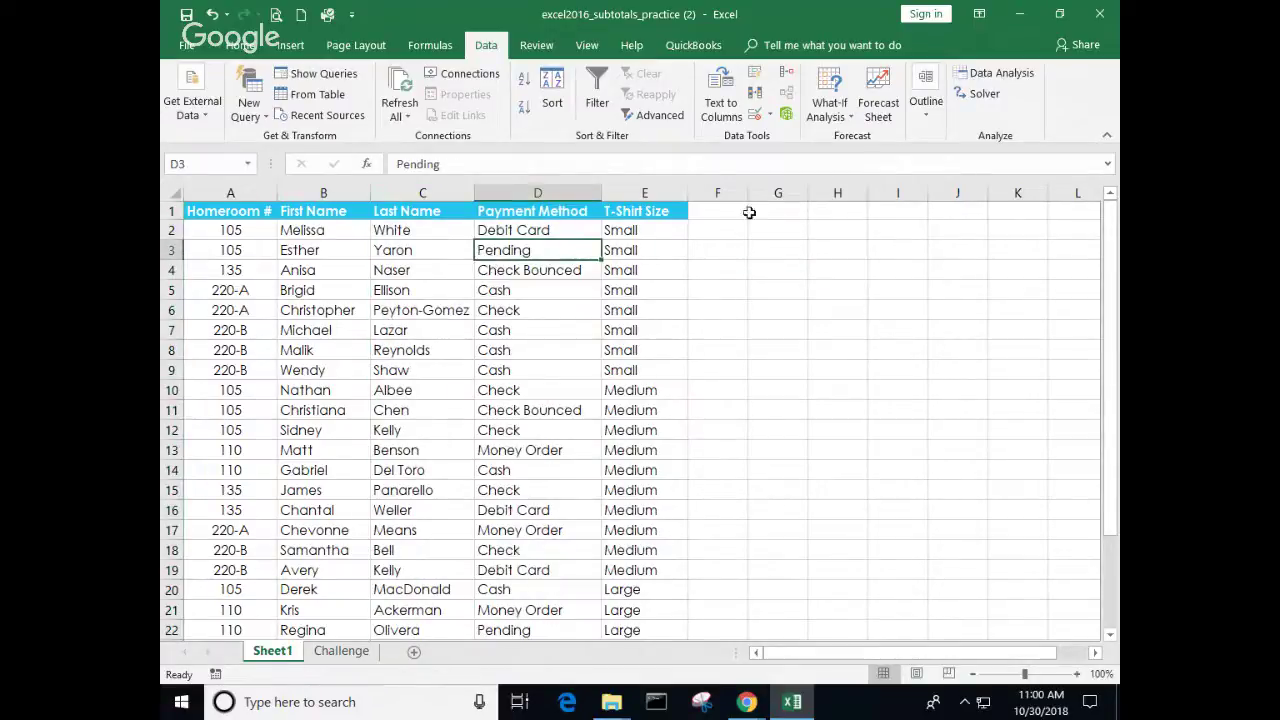
pyautogui.click(928, 118)
pyautogui.click(955, 279)
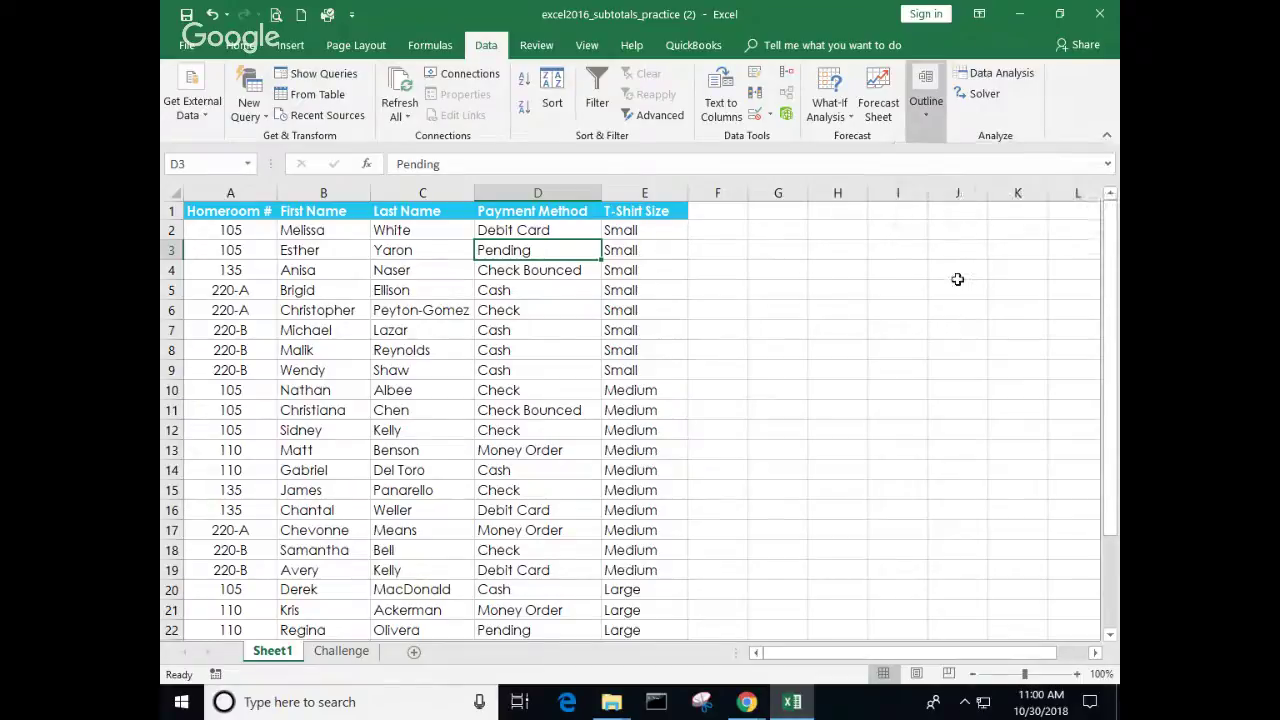
pyautogui.click(170, 390)
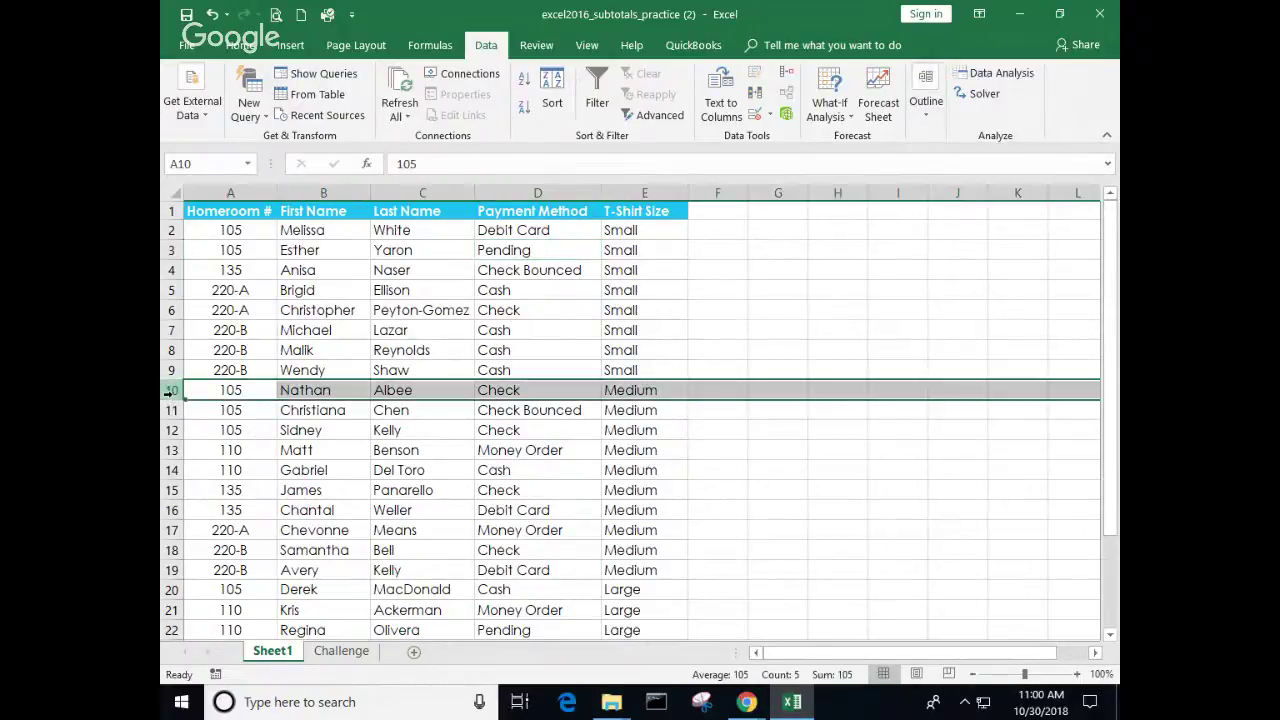
pyautogui.rightClick(170, 390)
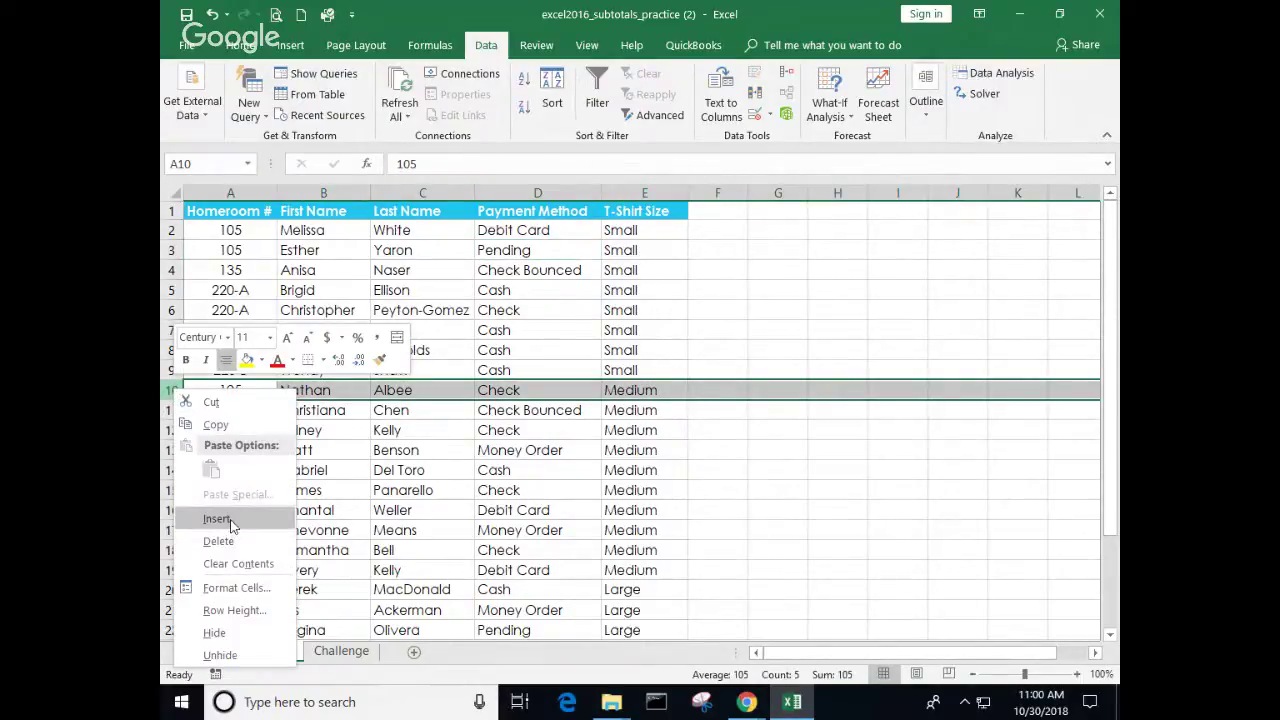
pyautogui.click(218, 520)
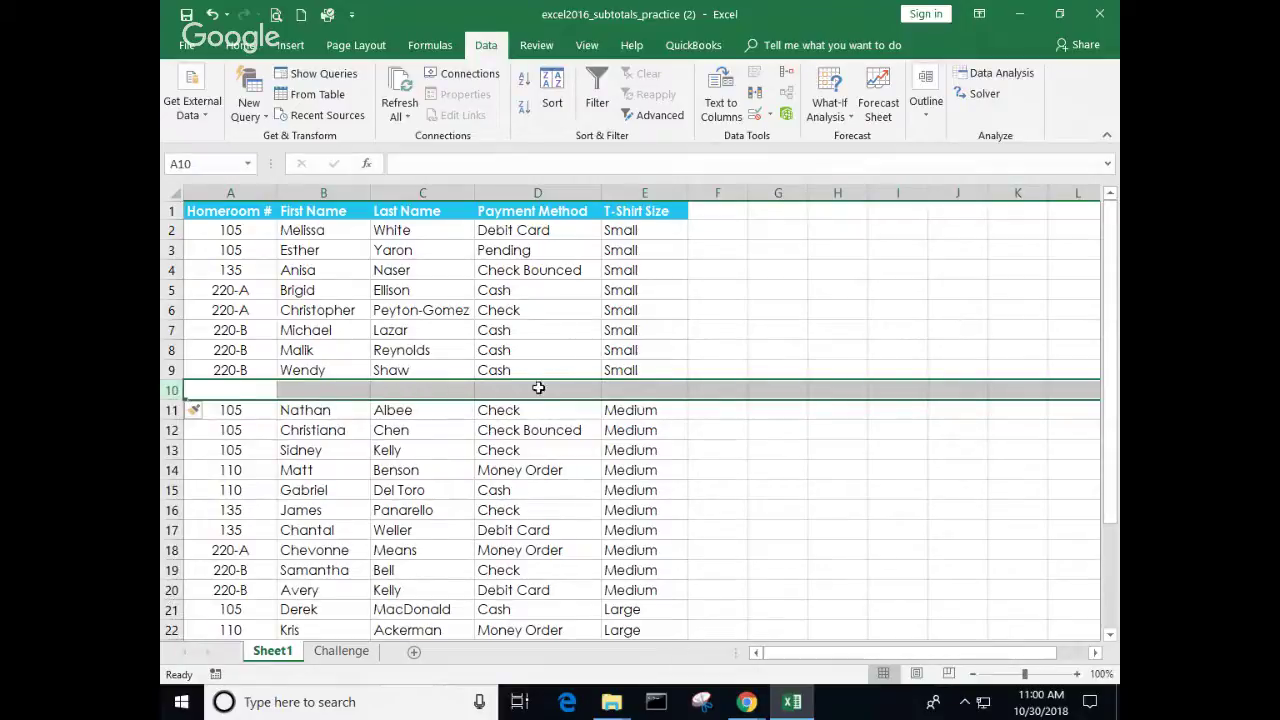
pyautogui.click(270, 394)
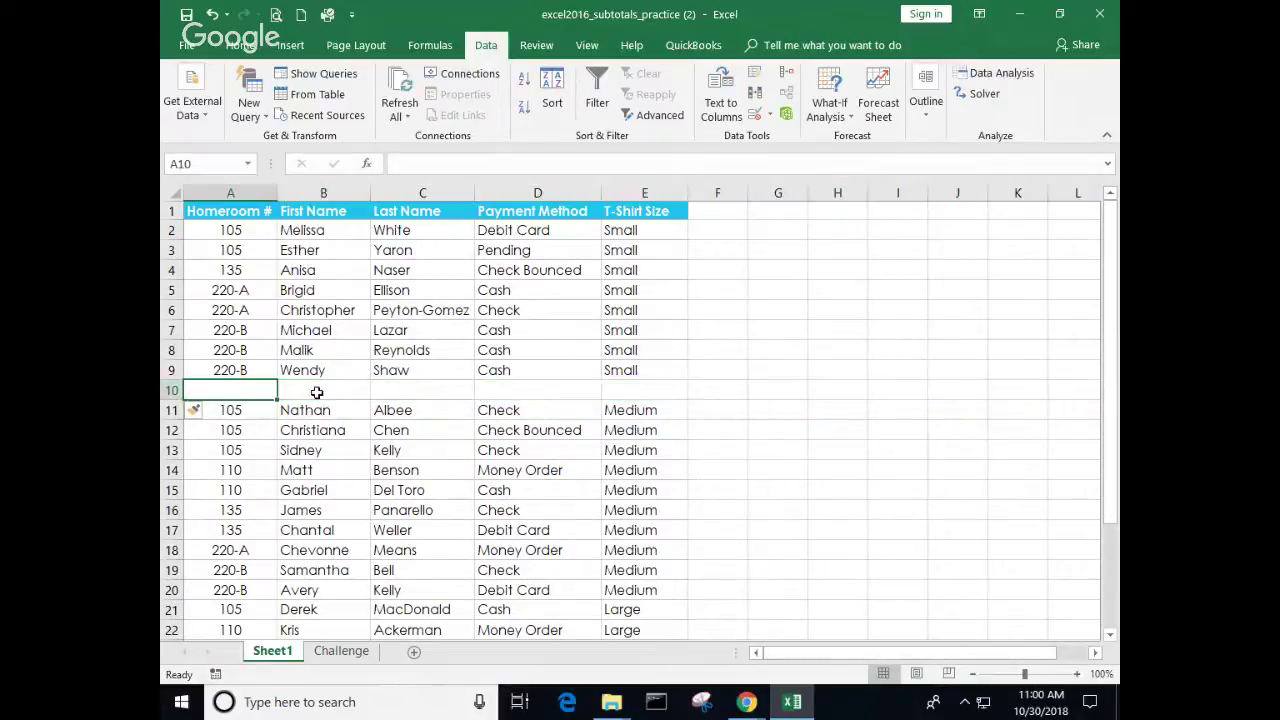
pyautogui.click(639, 387)
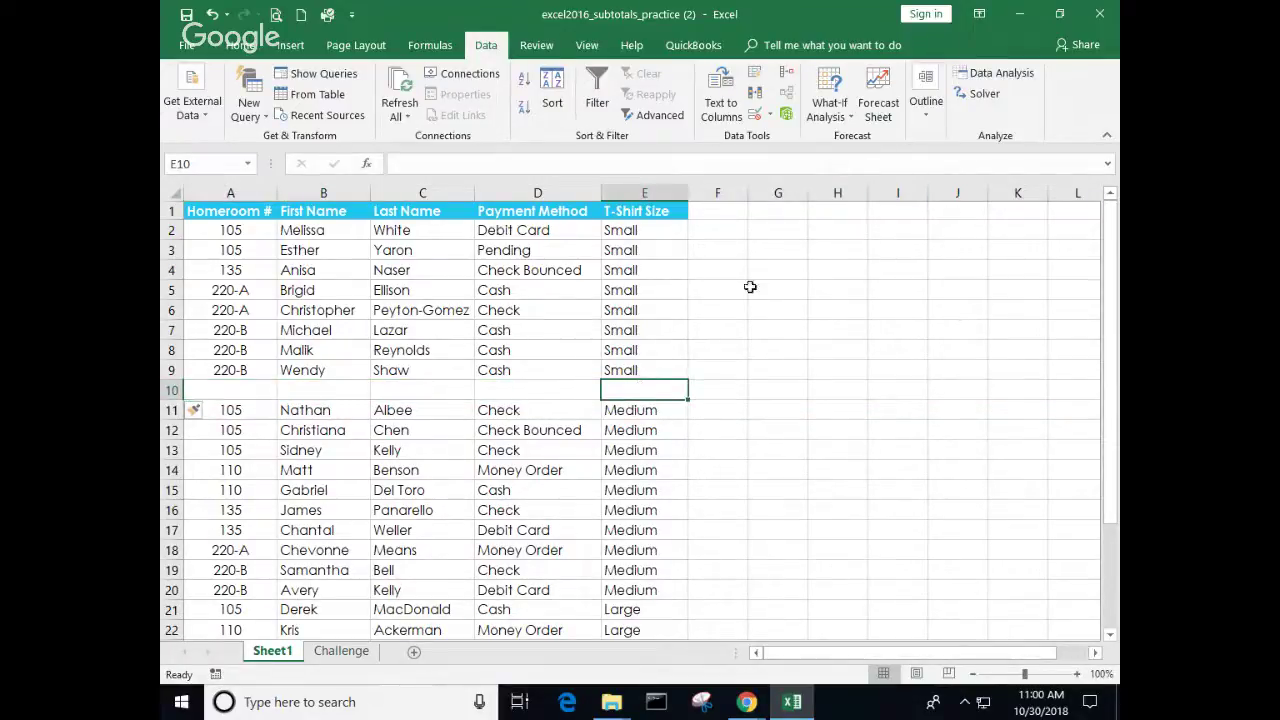
pyautogui.click(211, 15)
pyautogui.click(520, 329)
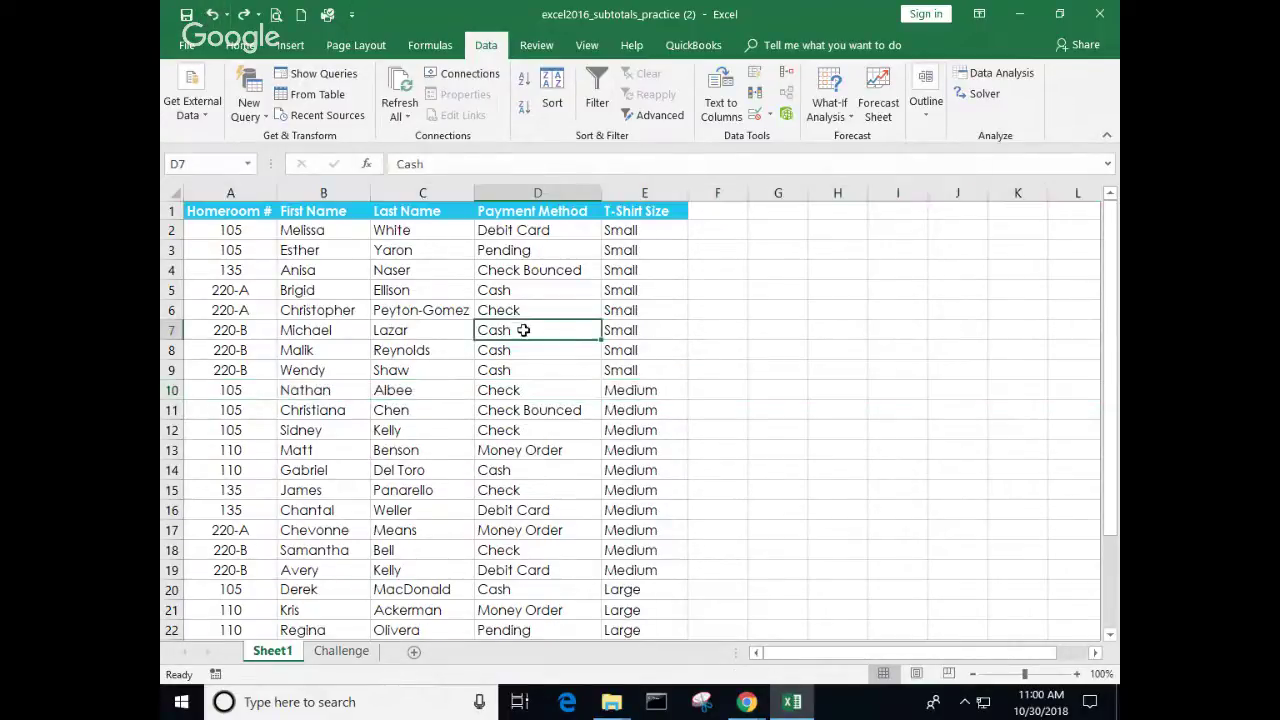
# Step: Add Count subtotals at each change in T-Shirt Size, with page breaks between groups
pyautogui.click(927, 110)
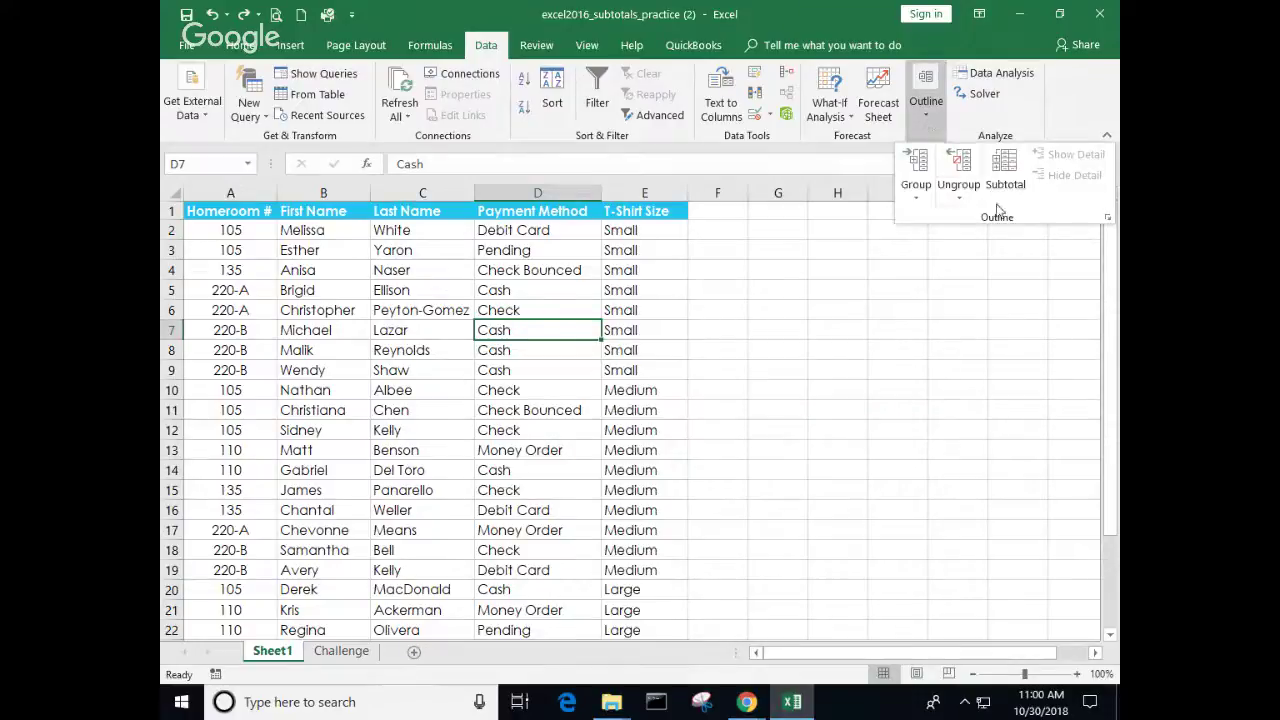
pyautogui.click(1007, 185)
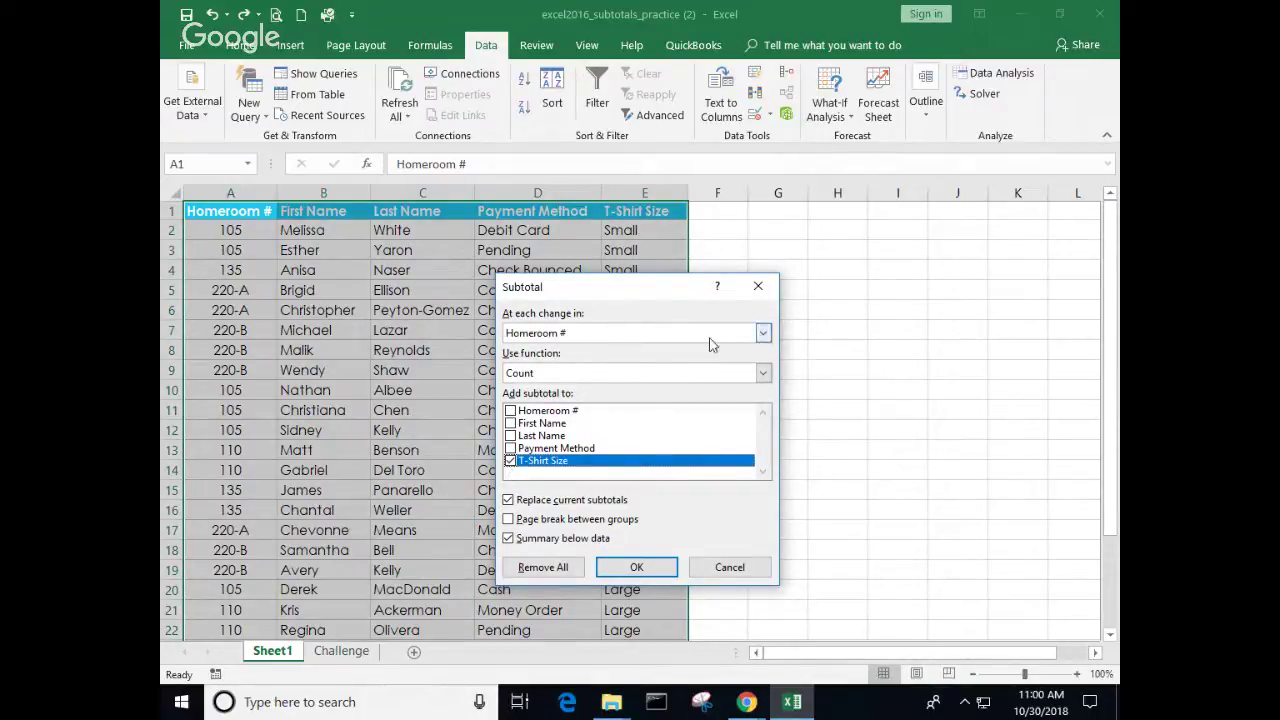
pyautogui.click(763, 334)
pyautogui.click(575, 402)
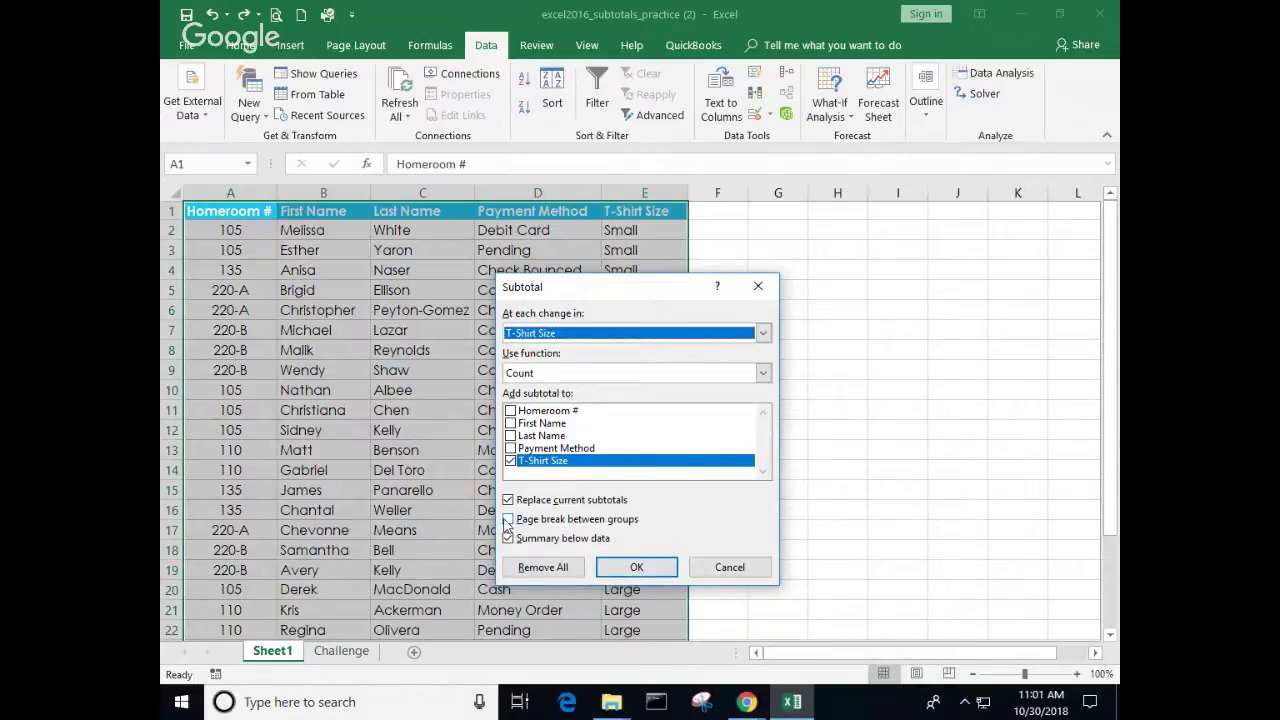
pyautogui.click(509, 520)
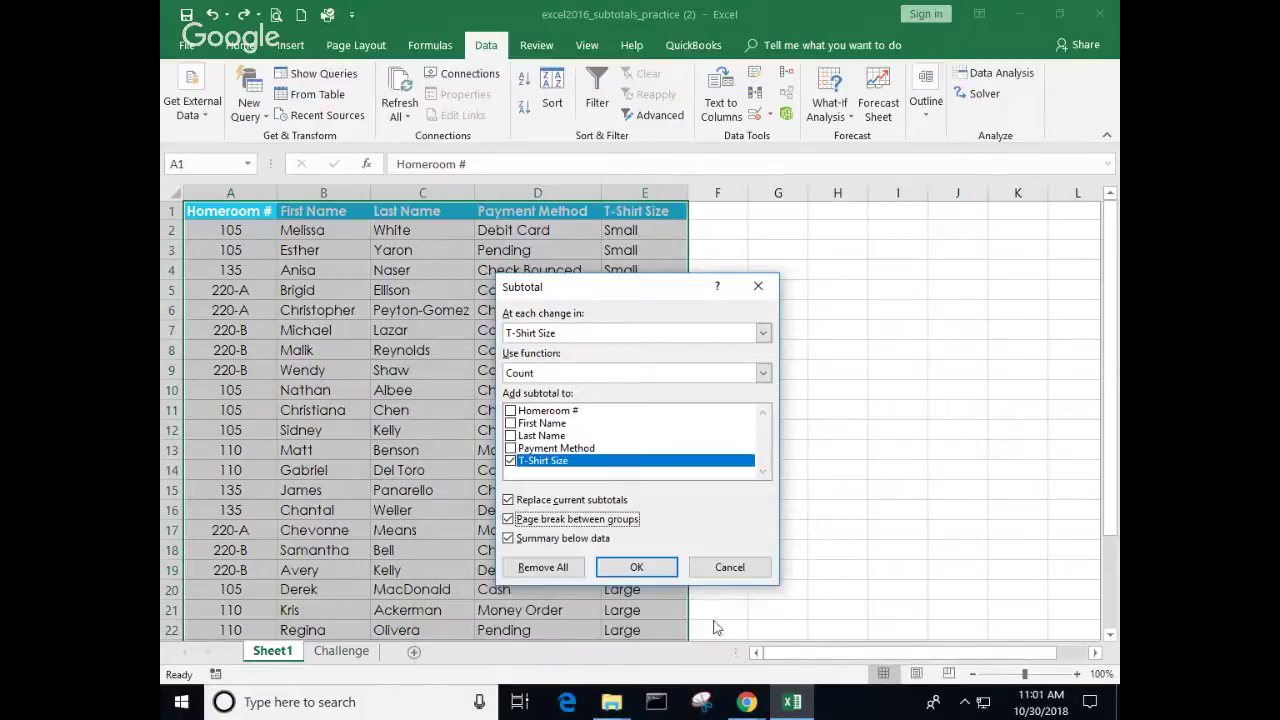
pyautogui.click(636, 567)
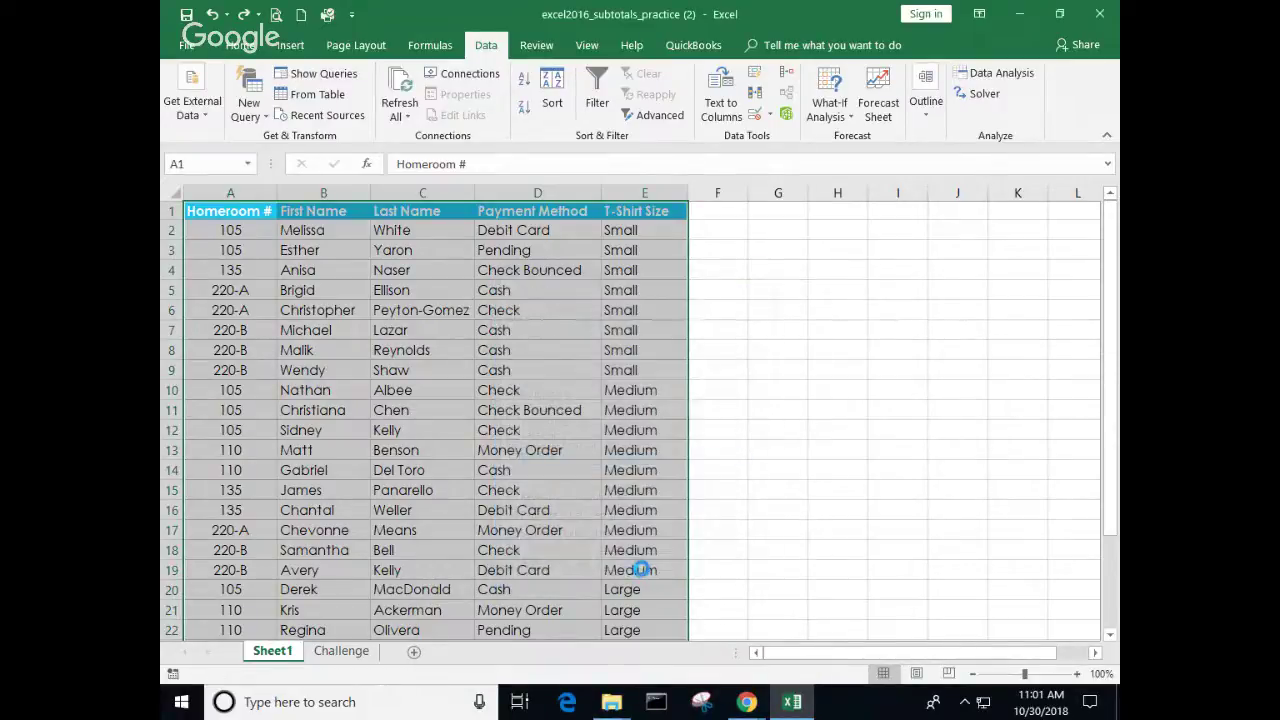
# Step: Inspect the Small Count subtotal in E10, then collapse the outline to level 2 and level 1 (Grand Count 27)
pyautogui.click(780, 502)
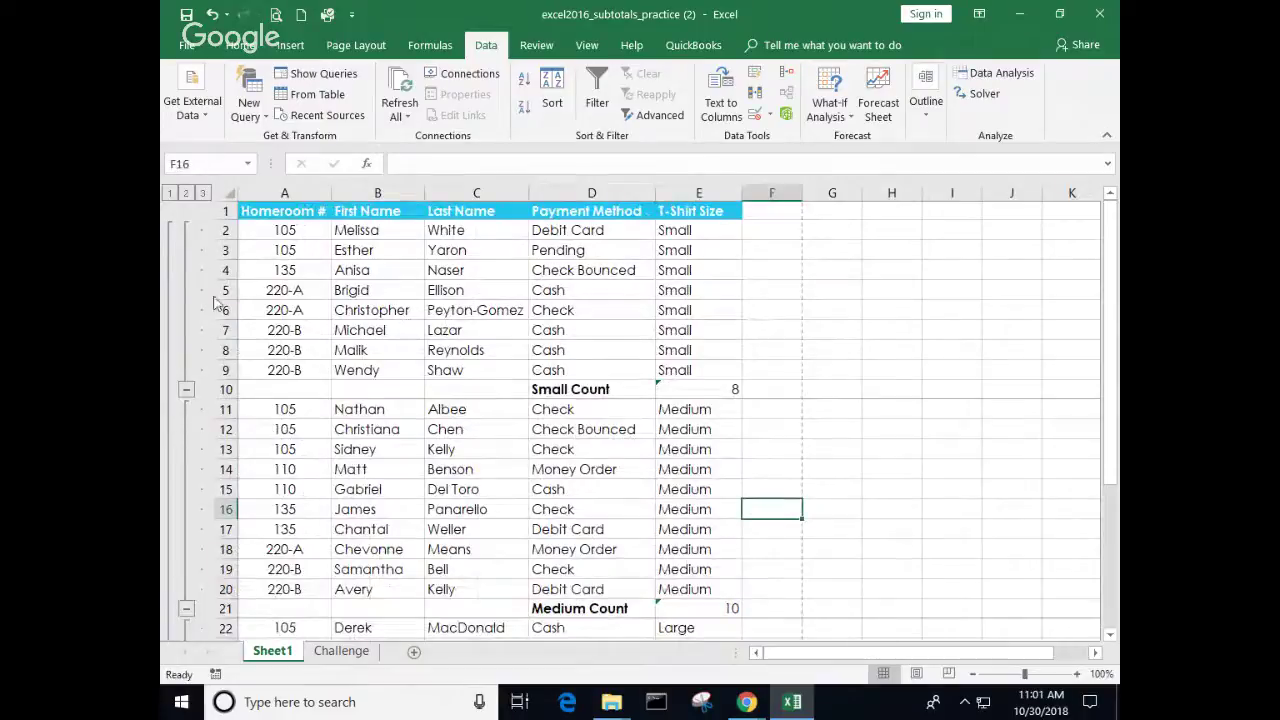
pyautogui.click(704, 392)
pyautogui.scroll(-2, 600, 580)
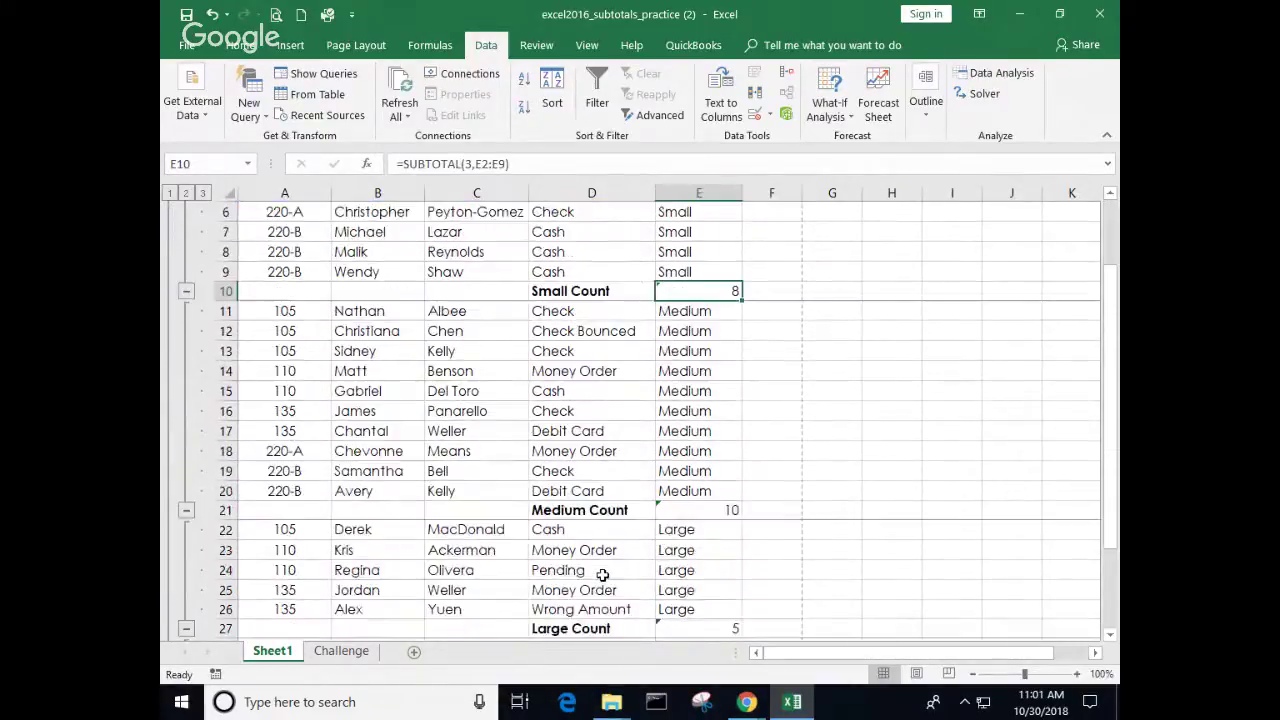
pyautogui.scroll(-4, 677, 551)
pyautogui.scroll(4, 660, 500)
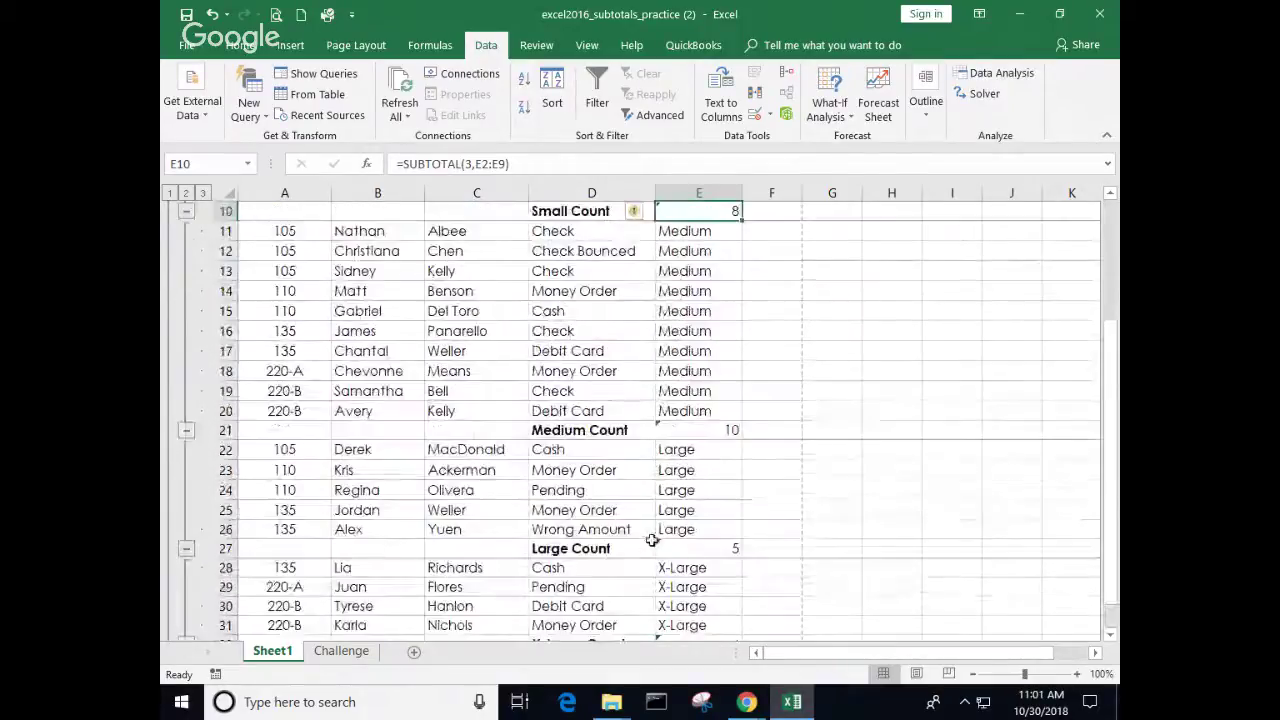
pyautogui.scroll(3, 378, 549)
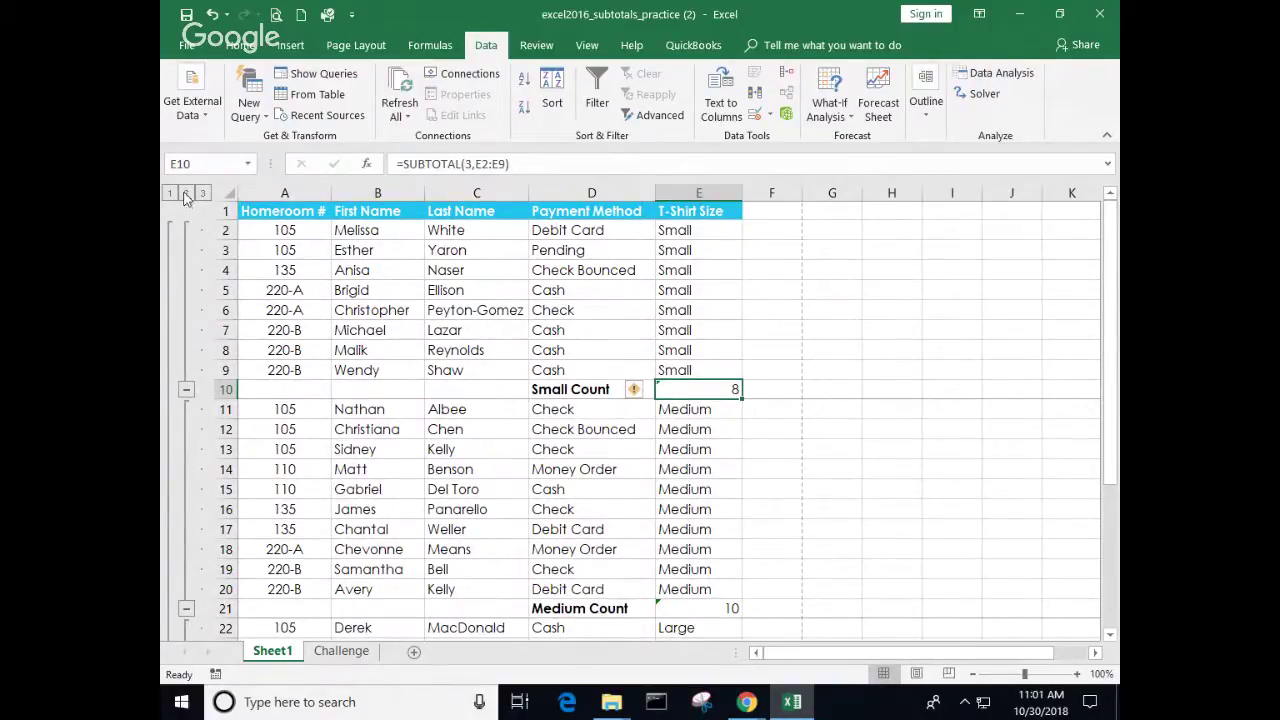
pyautogui.click(186, 193)
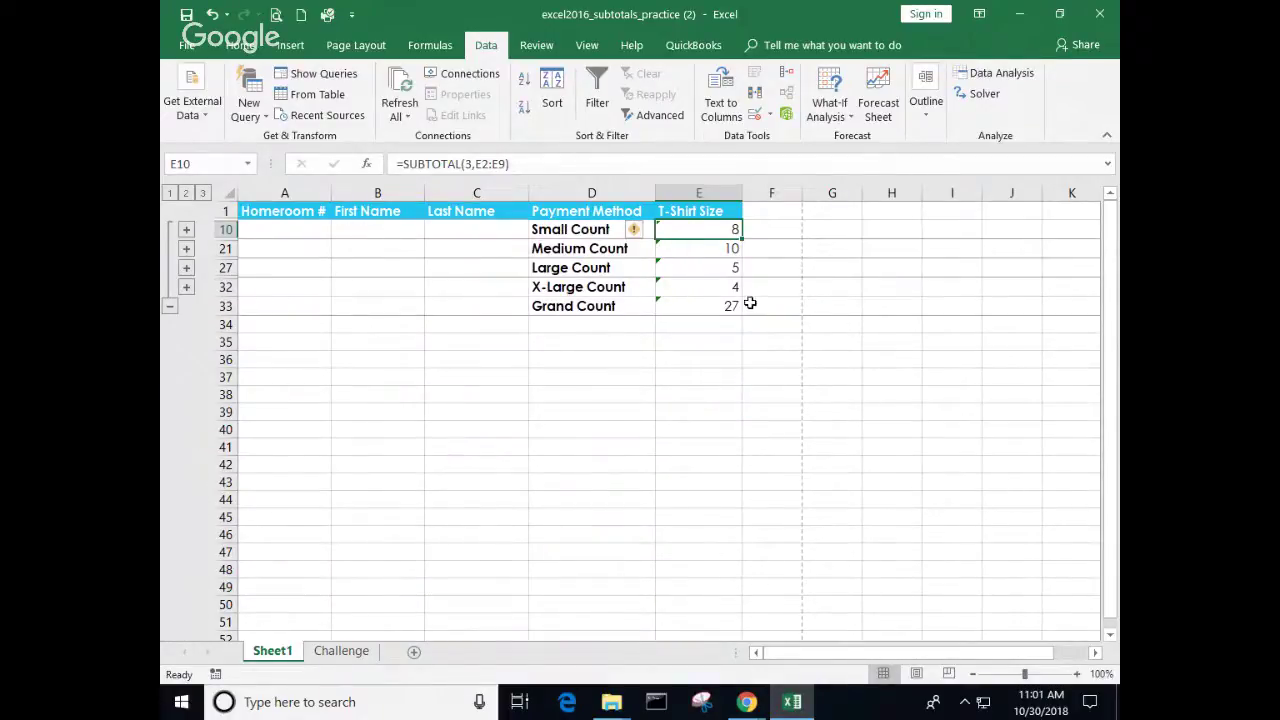
pyautogui.click(169, 193)
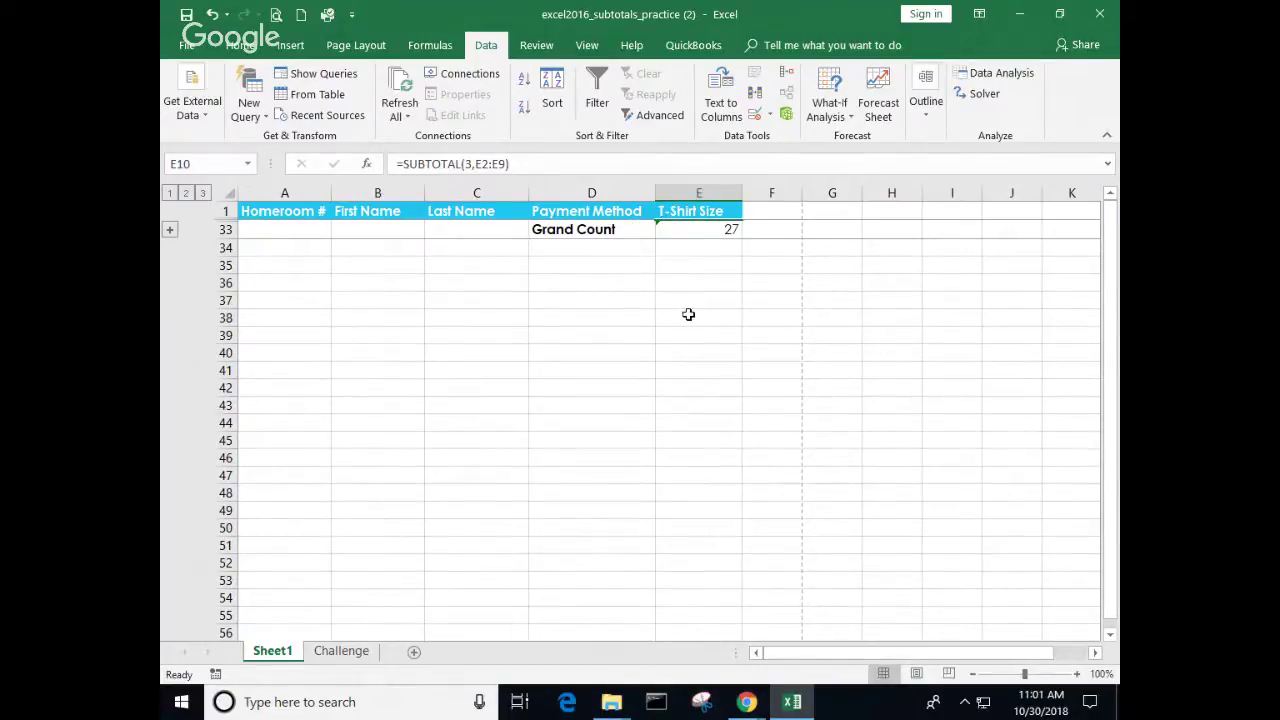
# Step: Expand the outline to show Small 8, Medium 10, Large 5 and X-Large 4 counts
pyautogui.click(170, 232)
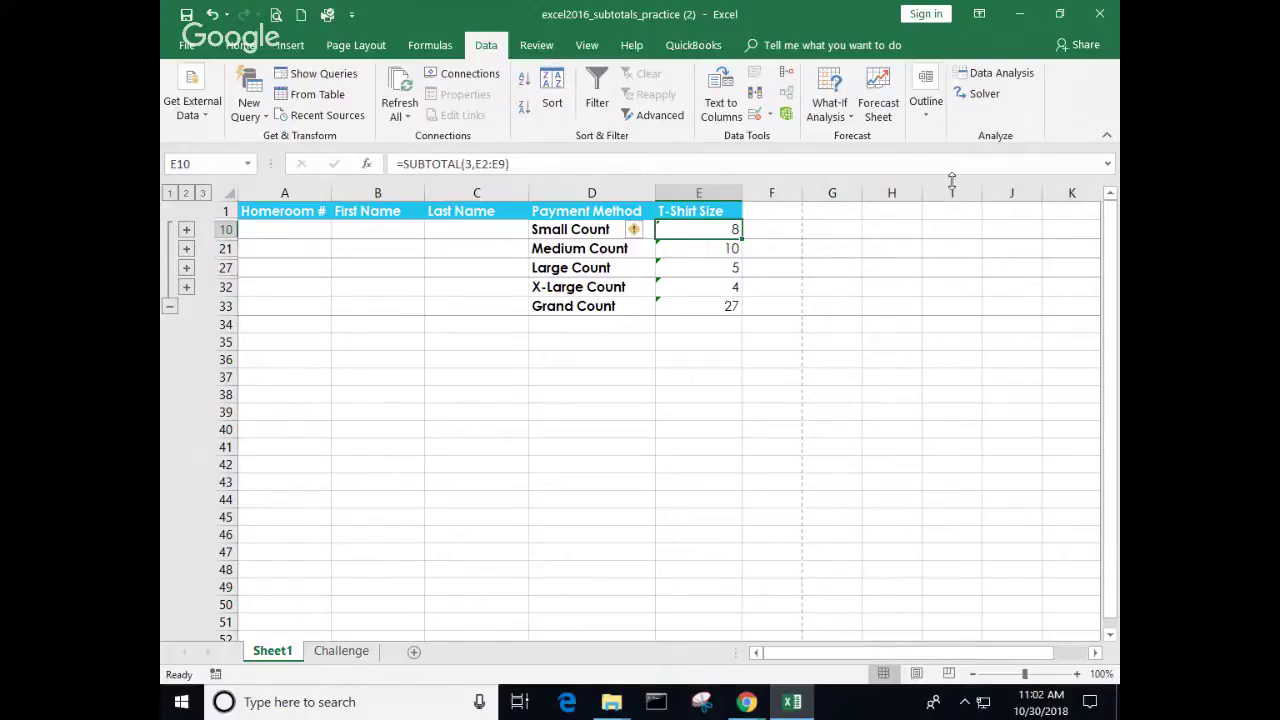
pyautogui.click(276, 15)
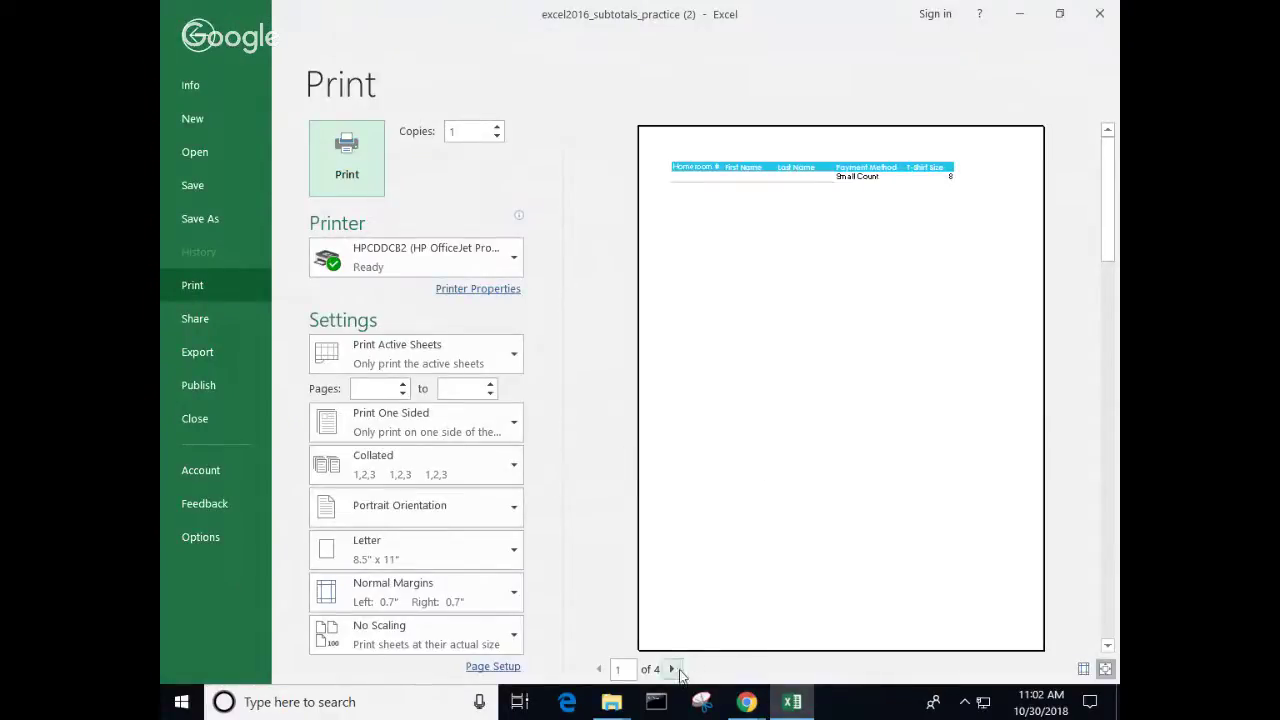
pyautogui.click(672, 669)
pyautogui.click(672, 669)
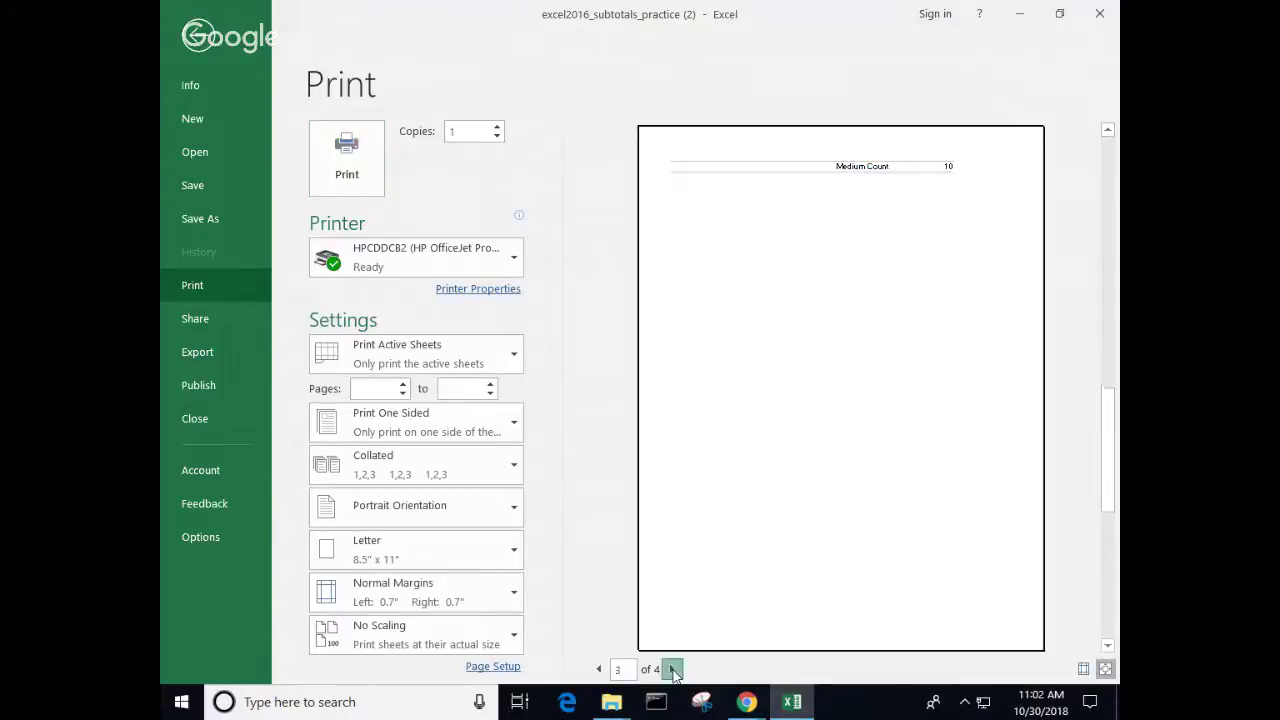
pyautogui.click(672, 669)
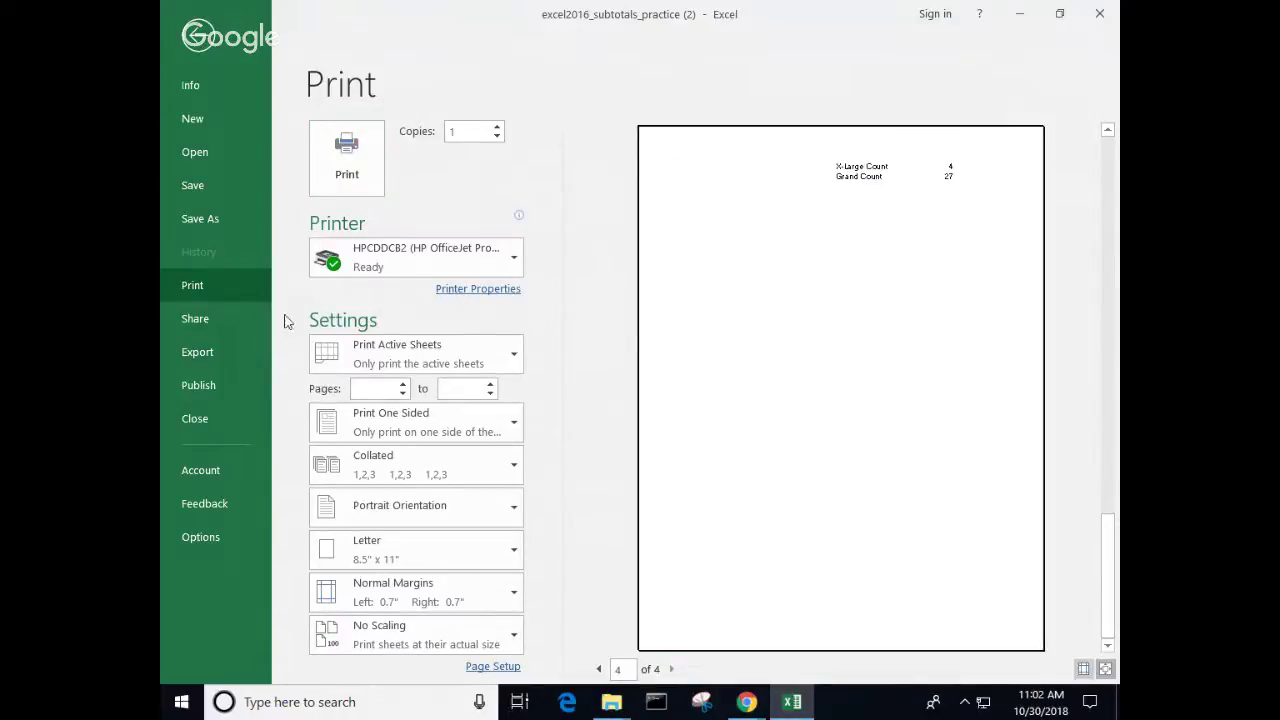
pyautogui.click(195, 40)
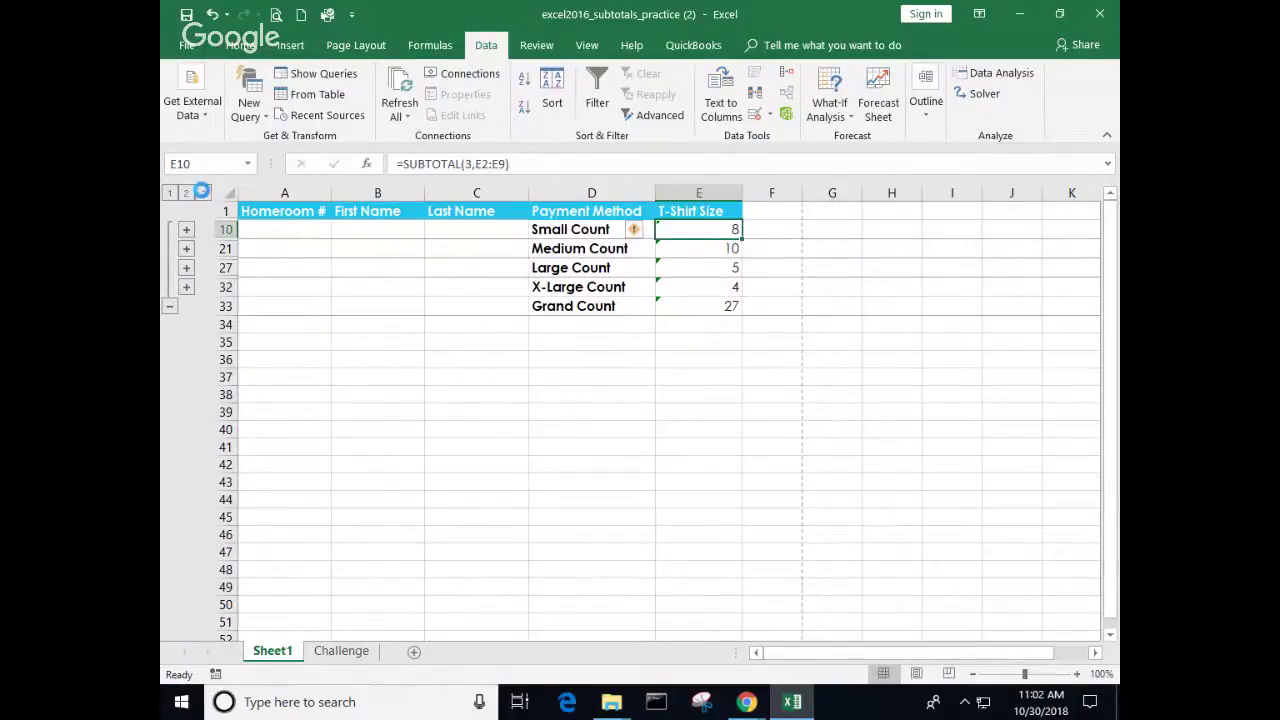
# Step: Expand the list to outline level 3 and preview pages 1–3 of the printout
pyautogui.click(202, 191)
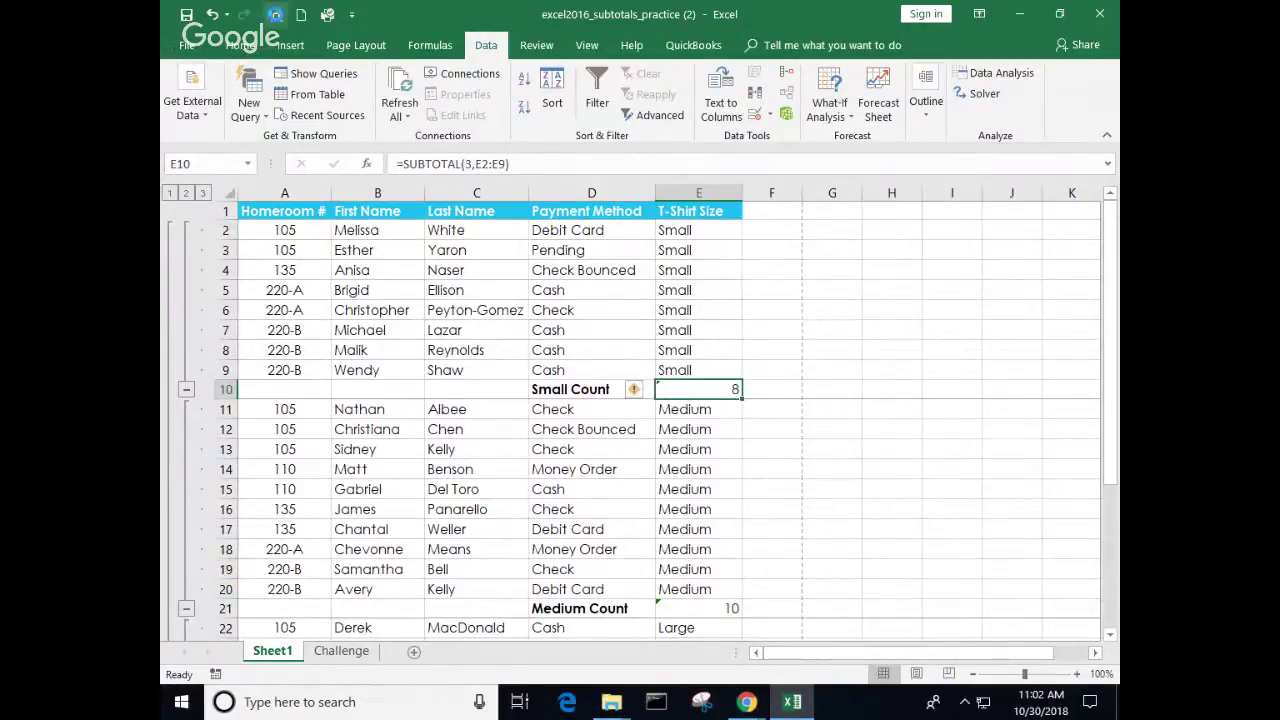
pyautogui.click(275, 14)
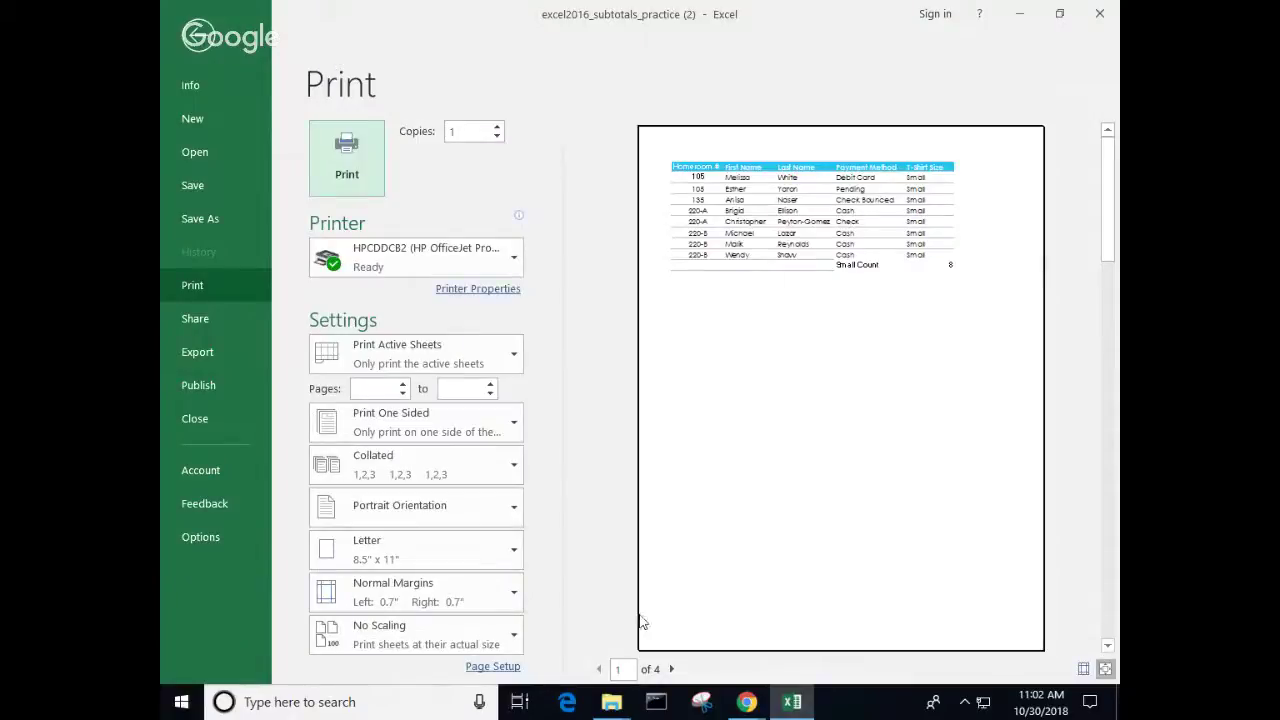
pyautogui.click(671, 669)
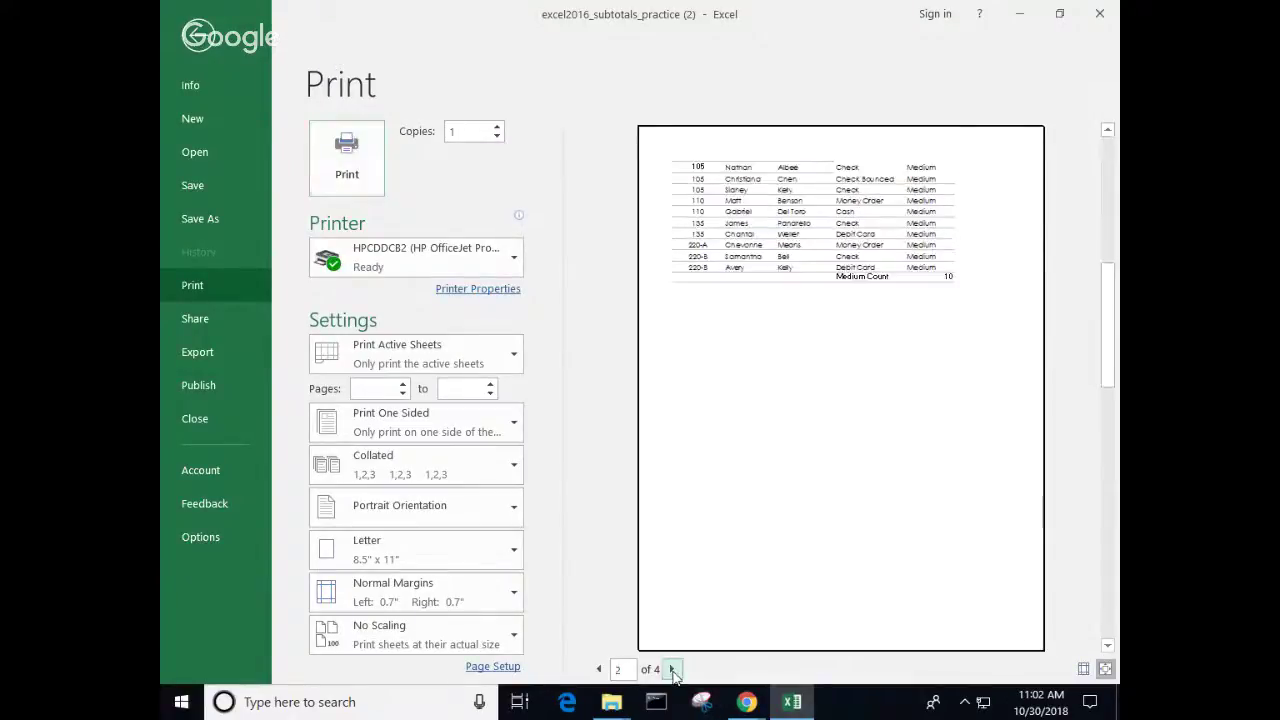
pyautogui.click(671, 669)
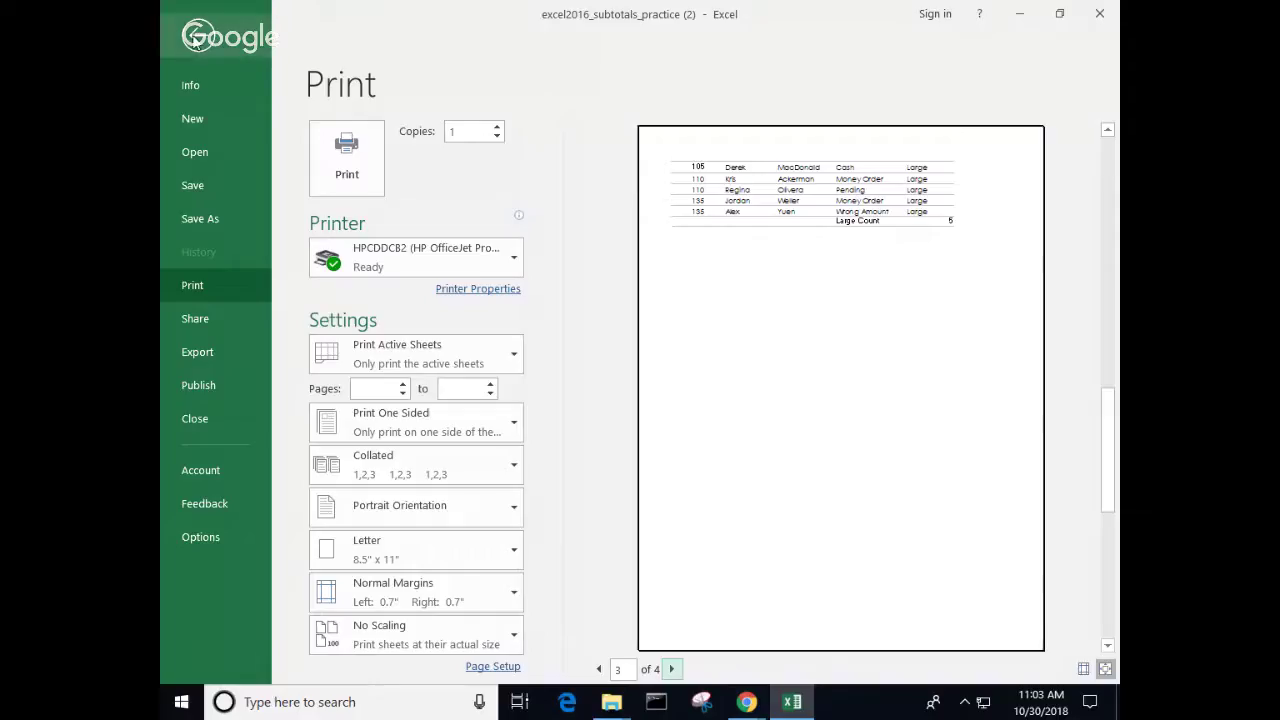
pyautogui.click(197, 37)
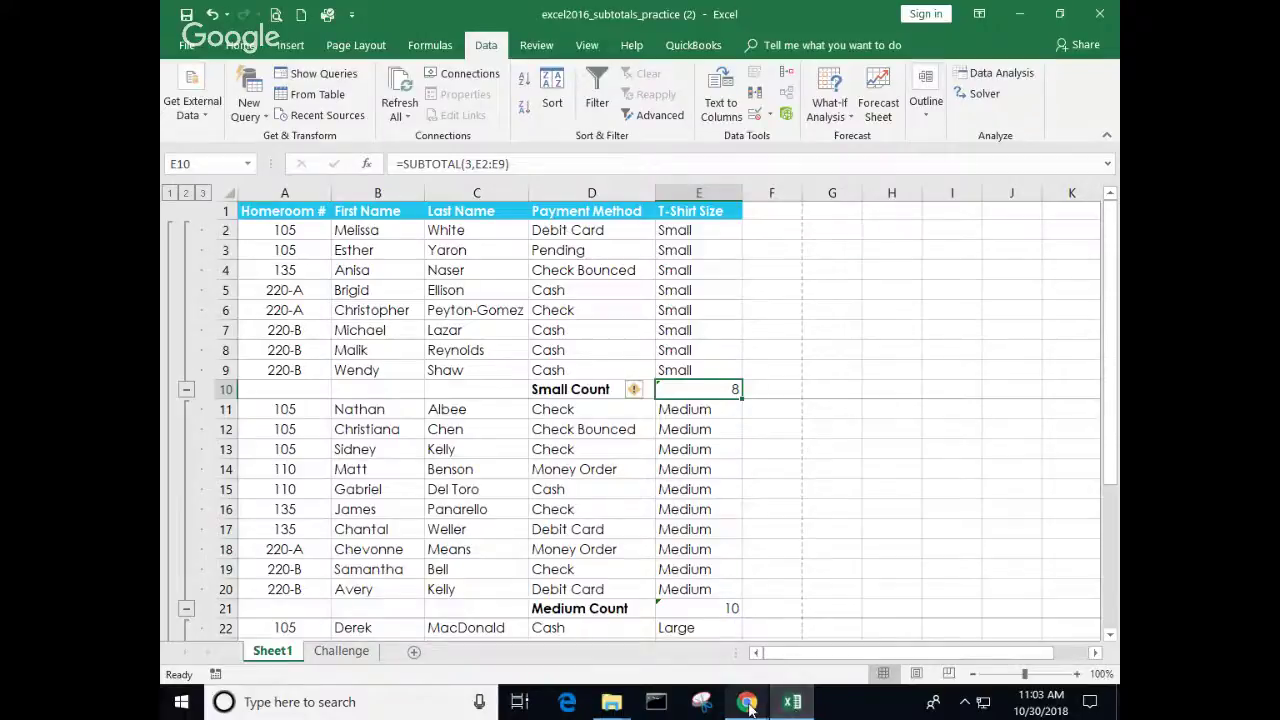
pyautogui.moveTo(747, 702)
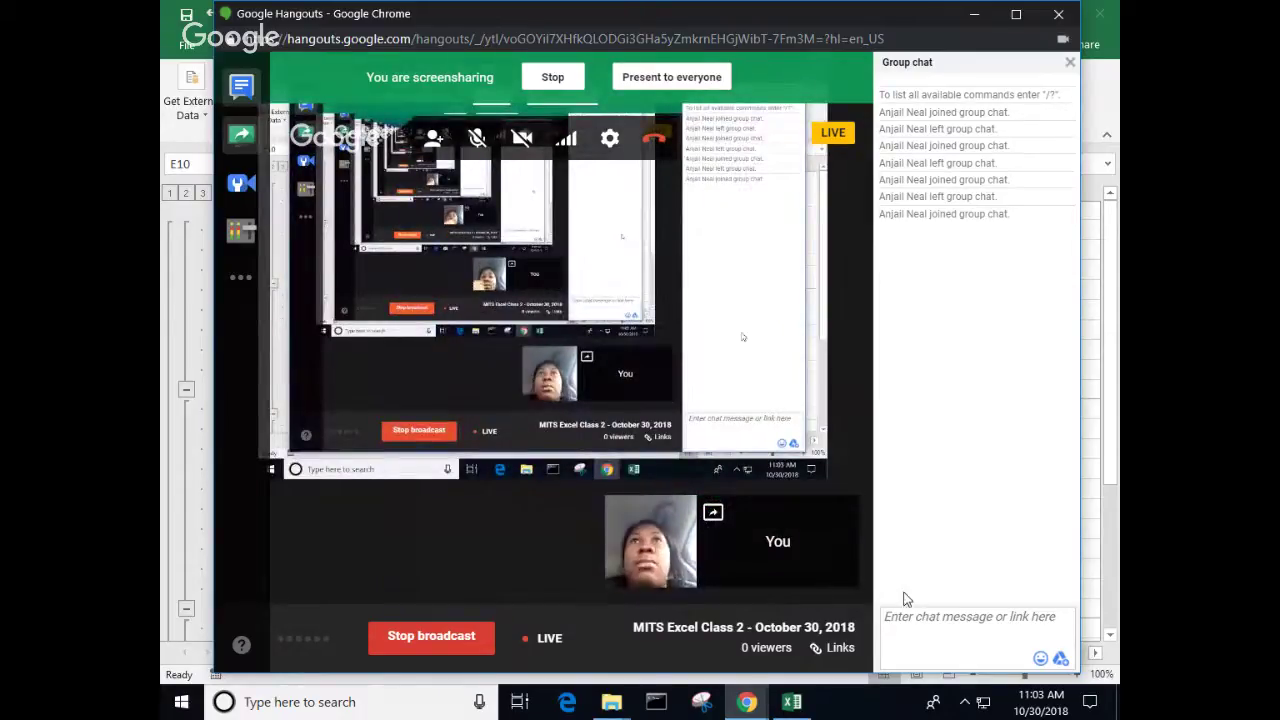
pyautogui.click(747, 702)
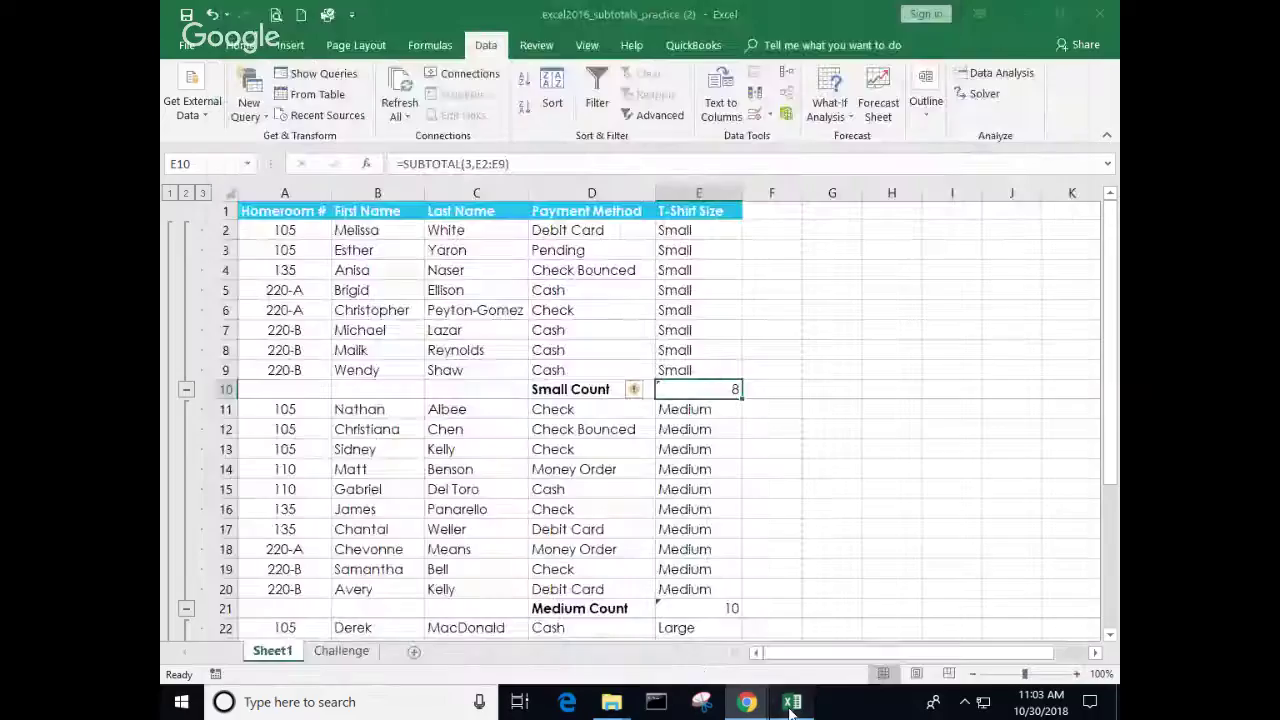
pyautogui.click(792, 702)
pyautogui.moveTo(851, 510); pyautogui.dragTo(849, 489)
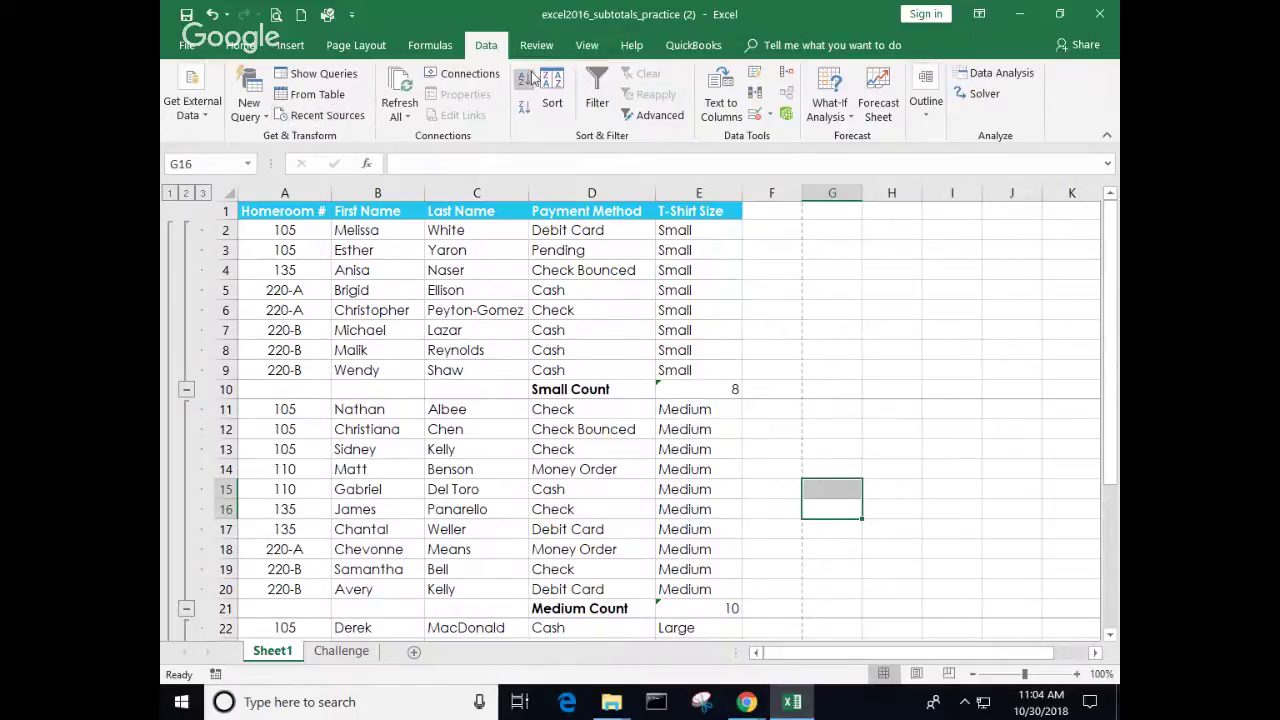
# Step: Remove all existing subtotals from the T-shirt list
pyautogui.click(924, 112)
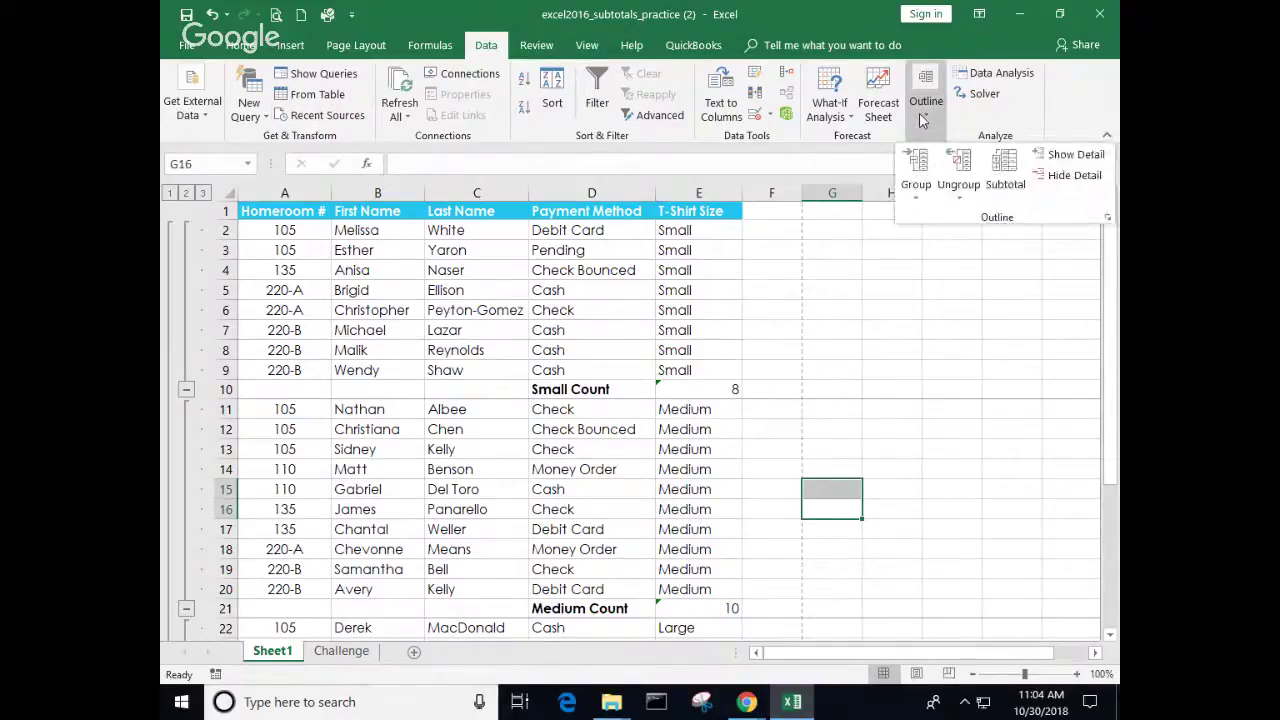
pyautogui.click(1006, 178)
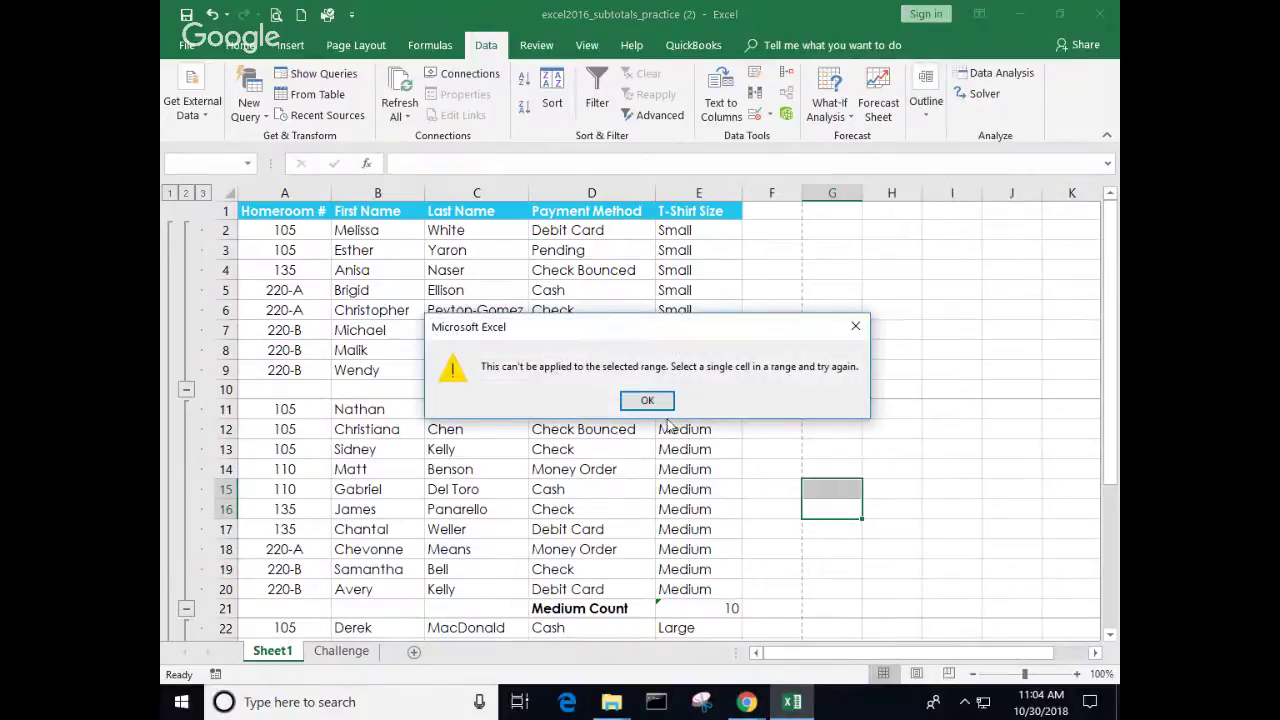
pyautogui.click(640, 397)
pyautogui.click(418, 327)
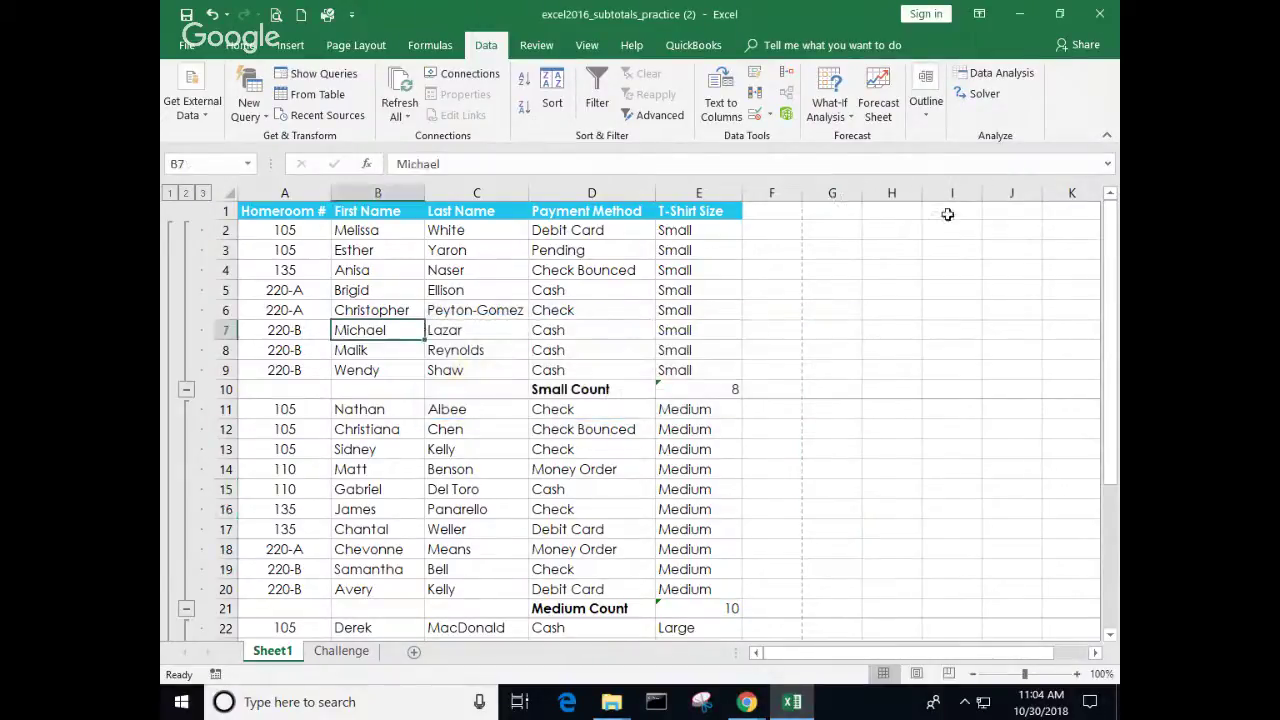
pyautogui.click(921, 115)
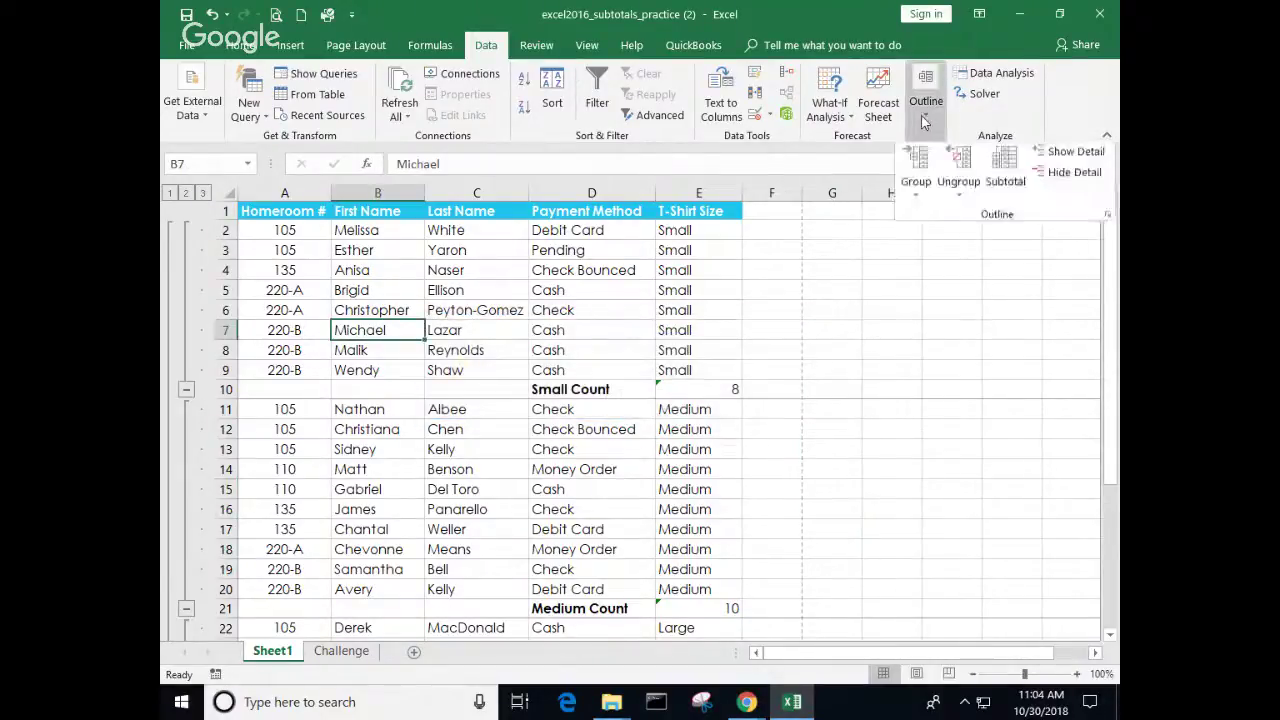
pyautogui.click(1008, 172)
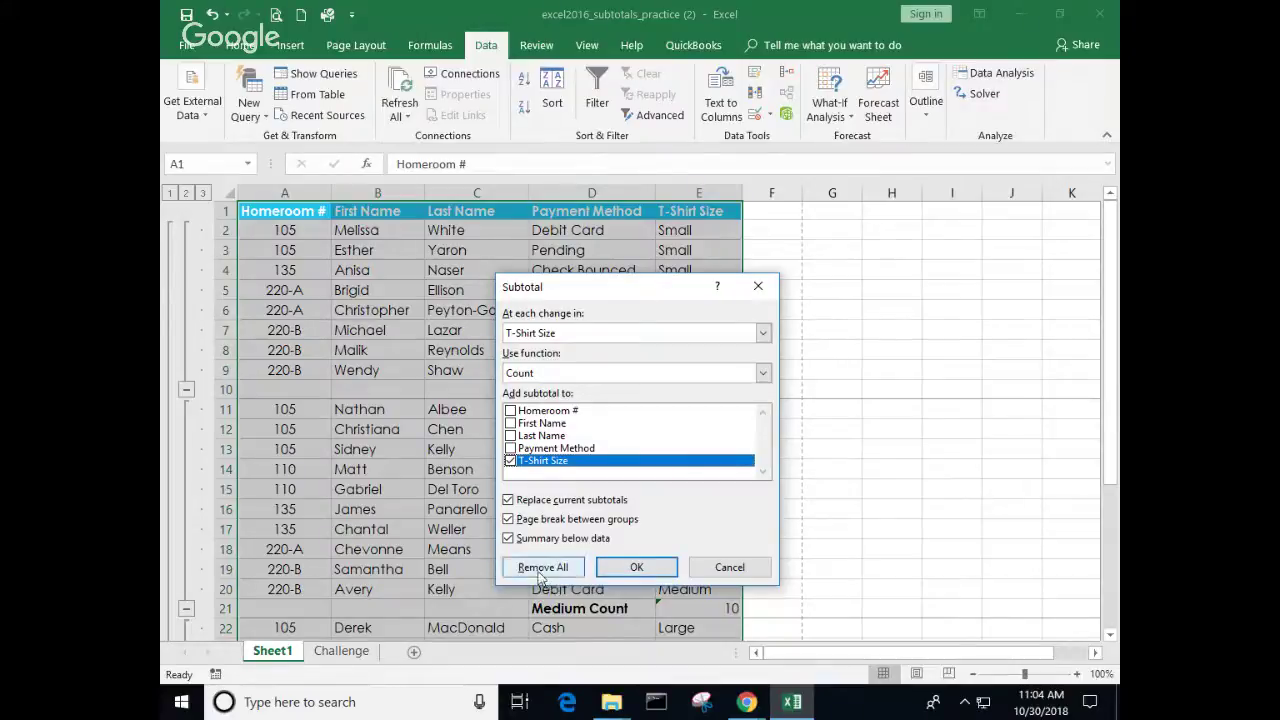
pyautogui.click(541, 567)
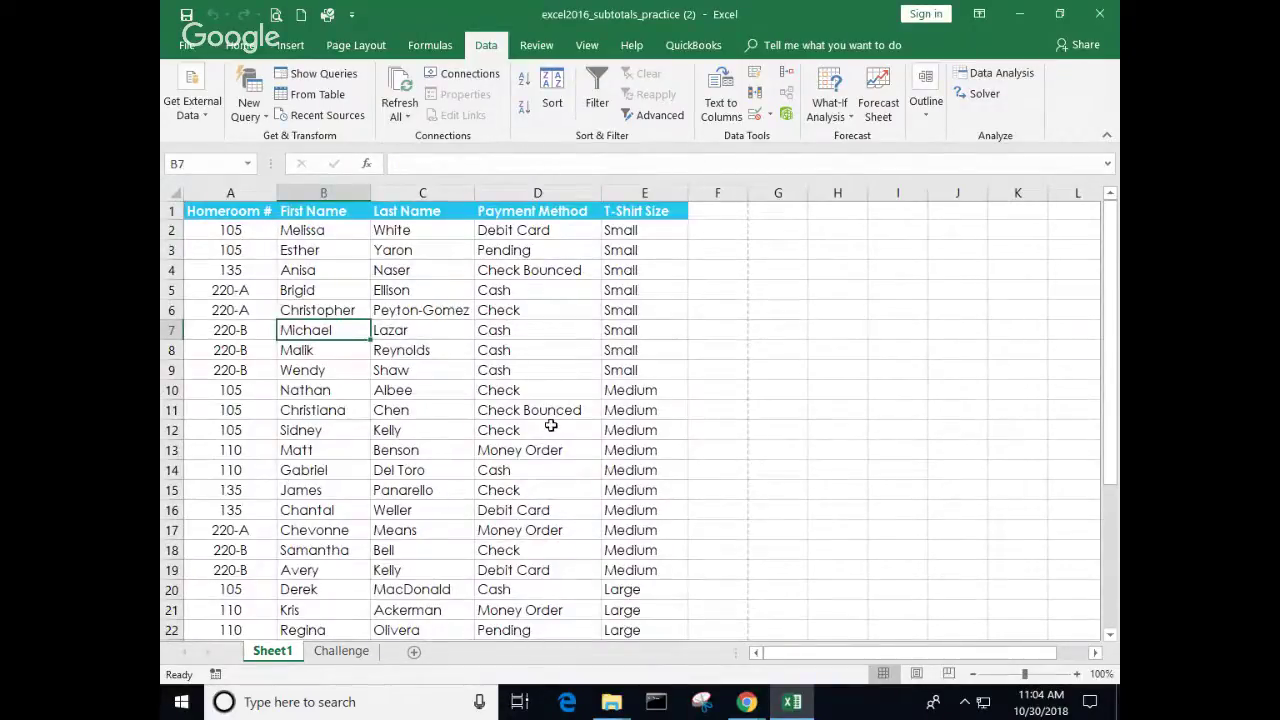
# Step: Reapply Count subtotals at each change in T-Shirt Size
pyautogui.click(930, 120)
pyautogui.click(998, 177)
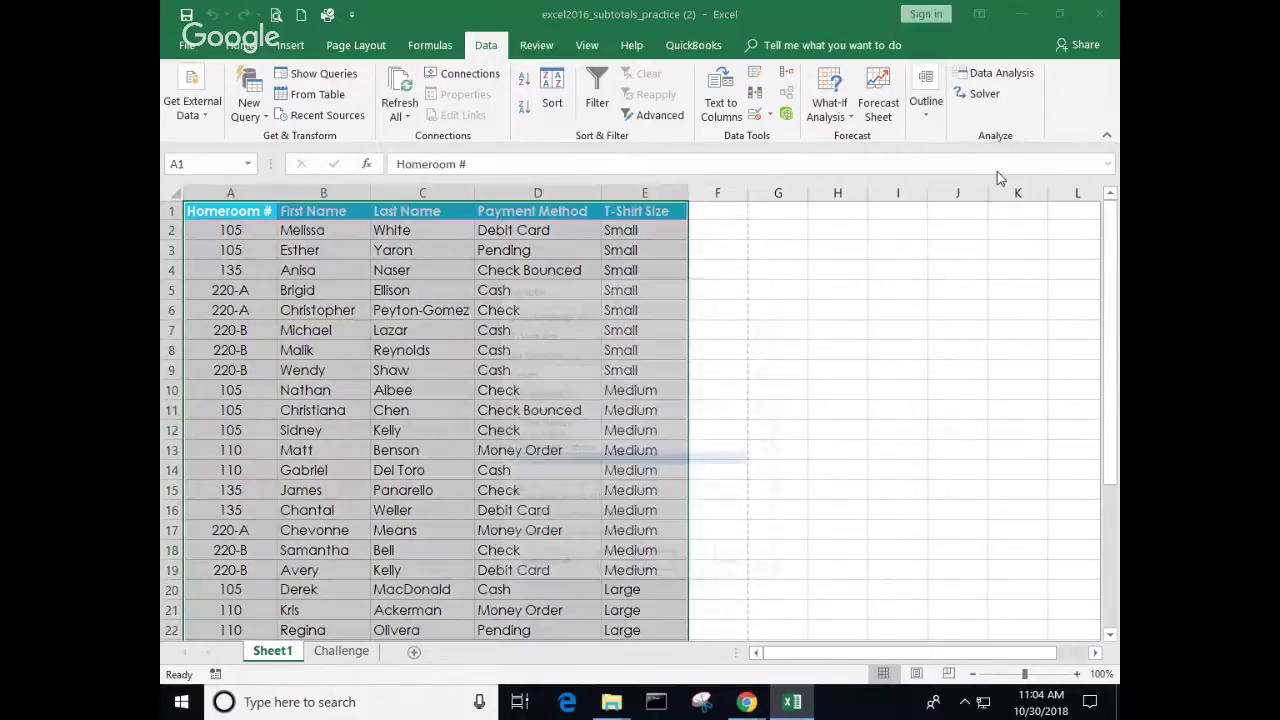
pyautogui.click(649, 569)
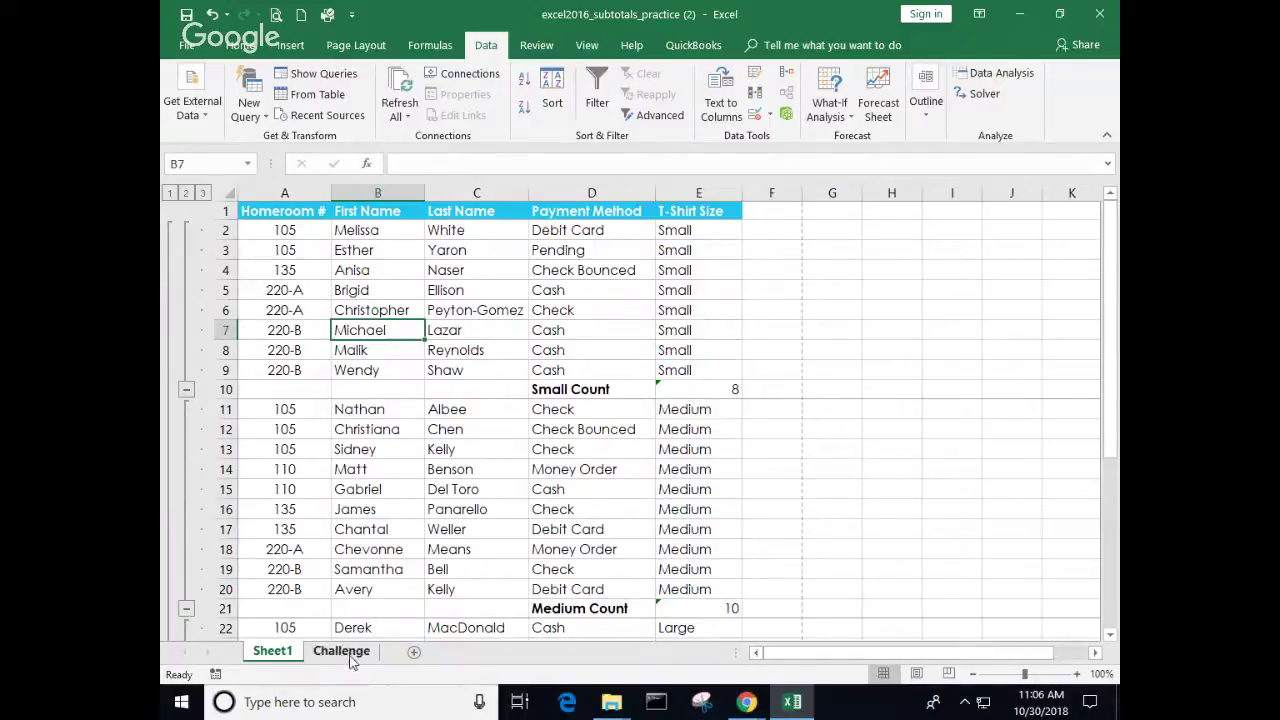
# Step: Switch to the Challenge sheet and look over its rows
pyautogui.click(345, 651)
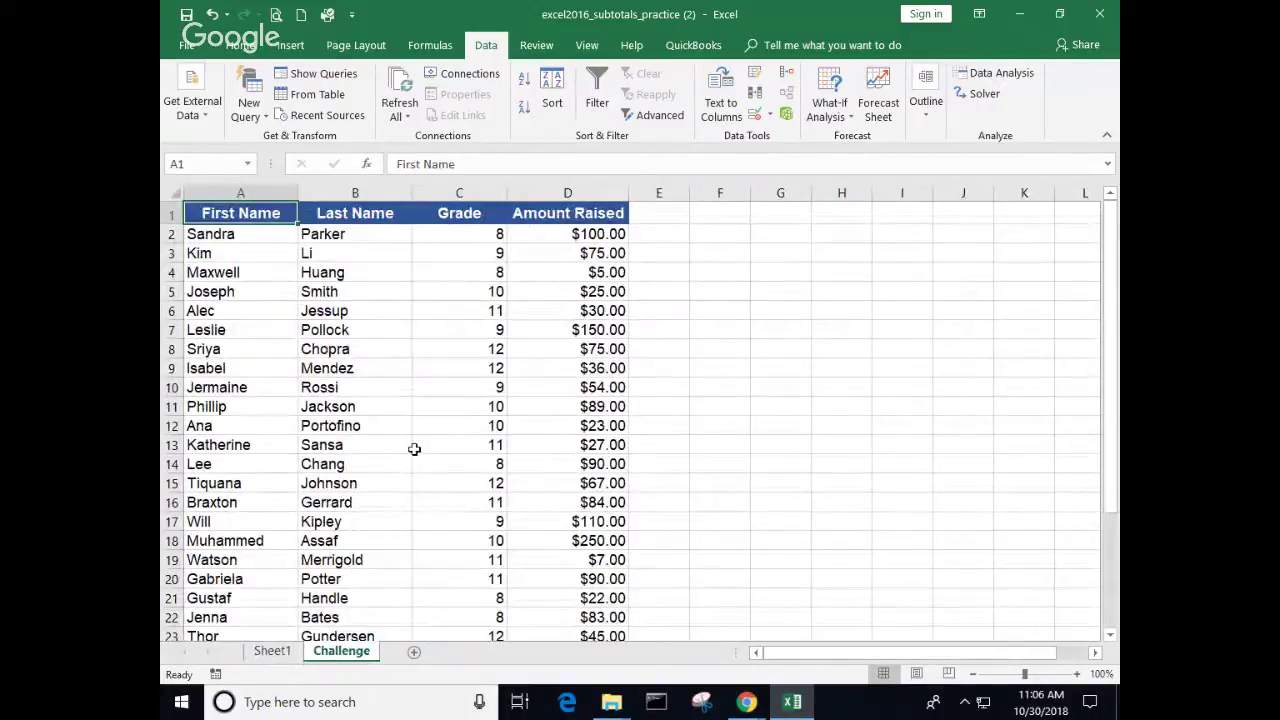
pyautogui.scroll(-1, 414, 449)
pyautogui.scroll(1, 414, 445)
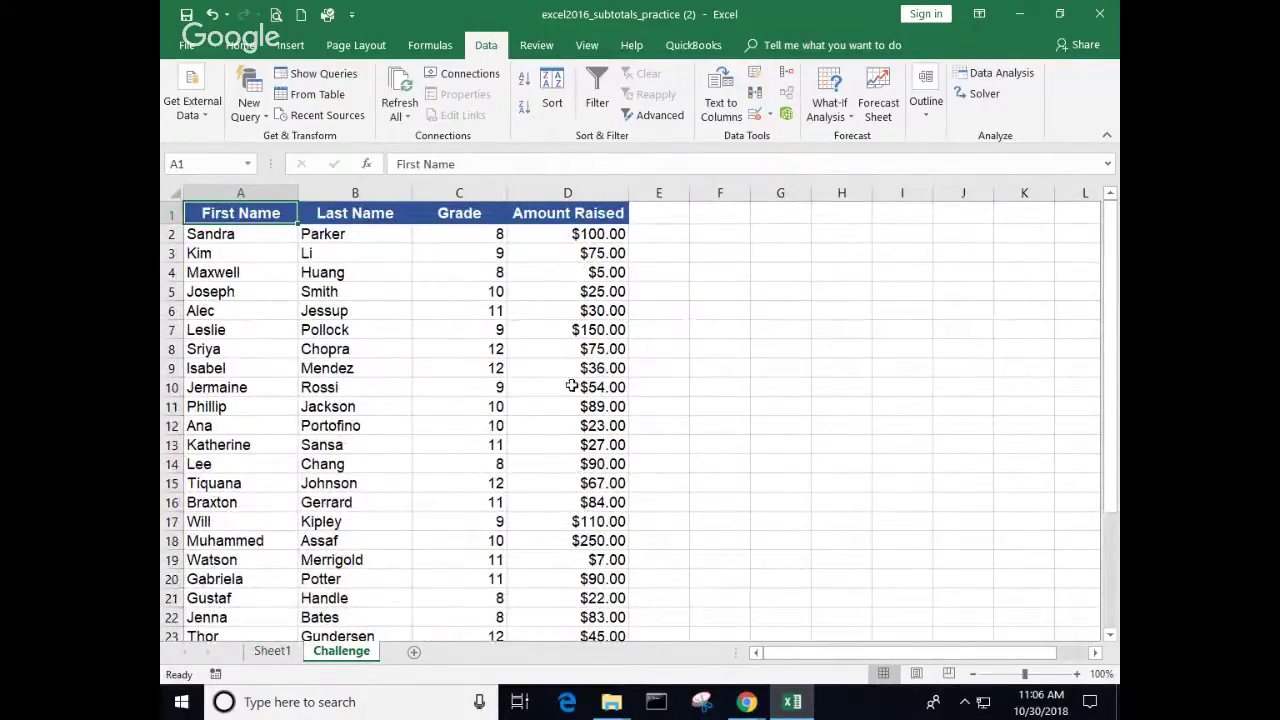
# Step: Sort the Challenge rows by Grade, smallest to largest
pyautogui.click(470, 346)
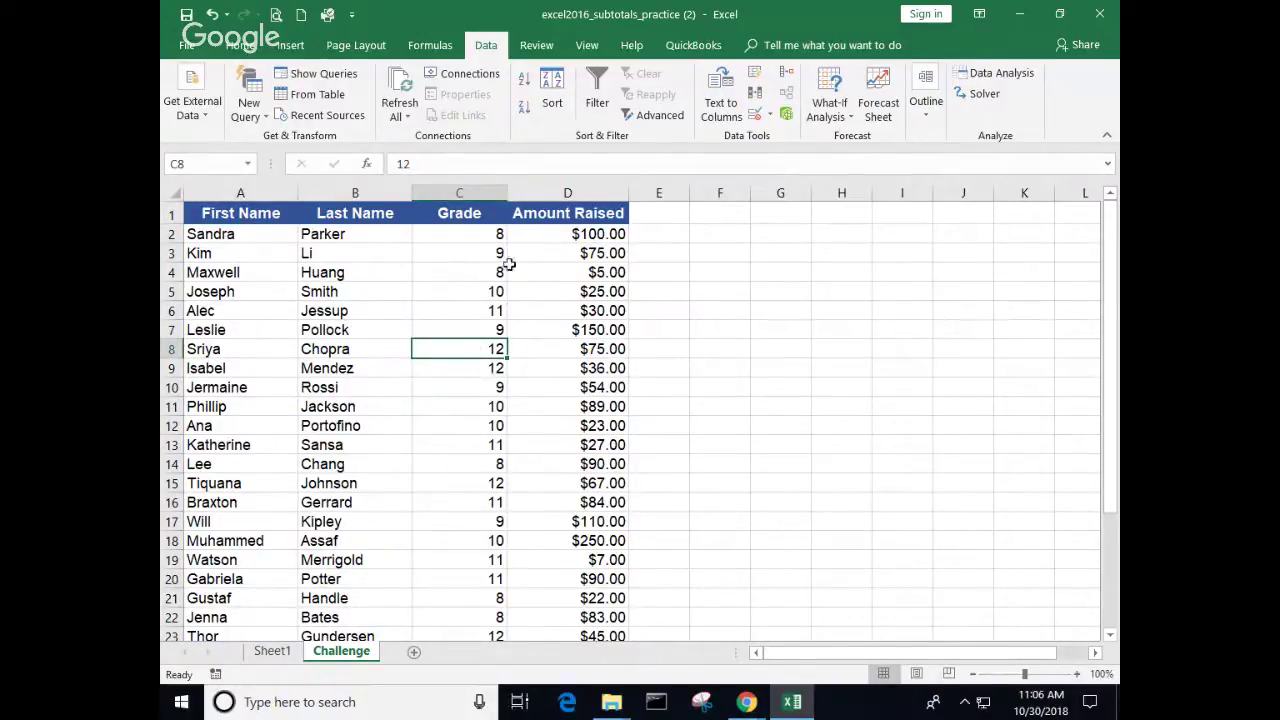
pyautogui.click(474, 238)
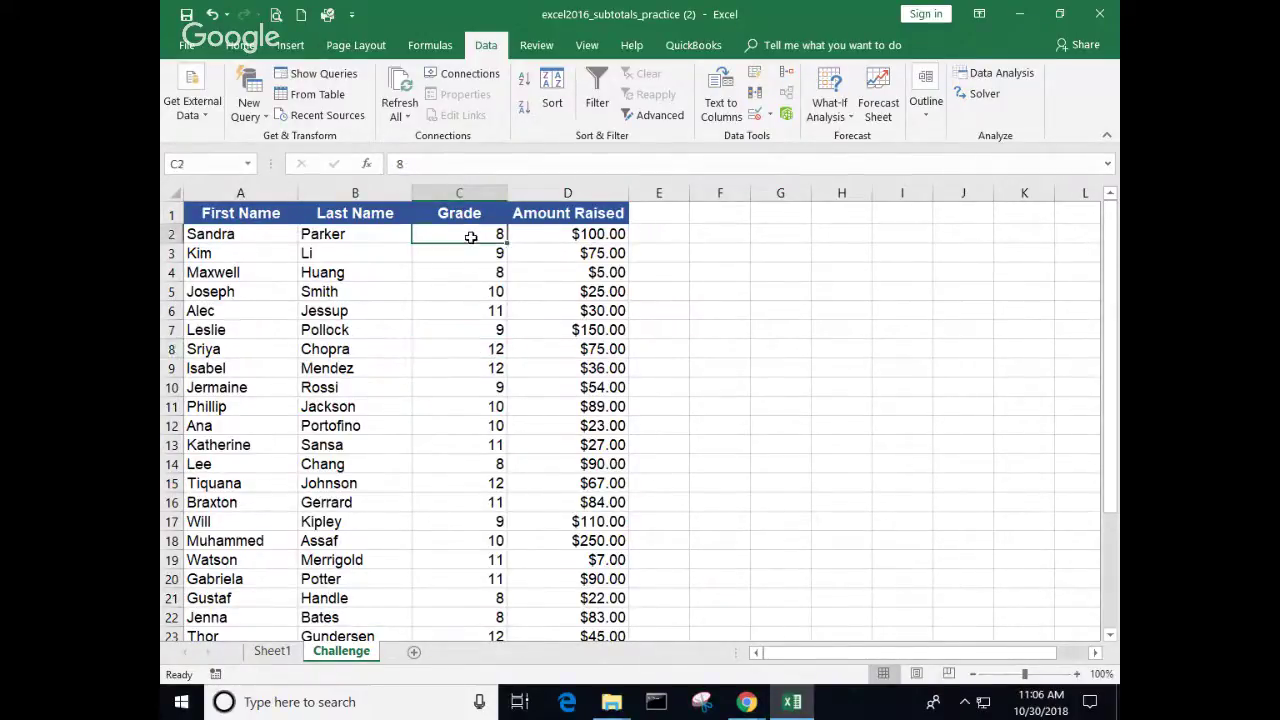
pyautogui.click(522, 80)
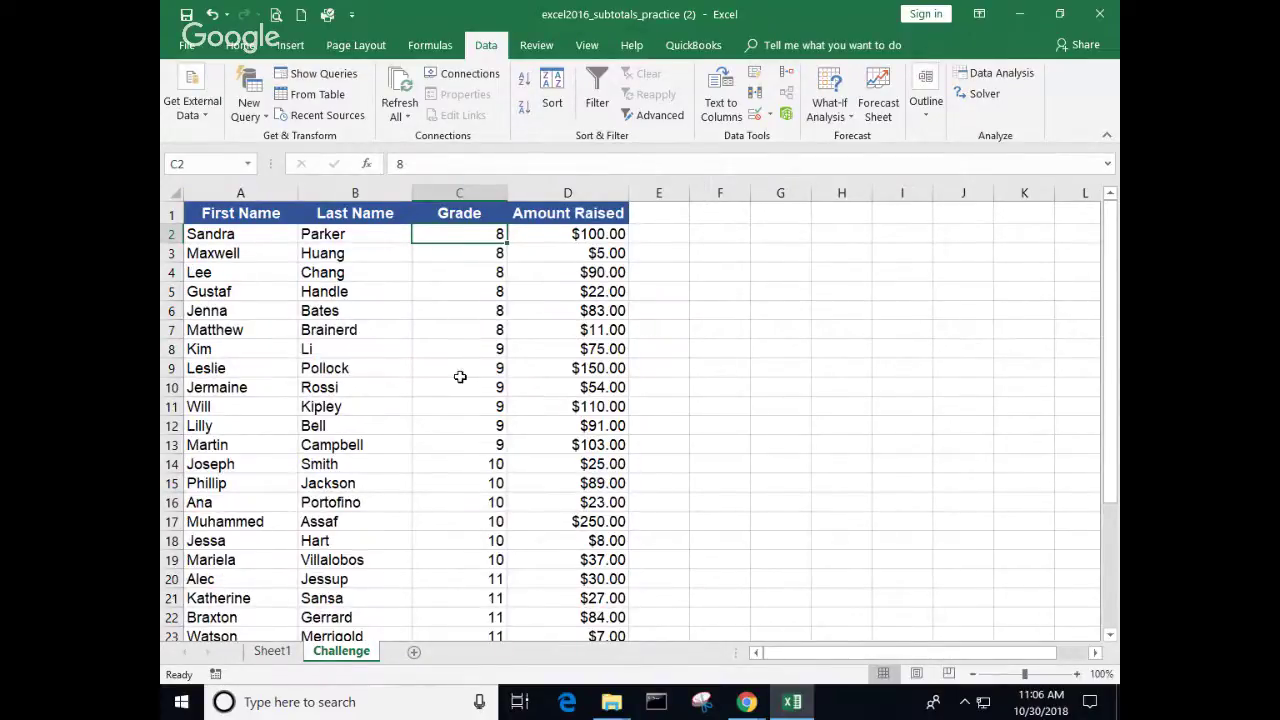
pyautogui.scroll(-3, 449, 385)
pyautogui.scroll(-1, 449, 385)
pyautogui.scroll(4, 449, 381)
pyautogui.click(914, 117)
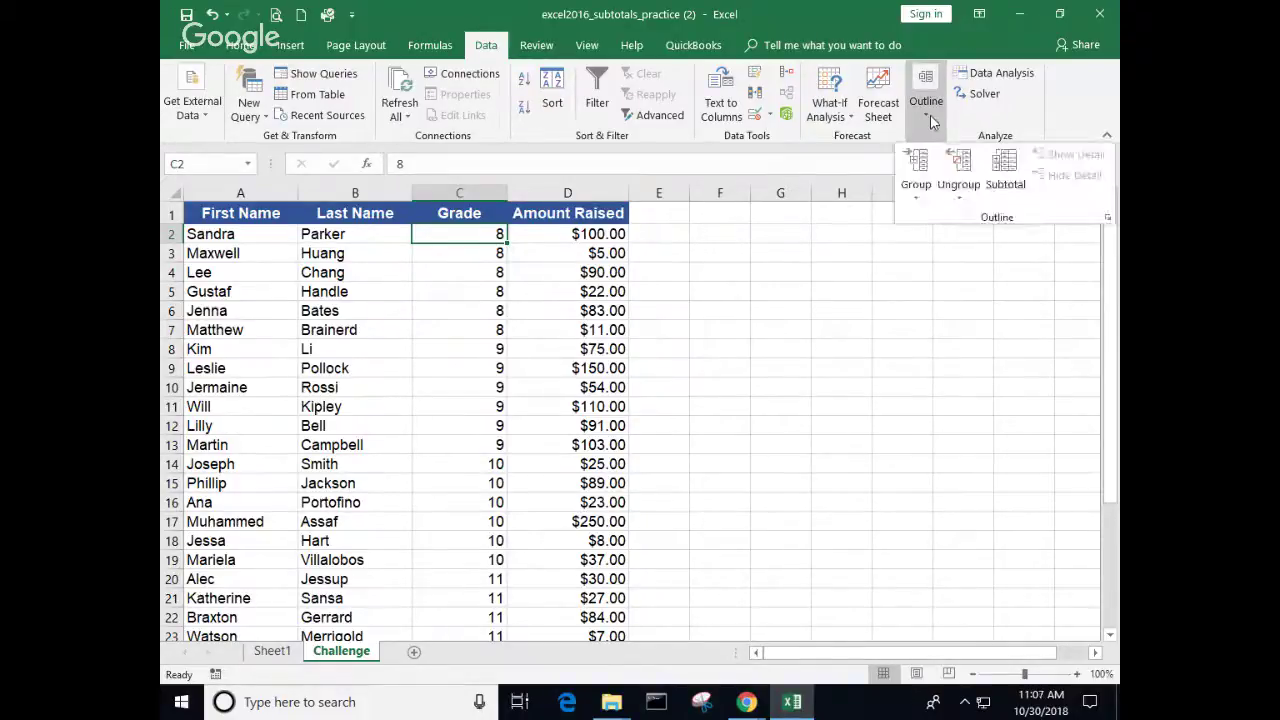
# Step: Insert Sum of Amount Raised subtotals at each change in Amount Raised, e.g. $100.00 Total
pyautogui.click(1006, 173)
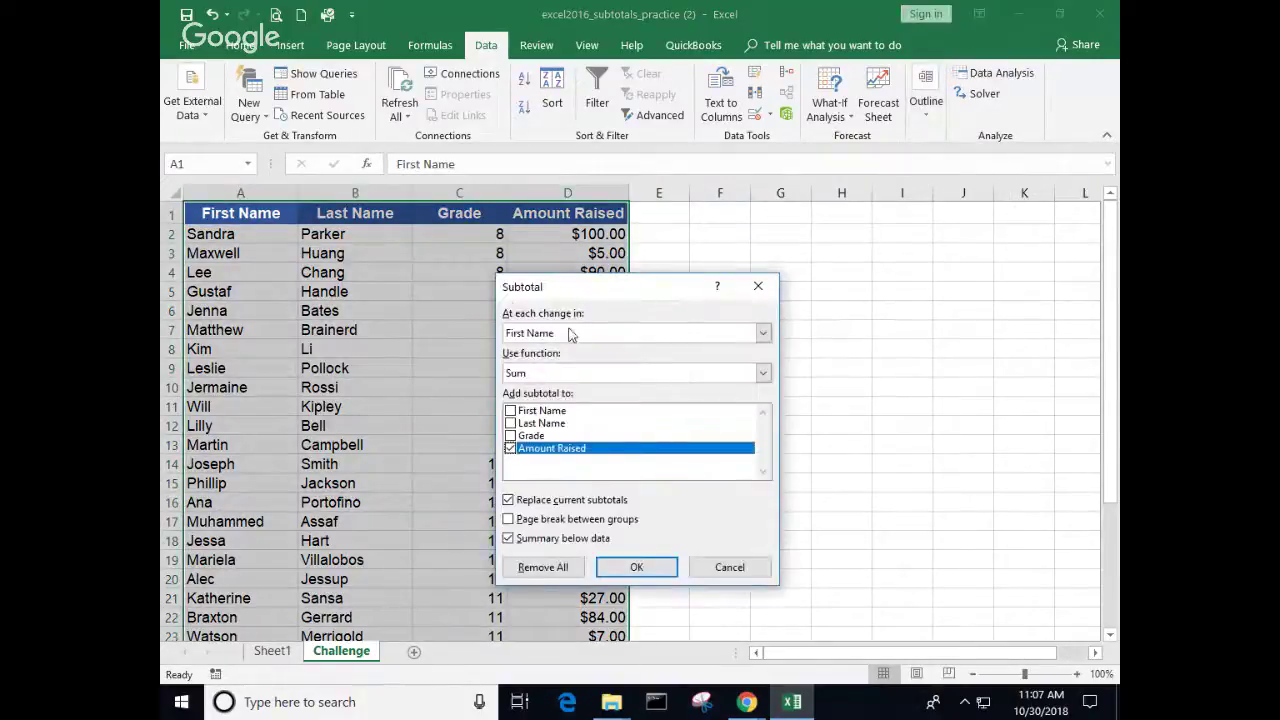
pyautogui.moveTo(611, 285); pyautogui.dragTo(756, 251)
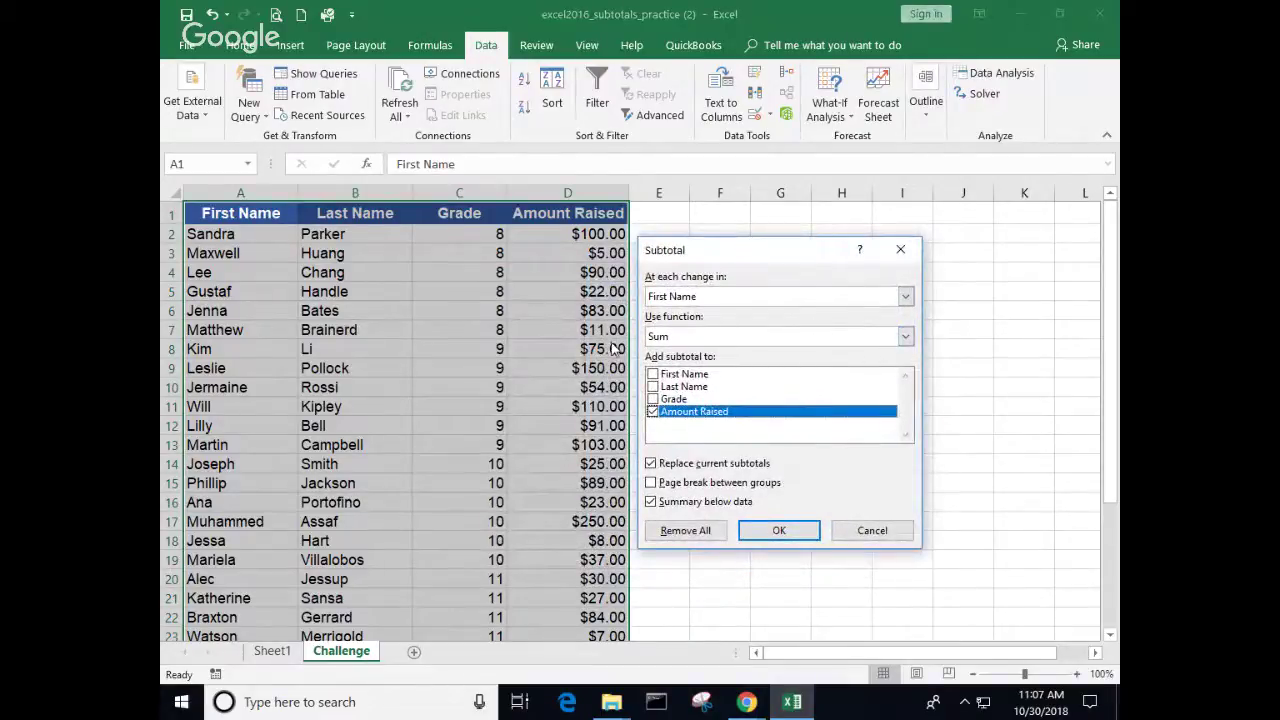
pyautogui.click(906, 298)
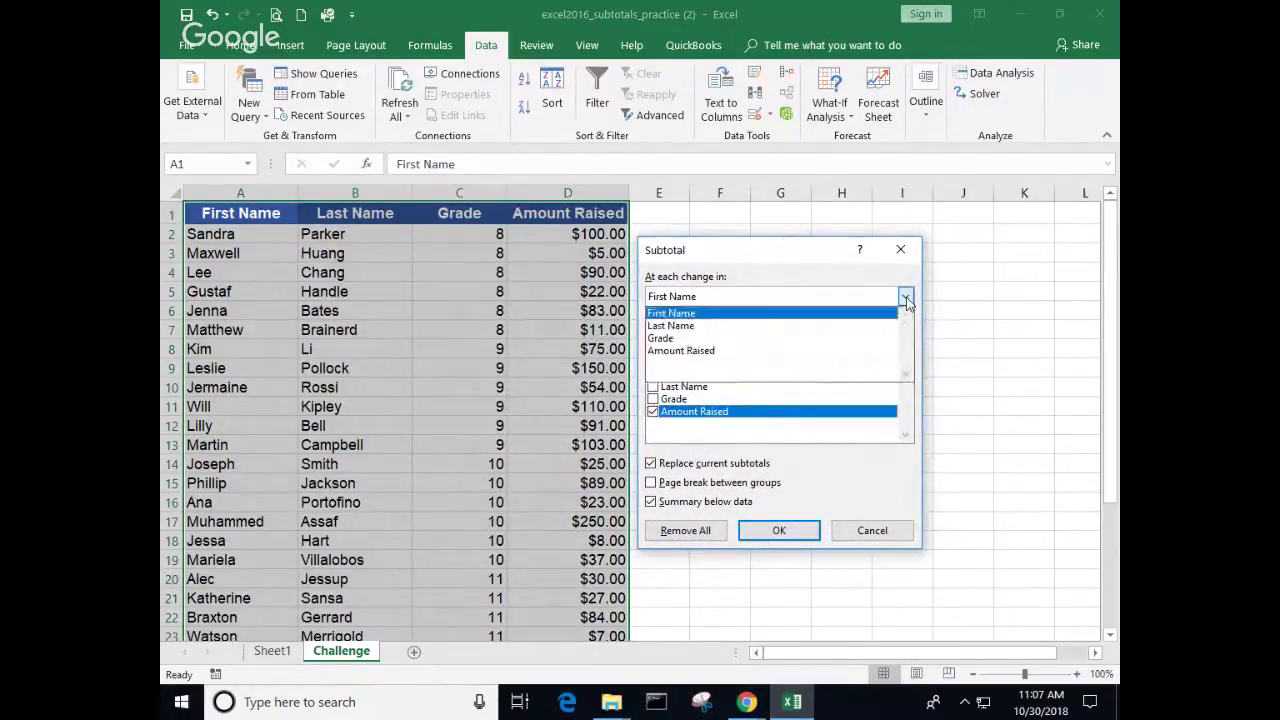
pyautogui.click(705, 353)
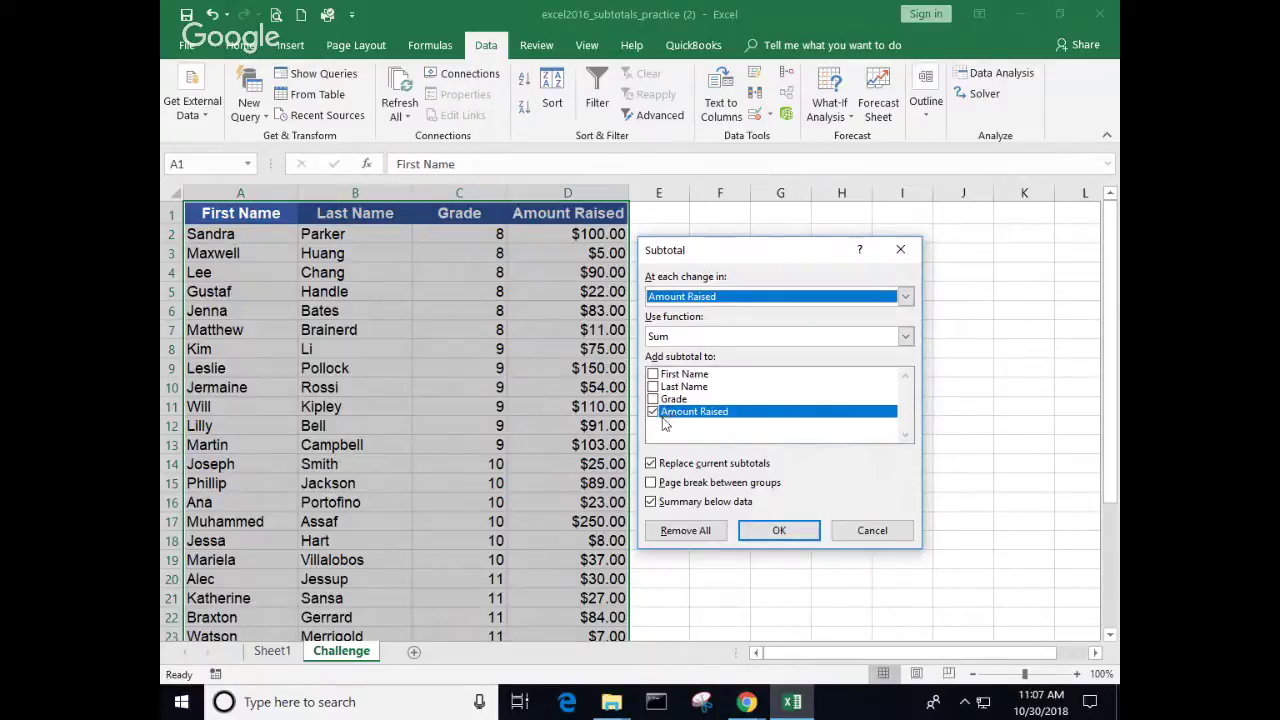
pyautogui.click(780, 531)
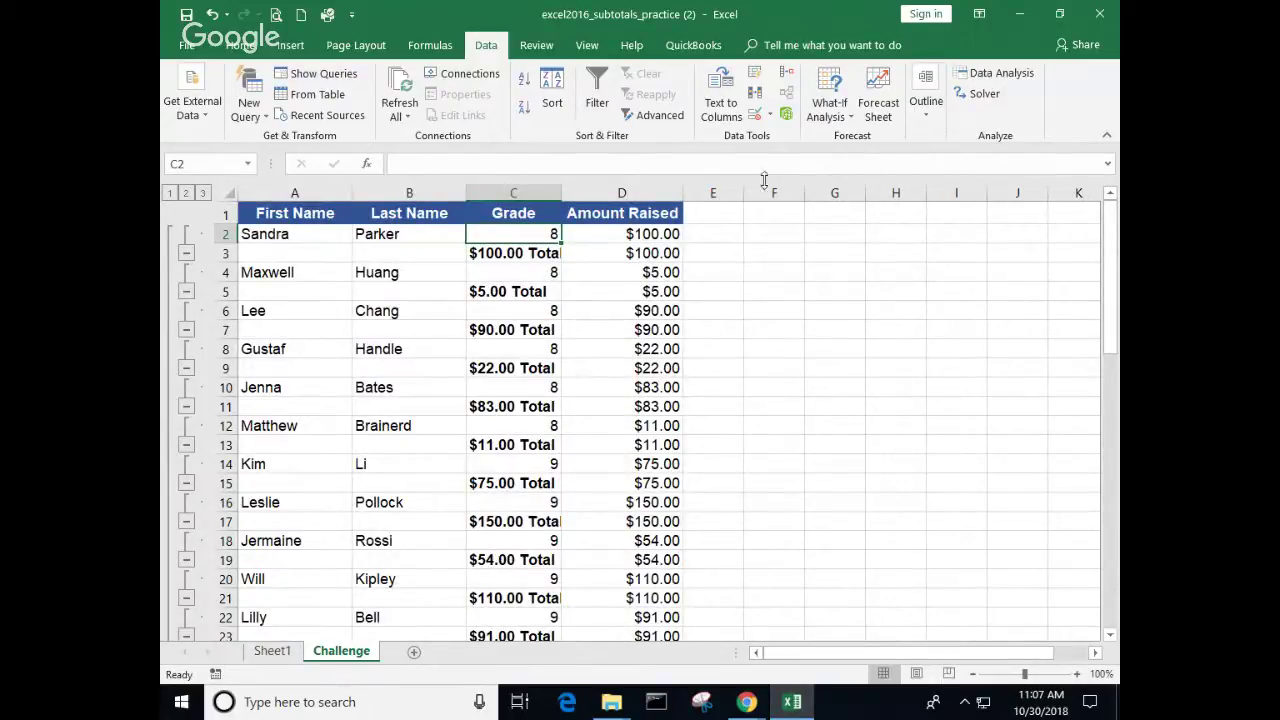
# Step: Regroup the Amount Raised sums by Grade, giving 8 Total $311.00 and 9 Total $583.00
pyautogui.click(930, 115)
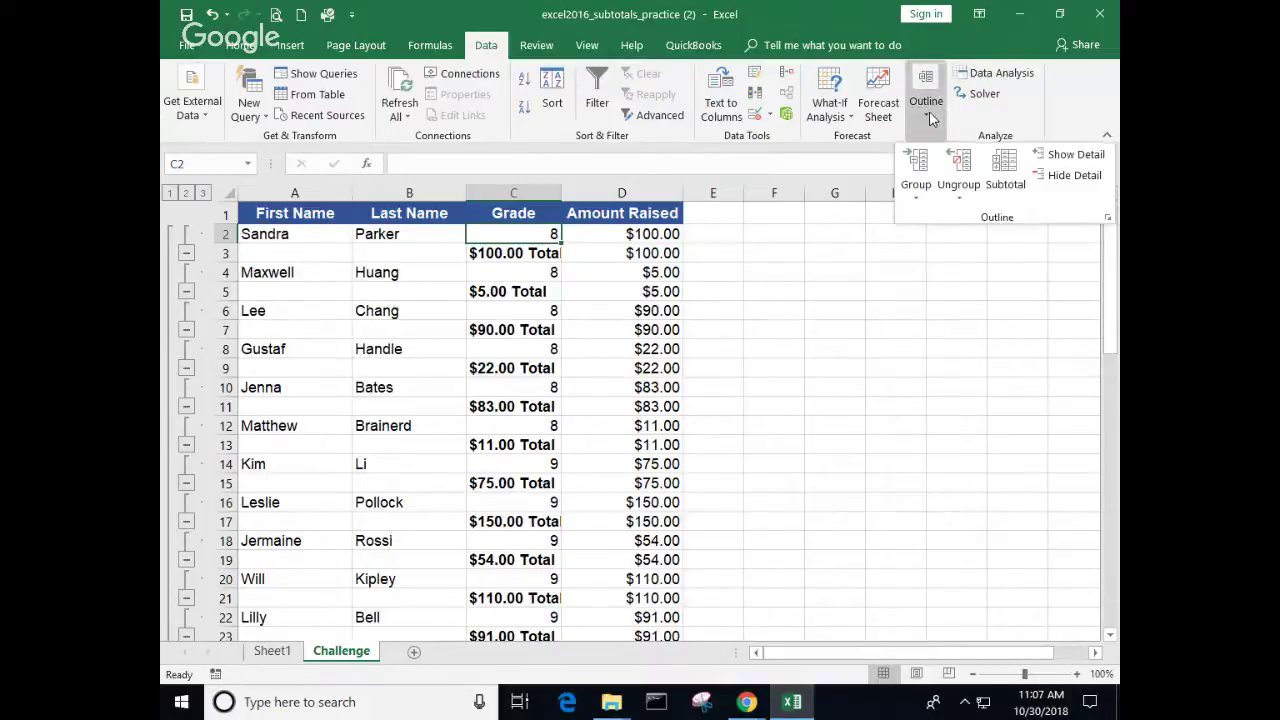
pyautogui.click(1007, 176)
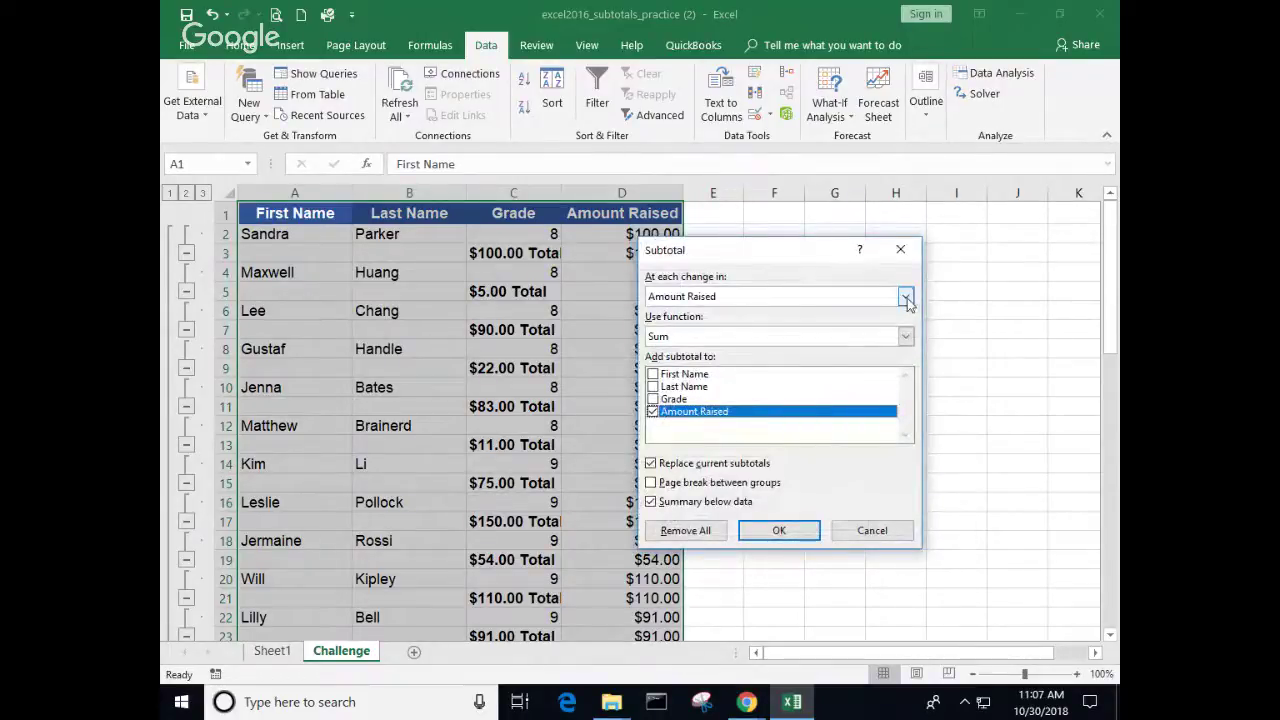
pyautogui.click(905, 298)
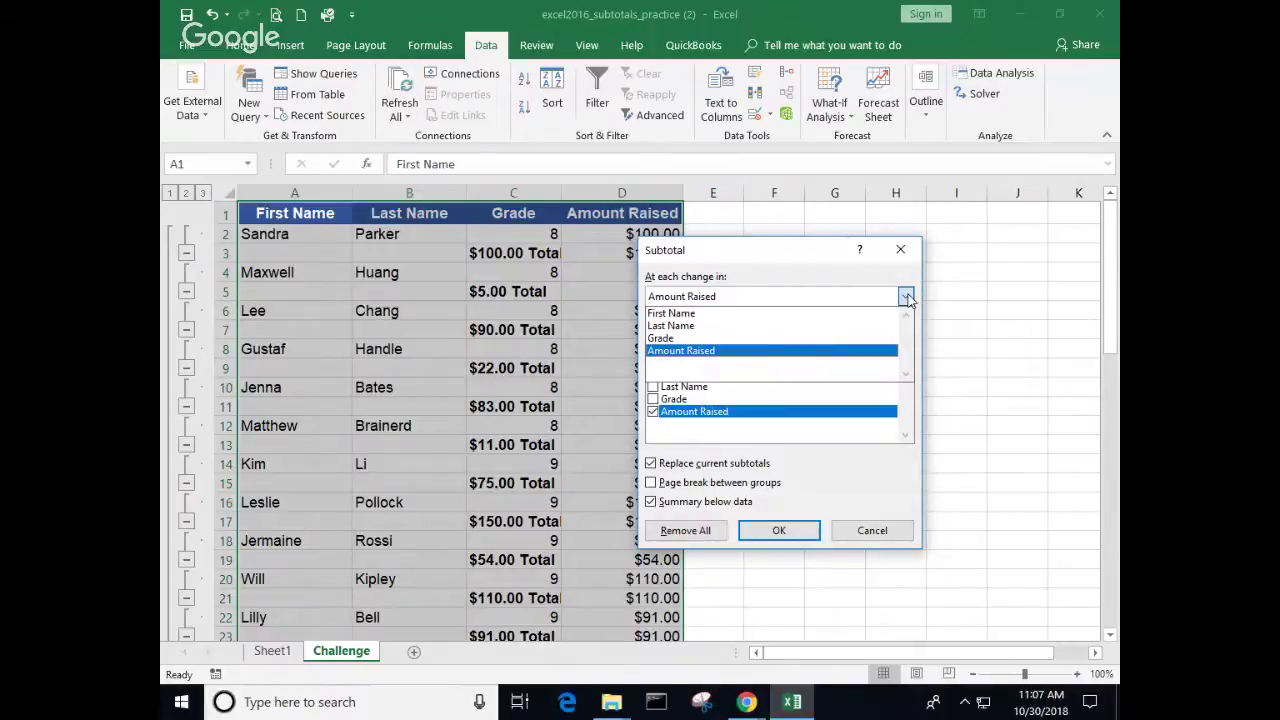
pyautogui.click(663, 339)
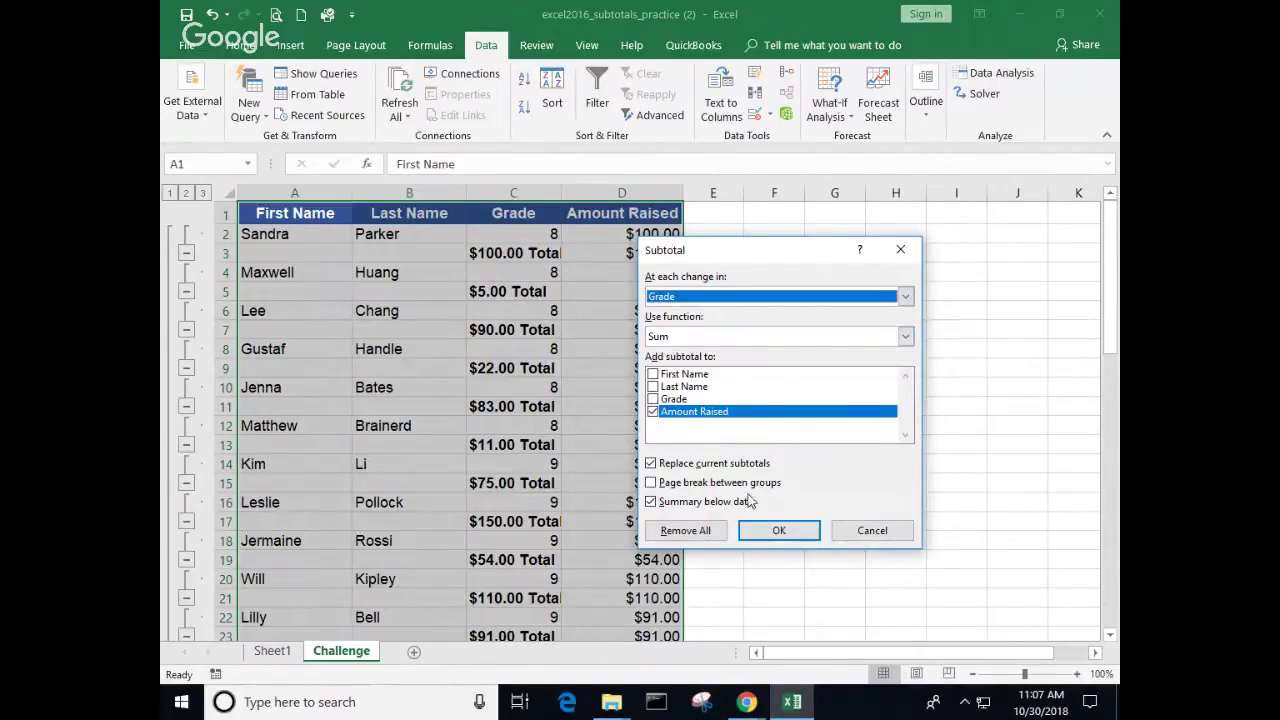
pyautogui.click(785, 532)
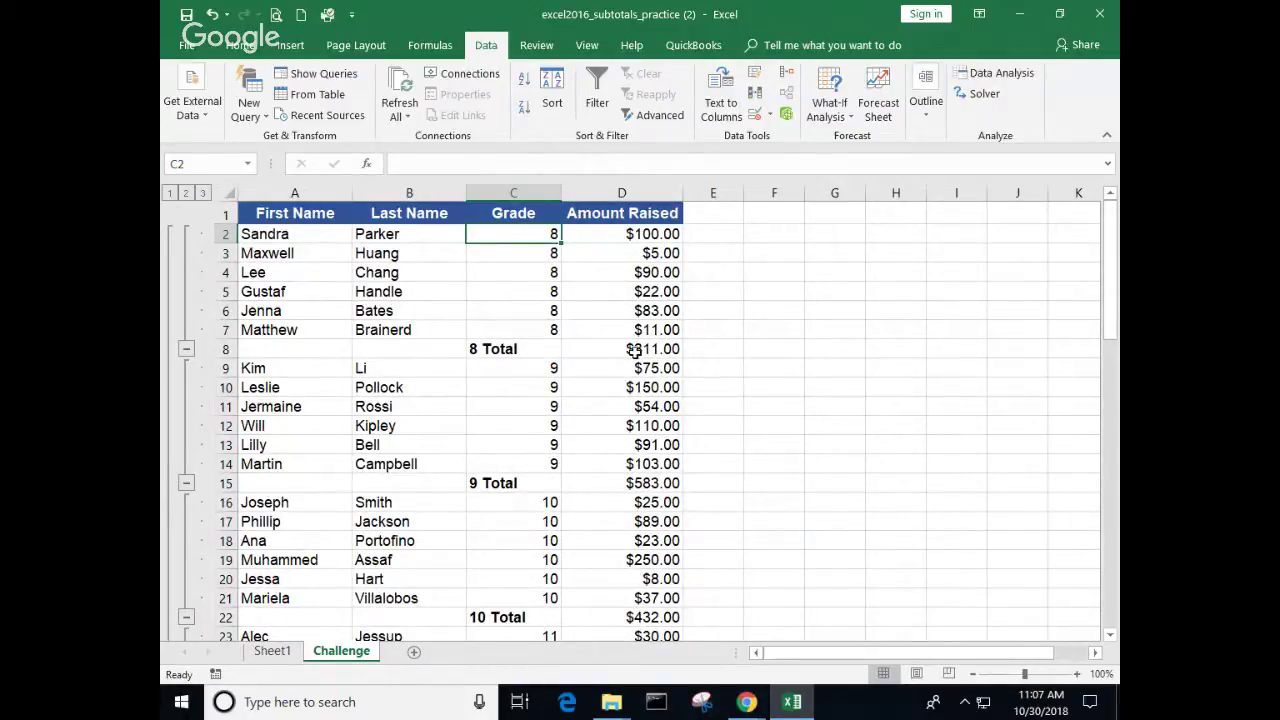
pyautogui.click(616, 484)
pyautogui.click(622, 346)
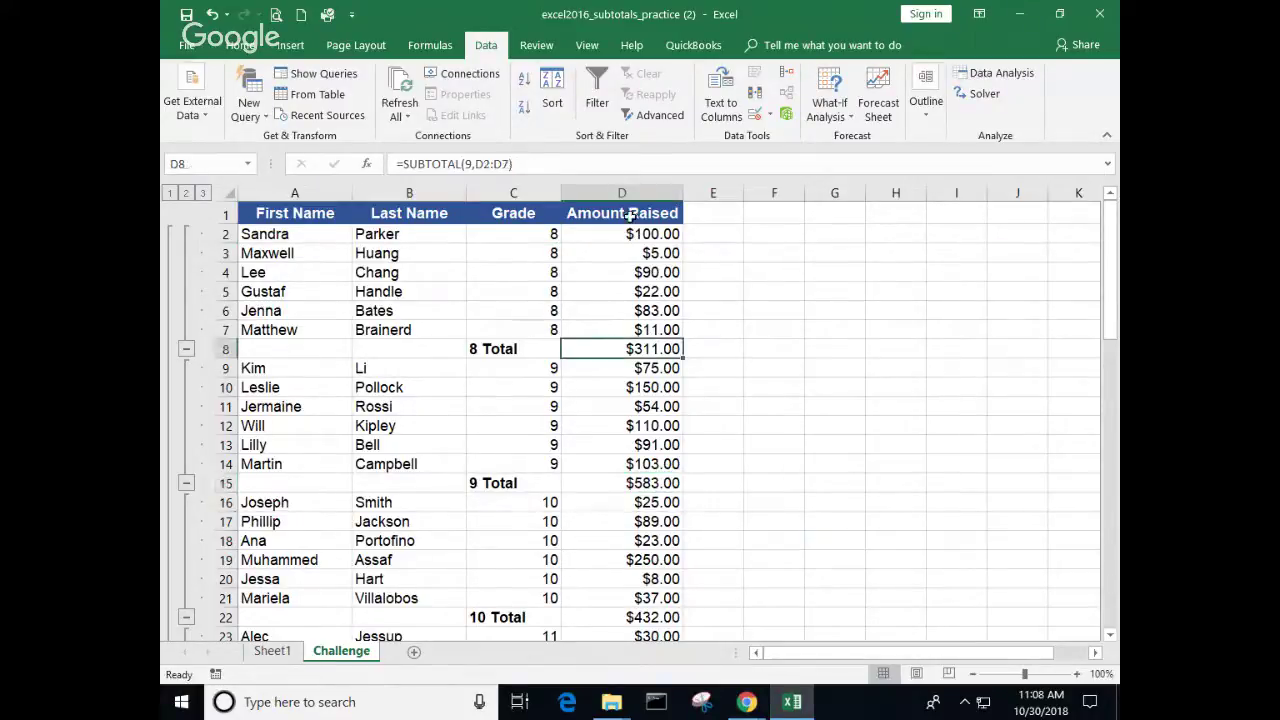
pyautogui.click(186, 192)
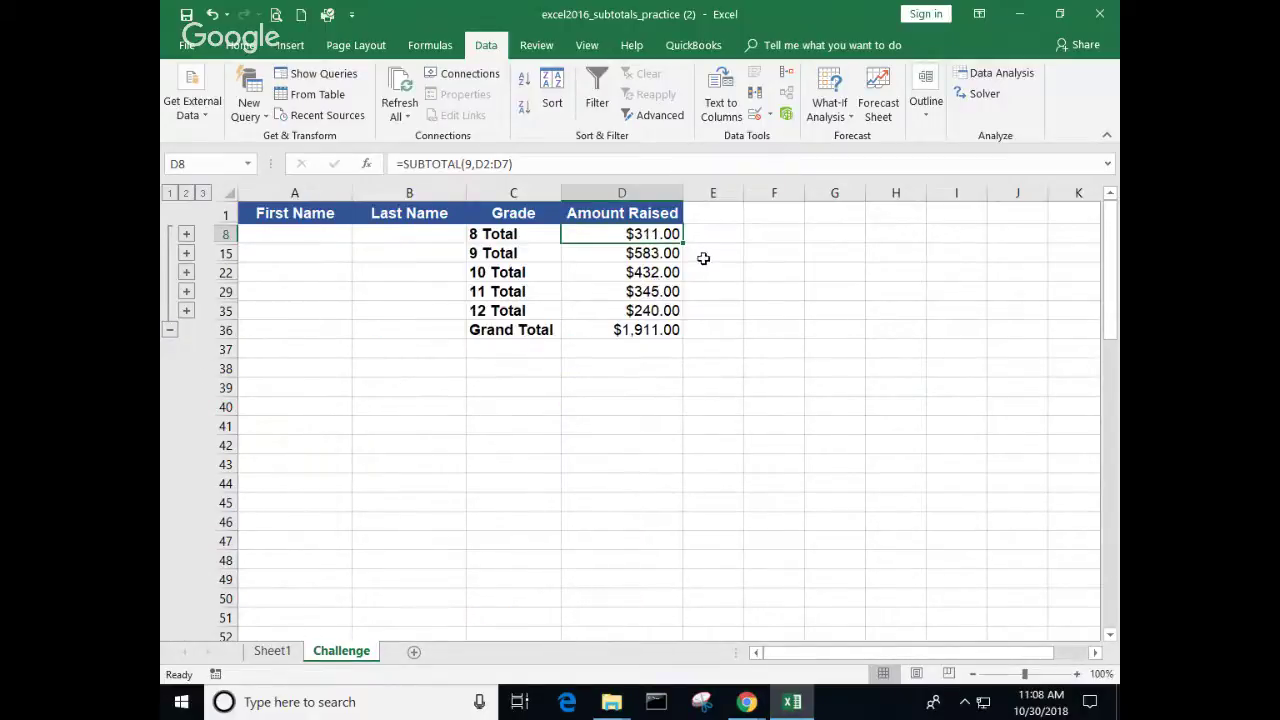
pyautogui.click(667, 253)
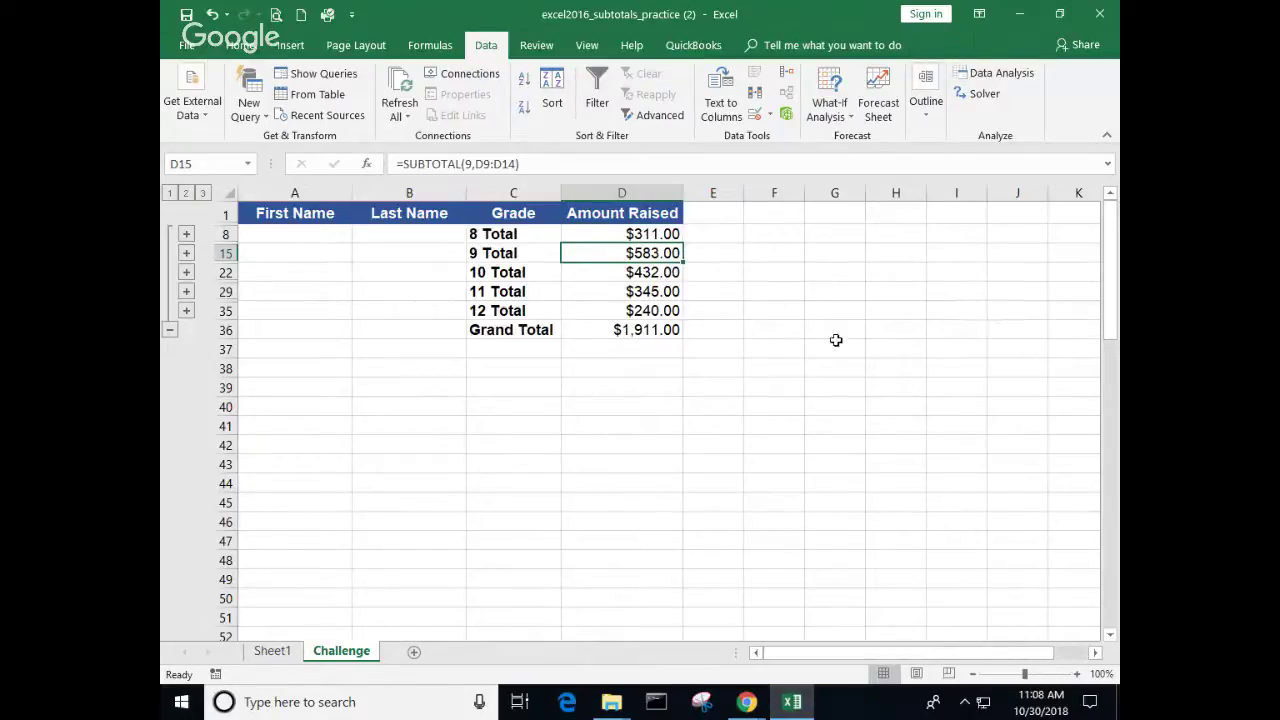
pyautogui.click(655, 311)
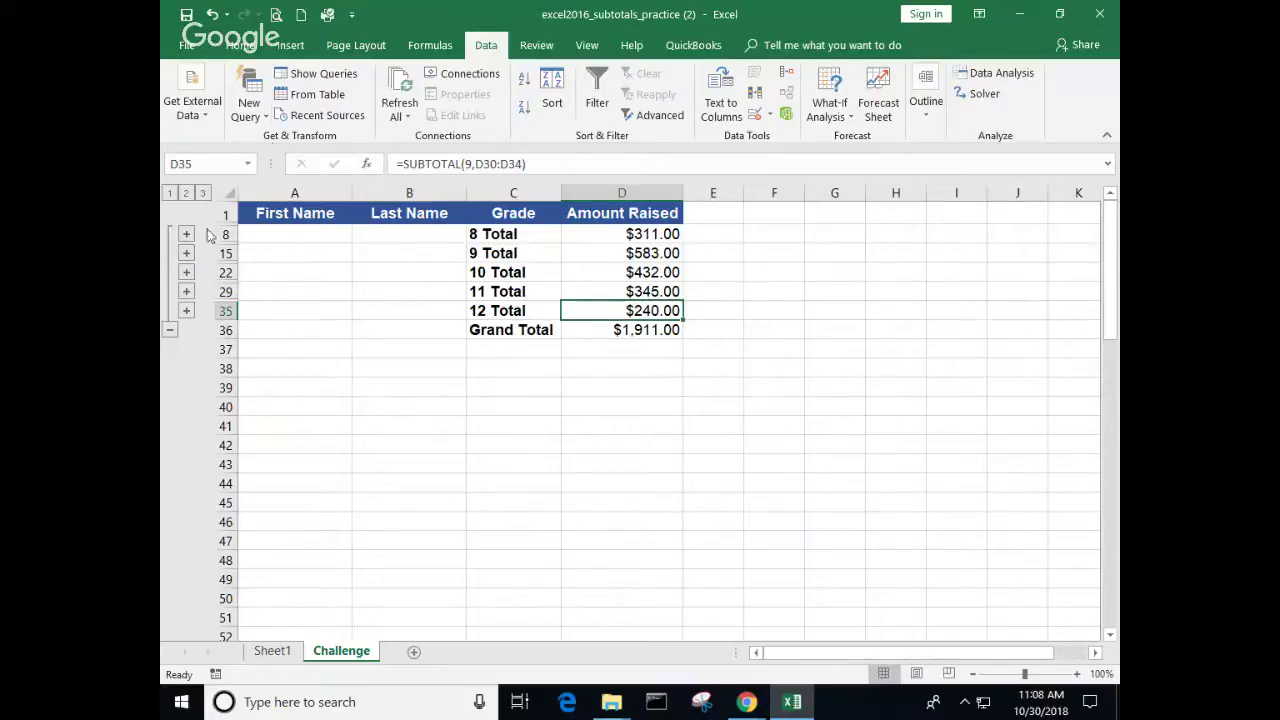
pyautogui.click(170, 193)
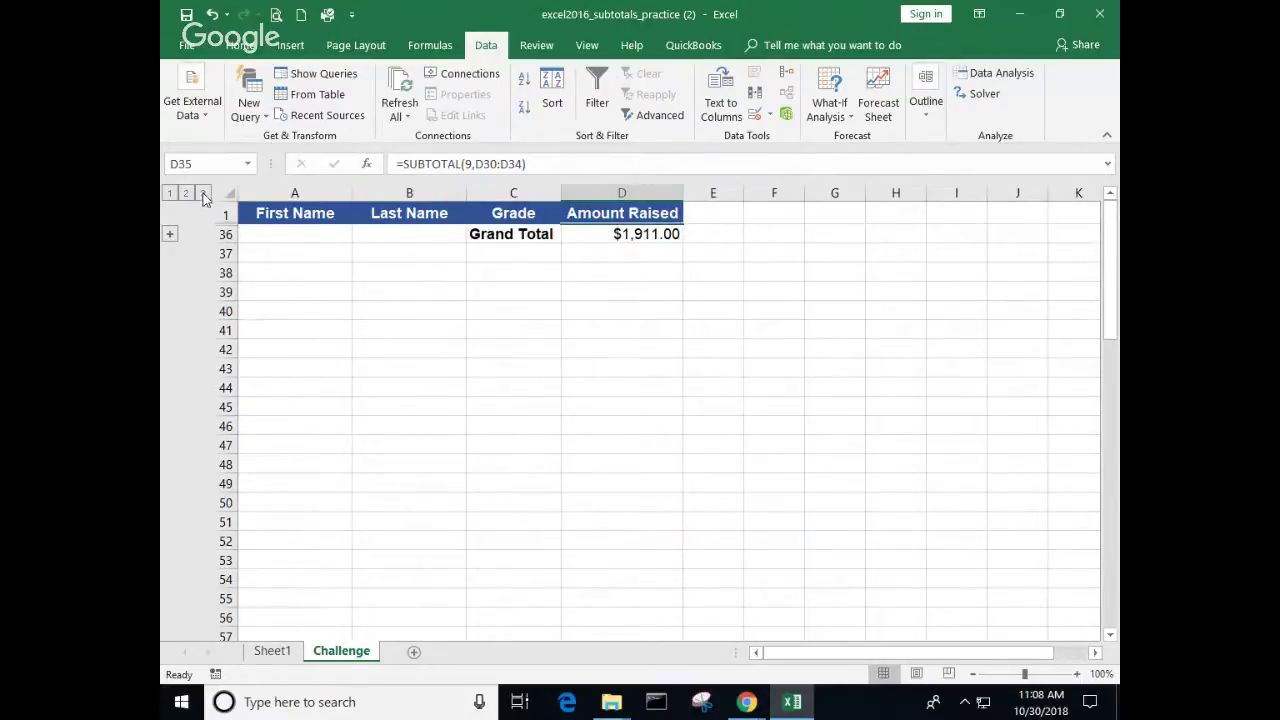
pyautogui.click(202, 193)
pyautogui.click(508, 348)
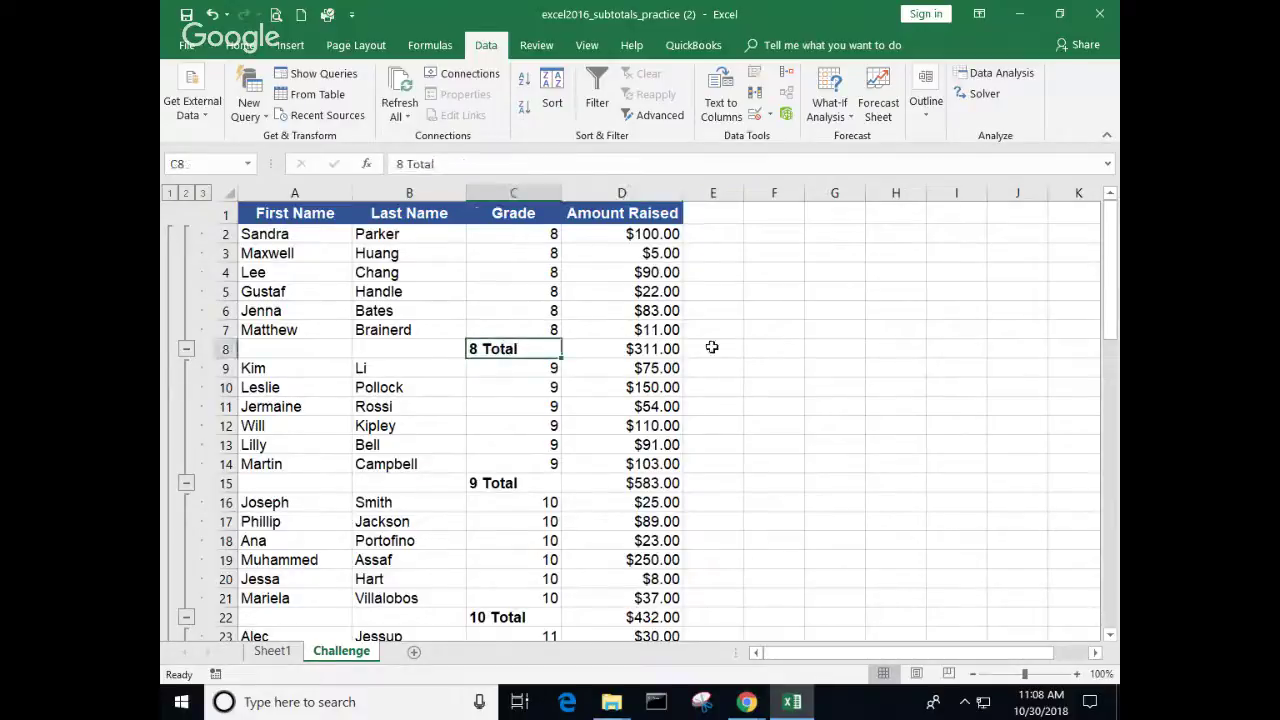
pyautogui.click(636, 349)
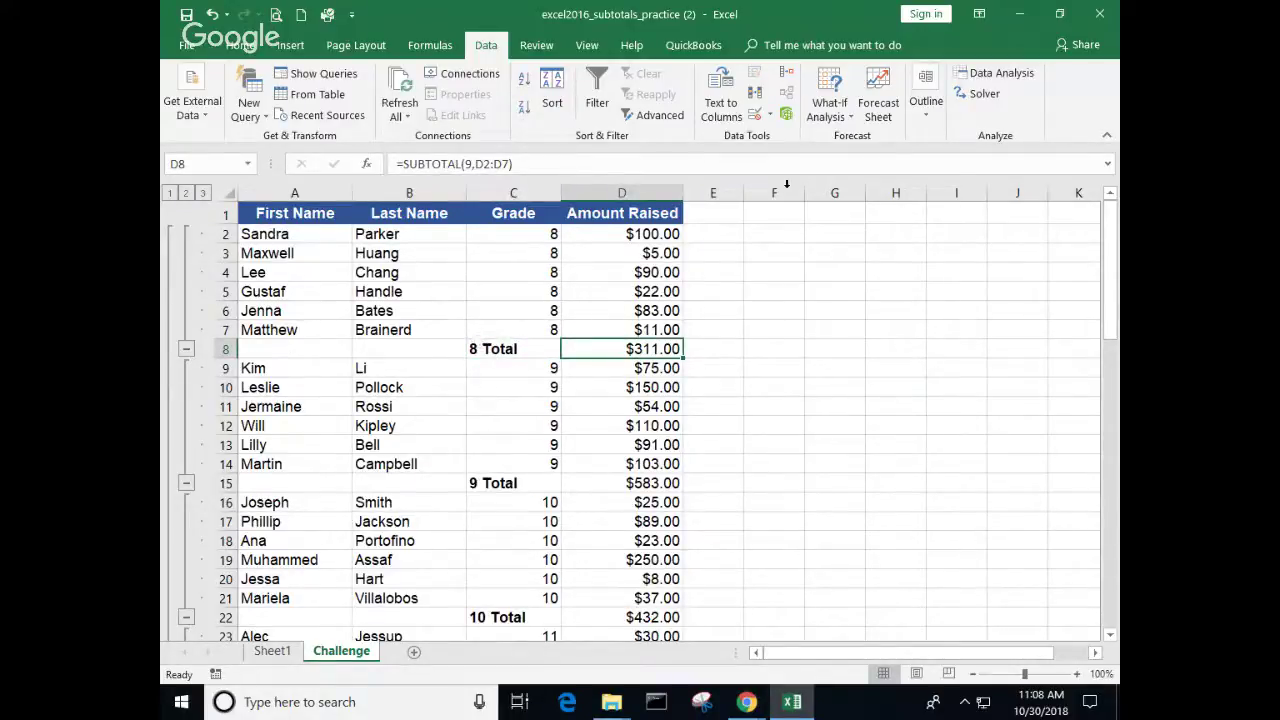
pyautogui.click(928, 117)
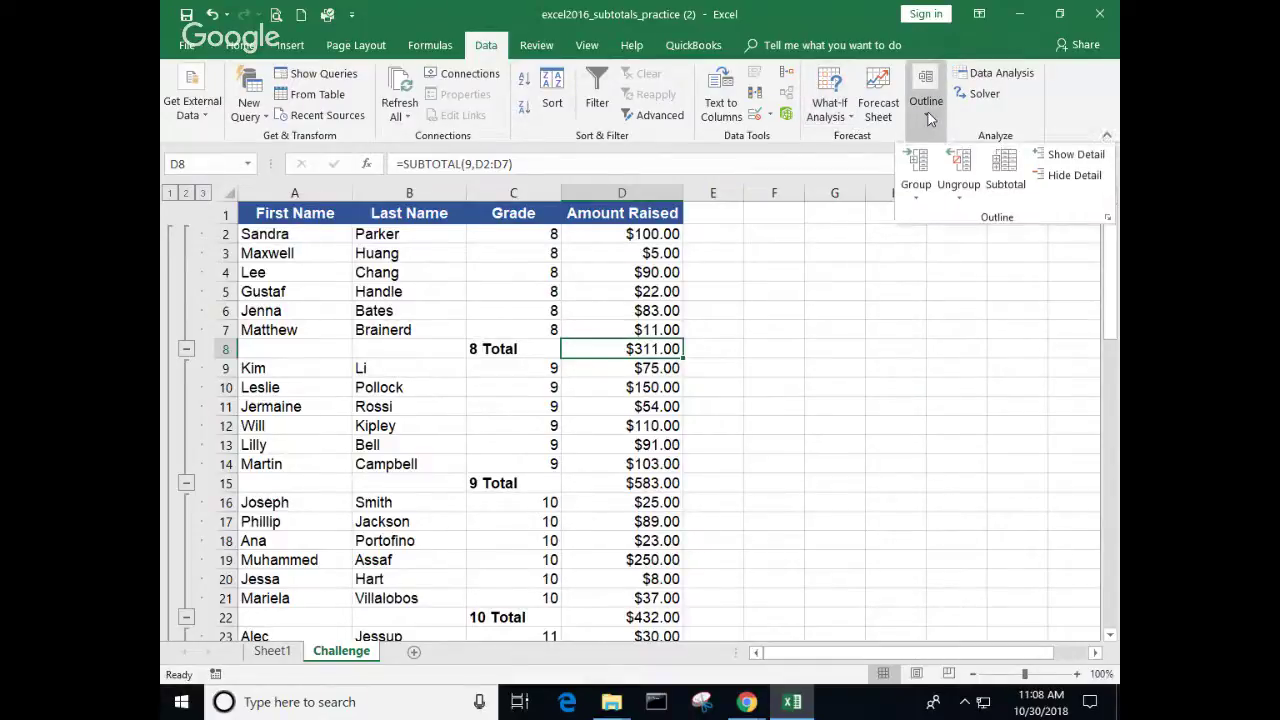
# Step: Switch the Grade subtotals to Average, giving 8 Average $51.83 and 9 Average $97.17
pyautogui.click(830, 266)
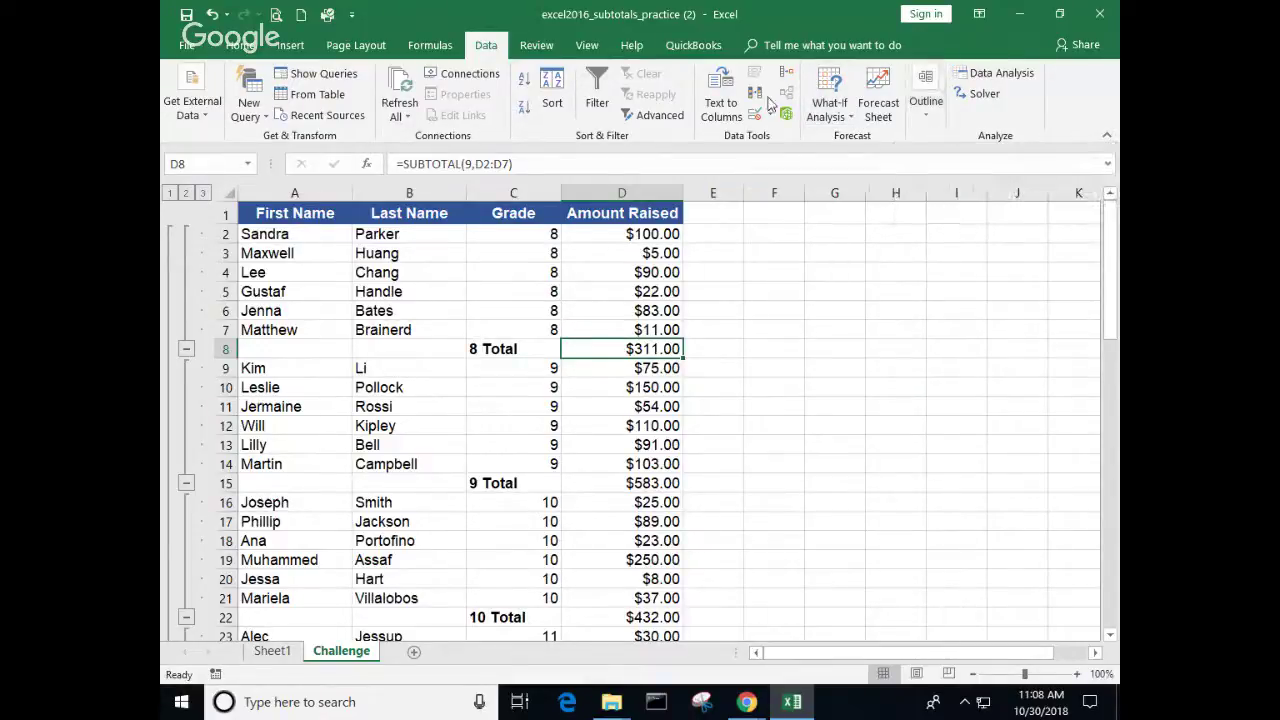
pyautogui.click(926, 112)
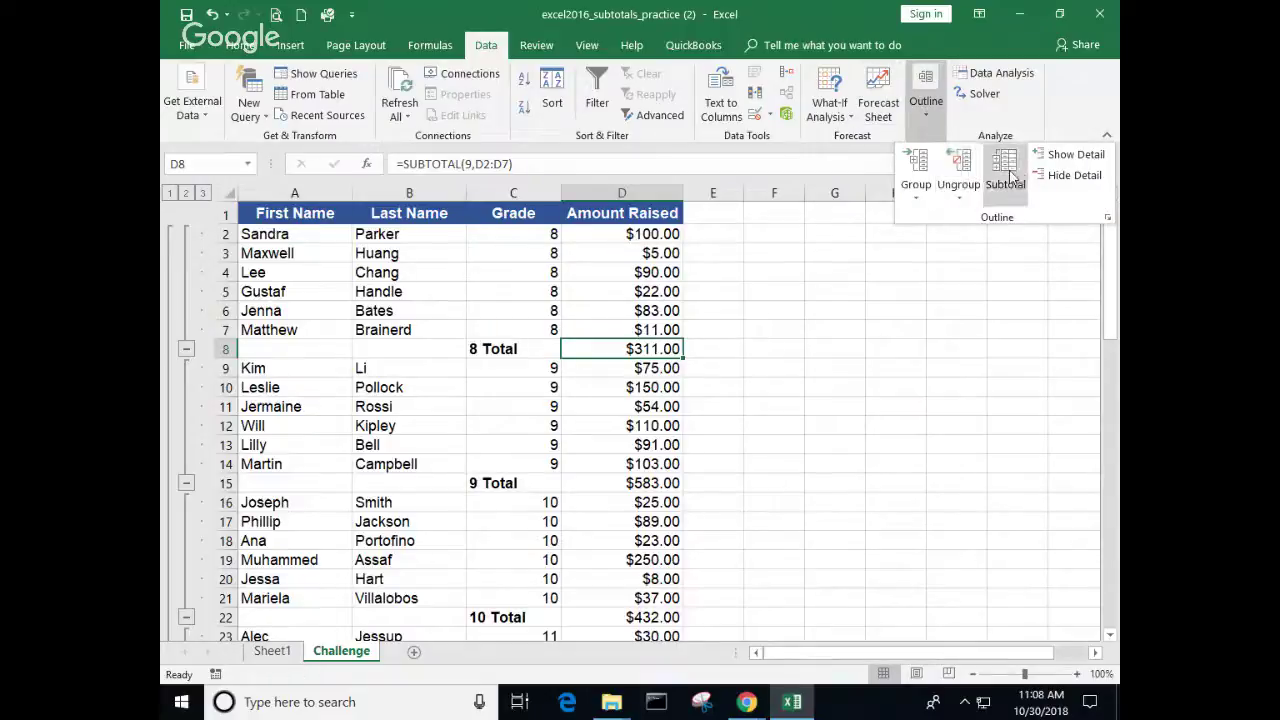
pyautogui.click(1006, 171)
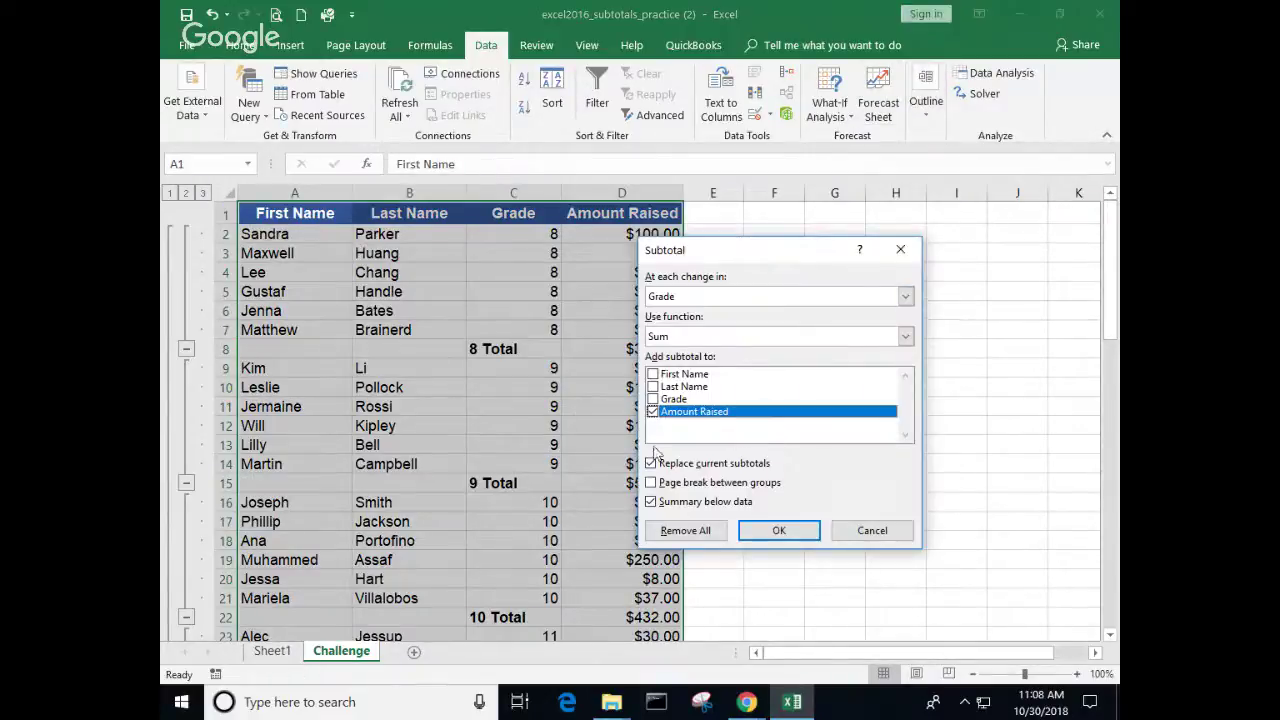
pyautogui.click(906, 338)
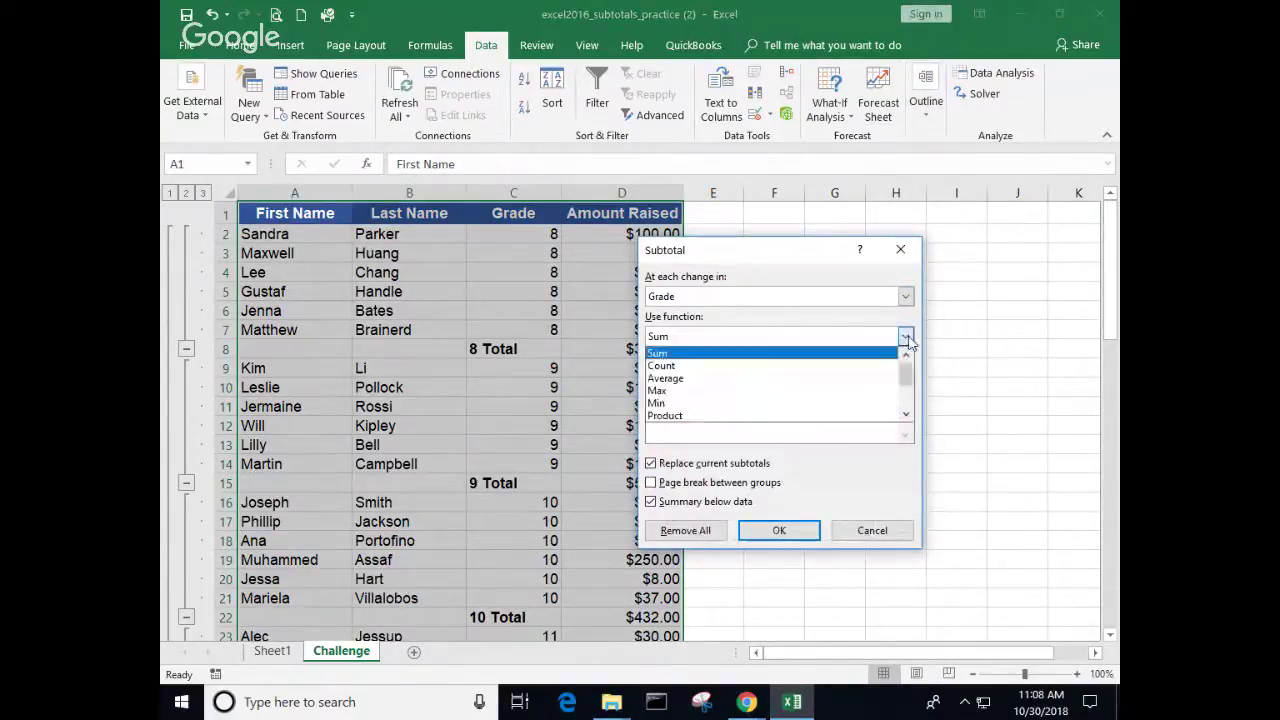
pyautogui.click(720, 378)
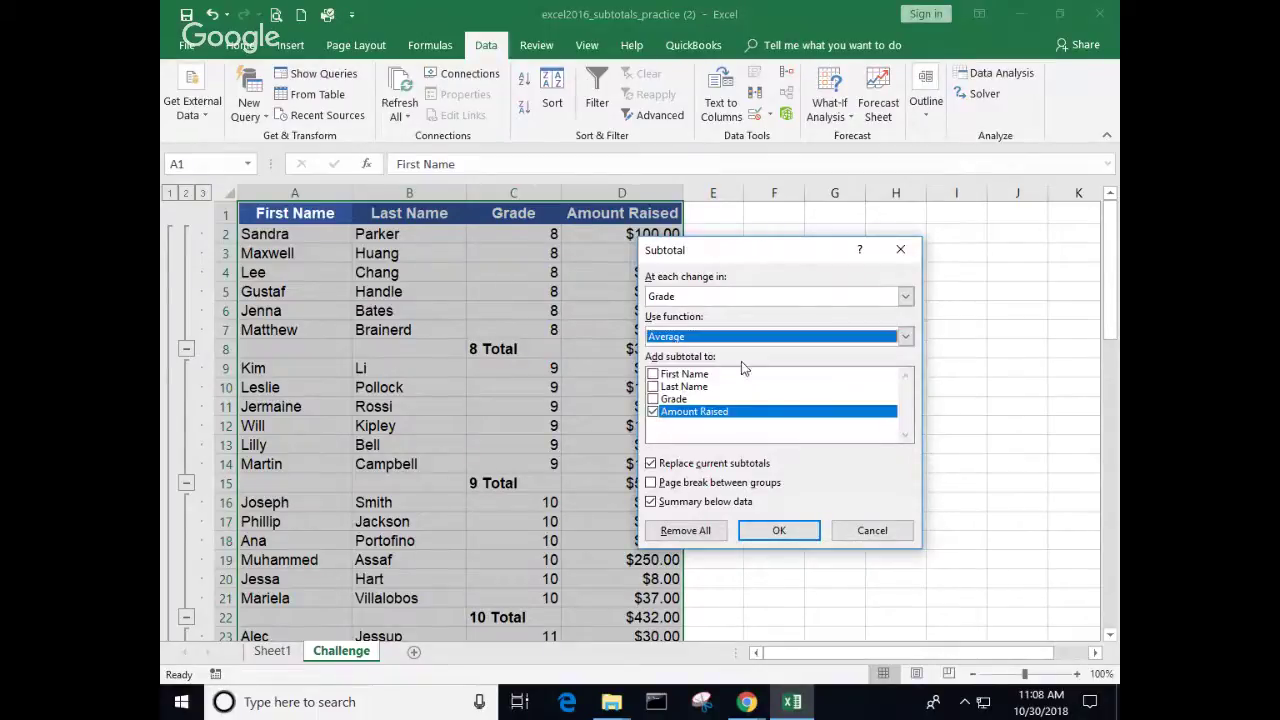
pyautogui.click(778, 531)
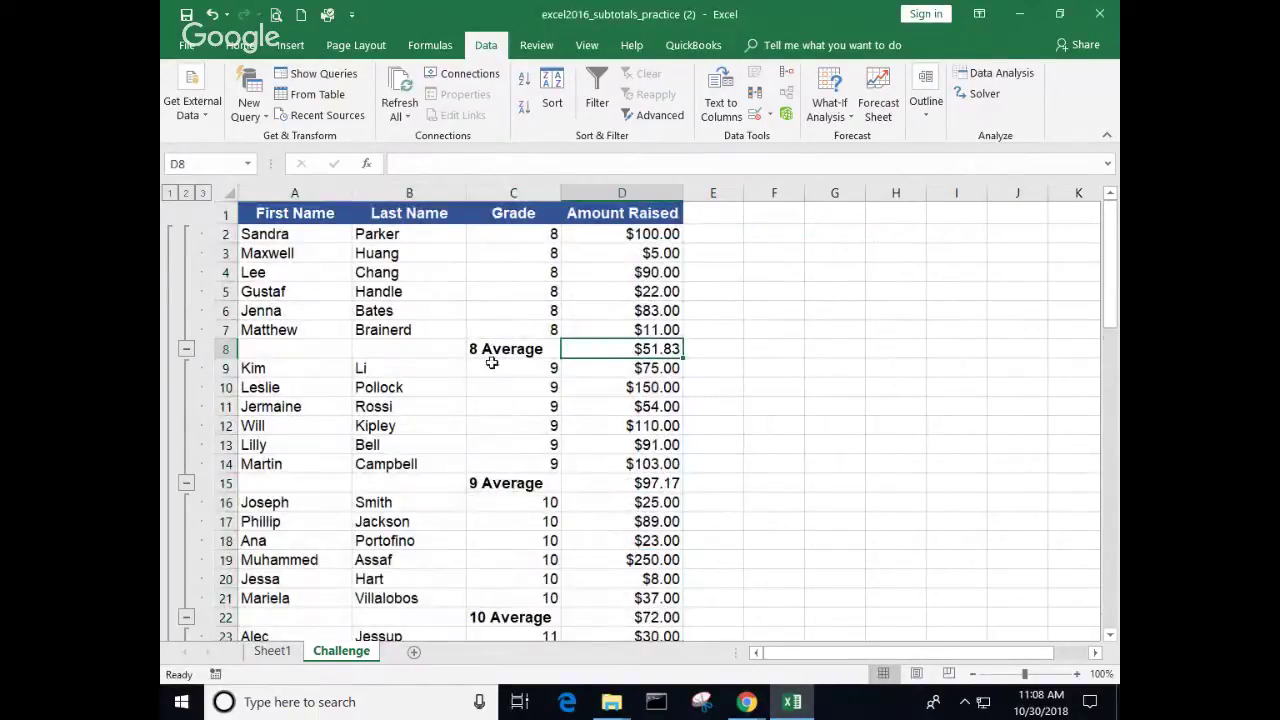
pyautogui.click(480, 348)
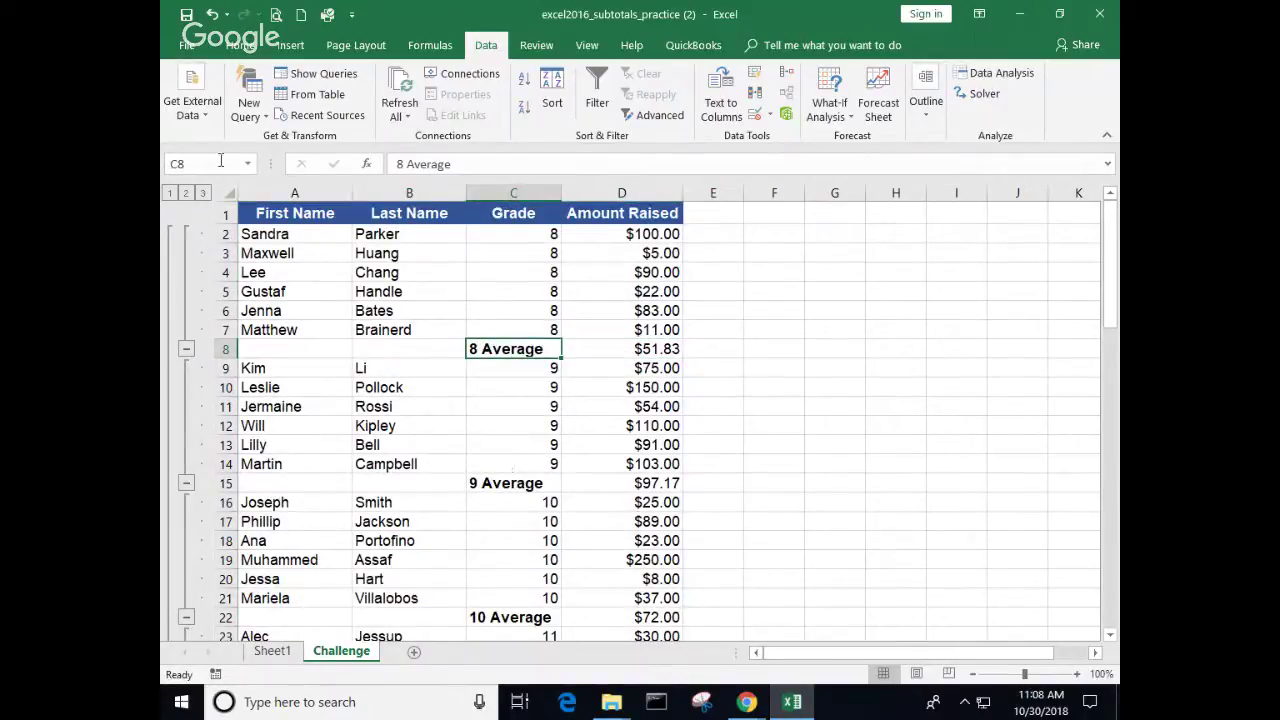
# Step: Collapse to the grade averages to check their formulas, then expand all rows and open Sheet1
pyautogui.click(185, 193)
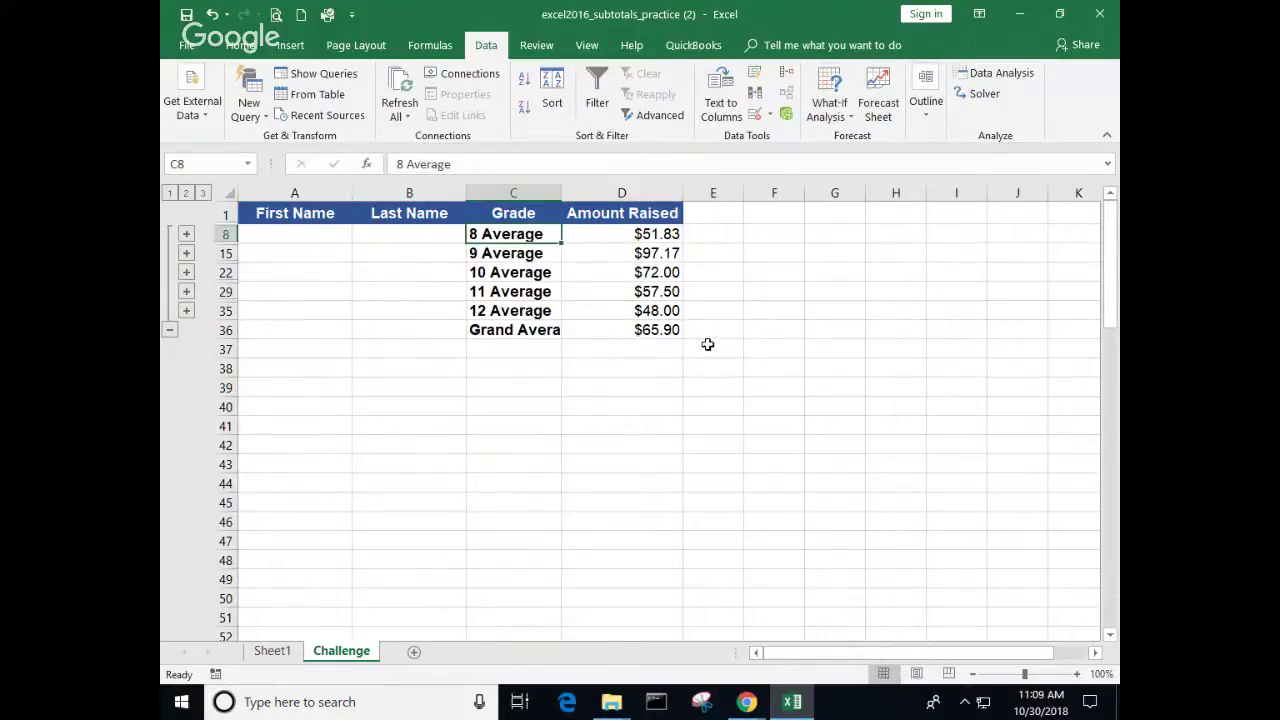
pyautogui.click(608, 252)
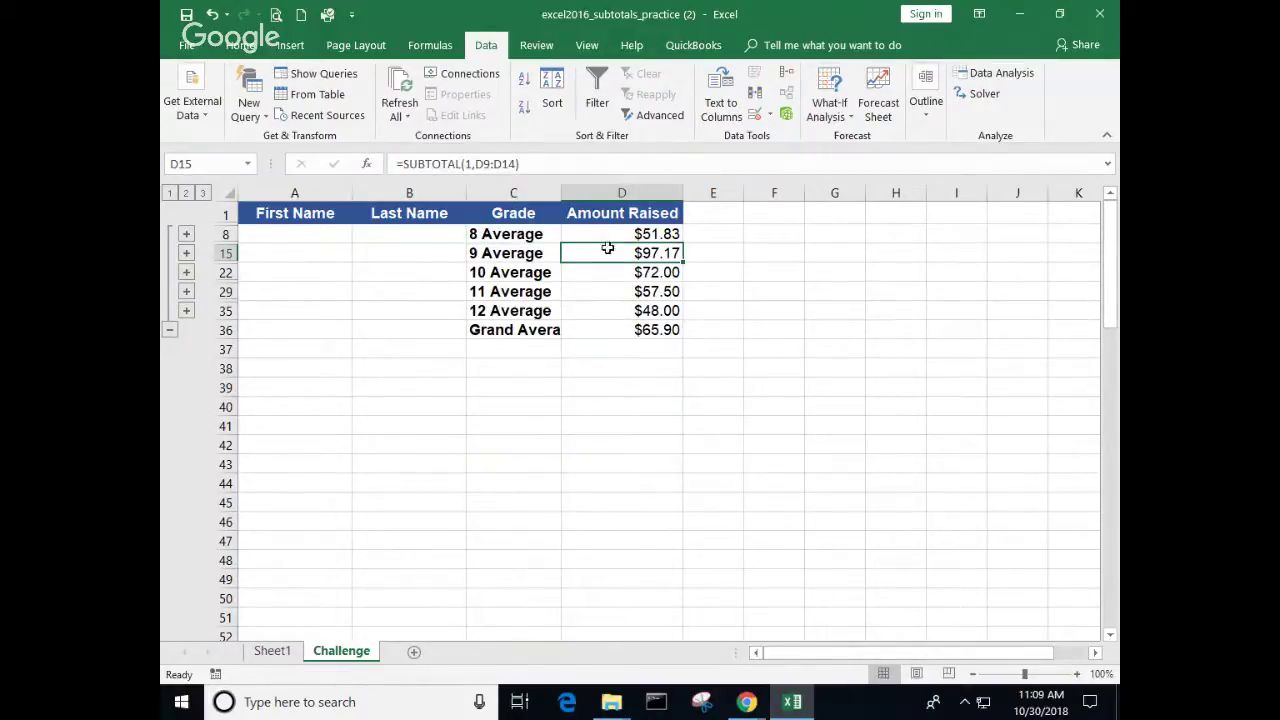
pyautogui.press('Down')
pyautogui.press('Down')
pyautogui.press('Down')
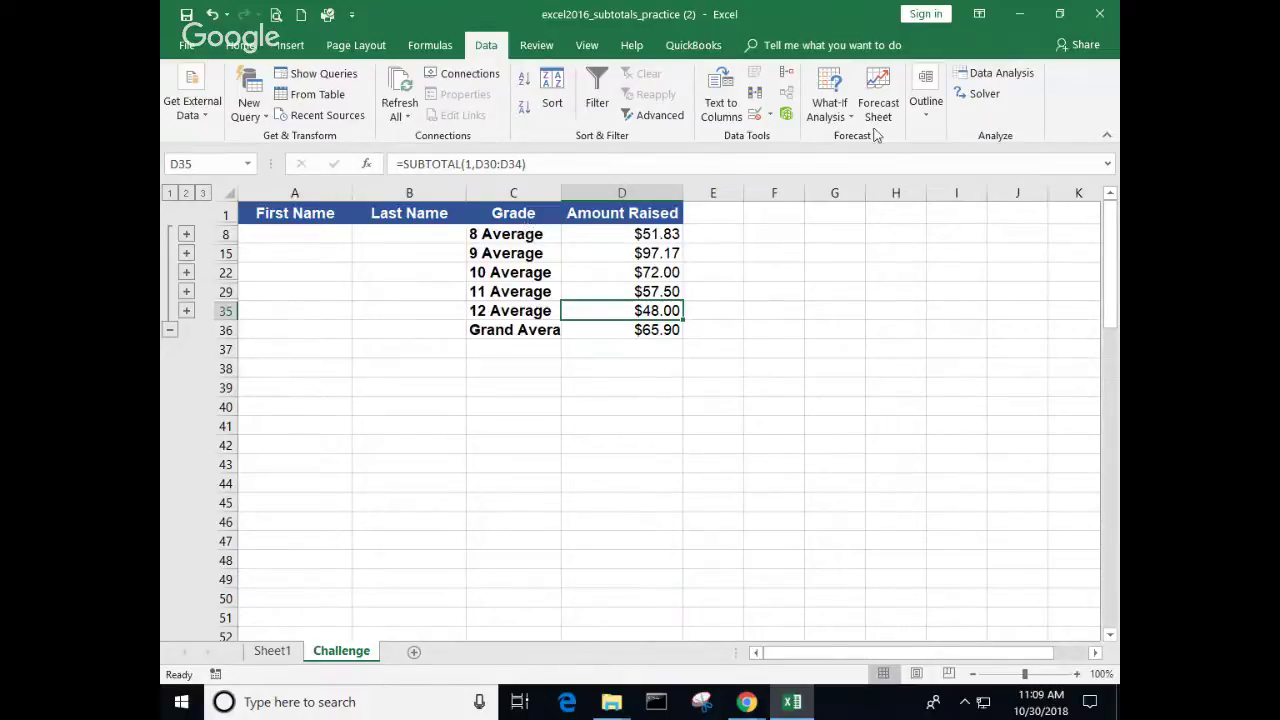
pyautogui.click(203, 193)
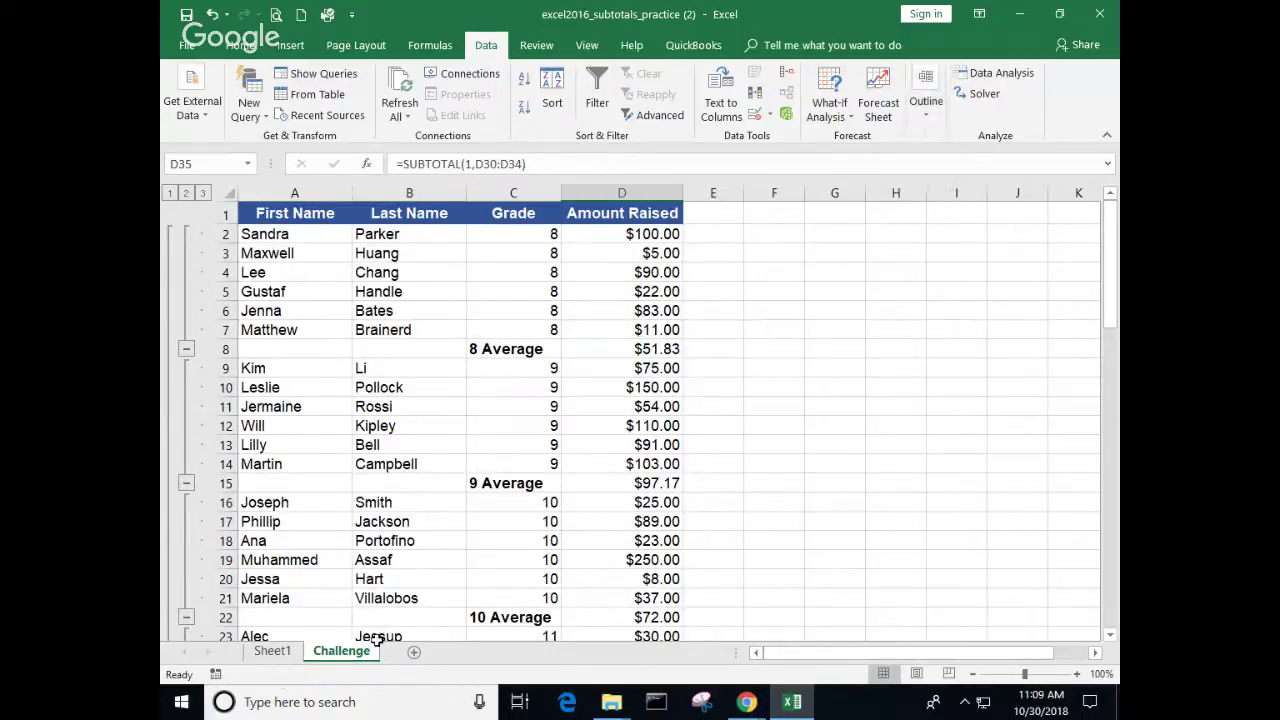
pyautogui.click(271, 652)
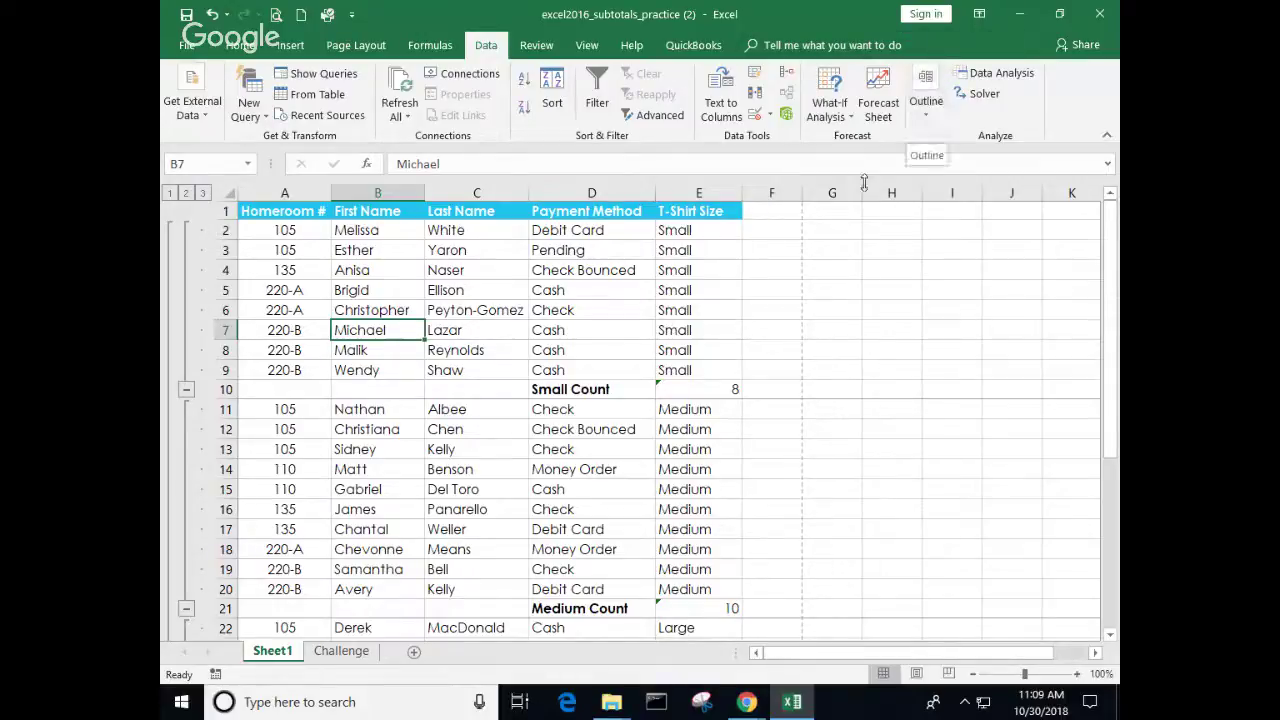
# Step: On the Challenge sheet, change the Grade subtotals to Max, e.g. 9 Max $150.00, 10 Max $250.00
pyautogui.click(376, 654)
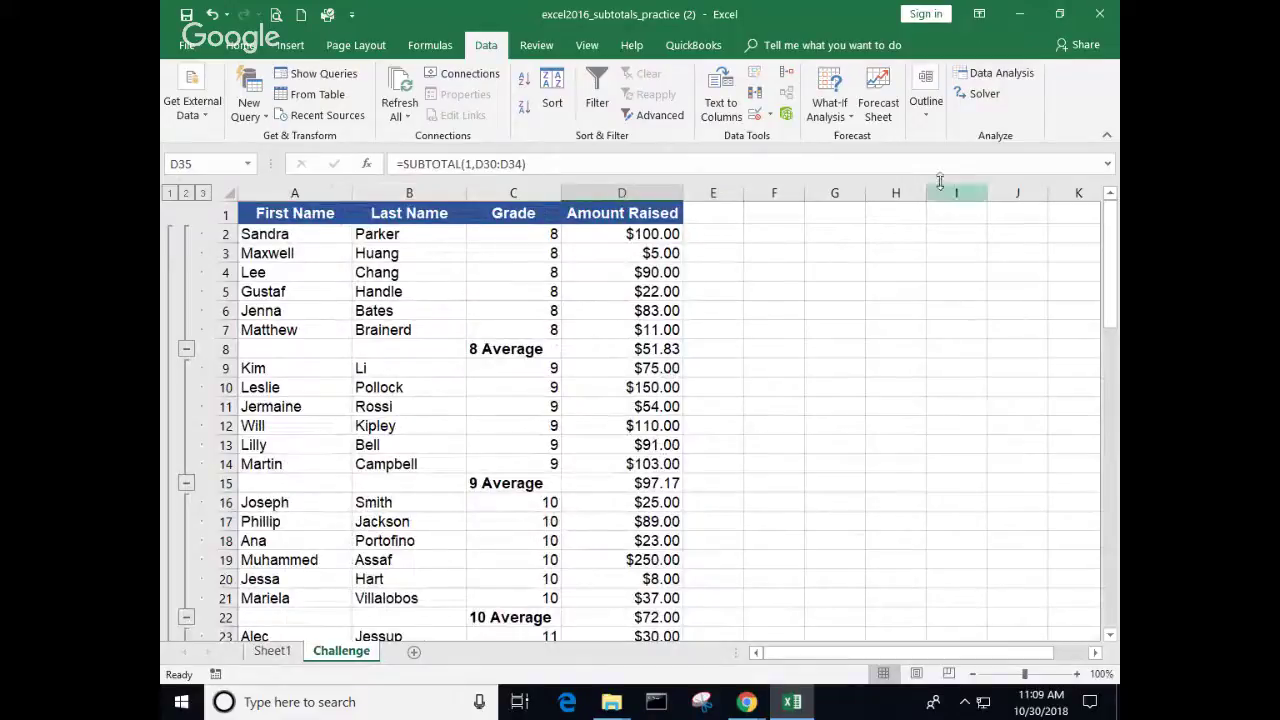
pyautogui.click(926, 120)
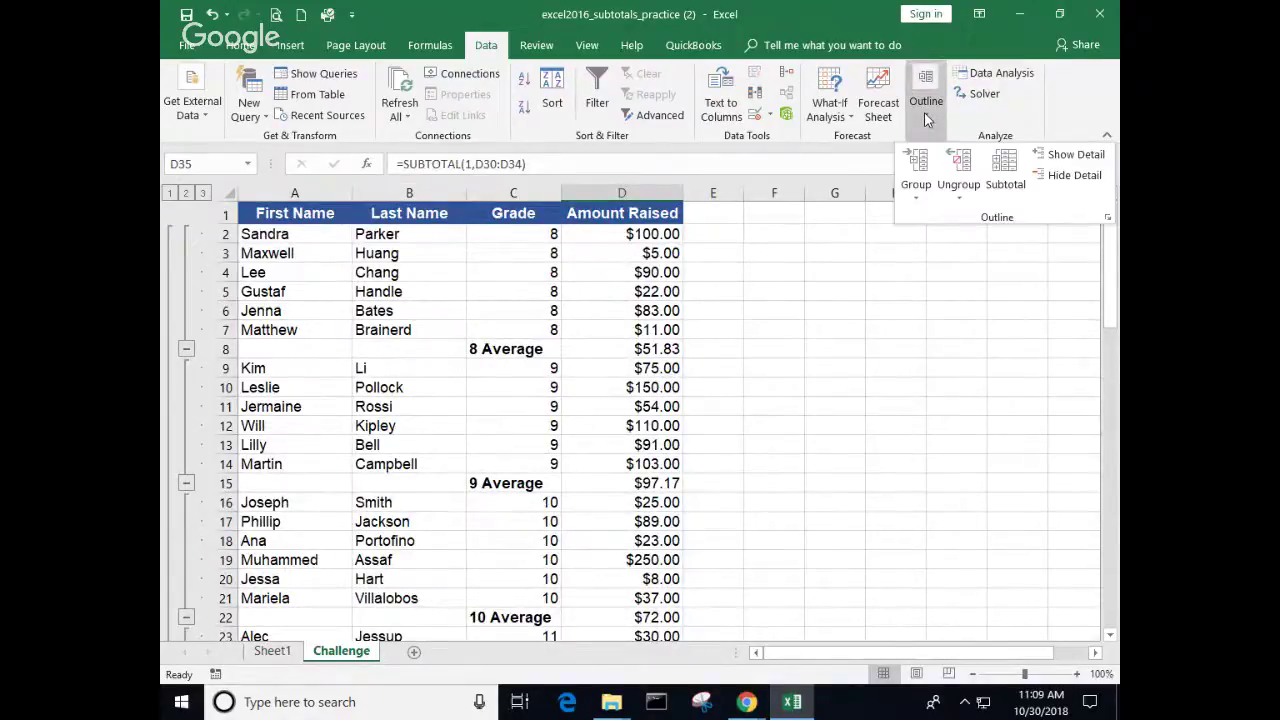
pyautogui.click(1005, 165)
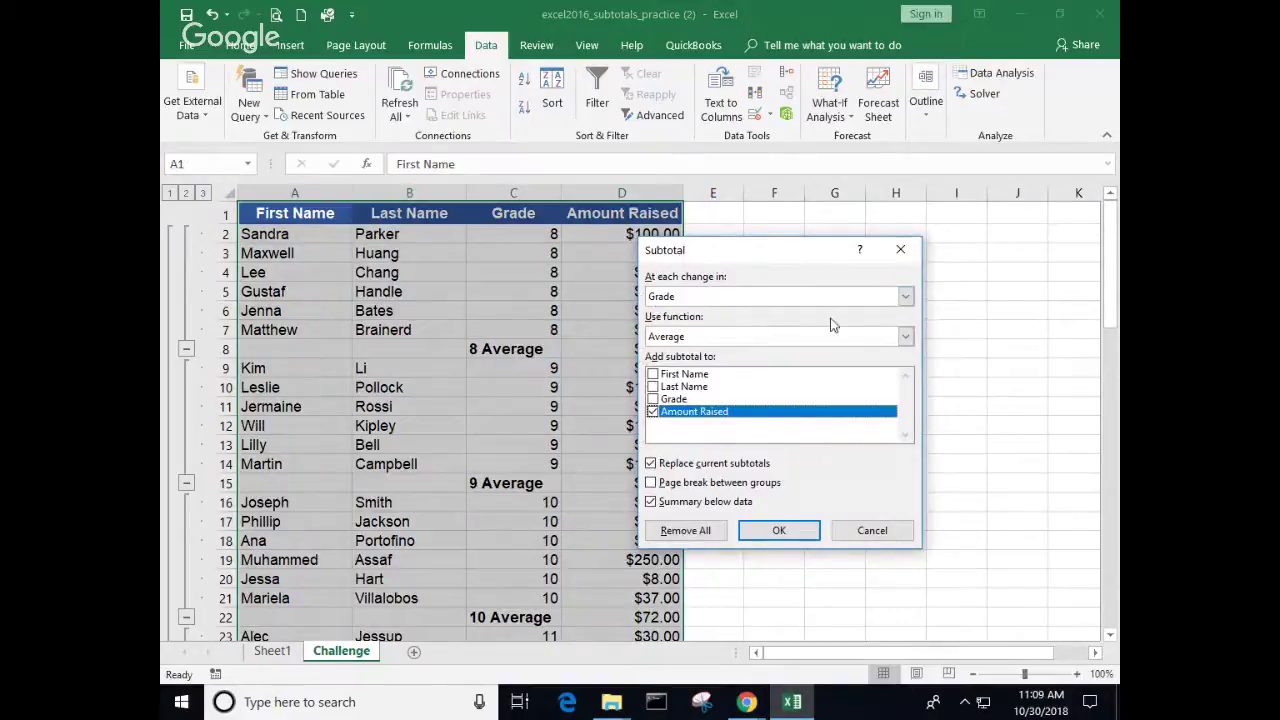
pyautogui.click(905, 336)
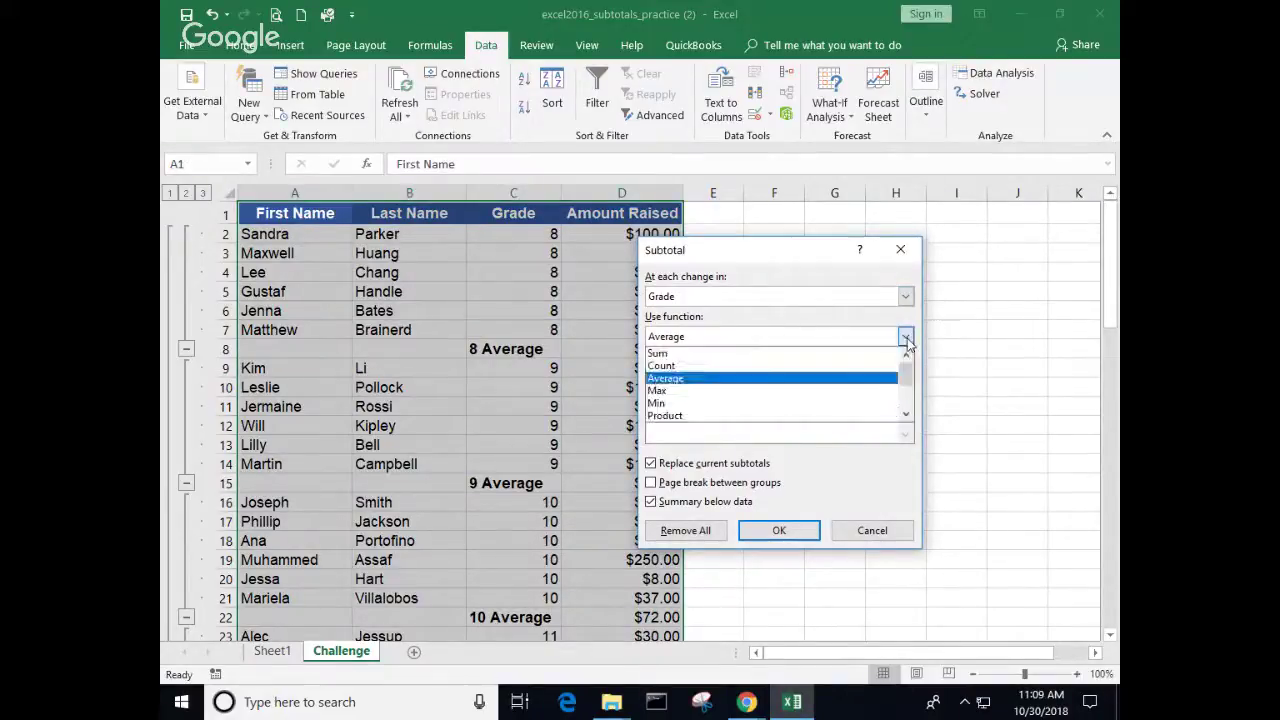
pyautogui.click(725, 392)
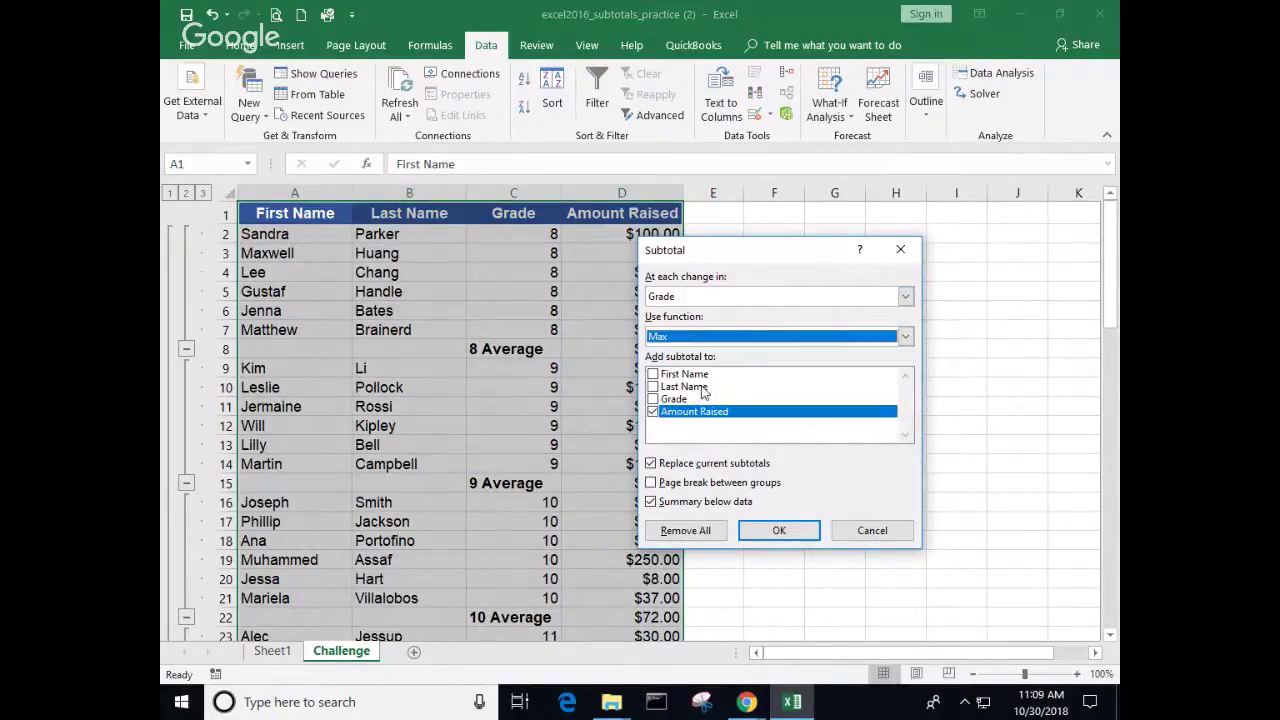
pyautogui.moveTo(772, 248); pyautogui.dragTo(880, 239)
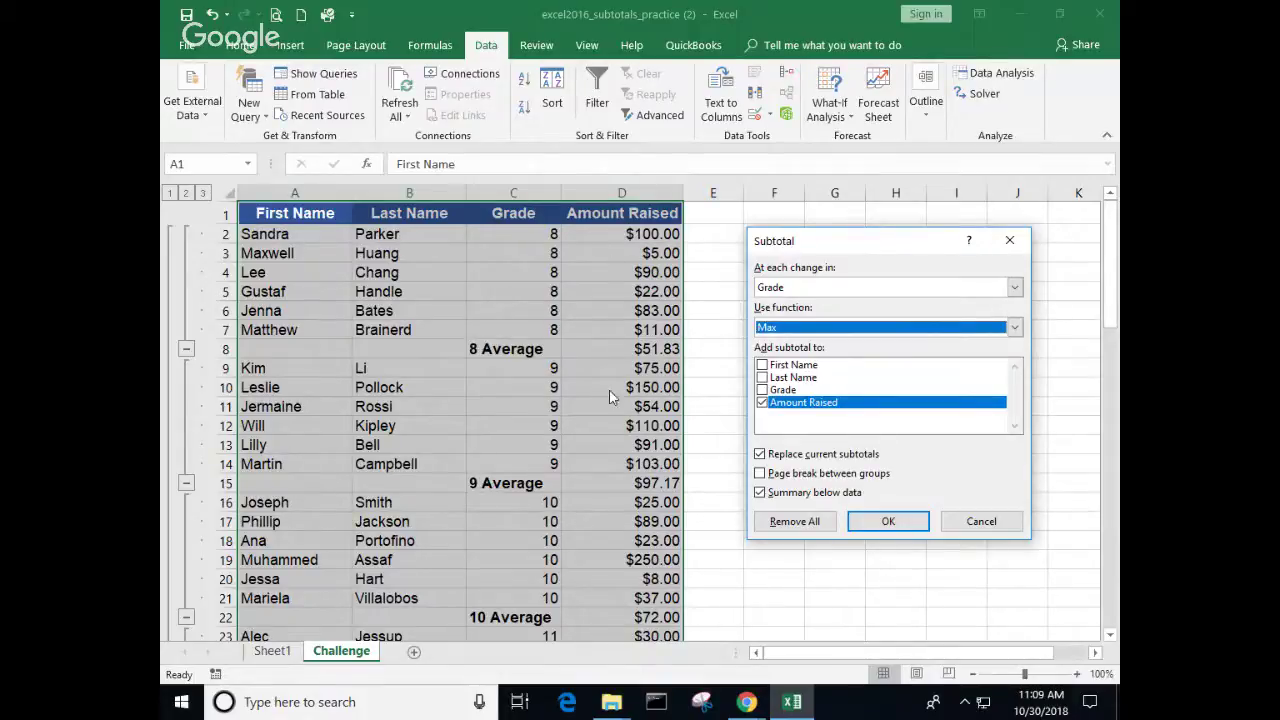
pyautogui.click(889, 518)
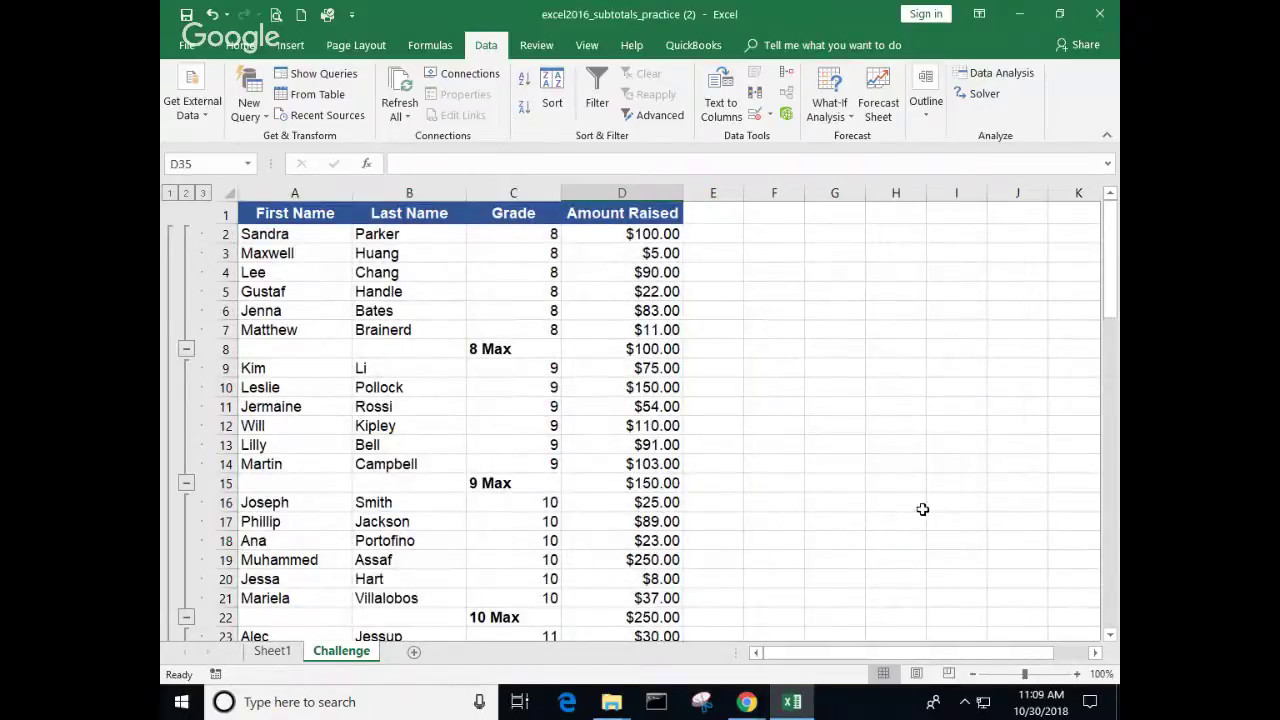
pyautogui.click(611, 487)
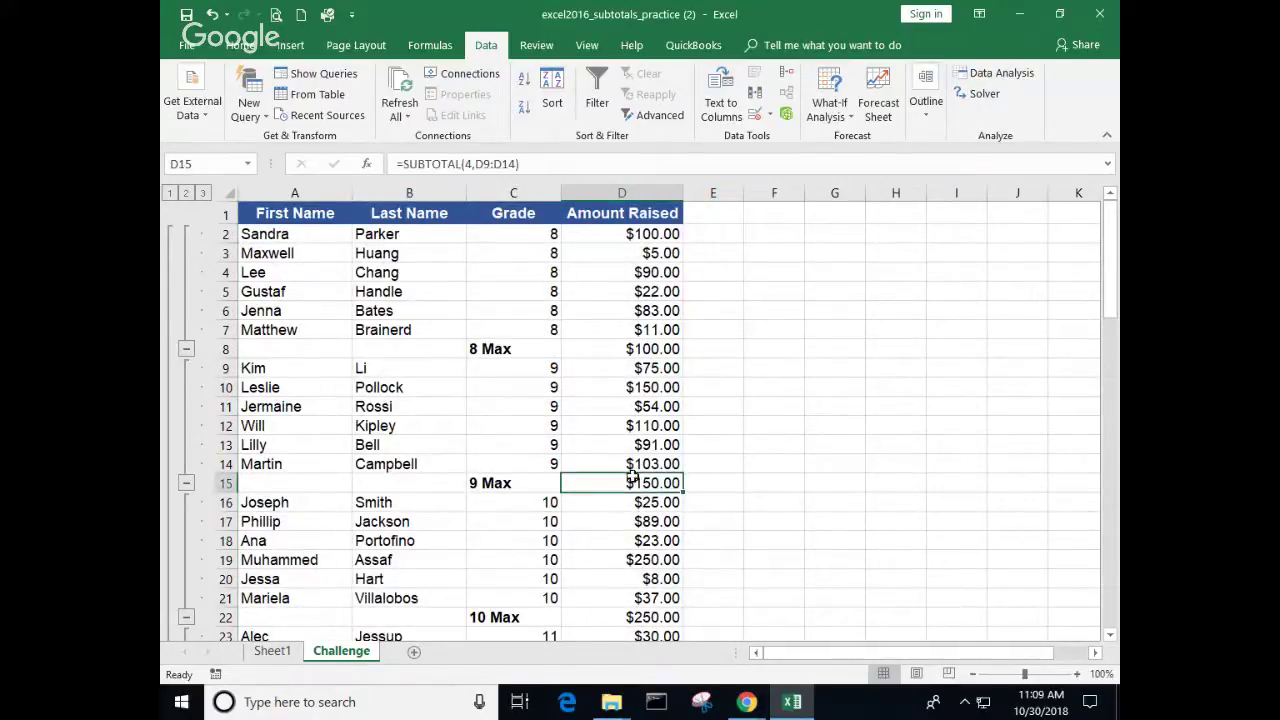
pyautogui.click(600, 351)
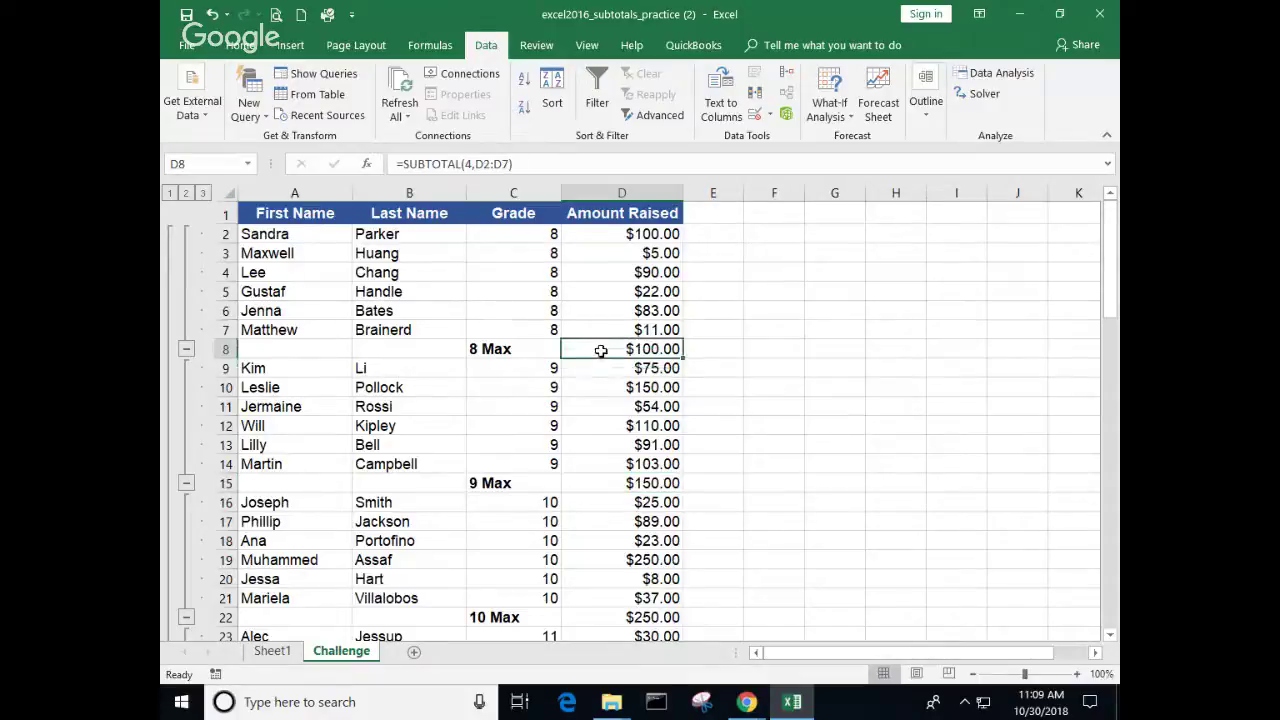
pyautogui.click(656, 388)
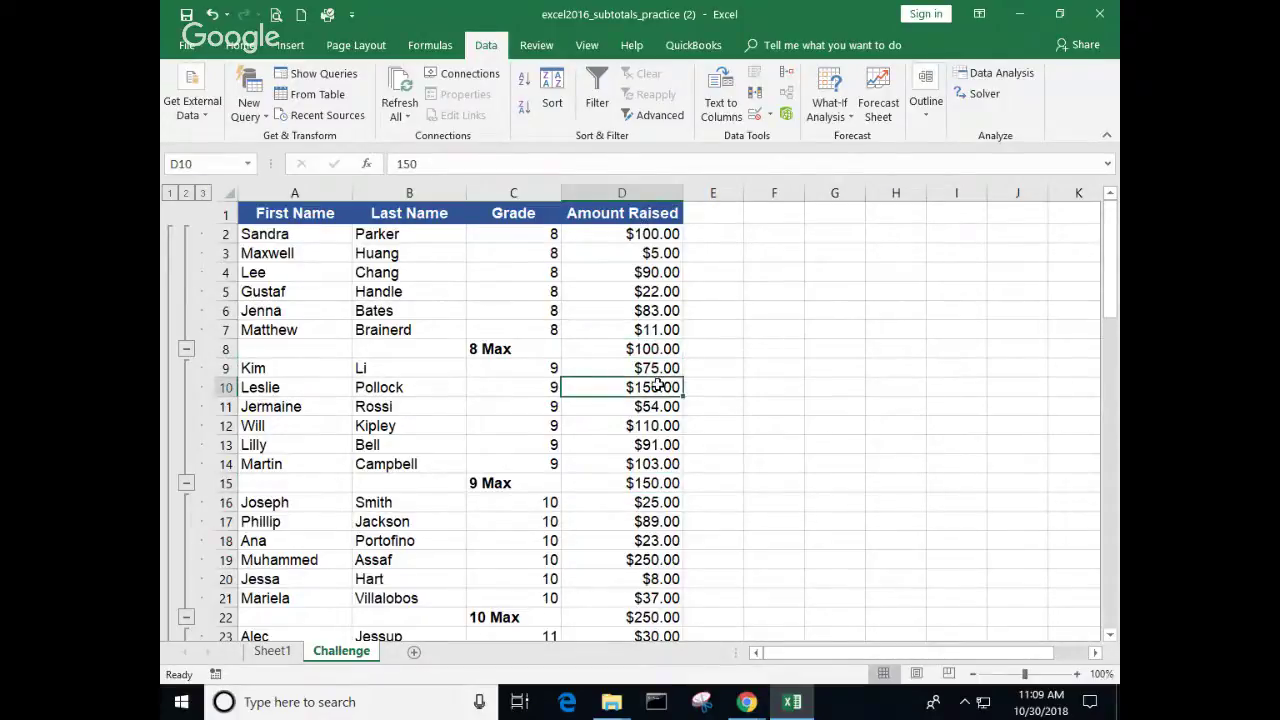
pyautogui.click(597, 485)
pyautogui.scroll(-2, 723, 512)
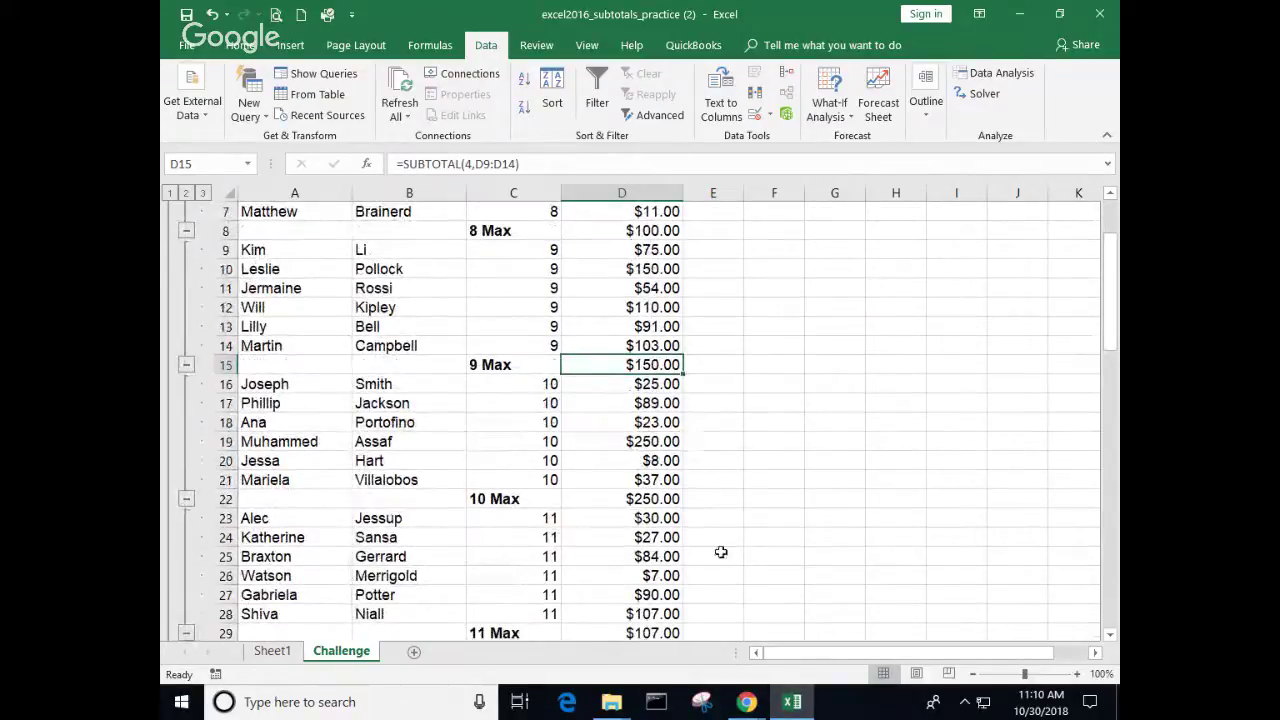
pyautogui.click(928, 115)
# Step: Set the Grade subtotal function back to Sum, restoring 8 Total $311.00 and 10 Total $432.00
pyautogui.click(998, 188)
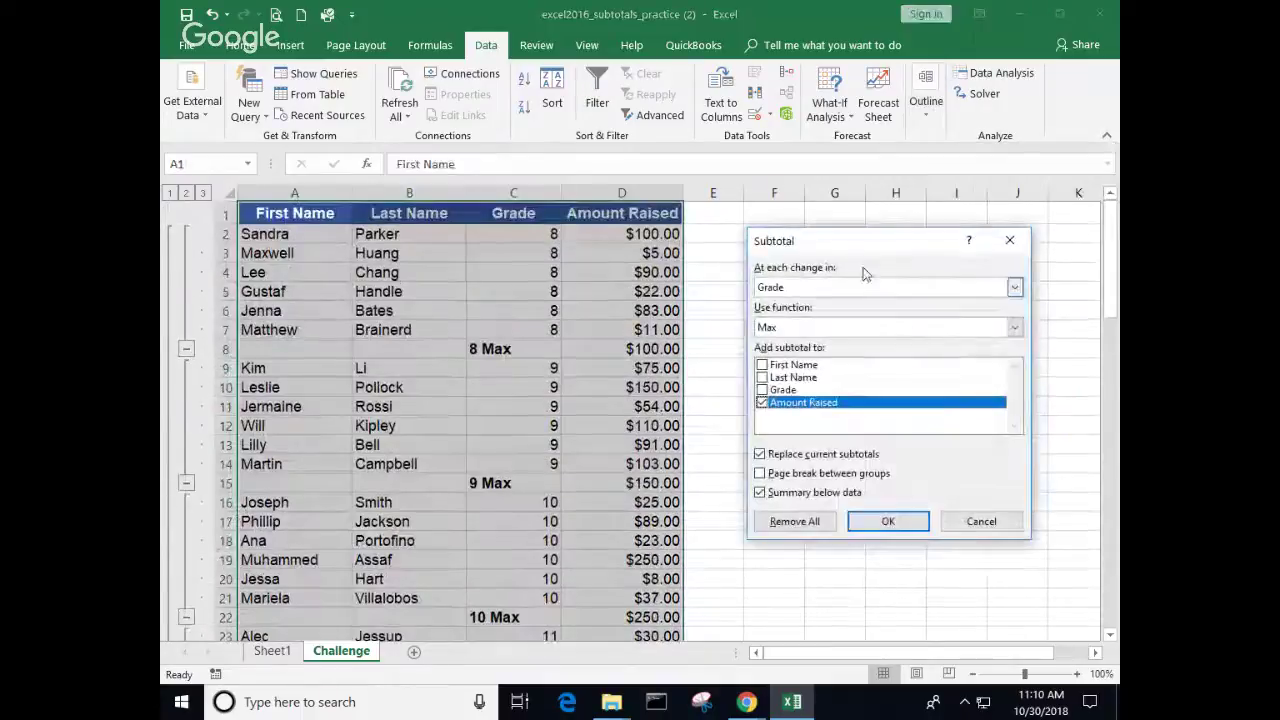
pyautogui.click(1014, 327)
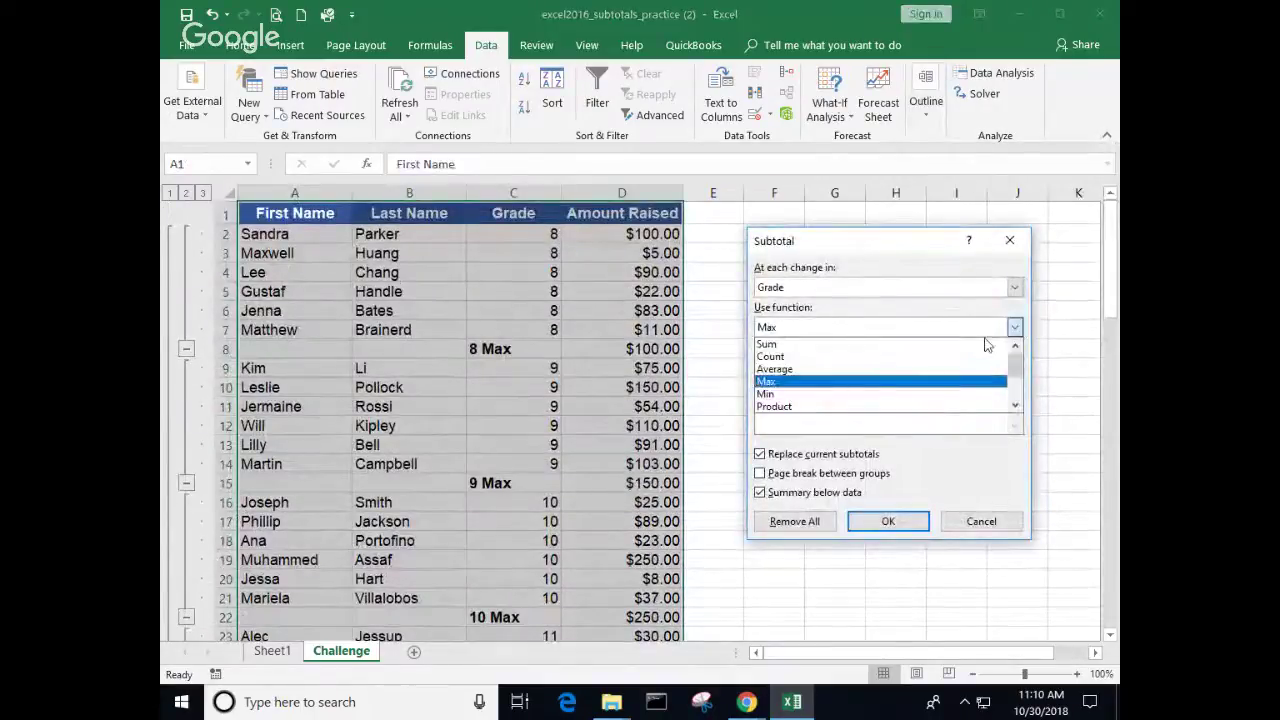
pyautogui.click(840, 345)
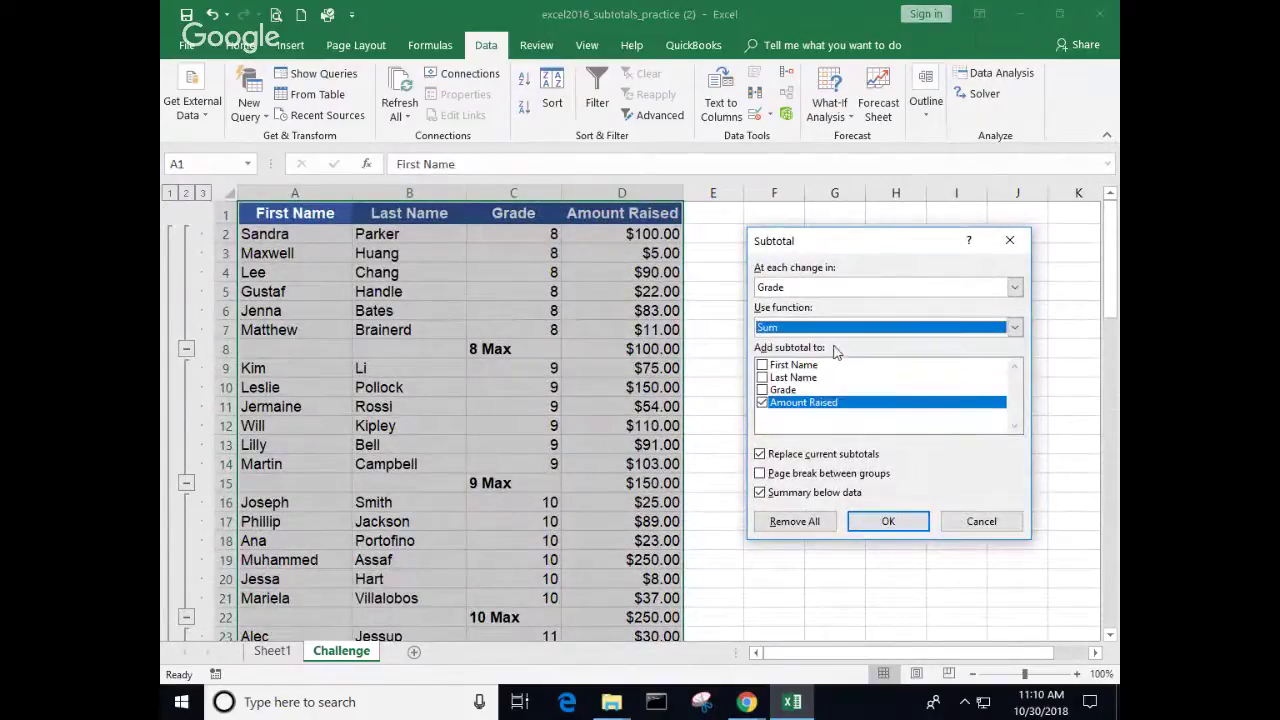
pyautogui.click(889, 522)
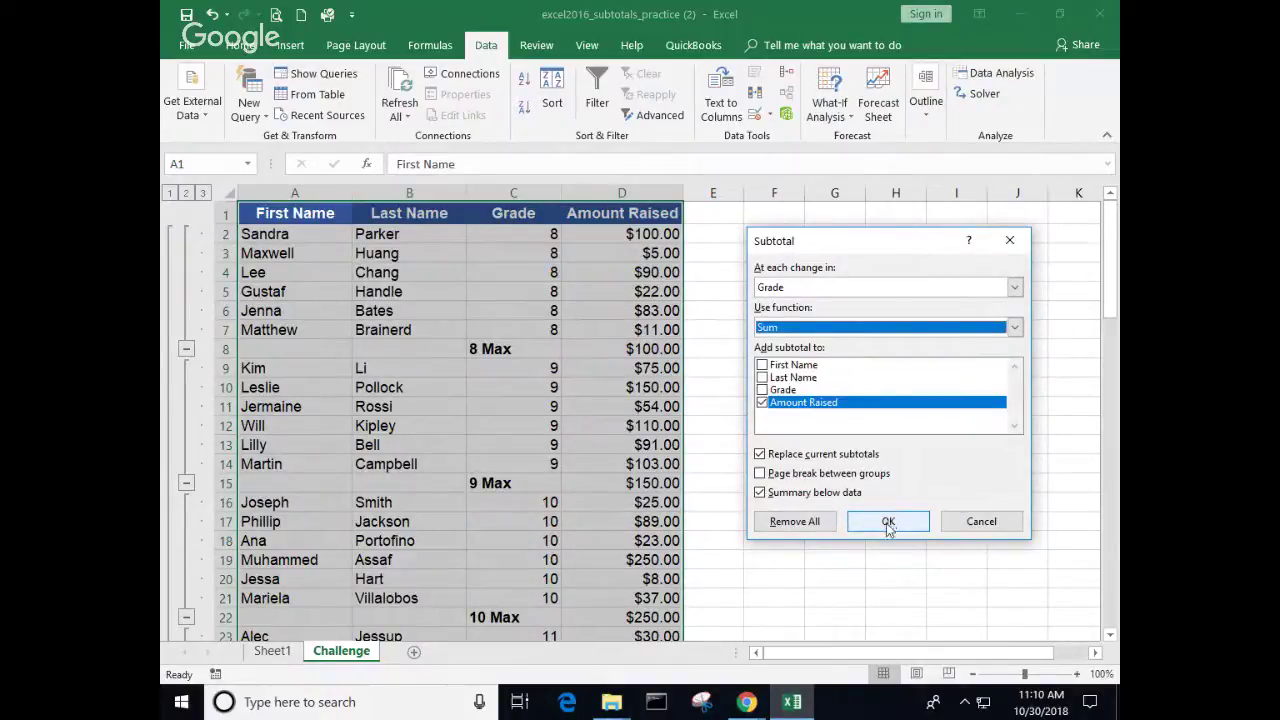
pyautogui.click(889, 524)
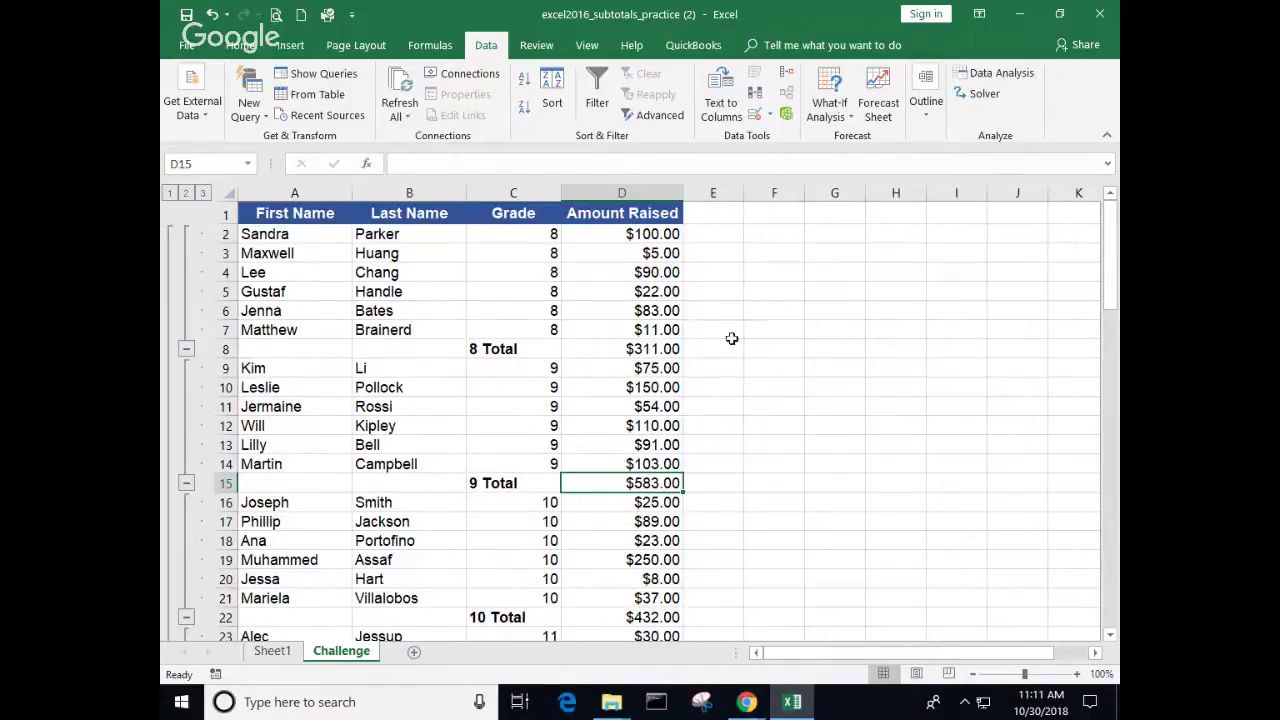
# Step: Close Excel, discarding the workbook's unsaved changes
pyautogui.moveTo(748, 705)
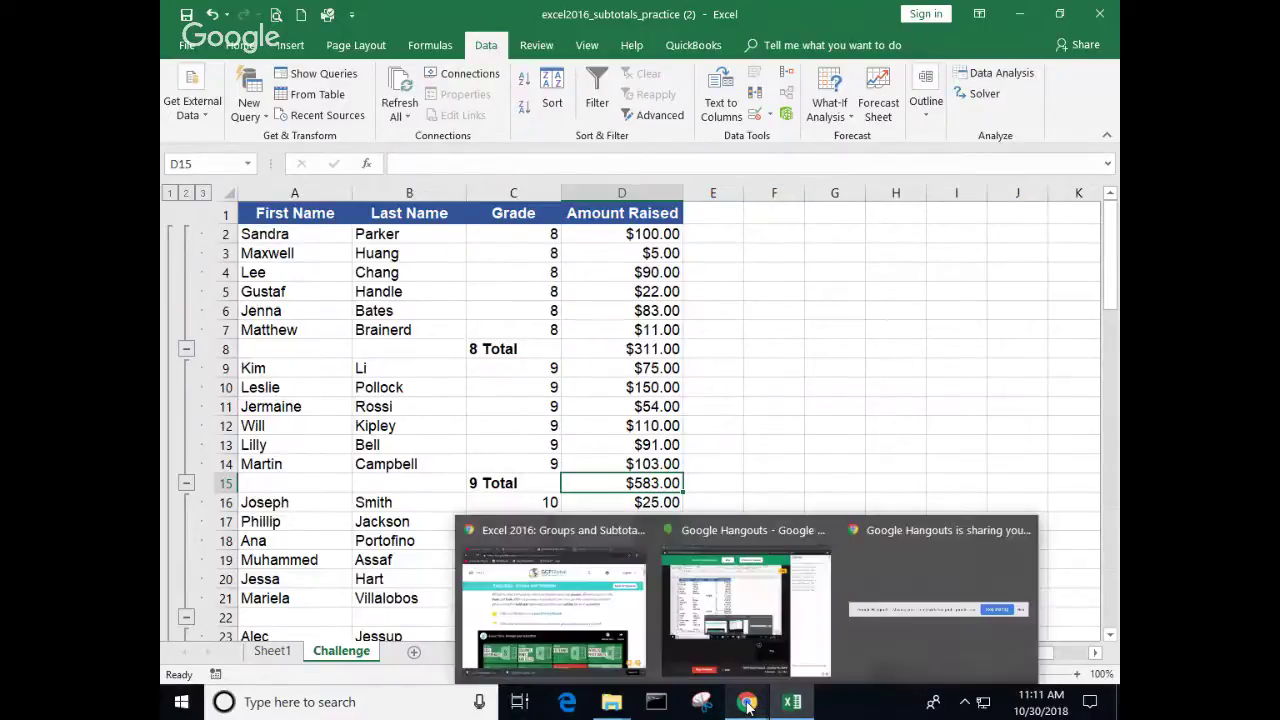
pyautogui.click(853, 385)
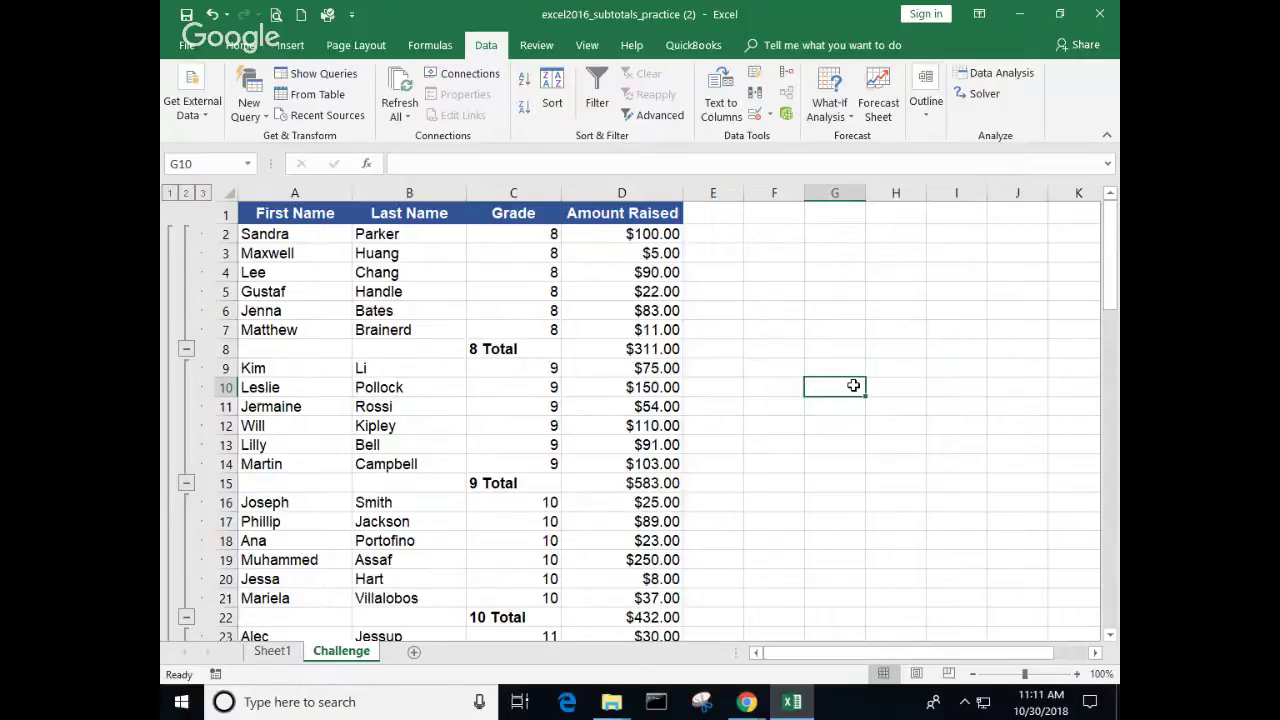
pyautogui.click(1113, 22)
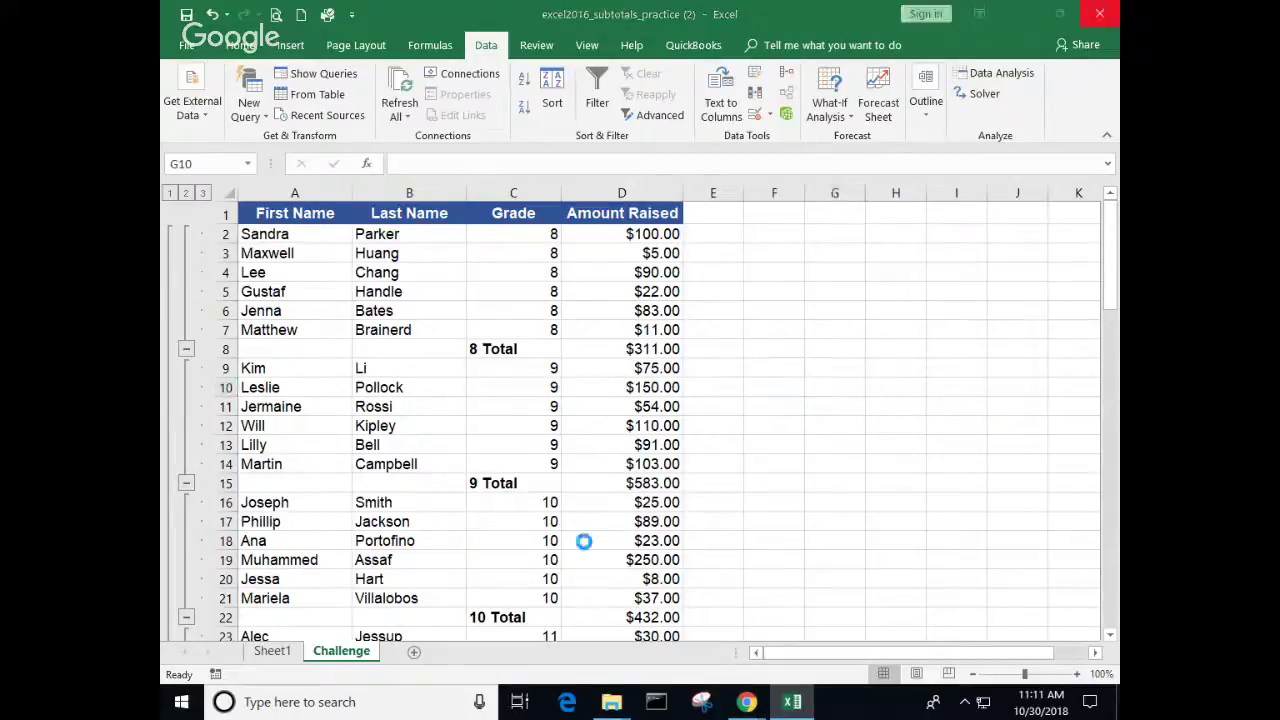
pyautogui.click(655, 393)
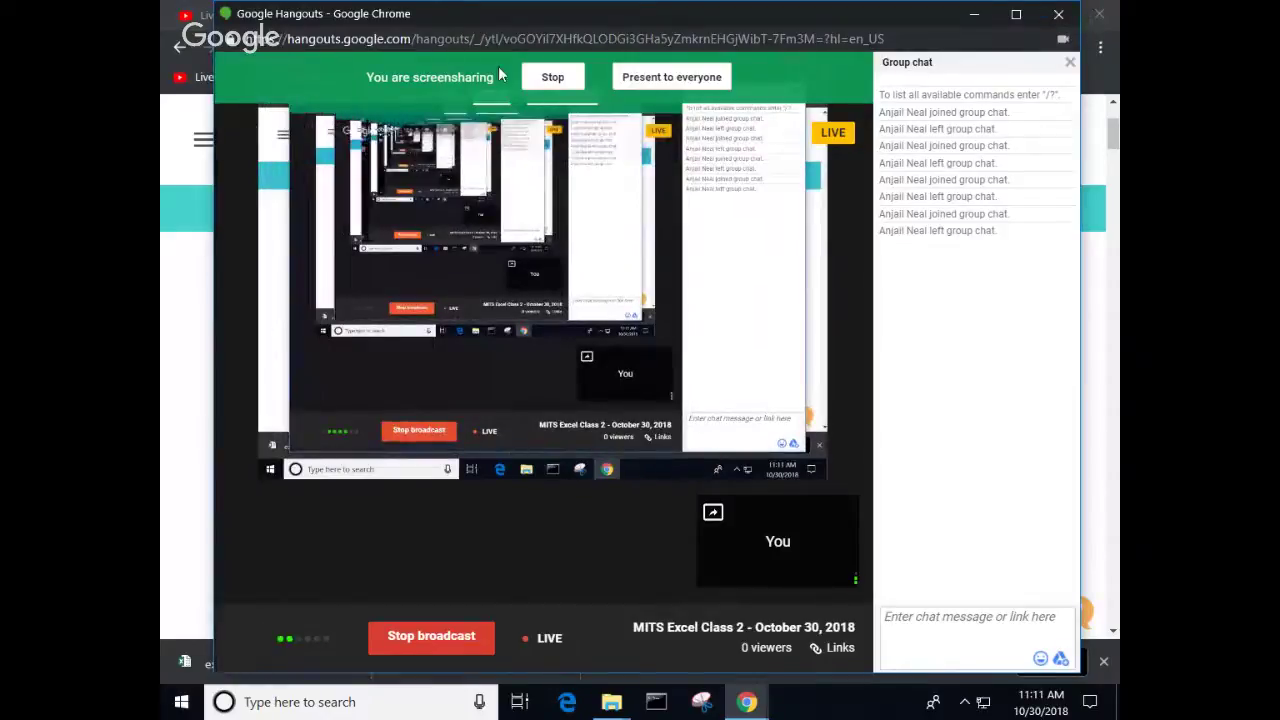
# Step: Go back in GCFGlobal to the Excel 2016 topic list, showing Tables after the completed Groups and Subtotals
pyautogui.click(185, 273)
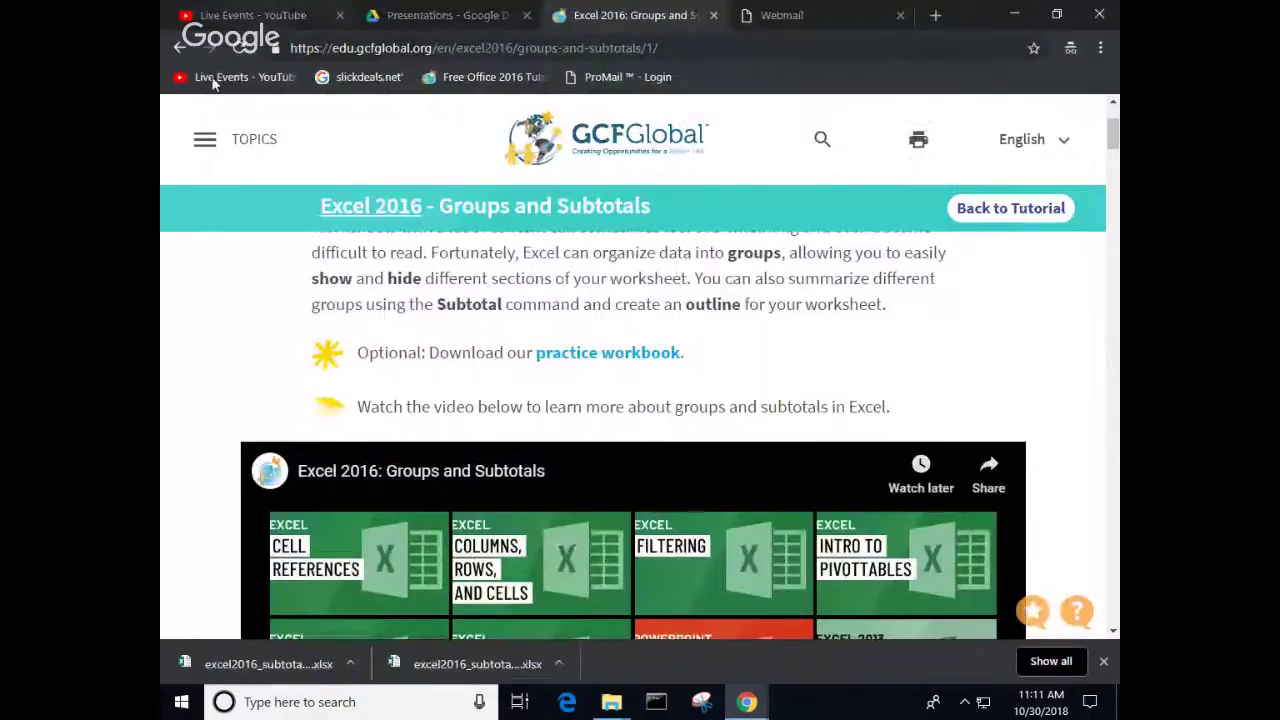
pyautogui.click(176, 48)
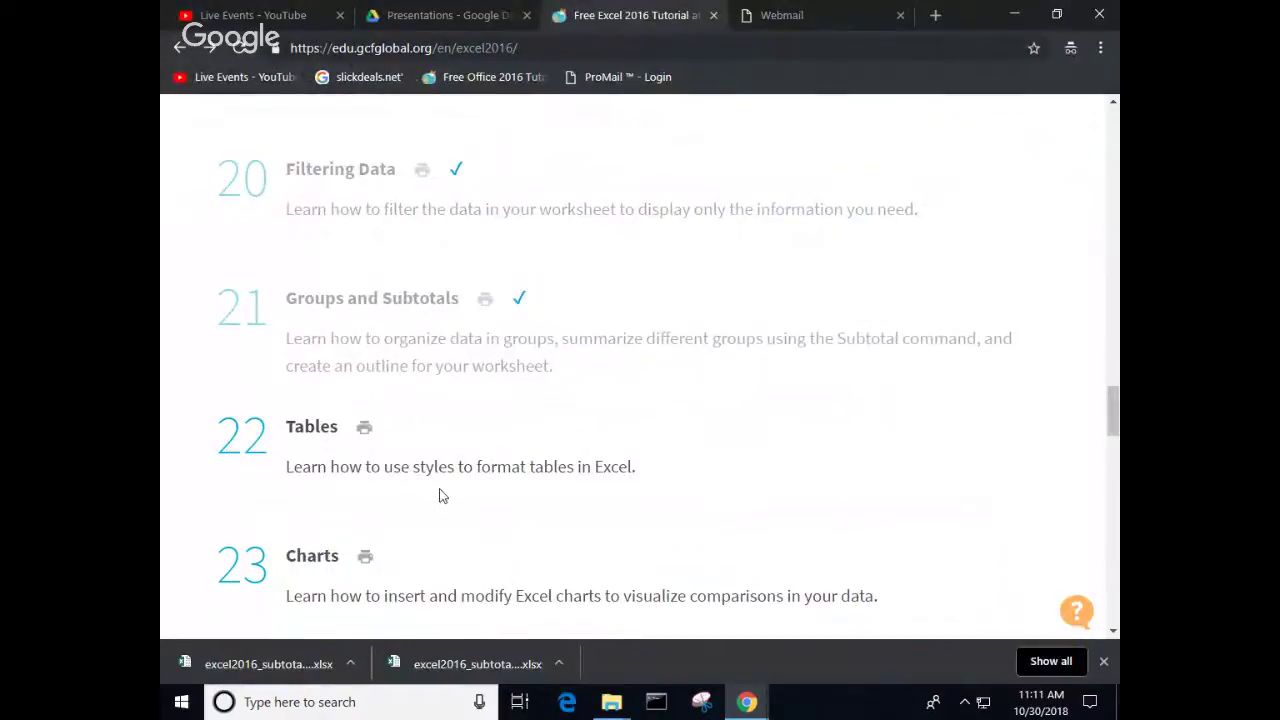
pyautogui.scroll(-2, 437, 490)
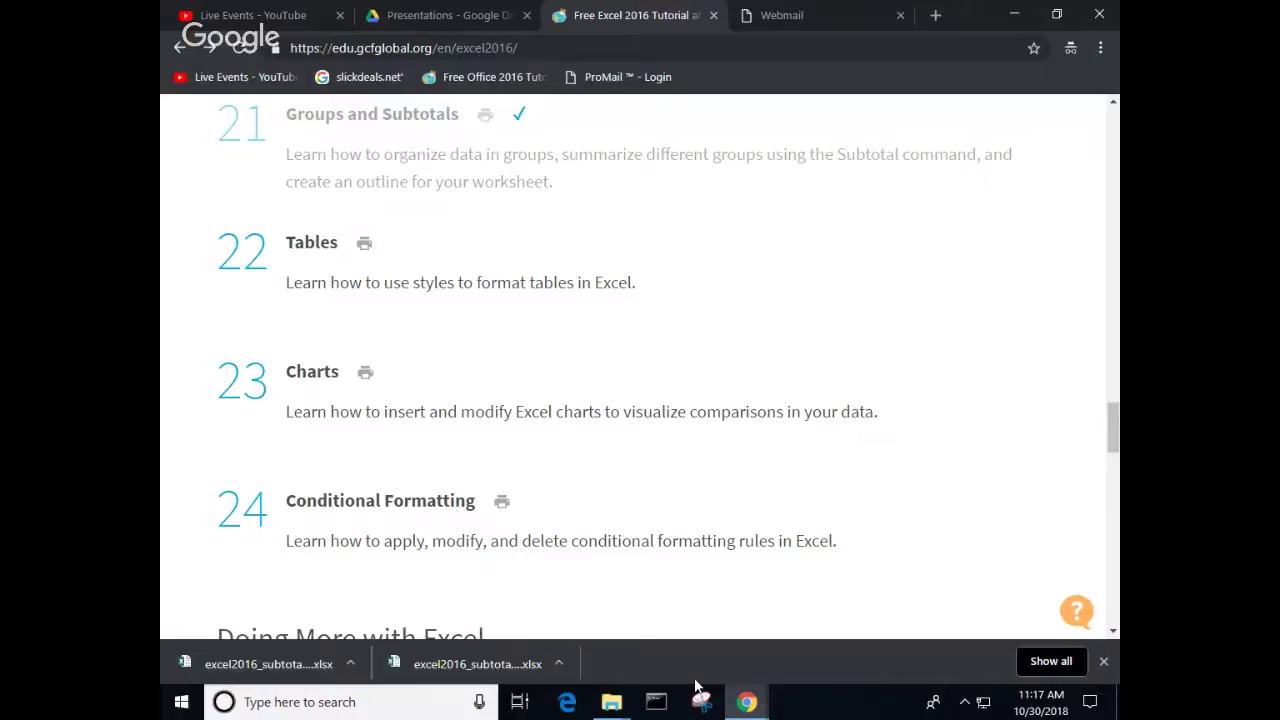
# Step: Bring the GCFGlobal browser forward, open the Conditional Formatting lesson, then return to the topic list
pyautogui.moveTo(741, 704)
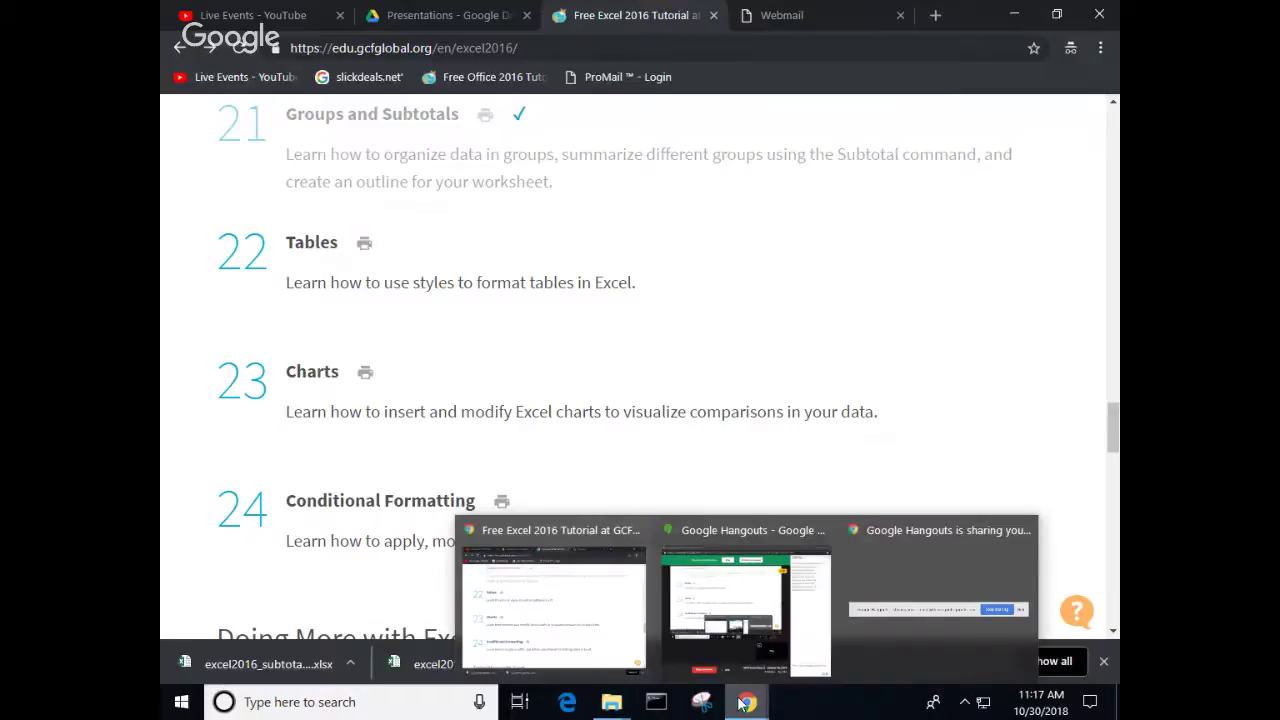
pyautogui.moveTo(716, 676)
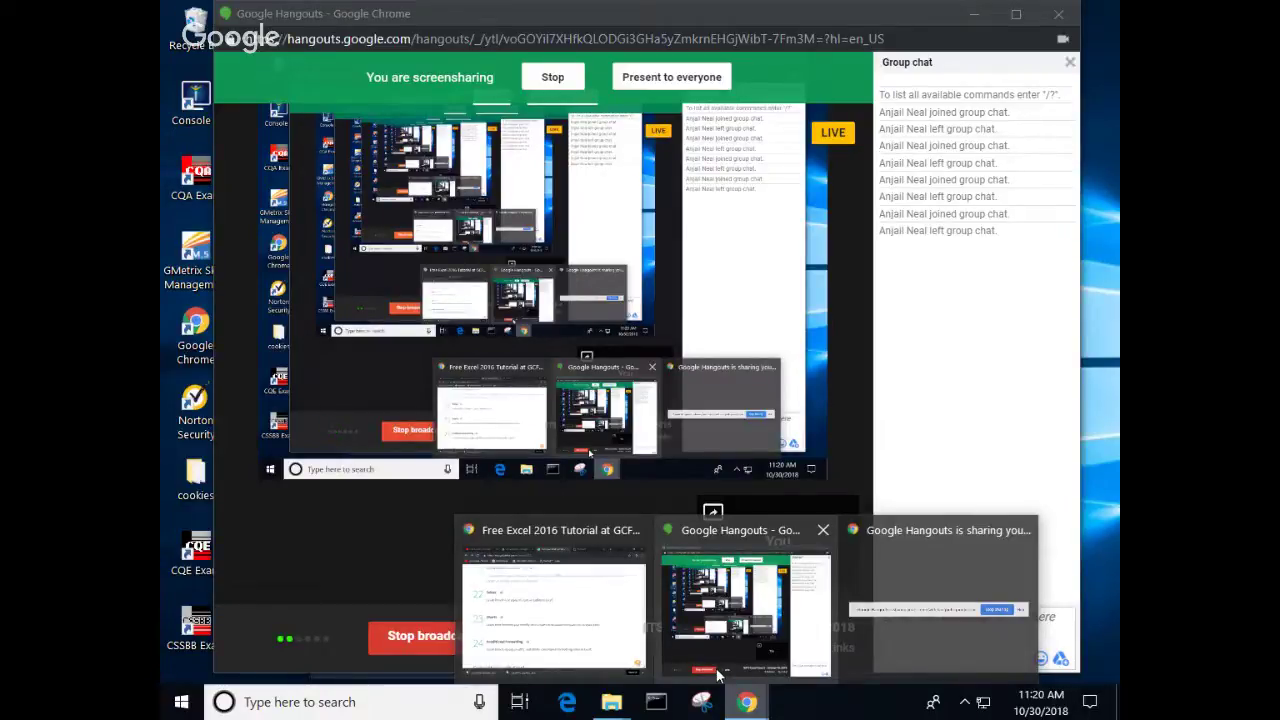
pyautogui.click(555, 600)
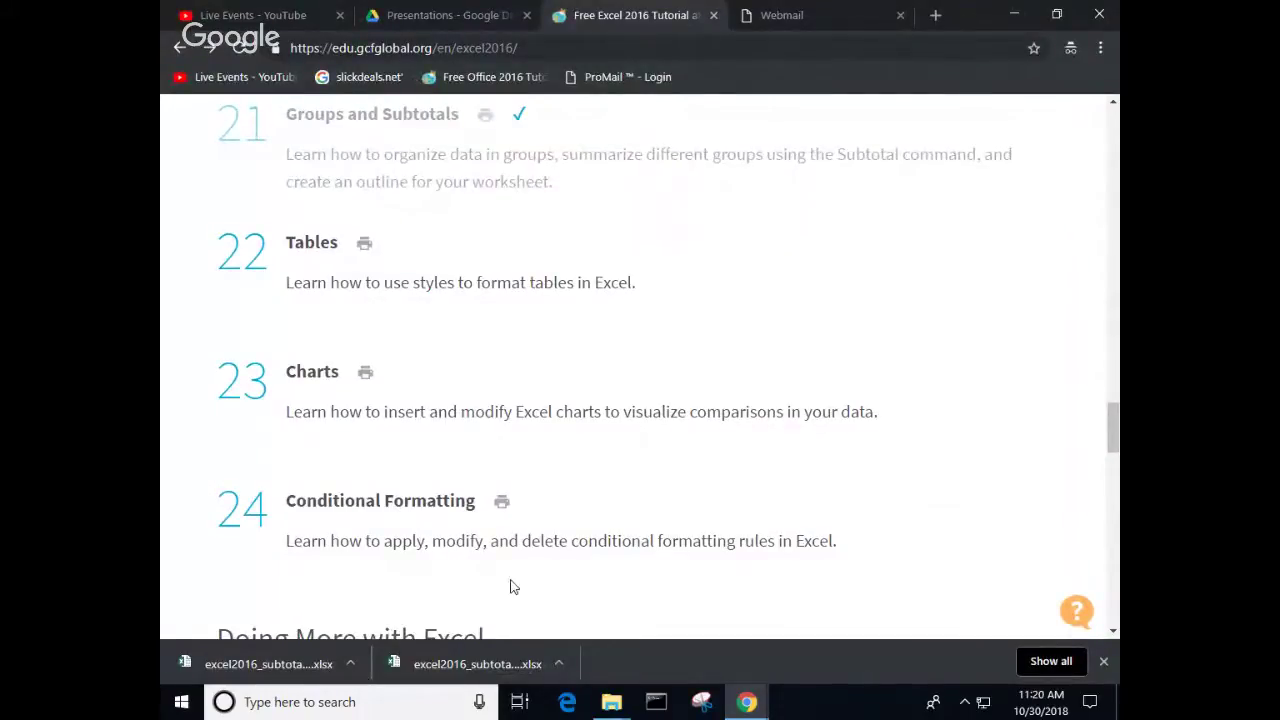
pyautogui.click(416, 512)
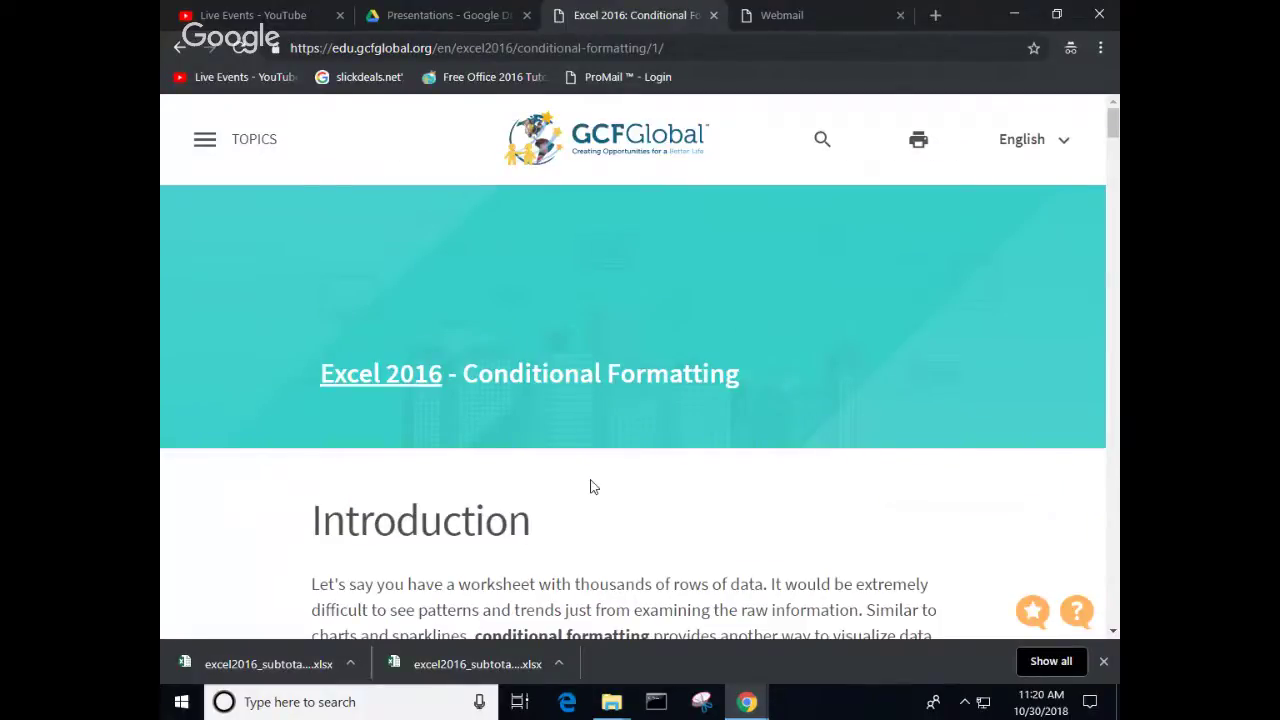
pyautogui.scroll(-3, 591, 487)
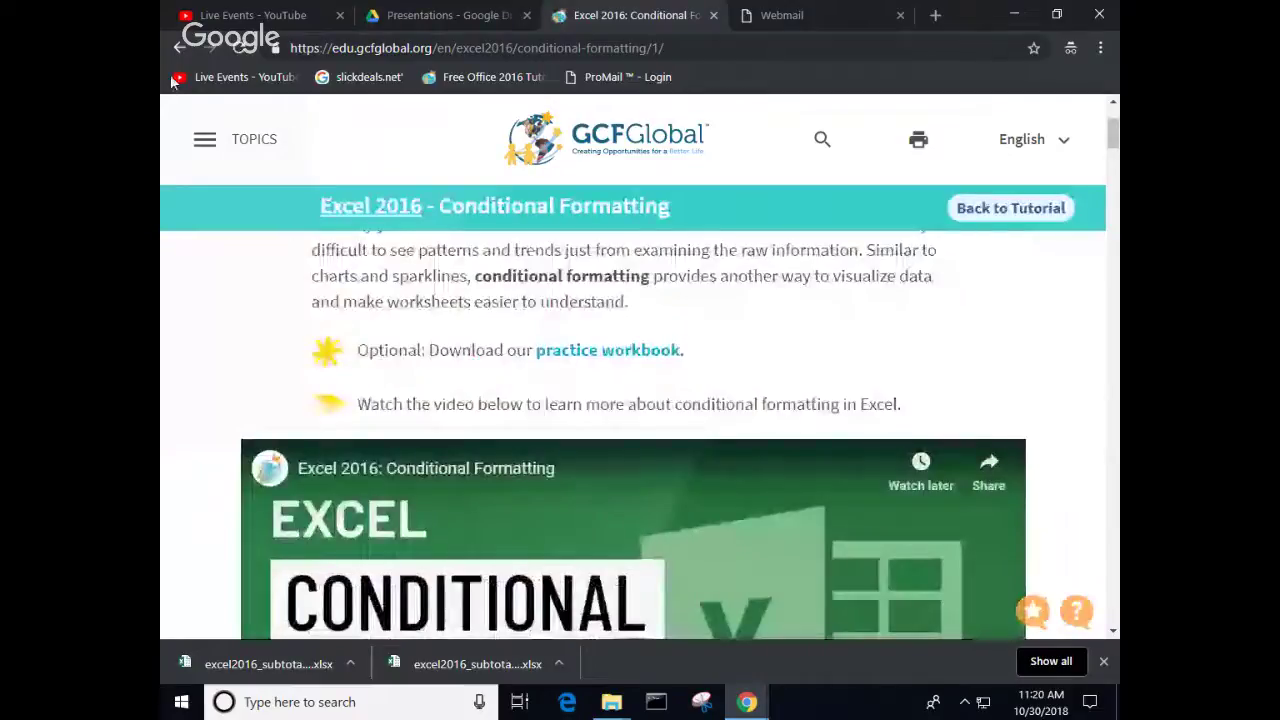
pyautogui.hotkey('alt', 'Left')
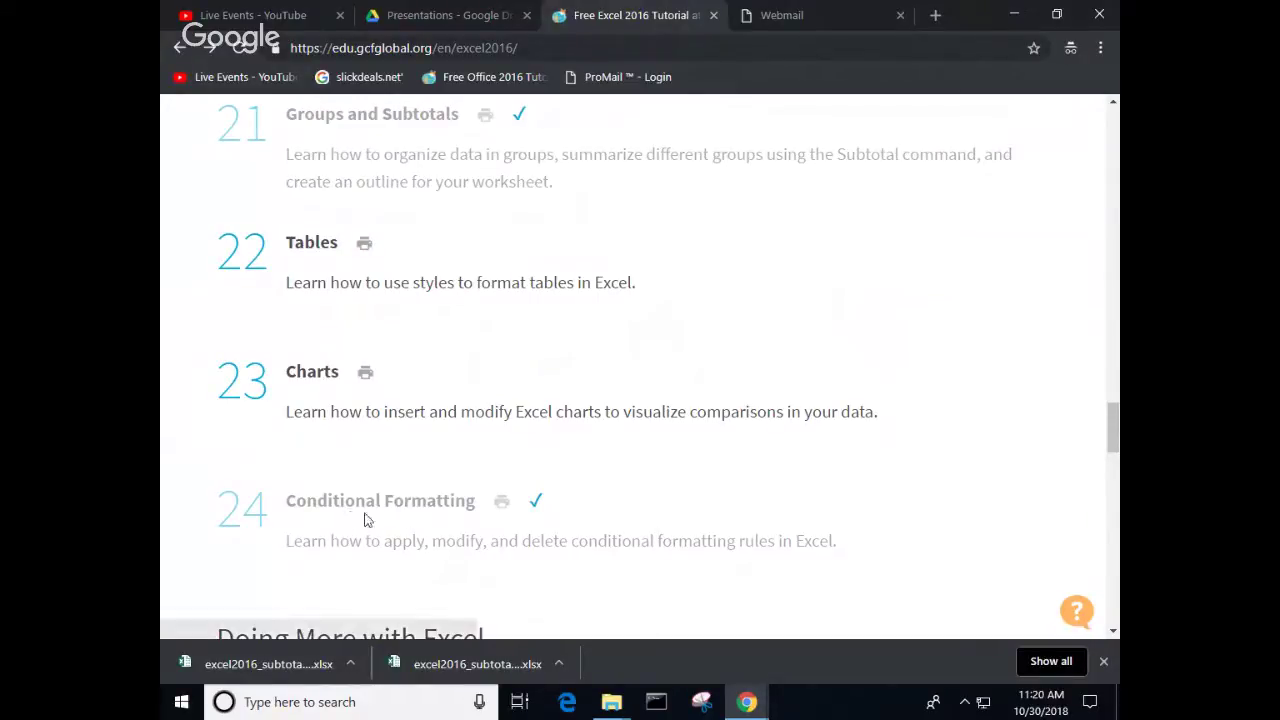
# Step: Reopen the Conditional Formatting lesson and play its embedded video full screen
pyautogui.click(378, 510)
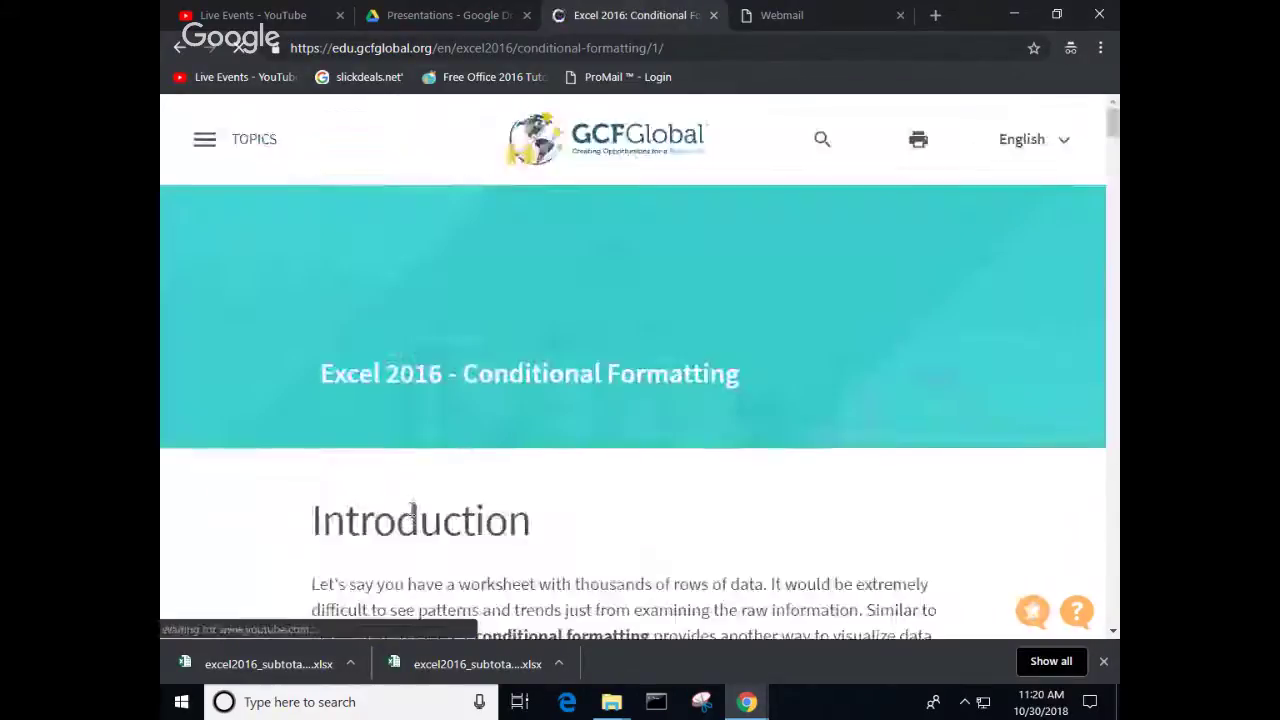
pyautogui.scroll(-3, 694, 475)
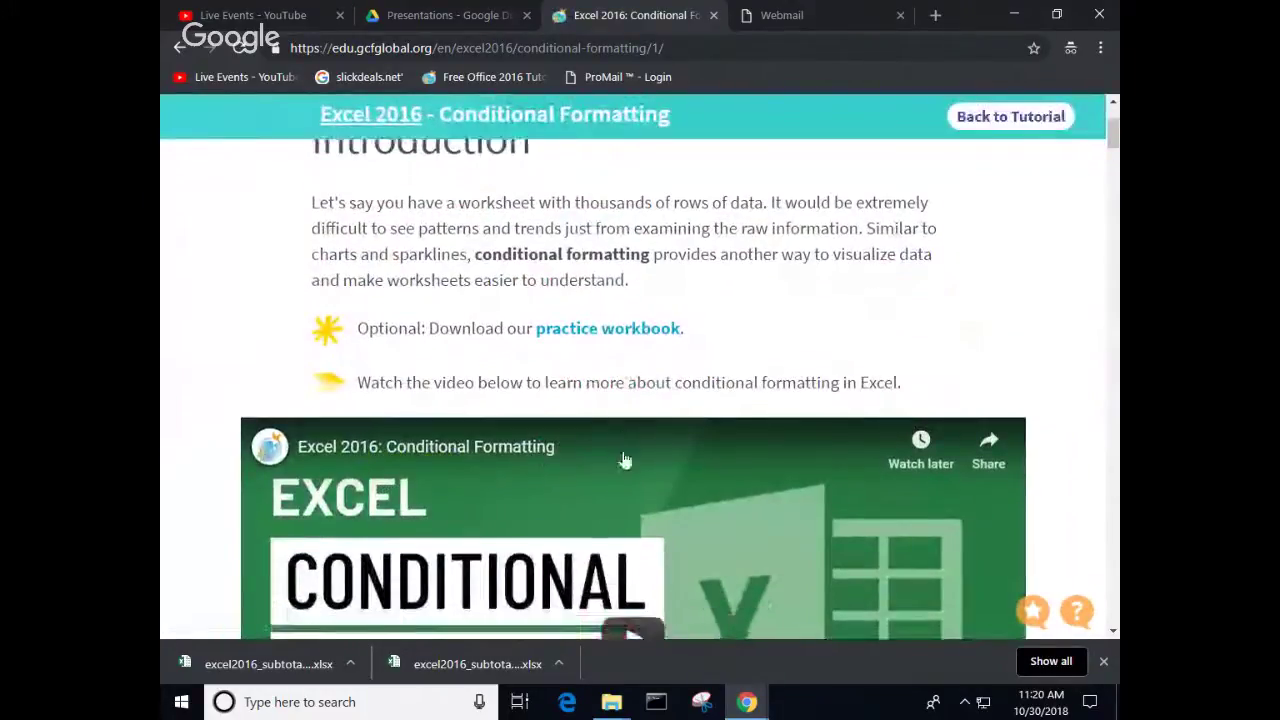
pyautogui.scroll(-2, 626, 457)
pyautogui.click(632, 480)
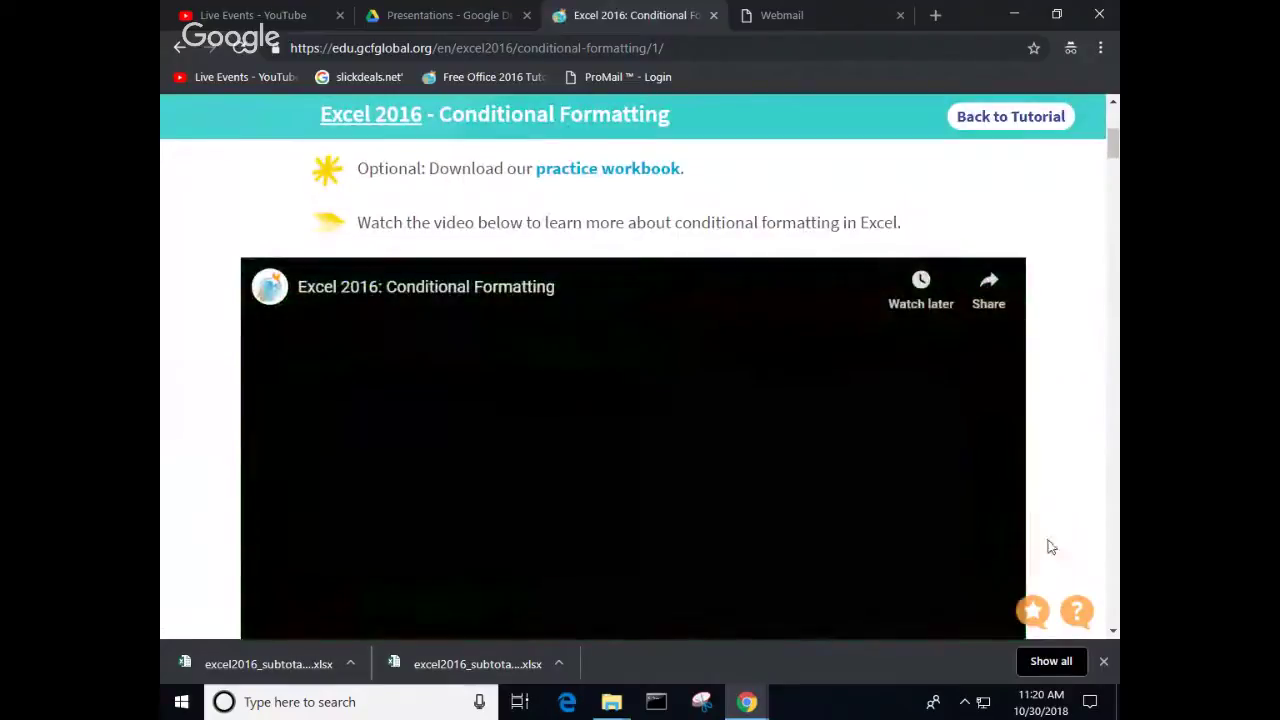
pyautogui.scroll(-2, 1075, 532)
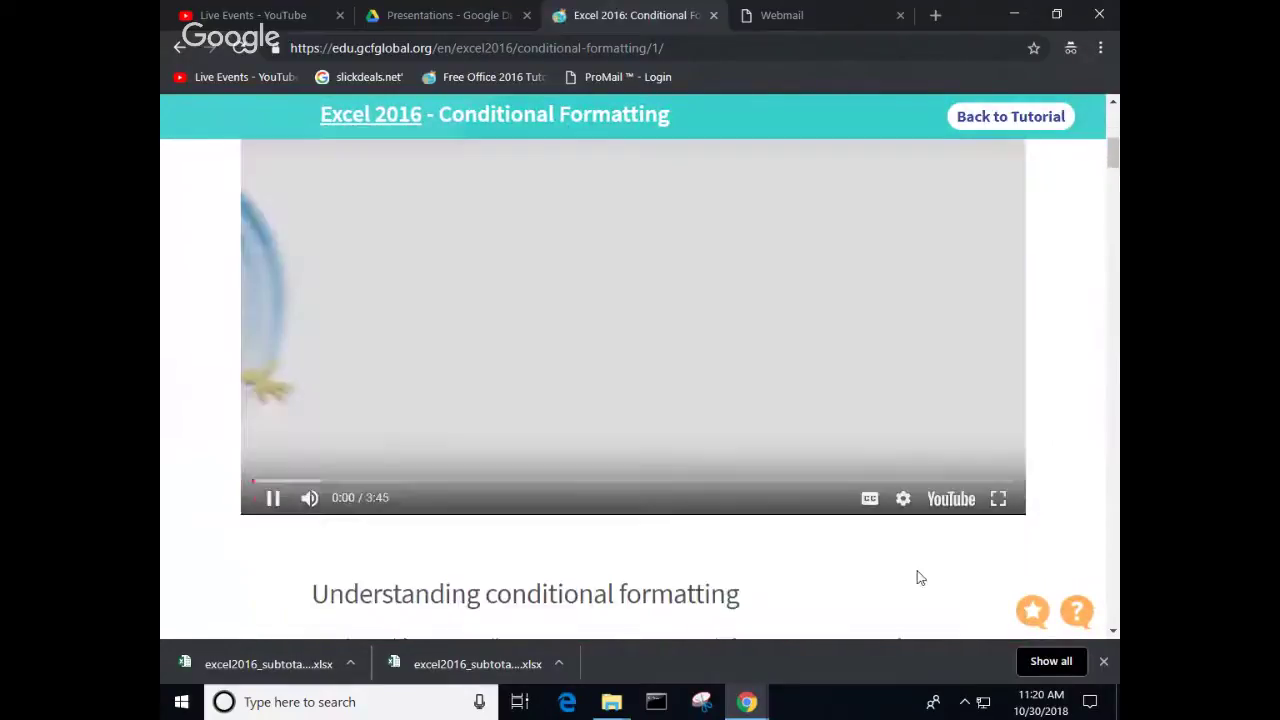
pyautogui.click(998, 498)
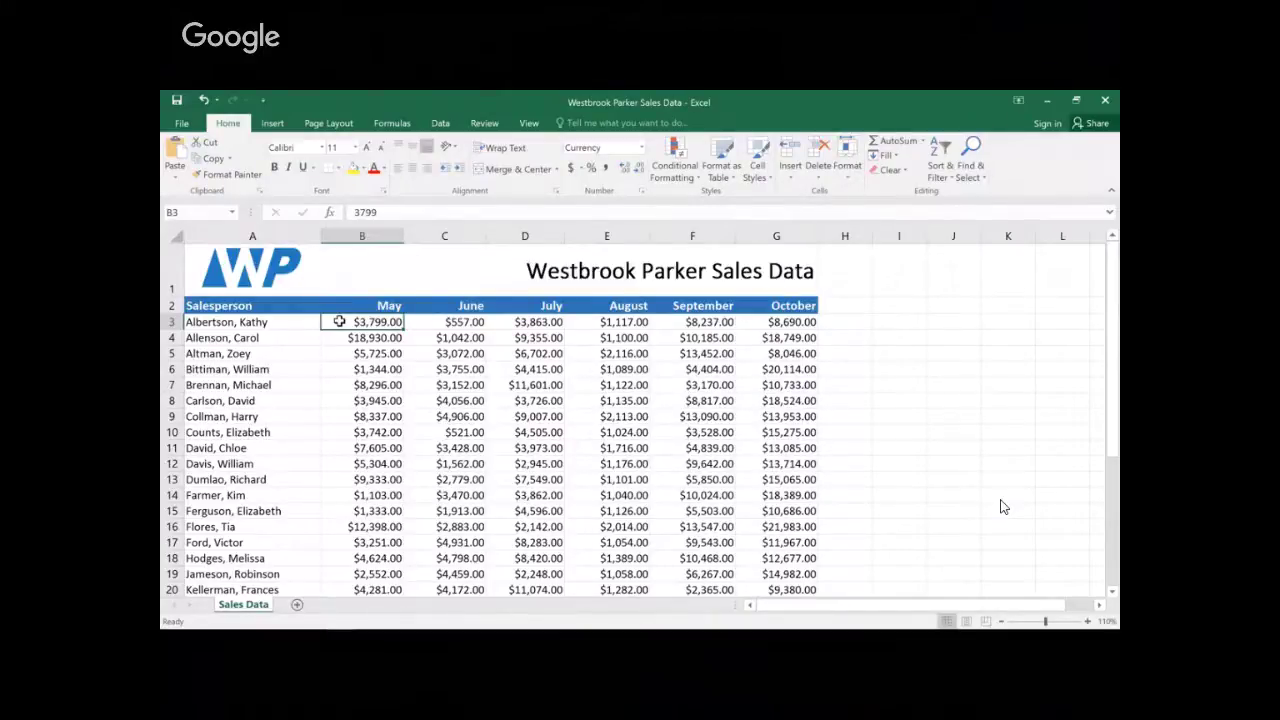
# Step: Follow the demo applying a Greater Than 4000 rule with Green Fill with Dark Green Text to B3:G20
pyautogui.moveTo(349, 323); pyautogui.dragTo(776, 590)
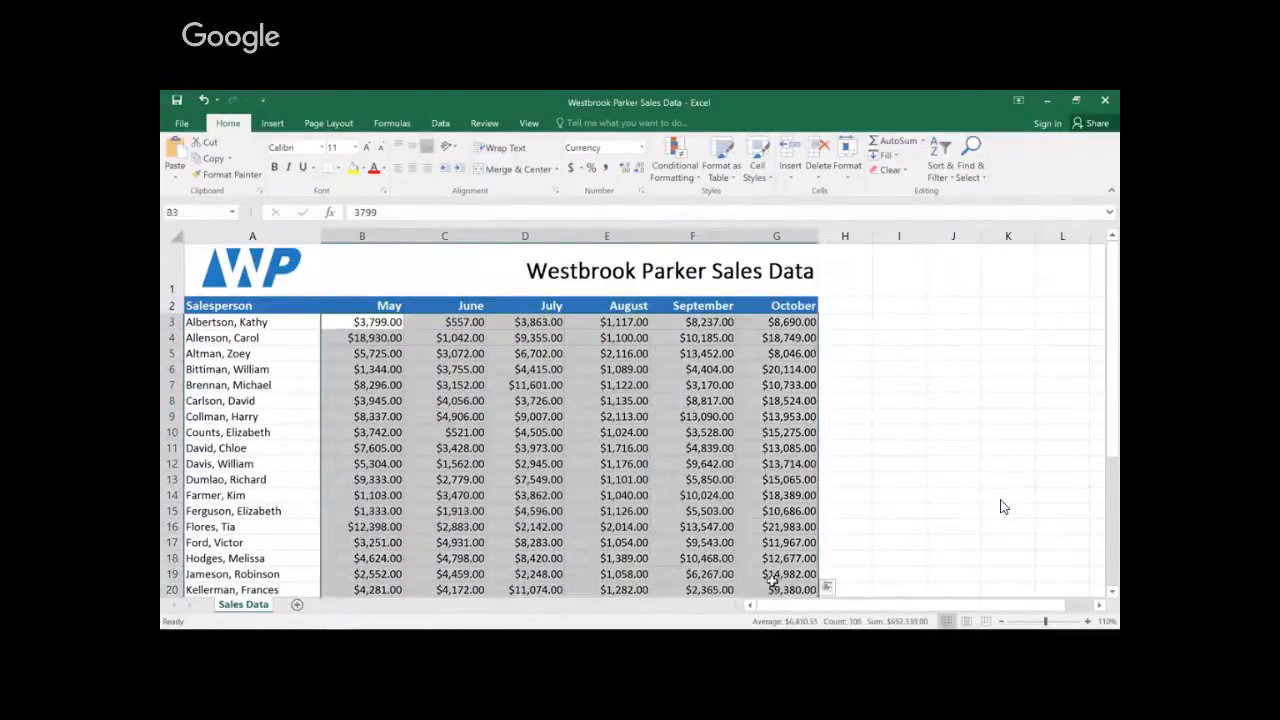
pyautogui.click(683, 155)
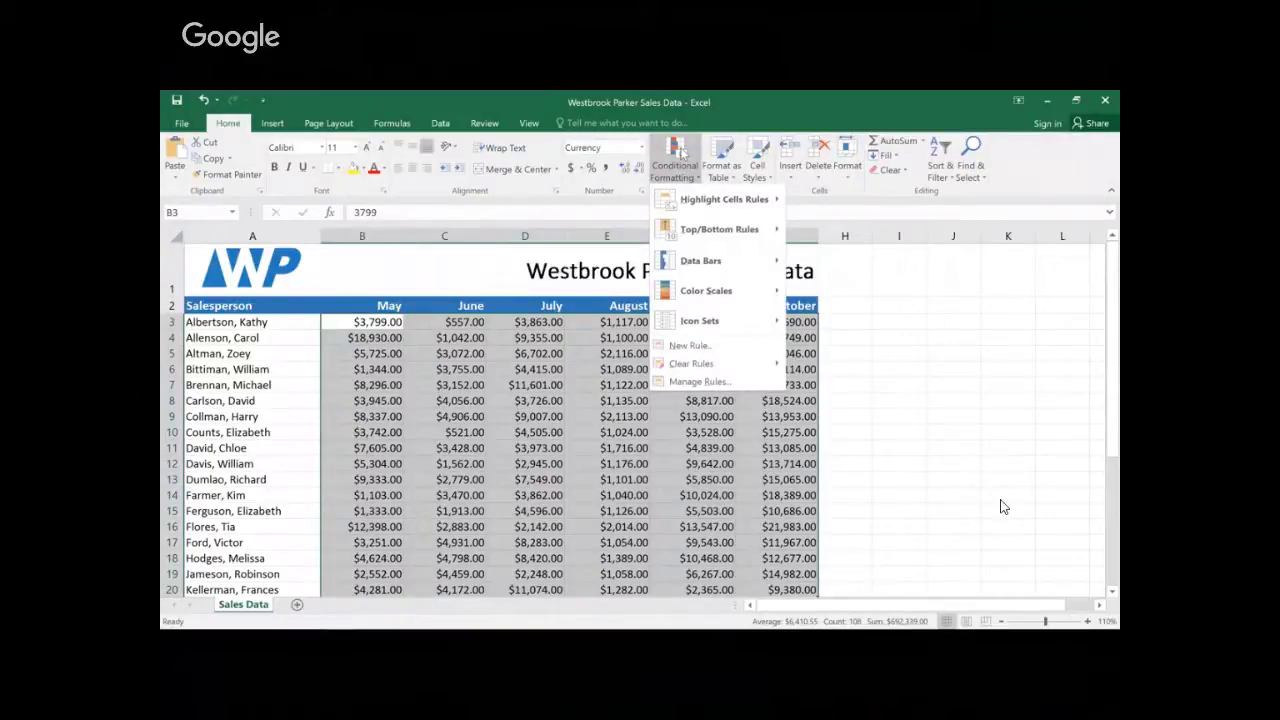
pyautogui.moveTo(686, 203)
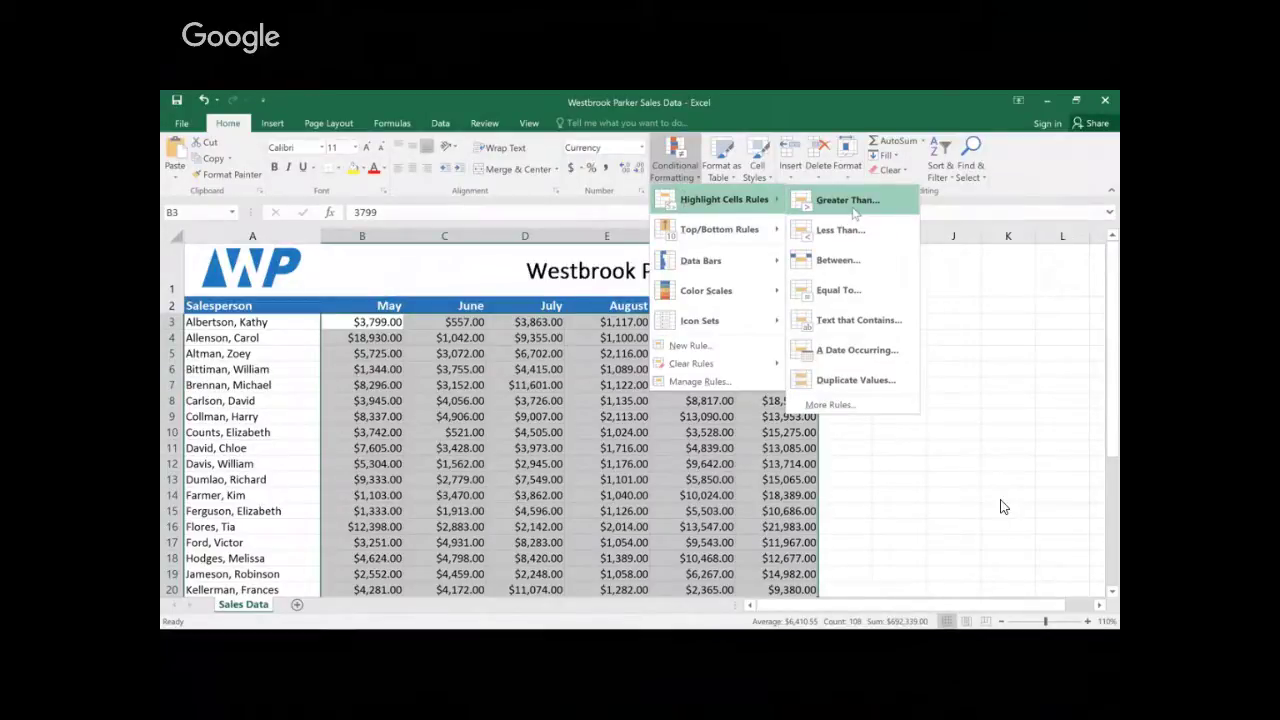
pyautogui.click(852, 208)
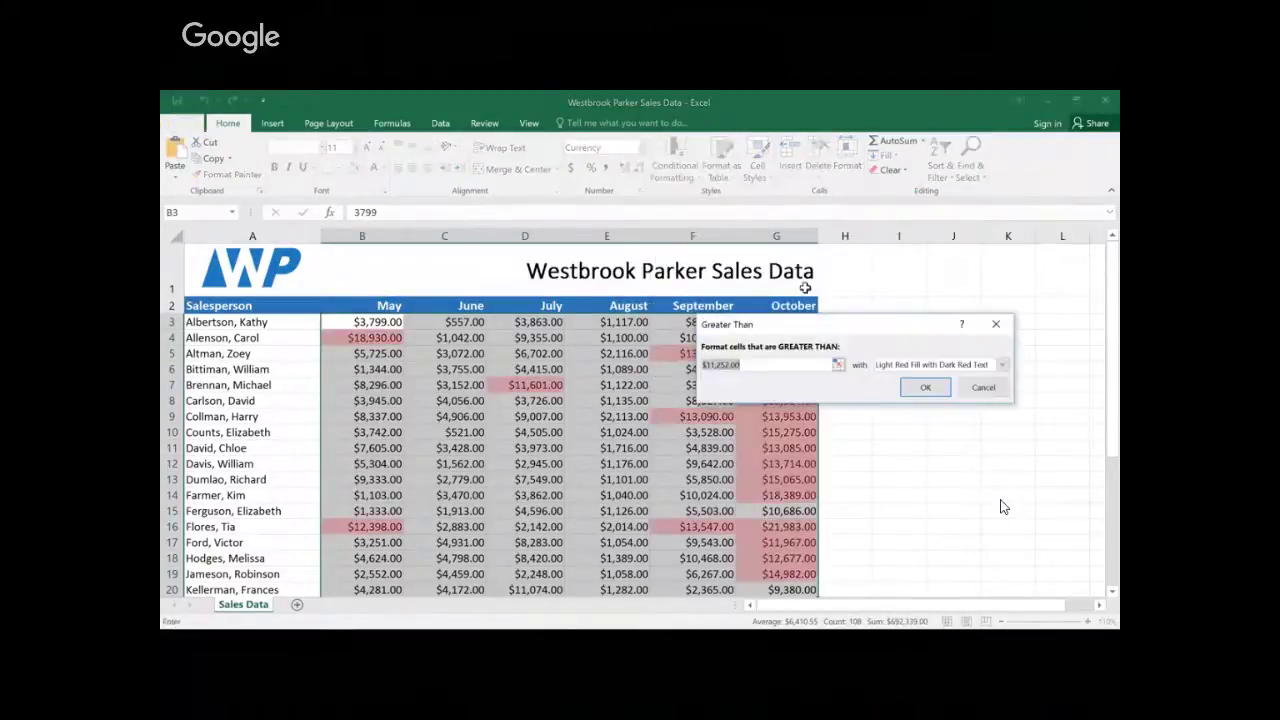
pyautogui.press('BackSpace')
pyautogui.press('BackSpace')
pyautogui.press('BackSpace')
pyautogui.press('BackSpace')
pyautogui.press('BackSpace')
pyautogui.press('BackSpace')
pyautogui.press('BackSpace')
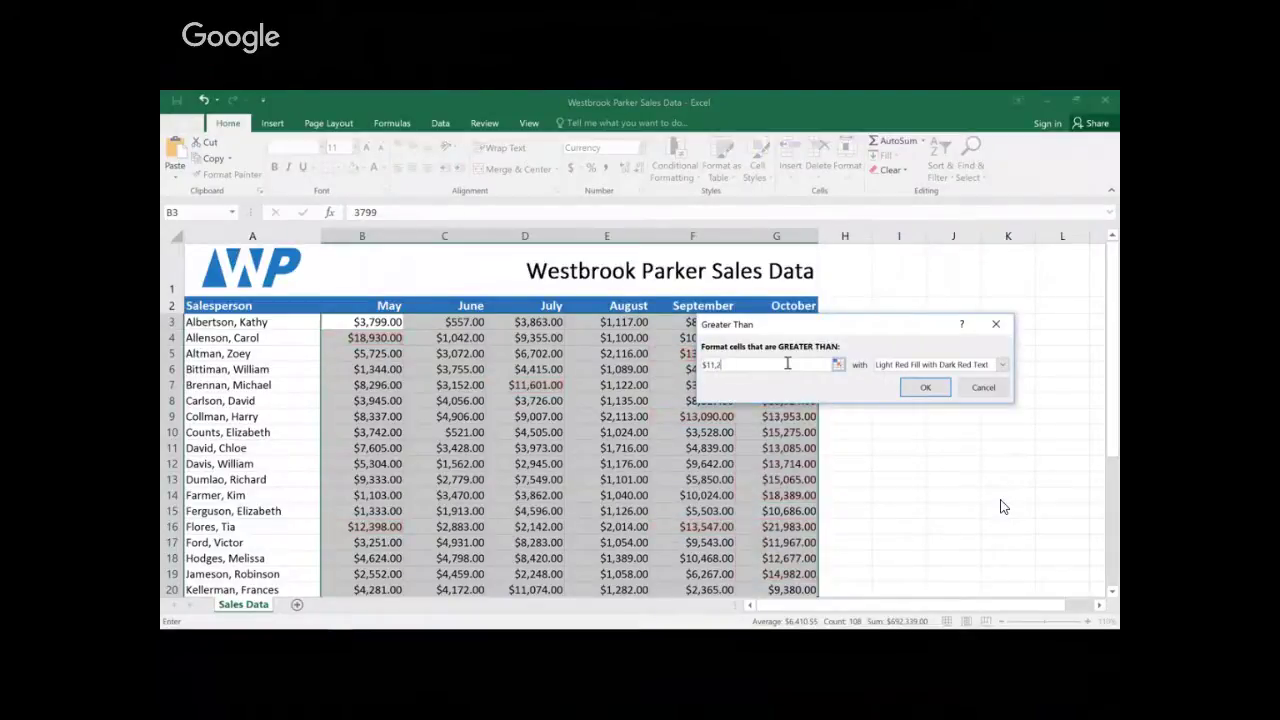
pyautogui.press('BackSpace')
pyautogui.press('BackSpace')
pyautogui.write('4000')
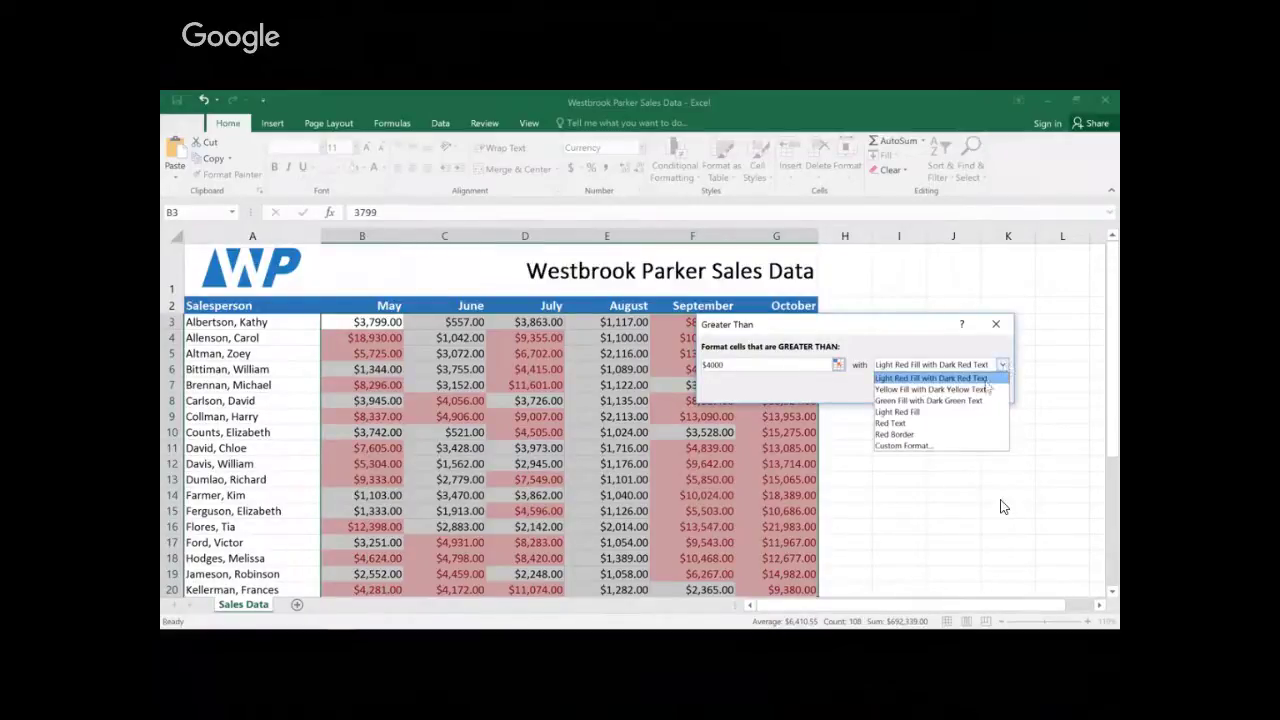
pyautogui.click(985, 400)
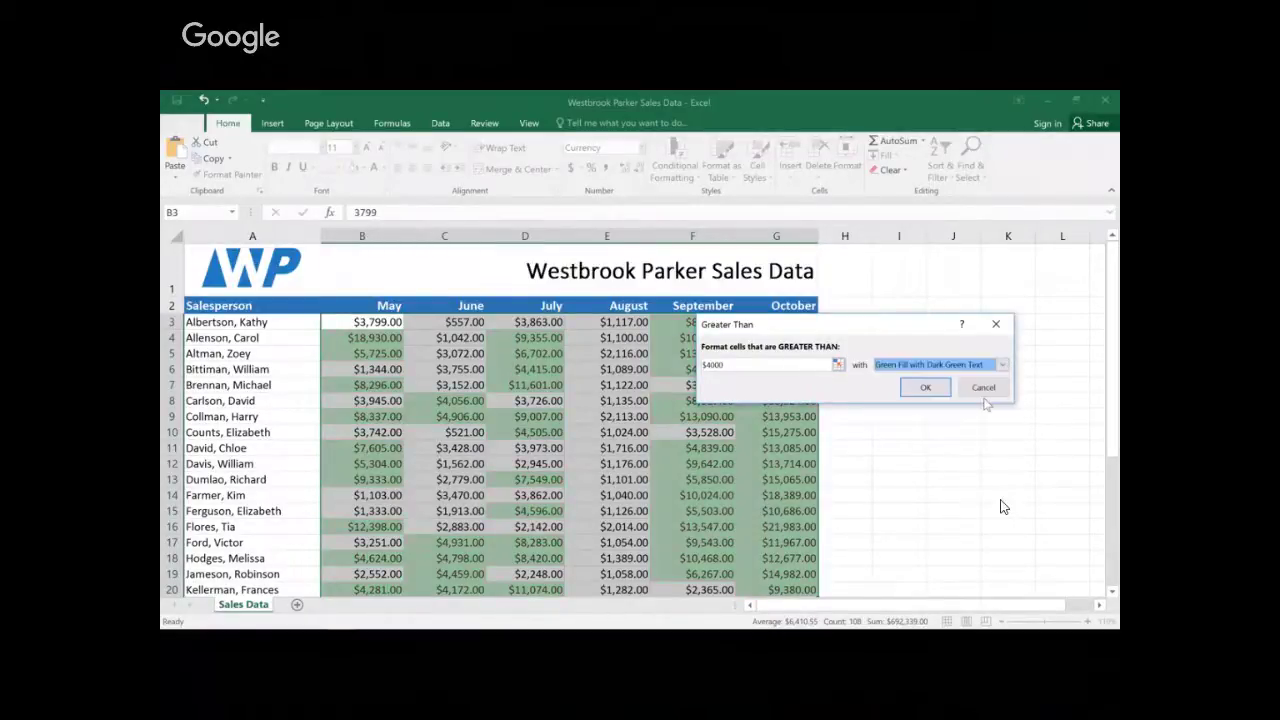
pyautogui.click(925, 387)
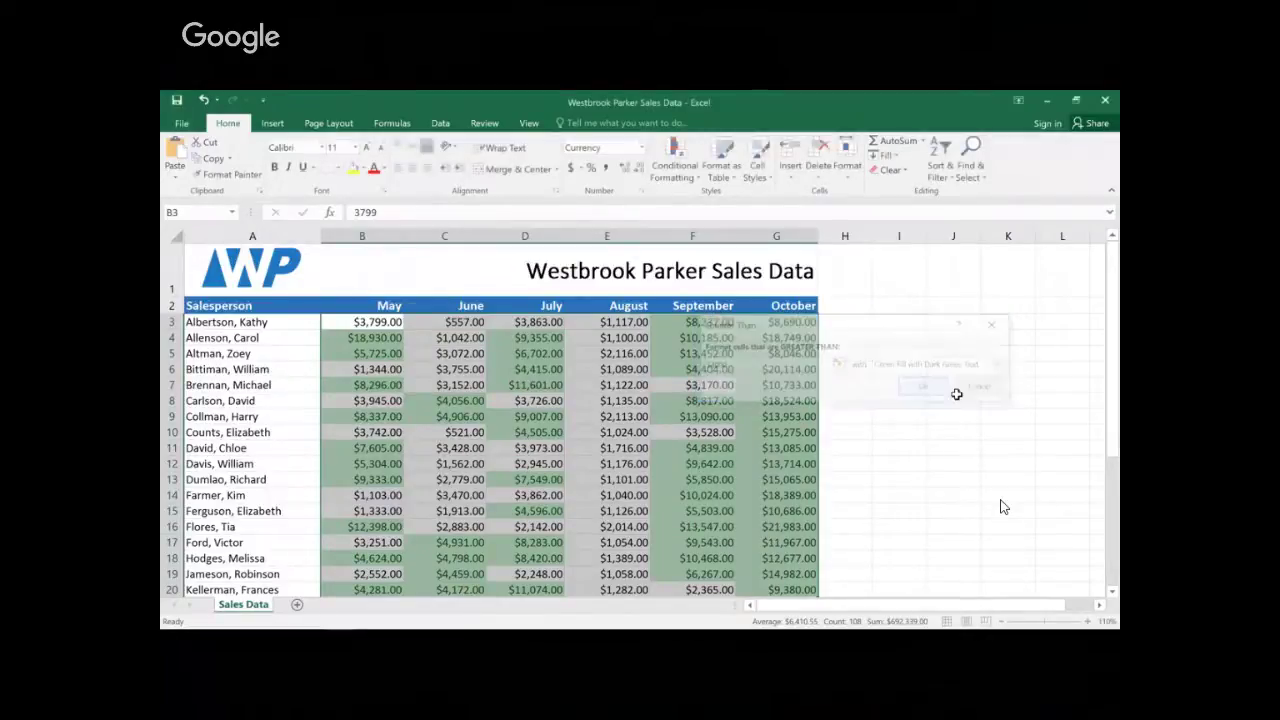
pyautogui.click(935, 398)
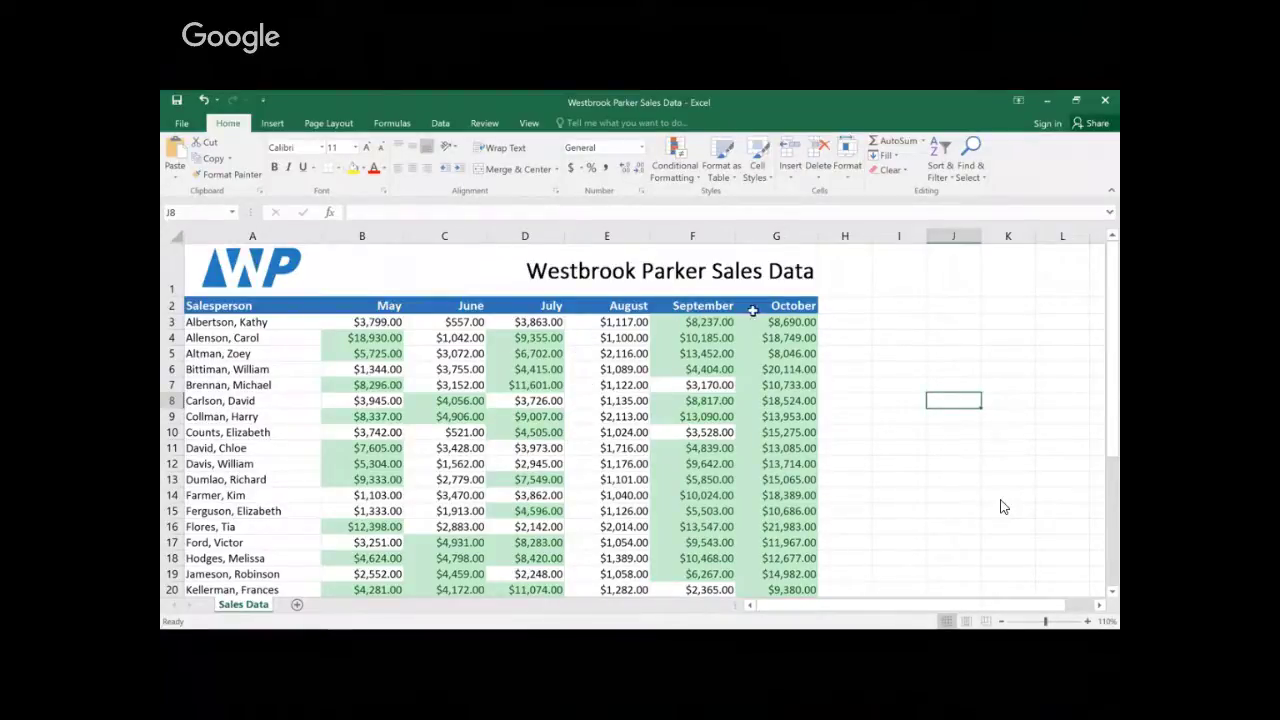
# Step: Follow the demo adding the three-triangles directional icon set to the monthly sales figures
pyautogui.click(752, 310)
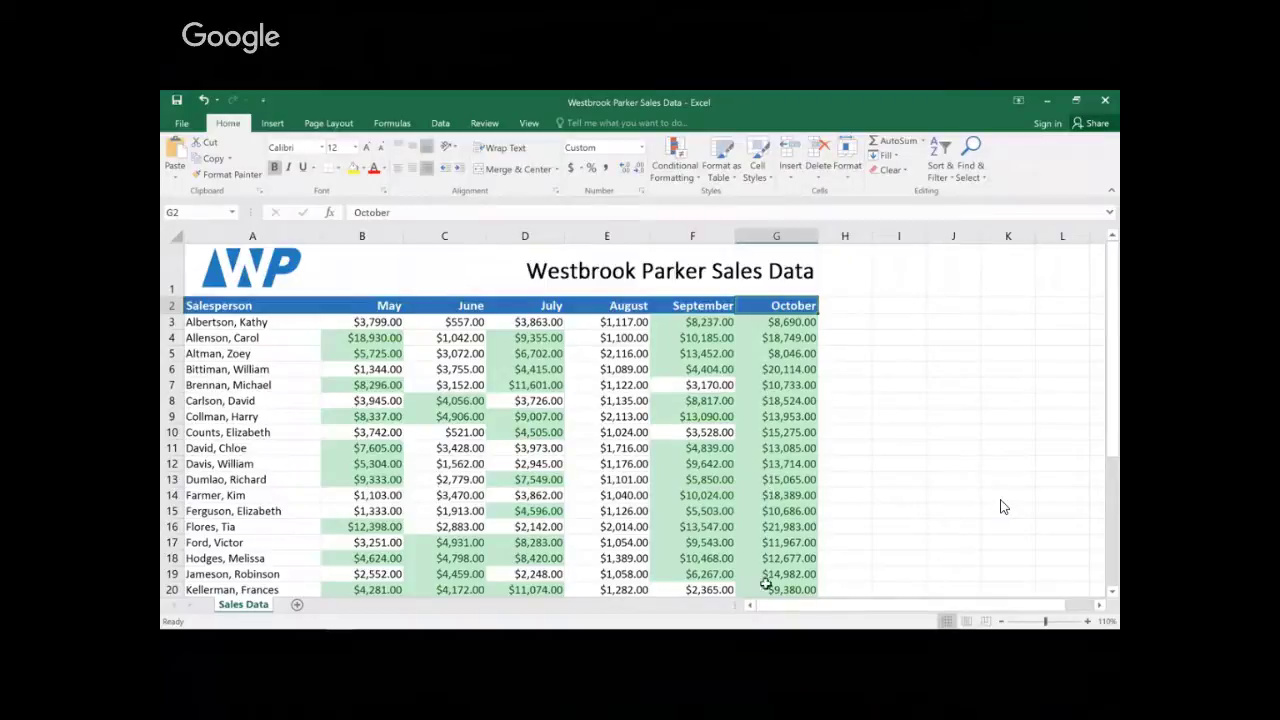
pyautogui.moveTo(765, 590); pyautogui.dragTo(337, 321)
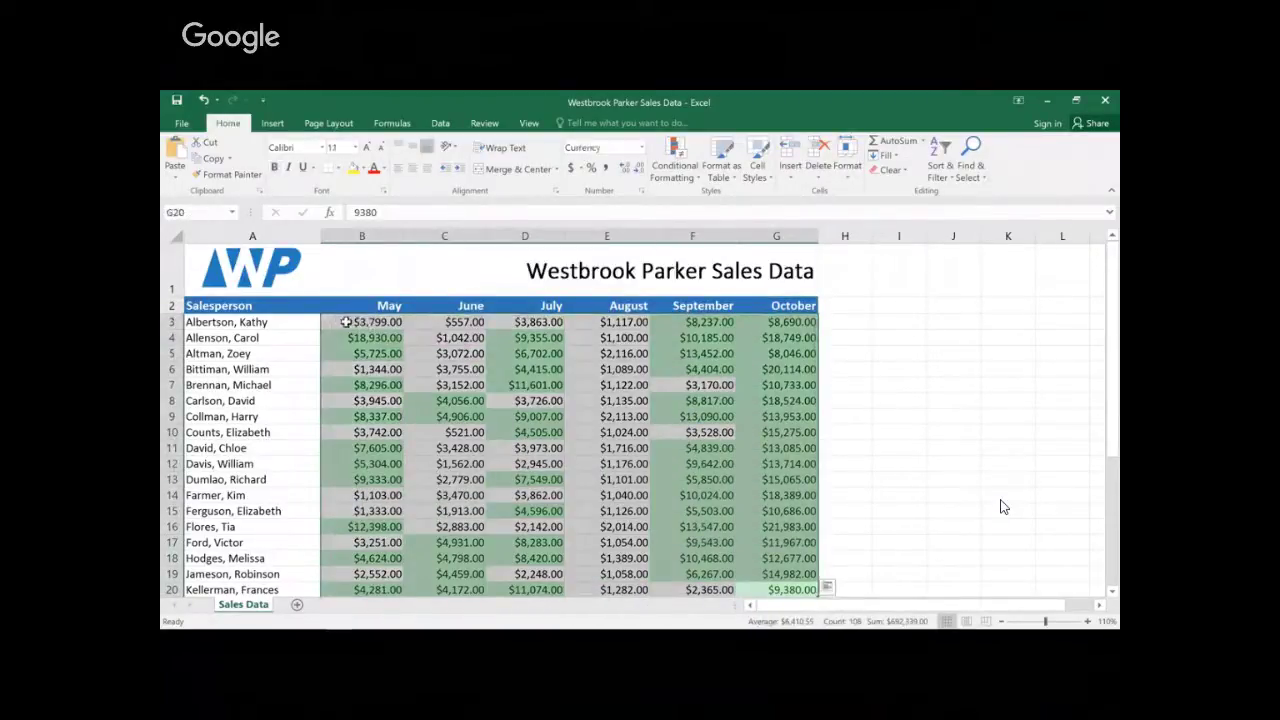
pyautogui.click(692, 147)
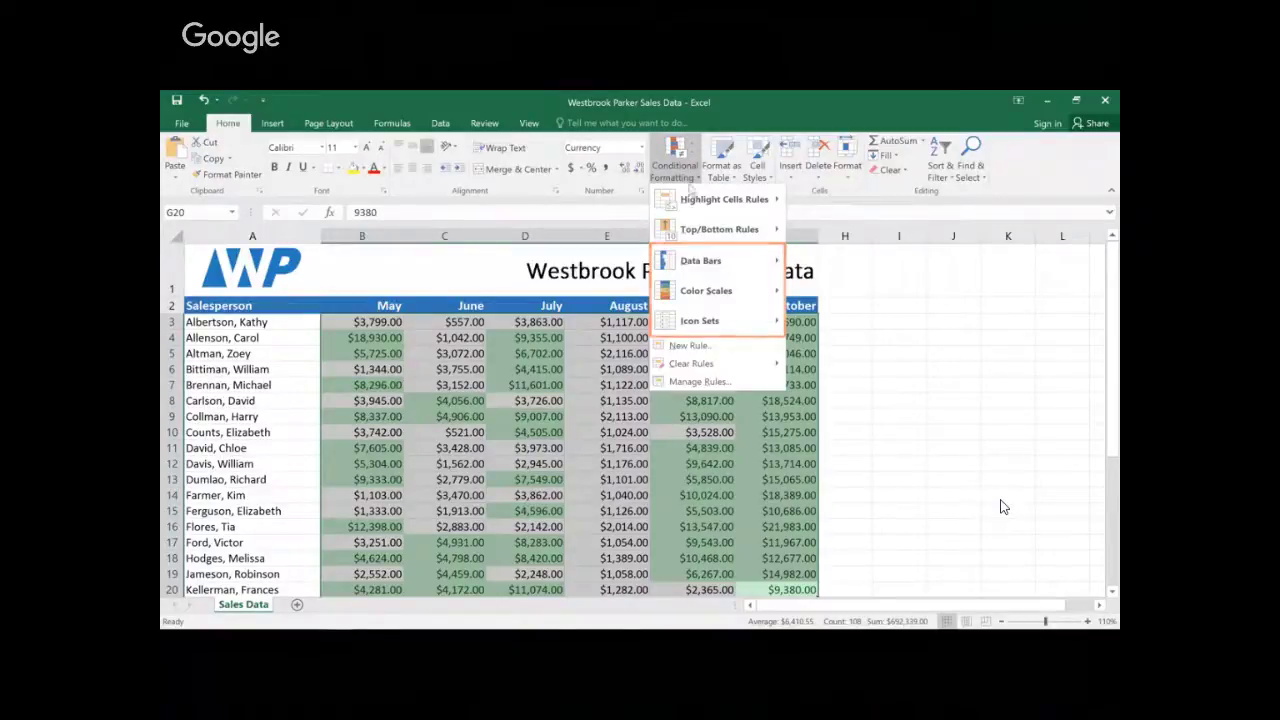
pyautogui.moveTo(695, 265)
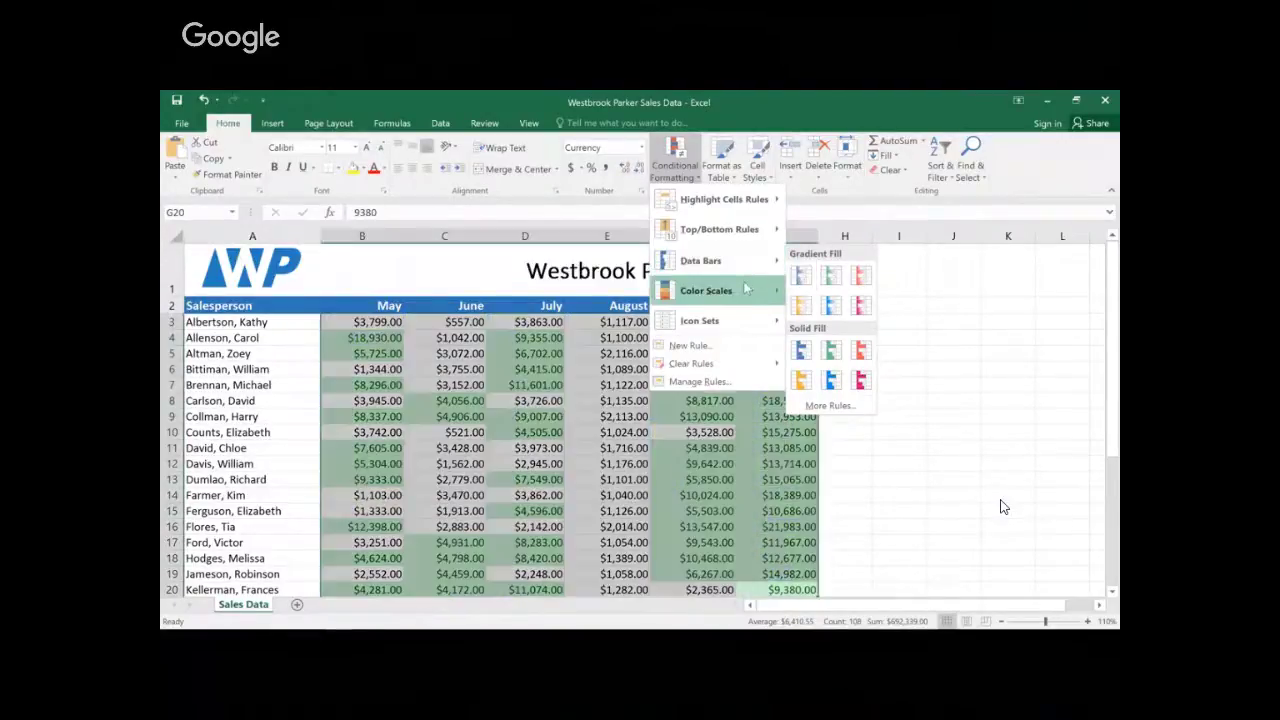
pyautogui.moveTo(780, 292)
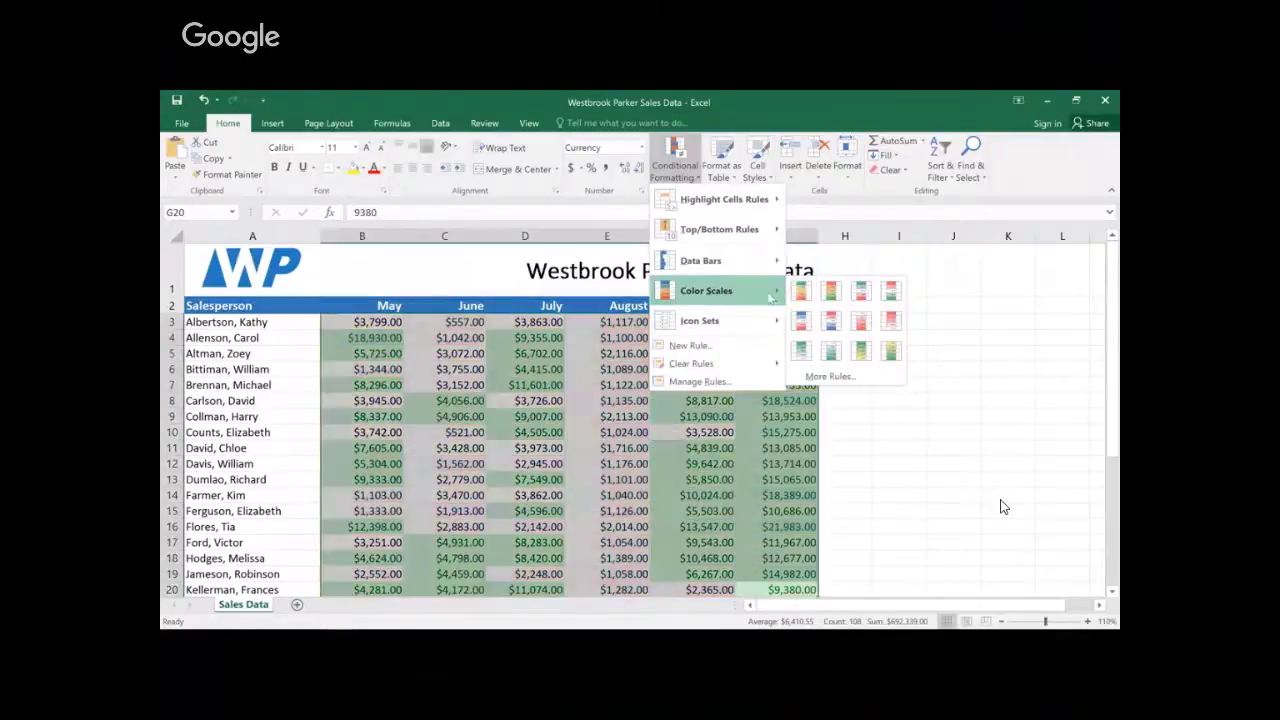
pyautogui.moveTo(740, 320)
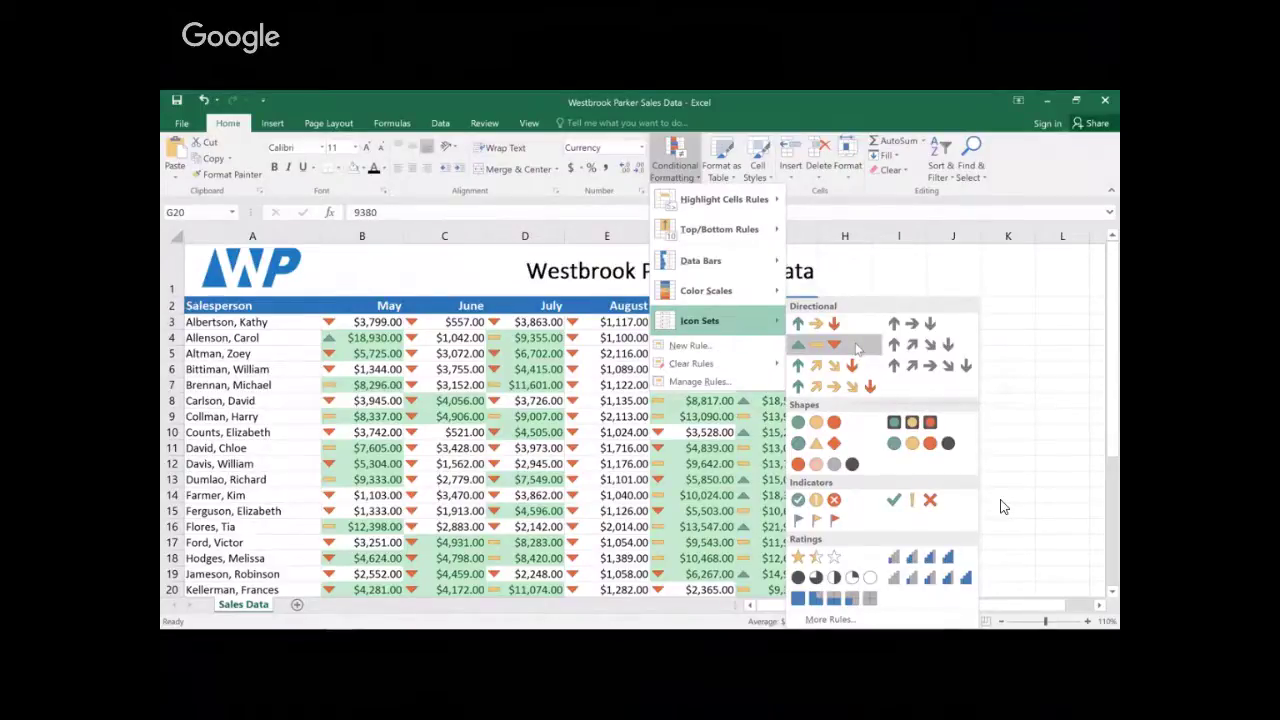
pyautogui.click(856, 347)
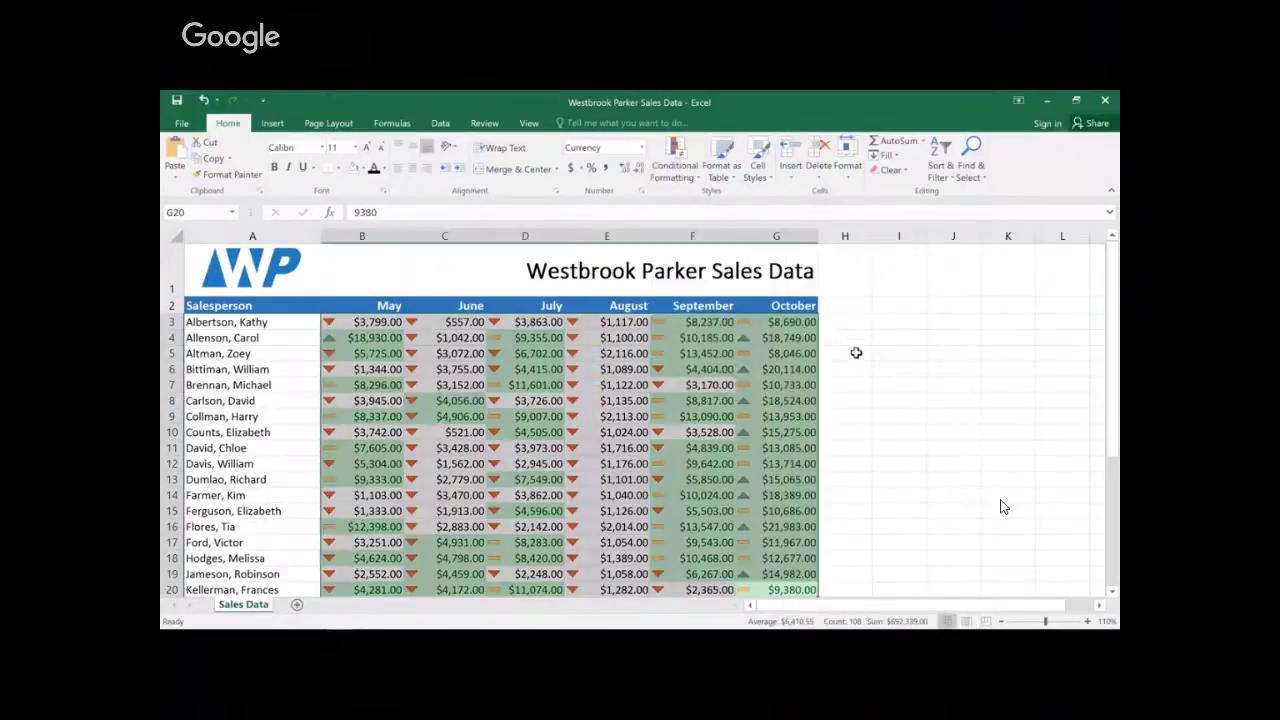
pyautogui.click(856, 352)
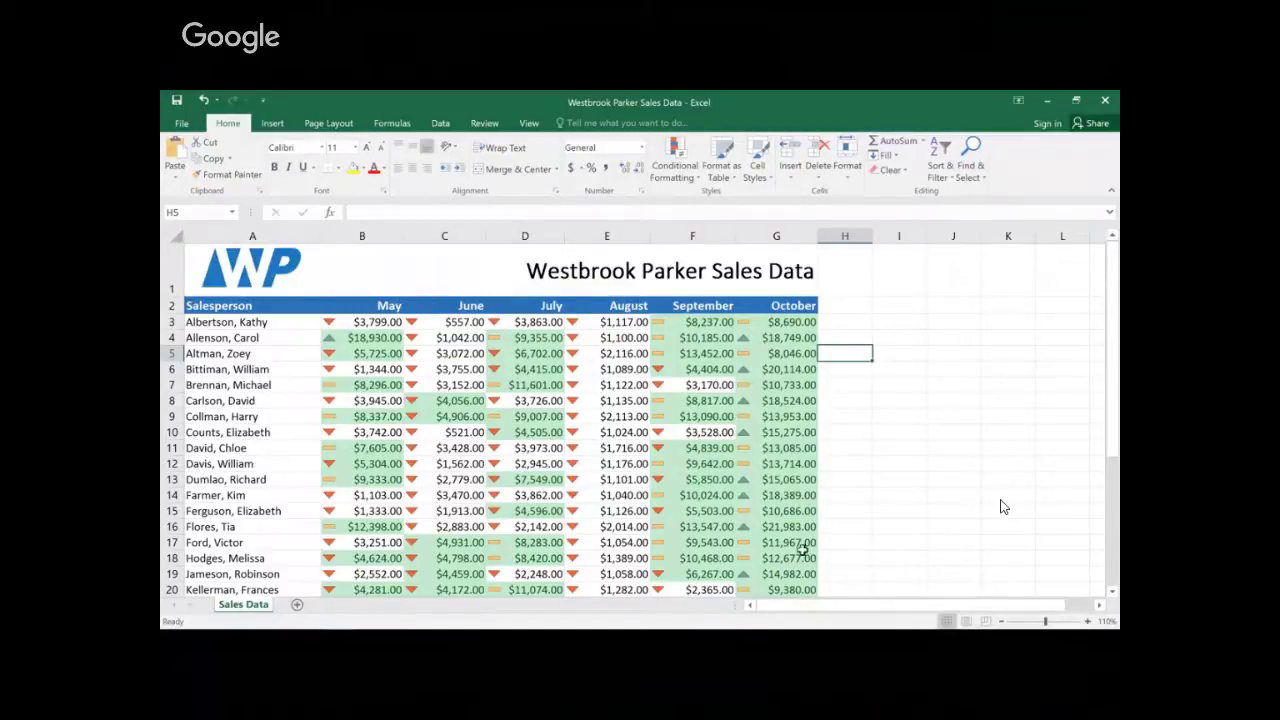
# Step: Reselect the May–October sales figures and bring up the conditional formatting menu toward Manage Rules
pyautogui.moveTo(785, 590); pyautogui.dragTo(345, 321)
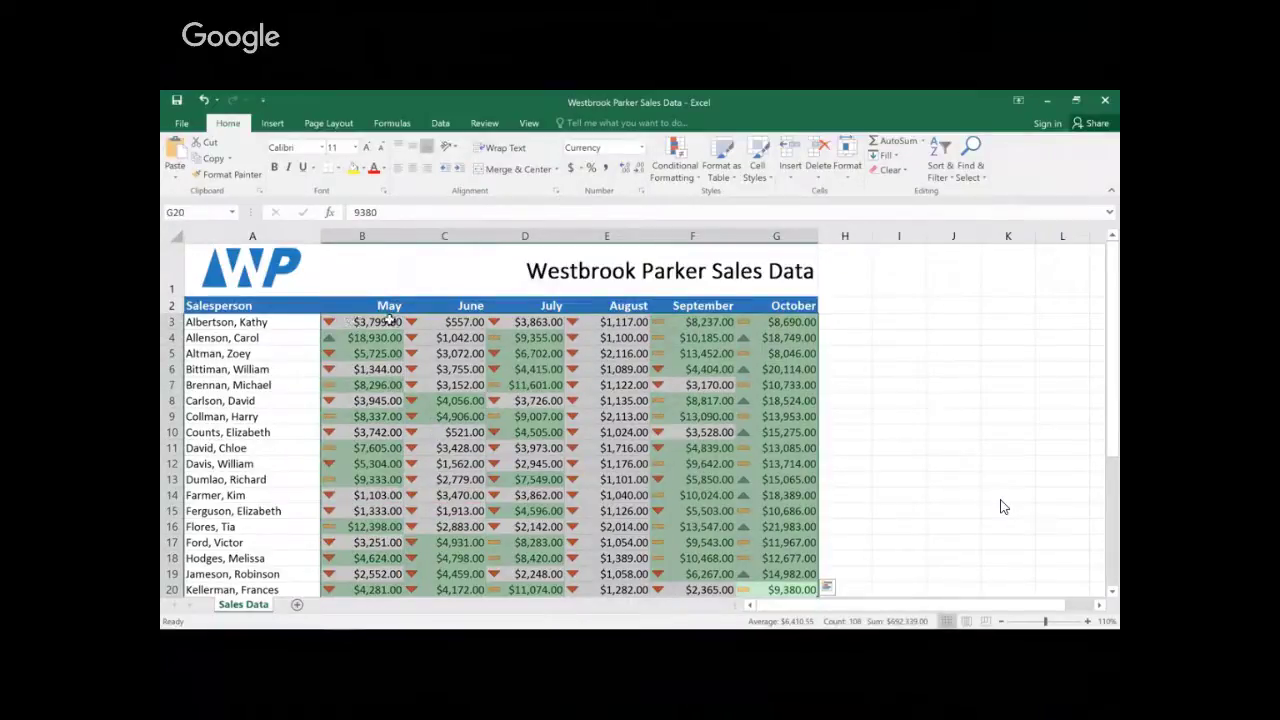
pyautogui.click(675, 165)
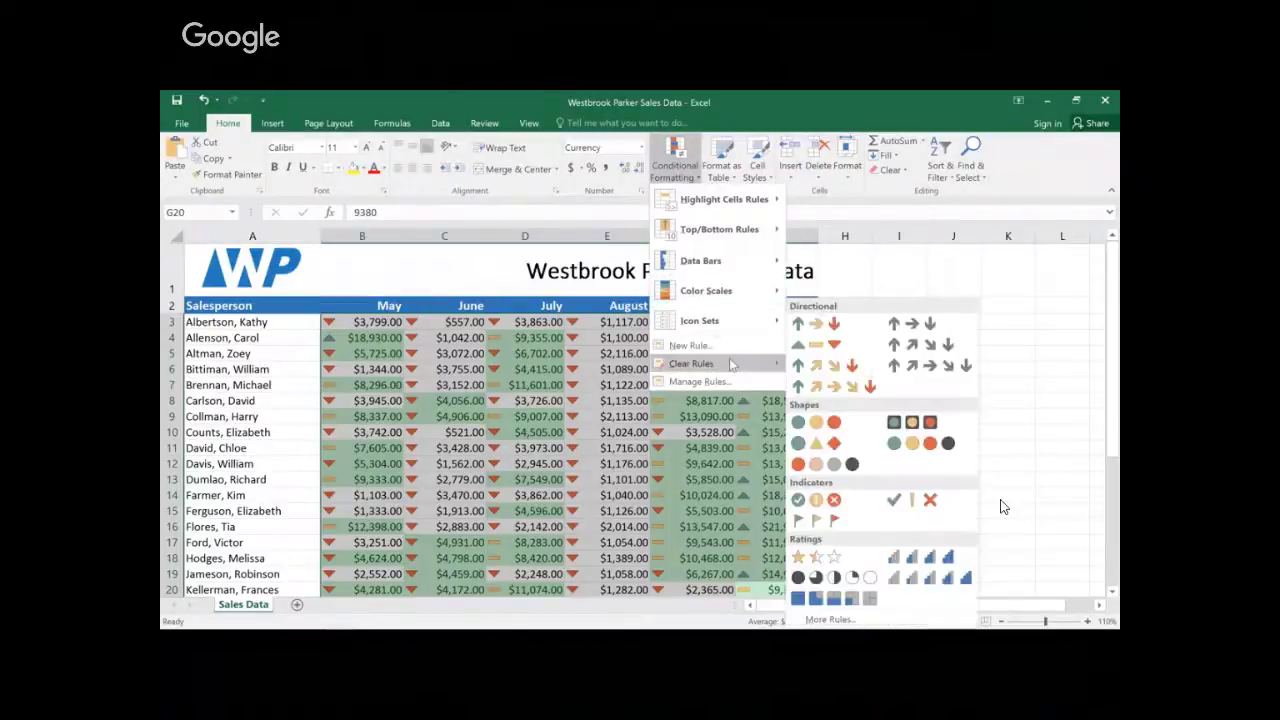
pyautogui.moveTo(732, 366)
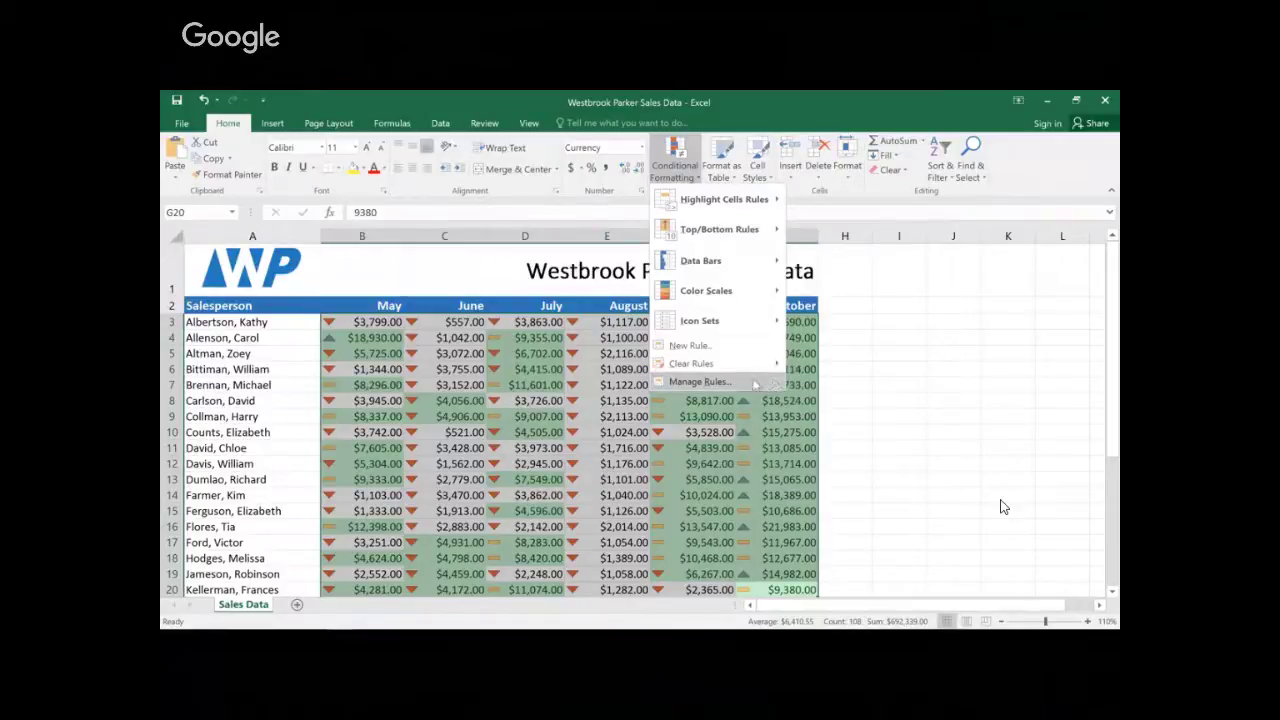
# Step: Delete the Cell Value > 4000 rule in the Rules Manager, keeping only the arrow icons
pyautogui.click(755, 383)
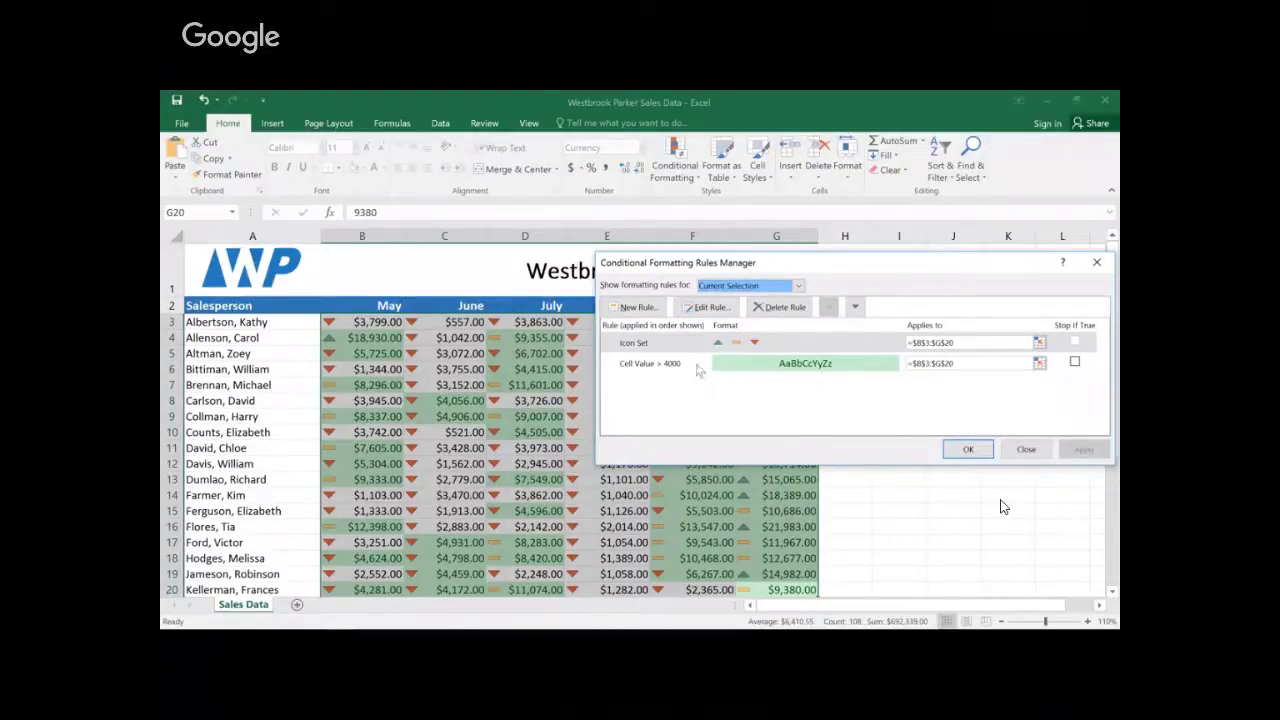
pyautogui.click(698, 366)
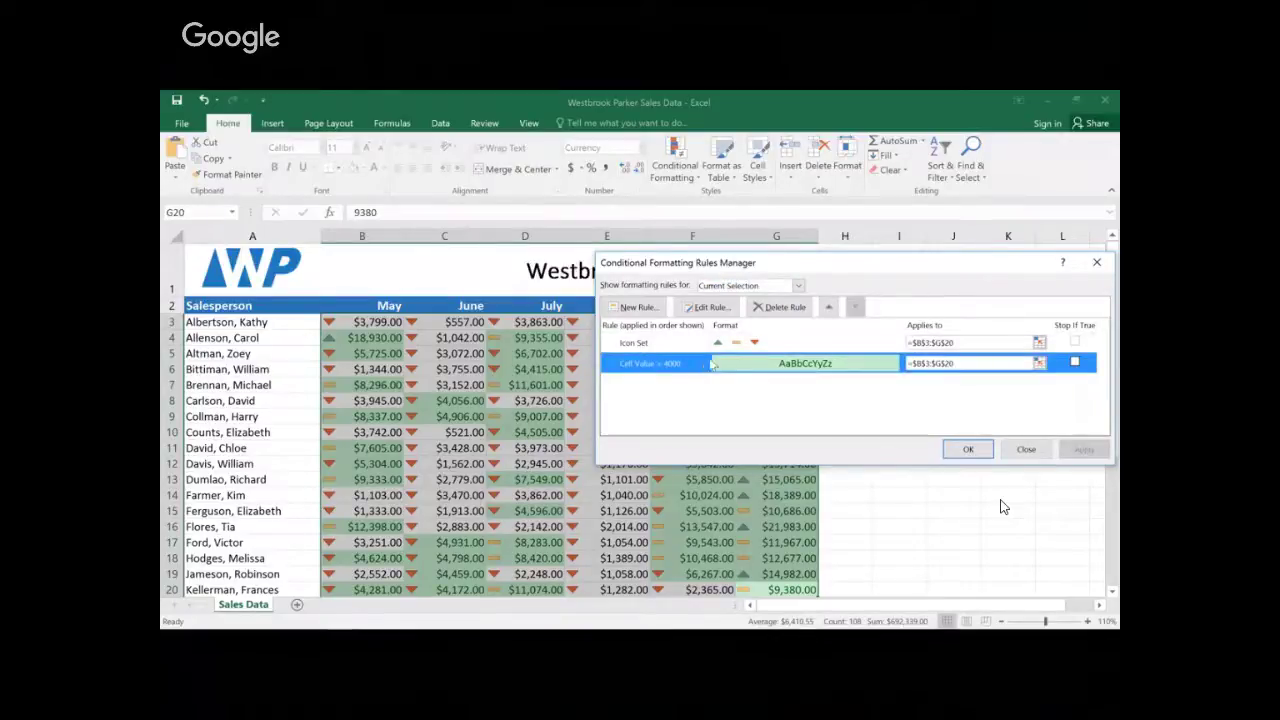
pyautogui.click(760, 312)
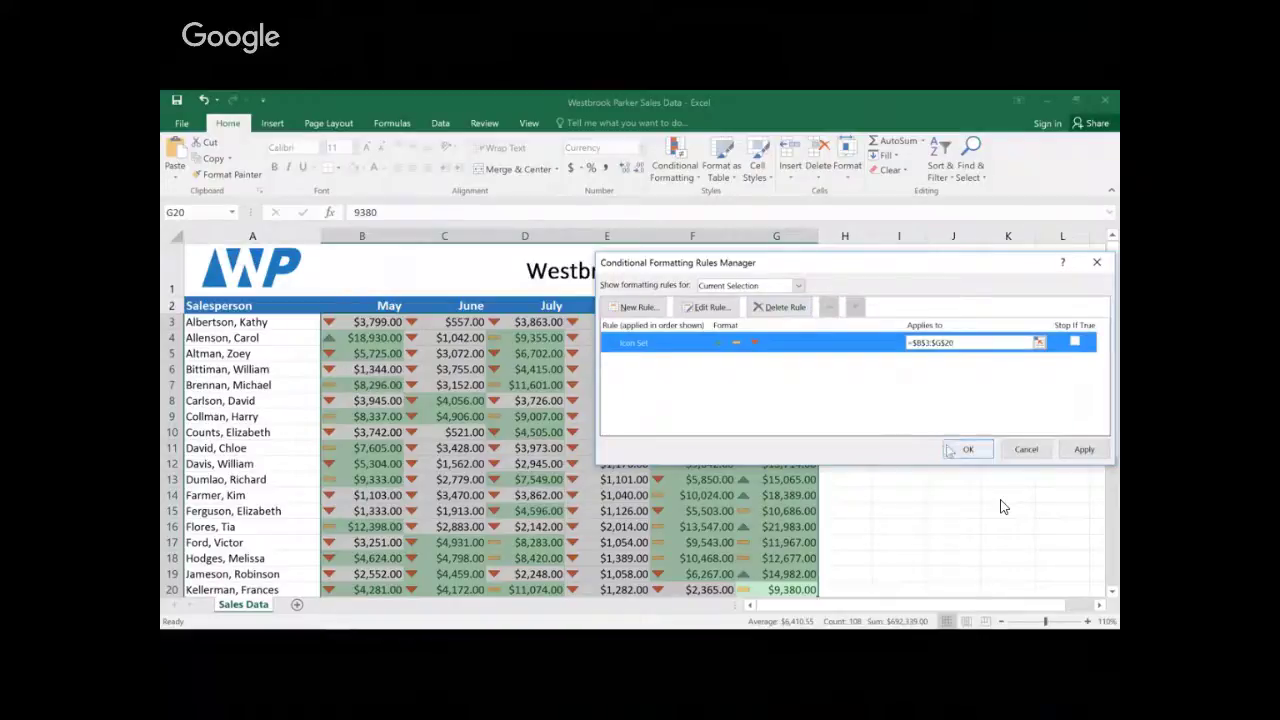
pyautogui.click(947, 447)
pyautogui.click(946, 445)
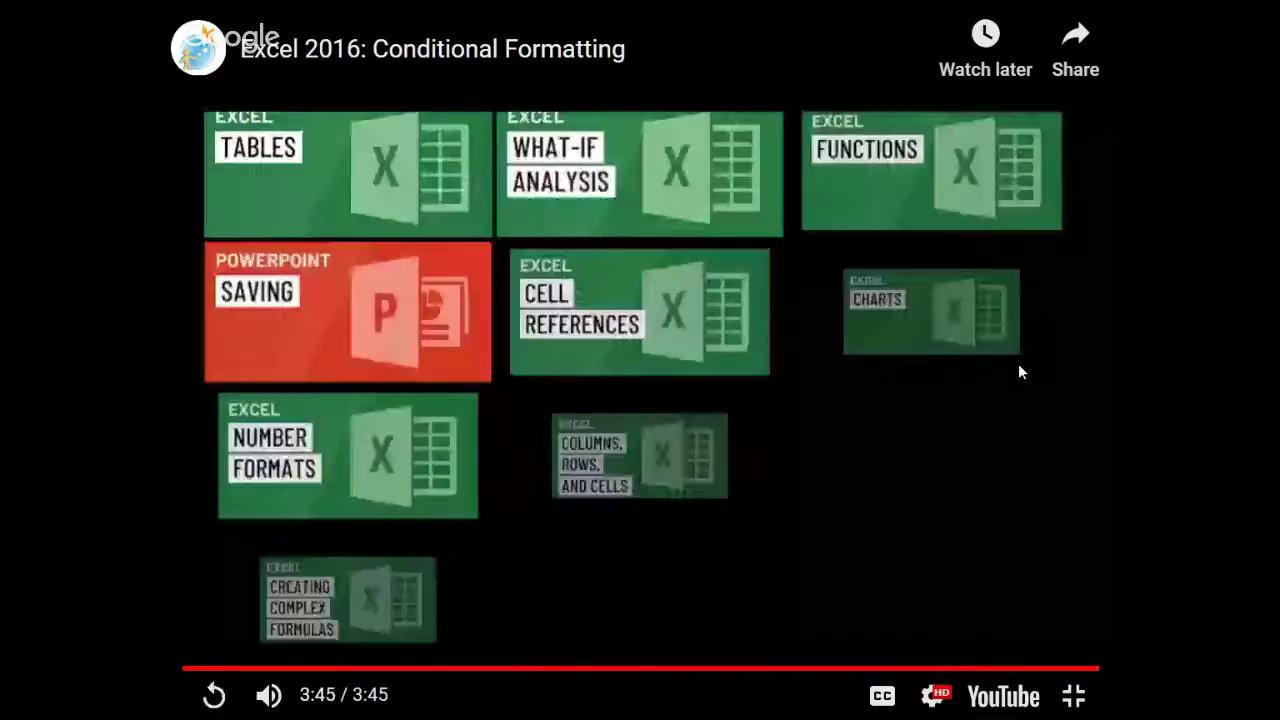
# Step: Exit full screen once the video reaches its end screen of related tutorials
pyautogui.press('Escape')
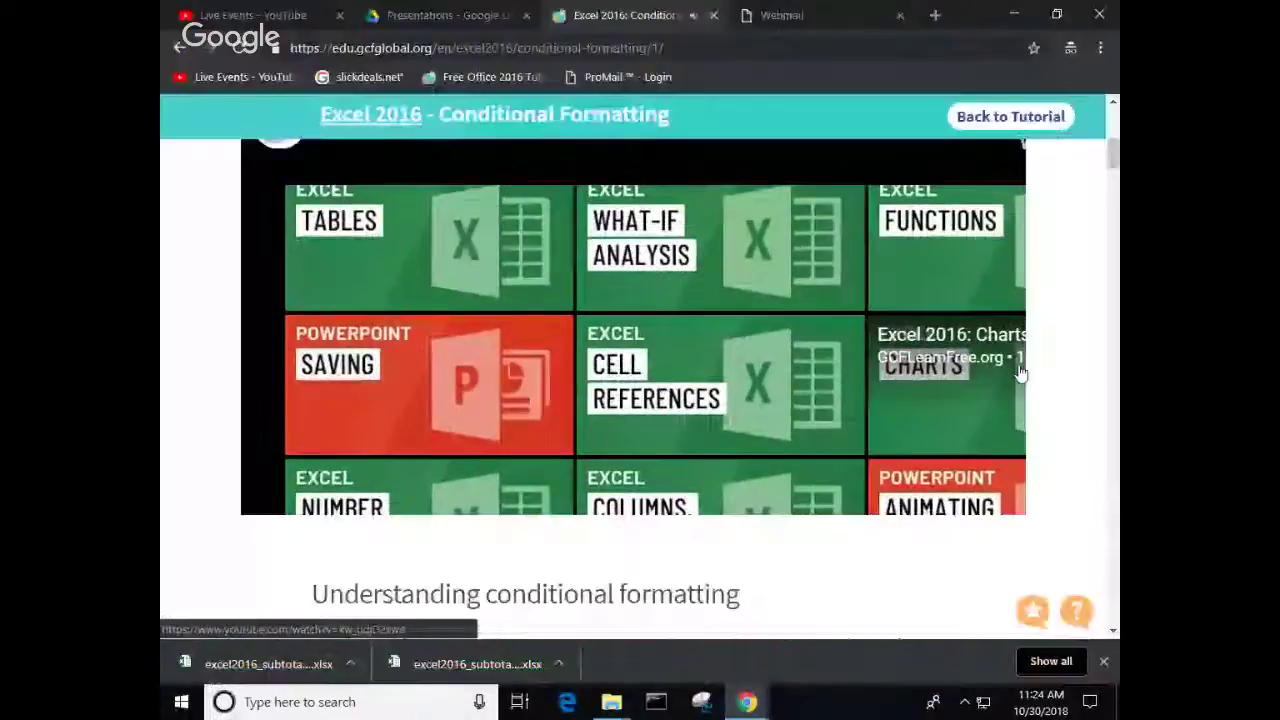
# Step: Download the Conditional Formatting lesson's practice workbook and open it in Excel
pyautogui.click(179, 48)
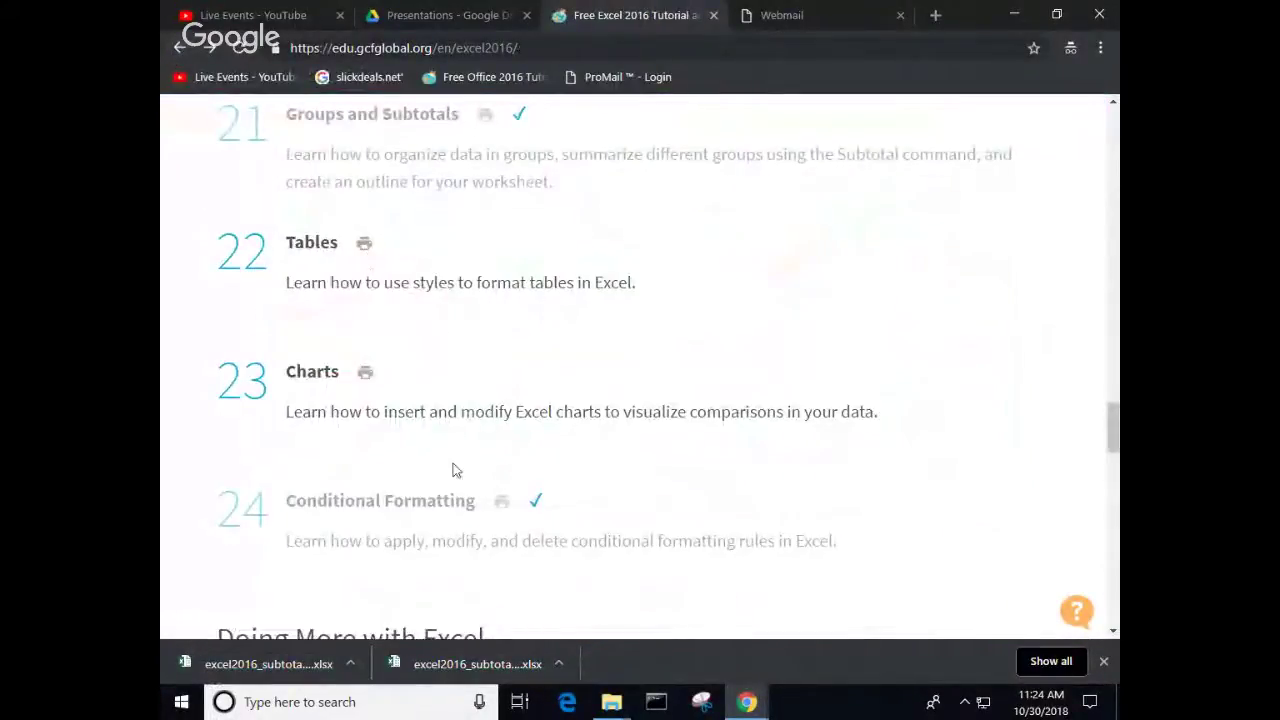
pyautogui.click(422, 501)
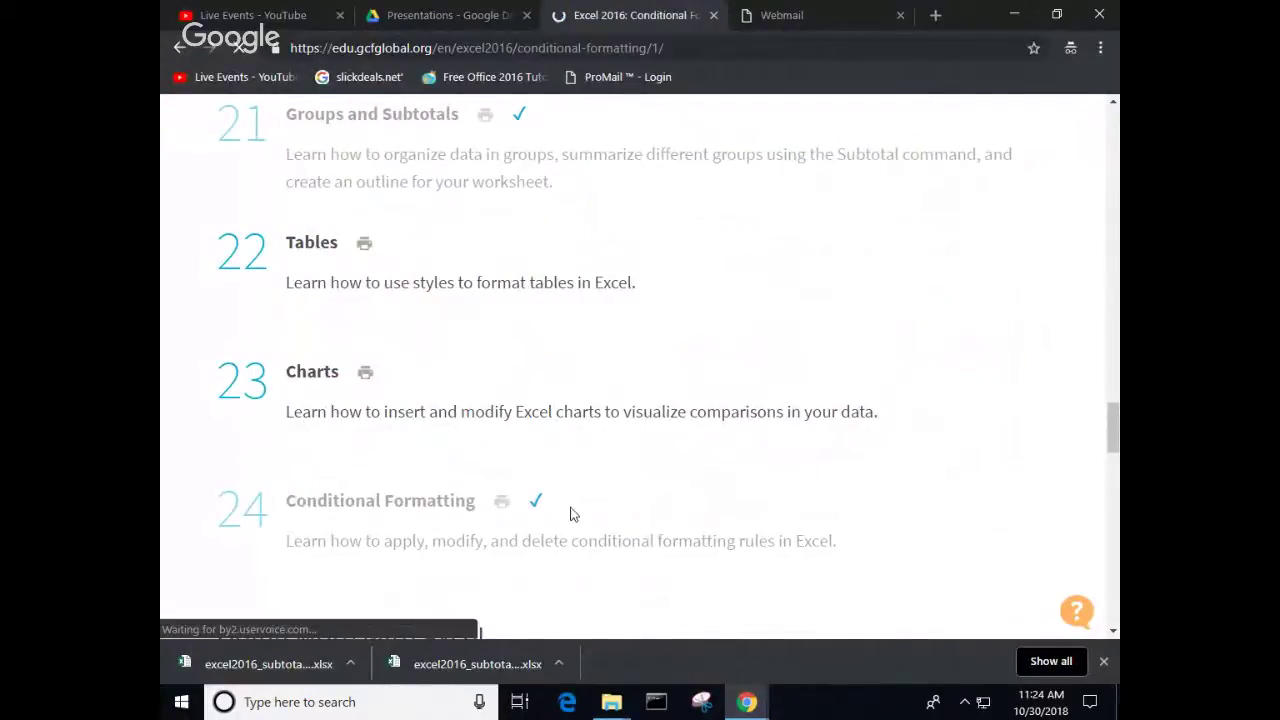
pyautogui.scroll(-2, 577, 486)
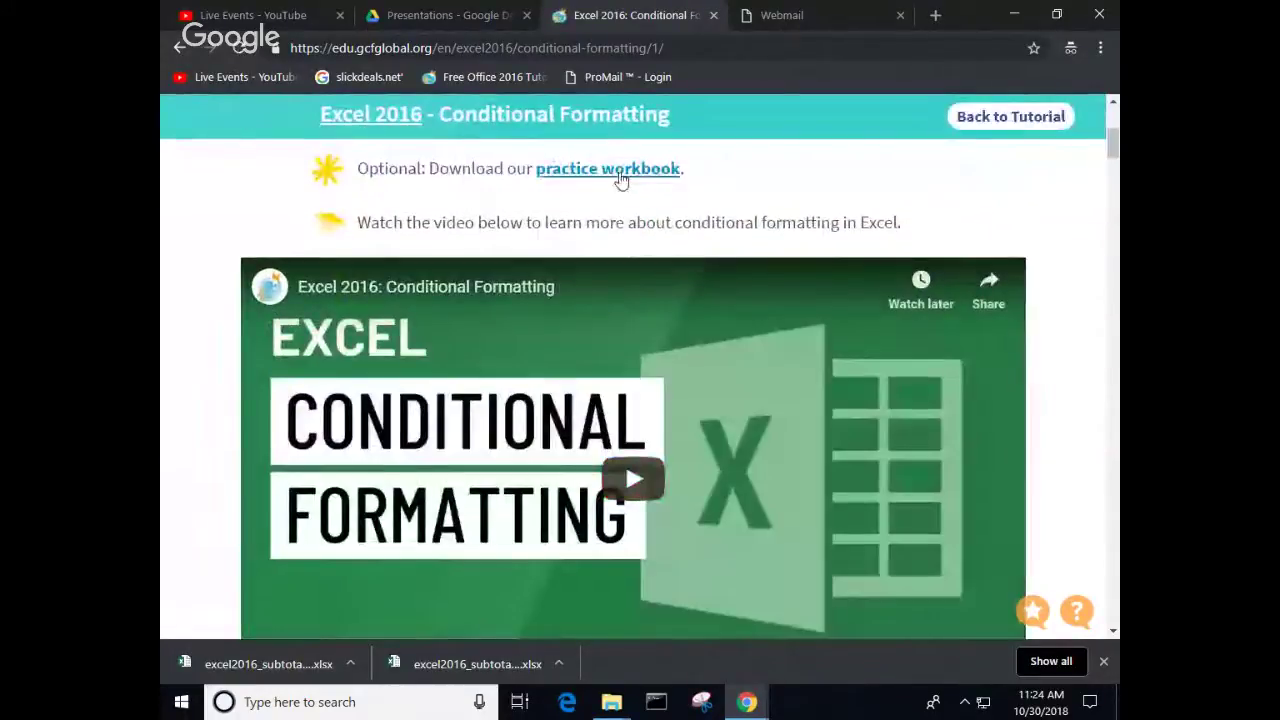
pyautogui.click(619, 176)
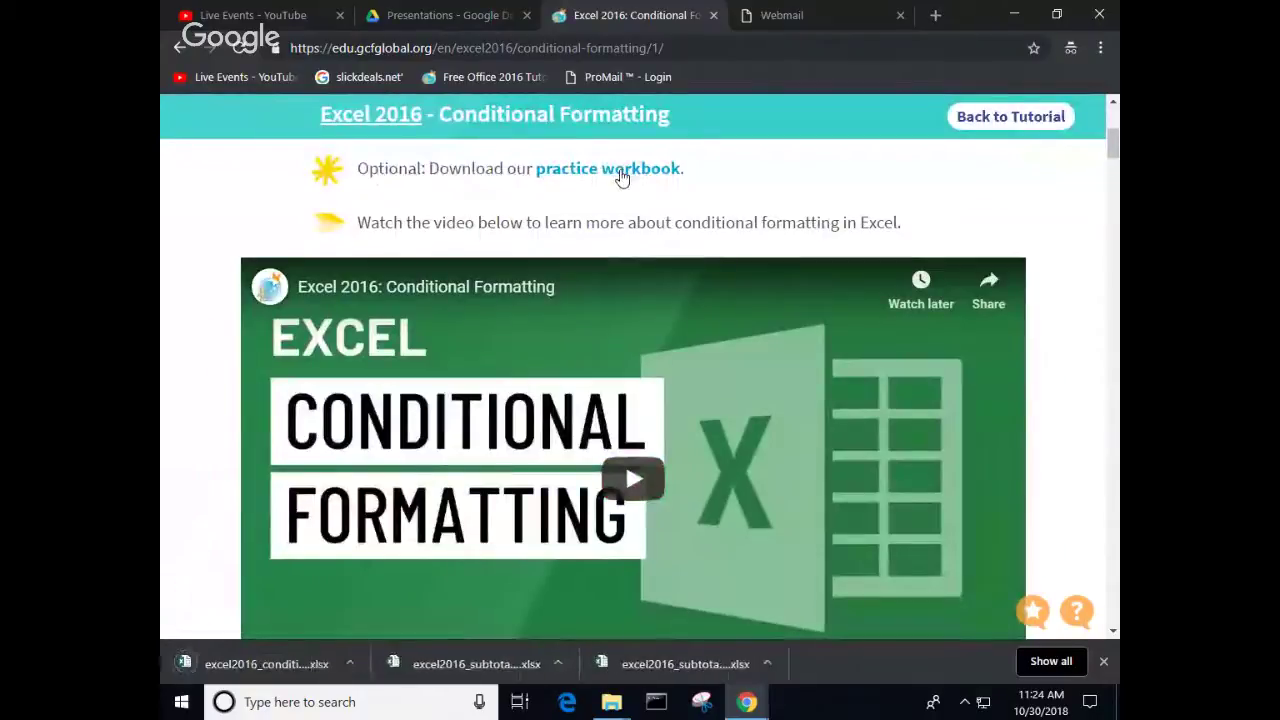
pyautogui.click(352, 663)
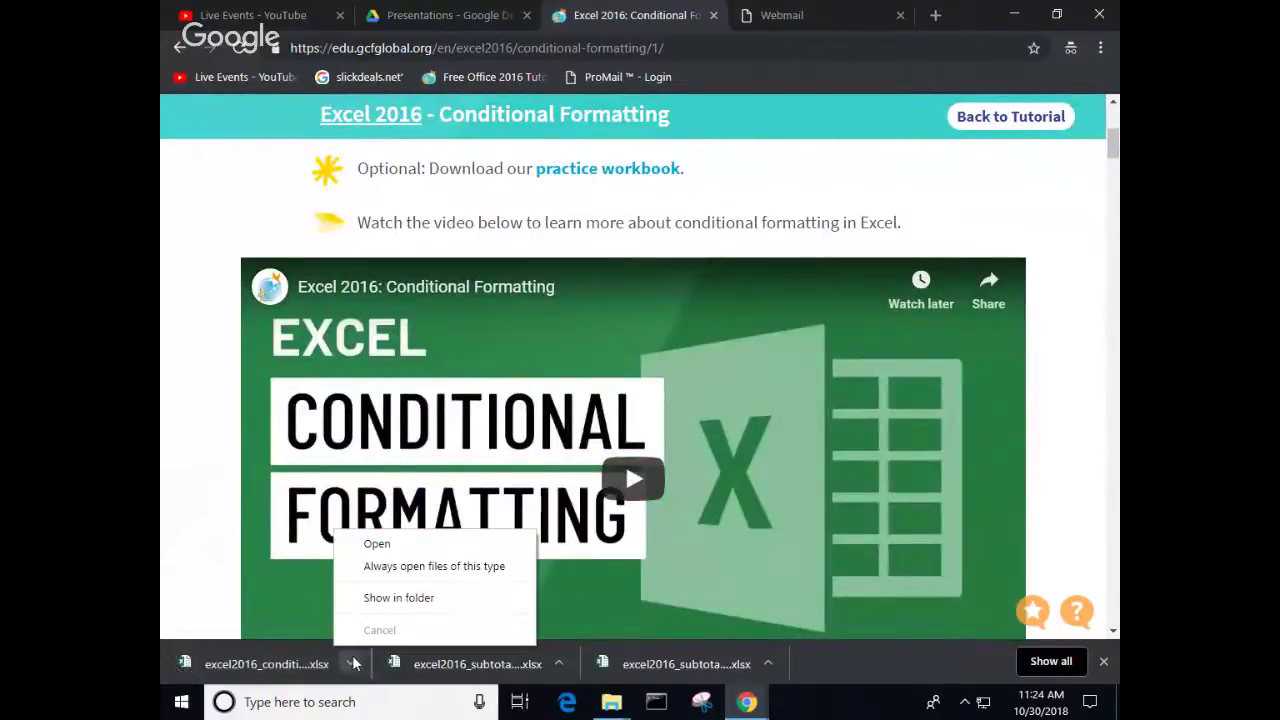
pyautogui.click(404, 547)
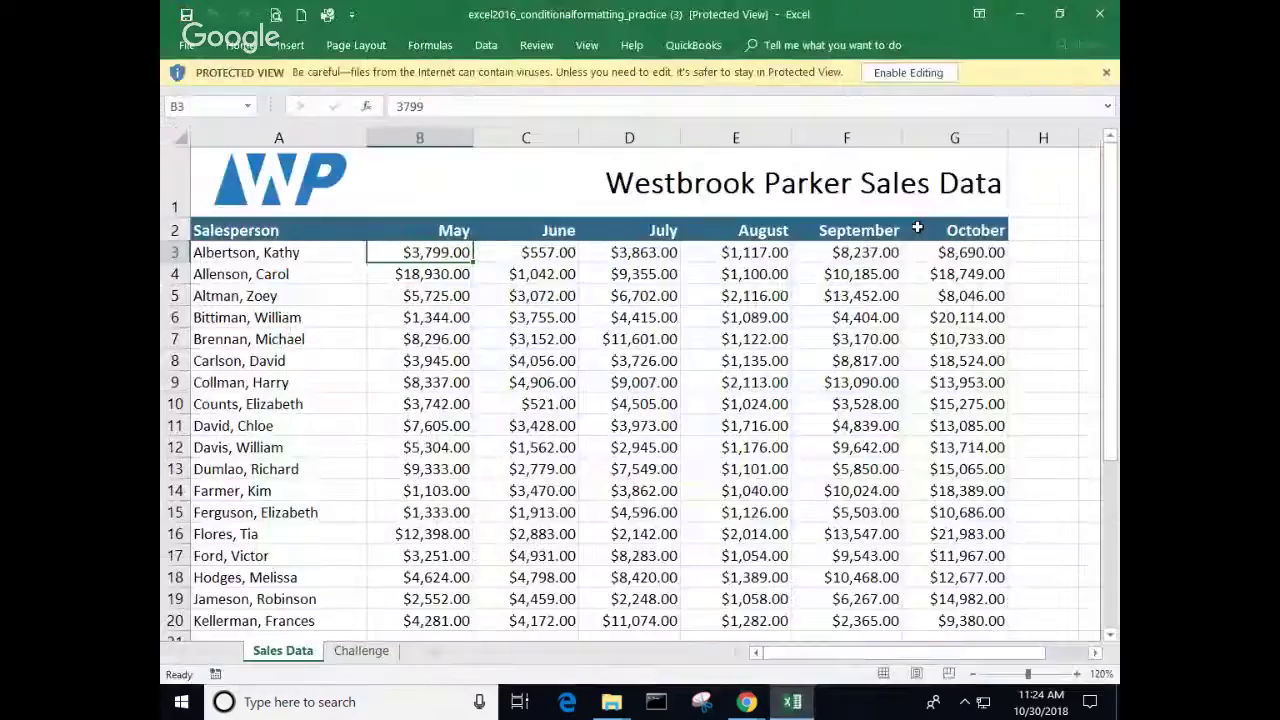
# Step: Enable editing on the Westbrook Parker workbook and select the May–October sales figures B3:G20
pyautogui.click(907, 73)
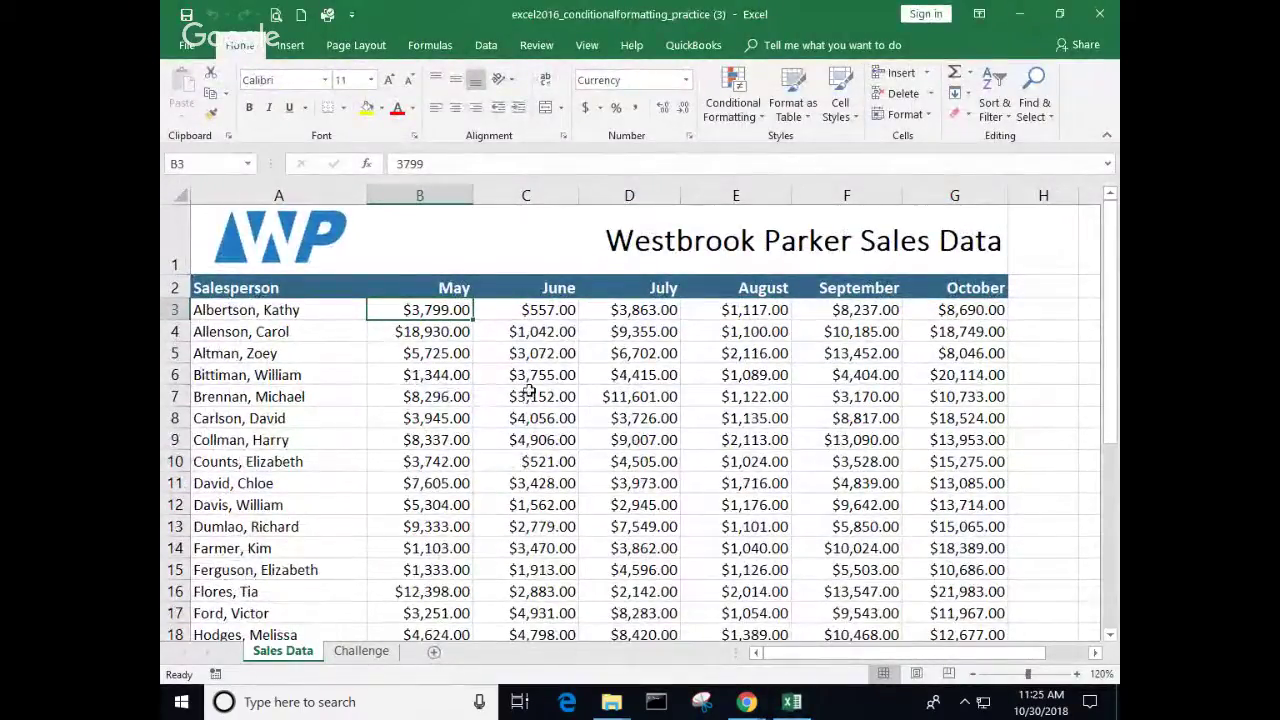
pyautogui.scroll(-2, 528, 390)
pyautogui.scroll(2, 528, 390)
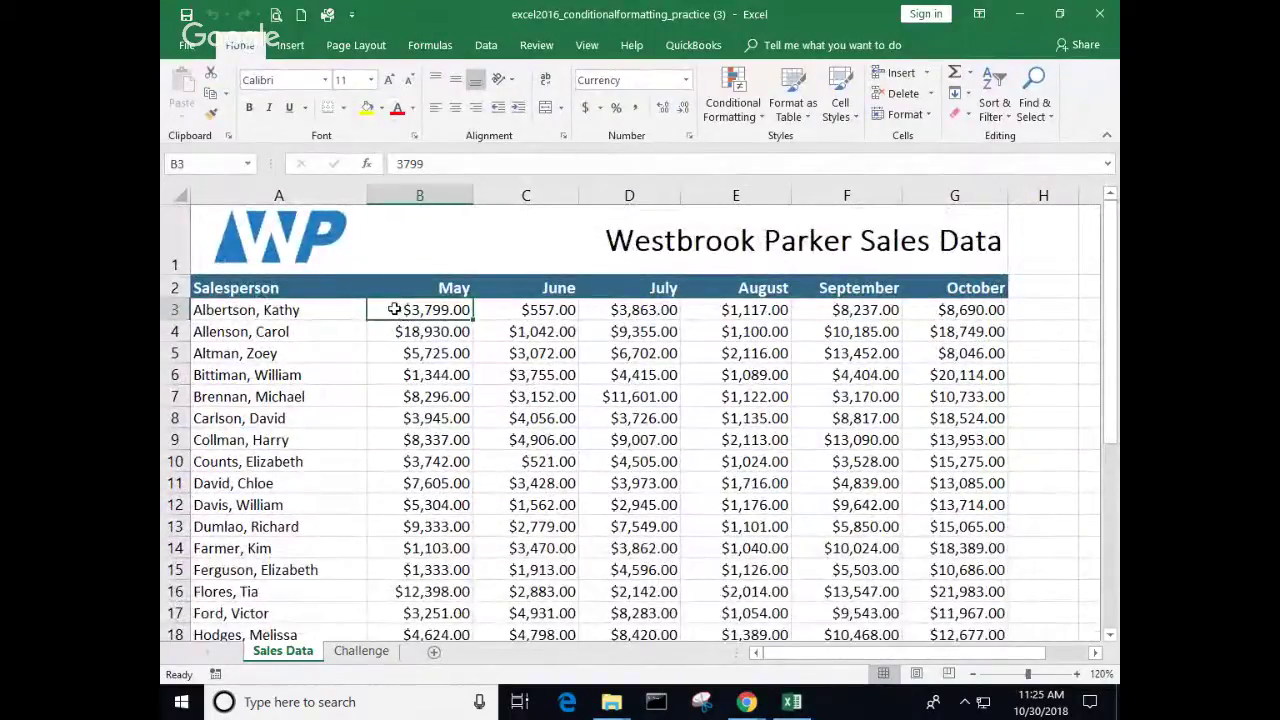
pyautogui.moveTo(405, 312); pyautogui.dragTo(916, 615)
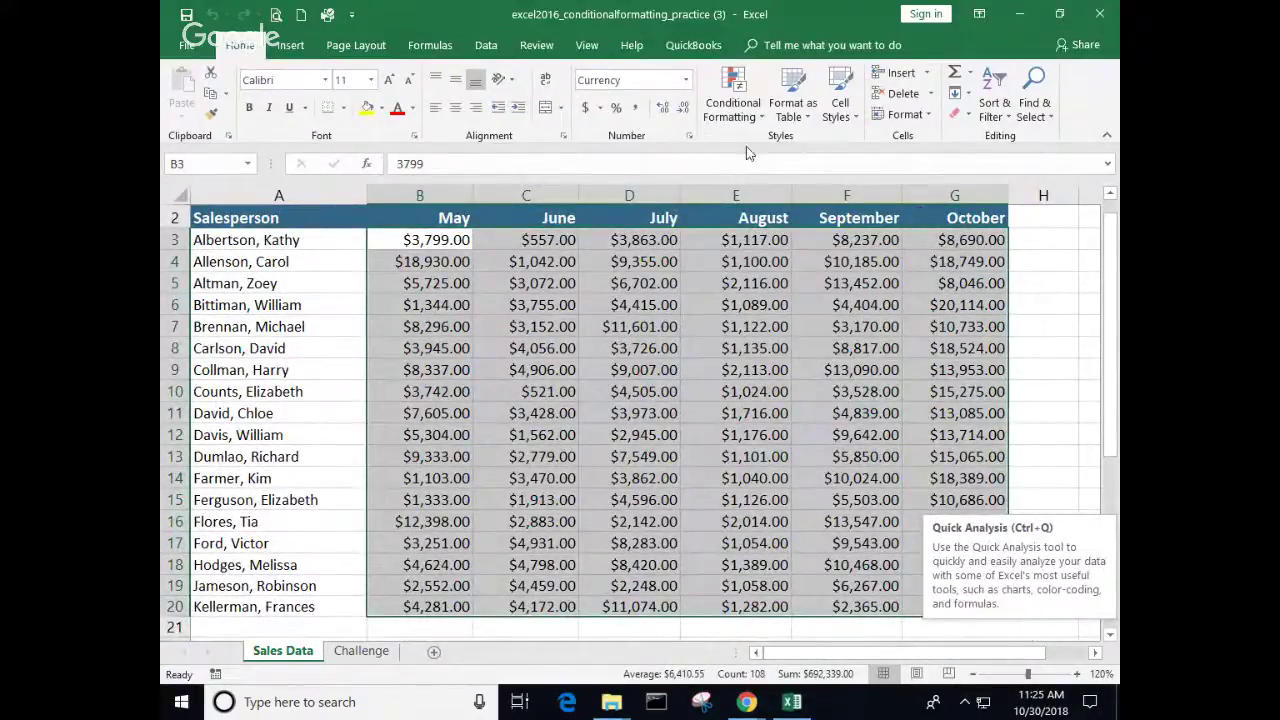
# Step: Apply a Greater Than 4000 rule with Green Fill with Dark Green Text to B3:G20
pyautogui.click(761, 117)
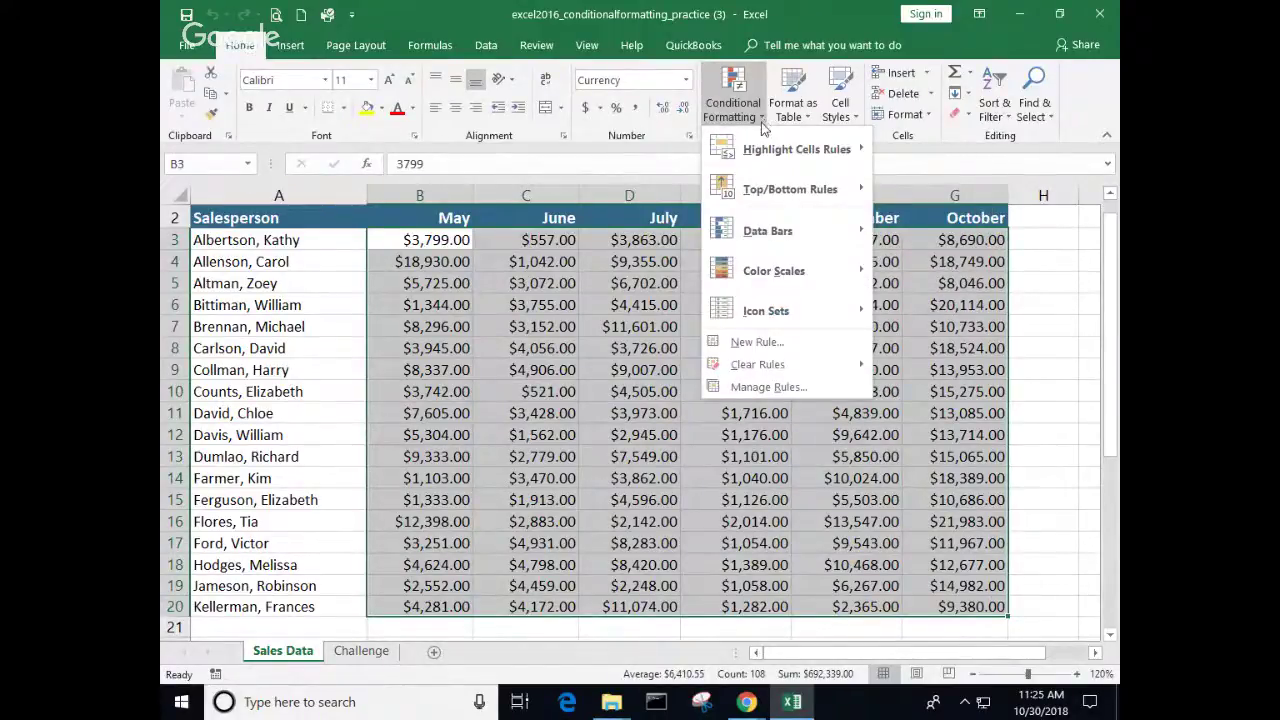
pyautogui.moveTo(761, 158)
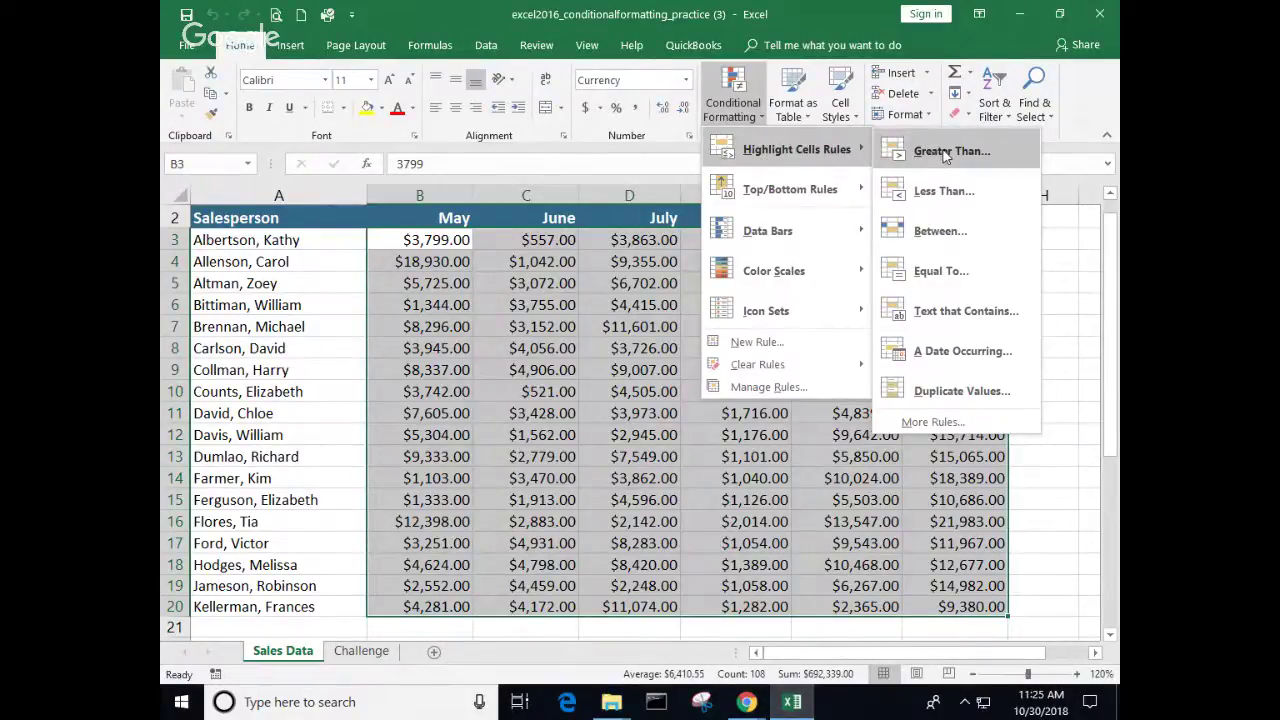
pyautogui.click(945, 152)
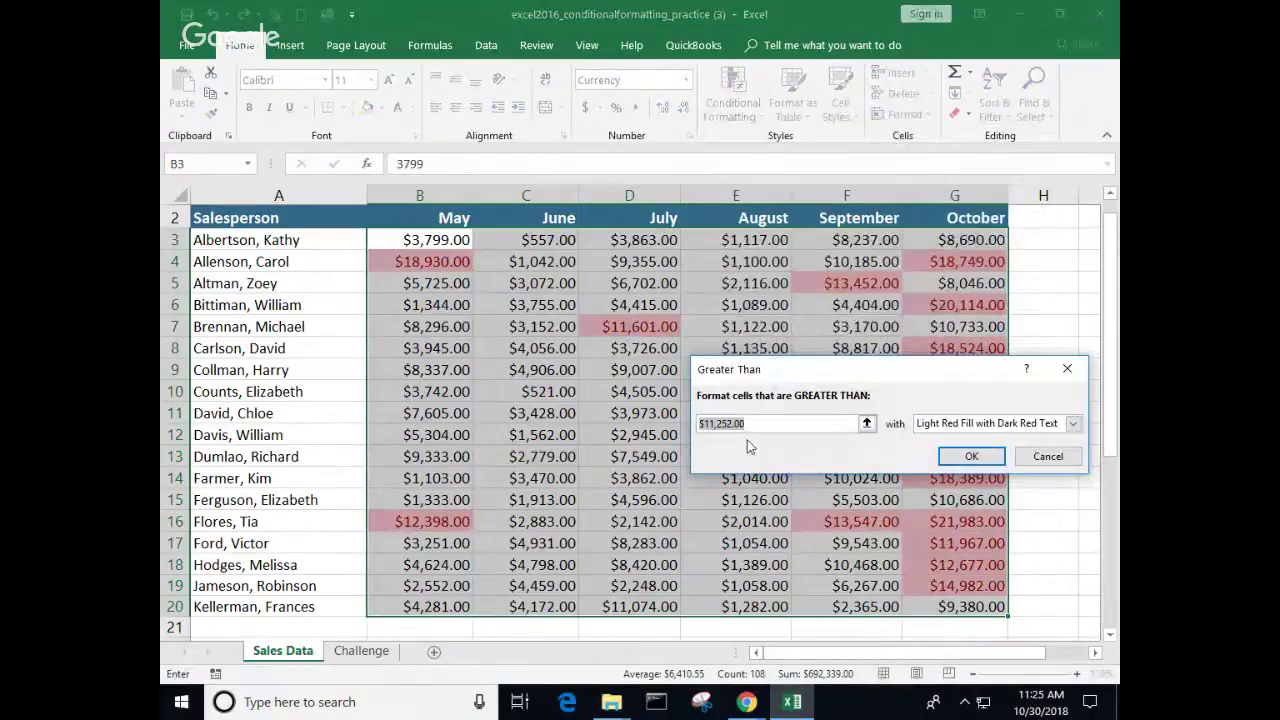
pyautogui.write('4000')
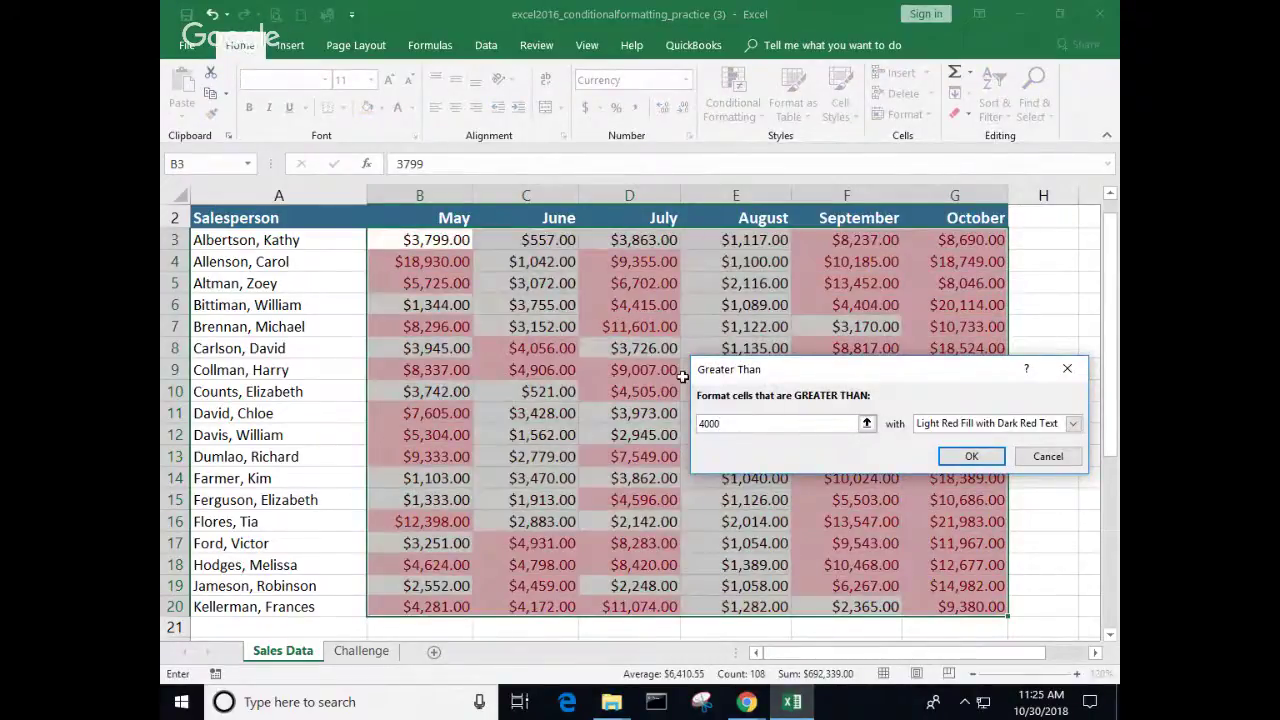
pyautogui.click(1072, 423)
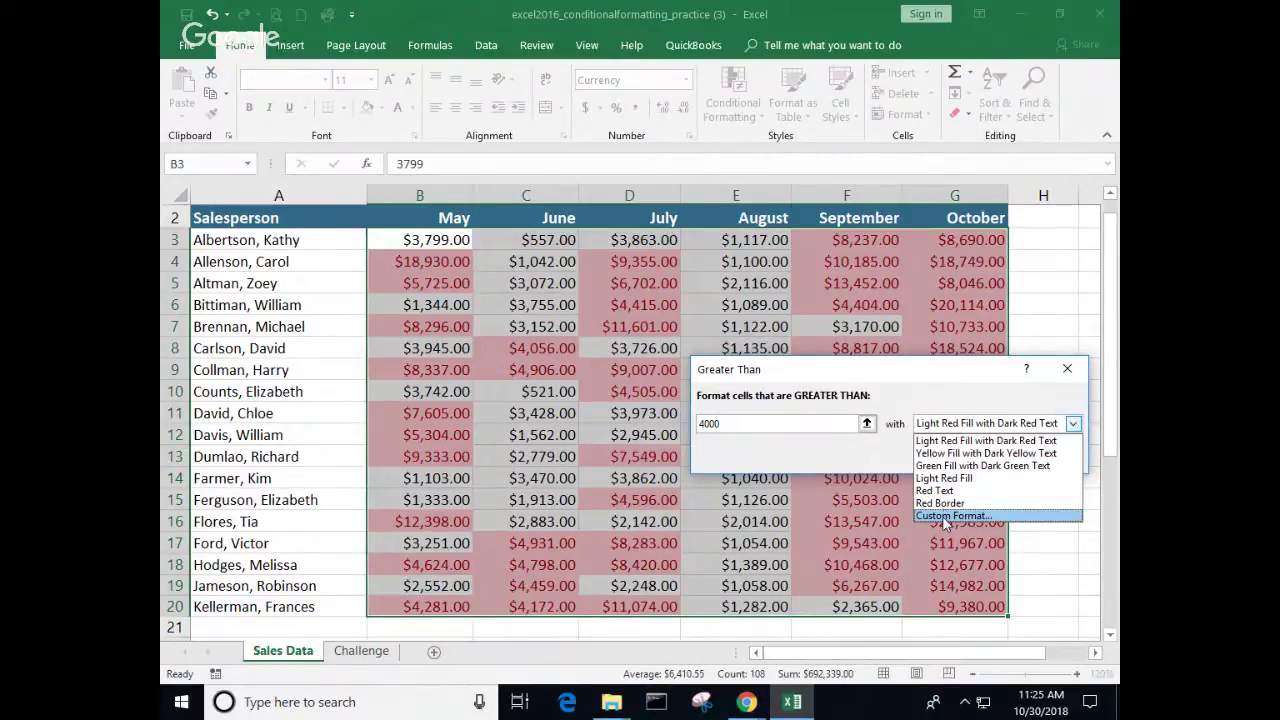
pyautogui.click(946, 466)
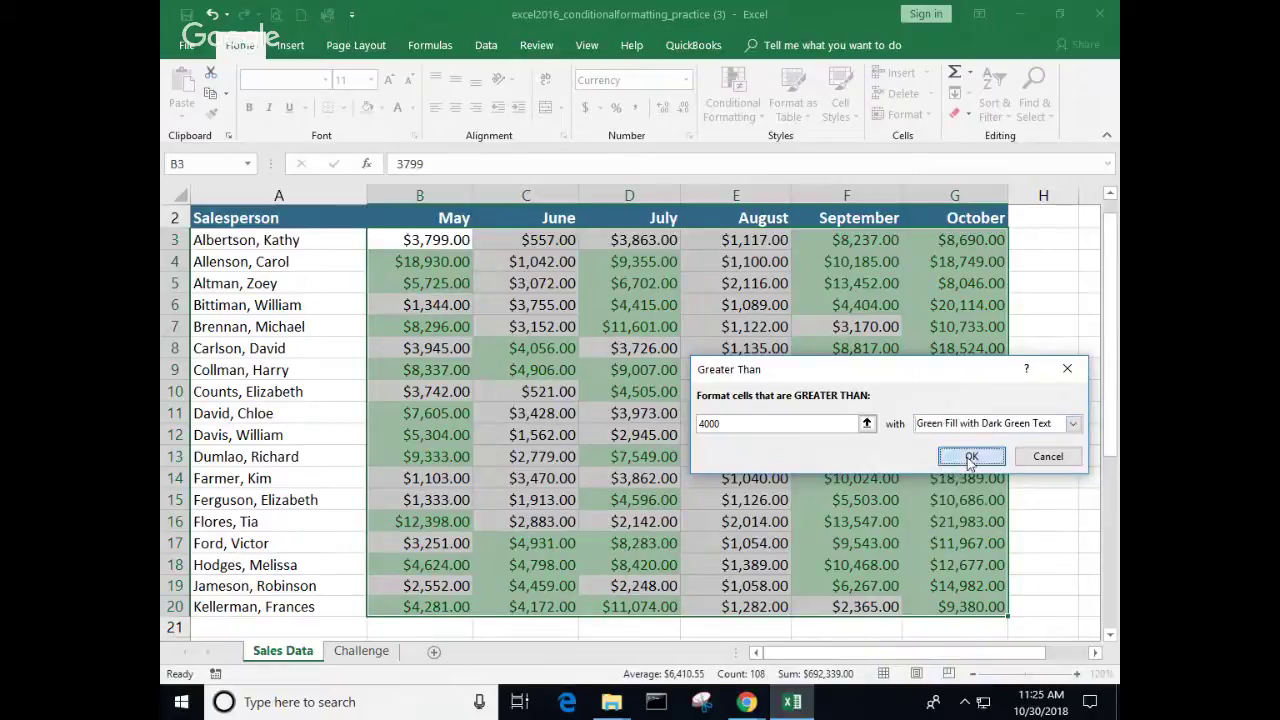
pyautogui.click(966, 458)
pyautogui.click(733, 432)
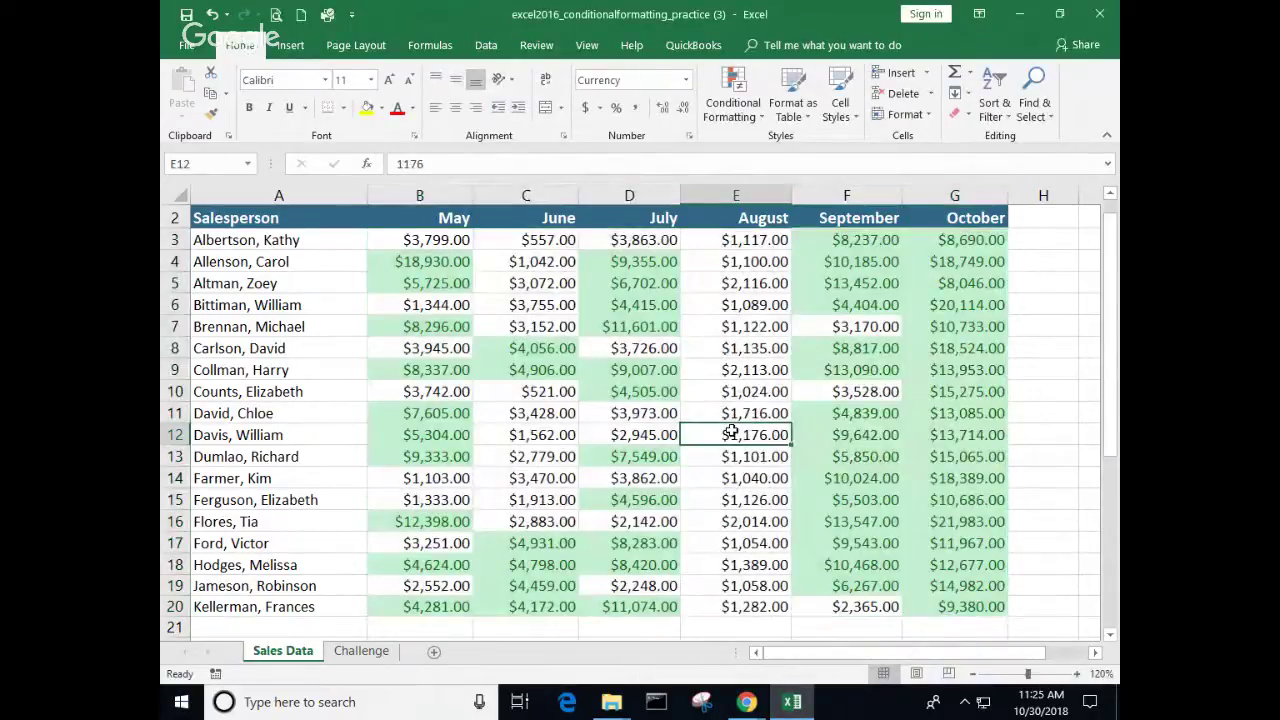
pyautogui.scroll(-1, 733, 427)
pyautogui.scroll(2, 733, 427)
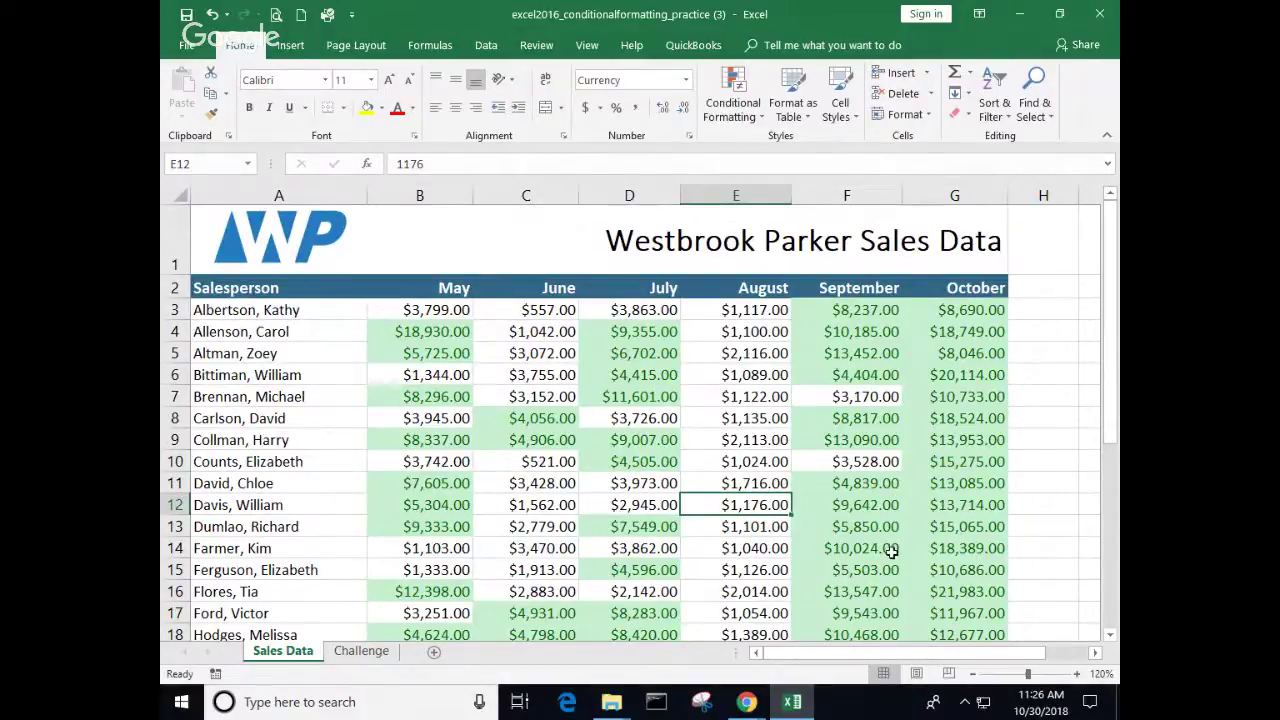
# Step: Select the August sales range E3:E20 for a new highlight rule
pyautogui.scroll(-1, 891, 551)
pyautogui.scroll(1, 905, 525)
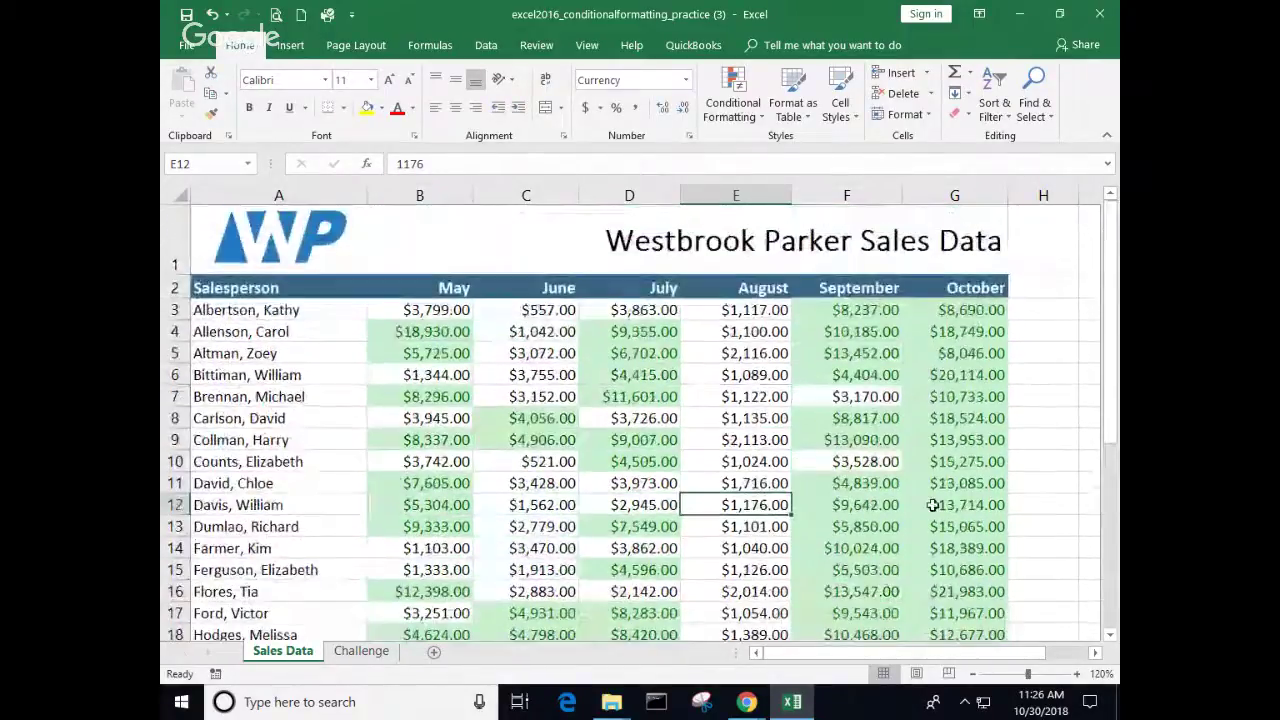
pyautogui.click(743, 353)
pyautogui.moveTo(743, 353); pyautogui.dragTo(750, 505)
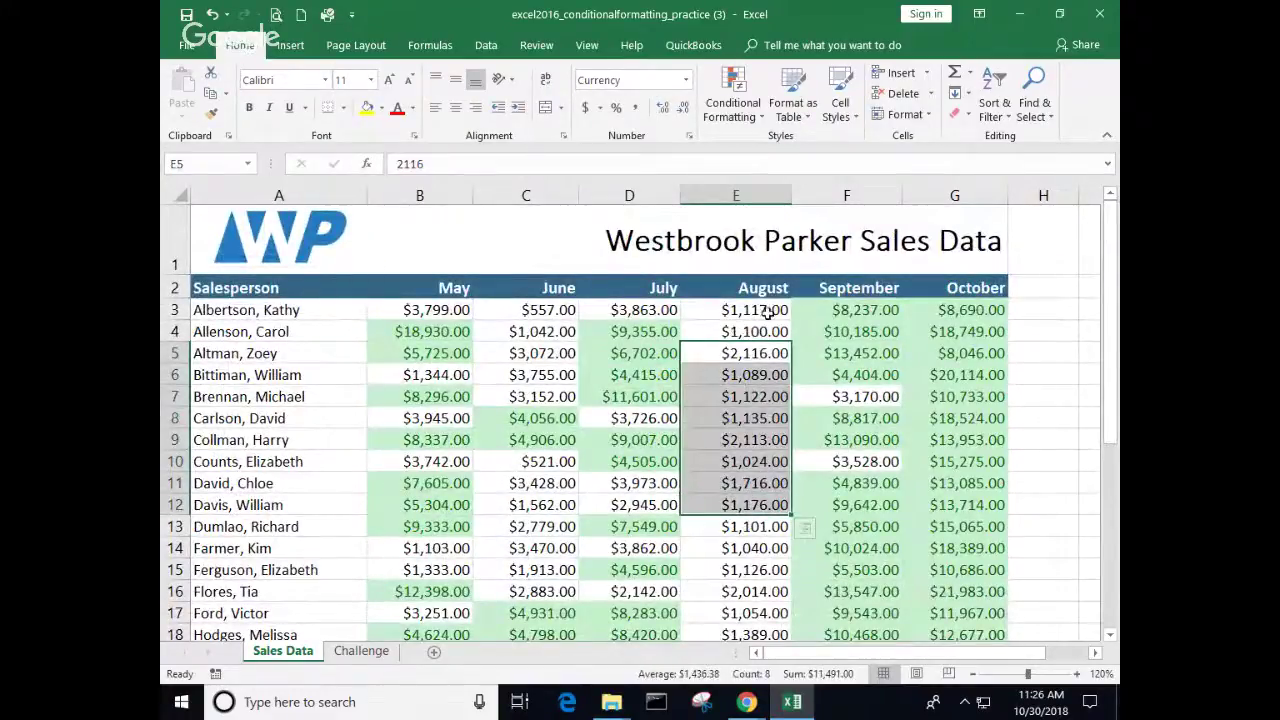
pyautogui.moveTo(748, 310); pyautogui.dragTo(790, 613)
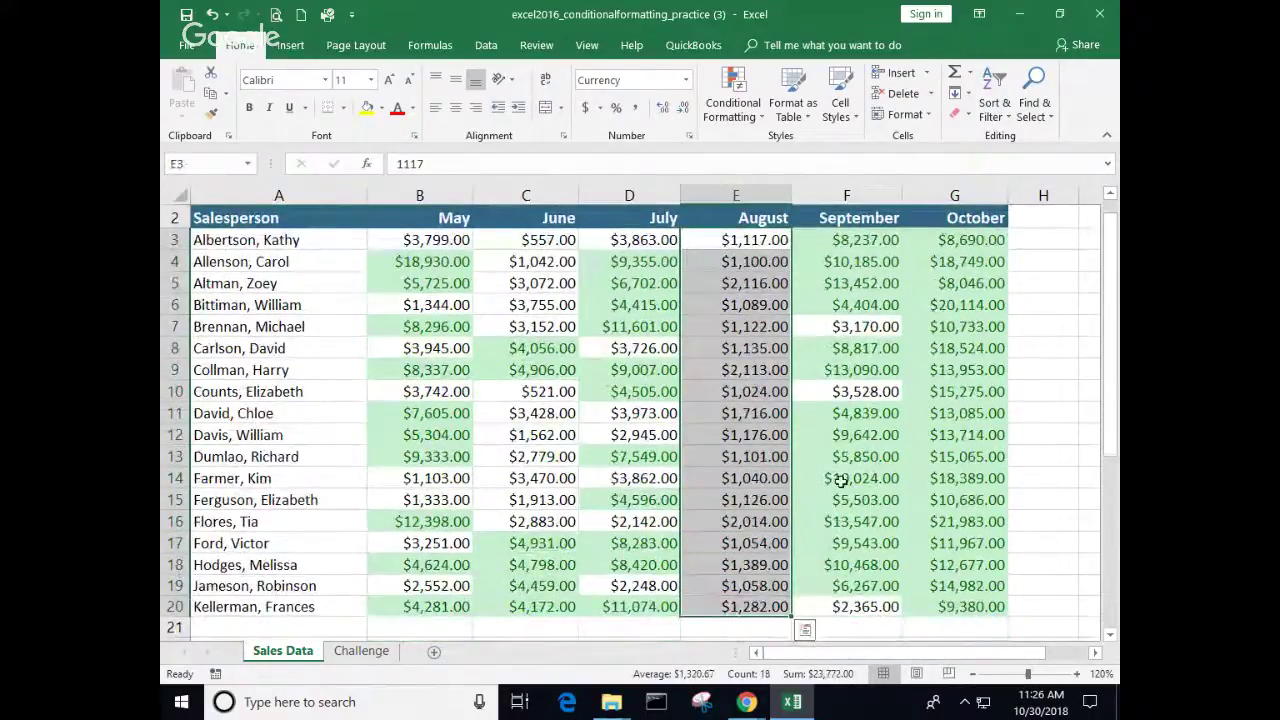
pyautogui.click(763, 121)
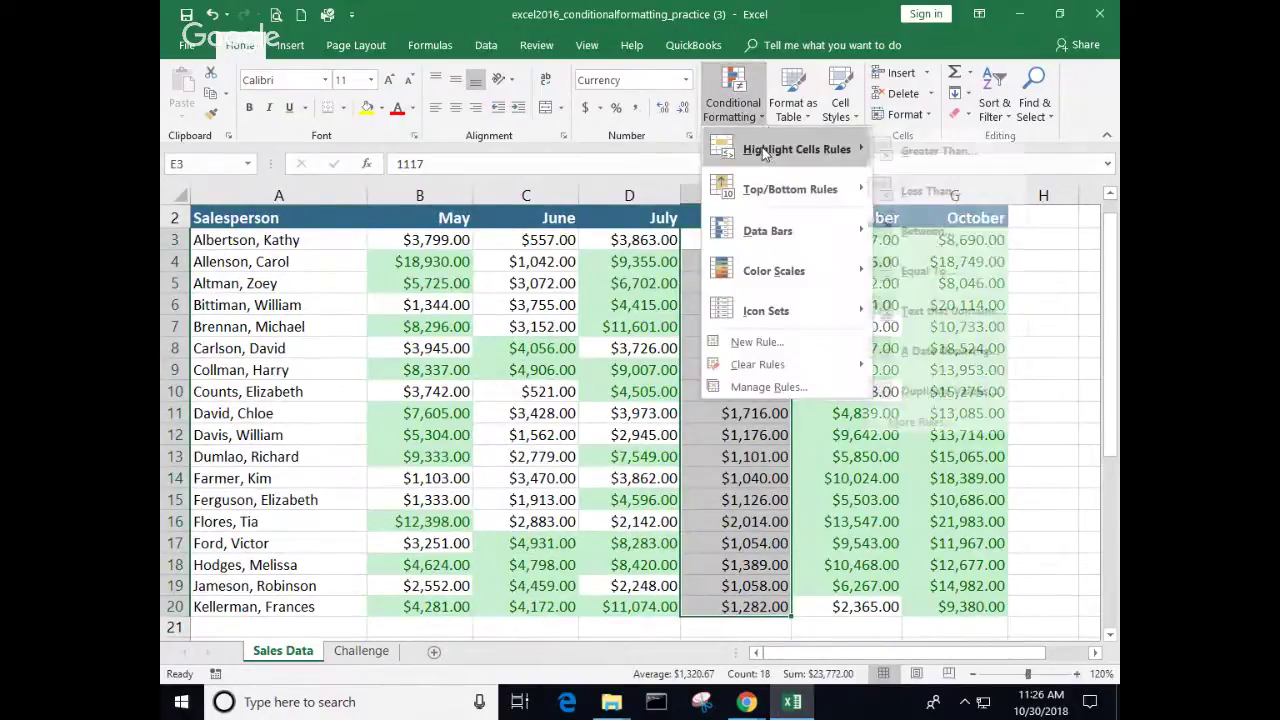
# Step: Add a Greater Than 2000 rule to August sales using a custom solid green fill
pyautogui.moveTo(770, 150)
pyautogui.click(905, 150)
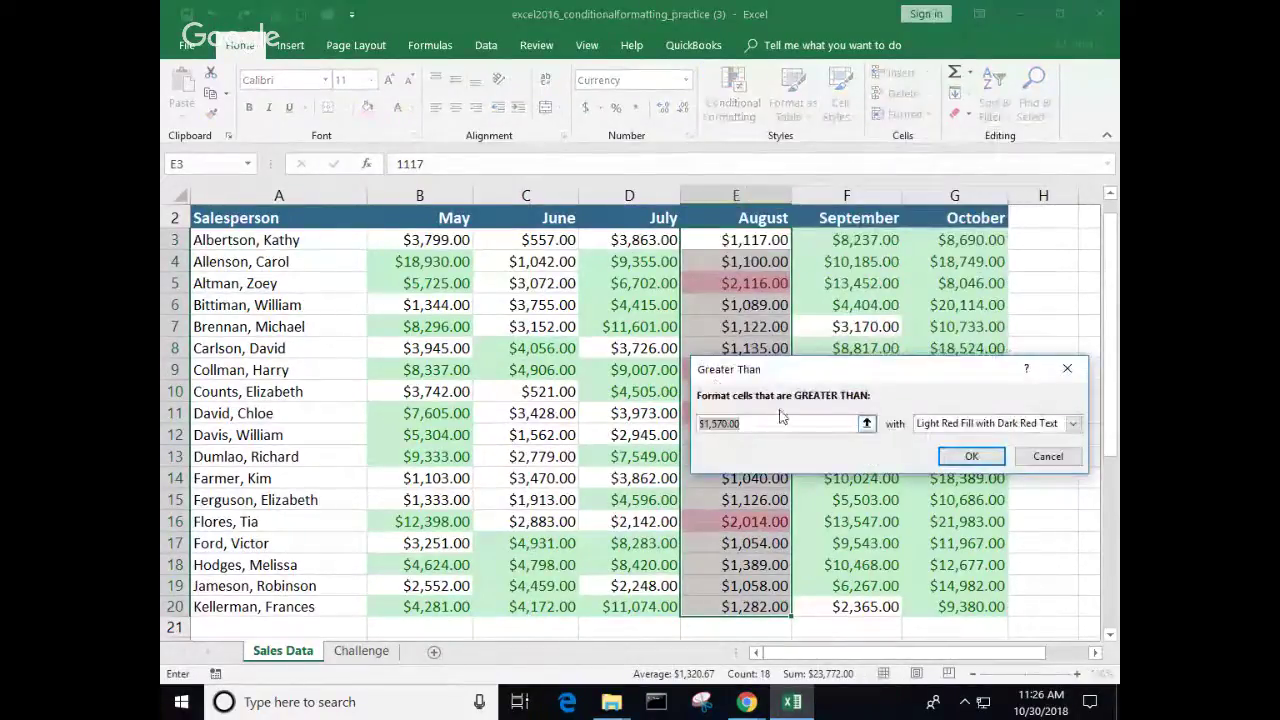
pyautogui.write('2000')
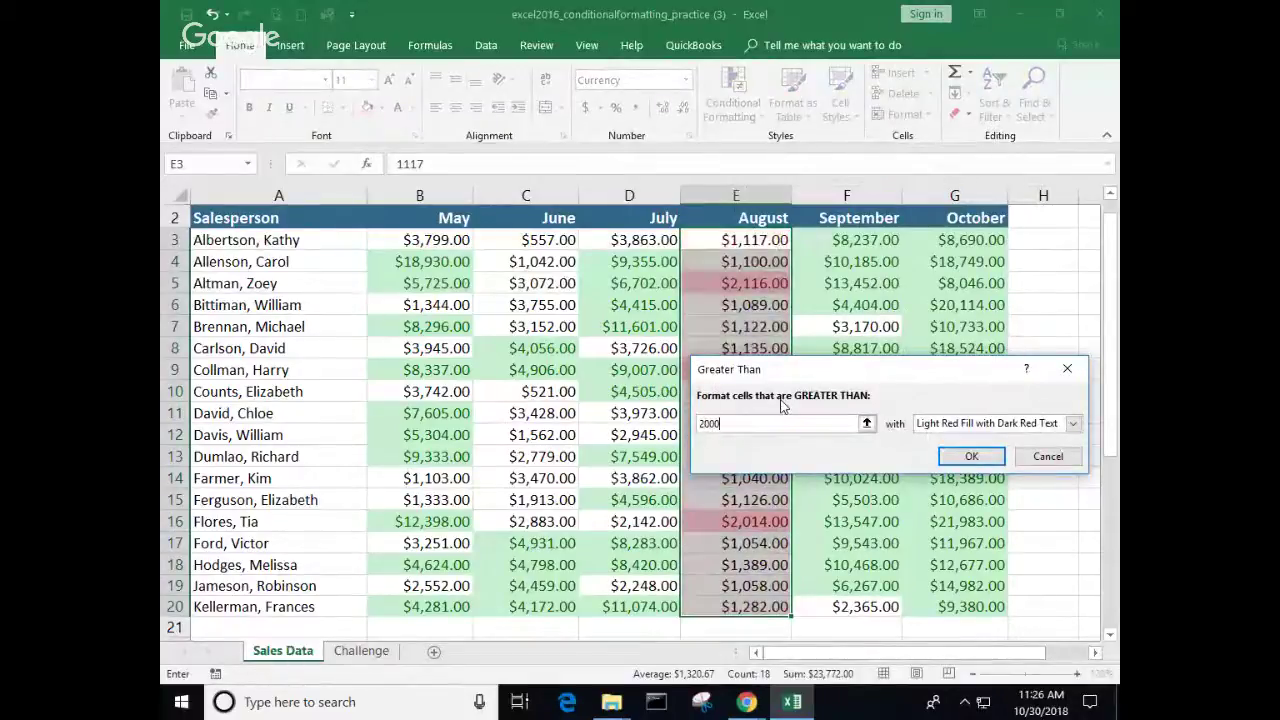
pyautogui.click(1072, 424)
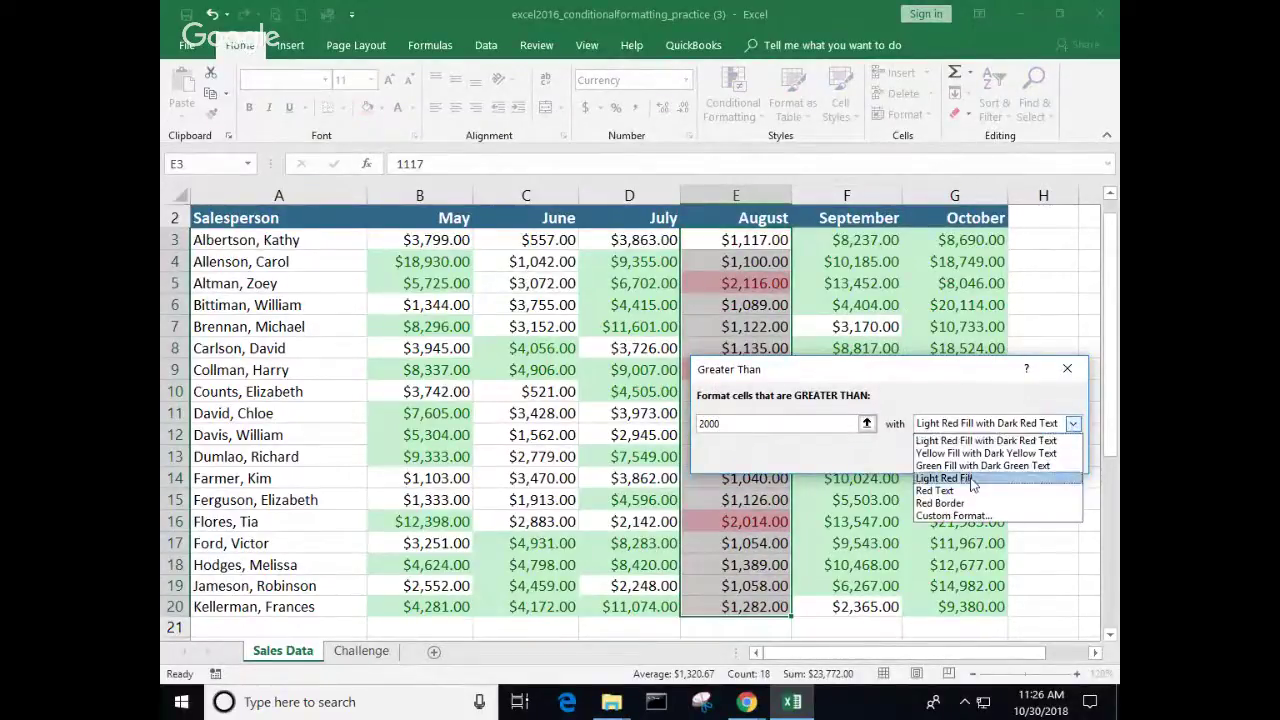
pyautogui.click(955, 518)
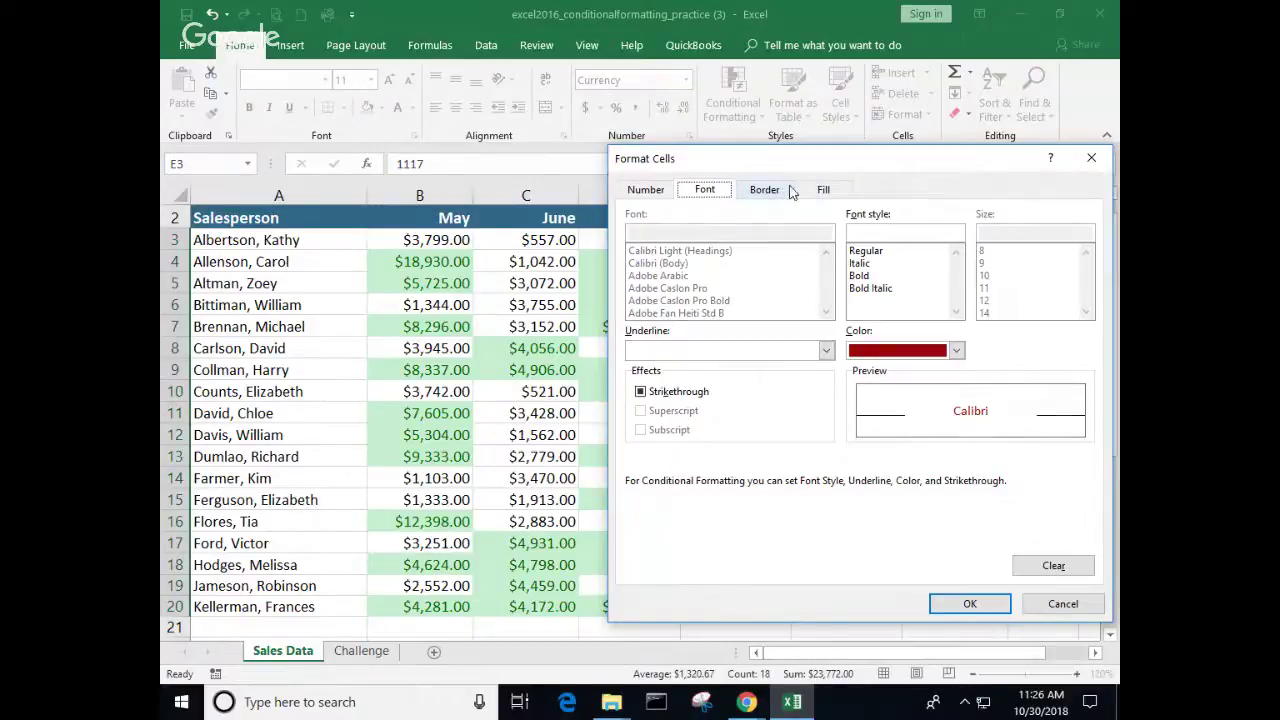
pyautogui.click(823, 189)
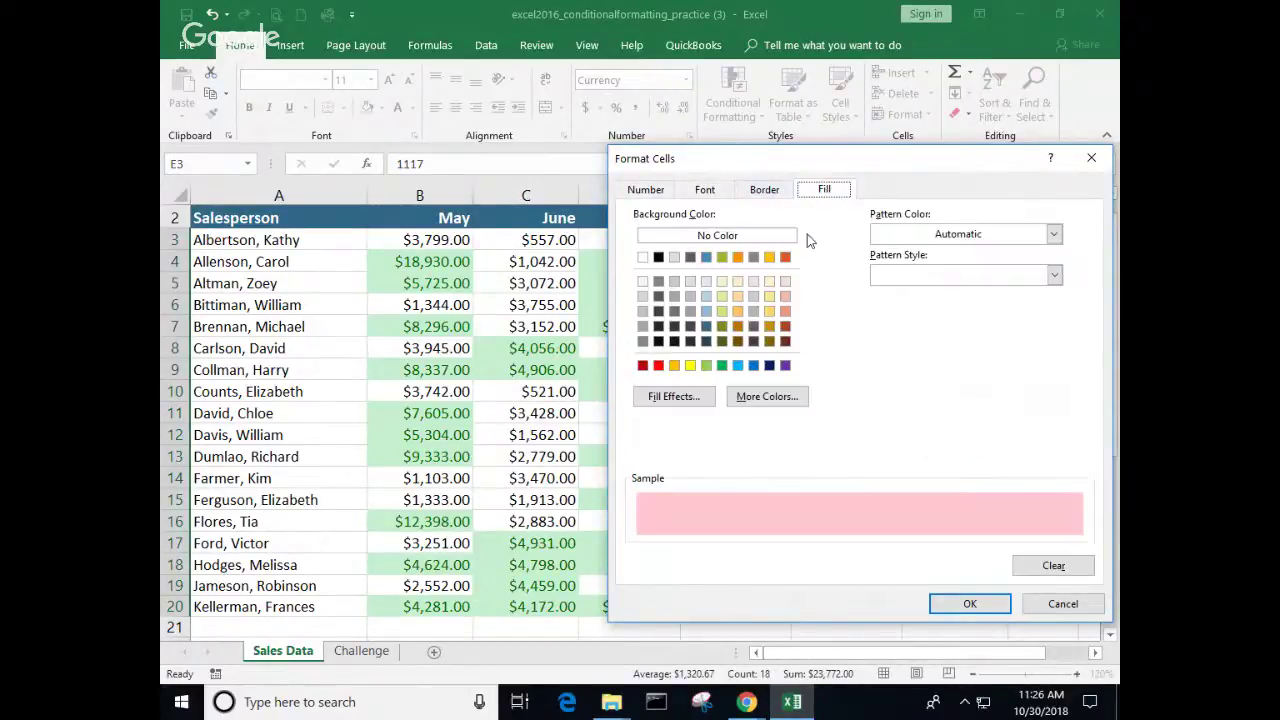
pyautogui.click(722, 365)
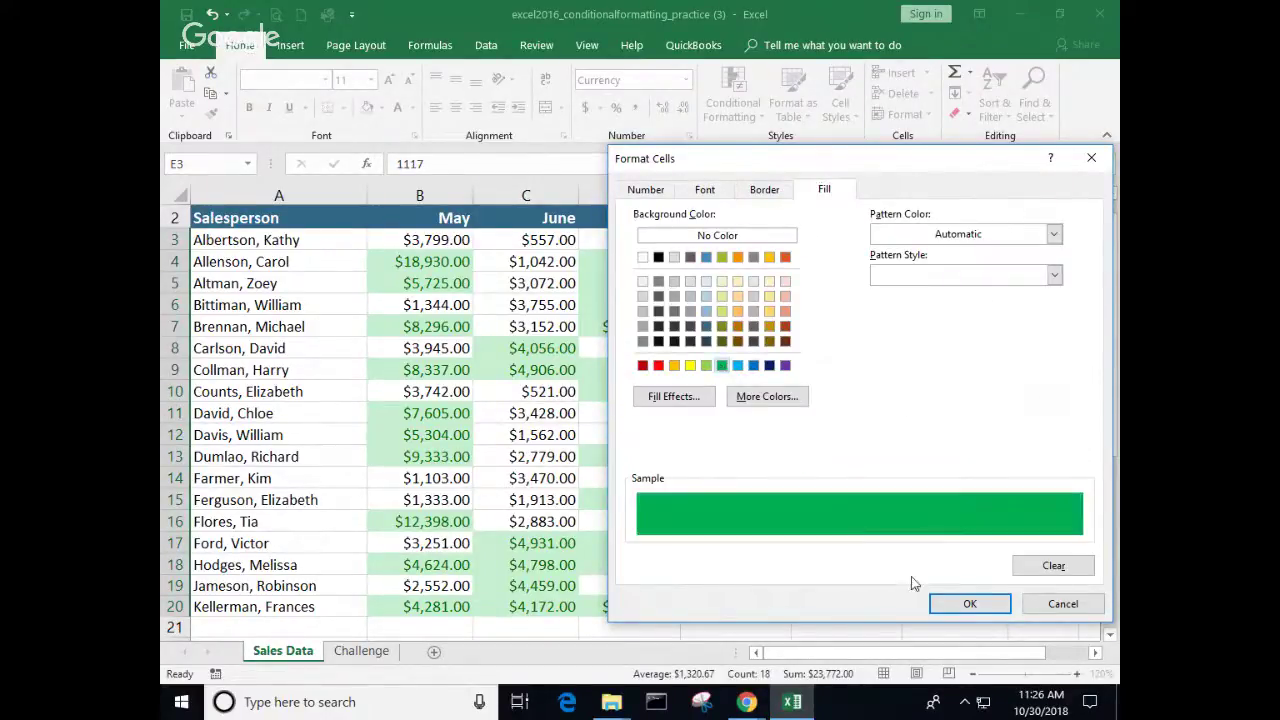
pyautogui.click(982, 608)
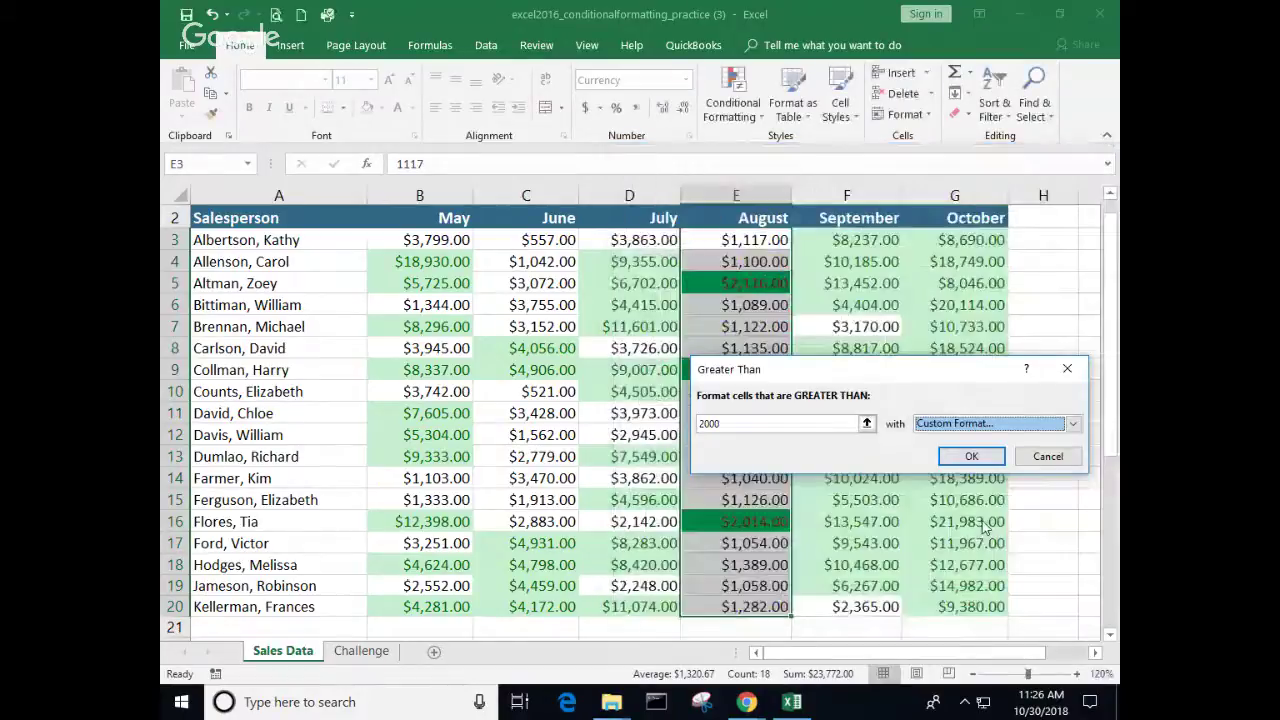
pyautogui.click(973, 457)
pyautogui.click(890, 481)
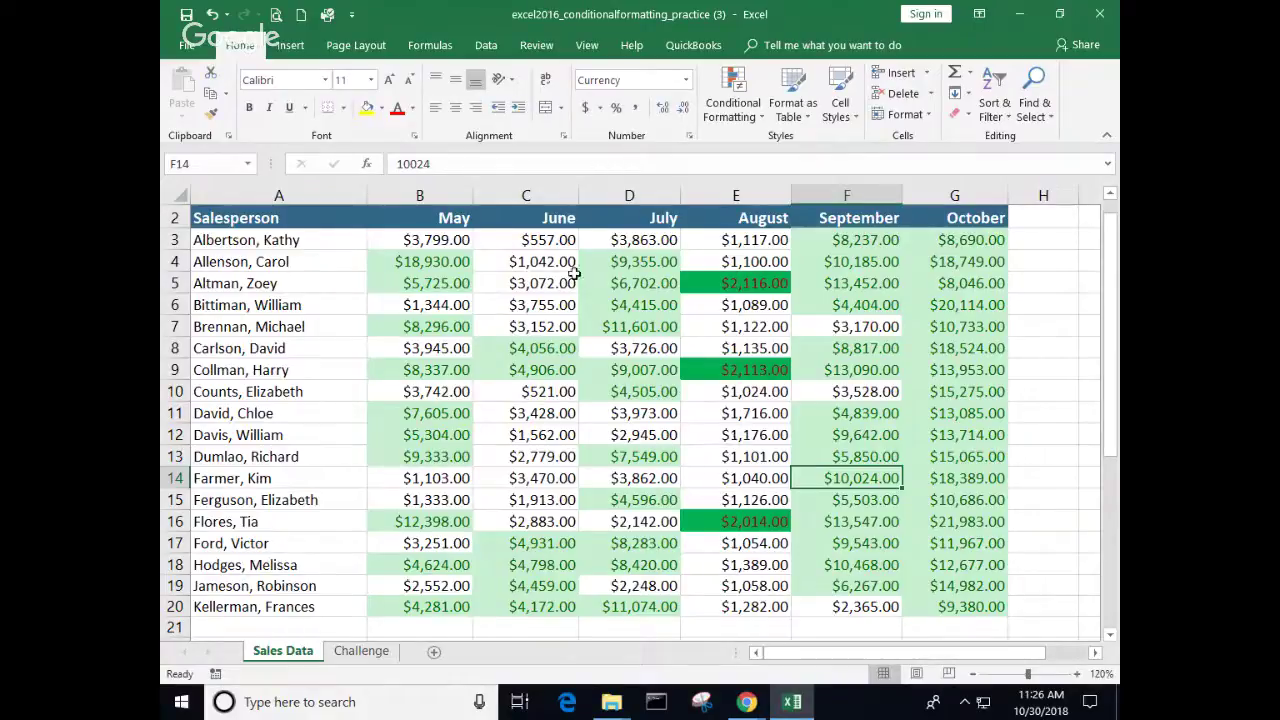
# Step: Inspect the September values in F5, F16 and F9, then the August sales column
pyautogui.click(850, 284)
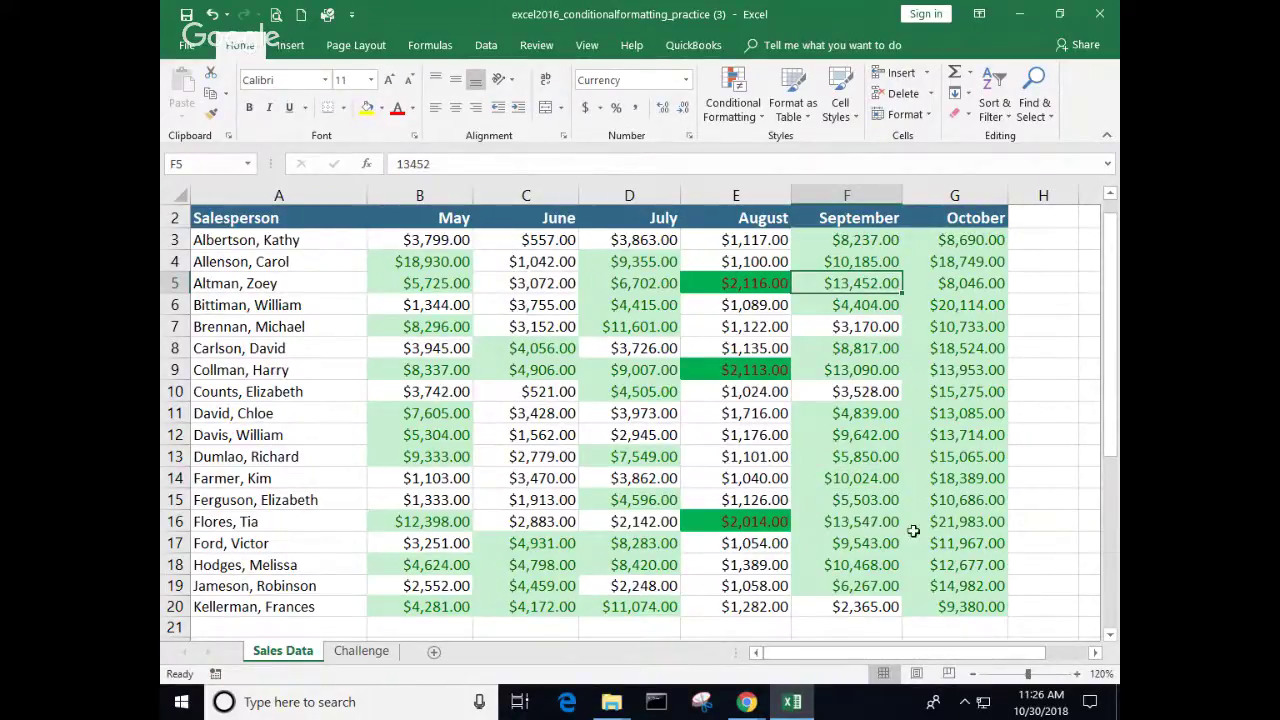
pyautogui.click(838, 525)
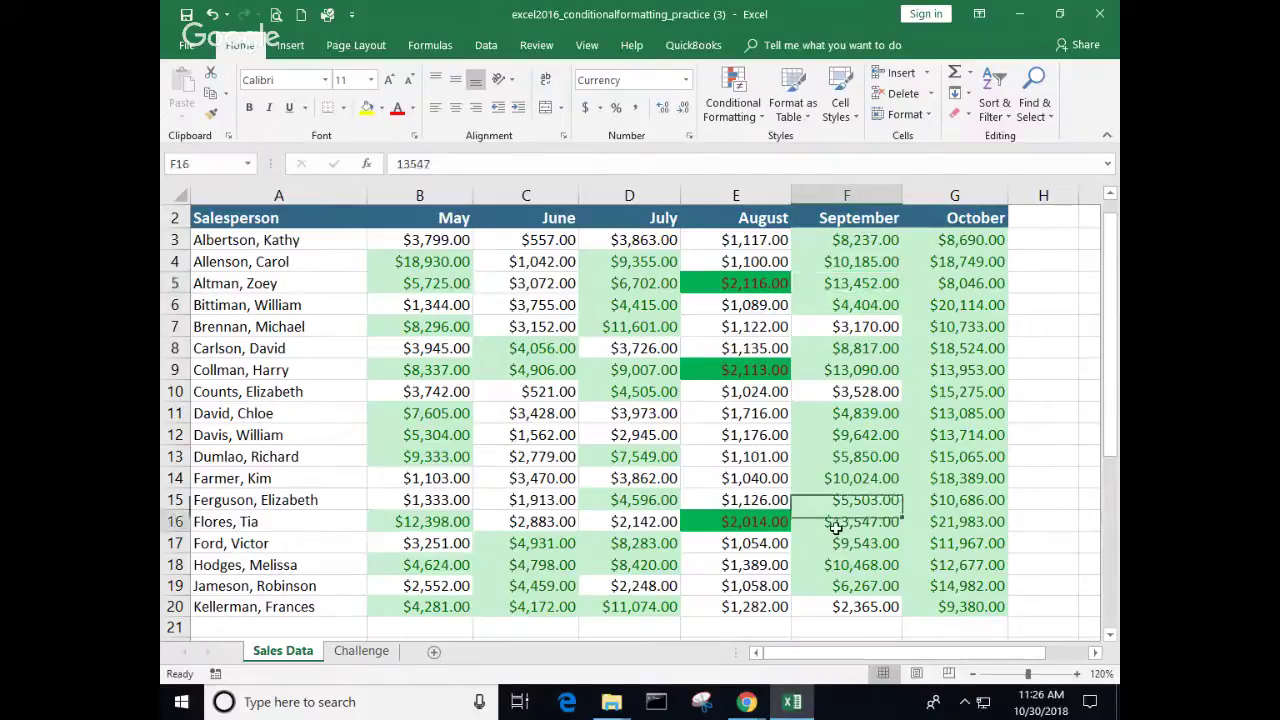
pyautogui.click(835, 370)
pyautogui.click(848, 285)
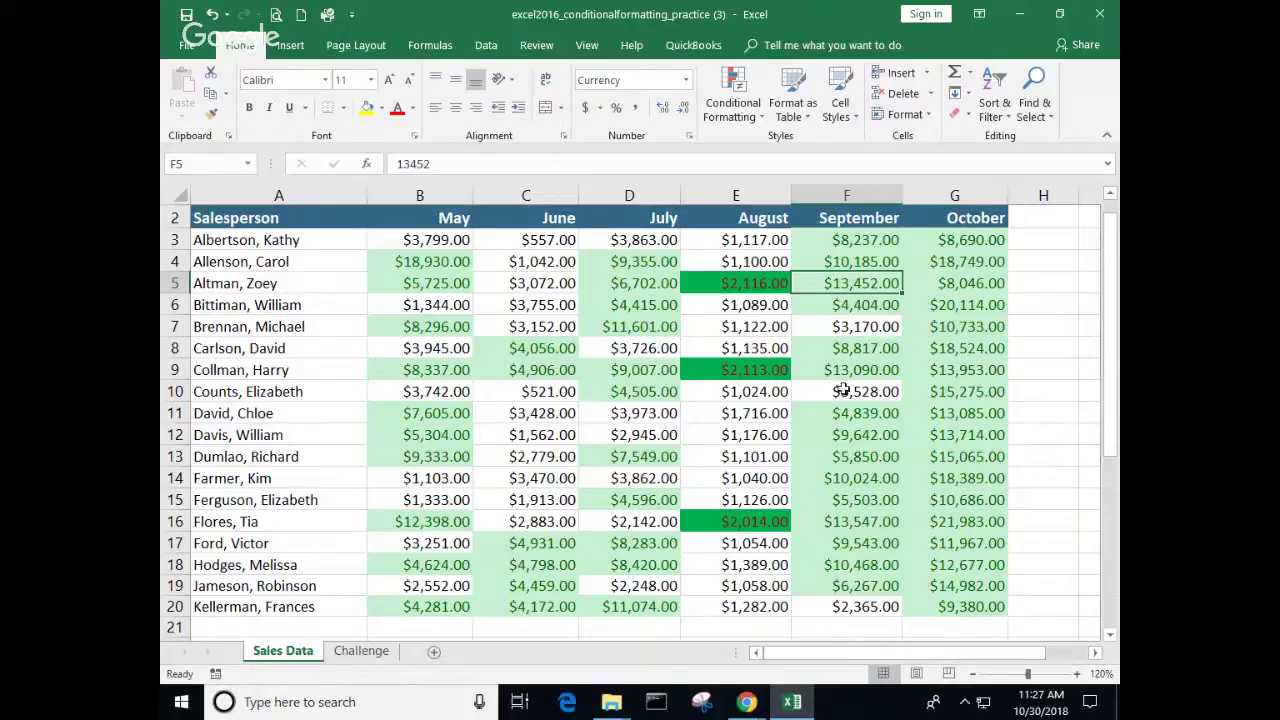
pyautogui.moveTo(773, 247); pyautogui.dragTo(757, 606)
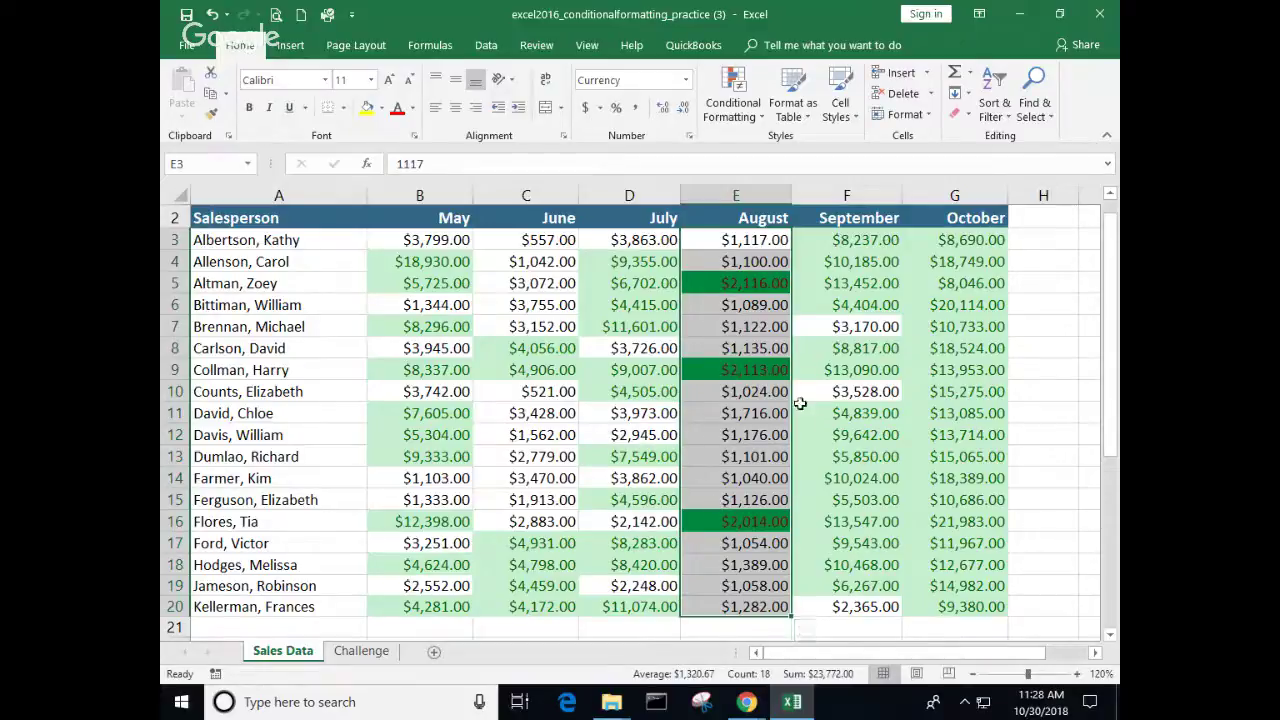
pyautogui.click(714, 284)
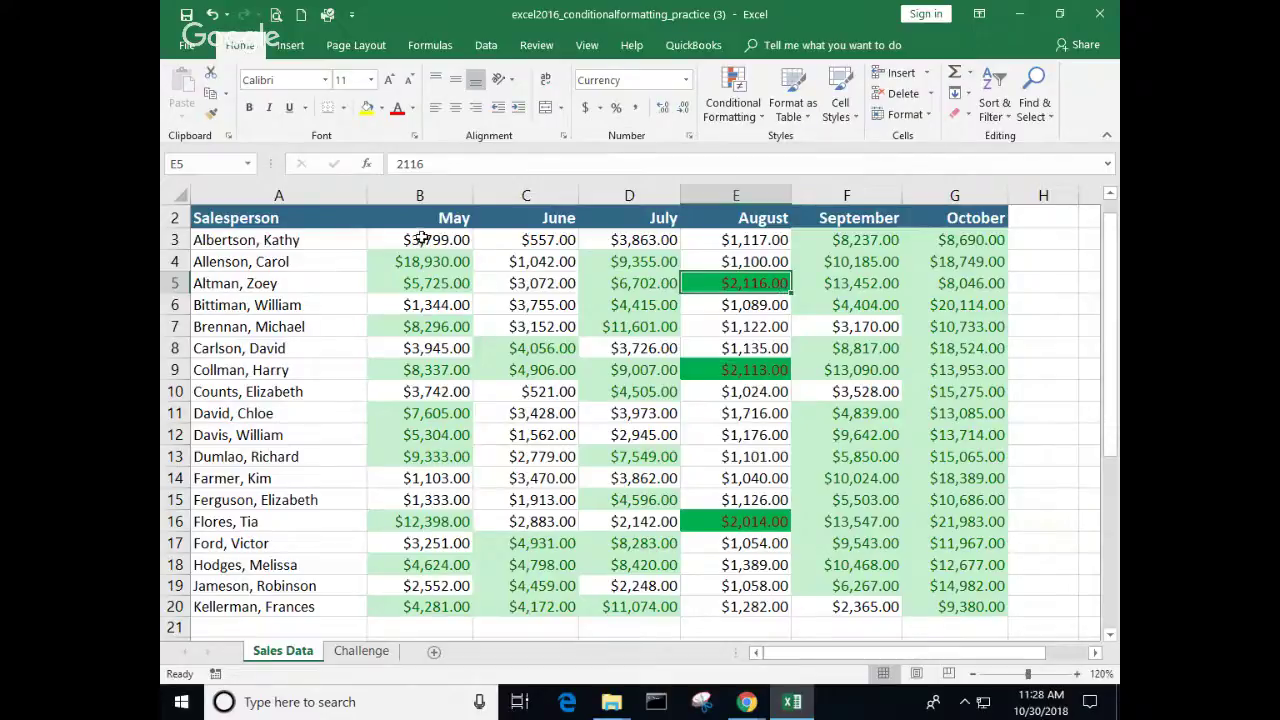
# Step: Select all May–October sales figures in B3:G20 and open Conditional Formatting
pyautogui.moveTo(421, 238); pyautogui.dragTo(670, 565)
pyautogui.moveTo(884, 594); pyautogui.dragTo(928, 608)
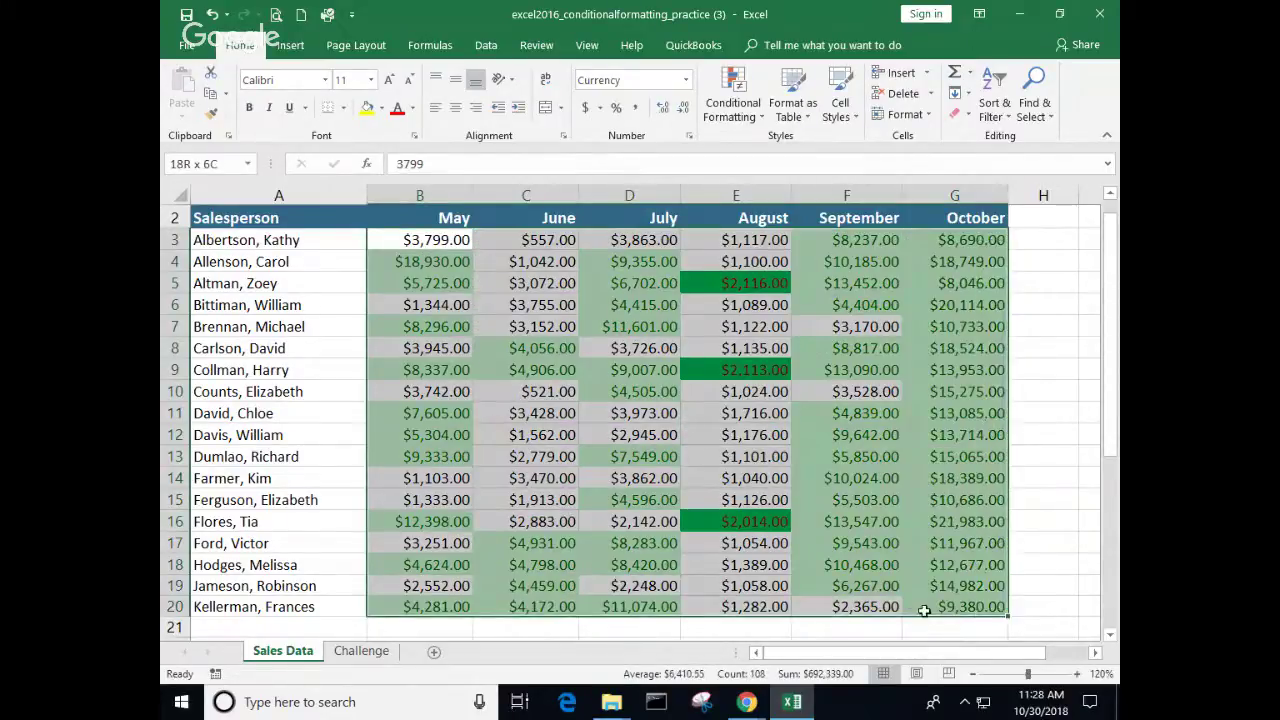
pyautogui.click(766, 121)
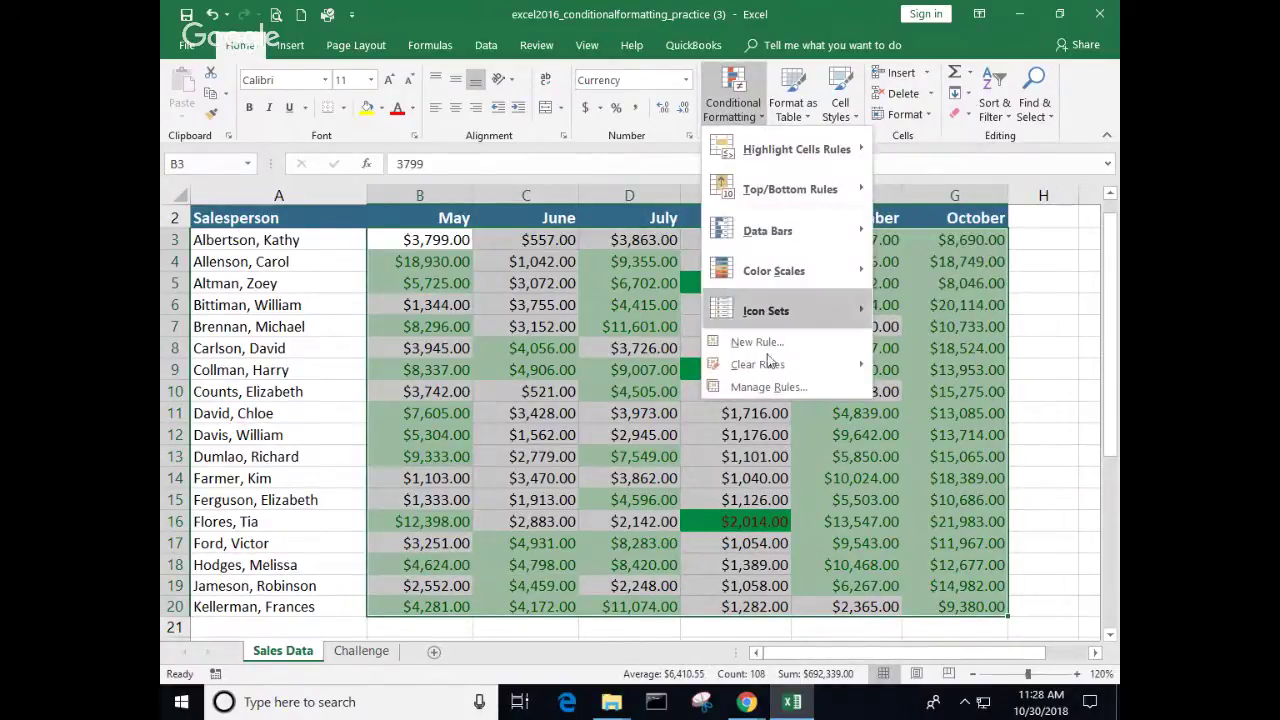
# Step: Delete the Cell Value > 2000 rule in Manage Rules, dropping the darker green August highlights
pyautogui.moveTo(768, 364)
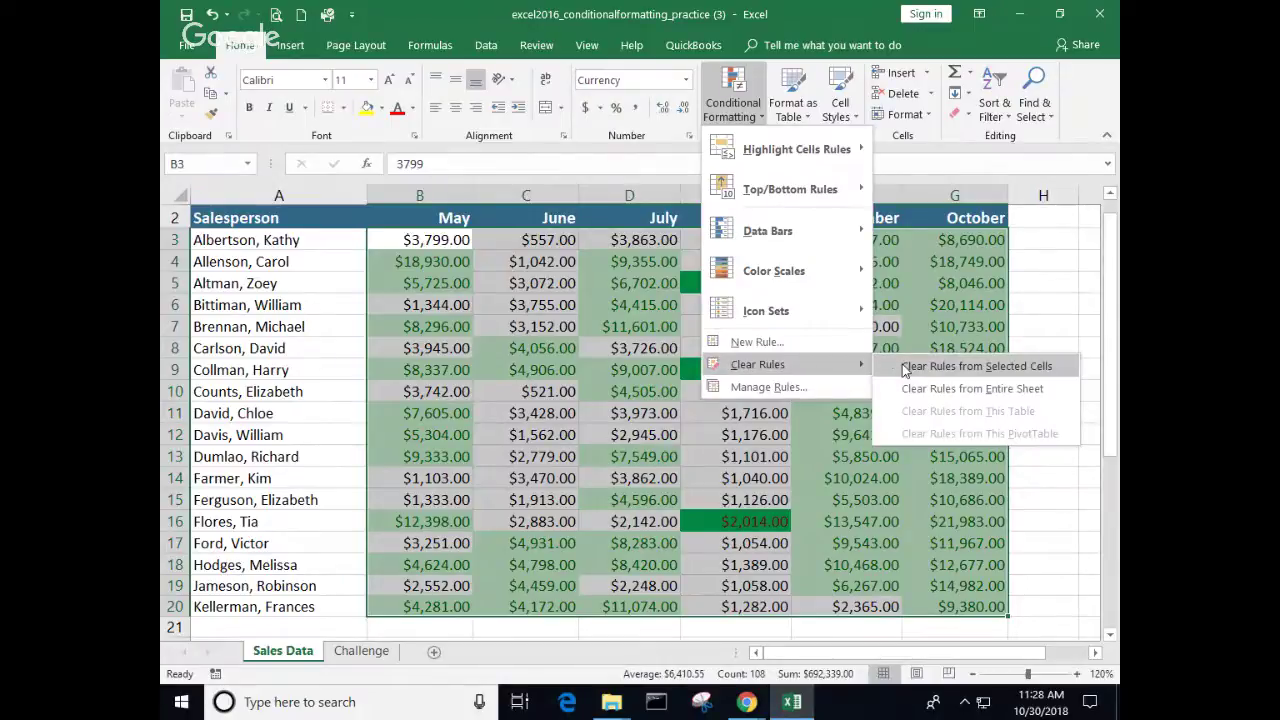
pyautogui.click(765, 386)
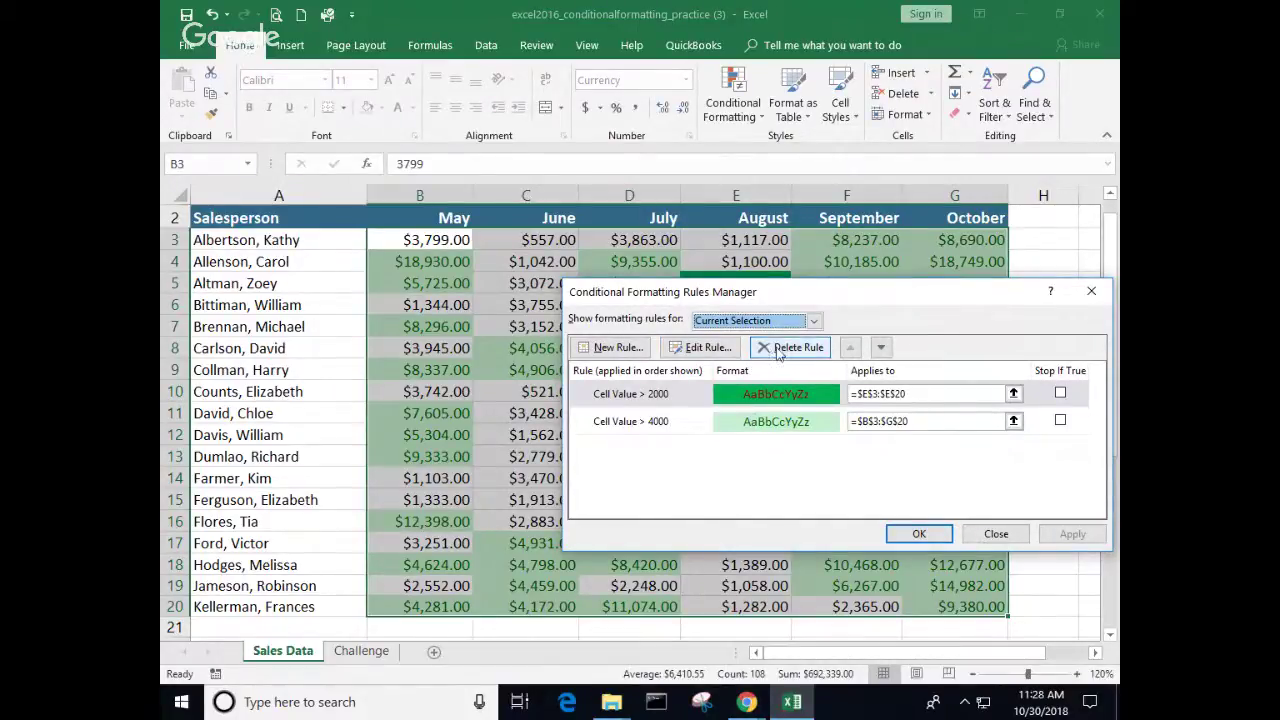
pyautogui.click(780, 348)
pyautogui.click(917, 533)
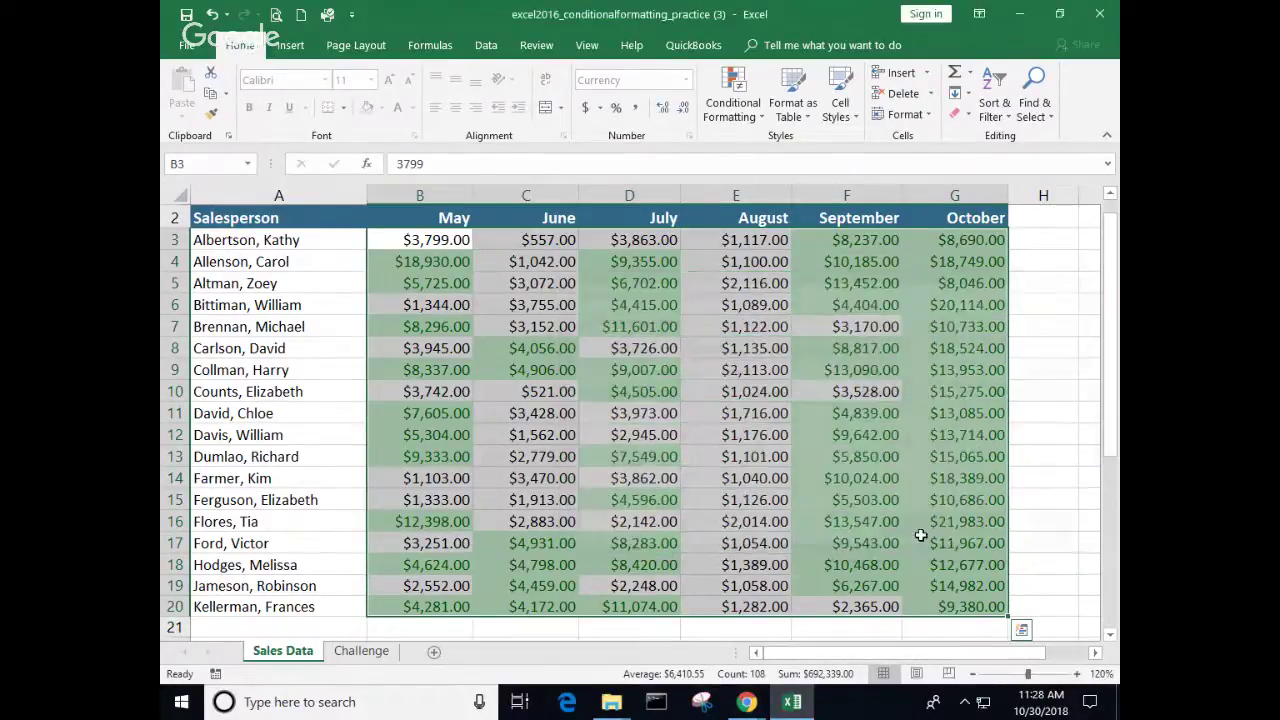
pyautogui.click(763, 118)
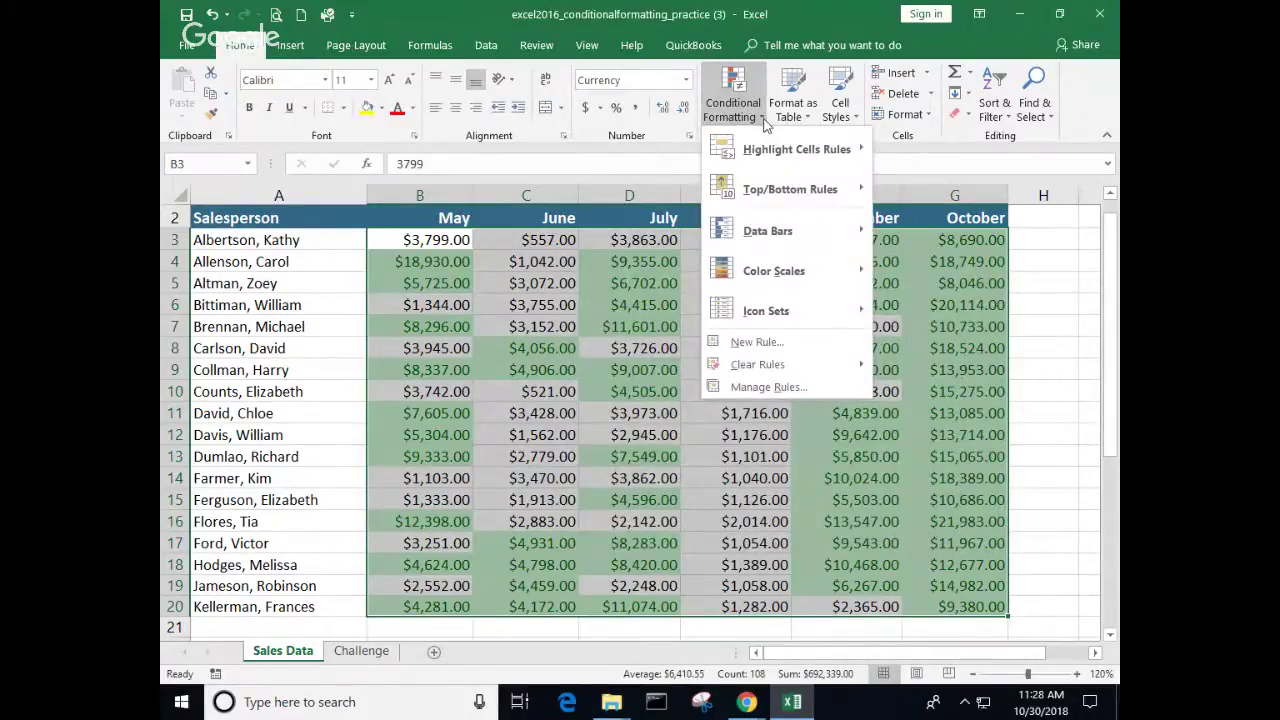
# Step: Apply Solid Fill Blue Data Bars to B3:G20, review them, then reselect the sales figures
pyautogui.moveTo(791, 249)
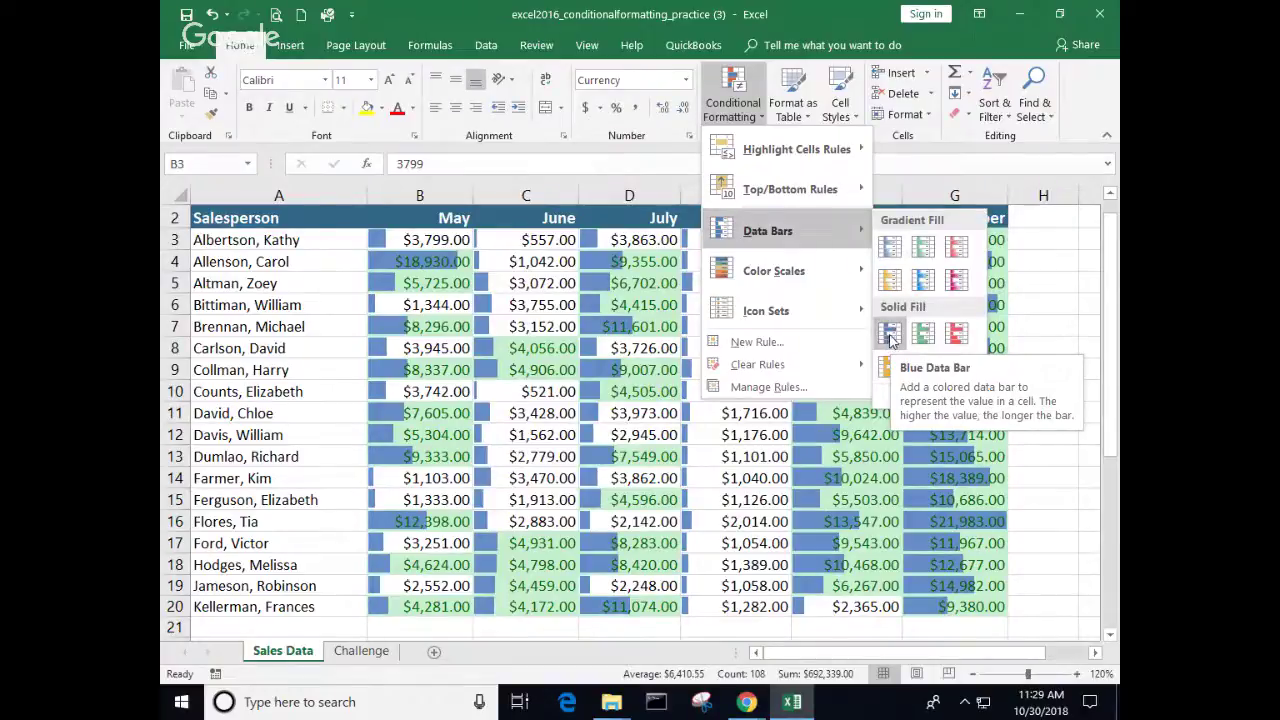
pyautogui.click(890, 335)
pyautogui.click(768, 432)
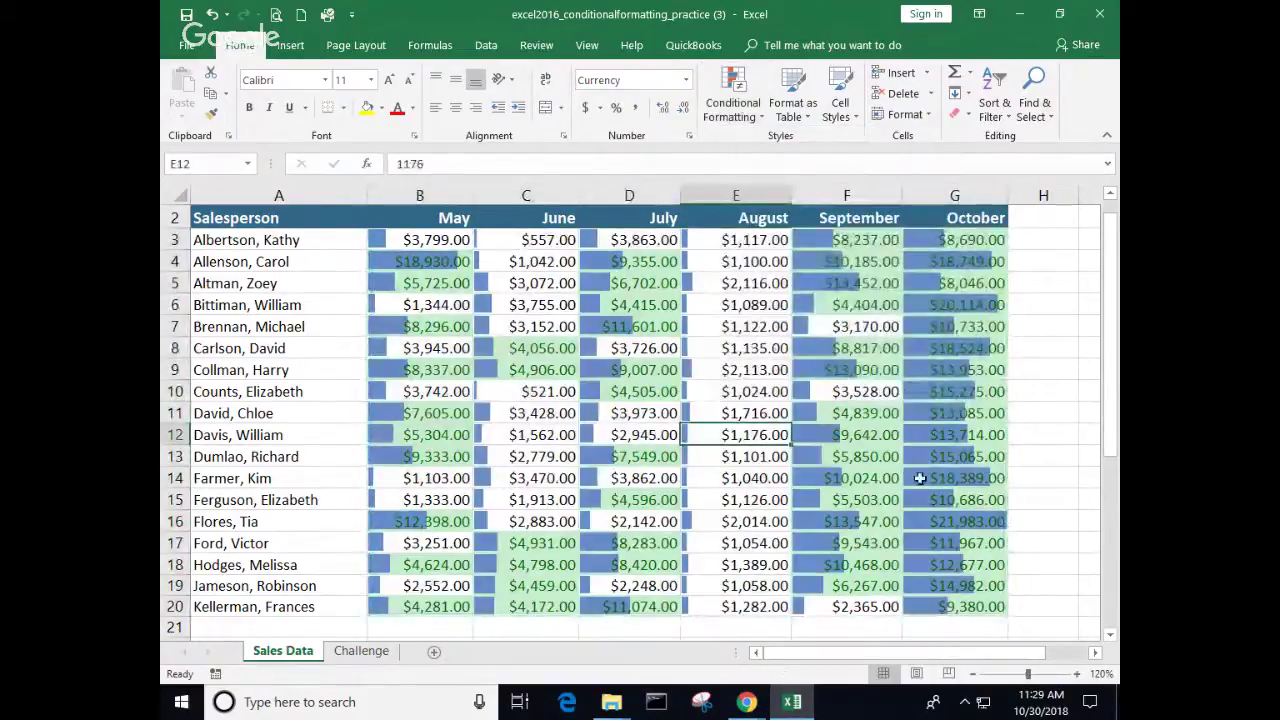
pyautogui.scroll(1, 920, 478)
pyautogui.scroll(-5, 1091, 414)
pyautogui.scroll(3, 978, 433)
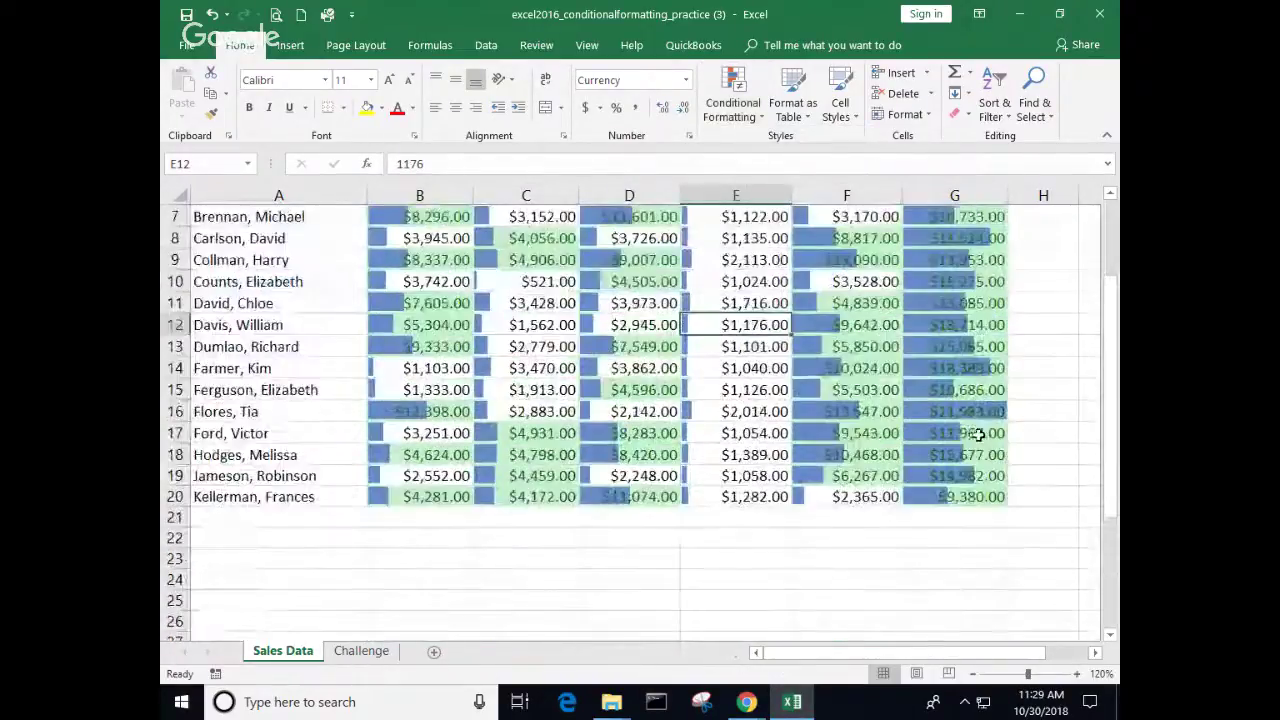
pyautogui.click(975, 413)
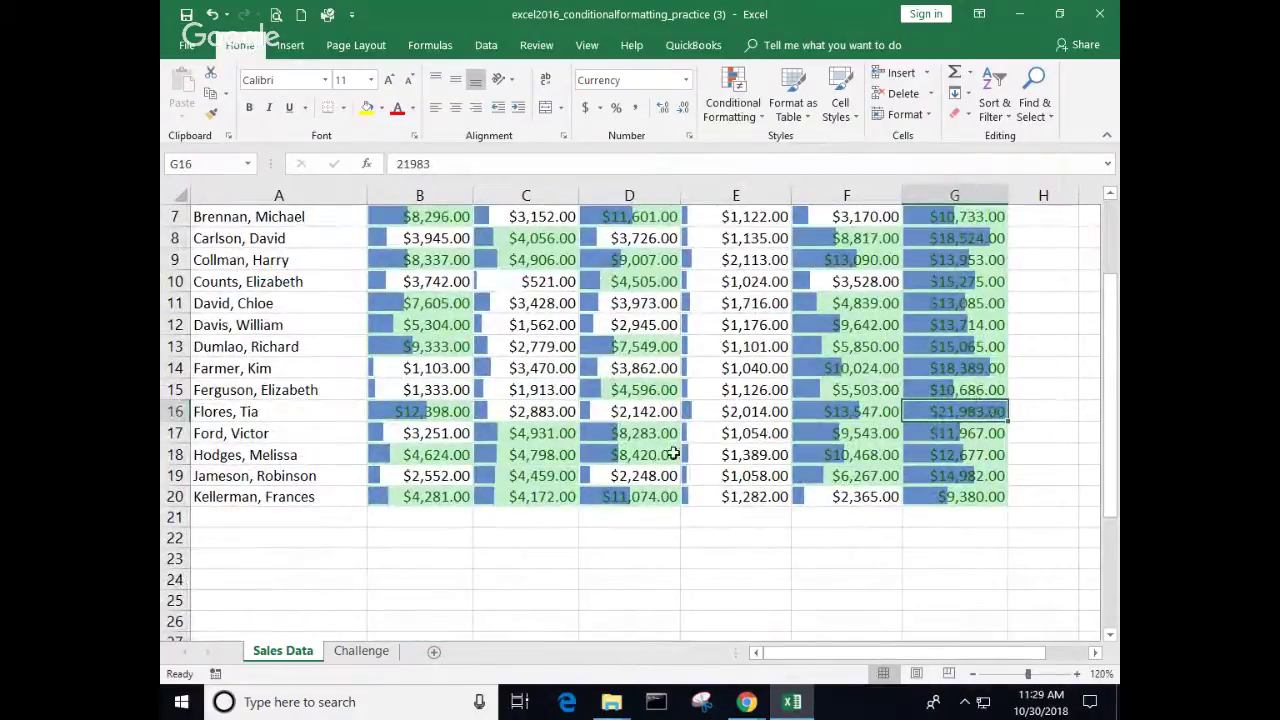
pyautogui.scroll(2, 674, 454)
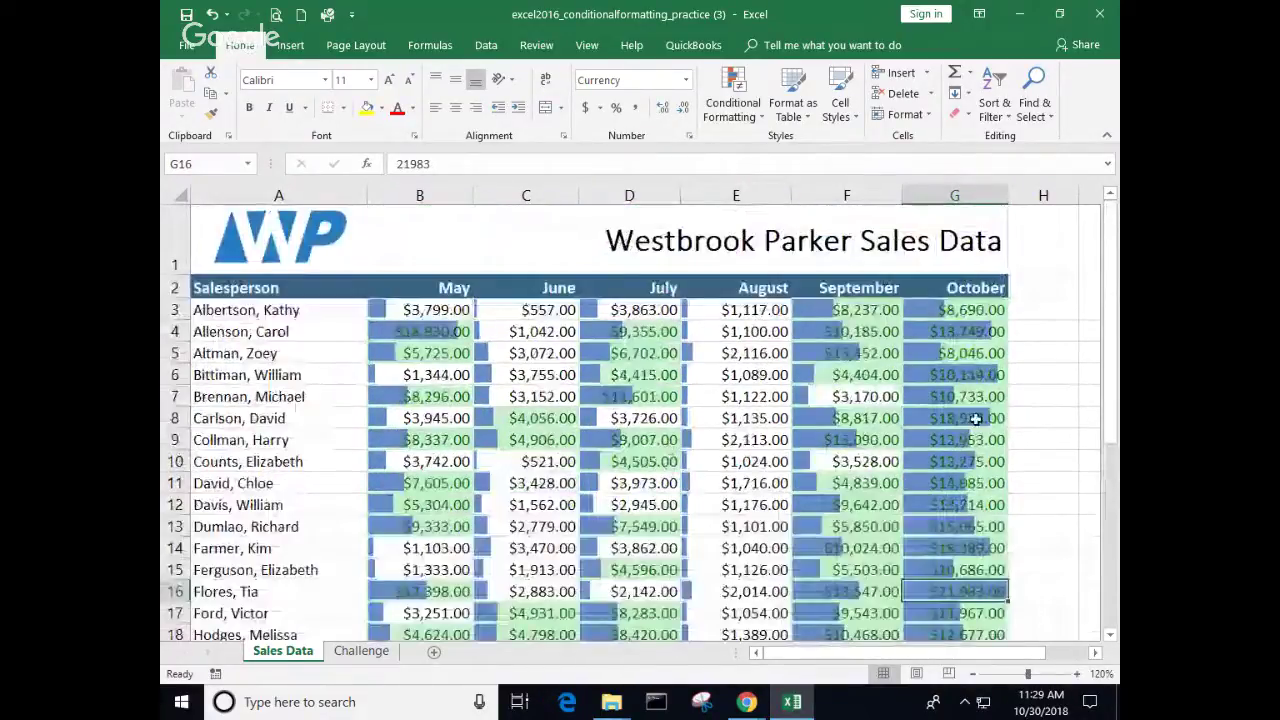
pyautogui.moveTo(436, 311); pyautogui.dragTo(929, 604)
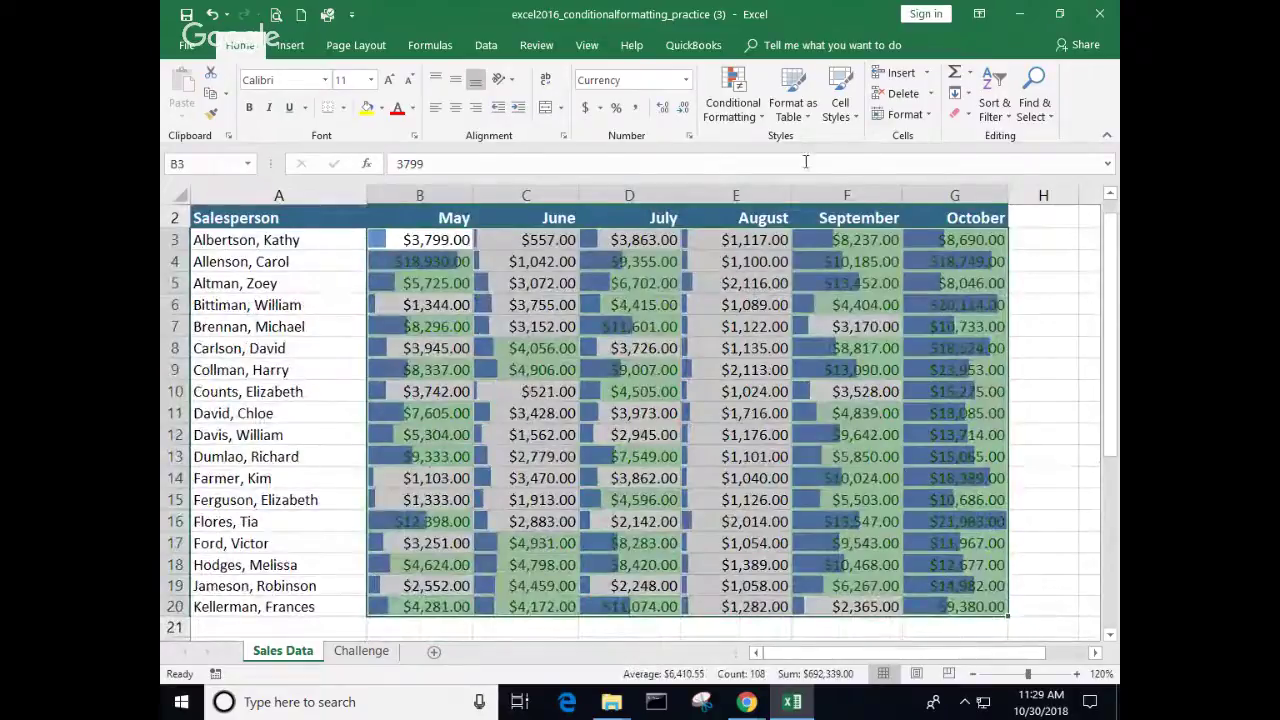
# Step: Clear the rules from the selected B3:G20 cells, removing the blue data bars and green fills
pyautogui.click(793, 100)
pyautogui.click(750, 118)
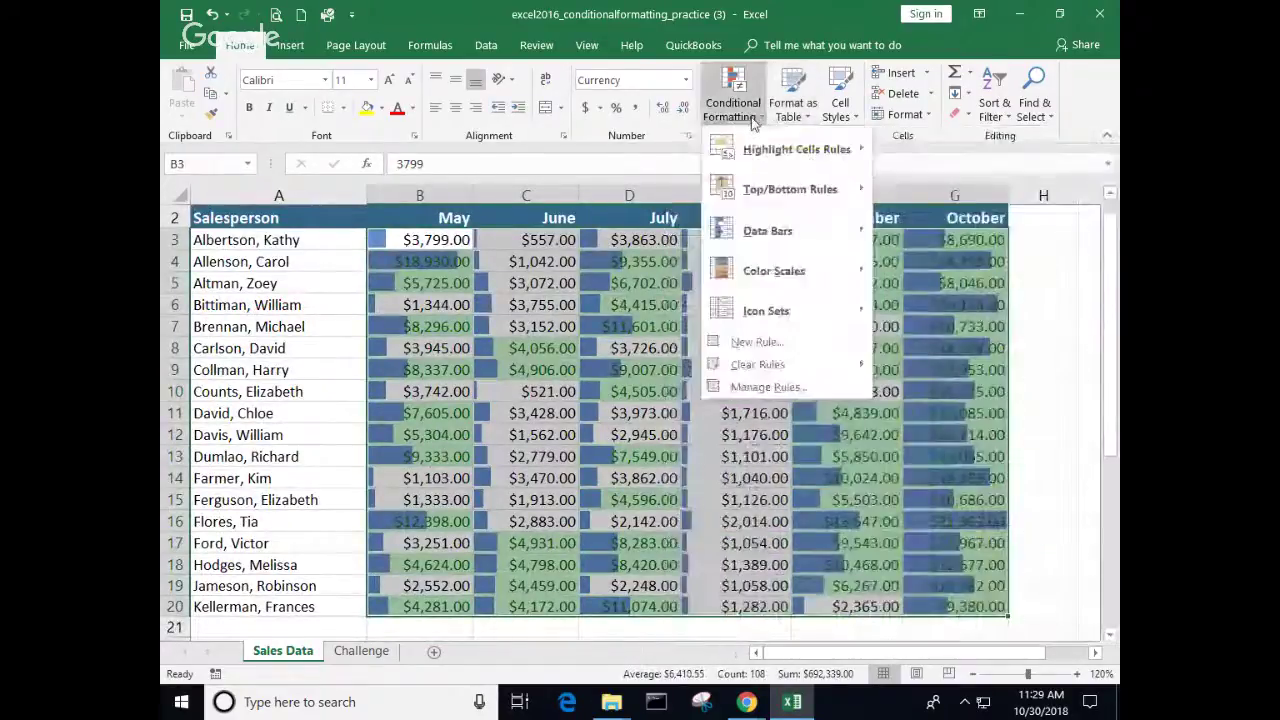
pyautogui.moveTo(760, 364)
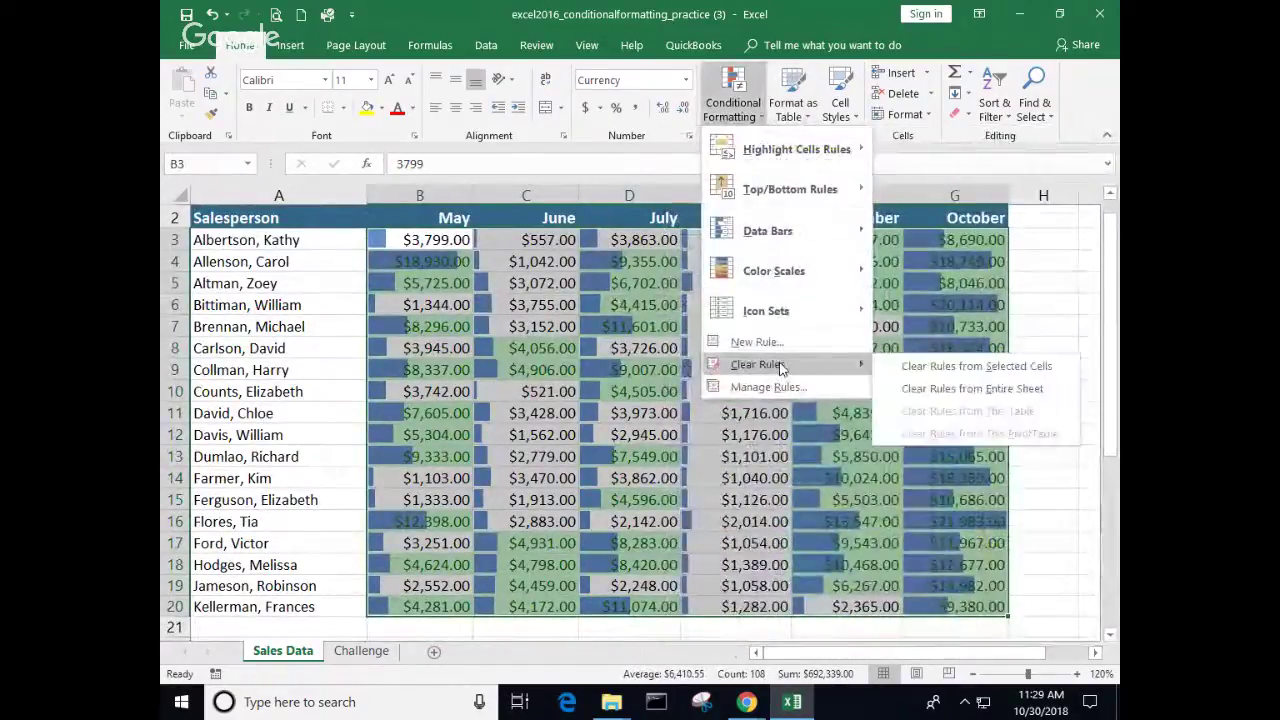
pyautogui.click(968, 368)
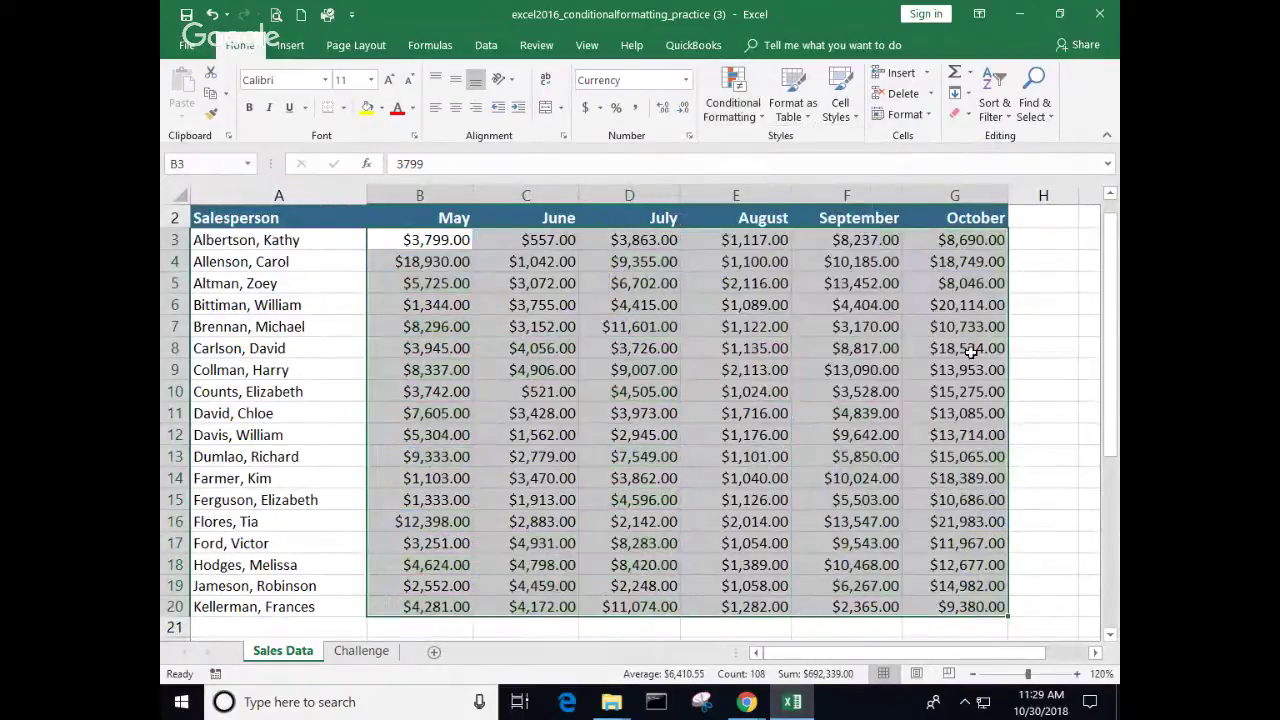
pyautogui.click(733, 100)
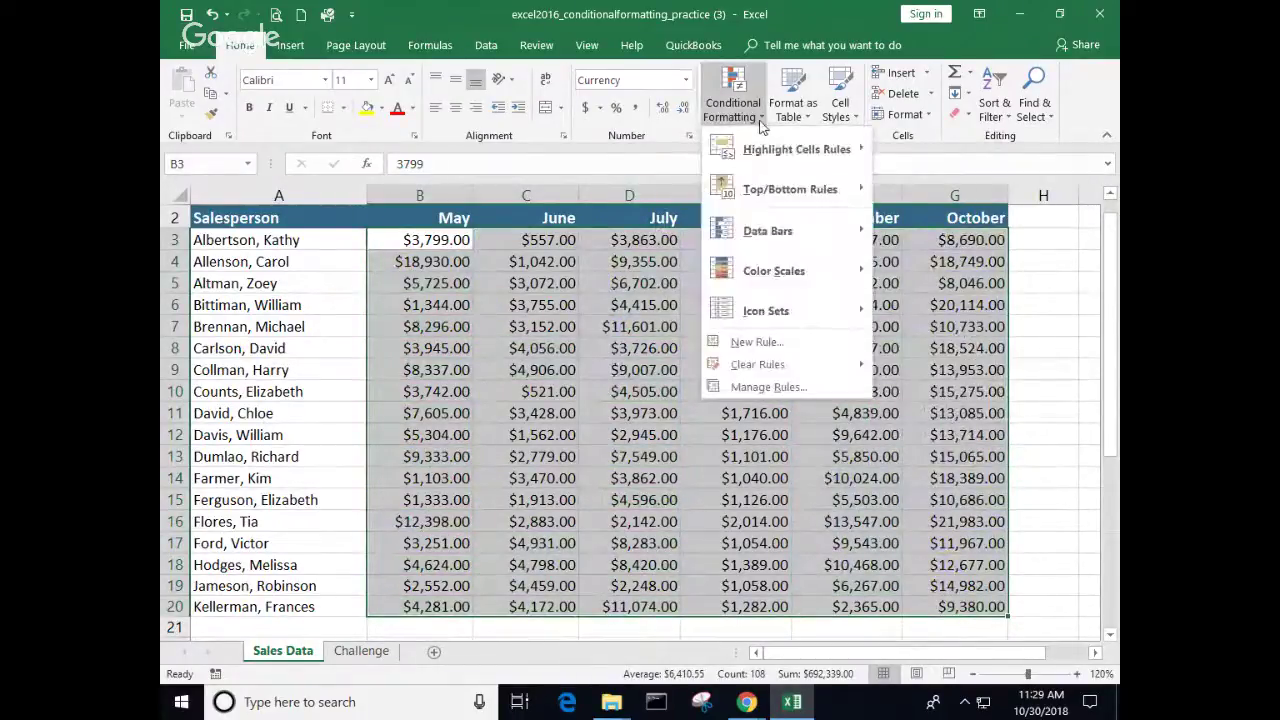
pyautogui.moveTo(780, 273)
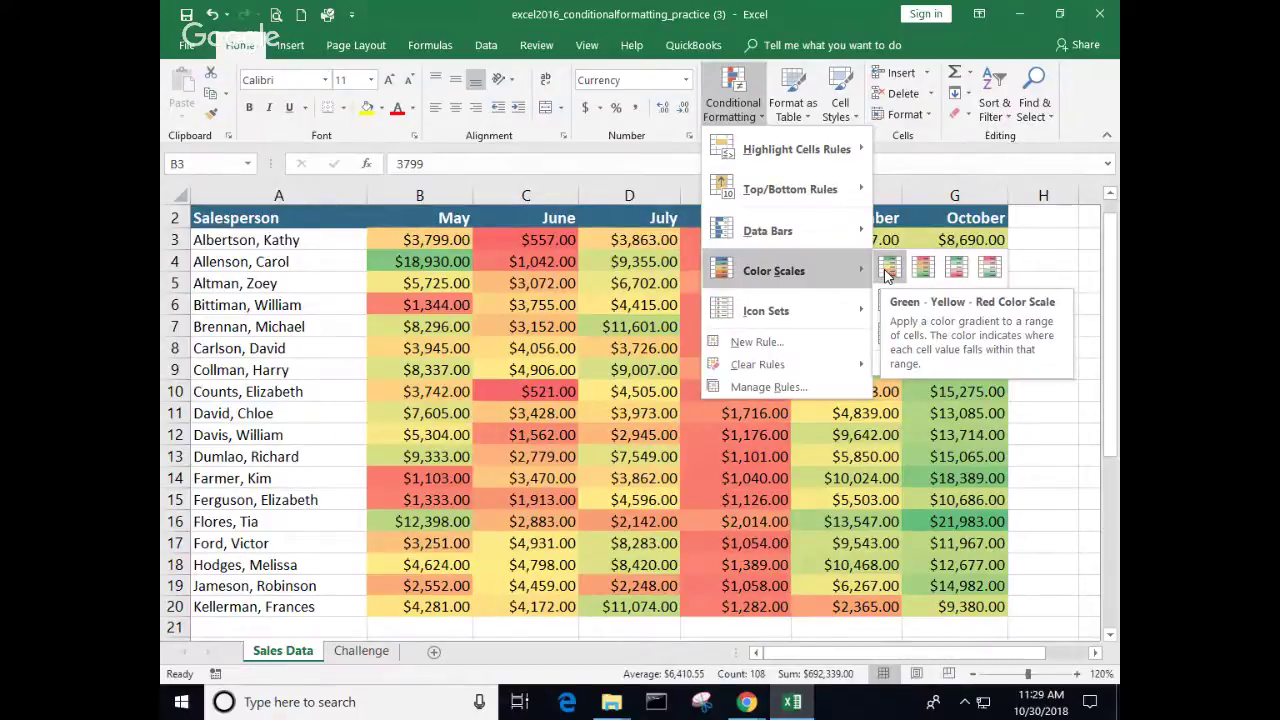
pyautogui.click(886, 272)
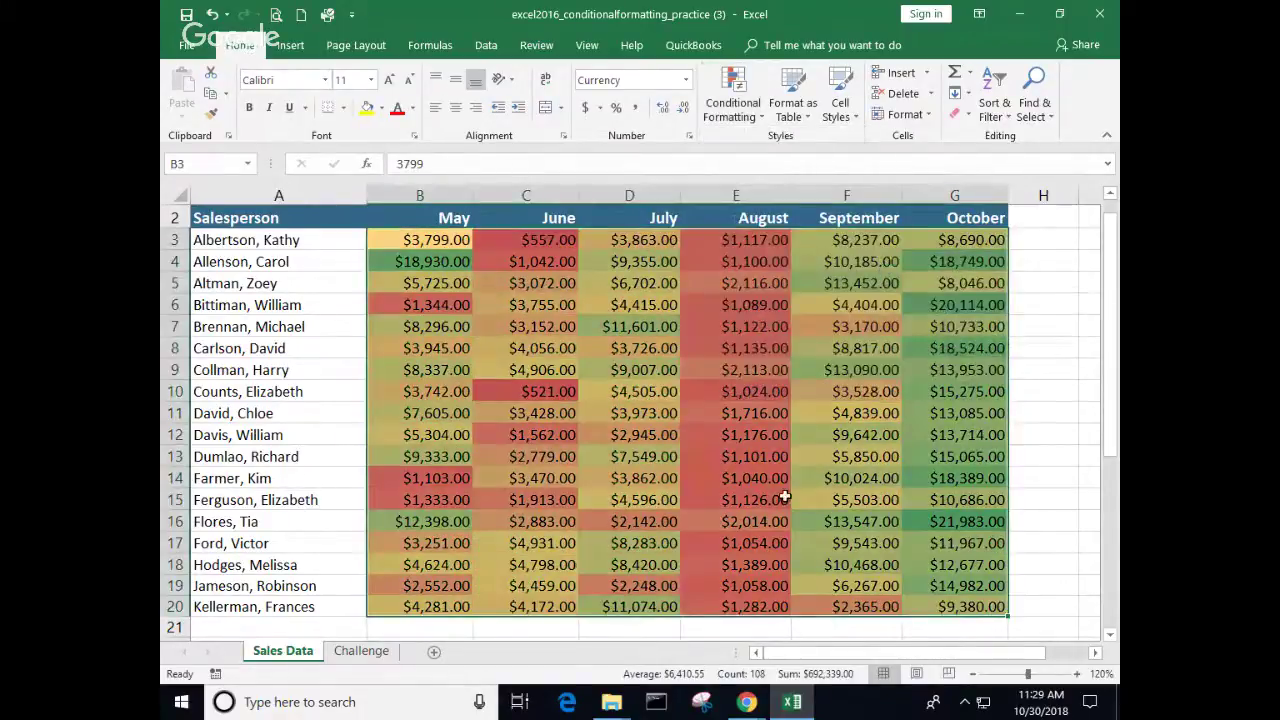
pyautogui.click(860, 478)
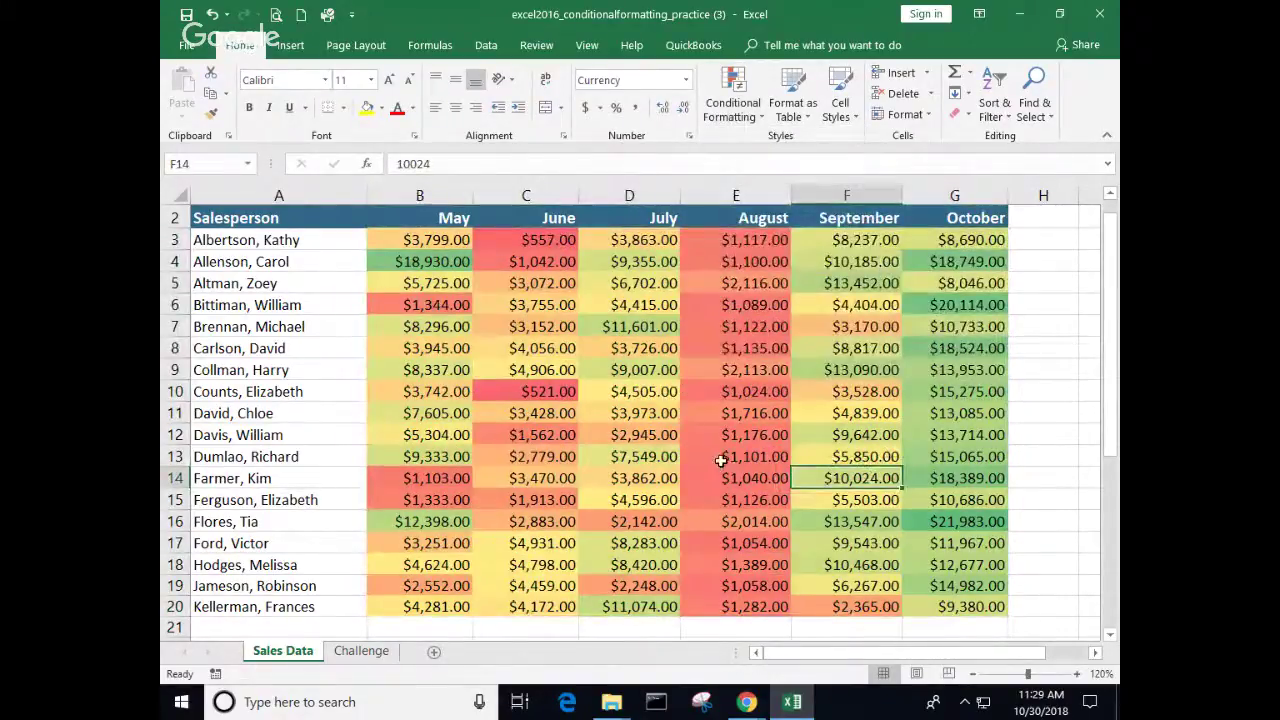
pyautogui.click(957, 521)
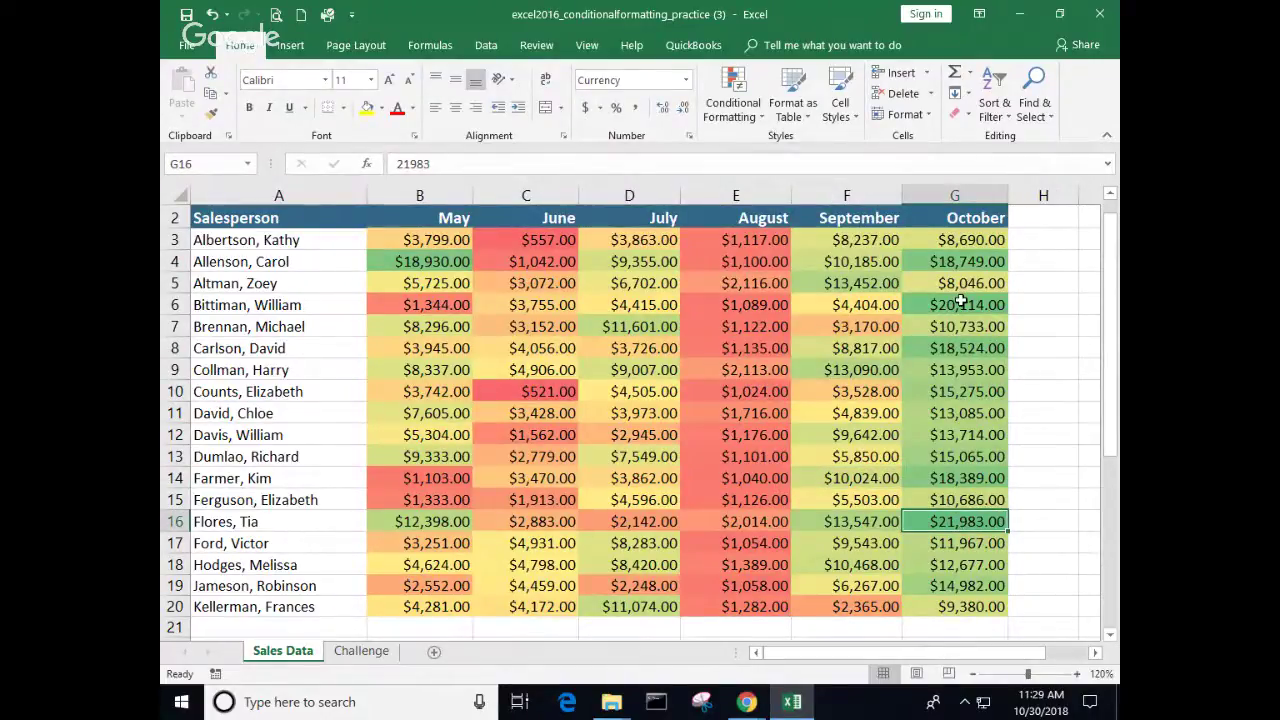
pyautogui.click(942, 352)
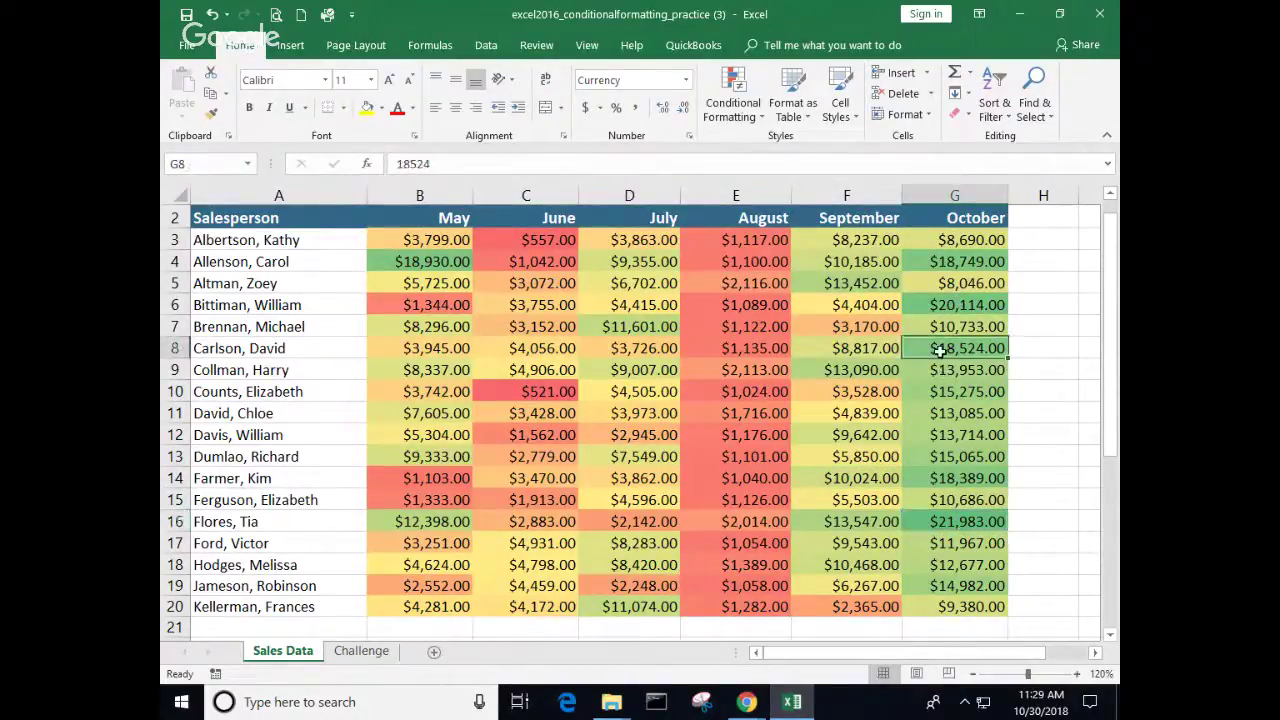
pyautogui.click(941, 260)
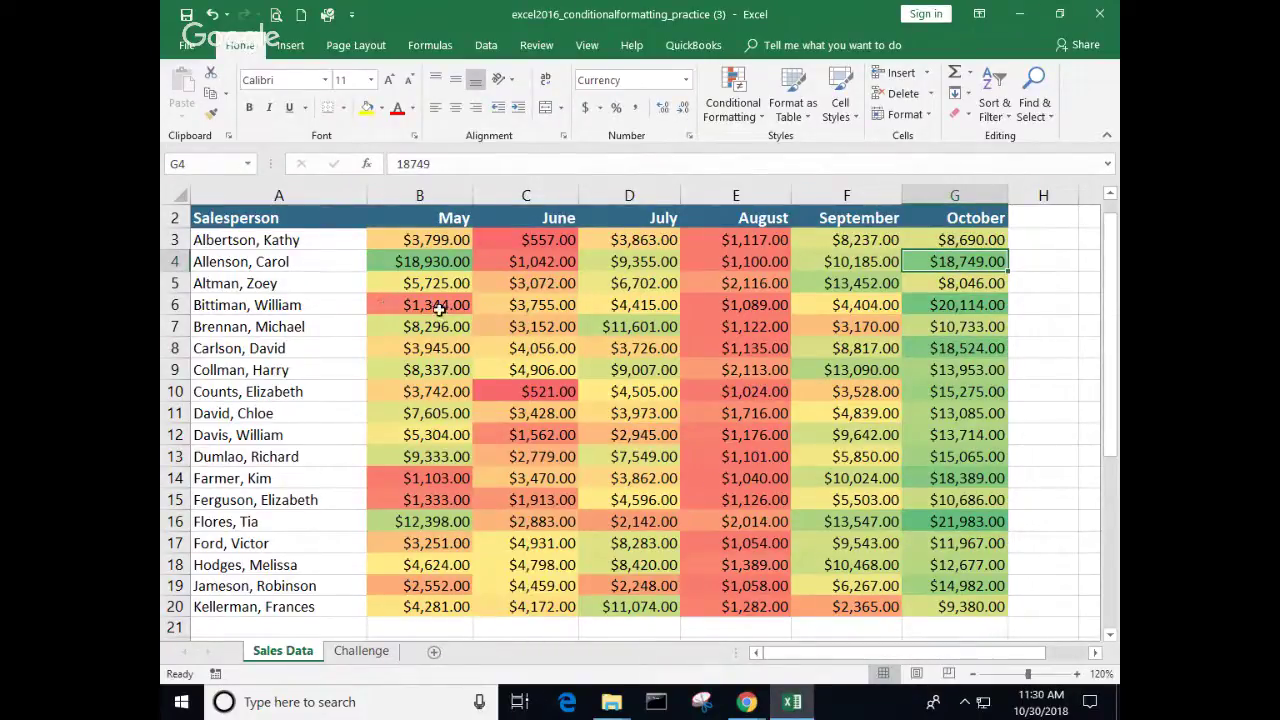
pyautogui.click(420, 306)
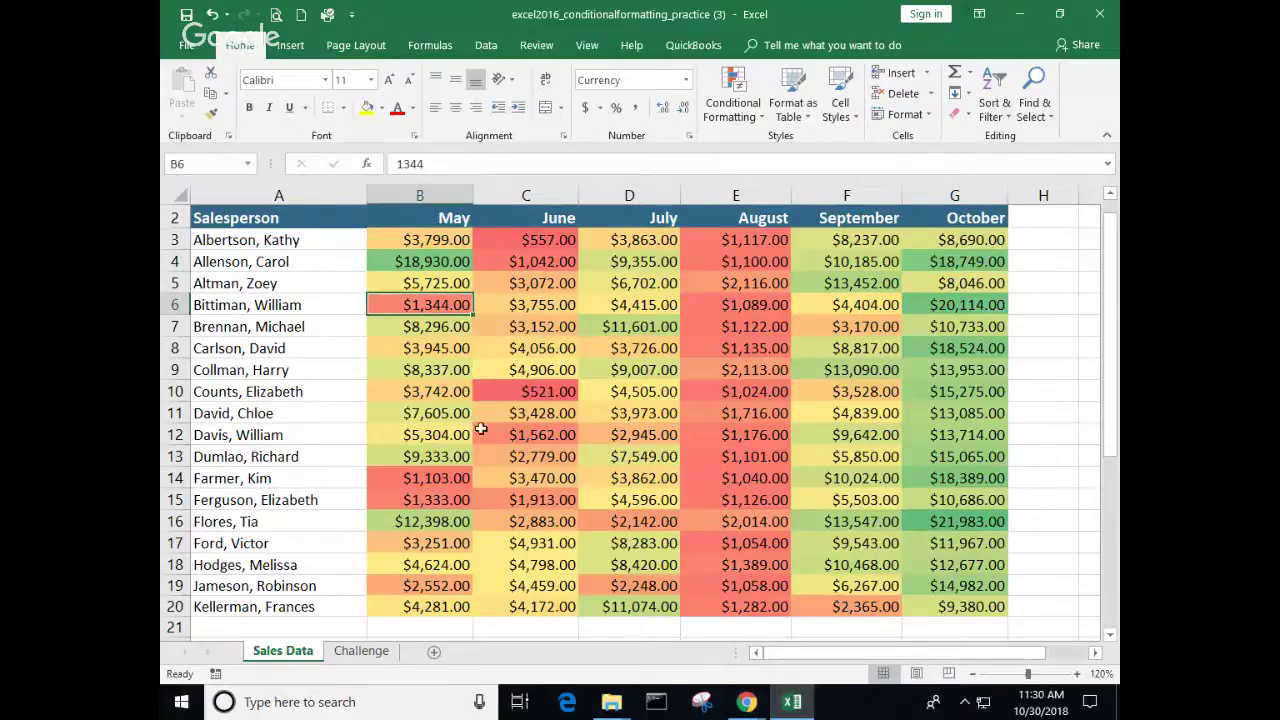
pyautogui.rightClick(418, 458)
pyautogui.press('Escape')
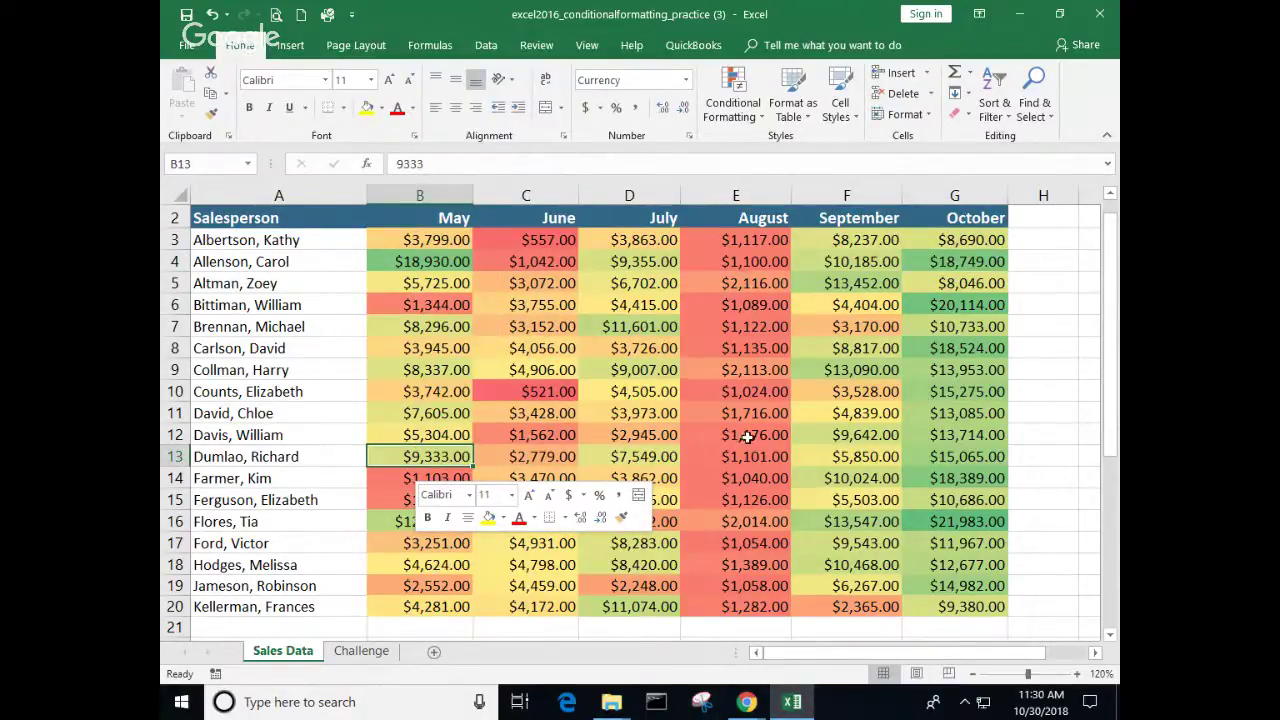
pyautogui.click(736, 472)
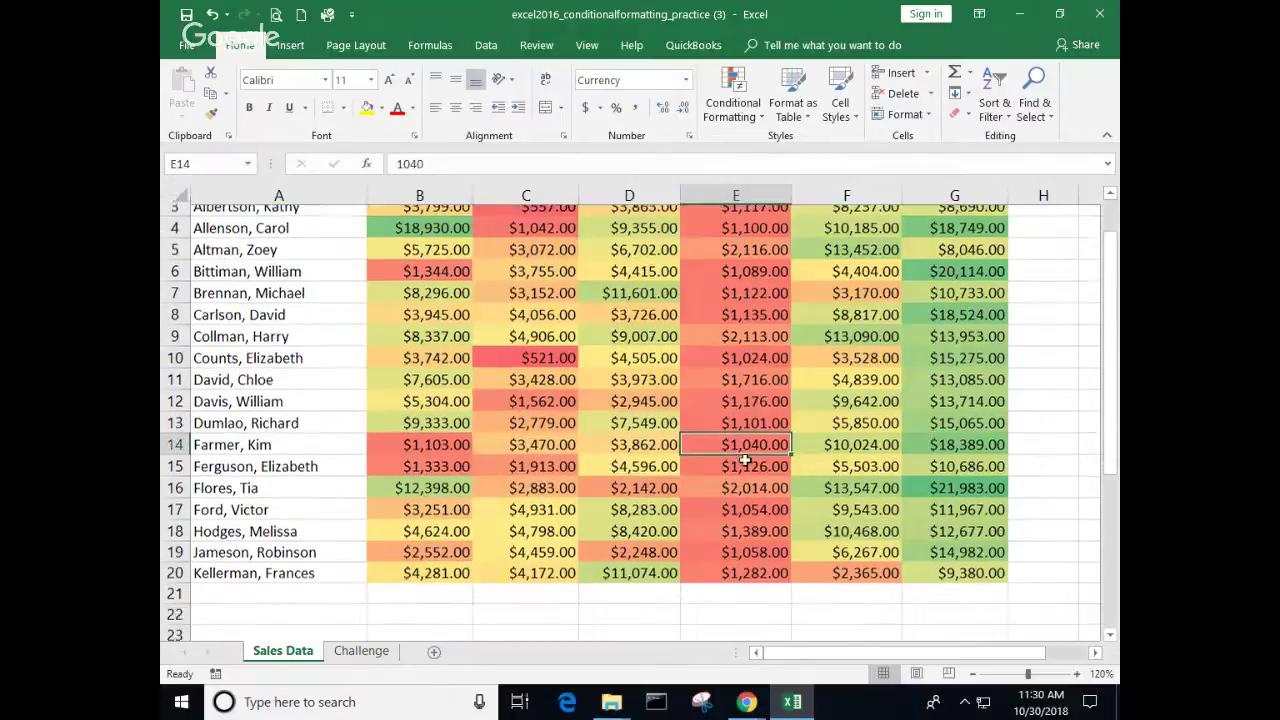
pyautogui.scroll(-2, 760, 440)
pyautogui.scroll(2, 743, 452)
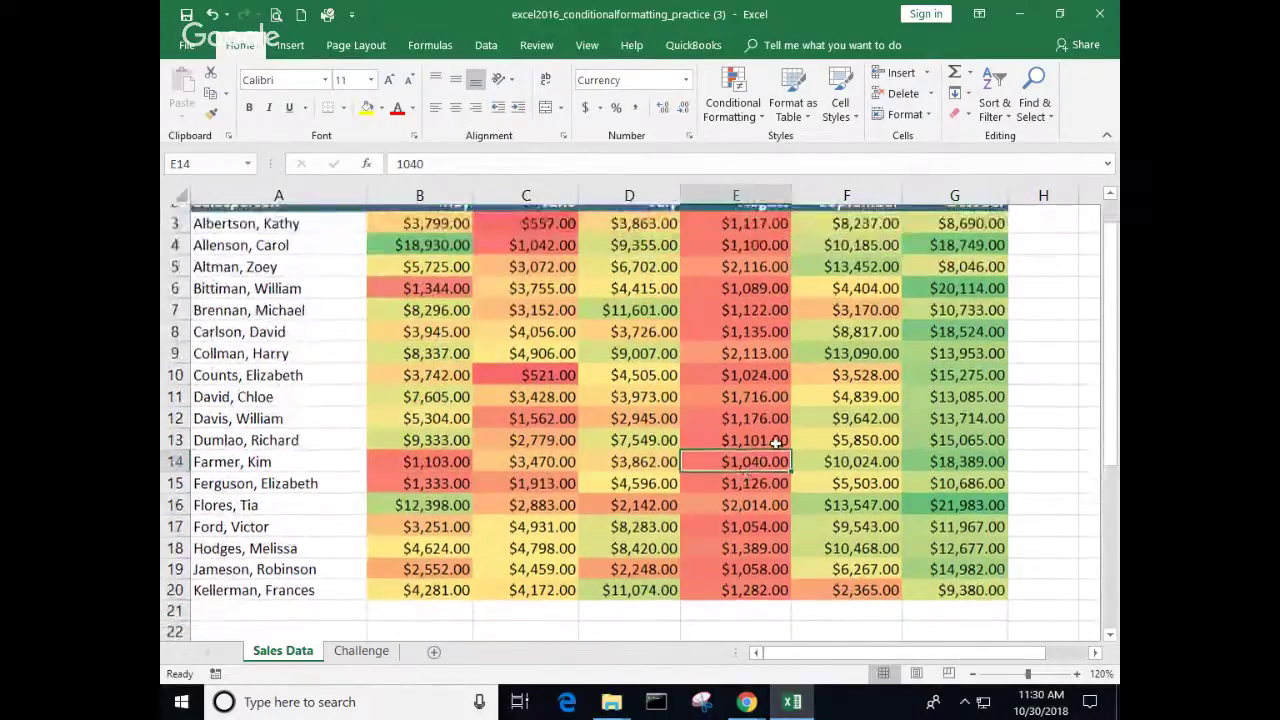
pyautogui.scroll(1, 743, 362)
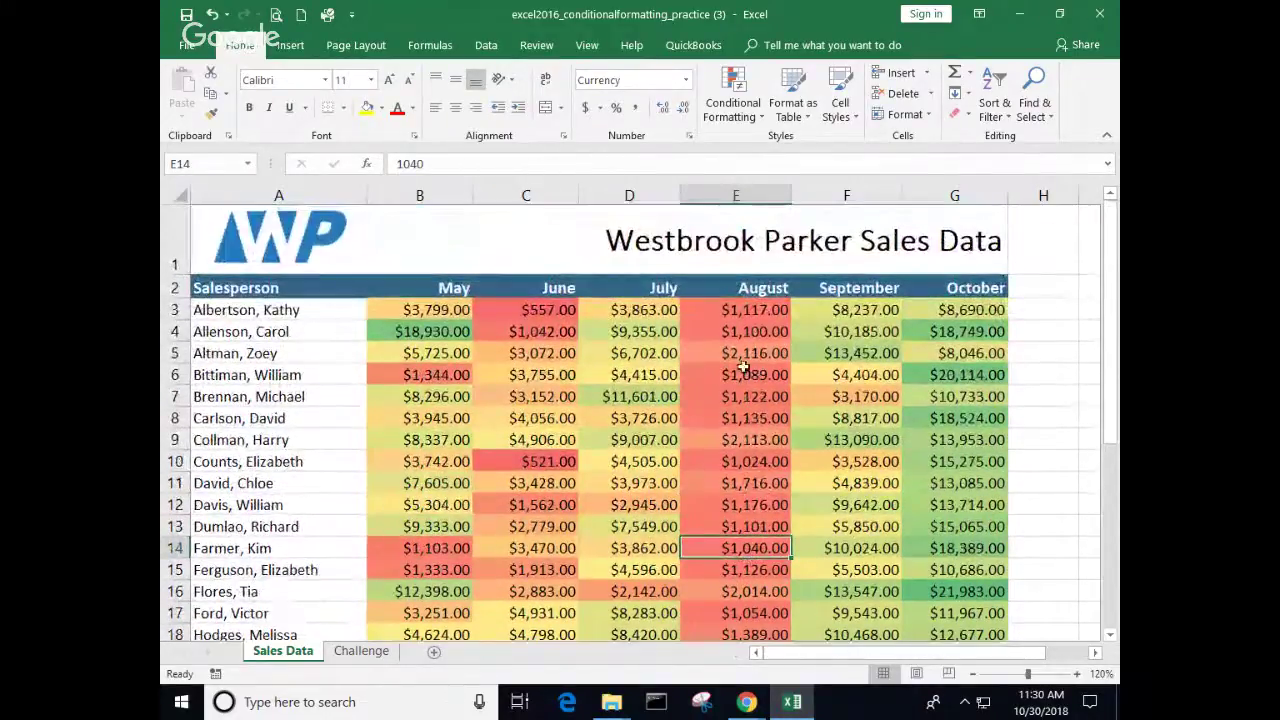
pyautogui.click(761, 117)
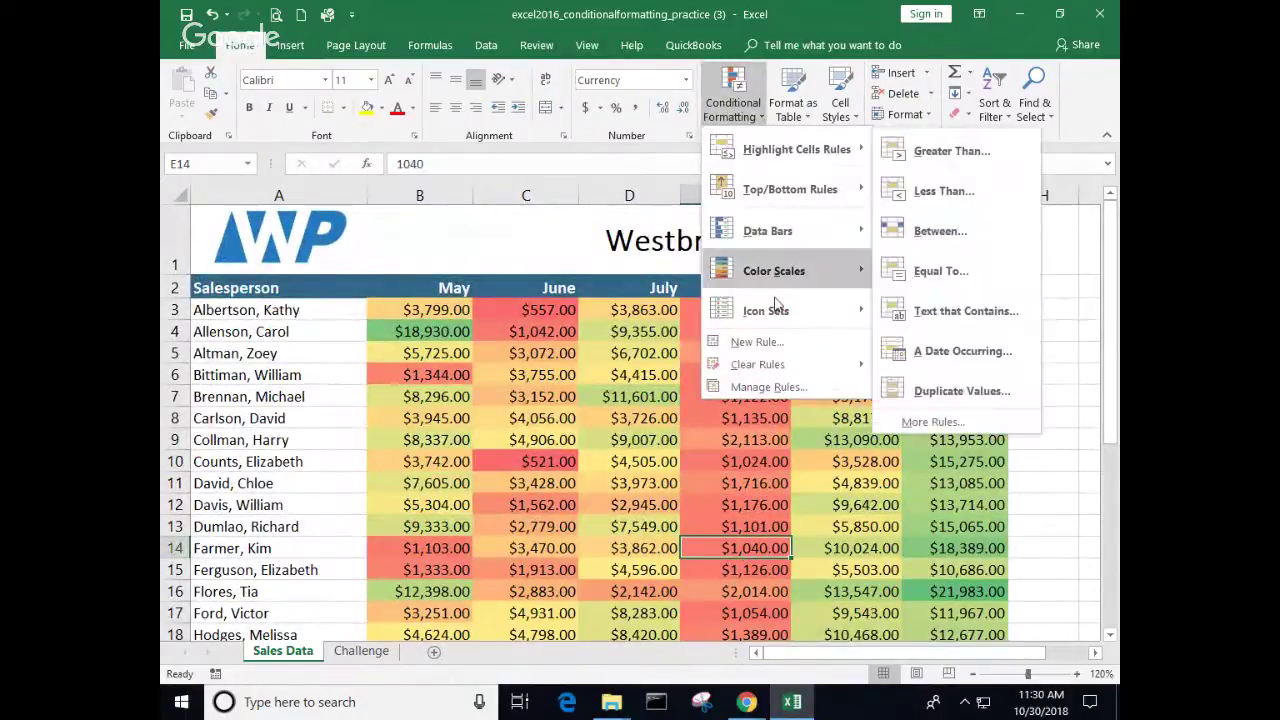
pyautogui.click(776, 388)
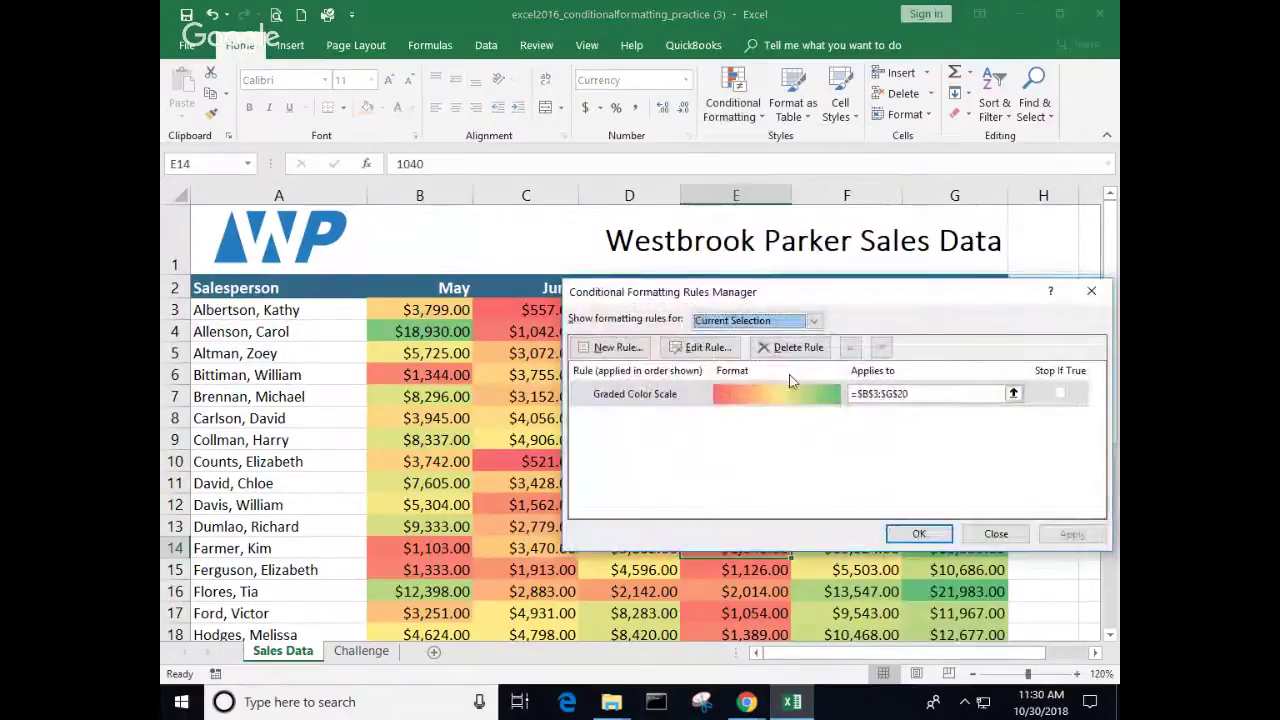
pyautogui.click(705, 358)
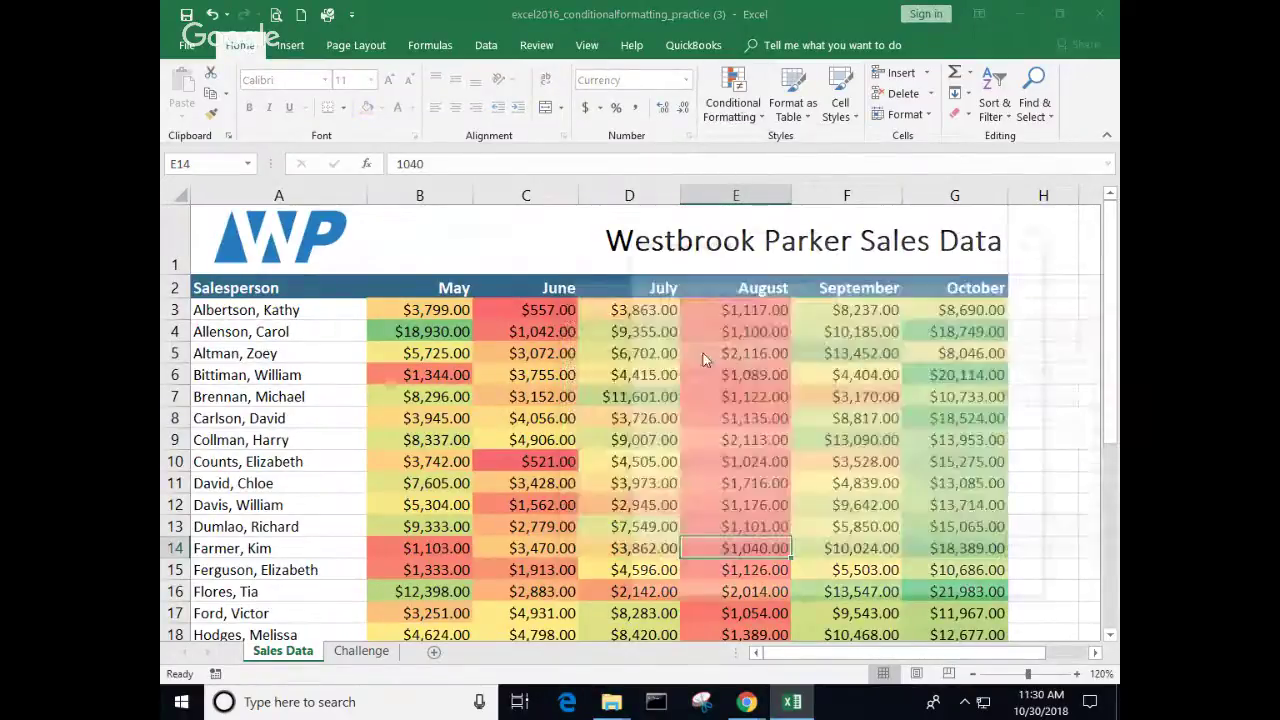
pyautogui.moveTo(777, 242); pyautogui.dragTo(667, 226)
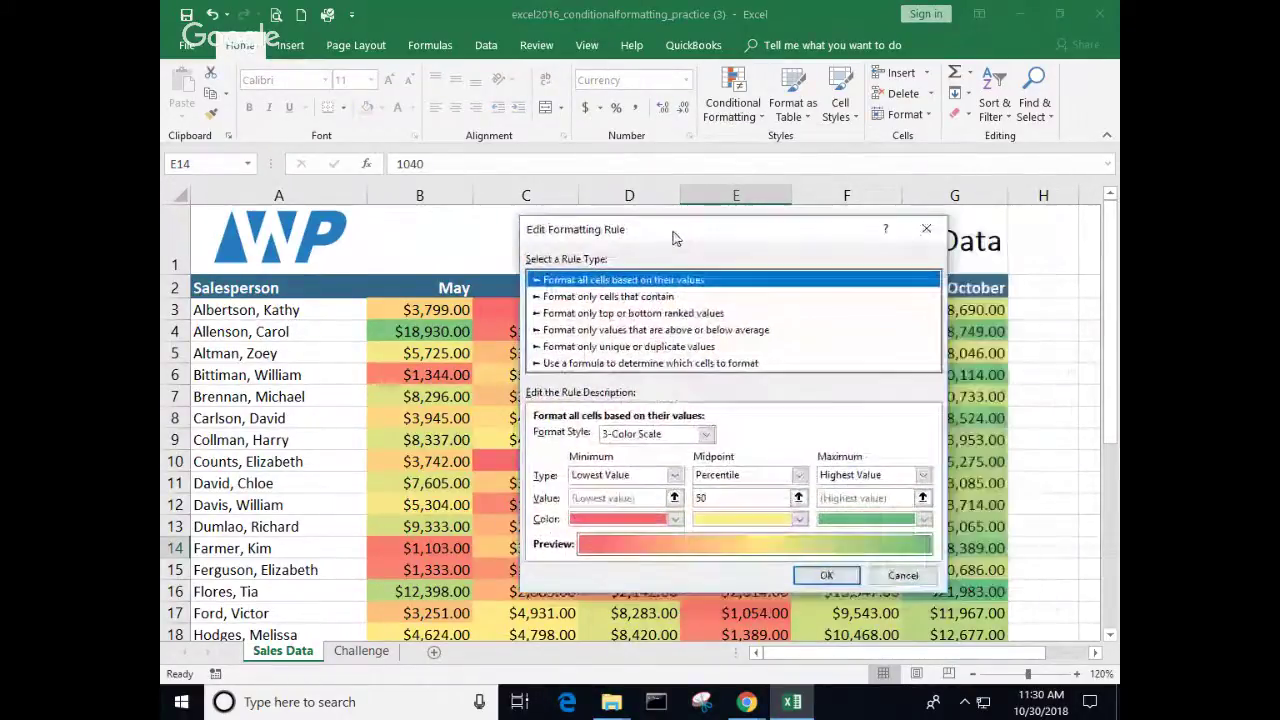
pyautogui.click(703, 429)
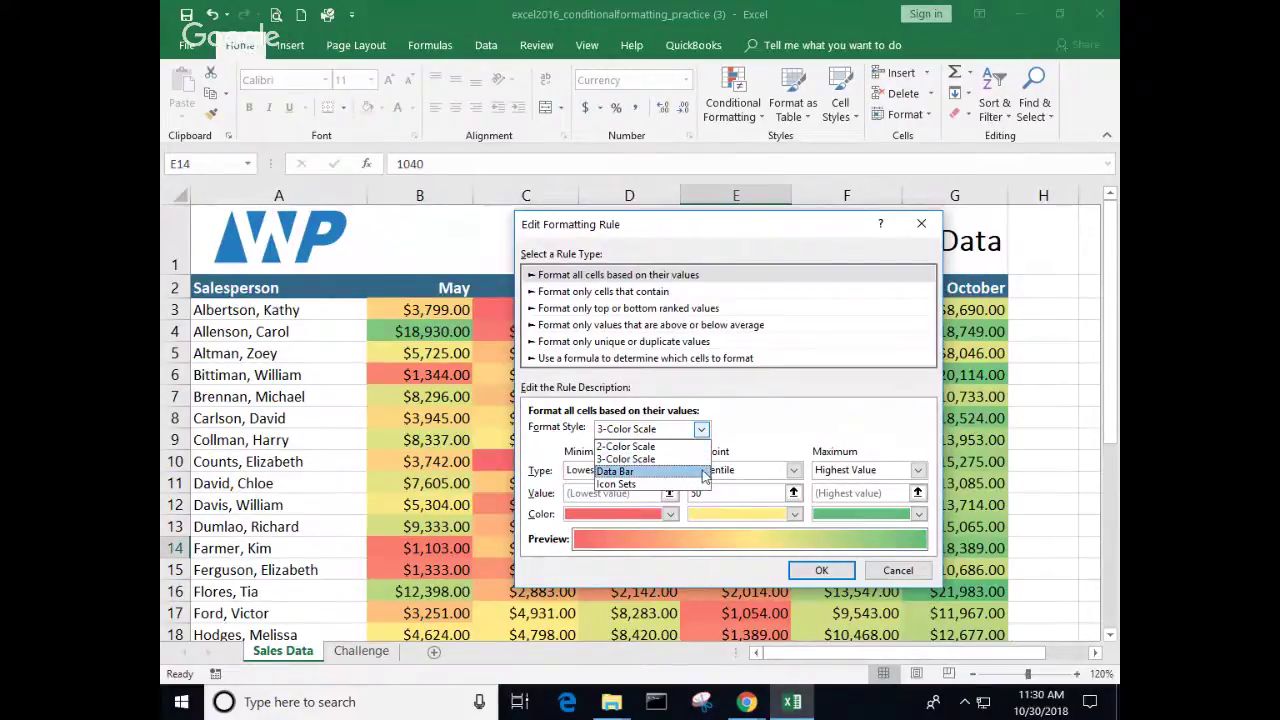
pyautogui.press('Escape')
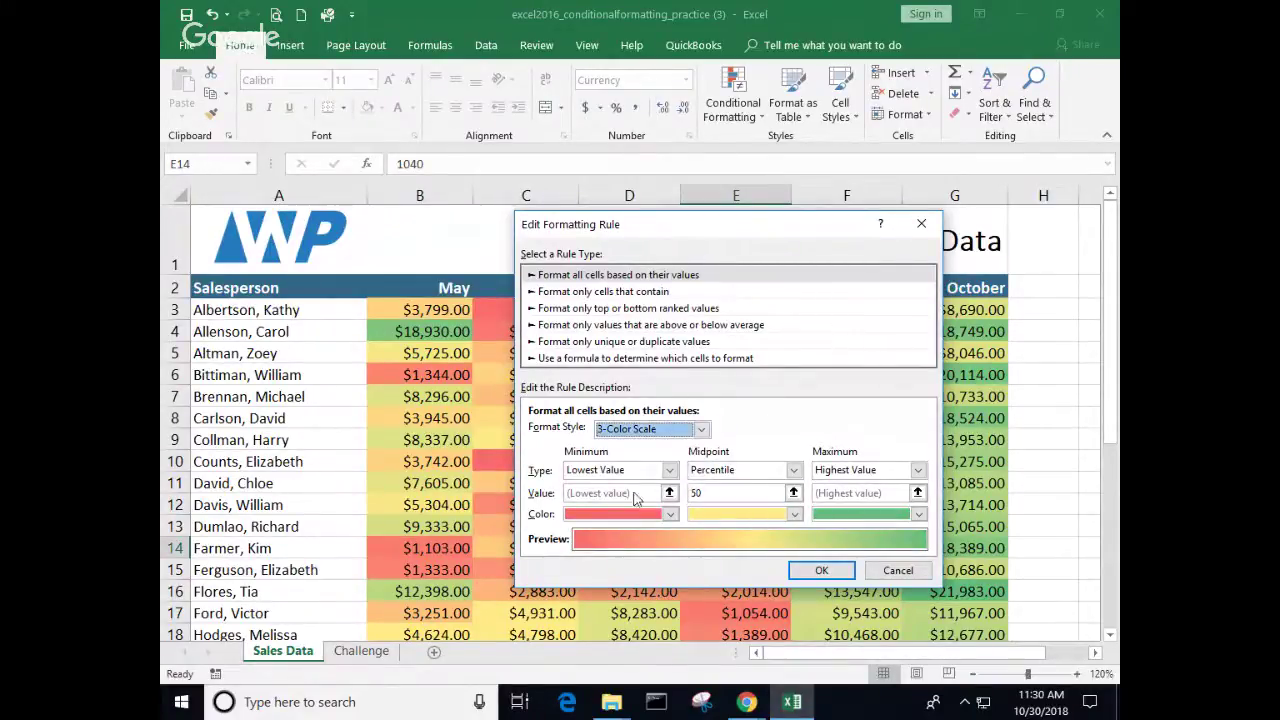
pyautogui.click(884, 572)
pyautogui.click(997, 532)
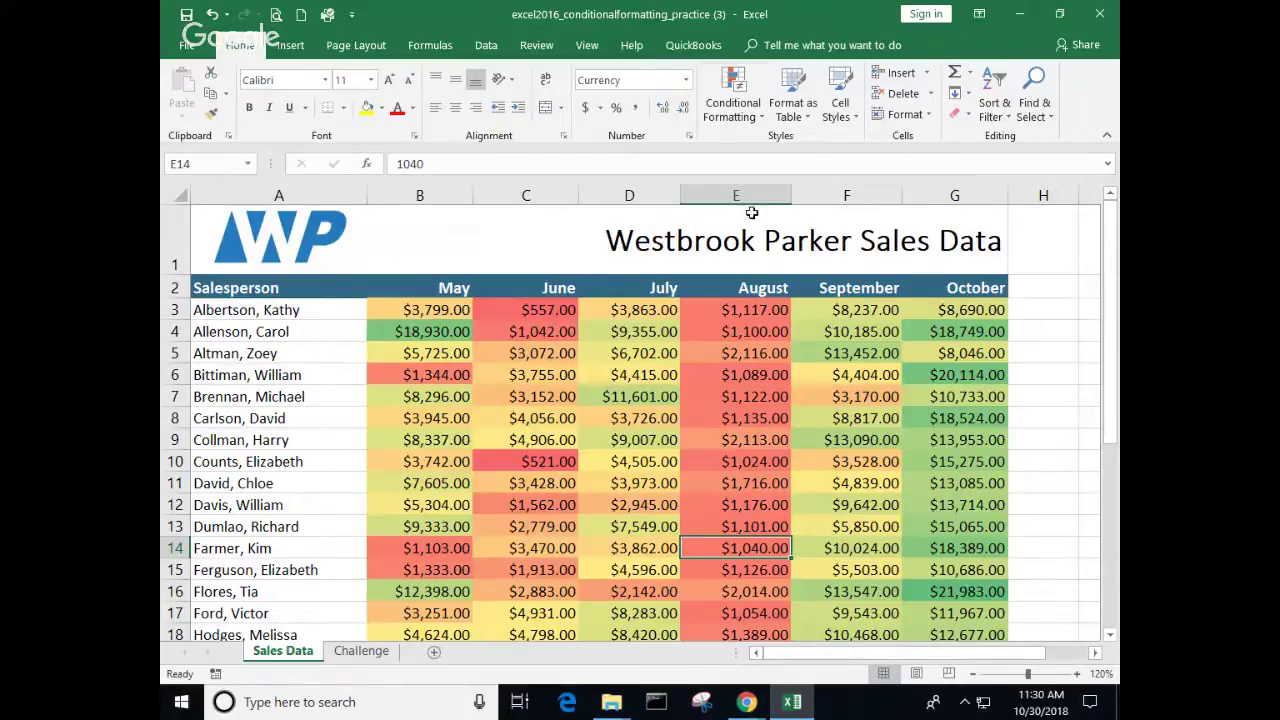
# Step: Apply the 3 Arrows (Colored) icon set to the $1,040.00 August figure in E14
pyautogui.click(763, 117)
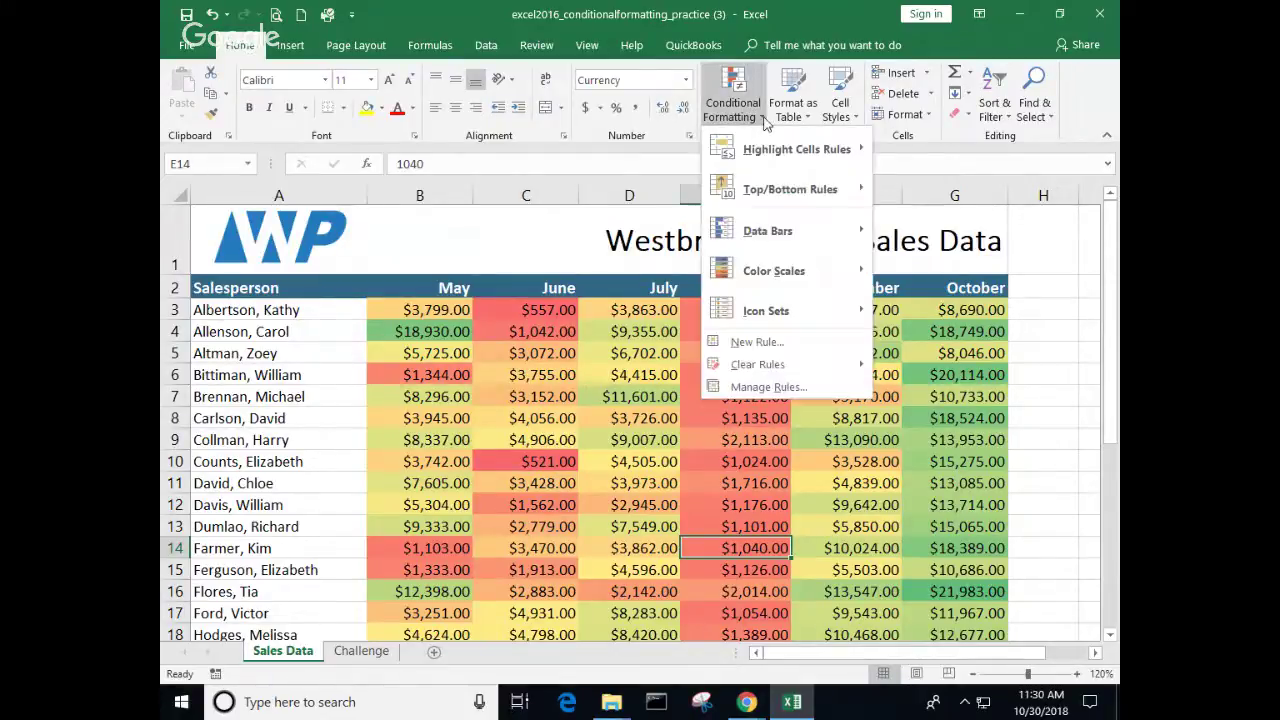
pyautogui.moveTo(783, 304)
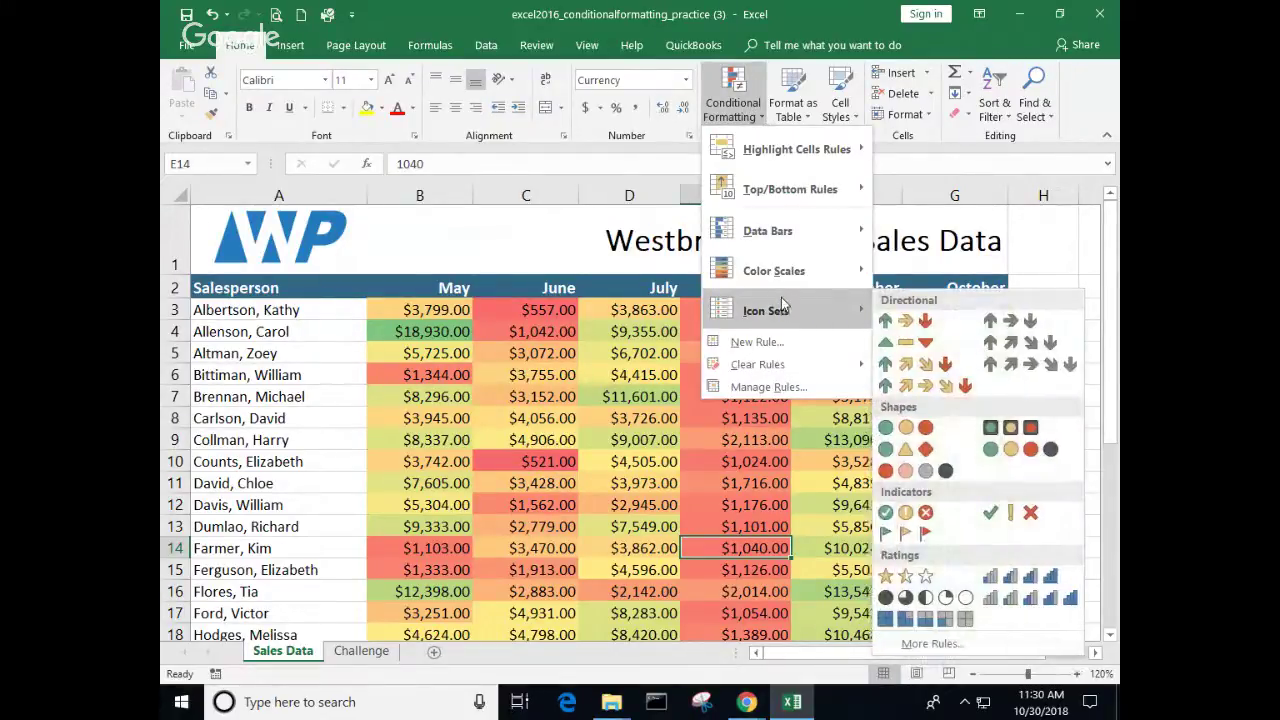
pyautogui.click(924, 320)
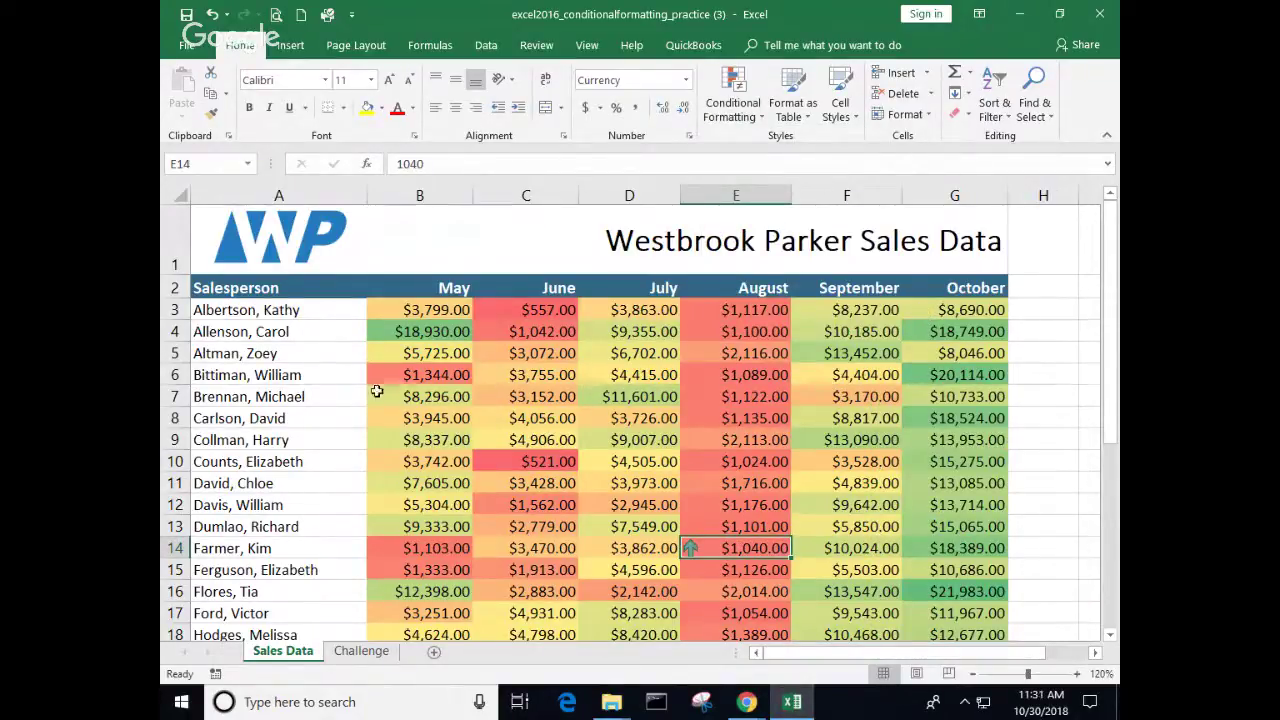
pyautogui.moveTo(405, 310); pyautogui.dragTo(952, 606)
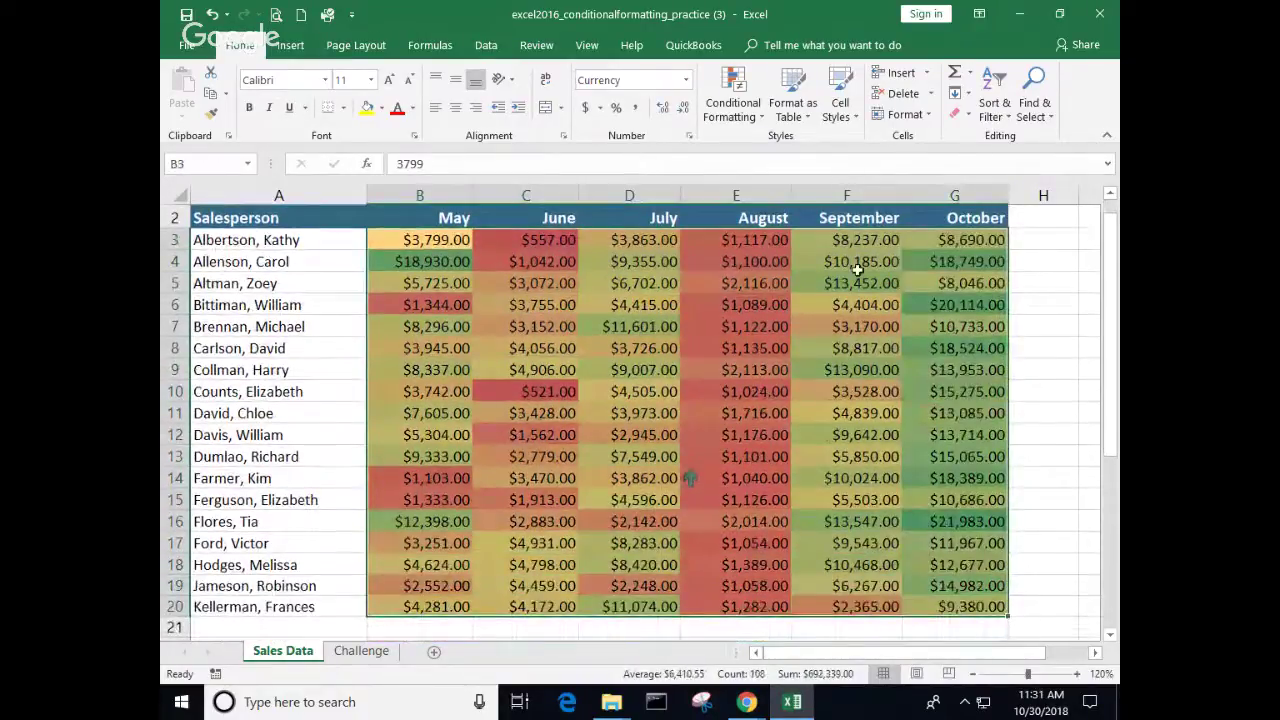
# Step: Cancel a stray New Rule dialog, then clear the rules from the selected B3:G20 cells
pyautogui.click(756, 118)
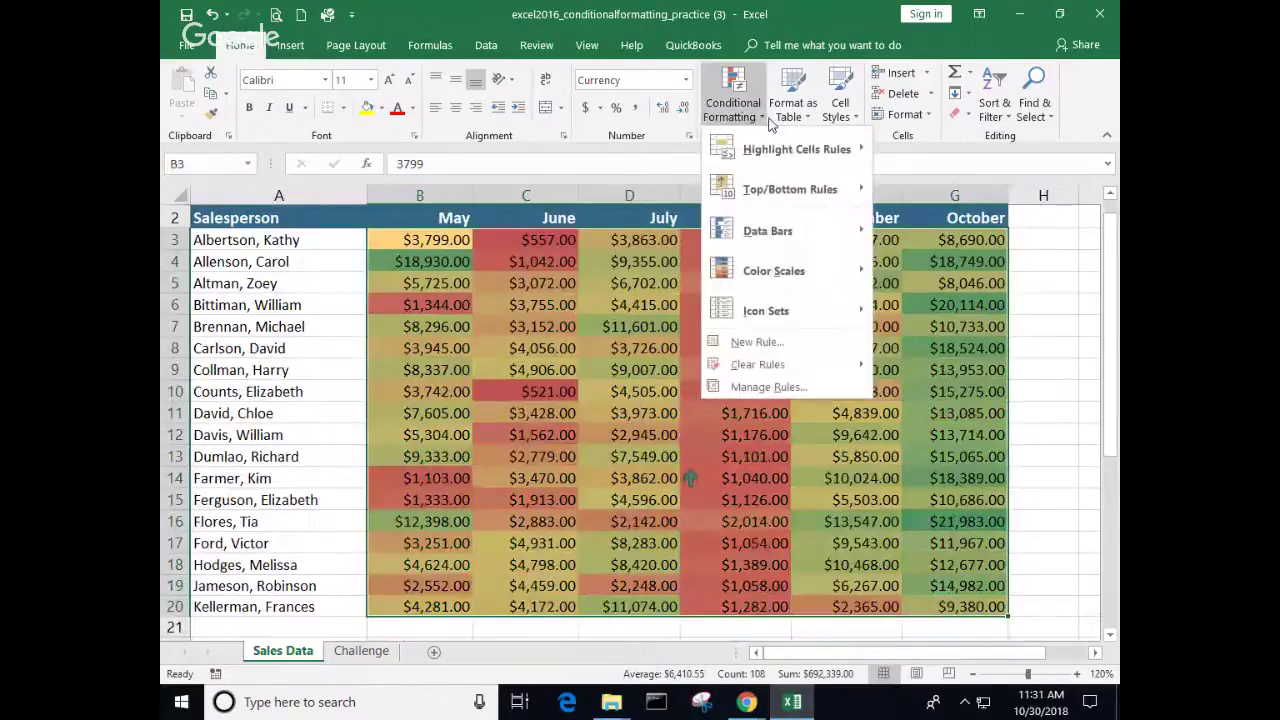
pyautogui.click(765, 343)
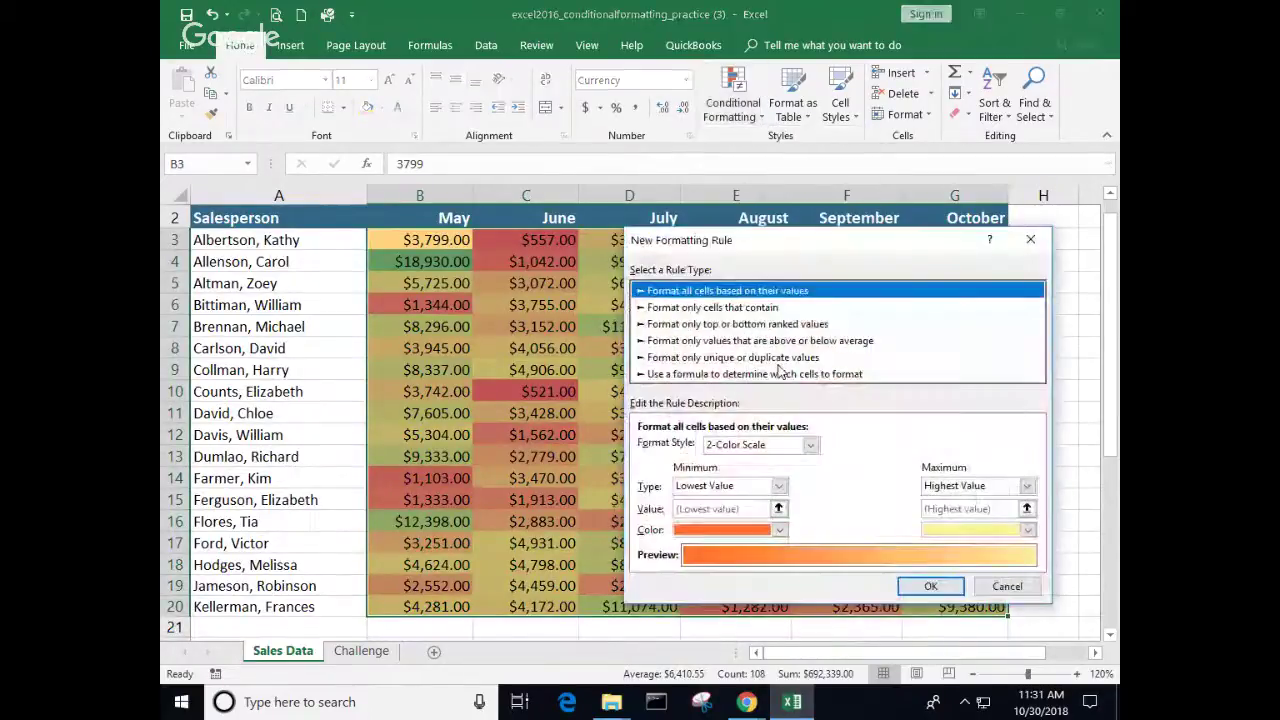
pyautogui.click(1006, 586)
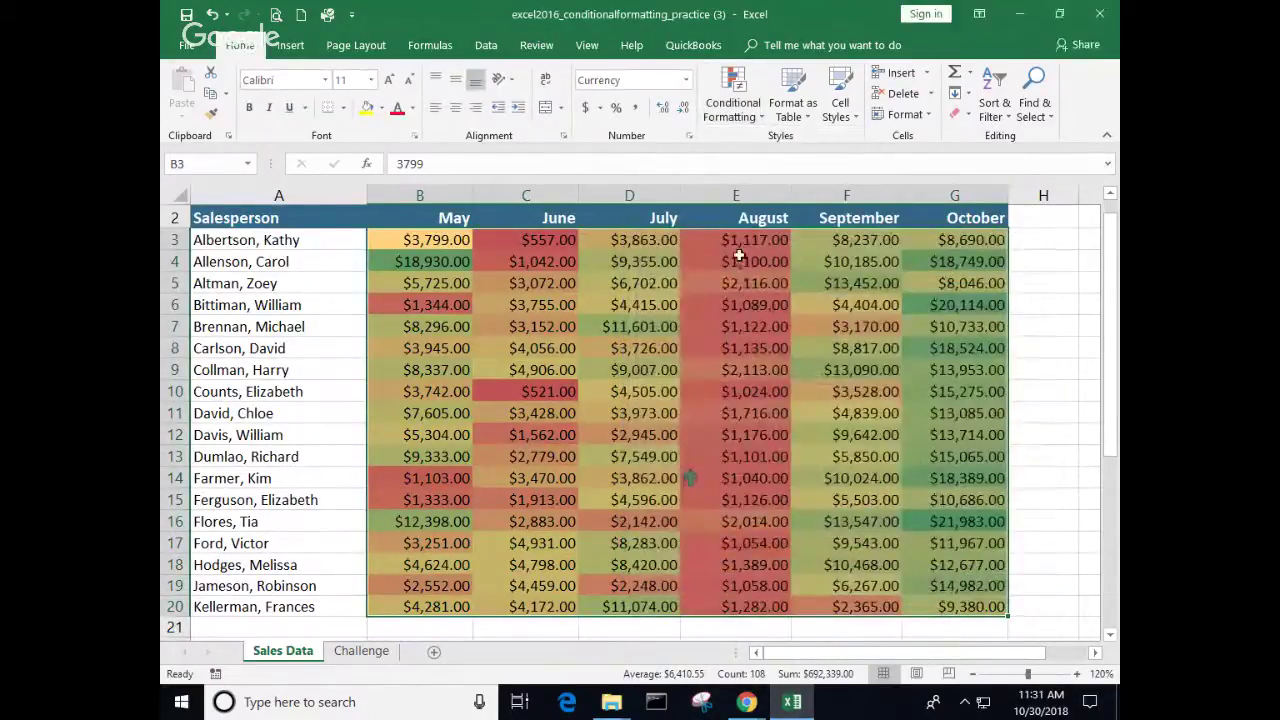
pyautogui.click(759, 122)
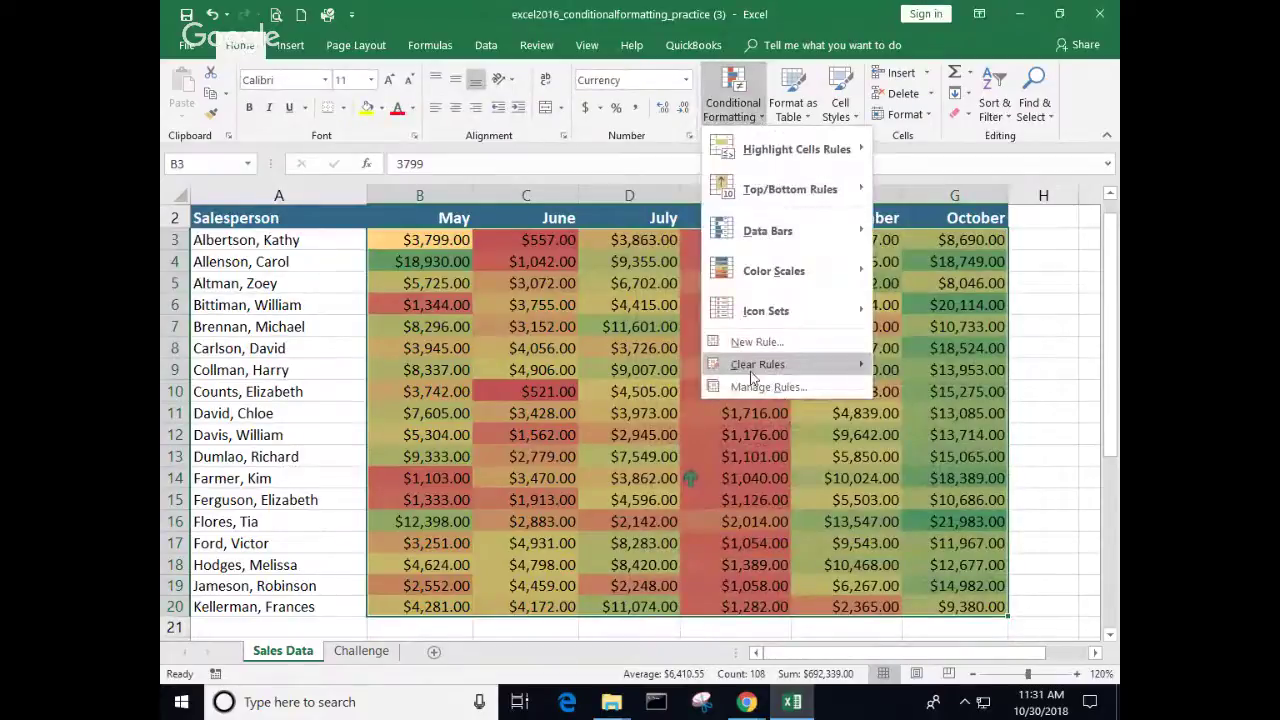
pyautogui.moveTo(755, 370)
pyautogui.click(937, 370)
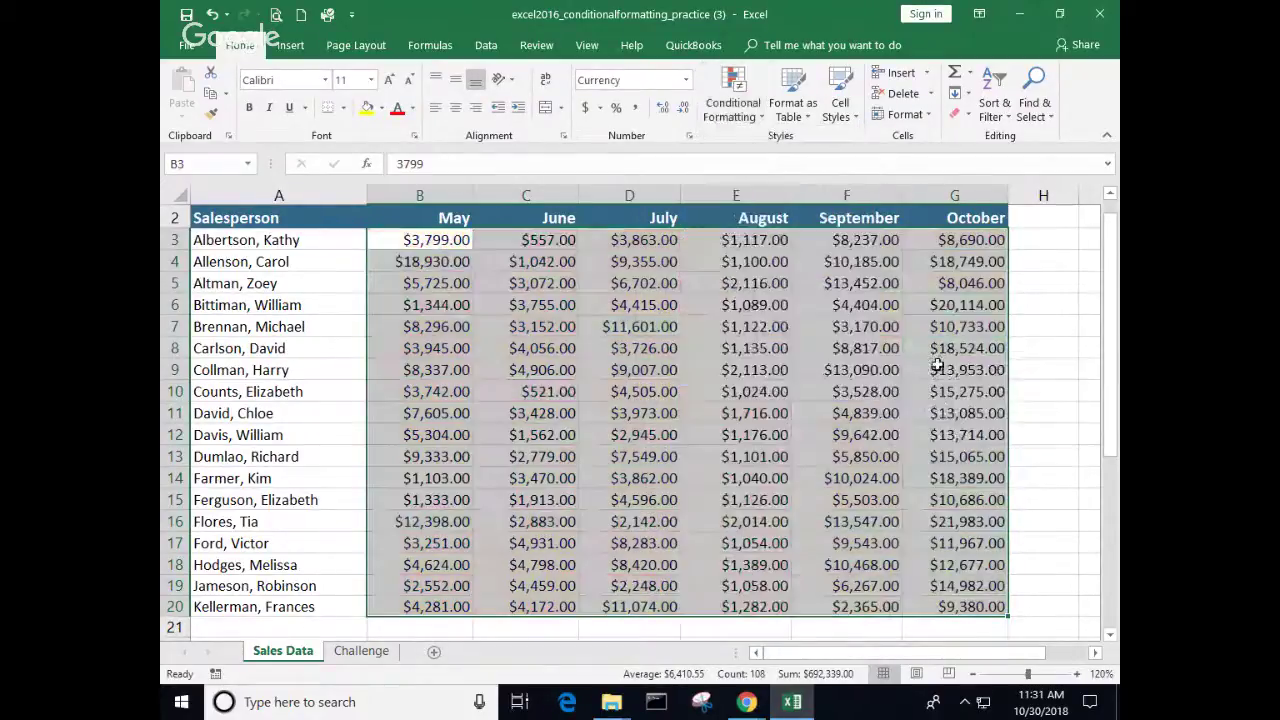
# Step: Apply the 3 Symbols (Uncircled) icon set to the B3:G20 sales figures
pyautogui.click(760, 122)
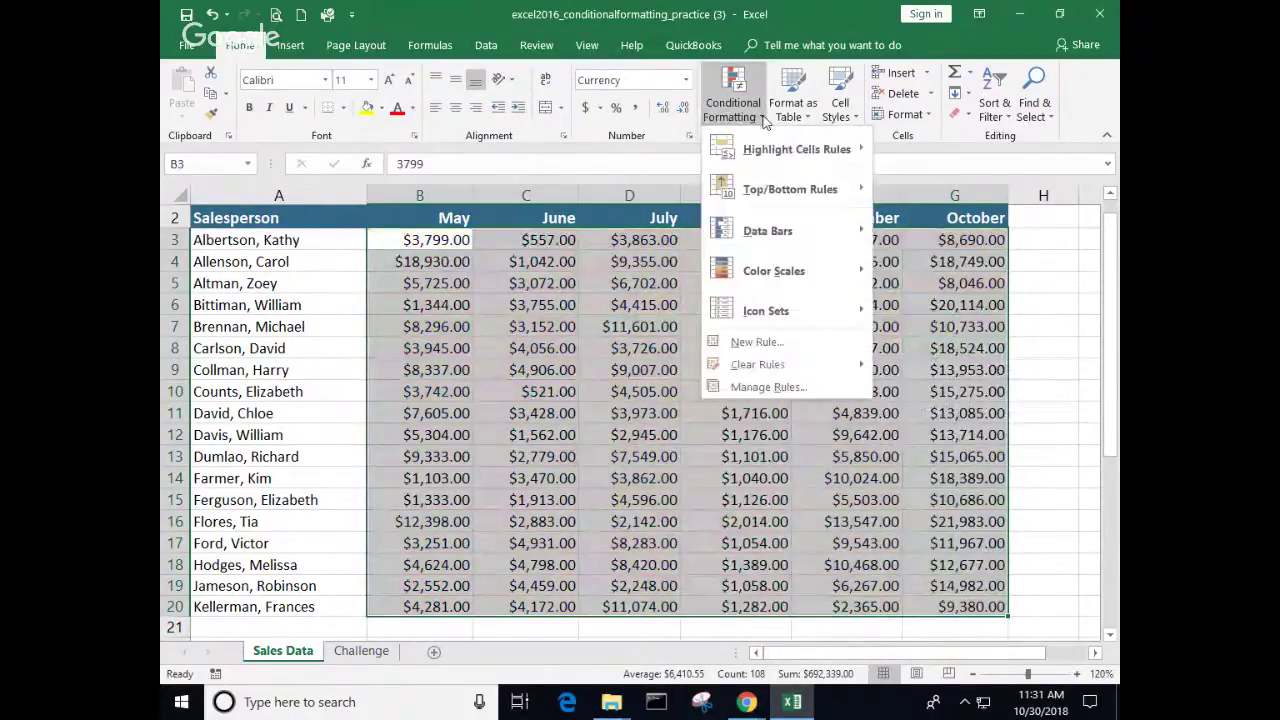
pyautogui.moveTo(763, 325)
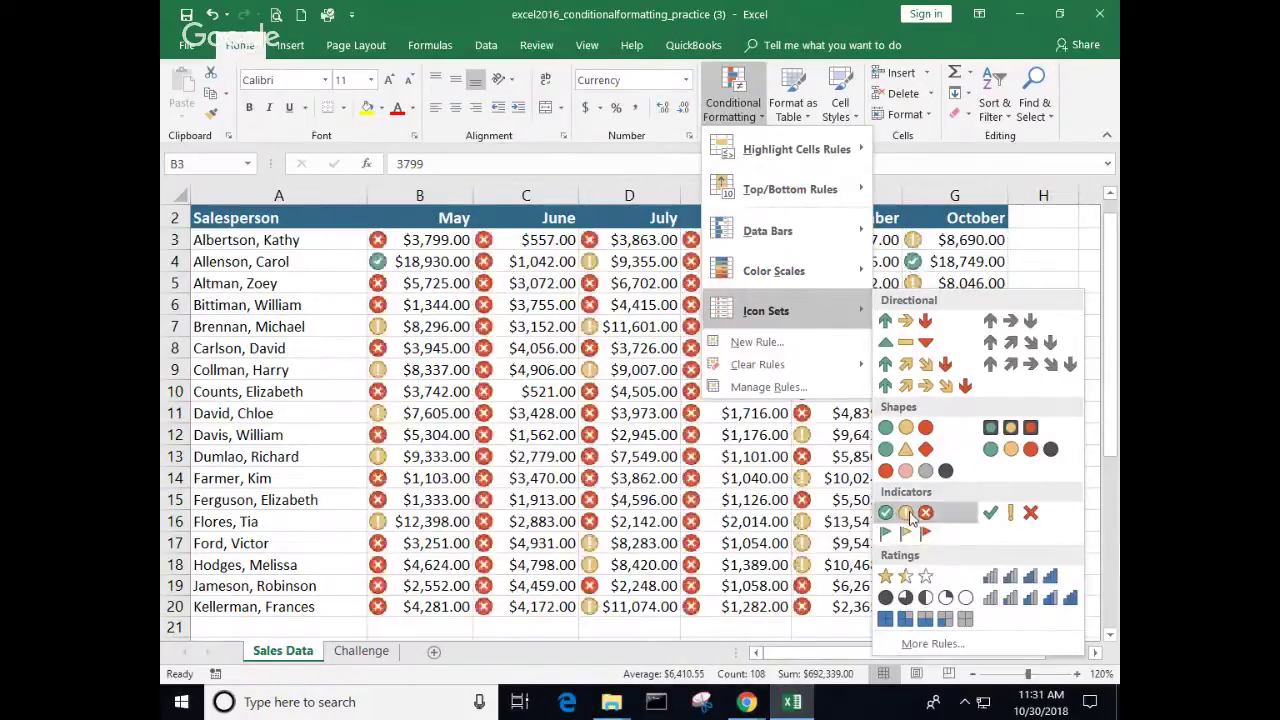
pyautogui.click(1017, 514)
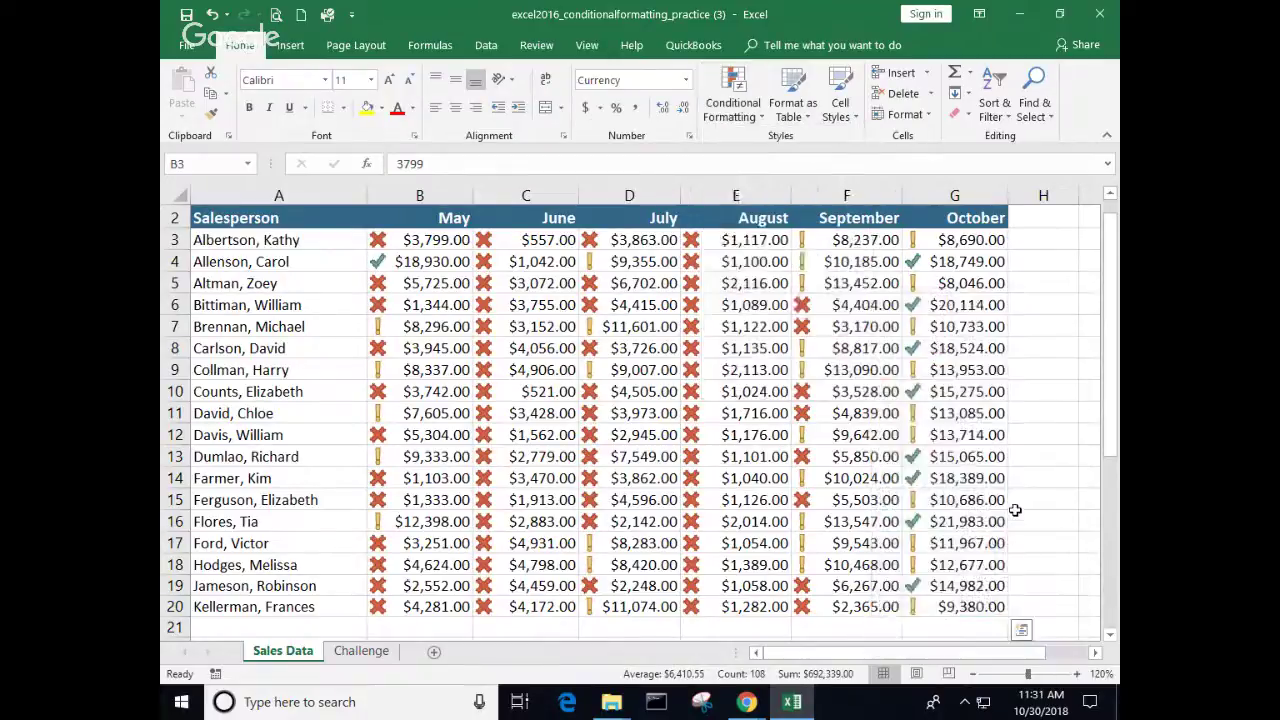
pyautogui.click(740, 435)
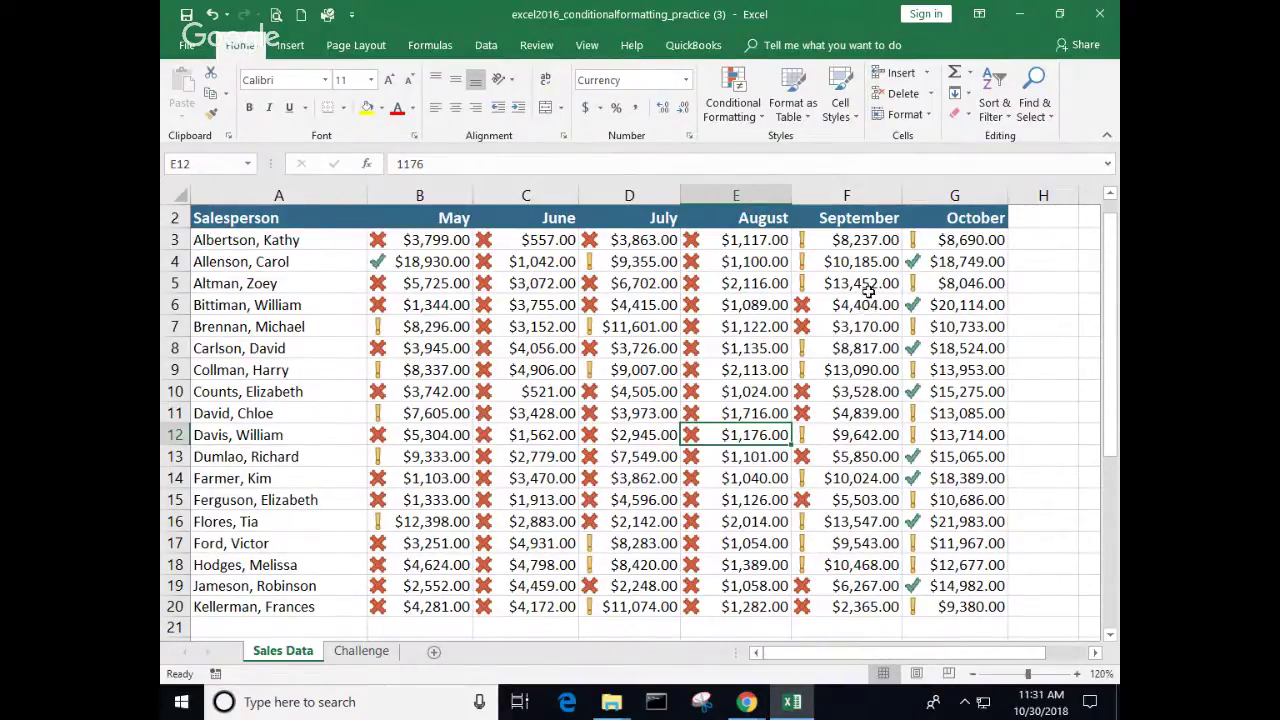
pyautogui.click(410, 264)
pyautogui.click(933, 270)
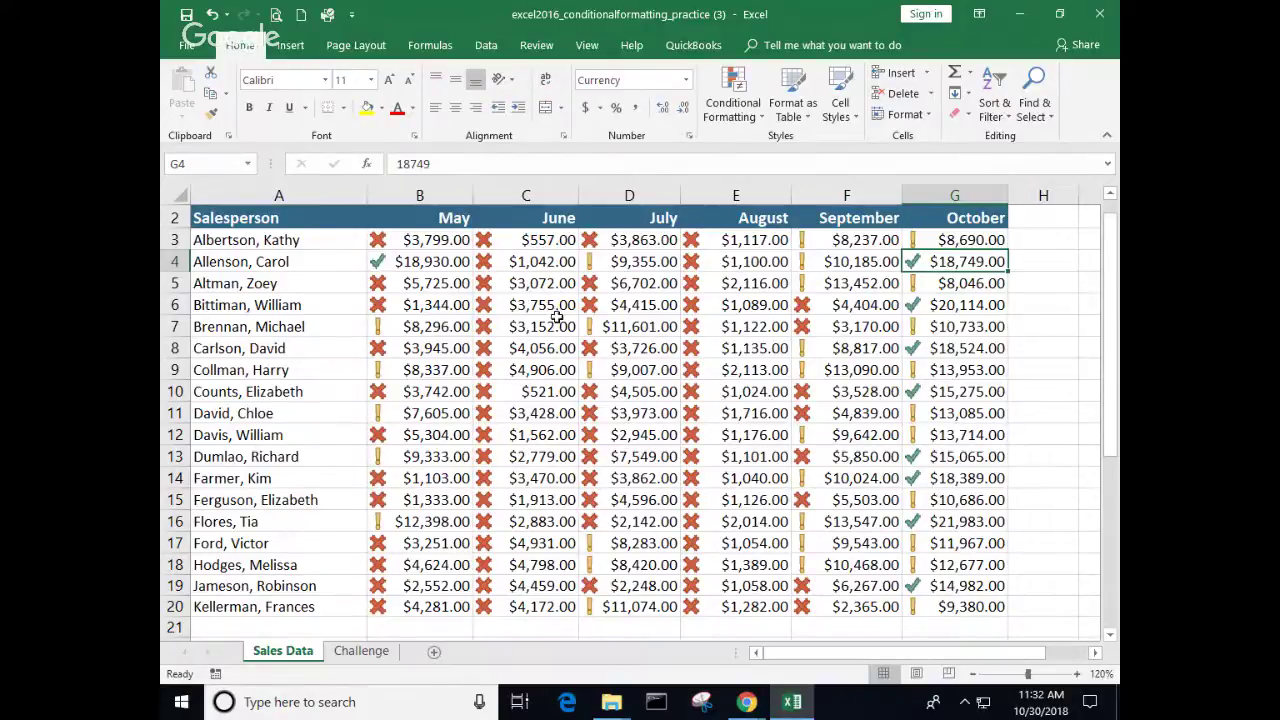
pyautogui.click(502, 375)
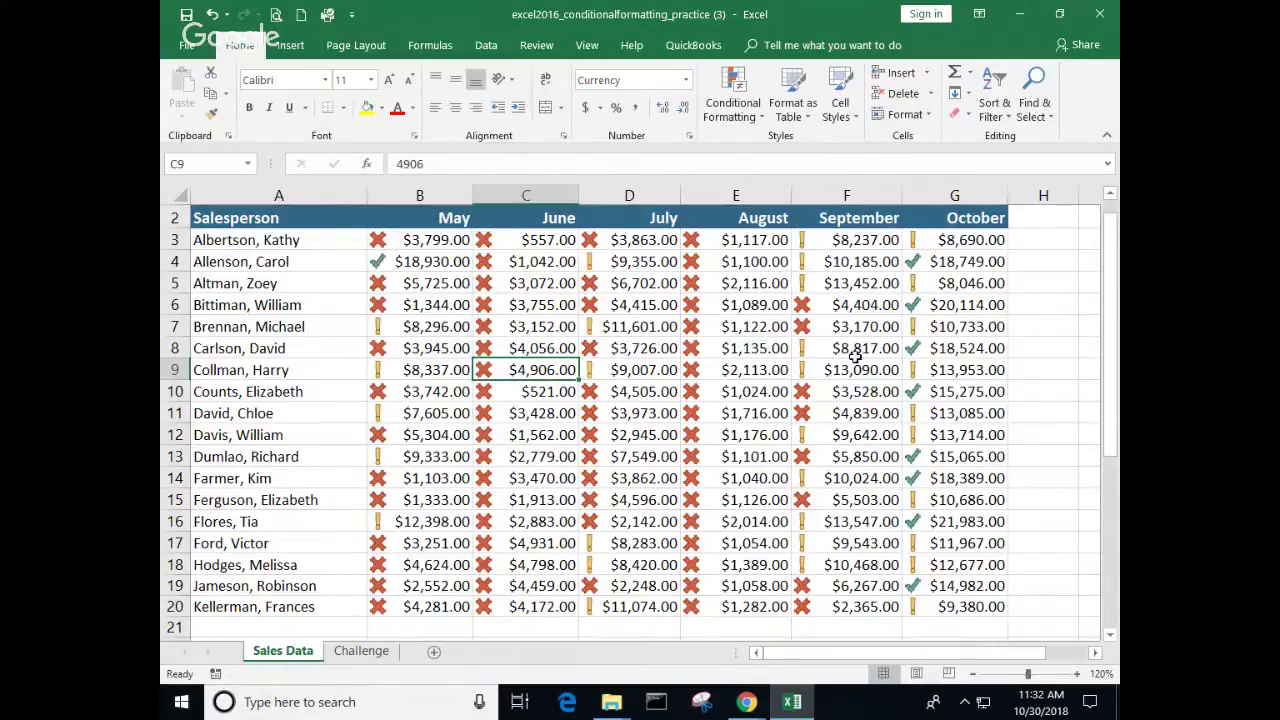
pyautogui.click(862, 505)
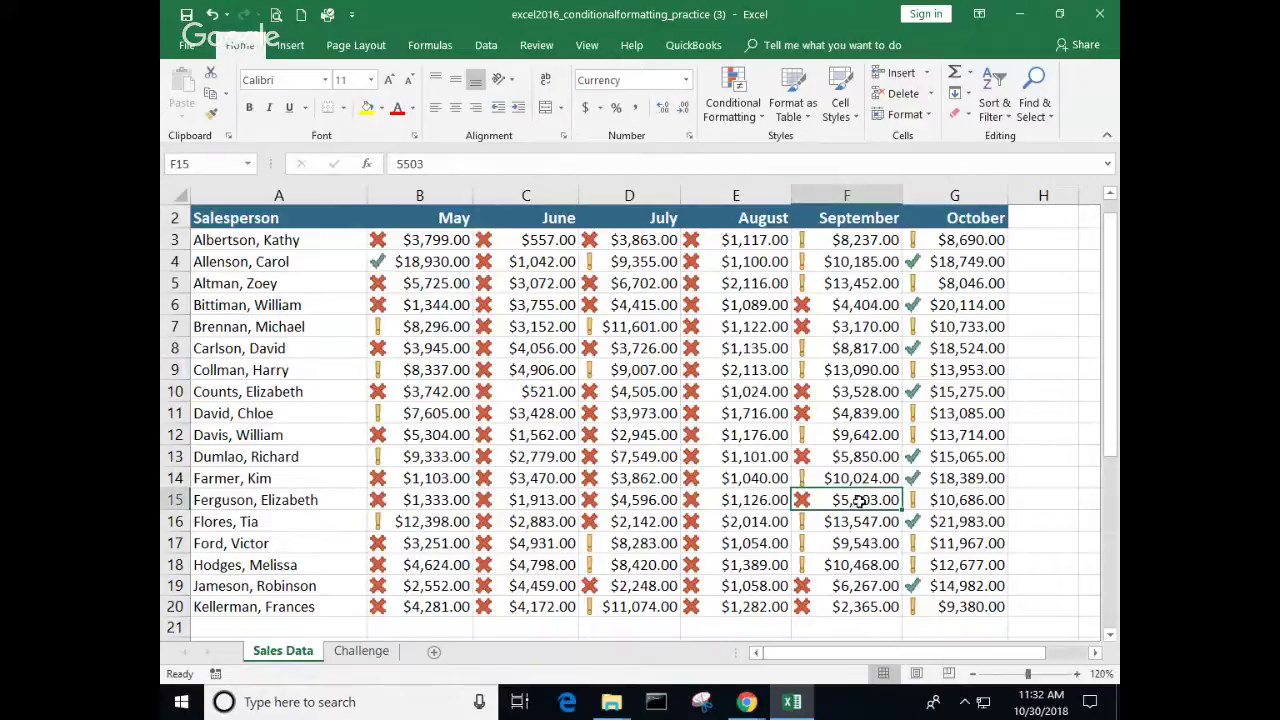
pyautogui.click(863, 588)
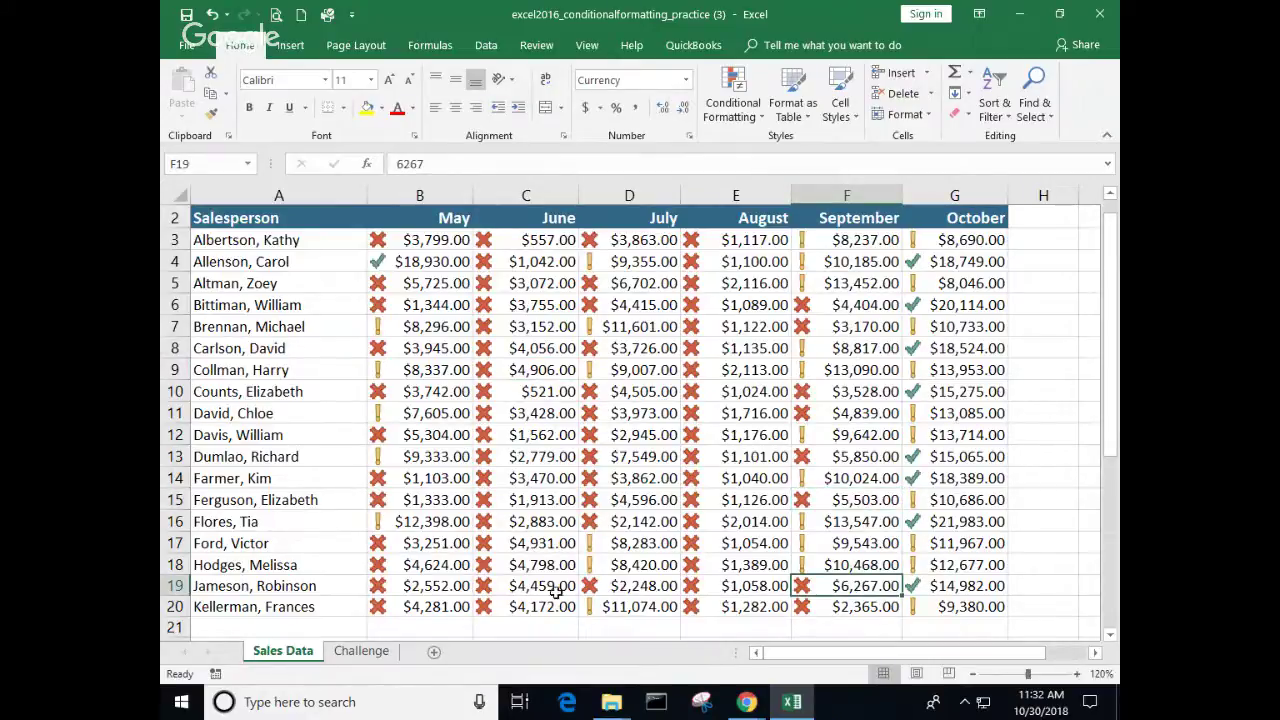
pyautogui.click(428, 521)
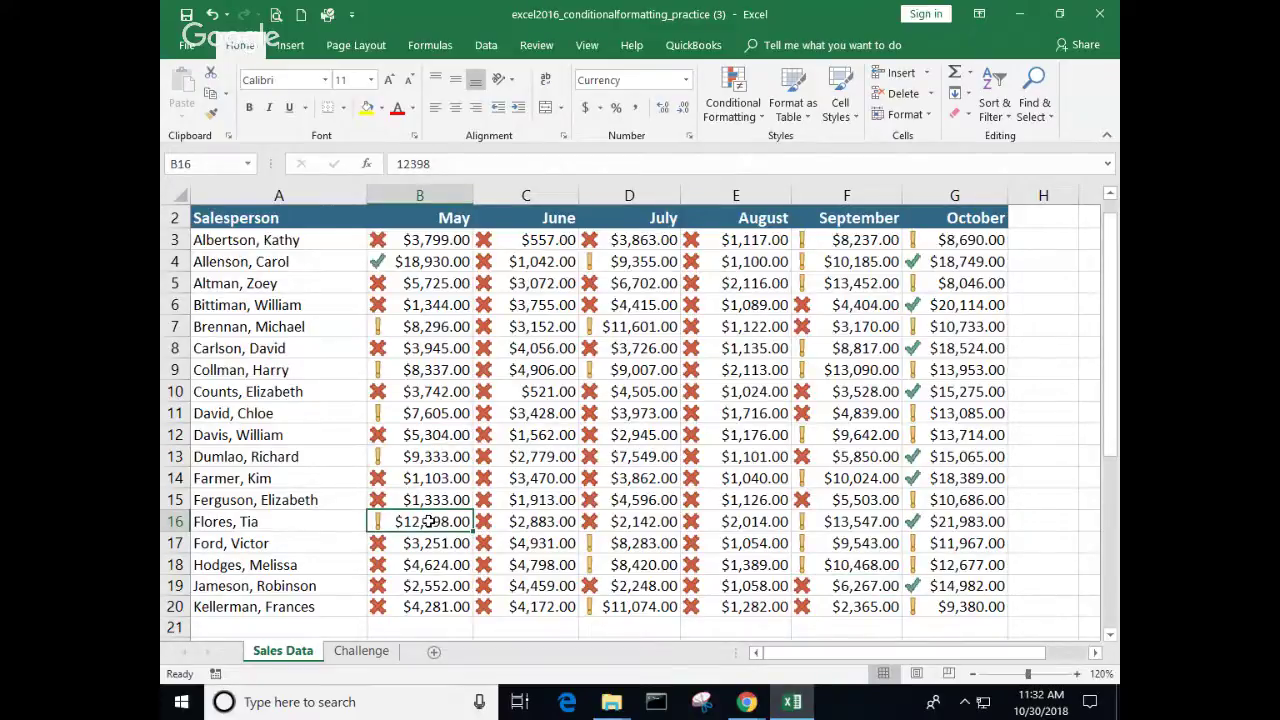
pyautogui.click(632, 328)
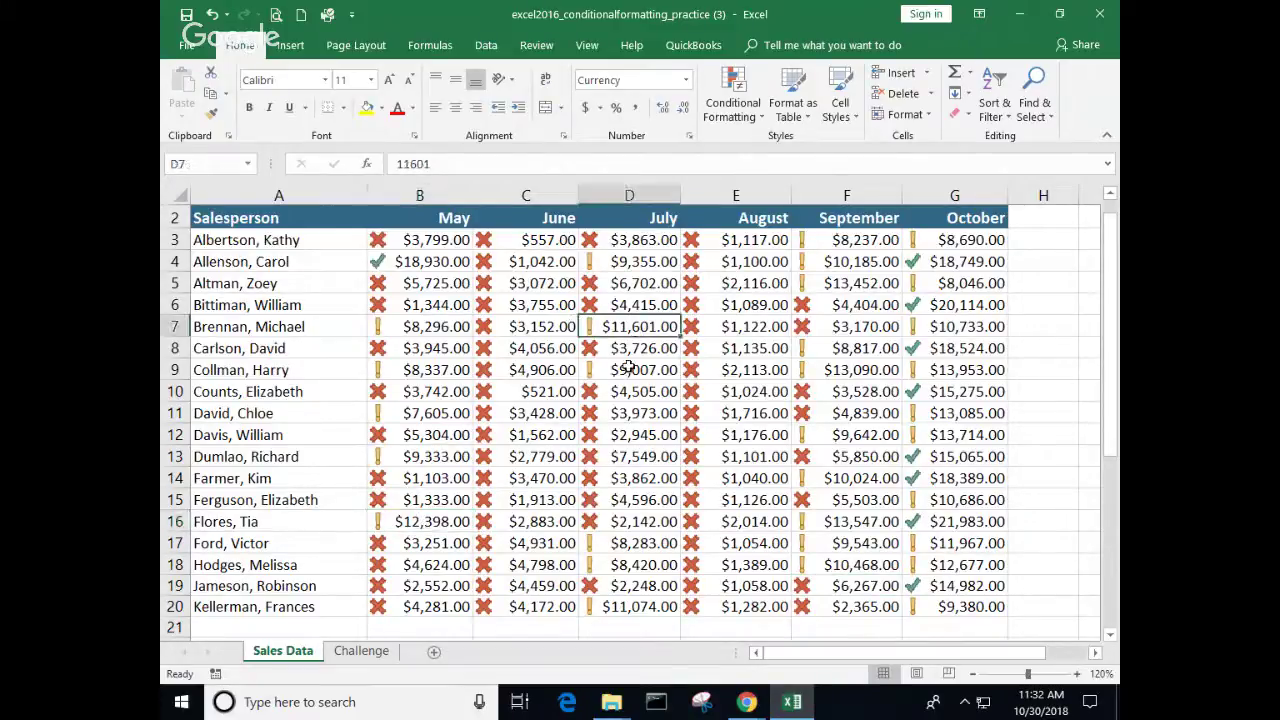
pyautogui.click(628, 368)
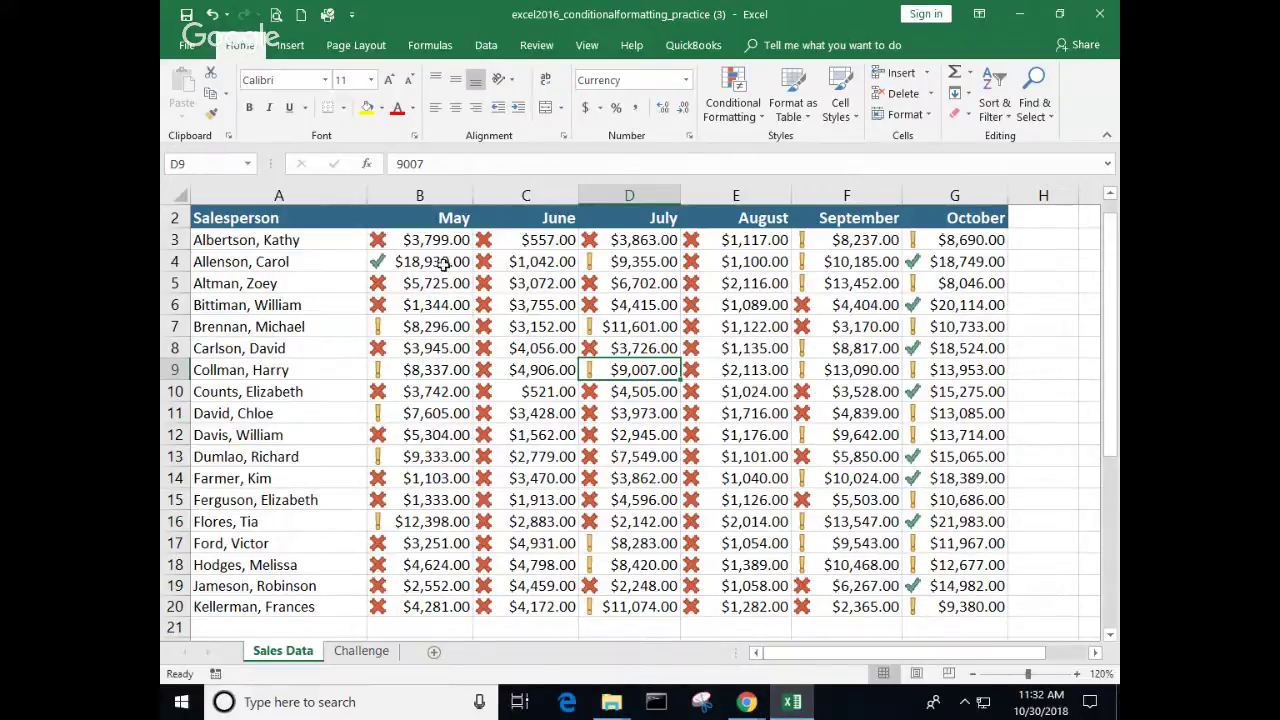
pyautogui.moveTo(425, 244); pyautogui.dragTo(935, 598)
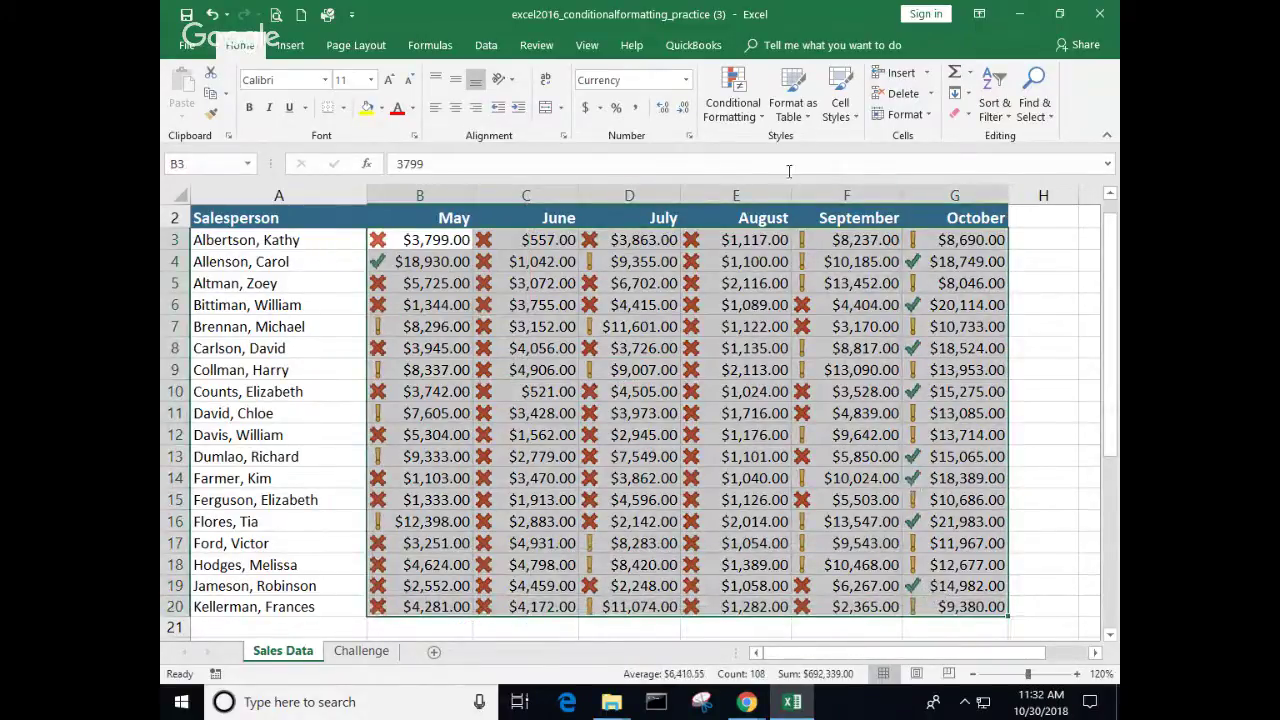
pyautogui.click(757, 123)
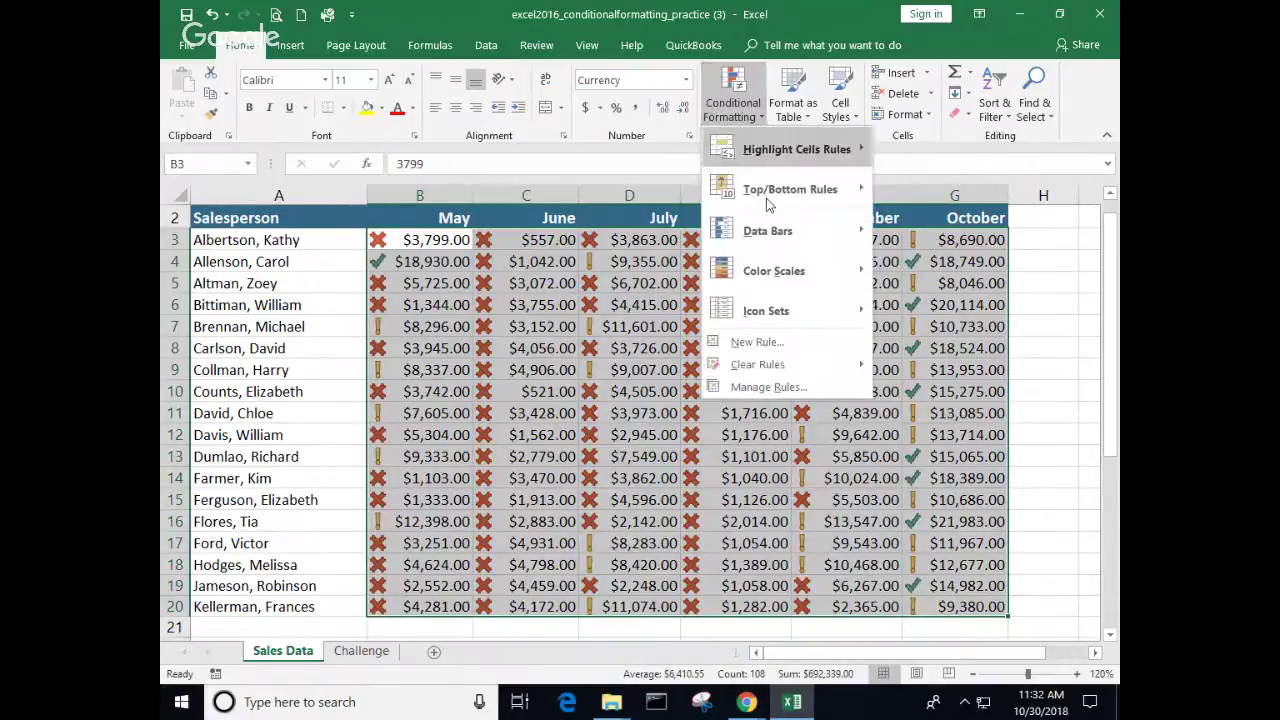
pyautogui.click(760, 387)
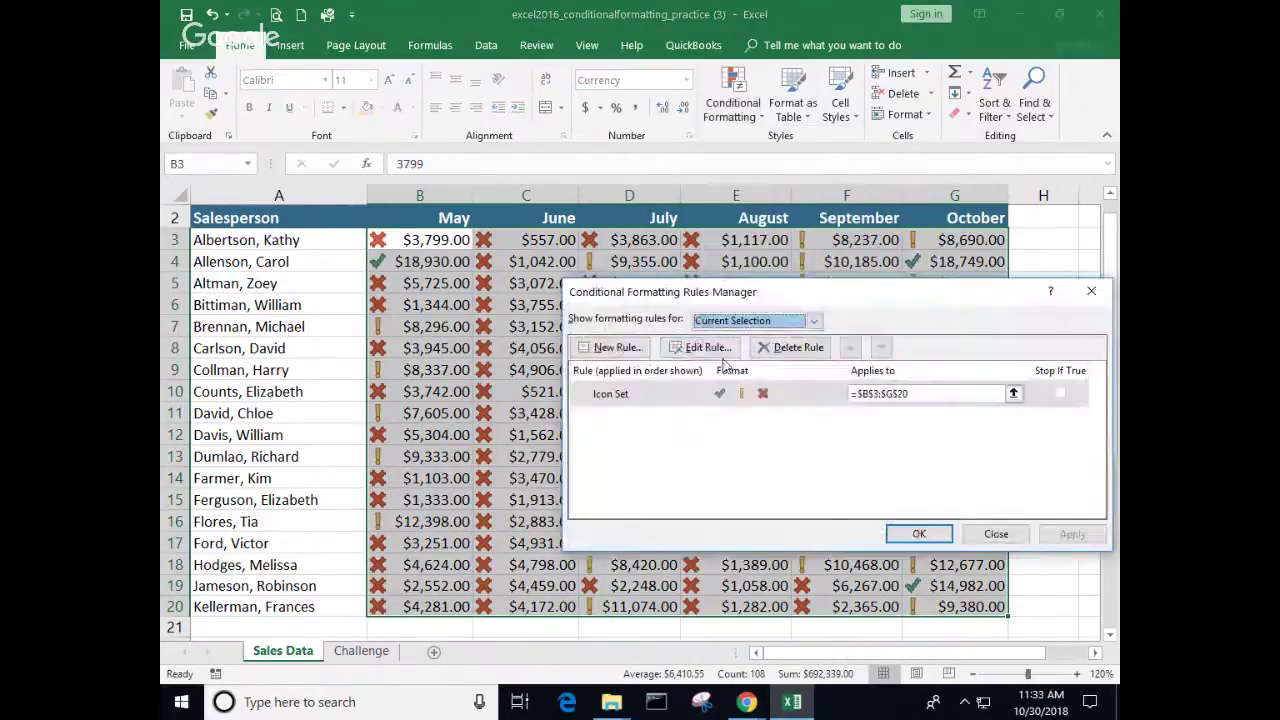
pyautogui.click(716, 352)
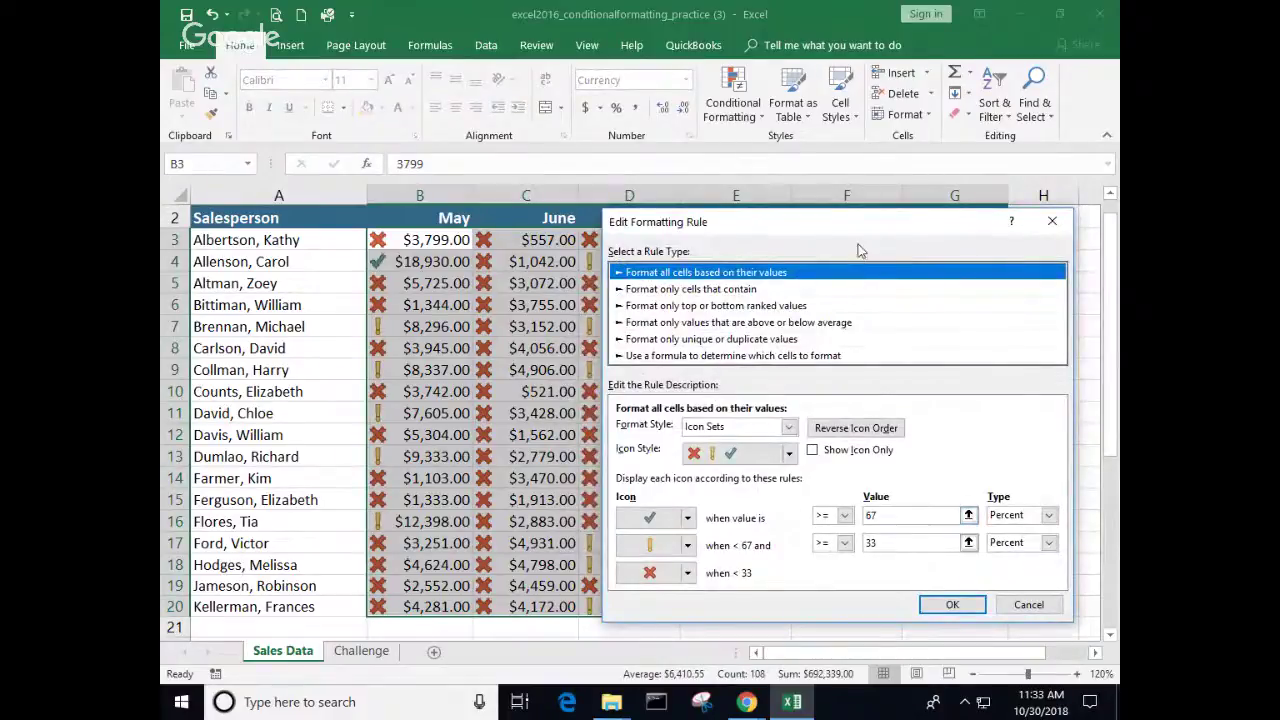
pyautogui.moveTo(869, 236); pyautogui.dragTo(780, 128)
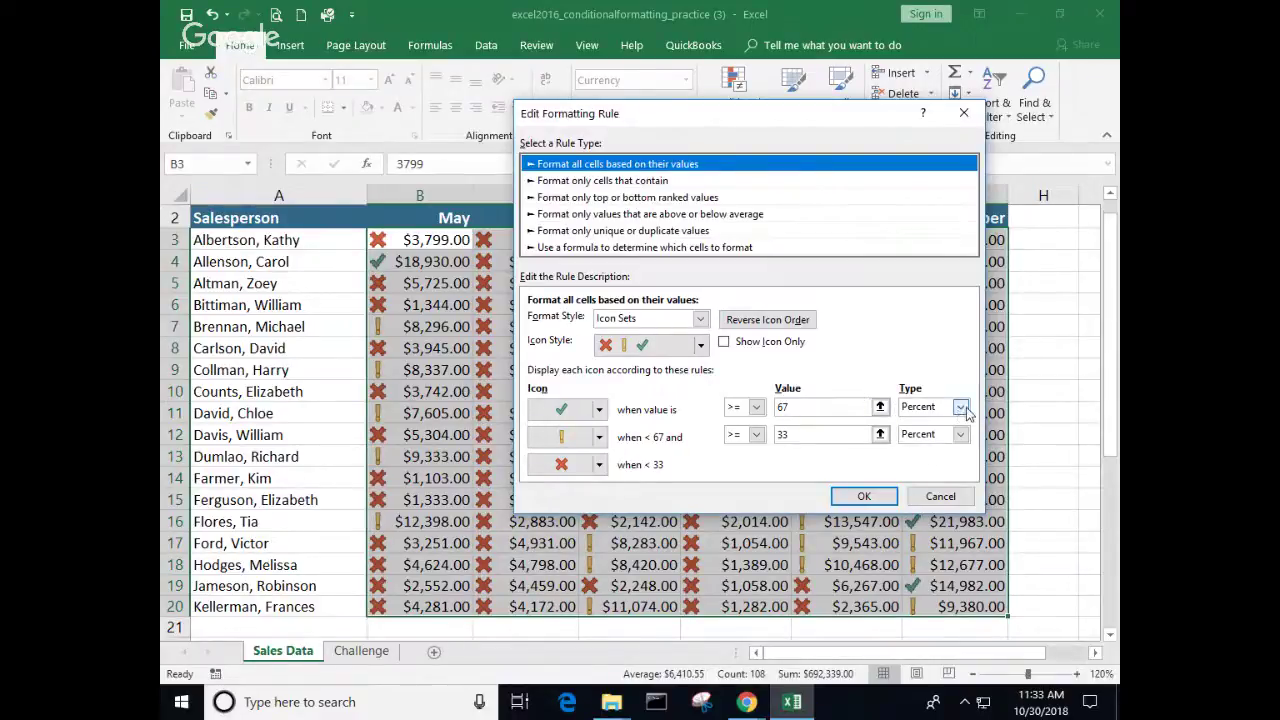
pyautogui.click(941, 497)
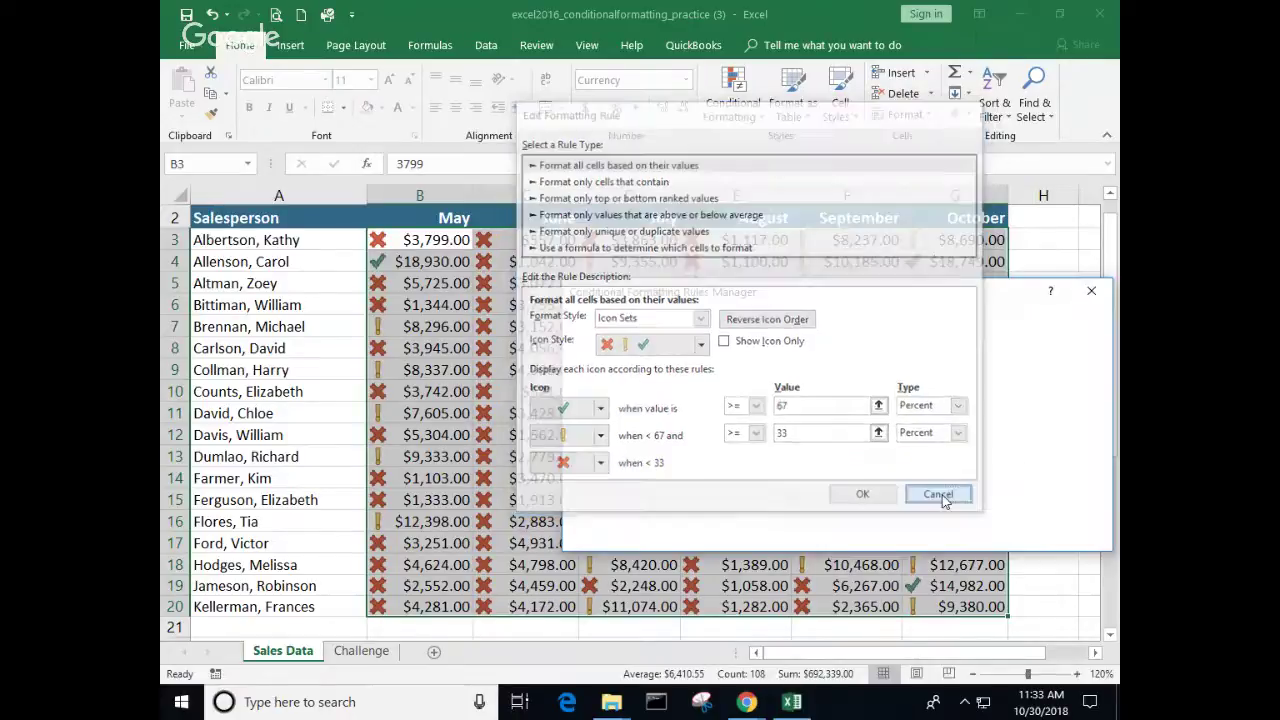
pyautogui.click(996, 535)
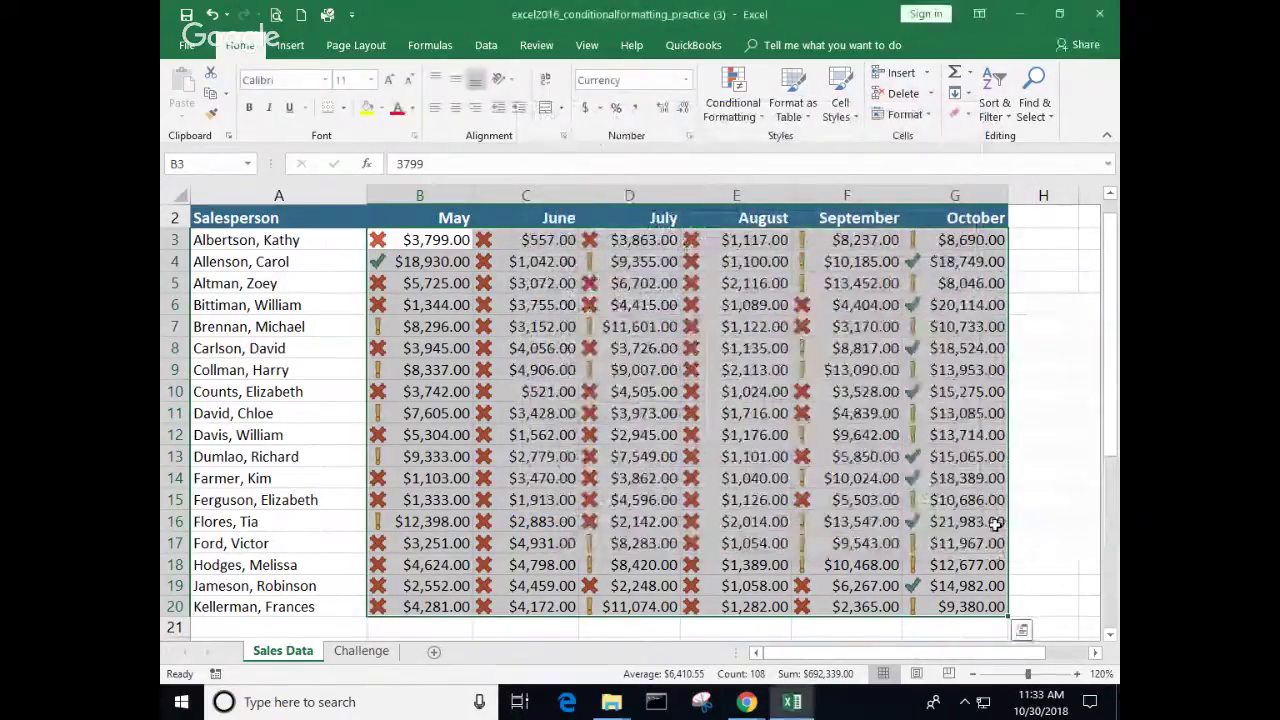
# Step: Open the Challenge sheet and select the First Quarter Grades scores
pyautogui.click(522, 442)
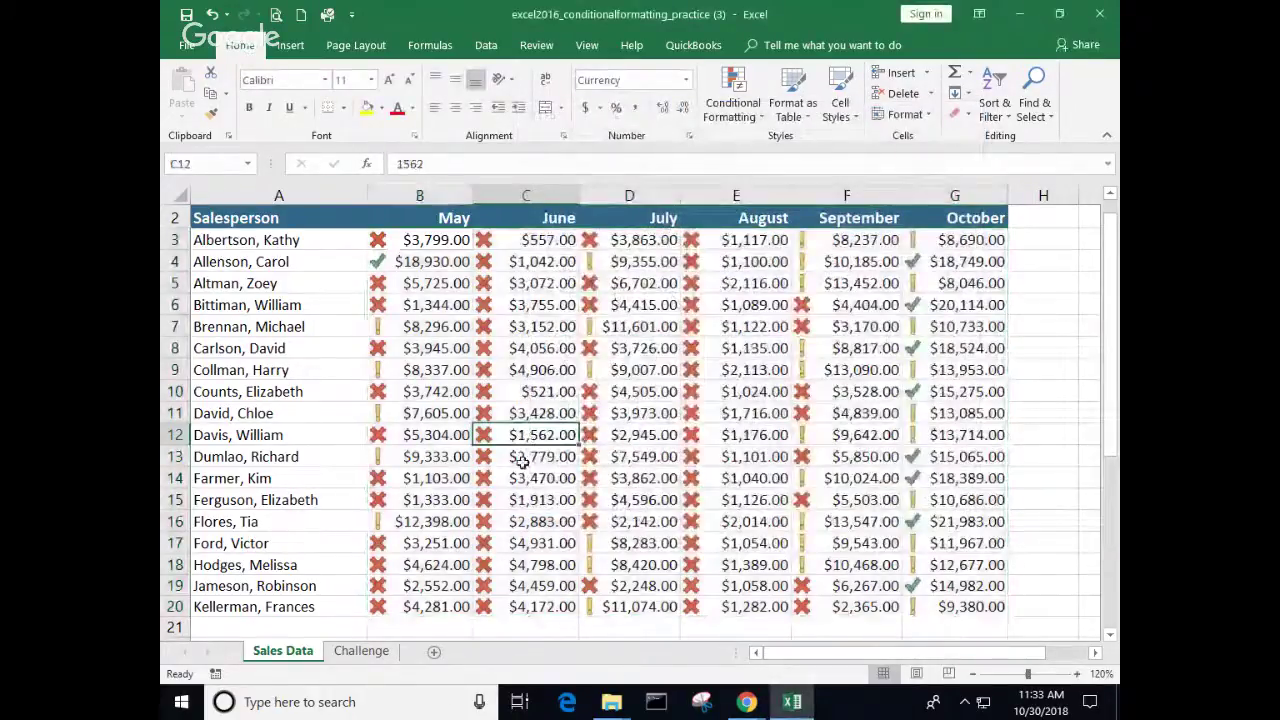
pyautogui.click(372, 653)
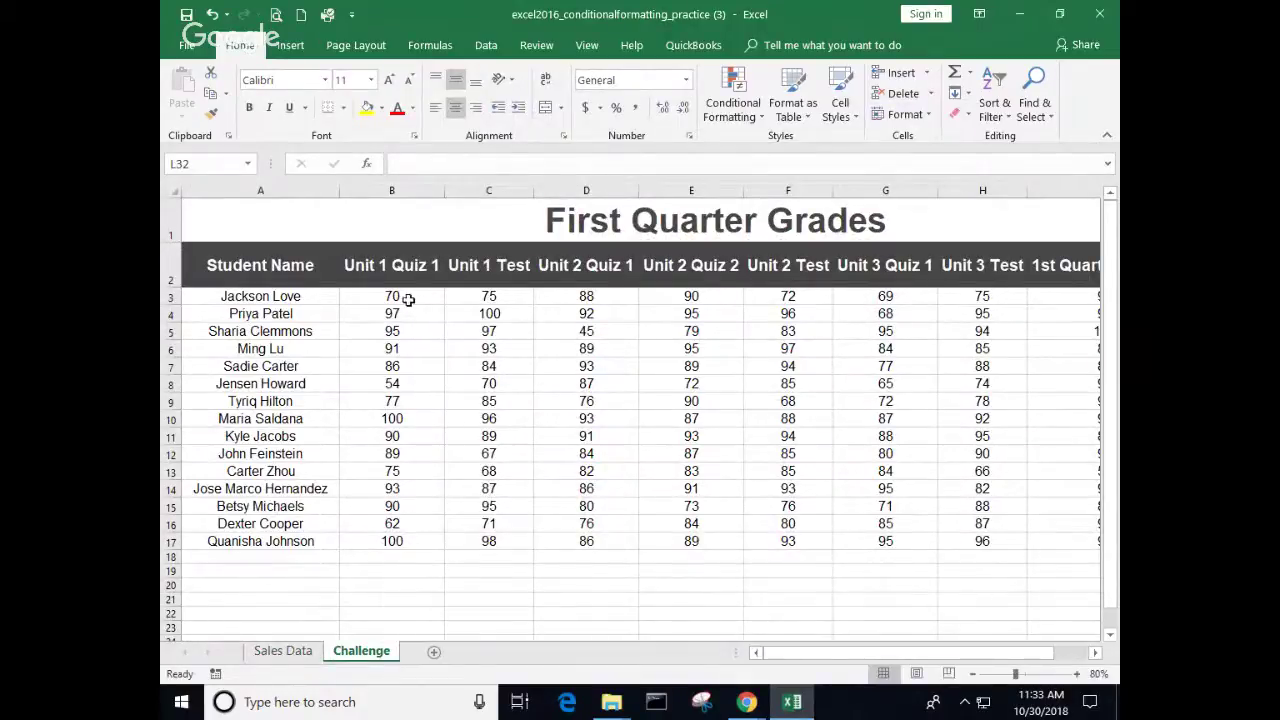
pyautogui.moveTo(408, 297); pyautogui.dragTo(880, 531)
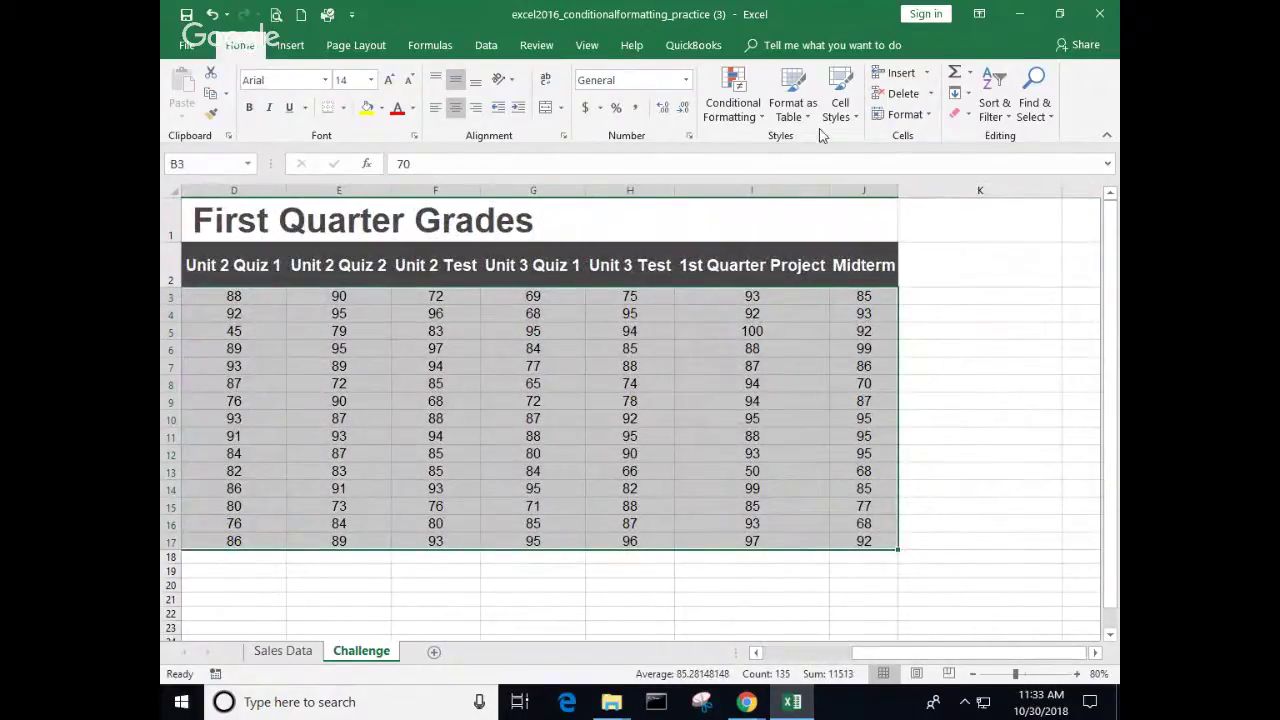
# Step: Apply the 5 Arrows (Colored) icon set to the selected quiz, test, project and midterm scores
pyautogui.click(762, 118)
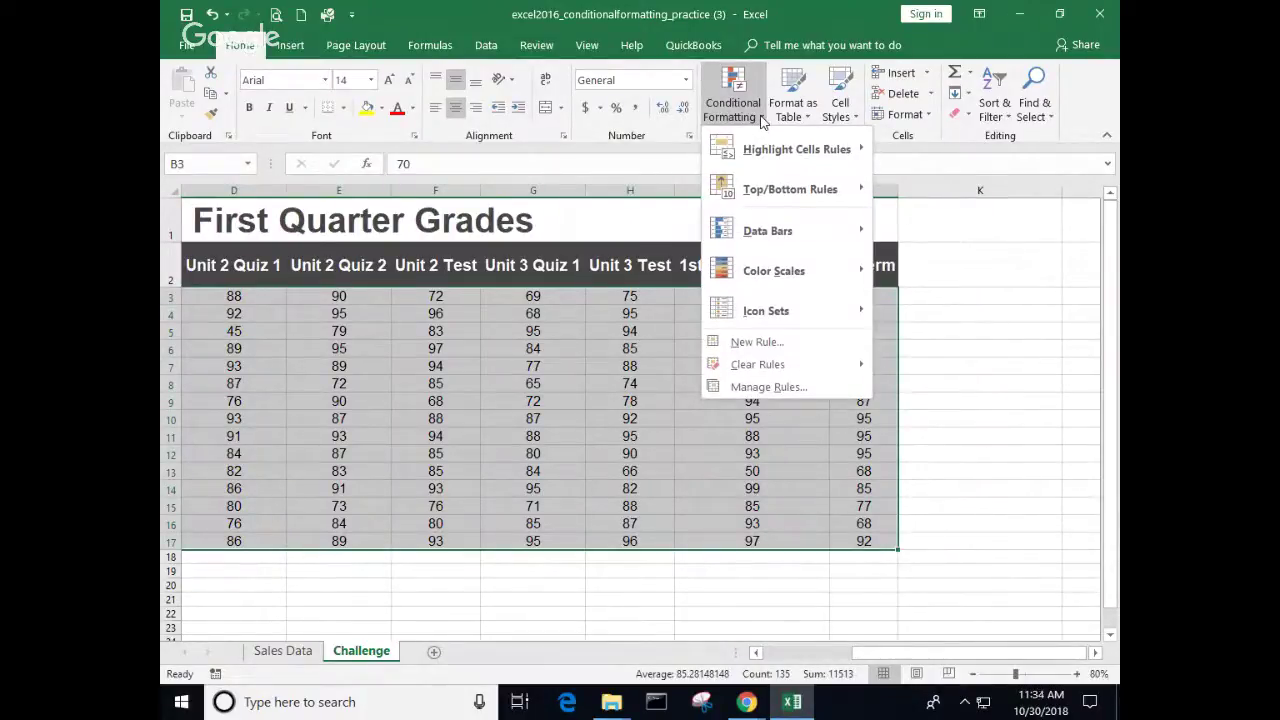
pyautogui.moveTo(780, 313)
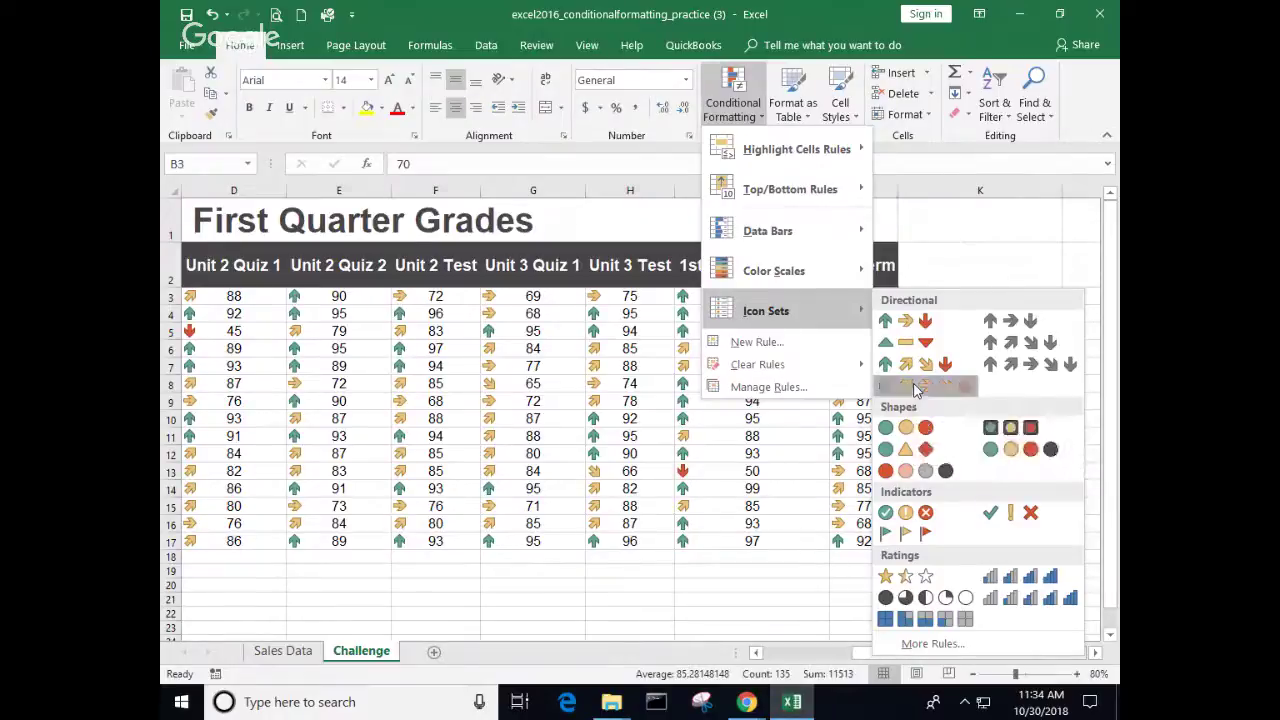
pyautogui.click(913, 389)
pyautogui.click(501, 382)
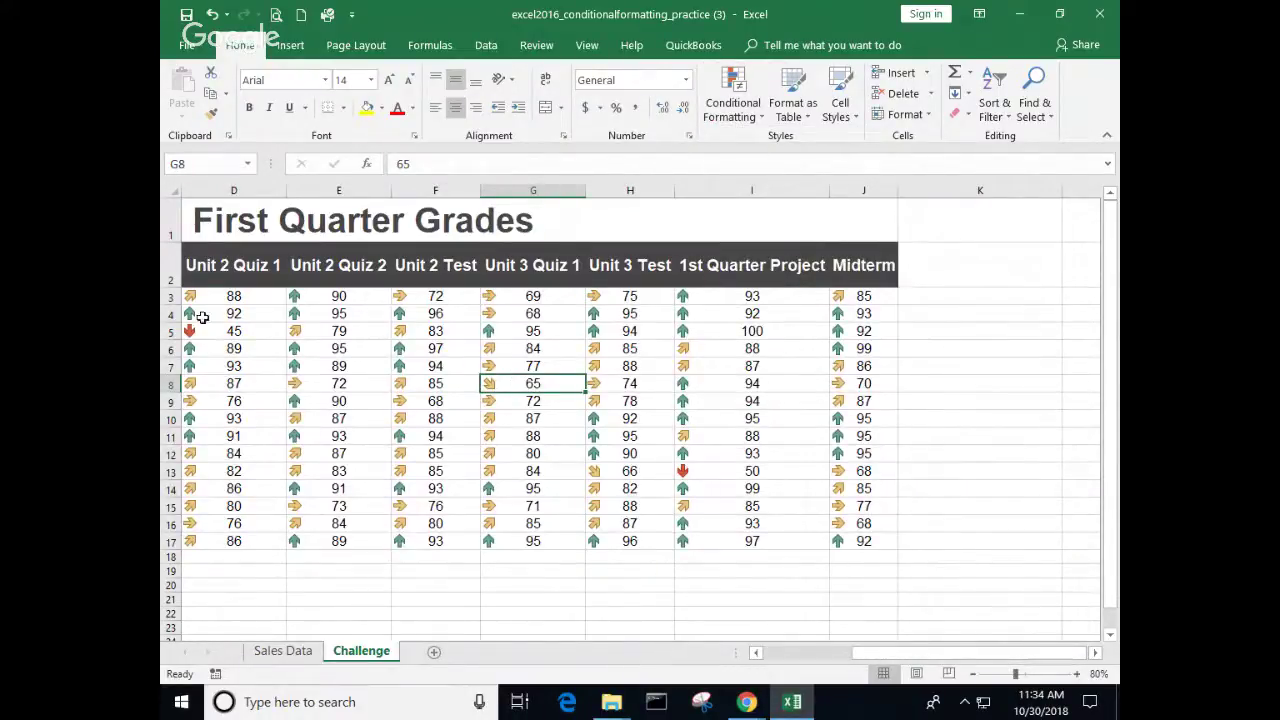
pyautogui.click(256, 330)
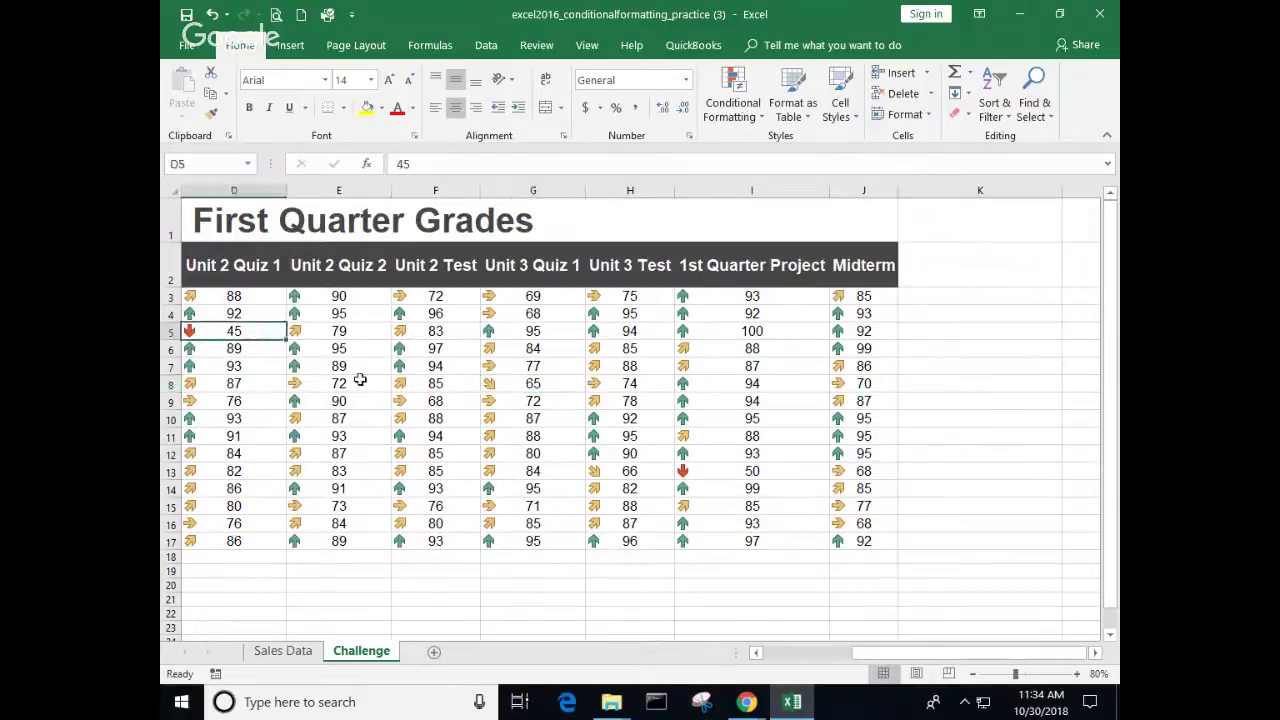
pyautogui.click(734, 471)
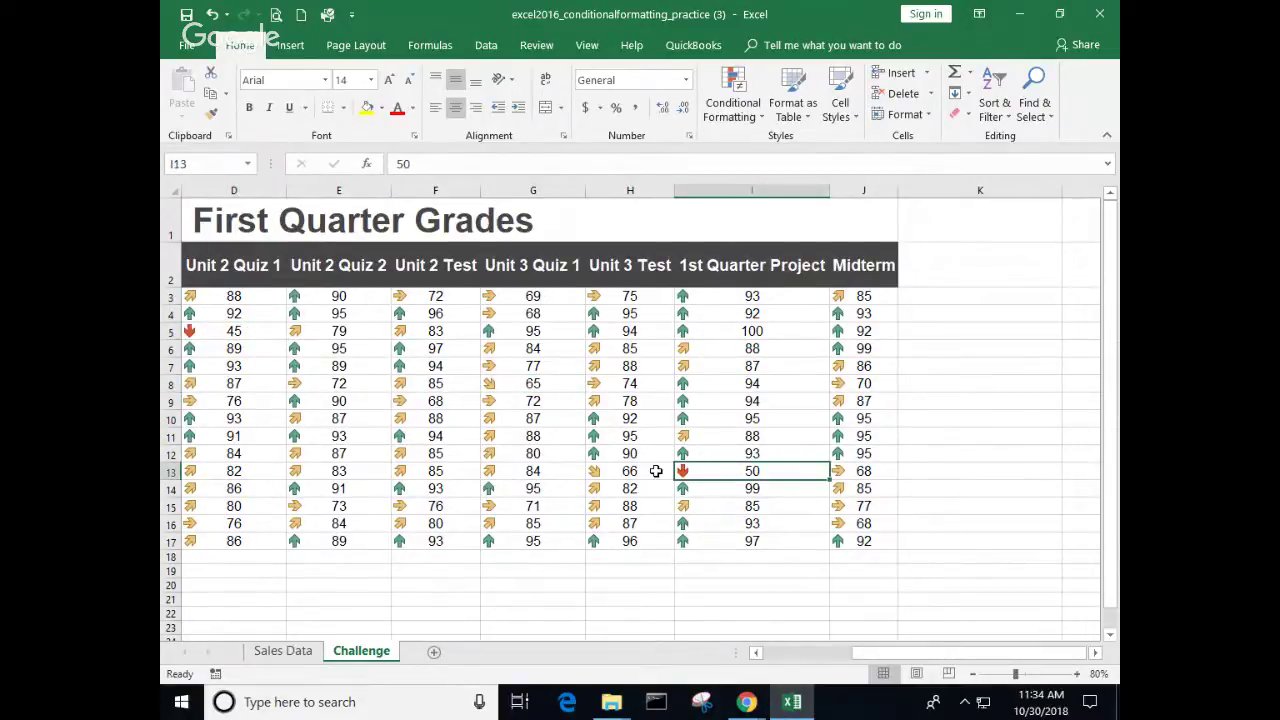
pyautogui.scroll(3, 655, 471)
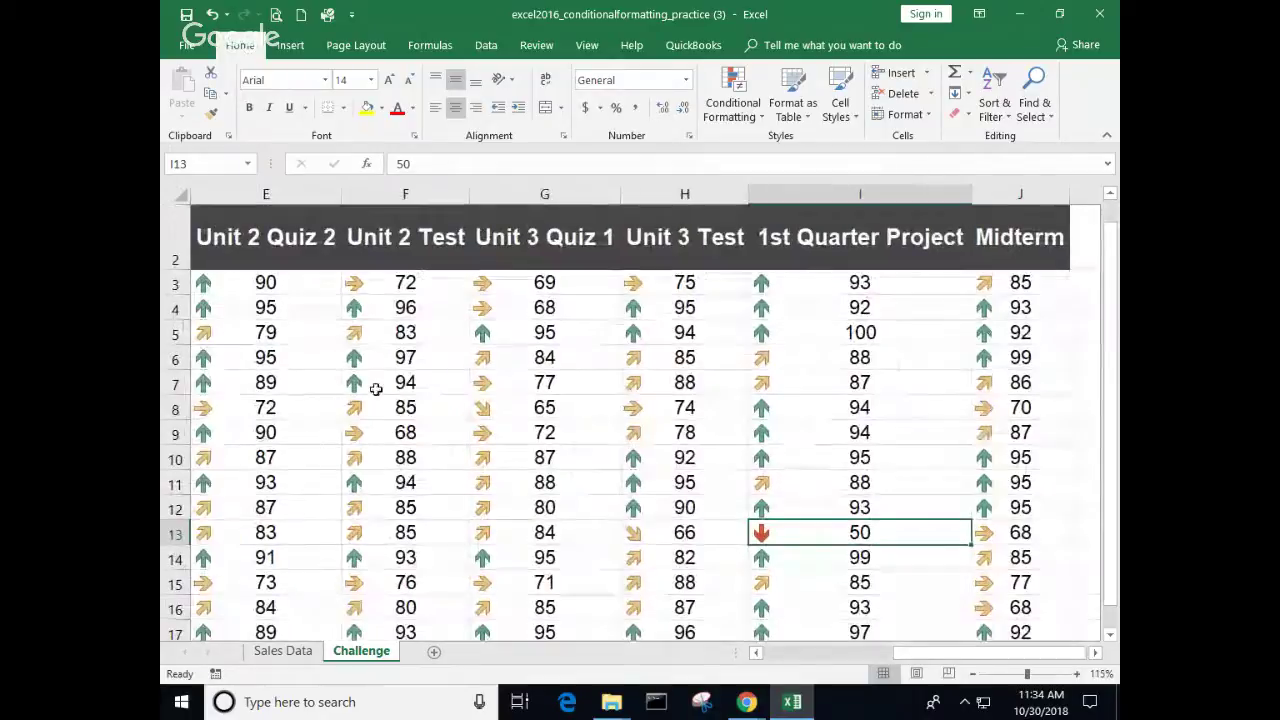
pyautogui.click(375, 389)
pyautogui.click(386, 484)
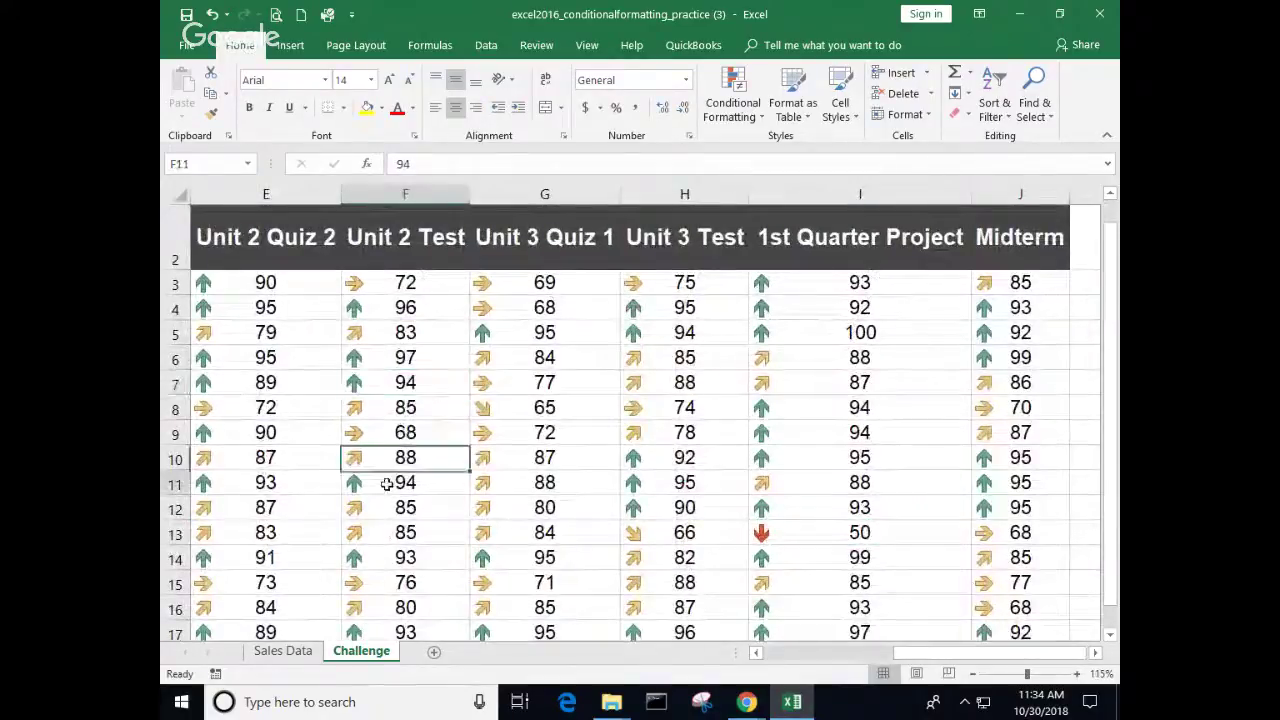
pyautogui.click(397, 558)
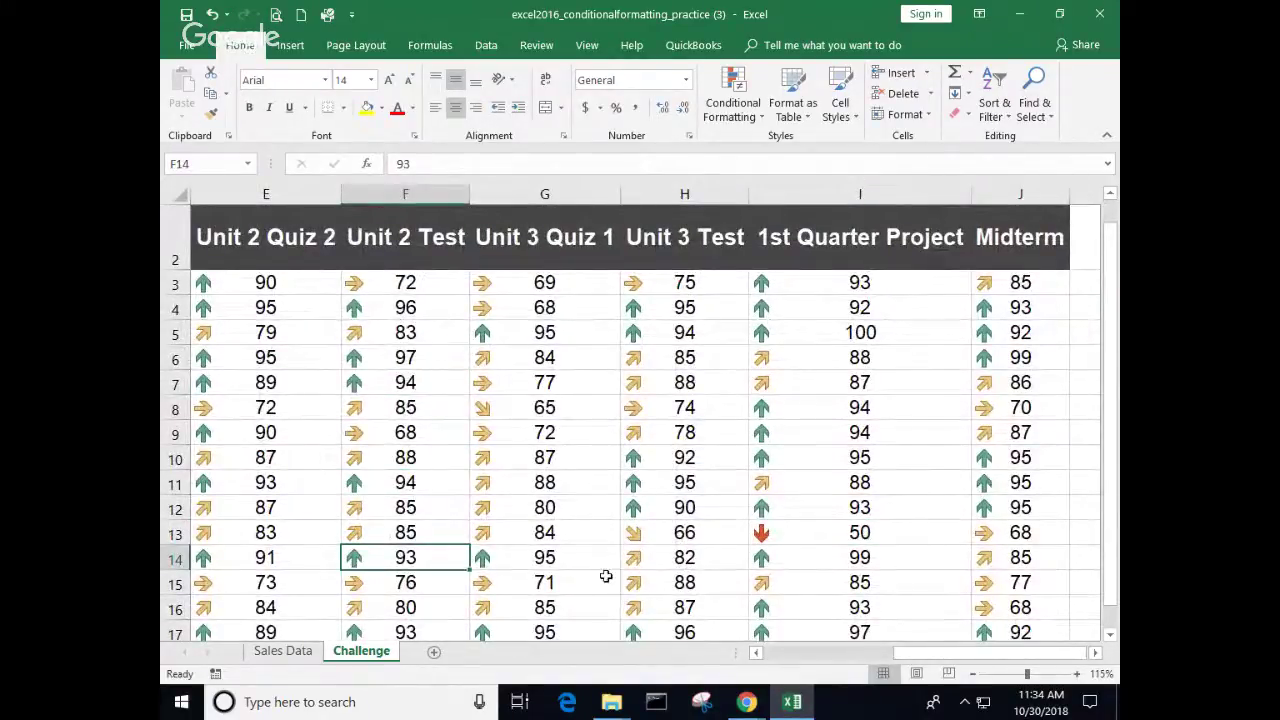
pyautogui.scroll(-1, 588, 563)
pyautogui.scroll(1, 588, 563)
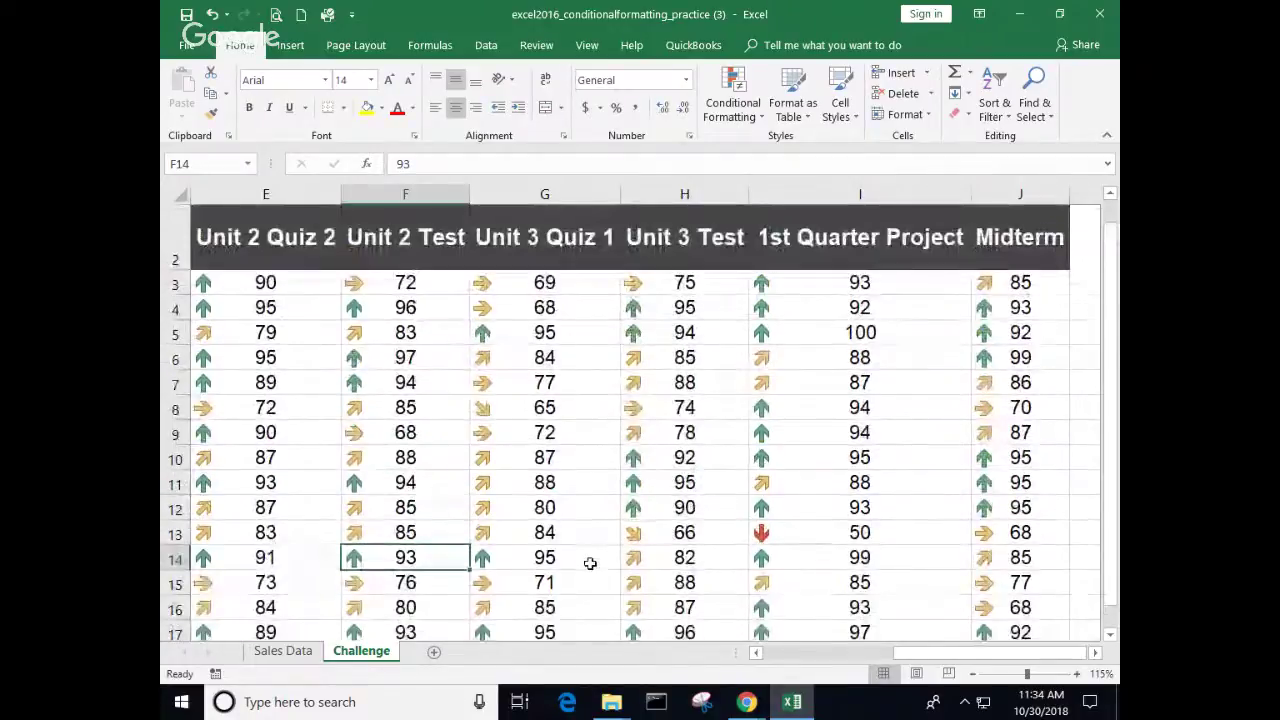
pyautogui.click(258, 285)
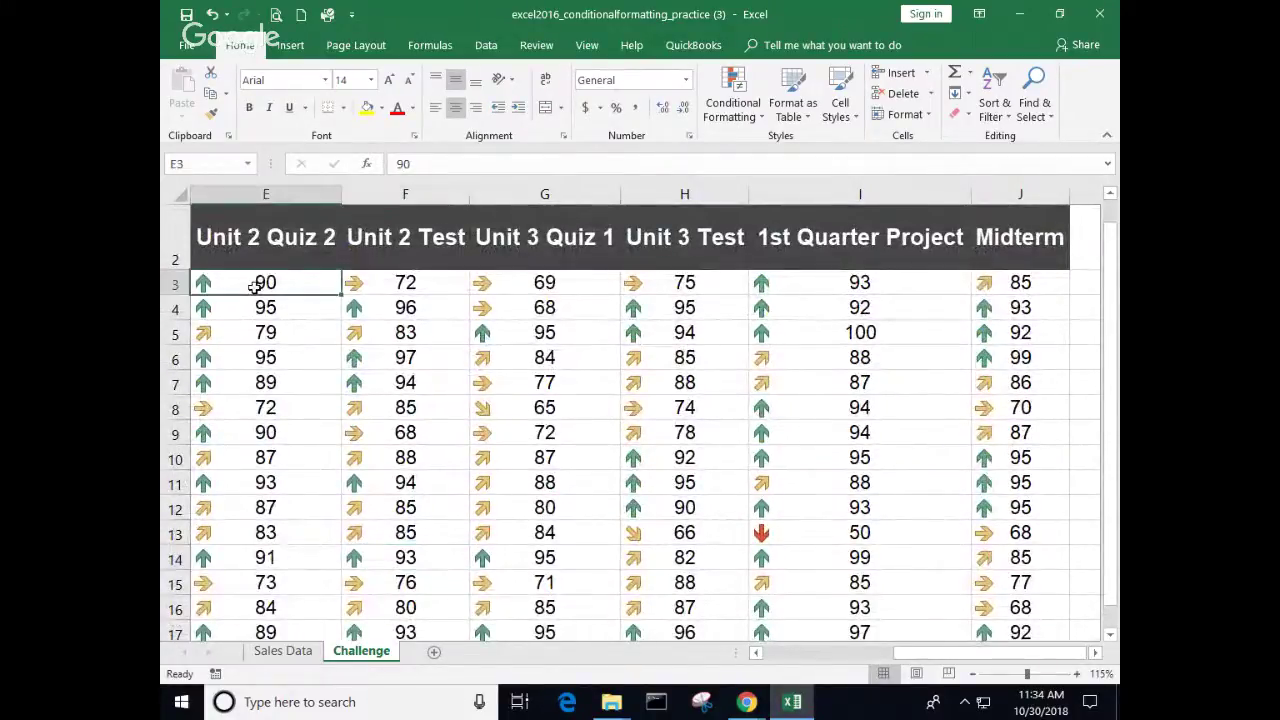
# Step: Reselect the grades from B3 and open their five-arrow rule with its 80/60/40/20 percent thresholds
pyautogui.click(793, 653)
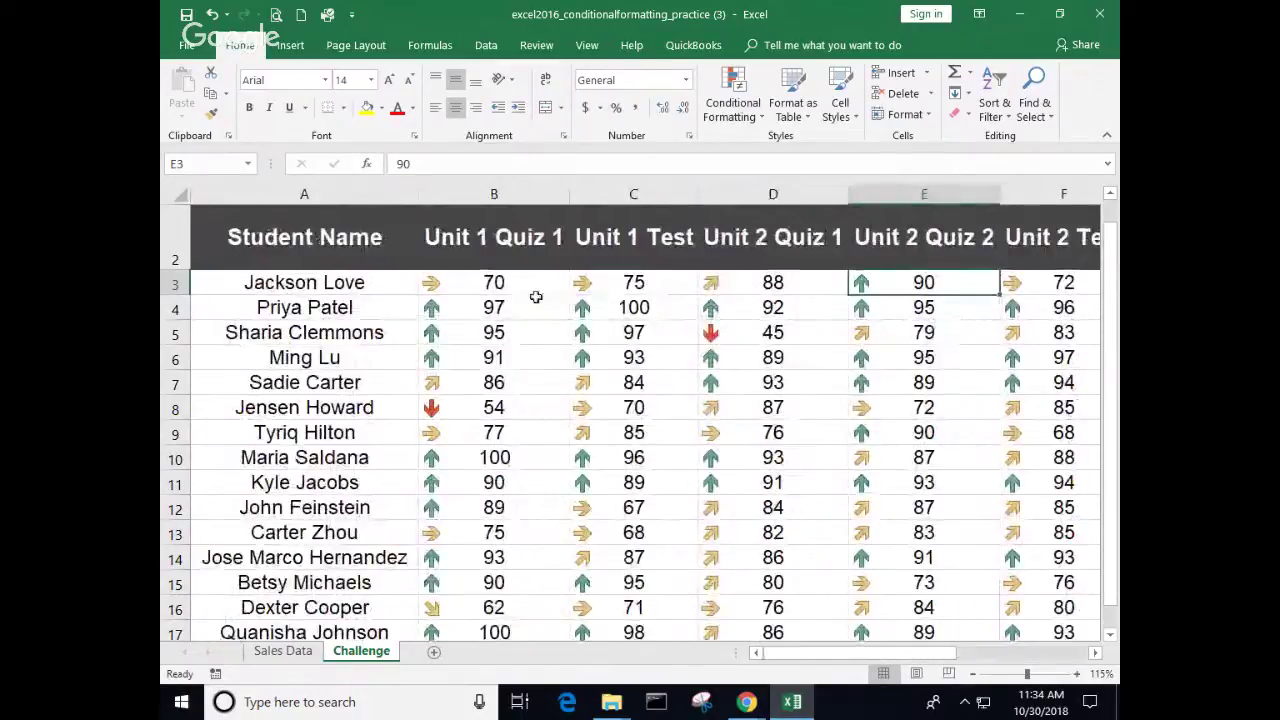
pyautogui.click(535, 283)
pyautogui.moveTo(535, 283); pyautogui.dragTo(788, 565)
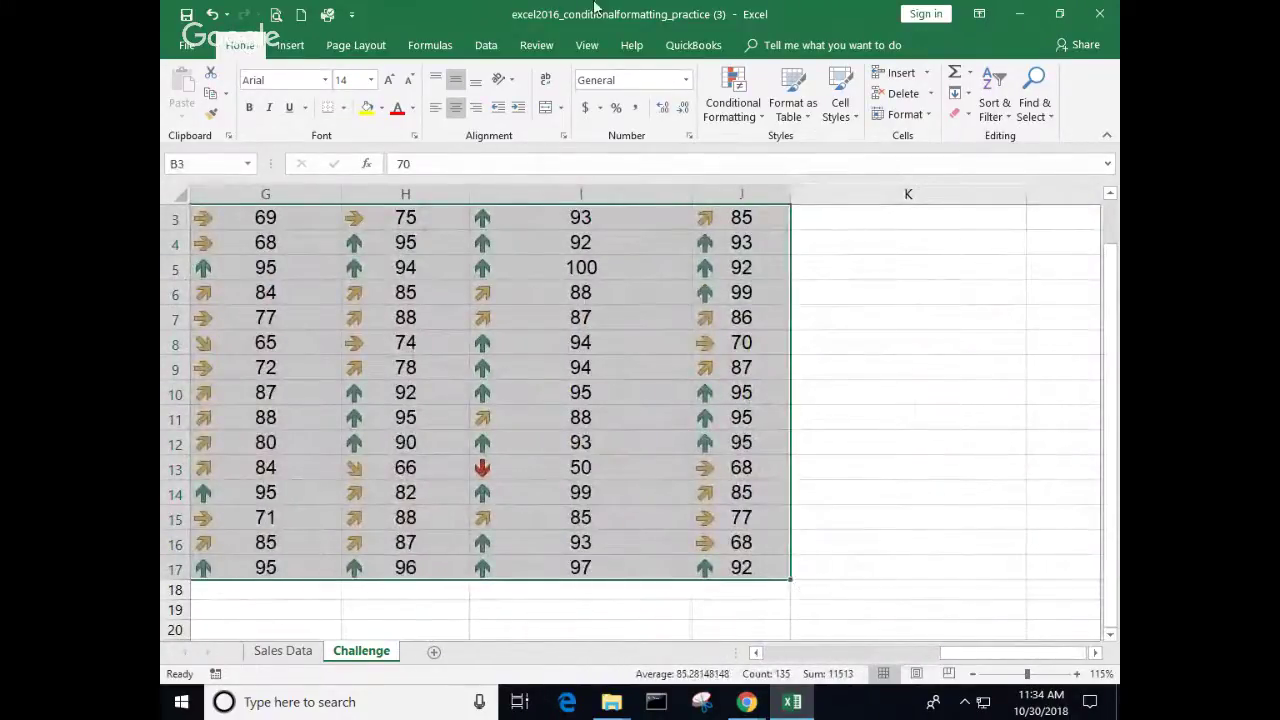
pyautogui.click(735, 105)
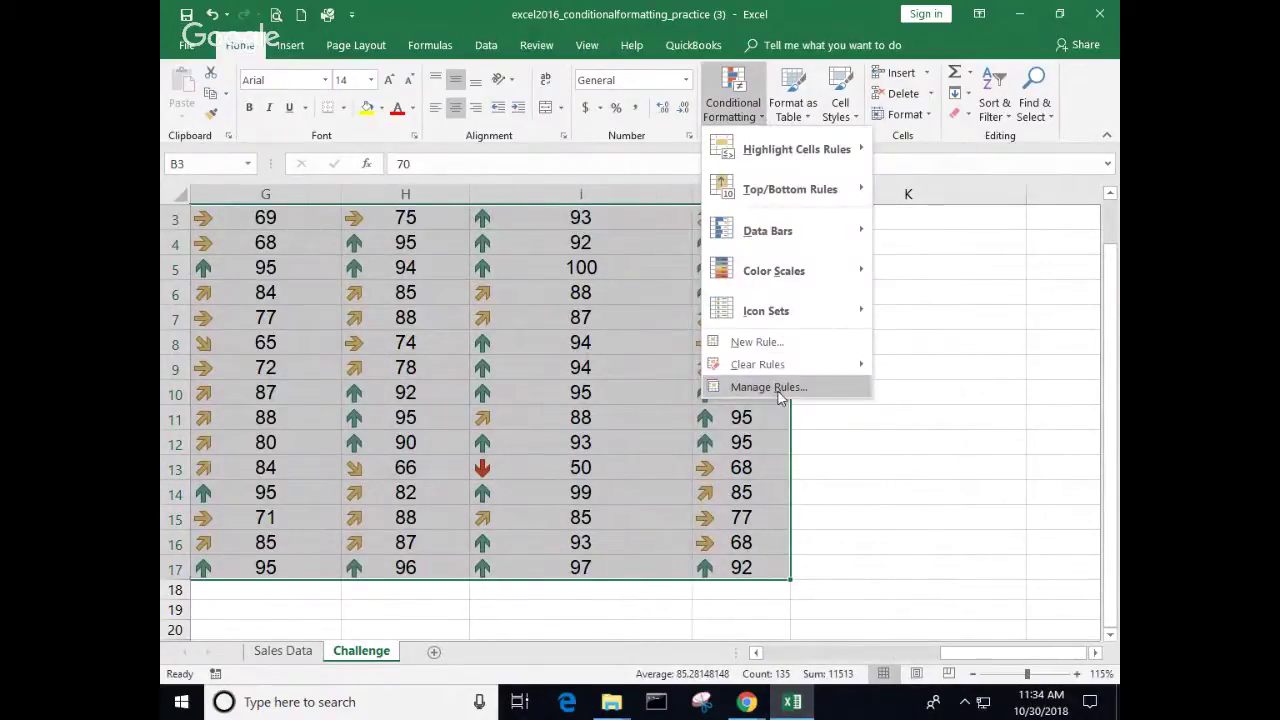
pyautogui.click(780, 390)
pyautogui.click(724, 348)
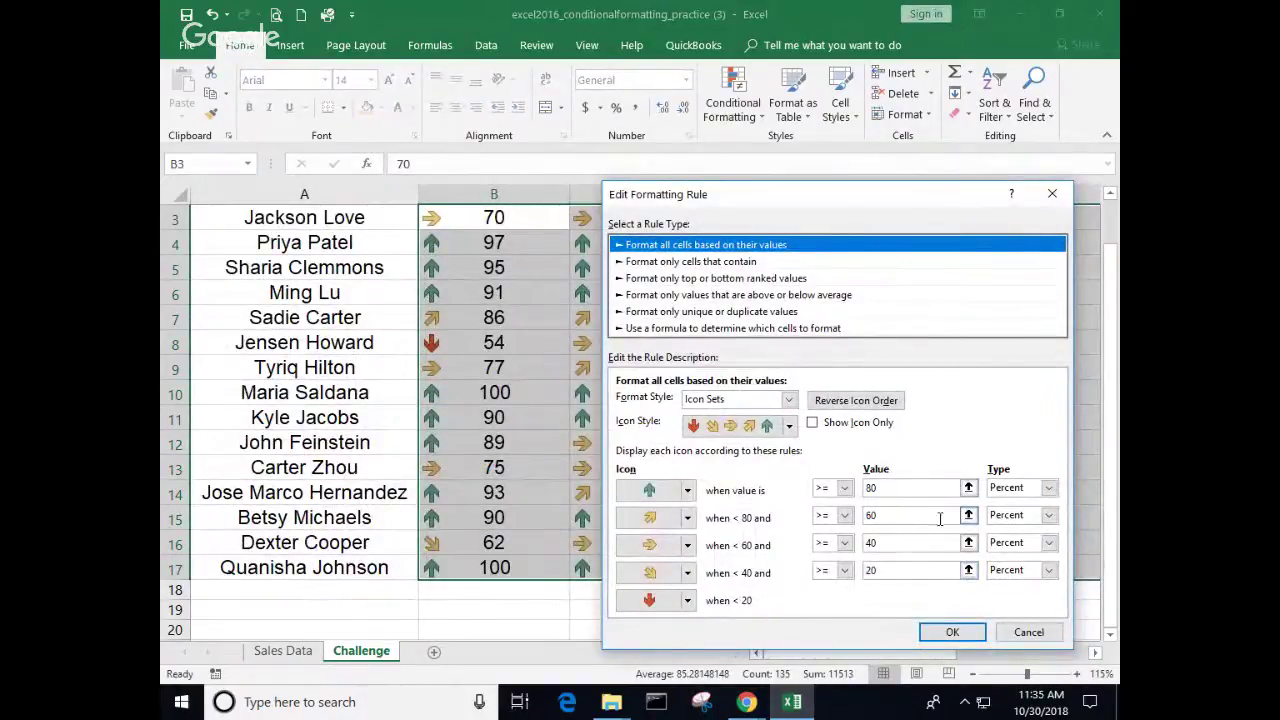
# Step: Change the top three arrow thresholds to 95, 90 and 80 percent
pyautogui.click(900, 489)
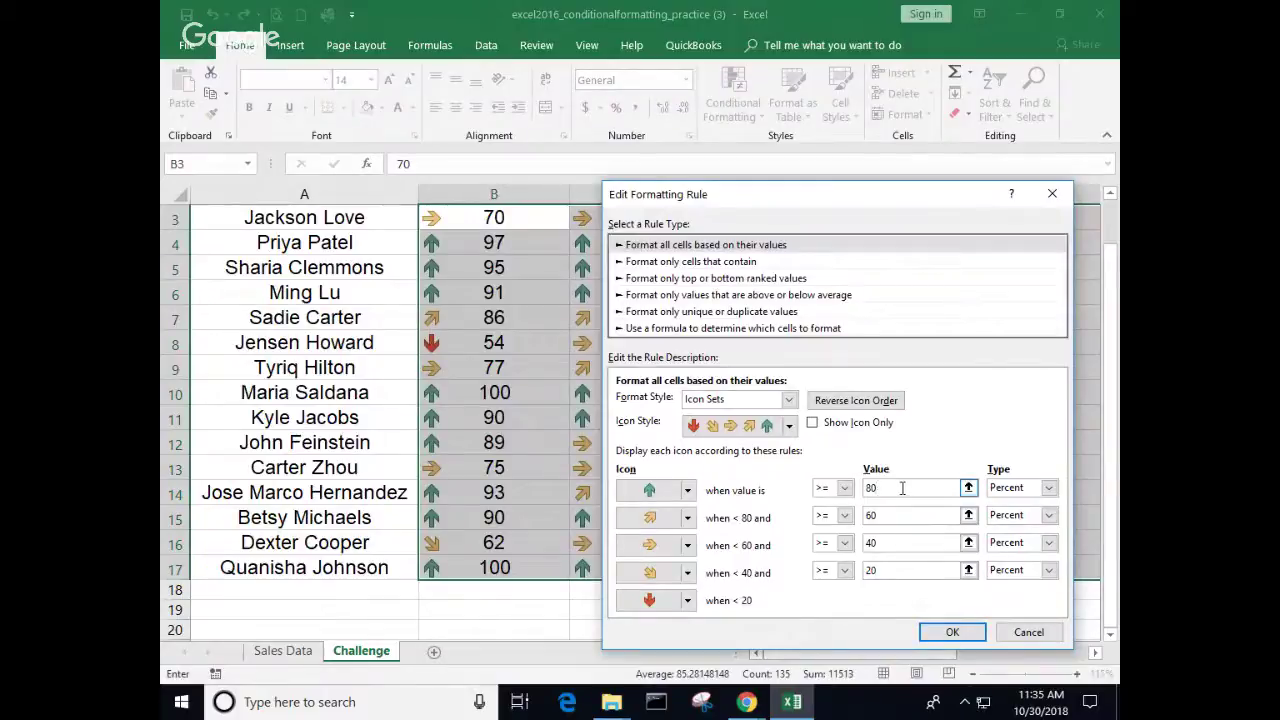
pyautogui.press('BackSpace')
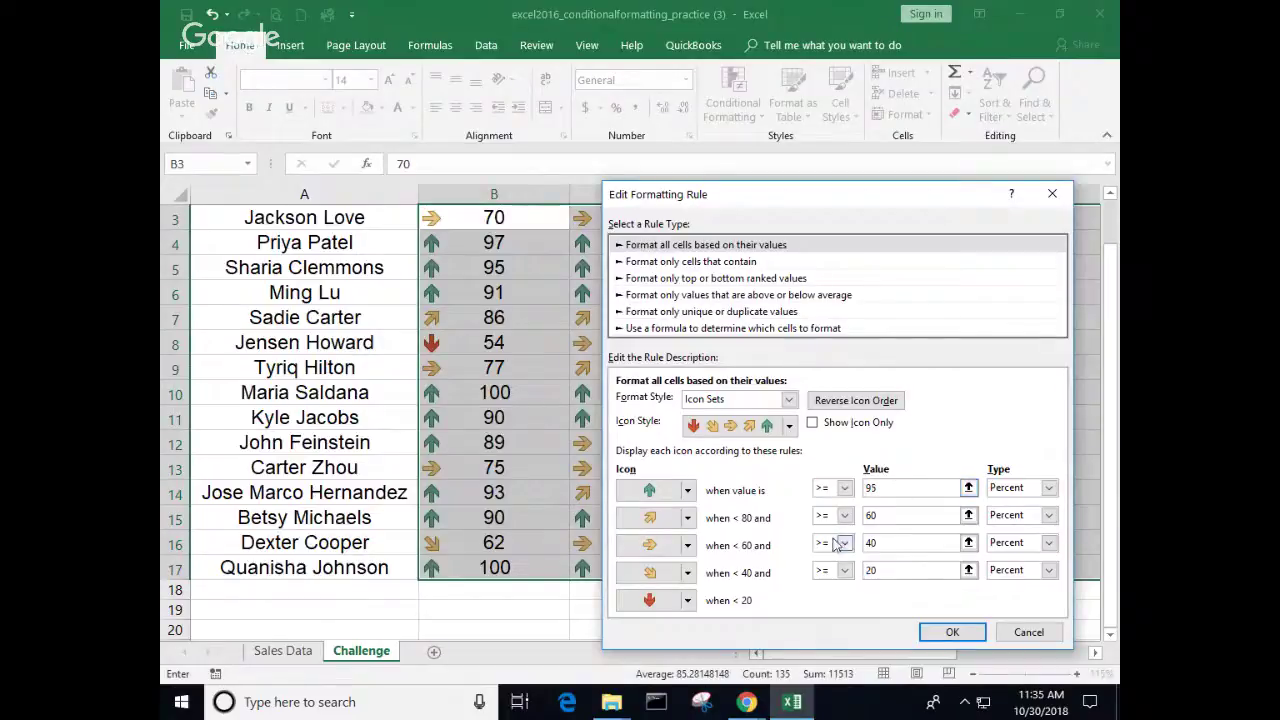
pyautogui.click(968, 515)
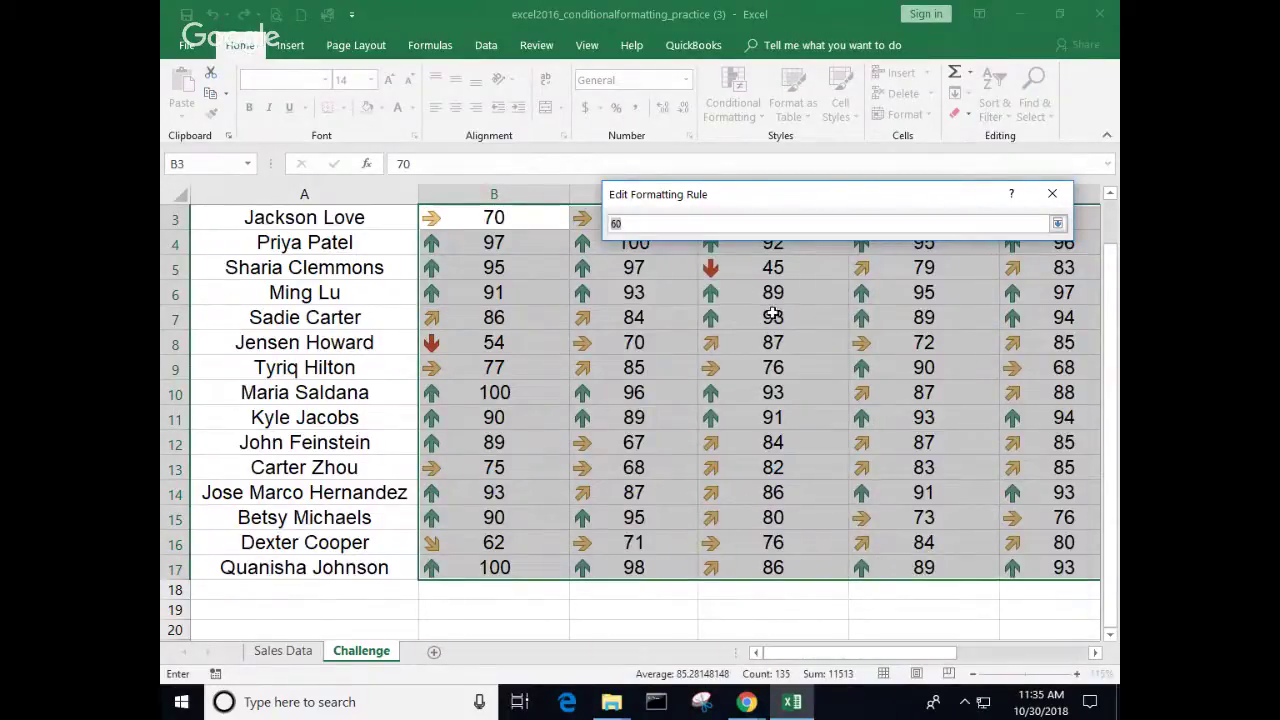
pyautogui.press('BackSpace')
pyautogui.write('90')
pyautogui.click(1059, 224)
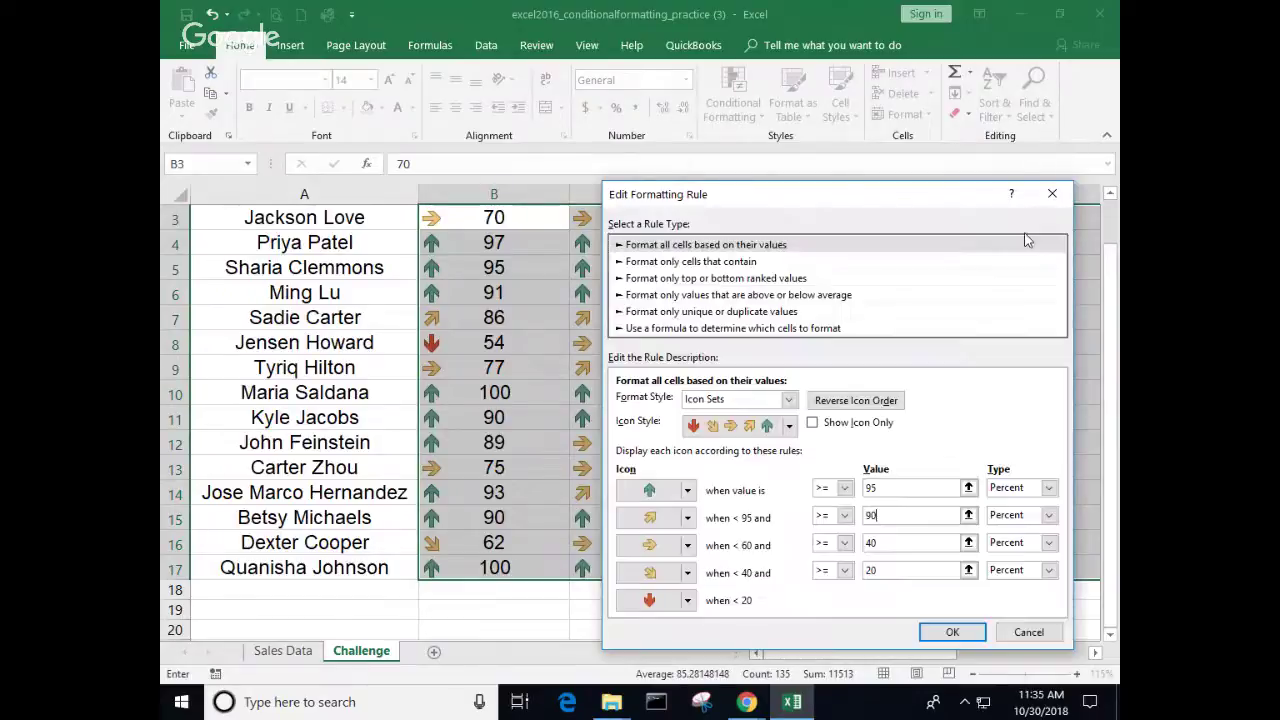
pyautogui.click(942, 546)
pyautogui.press('BackSpace')
pyautogui.press('BackSpace')
pyautogui.write('80')
# Step: Set the fourth arrow threshold to 70 percent and apply the rule to the grades
pyautogui.click(893, 574)
pyautogui.press('BackSpace')
pyautogui.press('BackSpace')
pyautogui.write('70')
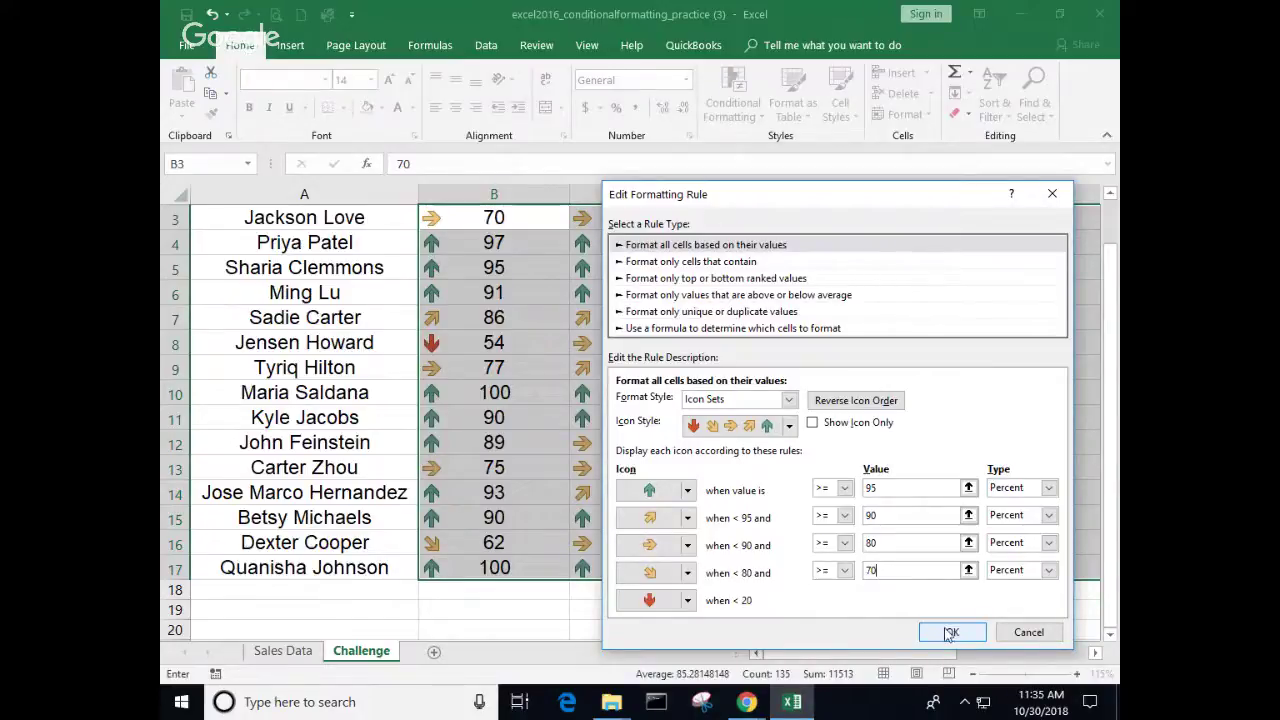
pyautogui.click(952, 632)
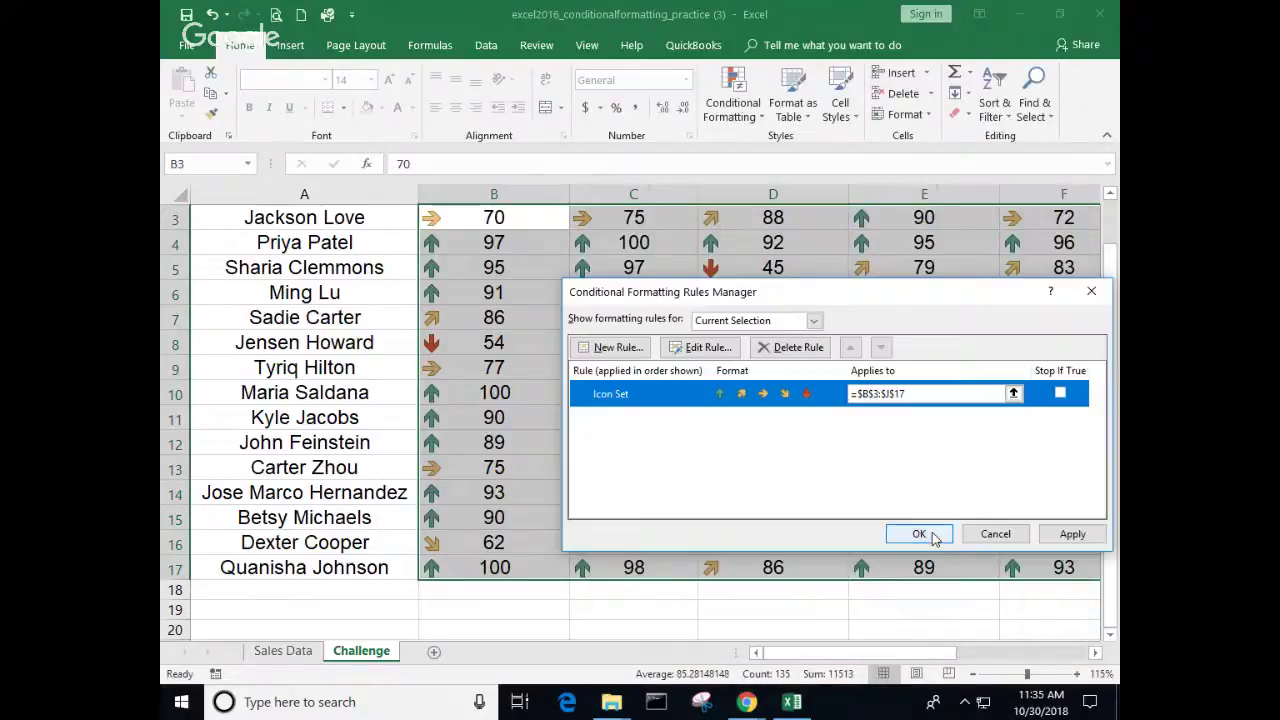
pyautogui.click(930, 534)
pyautogui.scroll(1, 814, 514)
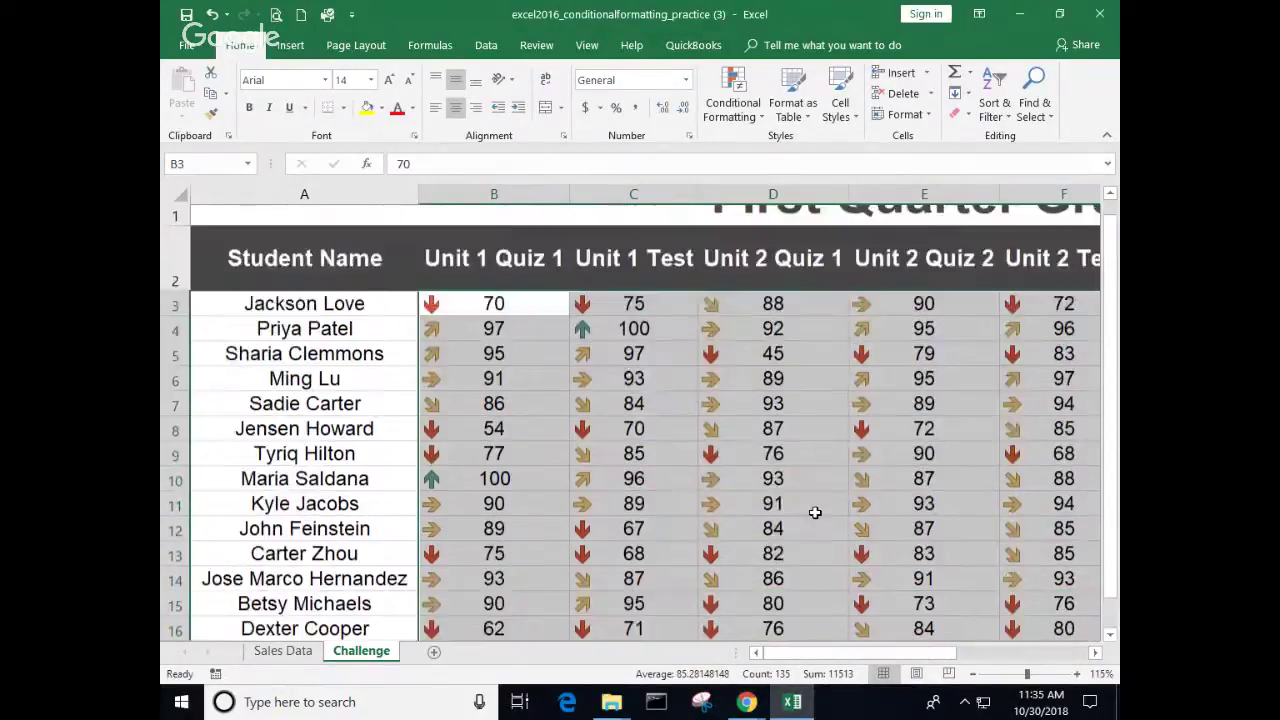
pyautogui.click(633, 495)
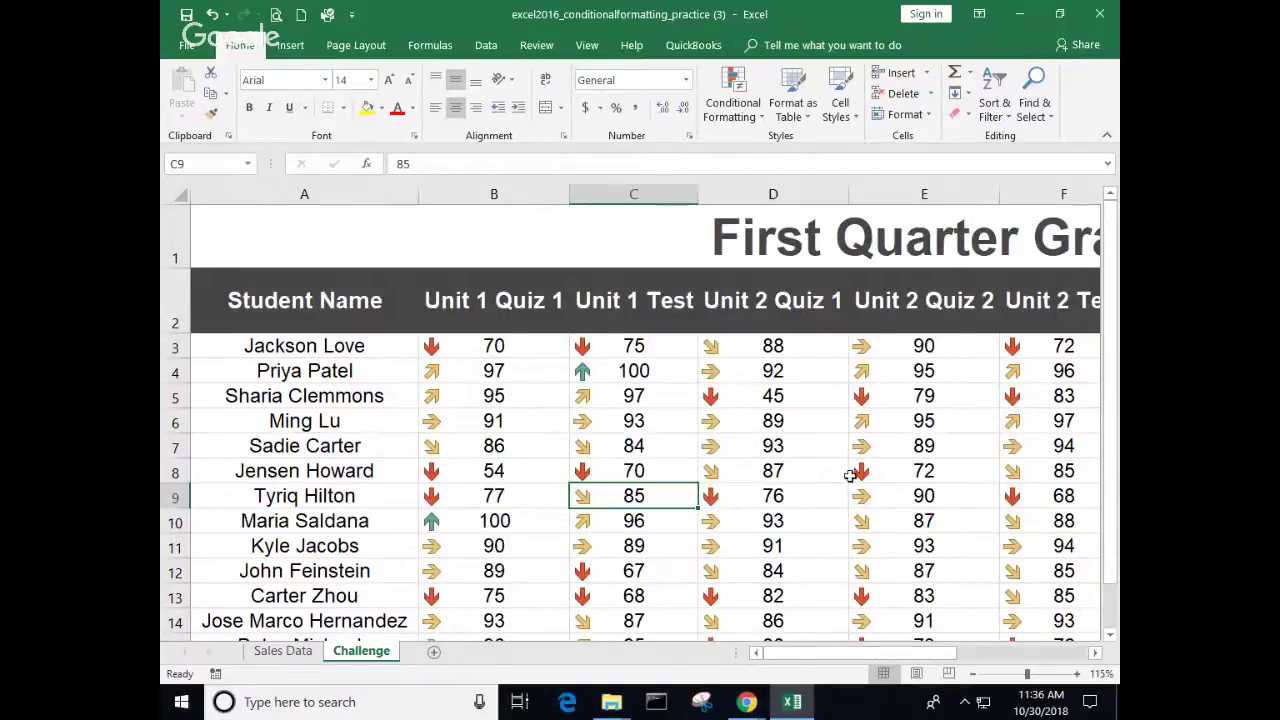
pyautogui.click(658, 366)
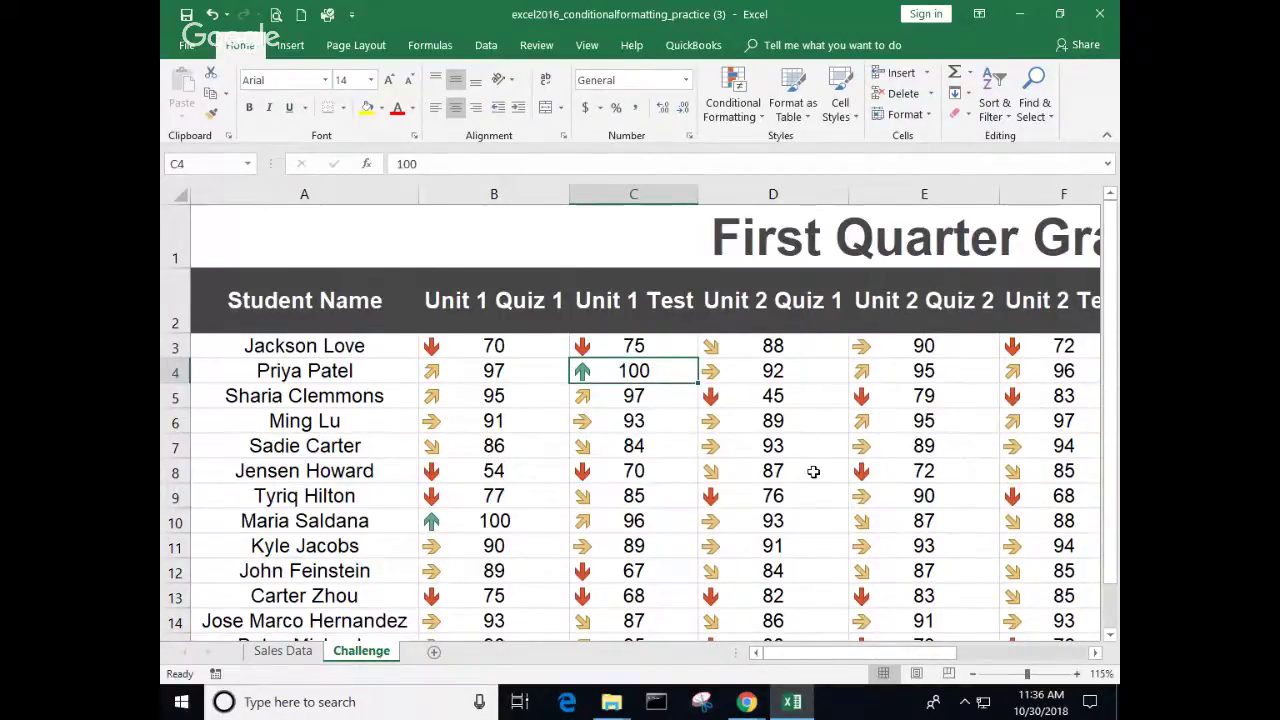
pyautogui.scroll(-2, 813, 471)
pyautogui.scroll(1, 517, 600)
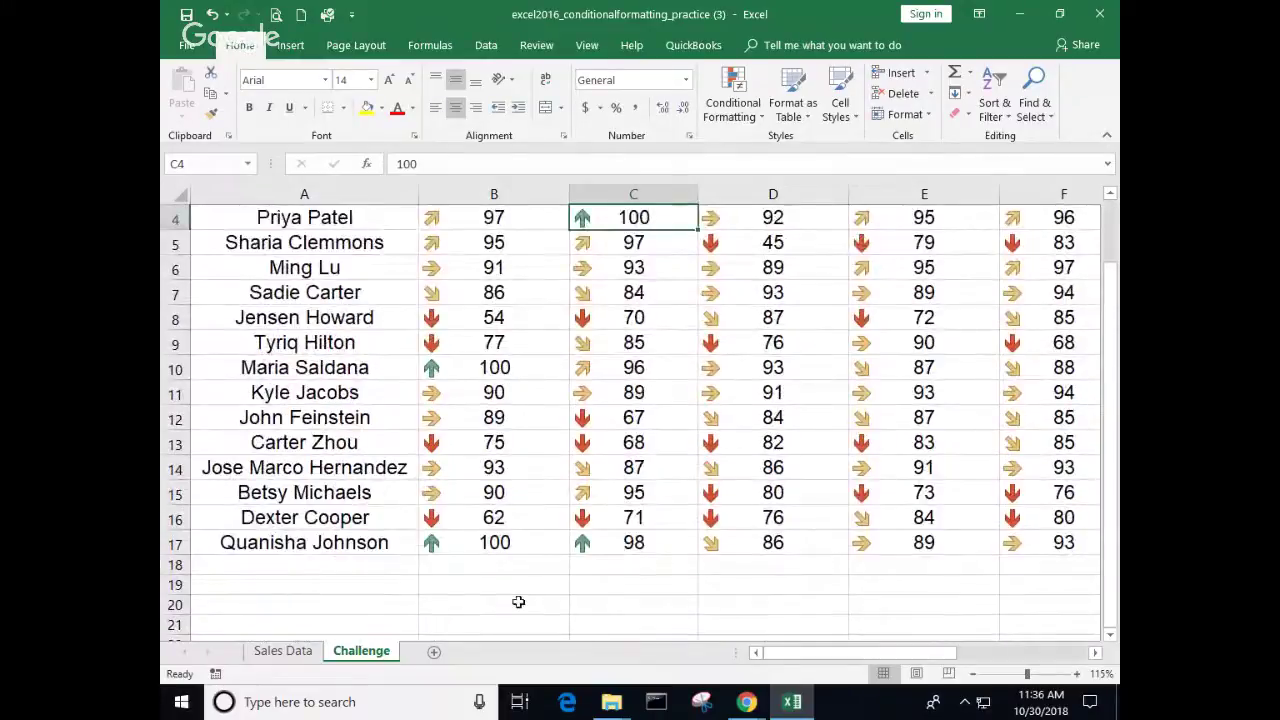
pyautogui.click(1096, 652)
pyautogui.click(1096, 652)
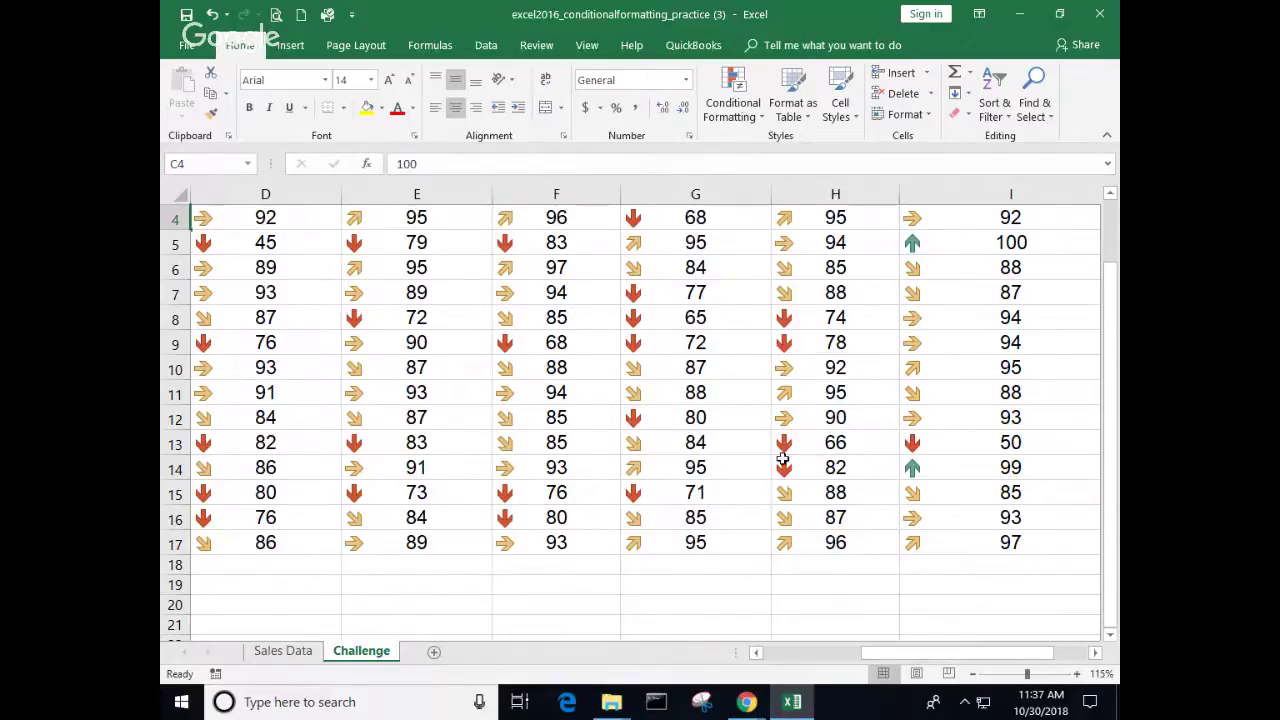
pyautogui.scroll(1, 680, 472)
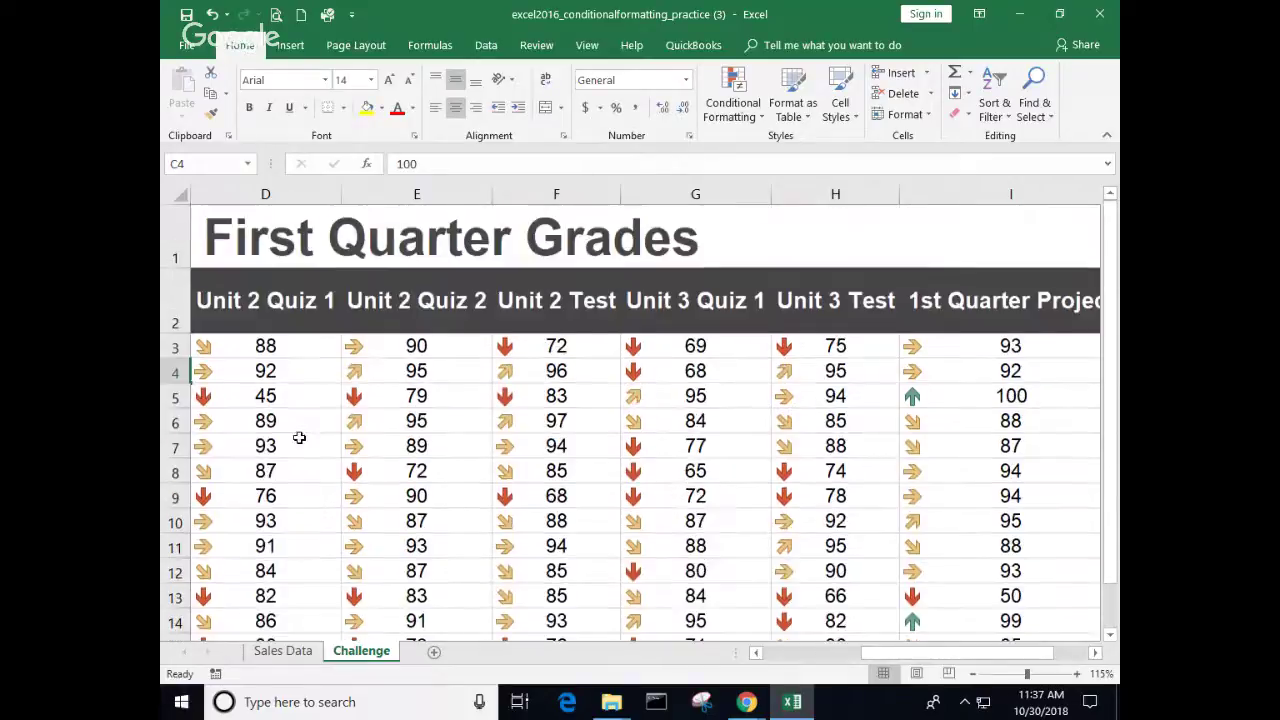
pyautogui.moveTo(870, 655); pyautogui.dragTo(770, 660)
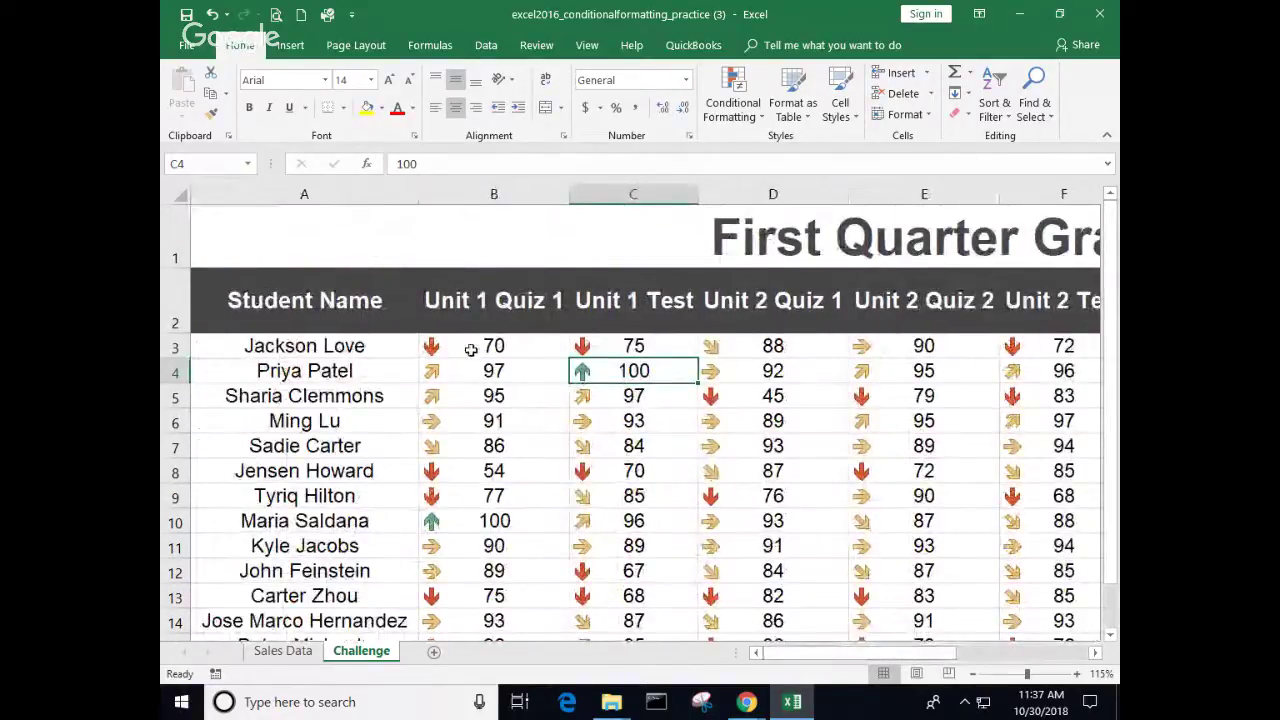
pyautogui.moveTo(473, 349); pyautogui.dragTo(745, 355)
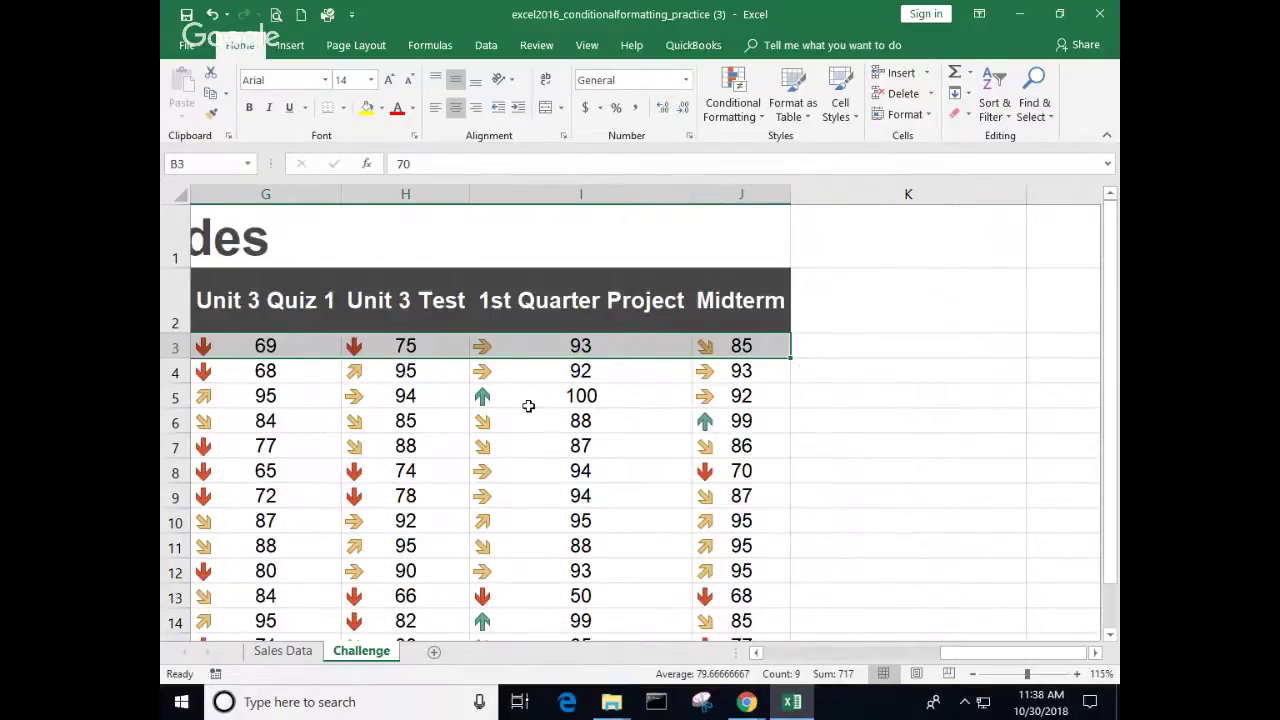
# Step: Deselect the grade row and close the practice workbook, discarding the changes
pyautogui.scroll(-3, 527, 406)
pyautogui.scroll(3, 527, 406)
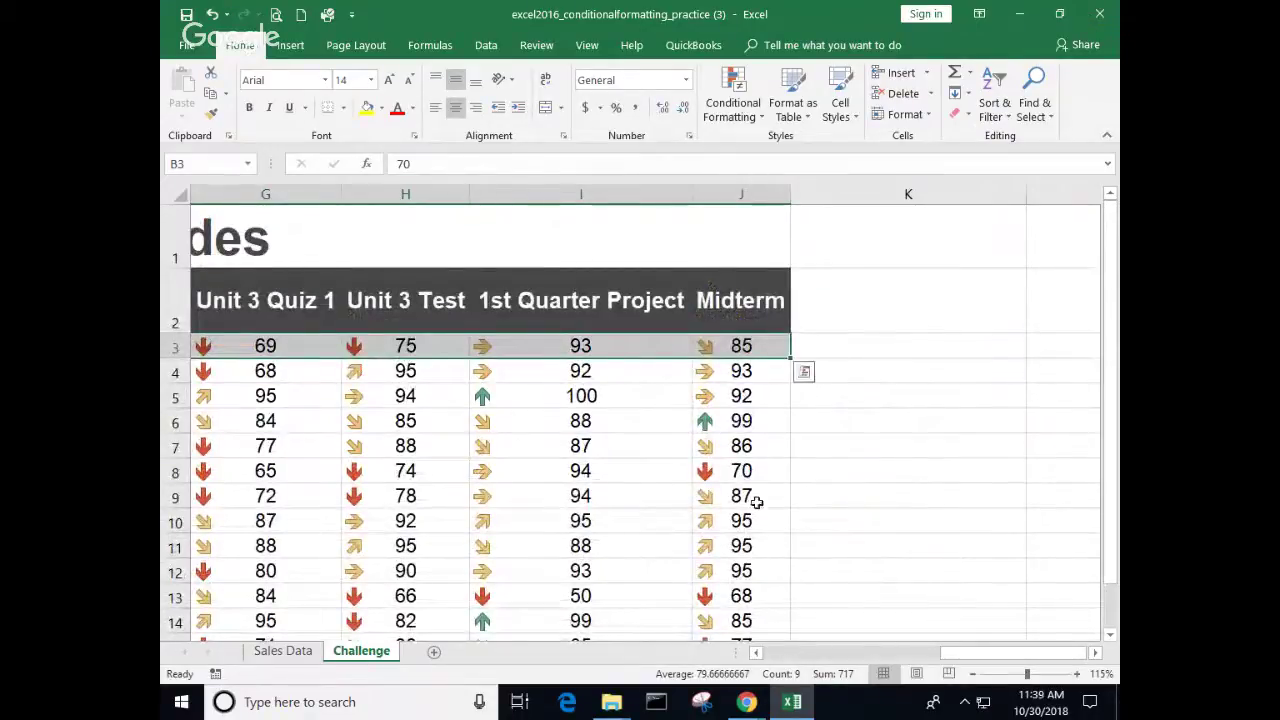
pyautogui.moveTo(746, 702)
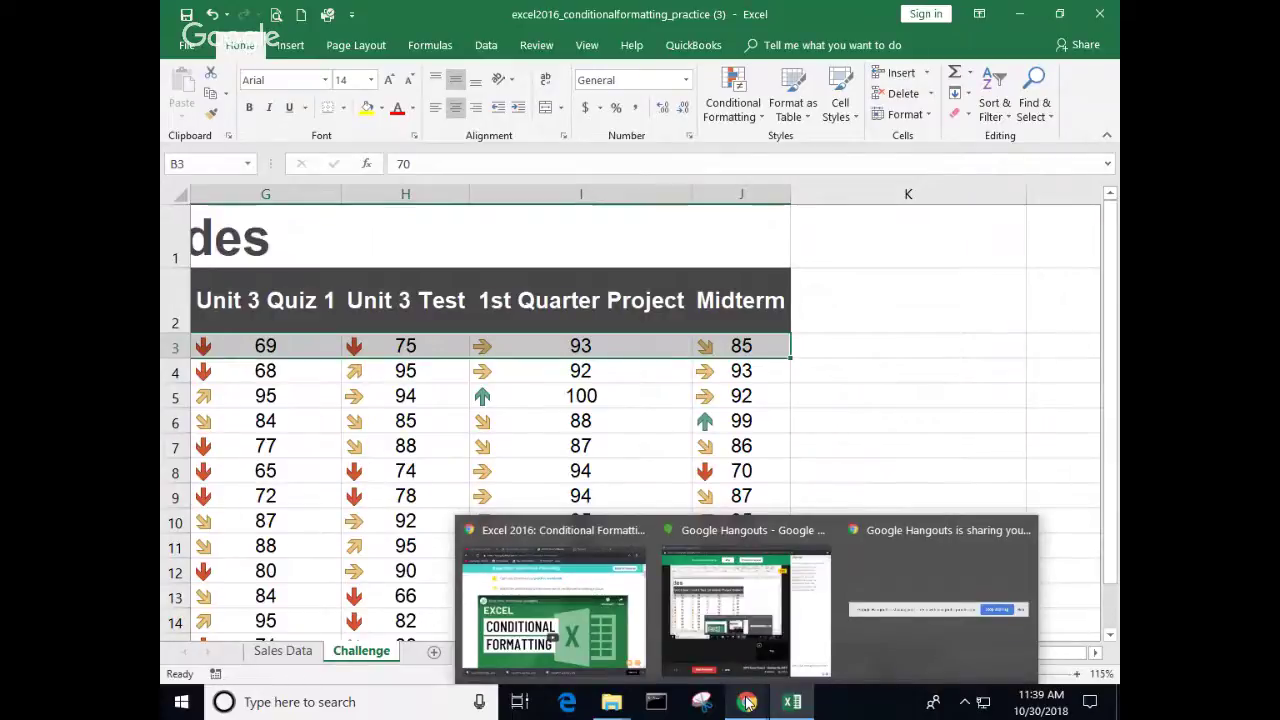
pyautogui.moveTo(759, 663)
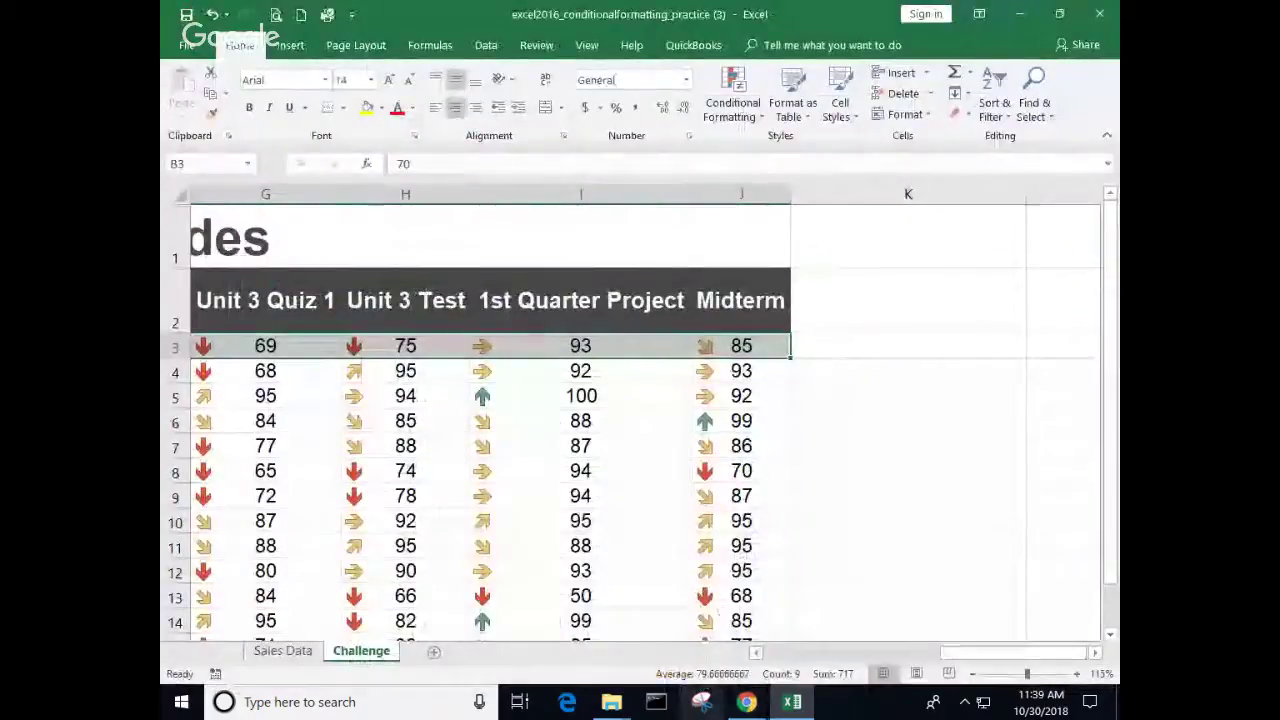
pyautogui.click(988, 392)
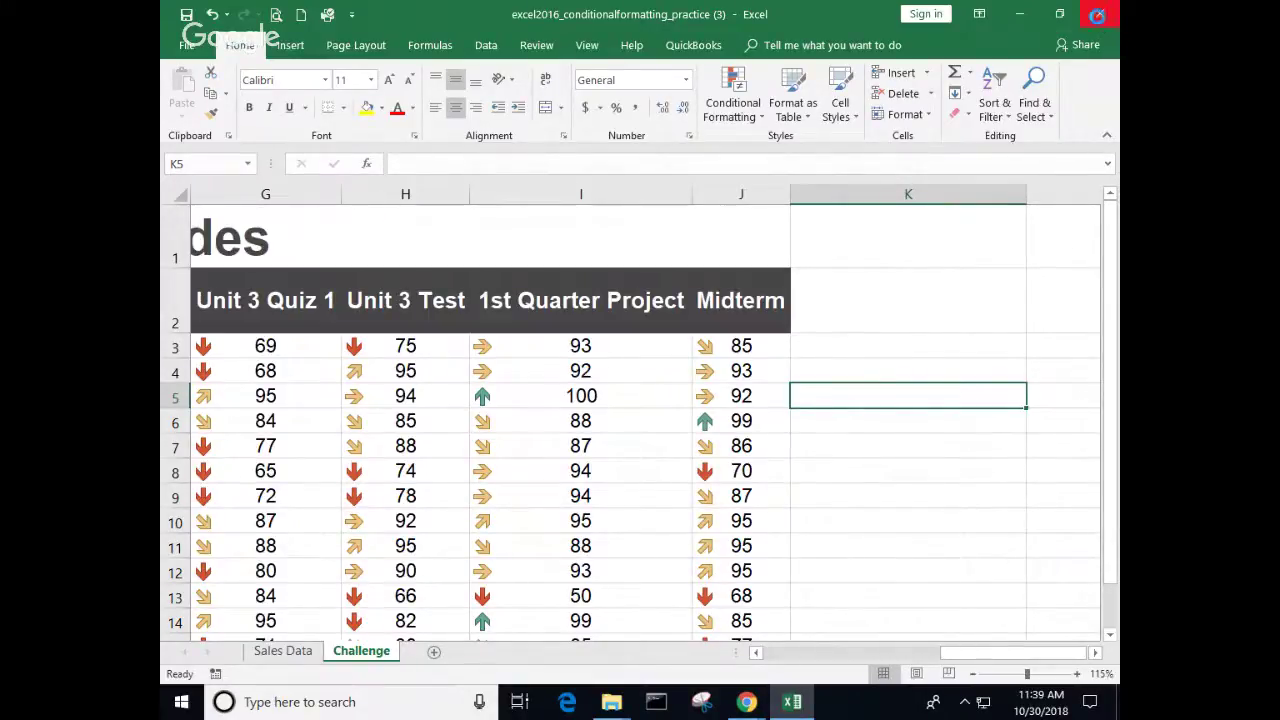
pyautogui.click(1097, 14)
pyautogui.click(640, 391)
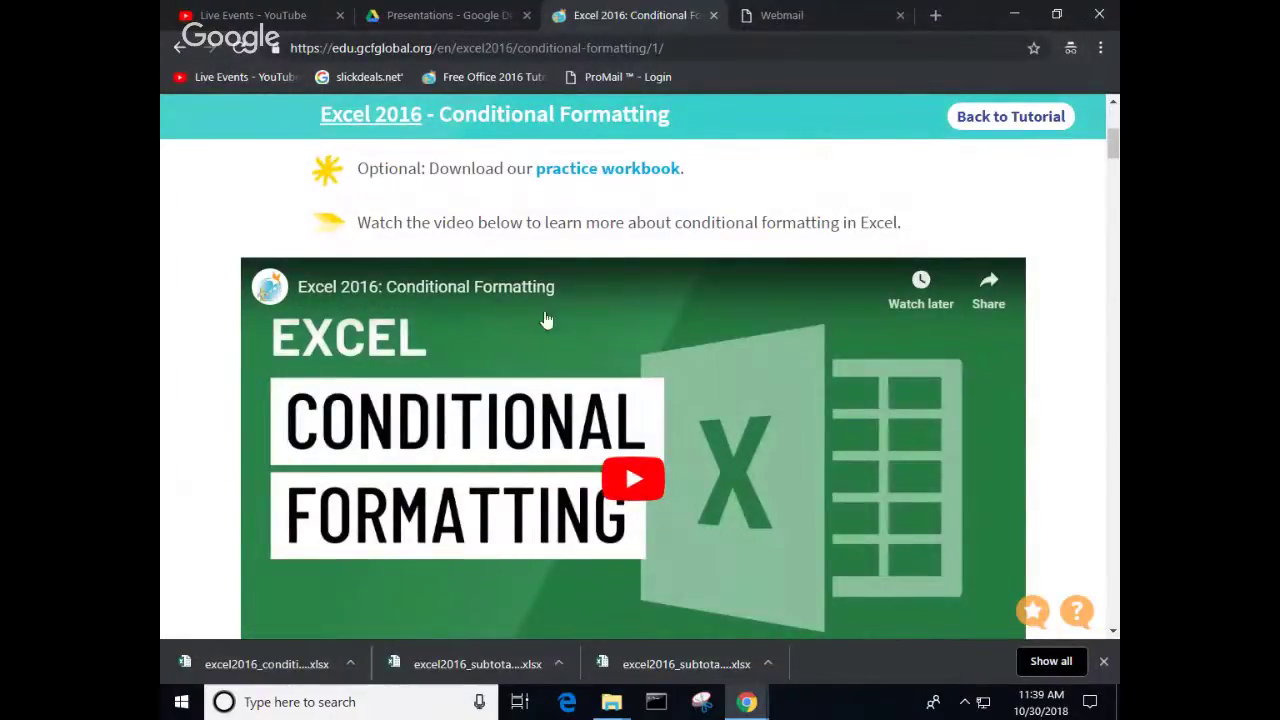
# Step: Close the GCFGlobal tutorial tab and minimize the Webmail and Hangouts Chrome windows
pyautogui.click(714, 16)
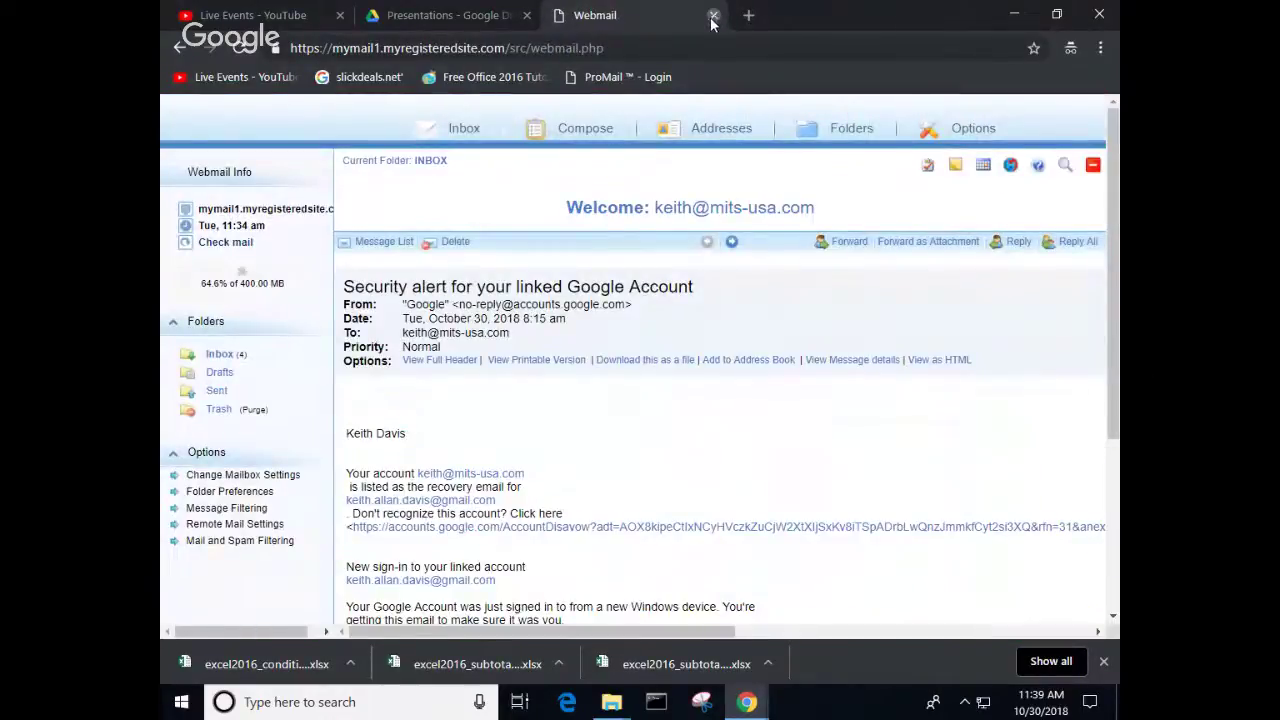
pyautogui.click(1014, 15)
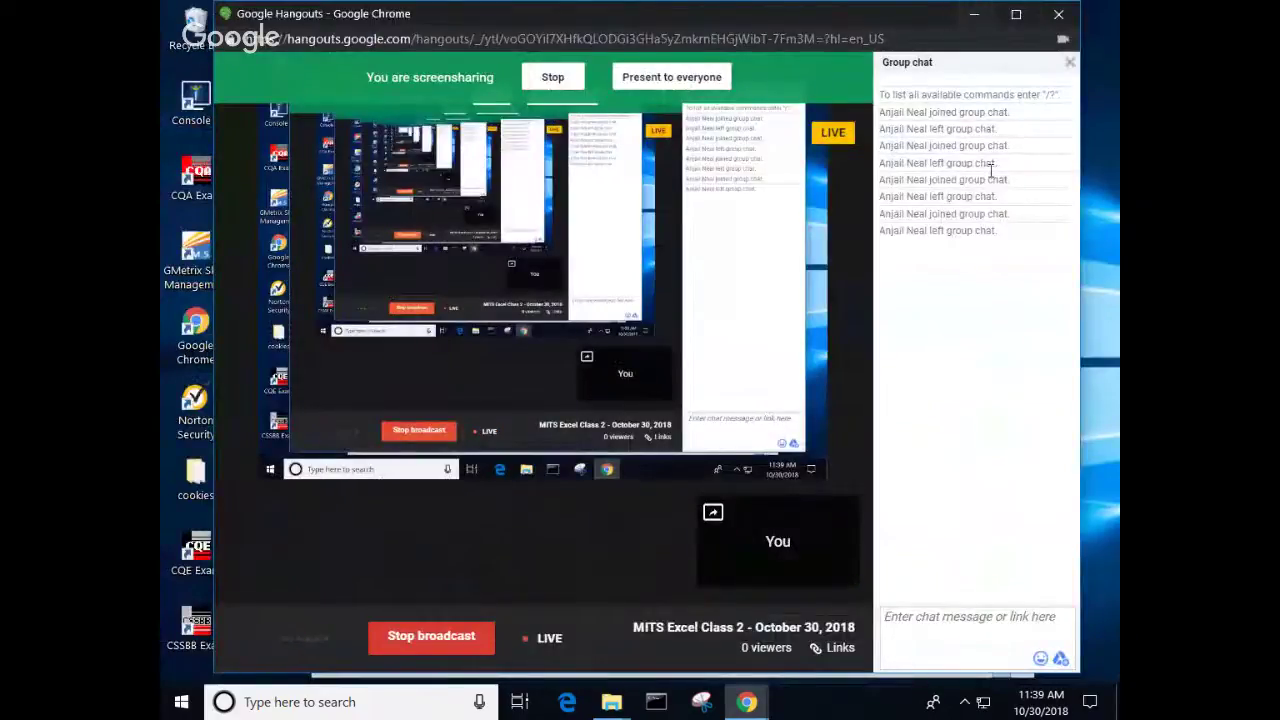
pyautogui.click(1093, 503)
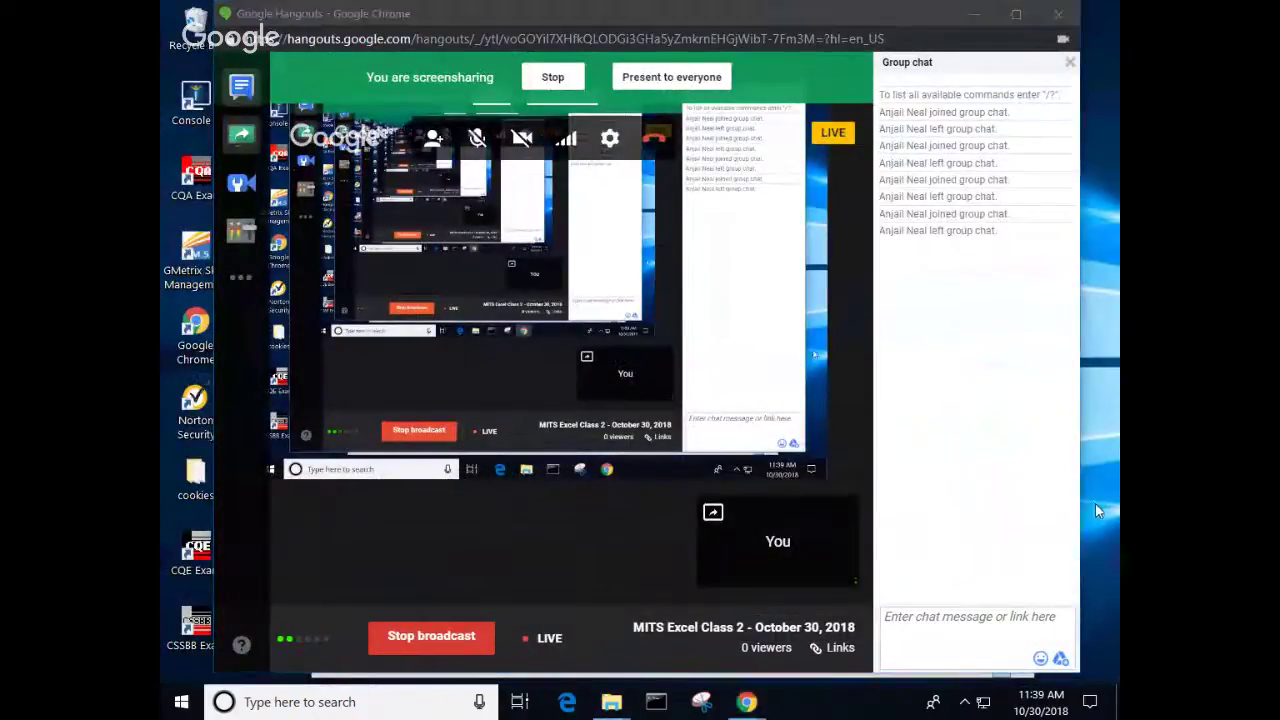
pyautogui.click(972, 14)
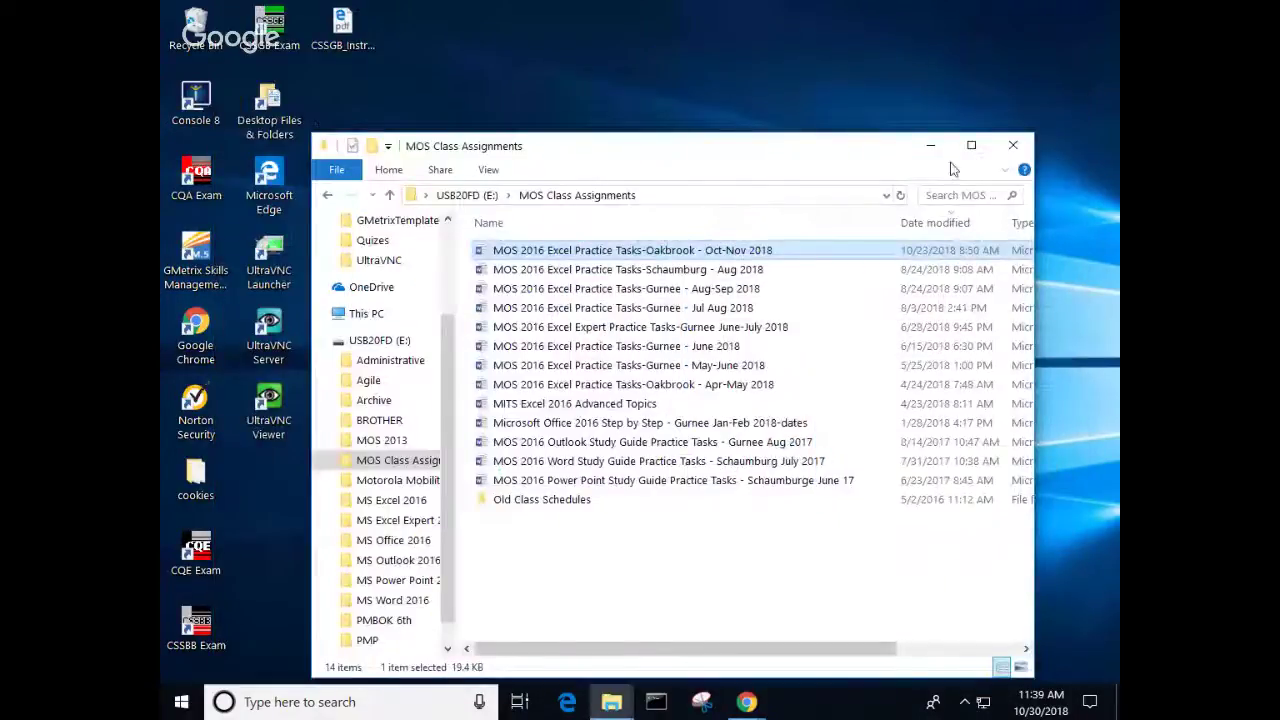
# Step: Minimize the folder windows, then open Excel_2-3 from Desktop Files & Folders > MOSExcel2016 > Objective2
pyautogui.click(930, 145)
pyautogui.click(931, 150)
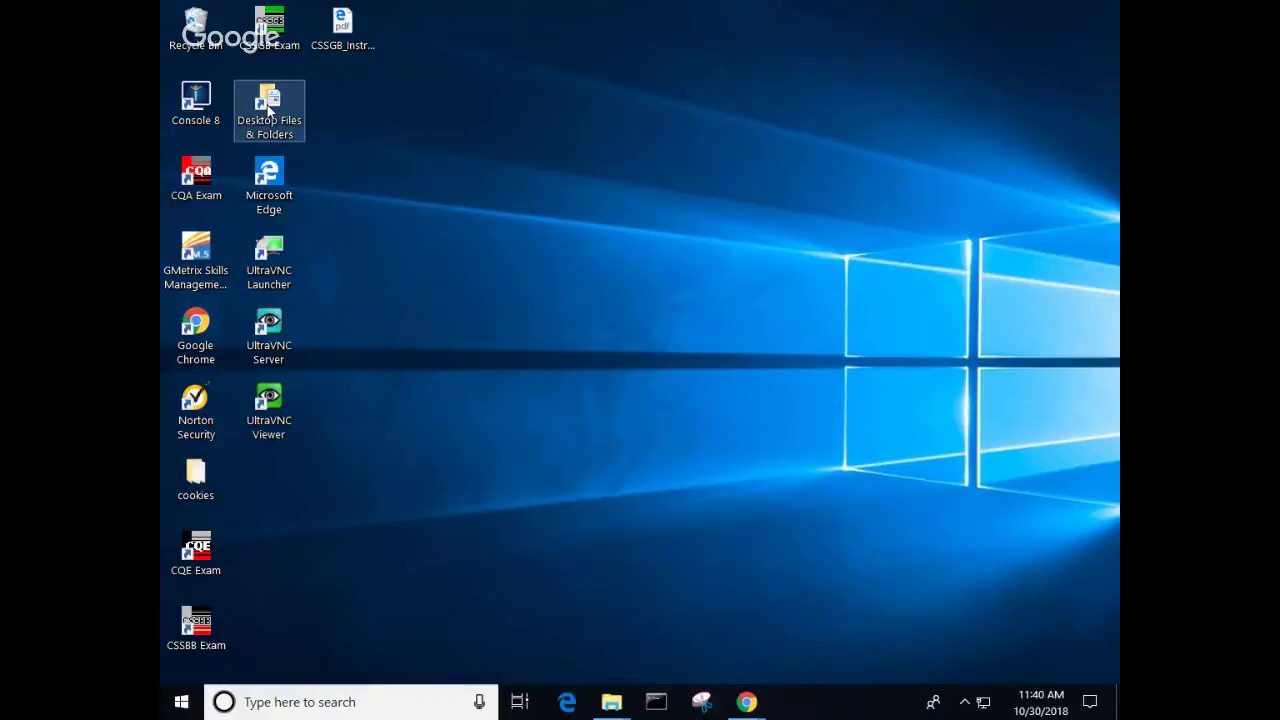
pyautogui.doubleClick(268, 110)
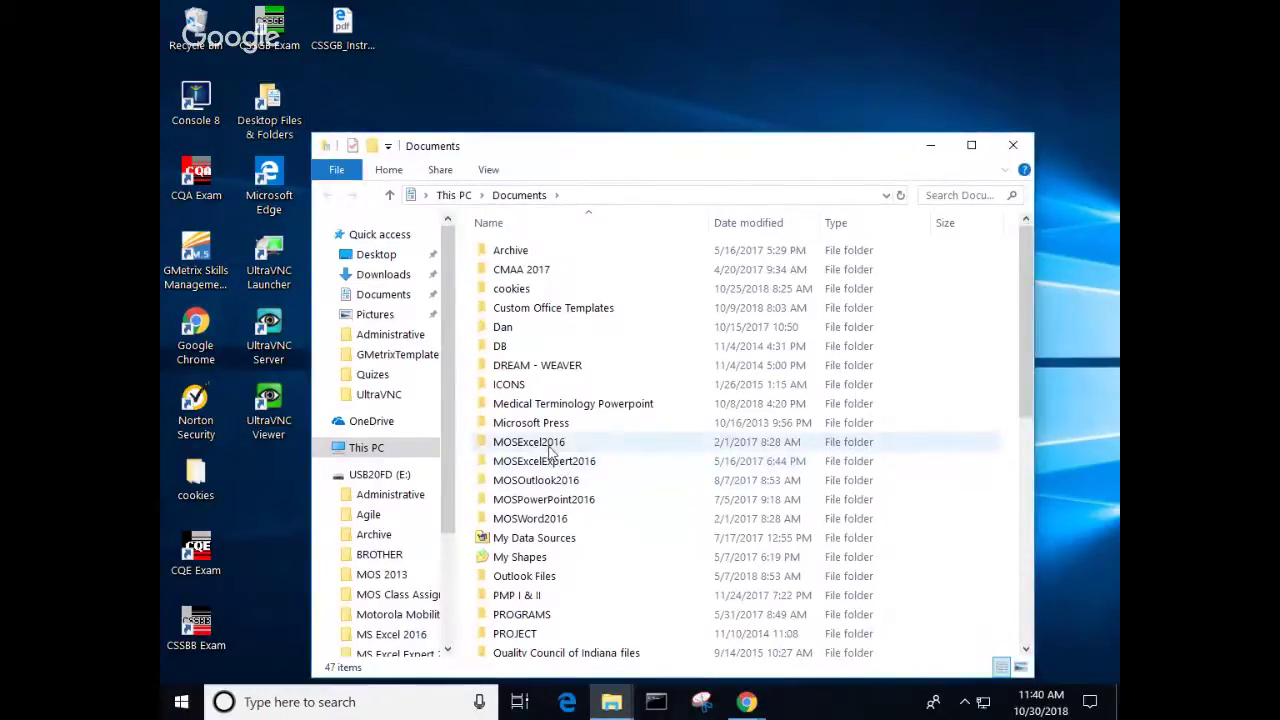
pyautogui.doubleClick(540, 450)
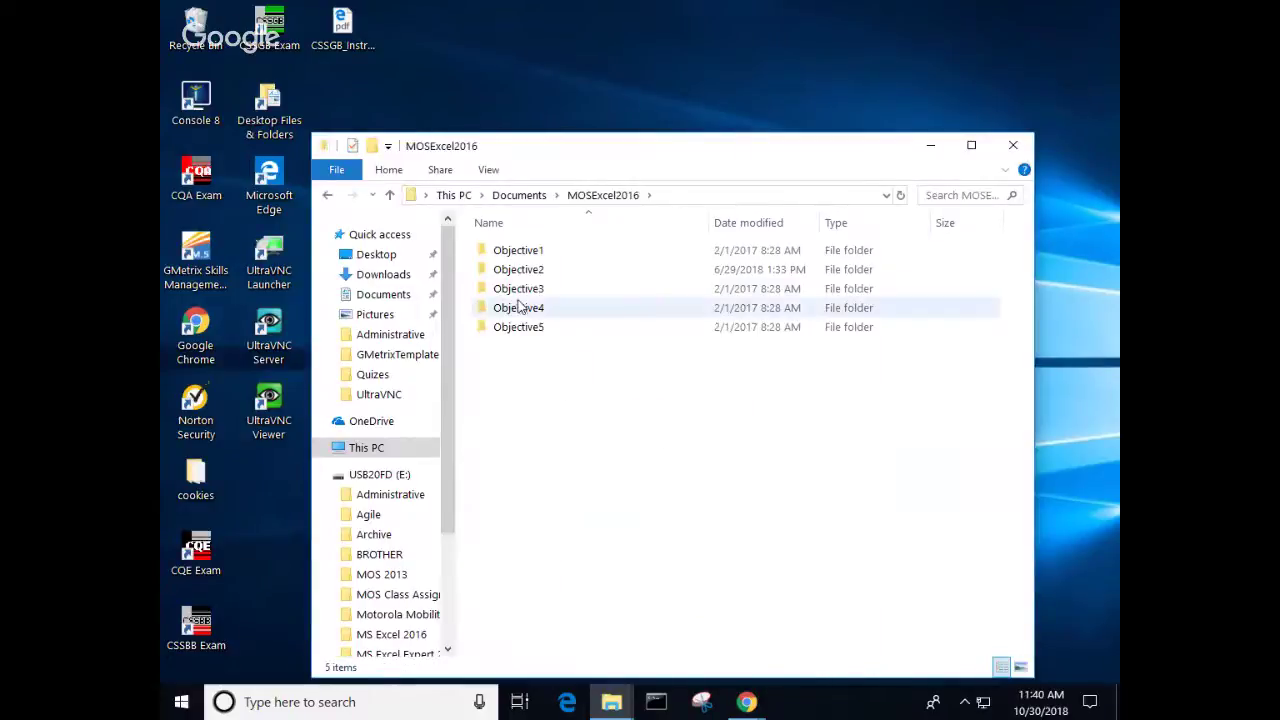
pyautogui.doubleClick(520, 270)
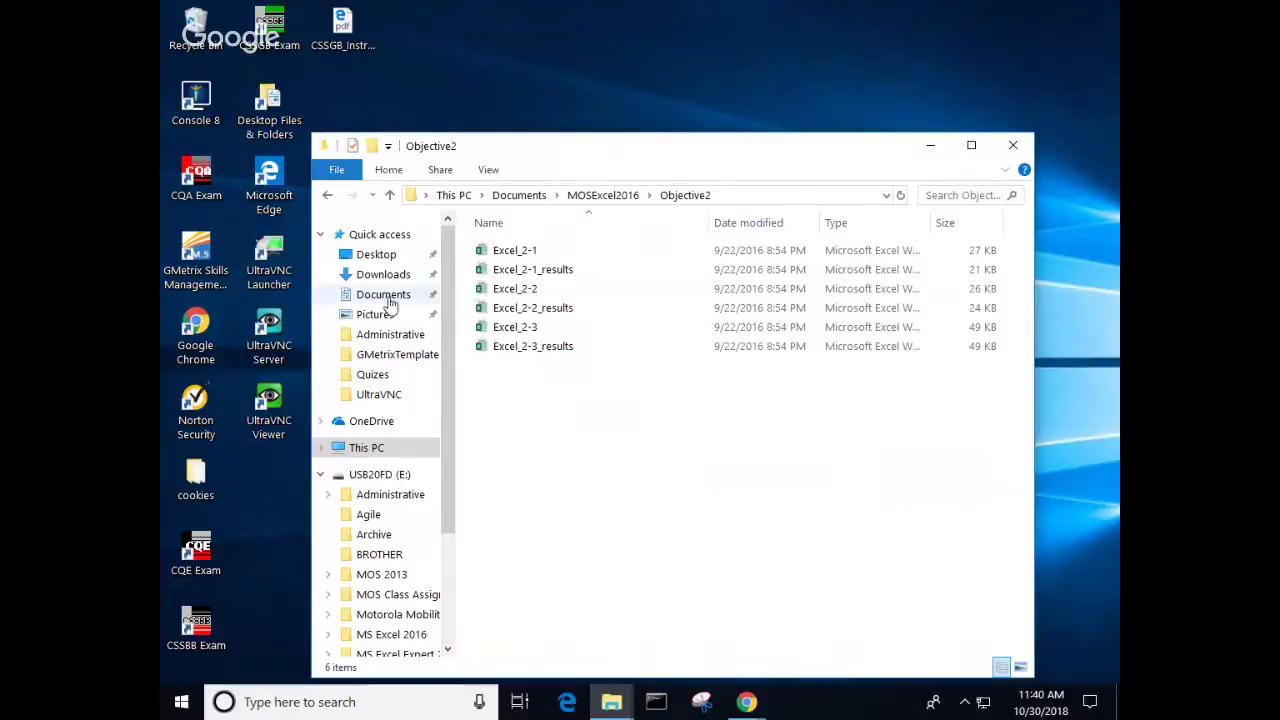
pyautogui.click(530, 330)
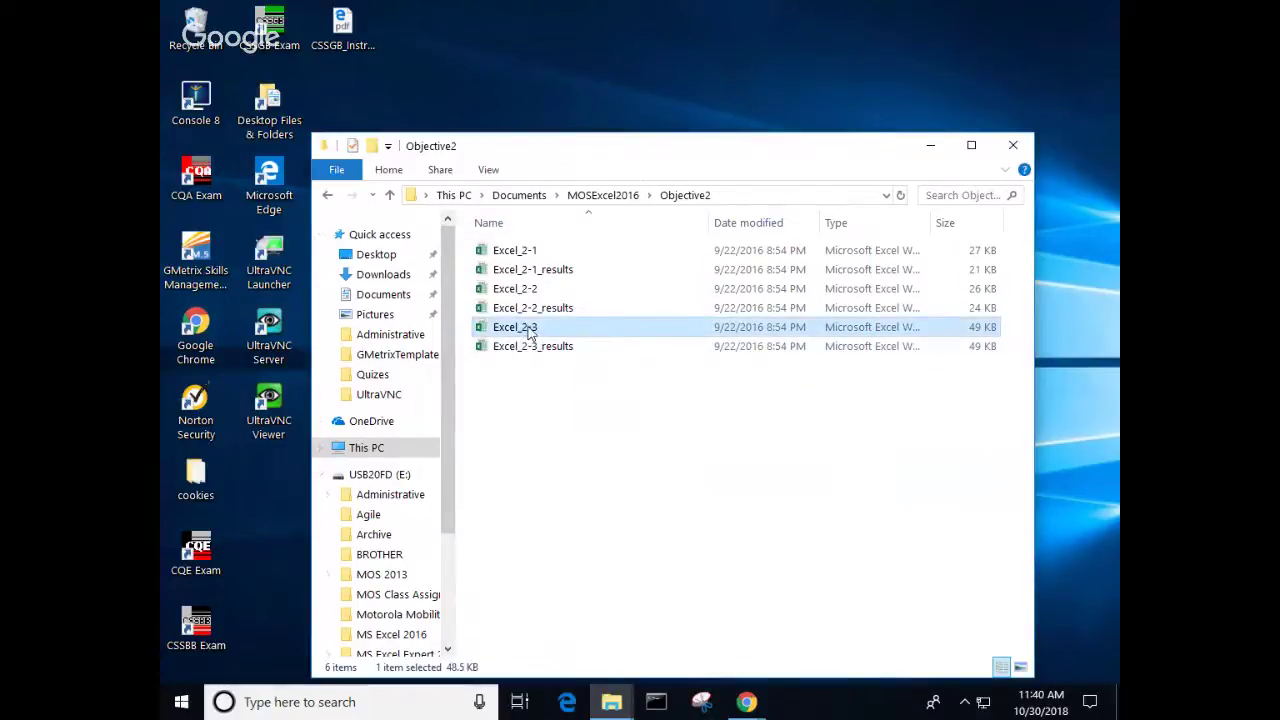
pyautogui.doubleClick(529, 333)
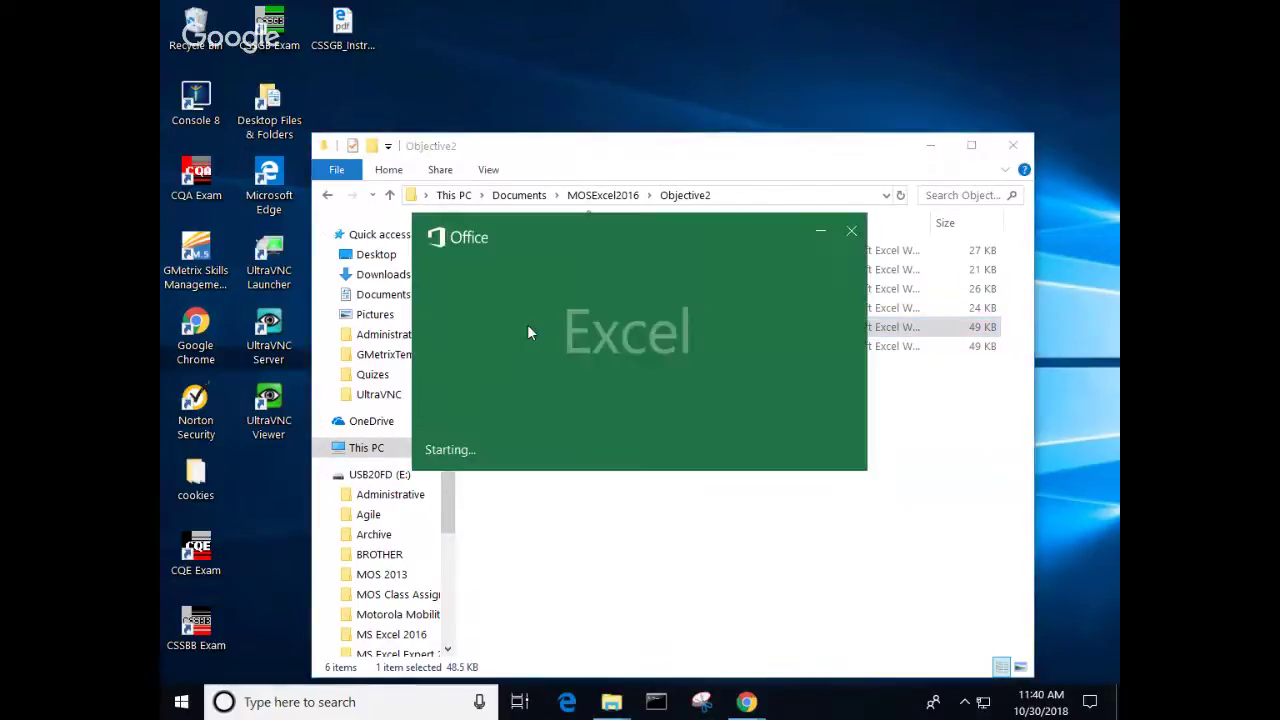
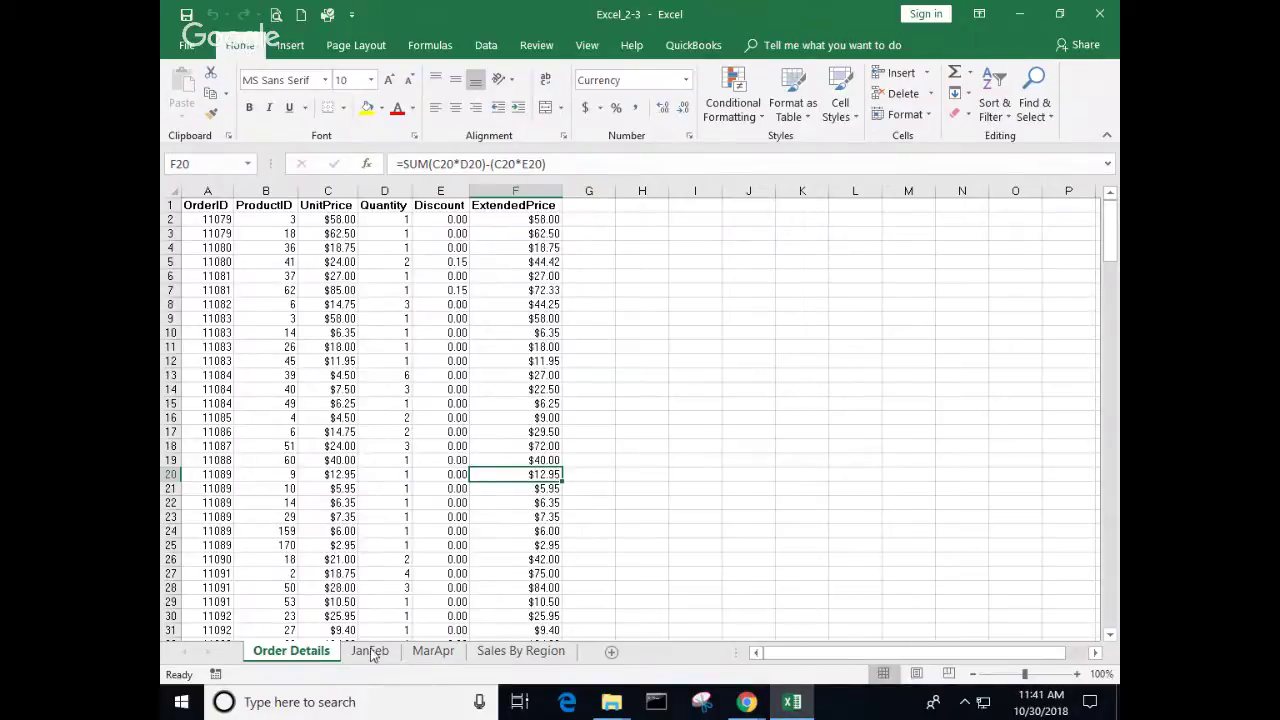
# Step: Select the ExtendedPrice cells from F2 down to the last entry in F214
pyautogui.moveTo(508, 221); pyautogui.dragTo(531, 660)
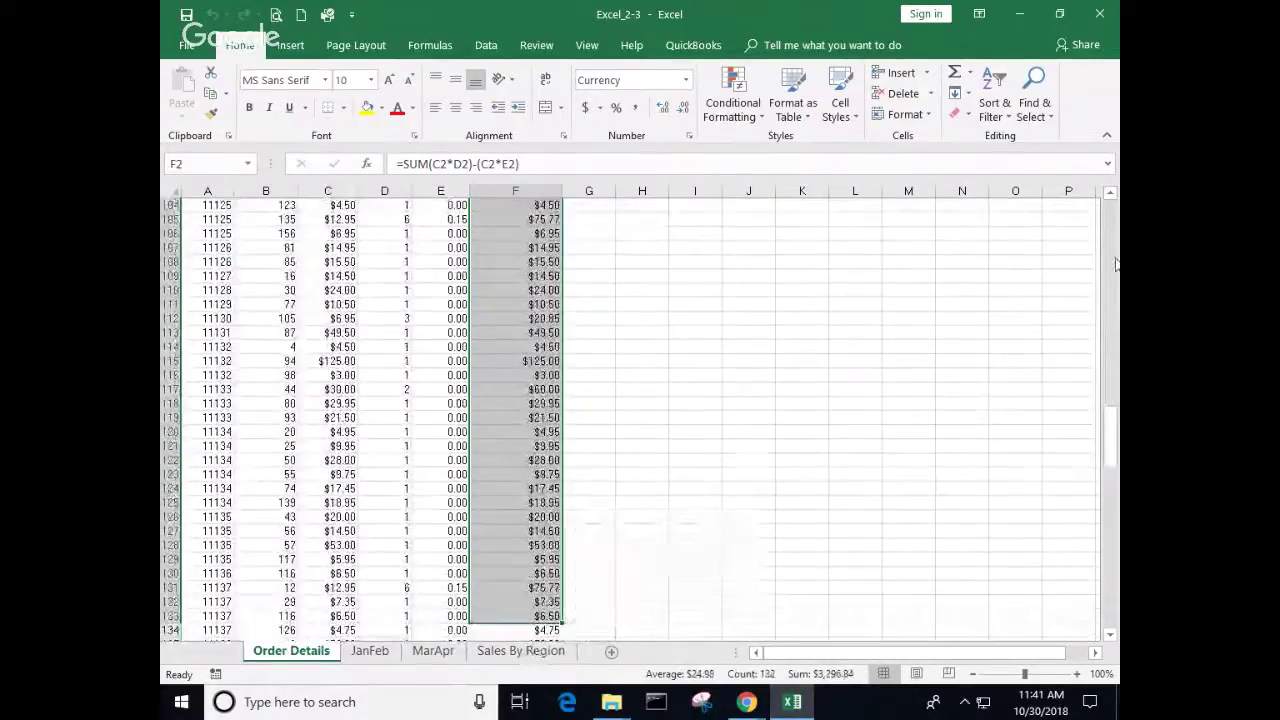
pyautogui.click(1114, 226)
pyautogui.moveTo(1114, 226); pyautogui.dragTo(1113, 204)
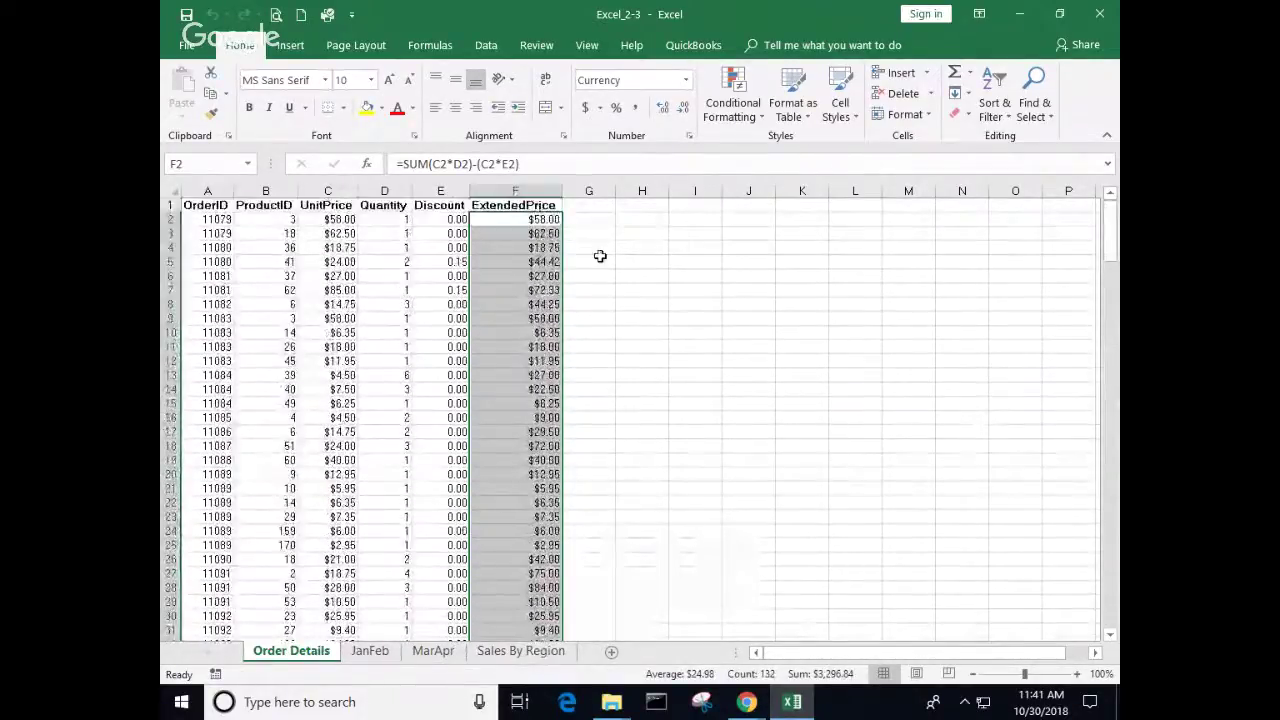
pyautogui.click(524, 220)
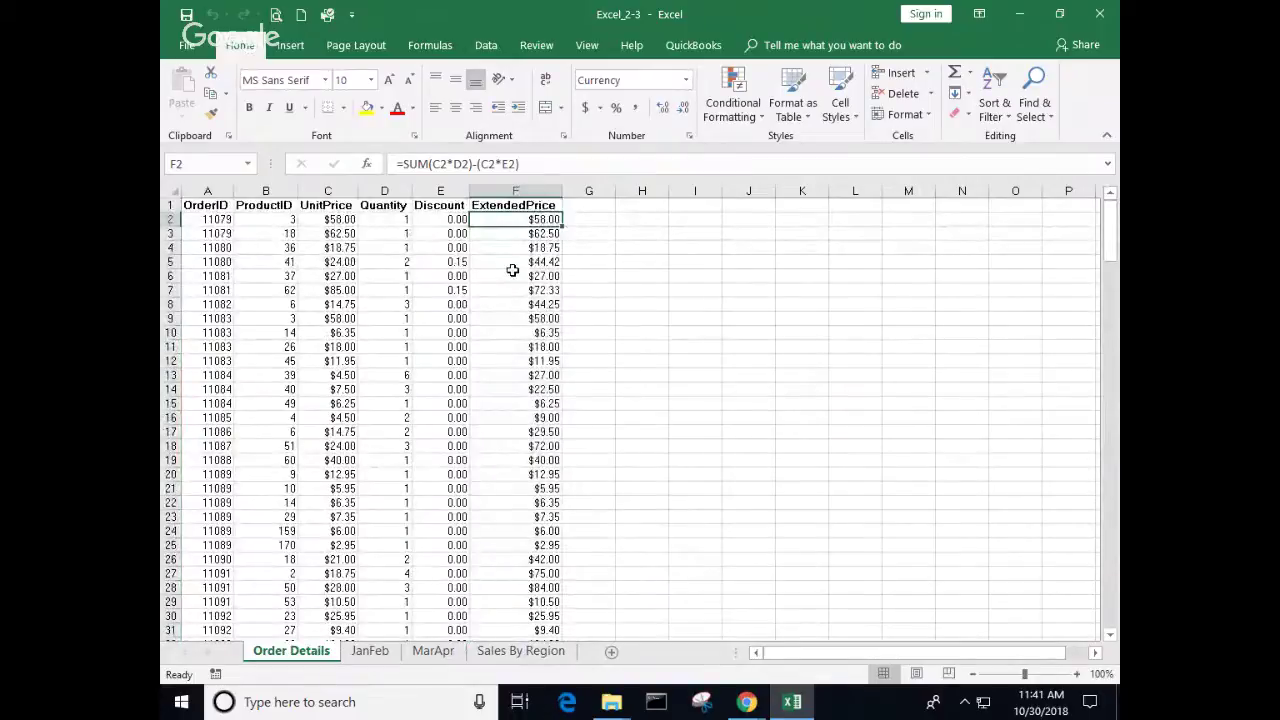
pyautogui.scroll(-20, 512, 270)
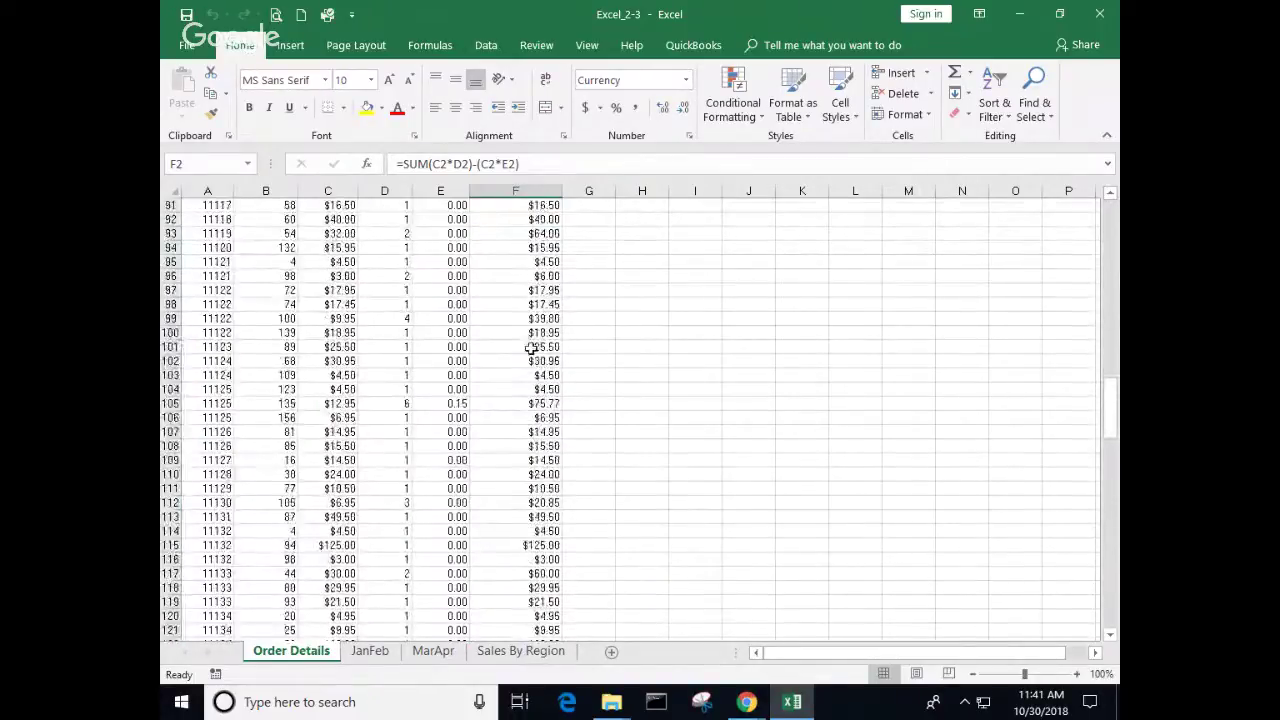
pyautogui.scroll(-11, 530, 348)
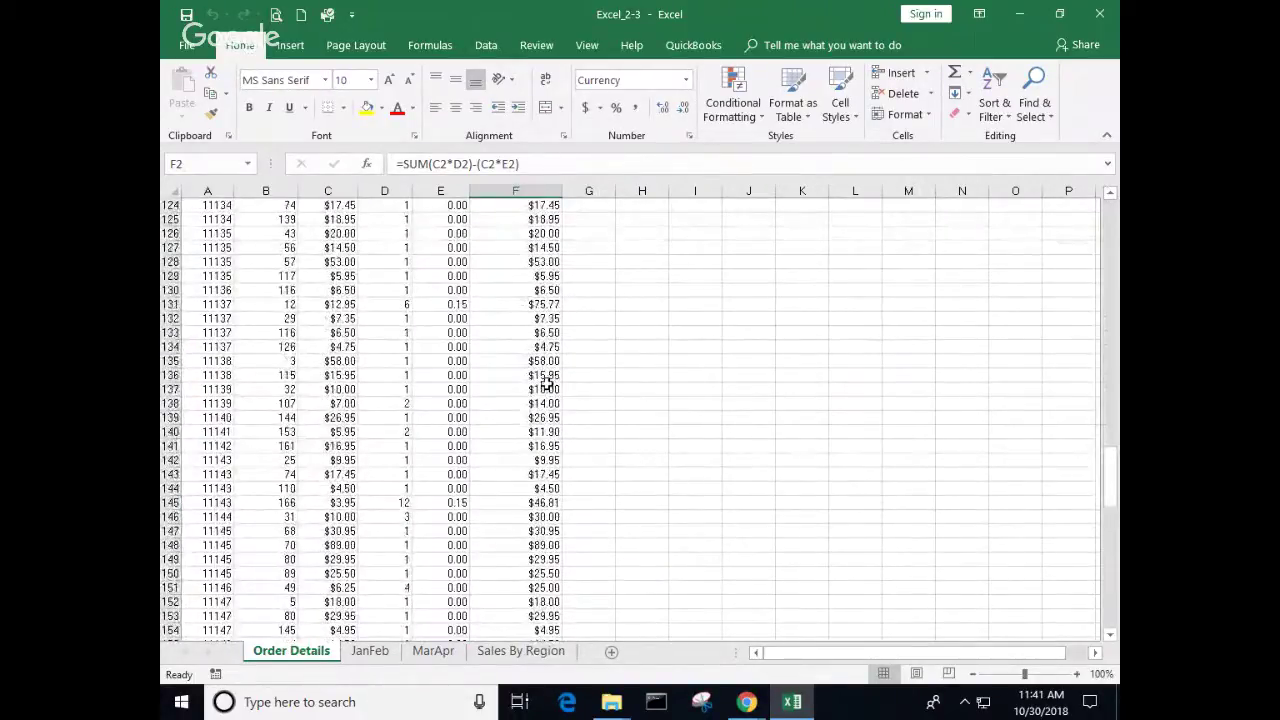
pyautogui.scroll(-20, 547, 383)
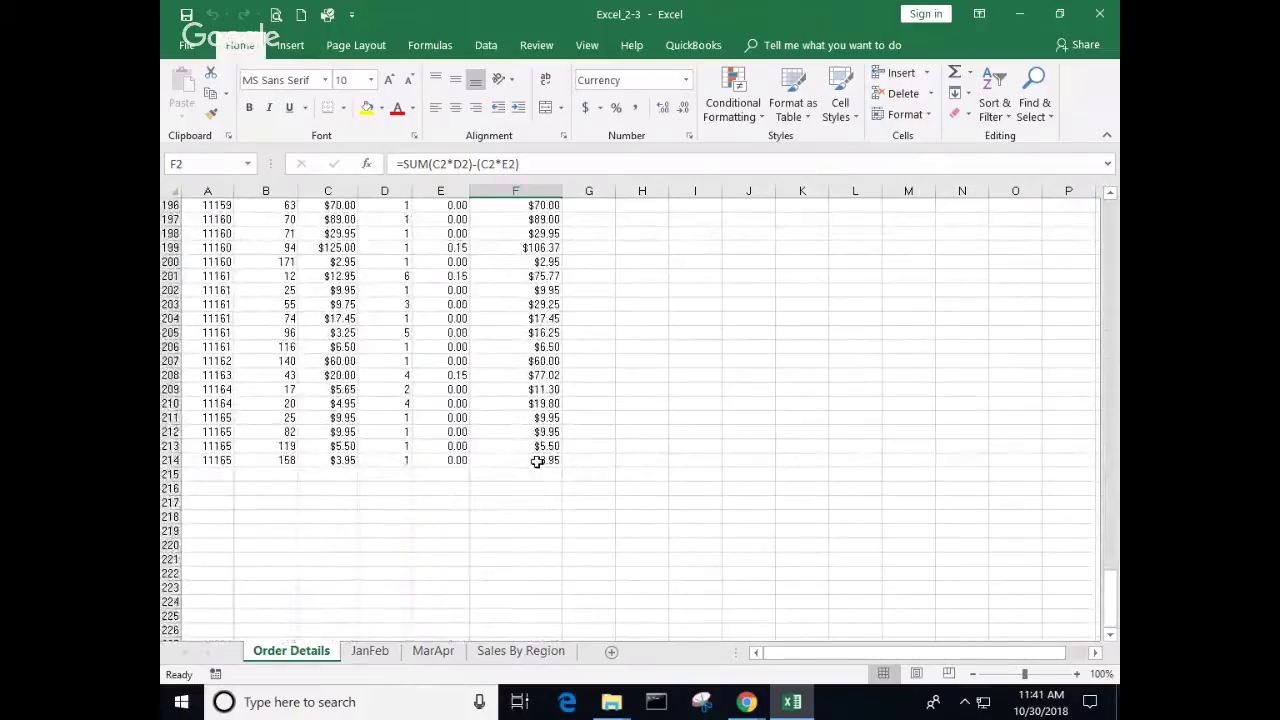
pyautogui.keyDown('shift'); pyautogui.click(537, 461); pyautogui.keyUp('shift')
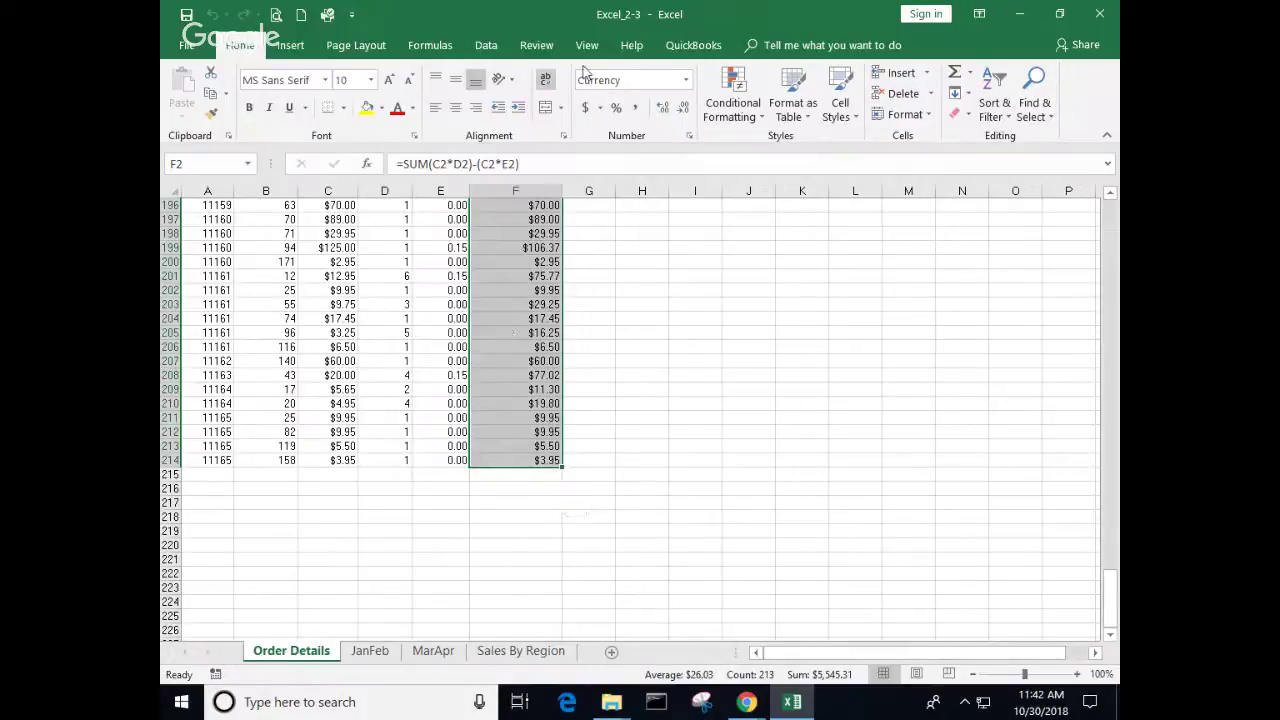
# Step: Apply the 3 Arrows (Colored) icon set to the selected ExtendedPrice values
pyautogui.click(760, 121)
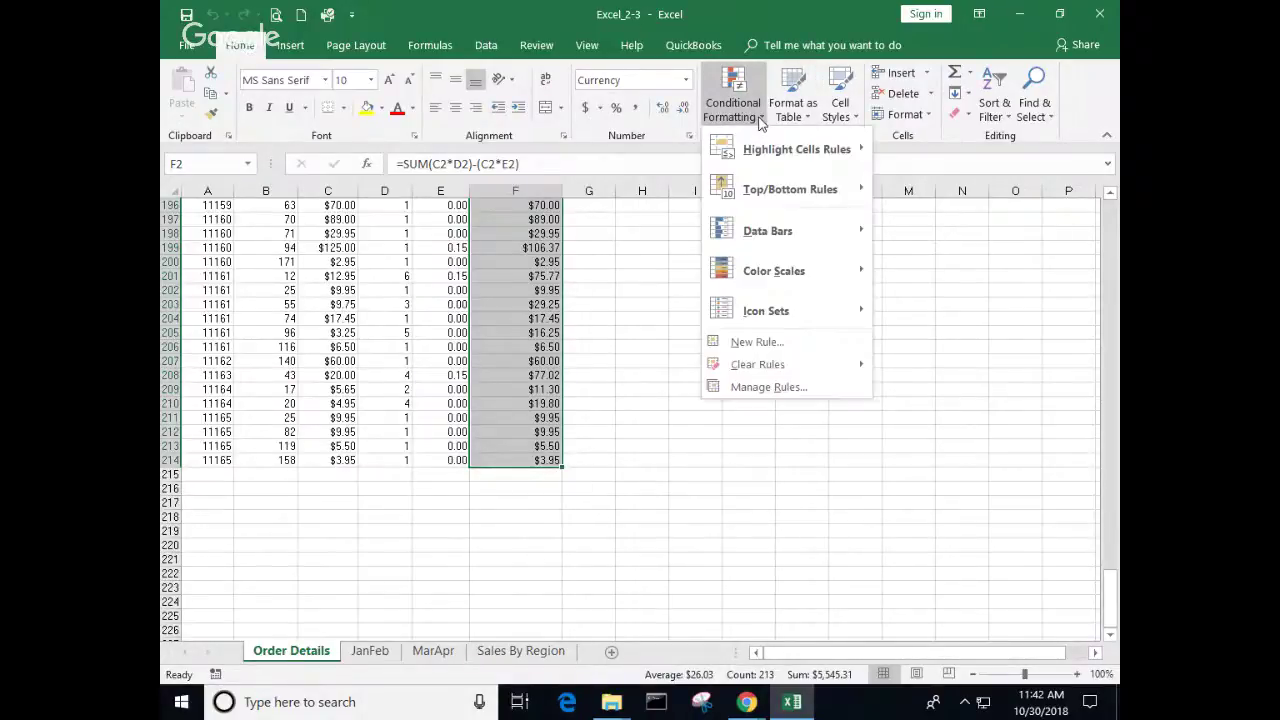
pyautogui.moveTo(766, 311)
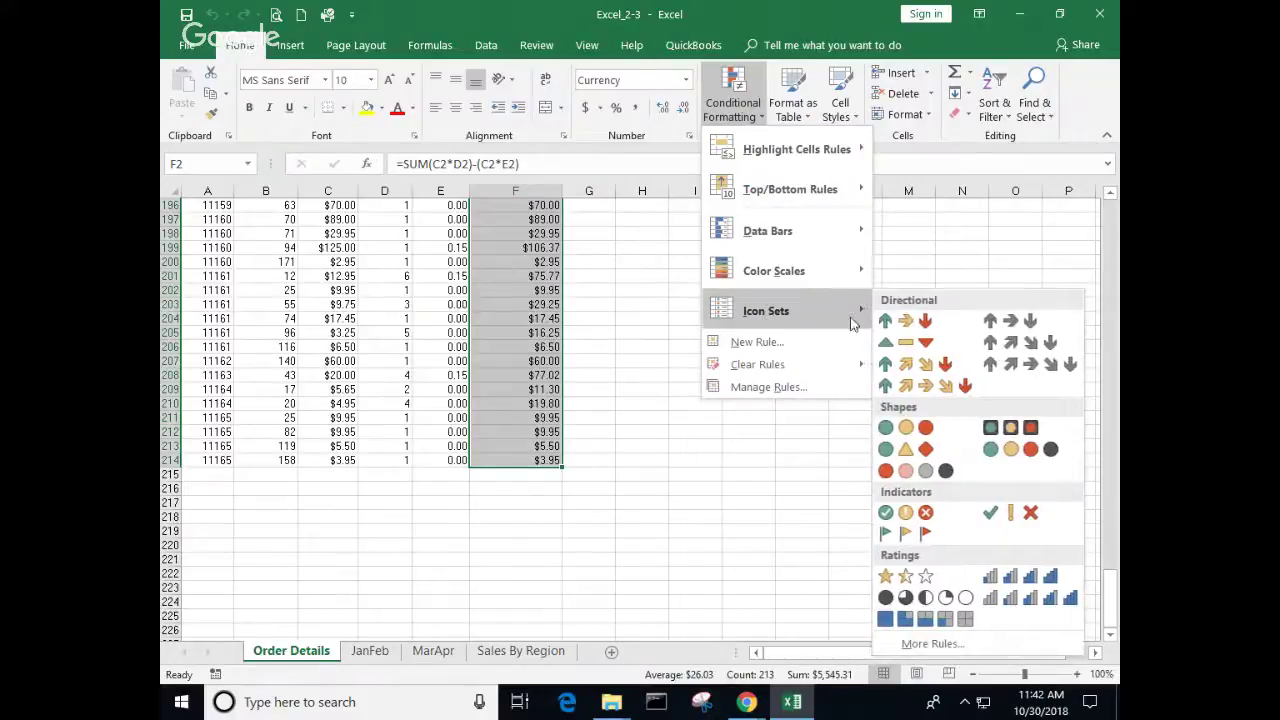
pyautogui.click(916, 323)
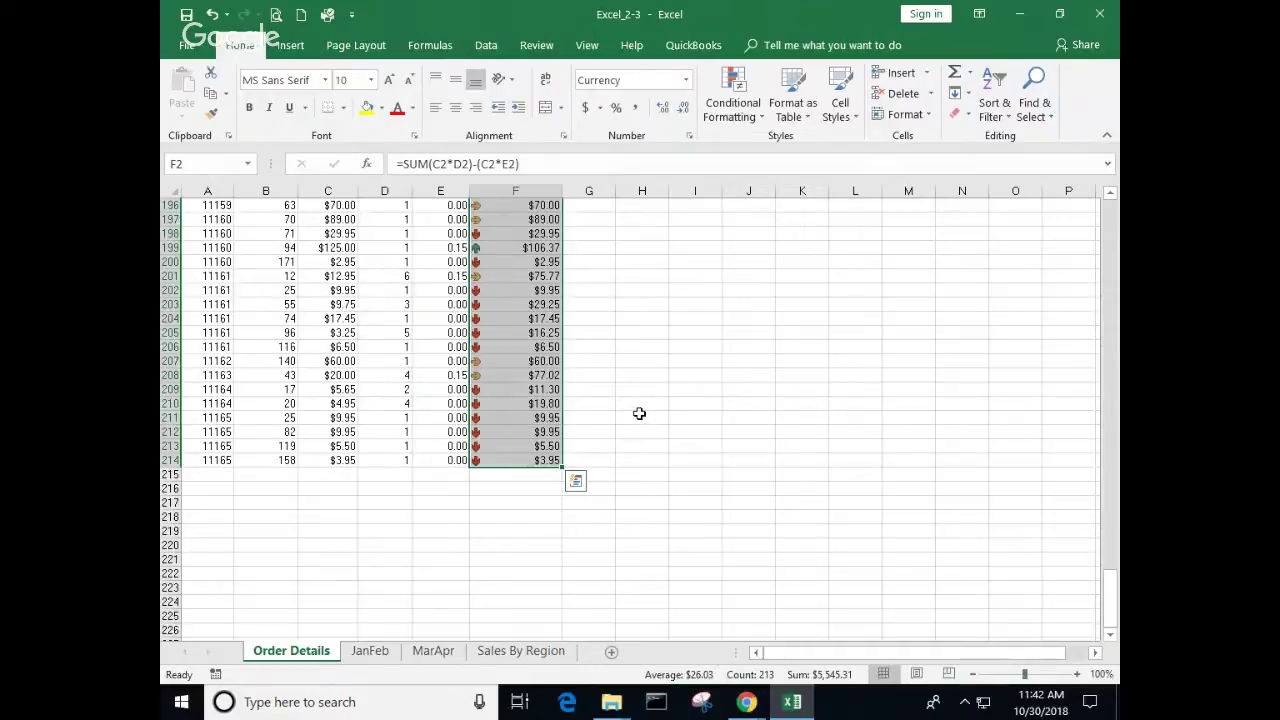
# Step: Add Blue gradient fill data bars to the same ExtendedPrice values
pyautogui.scroll(8, 697, 371)
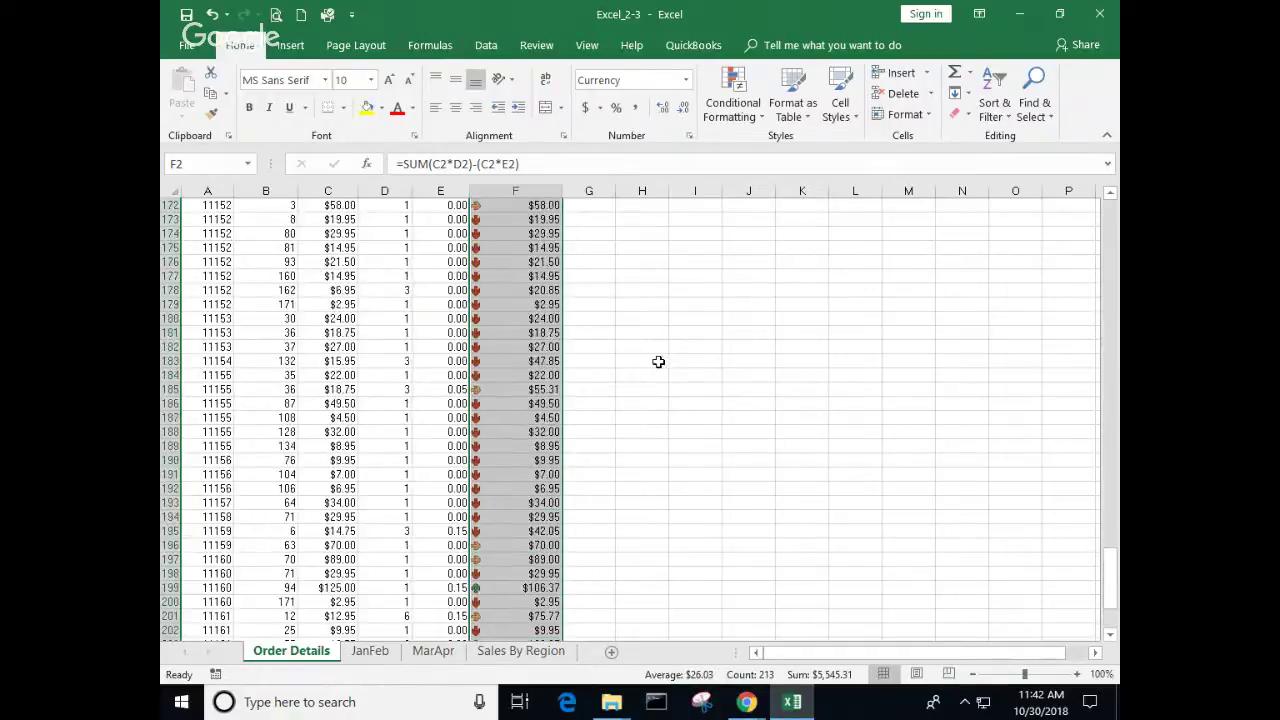
pyautogui.scroll(4, 615, 352)
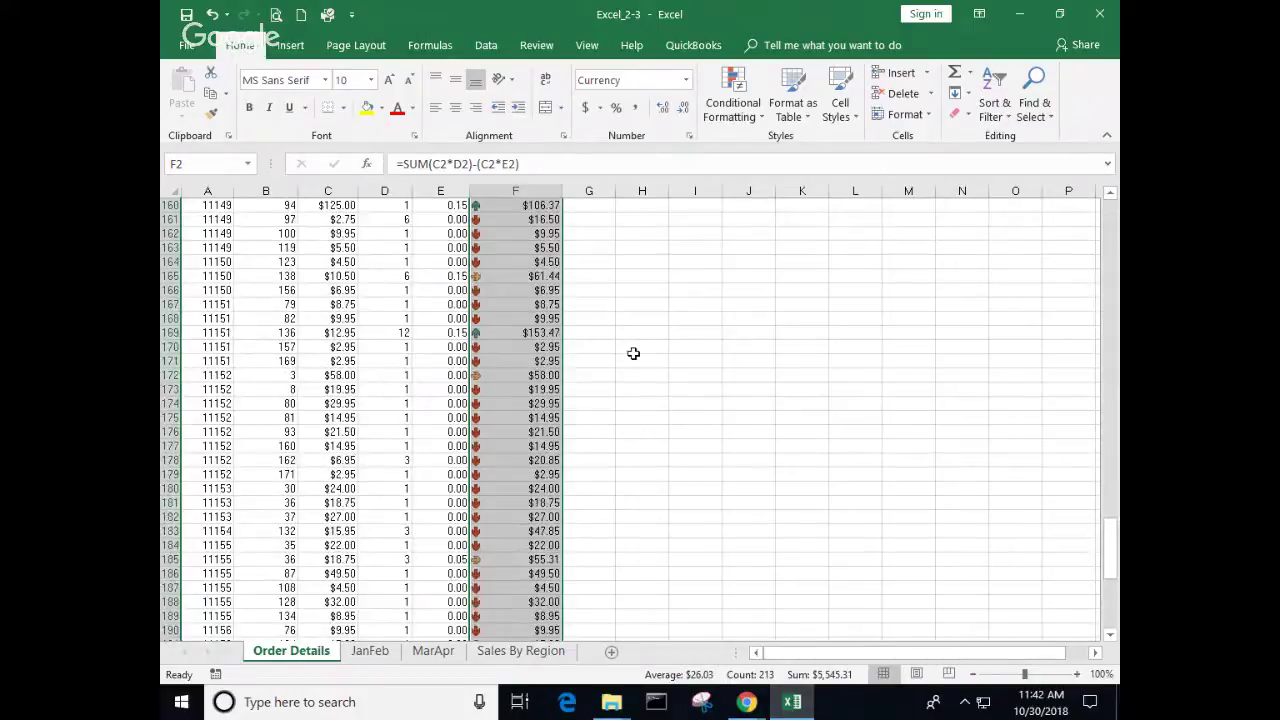
pyautogui.click(760, 119)
pyautogui.moveTo(766, 236)
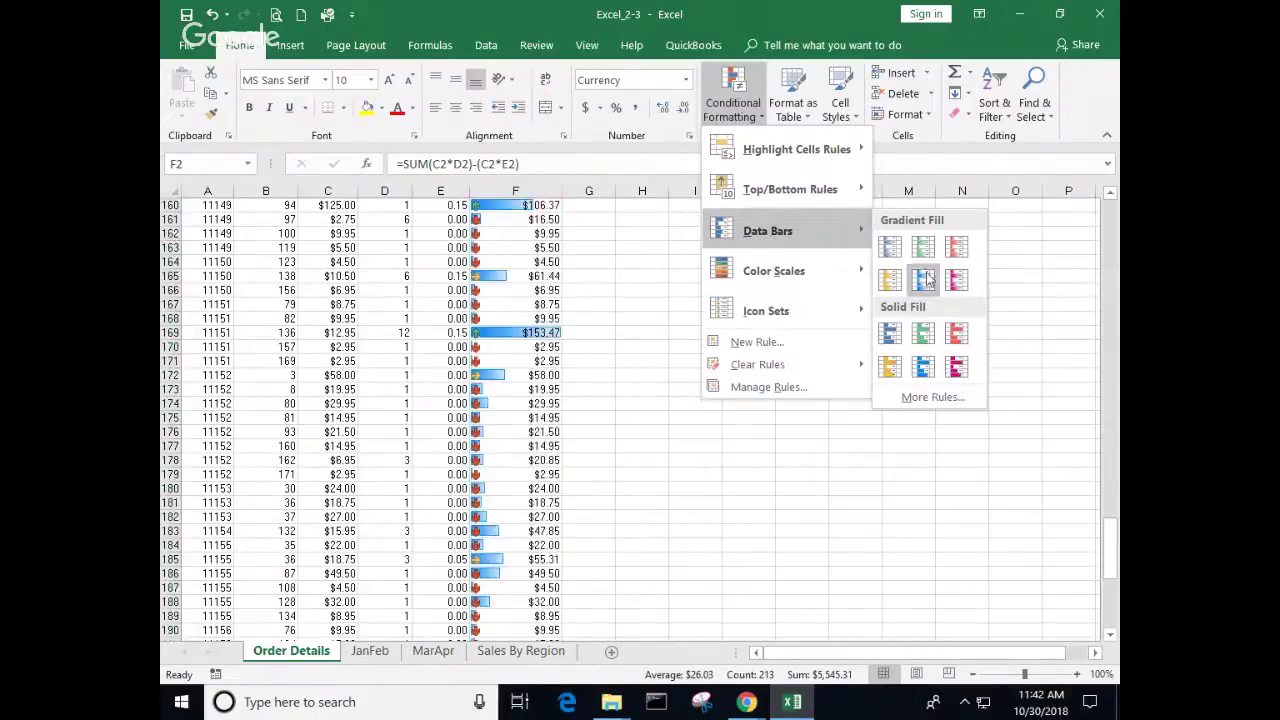
pyautogui.click(892, 250)
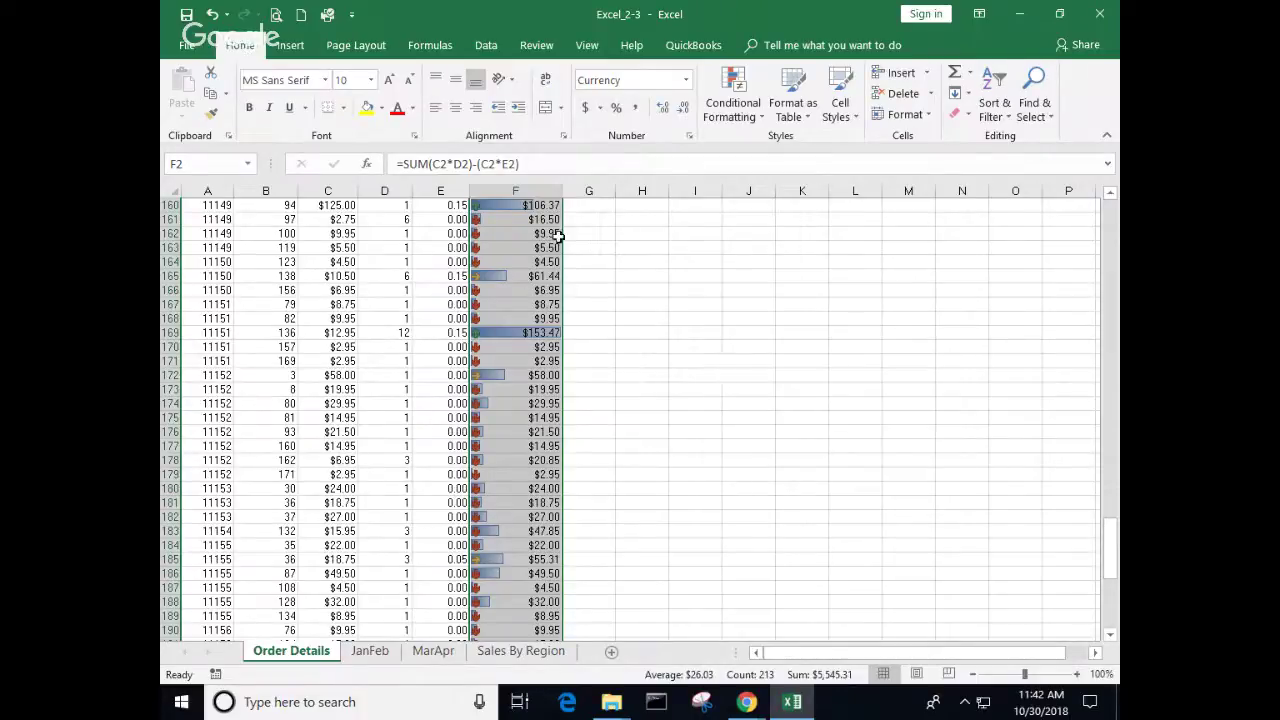
# Step: Add a Greater Than 100 rule with a custom yellow cell fill to the ExtendedPrice values
pyautogui.click(764, 120)
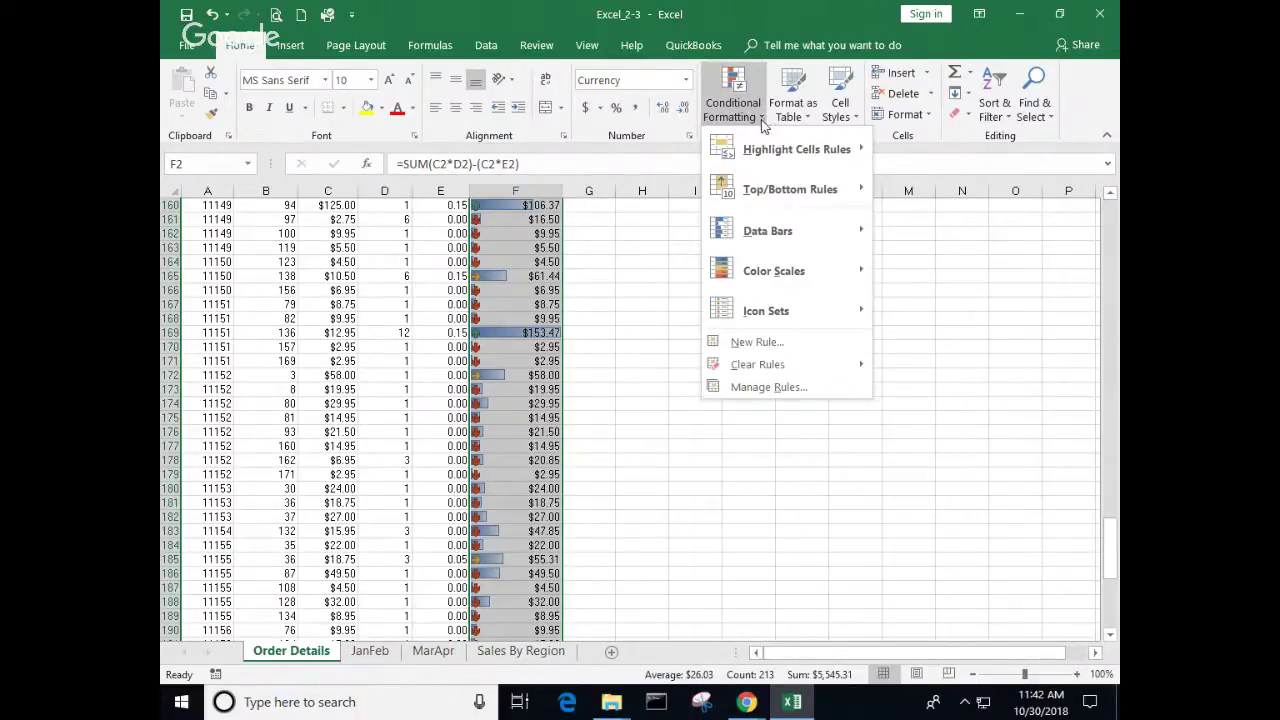
pyautogui.moveTo(746, 158)
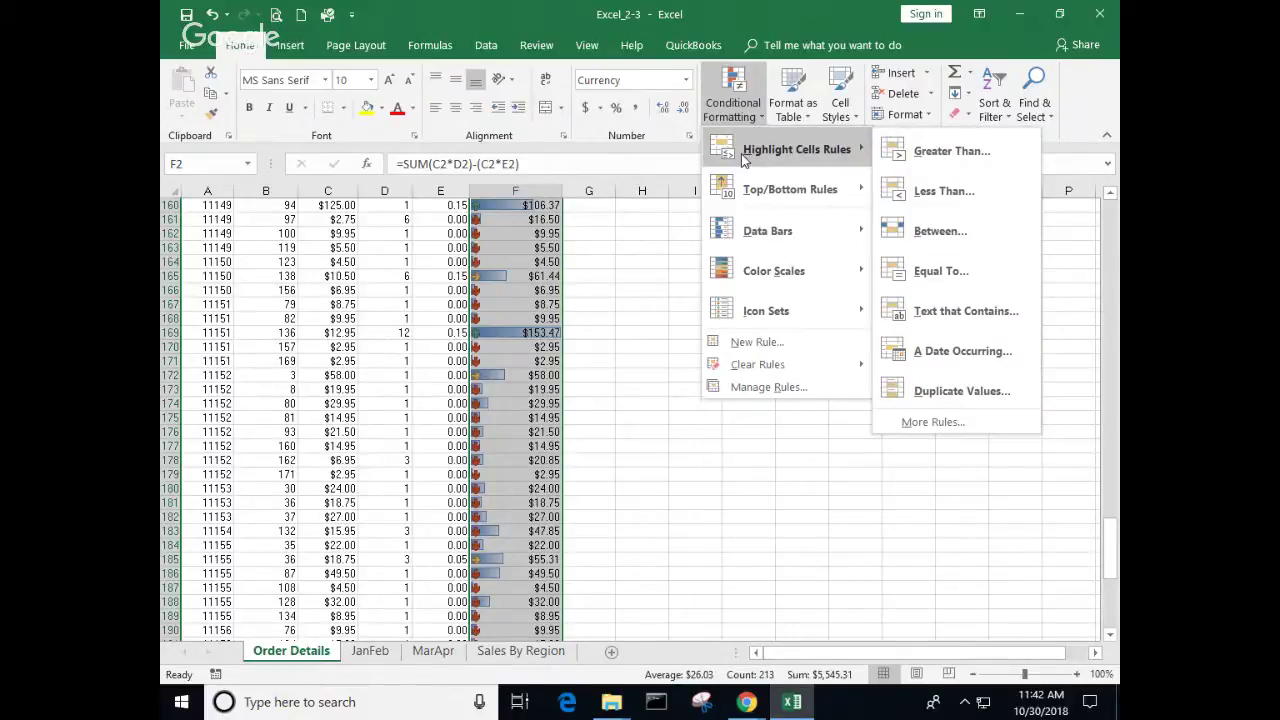
pyautogui.click(935, 153)
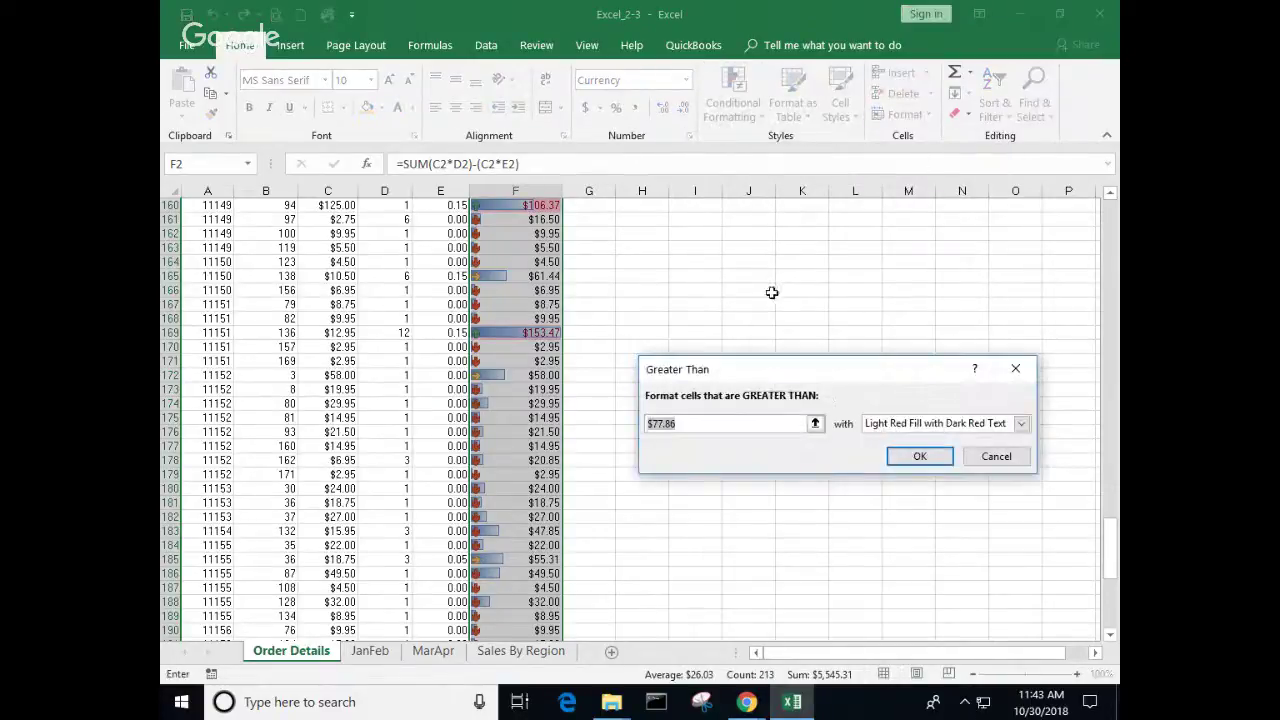
pyautogui.write('100')
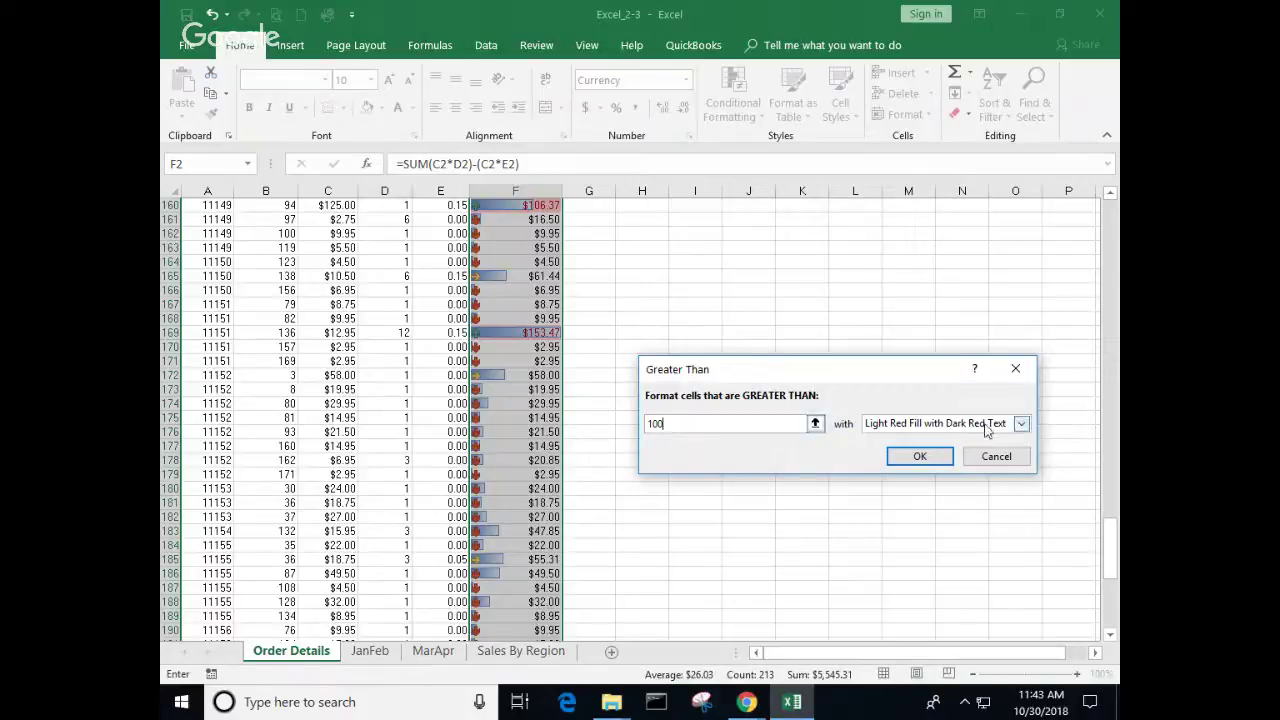
pyautogui.click(1020, 424)
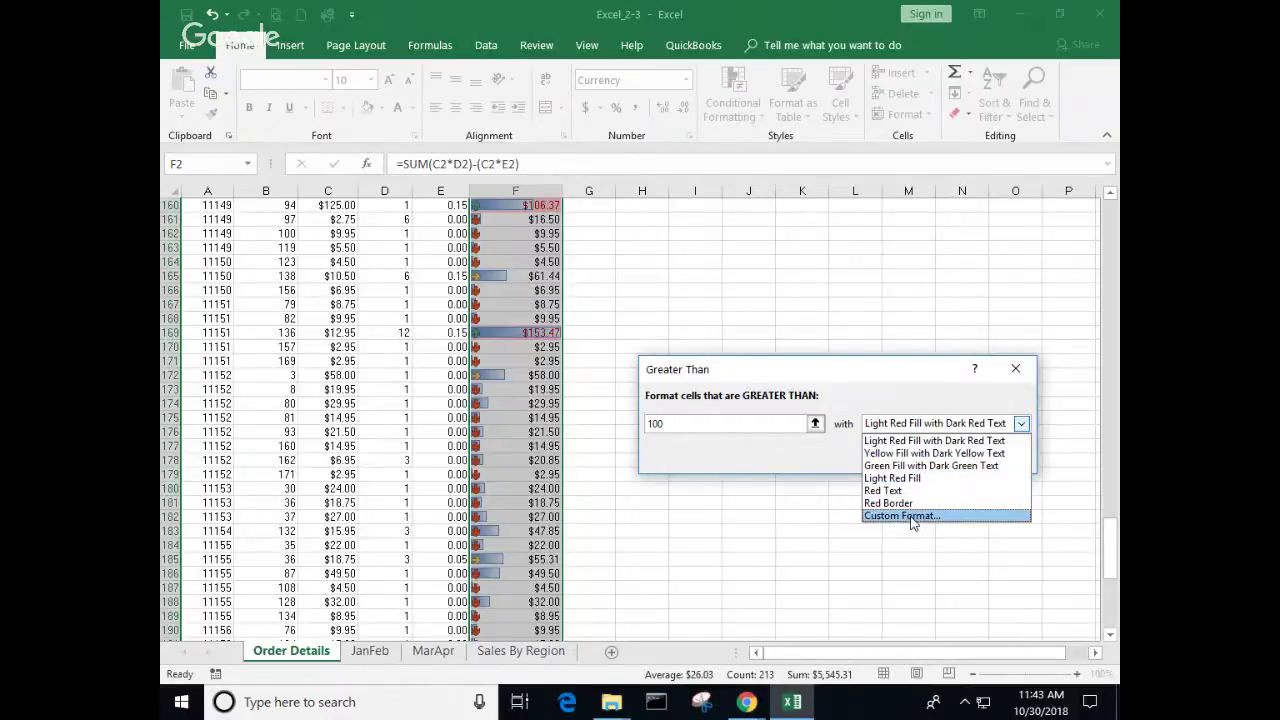
pyautogui.click(911, 516)
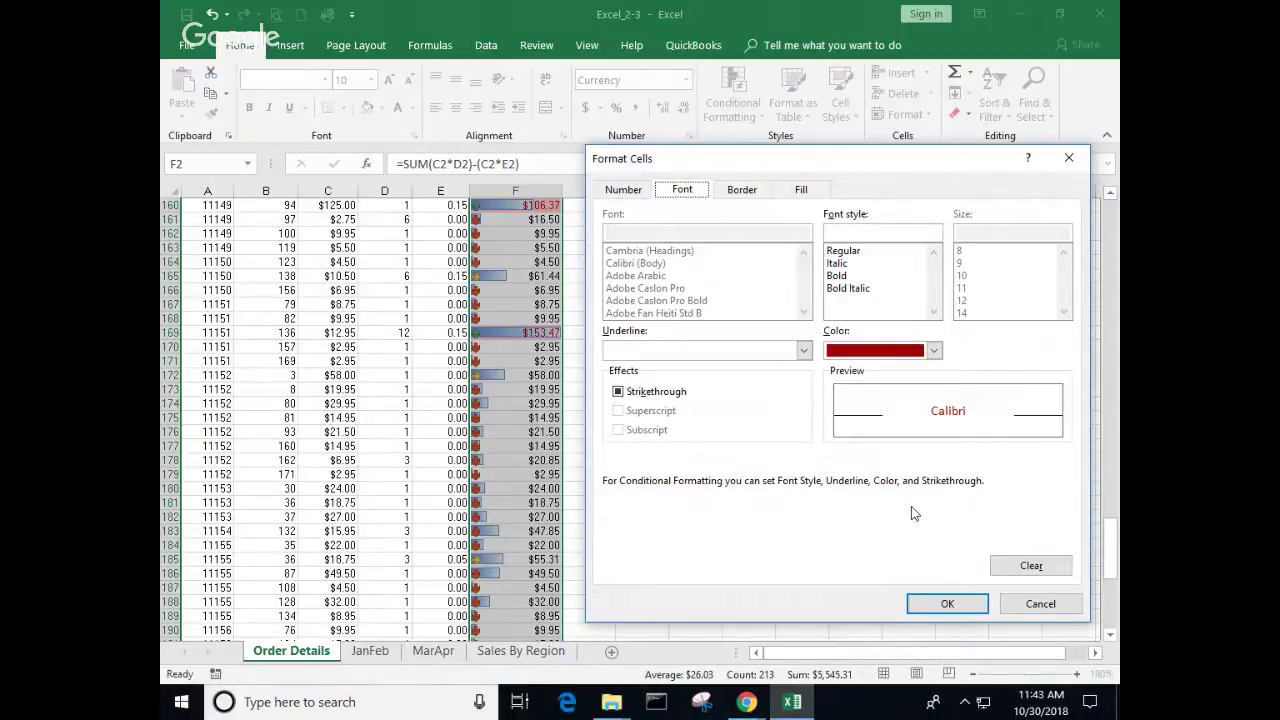
pyautogui.click(802, 191)
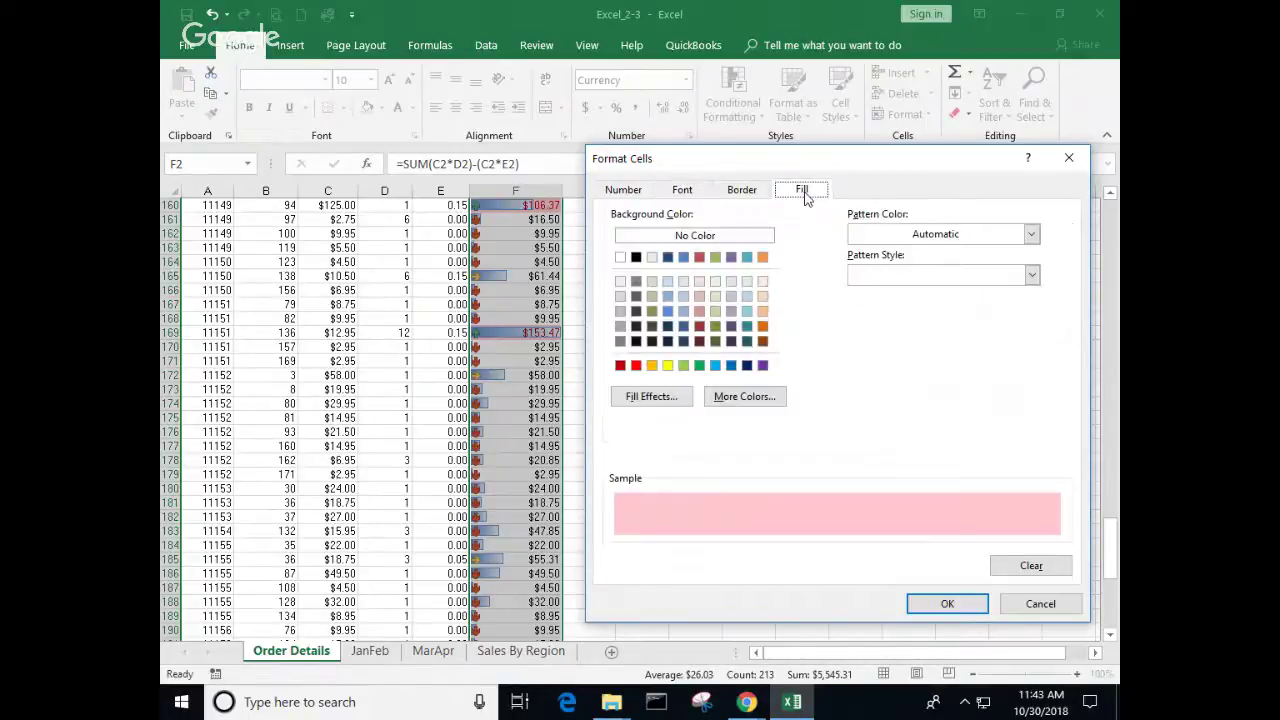
pyautogui.click(667, 365)
pyautogui.click(946, 604)
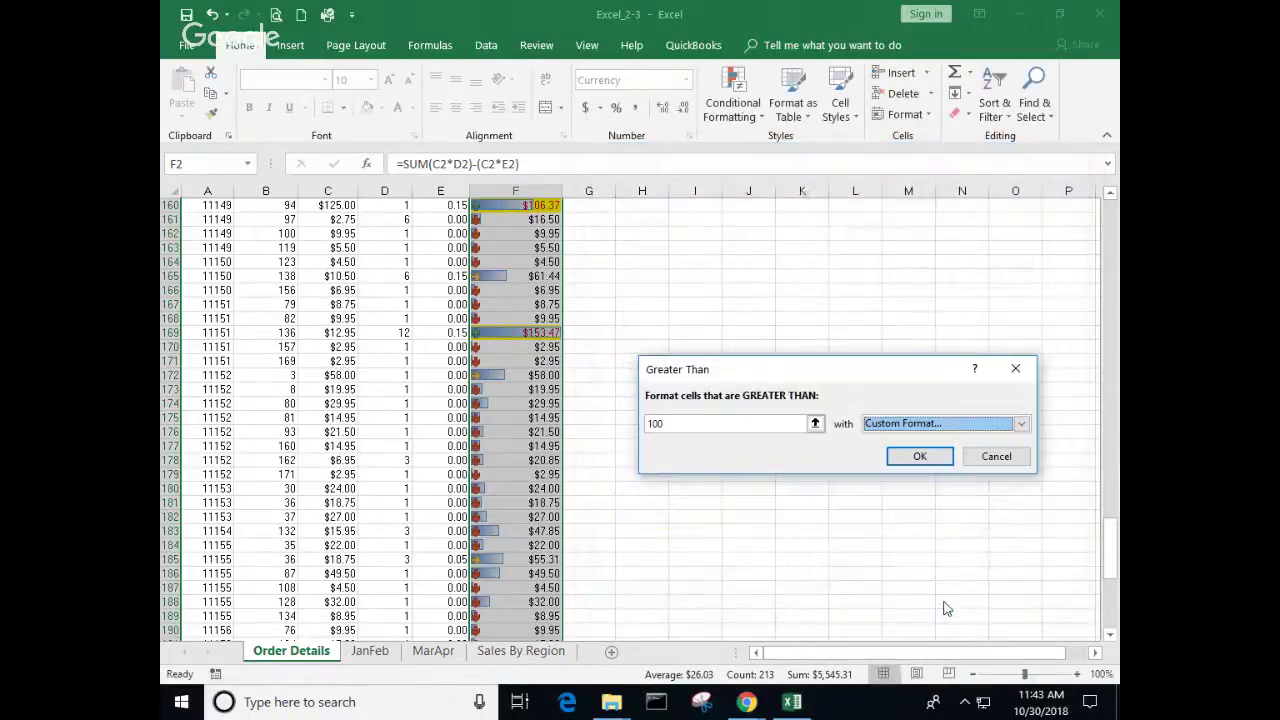
pyautogui.click(919, 456)
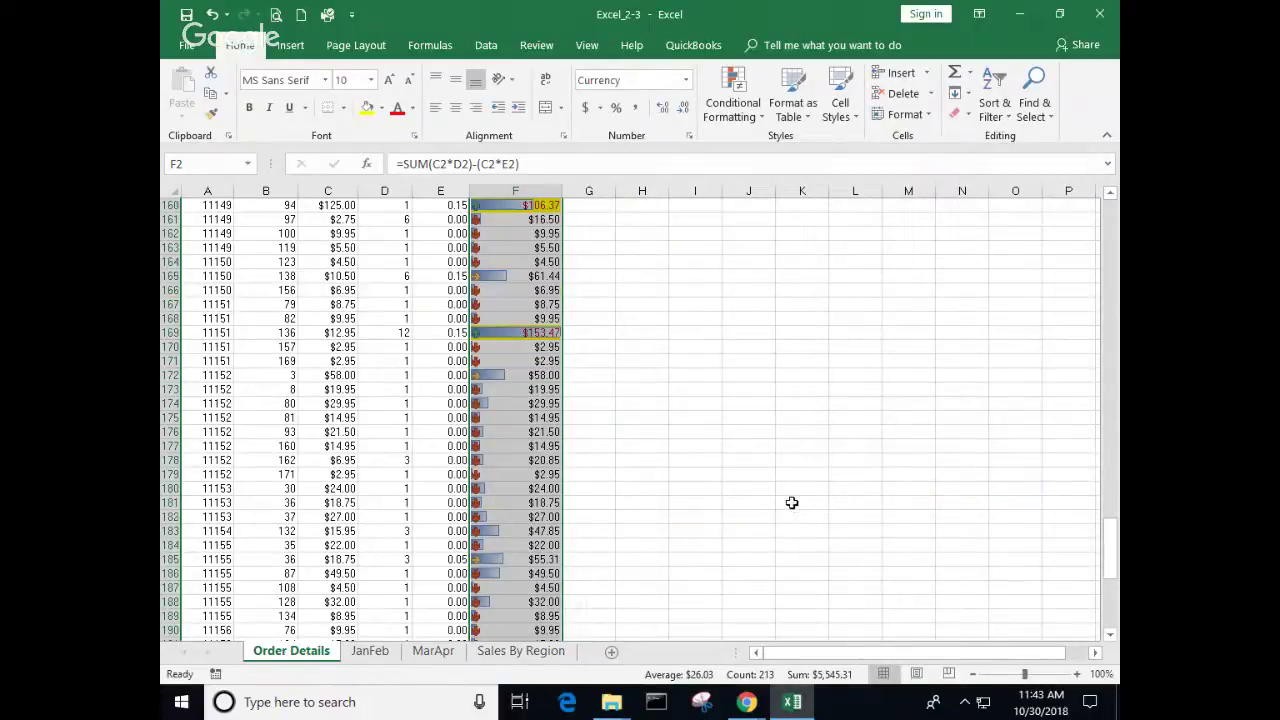
pyautogui.scroll(2, 778, 505)
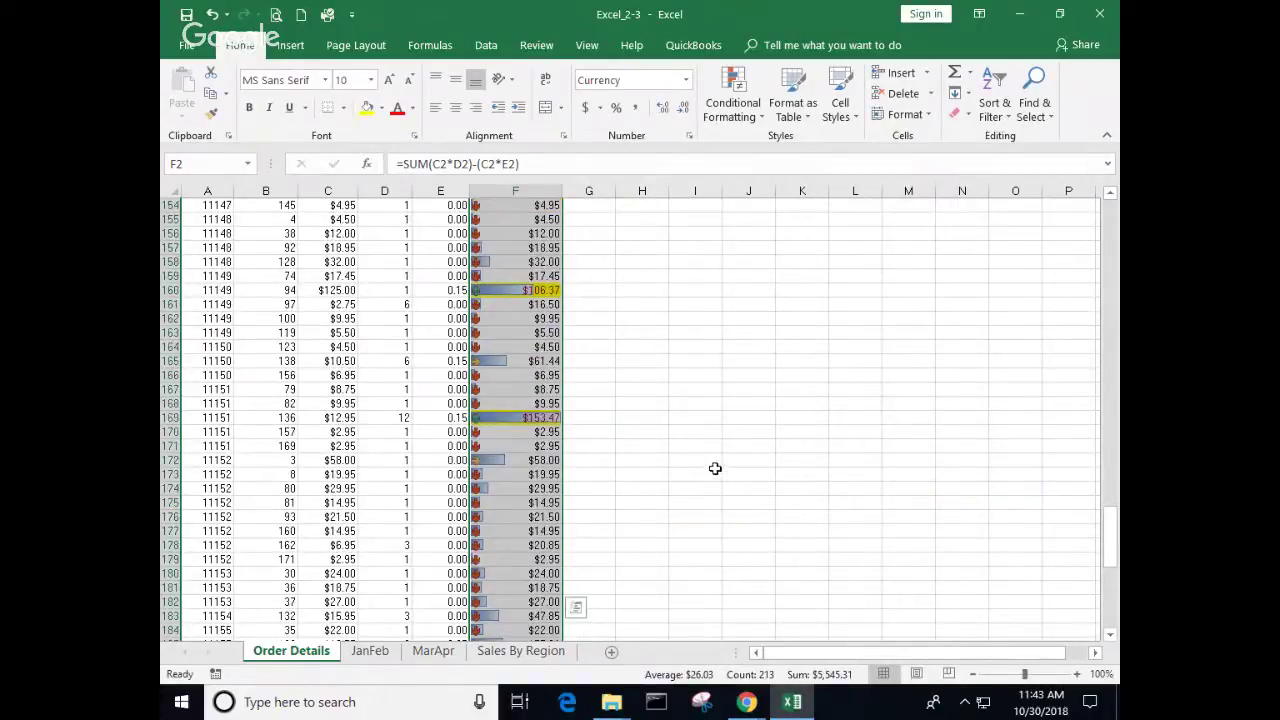
pyautogui.keyDown('ctrl'); pyautogui.scroll(4, 712, 467); pyautogui.keyUp('ctrl')
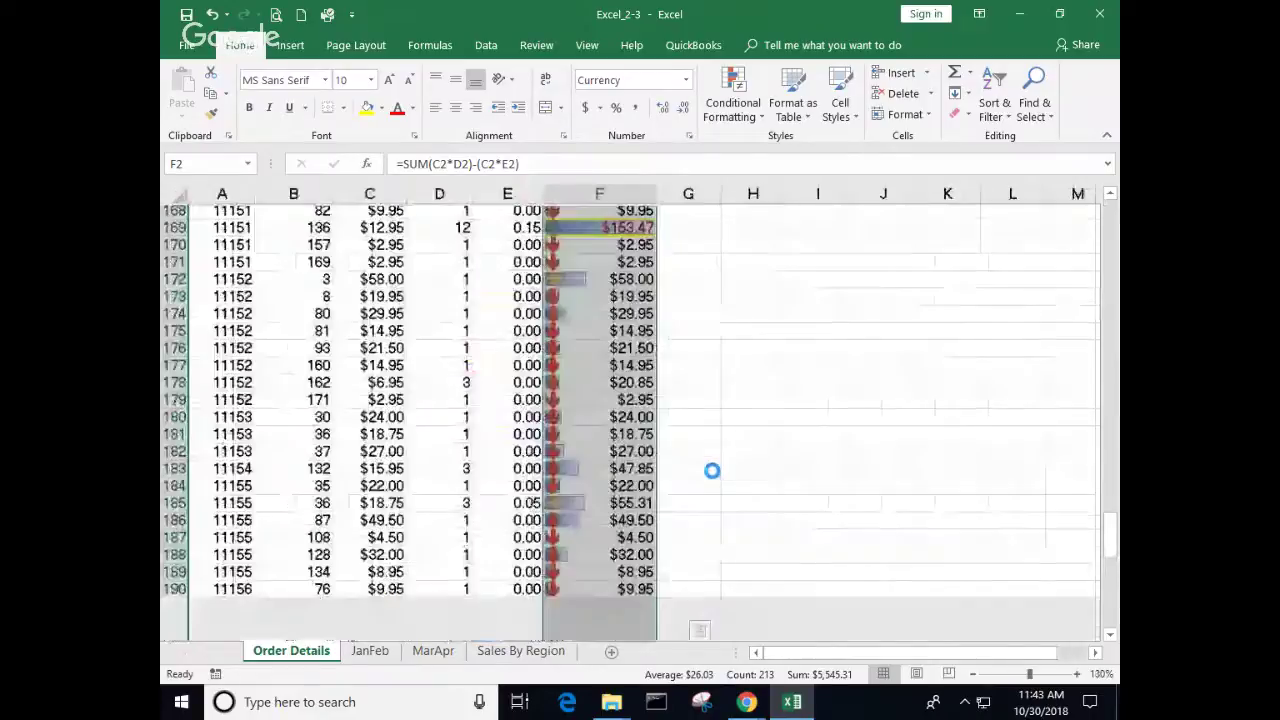
pyautogui.scroll(12, 921, 395)
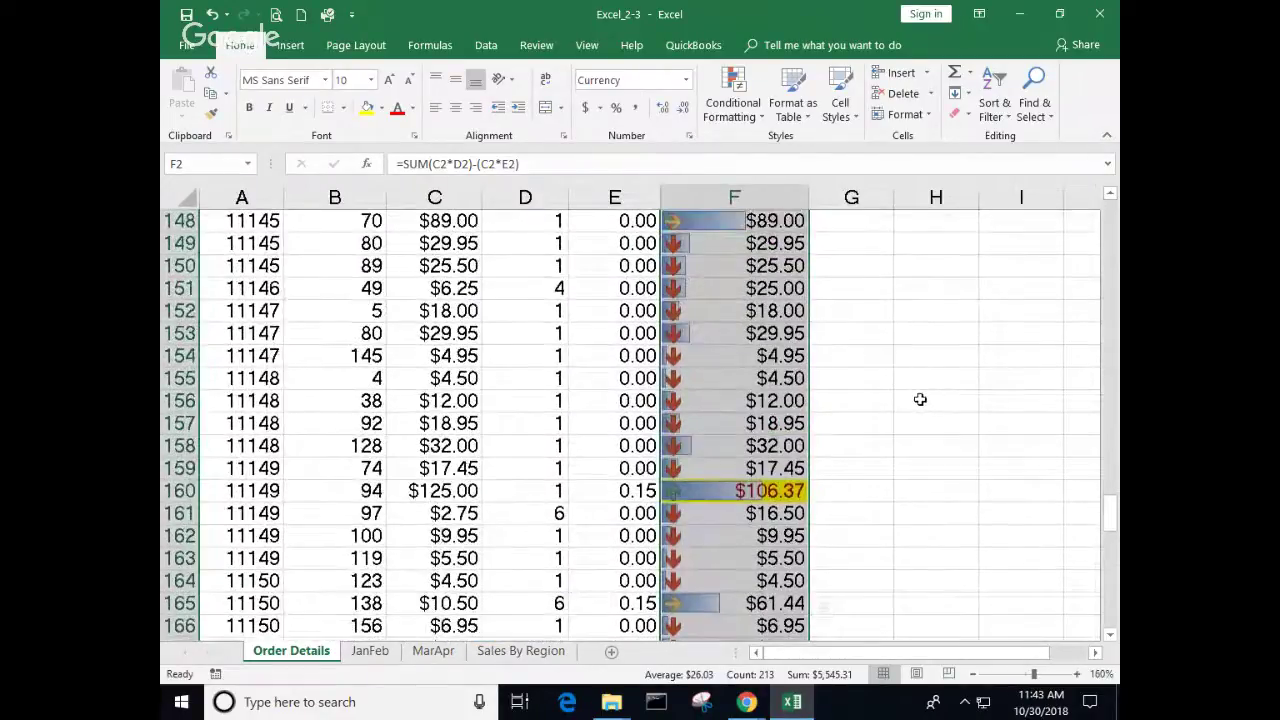
pyautogui.scroll(3, 919, 386)
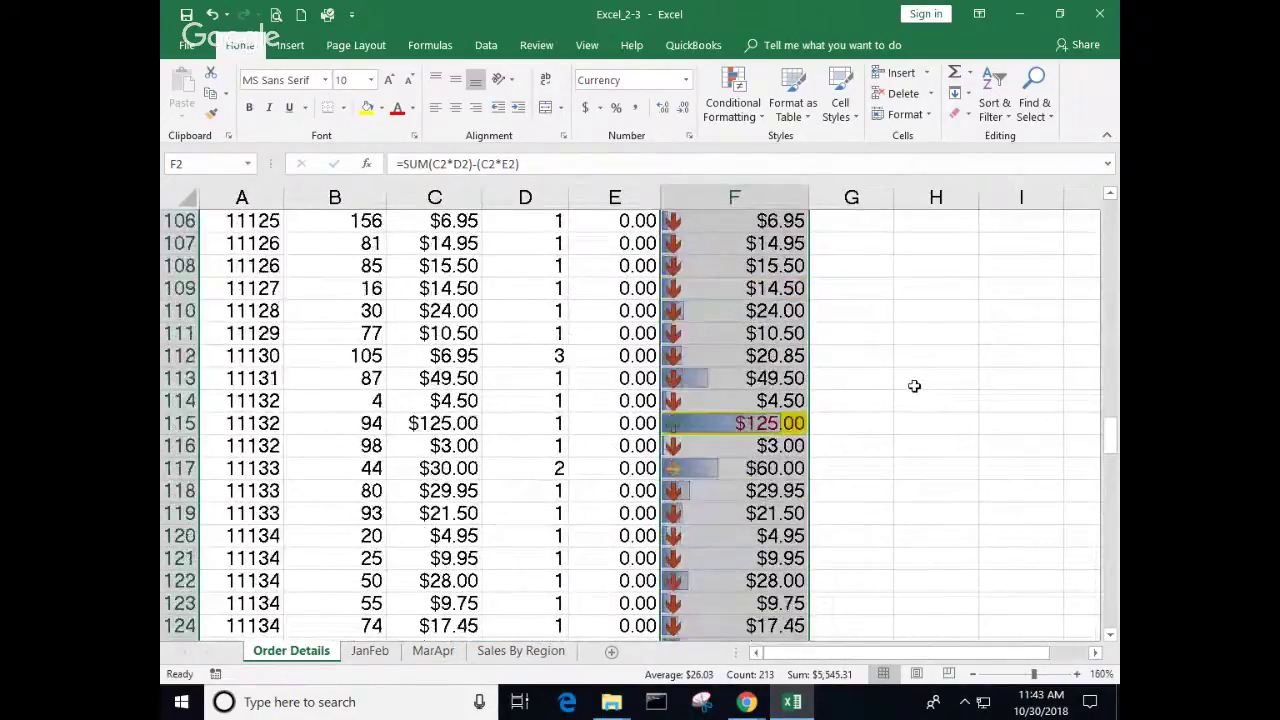
pyautogui.click(886, 452)
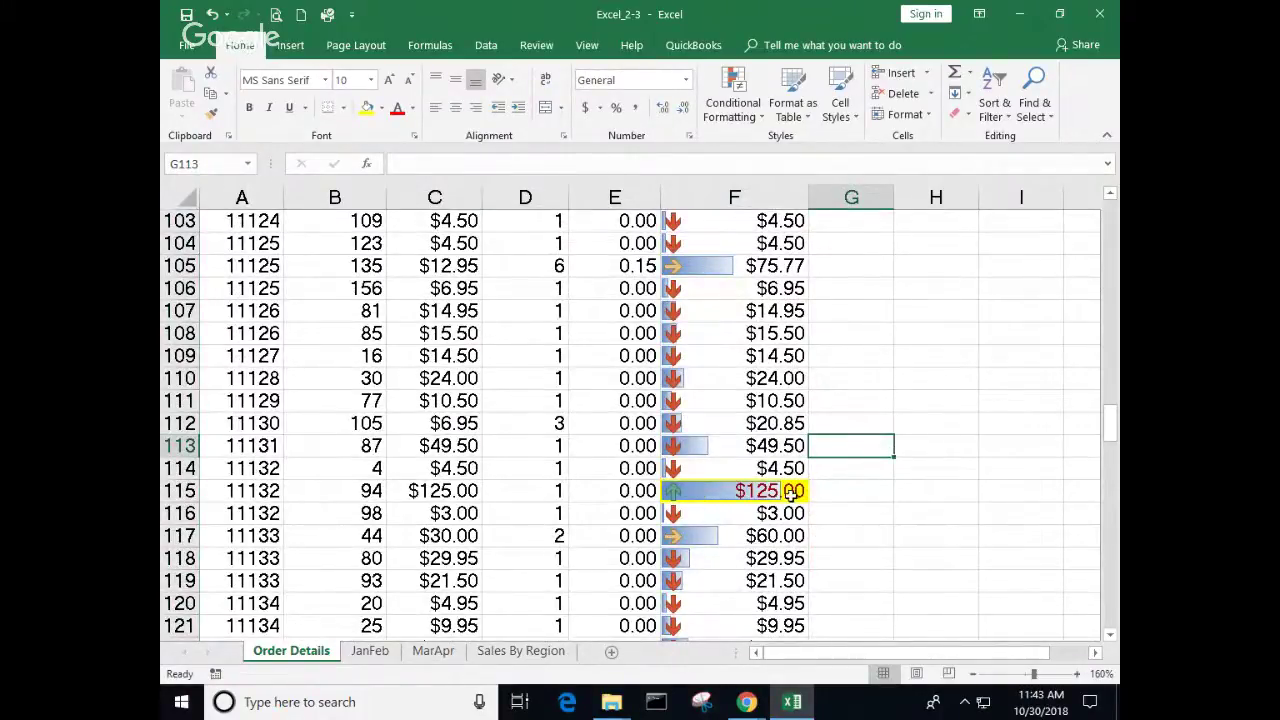
pyautogui.click(803, 490)
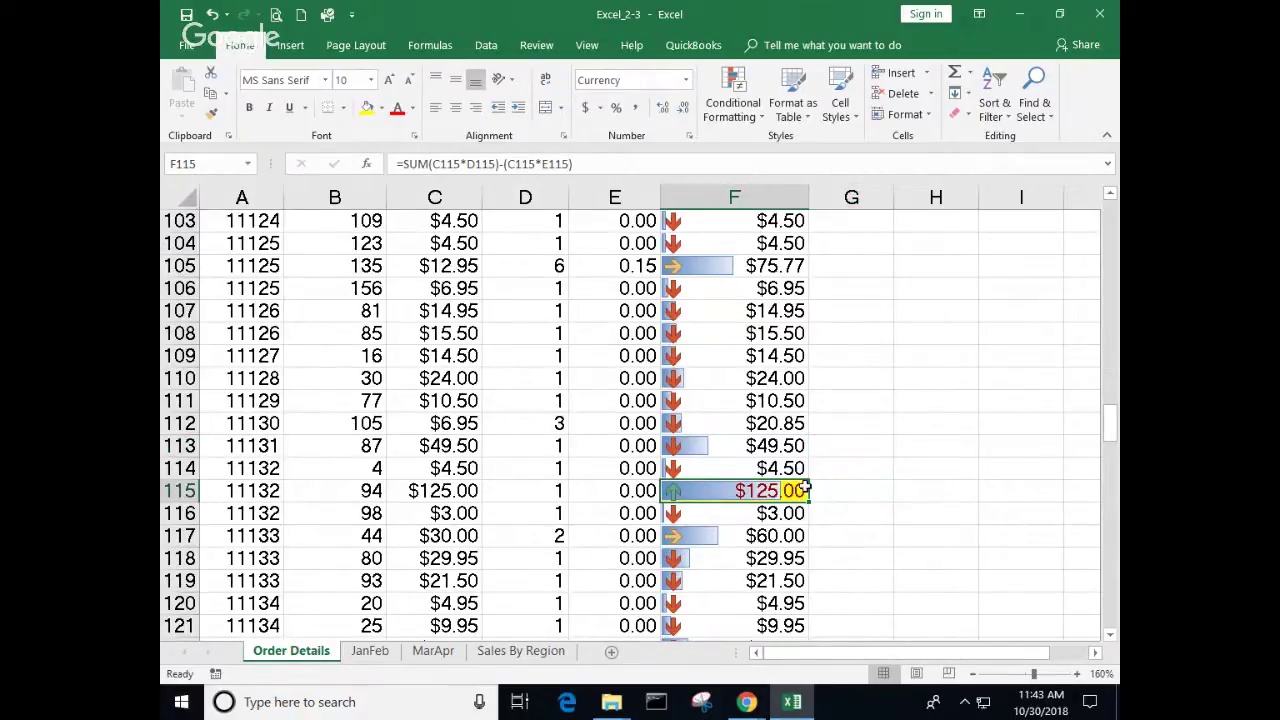
pyautogui.scroll(-13, 864, 511)
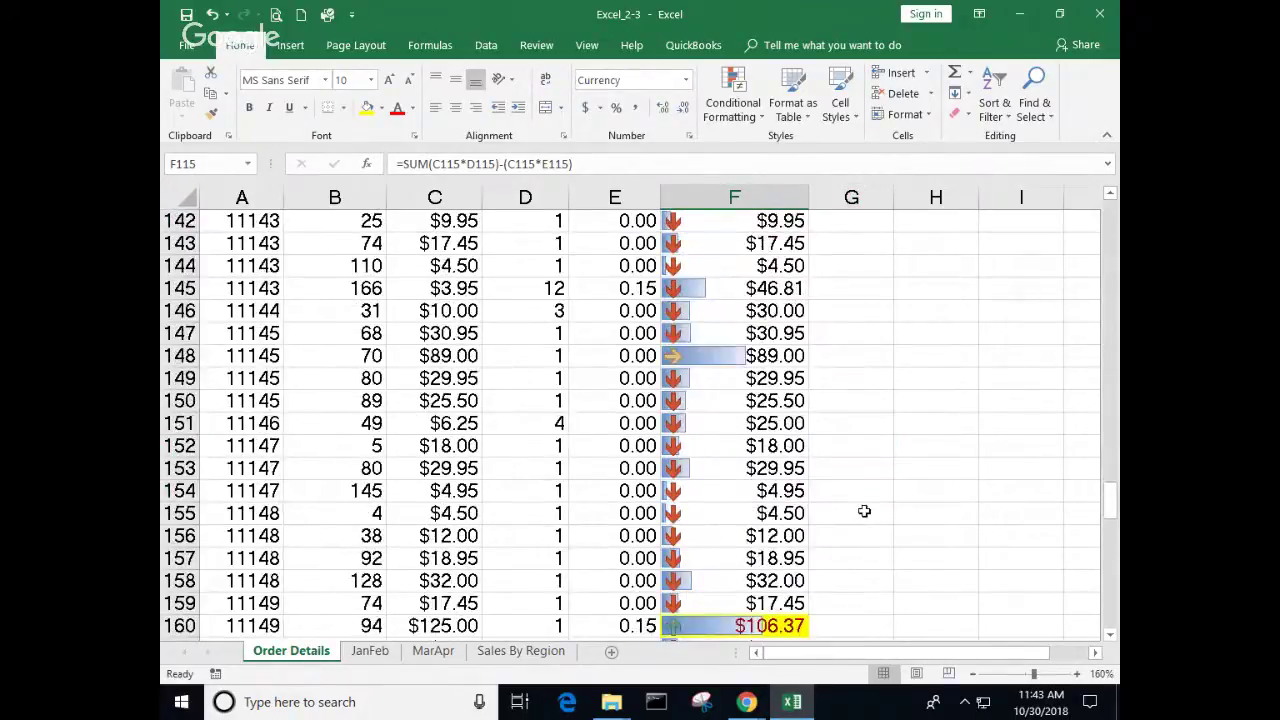
pyautogui.scroll(-5, 864, 511)
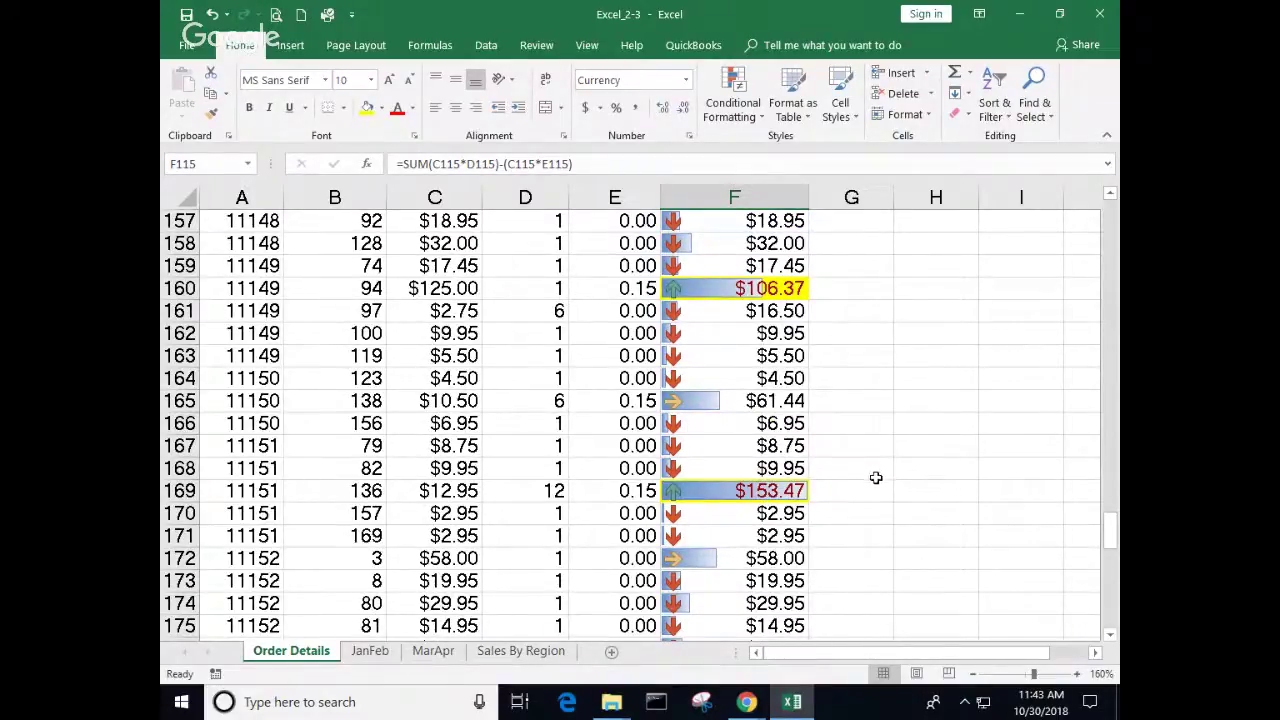
pyautogui.scroll(-10, 875, 477)
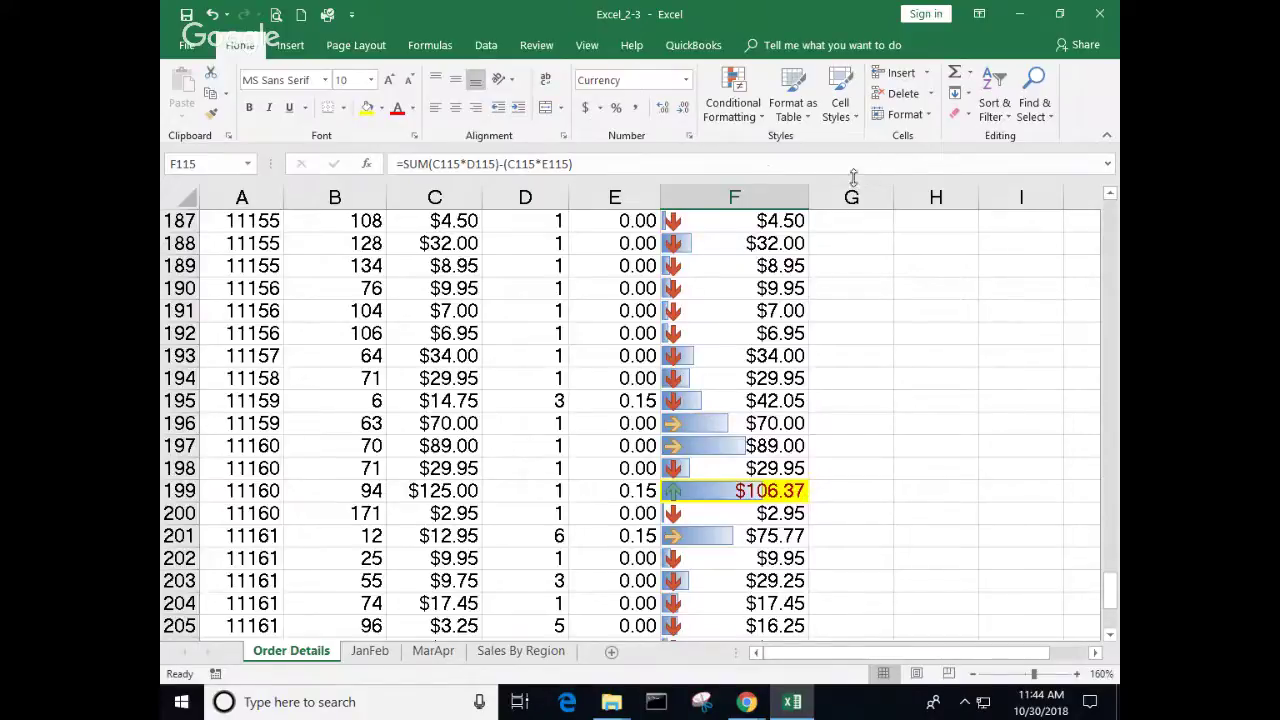
pyautogui.moveTo(808, 197); pyautogui.dragTo(844, 197)
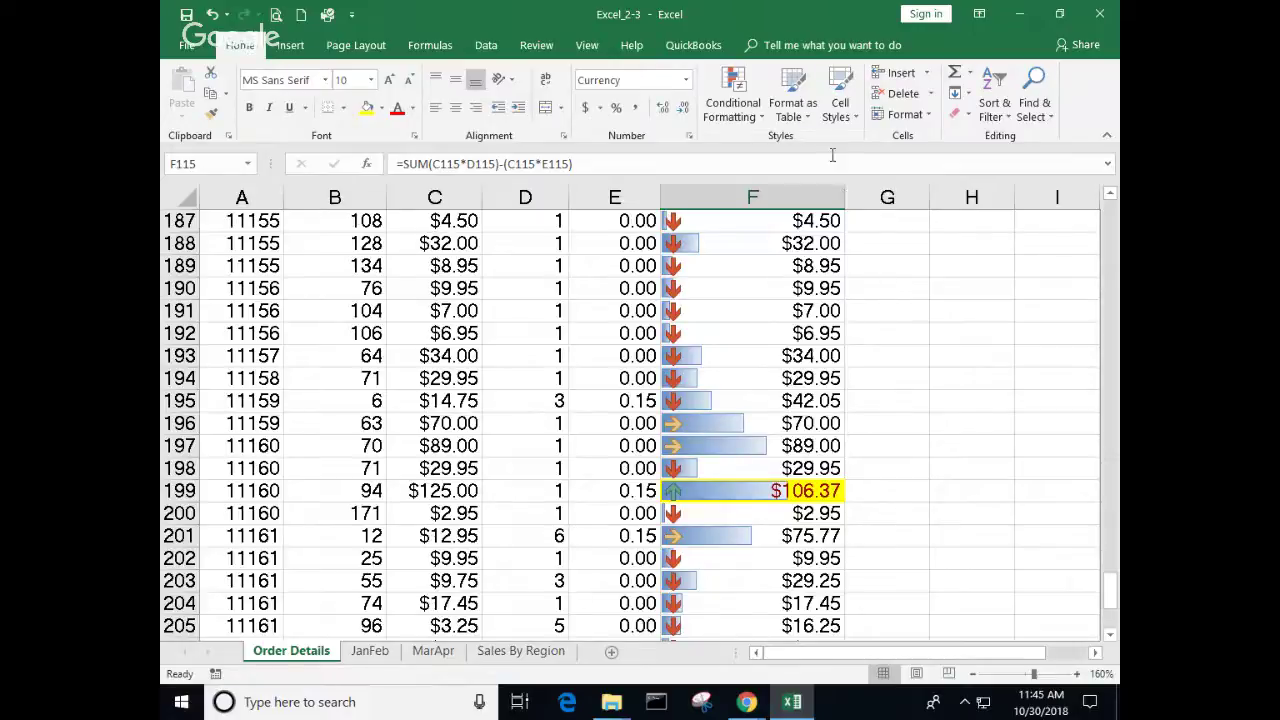
# Step: Check the F196 formula, then go to the JanFeb sheet and select row 4
pyautogui.click(685, 423)
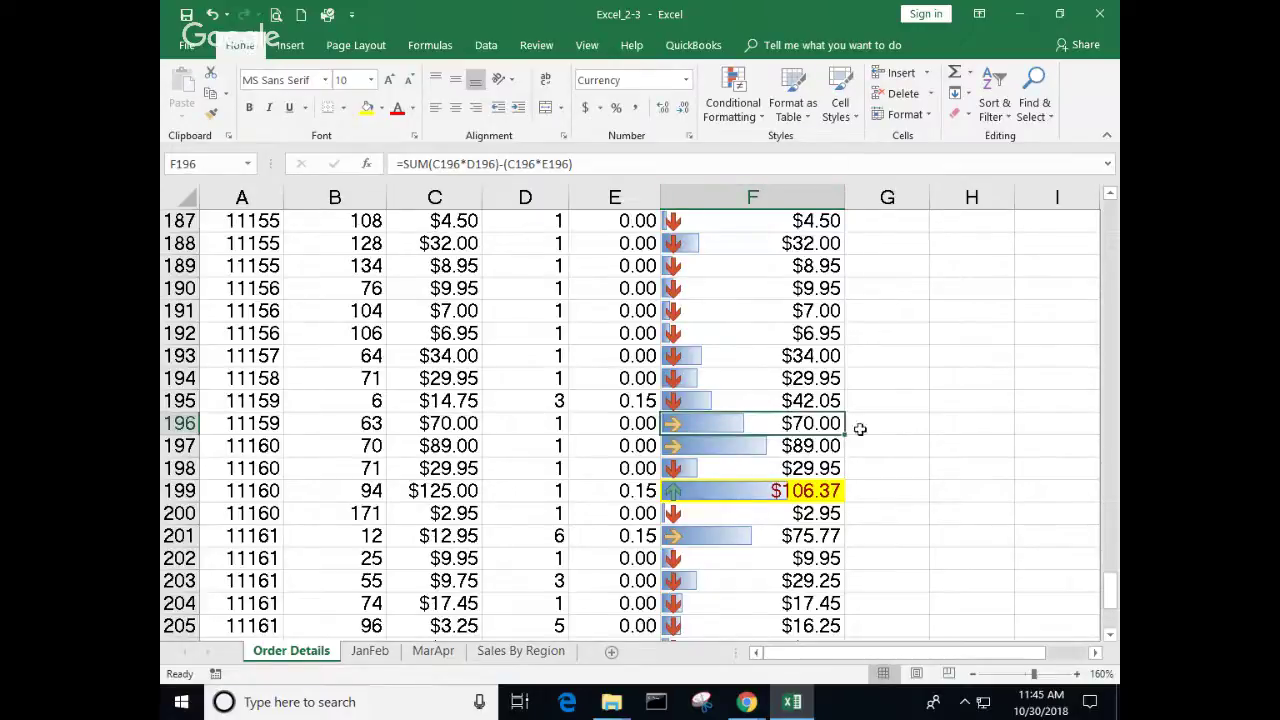
pyautogui.scroll(4, 703, 383)
pyautogui.scroll(16, 703, 383)
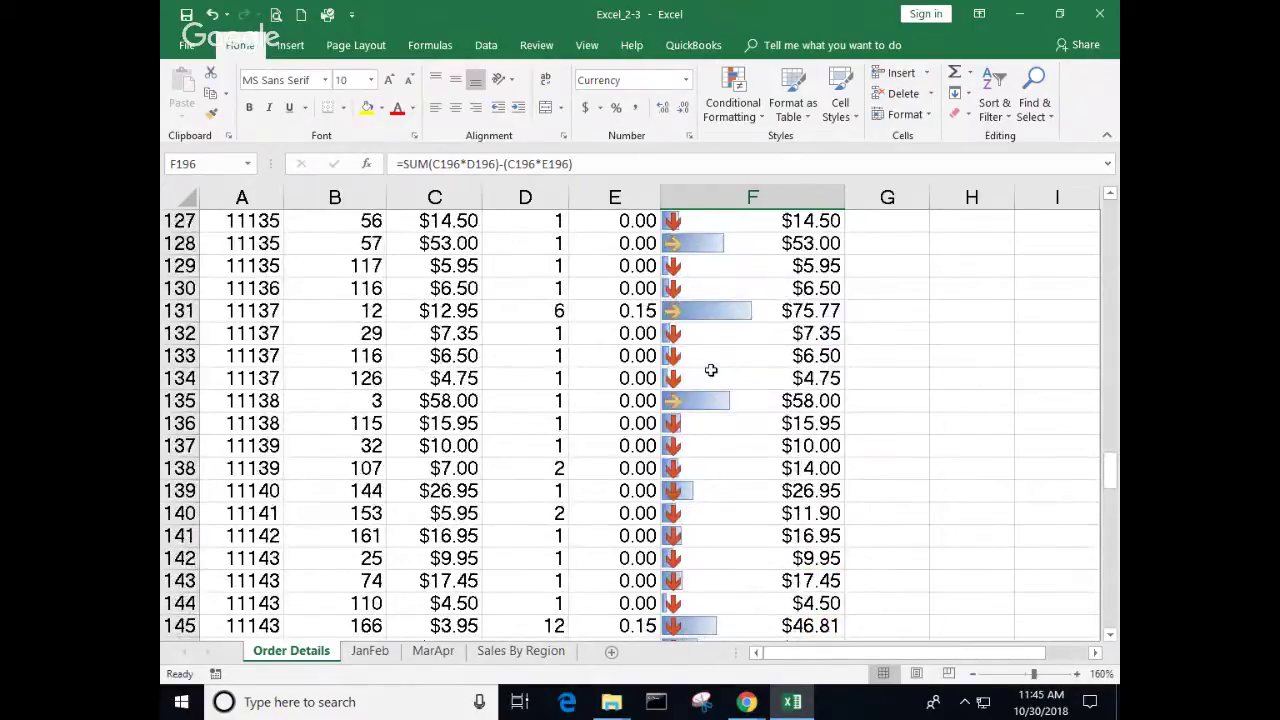
pyautogui.scroll(9, 712, 375)
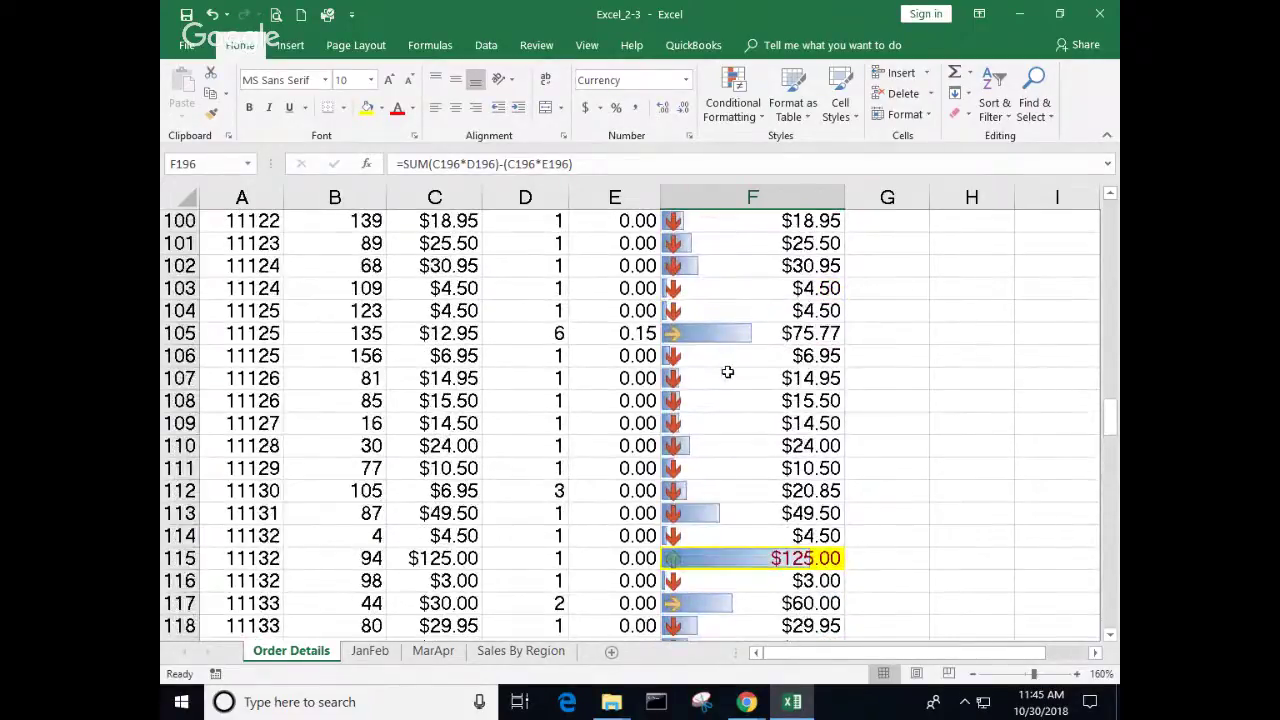
pyautogui.scroll(4, 728, 372)
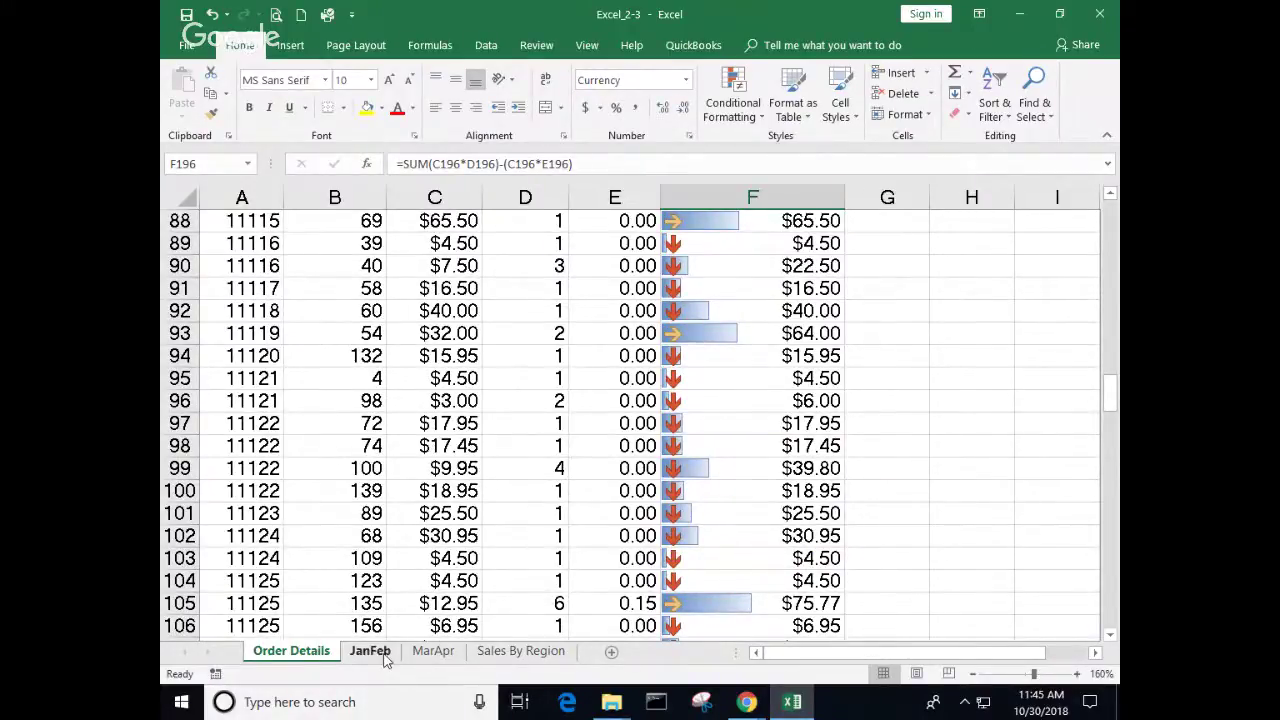
pyautogui.click(370, 651)
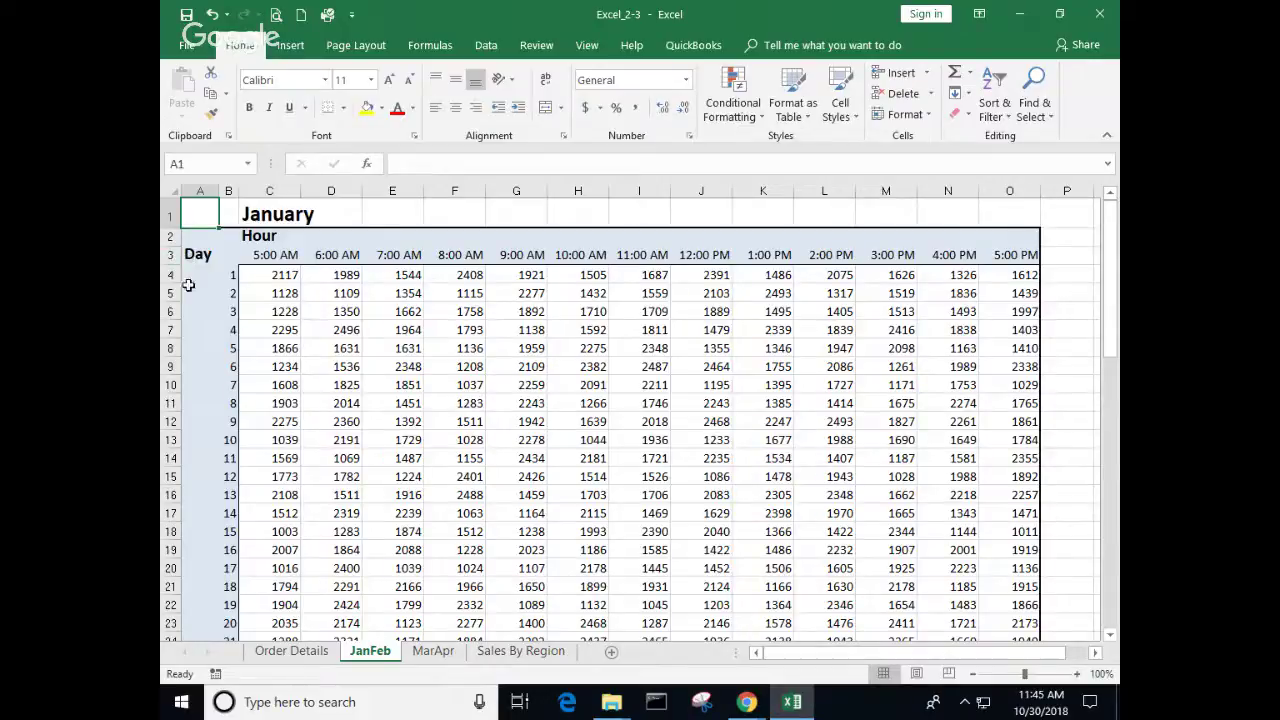
pyautogui.click(172, 276)
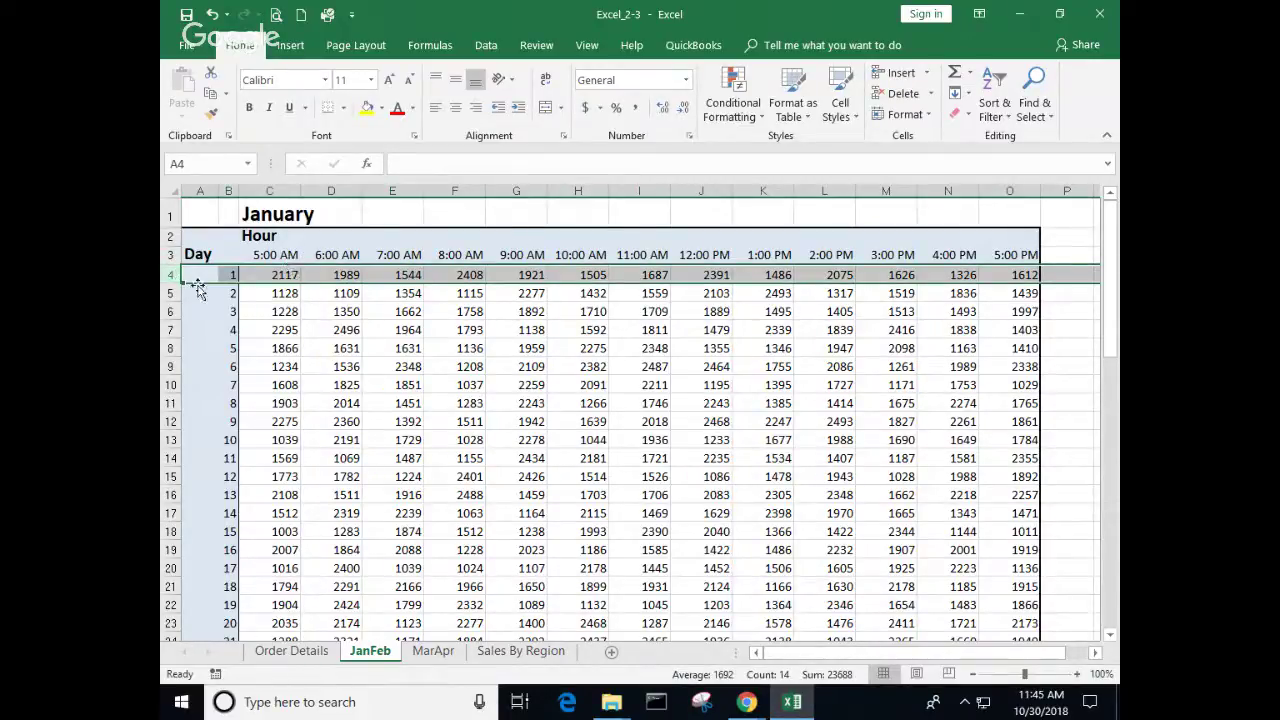
# Step: Insert a blank row above day 1 using the row 4 right-click Insert option
pyautogui.rightClick(170, 276)
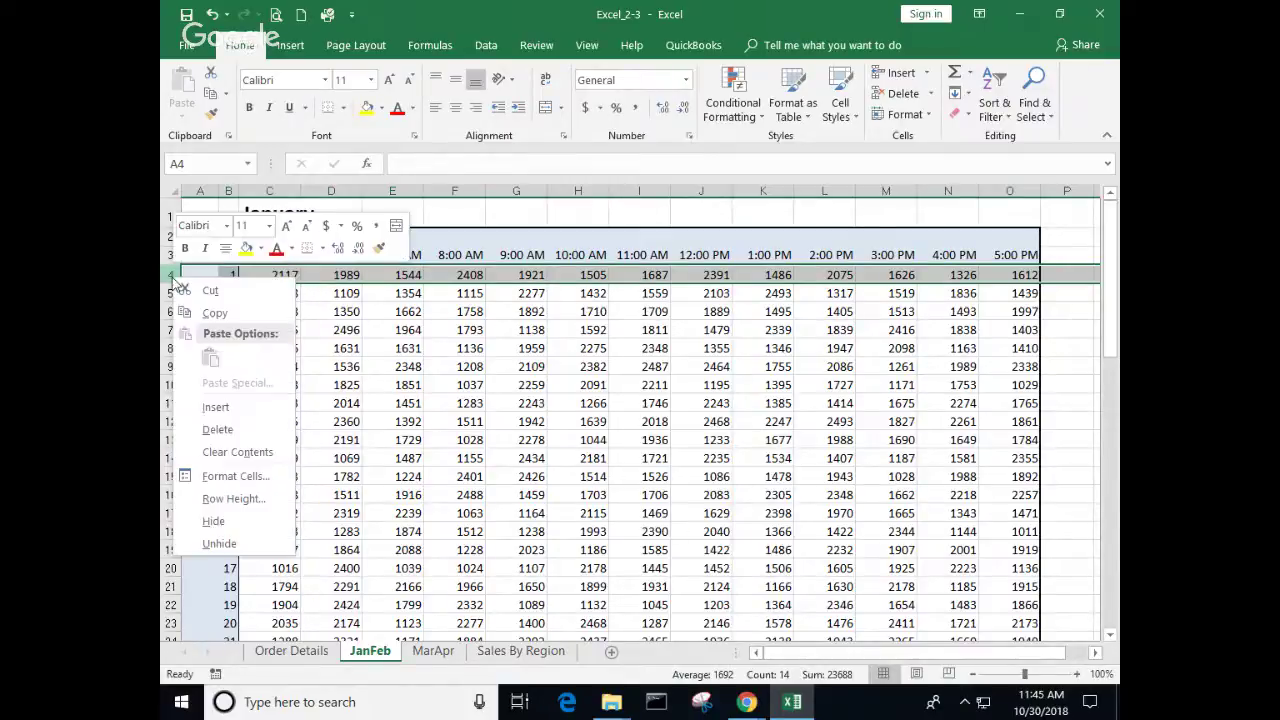
pyautogui.click(215, 407)
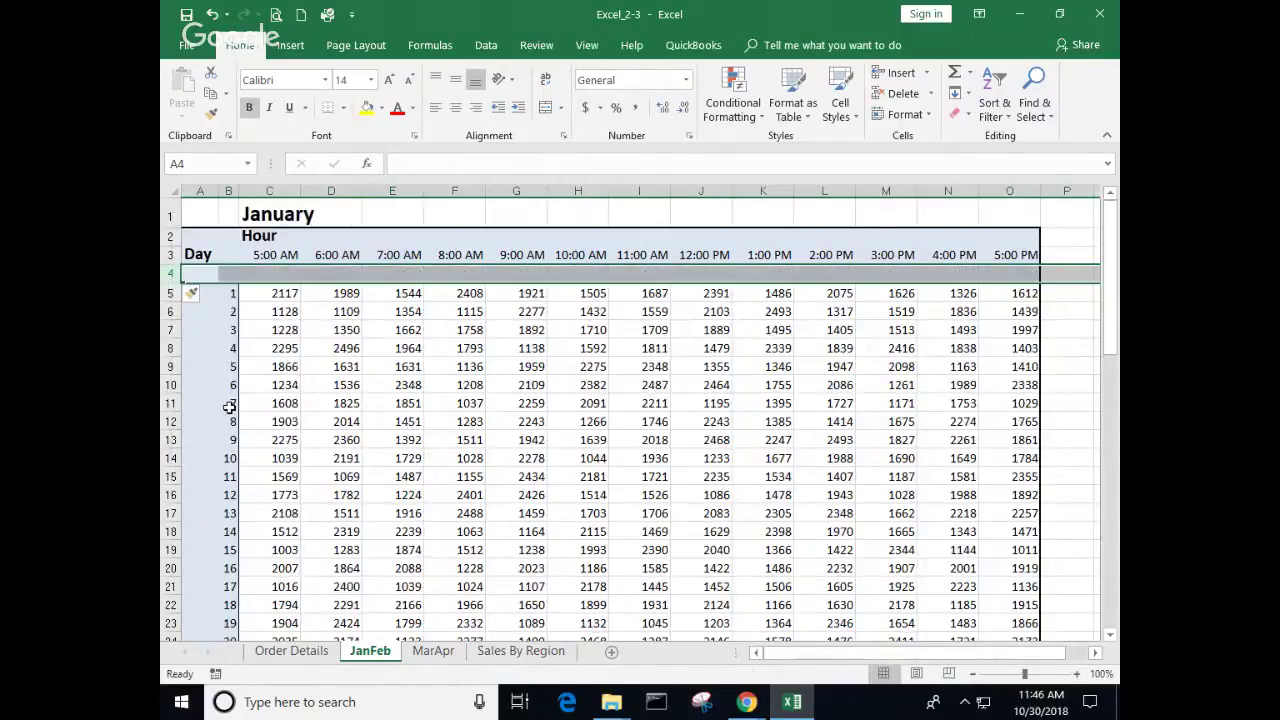
pyautogui.click(370, 384)
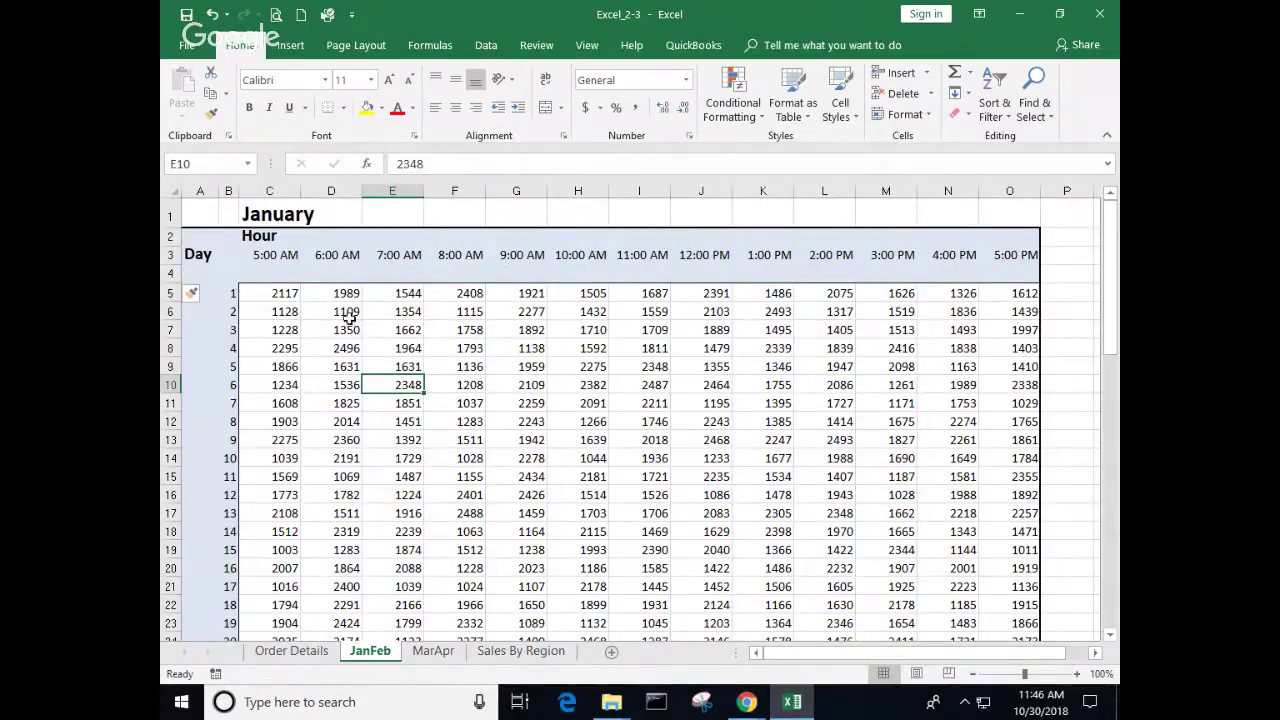
pyautogui.keyDown('ctrl'); pyautogui.scroll(4, 381, 346); pyautogui.keyUp('ctrl')
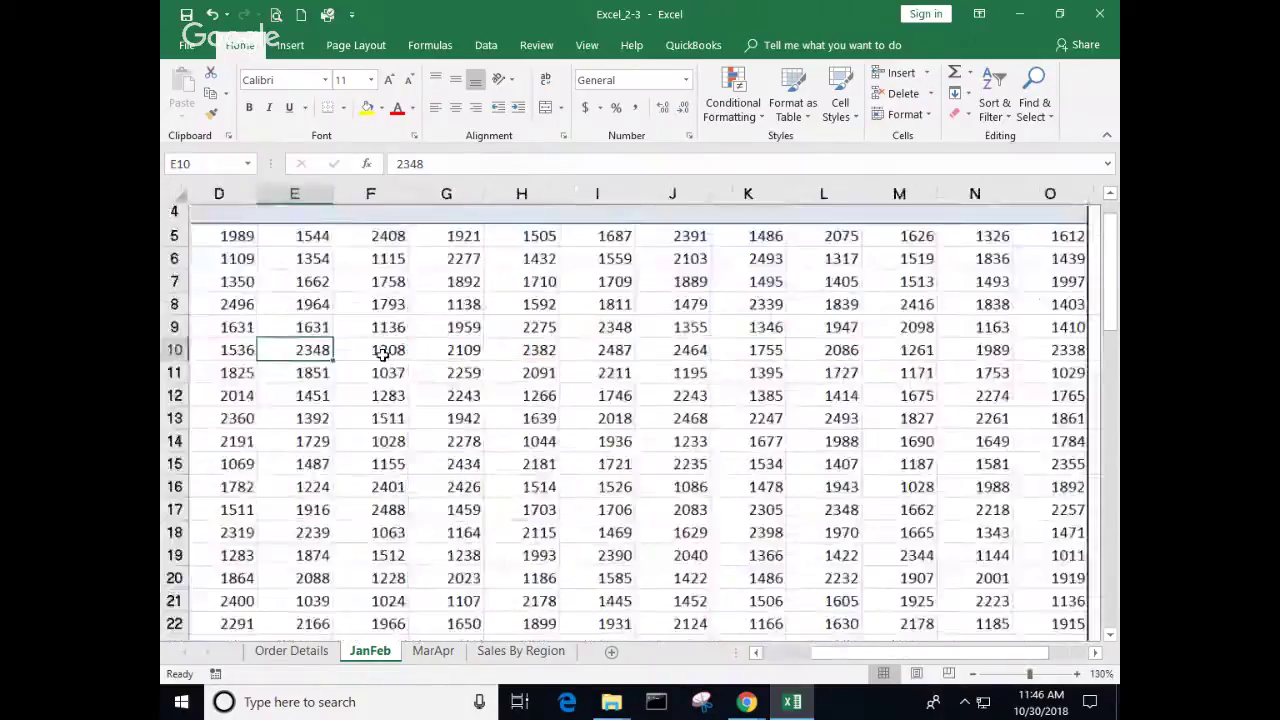
pyautogui.scroll(2, 381, 346)
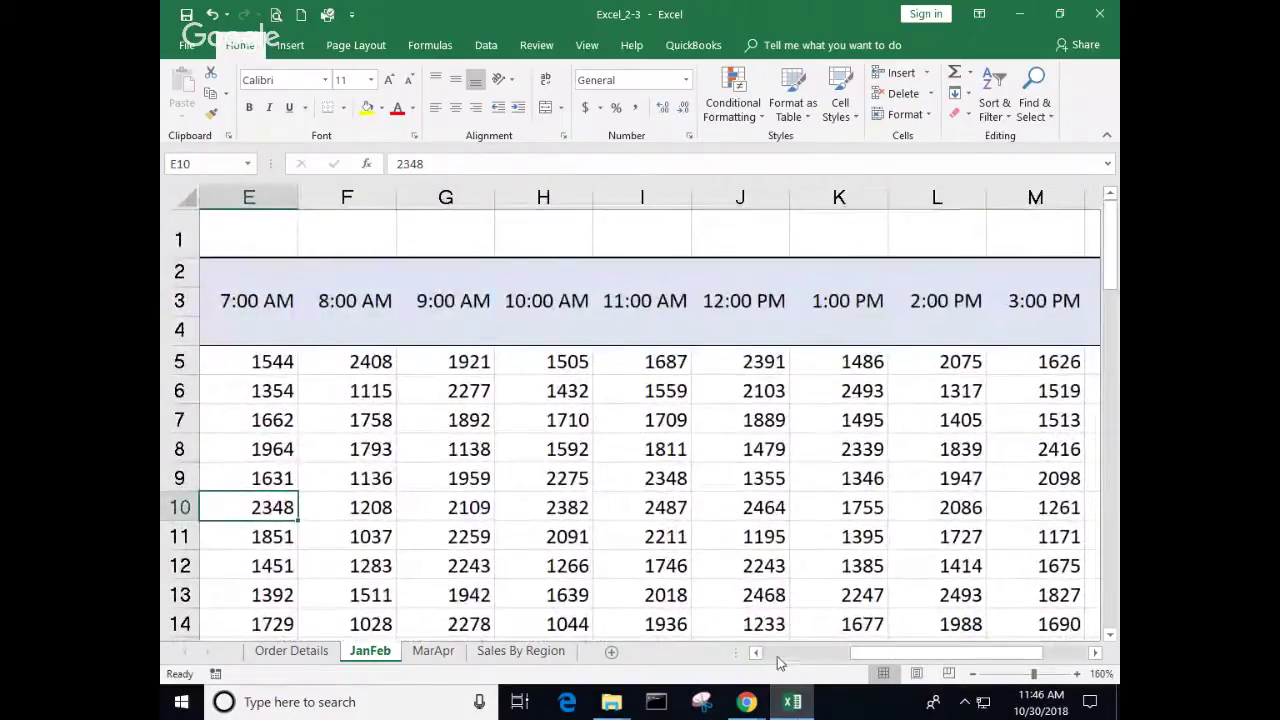
pyautogui.click(757, 652)
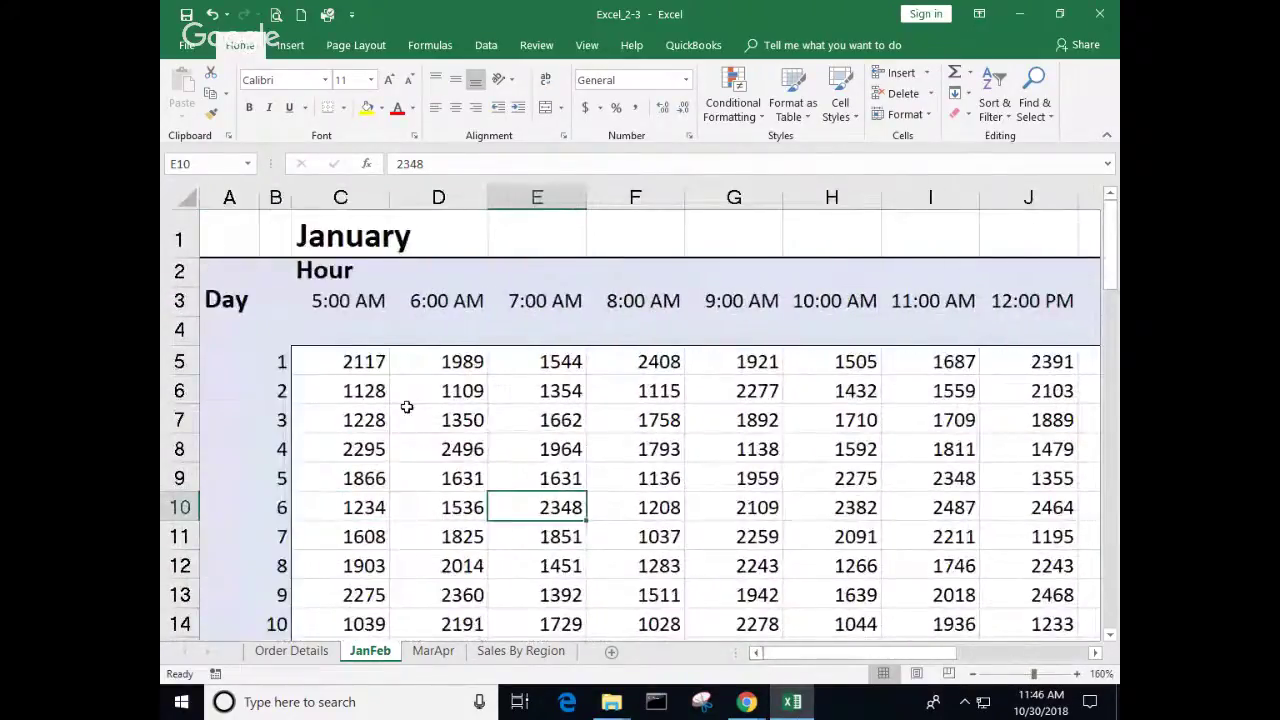
pyautogui.click(346, 330)
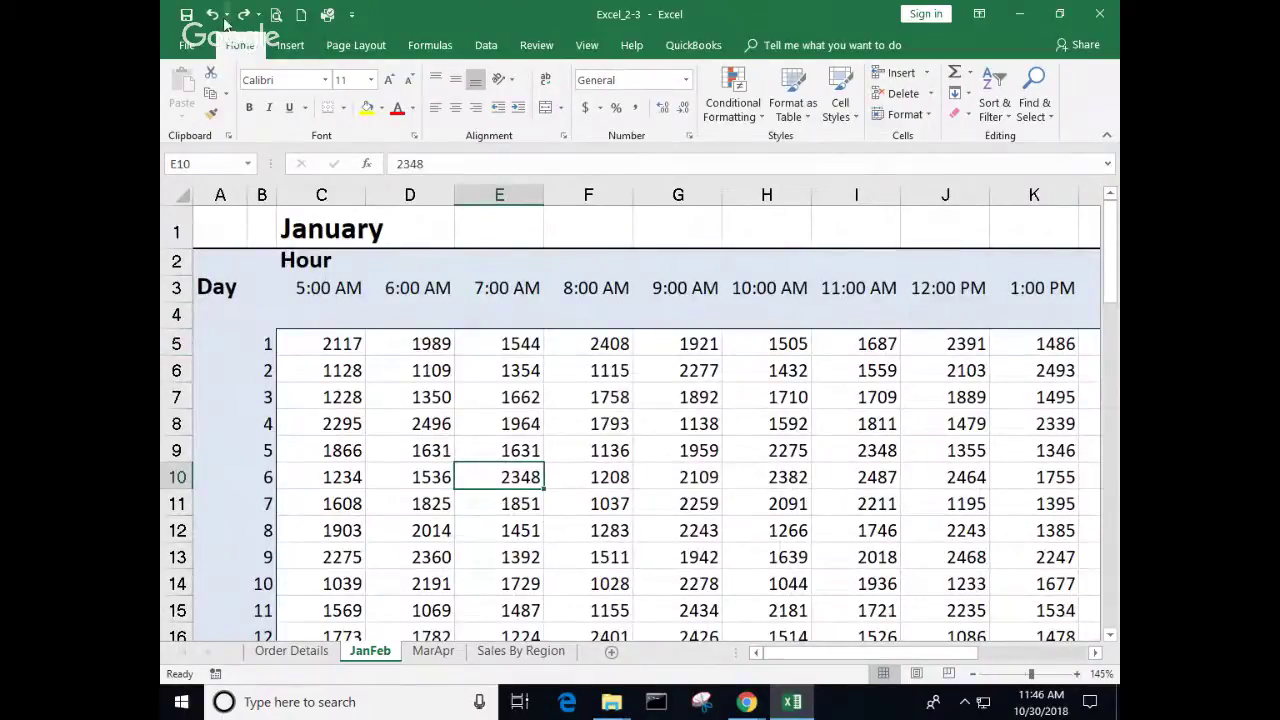
pyautogui.scroll(-1, 205, 45)
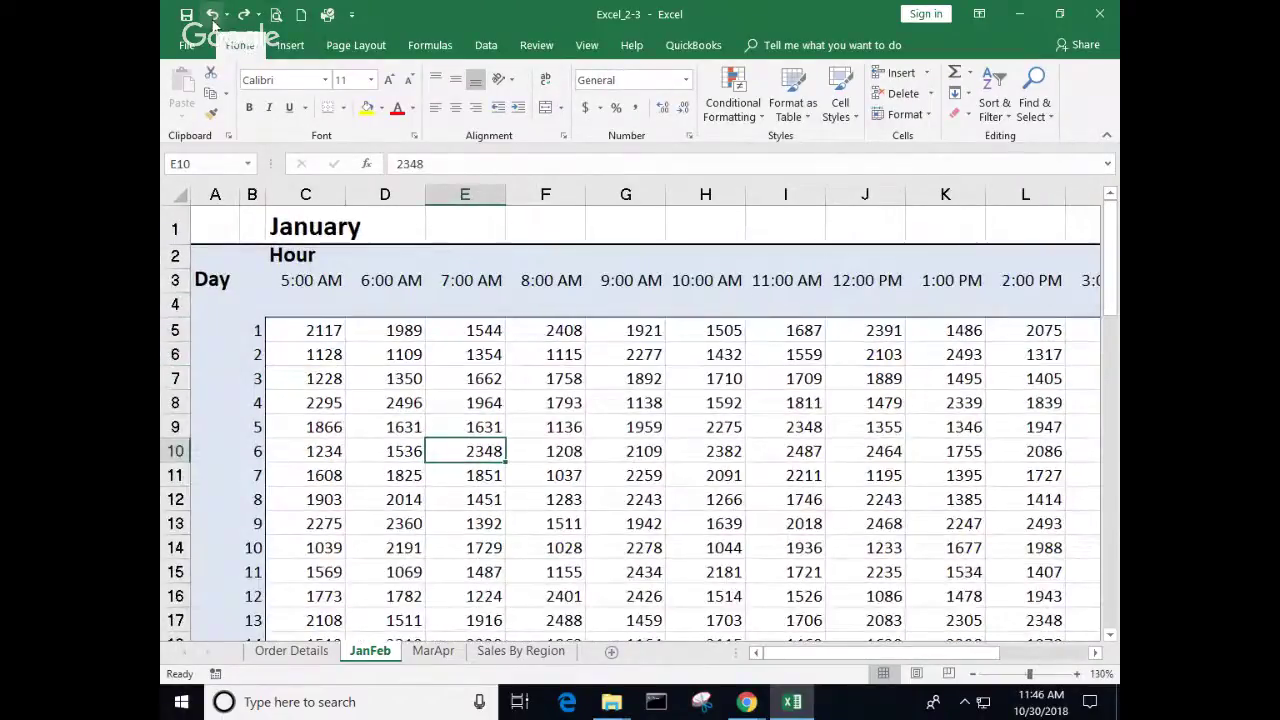
pyautogui.scroll(-2, 215, 23)
# Step: Undo the insertion, re-add row 4 with Insert Sheet Rows, and select C4
pyautogui.click(215, 20)
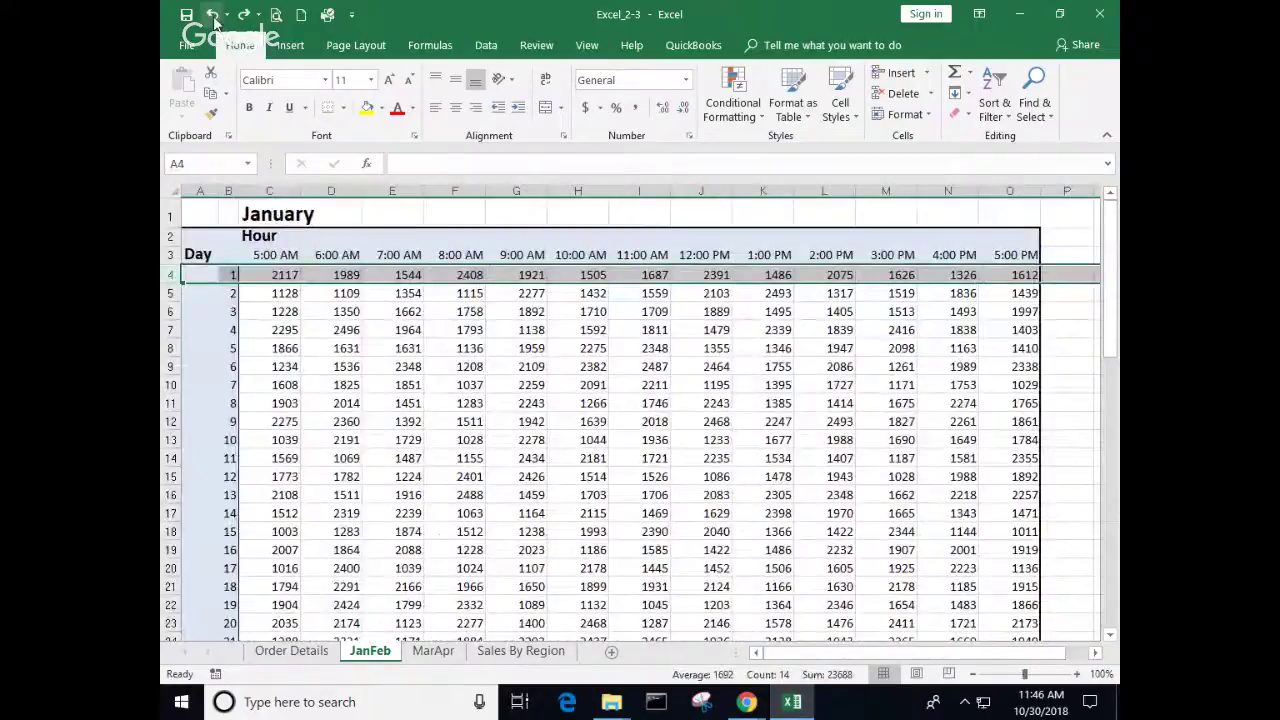
pyautogui.click(927, 76)
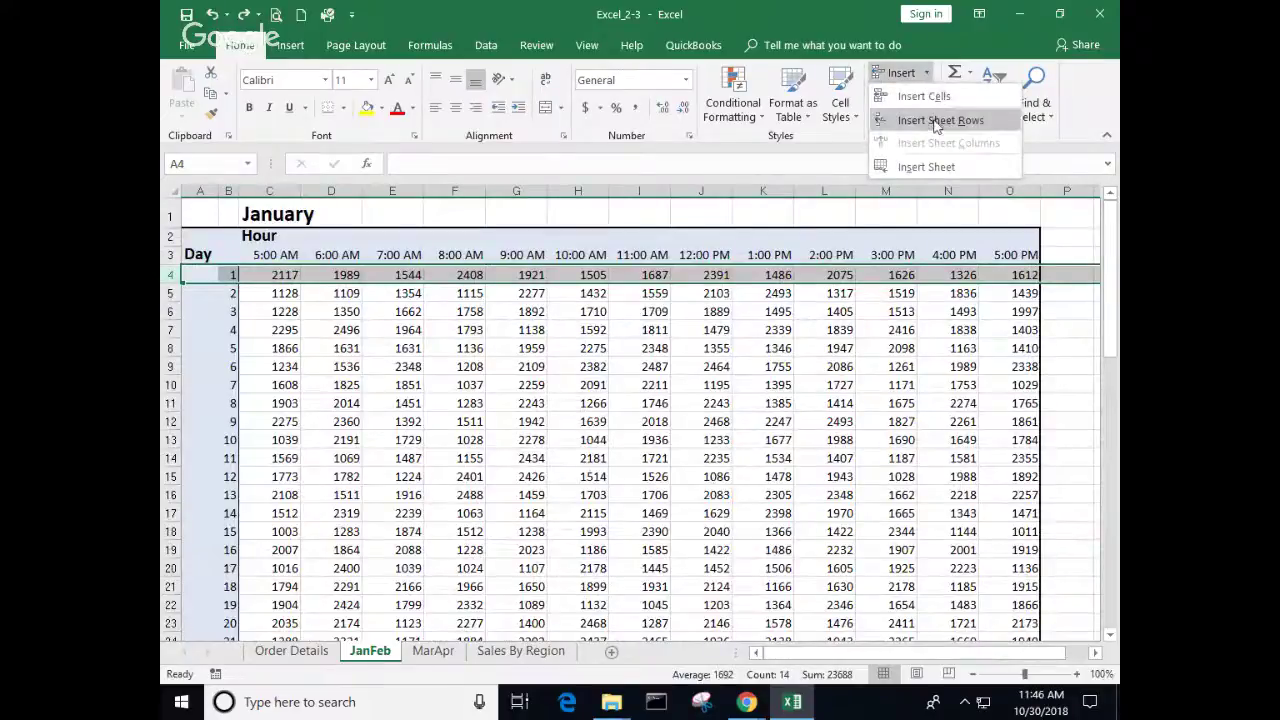
pyautogui.click(937, 120)
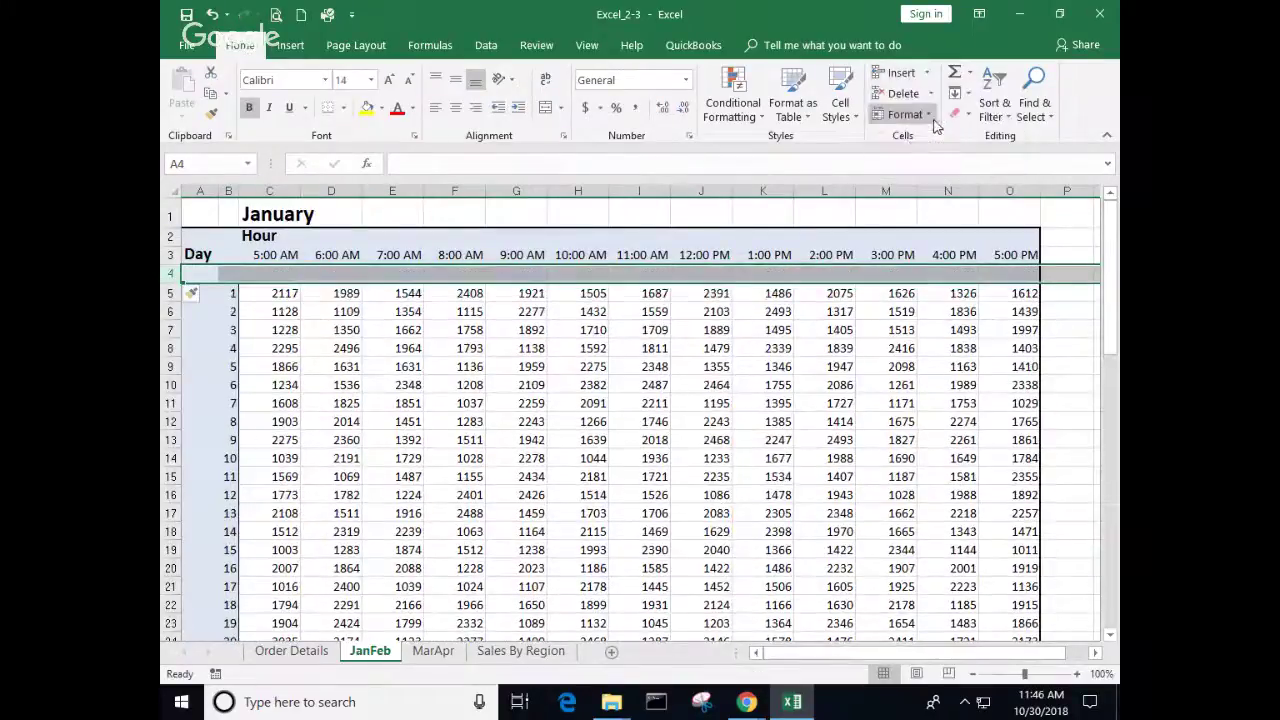
pyautogui.click(756, 384)
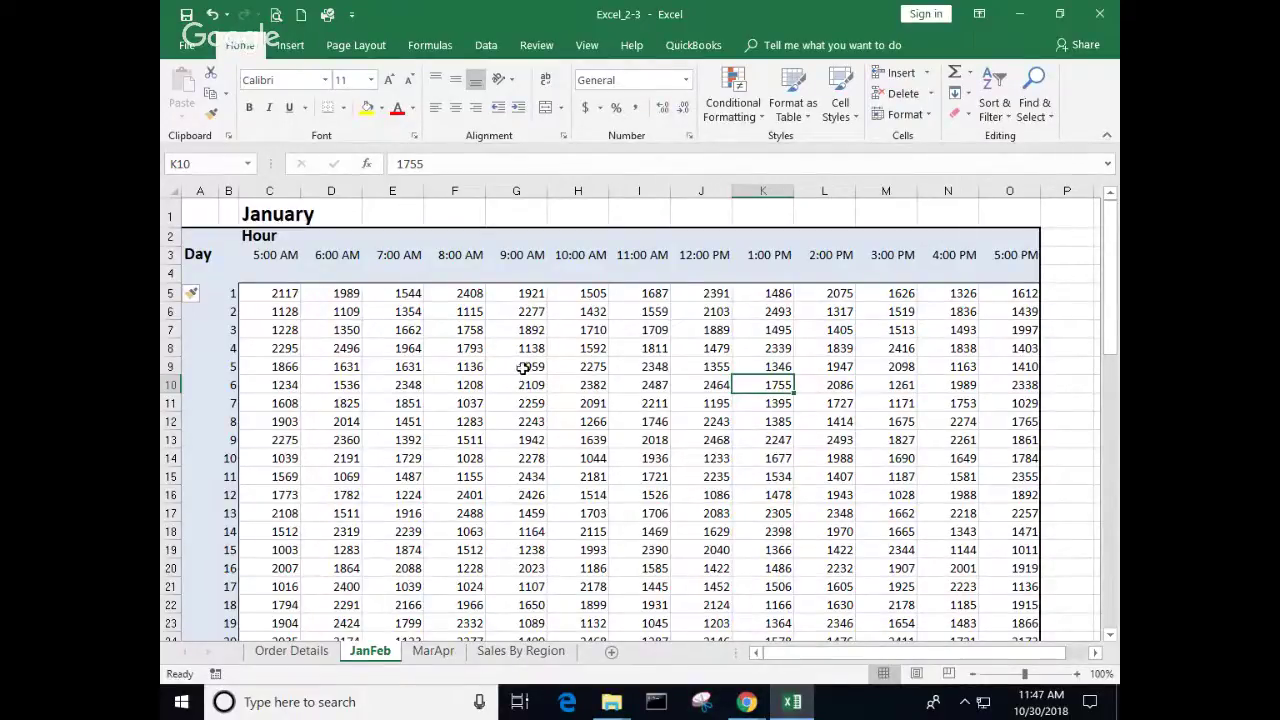
pyautogui.click(276, 270)
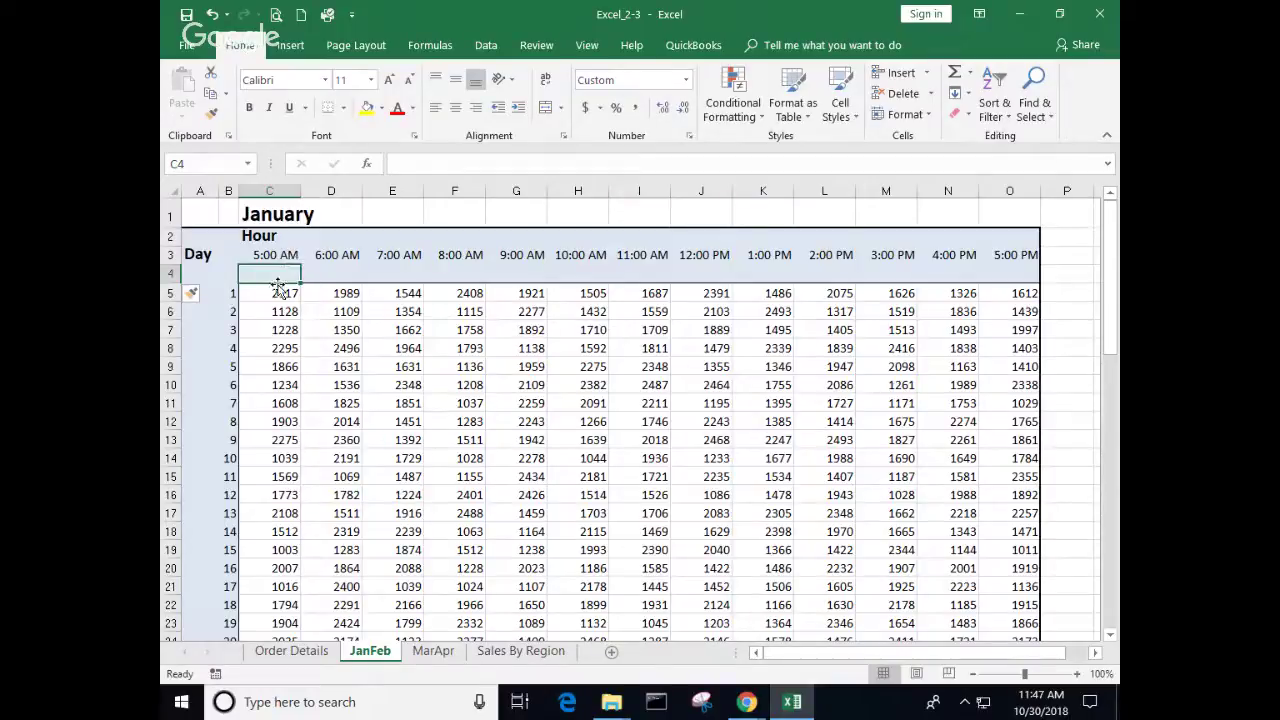
# Step: Start a Column sparkline from the Insert tab with $C$4 as its location
pyautogui.click(291, 47)
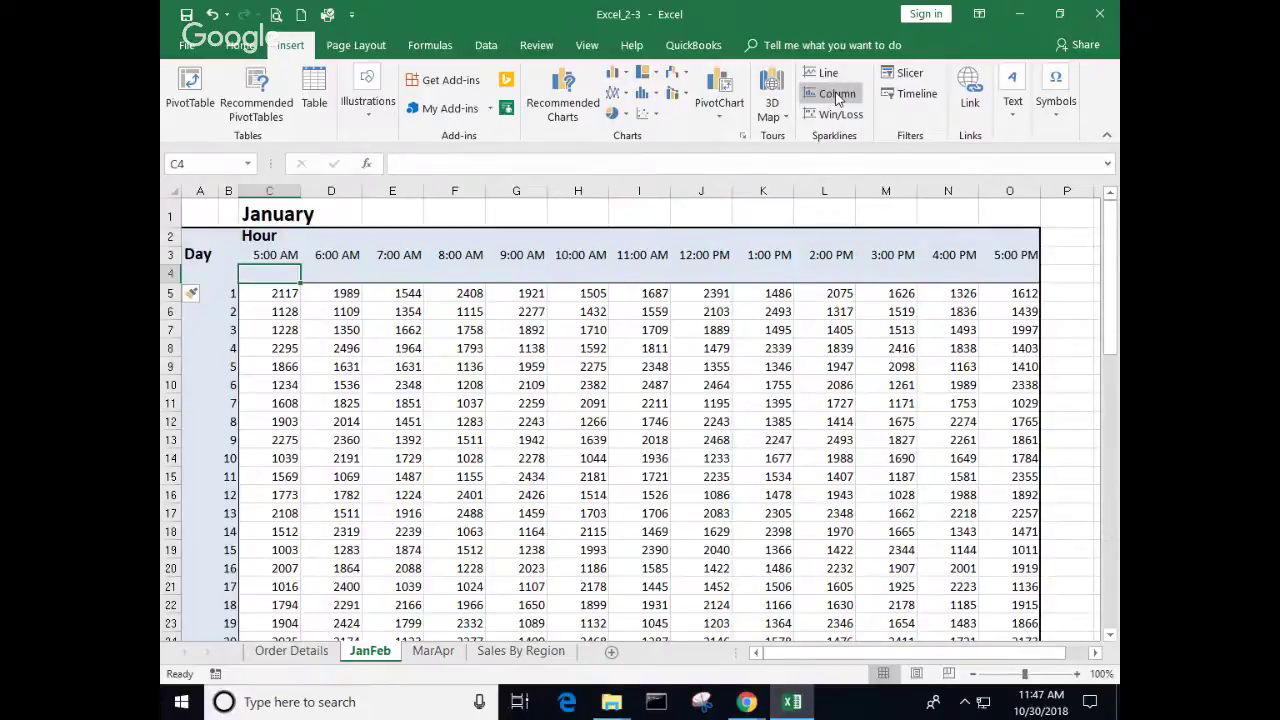
pyautogui.click(838, 95)
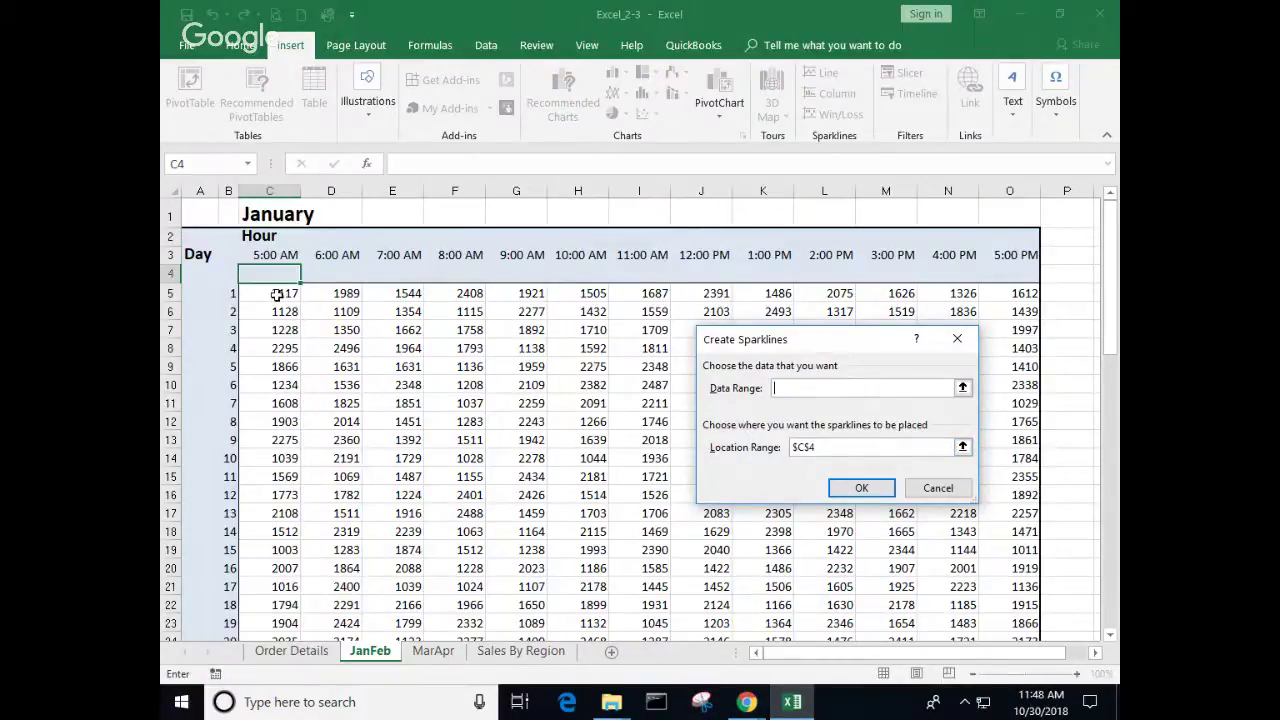
# Step: Set the sparkline data range to C5:C35 and create it in C4
pyautogui.moveTo(278, 295); pyautogui.dragTo(279, 449)
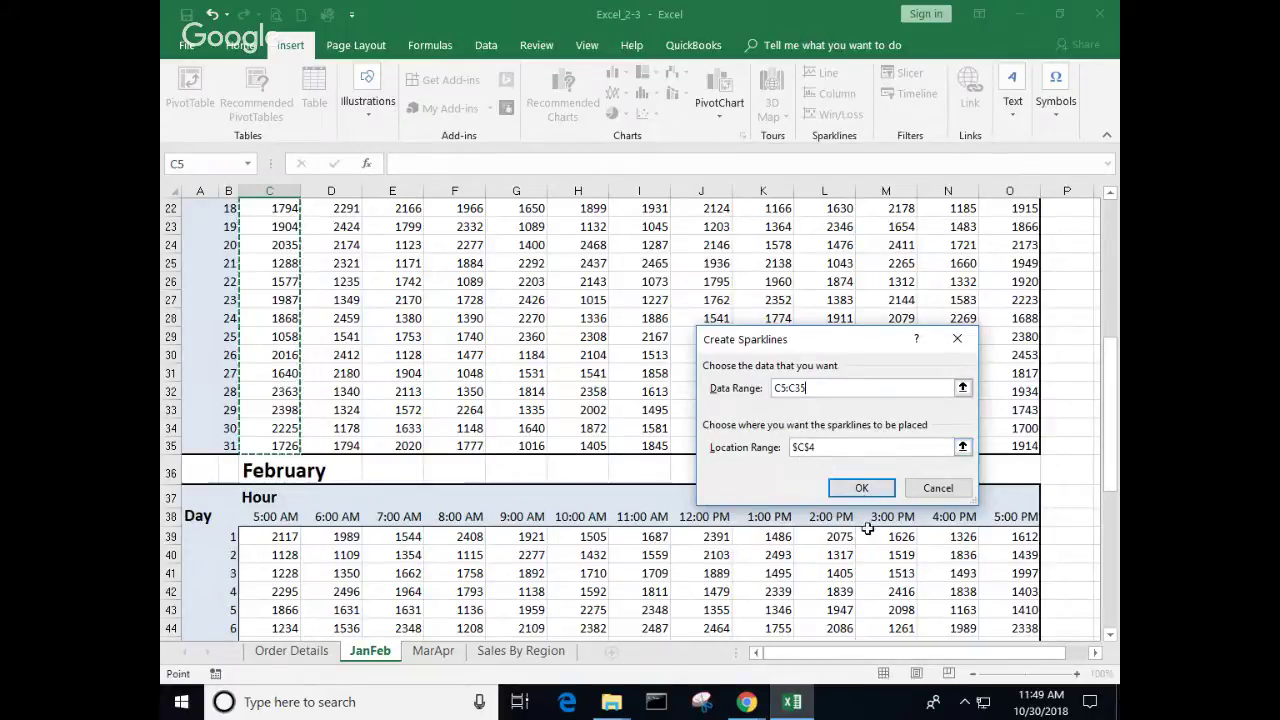
pyautogui.click(861, 488)
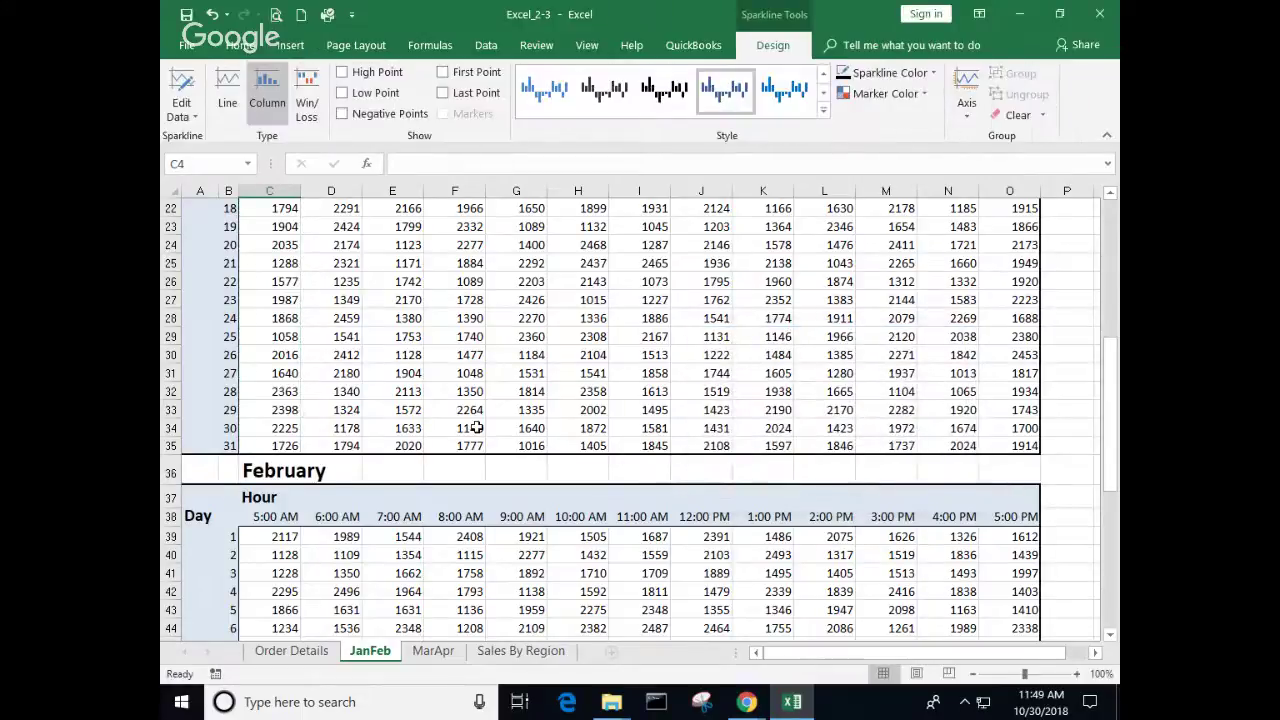
# Step: Preview the C4 sparkline as a Line type, then switch it back to Column
pyautogui.scroll(5, 478, 427)
pyautogui.scroll(2, 478, 427)
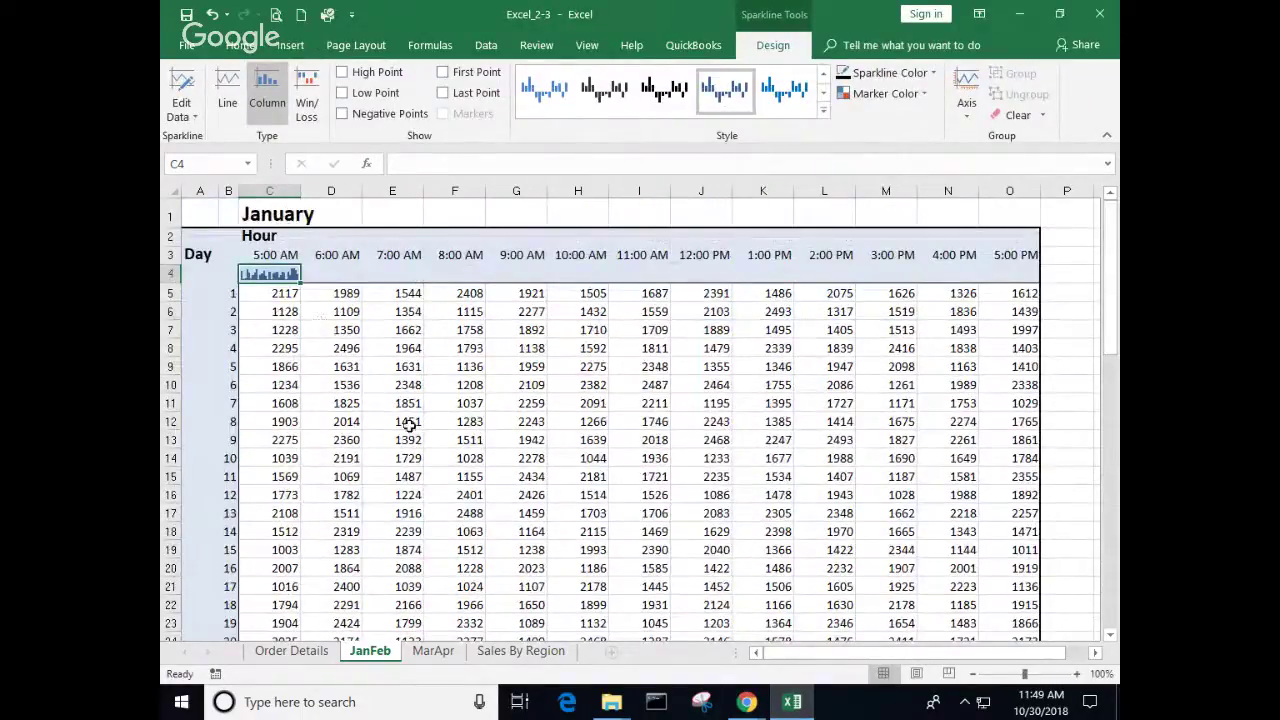
pyautogui.scroll(4, 409, 426)
pyautogui.scroll(3, 409, 426)
pyautogui.scroll(1, 360, 430)
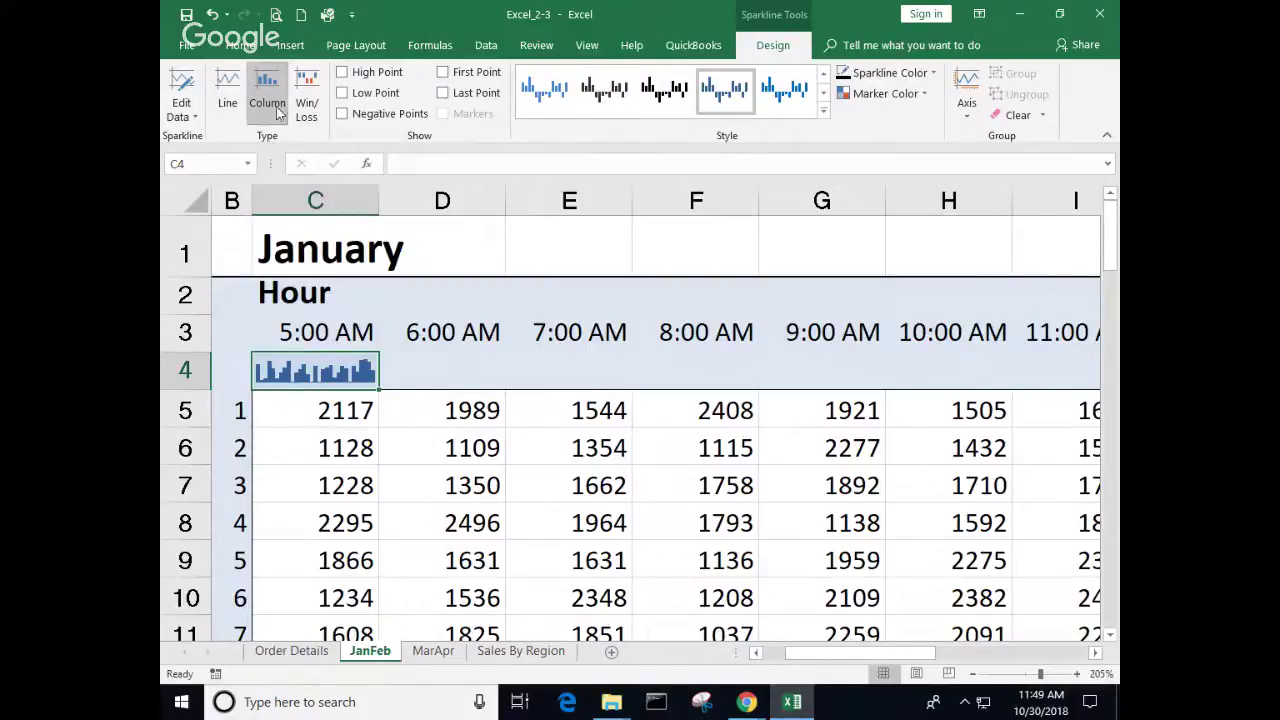
pyautogui.click(226, 90)
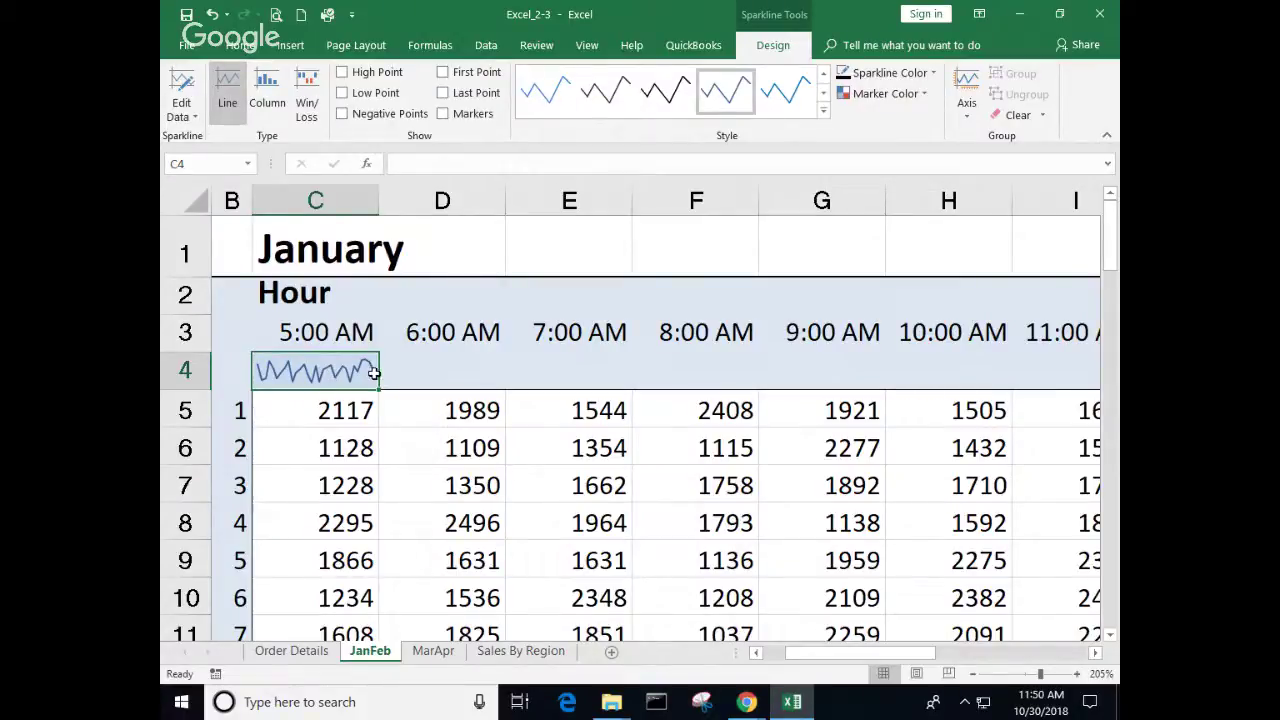
pyautogui.click(277, 91)
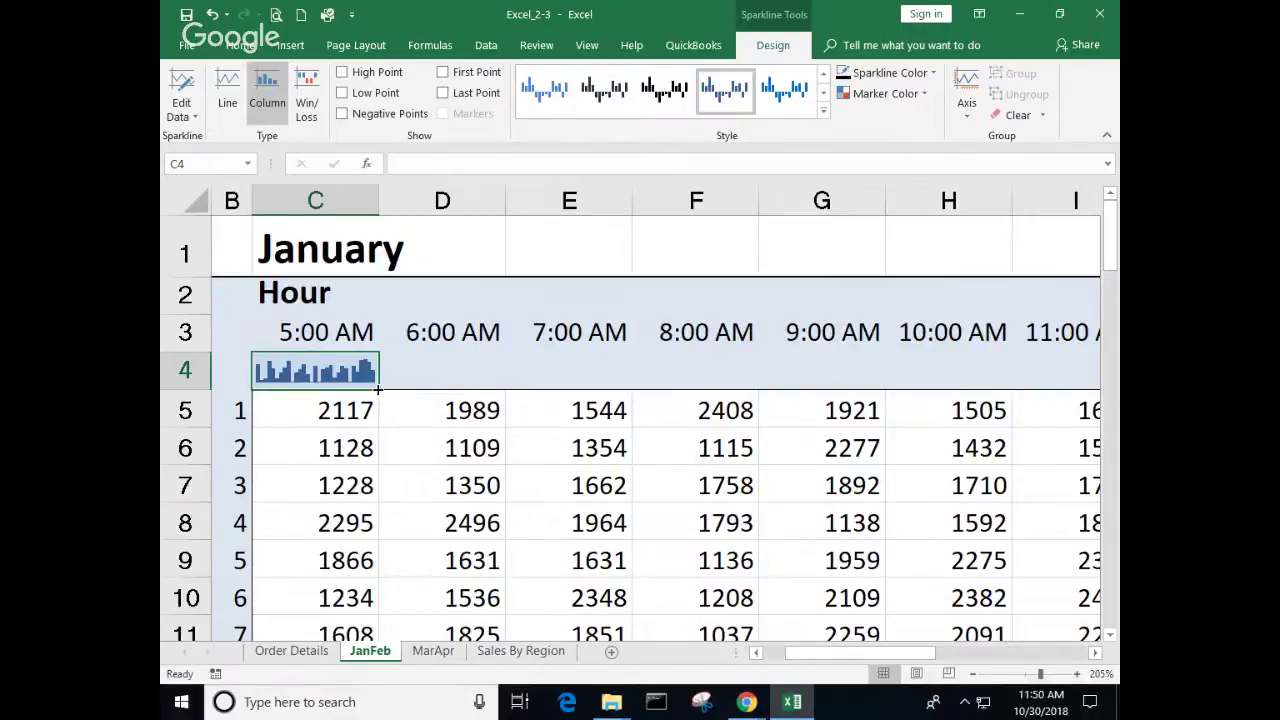
# Step: Fill the C4 sparkline across row 4 through column O (5:00 PM)
pyautogui.moveTo(378, 388); pyautogui.dragTo(965, 392)
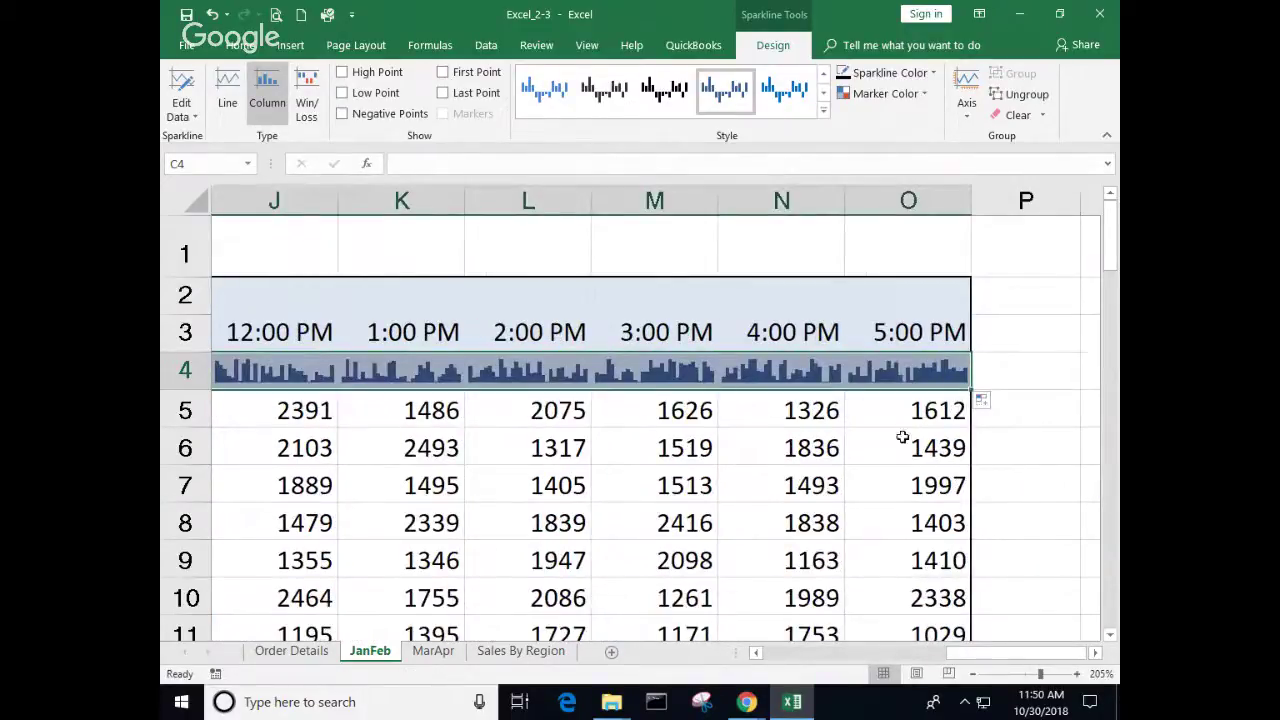
pyautogui.click(781, 655)
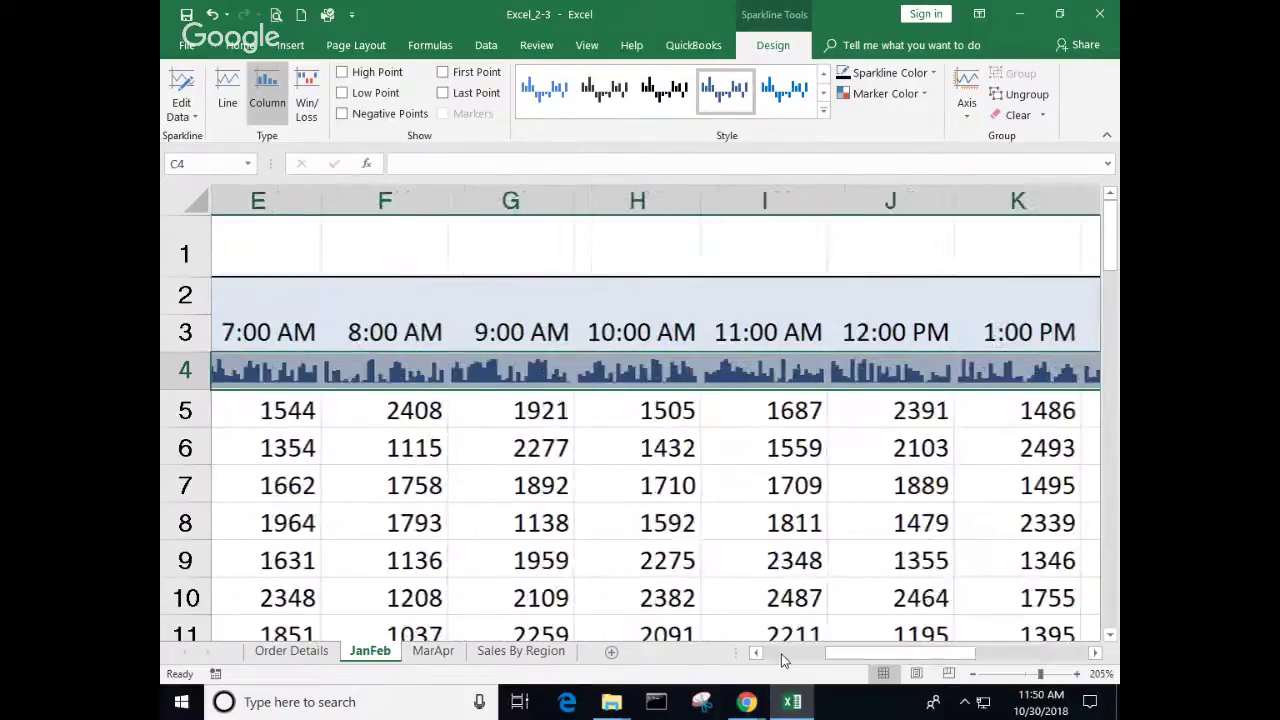
pyautogui.click(781, 655)
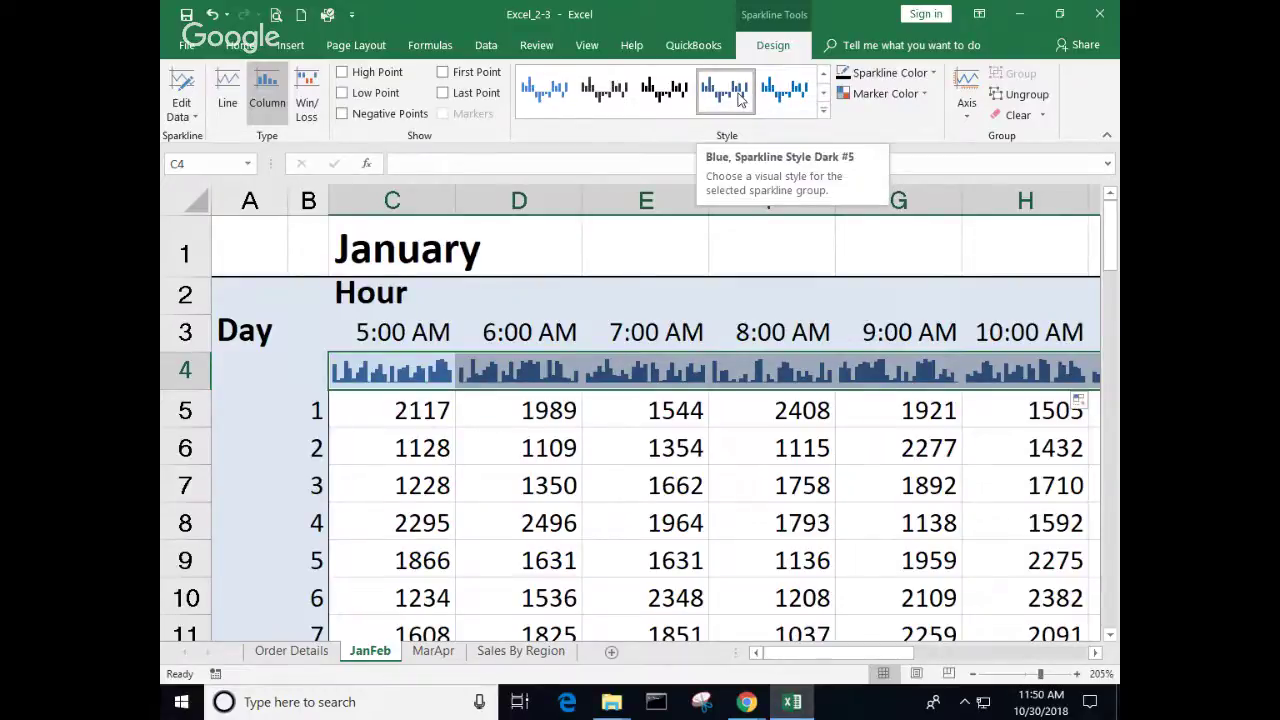
# Step: Apply the dark green Sparkline Style Colorful #4 to the row 4 sparklines, then reselect C4:E4 to review the styles
pyautogui.click(825, 113)
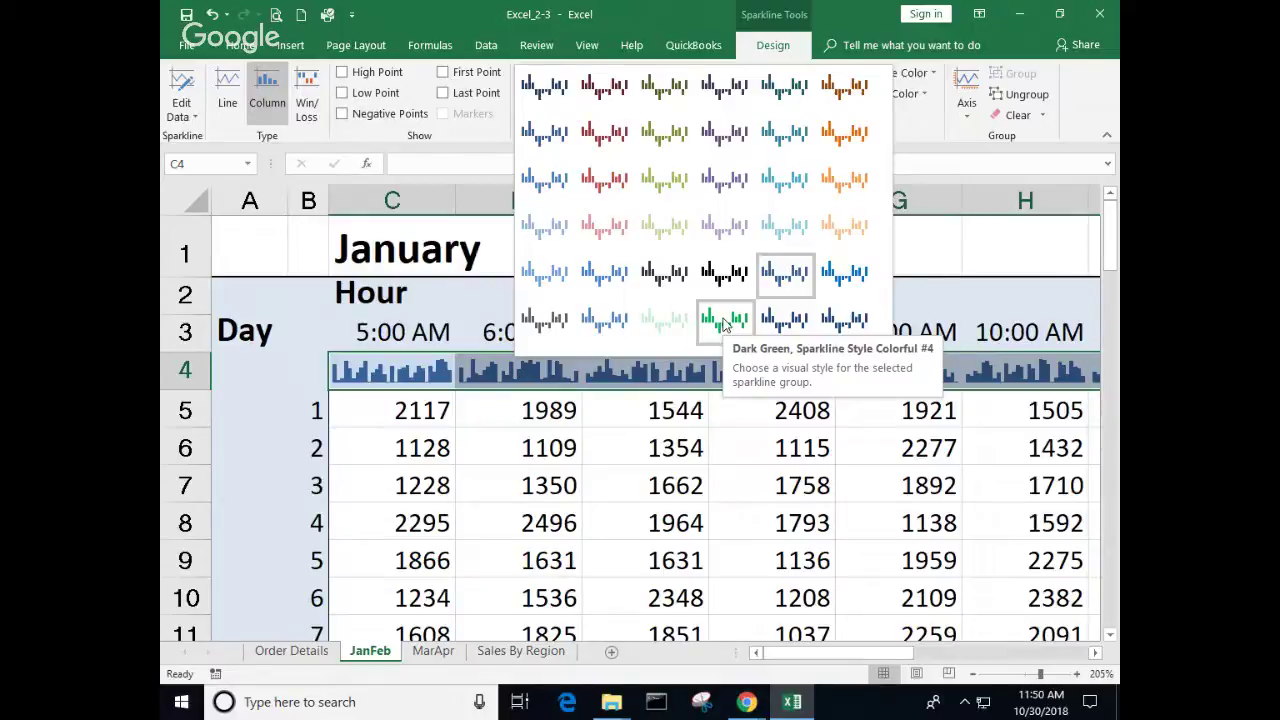
pyautogui.click(725, 323)
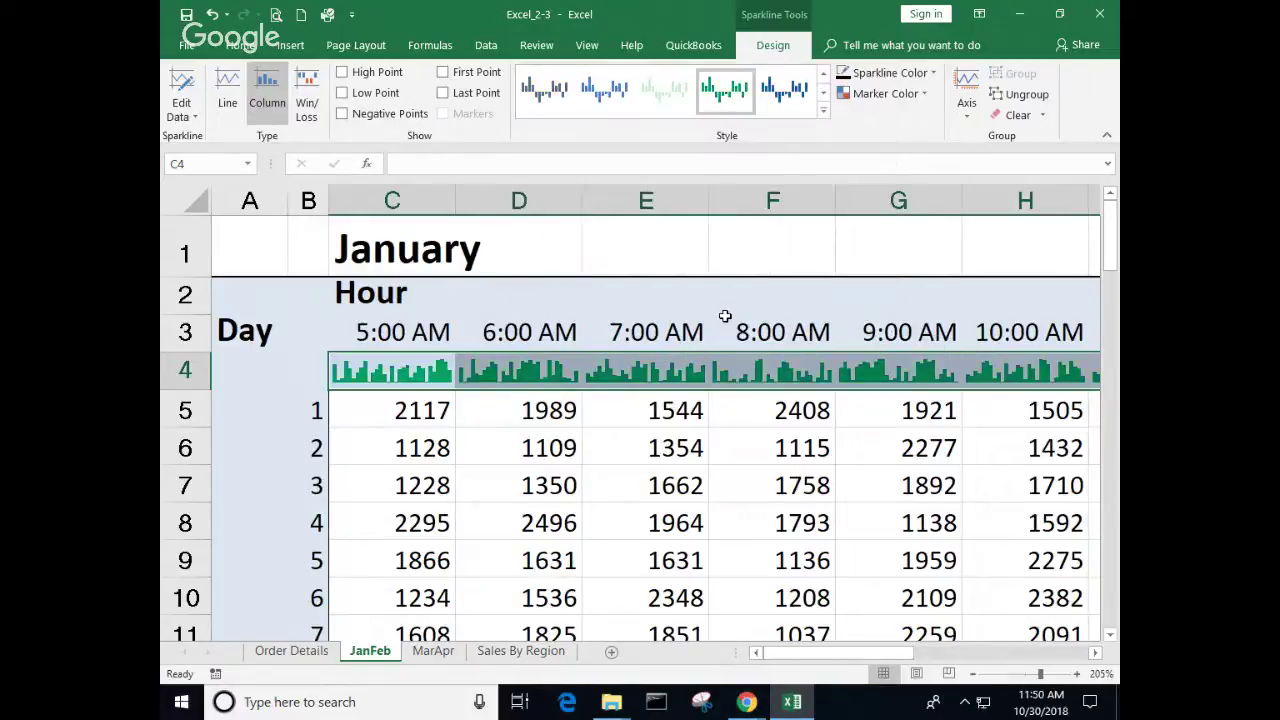
pyautogui.click(625, 410)
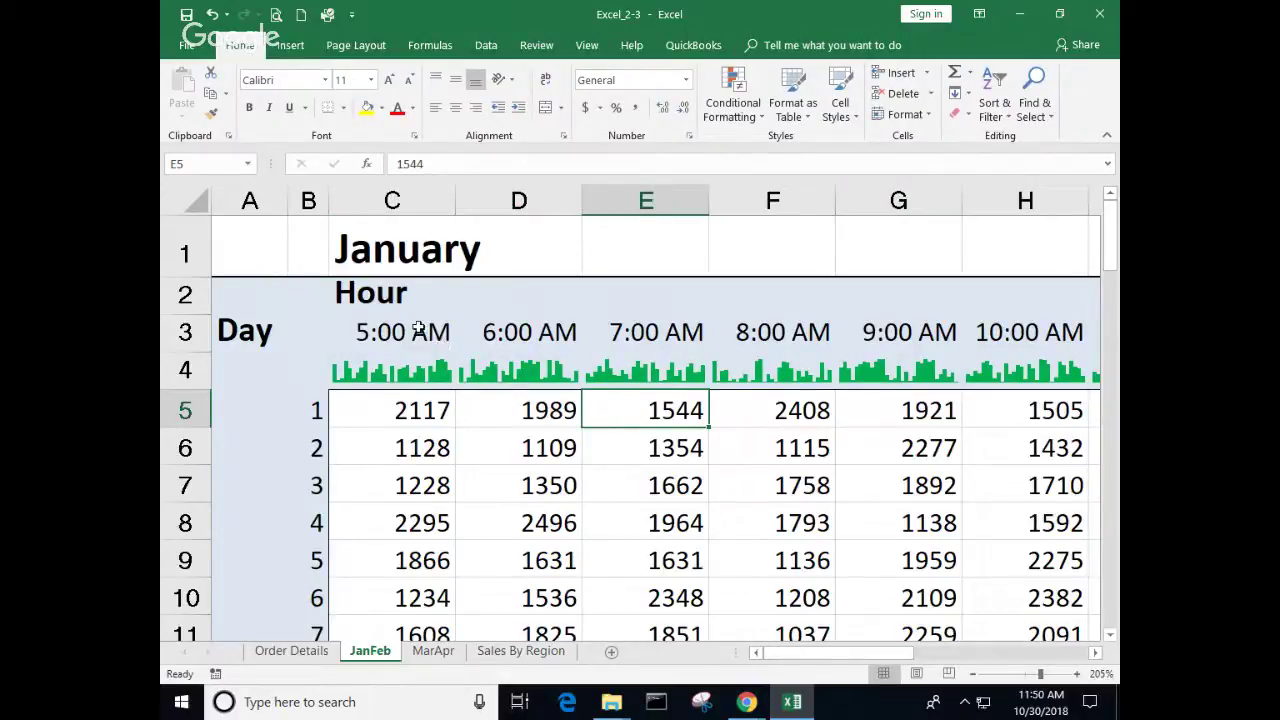
pyautogui.moveTo(393, 368); pyautogui.dragTo(940, 369)
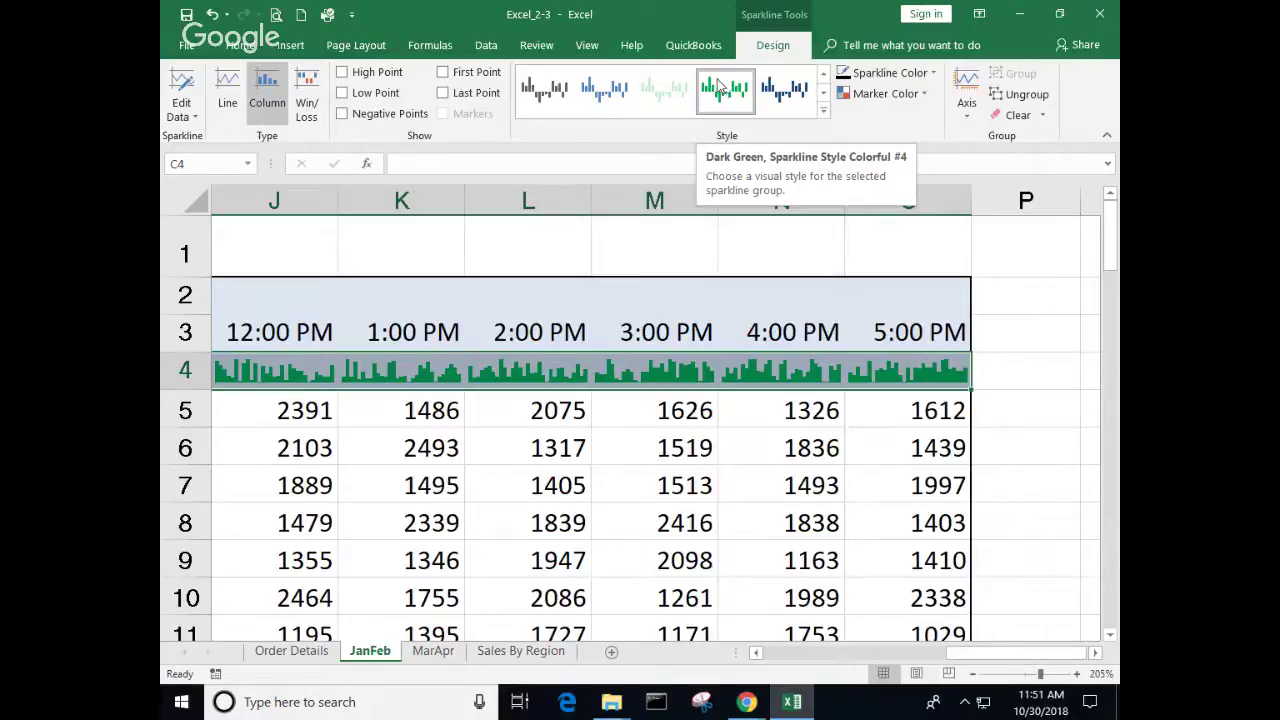
pyautogui.click(823, 115)
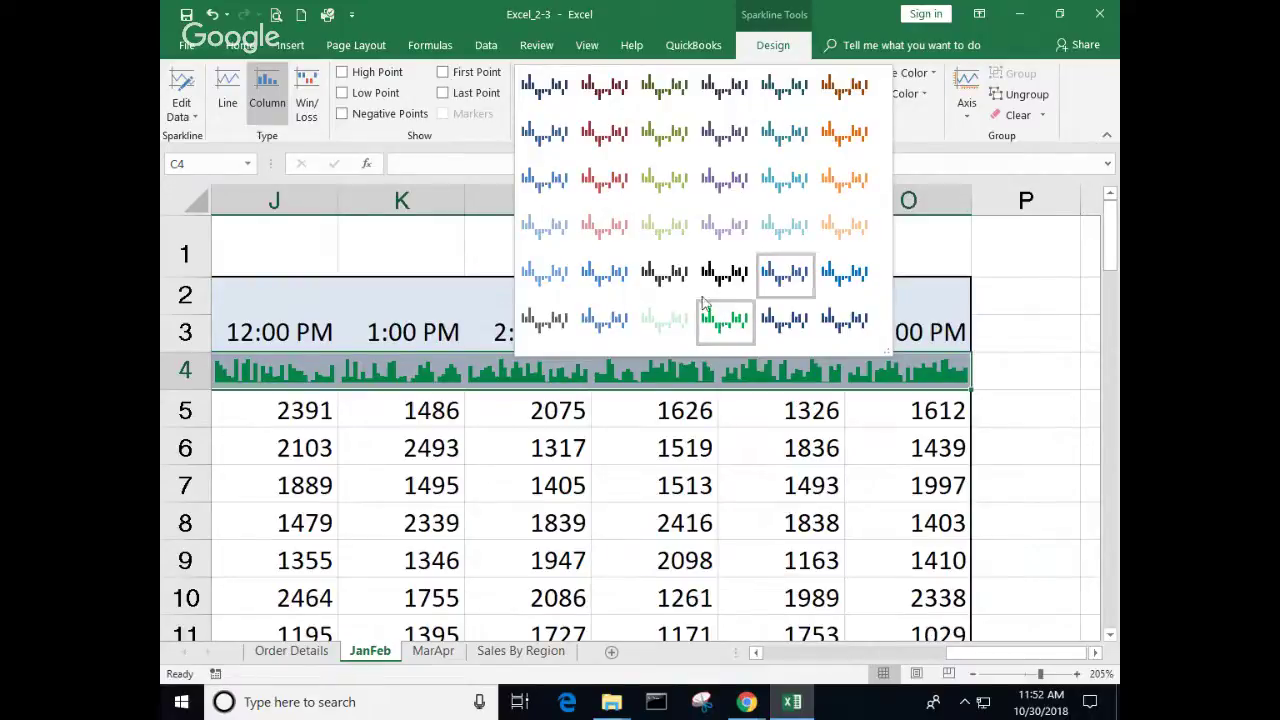
pyautogui.click(428, 92)
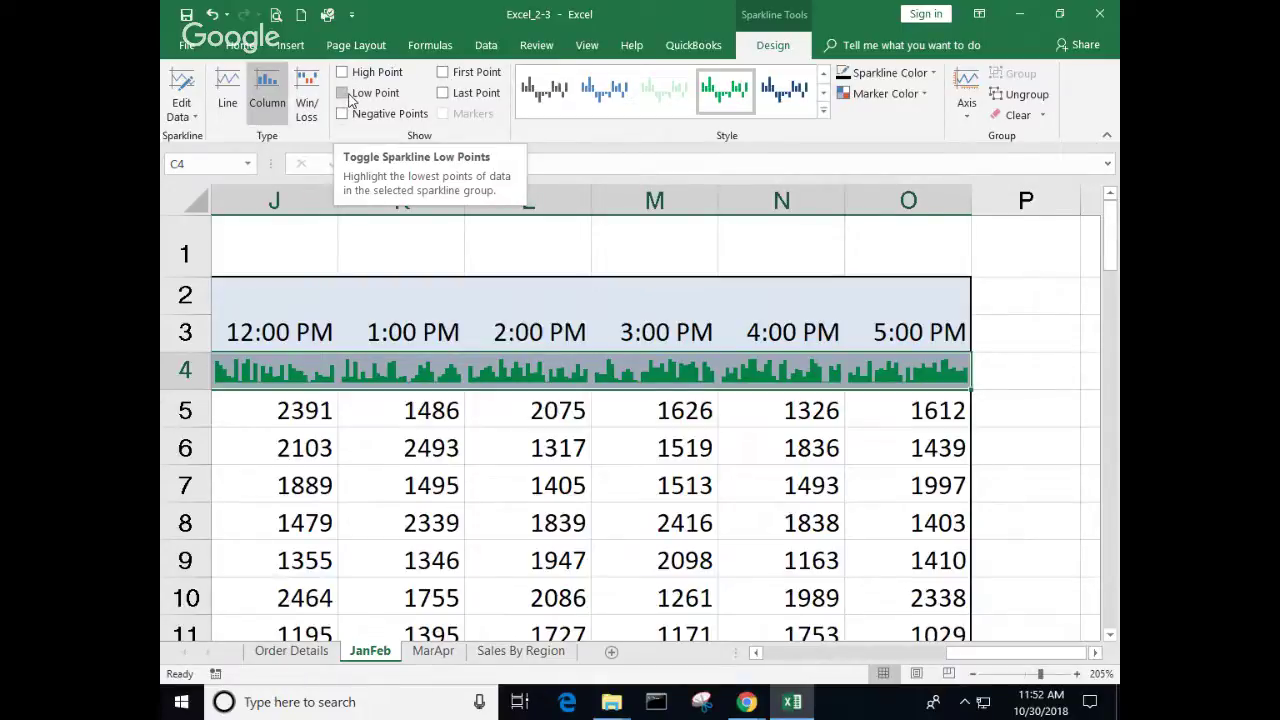
# Step: Turn on First Point and Last Point so each row 4 sparkline shows orange end bars
pyautogui.click(442, 72)
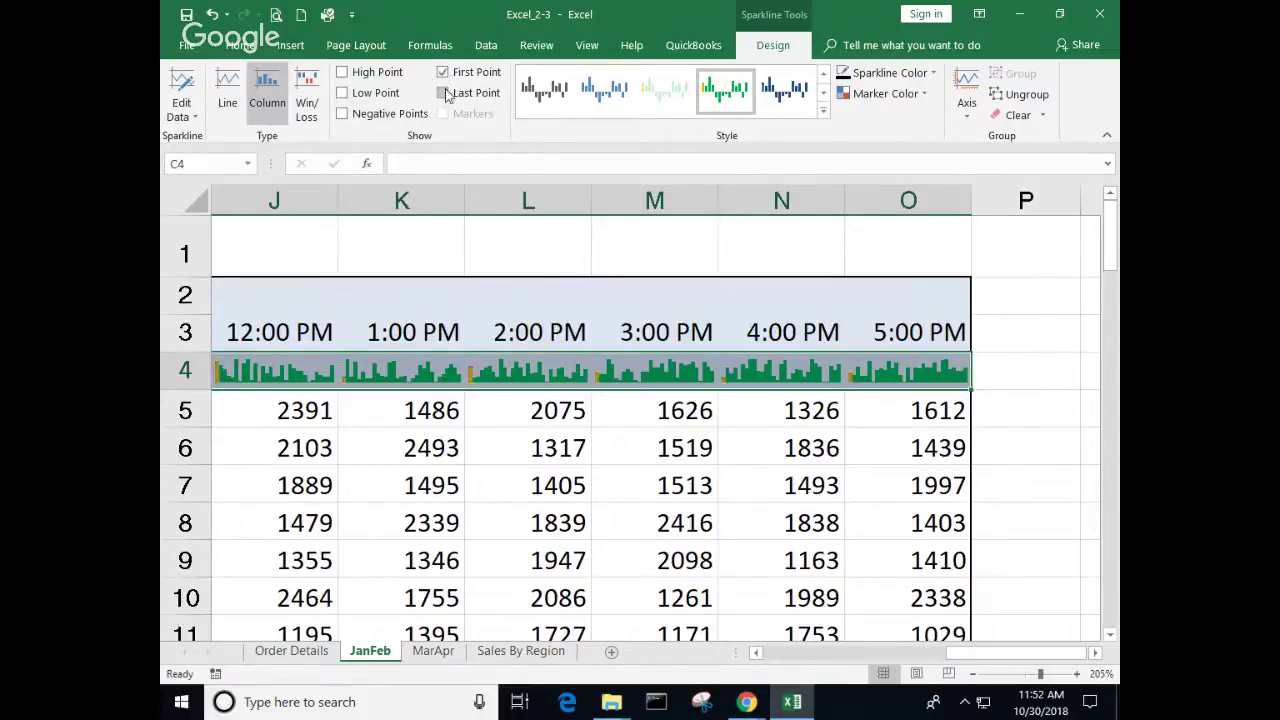
pyautogui.click(443, 92)
pyautogui.click(870, 488)
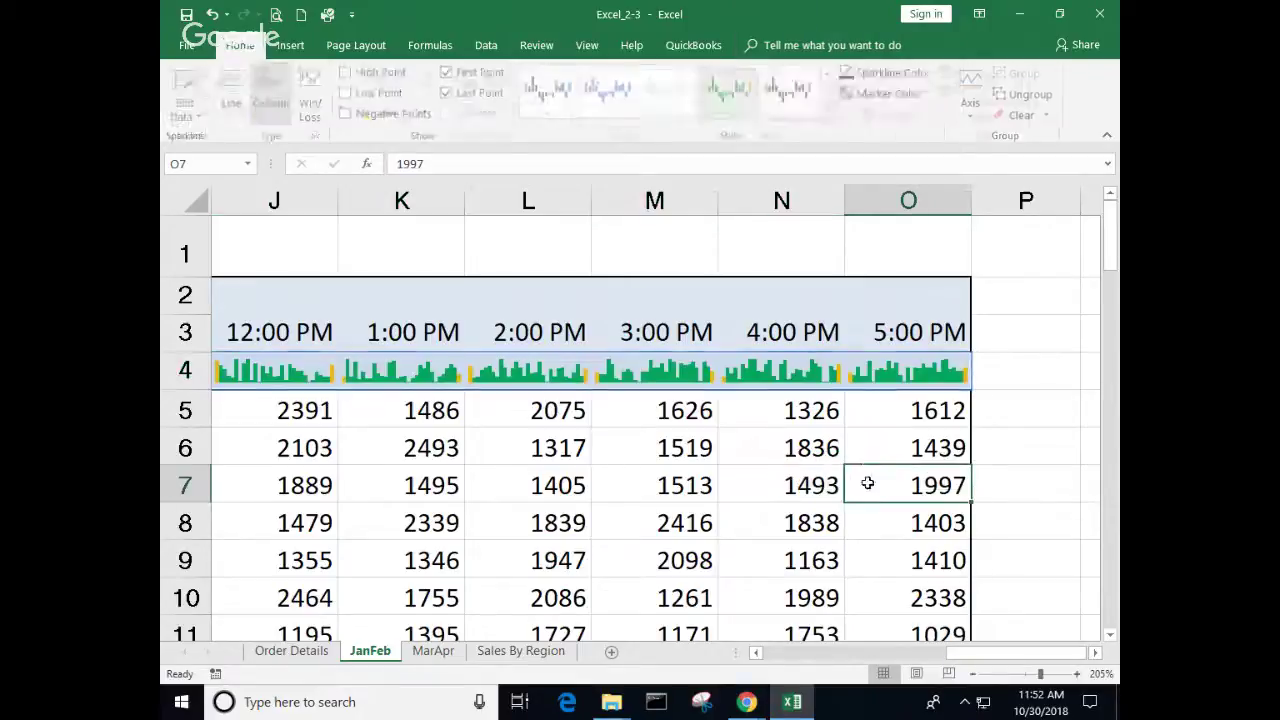
pyautogui.keyDown('ctrl'); pyautogui.scroll(8, 855, 484); pyautogui.keyUp('ctrl')
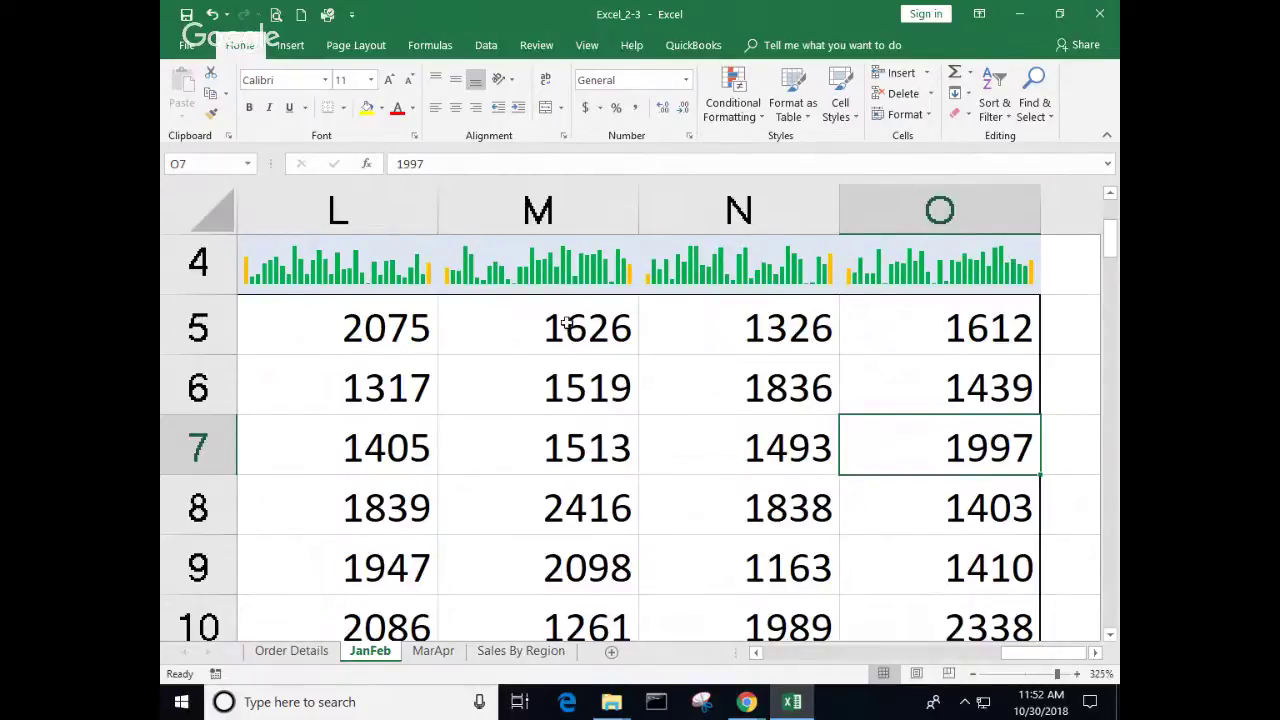
pyautogui.click(583, 286)
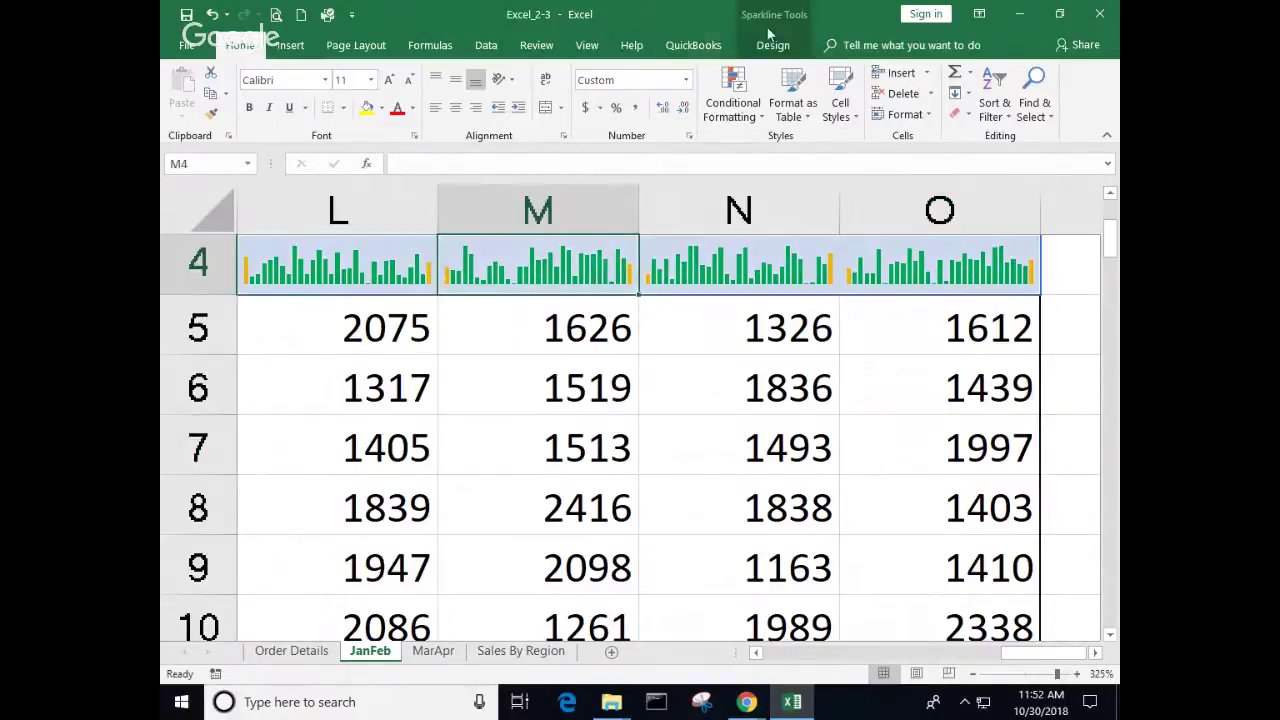
# Step: Reselect the whole row of JanFeb sparklines, starting from M4
pyautogui.click(772, 42)
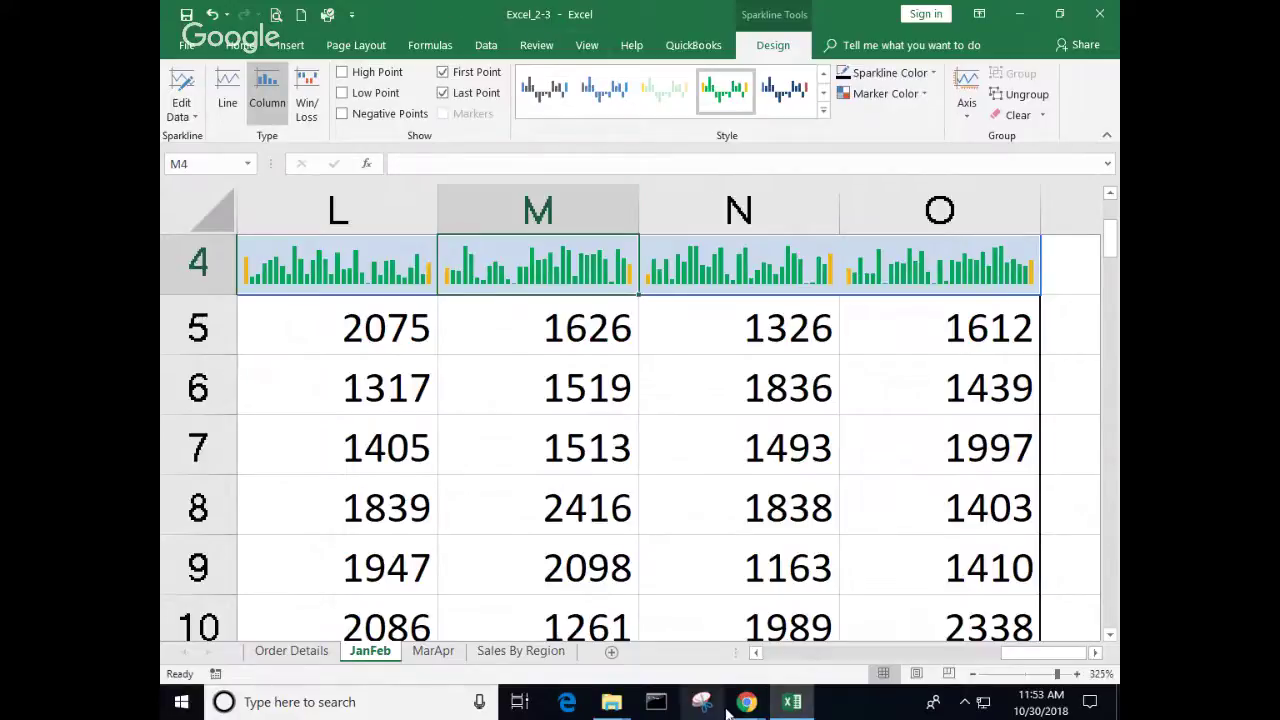
pyautogui.moveTo(752, 705)
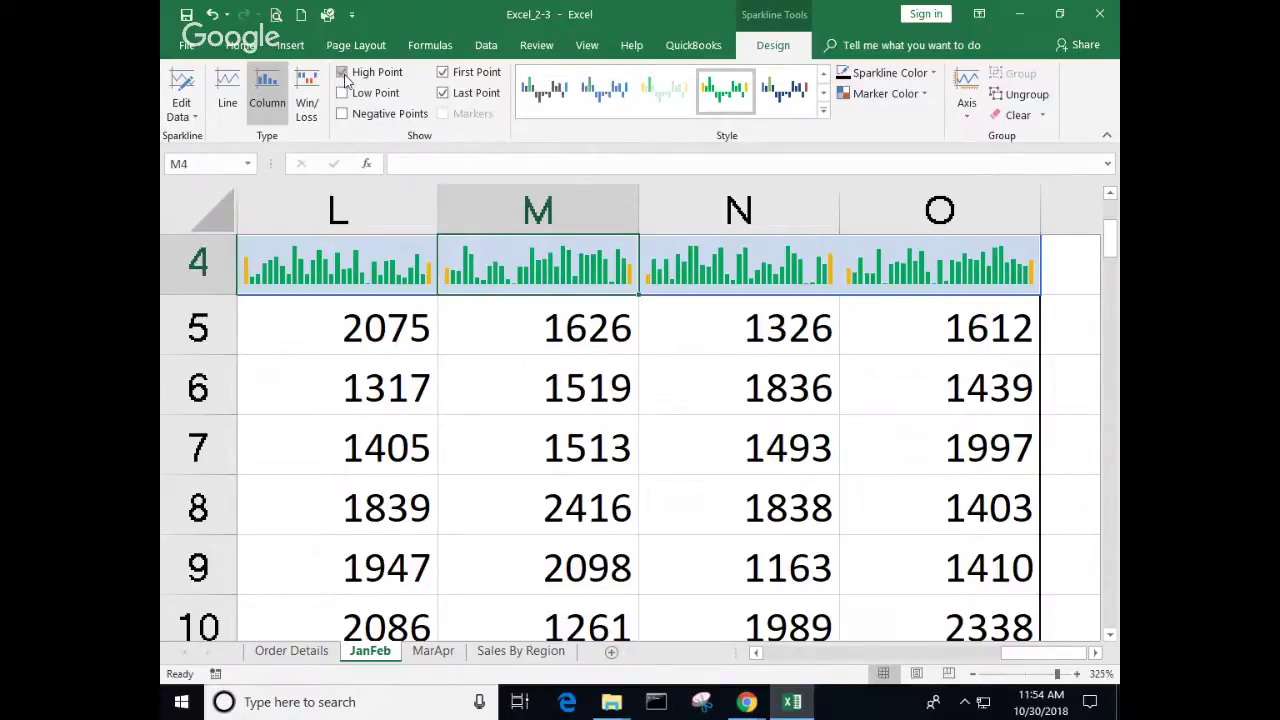
pyautogui.click(507, 363)
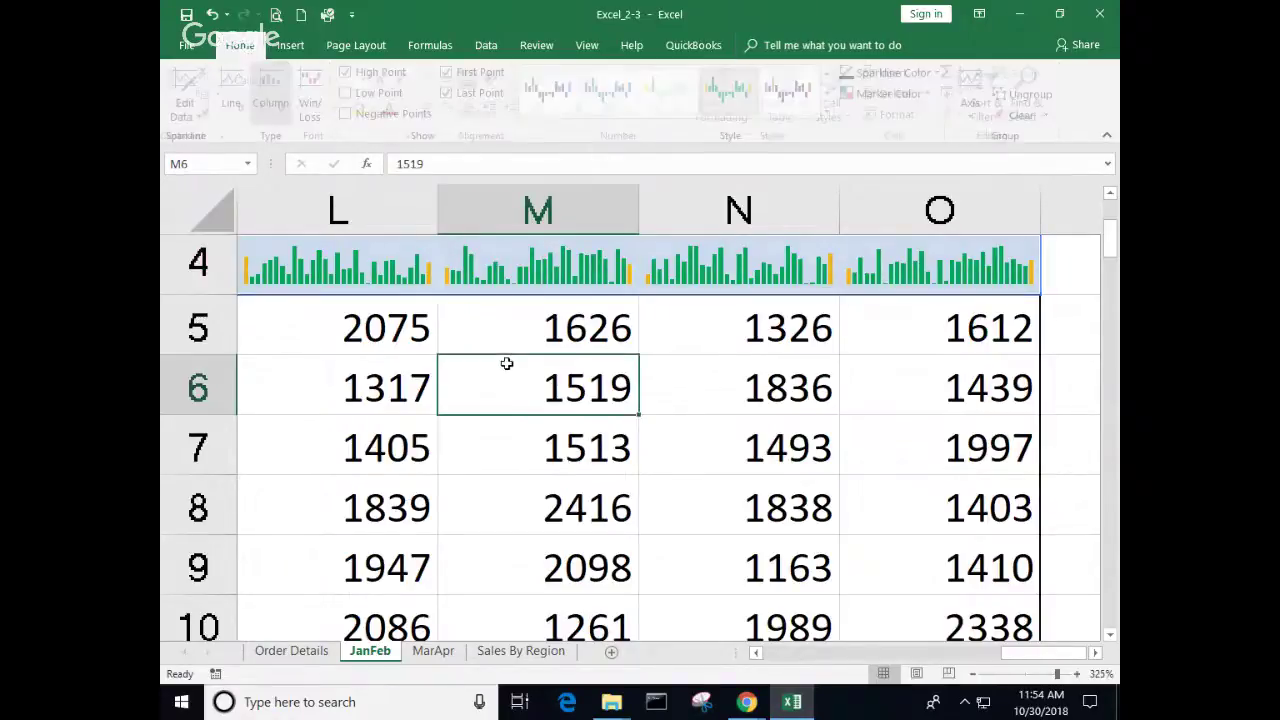
pyautogui.click(553, 262)
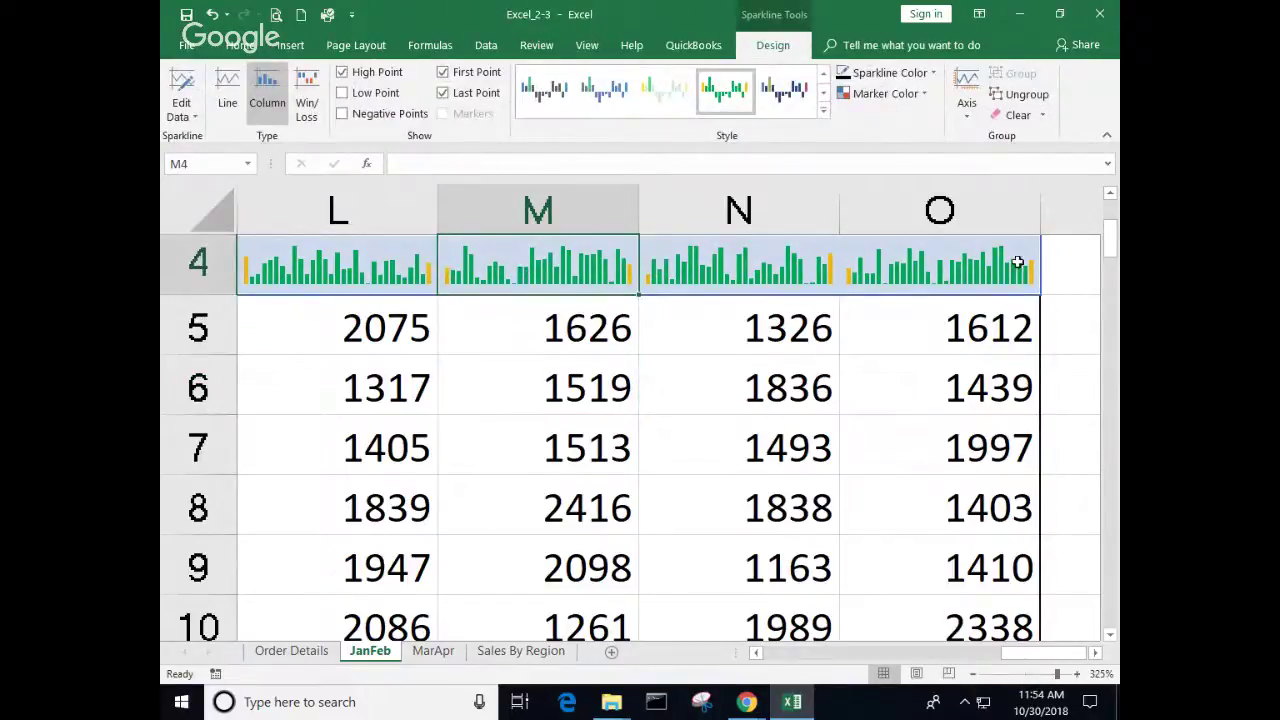
pyautogui.moveTo(1017, 262); pyautogui.dragTo(434, 251)
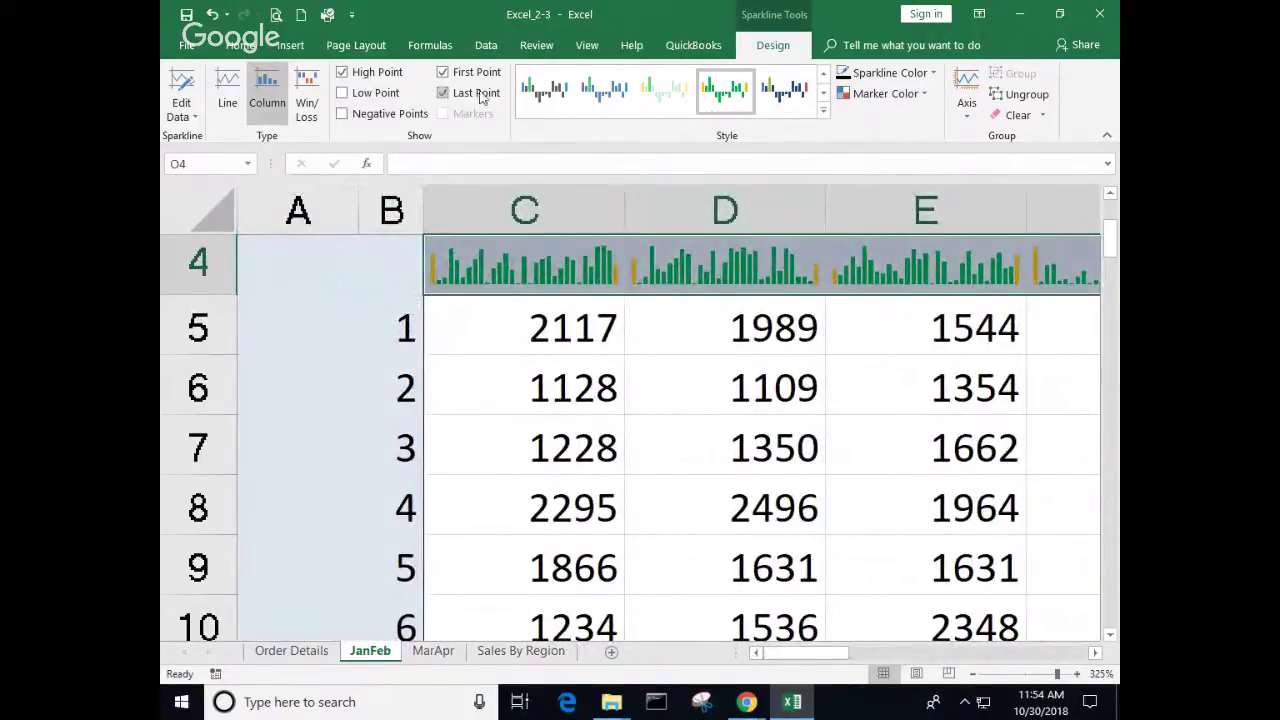
# Step: Mark each sparkline's high point and apply a dark blue style with coloured points
pyautogui.click(349, 76)
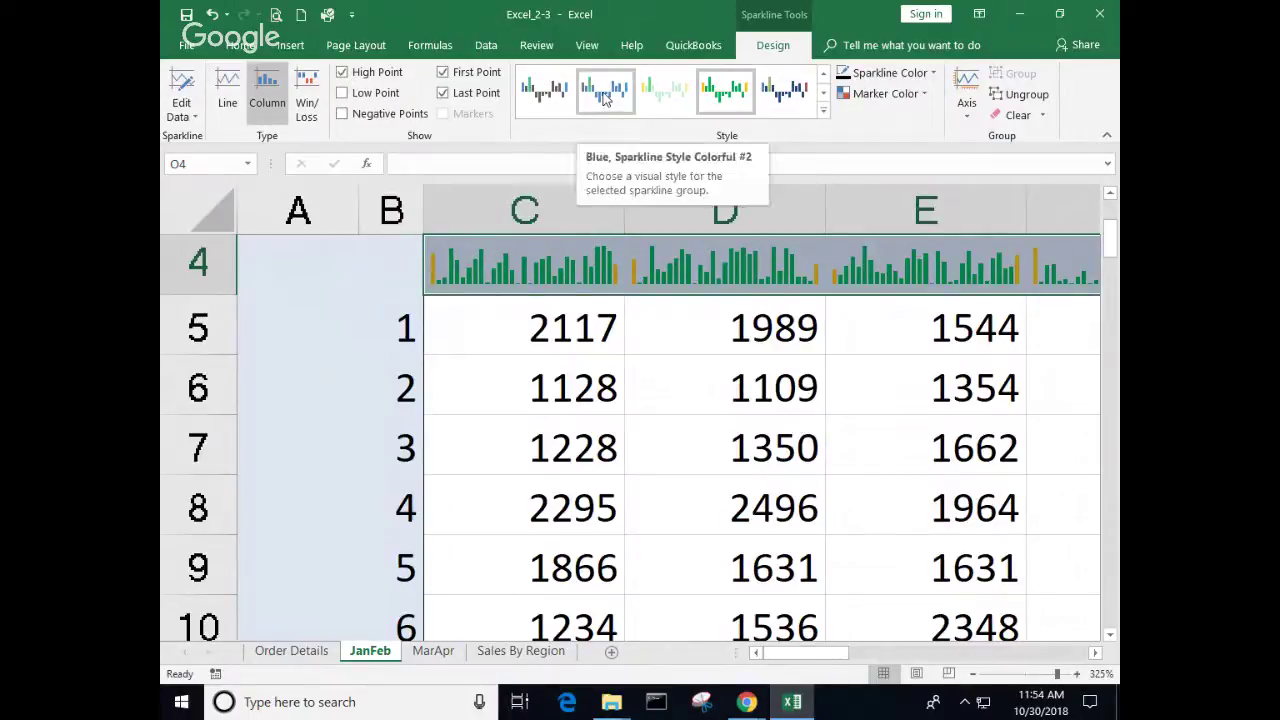
pyautogui.click(784, 90)
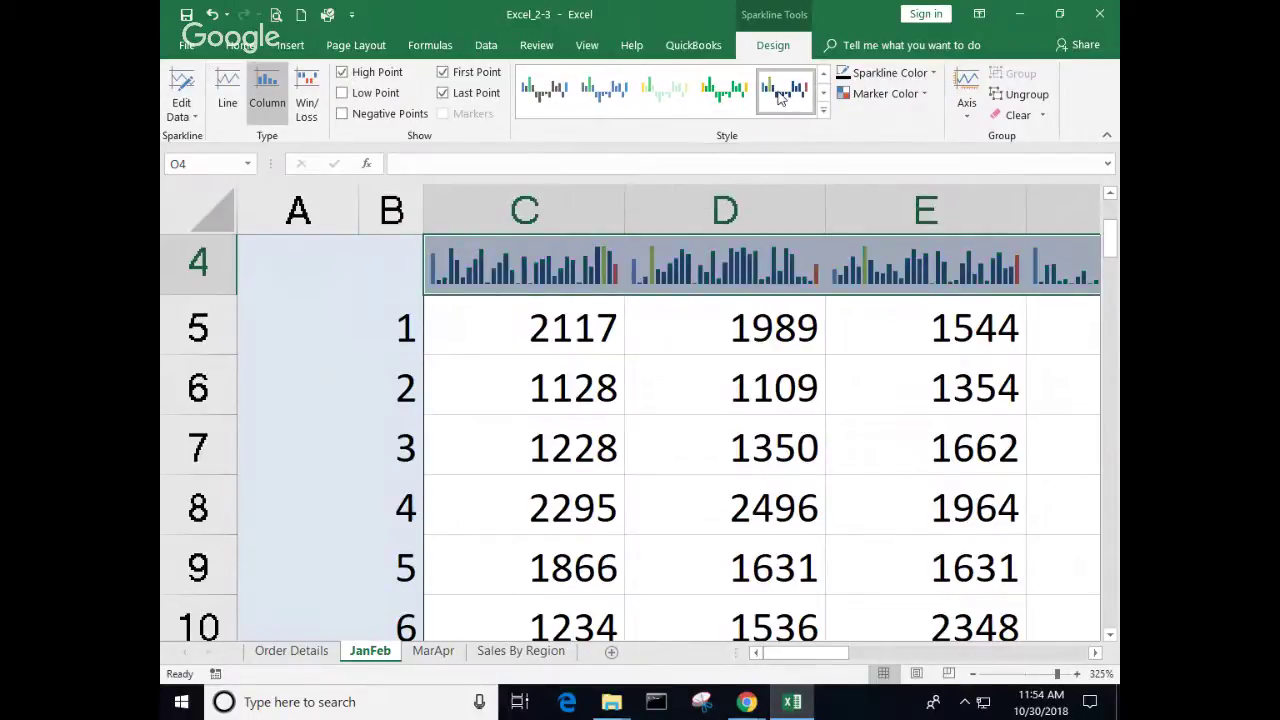
pyautogui.click(456, 310)
# Step: Inspect the C4, D4 and E4 sparklines individually, scrolling the sheet to view them
pyautogui.click(463, 275)
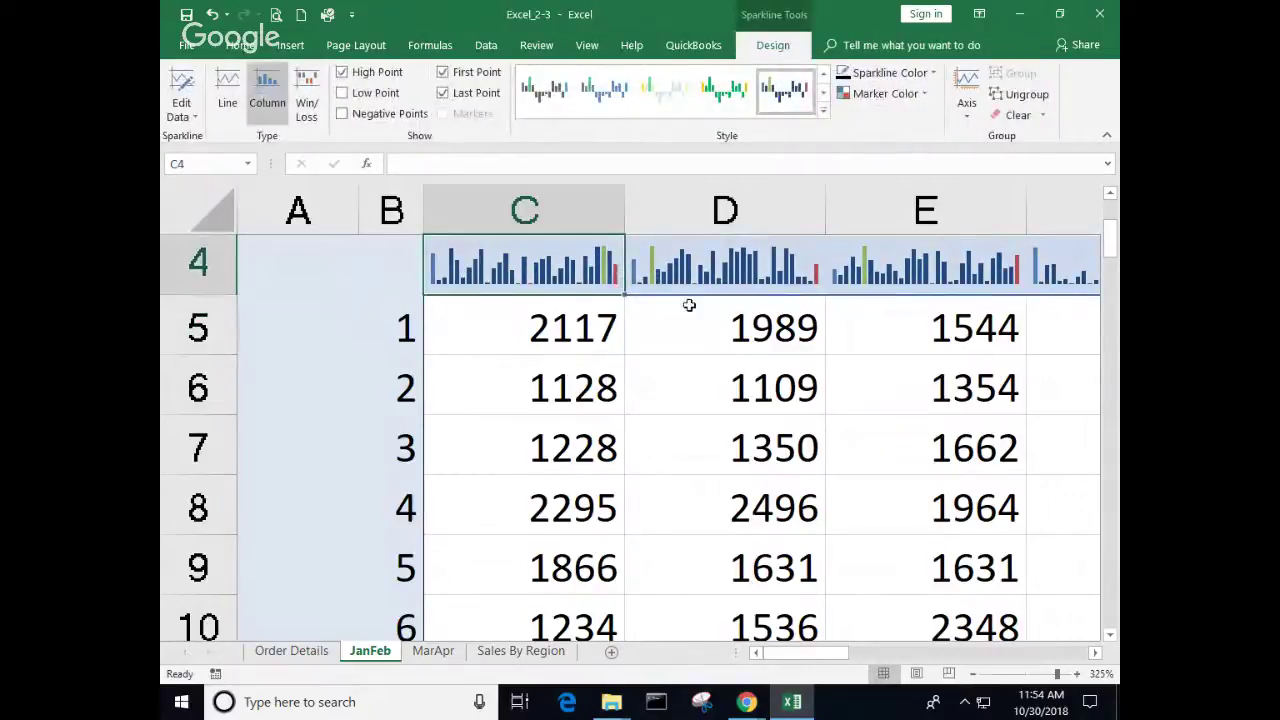
pyautogui.scroll(5, 664, 311)
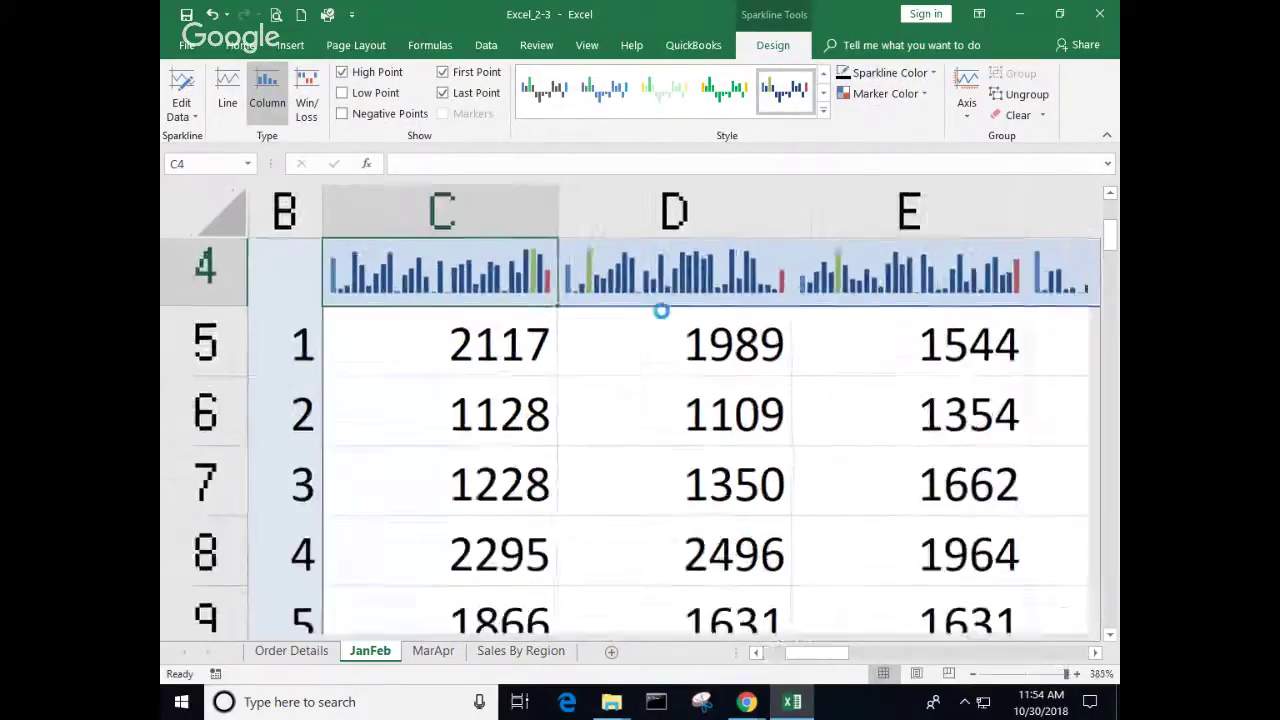
pyautogui.click(585, 286)
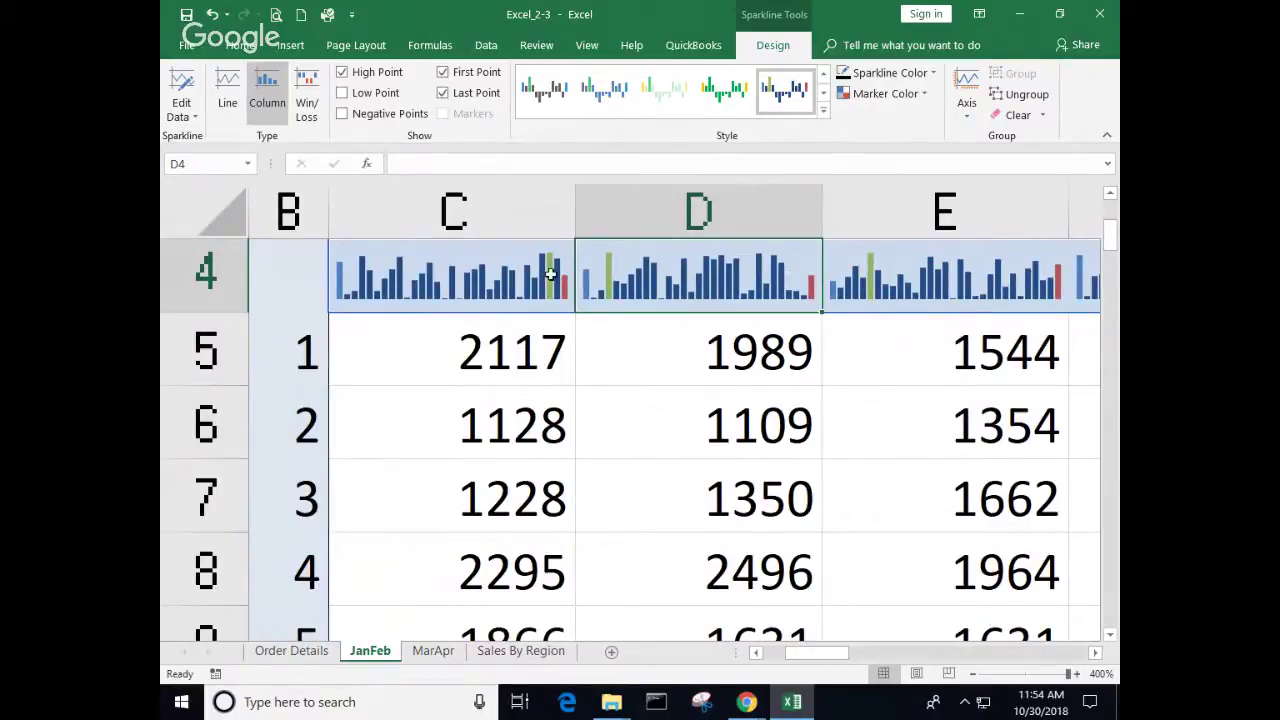
pyautogui.click(1095, 653)
pyautogui.click(1095, 653)
pyautogui.click(1095, 653)
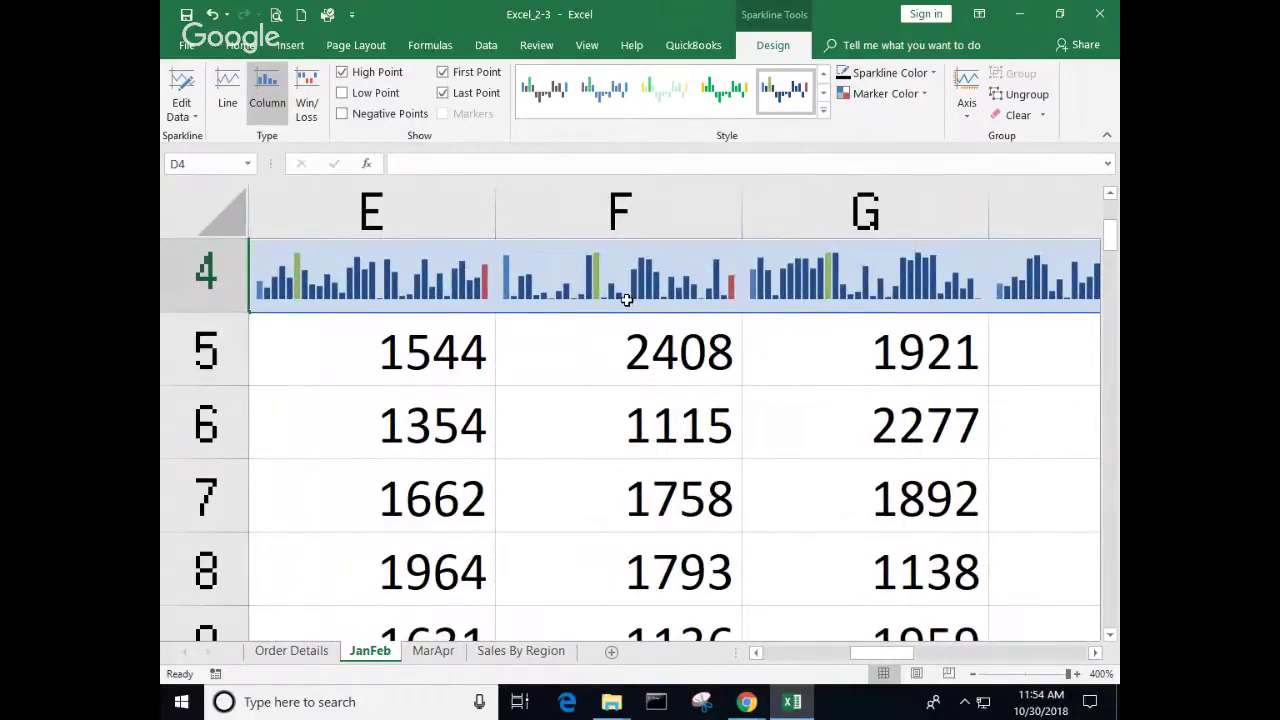
pyautogui.click(381, 300)
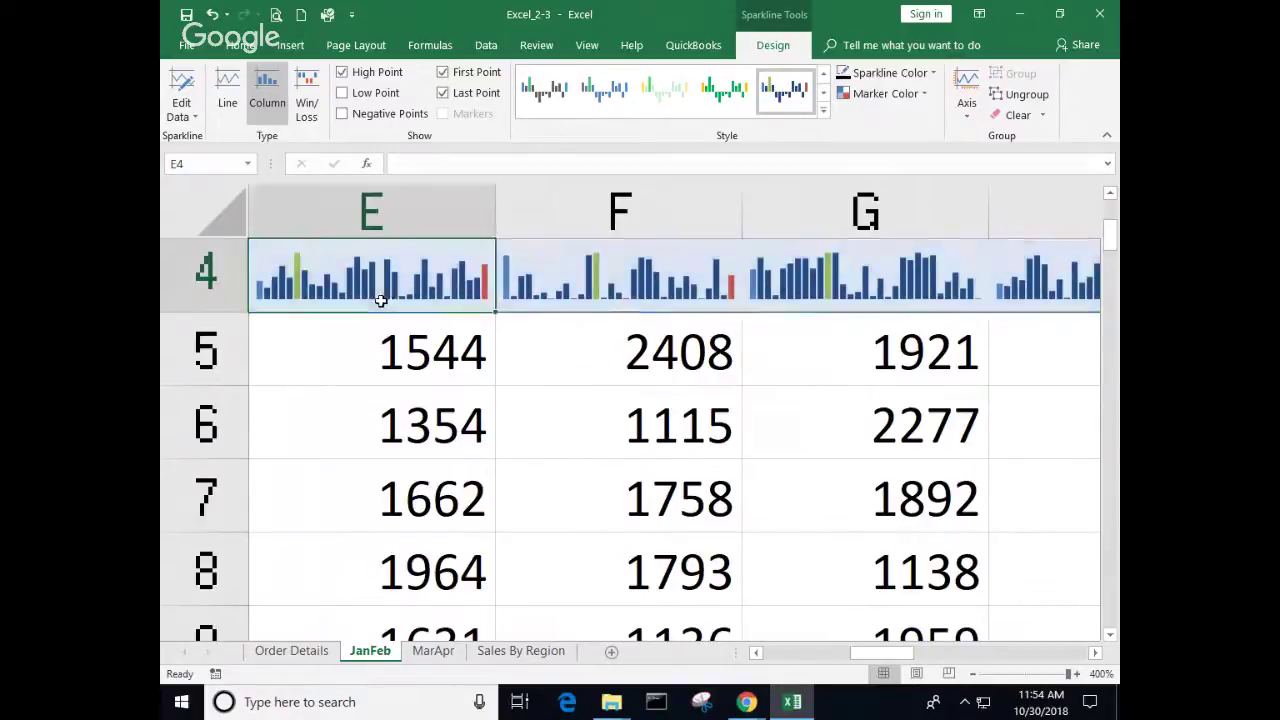
pyautogui.scroll(-9, 400, 330)
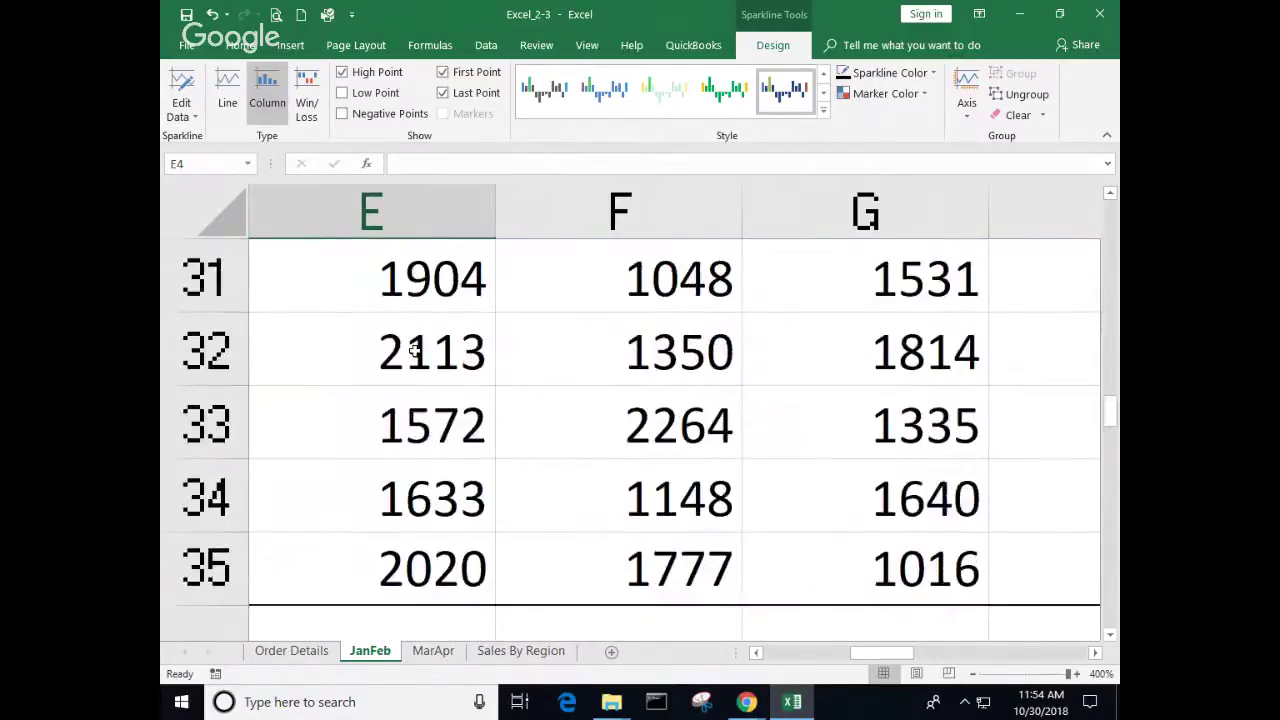
pyautogui.scroll(-2, 414, 351)
pyautogui.scroll(7, 414, 345)
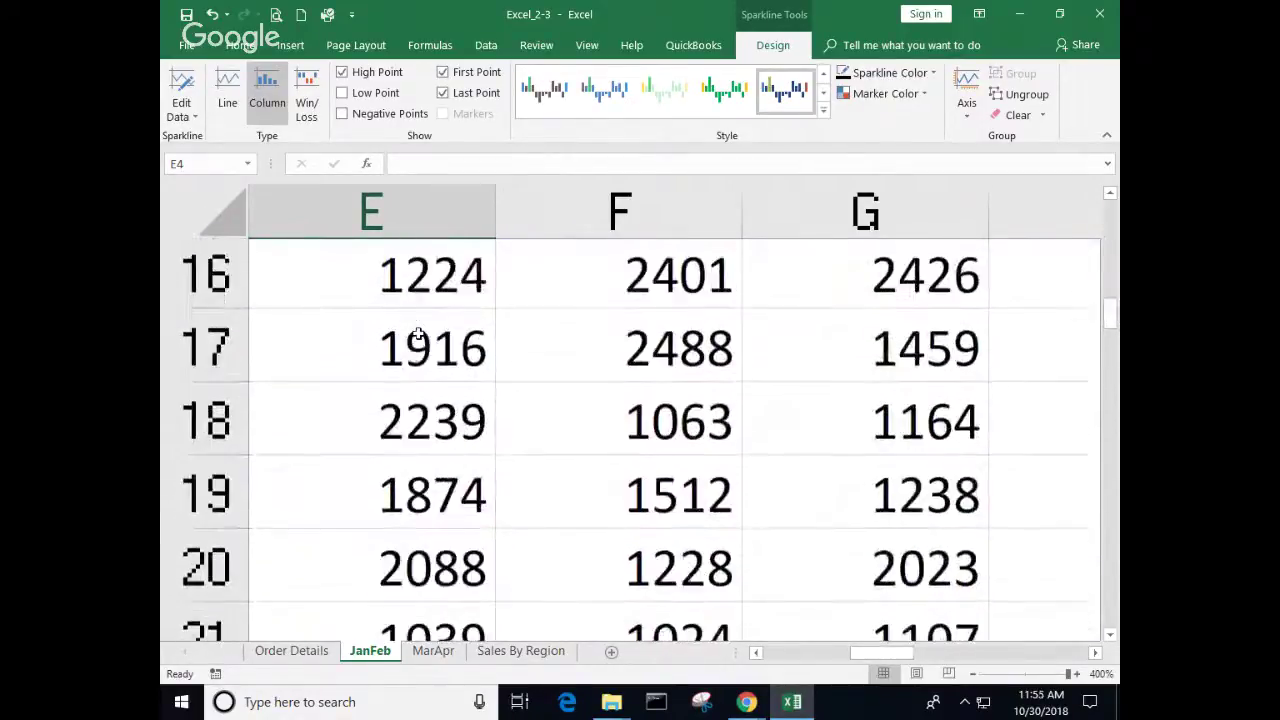
pyautogui.scroll(5, 418, 332)
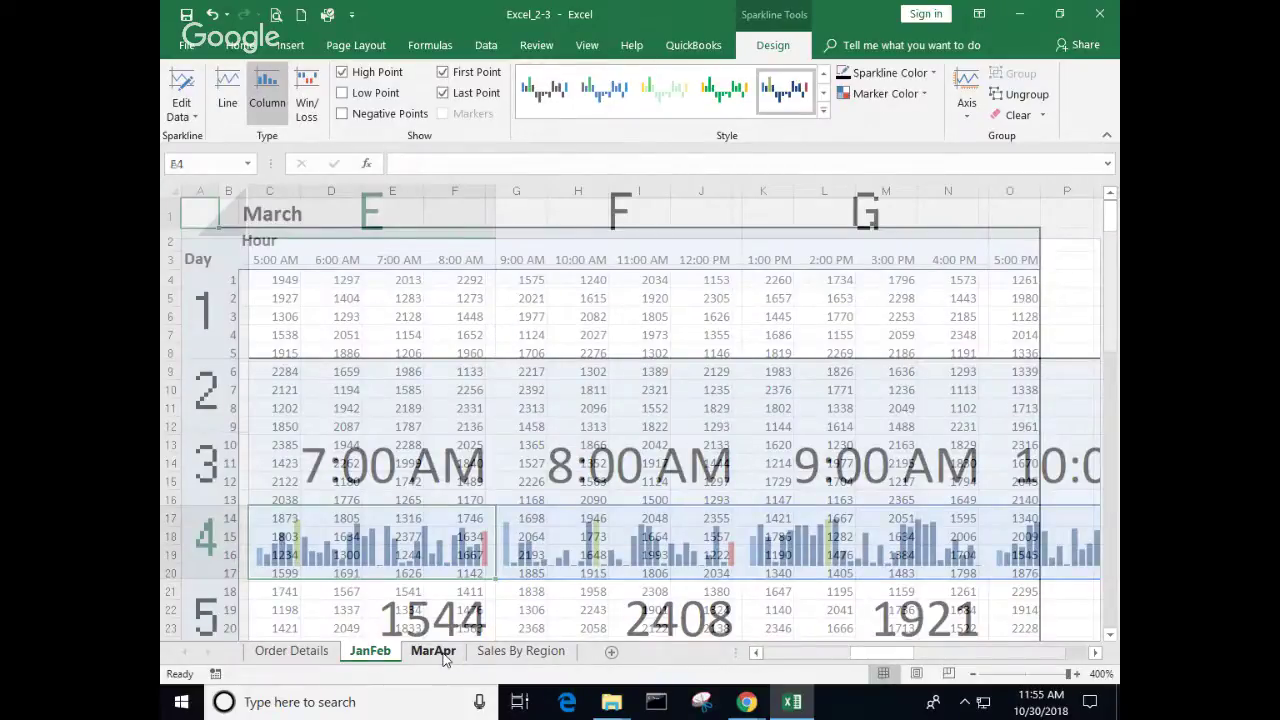
# Step: On MarApr, insert a line sparkline in P4 charting day 1's hourly values C4:O4
pyautogui.click(436, 651)
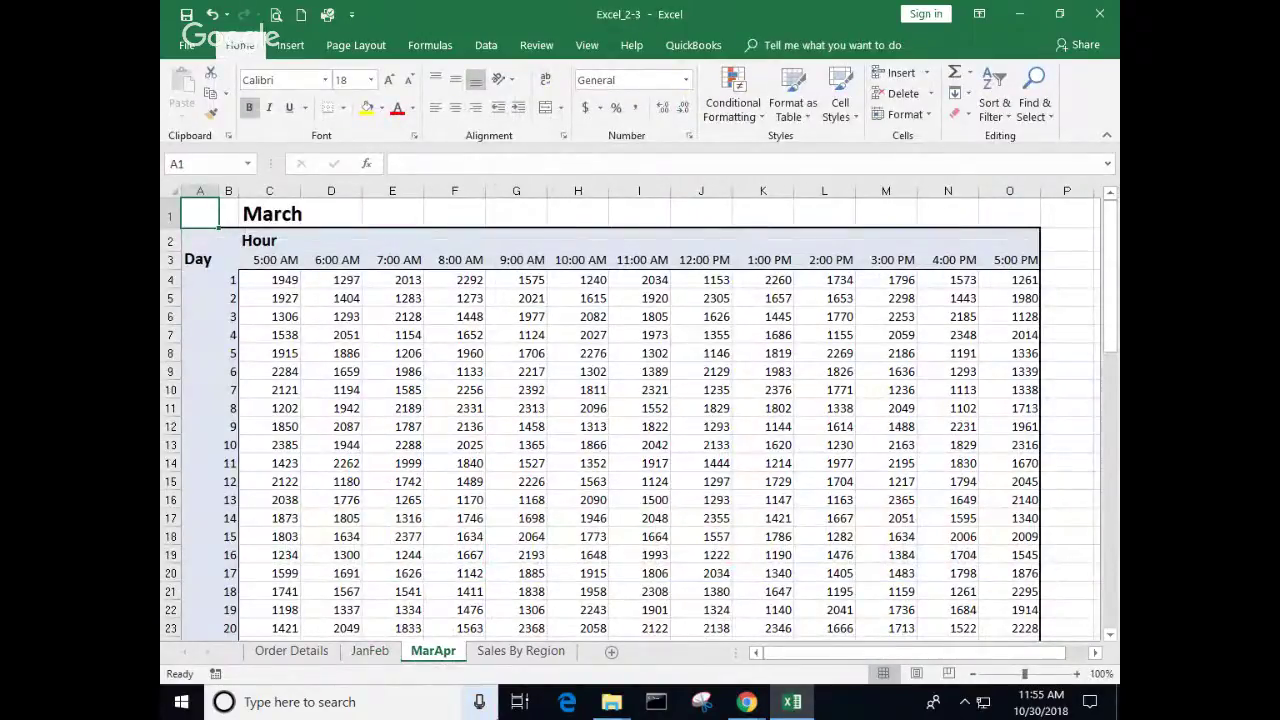
pyautogui.click(1075, 282)
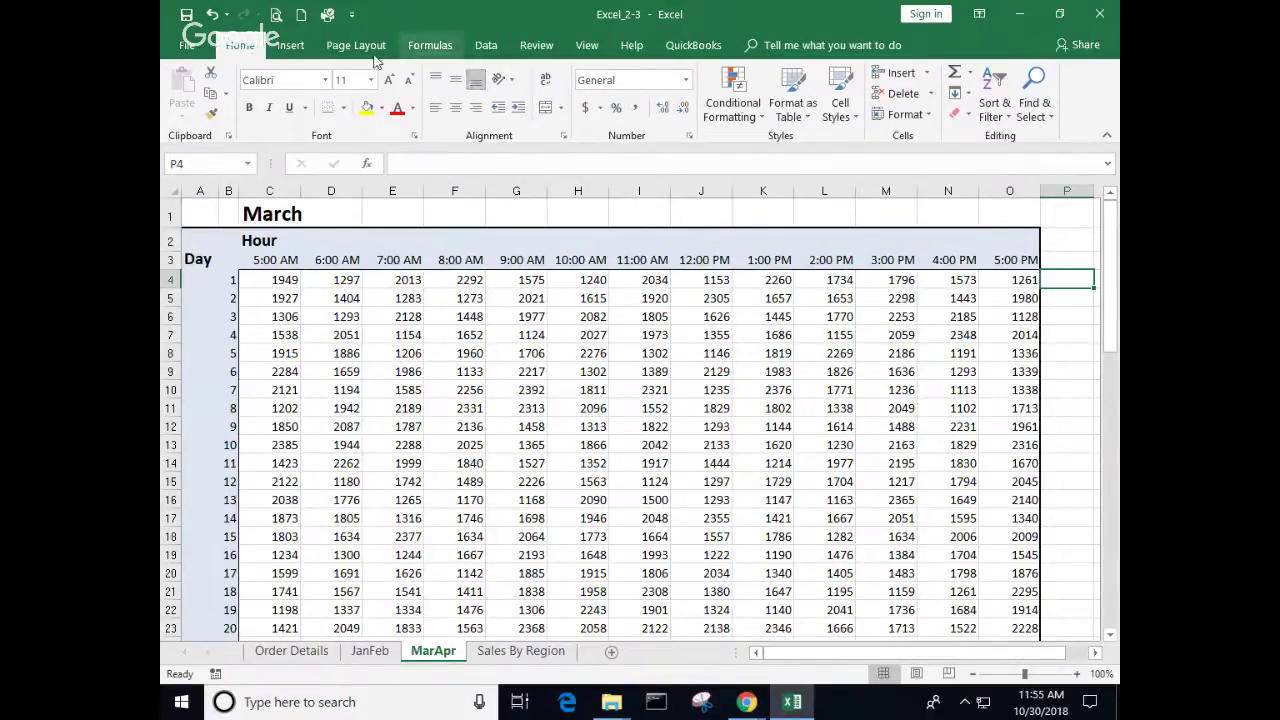
pyautogui.click(291, 45)
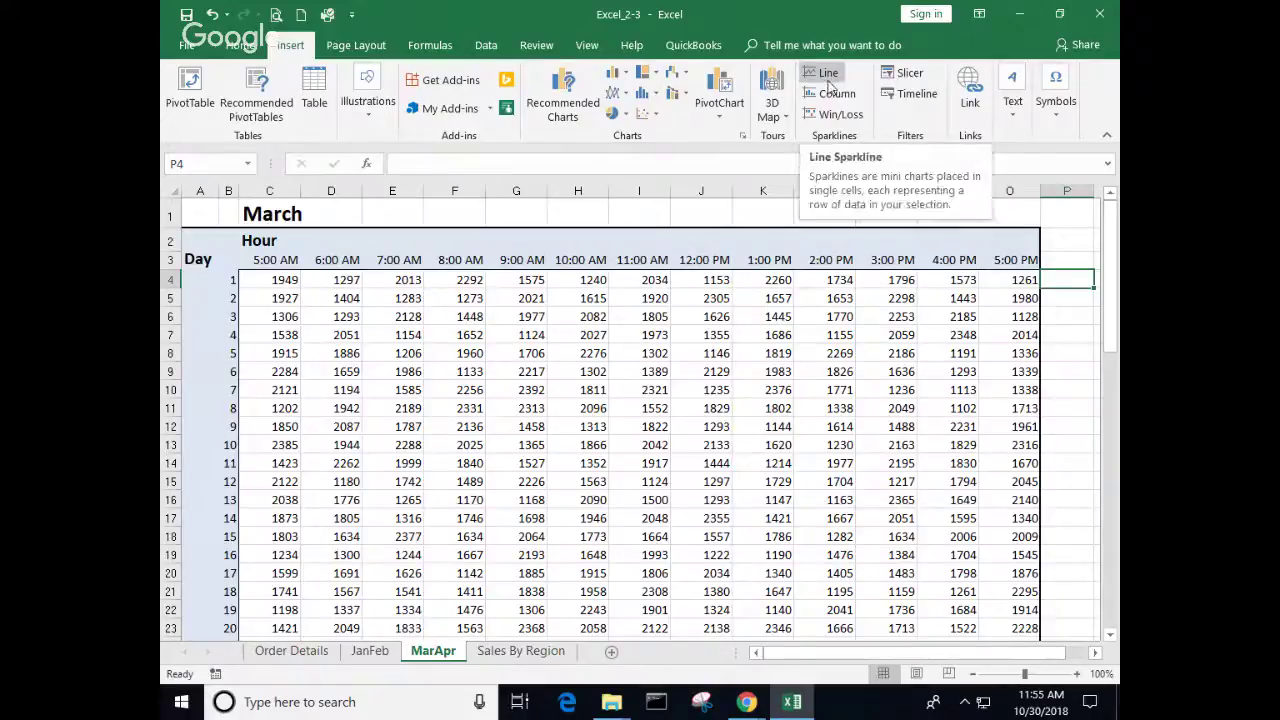
pyautogui.click(828, 84)
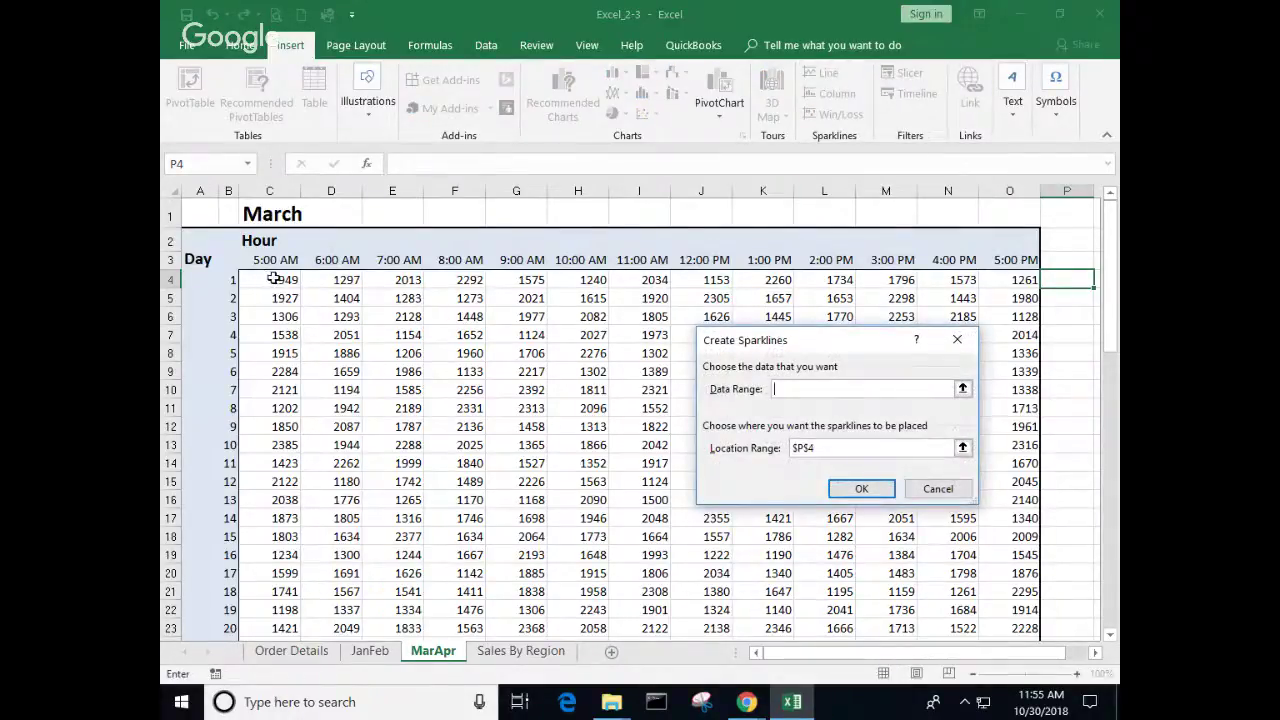
pyautogui.moveTo(271, 279); pyautogui.dragTo(986, 280)
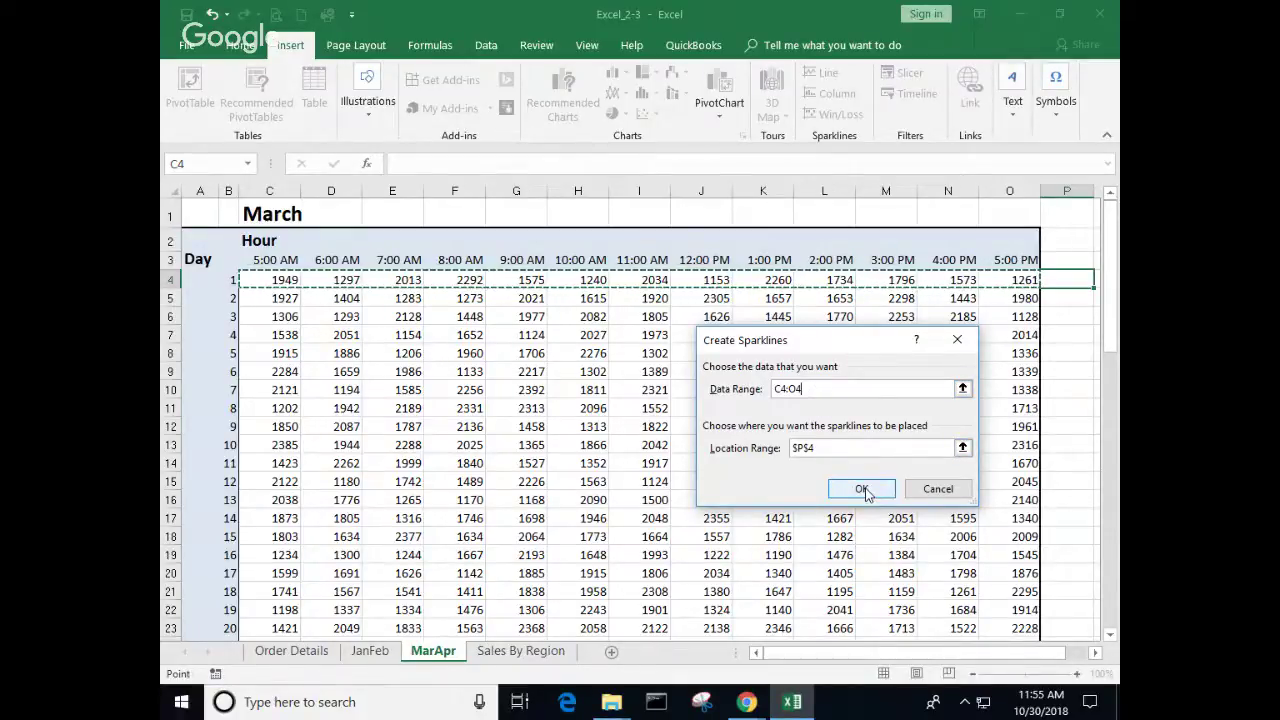
pyautogui.click(862, 489)
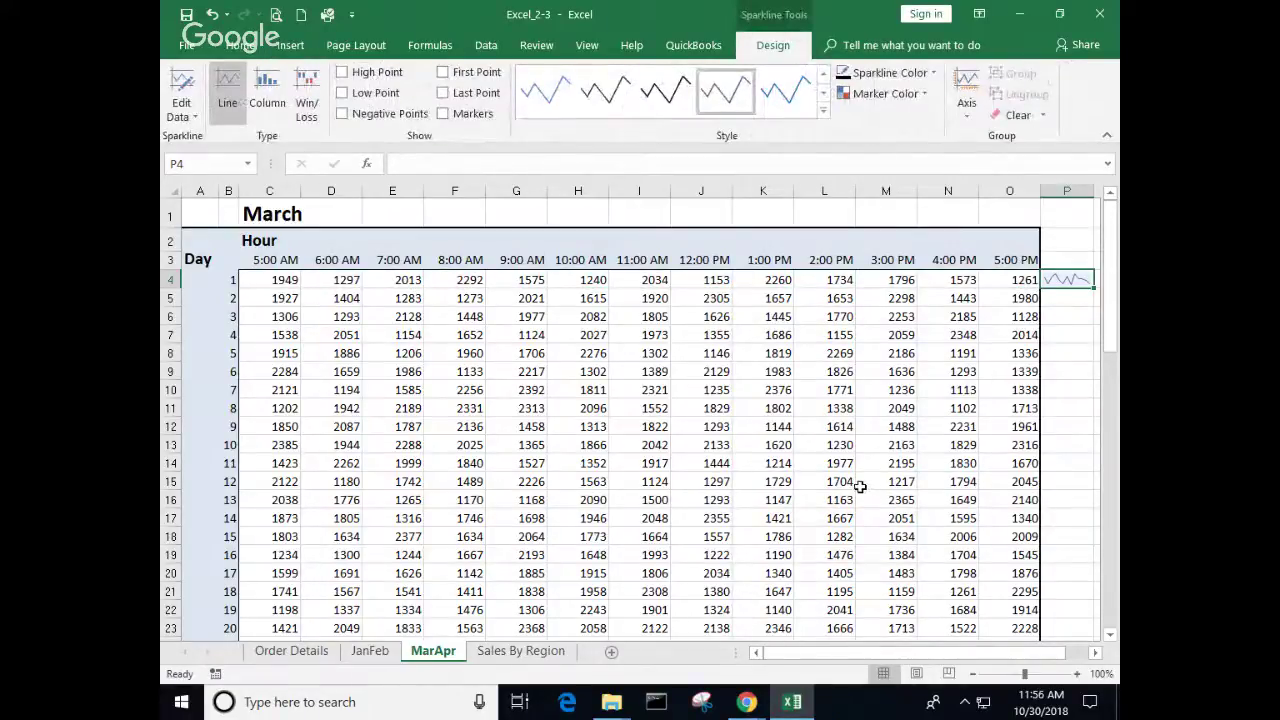
# Step: Fill P4's line sparkline down column P so every day's row gets its own sparkline
pyautogui.scroll(4, 860, 488)
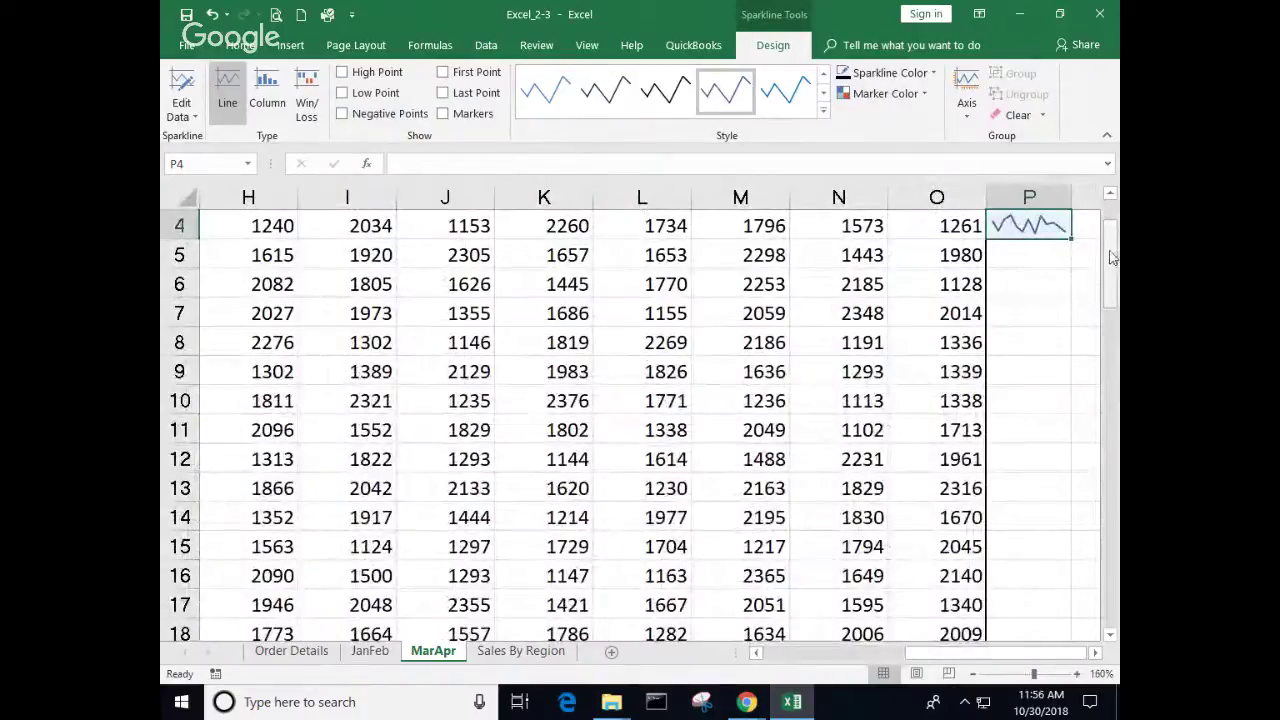
pyautogui.scroll(1, 1110, 255)
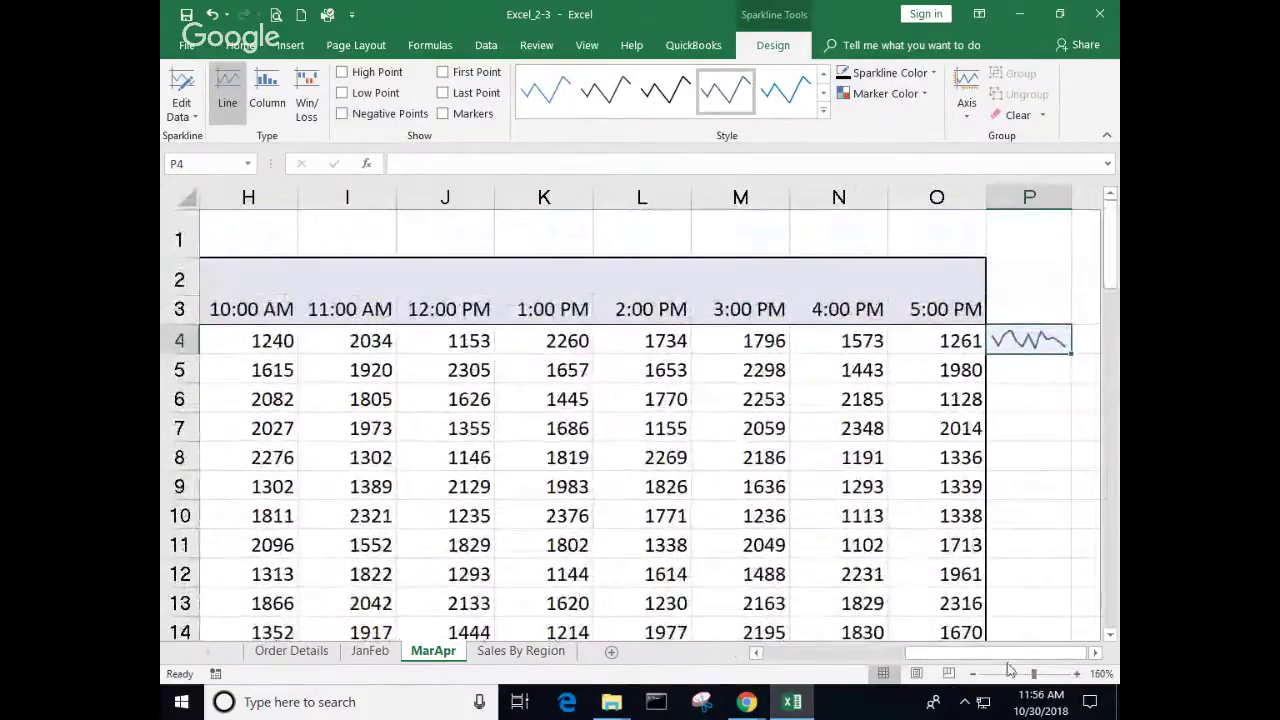
pyautogui.click(1096, 653)
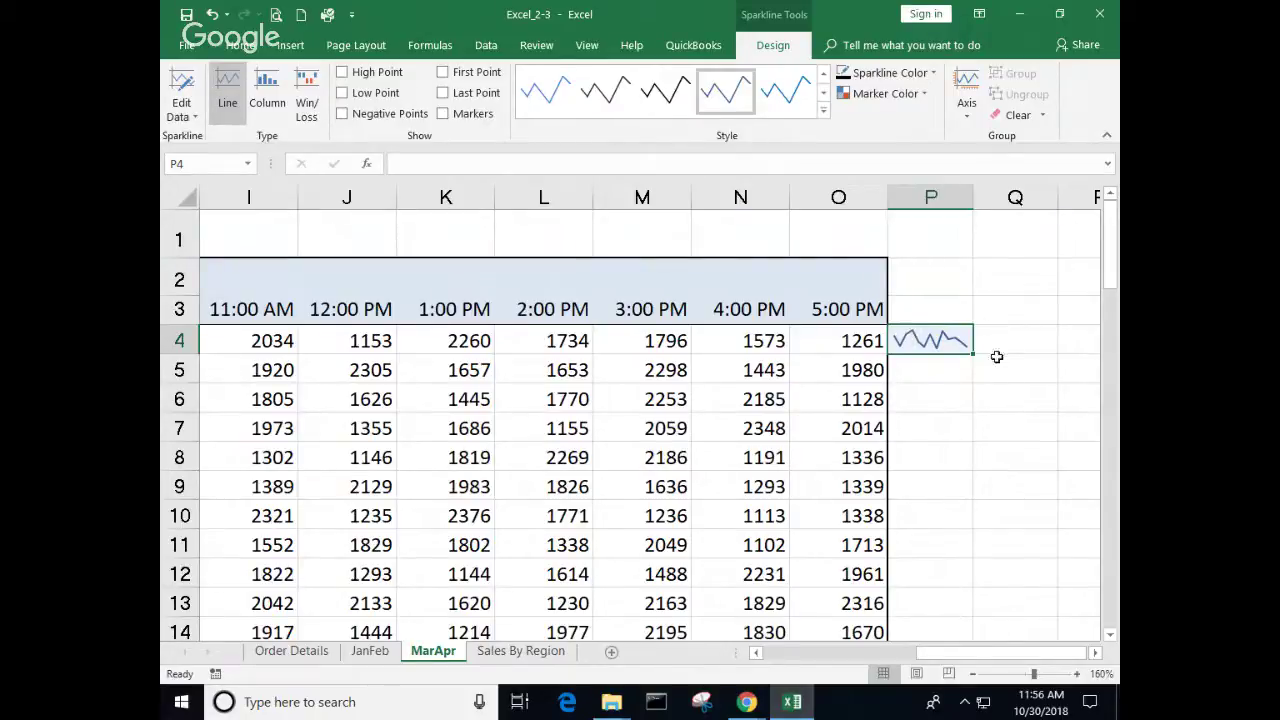
pyautogui.moveTo(973, 352); pyautogui.dragTo(973, 503)
pyautogui.scroll(8, 961, 440)
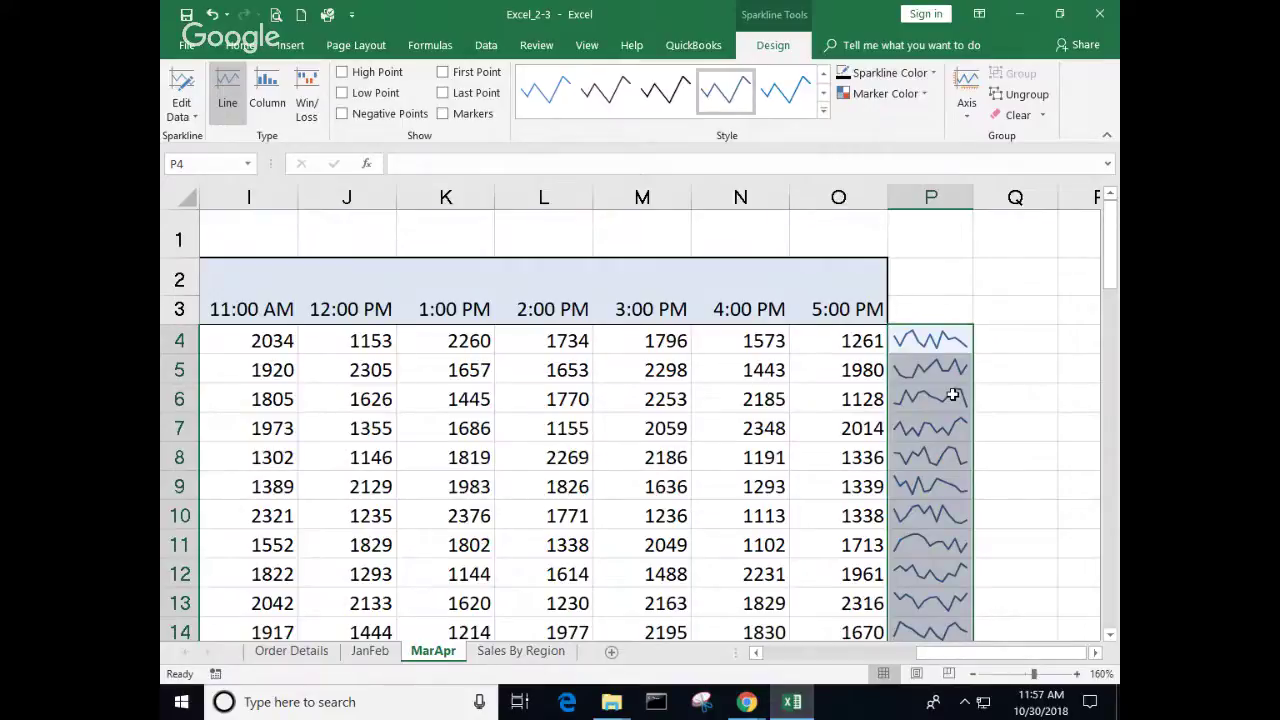
# Step: Apply the orange sparkline style to column P and turn on Markers for every data point
pyautogui.click(822, 114)
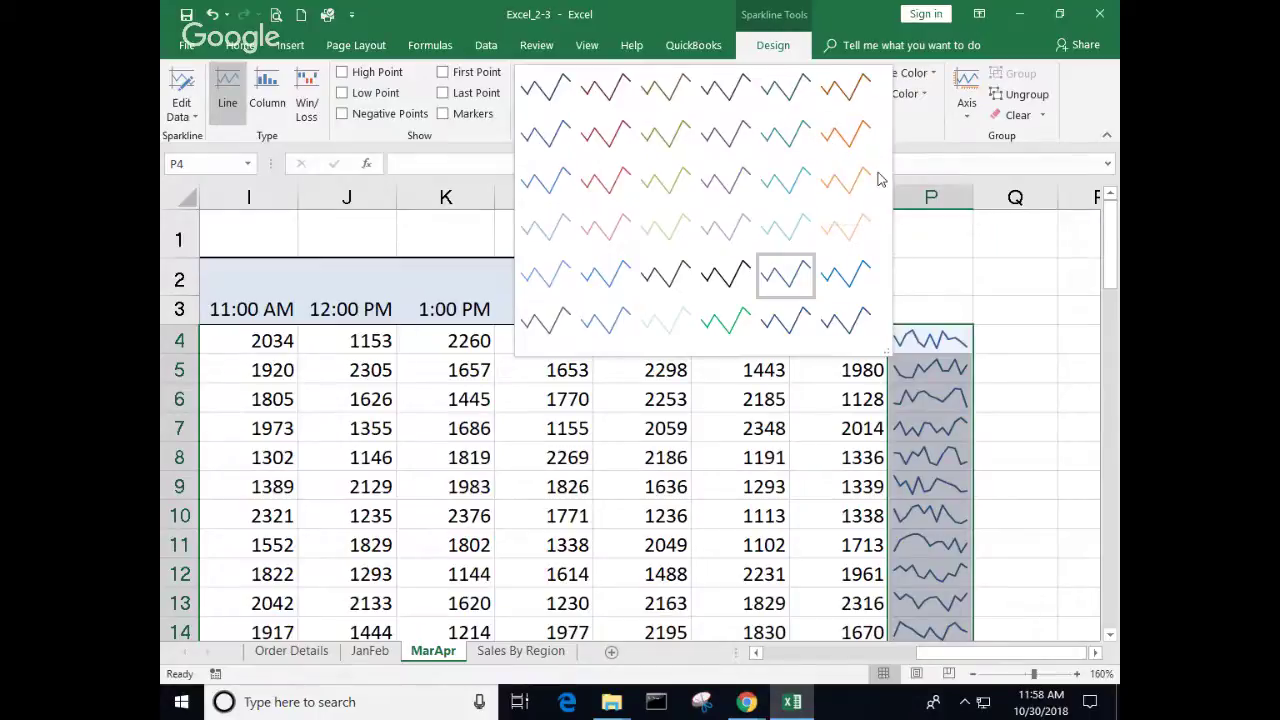
pyautogui.click(855, 146)
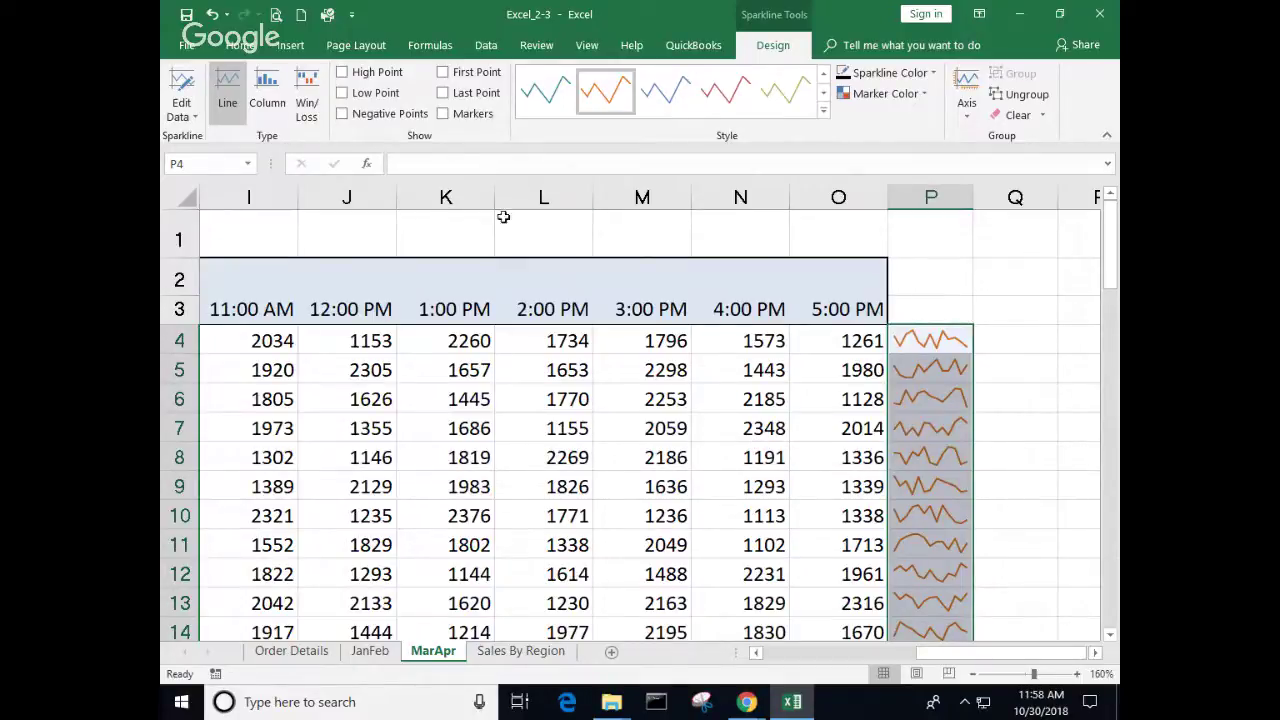
pyautogui.click(443, 114)
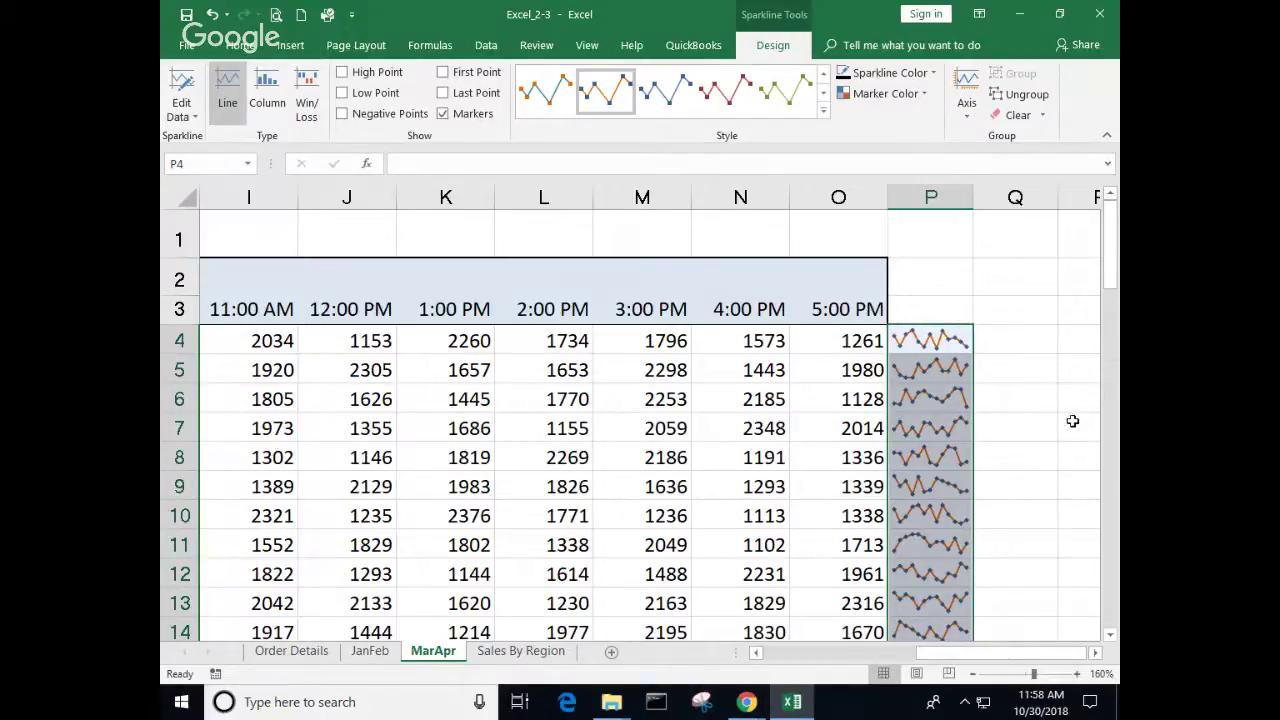
pyautogui.scroll(1, 1058, 424)
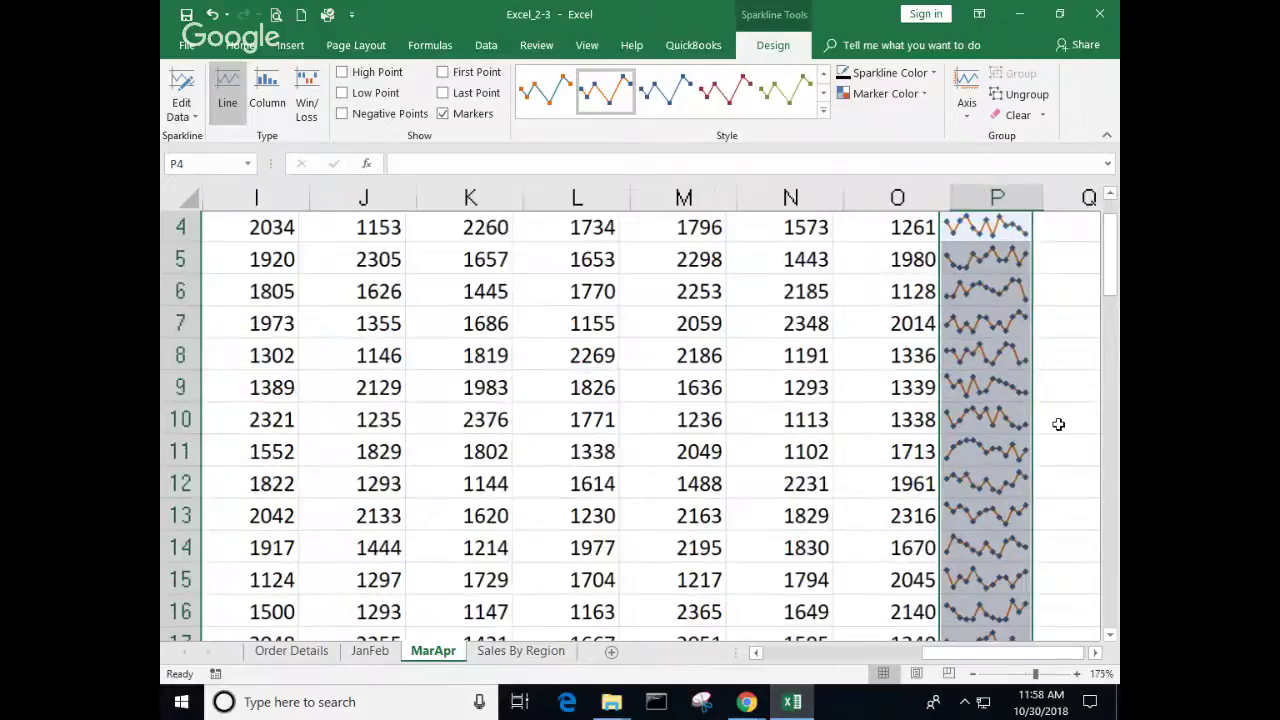
pyautogui.scroll(1, 1058, 424)
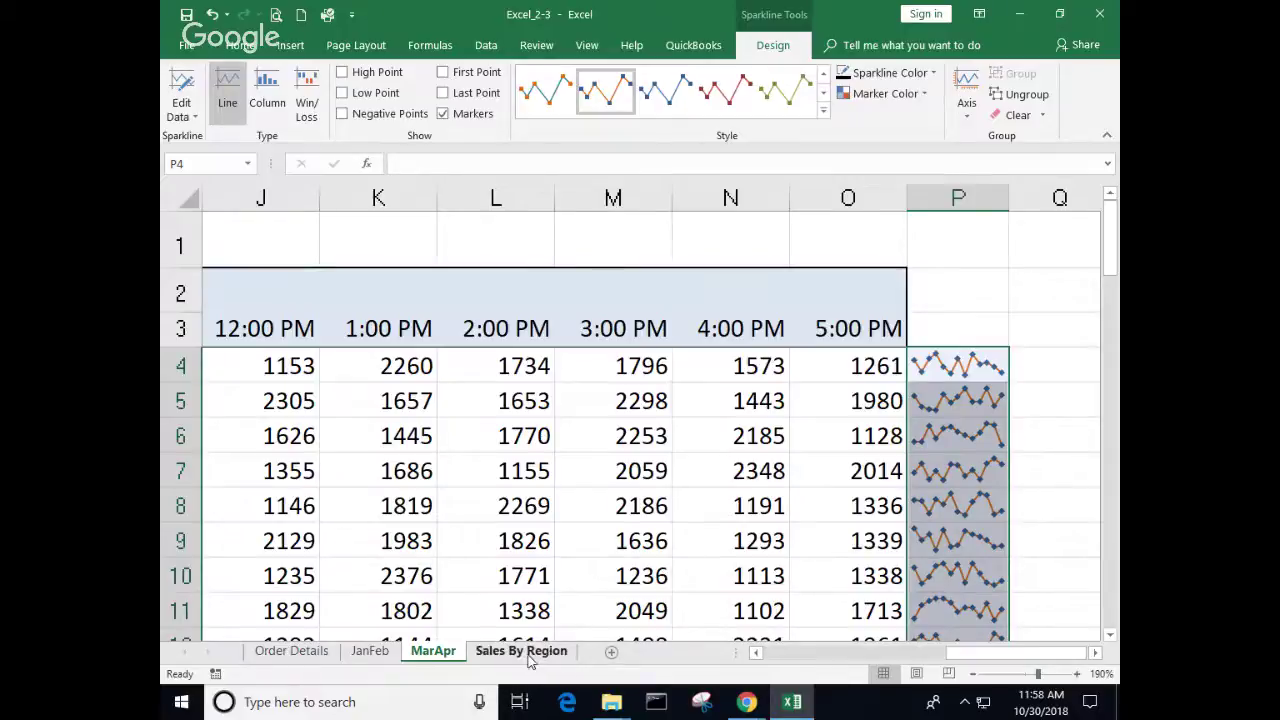
# Step: On Sales By Region, select the Period, Region and Sales data and start Subtotal, including the header row
pyautogui.click(522, 654)
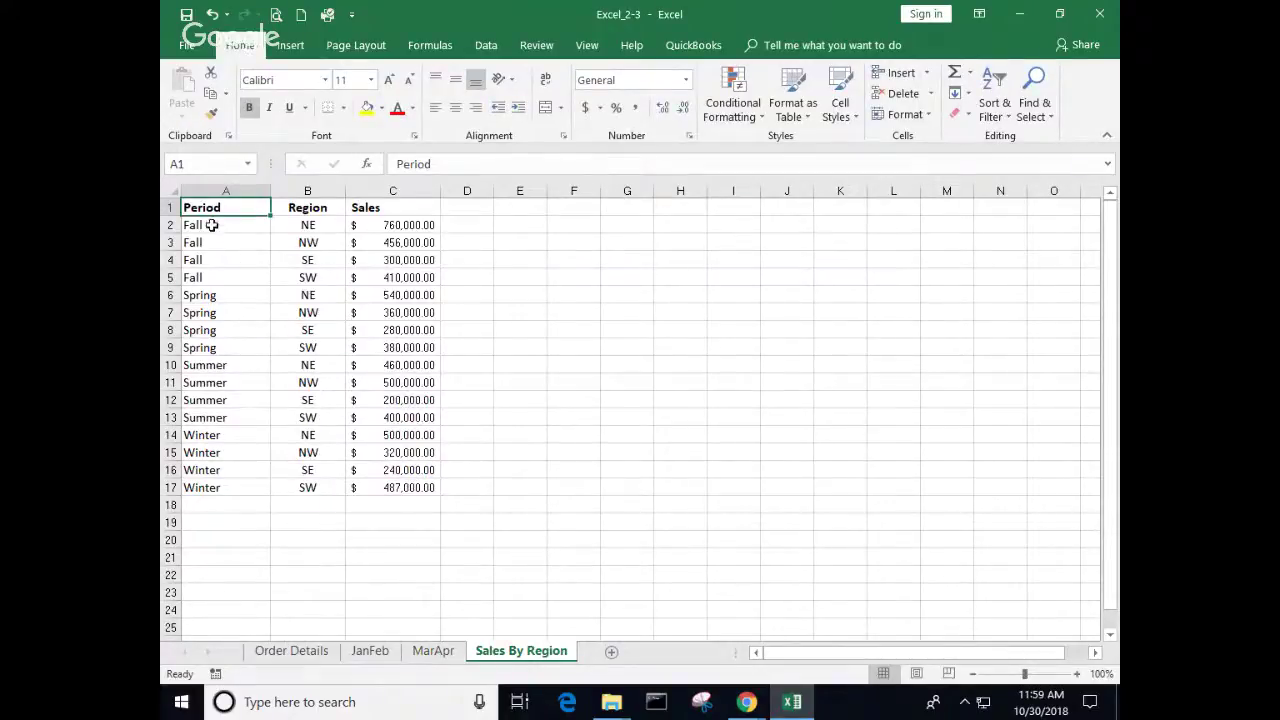
pyautogui.moveTo(212, 225); pyautogui.dragTo(377, 485)
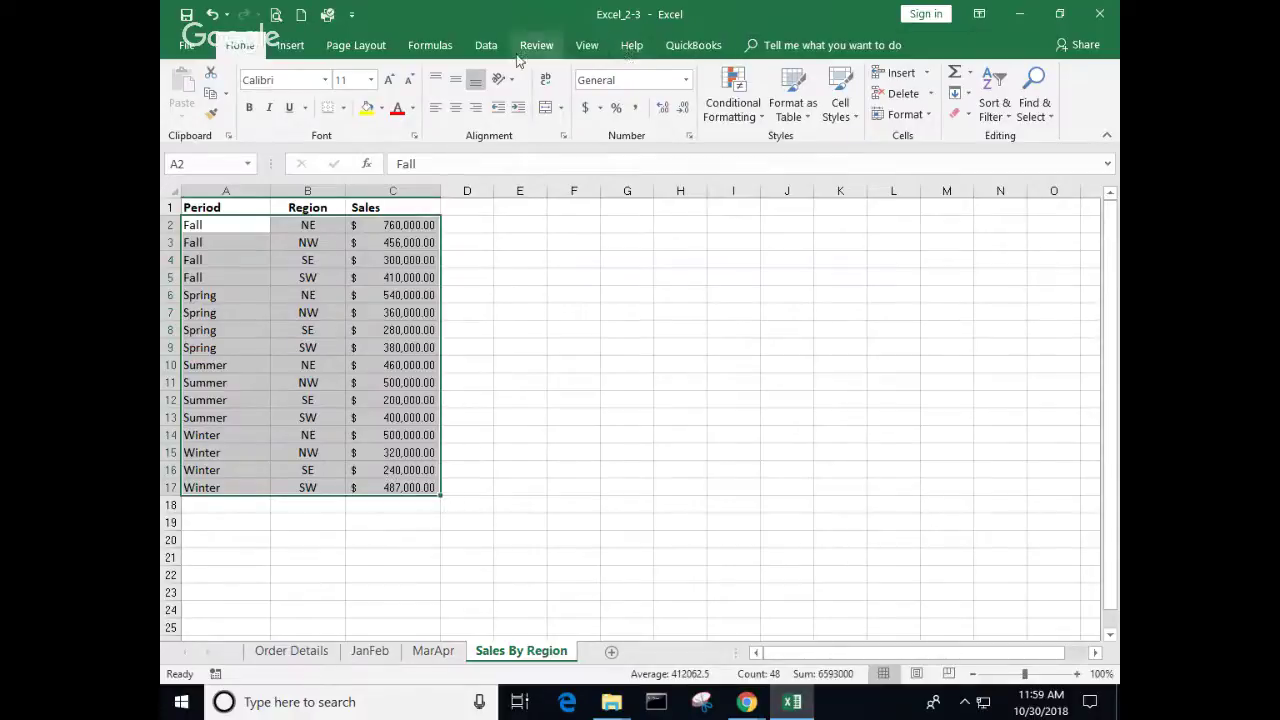
pyautogui.click(488, 48)
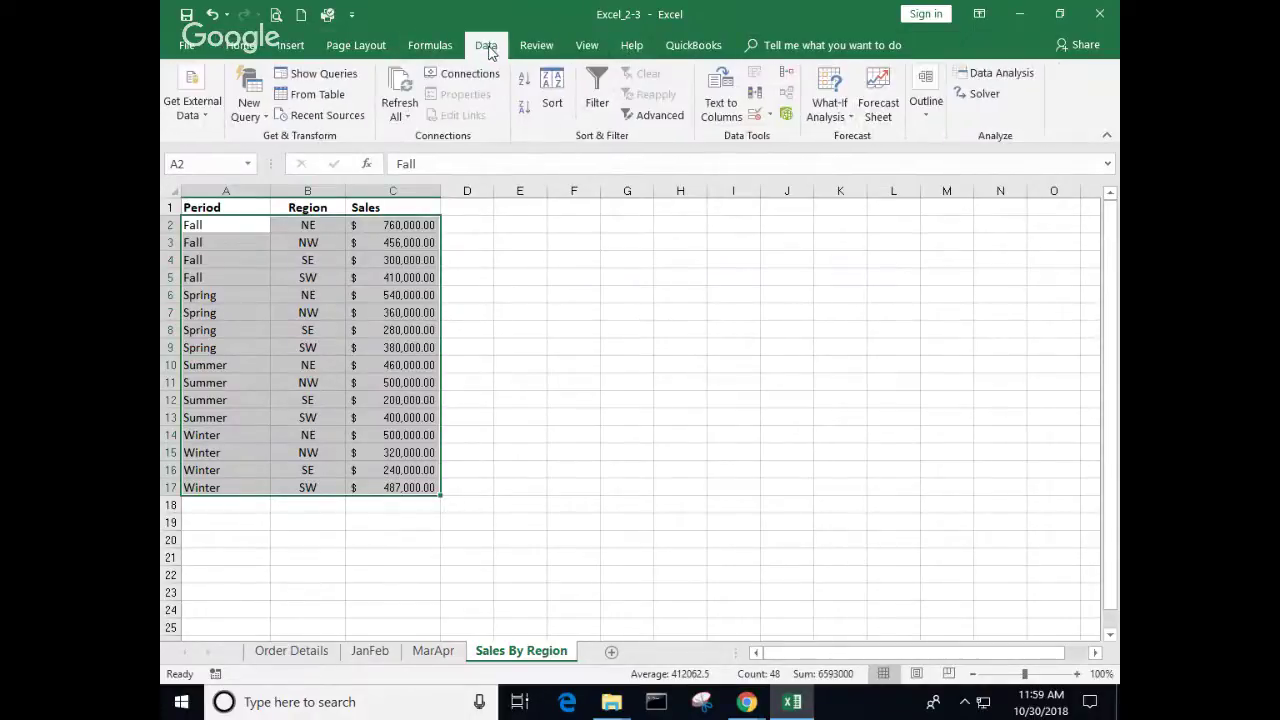
pyautogui.click(926, 110)
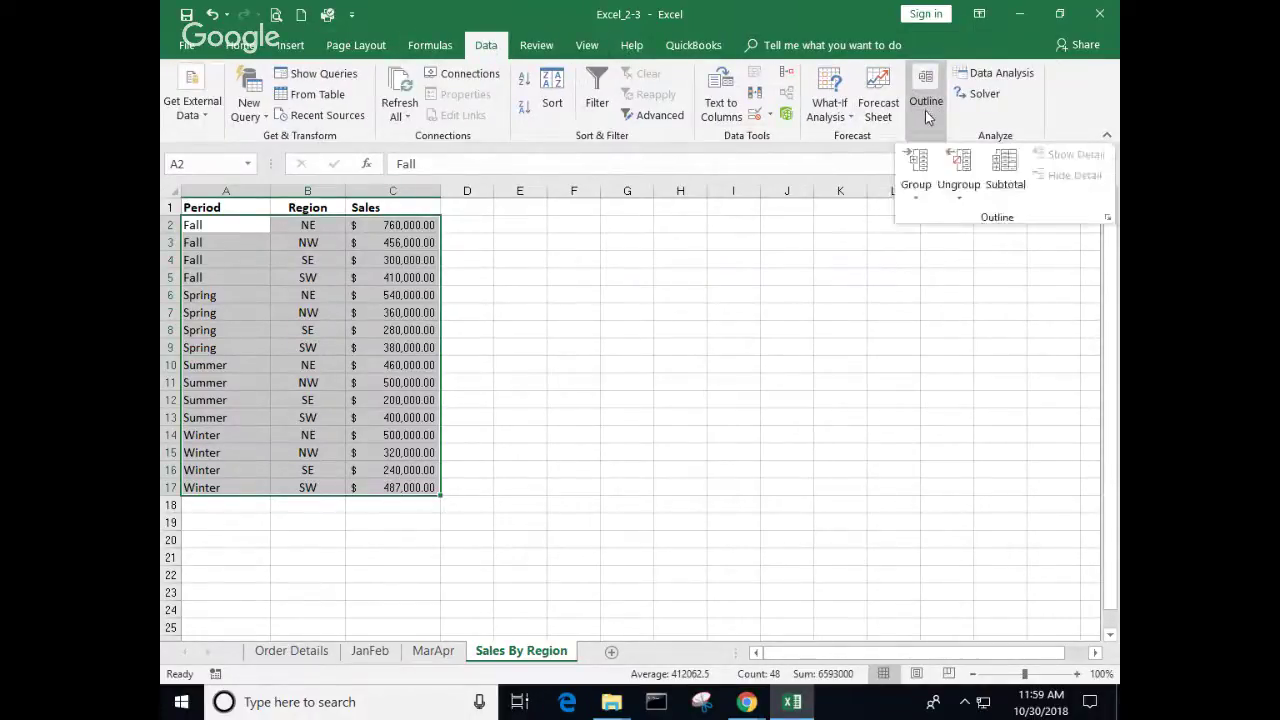
pyautogui.click(1002, 176)
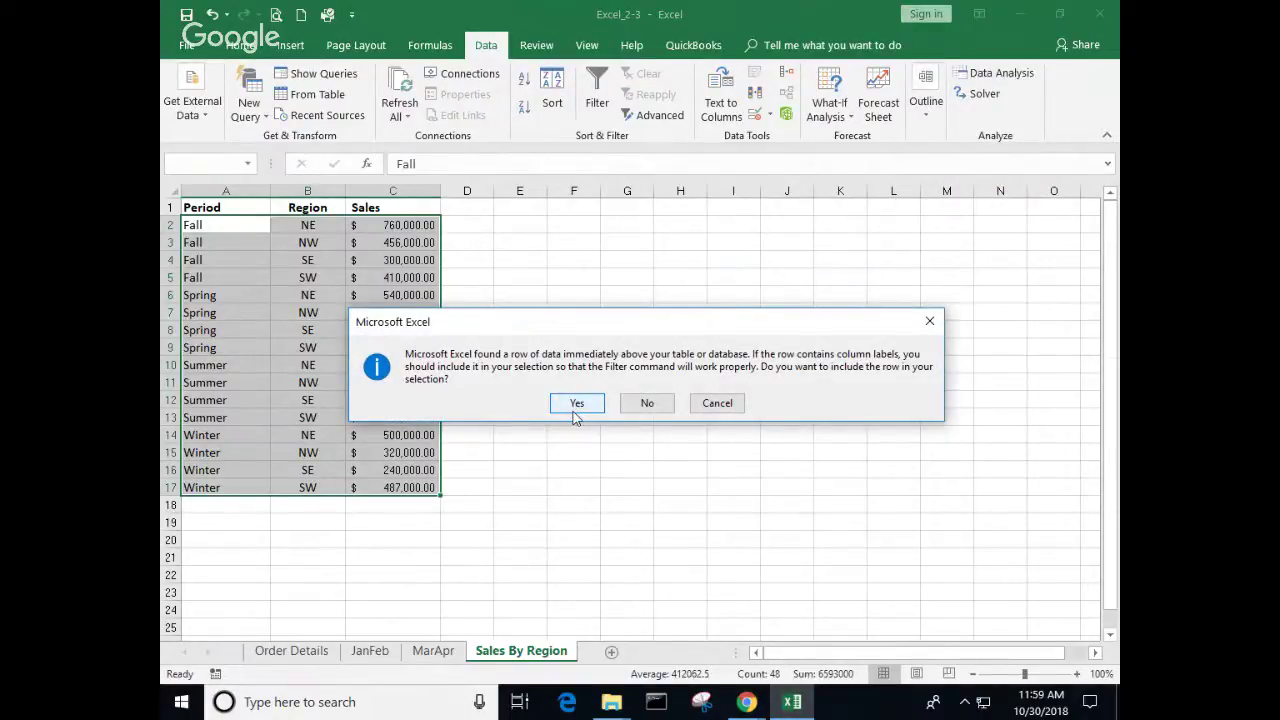
pyautogui.click(576, 405)
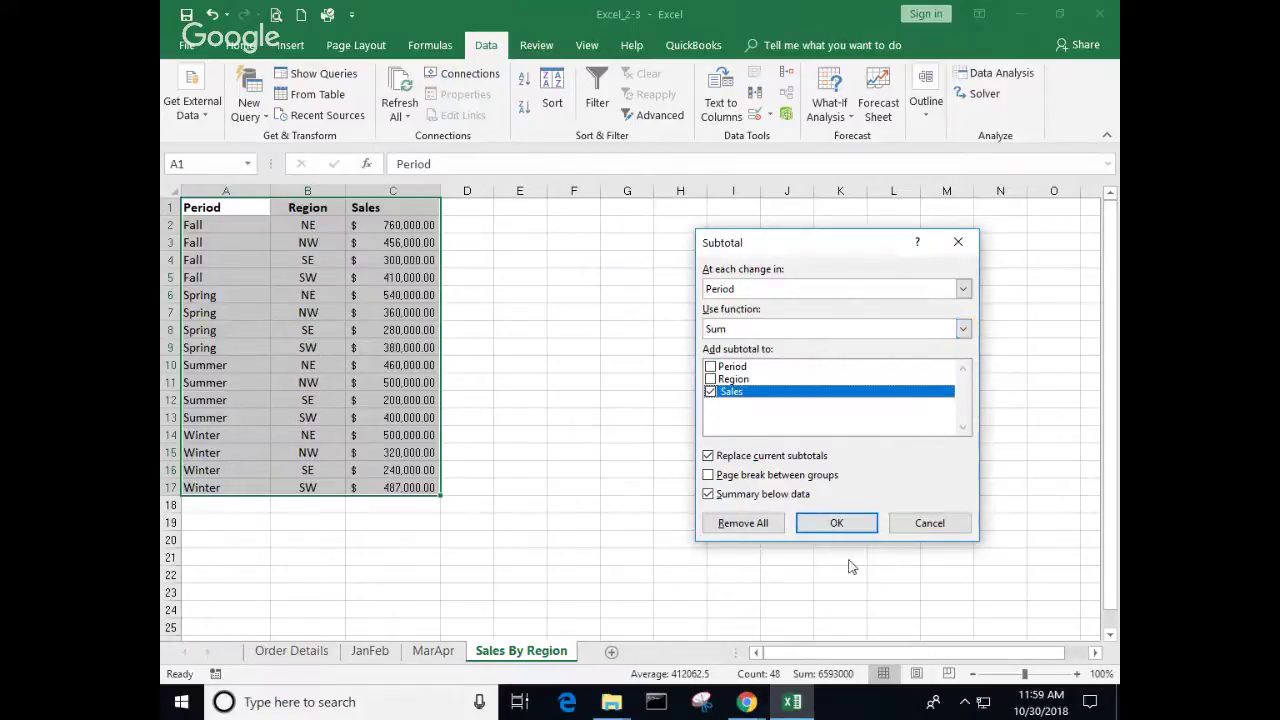
# Step: Sum Sales at each Period change, giving Fall, Spring, Summer, Winter totals and a 6,593,000.00 Grand Total
pyautogui.click(830, 535)
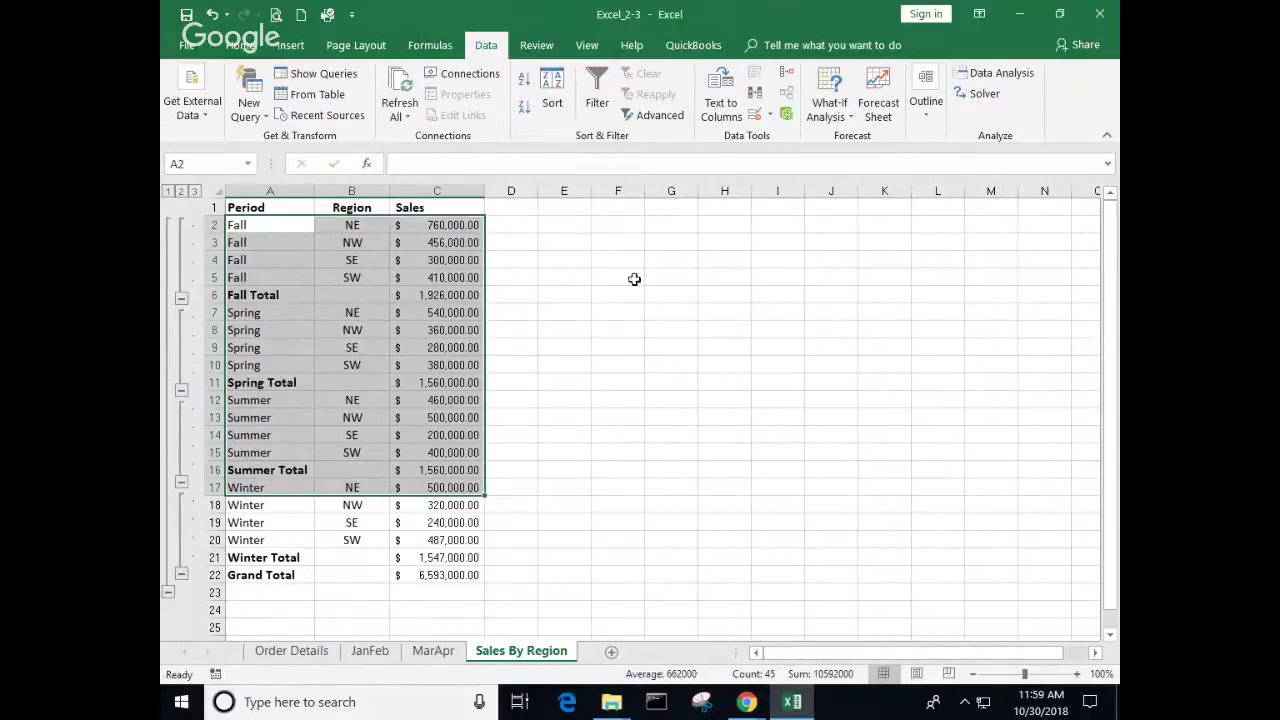
pyautogui.click(622, 299)
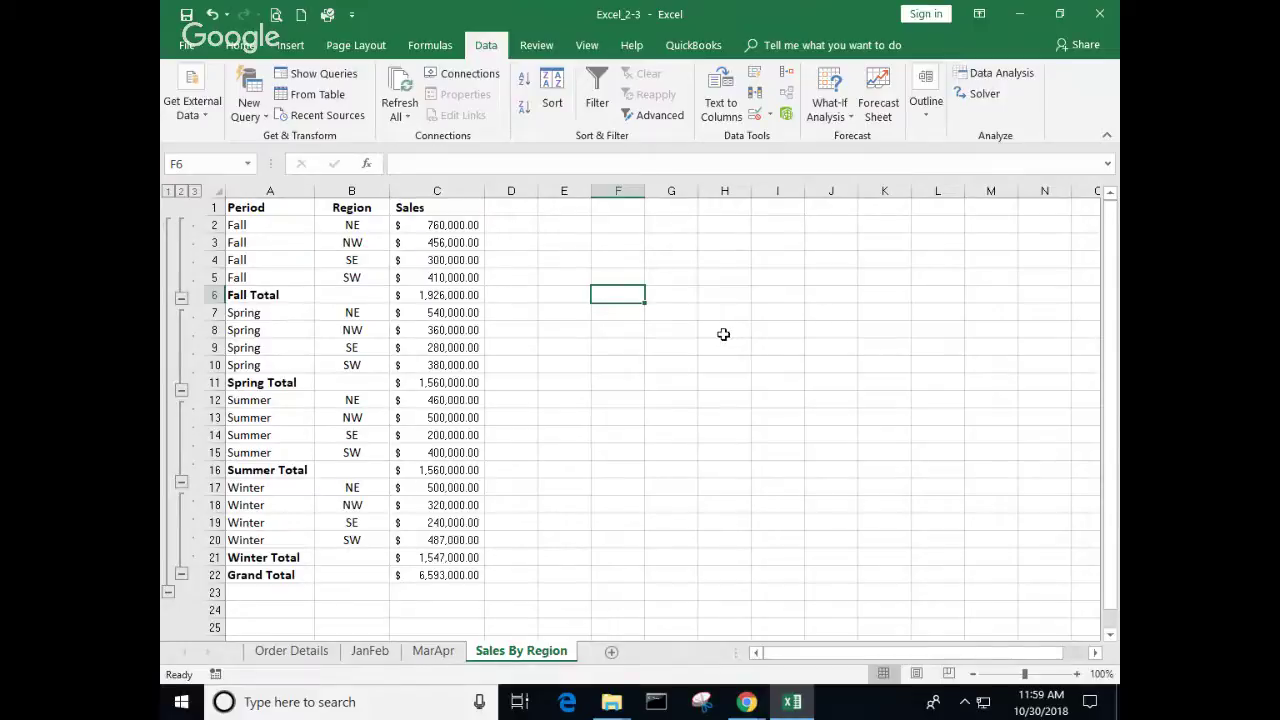
pyautogui.keyDown('ctrl'); pyautogui.scroll(3, 723, 334); pyautogui.keyUp('ctrl')
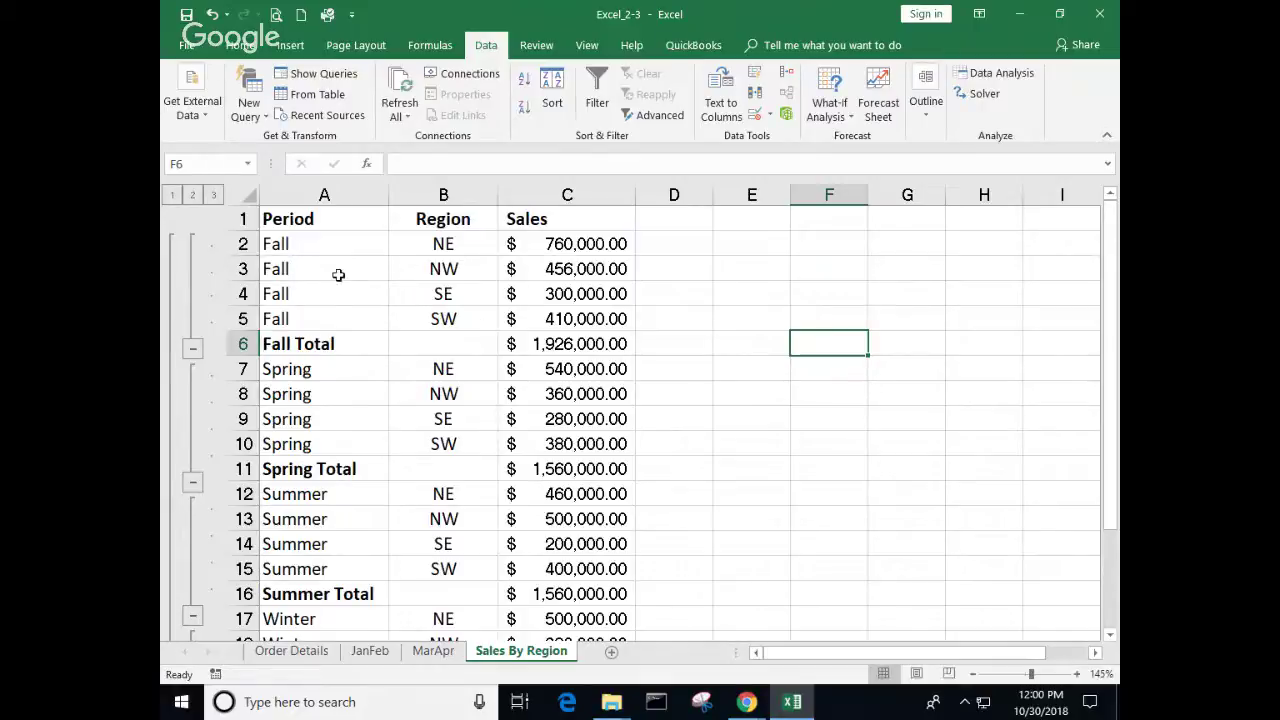
pyautogui.click(928, 120)
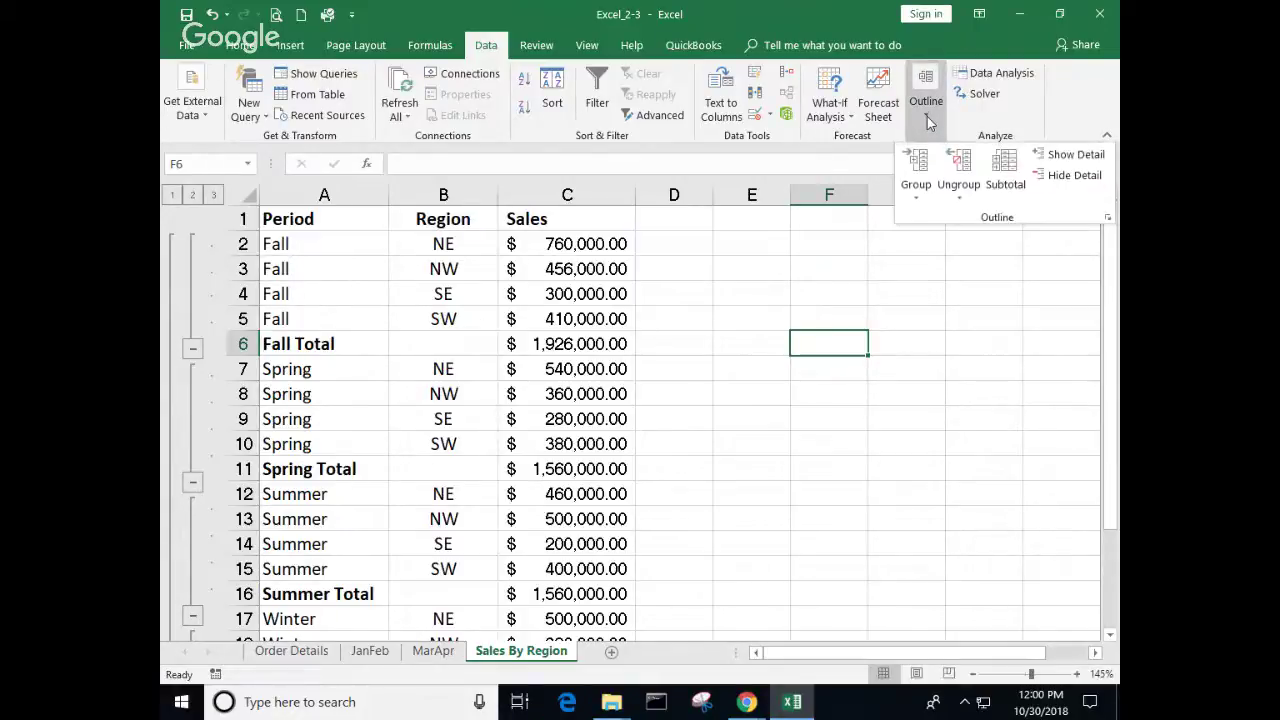
pyautogui.click(1004, 175)
# Step: Select the whole subtotalled table A1:C22 and bring up the Subtotal settings for it
pyautogui.click(647, 400)
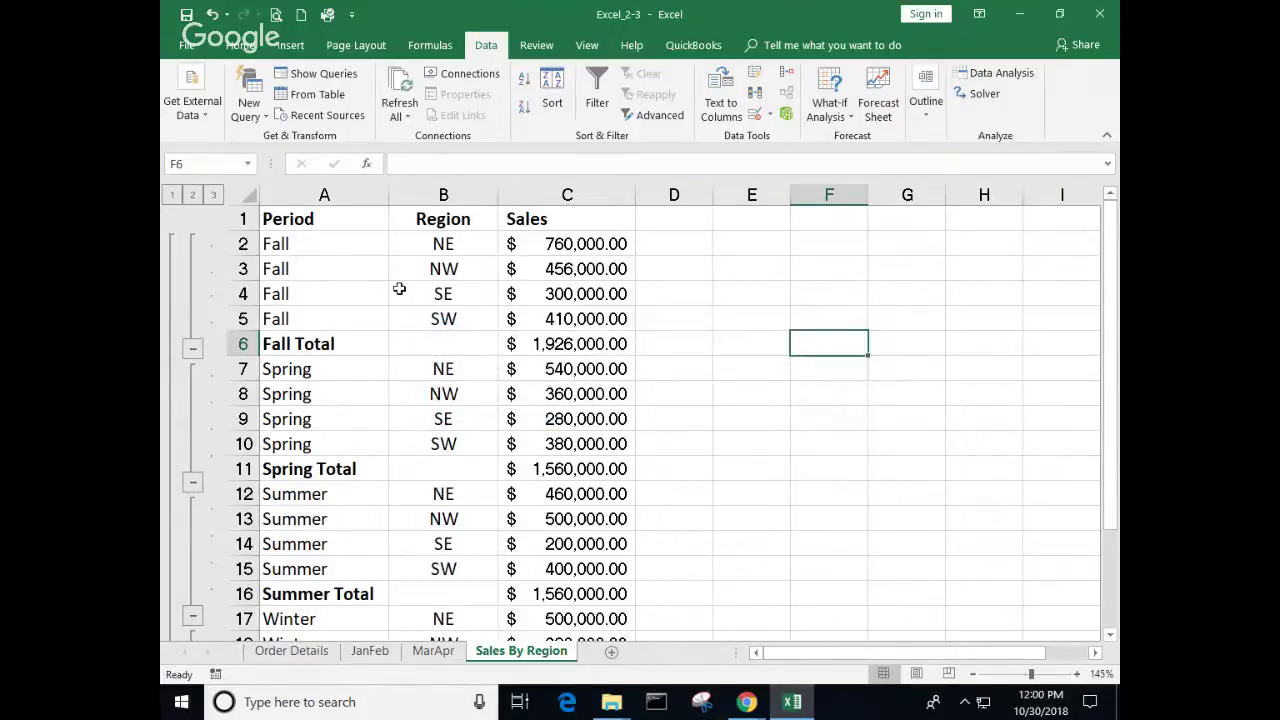
pyautogui.click(420, 293)
pyautogui.moveTo(281, 225); pyautogui.dragTo(553, 592)
pyautogui.click(930, 112)
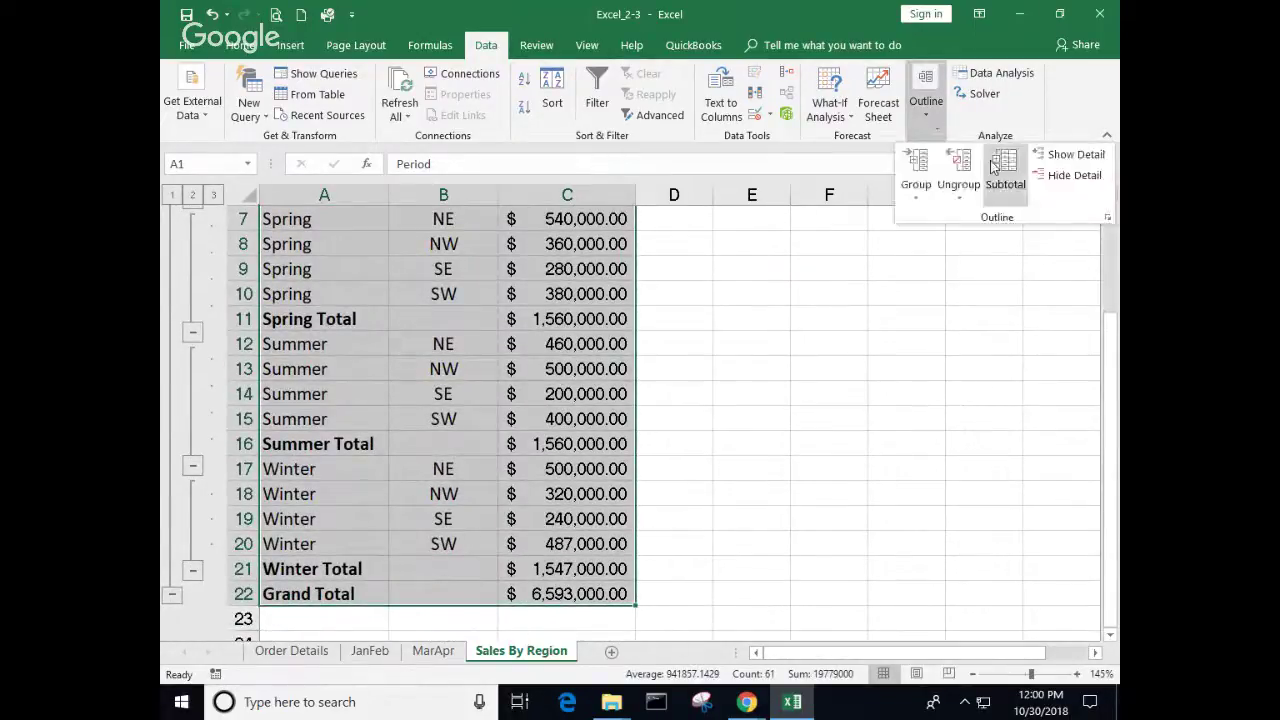
pyautogui.click(1003, 172)
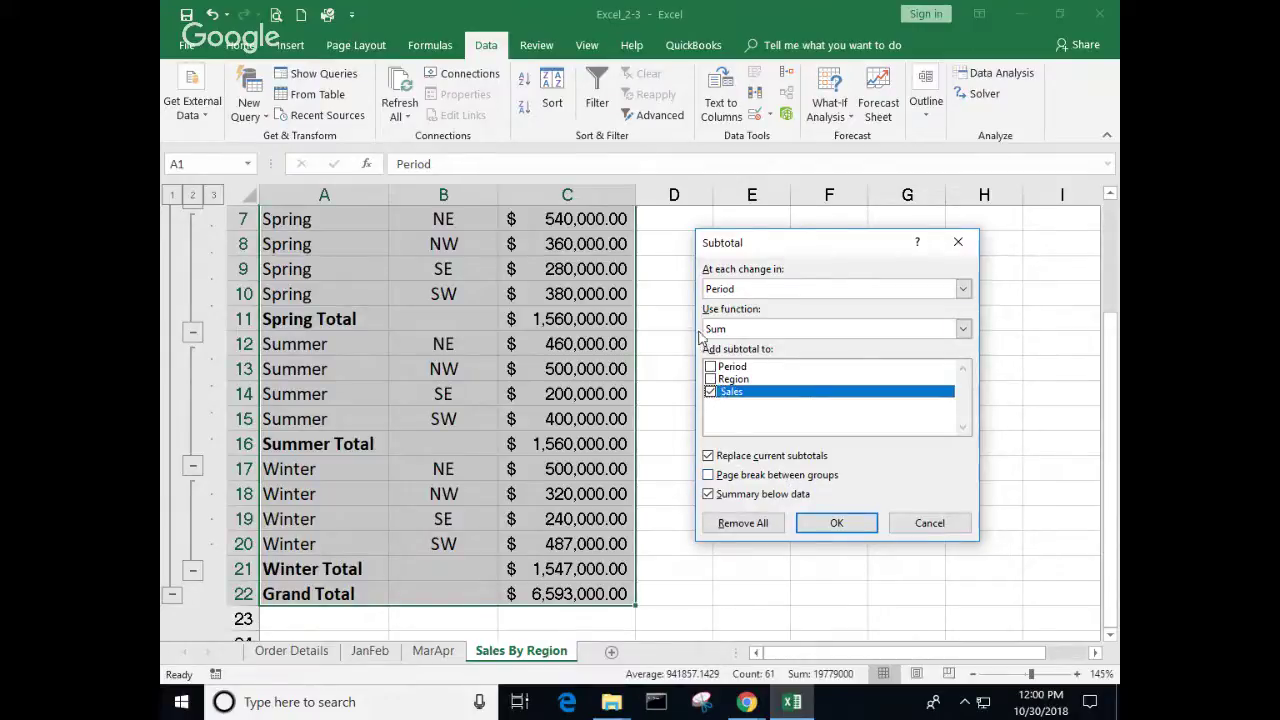
# Step: Change the subtotals to Average at each change in Region
pyautogui.click(963, 329)
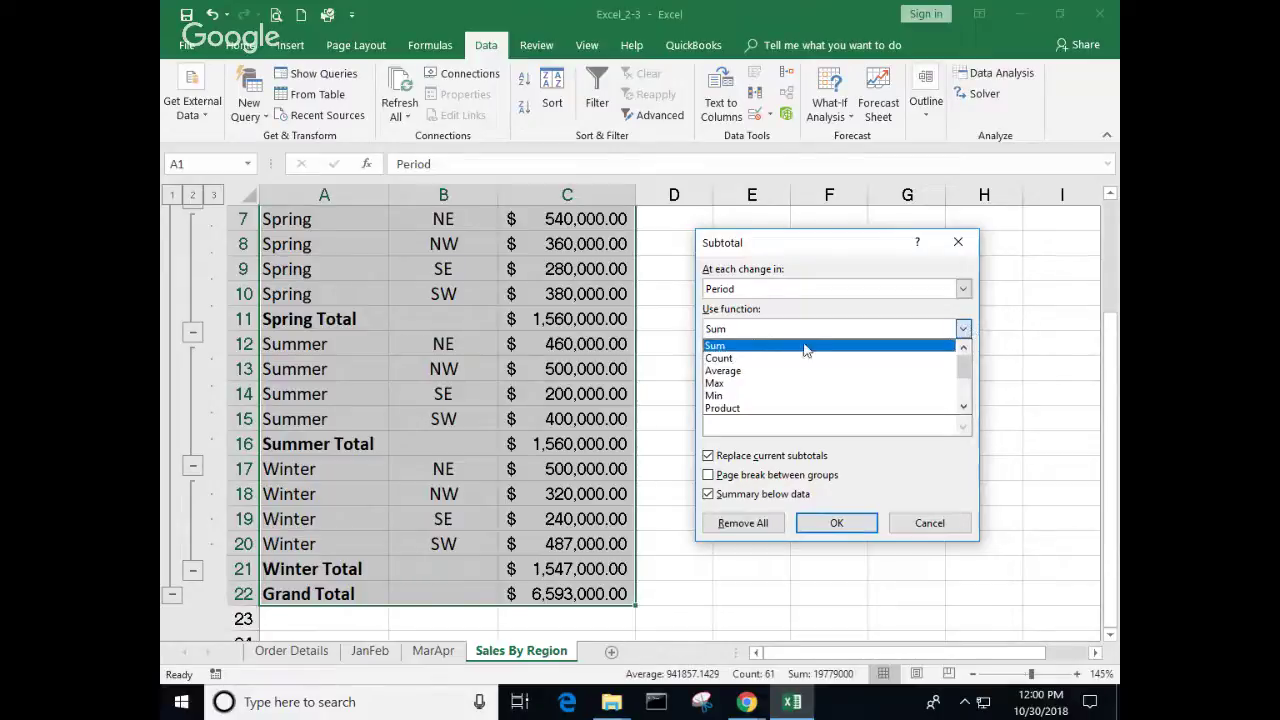
pyautogui.click(752, 372)
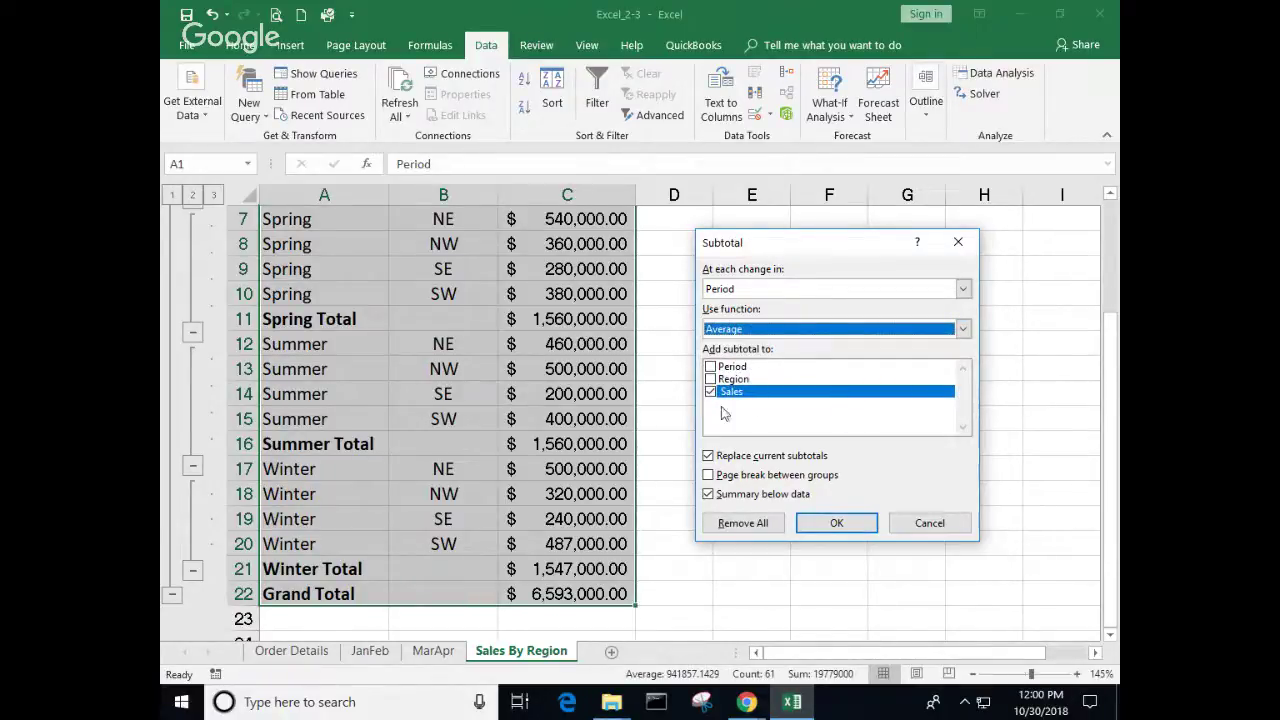
pyautogui.click(963, 289)
pyautogui.click(780, 318)
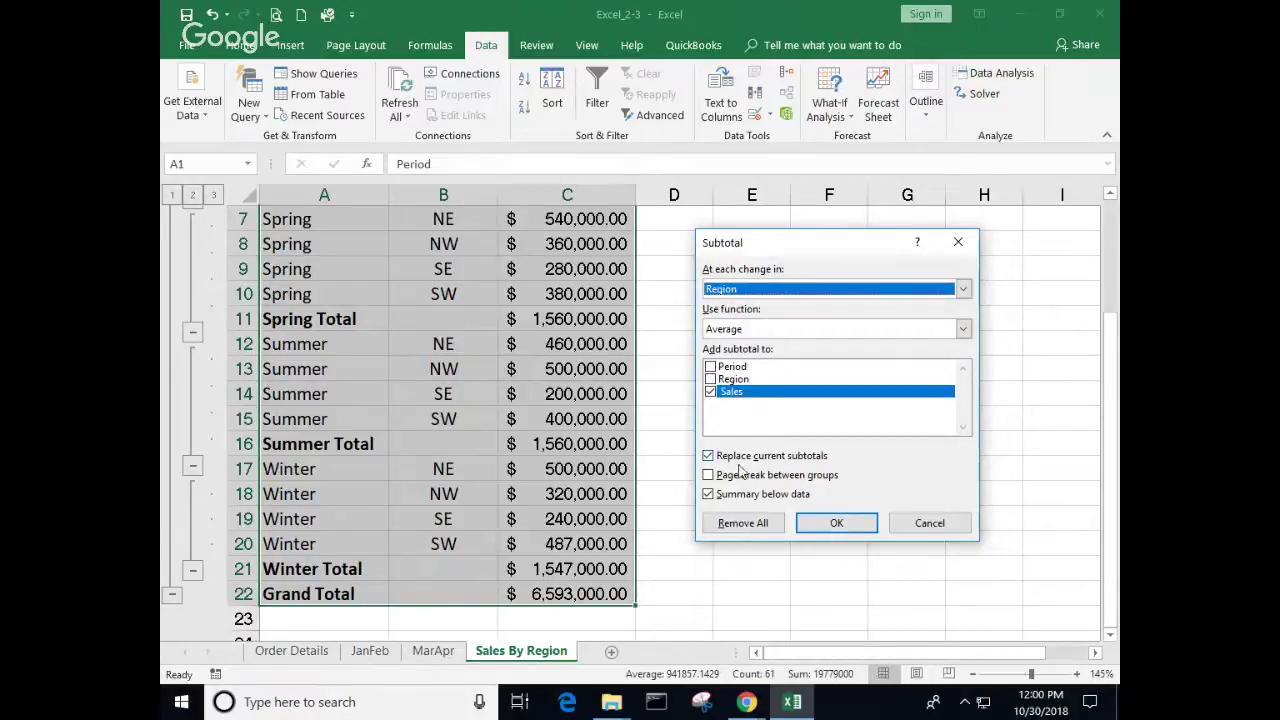
pyautogui.click(838, 523)
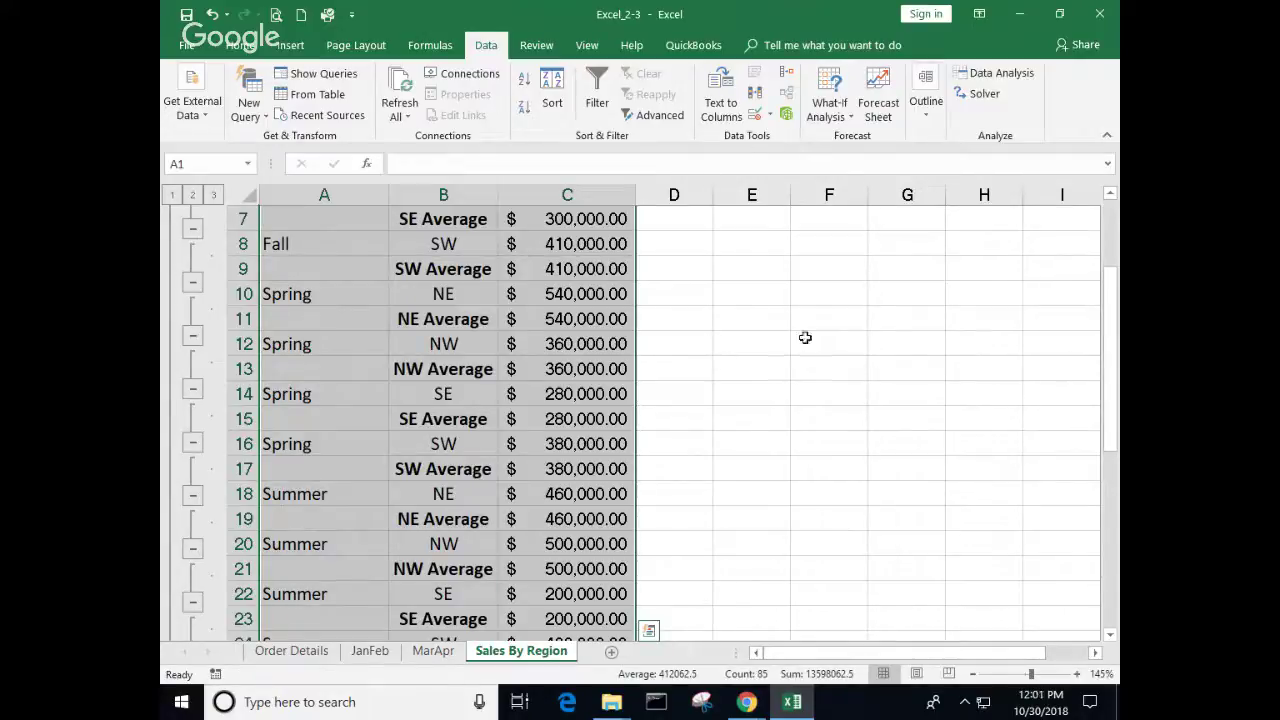
pyautogui.click(773, 337)
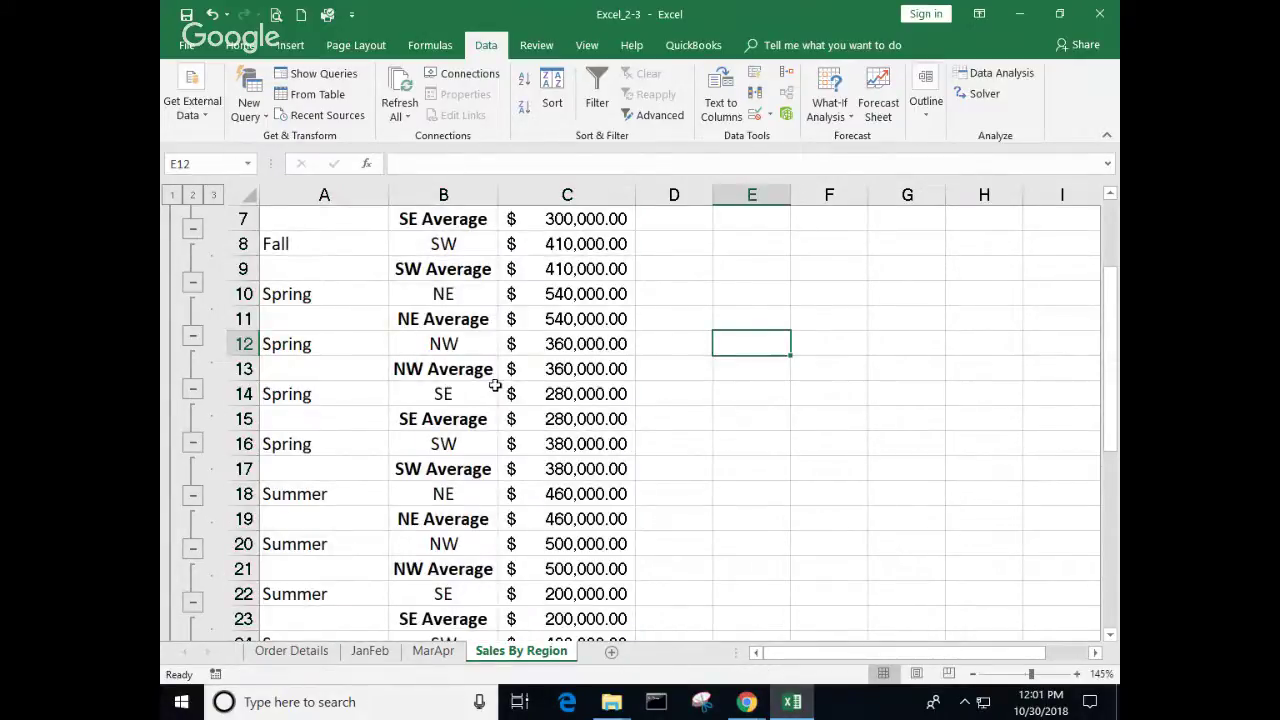
pyautogui.scroll(2, 532, 374)
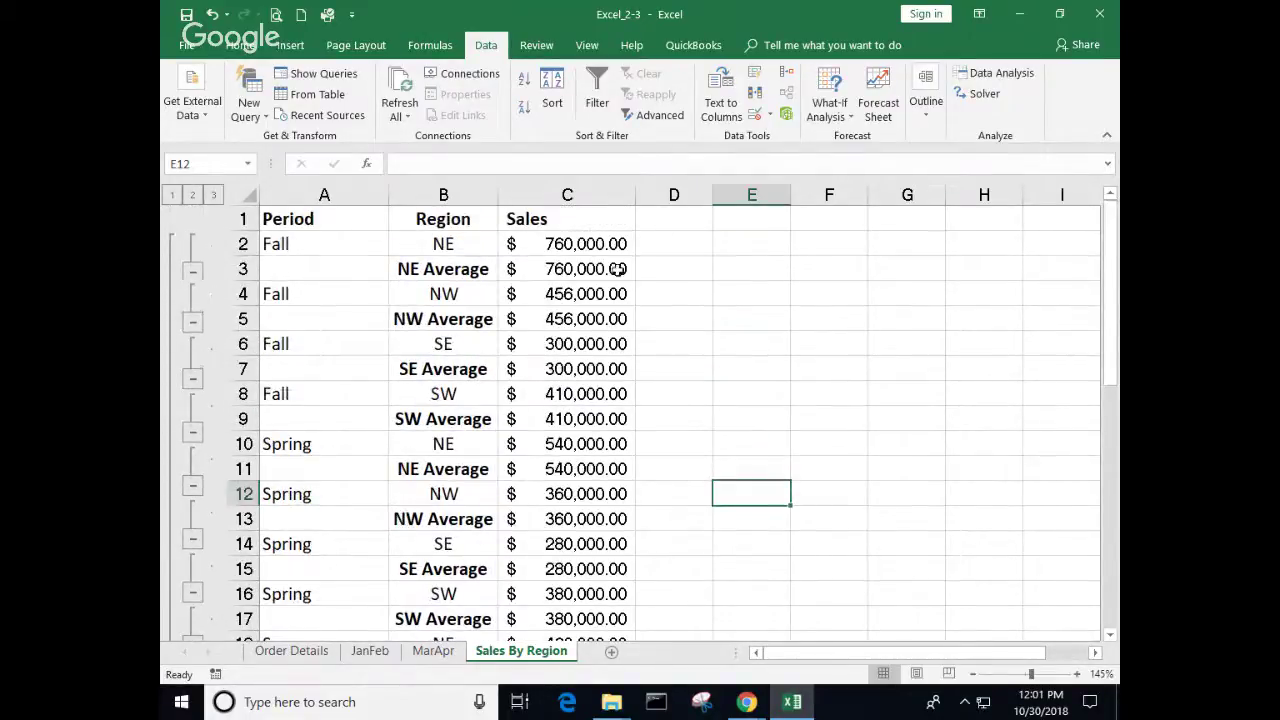
pyautogui.click(568, 270)
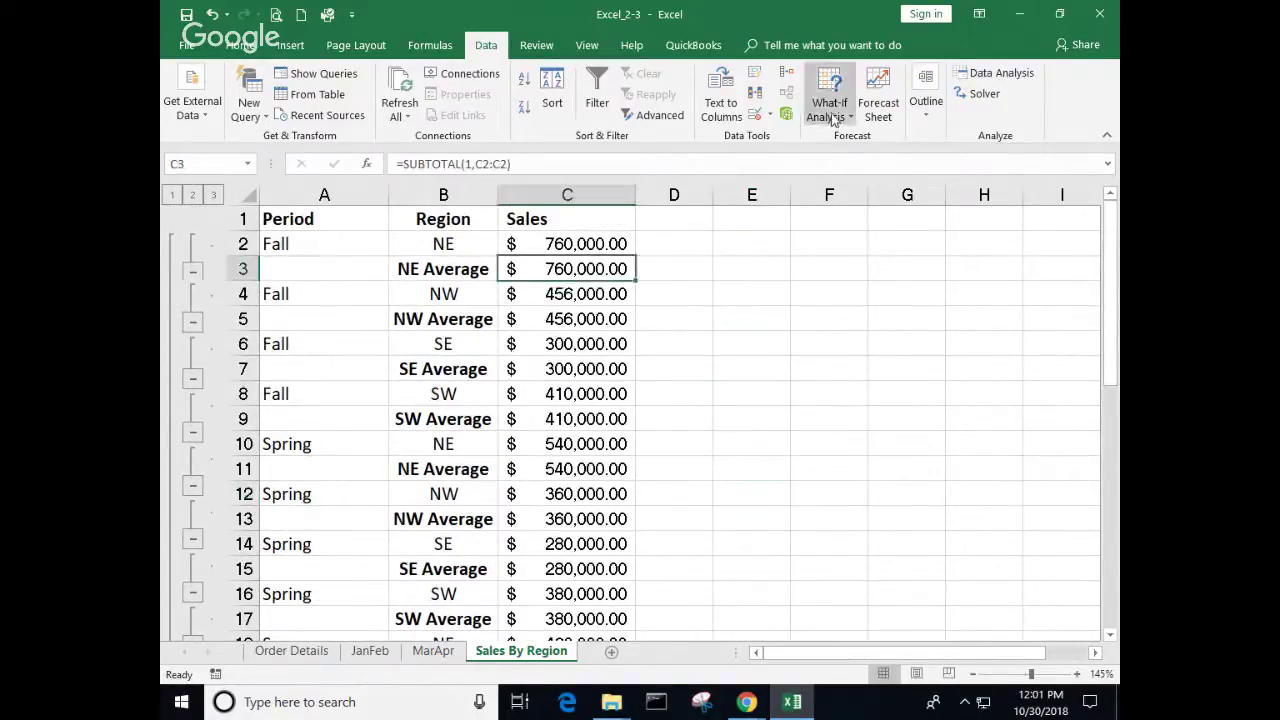
pyautogui.click(926, 105)
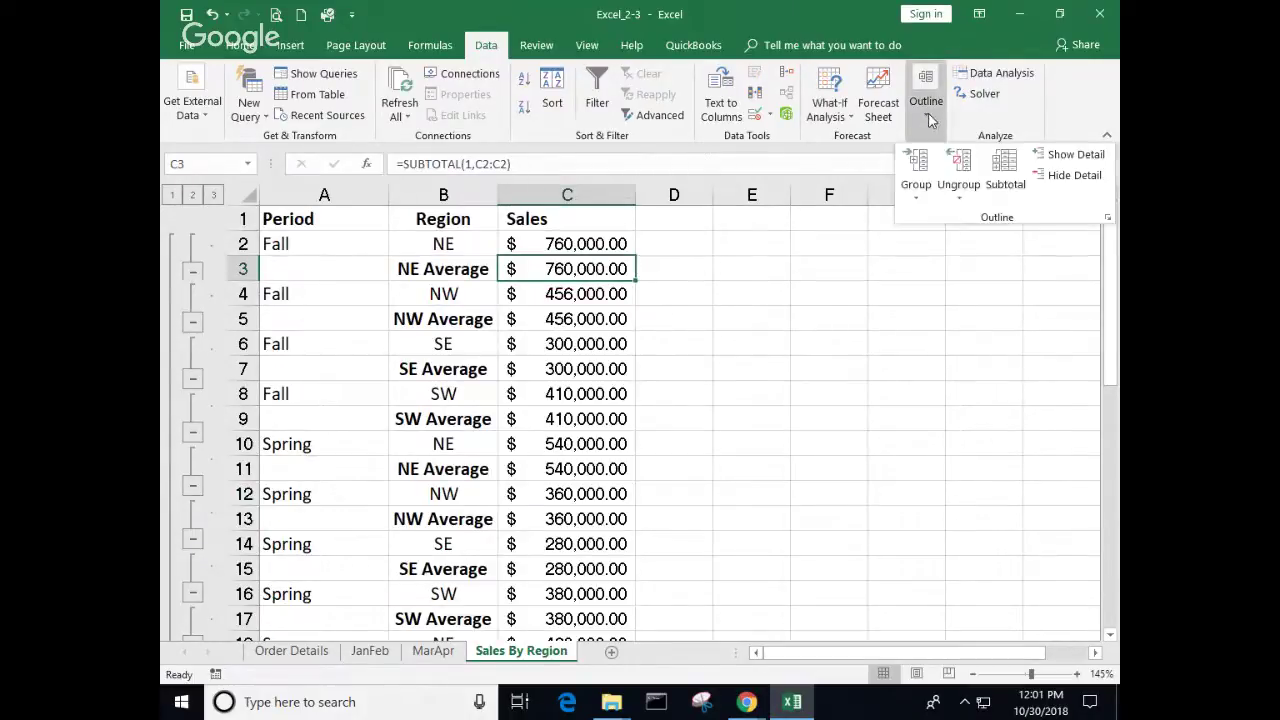
pyautogui.click(1003, 172)
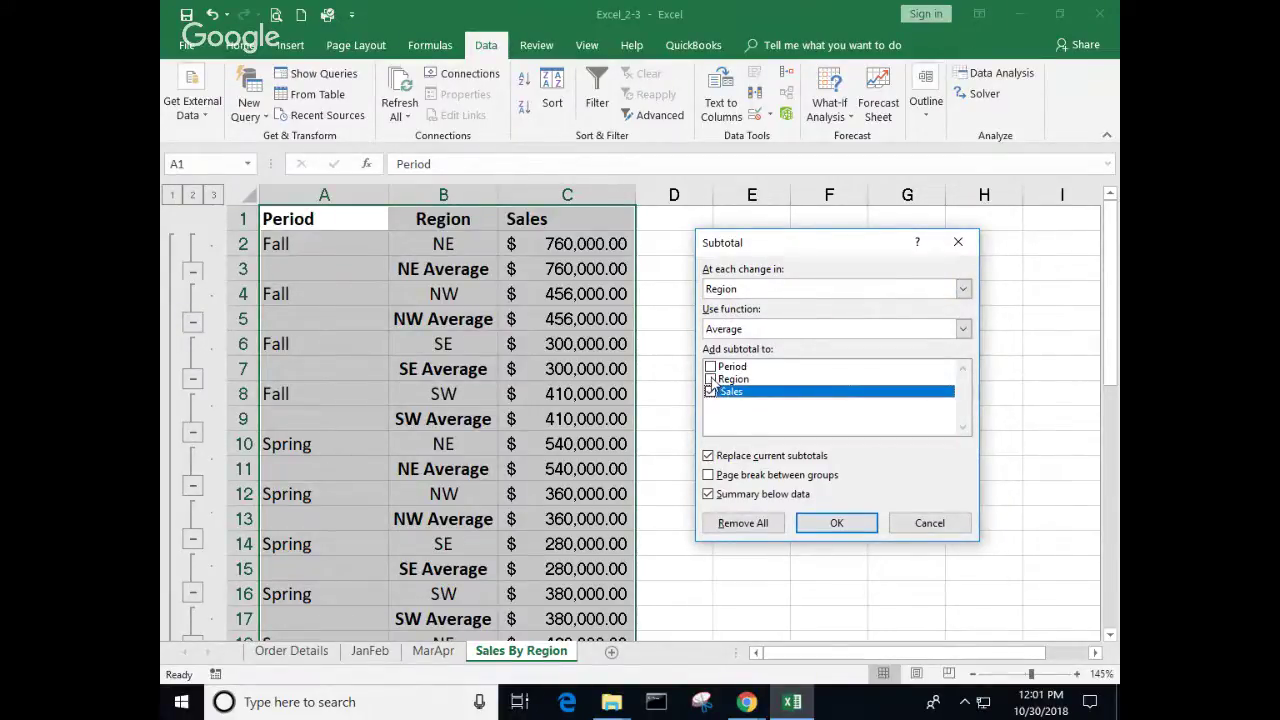
pyautogui.click(963, 288)
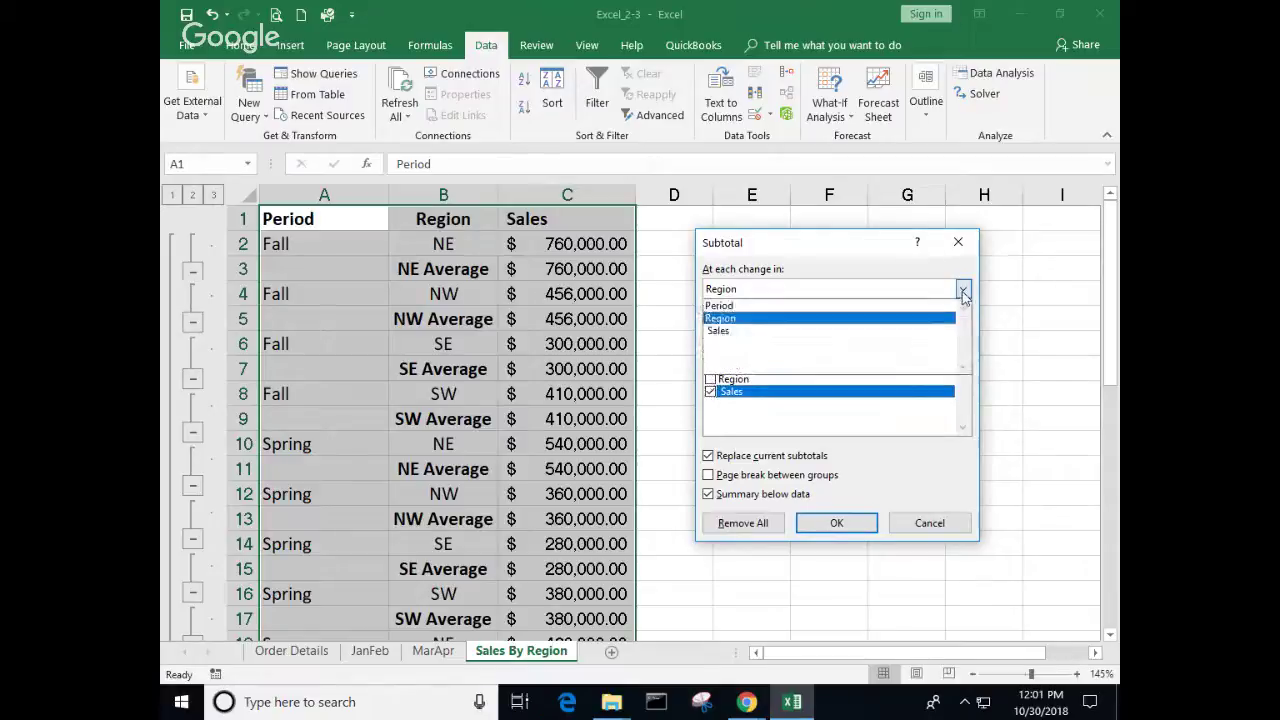
pyautogui.click(760, 338)
pyautogui.click(710, 391)
pyautogui.click(710, 380)
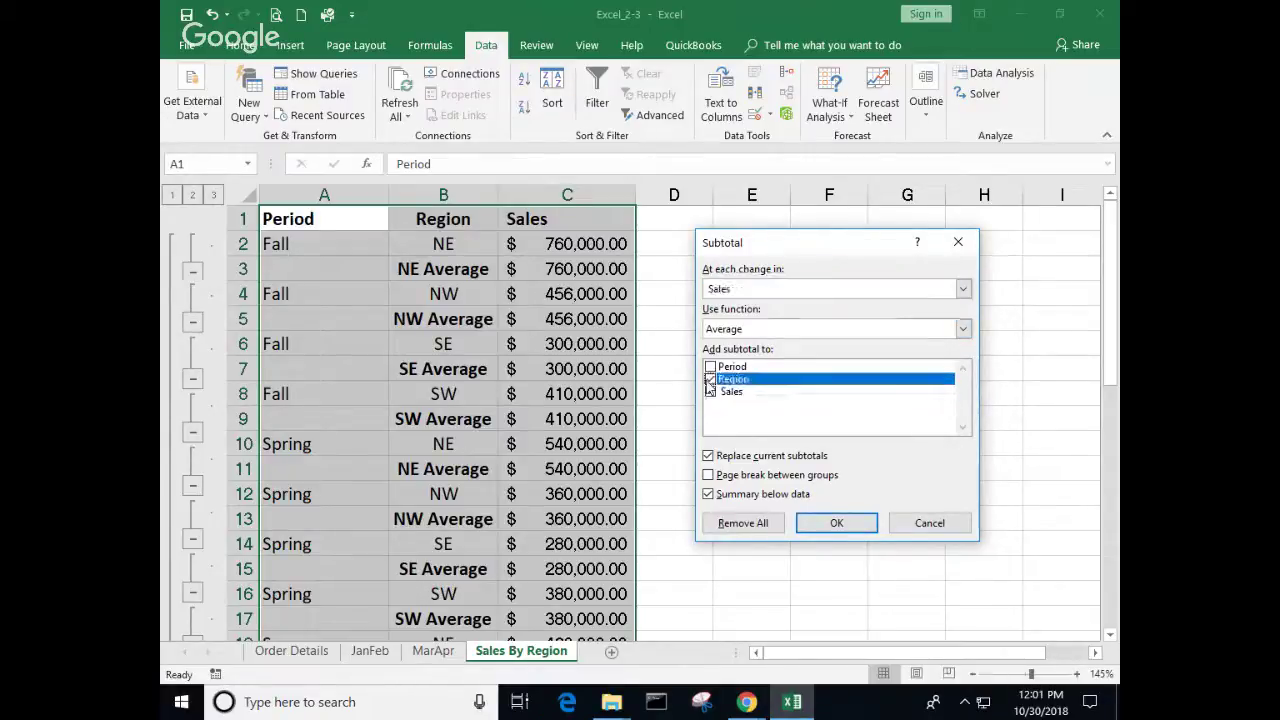
pyautogui.click(714, 391)
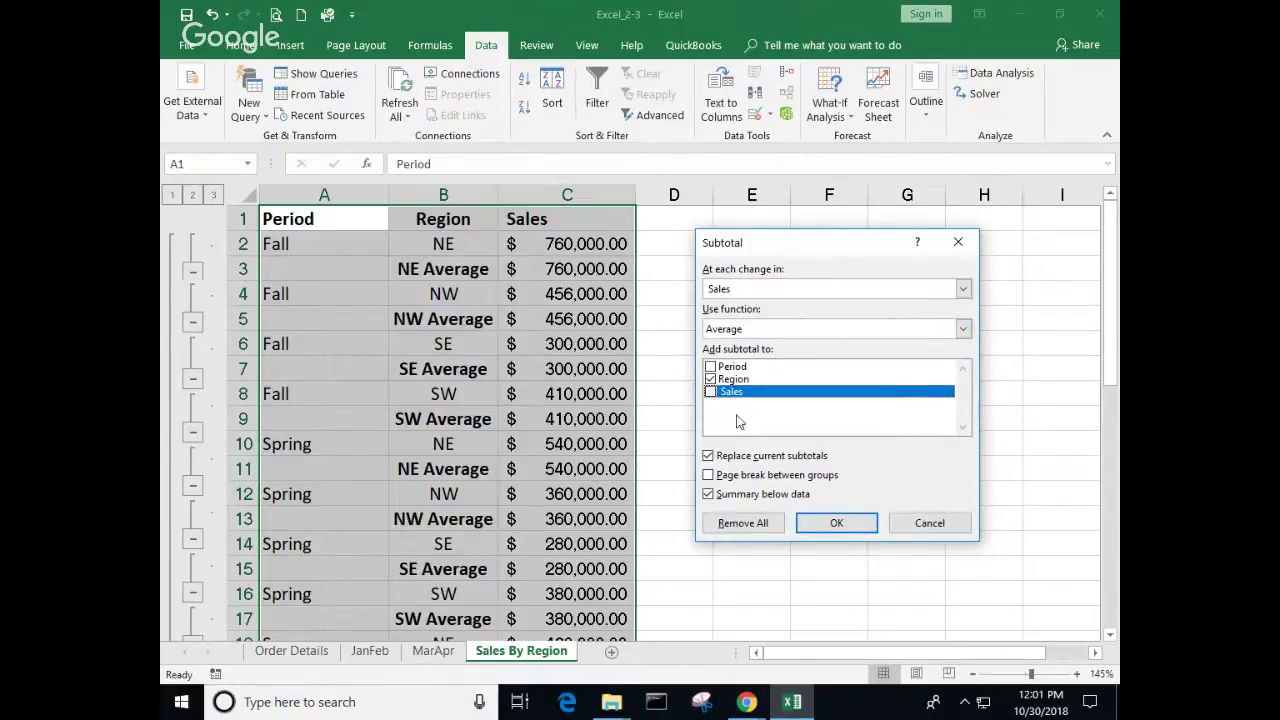
pyautogui.click(837, 524)
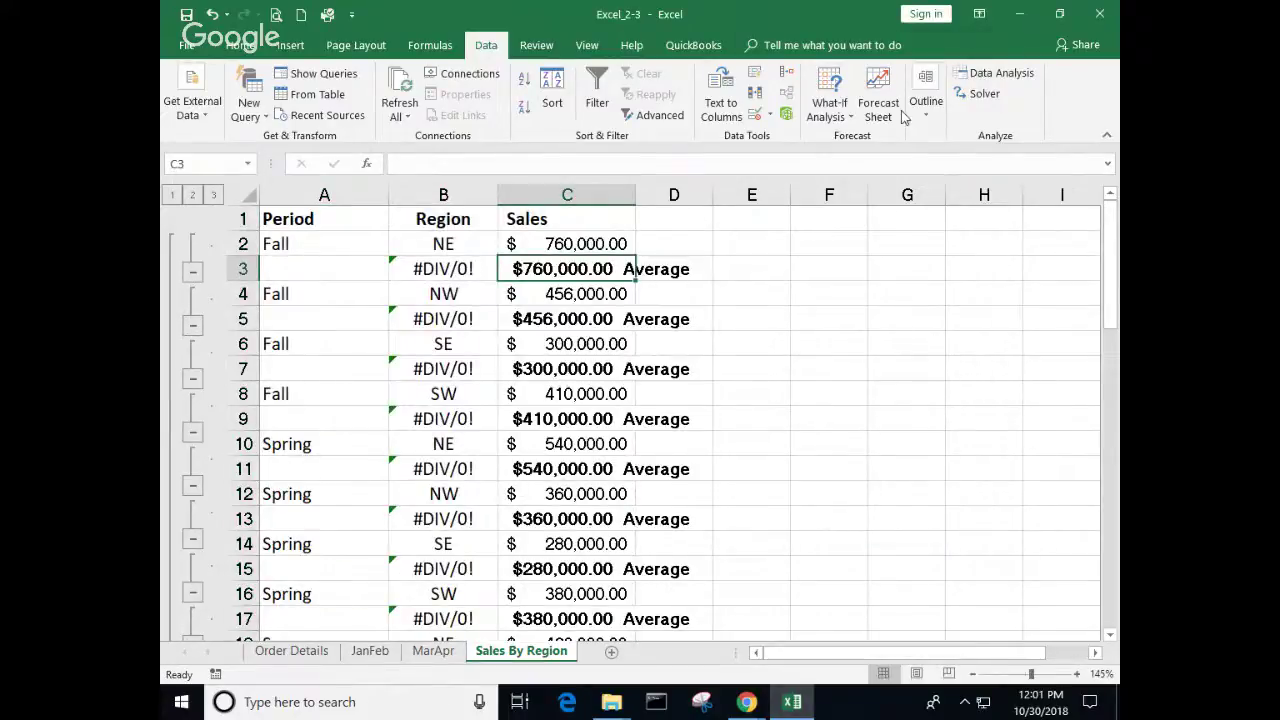
pyautogui.click(926, 105)
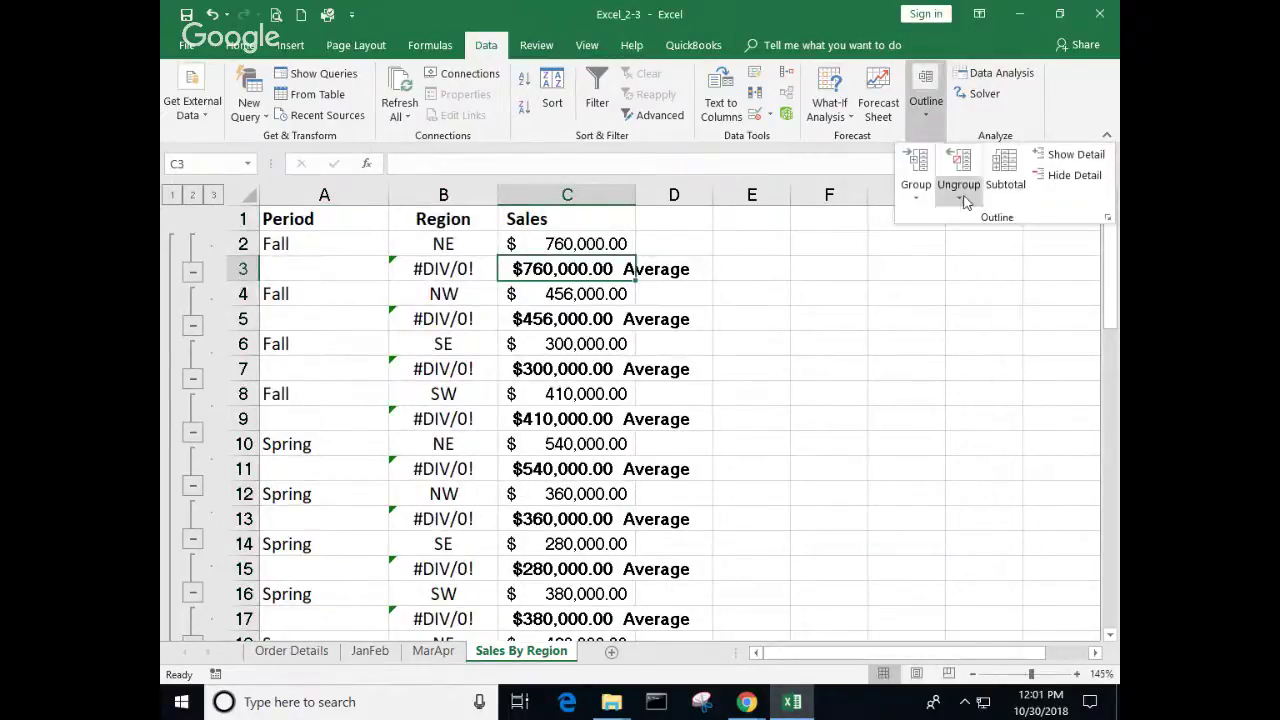
pyautogui.click(1005, 170)
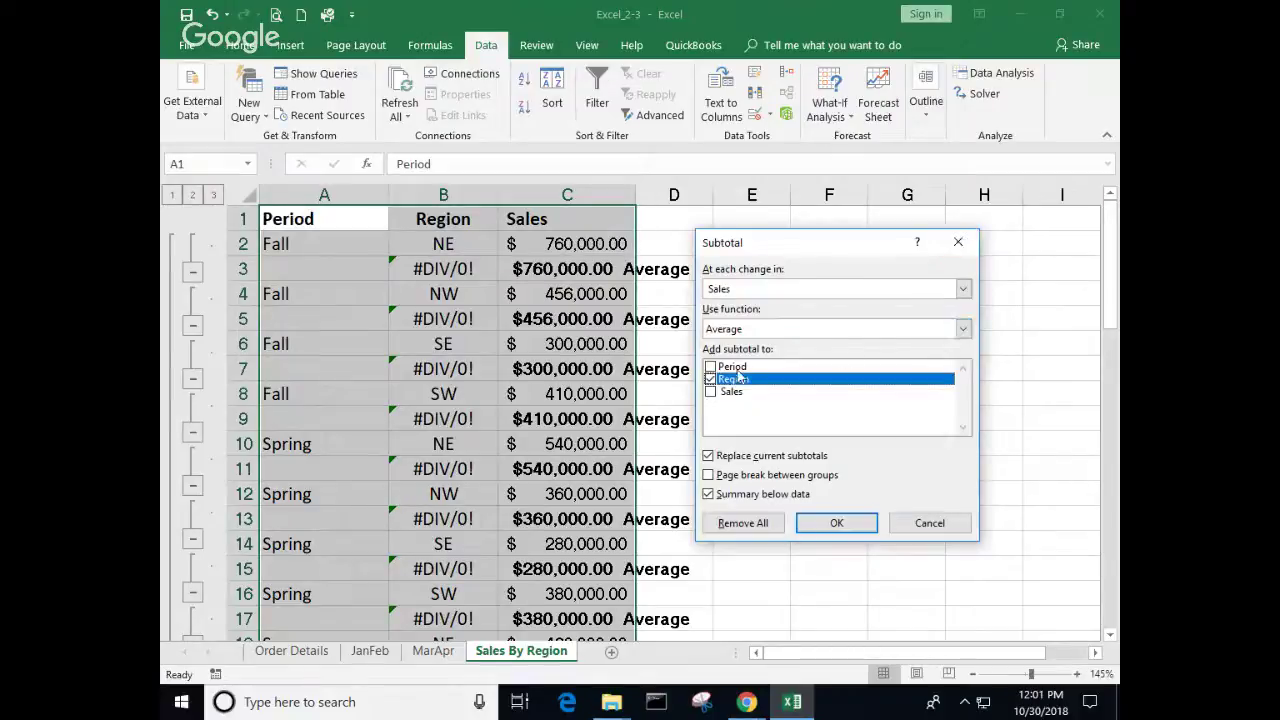
pyautogui.click(963, 289)
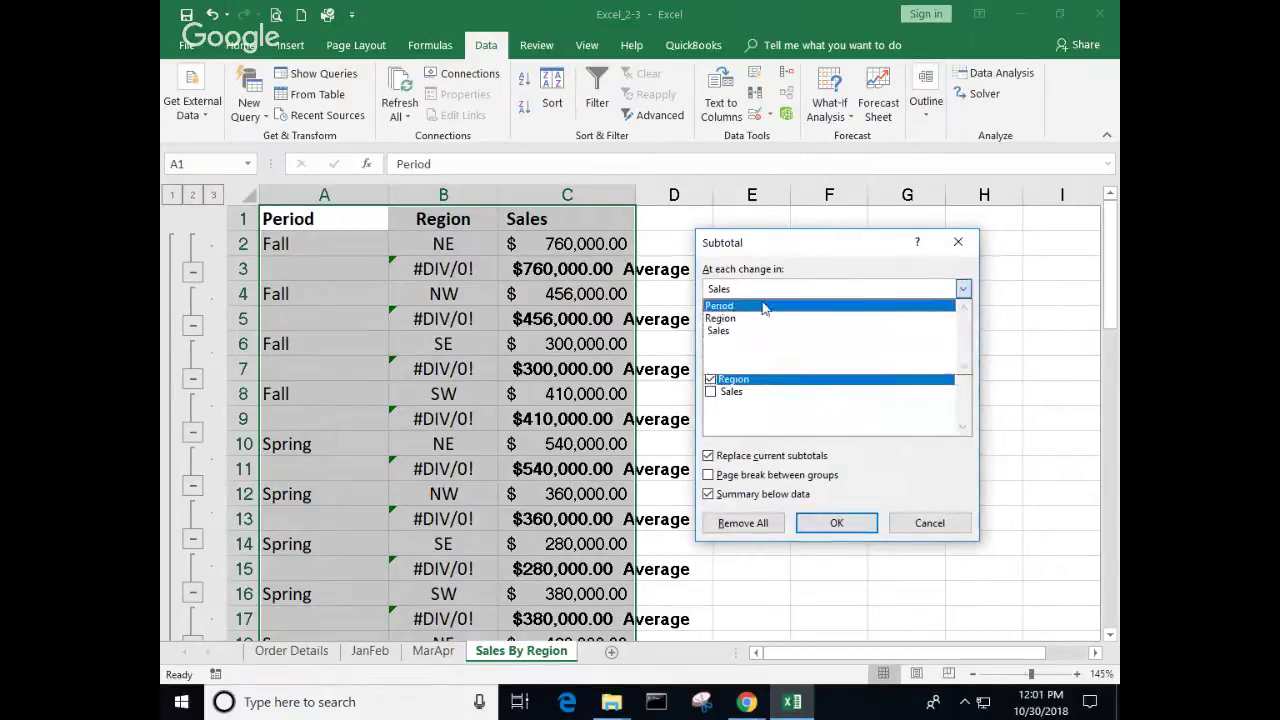
pyautogui.click(720, 318)
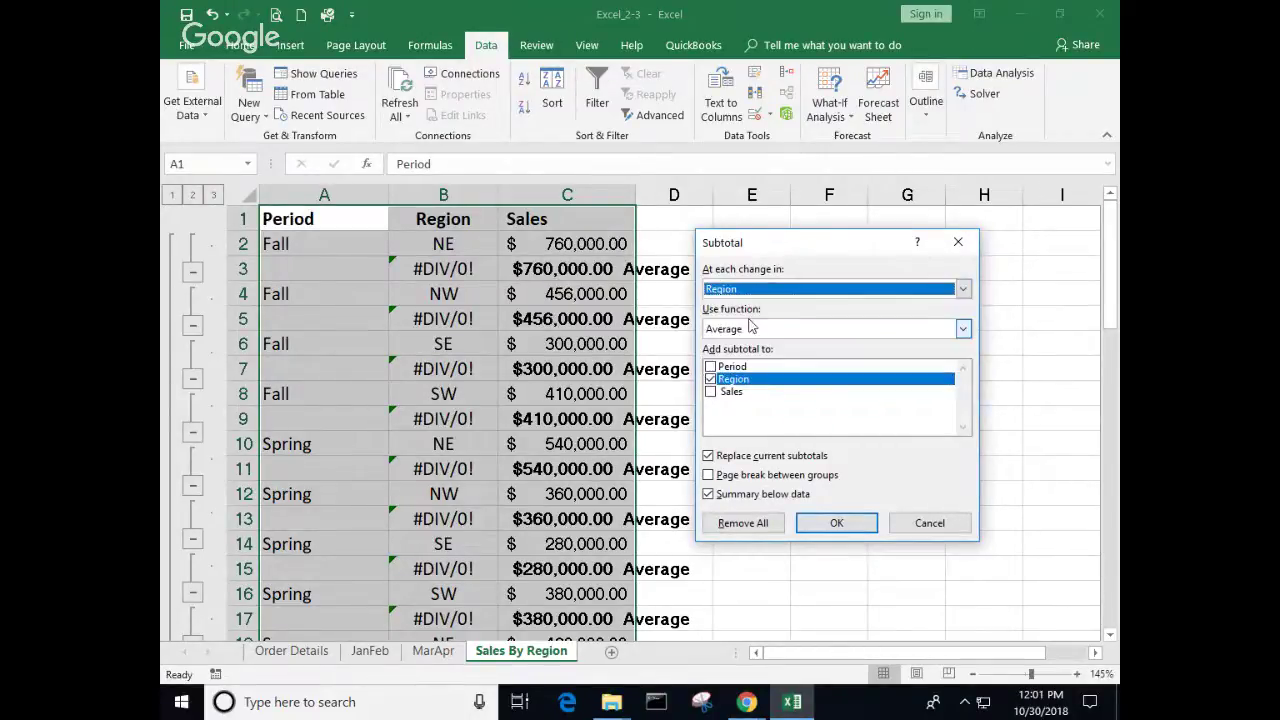
pyautogui.click(710, 391)
pyautogui.click(710, 379)
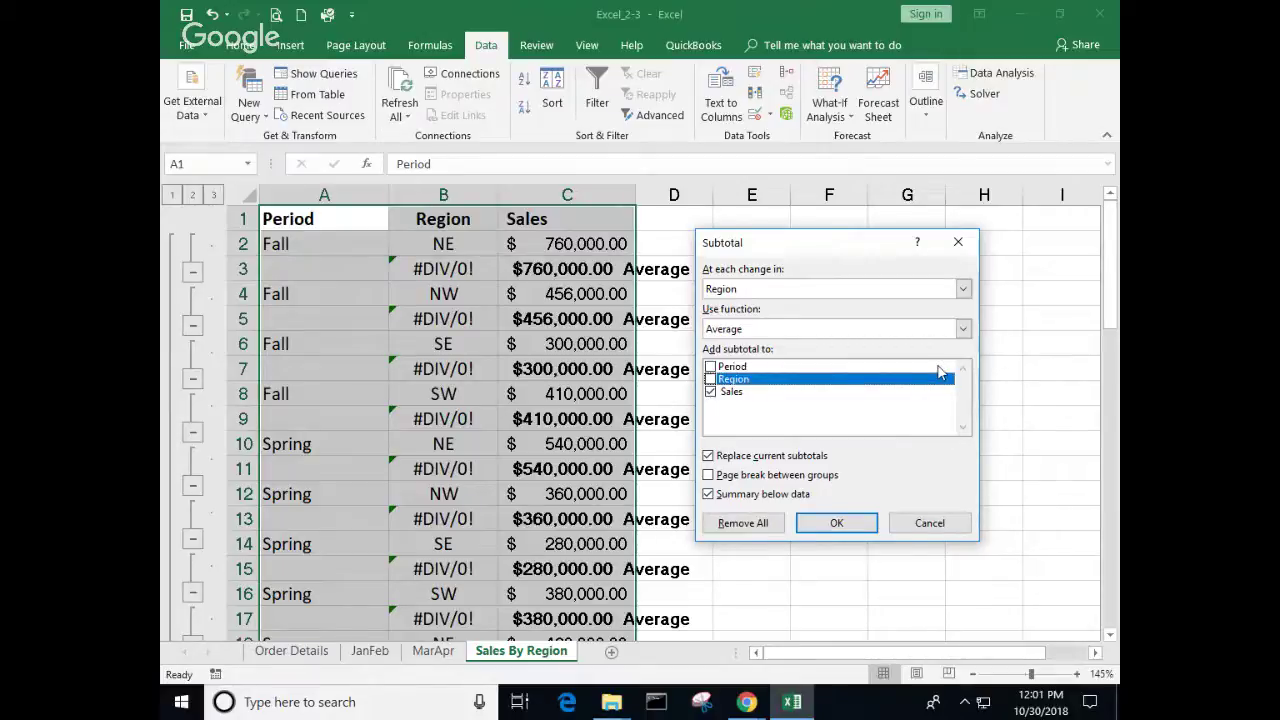
pyautogui.click(835, 523)
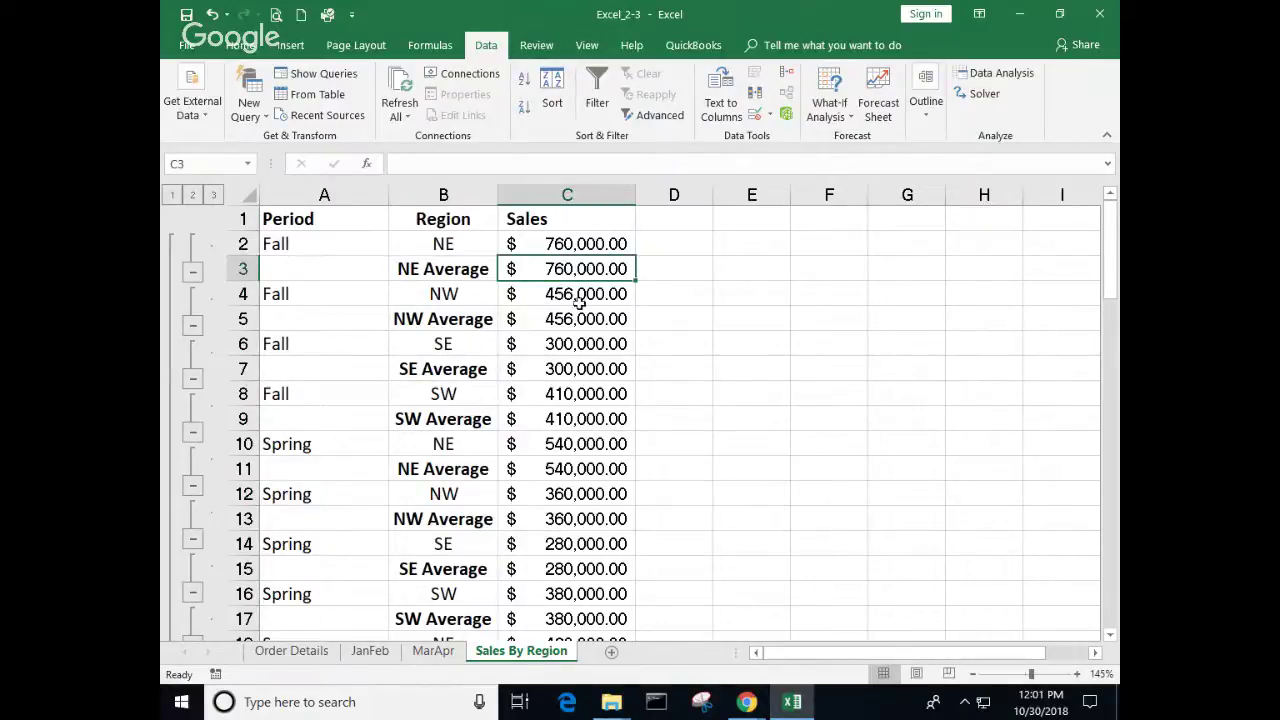
# Step: Regroup the subtotals at each change in Sales
pyautogui.click(926, 105)
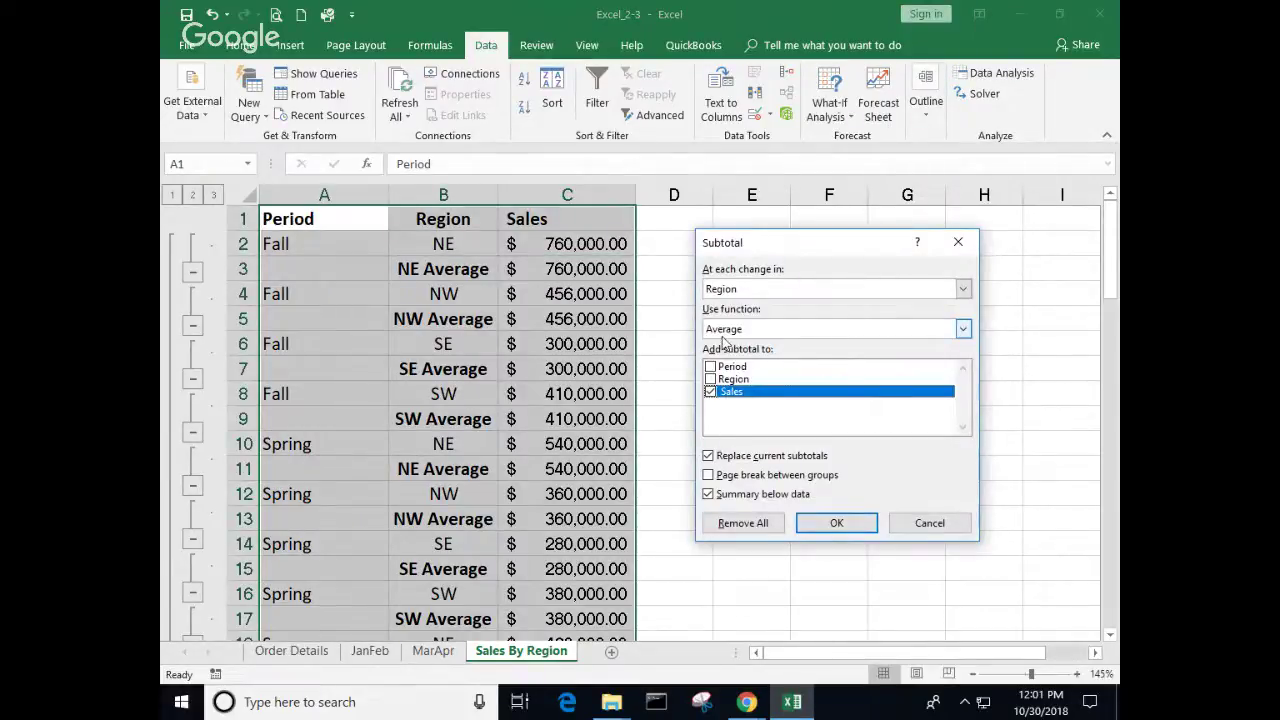
pyautogui.click(963, 289)
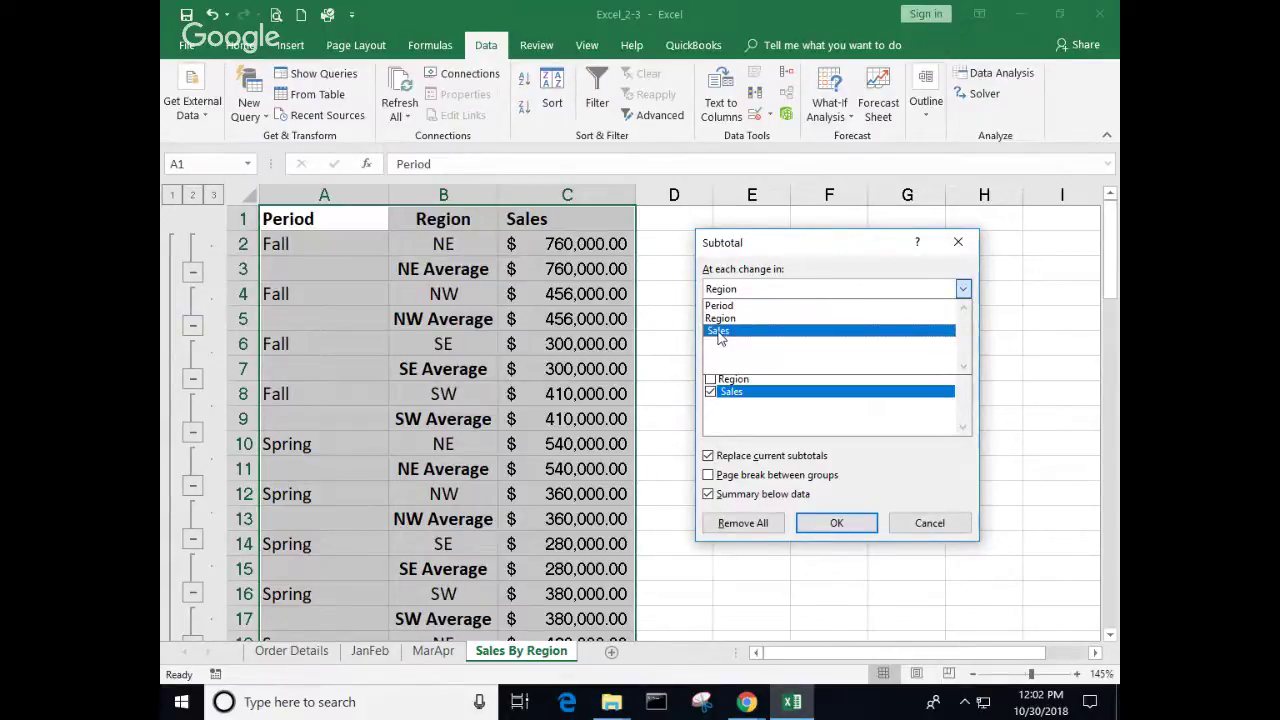
pyautogui.click(718, 331)
pyautogui.click(836, 522)
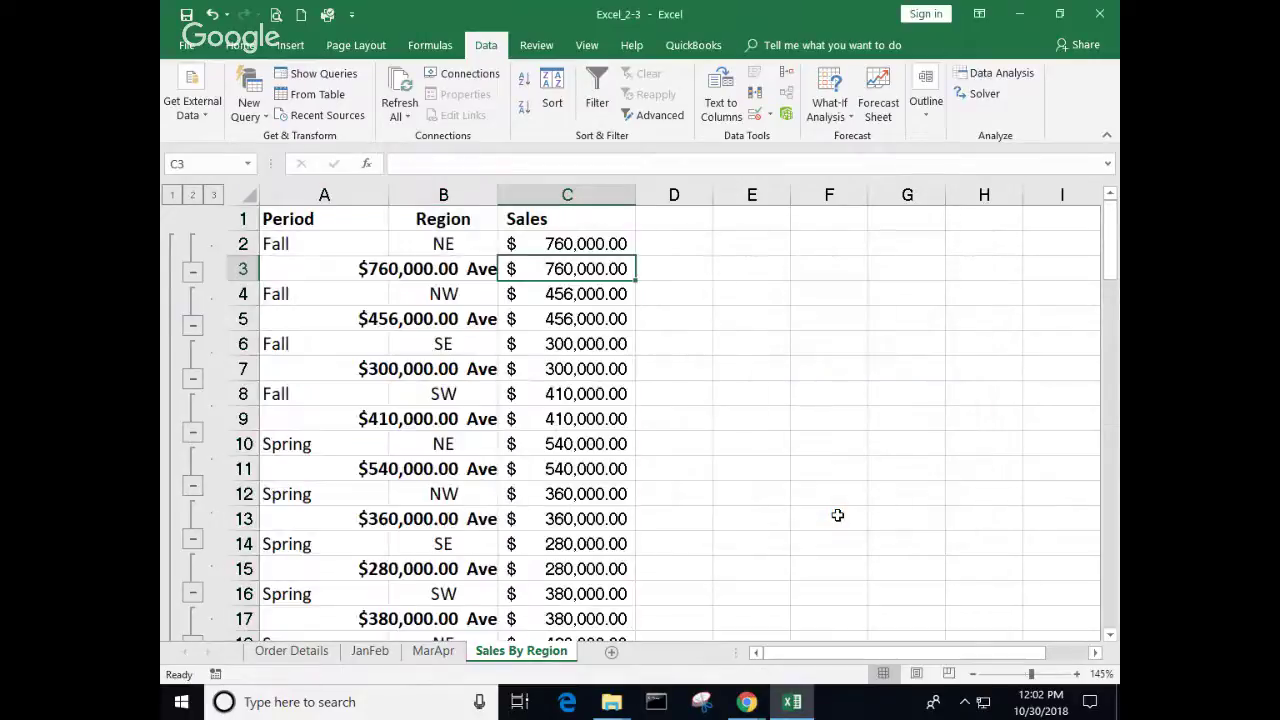
# Step: Subtotal the Region column instead of Sales, producing #DIV/0! rows beside the averages
pyautogui.click(926, 118)
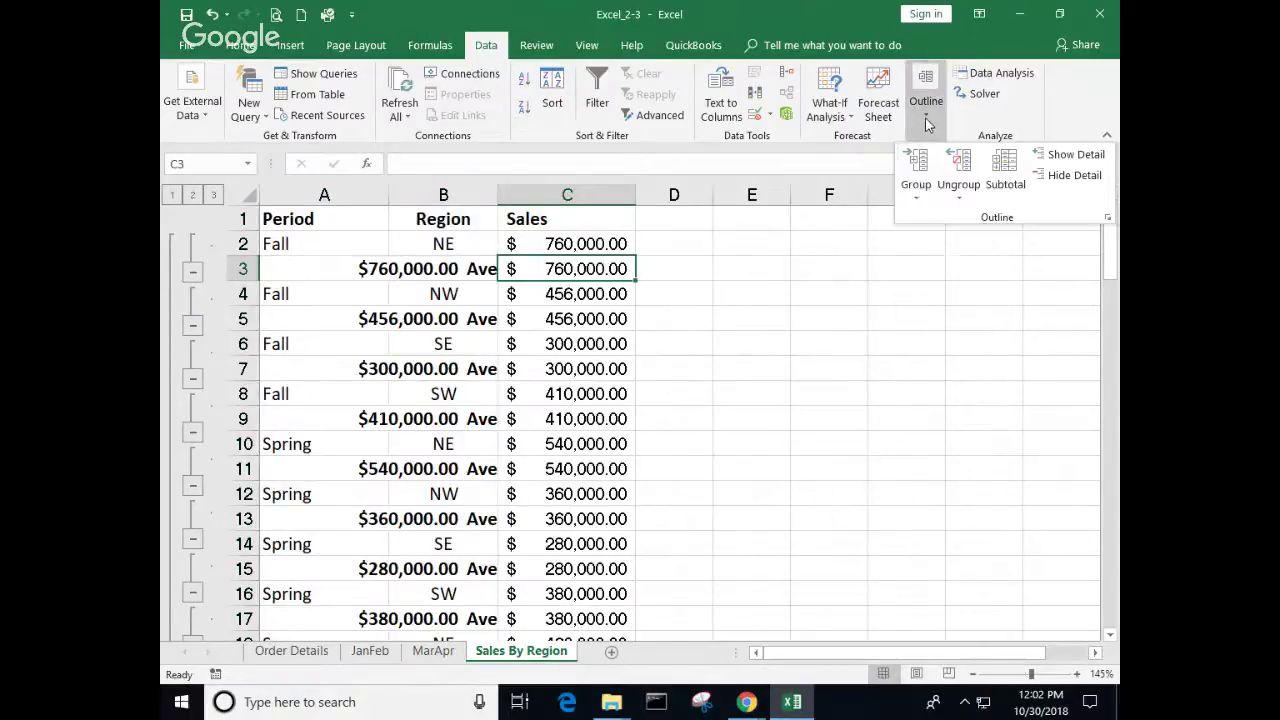
pyautogui.click(985, 207)
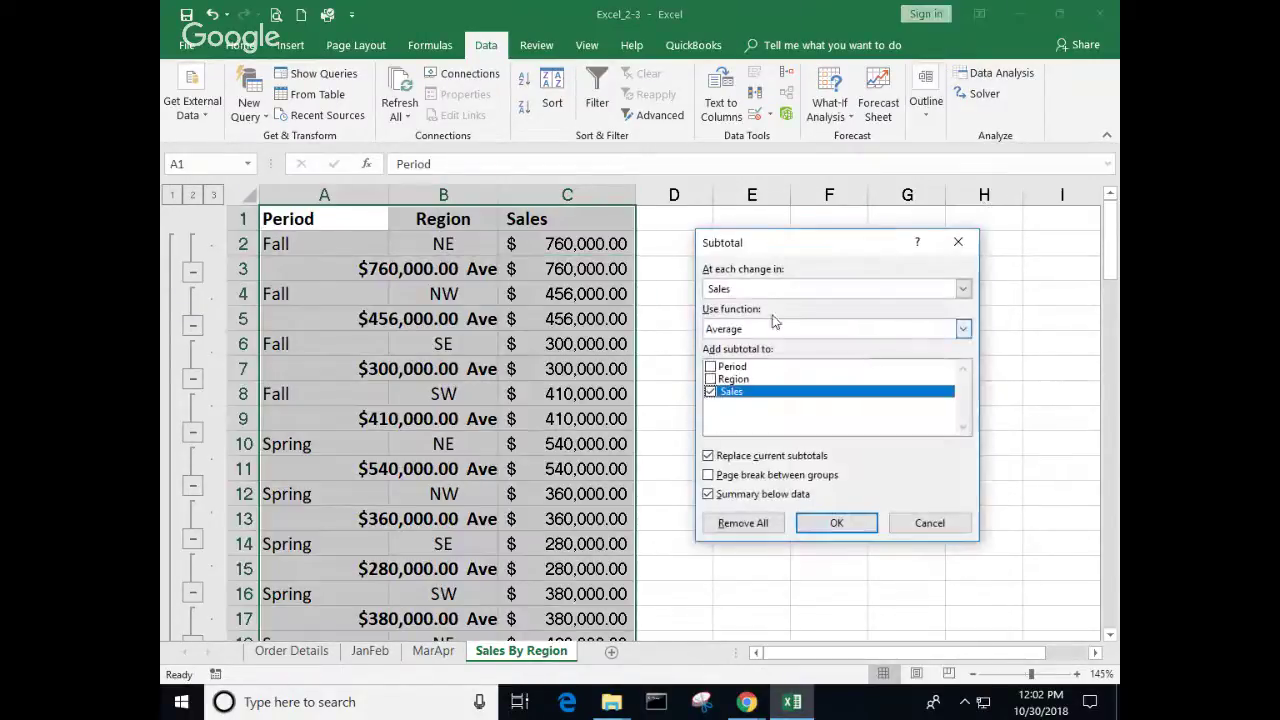
pyautogui.click(710, 379)
pyautogui.click(710, 391)
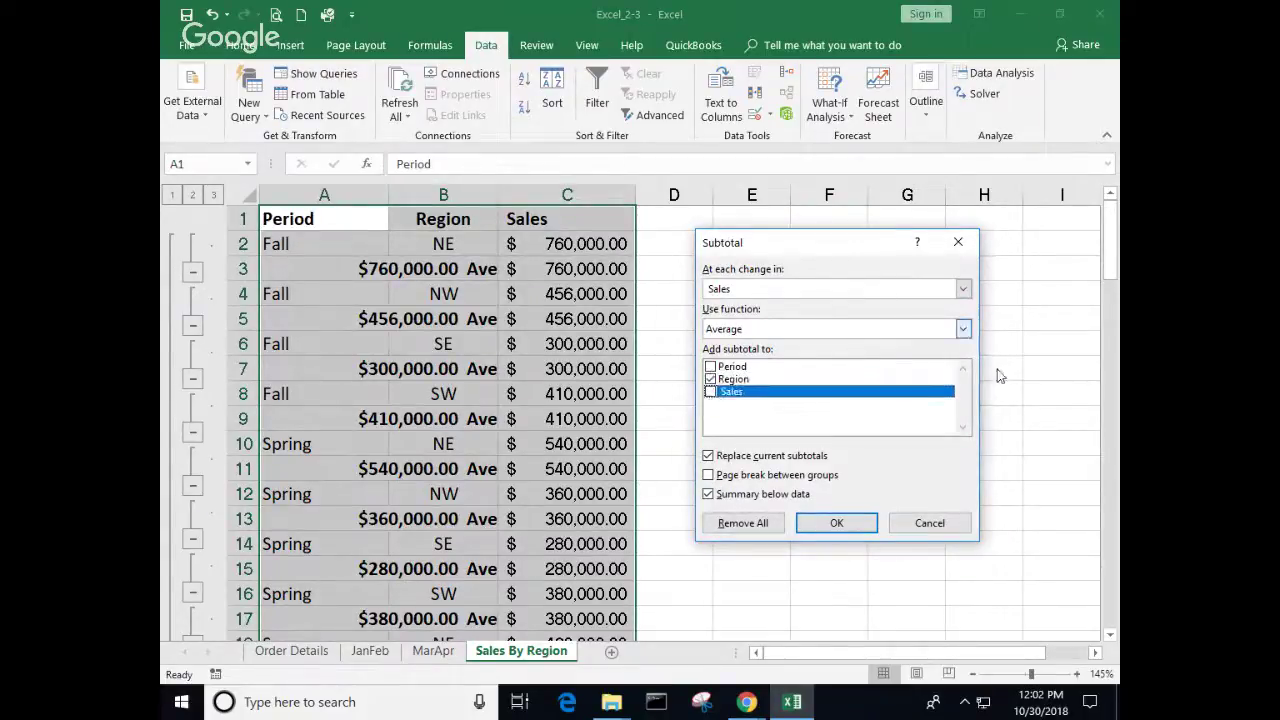
pyautogui.click(866, 523)
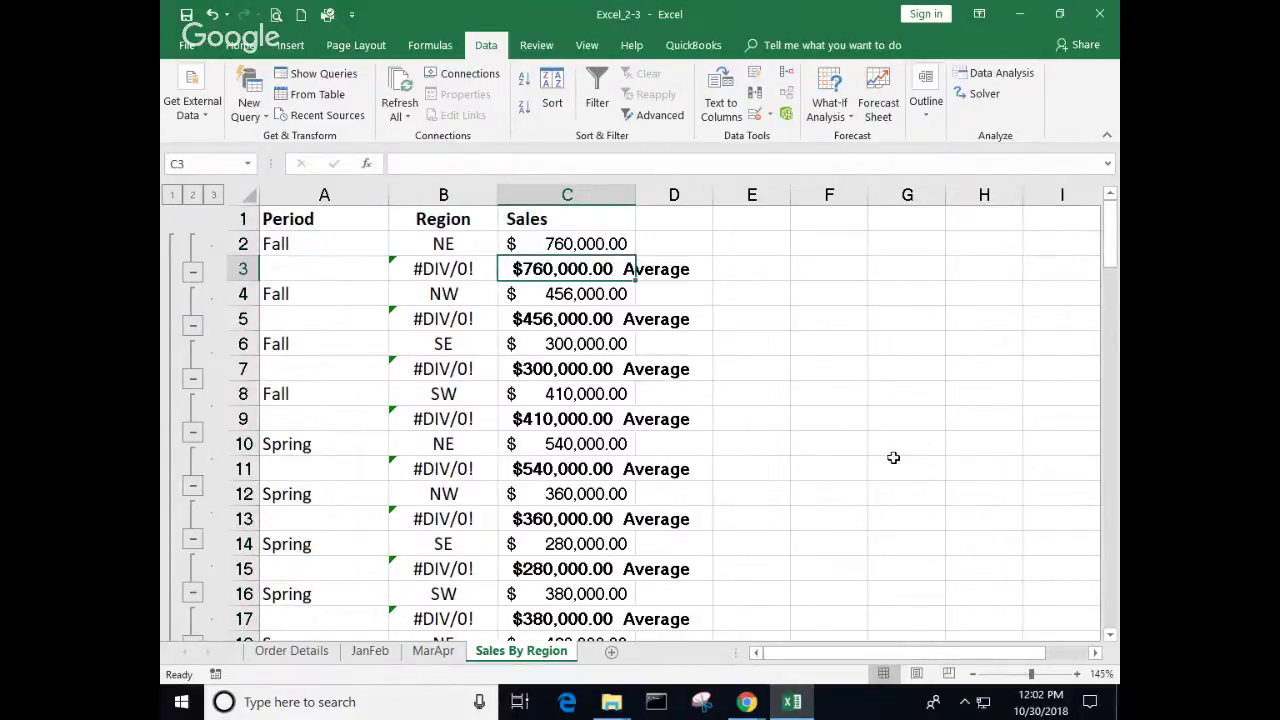
pyautogui.click(926, 108)
pyautogui.click(1010, 190)
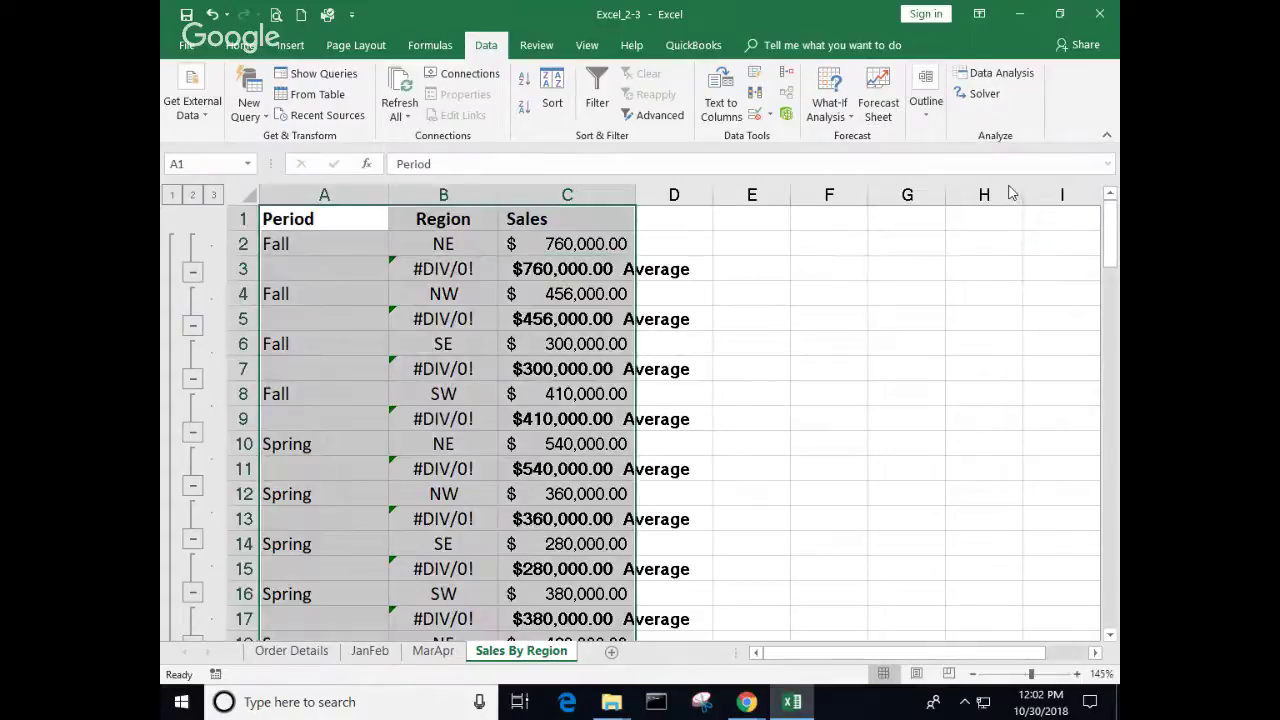
# Step: Remove all subtotals from the table and select the Region entries in column B
pyautogui.click(750, 527)
pyautogui.click(752, 494)
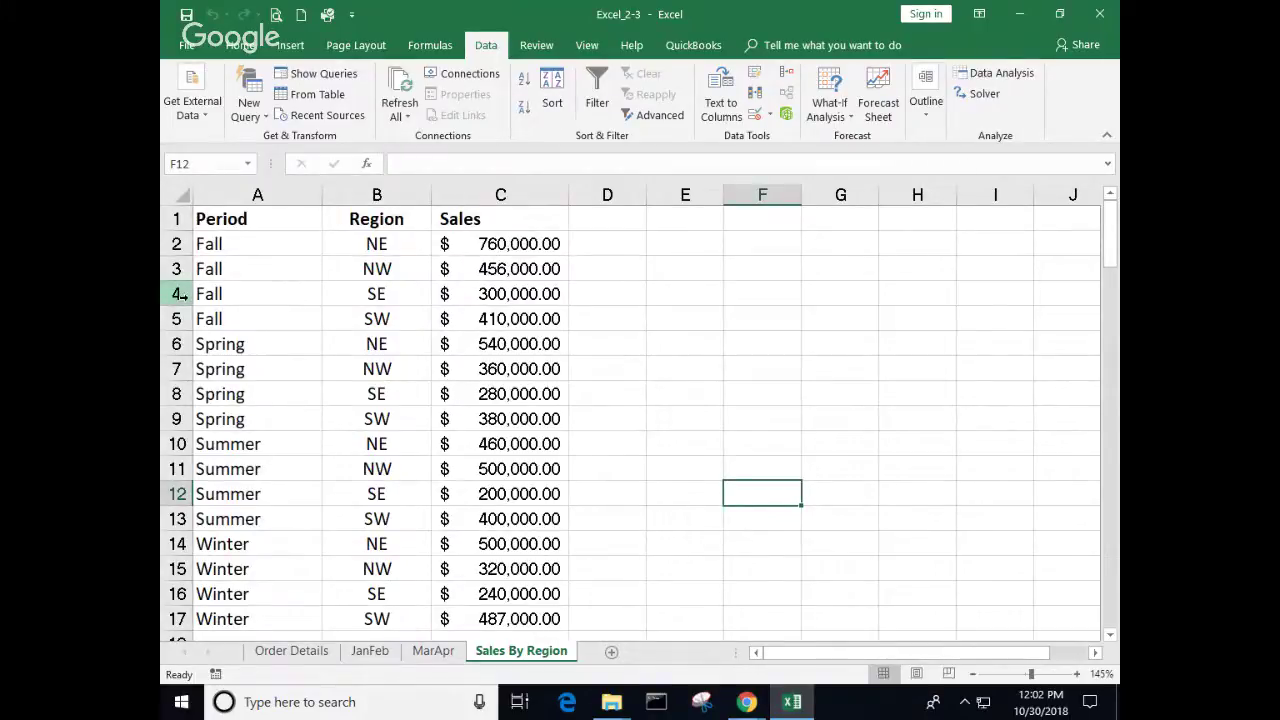
pyautogui.click(398, 243)
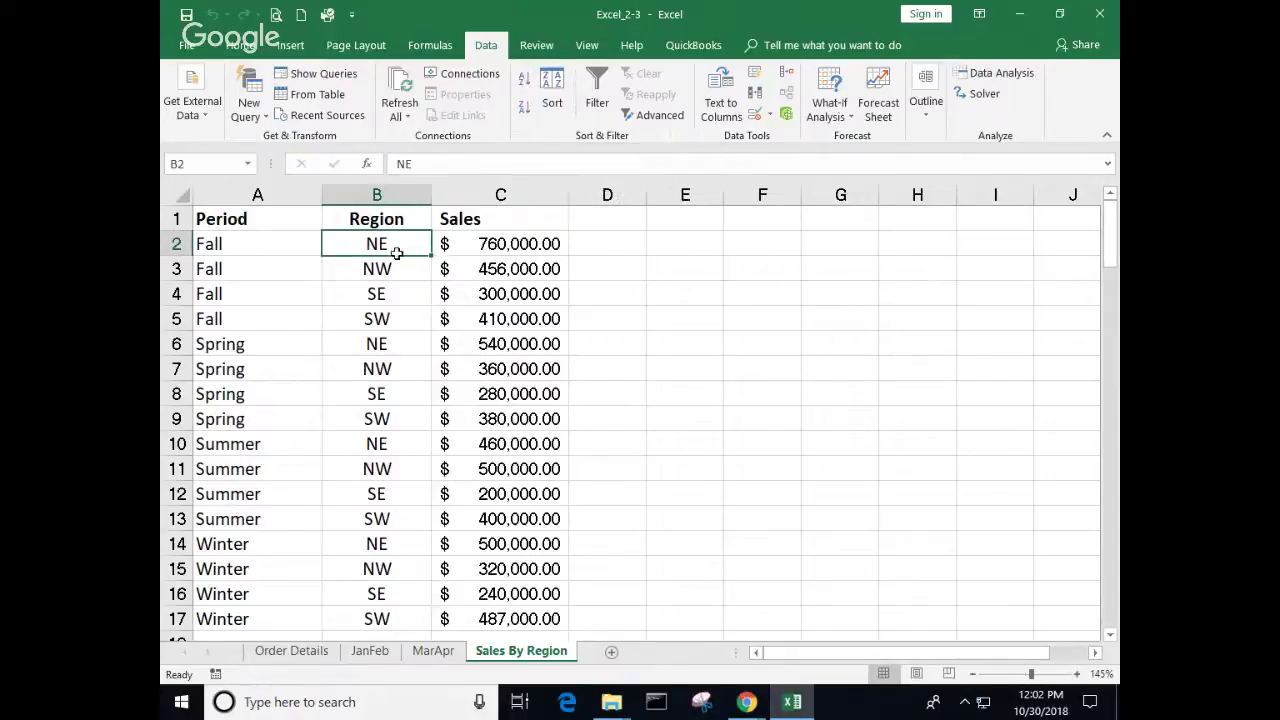
pyautogui.moveTo(400, 248); pyautogui.dragTo(400, 540)
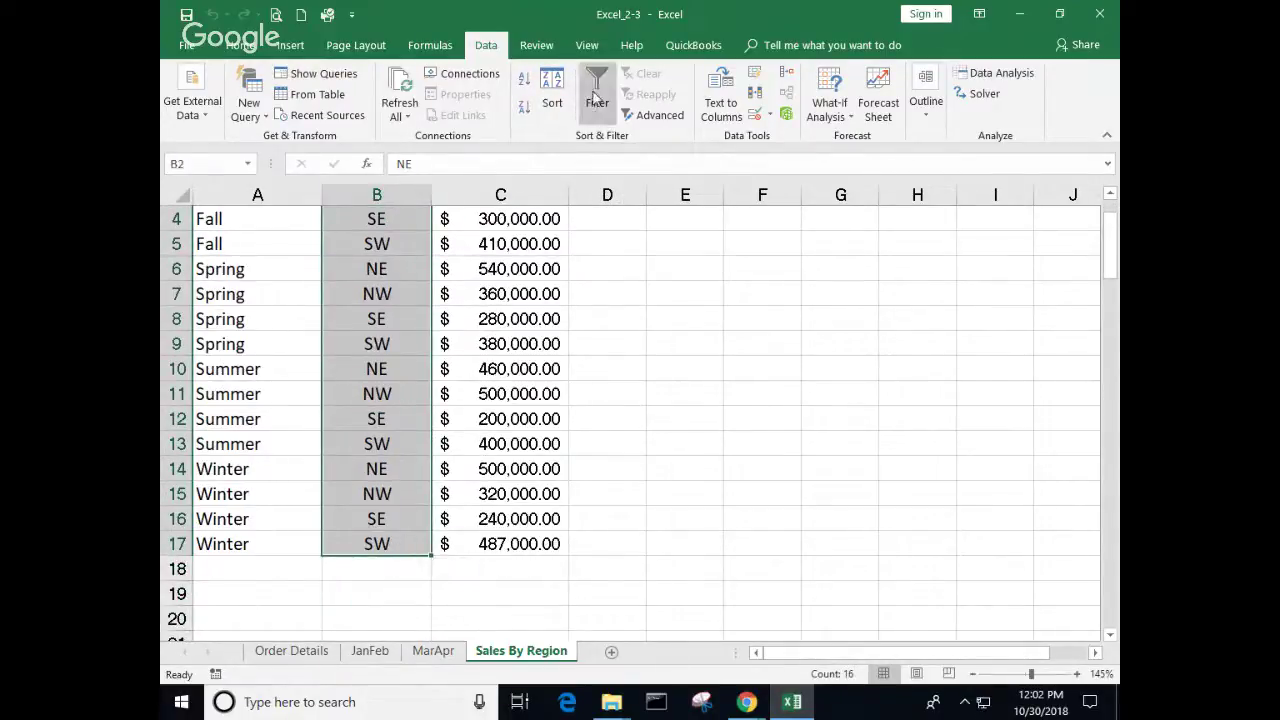
# Step: Sort whole rows A to Z by Region (NE, NW, SE, SW), undoing a Region-only sort first
pyautogui.click(525, 79)
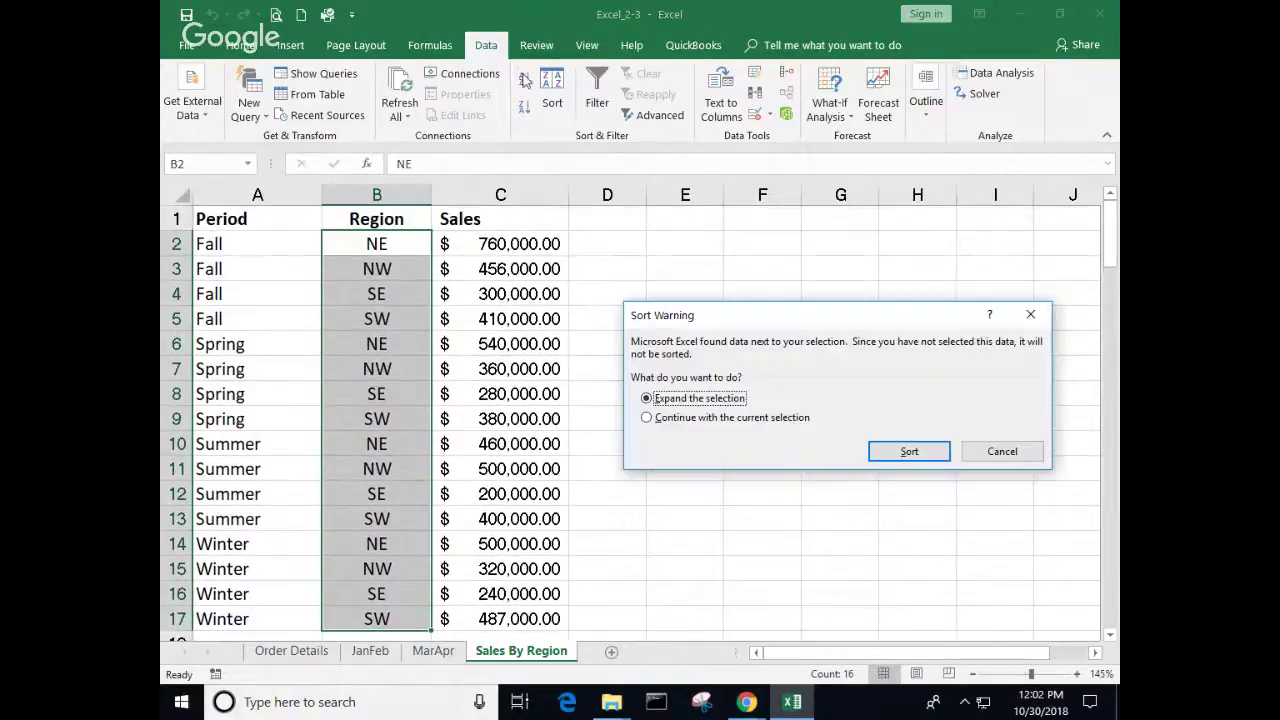
pyautogui.click(646, 417)
pyautogui.click(907, 452)
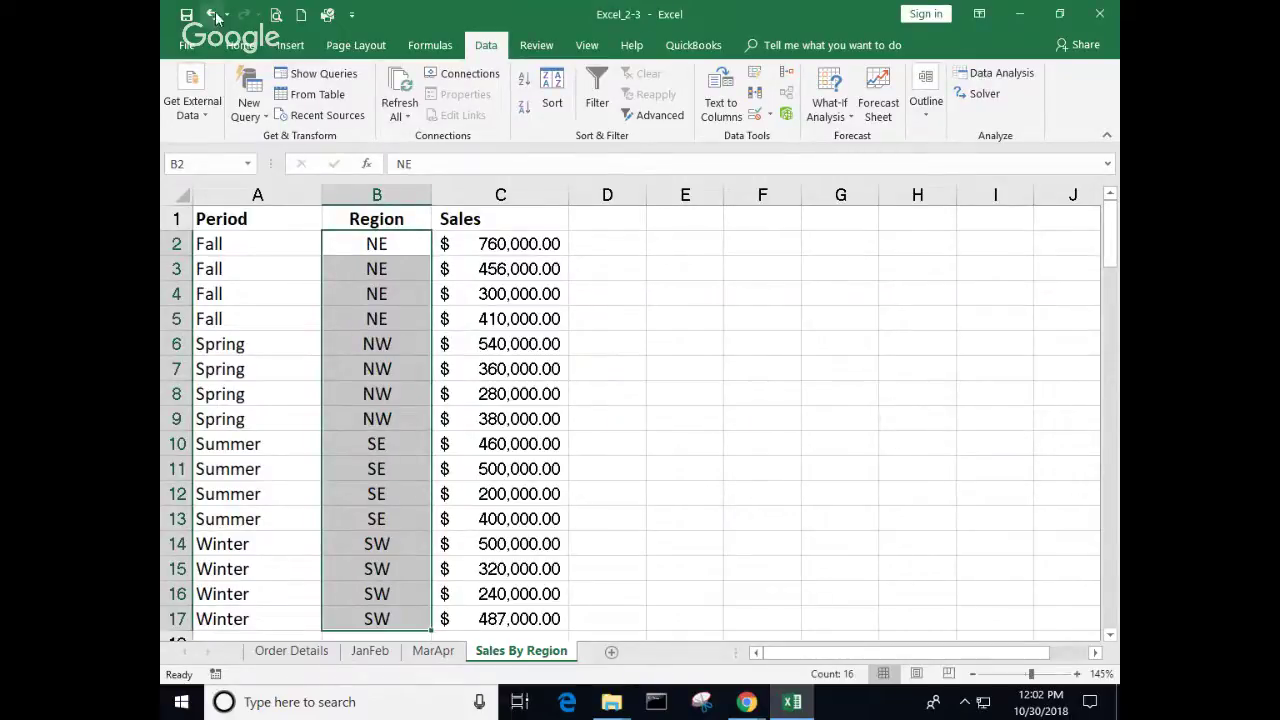
pyautogui.hotkey('ctrl', 'z')
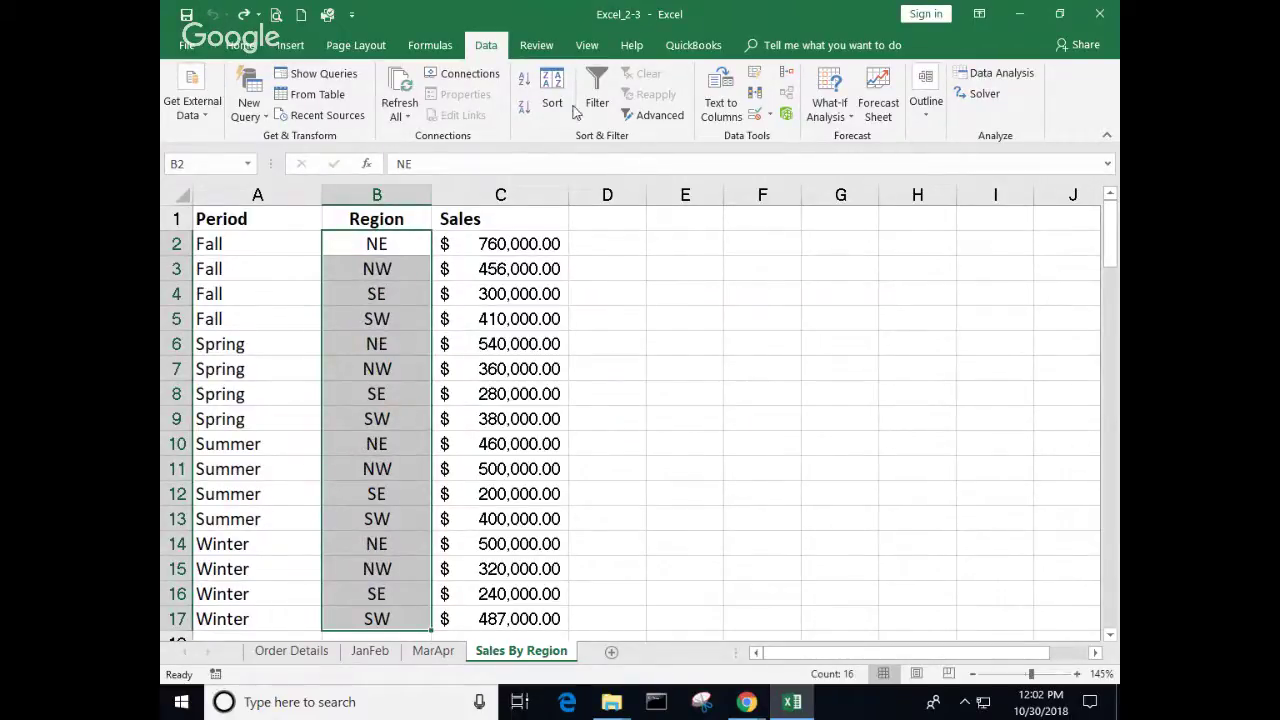
pyautogui.click(524, 80)
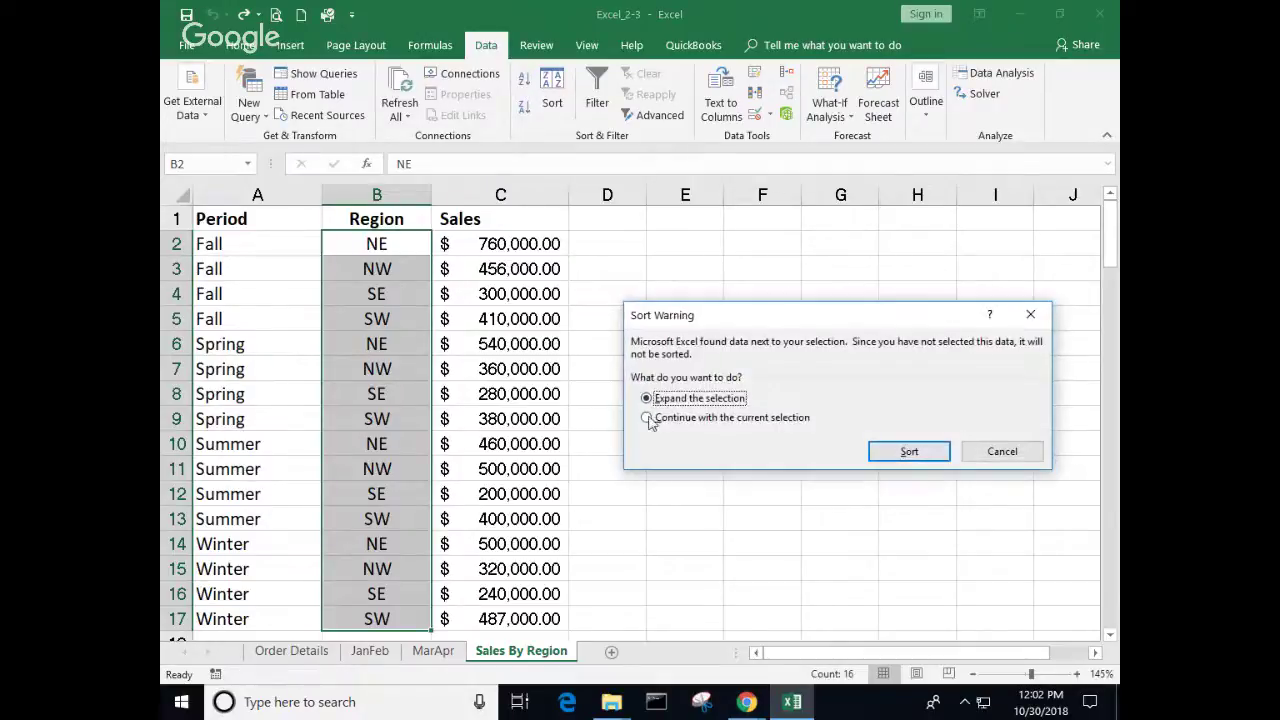
pyautogui.click(893, 455)
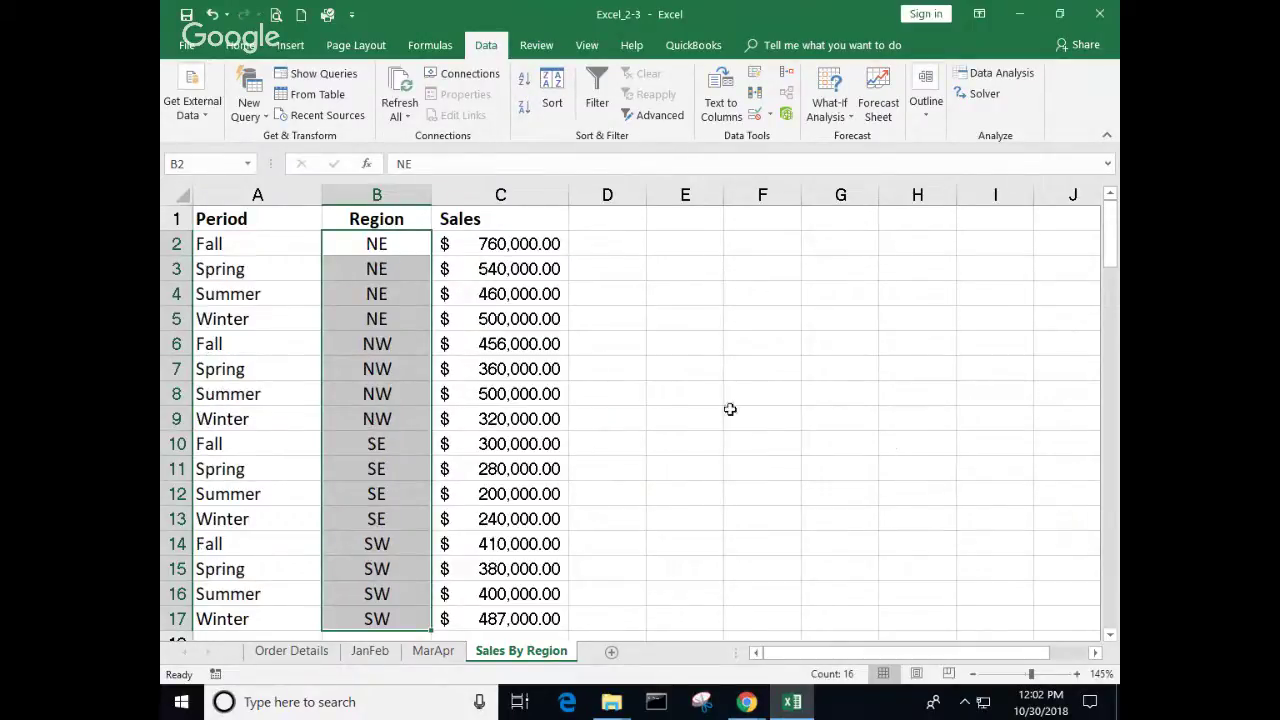
pyautogui.click(698, 362)
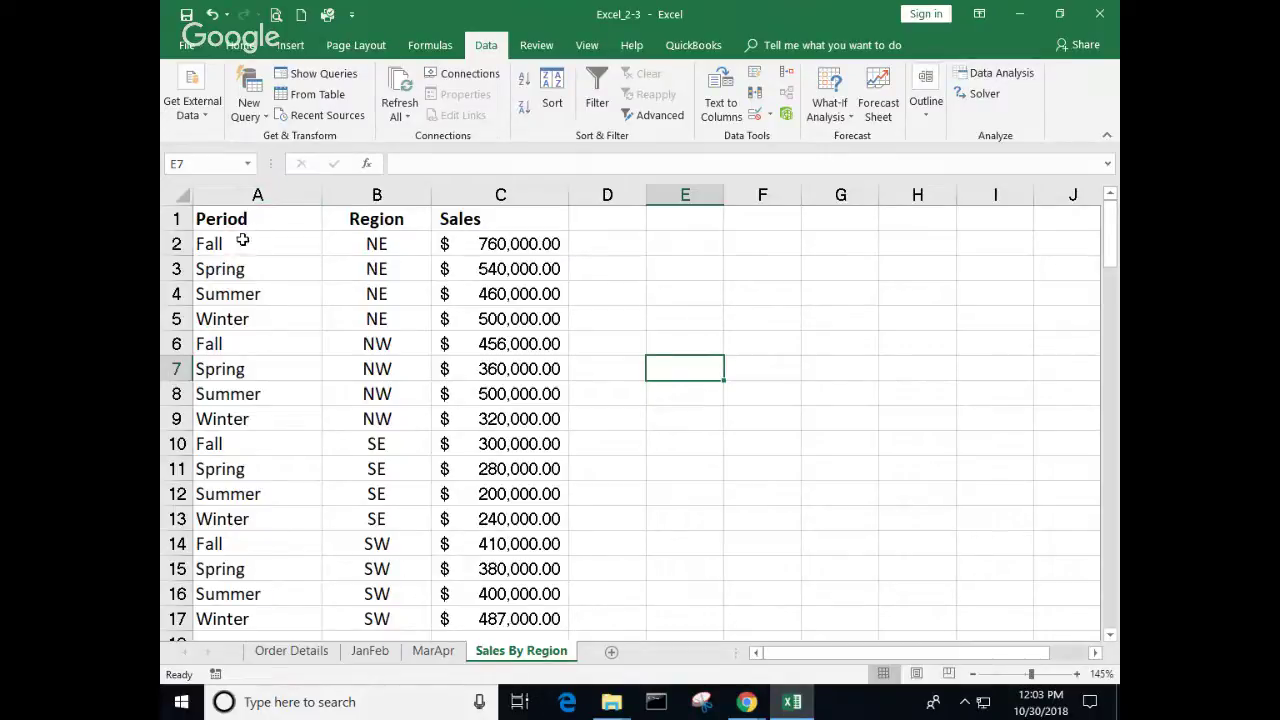
pyautogui.moveTo(226, 216); pyautogui.dragTo(470, 622)
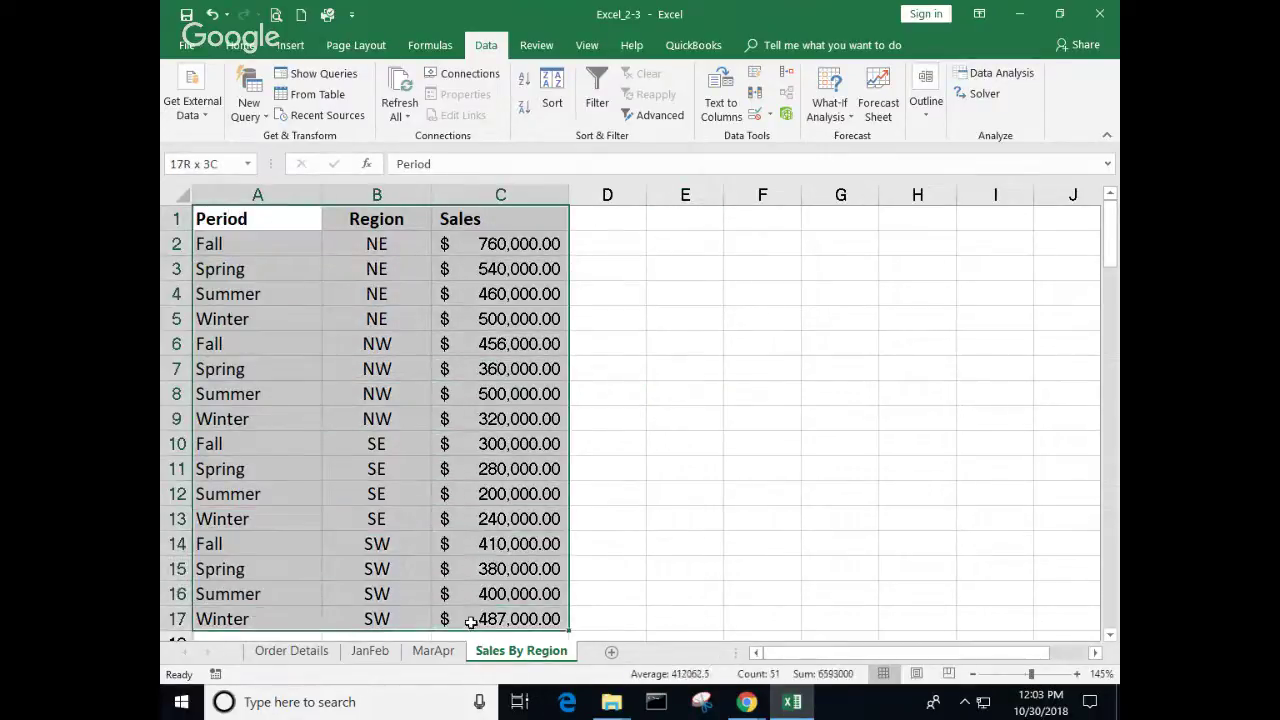
# Step: Subtotal A1:C17 with Average of Sales at each change in Region, giving NE Average $565,000.00
pyautogui.click(927, 113)
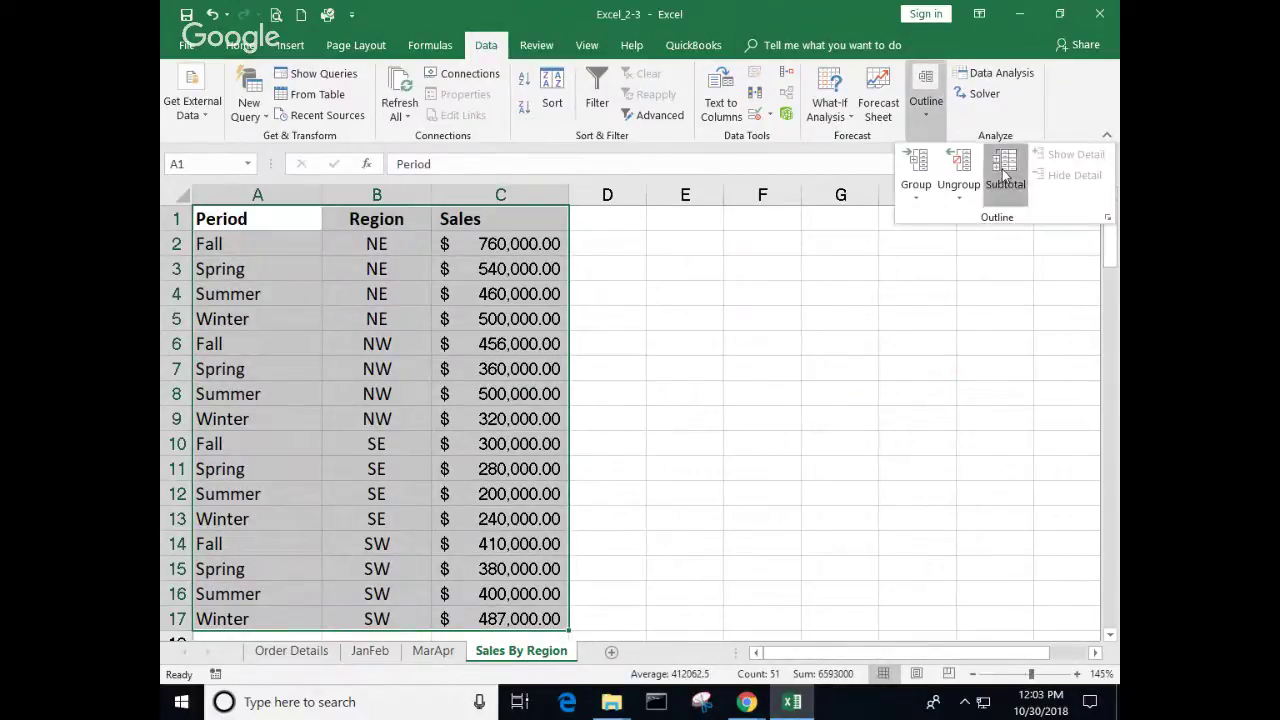
pyautogui.click(1005, 172)
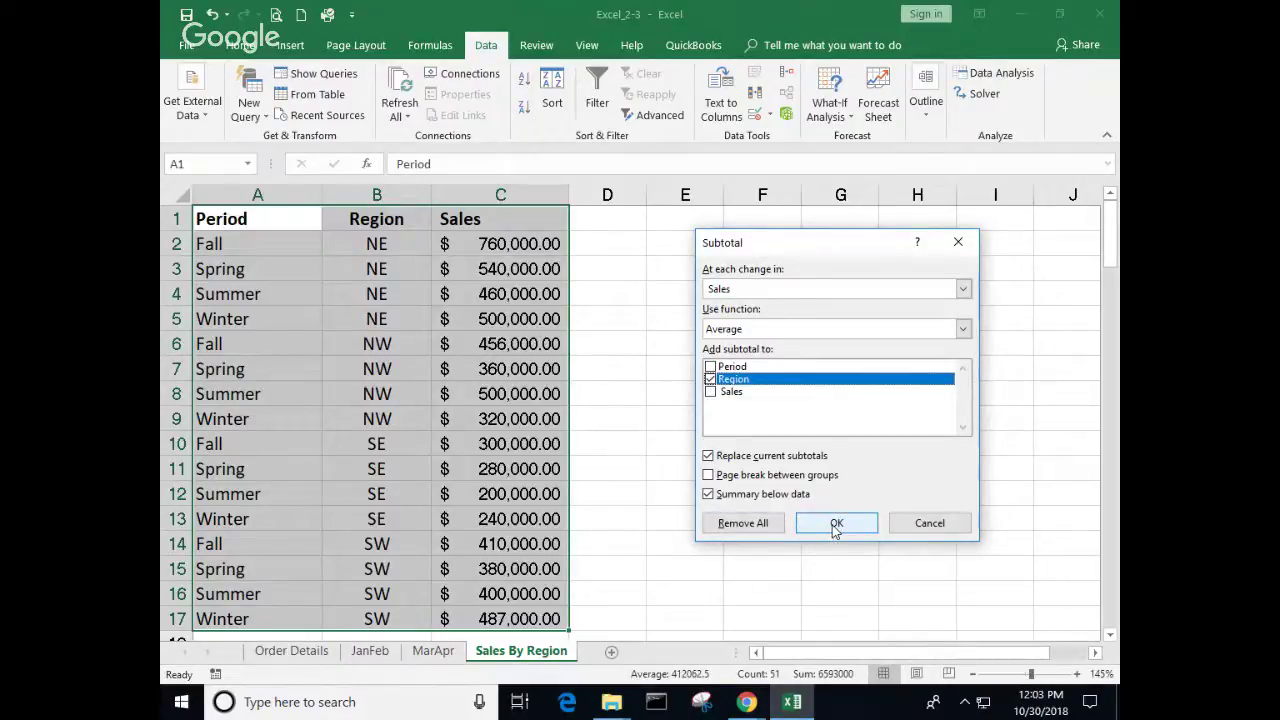
pyautogui.click(836, 525)
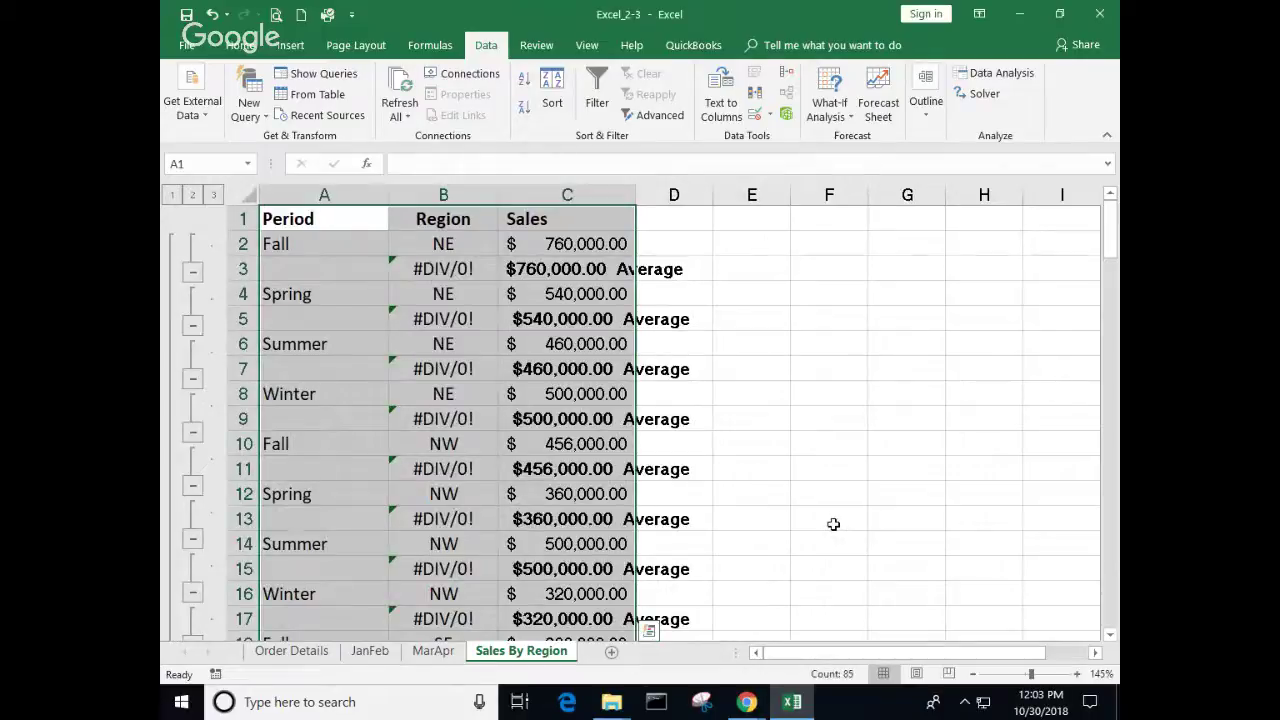
pyautogui.click(925, 100)
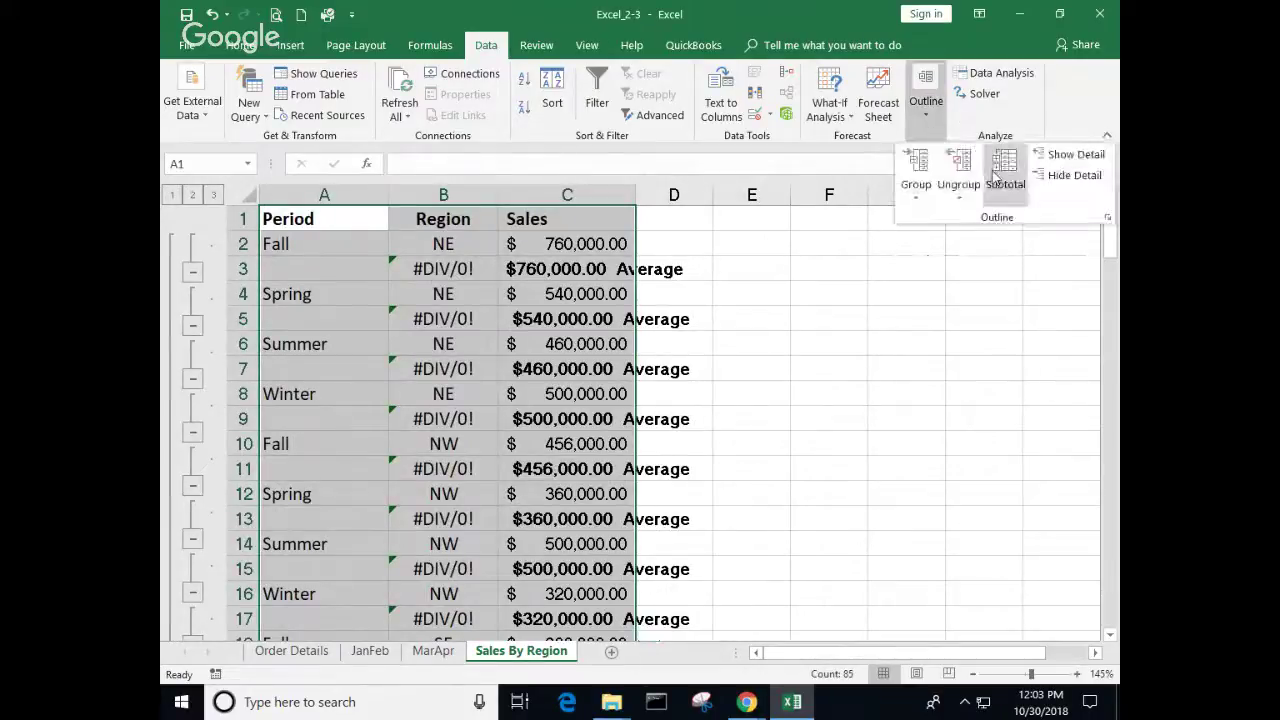
pyautogui.click(988, 172)
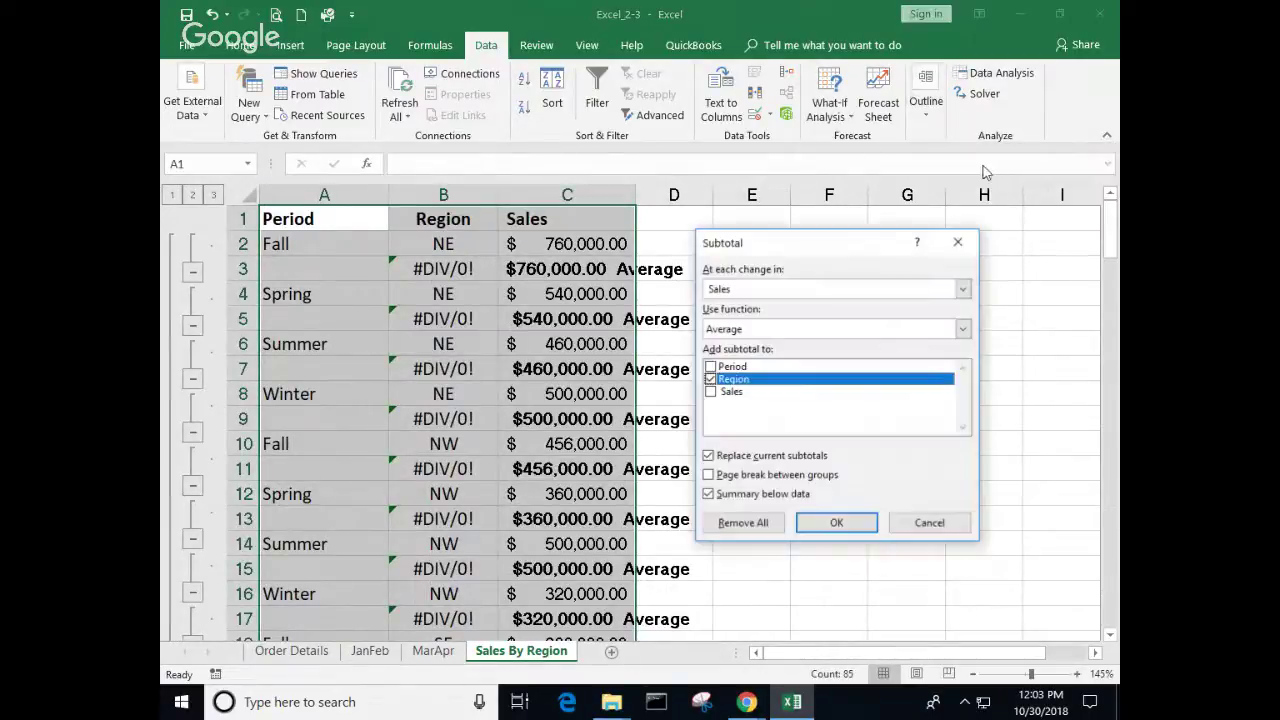
pyautogui.click(963, 289)
pyautogui.click(748, 320)
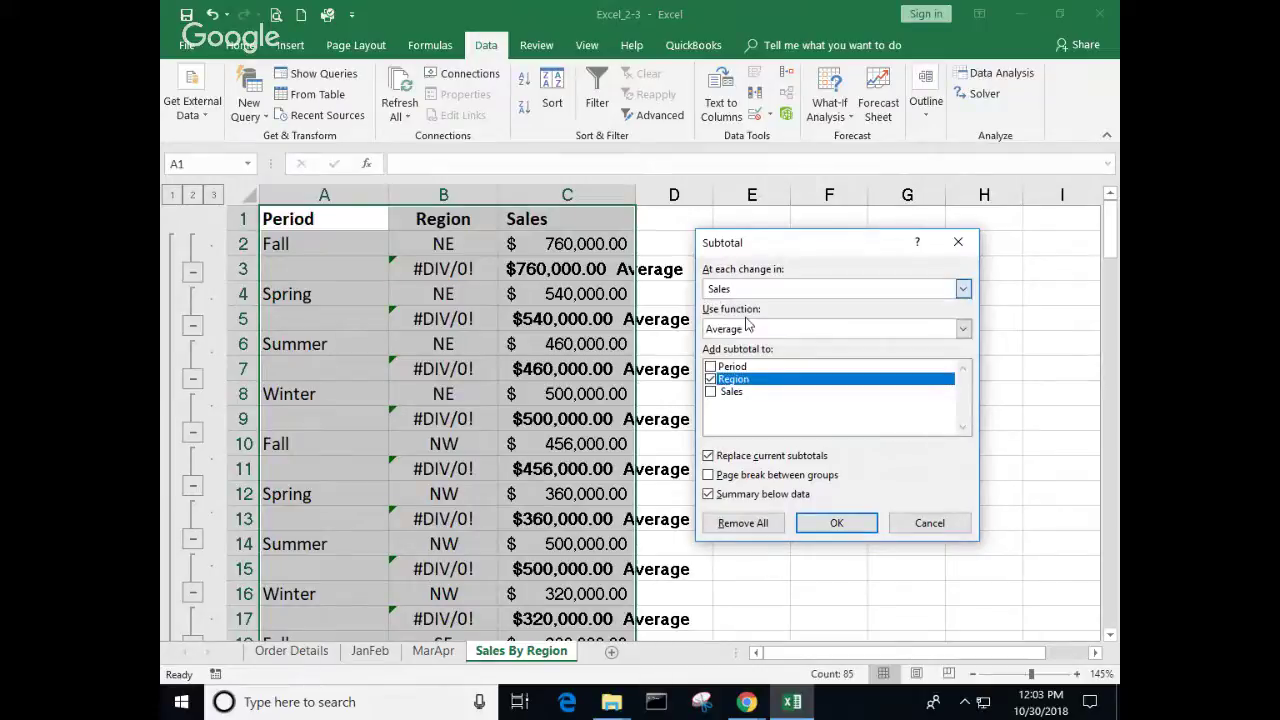
pyautogui.click(712, 392)
pyautogui.click(712, 380)
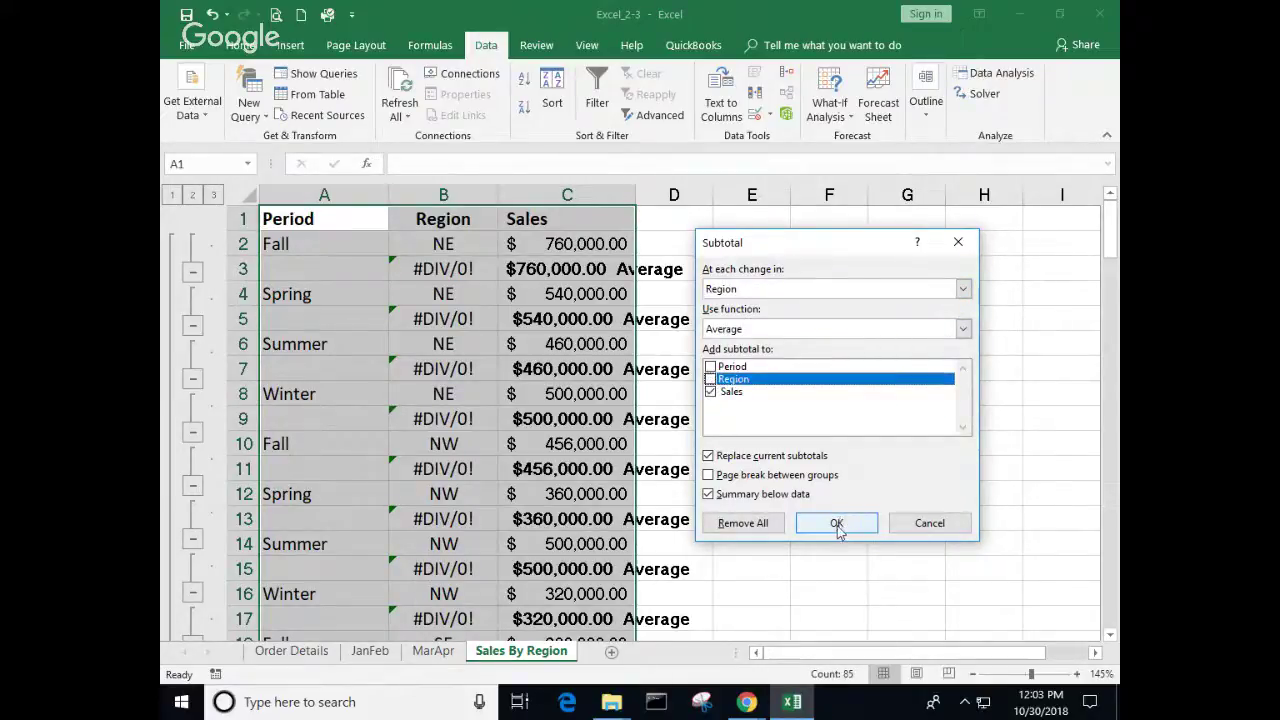
pyautogui.click(836, 523)
pyautogui.click(876, 459)
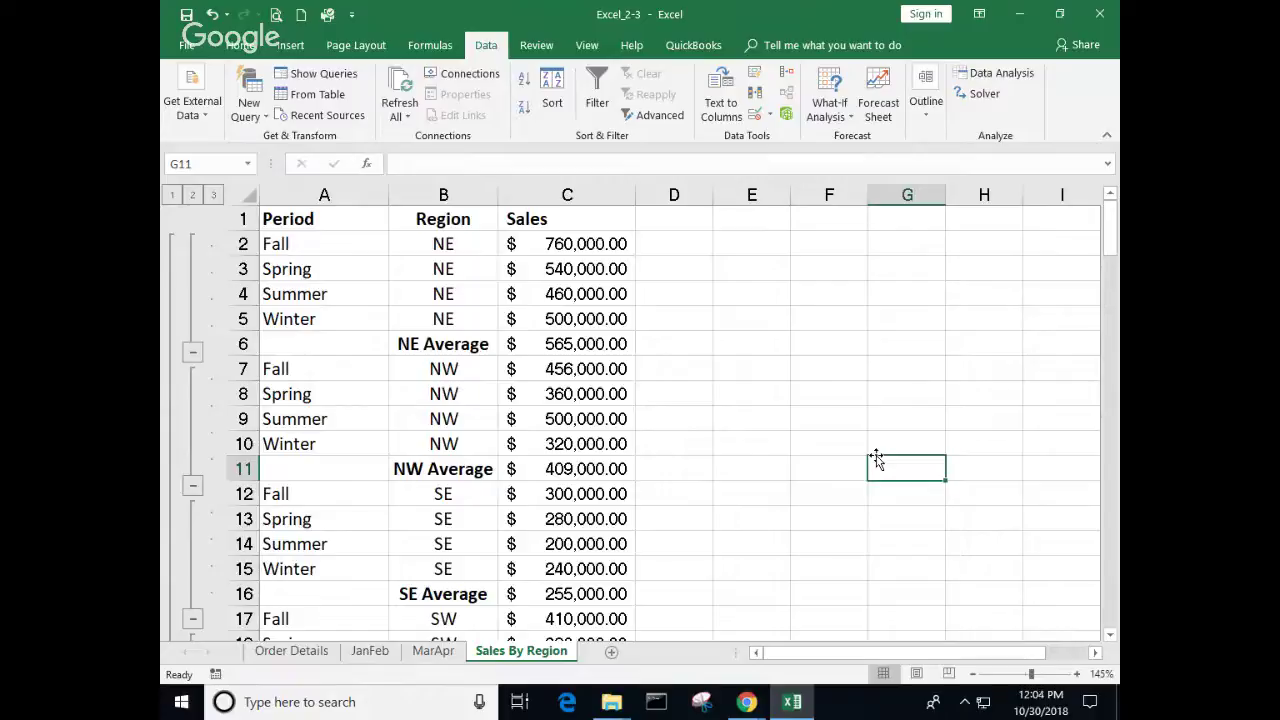
# Step: Reapply the Region average subtotals from a single data cell, then close Excel_2-3 without saving
pyautogui.click(928, 118)
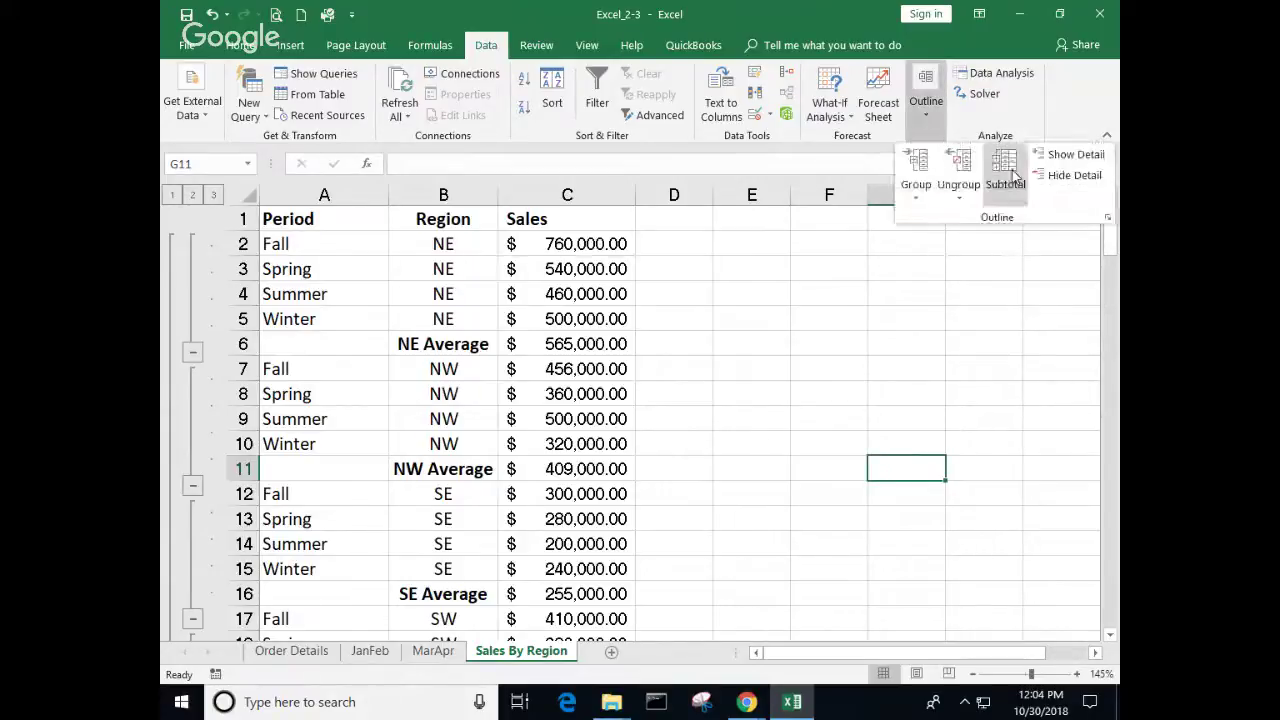
pyautogui.click(1012, 175)
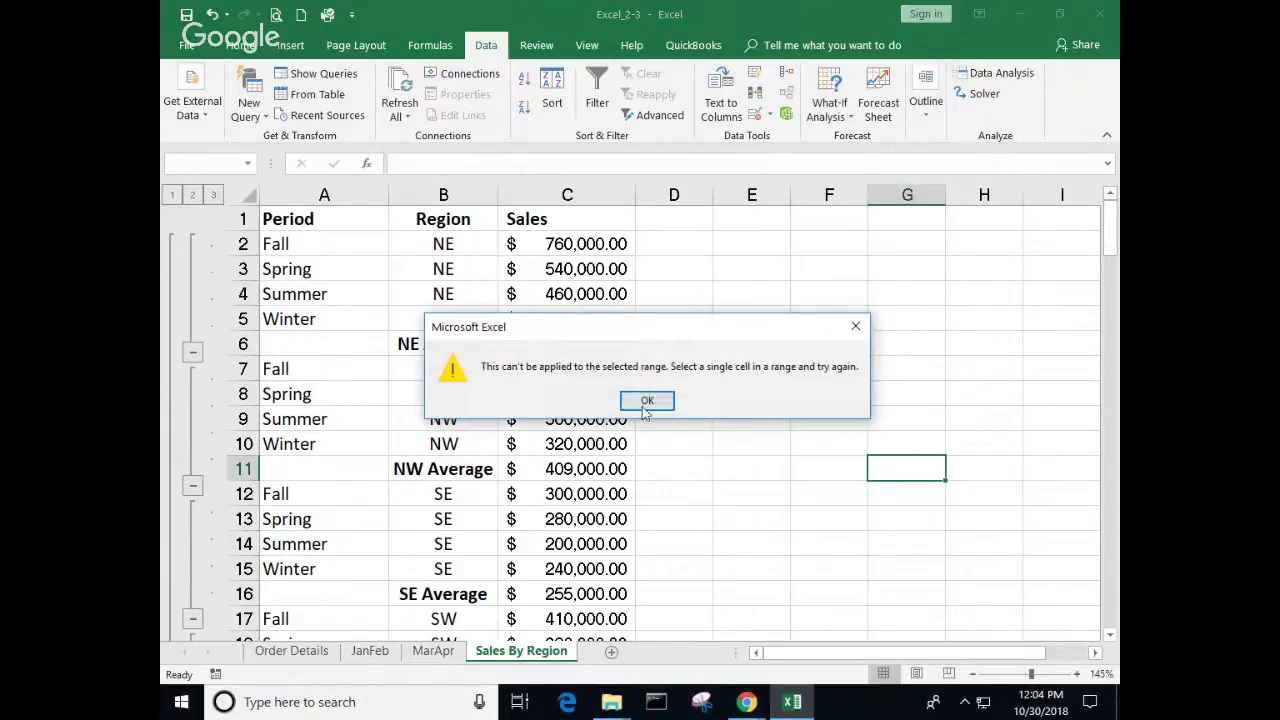
pyautogui.click(647, 401)
pyautogui.click(567, 419)
pyautogui.click(926, 100)
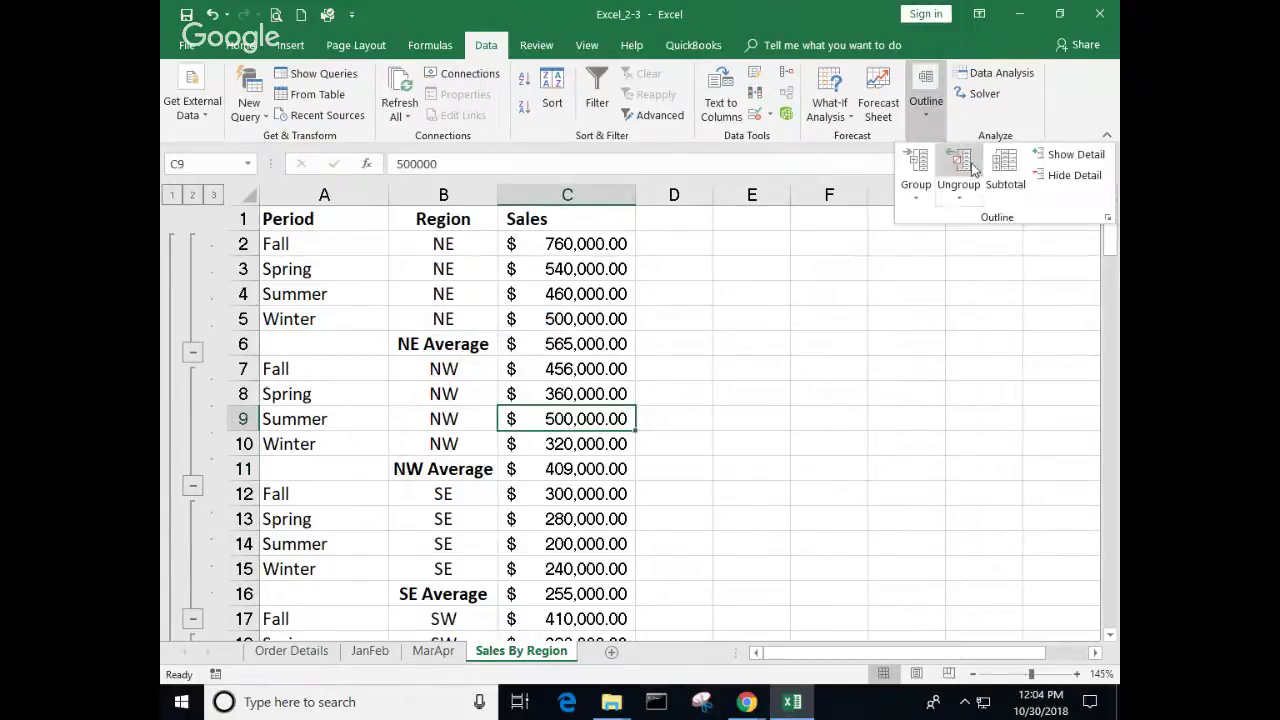
pyautogui.click(1006, 170)
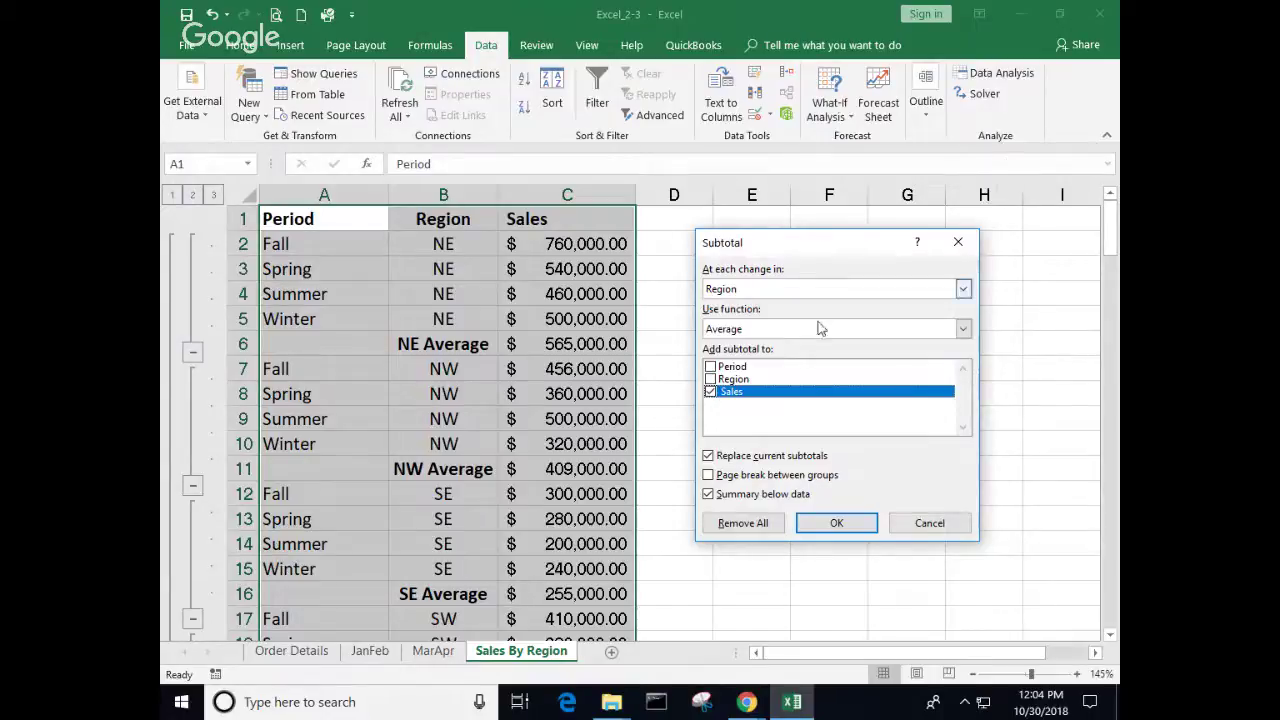
pyautogui.click(855, 528)
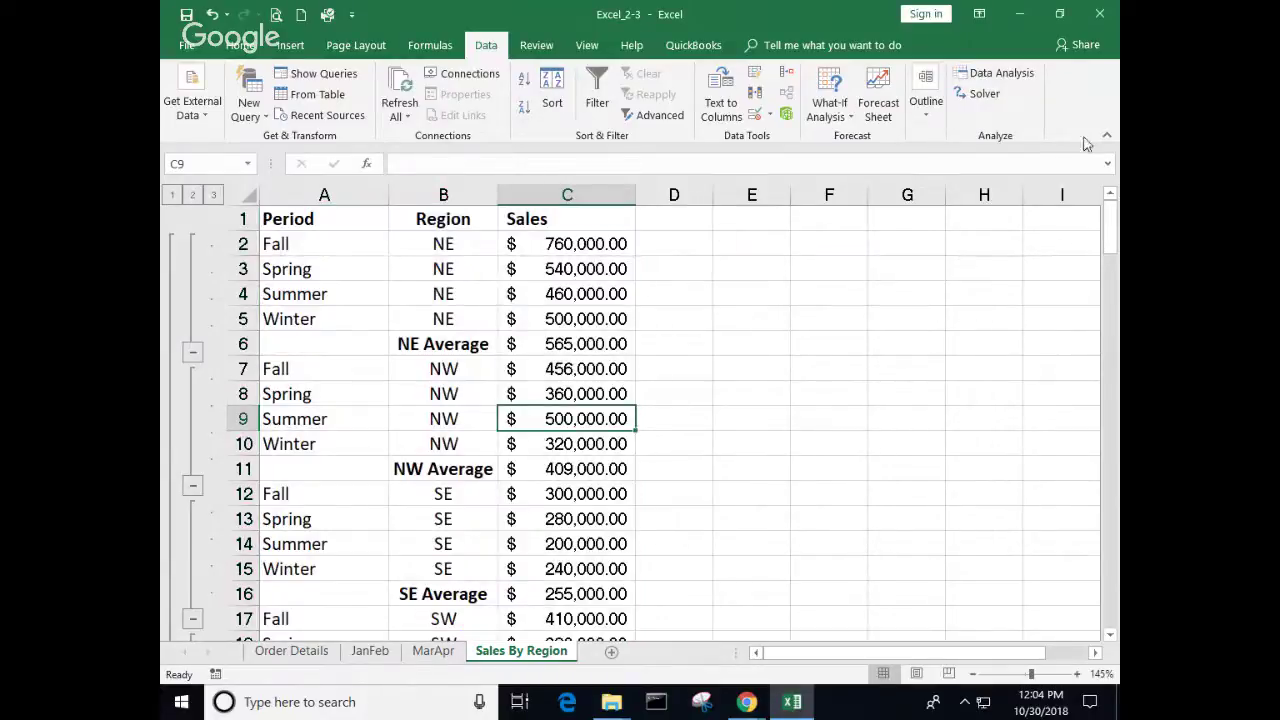
pyautogui.click(1101, 17)
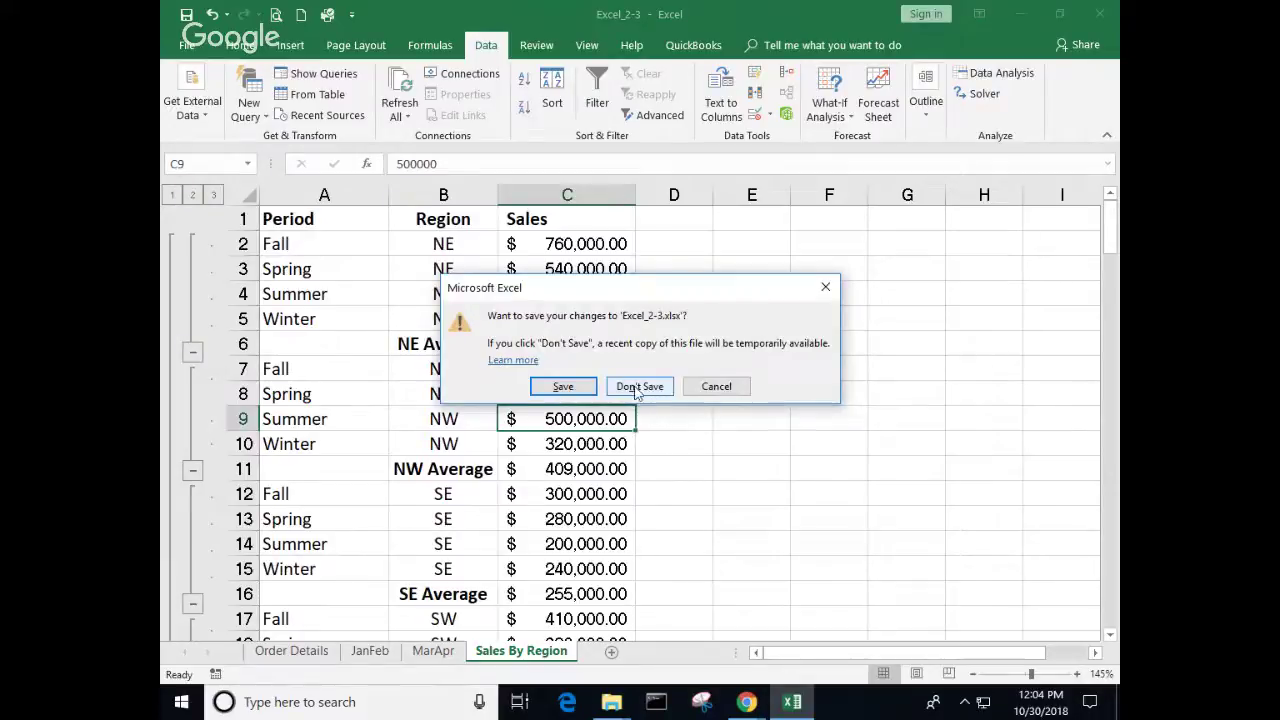
pyautogui.click(640, 388)
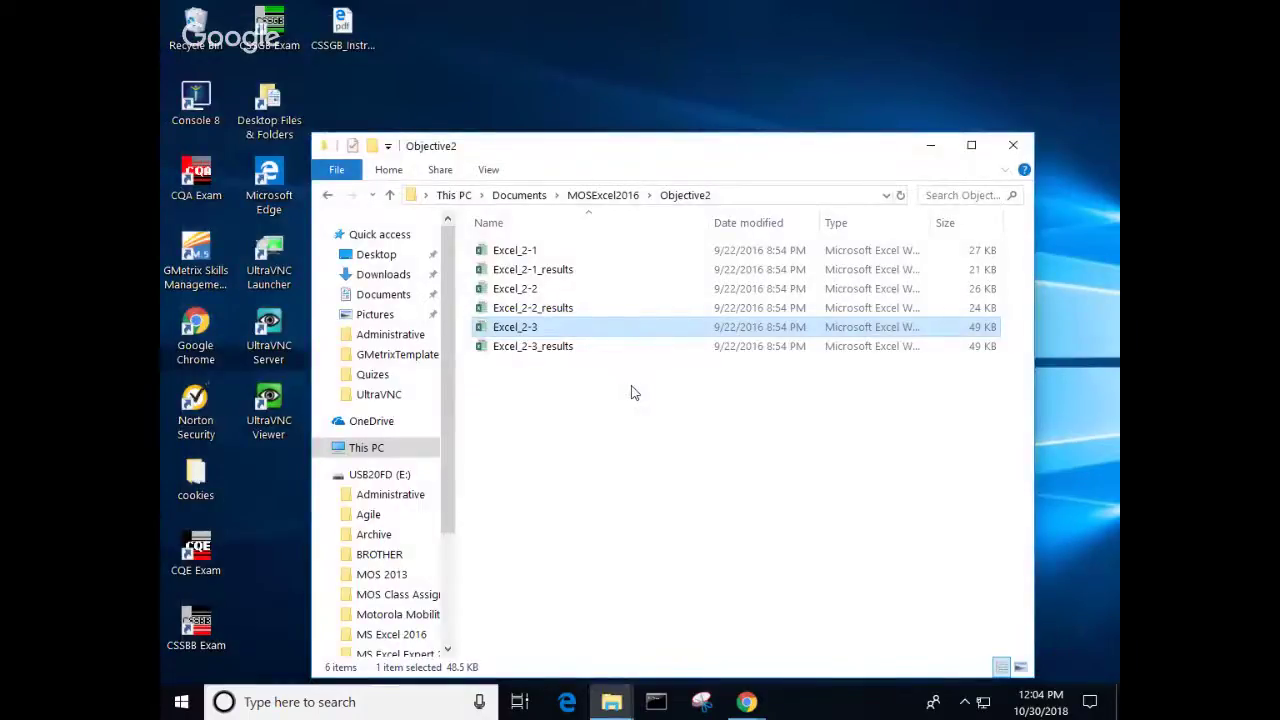
# Step: Close the Objective2 File Explorer window and clear the desktop icon selection
pyautogui.click(1013, 145)
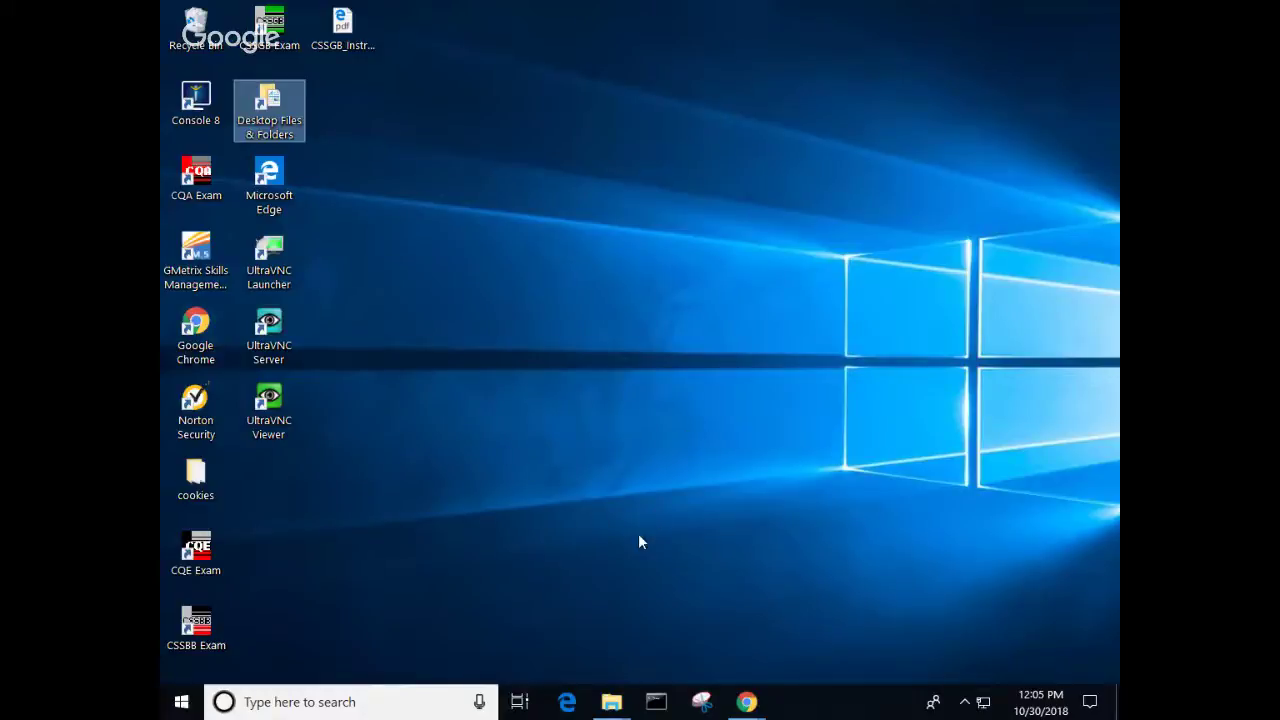
pyautogui.moveTo(744, 708)
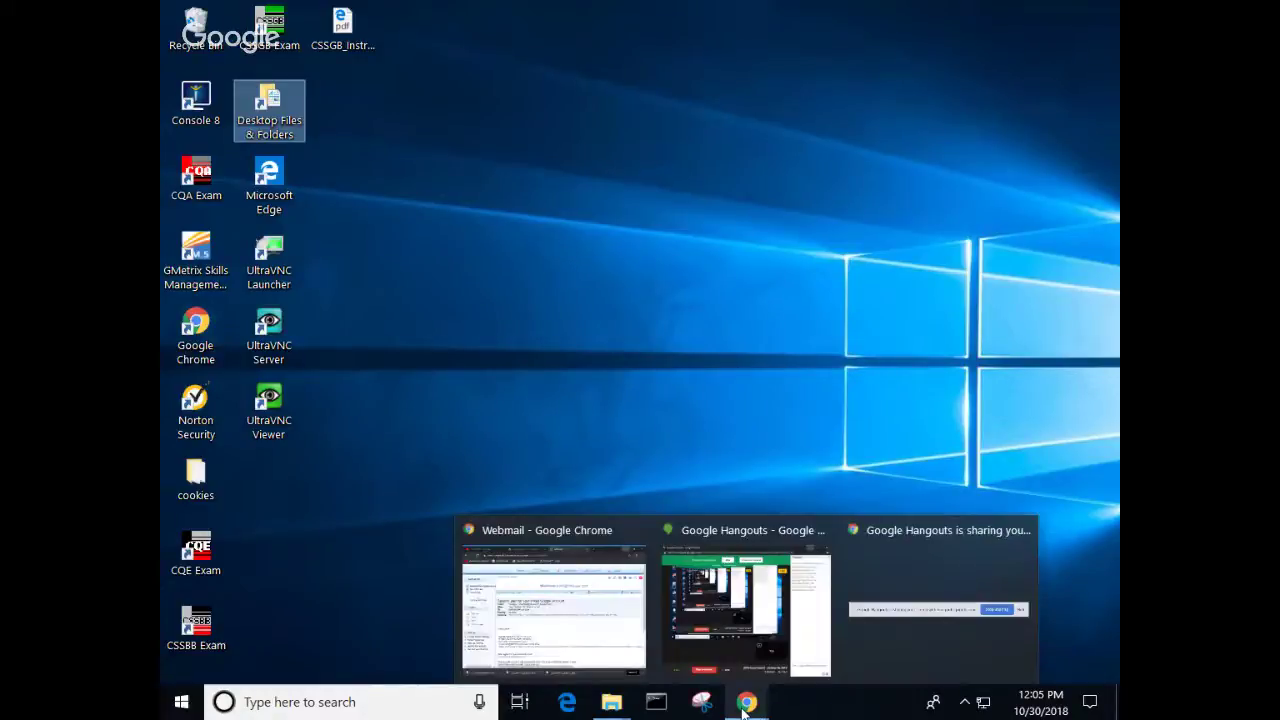
pyautogui.click(559, 388)
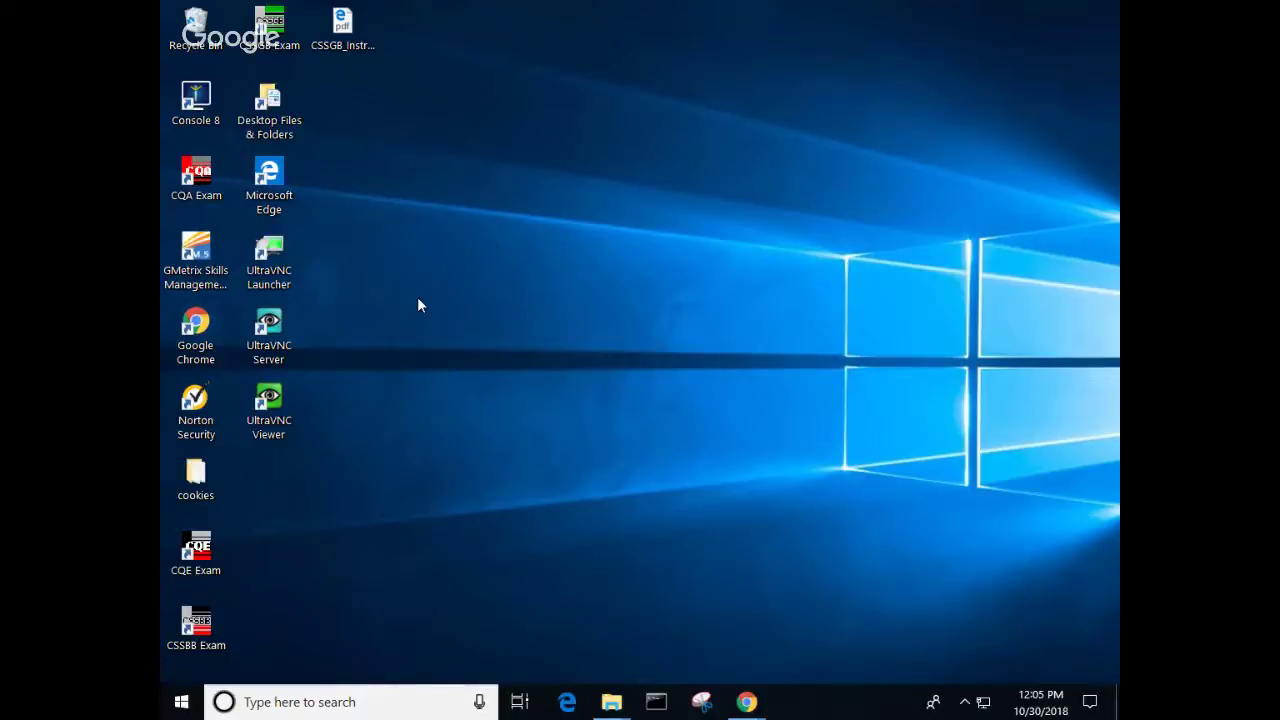
# Step: Browse from Files & Folders to MOSExcel2016 > Objective2 and select the Excel_2-1 workbook
pyautogui.doubleClick(267, 105)
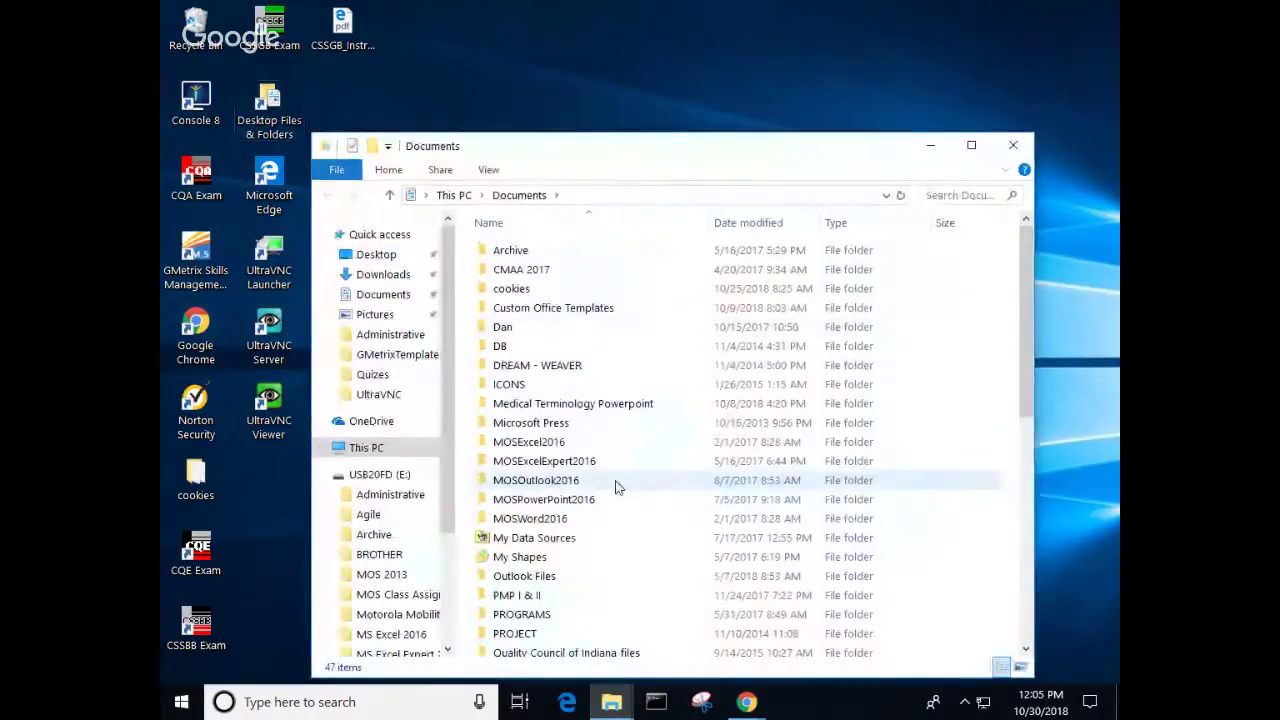
pyautogui.doubleClick(530, 441)
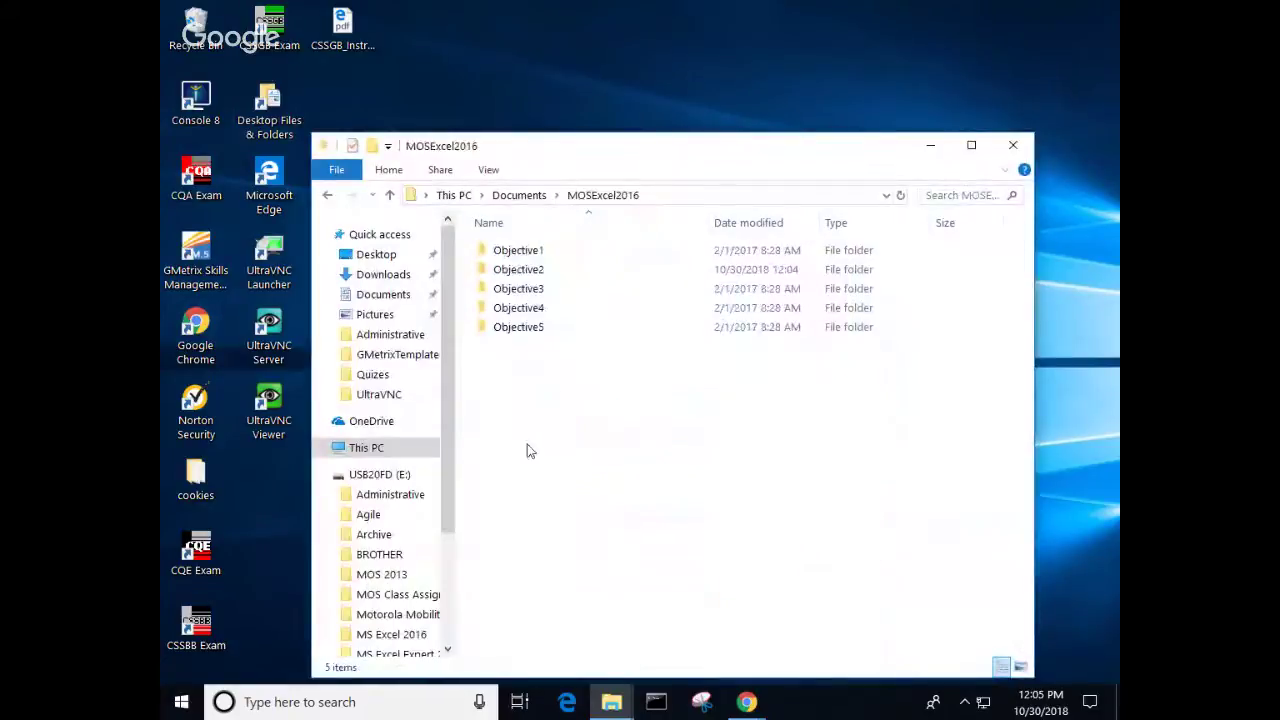
pyautogui.doubleClick(526, 276)
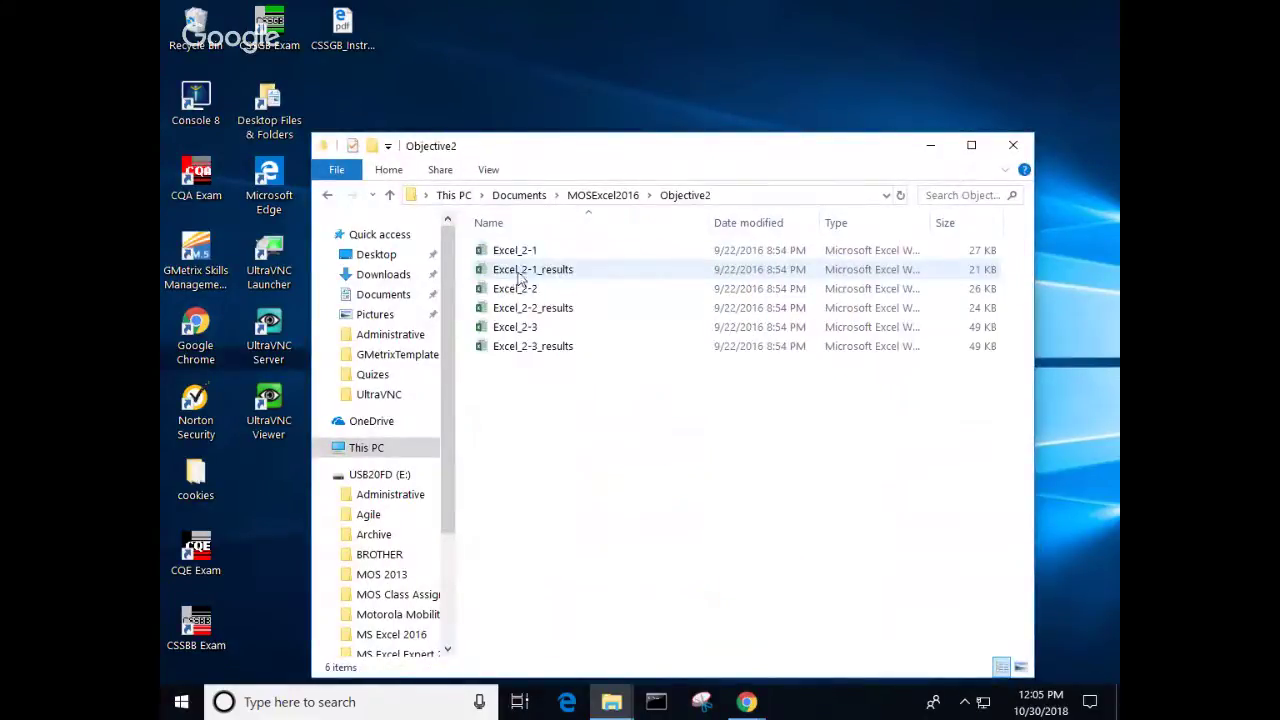
pyautogui.click(519, 257)
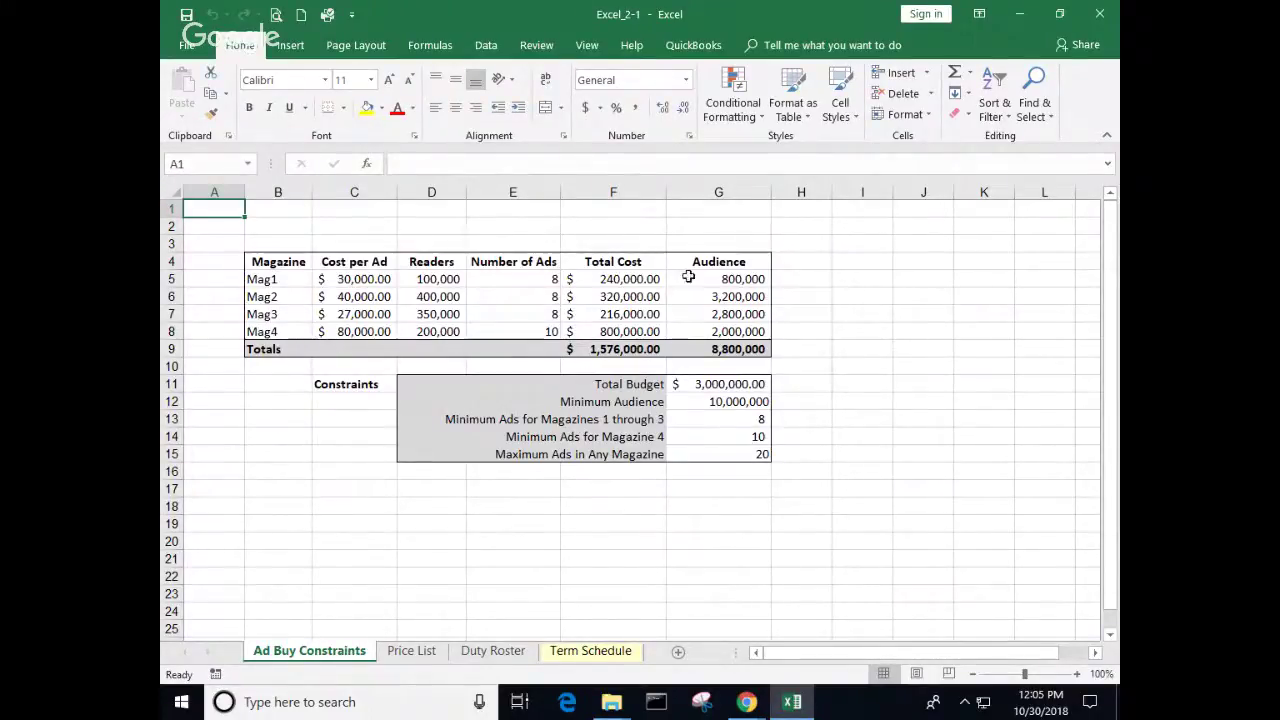
# Step: Copy the magazine table B4:G9 and paste only its values at B18
pyautogui.moveTo(288, 261); pyautogui.dragTo(700, 347)
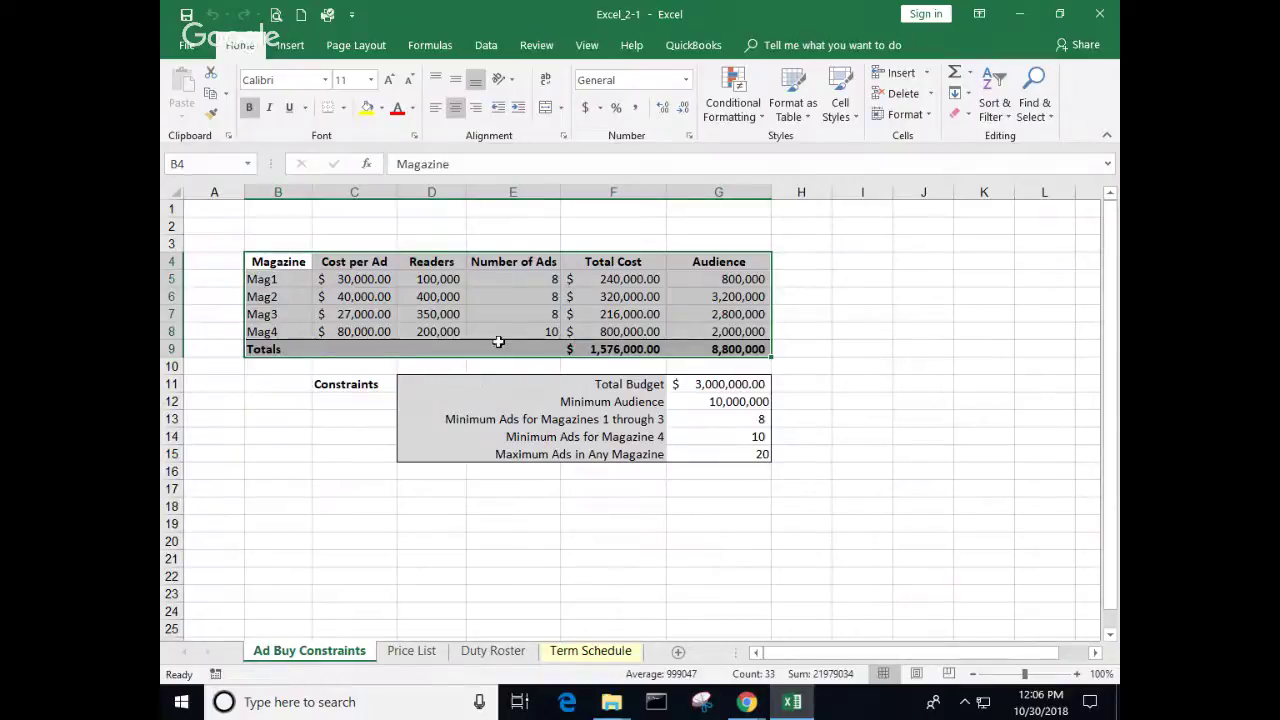
pyautogui.rightClick(424, 298)
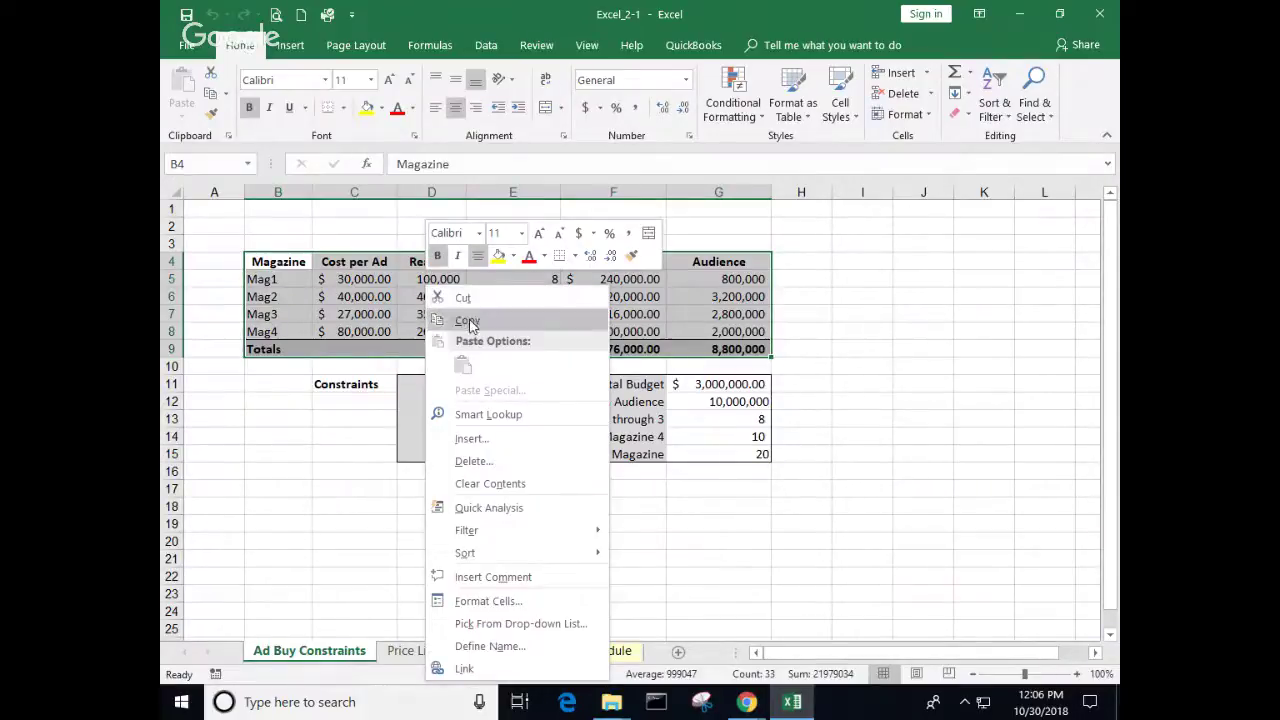
pyautogui.click(465, 320)
pyautogui.click(286, 489)
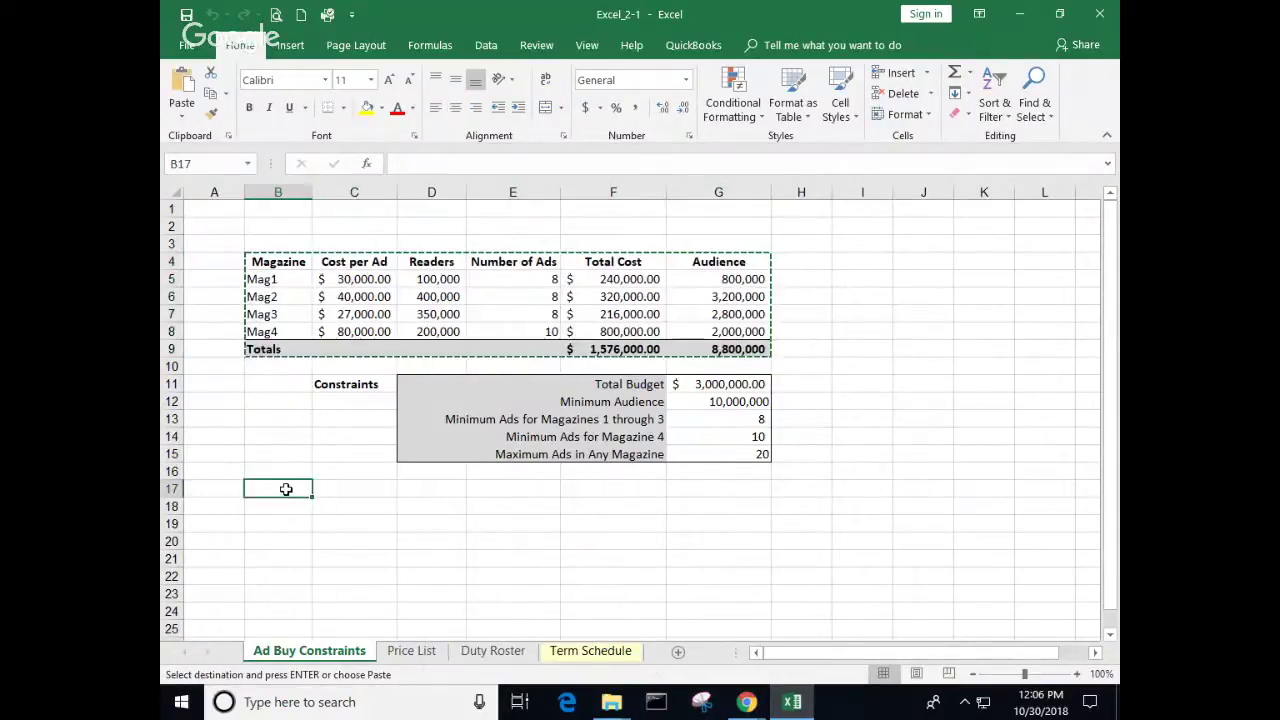
pyautogui.click(290, 509)
pyautogui.rightClick(290, 509)
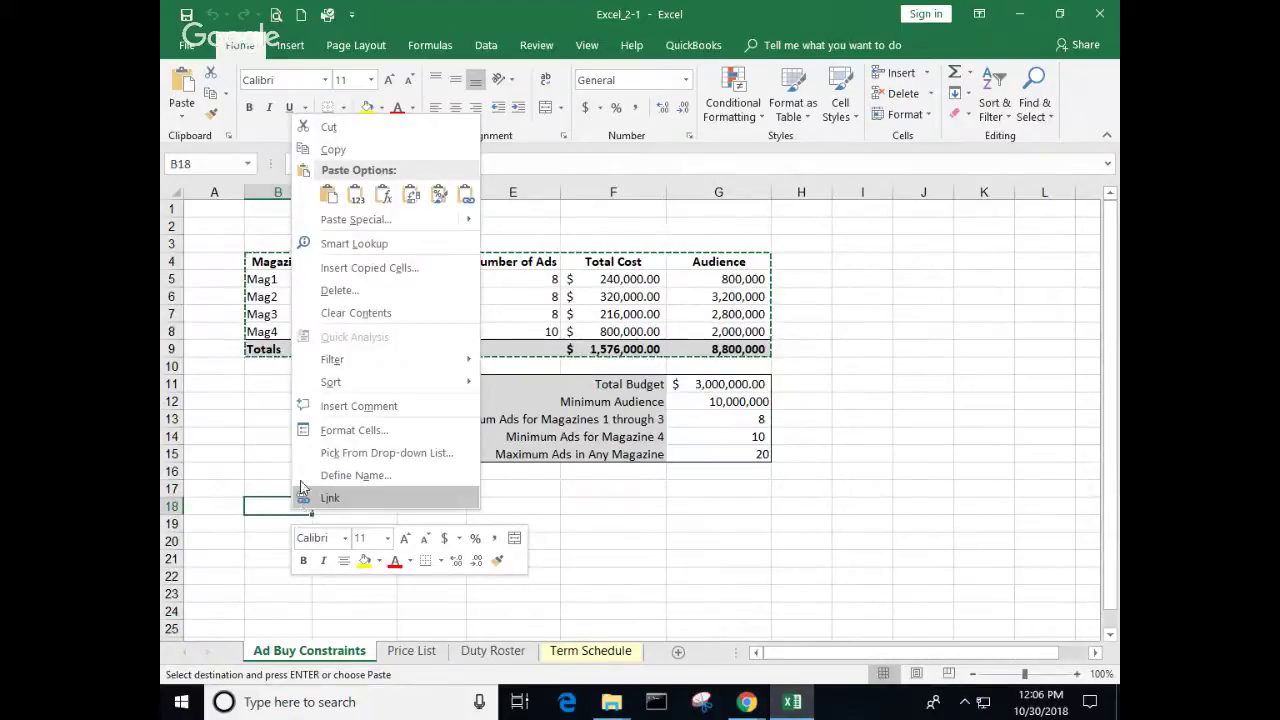
pyautogui.click(361, 196)
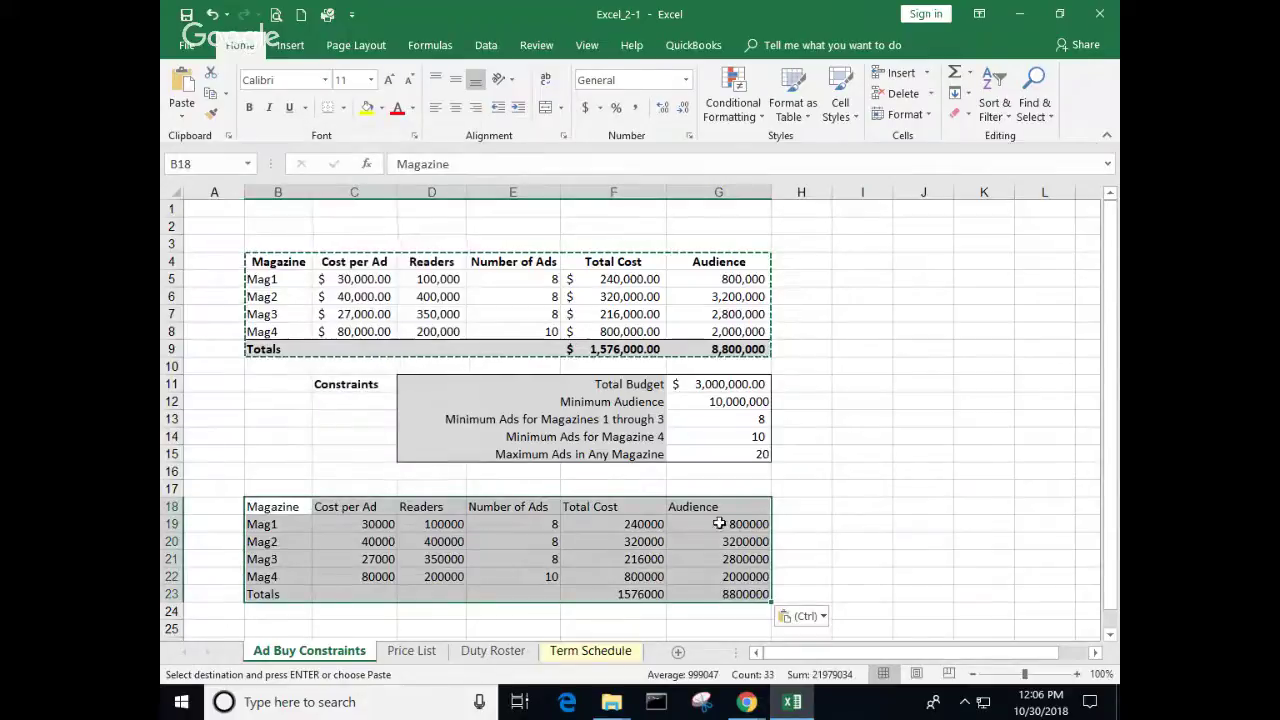
# Step: Paste the table's formulas at B25
pyautogui.scroll(-1, 607, 539)
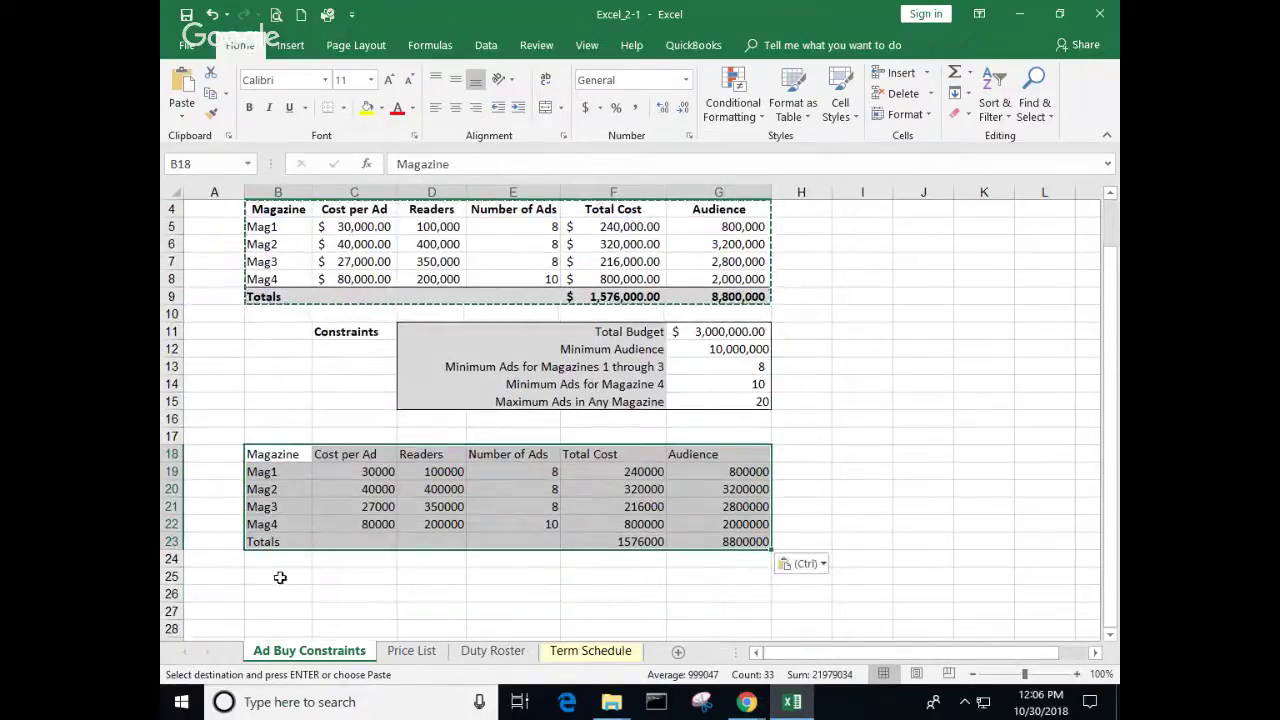
pyautogui.click(281, 576)
pyautogui.rightClick(281, 576)
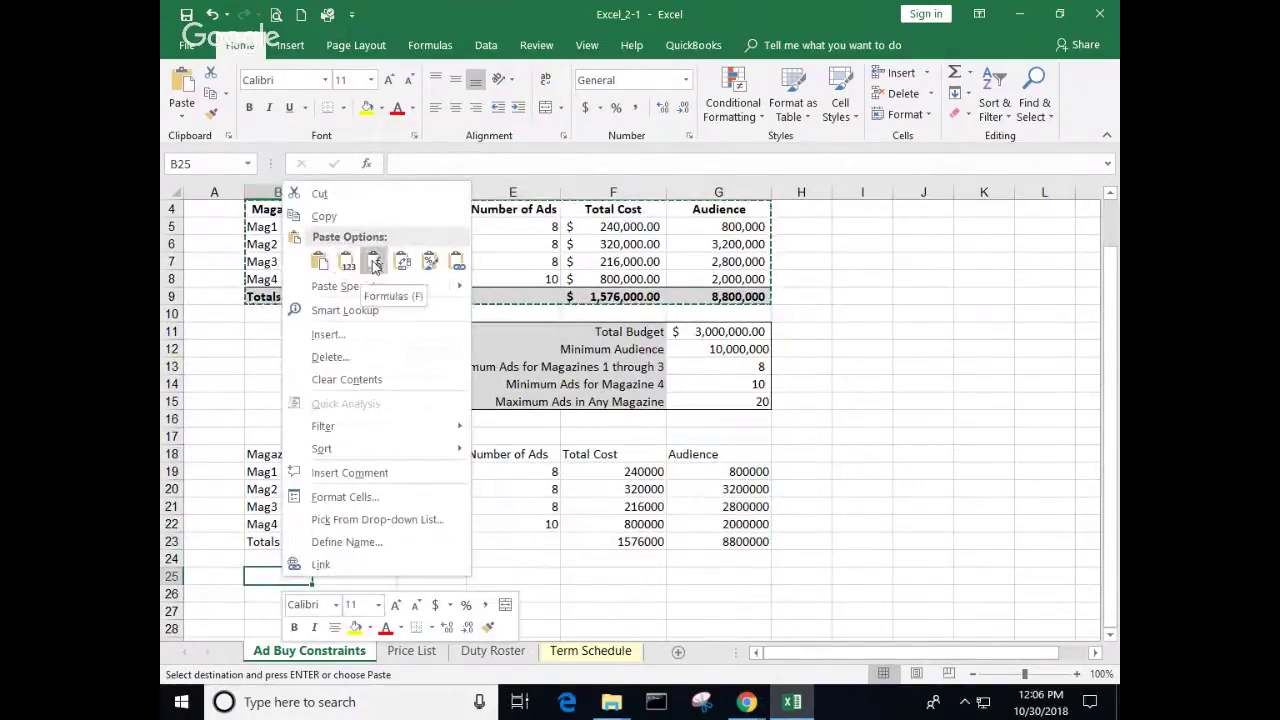
pyautogui.click(375, 261)
# Step: Compare the value-only Audience cell G19 with the formula in G26
pyautogui.scroll(-2, 385, 300)
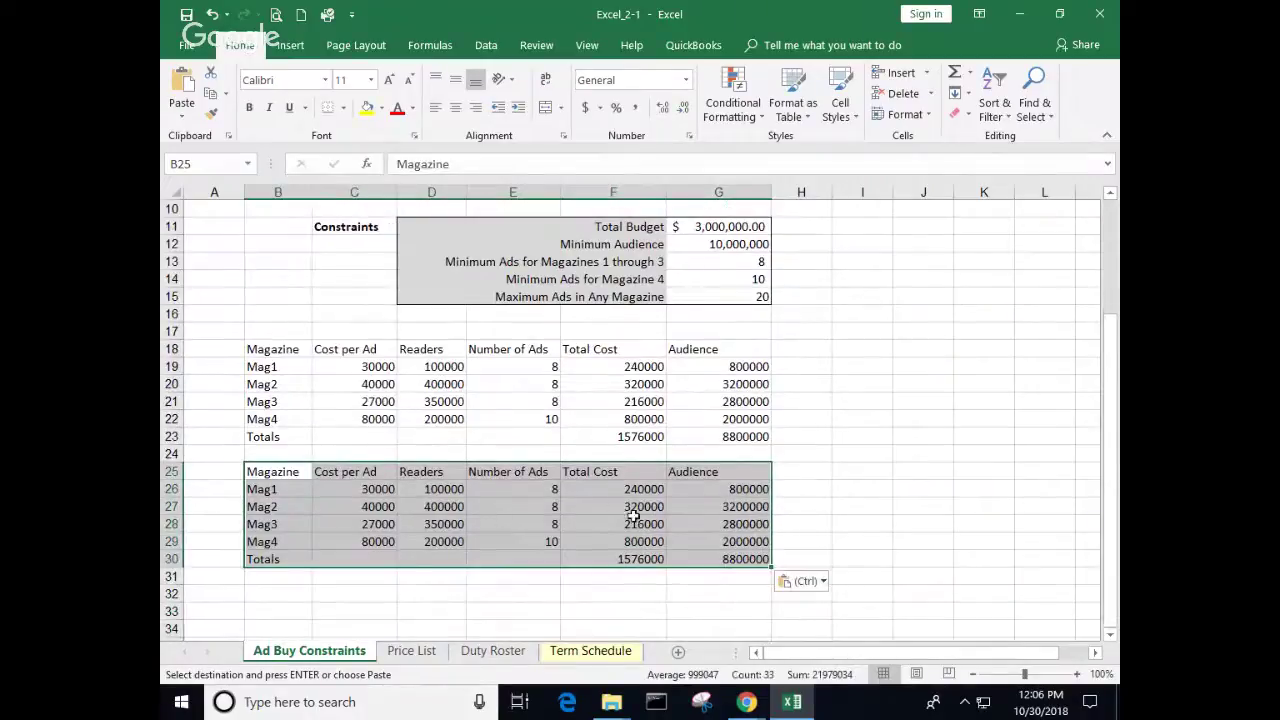
pyautogui.click(745, 368)
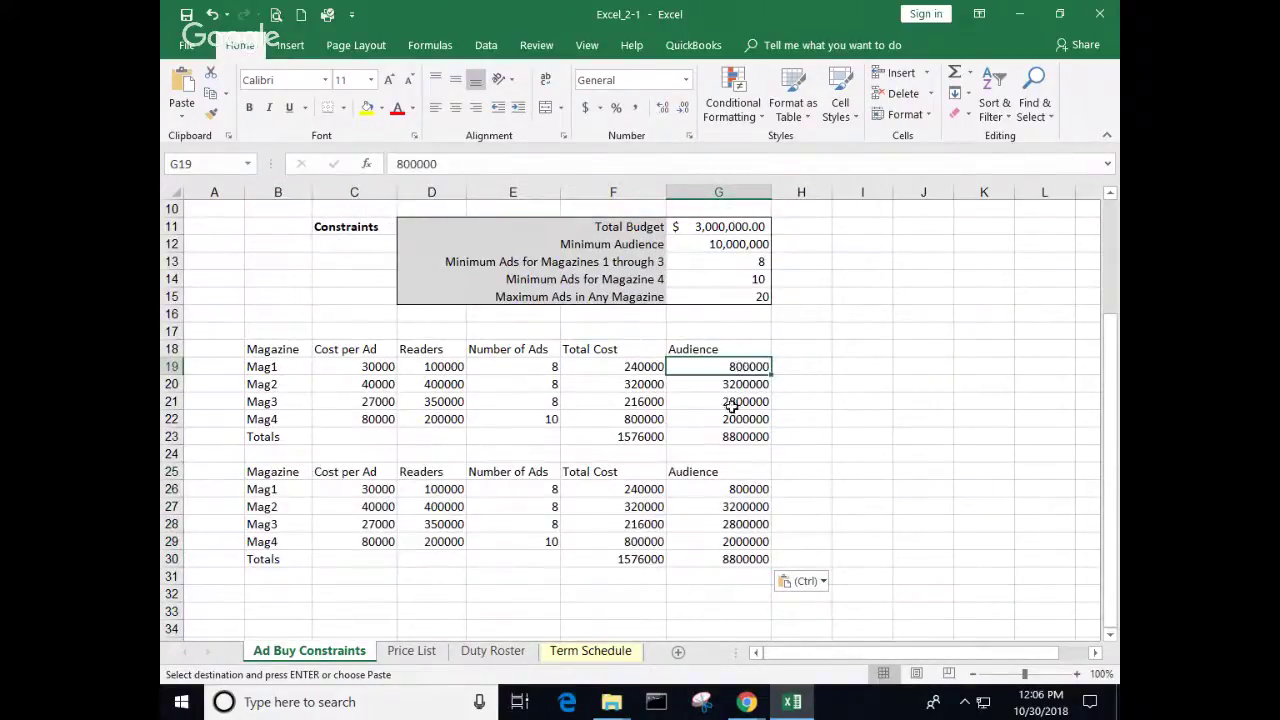
pyautogui.click(735, 491)
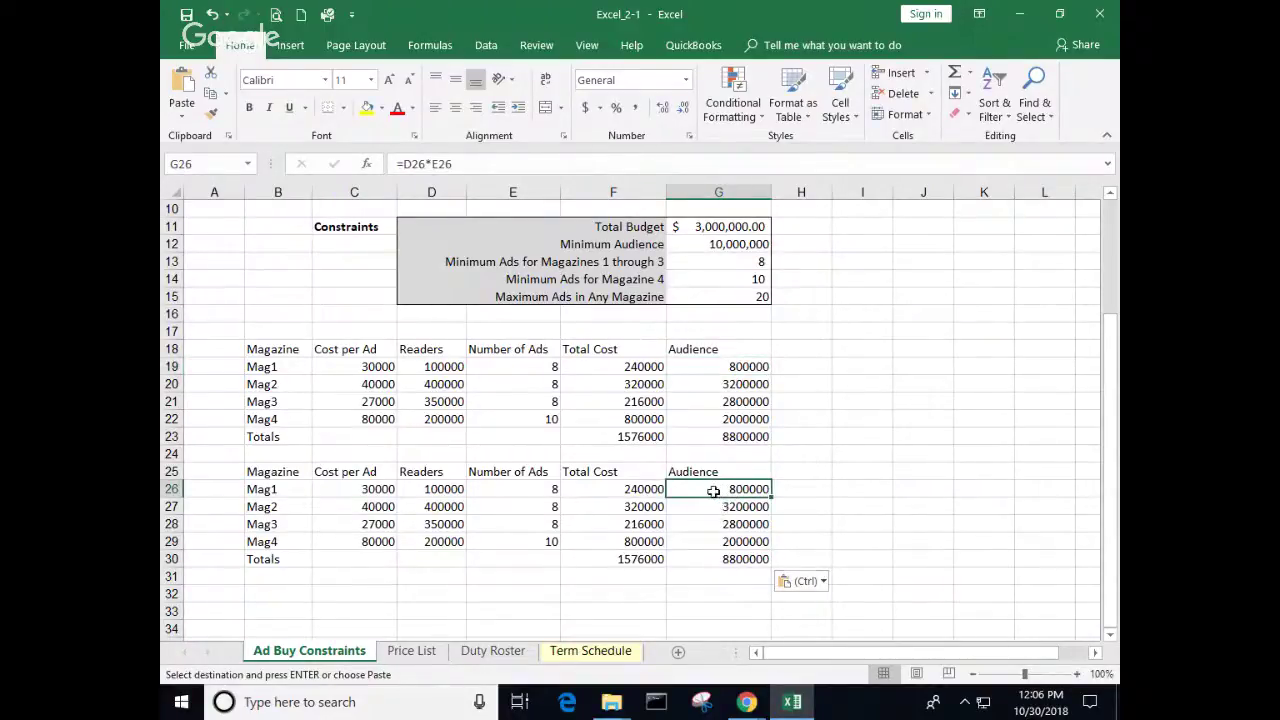
pyautogui.doubleClick(713, 491)
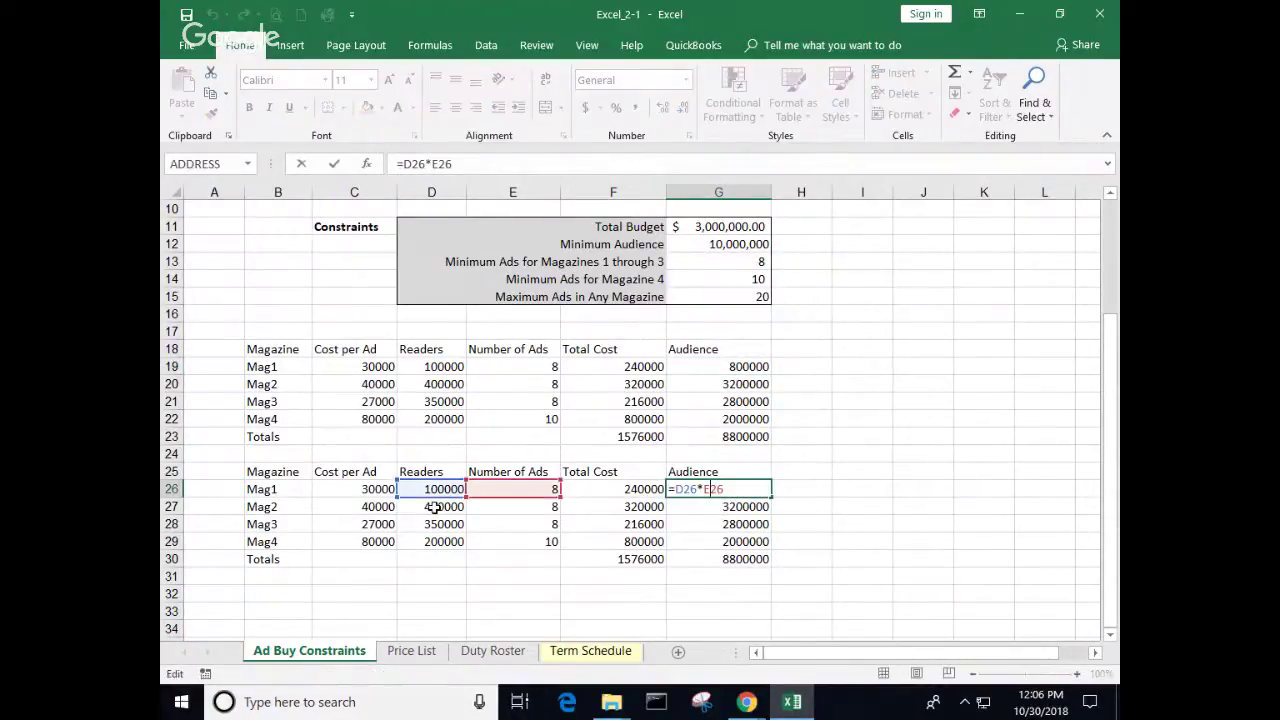
pyautogui.click(838, 524)
pyautogui.scroll(3, 290, 415)
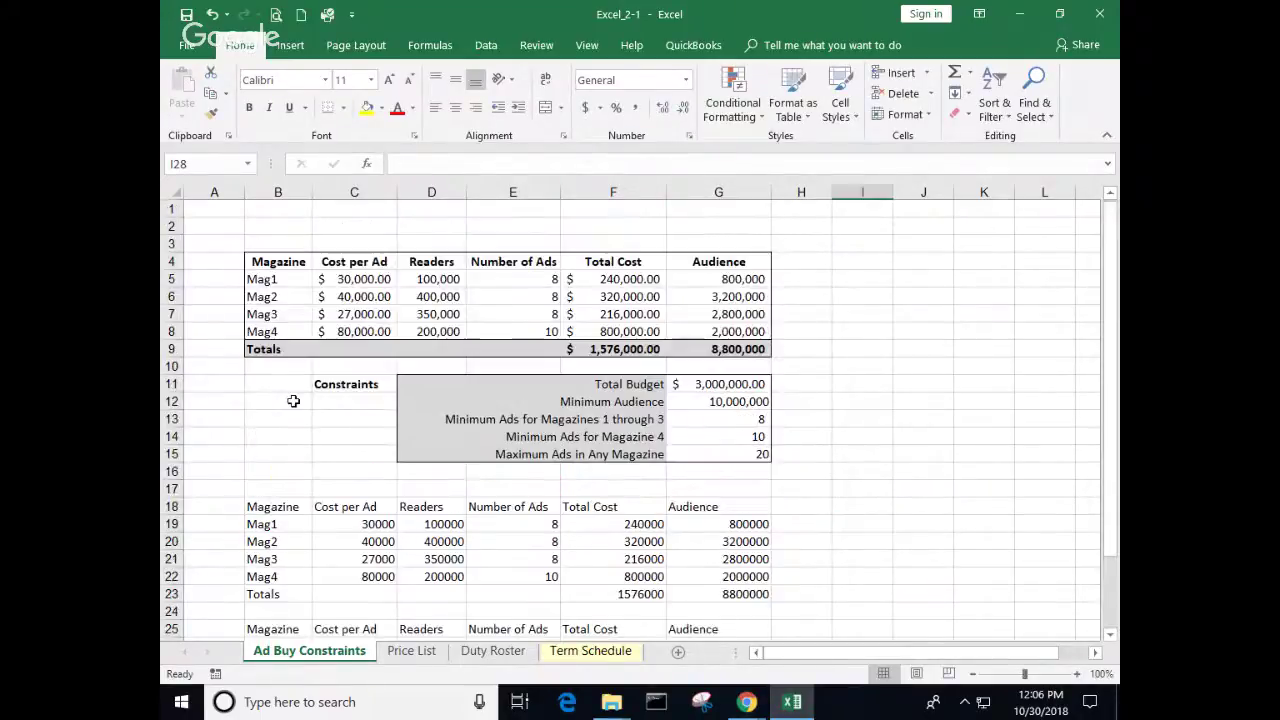
# Step: Copy B4:G9 again and paste only its formatting at B32
pyautogui.moveTo(282, 262); pyautogui.dragTo(765, 348)
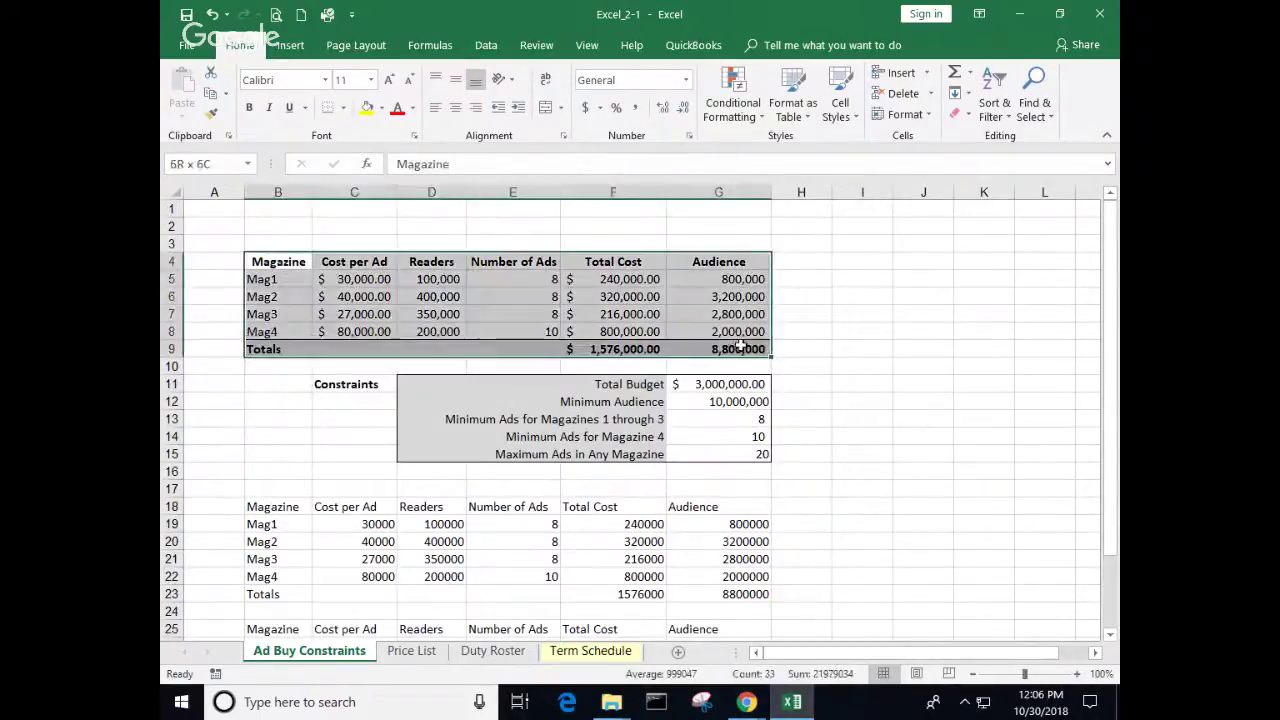
pyautogui.rightClick(577, 325)
pyautogui.click(606, 322)
pyautogui.scroll(-5, 316, 504)
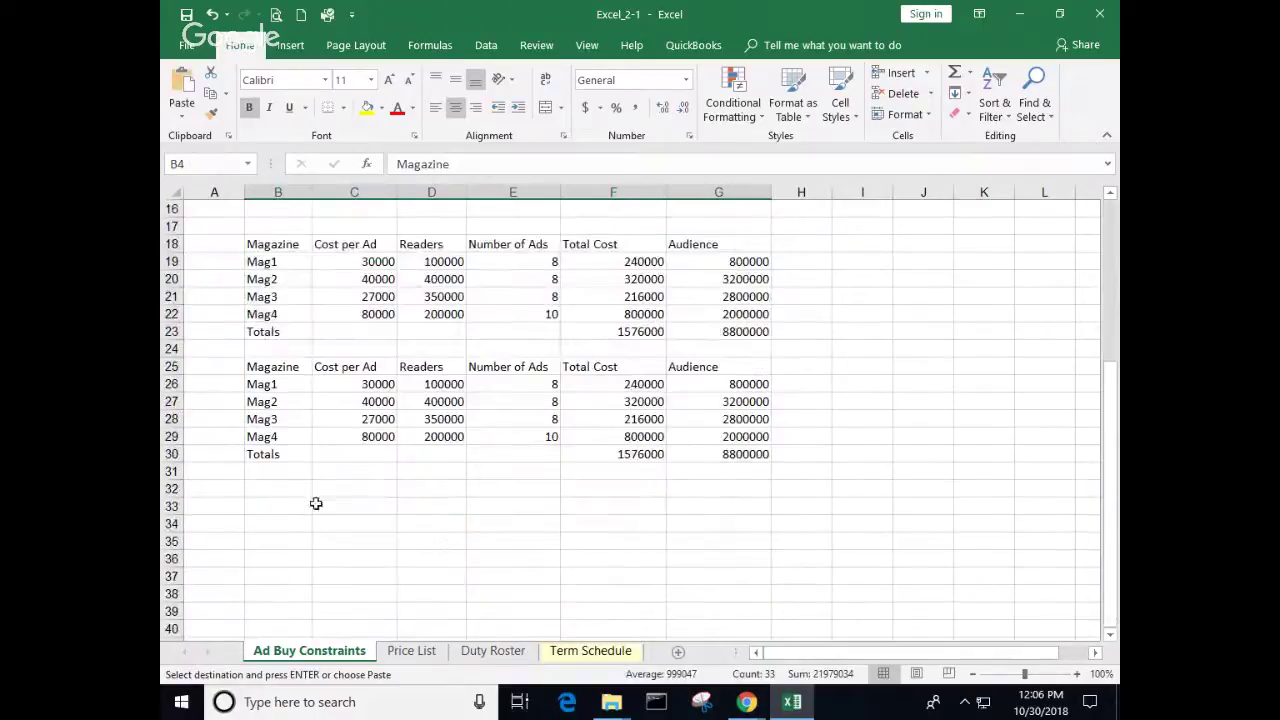
pyautogui.click(264, 488)
pyautogui.rightClick(266, 488)
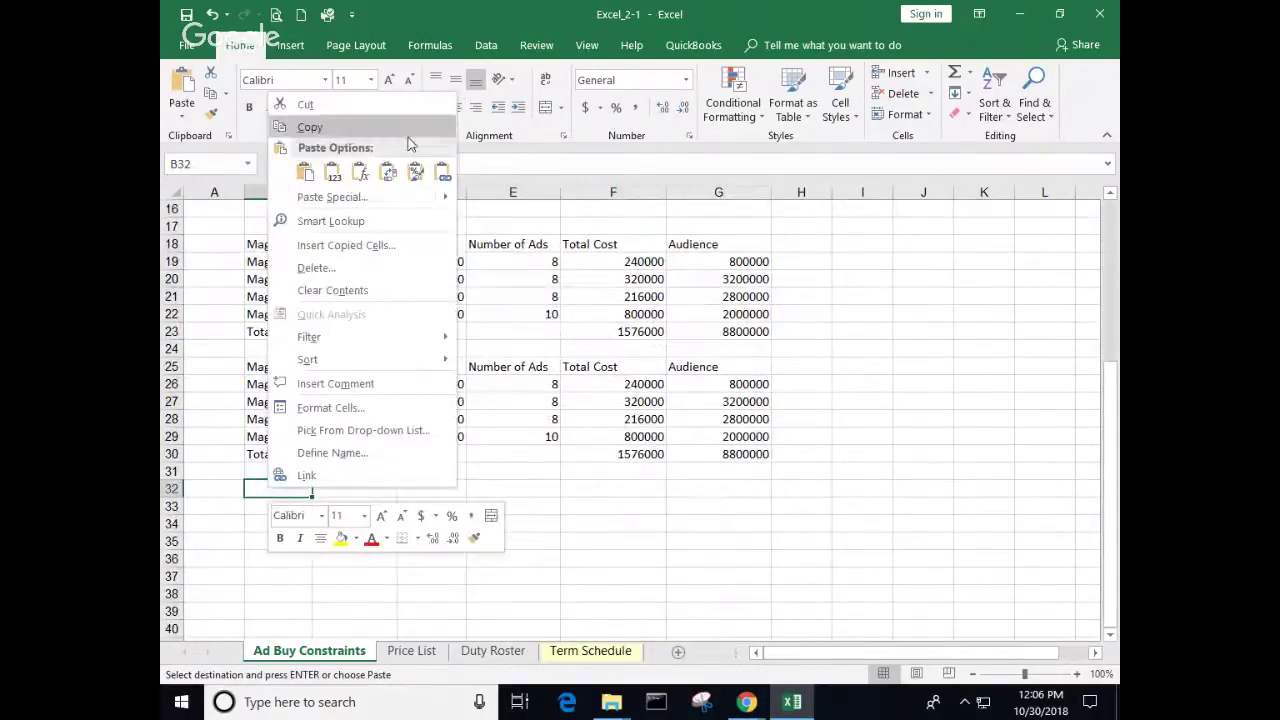
pyautogui.click(416, 172)
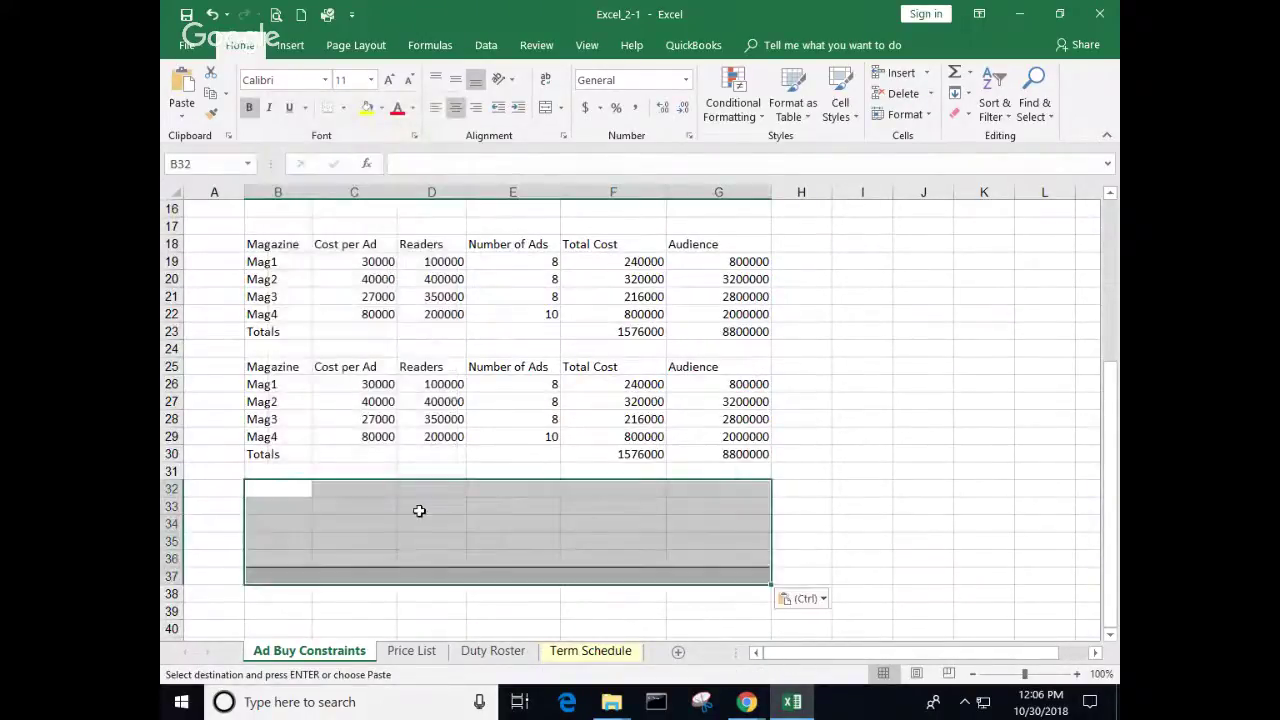
# Step: Cancel the copy marquee with Esc and review the pasted formatting block
pyautogui.click(800, 508)
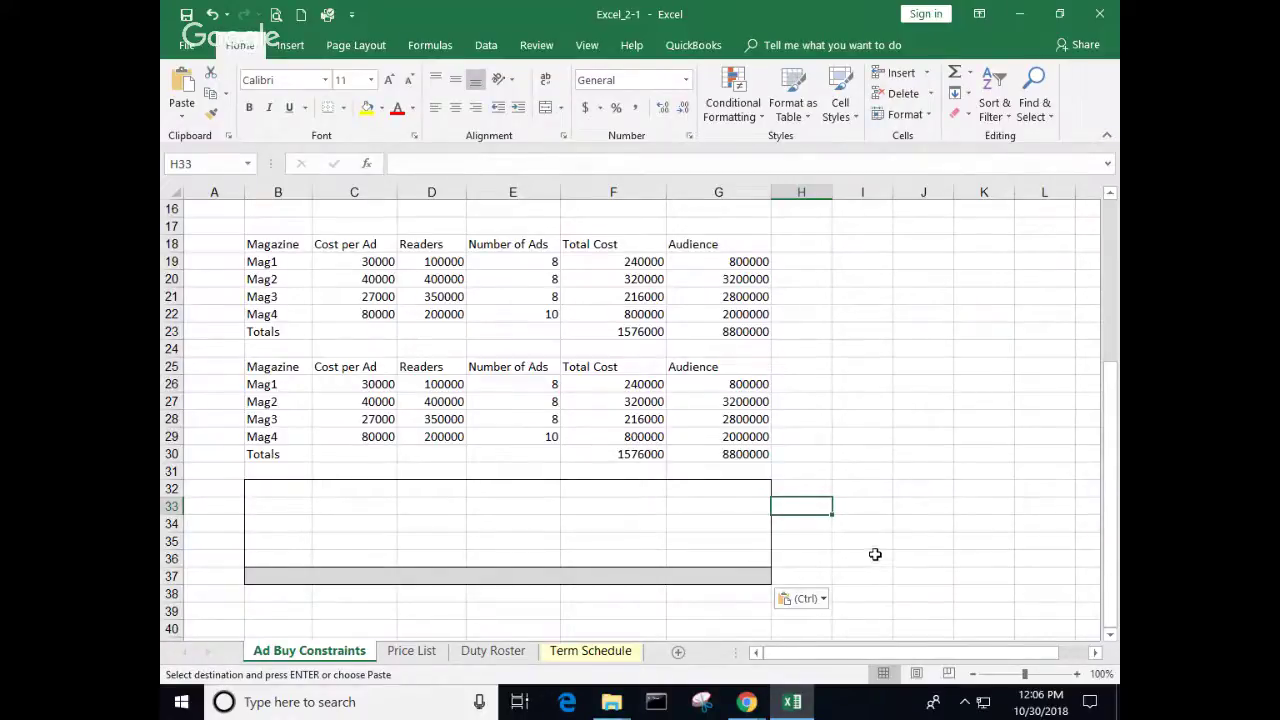
pyautogui.scroll(4, 432, 348)
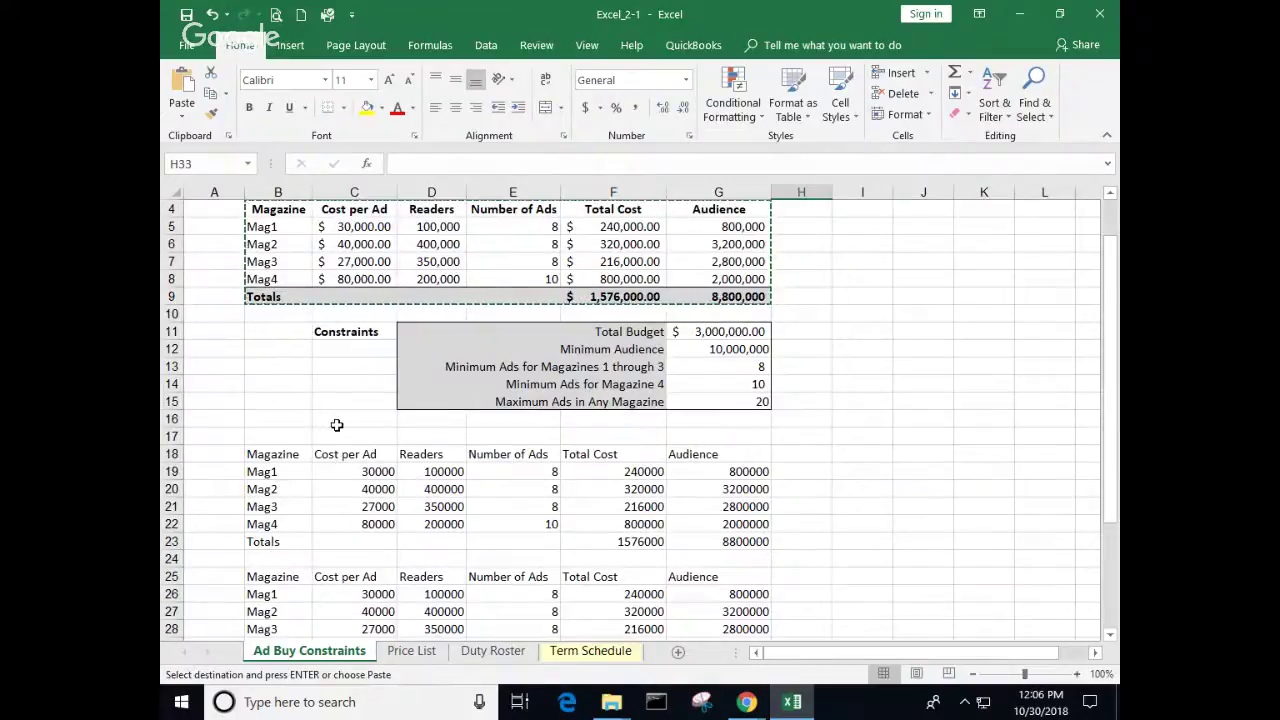
pyautogui.press('Escape')
pyautogui.scroll(-6, 337, 425)
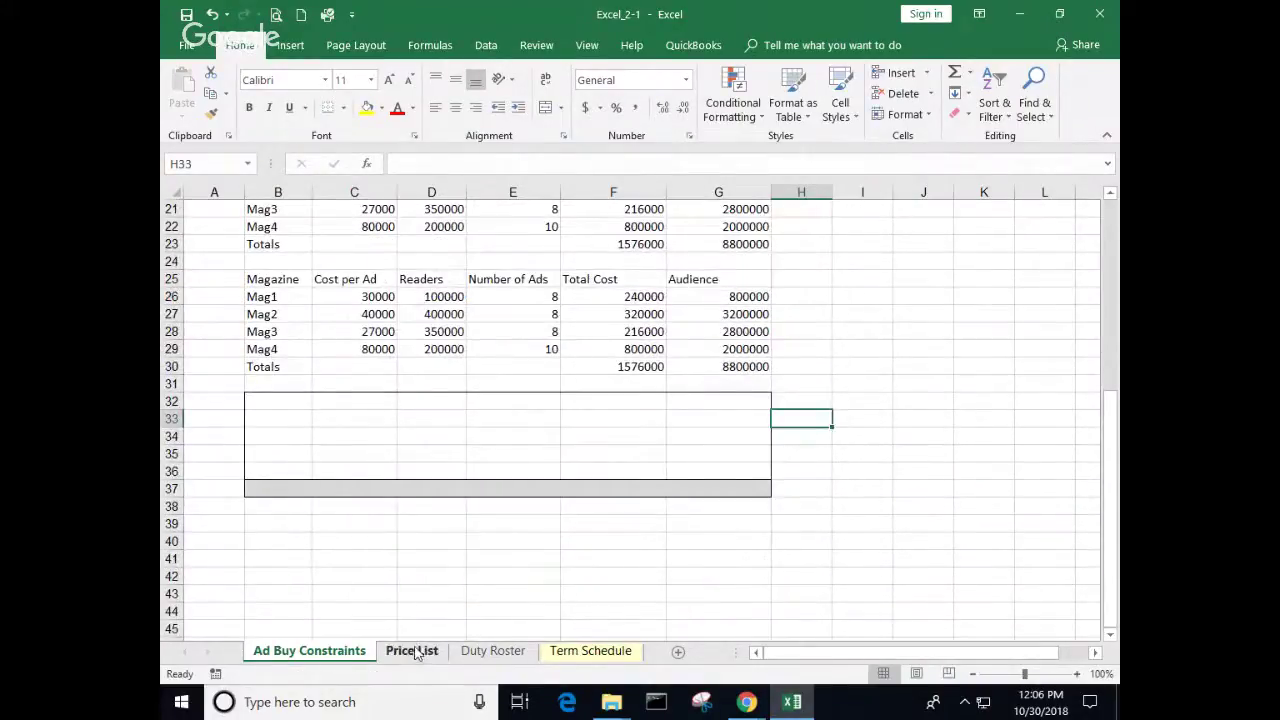
# Step: On the Price List sheet, fill A2 down to A21 to list Item 1 through Item 20
pyautogui.click(430, 652)
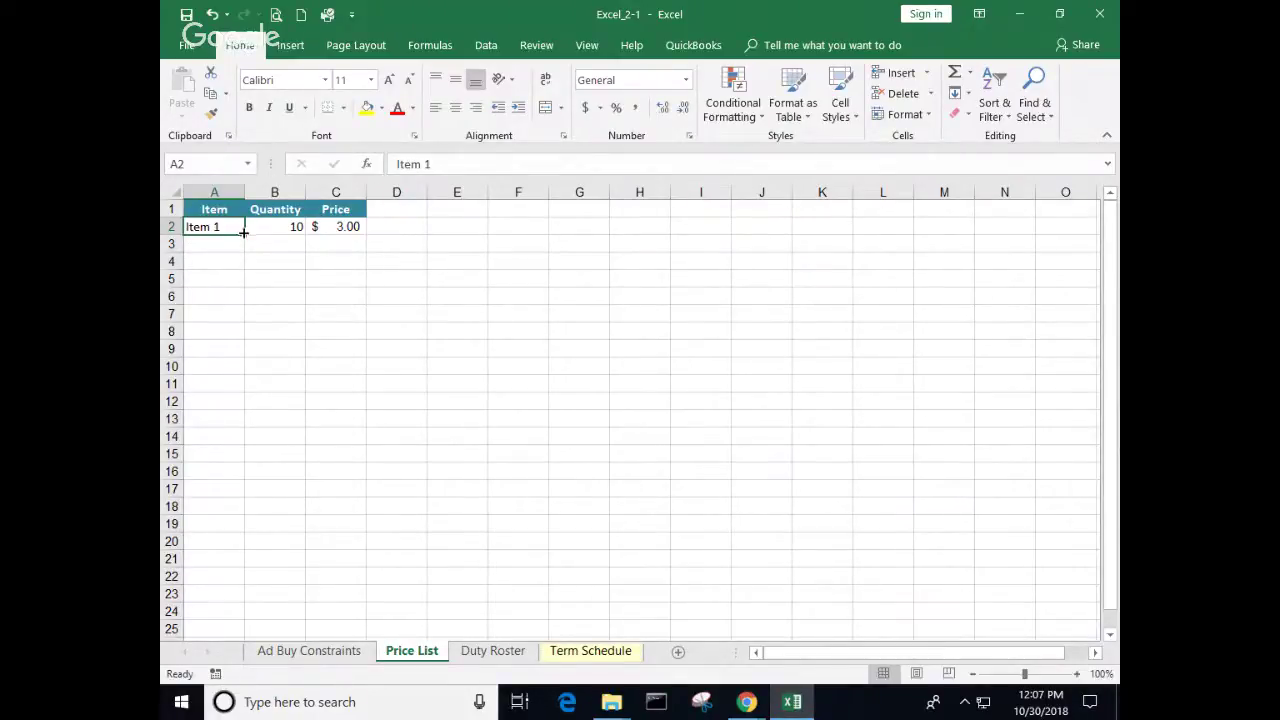
pyautogui.moveTo(243, 232); pyautogui.dragTo(245, 563)
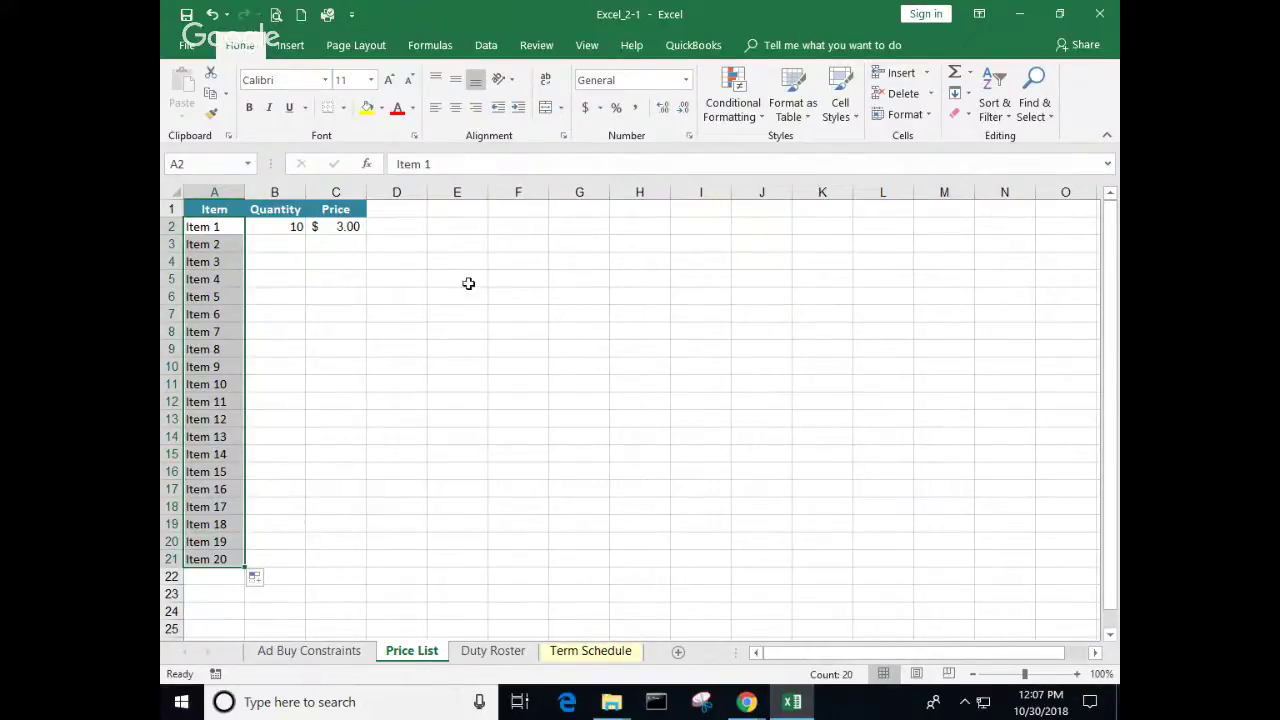
pyautogui.click(288, 227)
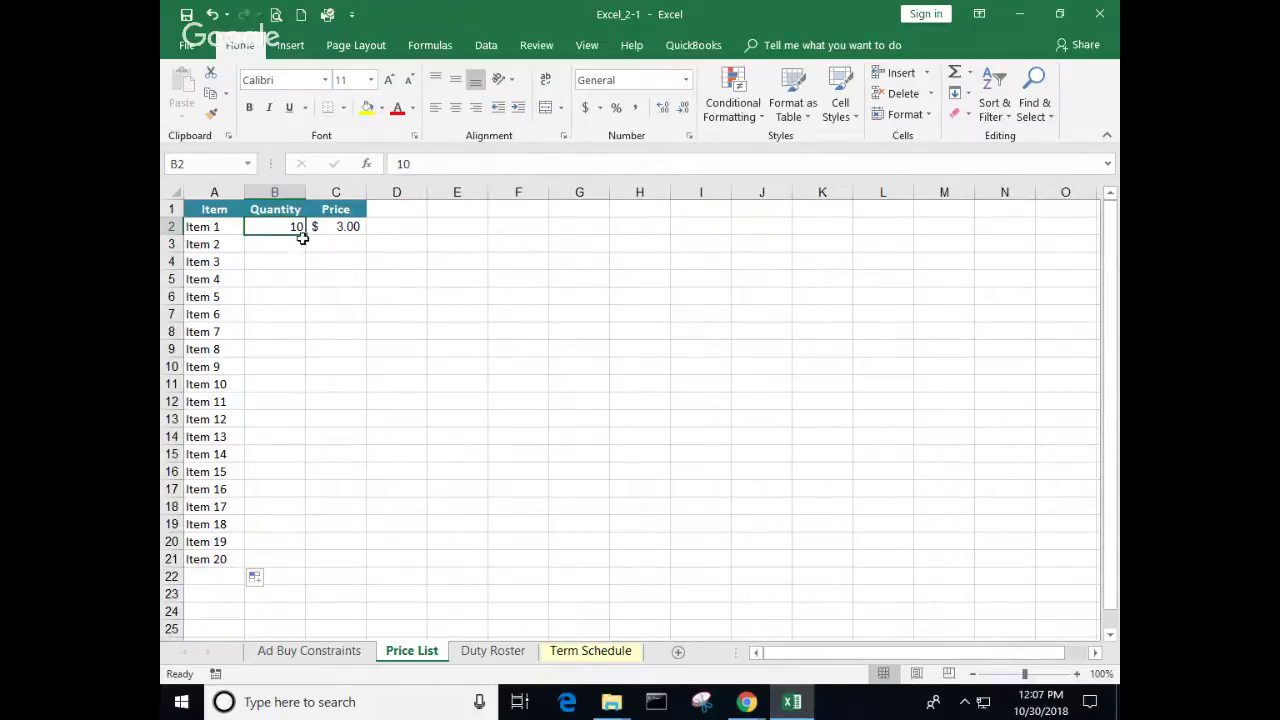
# Step: Fill the Quantity column in steps of 10, from 10 in B2 to 200 in B21
pyautogui.moveTo(302, 234); pyautogui.dragTo(310, 300)
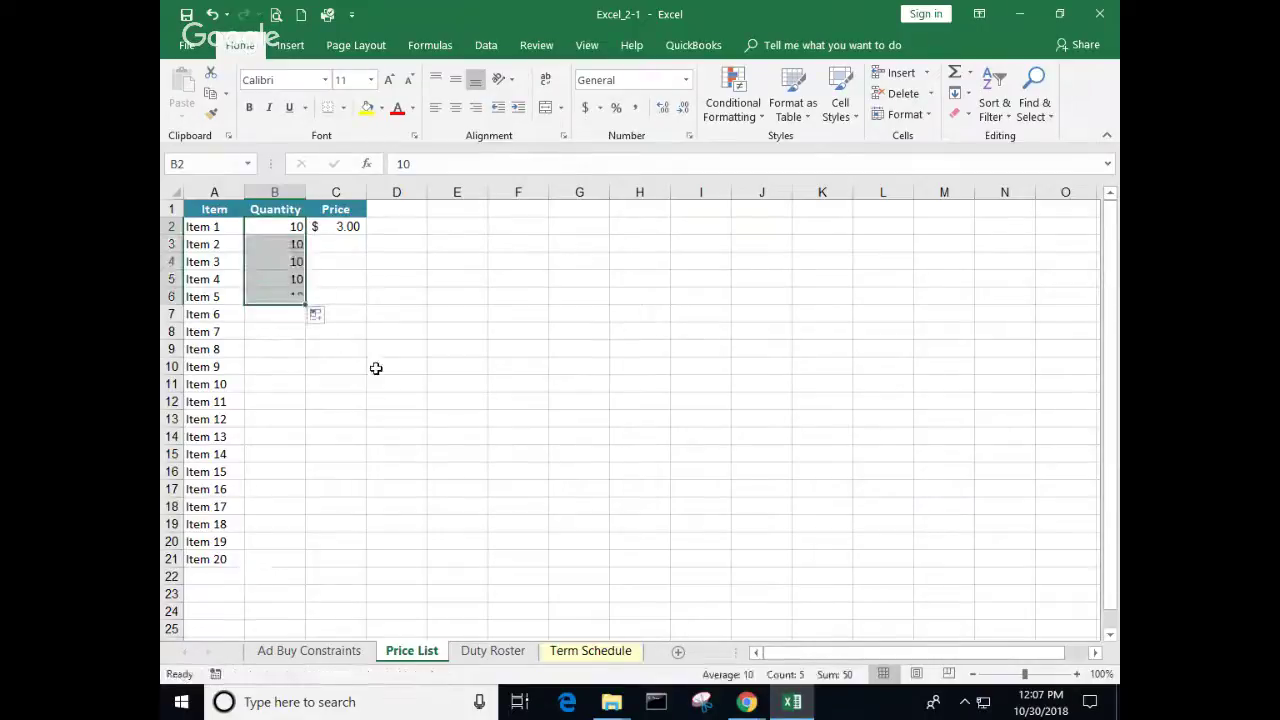
pyautogui.click(212, 14)
pyautogui.click(289, 244)
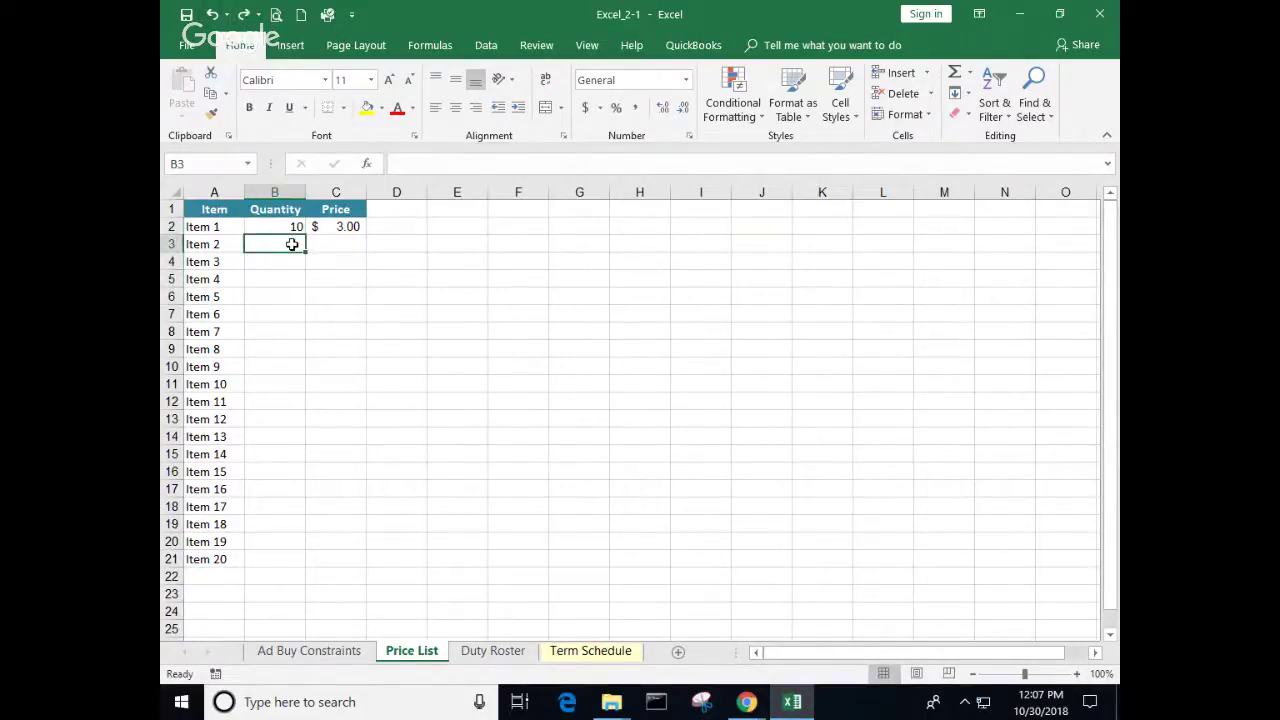
pyautogui.write('20')
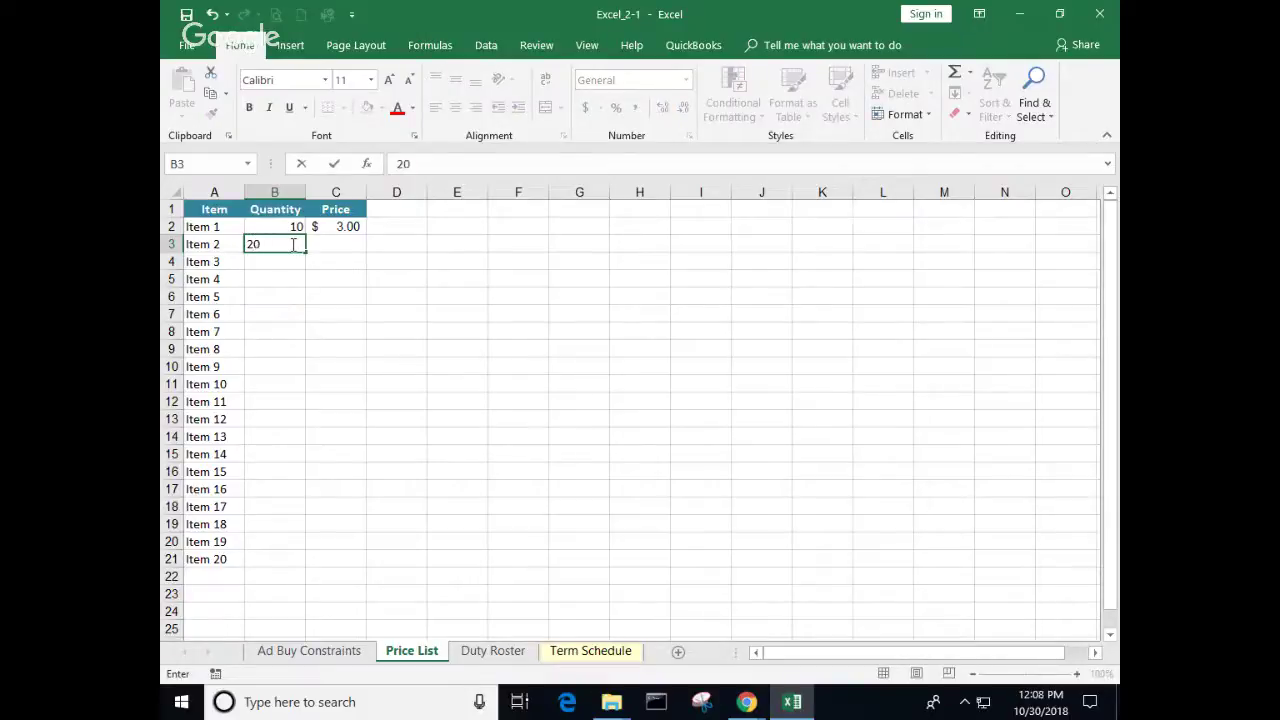
pyautogui.press('Return')
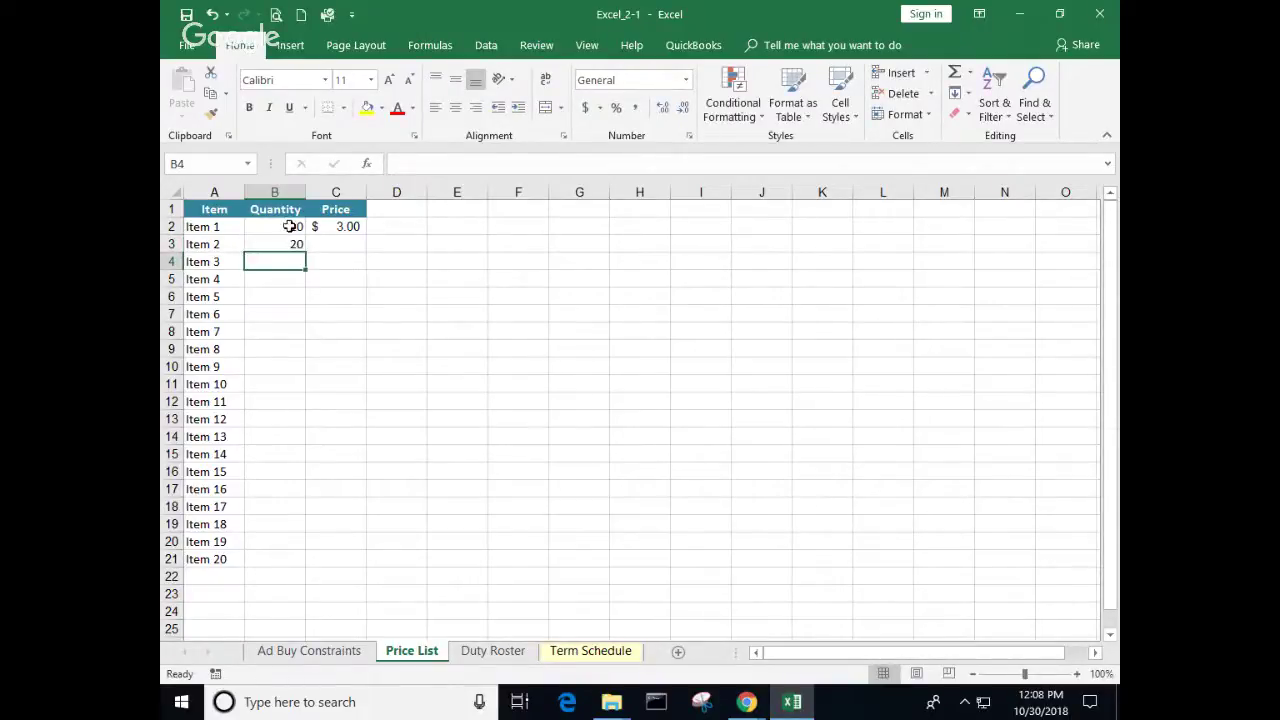
pyautogui.moveTo(289, 226); pyautogui.dragTo(292, 244)
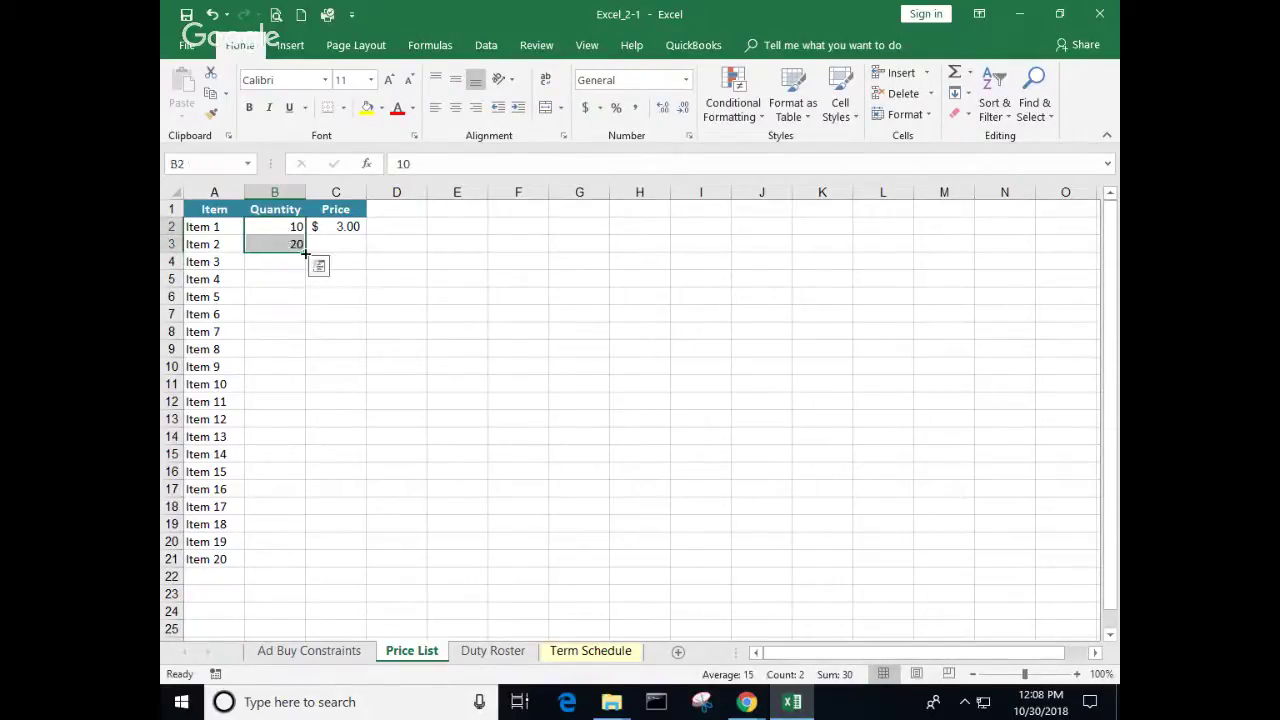
pyautogui.moveTo(307, 251); pyautogui.dragTo(322, 566)
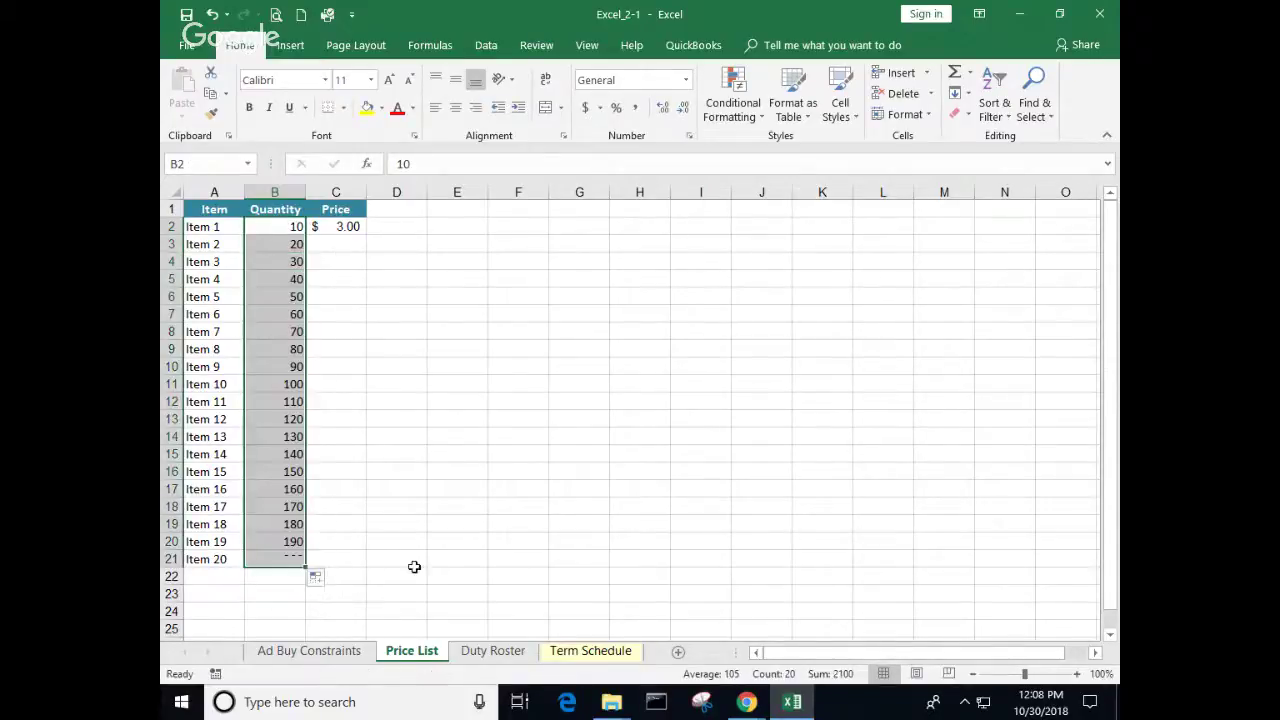
pyautogui.click(357, 592)
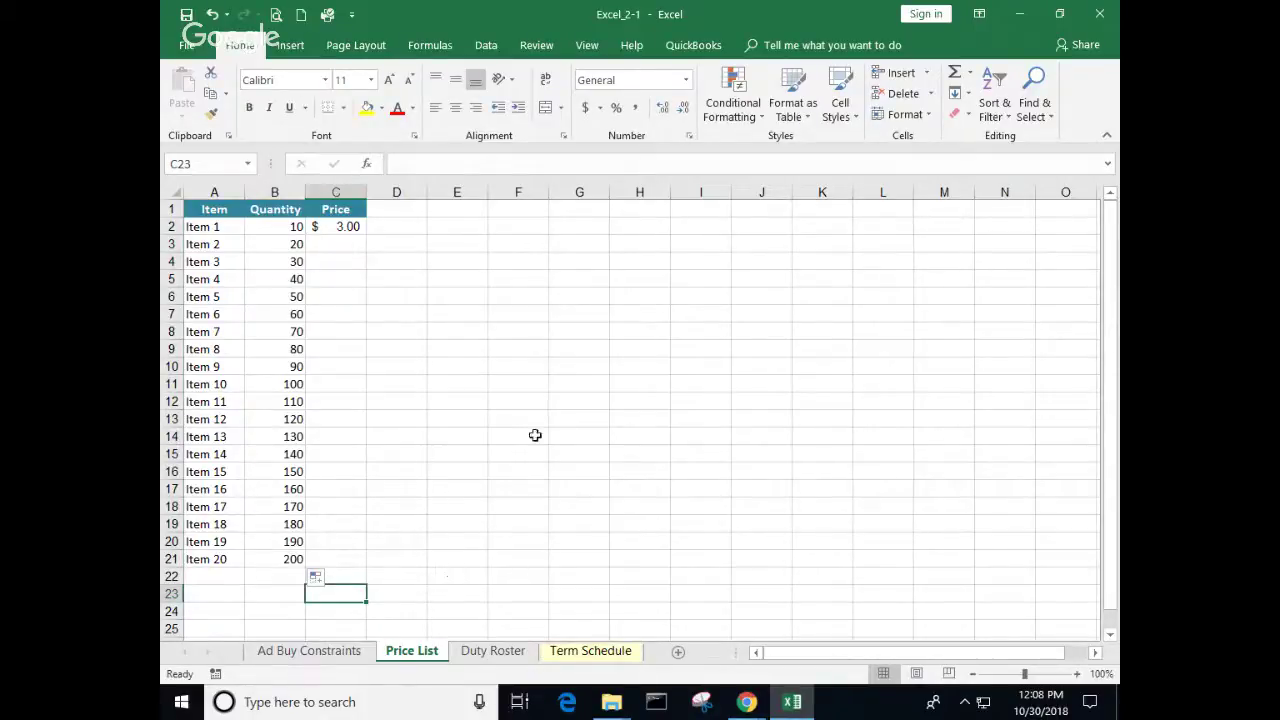
# Step: Enter 2.95 as Item 2's price in C3
pyautogui.click(346, 227)
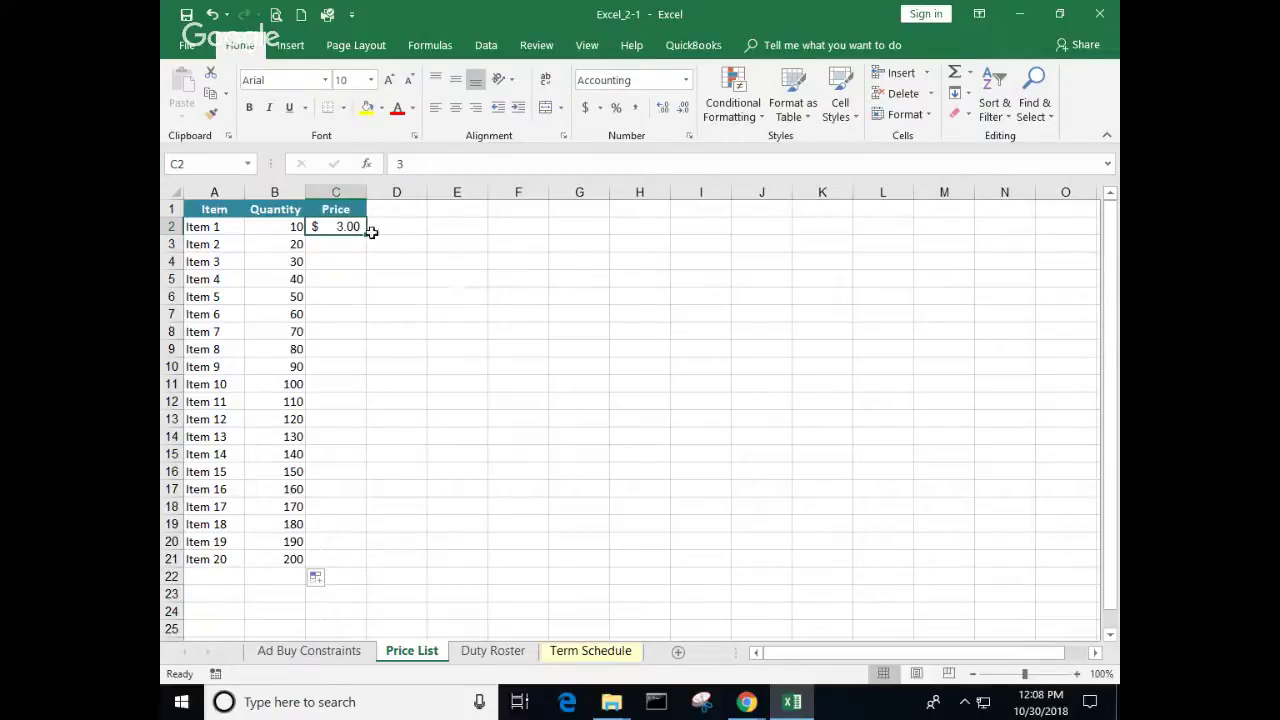
pyautogui.click(343, 246)
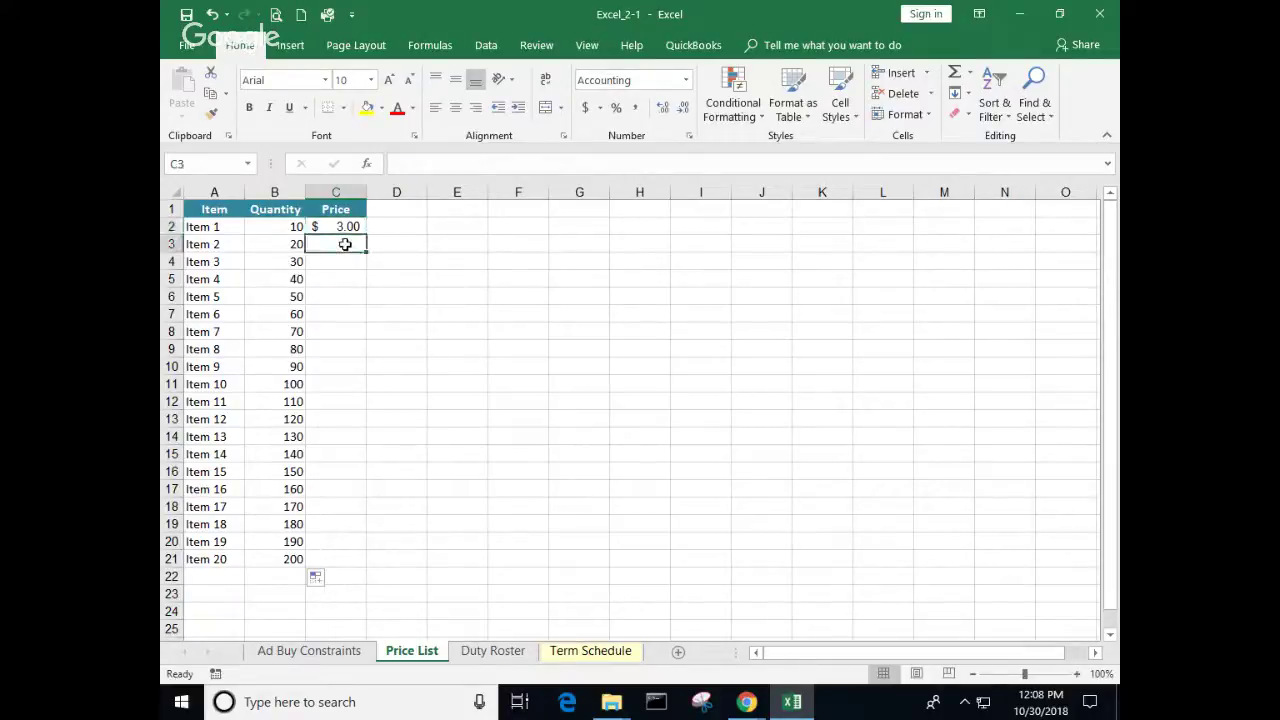
pyautogui.write('2.95')
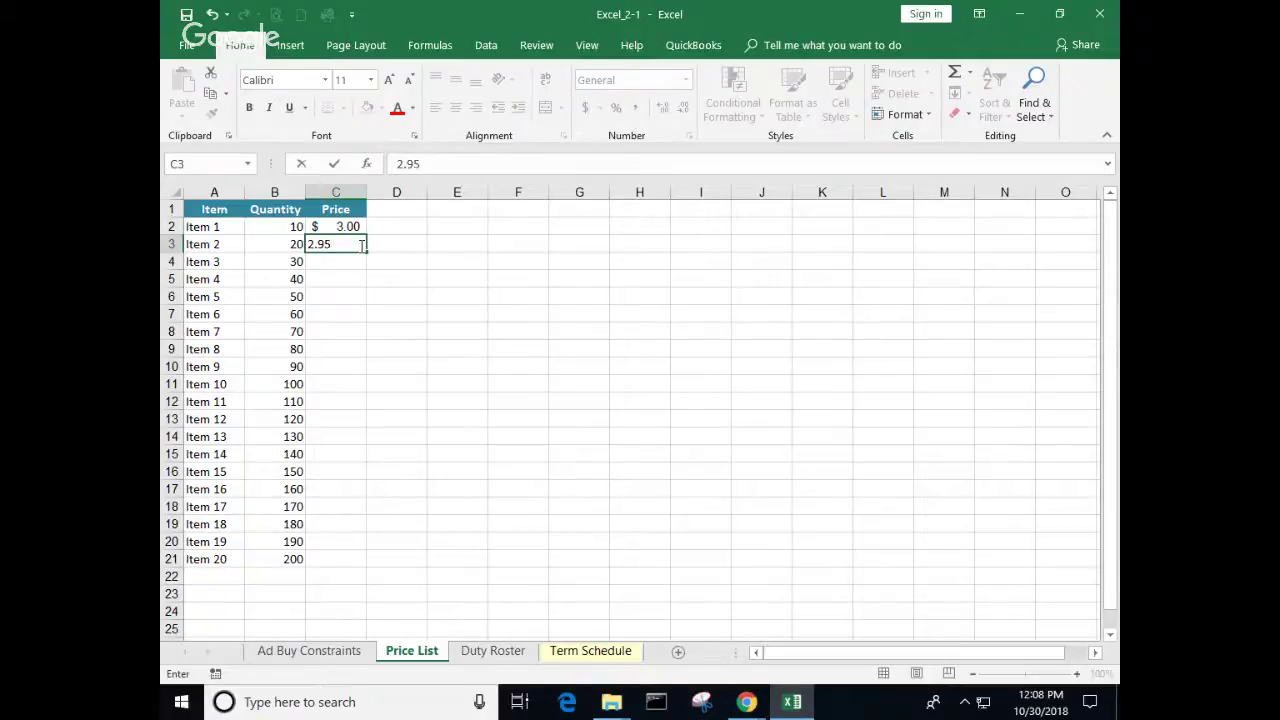
pyautogui.press('Return')
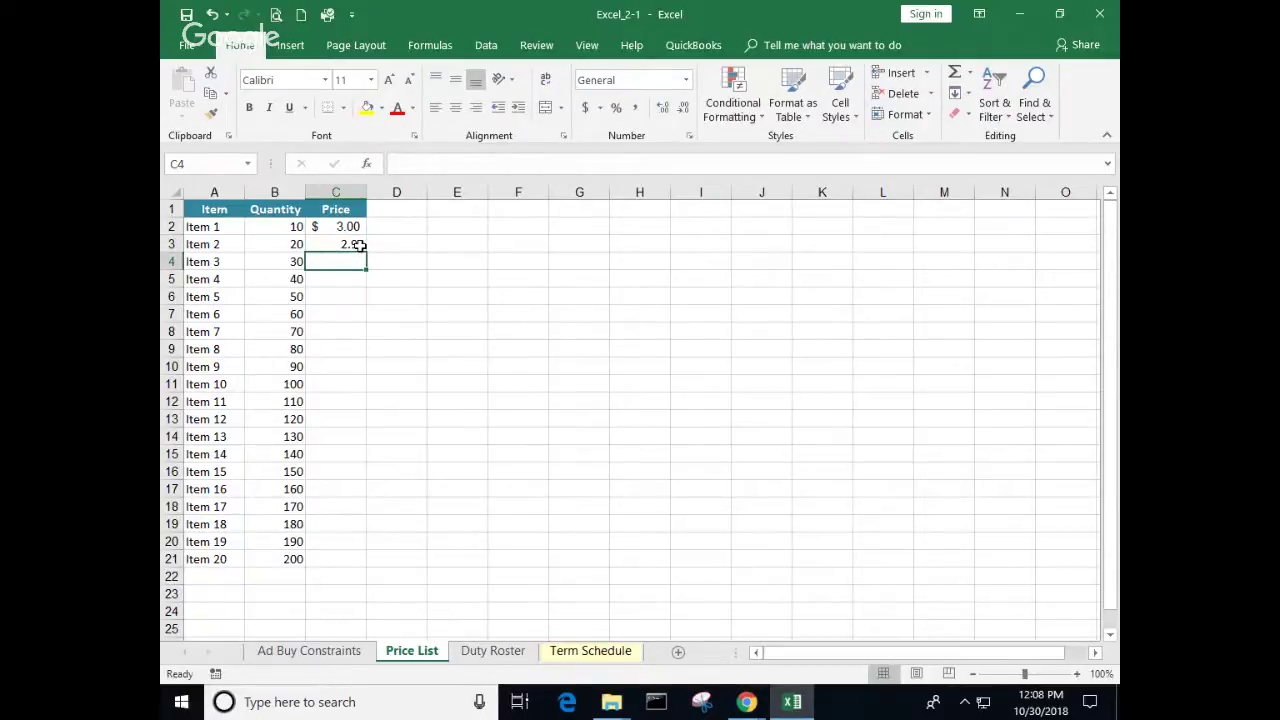
# Step: Copy C2's currency formatting onto C3 using Paste Formatting, then end copy mode
pyautogui.click(335, 227)
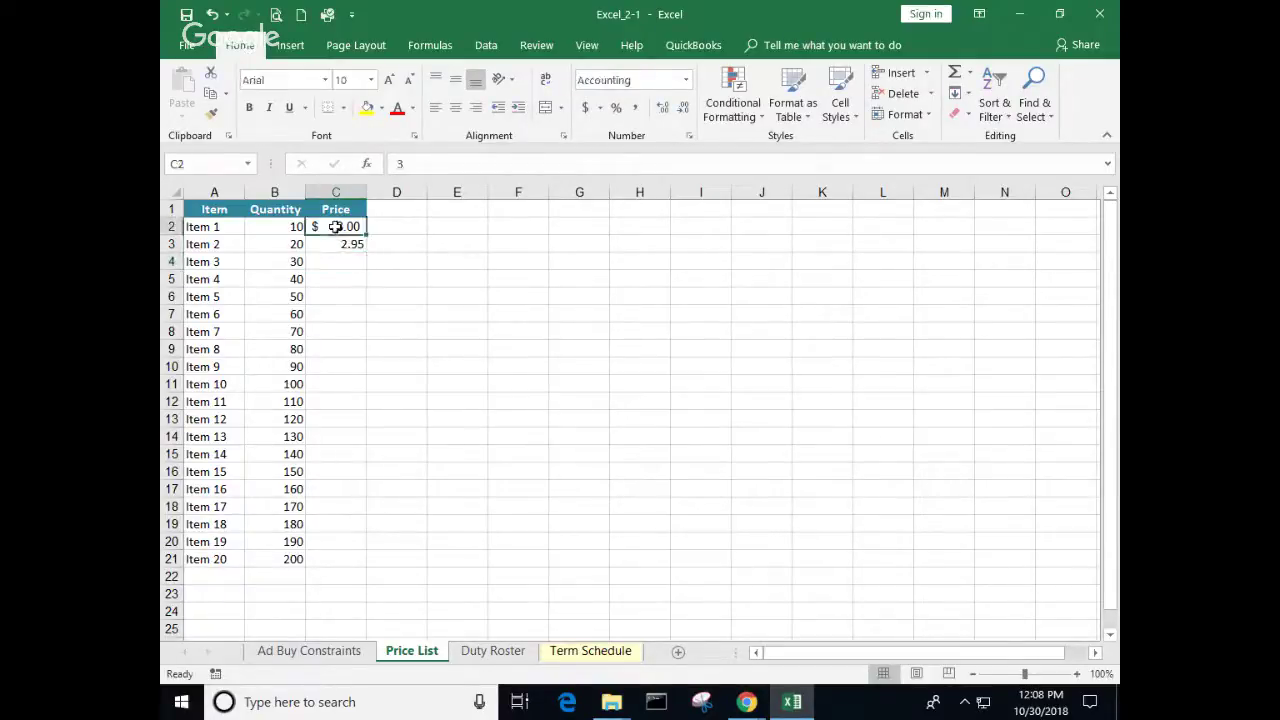
pyautogui.rightClick(335, 227)
pyautogui.click(345, 260)
pyautogui.click(330, 247)
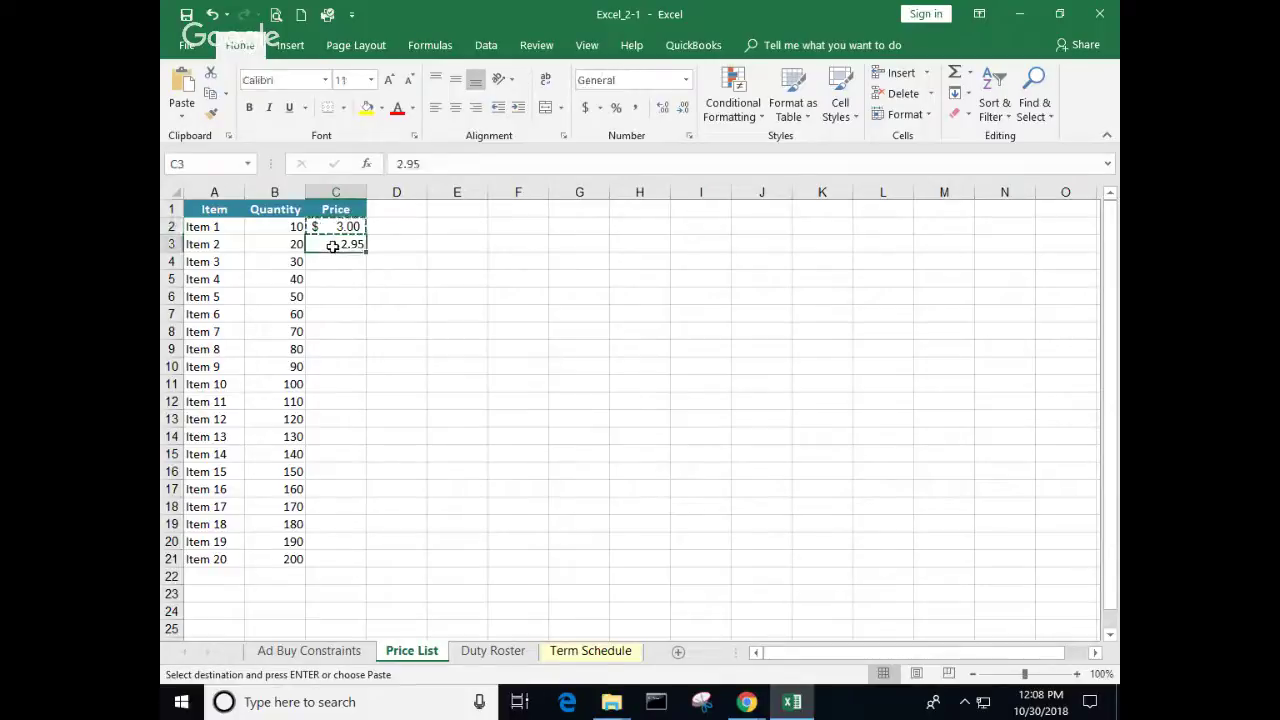
pyautogui.rightClick(332, 248)
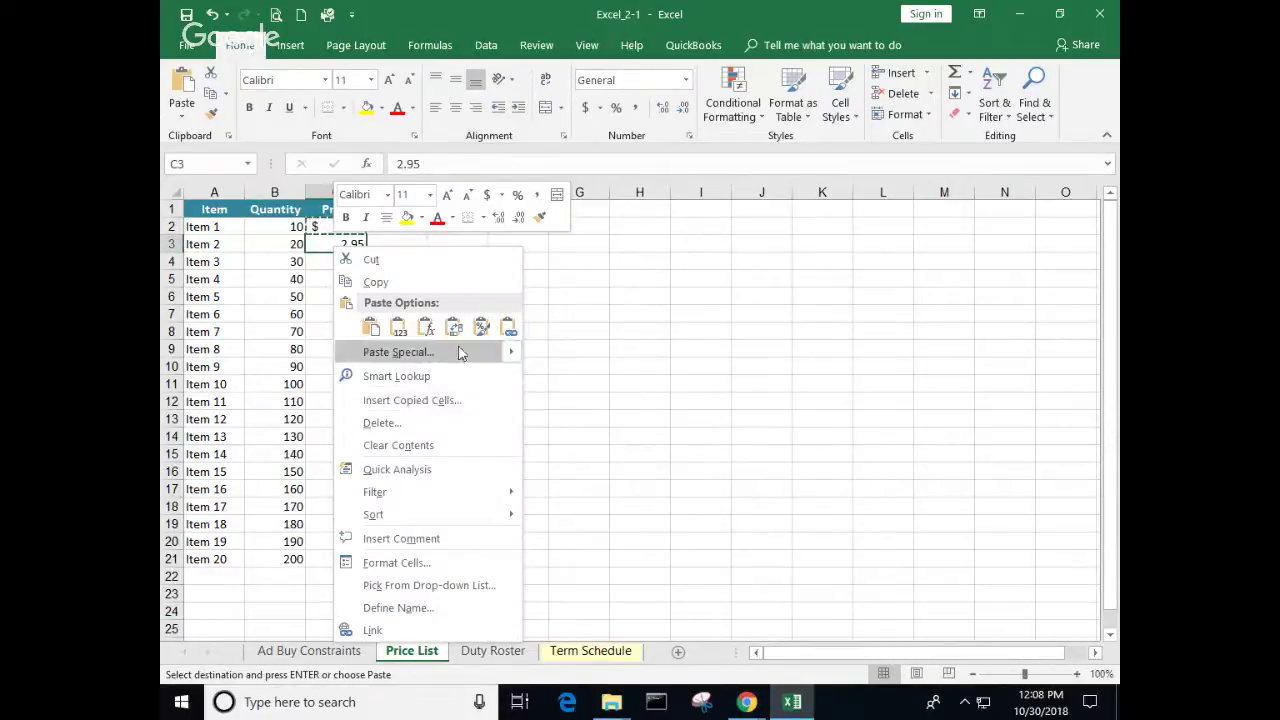
pyautogui.click(480, 330)
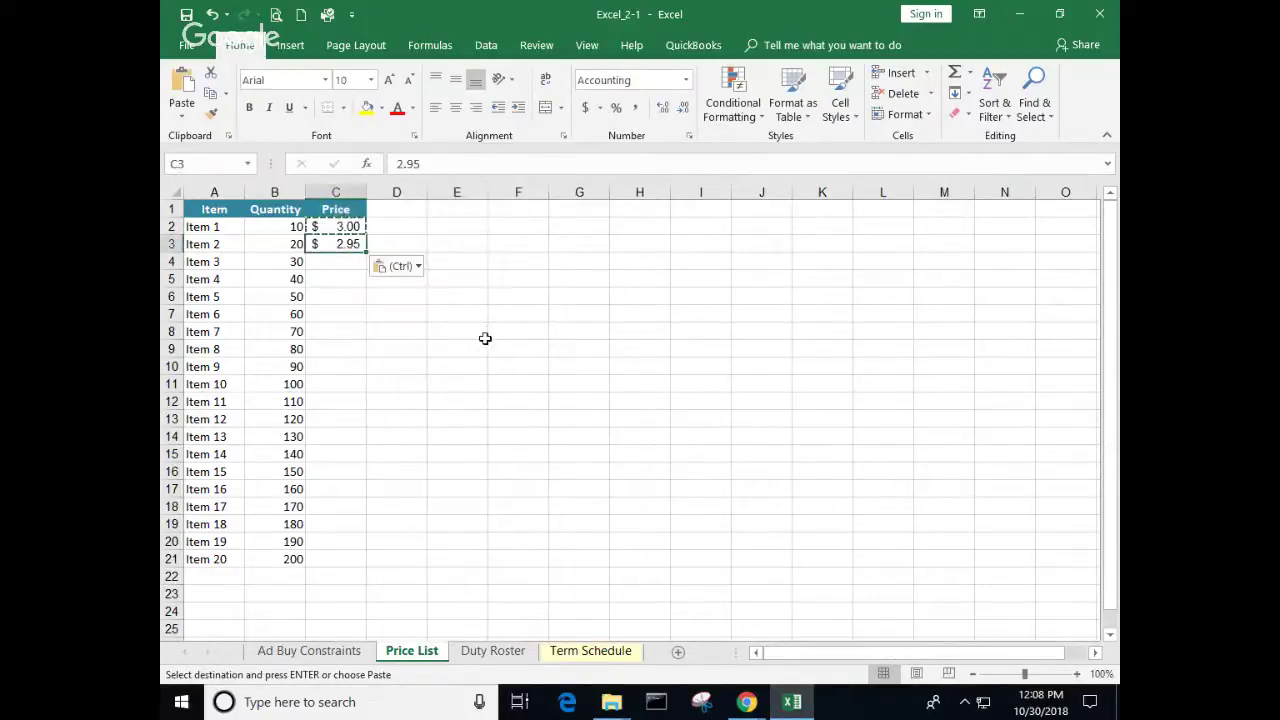
pyautogui.click(459, 331)
pyautogui.press('Escape')
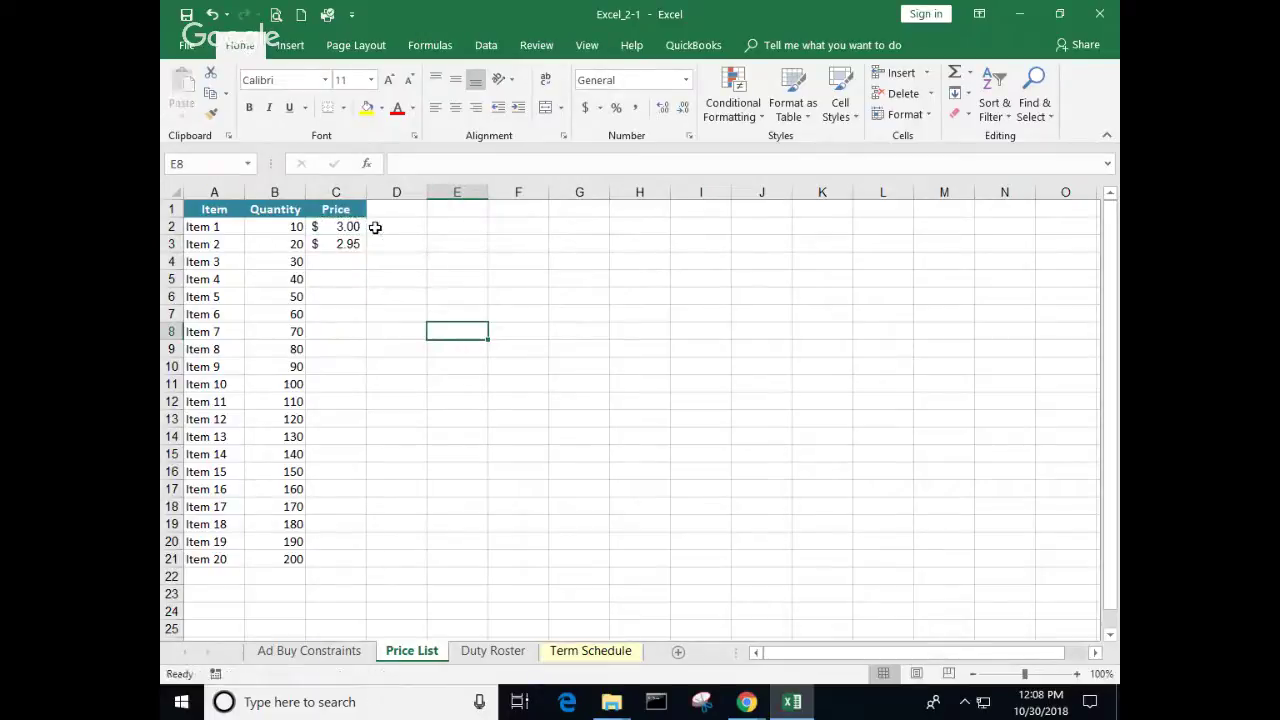
pyautogui.click(295, 246)
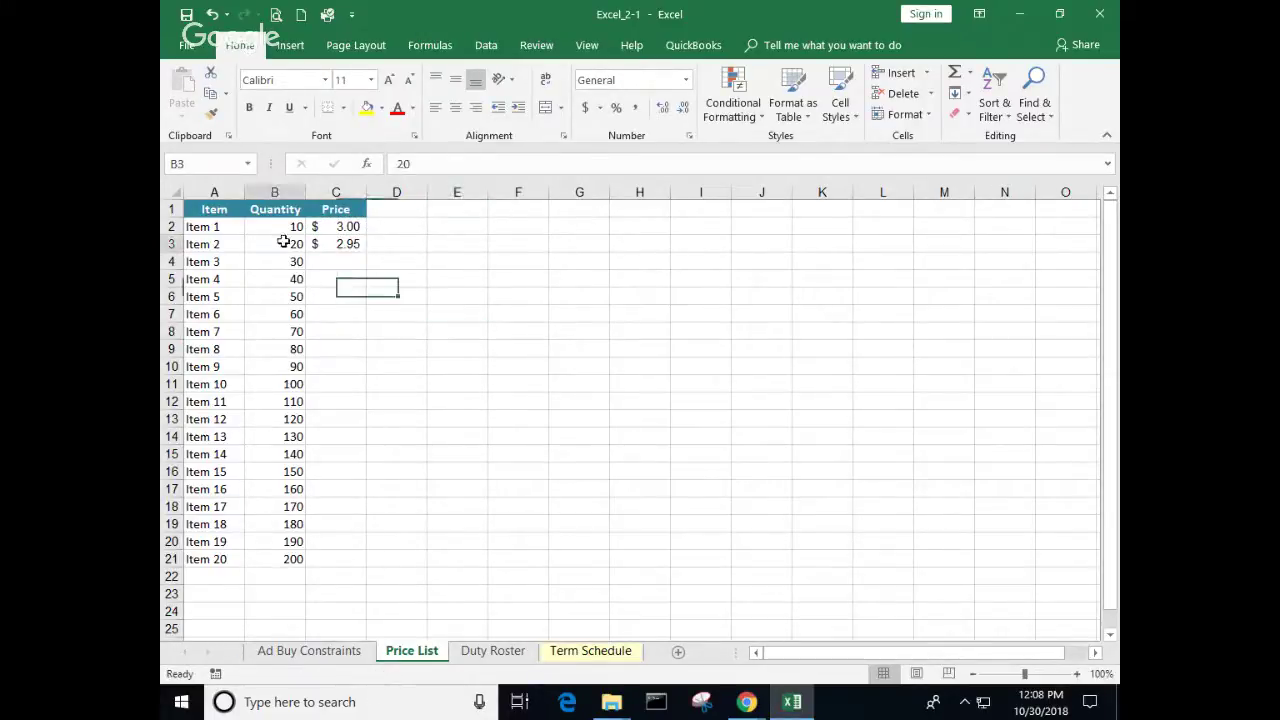
# Step: Re-enter 20 as Item 2's quantity in B3
pyautogui.write('20')
pyautogui.hotkey('ctrl', 'Return')
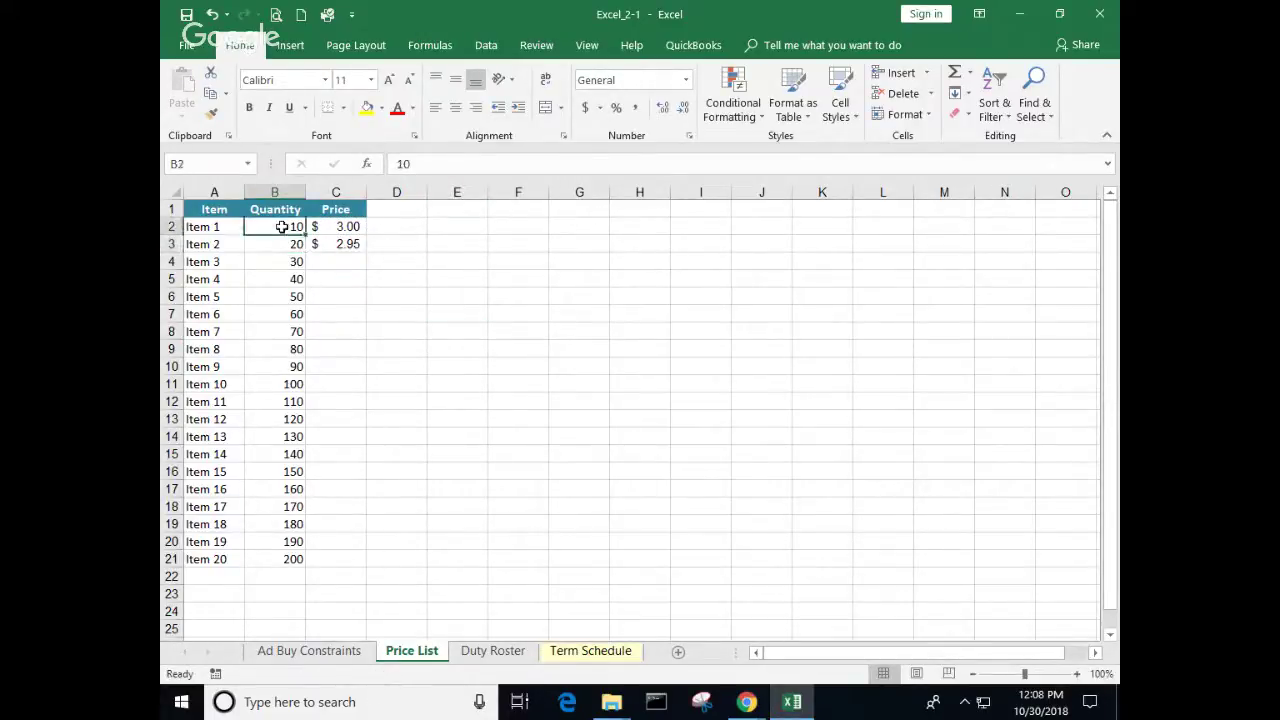
pyautogui.moveTo(283, 227); pyautogui.dragTo(285, 244)
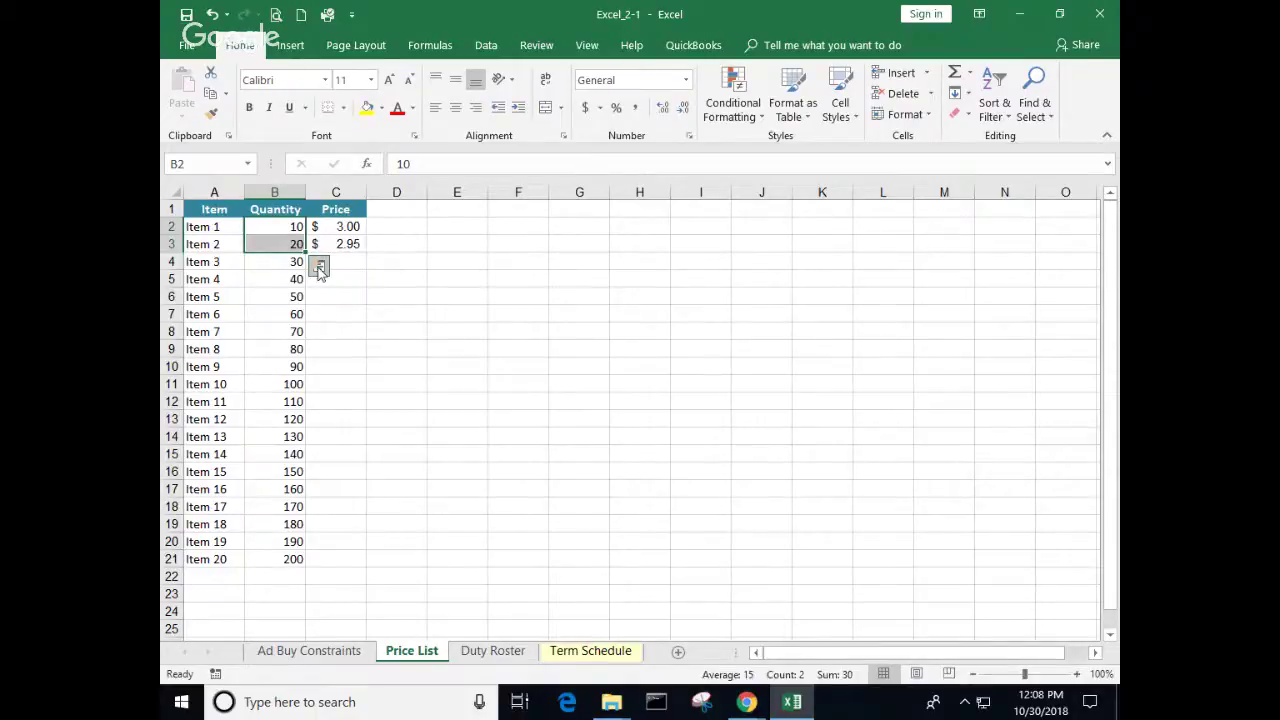
pyautogui.moveTo(640, 331); pyautogui.dragTo(637, 299)
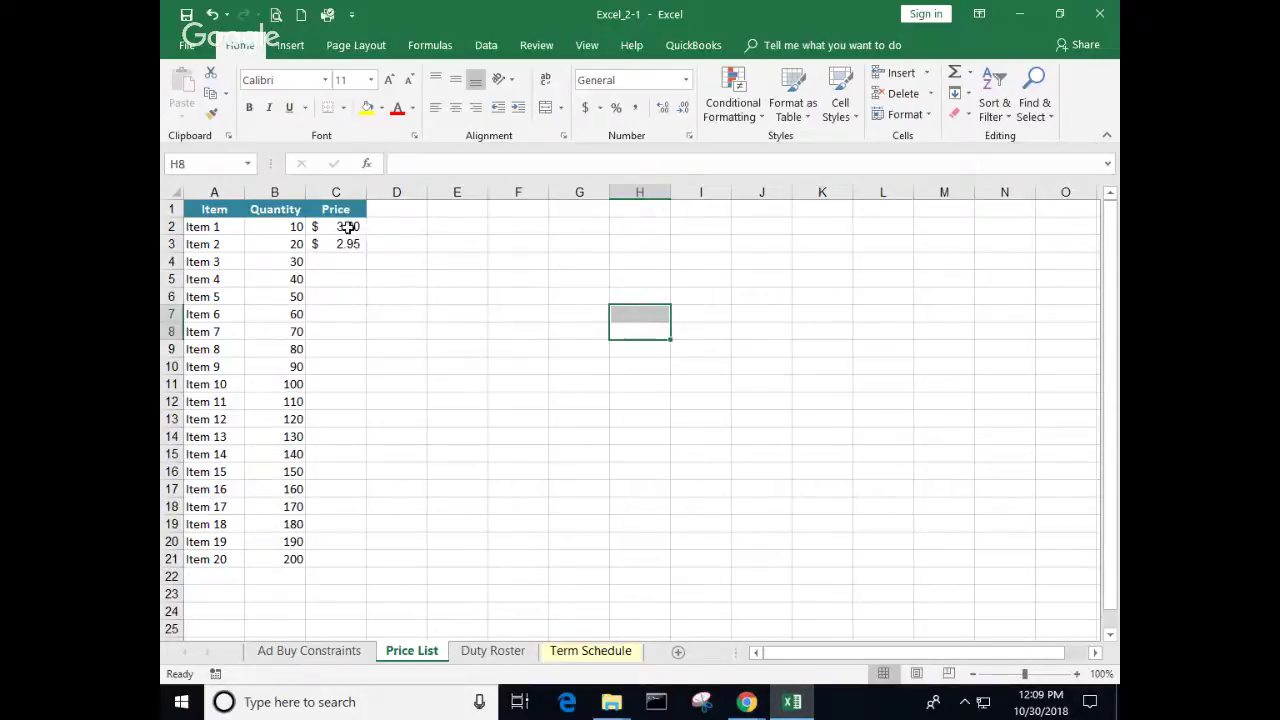
# Step: Fill prices from C2:C3 down to C21, dropping $0.05 per row to $2.05
pyautogui.moveTo(350, 228); pyautogui.dragTo(350, 245)
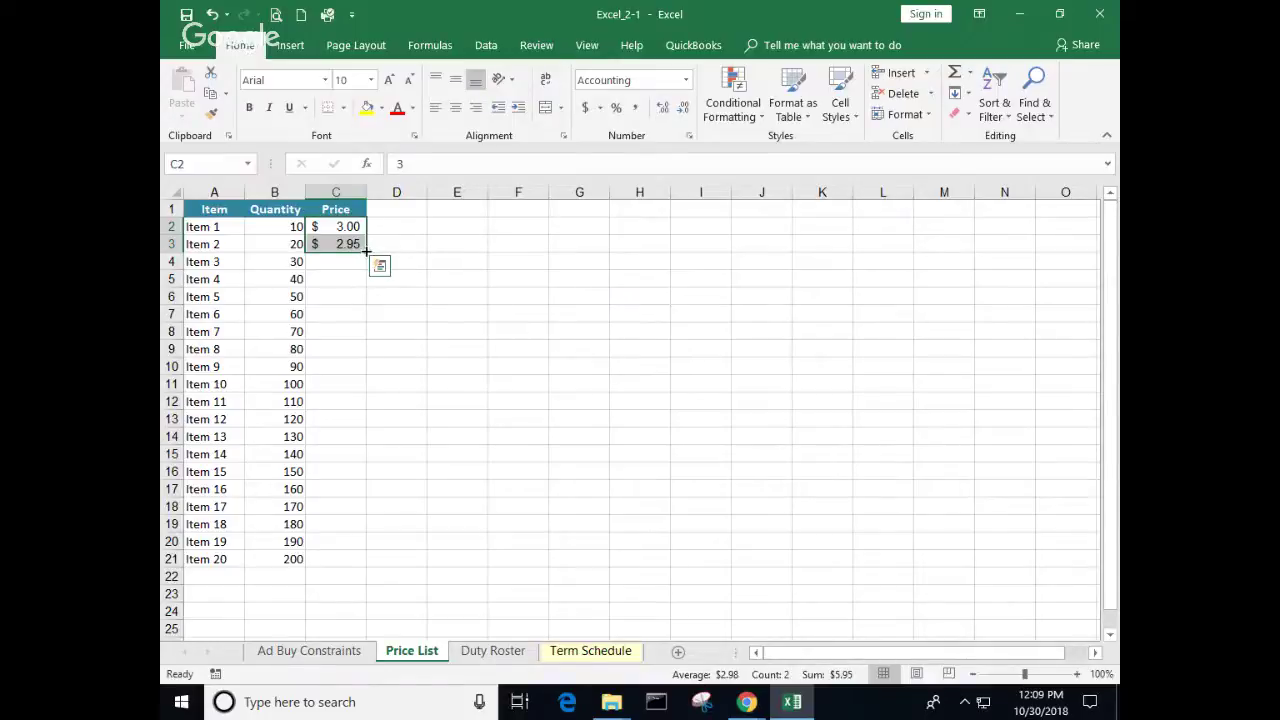
pyautogui.moveTo(366, 252); pyautogui.dragTo(371, 560)
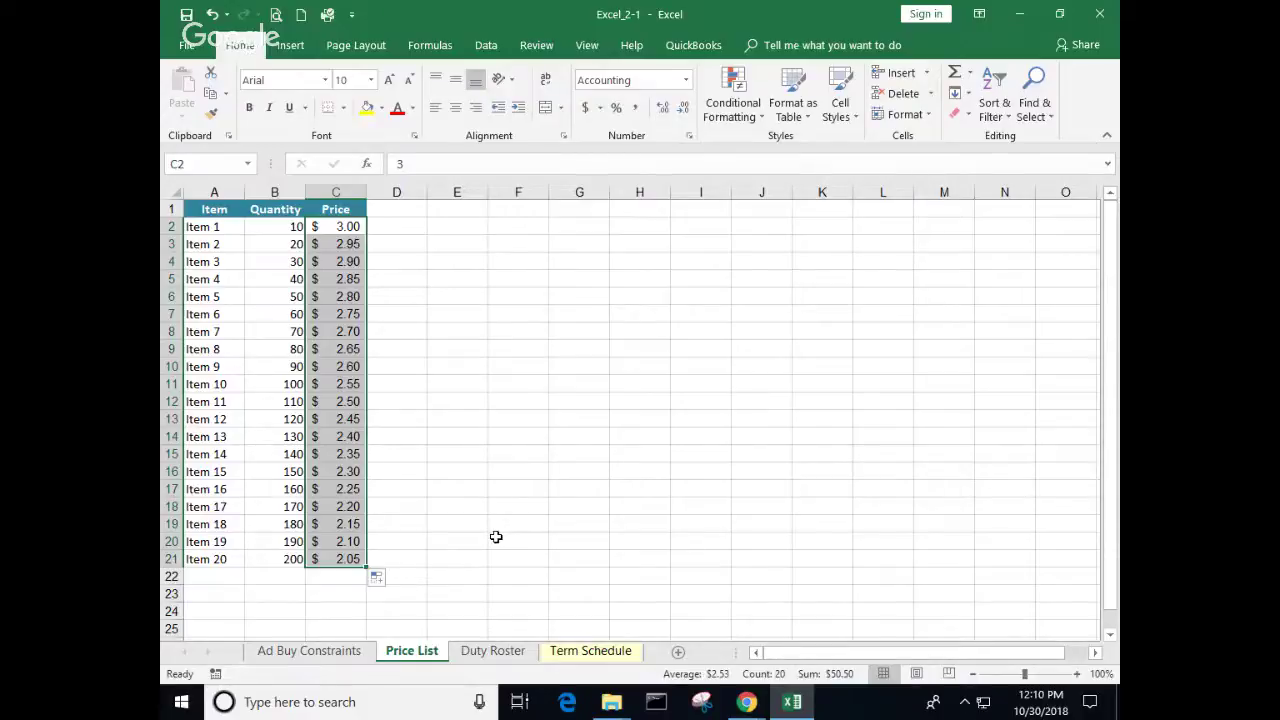
pyautogui.click(510, 522)
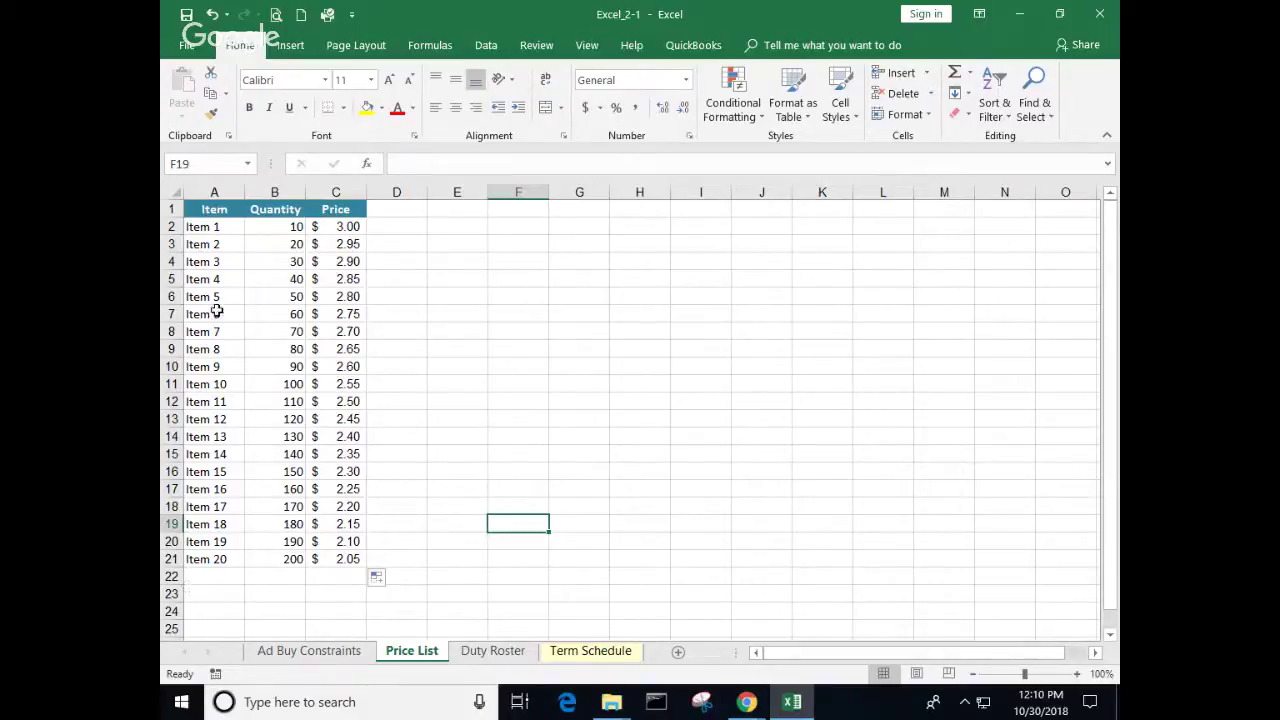
# Step: Copy the Item header's formatting onto Item 1 through Item 20 in A2:A21, making them bold white on teal
pyautogui.click(230, 208)
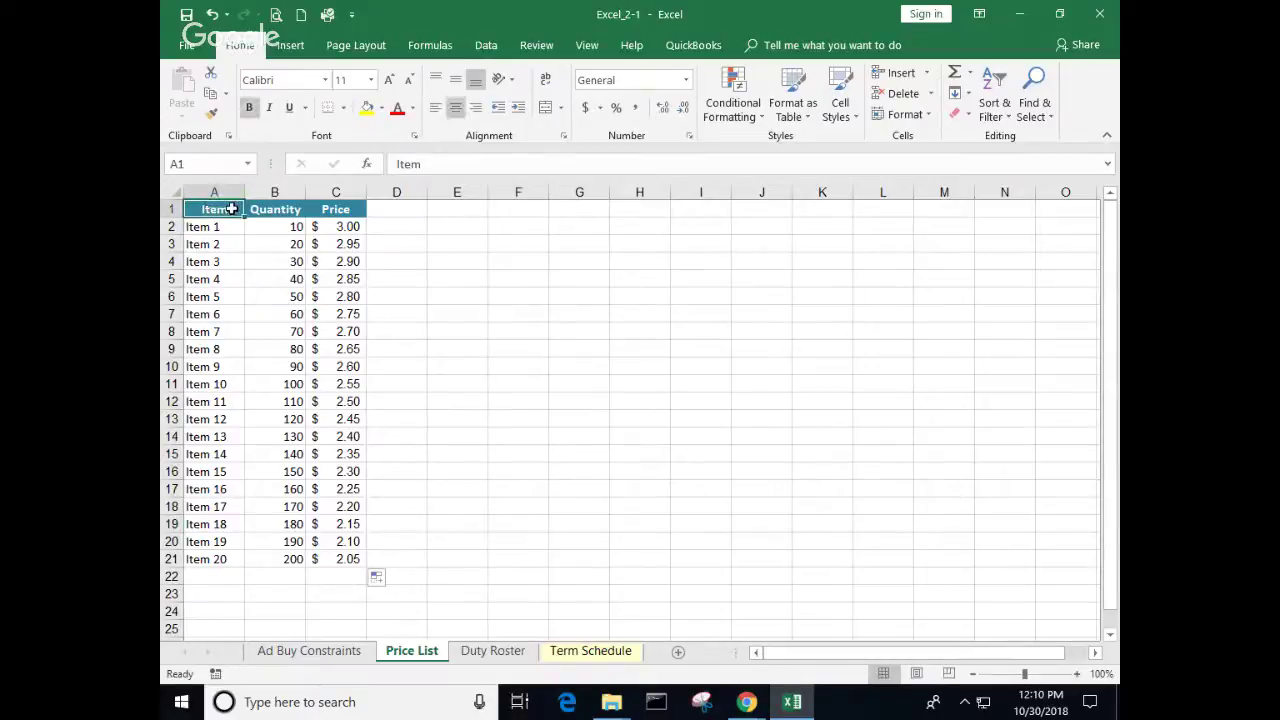
pyautogui.rightClick(230, 209)
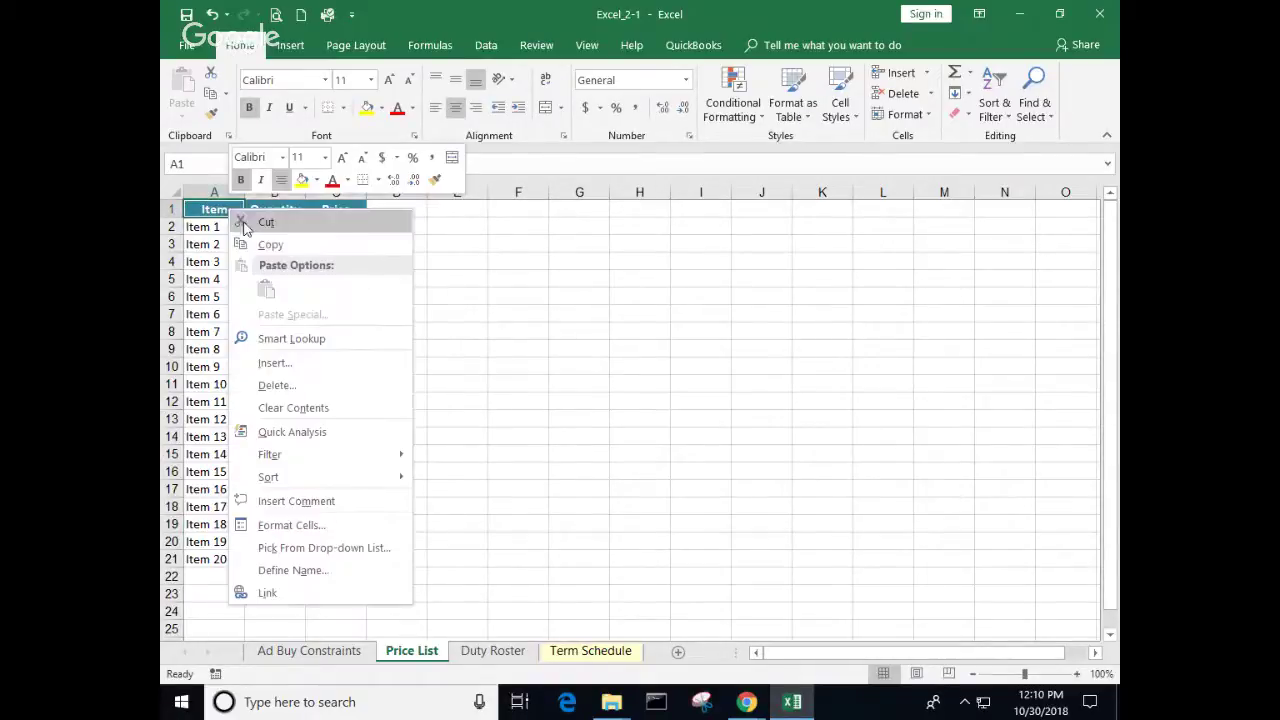
pyautogui.click(270, 246)
pyautogui.moveTo(216, 227); pyautogui.dragTo(221, 559)
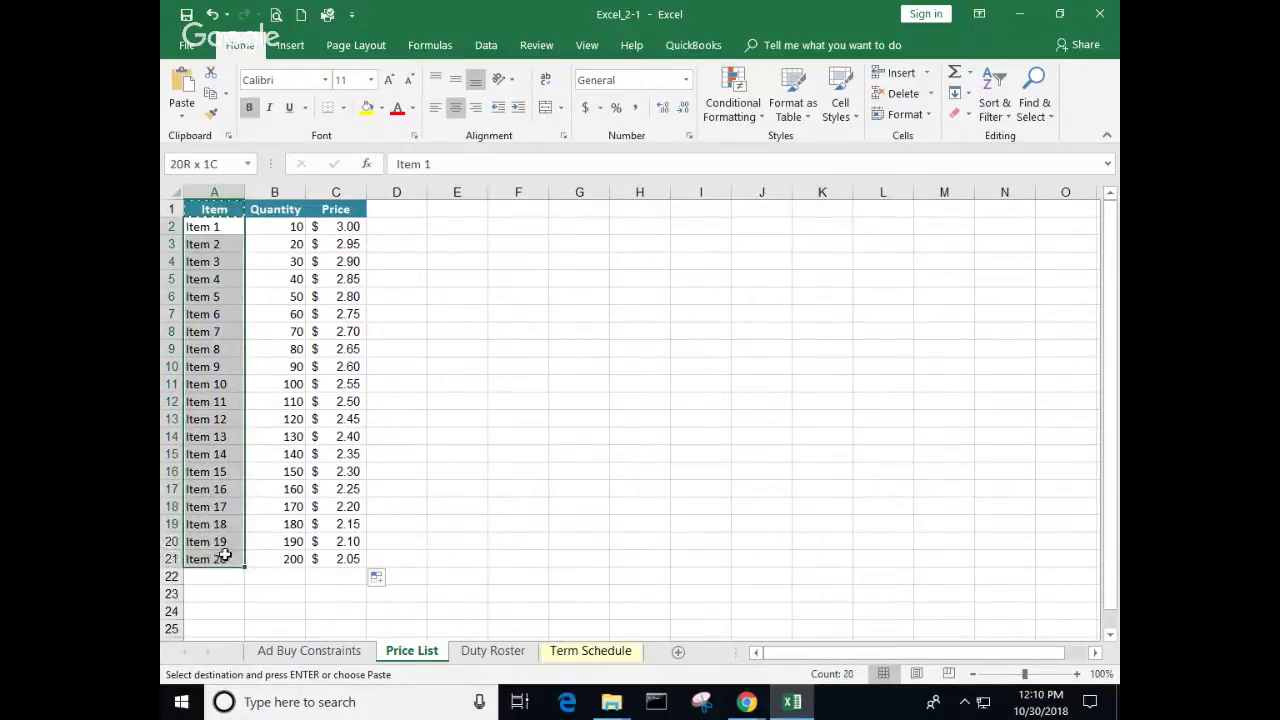
pyautogui.rightClick(209, 324)
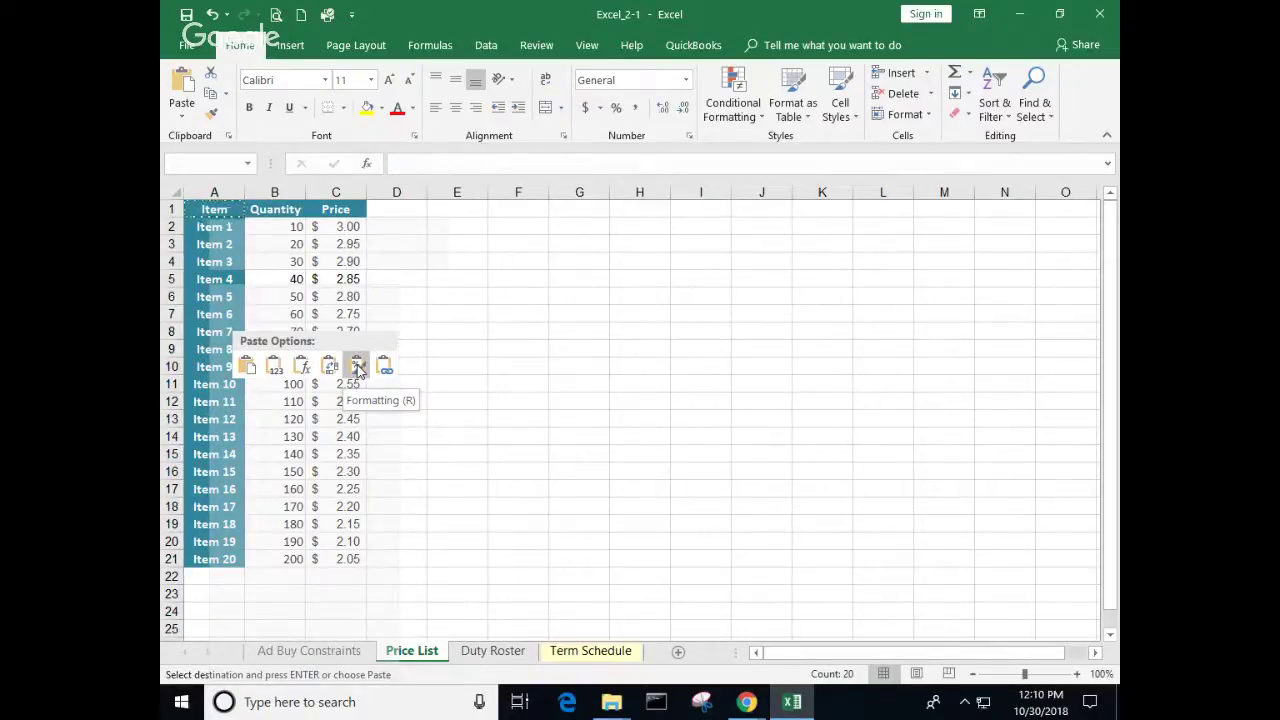
pyautogui.click(358, 368)
pyautogui.click(424, 328)
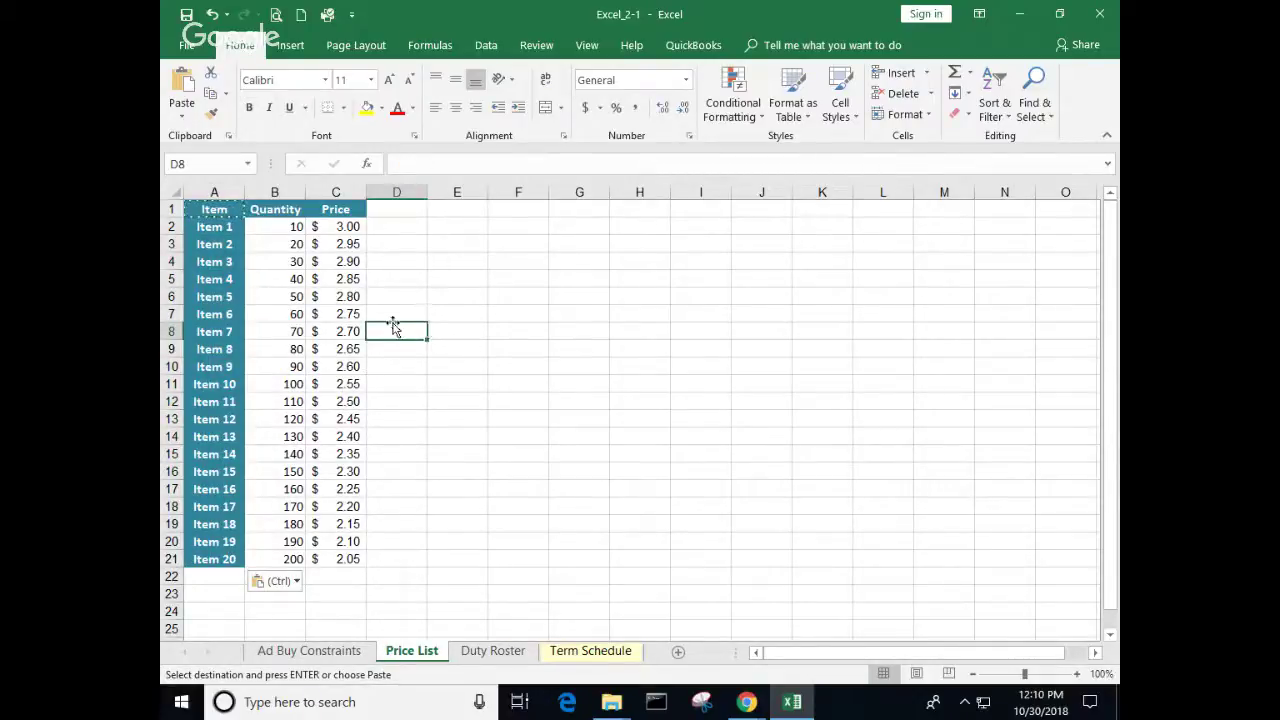
# Step: Delete the Item heading text from cell A1, leaving it empty
pyautogui.click(215, 210)
pyautogui.press('Delete')
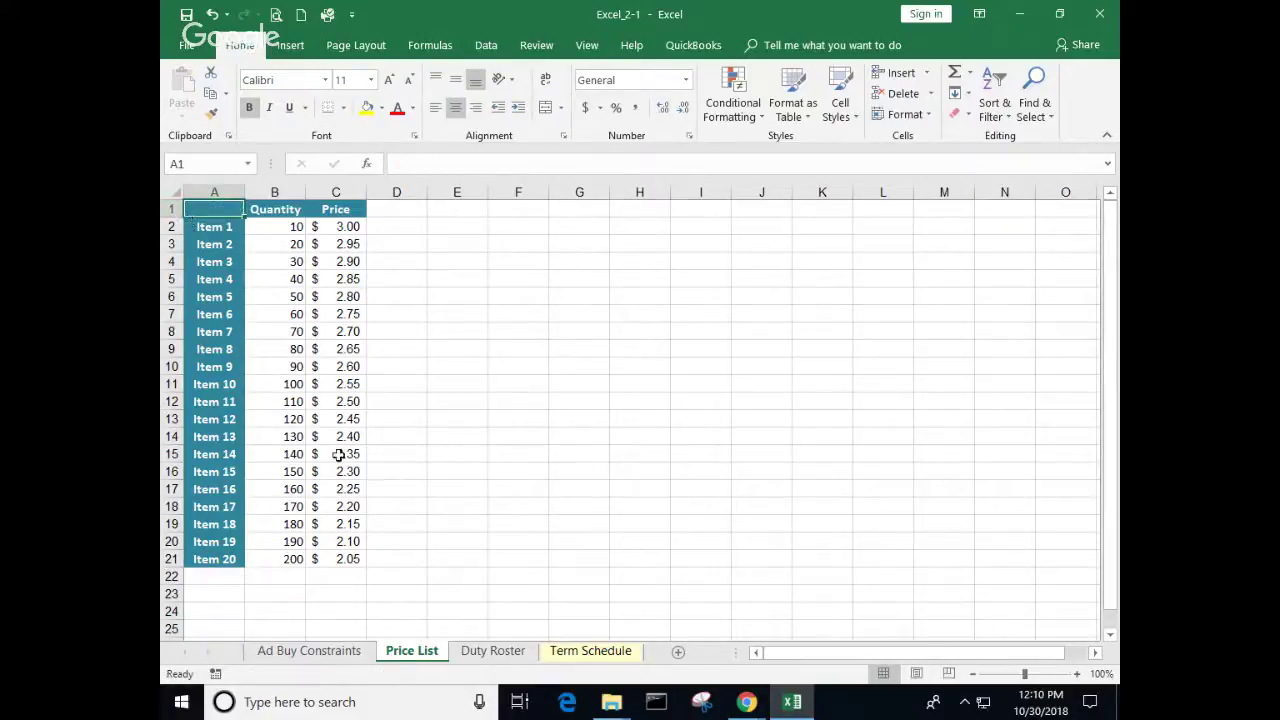
pyautogui.click(518, 331)
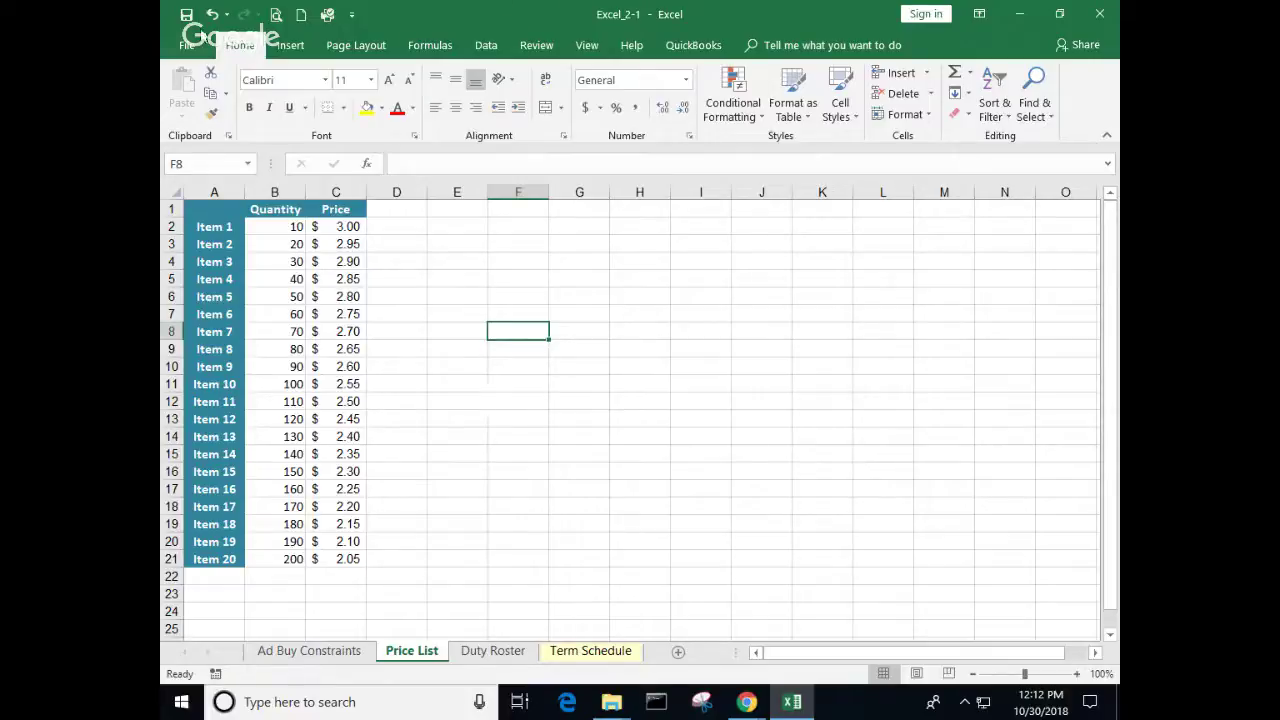
# Step: Undo the item-name formatting and repaint A1's header formatting onto the item names
pyautogui.hotkey('ctrl', 'Home')
pyautogui.hotkey('ctrl', 'c')
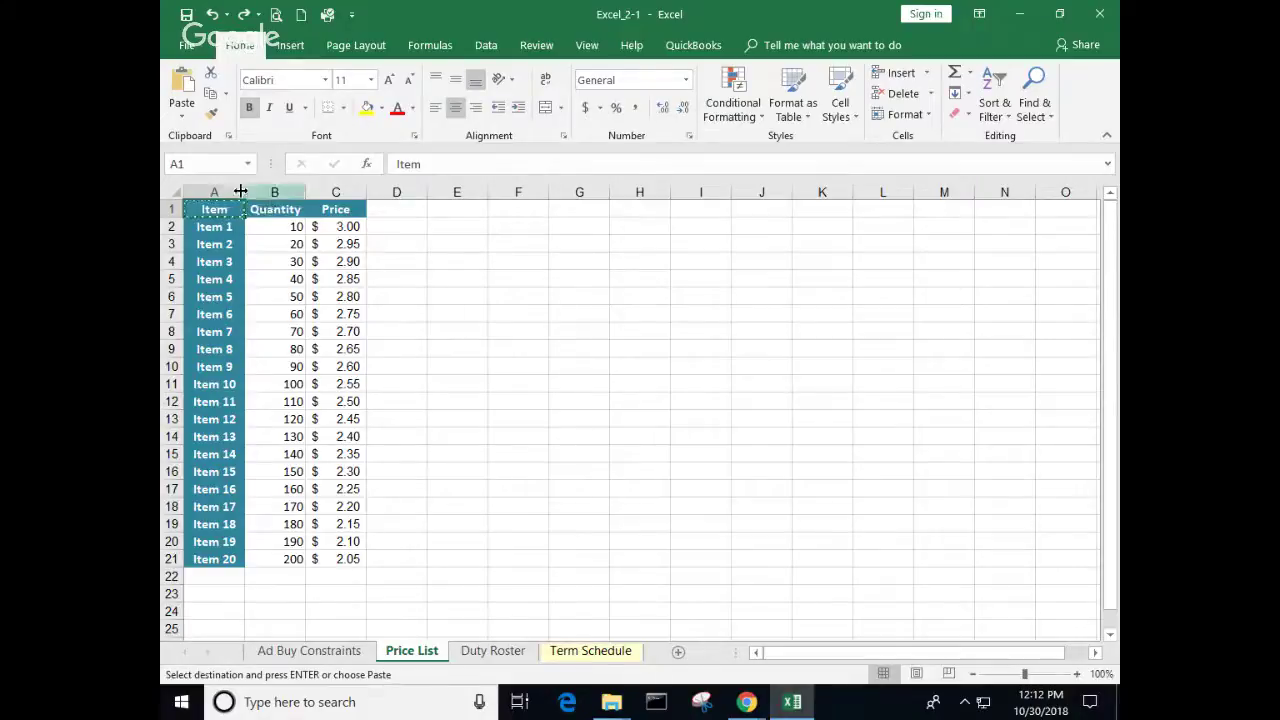
pyautogui.click(213, 16)
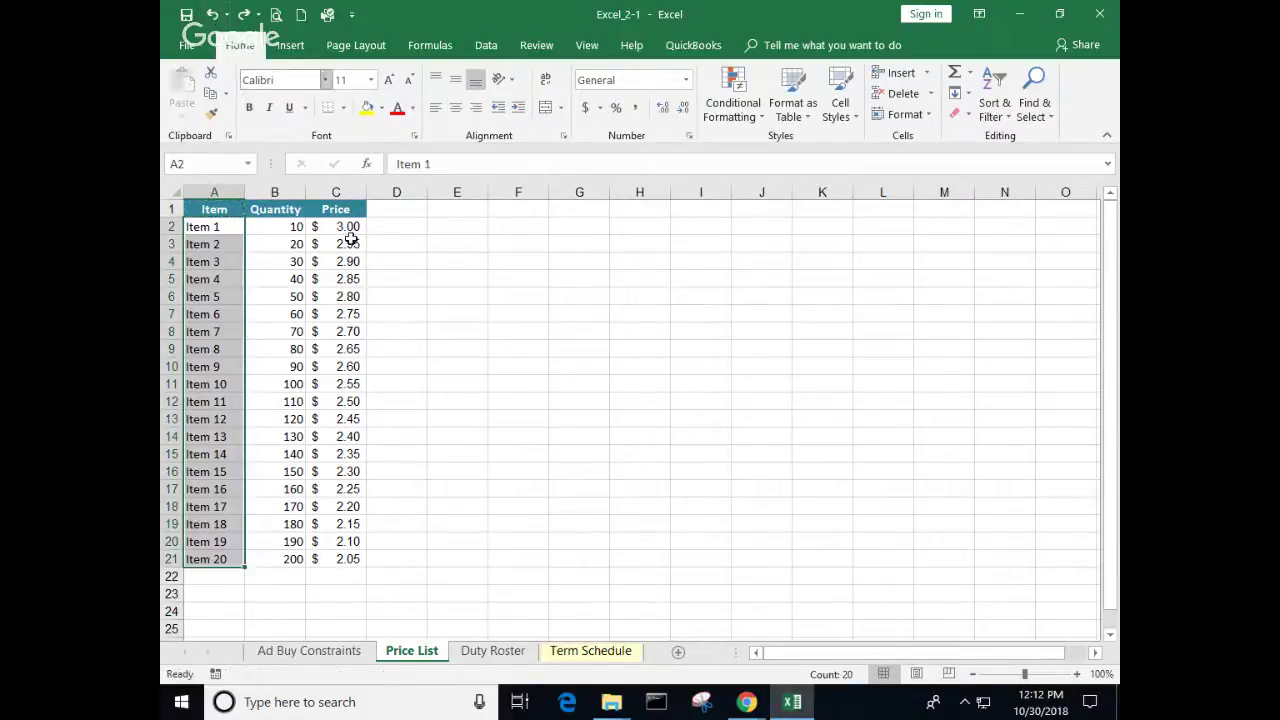
pyautogui.click(233, 209)
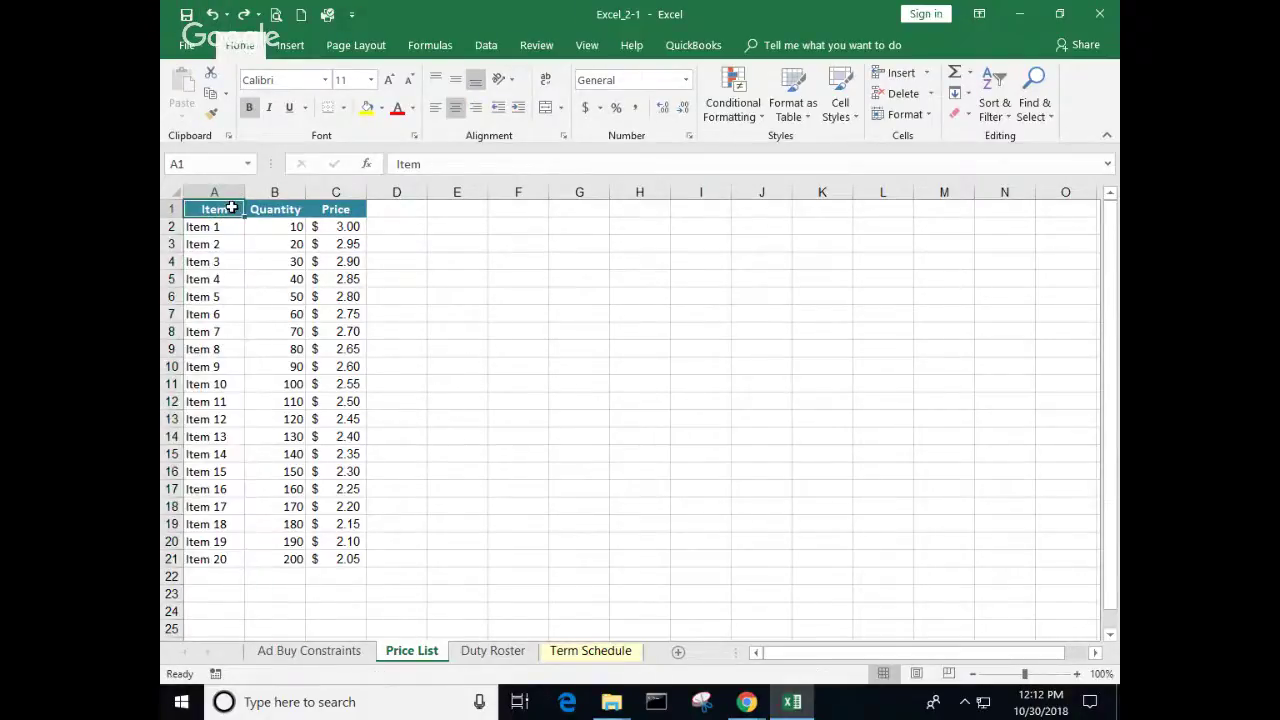
pyautogui.click(212, 114)
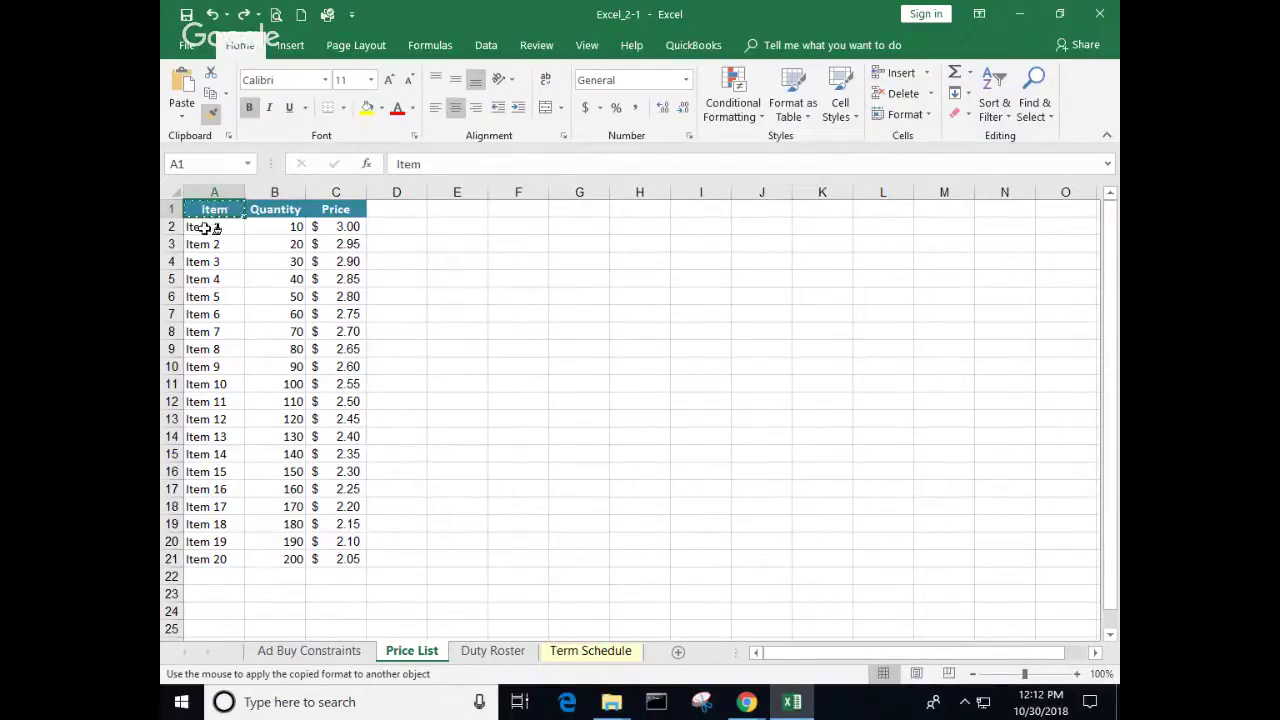
pyautogui.moveTo(209, 226); pyautogui.dragTo(198, 550)
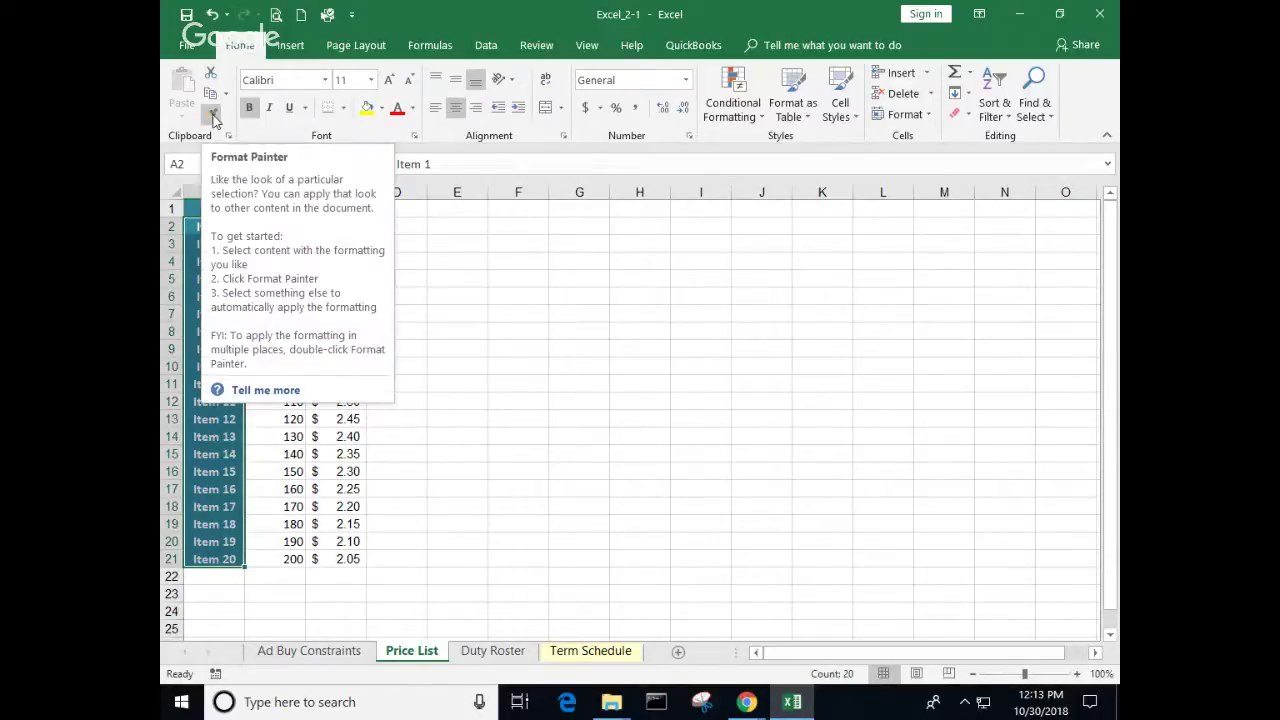
pyautogui.click(477, 283)
# Step: Copy A1 and paste only its formatting onto the item cells A2:A21
pyautogui.click(212, 209)
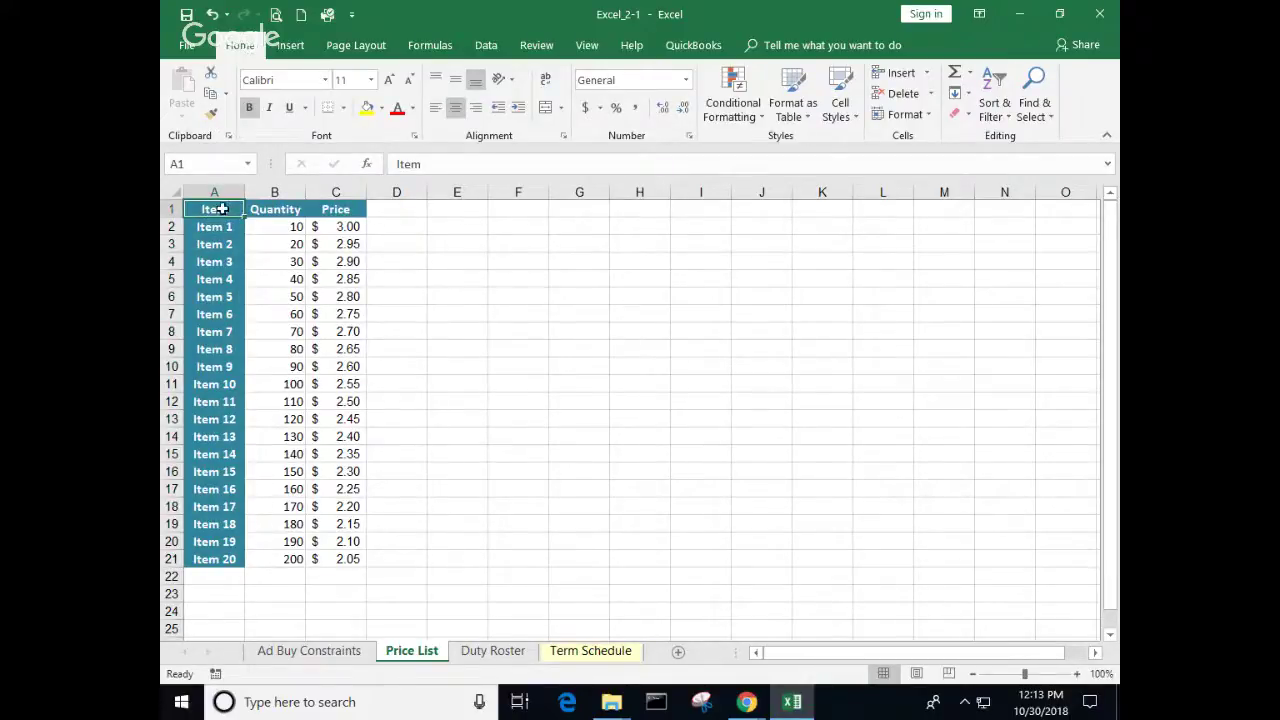
pyautogui.rightClick(227, 211)
pyautogui.click(278, 248)
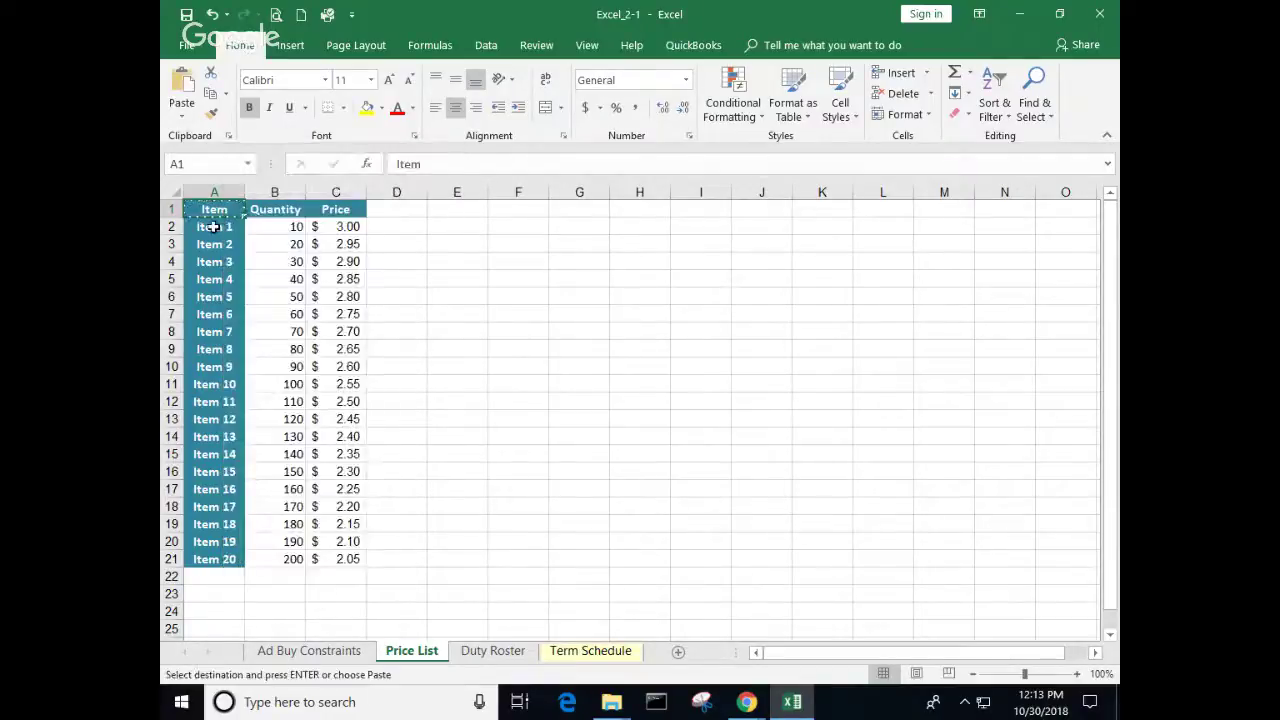
pyautogui.moveTo(208, 226); pyautogui.dragTo(222, 553)
pyautogui.hotkey('ctrl', 'v')
pyautogui.rightClick(201, 424)
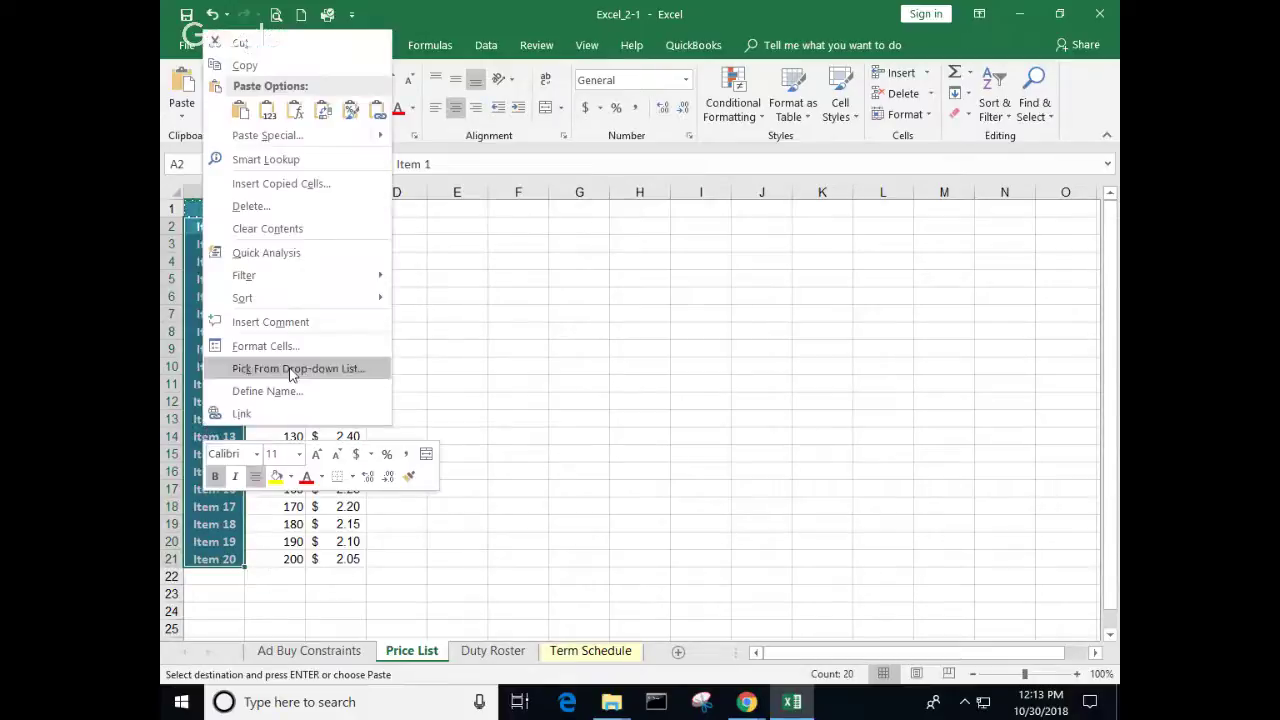
pyautogui.click(355, 112)
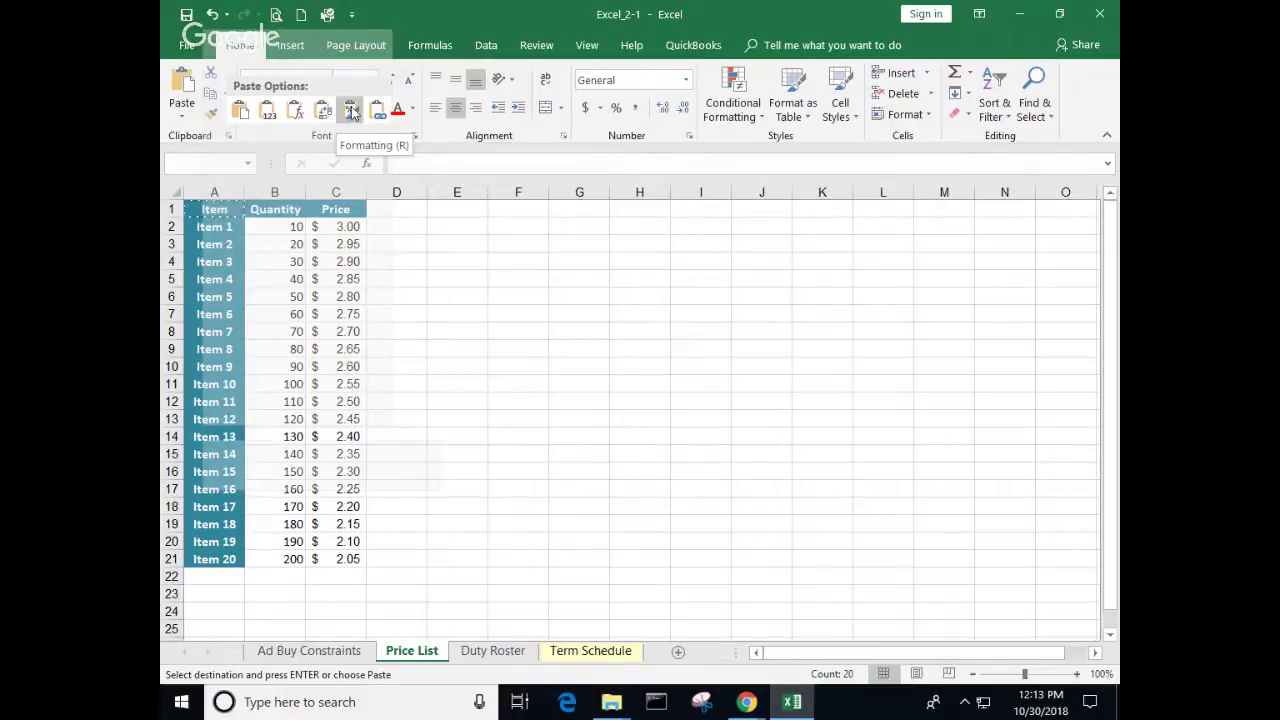
pyautogui.click(438, 292)
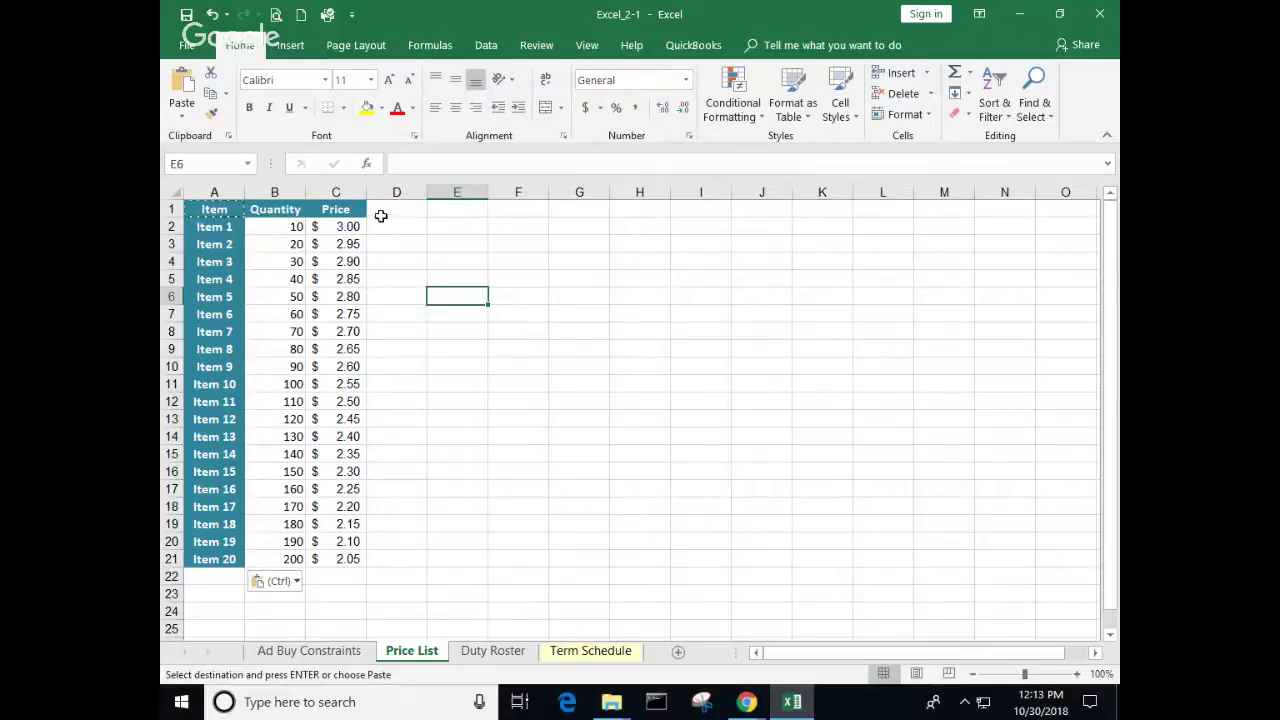
pyautogui.click(399, 227)
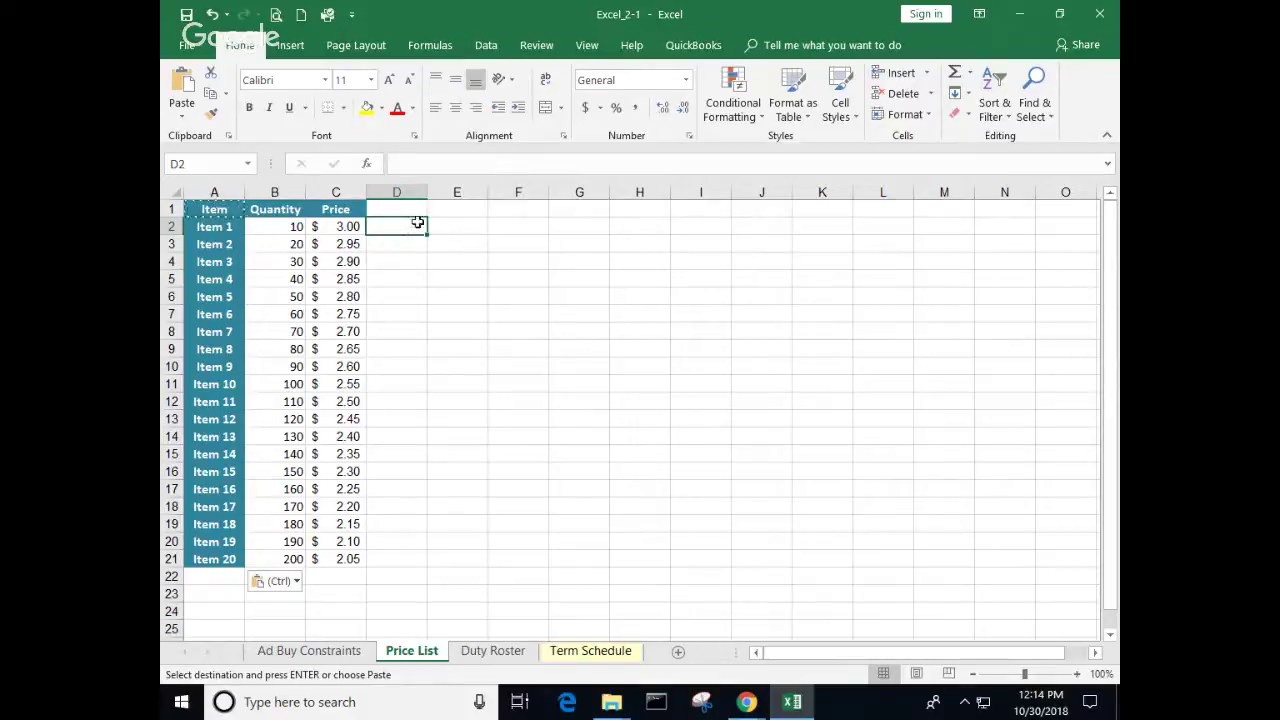
# Step: Enter 10/30 in D2 and fill consecutive dates down to 18-Nov in D21
pyautogui.press('Escape')
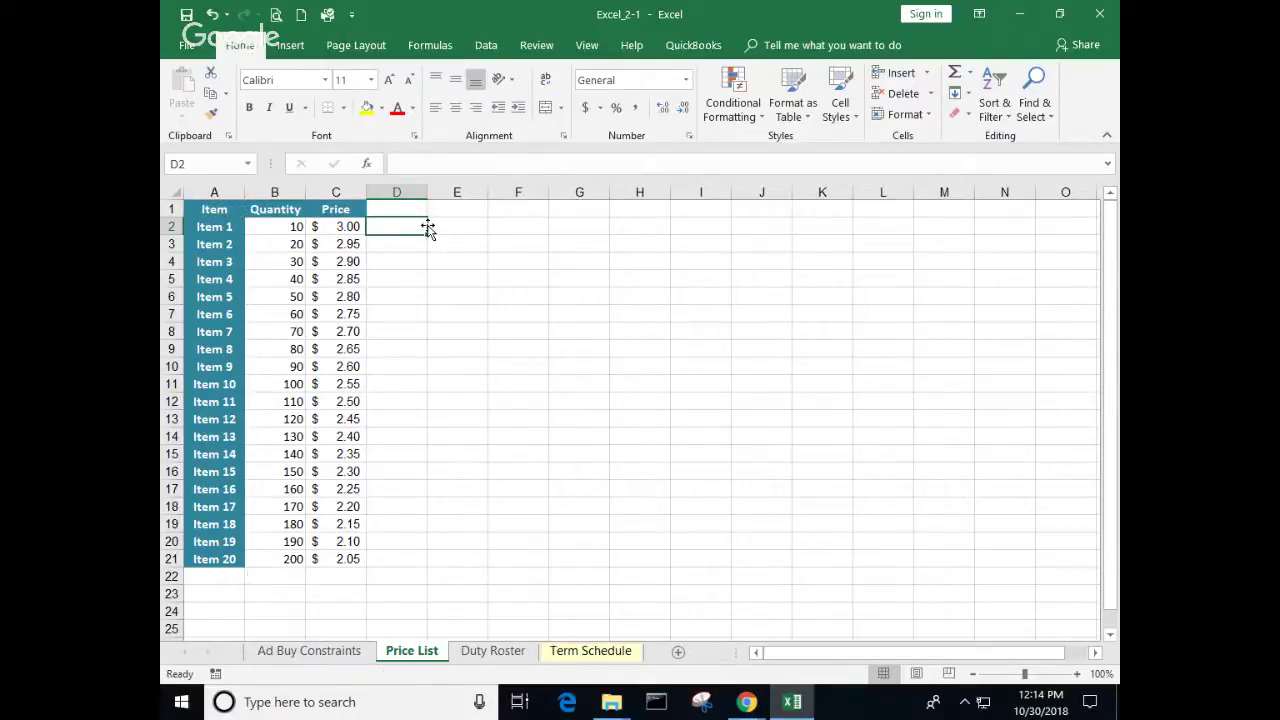
pyautogui.write('10/30')
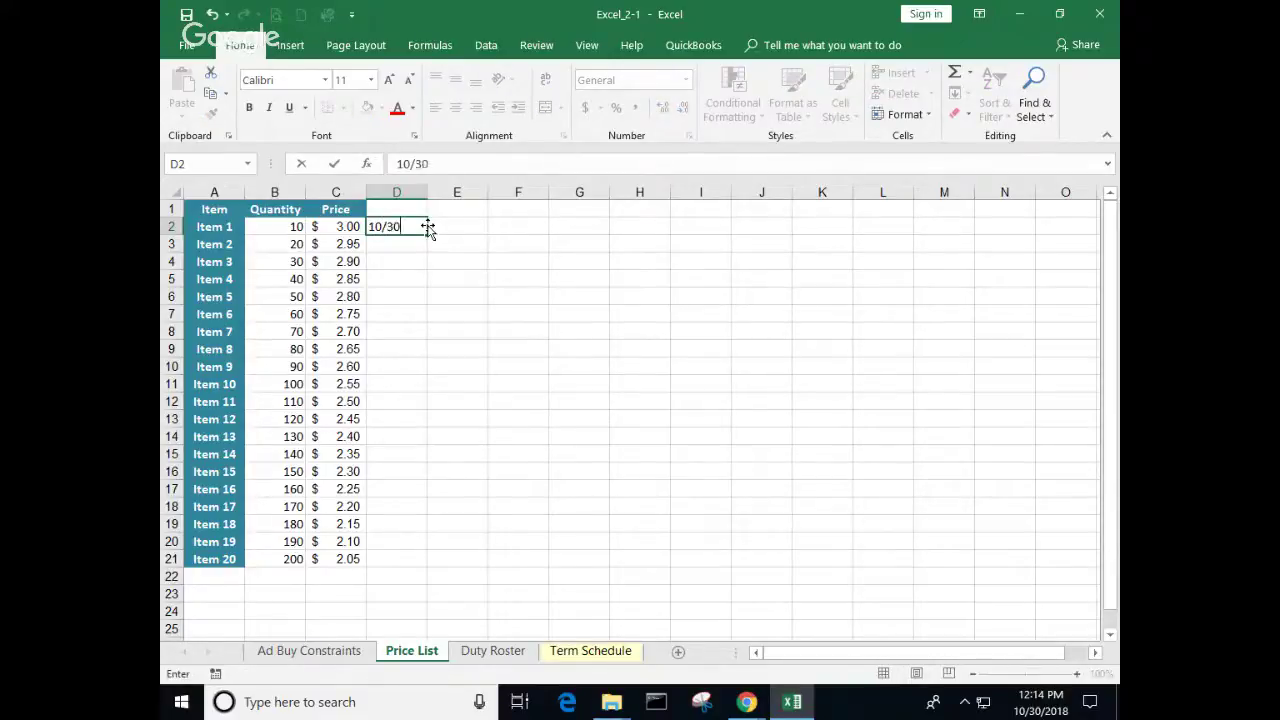
pyautogui.press('Return')
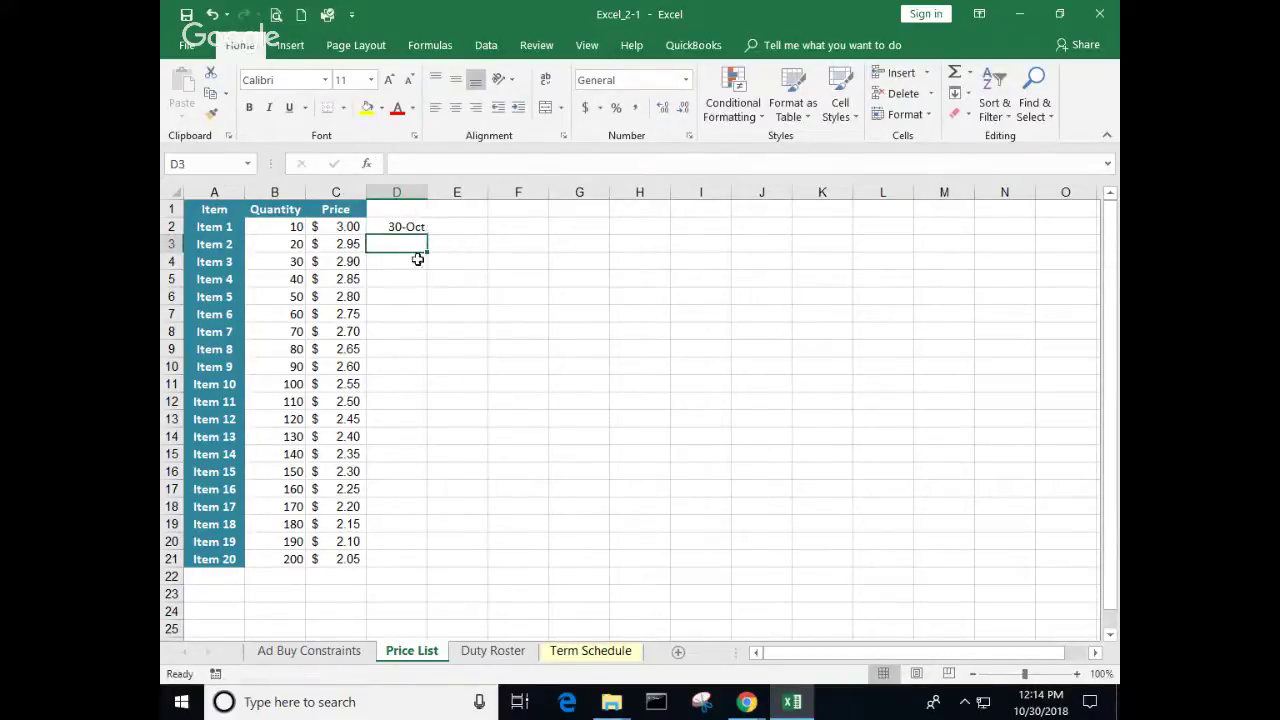
pyautogui.click(414, 228)
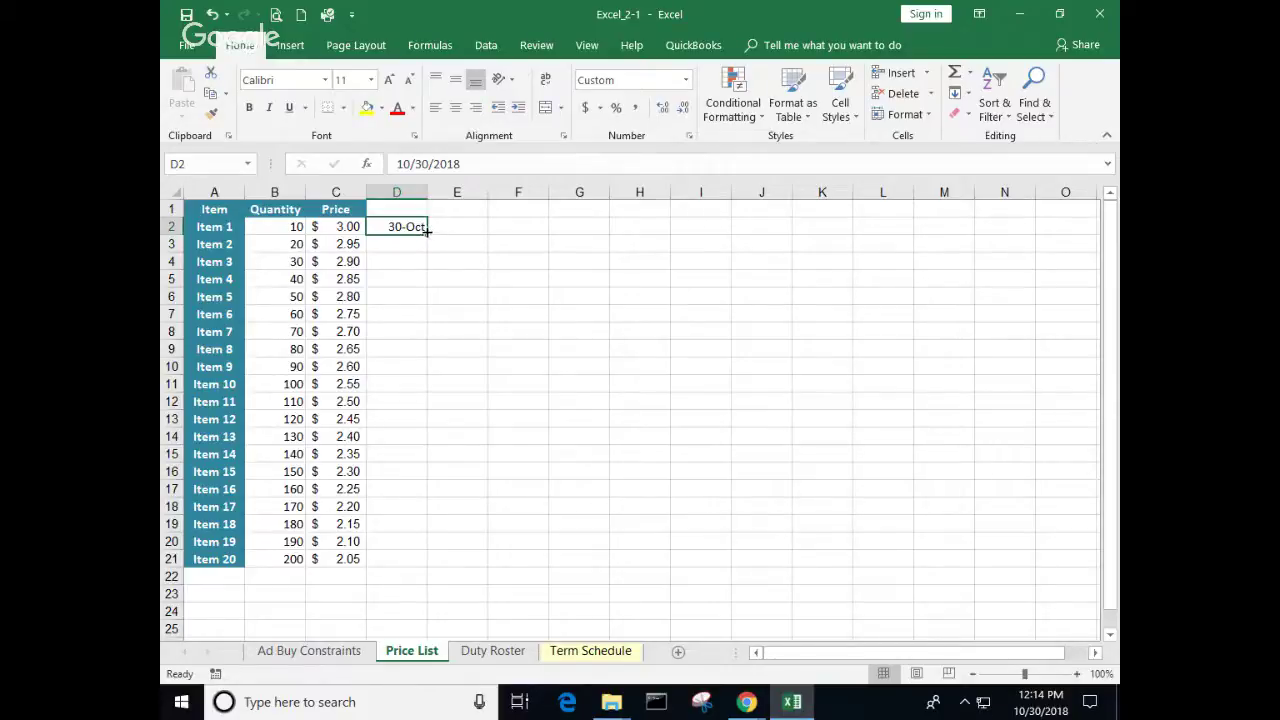
pyautogui.doubleClick(427, 230)
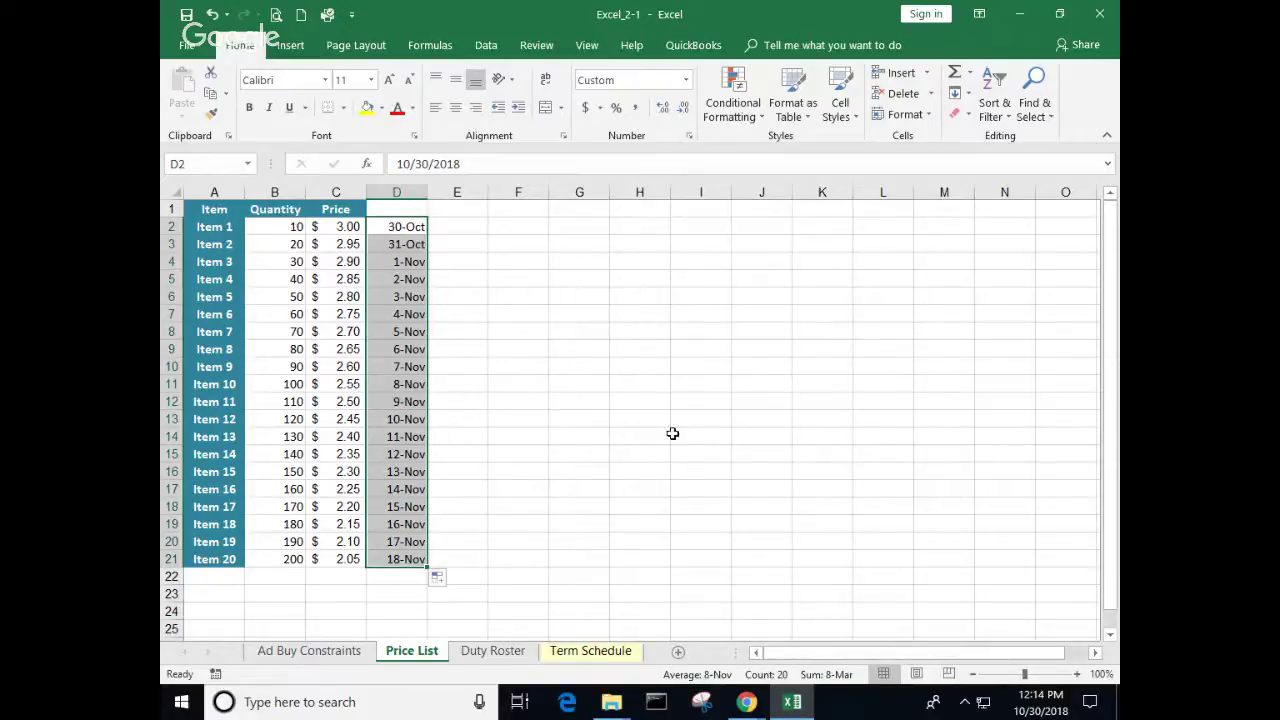
pyautogui.click(541, 403)
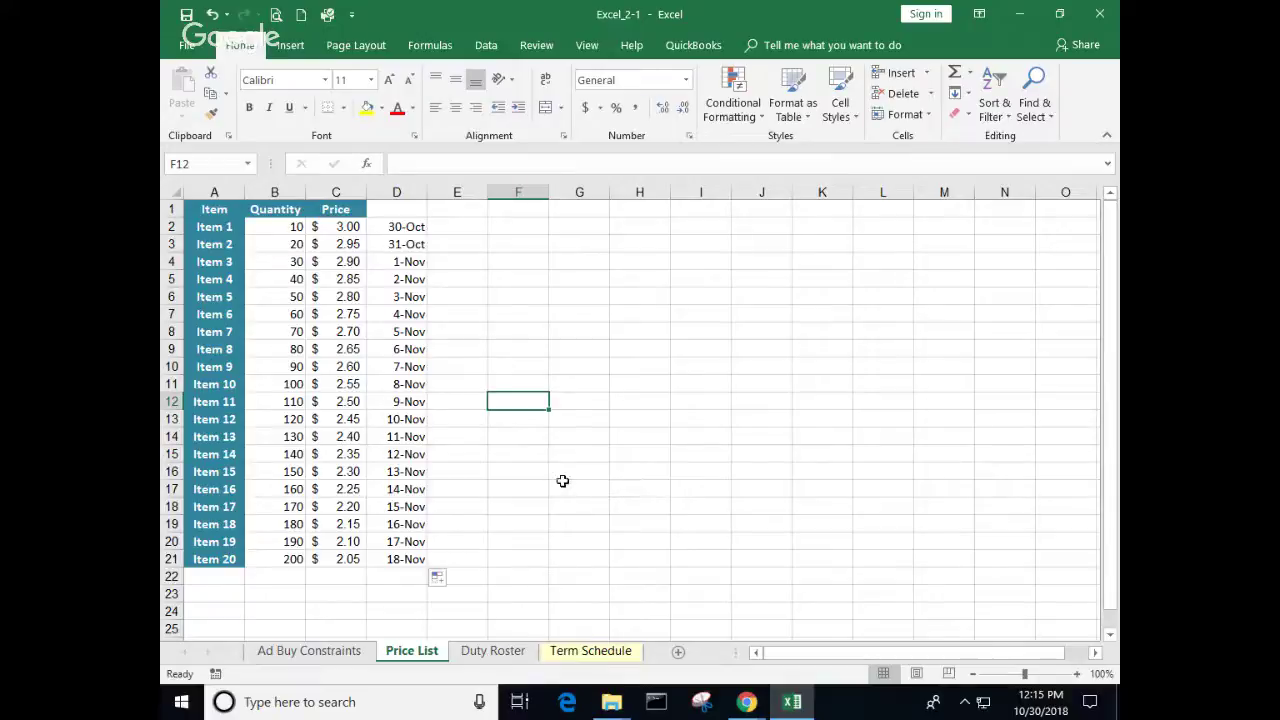
# Step: Look through the Duty Roster and Term Schedule sheets
pyautogui.click(512, 651)
pyautogui.click(600, 652)
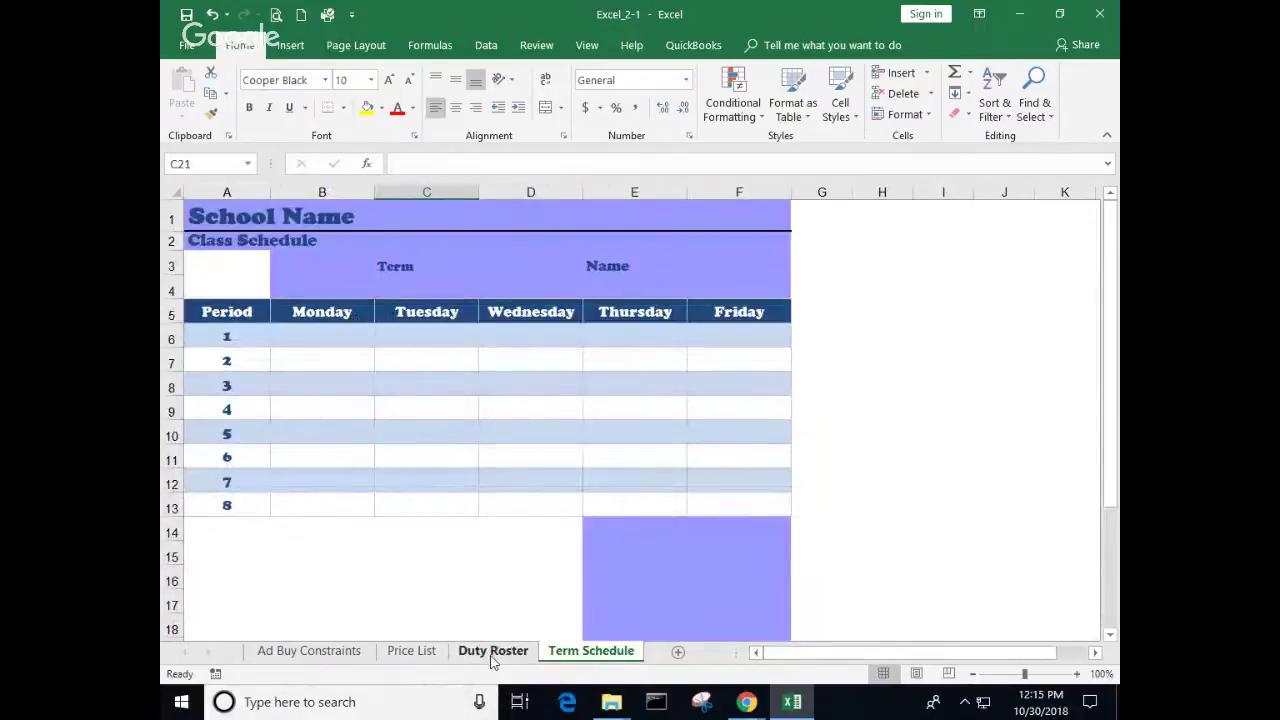
pyautogui.click(492, 652)
pyautogui.click(591, 651)
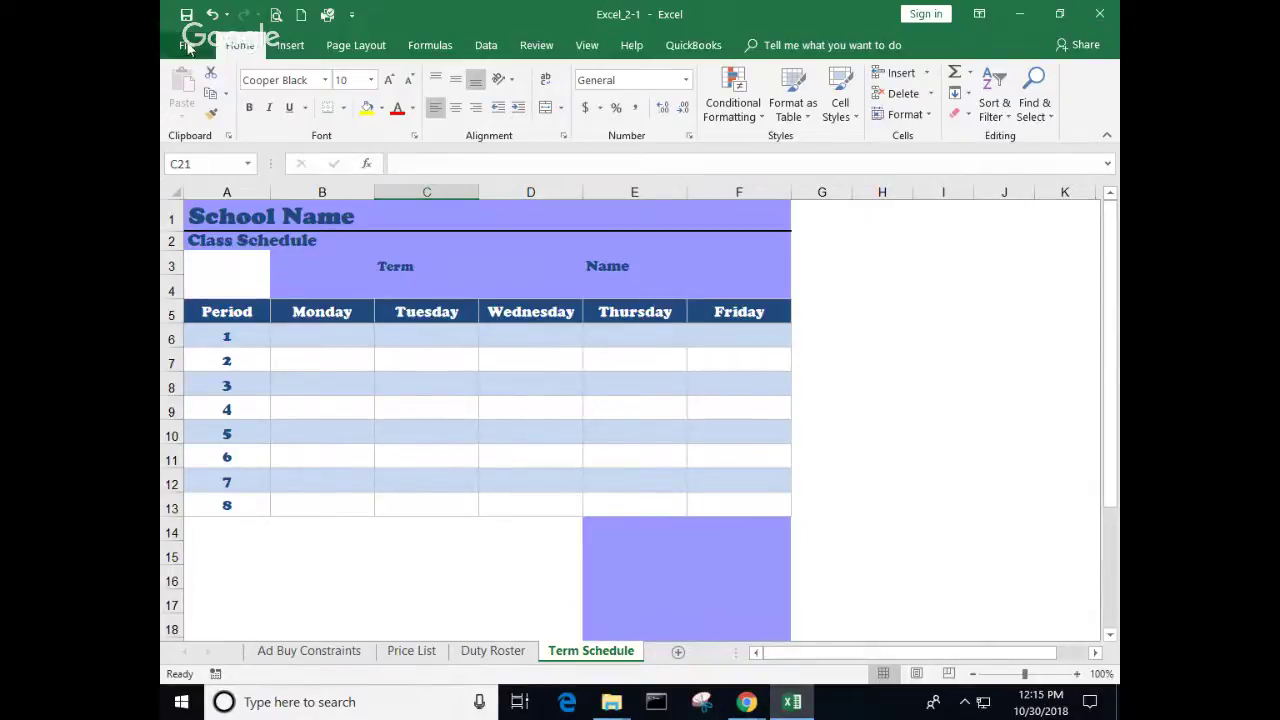
# Step: Close the Excel_2-1 workbook, choosing Don't Save
pyautogui.click(186, 48)
pyautogui.click(197, 426)
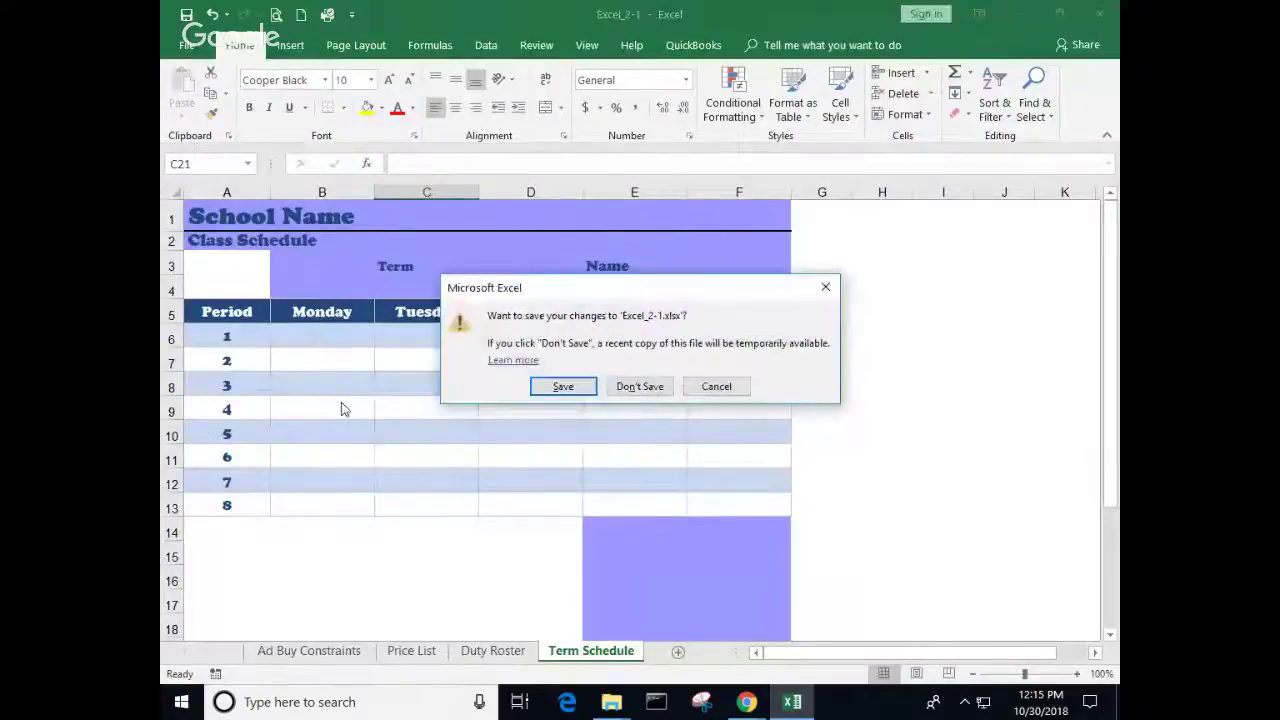
pyautogui.click(634, 388)
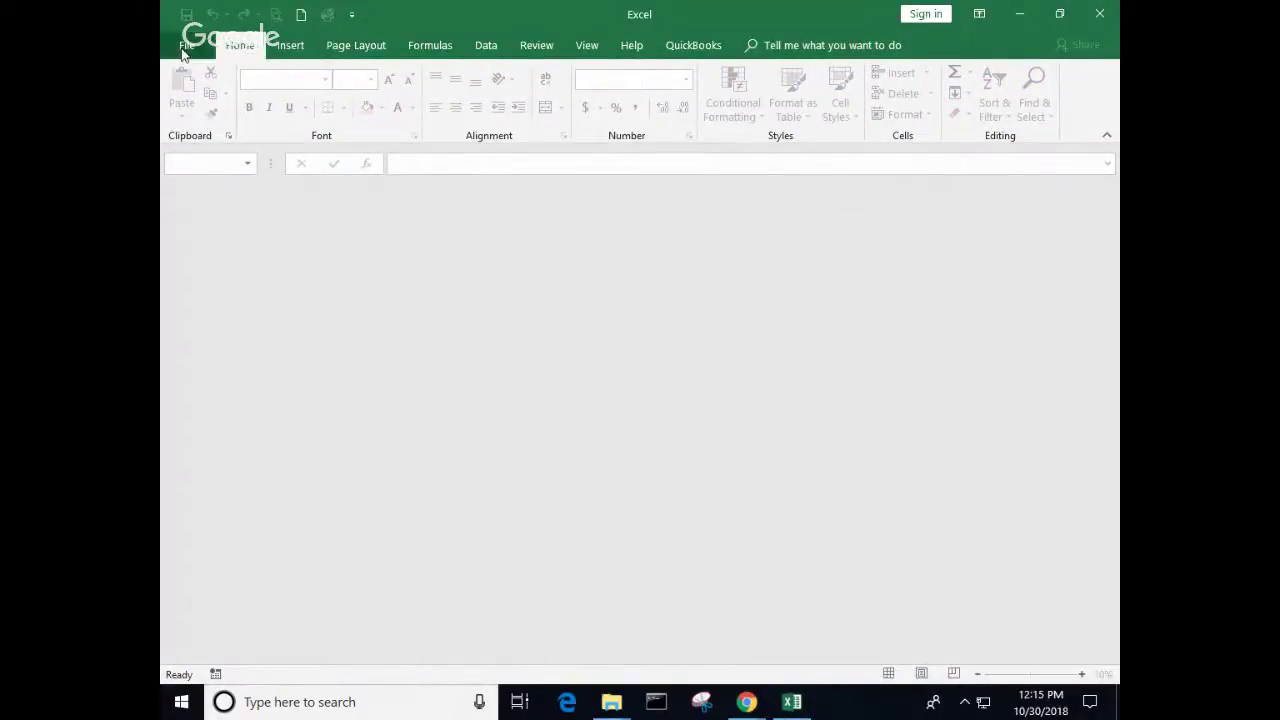
# Step: Browse to Documents > MOSExcel2016 > Objective1 and open Excel_1-5a
pyautogui.click(184, 50)
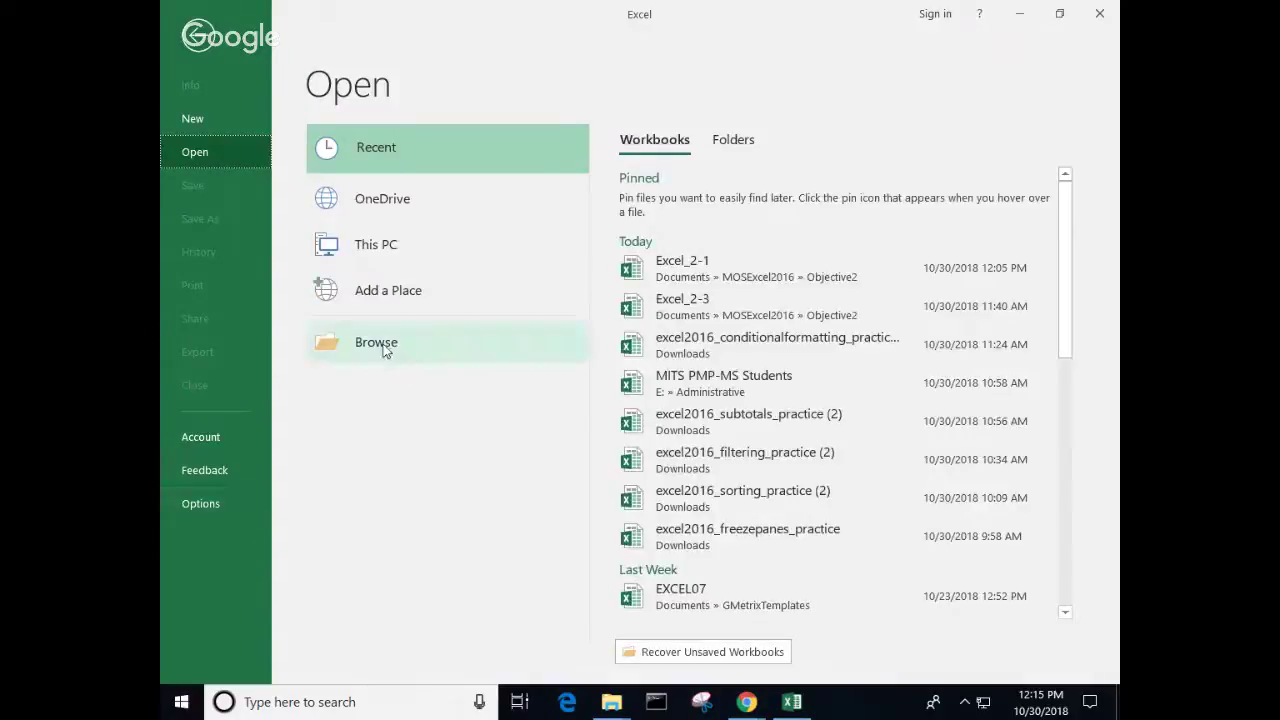
pyautogui.click(384, 350)
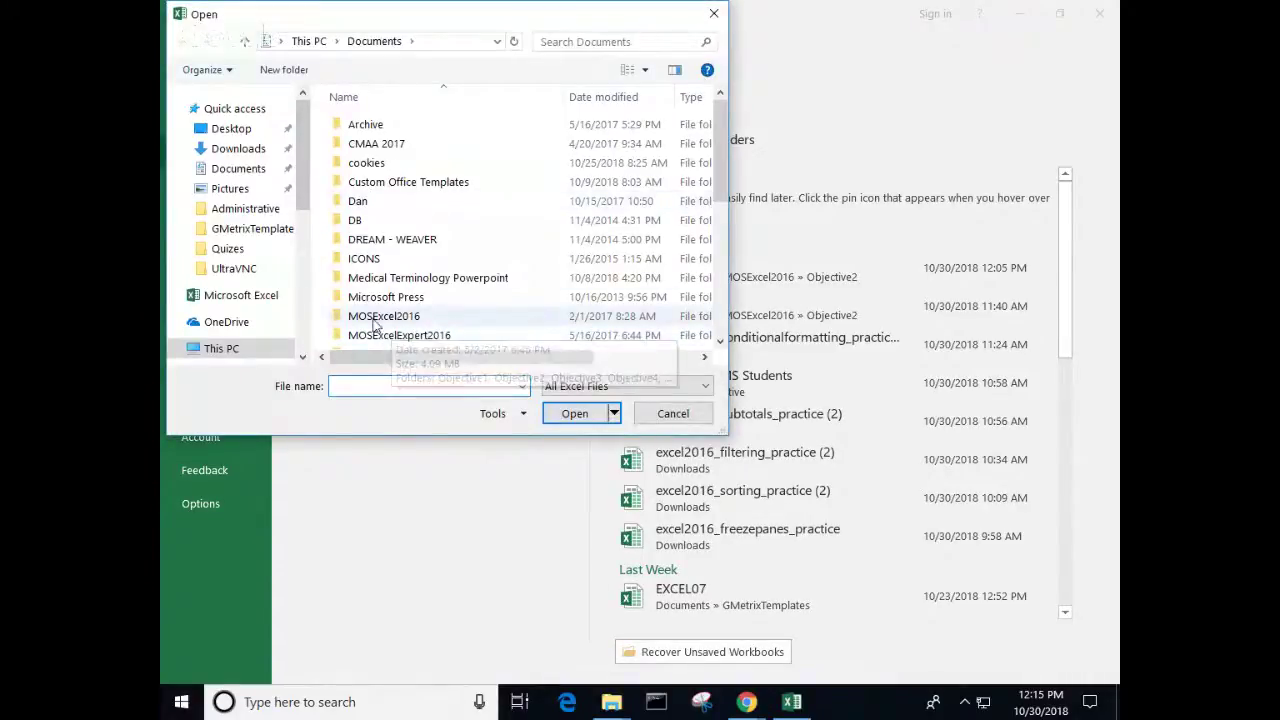
pyautogui.doubleClick(378, 318)
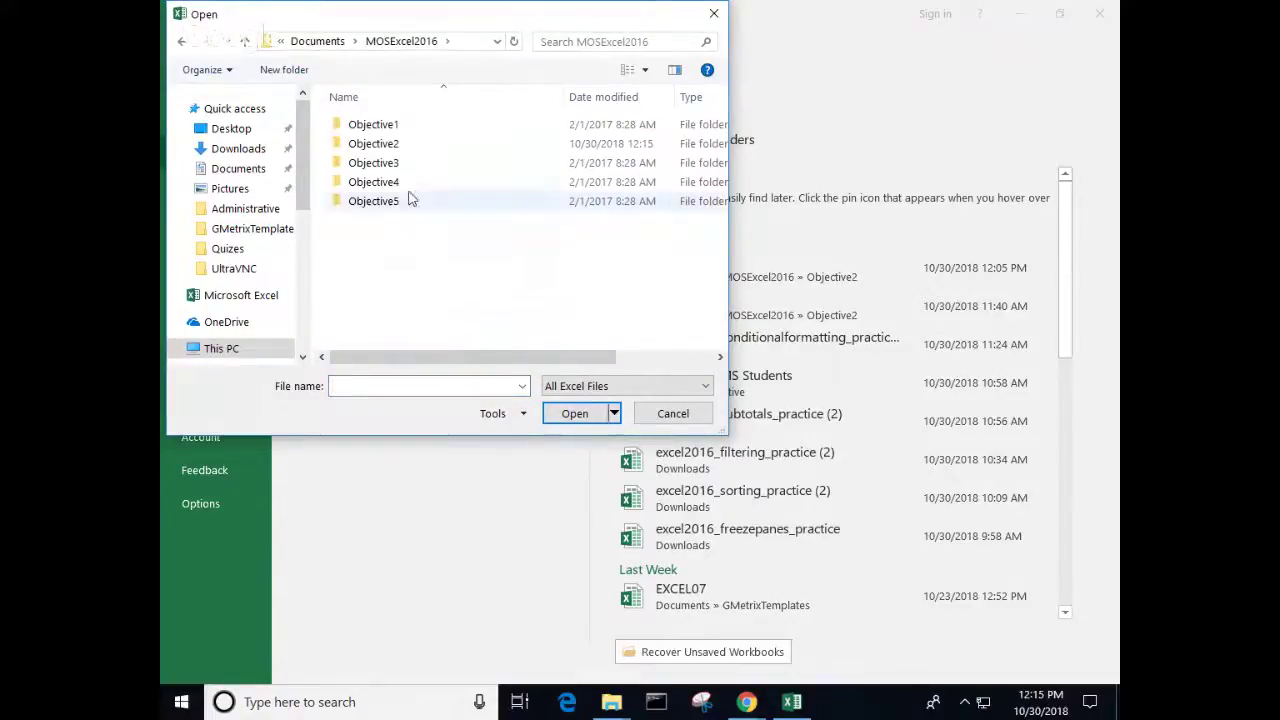
pyautogui.doubleClick(376, 145)
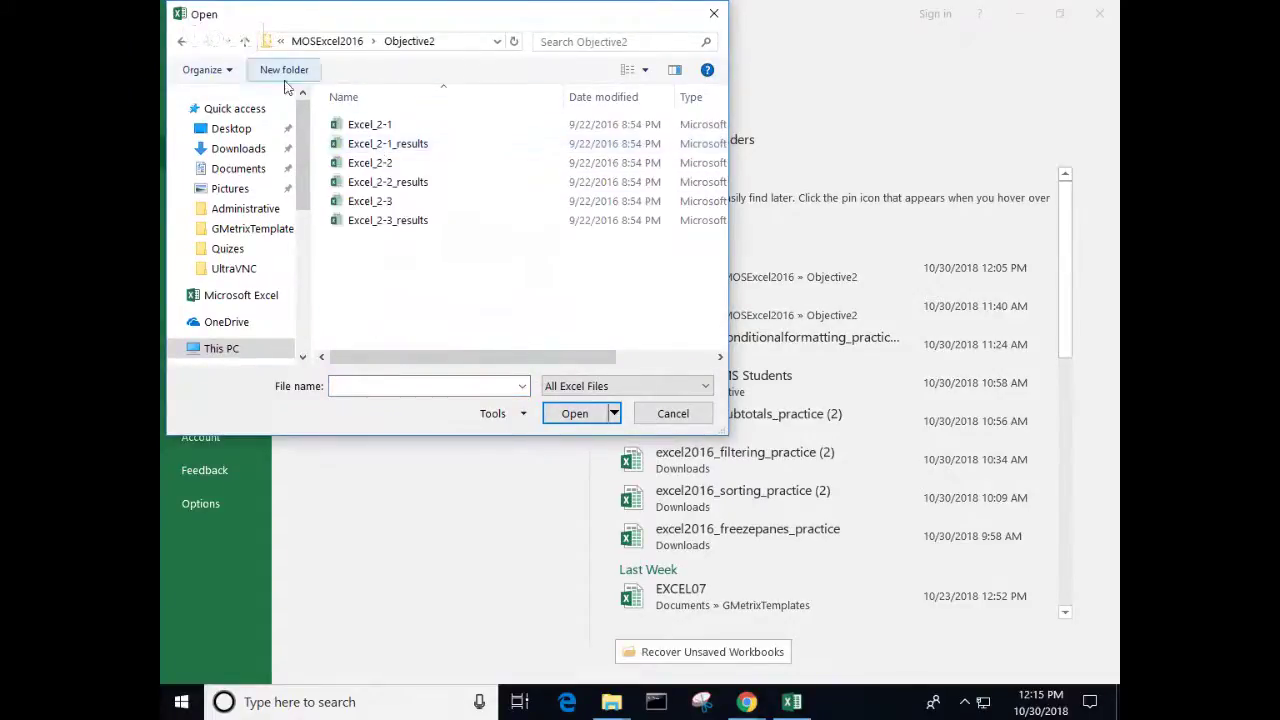
pyautogui.click(340, 41)
pyautogui.doubleClick(377, 127)
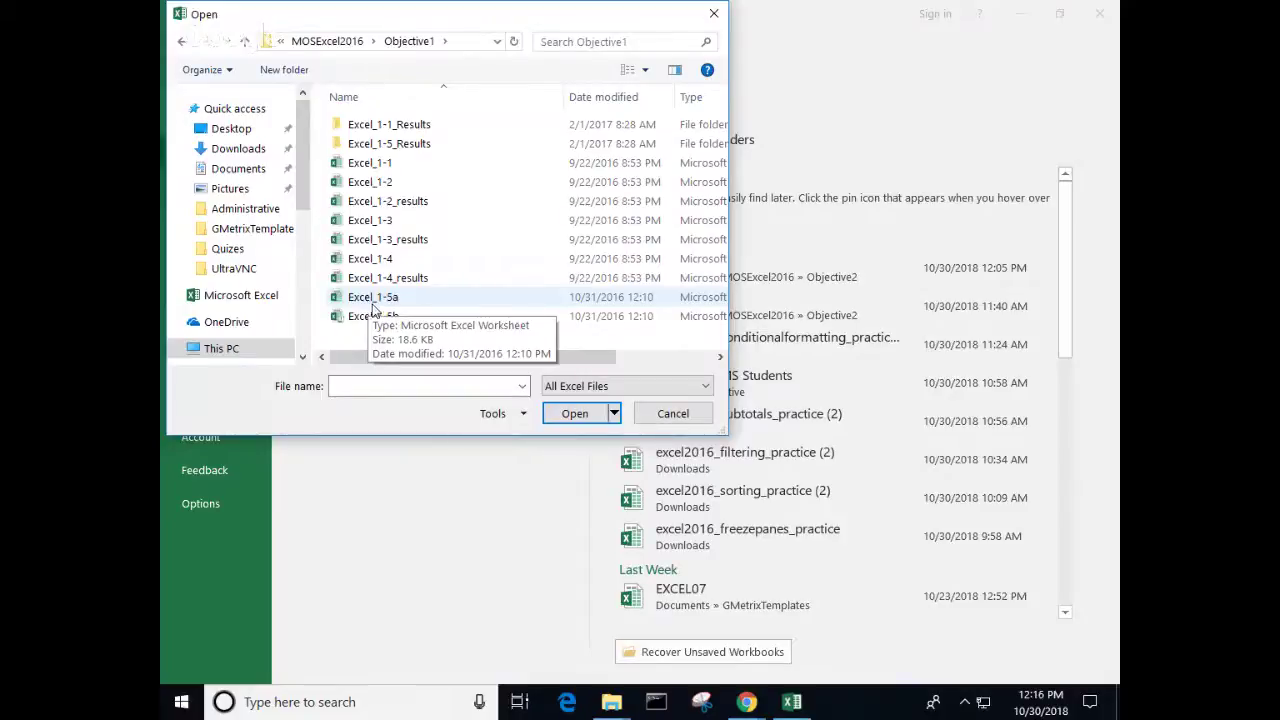
pyautogui.doubleClick(372, 300)
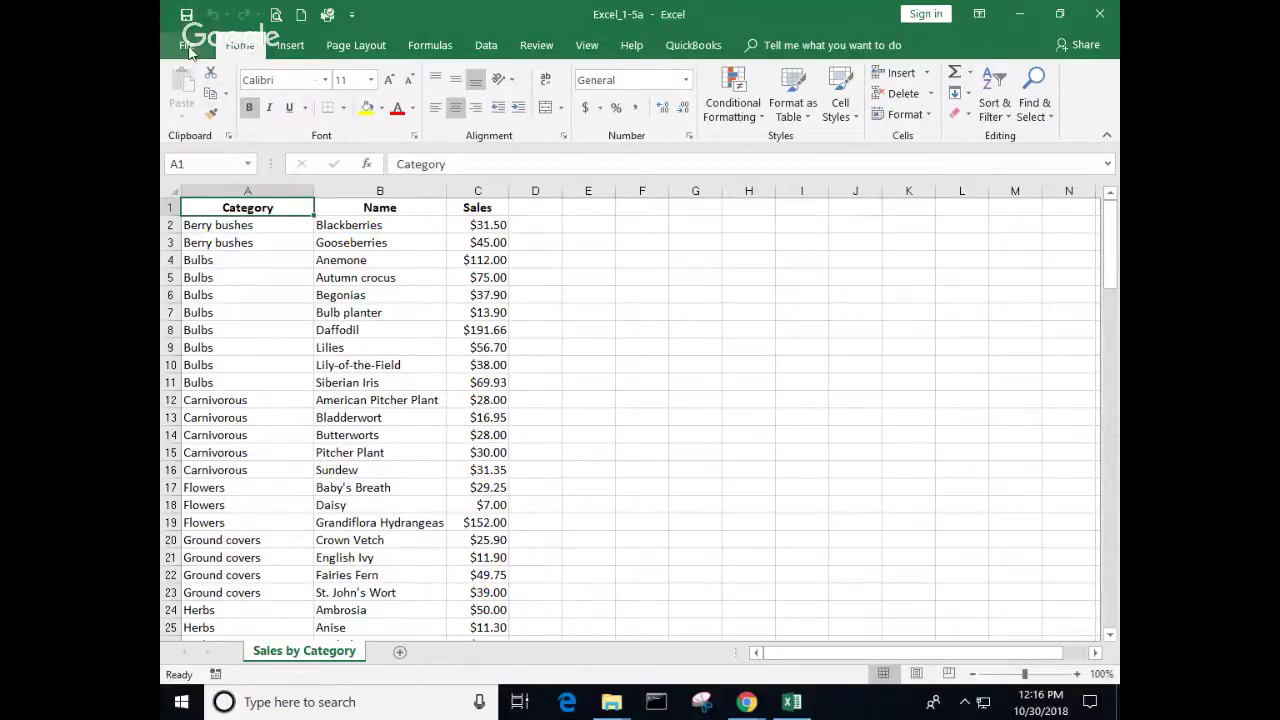
# Step: Open Excel_1-5b from the Objective1 folder and enable its macro content
pyautogui.click(188, 47)
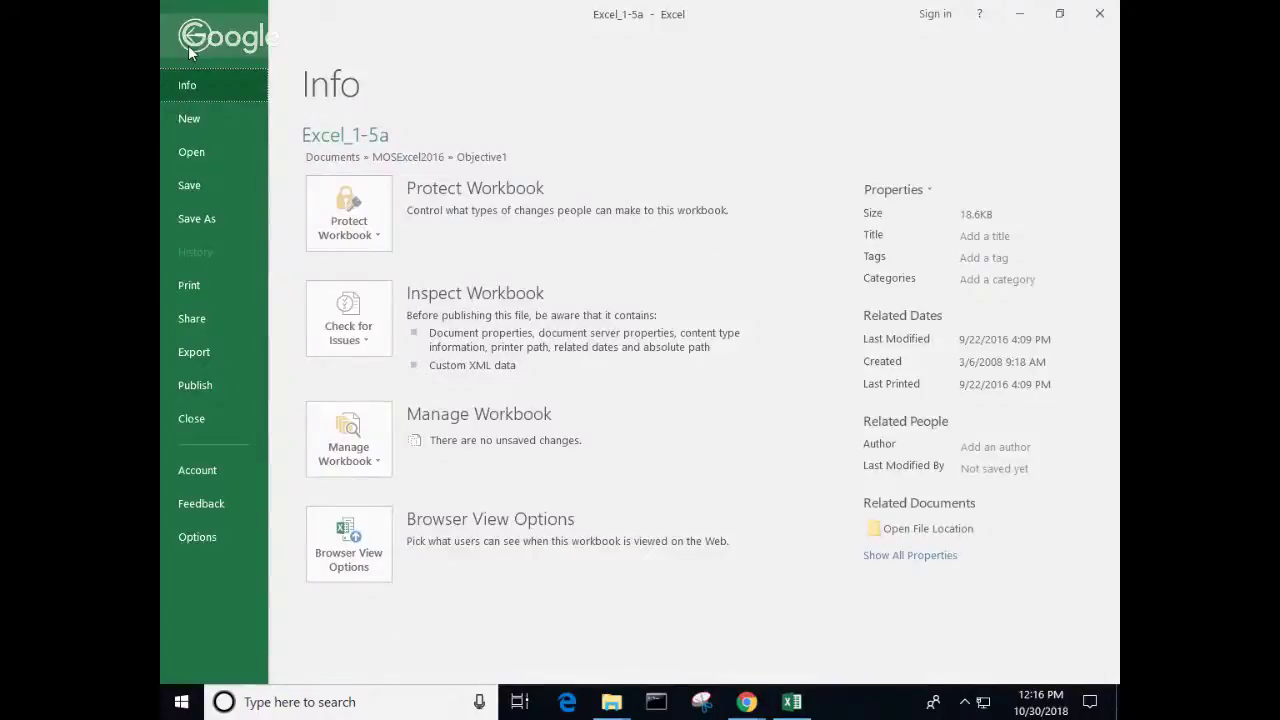
pyautogui.click(195, 152)
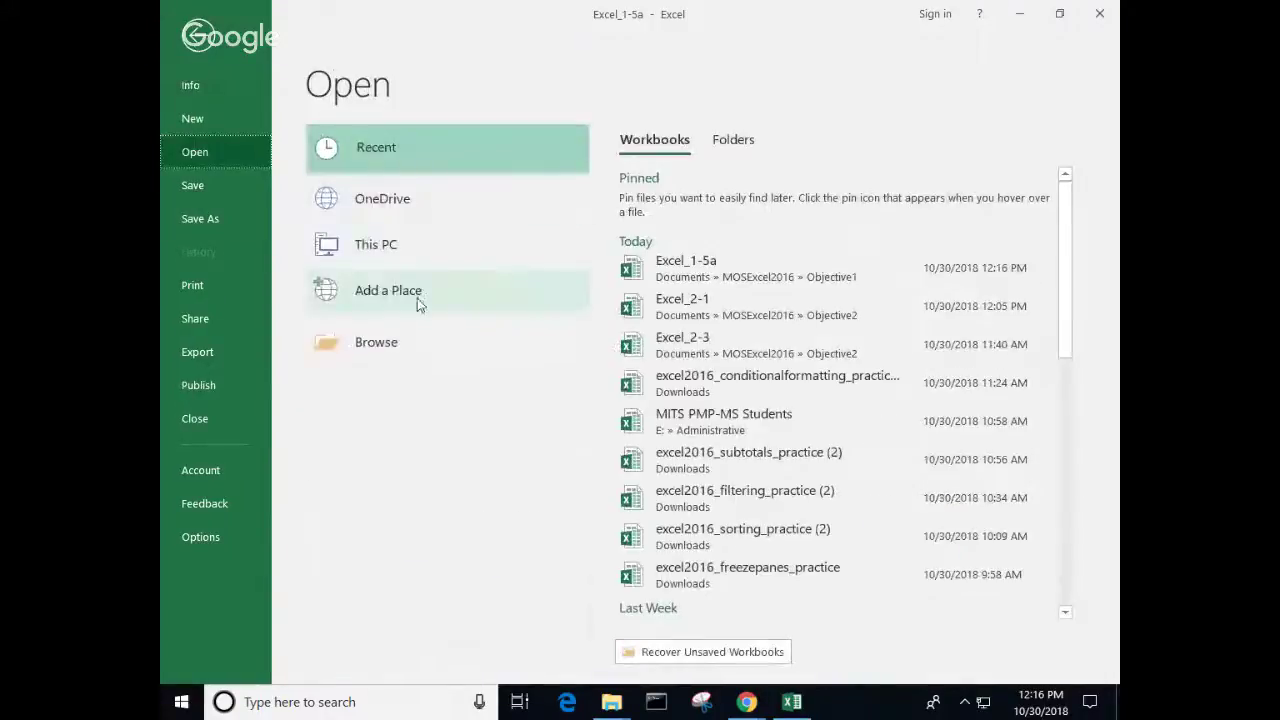
pyautogui.click(391, 343)
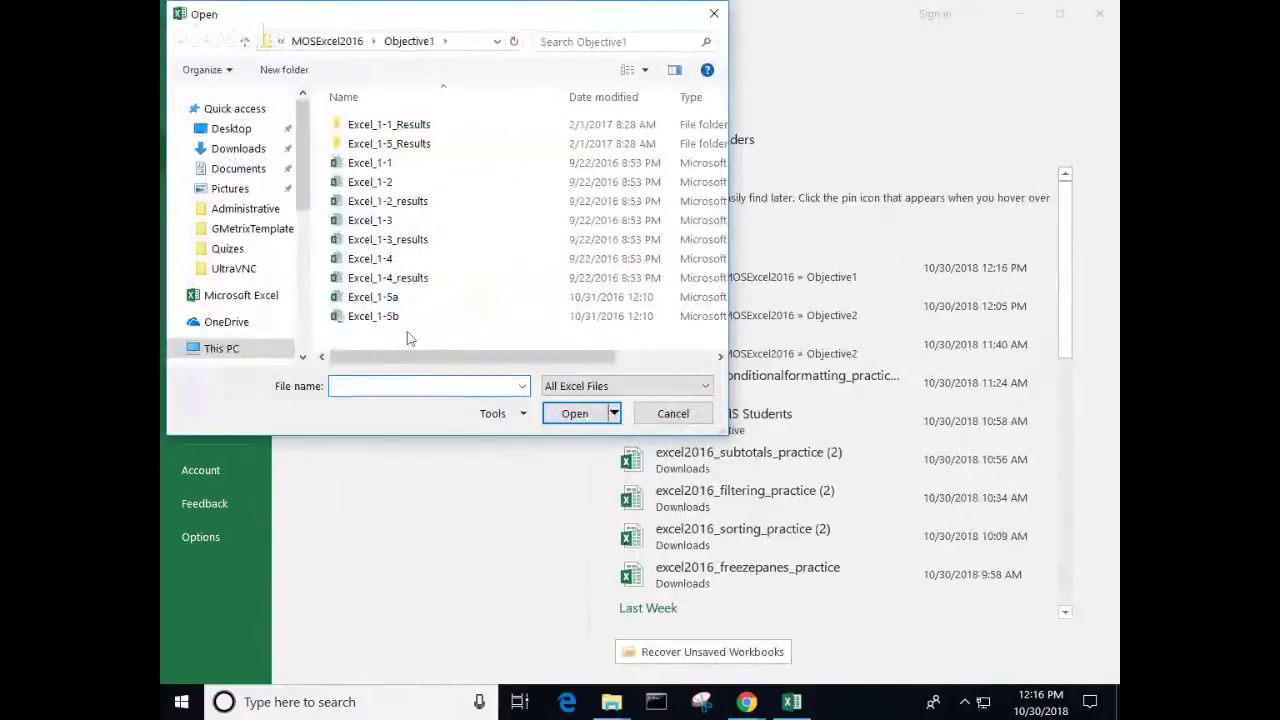
pyautogui.click(380, 318)
pyautogui.doubleClick(381, 317)
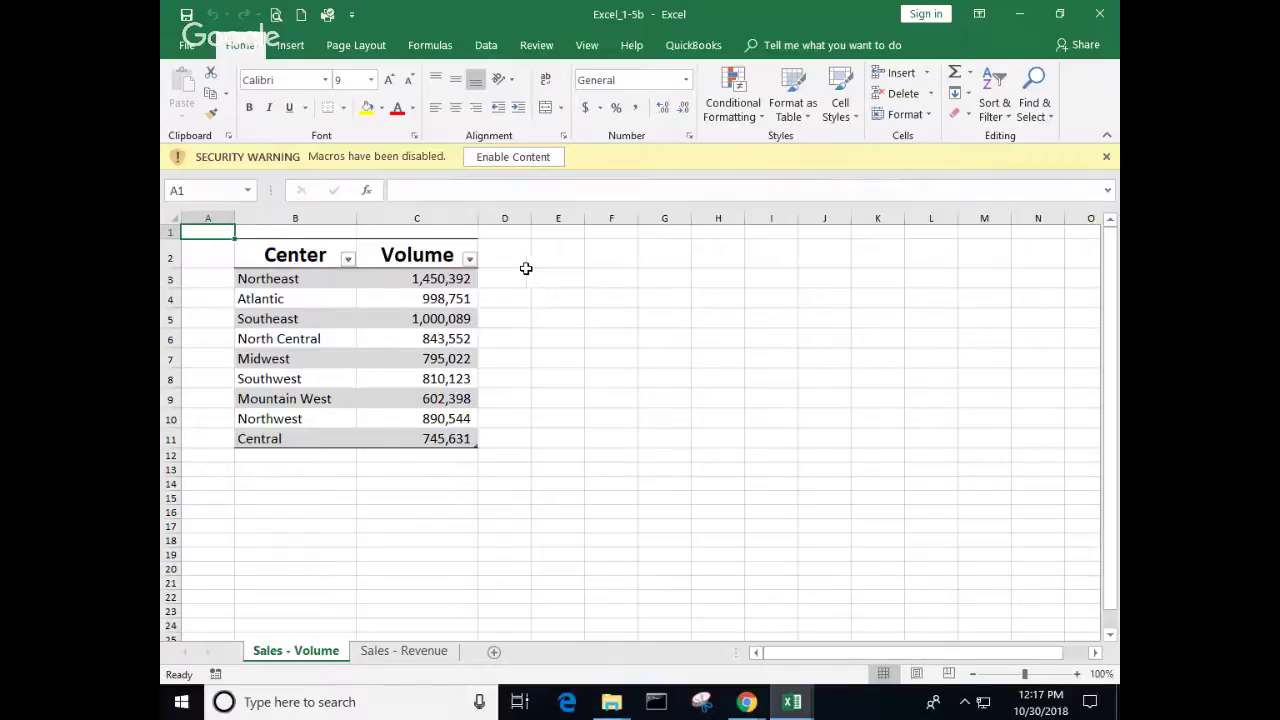
pyautogui.click(524, 158)
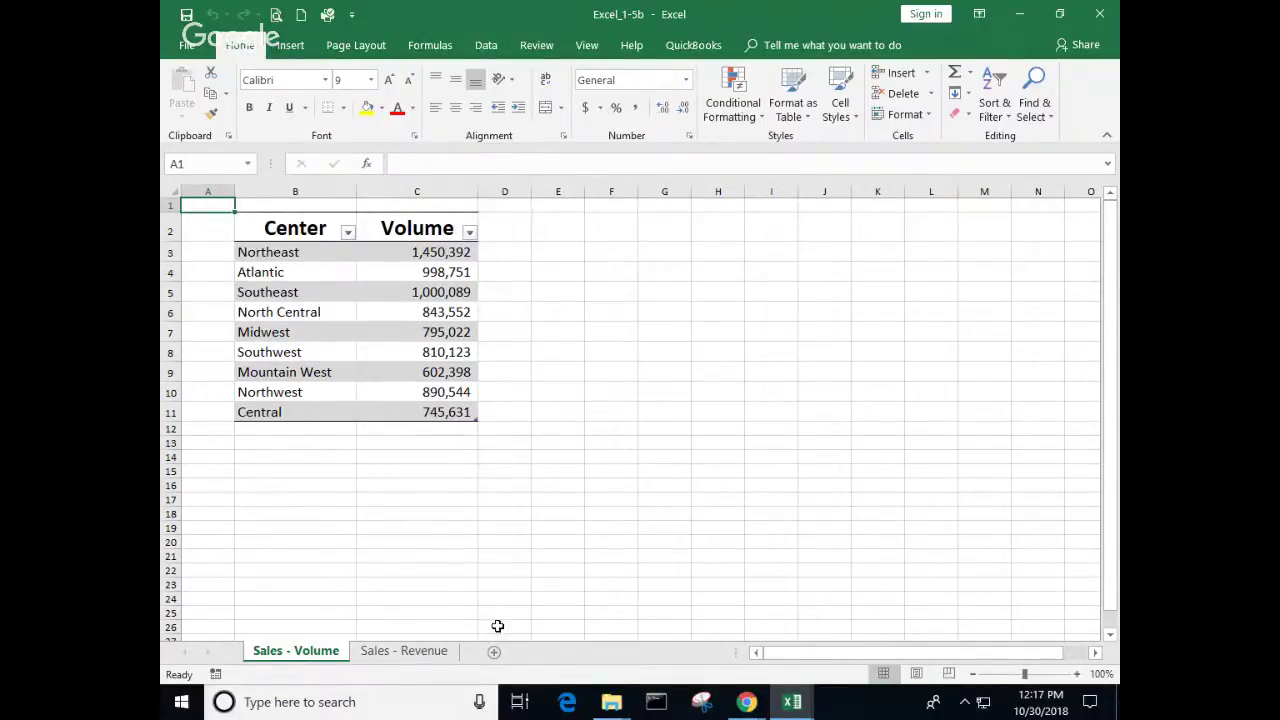
pyautogui.click(189, 48)
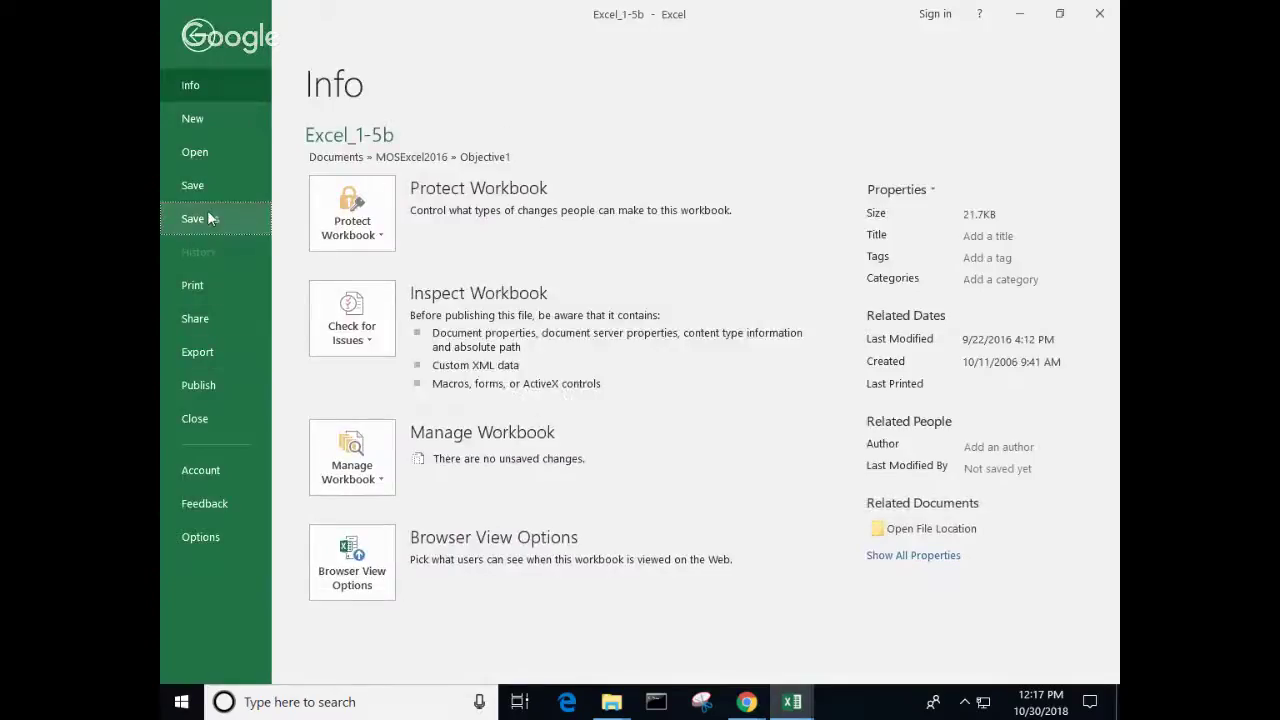
pyautogui.click(210, 218)
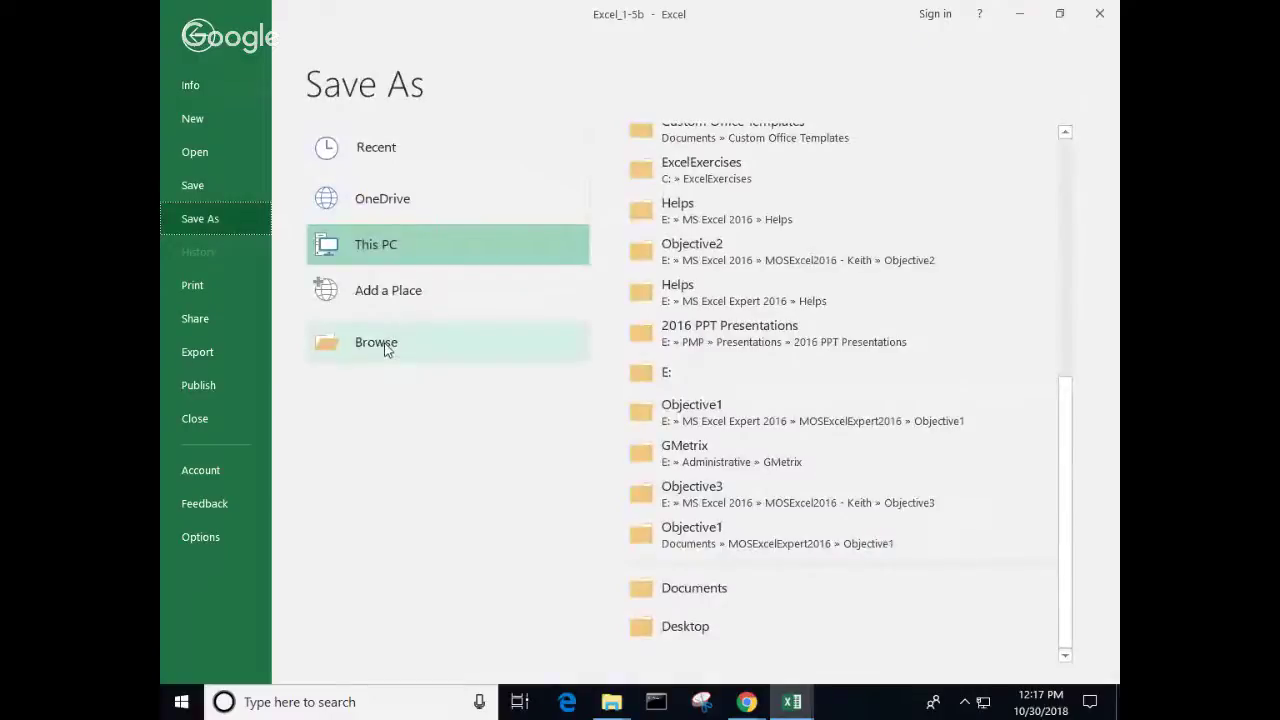
pyautogui.click(386, 344)
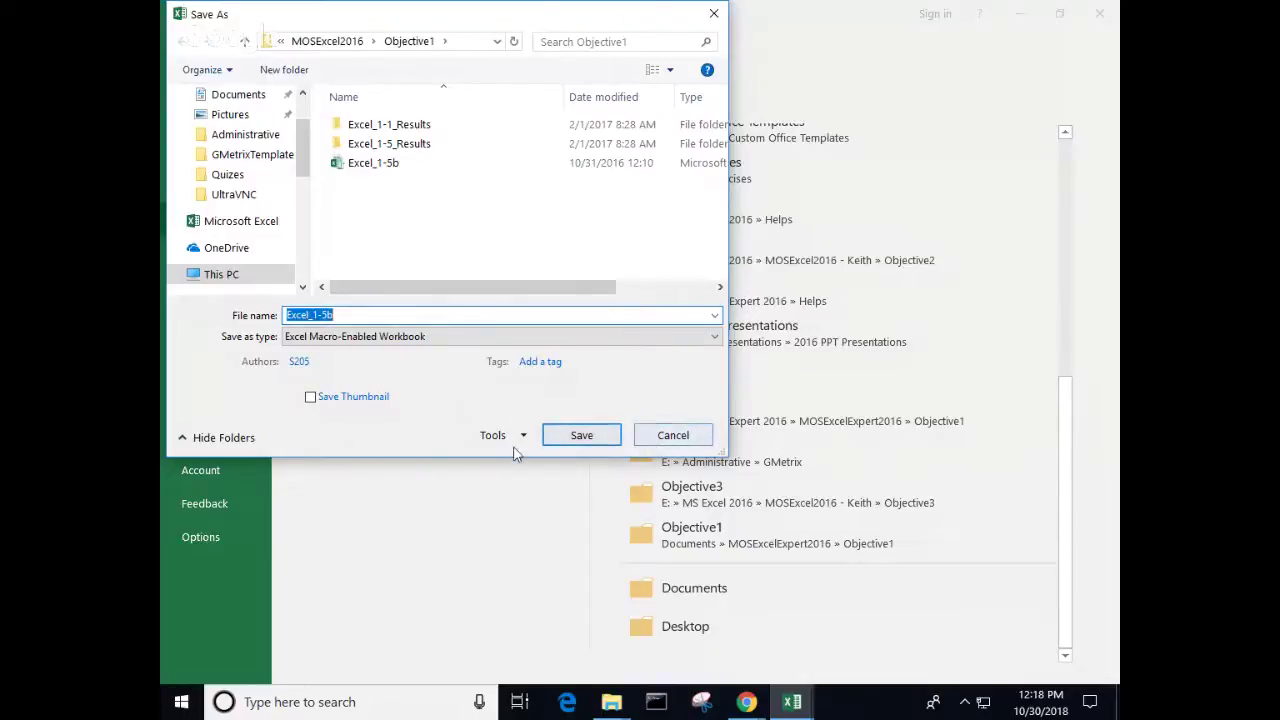
pyautogui.click(668, 440)
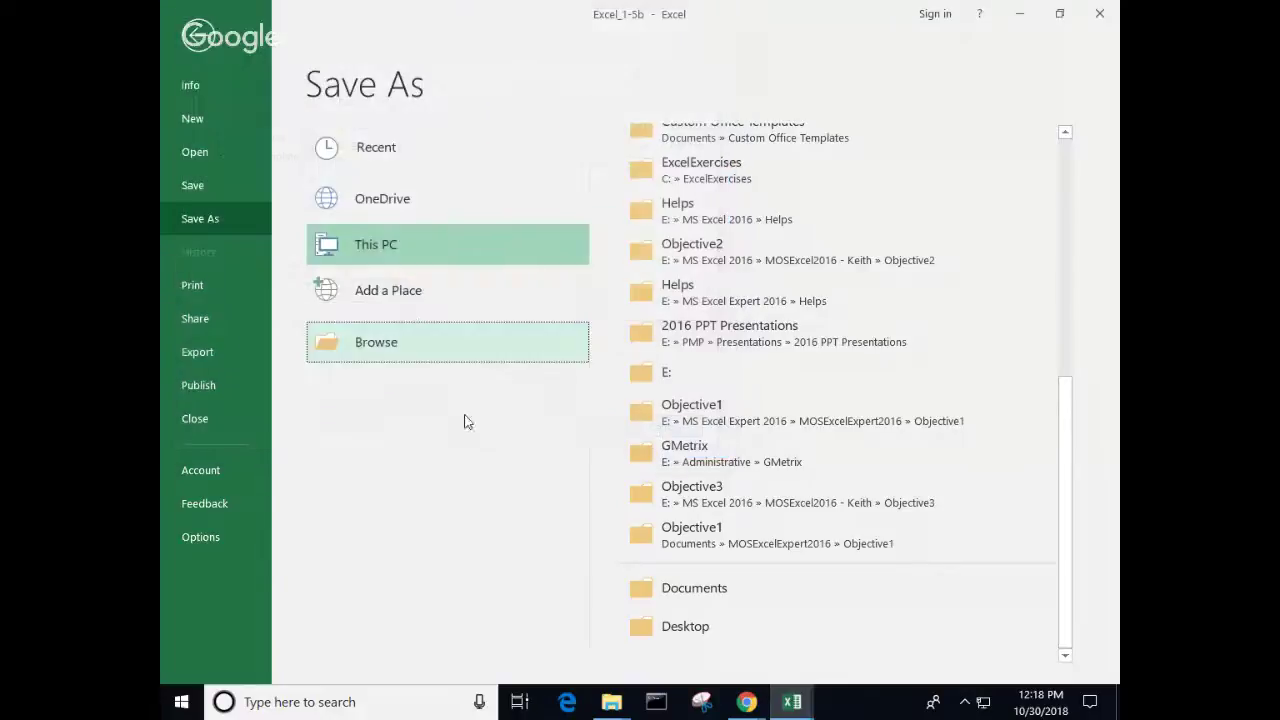
pyautogui.press('Escape')
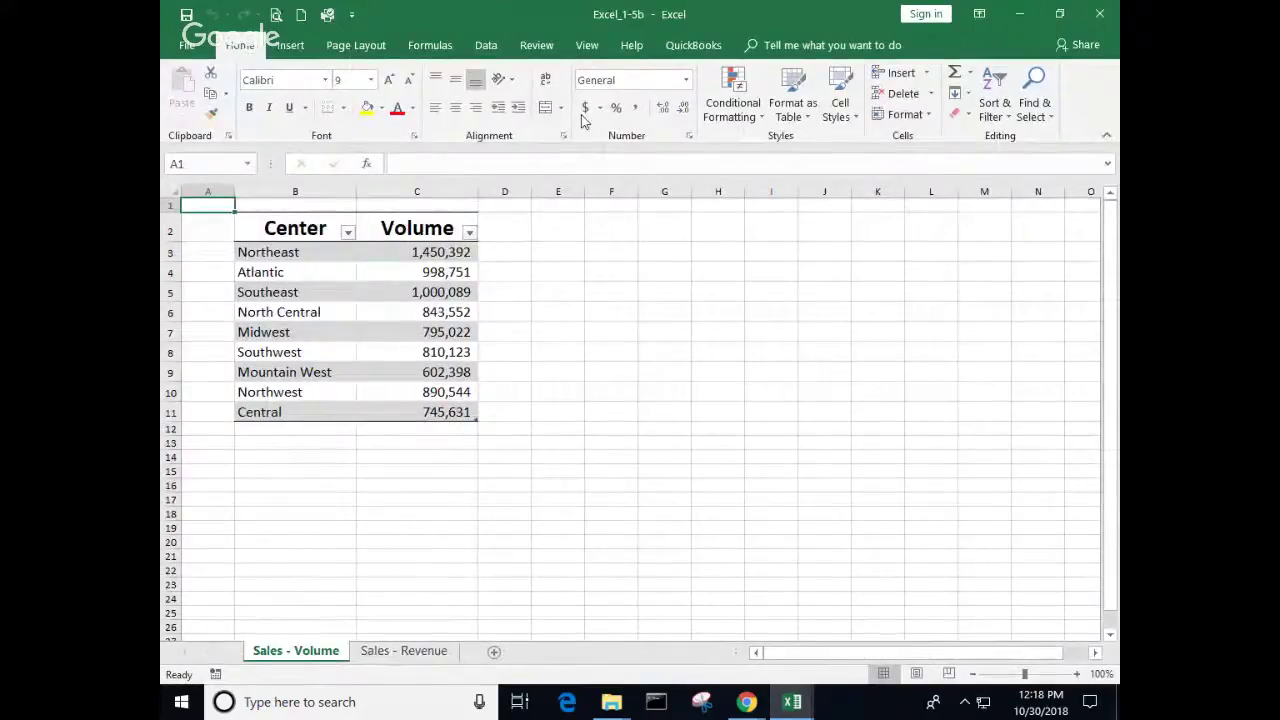
# Step: Run the Highlight macro on the Sales - Volume sheet
pyautogui.click(587, 46)
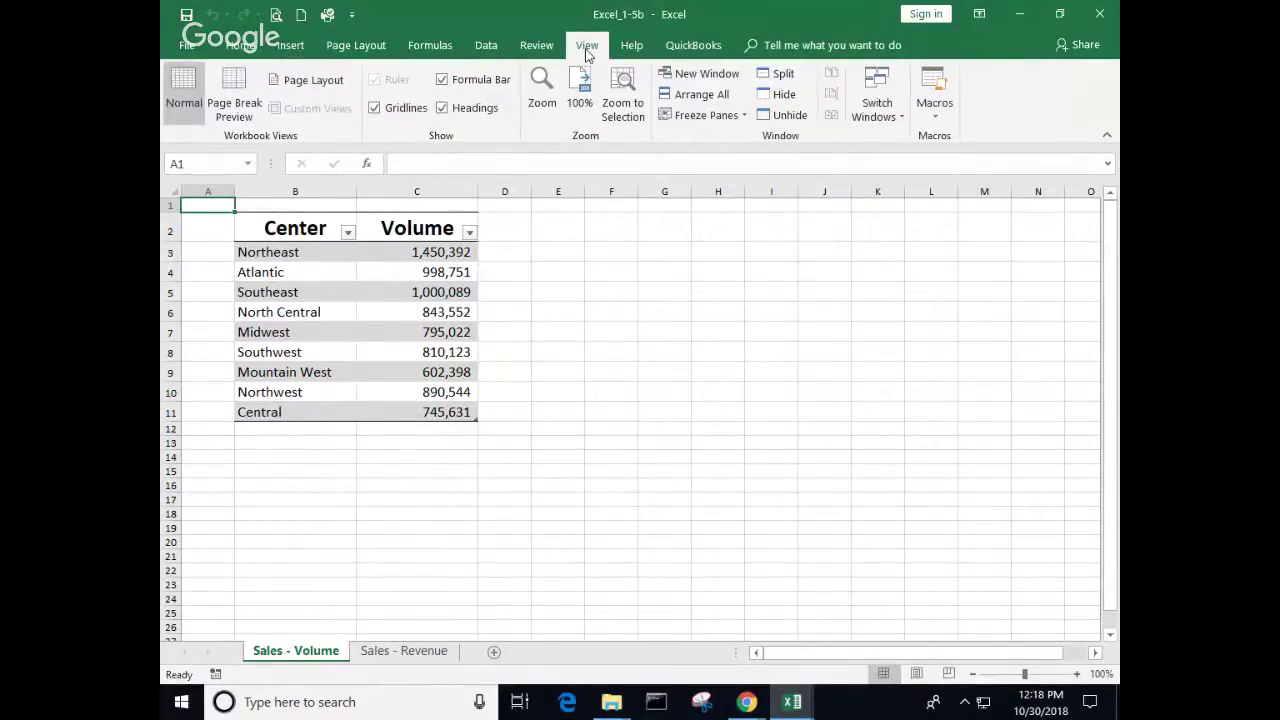
pyautogui.click(936, 118)
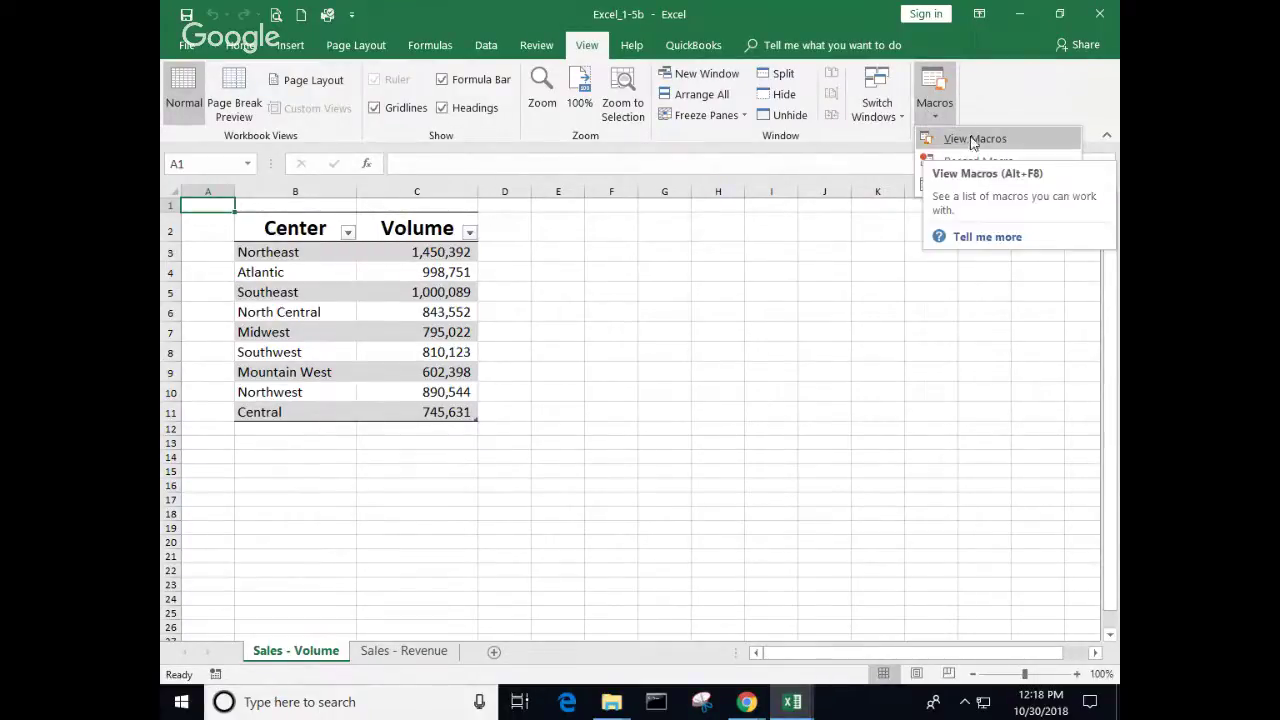
pyautogui.click(971, 140)
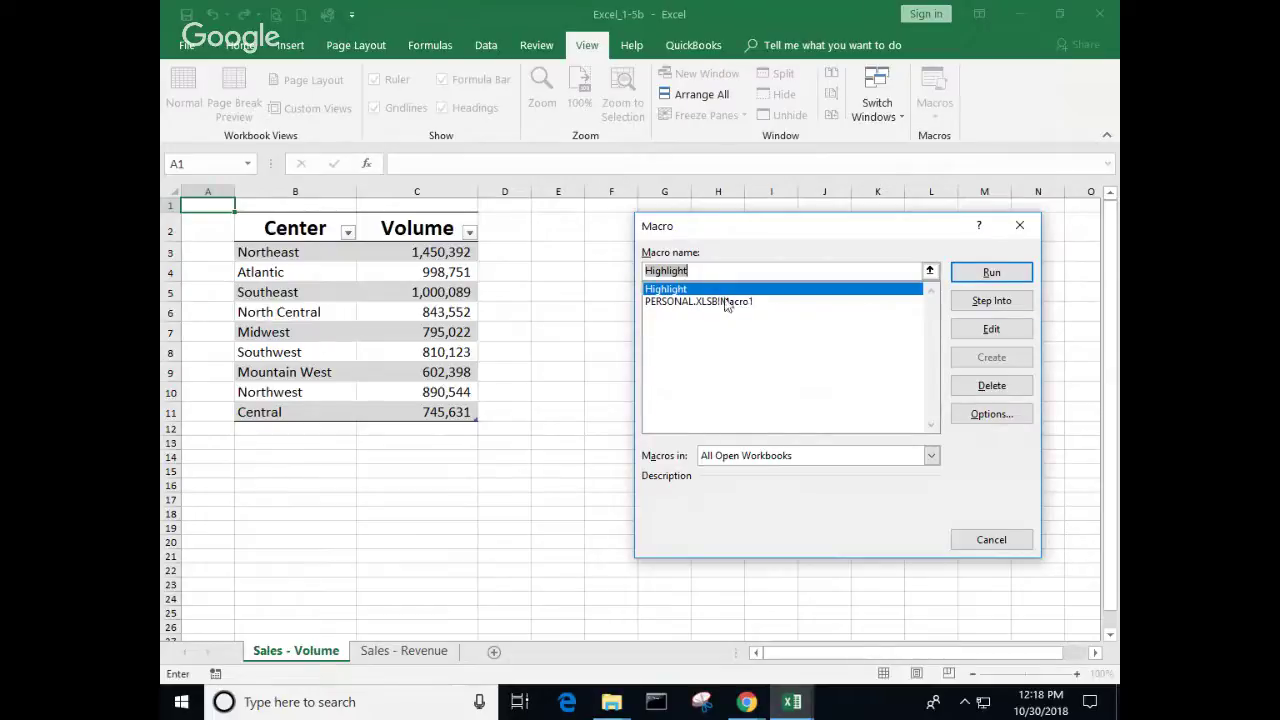
pyautogui.click(995, 274)
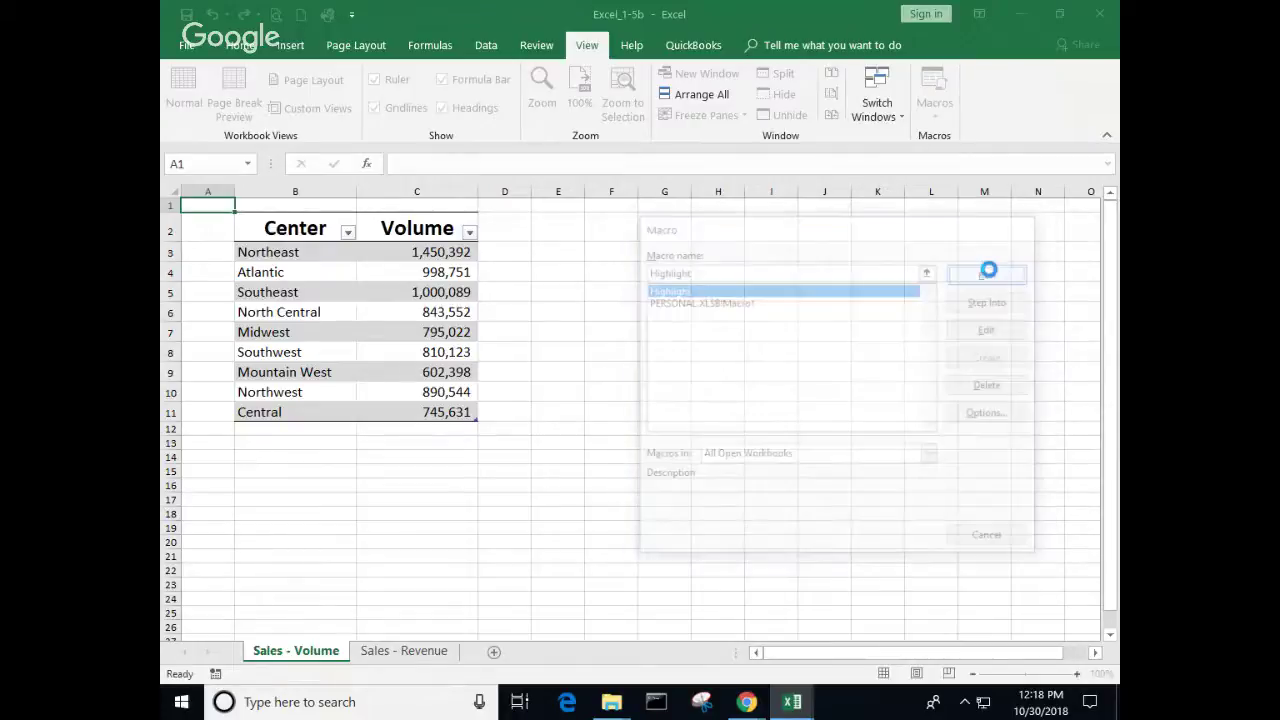
# Step: Run Highlight on Sales - Revenue from cell B6, then return to Sales - Volume
pyautogui.click(430, 655)
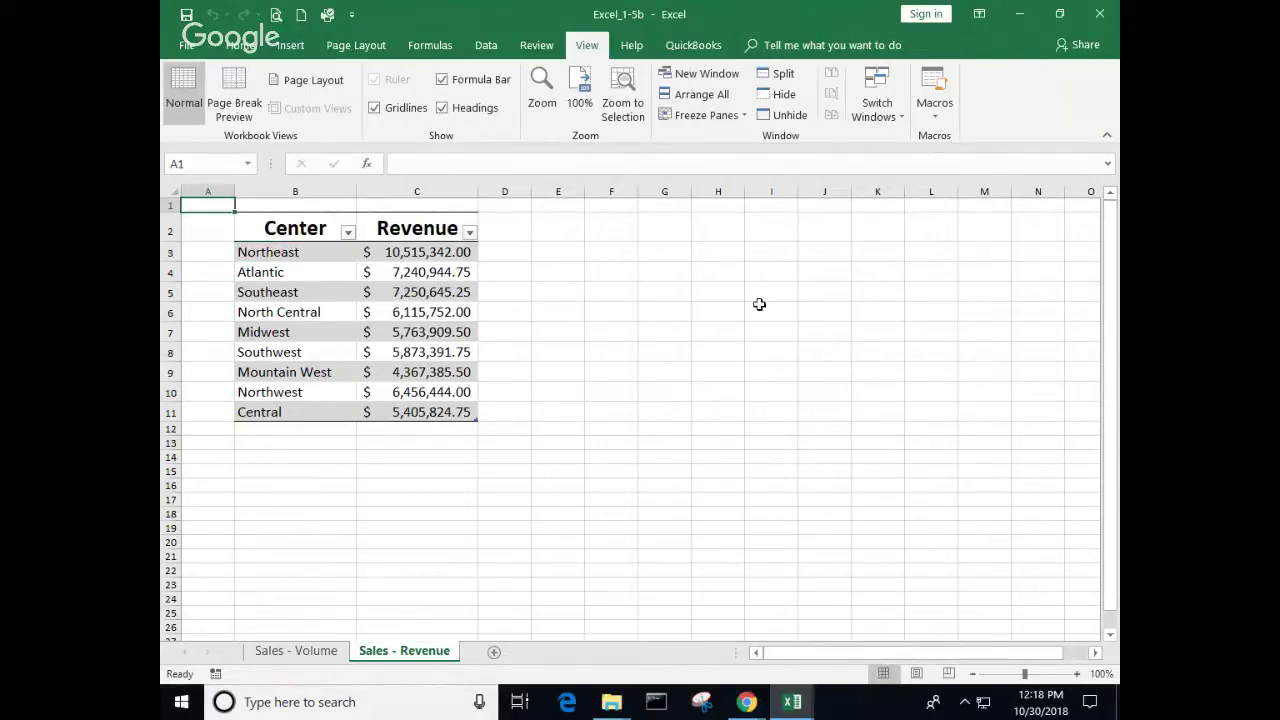
pyautogui.click(337, 315)
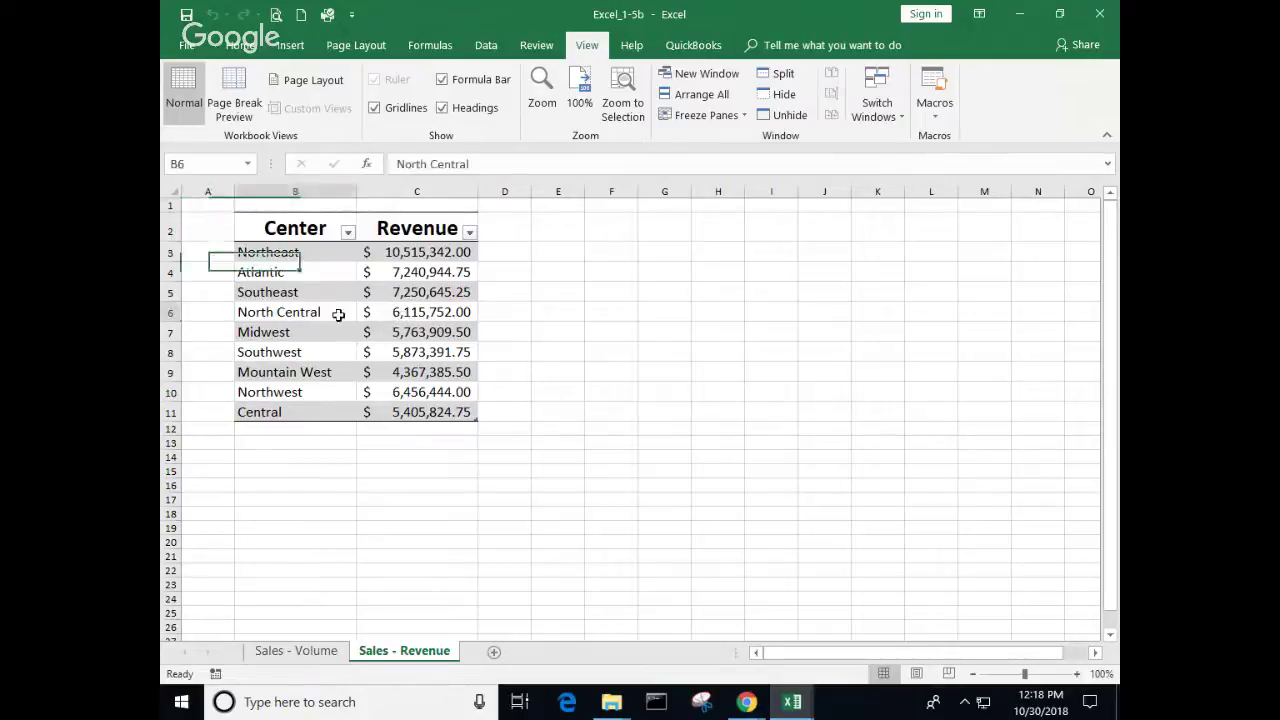
pyautogui.click(936, 117)
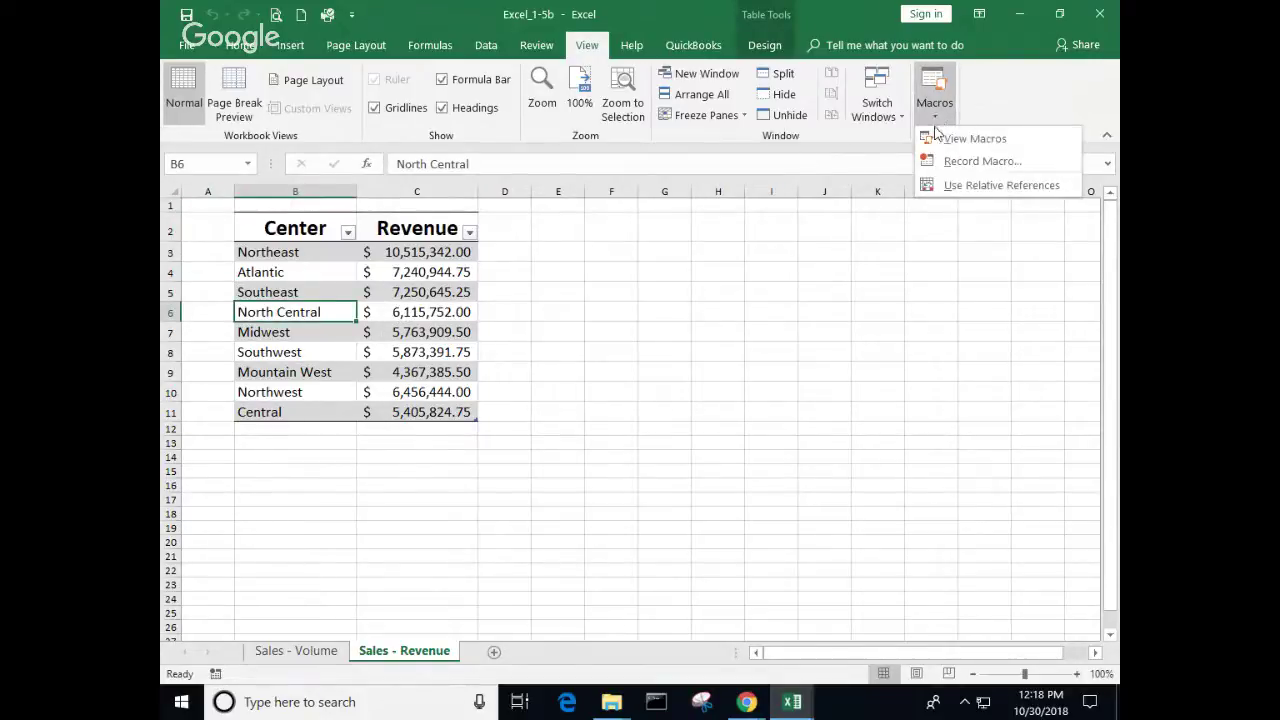
pyautogui.click(945, 138)
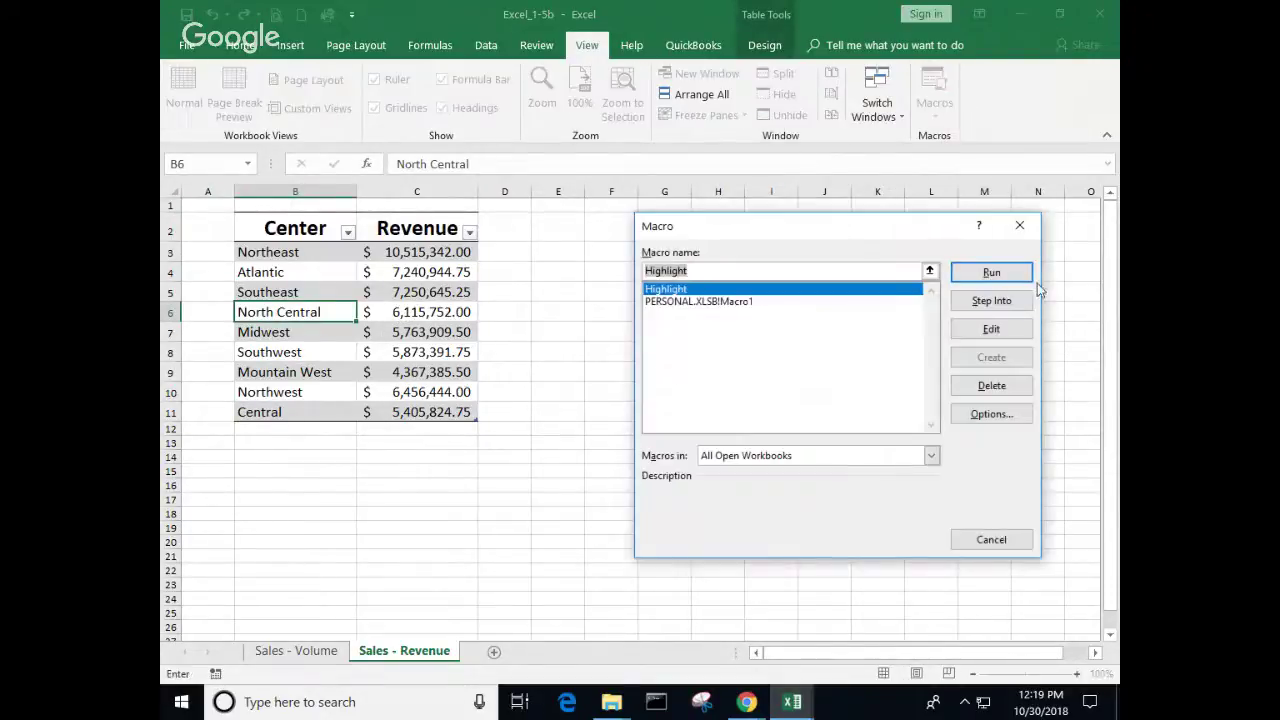
pyautogui.click(991, 272)
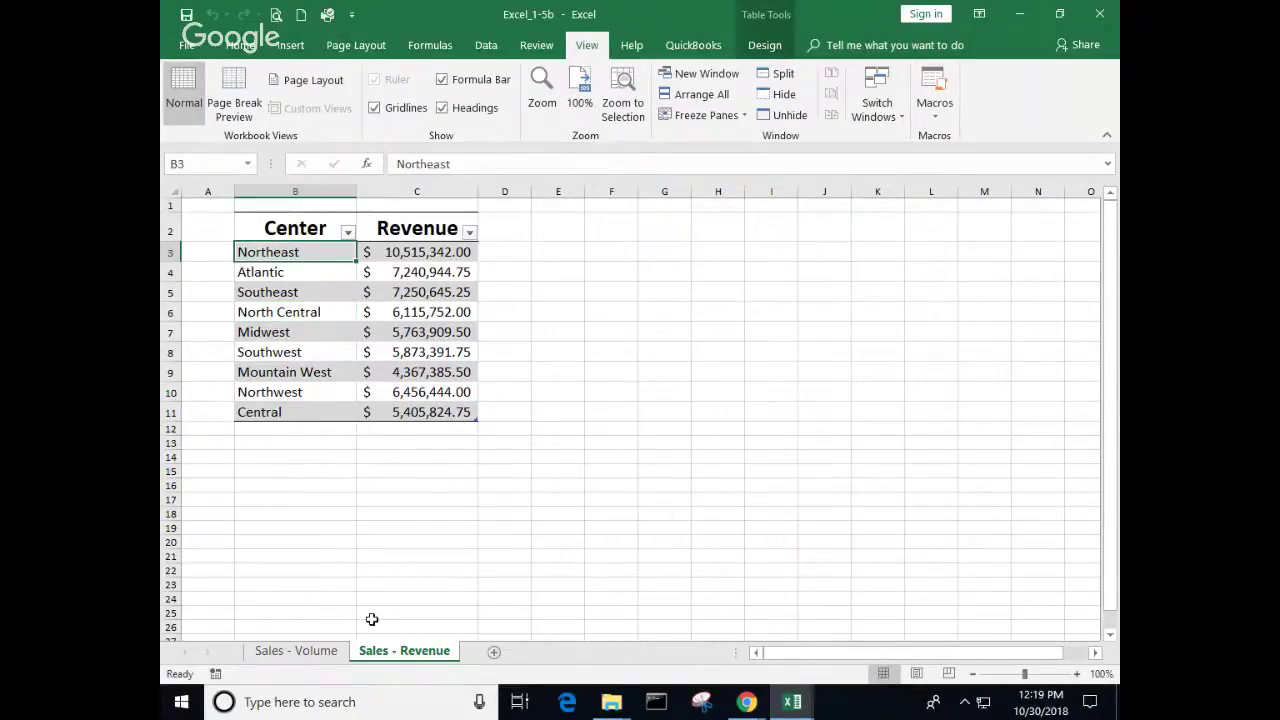
pyautogui.click(322, 652)
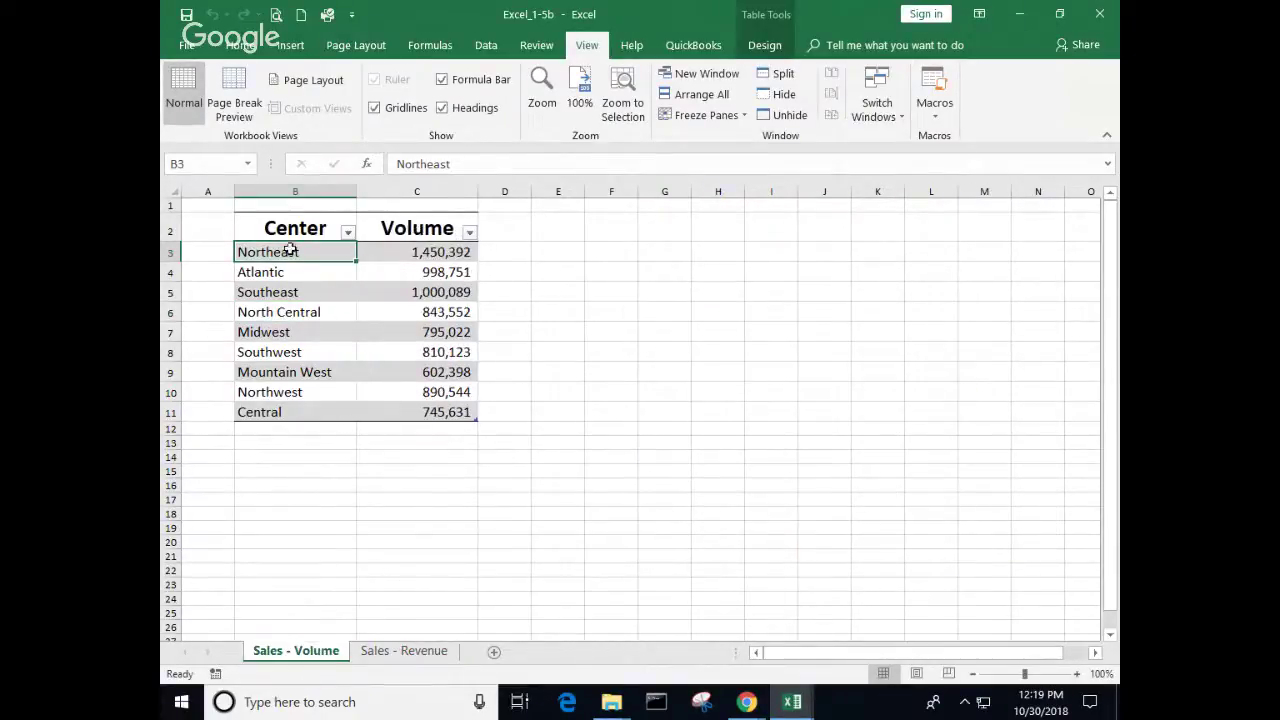
# Step: Select cell B6 and open Record Macro, which proposes Macro2 stored in This Workbook
pyautogui.moveTo(285, 228); pyautogui.dragTo(440, 403)
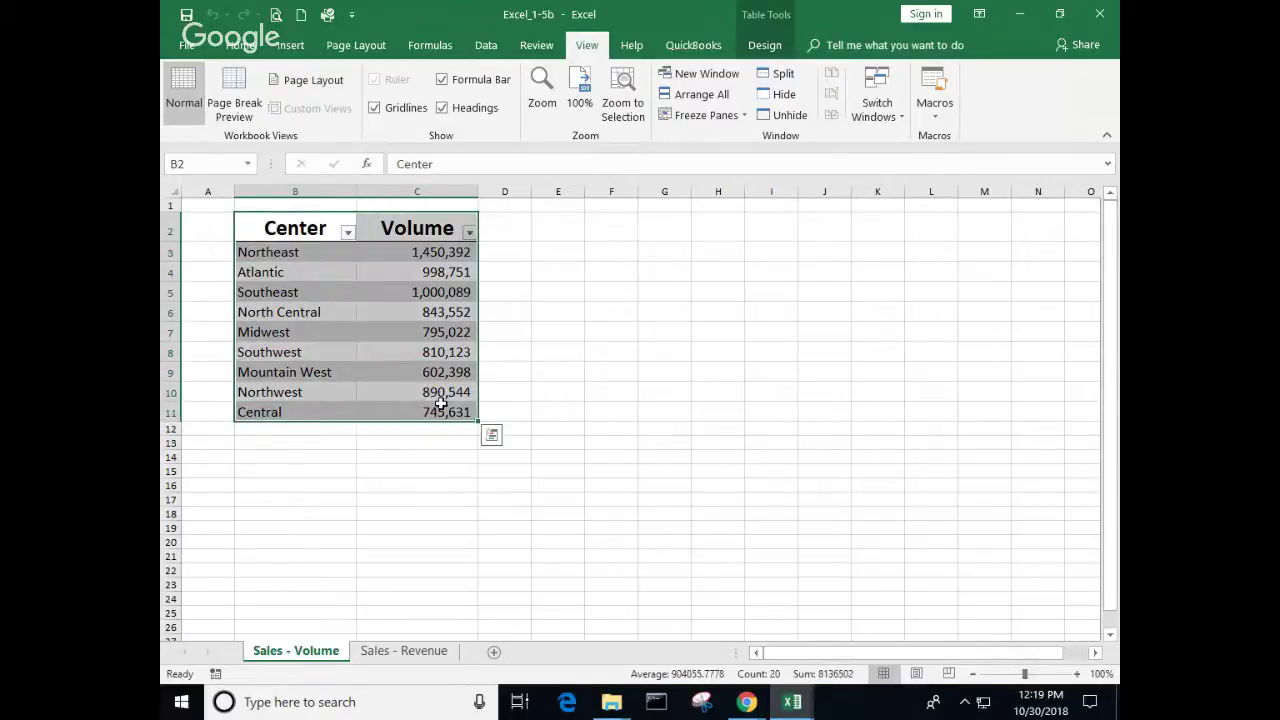
pyautogui.click(937, 119)
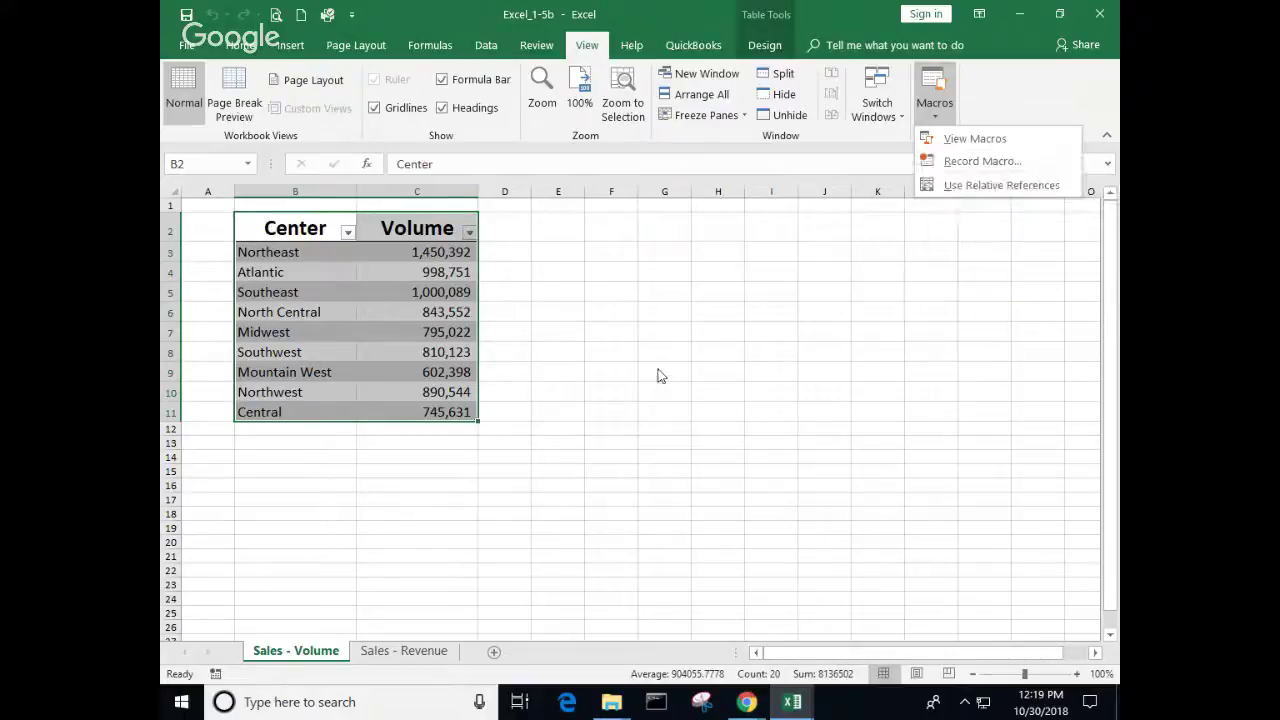
pyautogui.press('Escape')
pyautogui.click(330, 317)
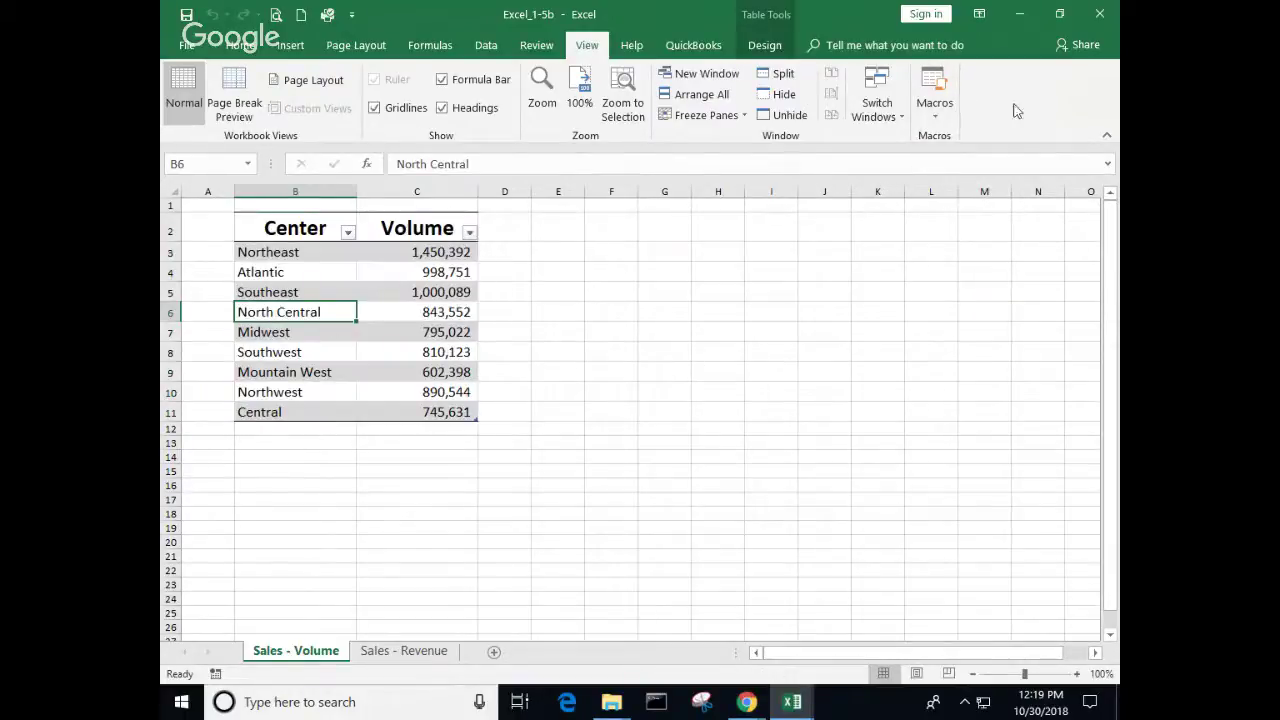
pyautogui.click(937, 113)
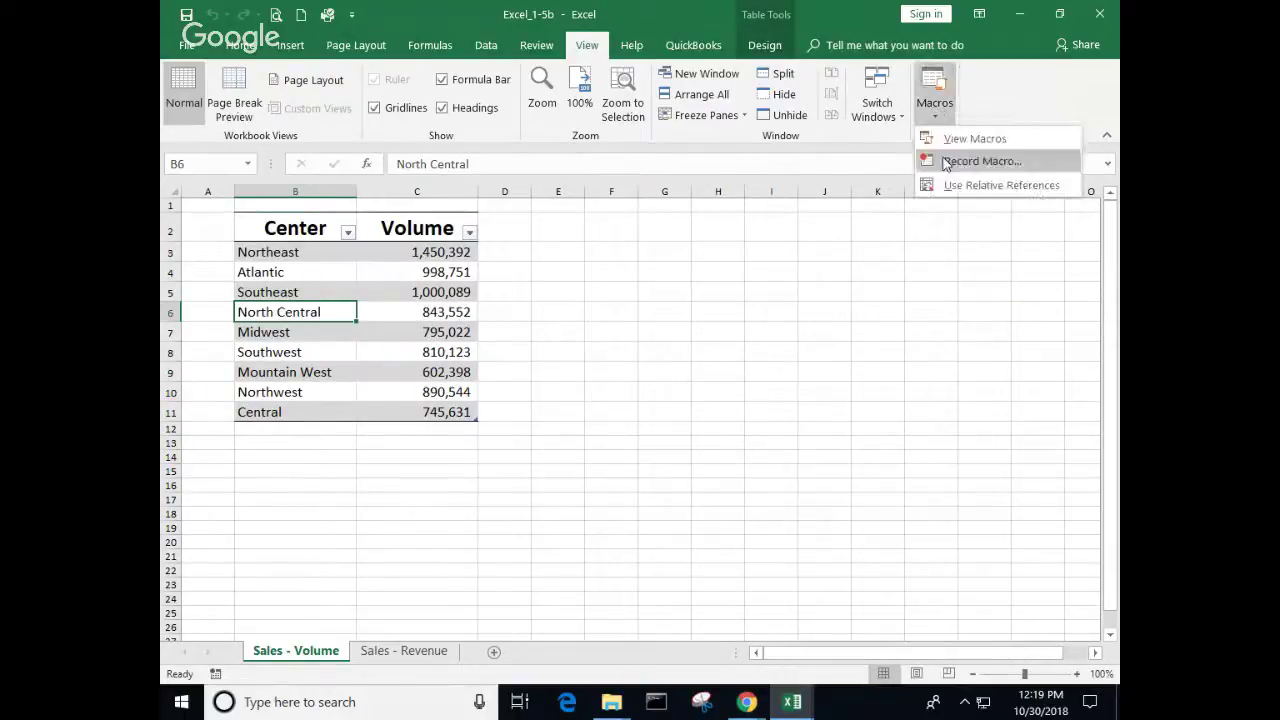
pyautogui.click(950, 162)
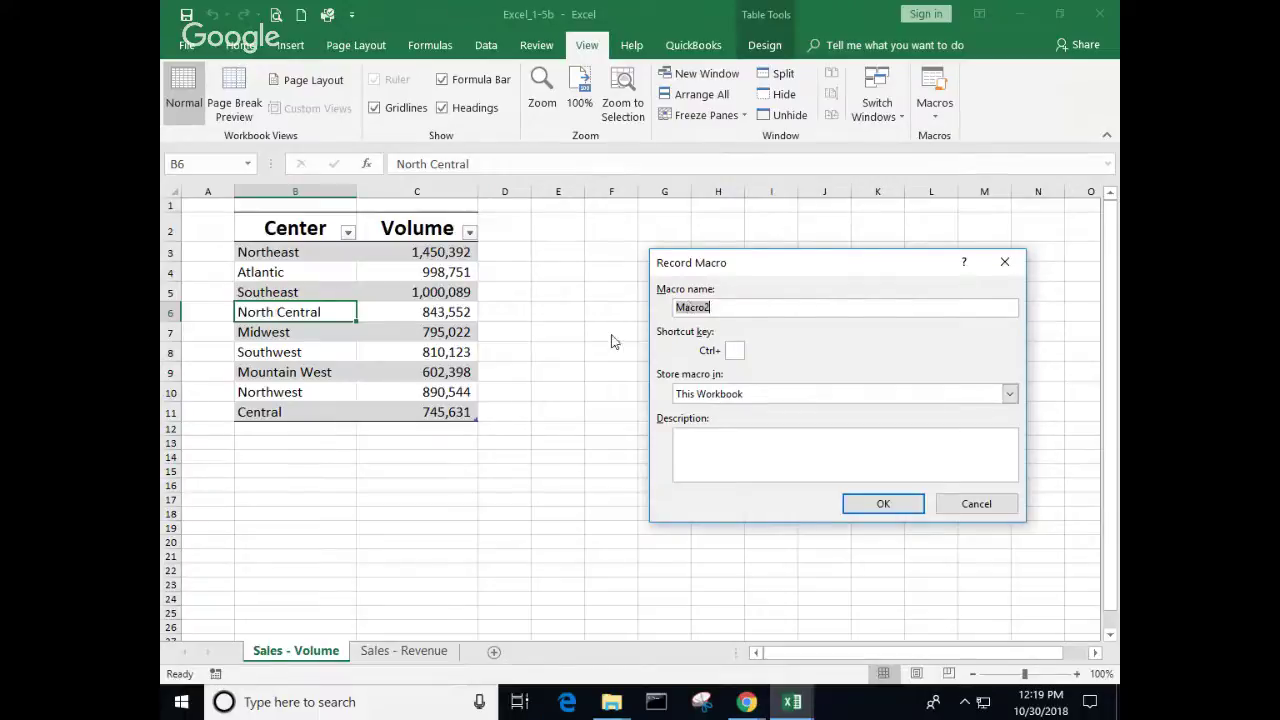
# Step: Start recording and apply an orange medium table style to B3:C11
pyautogui.click(882, 505)
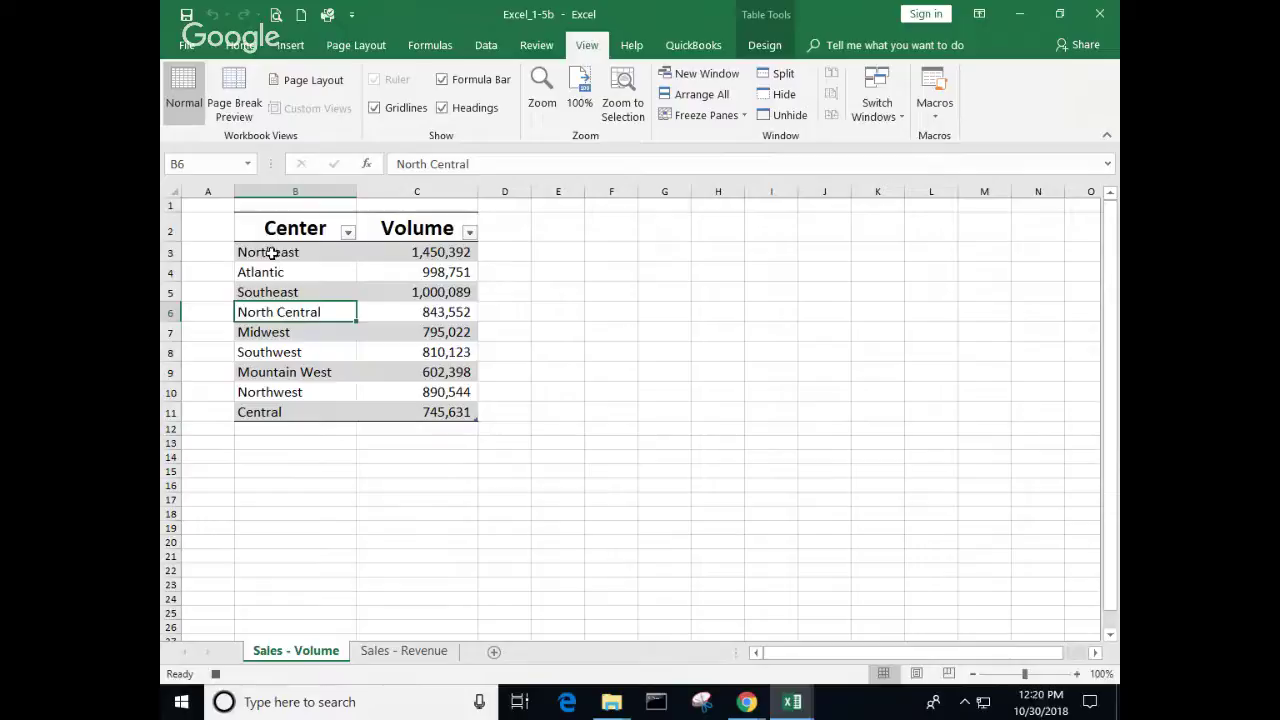
pyautogui.moveTo(271, 253); pyautogui.dragTo(389, 409)
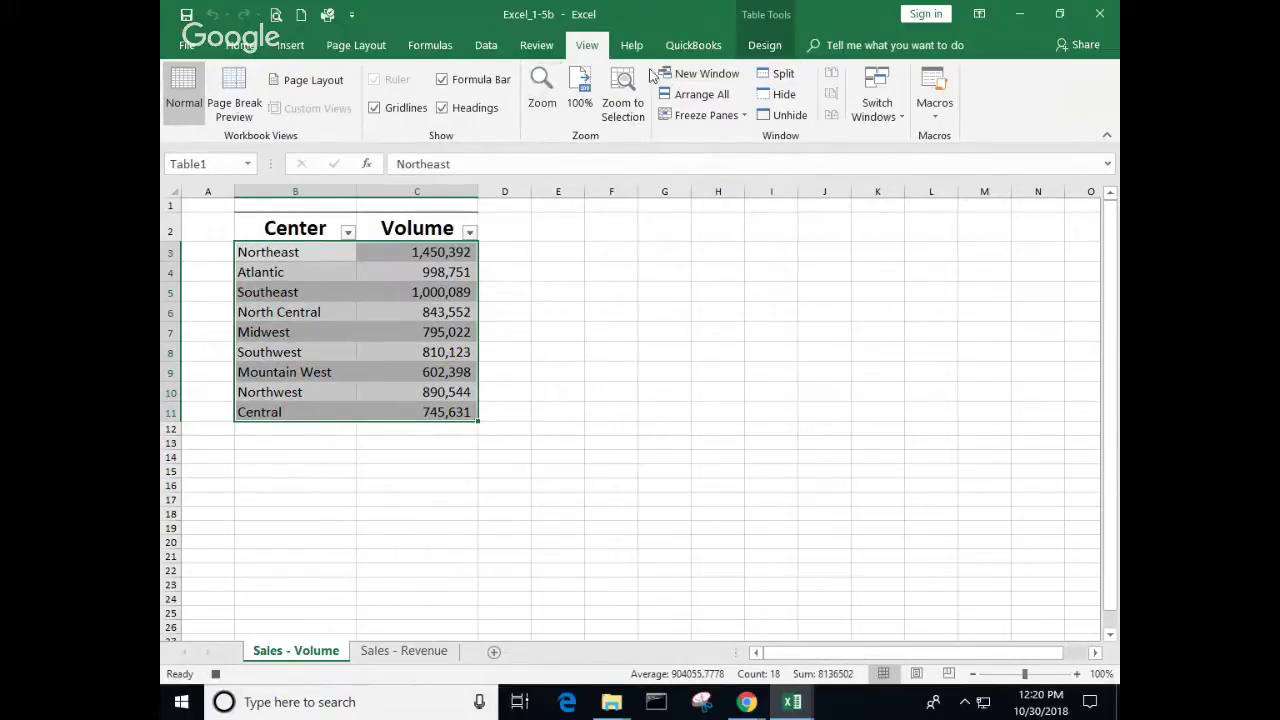
pyautogui.click(763, 47)
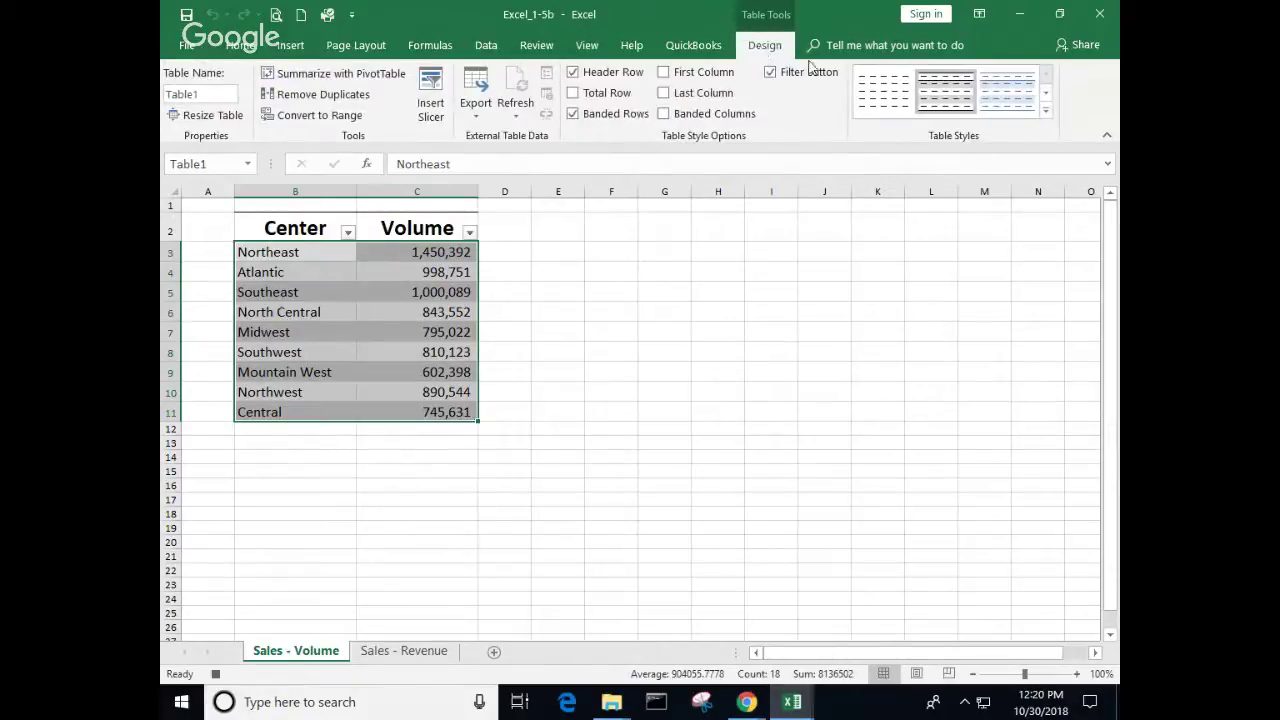
pyautogui.click(1045, 113)
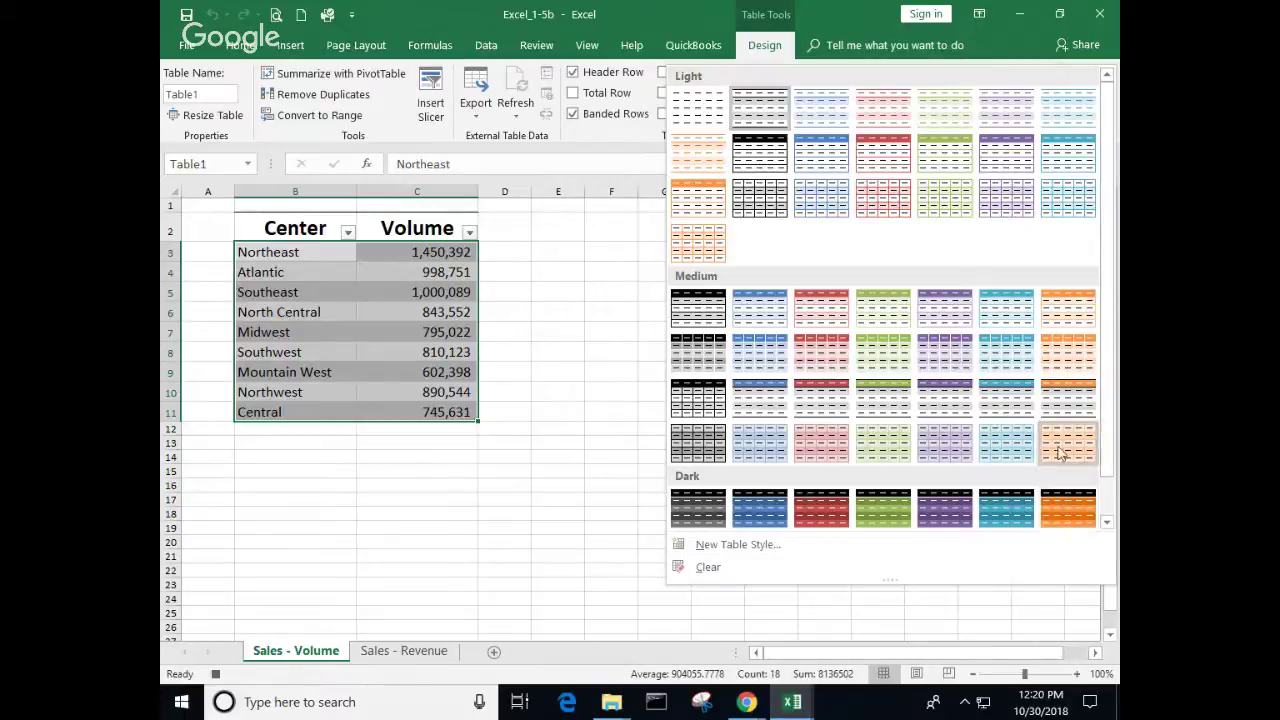
pyautogui.click(1069, 400)
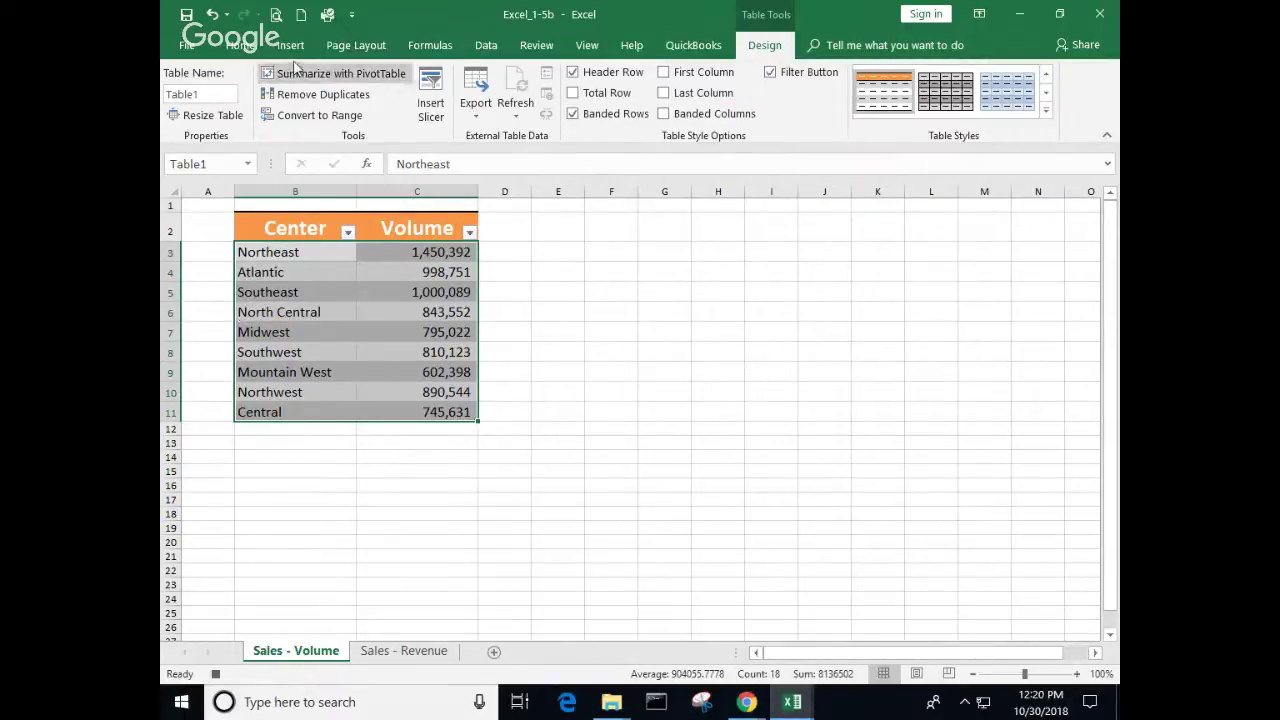
# Step: Set the table text to Arial at size 16
pyautogui.click(240, 45)
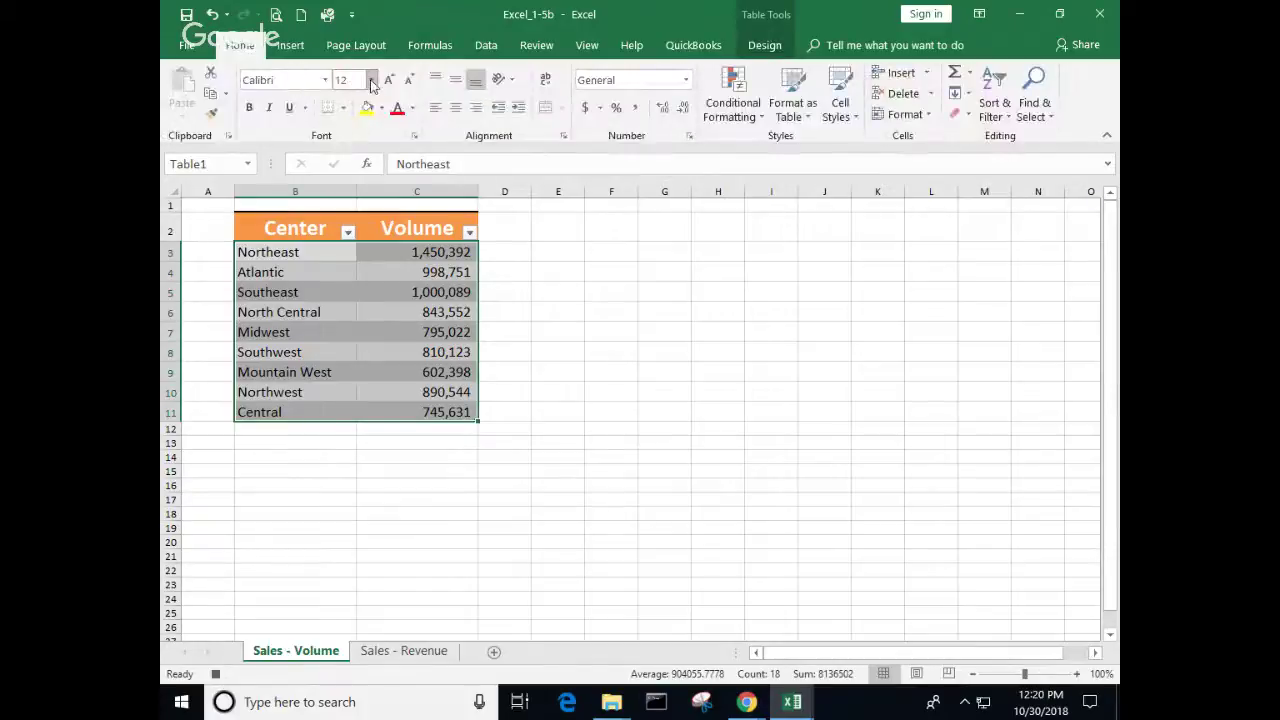
pyautogui.click(371, 80)
pyautogui.click(352, 210)
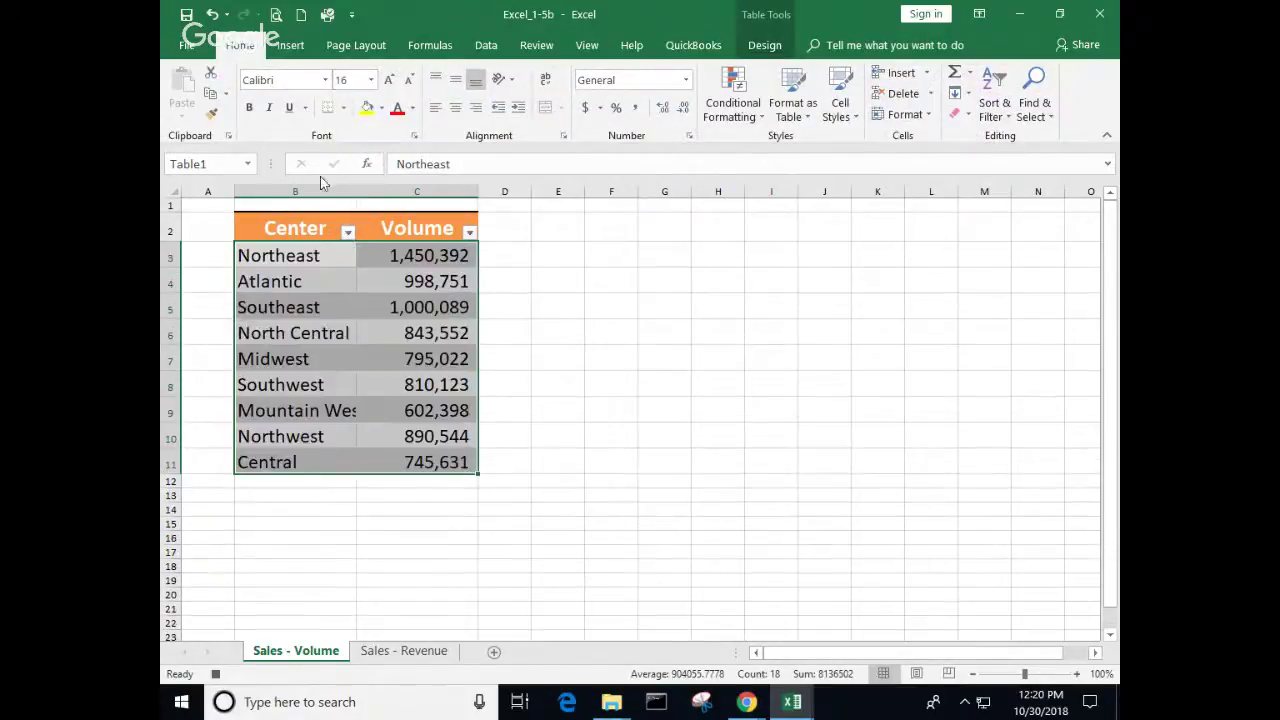
pyautogui.click(326, 80)
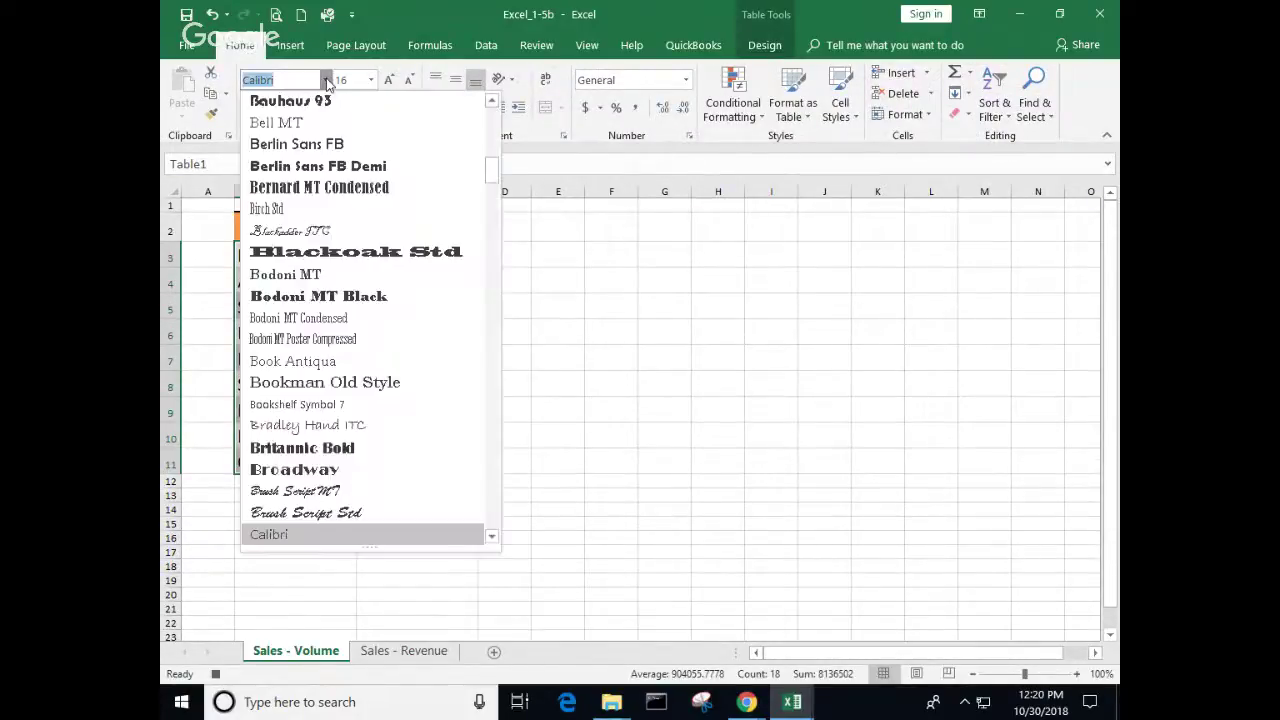
pyautogui.scroll(12, 303, 163)
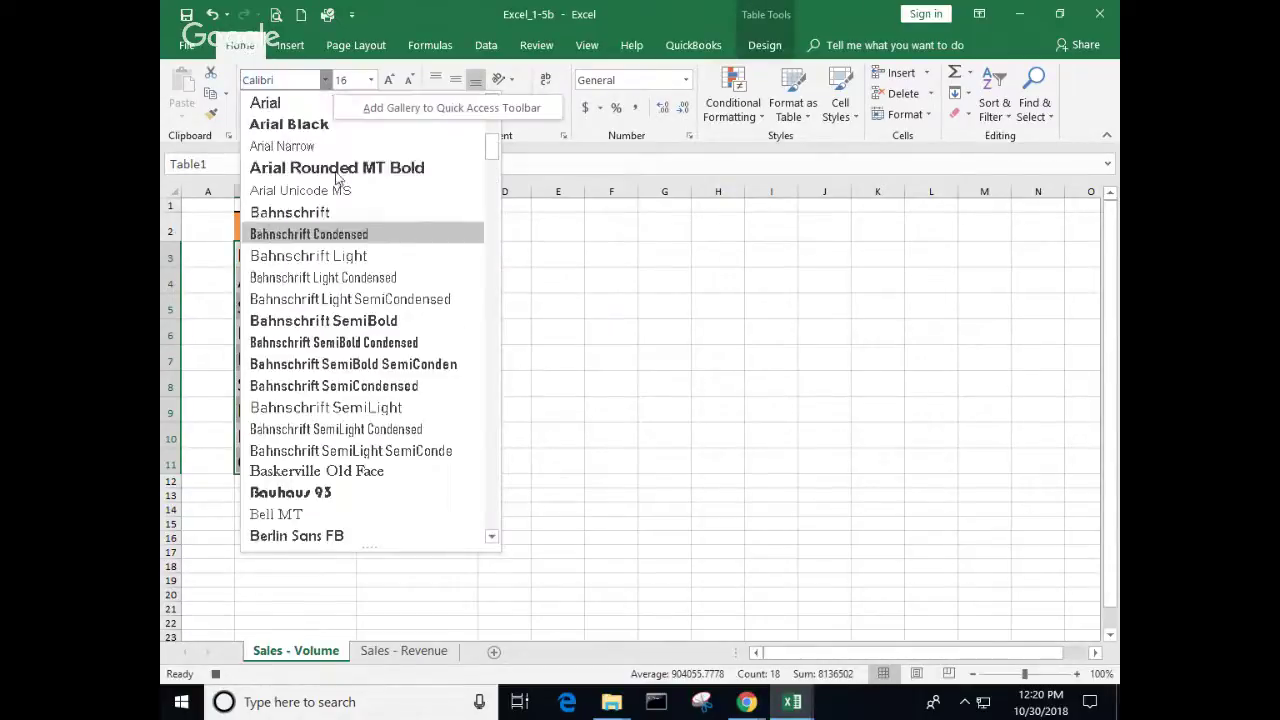
pyautogui.click(268, 429)
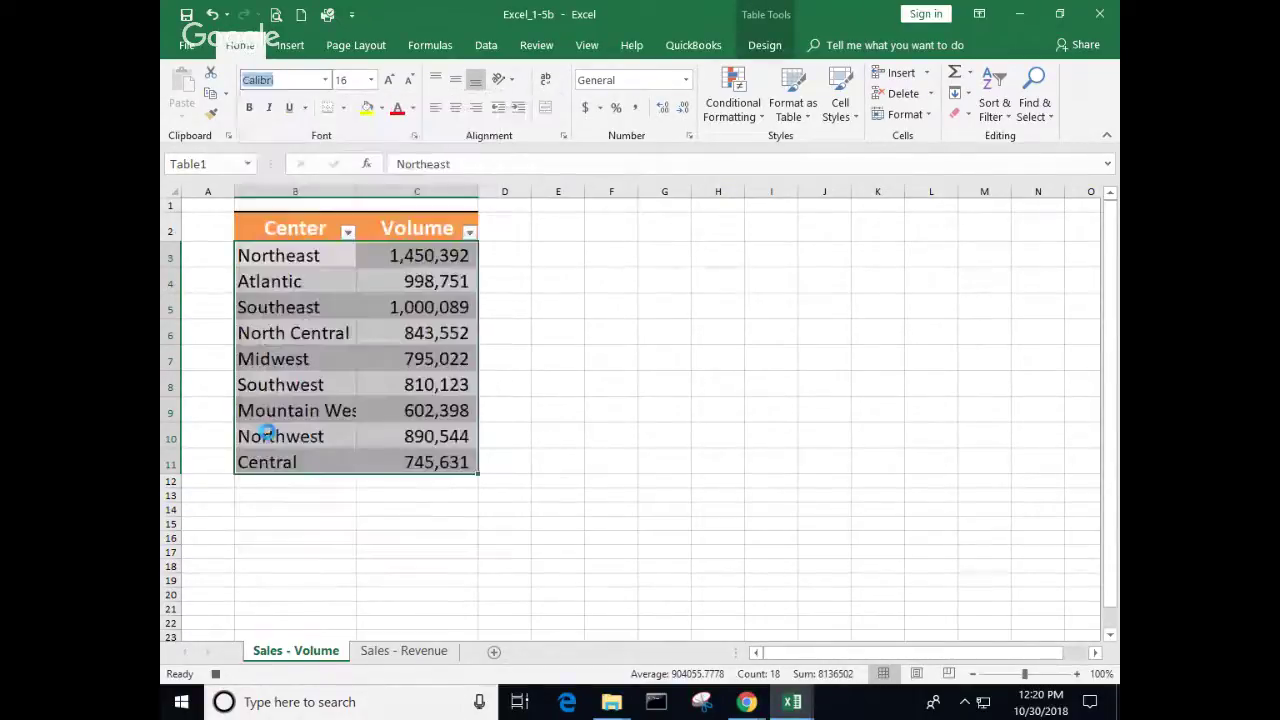
pyautogui.click(557, 410)
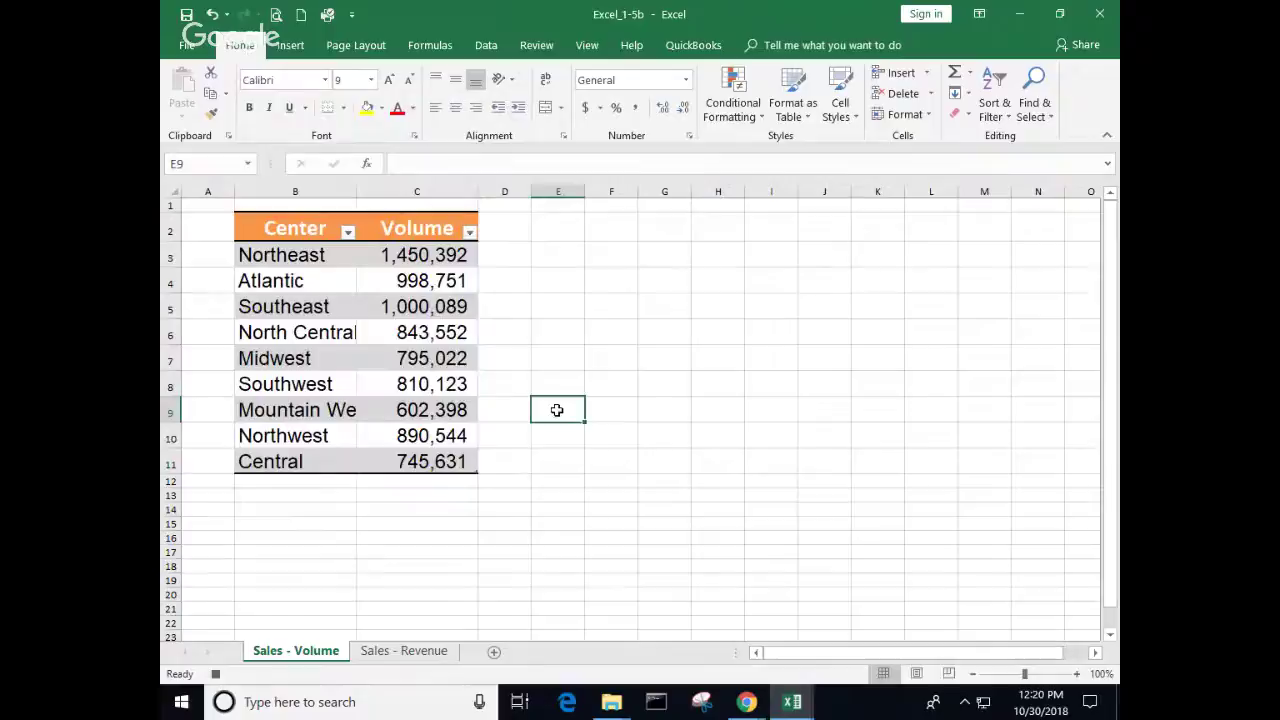
# Step: Format C3:C11 as currency without decimals and widen column C
pyautogui.click(410, 257)
pyautogui.moveTo(410, 257); pyautogui.dragTo(466, 462)
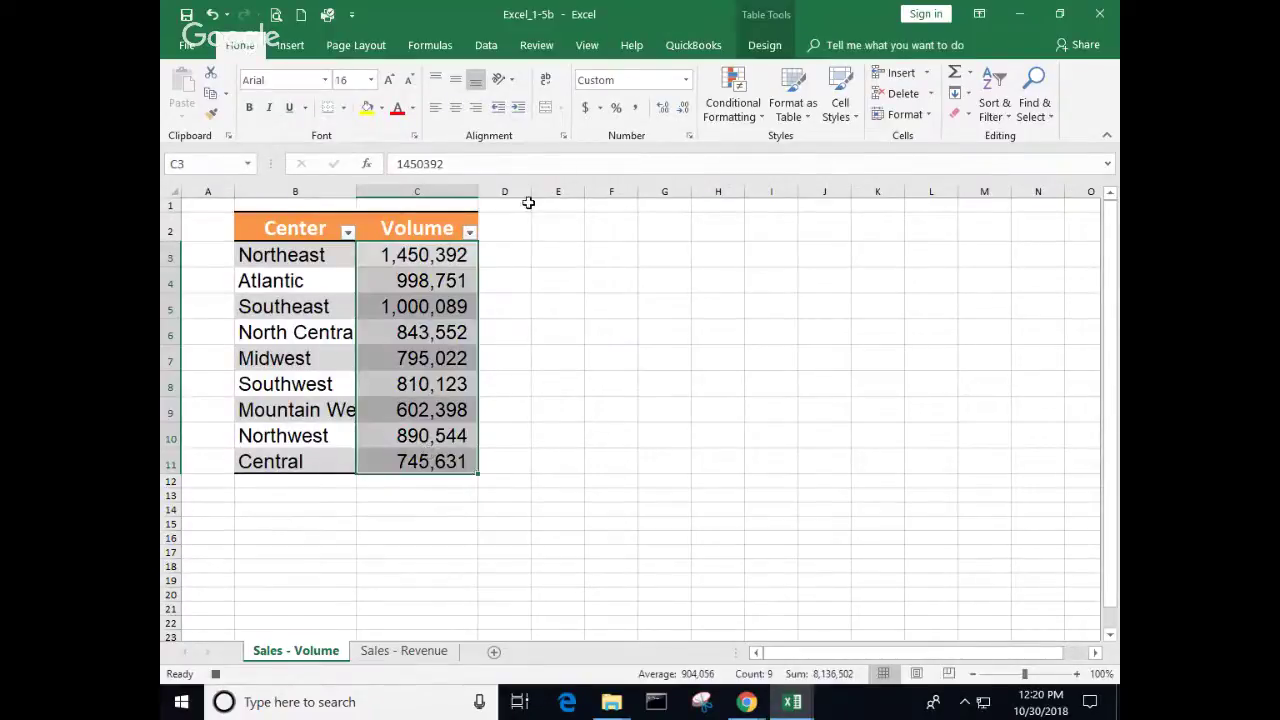
pyautogui.click(686, 79)
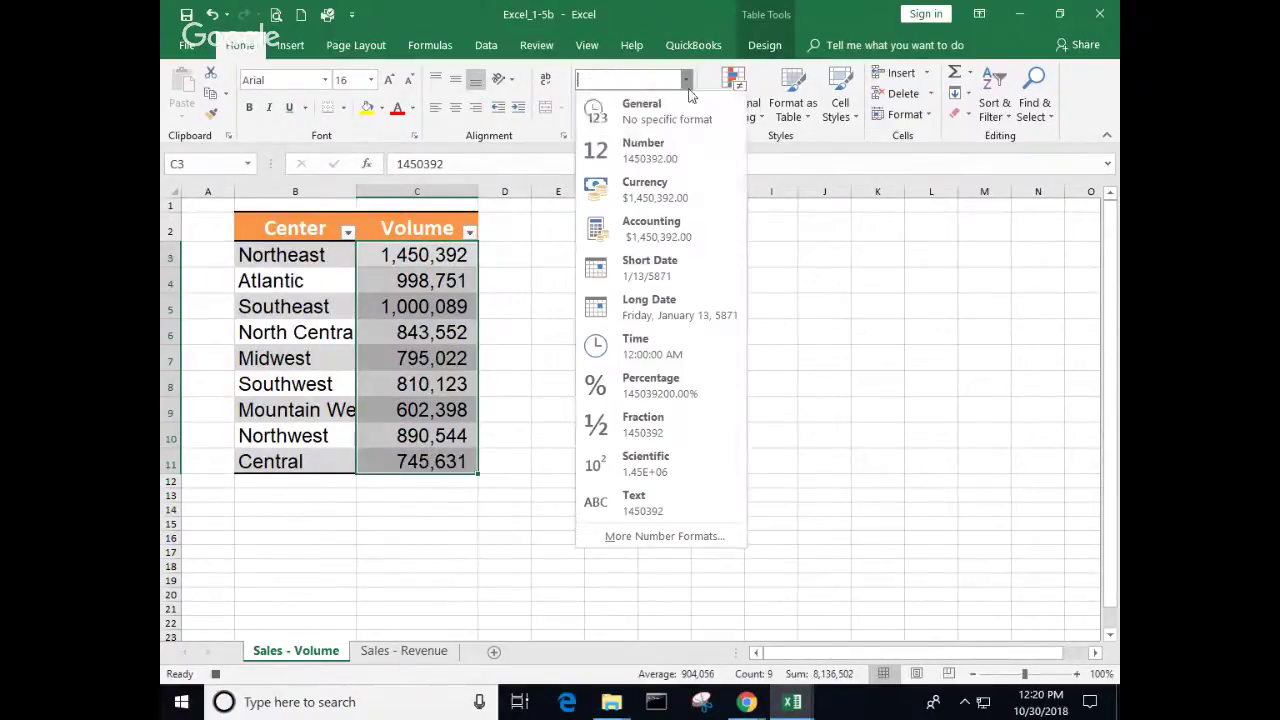
pyautogui.click(663, 199)
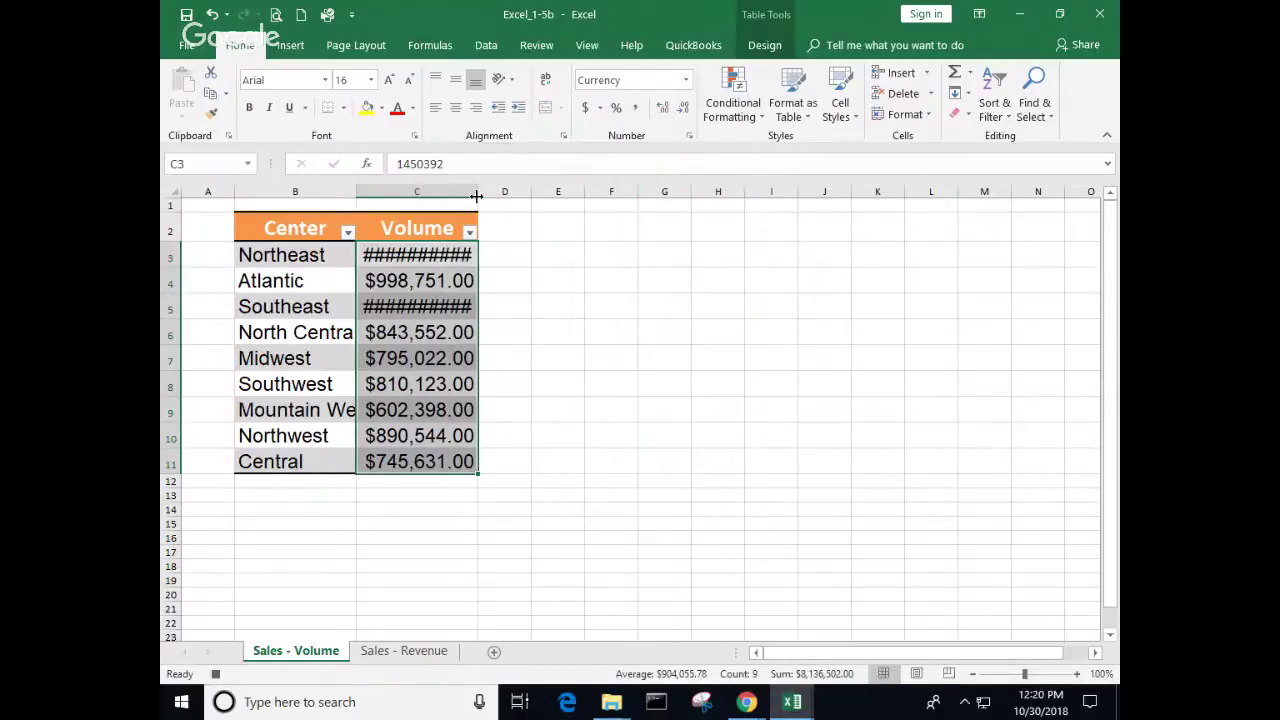
pyautogui.moveTo(479, 193); pyautogui.dragTo(506, 193)
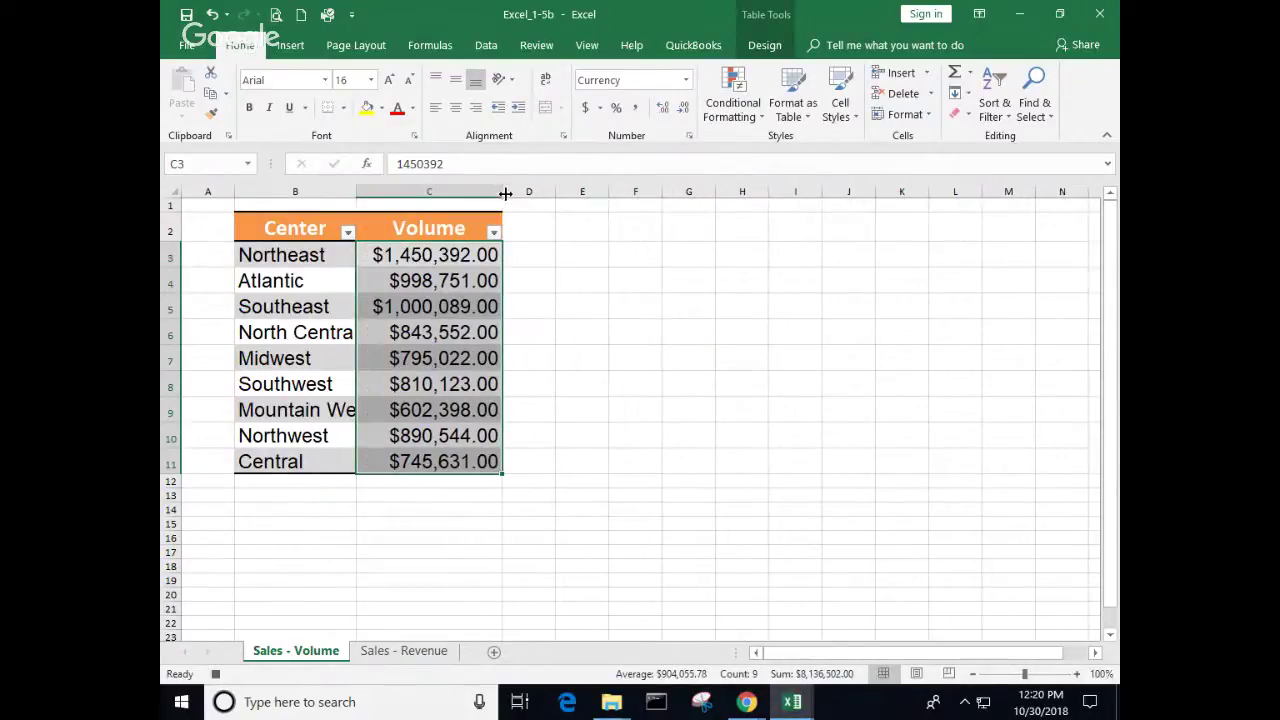
pyautogui.click(684, 110)
pyautogui.click(684, 110)
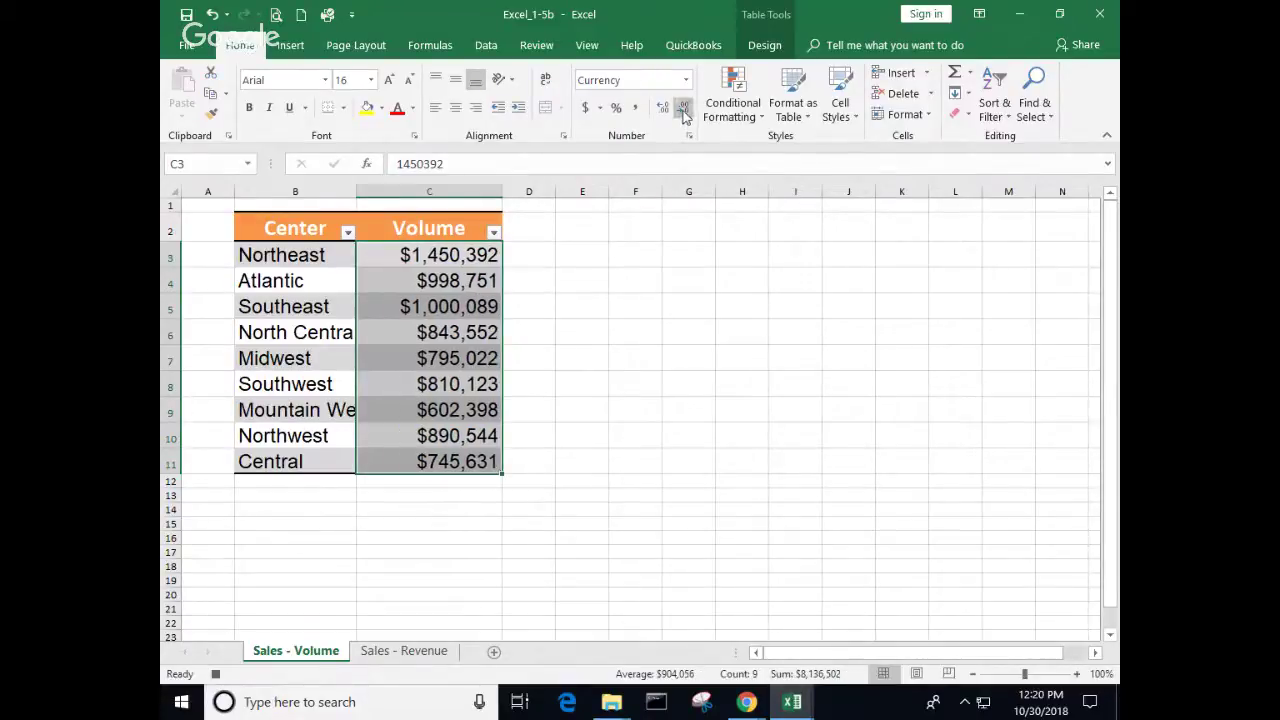
pyautogui.click(579, 403)
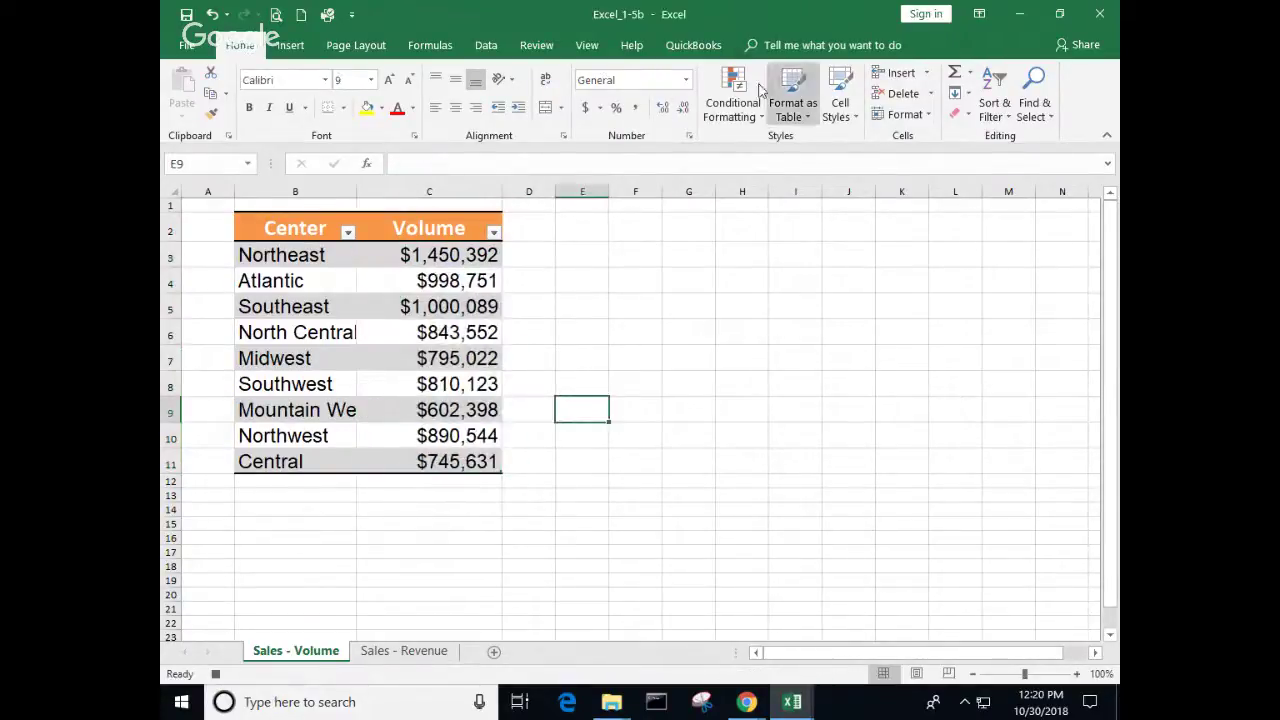
# Step: Stop recording the macro
pyautogui.click(587, 45)
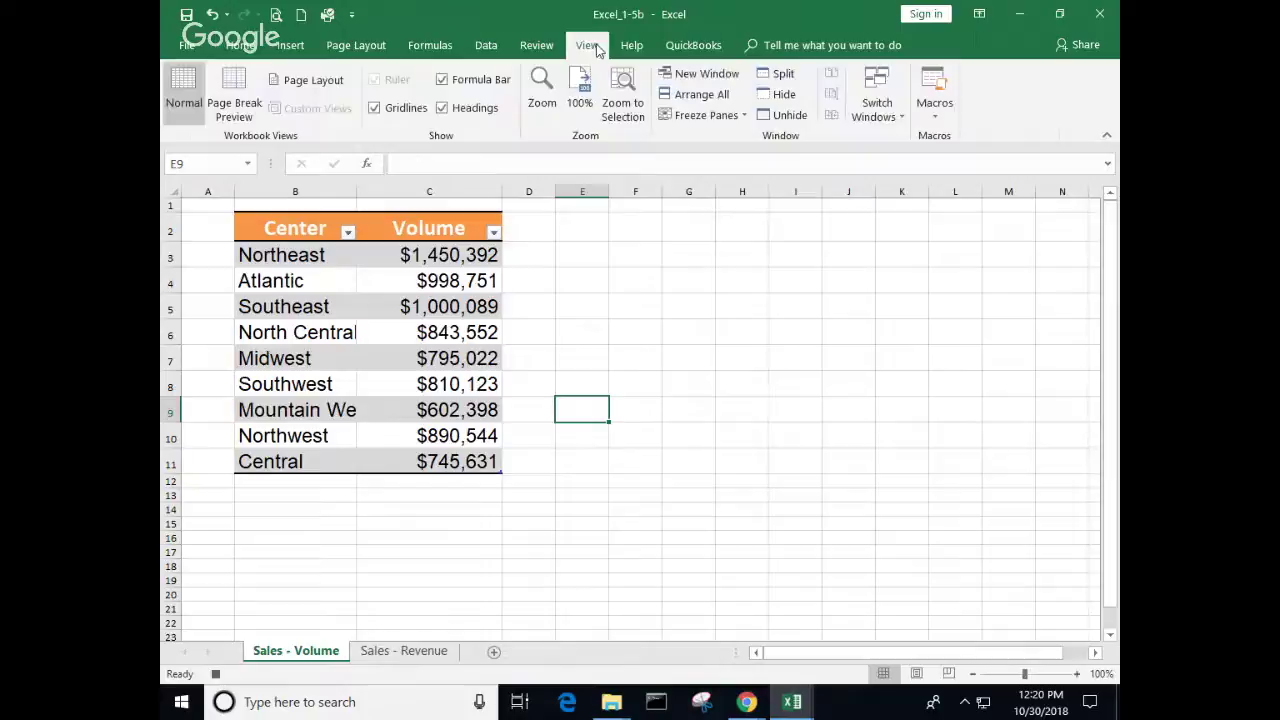
pyautogui.click(938, 114)
pyautogui.click(971, 163)
# Step: Run Macro2 on Sales - Revenue, end at run-time error 1004, and return to Sales - Volume
pyautogui.click(401, 657)
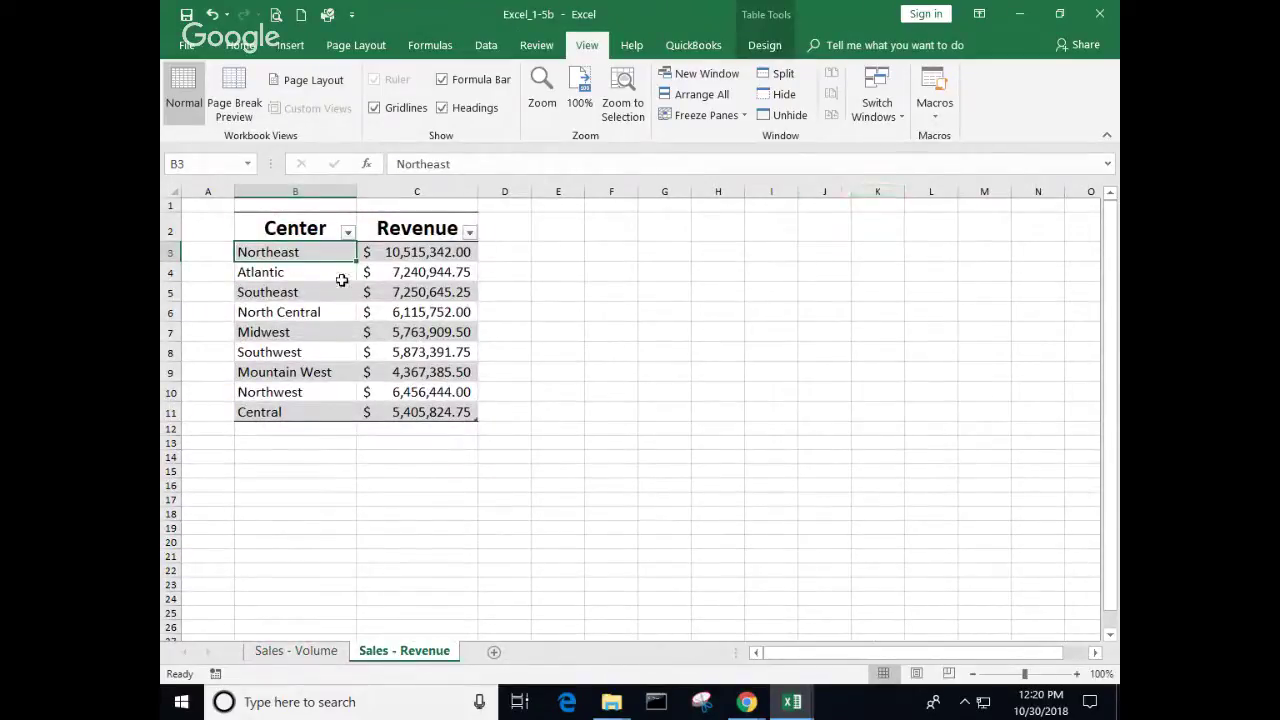
pyautogui.click(935, 115)
pyautogui.click(968, 139)
pyautogui.click(665, 315)
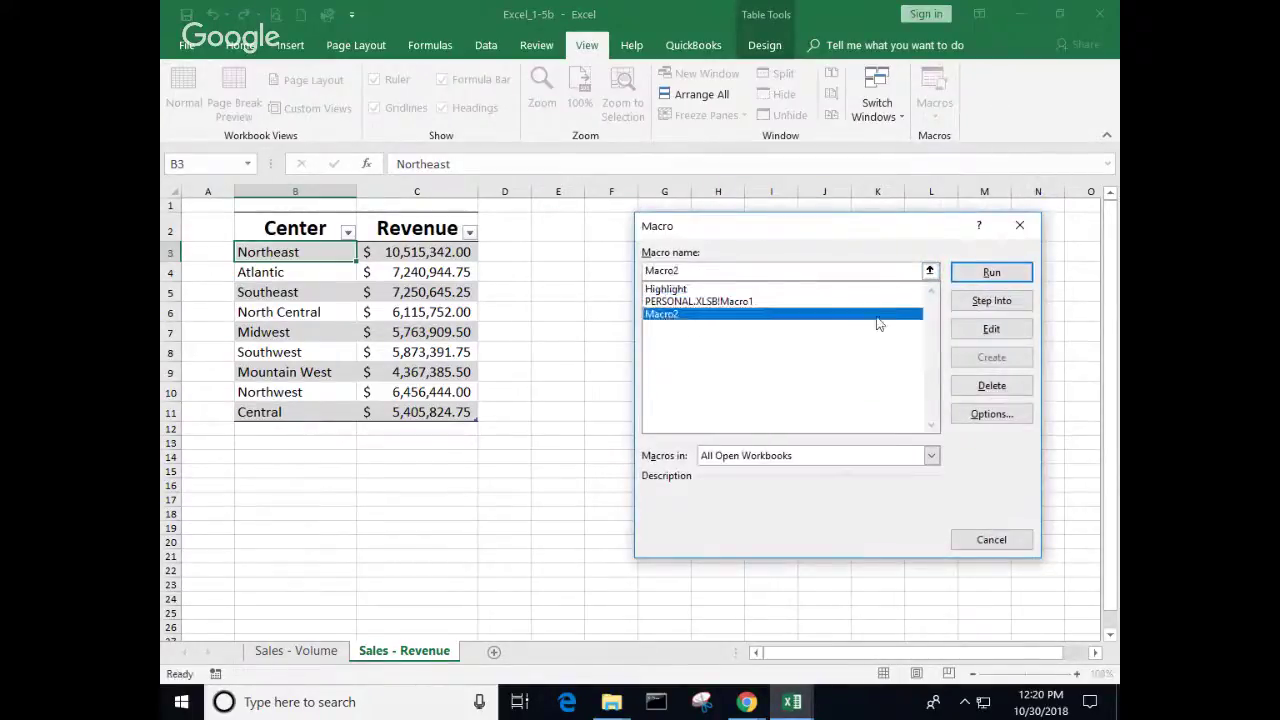
pyautogui.click(991, 273)
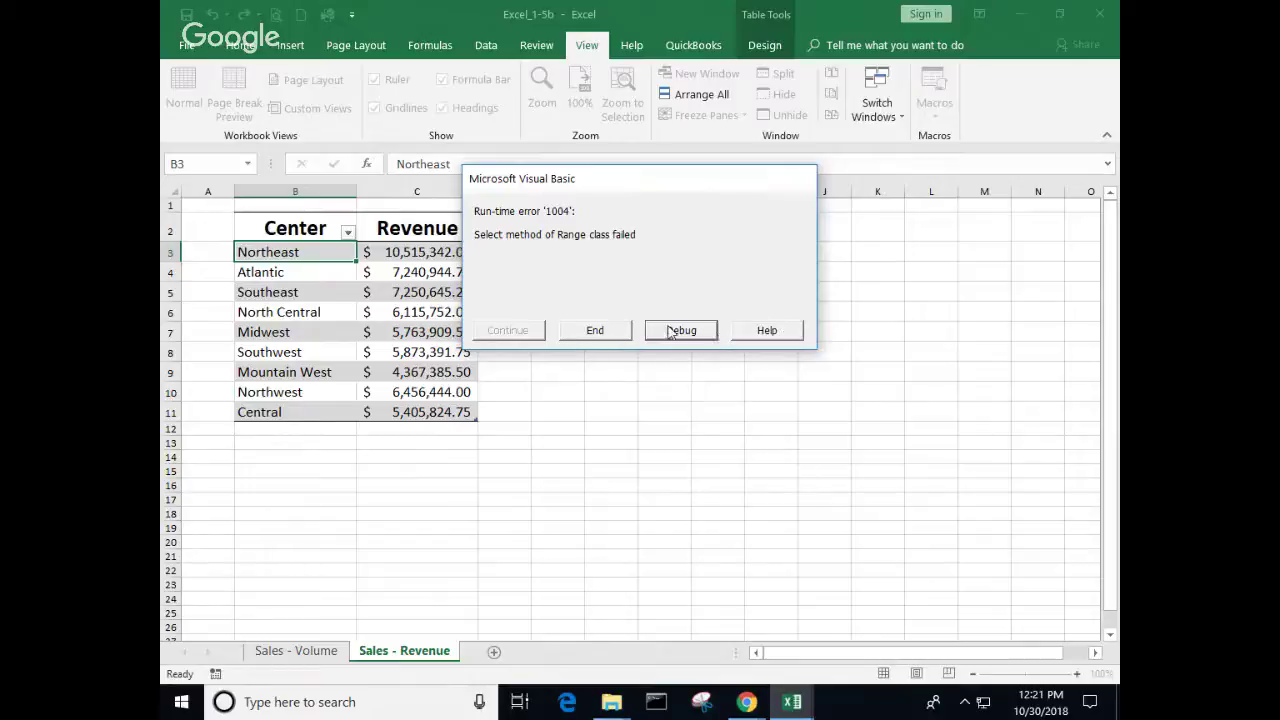
pyautogui.click(588, 334)
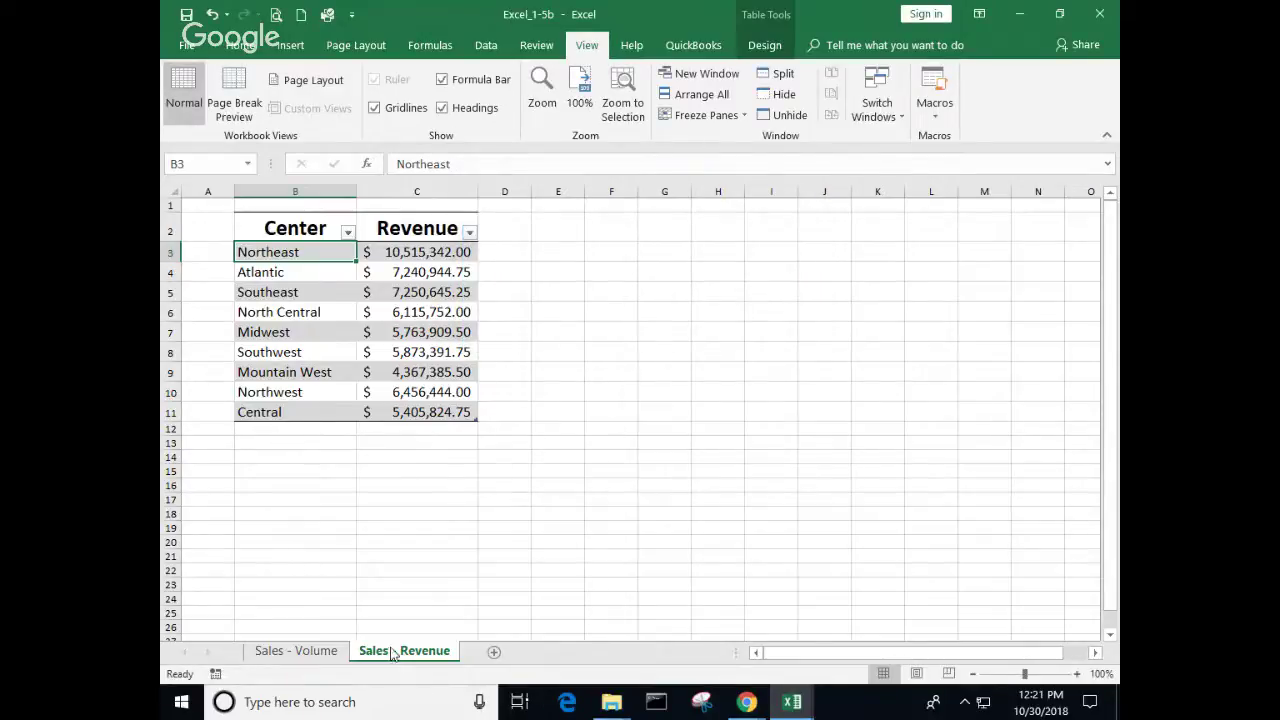
pyautogui.click(325, 657)
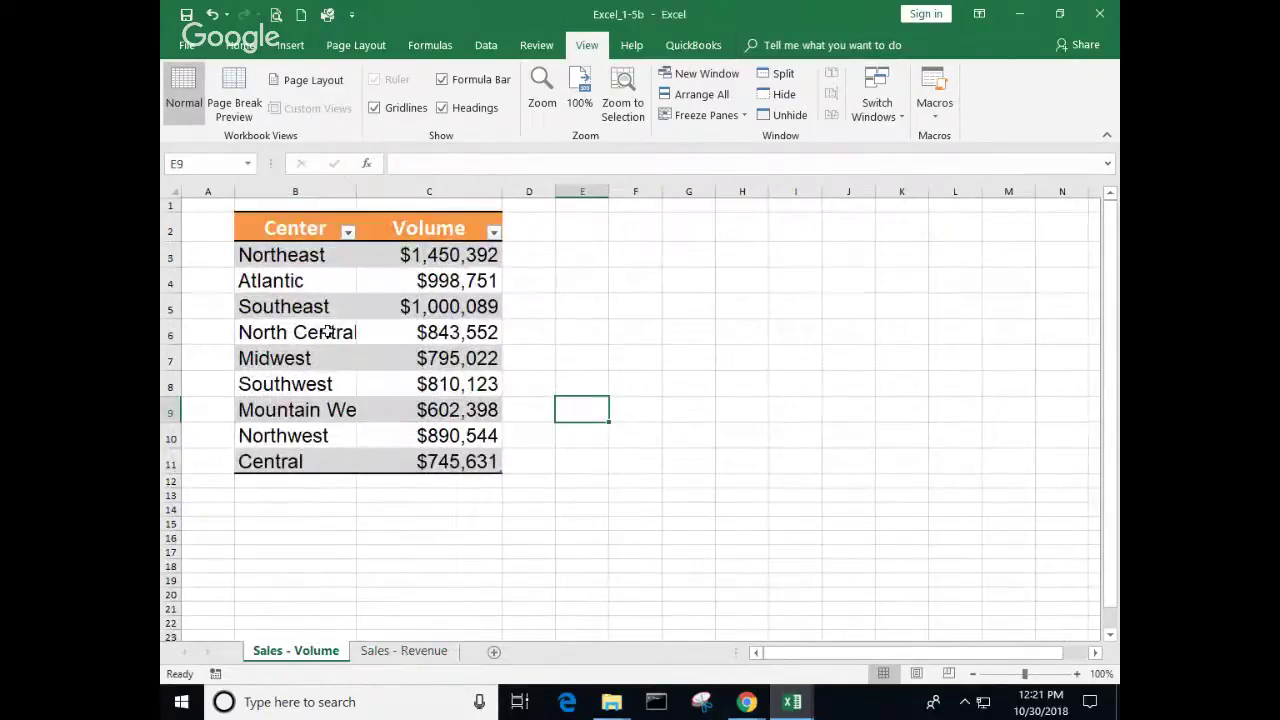
# Step: Set B2:C11 to Adobe Caslon Pro at size 12, then select cell B3
pyautogui.moveTo(280, 230); pyautogui.dragTo(420, 462)
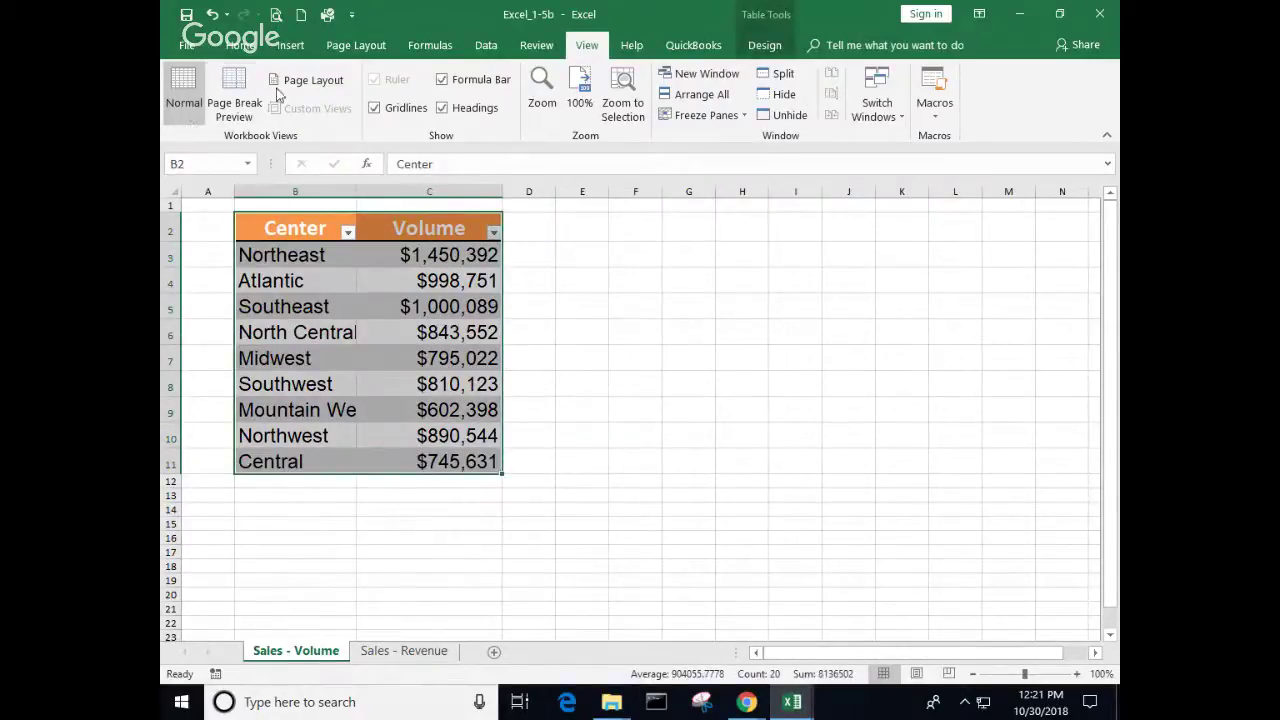
pyautogui.click(240, 45)
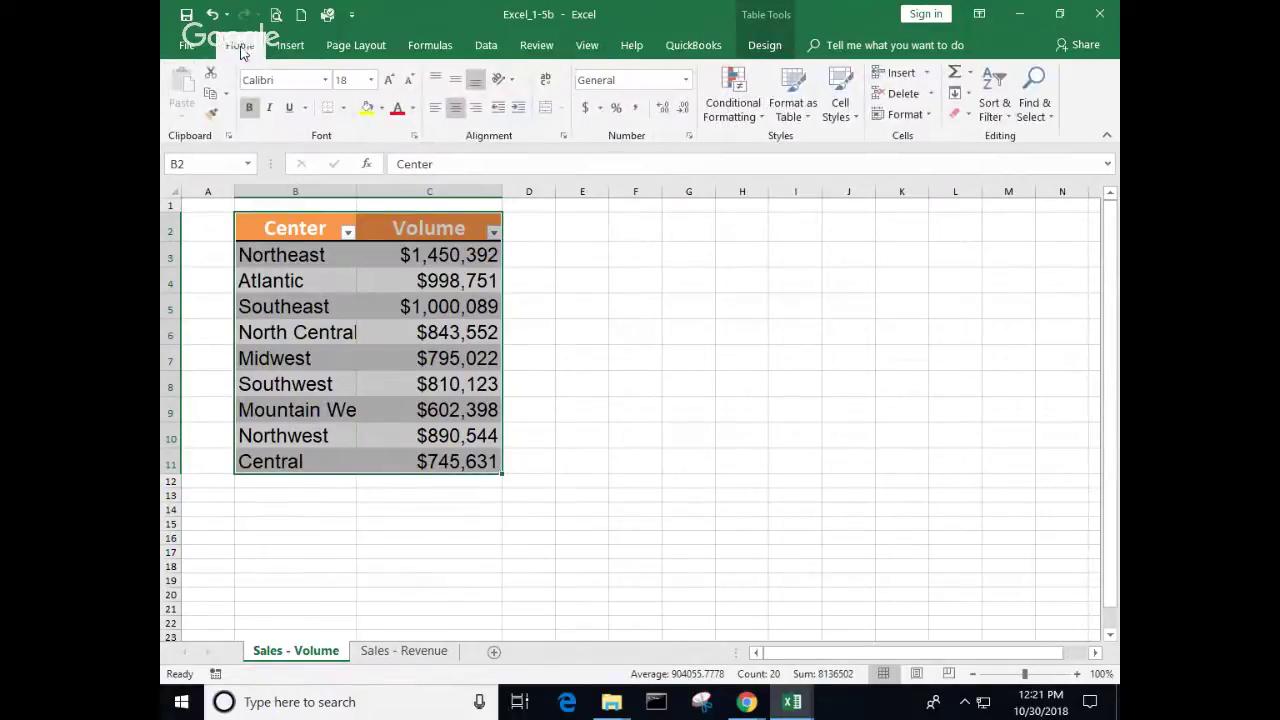
pyautogui.click(371, 82)
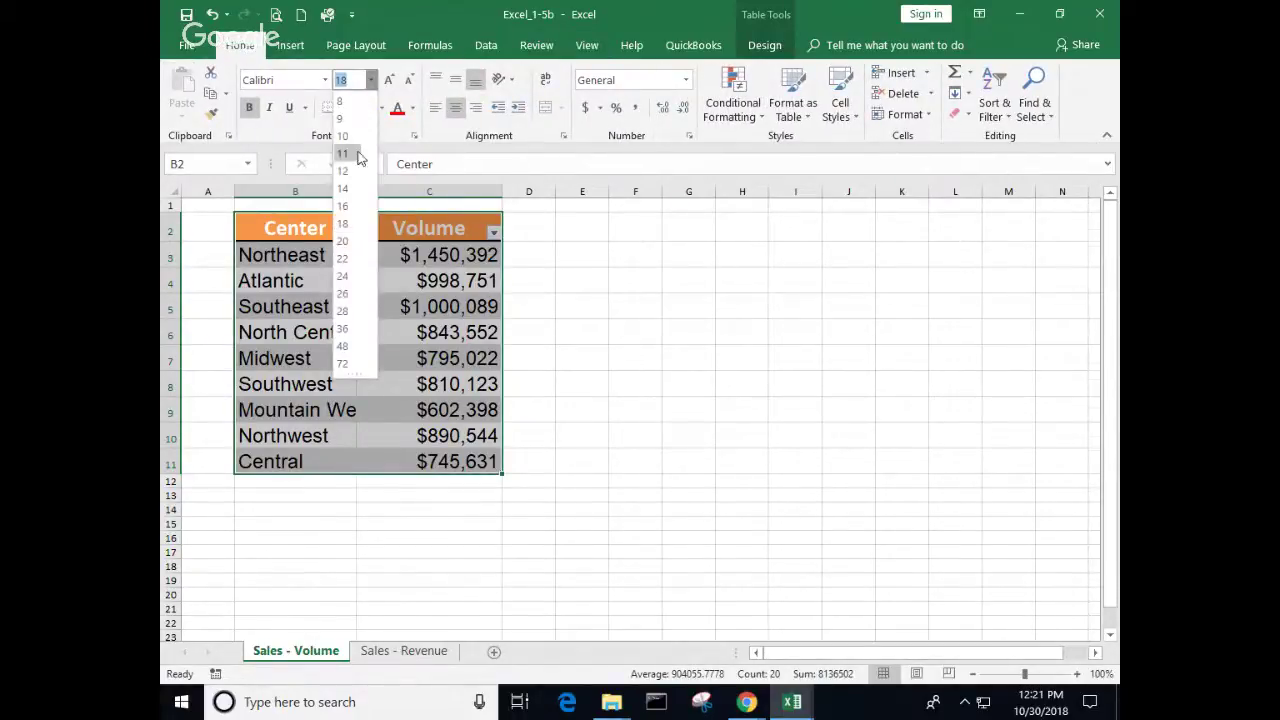
pyautogui.click(342, 170)
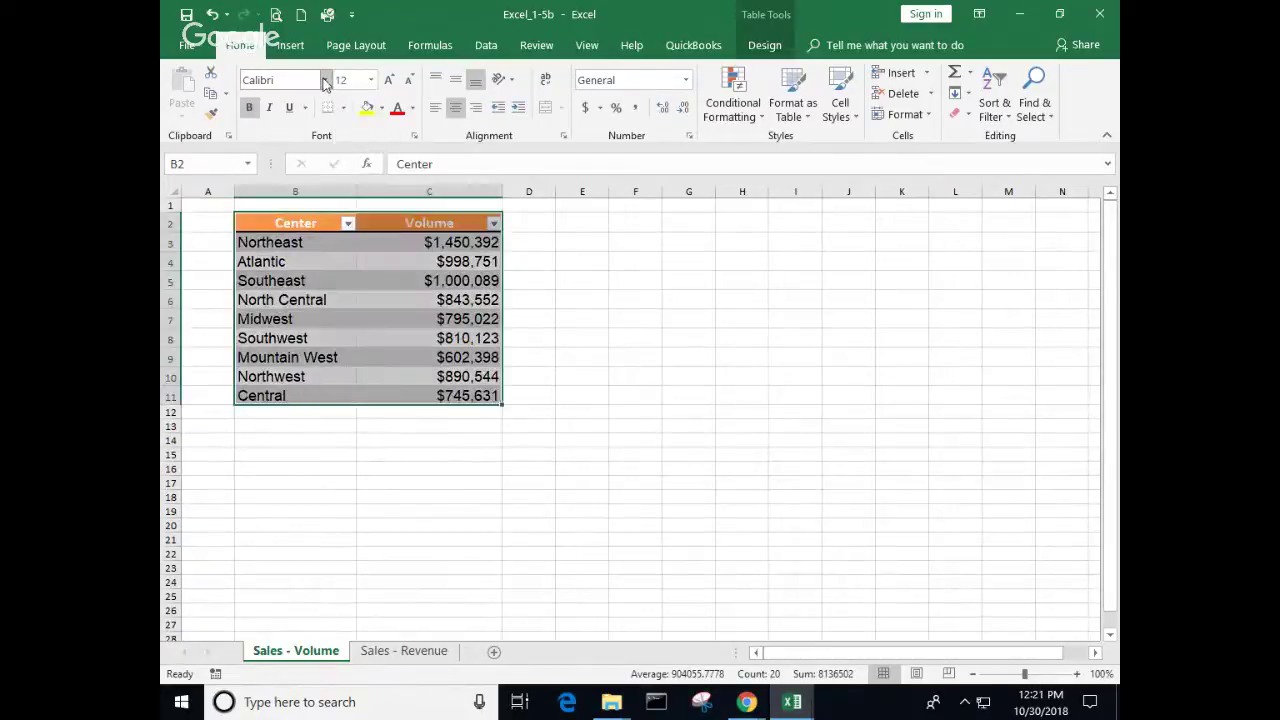
pyautogui.click(323, 80)
pyautogui.click(294, 210)
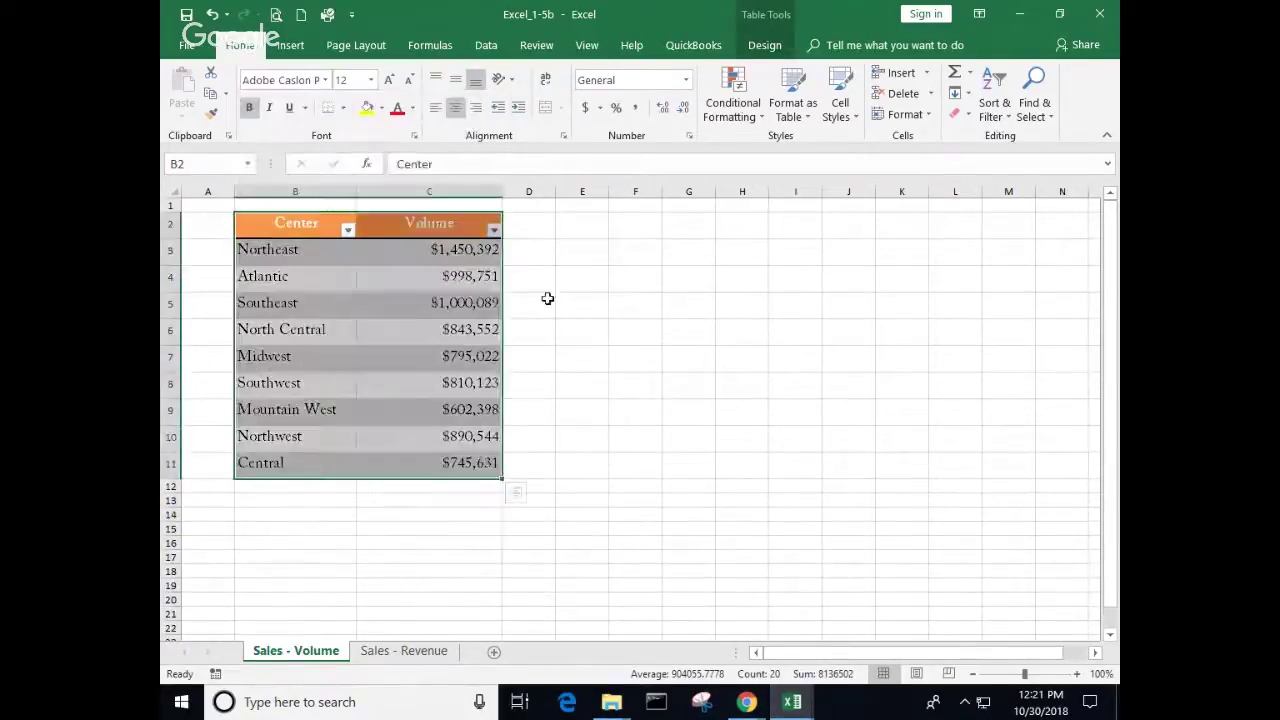
pyautogui.click(580, 302)
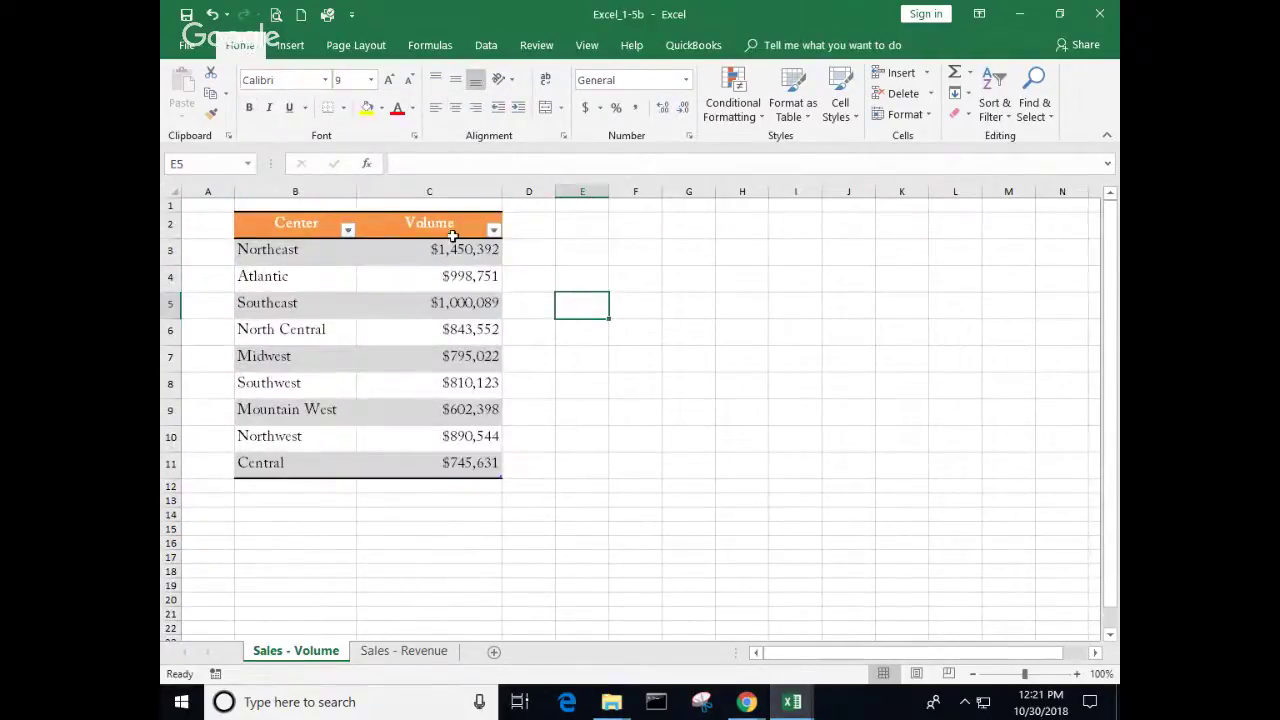
pyautogui.click(321, 254)
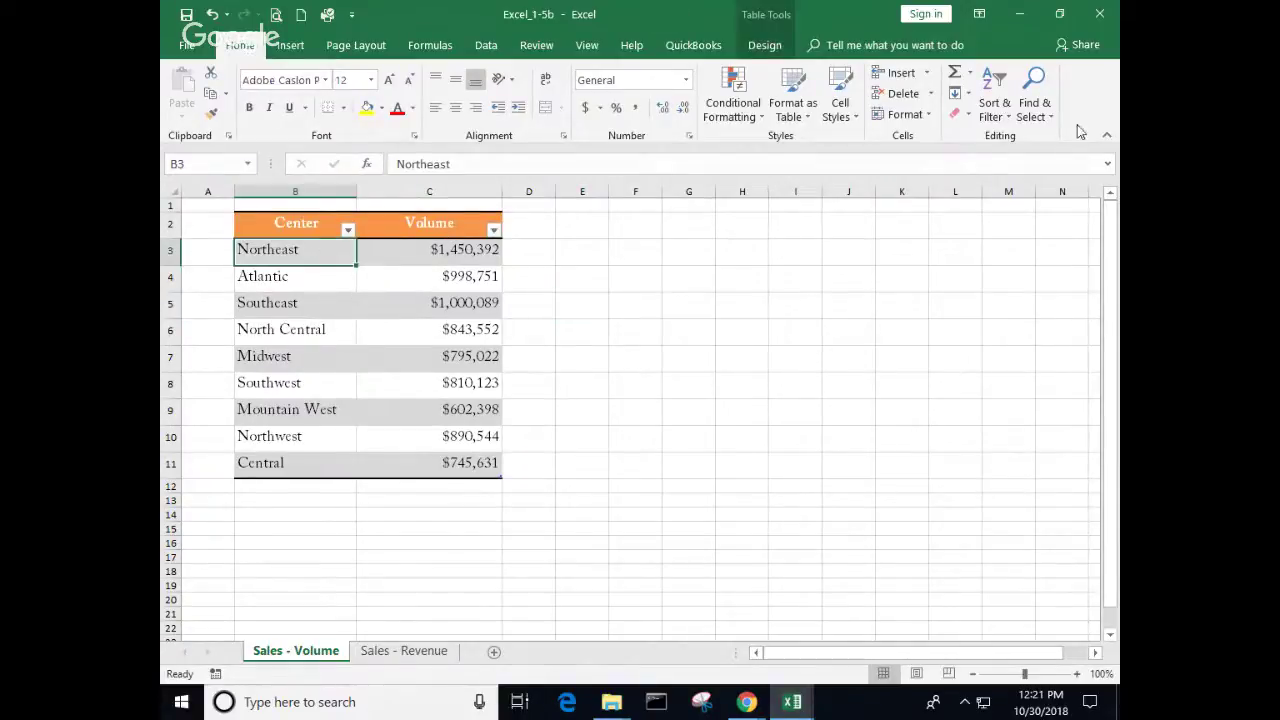
# Step: Run Macro2 from View Macros to restore Arial 16 whole-dollar Volume formatting
pyautogui.click(587, 48)
pyautogui.click(933, 118)
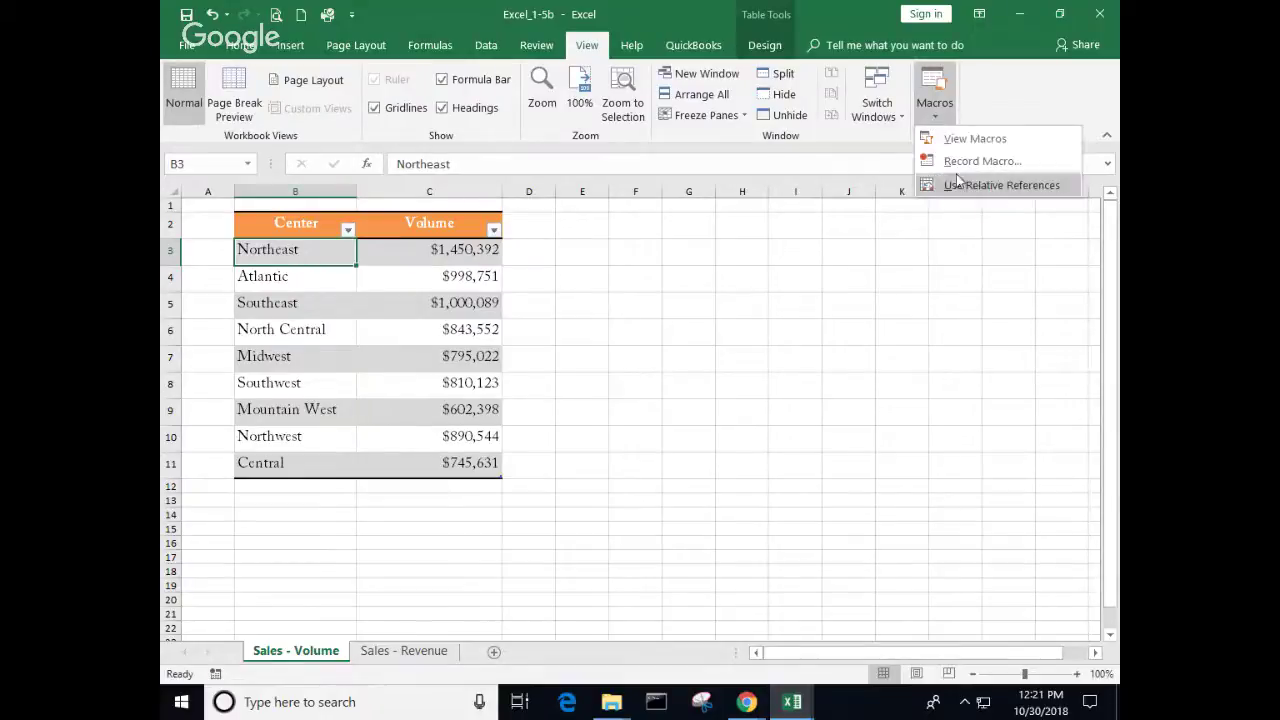
pyautogui.click(962, 139)
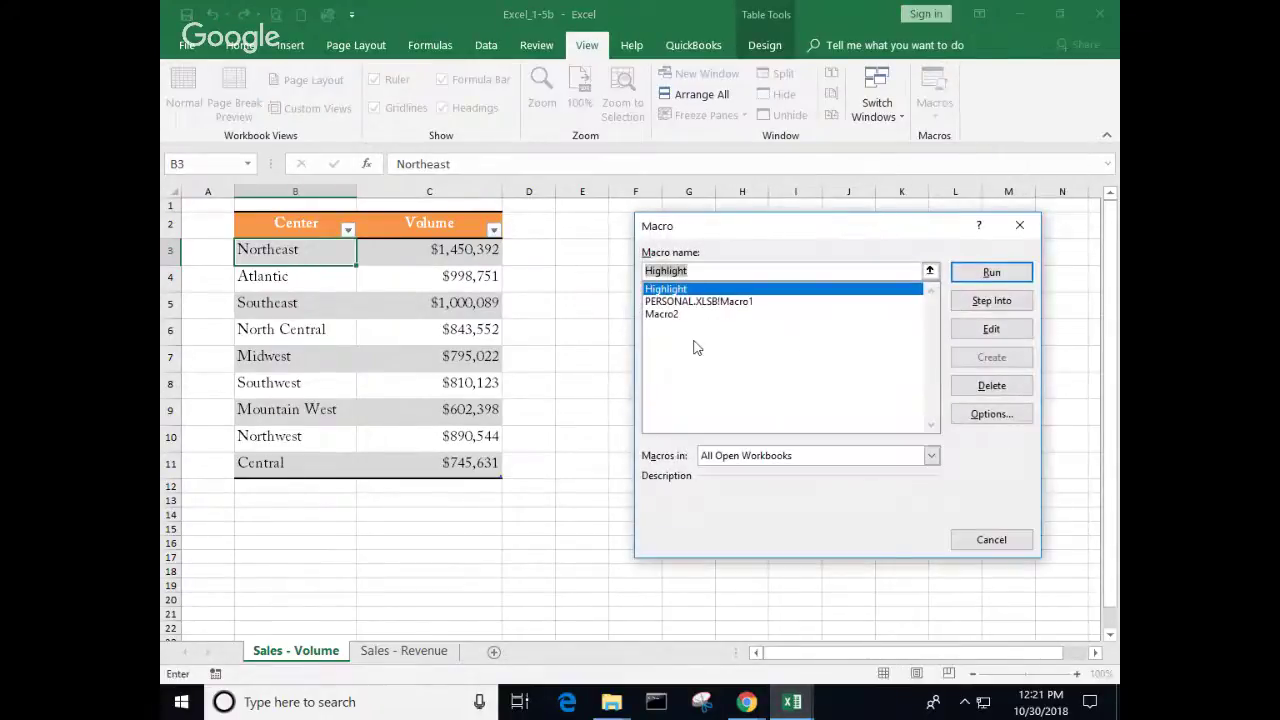
pyautogui.click(666, 314)
pyautogui.click(989, 276)
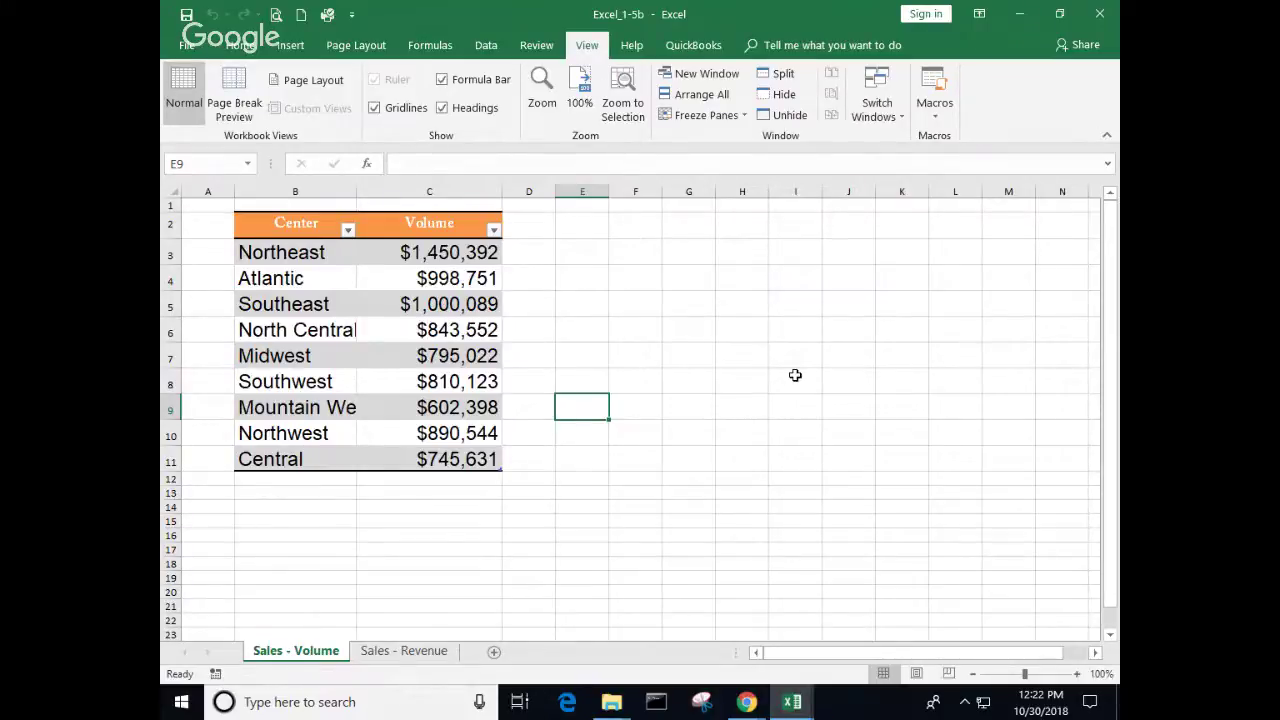
# Step: Set the Atlantic entry in cell B4 to the Goudy Stout font
pyautogui.click(320, 284)
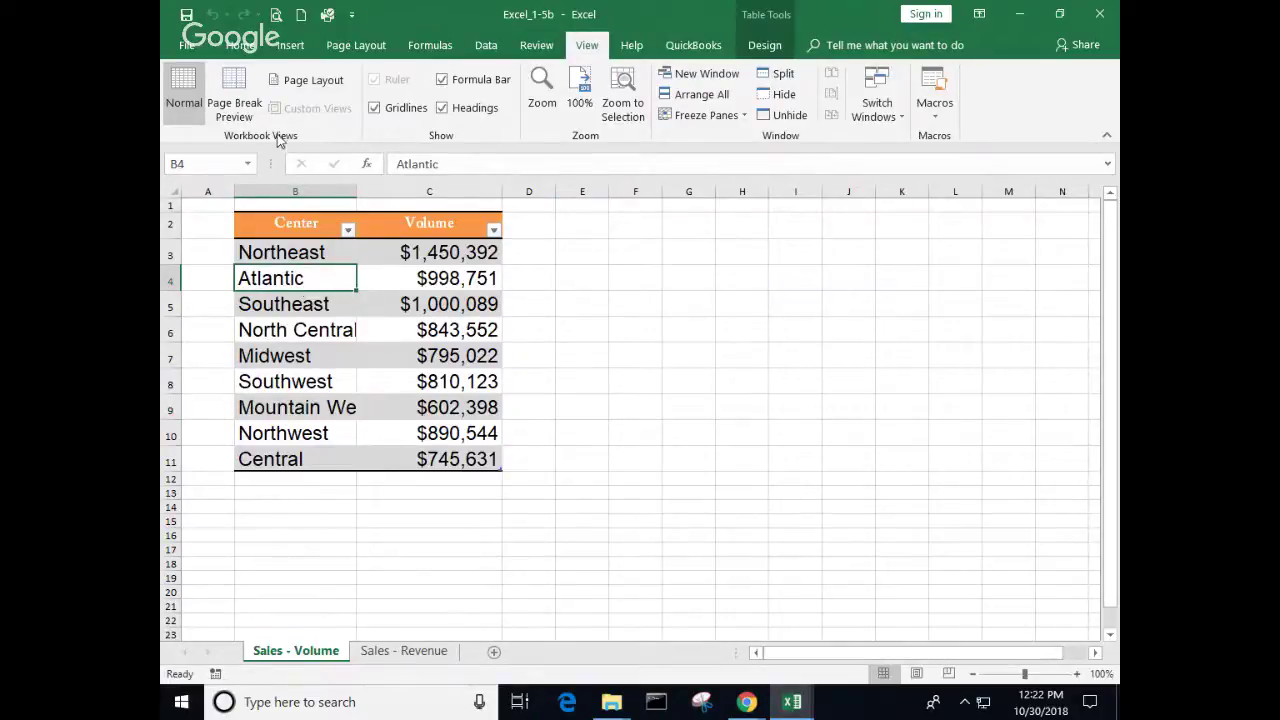
pyautogui.click(248, 46)
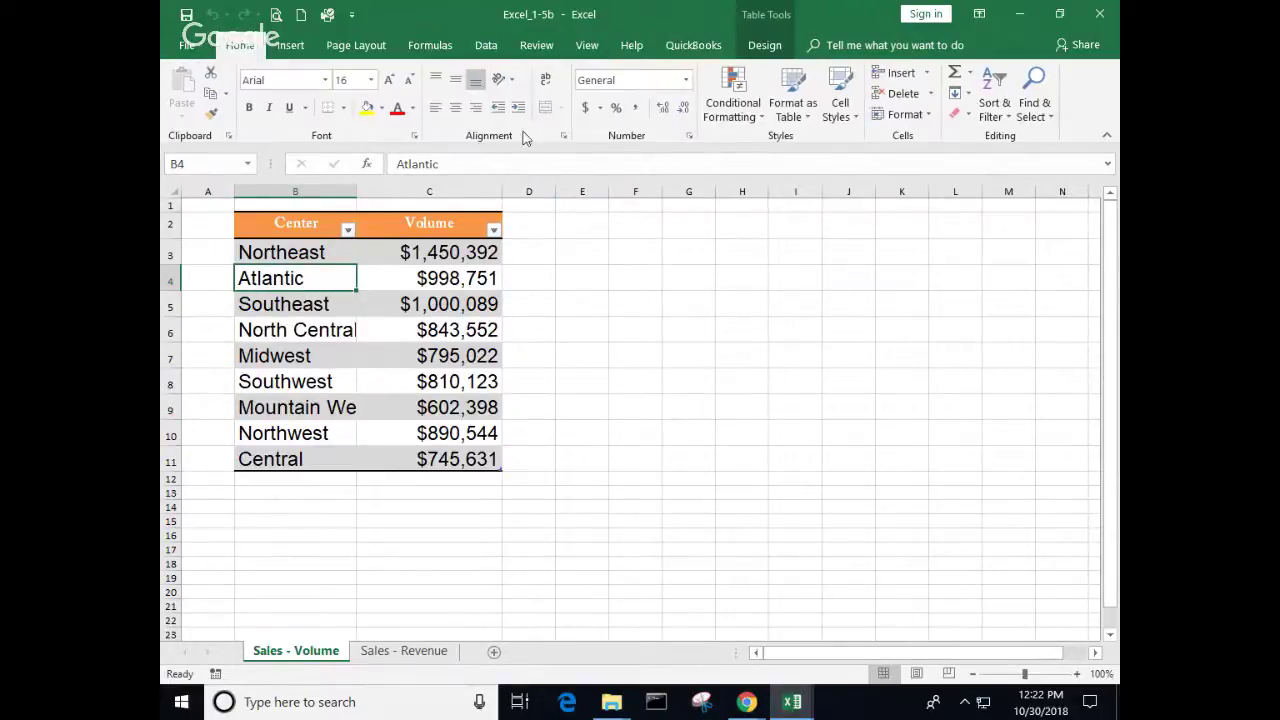
pyautogui.click(324, 80)
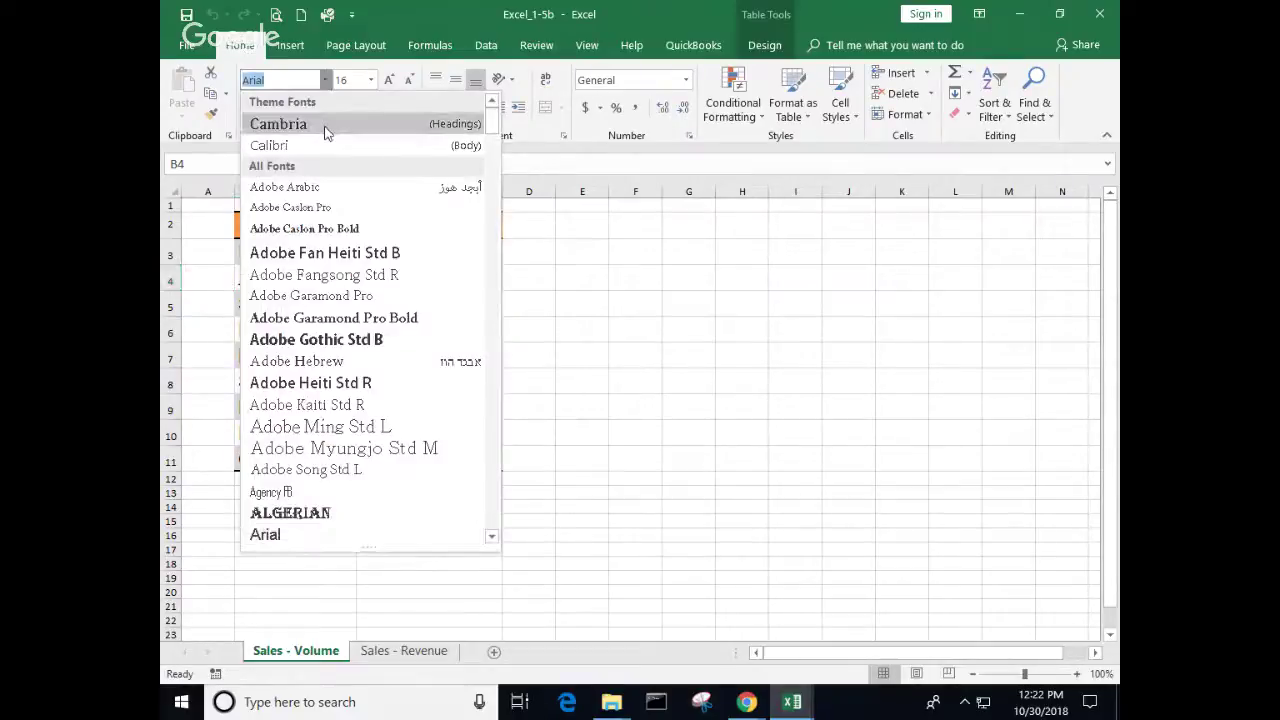
pyautogui.scroll(-15, 346, 316)
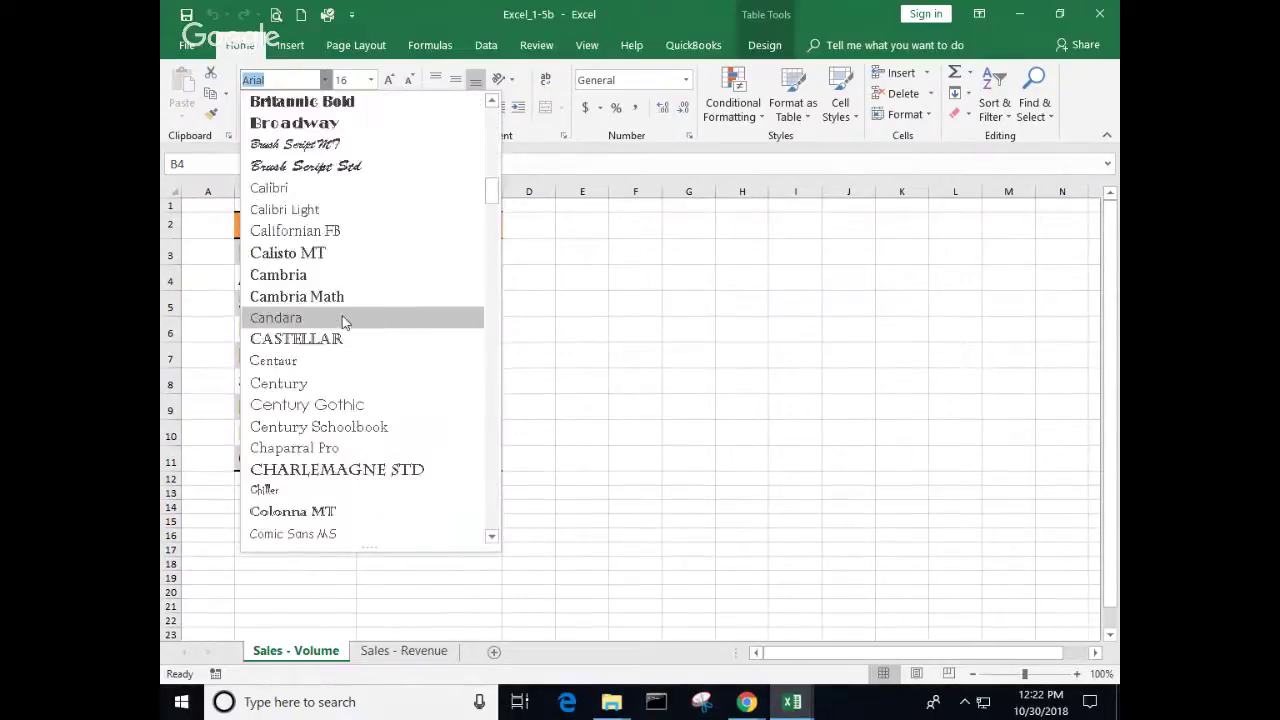
pyautogui.scroll(-14, 343, 321)
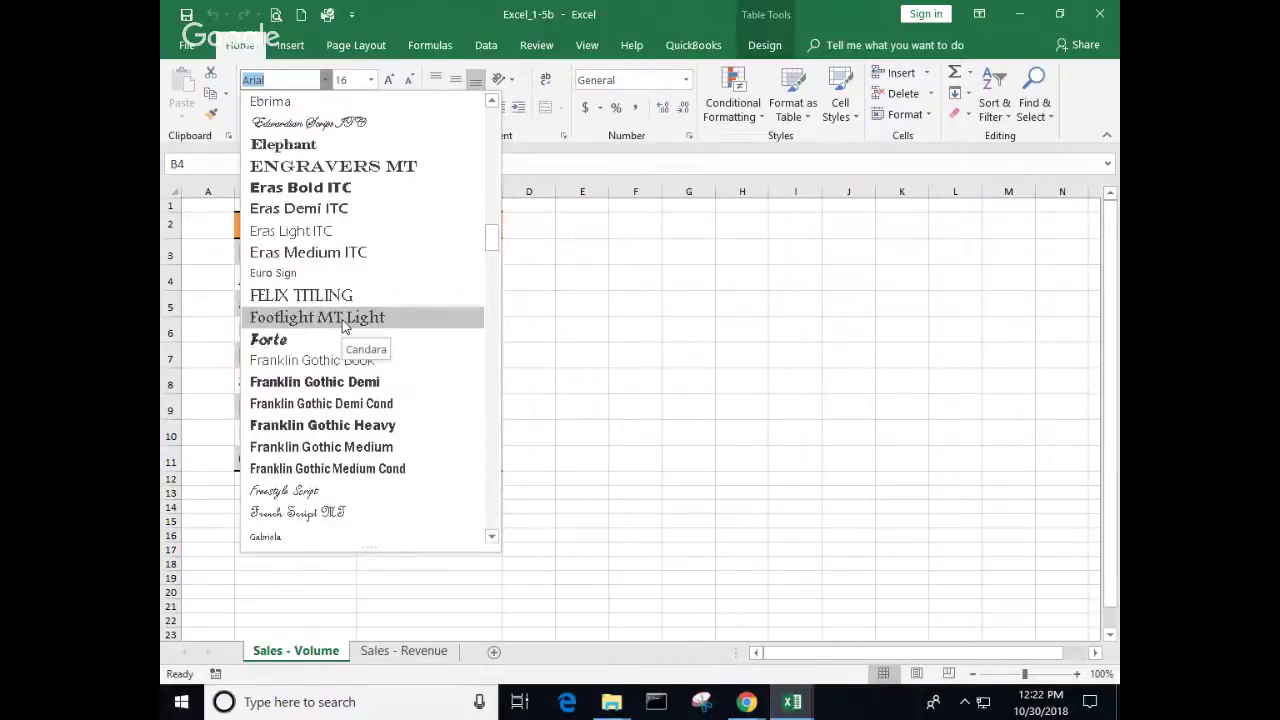
pyautogui.scroll(-1, 343, 323)
pyautogui.scroll(4, 342, 318)
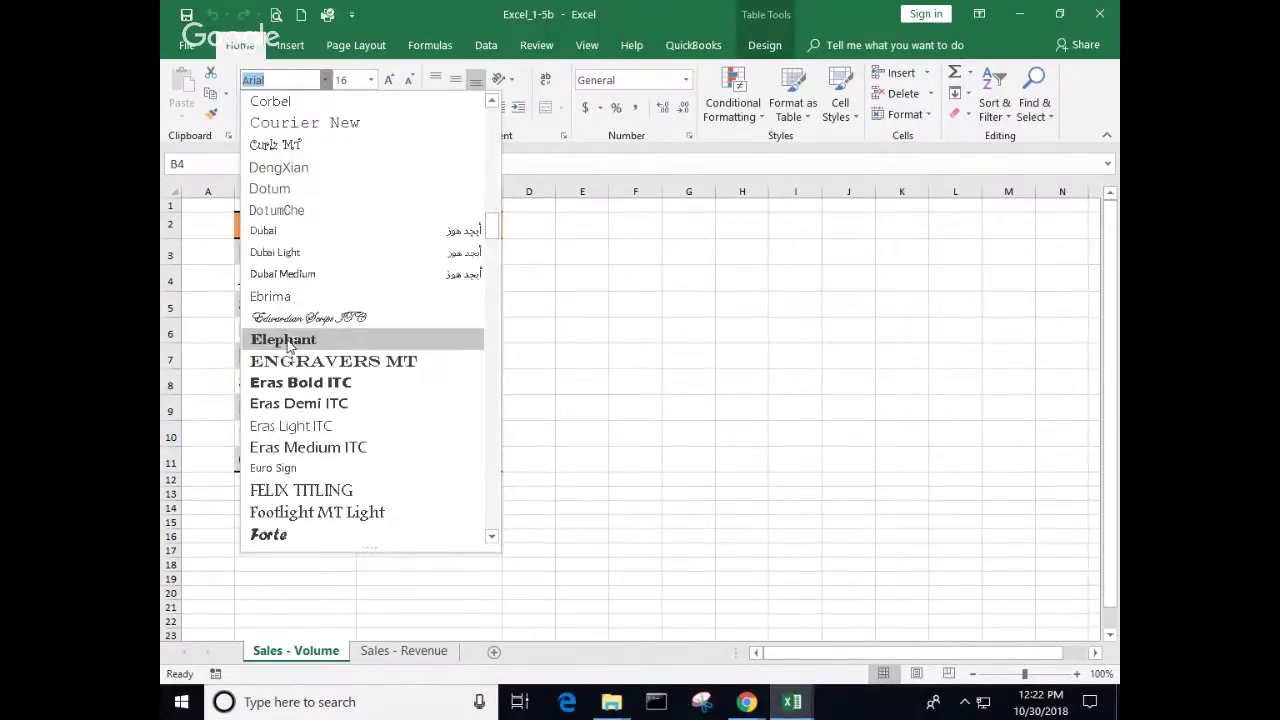
pyautogui.scroll(-3, 318, 362)
pyautogui.scroll(1, 318, 364)
pyautogui.scroll(-2, 318, 362)
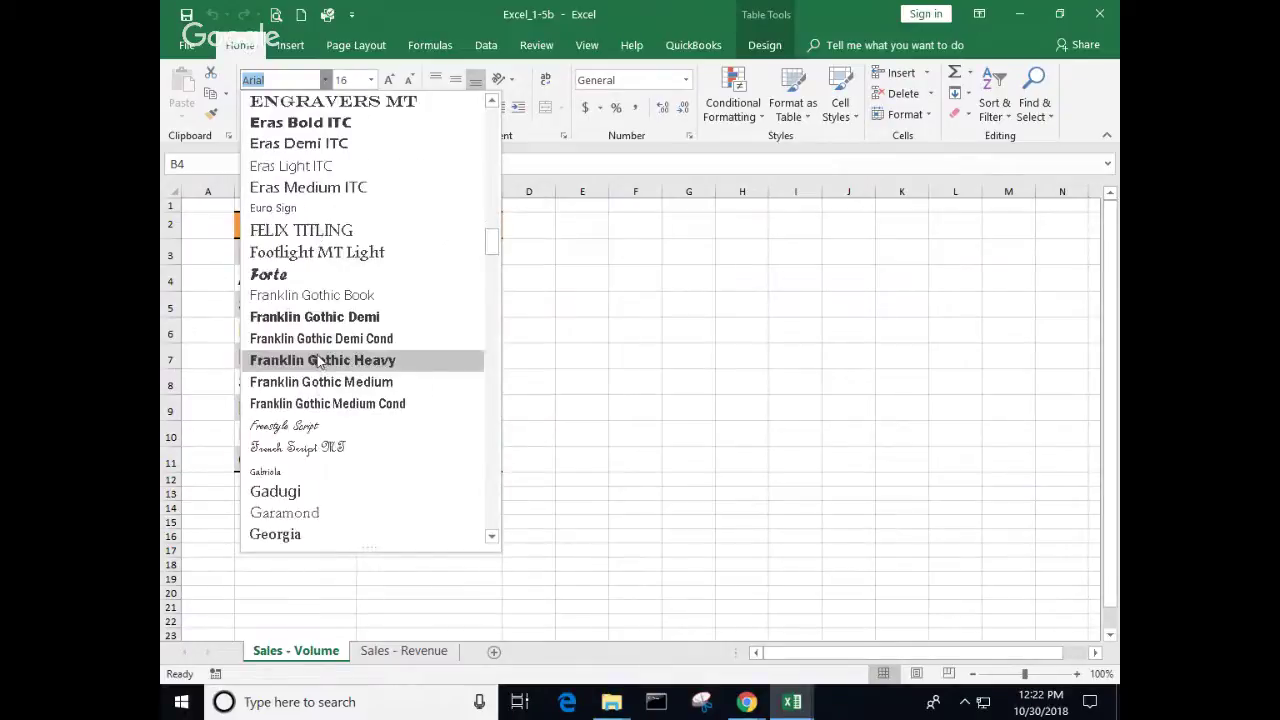
pyautogui.scroll(-4, 319, 362)
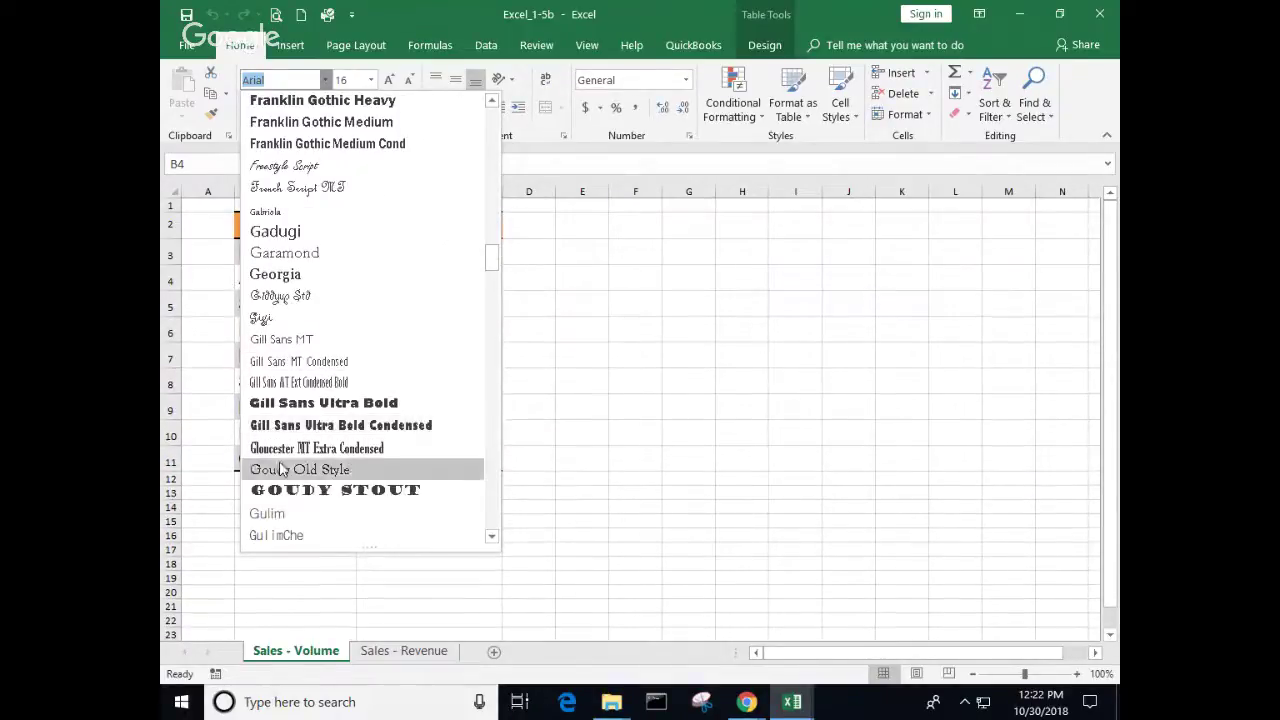
pyautogui.click(330, 490)
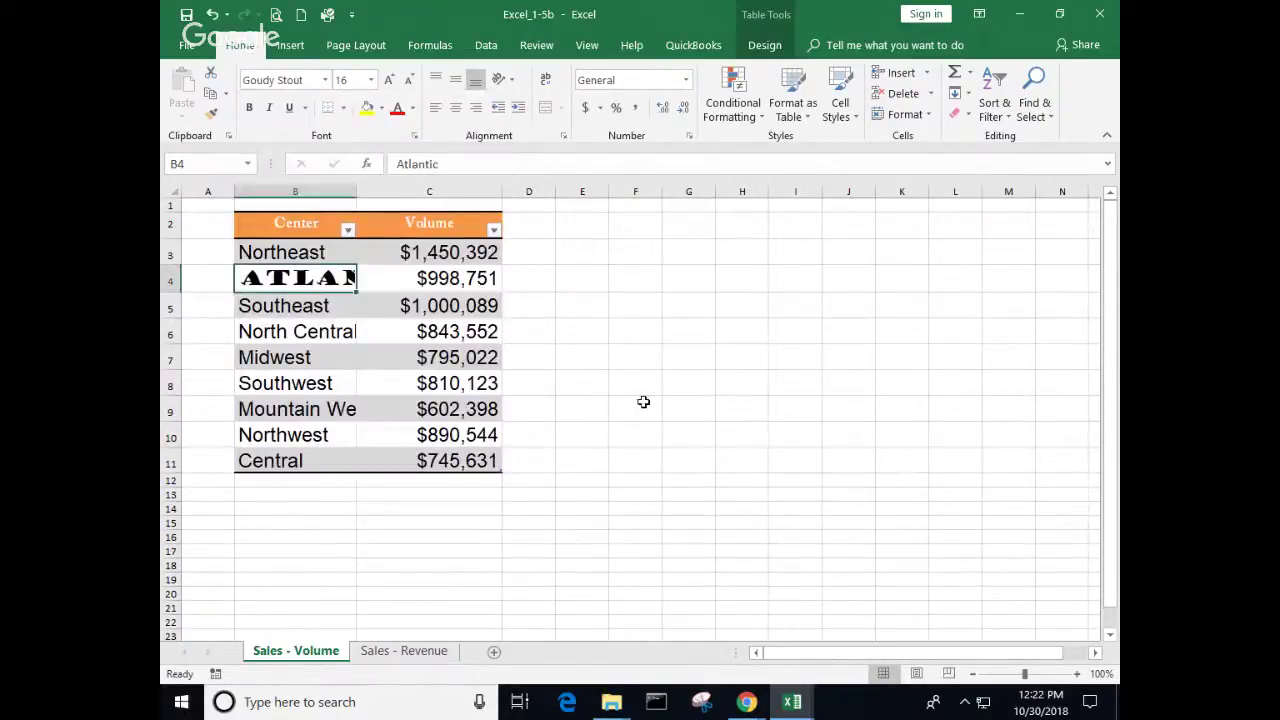
# Step: AutoFit column B so ATLANTIC shows in full, then select the region names
pyautogui.doubleClick(360, 187)
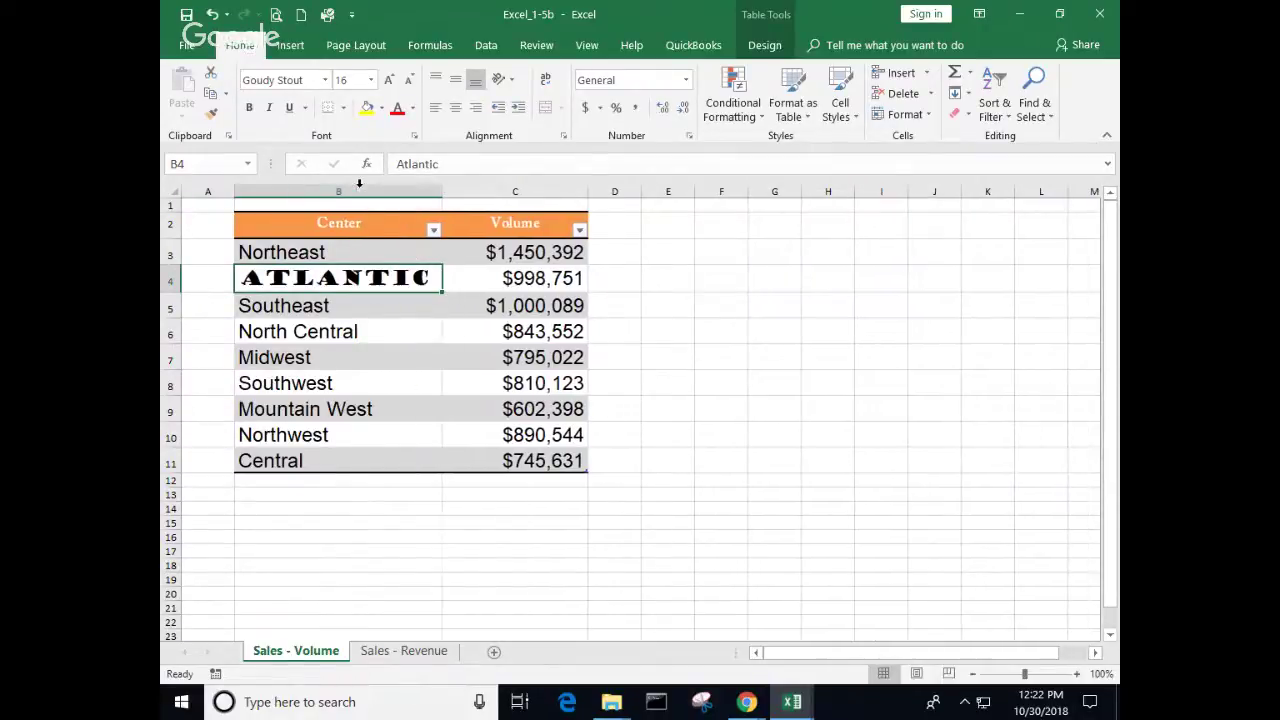
pyautogui.click(828, 383)
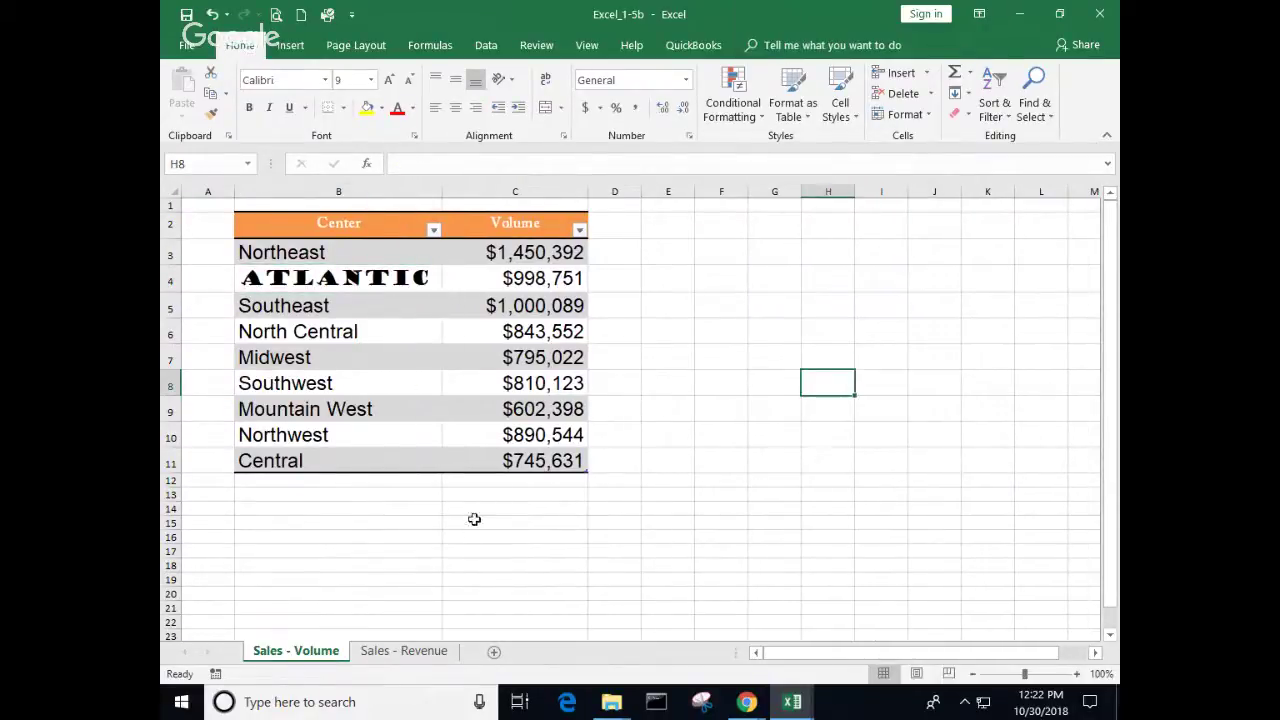
pyautogui.moveTo(352, 255); pyautogui.dragTo(333, 455)
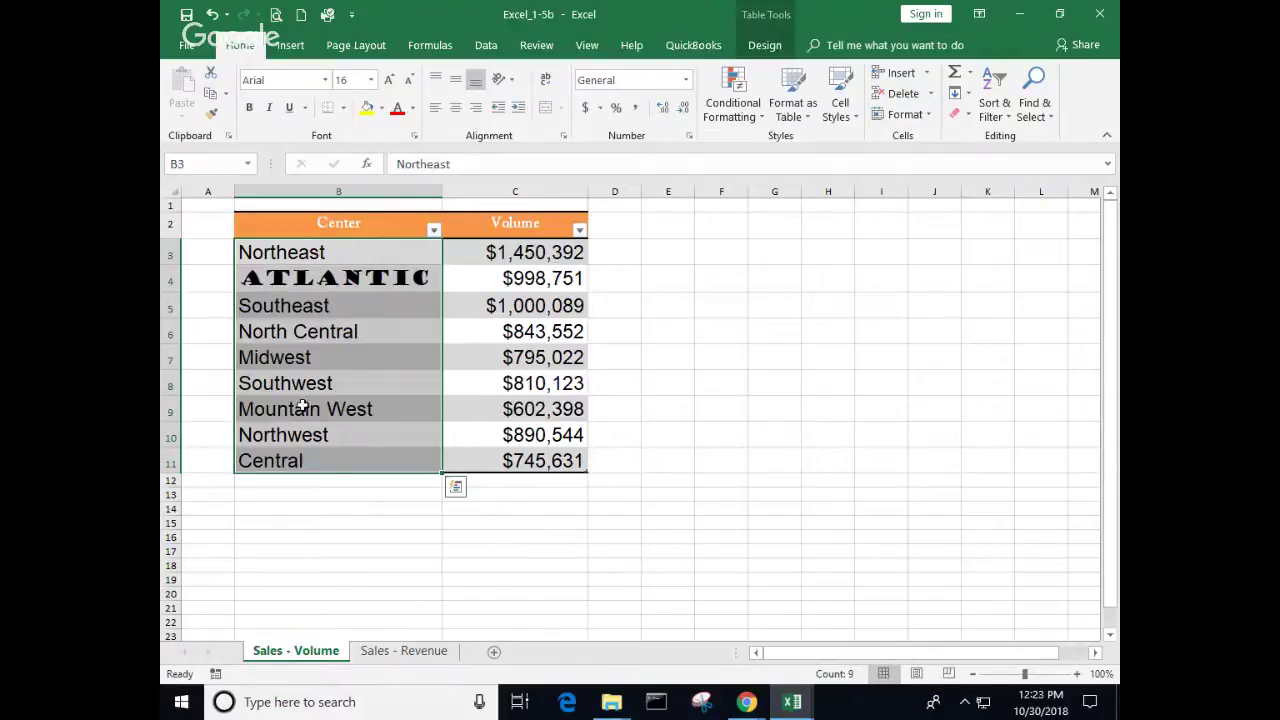
# Step: Copy the region names in B3:B11 and paste them into F3:F11
pyautogui.click(326, 385)
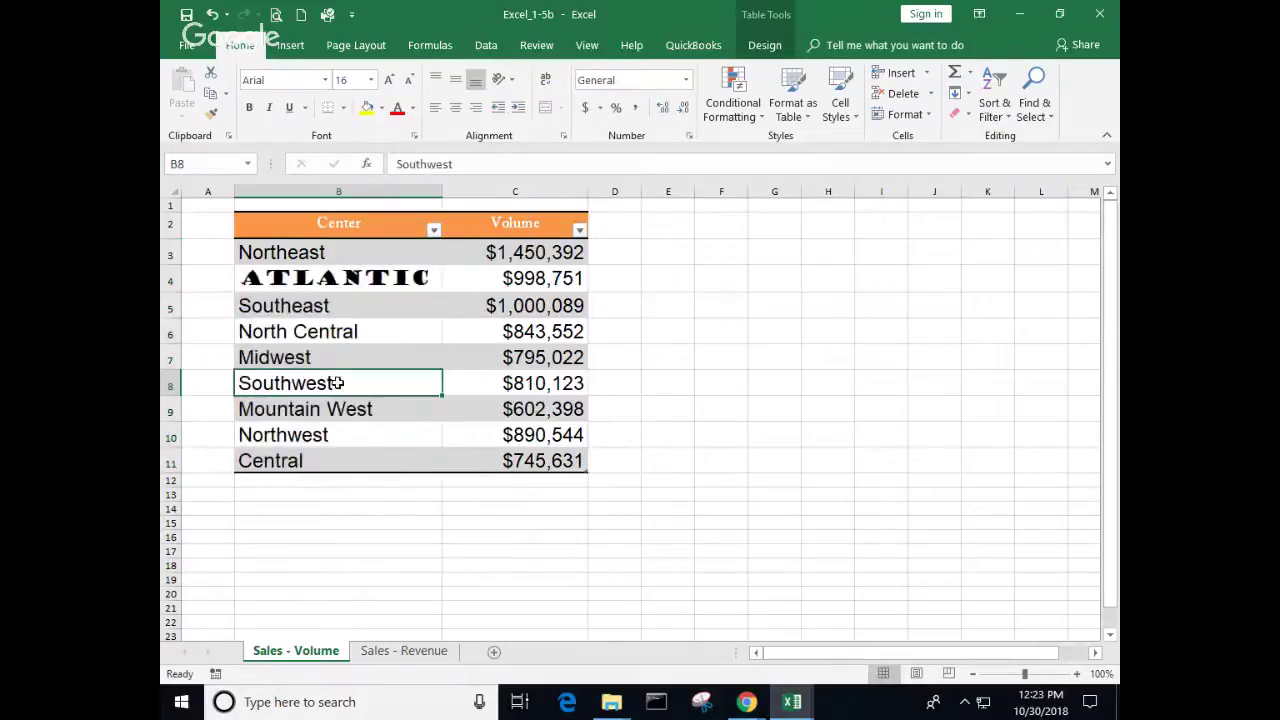
pyautogui.click(338, 256)
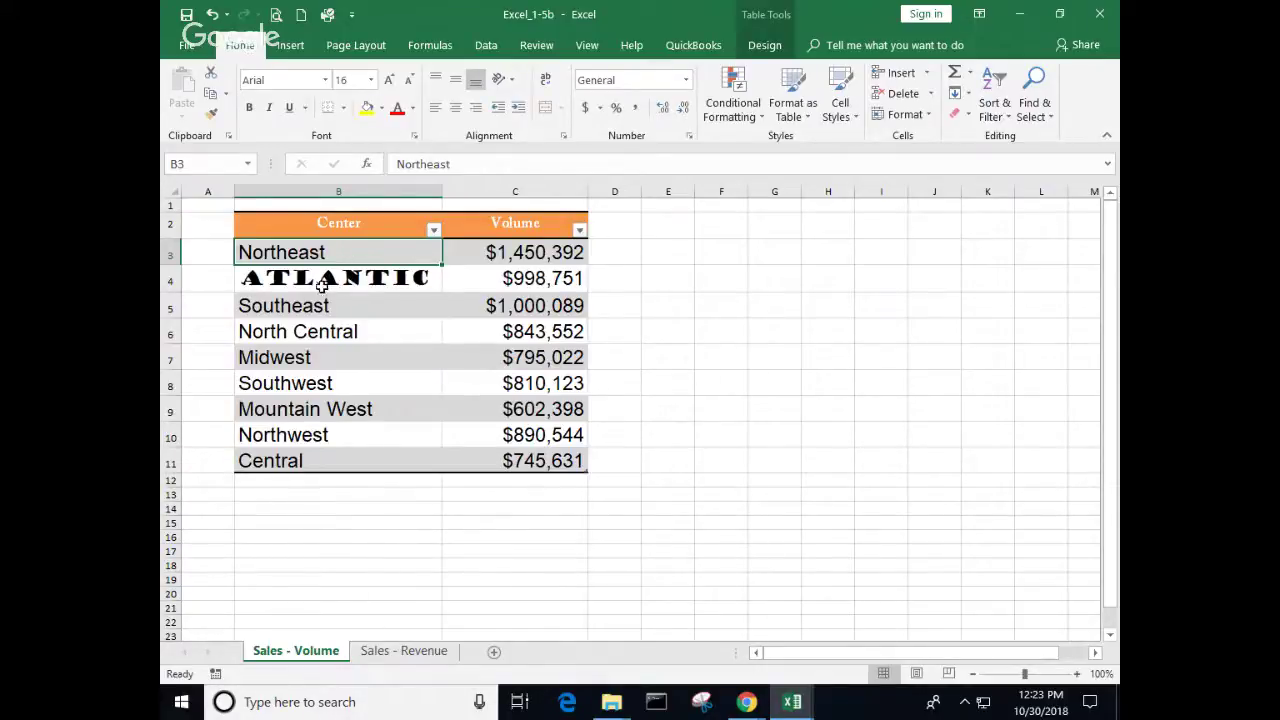
pyautogui.moveTo(284, 250); pyautogui.dragTo(294, 452)
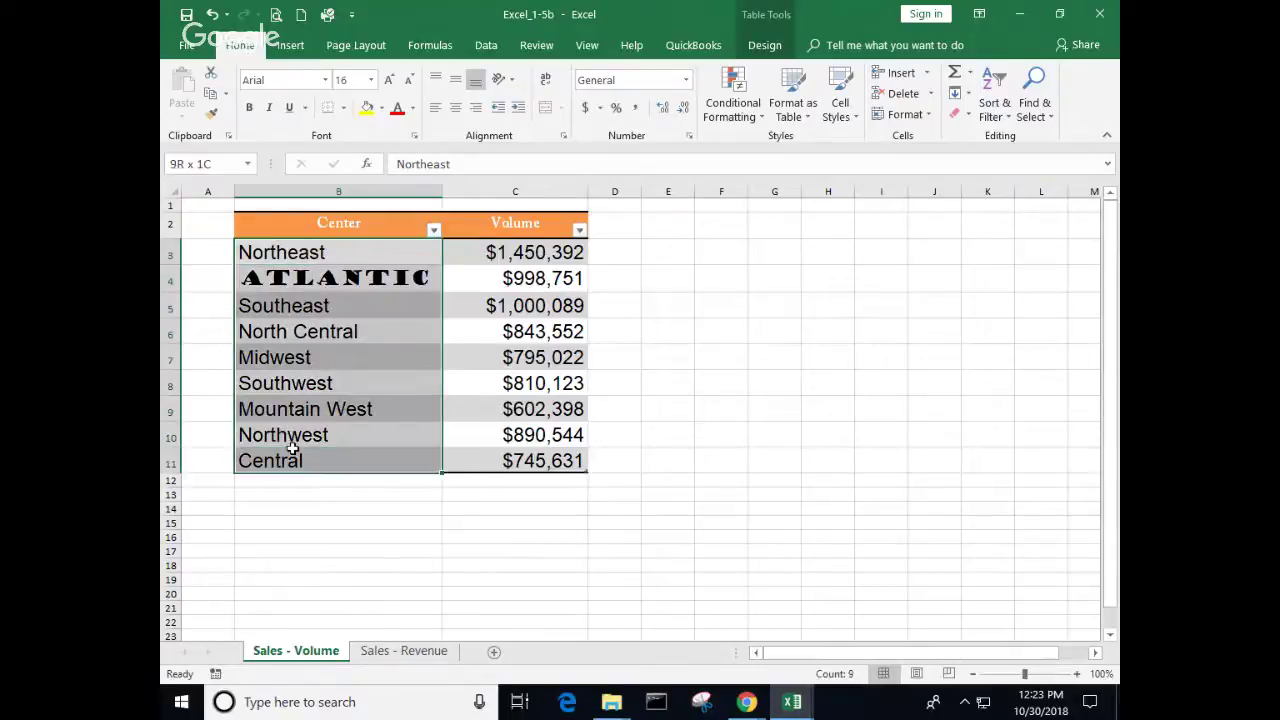
pyautogui.rightClick(315, 384)
pyautogui.click(360, 274)
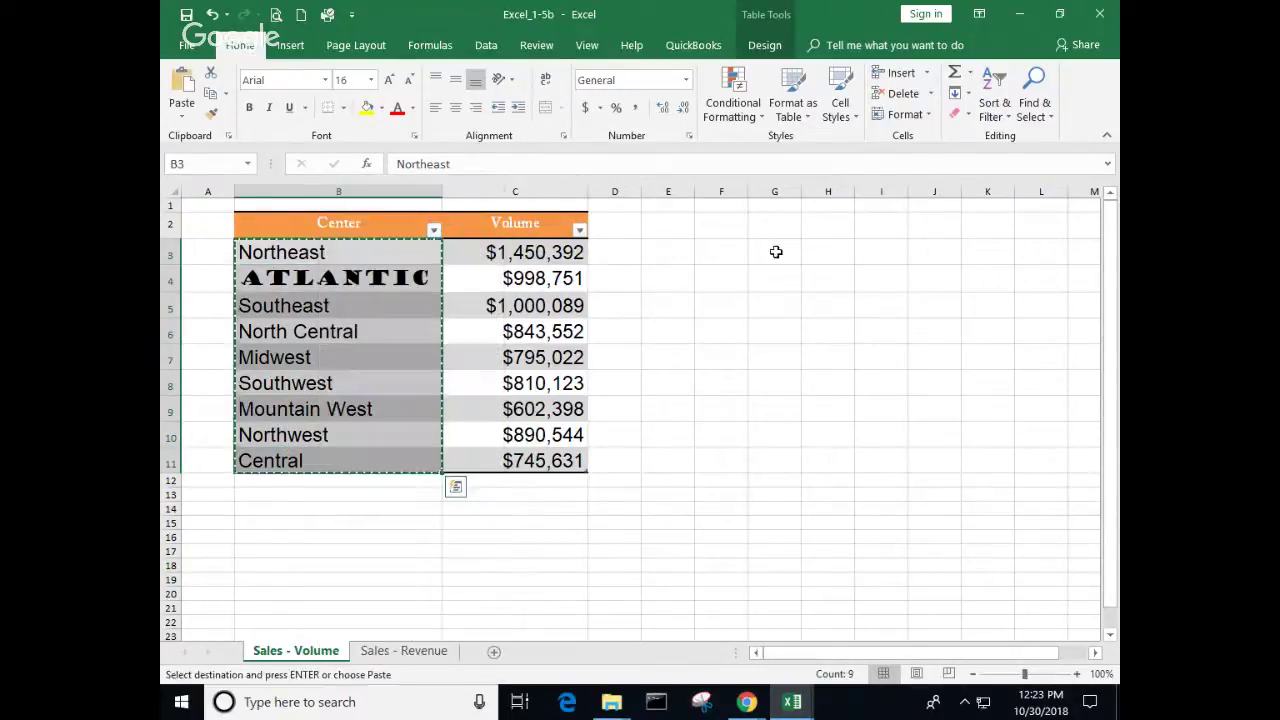
pyautogui.click(724, 253)
pyautogui.rightClick(724, 253)
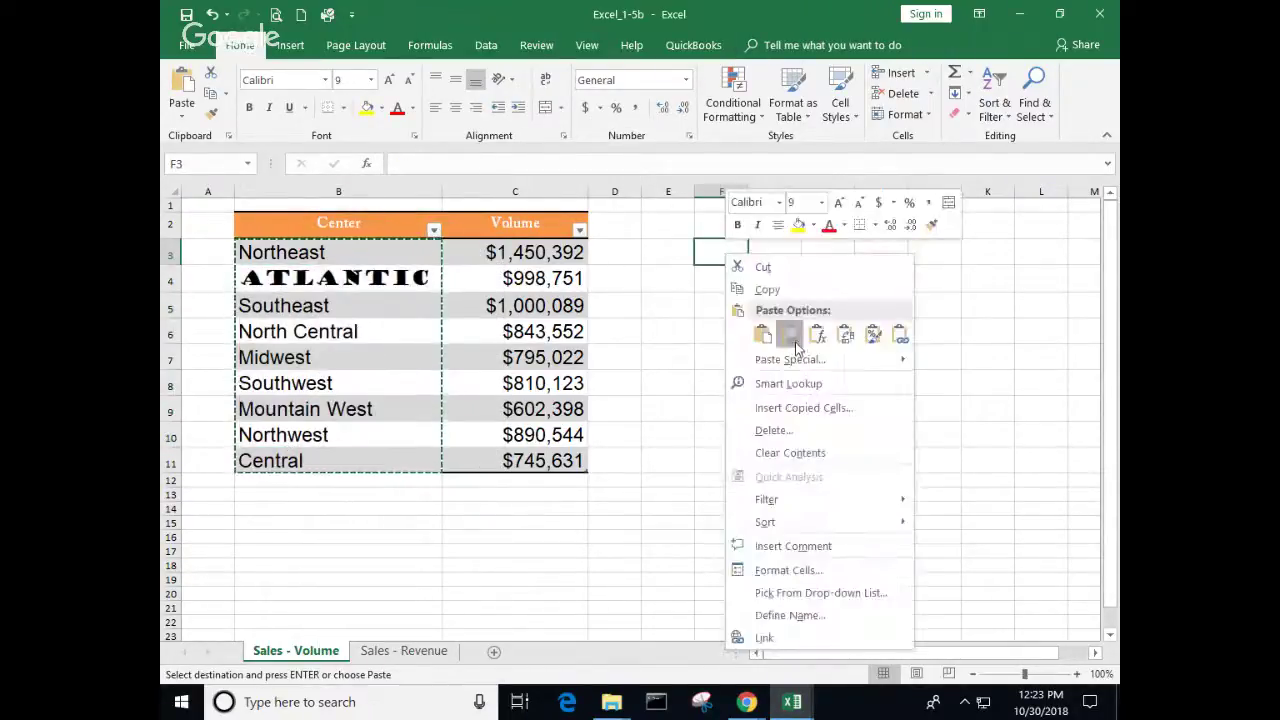
pyautogui.click(792, 342)
# Step: Set the pasted names in F3:F11 to Blackoak Std and widen column F so Mountain West fits
pyautogui.moveTo(748, 191); pyautogui.dragTo(873, 193)
pyautogui.click(766, 434)
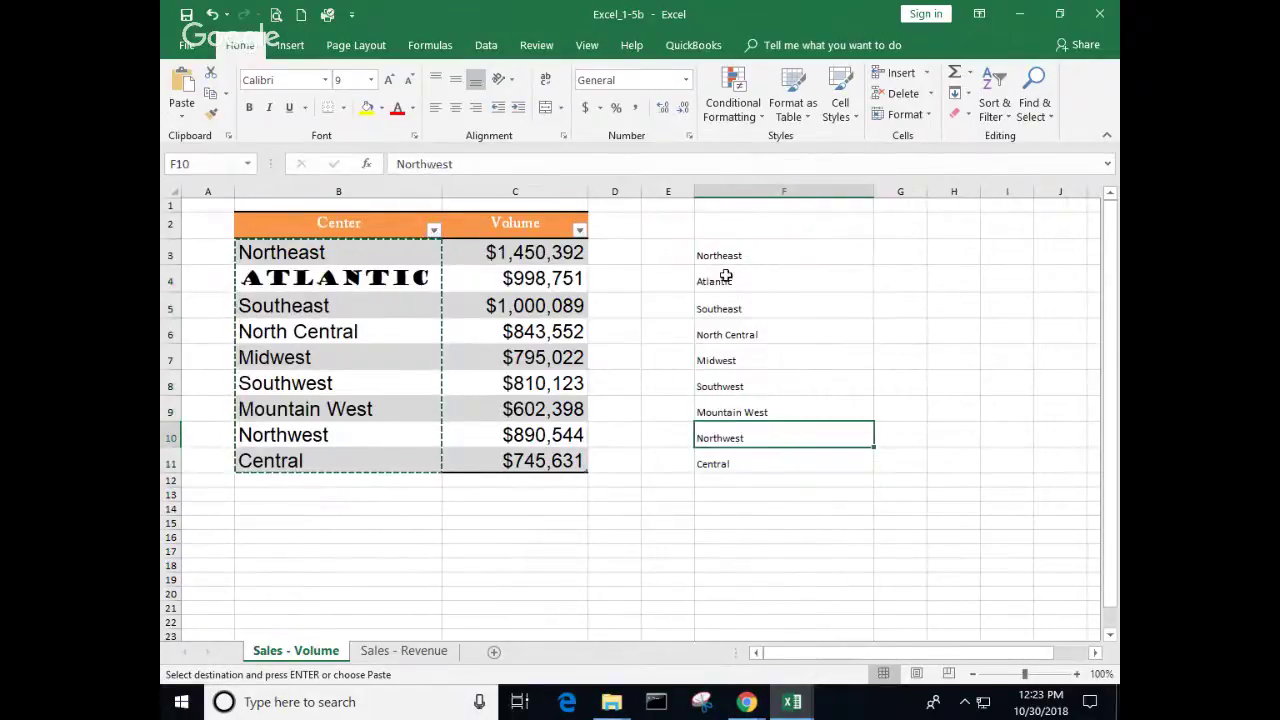
pyautogui.press('Up')
pyautogui.press('Up')
pyautogui.press('Up')
pyautogui.press('Up')
pyautogui.press('Up')
pyautogui.press('Up')
pyautogui.press('Up')
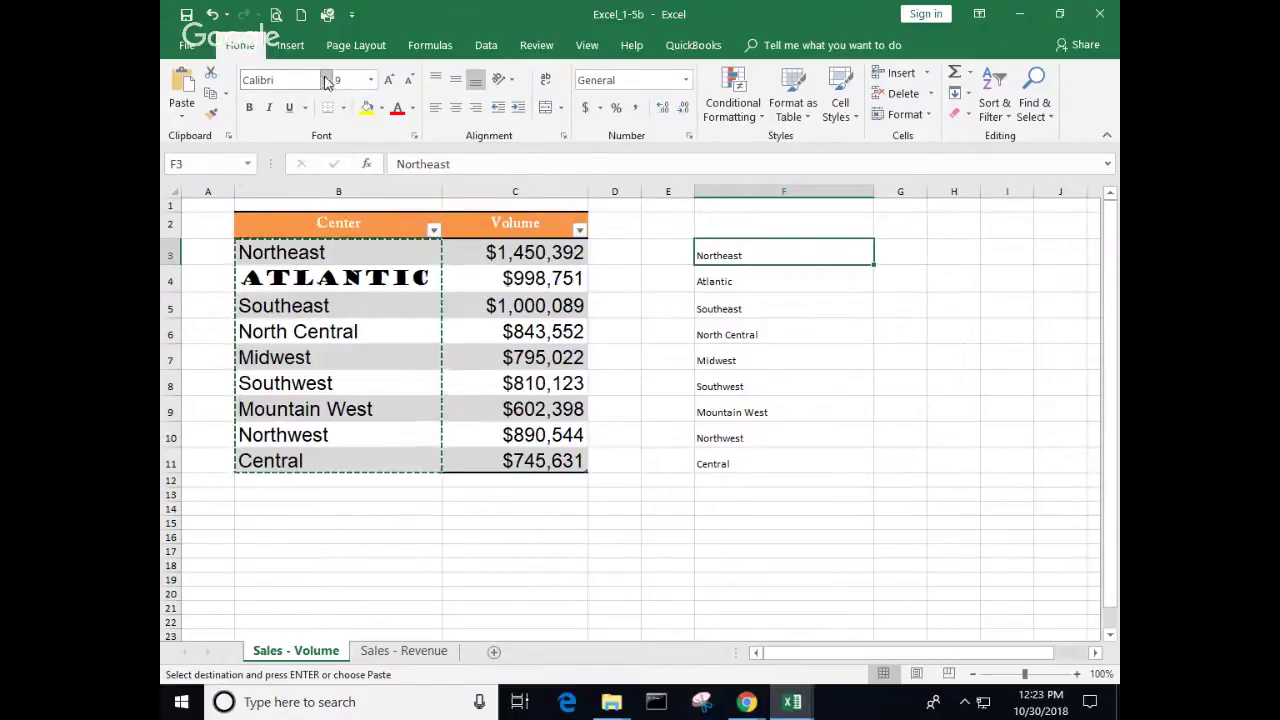
pyautogui.click(324, 80)
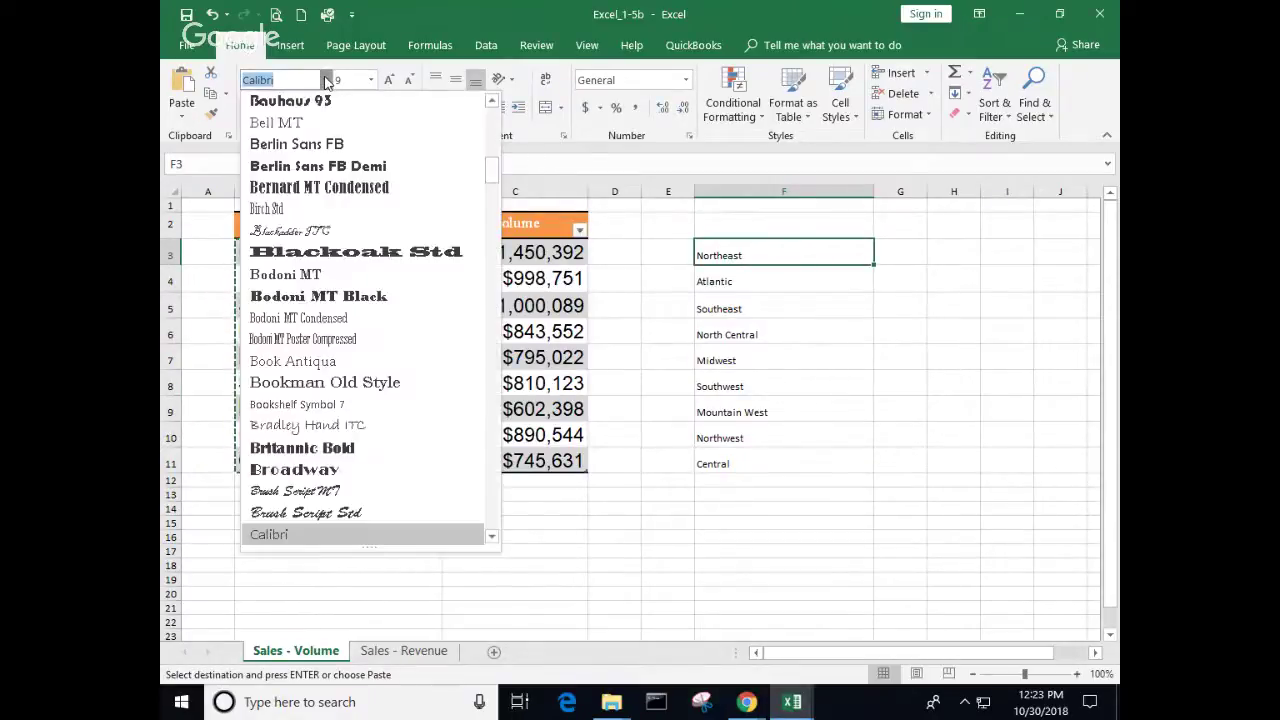
pyautogui.click(352, 252)
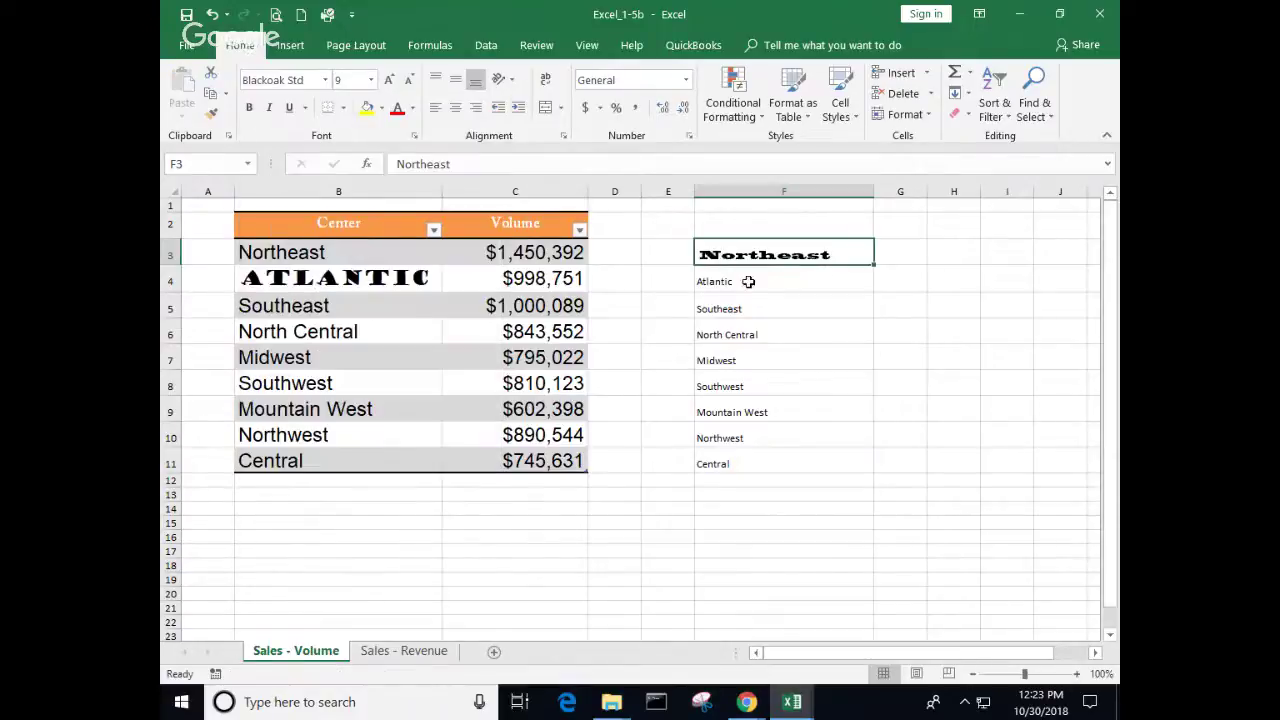
pyautogui.moveTo(749, 281); pyautogui.dragTo(758, 452)
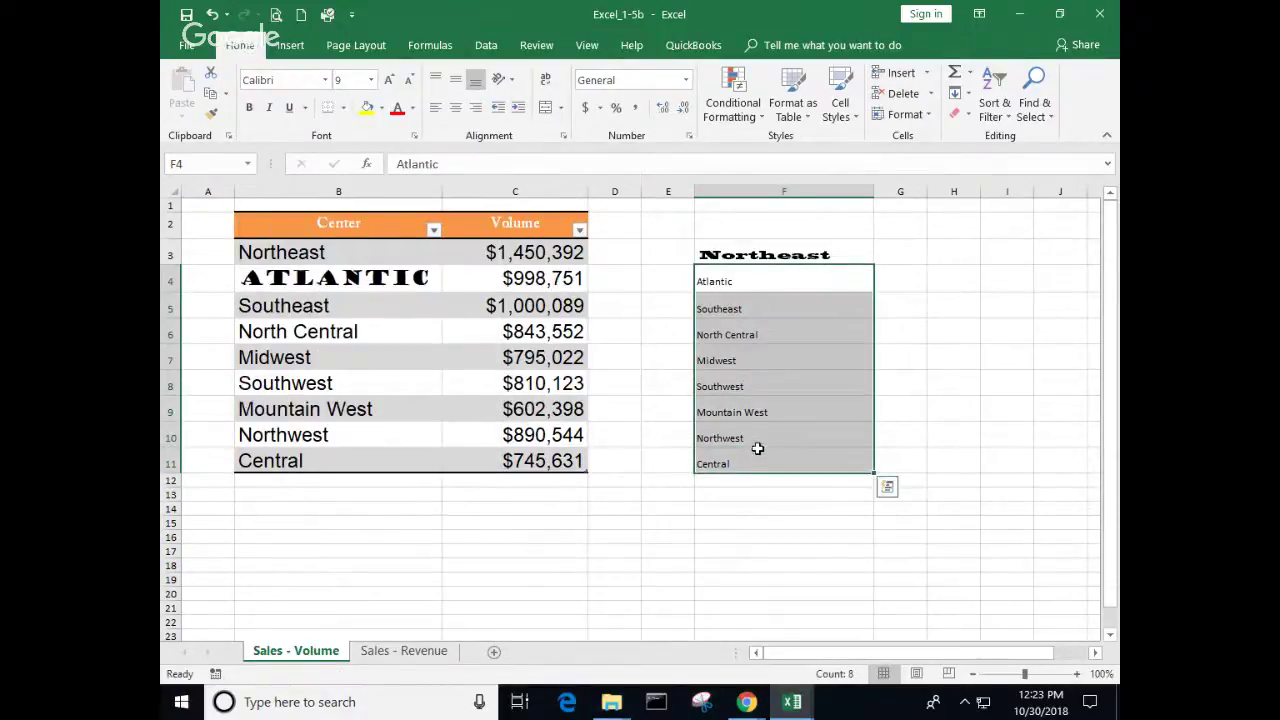
pyautogui.press('F4')
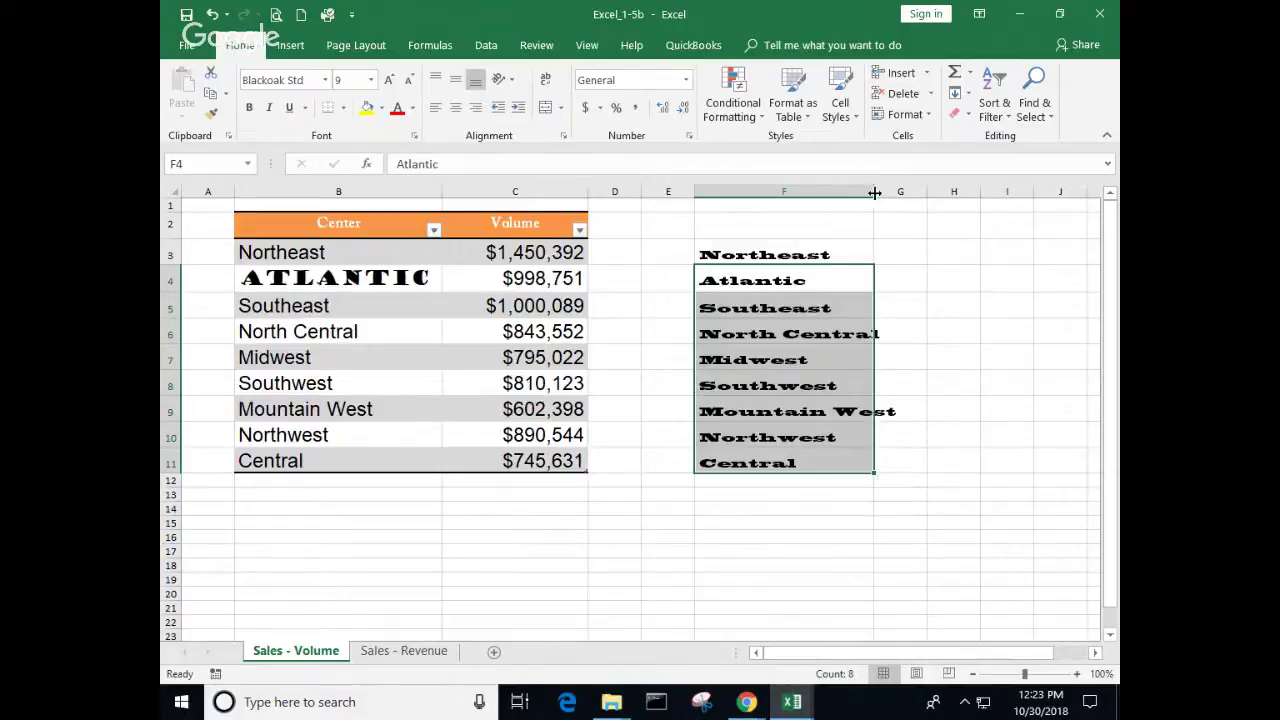
pyautogui.moveTo(874, 191); pyautogui.dragTo(904, 191)
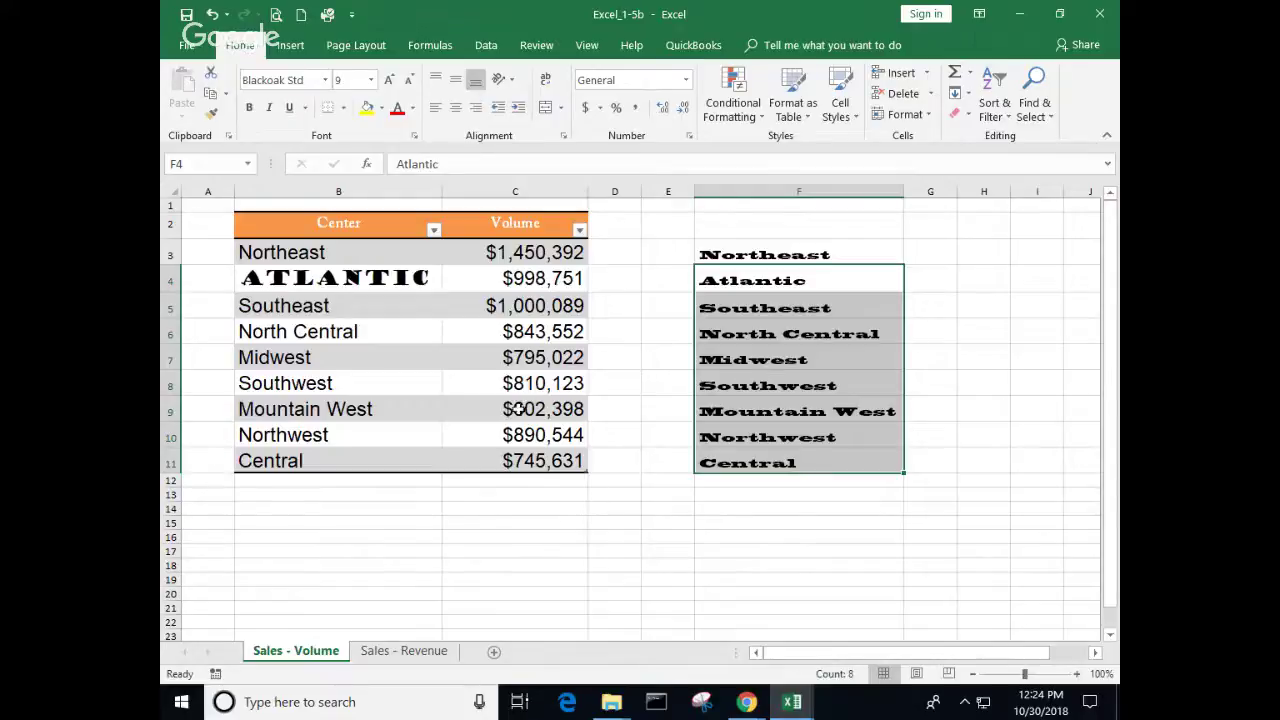
# Step: Turn on the Volume table's Total Row so C12 sums the volumes to $8,136,502
pyautogui.click(505, 306)
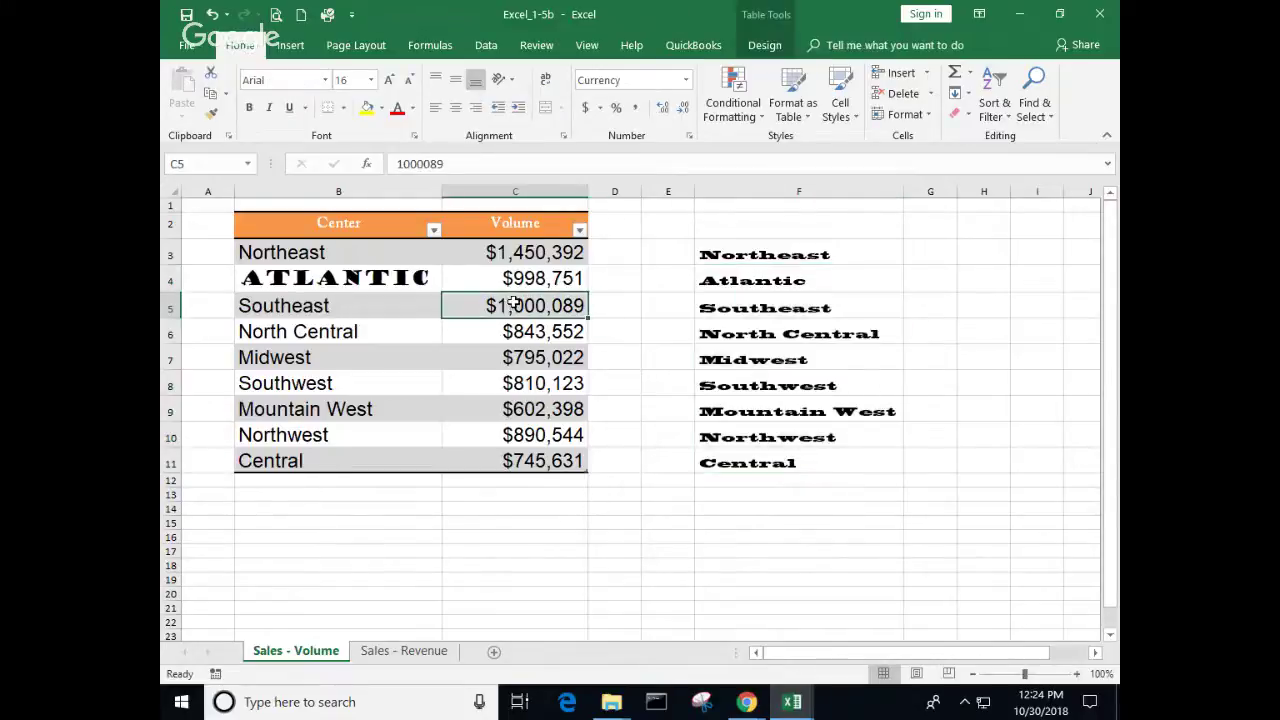
pyautogui.click(425, 652)
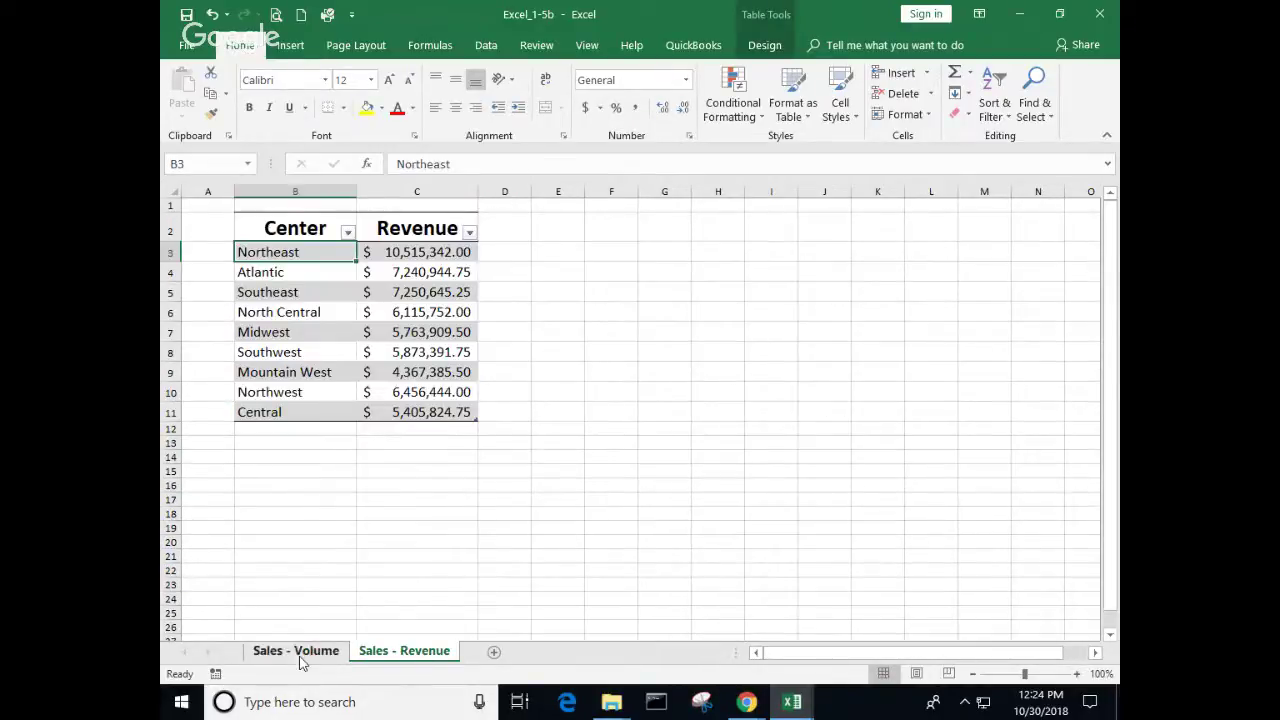
pyautogui.click(302, 652)
pyautogui.click(445, 406)
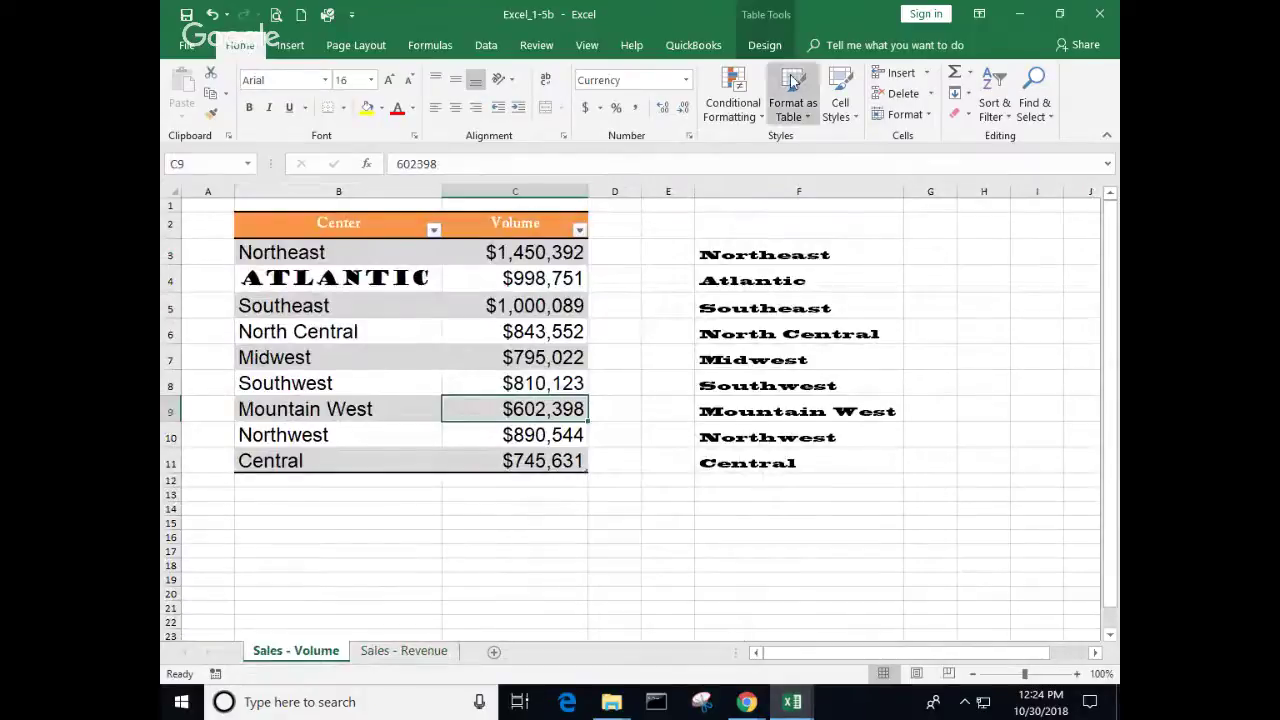
pyautogui.click(766, 48)
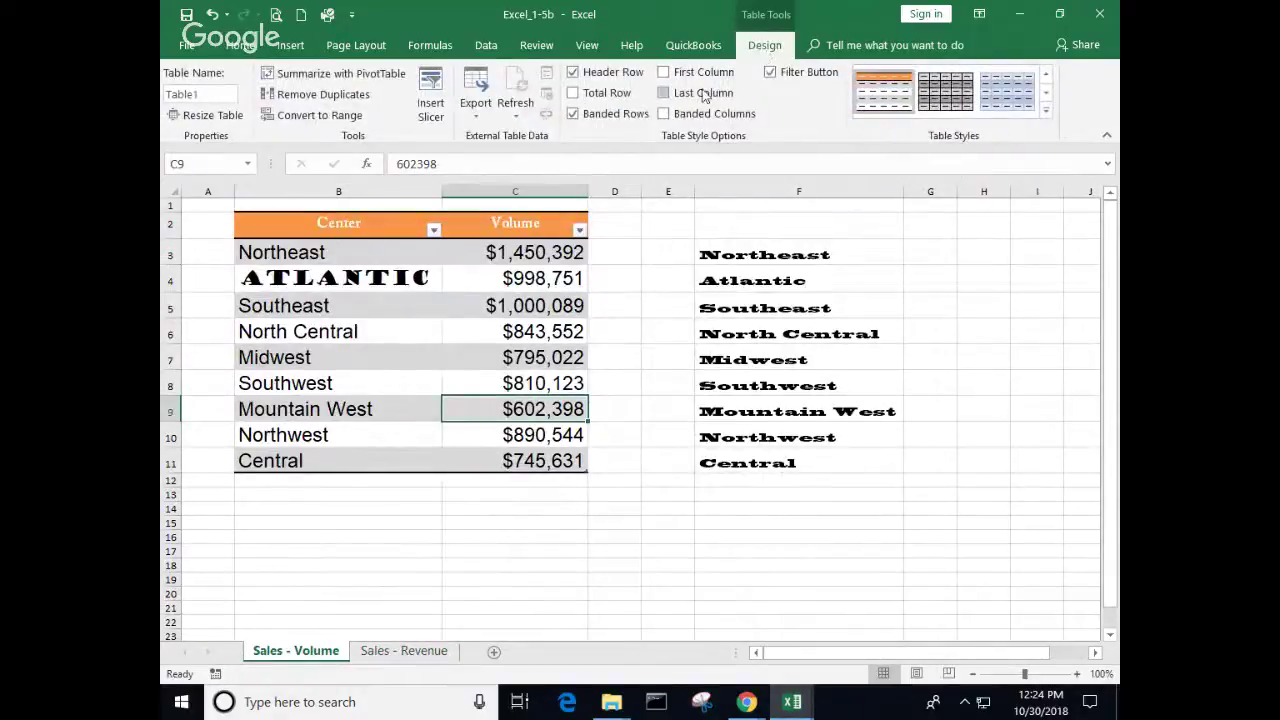
pyautogui.click(573, 92)
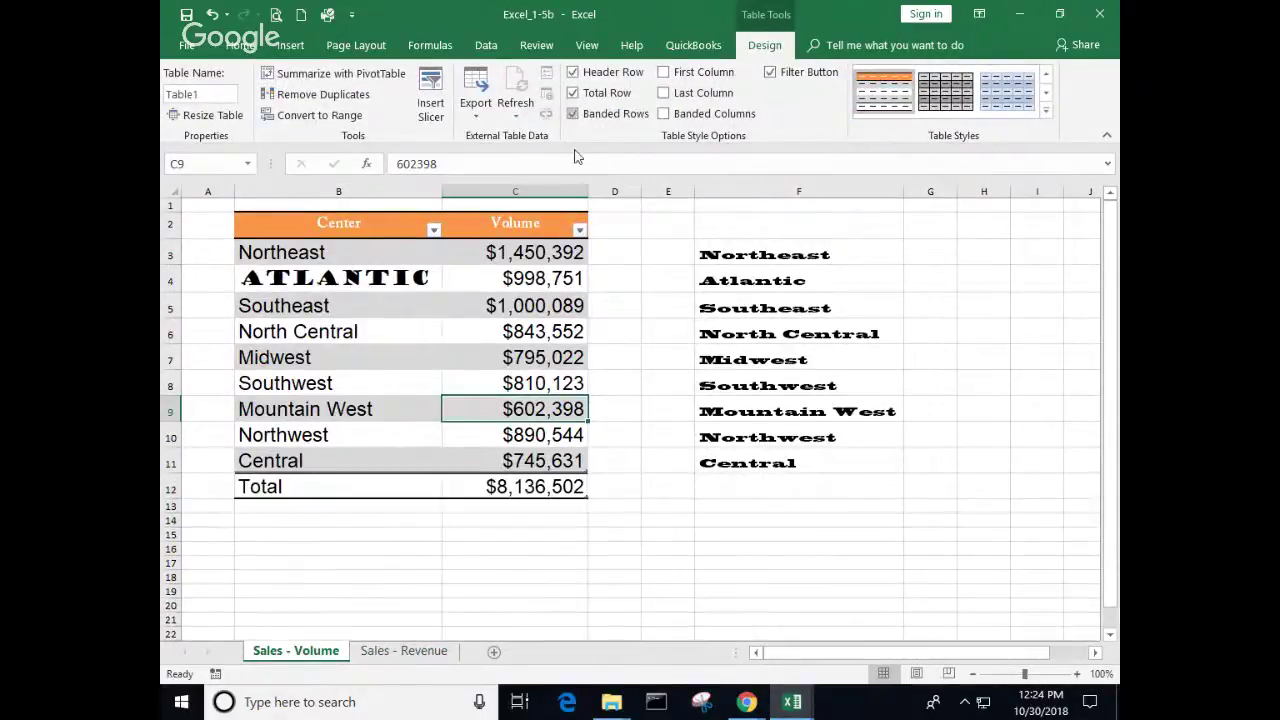
pyautogui.click(521, 486)
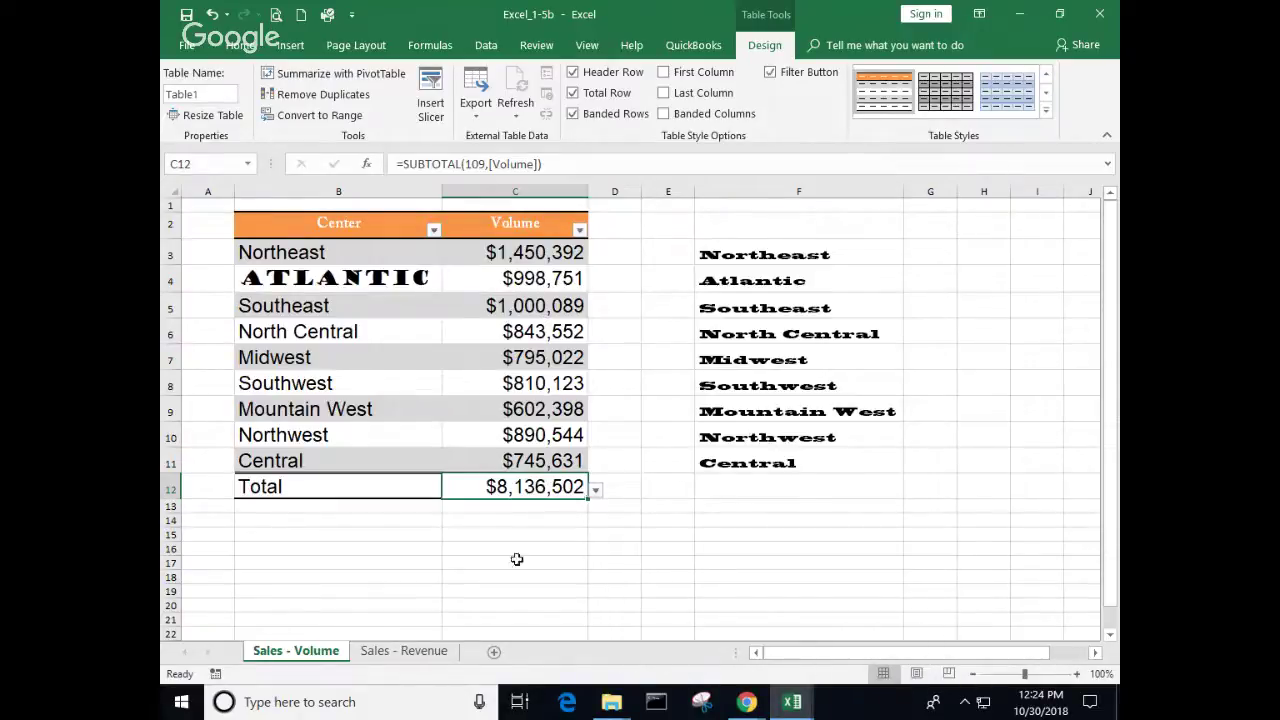
pyautogui.click(577, 533)
pyautogui.click(543, 430)
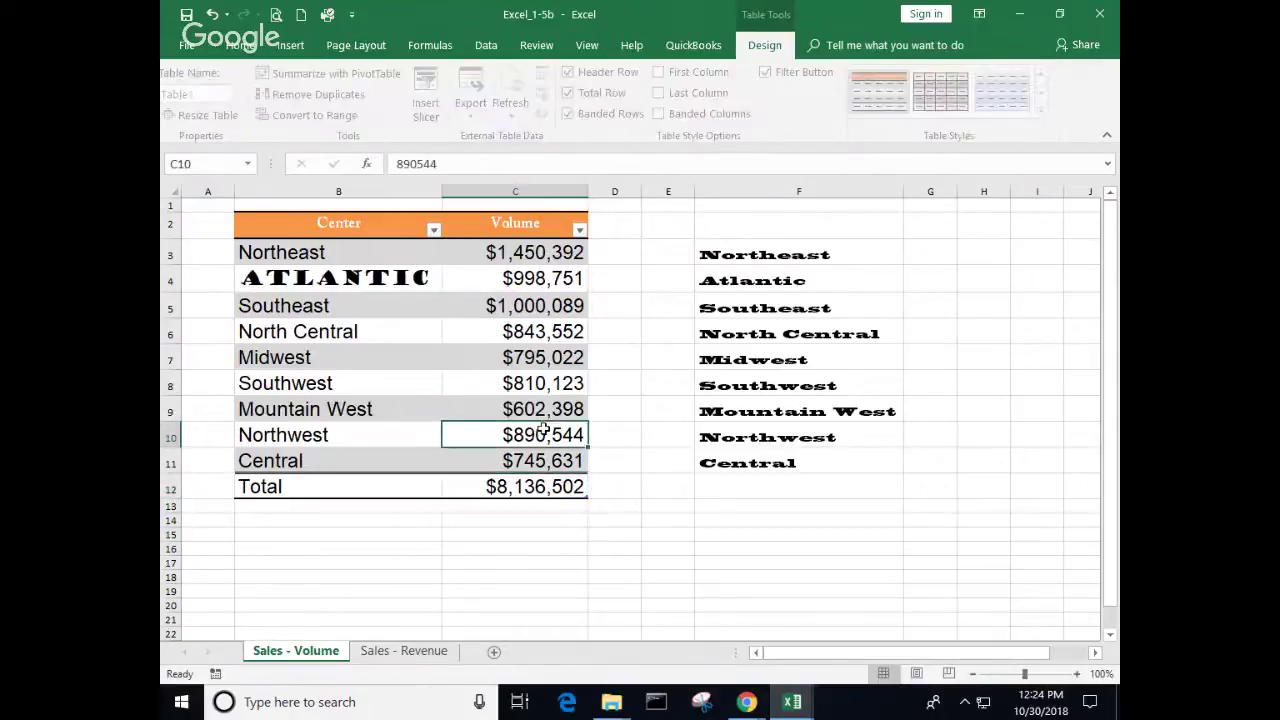
pyautogui.click(536, 486)
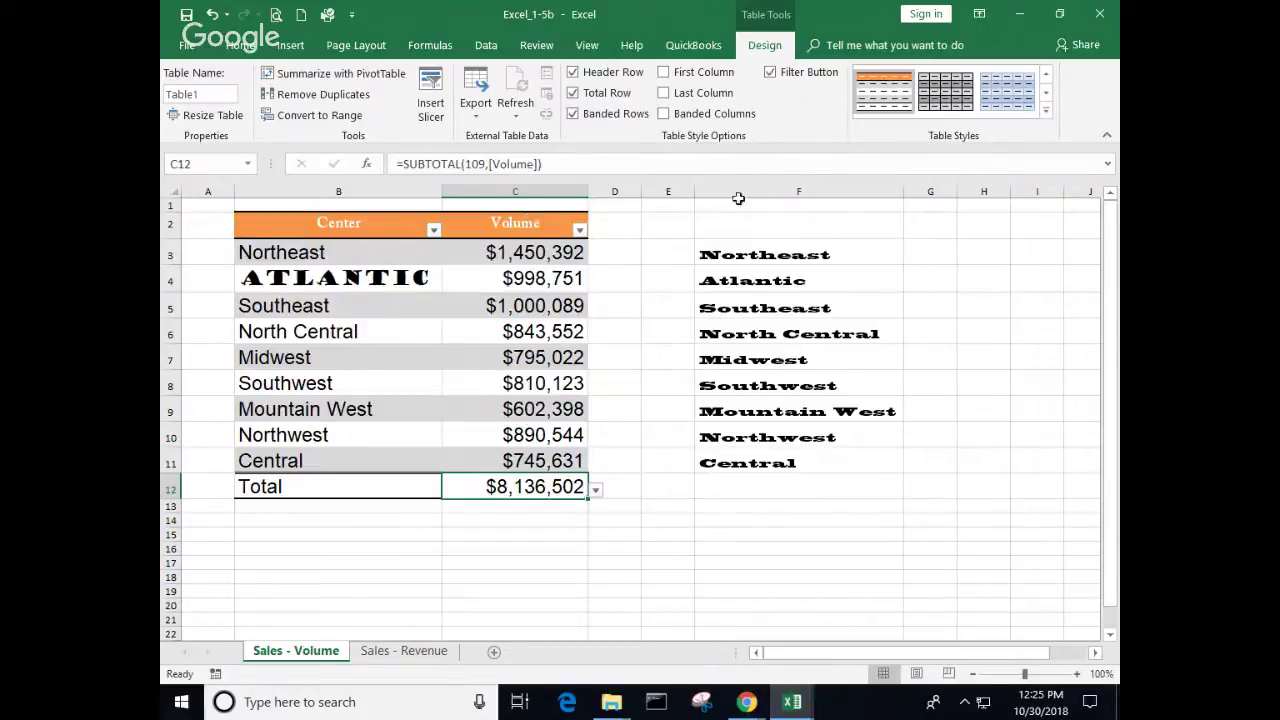
pyautogui.rightClick(636, 20)
pyautogui.click(1030, 390)
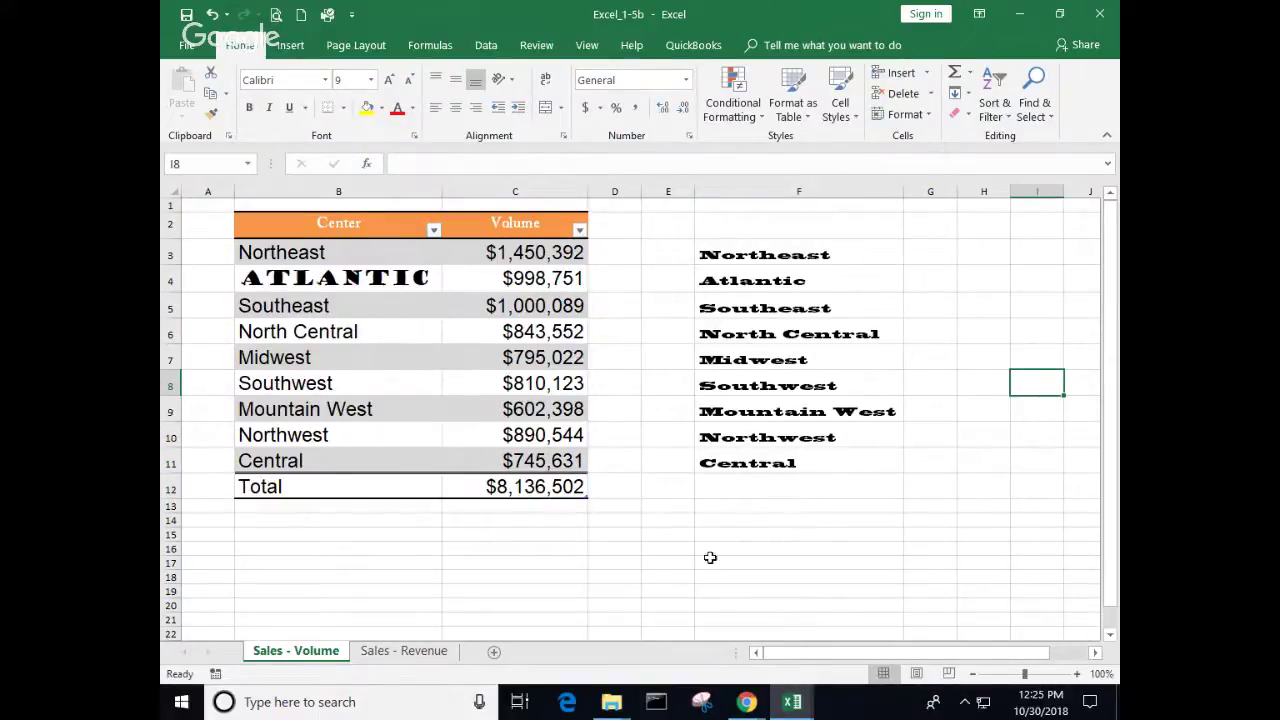
pyautogui.click(465, 314)
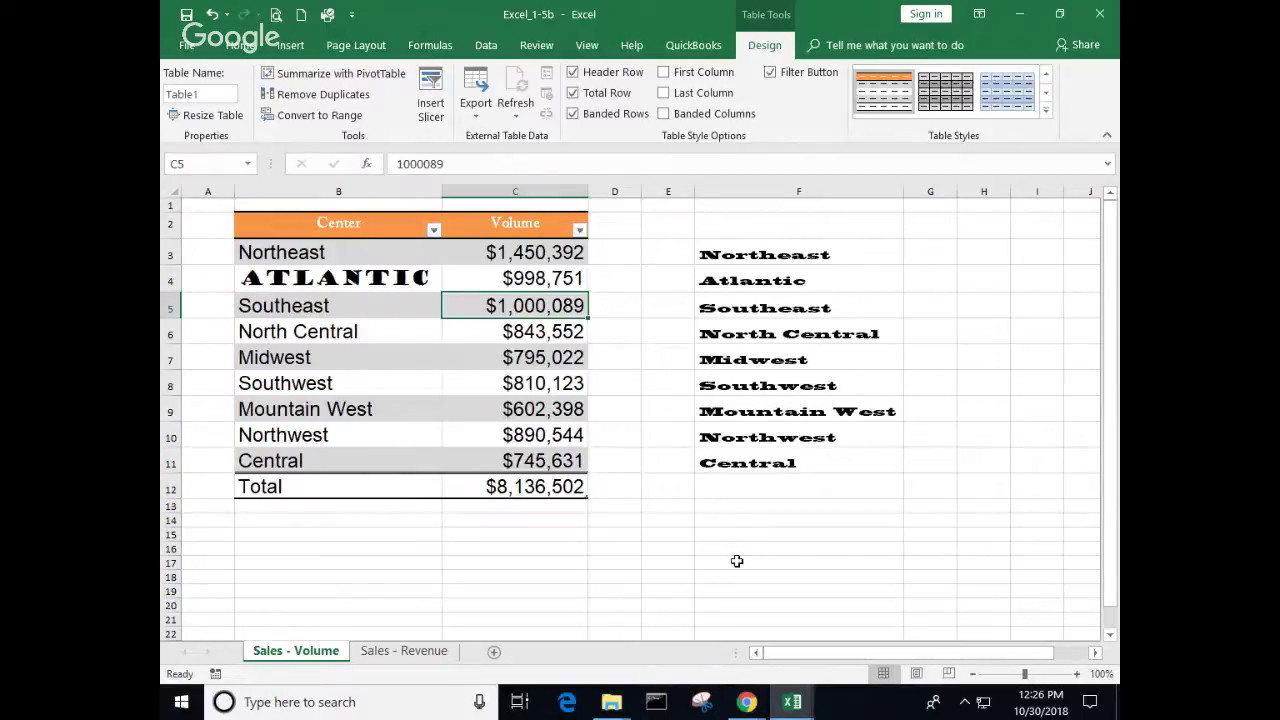
# Step: Close Excel_1-5b without saving, close Excel_1-5a and the Objective2 folder, then launch GMetrix
pyautogui.click(619, 534)
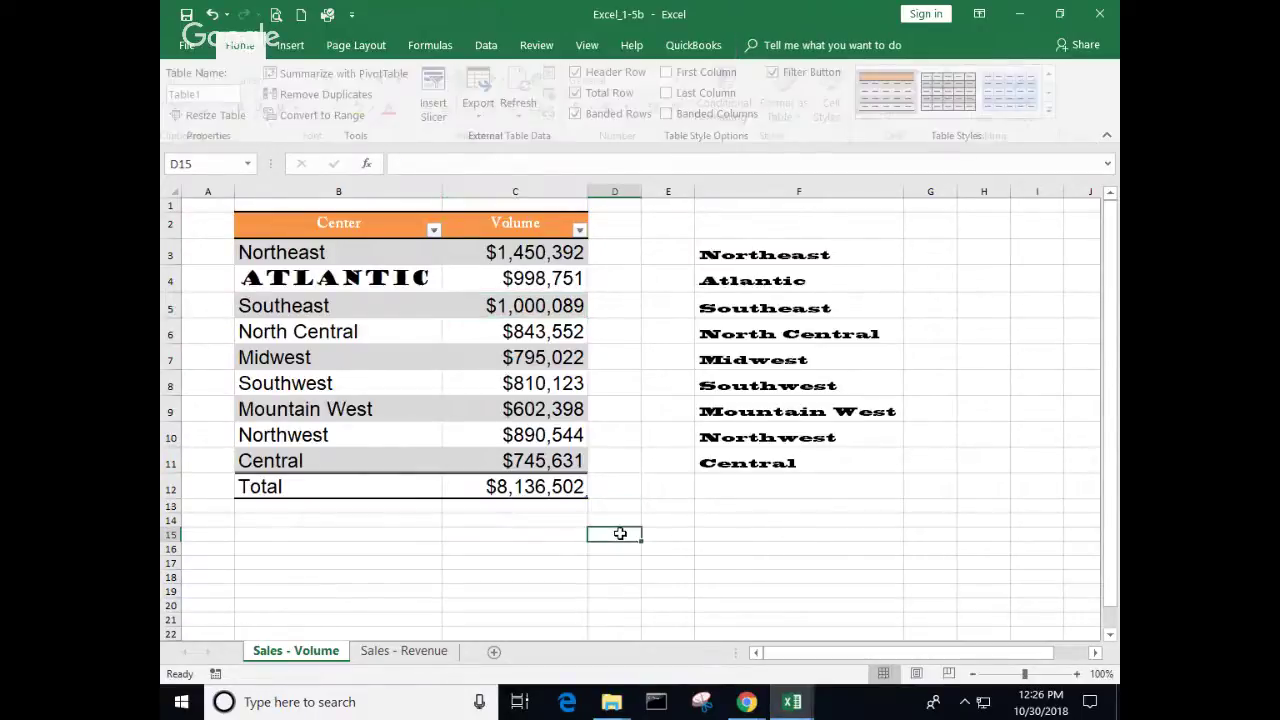
pyautogui.click(1099, 14)
pyautogui.click(639, 386)
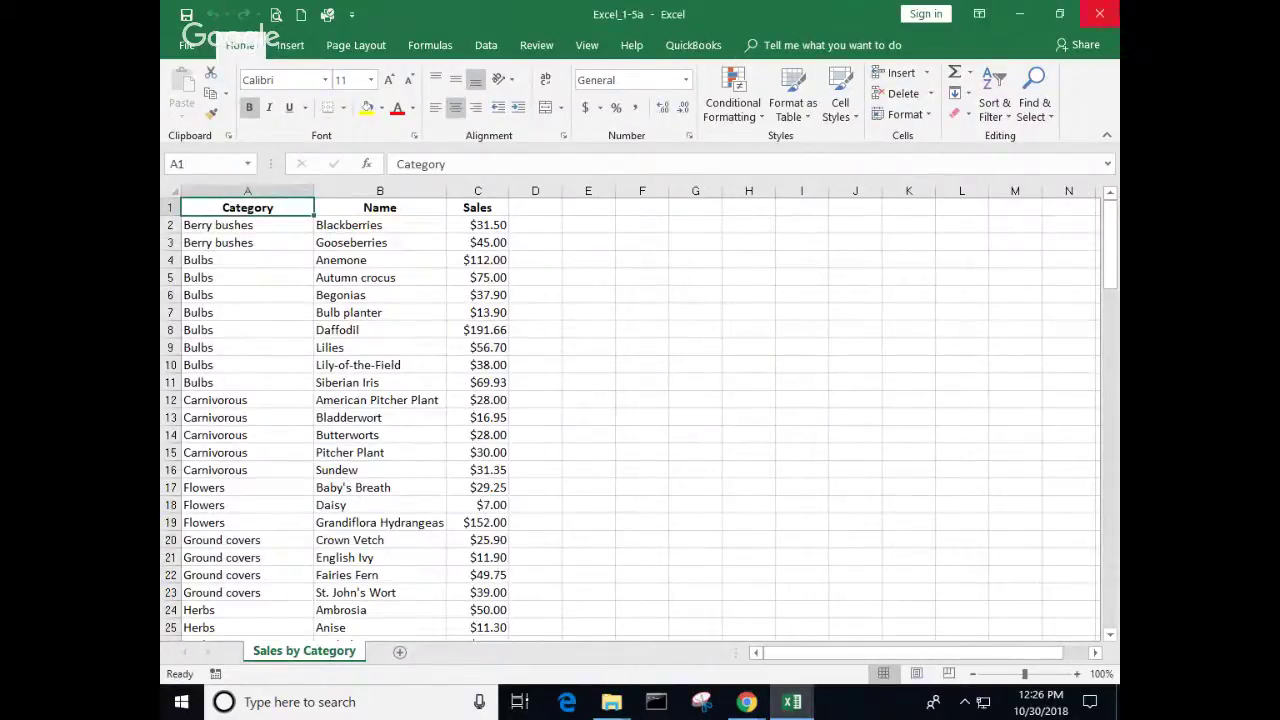
pyautogui.click(1097, 14)
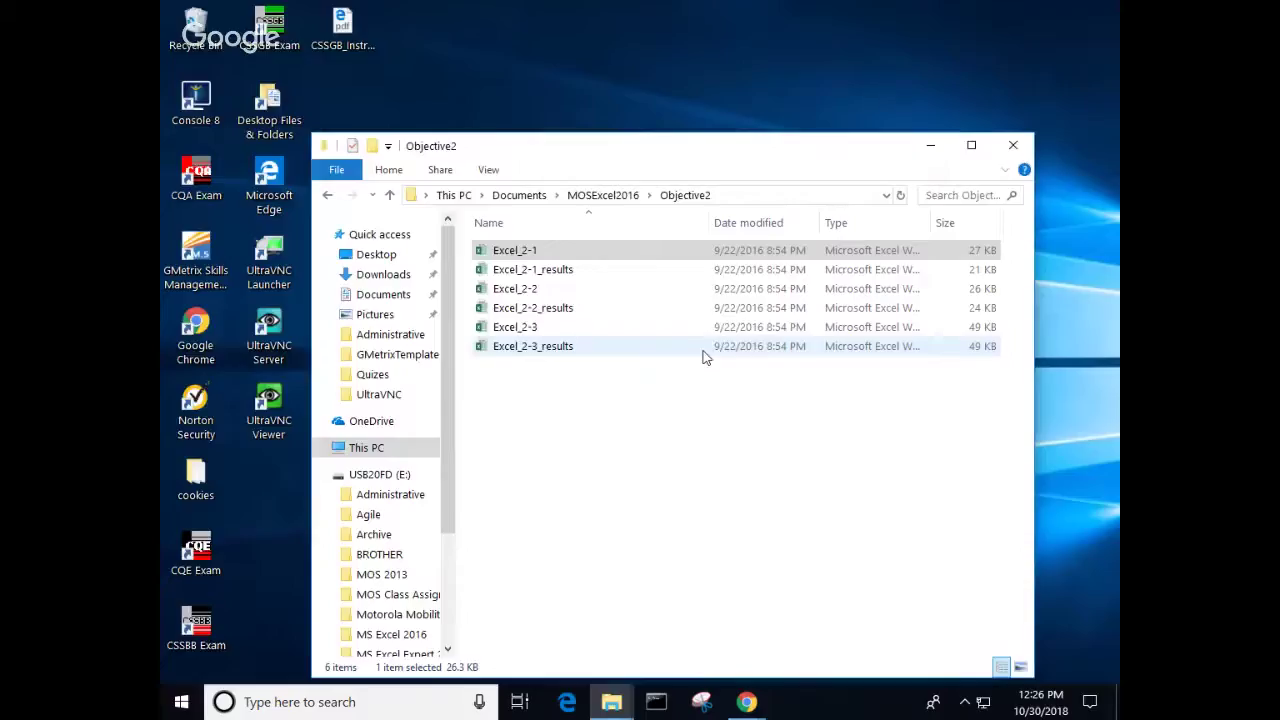
pyautogui.click(1018, 145)
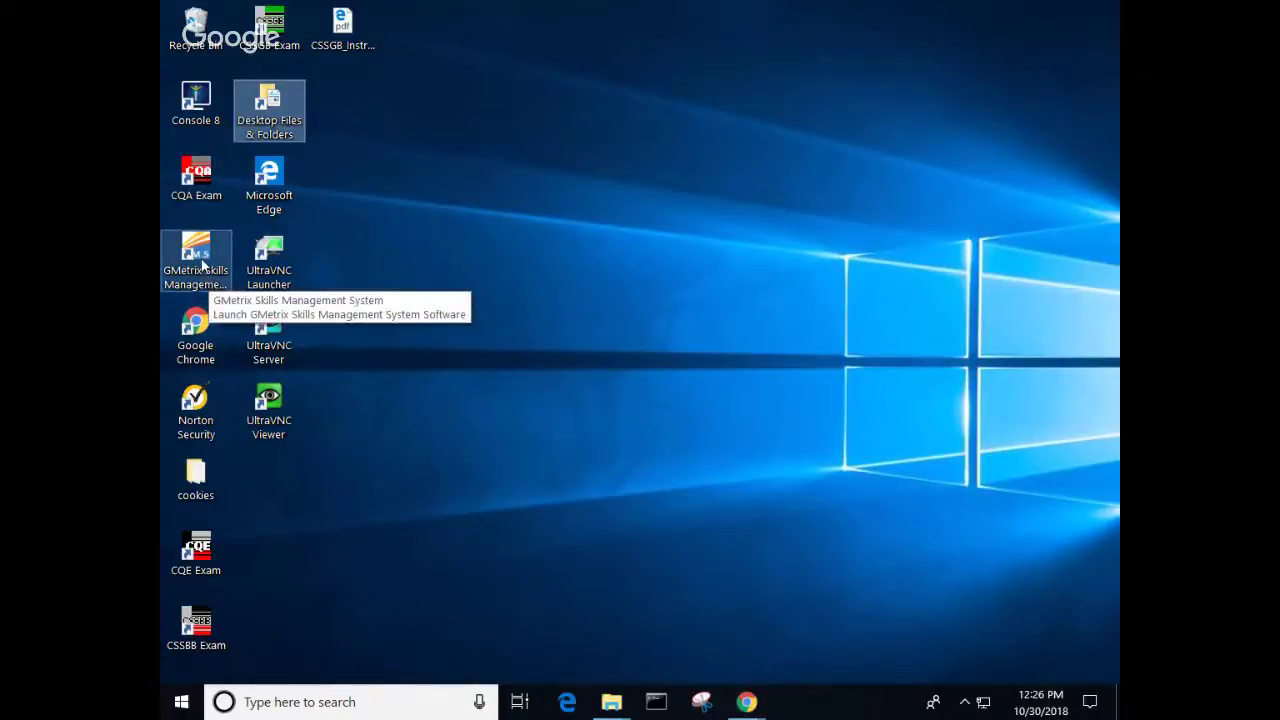
pyautogui.doubleClick(207, 281)
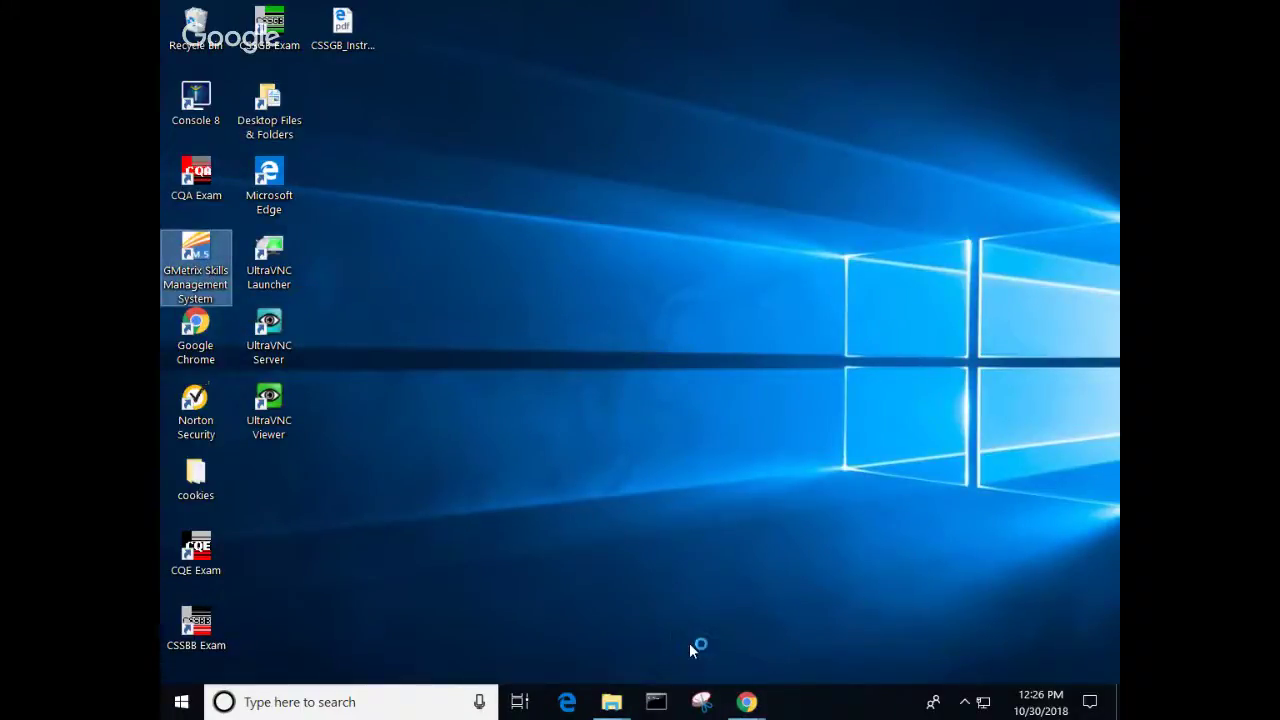
pyautogui.moveTo(748, 706)
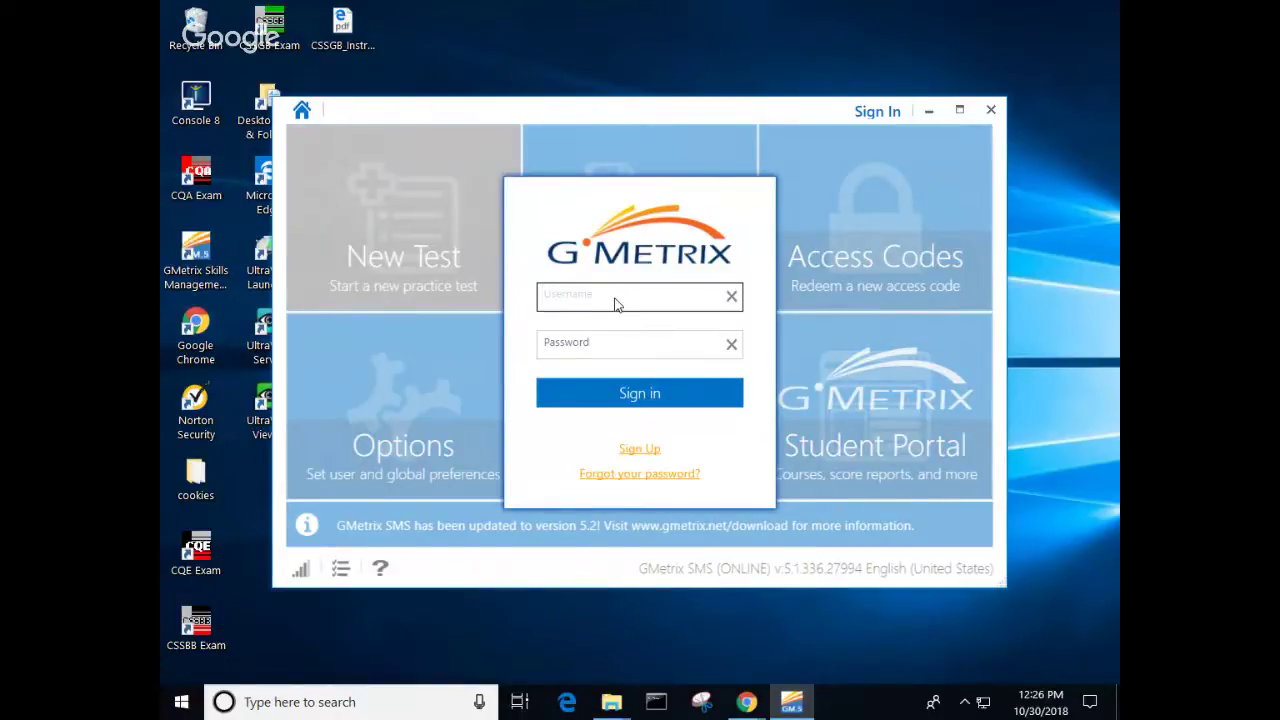
# Step: Sign in to GMetrix SMS with the account e-mail and password
pyautogui.click(608, 345)
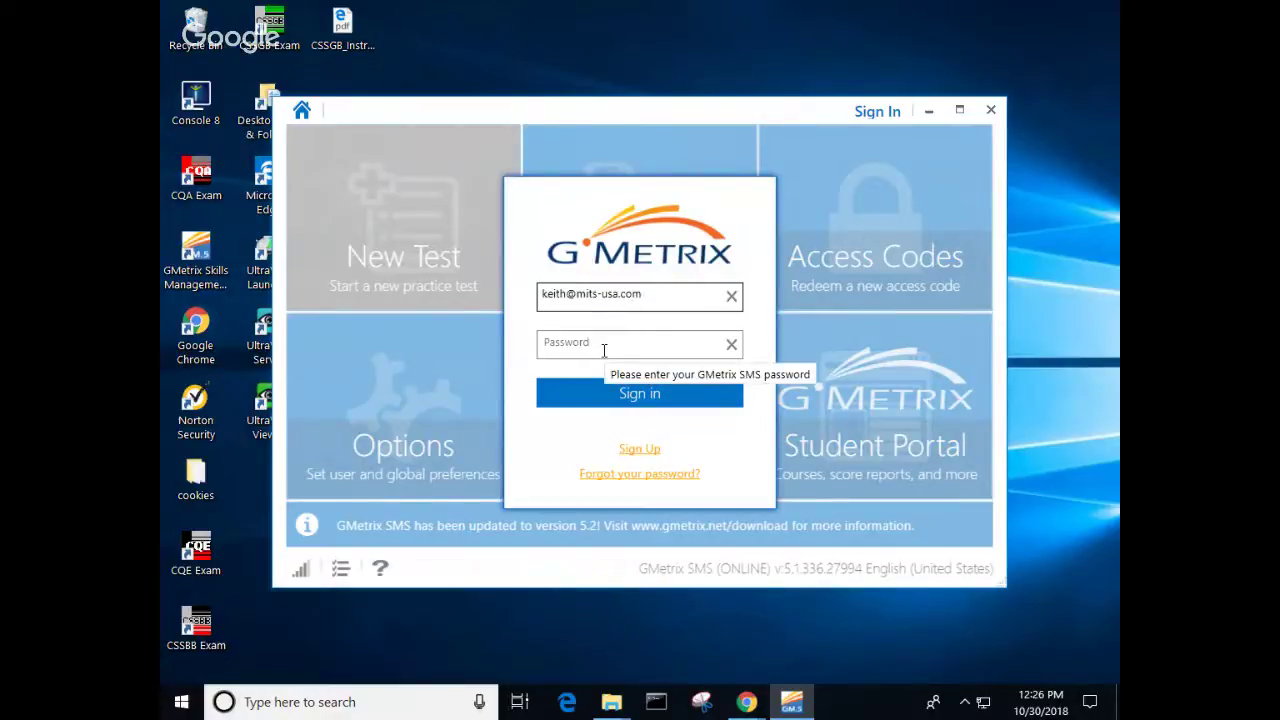
pyautogui.click(605, 349)
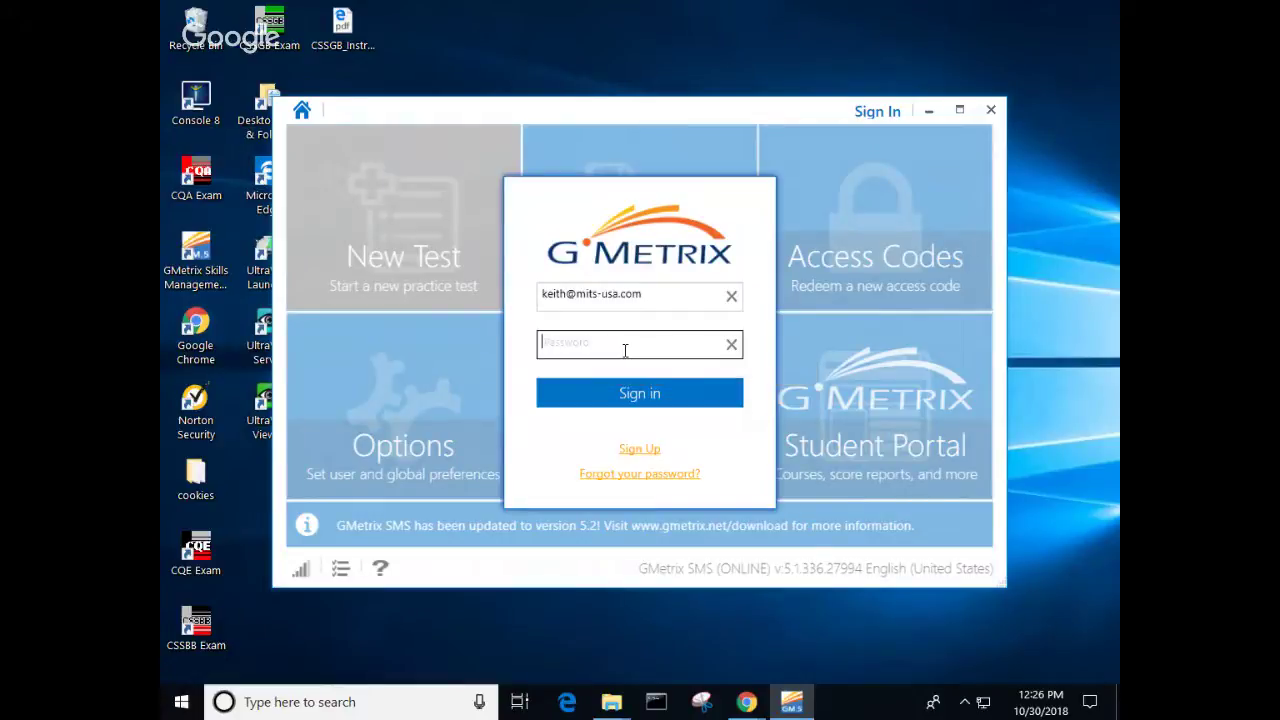
pyautogui.write('a********')
pyautogui.click(659, 398)
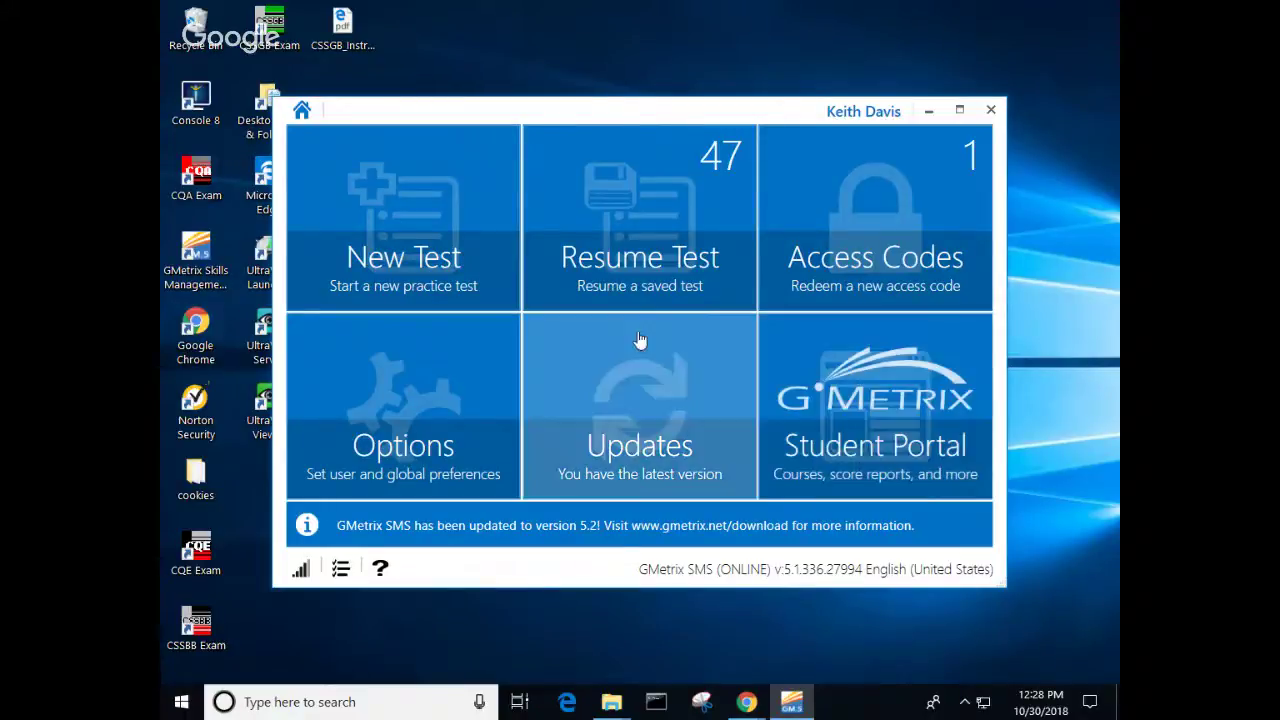
# Step: Start a new Excel test and choose Excel 2016 - 2 Manage data cells and ranges
pyautogui.click(470, 238)
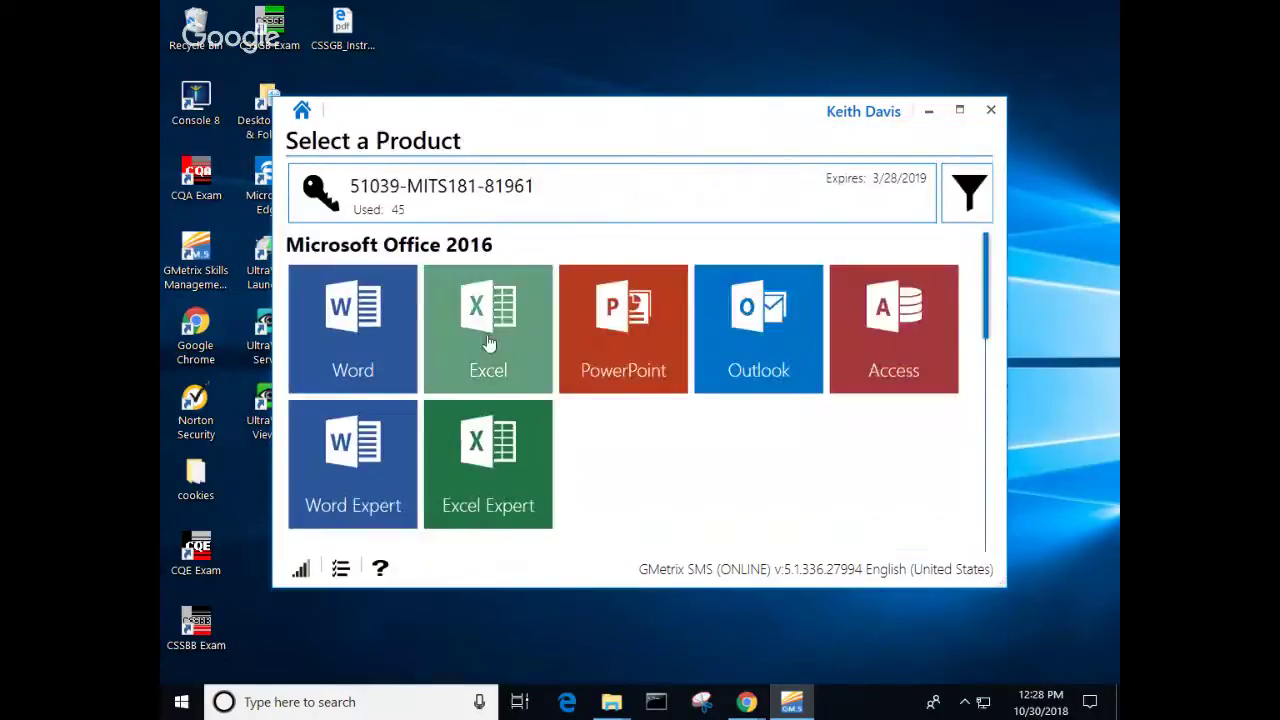
pyautogui.click(484, 336)
pyautogui.click(695, 391)
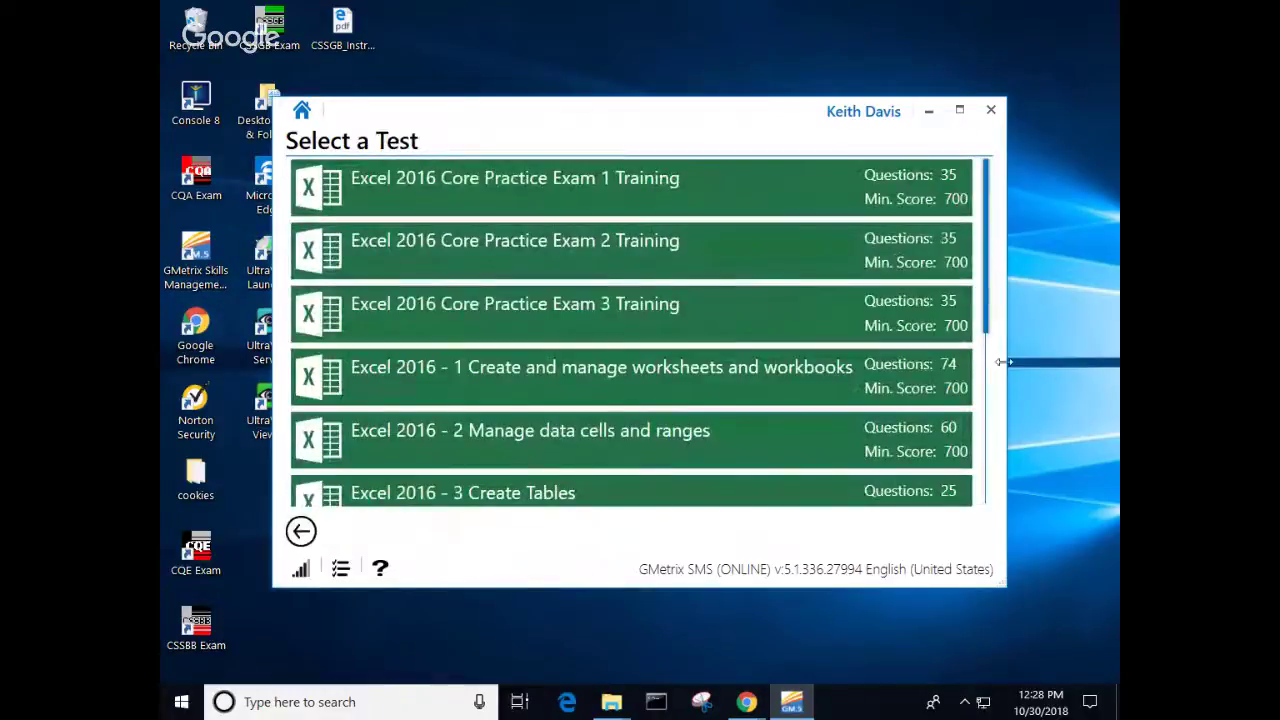
pyautogui.click(961, 113)
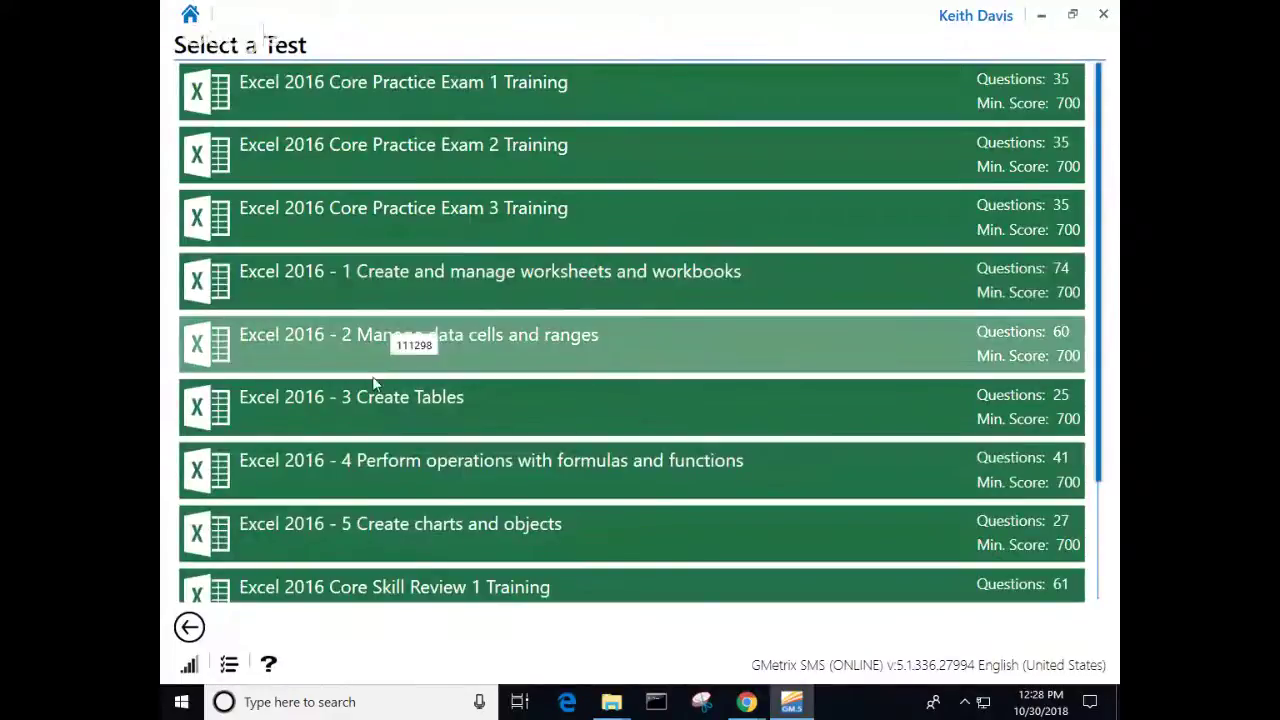
pyautogui.scroll(-3, 375, 458)
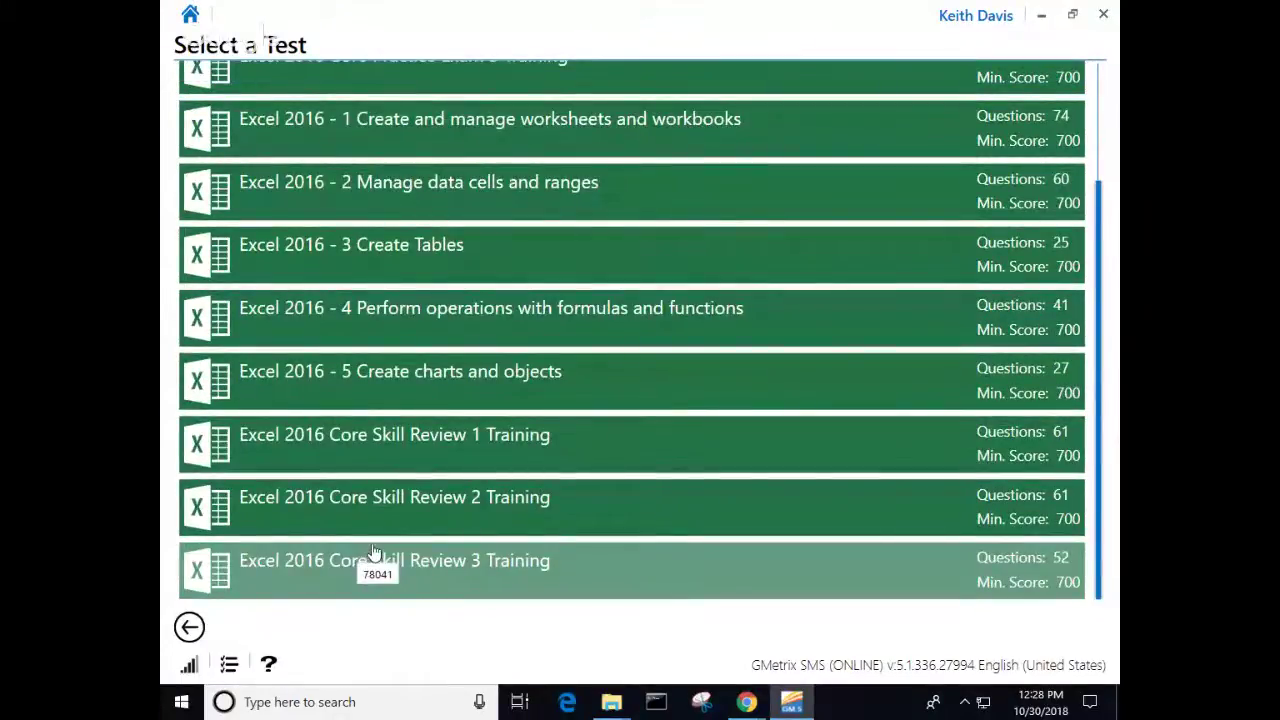
pyautogui.scroll(3, 408, 507)
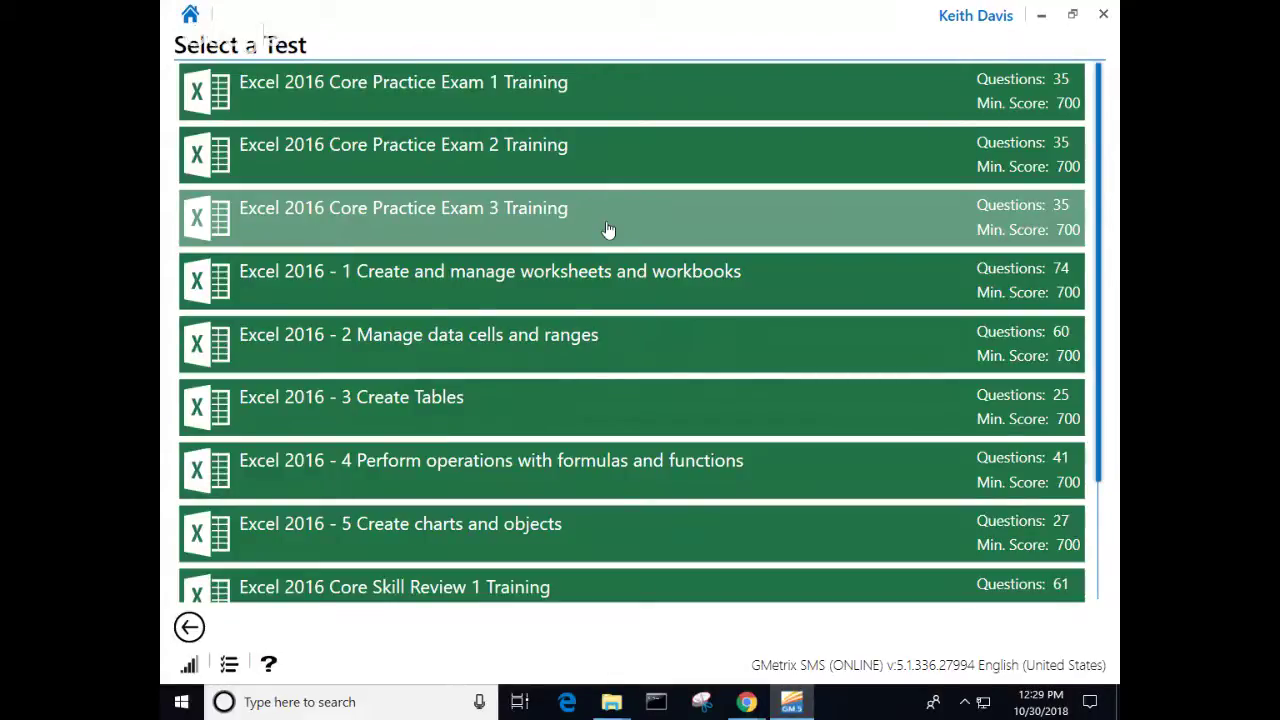
pyautogui.click(499, 359)
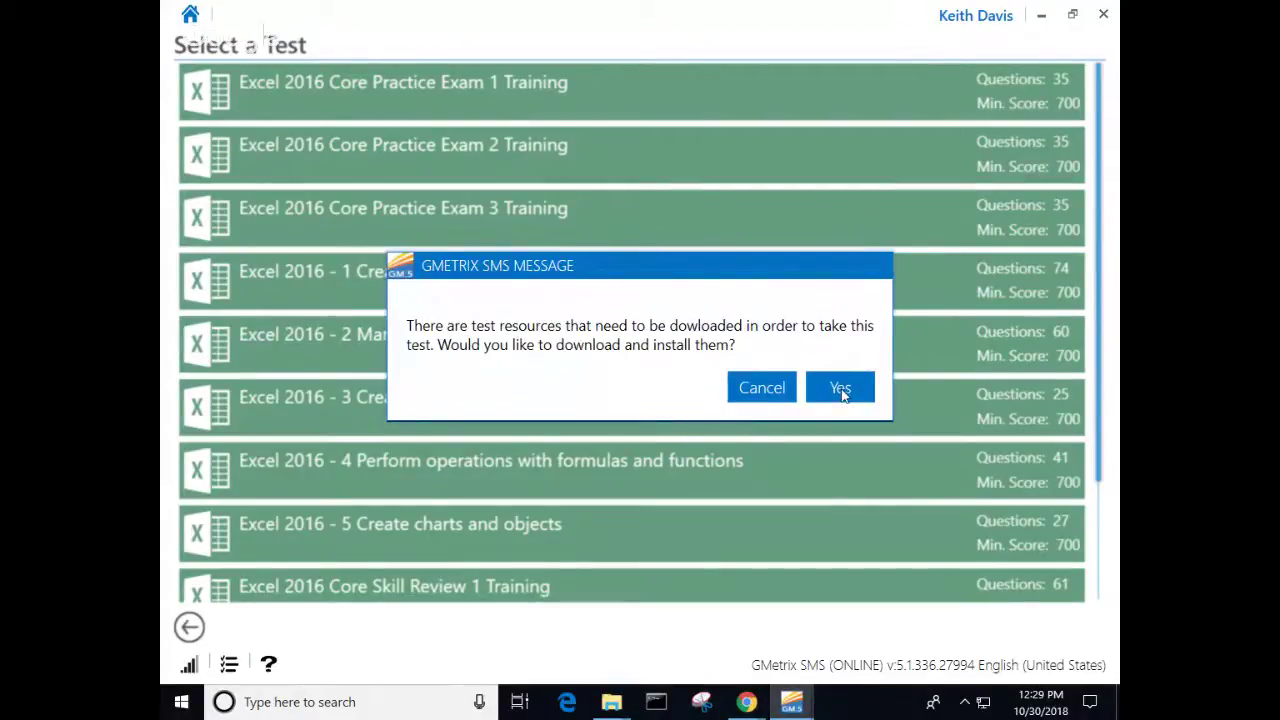
# Step: Download the test resources, confirm completion, and begin the practice test at question 1
pyautogui.click(841, 389)
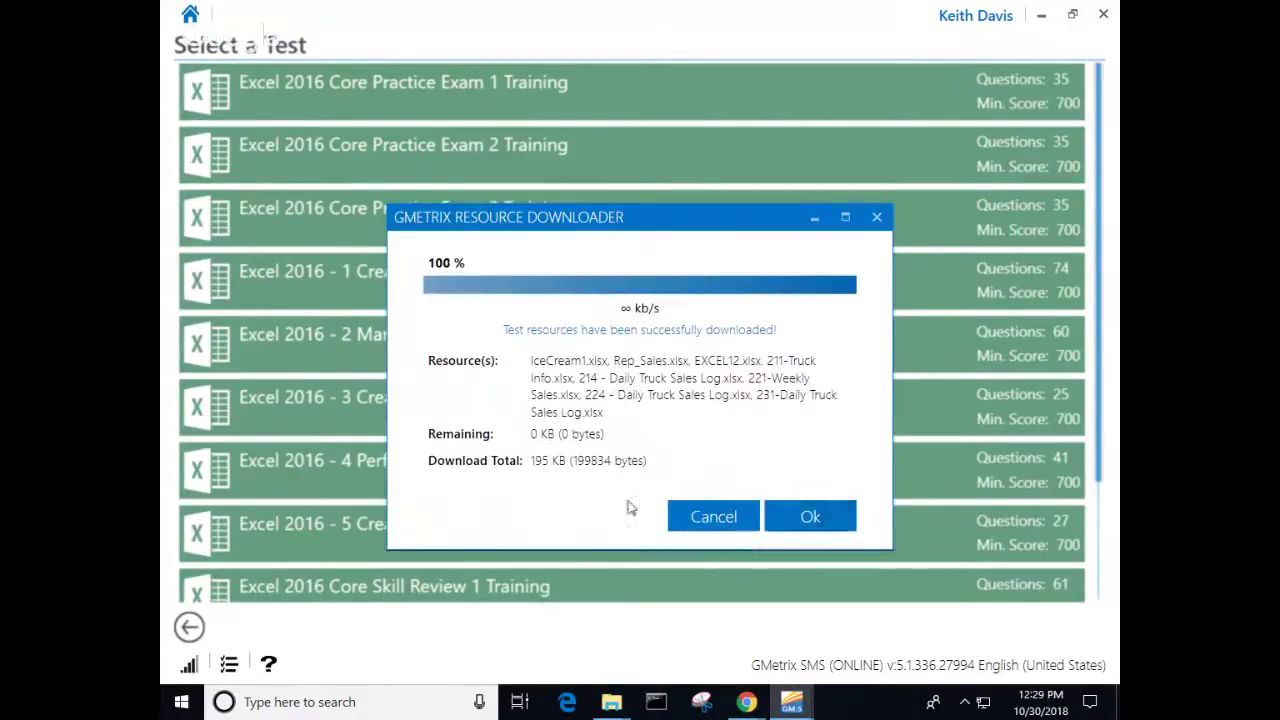
pyautogui.click(811, 508)
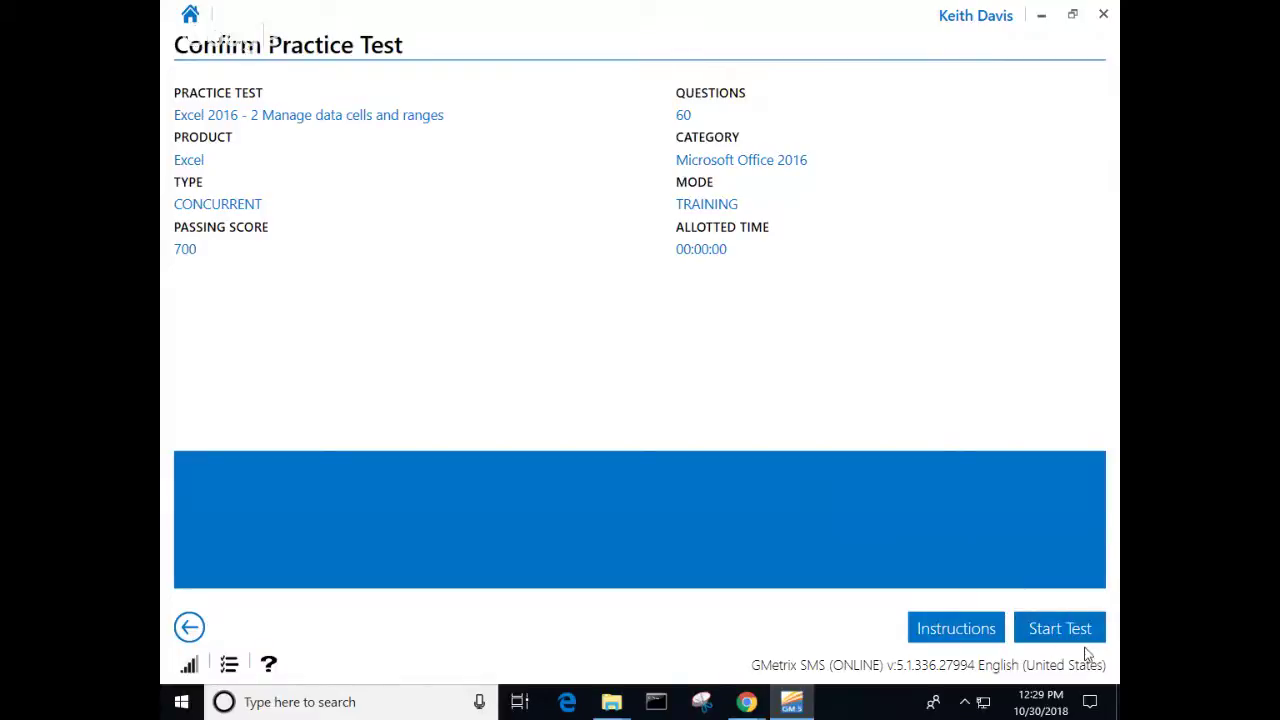
pyautogui.click(1055, 636)
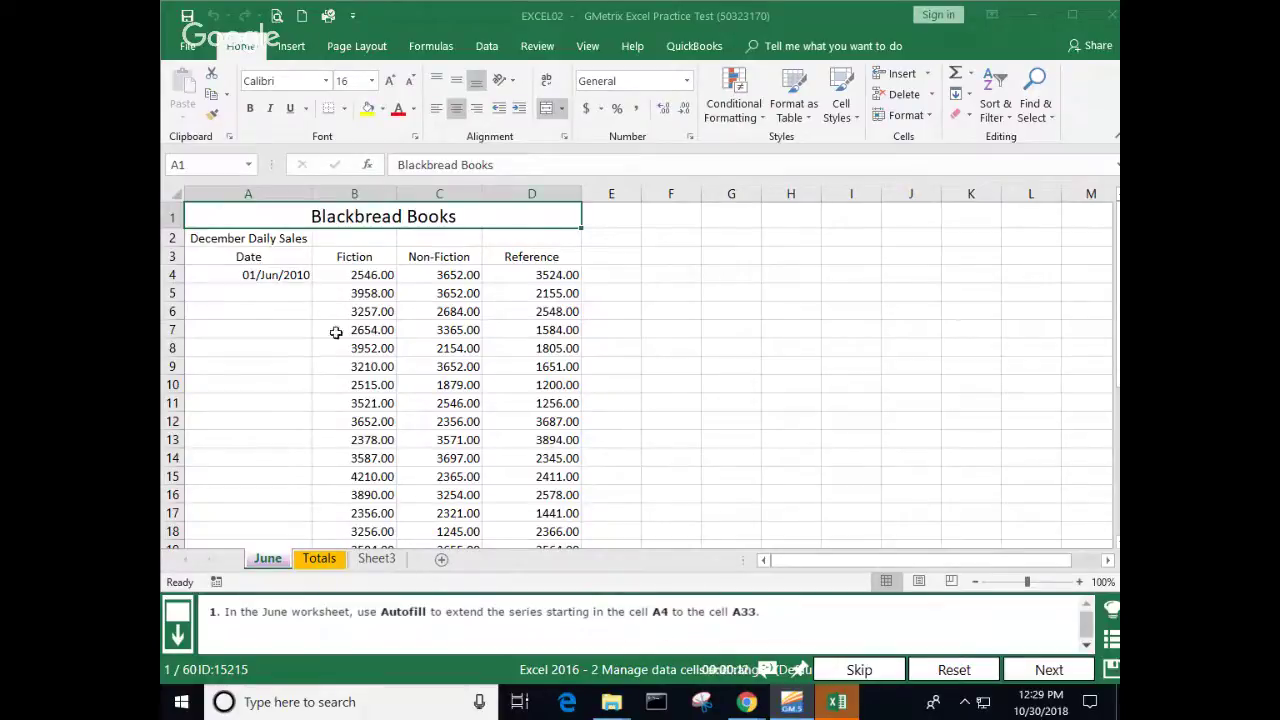
# Step: AutoFill the June dates from A4 down to A33 (30/Jun/2010), then submit and continue
pyautogui.click(299, 278)
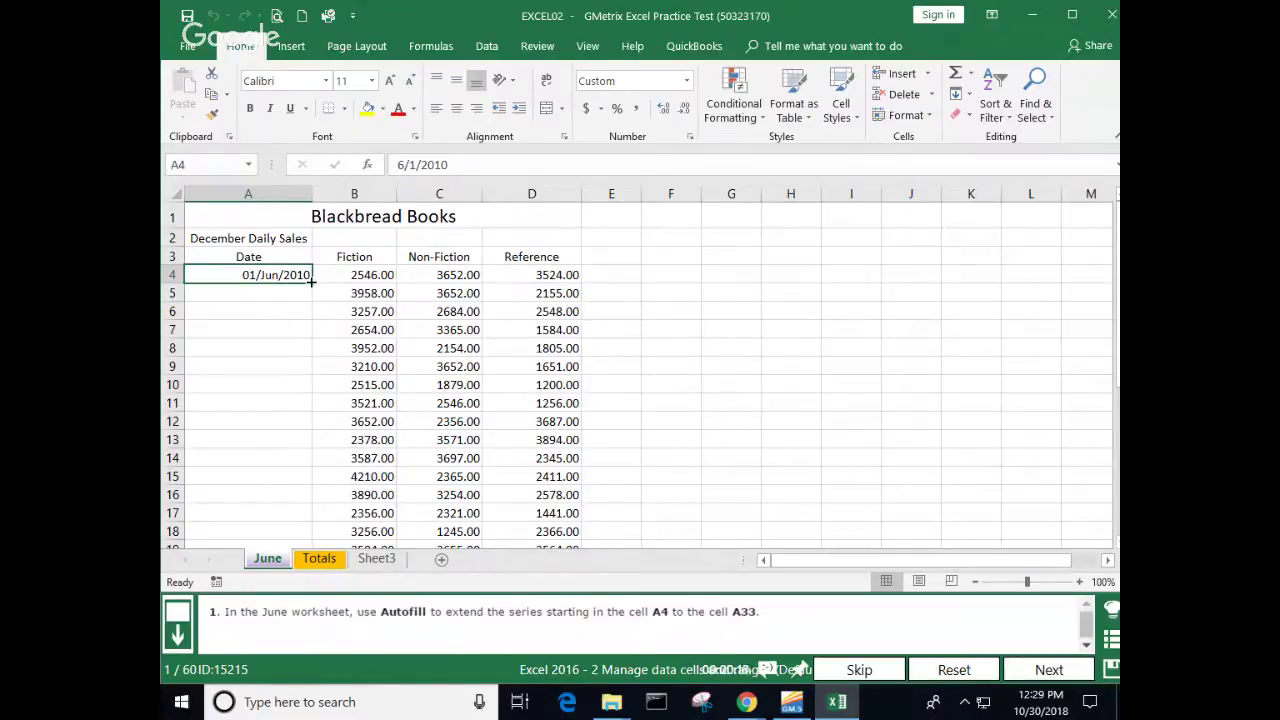
pyautogui.doubleClick(311, 282)
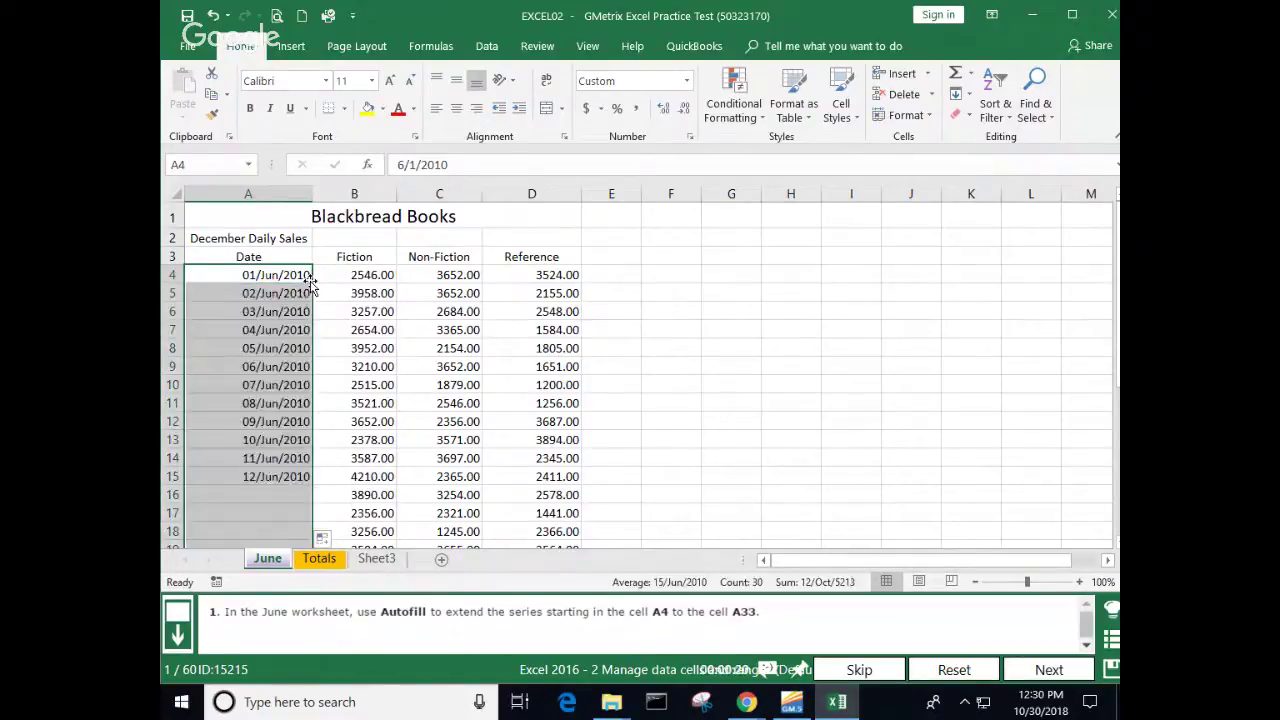
pyautogui.scroll(-7, 355, 407)
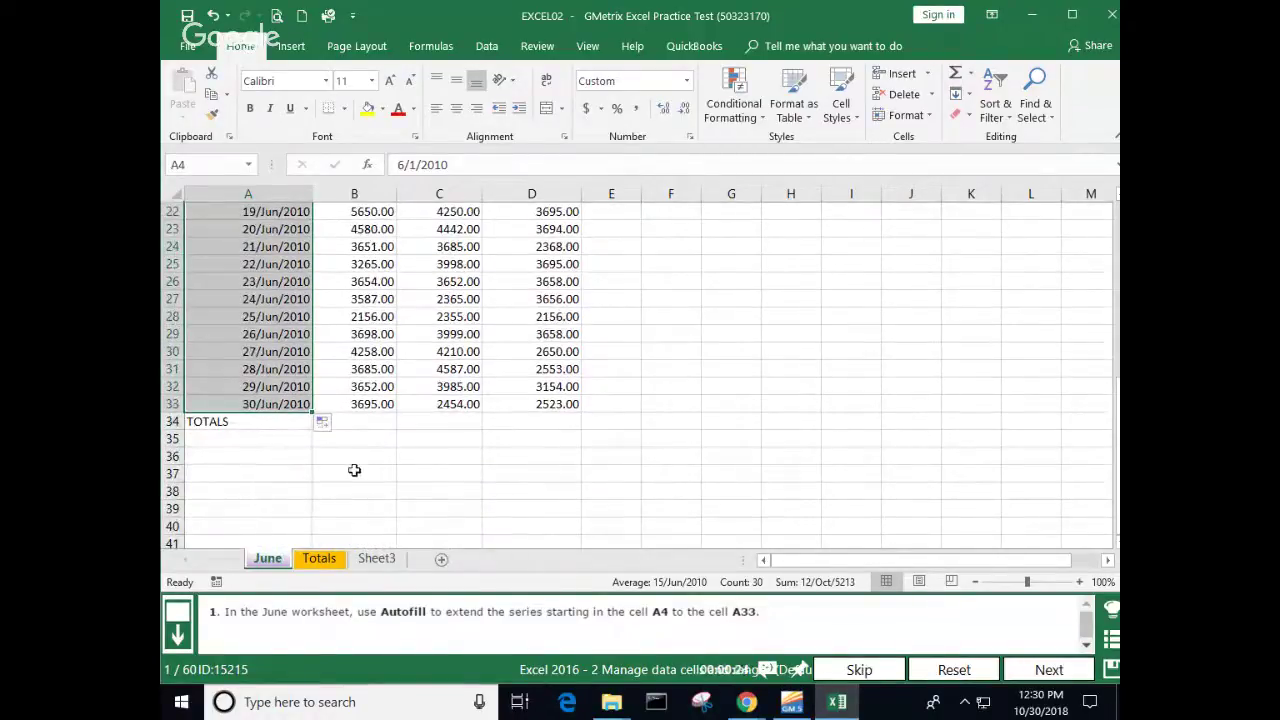
pyautogui.scroll(5, 354, 470)
pyautogui.scroll(2, 354, 470)
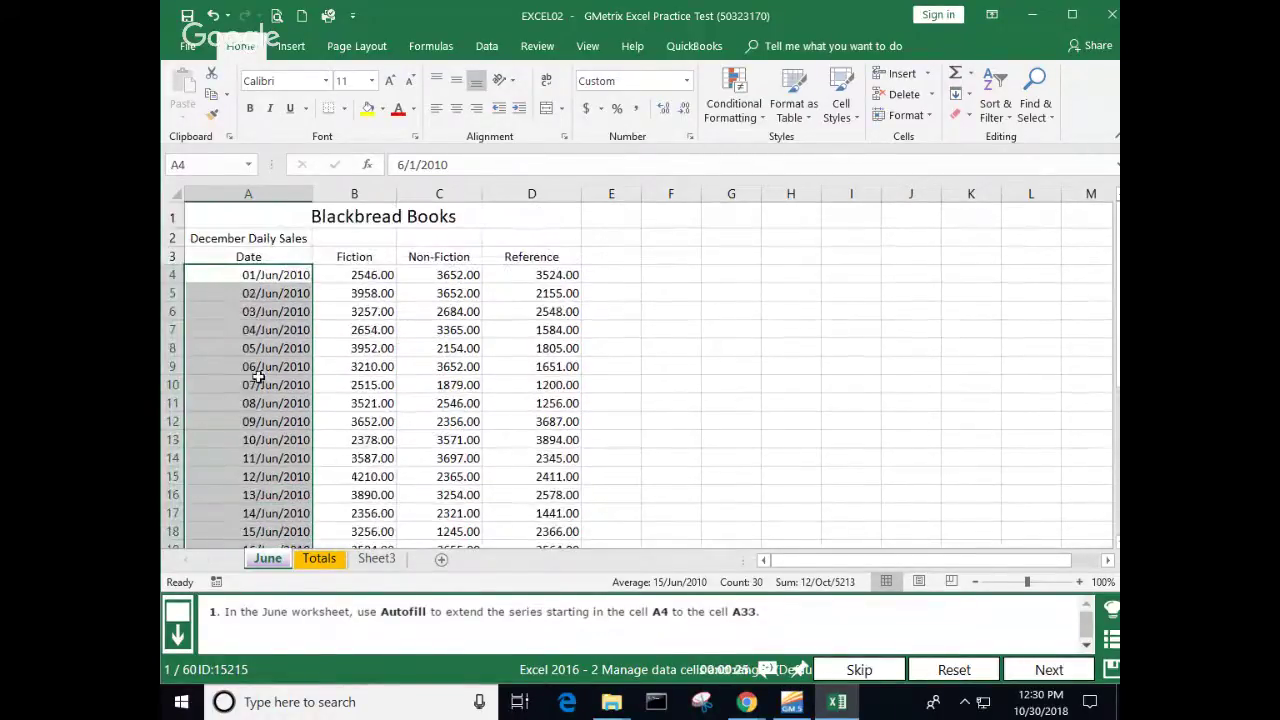
pyautogui.click(274, 278)
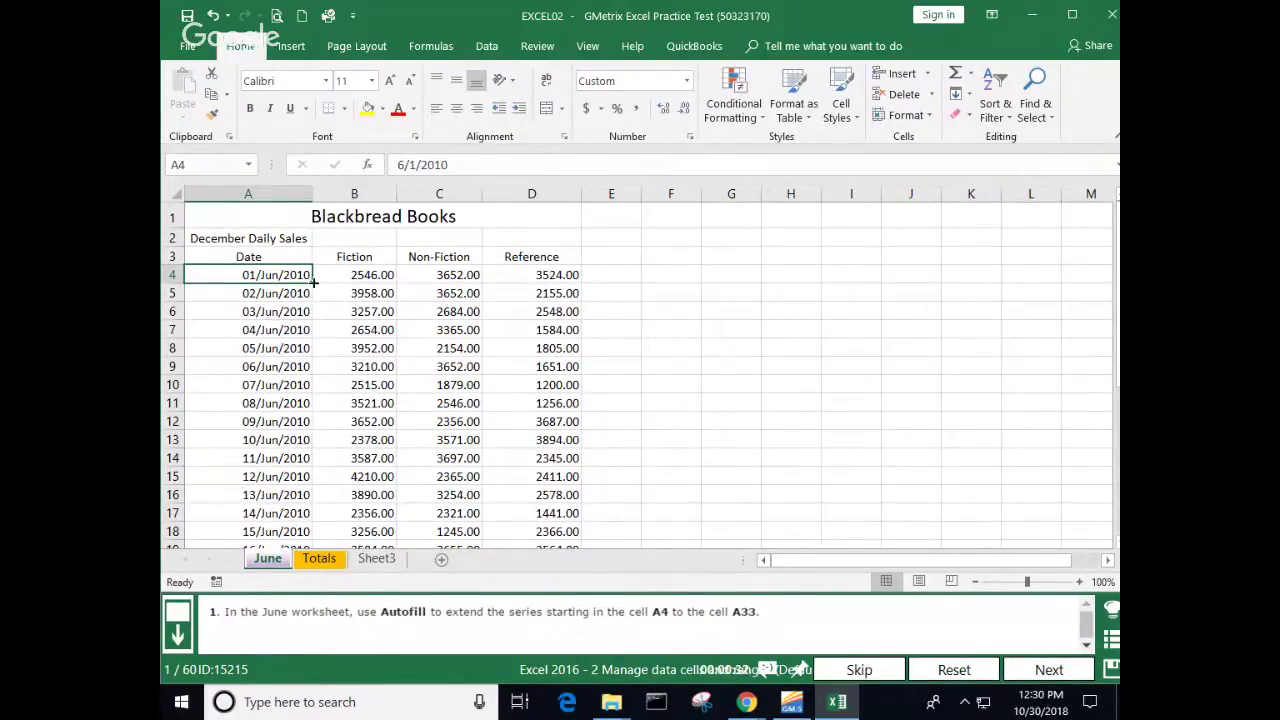
pyautogui.doubleClick(313, 284)
pyautogui.scroll(-8, 306, 326)
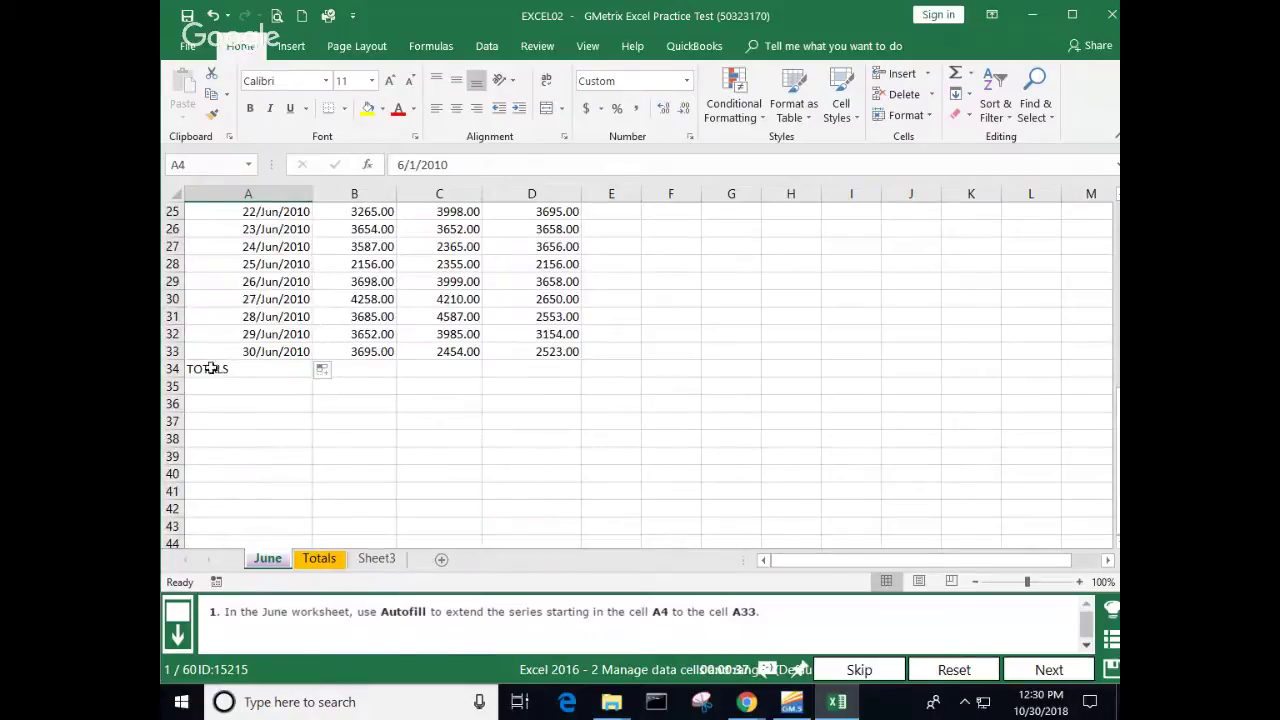
pyautogui.click(200, 370)
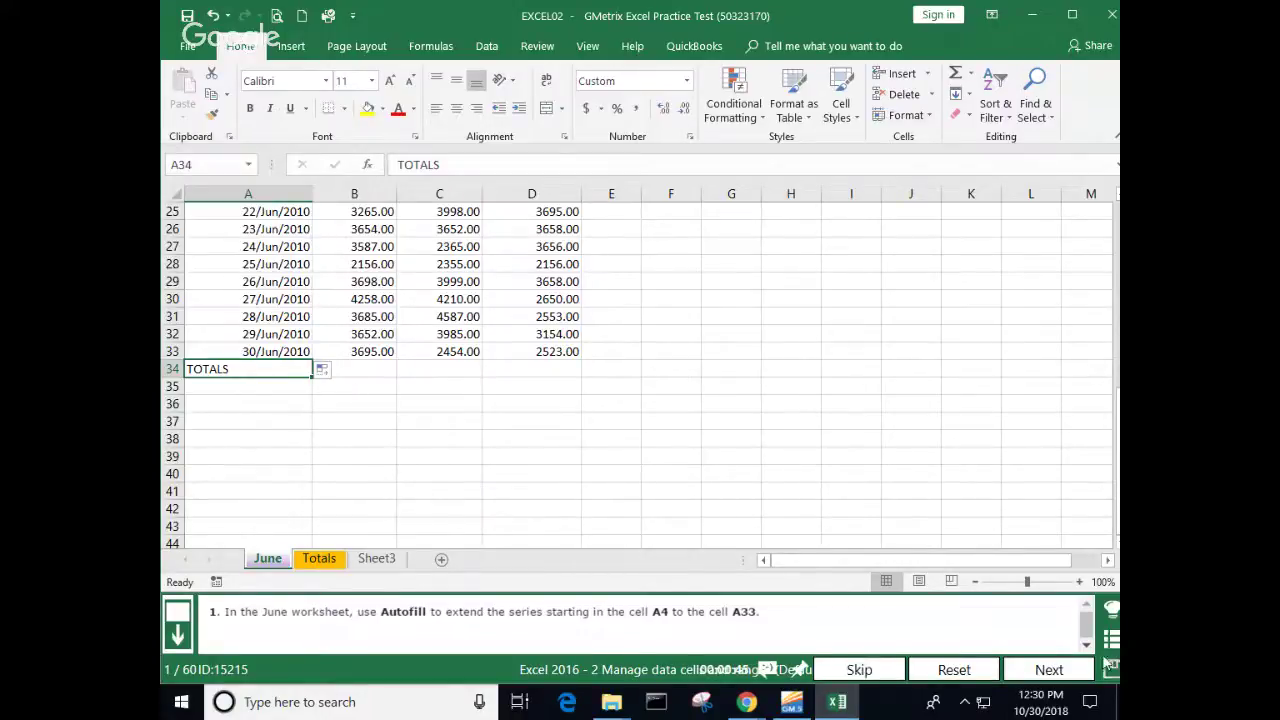
pyautogui.click(1049, 672)
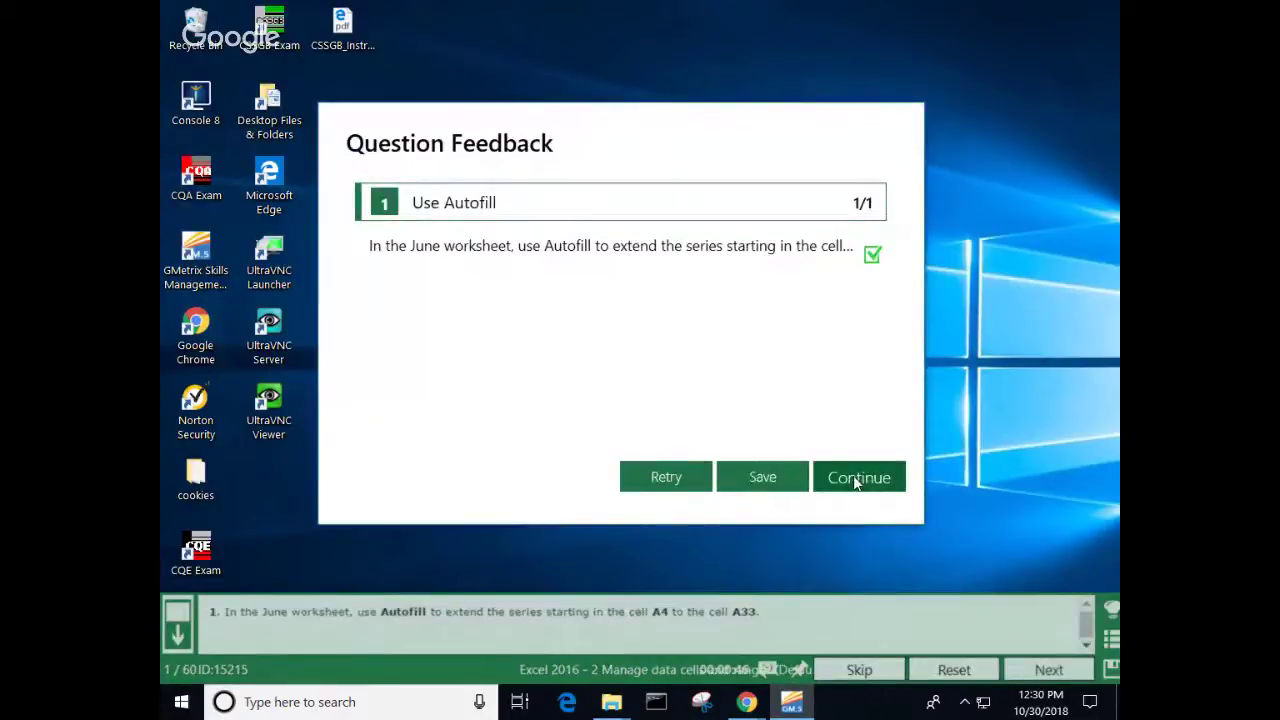
pyautogui.click(853, 479)
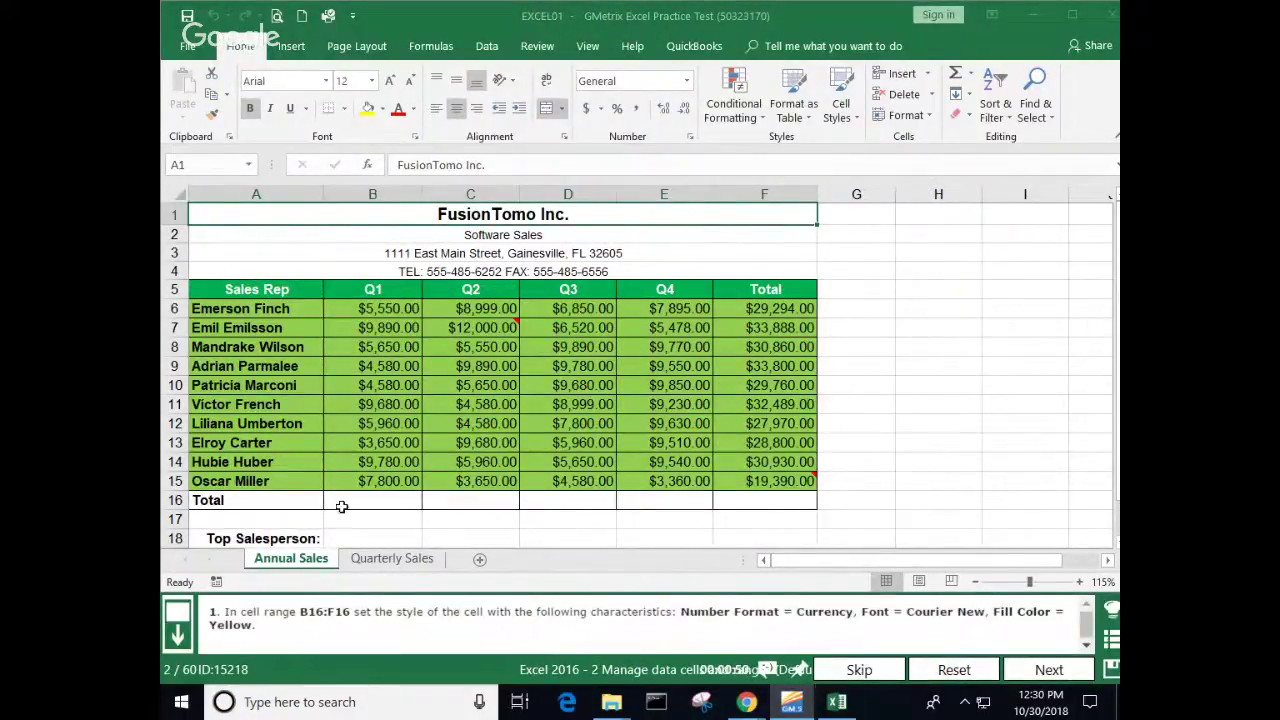
# Step: Format B16:F16 as Currency in Courier New with a yellow fill, and submit the answer
pyautogui.moveTo(350, 503); pyautogui.dragTo(737, 508)
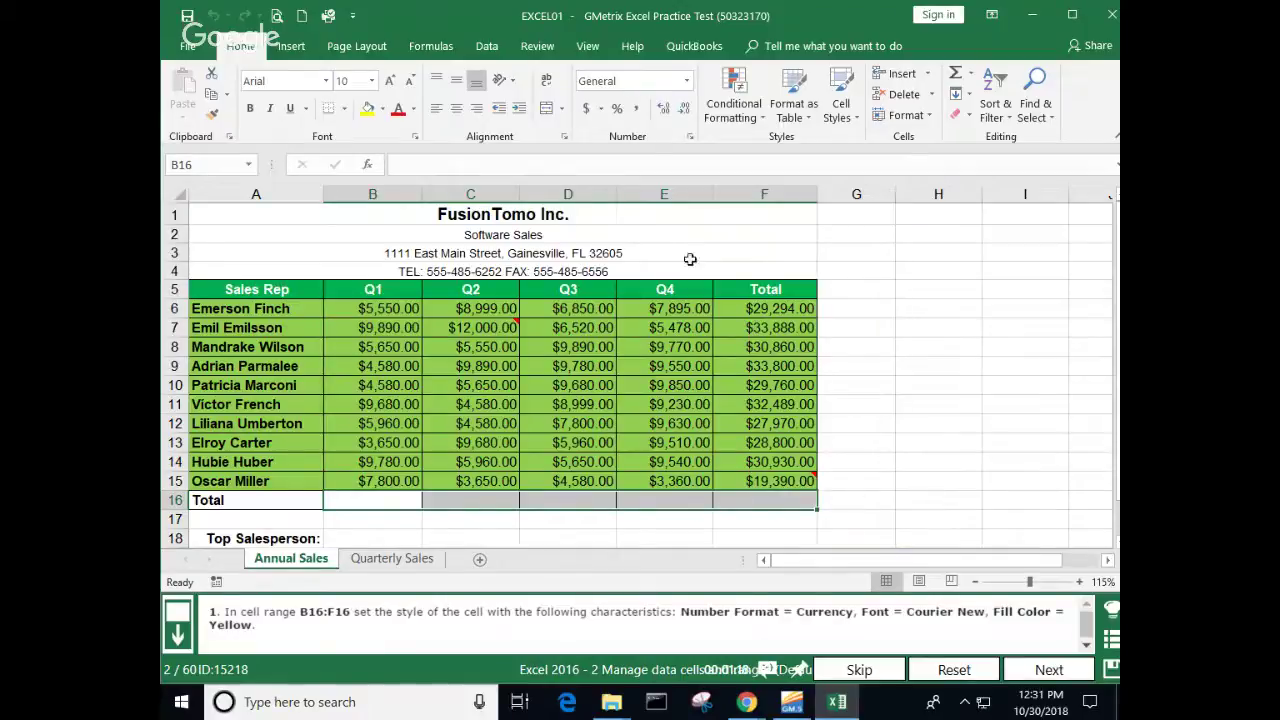
pyautogui.click(687, 81)
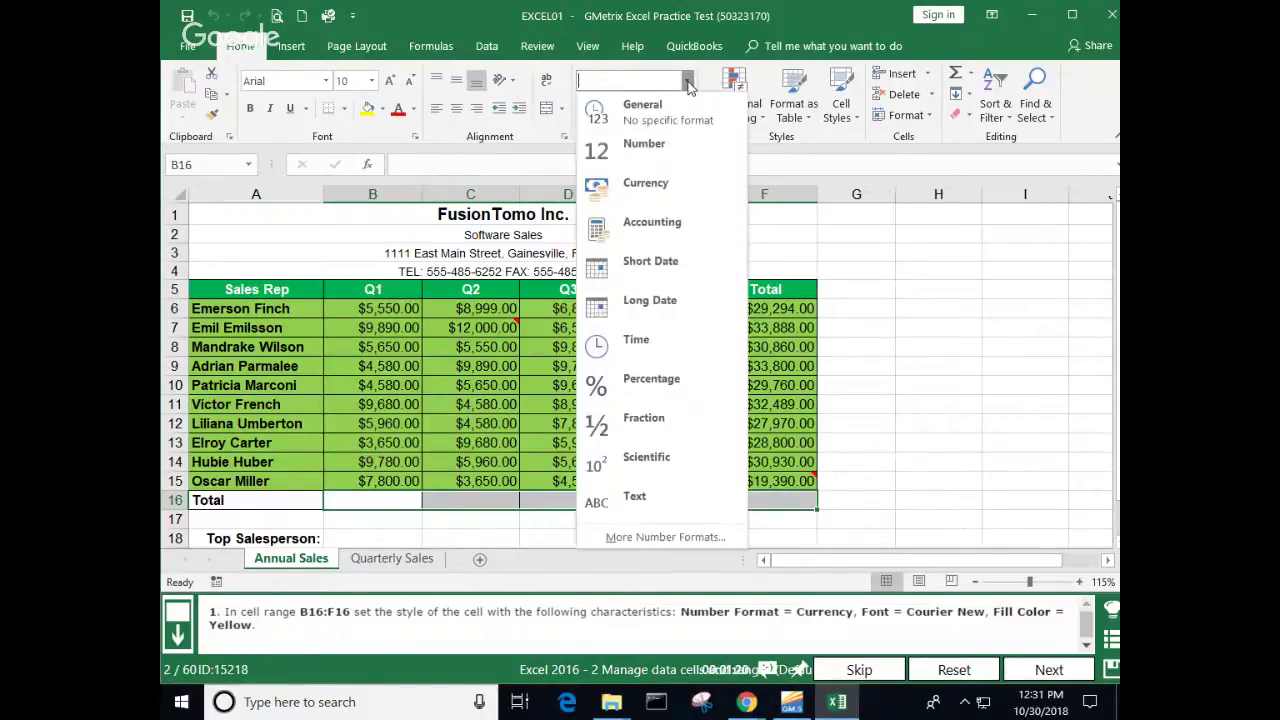
pyautogui.click(665, 183)
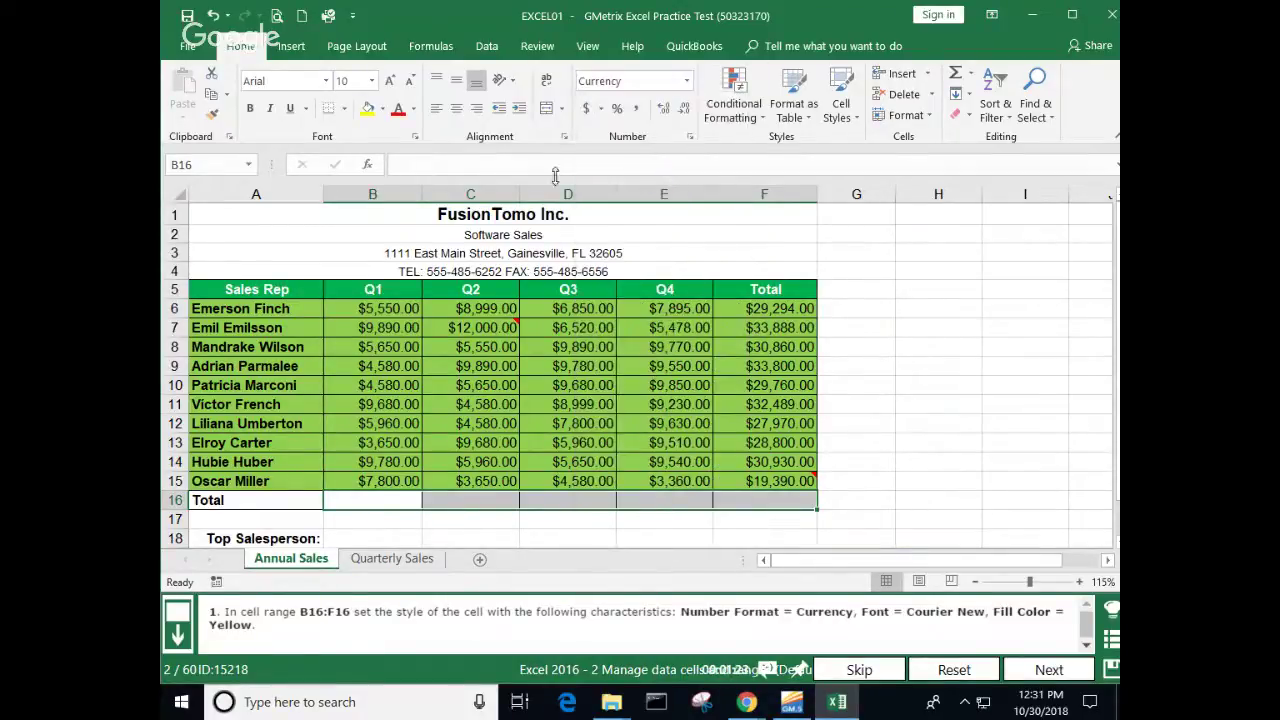
pyautogui.click(327, 84)
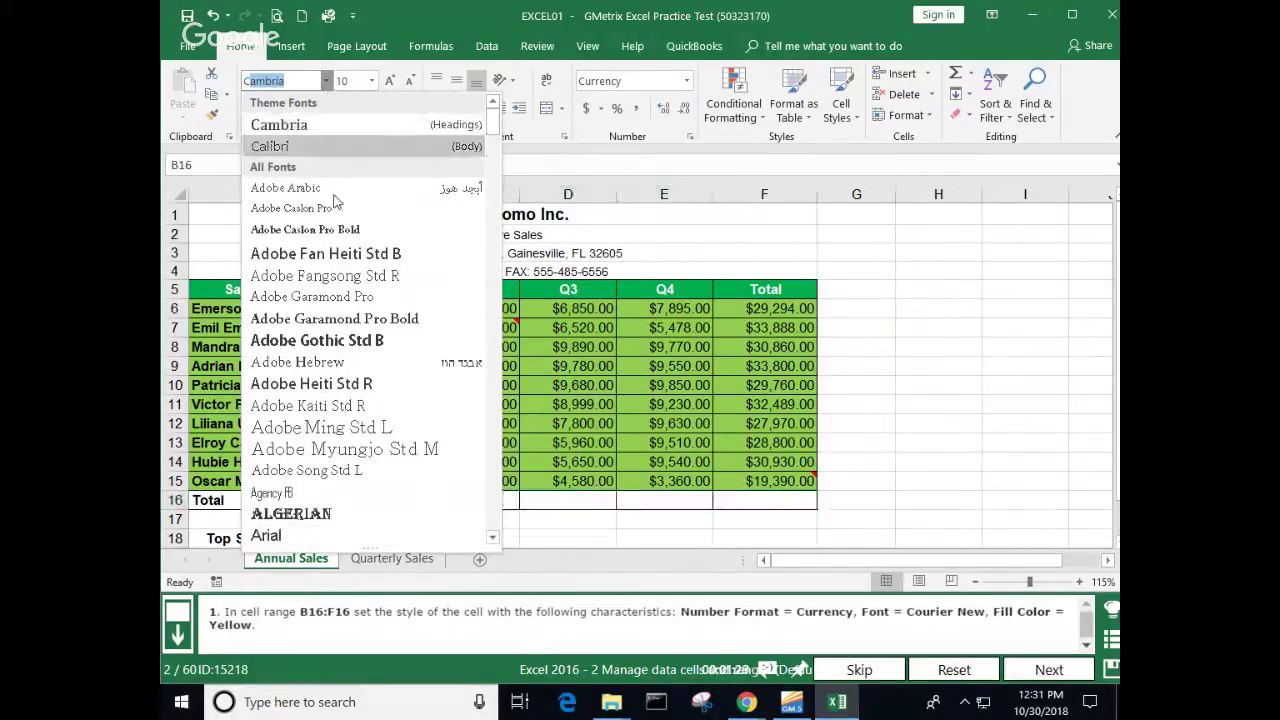
pyautogui.scroll(-1, 322, 218)
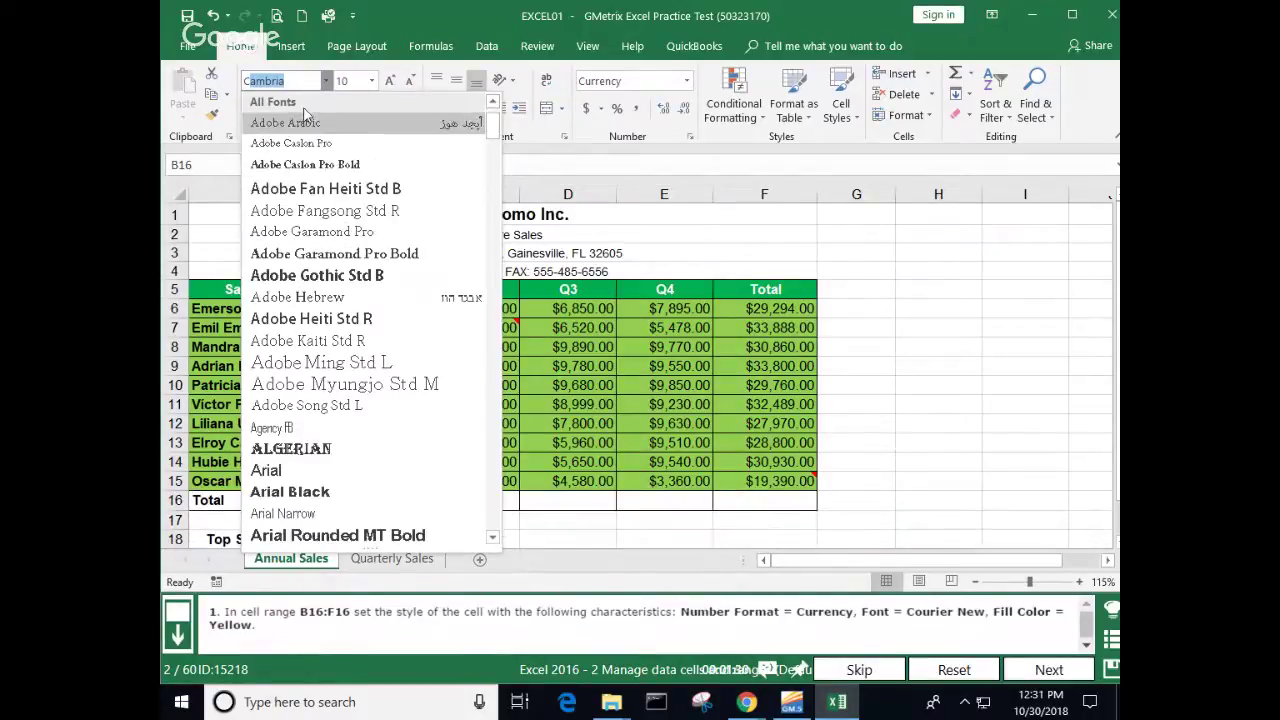
pyautogui.scroll(-15, 305, 345)
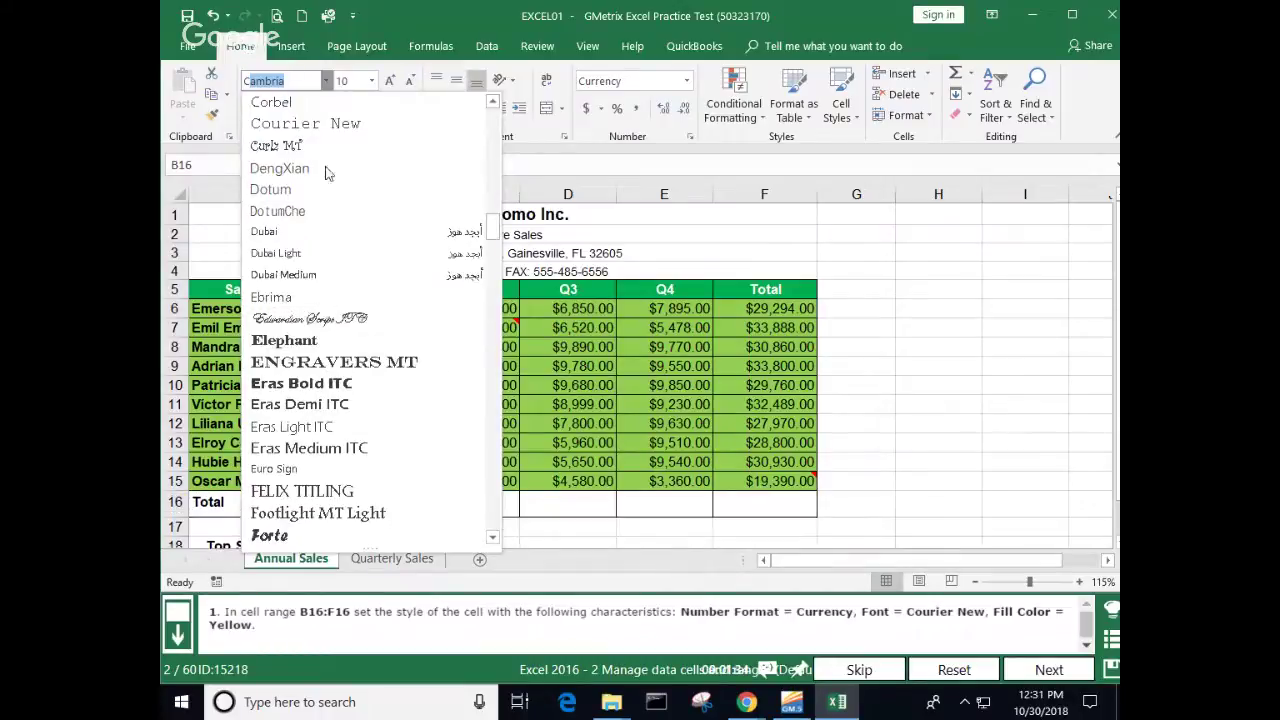
pyautogui.click(350, 125)
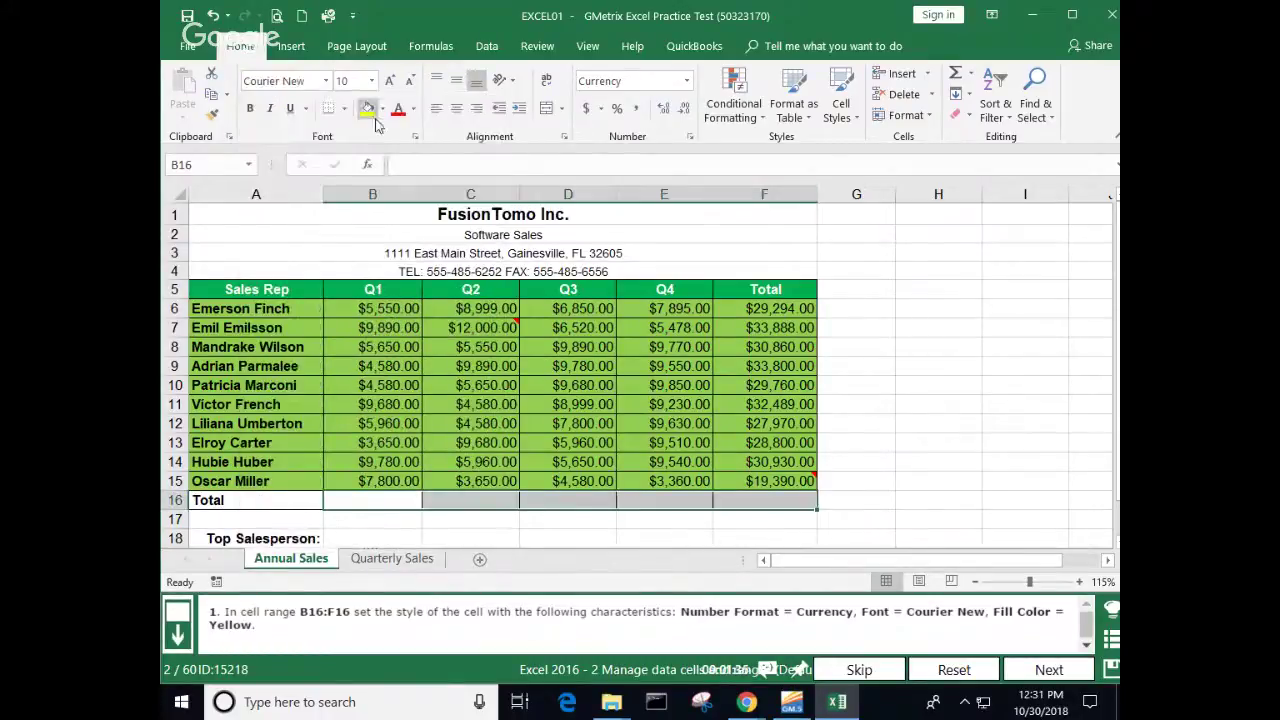
pyautogui.click(368, 108)
pyautogui.click(978, 377)
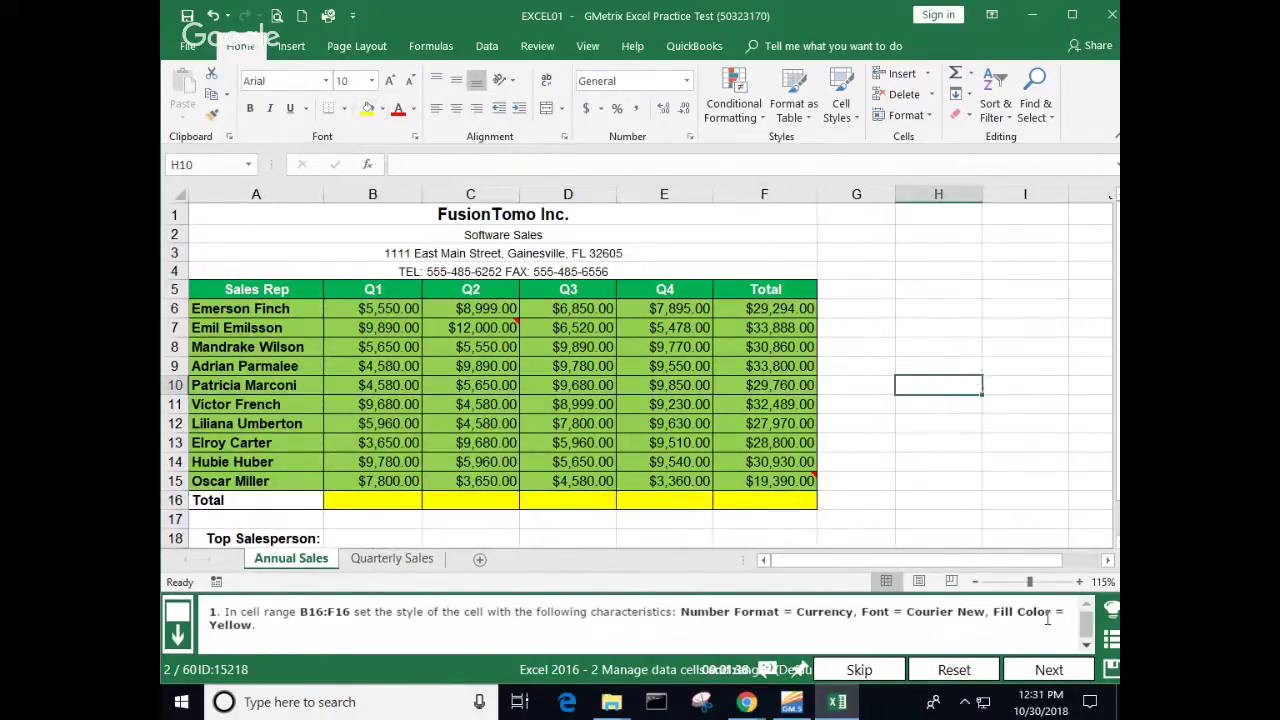
pyautogui.click(1050, 669)
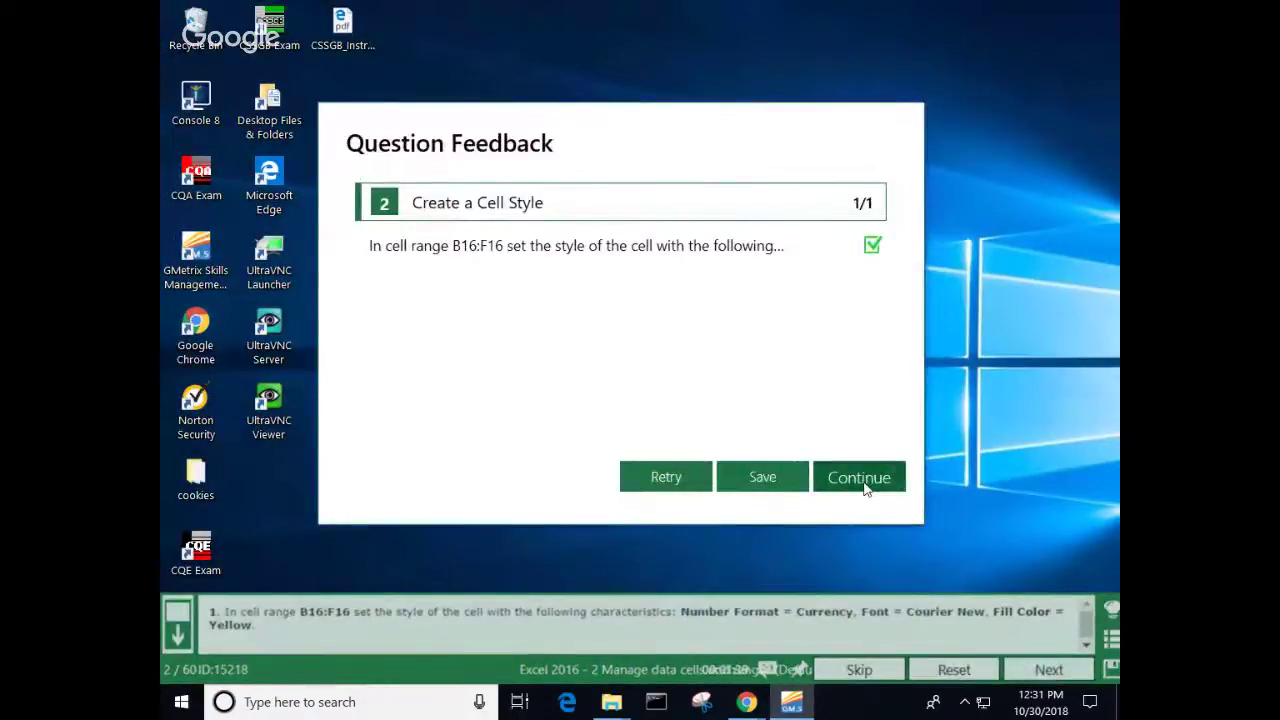
# Step: Continue from the Question Feedback dialog to load question 3
pyautogui.click(862, 480)
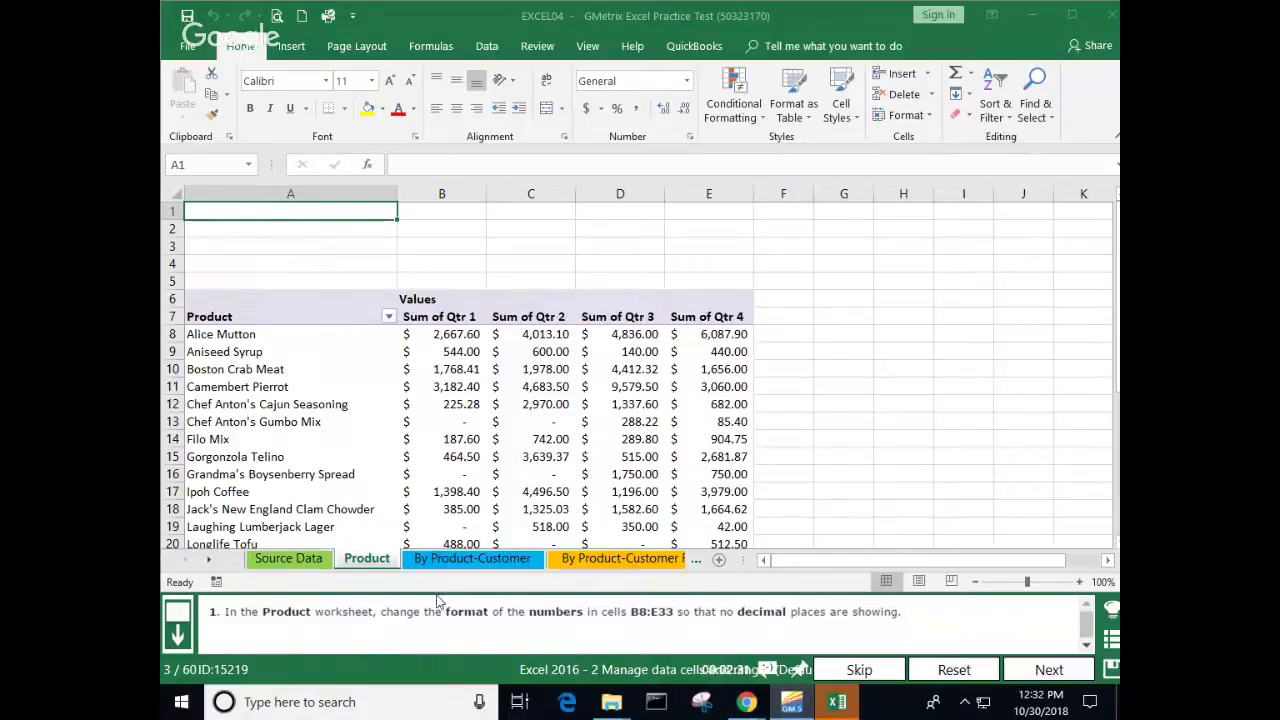
# Step: Reduce the Product pivot values in B8:E33 to whole dollars, e.g. $2,668 and $4,412
pyautogui.moveTo(430, 334); pyautogui.dragTo(707, 509)
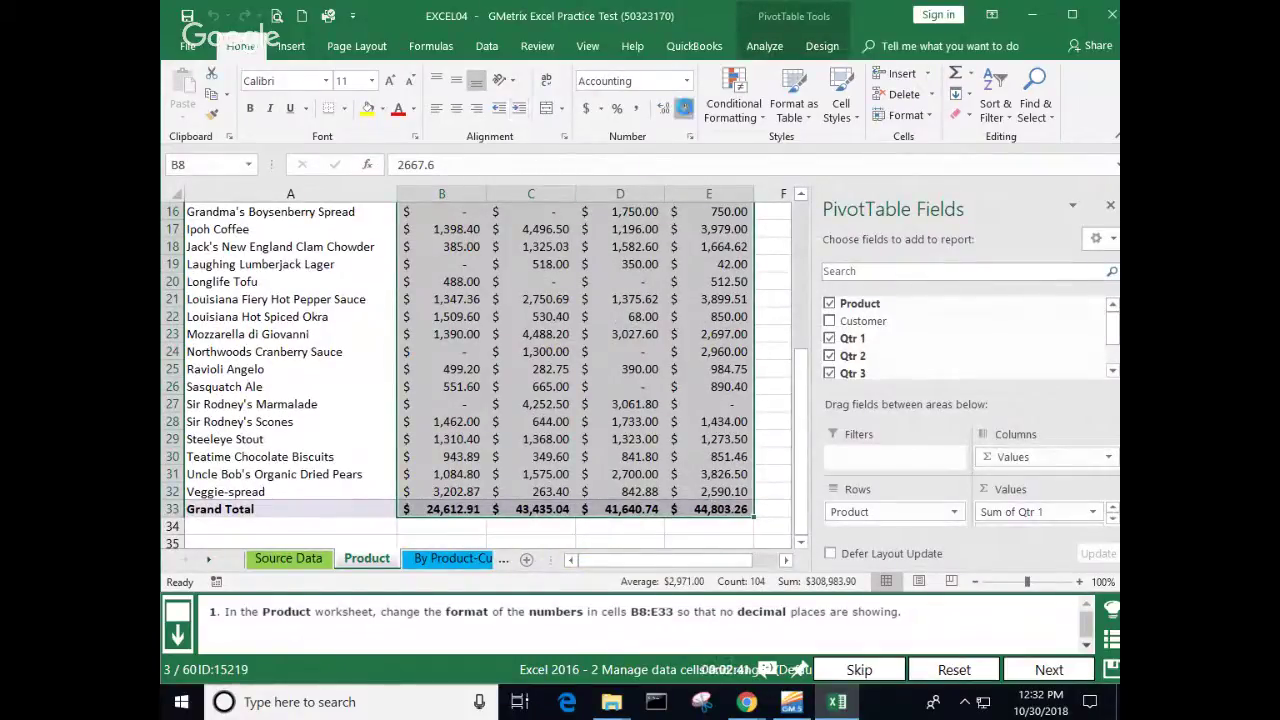
pyautogui.doubleClick(684, 107)
pyautogui.click(591, 245)
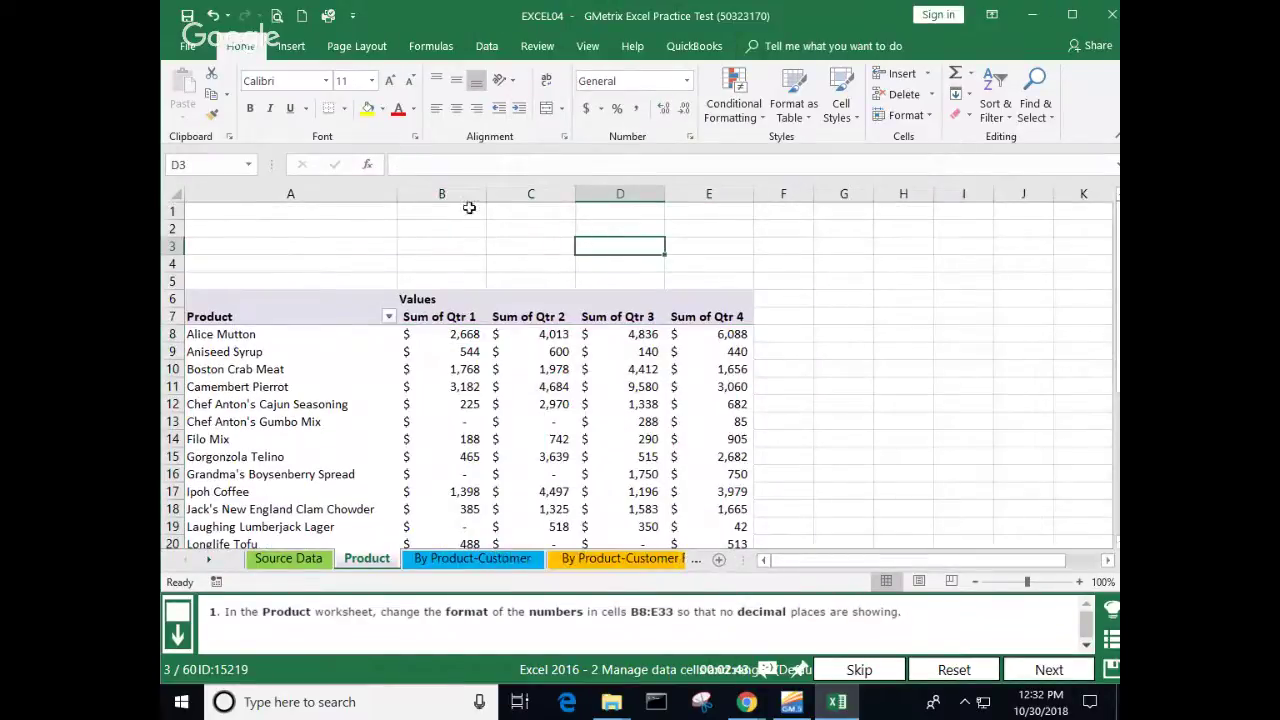
pyautogui.hotkey('ctrl', 'z')
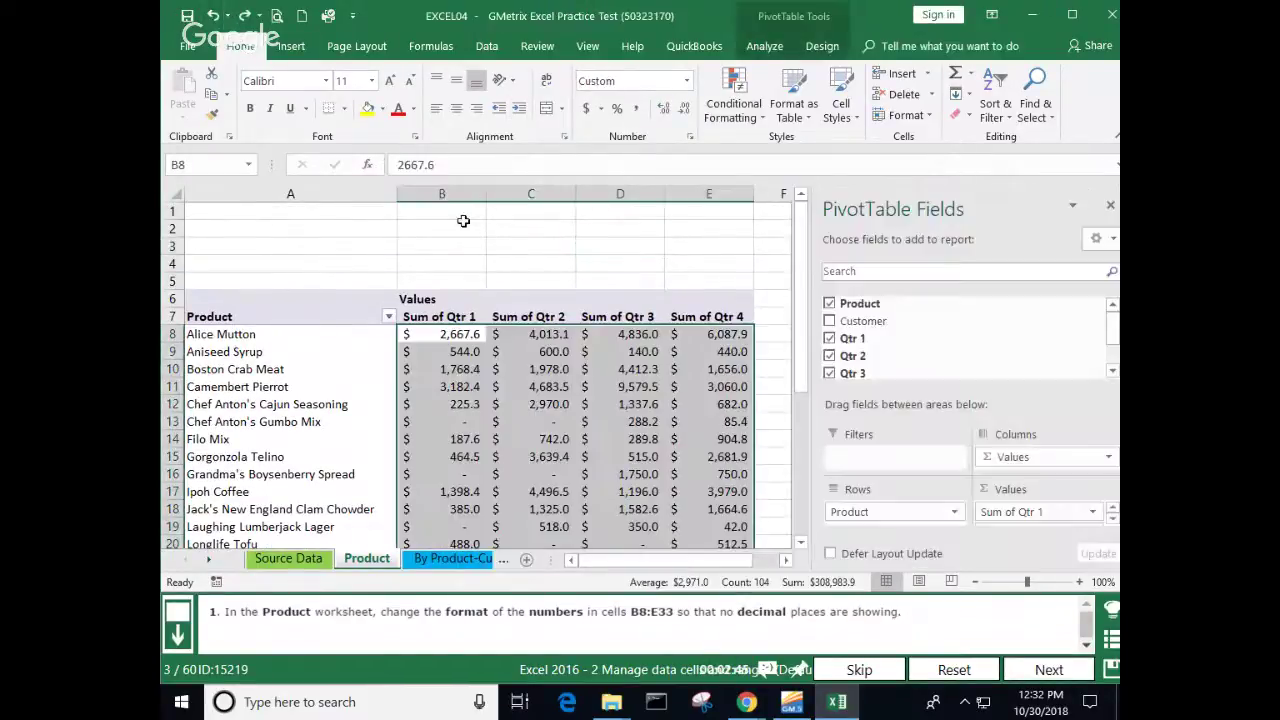
pyautogui.moveTo(445, 193); pyautogui.dragTo(675, 192)
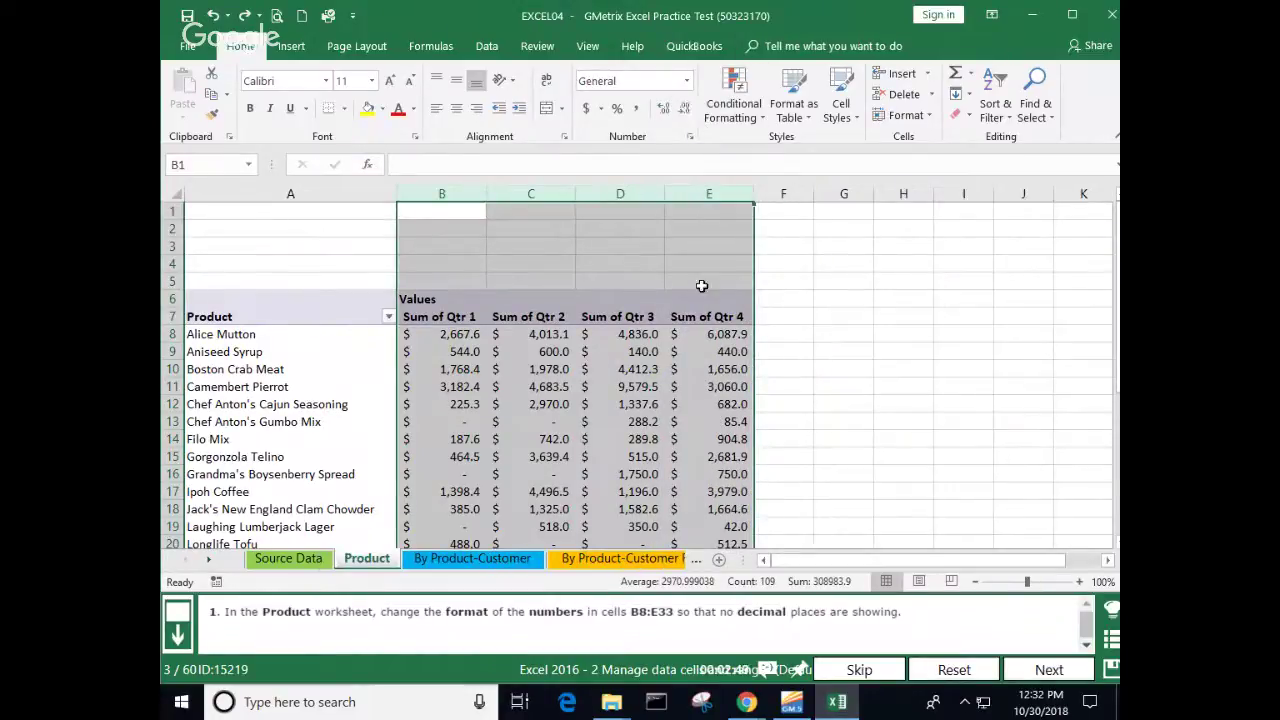
pyautogui.click(658, 265)
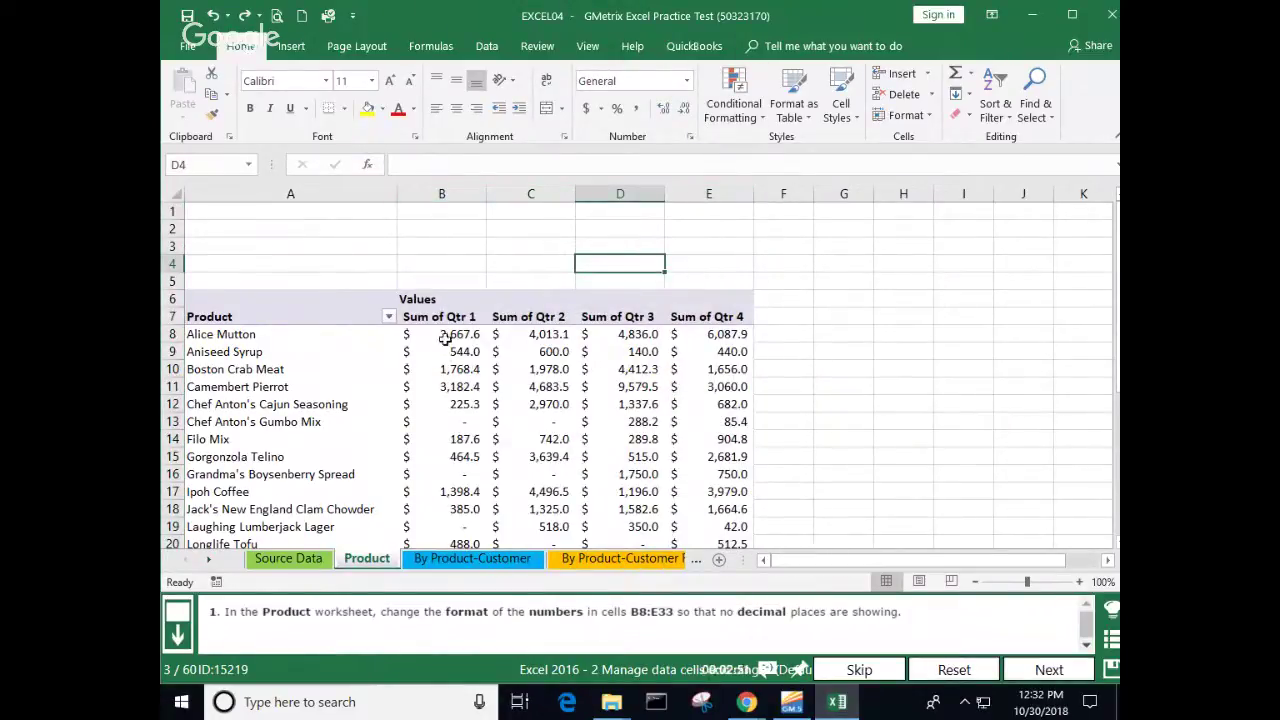
pyautogui.moveTo(445, 338); pyautogui.dragTo(708, 266)
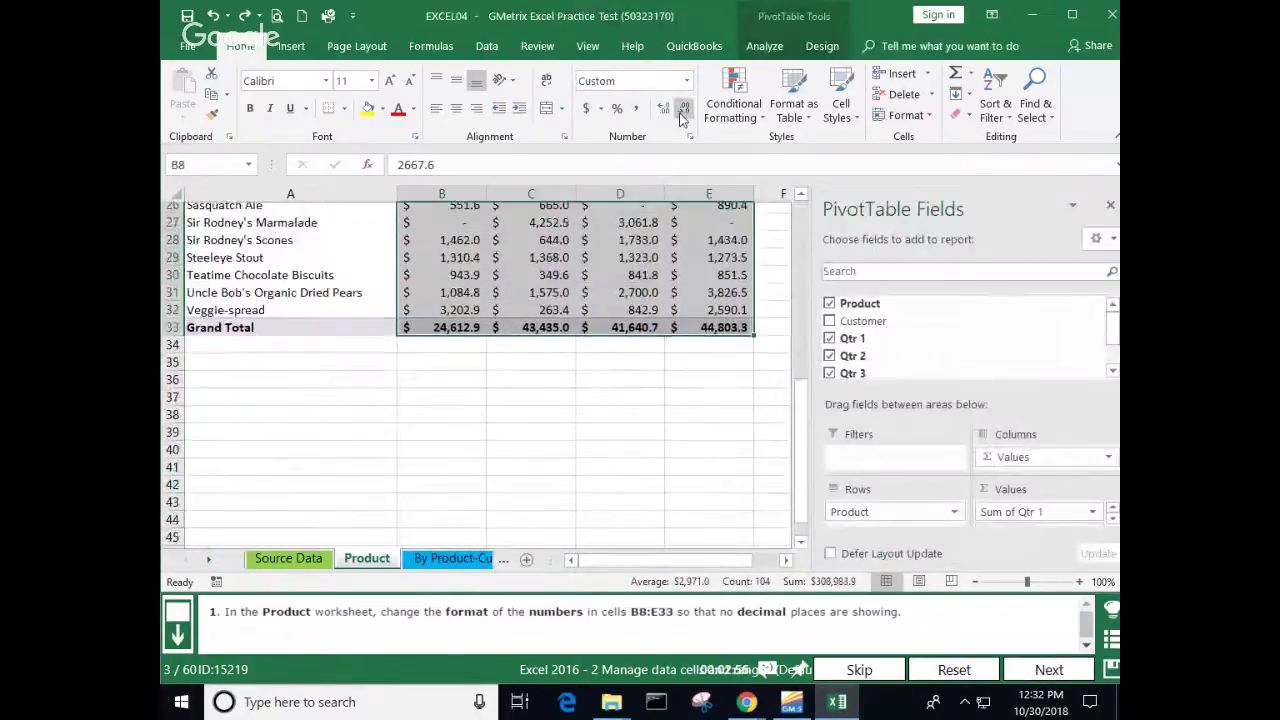
pyautogui.click(683, 110)
pyautogui.click(596, 368)
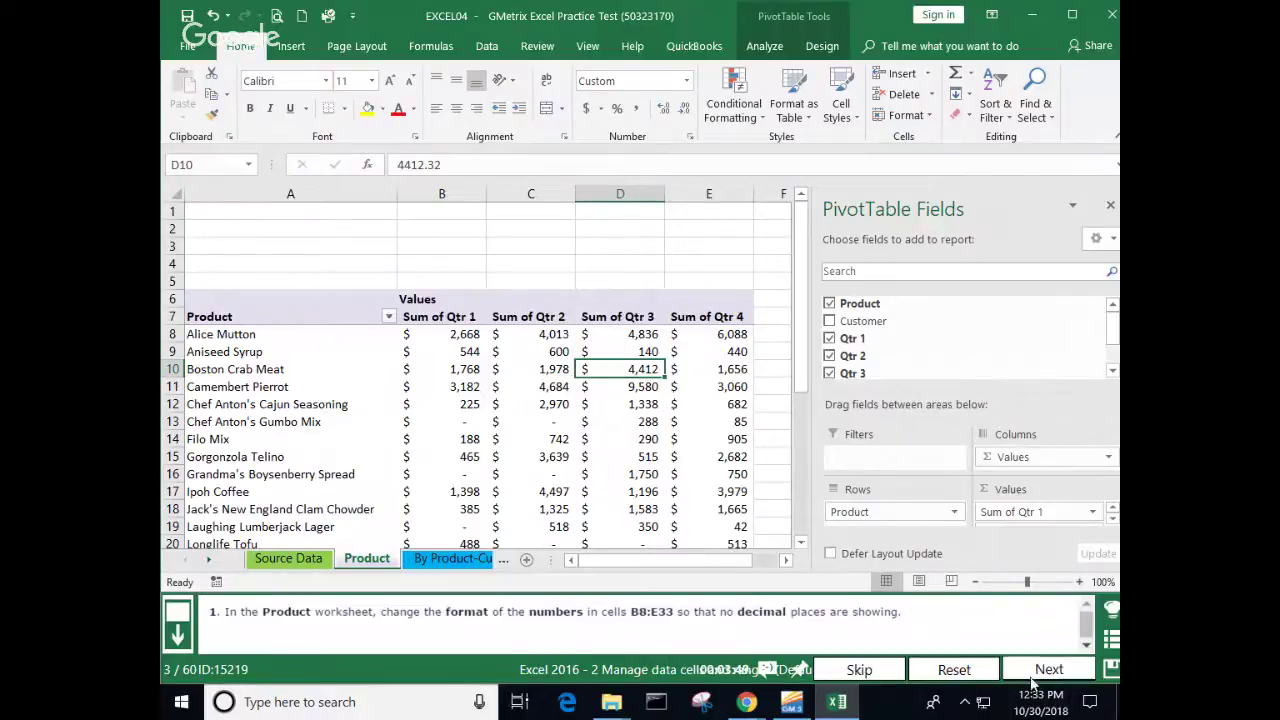
# Step: Submit the pivot task, continue to question 4, and select A2:D2 on the June sheet
pyautogui.click(1033, 680)
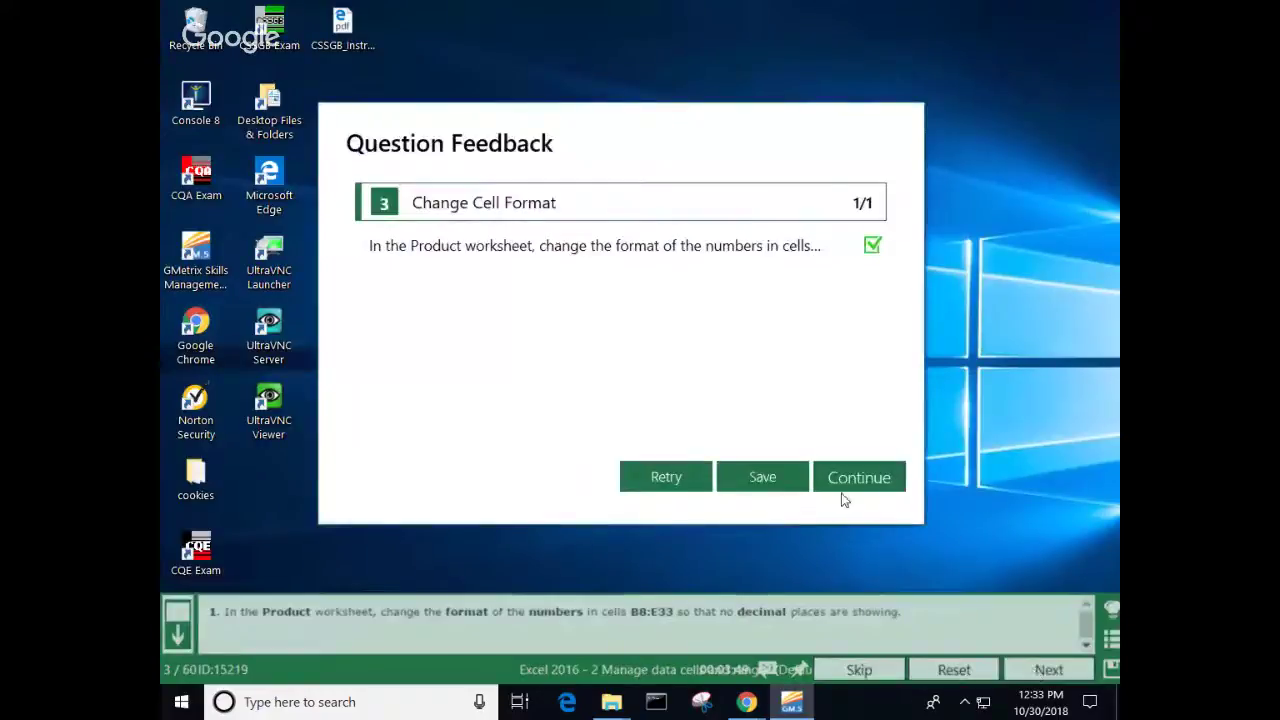
pyautogui.click(858, 480)
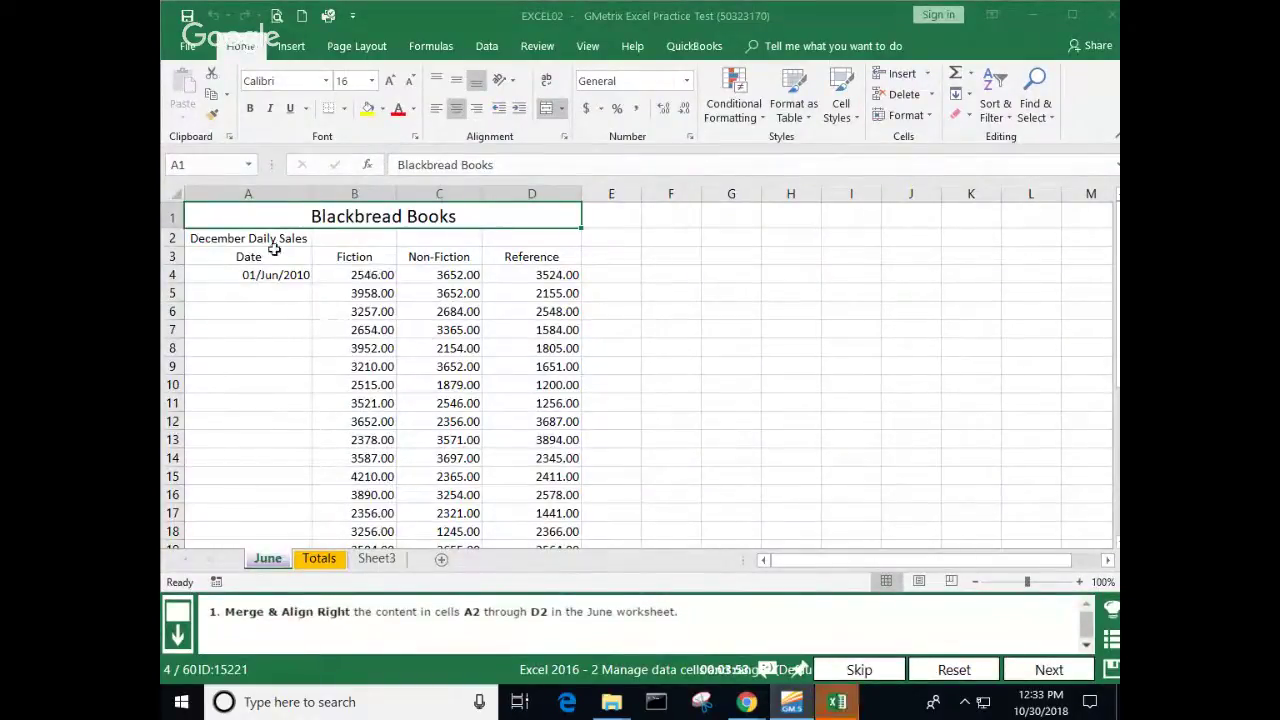
pyautogui.moveTo(268, 242); pyautogui.dragTo(511, 241)
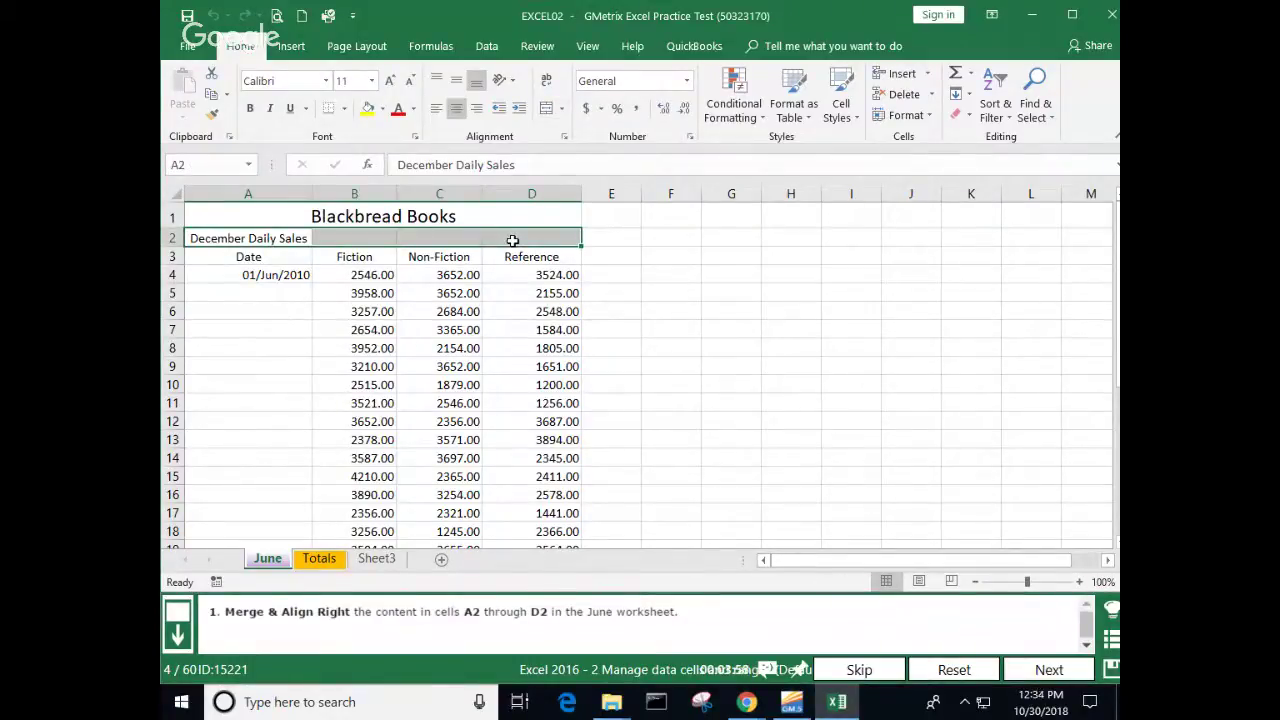
# Step: Merge A2:D2 with Merge Cells, right-align 'December Daily Sales', and submit the answer
pyautogui.click(561, 110)
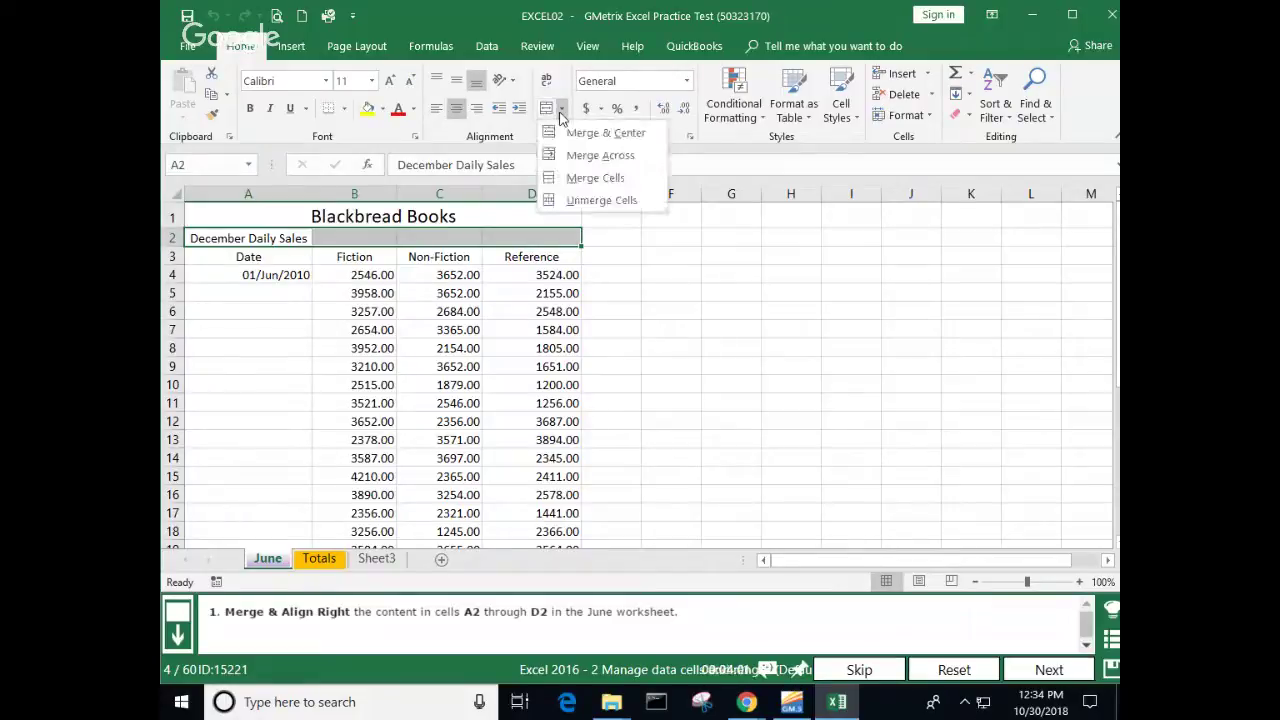
pyautogui.click(594, 177)
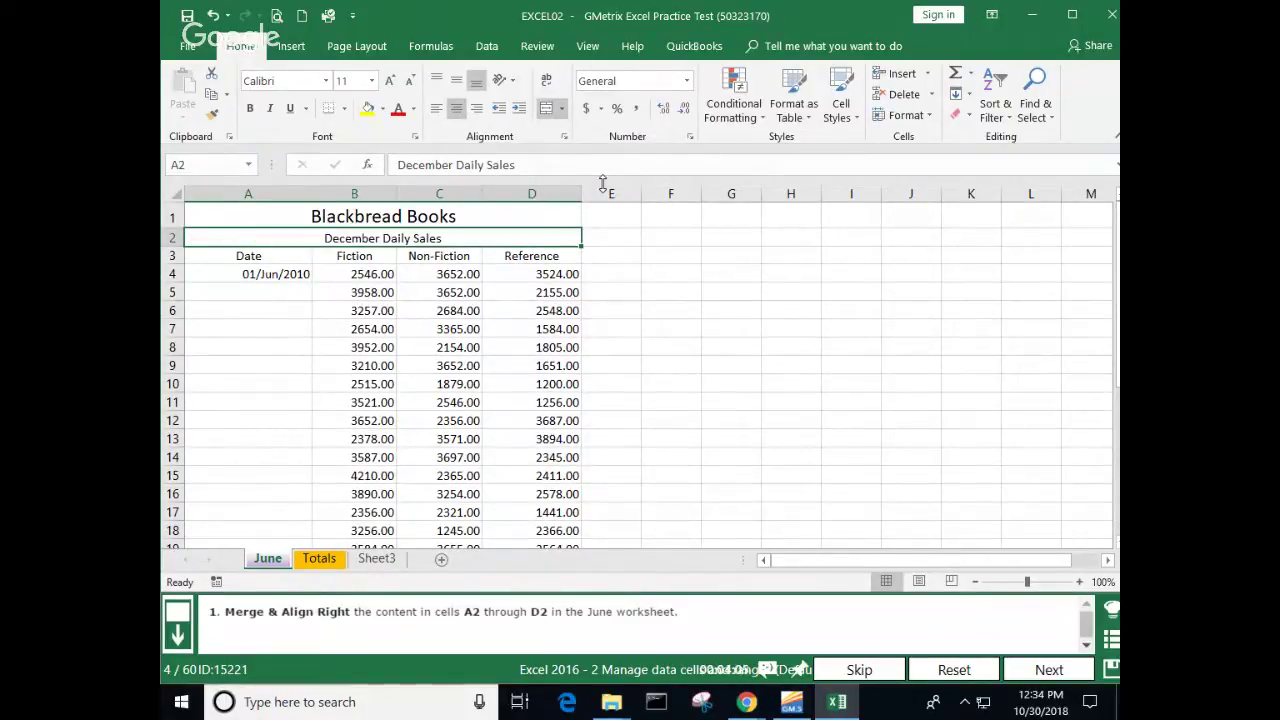
pyautogui.click(476, 108)
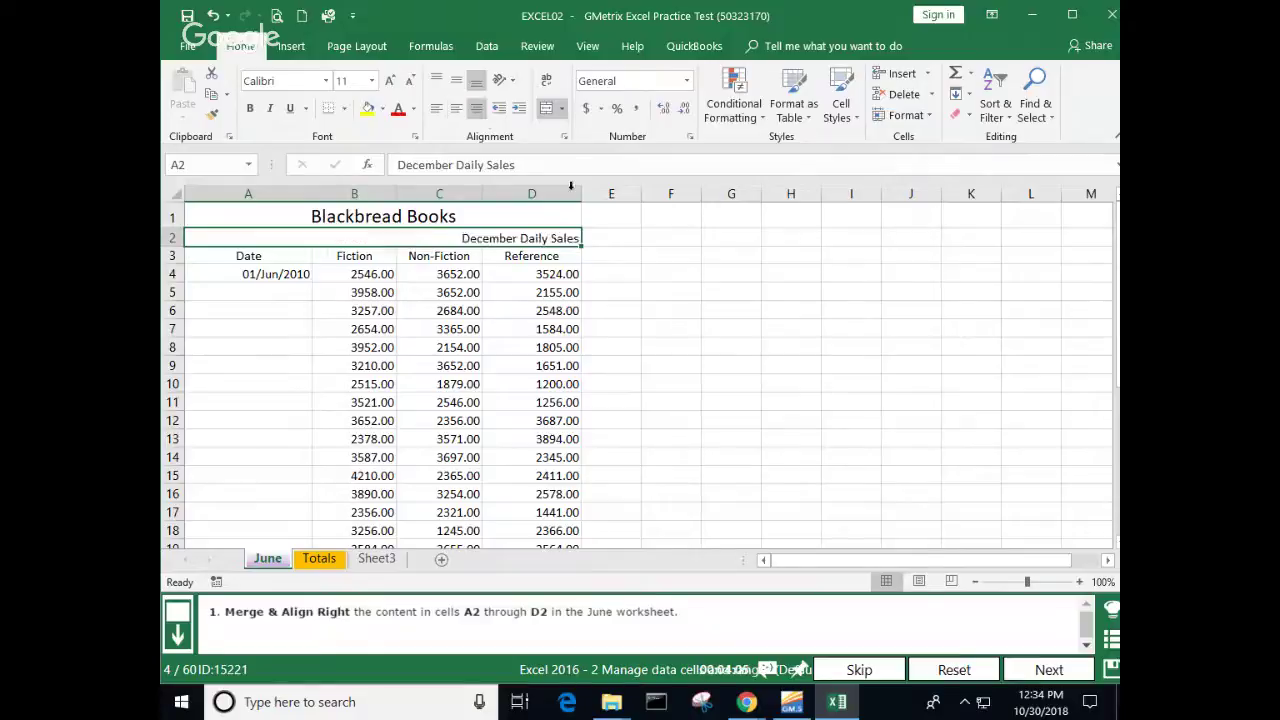
pyautogui.click(673, 332)
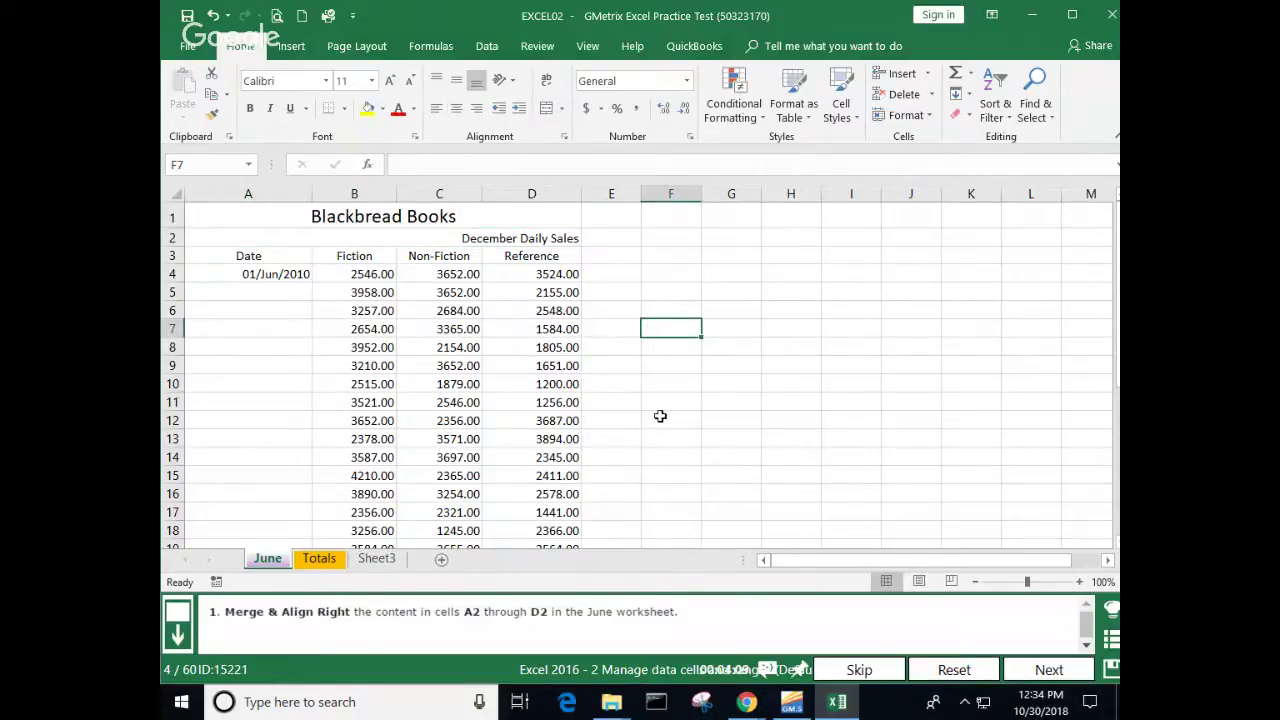
pyautogui.keyDown('ctrl'); pyautogui.scroll(4, 660, 414); pyautogui.keyUp('ctrl')
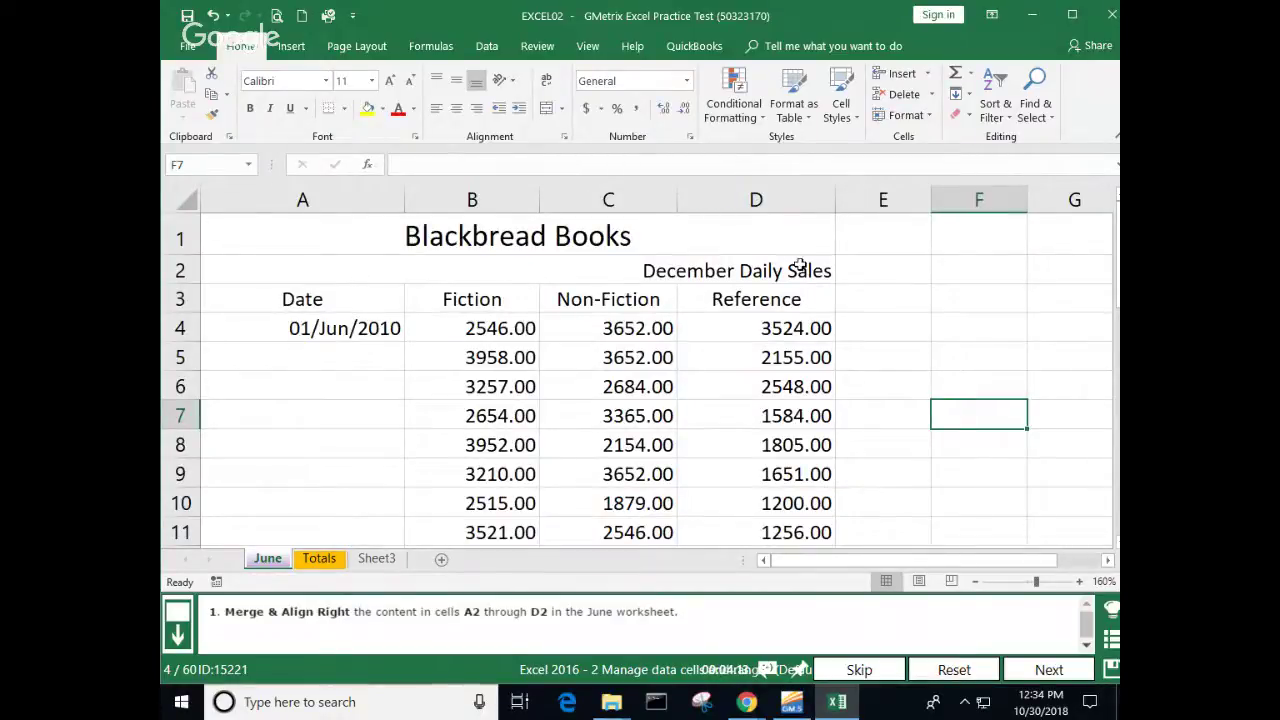
pyautogui.click(744, 270)
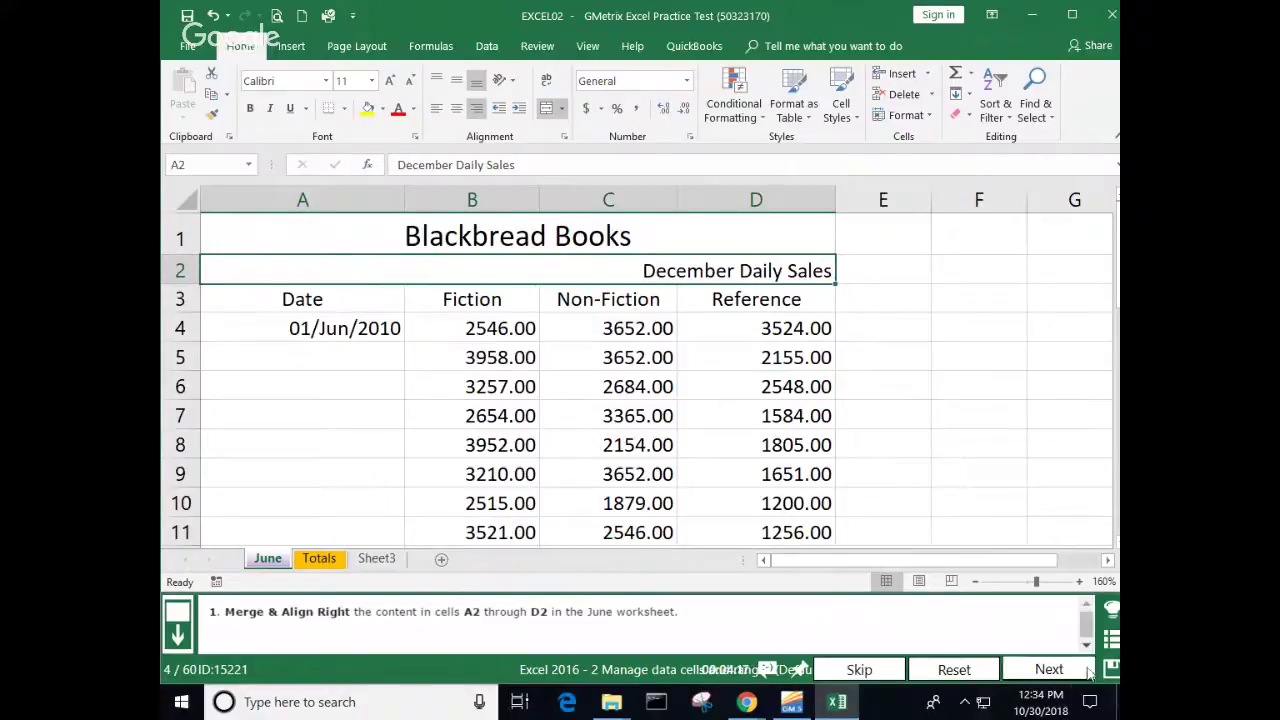
pyautogui.click(1048, 670)
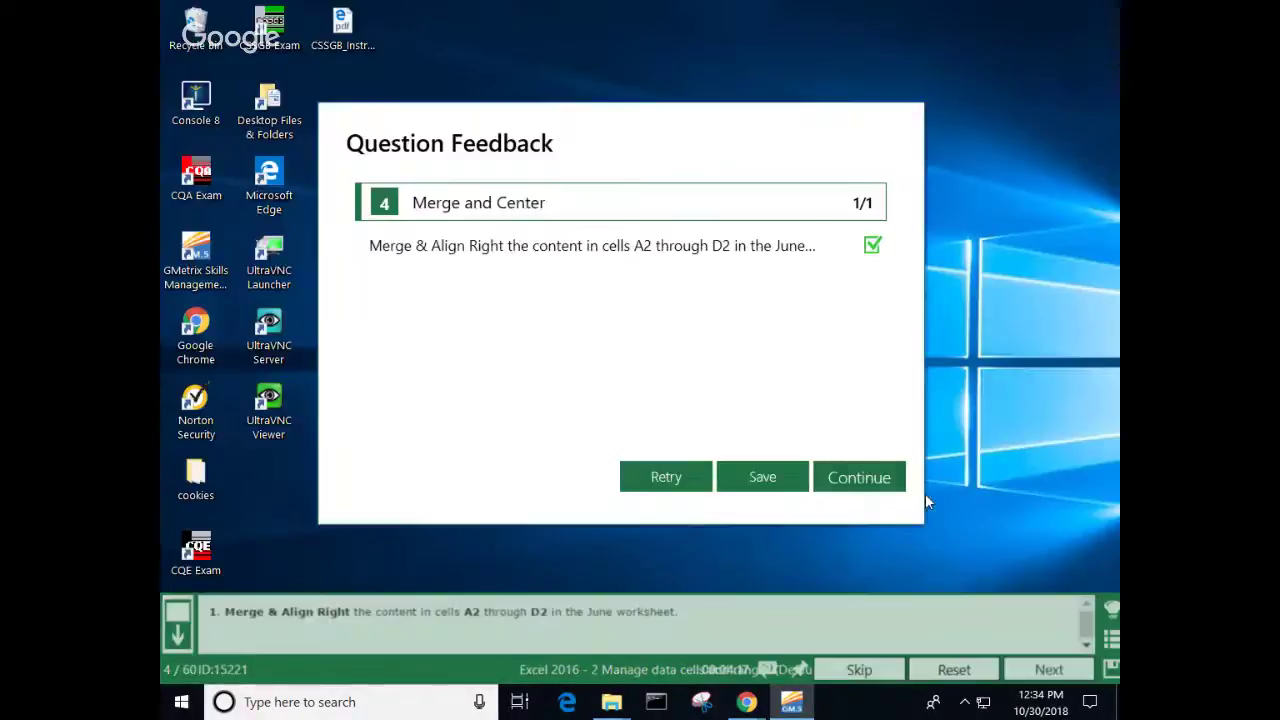
# Step: Continue to question 5 and bring up the Cell Styles gallery for the Blackbread Books title
pyautogui.click(877, 478)
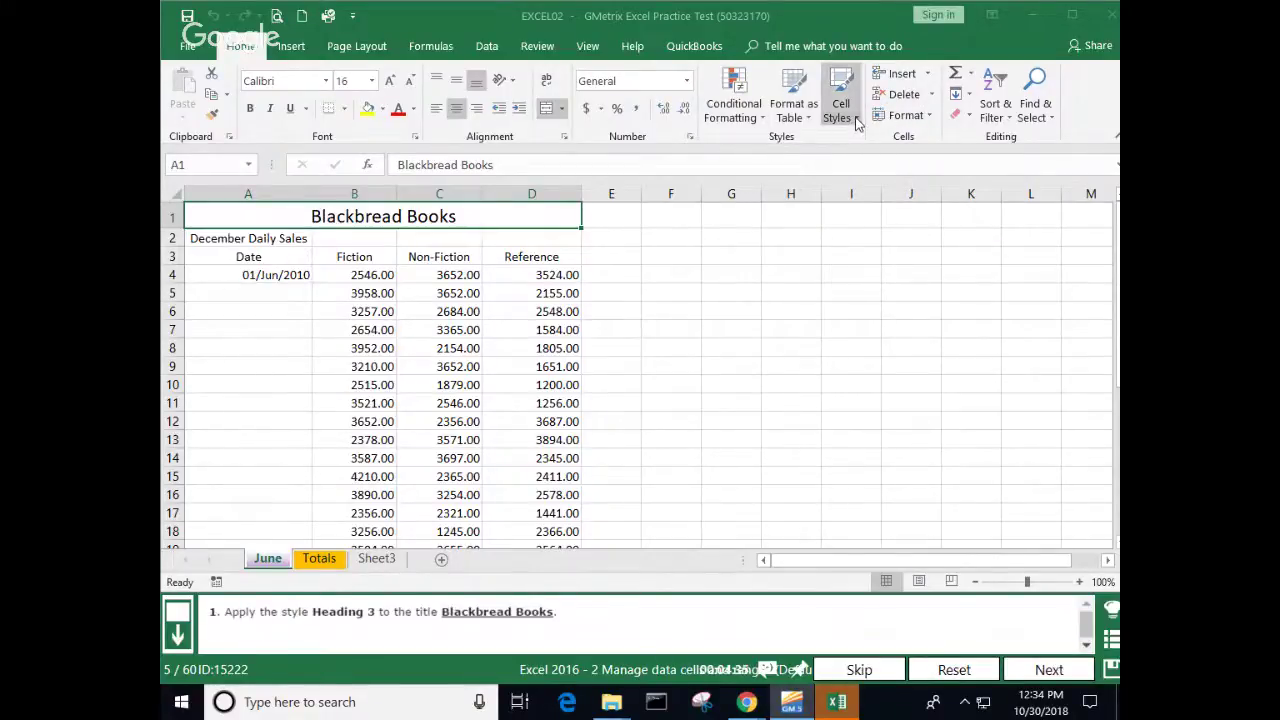
pyautogui.click(855, 118)
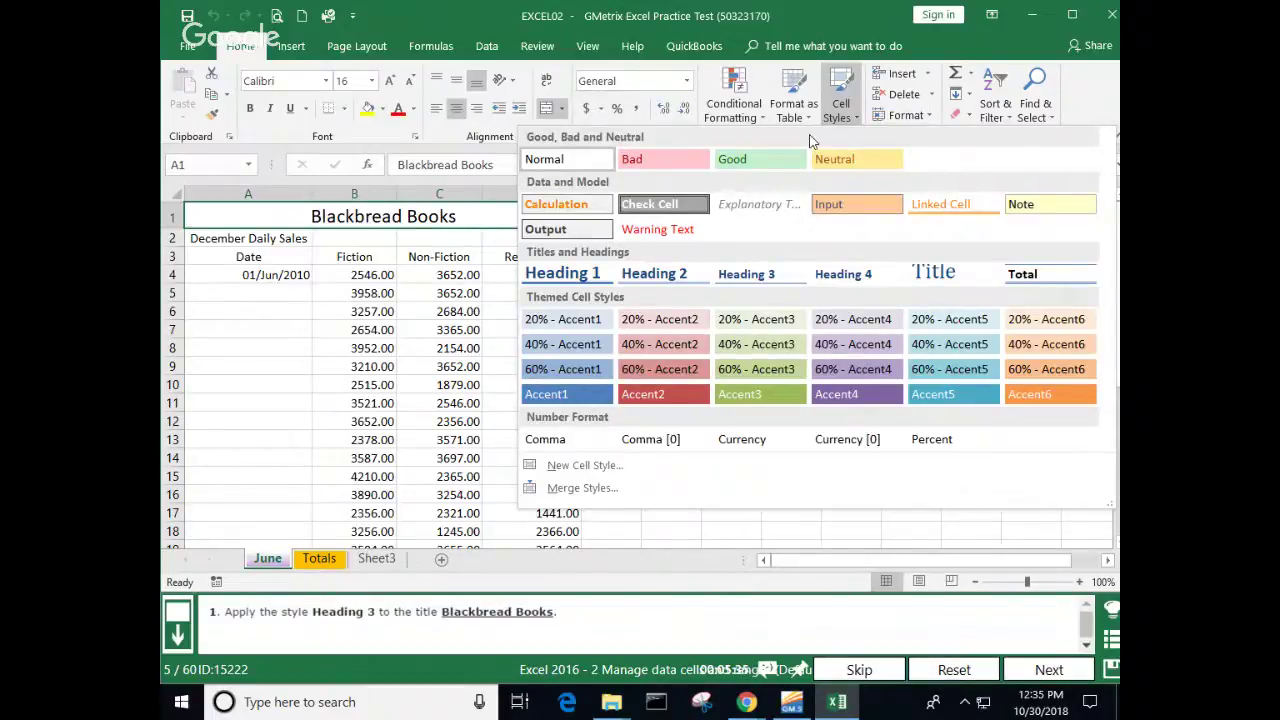
# Step: Apply Heading 3 to the Blackbread Books title, submit, and continue to question 6
pyautogui.click(757, 276)
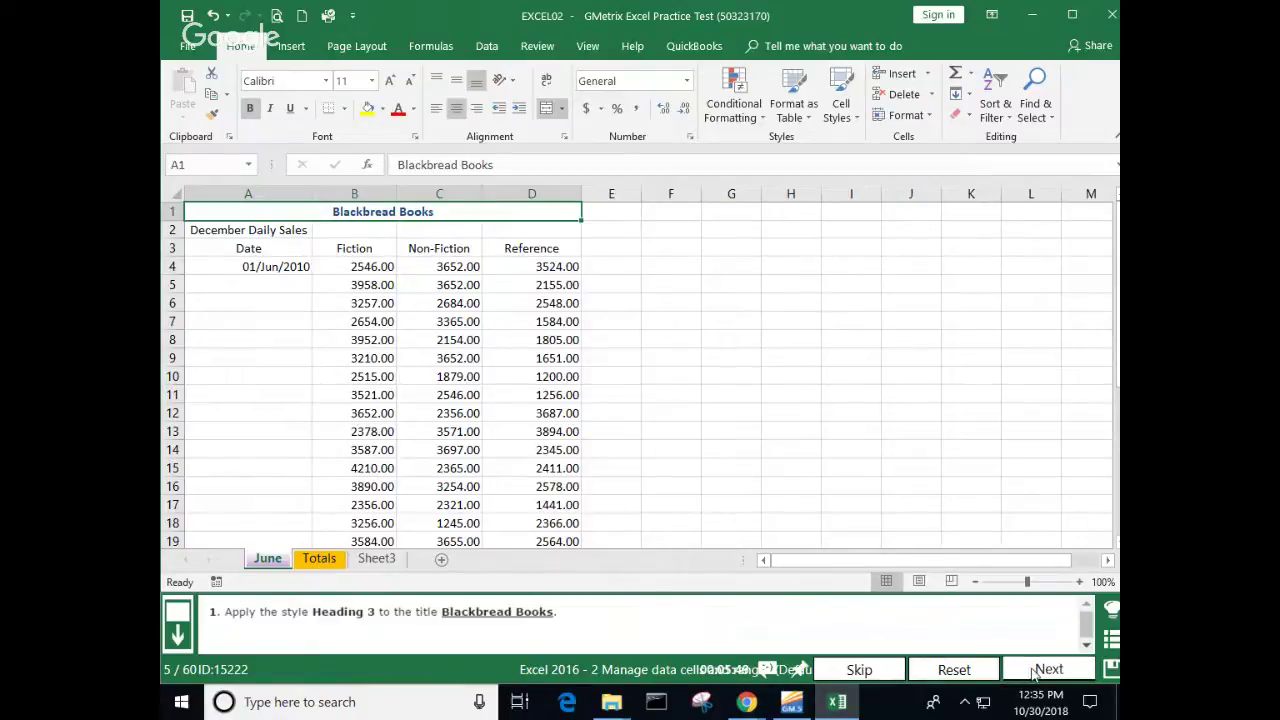
pyautogui.click(1035, 675)
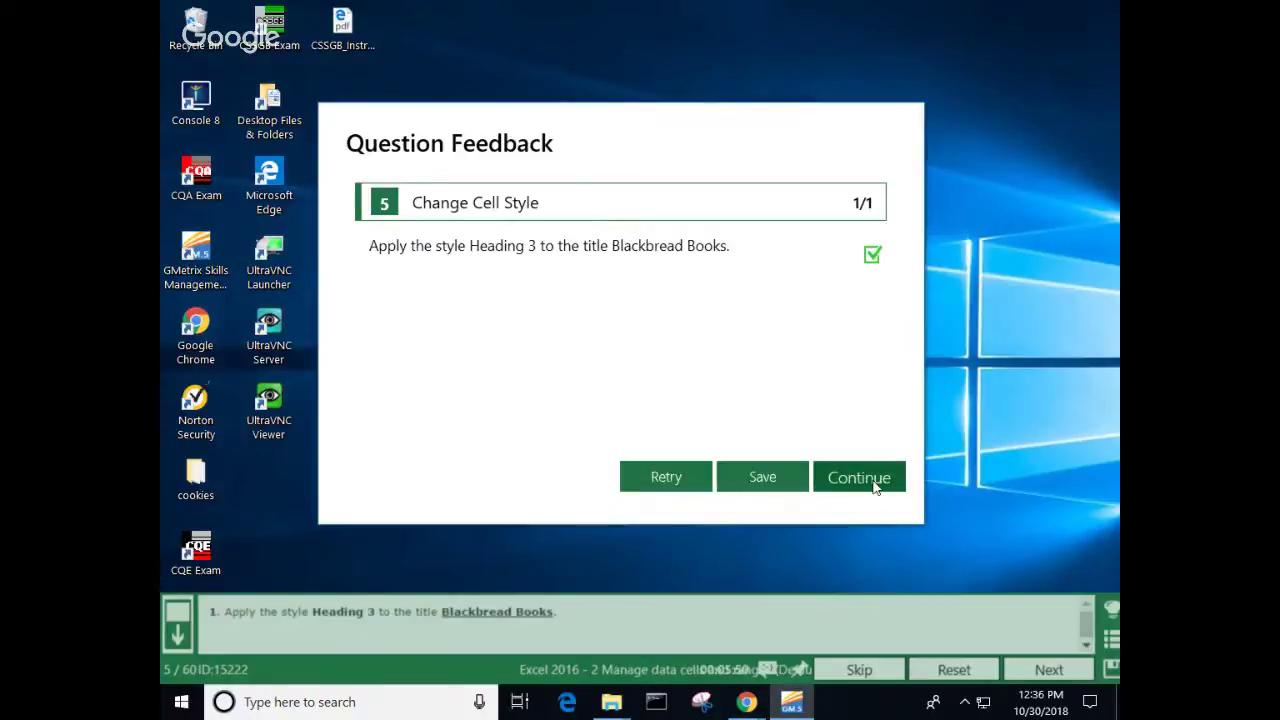
pyautogui.click(876, 484)
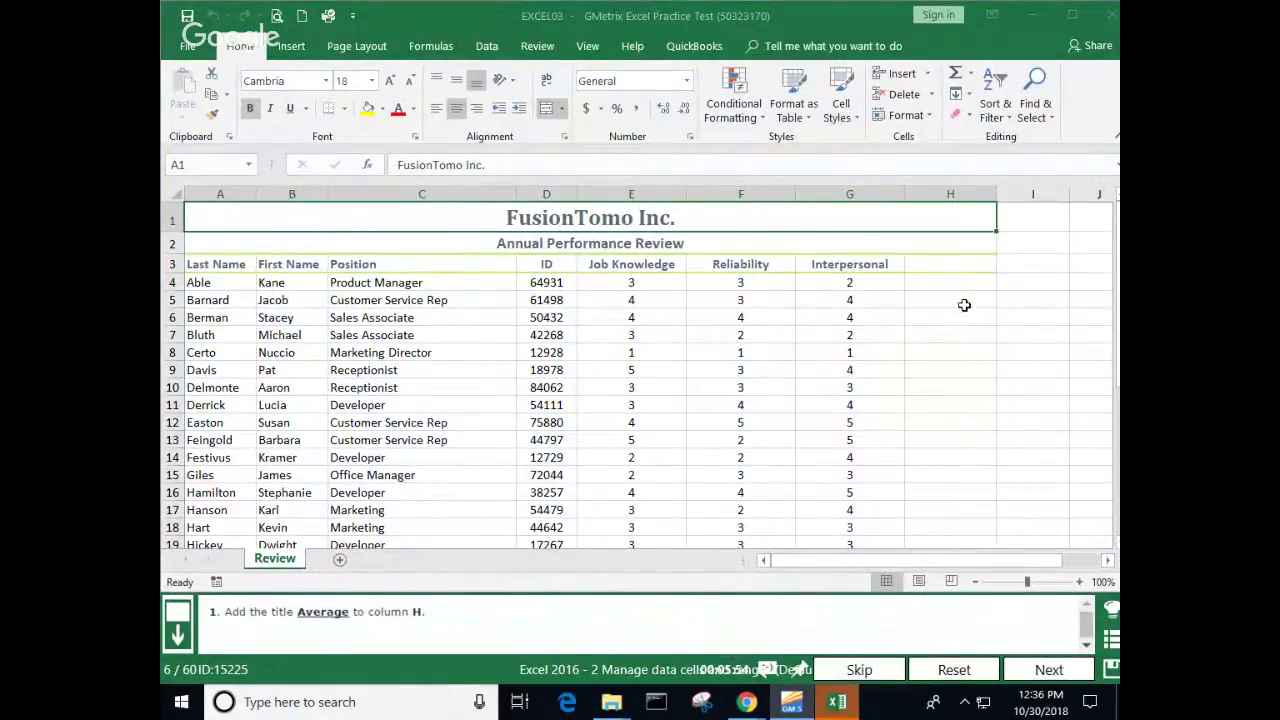
# Step: Enter 'Average' in H3, submit question 6, and continue to question 7
pyautogui.click(948, 266)
pyautogui.write('Average')
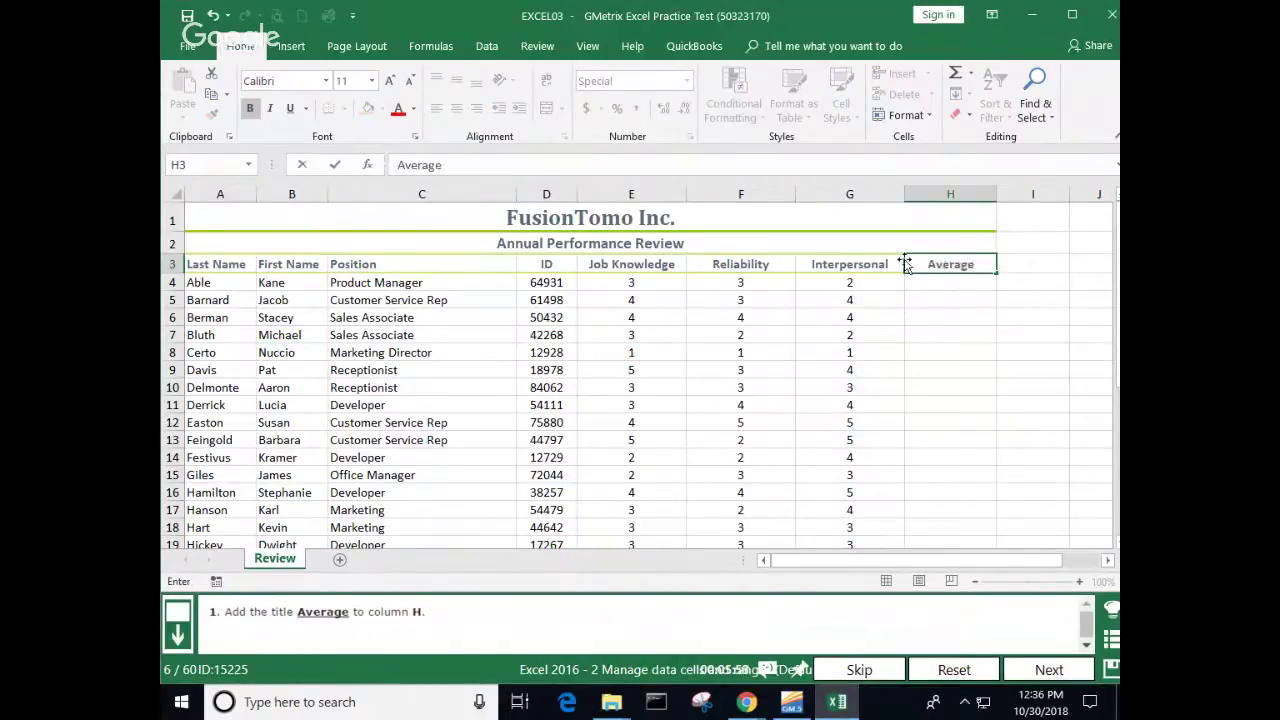
pyautogui.click(940, 317)
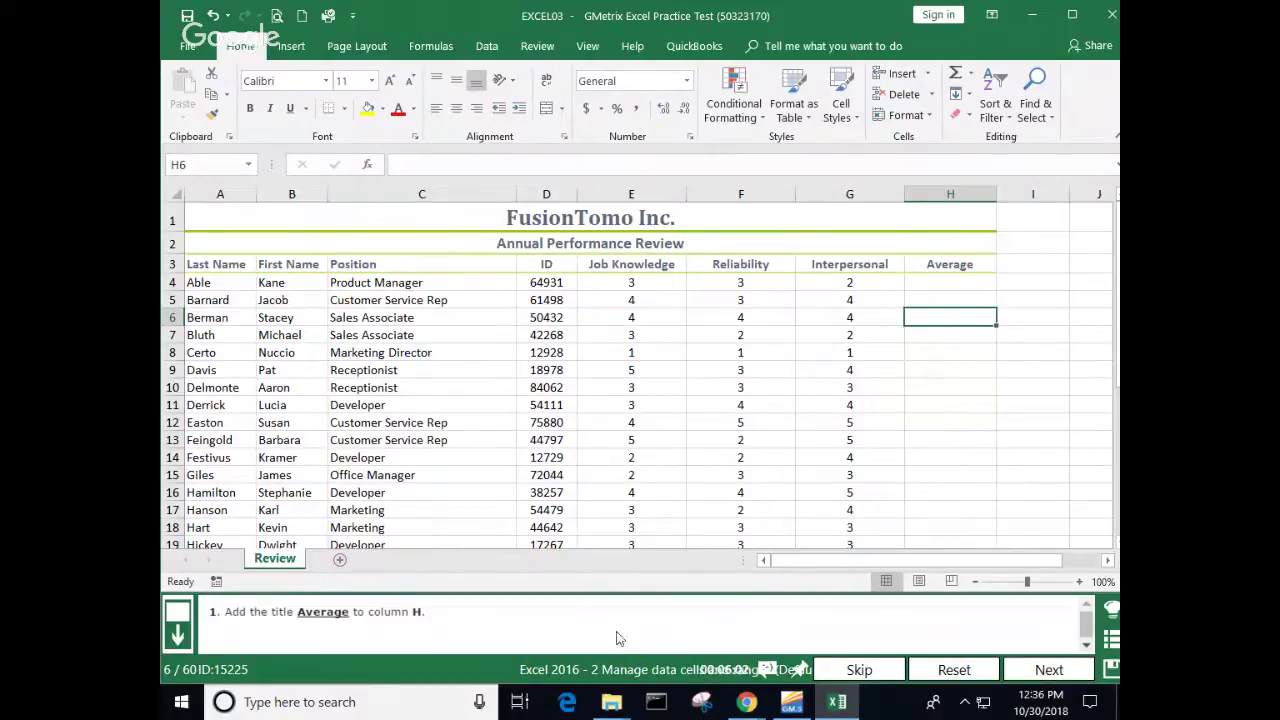
pyautogui.click(1059, 666)
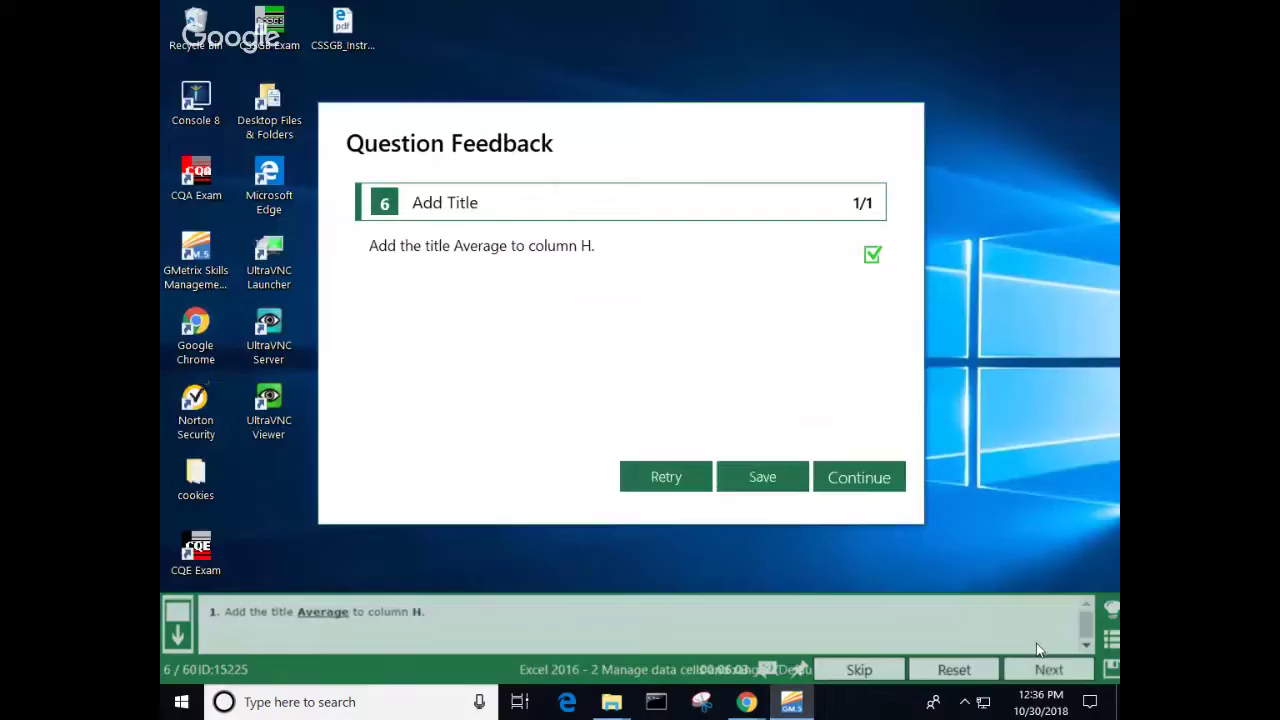
pyautogui.click(862, 476)
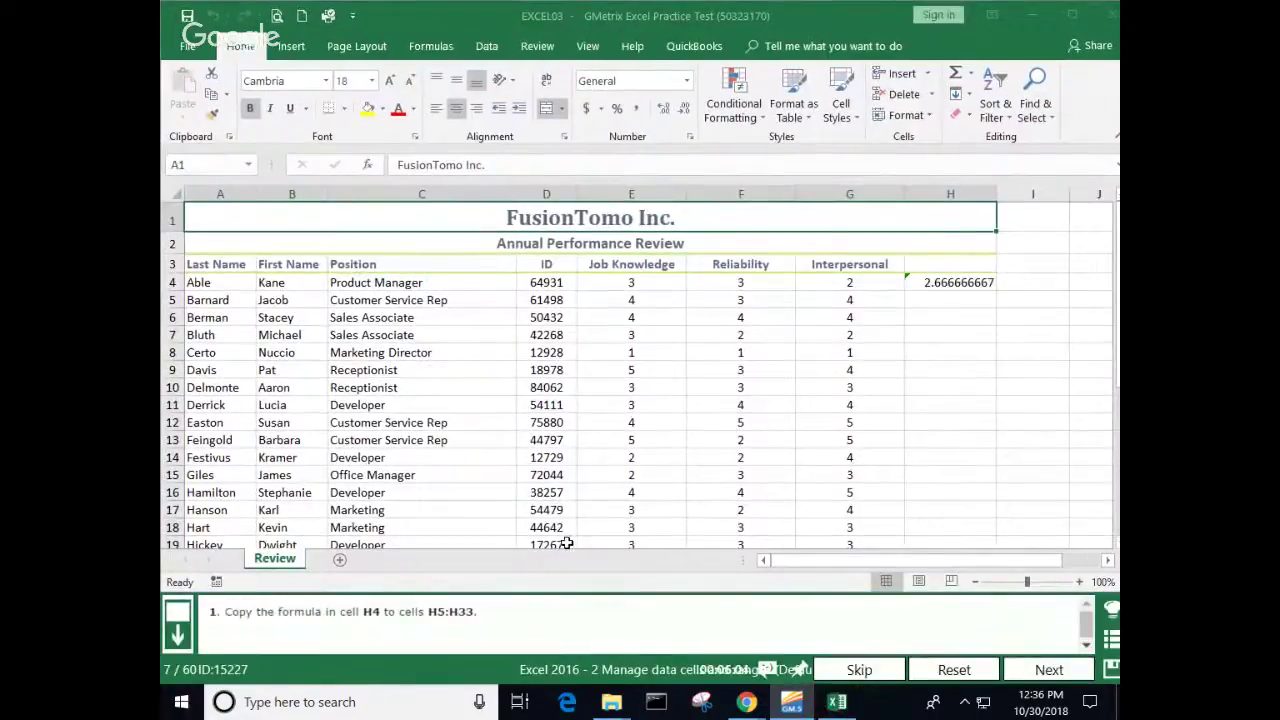
# Step: Fill H4's average formula down to H33, submit question 7, and continue to question 8
pyautogui.click(950, 283)
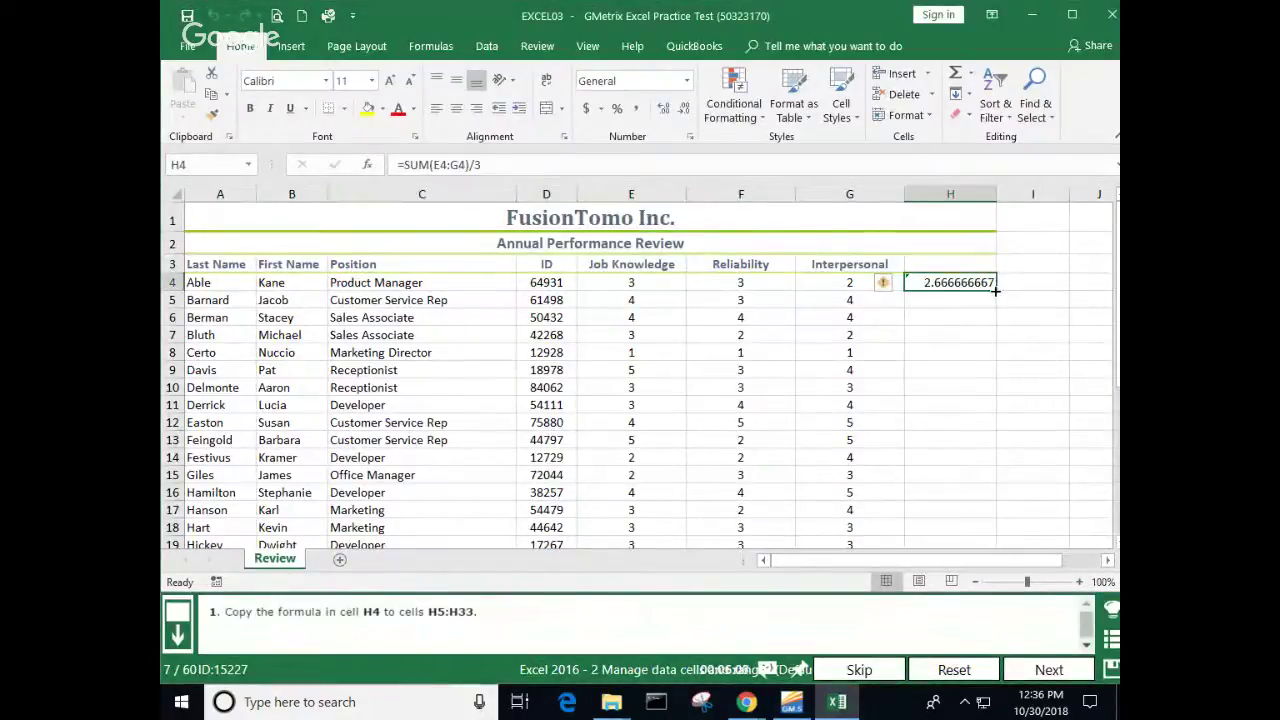
pyautogui.doubleClick(995, 290)
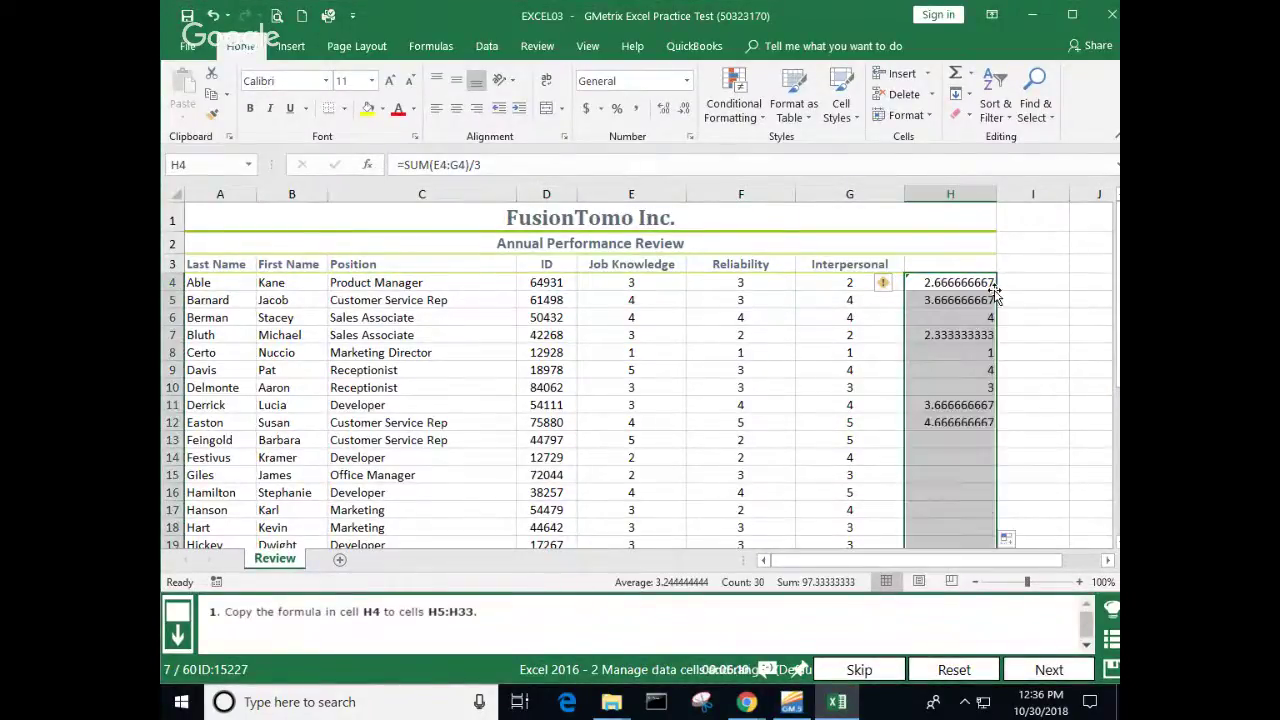
pyautogui.scroll(-8, 1045, 343)
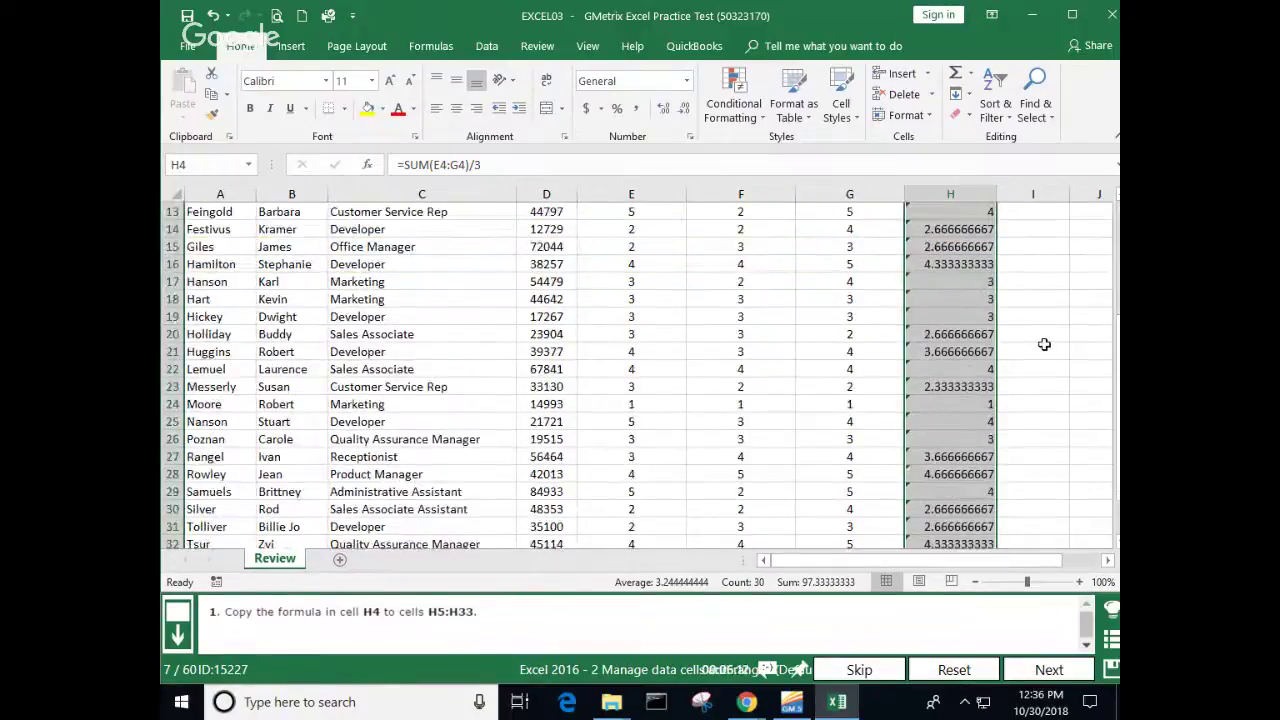
pyautogui.scroll(8, 1045, 343)
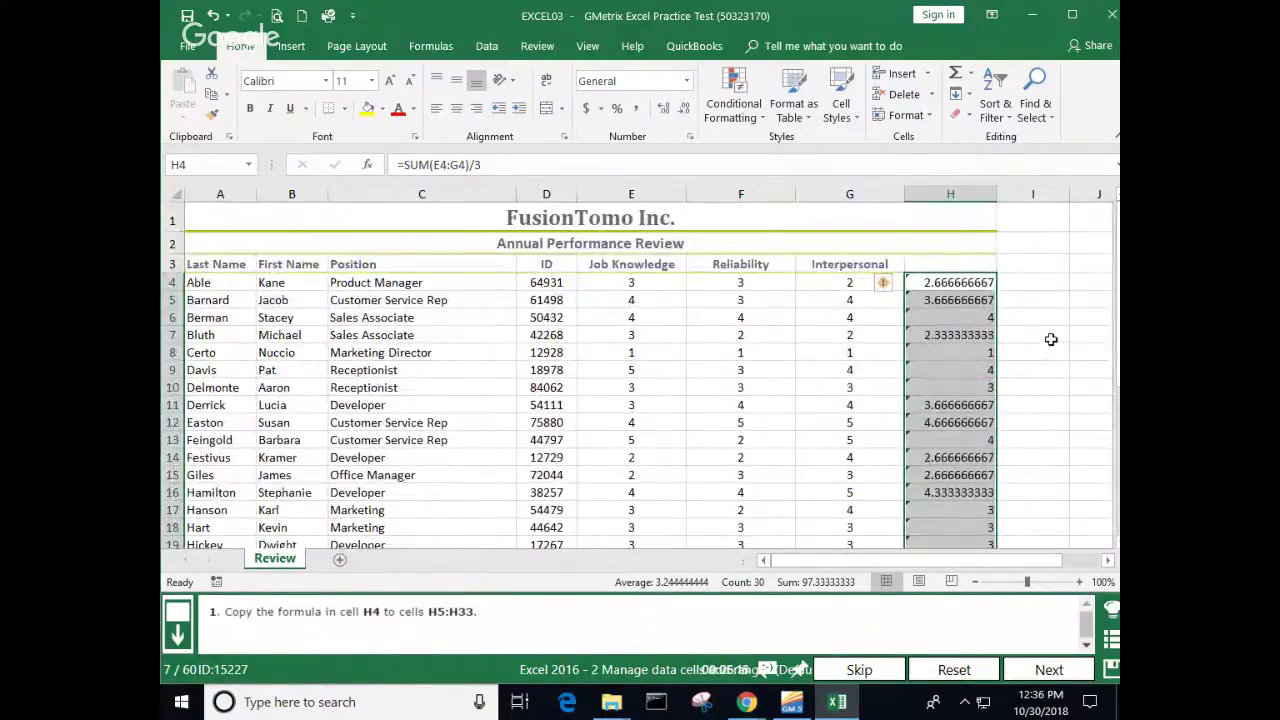
pyautogui.click(1050, 338)
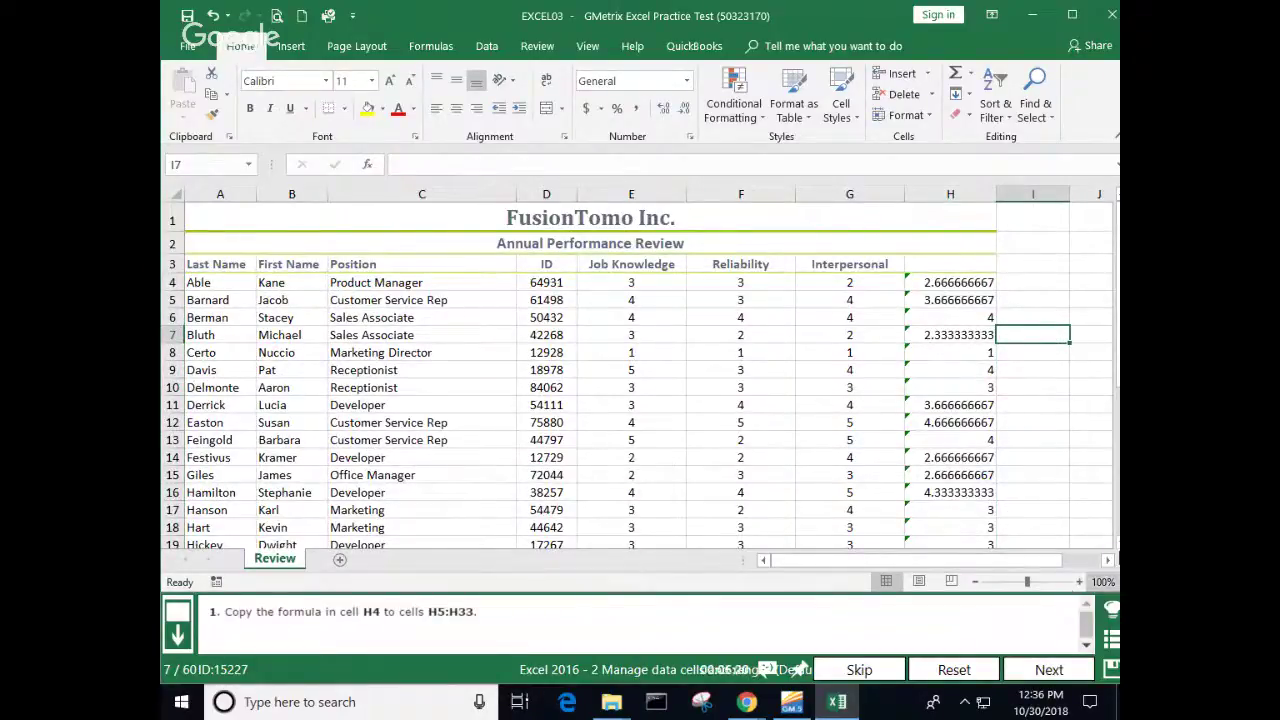
pyautogui.click(978, 283)
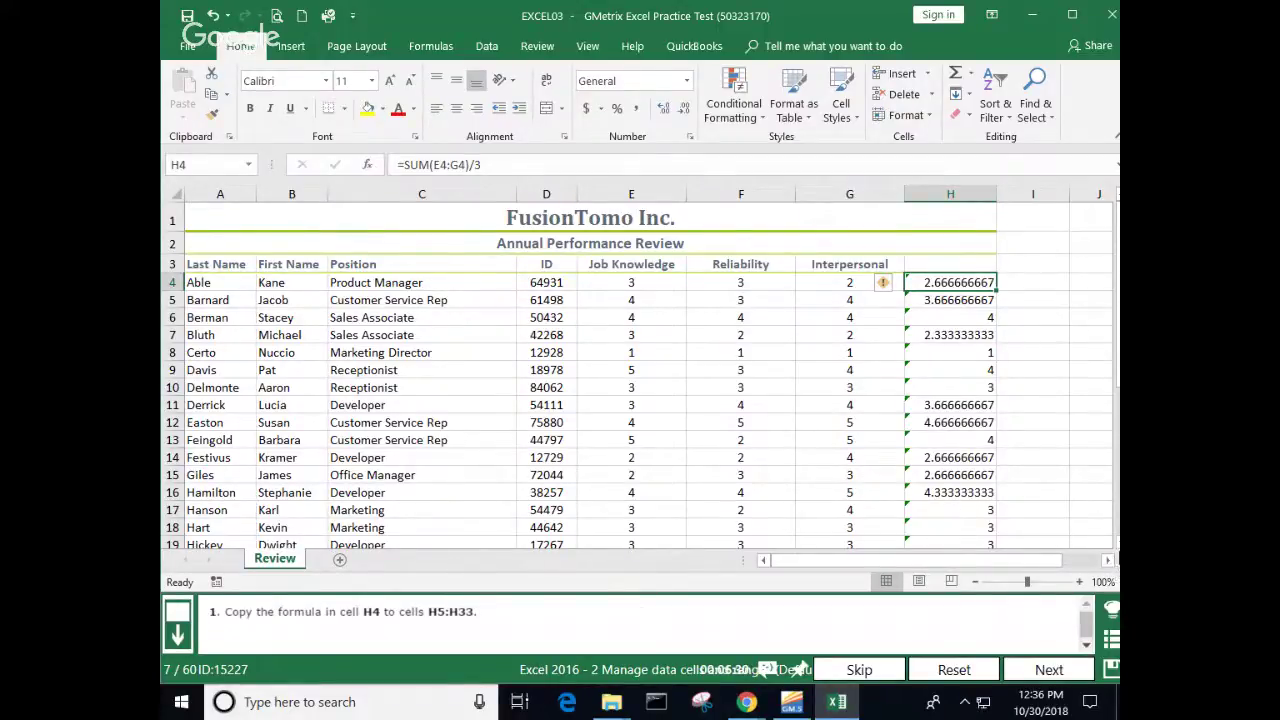
pyautogui.scroll(-1, 636, 376)
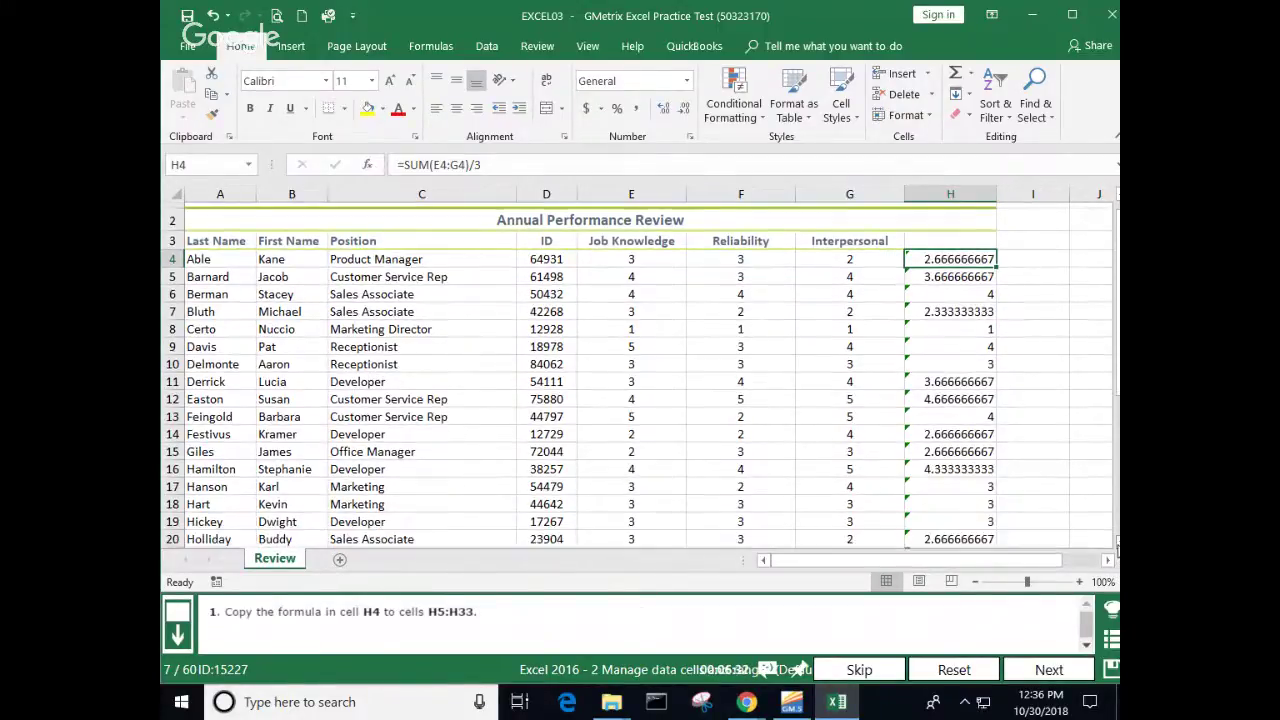
pyautogui.click(1046, 665)
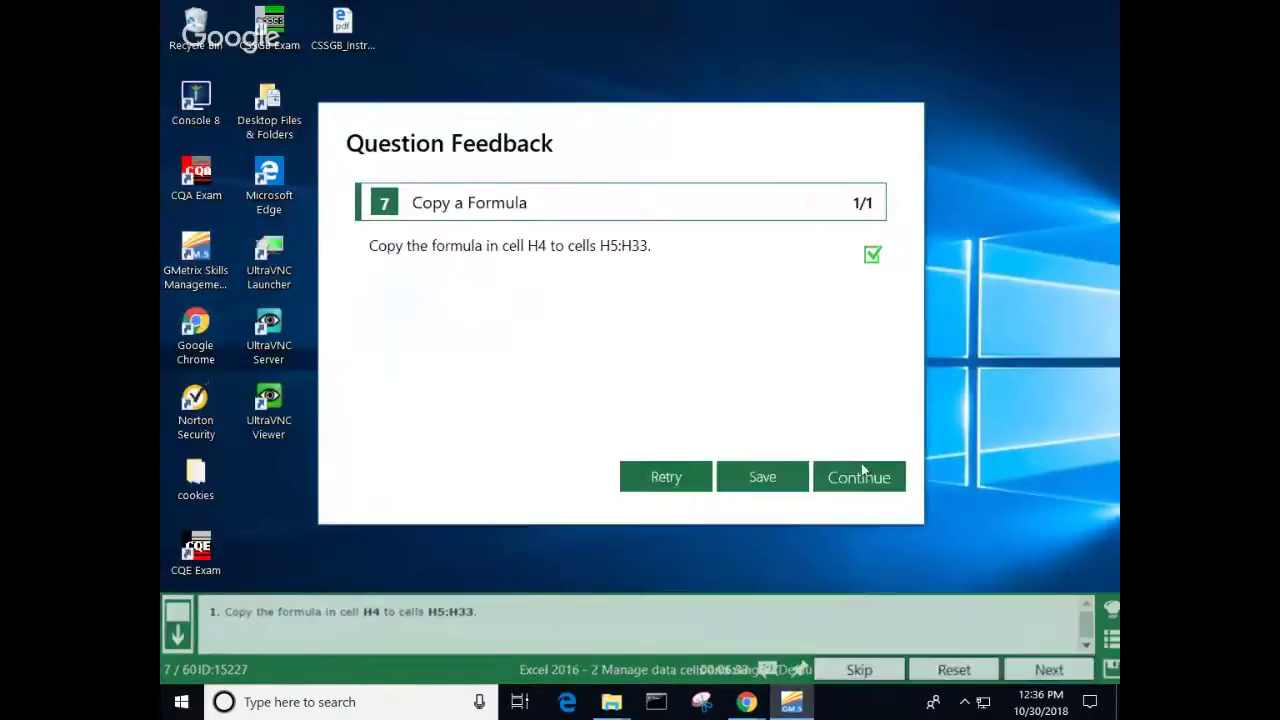
pyautogui.click(861, 470)
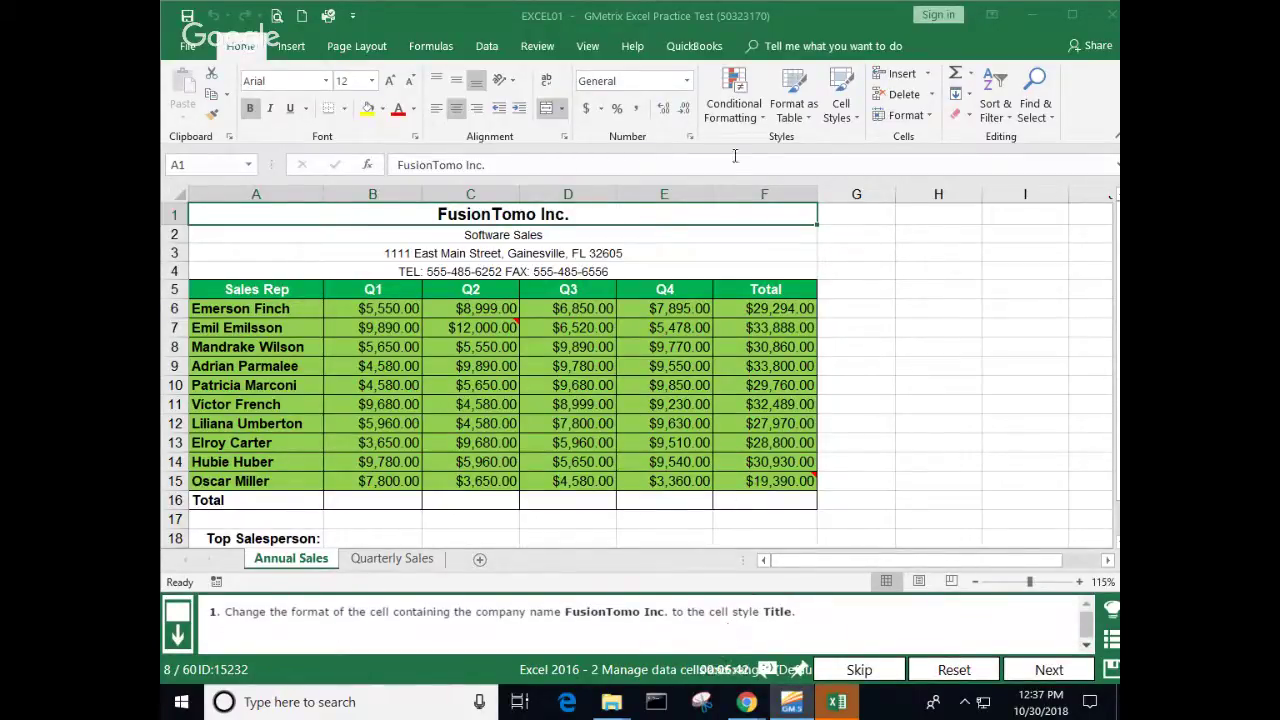
# Step: Apply the Title cell style to the FusionTomo Inc. name in A1, submit, and continue to question 9
pyautogui.click(852, 118)
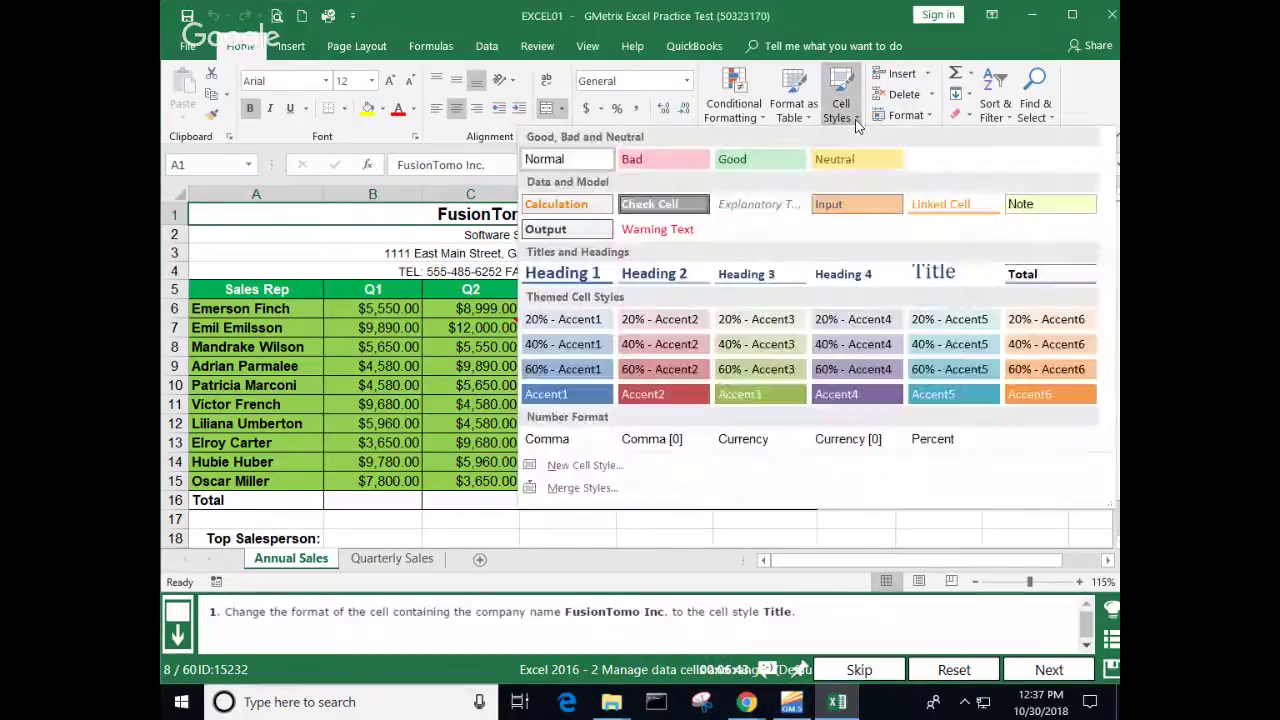
pyautogui.click(938, 274)
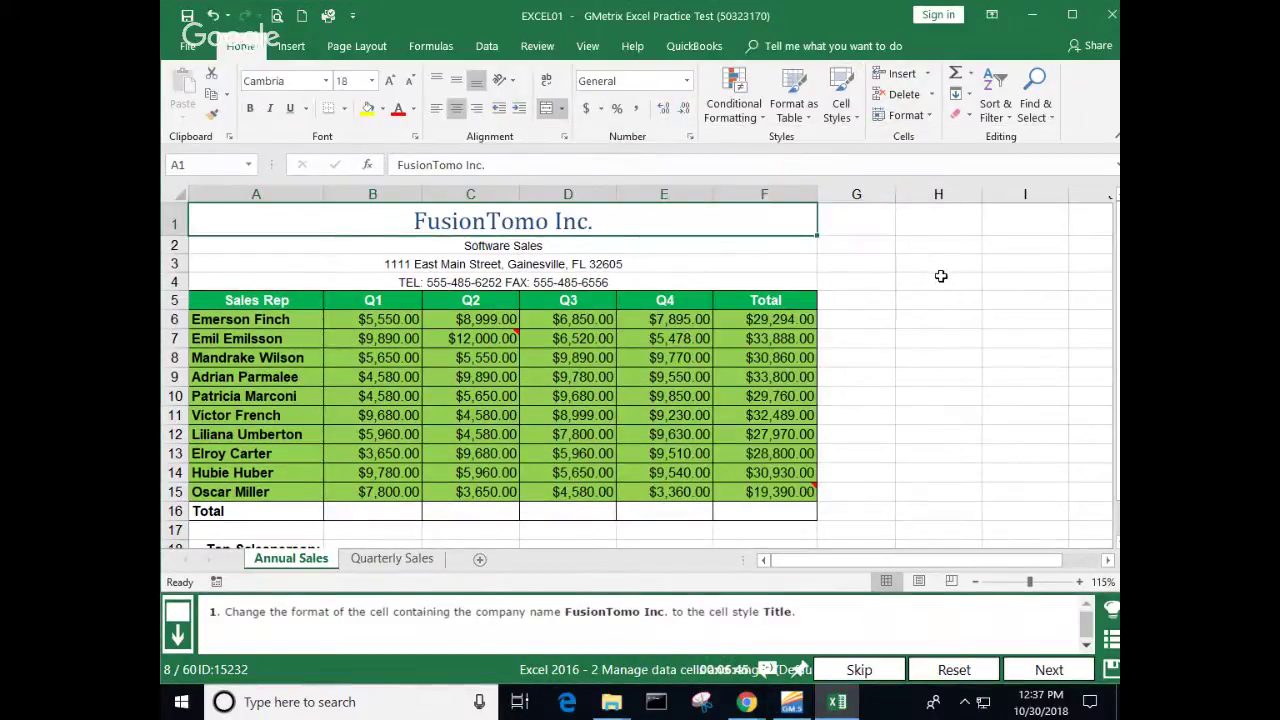
pyautogui.click(940, 276)
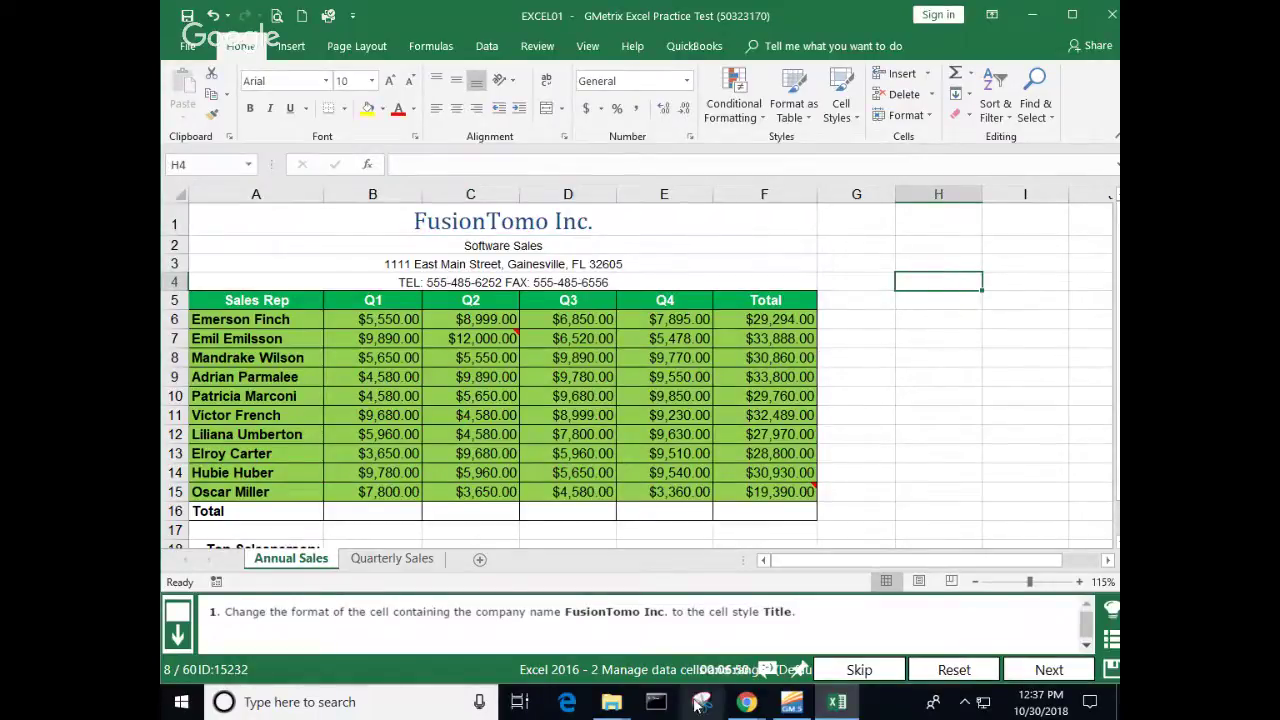
pyautogui.click(1050, 670)
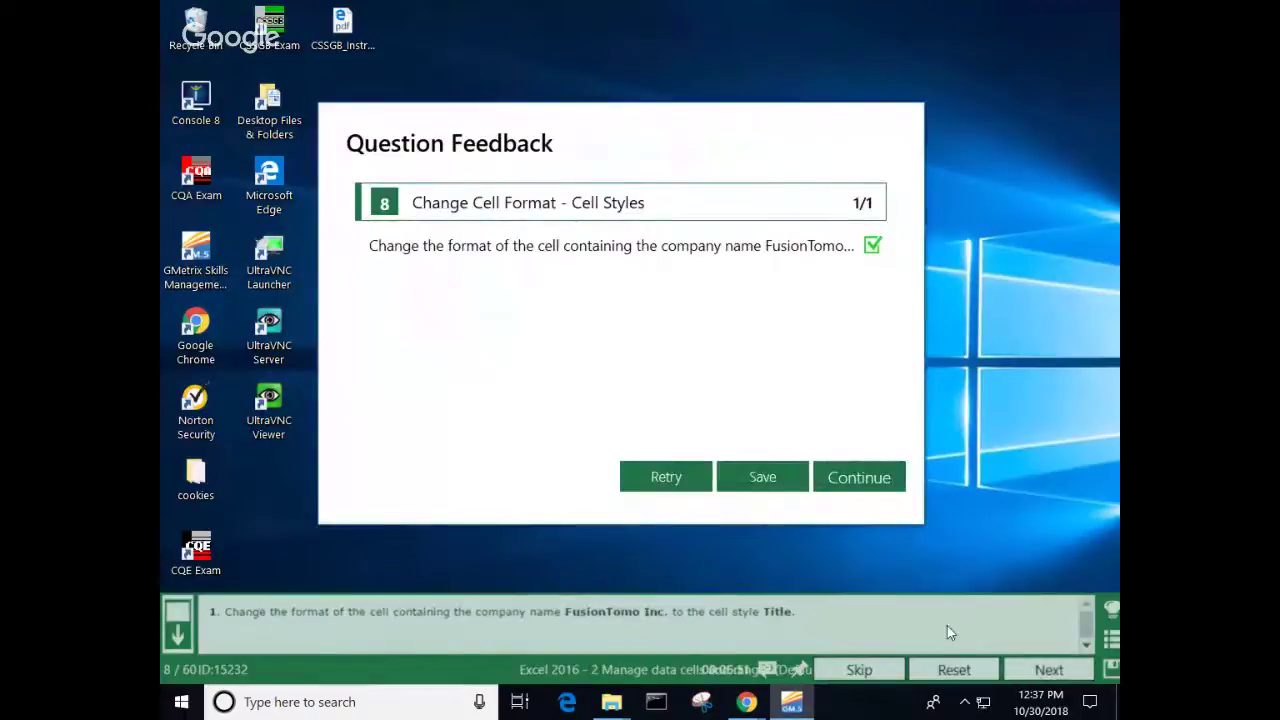
pyautogui.click(869, 488)
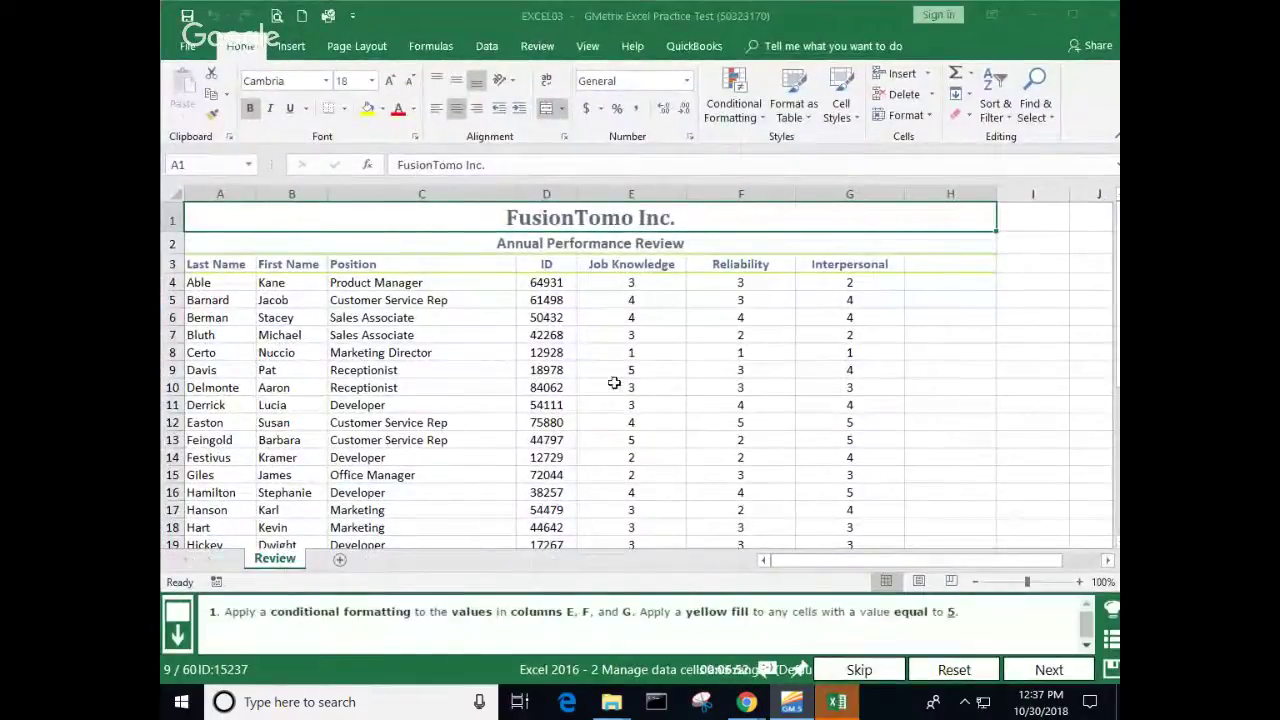
# Step: Start an Equal To highlight rule with value 5 on columns E through G
pyautogui.moveTo(636, 190); pyautogui.dragTo(825, 184)
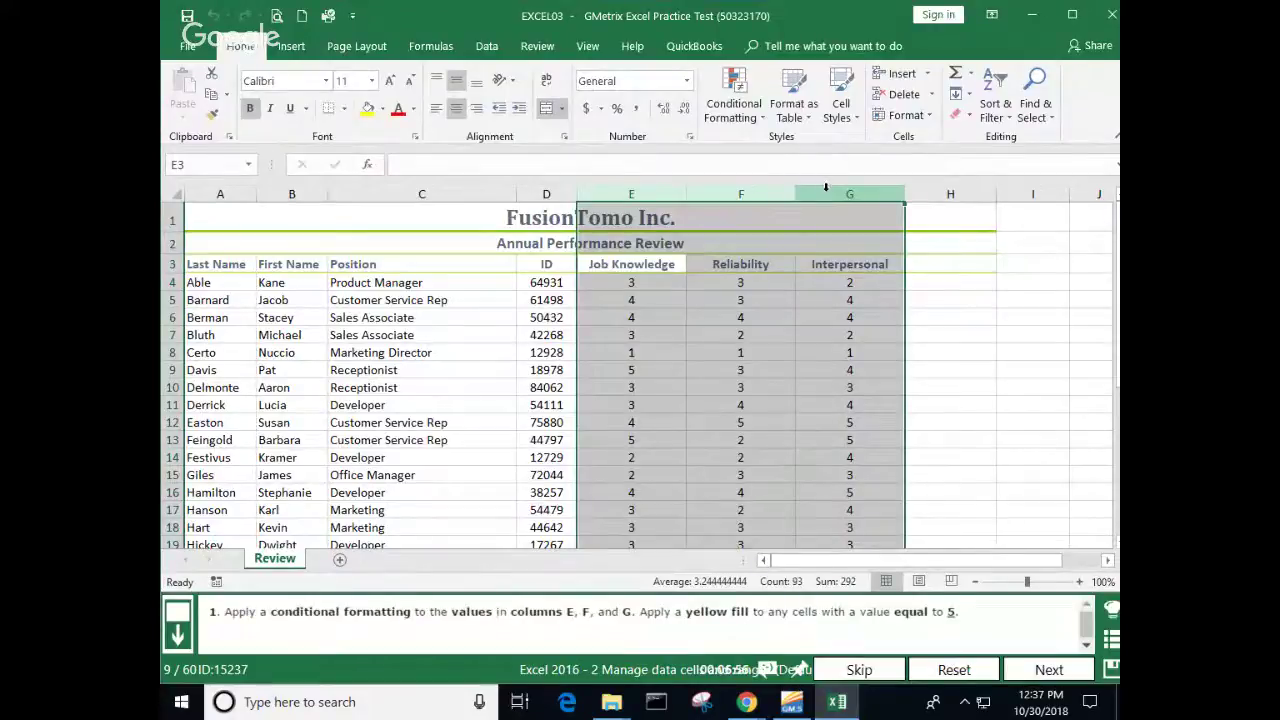
pyautogui.click(763, 118)
pyautogui.moveTo(771, 154)
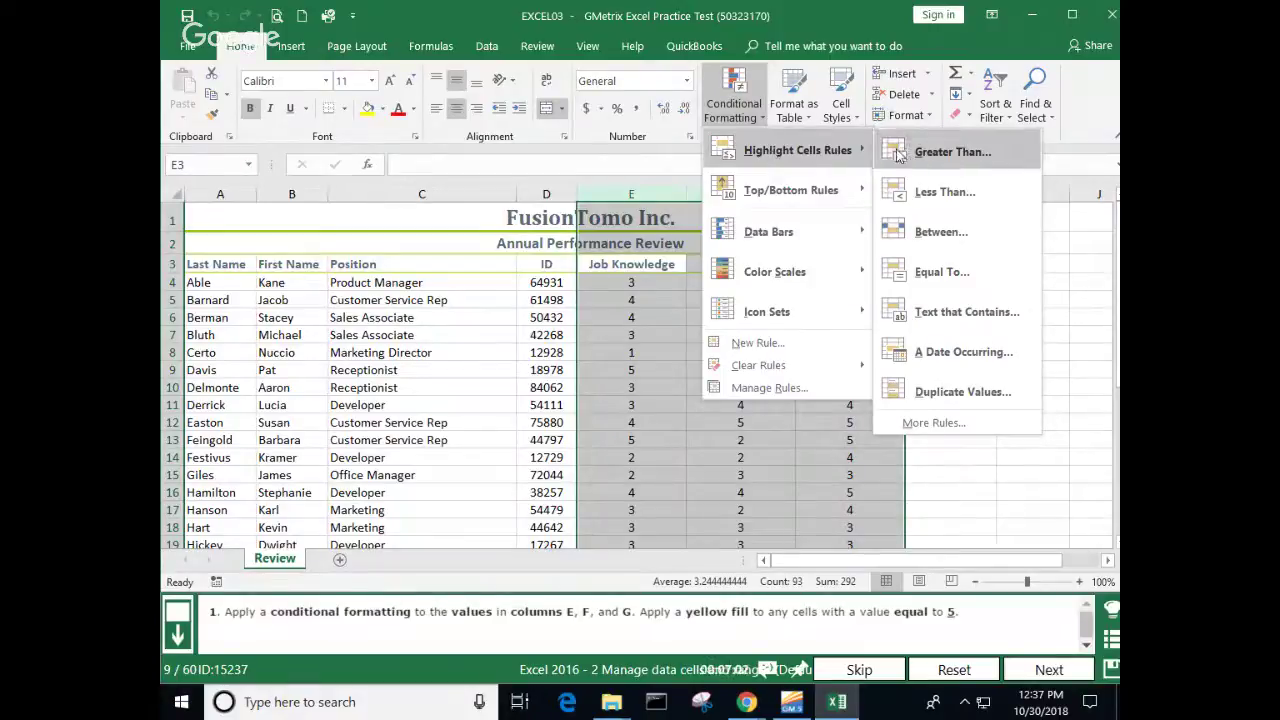
pyautogui.click(945, 274)
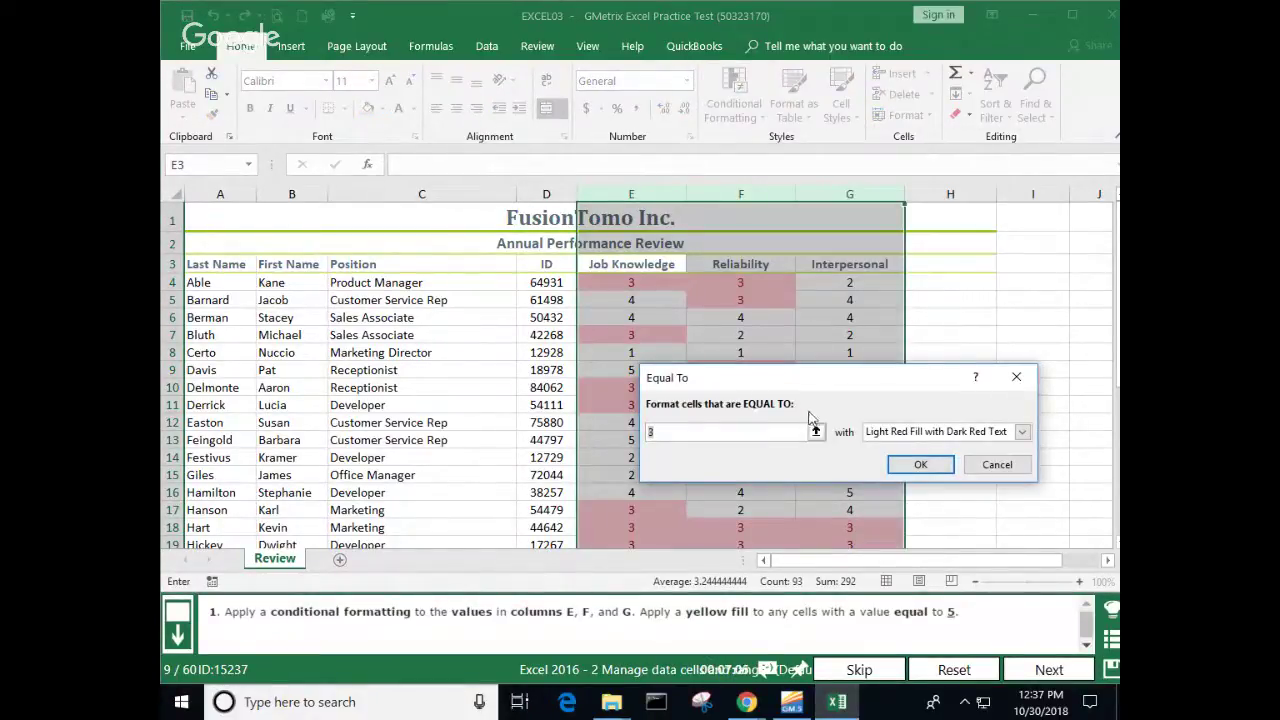
pyautogui.write('5')
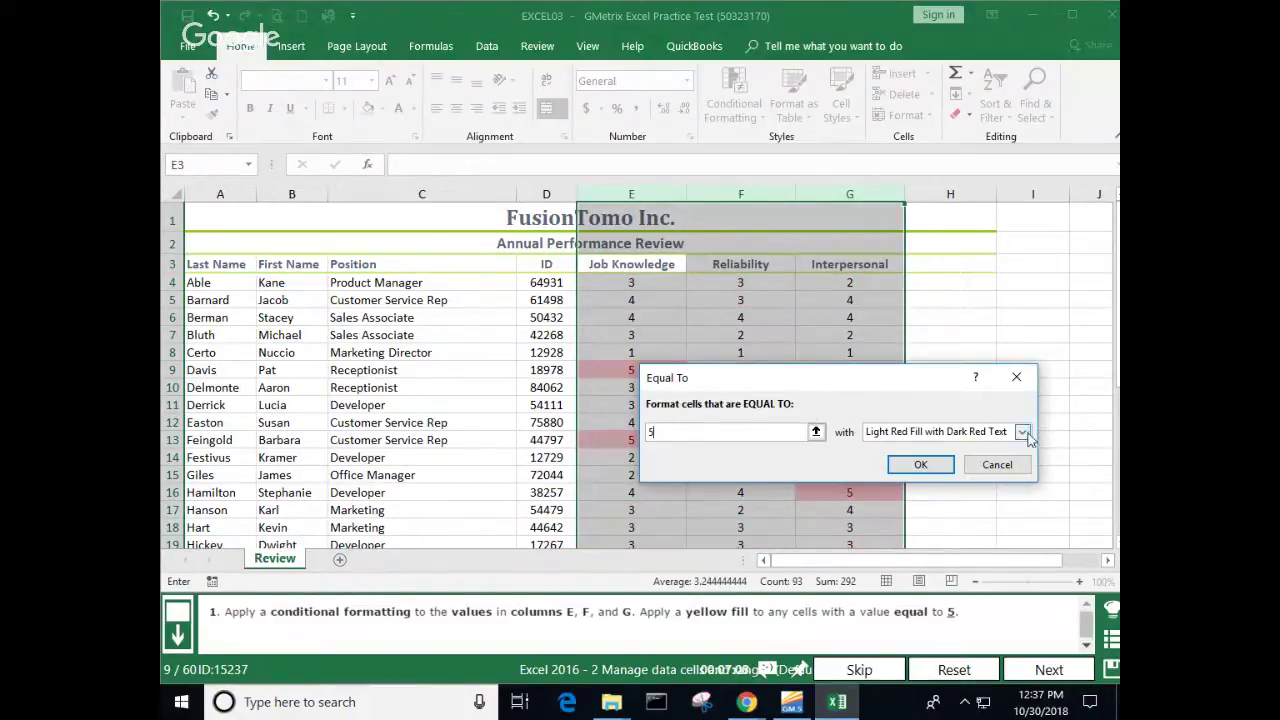
# Step: Give the equal-to-5 rule a custom yellow fill format and confirm it
pyautogui.click(1022, 432)
pyautogui.click(926, 528)
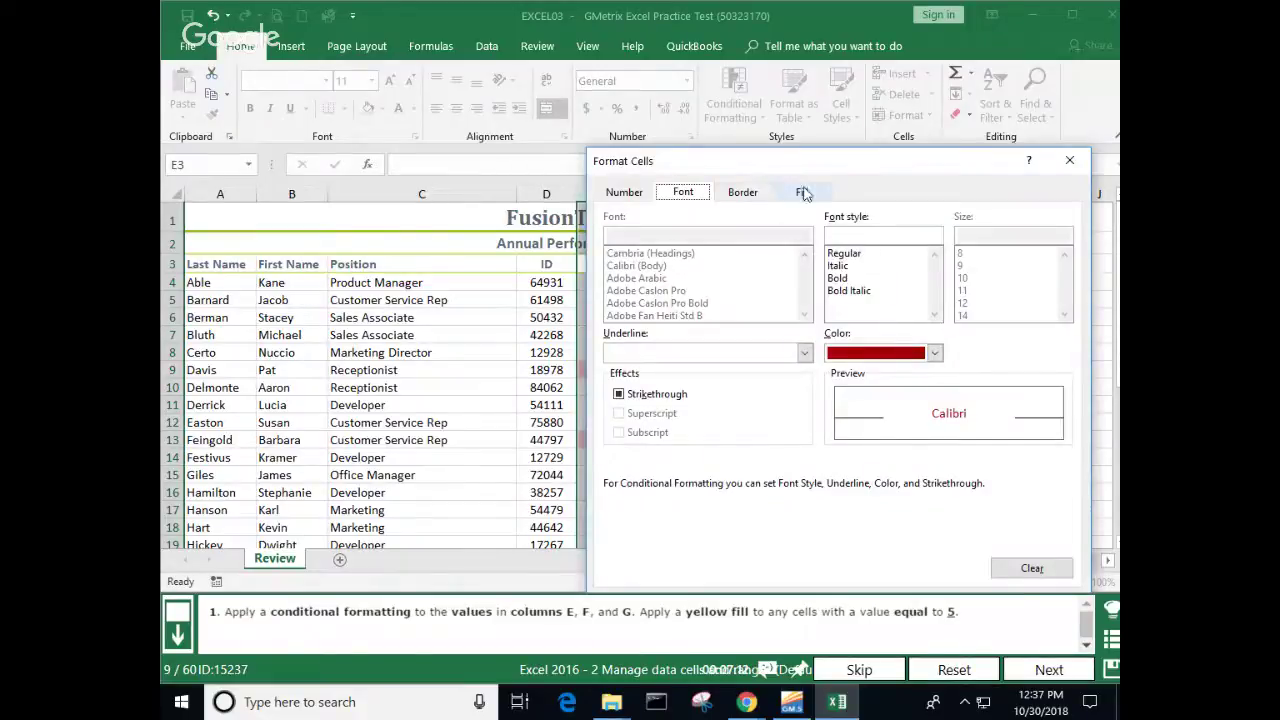
pyautogui.click(802, 191)
pyautogui.click(669, 368)
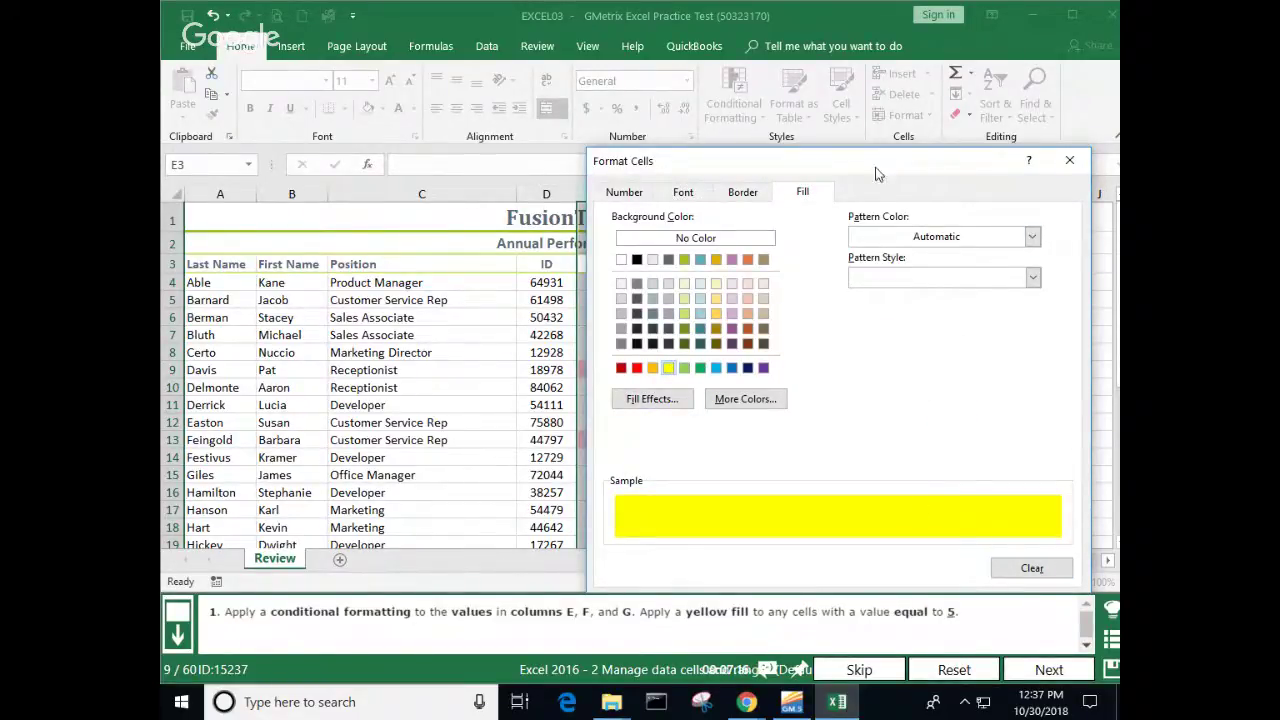
pyautogui.moveTo(876, 168); pyautogui.dragTo(858, 131)
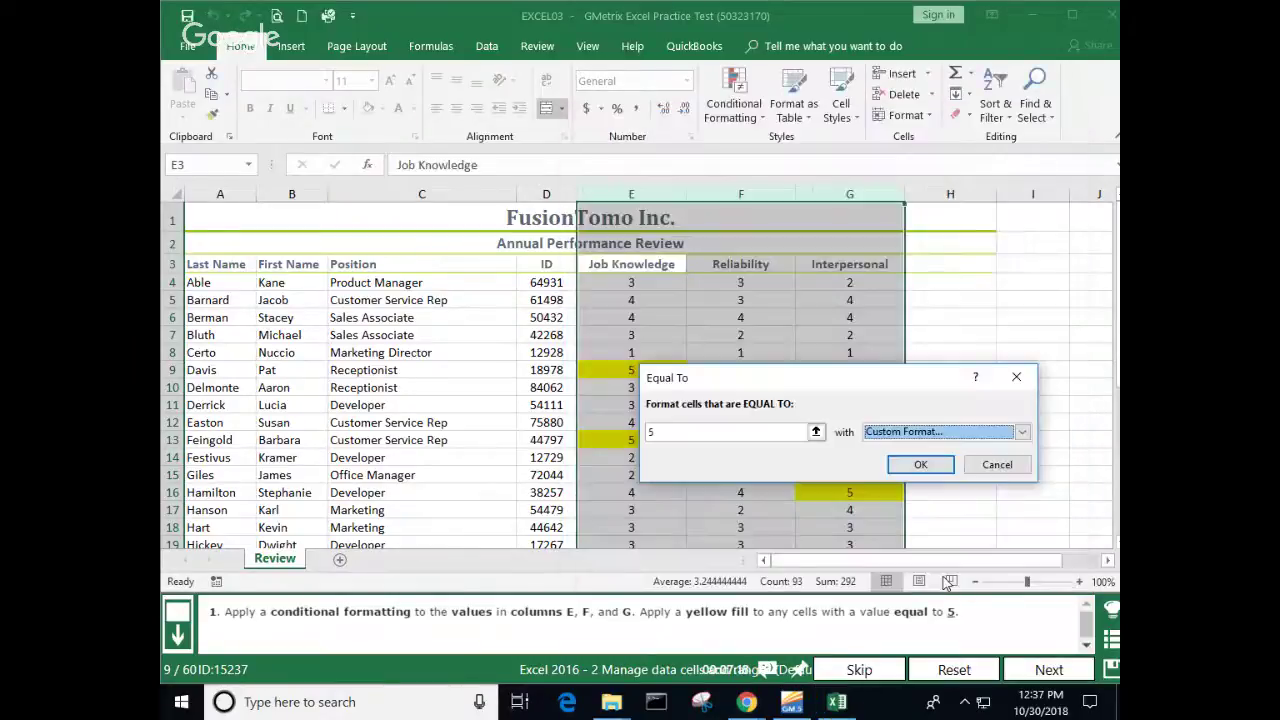
pyautogui.click(930, 569)
pyautogui.click(921, 465)
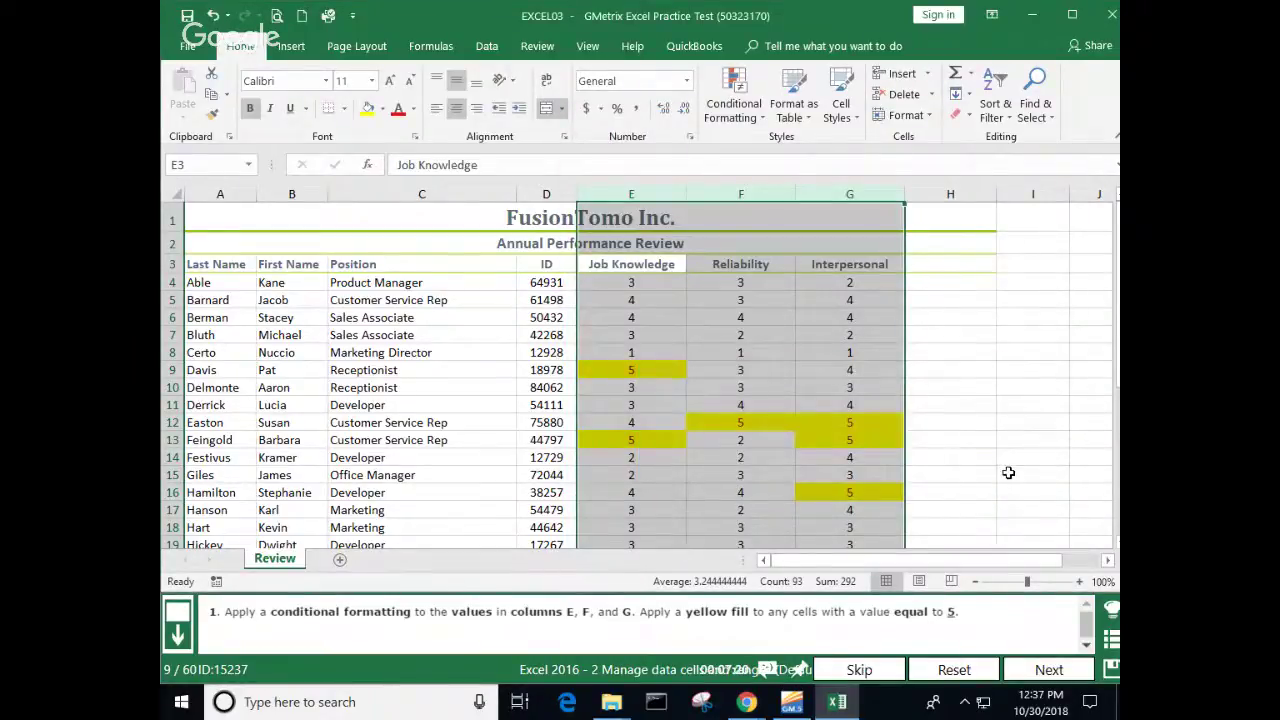
pyautogui.click(1007, 471)
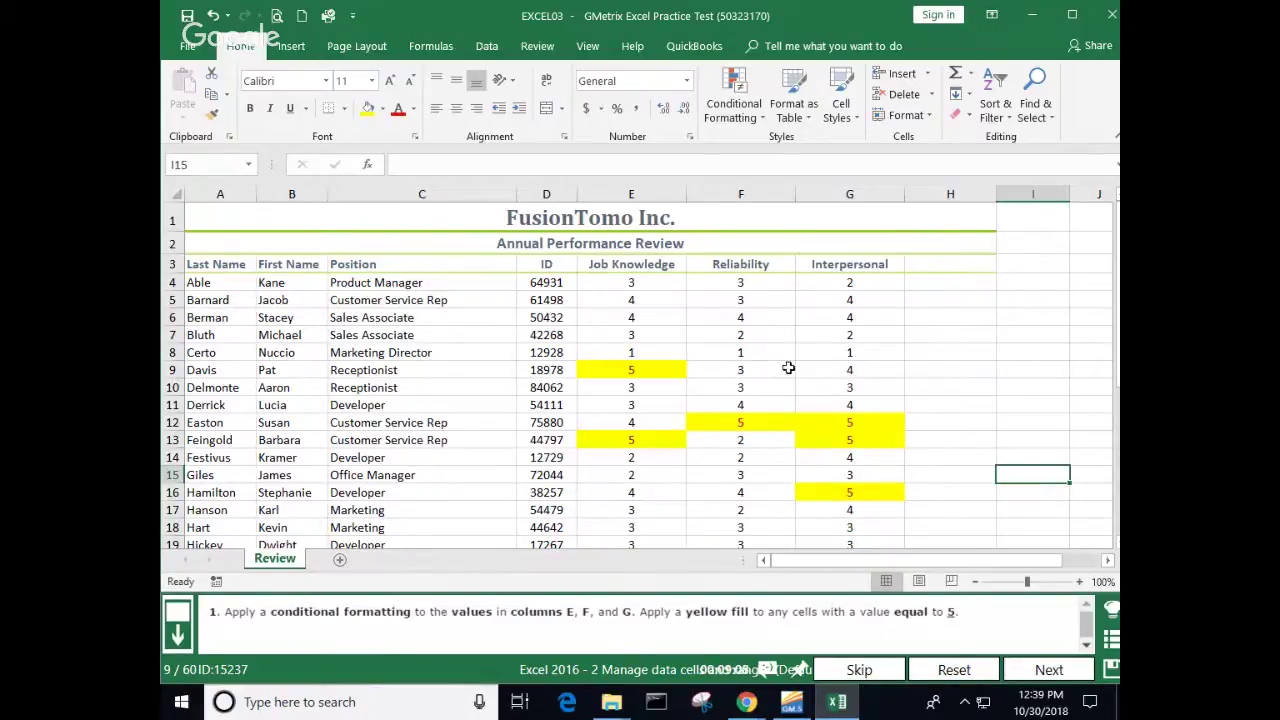
# Step: Check and close the Conditional Formatting menu, then submit question 9's answer
pyautogui.click(758, 116)
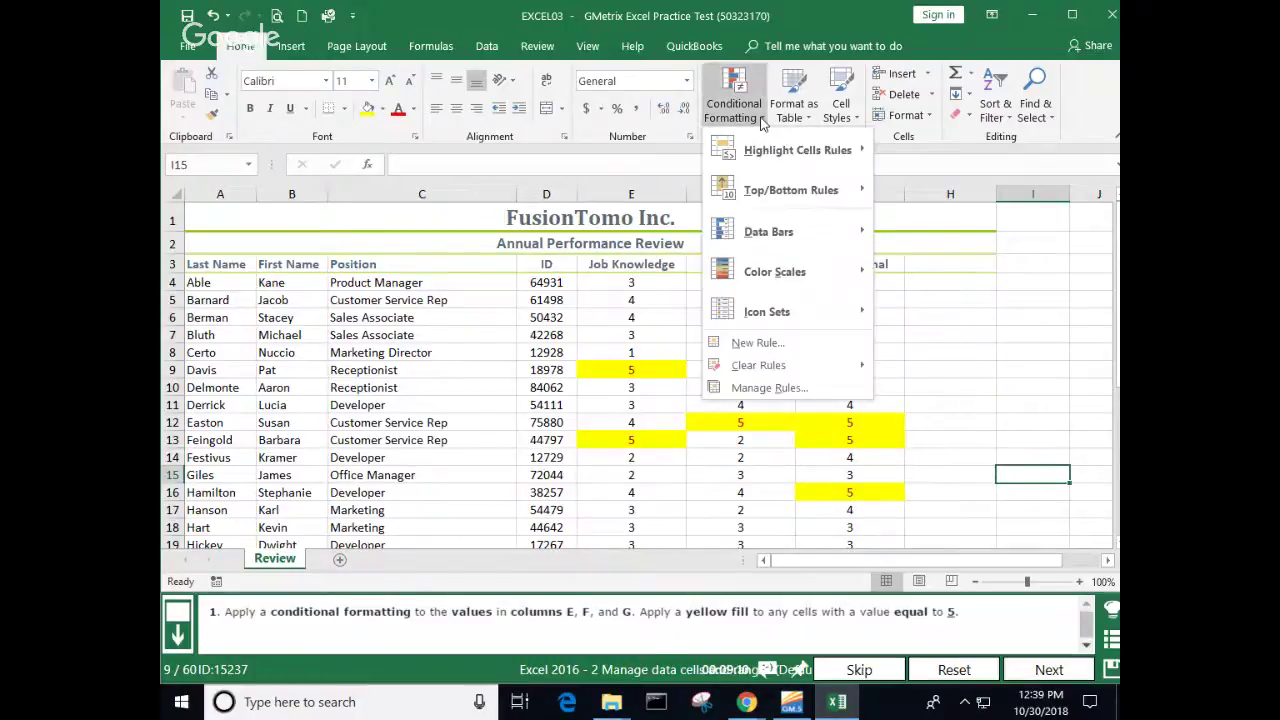
pyautogui.moveTo(766, 152)
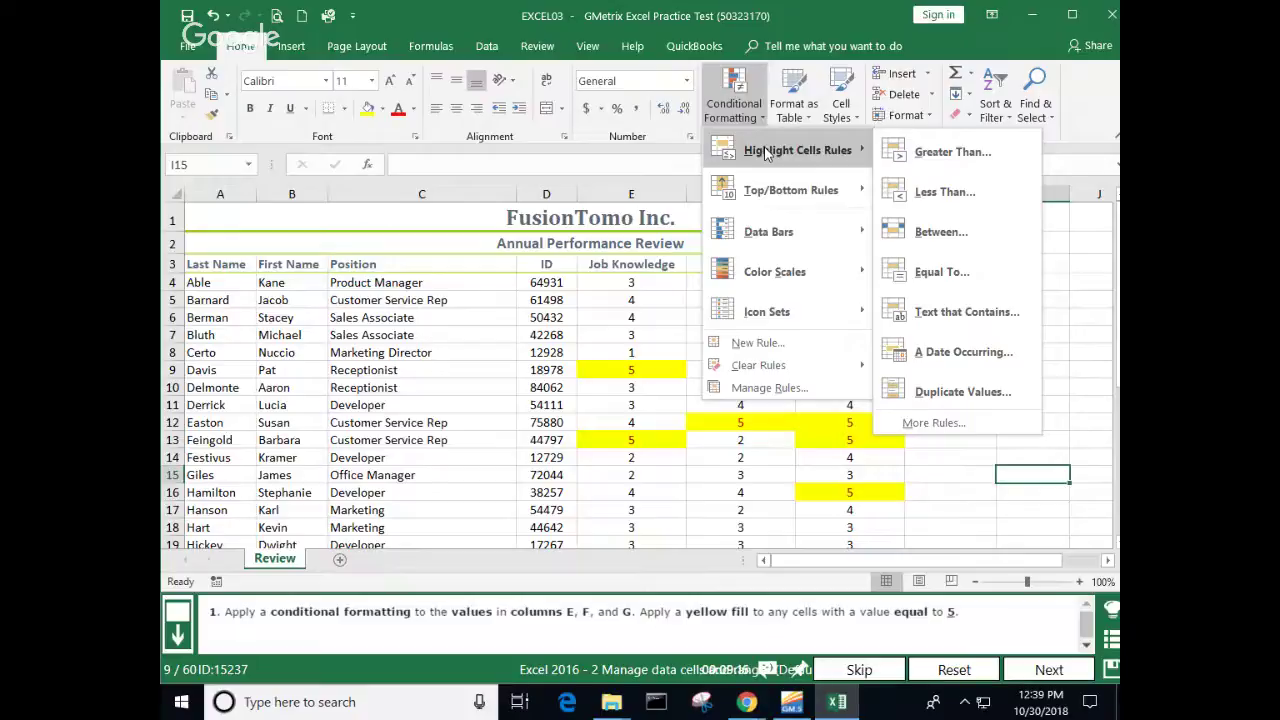
pyautogui.click(1081, 252)
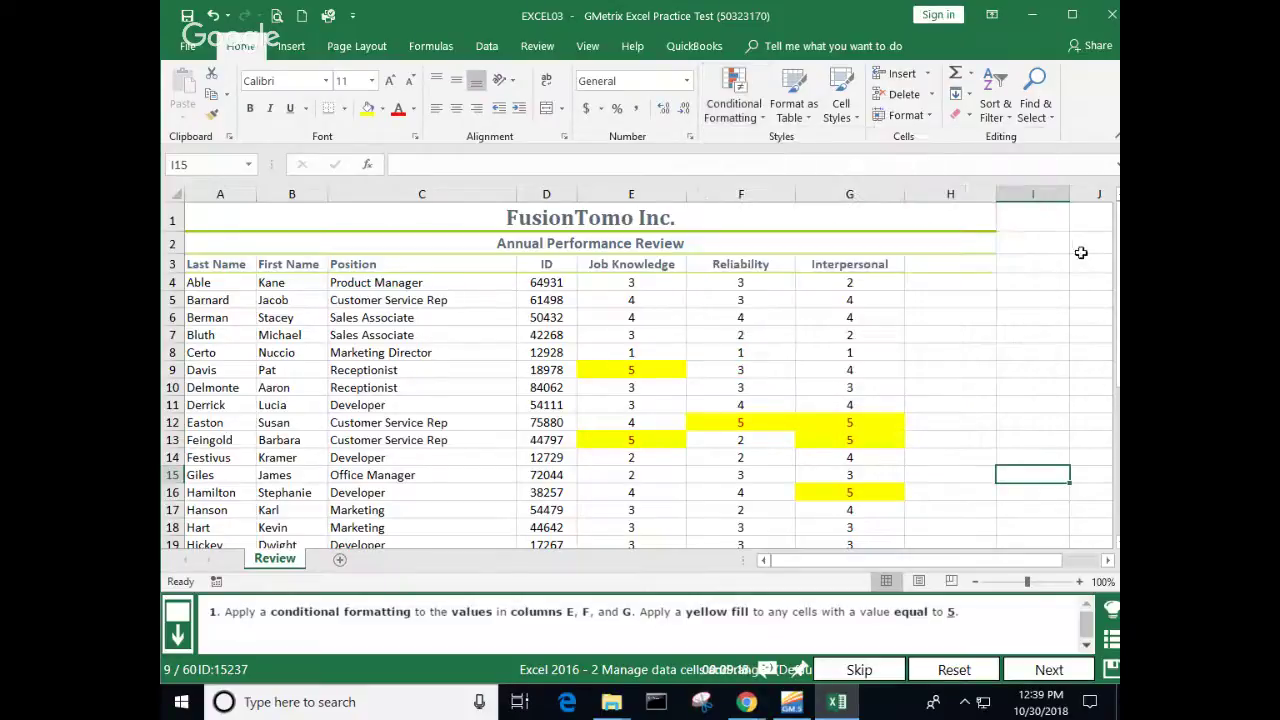
pyautogui.click(1058, 670)
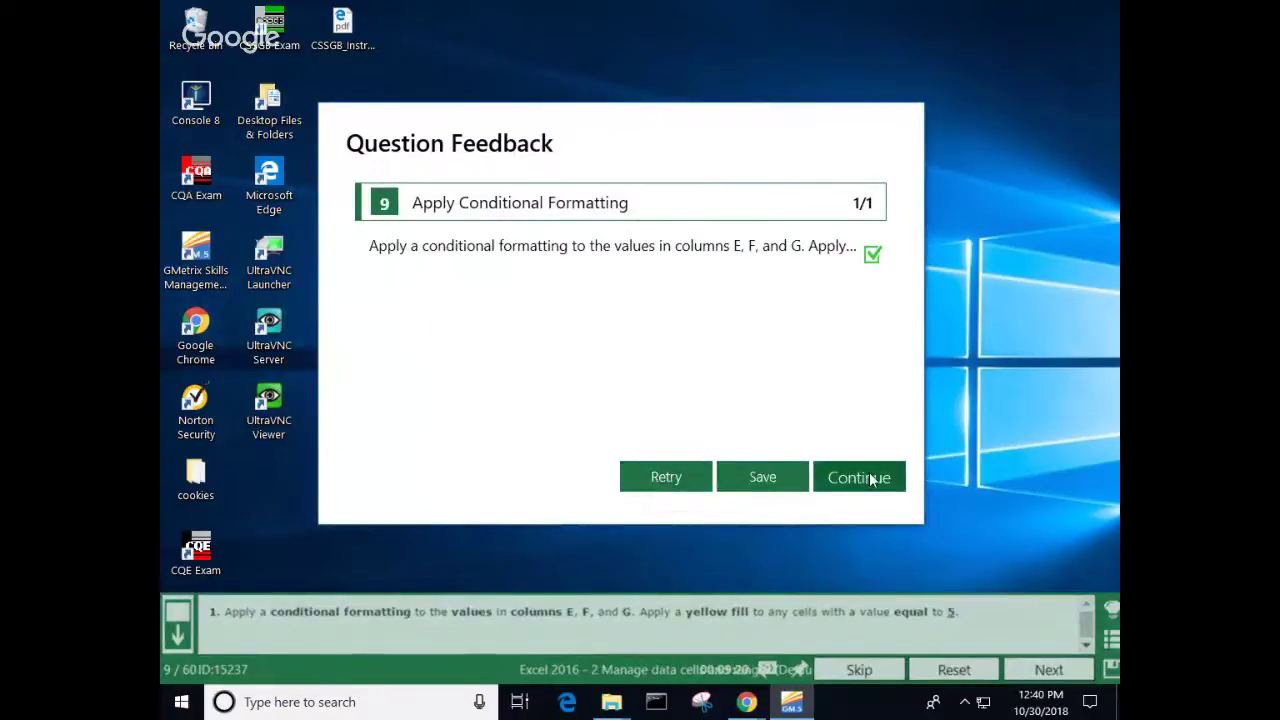
# Step: Continue past the feedback, then go back to question 9 from the Question List
pyautogui.click(866, 478)
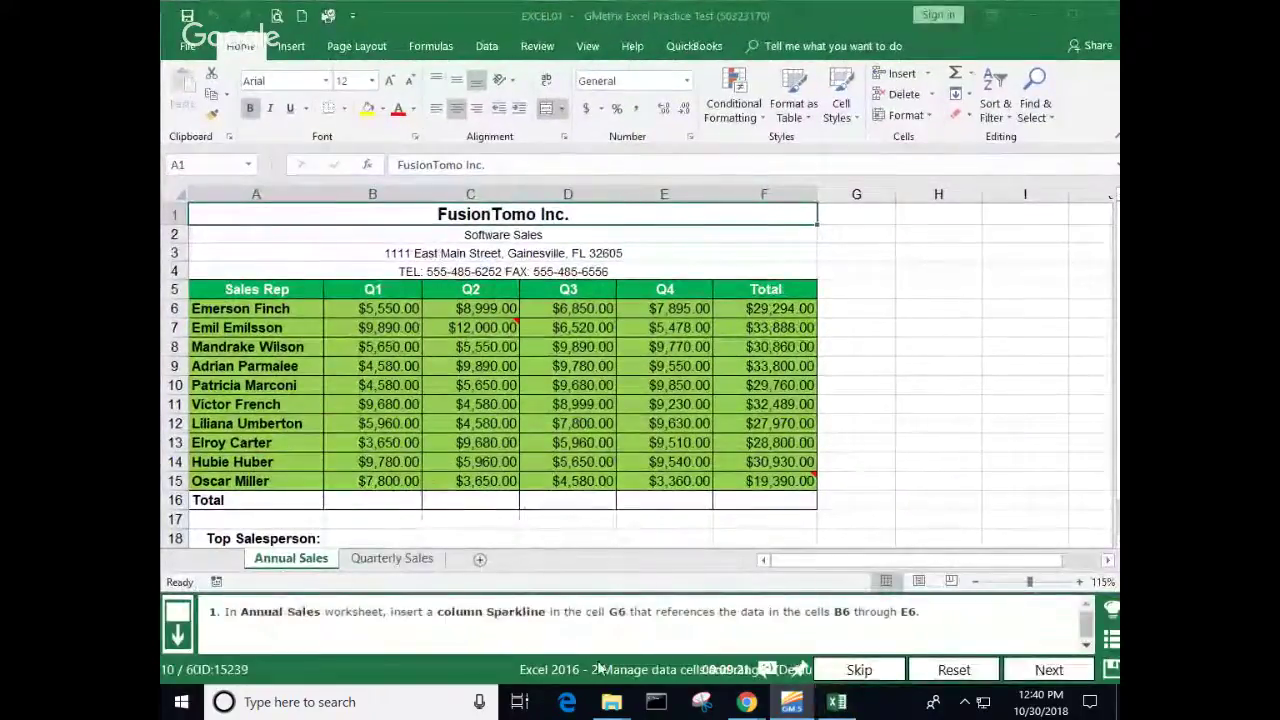
pyautogui.click(1112, 642)
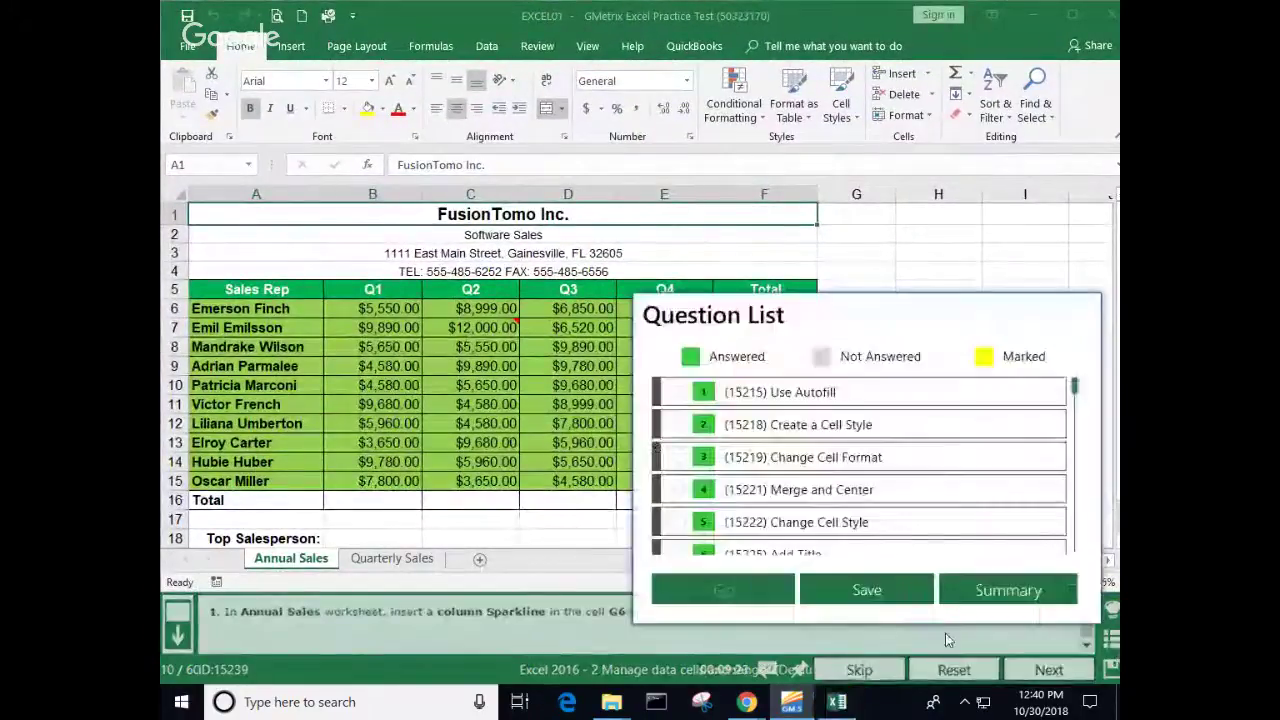
pyautogui.scroll(-3, 818, 512)
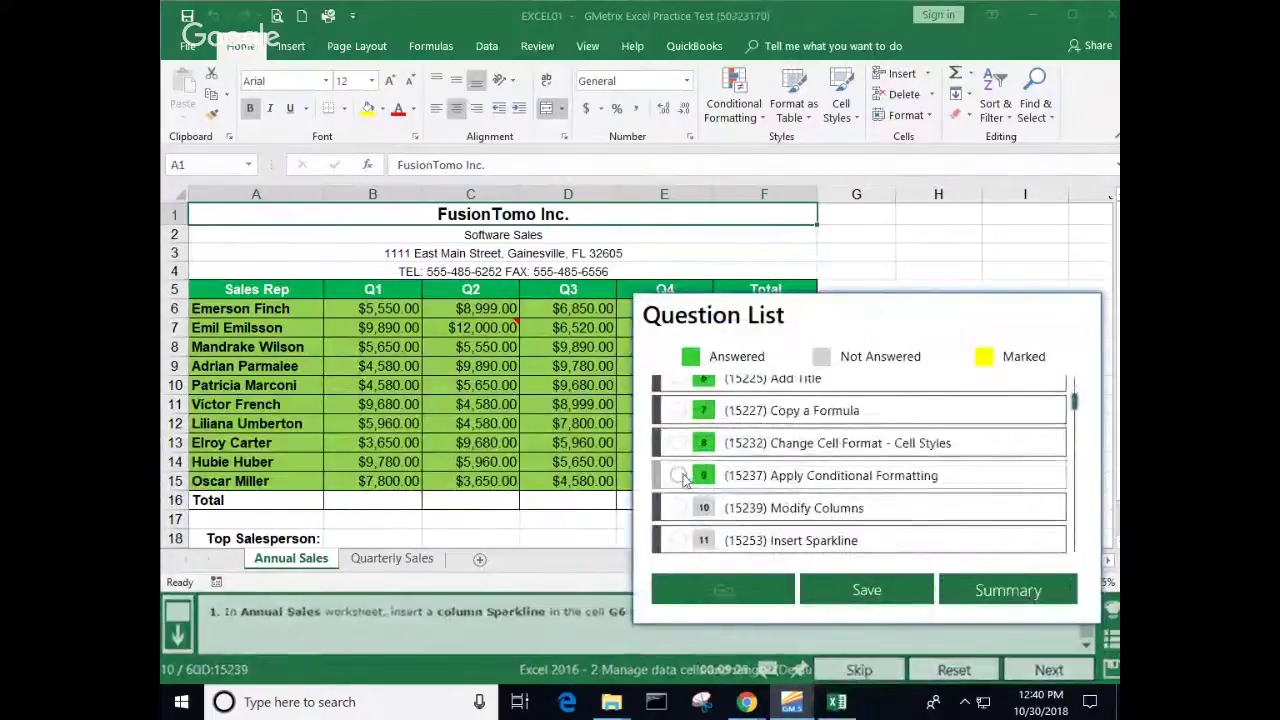
pyautogui.click(678, 476)
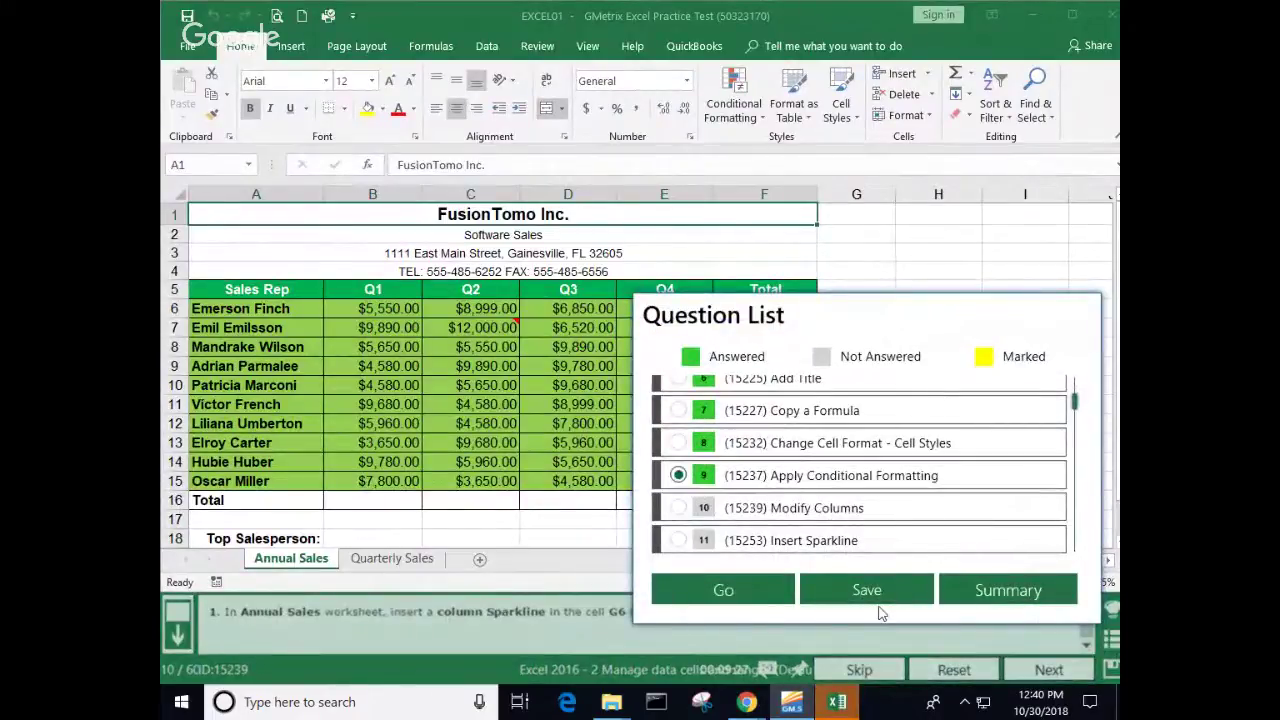
pyautogui.click(724, 590)
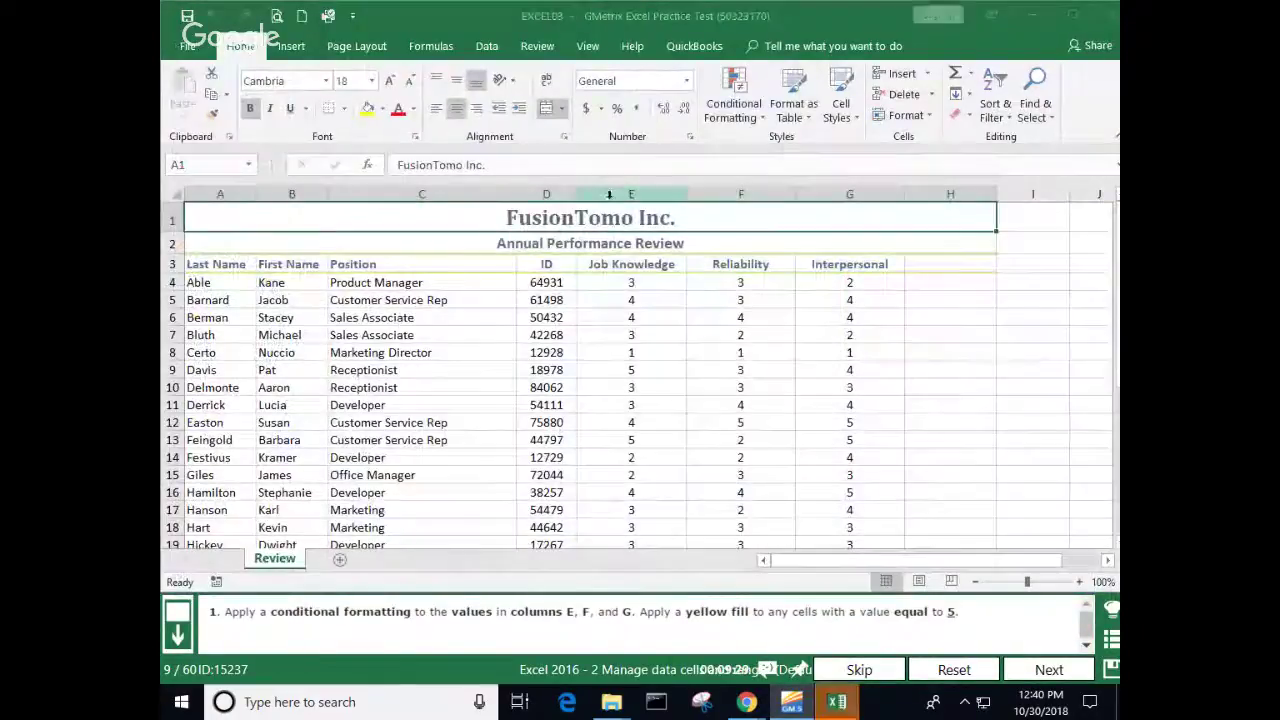
# Step: Start an Equal To highlight rule with value 5 on columns E through G
pyautogui.moveTo(609, 194); pyautogui.dragTo(828, 187)
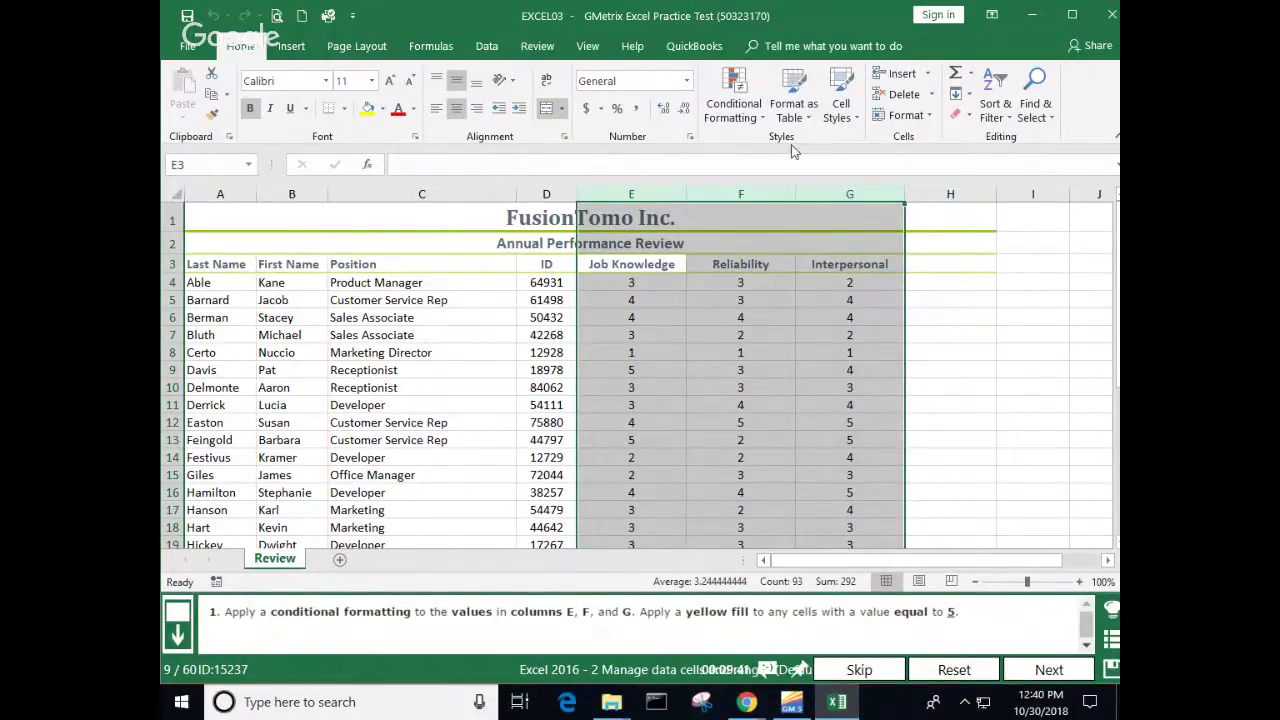
pyautogui.click(748, 112)
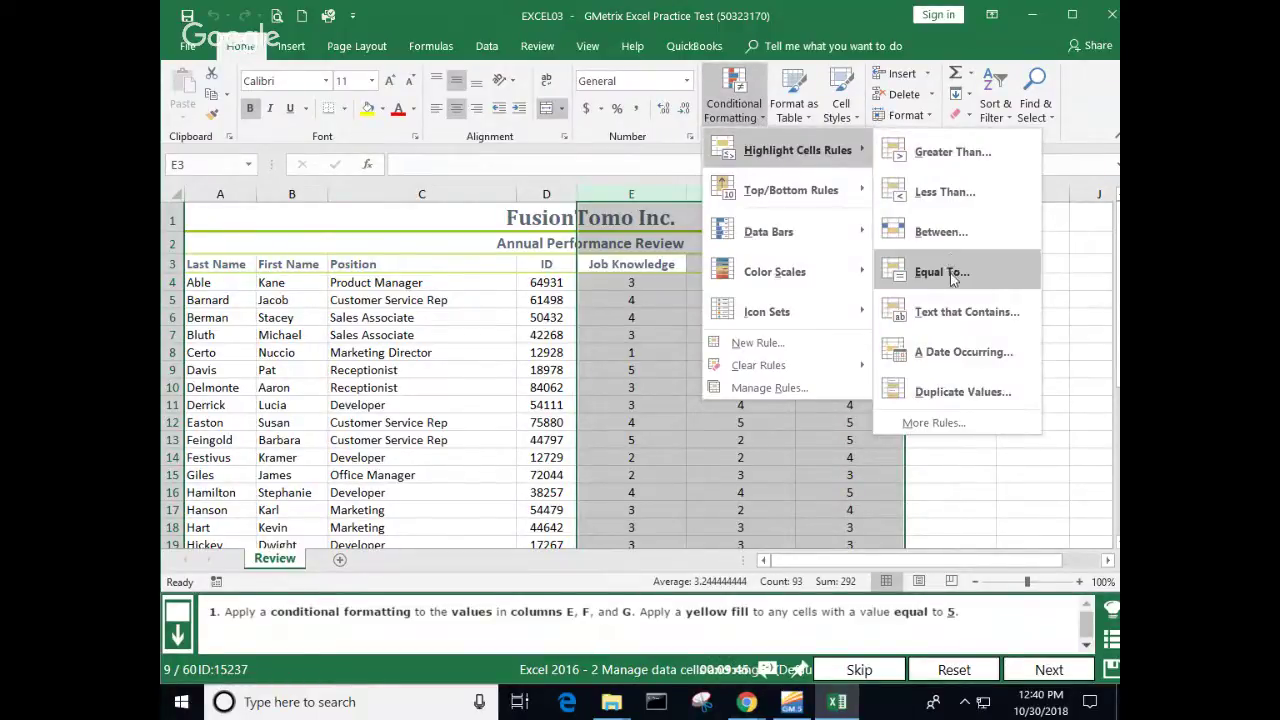
pyautogui.click(897, 272)
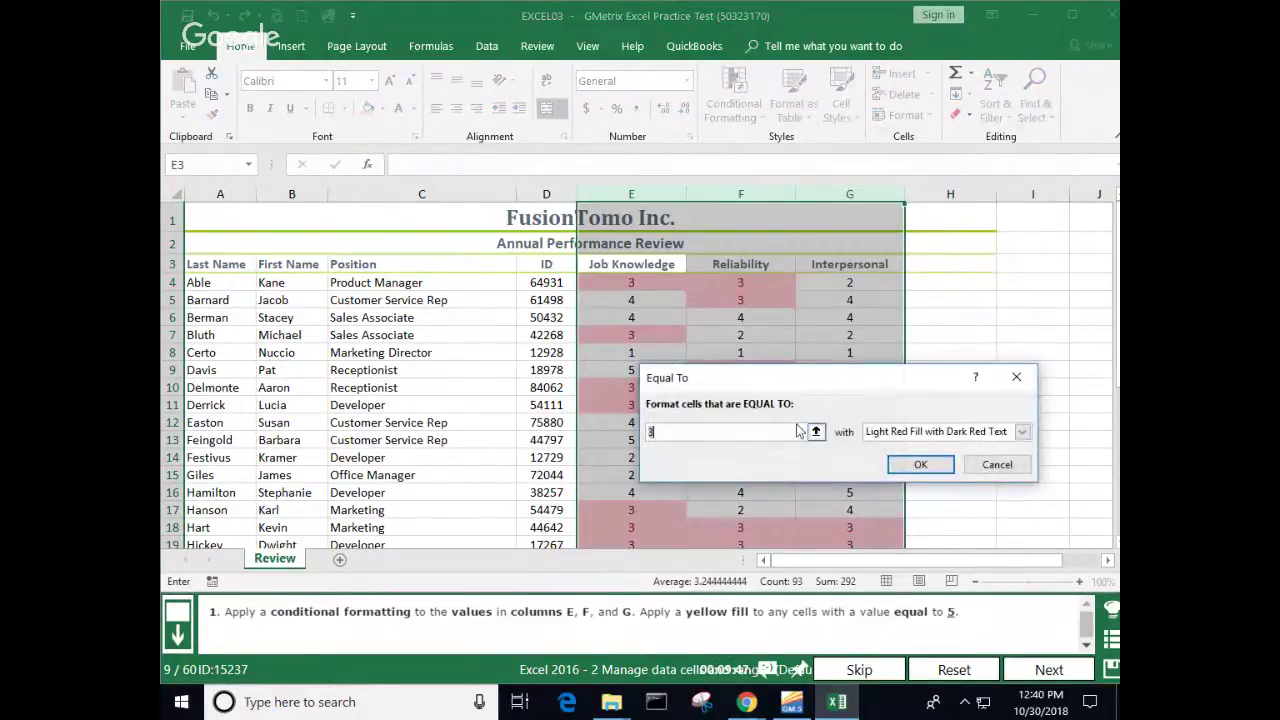
pyautogui.write('5')
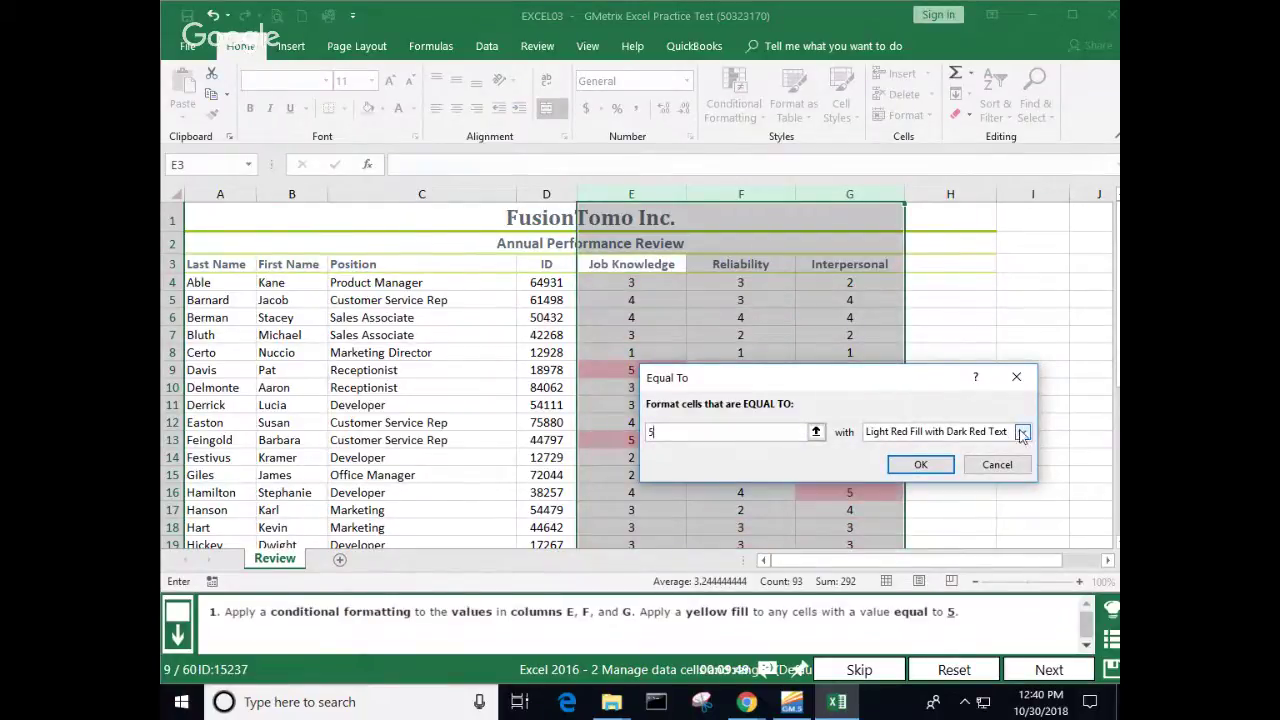
pyautogui.click(1022, 431)
pyautogui.click(920, 526)
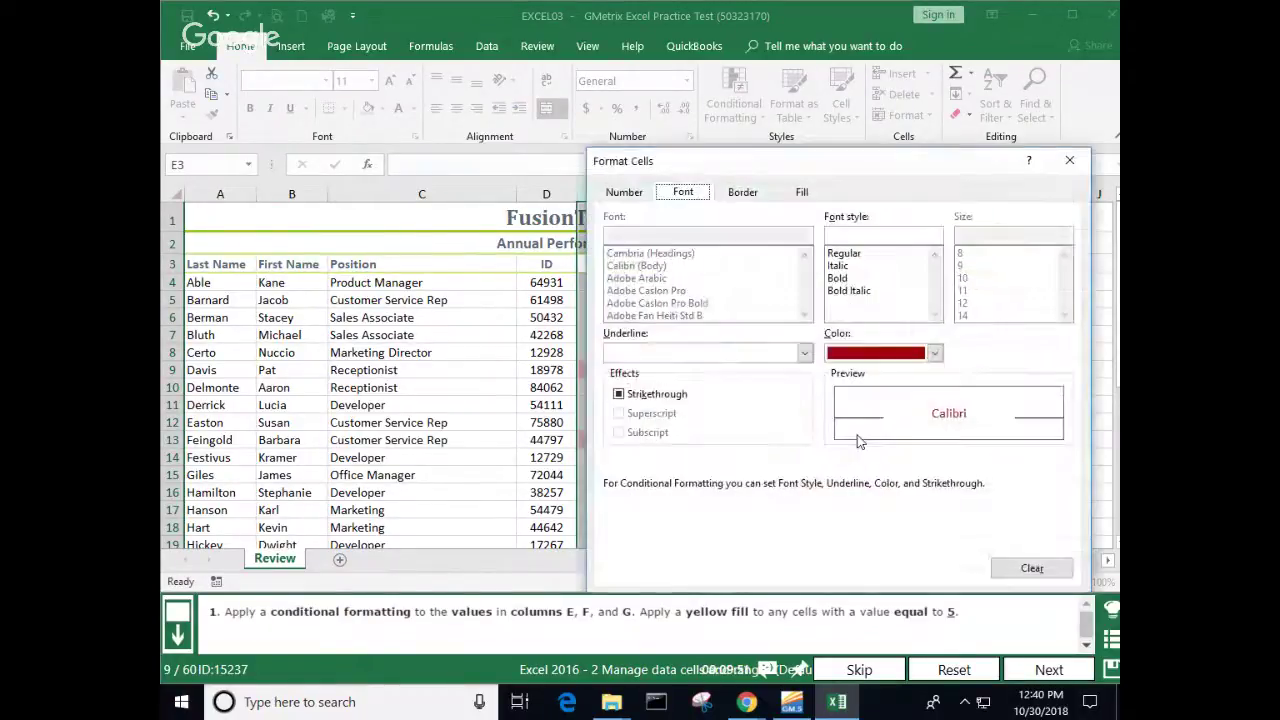
# Step: Give the equal-to-5 rule a custom yellow fill, apply it, and submit question 9
pyautogui.click(802, 192)
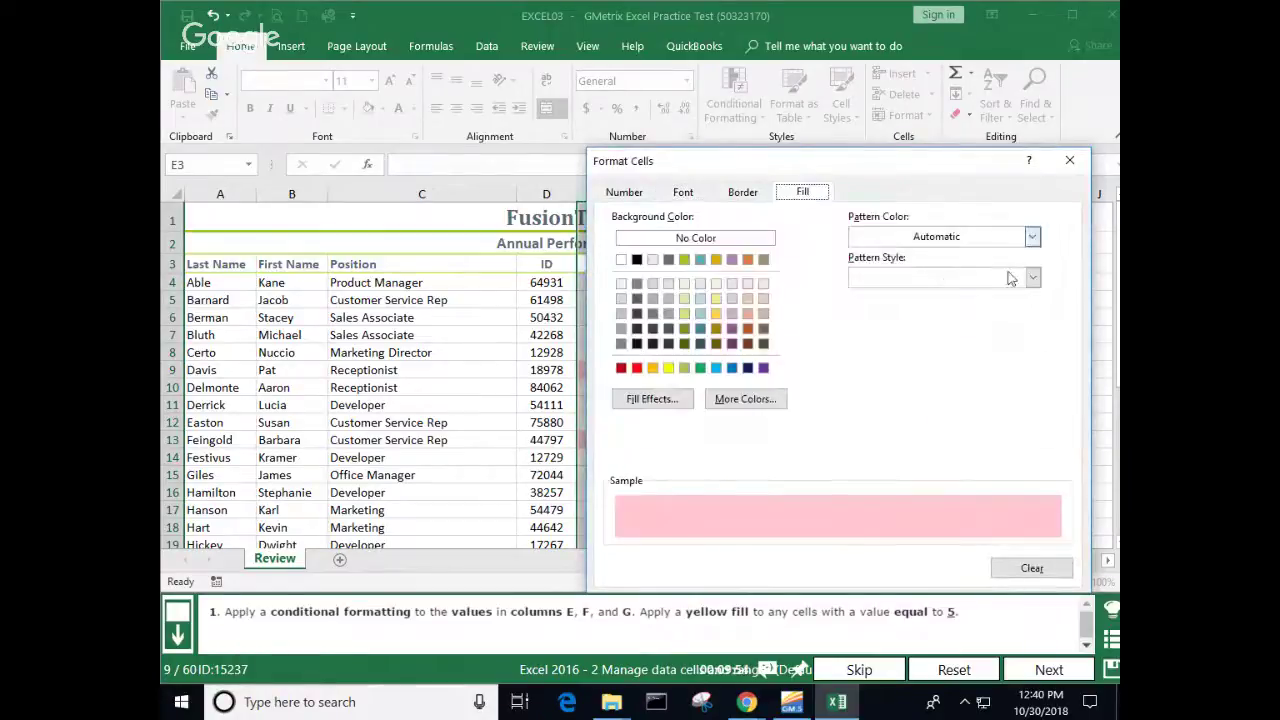
pyautogui.click(668, 367)
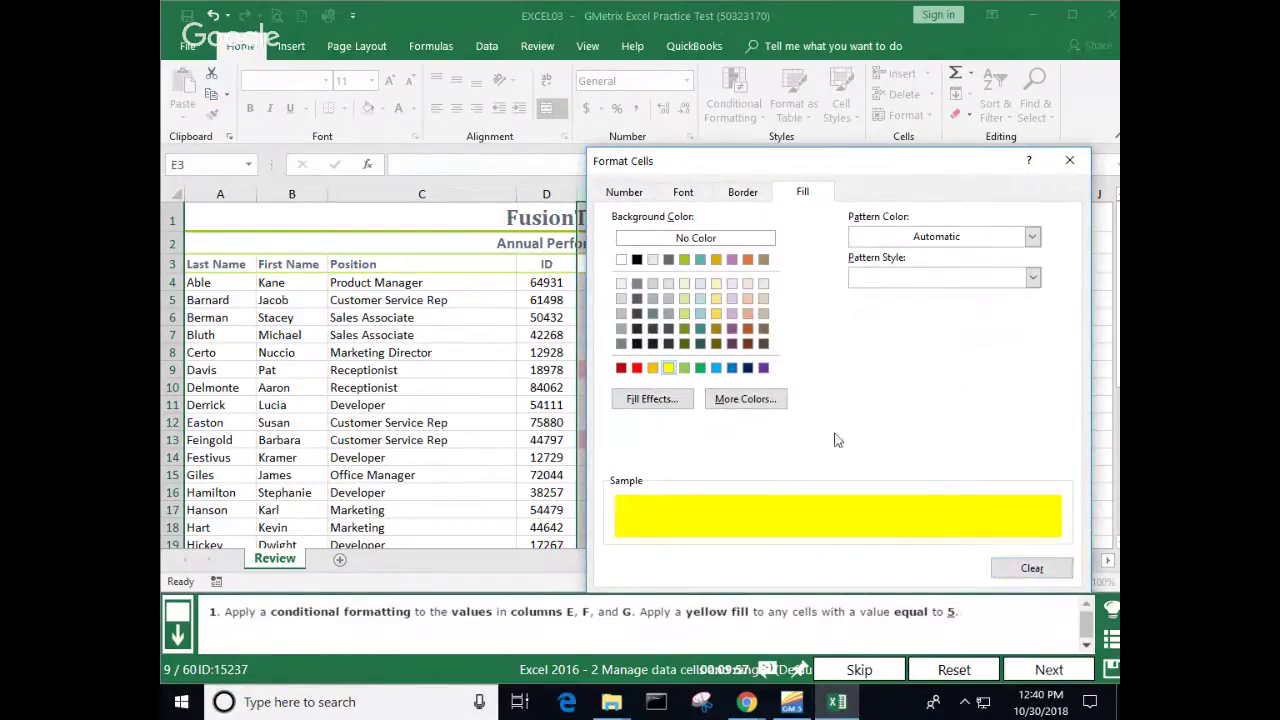
pyautogui.moveTo(893, 174); pyautogui.dragTo(860, 110)
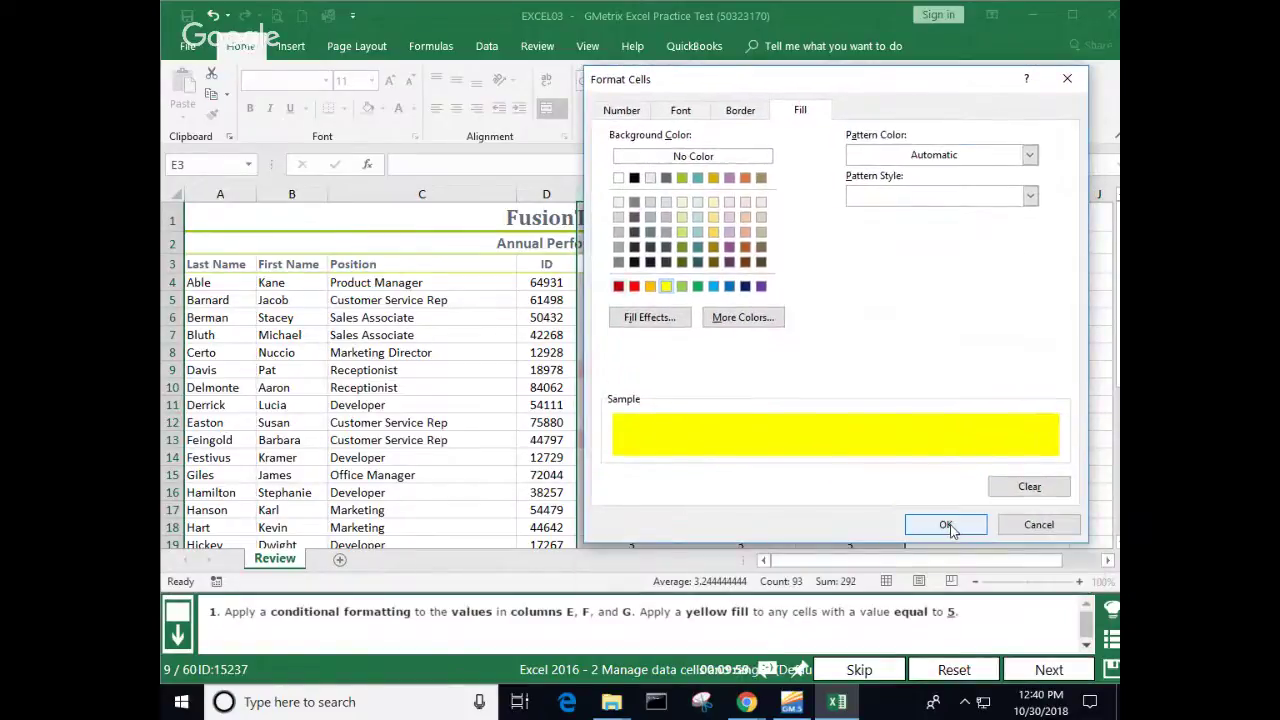
pyautogui.click(946, 526)
pyautogui.click(915, 467)
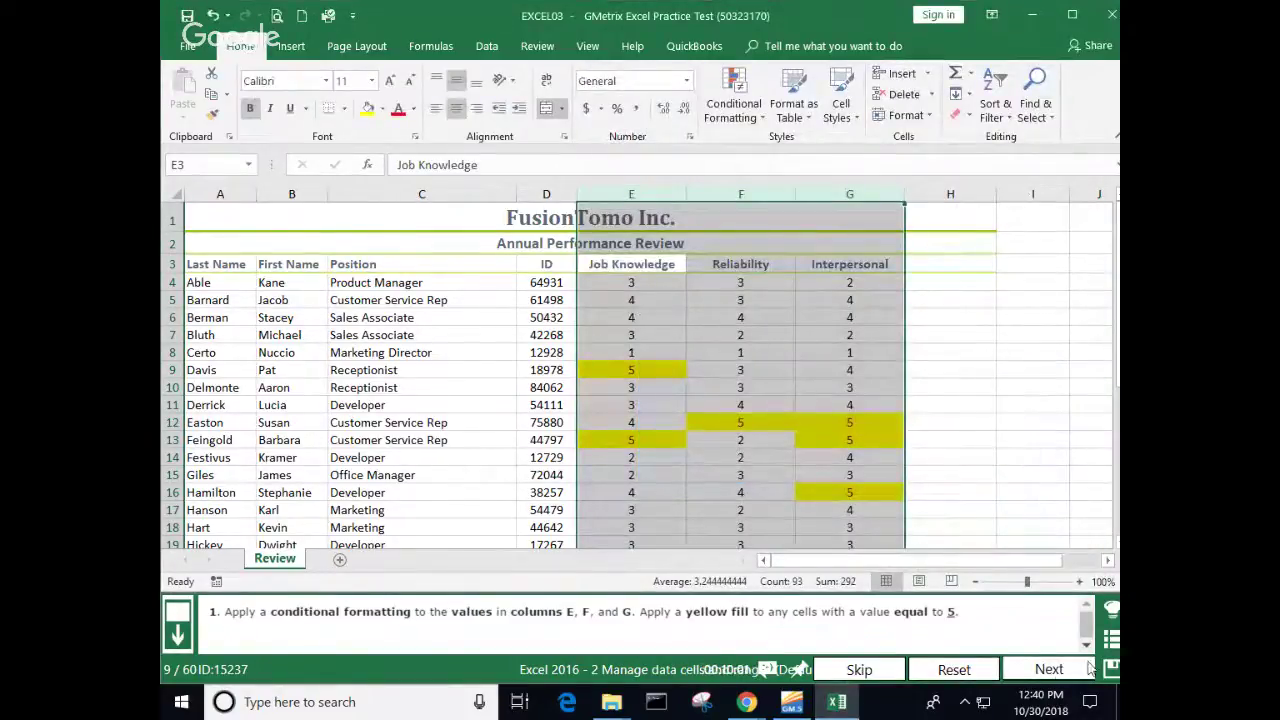
pyautogui.click(1068, 666)
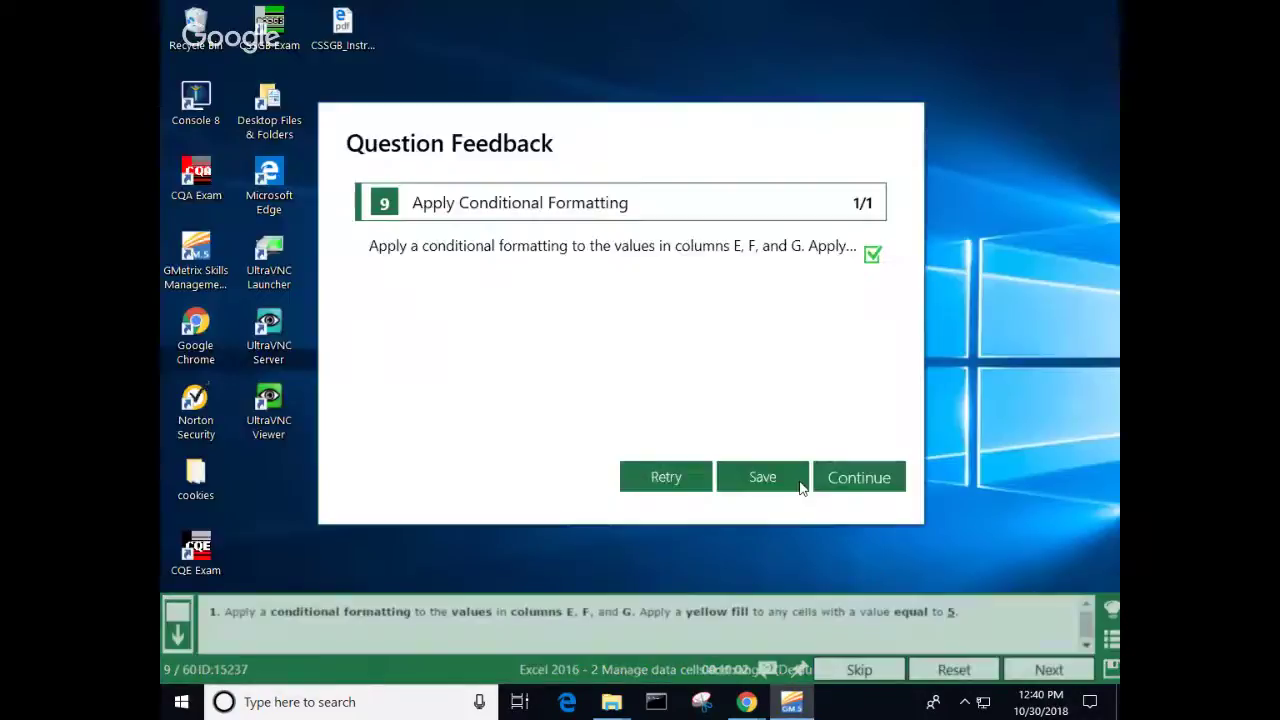
# Step: Continue to question 10, the column sparkline task
pyautogui.click(869, 494)
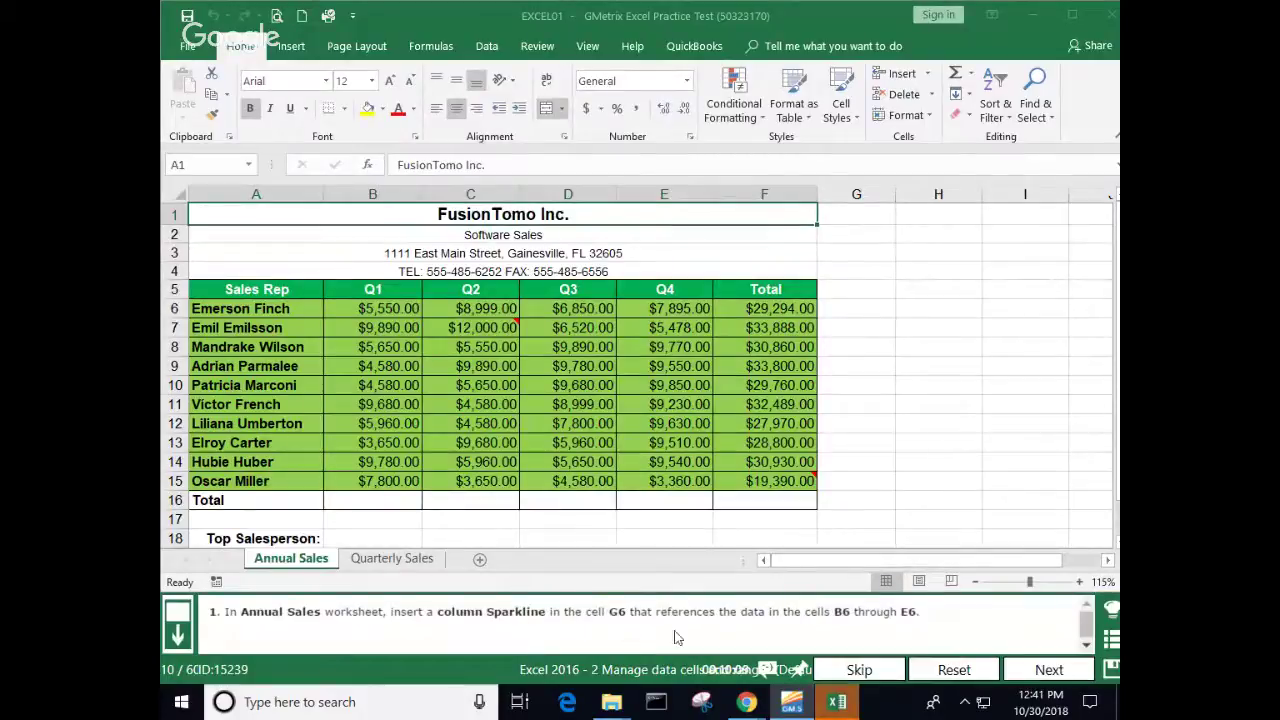
# Step: Insert a column sparkline in G6 charting B6:E6 and submit the answer
pyautogui.click(857, 302)
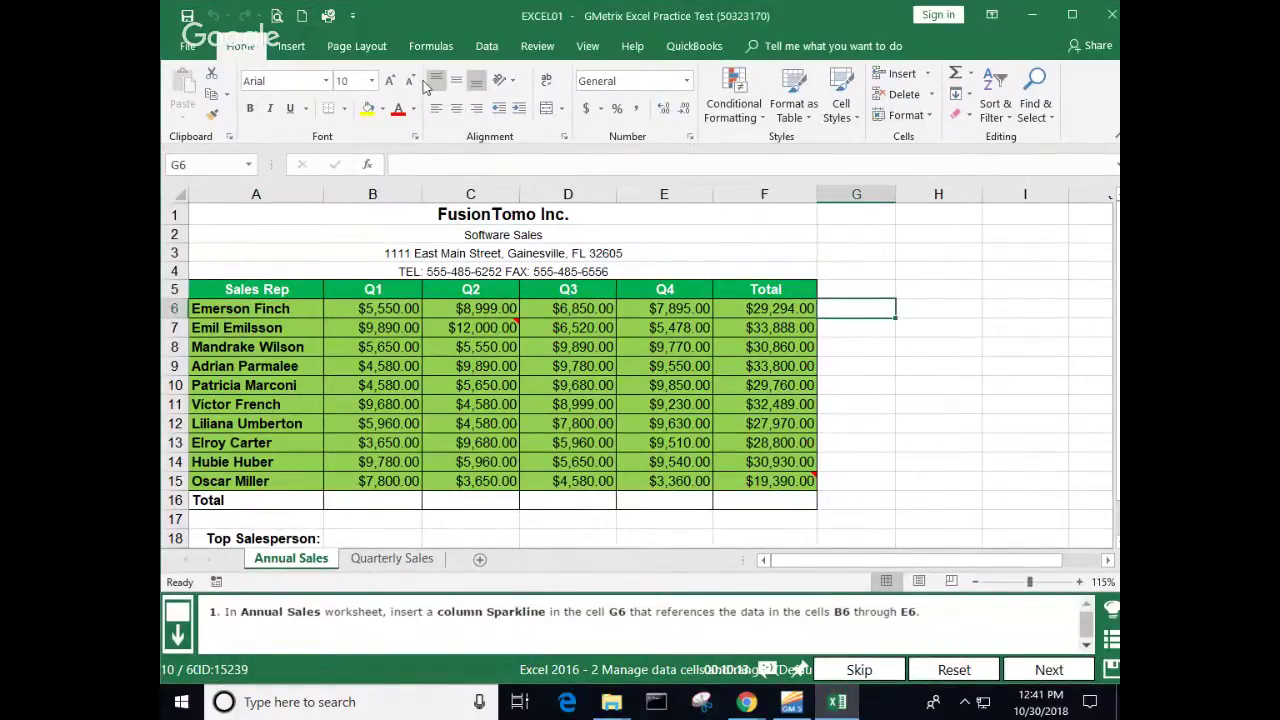
pyautogui.click(291, 48)
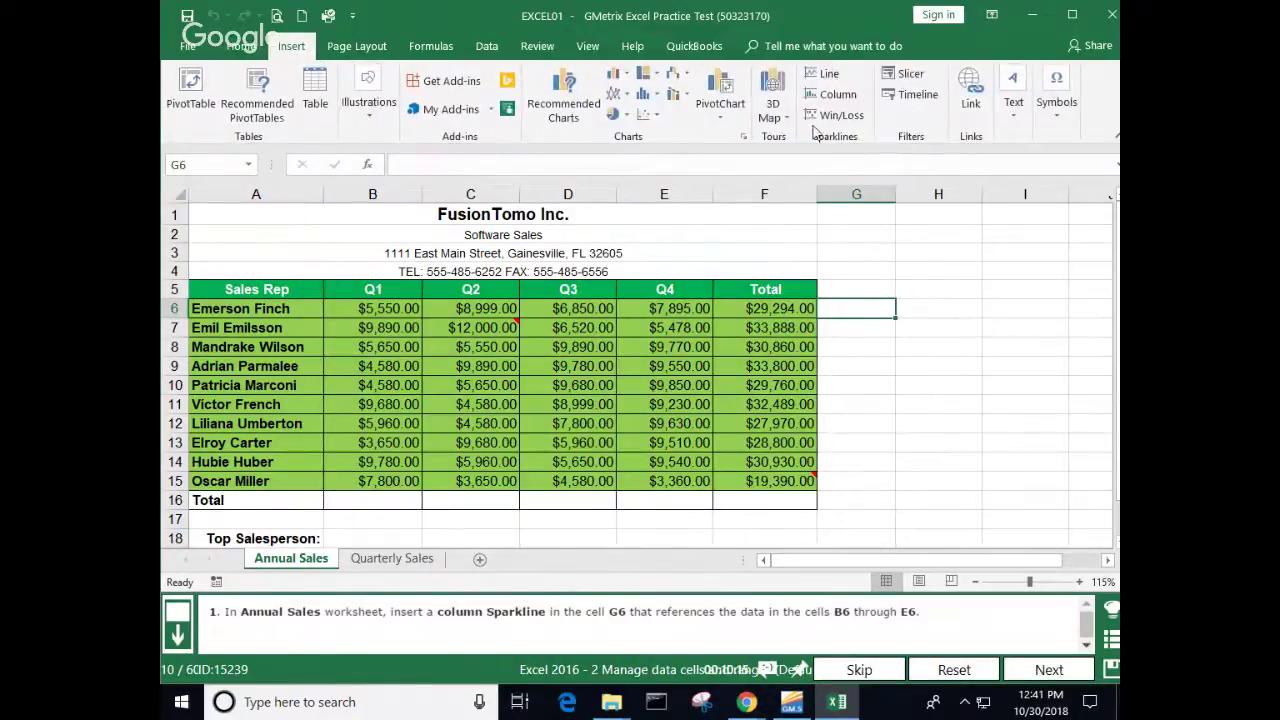
pyautogui.click(834, 95)
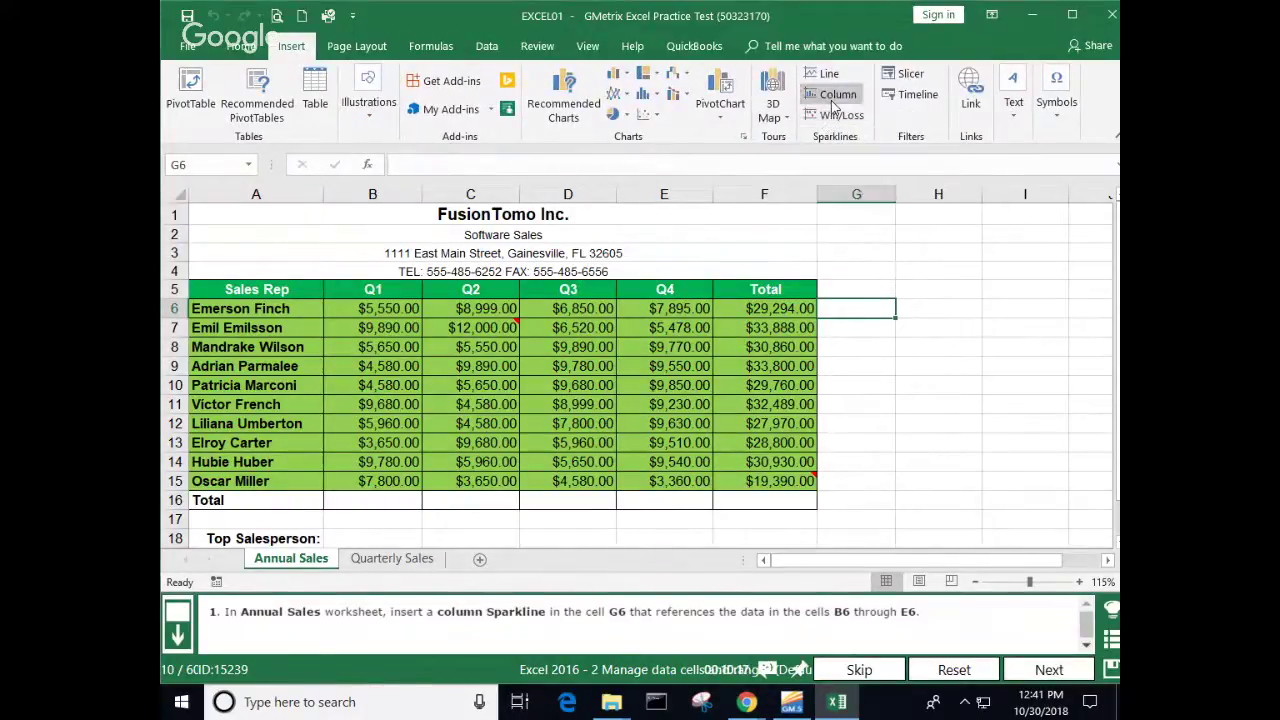
pyautogui.click(373, 309)
pyautogui.moveTo(373, 309); pyautogui.dragTo(645, 312)
pyautogui.click(862, 496)
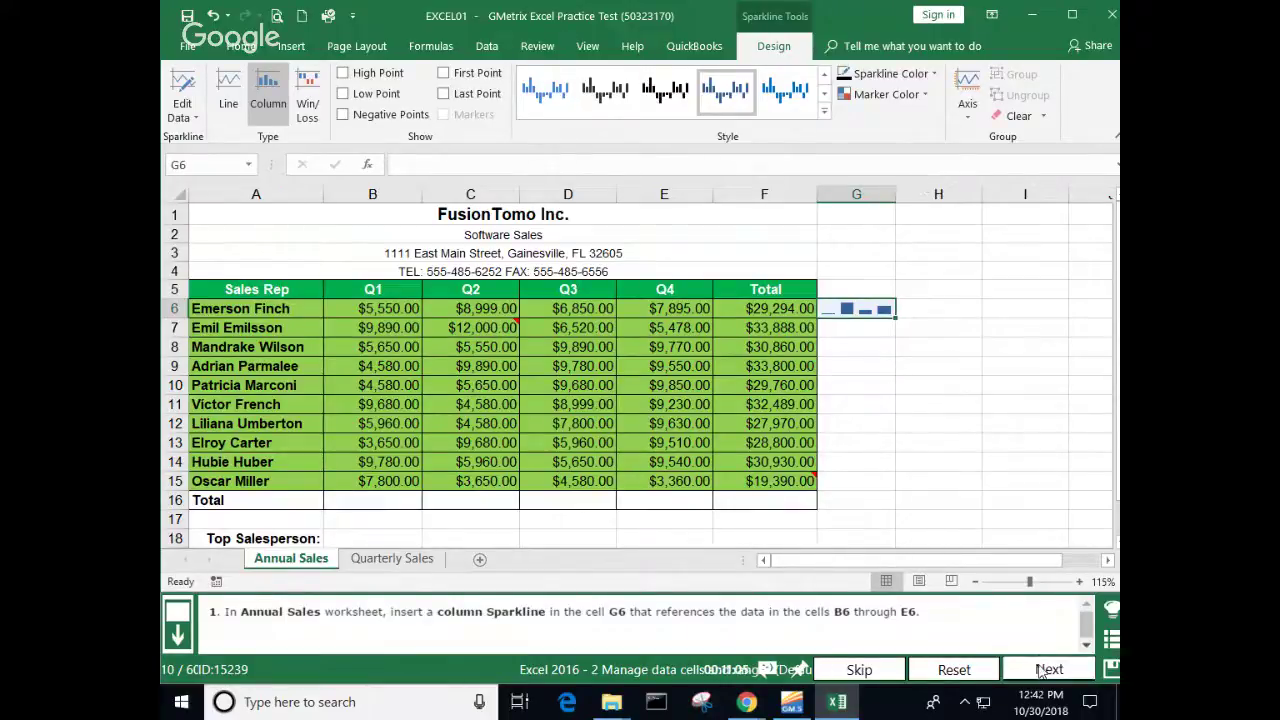
pyautogui.click(1046, 670)
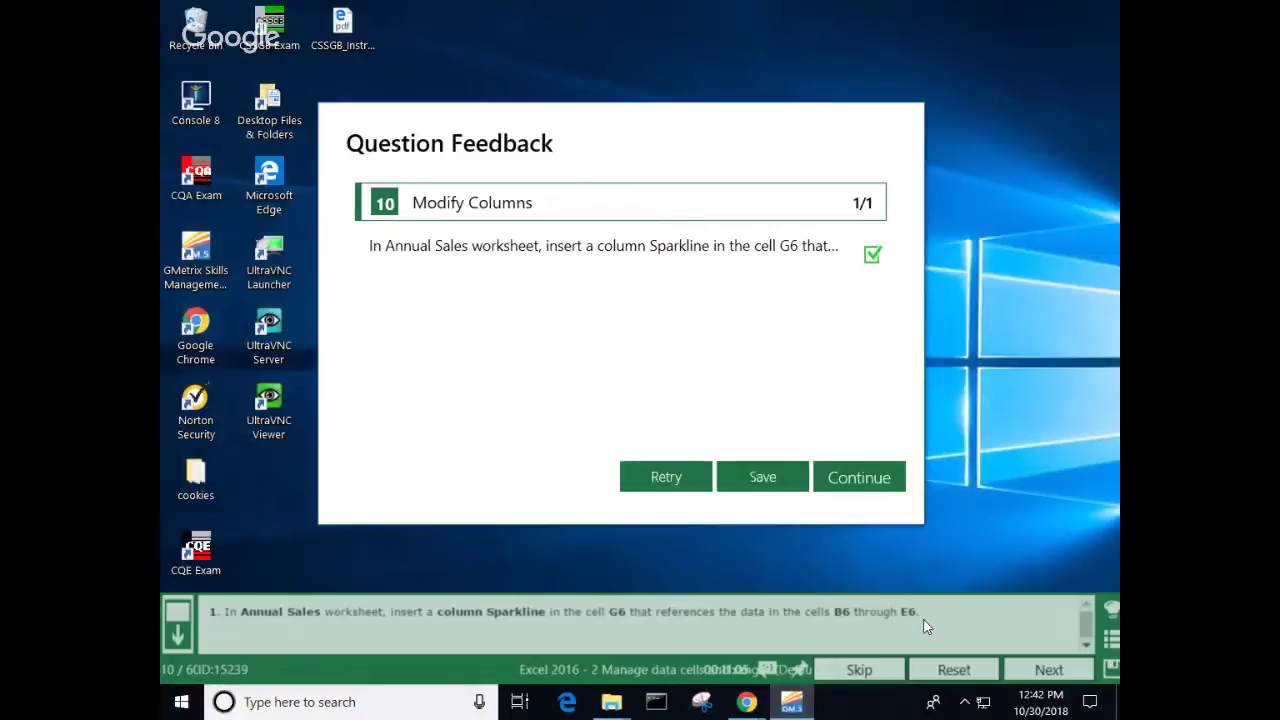
# Step: Continue to question 11 and select cell F33 on the Product sheet
pyautogui.click(858, 478)
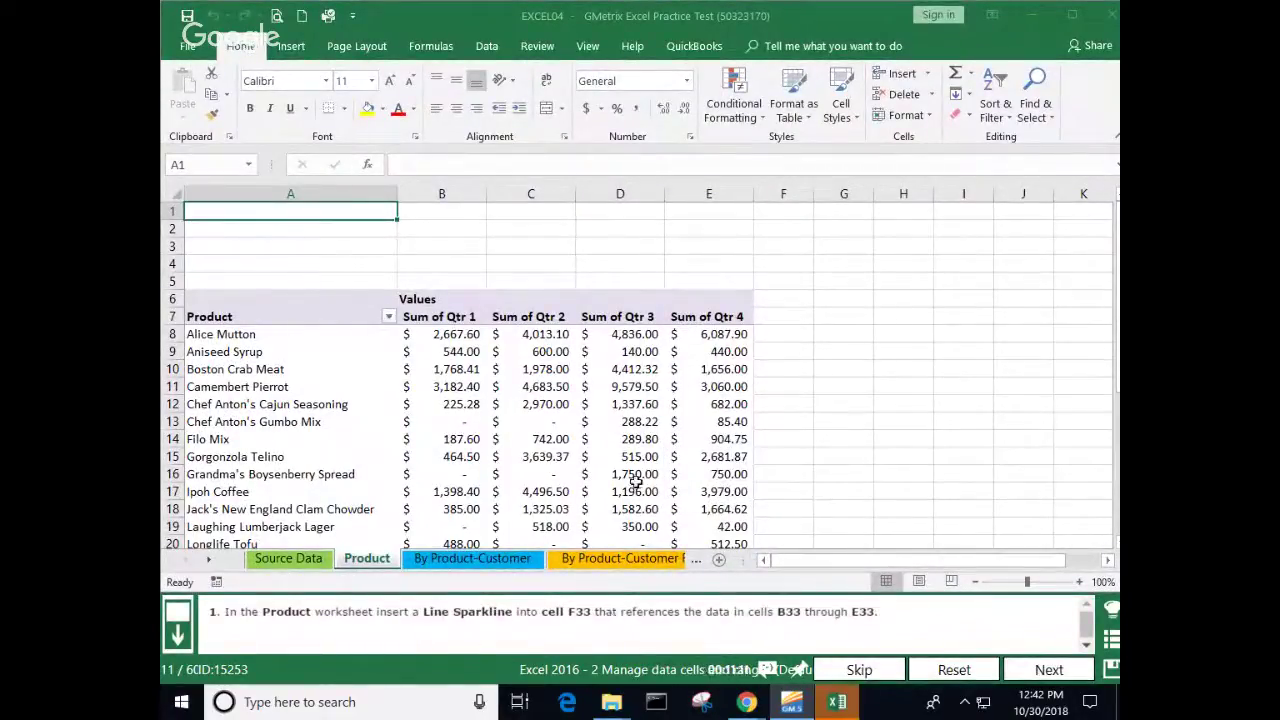
pyautogui.scroll(-4, 792, 370)
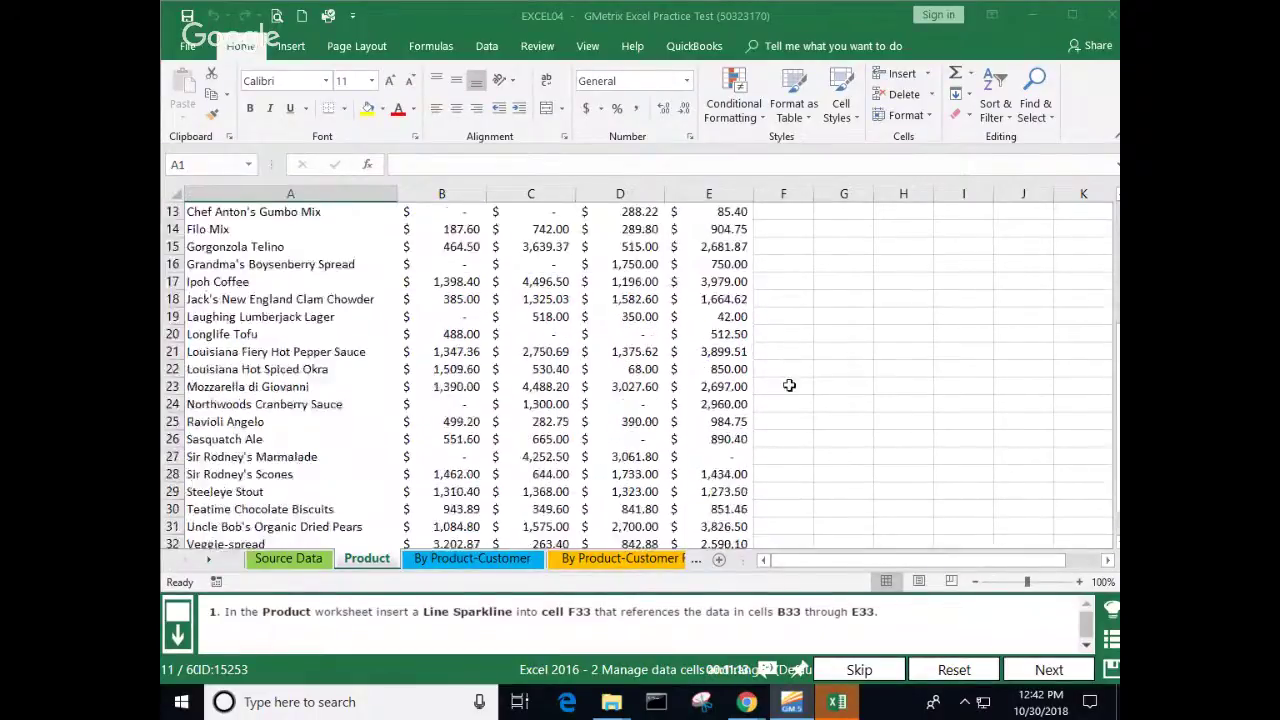
pyautogui.scroll(-4, 789, 385)
pyautogui.click(771, 354)
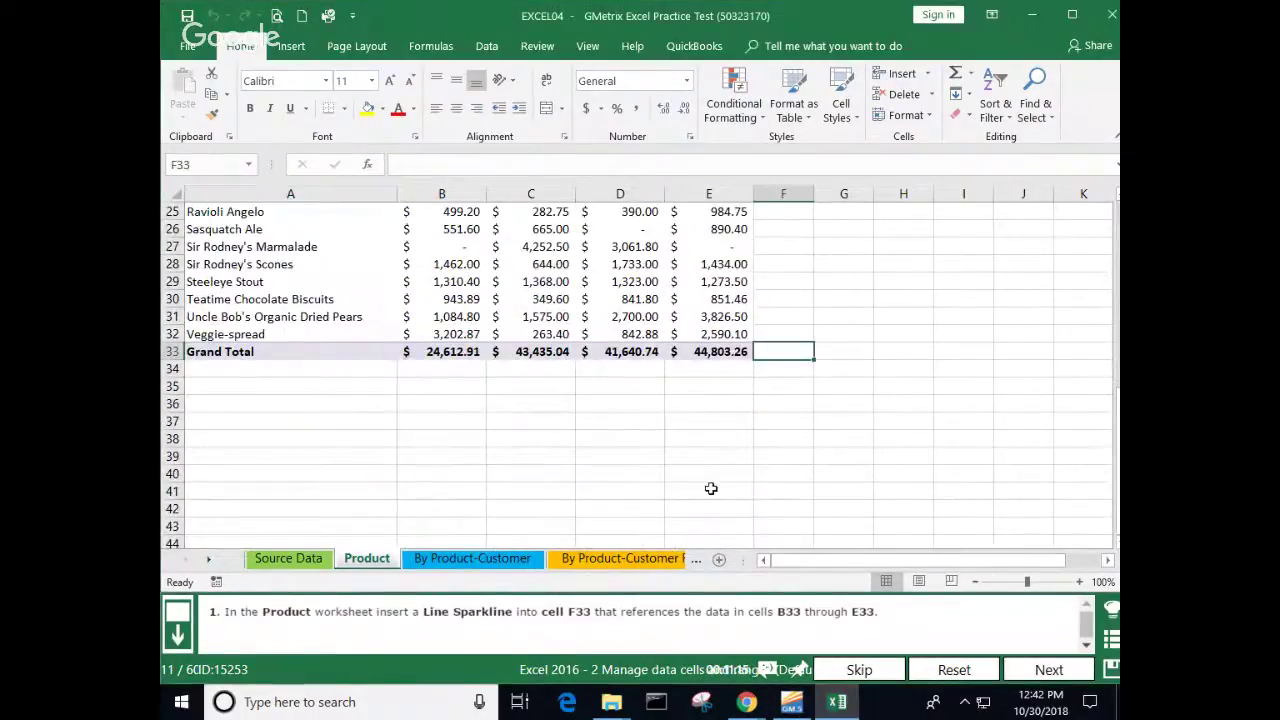
pyautogui.click(284, 46)
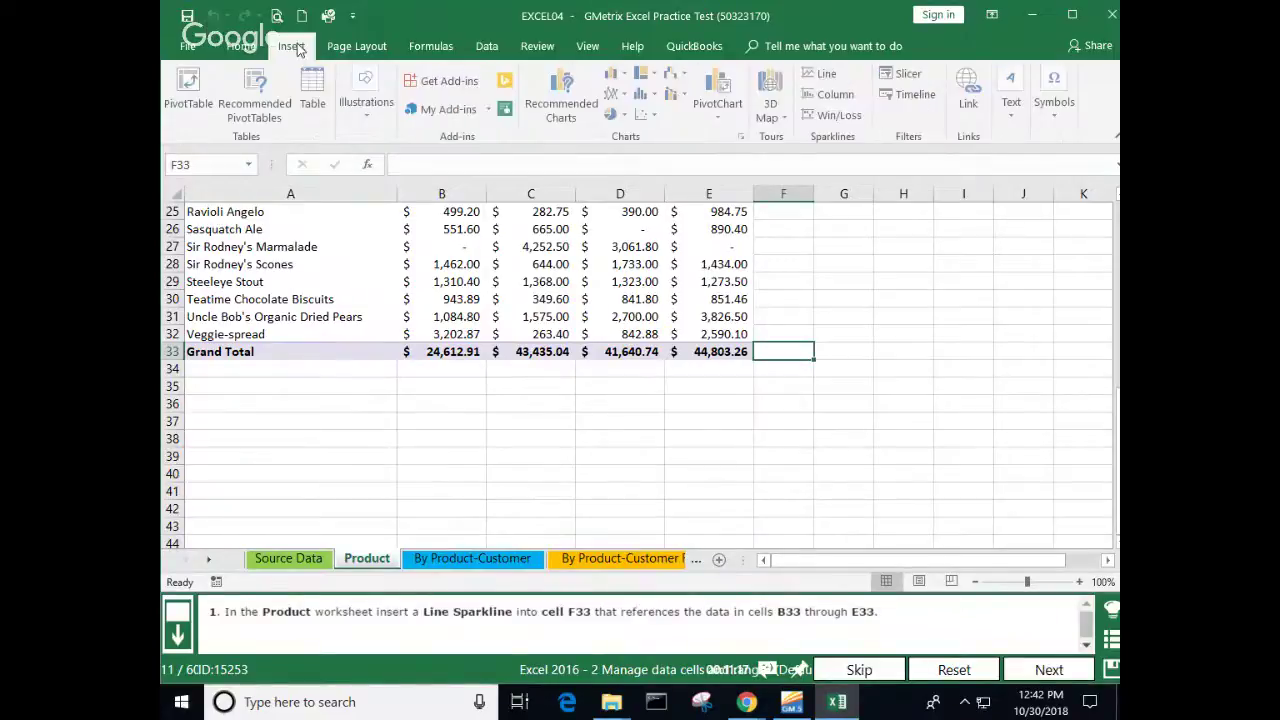
# Step: Insert a line sparkline in F33 from B33:E33, submit, and continue to question 12
pyautogui.click(828, 80)
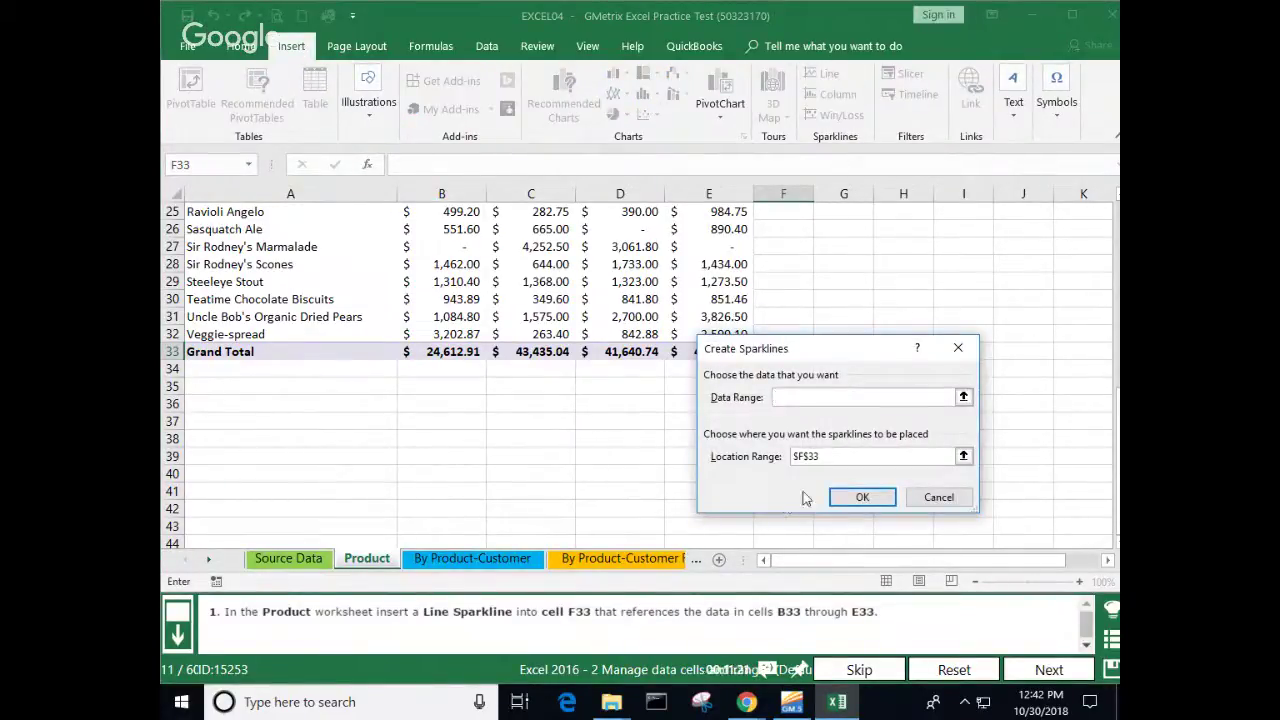
pyautogui.moveTo(445, 352); pyautogui.dragTo(703, 351)
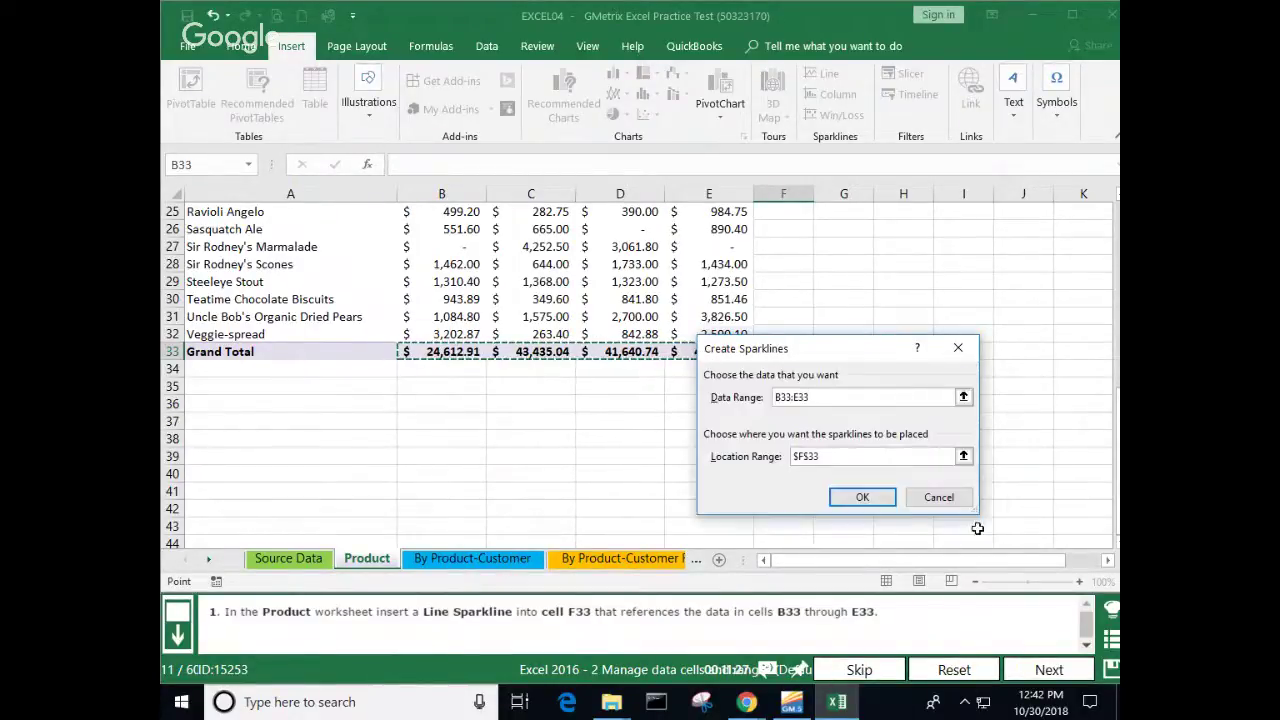
pyautogui.click(865, 497)
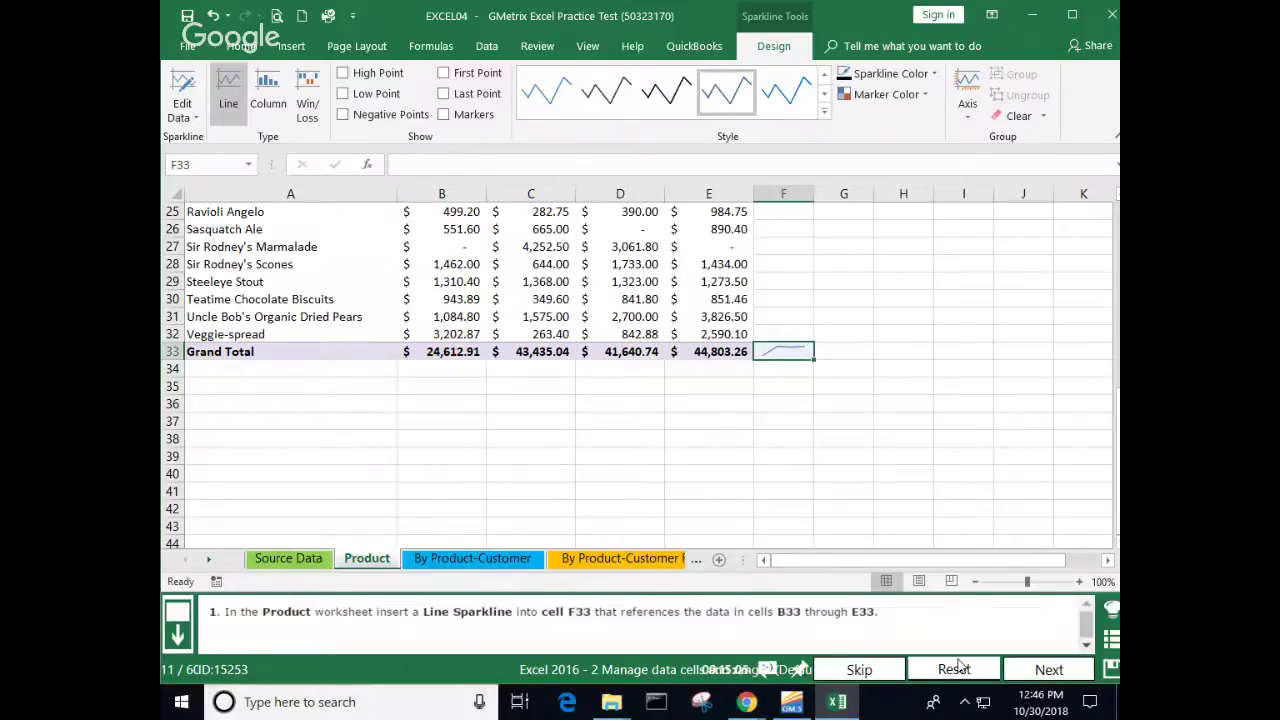
pyautogui.click(1052, 669)
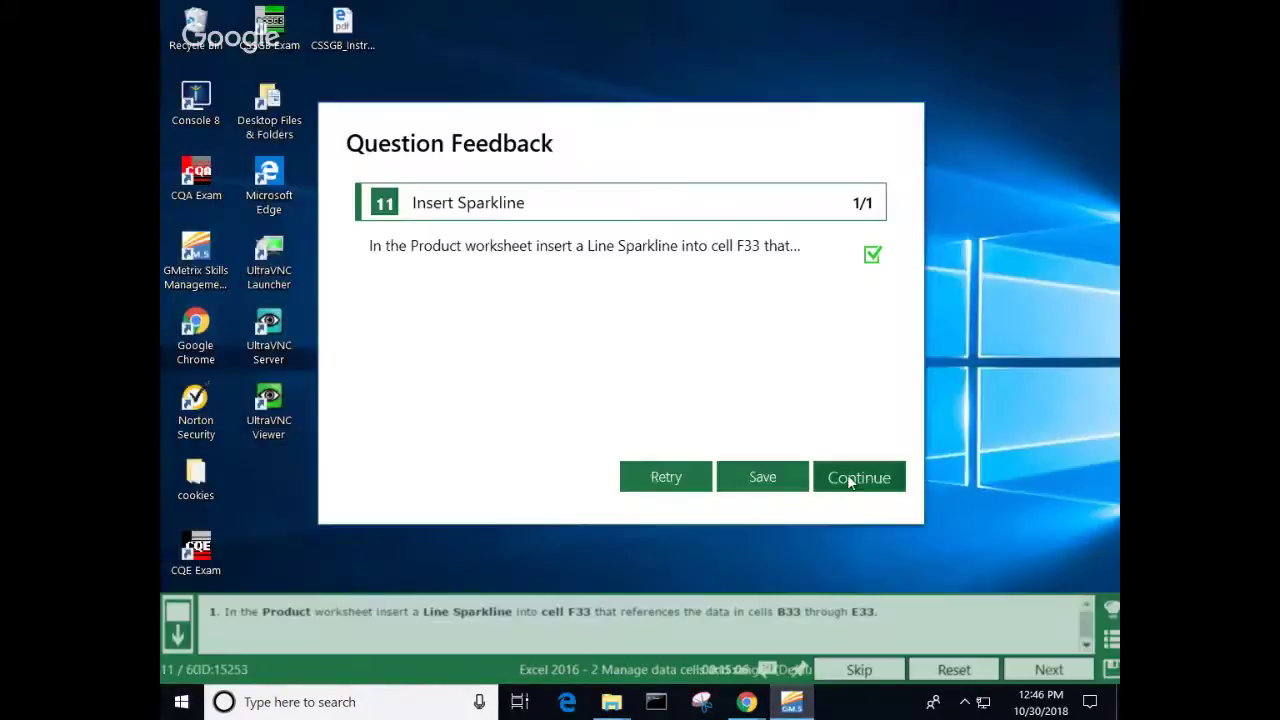
pyautogui.click(847, 479)
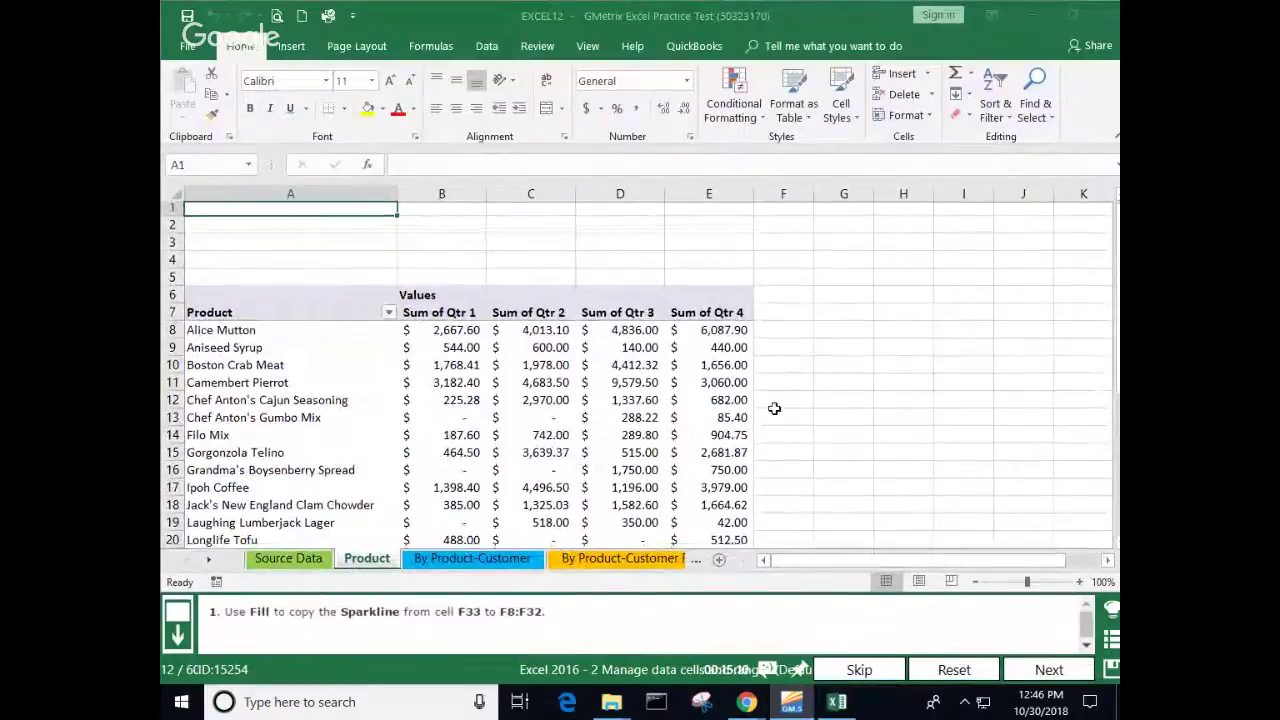
# Step: Fill the F33 sparkline up through F8:F32 so each product row has one
pyautogui.scroll(-1, 768, 399)
pyautogui.scroll(-8, 768, 399)
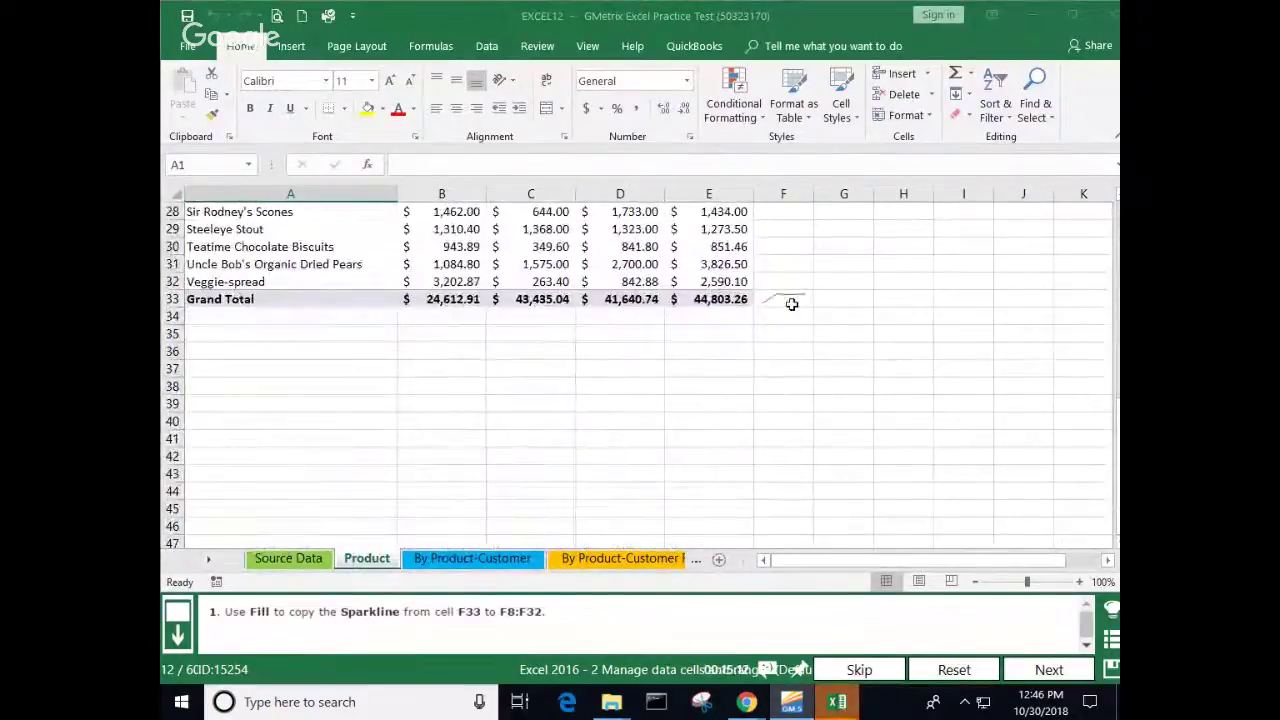
pyautogui.click(787, 301)
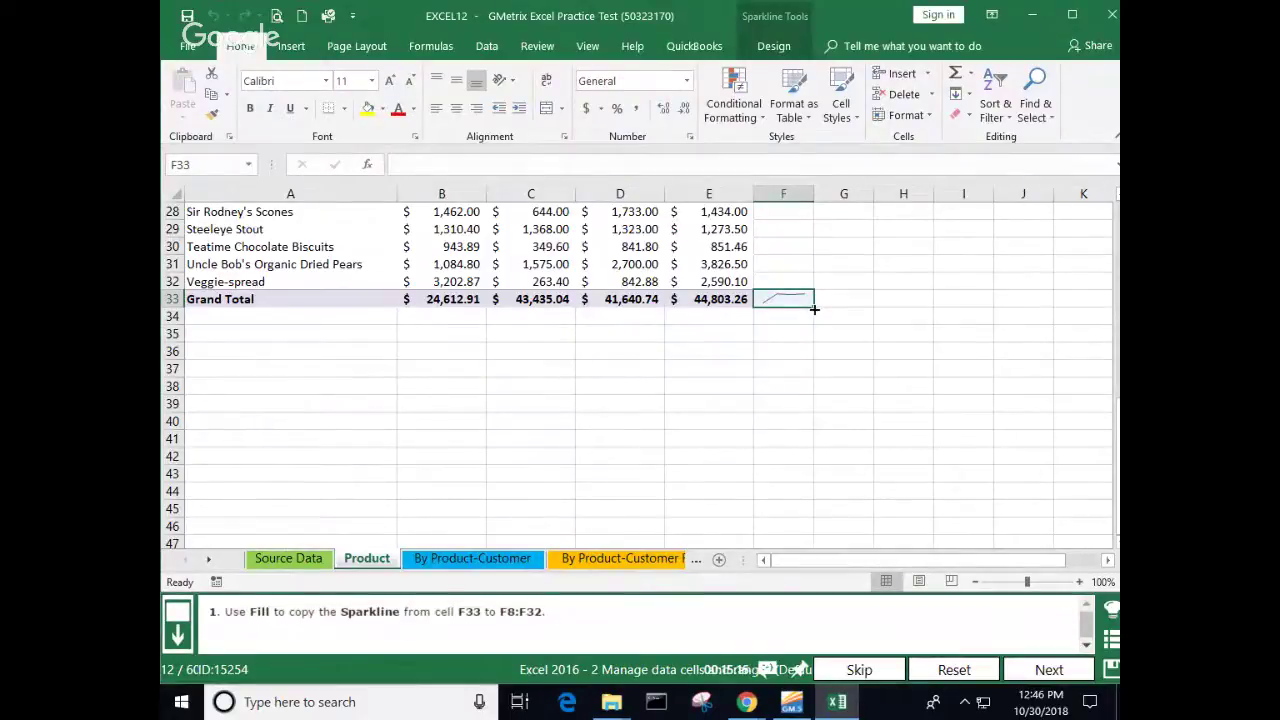
pyautogui.moveTo(811, 310); pyautogui.dragTo(810, 258)
pyautogui.click(914, 386)
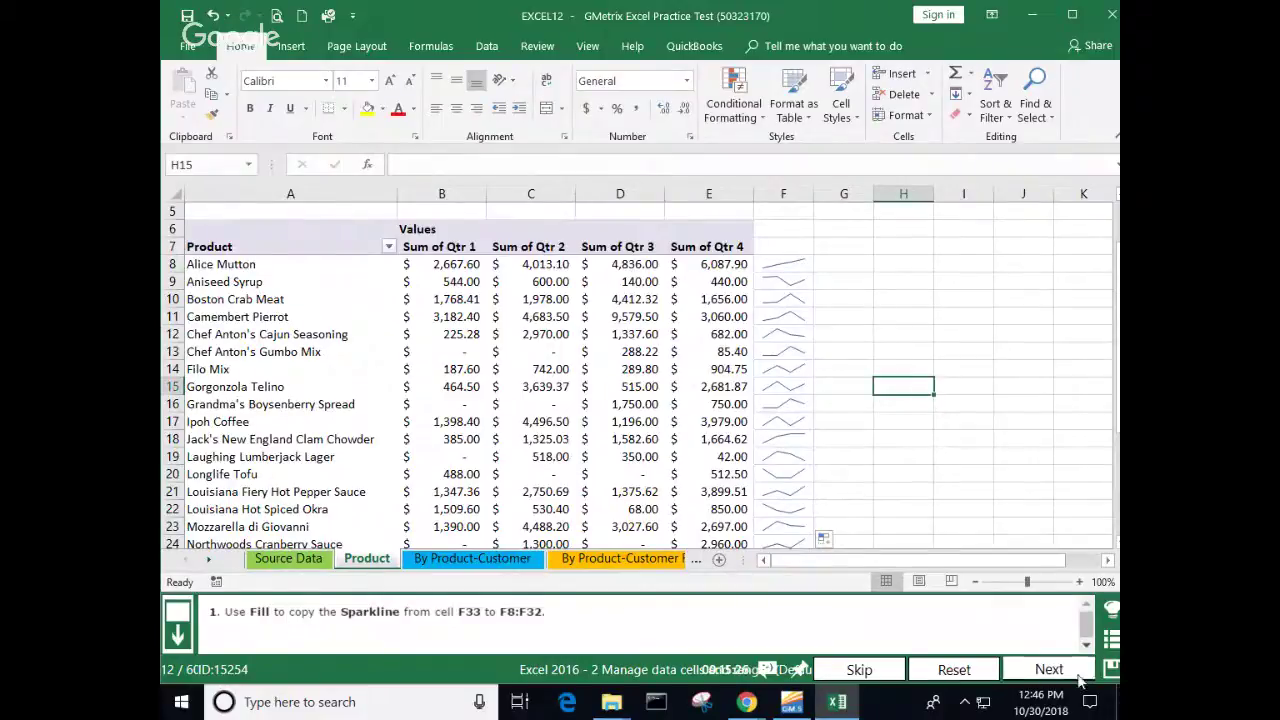
# Step: Submit question 12 and continue to question 13
pyautogui.click(1049, 670)
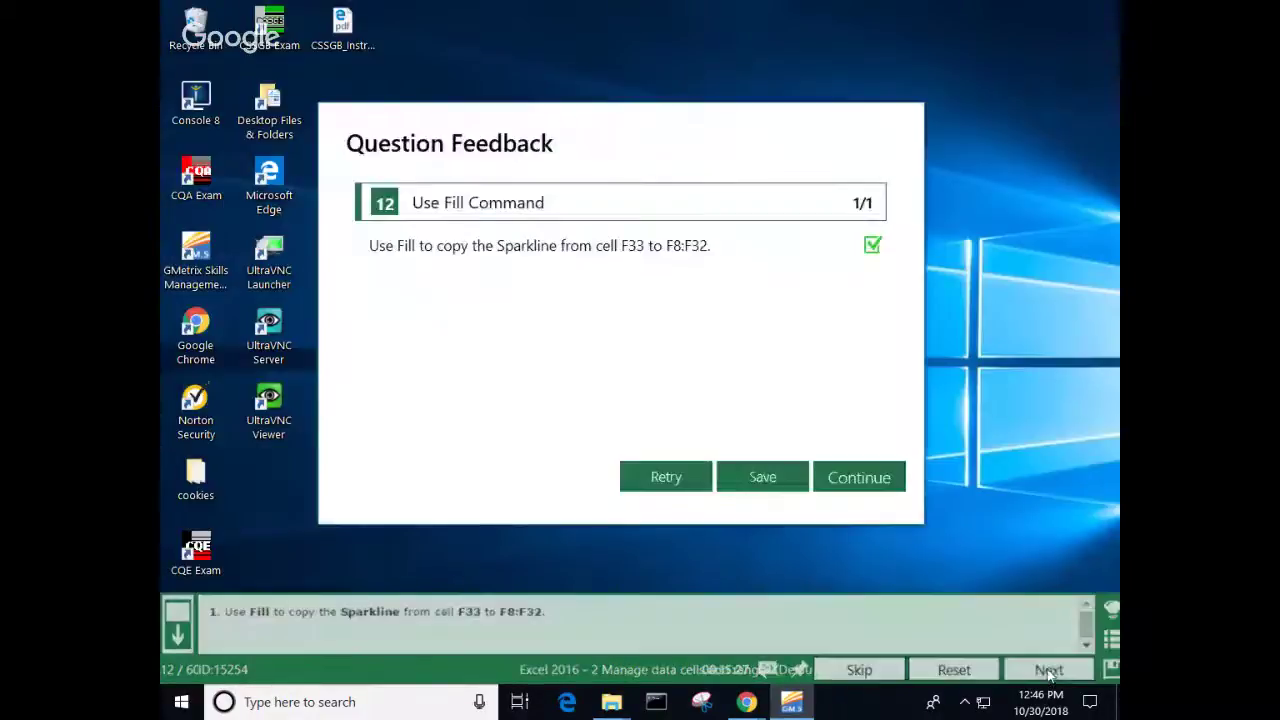
pyautogui.click(850, 480)
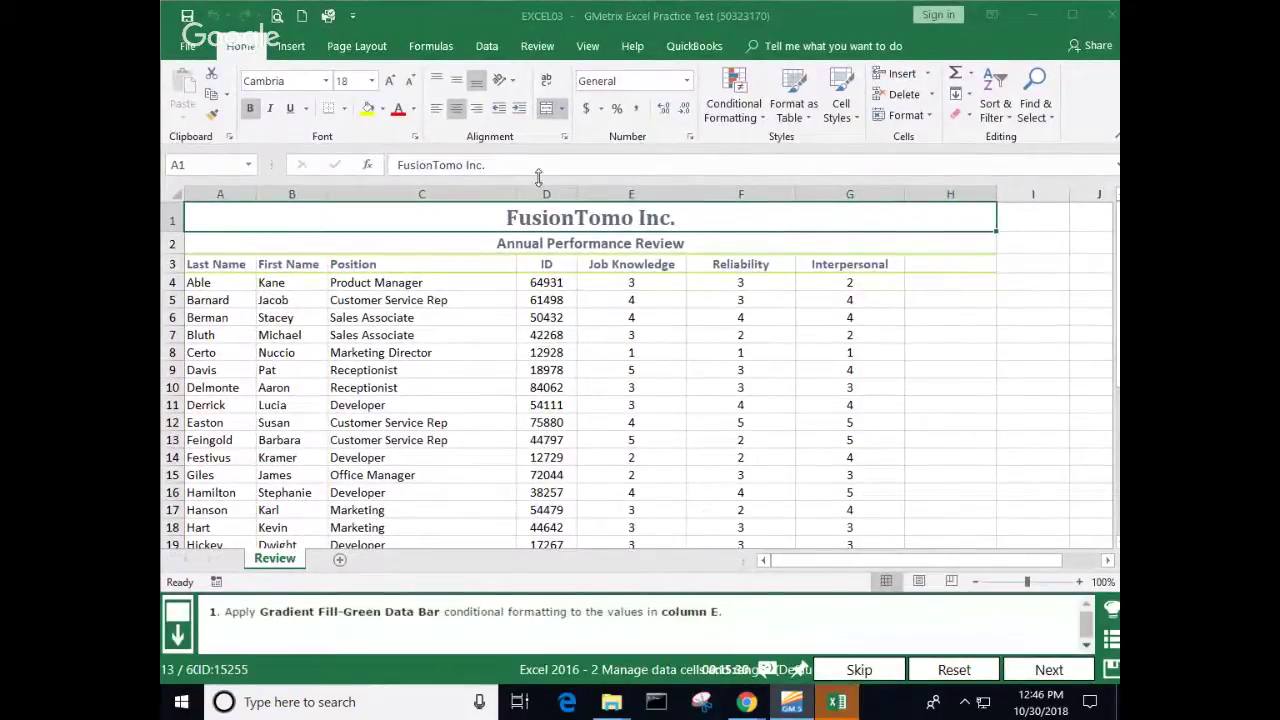
# Step: Apply Gradient Fill Green Data Bars to the column E Job Knowledge scores
pyautogui.click(630, 193)
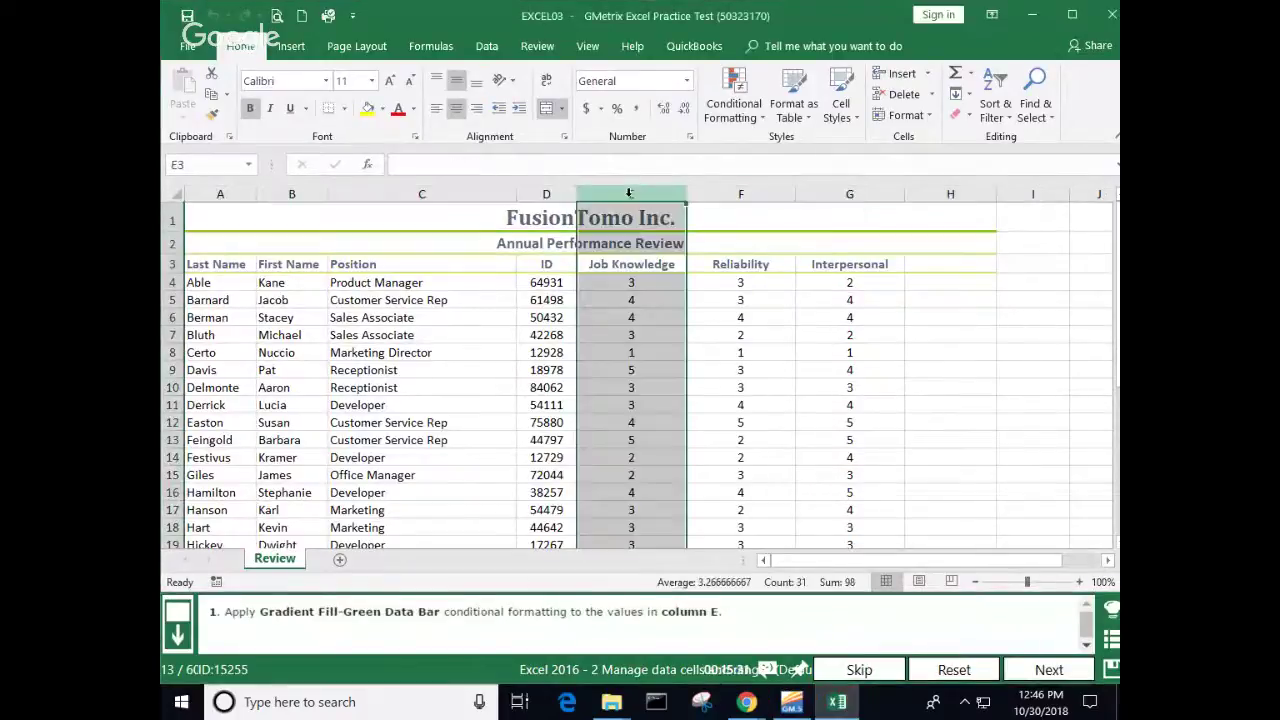
pyautogui.click(762, 118)
pyautogui.moveTo(790, 243)
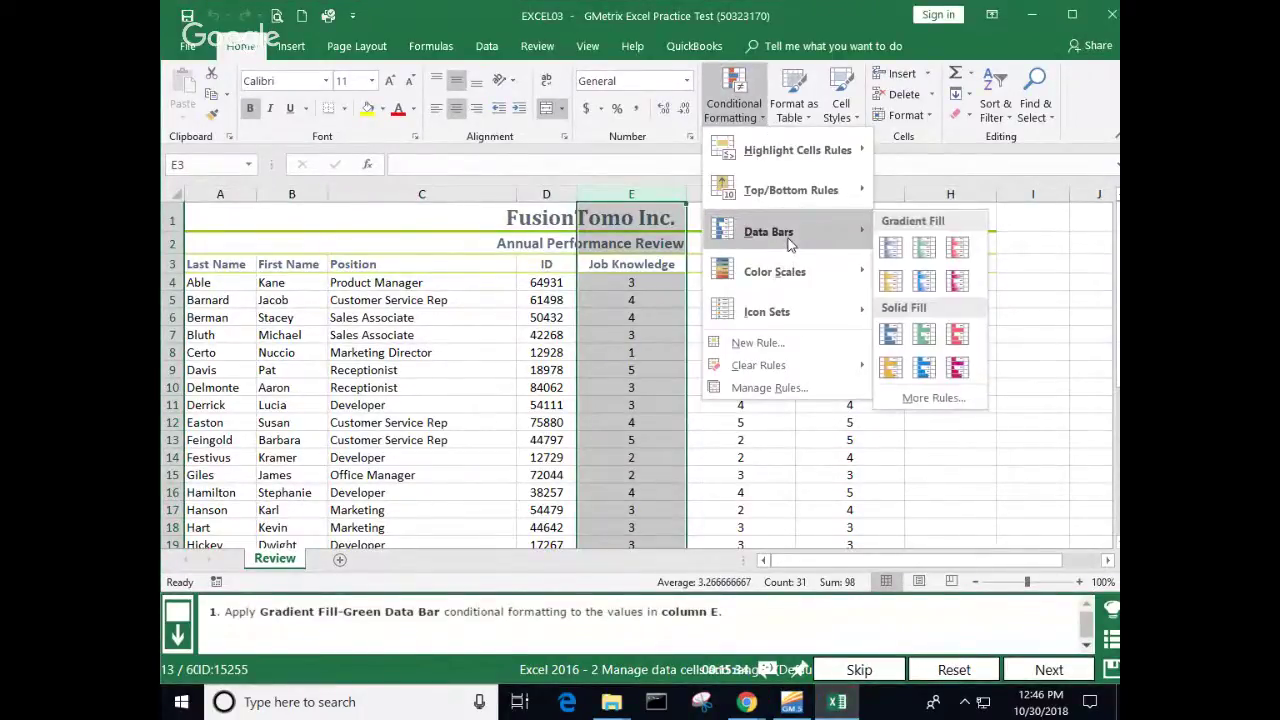
pyautogui.click(922, 250)
pyautogui.click(957, 348)
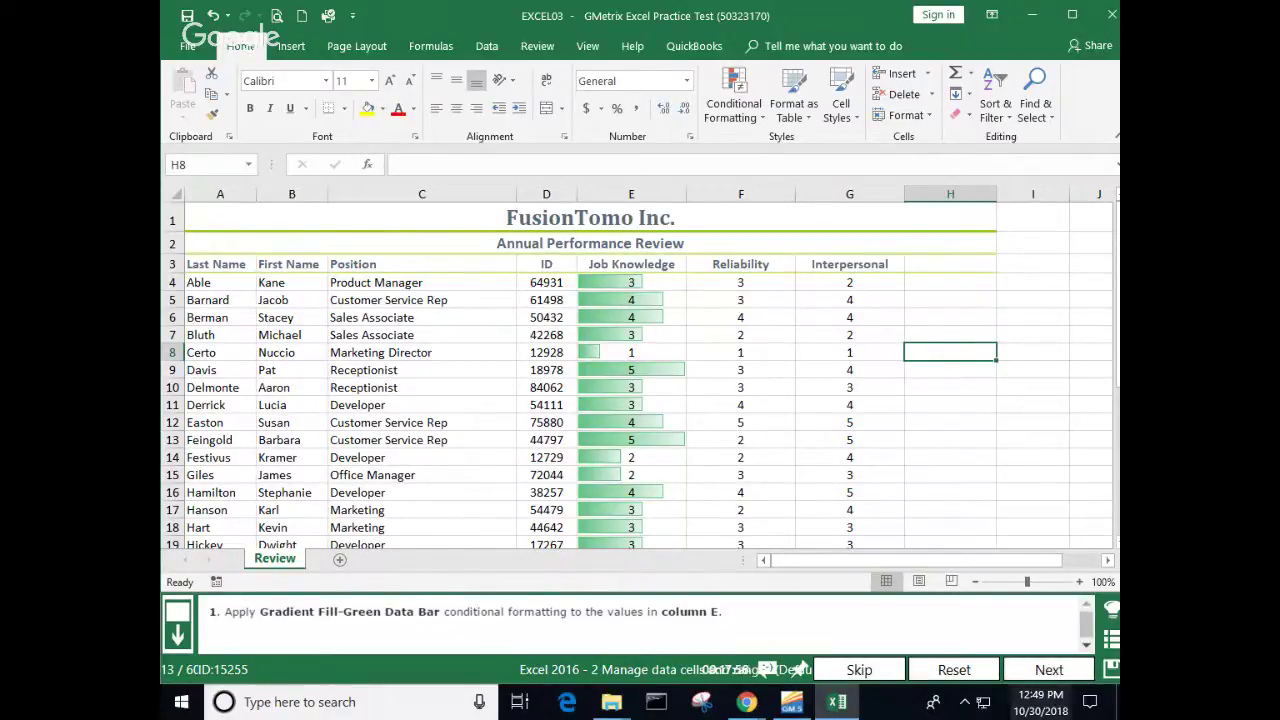
# Step: Submit the data bar answer, unmerge the Annual Performance Review title in A2, and submit
pyautogui.click(1047, 670)
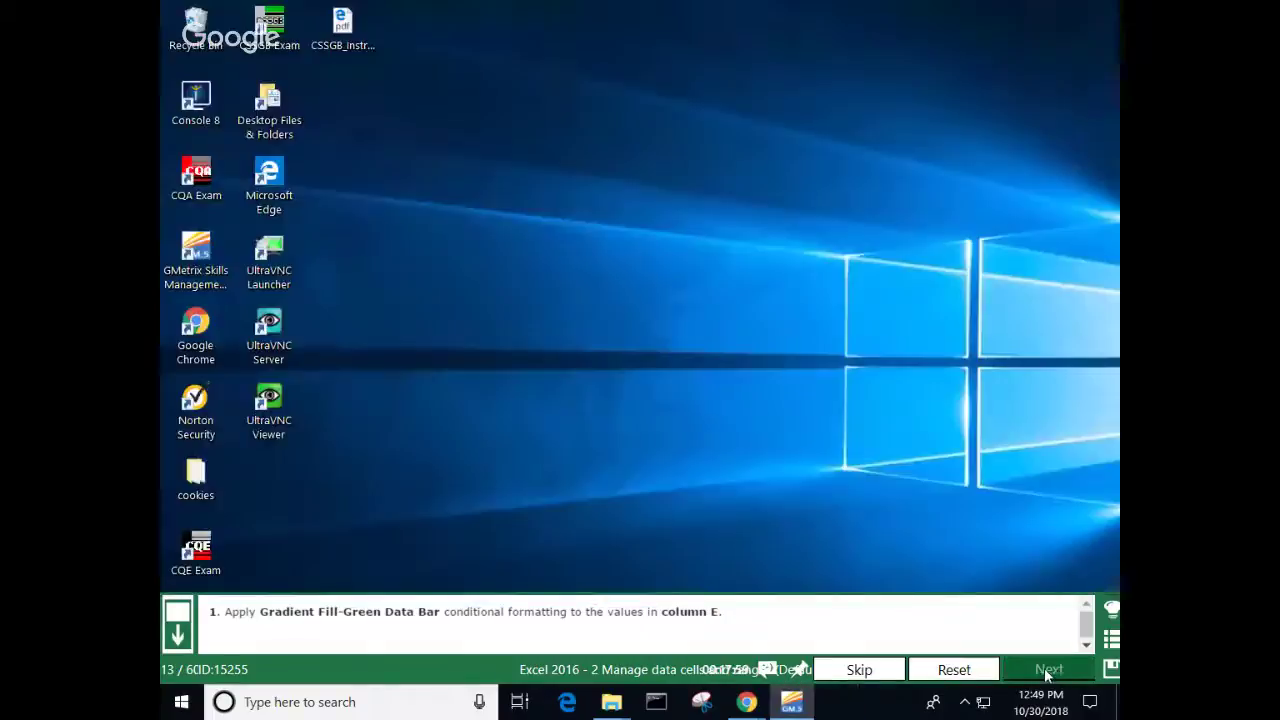
pyautogui.click(856, 481)
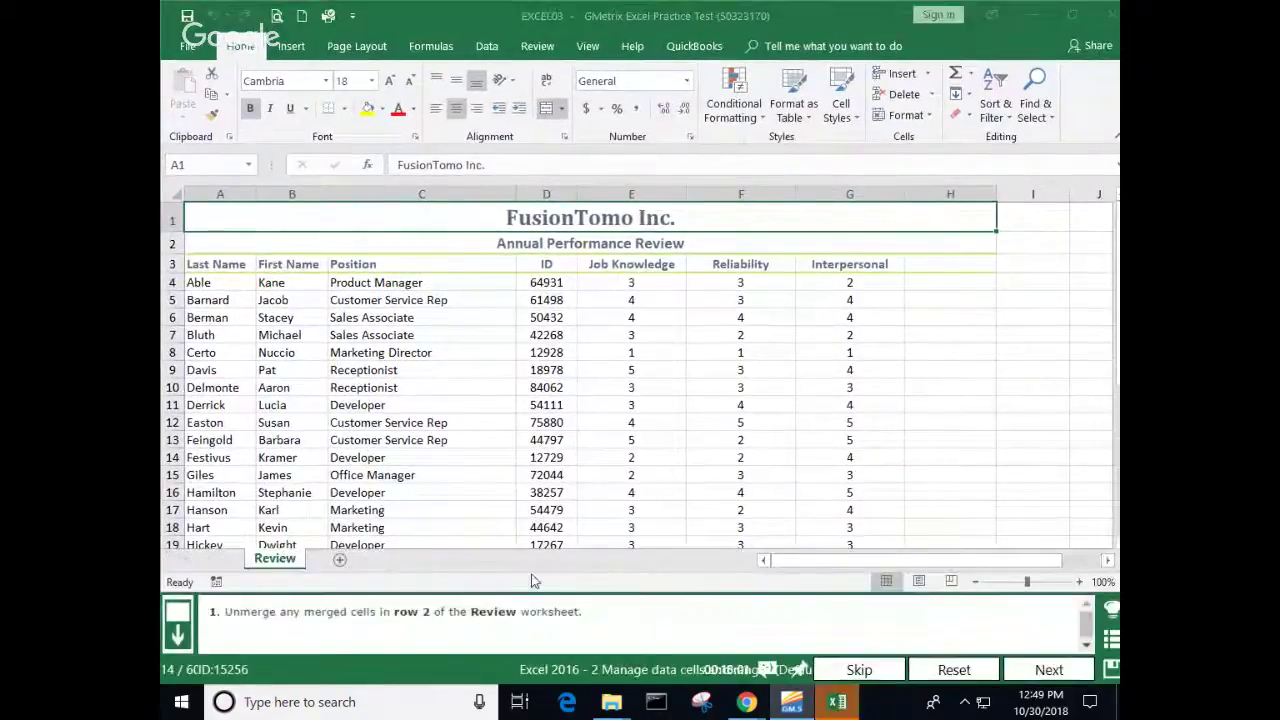
pyautogui.click(430, 242)
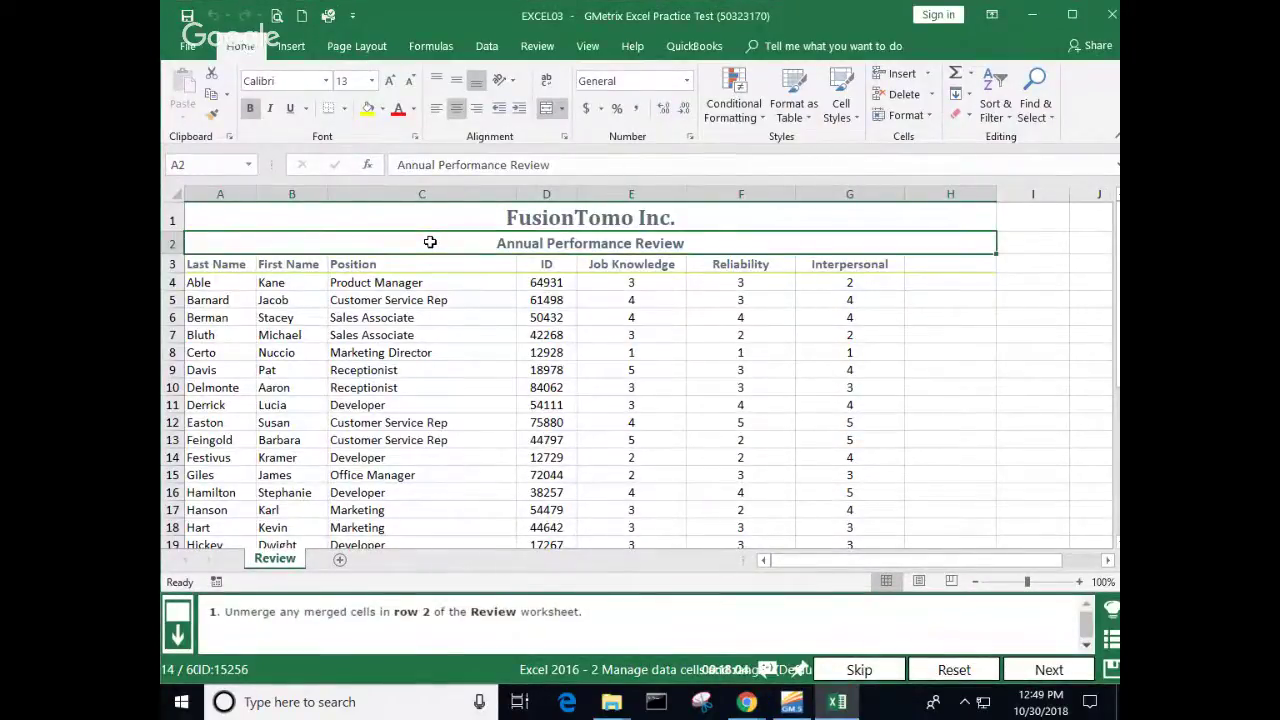
pyautogui.click(546, 113)
pyautogui.click(545, 283)
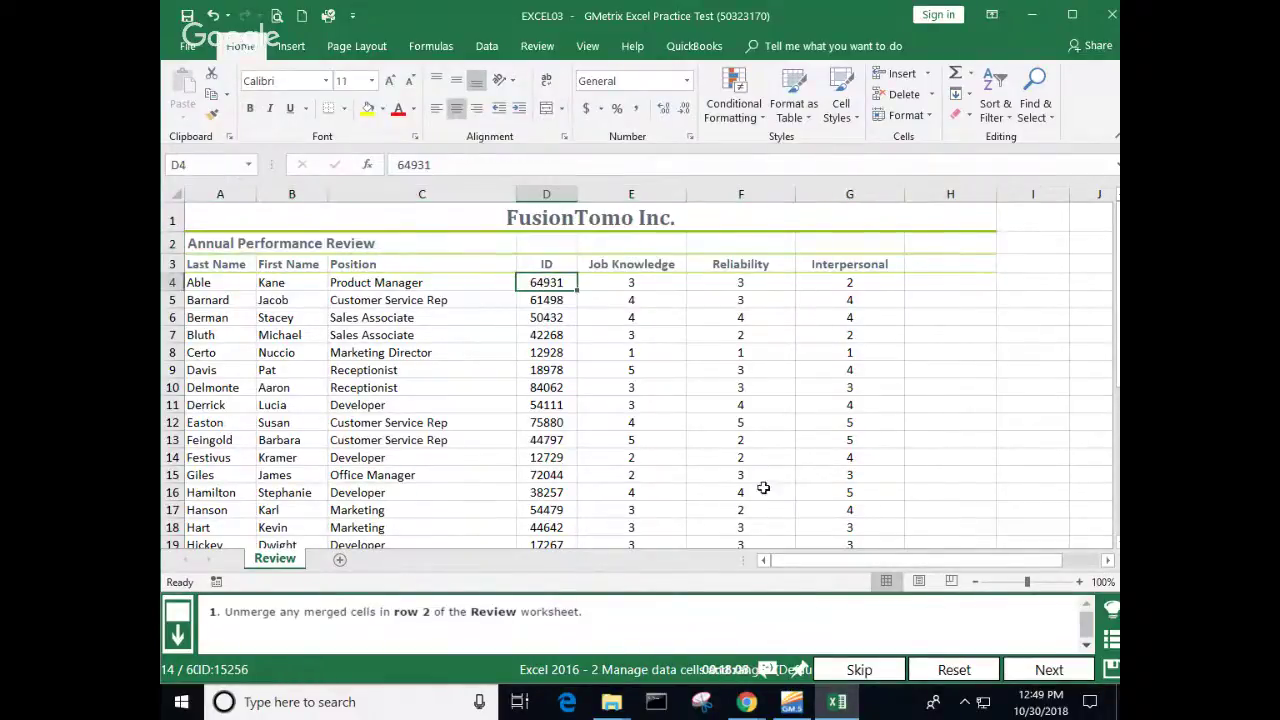
pyautogui.click(1062, 669)
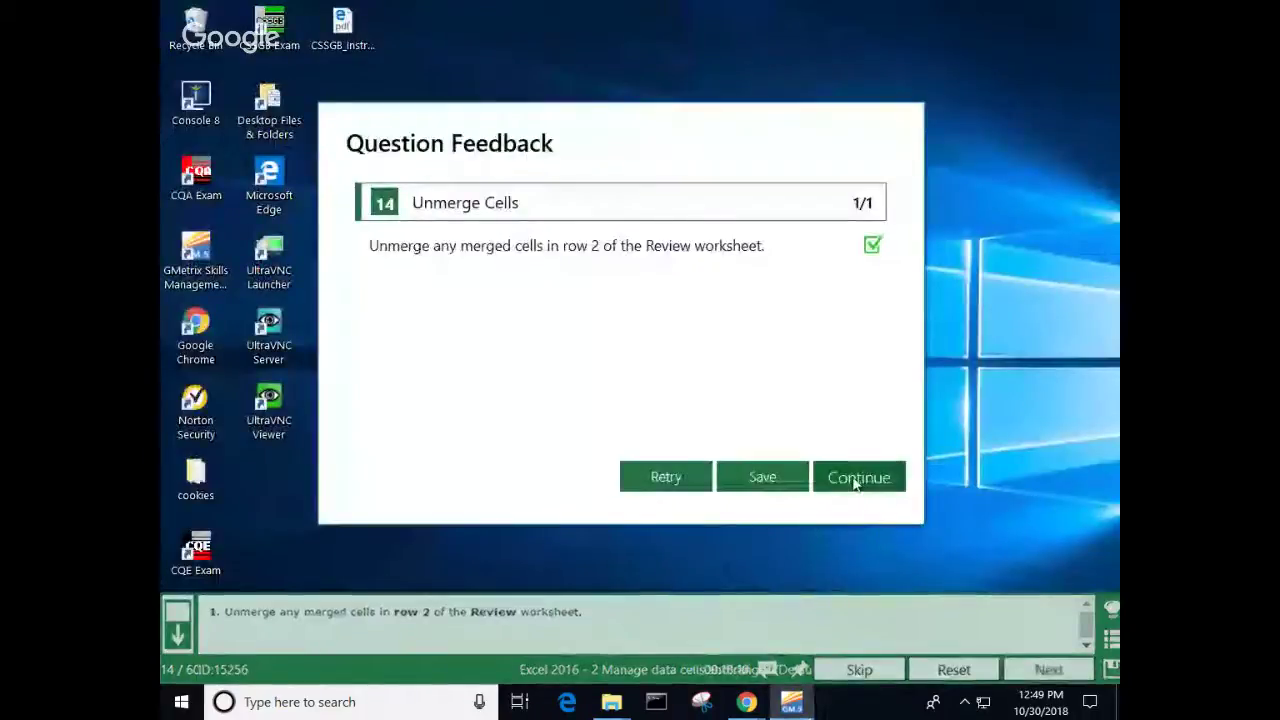
pyautogui.click(854, 477)
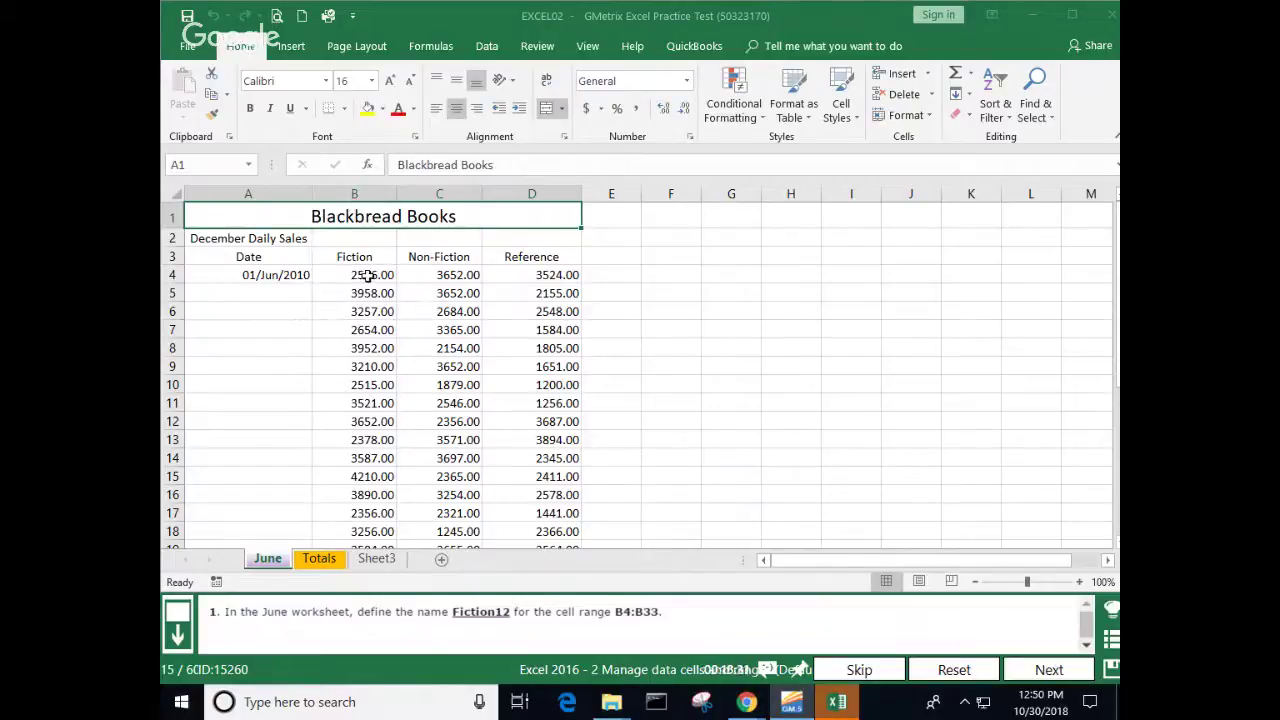
# Step: Define the name Fiction12 for the June sheet's range B4:B33
pyautogui.moveTo(368, 275); pyautogui.dragTo(372, 500)
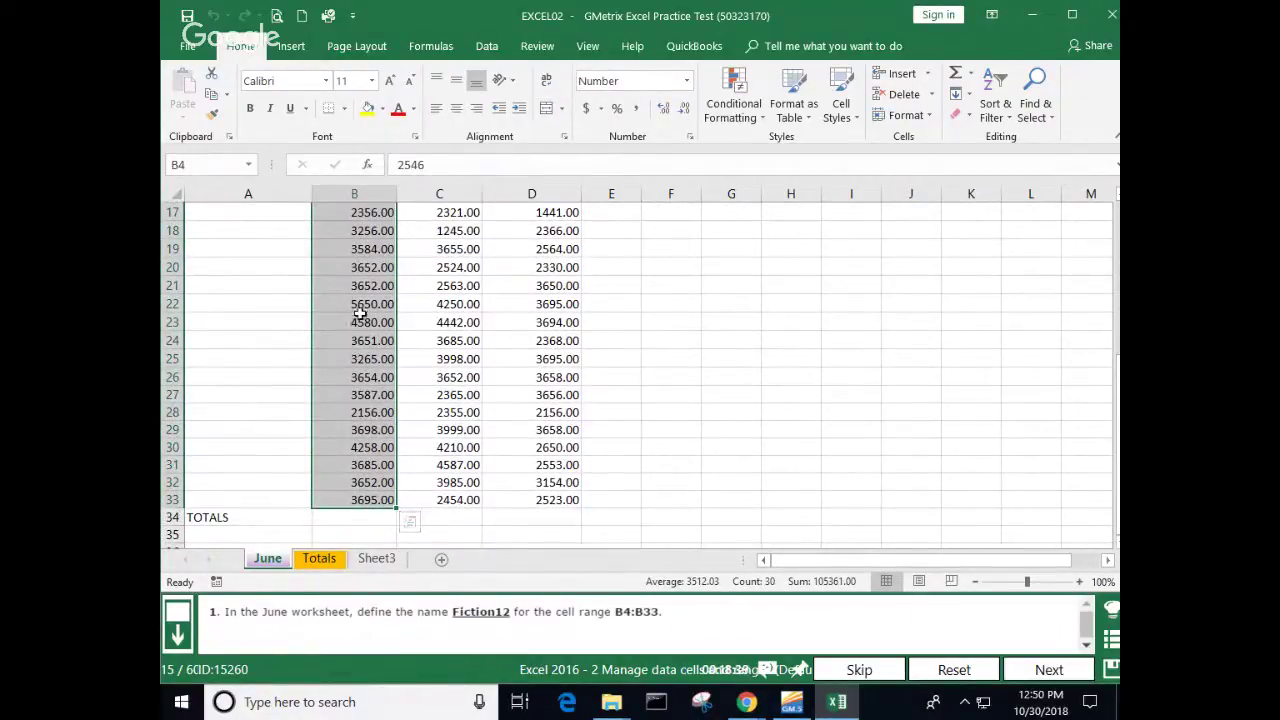
pyautogui.rightClick(347, 305)
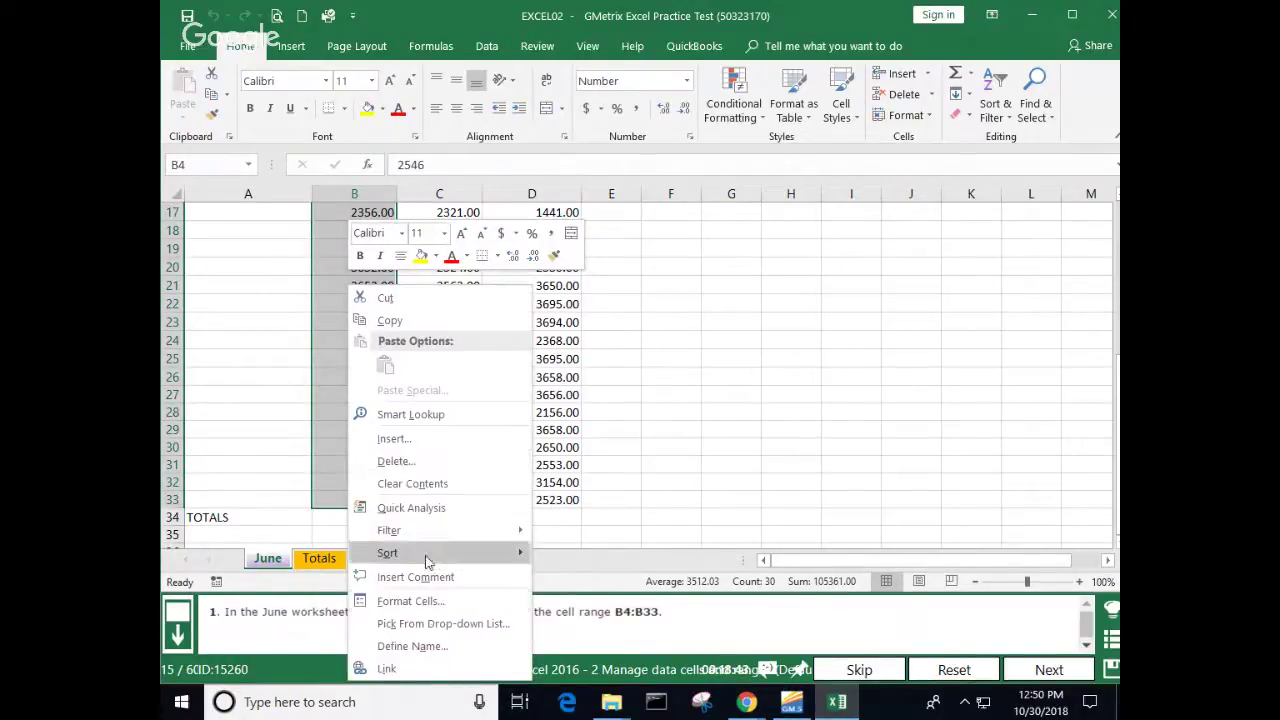
pyautogui.click(412, 646)
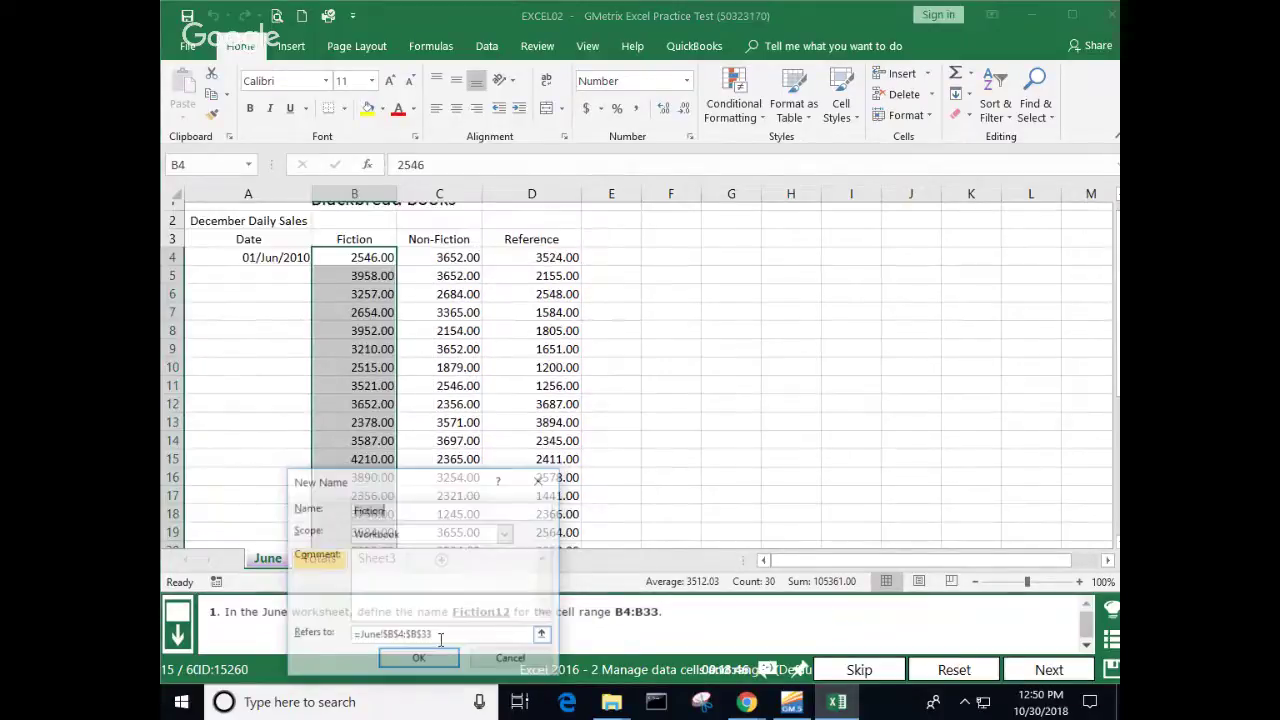
pyautogui.click(438, 511)
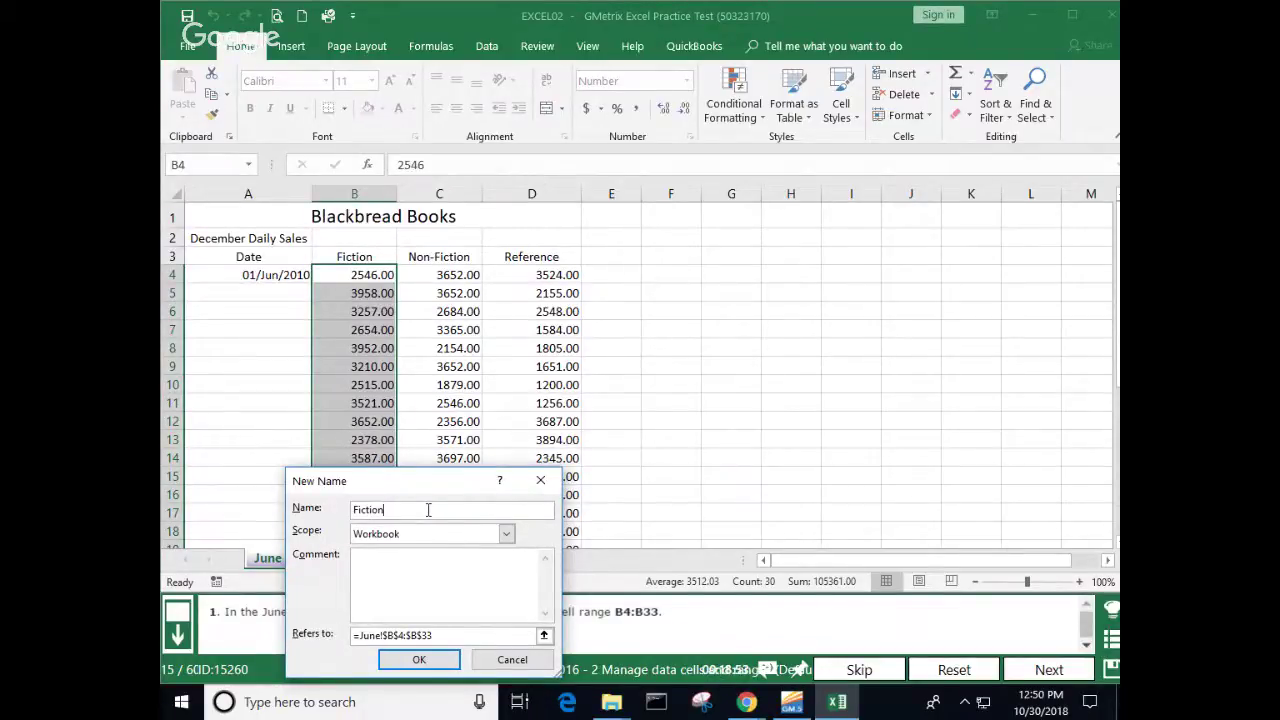
pyautogui.write('12')
pyautogui.click(420, 660)
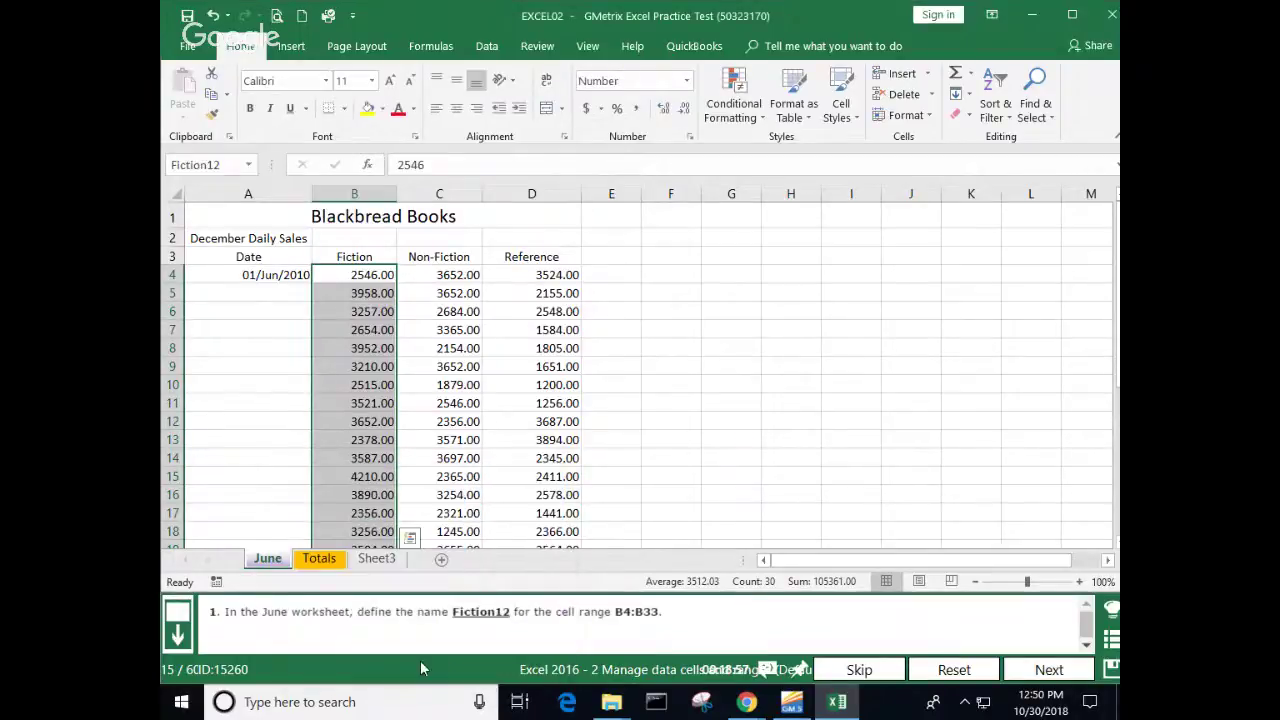
# Step: Check the Fiction12 name in Name Manager, then return to Home on the June sheet
pyautogui.click(704, 341)
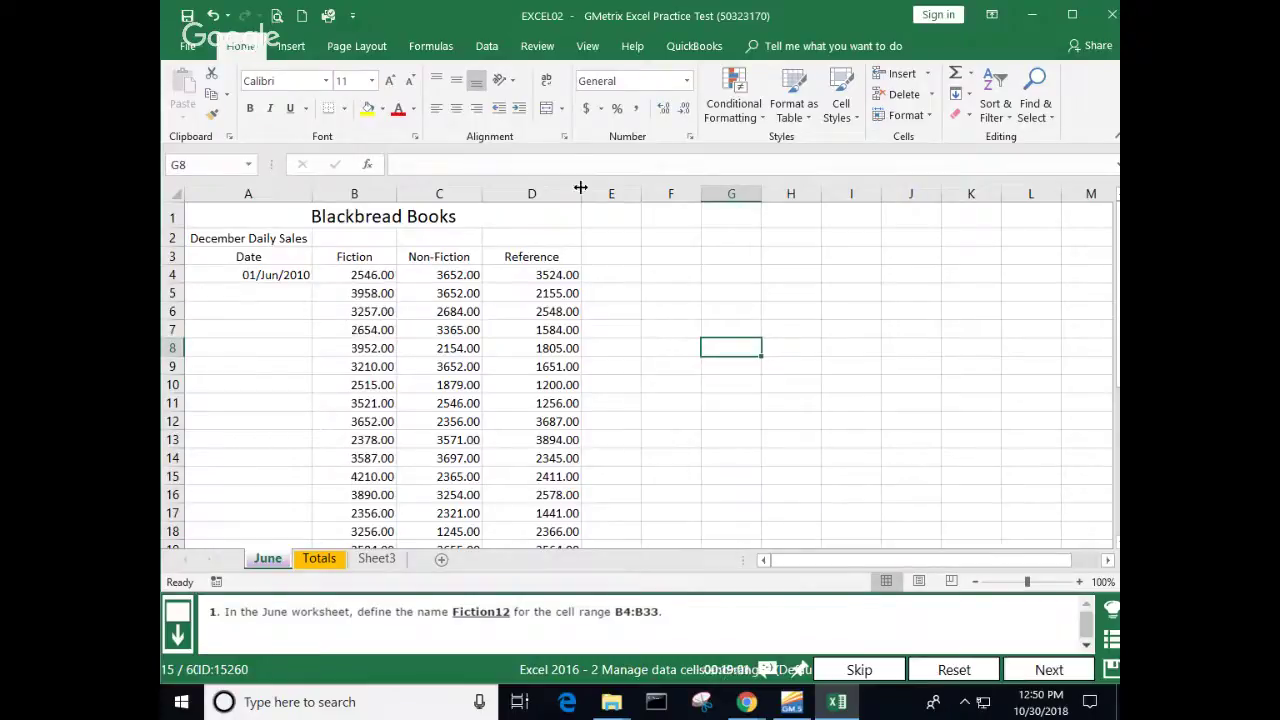
pyautogui.click(438, 50)
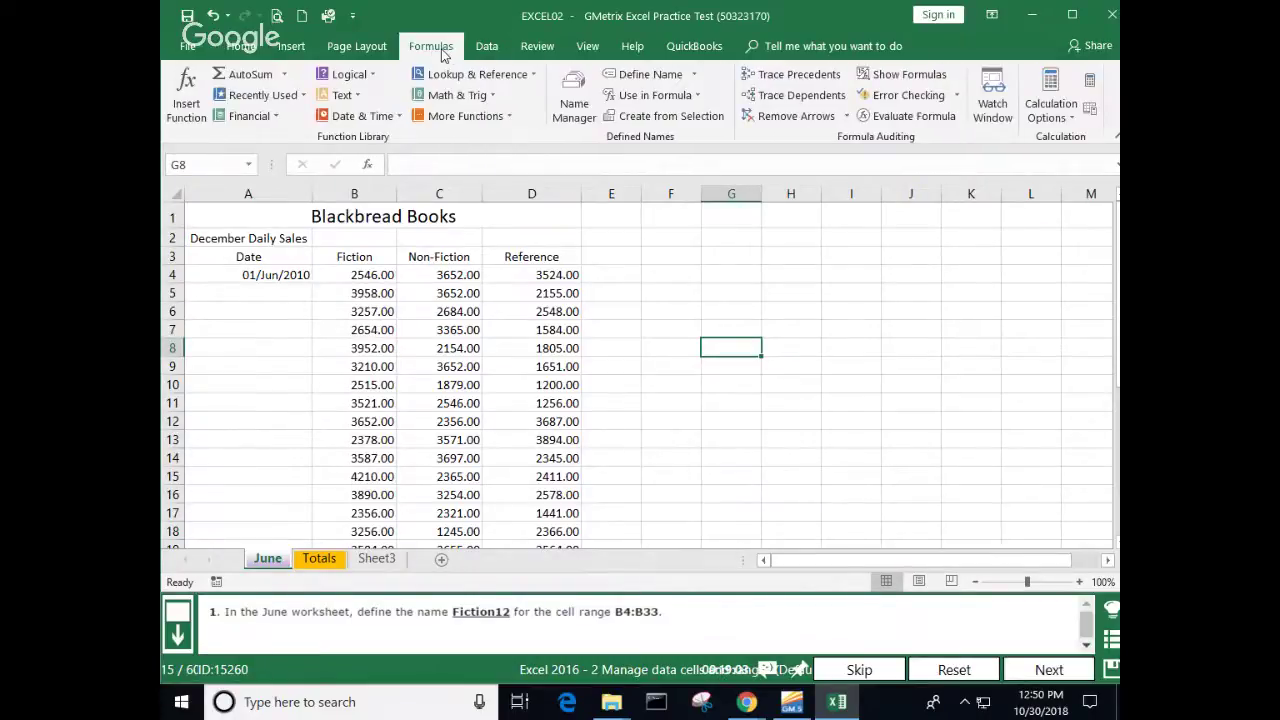
pyautogui.click(576, 104)
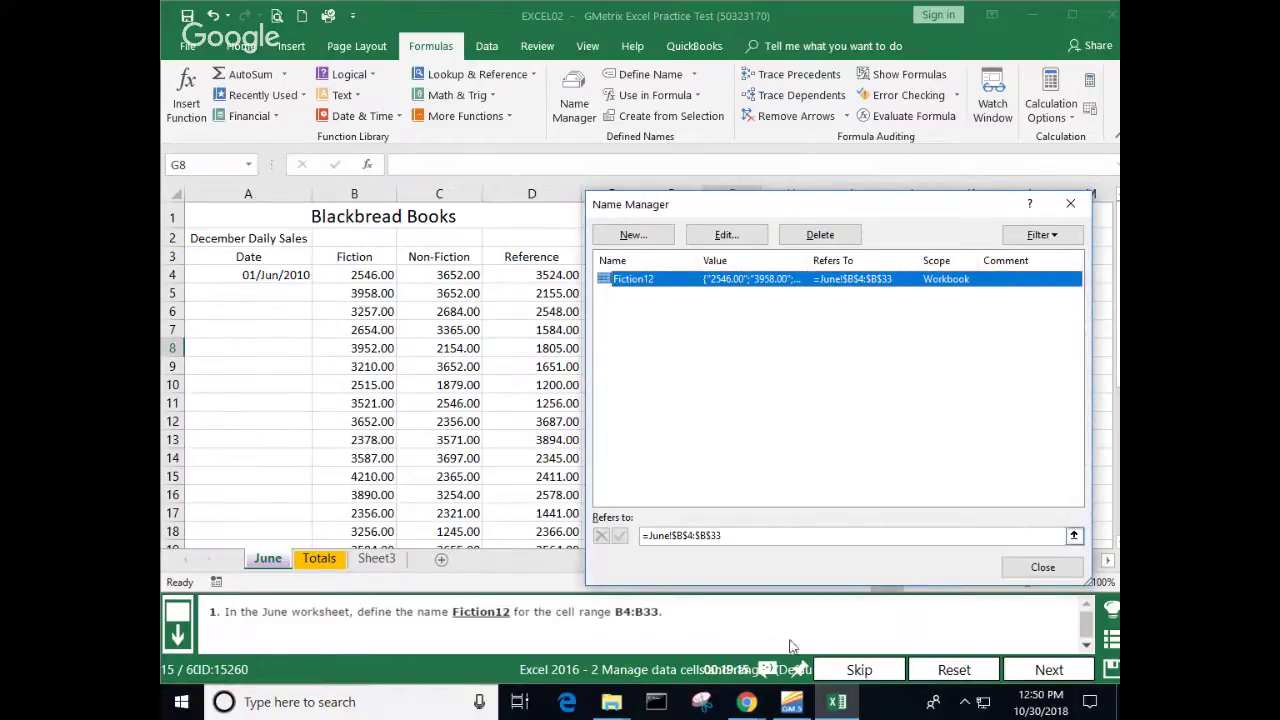
pyautogui.click(1043, 567)
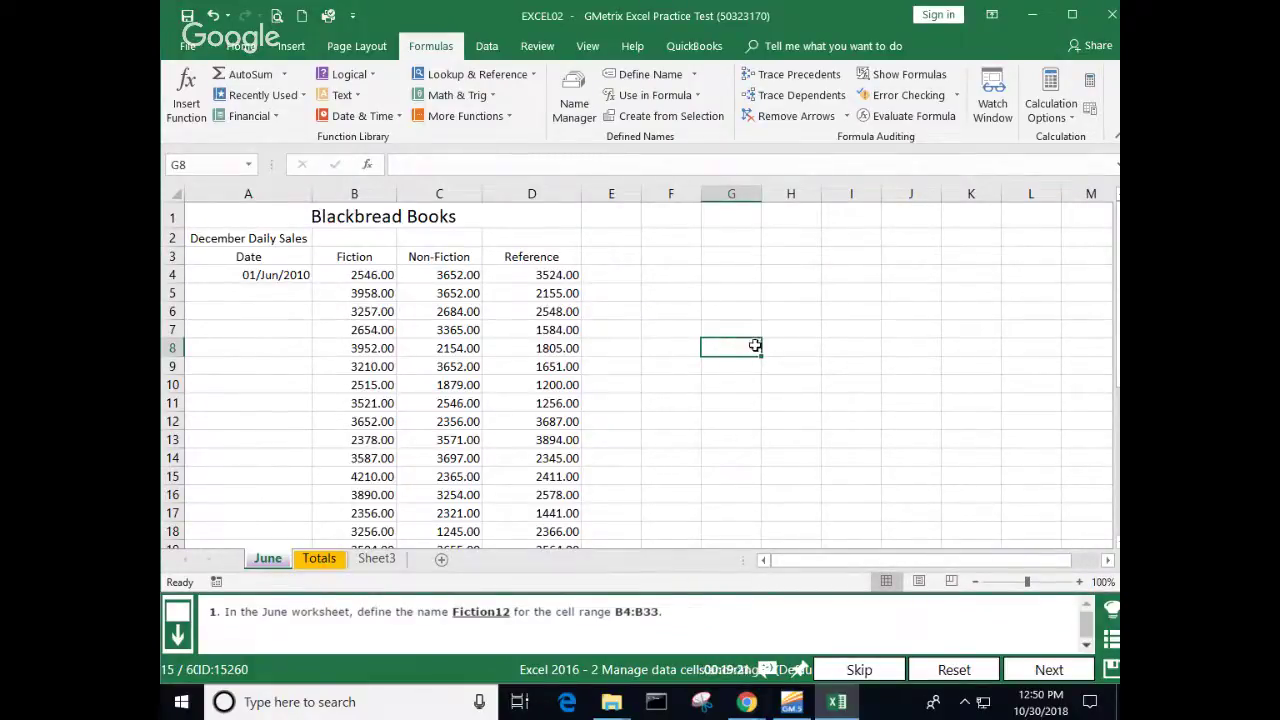
pyautogui.click(243, 47)
pyautogui.click(606, 439)
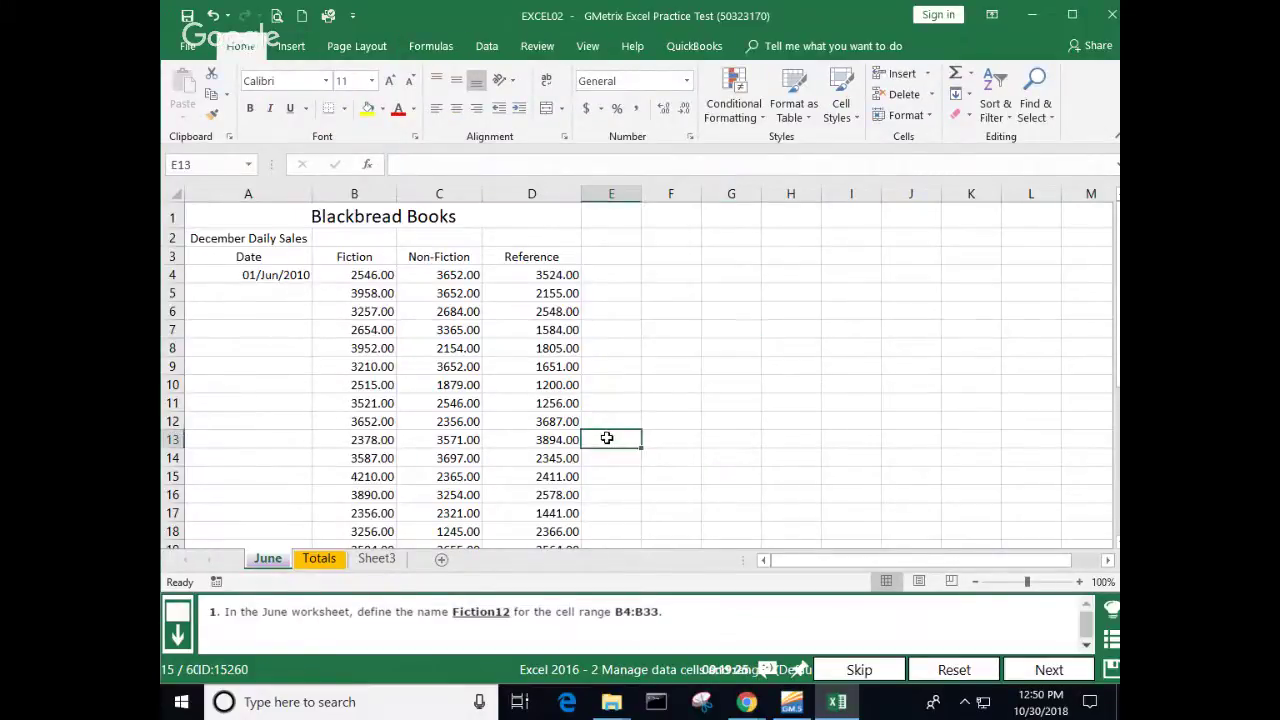
pyautogui.scroll(-8, 606, 437)
pyautogui.click(362, 370)
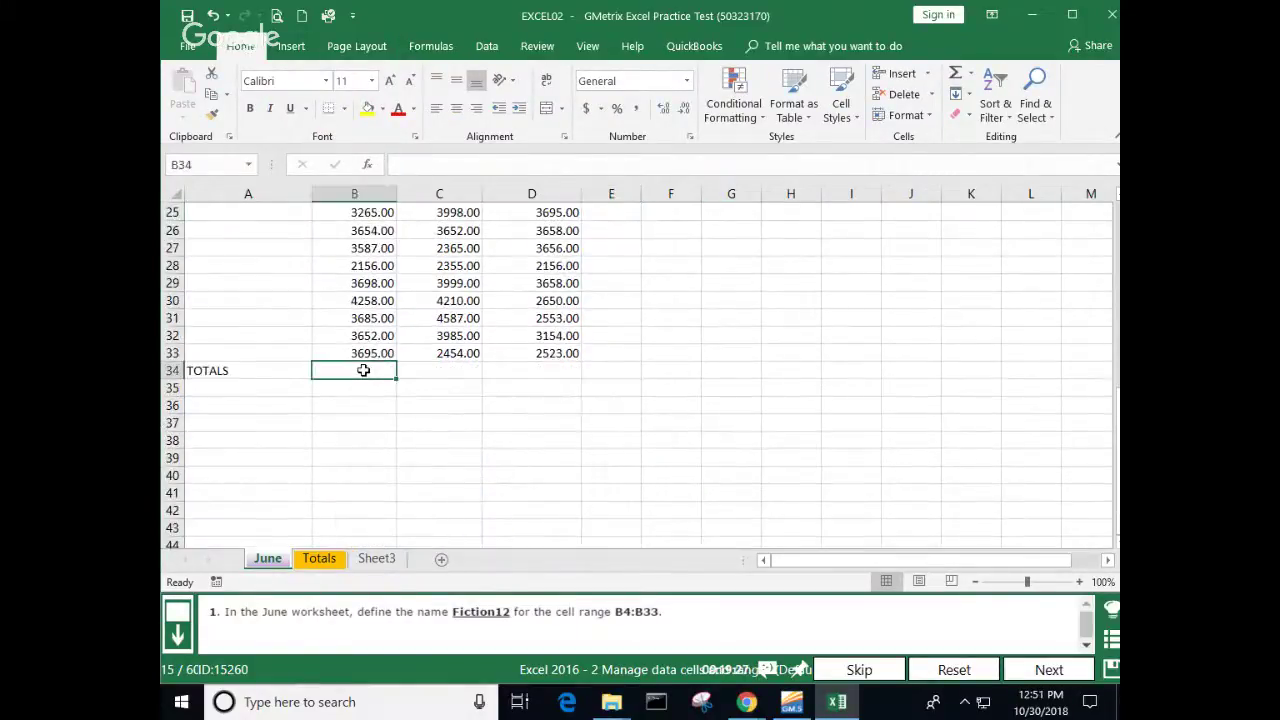
pyautogui.click(693, 368)
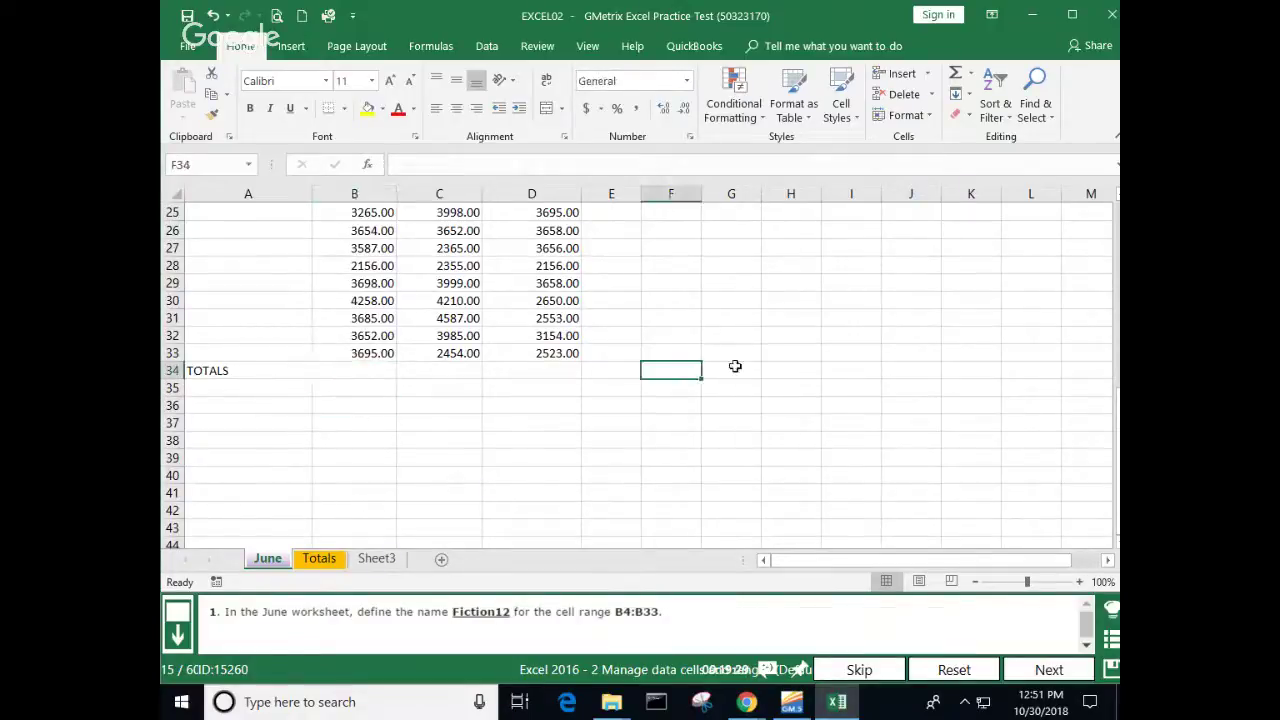
pyautogui.click(955, 75)
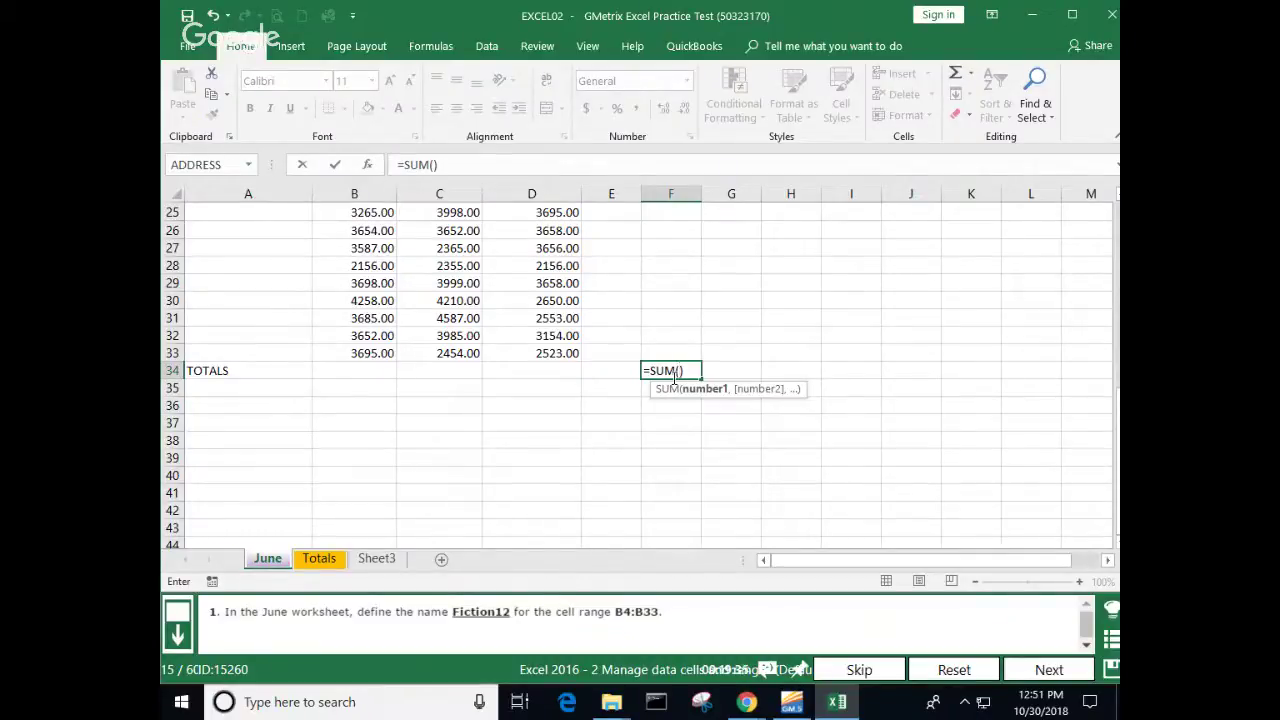
pyautogui.write('Ficto')
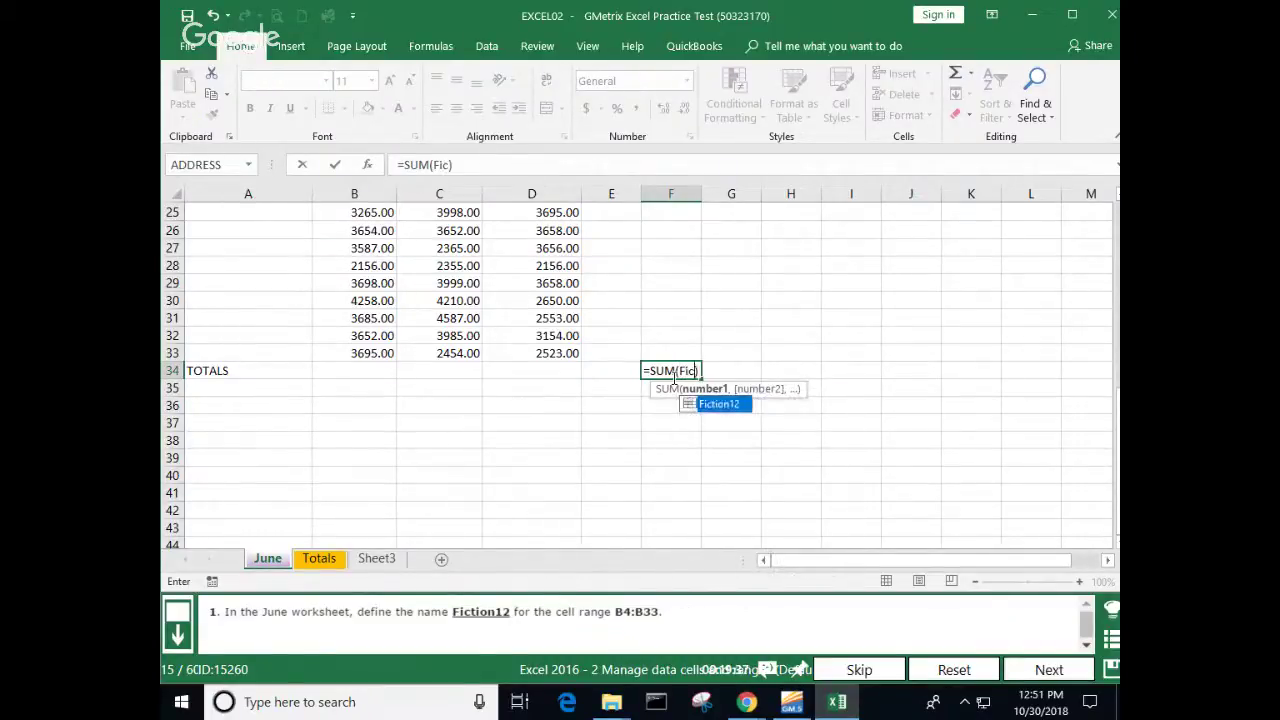
pyautogui.press('BackSpace')
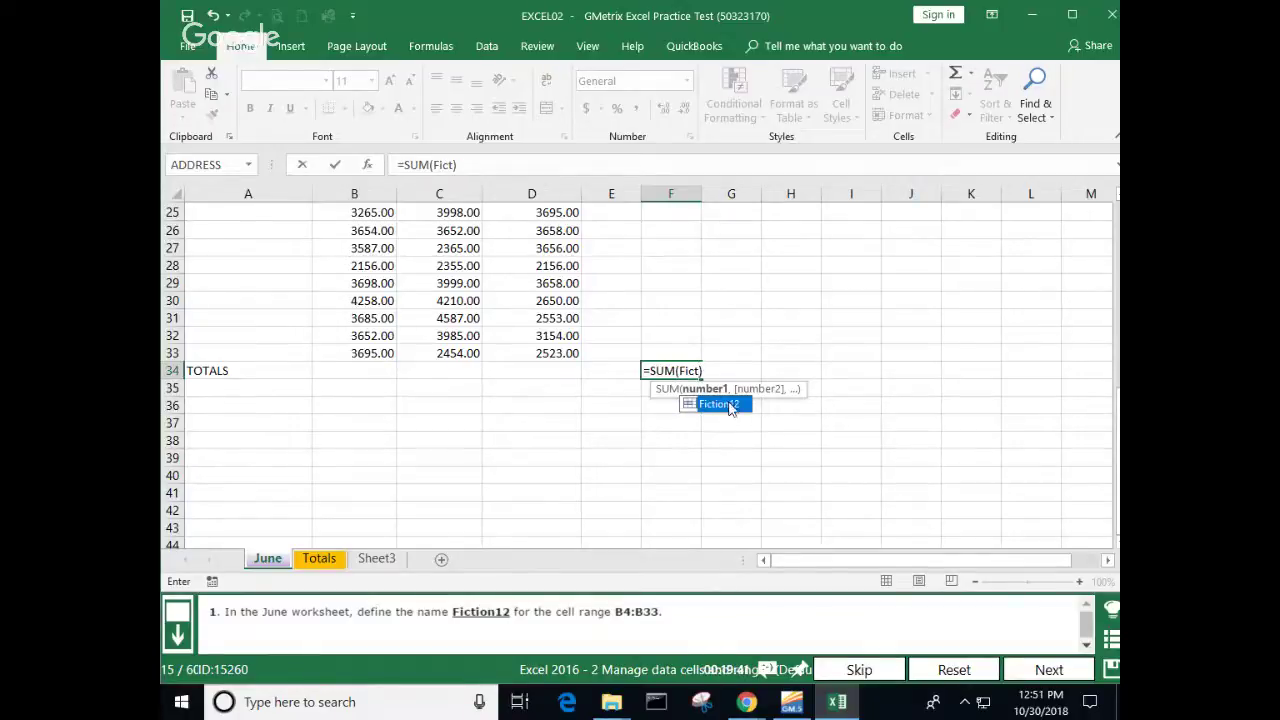
pyautogui.doubleClick(735, 404)
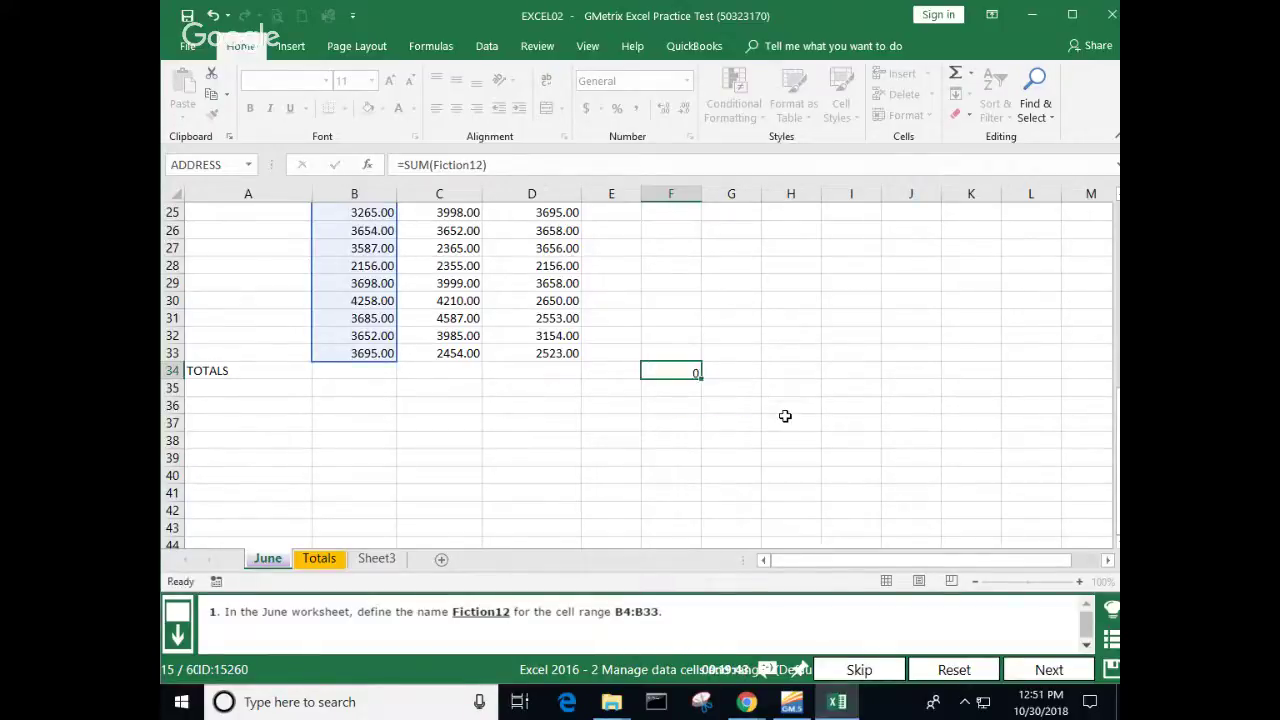
pyautogui.press('Return')
pyautogui.click(685, 372)
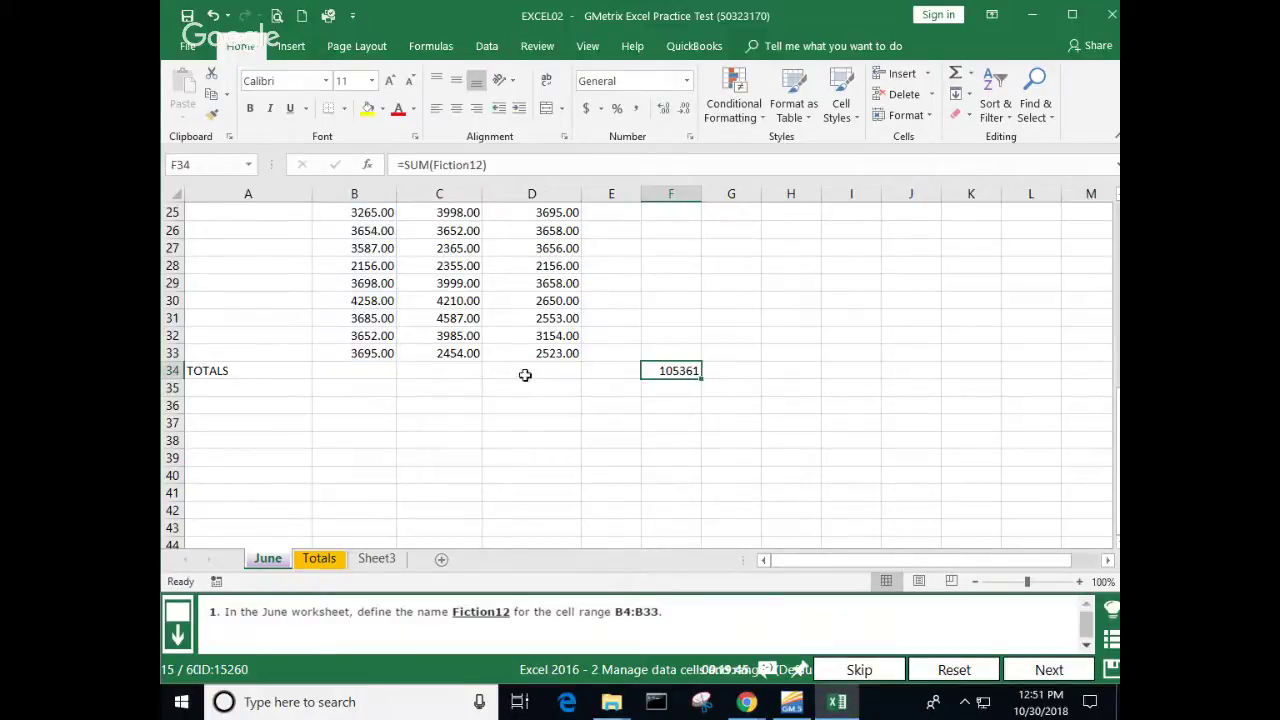
pyautogui.click(348, 368)
pyautogui.click(665, 362)
pyautogui.press('Delete')
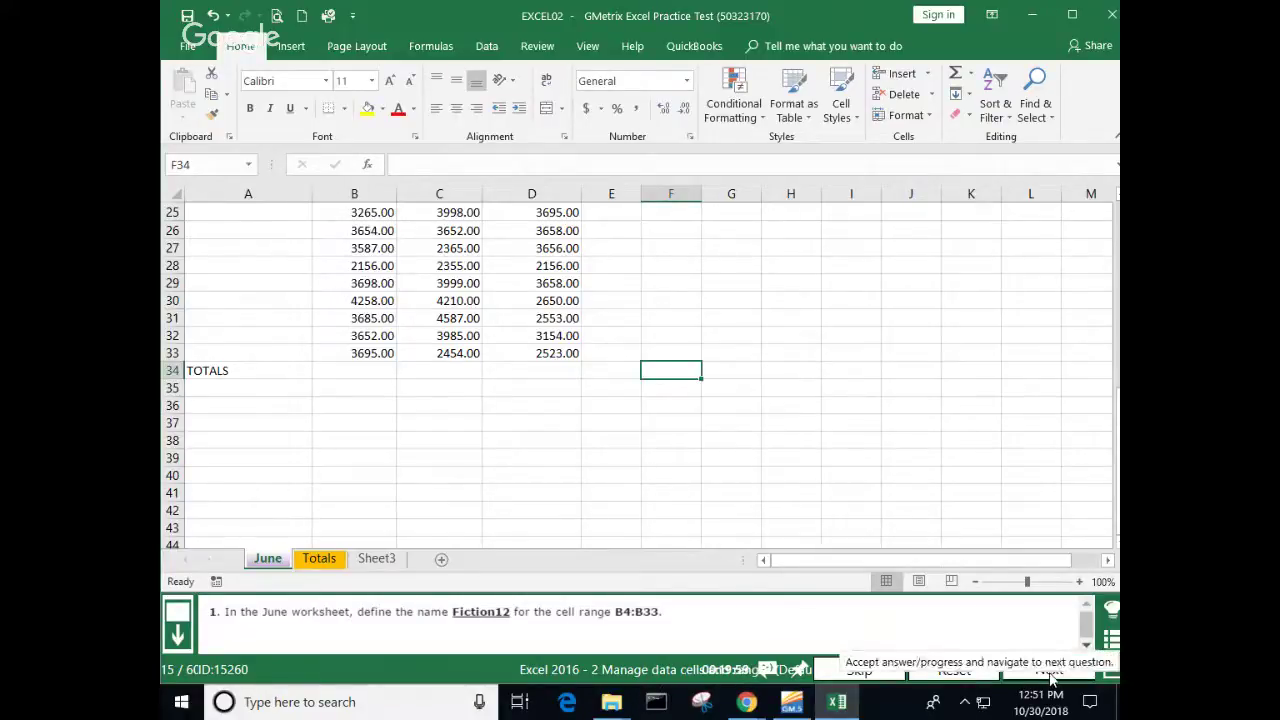
pyautogui.click(1049, 672)
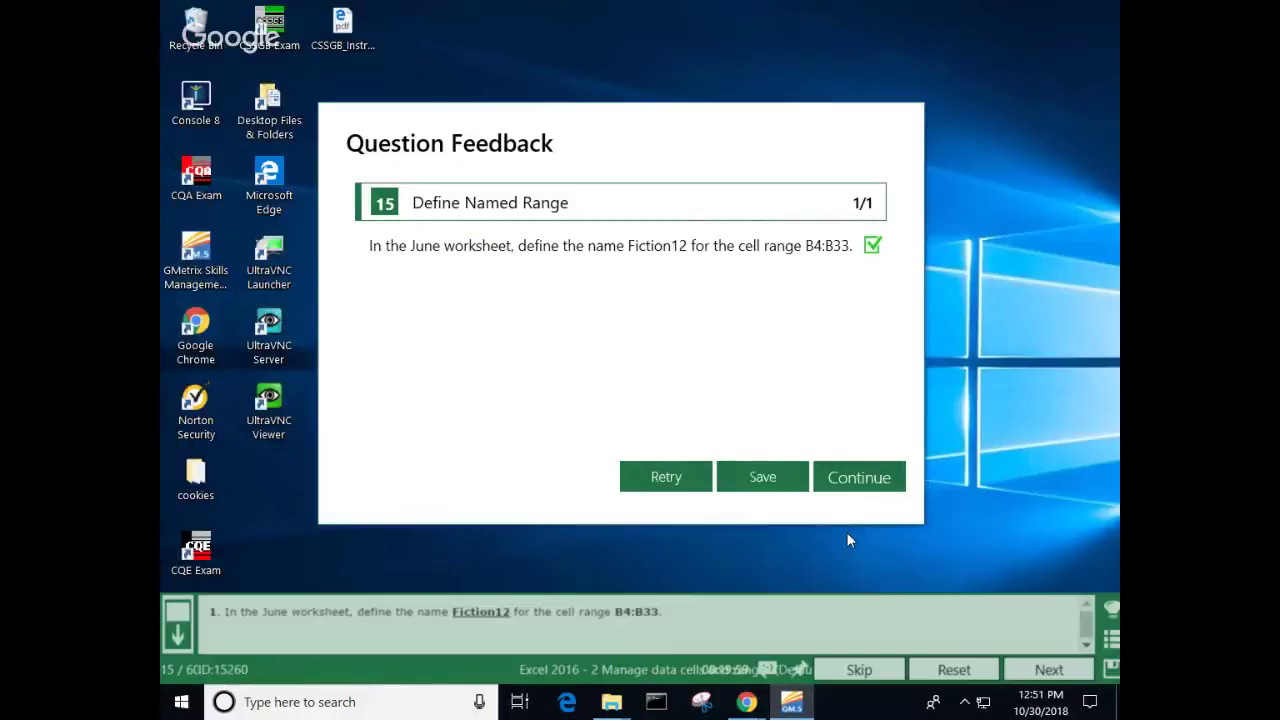
# Step: Dismiss the question 15 feedback to load question 16
pyautogui.click(870, 479)
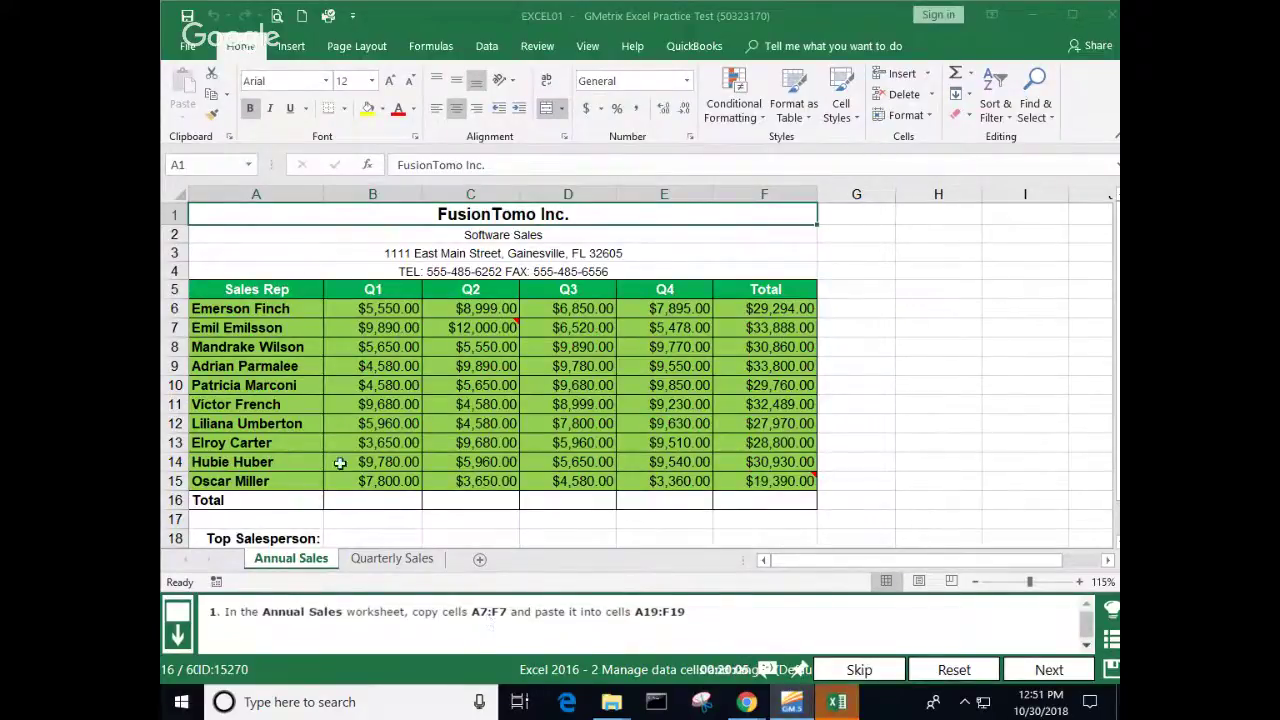
# Step: Copy the row 7 record A7:F7 and paste it into A19:F19
pyautogui.scroll(-1, 300, 464)
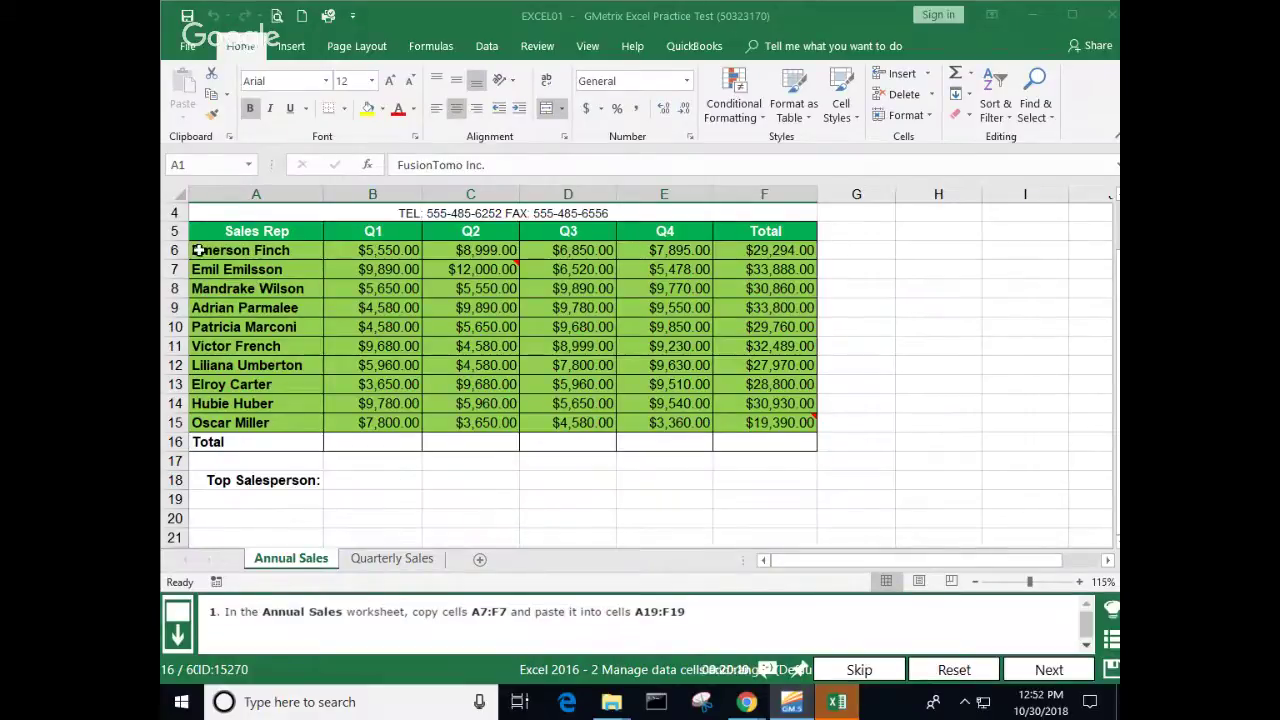
pyautogui.moveTo(218, 272); pyautogui.dragTo(737, 270)
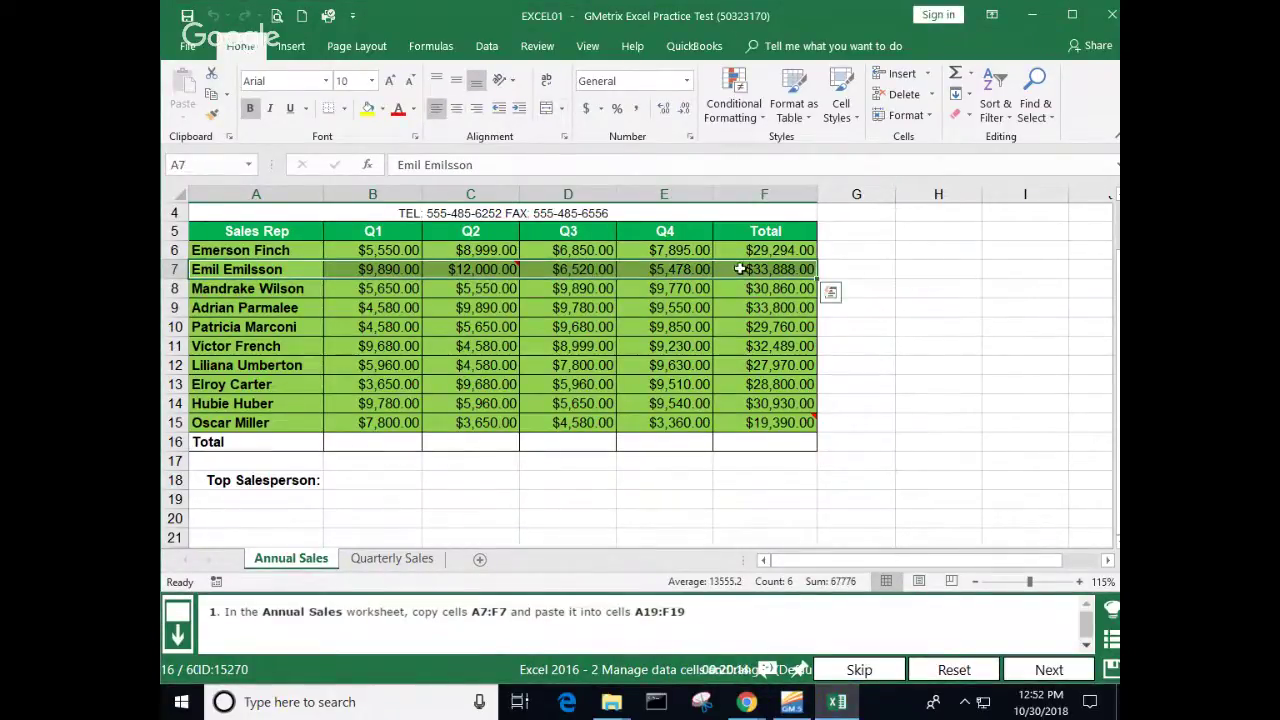
pyautogui.rightClick(738, 269)
pyautogui.click(785, 295)
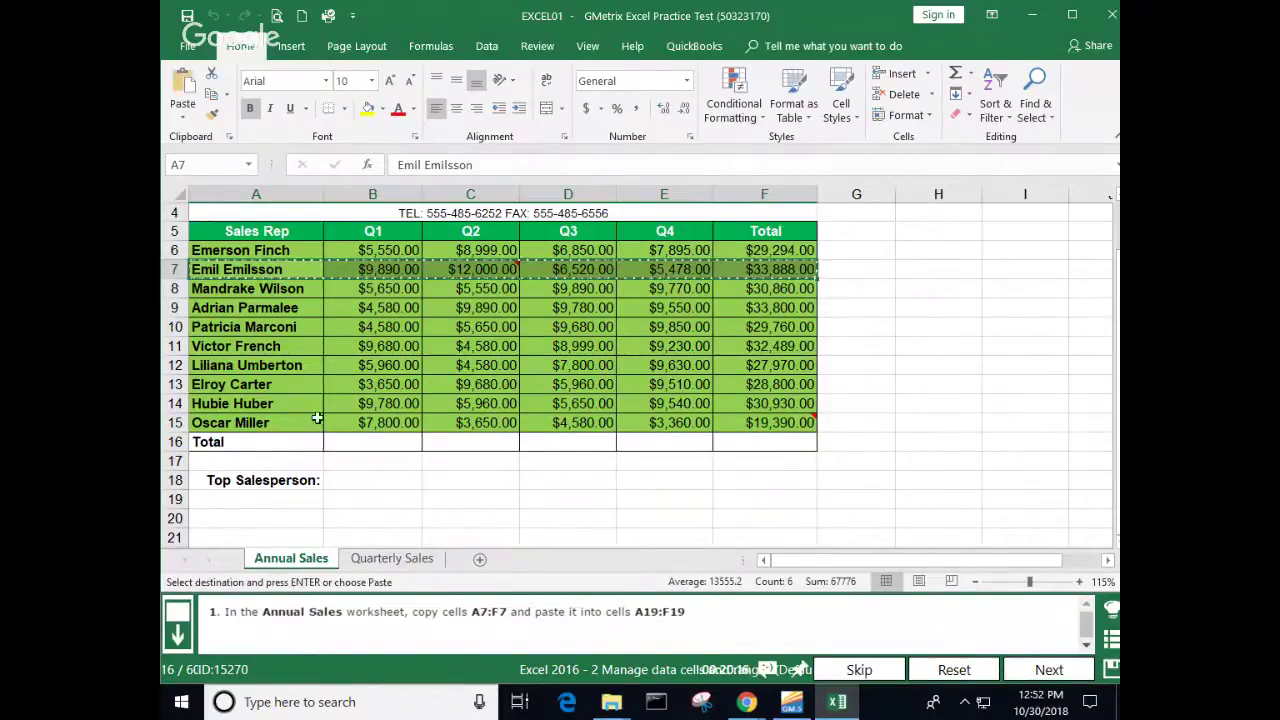
pyautogui.click(258, 498)
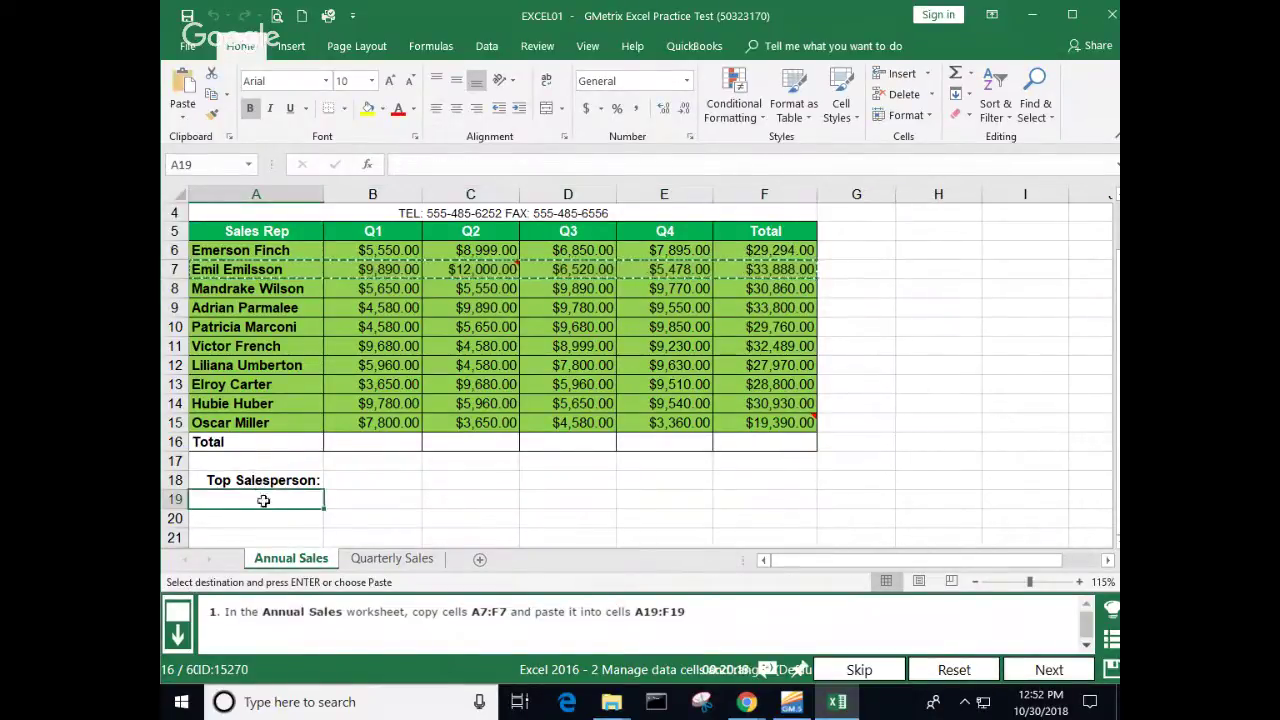
pyautogui.rightClick(263, 500)
pyautogui.click(299, 184)
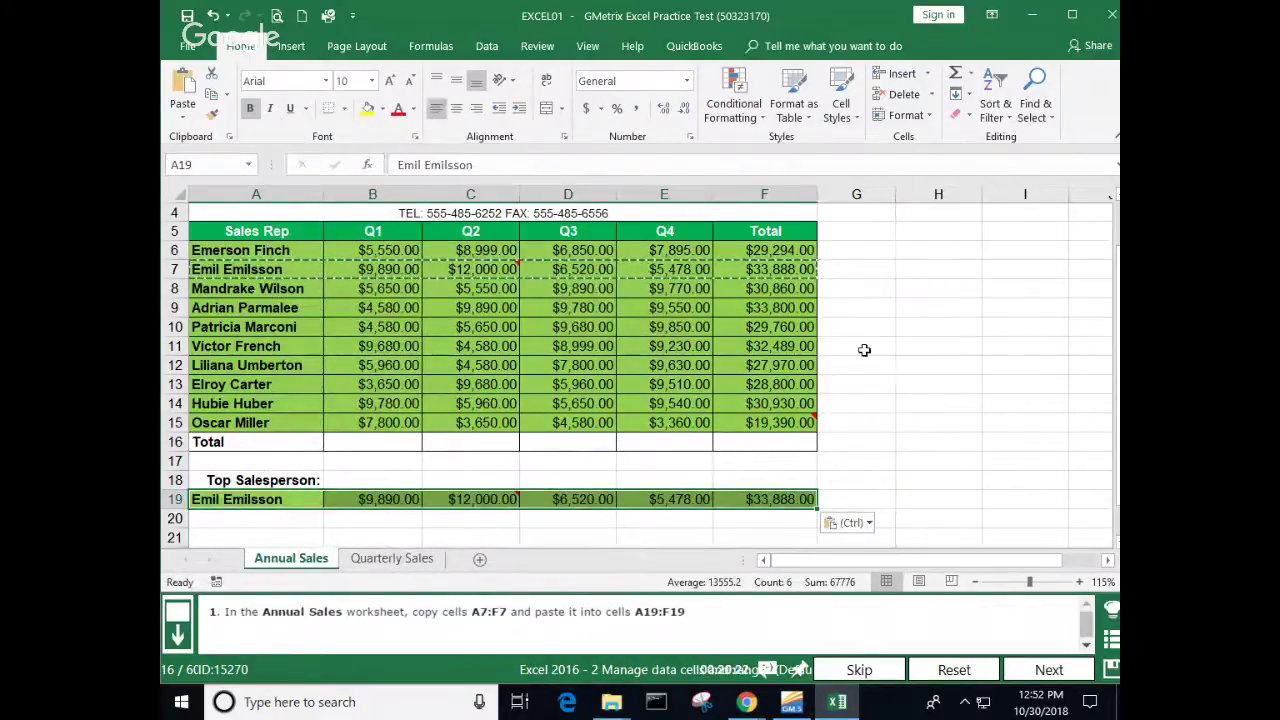
# Step: Clear the copy marquee, submit the answer, and continue to question 17
pyautogui.click(901, 356)
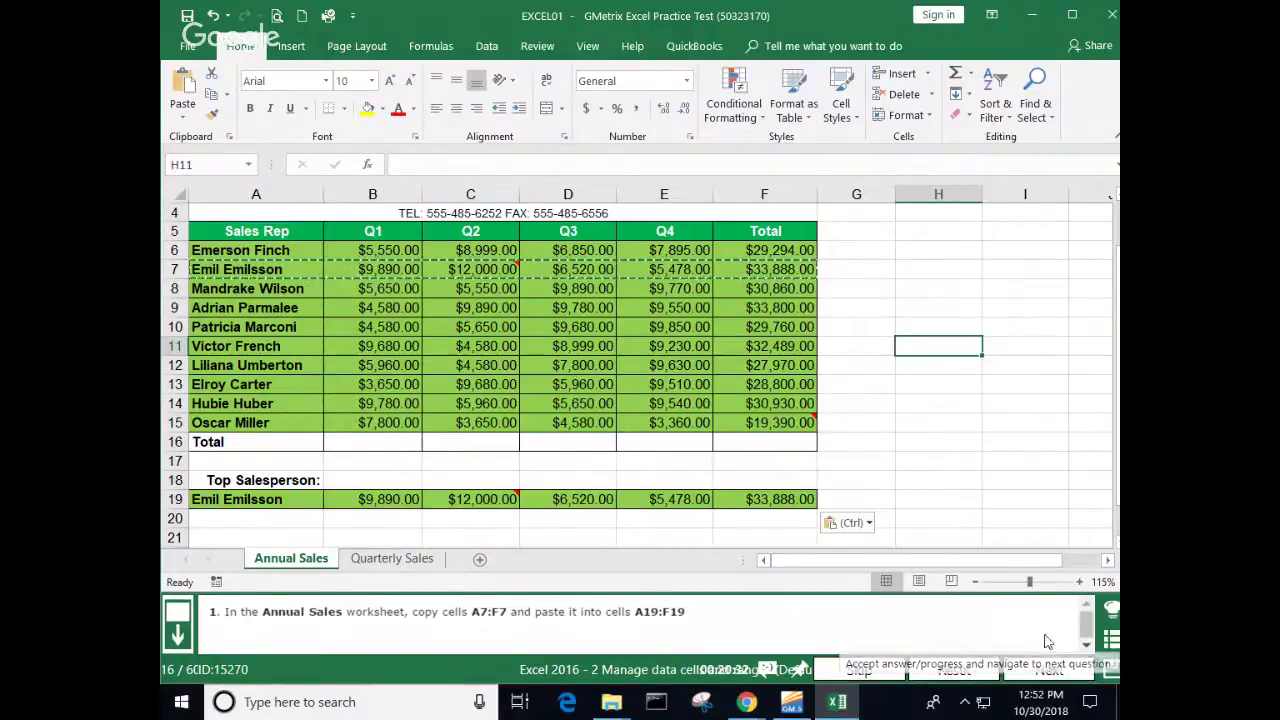
pyautogui.click(1009, 475)
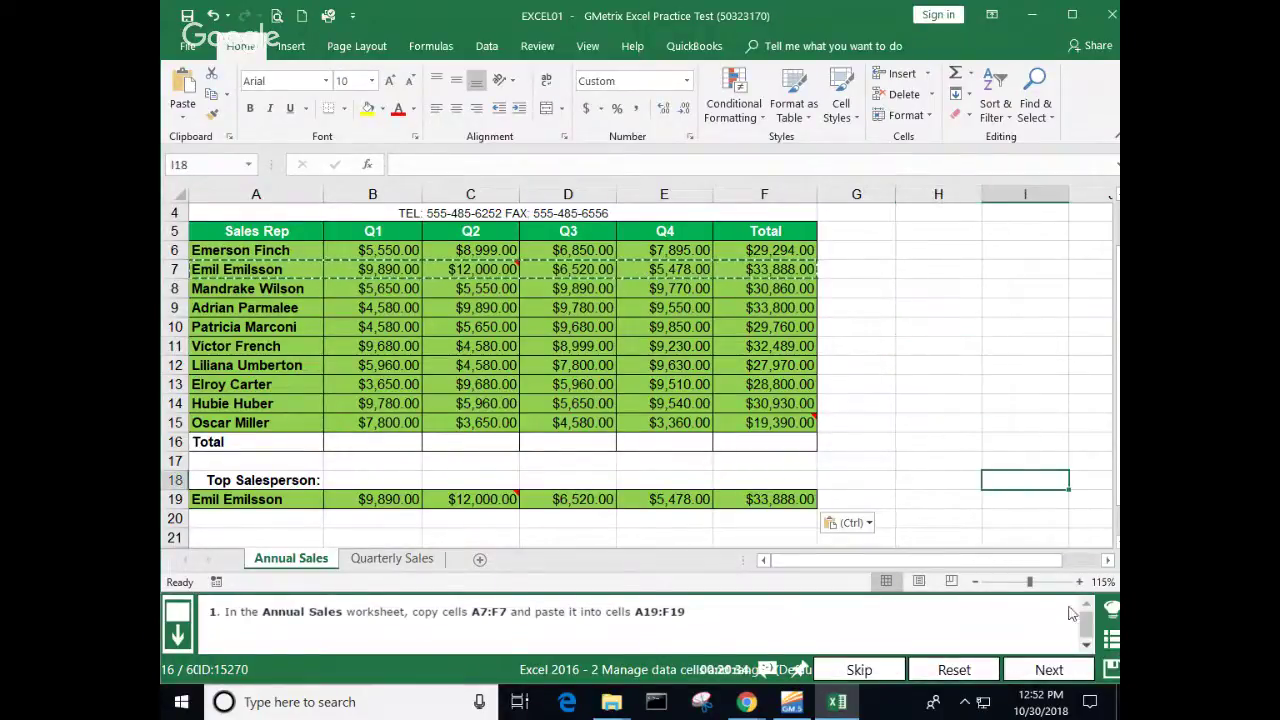
pyautogui.press('Escape')
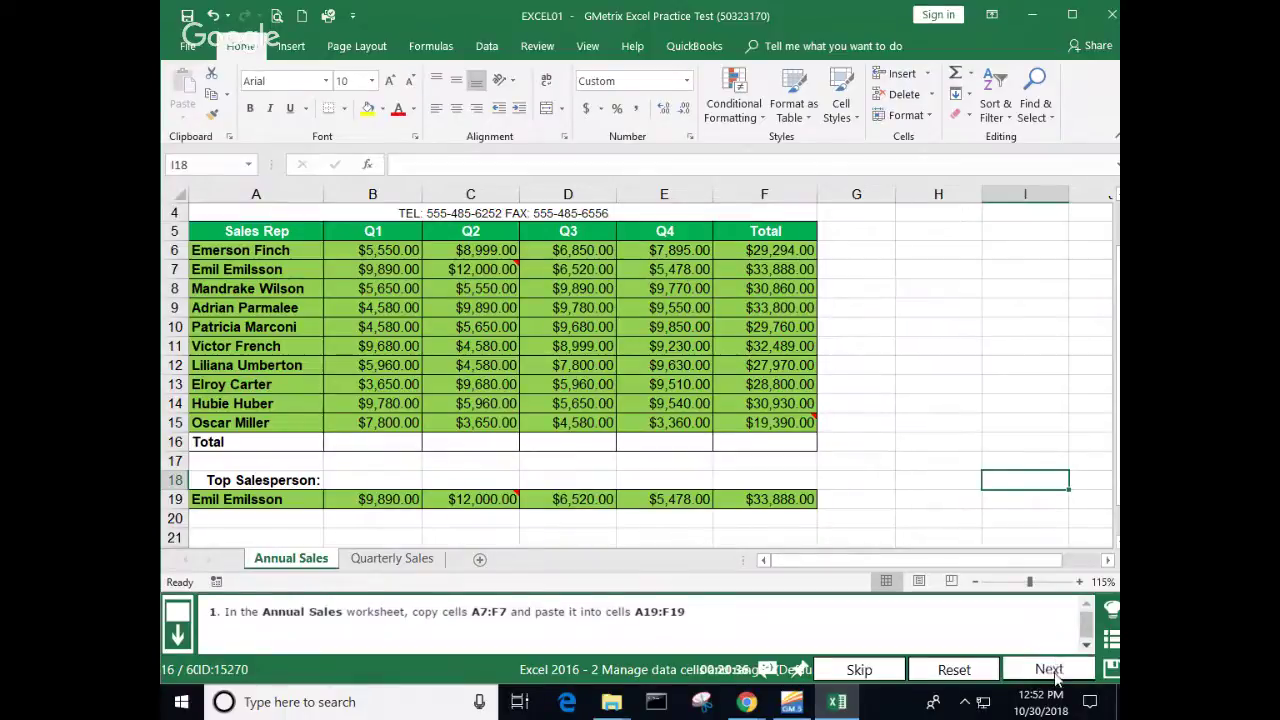
pyautogui.click(1049, 669)
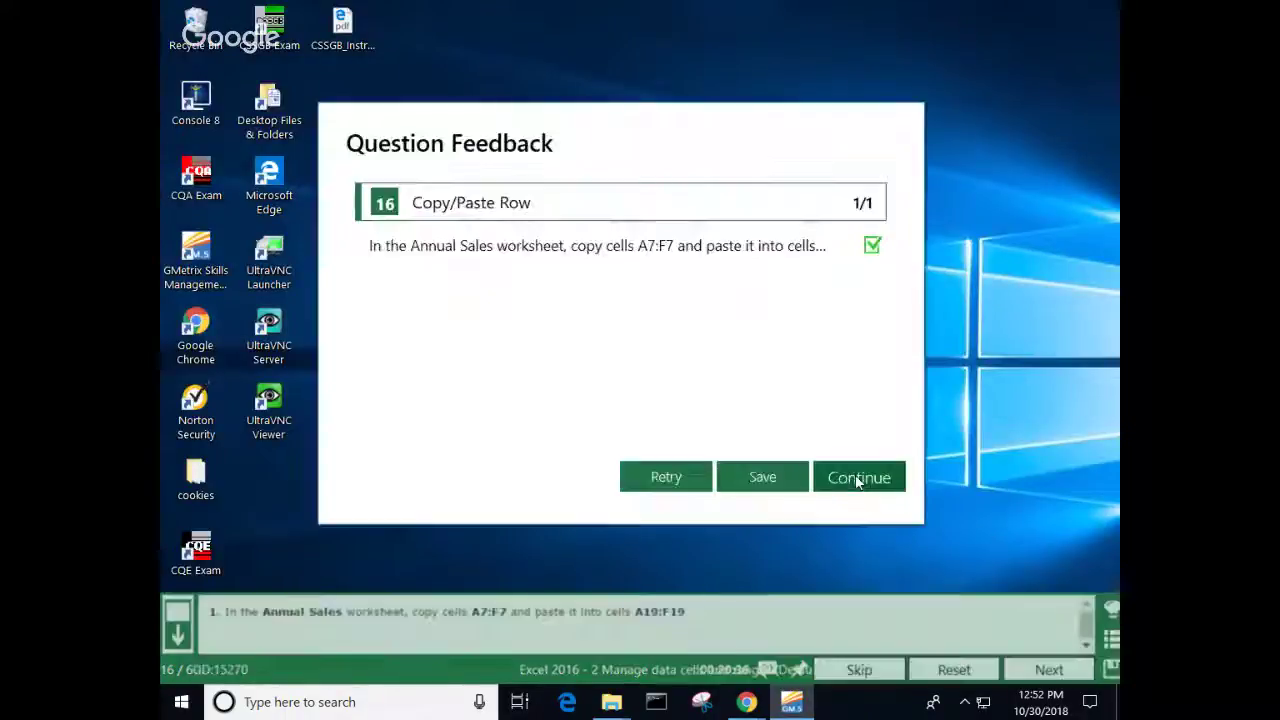
pyautogui.click(856, 478)
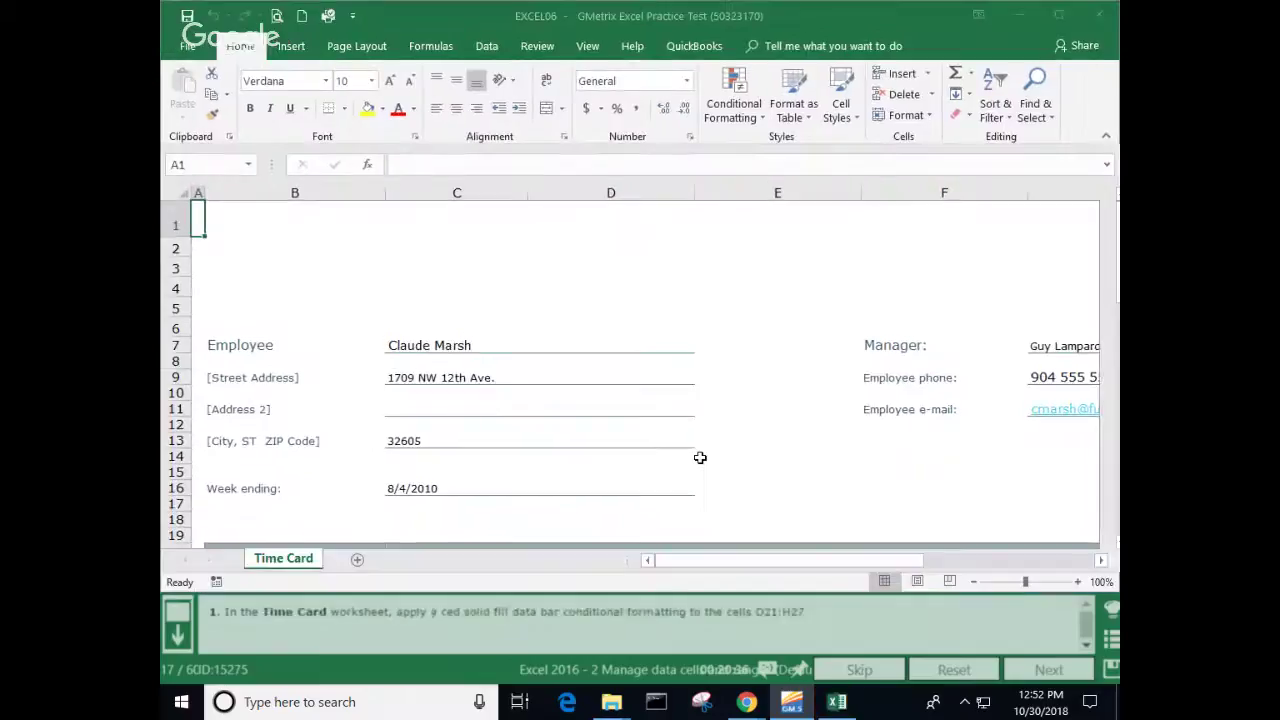
# Step: Apply red solid-fill data bars to the hours range D21:H27
pyautogui.scroll(-4, 697, 452)
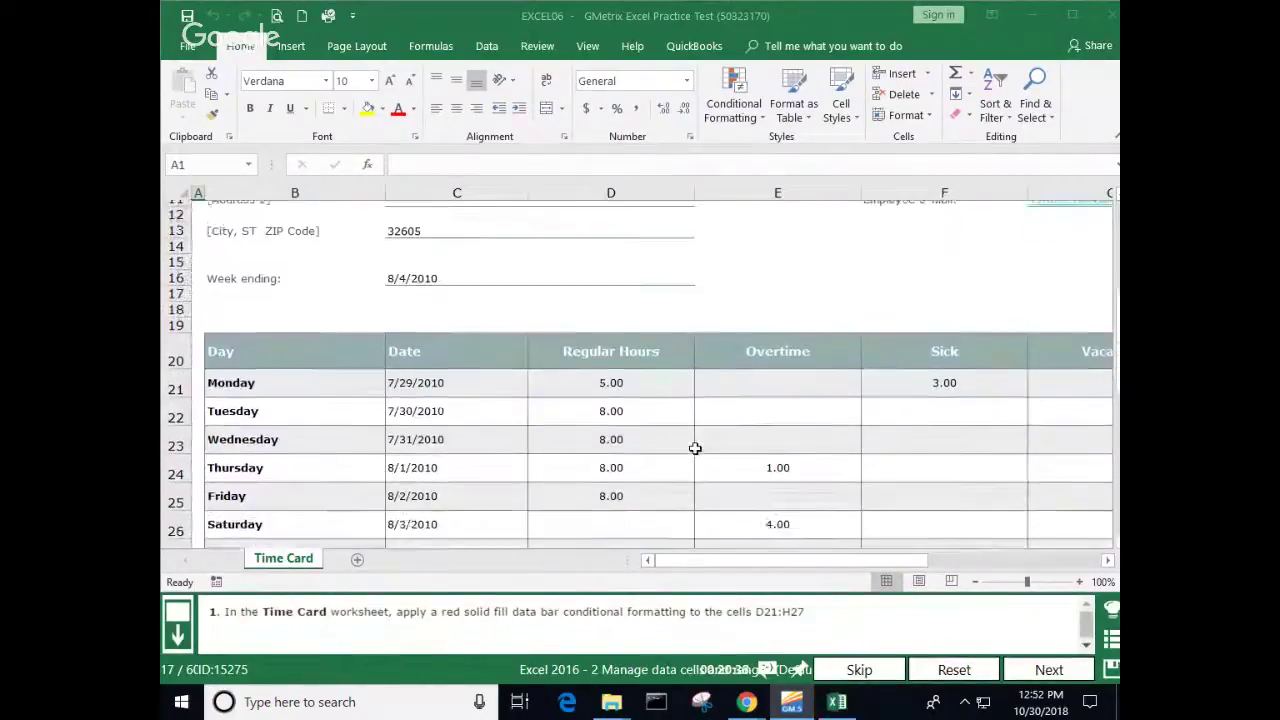
pyautogui.scroll(-1, 695, 448)
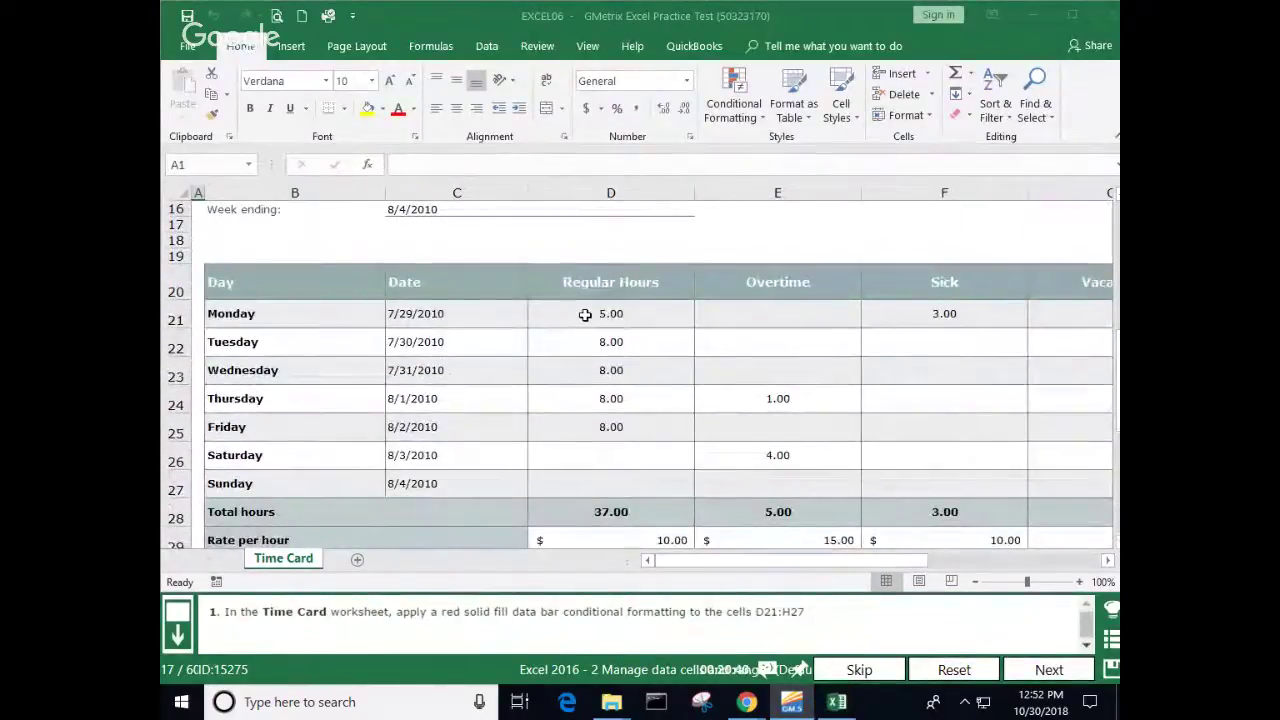
pyautogui.moveTo(585, 314); pyautogui.dragTo(834, 479)
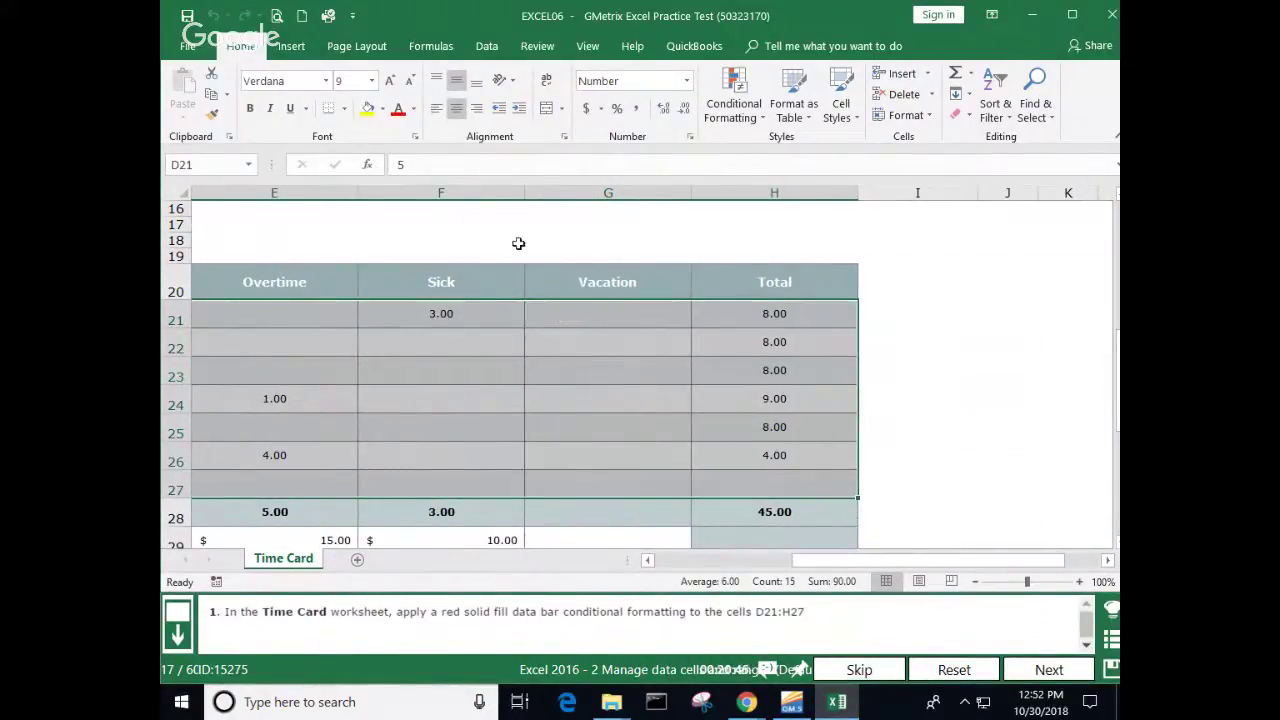
pyautogui.click(765, 118)
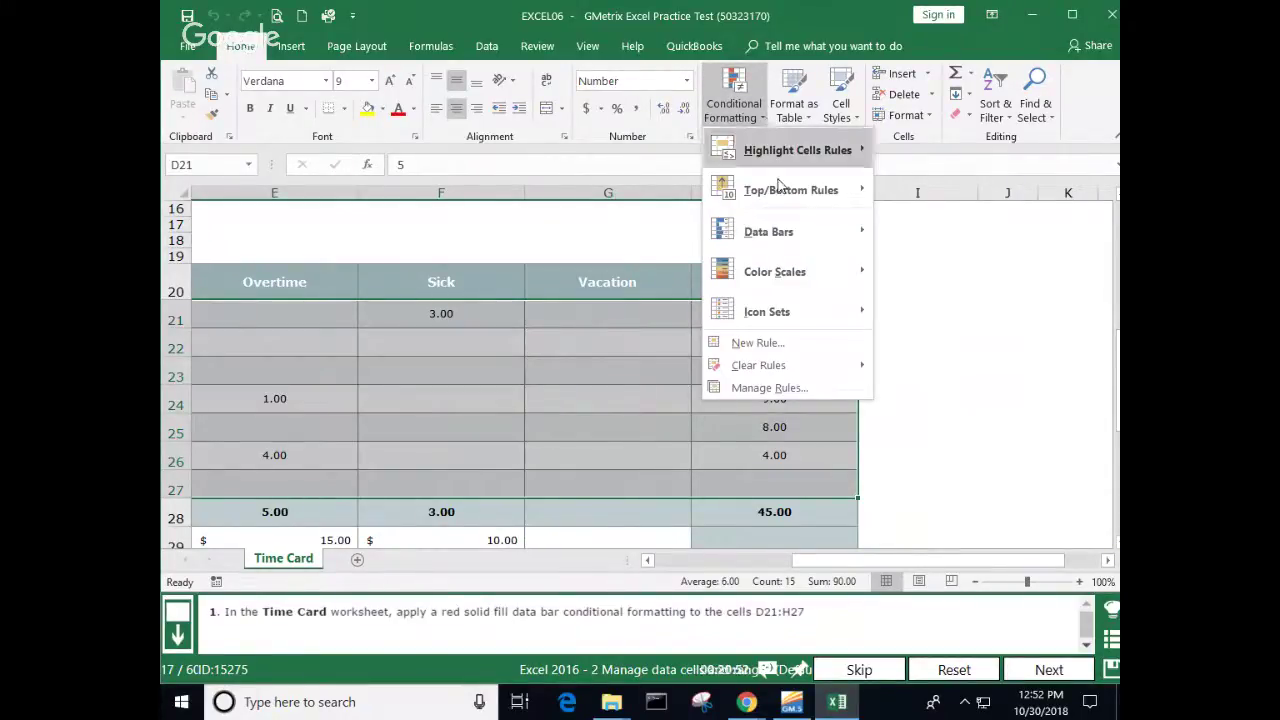
pyautogui.moveTo(818, 230)
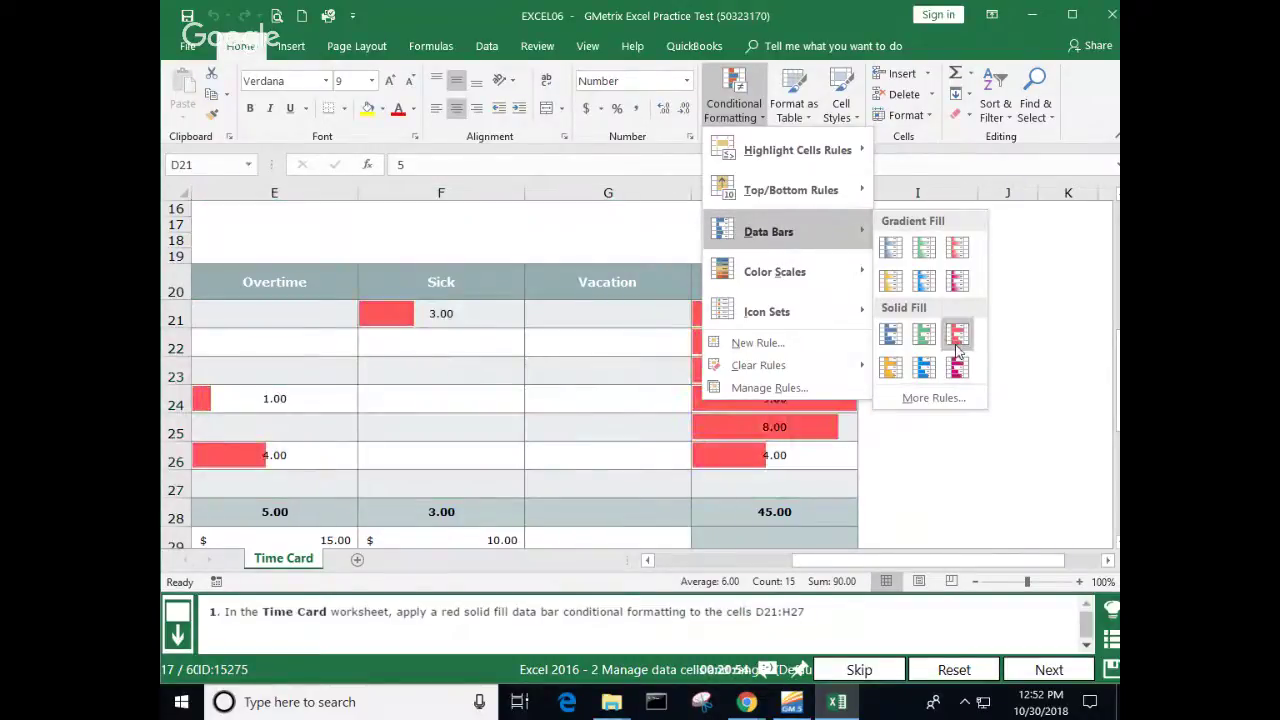
pyautogui.click(957, 334)
pyautogui.click(1009, 326)
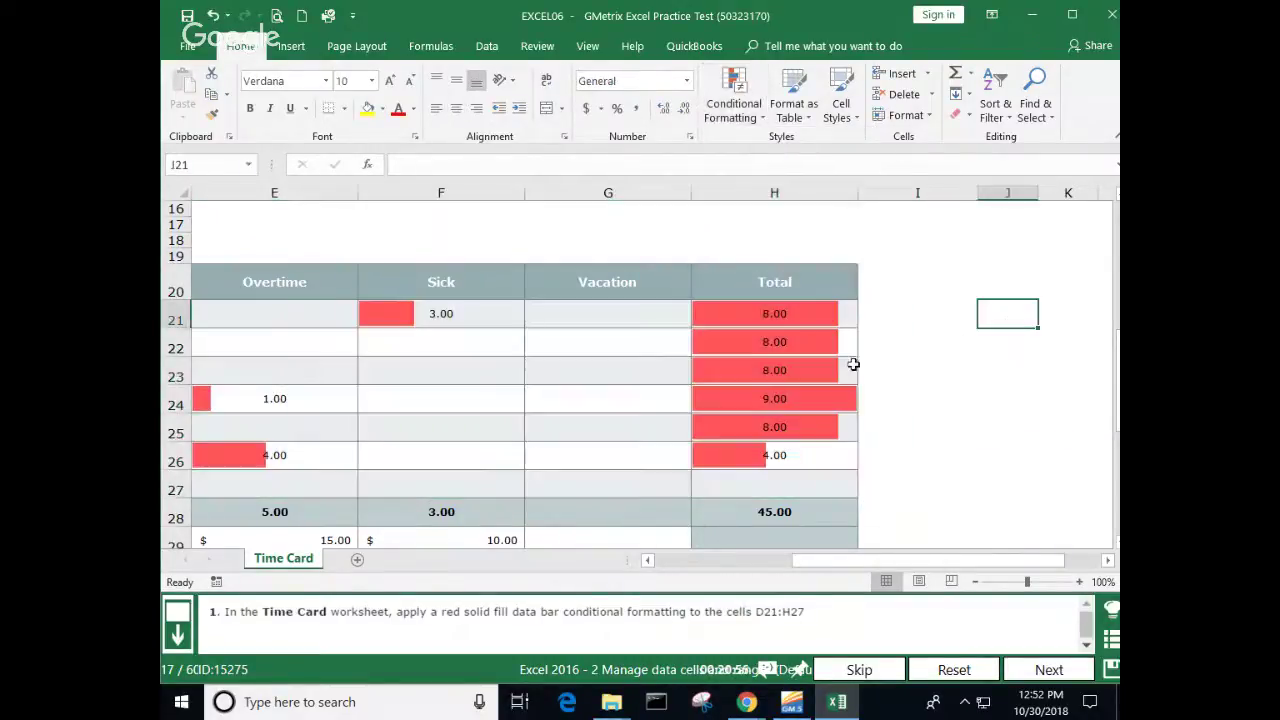
# Step: Review the formatted Time Card sheet, submit question 17, and continue
pyautogui.scroll(2, 652, 367)
pyautogui.scroll(1, 652, 367)
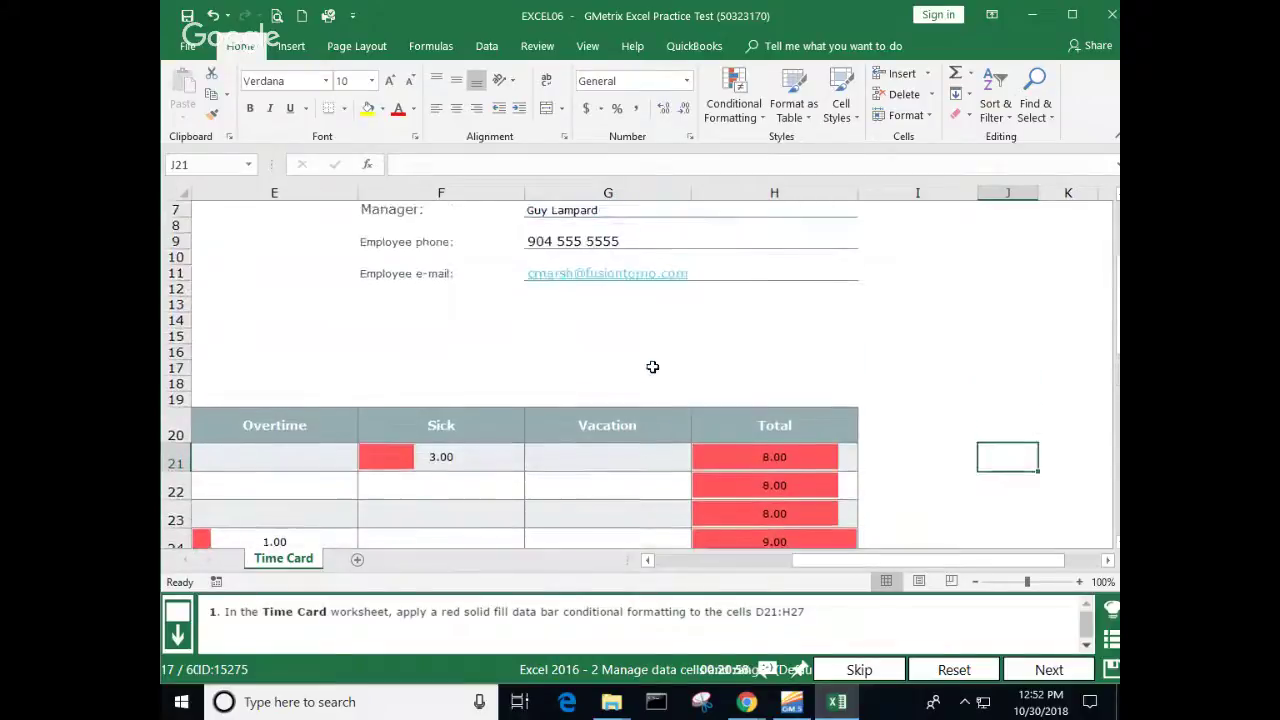
pyautogui.scroll(-5, 651, 365)
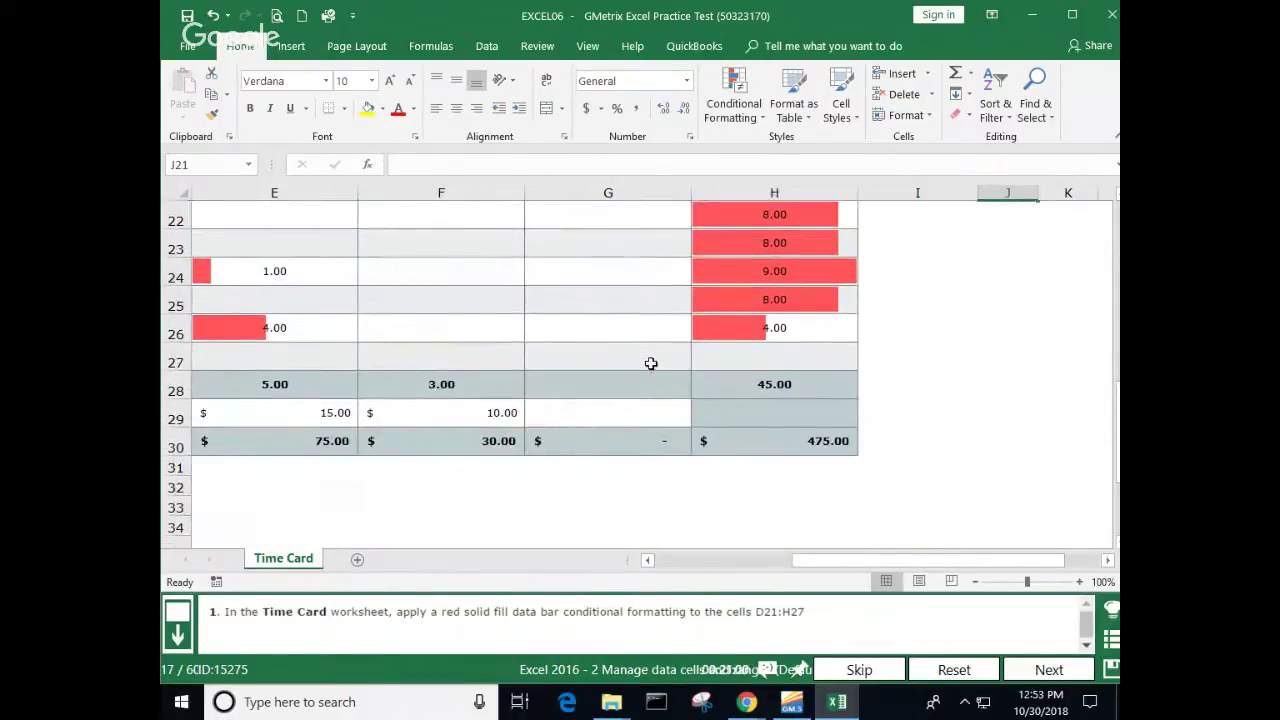
pyautogui.scroll(2, 651, 364)
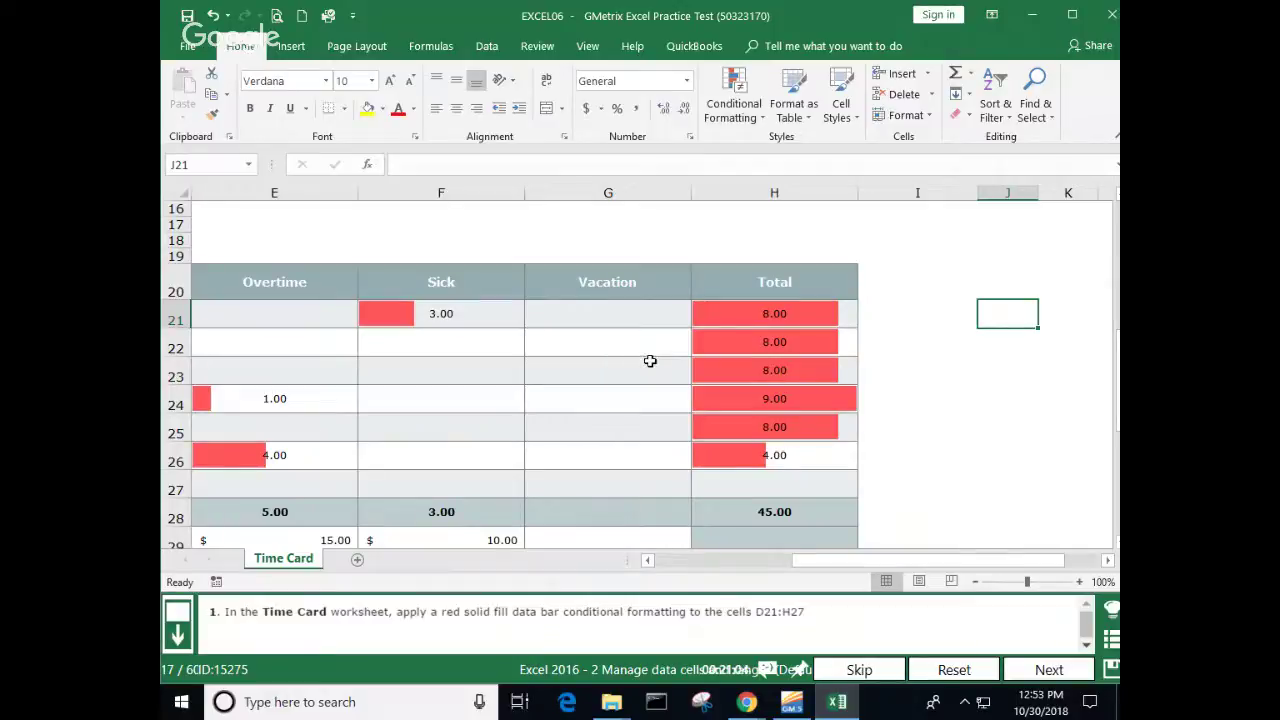
pyautogui.keyDown('ctrl'); pyautogui.scroll(-4, 650, 361); pyautogui.keyUp('ctrl')
pyautogui.keyDown('ctrl'); pyautogui.scroll(3, 650, 361); pyautogui.keyUp('ctrl')
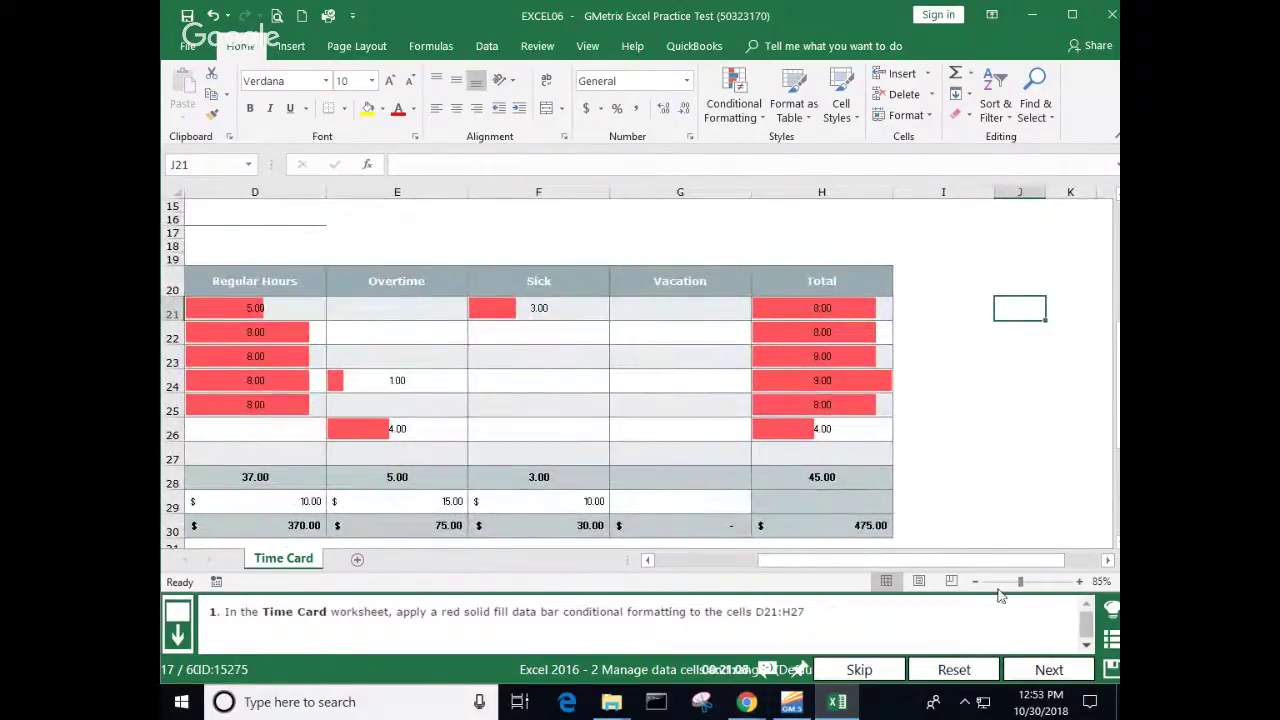
pyautogui.click(648, 561)
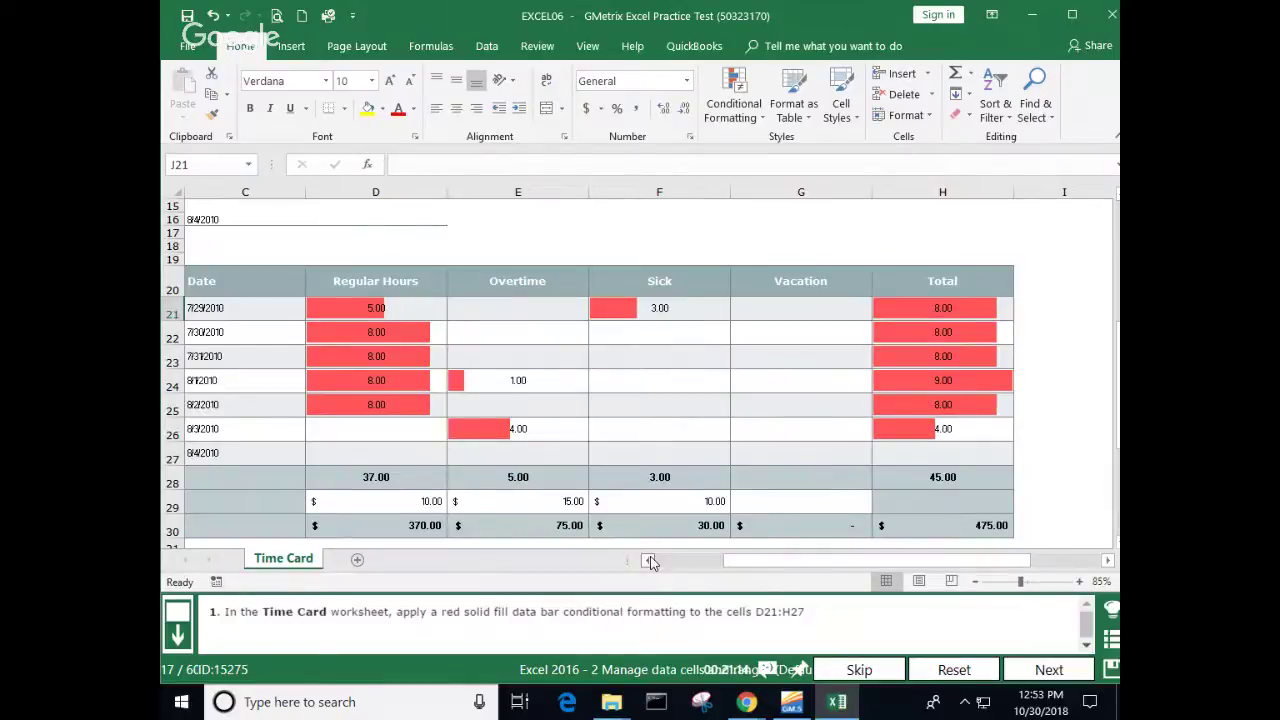
pyautogui.click(1063, 671)
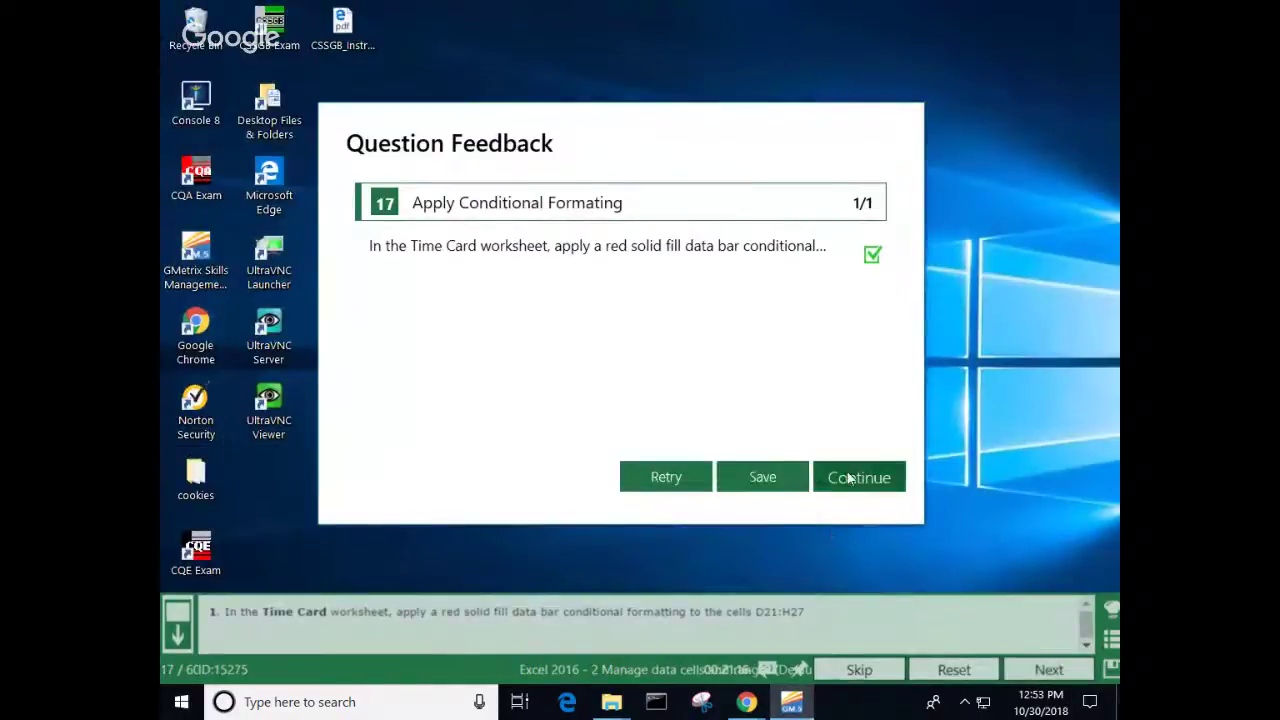
pyautogui.click(846, 478)
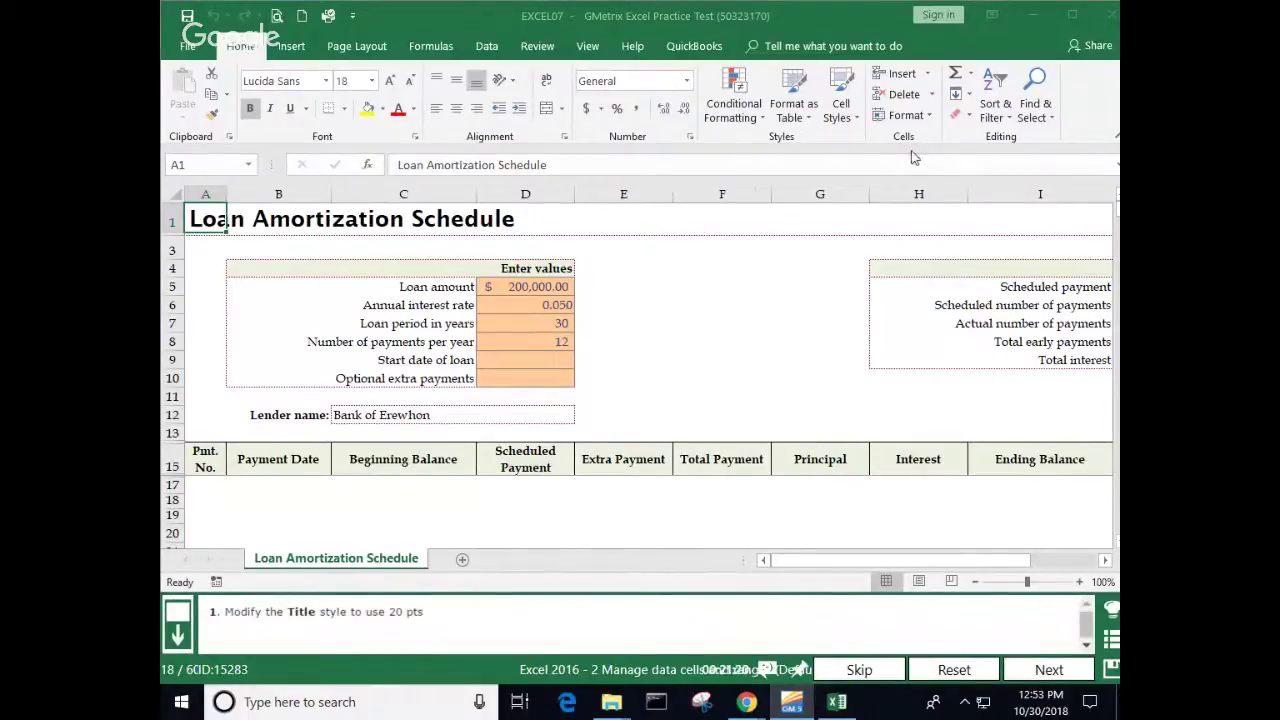
# Step: Open the Cell Styles gallery and bring up the Title style's context menu
pyautogui.click(853, 120)
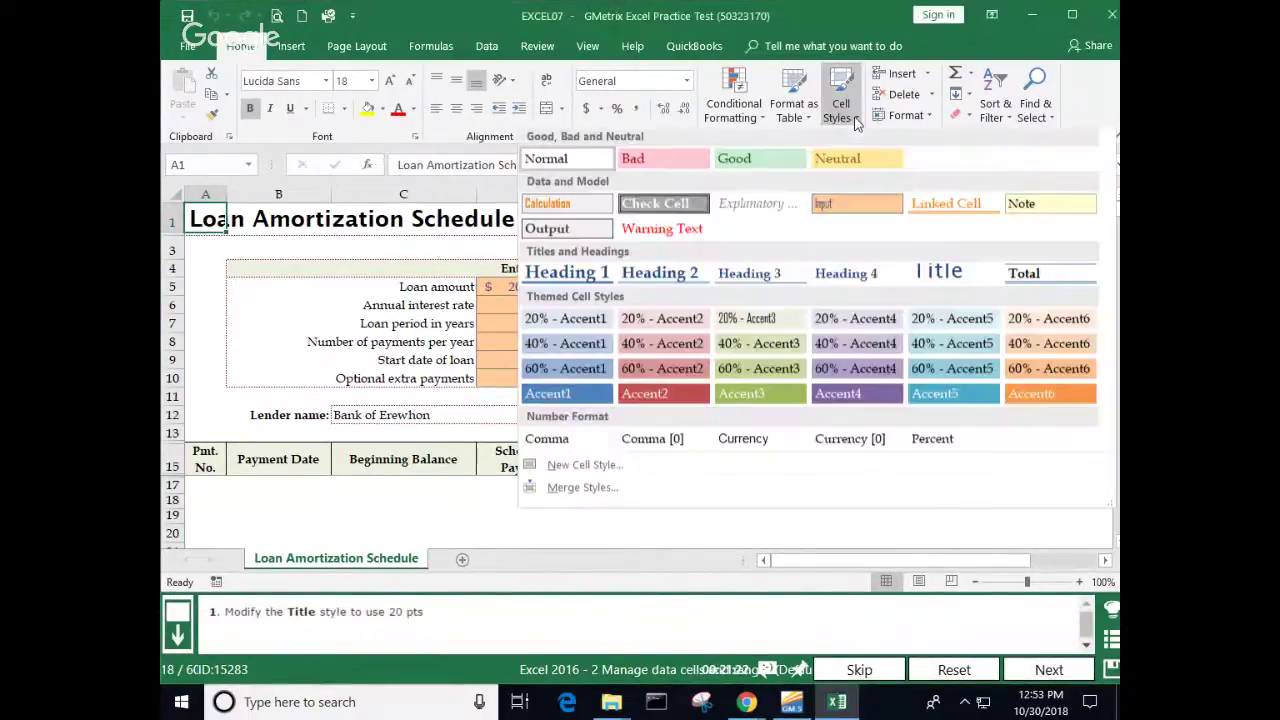
pyautogui.rightClick(947, 284)
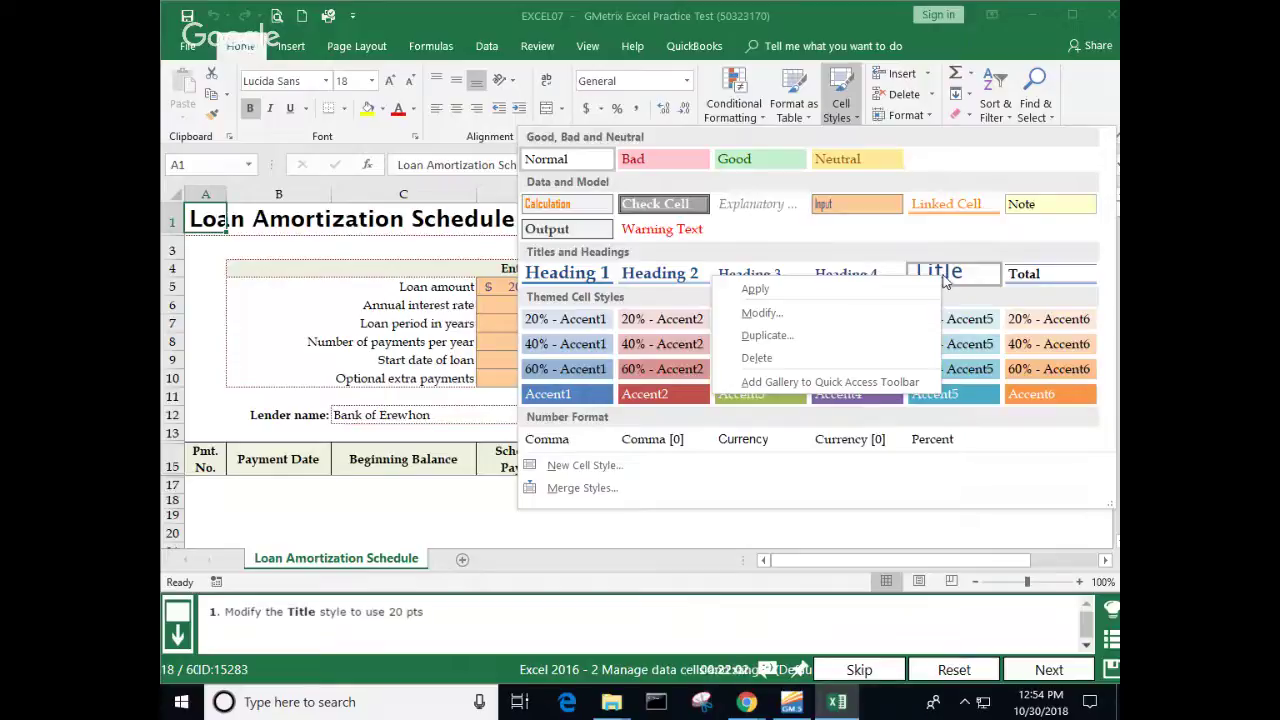
# Step: Change the Title cell style's font size to 20 pt and submit the answer
pyautogui.click(895, 316)
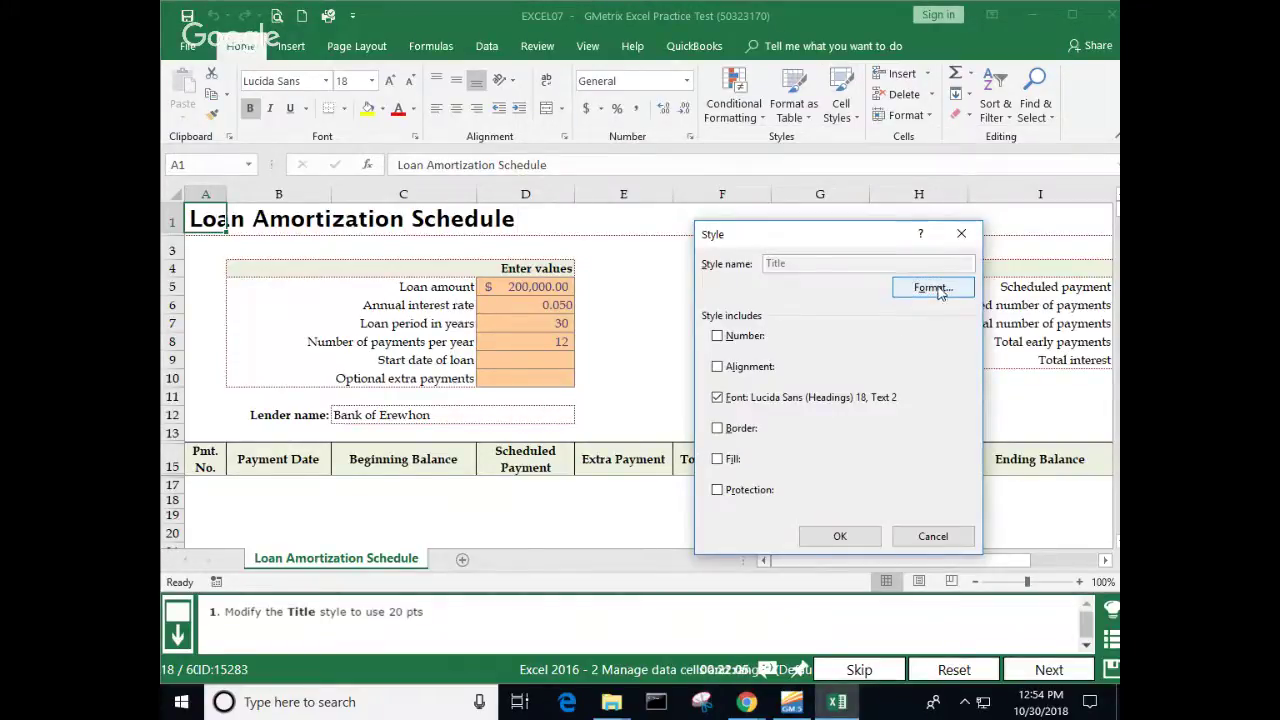
pyautogui.click(936, 289)
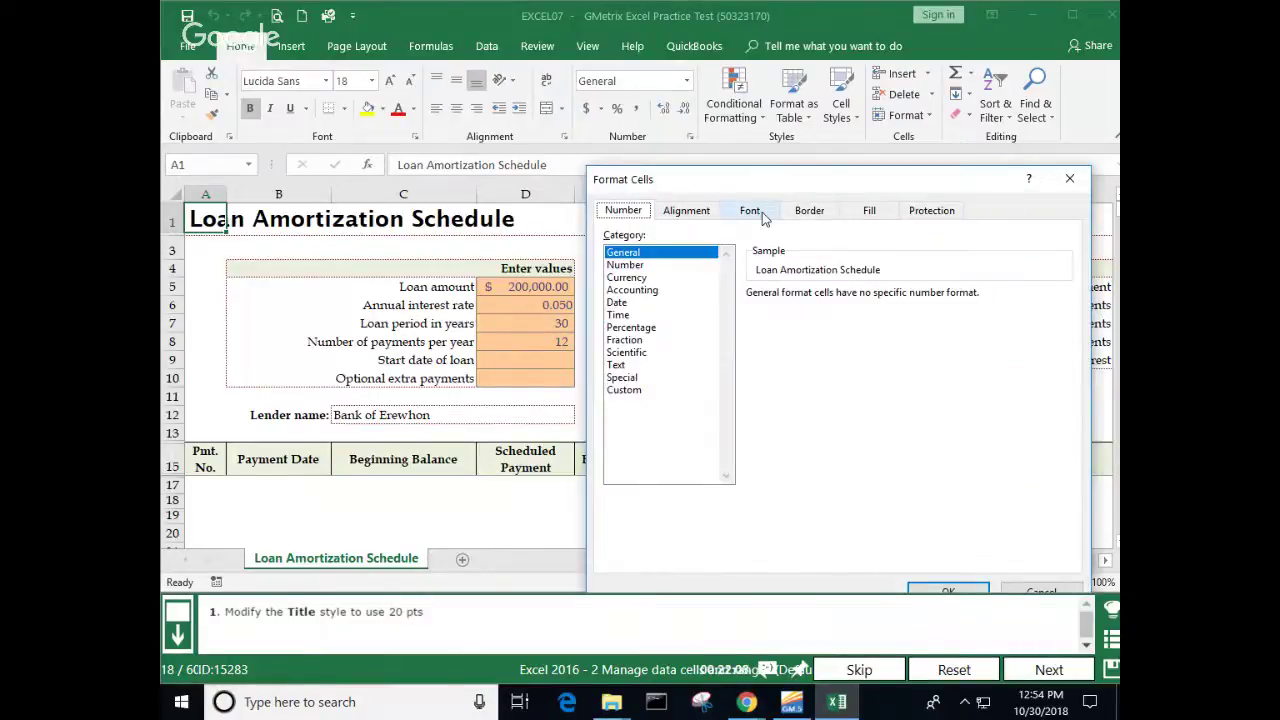
pyautogui.click(752, 211)
pyautogui.scroll(1, 1062, 334)
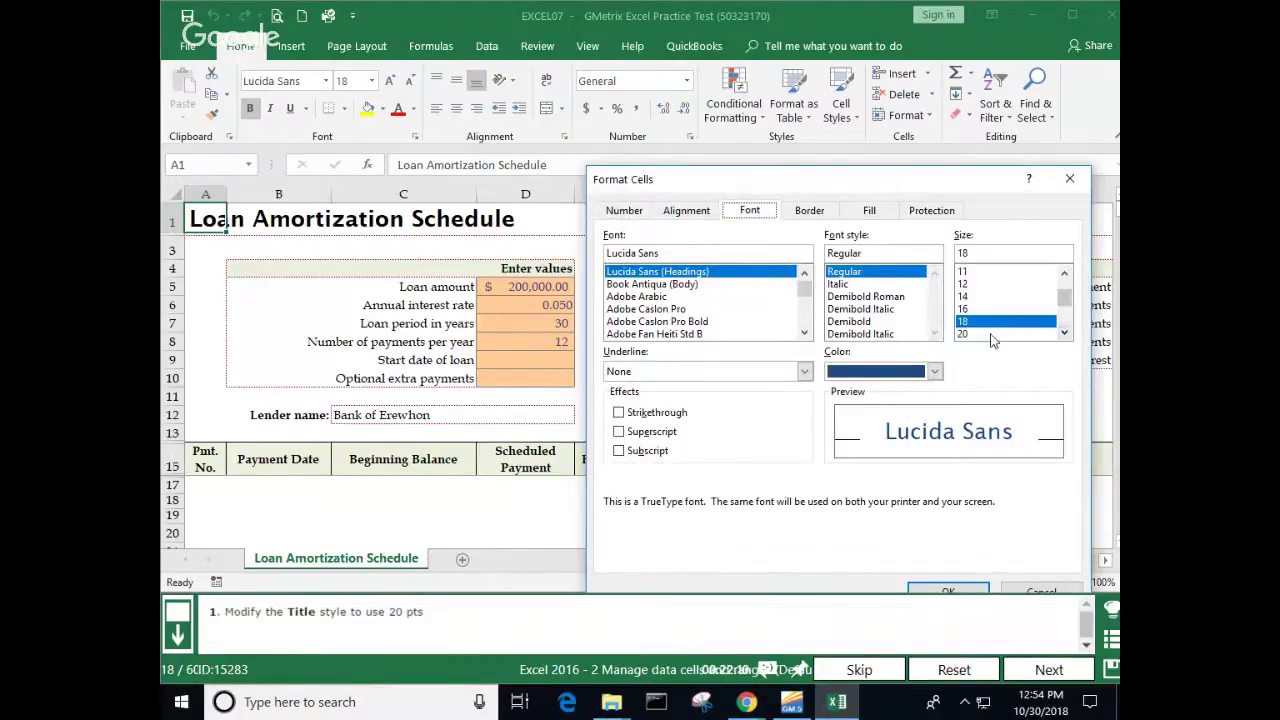
pyautogui.click(990, 334)
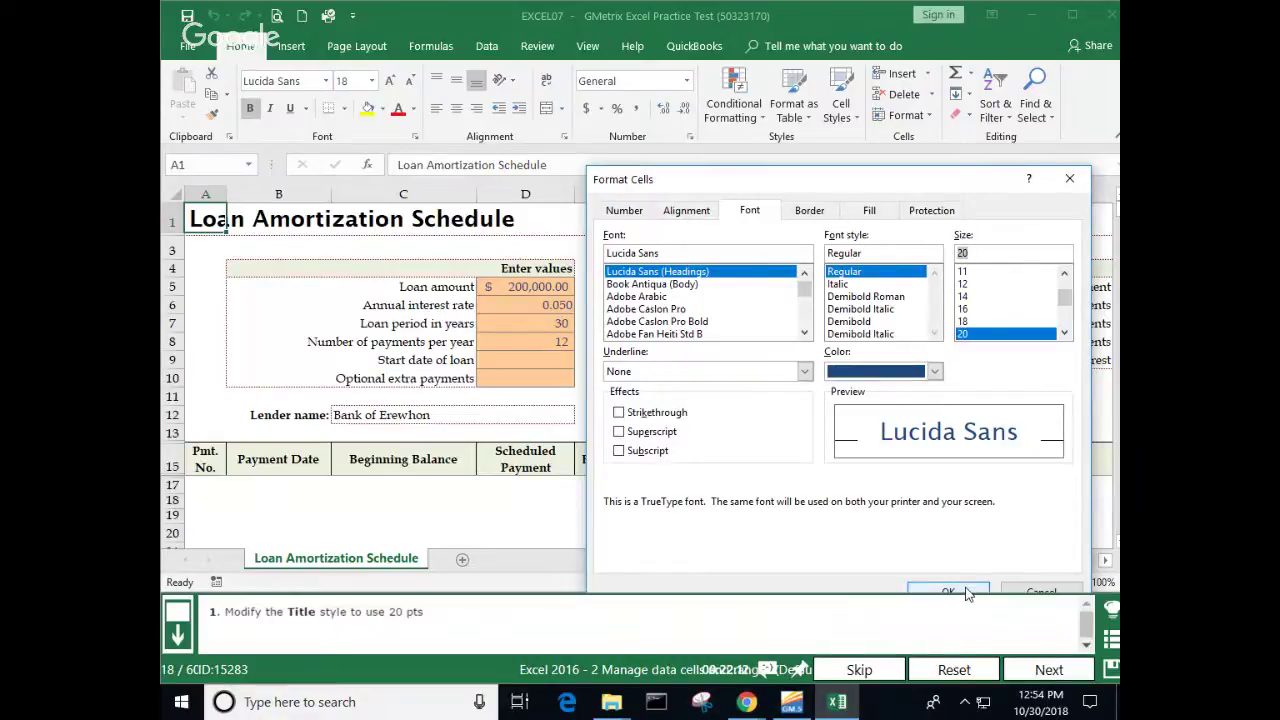
pyautogui.click(966, 593)
pyautogui.click(863, 540)
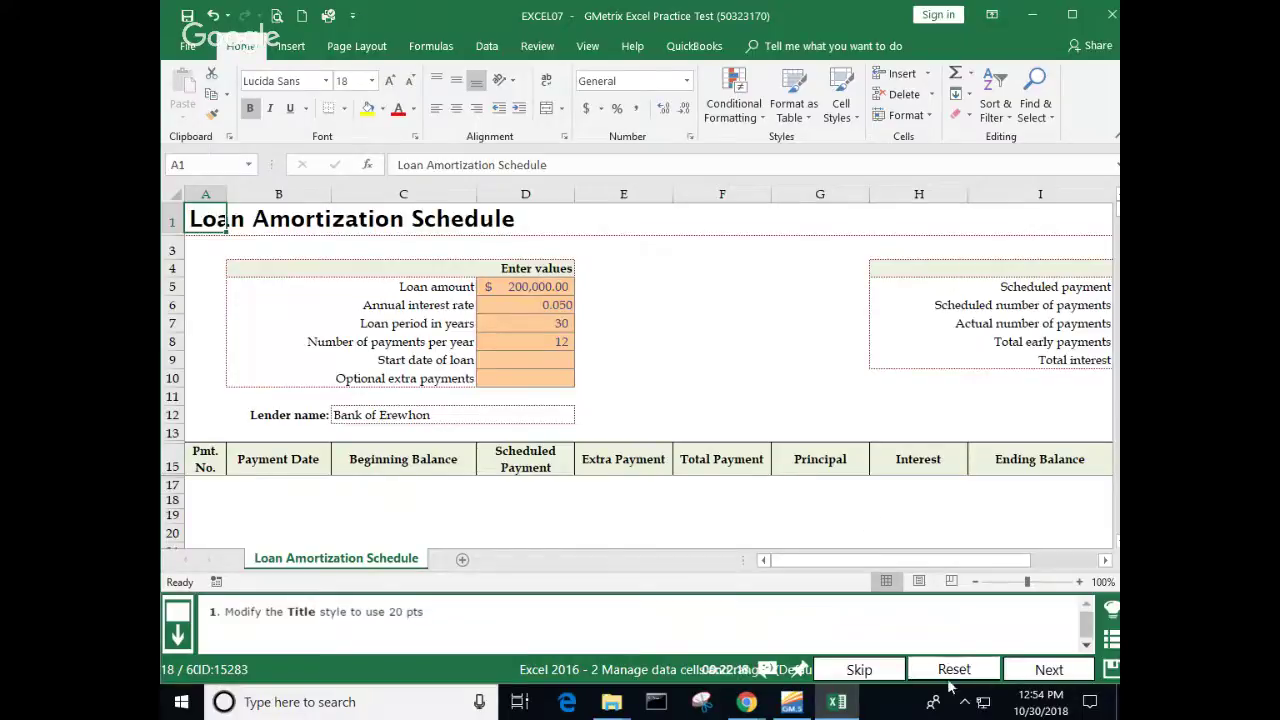
pyautogui.click(1043, 676)
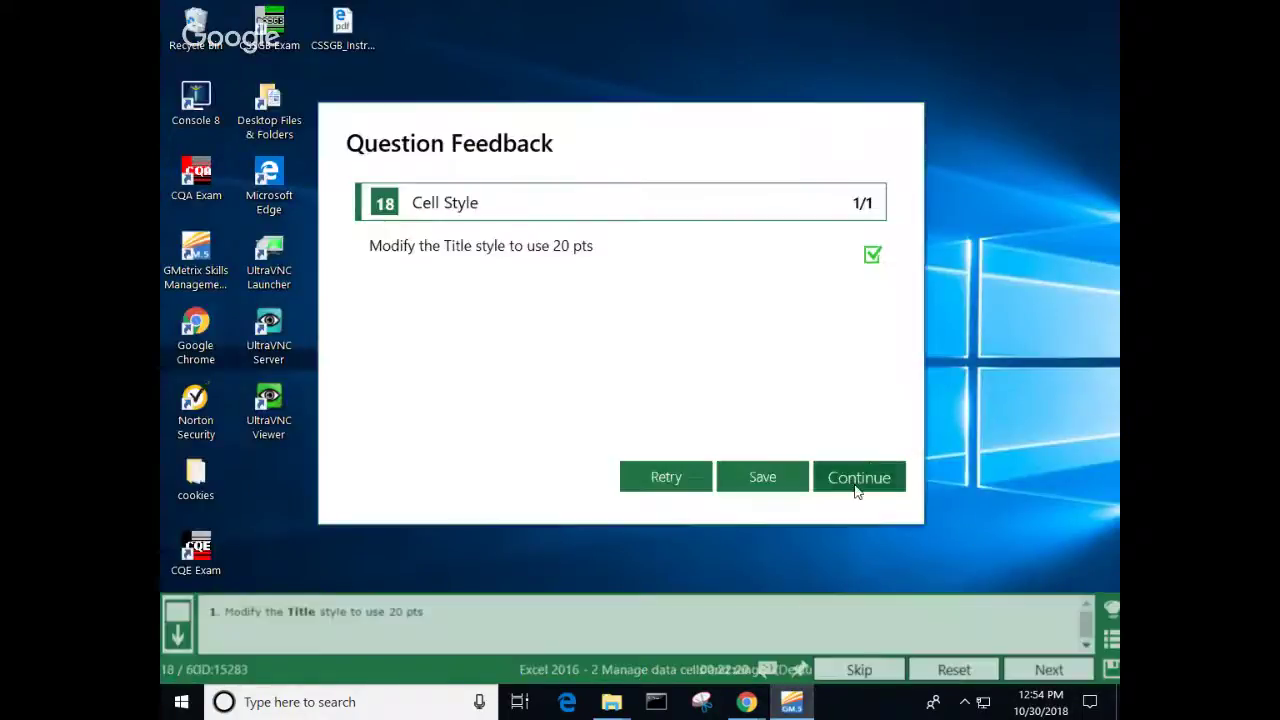
pyautogui.click(856, 480)
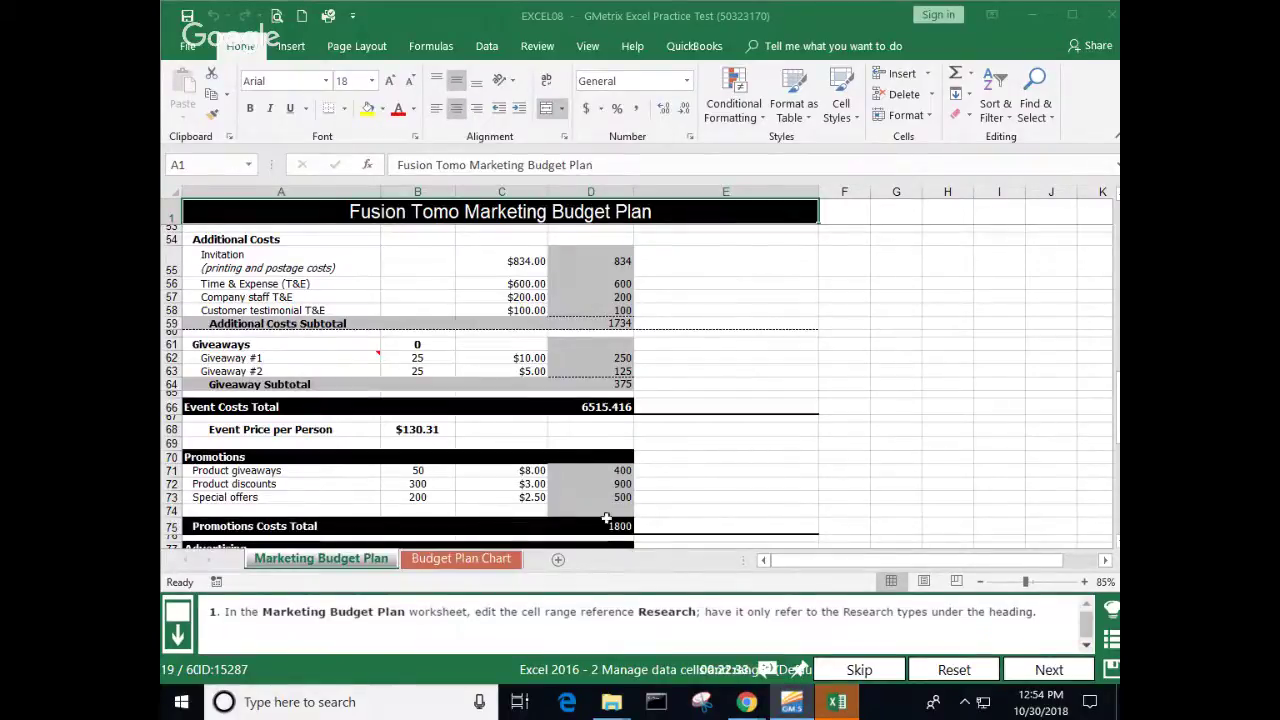
# Step: Scroll to the top of the Marketing Budget Plan sheet and show the Formulas tools
pyautogui.scroll(4, 337, 314)
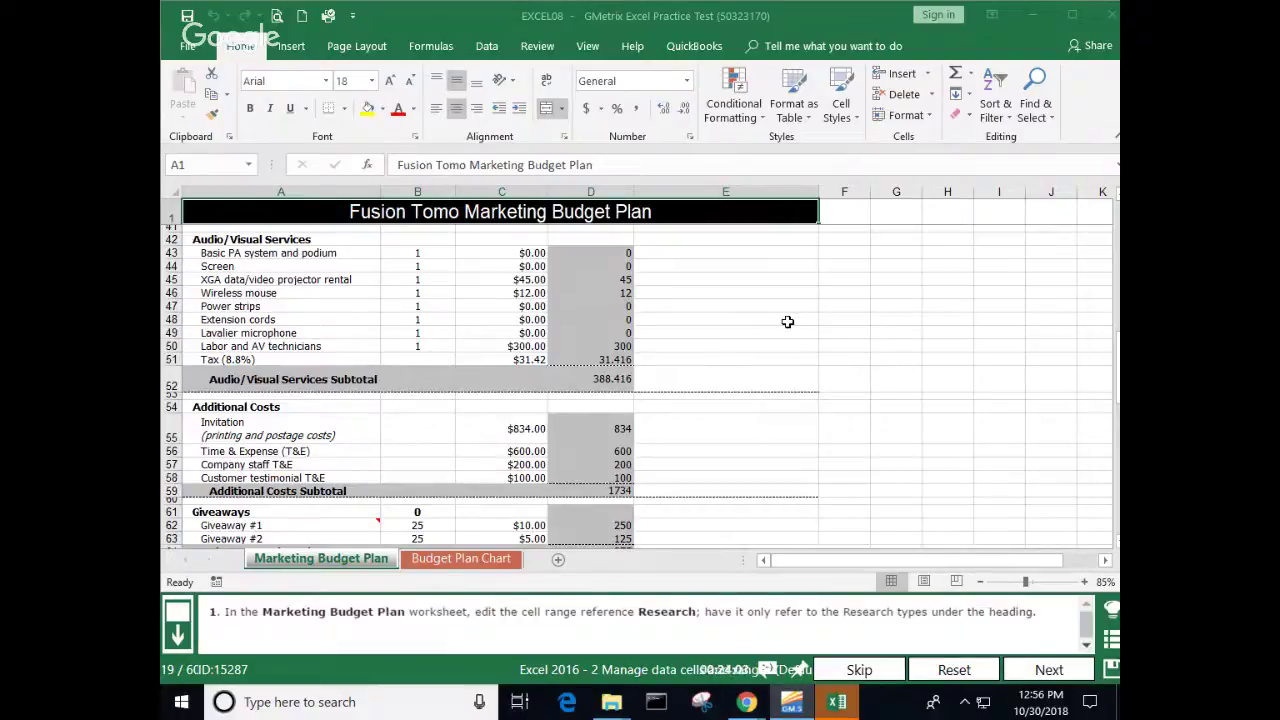
pyautogui.click(440, 47)
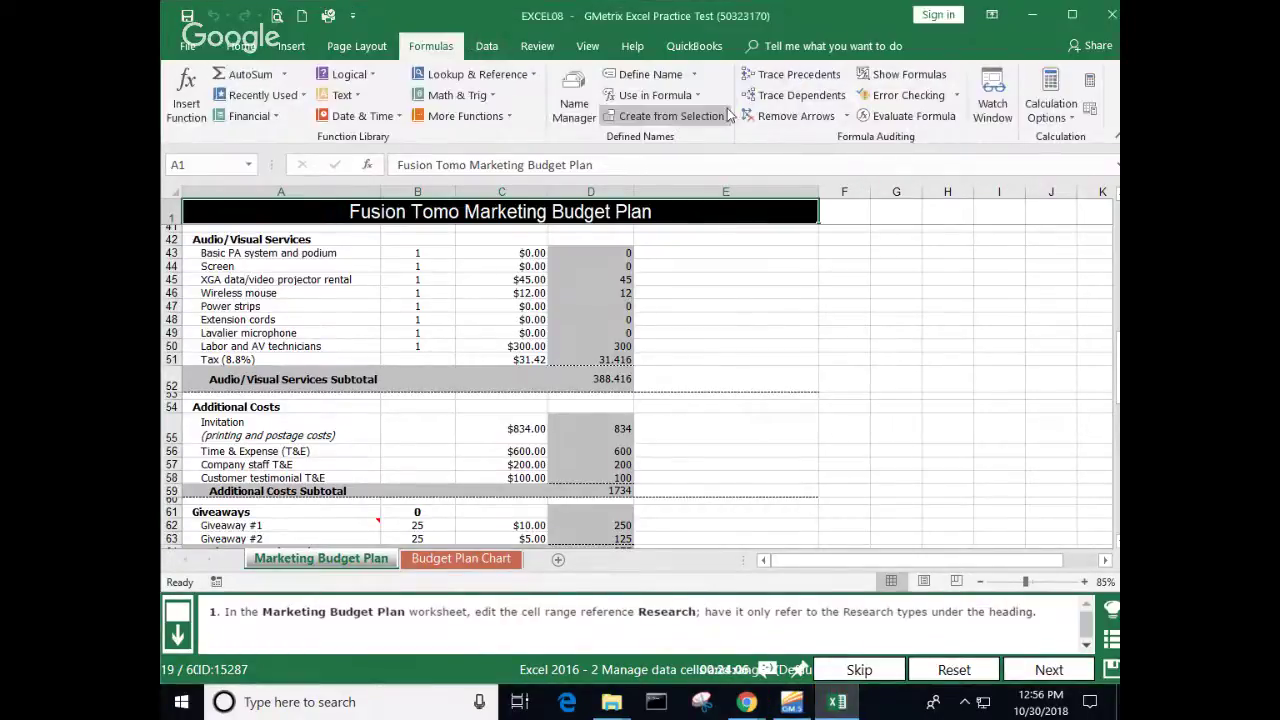
# Step: Point ResearchTotal at 'Marketing Budget Plan'!$A$5:$A$8 in Name Manager, then reopen it to verify
pyautogui.click(574, 104)
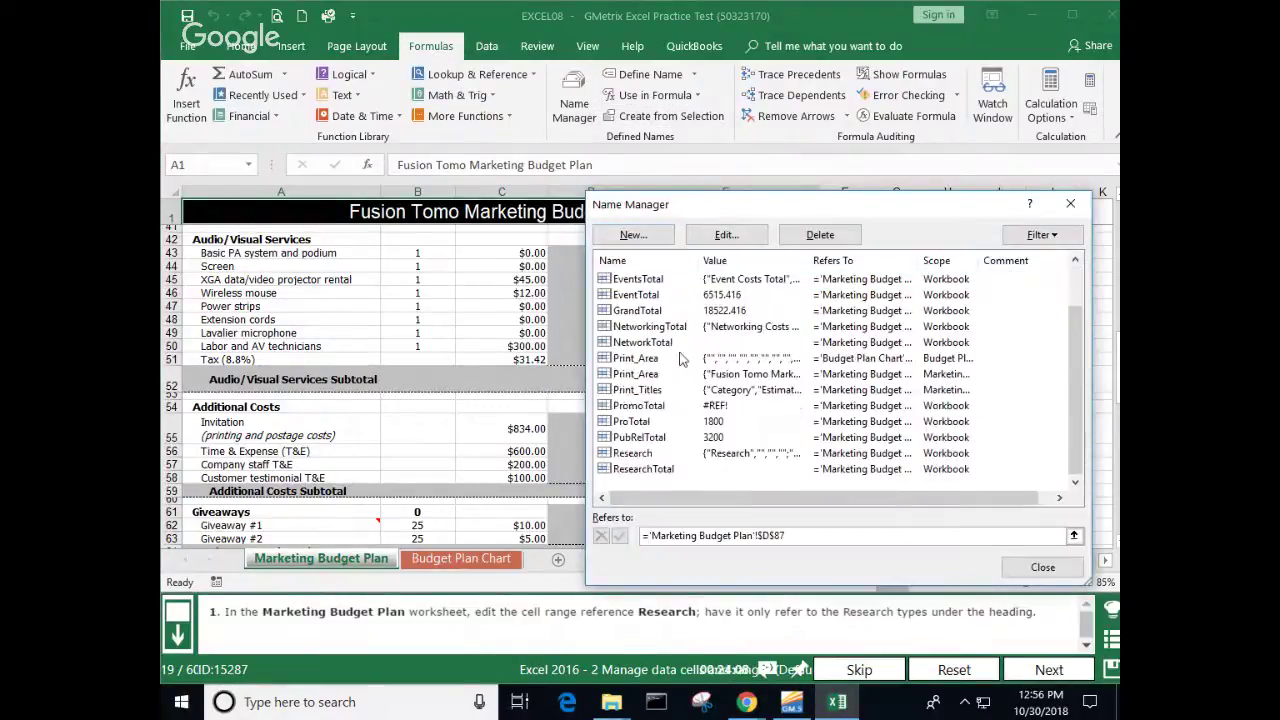
pyautogui.click(651, 470)
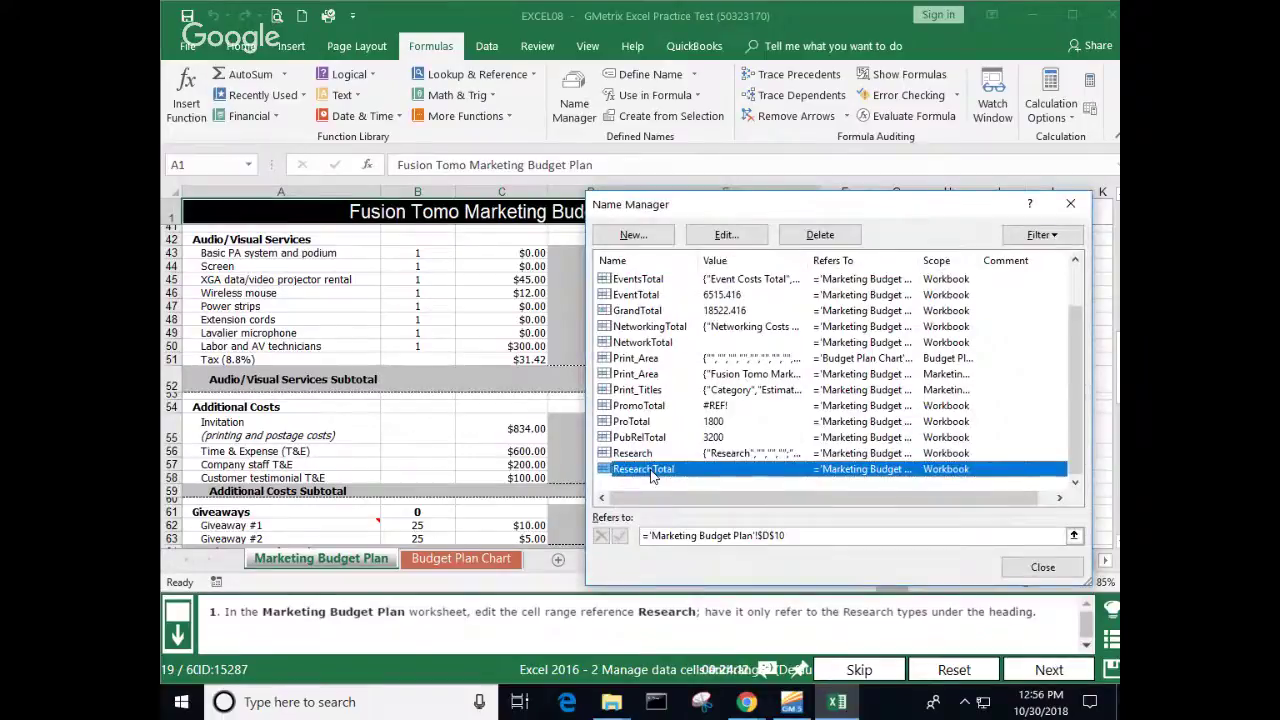
pyautogui.doubleClick(651, 470)
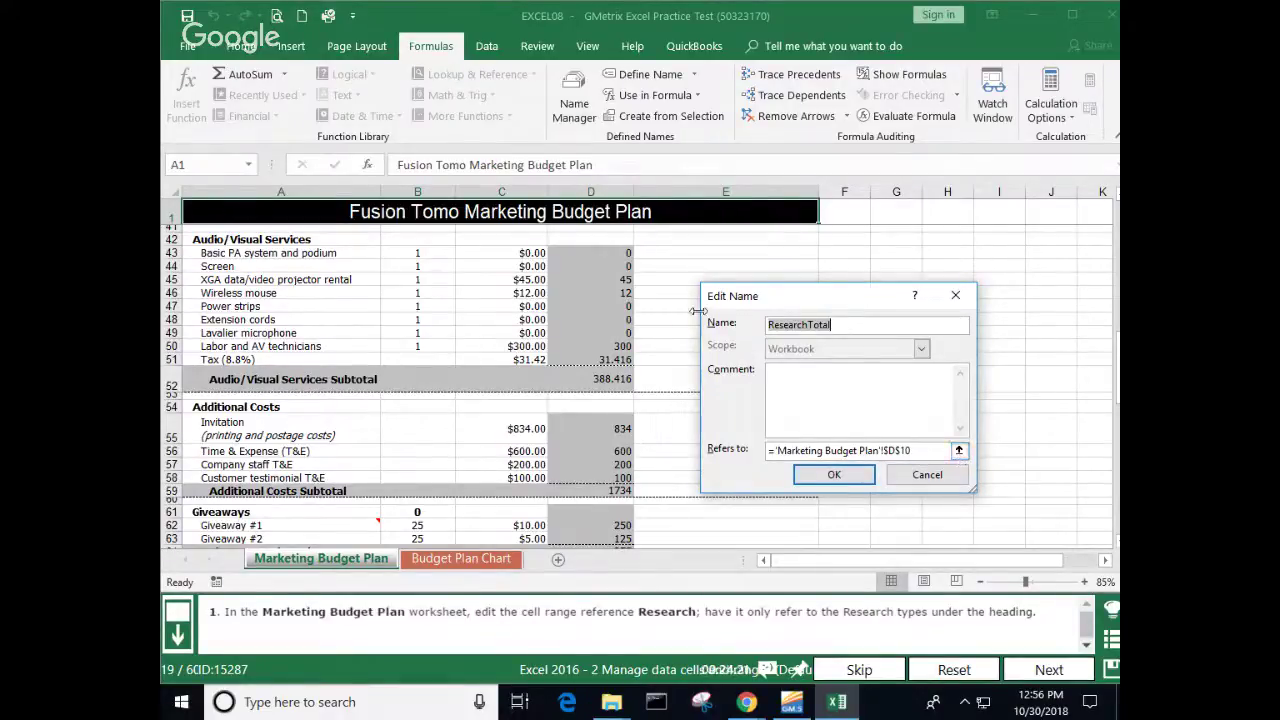
pyautogui.click(958, 451)
pyautogui.scroll(3, 361, 267)
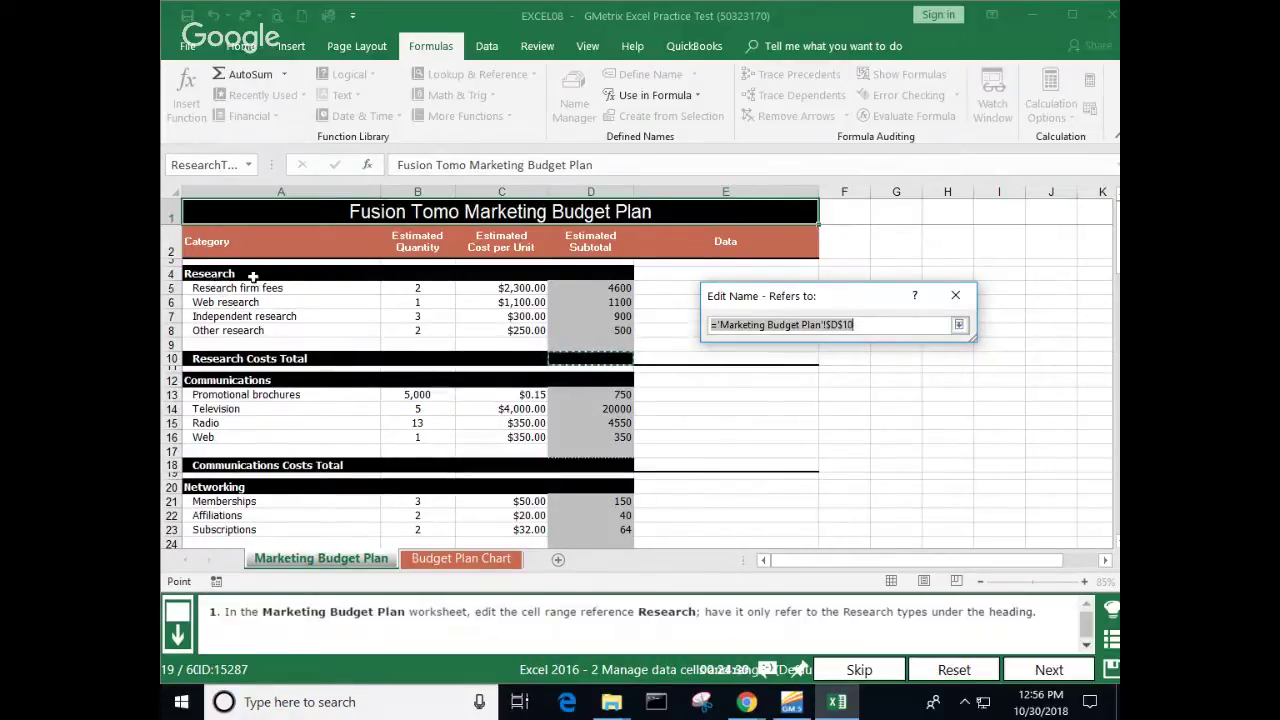
pyautogui.moveTo(212, 274); pyautogui.dragTo(586, 331)
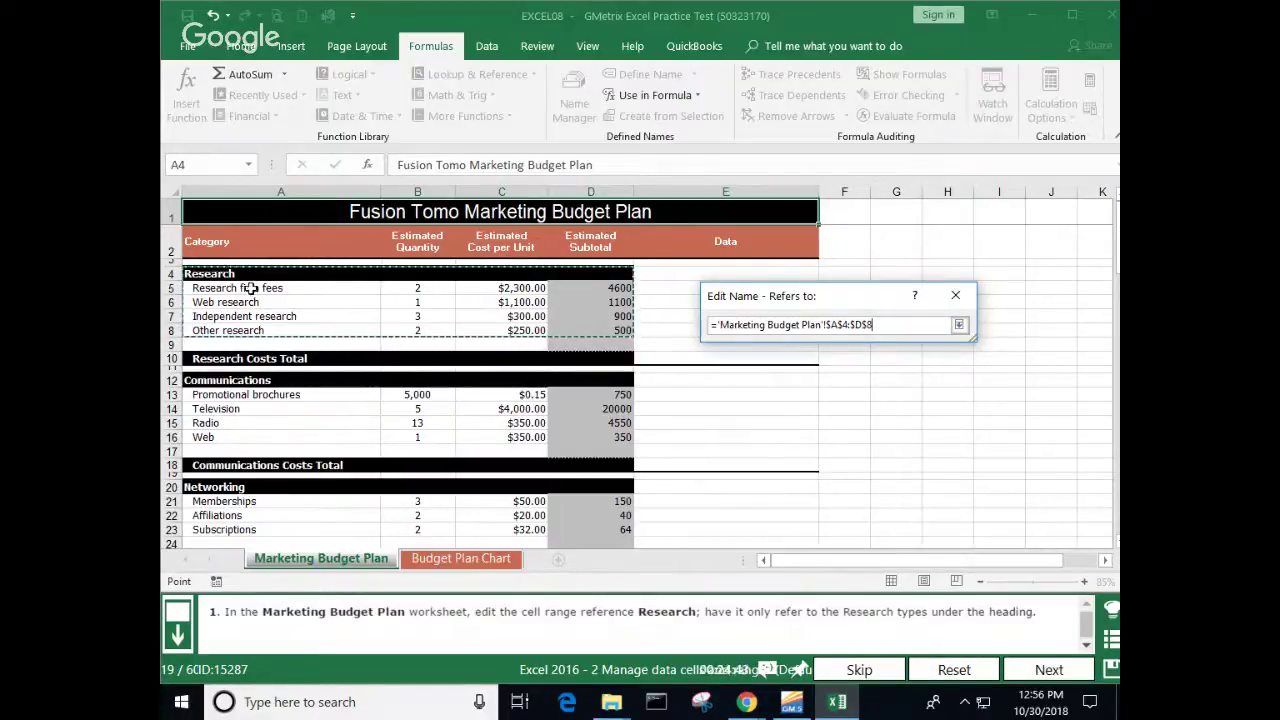
pyautogui.moveTo(252, 289); pyautogui.dragTo(254, 326)
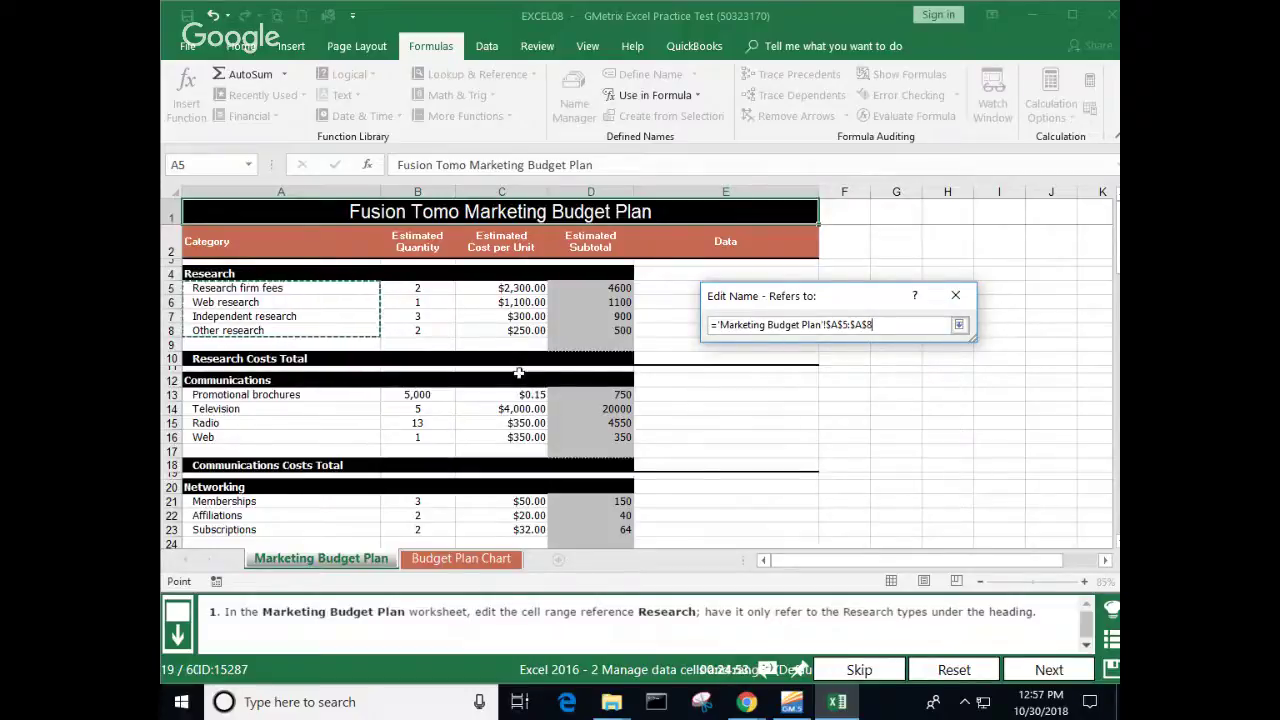
pyautogui.click(958, 324)
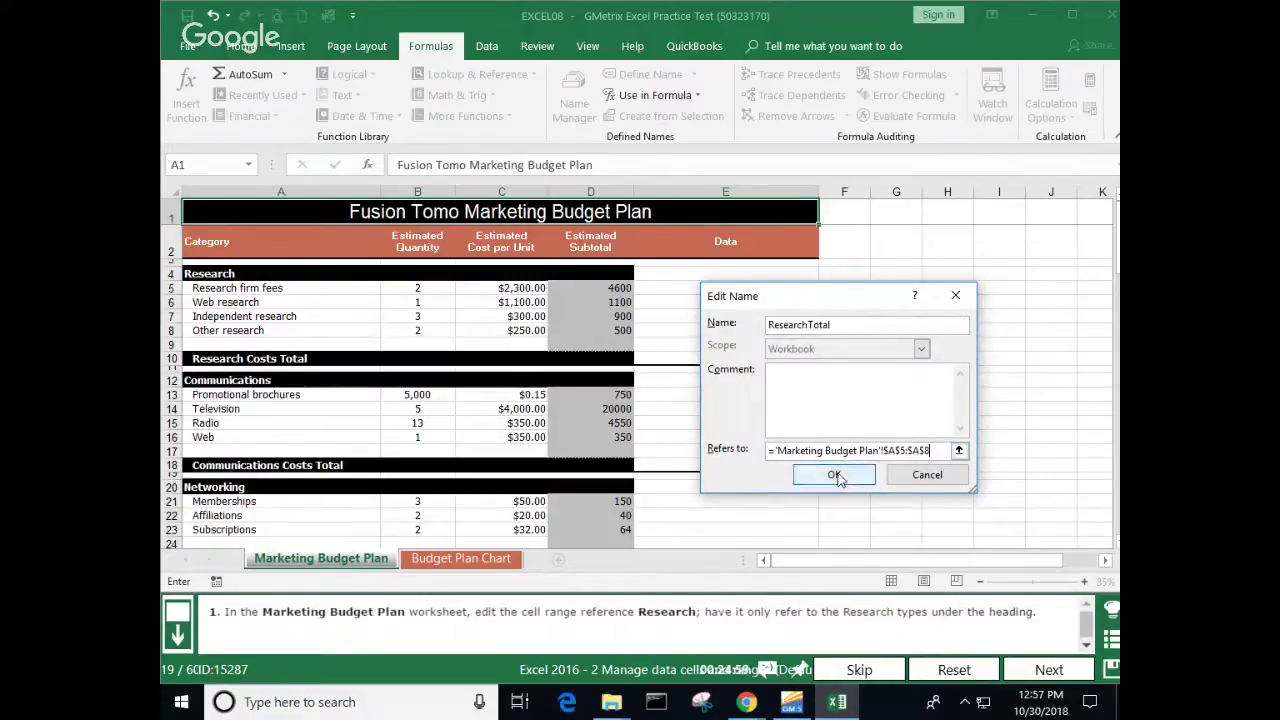
pyautogui.click(835, 478)
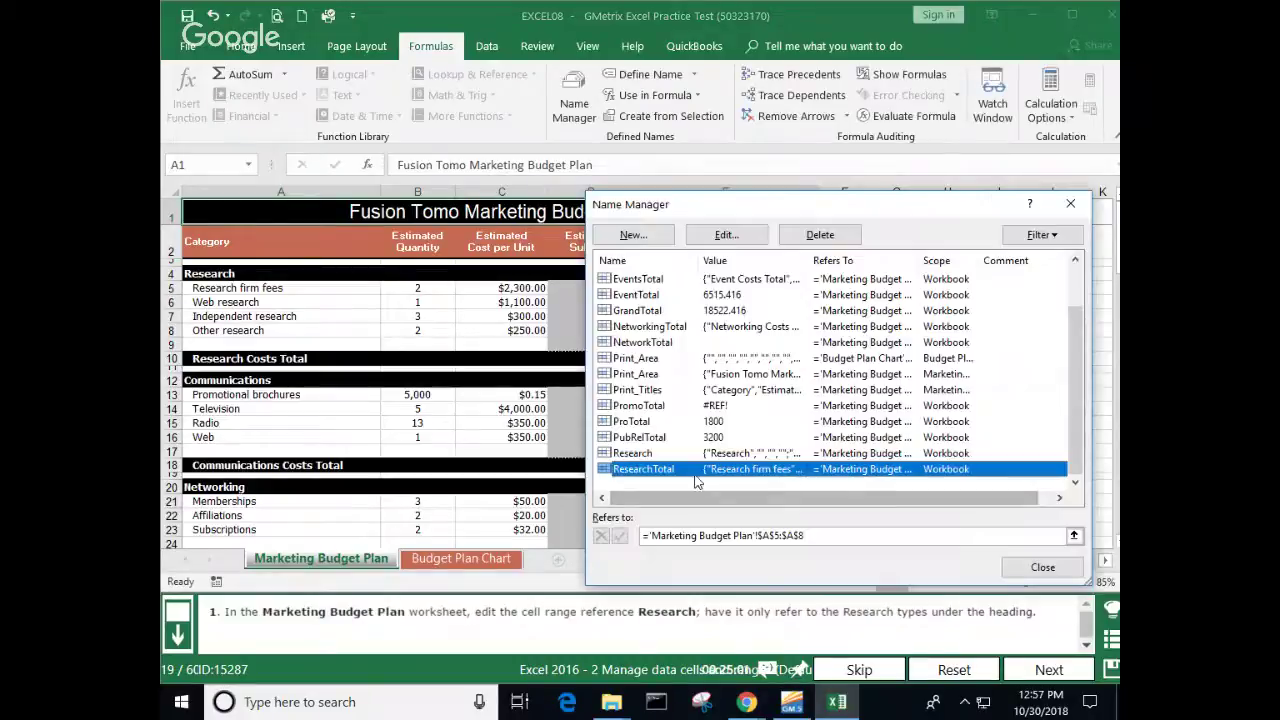
pyautogui.doubleClick(694, 472)
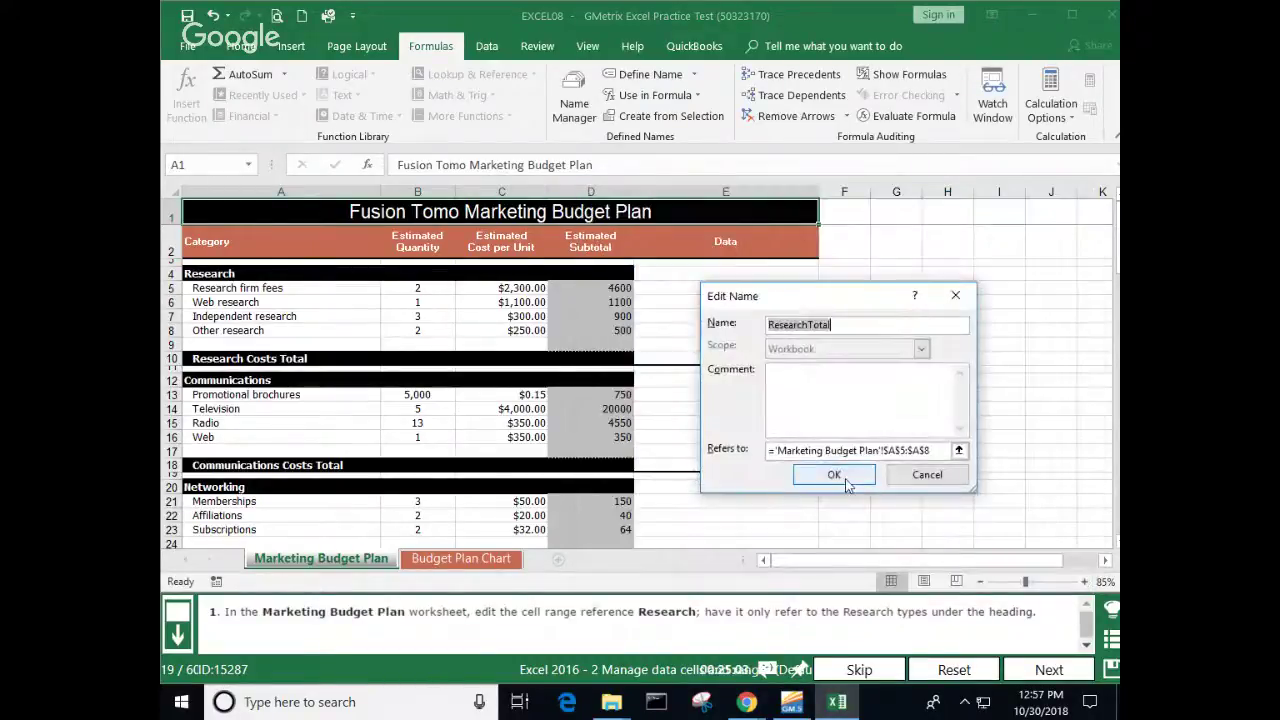
# Step: Confirm ResearchTotal refers to A5:A8, close Name Manager, and submit question 19
pyautogui.click(959, 451)
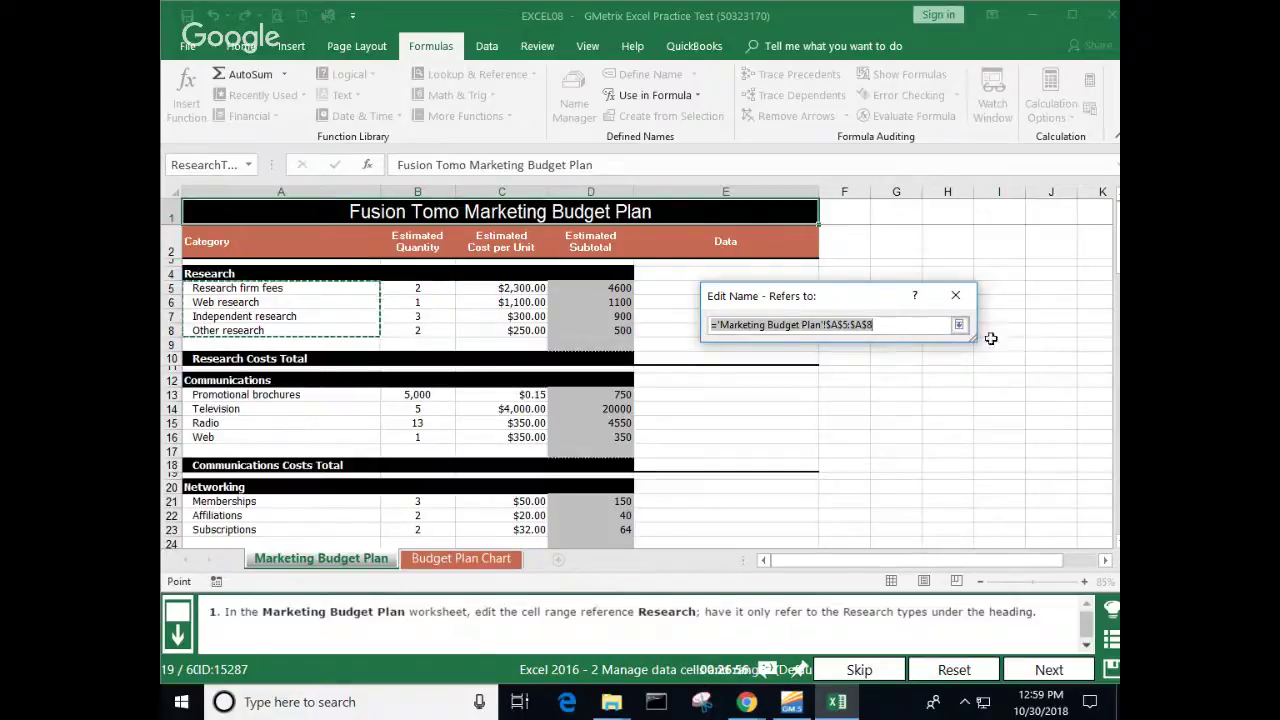
pyautogui.click(958, 324)
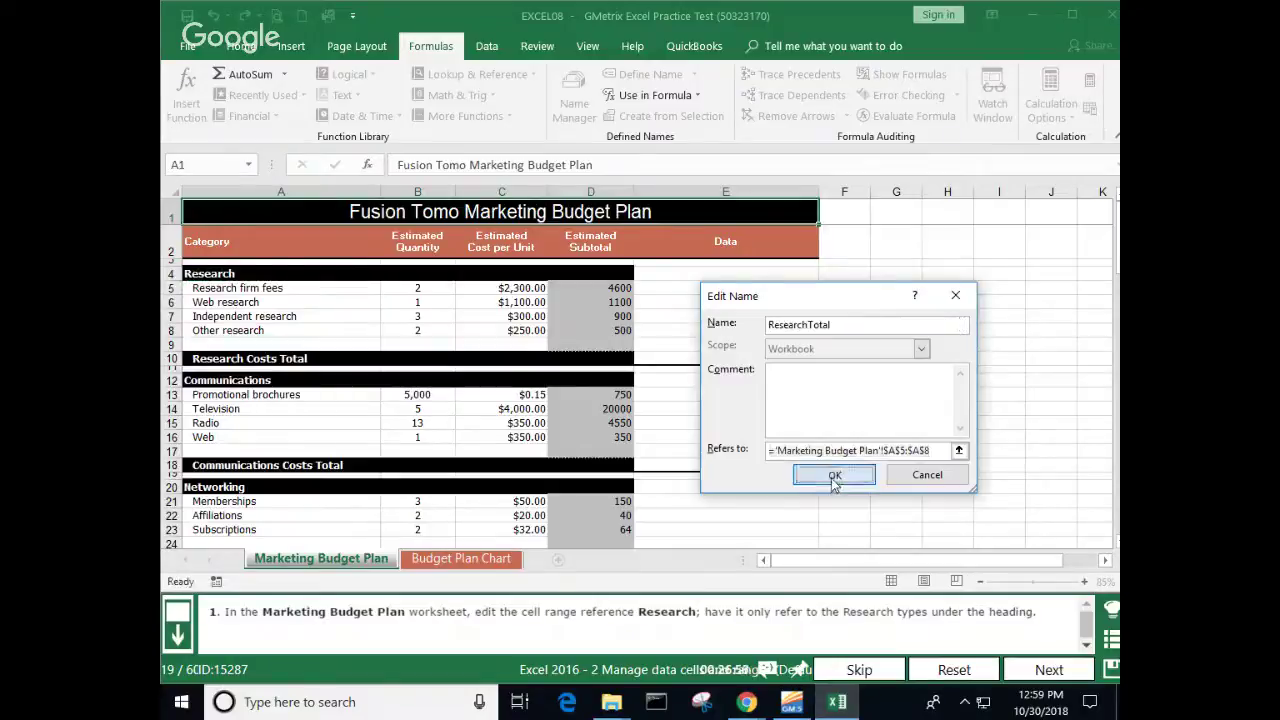
pyautogui.click(834, 476)
pyautogui.click(1041, 565)
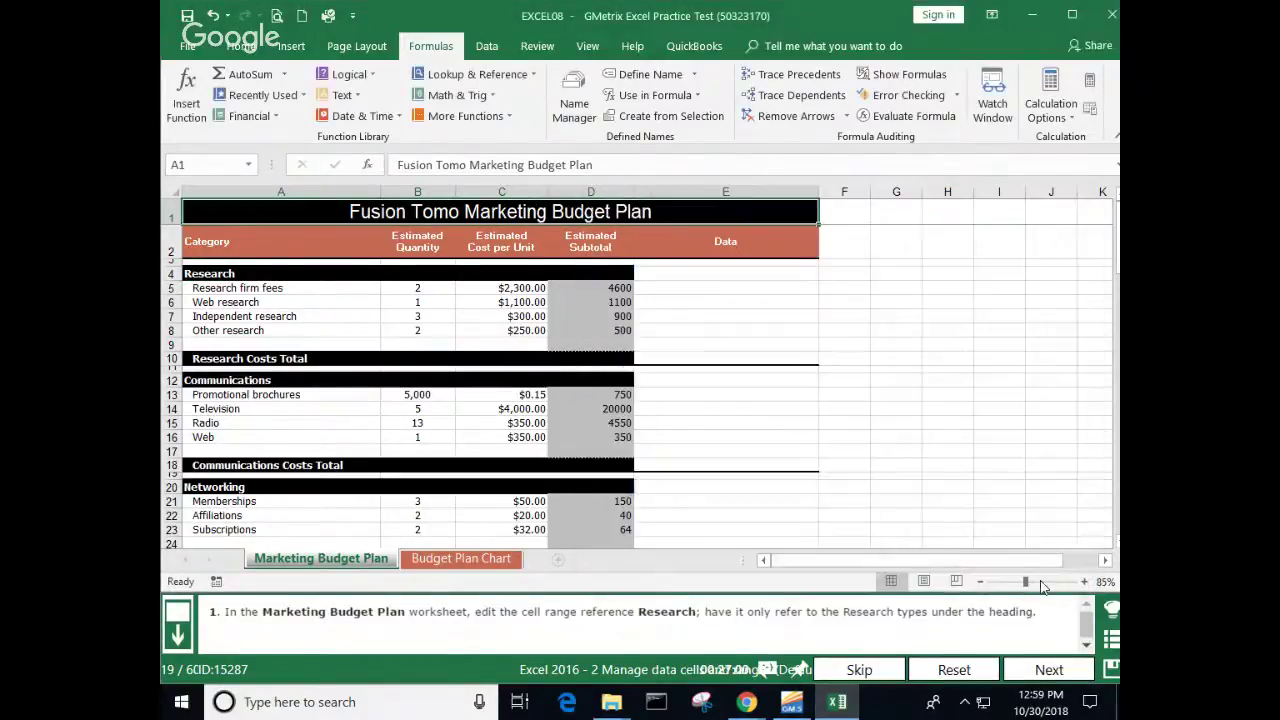
pyautogui.click(1041, 665)
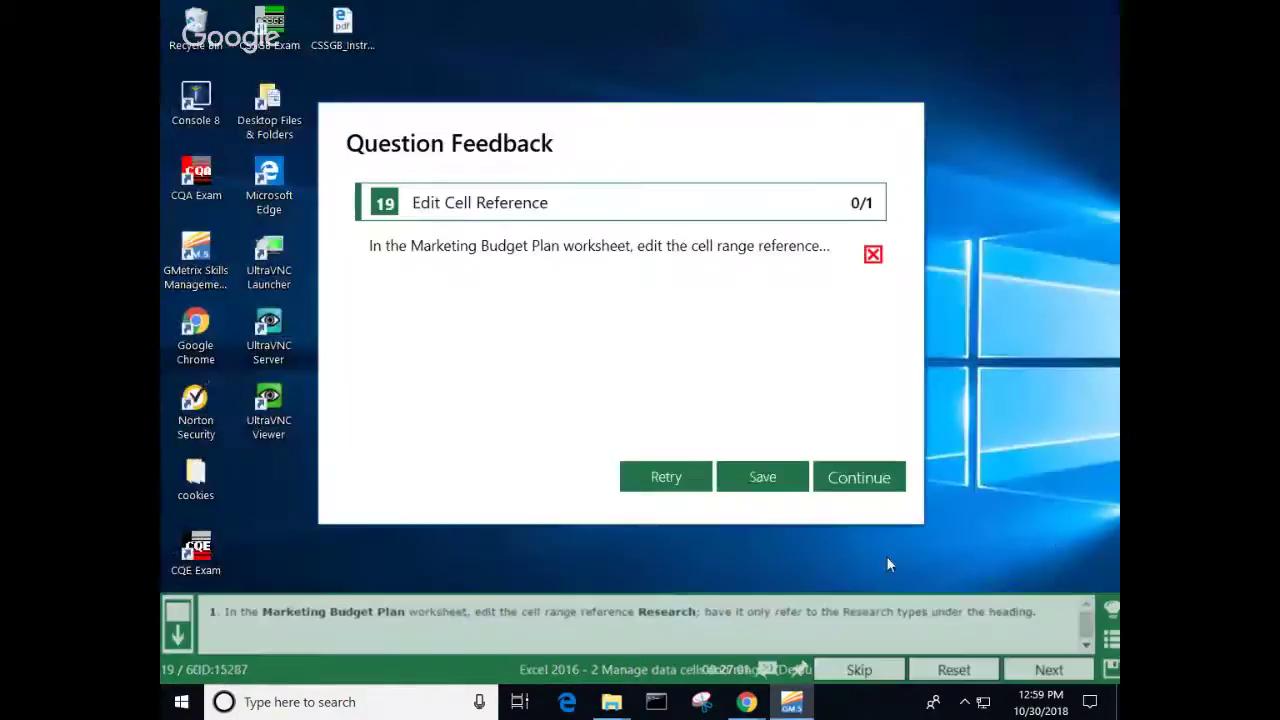
# Step: Continue to question 20 and scroll down to the Budget Plan pie chart and Budget table
pyautogui.click(866, 484)
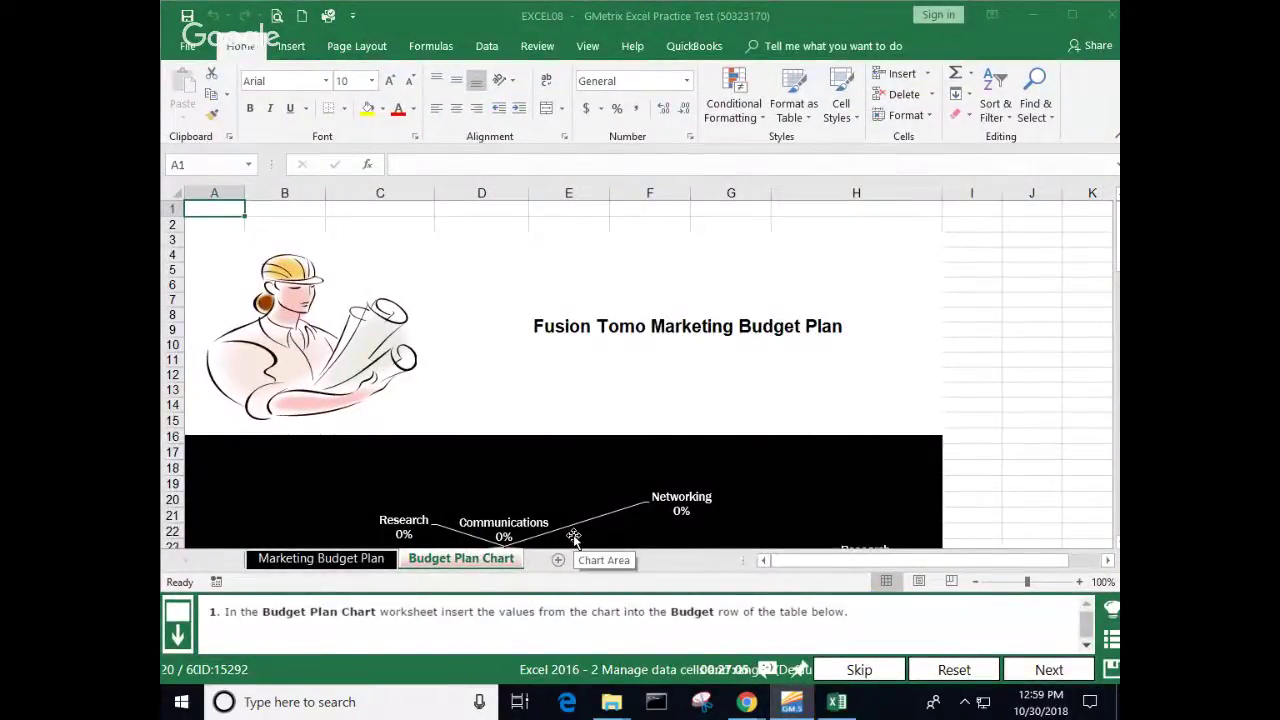
pyautogui.scroll(-7, 573, 537)
pyautogui.scroll(-1, 573, 537)
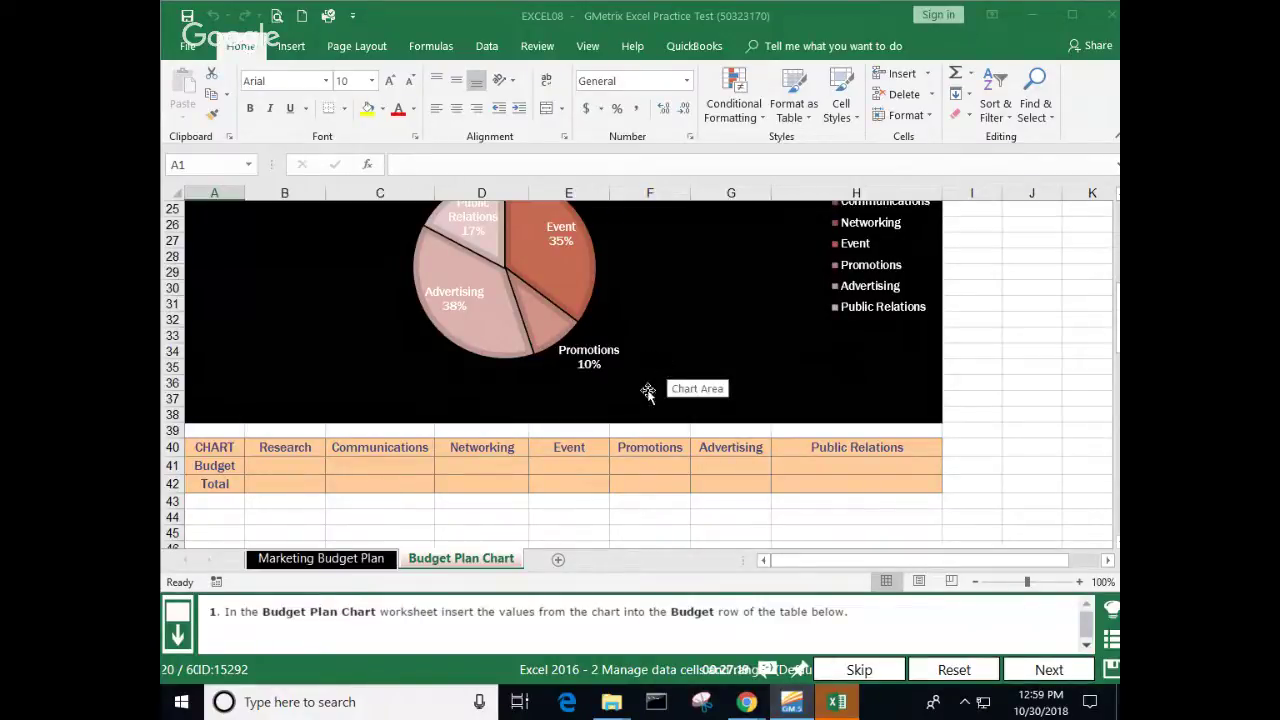
# Step: Enter 0 in the Research, Communications and Networking cells of the Budget row
pyautogui.click(272, 467)
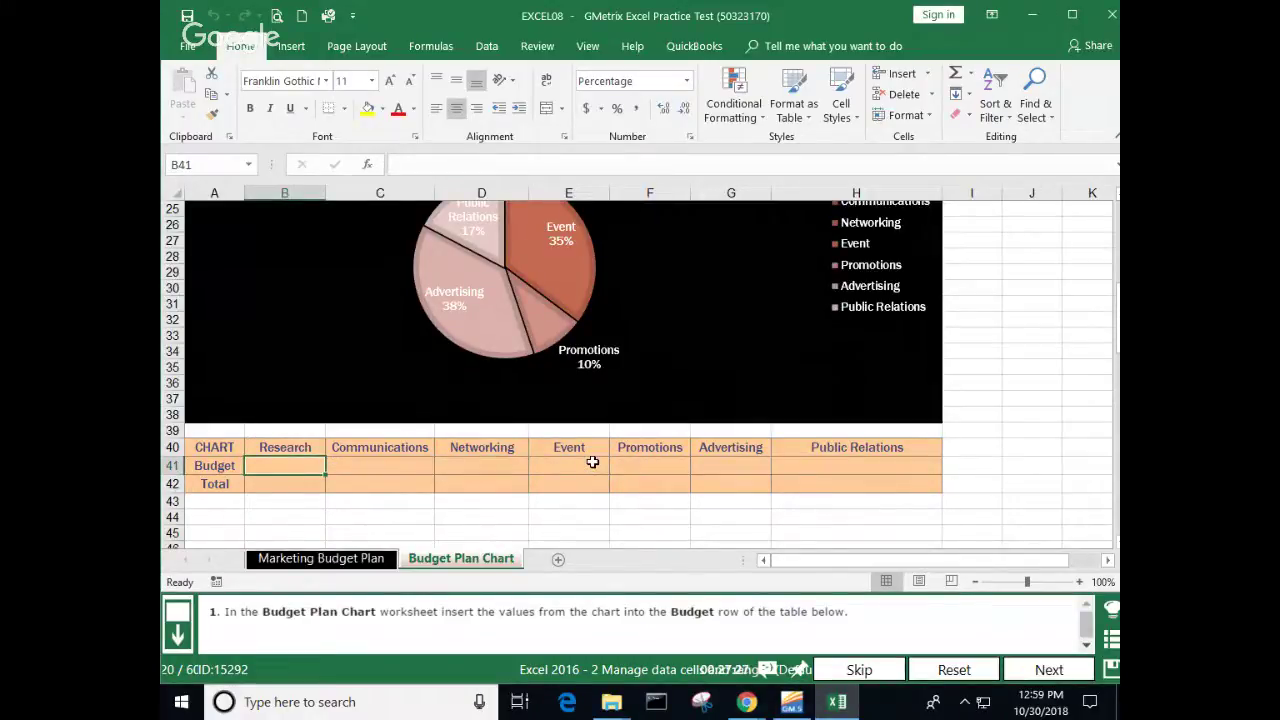
pyautogui.scroll(1, 517, 426)
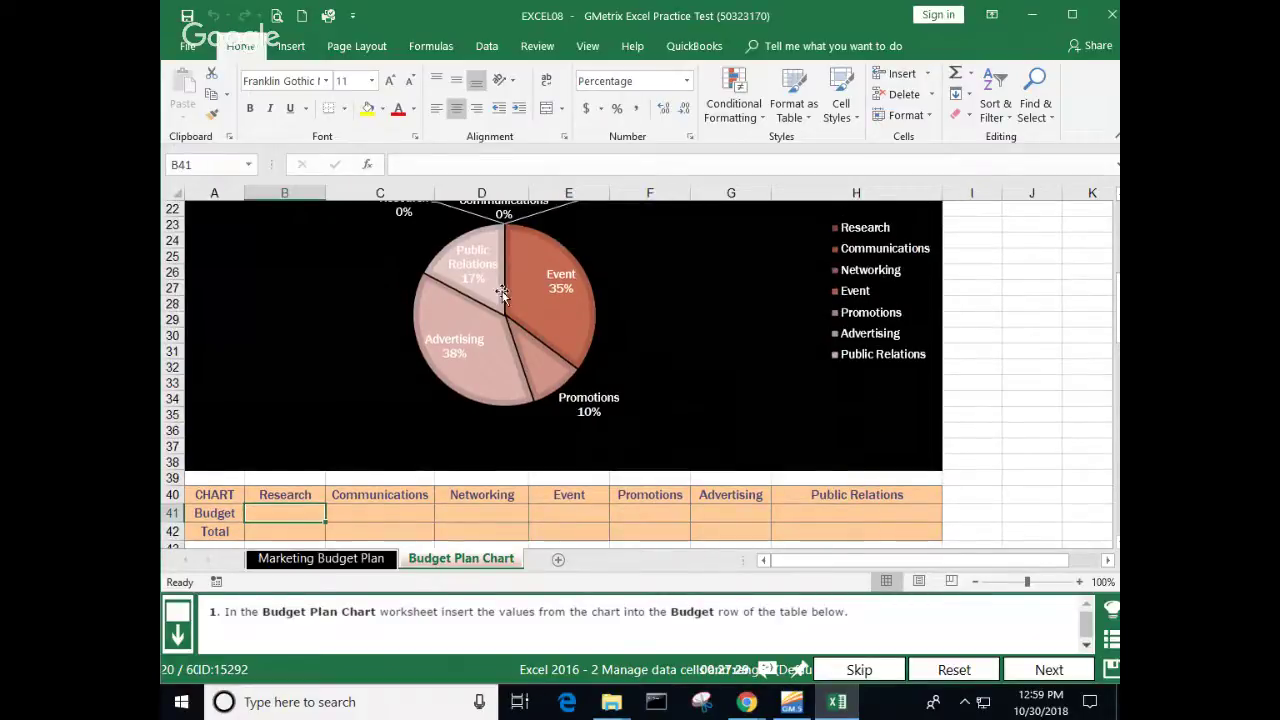
pyautogui.scroll(1, 502, 293)
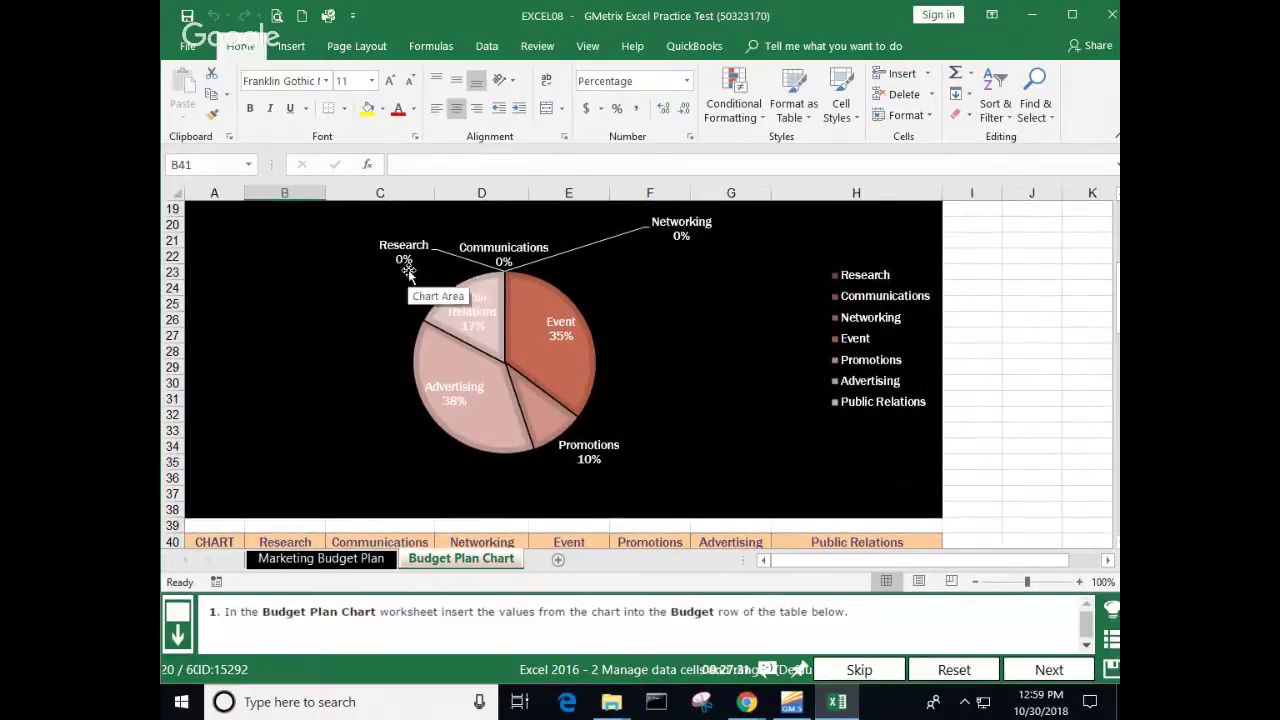
pyautogui.scroll(-2, 414, 280)
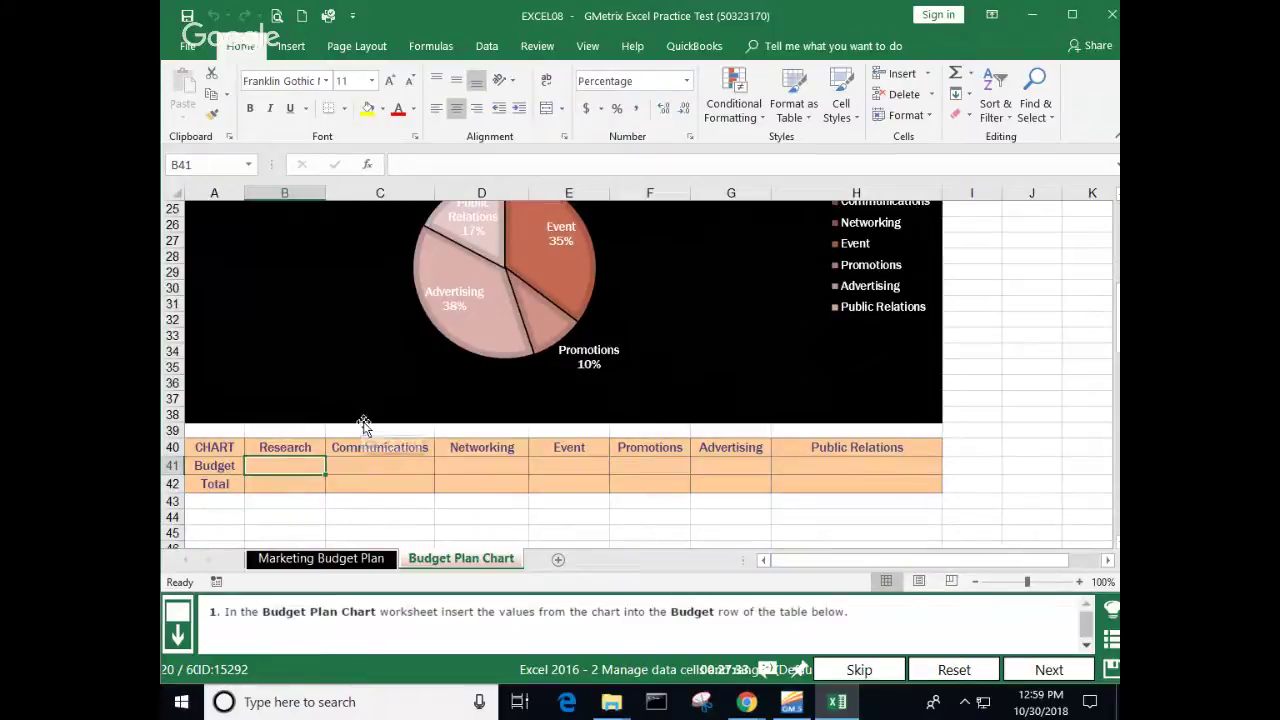
pyautogui.write('0')
pyautogui.click(395, 459)
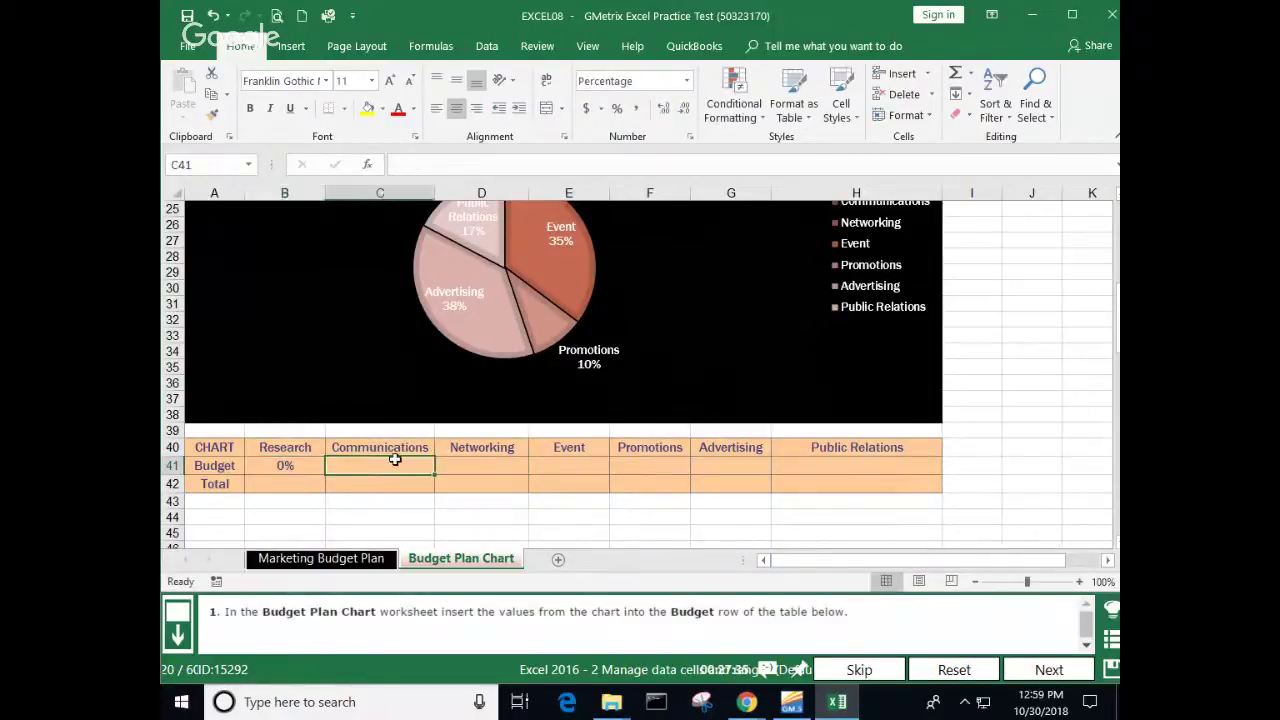
pyautogui.scroll(2, 395, 459)
pyautogui.scroll(-2, 395, 459)
pyautogui.write('0')
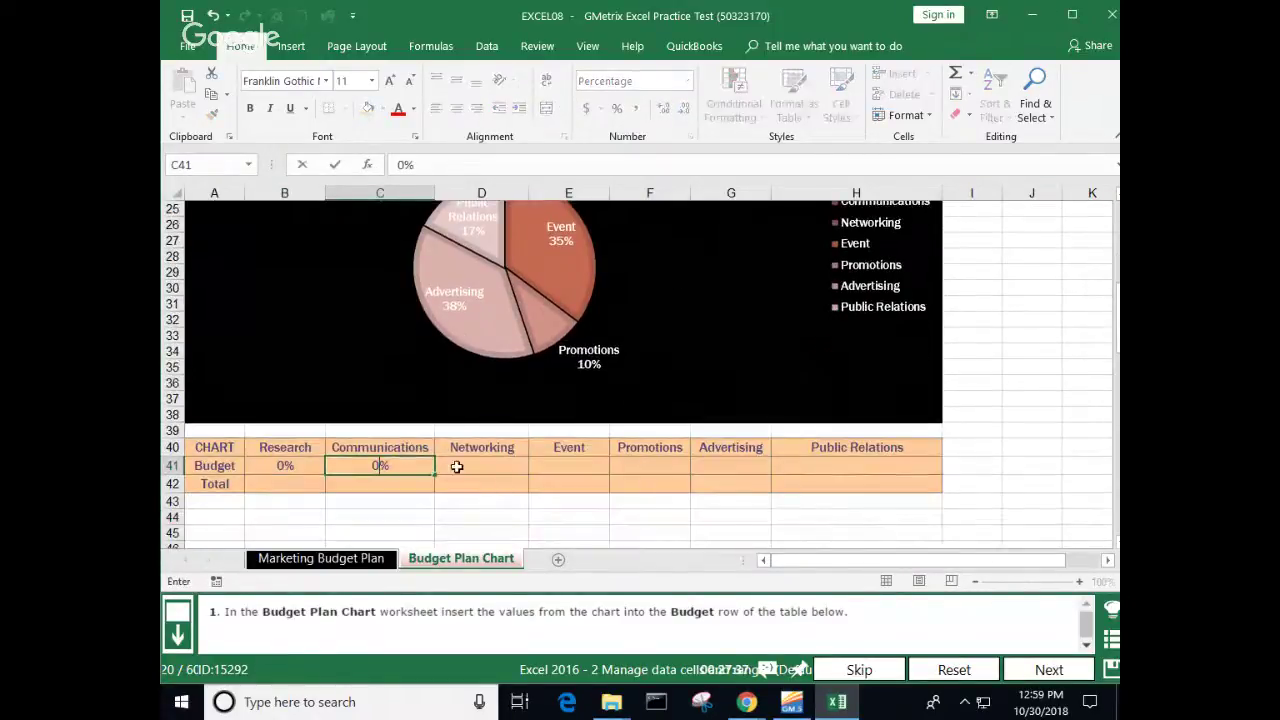
pyautogui.click(456, 467)
pyautogui.write('0')
# Step: Enter 35, 10, 38 and 17 for Event, Promotions, Advertising and Public Relations
pyautogui.click(595, 465)
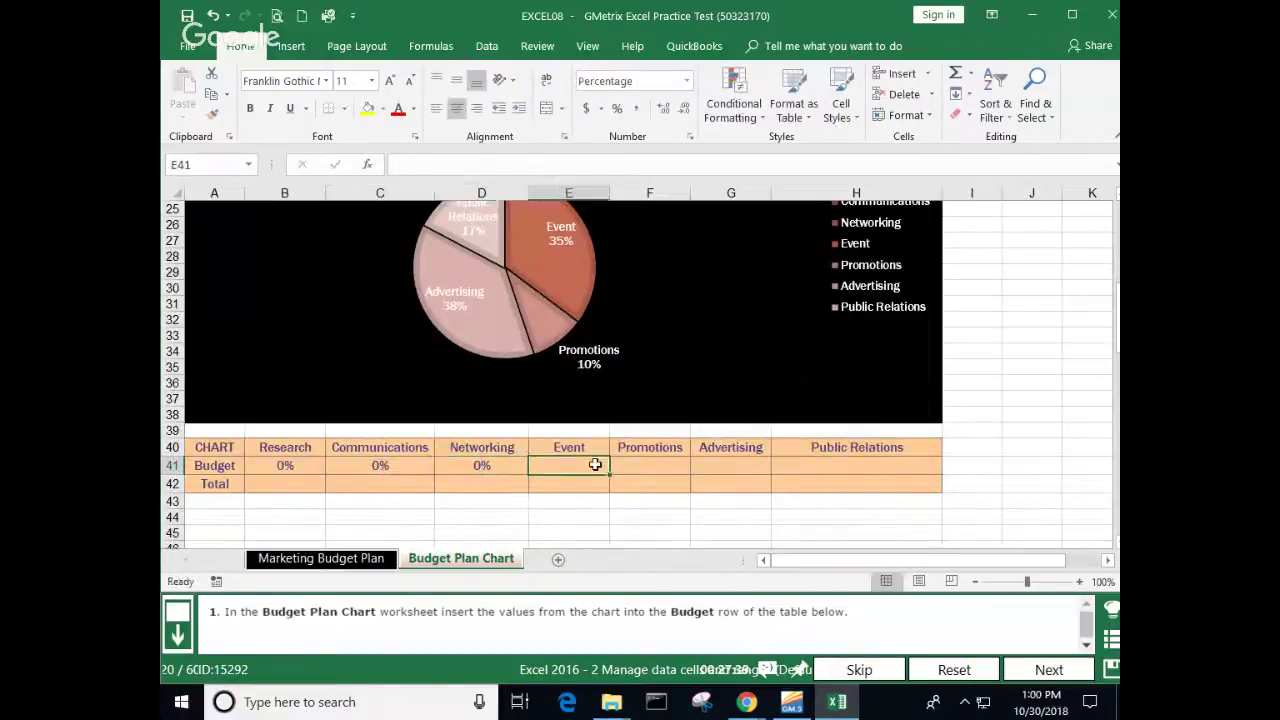
pyautogui.write('35')
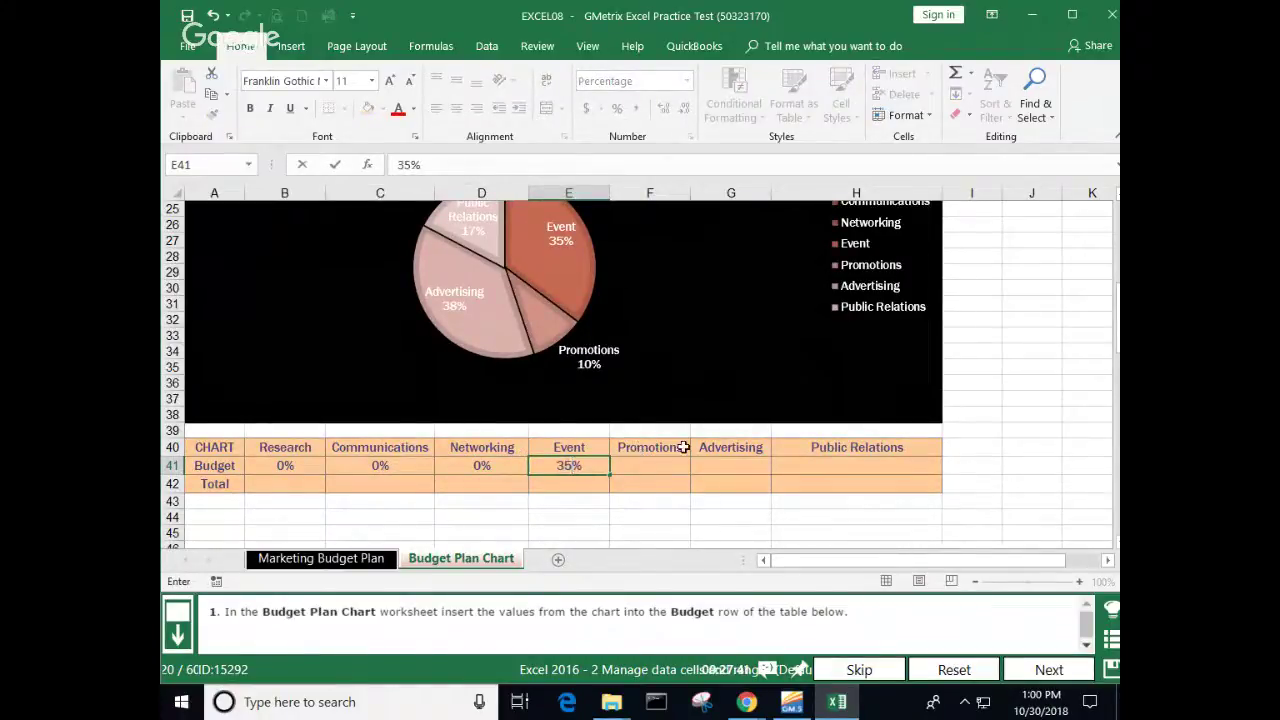
pyautogui.click(649, 466)
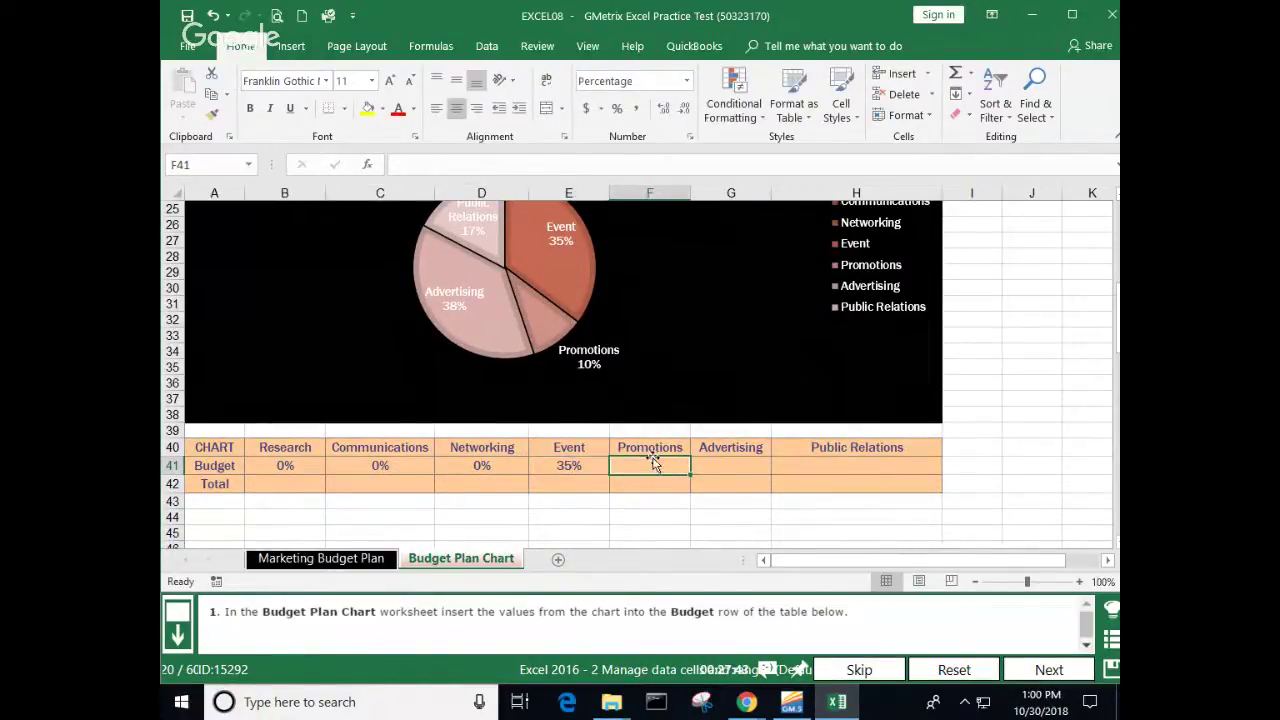
pyautogui.write('10')
pyautogui.click(729, 464)
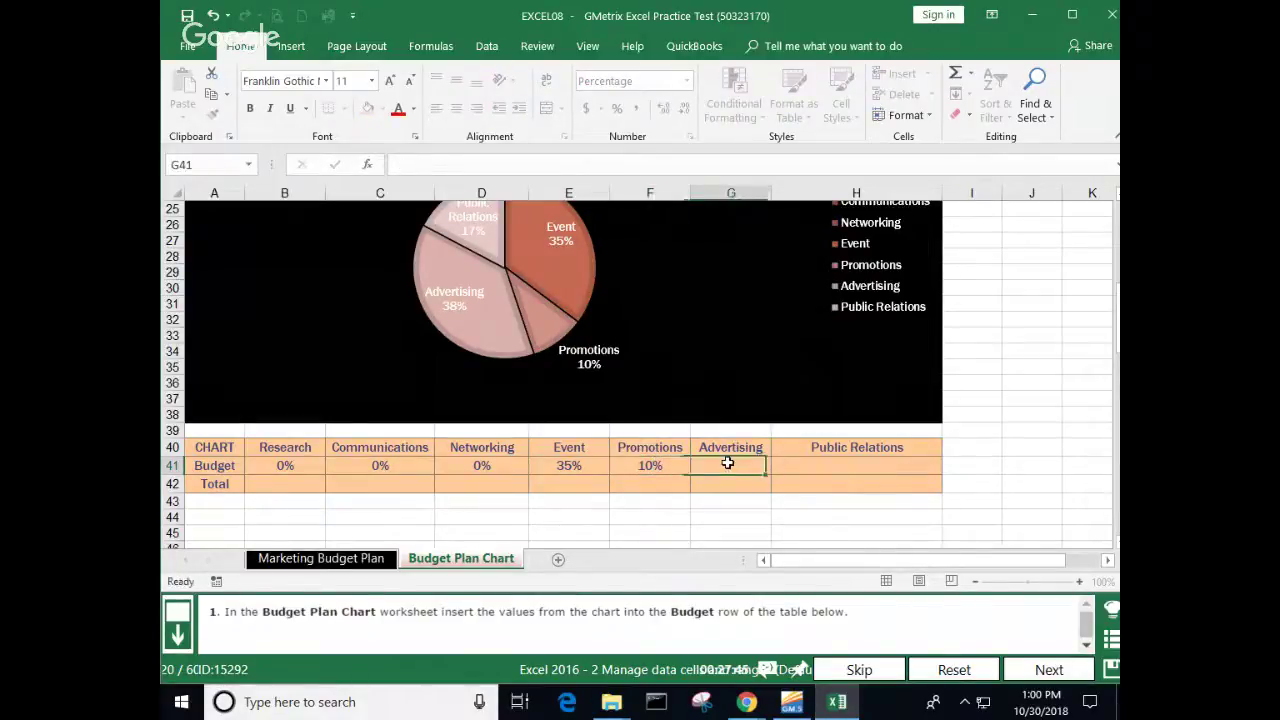
pyautogui.write('38')
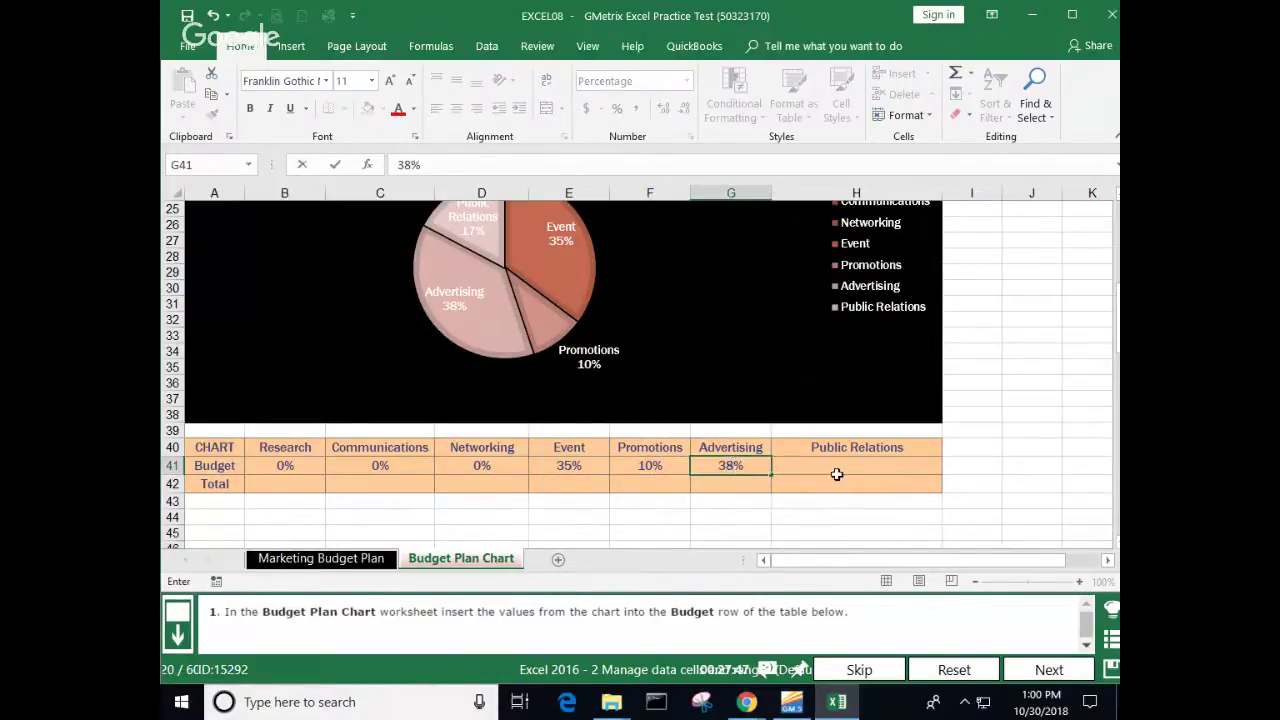
pyautogui.click(884, 477)
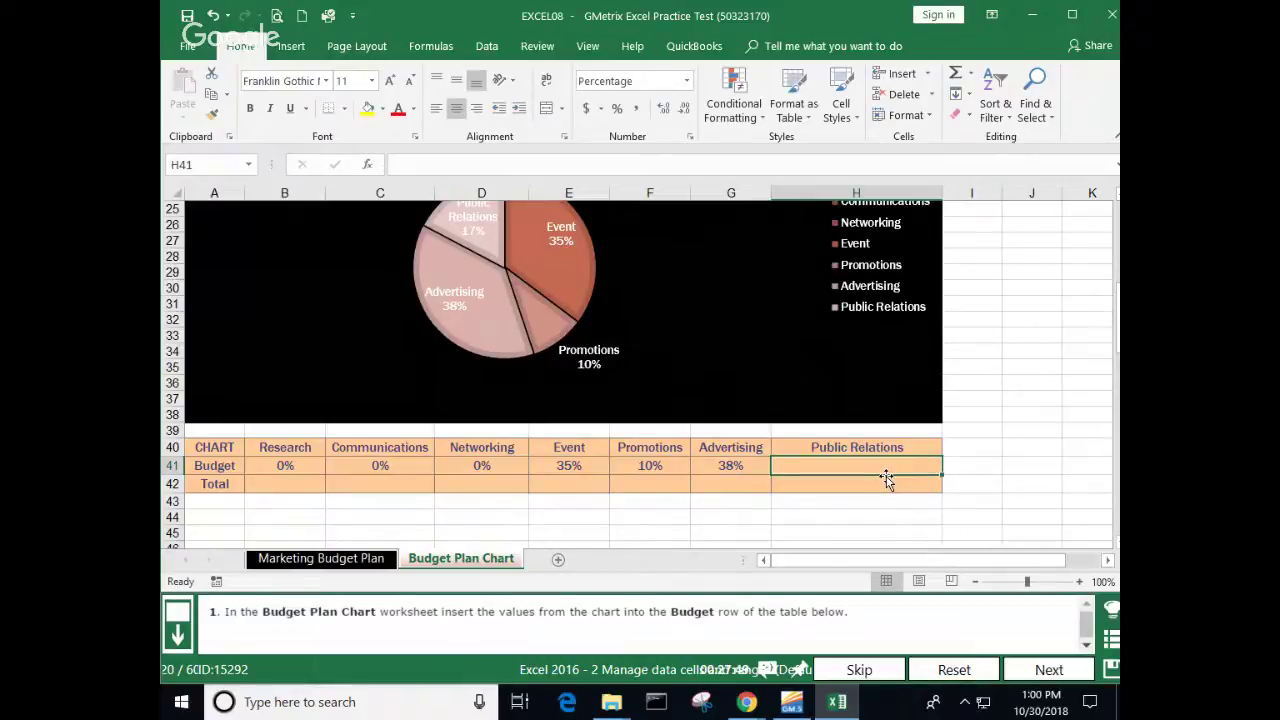
pyautogui.write('17')
pyautogui.press('Return')
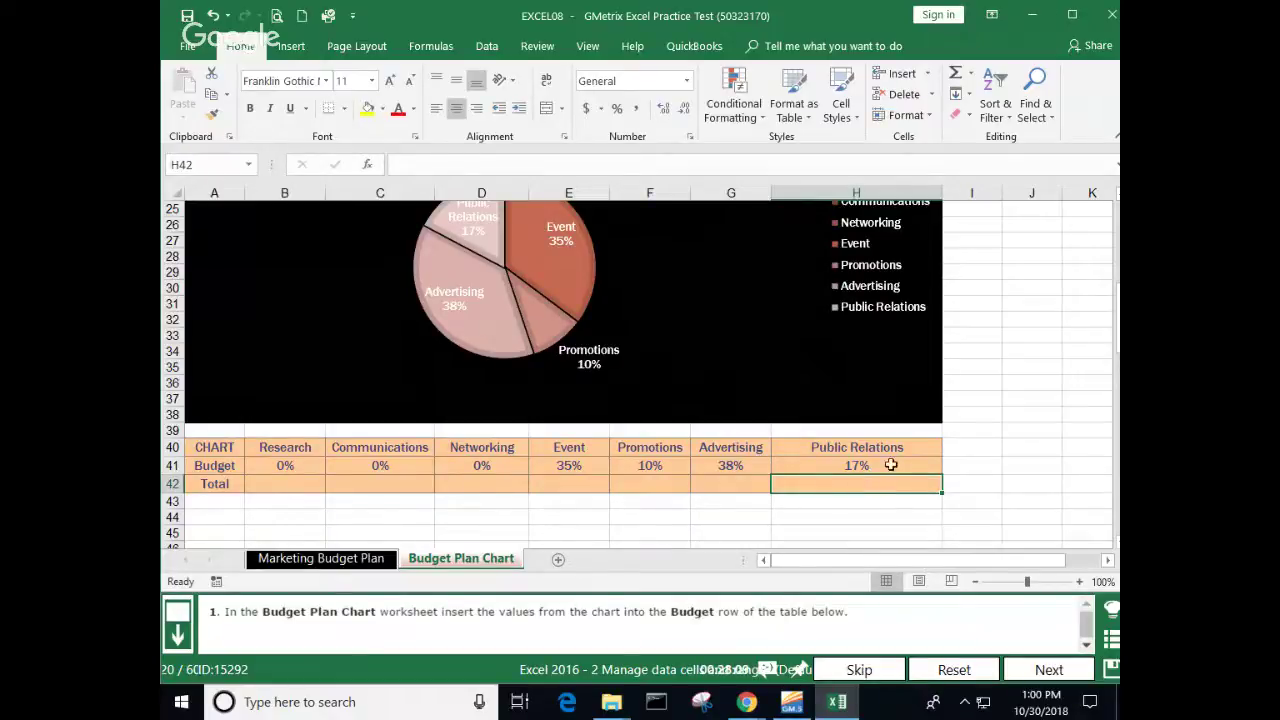
# Step: Submit the Budget row answer, then reopen question 20, Construct Cell Data, from the Question List
pyautogui.click(1048, 675)
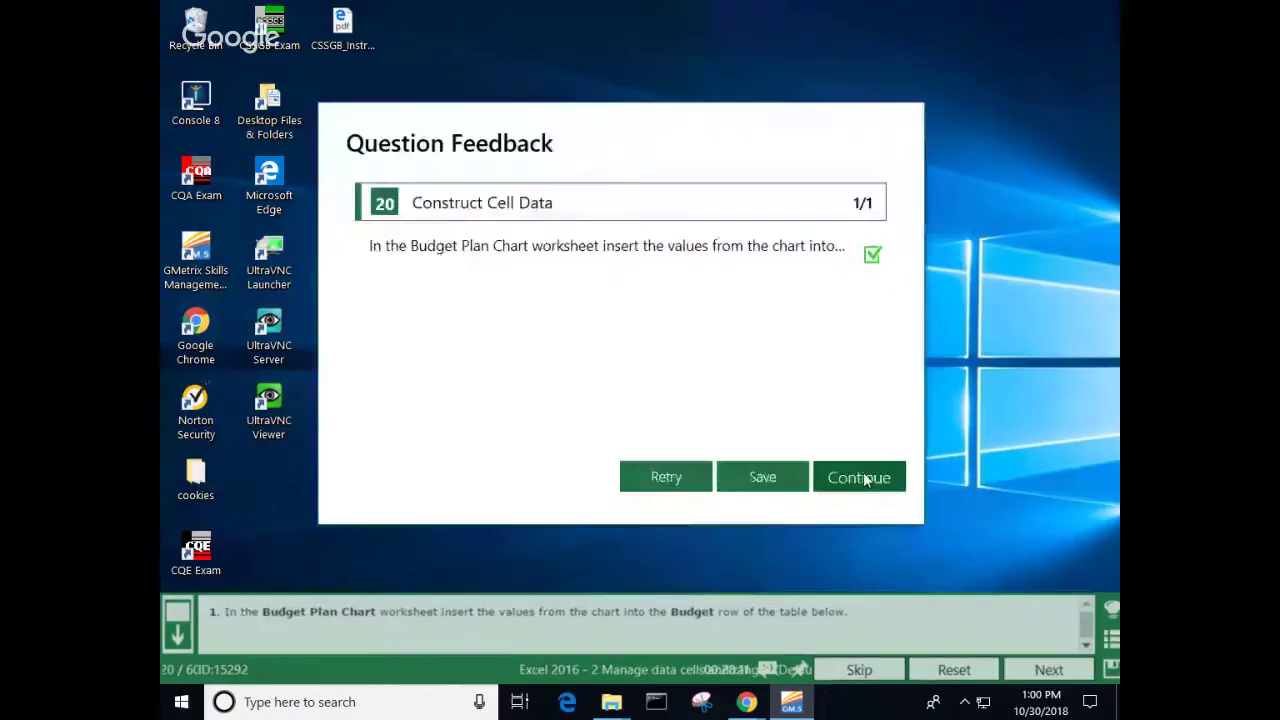
pyautogui.click(860, 478)
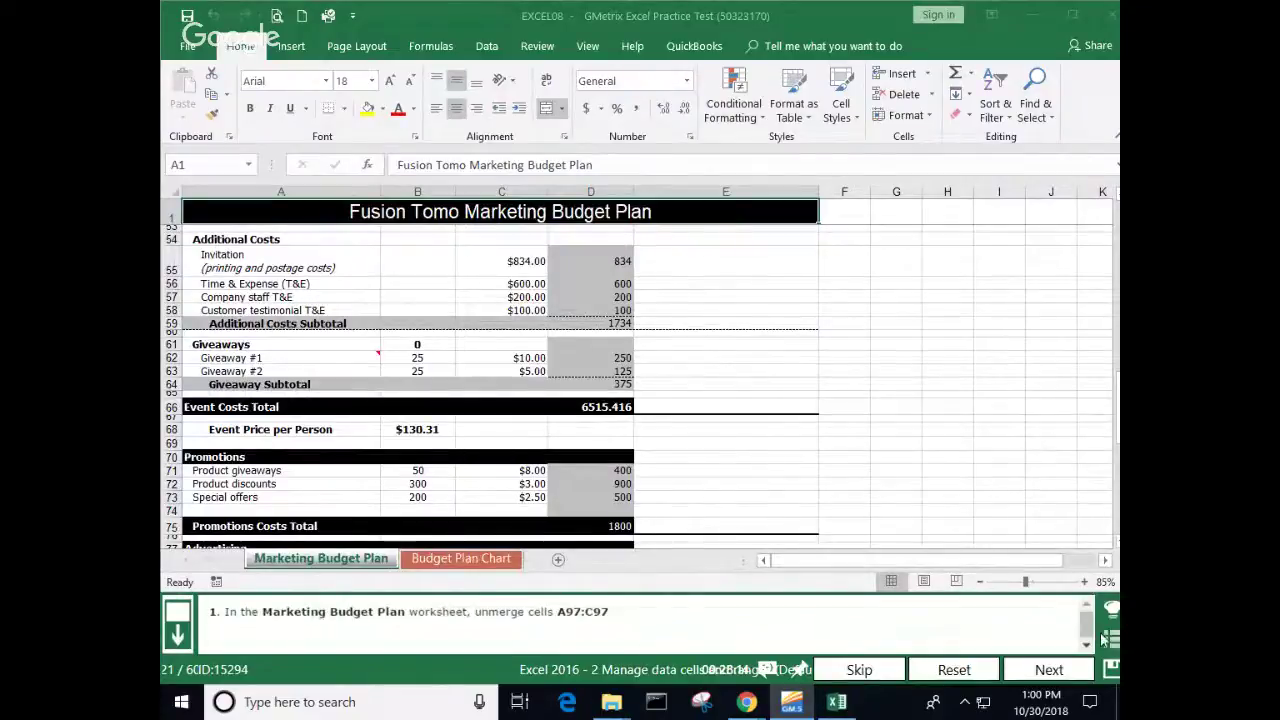
pyautogui.click(1110, 638)
pyautogui.scroll(-6, 671, 520)
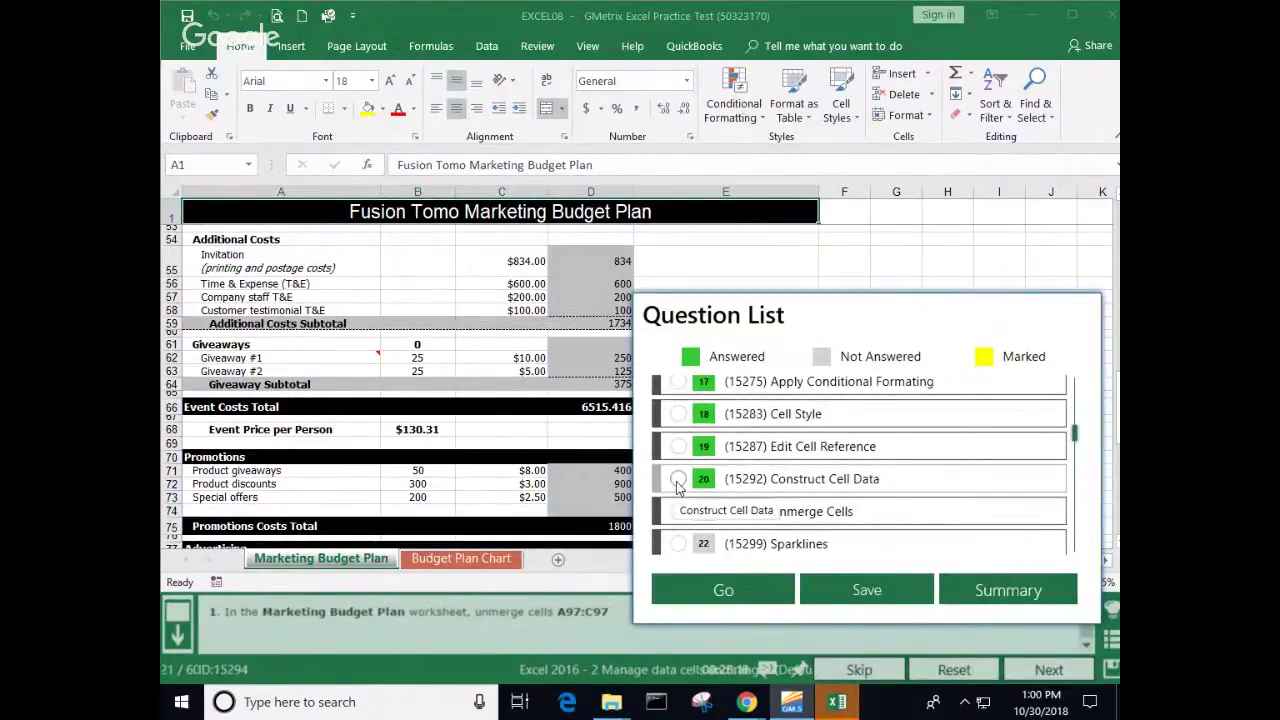
pyautogui.click(678, 480)
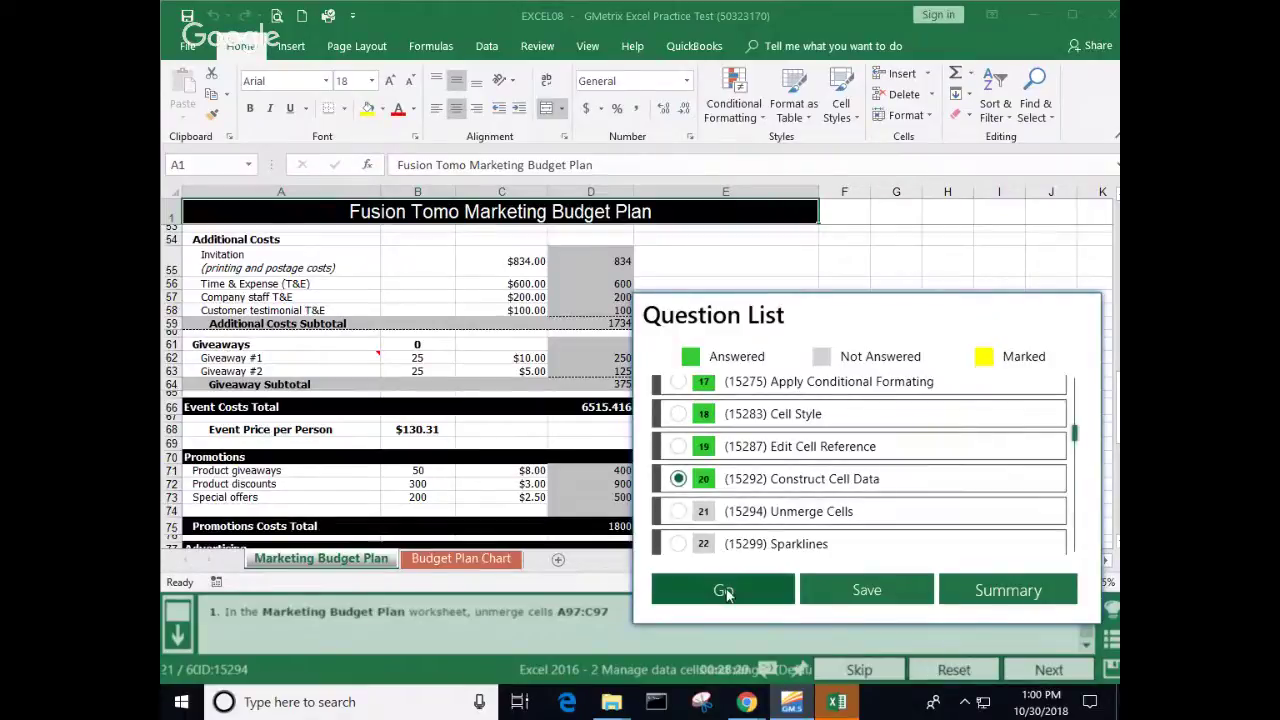
pyautogui.click(730, 590)
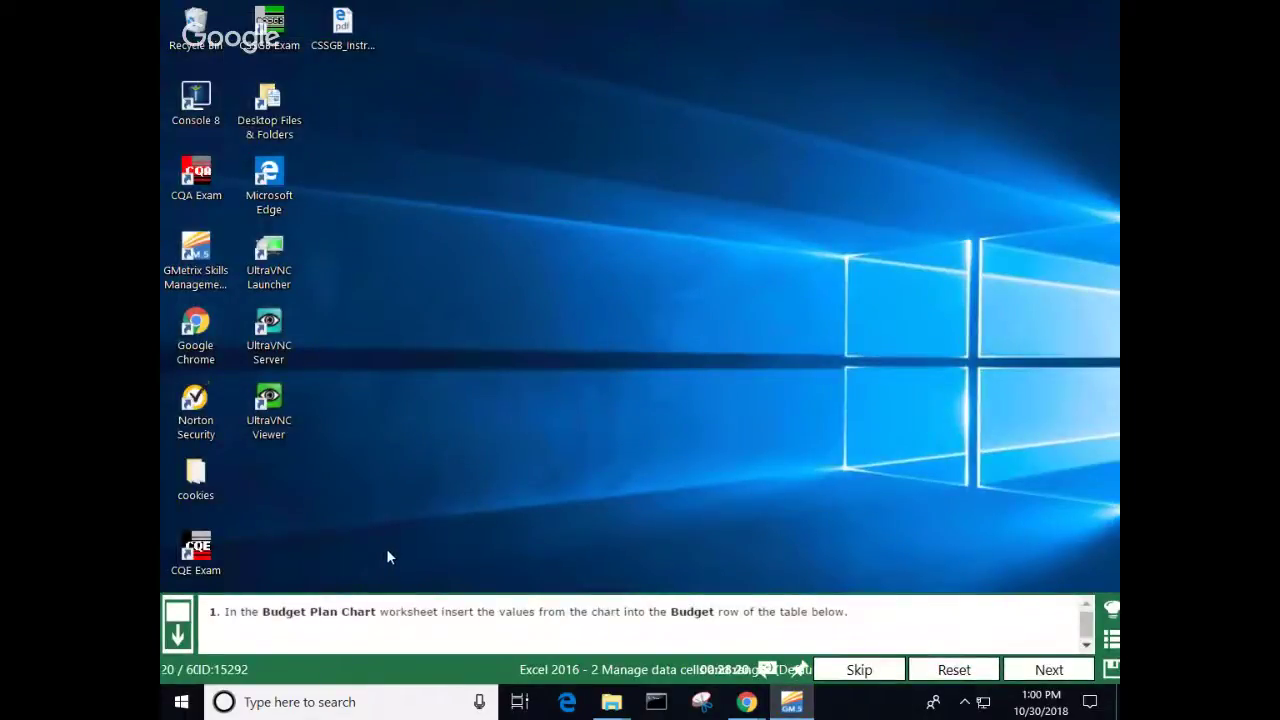
# Step: Select the pie chart and inspect its Chart Elements list before leaving it
pyautogui.scroll(-3, 396, 540)
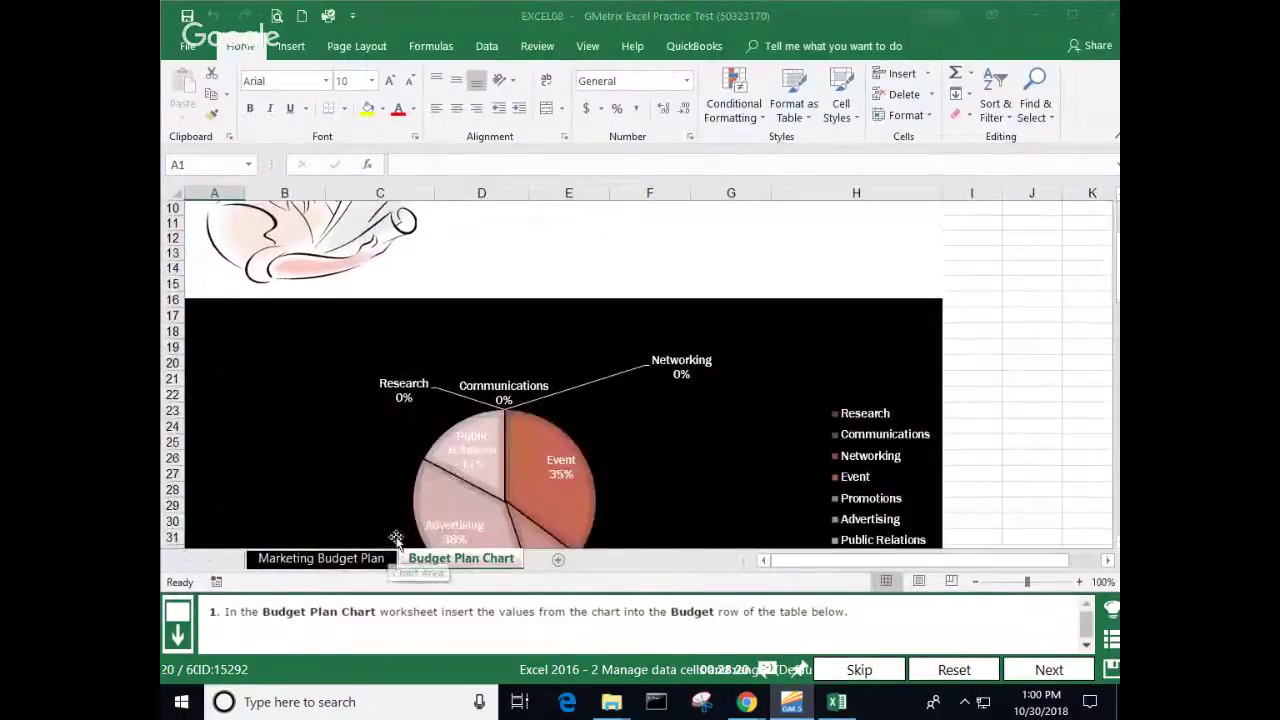
pyautogui.scroll(-3, 357, 471)
pyautogui.click(323, 451)
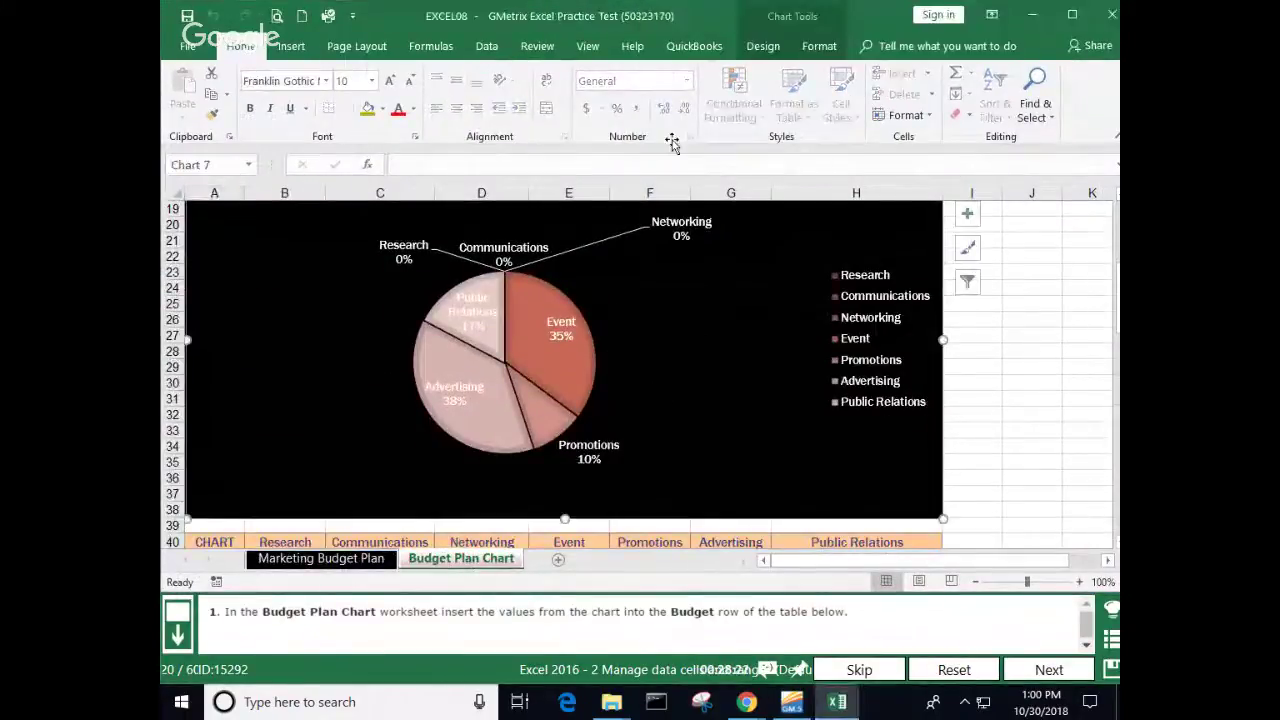
pyautogui.click(768, 47)
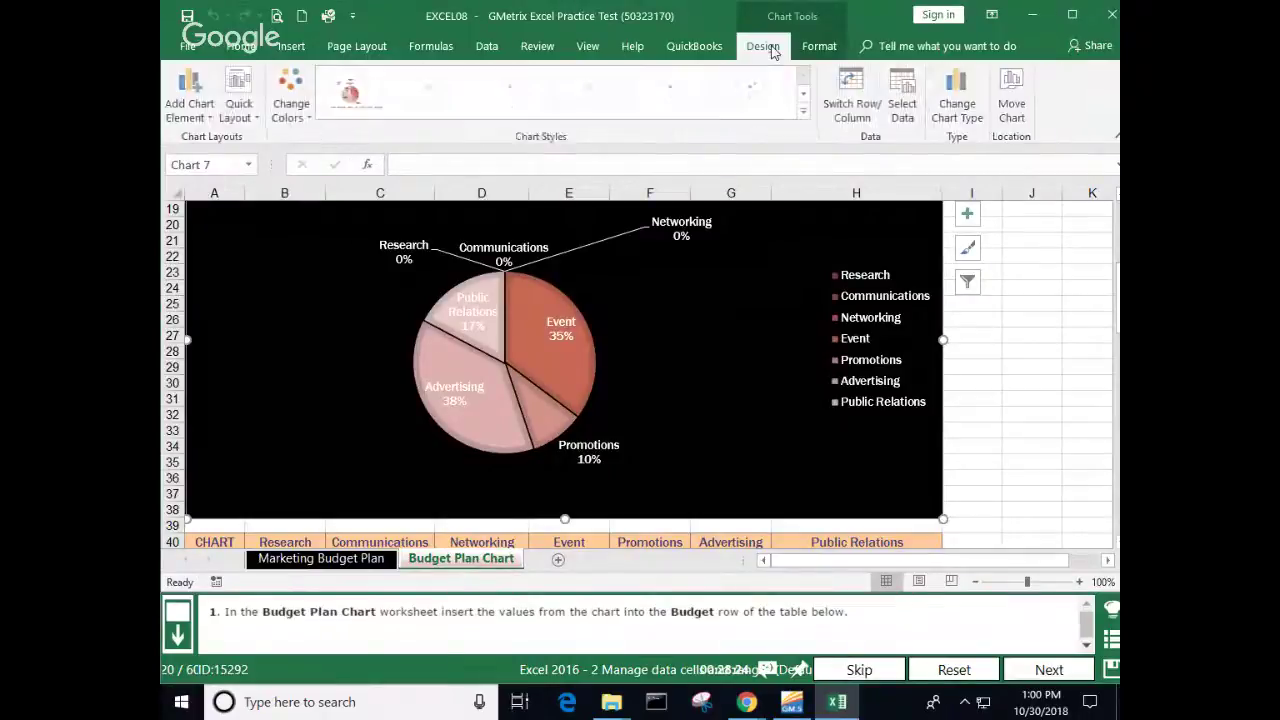
pyautogui.click(967, 214)
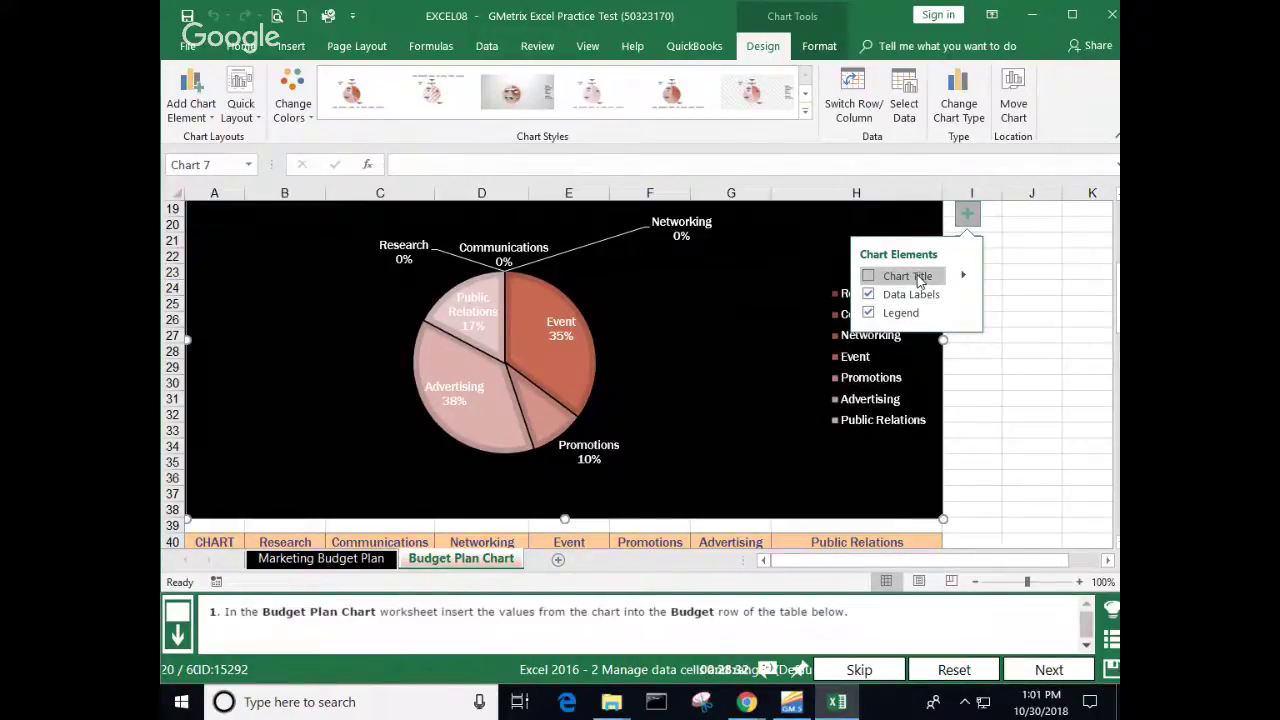
pyautogui.click(1025, 319)
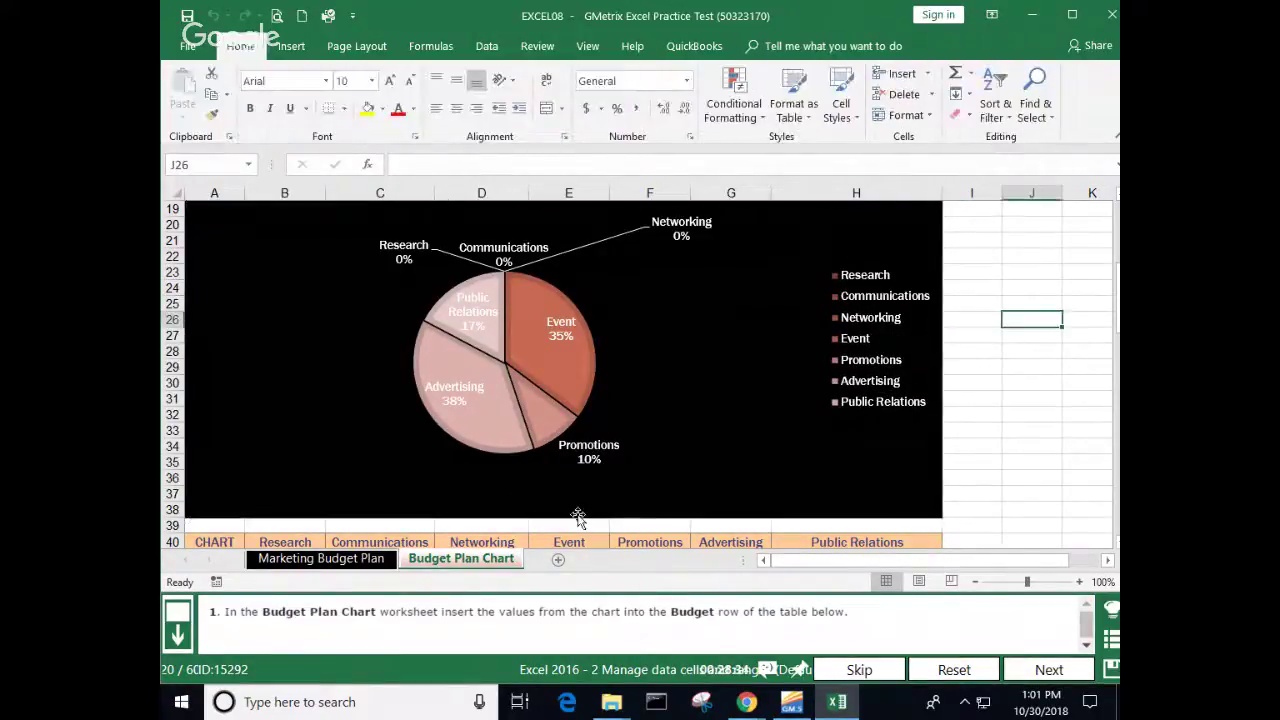
# Step: Enter 0 for Research, Communications and Networking in the Budget row
pyautogui.scroll(-3, 578, 517)
pyautogui.click(294, 425)
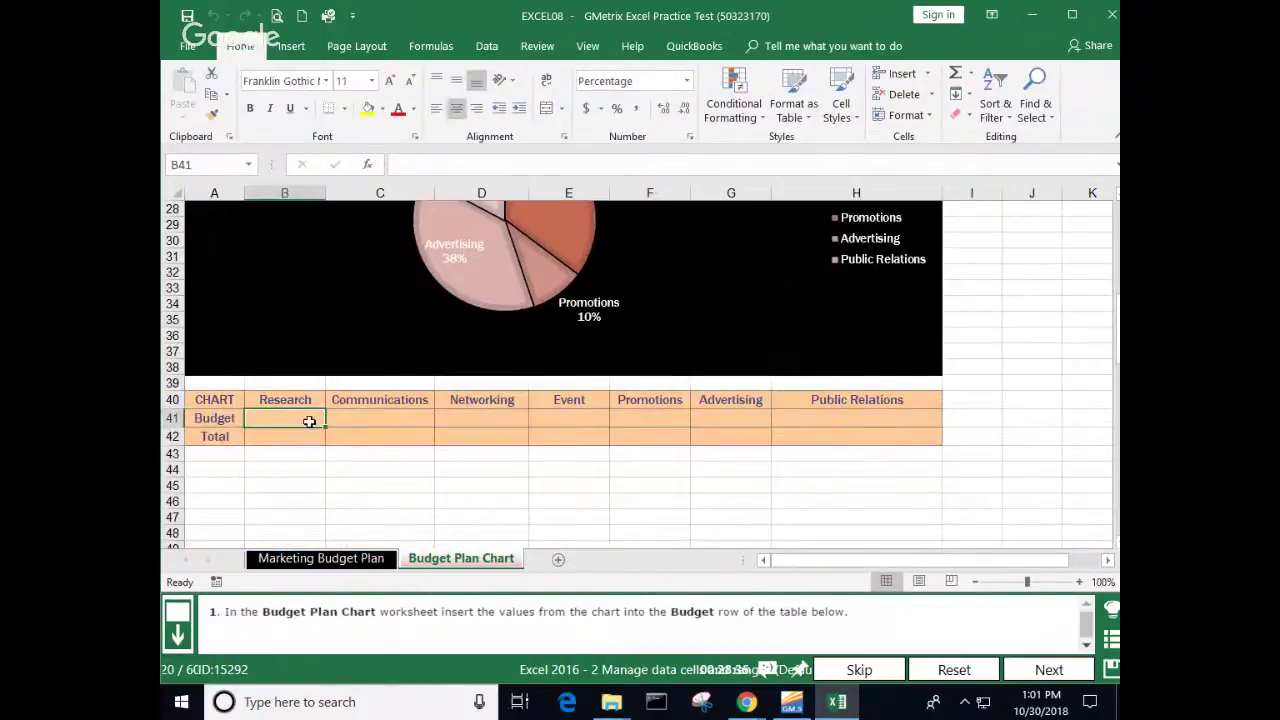
pyautogui.write('0')
pyautogui.click(408, 415)
pyautogui.write('0')
pyautogui.click(487, 413)
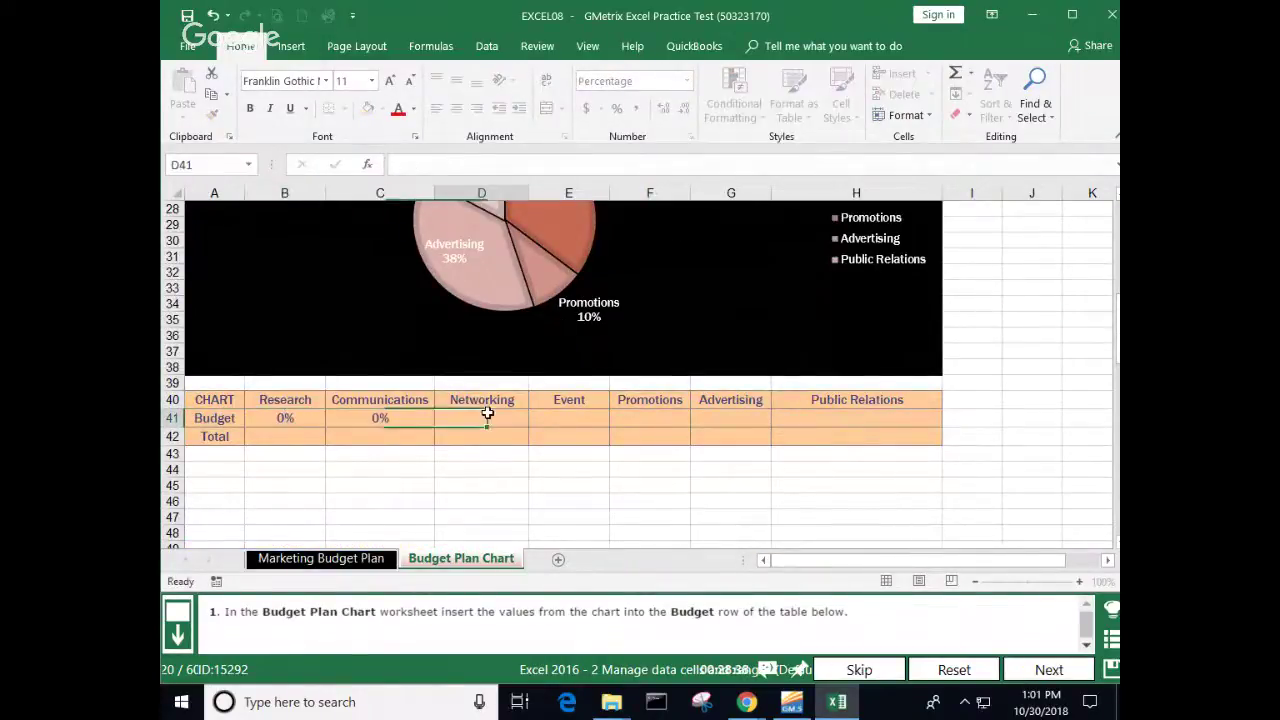
pyautogui.write('0')
# Step: Enter 35, 10, 38 and 17 for Event through Public Relations, then submit the task
pyautogui.click(562, 418)
pyautogui.scroll(3, 560, 420)
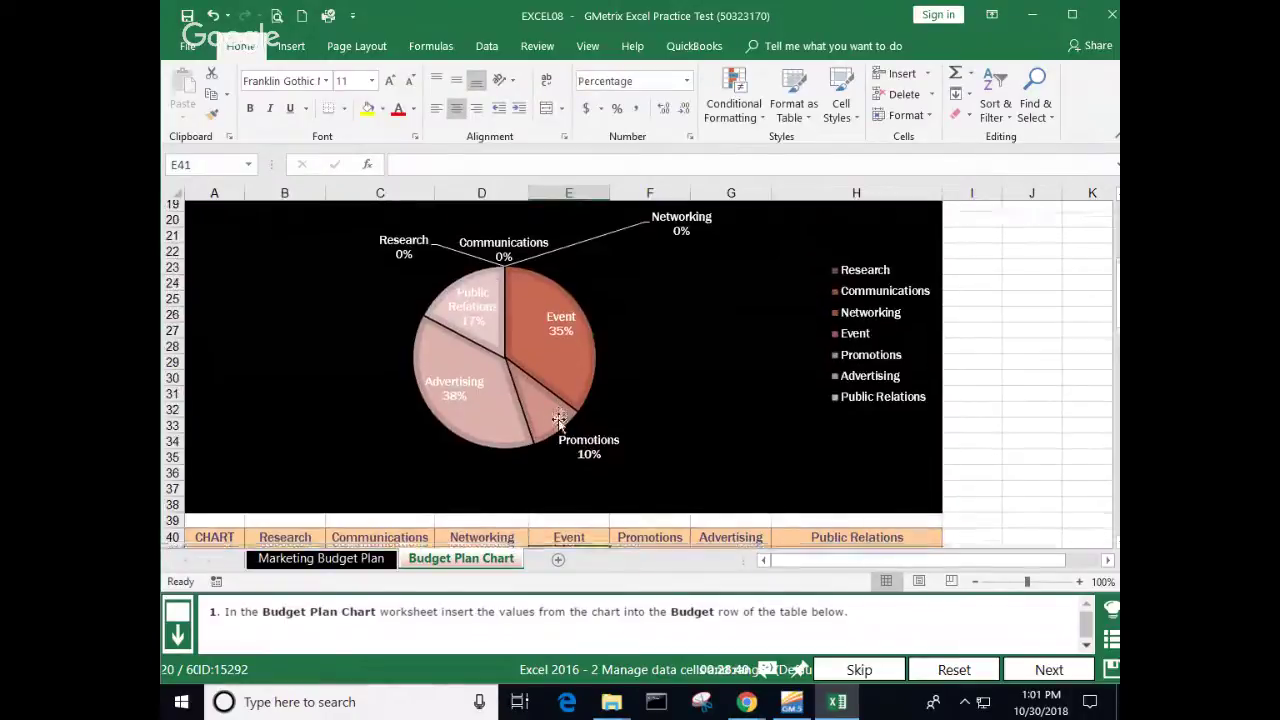
pyautogui.scroll(-3, 558, 420)
pyautogui.write('35')
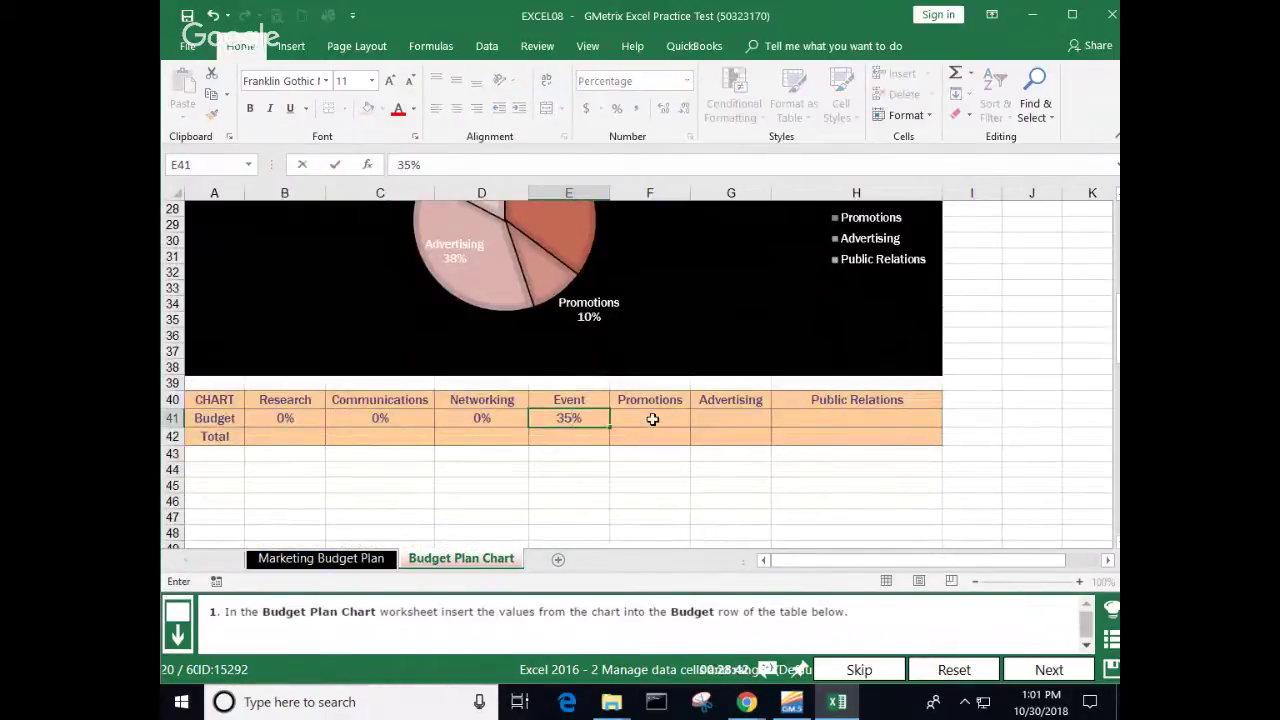
pyautogui.click(652, 419)
pyautogui.write('10')
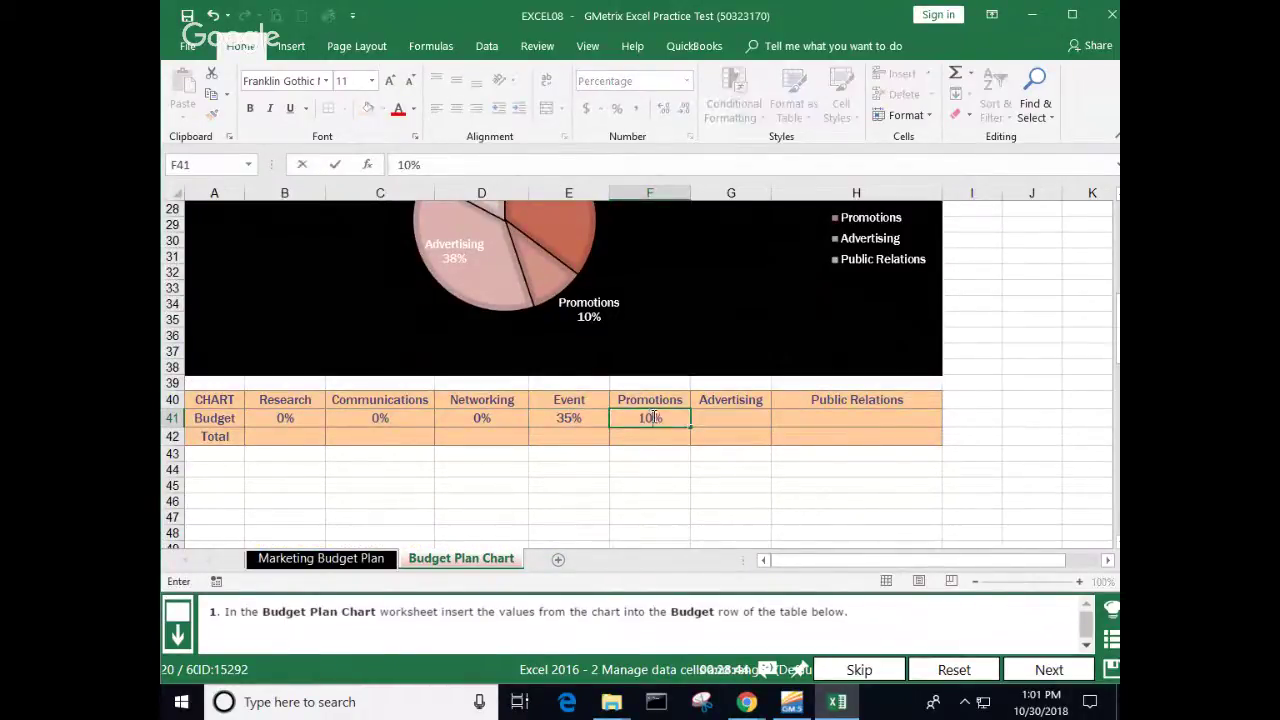
pyautogui.click(740, 416)
pyautogui.write('38')
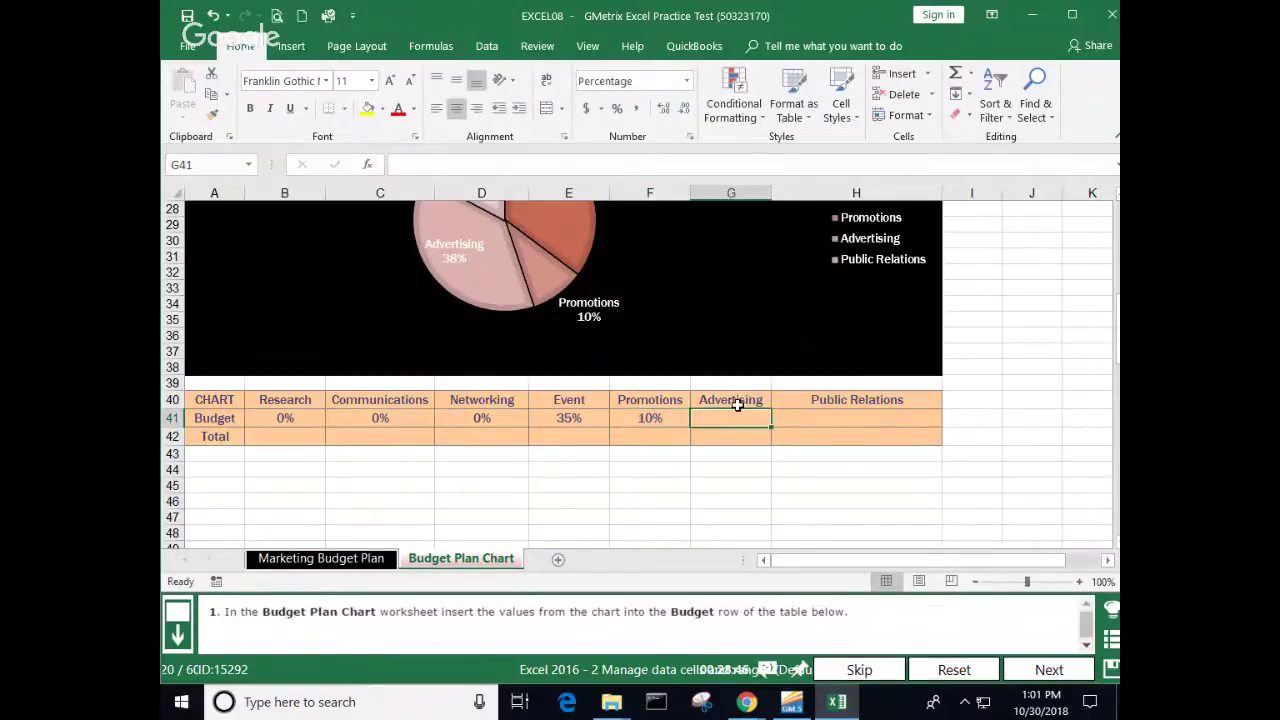
pyautogui.click(814, 417)
pyautogui.write('17')
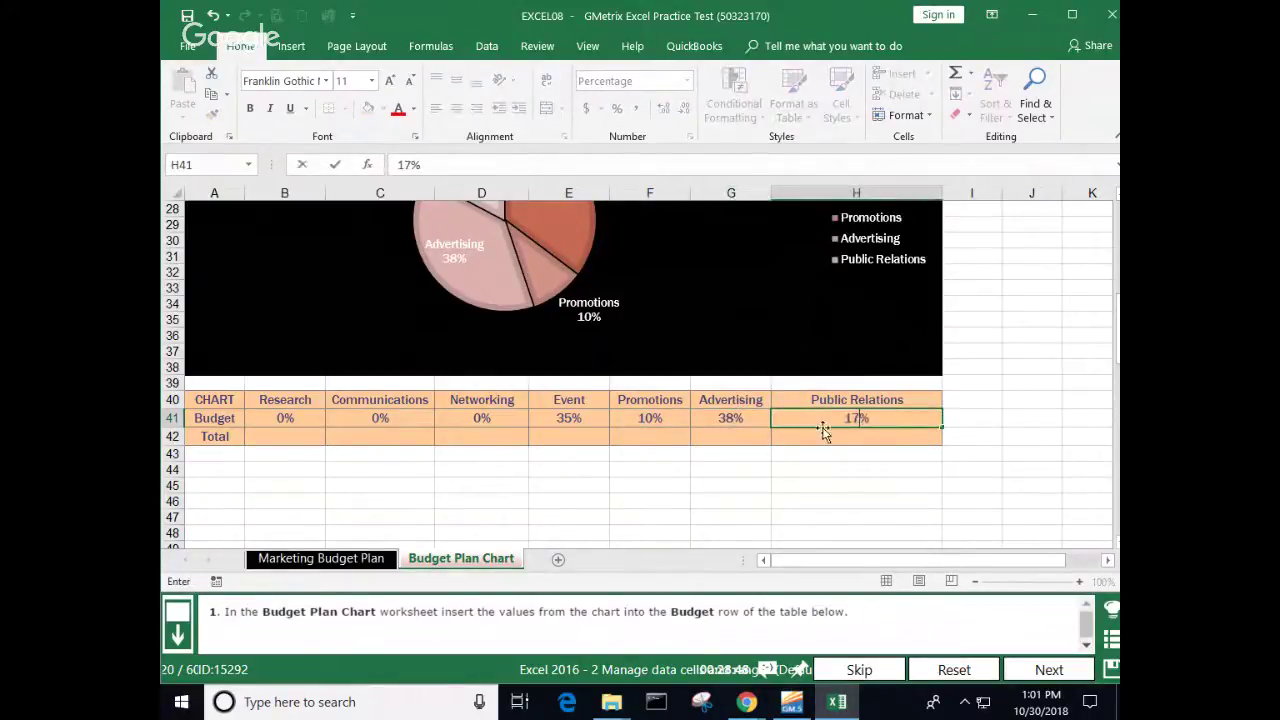
pyautogui.click(806, 340)
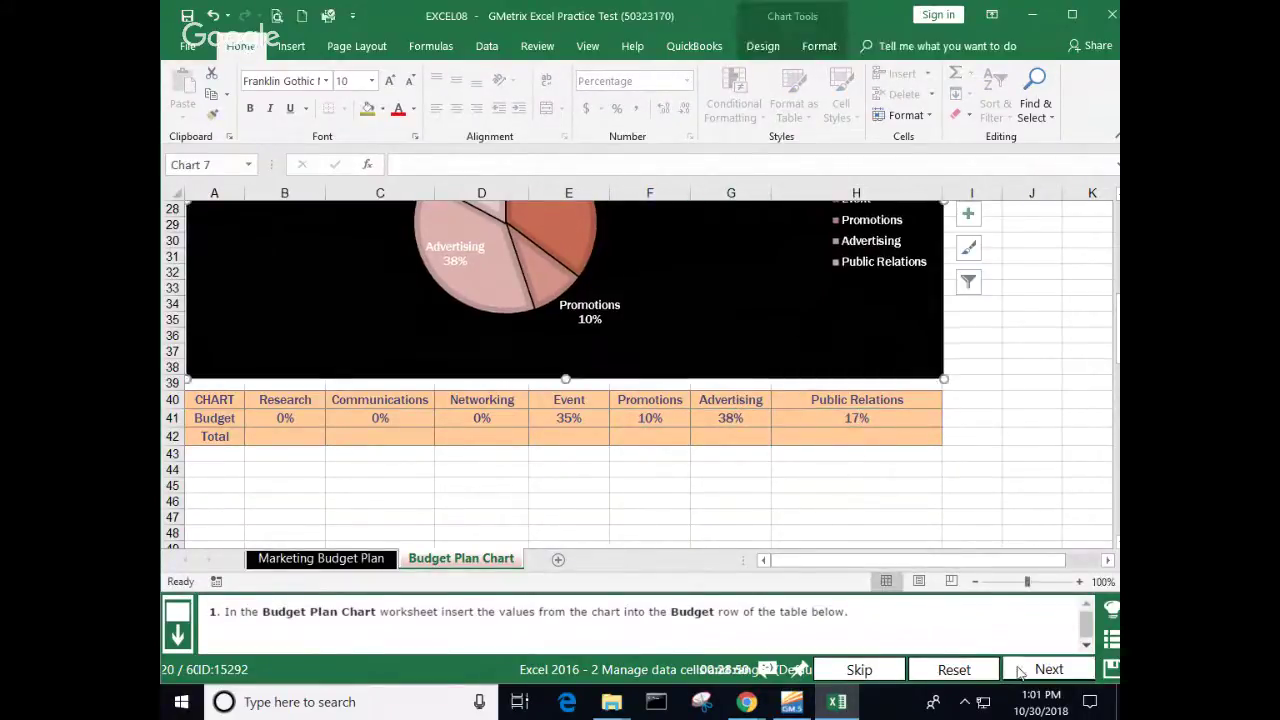
pyautogui.click(1031, 668)
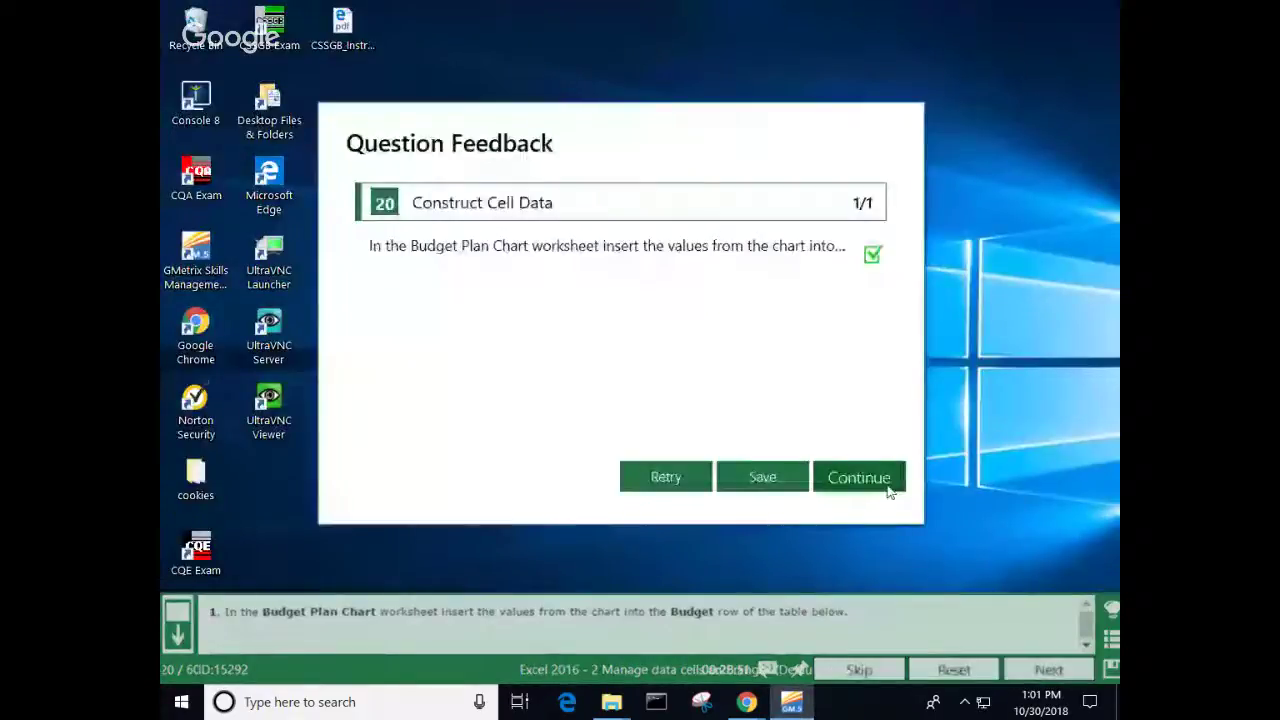
# Step: Continue to question 21 and unmerge the grand total cells A97:C97
pyautogui.click(866, 476)
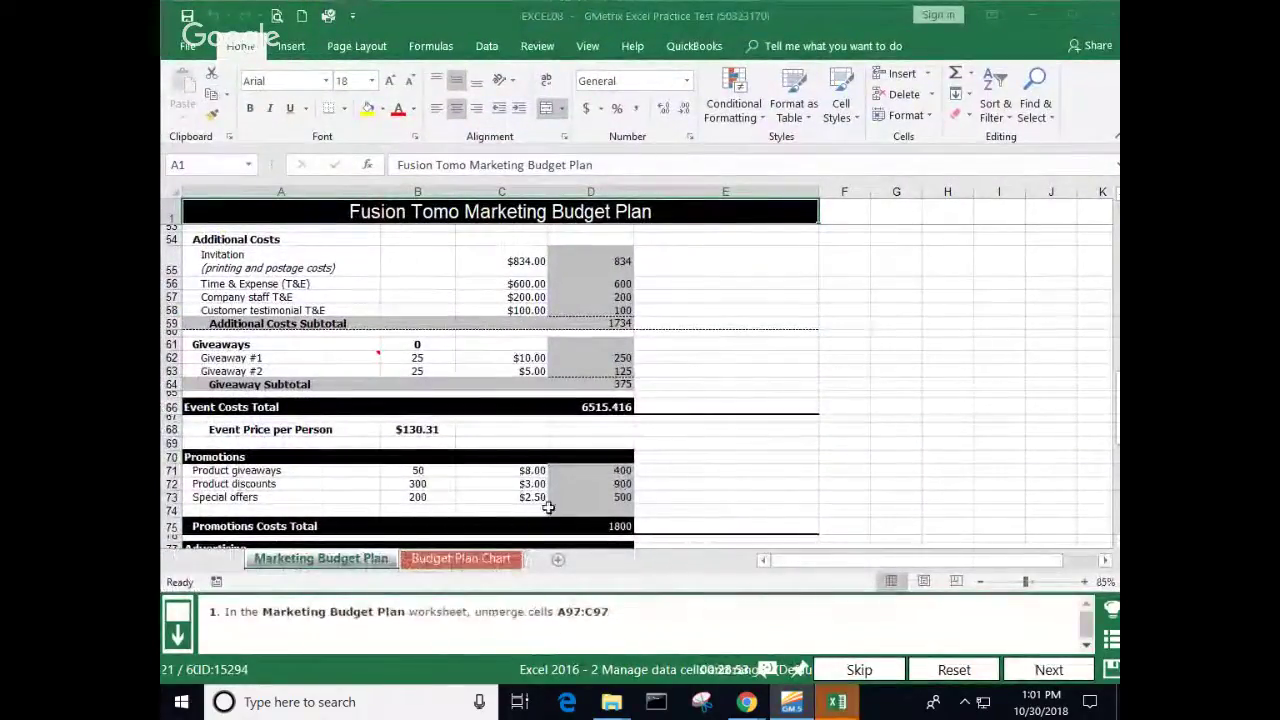
pyautogui.scroll(-10, 540, 500)
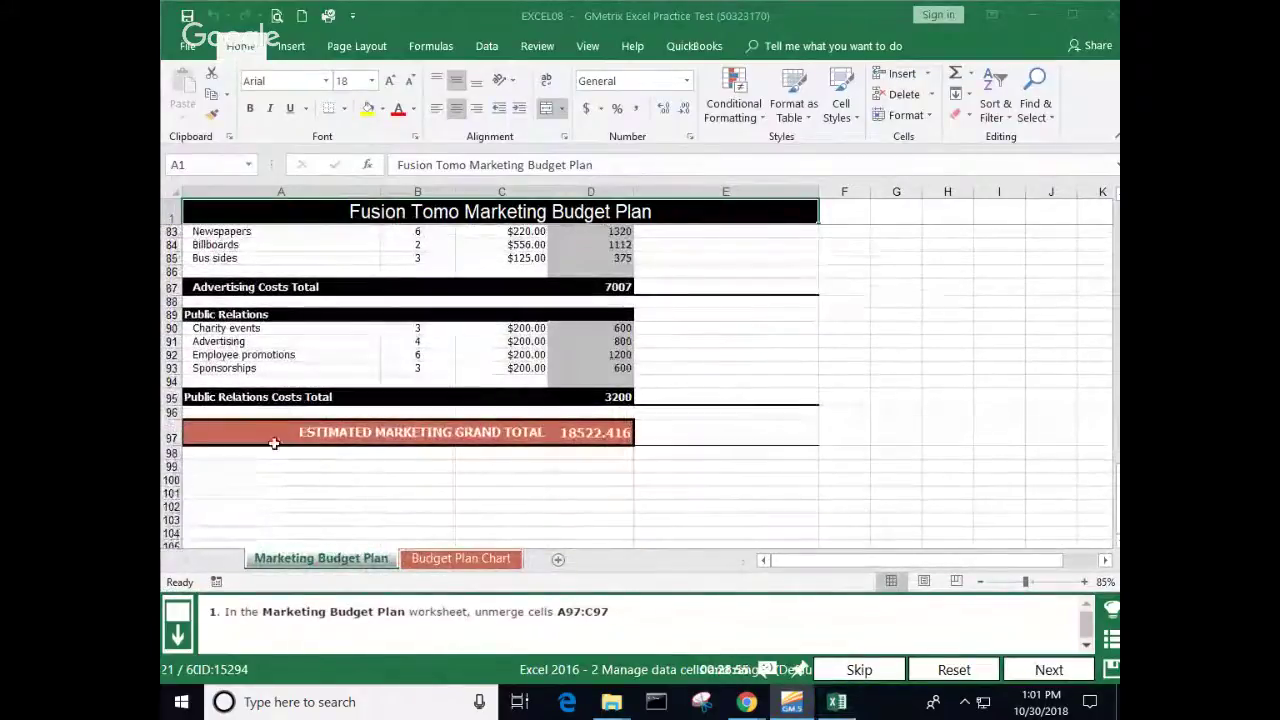
pyautogui.click(274, 443)
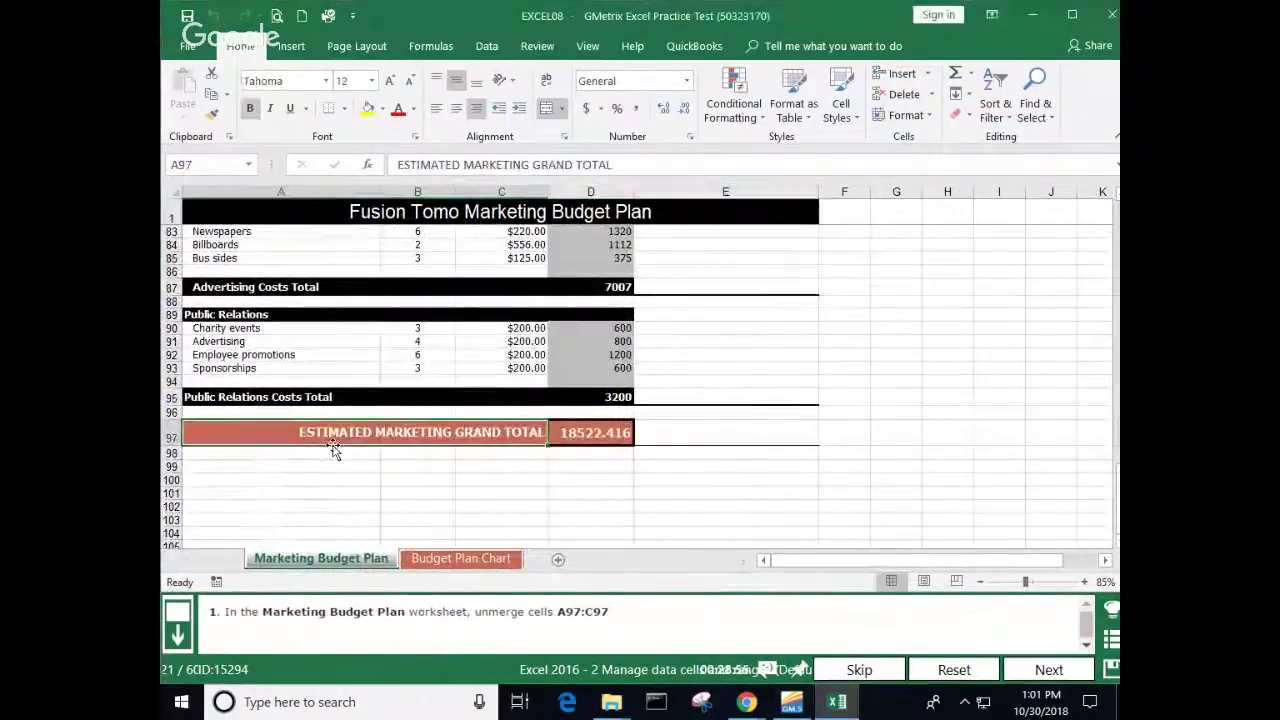
pyautogui.click(548, 110)
# Step: Select A97, B97 and C97 individually to check they are now separate cells
pyautogui.click(603, 505)
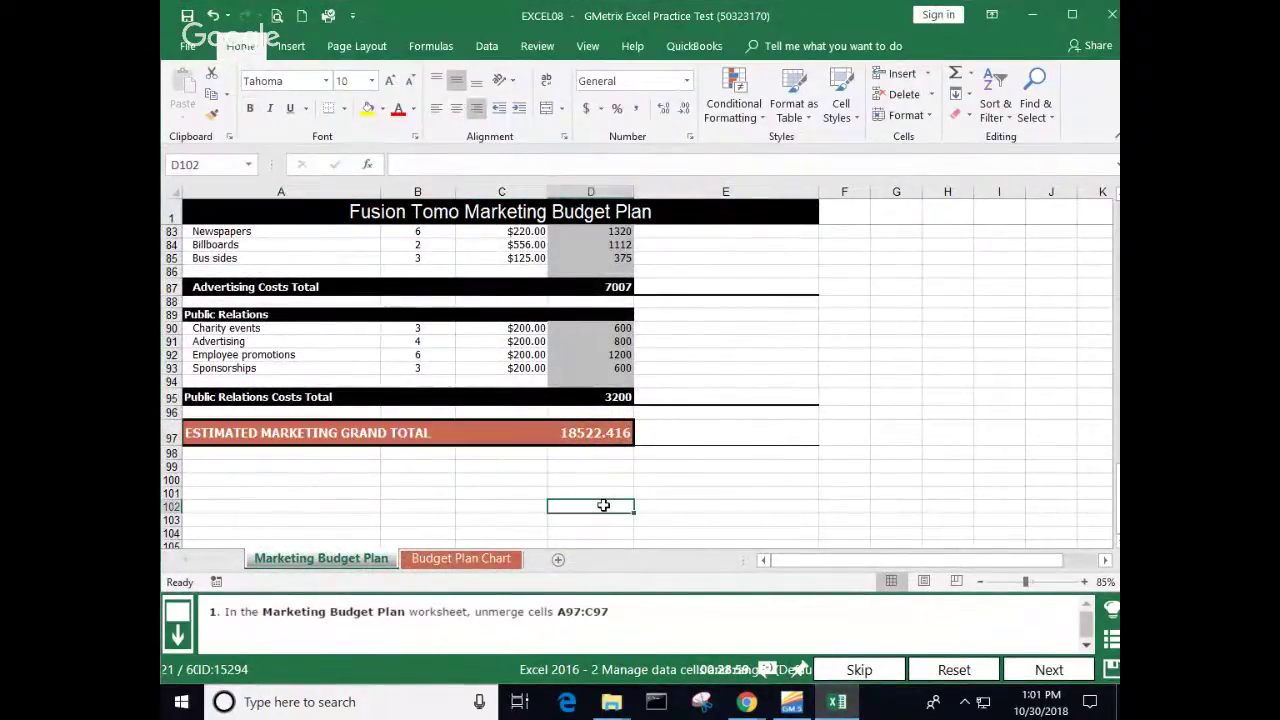
pyautogui.click(470, 432)
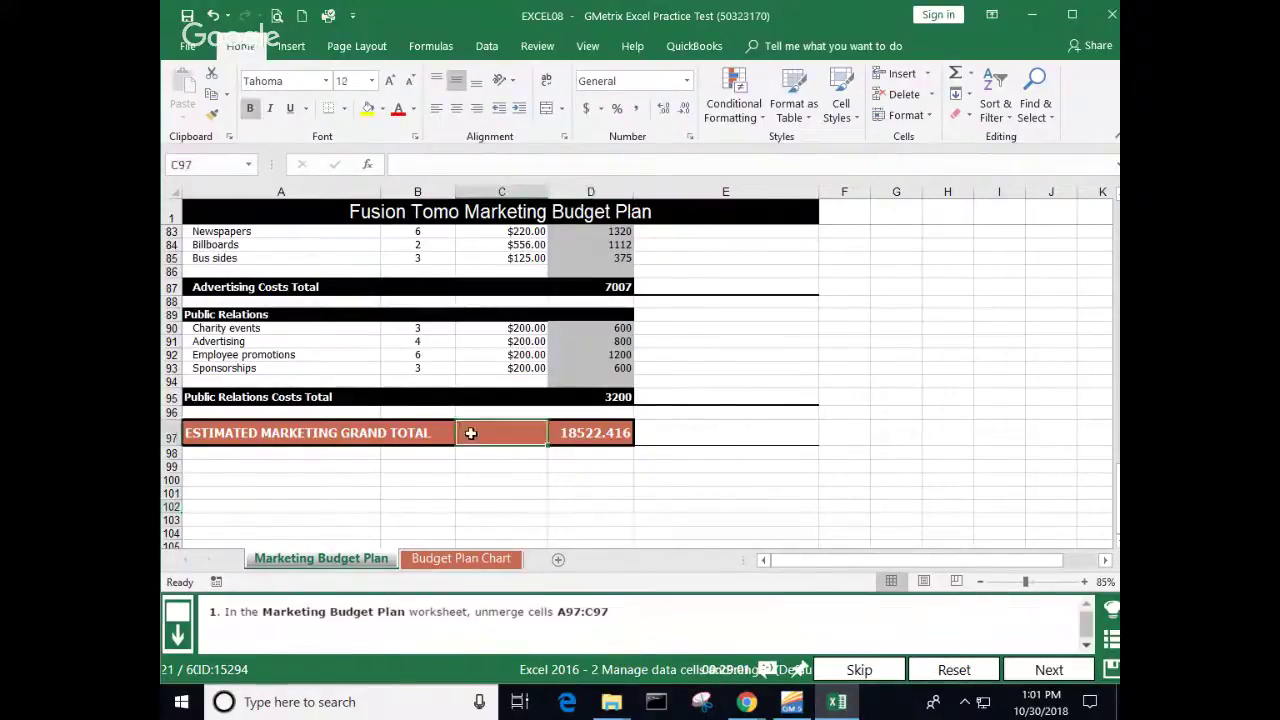
pyautogui.click(463, 495)
pyautogui.click(392, 436)
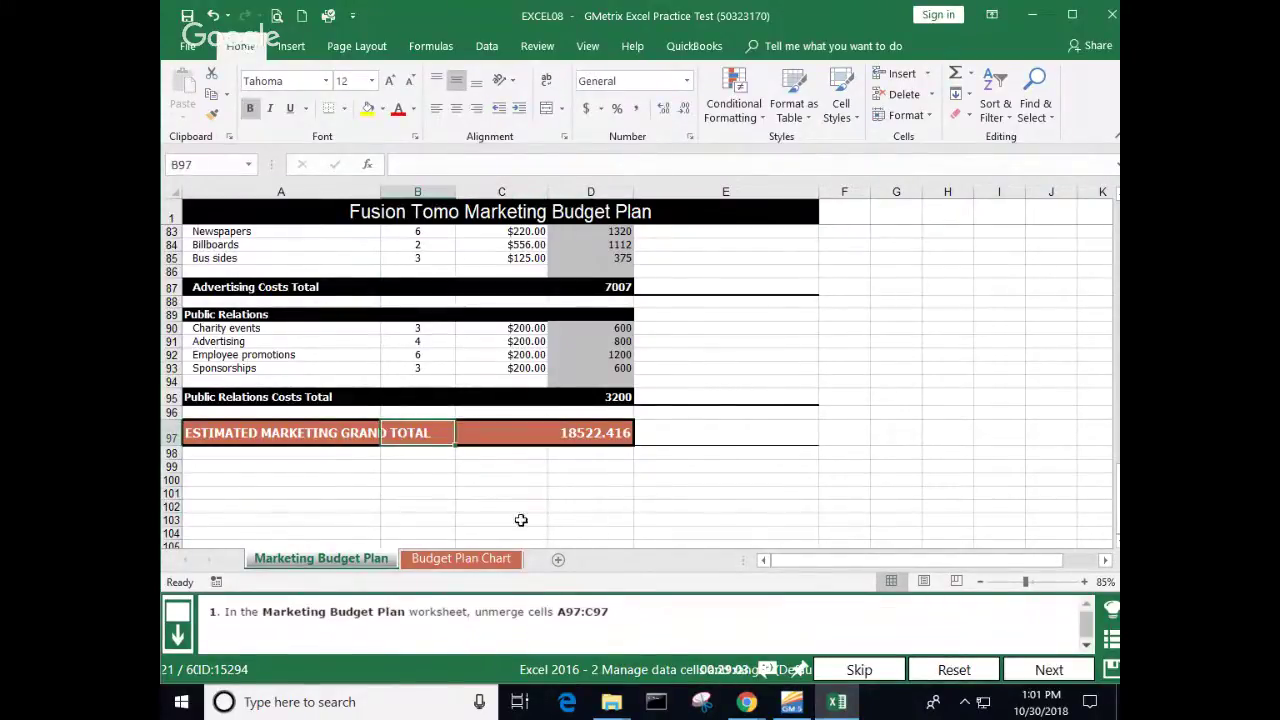
pyautogui.click(434, 515)
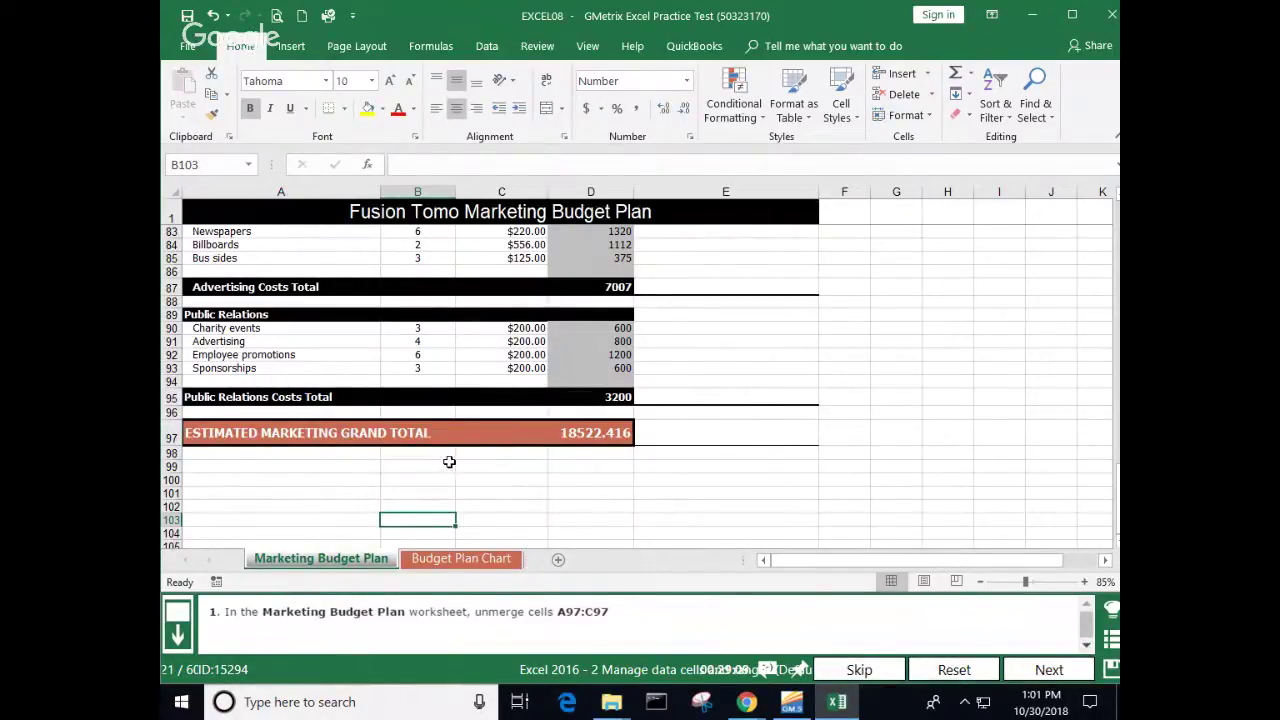
pyautogui.click(219, 433)
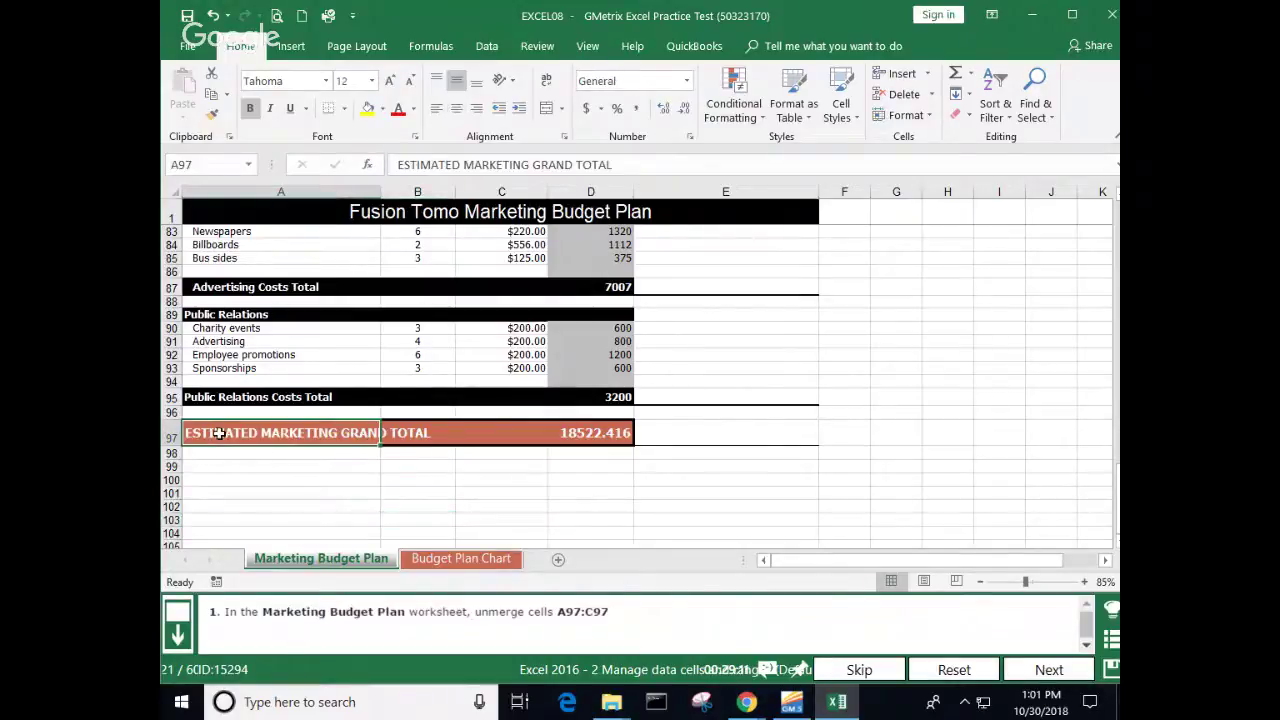
pyautogui.click(412, 432)
pyautogui.click(487, 431)
pyautogui.click(415, 432)
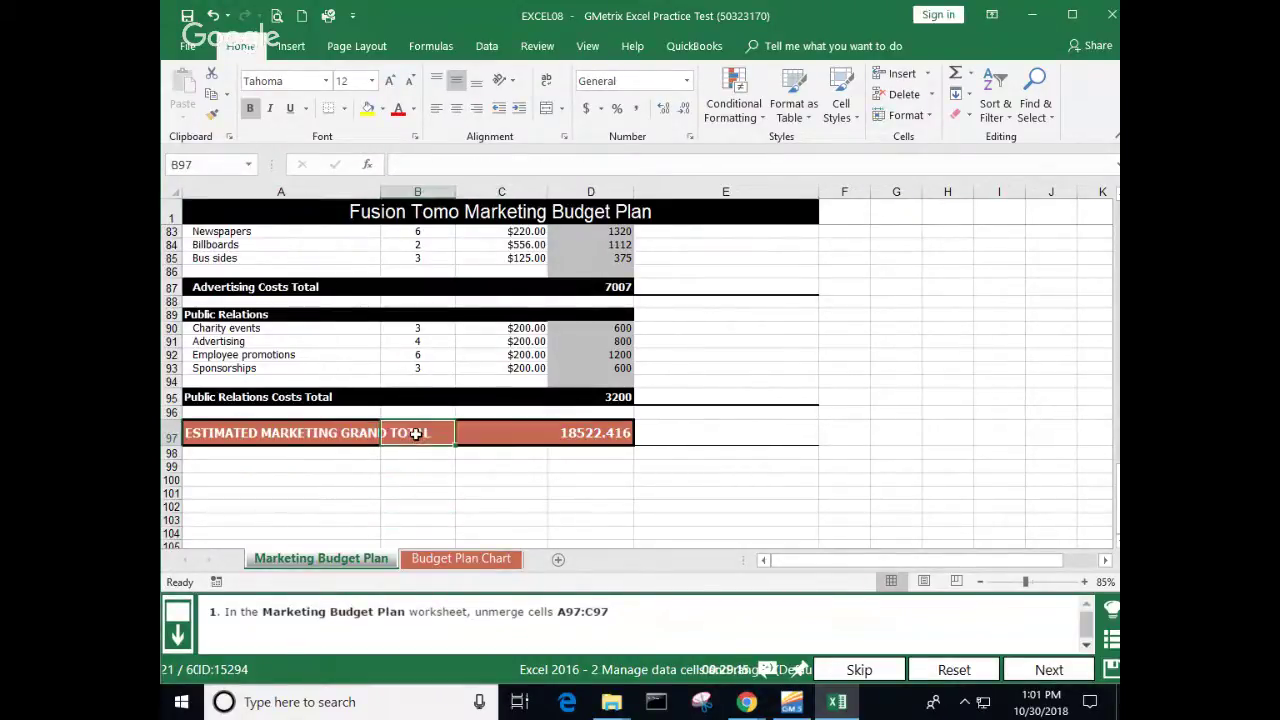
pyautogui.click(294, 431)
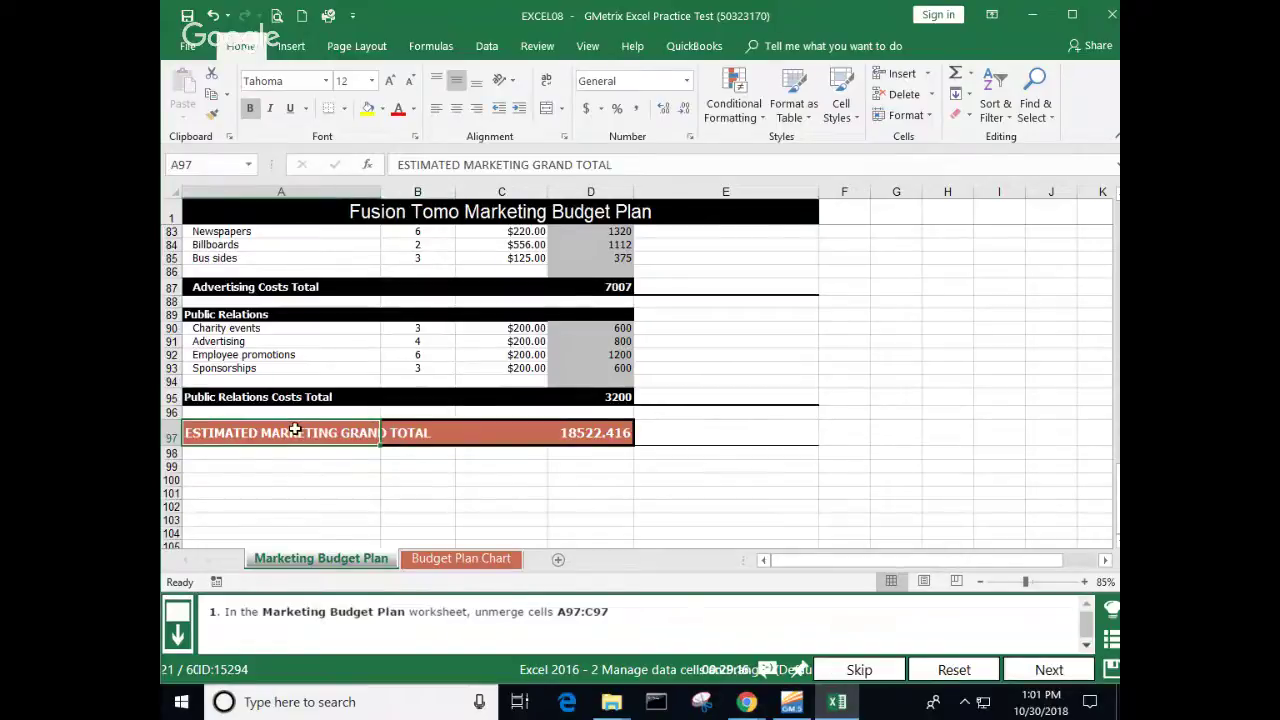
pyautogui.click(493, 434)
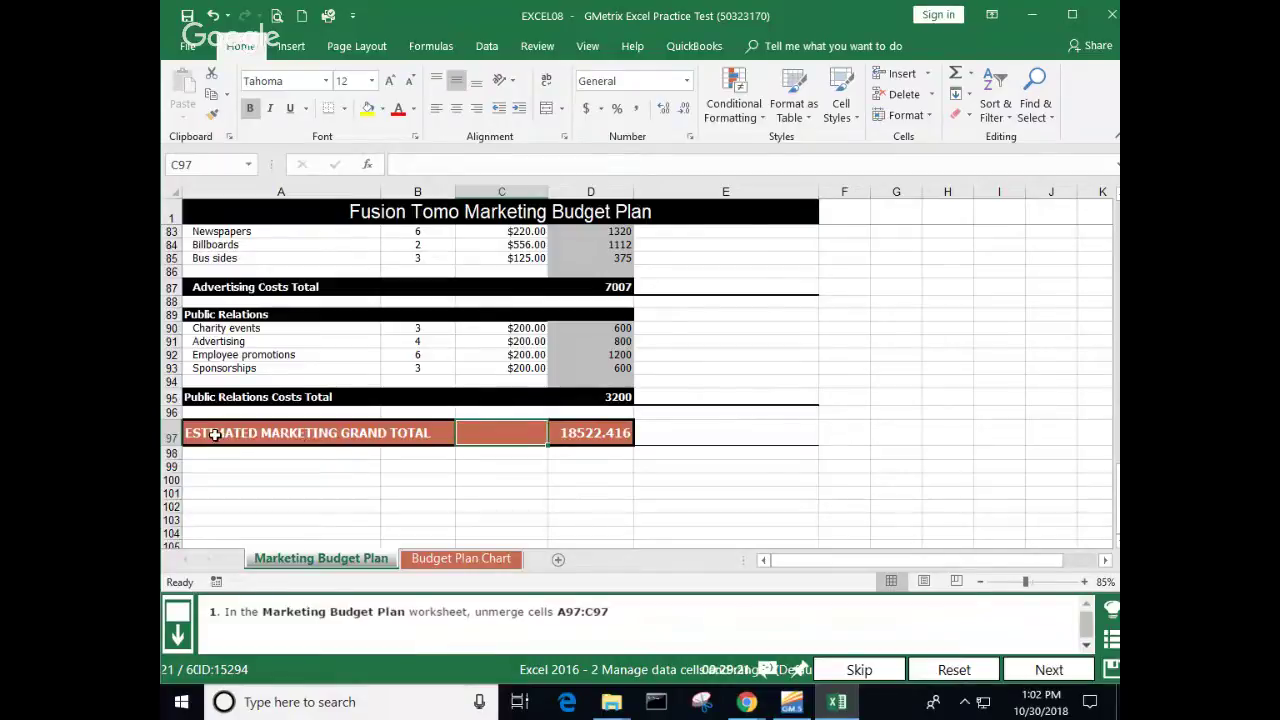
# Step: Merge A97:C97 back, unmerge it again, and submit the task
pyautogui.moveTo(214, 435); pyautogui.dragTo(470, 434)
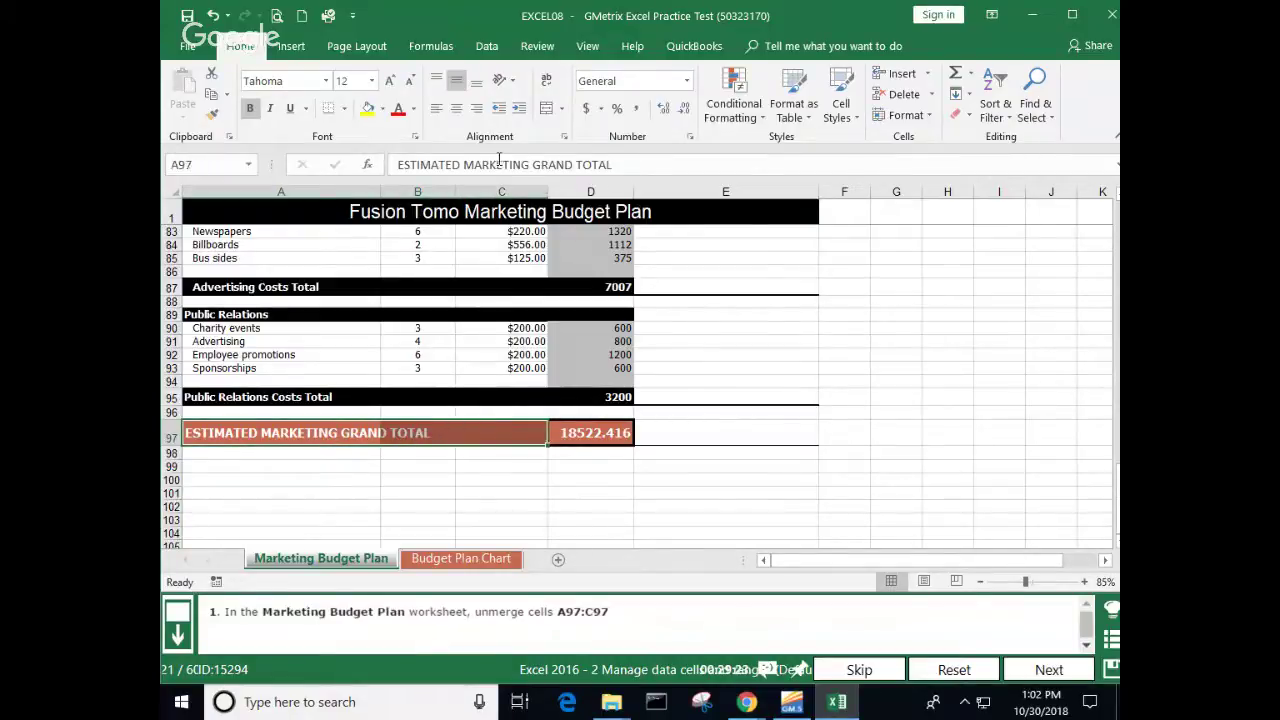
pyautogui.click(546, 108)
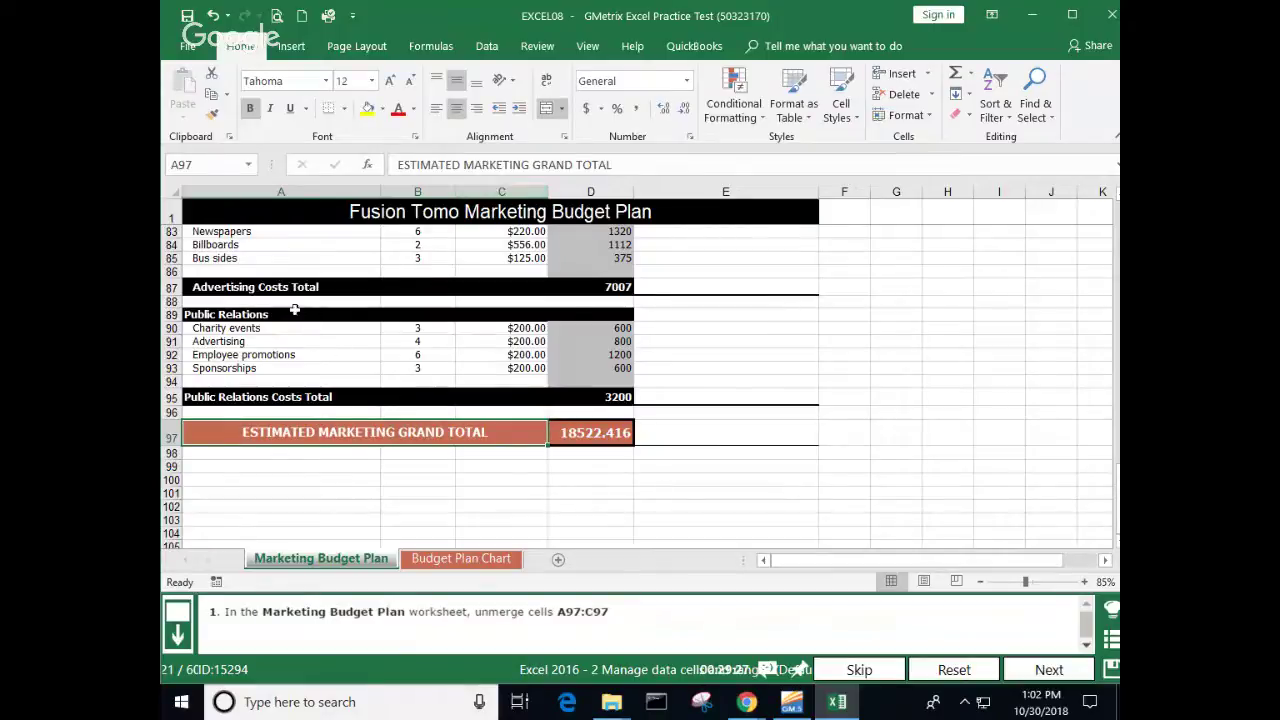
pyautogui.click(330, 456)
pyautogui.click(372, 429)
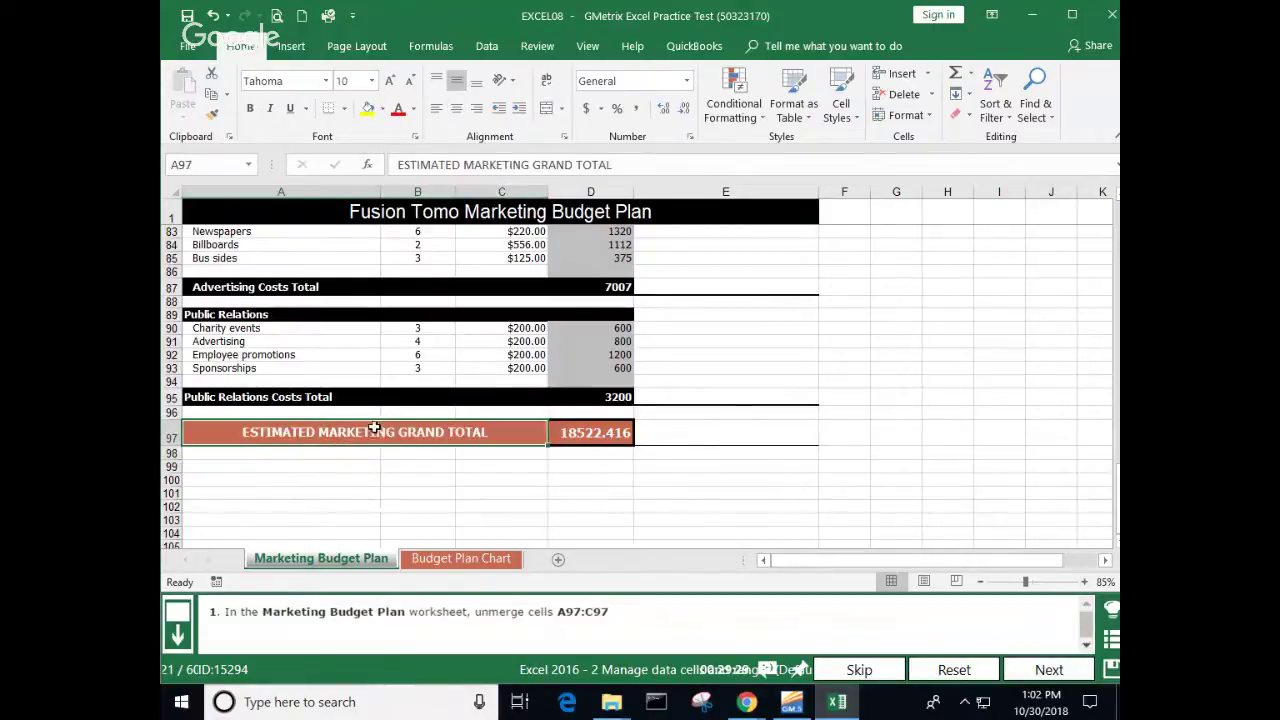
pyautogui.click(548, 108)
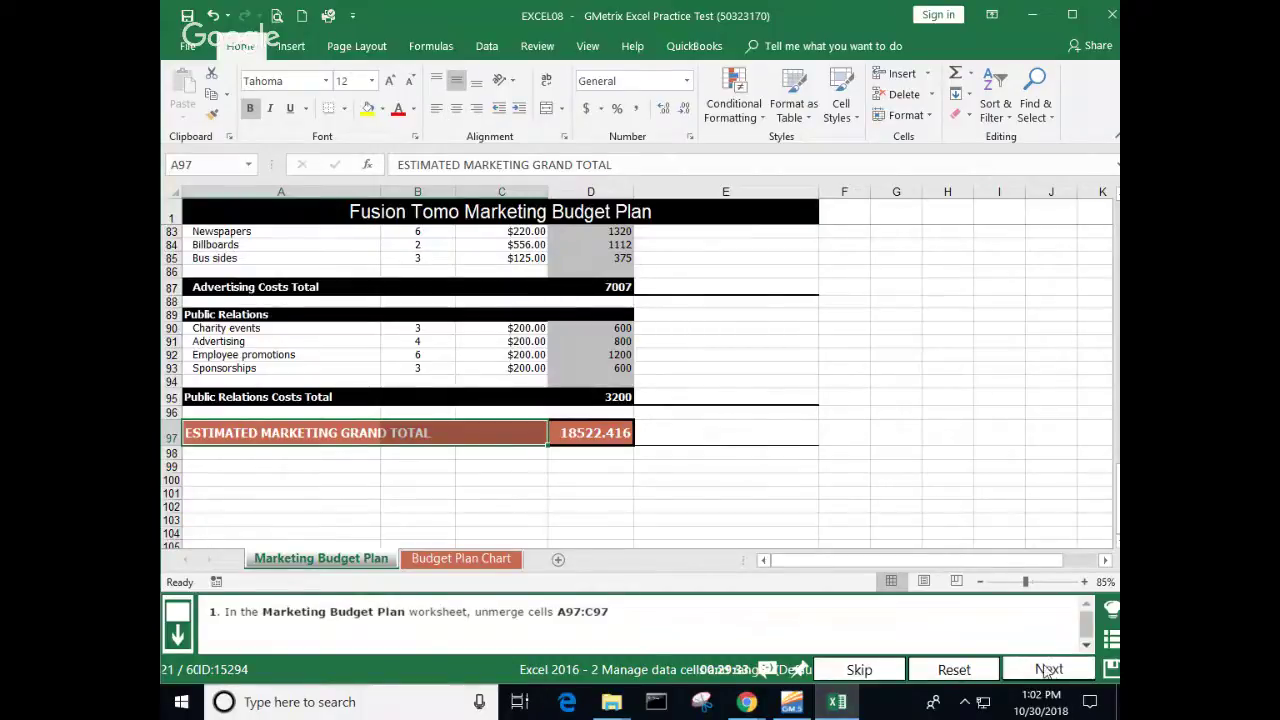
pyautogui.click(1049, 669)
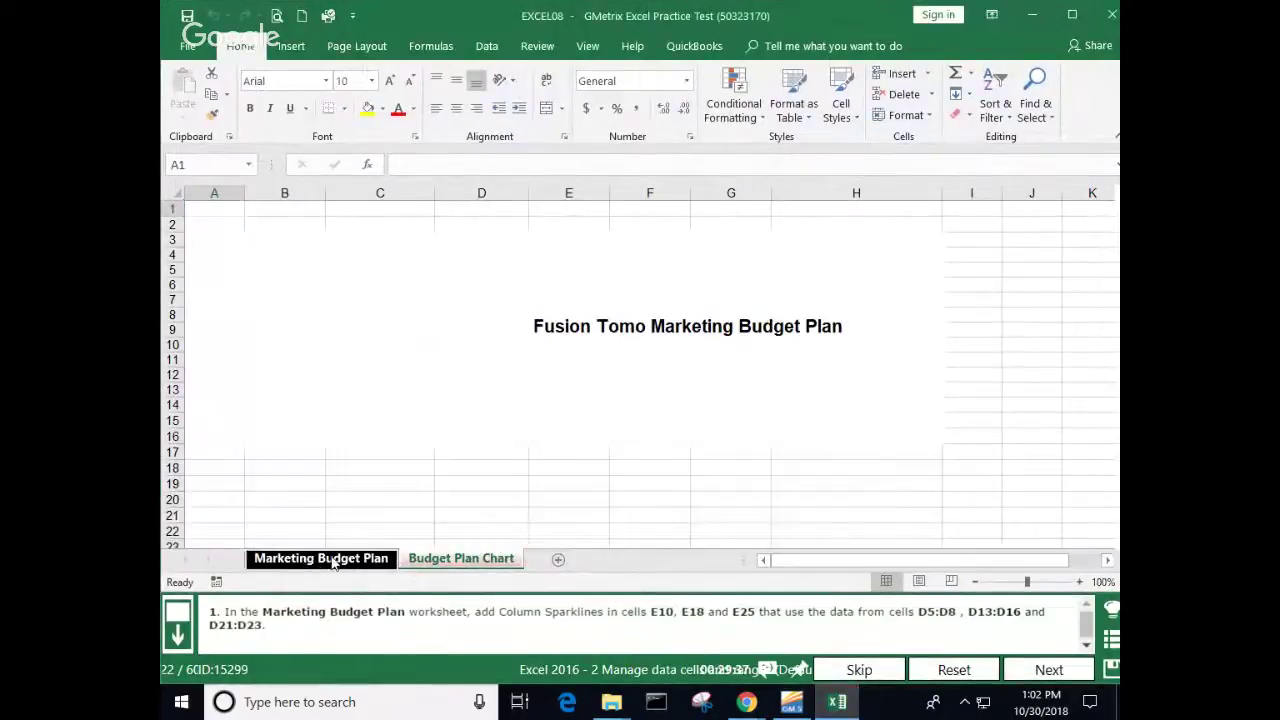
# Step: Scroll Marketing Budget Plan back to the top and select cell E10 for the Research sparkline
pyautogui.scroll(2, 486, 371)
pyautogui.scroll(14, 486, 358)
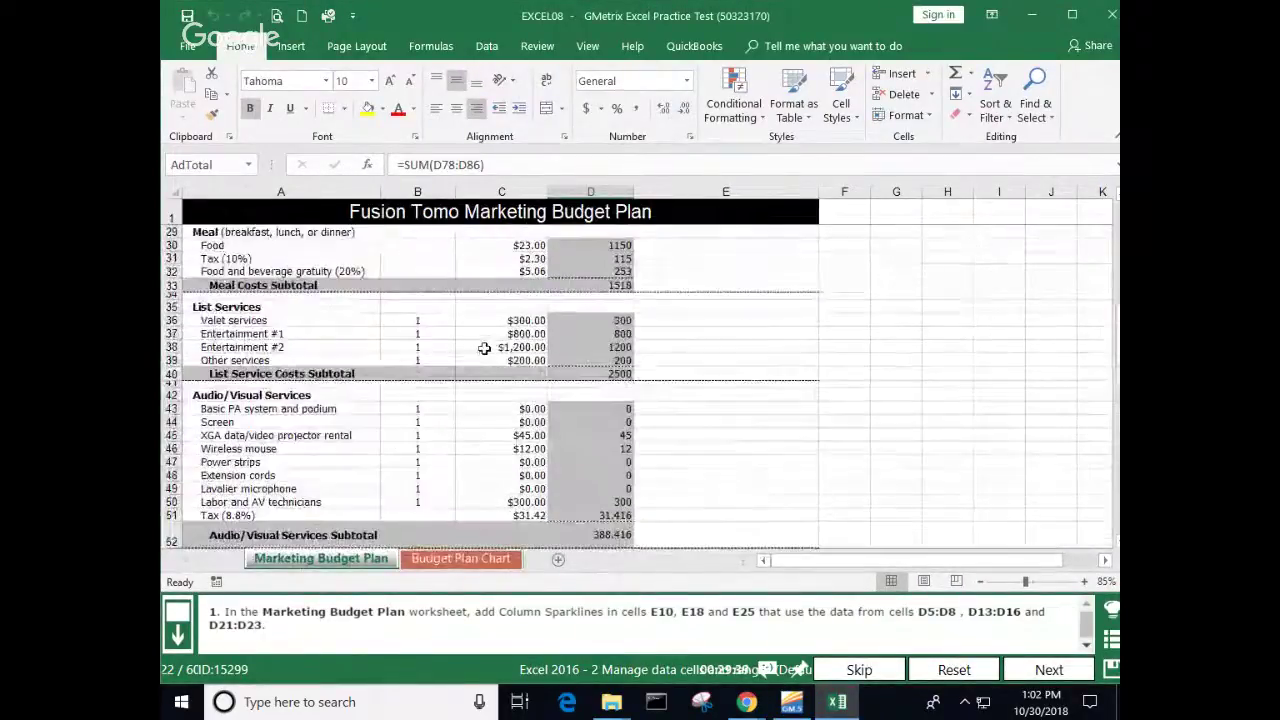
pyautogui.scroll(2, 483, 338)
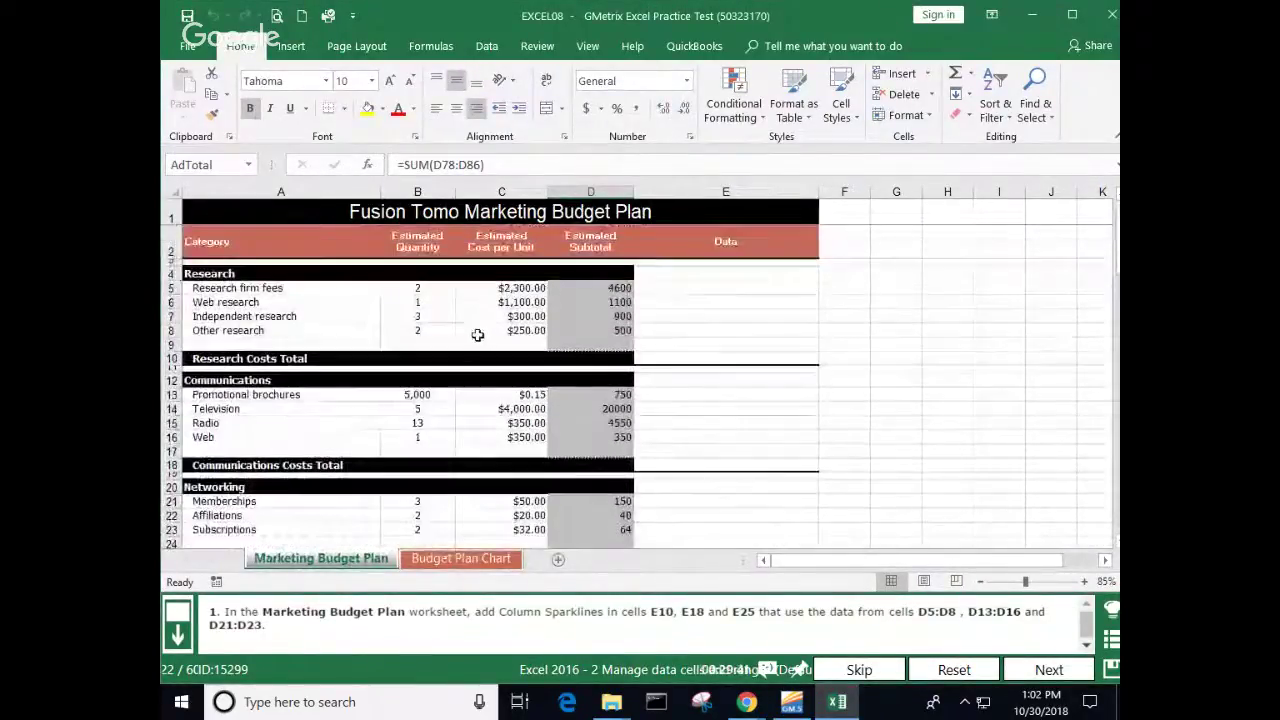
pyautogui.click(684, 354)
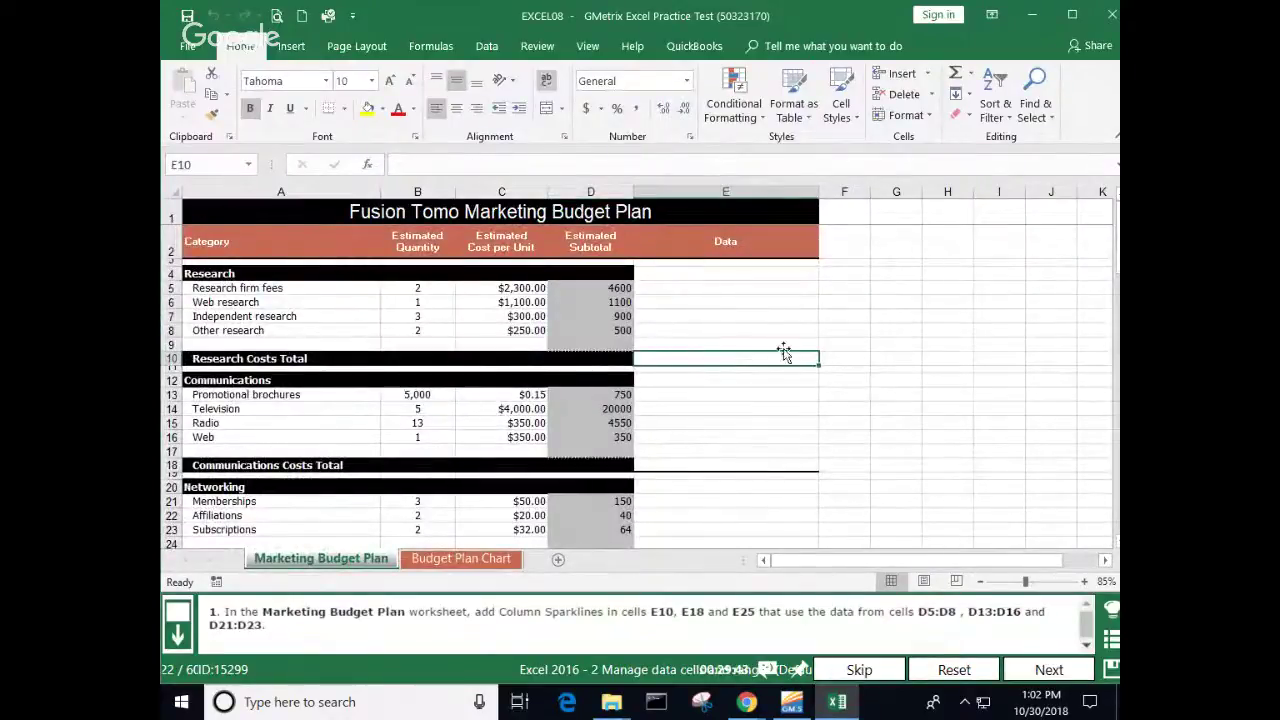
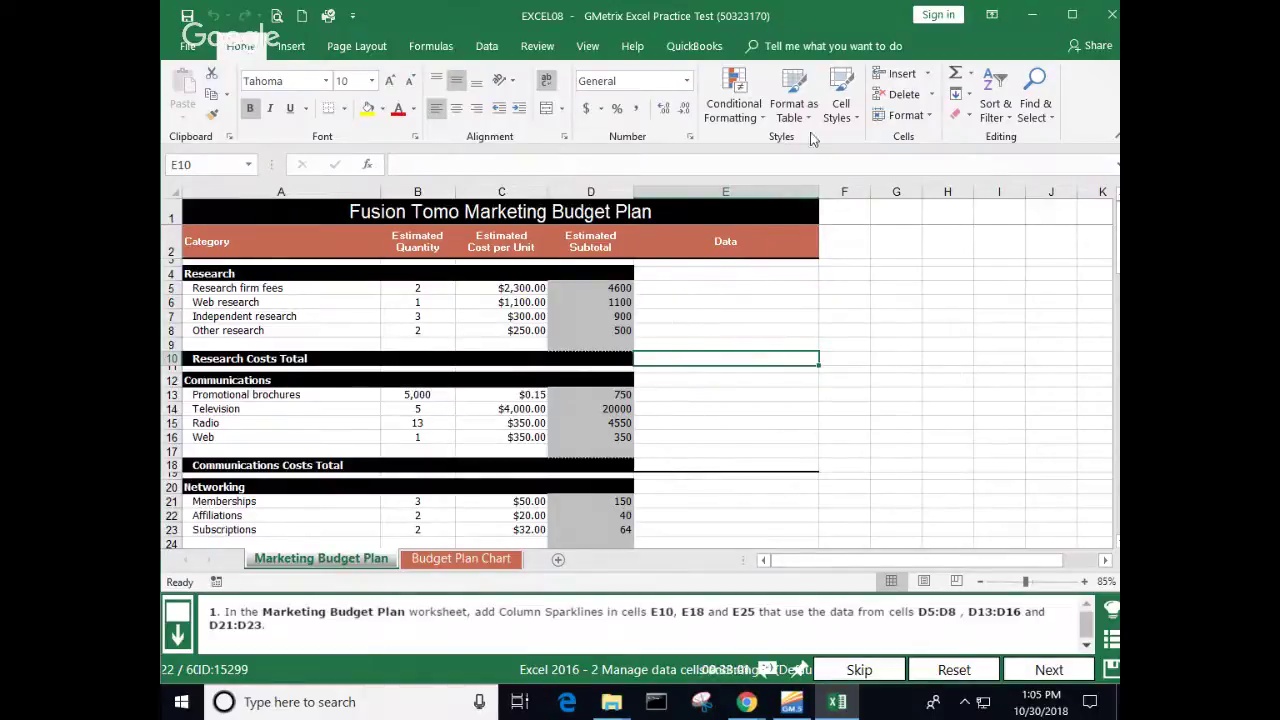
# Step: Insert a sparkline in E10 from D5:D8 and change its type to Column
pyautogui.click(291, 46)
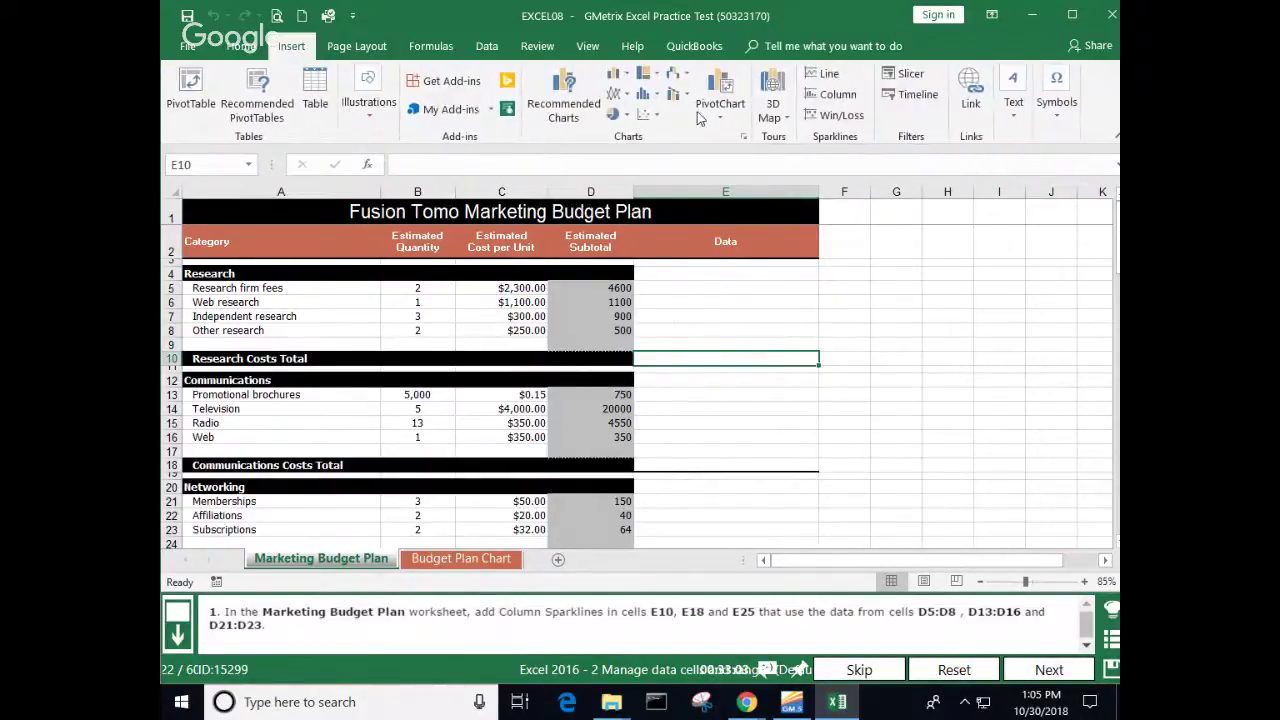
pyautogui.click(829, 77)
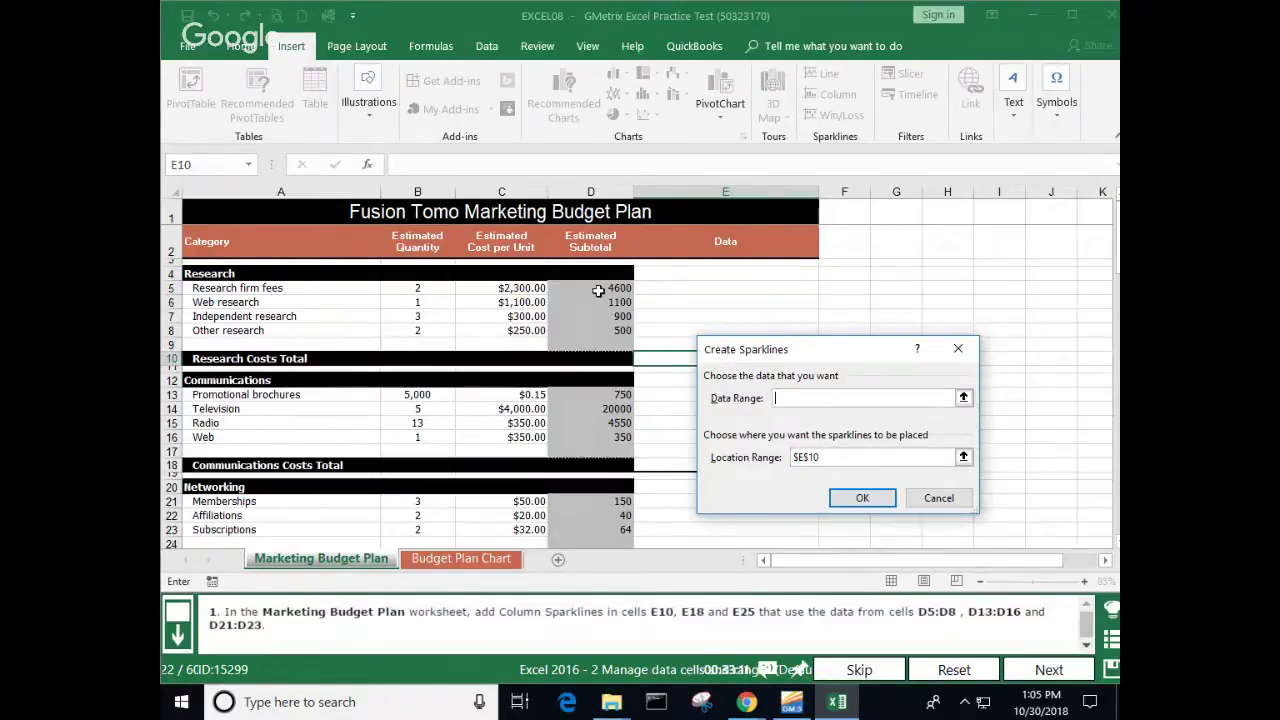
pyautogui.moveTo(598, 290); pyautogui.dragTo(600, 328)
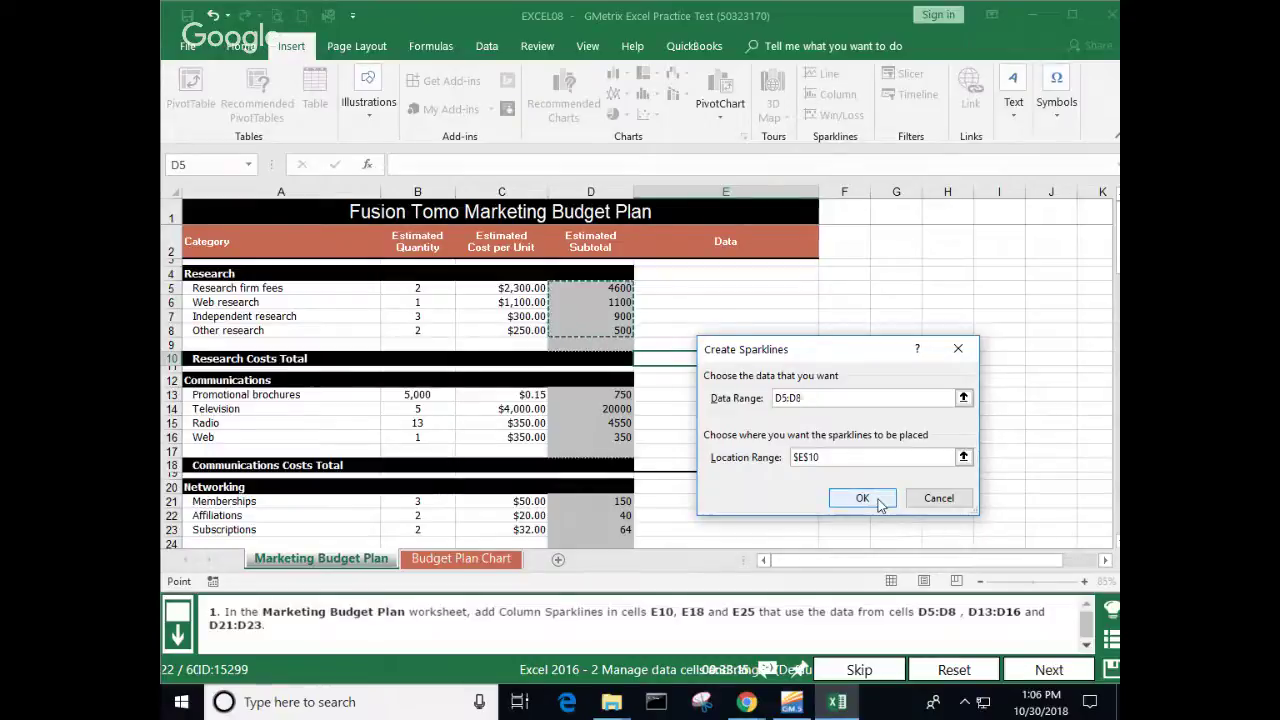
pyautogui.click(862, 498)
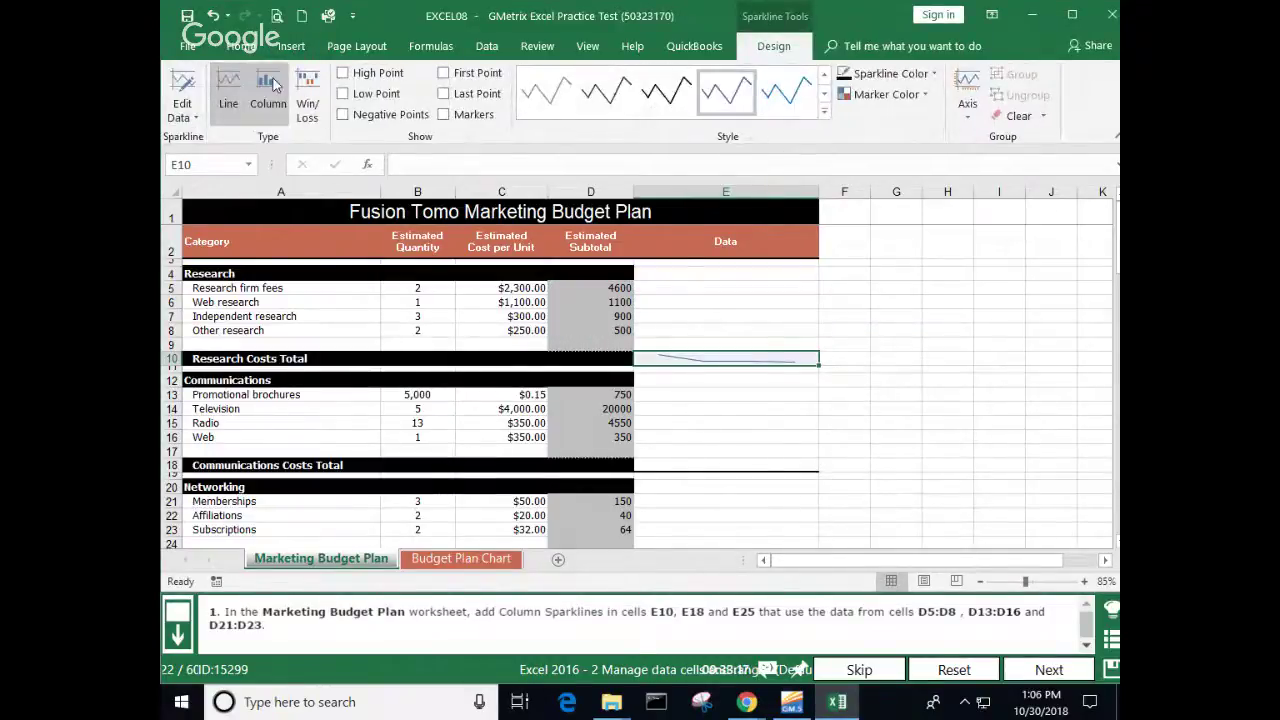
pyautogui.click(268, 90)
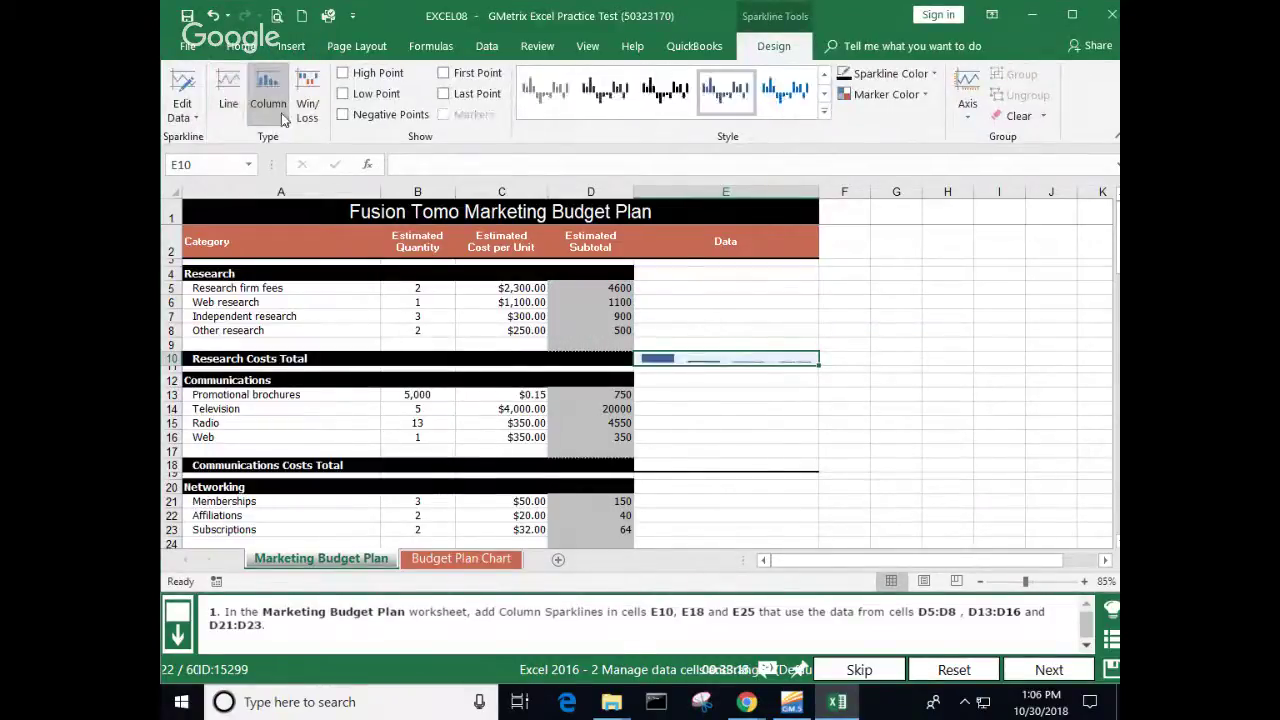
pyautogui.click(695, 464)
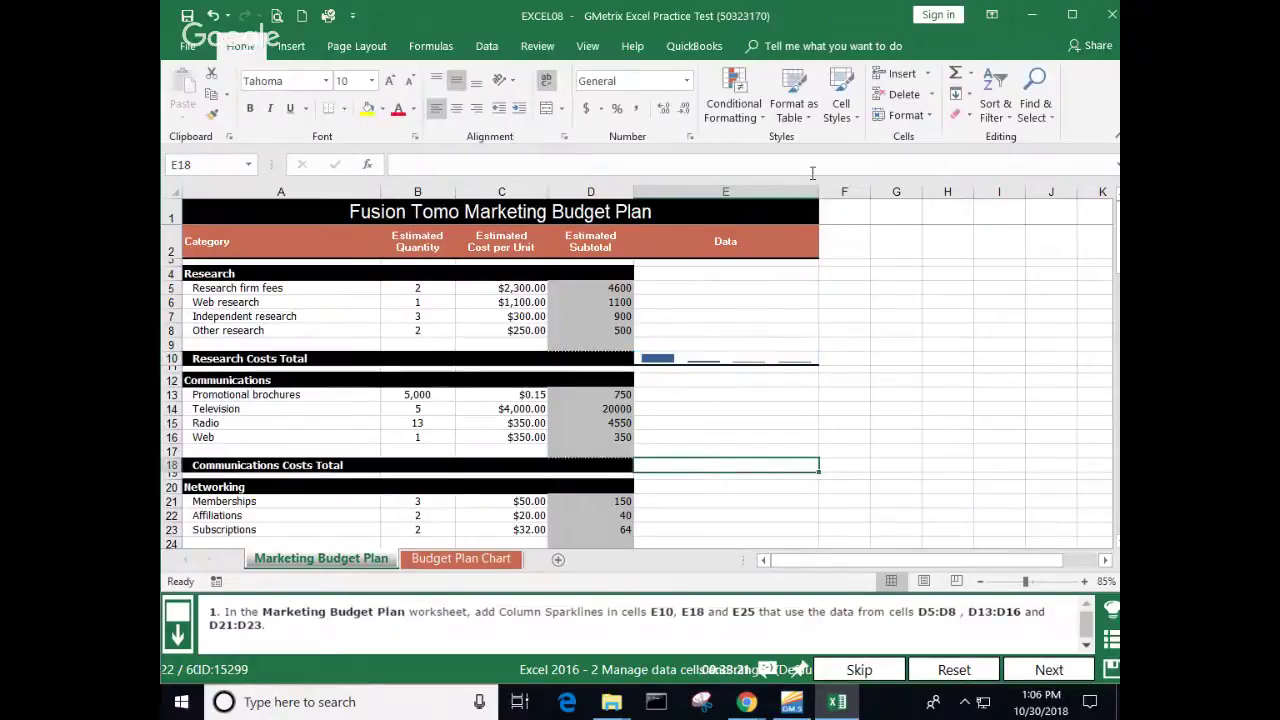
# Step: Add a column sparkline to E18 charting D13:D16
pyautogui.click(290, 46)
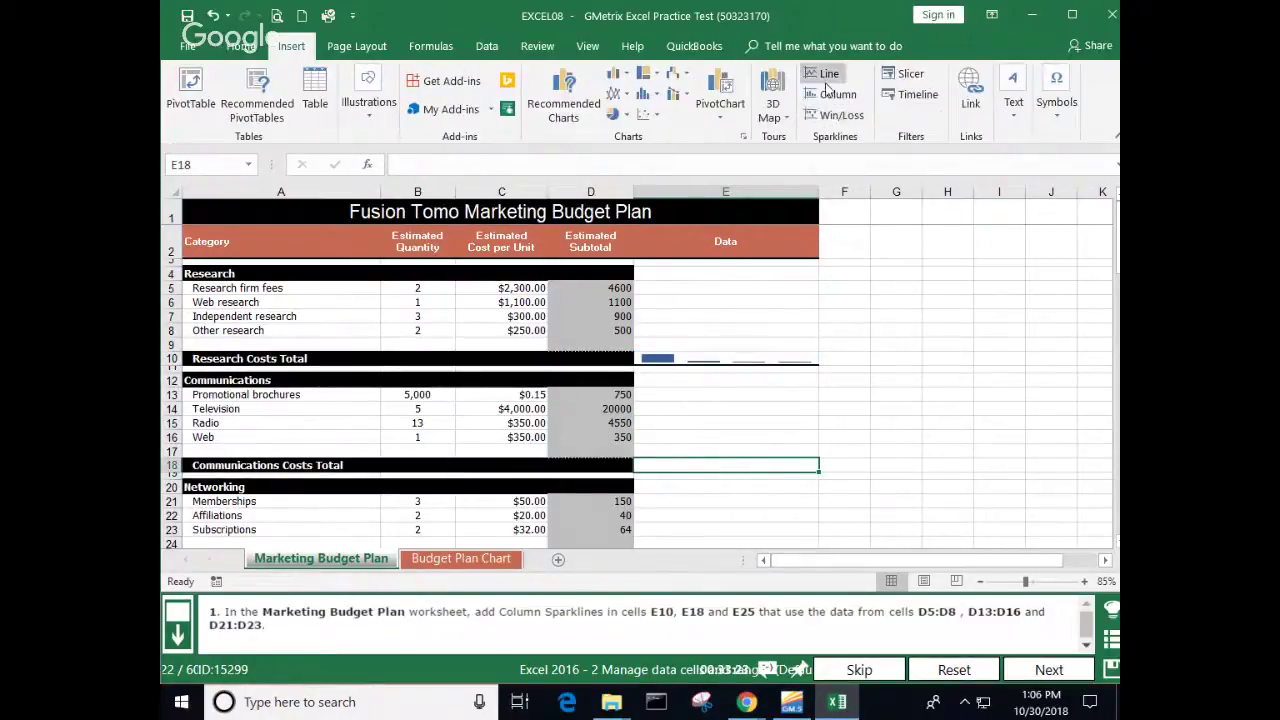
pyautogui.click(828, 94)
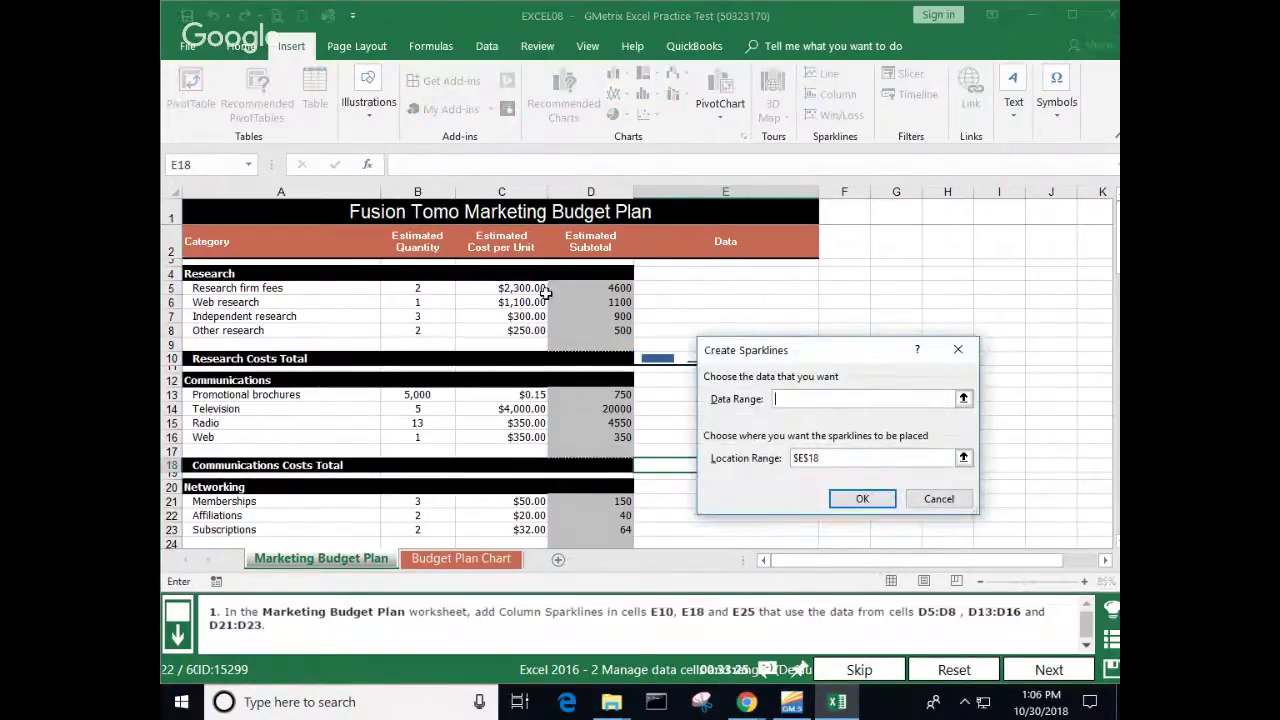
pyautogui.moveTo(606, 398); pyautogui.dragTo(606, 437)
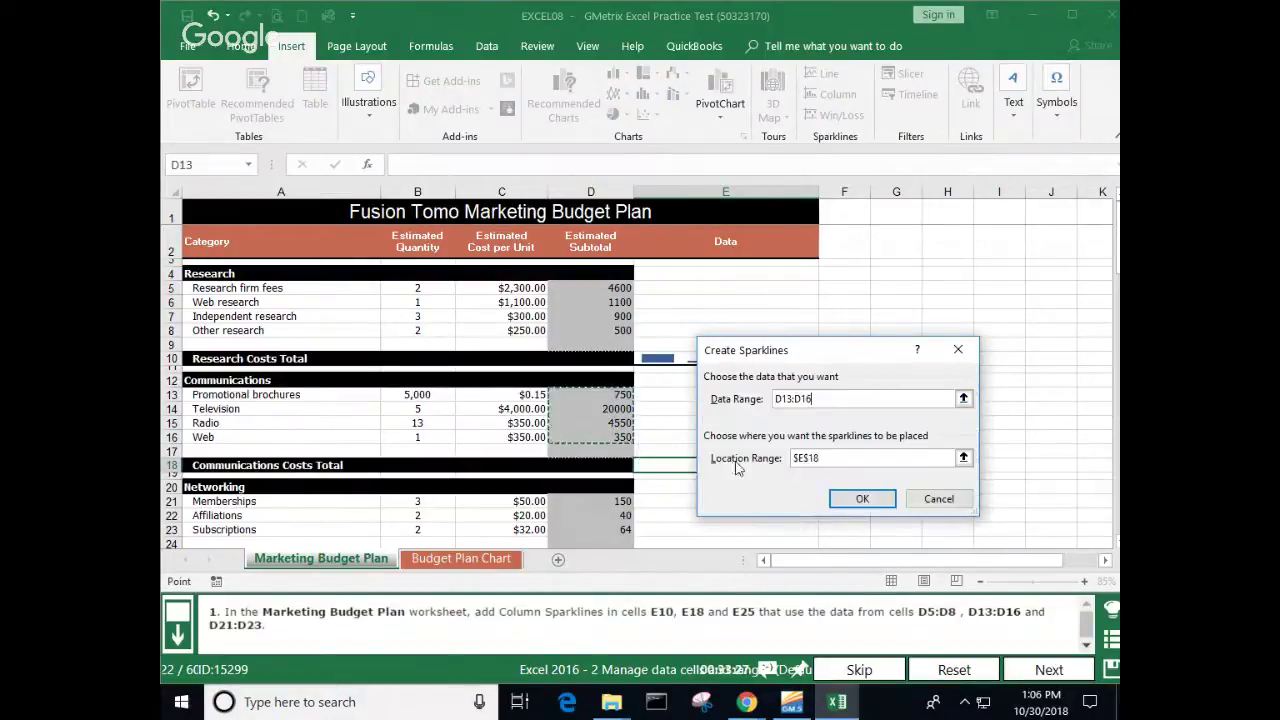
pyautogui.click(862, 498)
# Step: Add a column sparkline to E25, also charting D13:D16
pyautogui.scroll(-1, 786, 471)
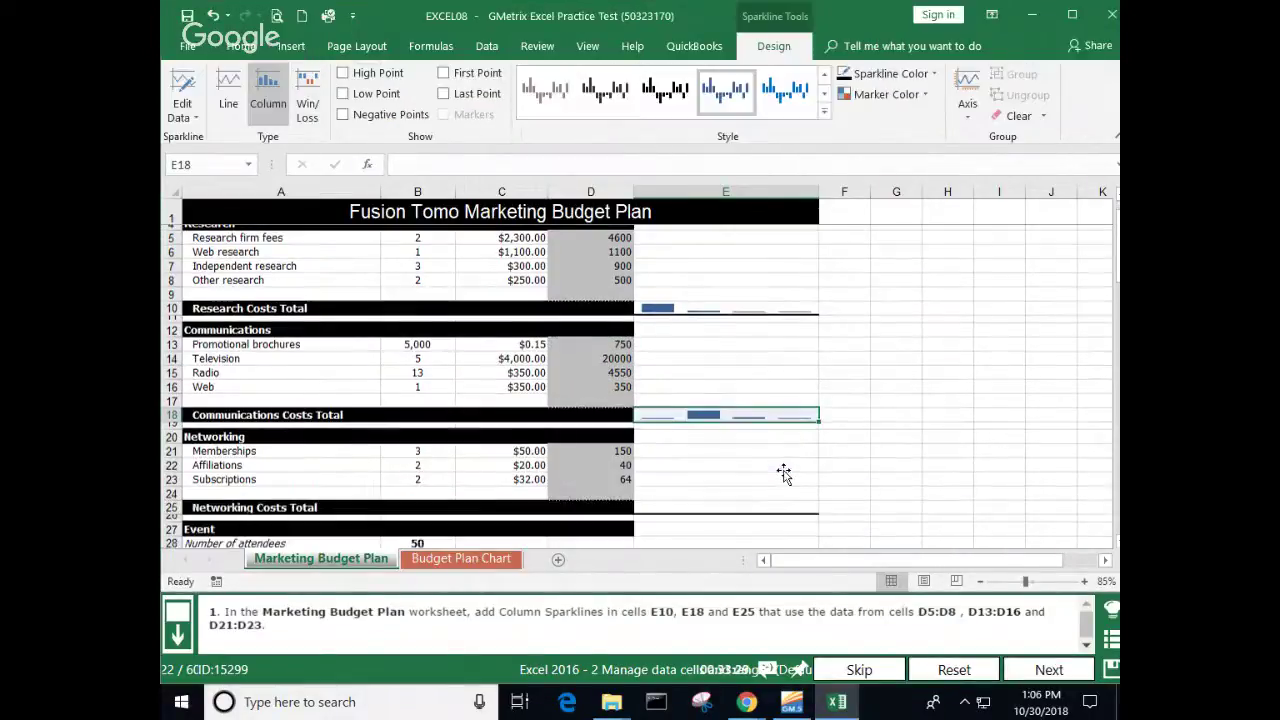
pyautogui.click(686, 505)
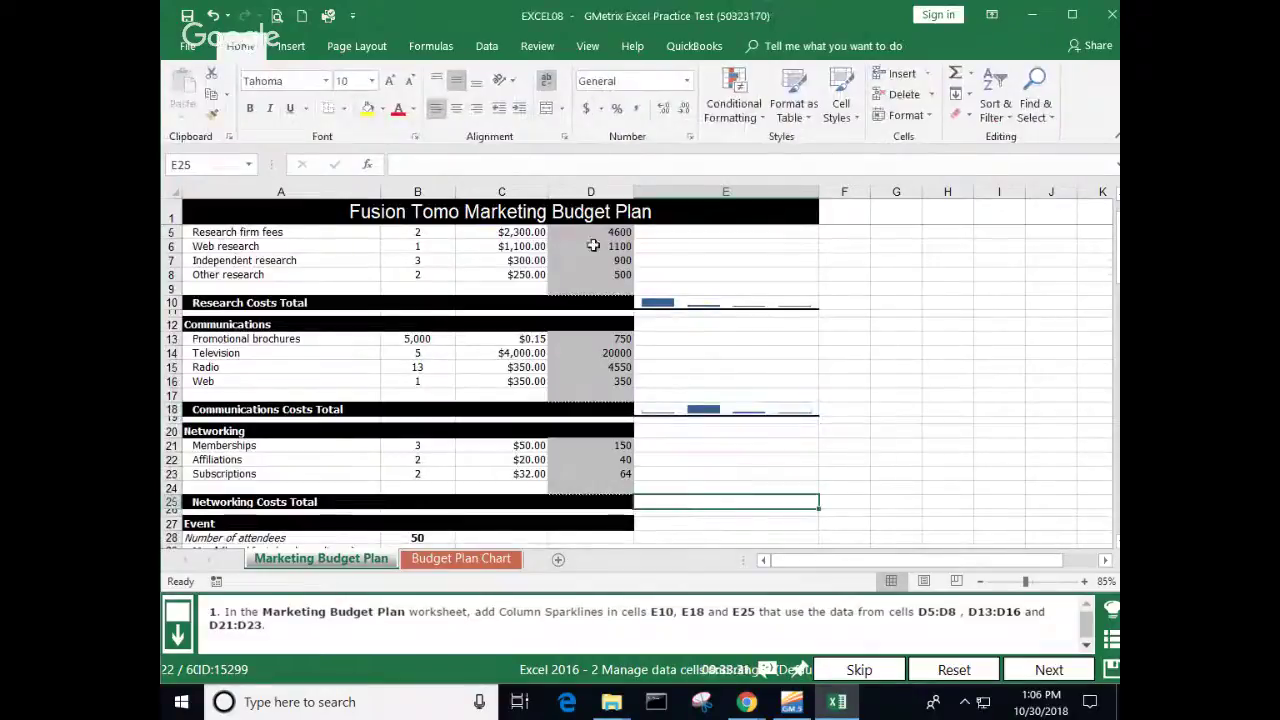
pyautogui.click(291, 46)
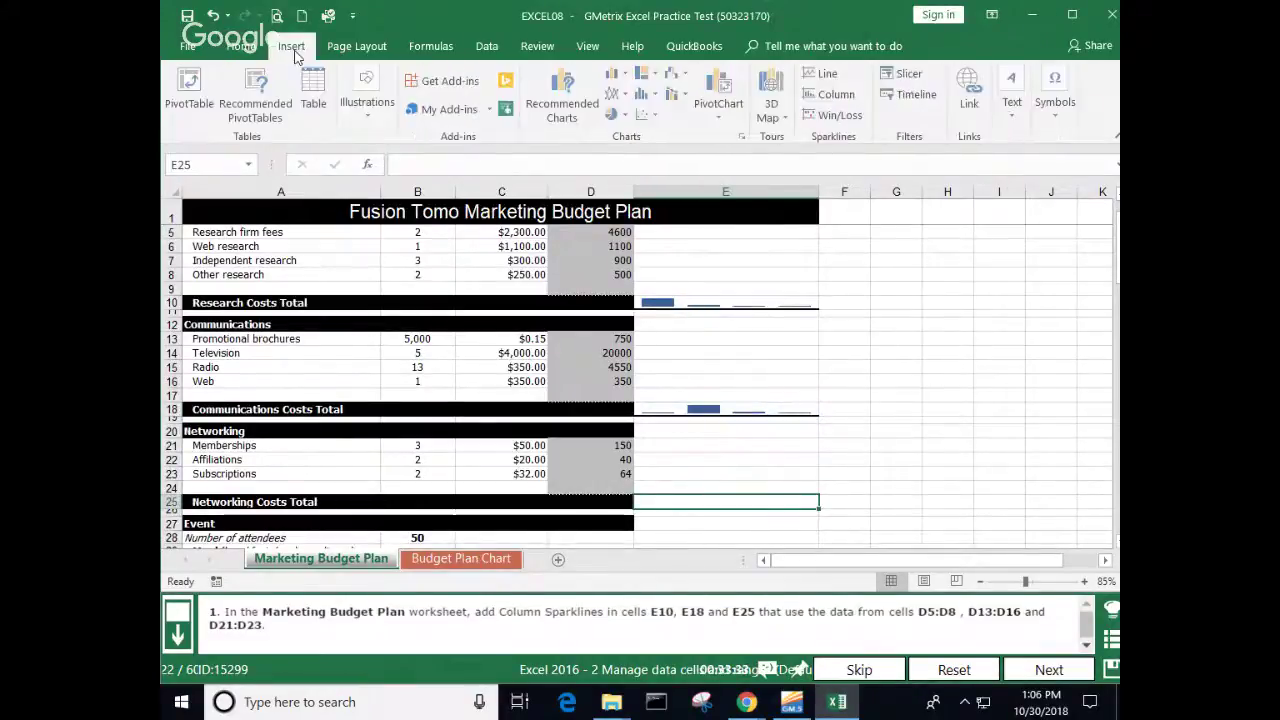
pyautogui.click(834, 95)
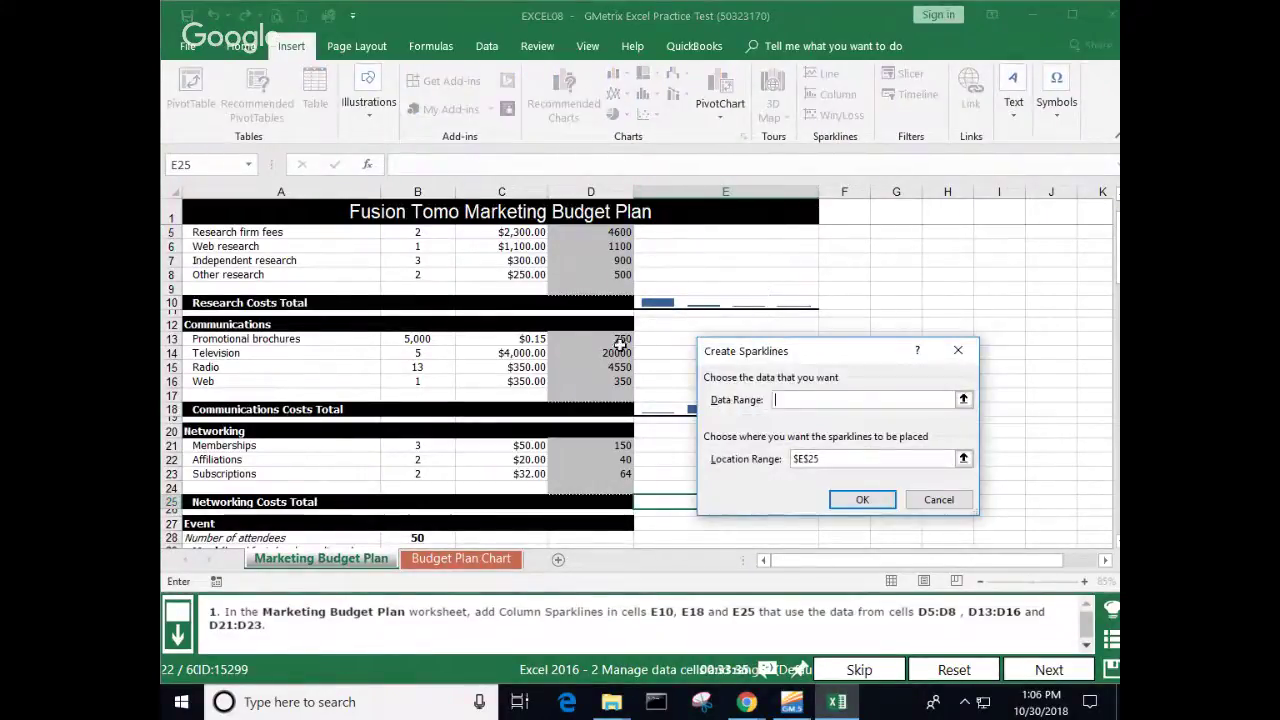
pyautogui.moveTo(621, 340); pyautogui.dragTo(620, 381)
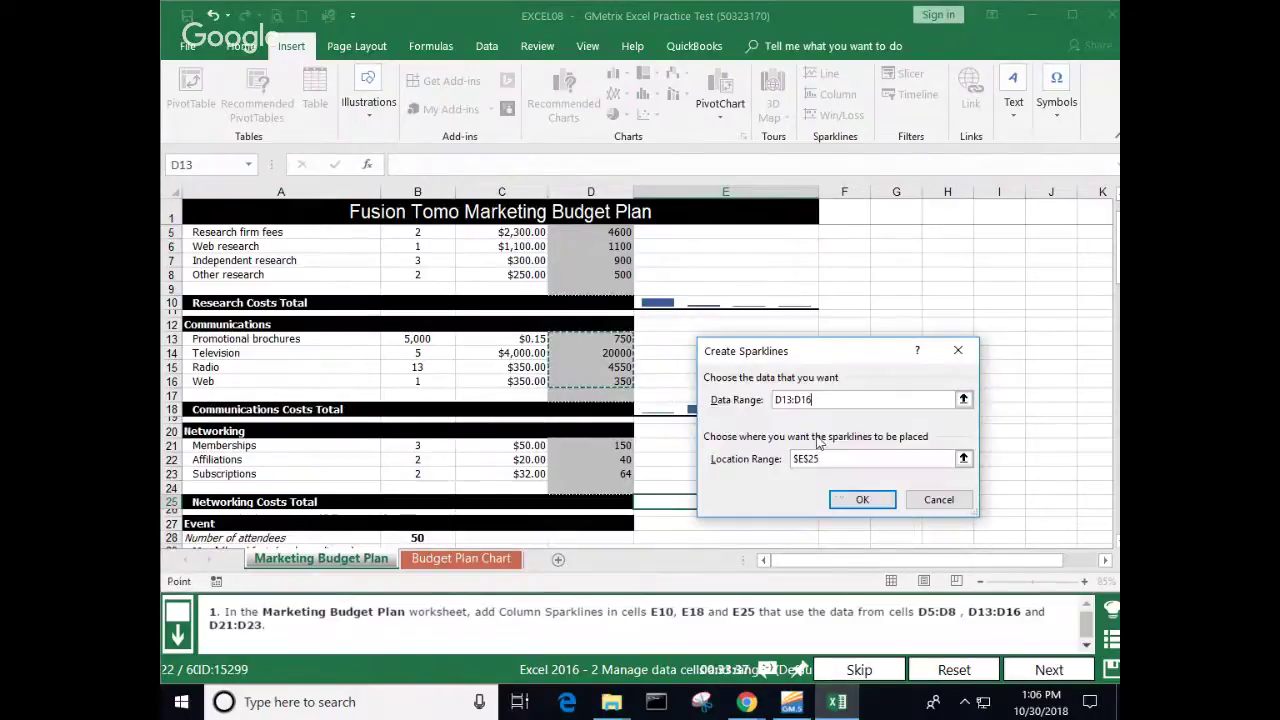
pyautogui.click(860, 501)
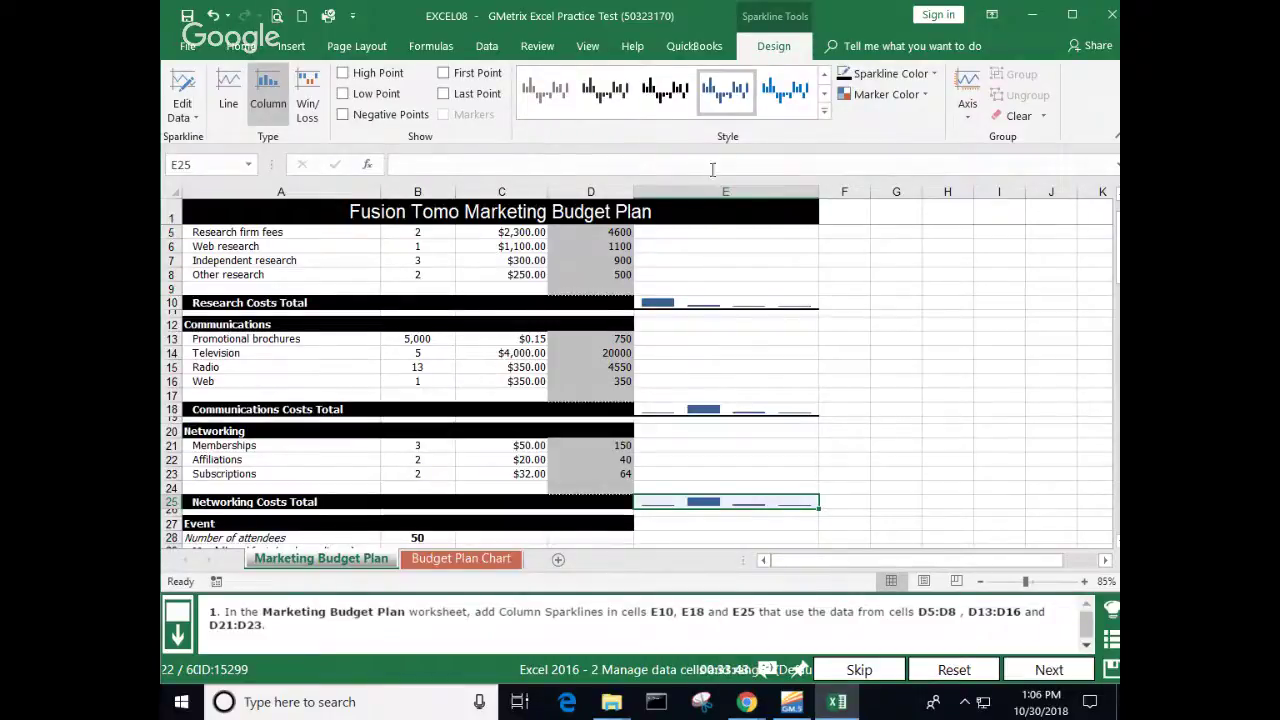
pyautogui.click(298, 50)
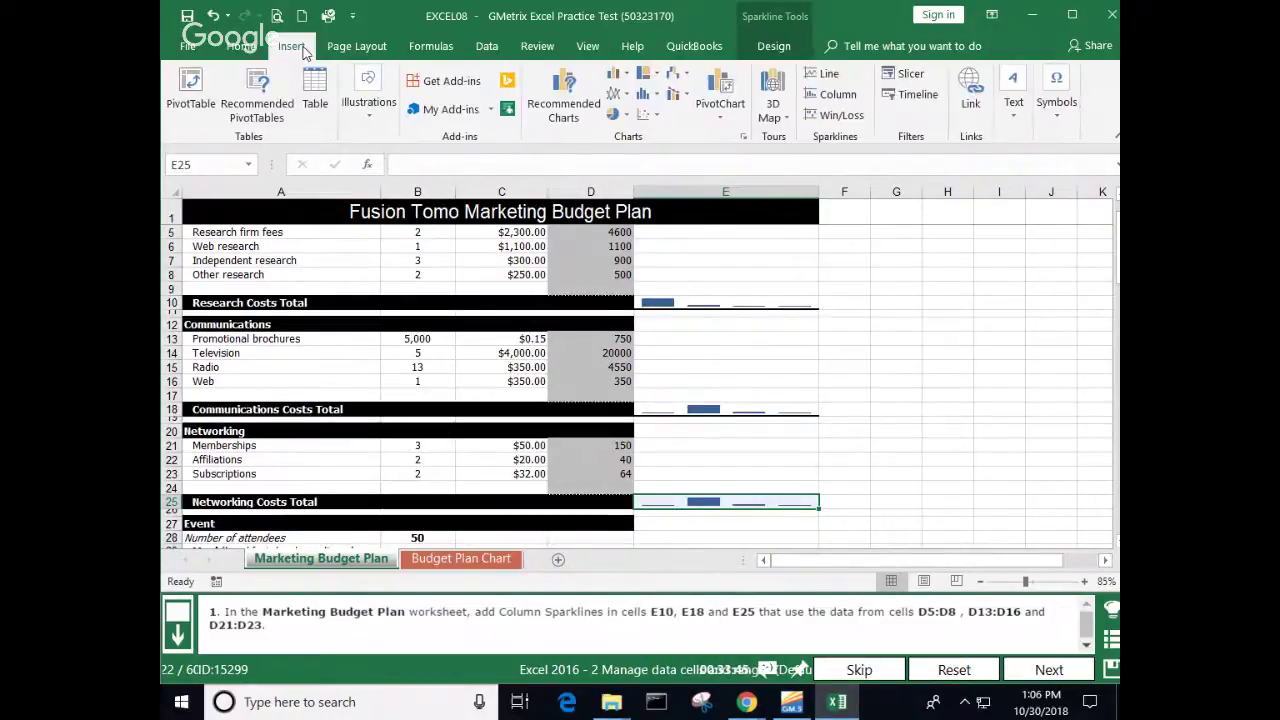
# Step: Start a new column sparkline for $E$25, leaving the data range blank
pyautogui.click(836, 94)
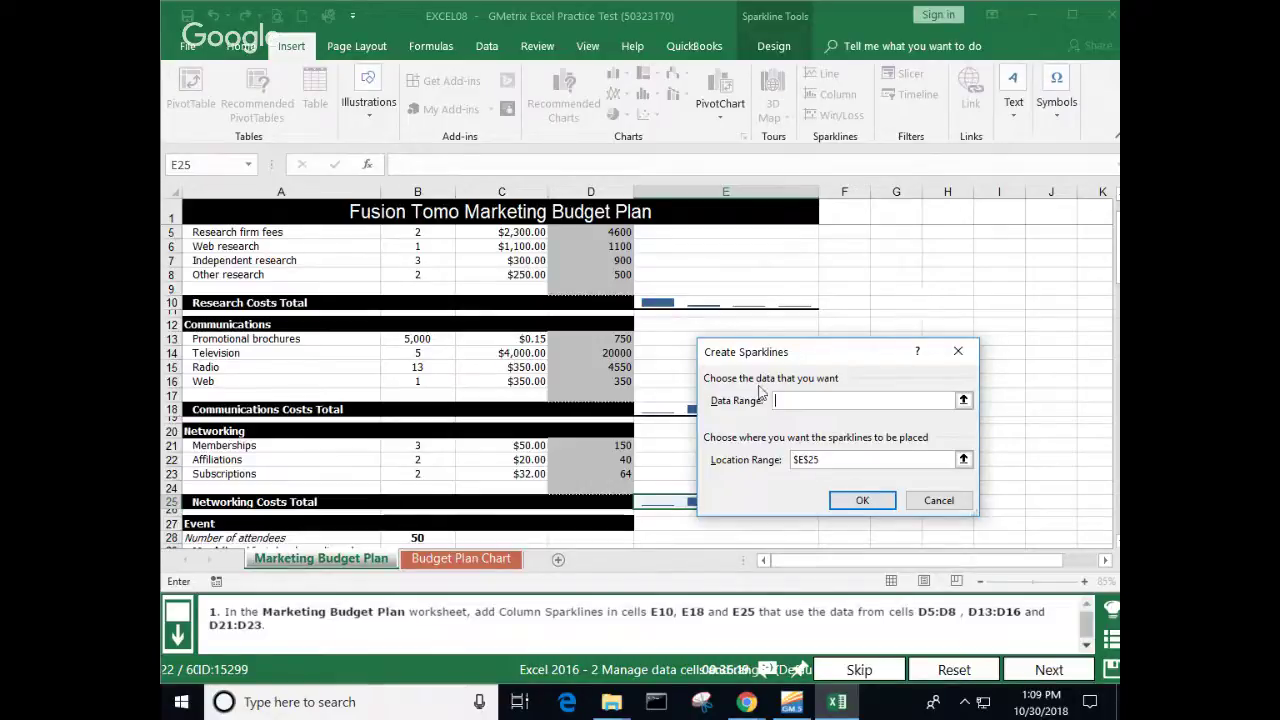
# Step: Cancel the sparkline dialog and undo the E10, E18 and E25 sparklines
pyautogui.click(940, 502)
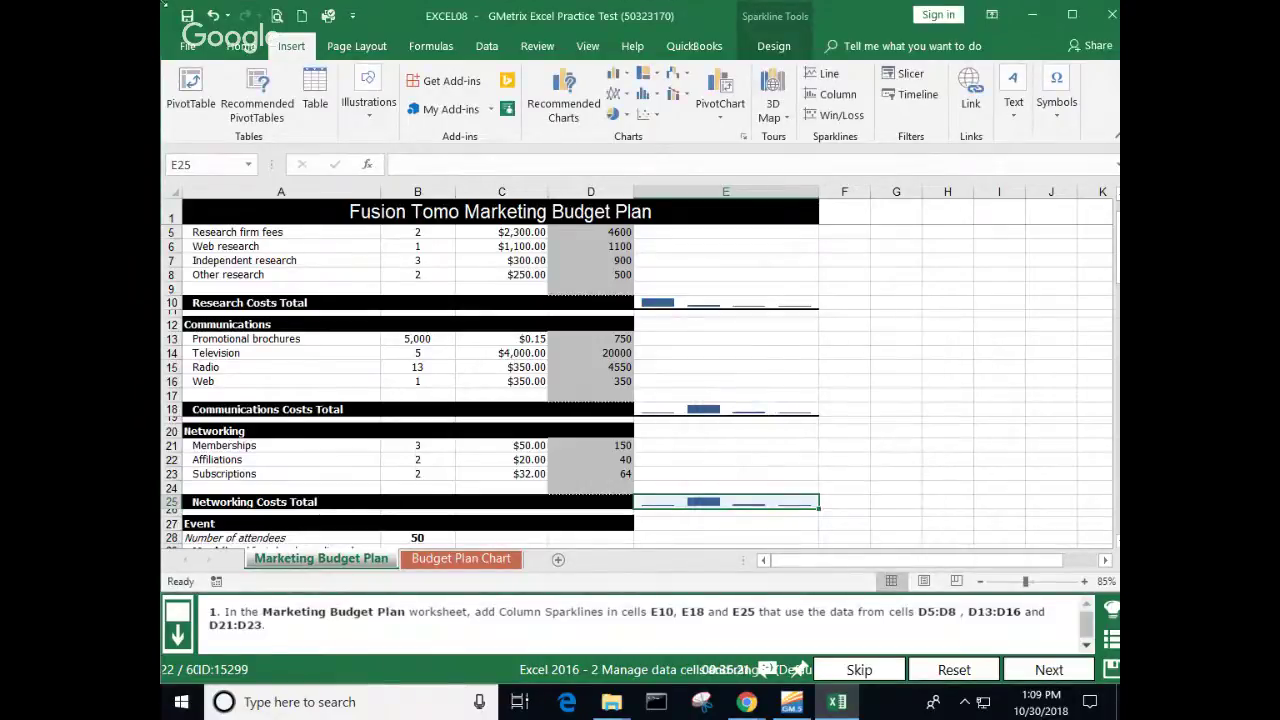
pyautogui.click(213, 16)
pyautogui.click(213, 16)
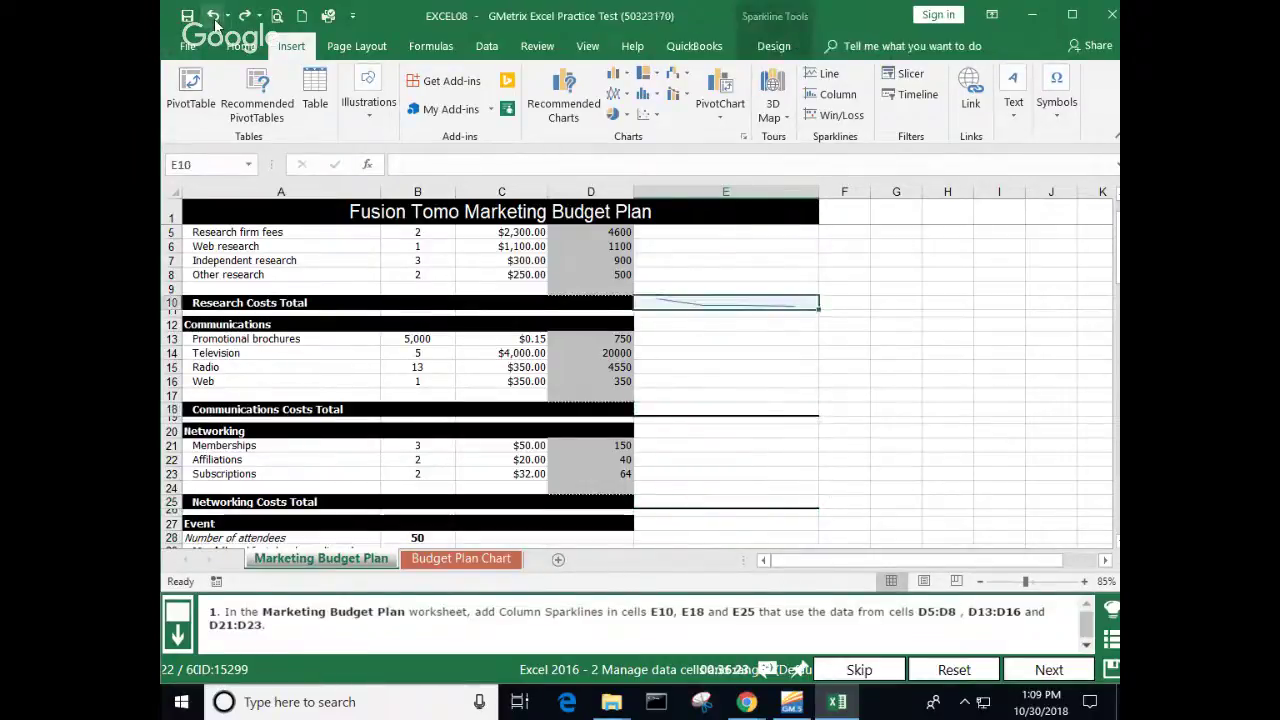
pyautogui.click(213, 17)
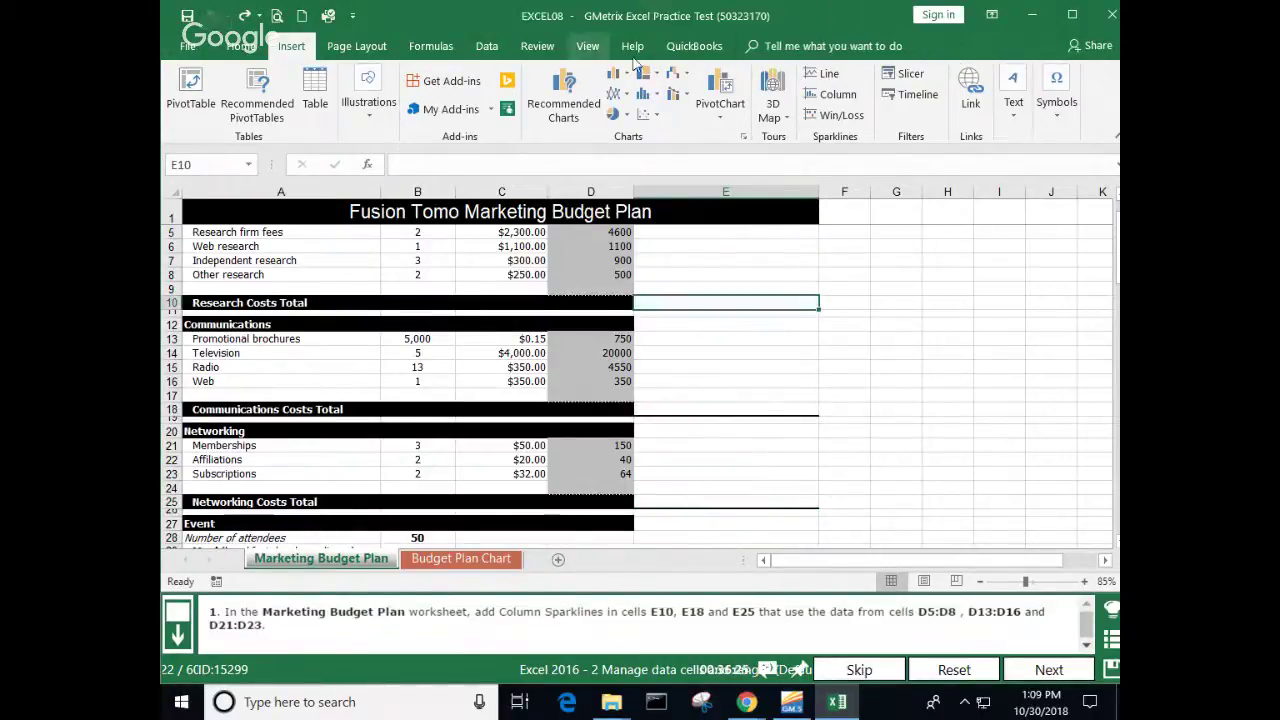
# Step: Start a column sparkline with data ranges D5:D8, D13:D16 and D21:D23
pyautogui.click(832, 94)
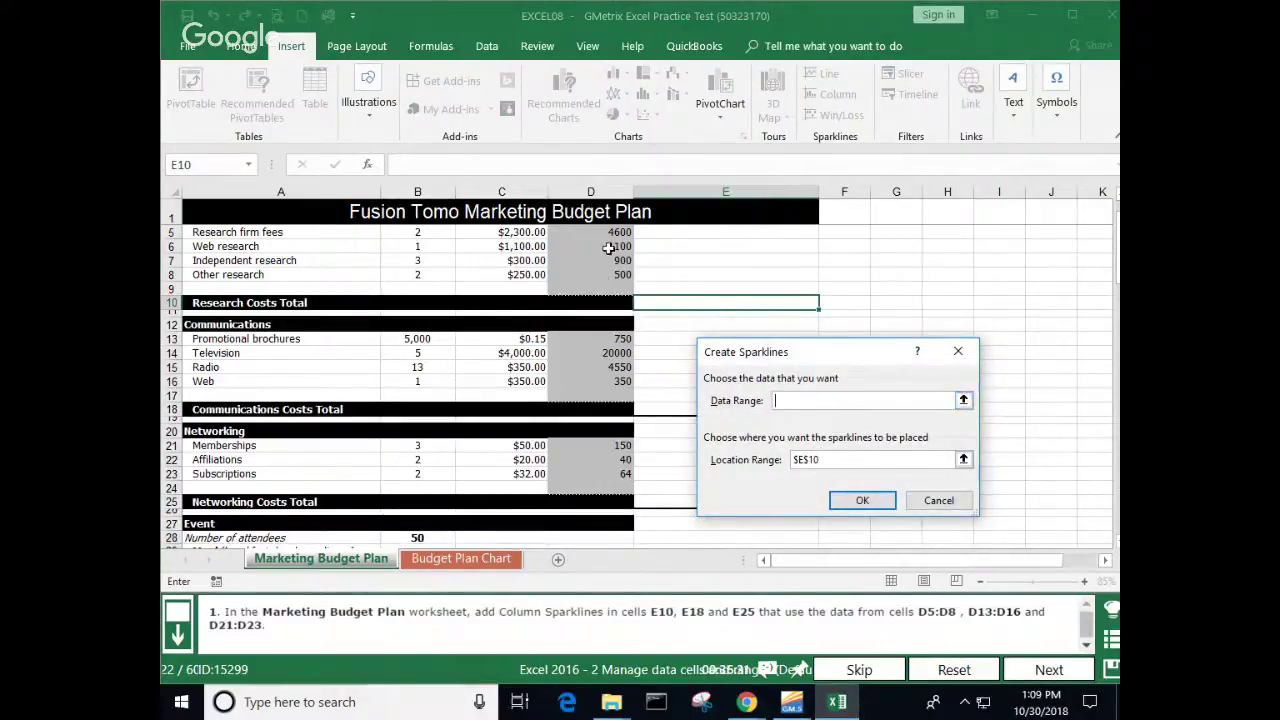
pyautogui.moveTo(620, 234); pyautogui.dragTo(620, 270)
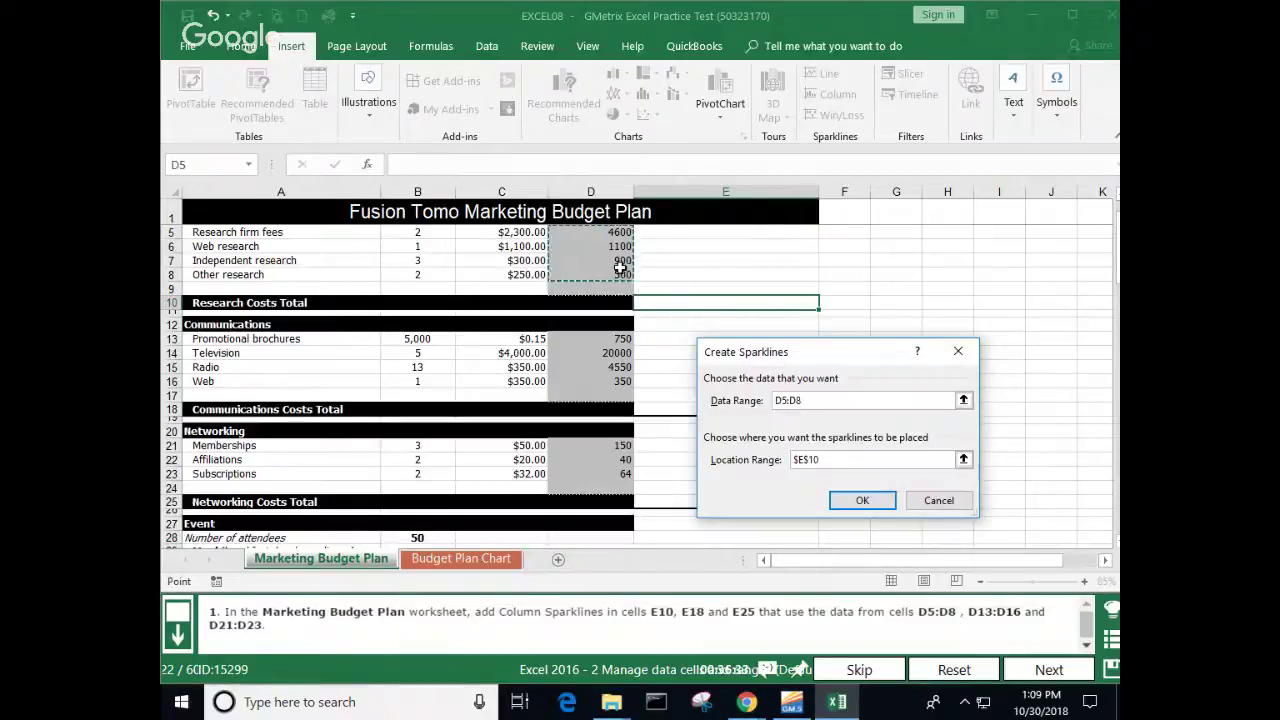
pyautogui.write(',')
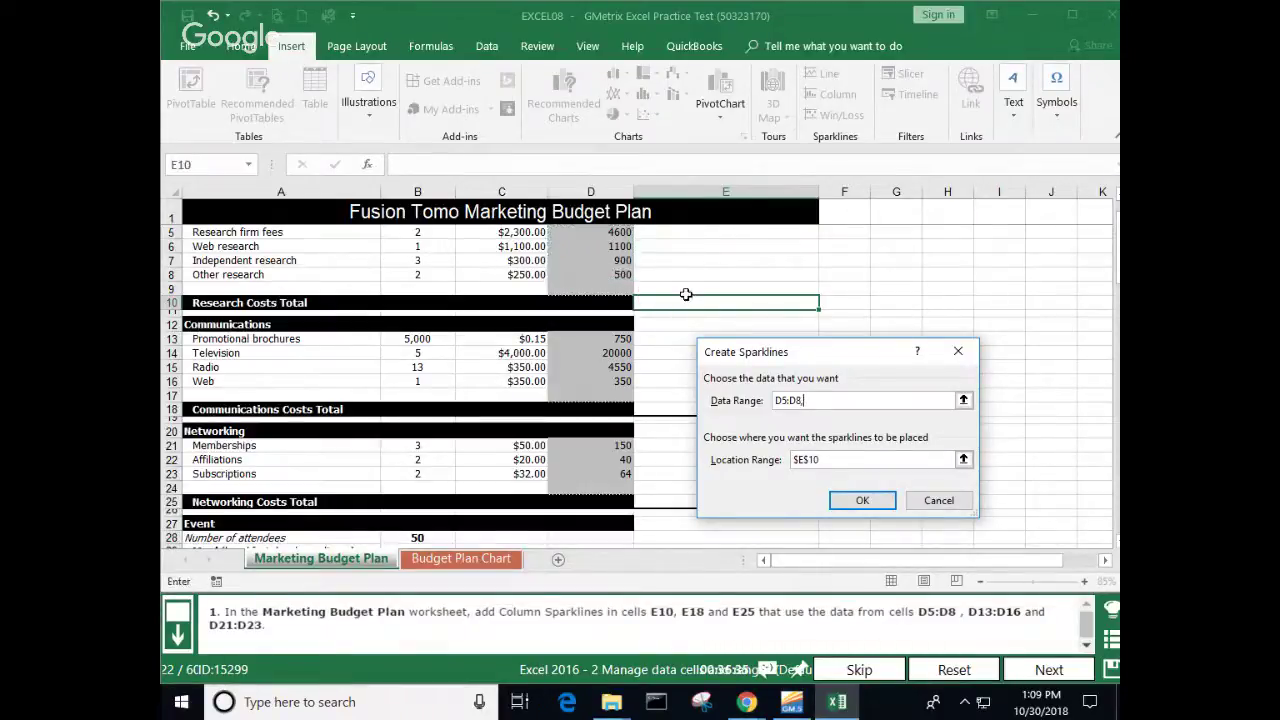
pyautogui.moveTo(620, 336); pyautogui.dragTo(620, 381)
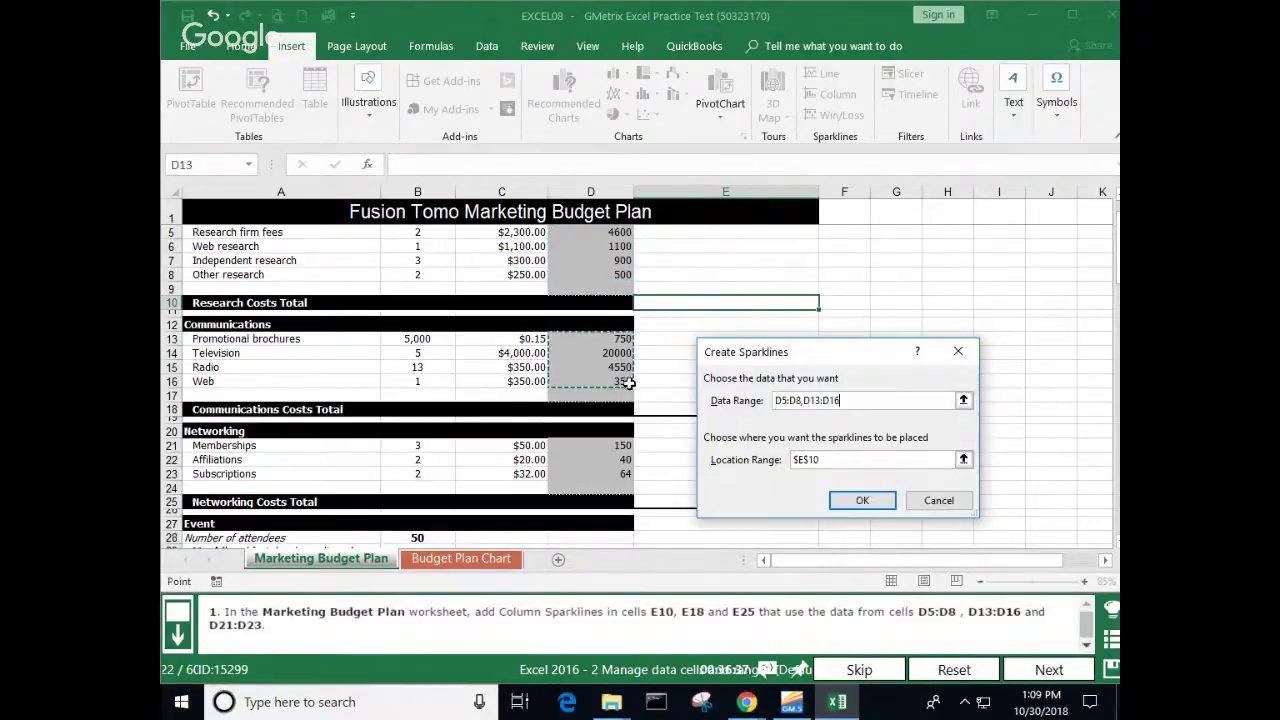
pyautogui.write(',')
pyautogui.moveTo(622, 445); pyautogui.dragTo(624, 474)
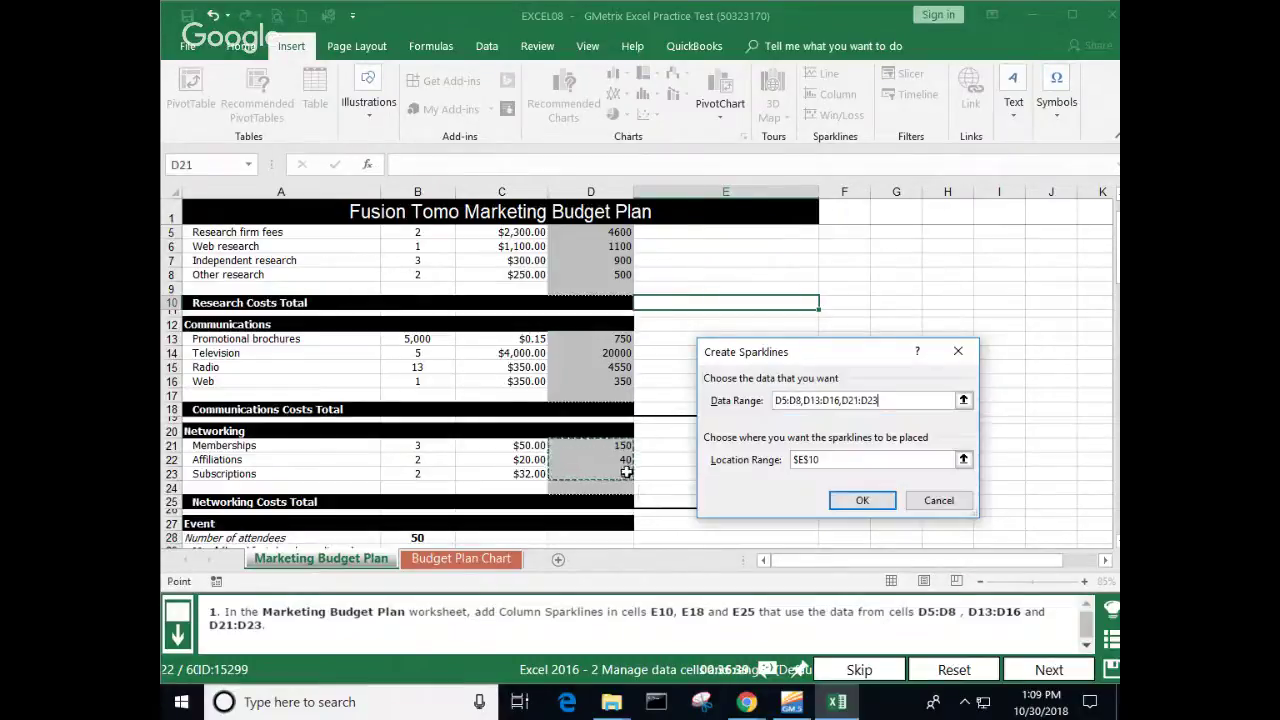
pyautogui.write(',')
# Step: Set the sparkline locations to E10, E18 and E25 and try creating them
pyautogui.click(834, 459)
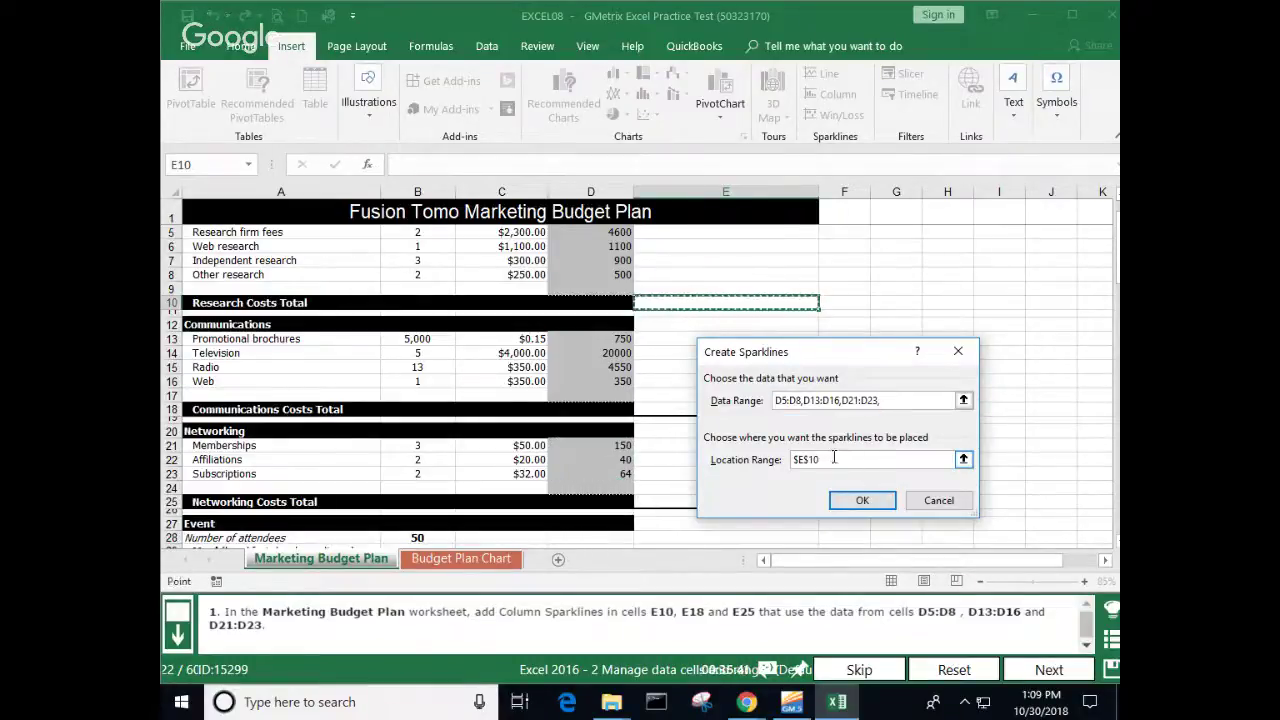
pyautogui.write(',')
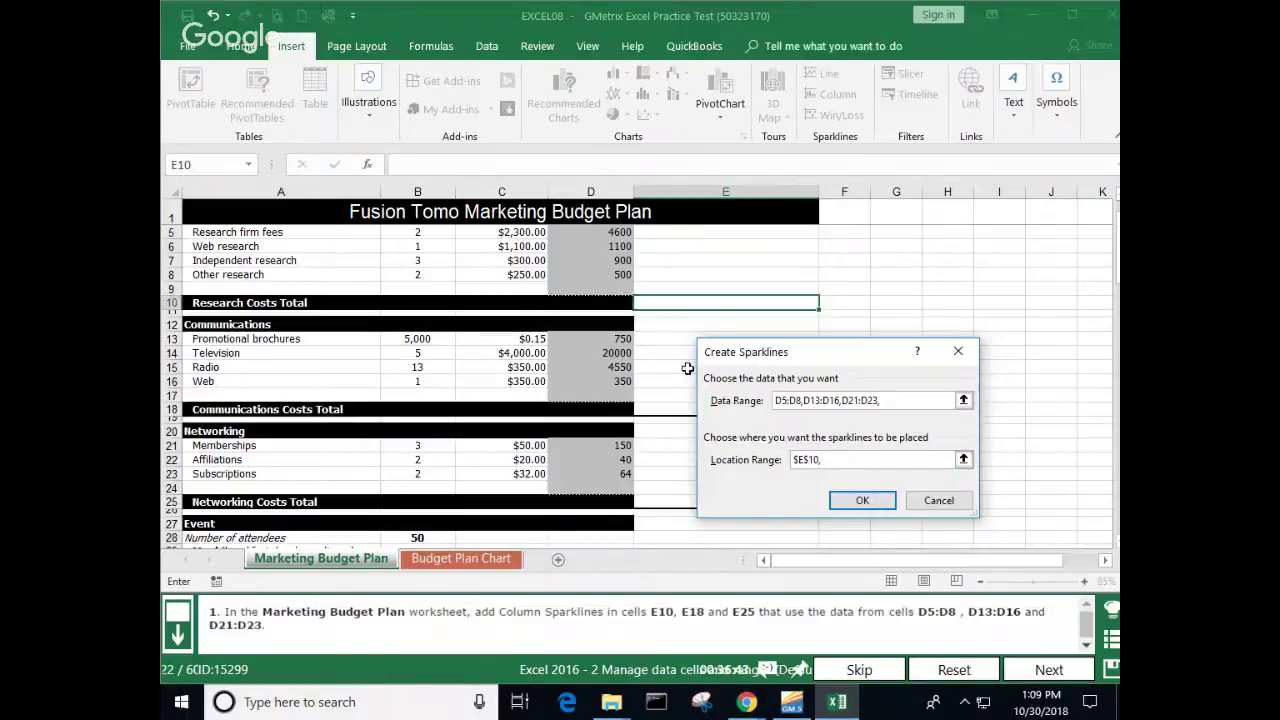
pyautogui.click(673, 408)
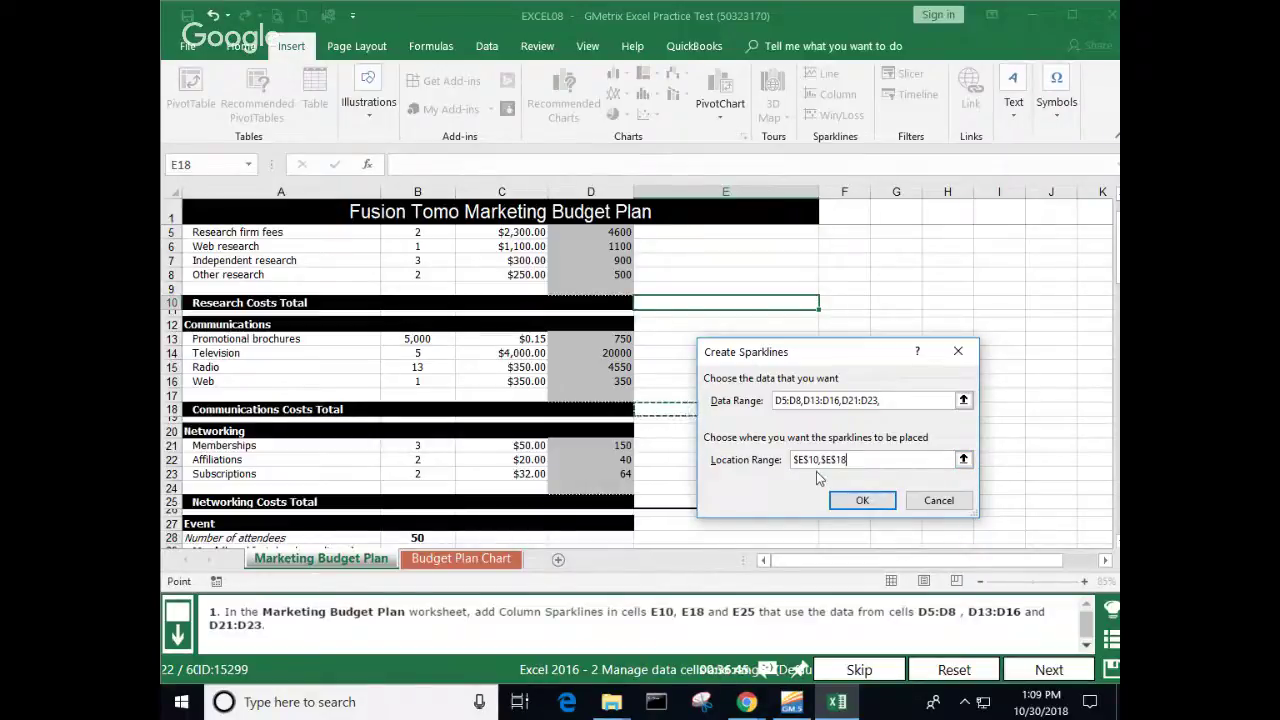
pyautogui.write(',')
pyautogui.click(665, 501)
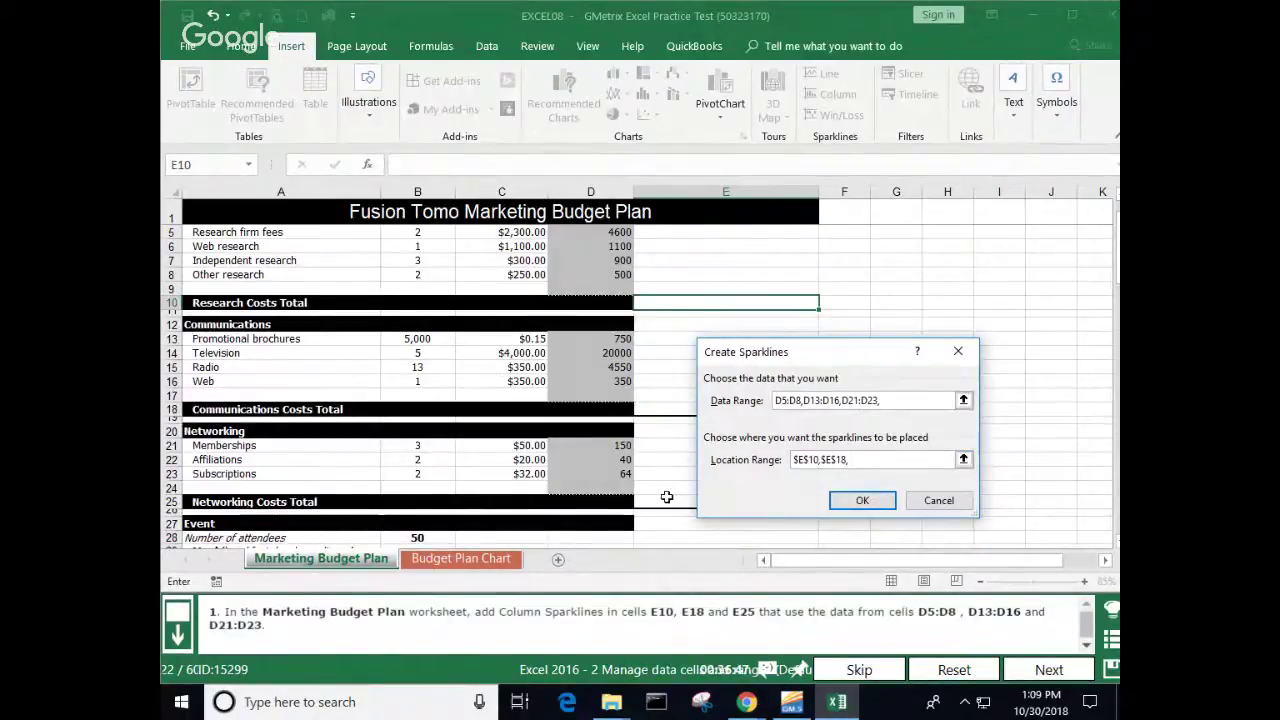
pyautogui.click(845, 508)
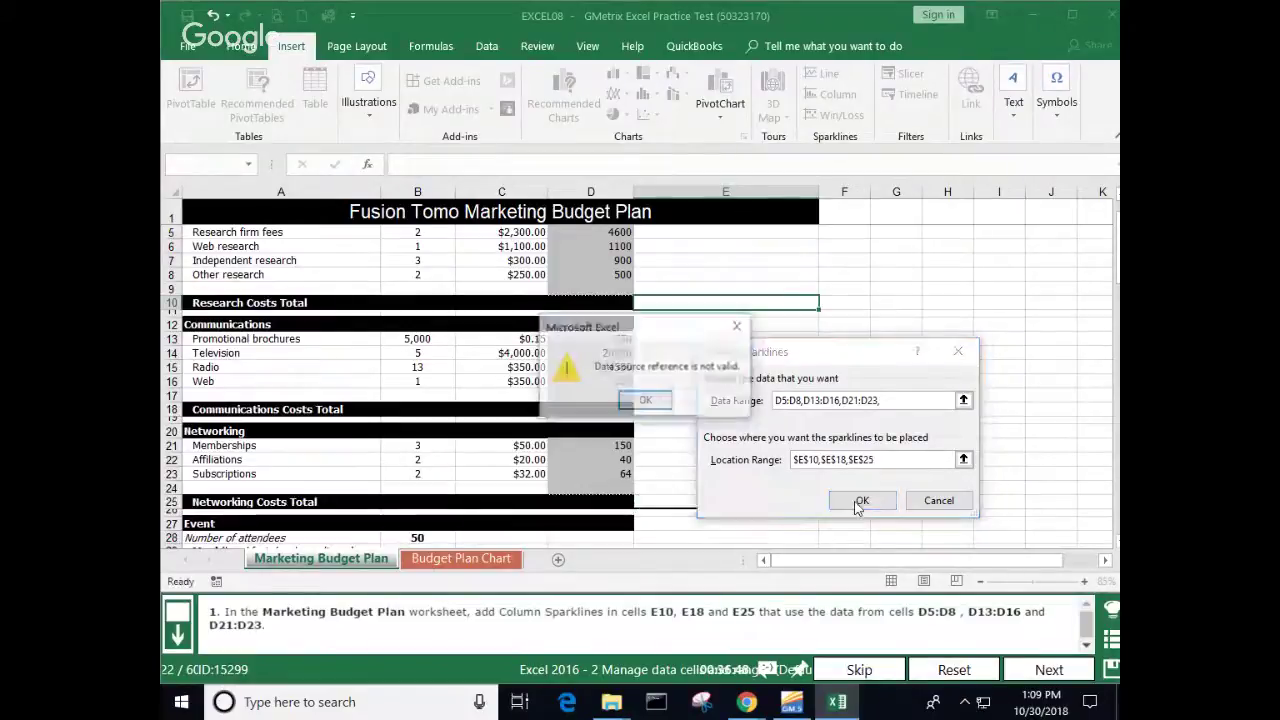
# Step: Dismiss the invalid data source error, cancel the dialog and submit the task
pyautogui.click(646, 400)
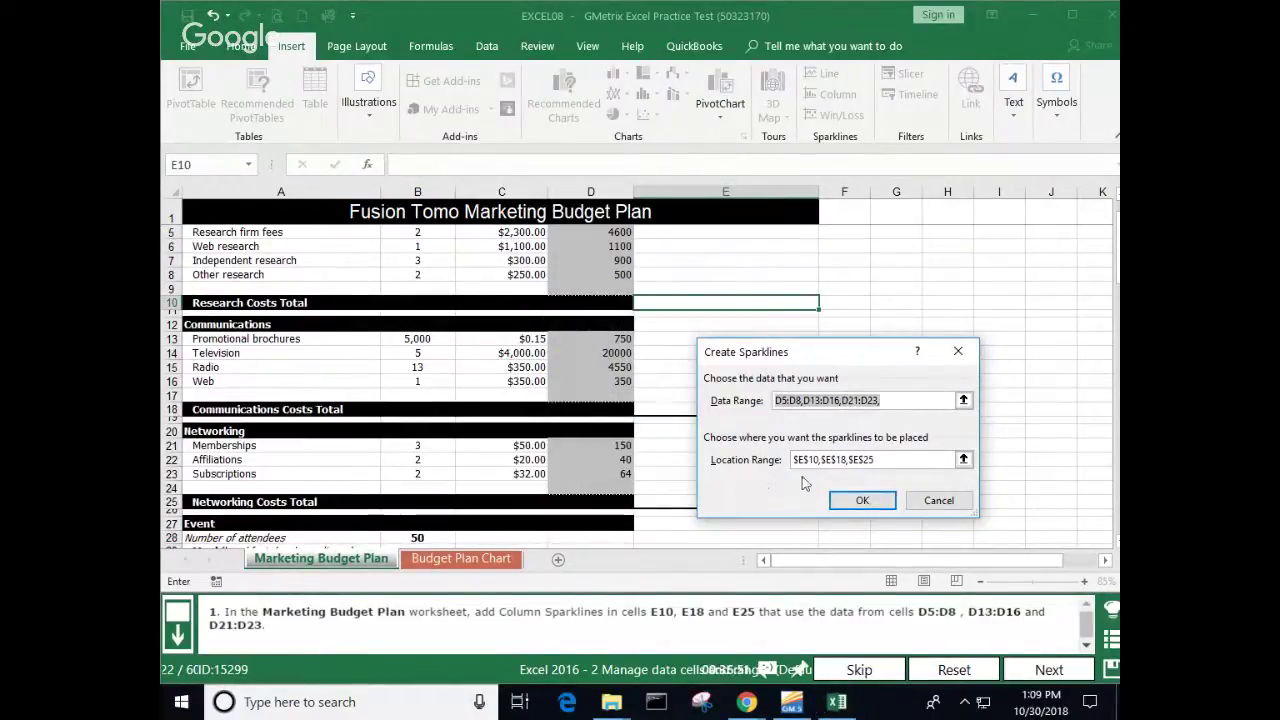
pyautogui.click(948, 505)
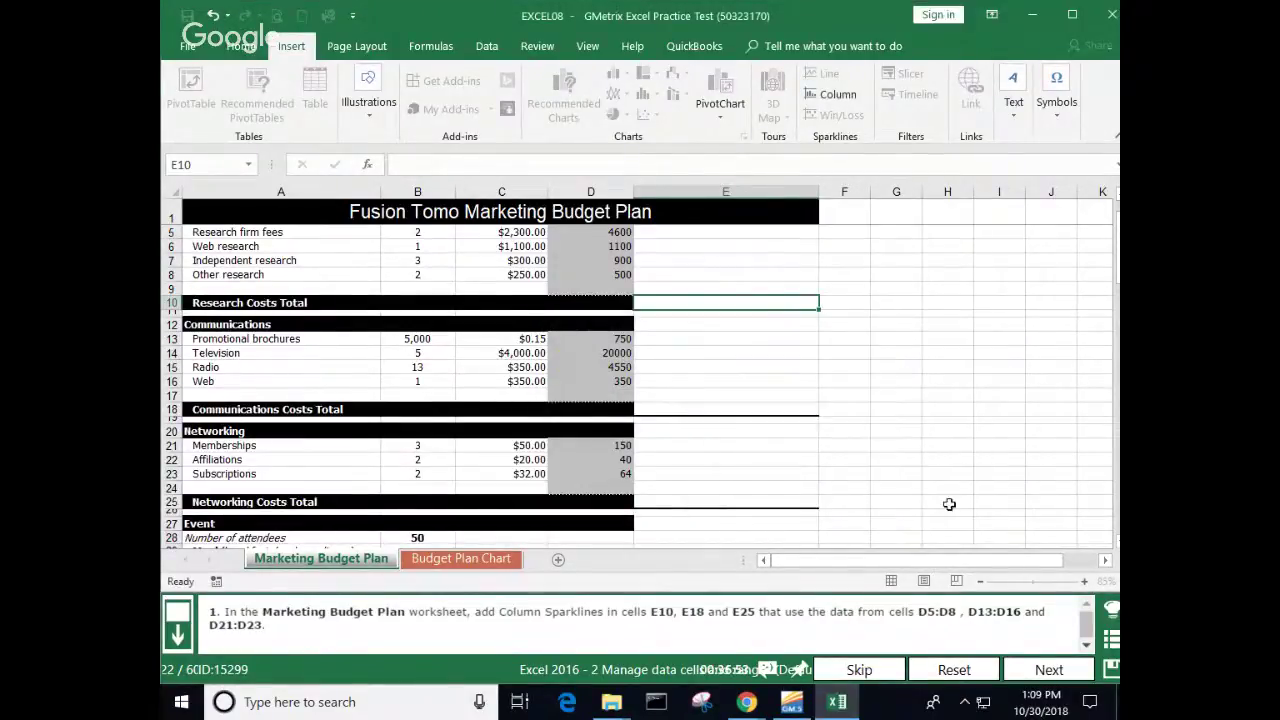
pyautogui.click(1045, 668)
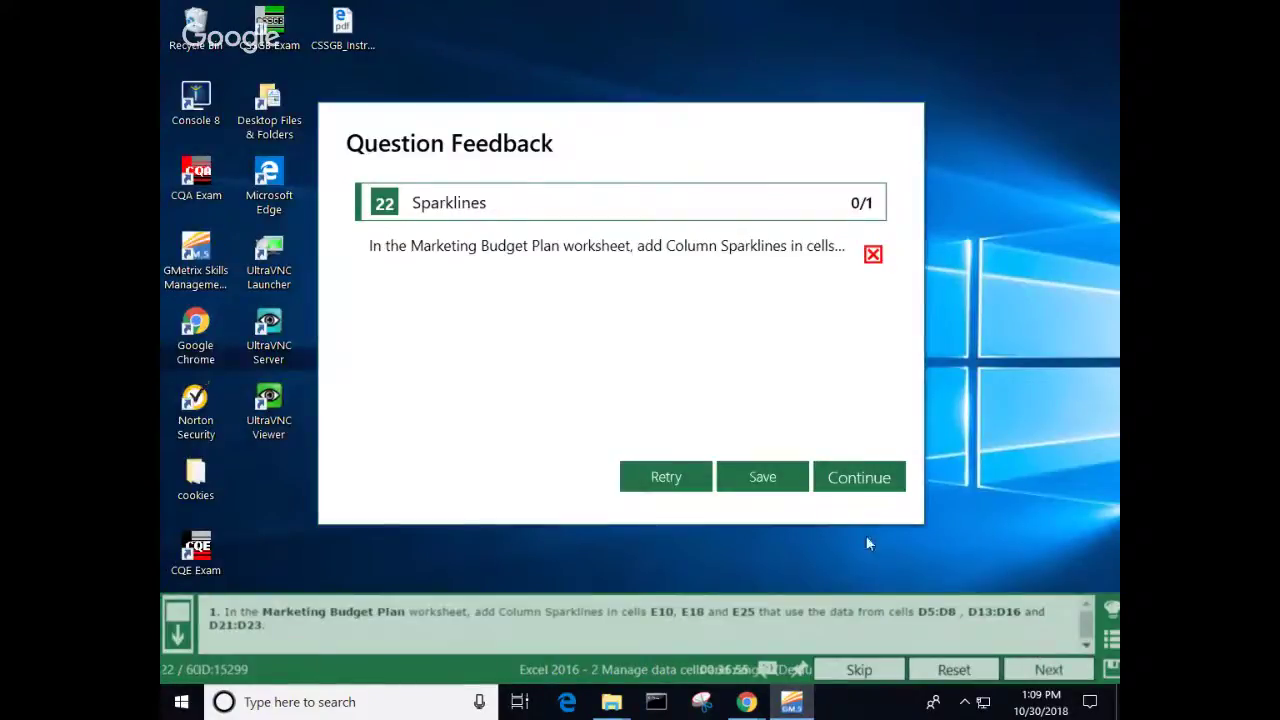
# Step: Continue to the format-painter task, open the Income sheet and select G4:H4
pyautogui.click(861, 476)
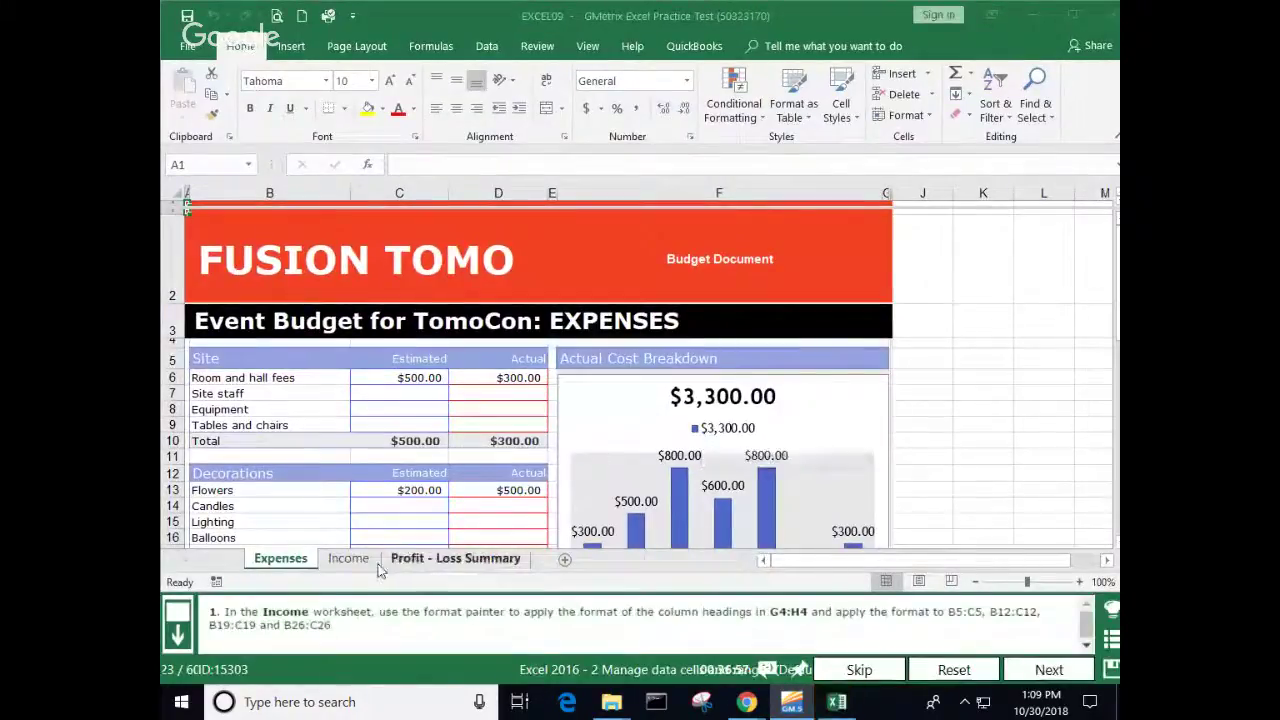
pyautogui.click(350, 563)
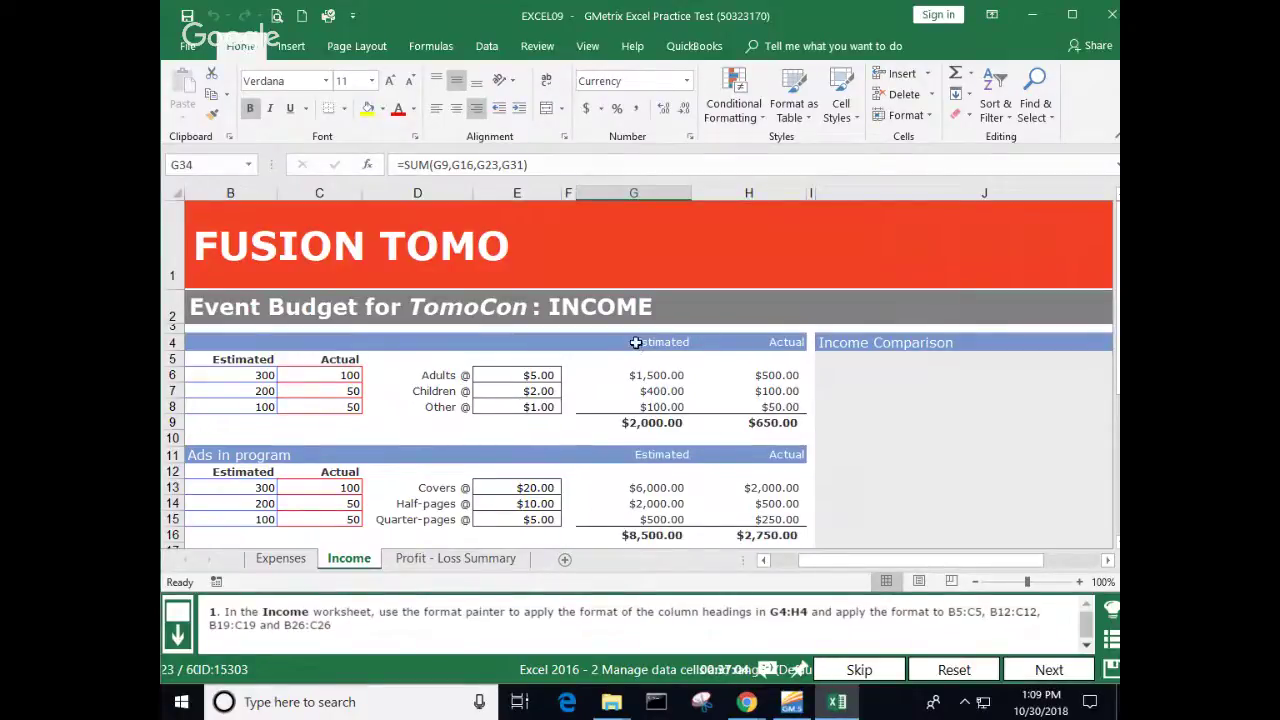
pyautogui.moveTo(638, 344); pyautogui.dragTo(717, 340)
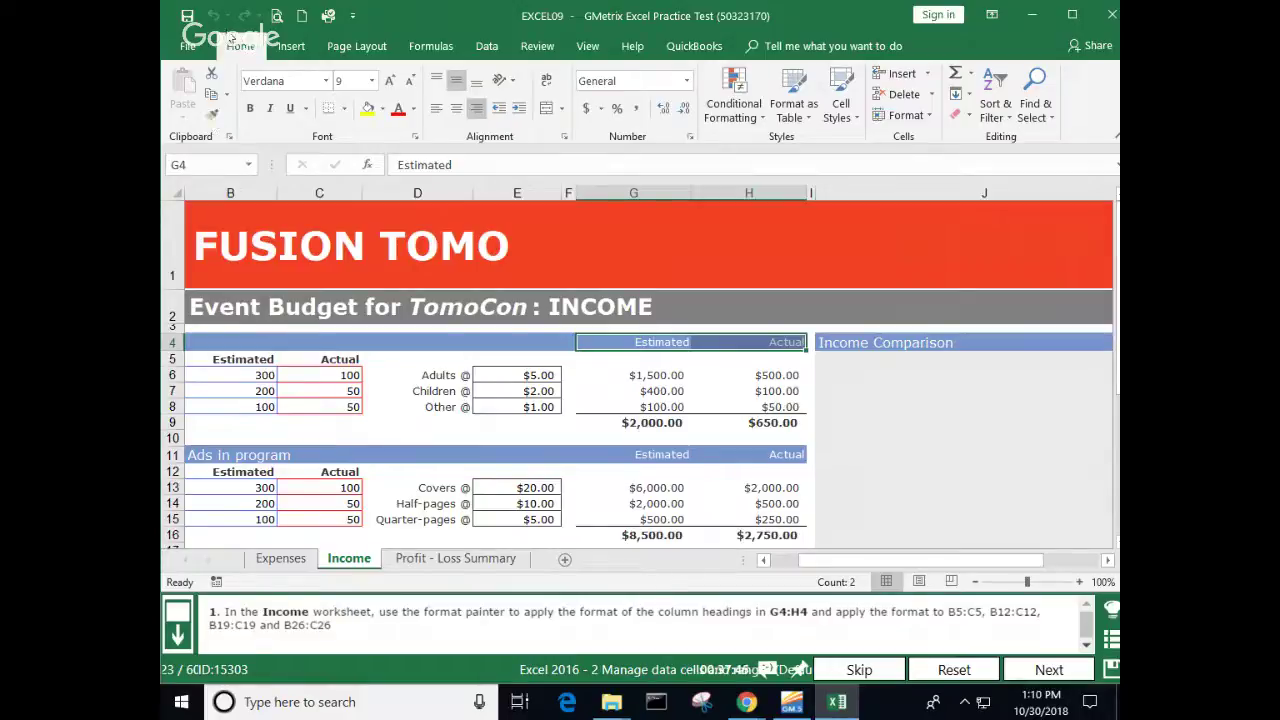
# Step: Format-paint G4:H4's heading style onto B5:C5, B12:C12, B19:C19 and B26:C26, then submit
pyautogui.click(215, 118)
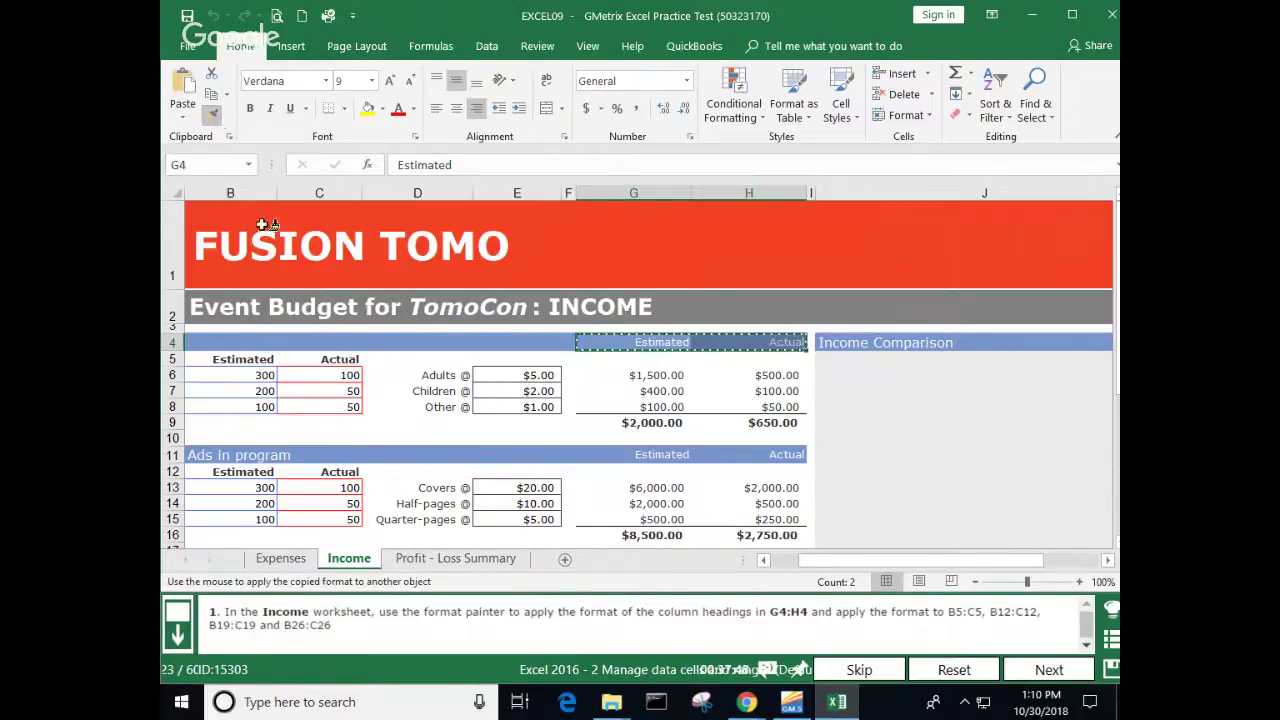
pyautogui.moveTo(240, 359); pyautogui.dragTo(312, 360)
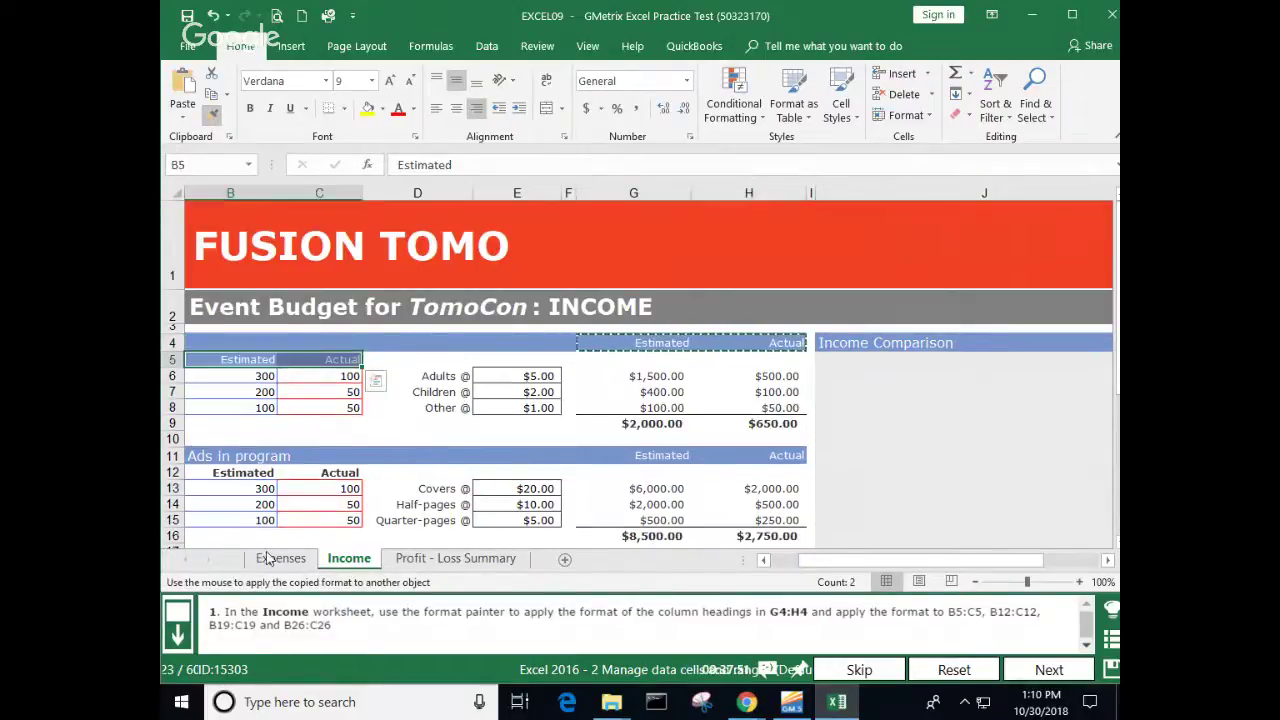
pyautogui.moveTo(245, 472); pyautogui.dragTo(312, 472)
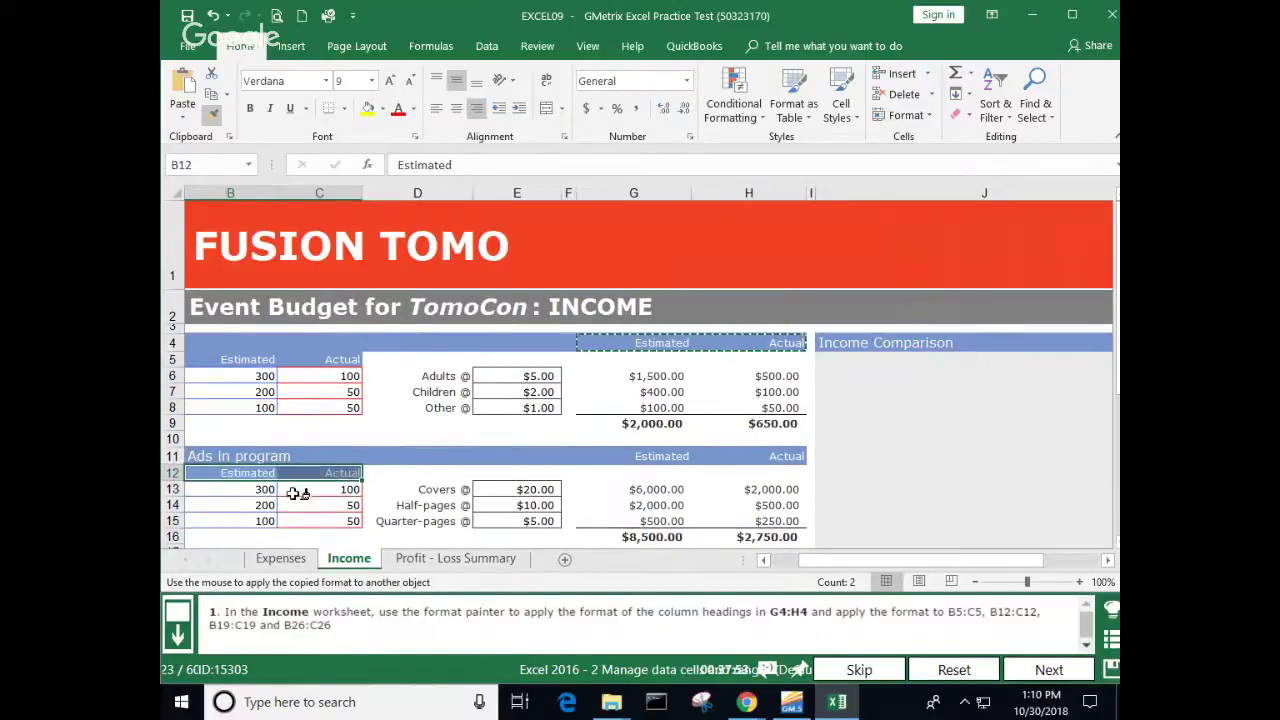
pyautogui.scroll(-3, 295, 485)
pyautogui.moveTo(228, 355); pyautogui.dragTo(334, 355)
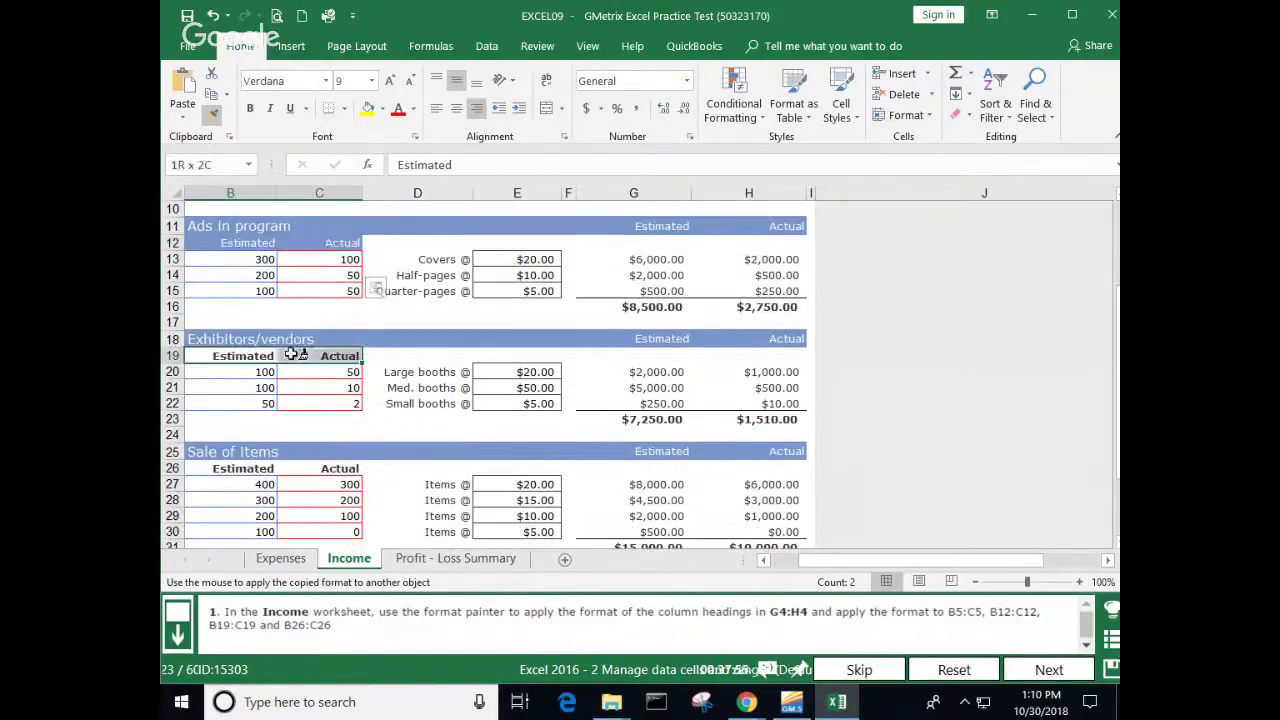
pyautogui.moveTo(235, 469); pyautogui.dragTo(332, 470)
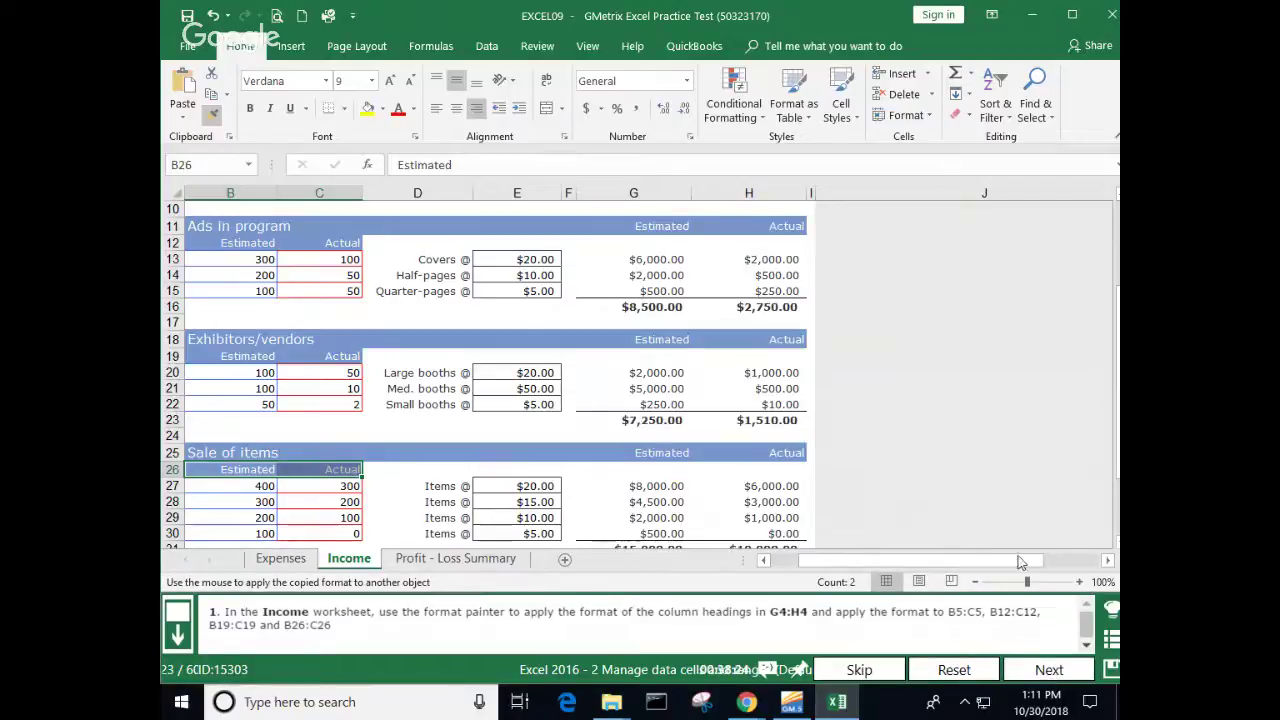
pyautogui.click(1034, 668)
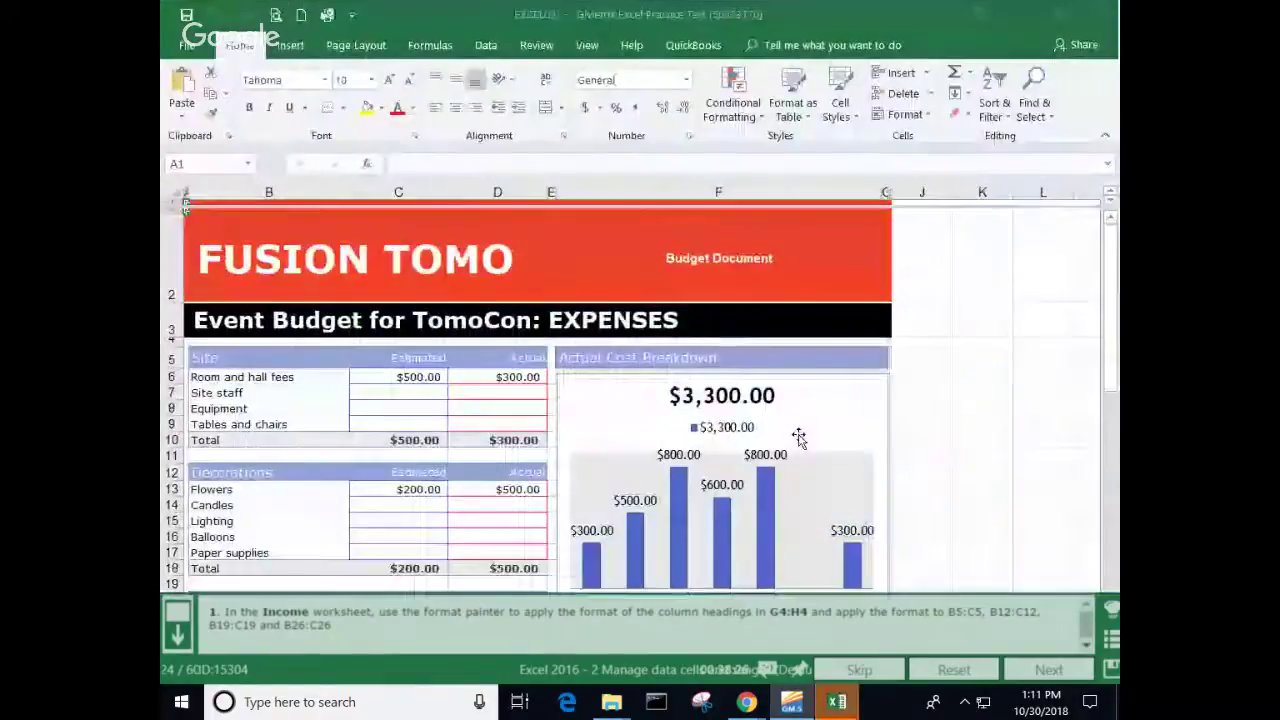
# Step: Apply the Currency number format to Income cells B4:H34 and submit
pyautogui.click(365, 557)
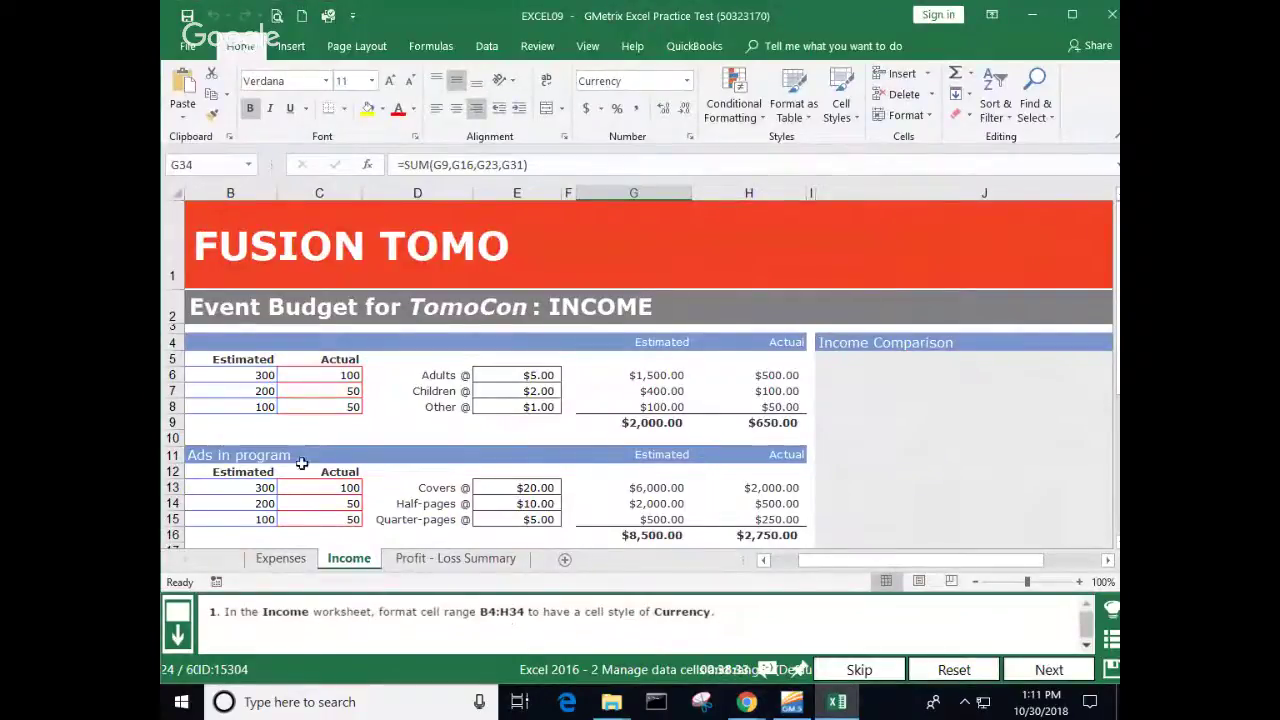
pyautogui.moveTo(250, 340); pyautogui.dragTo(765, 402)
pyautogui.click(687, 80)
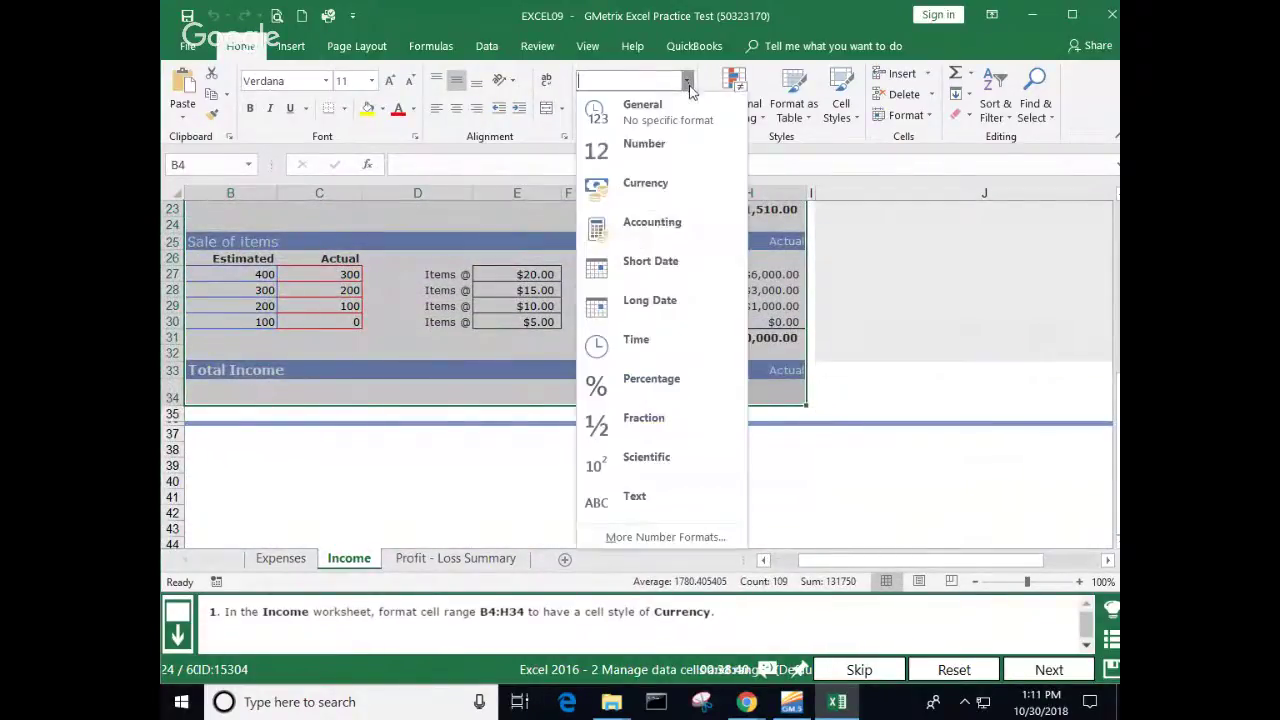
pyautogui.click(645, 182)
pyautogui.scroll(7, 392, 403)
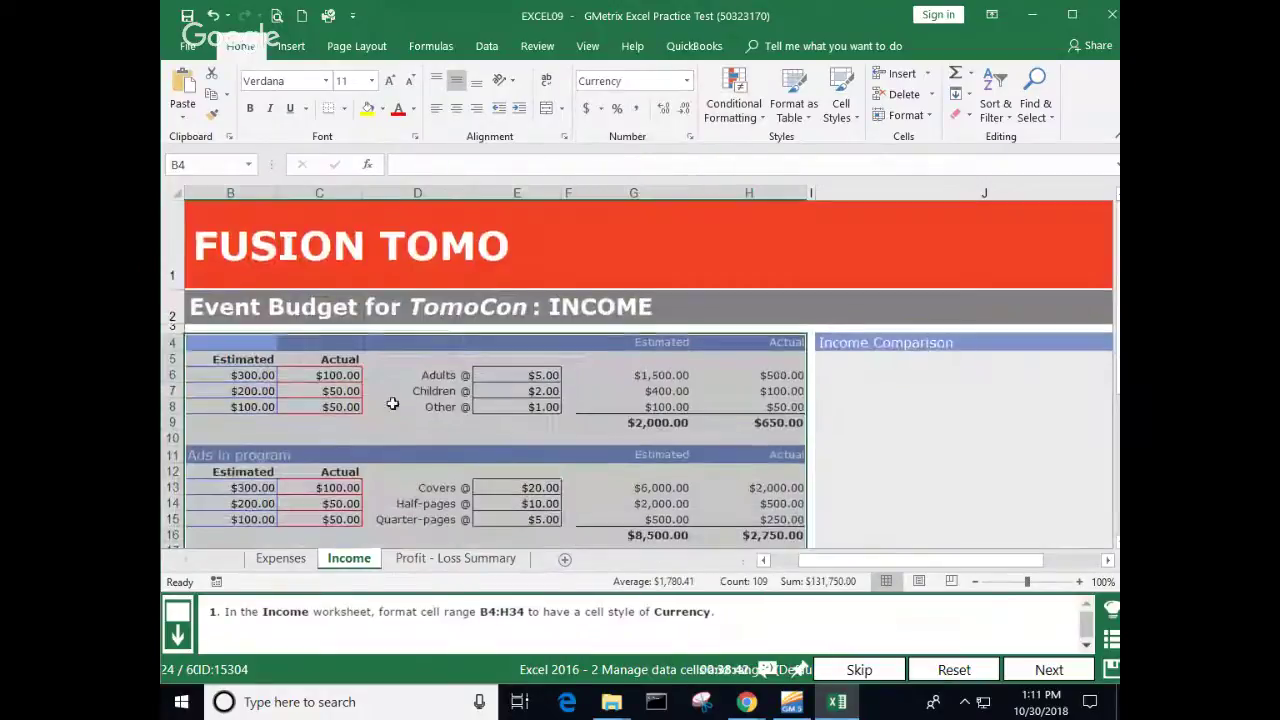
pyautogui.click(392, 403)
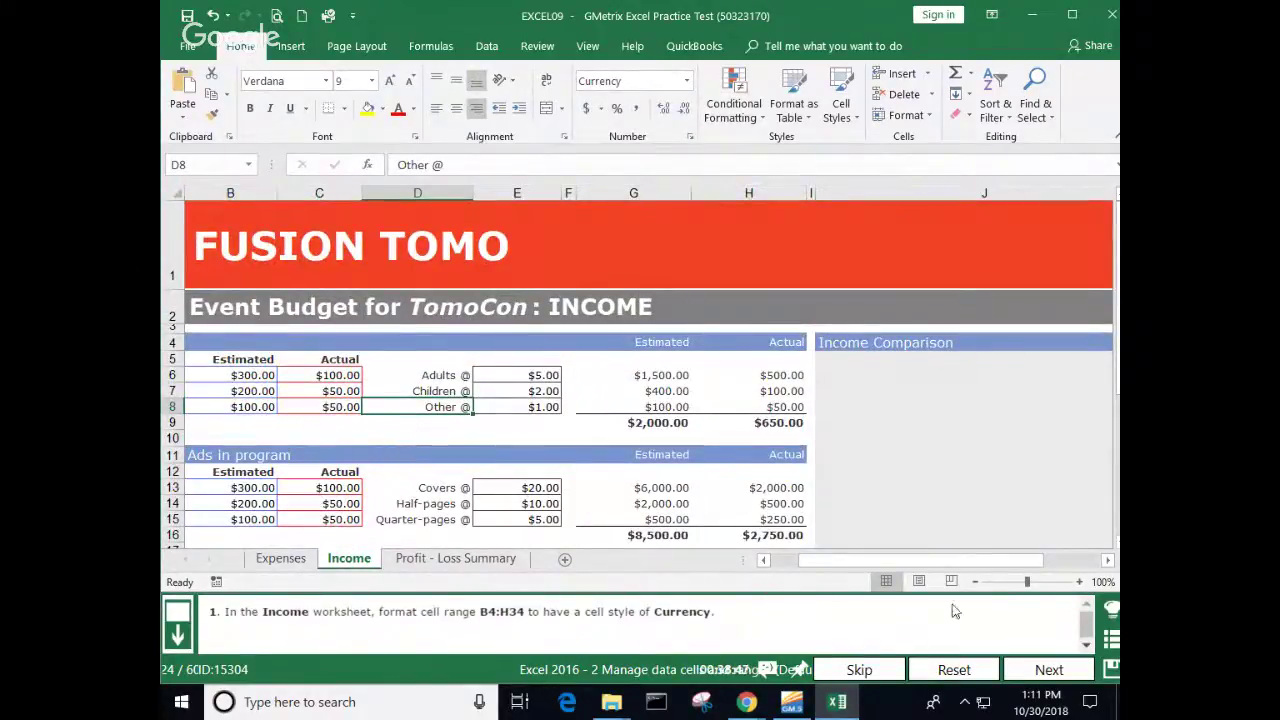
pyautogui.click(1049, 669)
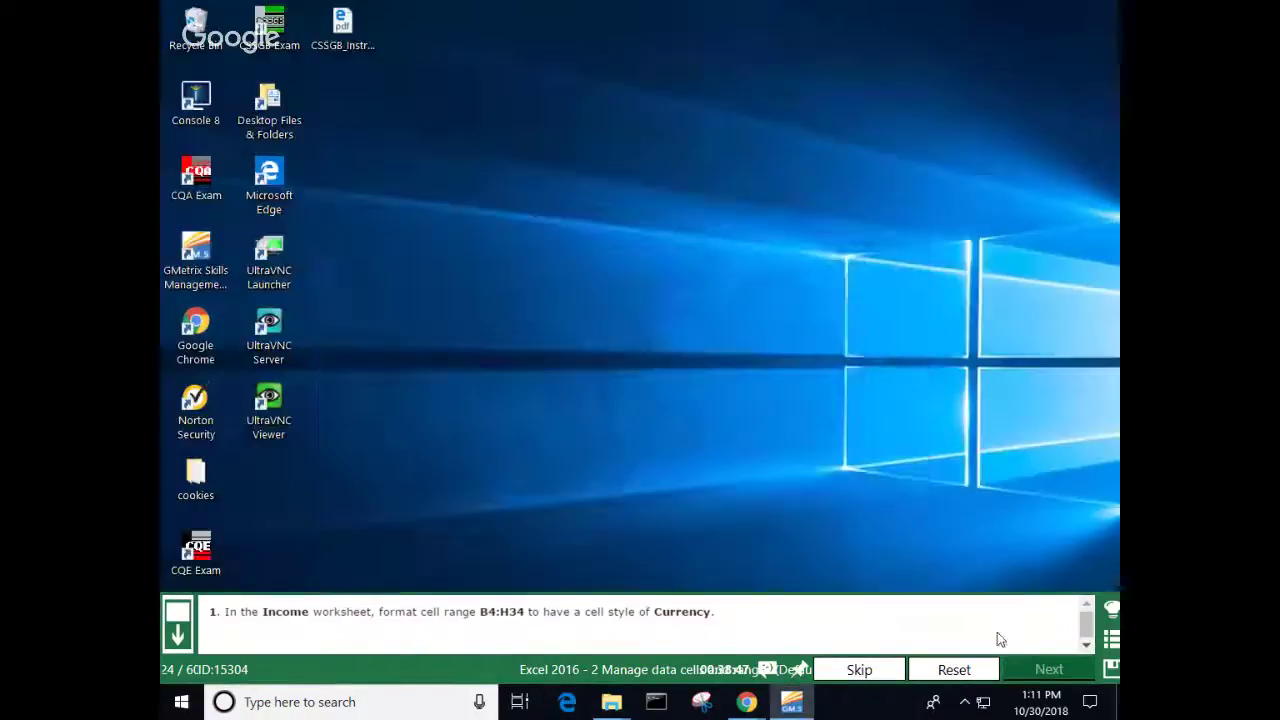
# Step: Continue to the next task, give Expenses column B font size 8, and submit
pyautogui.click(866, 477)
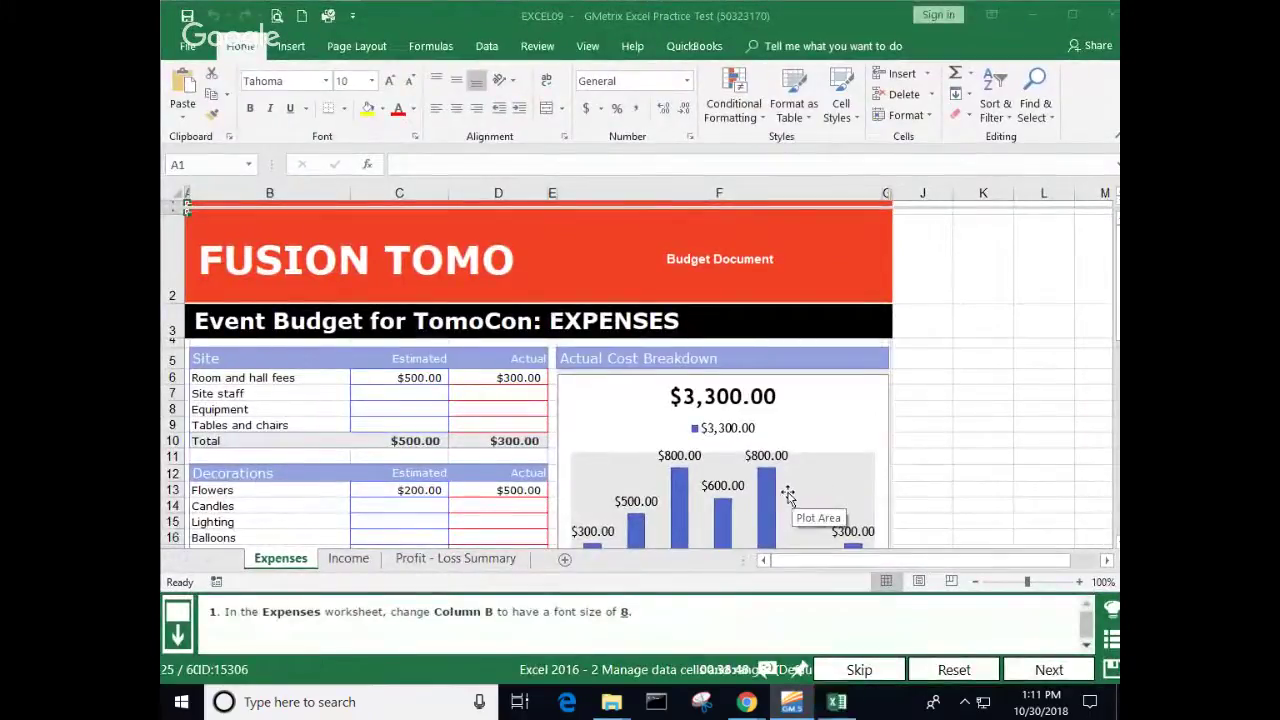
pyautogui.click(284, 186)
pyautogui.click(284, 186)
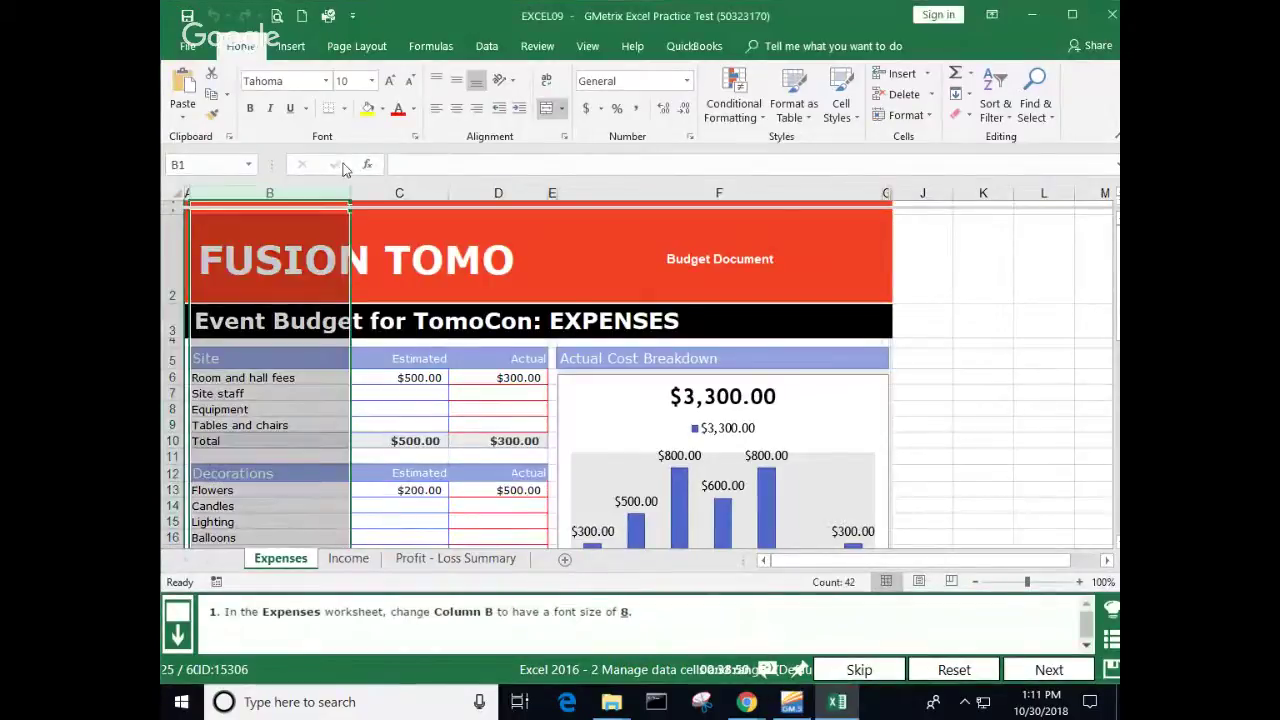
pyautogui.click(372, 81)
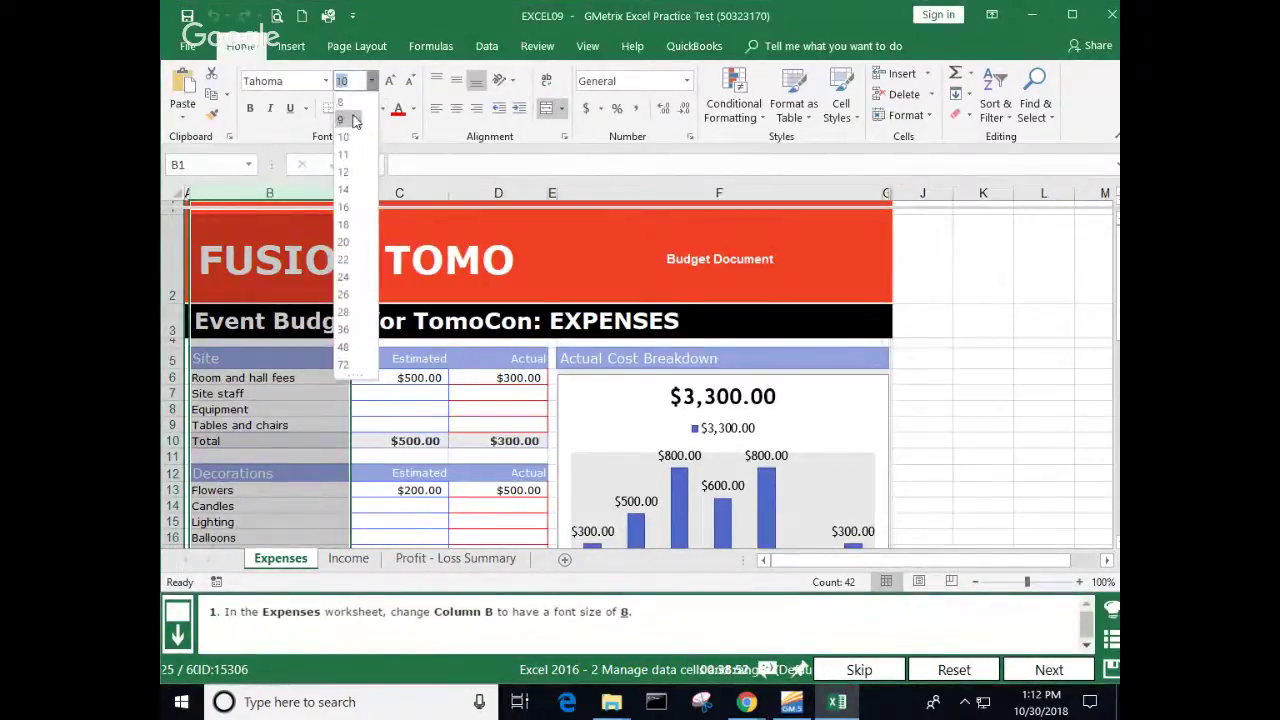
pyautogui.click(344, 105)
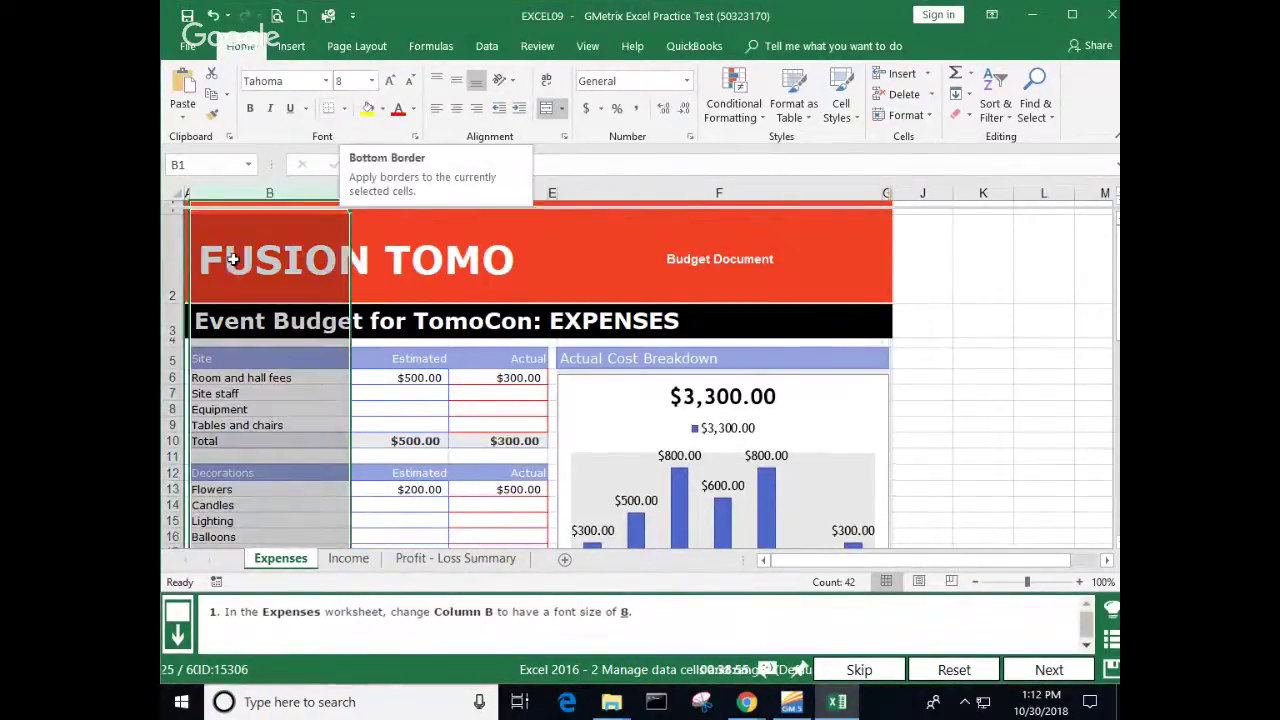
pyautogui.click(290, 408)
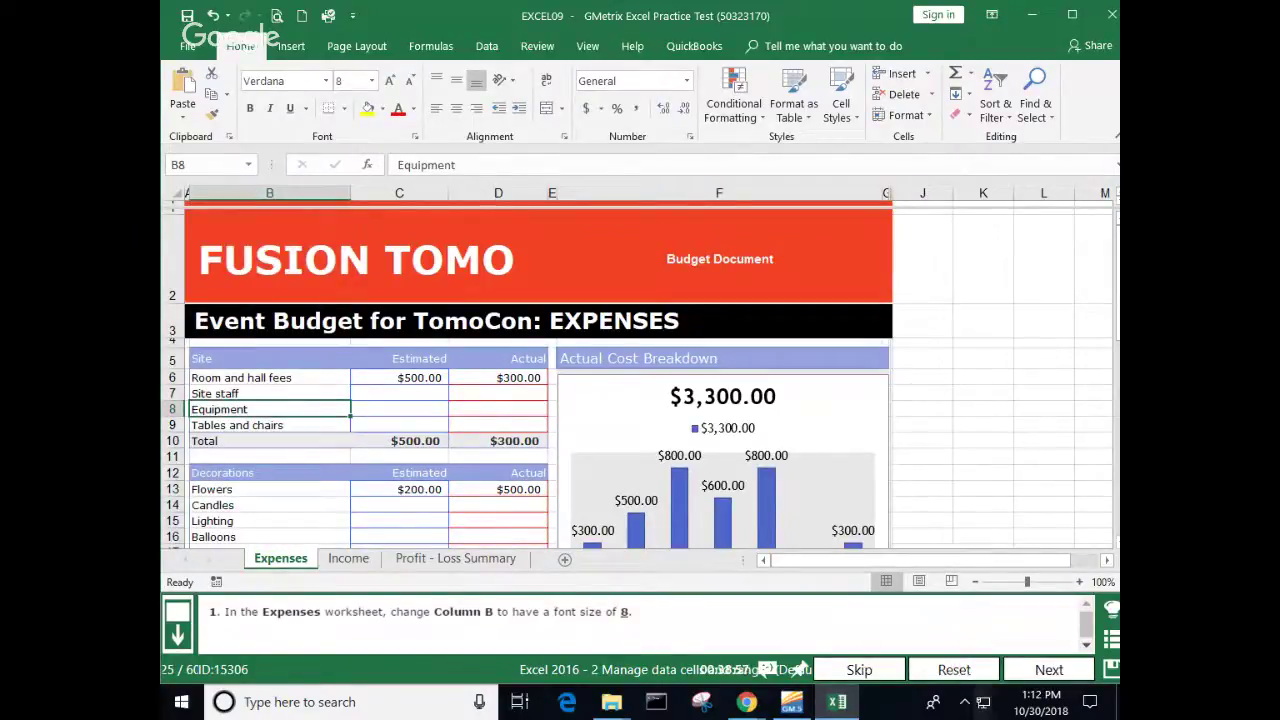
pyautogui.click(1052, 678)
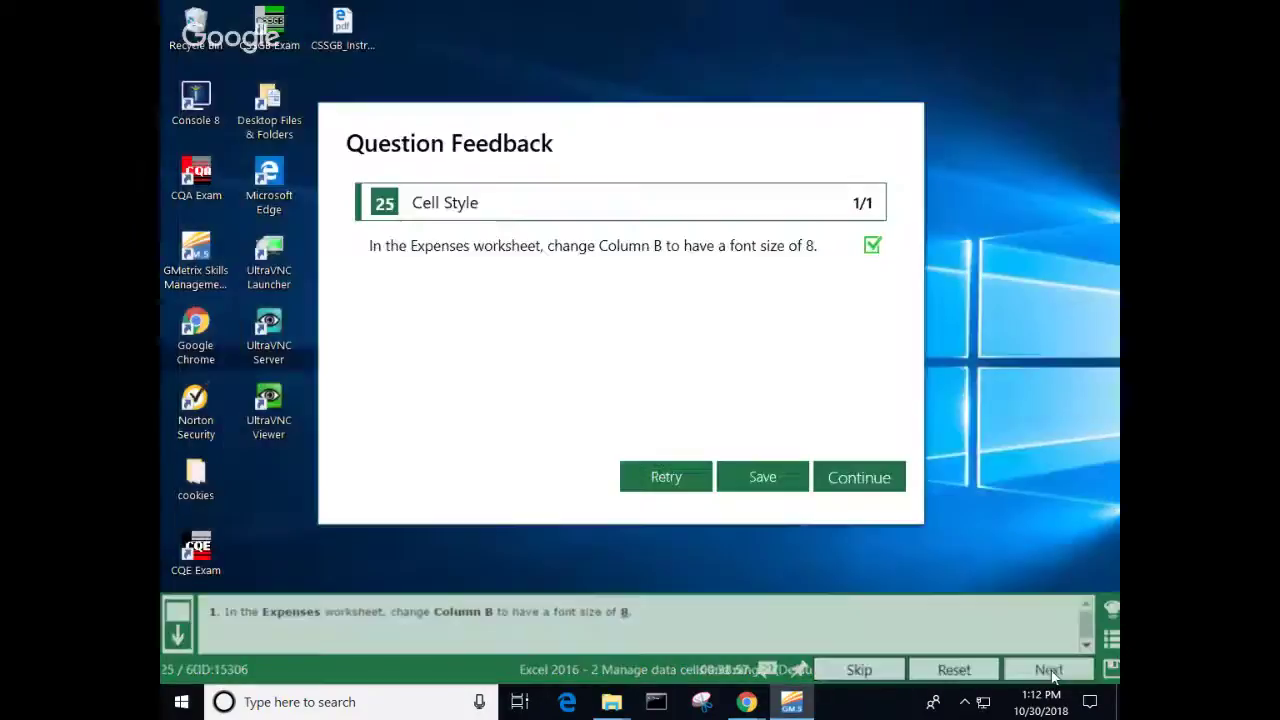
# Step: Enter 'Graphics' in B21 and 'Food' in B34, then submit the task
pyautogui.click(854, 487)
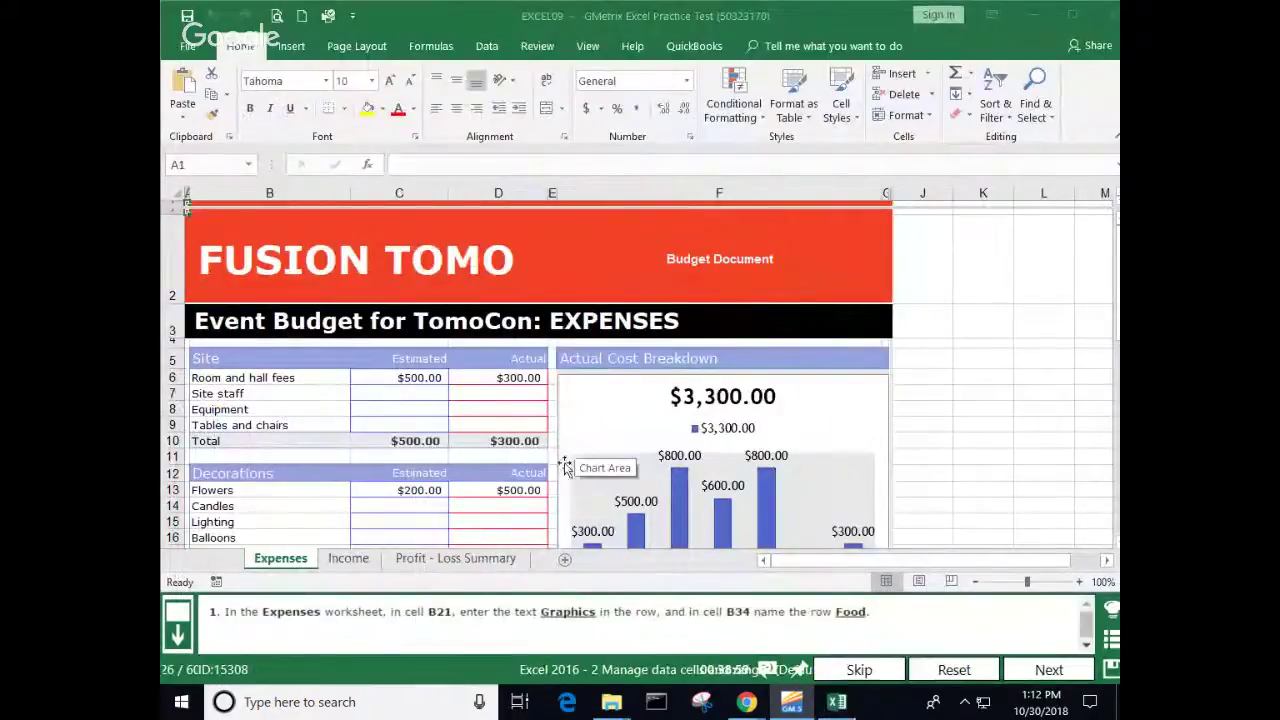
pyautogui.scroll(-3, 351, 457)
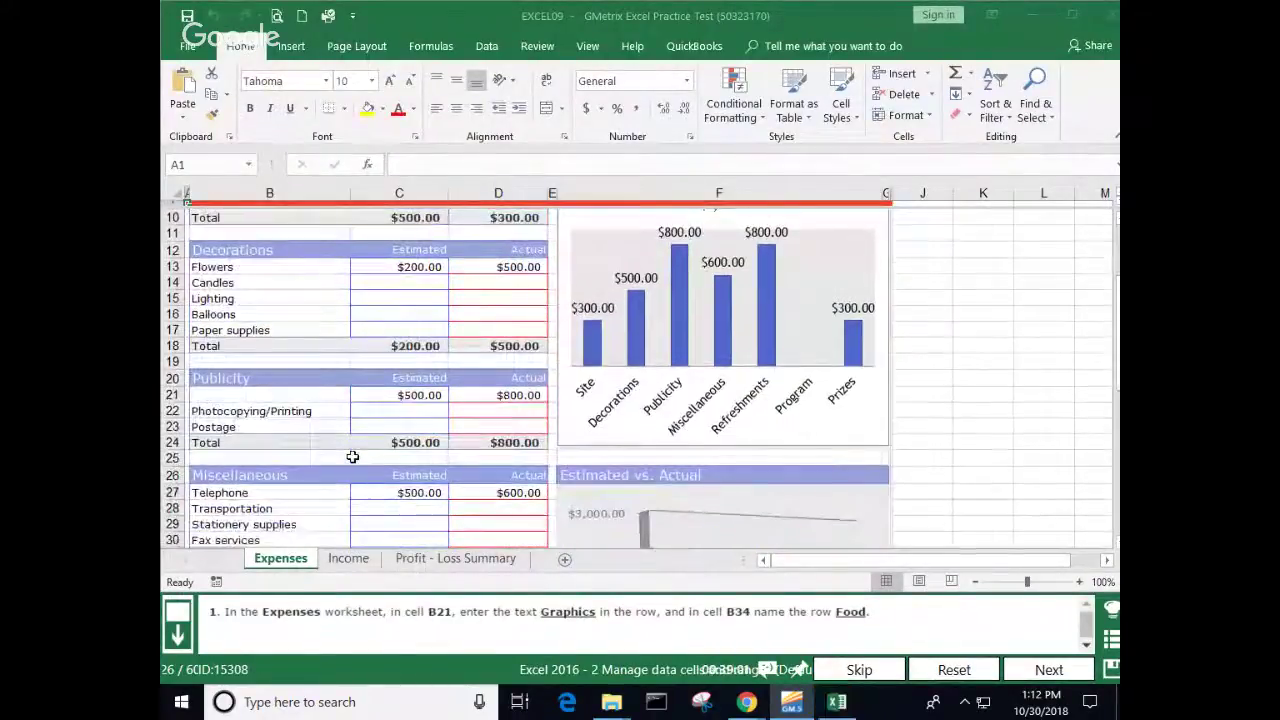
pyautogui.click(229, 397)
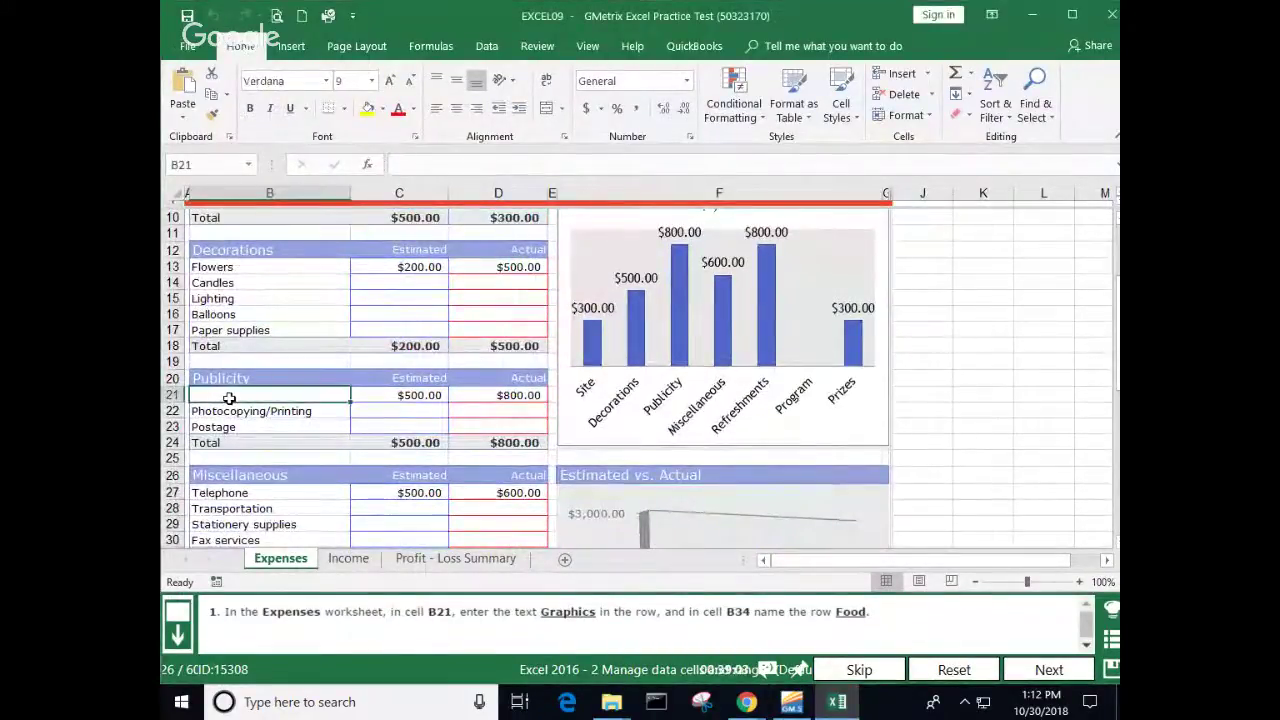
pyautogui.write('Grap')
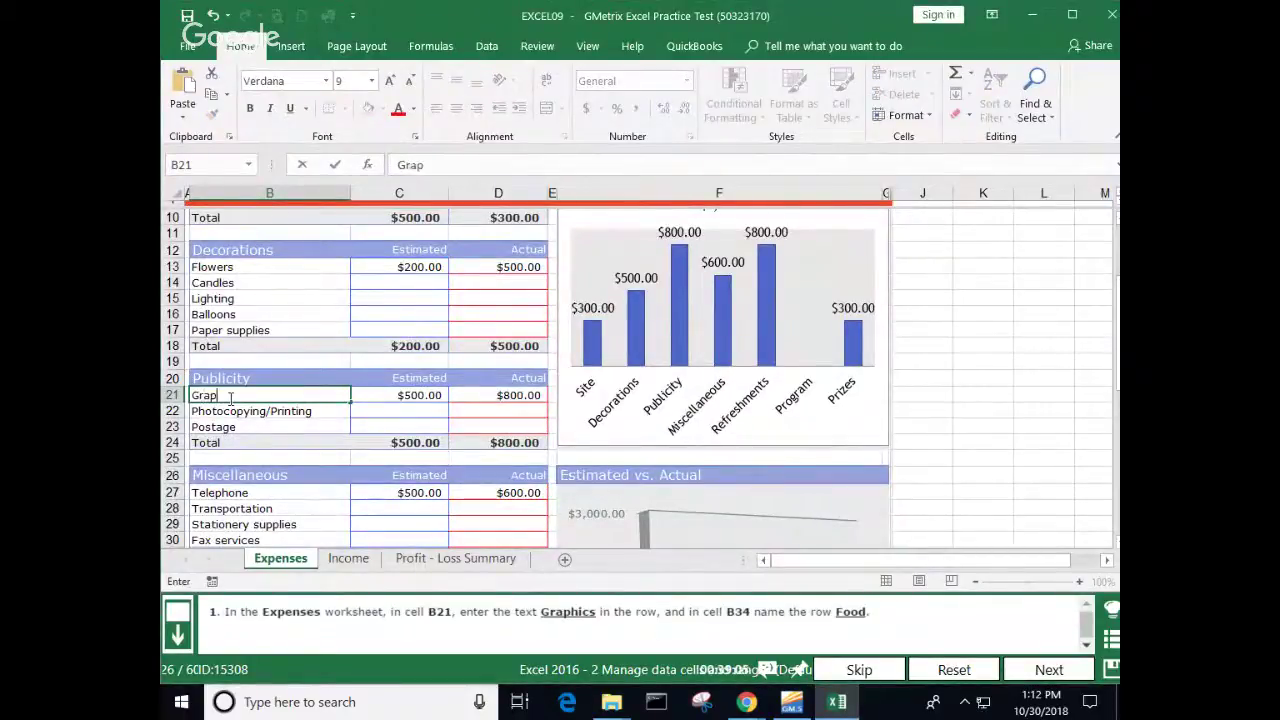
pyautogui.write('hics')
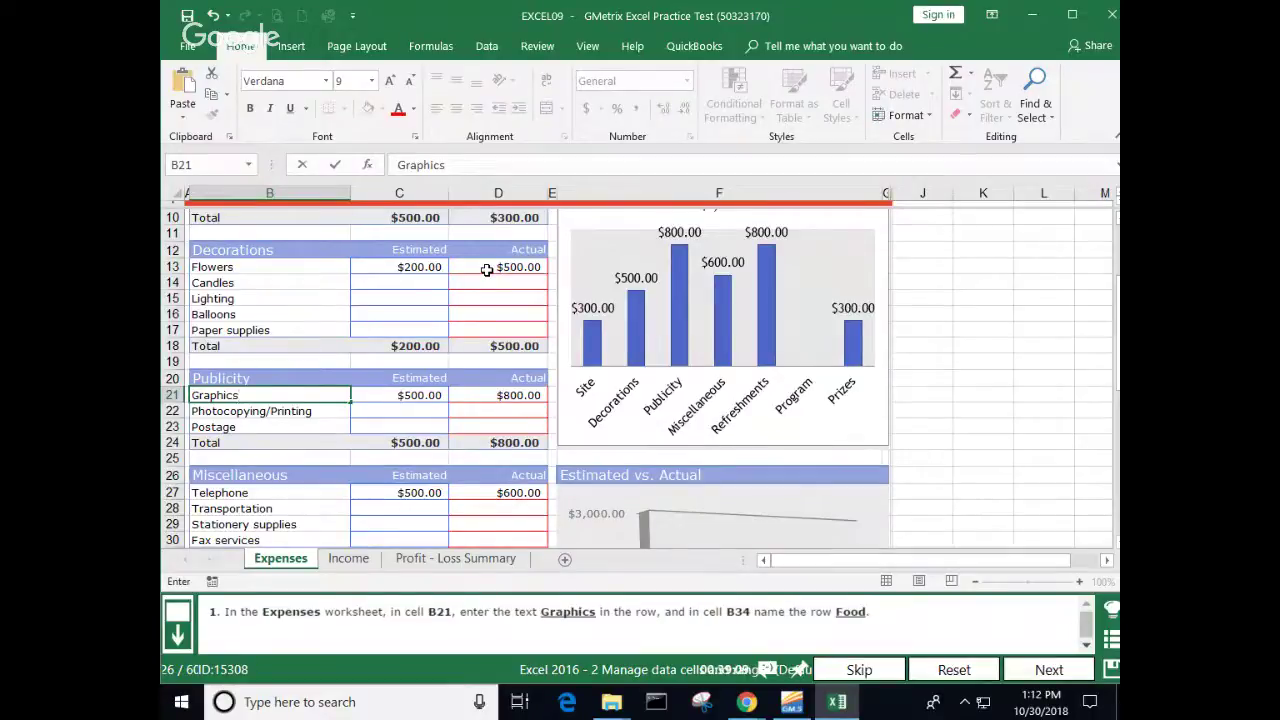
pyautogui.press('Return')
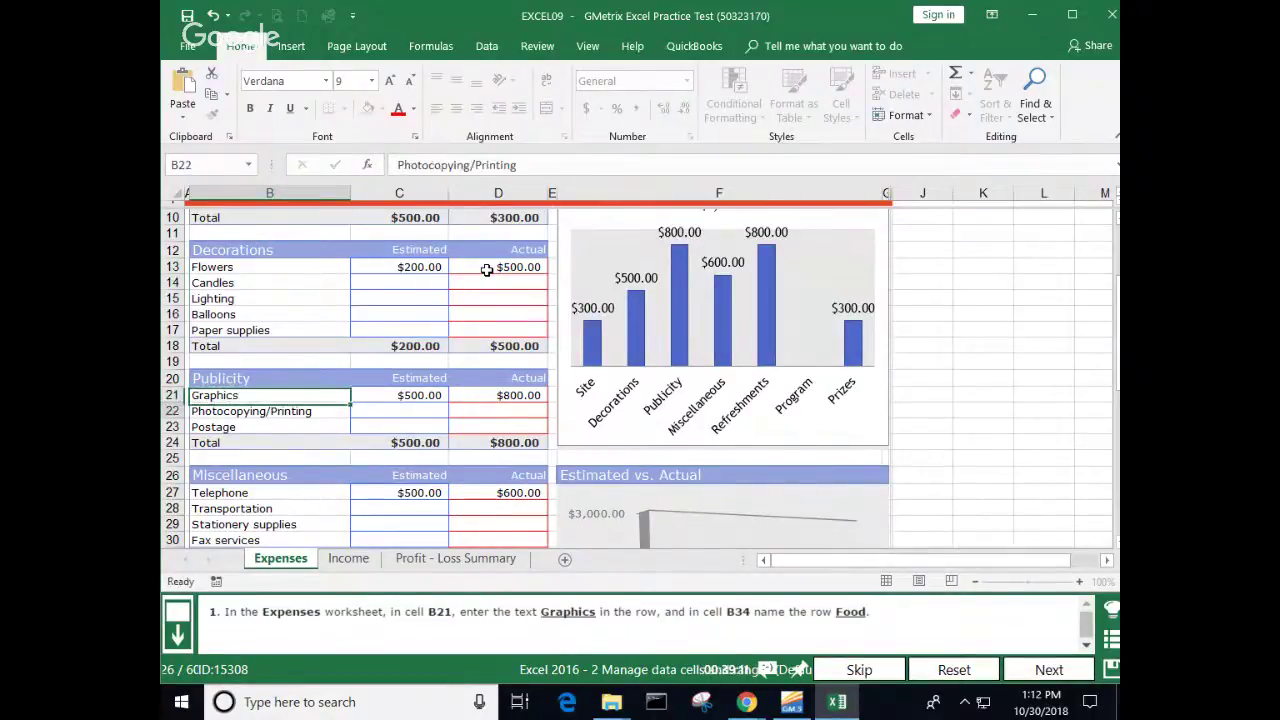
pyautogui.press('Down')
pyautogui.press('Down')
pyautogui.press('Down')
pyautogui.press('Down')
pyautogui.press('Down')
pyautogui.press('Down')
pyautogui.press('Down')
pyautogui.press('Down')
pyautogui.press('Down')
pyautogui.press('Down')
pyautogui.press('Down')
pyautogui.press('Down')
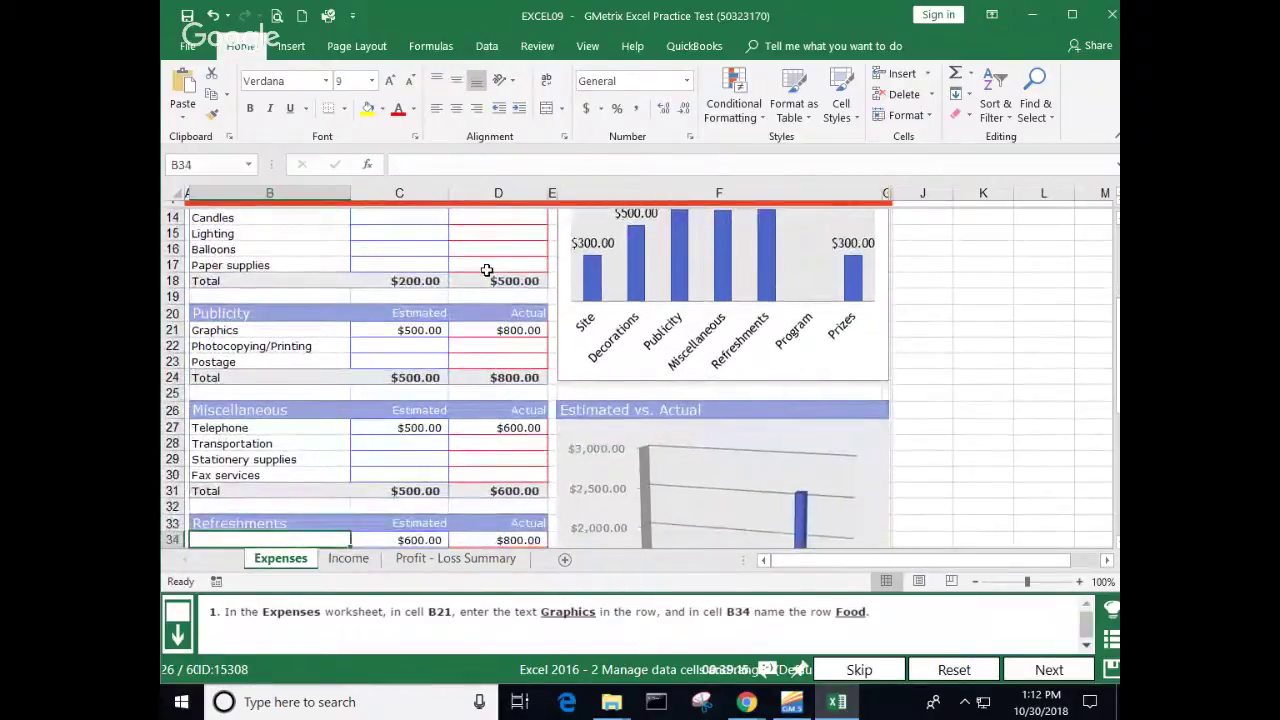
pyautogui.write('Food')
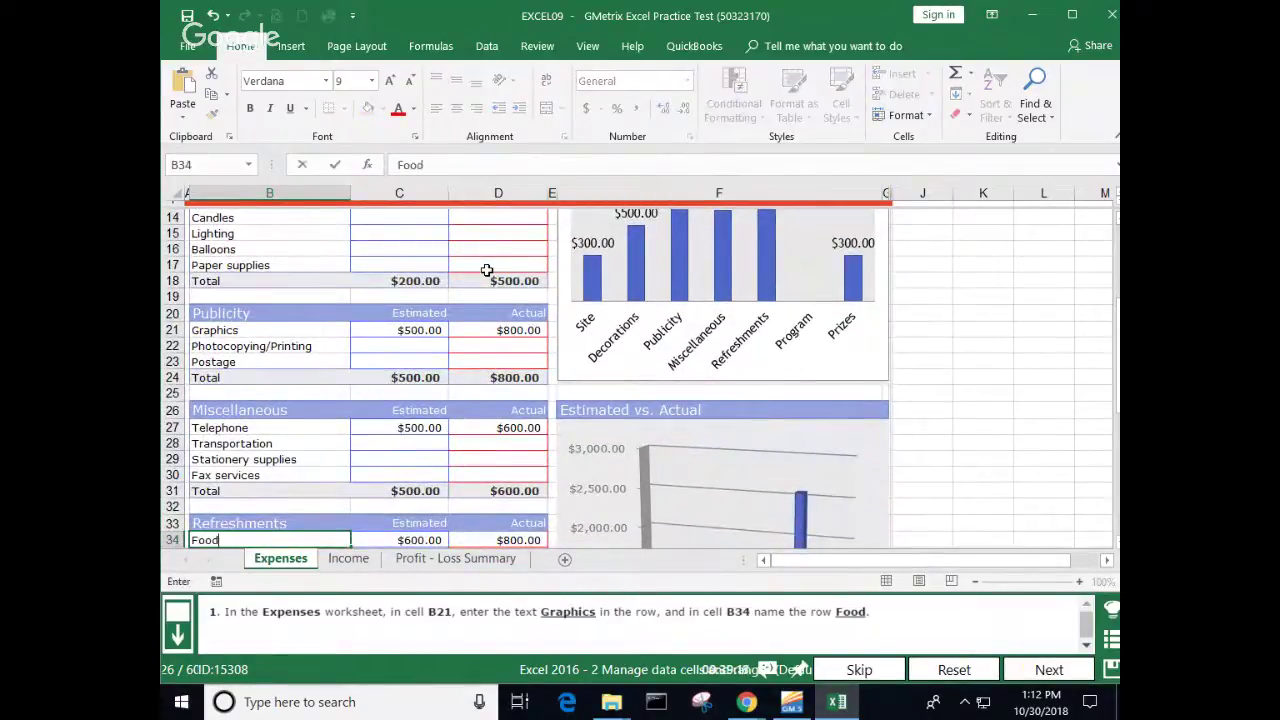
pyautogui.press('Return')
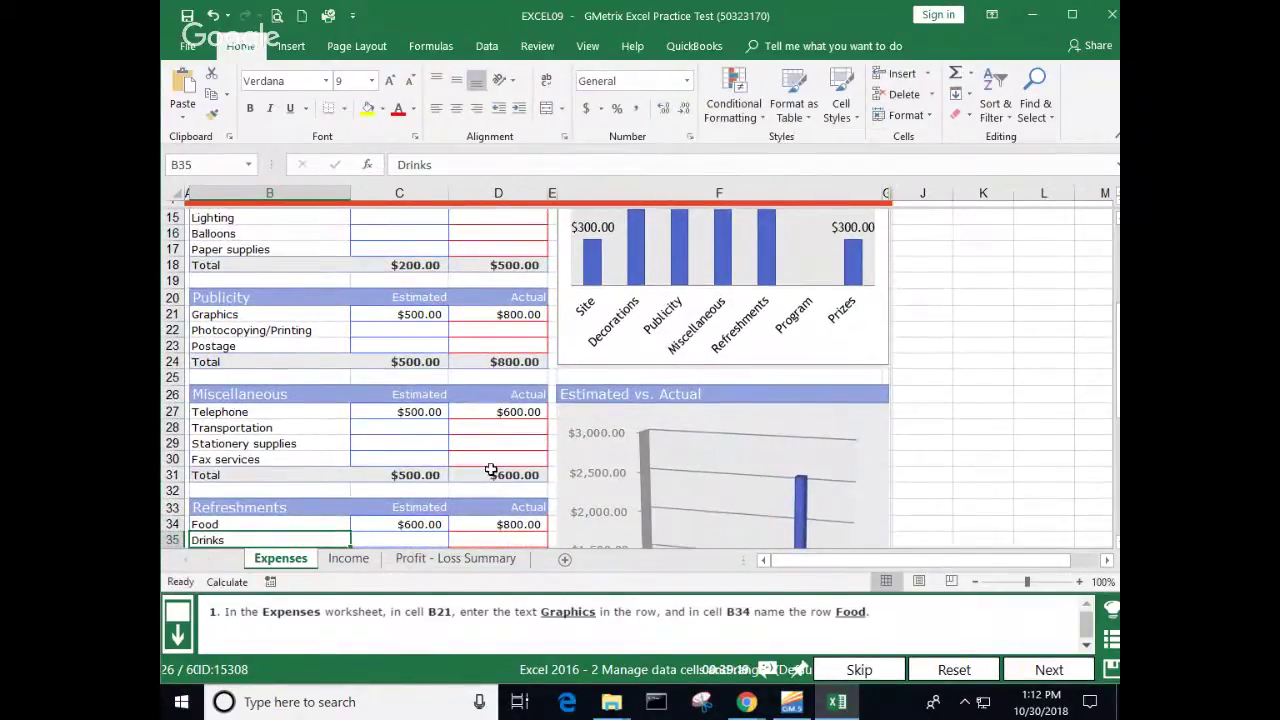
pyautogui.click(1049, 666)
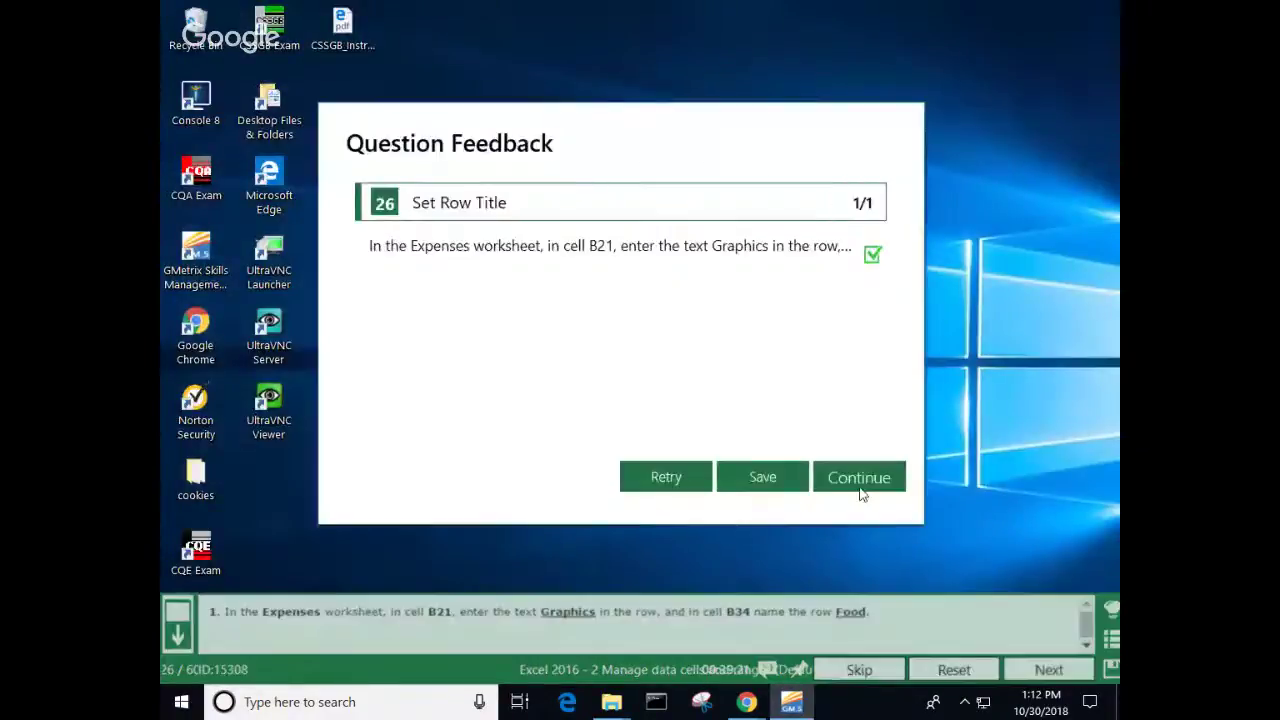
# Step: On the Income sheet, fill G34's SUM across into H34 and submit
pyautogui.click(854, 479)
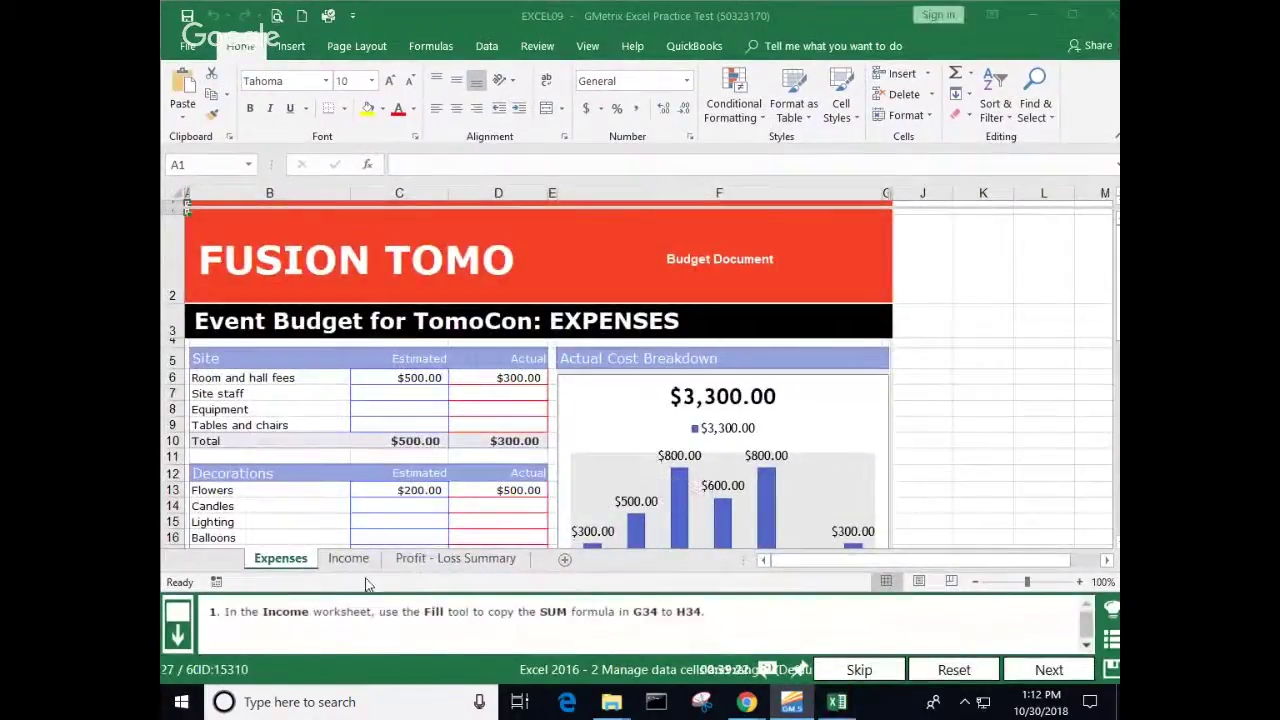
pyautogui.click(352, 562)
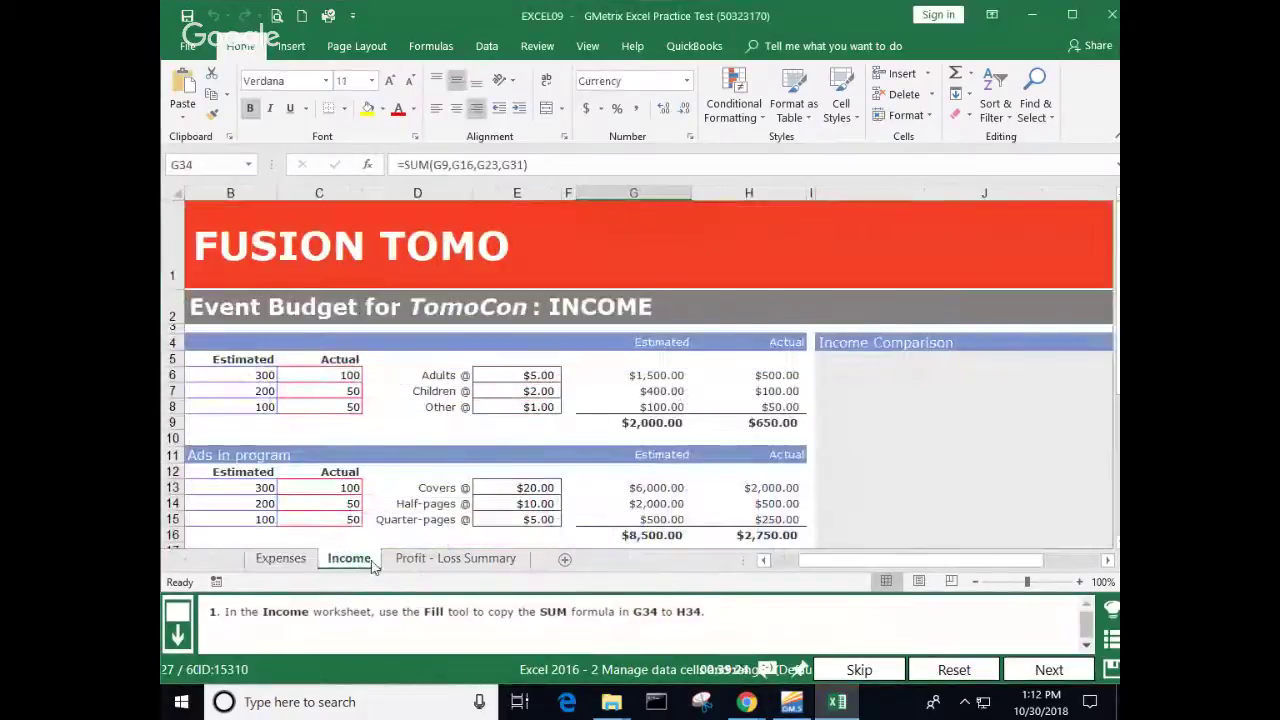
pyautogui.scroll(-7, 600, 400)
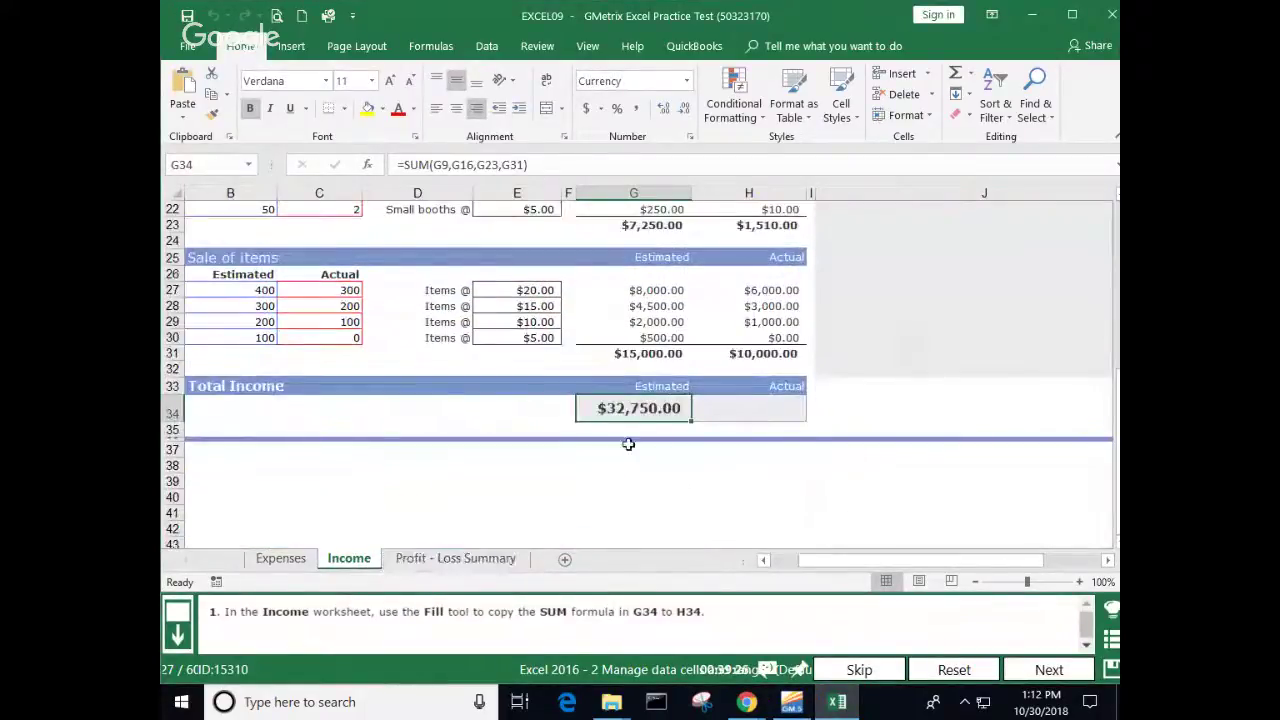
pyautogui.moveTo(690, 421); pyautogui.dragTo(790, 420)
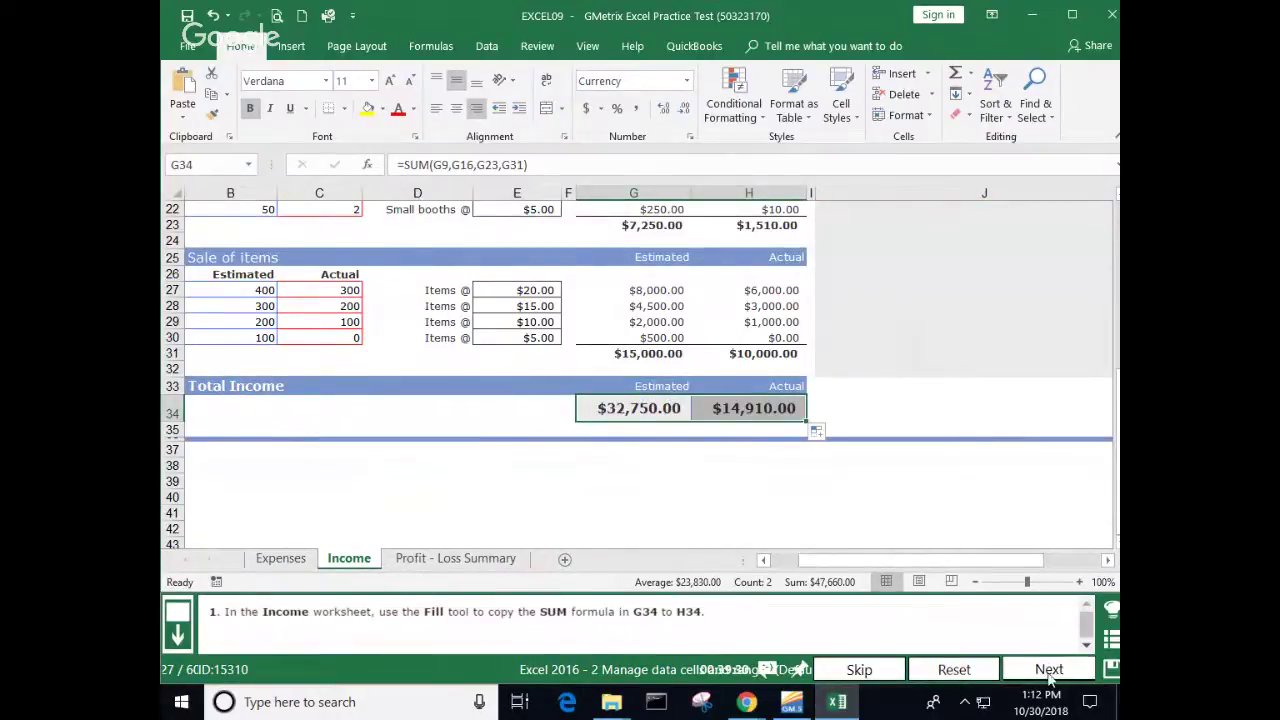
pyautogui.click(1050, 674)
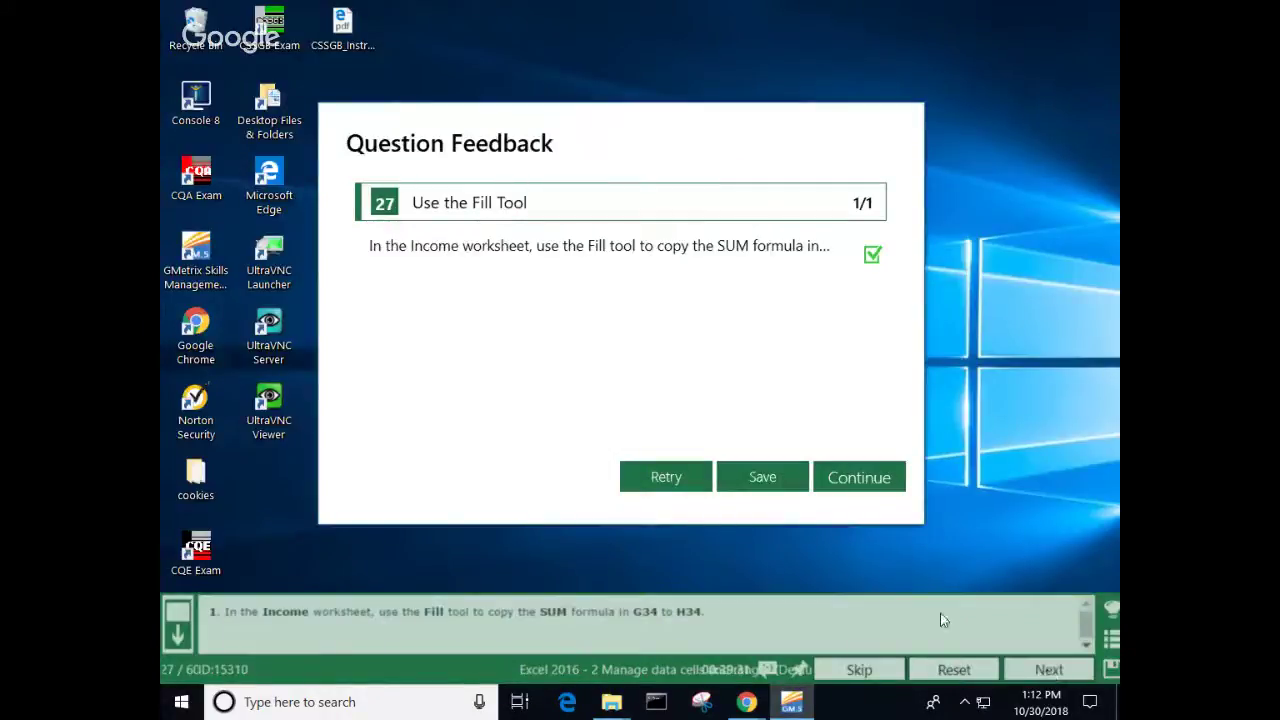
# Step: Load the Mileage Log task, select the Description entries, and show the Highlight Cells Rules choices
pyautogui.click(877, 480)
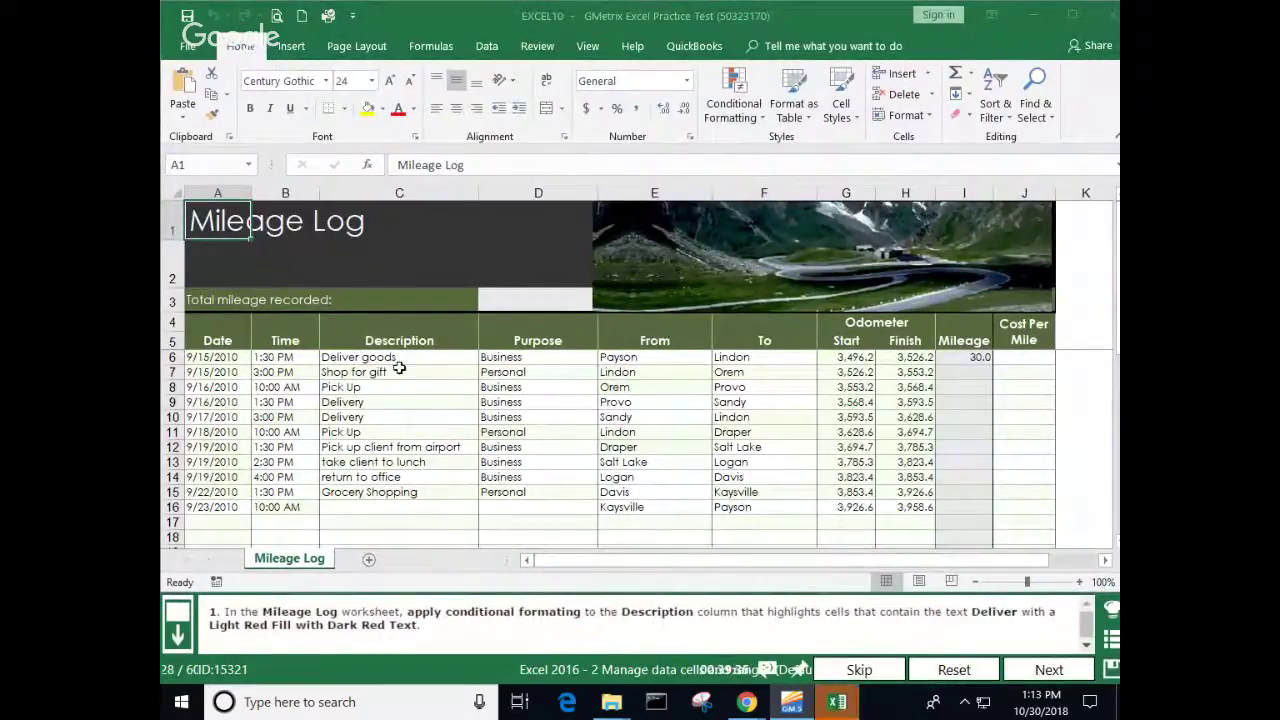
pyautogui.moveTo(400, 358); pyautogui.dragTo(423, 460)
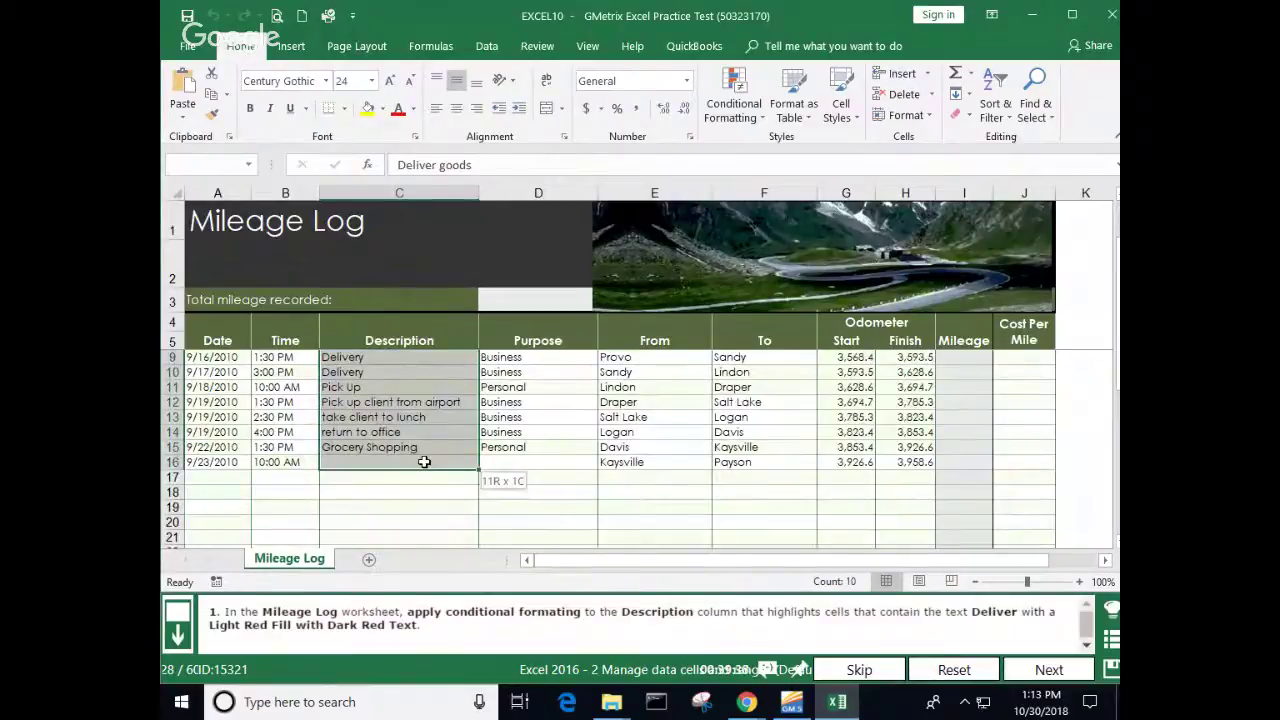
pyautogui.click(763, 118)
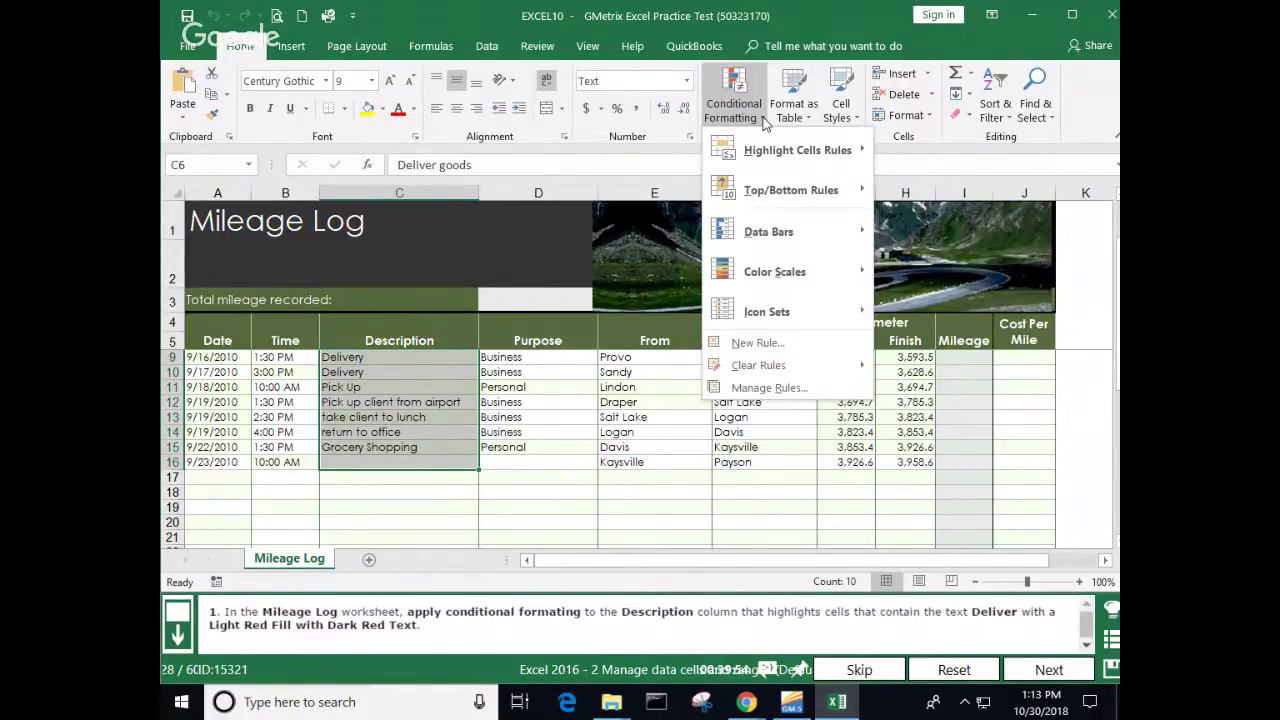
pyautogui.moveTo(762, 149)
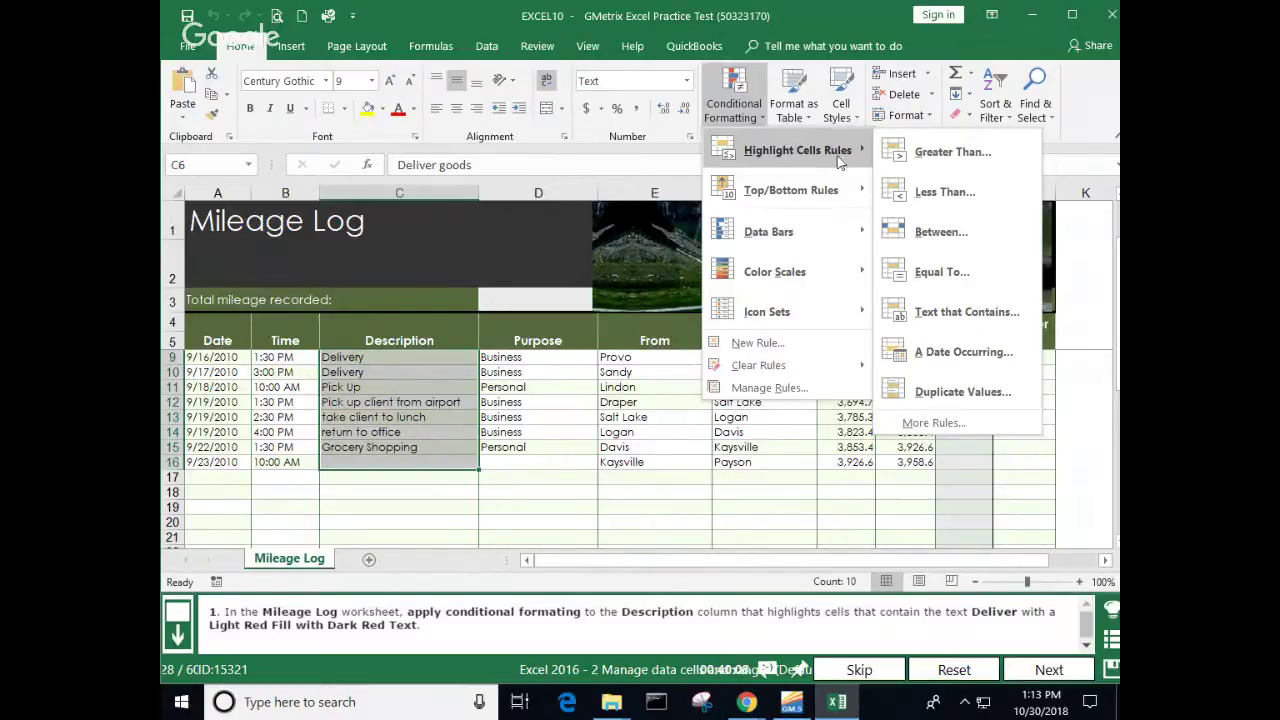
# Step: Add an Equal To 'Deliver' rule with Light Red Fill and Dark Red Text, then select column C
pyautogui.click(940, 272)
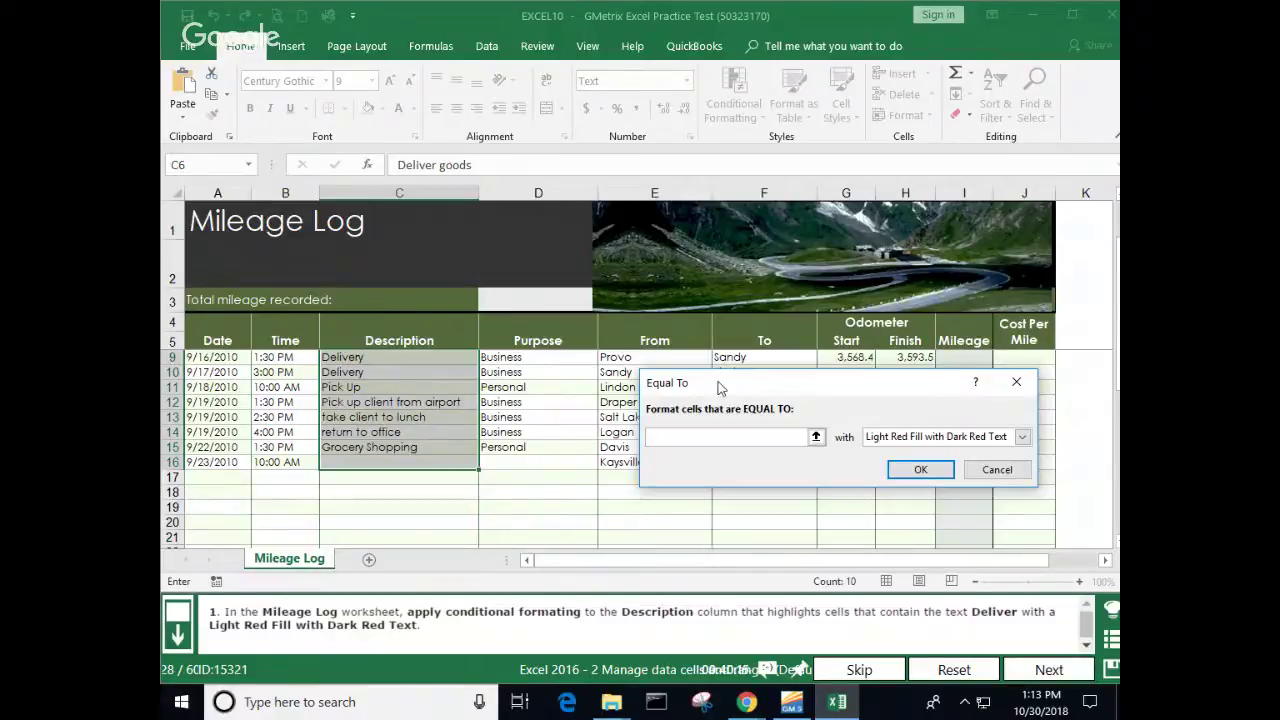
pyautogui.write('Deliver')
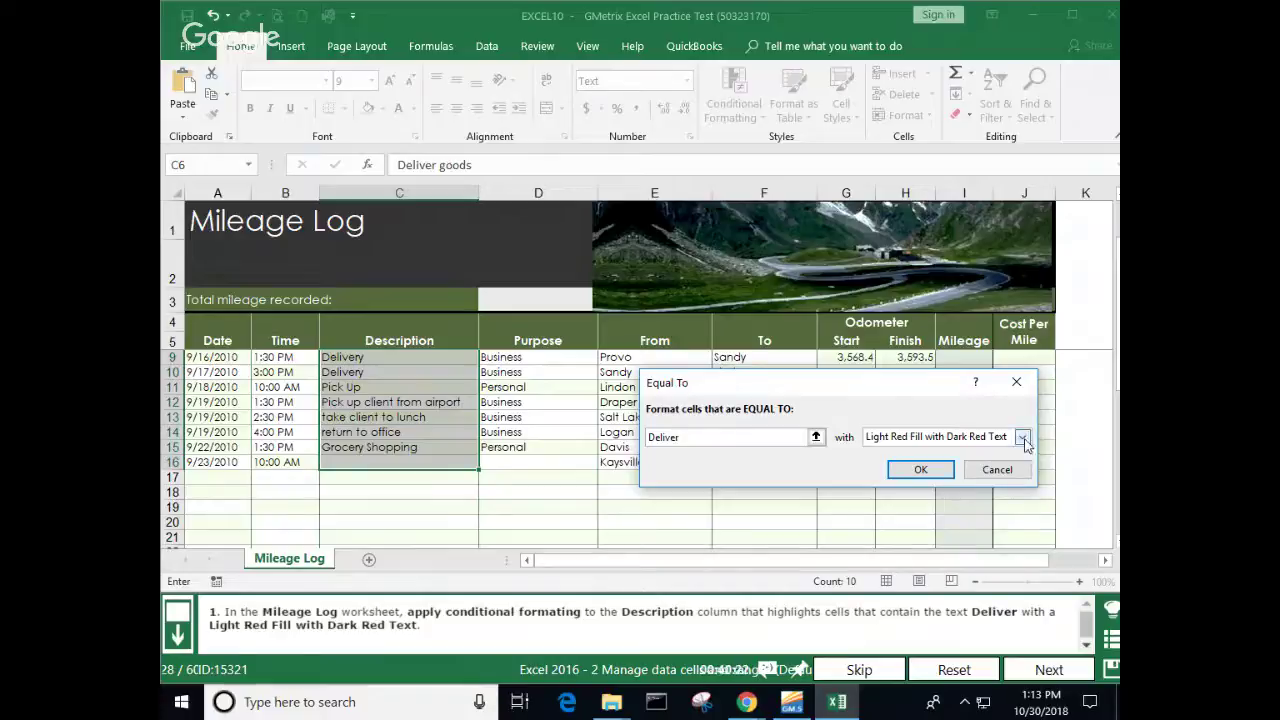
pyautogui.click(920, 469)
pyautogui.click(468, 479)
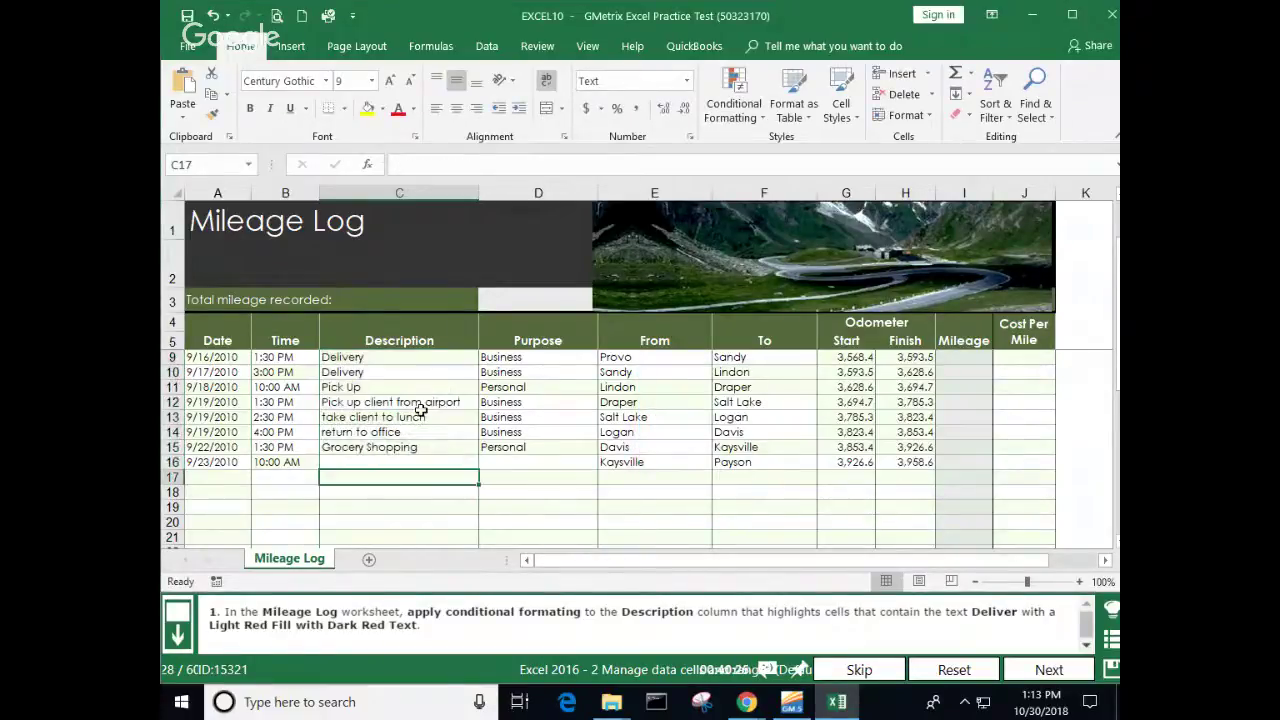
pyautogui.click(452, 192)
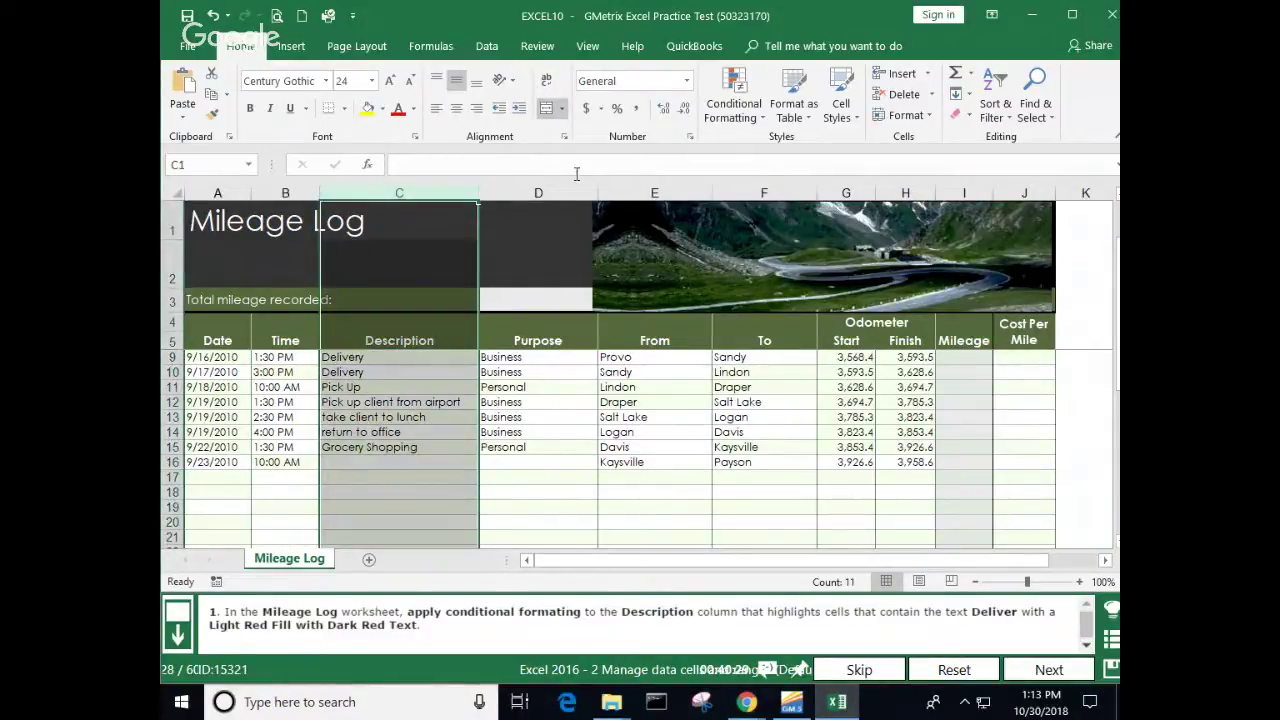
# Step: Try a custom New Formatting Rule, abandon it, and review the task's help instructions
pyautogui.click(765, 120)
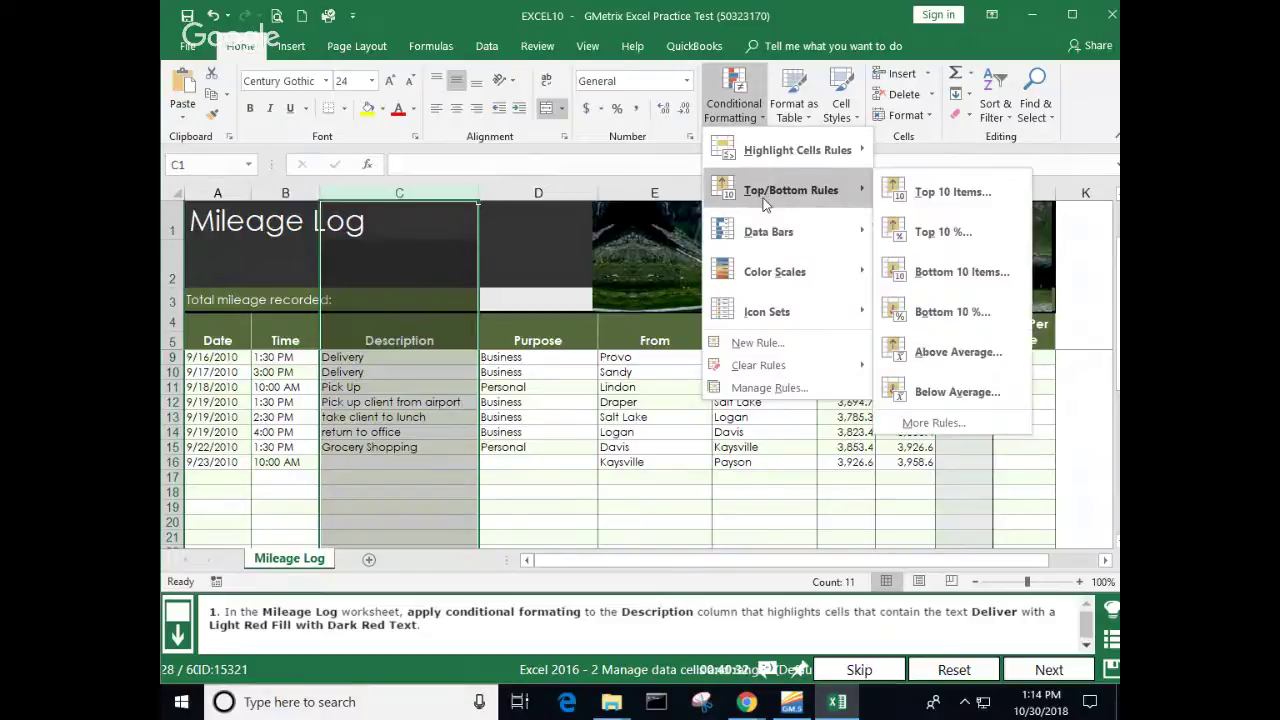
pyautogui.moveTo(766, 236)
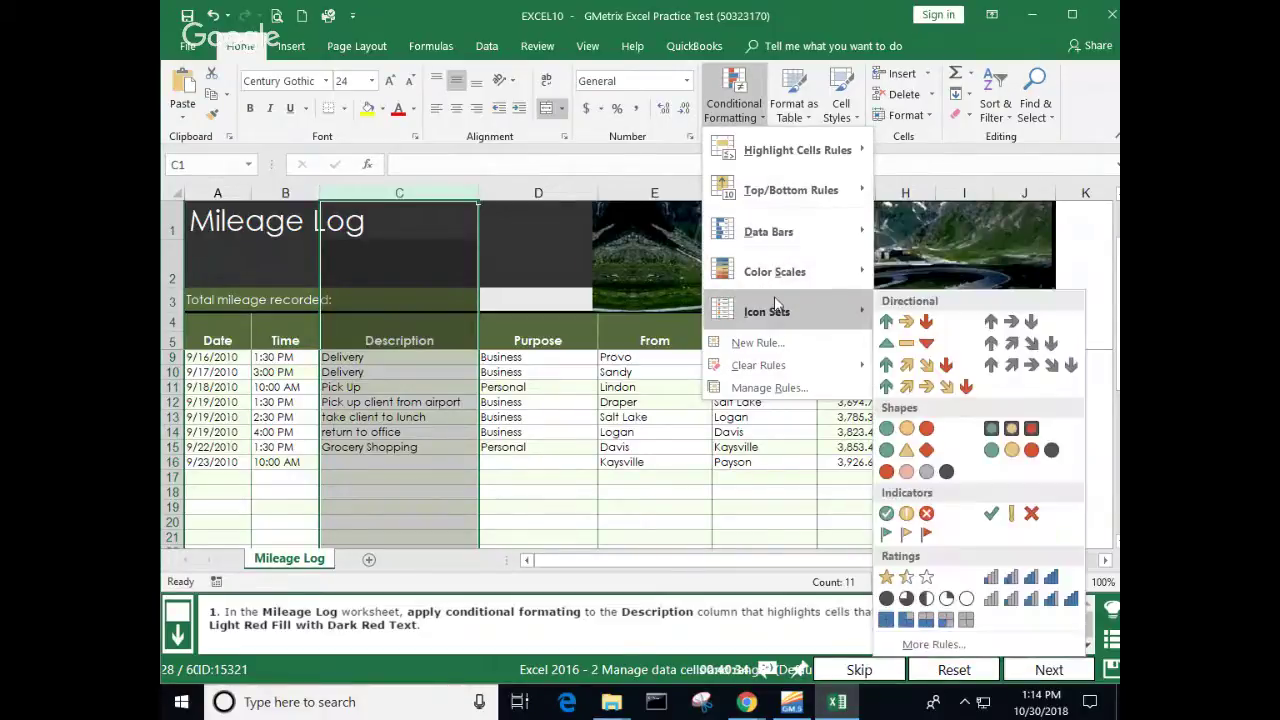
pyautogui.moveTo(772, 283)
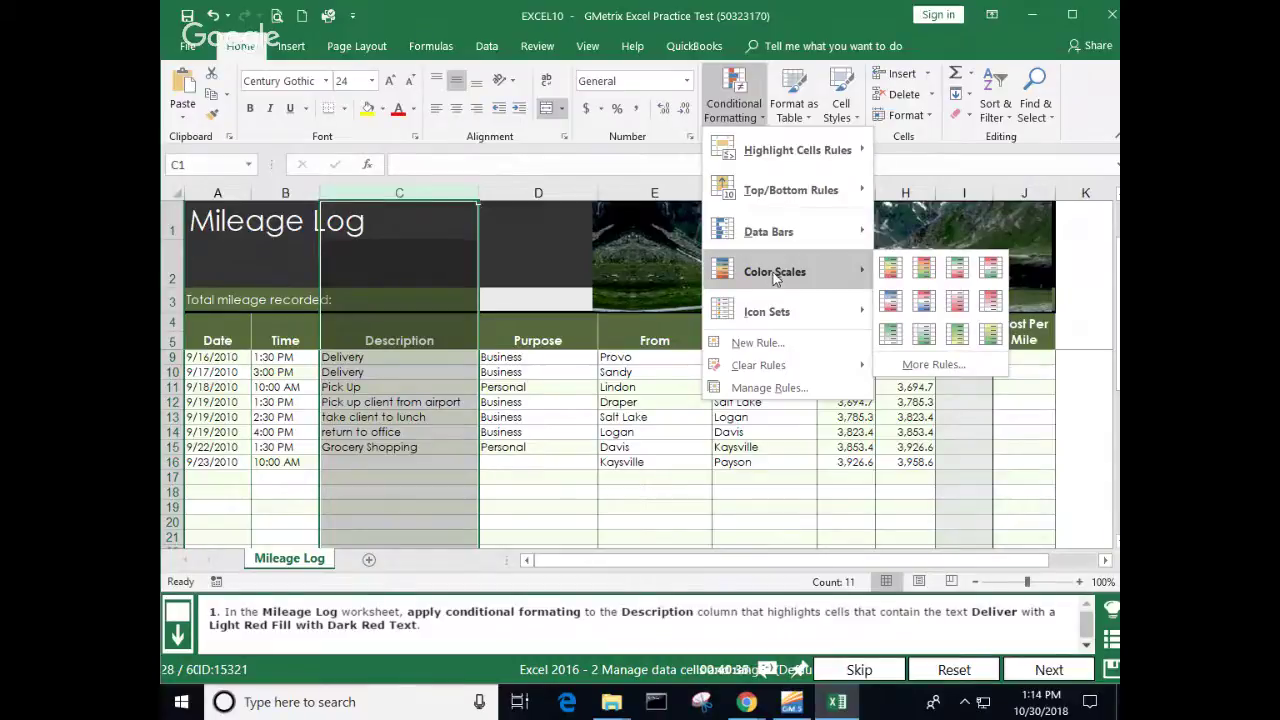
pyautogui.moveTo(790, 165)
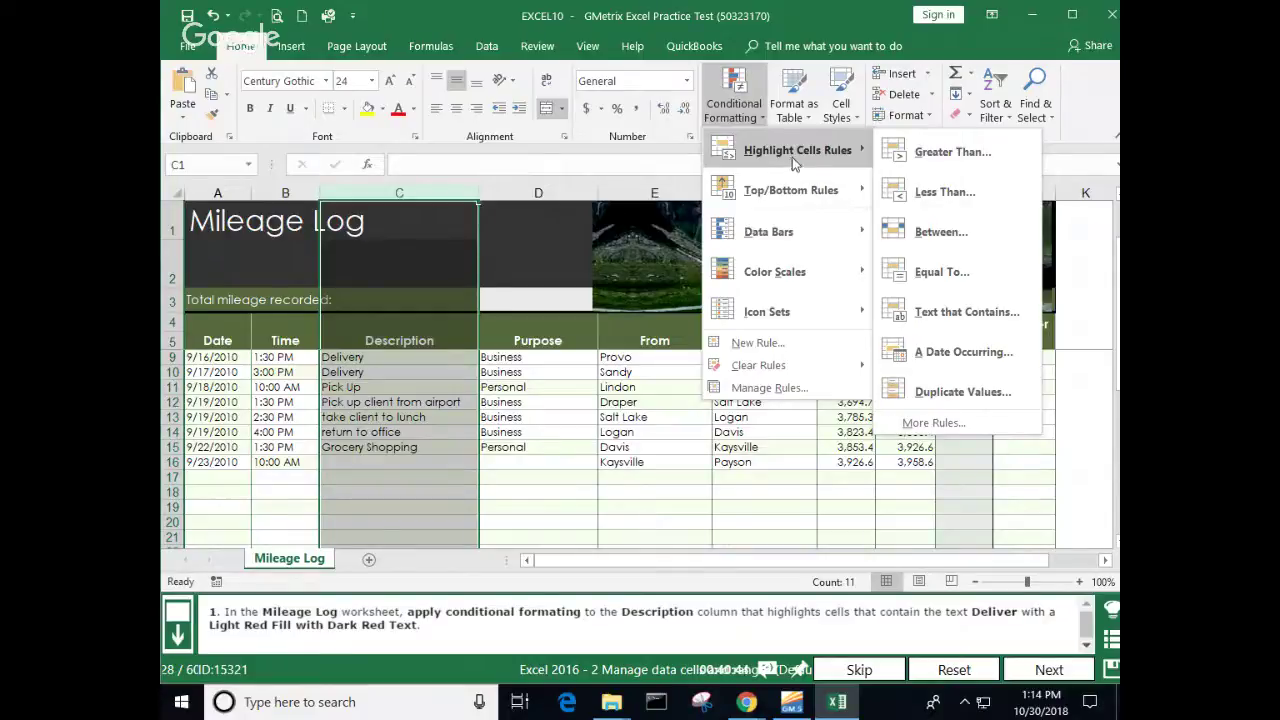
pyautogui.click(936, 423)
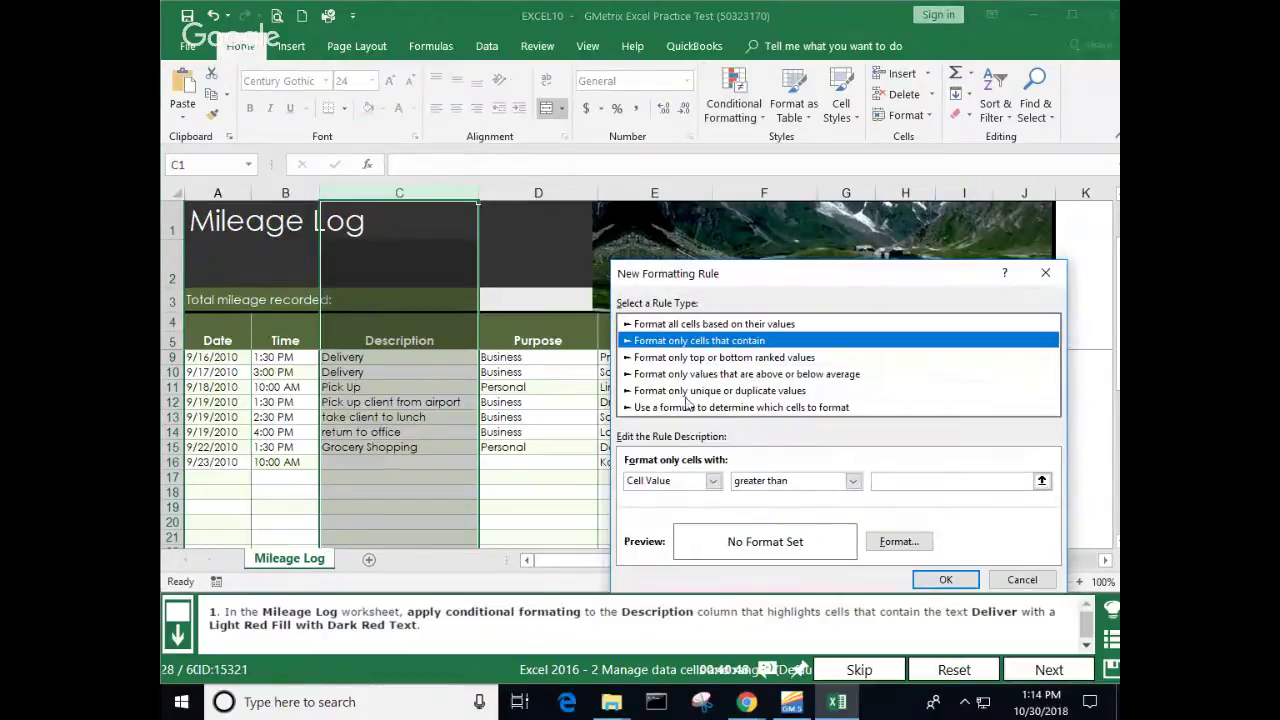
pyautogui.click(714, 482)
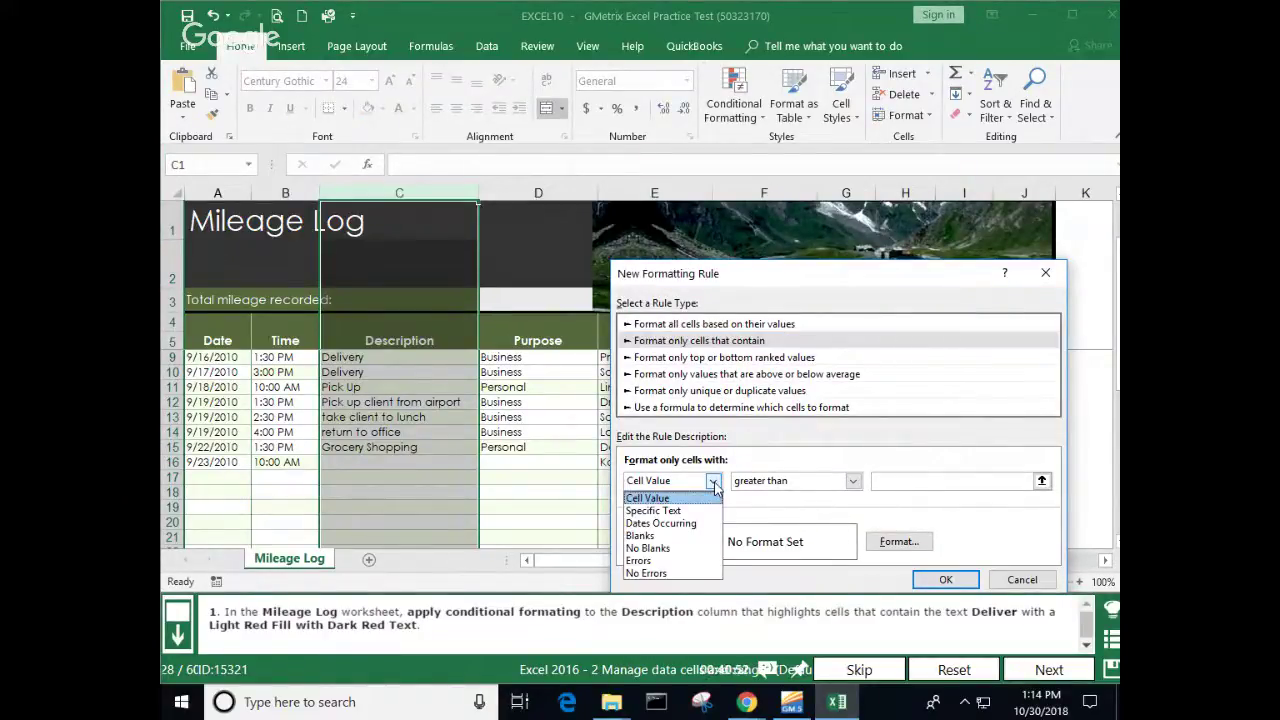
pyautogui.click(1022, 582)
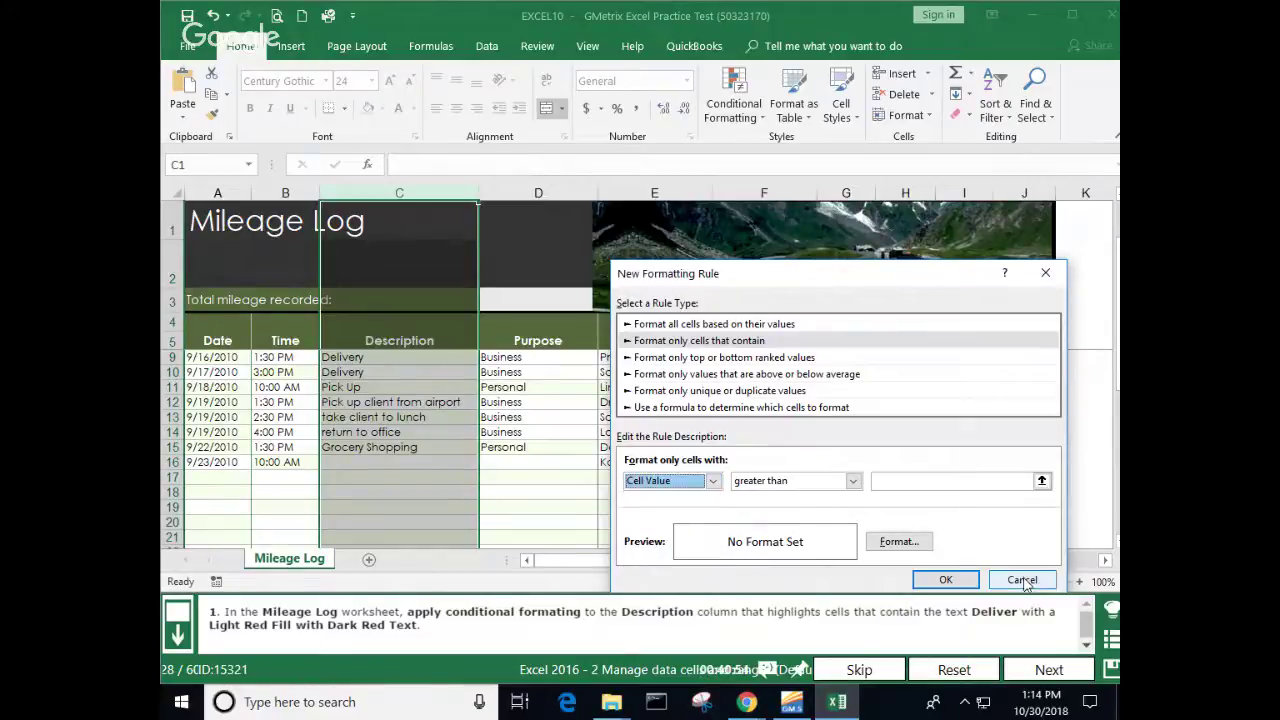
pyautogui.click(1022, 581)
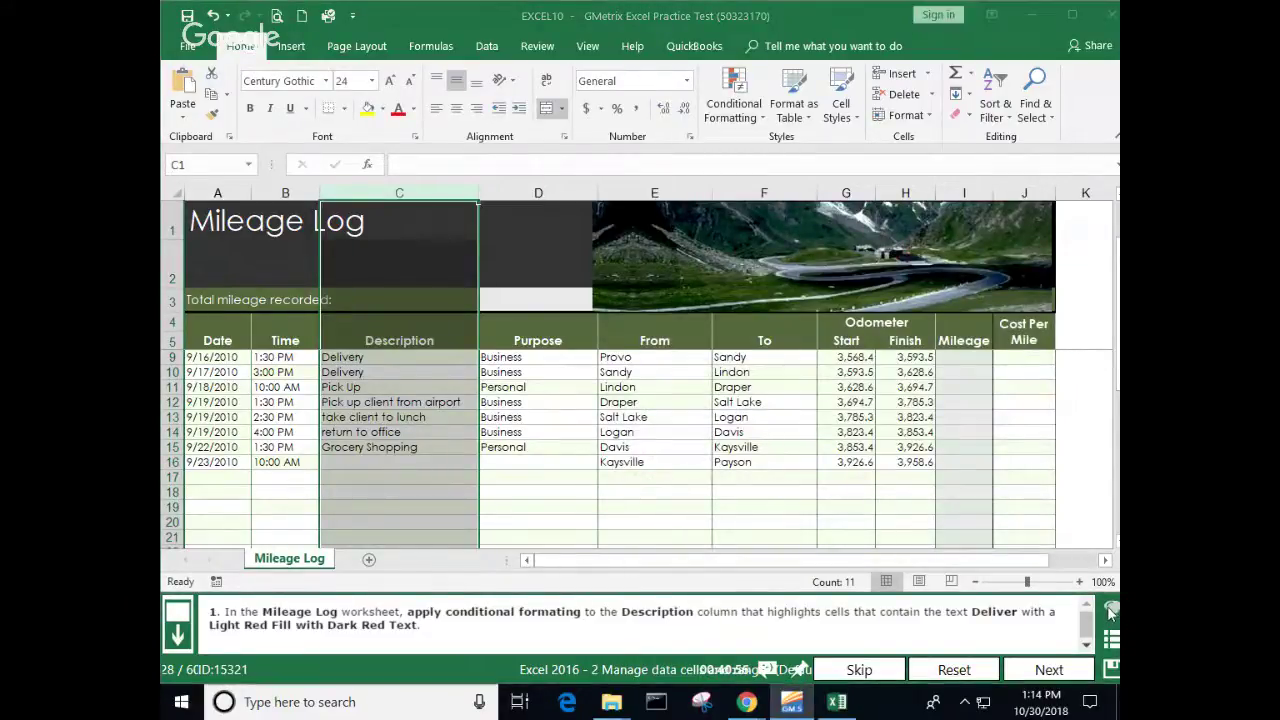
pyautogui.click(1110, 610)
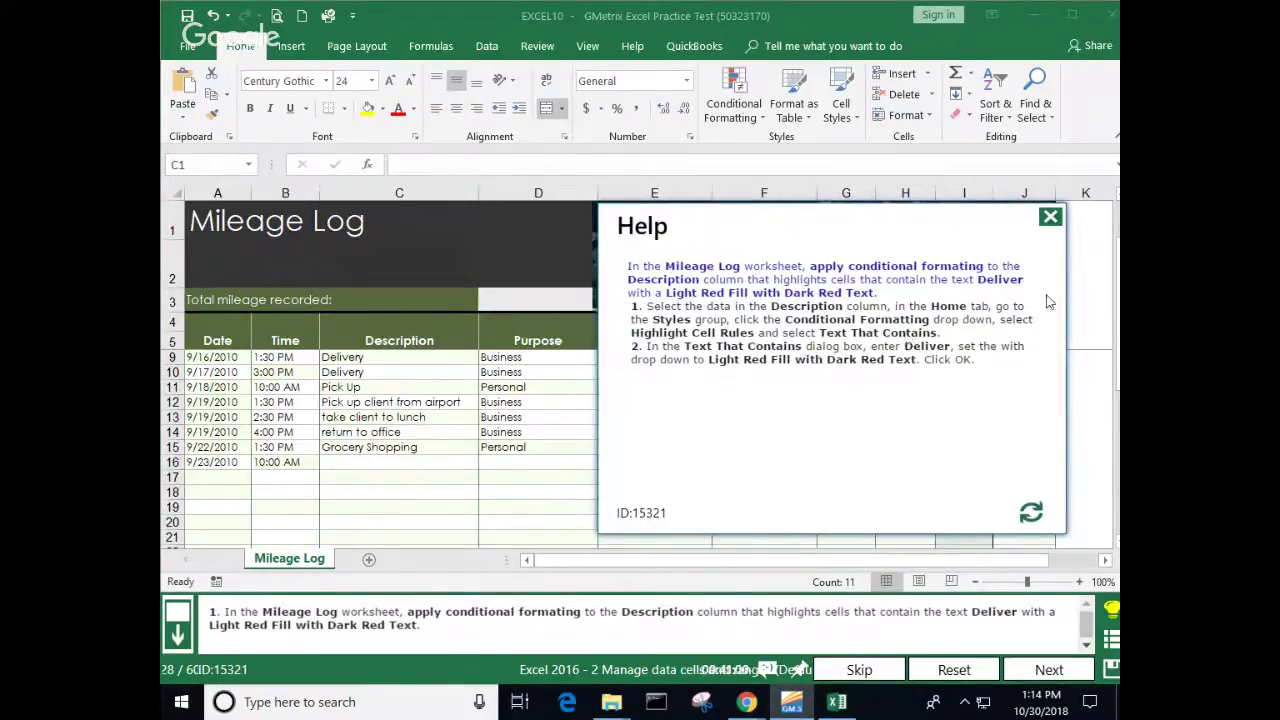
pyautogui.click(1051, 217)
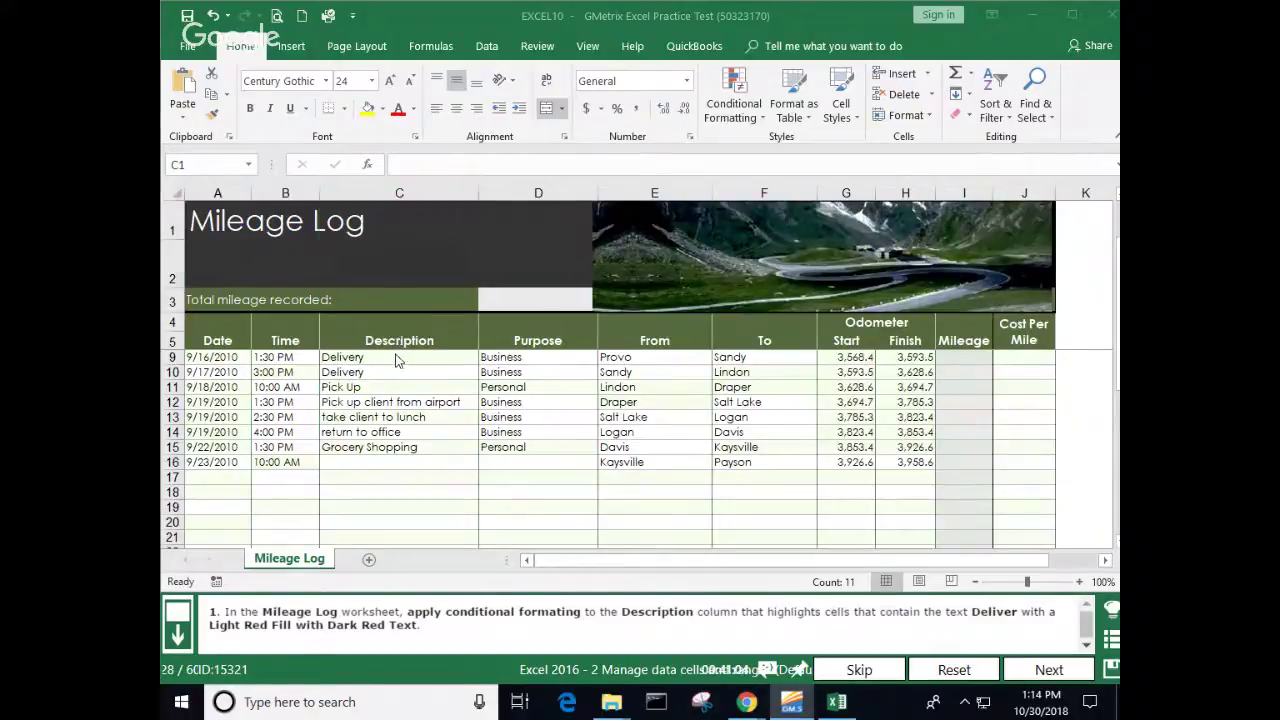
# Step: Highlight column C cells containing 'Deliver' with Light Red Fill and Dark Red Text, then submit
pyautogui.hotkey('ctrl', 'space')
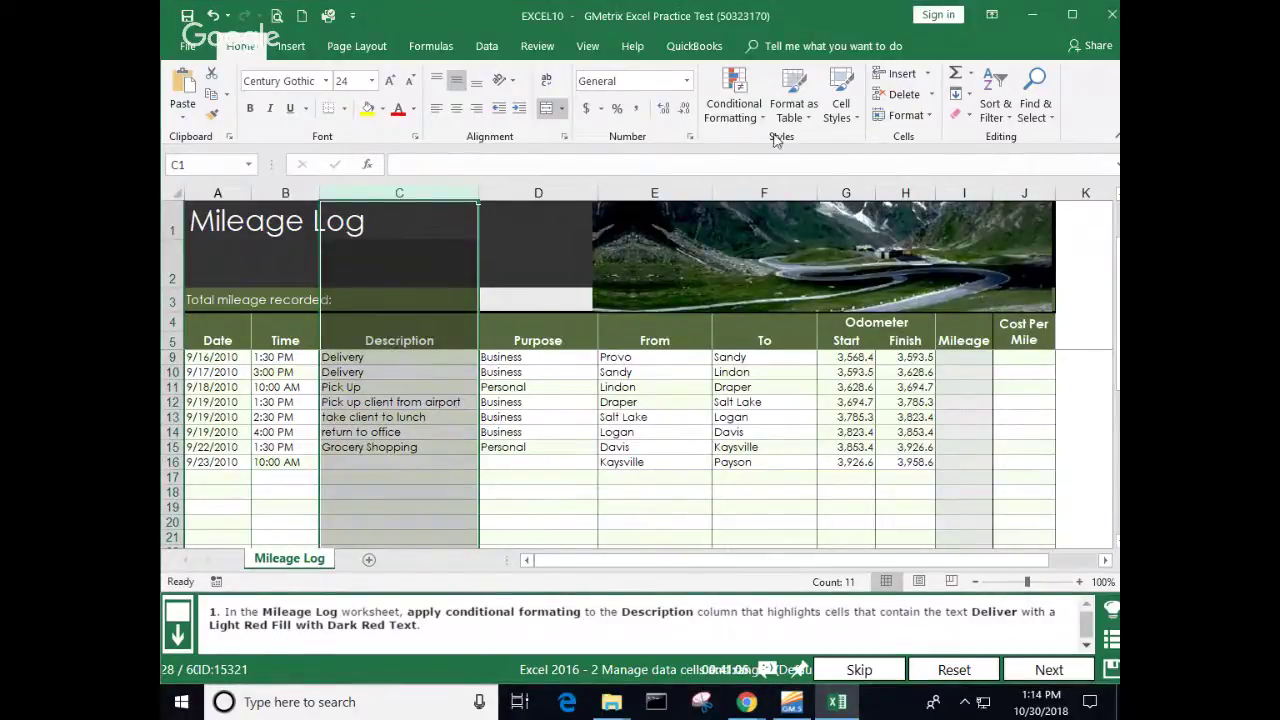
pyautogui.click(762, 120)
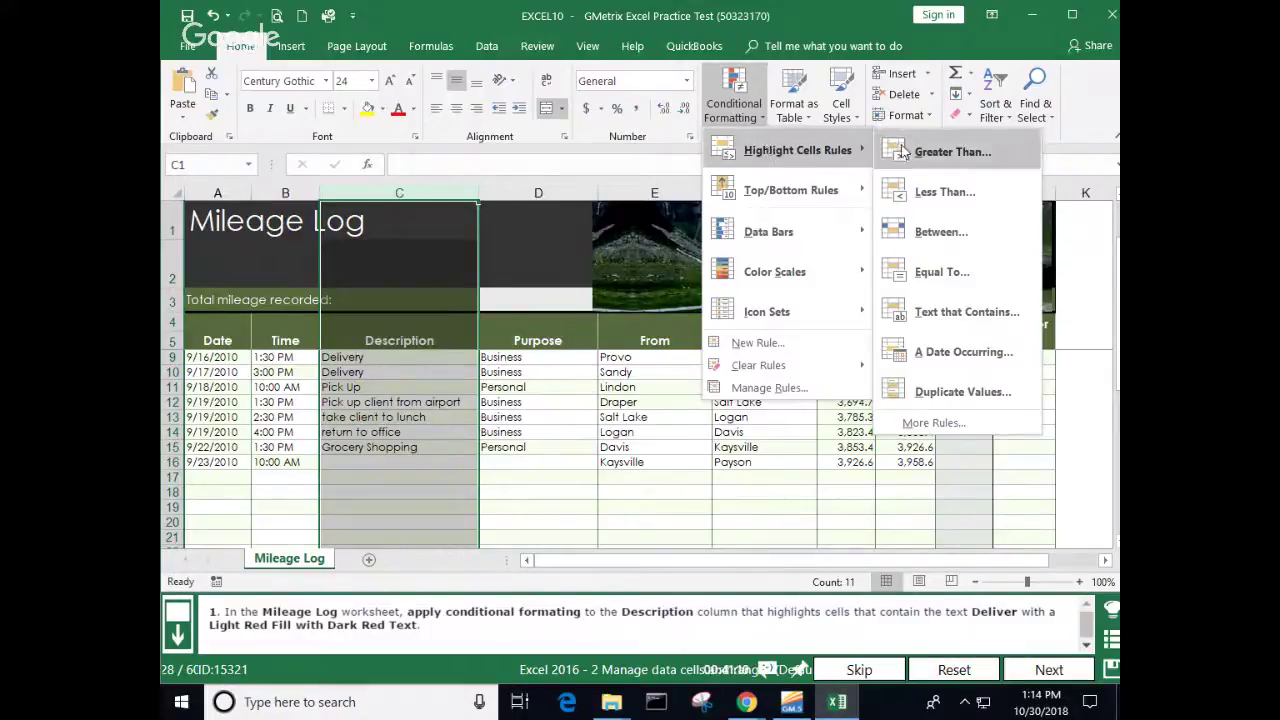
pyautogui.click(955, 311)
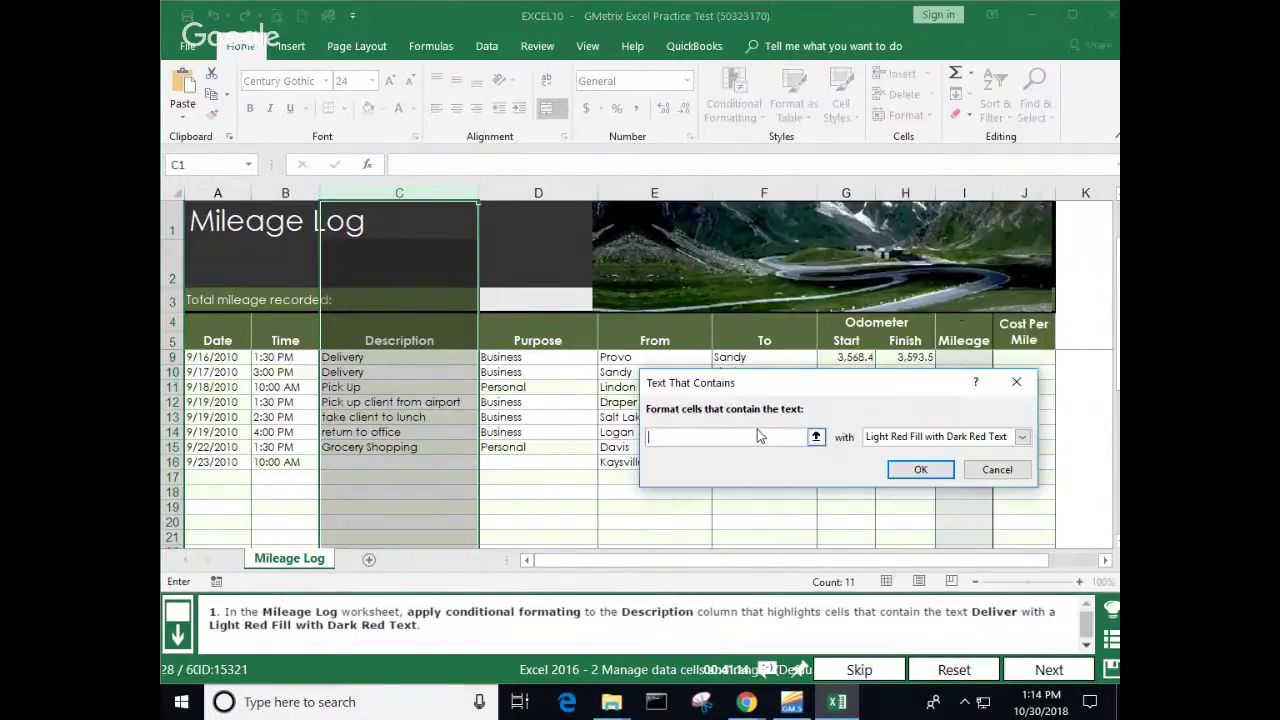
pyautogui.write('Deli')
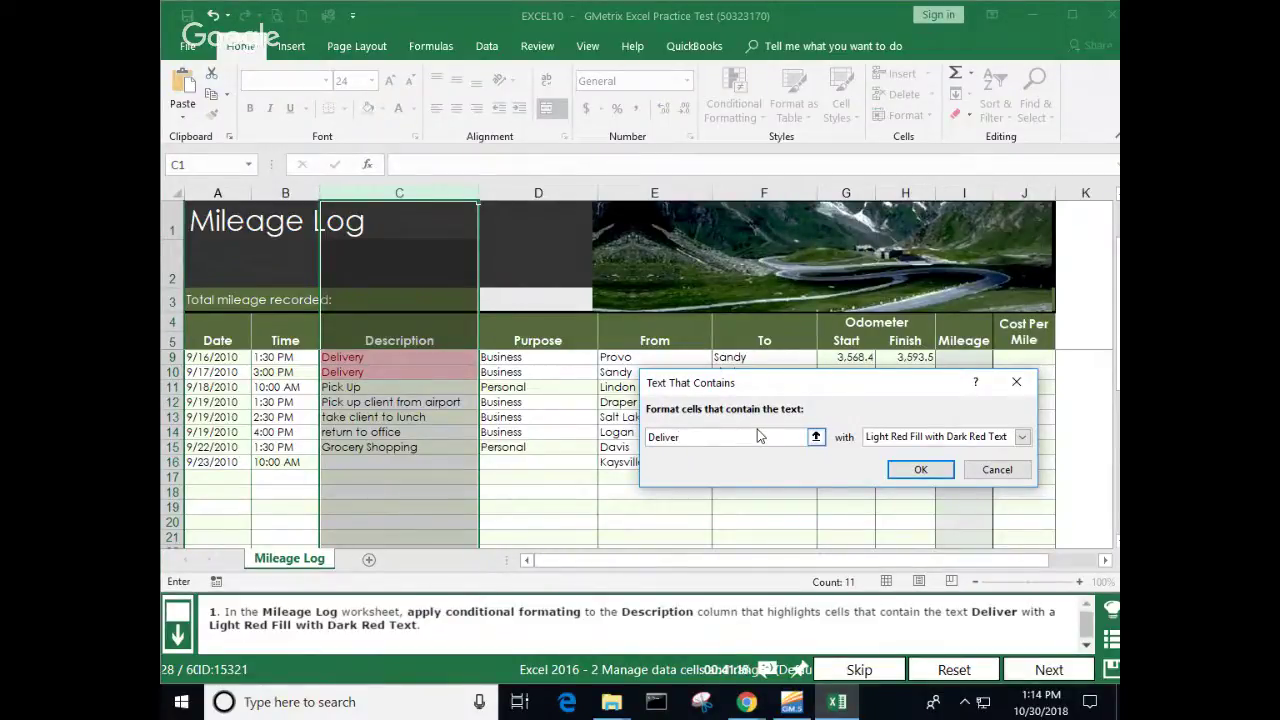
pyautogui.write('ver')
pyautogui.click(920, 469)
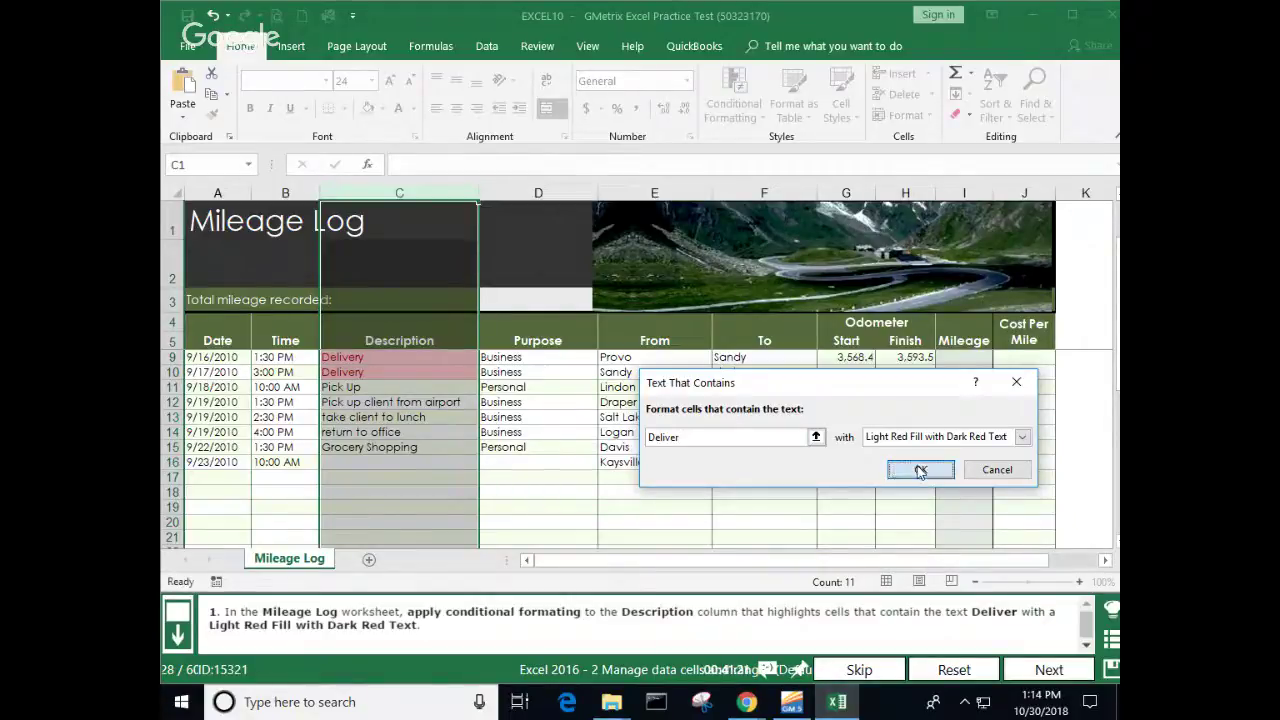
pyautogui.click(672, 519)
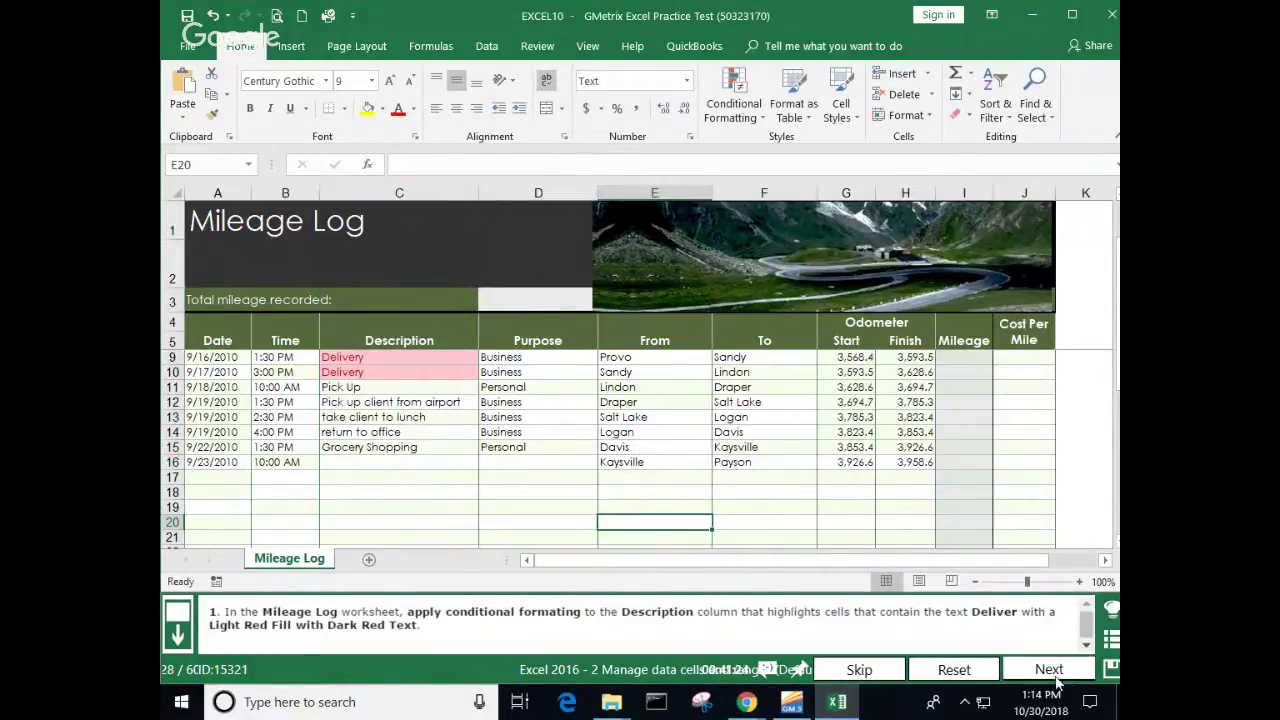
pyautogui.click(1049, 670)
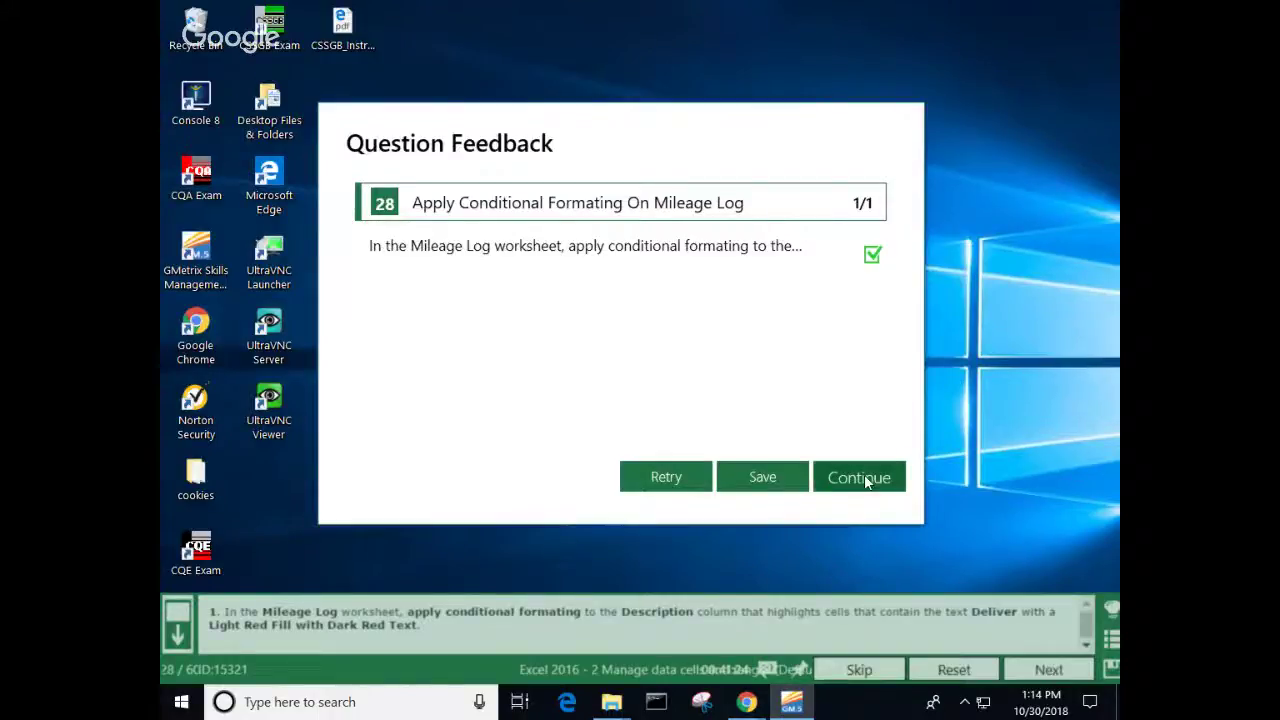
# Step: Select K6 as the sparkline cell and narrow columns D, E and F
pyautogui.click(864, 476)
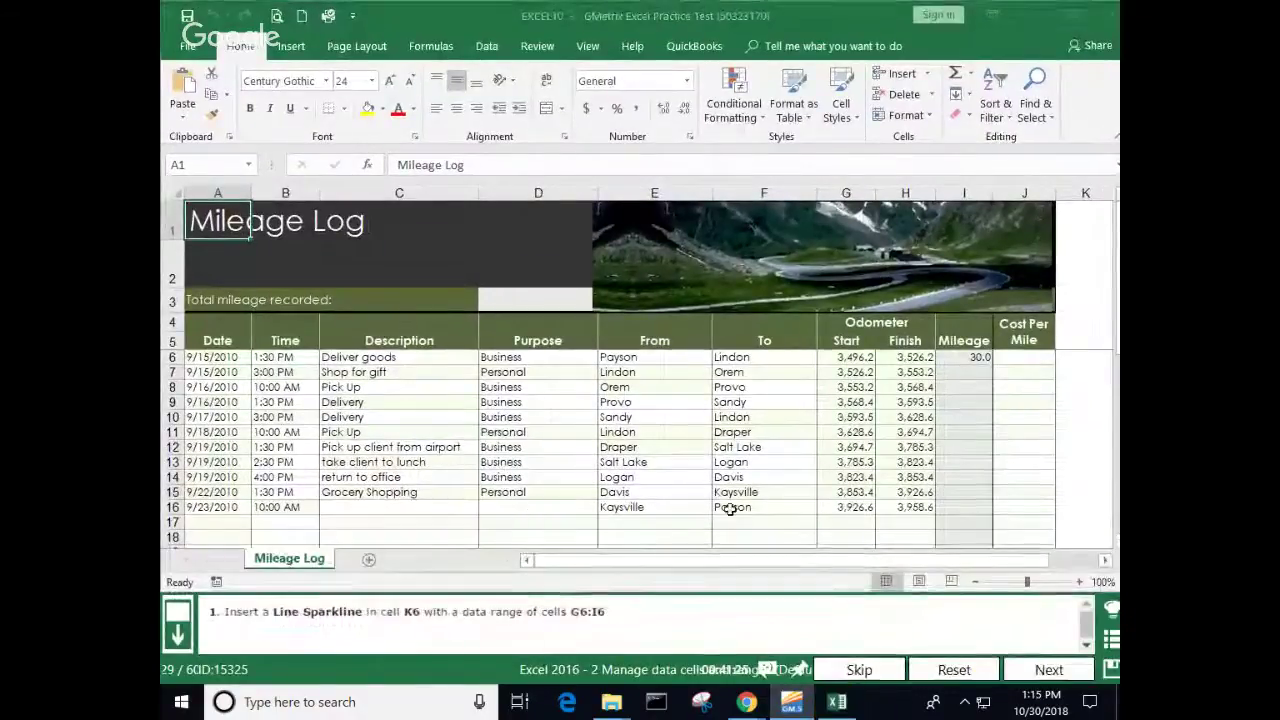
pyautogui.click(1086, 359)
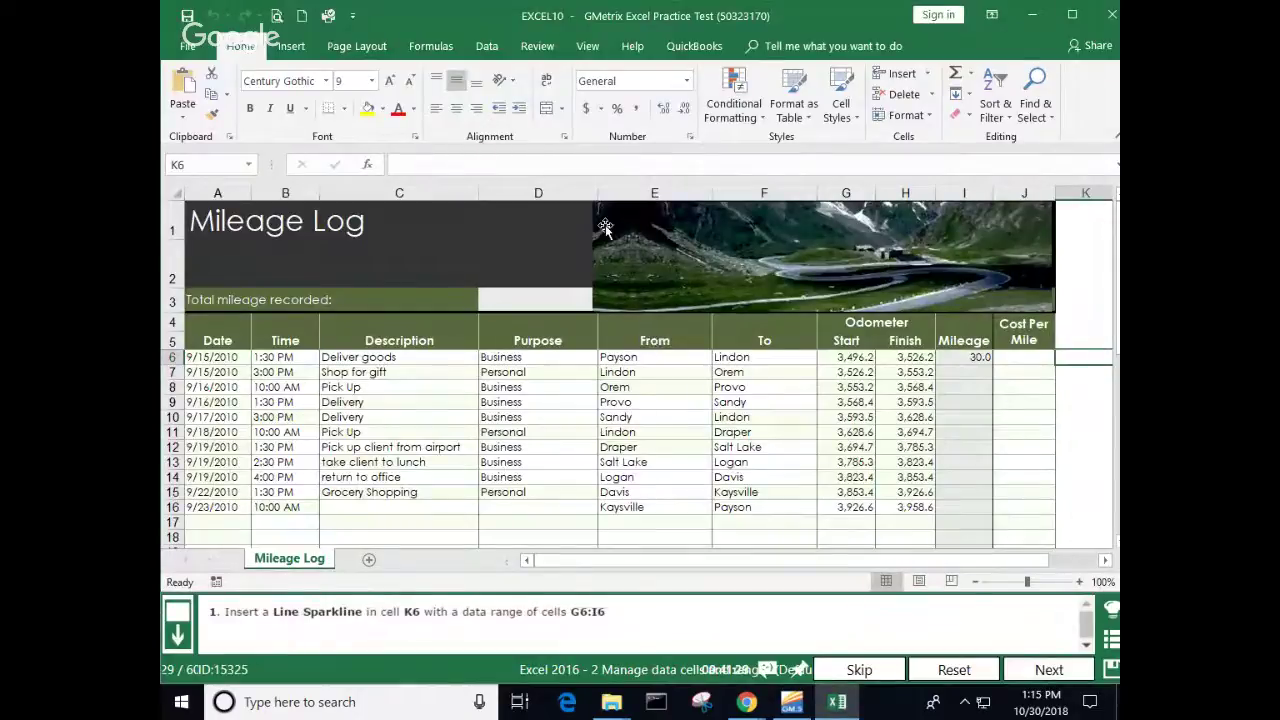
pyautogui.moveTo(598, 192); pyautogui.dragTo(587, 192)
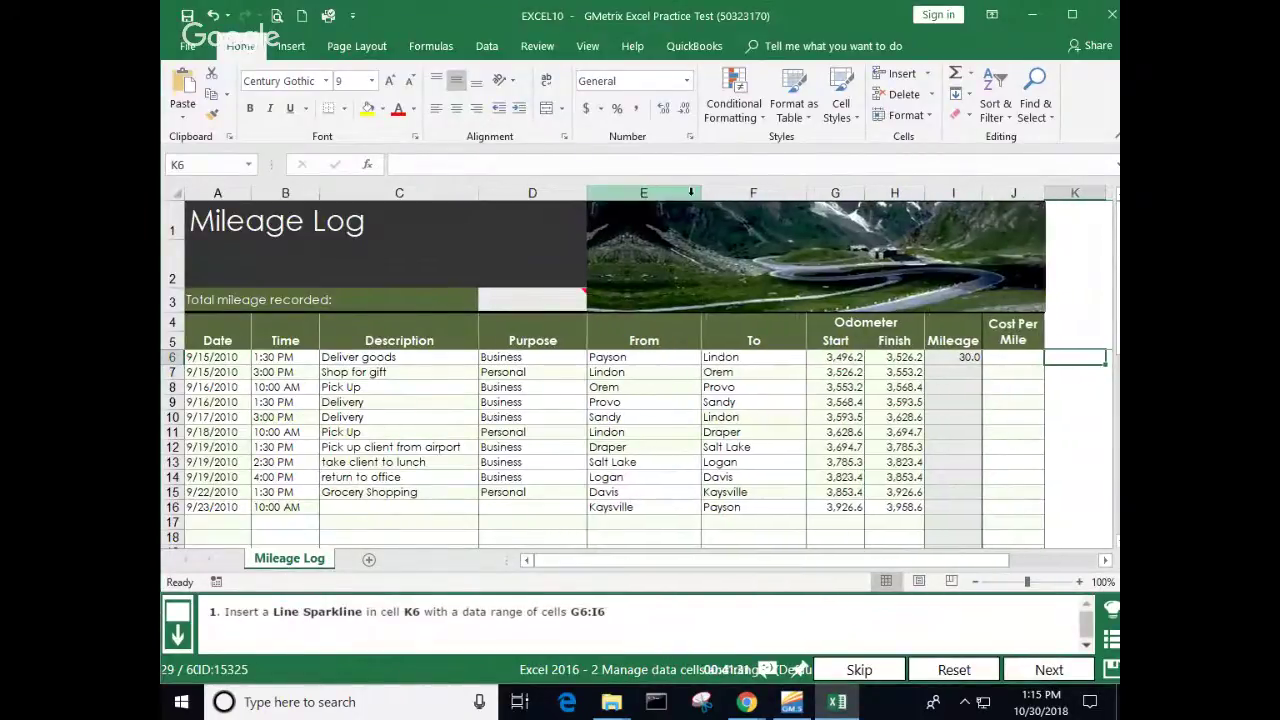
pyautogui.moveTo(700, 192); pyautogui.dragTo(684, 192)
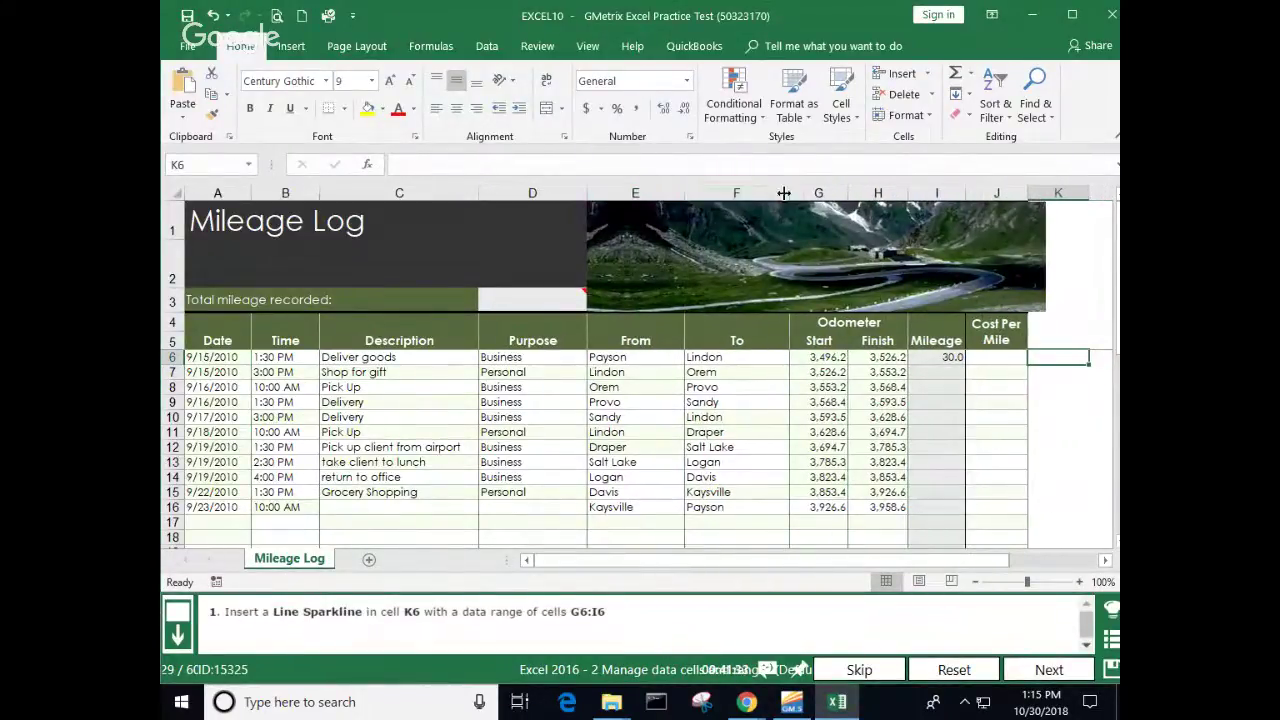
pyautogui.moveTo(790, 192); pyautogui.dragTo(770, 192)
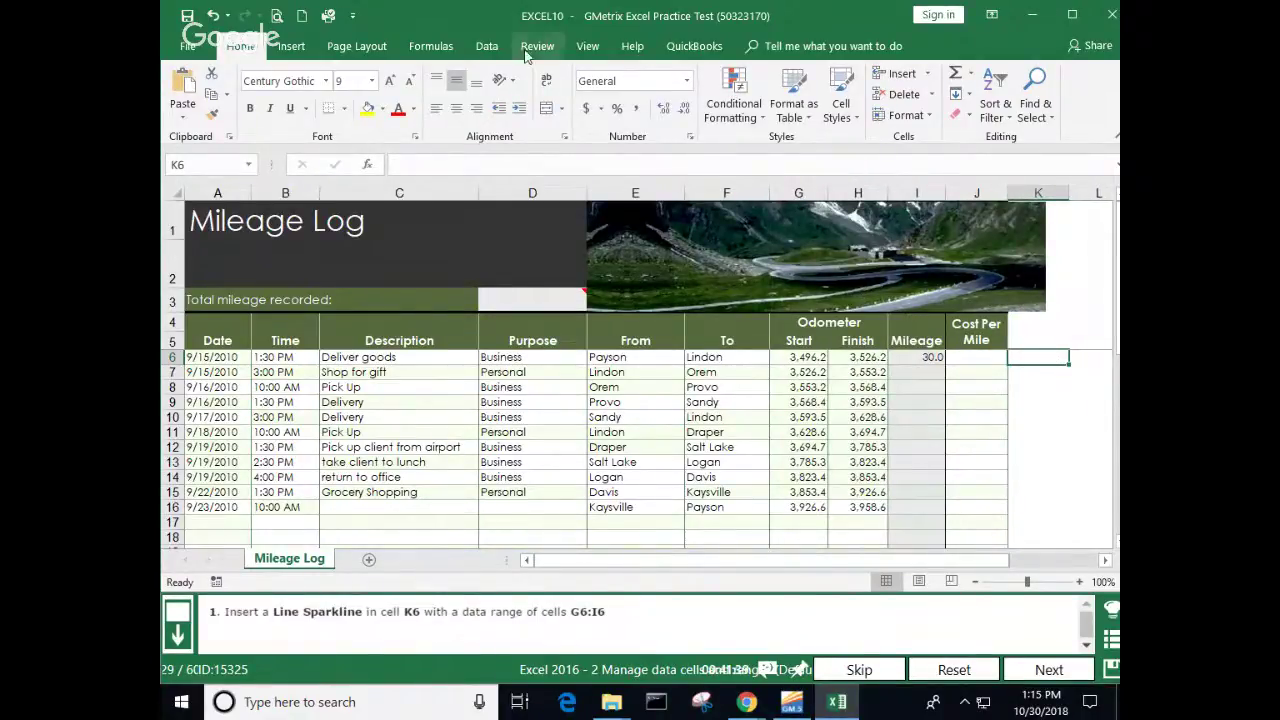
# Step: Insert a line sparkline in K6 from G6:I6 and submit the task
pyautogui.click(290, 46)
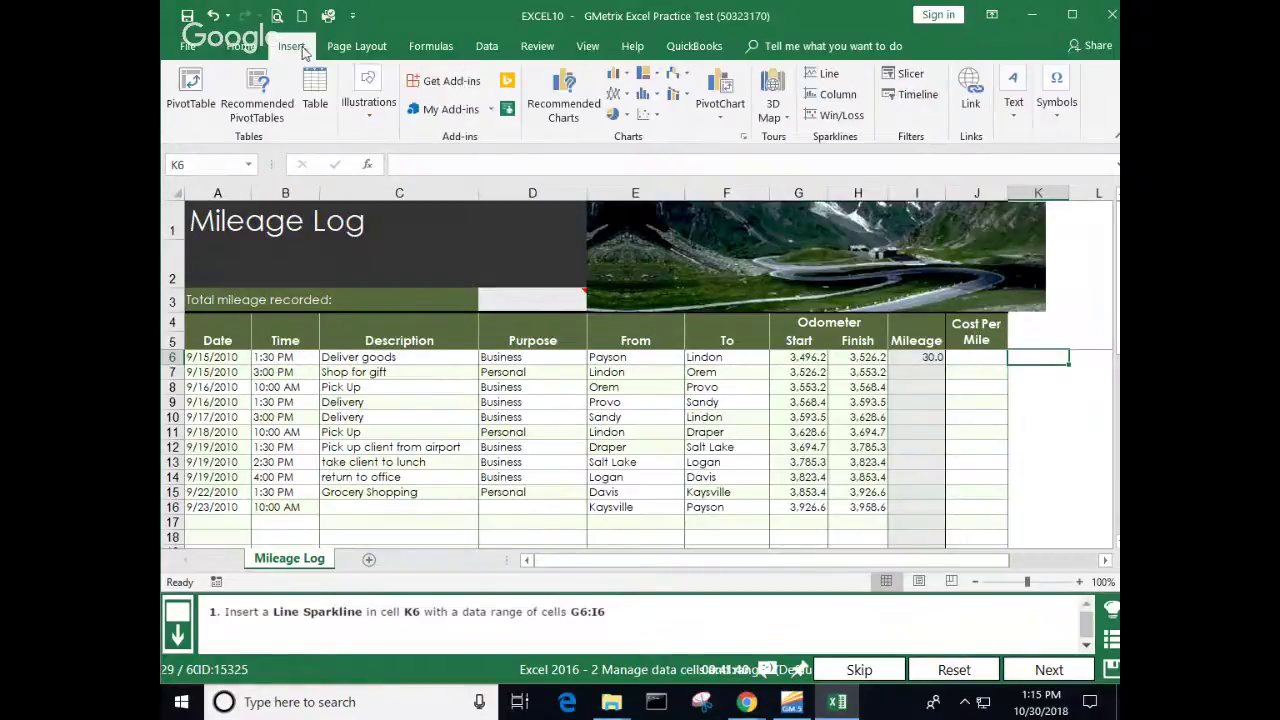
pyautogui.click(822, 78)
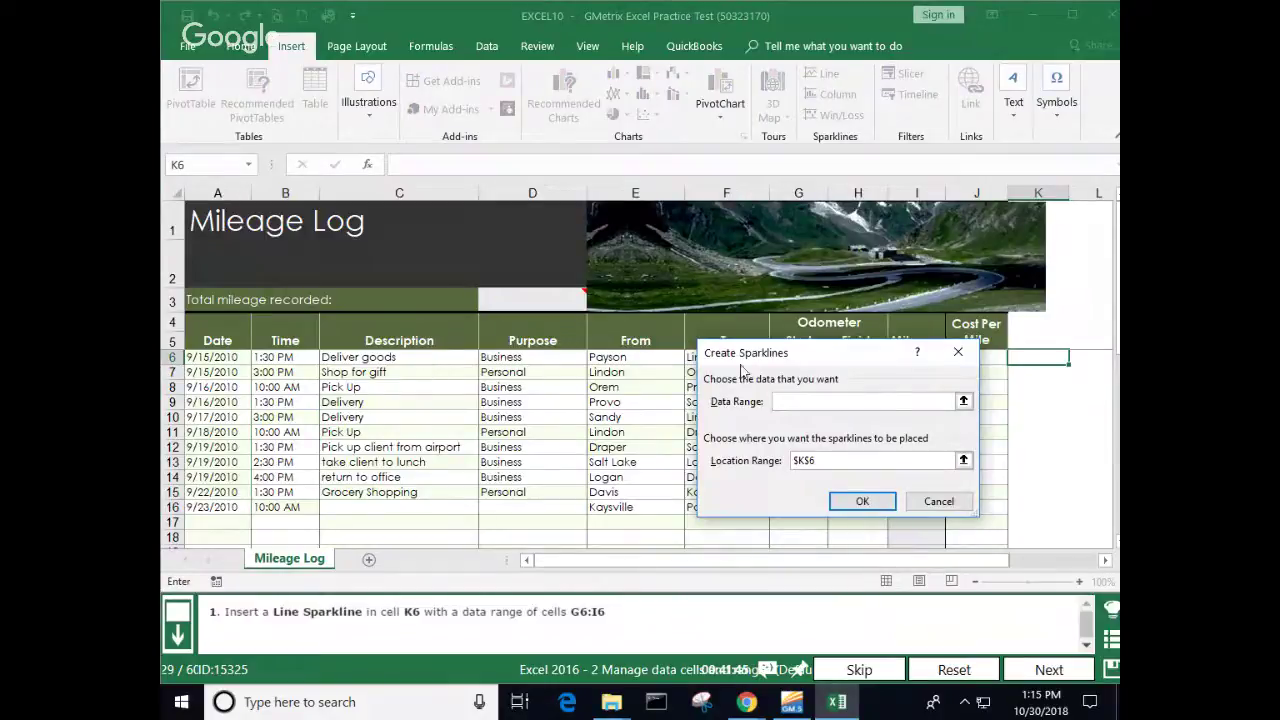
pyautogui.moveTo(800, 353); pyautogui.dragTo(598, 436)
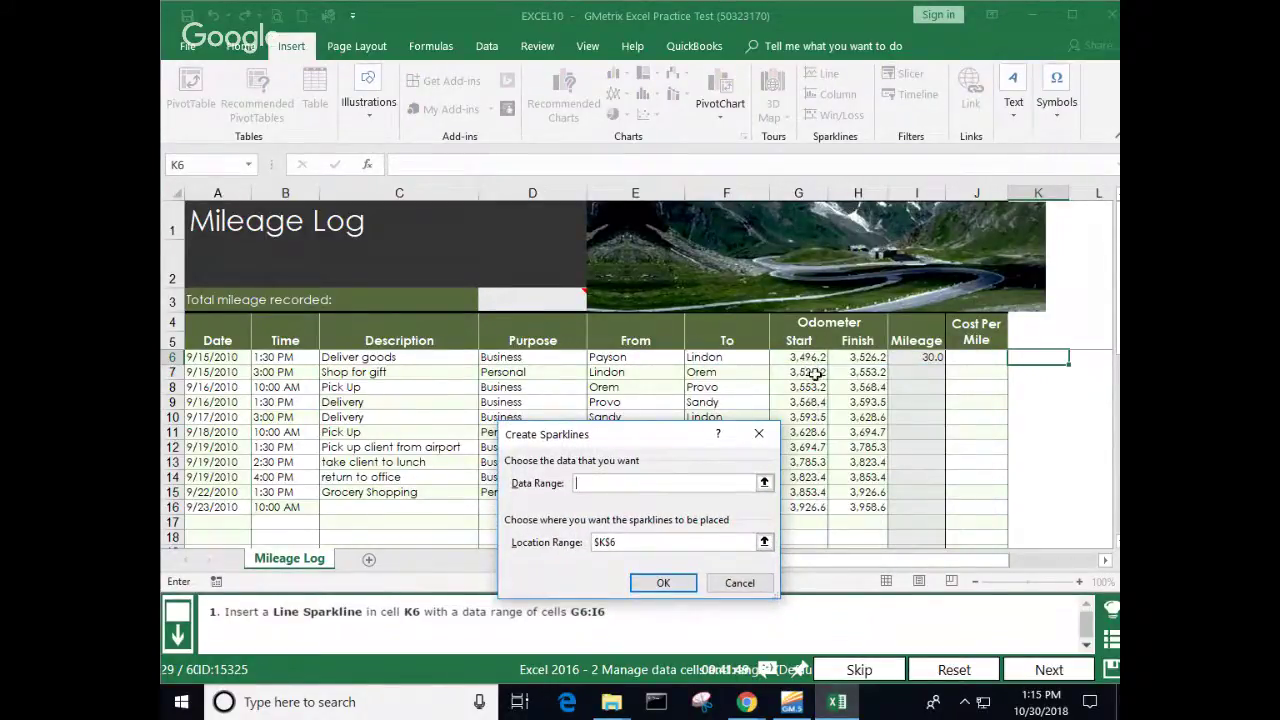
pyautogui.moveTo(805, 357); pyautogui.dragTo(908, 362)
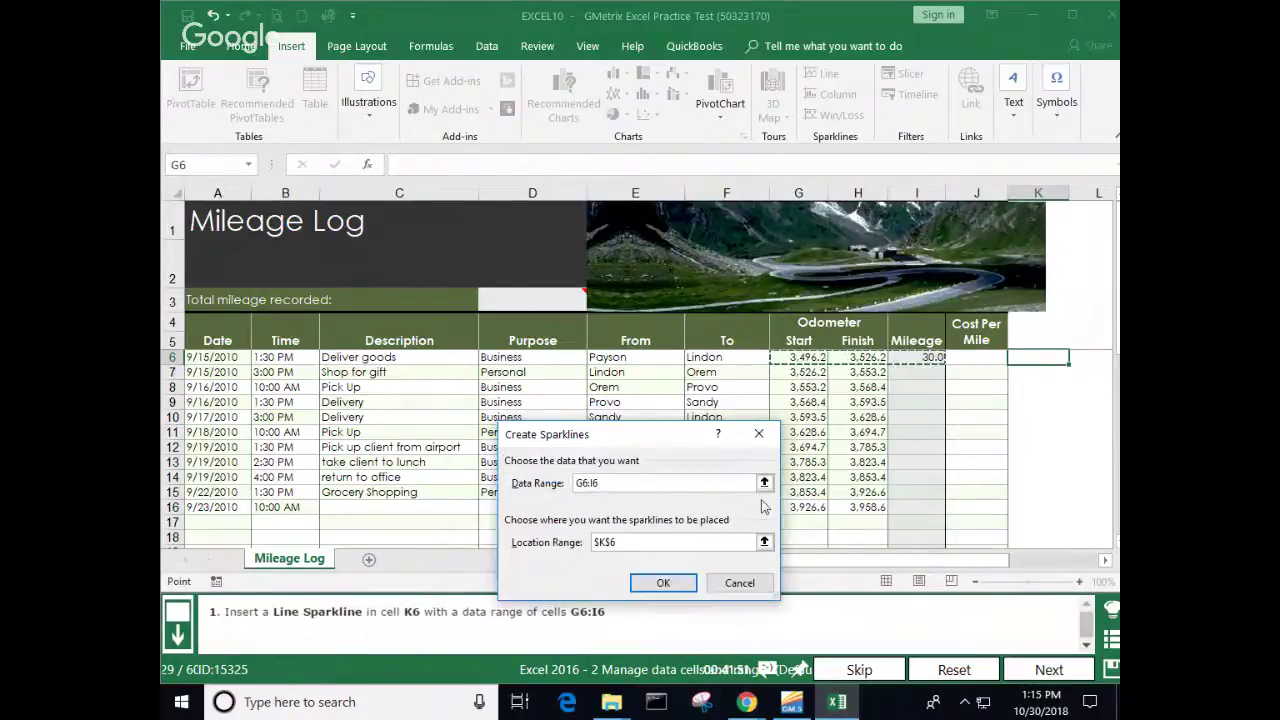
pyautogui.click(660, 580)
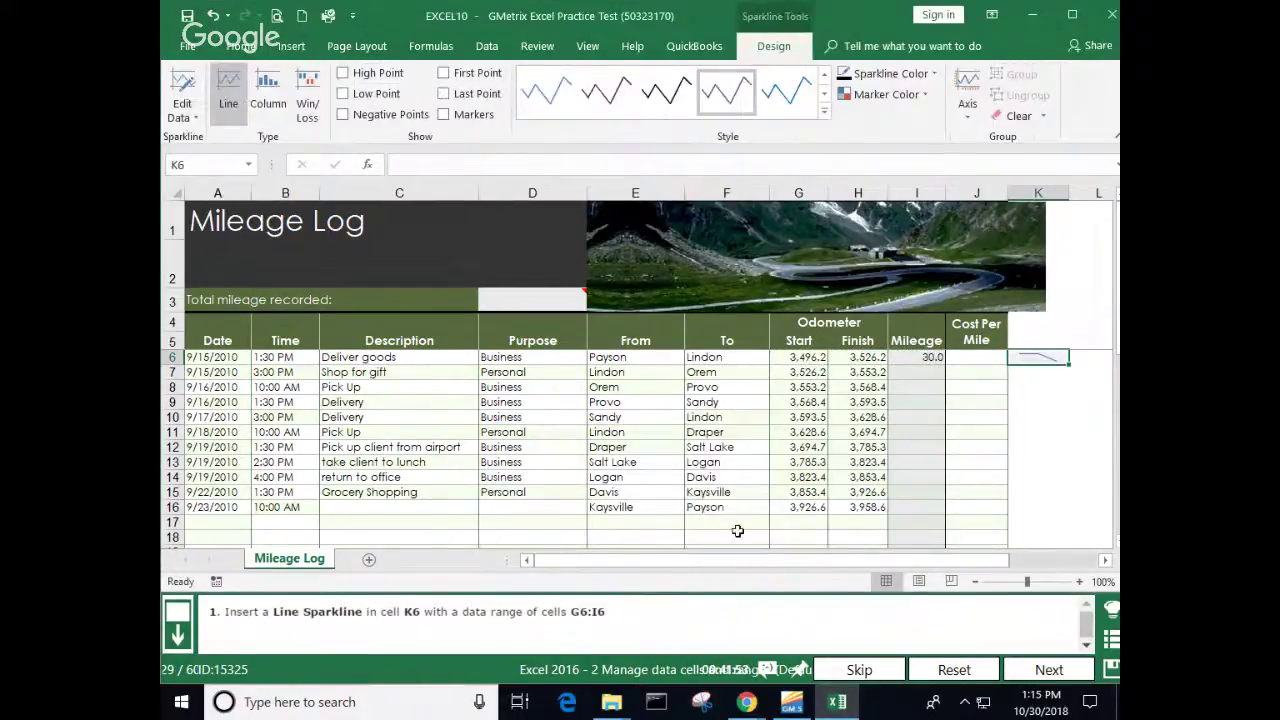
pyautogui.click(1046, 669)
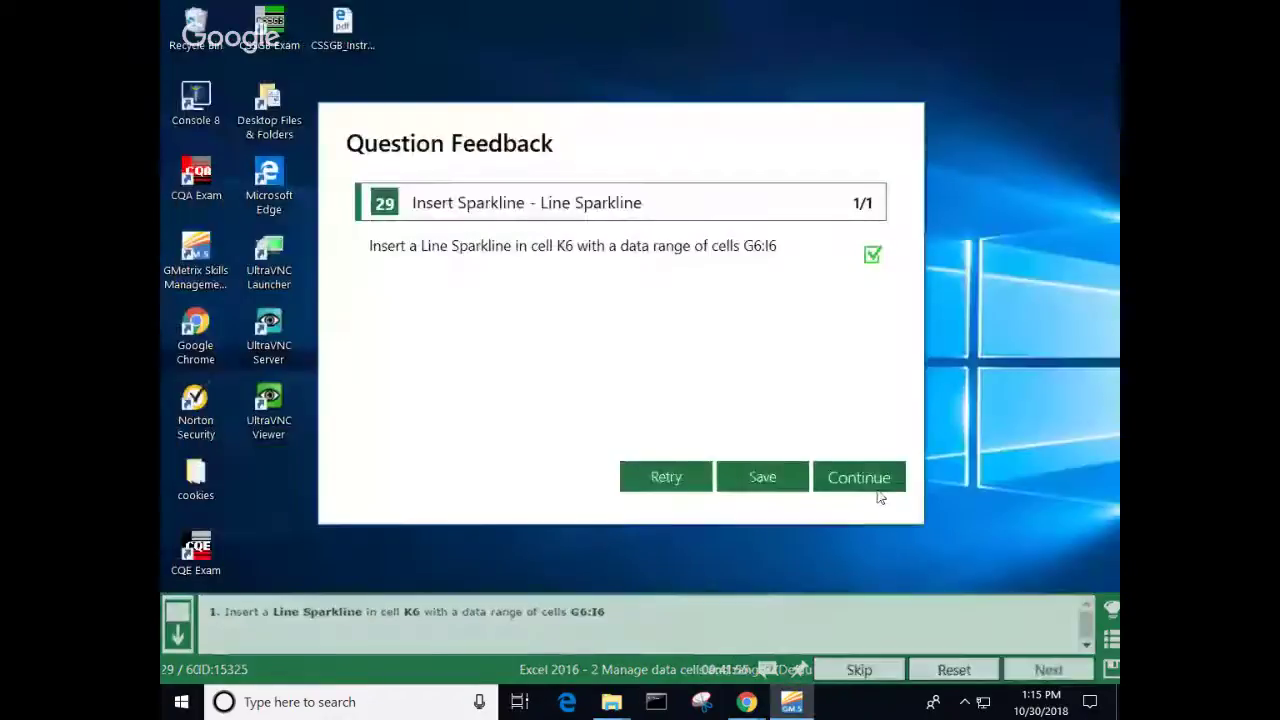
pyautogui.click(876, 481)
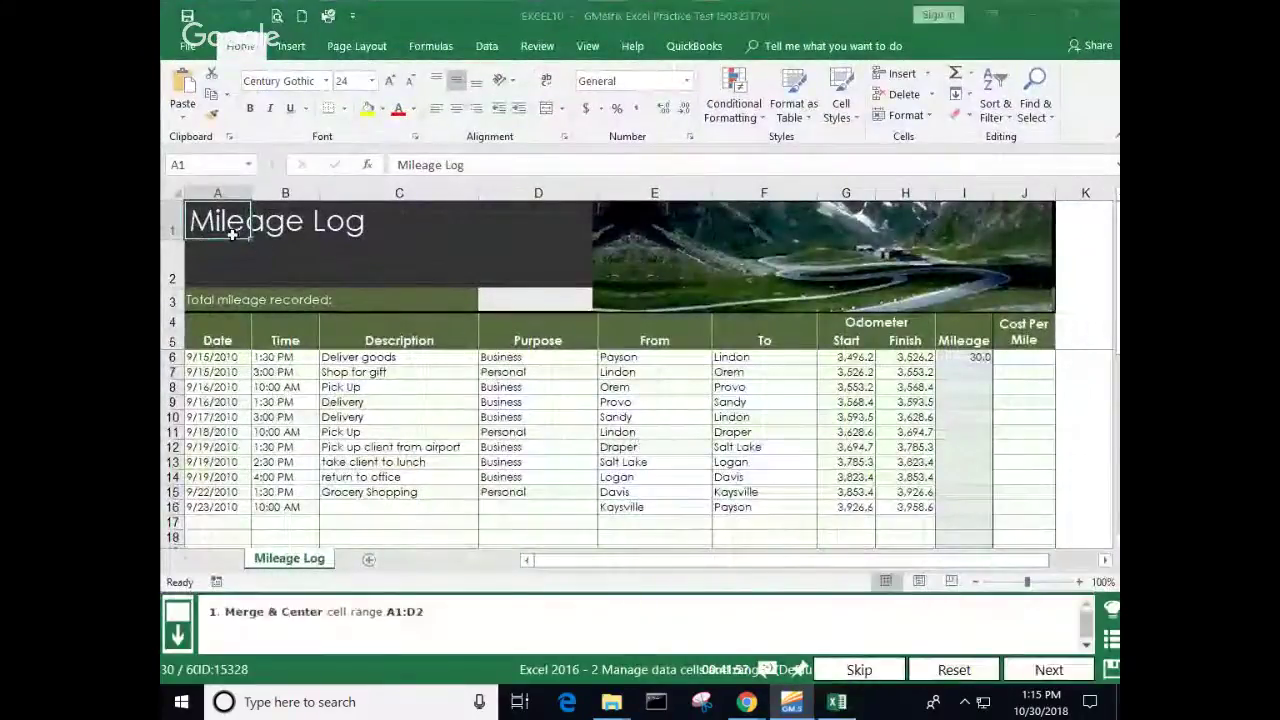
# Step: Merge and center the Mileage Log title across A1:D2 and submit the task
pyautogui.moveTo(215, 228); pyautogui.dragTo(503, 259)
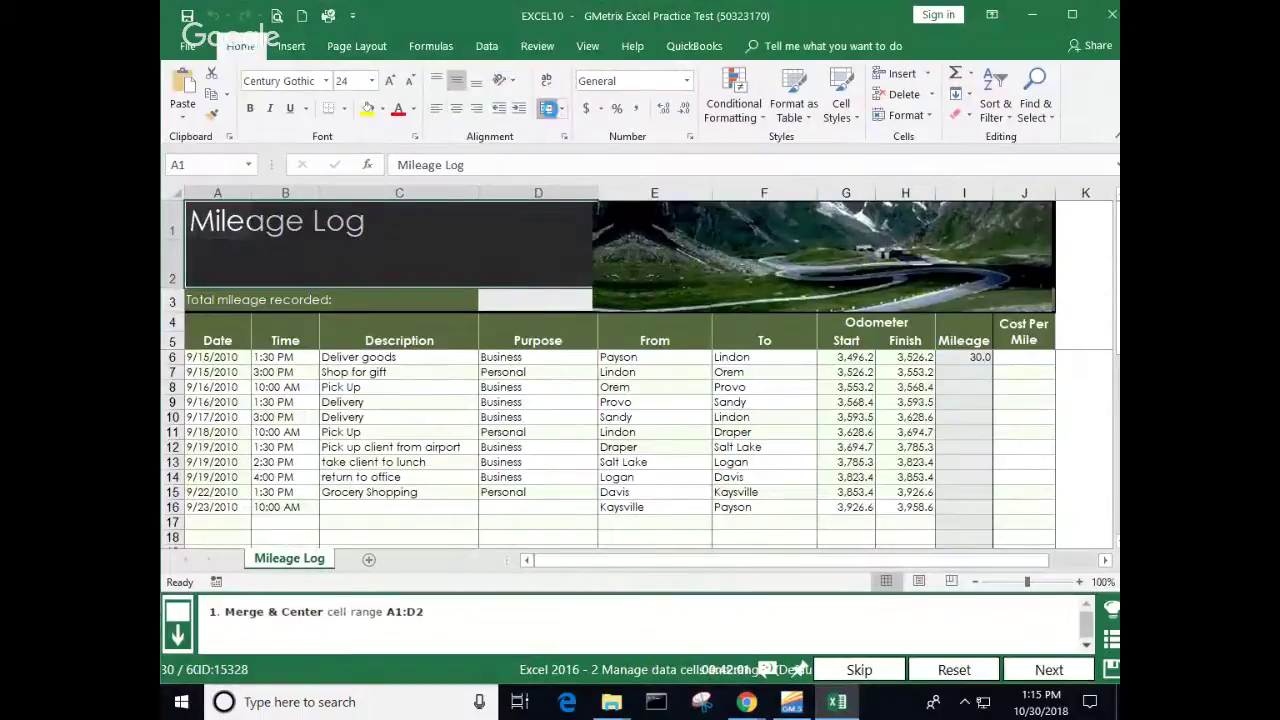
pyautogui.click(547, 109)
pyautogui.click(459, 460)
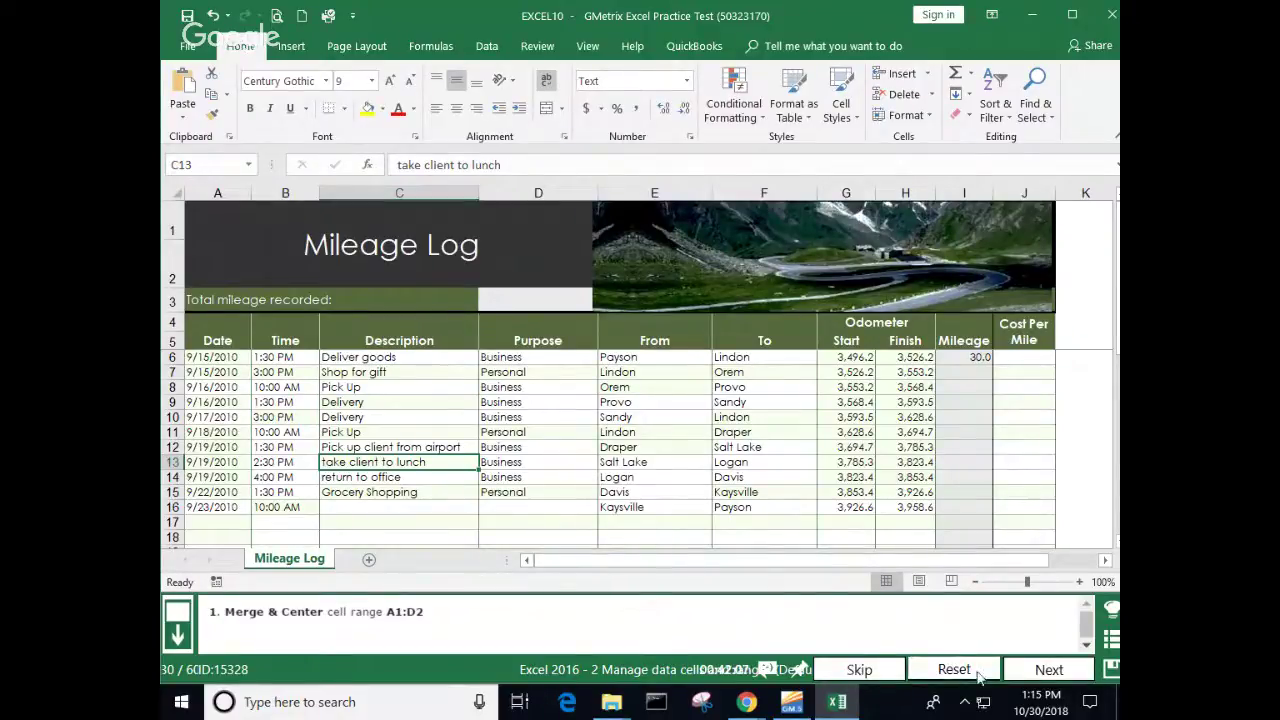
pyautogui.click(1052, 672)
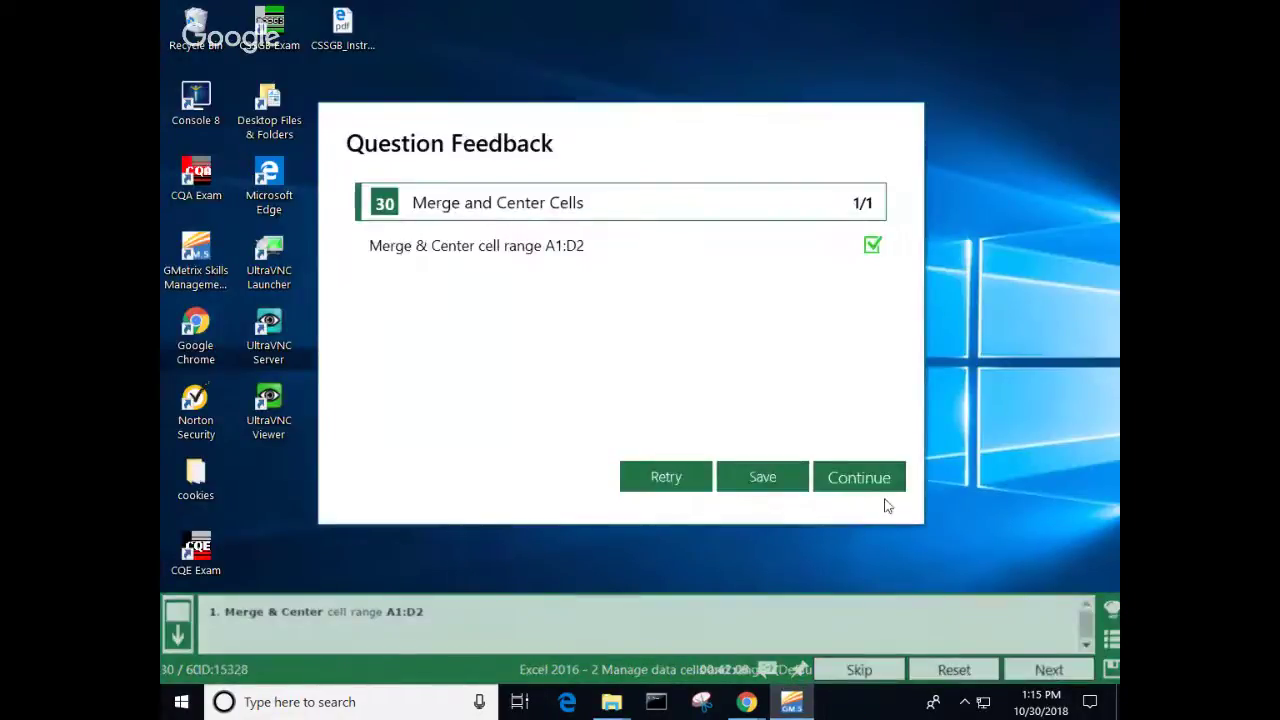
# Step: Dismiss the merge feedback to load the C16/D16 Mileage Log task
pyautogui.click(869, 482)
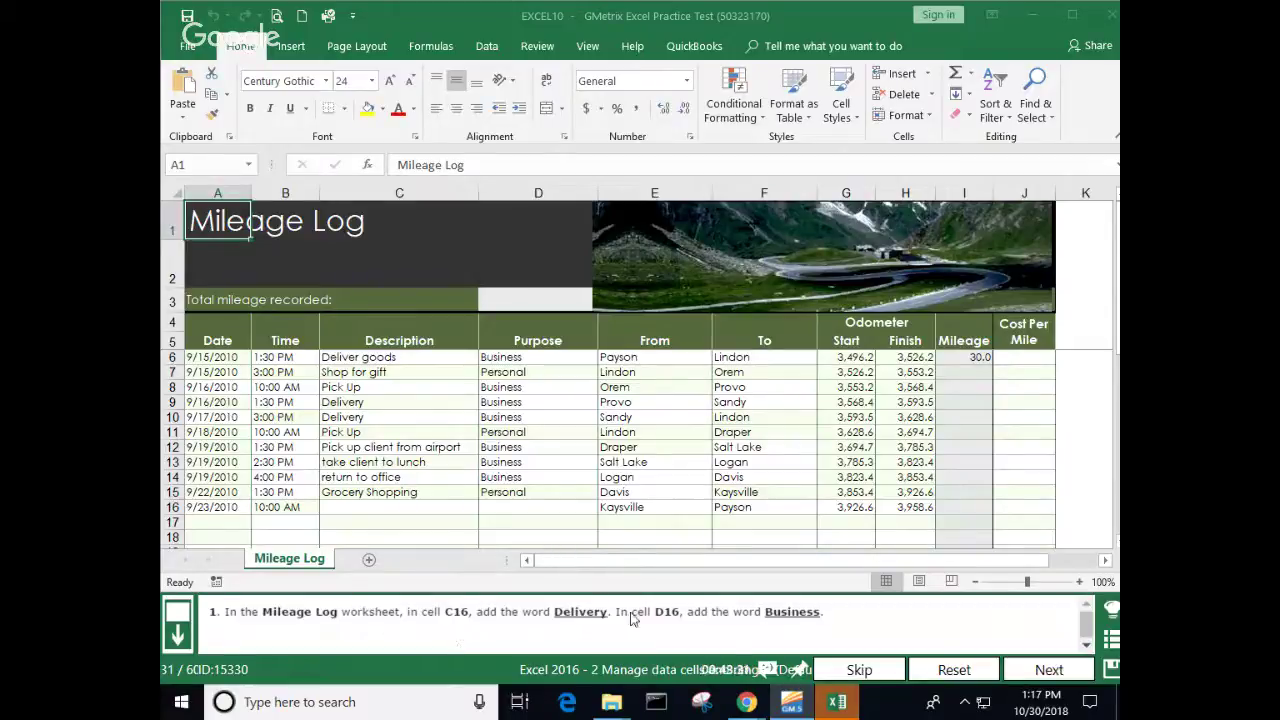
# Step: Copy 'Business' from D14 and paste it into D16
pyautogui.click(512, 508)
pyautogui.click(525, 479)
pyautogui.rightClick(525, 479)
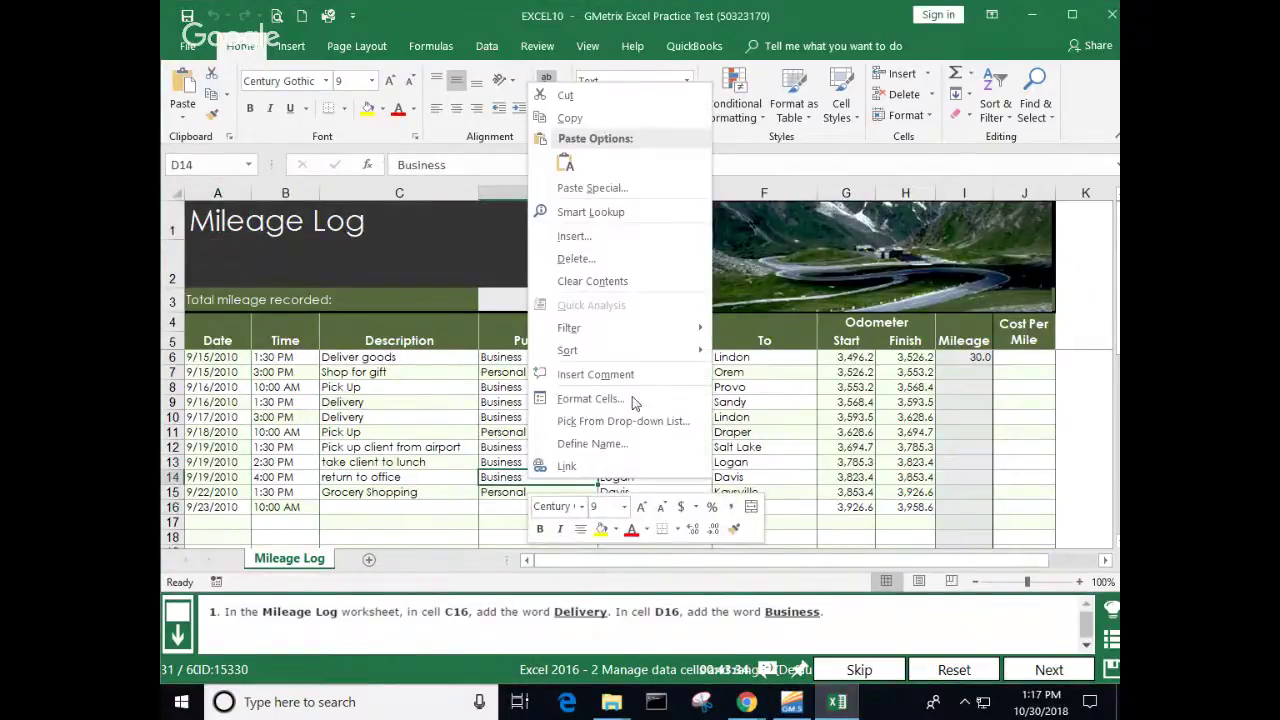
pyautogui.click(569, 118)
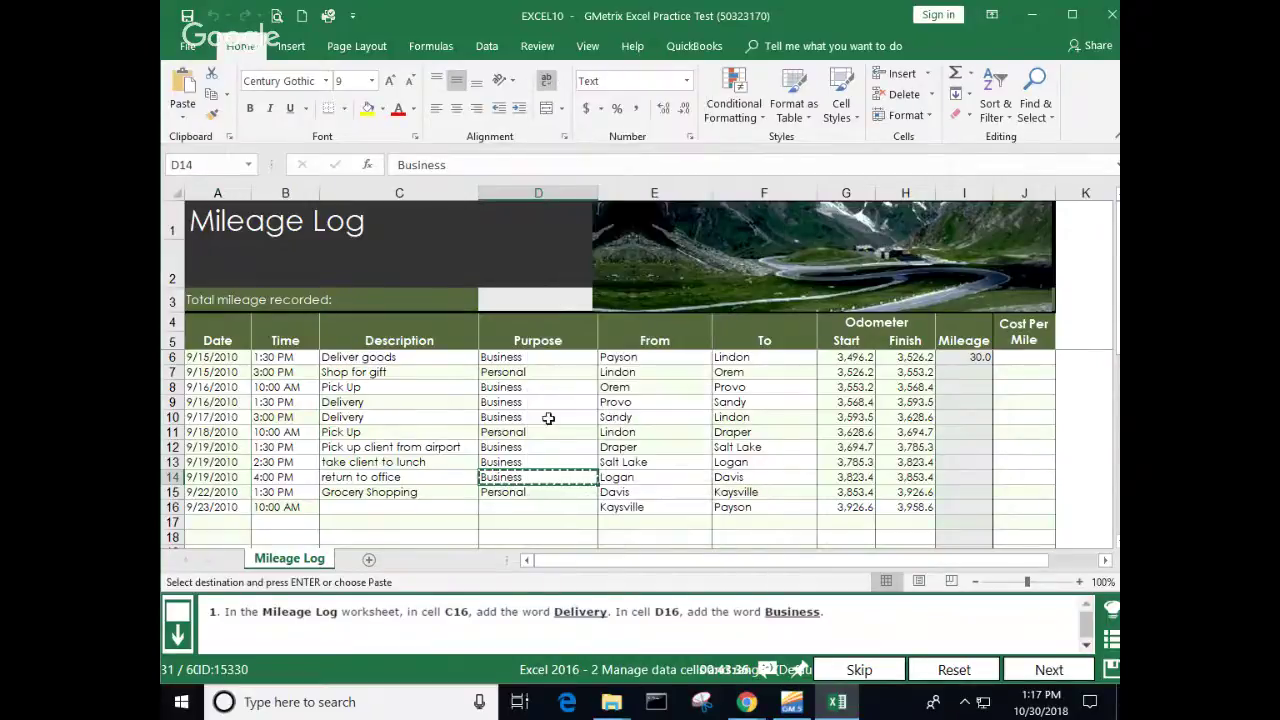
pyautogui.click(515, 504)
pyautogui.rightClick(515, 503)
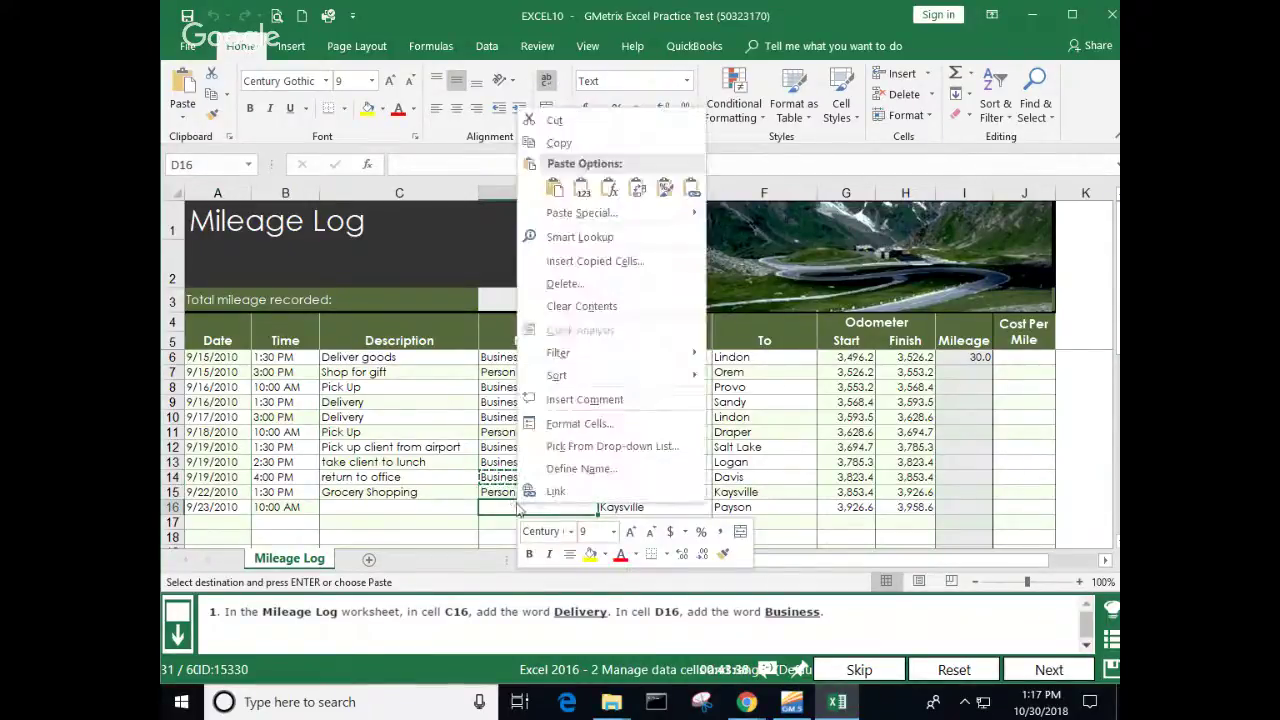
pyautogui.click(557, 185)
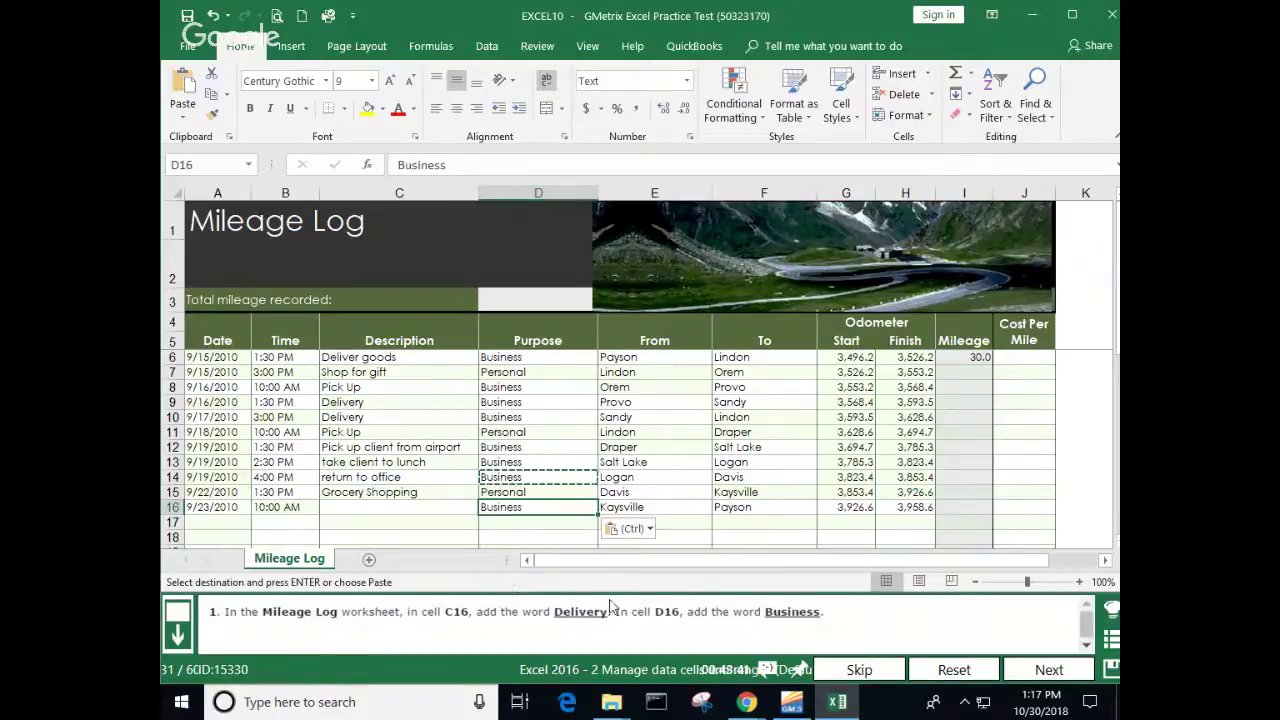
# Step: Copy 'Delivery' from C10 into C16, end copy mode, and submit the task
pyautogui.click(356, 420)
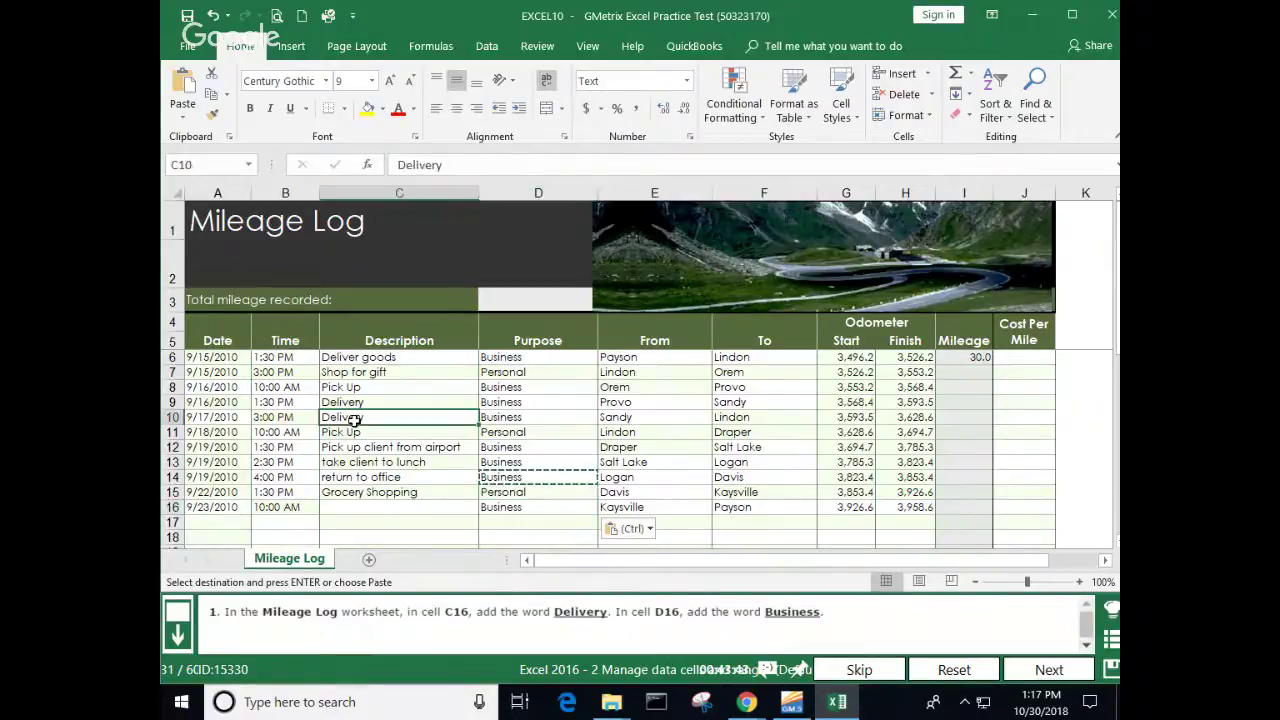
pyautogui.rightClick(356, 421)
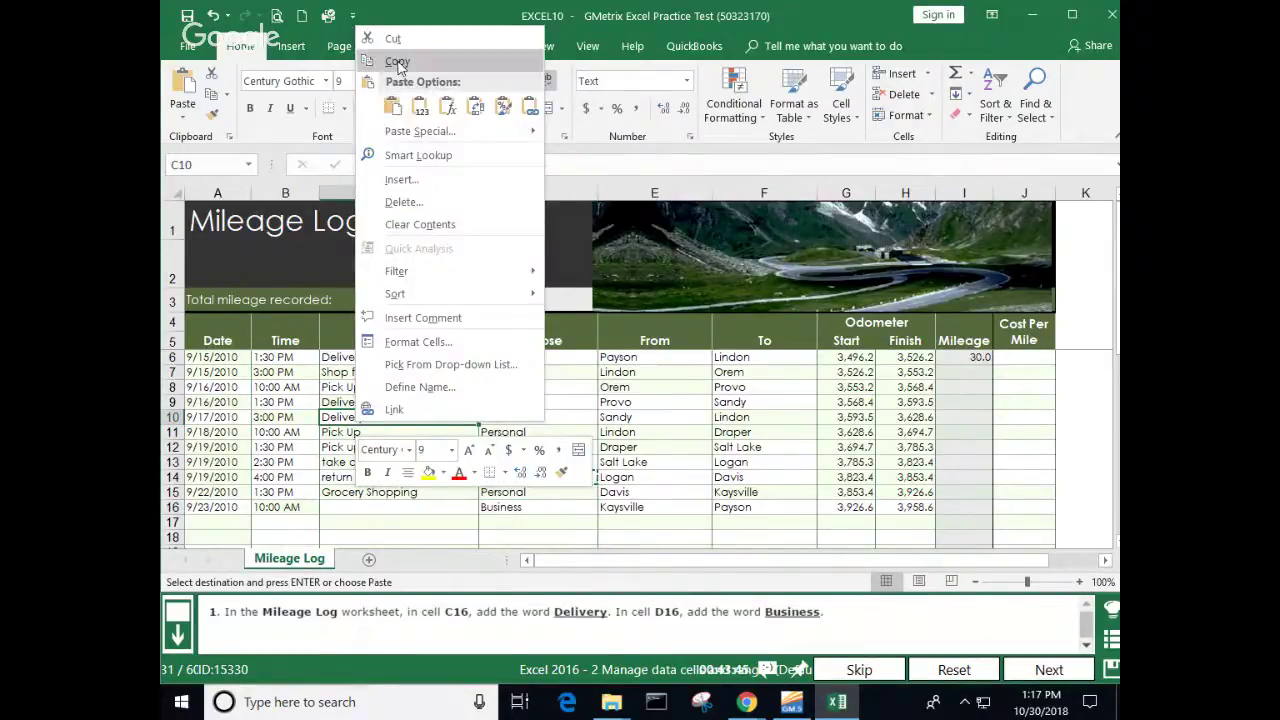
pyautogui.click(397, 61)
pyautogui.click(378, 506)
pyautogui.rightClick(378, 506)
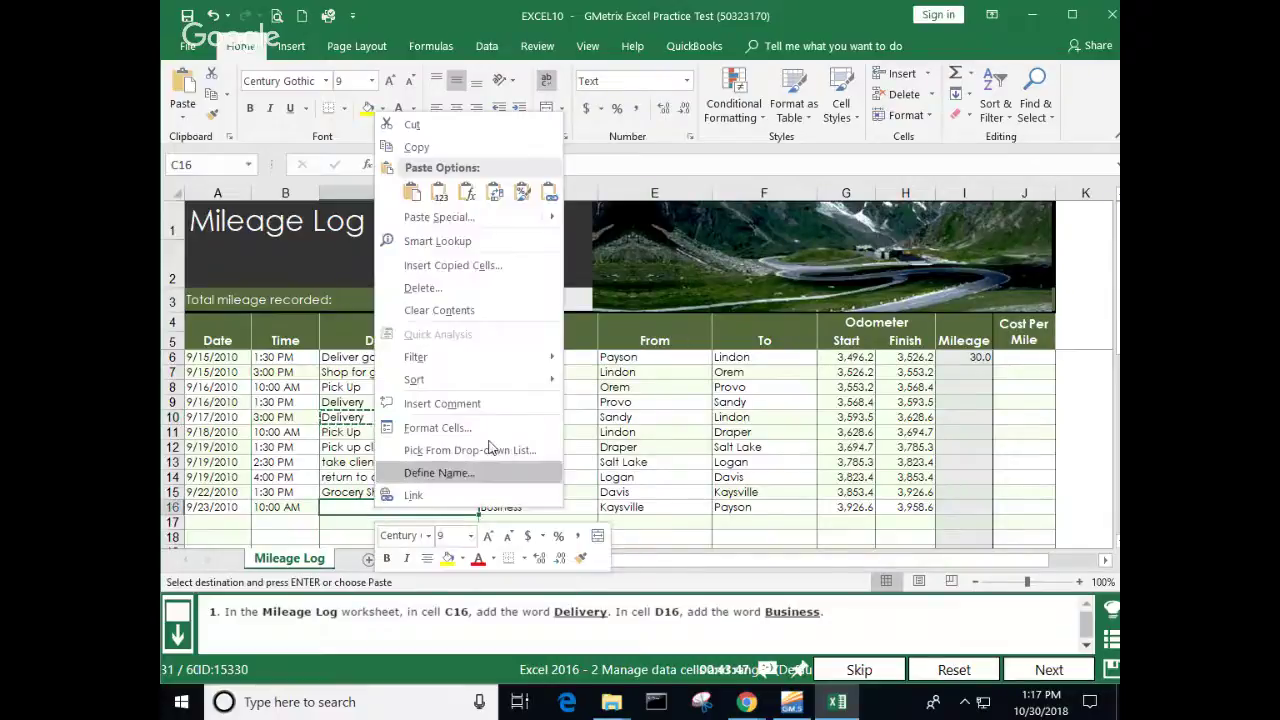
pyautogui.click(411, 192)
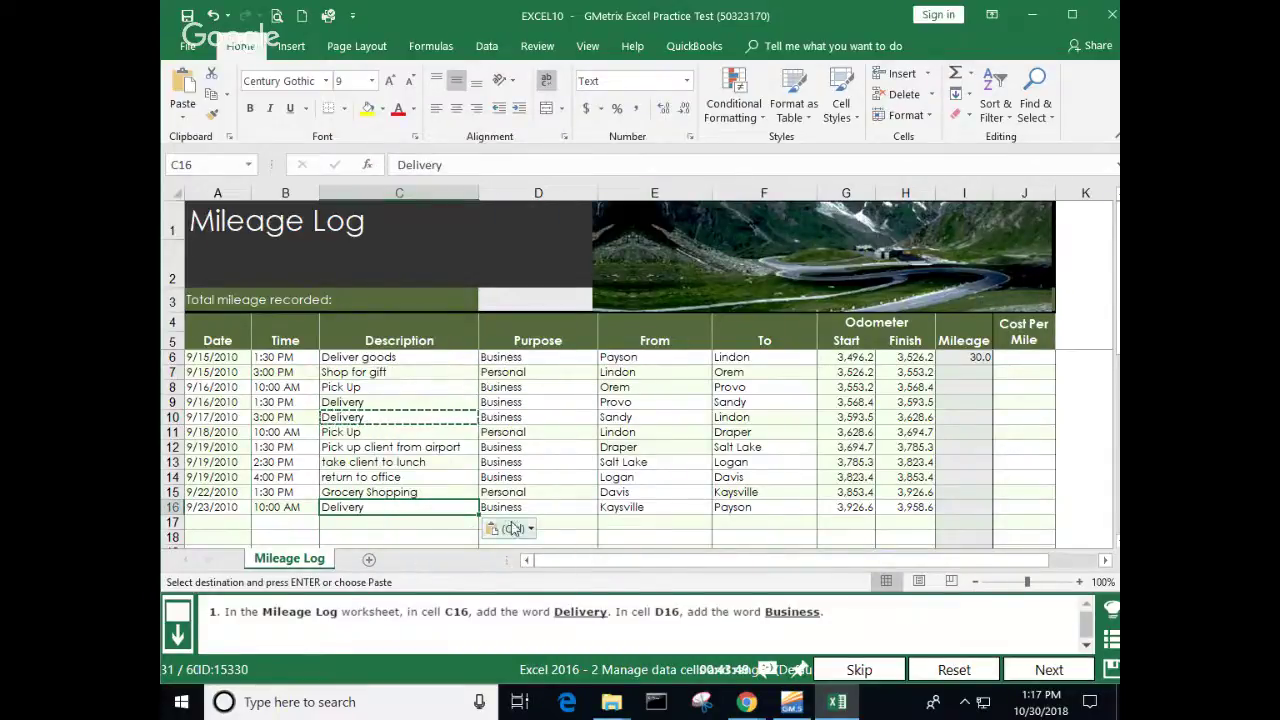
pyautogui.click(1000, 492)
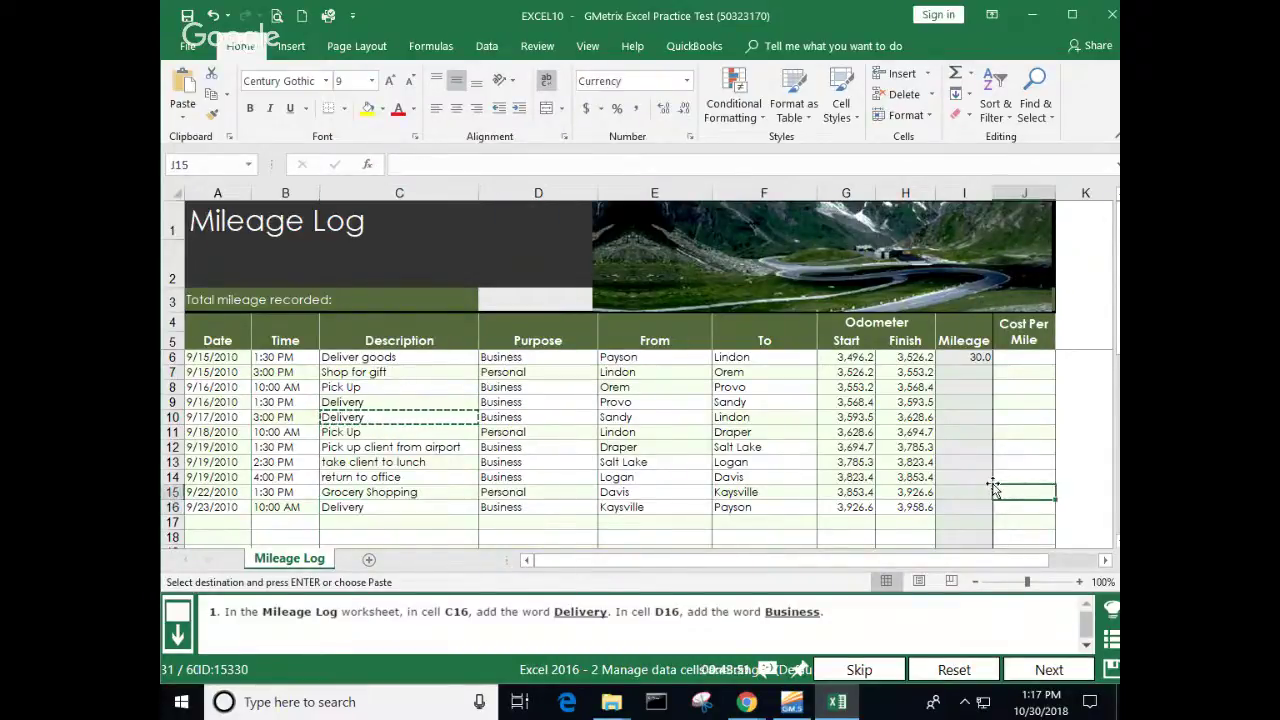
pyautogui.press('Escape')
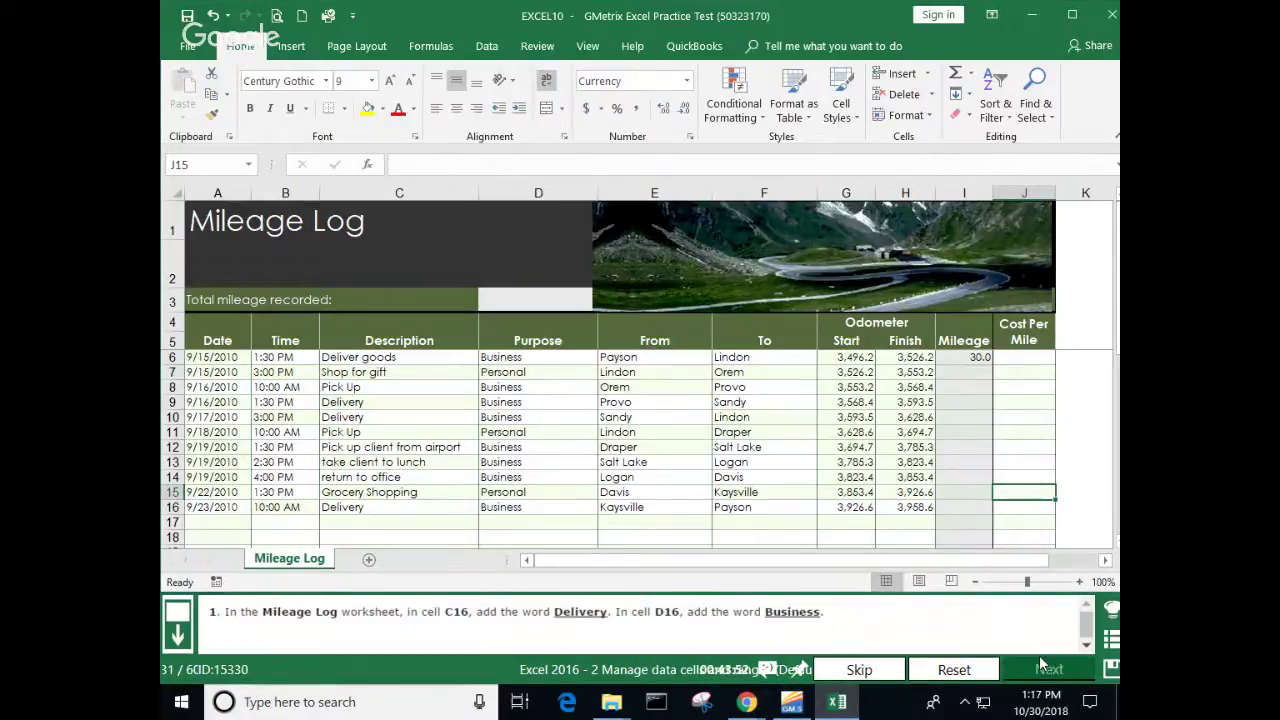
pyautogui.click(1042, 666)
pyautogui.click(859, 484)
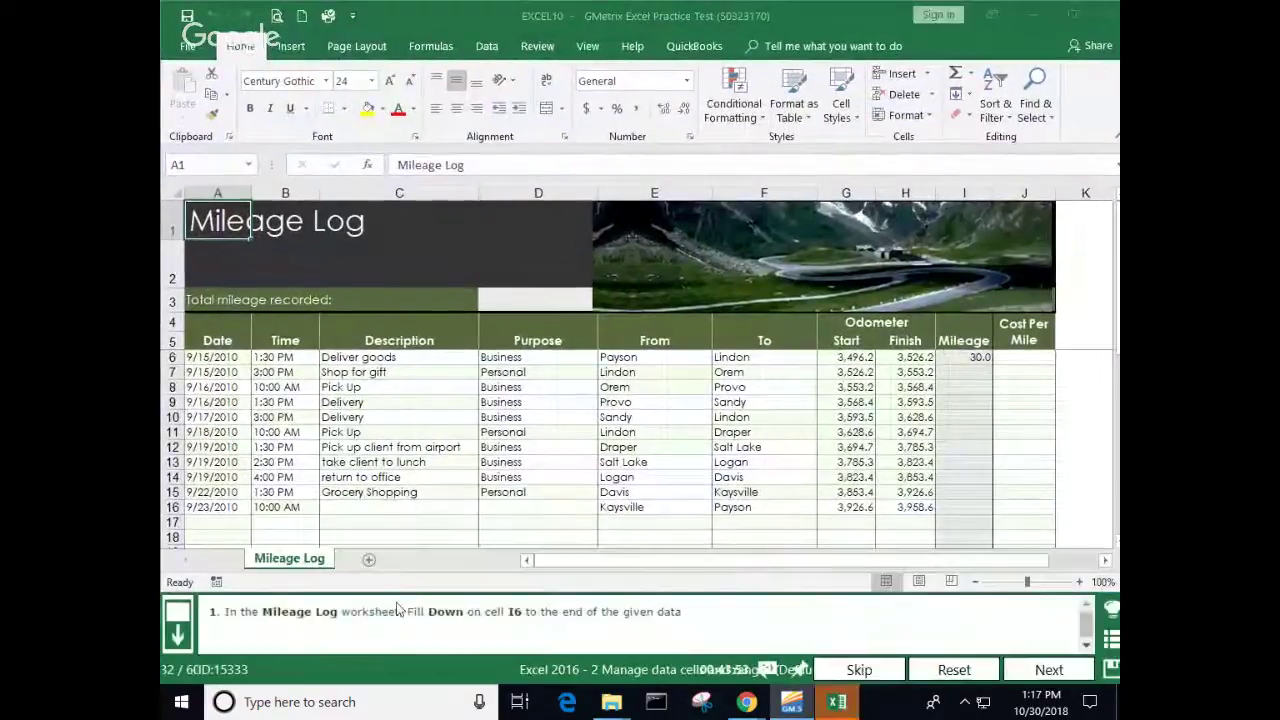
# Step: Fill the I6 mileage formula down through I16 and submit the task
pyautogui.click(962, 362)
pyautogui.doubleClick(993, 366)
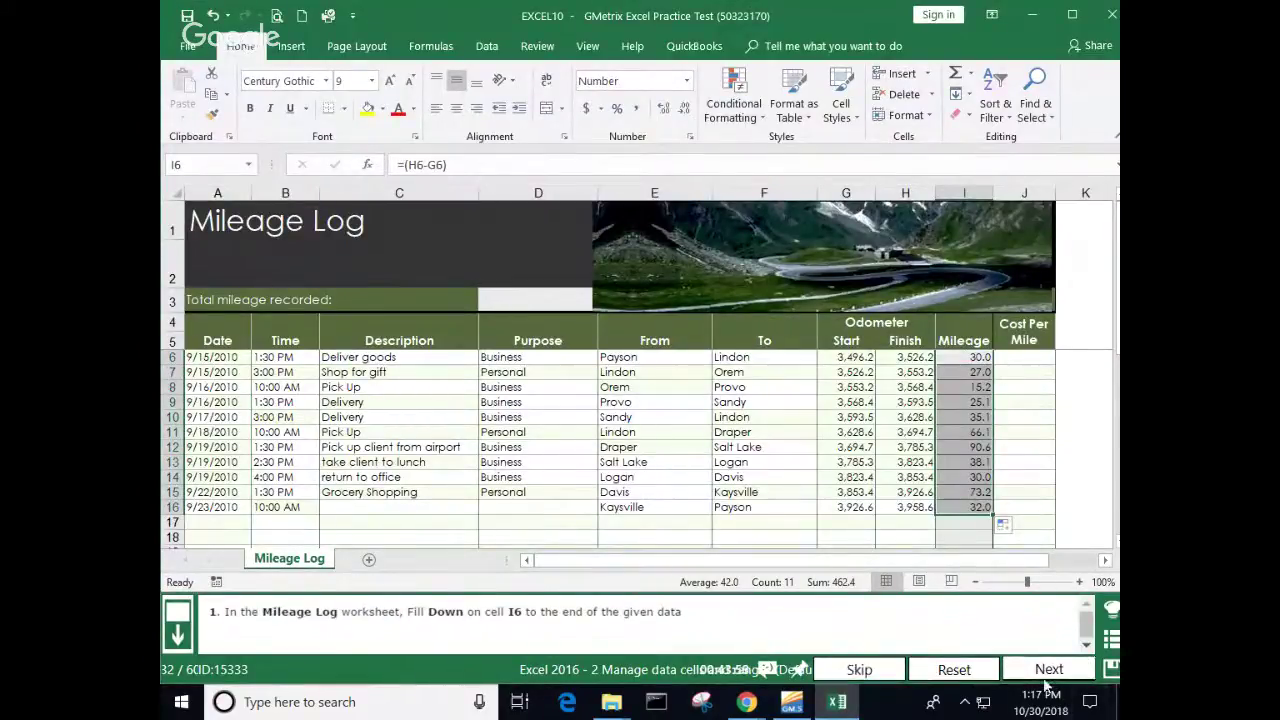
pyautogui.click(1045, 670)
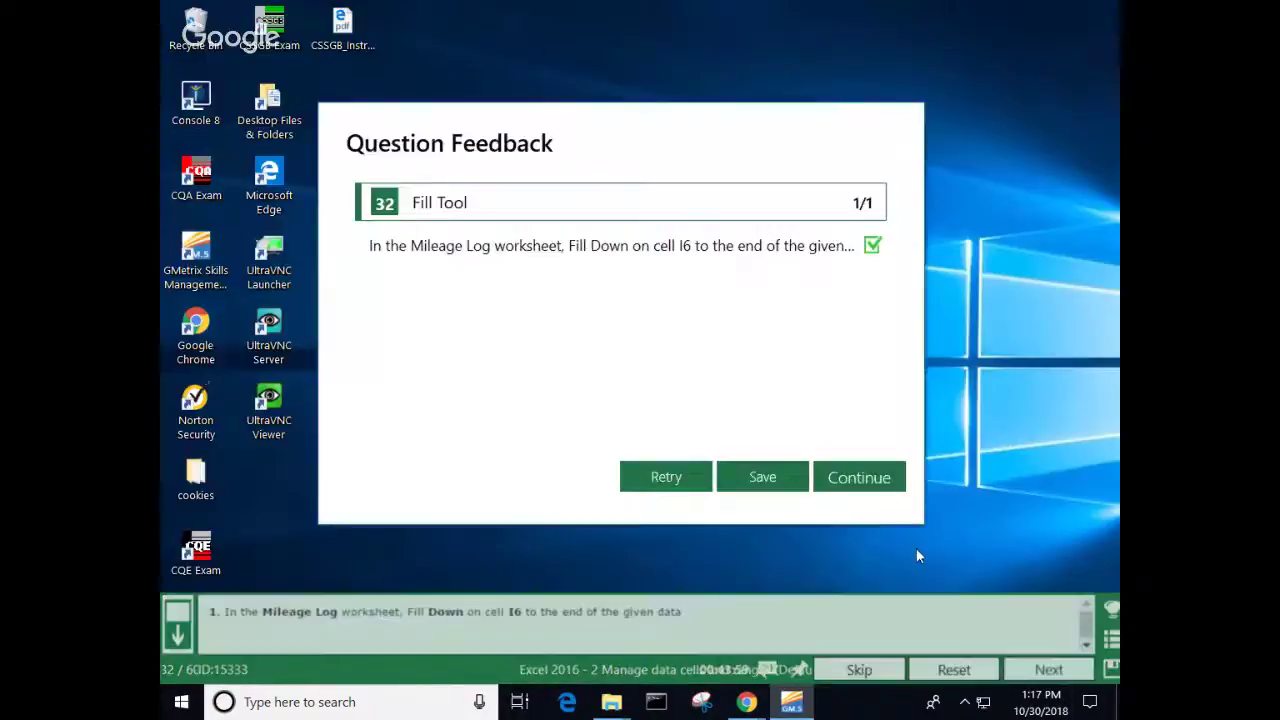
pyautogui.click(859, 478)
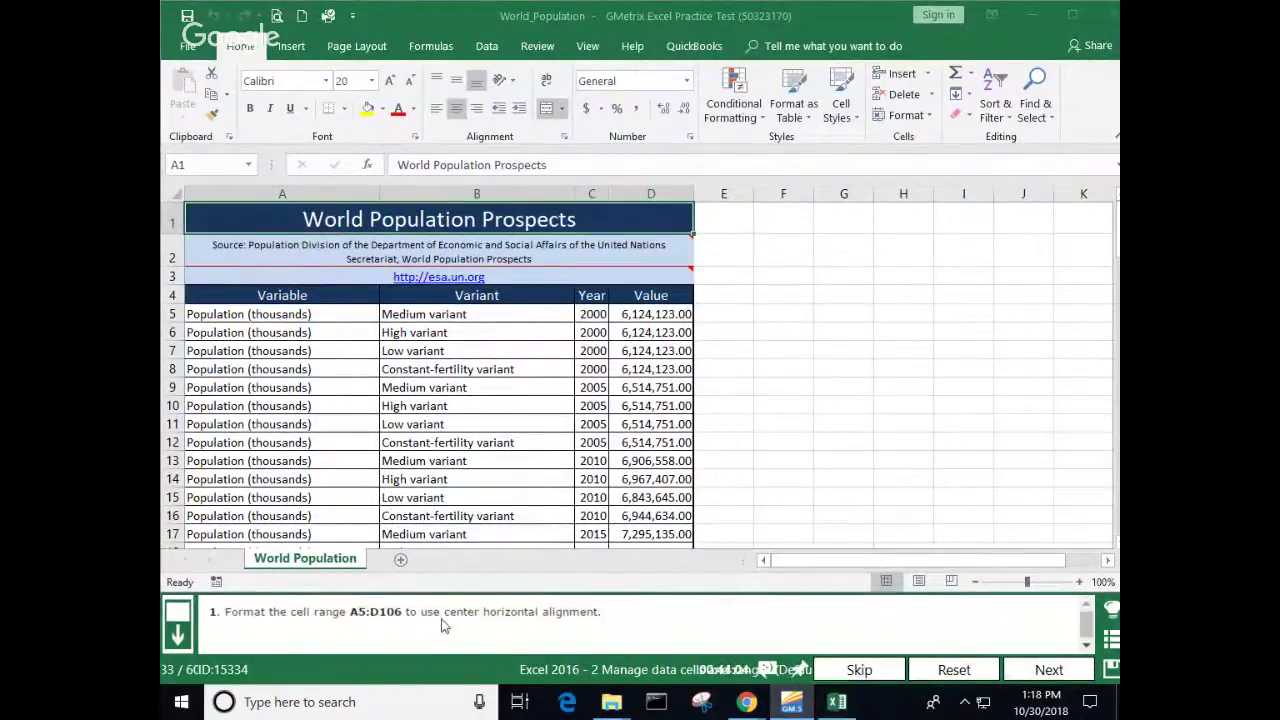
# Step: Center-align cells A5:D106 in World_Population and submit for grading
pyautogui.click(255, 316)
pyautogui.moveTo(255, 316); pyautogui.dragTo(636, 510)
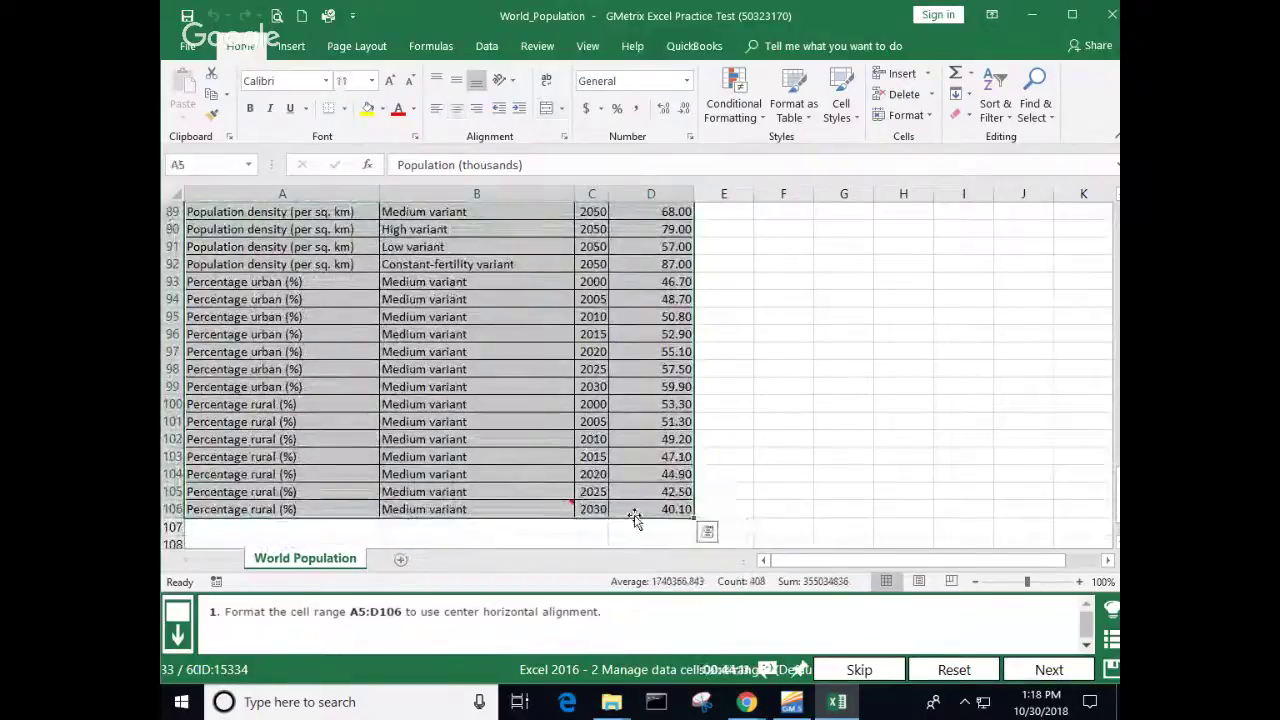
pyautogui.click(457, 110)
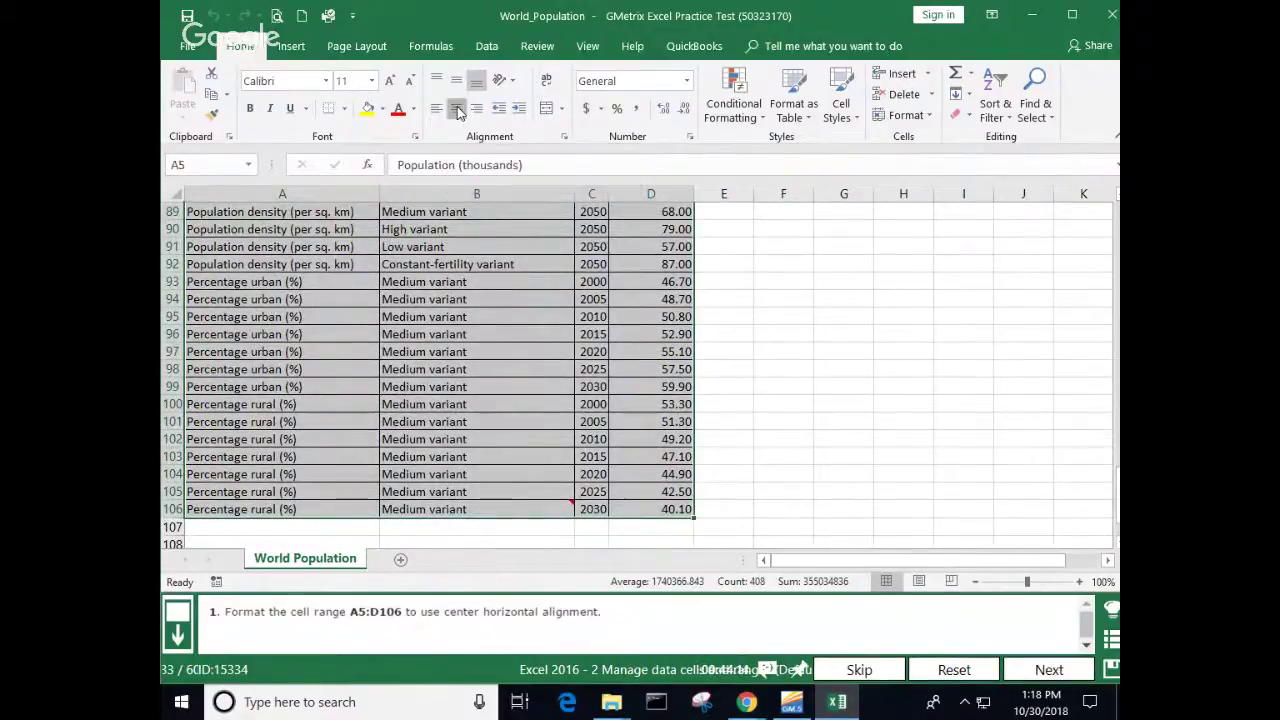
pyautogui.click(737, 312)
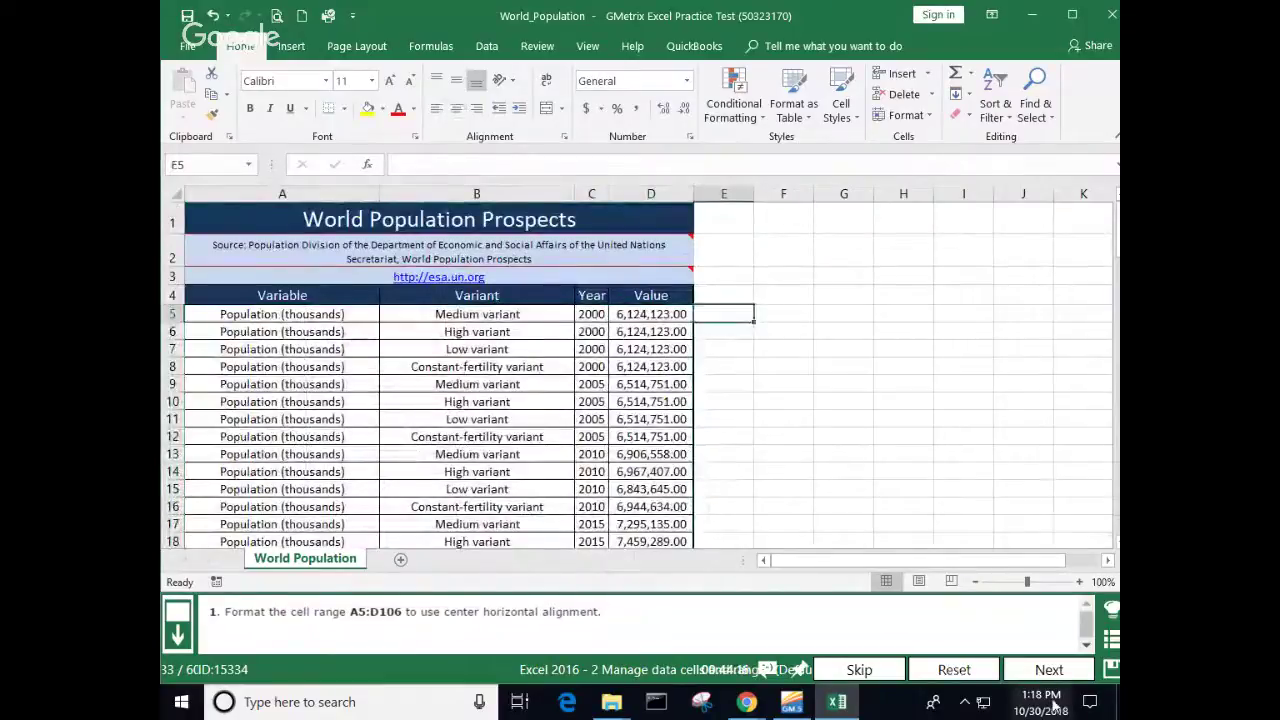
pyautogui.click(1062, 675)
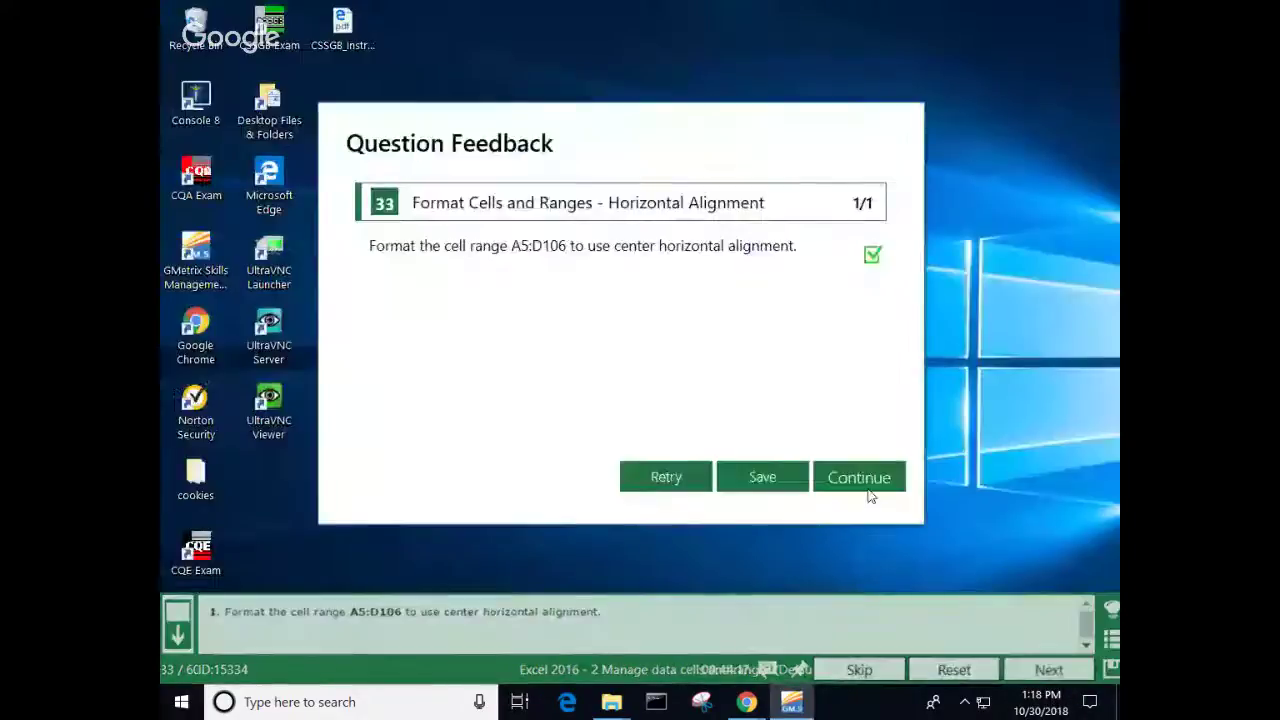
pyautogui.click(830, 470)
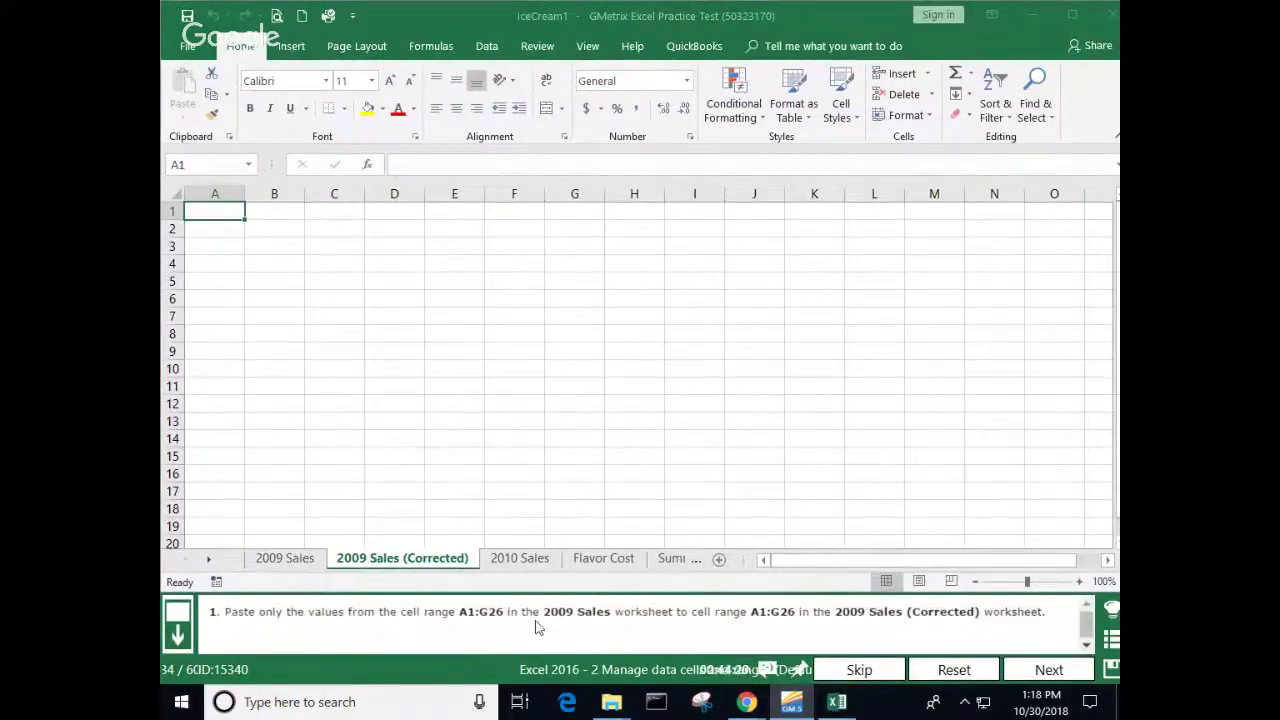
# Step: Copy the range A1:G26 from the 2009 Sales sheet
pyautogui.click(285, 559)
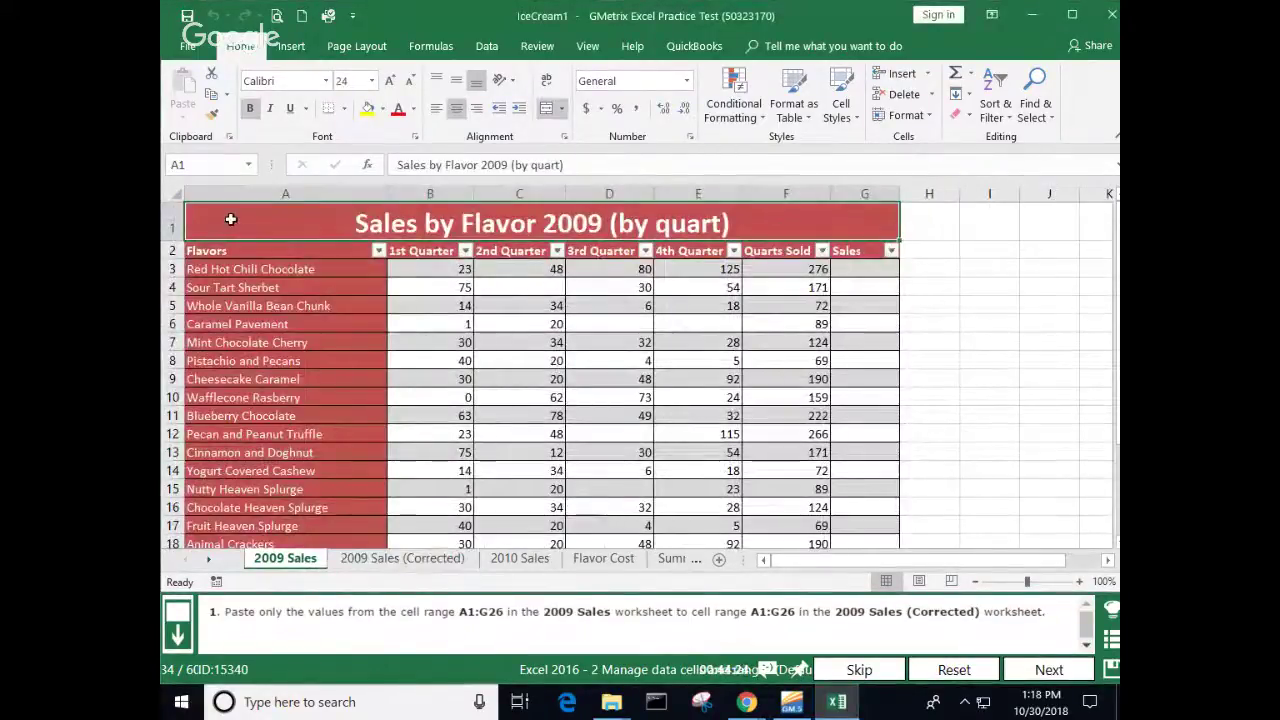
pyautogui.moveTo(230, 219); pyautogui.dragTo(245, 540)
pyautogui.moveTo(246, 575); pyautogui.dragTo(249, 500)
pyautogui.rightClick(414, 401)
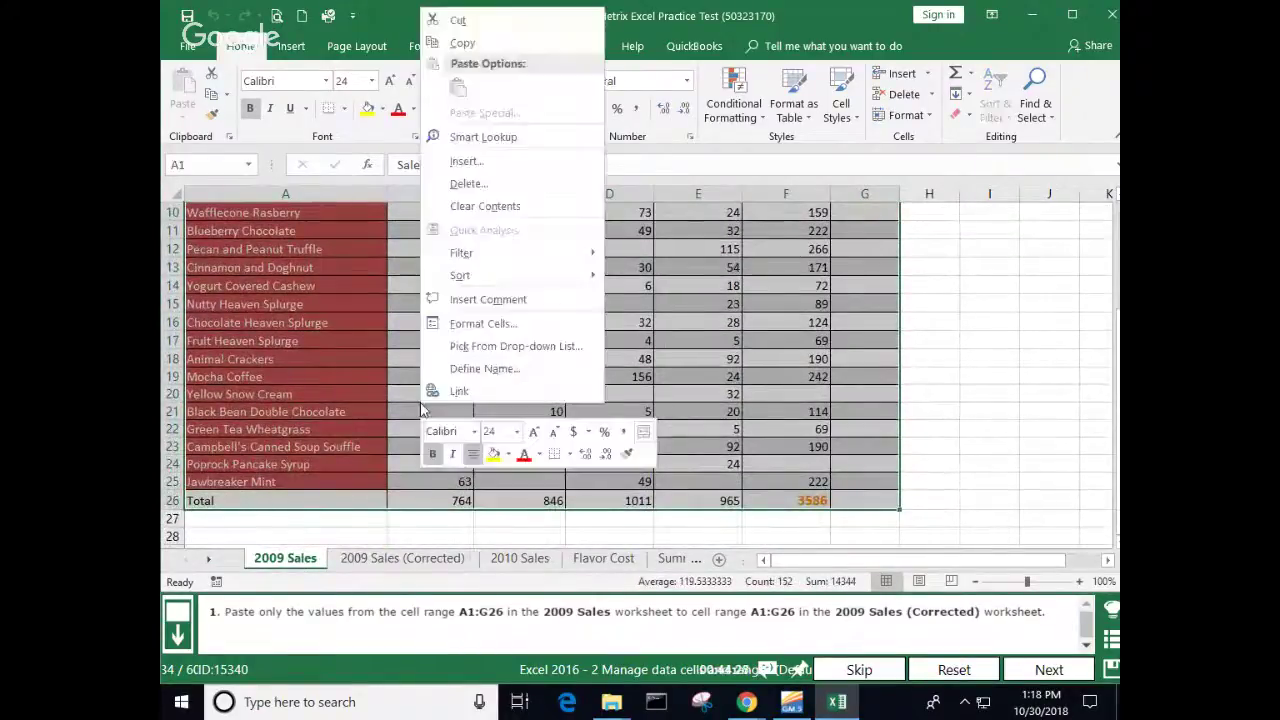
pyautogui.click(462, 43)
pyautogui.scroll(1, 420, 300)
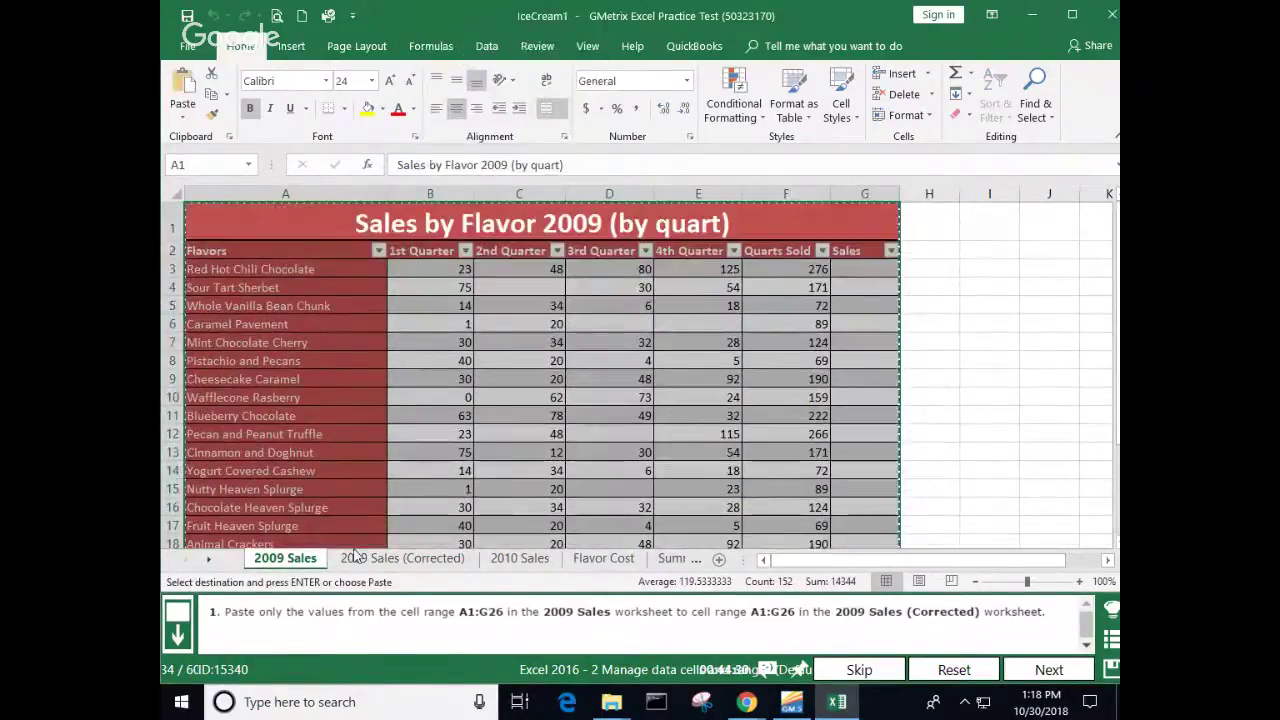
# Step: Paste values only at A1 of 2009 Sales (Corrected), auto-fit column A, and submit
pyautogui.click(385, 558)
pyautogui.rightClick(224, 213)
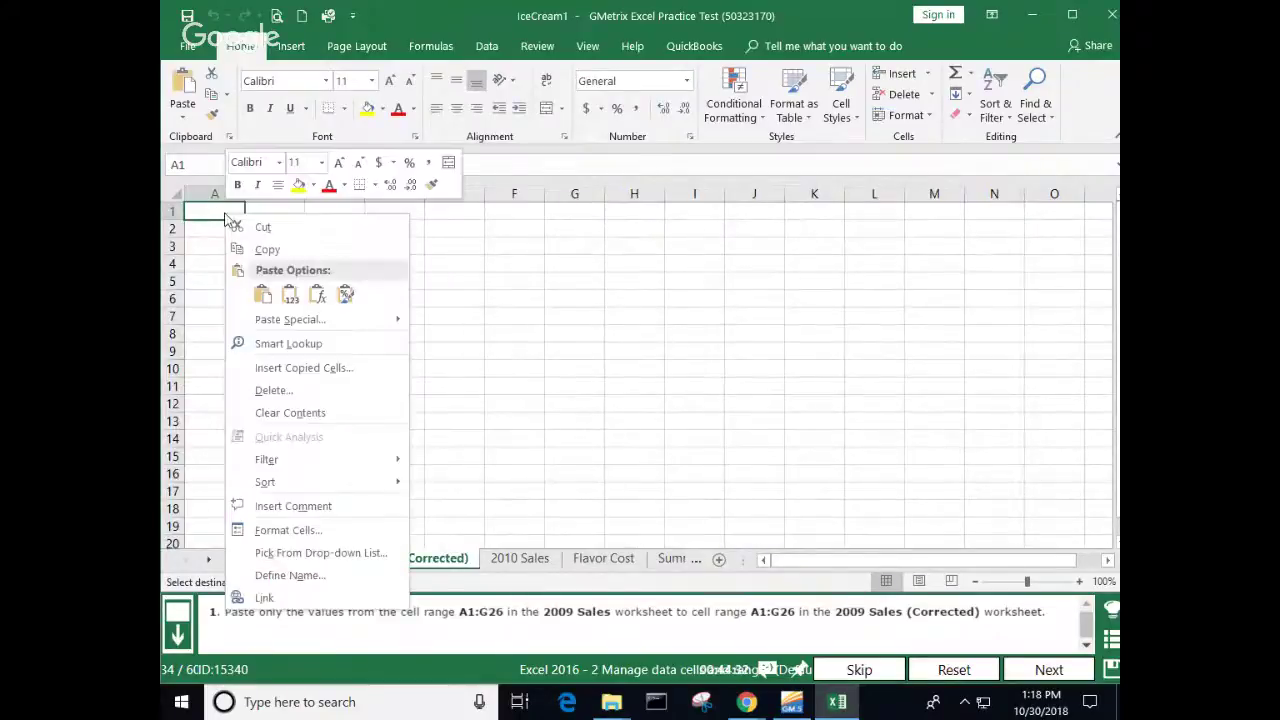
pyautogui.click(290, 295)
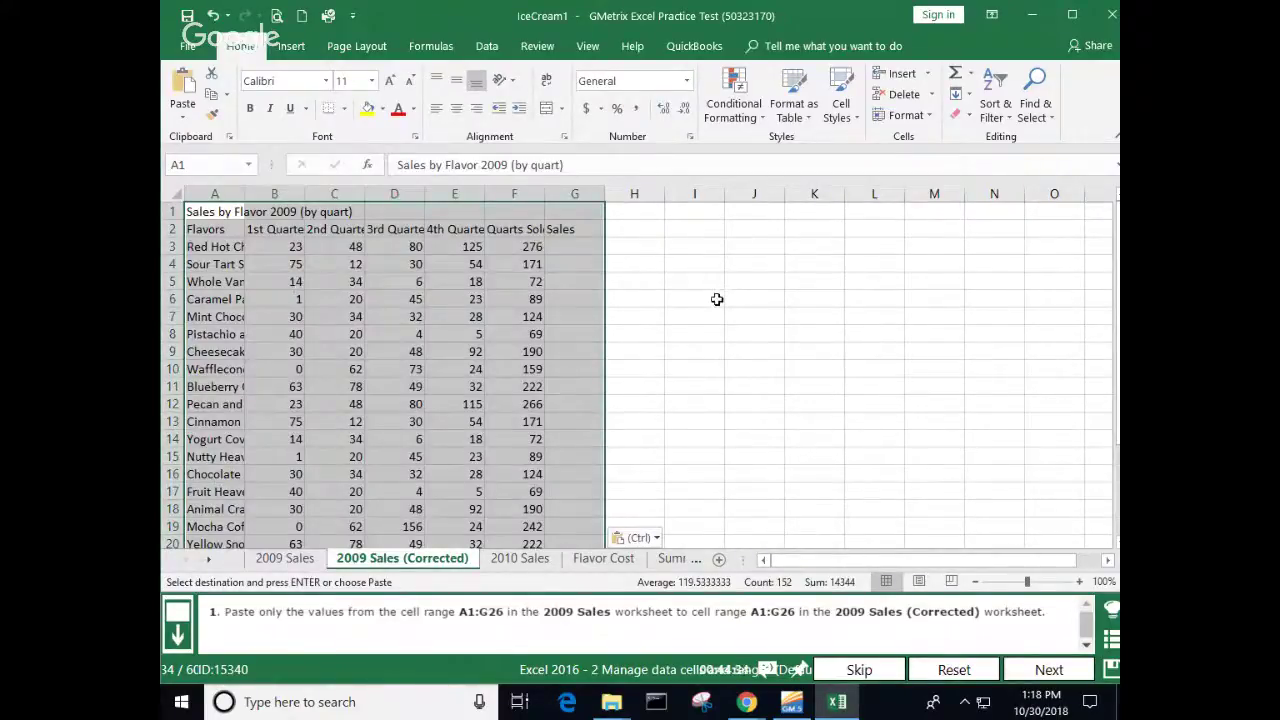
pyautogui.click(715, 297)
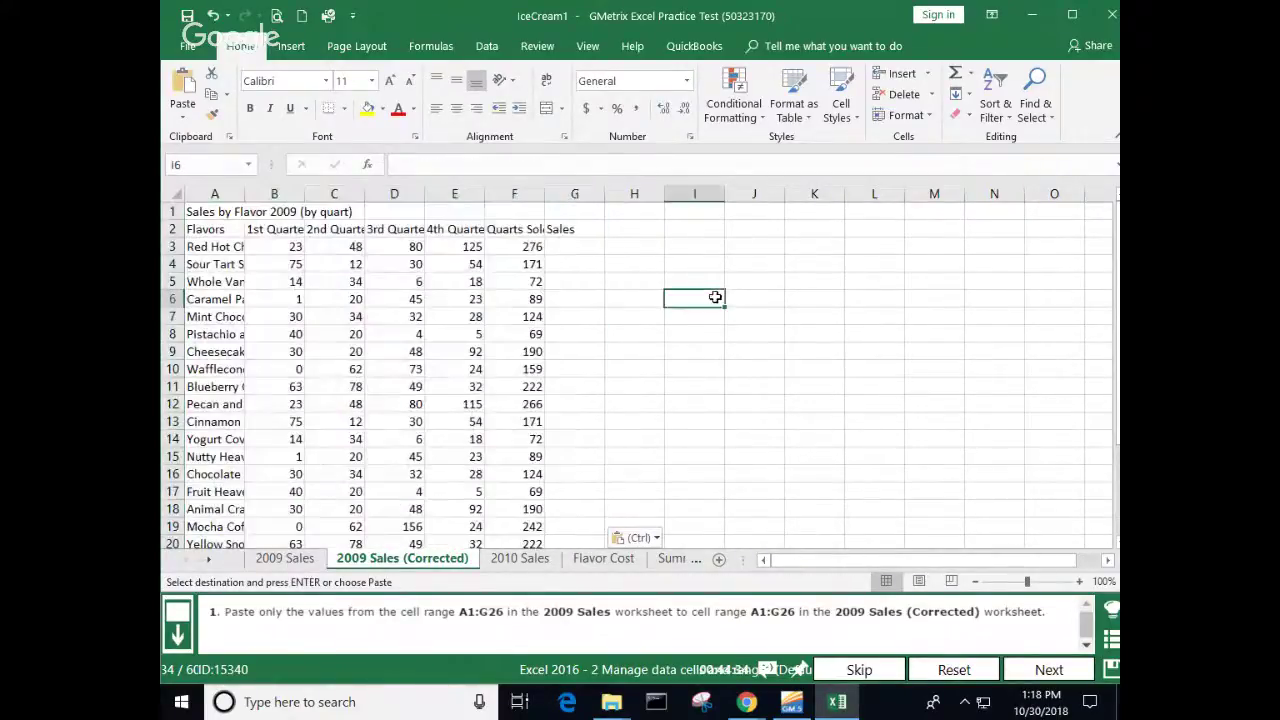
pyautogui.doubleClick(244, 193)
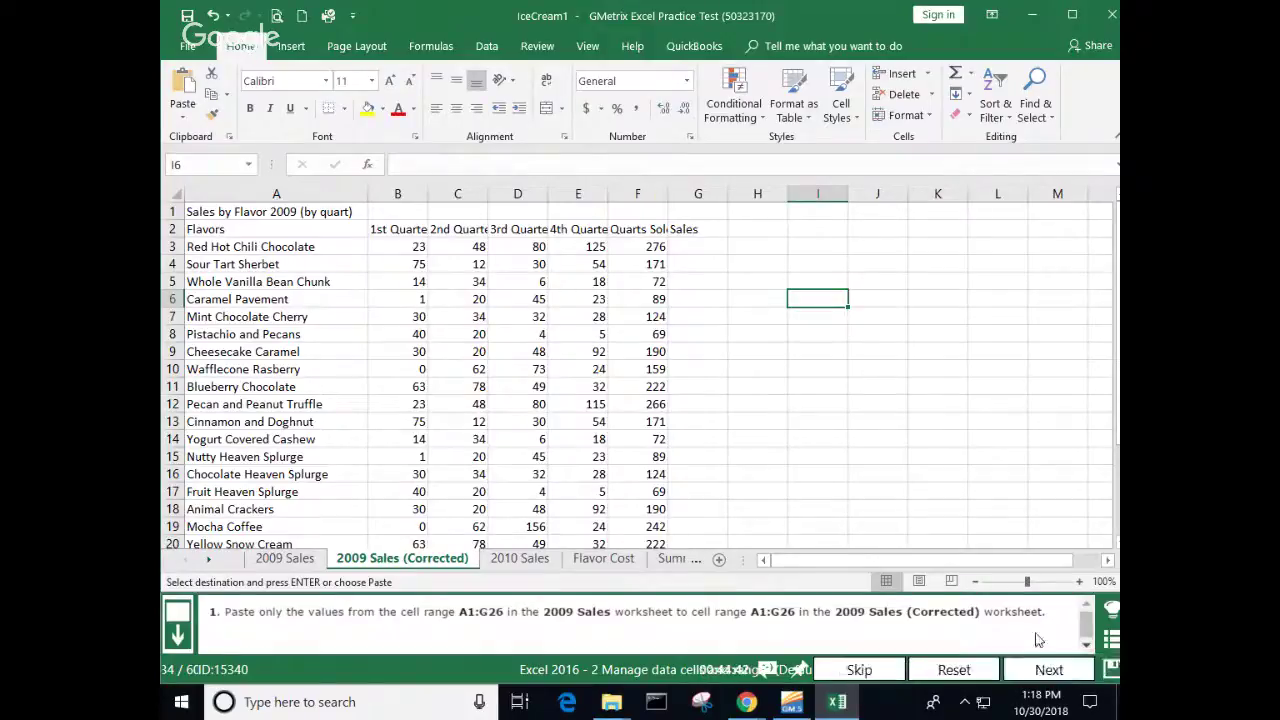
pyautogui.click(1058, 671)
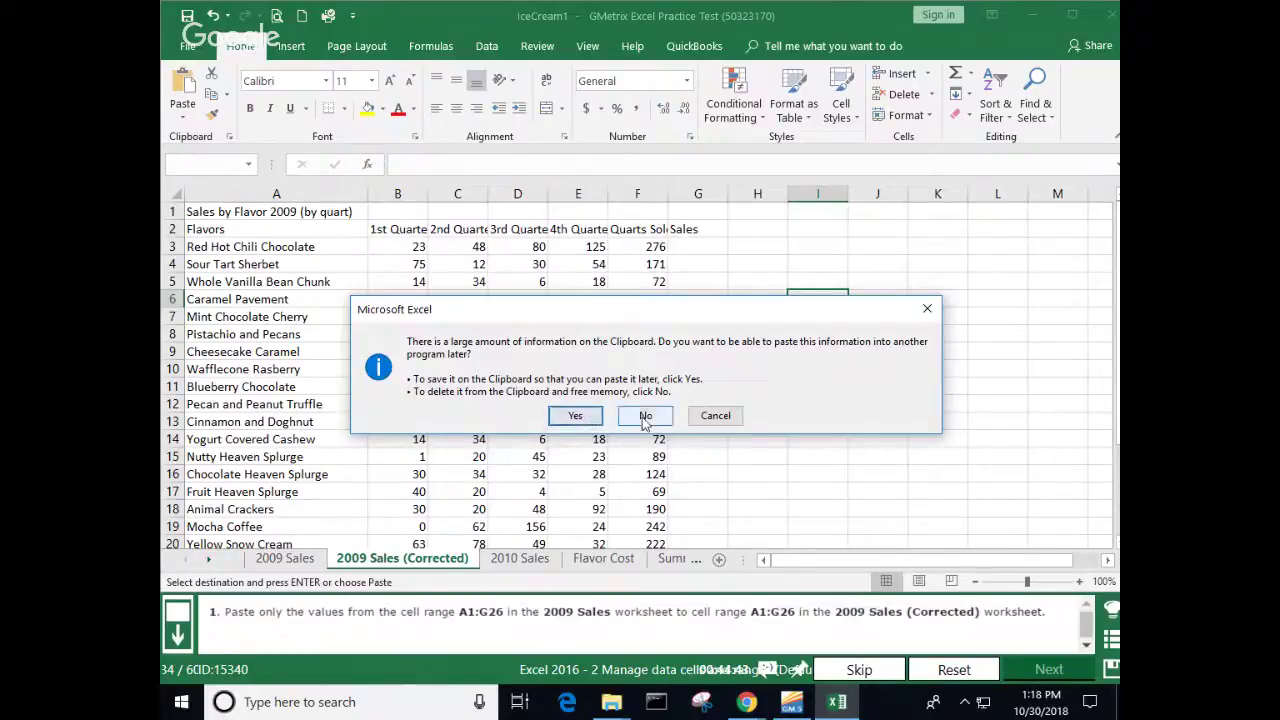
pyautogui.click(645, 418)
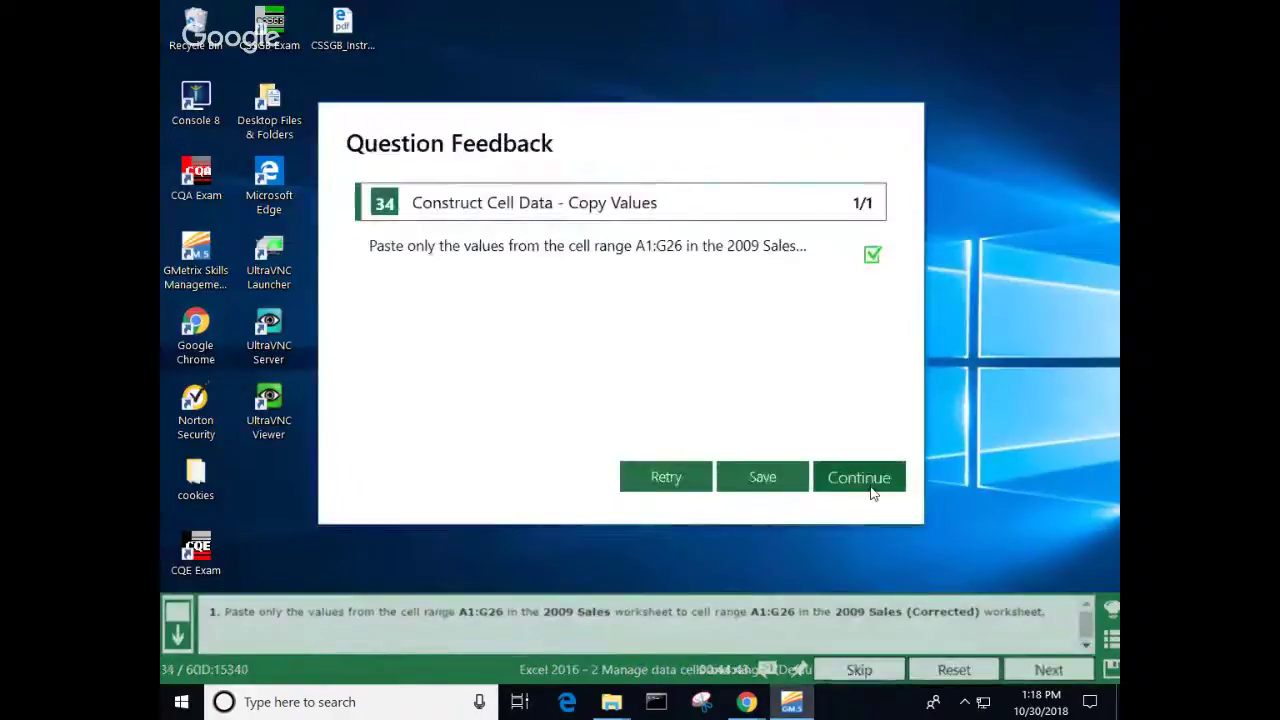
pyautogui.click(867, 487)
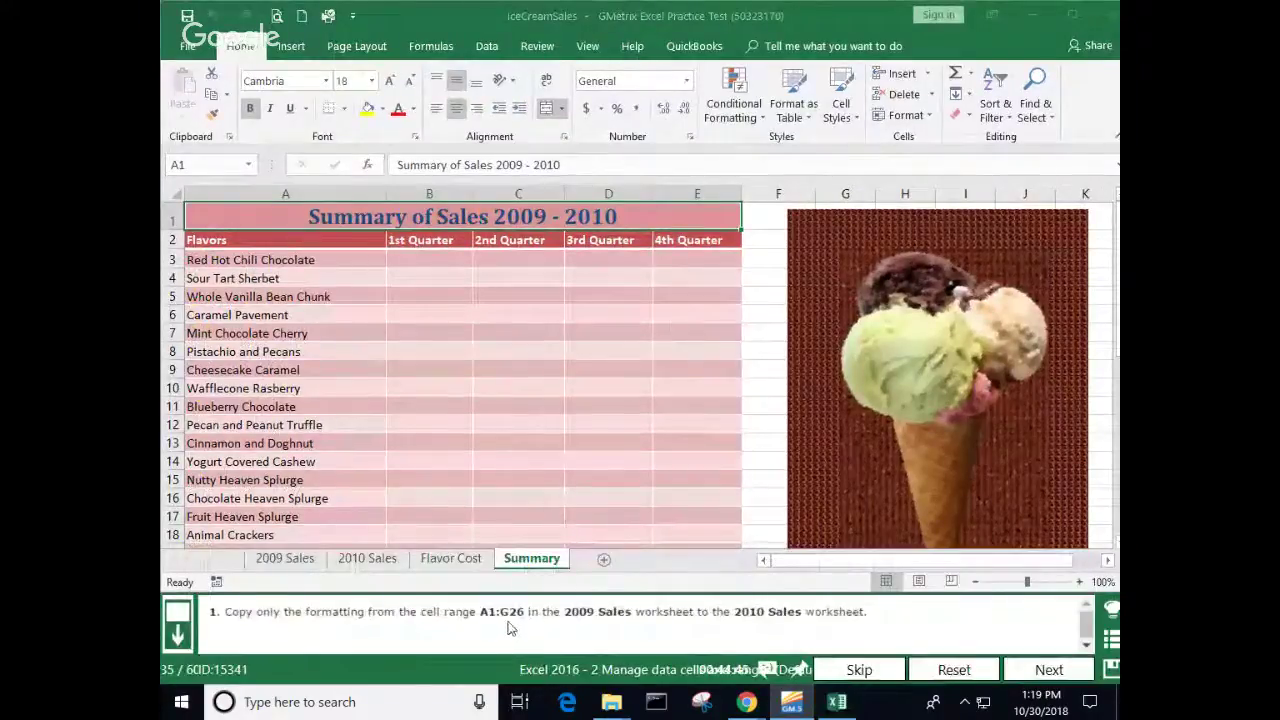
# Step: Copy the 2009 Sales table range A1:G26
pyautogui.click(282, 562)
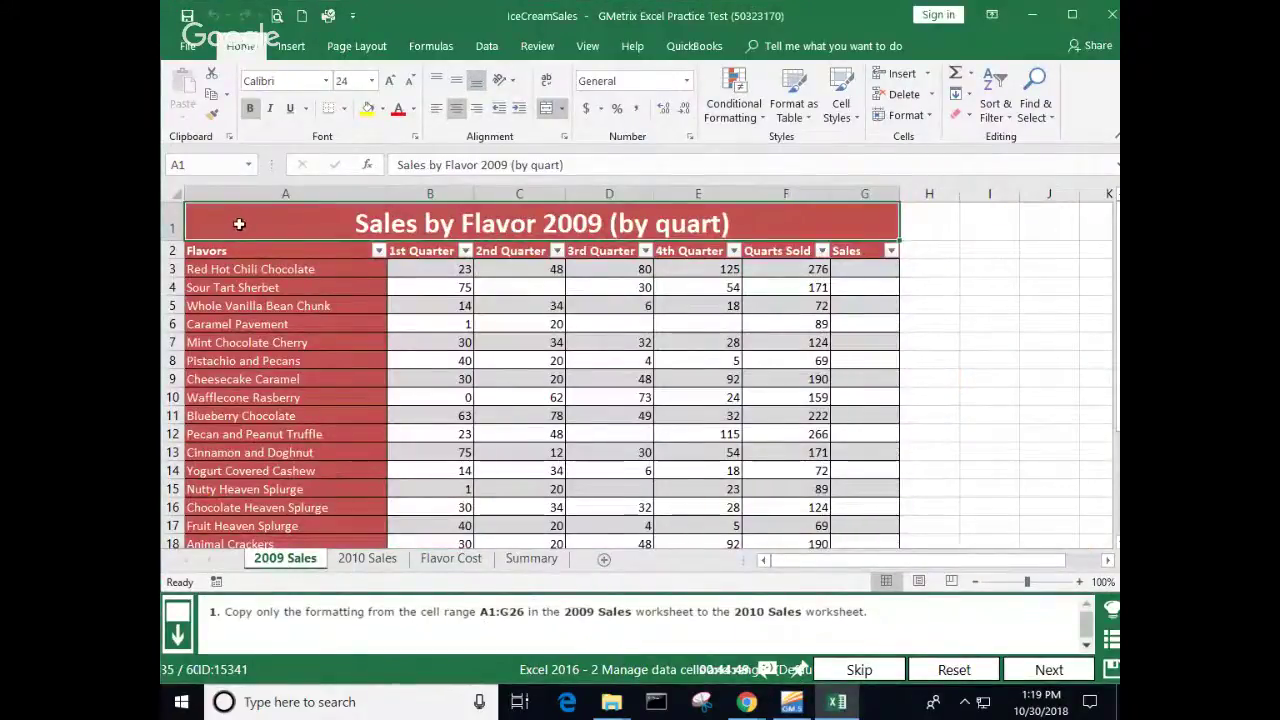
pyautogui.moveTo(239, 224); pyautogui.dragTo(274, 560)
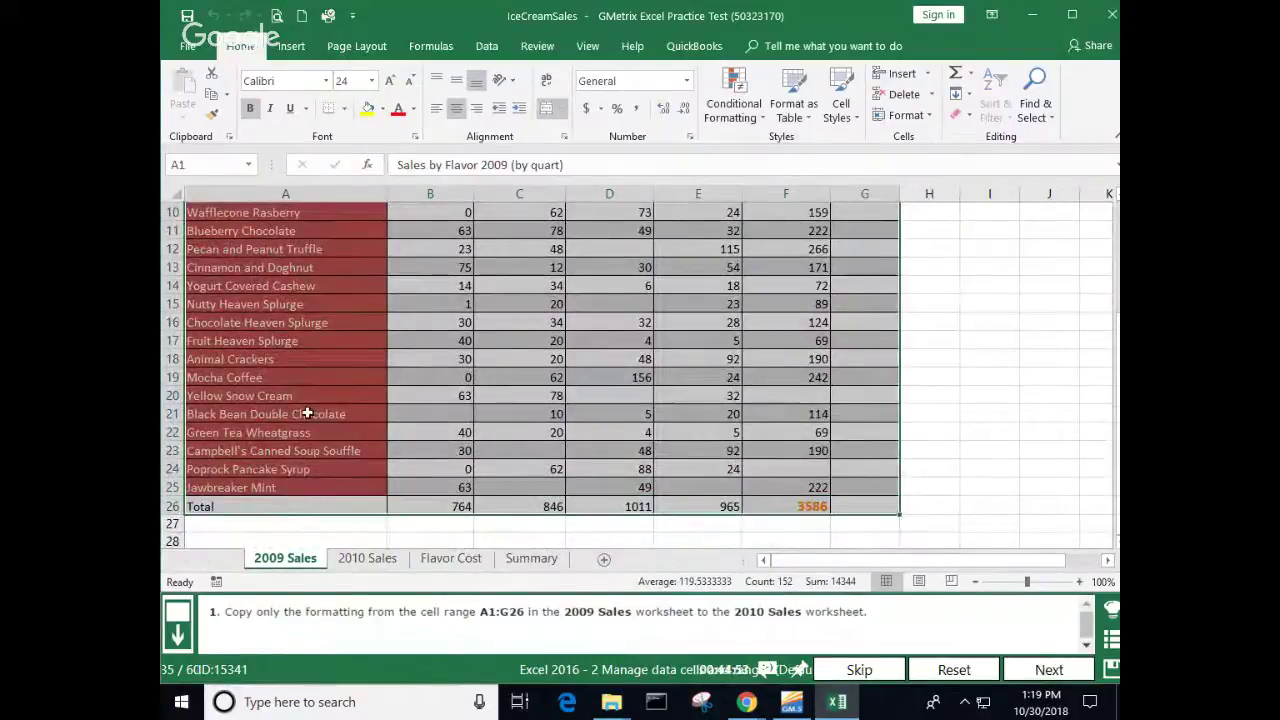
pyautogui.rightClick(307, 413)
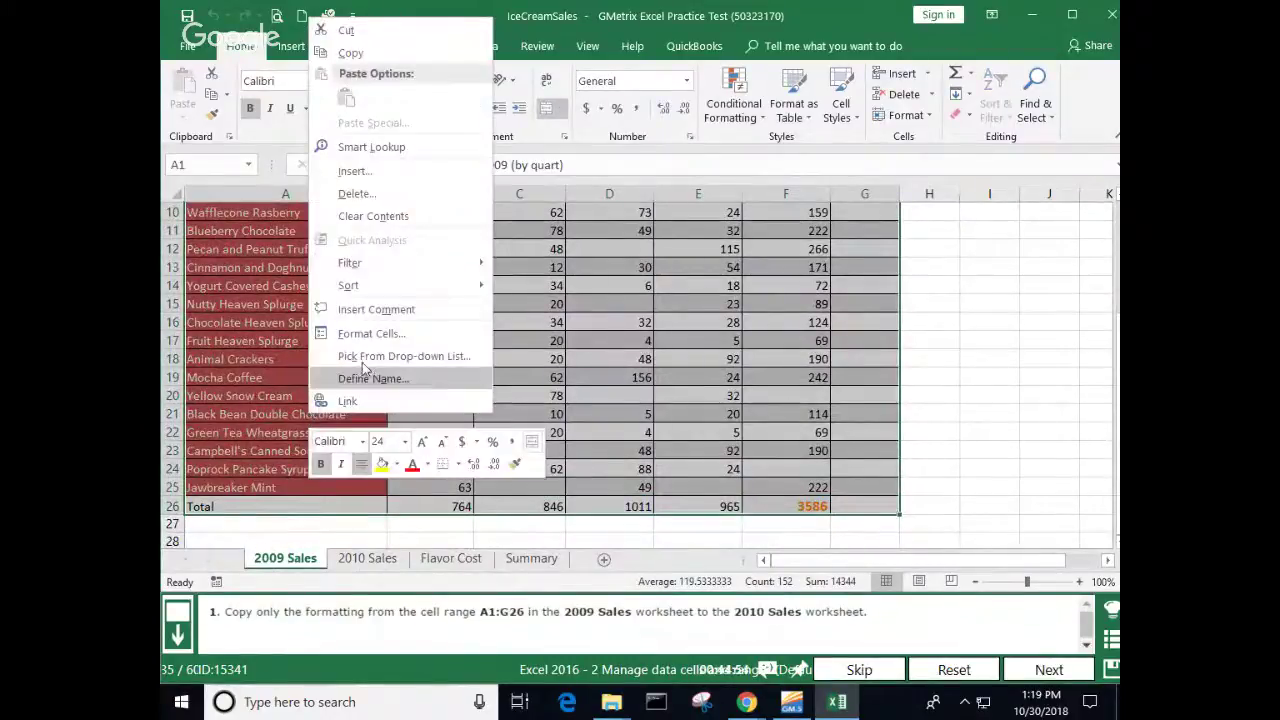
pyautogui.click(370, 56)
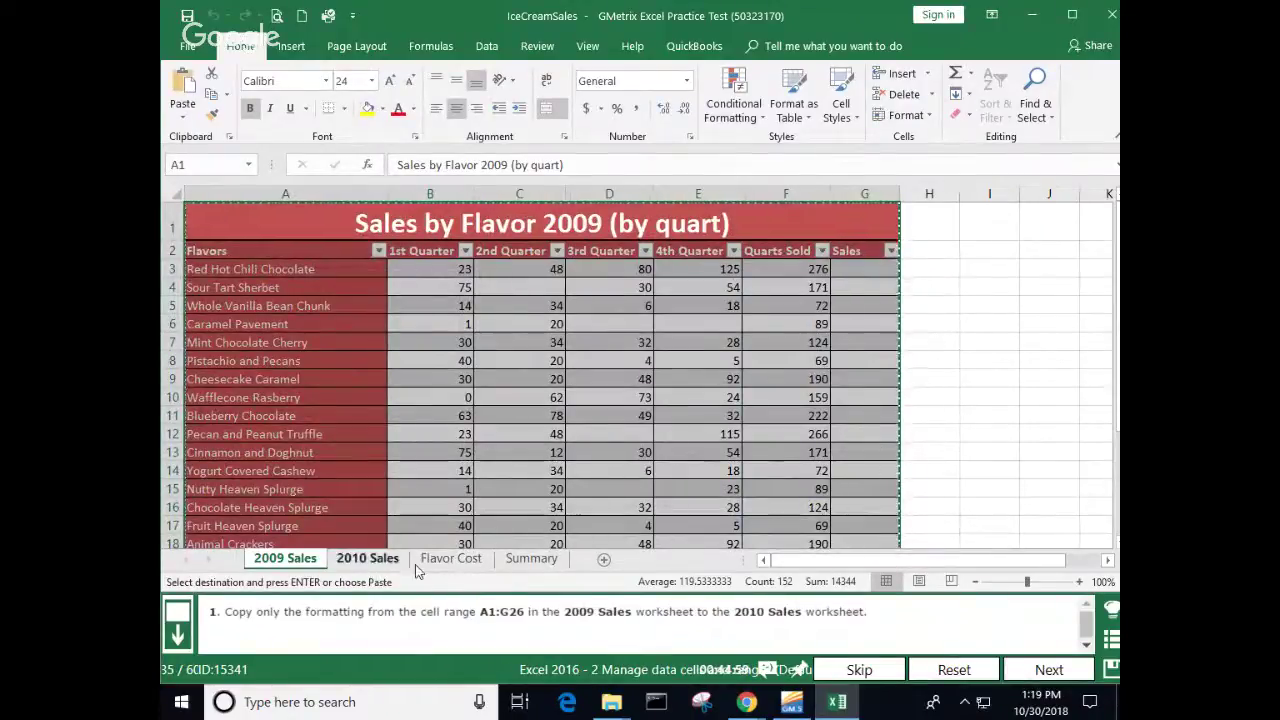
# Step: Paste only the formatting onto the 2010 Sales table at A1 and inspect the result
pyautogui.click(375, 559)
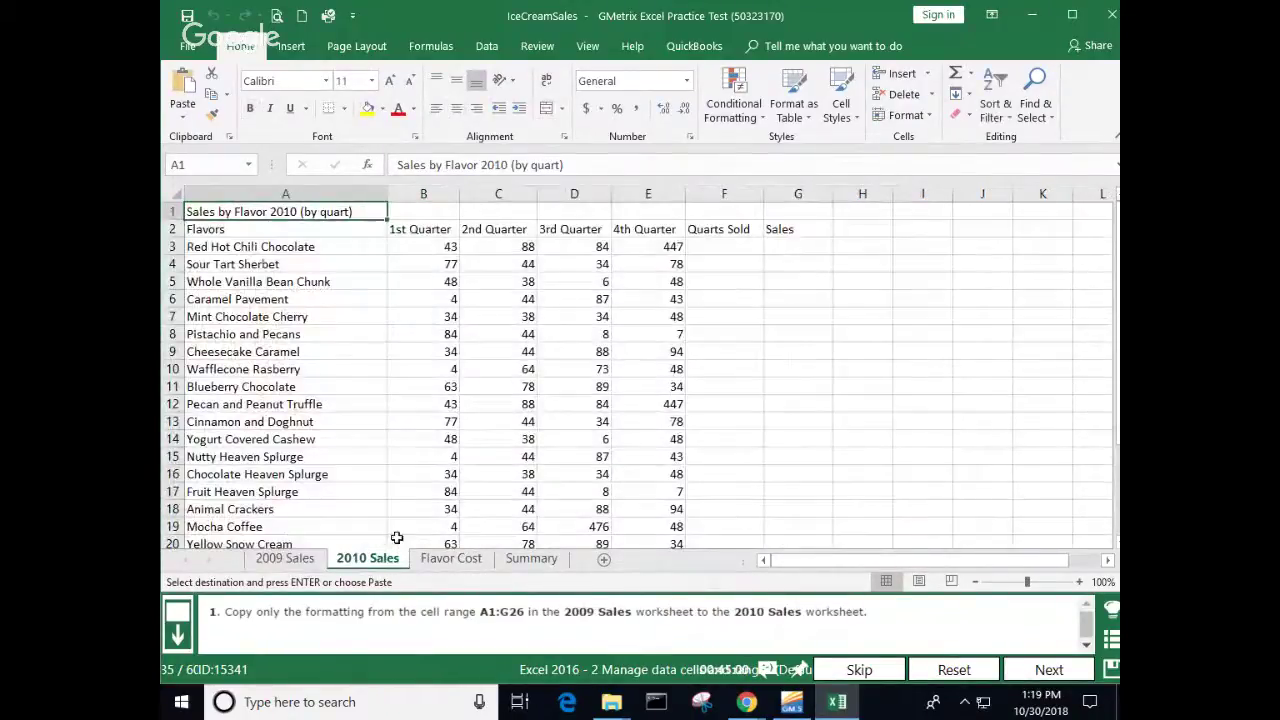
pyautogui.rightClick(257, 214)
pyautogui.click(378, 293)
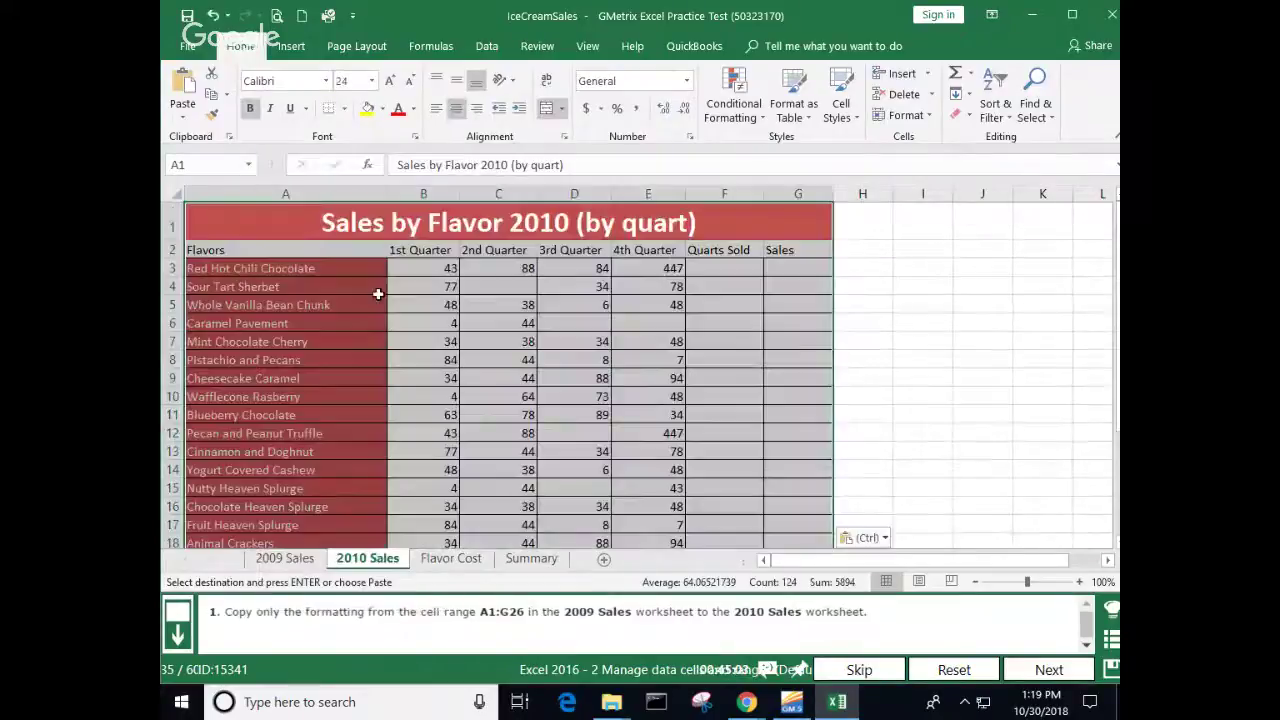
pyautogui.click(677, 344)
pyautogui.scroll(-4, 660, 355)
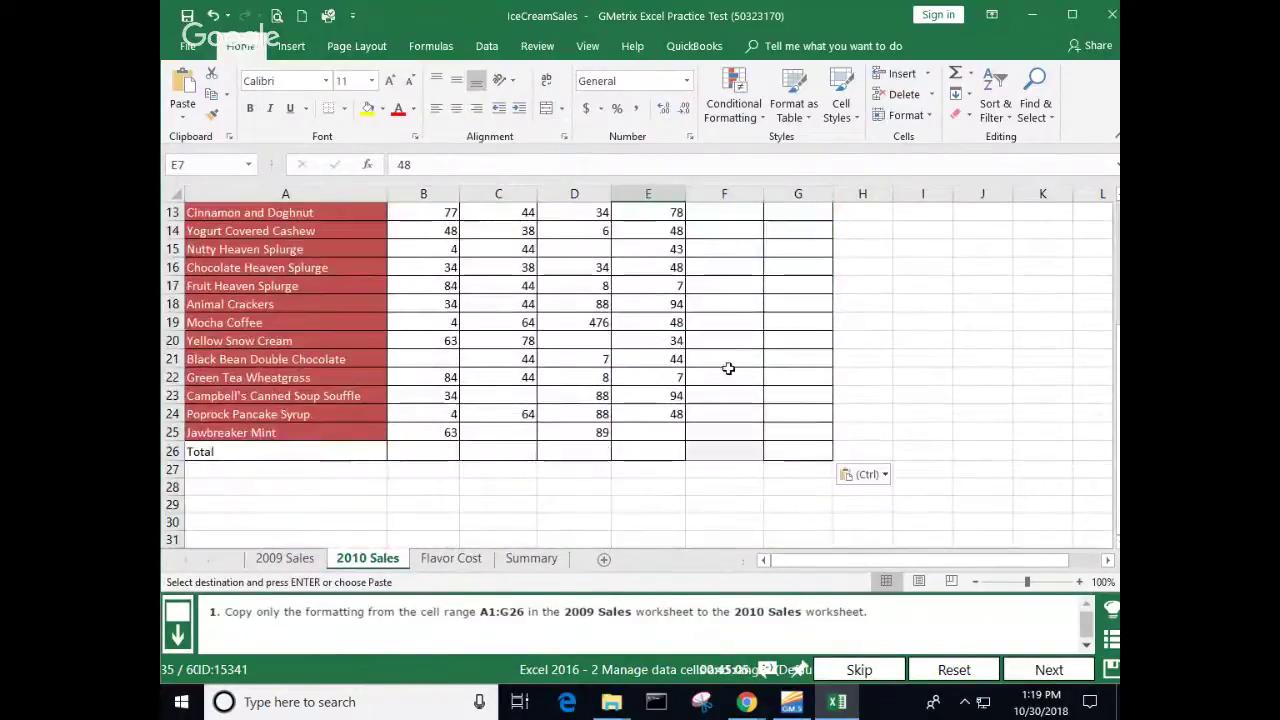
pyautogui.click(971, 456)
pyautogui.click(738, 490)
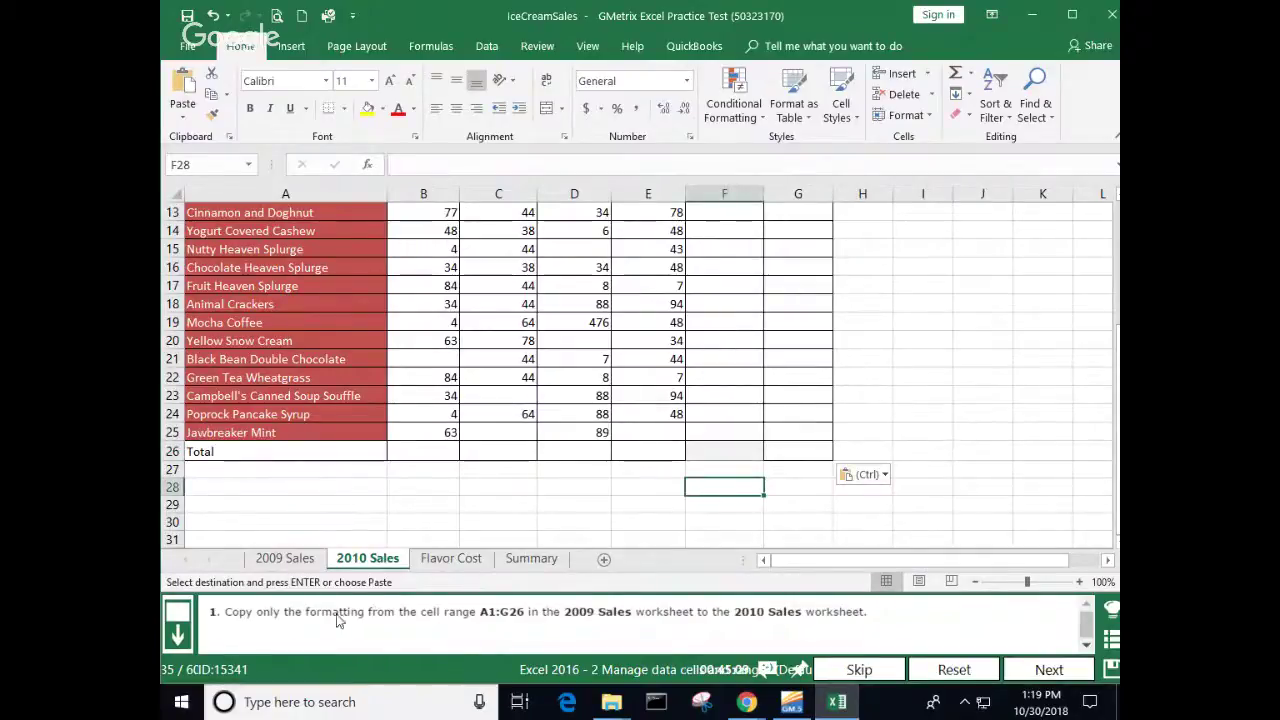
# Step: Compare against 2009 Sales, then submit task 35, discarding the clipboard contents
pyautogui.click(298, 562)
pyautogui.scroll(-7, 943, 350)
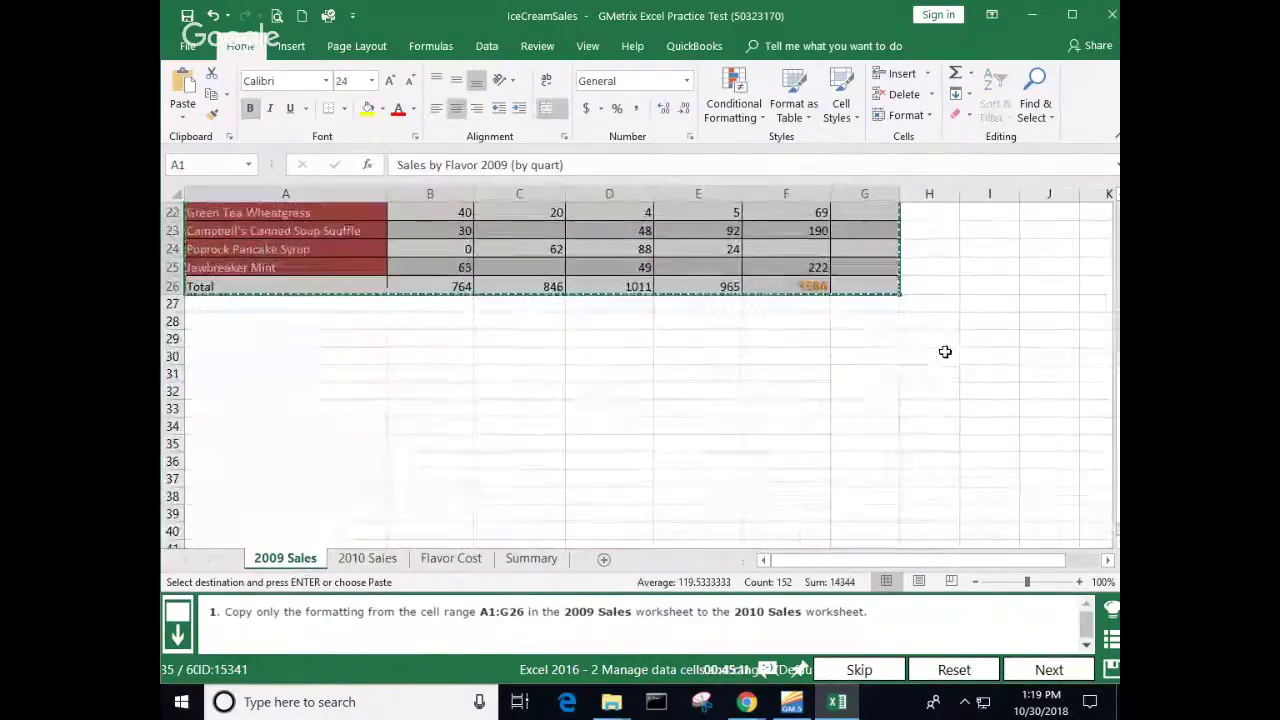
pyautogui.click(724, 393)
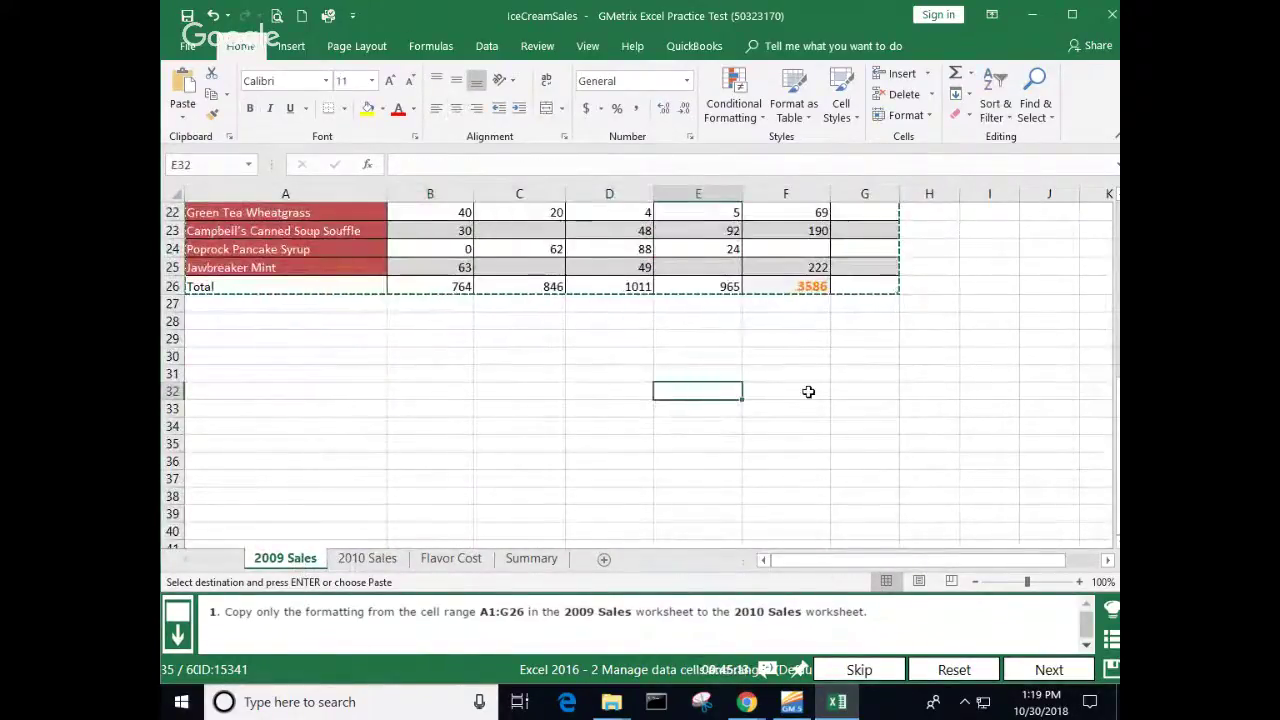
pyautogui.scroll(2, 860, 420)
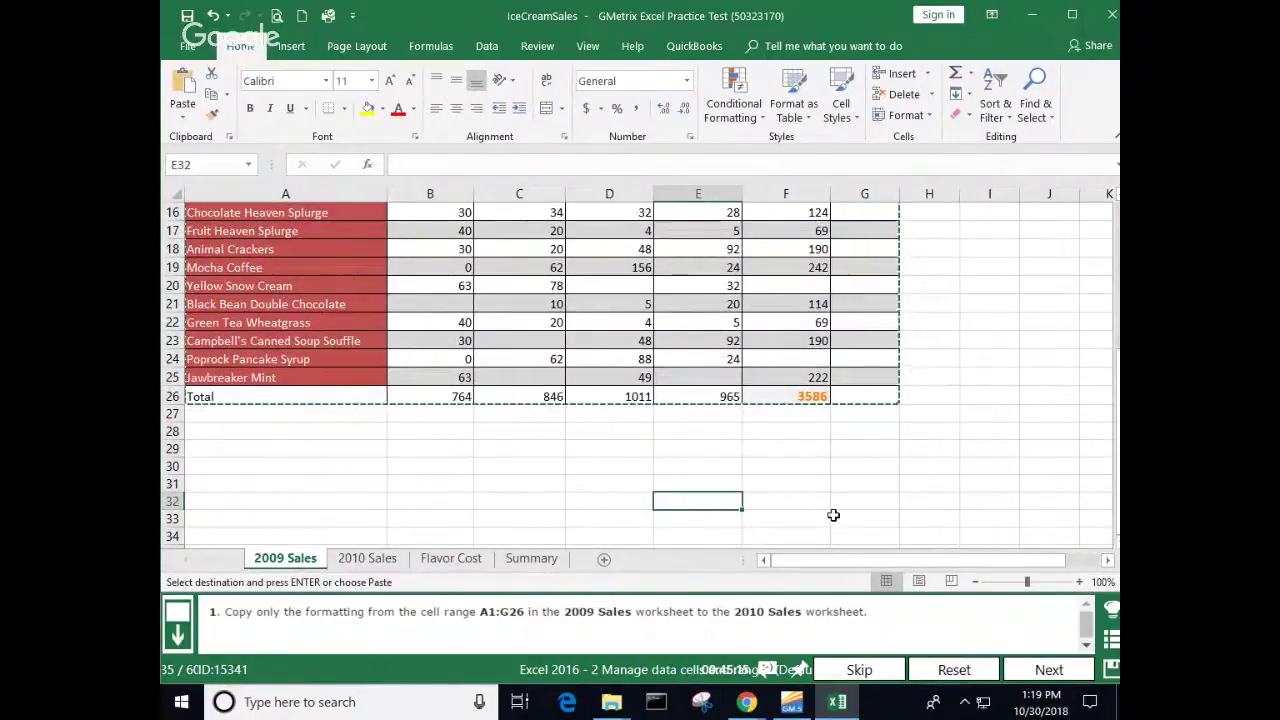
pyautogui.click(1048, 669)
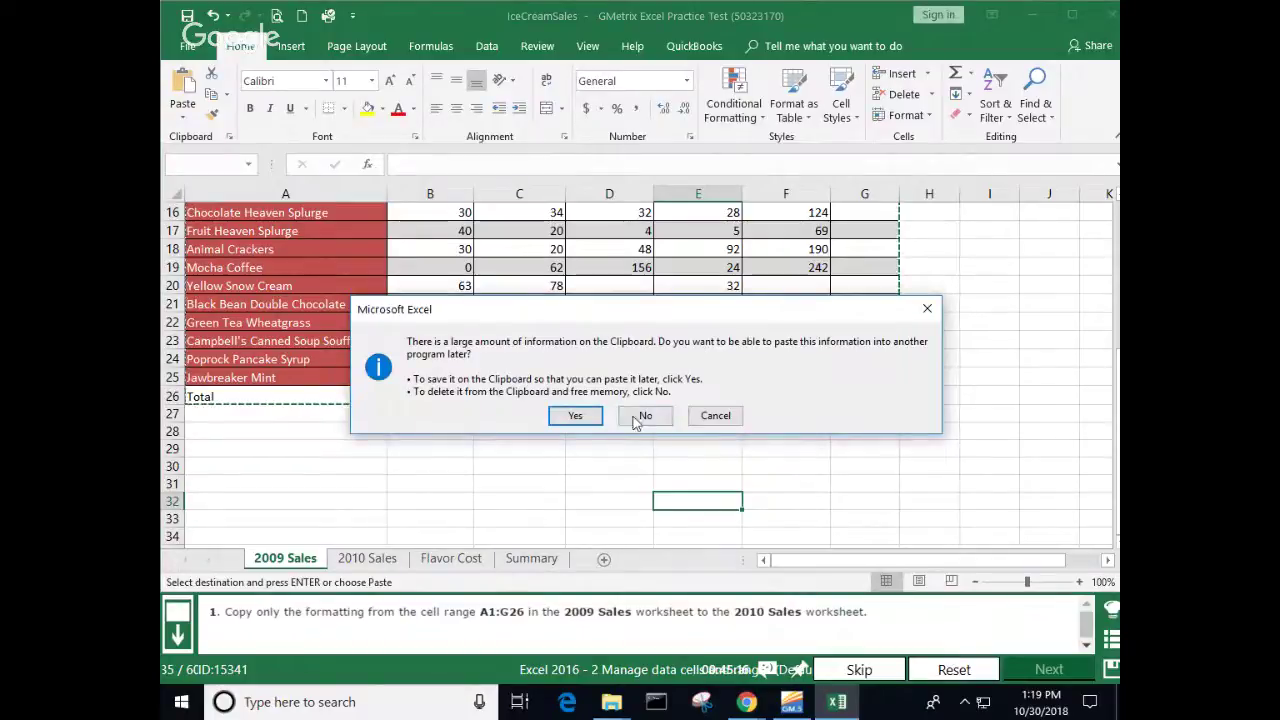
pyautogui.click(642, 416)
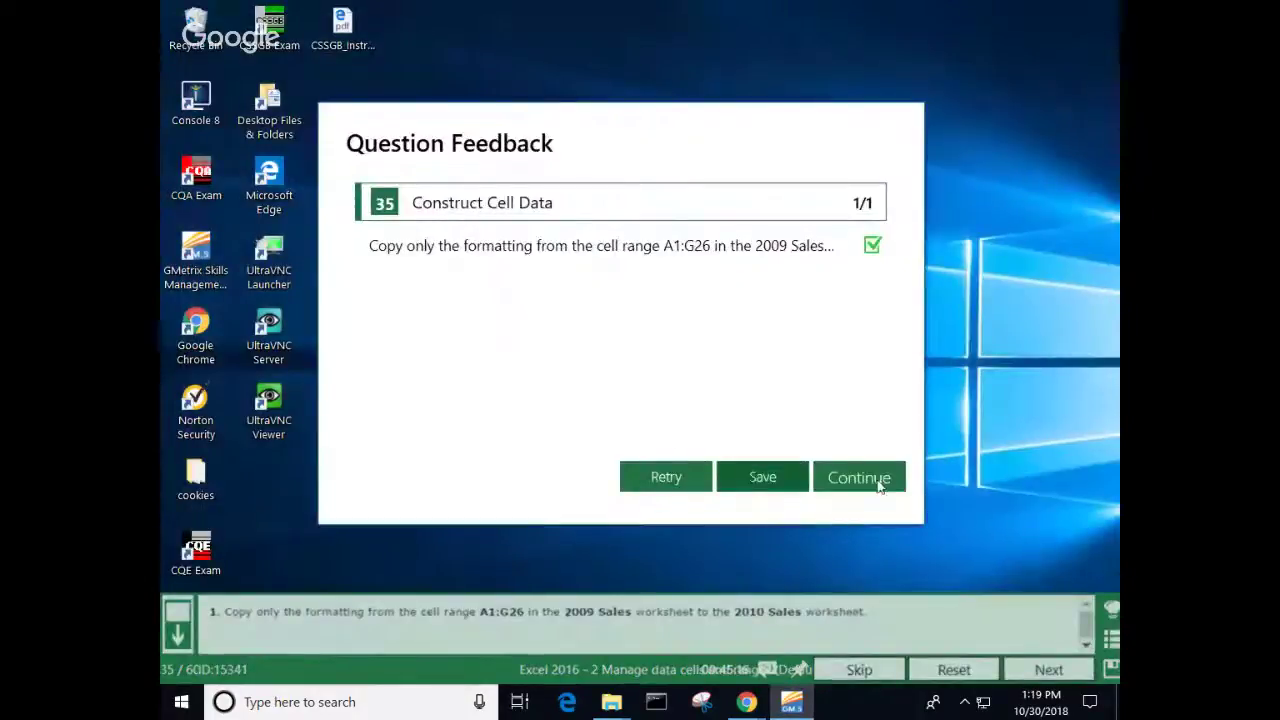
pyautogui.click(856, 479)
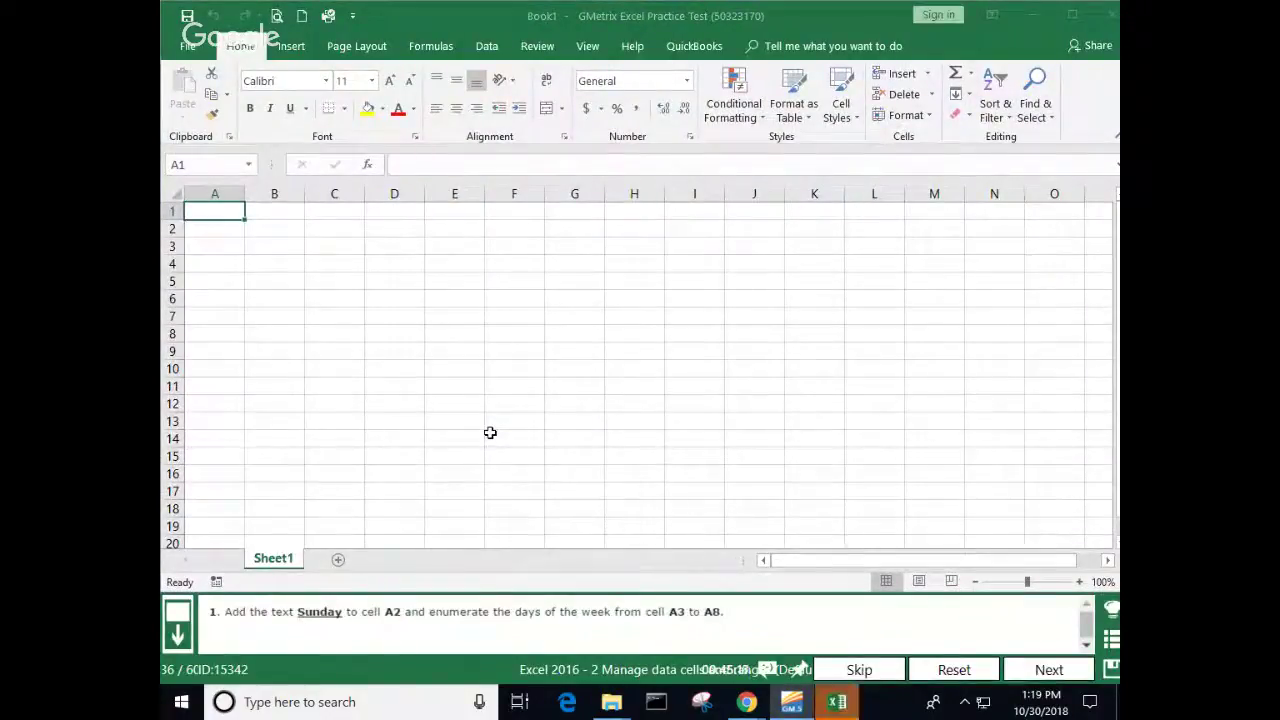
# Step: Enter Sunday in cell A2
pyautogui.click(234, 230)
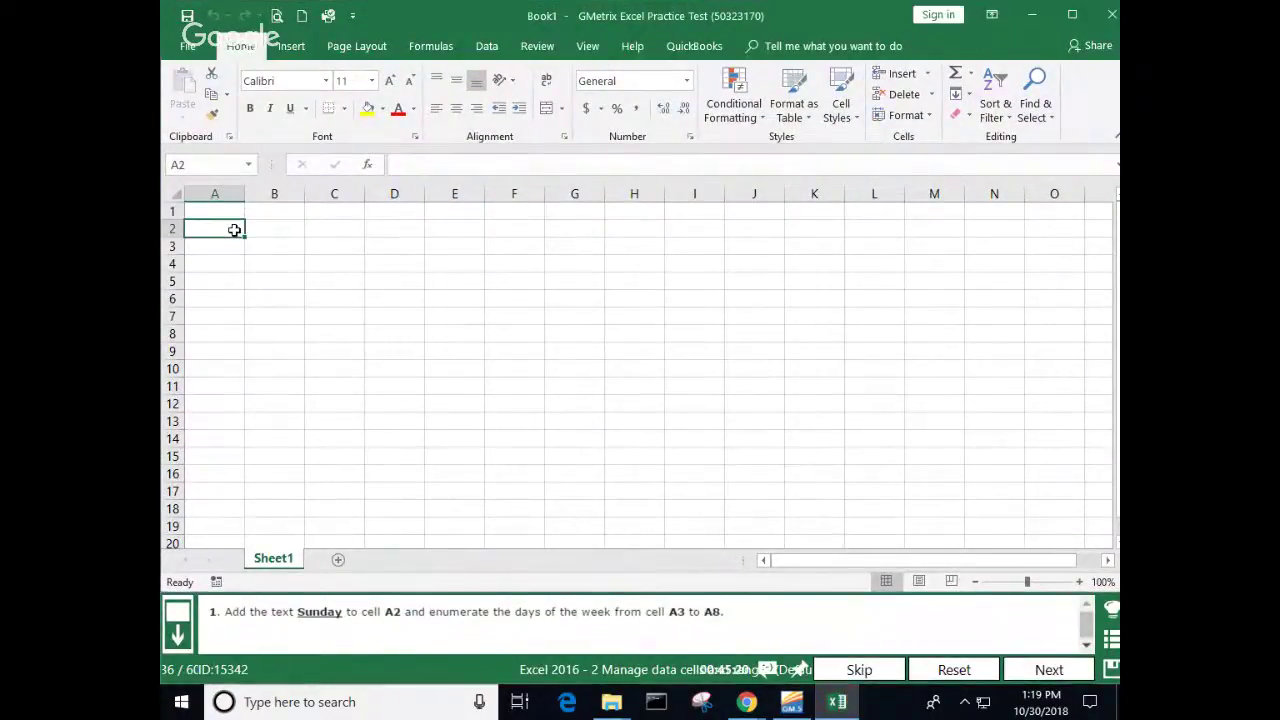
pyautogui.write('Sunday')
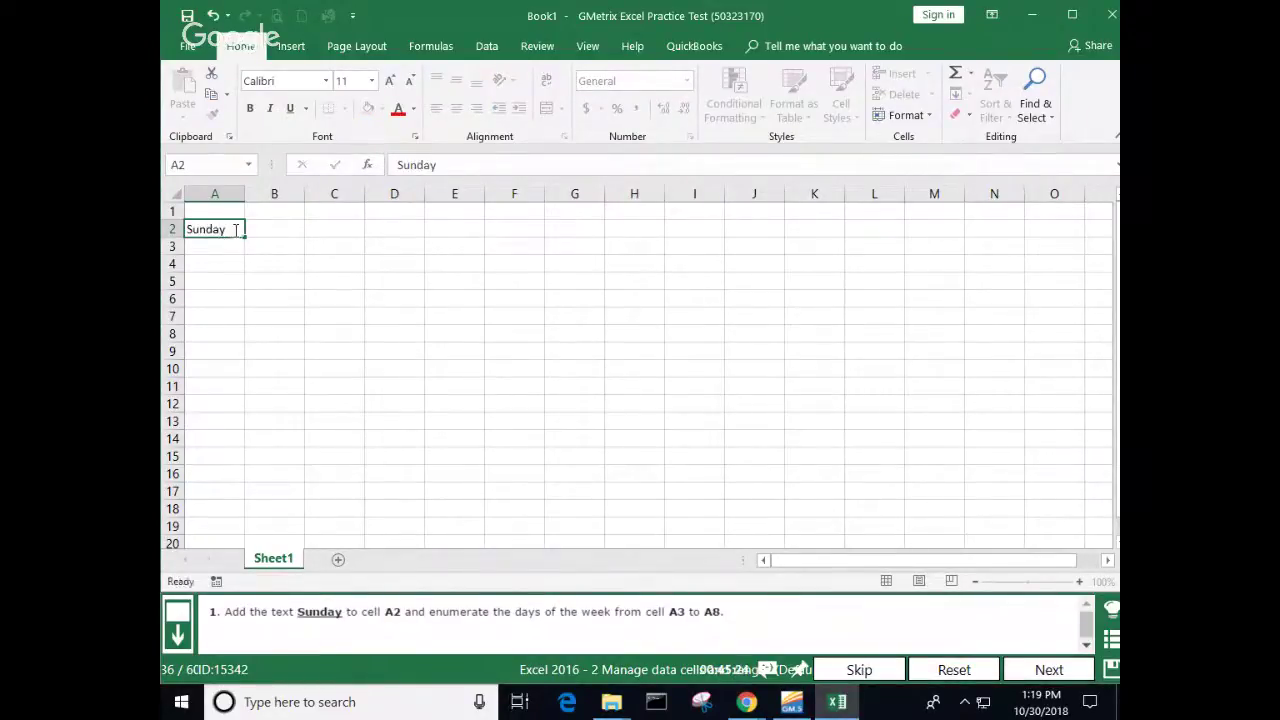
pyautogui.press('Return')
pyautogui.press('Return')
# Step: Autofill Monday through Saturday down A3:A8 and submit task 36
pyautogui.click(236, 229)
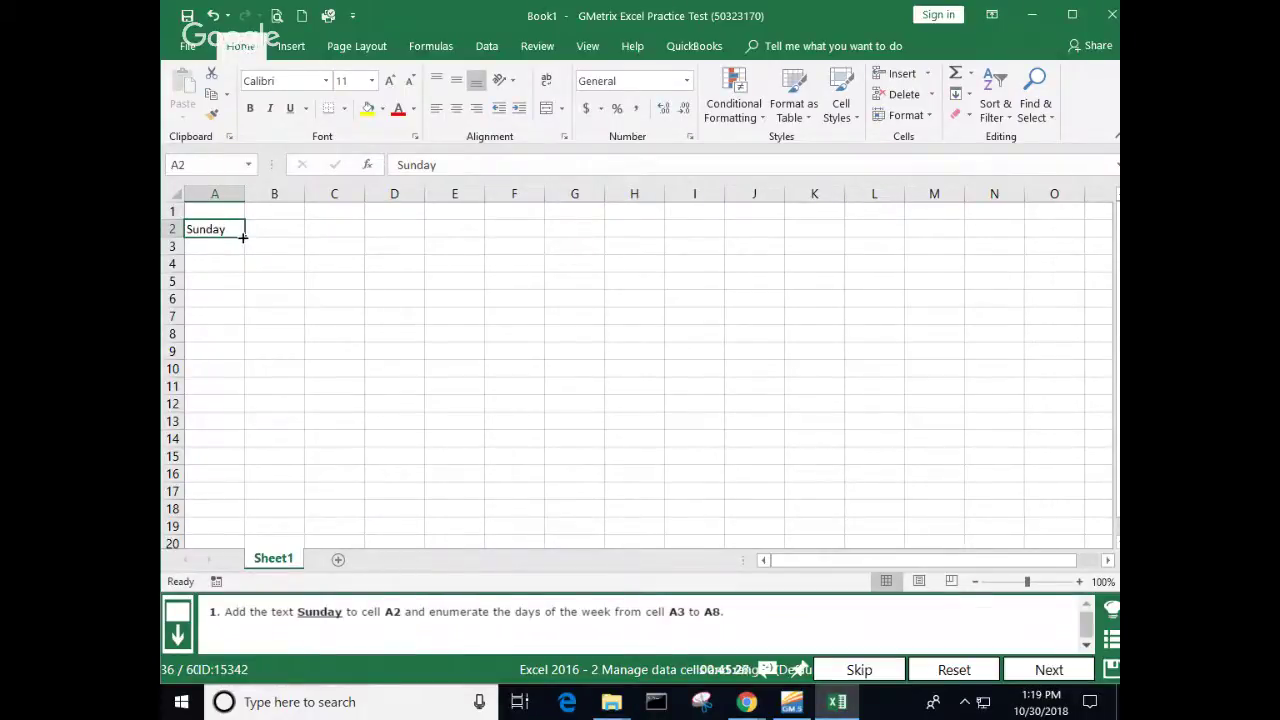
pyautogui.moveTo(243, 237); pyautogui.dragTo(248, 338)
pyautogui.click(360, 336)
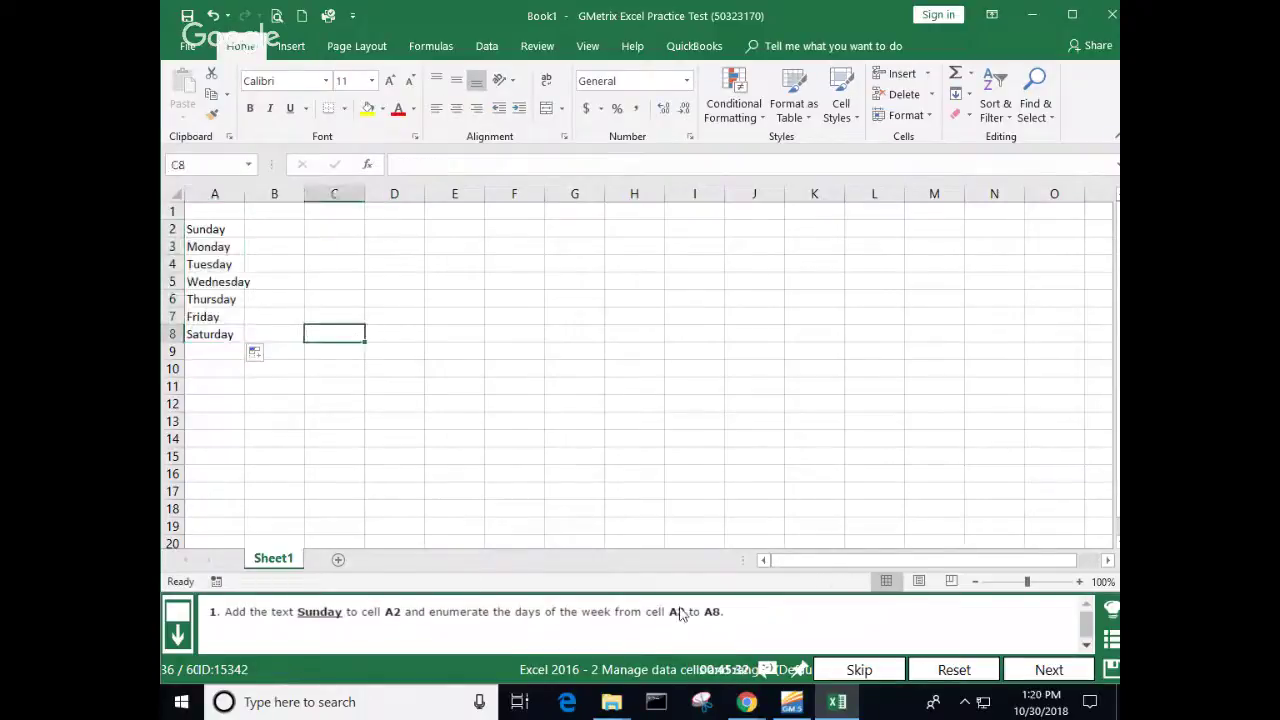
pyautogui.click(1045, 670)
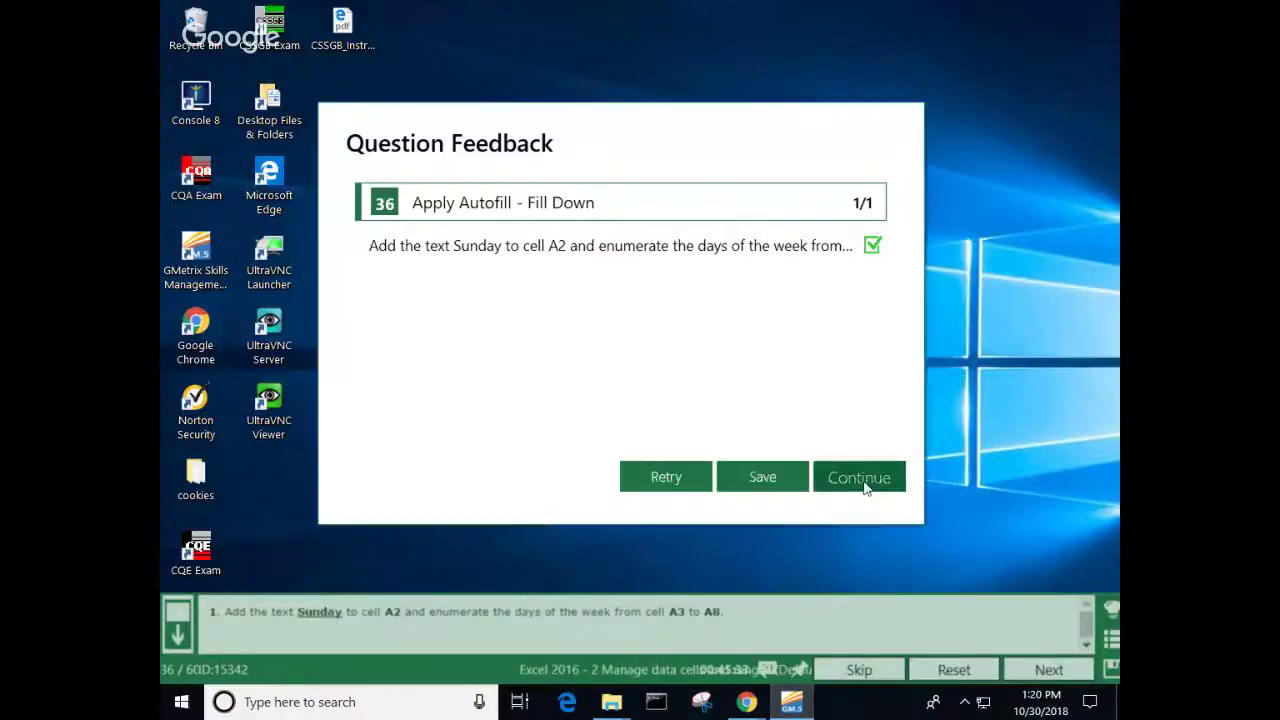
pyautogui.click(866, 487)
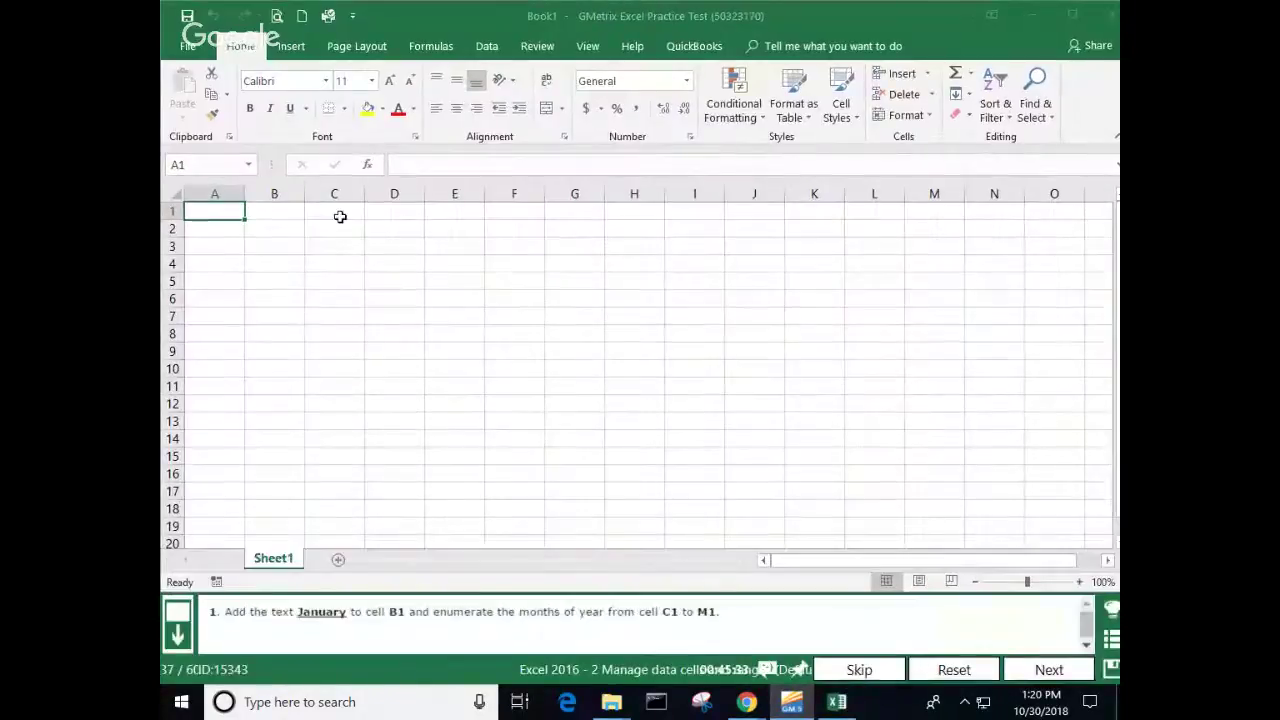
# Step: Enter January in cell B1
pyautogui.click(283, 214)
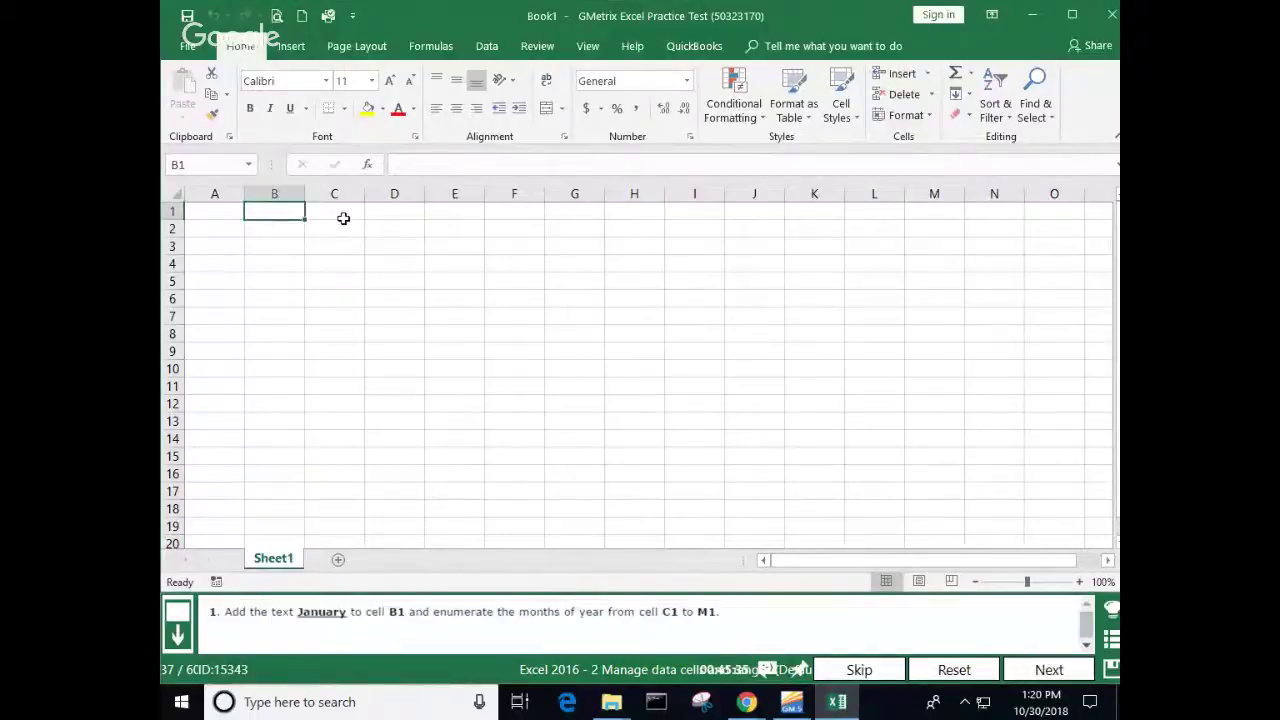
pyautogui.write('Janaur')
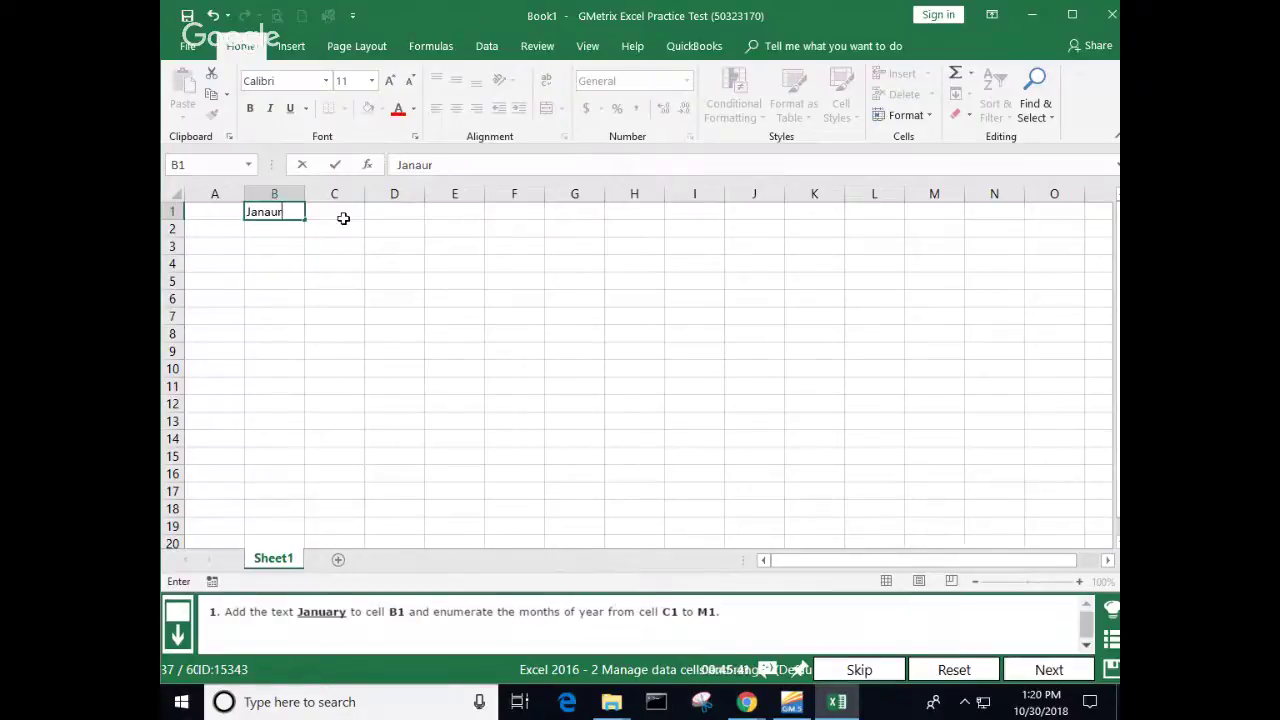
pyautogui.press('BackSpace')
pyautogui.press('BackSpace')
pyautogui.press('BackSpace')
pyautogui.press('Return')
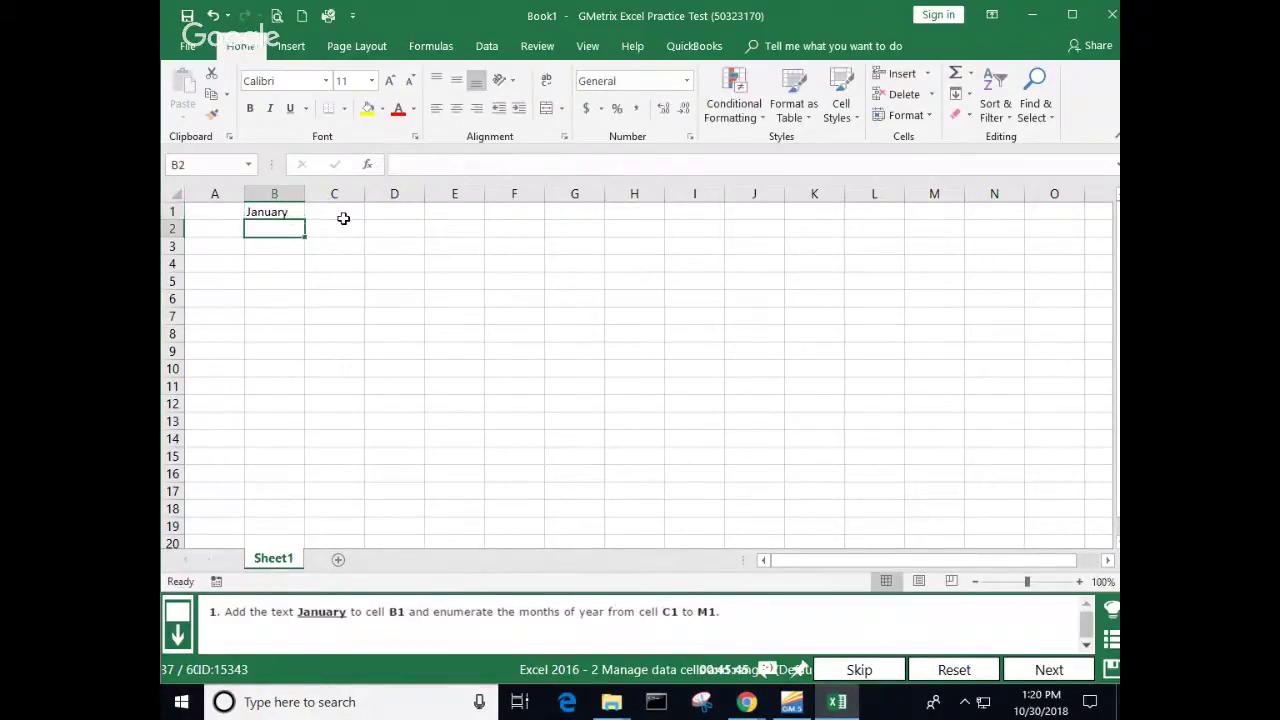
# Step: Autofill February through December across C1:M1 and submit the month task
pyautogui.click(282, 211)
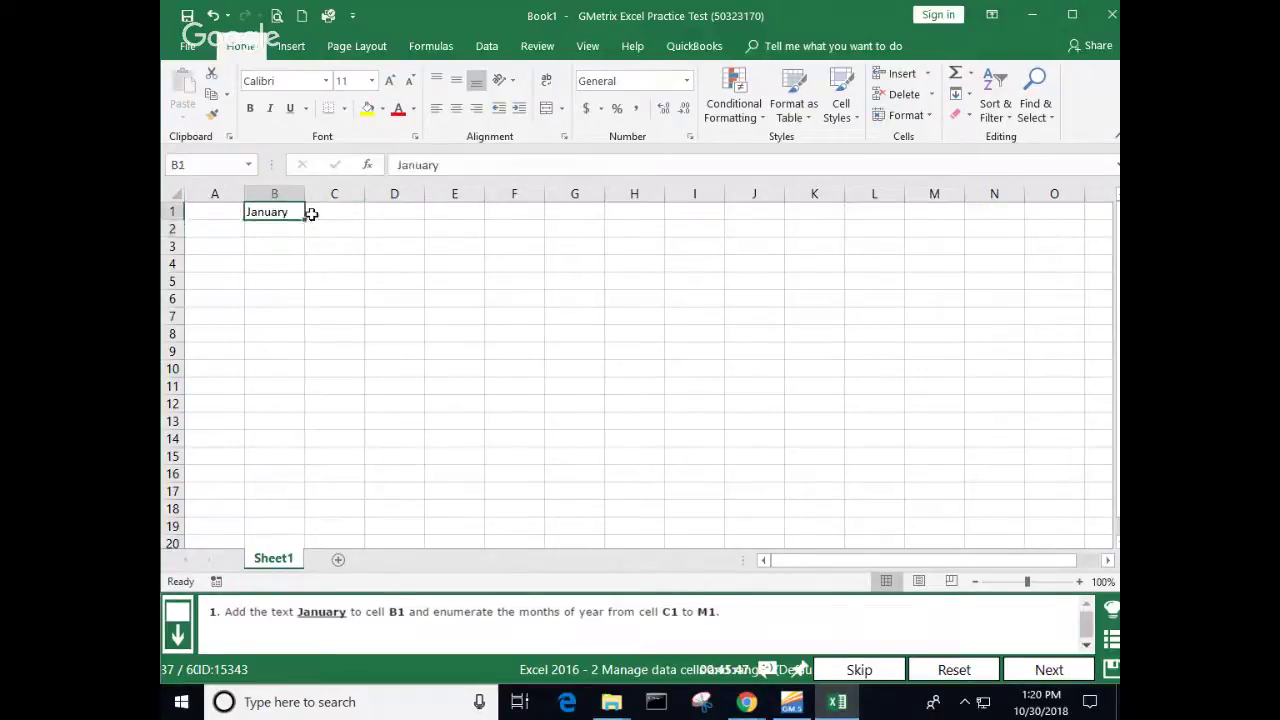
pyautogui.moveTo(305, 217); pyautogui.dragTo(946, 218)
pyautogui.click(653, 294)
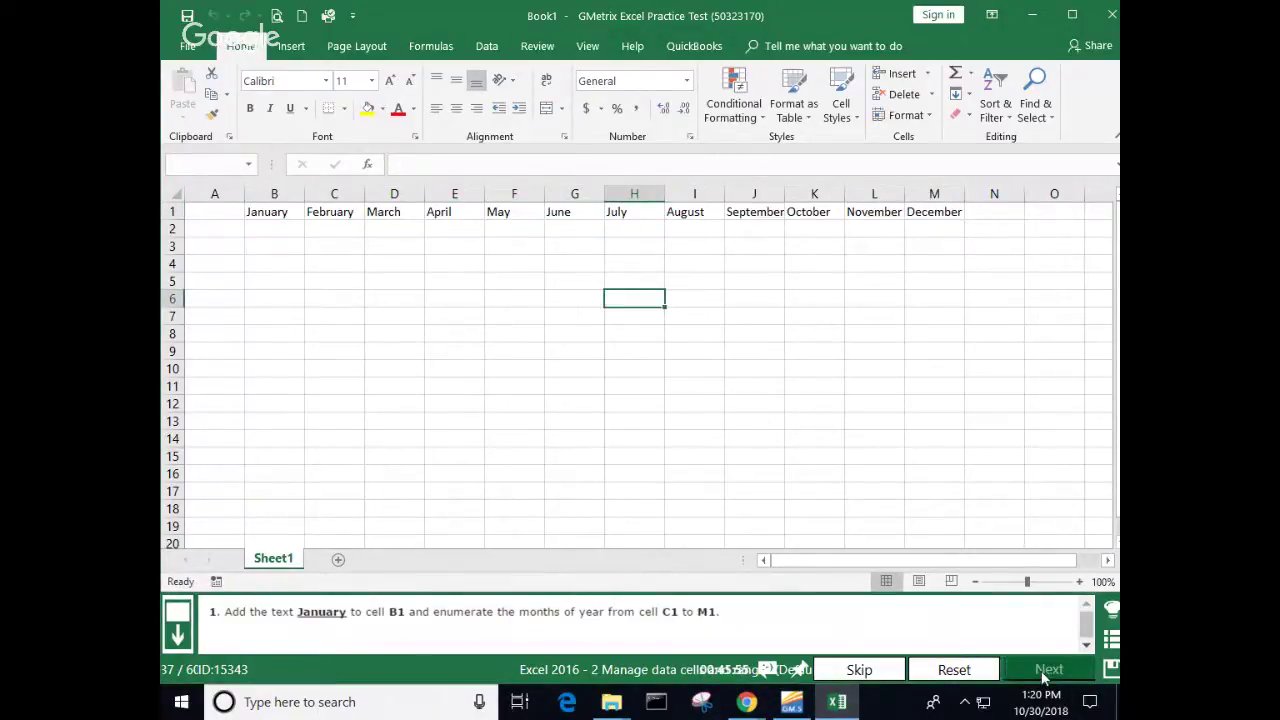
pyautogui.click(1045, 669)
pyautogui.click(871, 475)
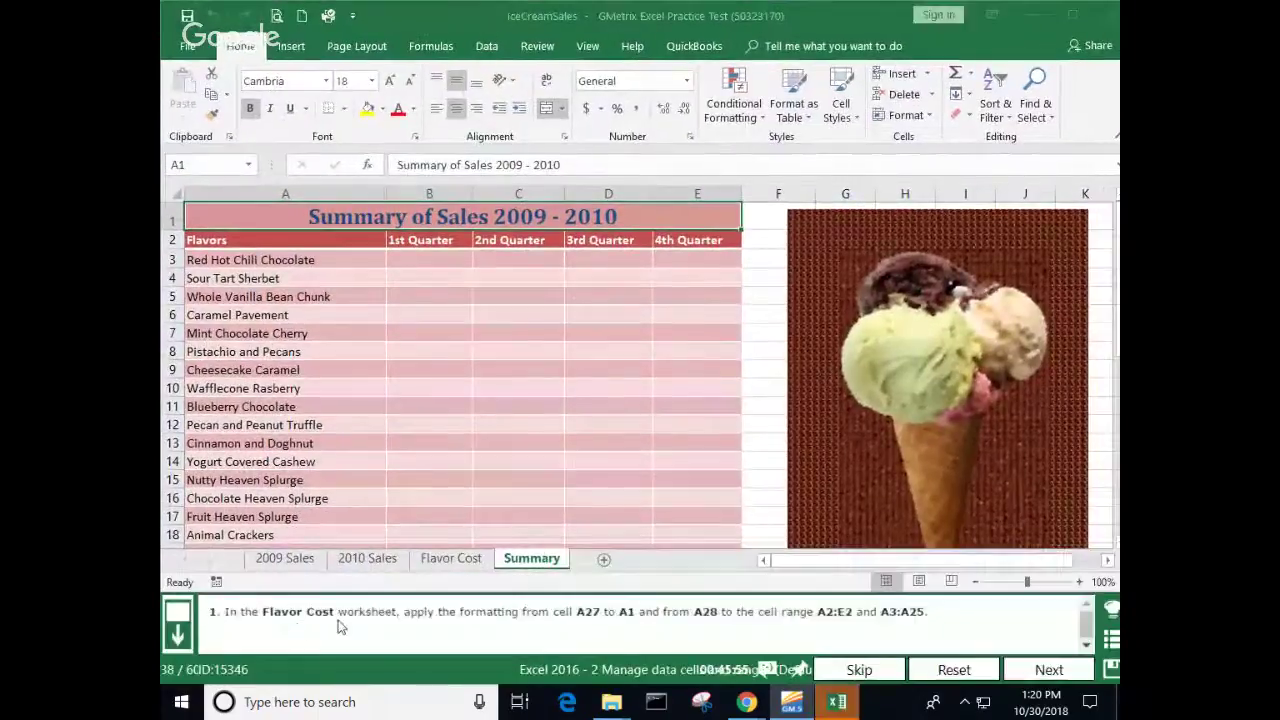
# Step: On Flavor Cost, paint the A27 Verigon Copyright title formatting onto cell A1
pyautogui.click(452, 559)
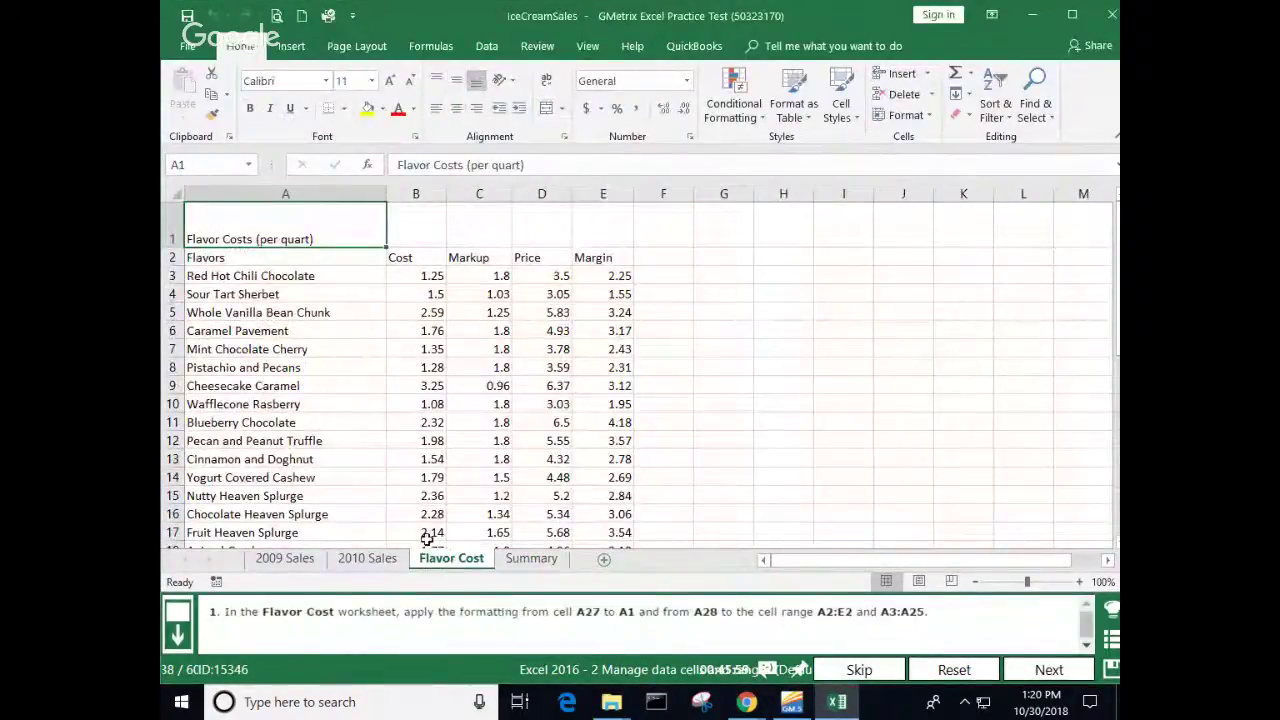
pyautogui.scroll(-7, 427, 540)
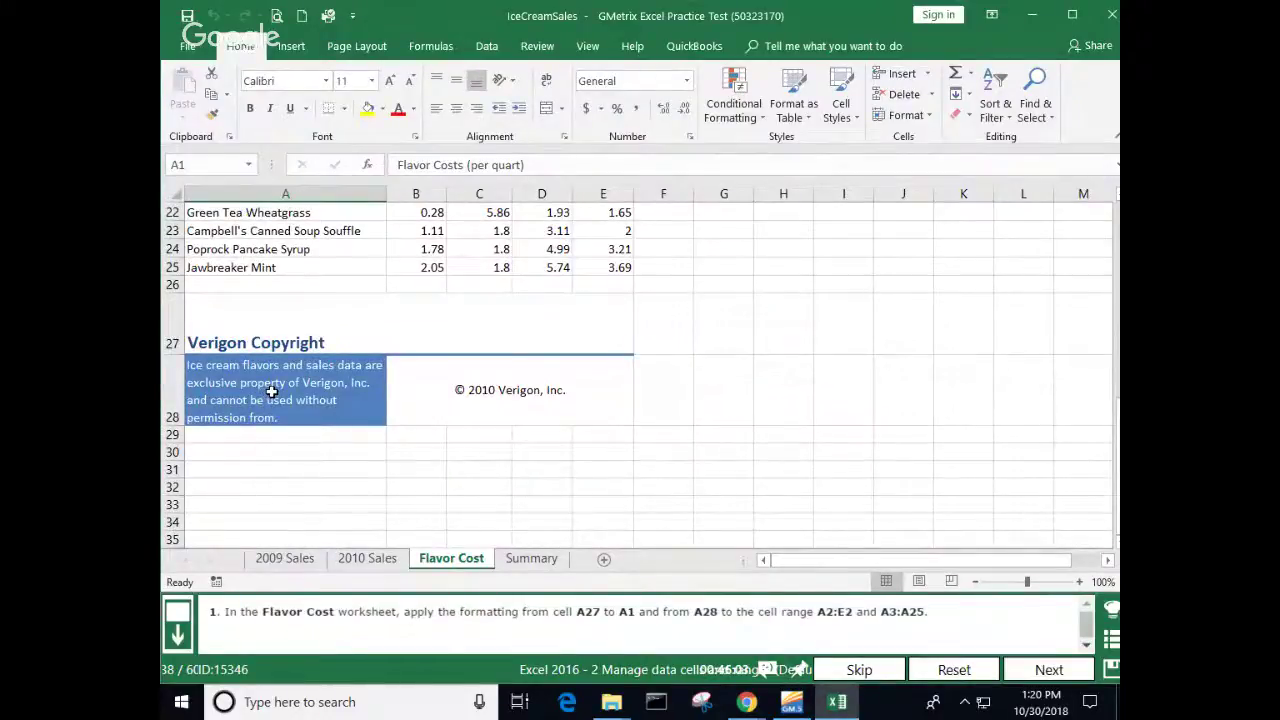
pyautogui.click(271, 391)
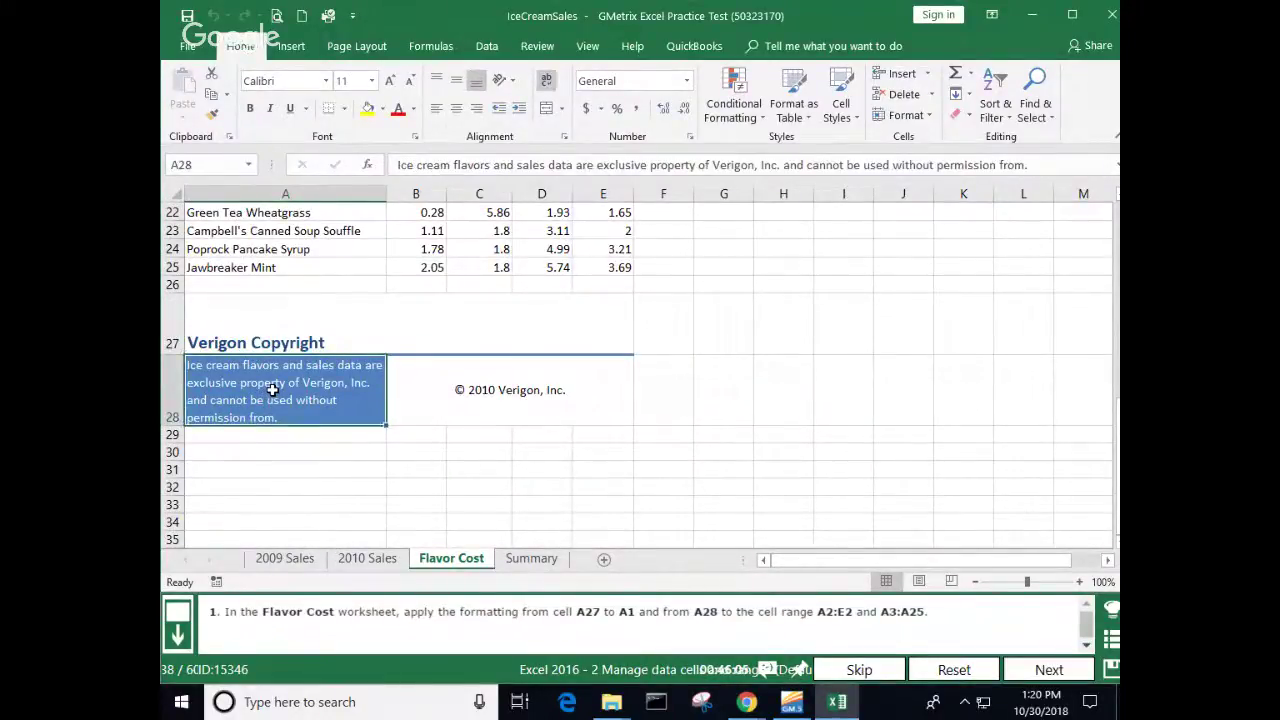
pyautogui.click(280, 316)
pyautogui.rightClick(280, 316)
pyautogui.click(328, 320)
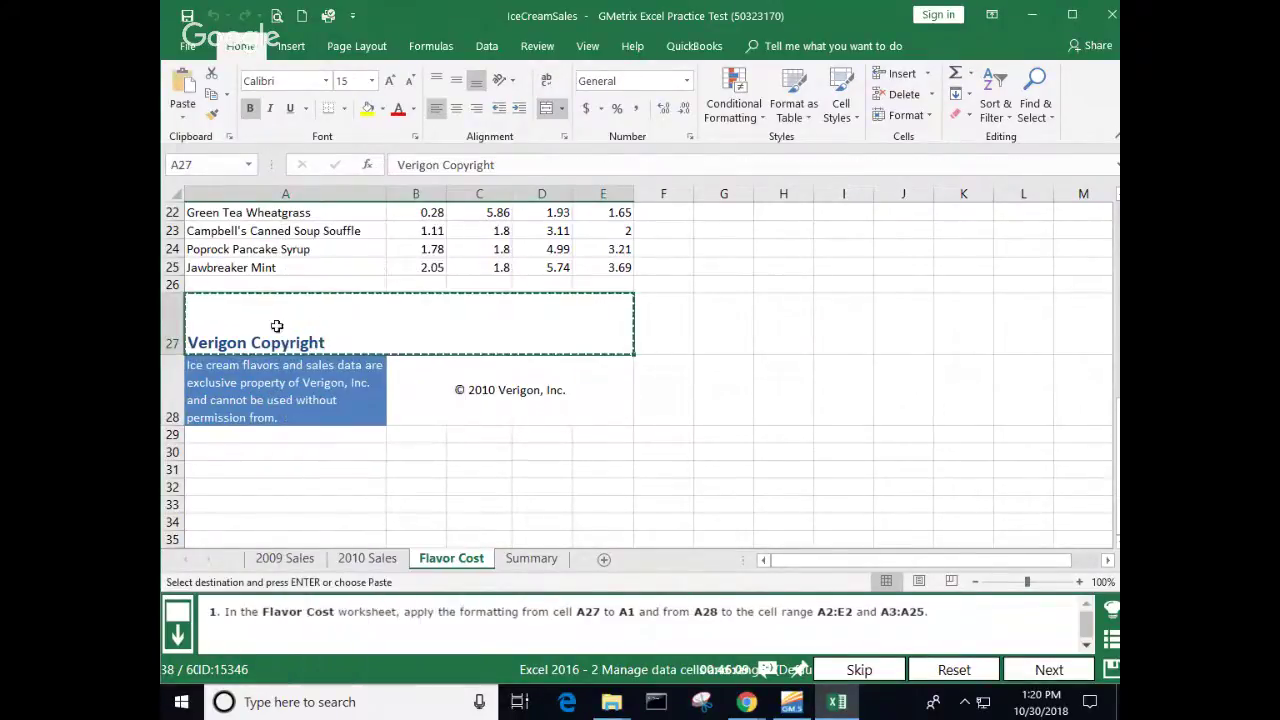
pyautogui.scroll(4, 258, 335)
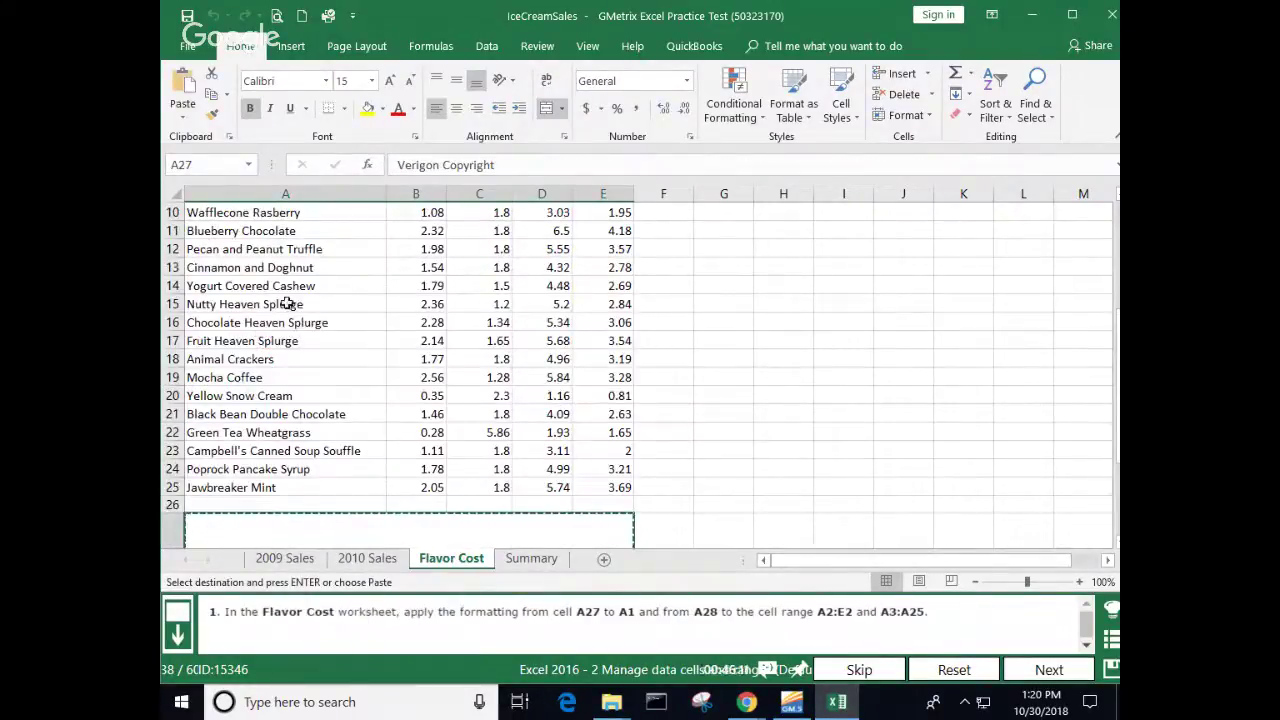
pyautogui.scroll(-2, 290, 308)
pyautogui.scroll(-1, 290, 308)
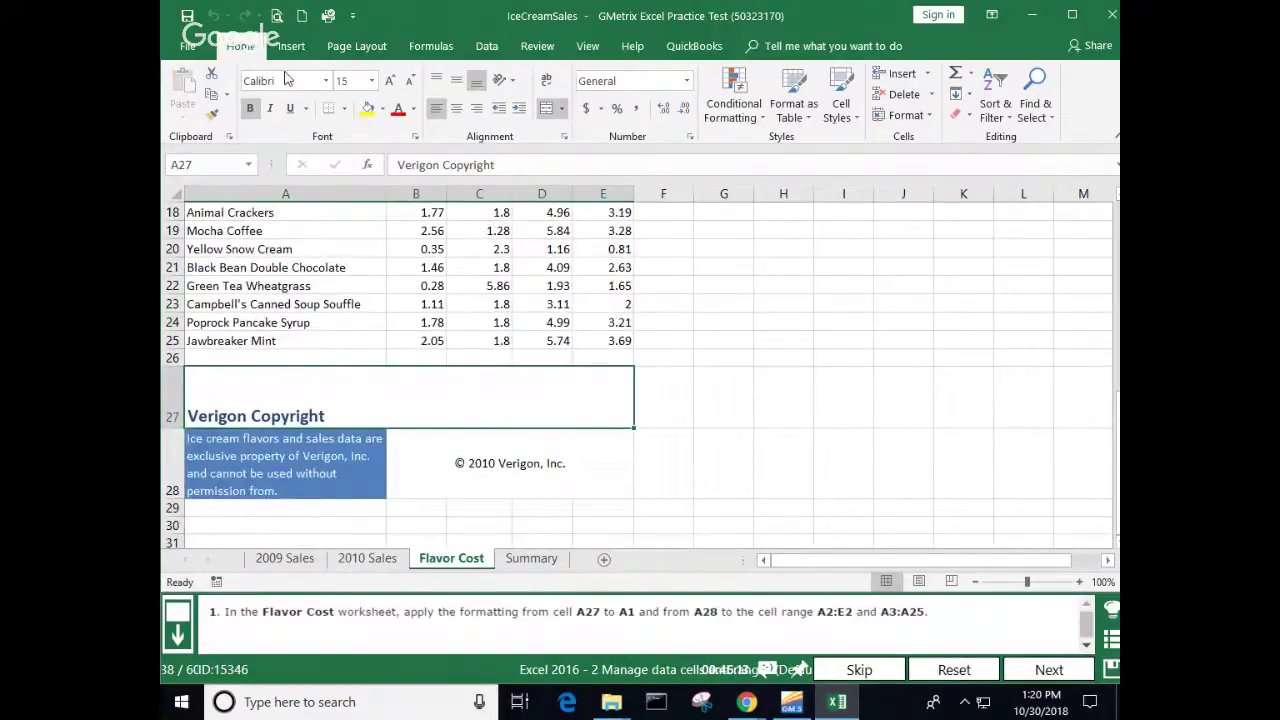
pyautogui.click(211, 113)
pyautogui.scroll(5, 290, 258)
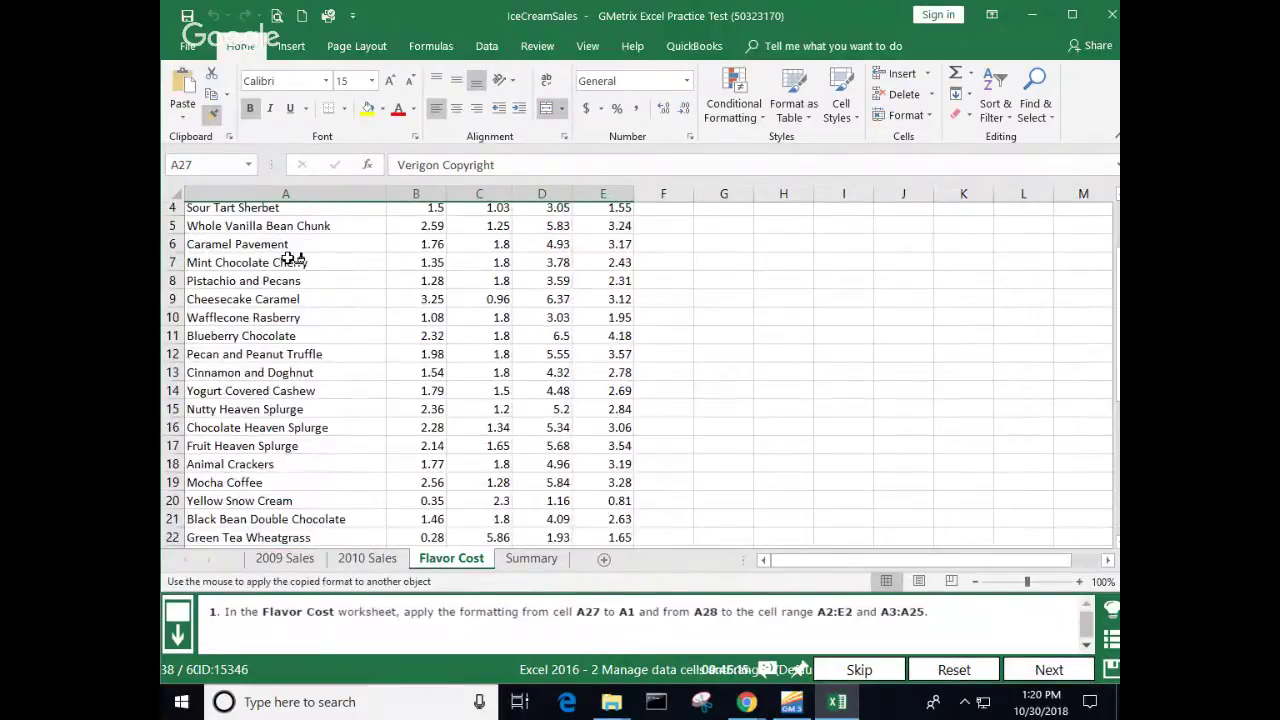
pyautogui.scroll(1, 293, 258)
pyautogui.click(240, 225)
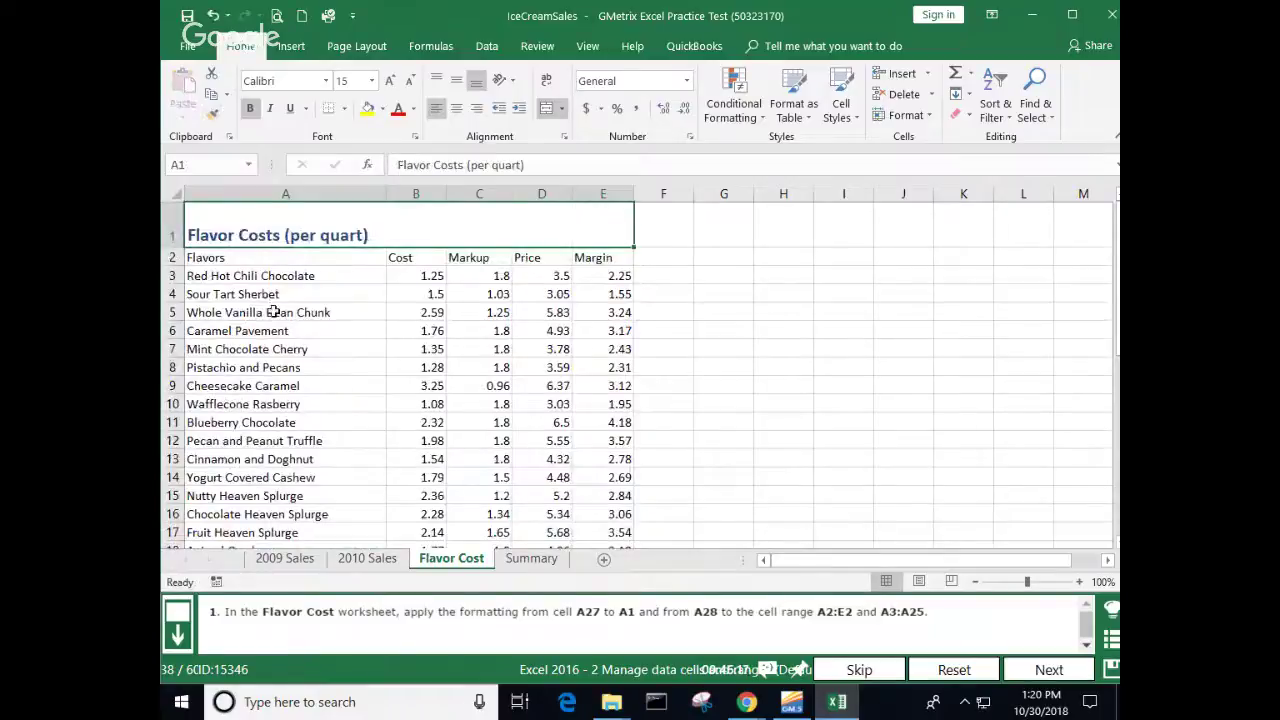
# Step: Paint the A28 copyright note formatting onto A2:E2 and A3:A25, then submit task 38
pyautogui.scroll(-9, 273, 311)
pyautogui.click(253, 264)
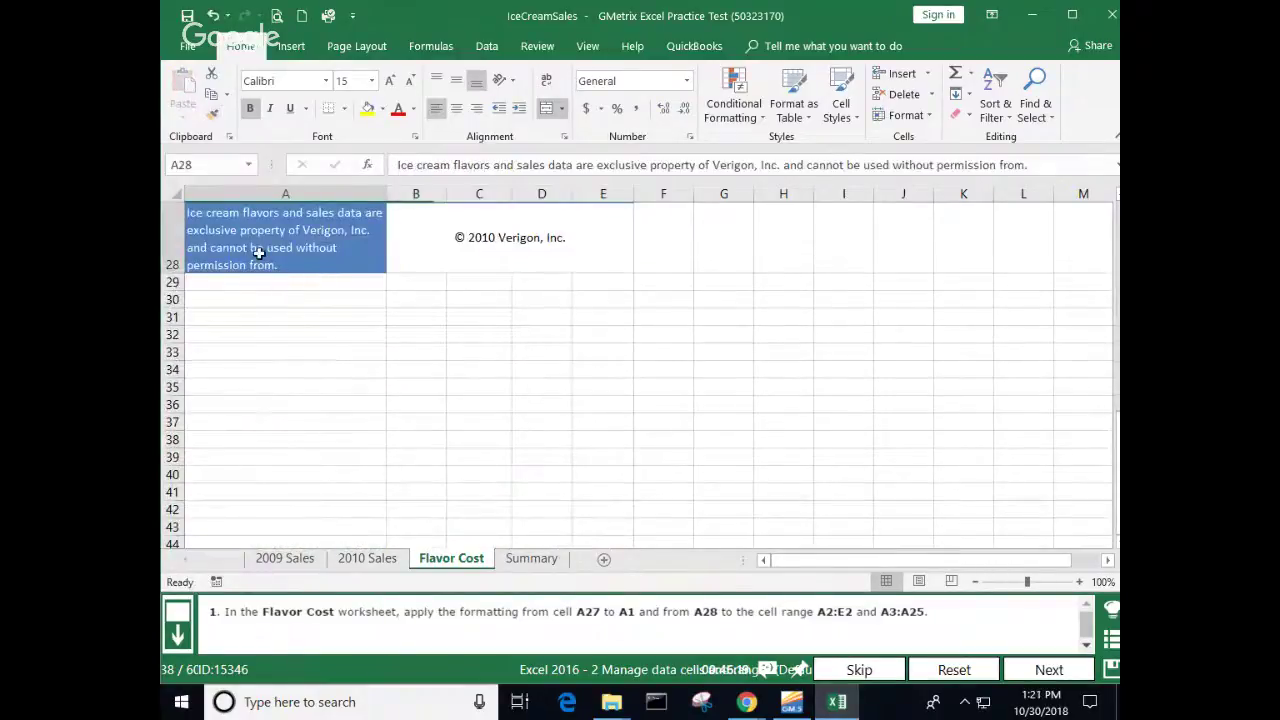
pyautogui.click(213, 114)
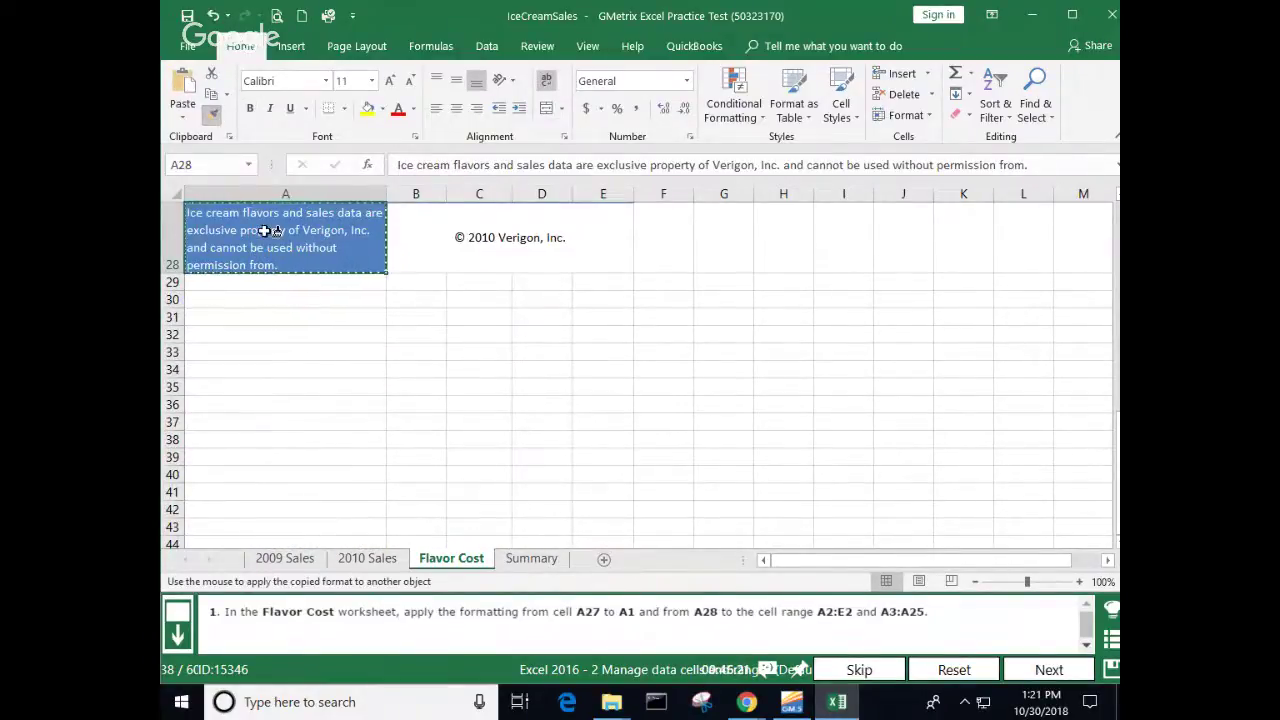
pyautogui.scroll(9, 260, 230)
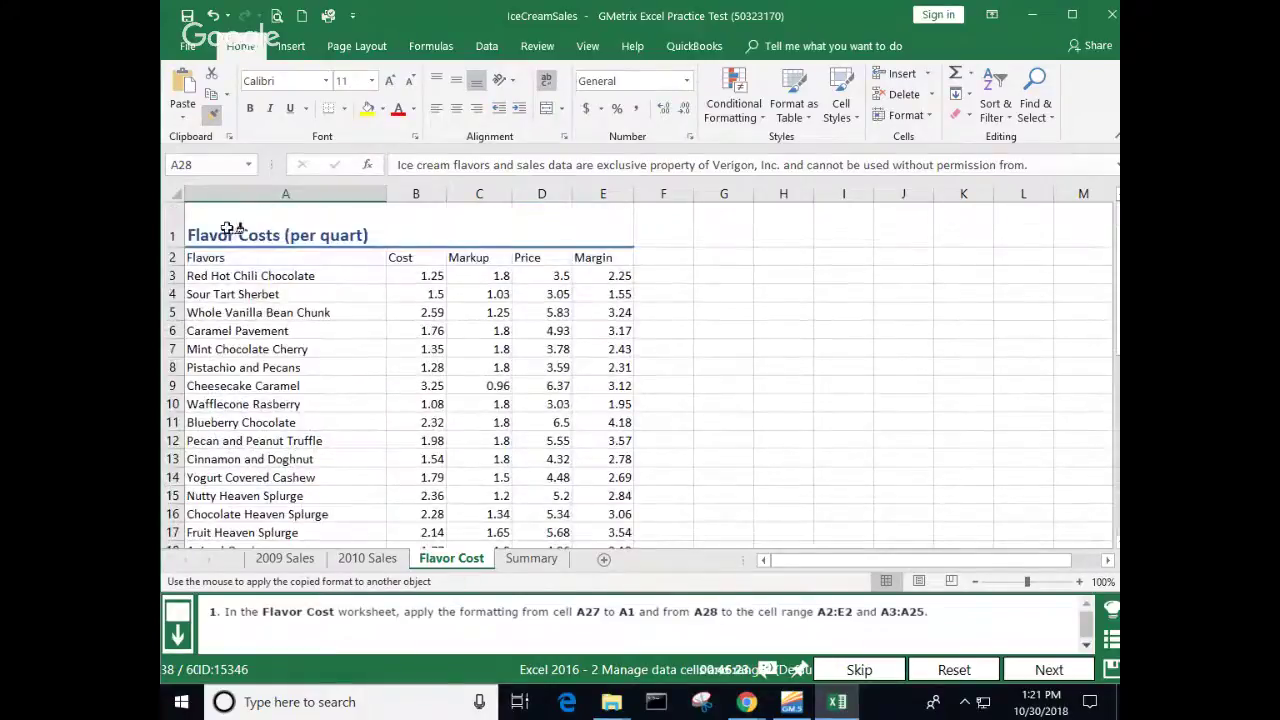
pyautogui.moveTo(212, 255); pyautogui.dragTo(605, 258)
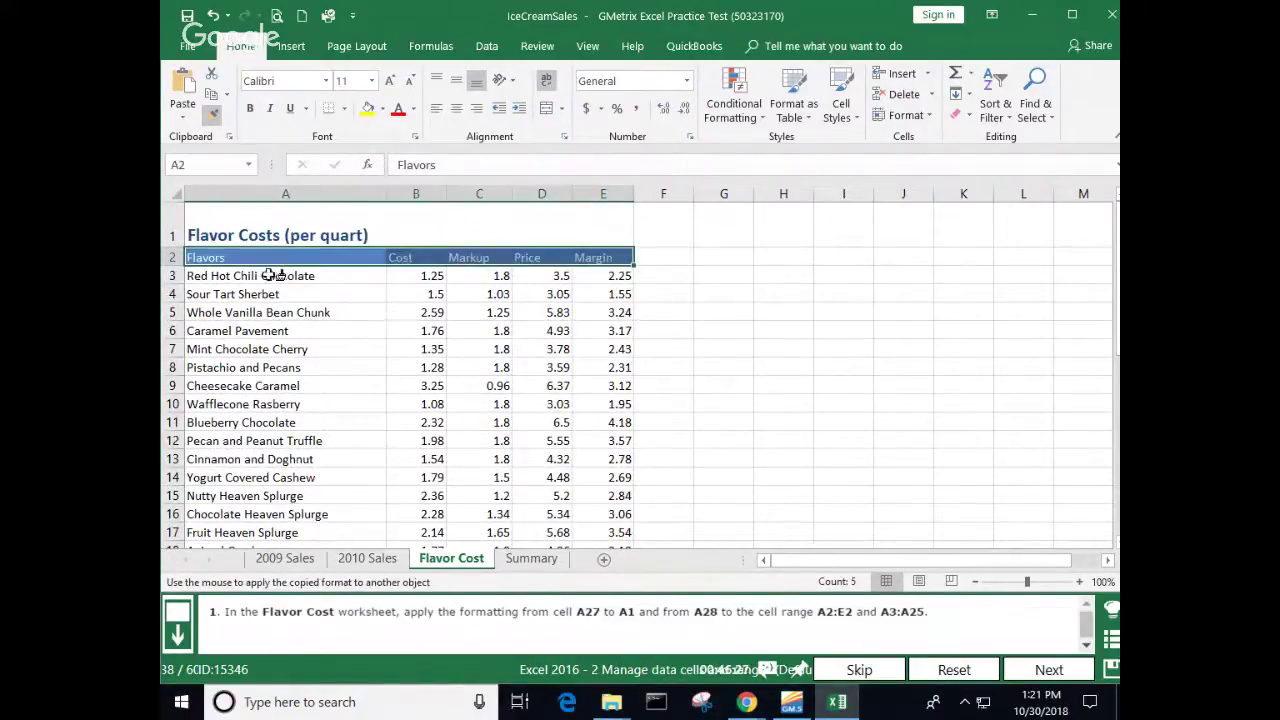
pyautogui.moveTo(273, 275)
pyautogui.mouseDown()
pyautogui.moveTo(268, 557)
pyautogui.moveTo(272, 512)
pyautogui.mouseUp()
pyautogui.scroll(3, 272, 512)
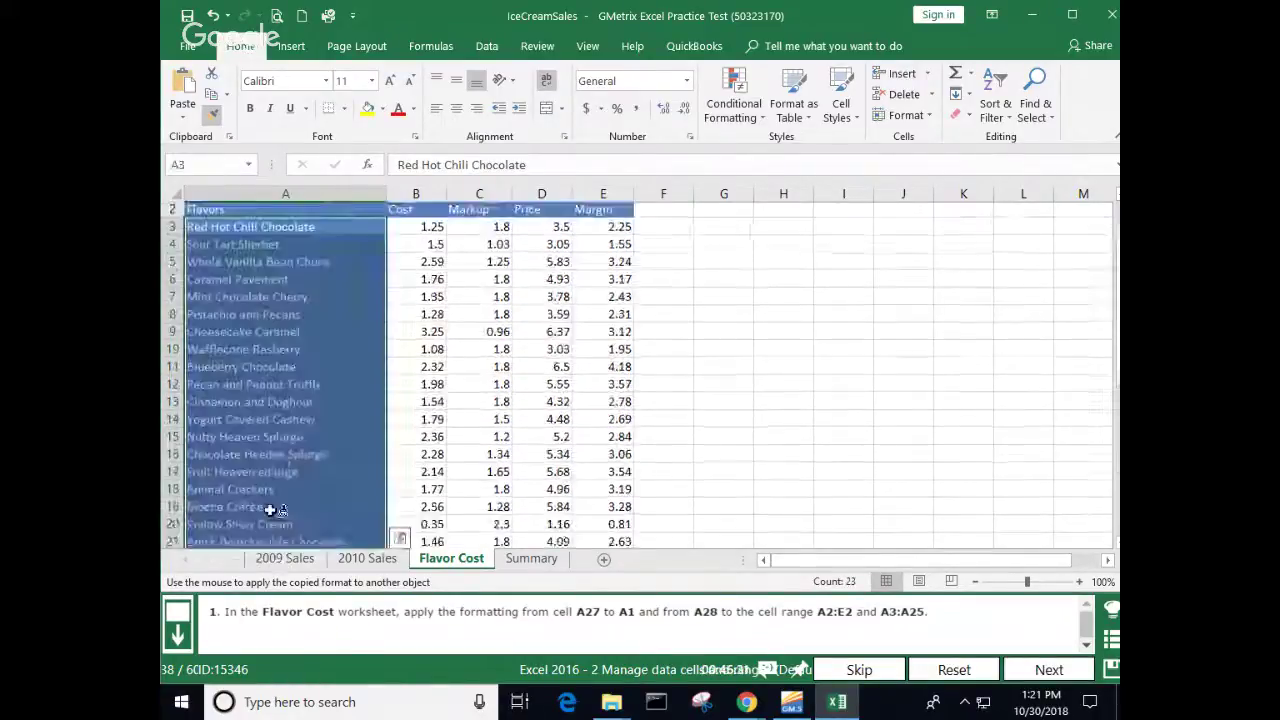
pyautogui.click(777, 412)
pyautogui.click(1058, 667)
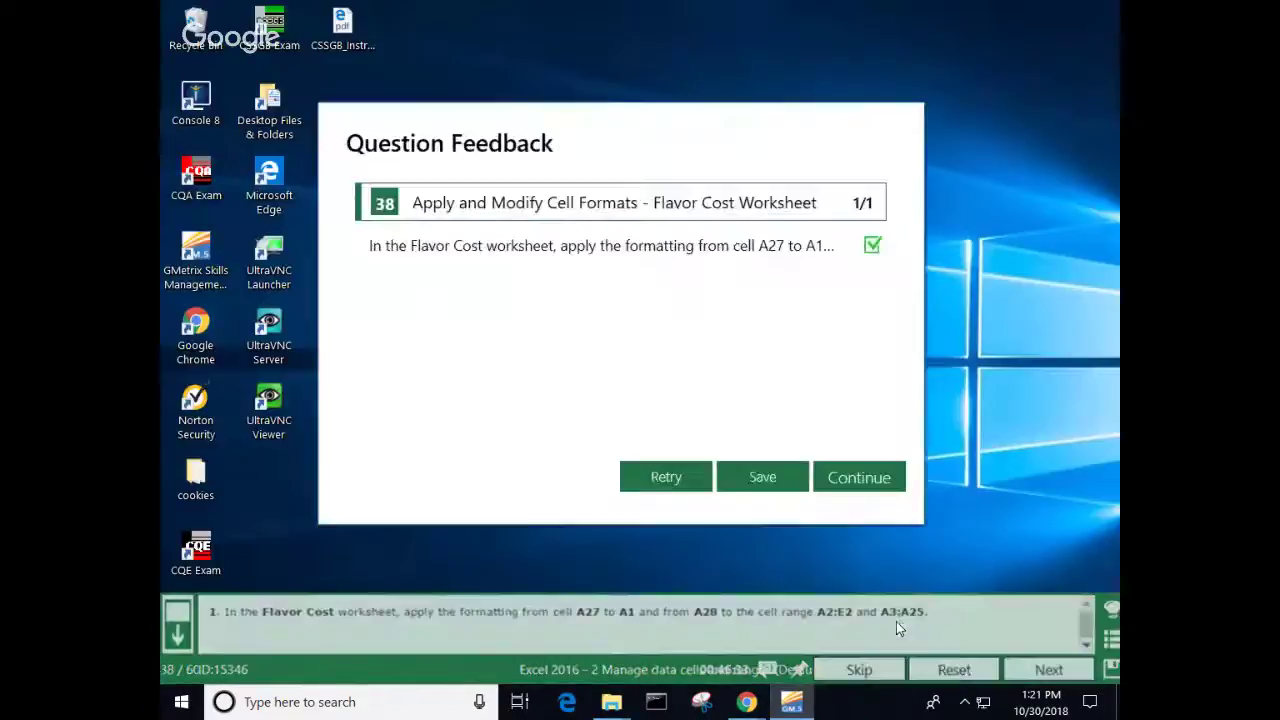
# Step: Format the Markup column C on Flavor Cost as Percentage and submit task 39
pyautogui.click(847, 481)
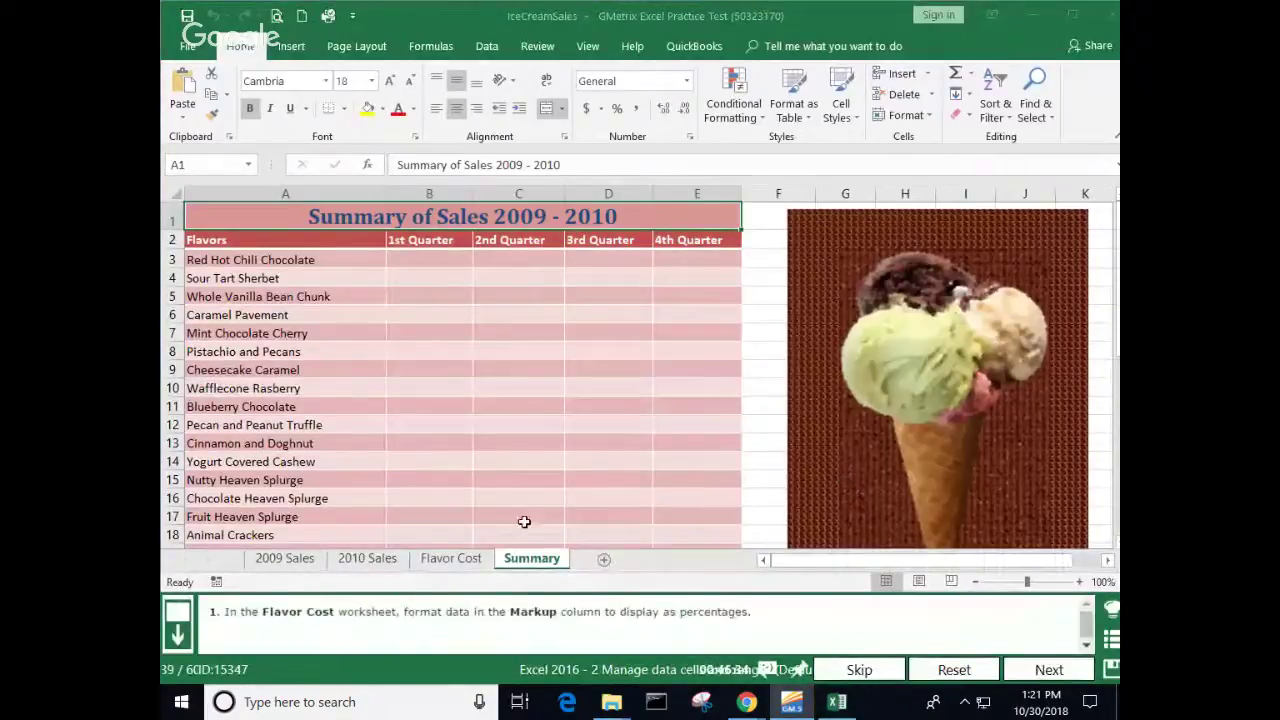
pyautogui.click(452, 560)
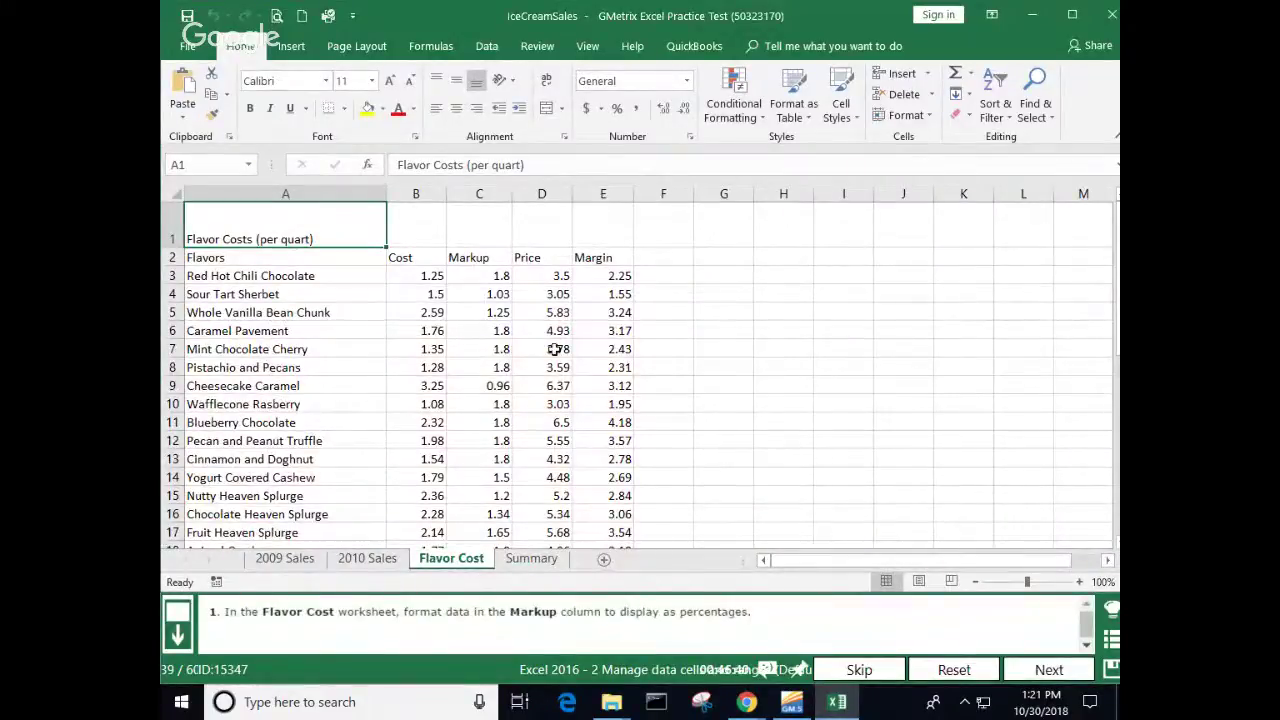
pyautogui.click(479, 193)
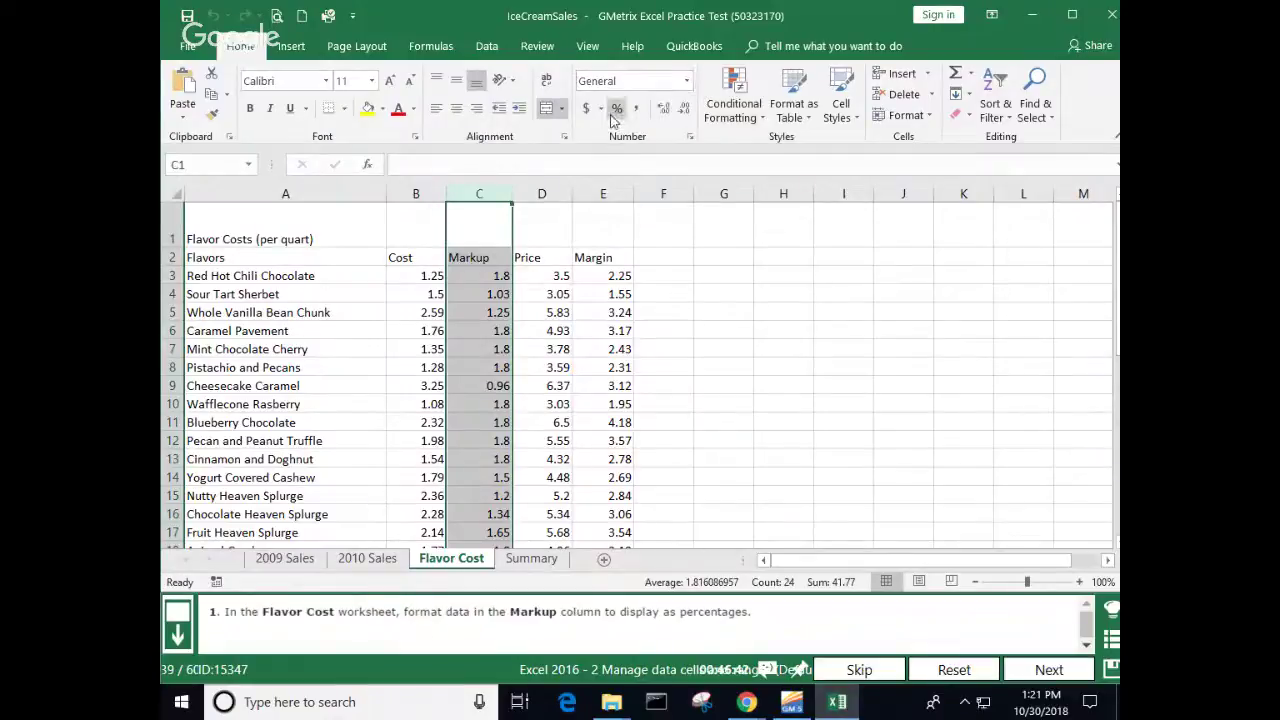
pyautogui.click(688, 81)
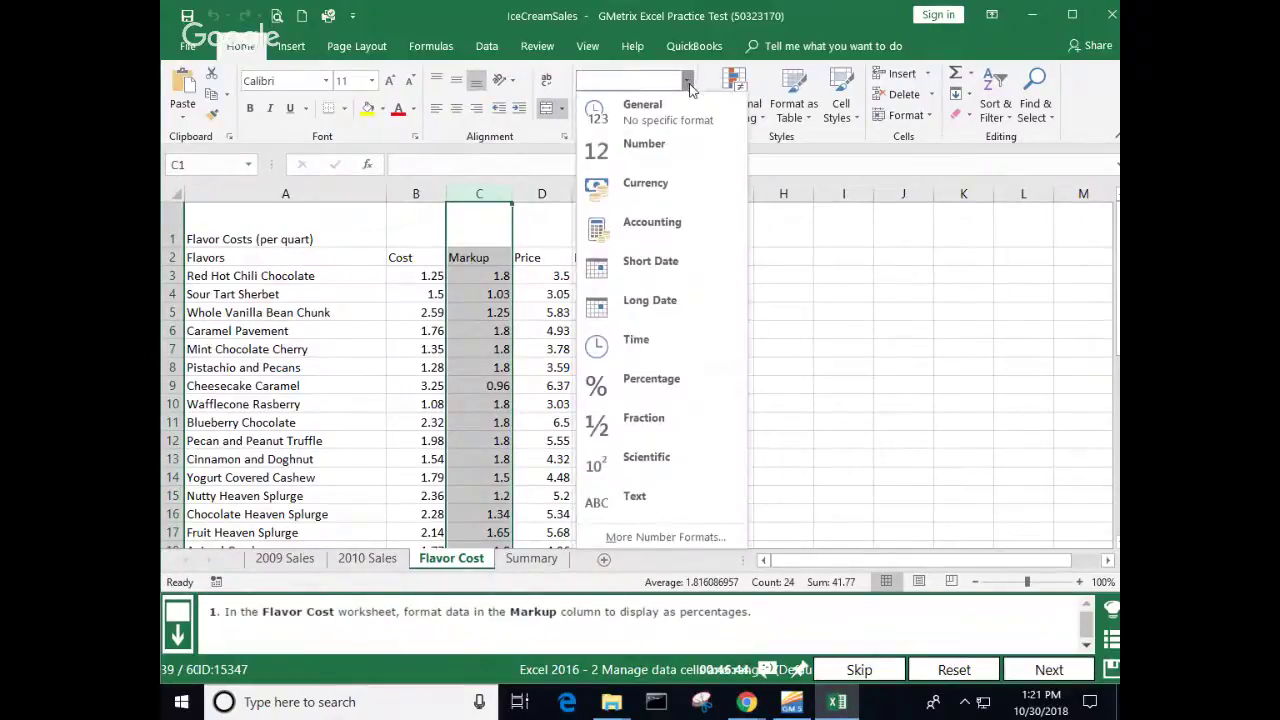
pyautogui.click(667, 385)
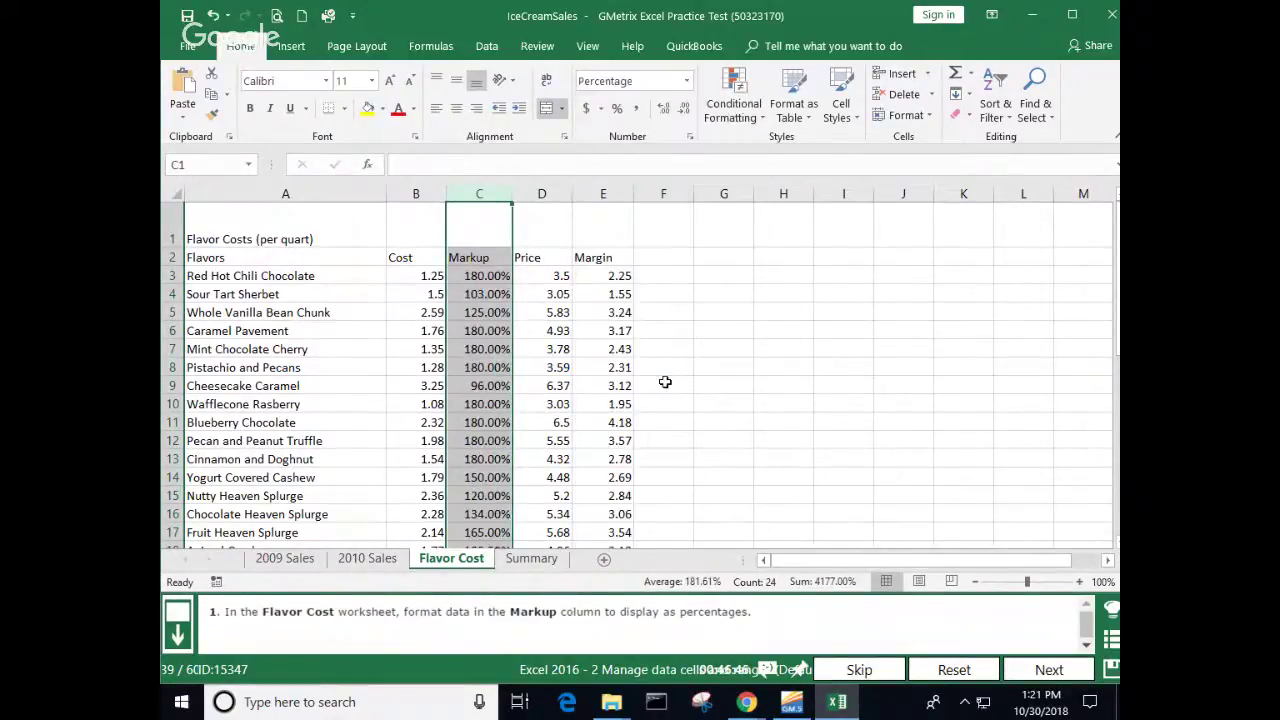
pyautogui.click(839, 366)
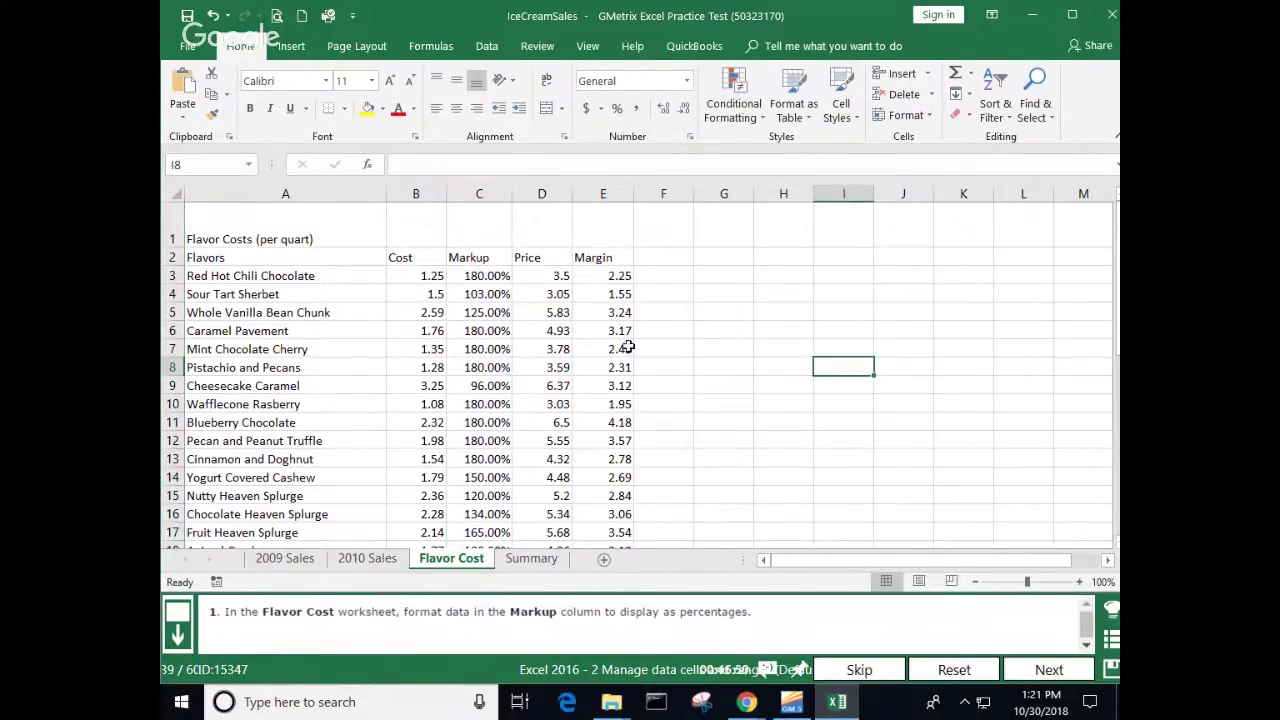
pyautogui.click(1045, 672)
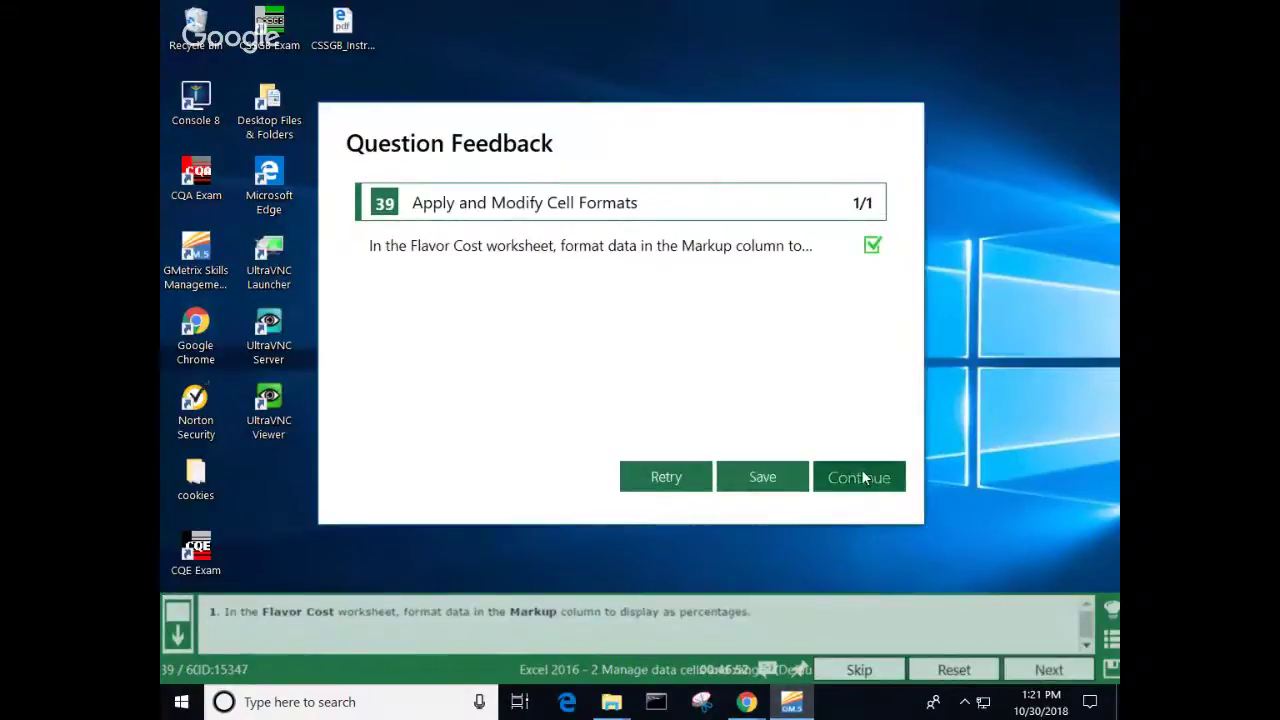
# Step: Give cell A1 on 2010 Sales the Heading 1 cell style and submit it
pyautogui.click(864, 477)
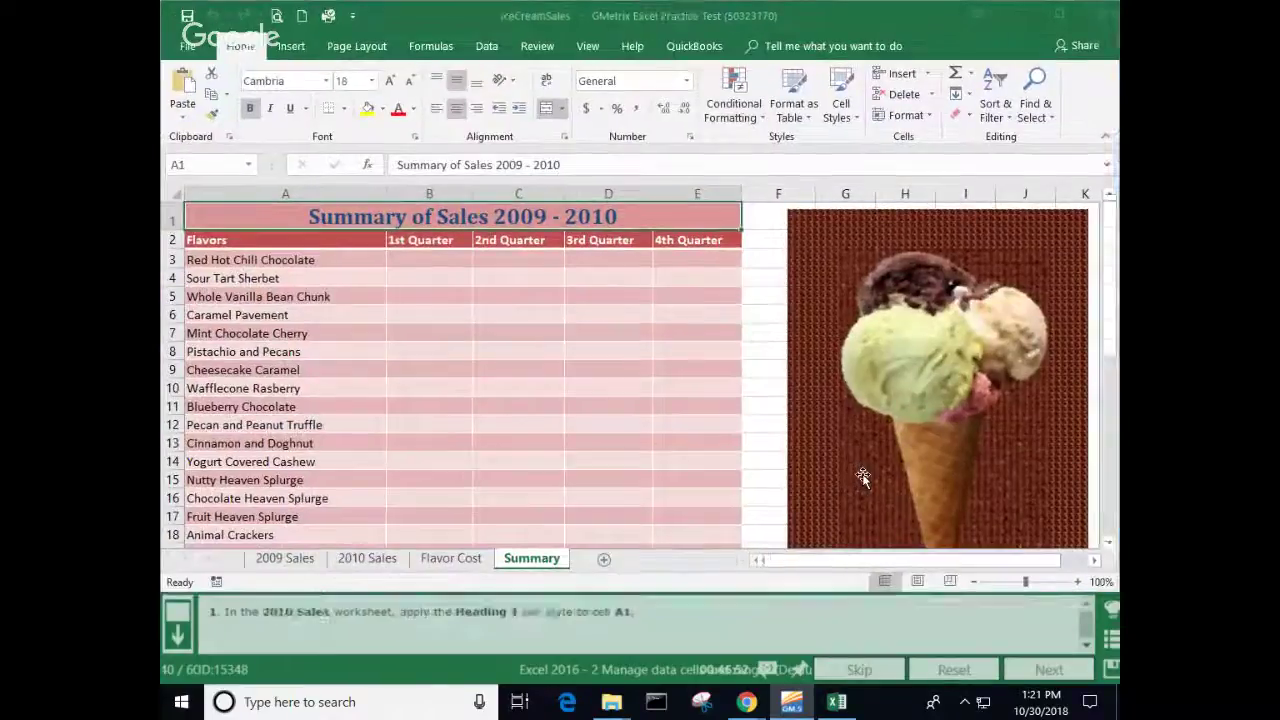
pyautogui.click(368, 559)
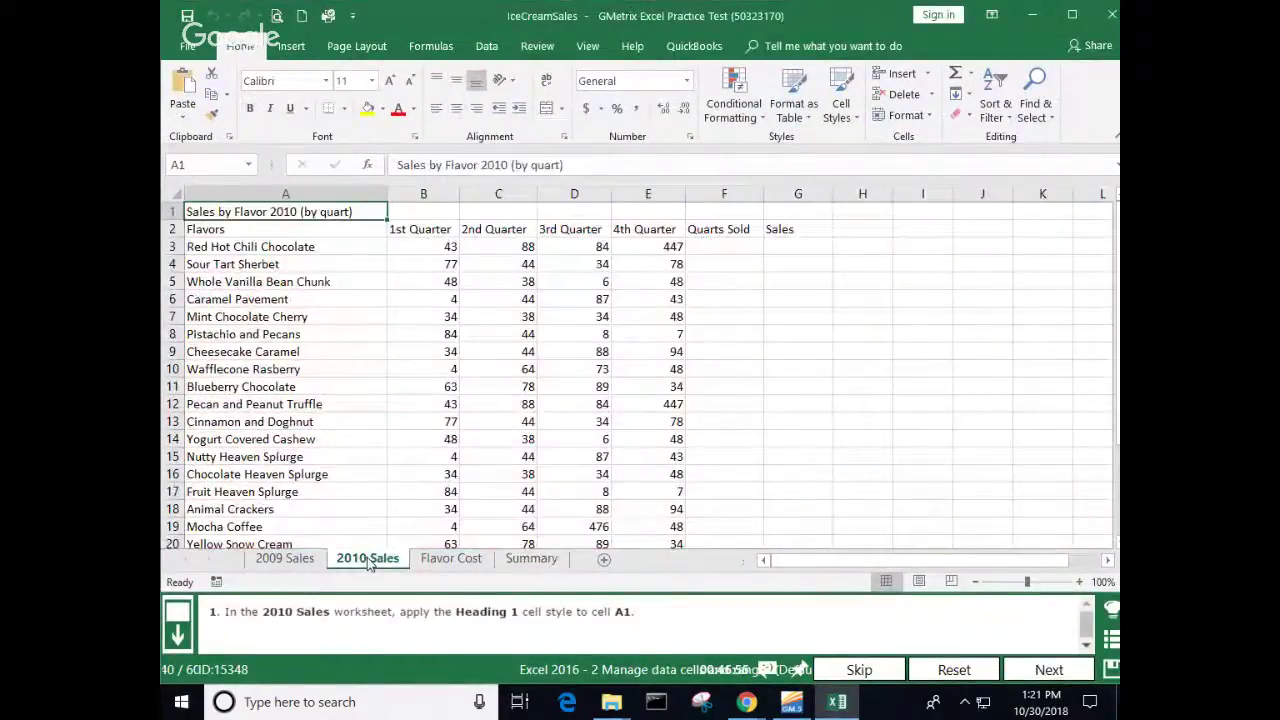
pyautogui.click(857, 118)
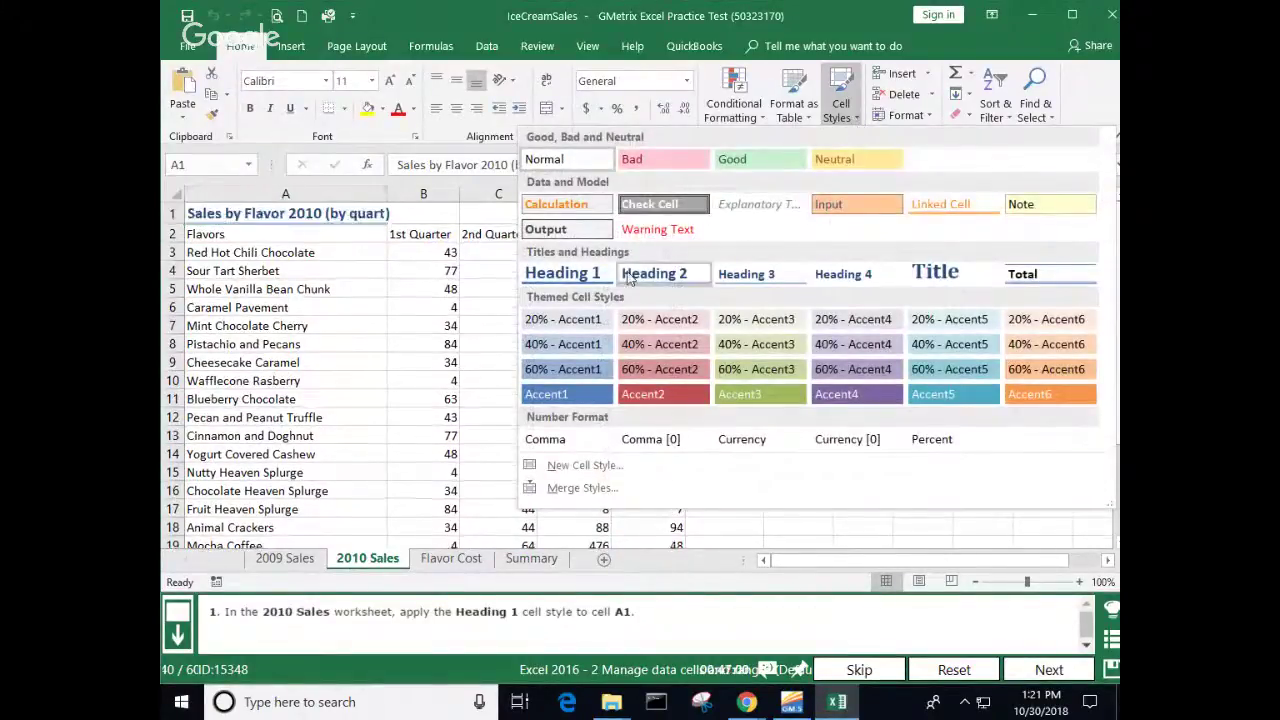
pyautogui.click(563, 273)
pyautogui.click(774, 362)
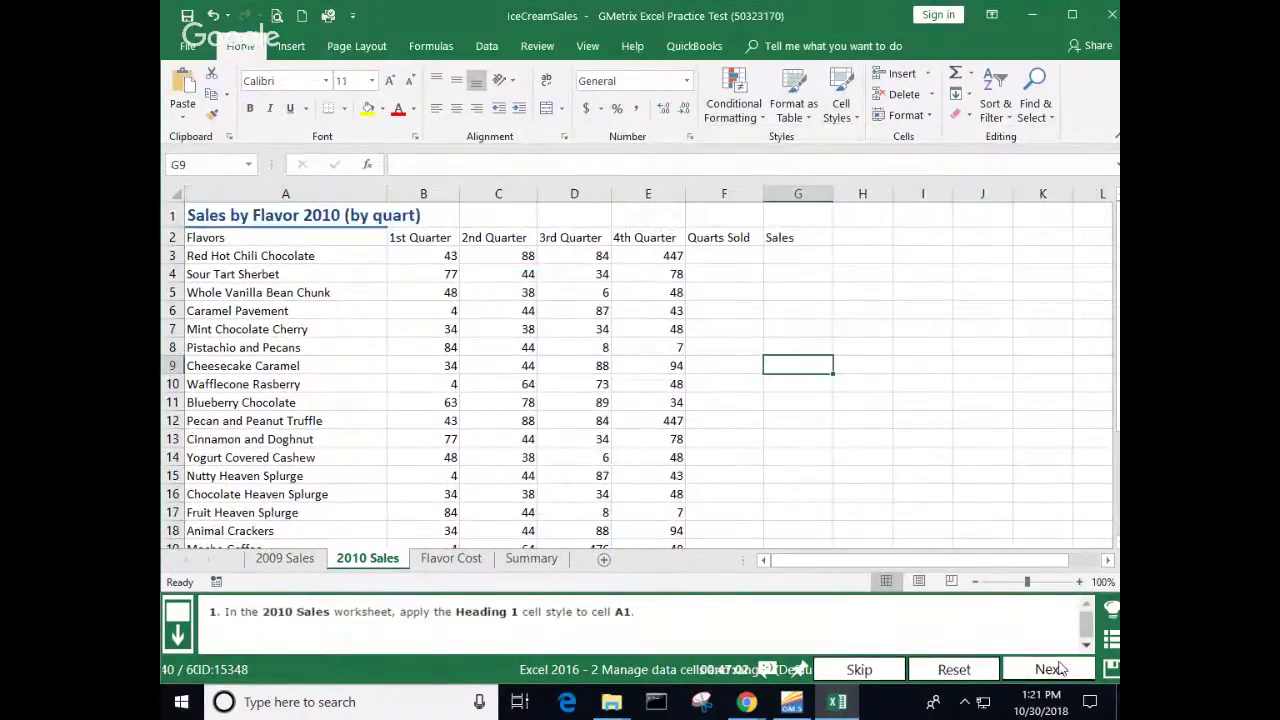
pyautogui.click(1045, 669)
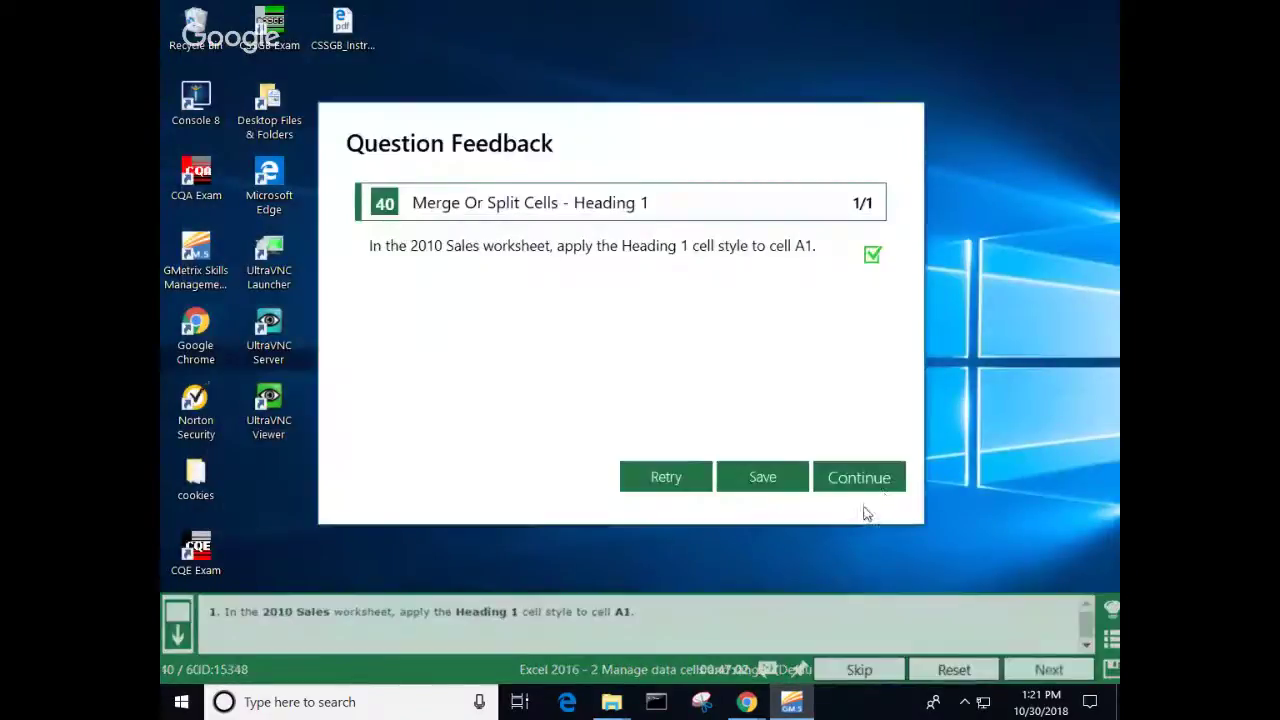
pyautogui.click(869, 486)
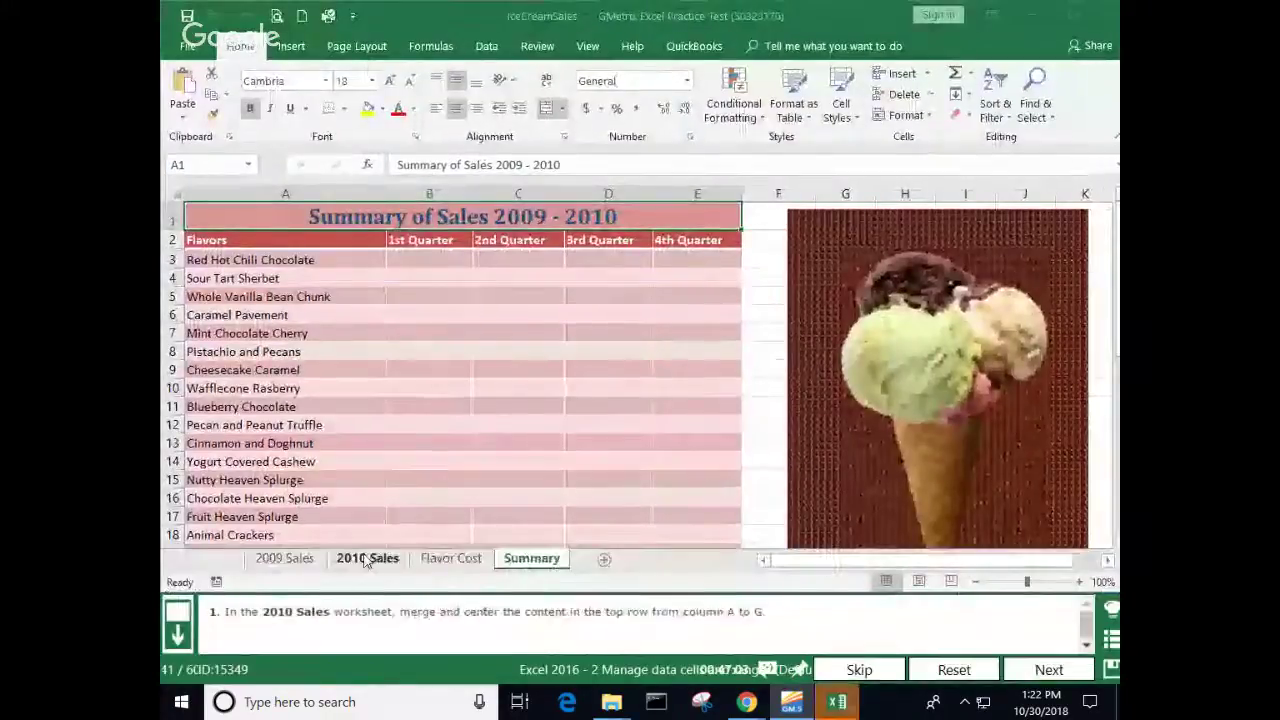
# Step: Merge & Center the 2010 Sales title across A1:G1 and submit task 41
pyautogui.click(367, 558)
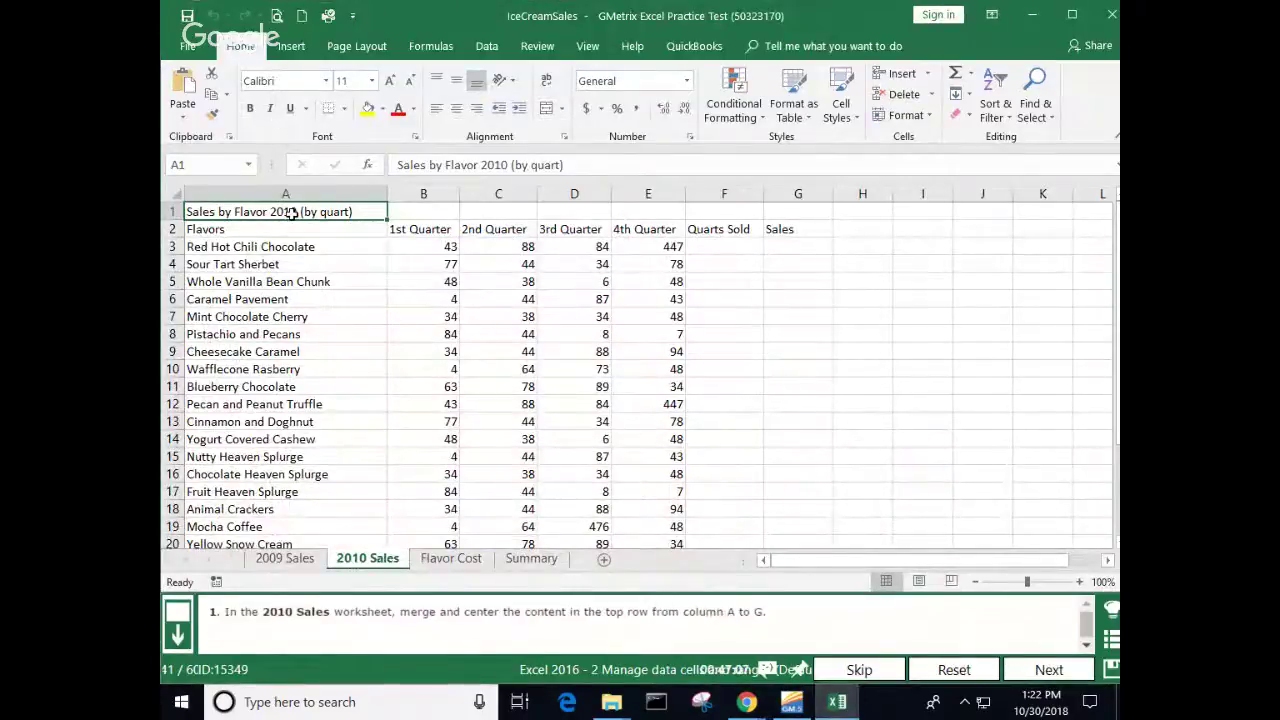
pyautogui.moveTo(291, 213); pyautogui.dragTo(779, 217)
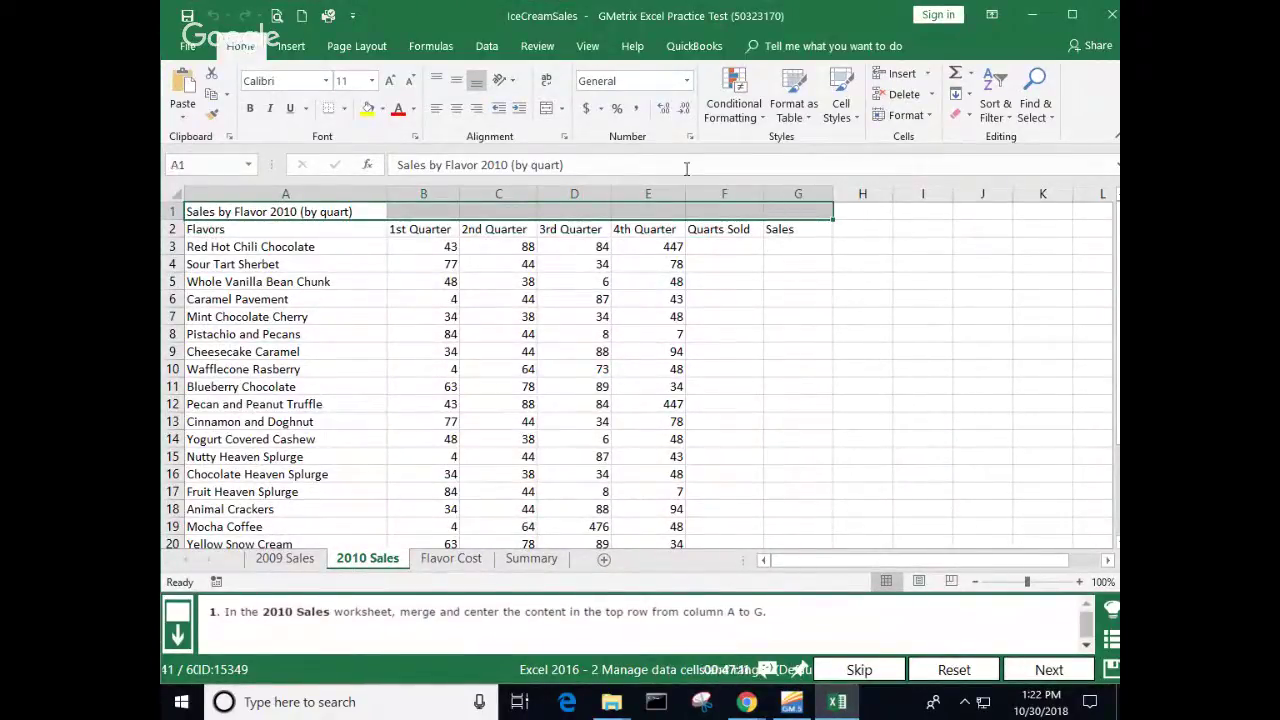
pyautogui.click(543, 112)
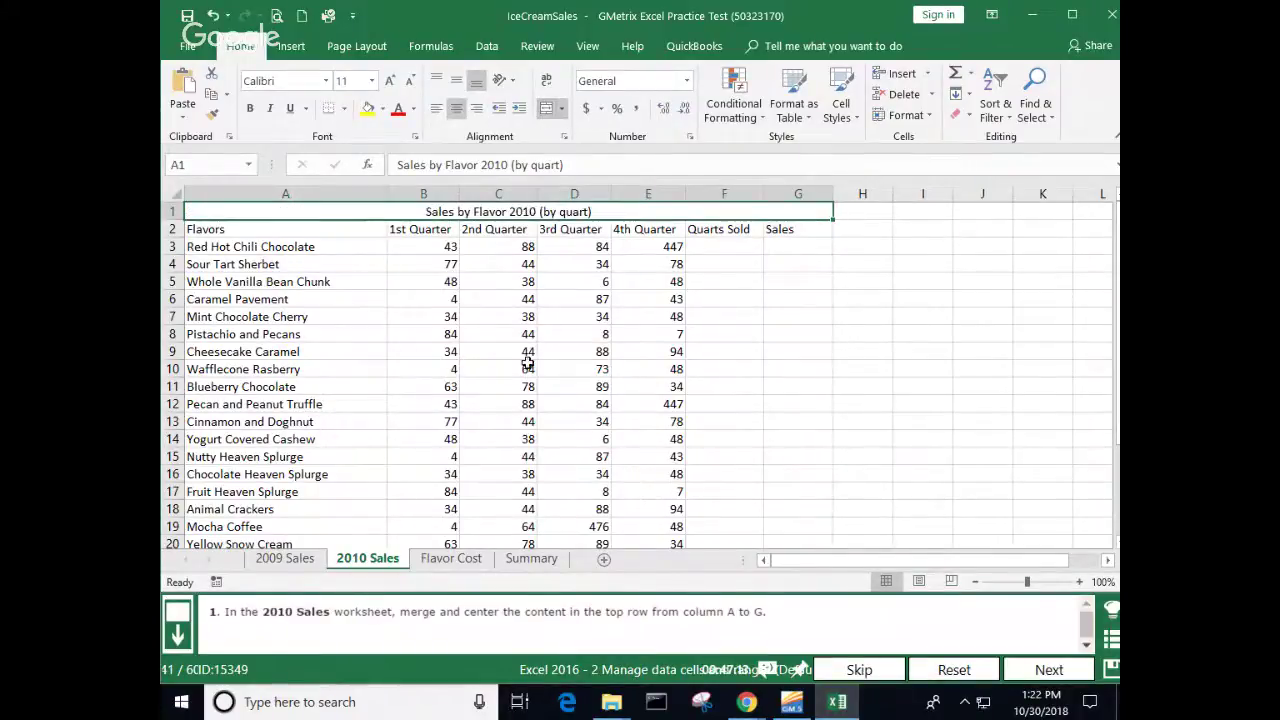
pyautogui.click(529, 366)
pyautogui.click(1045, 669)
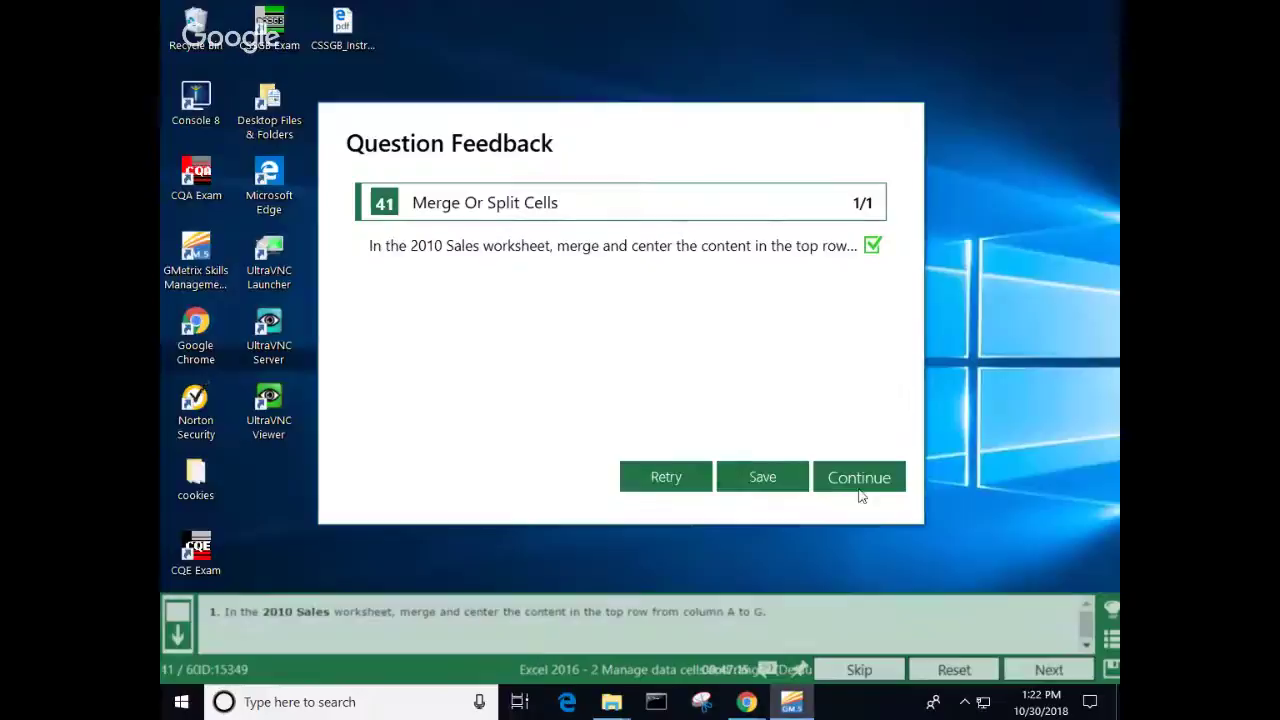
pyautogui.click(856, 484)
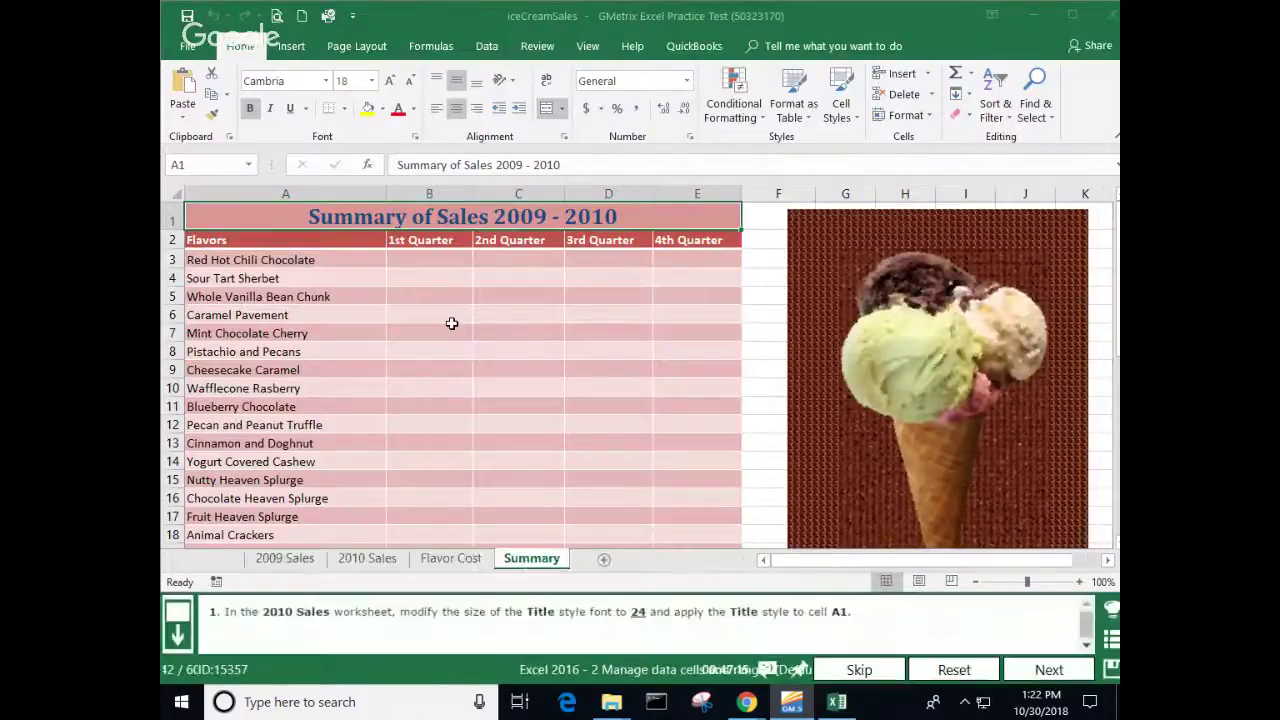
# Step: Modify the Title cell style so its font size is 24 points
pyautogui.rightClick(402, 516)
pyautogui.click(380, 567)
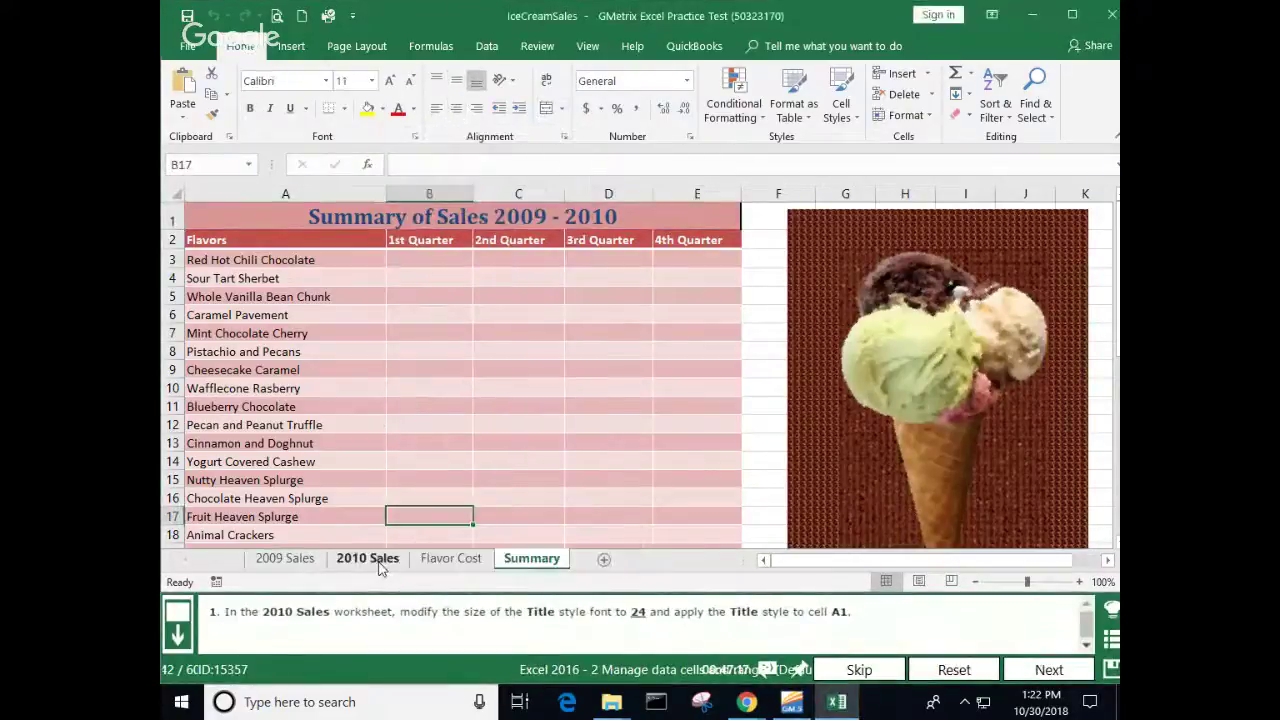
pyautogui.click(380, 562)
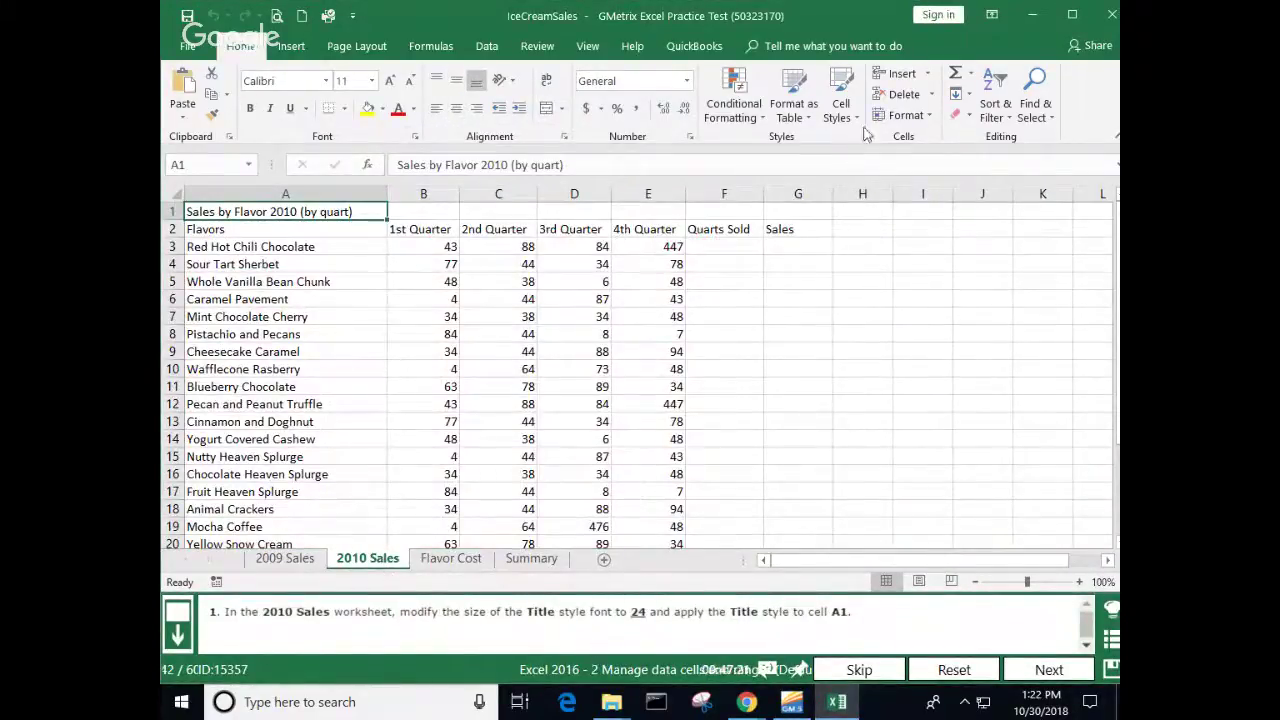
pyautogui.click(840, 103)
pyautogui.rightClick(943, 283)
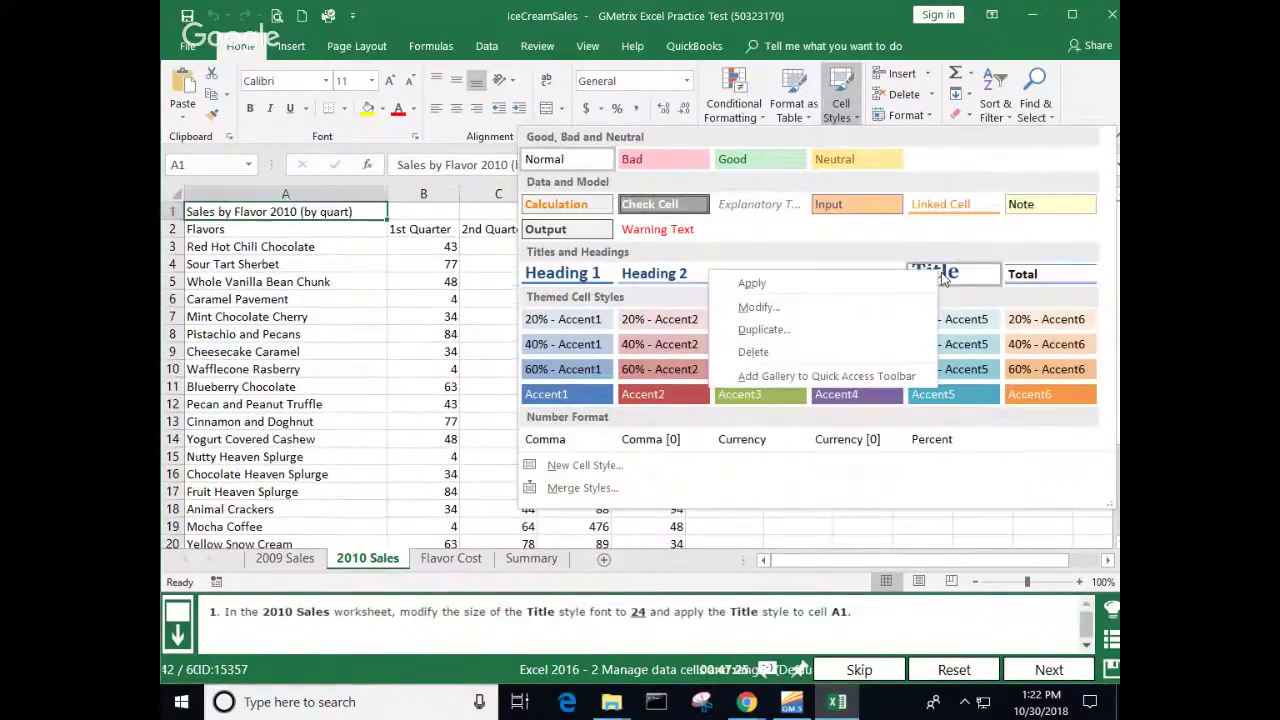
pyautogui.click(776, 308)
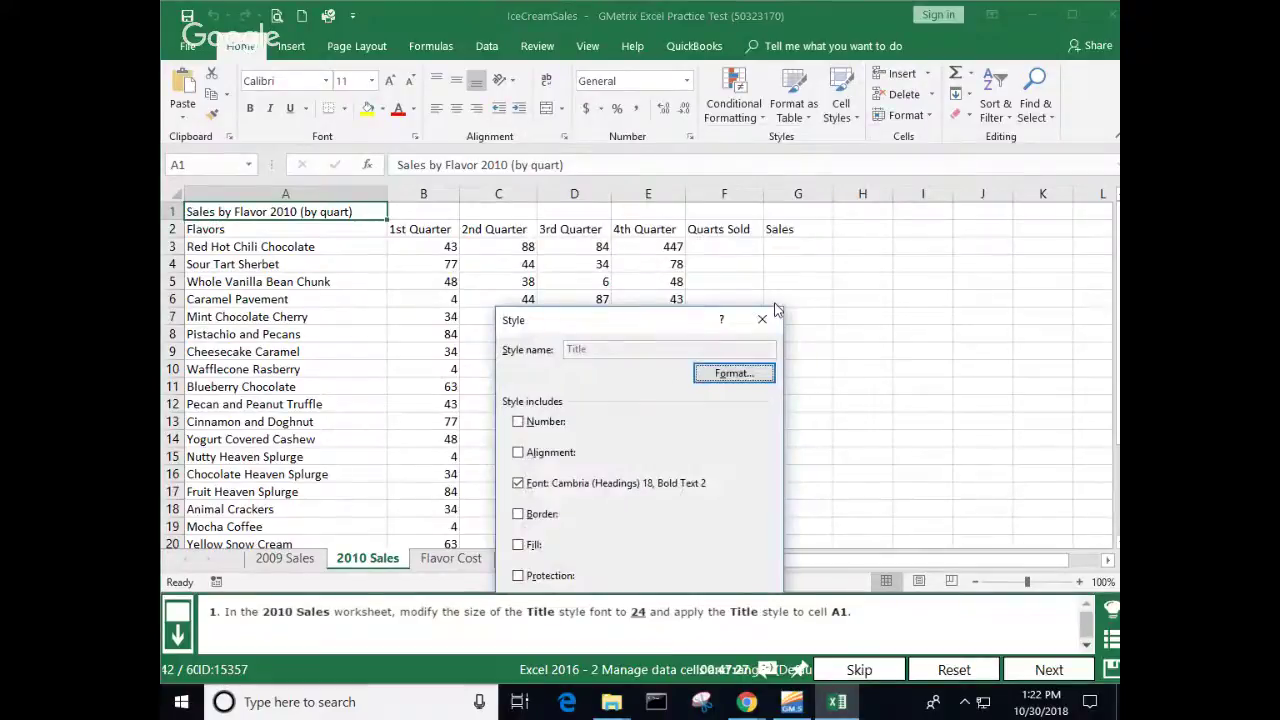
pyautogui.click(737, 372)
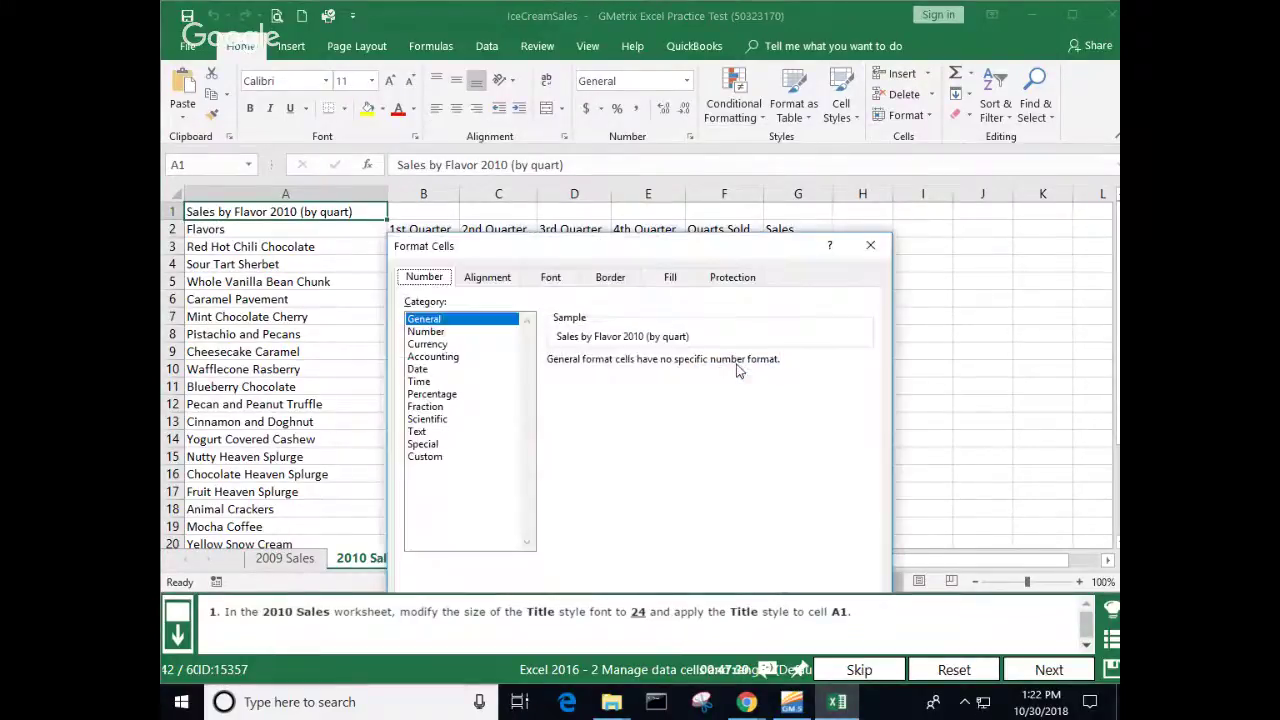
pyautogui.click(556, 279)
pyautogui.click(865, 400)
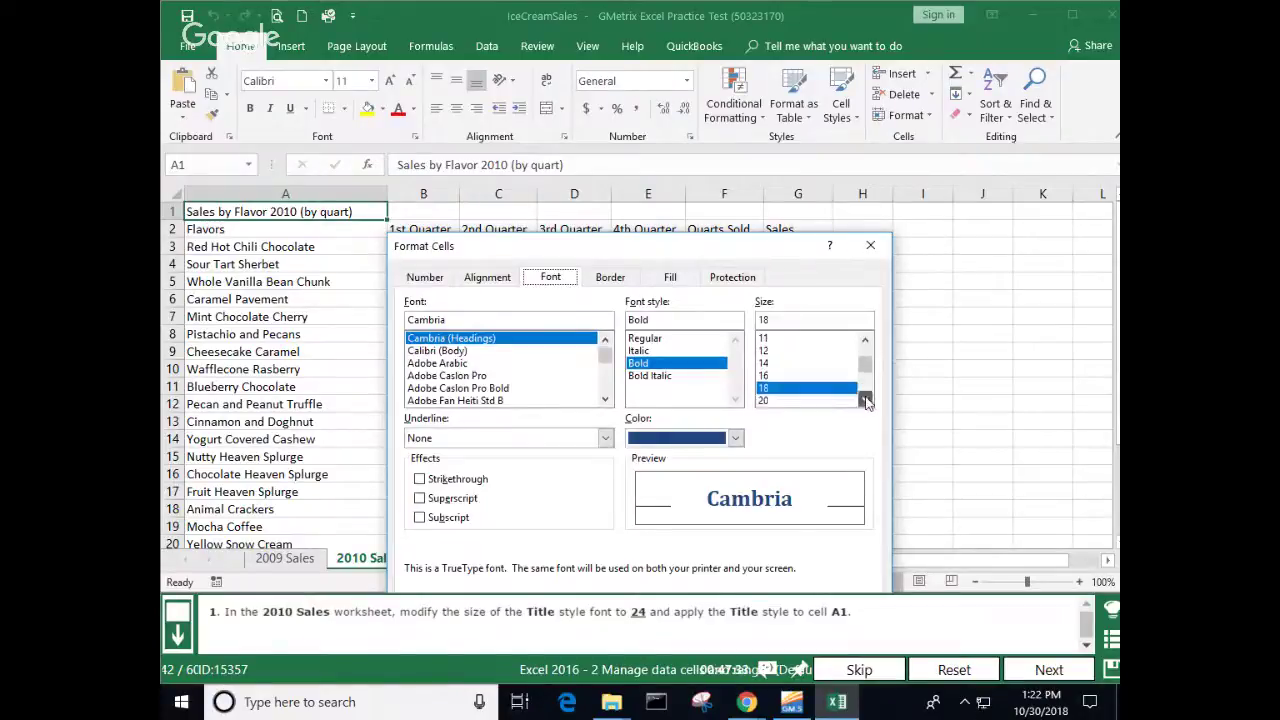
pyautogui.click(776, 388)
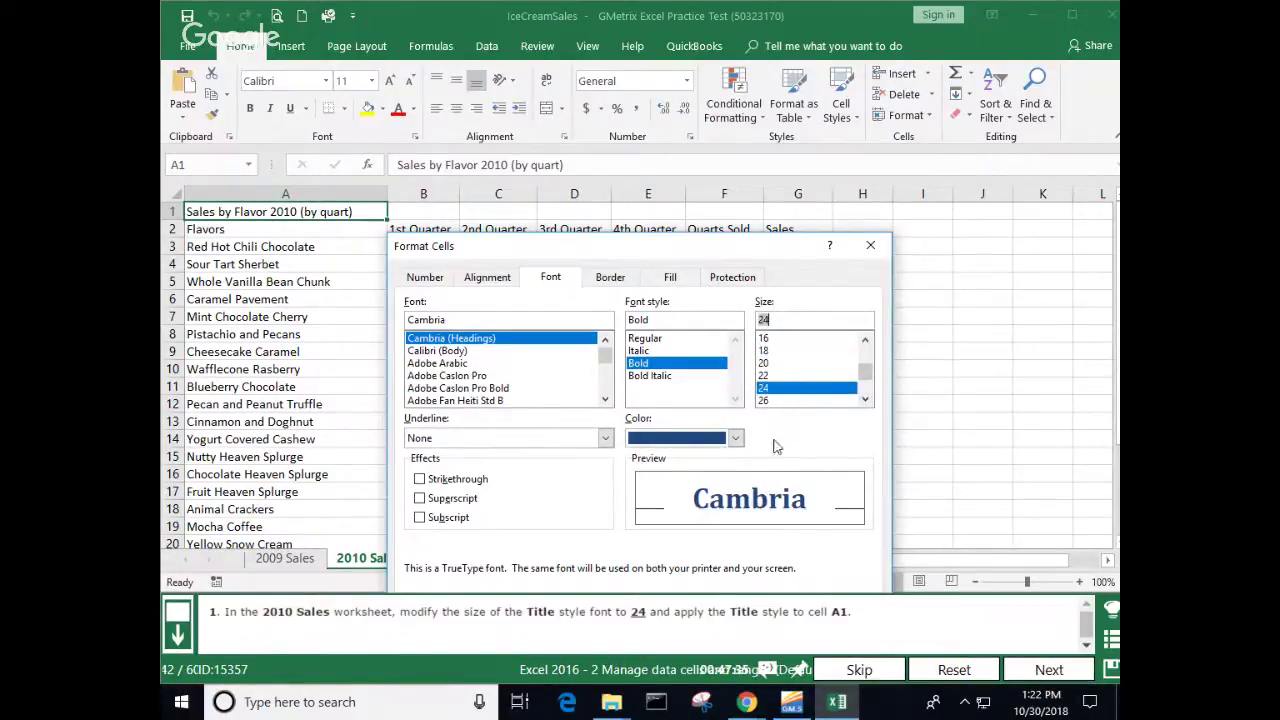
pyautogui.moveTo(600, 246); pyautogui.dragTo(610, 136)
pyautogui.click(775, 557)
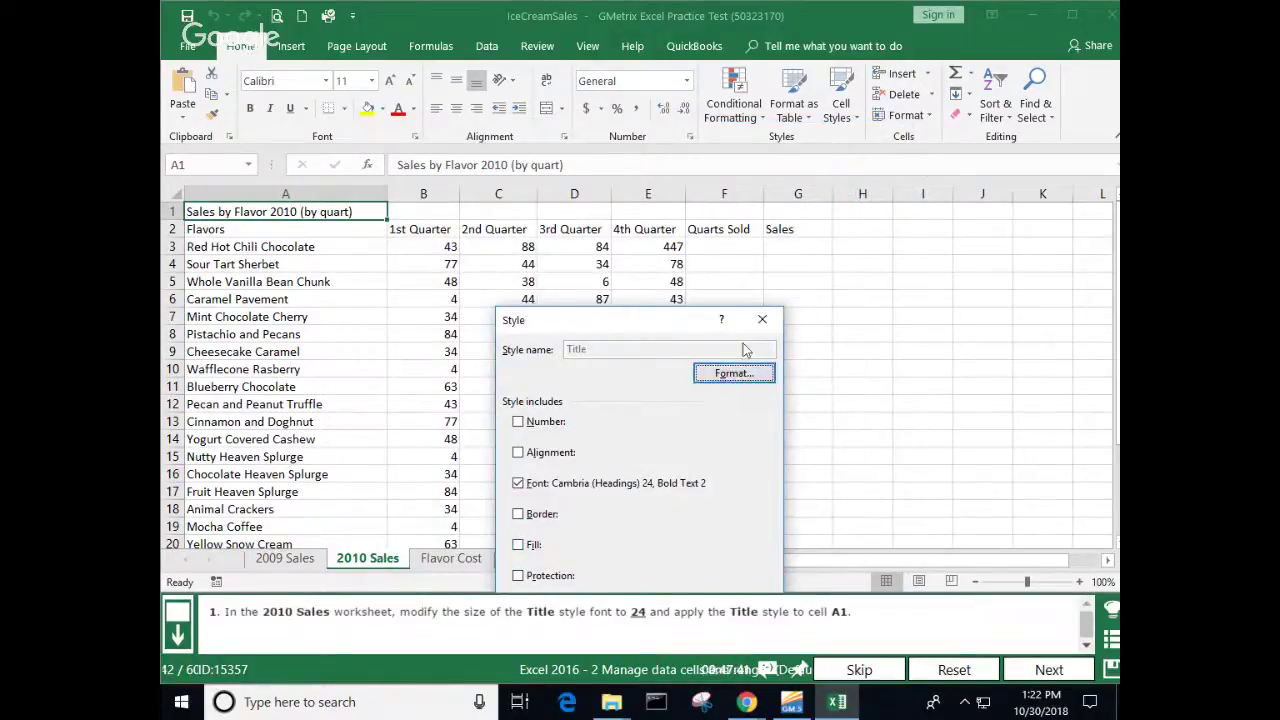
pyautogui.moveTo(690, 322); pyautogui.dragTo(756, 189)
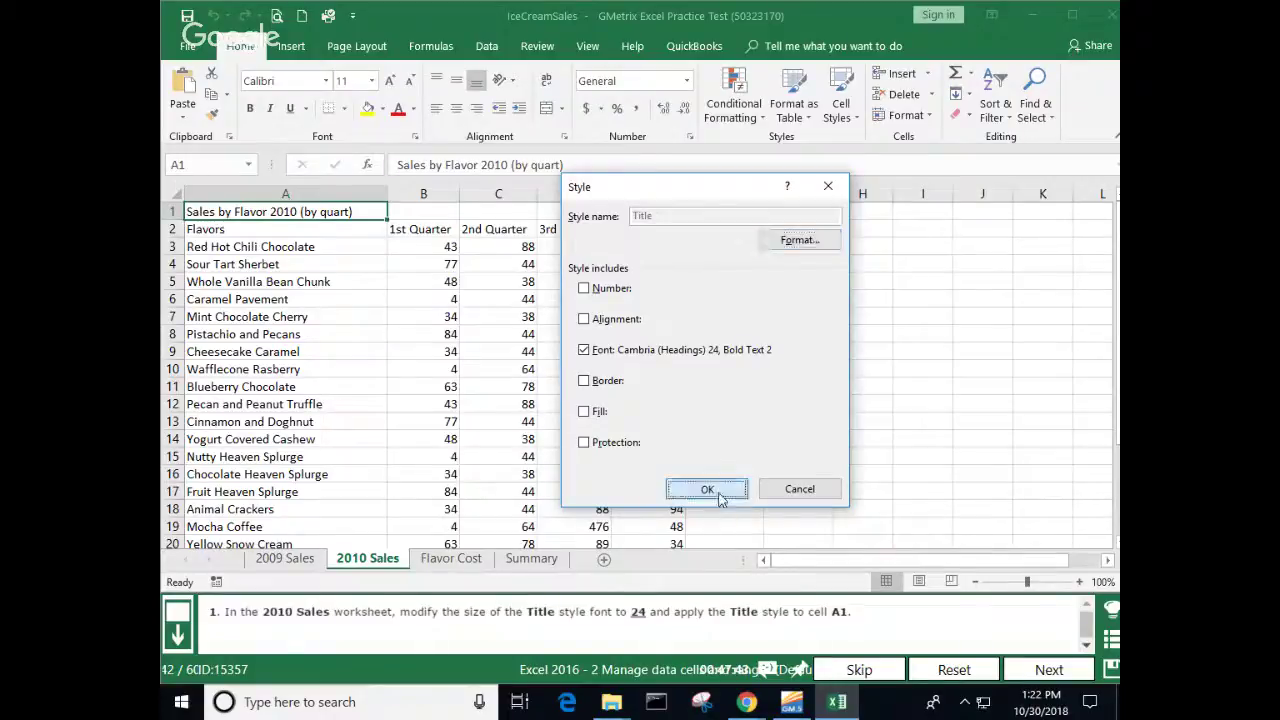
pyautogui.click(718, 492)
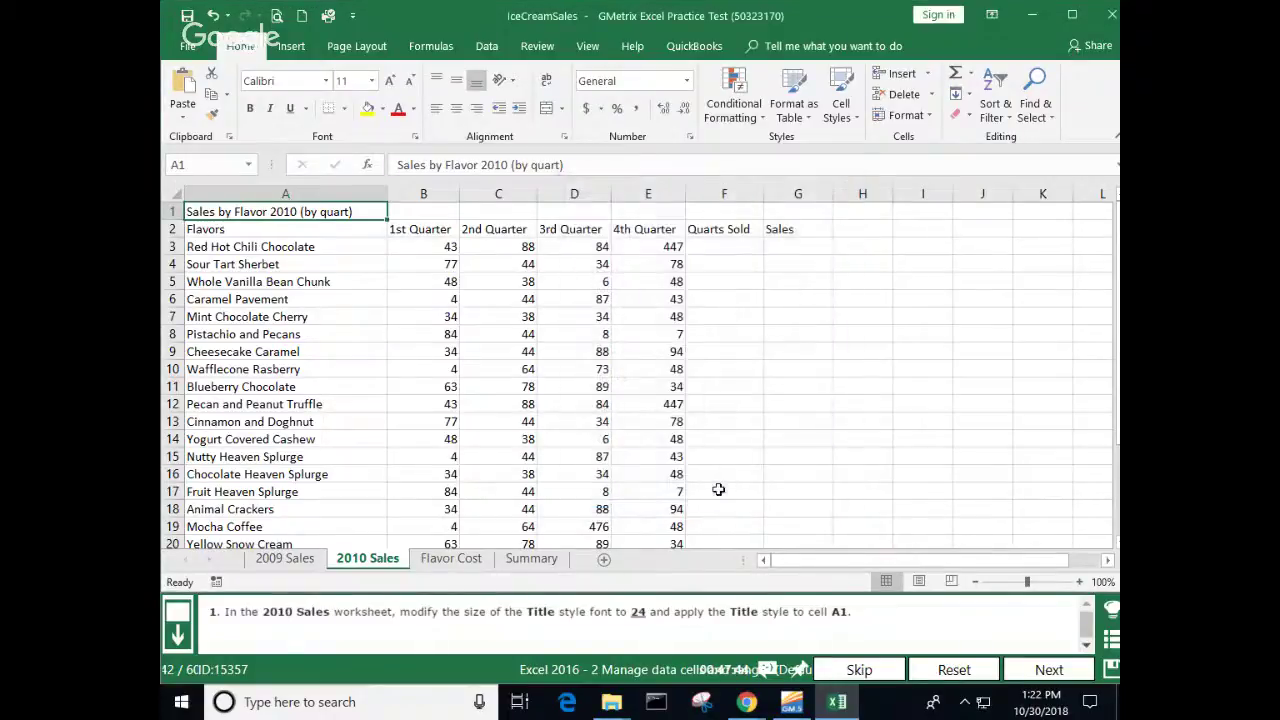
# Step: Apply the updated Title style to A1 on 2010 Sales and submit
pyautogui.click(843, 112)
pyautogui.click(936, 271)
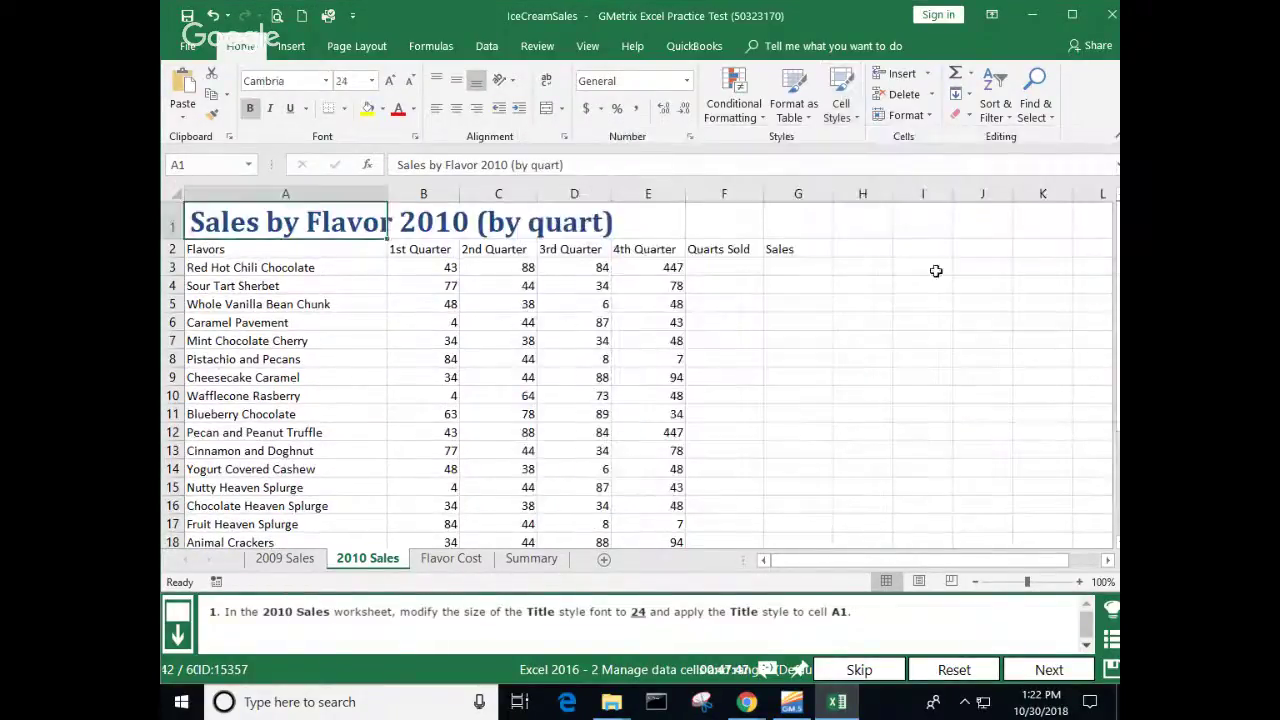
pyautogui.click(897, 283)
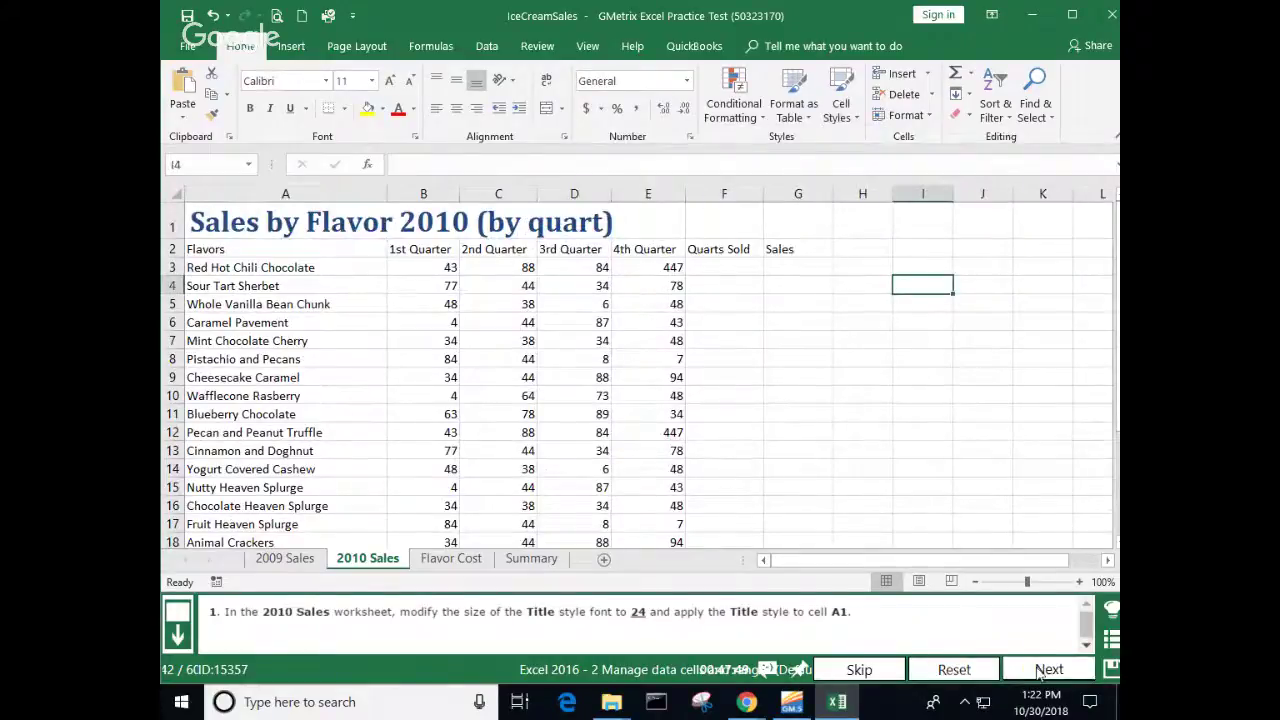
pyautogui.click(1038, 673)
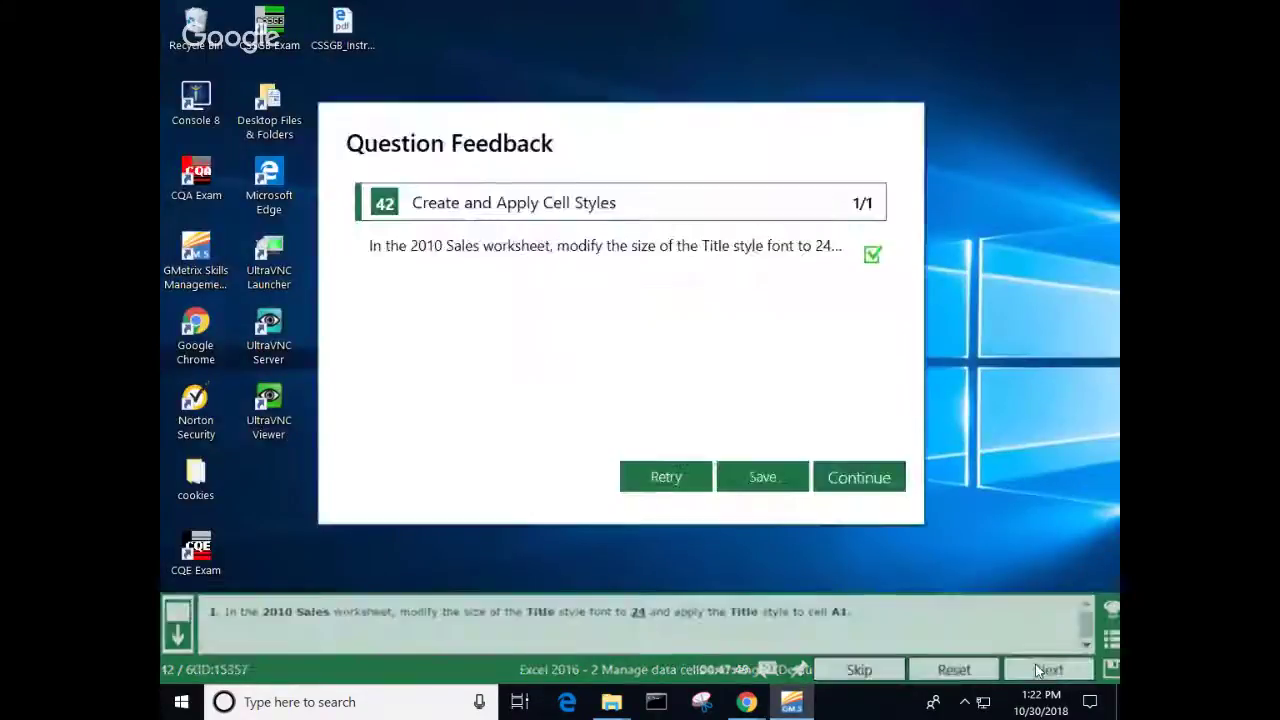
# Step: Define the name Bonus for Commission Rates range A2:C6 and submit task 43
pyautogui.click(866, 478)
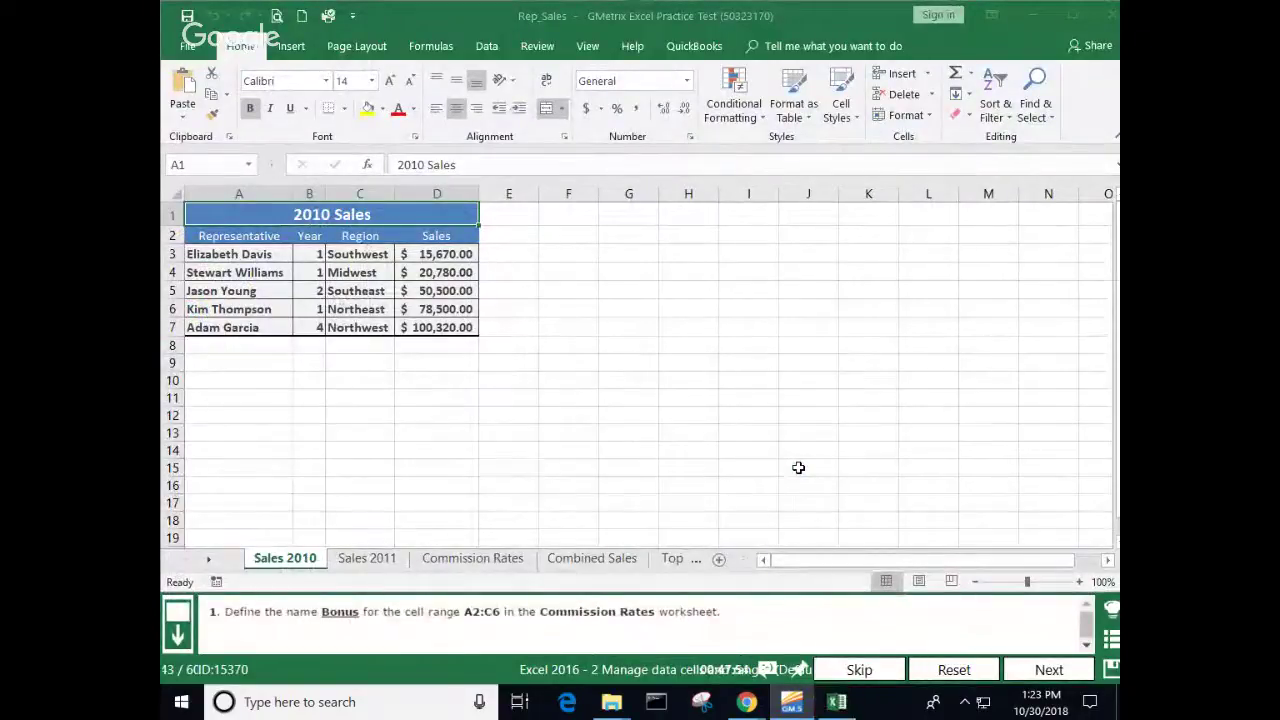
pyautogui.click(472, 558)
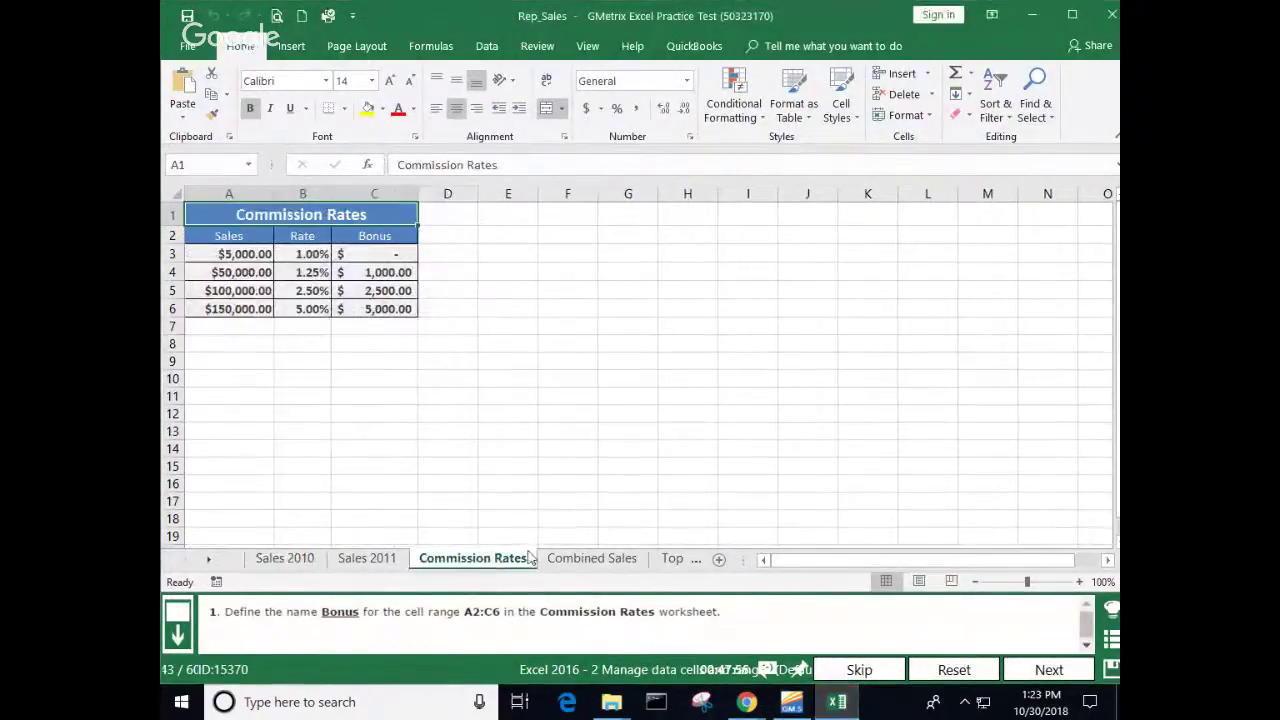
pyautogui.moveTo(232, 233); pyautogui.dragTo(370, 308)
pyautogui.rightClick(376, 272)
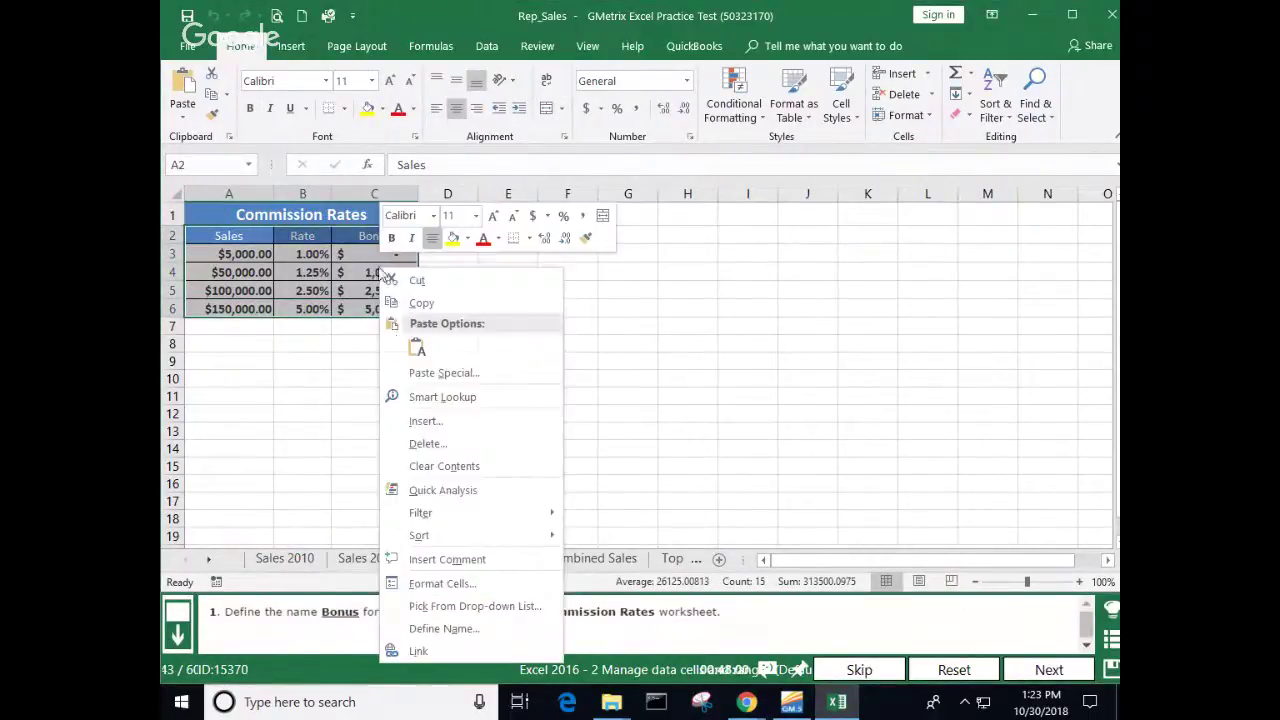
pyautogui.click(436, 632)
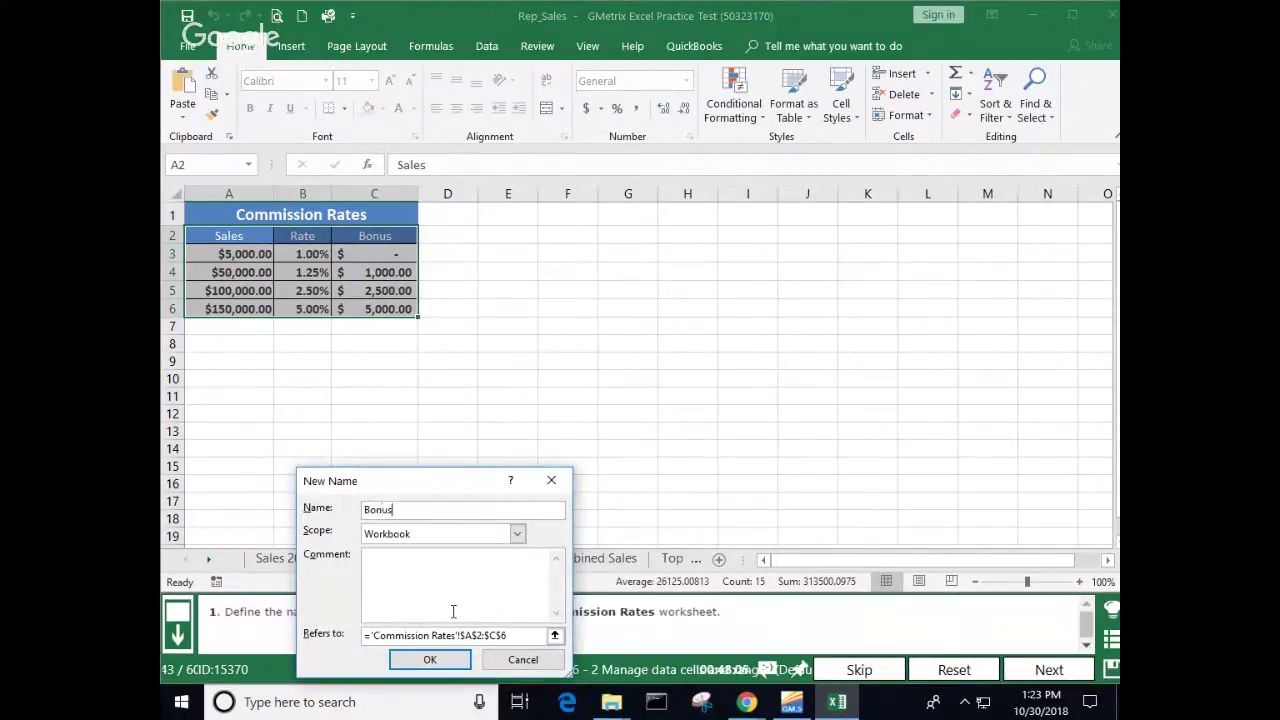
pyautogui.press('Return')
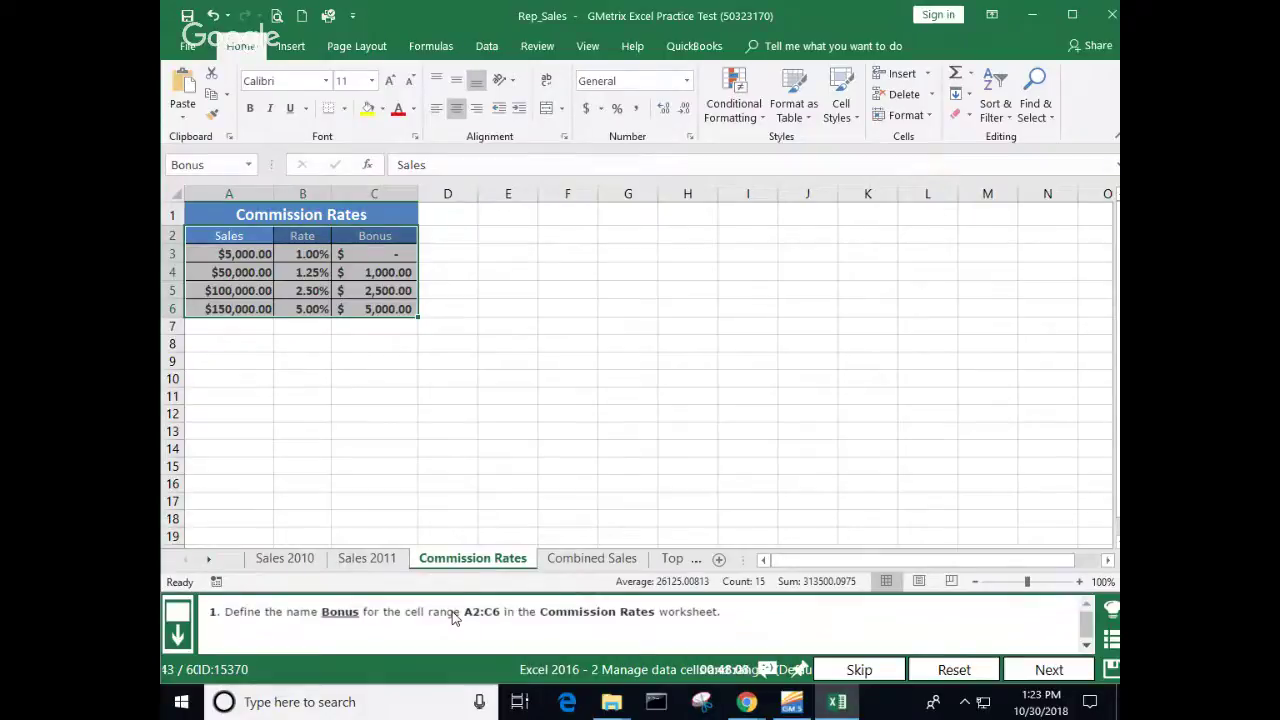
pyautogui.click(1049, 670)
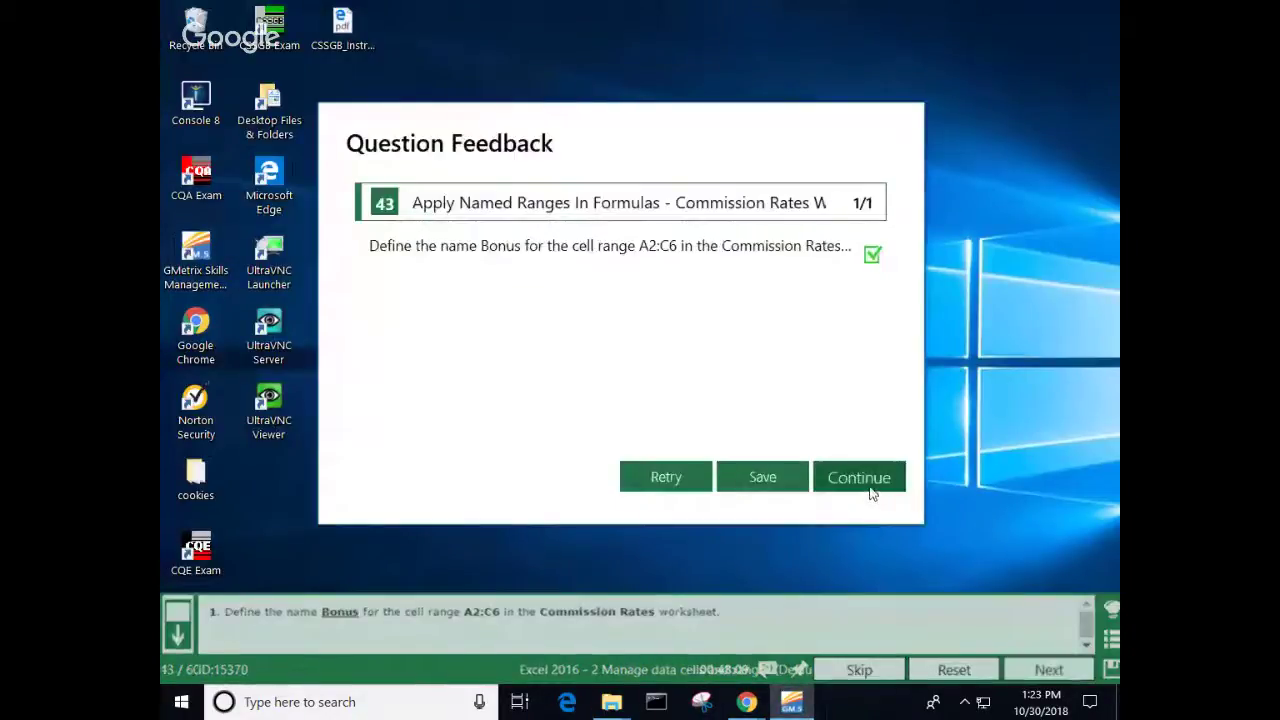
pyautogui.click(870, 485)
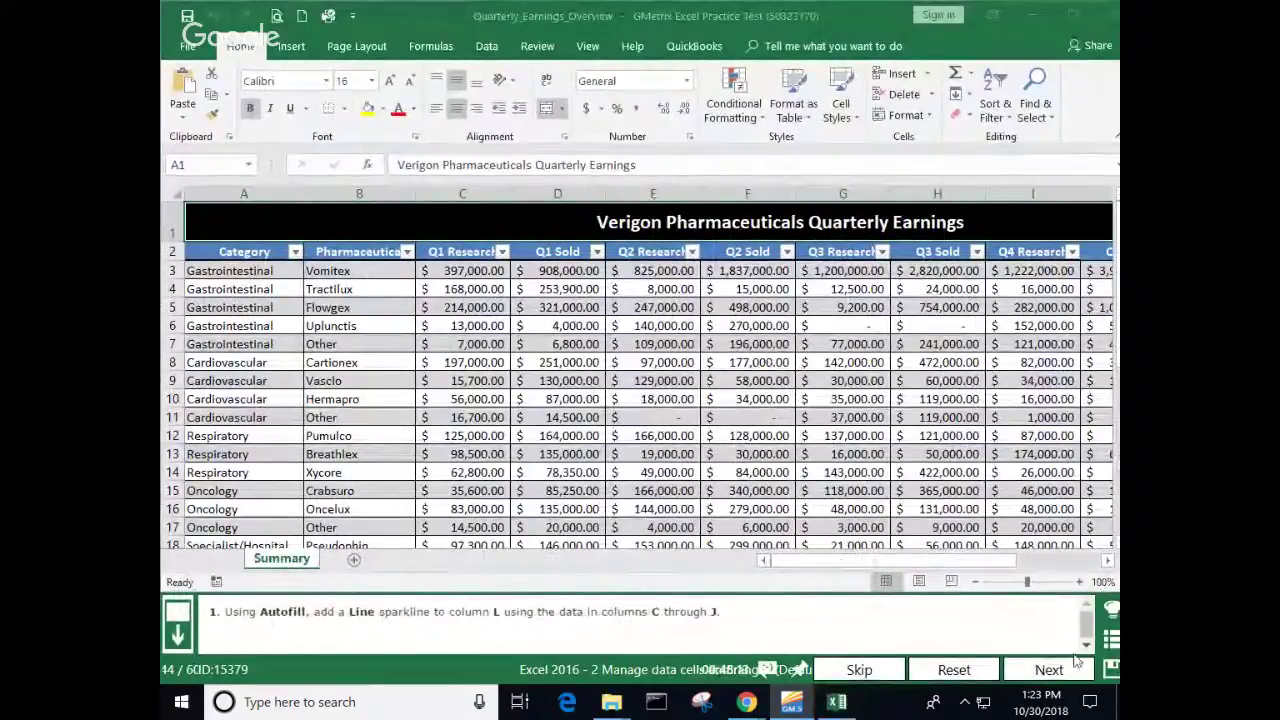
# Step: Insert a line sparkline in L3 charting row 3's data C3:J3
pyautogui.click(1106, 564)
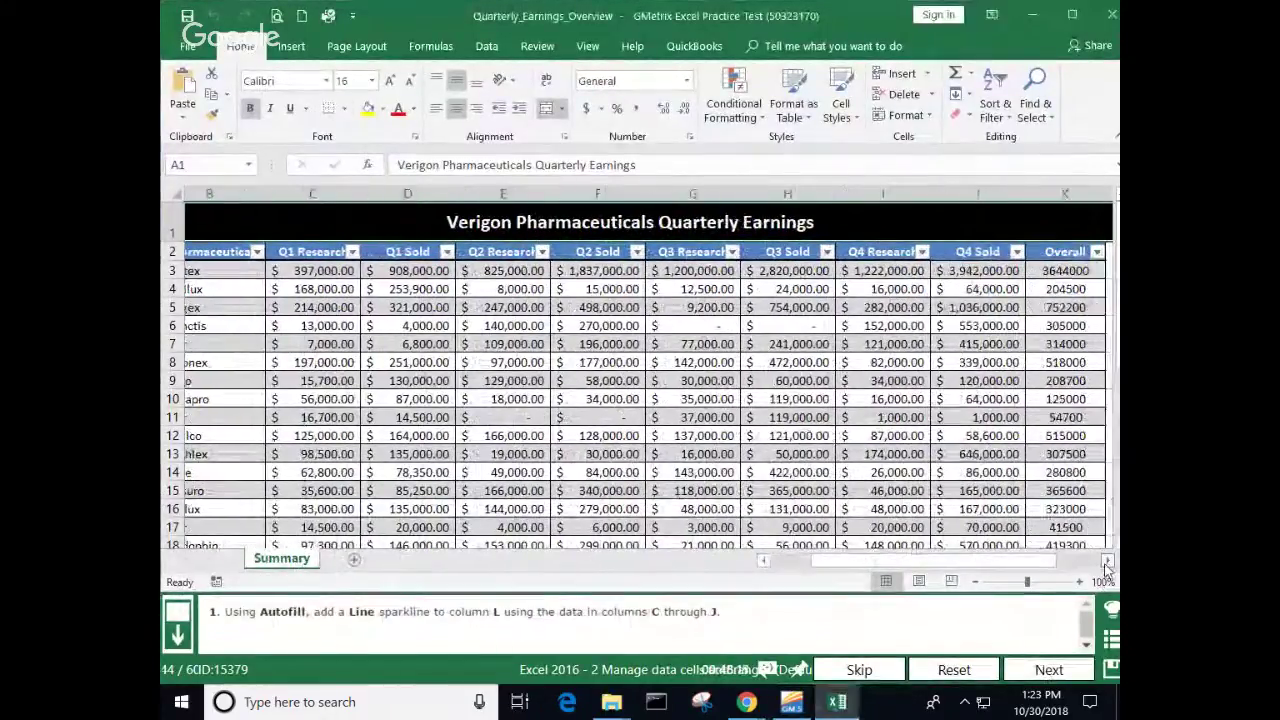
pyautogui.click(1106, 564)
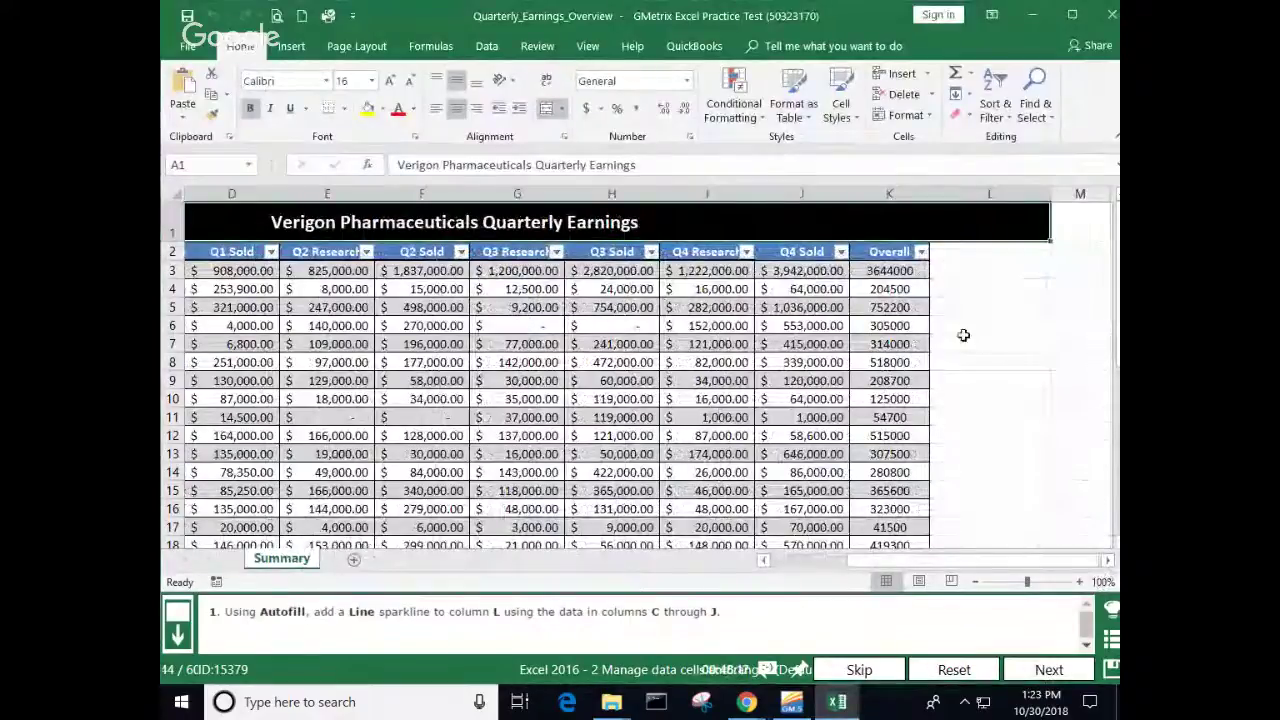
pyautogui.click(972, 270)
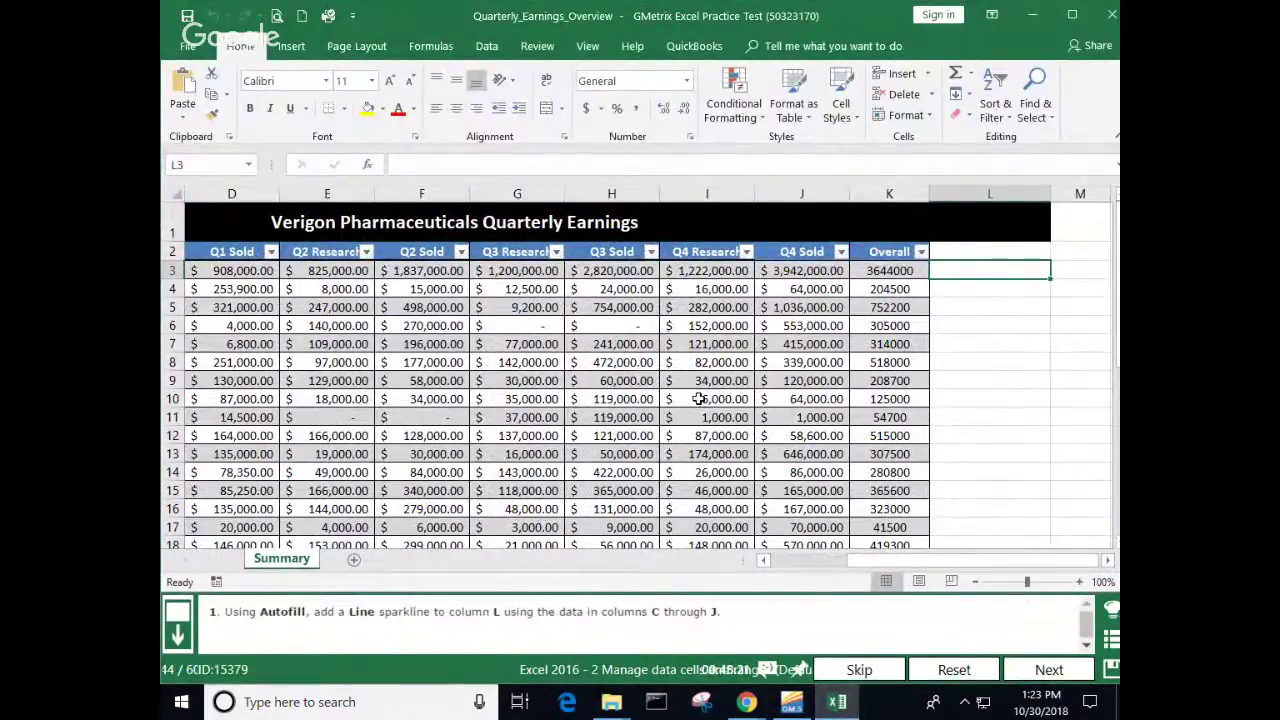
pyautogui.click(291, 46)
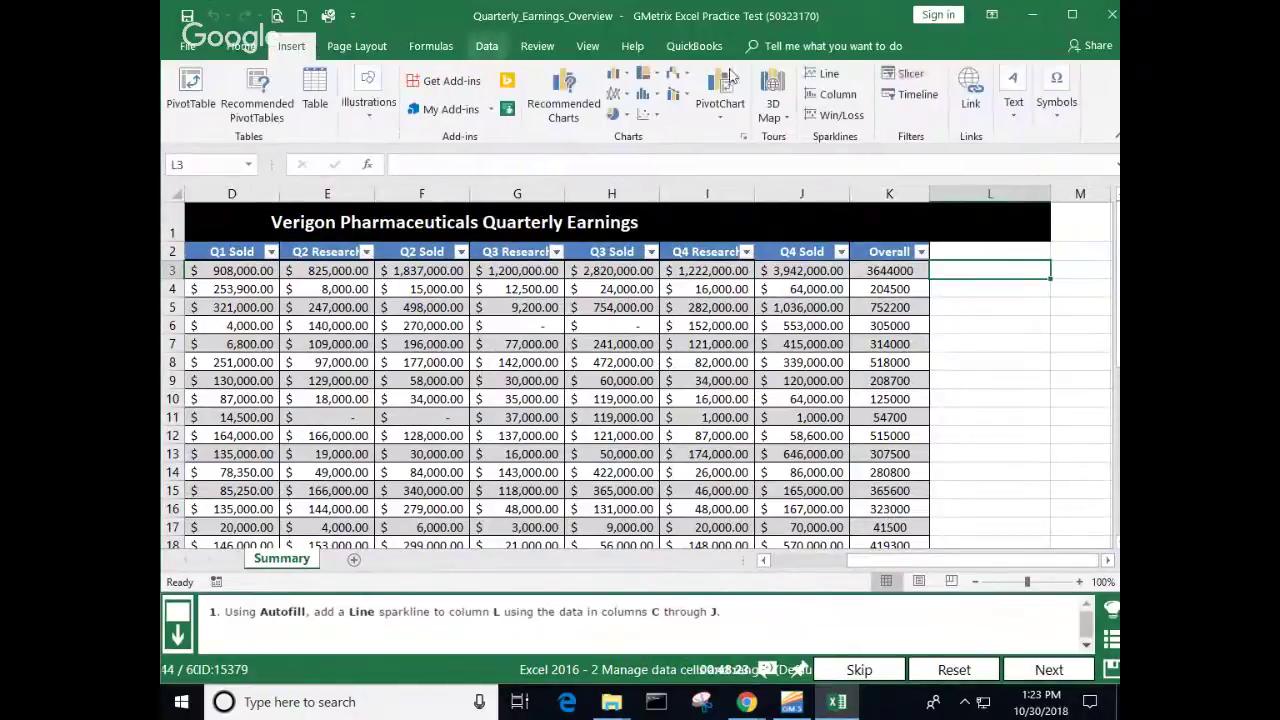
pyautogui.click(822, 74)
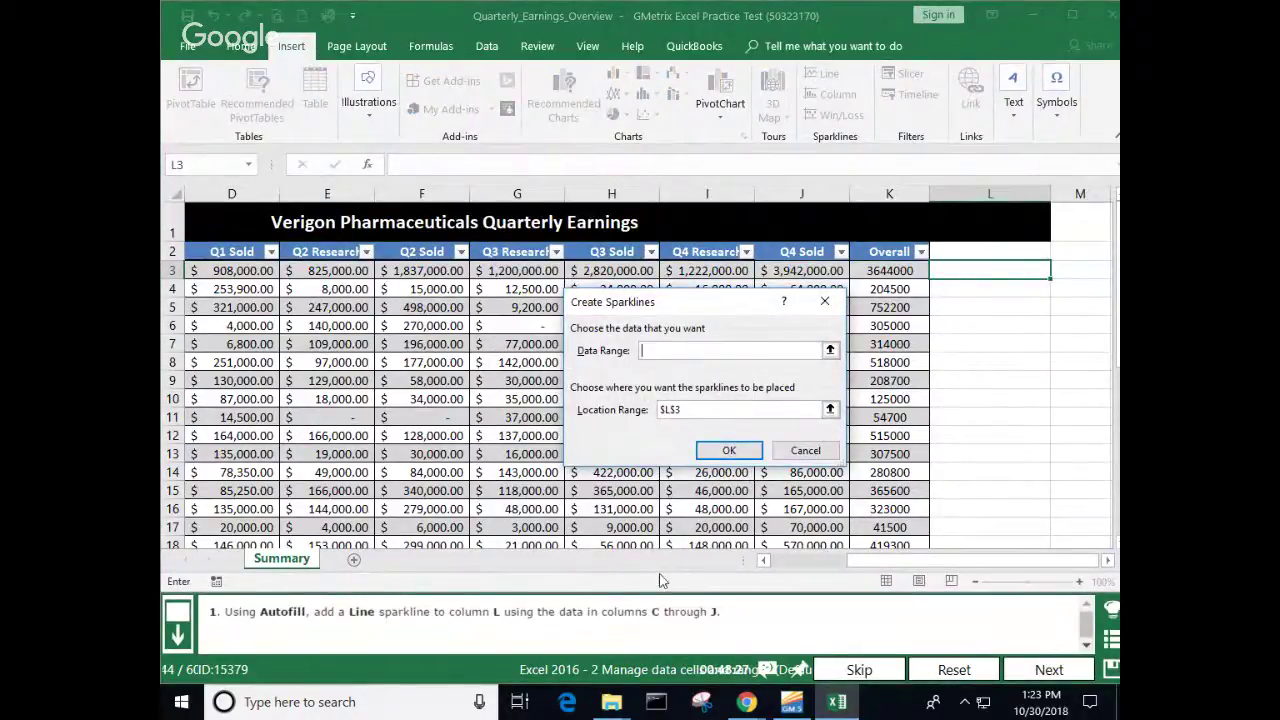
pyautogui.moveTo(892, 563); pyautogui.dragTo(862, 565)
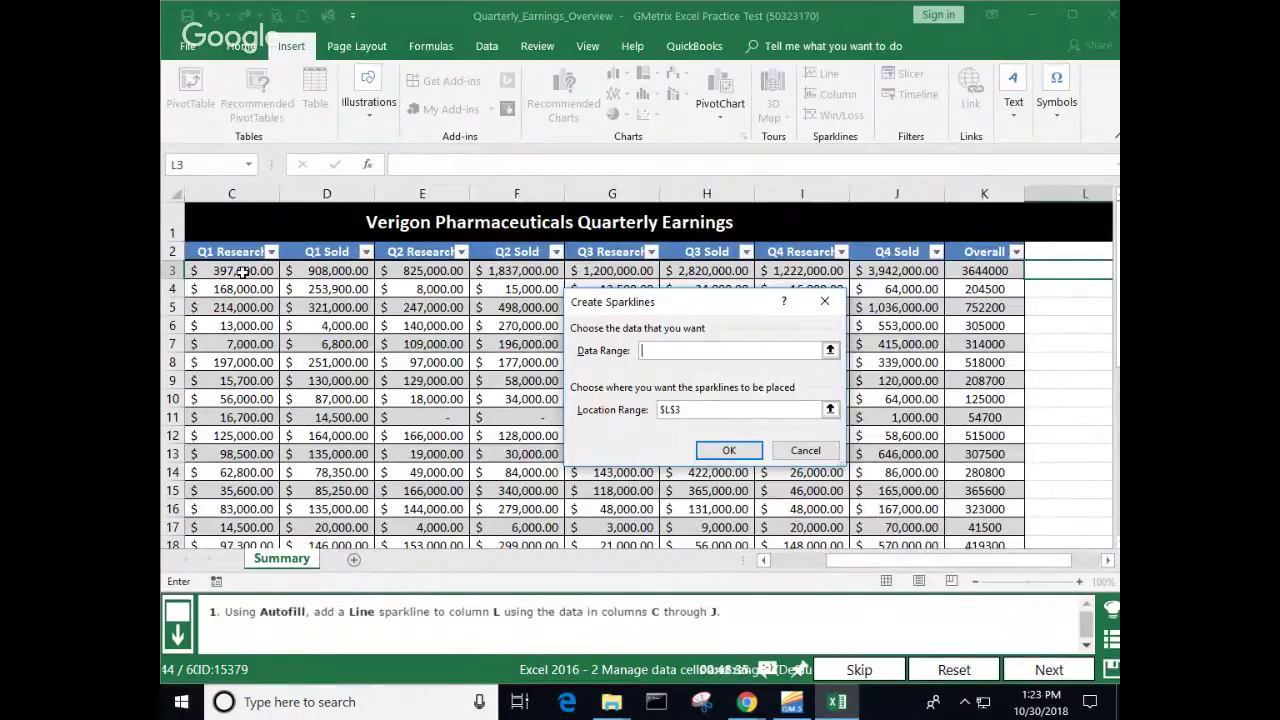
pyautogui.moveTo(242, 271); pyautogui.dragTo(890, 273)
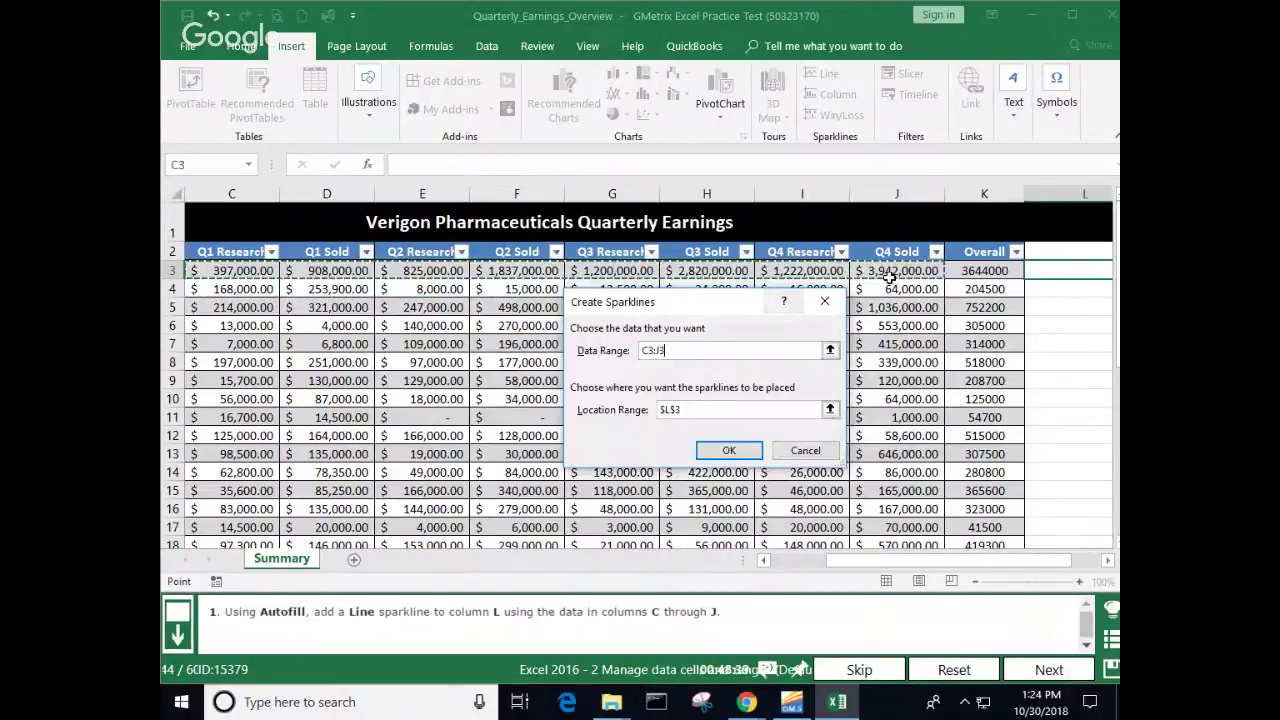
pyautogui.click(729, 451)
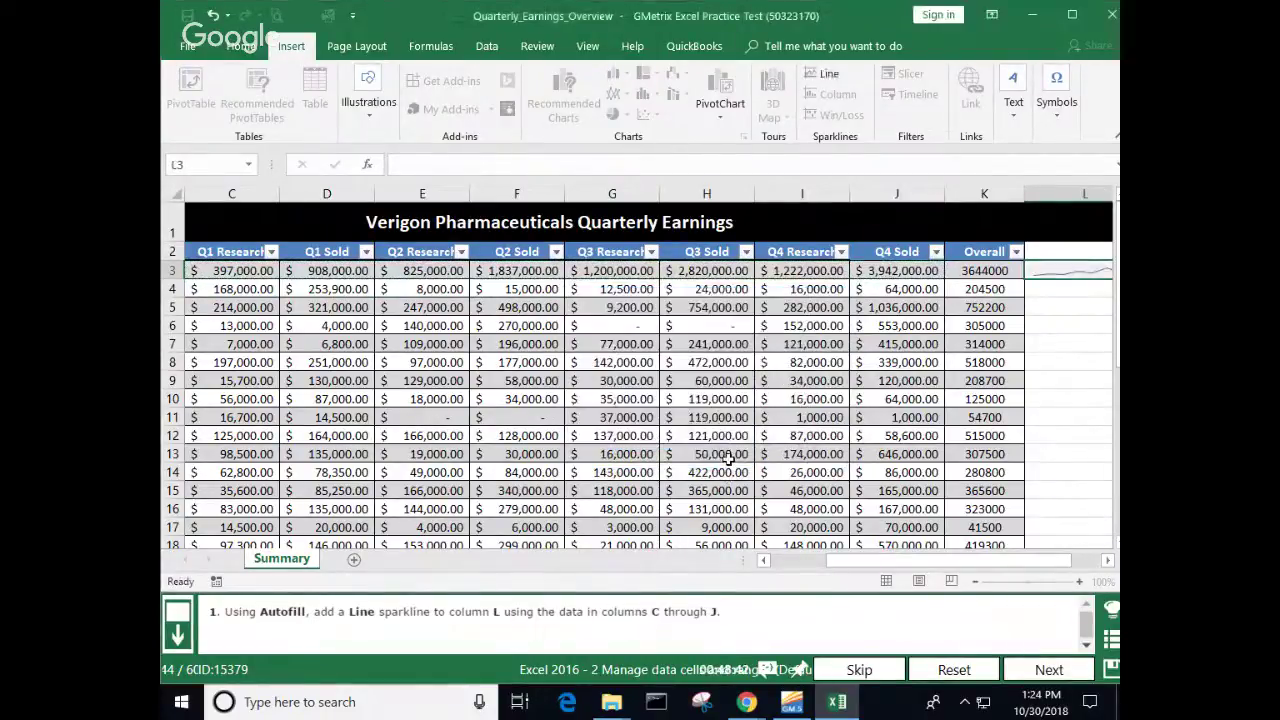
# Step: Fill the sparkline down column L to row 26 and submit the task
pyautogui.click(1107, 561)
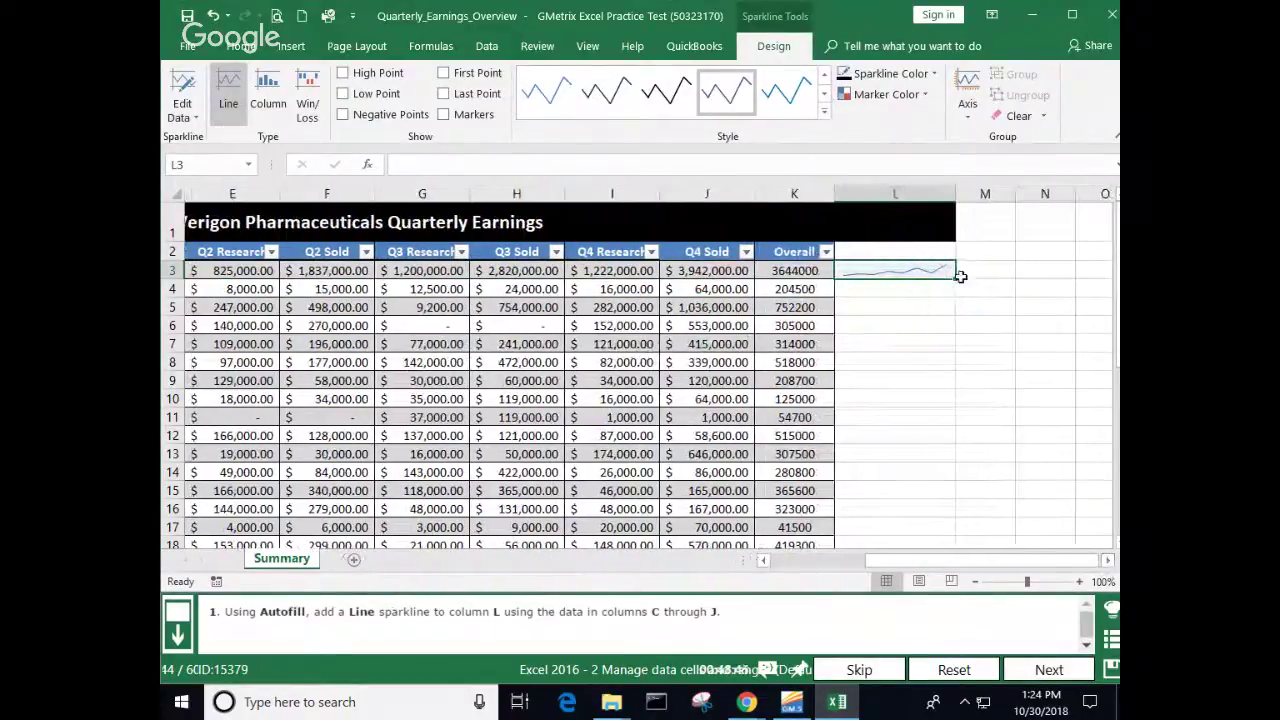
pyautogui.moveTo(957, 281); pyautogui.dragTo(962, 506)
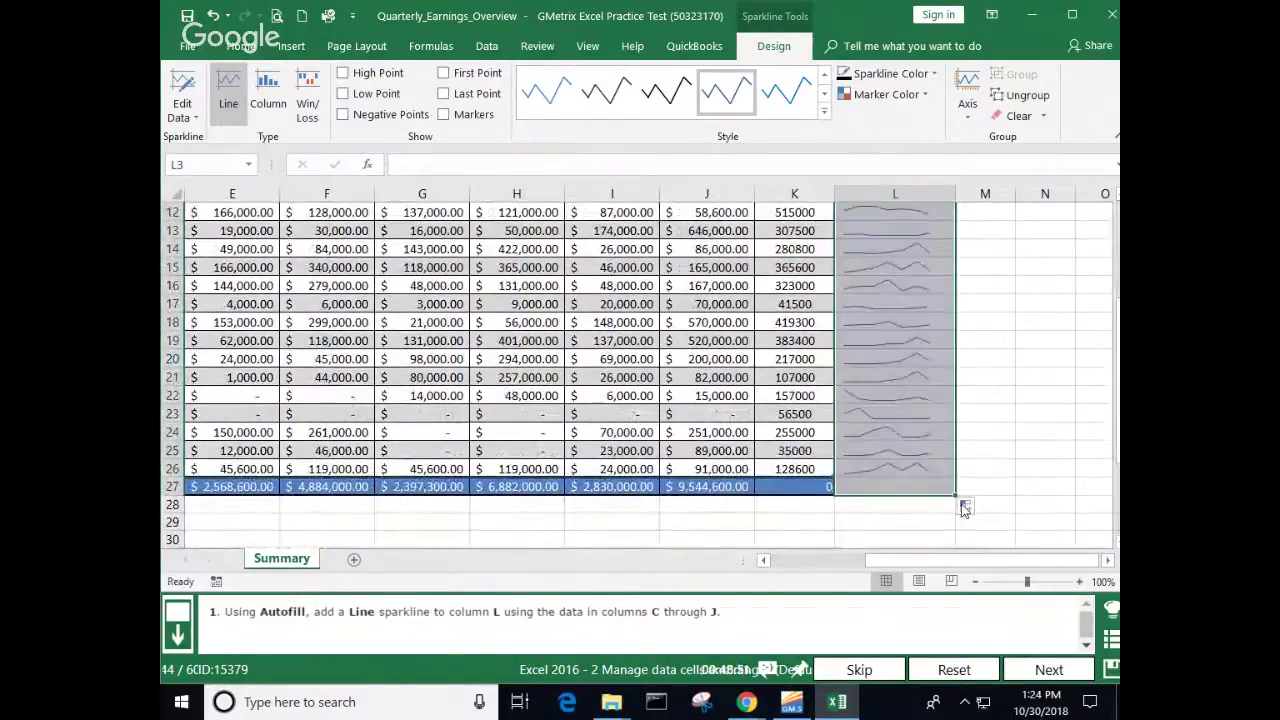
pyautogui.click(1047, 471)
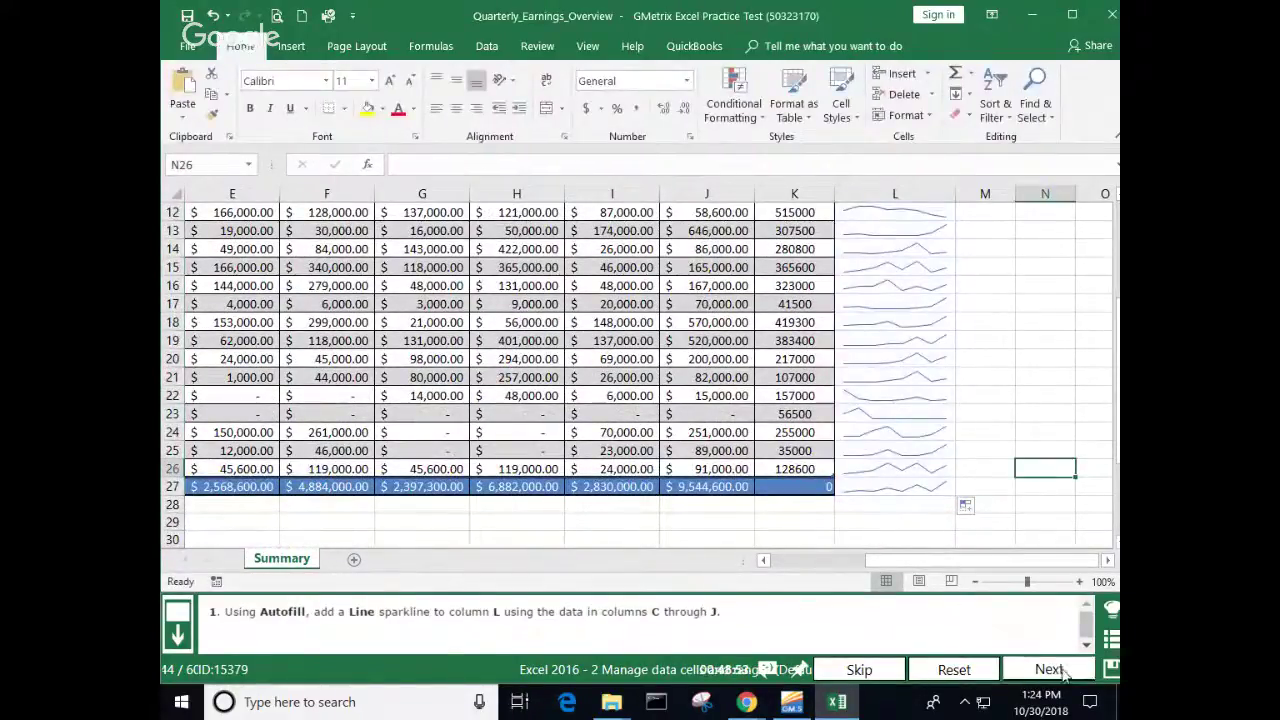
pyautogui.click(1004, 662)
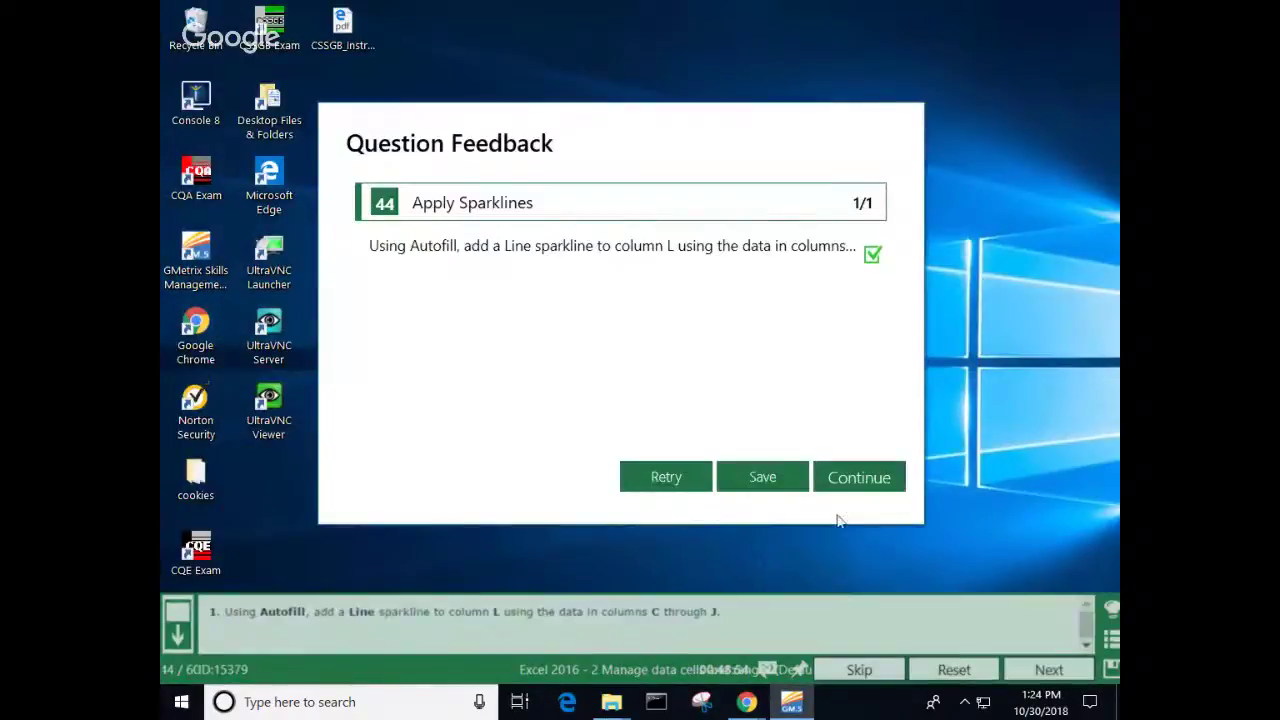
pyautogui.click(842, 488)
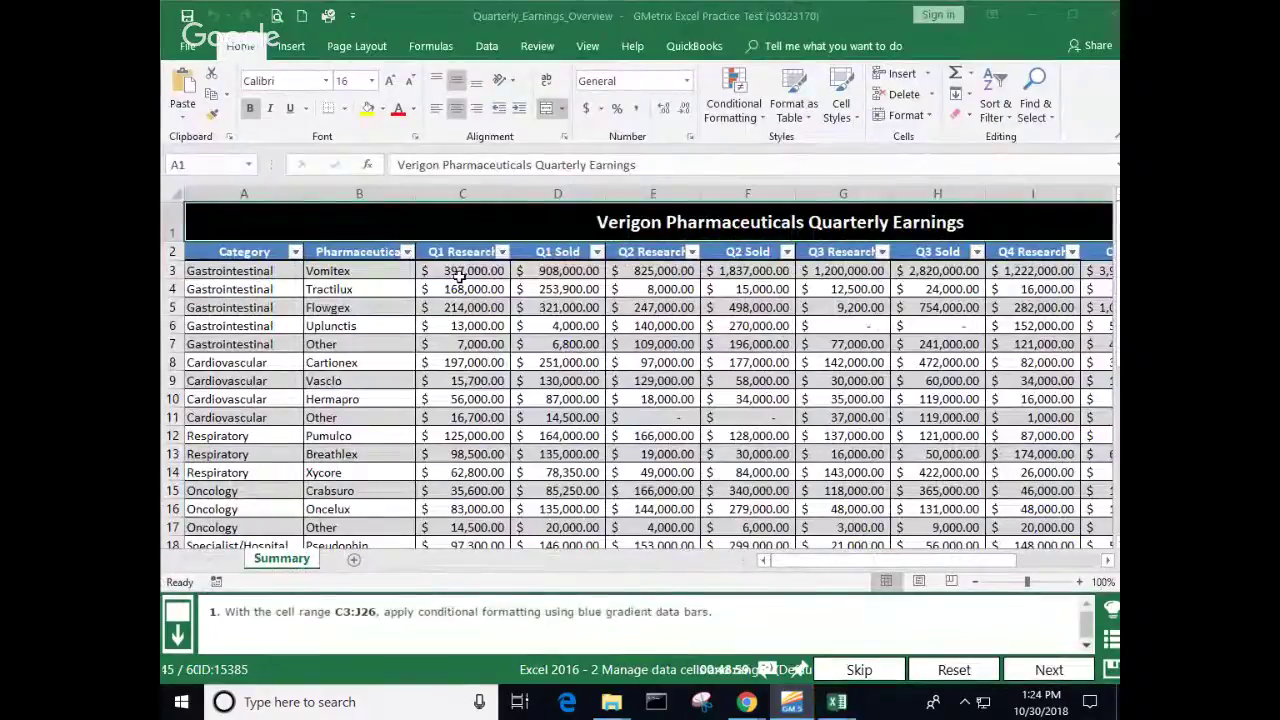
# Step: Select the quarterly figures in C3:J26 on the Quarterly Earnings sheet
pyautogui.click(463, 272)
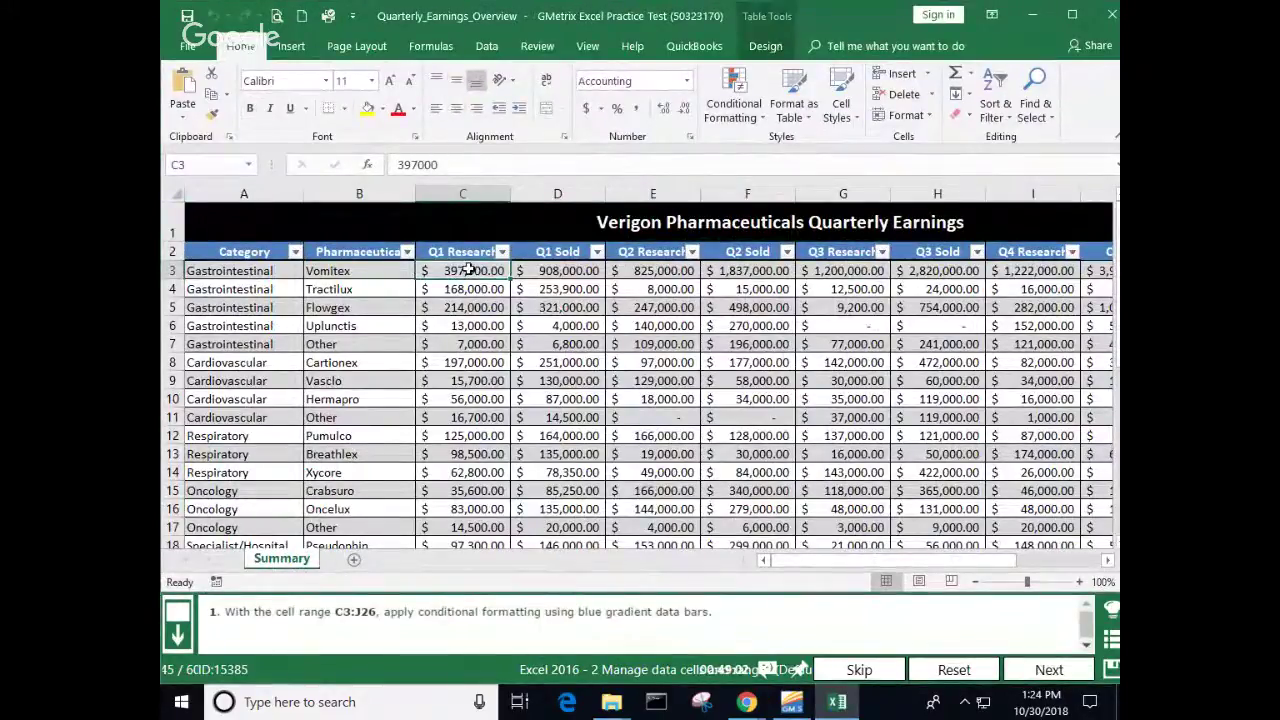
pyautogui.moveTo(468, 270); pyautogui.dragTo(900, 327)
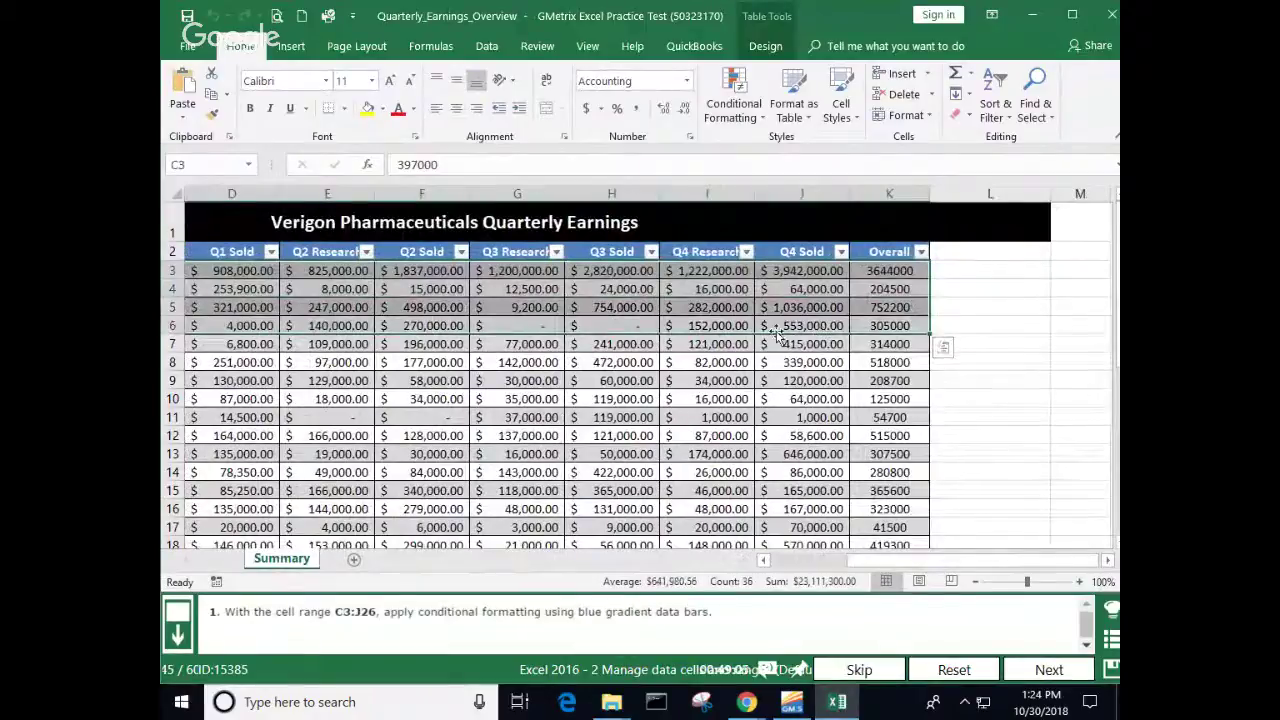
pyautogui.click(943, 347)
pyautogui.middleClick(1021, 325)
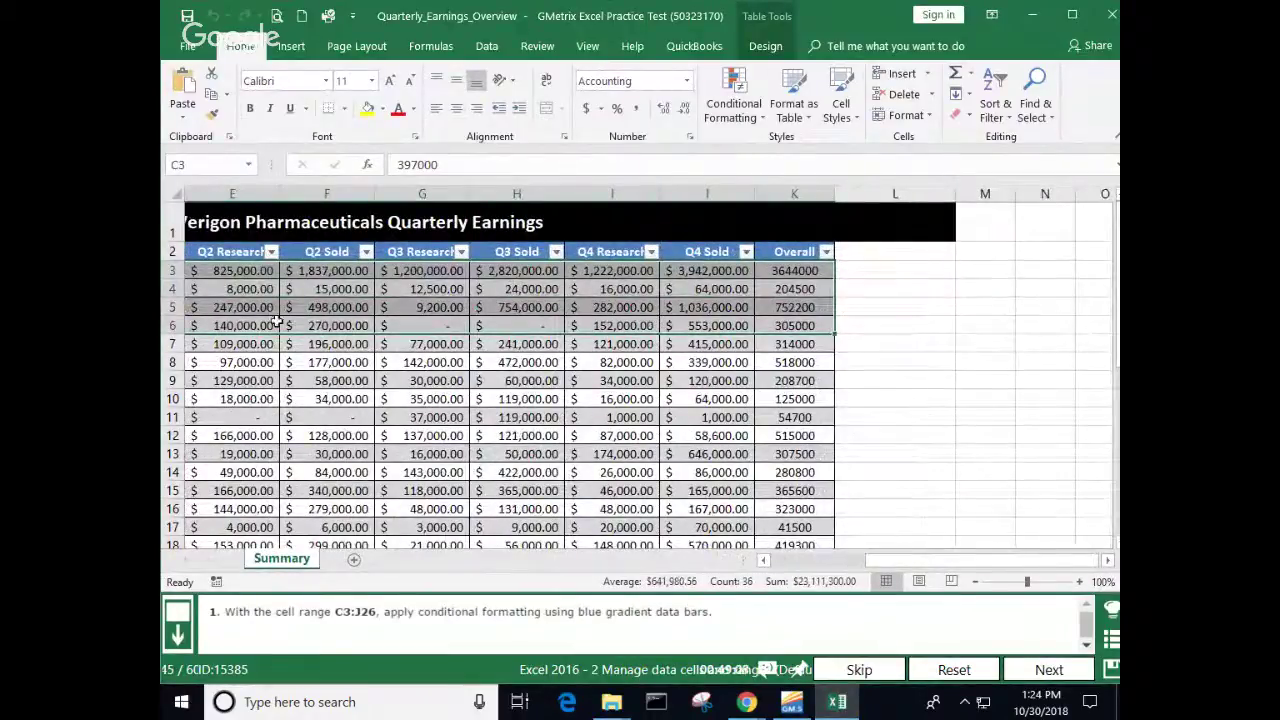
pyautogui.click(222, 324)
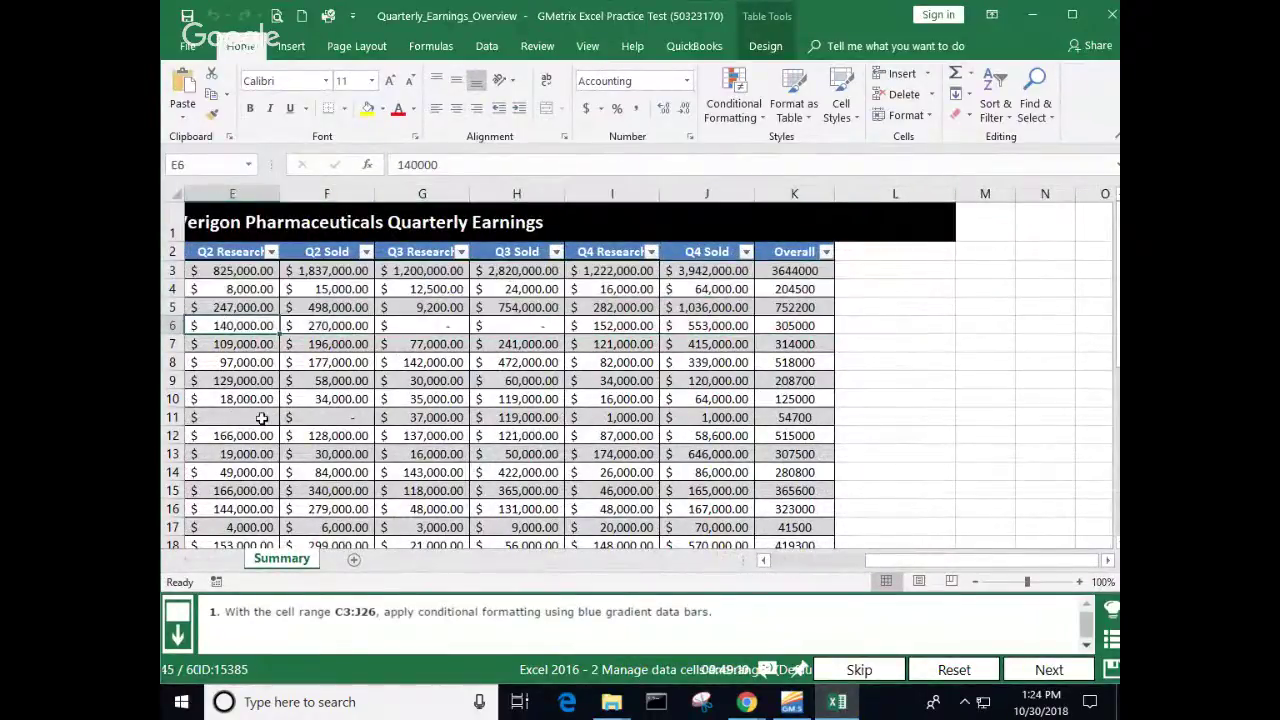
pyautogui.click(806, 561)
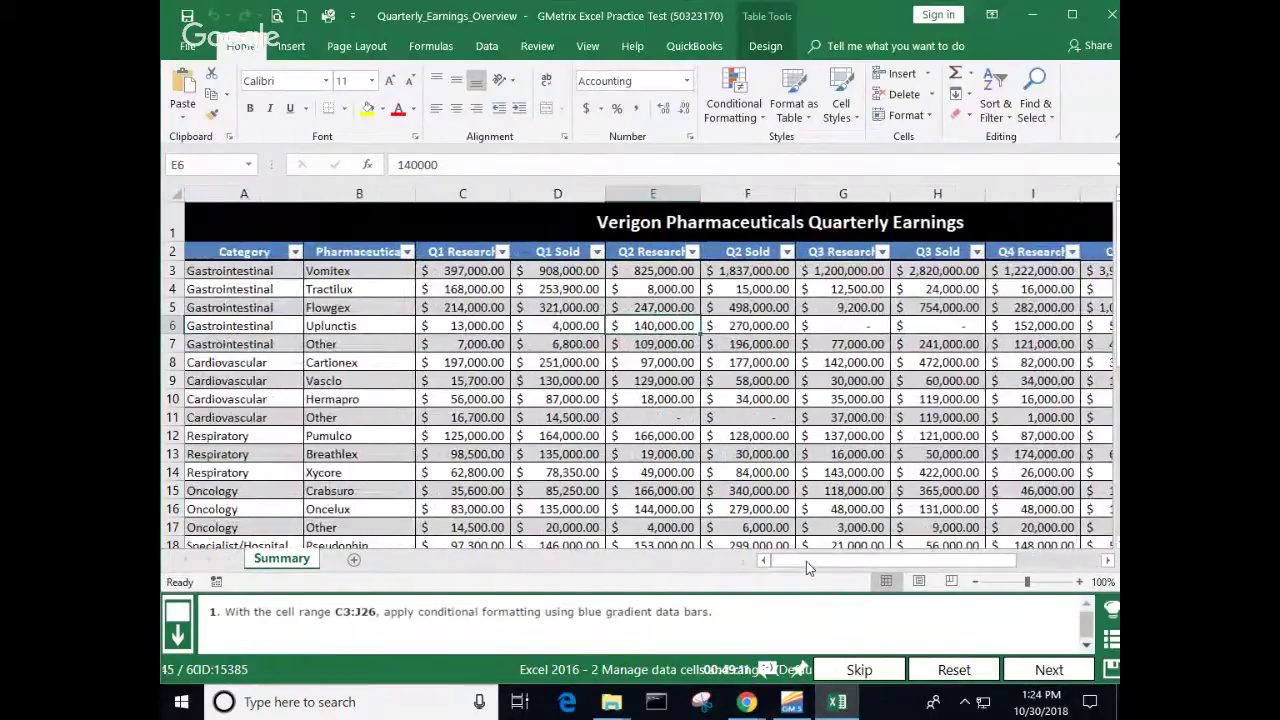
pyautogui.moveTo(430, 270); pyautogui.dragTo(818, 505)
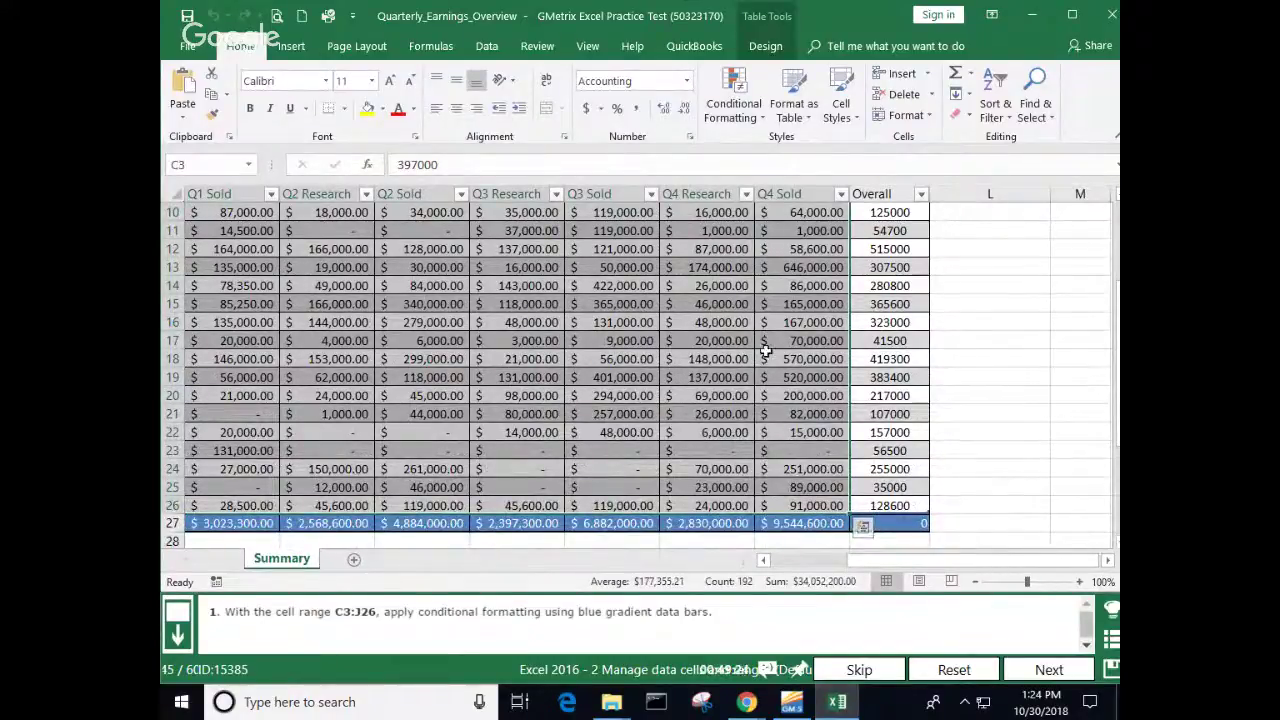
# Step: Apply Blue Data Bar gradient fill conditional formatting to the selection and review the result
pyautogui.click(763, 118)
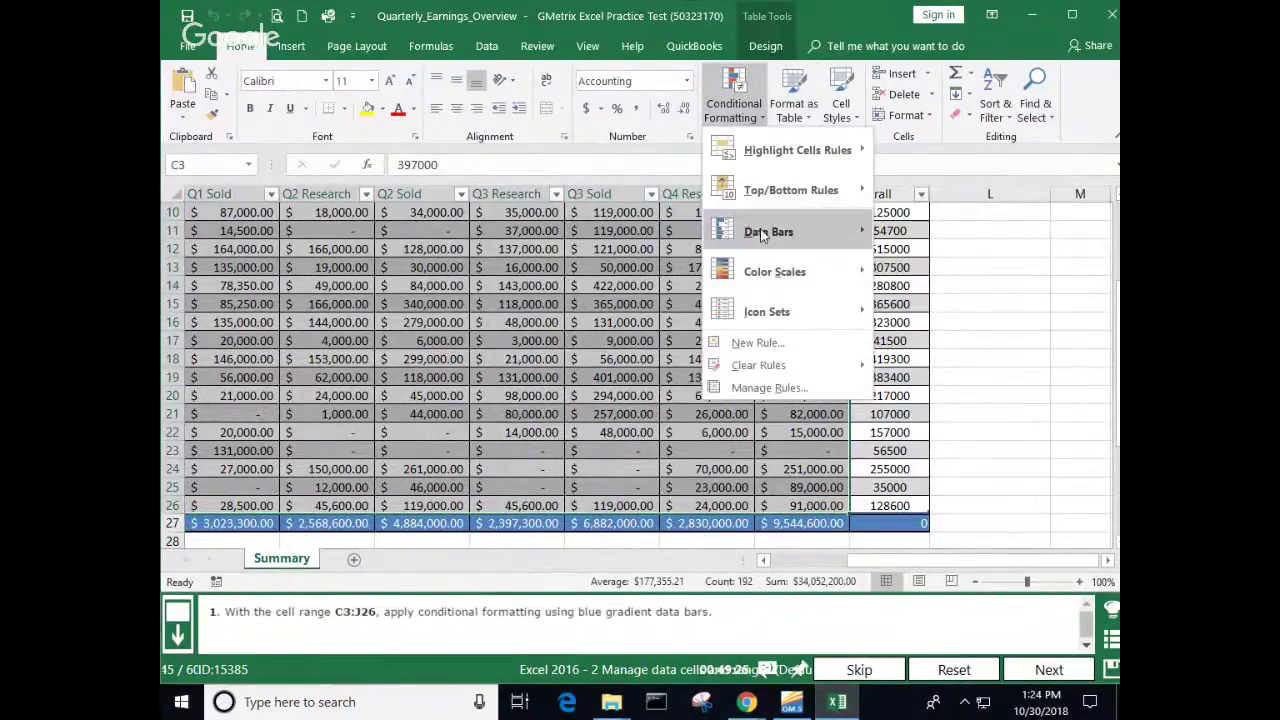
pyautogui.moveTo(762, 238)
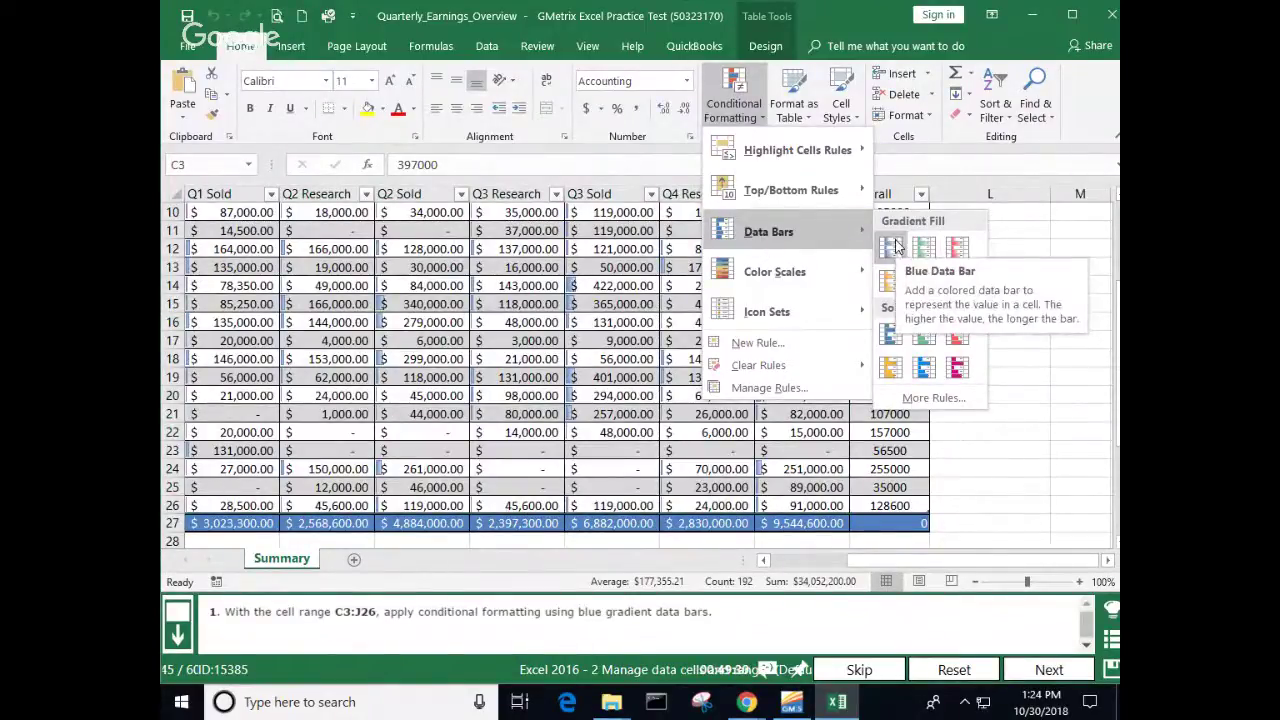
pyautogui.click(897, 246)
pyautogui.click(995, 246)
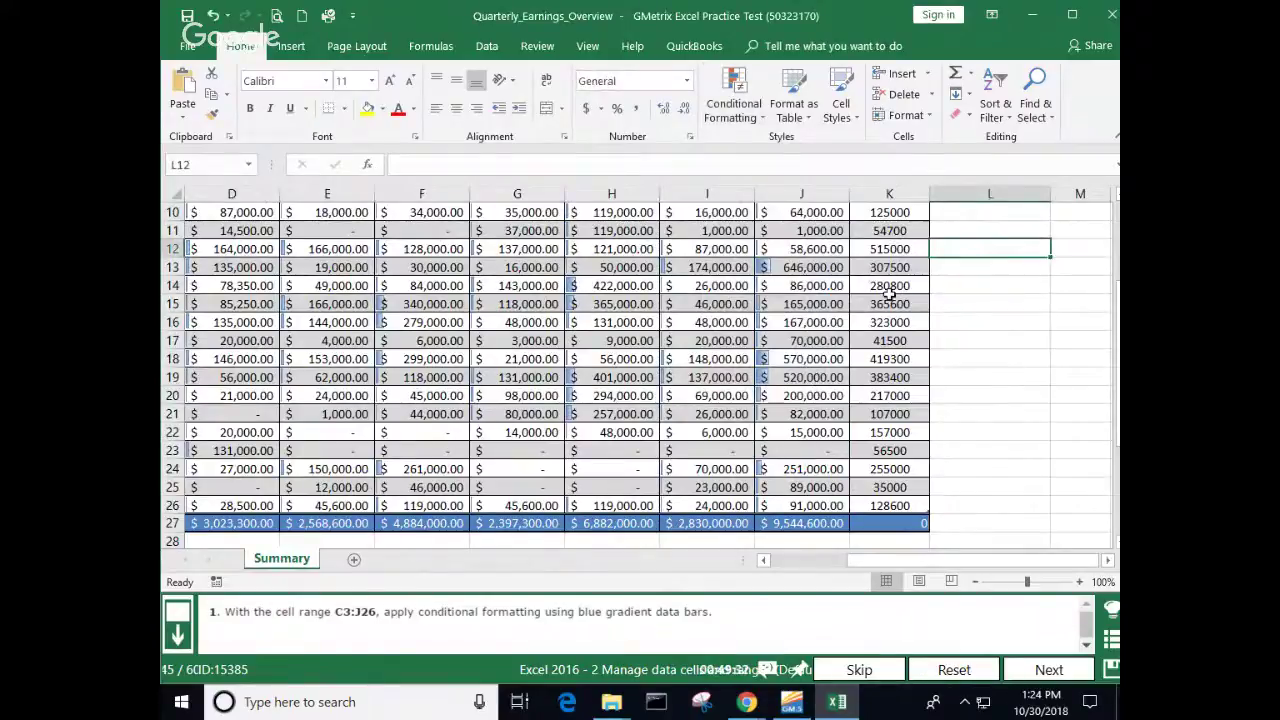
pyautogui.scroll(3, 889, 290)
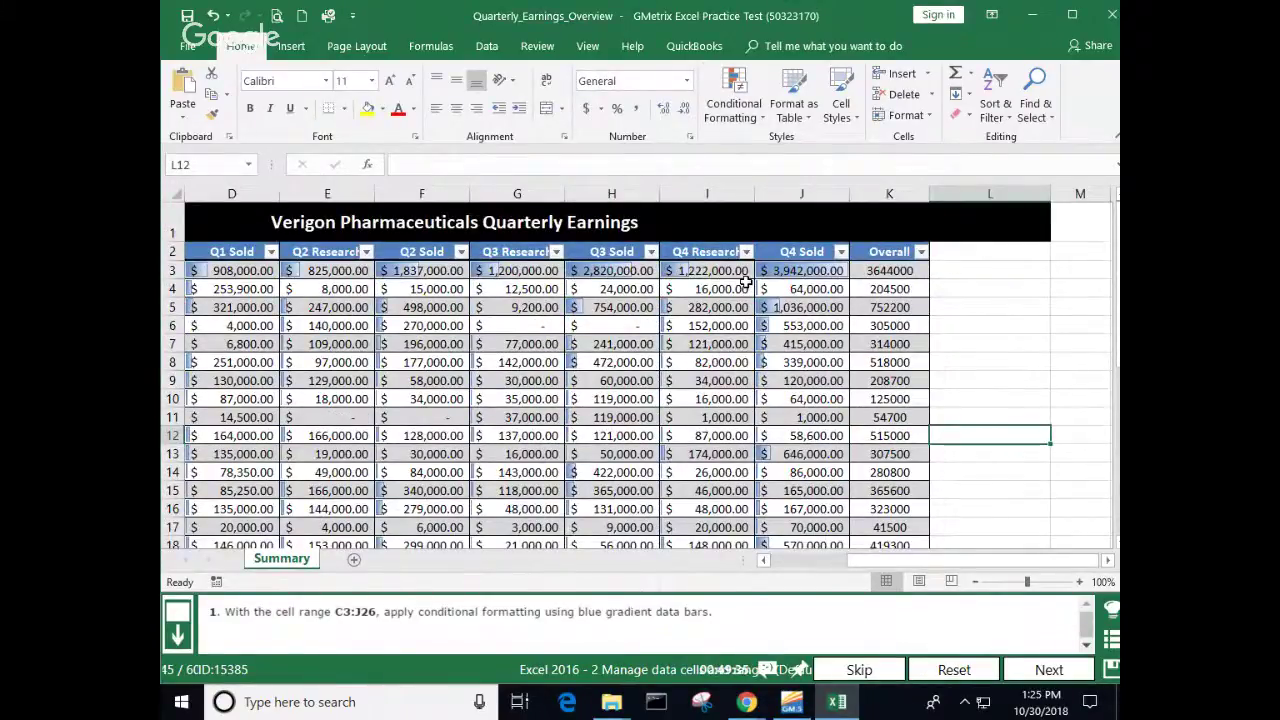
pyautogui.hscroll(-3, 787, 568)
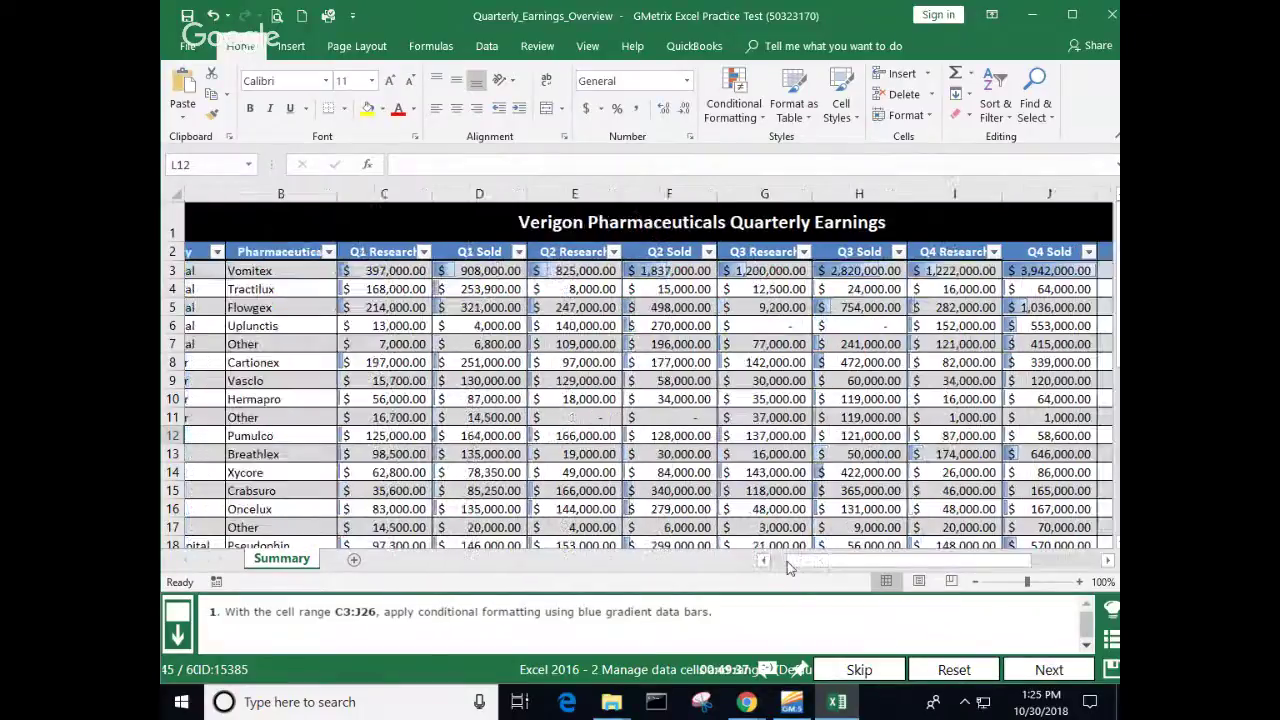
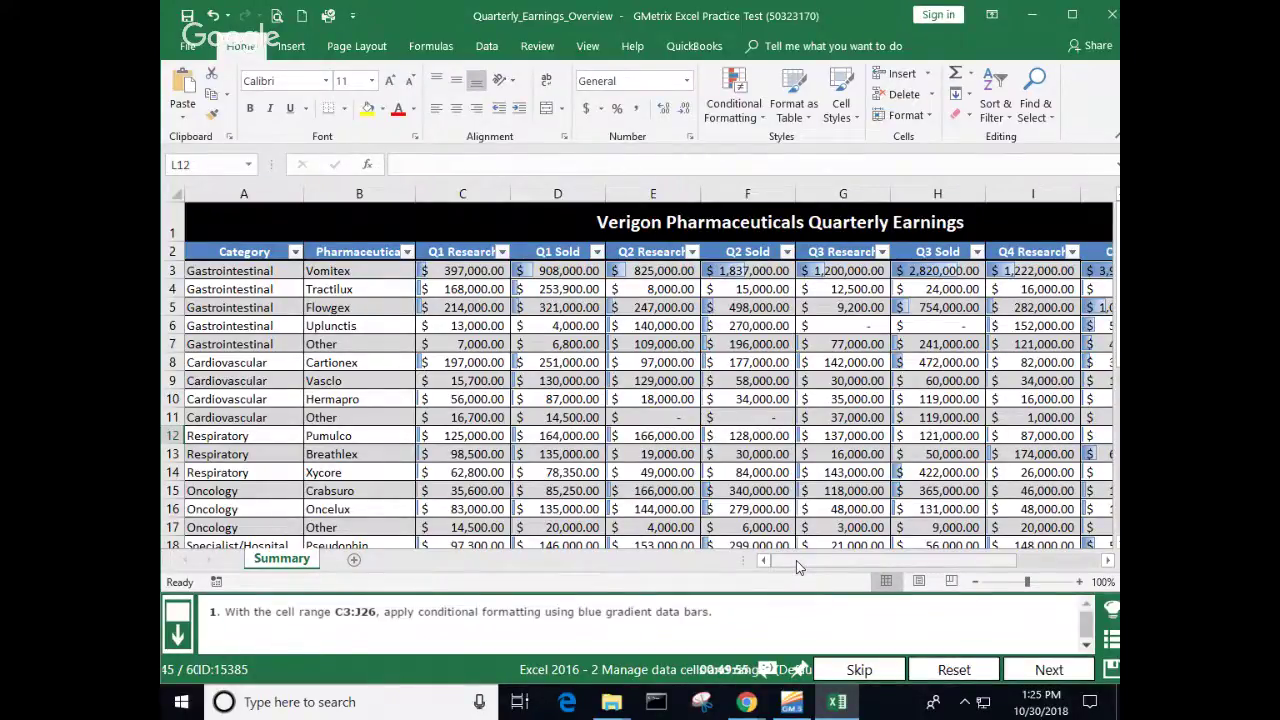
# Step: Submit the data-bars answer for question 45 and continue to question 46
pyautogui.click(1040, 670)
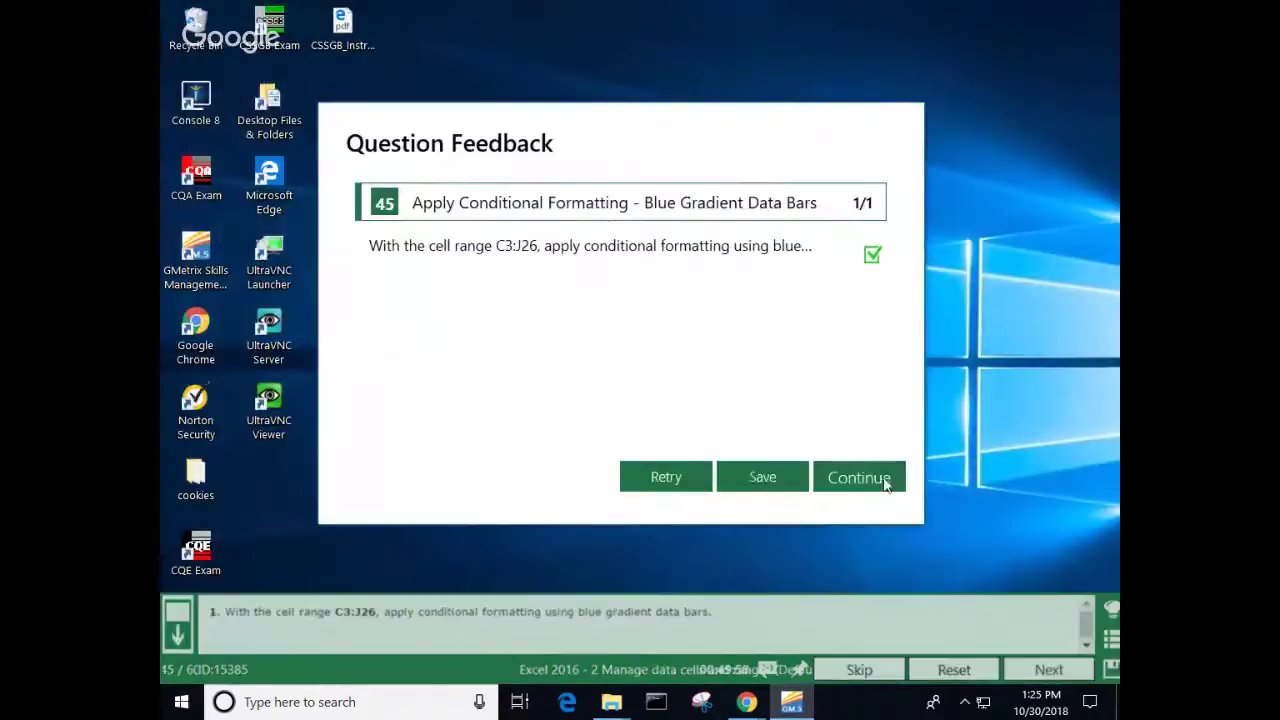
pyautogui.click(872, 480)
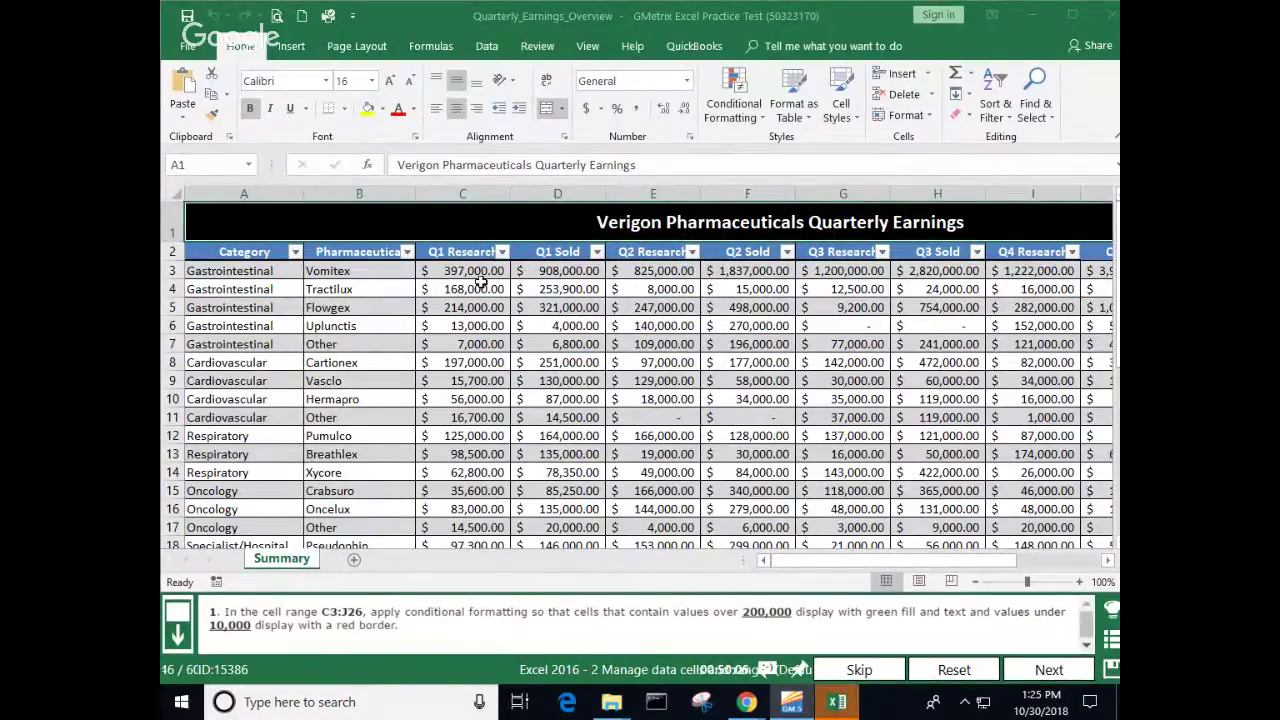
# Step: Select C3:J26 and highlight values greater than 20000 with Green Fill with Dark Green Text
pyautogui.moveTo(484, 276); pyautogui.dragTo(838, 503)
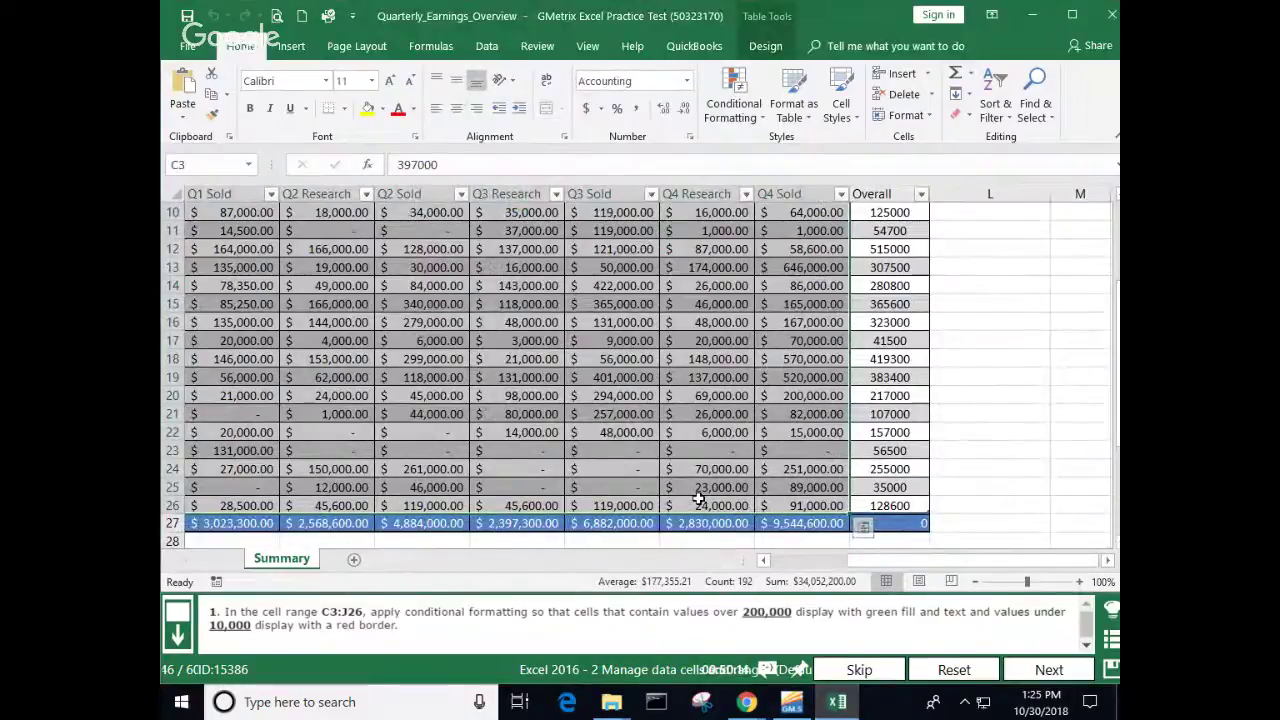
pyautogui.scroll(3, 698, 494)
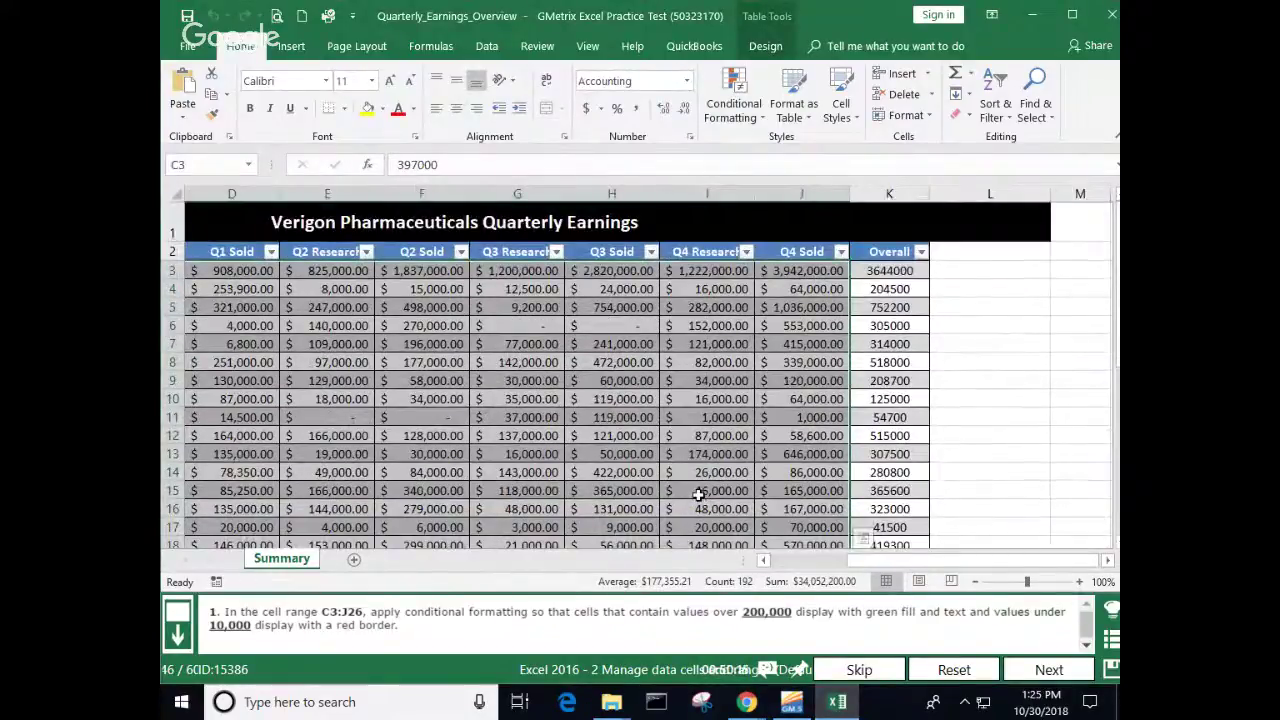
pyautogui.click(766, 120)
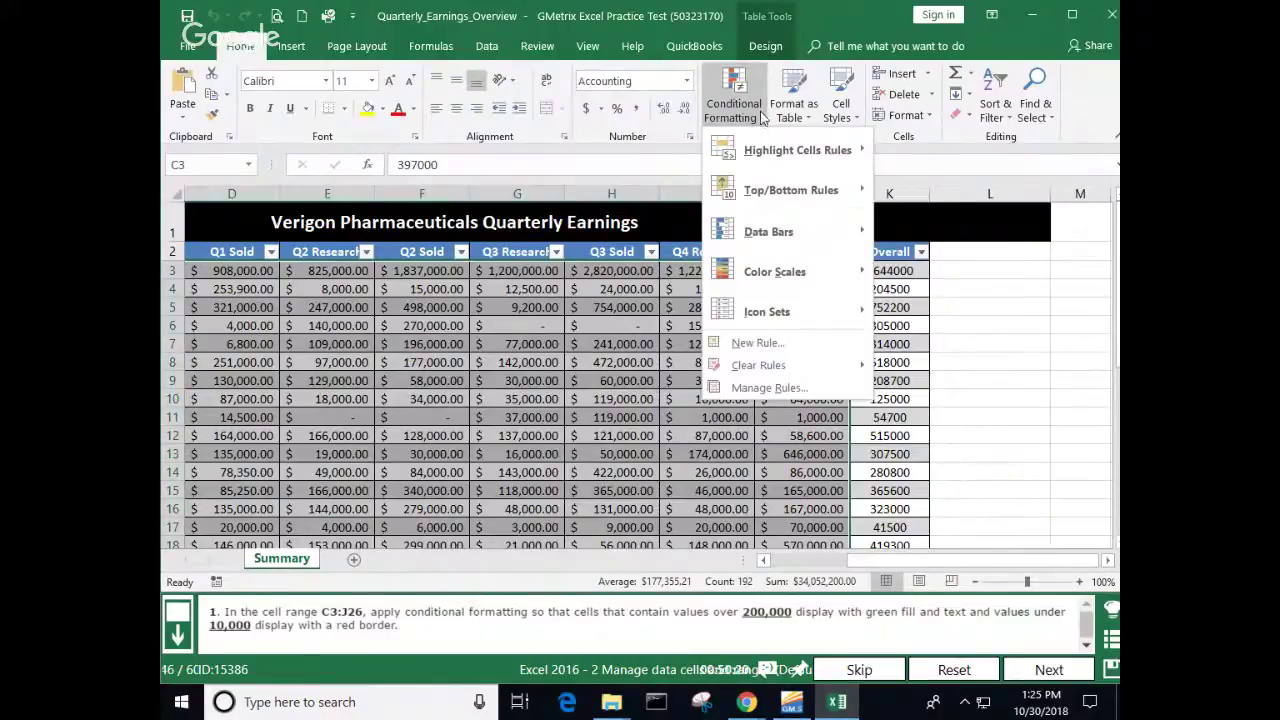
pyautogui.moveTo(766, 155)
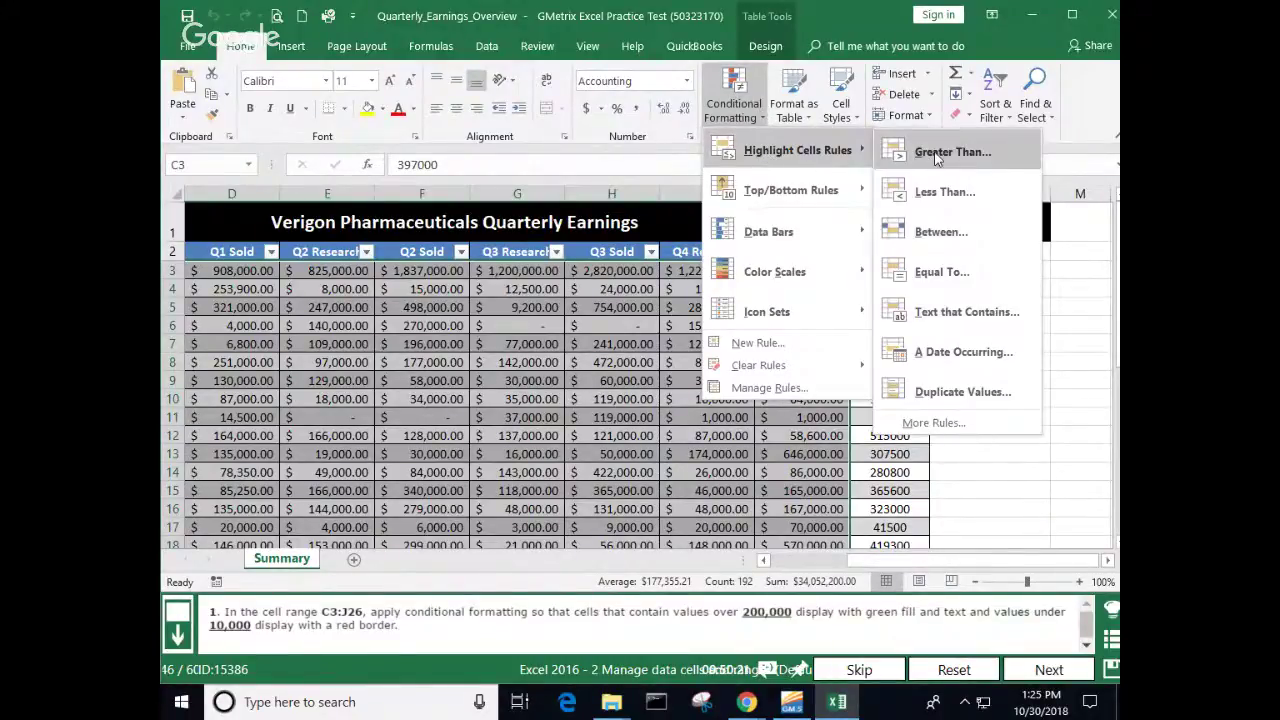
pyautogui.click(937, 155)
pyautogui.write('20')
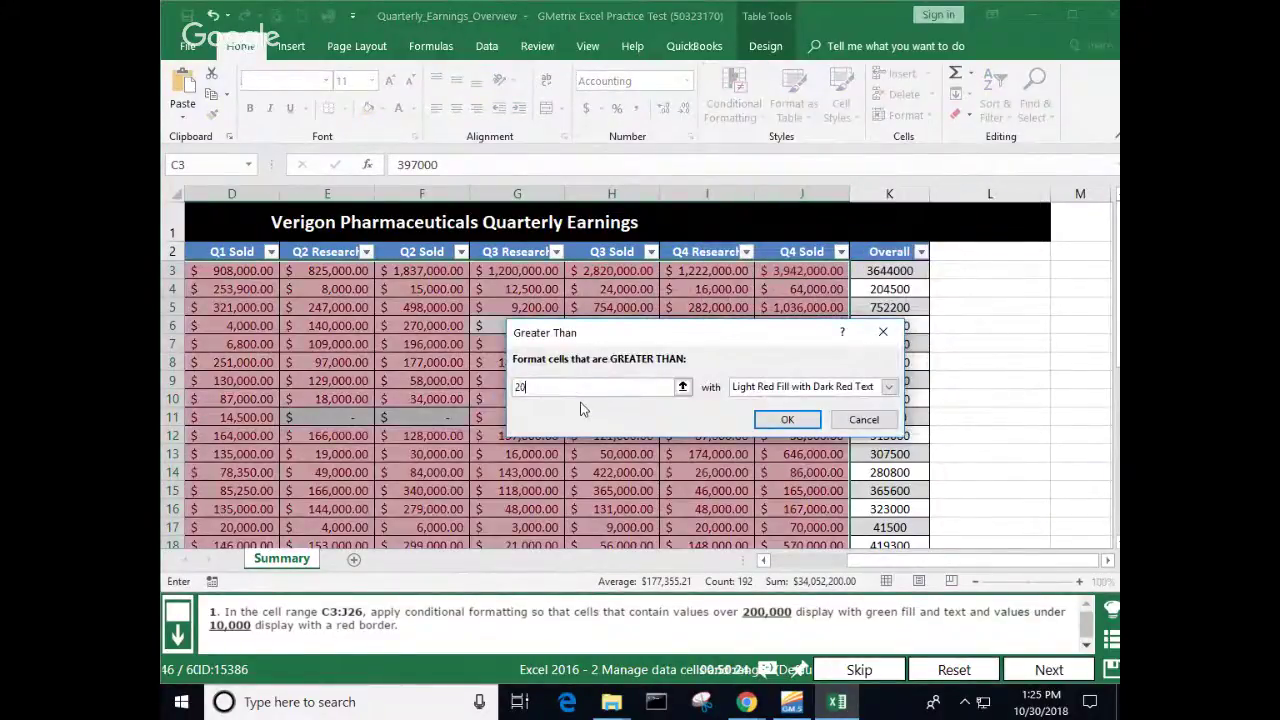
pyautogui.write('000')
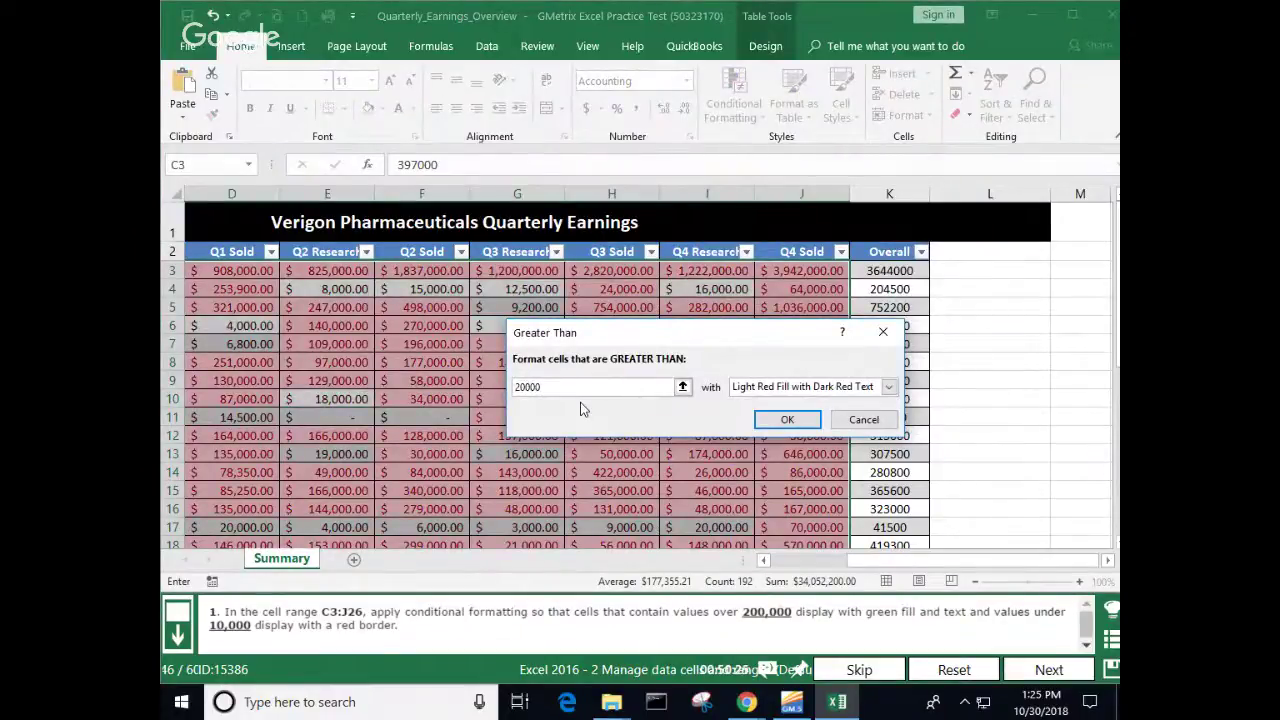
pyautogui.click(888, 386)
pyautogui.click(840, 429)
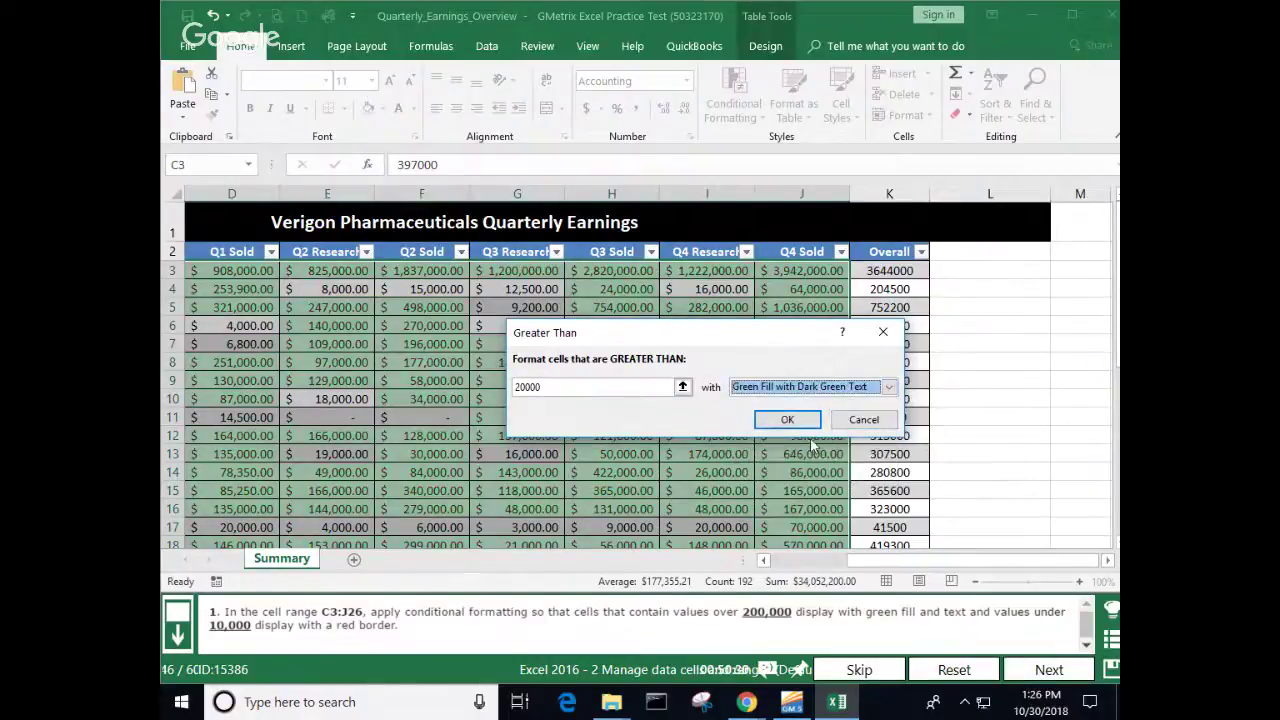
pyautogui.click(790, 422)
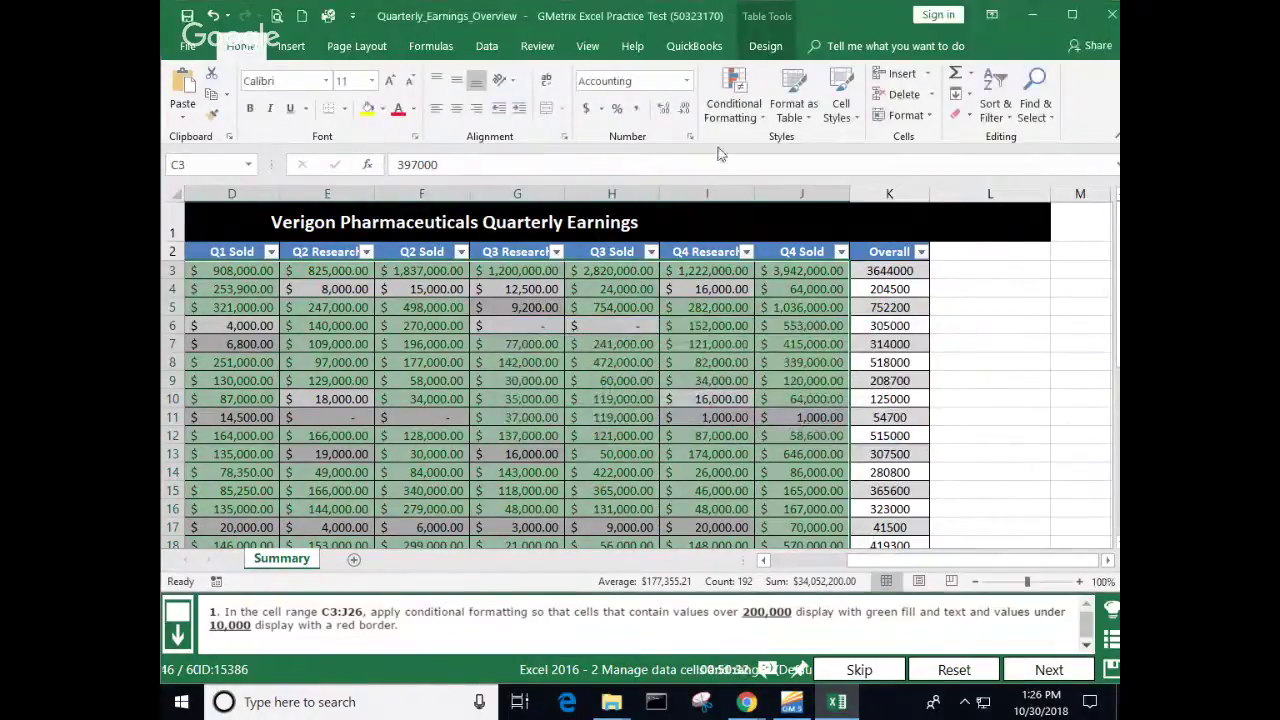
# Step: Give values less than 10000 a Red Border, submit question 46, then retry it
pyautogui.click(764, 118)
pyautogui.moveTo(752, 175)
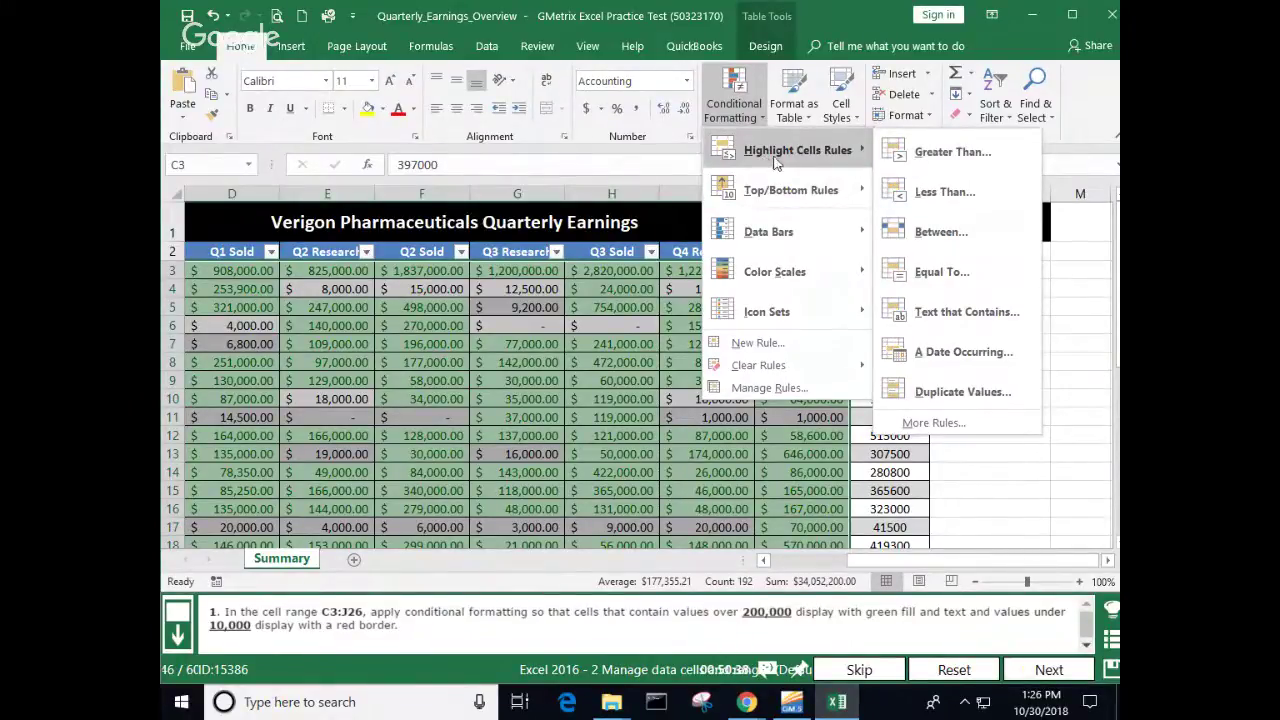
pyautogui.click(944, 192)
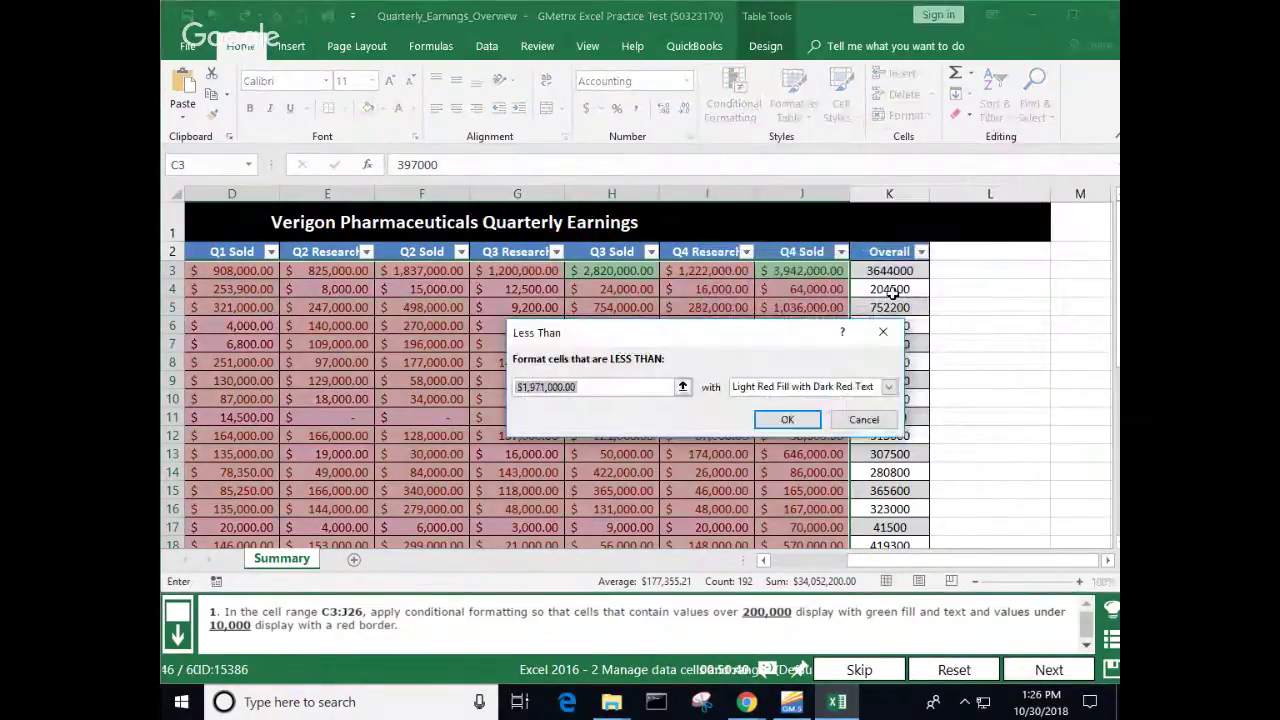
pyautogui.write('10000')
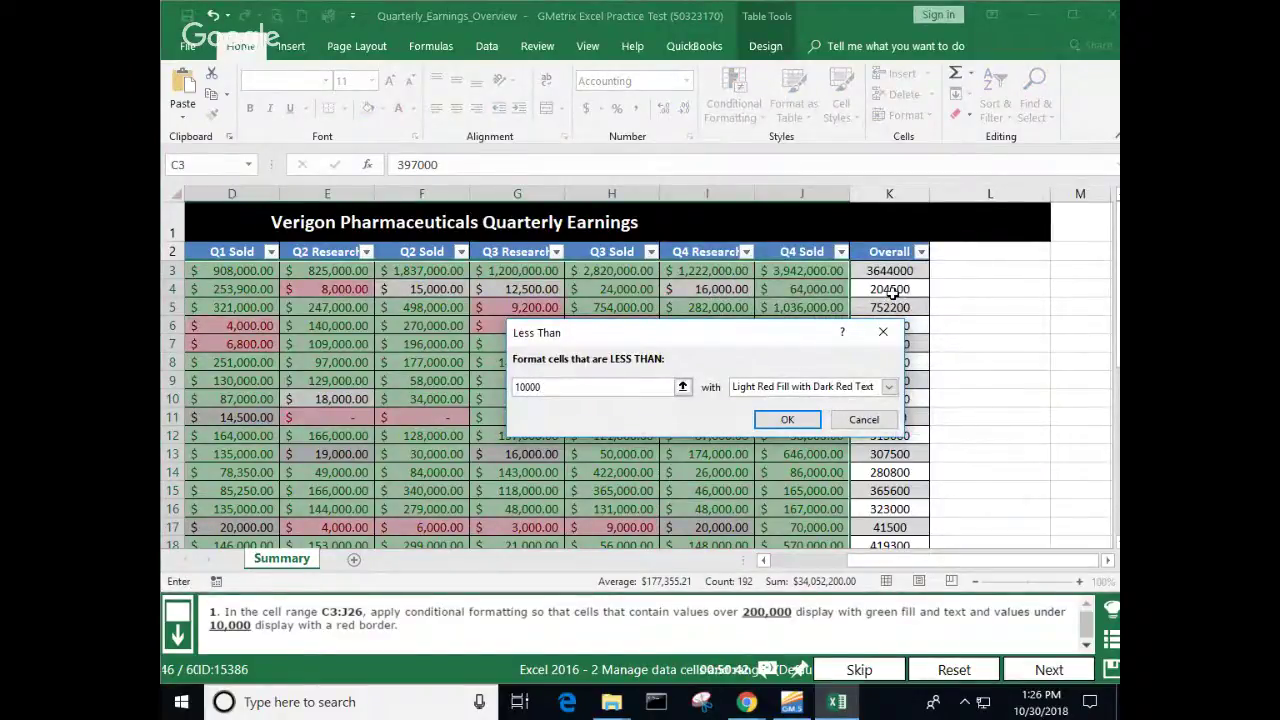
pyautogui.click(888, 386)
pyautogui.click(778, 467)
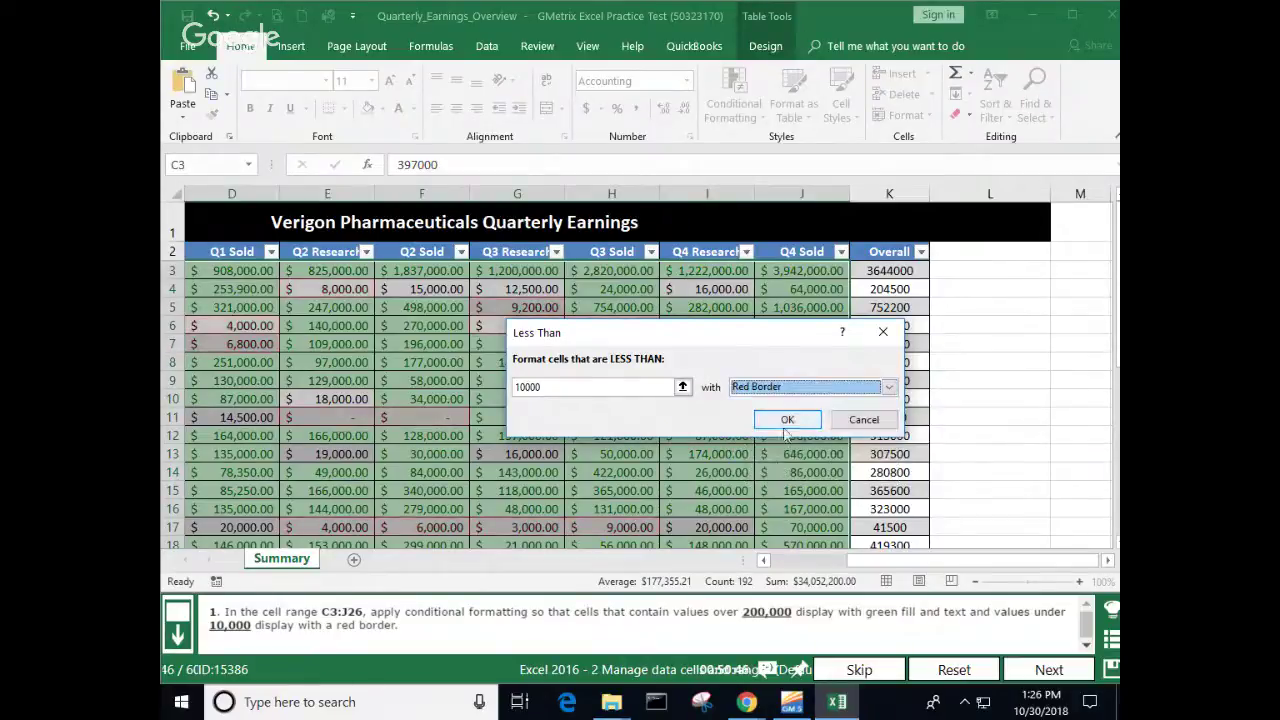
pyautogui.click(788, 425)
pyautogui.click(1006, 418)
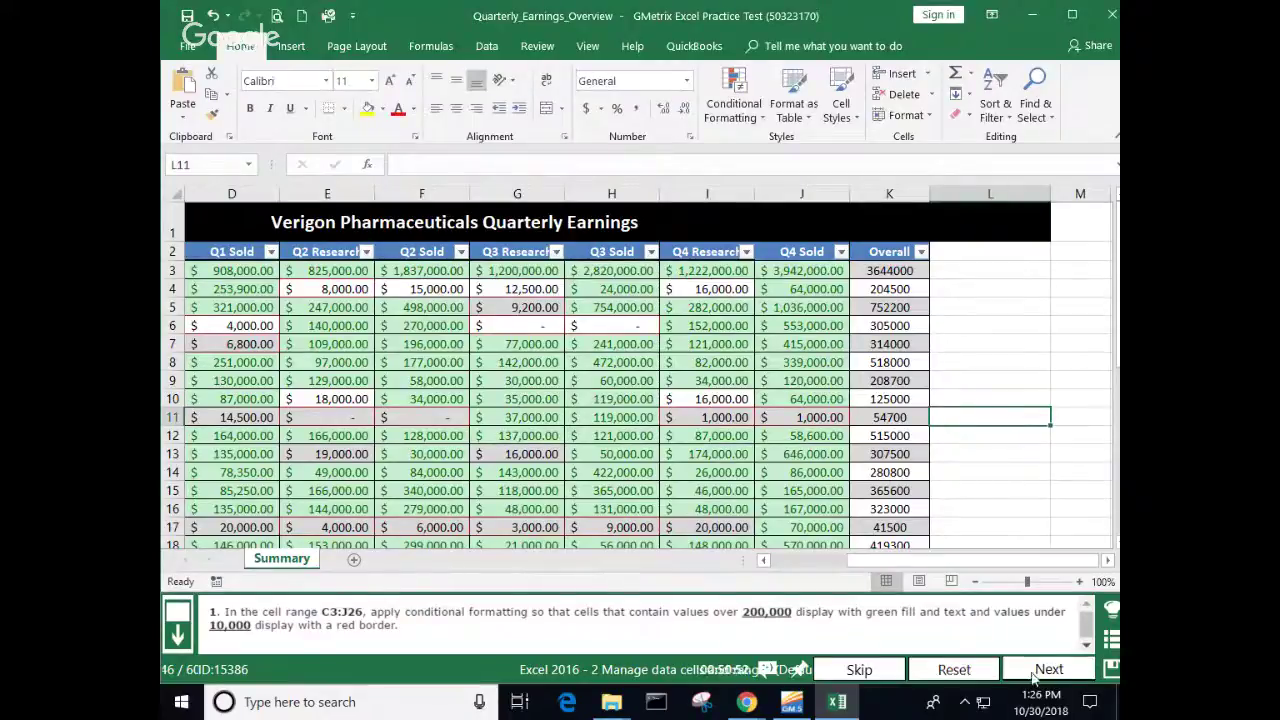
pyautogui.click(1035, 677)
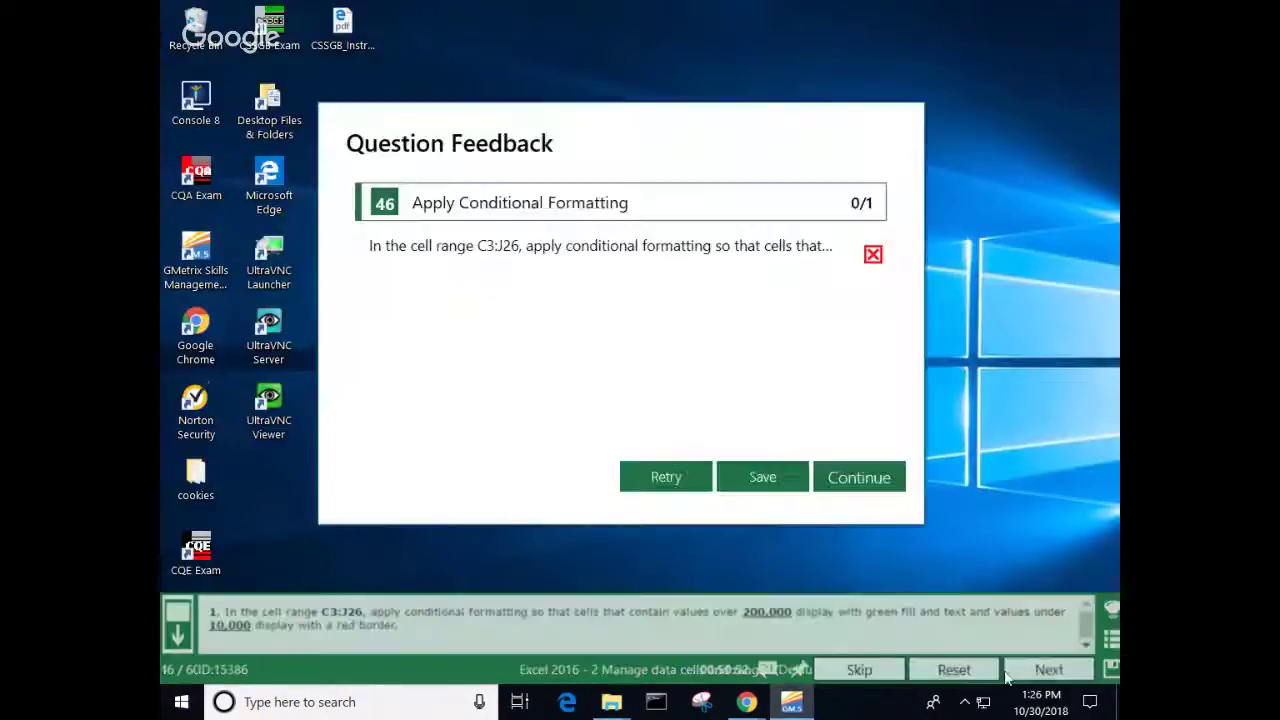
pyautogui.click(678, 479)
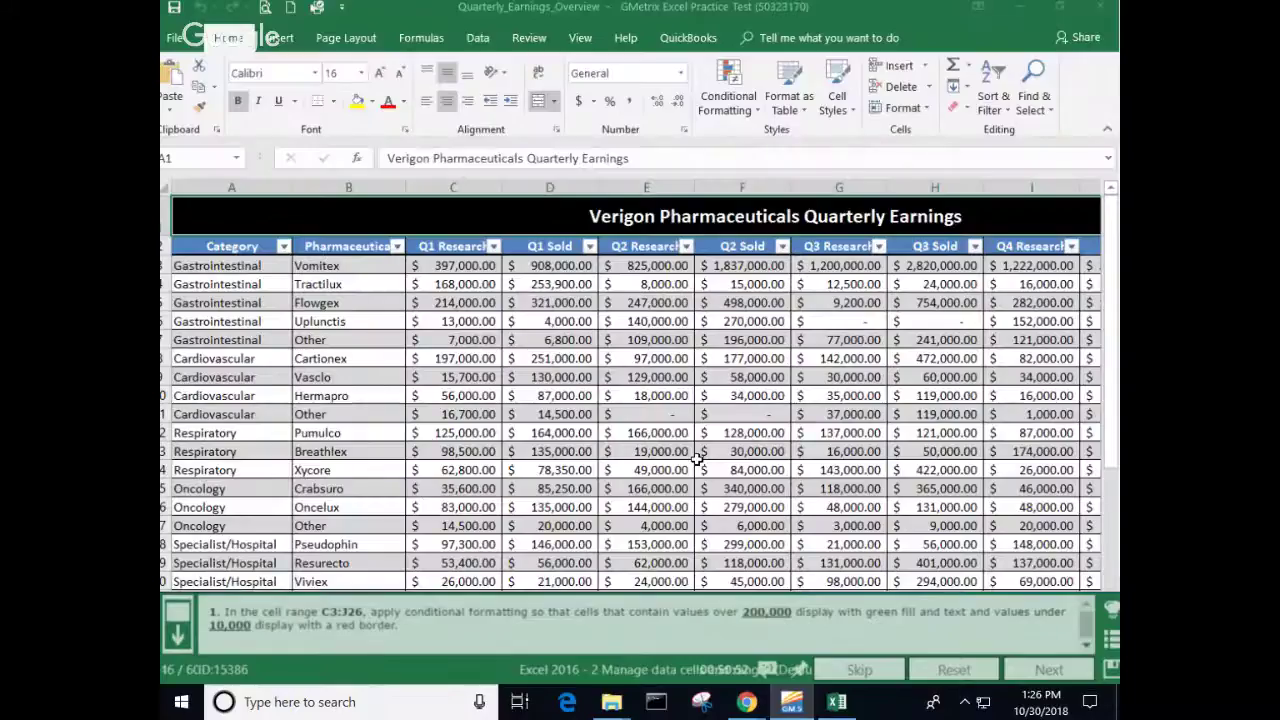
# Step: Select C3:J26 and highlight values greater than 200000 with Green Fill with Dark Green Text
pyautogui.click(456, 272)
pyautogui.moveTo(456, 272); pyautogui.dragTo(785, 506)
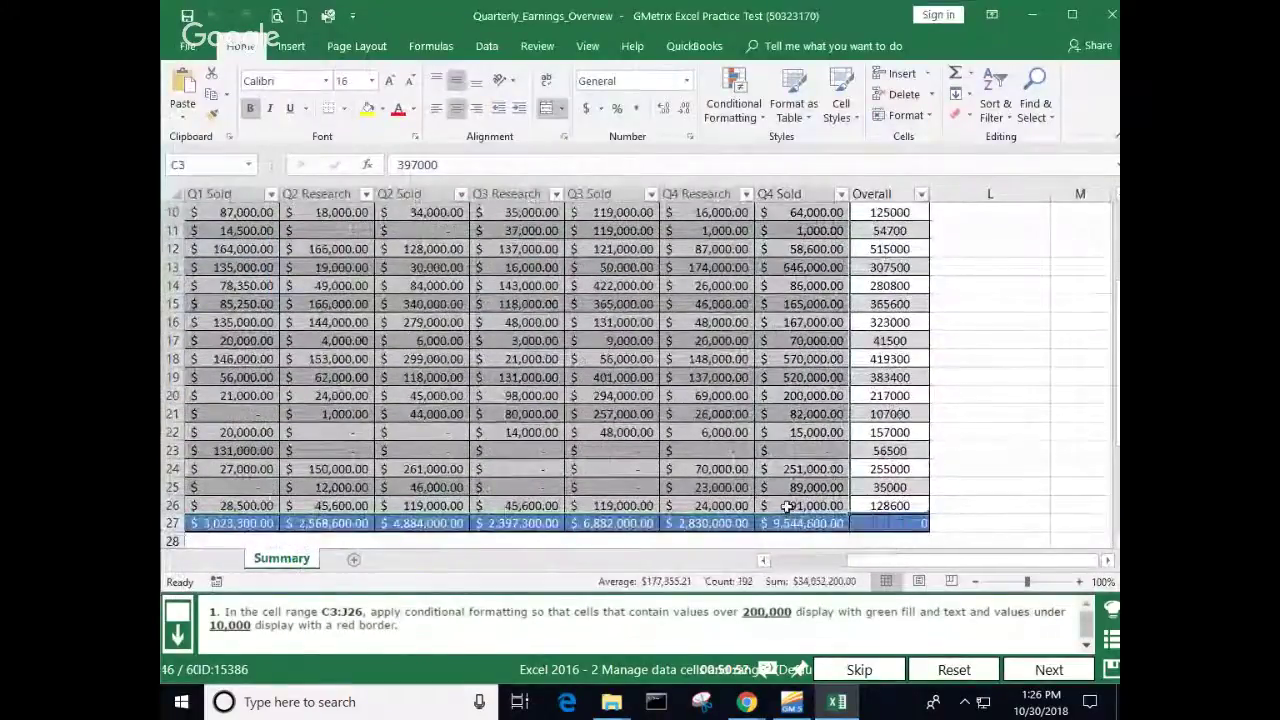
pyautogui.click(733, 110)
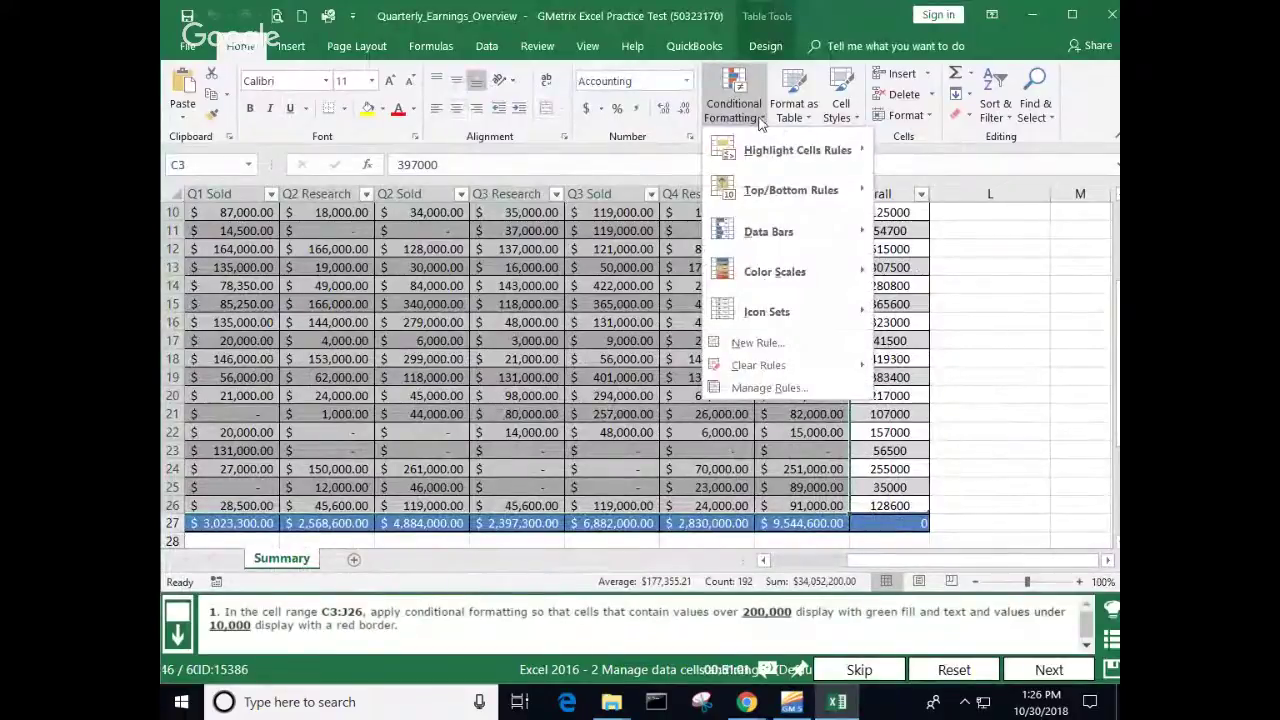
pyautogui.moveTo(763, 152)
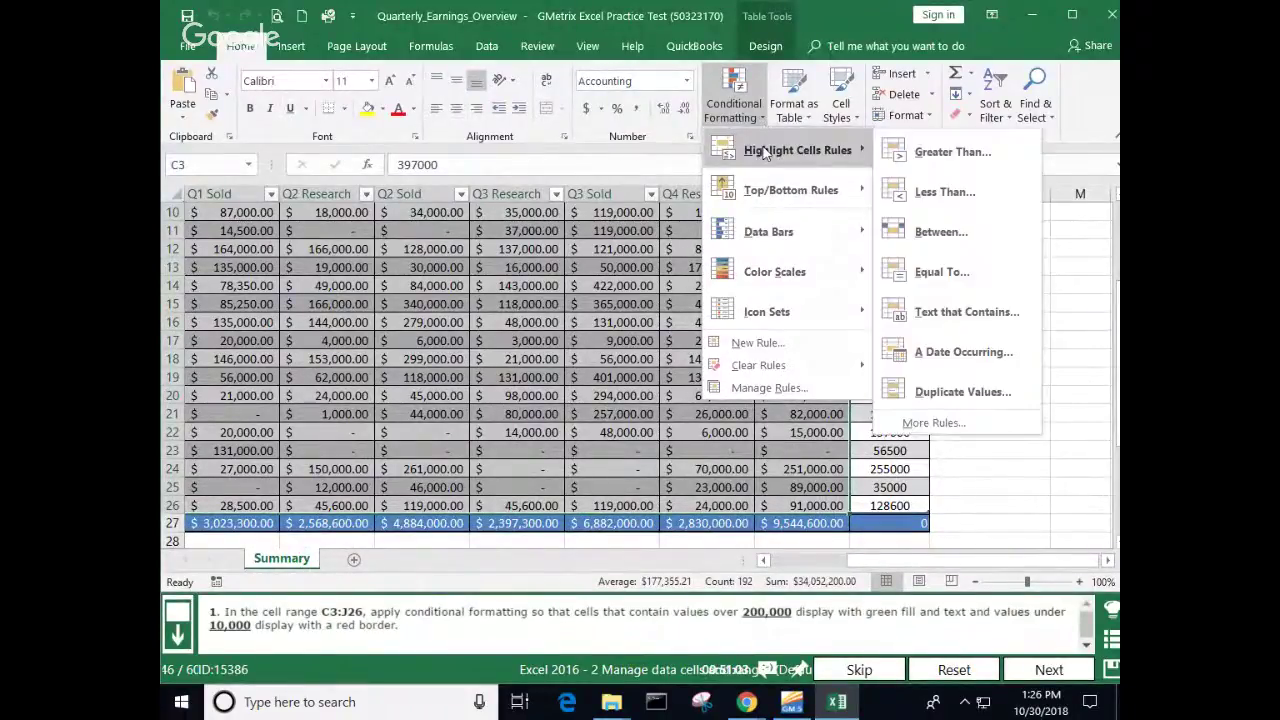
pyautogui.click(950, 152)
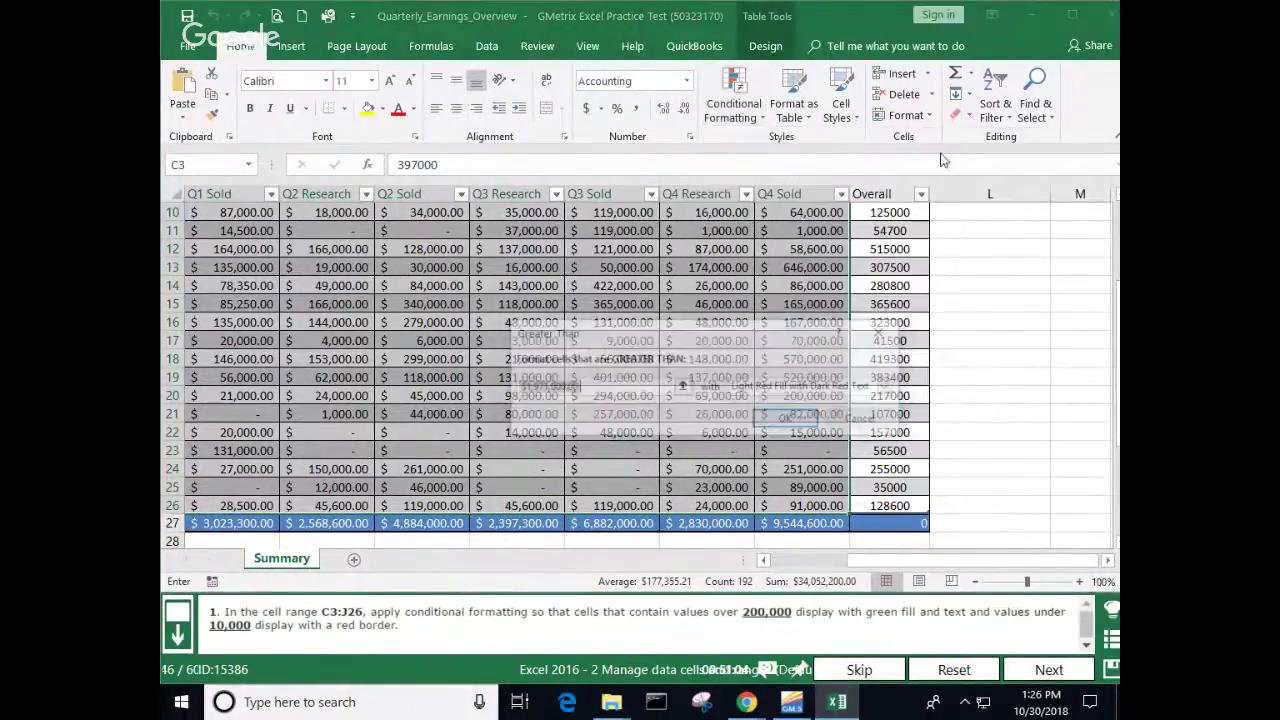
pyautogui.write('2')
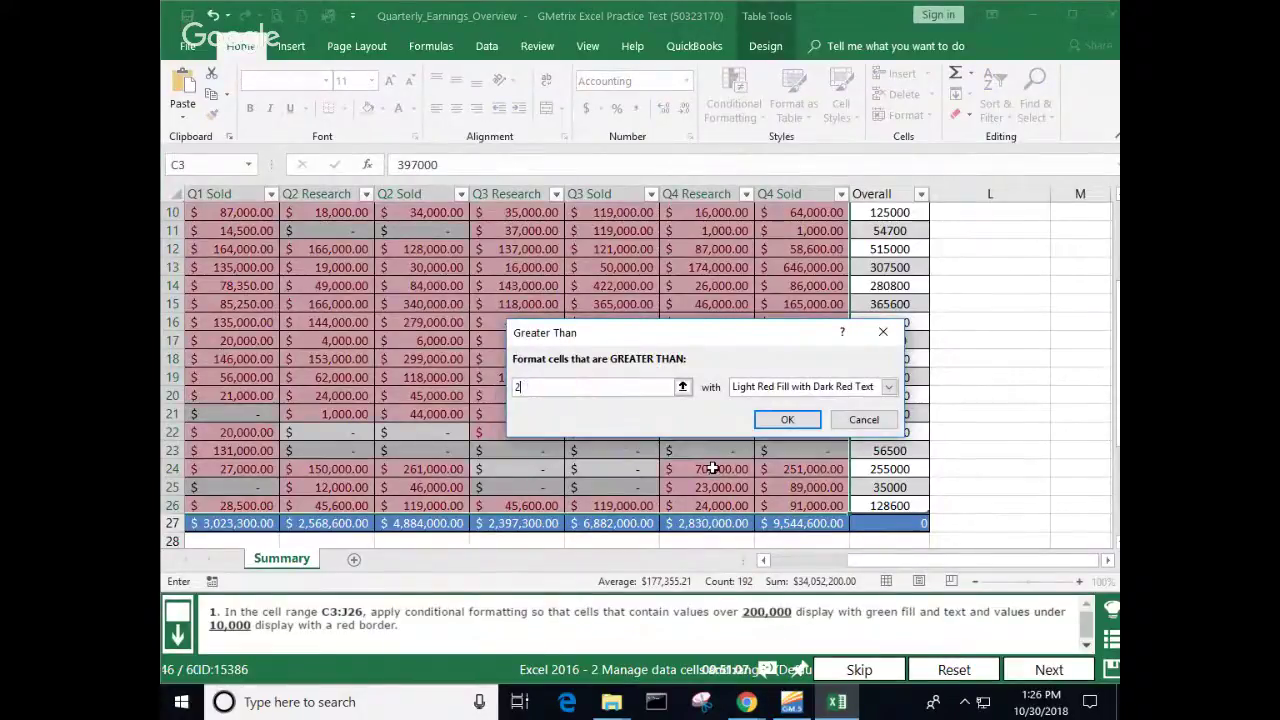
pyautogui.write('00000')
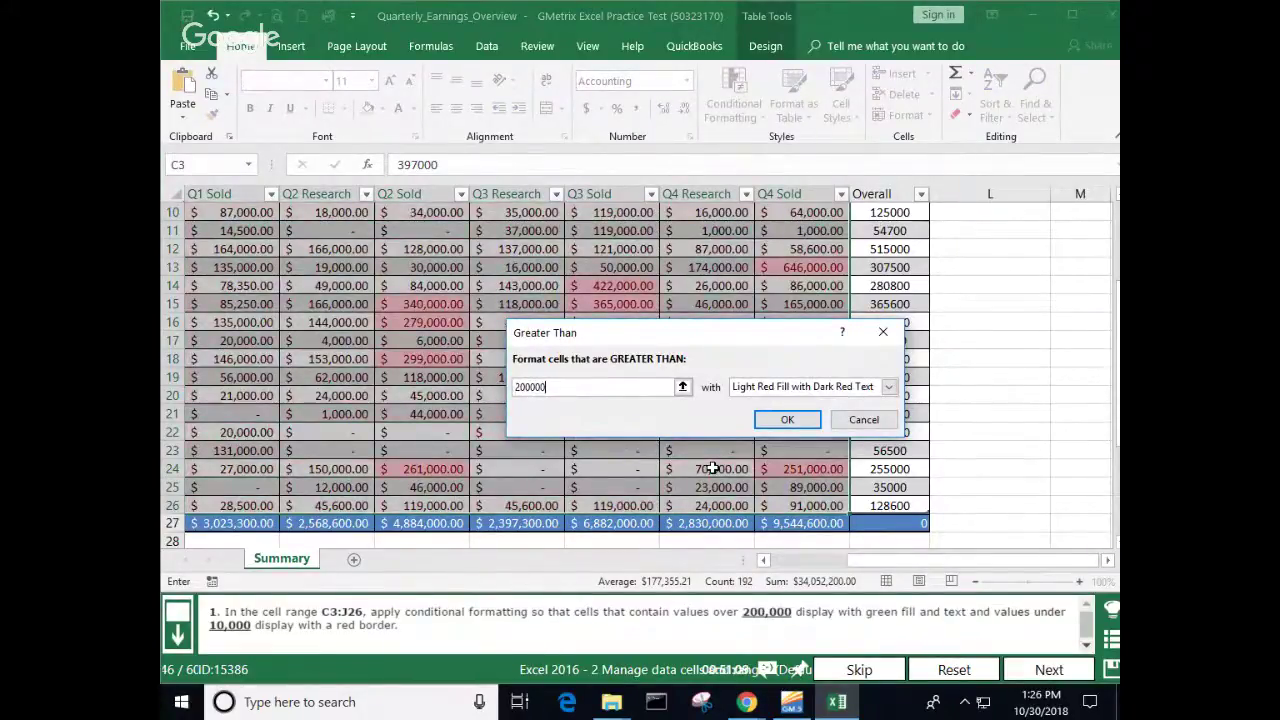
pyautogui.click(889, 387)
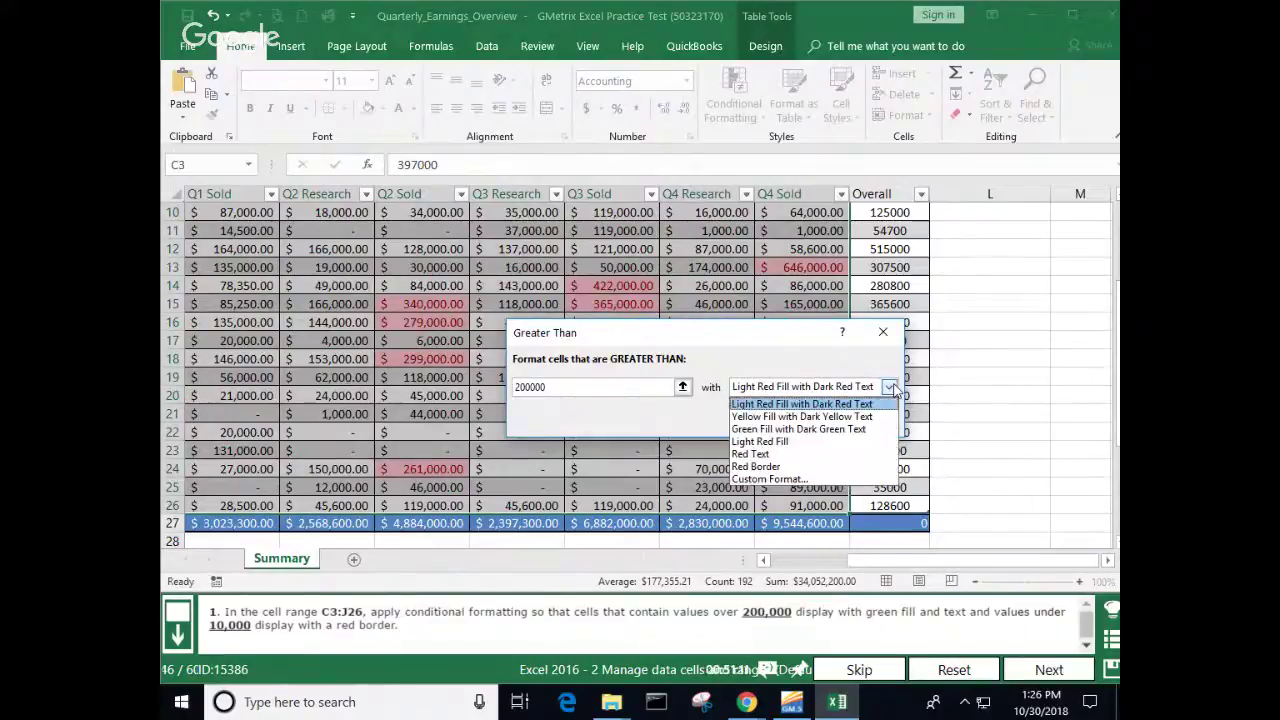
pyautogui.click(805, 429)
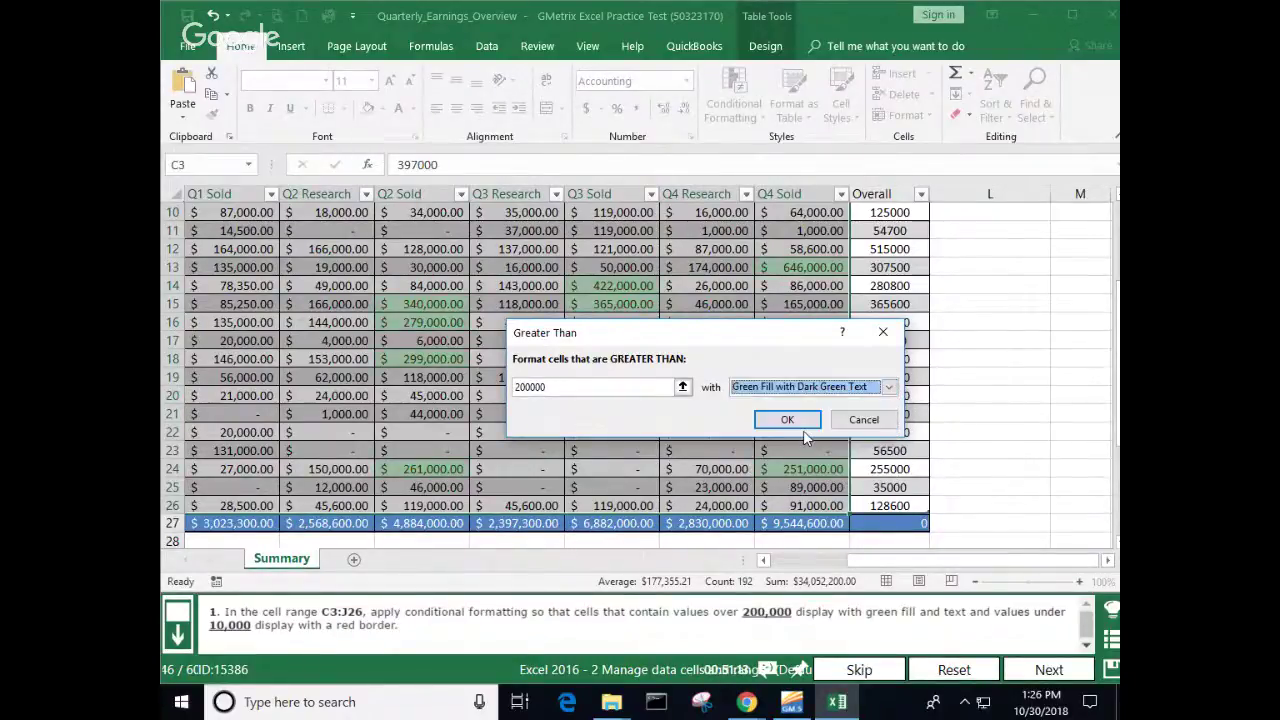
pyautogui.click(789, 419)
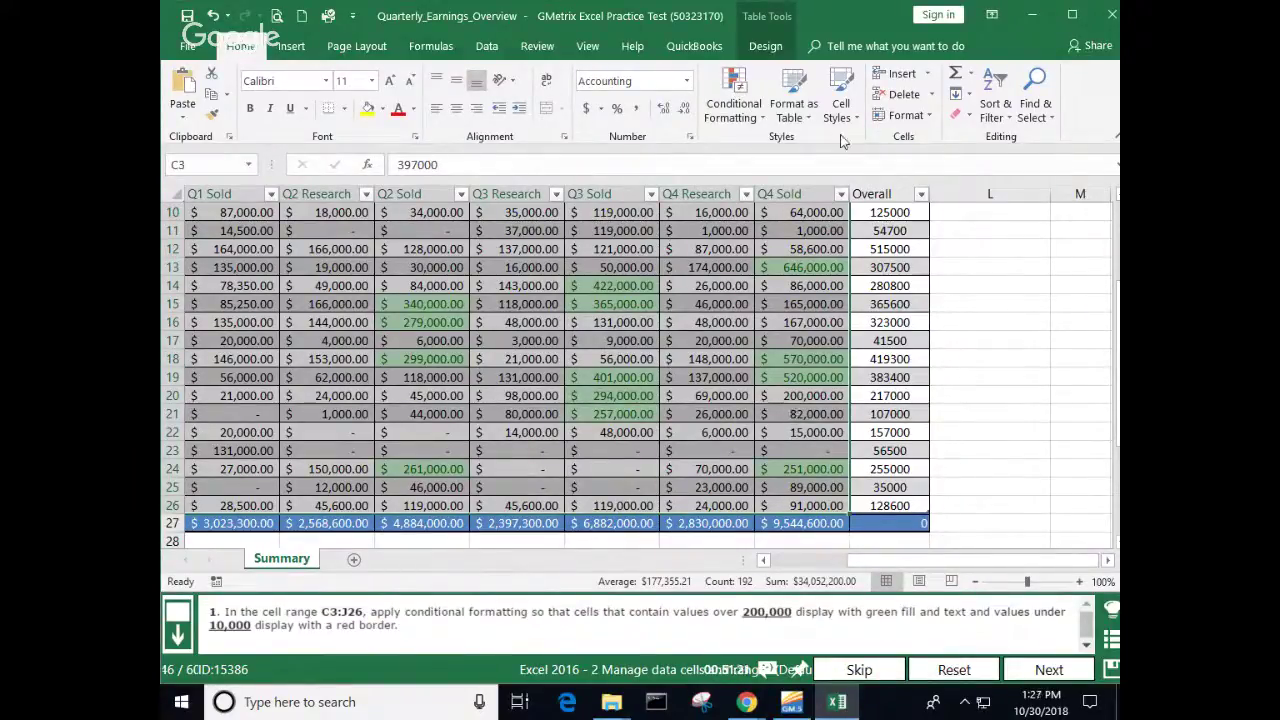
# Step: Add a Red Border rule for values less than 10000 and submit the answer
pyautogui.click(760, 118)
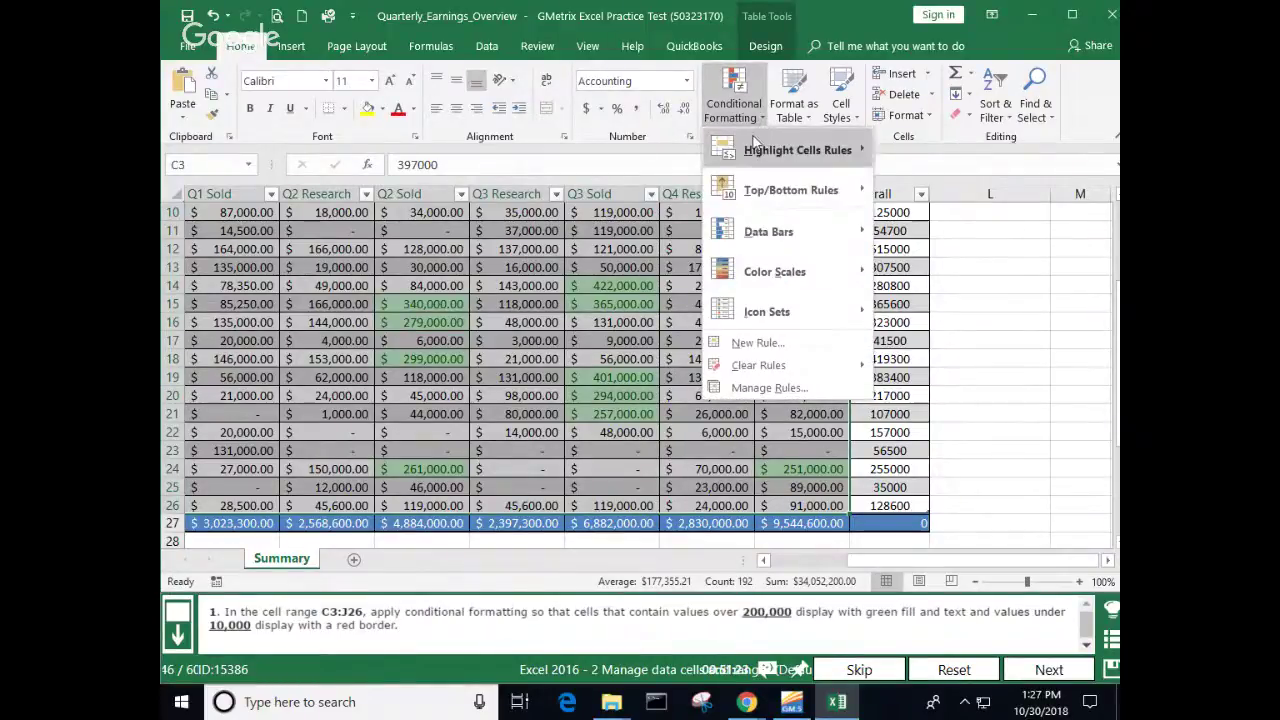
pyautogui.moveTo(790, 150)
pyautogui.click(945, 192)
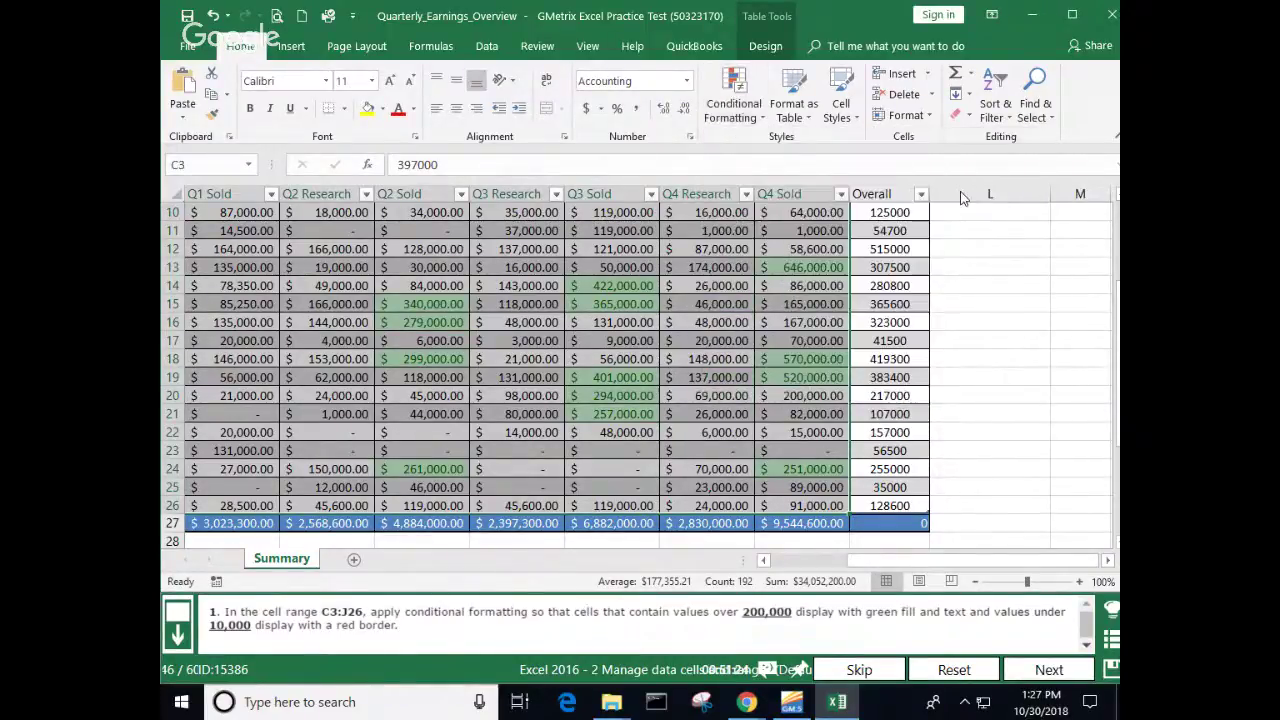
pyautogui.write('10')
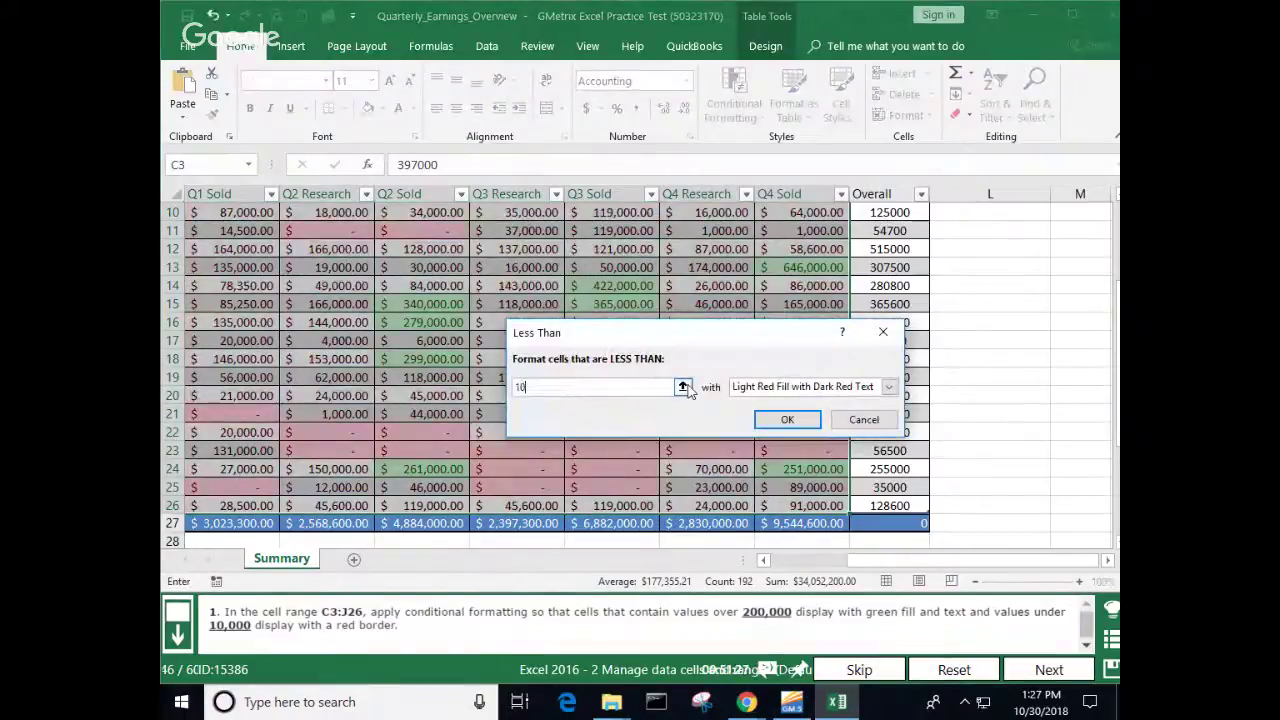
pyautogui.write('000')
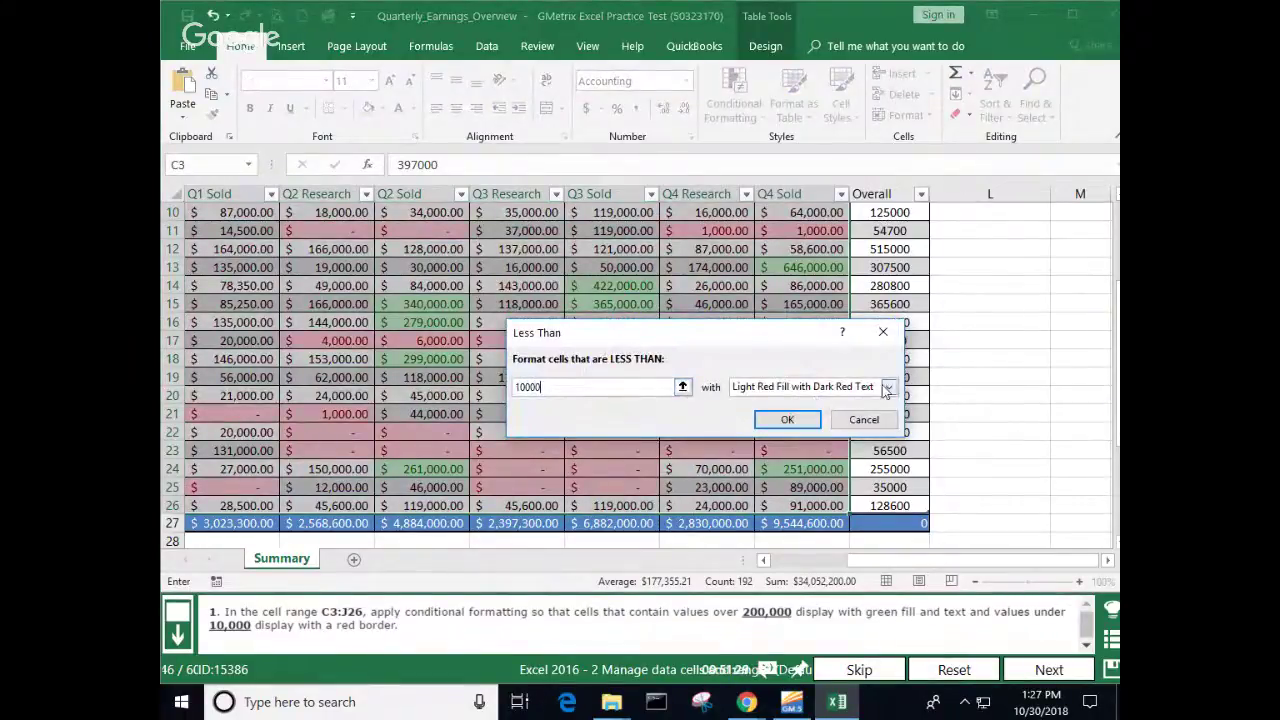
pyautogui.click(887, 387)
pyautogui.click(762, 467)
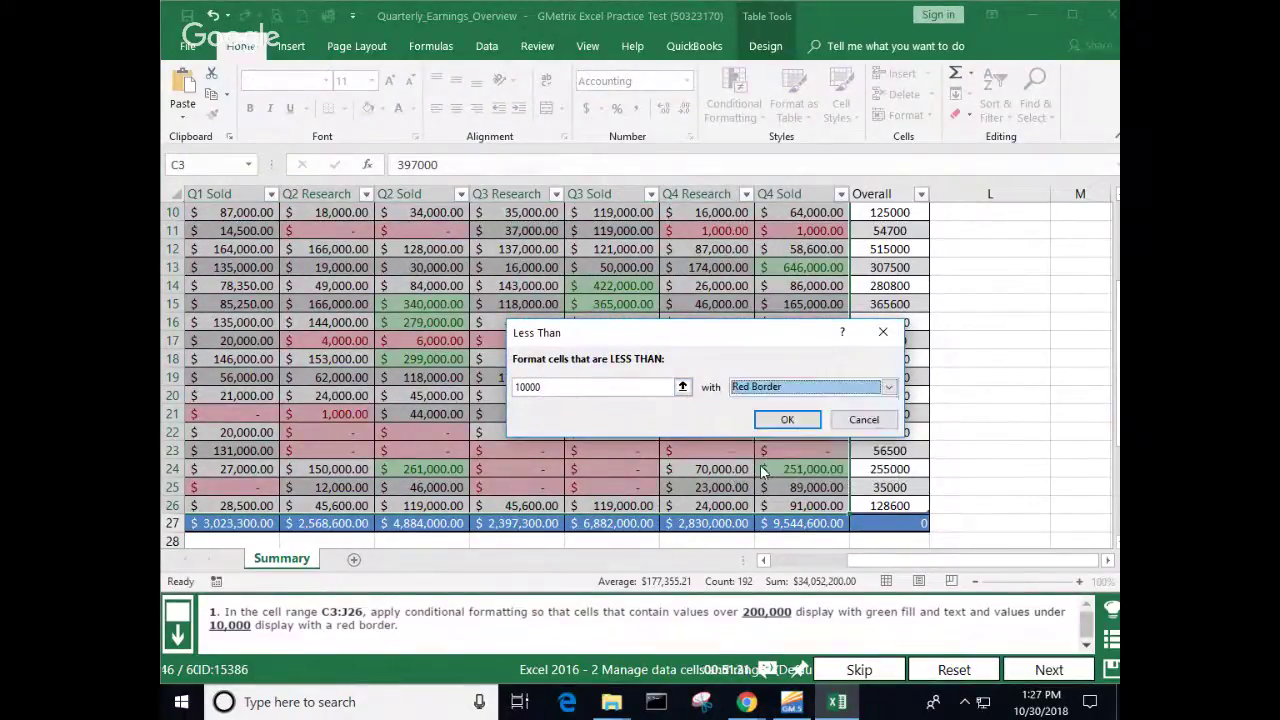
pyautogui.click(790, 421)
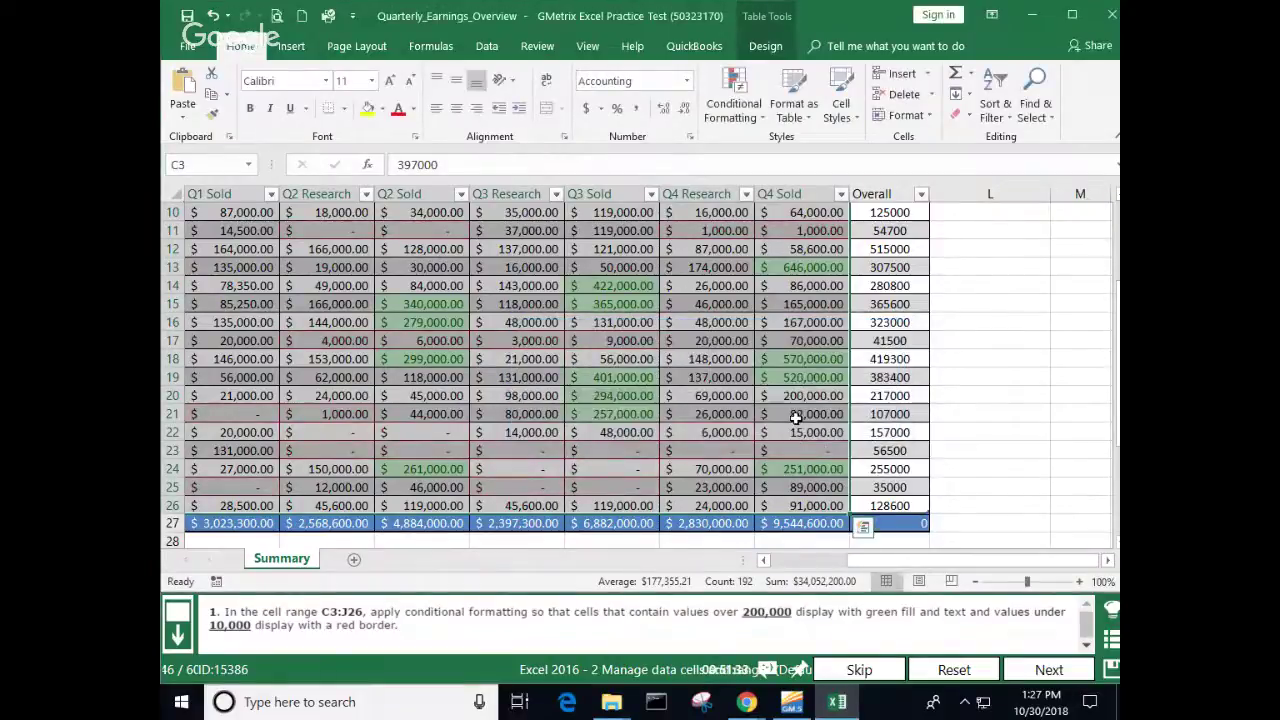
pyautogui.click(1012, 414)
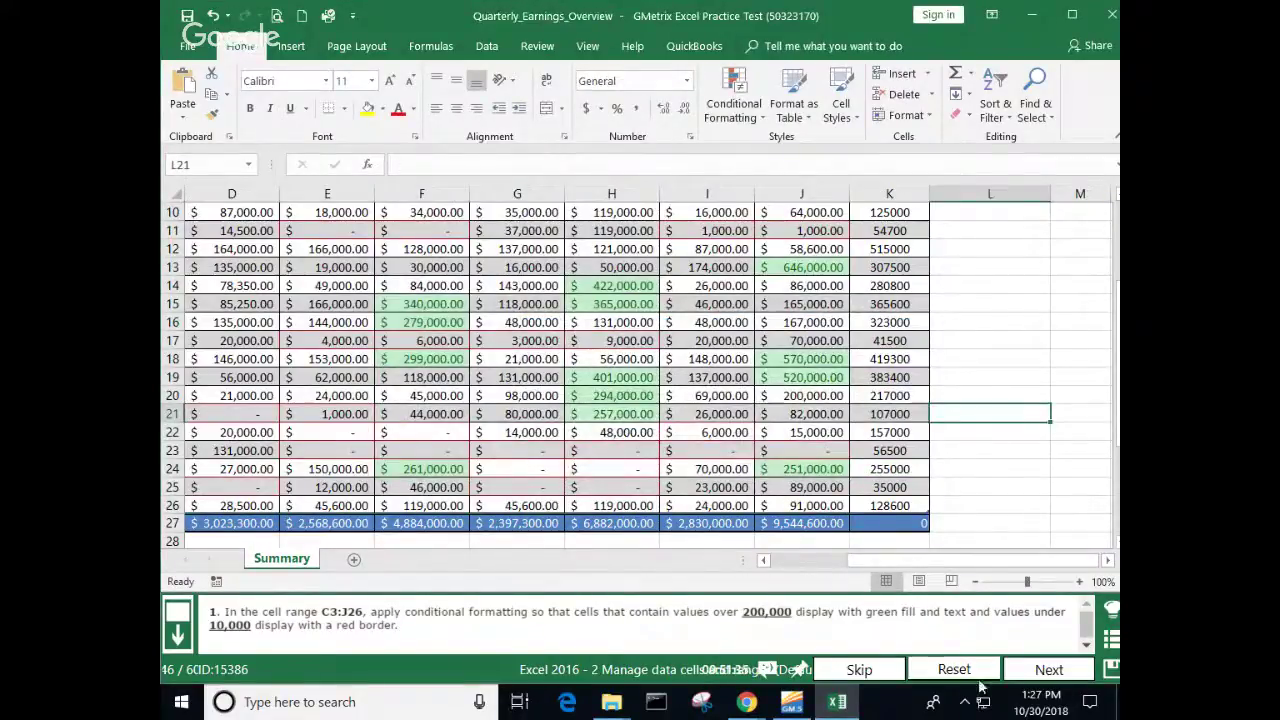
pyautogui.click(1038, 669)
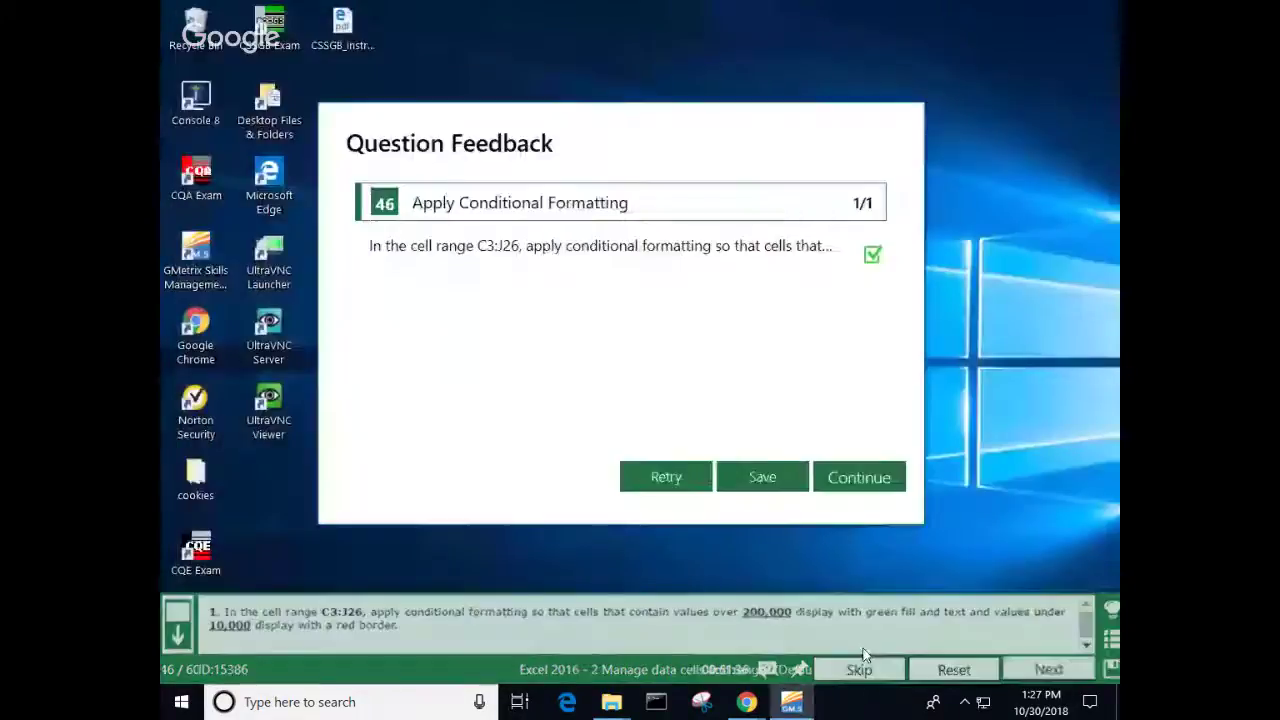
# Step: On question 47, replace every 101 in the Truck column with Gen and submit
pyautogui.click(842, 482)
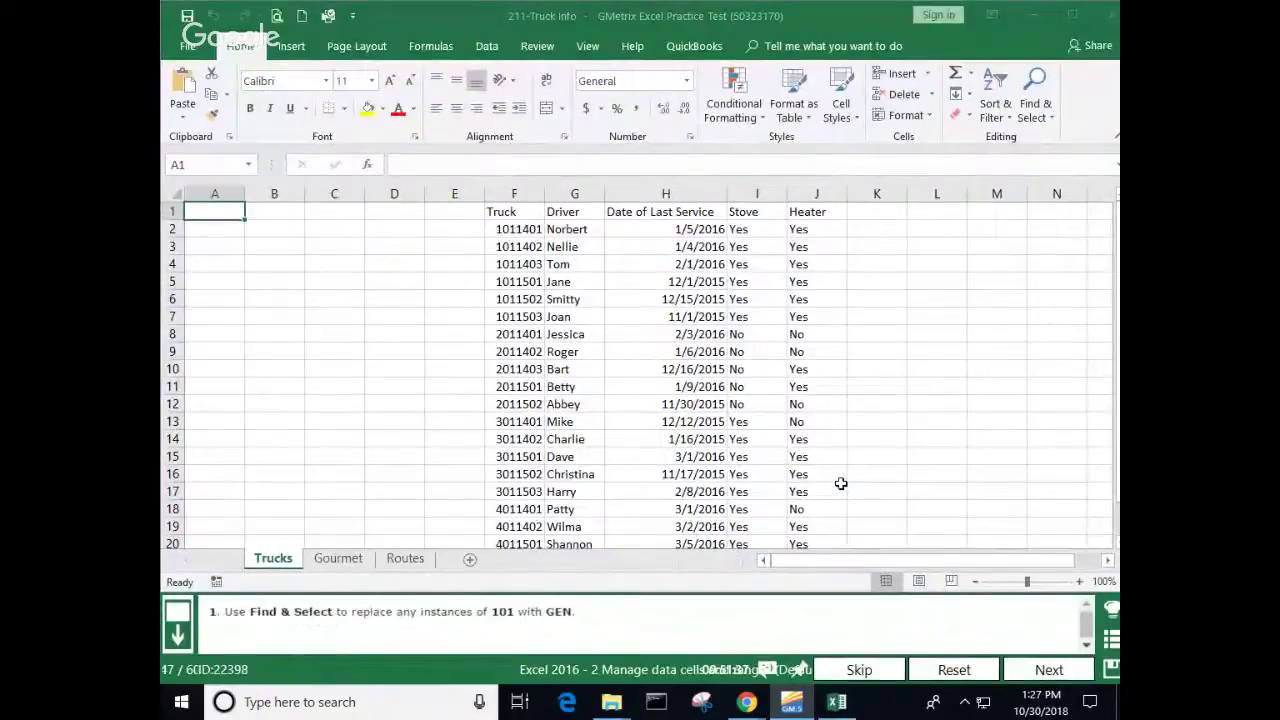
pyautogui.rightClick(695, 510)
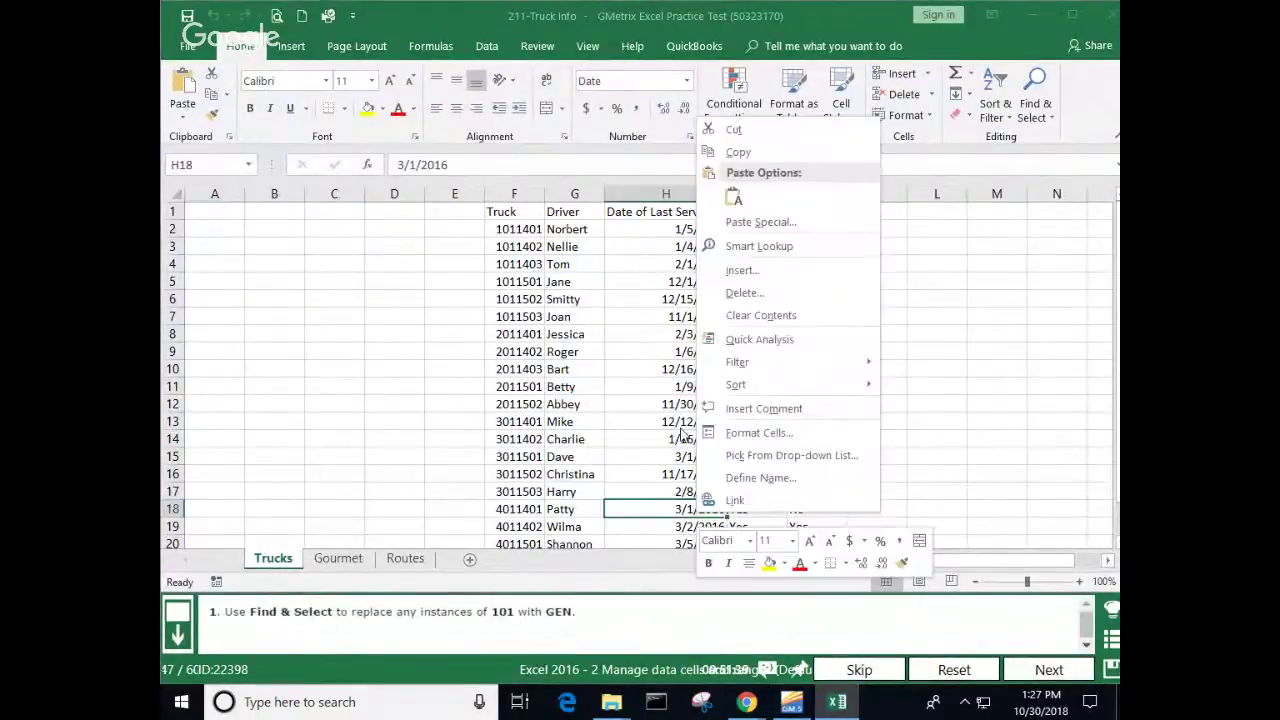
pyautogui.press('Escape')
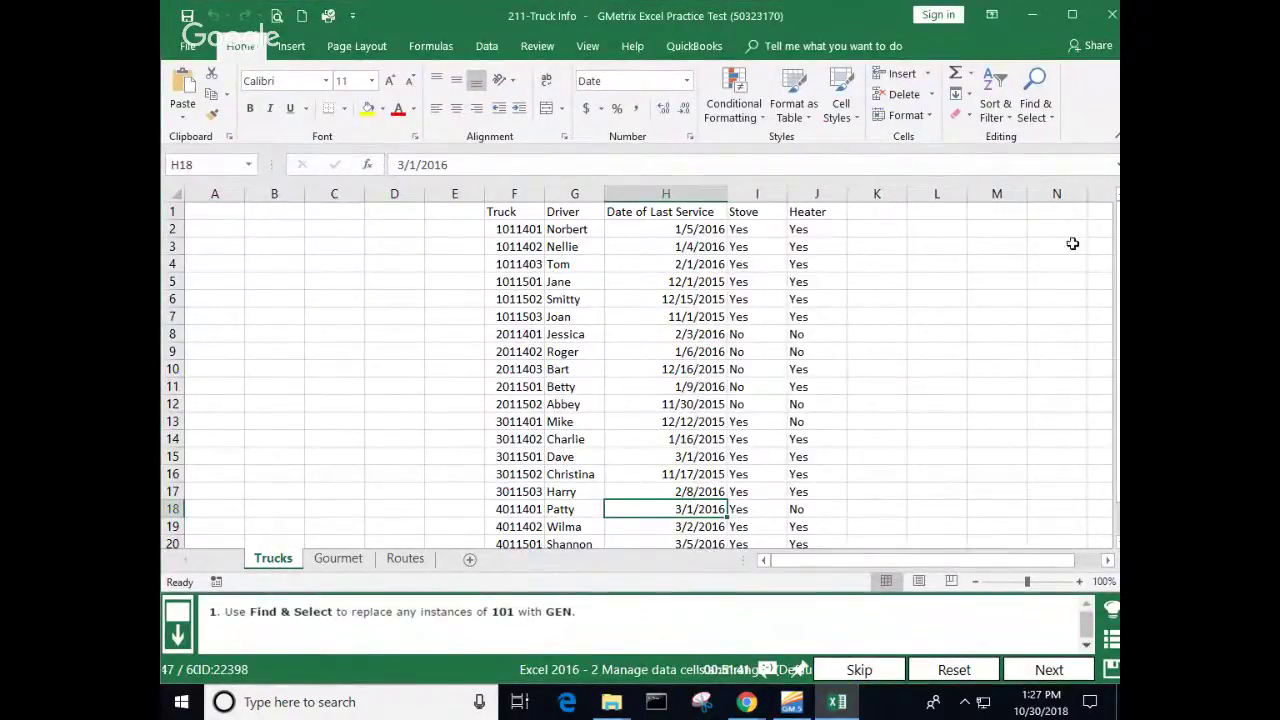
pyautogui.click(1035, 105)
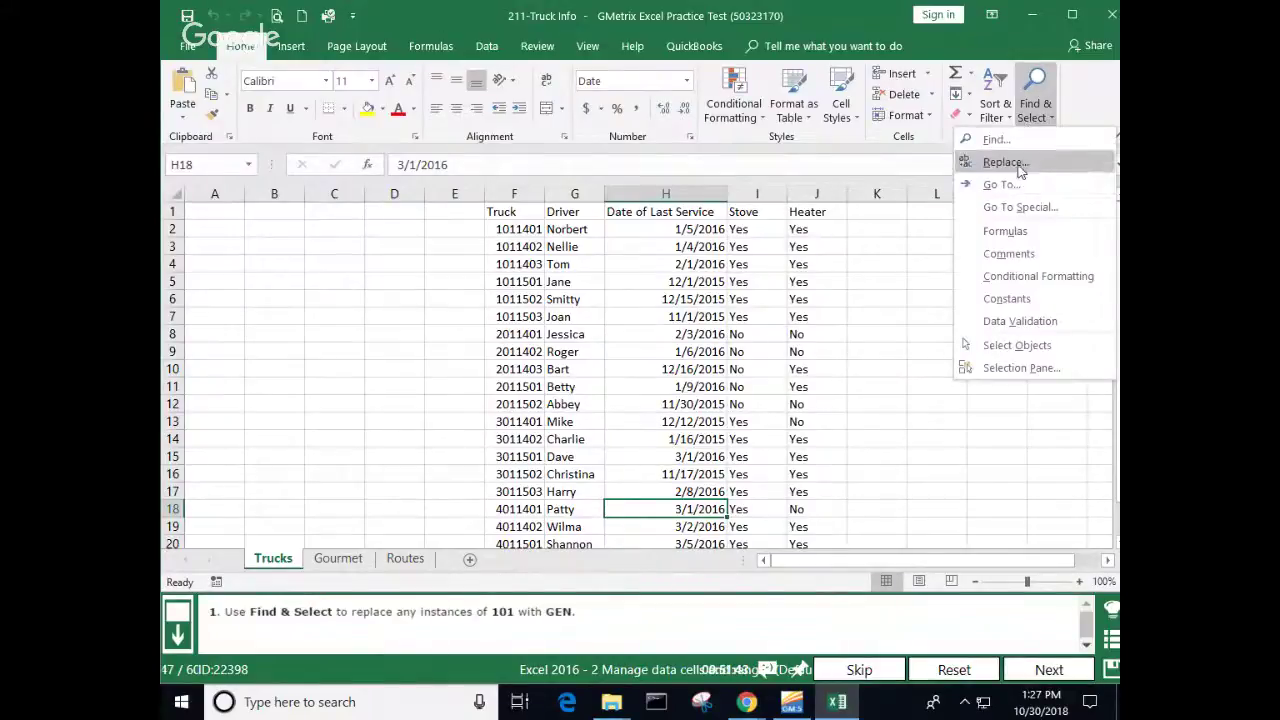
pyautogui.click(1023, 162)
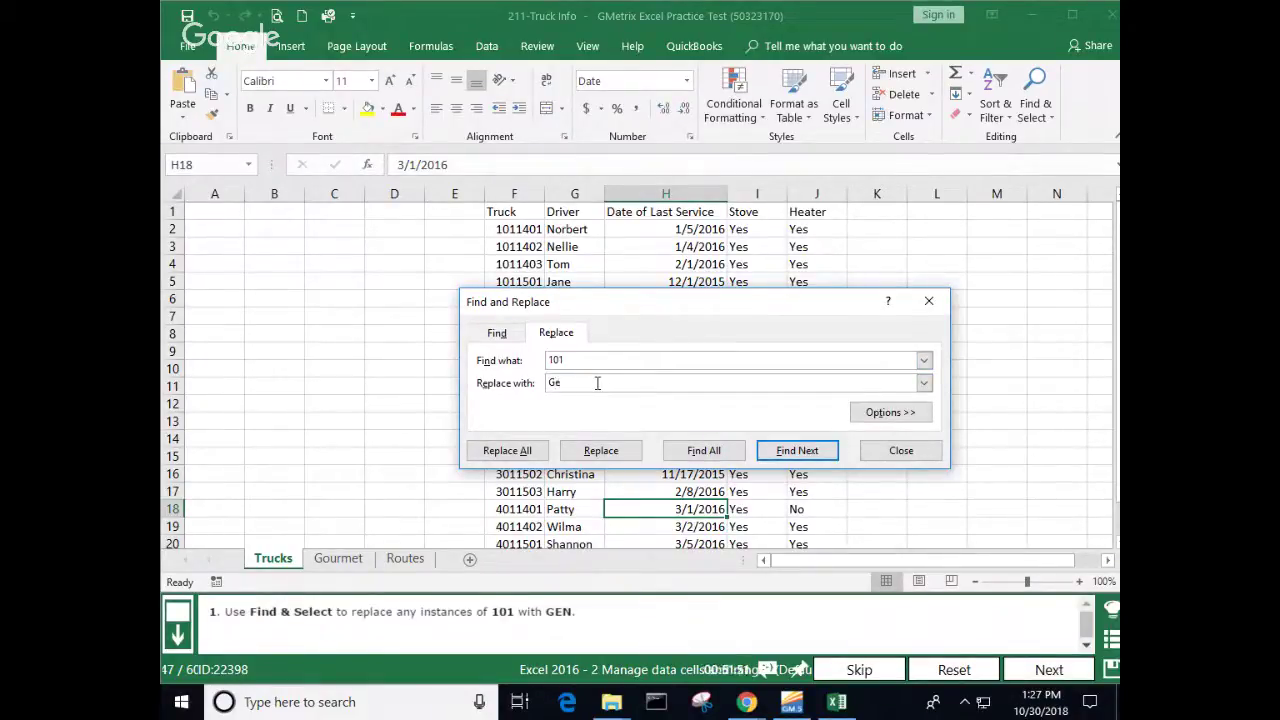
pyautogui.write('n')
pyautogui.press('Return')
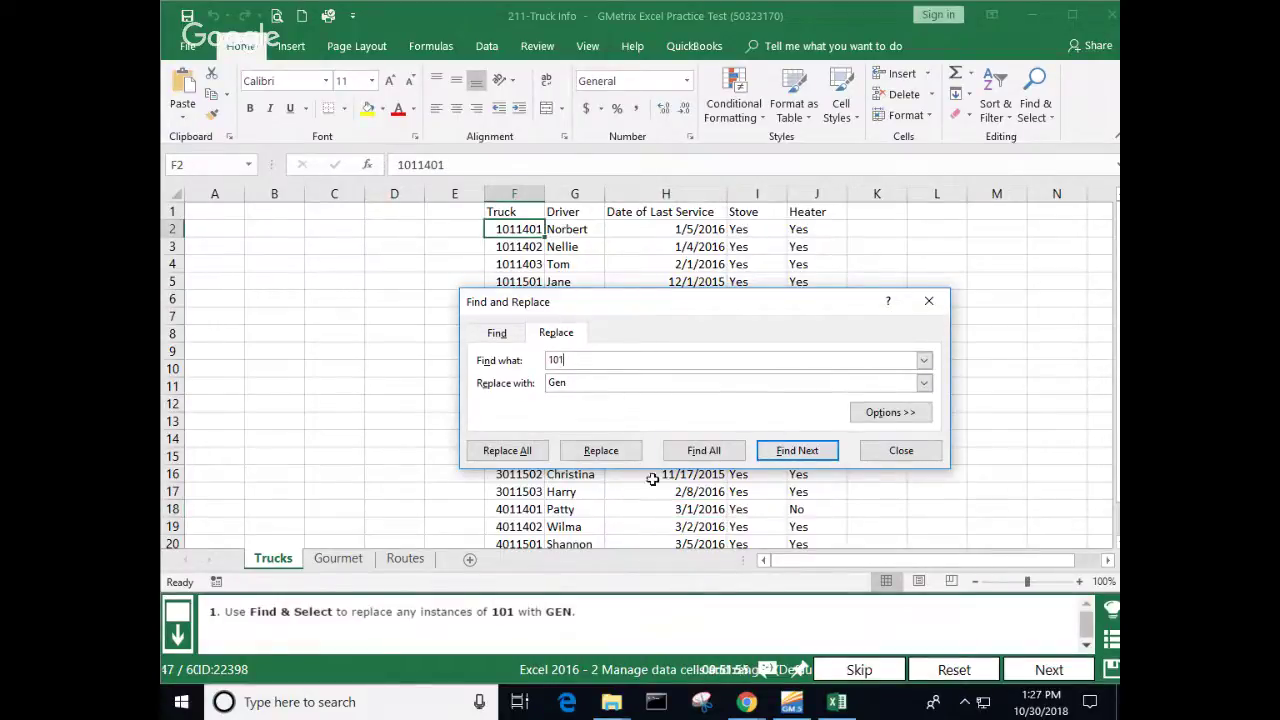
pyautogui.click(538, 456)
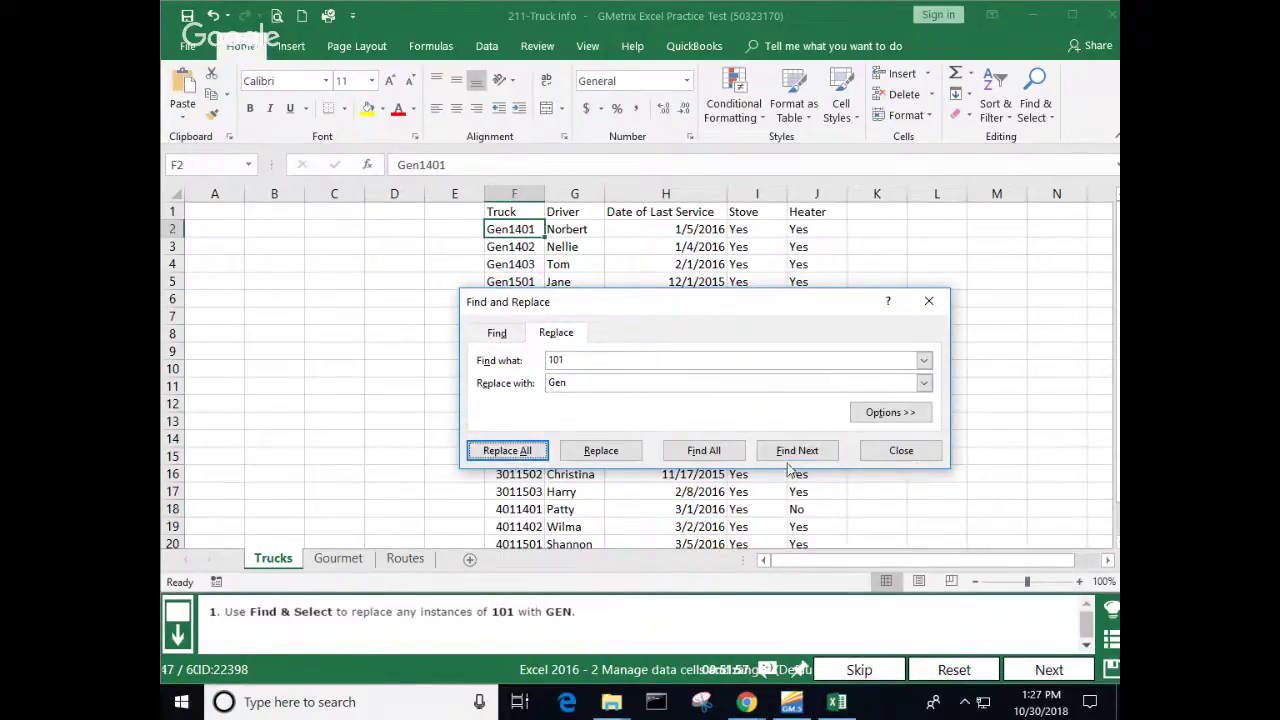
pyautogui.click(901, 452)
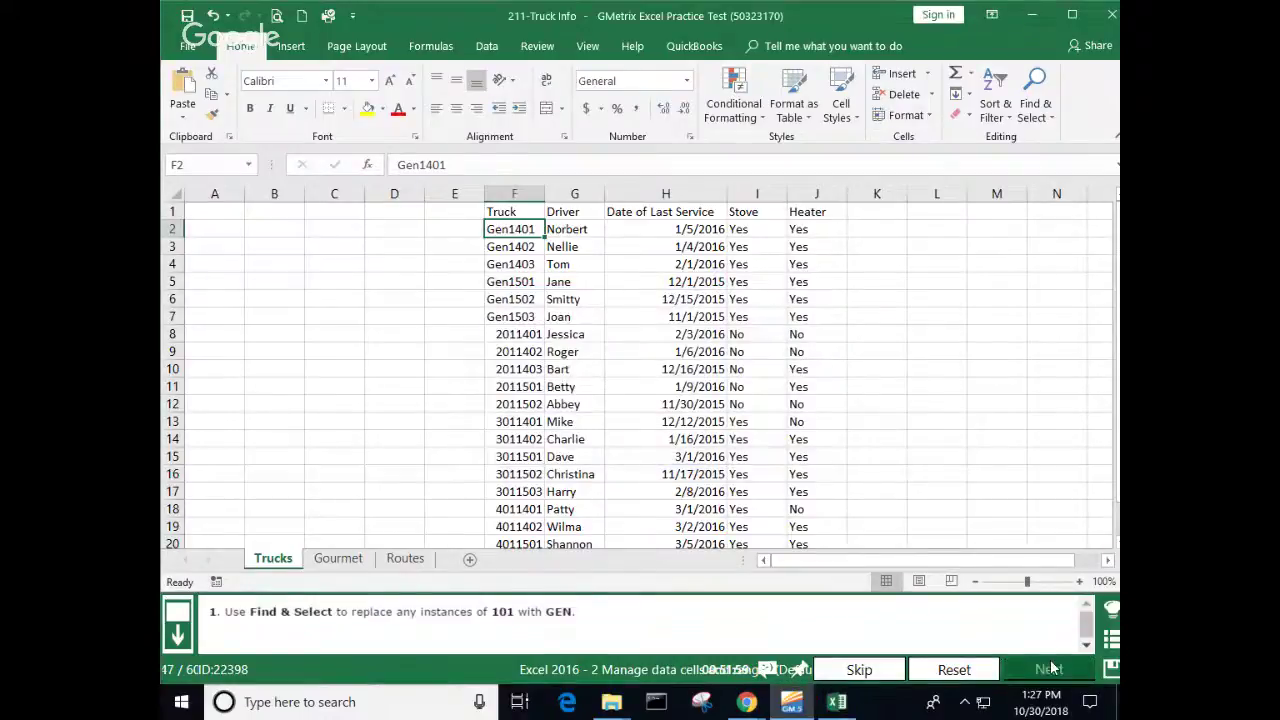
pyautogui.click(1050, 668)
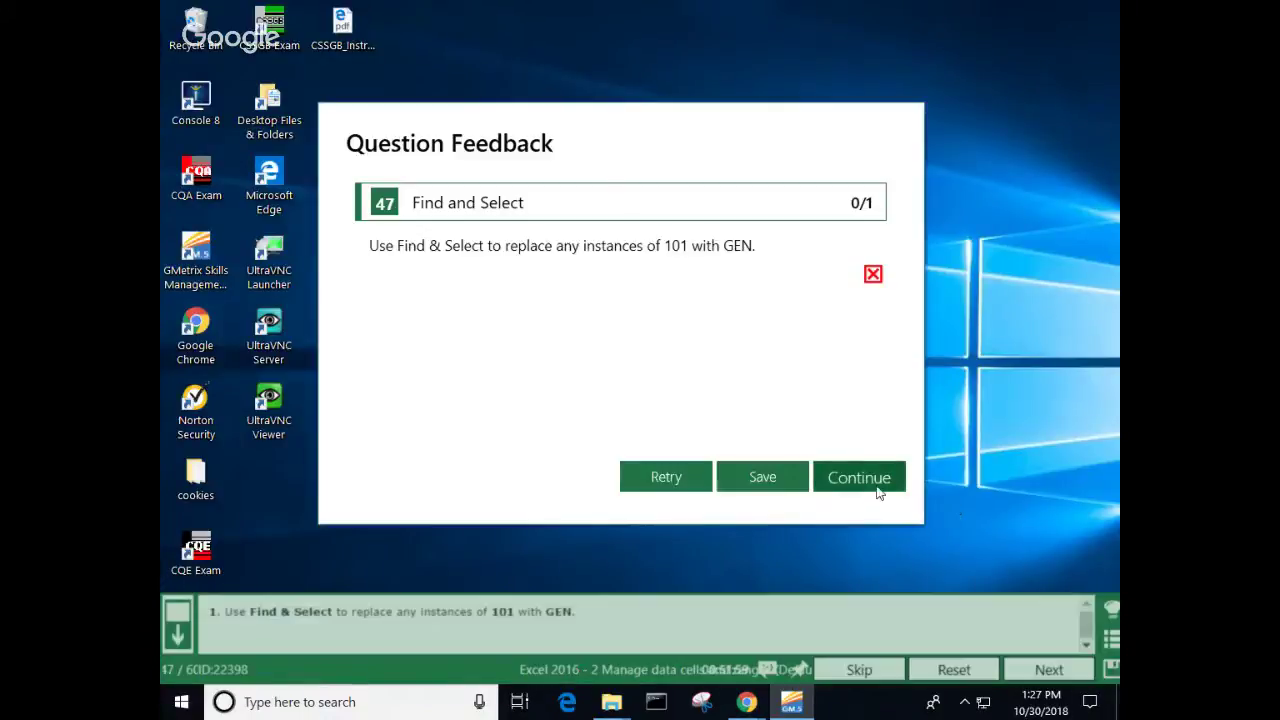
# Step: Retry question 47 and check the Gourmet, Routes and Trucks sheets
pyautogui.click(686, 484)
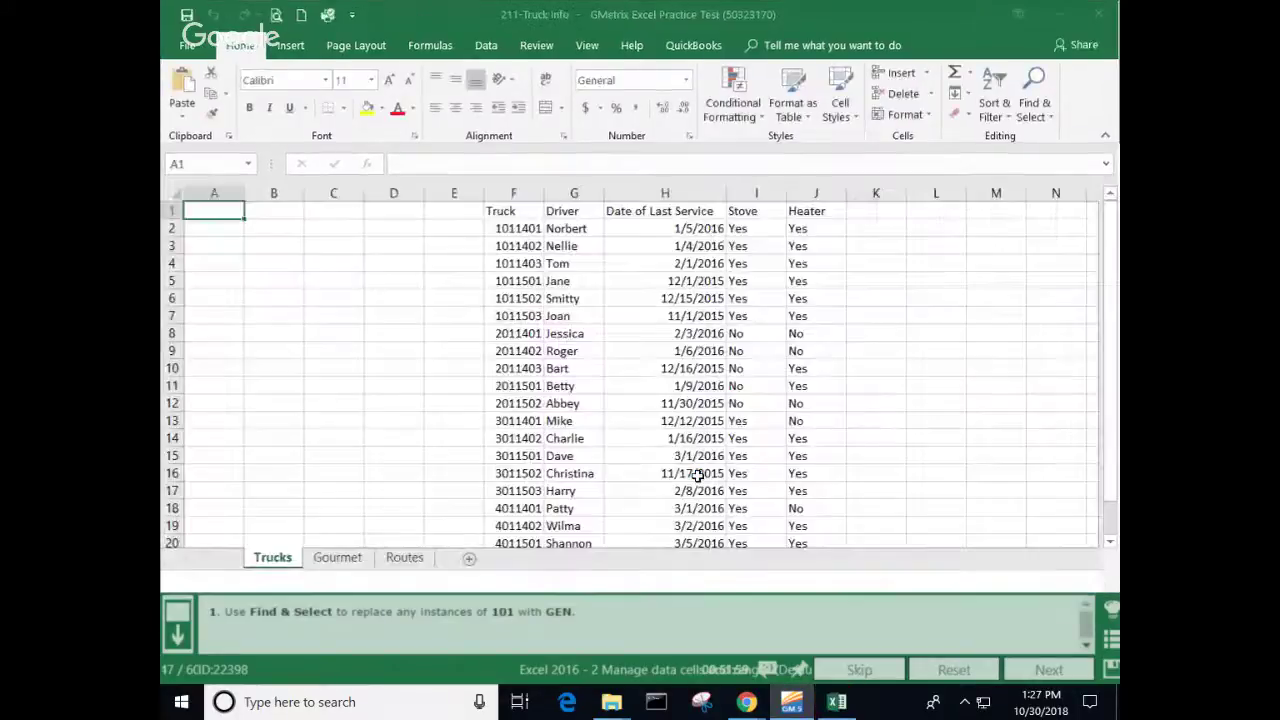
pyautogui.click(355, 565)
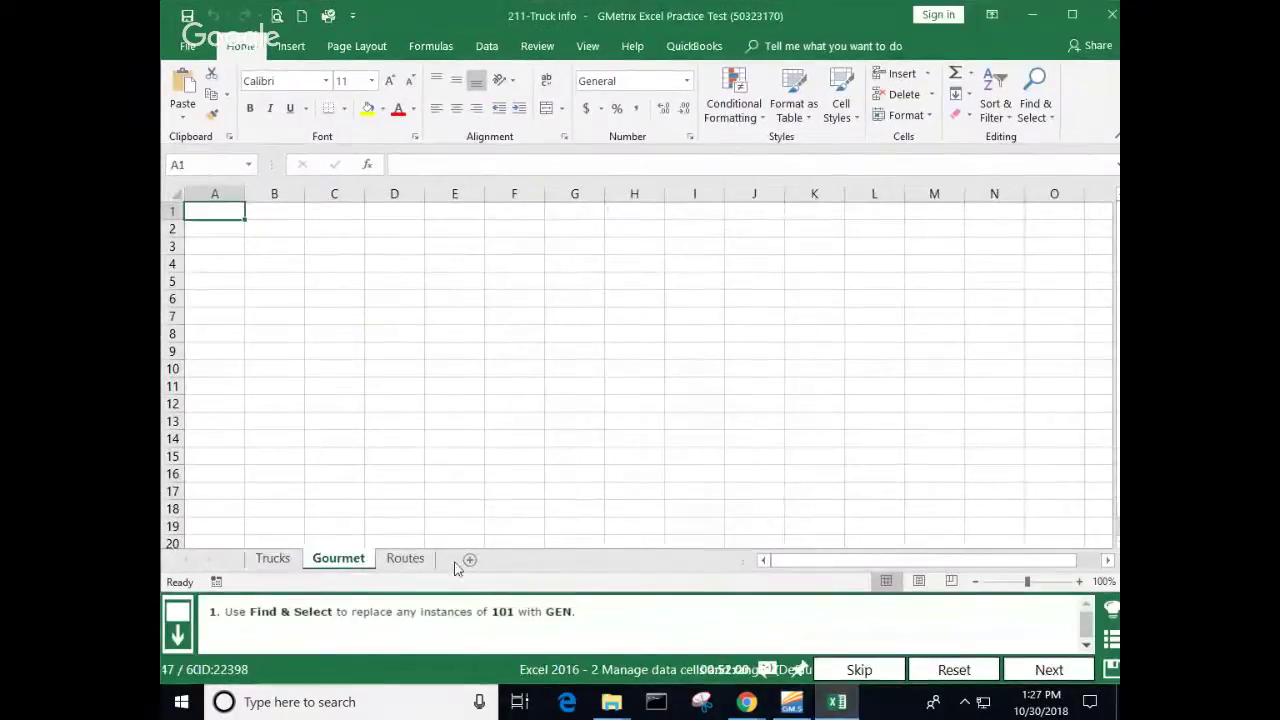
pyautogui.click(405, 560)
pyautogui.click(290, 564)
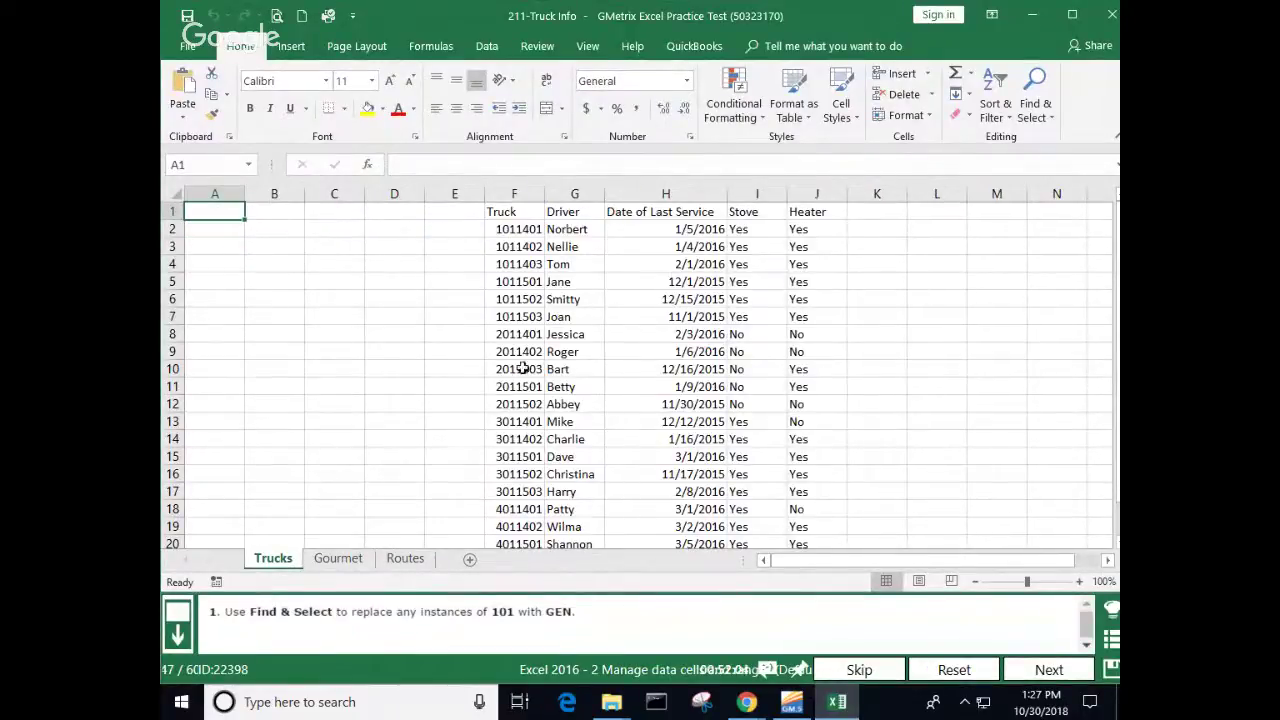
# Step: Replace every 101 with uppercase GEN, submit, and continue to question 48
pyautogui.click(1036, 108)
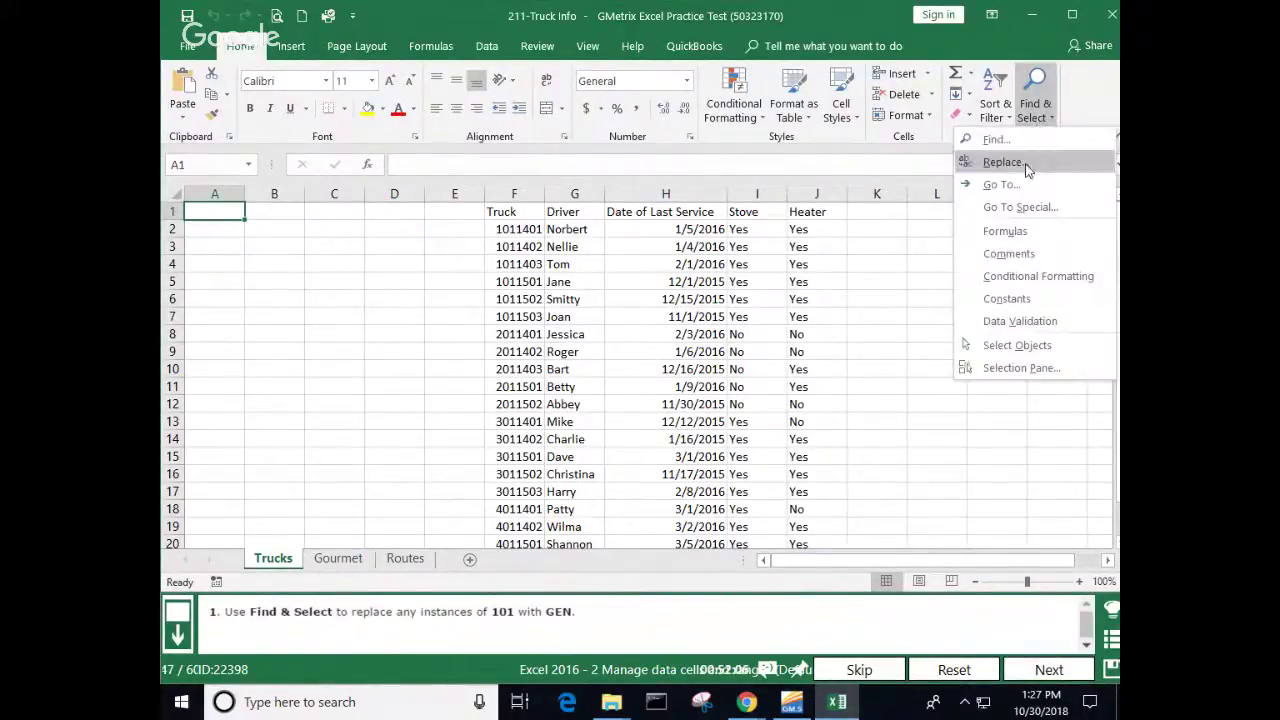
pyautogui.click(1021, 163)
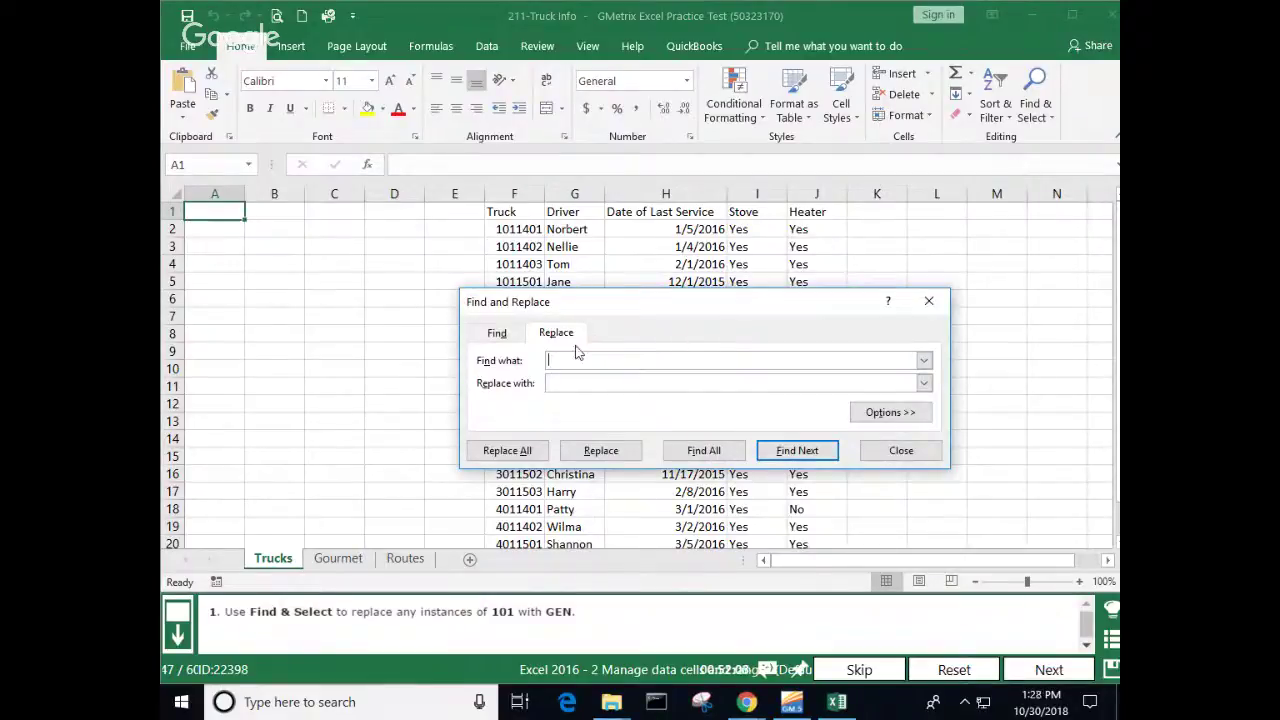
pyautogui.write('101')
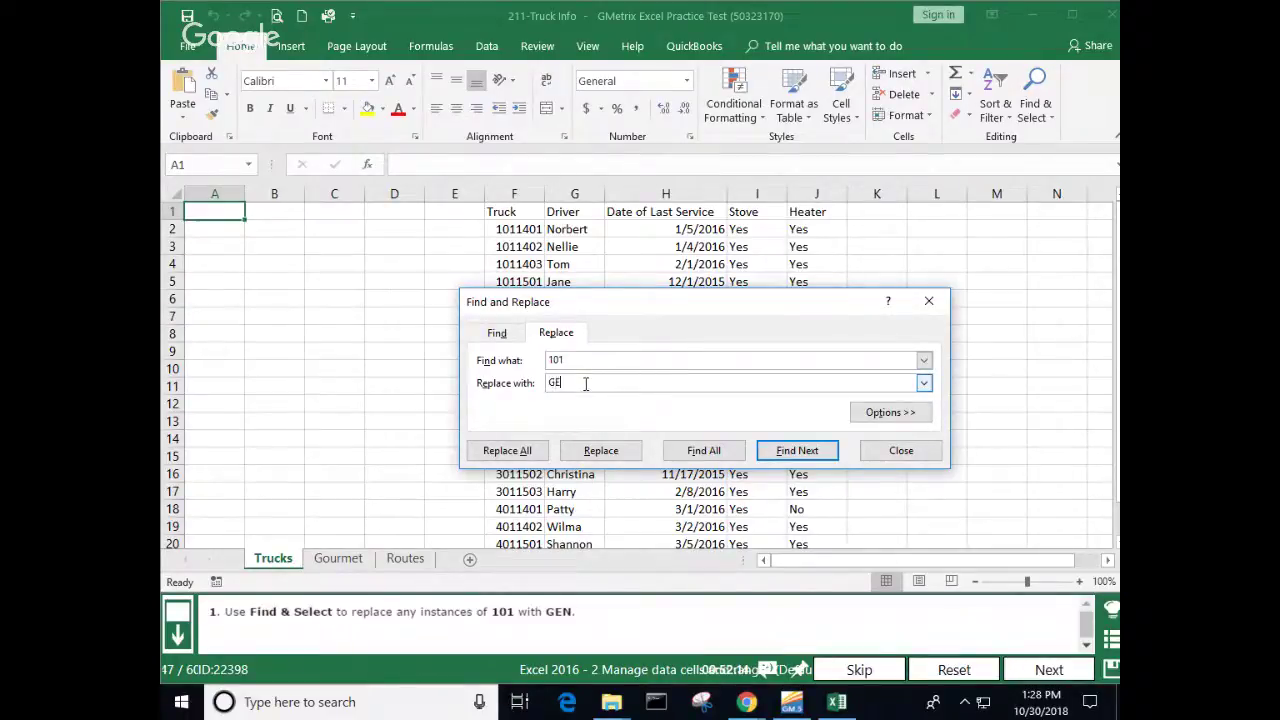
pyautogui.click(587, 452)
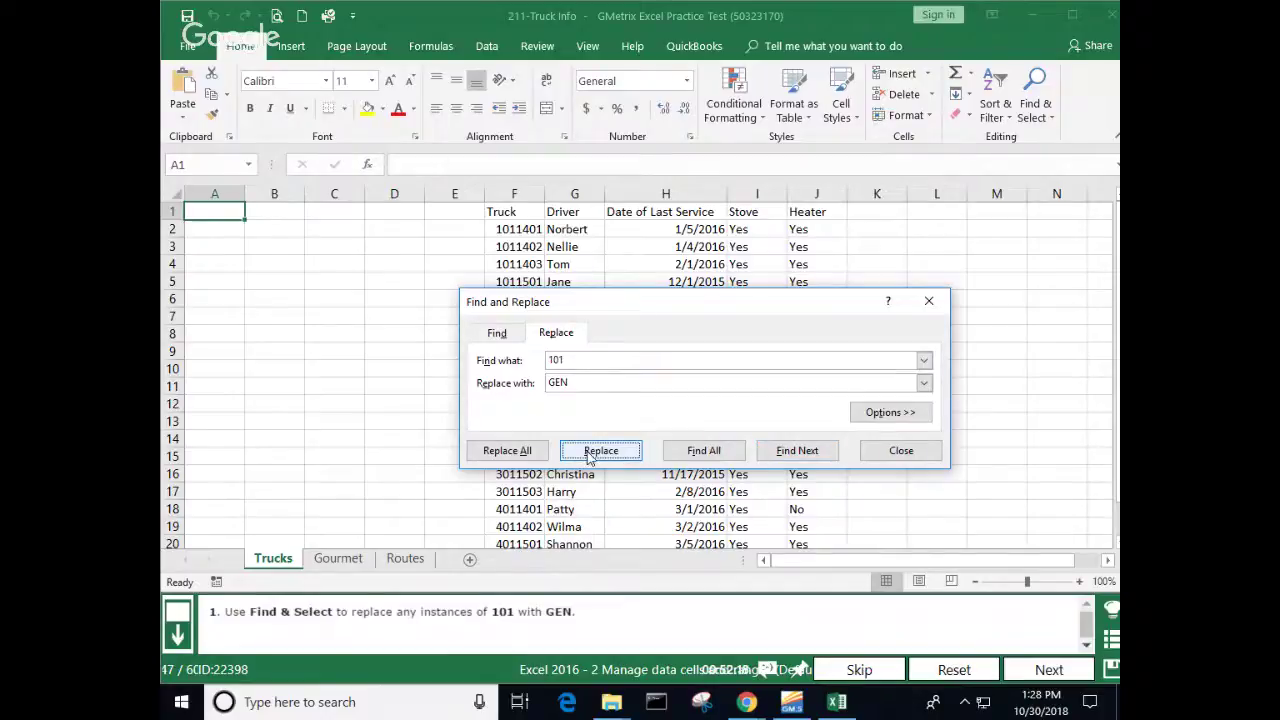
pyautogui.click(528, 452)
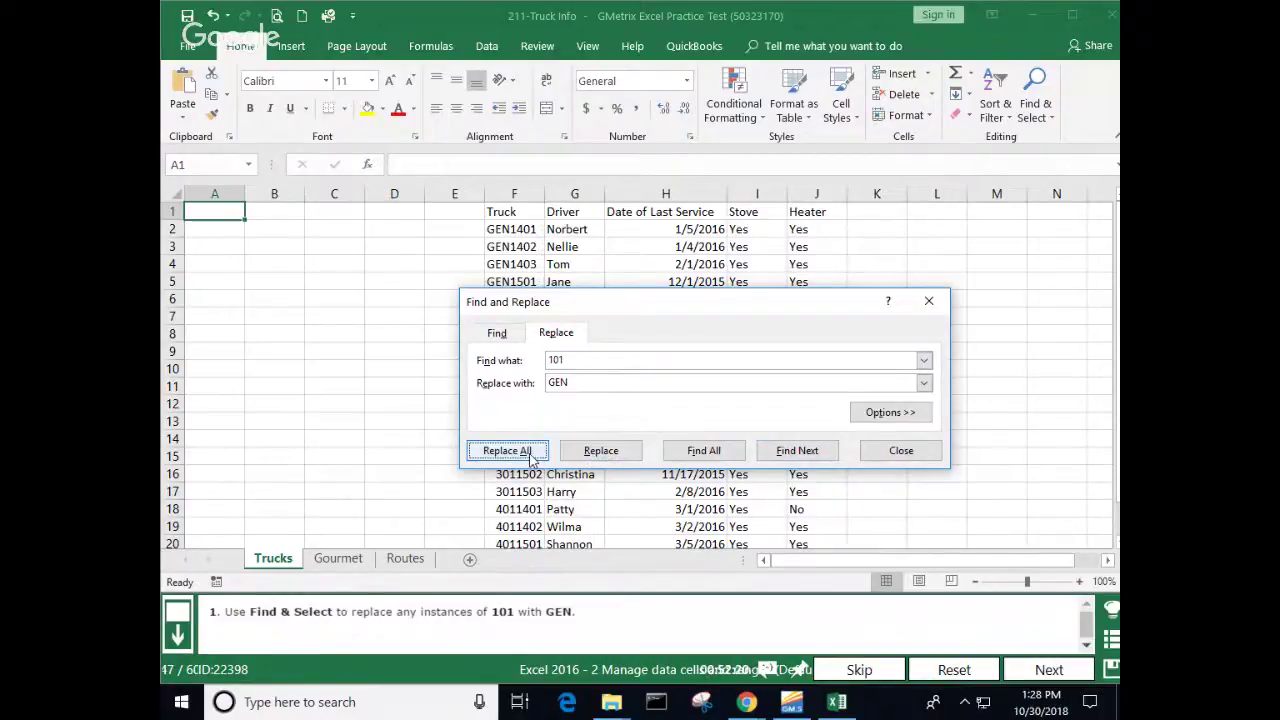
pyautogui.click(906, 453)
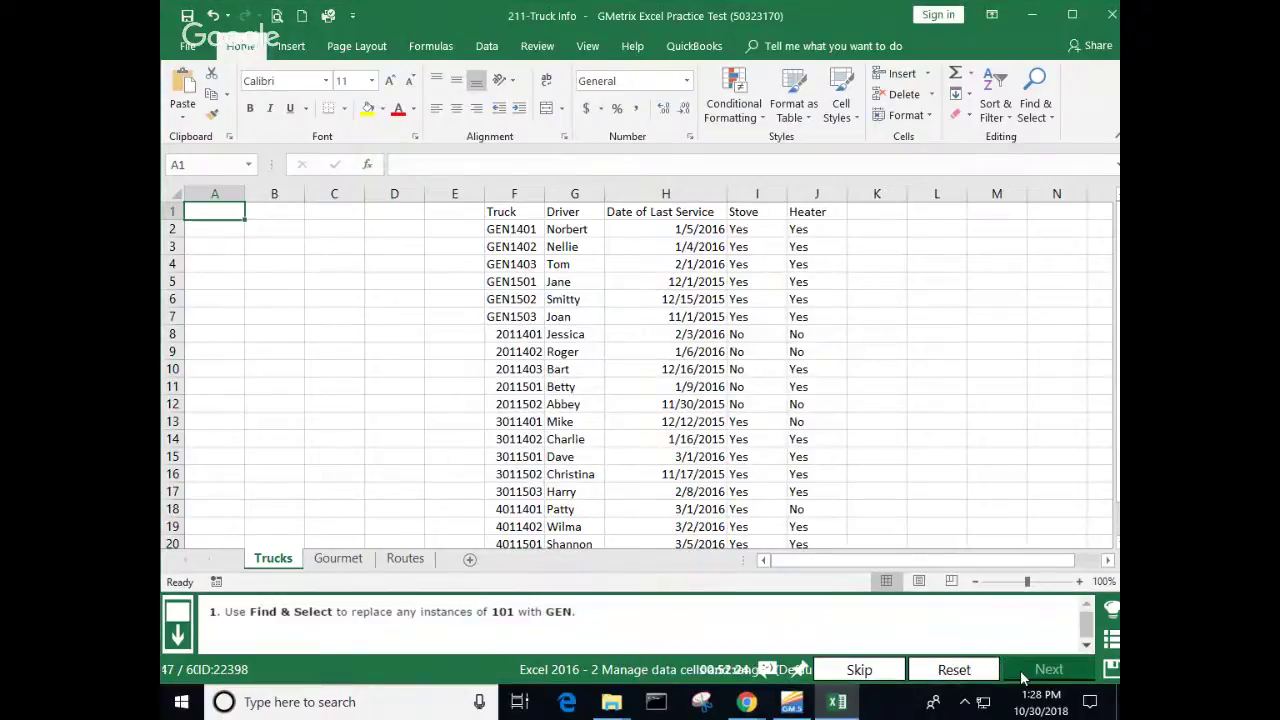
pyautogui.click(1022, 679)
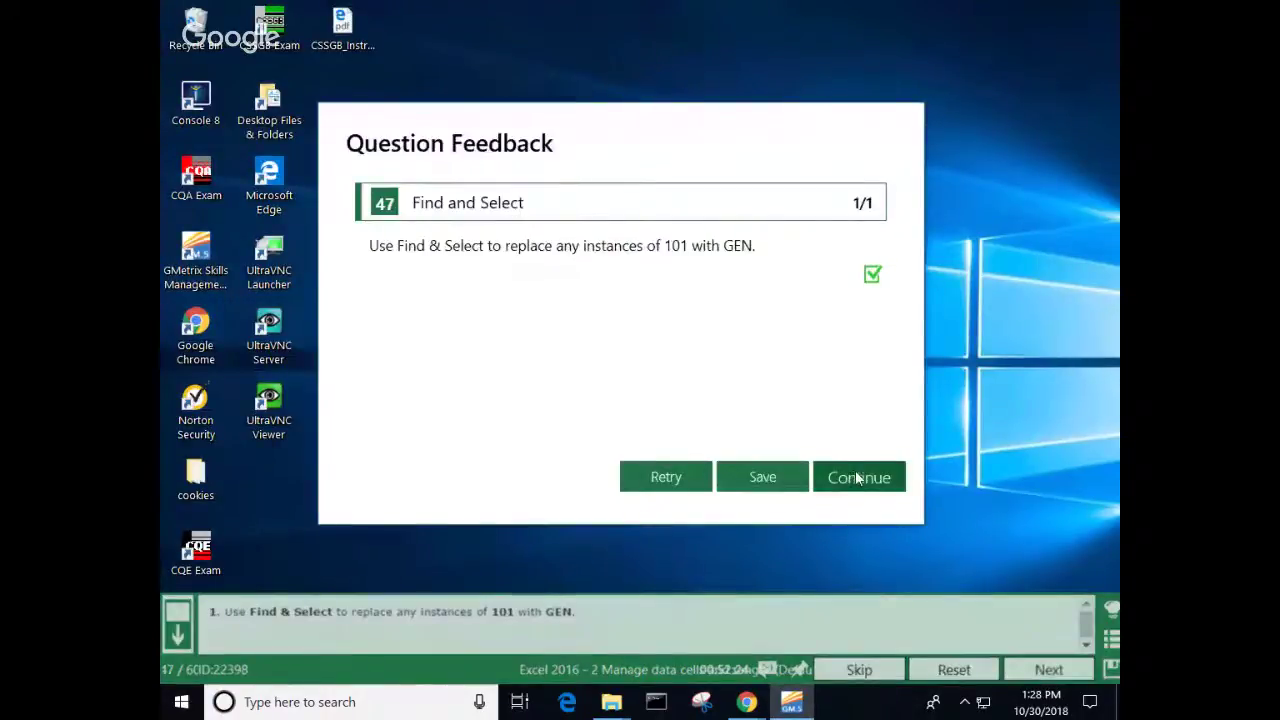
pyautogui.click(857, 479)
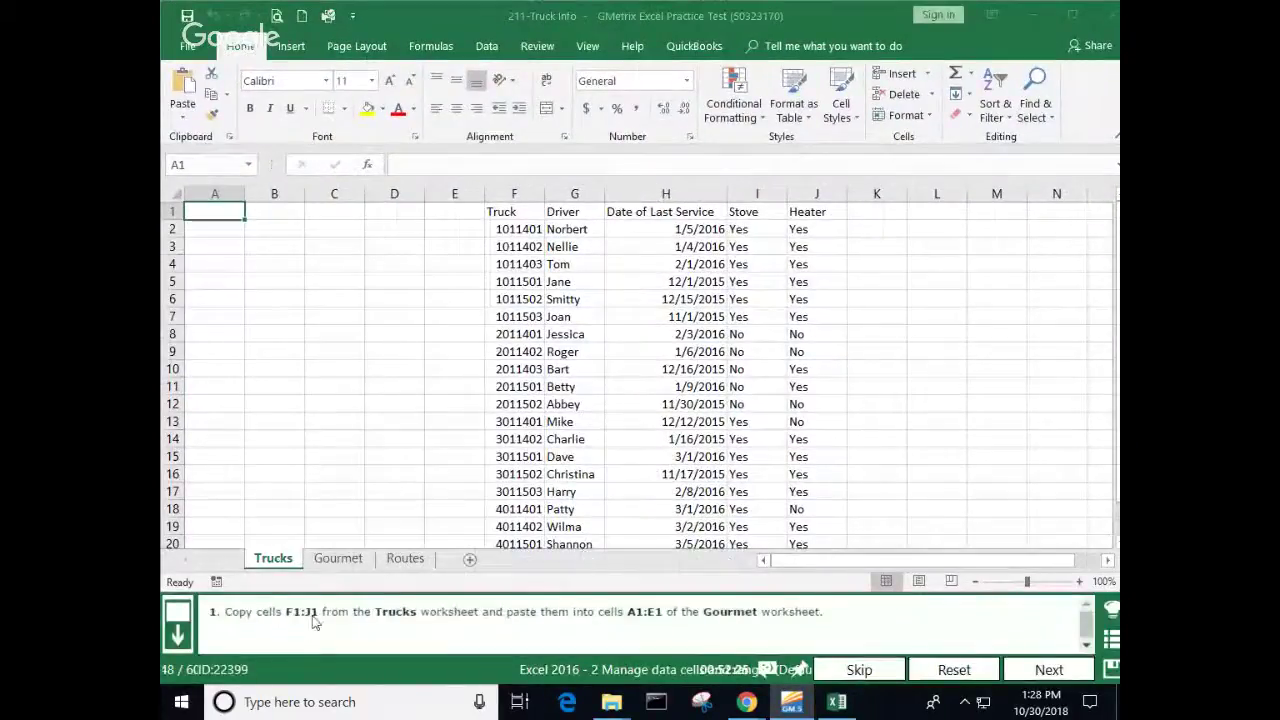
# Step: Copy the Trucks headers F1:J1, Truck through Heater
pyautogui.click(524, 214)
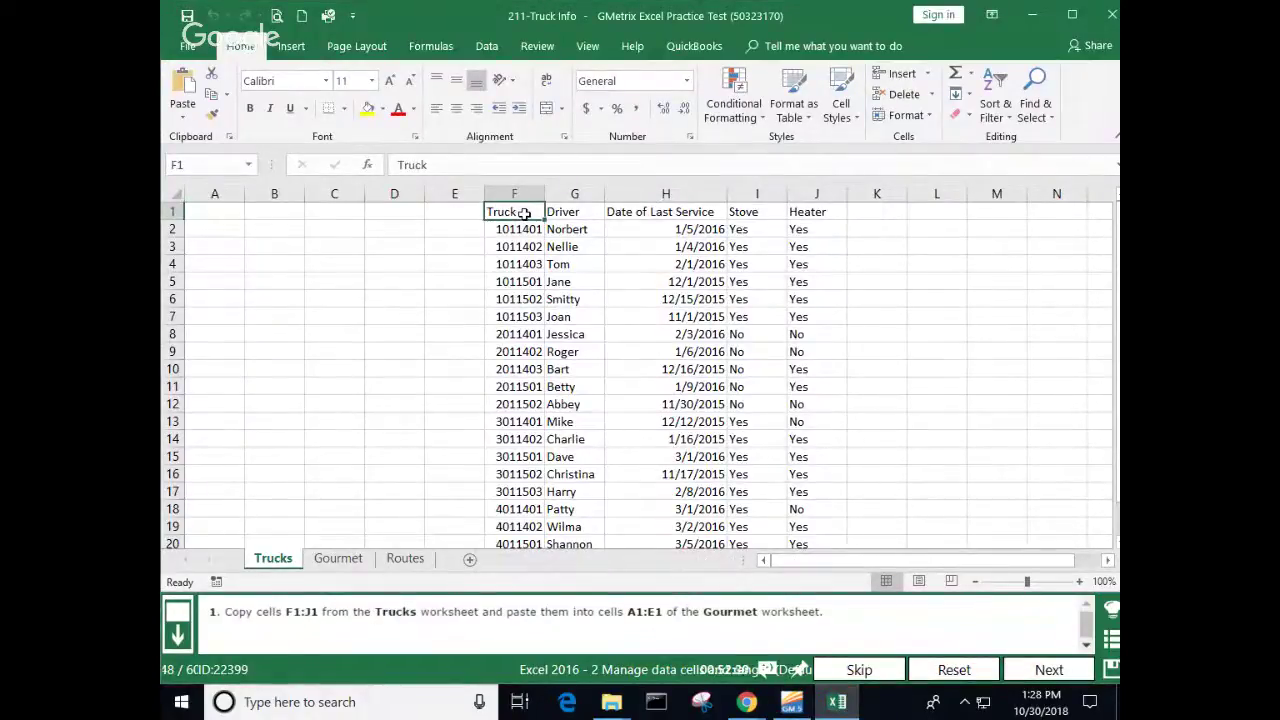
pyautogui.click(528, 316)
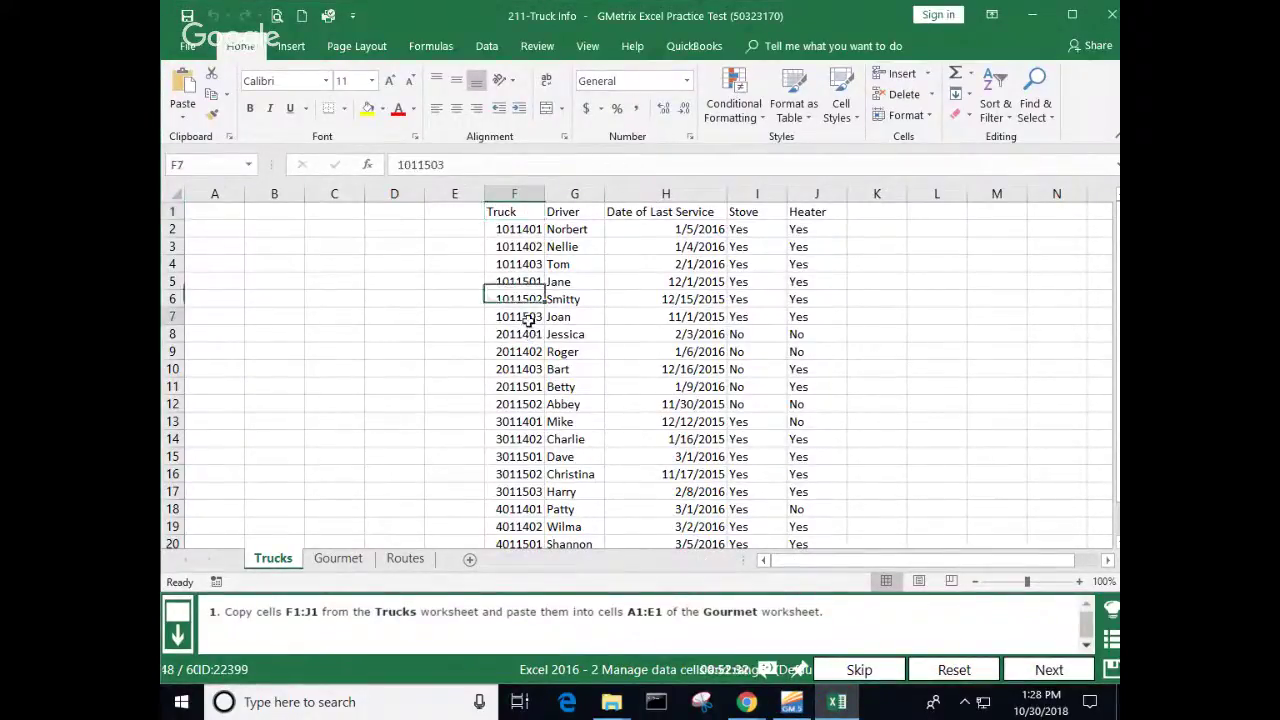
pyautogui.moveTo(513, 207); pyautogui.dragTo(757, 209)
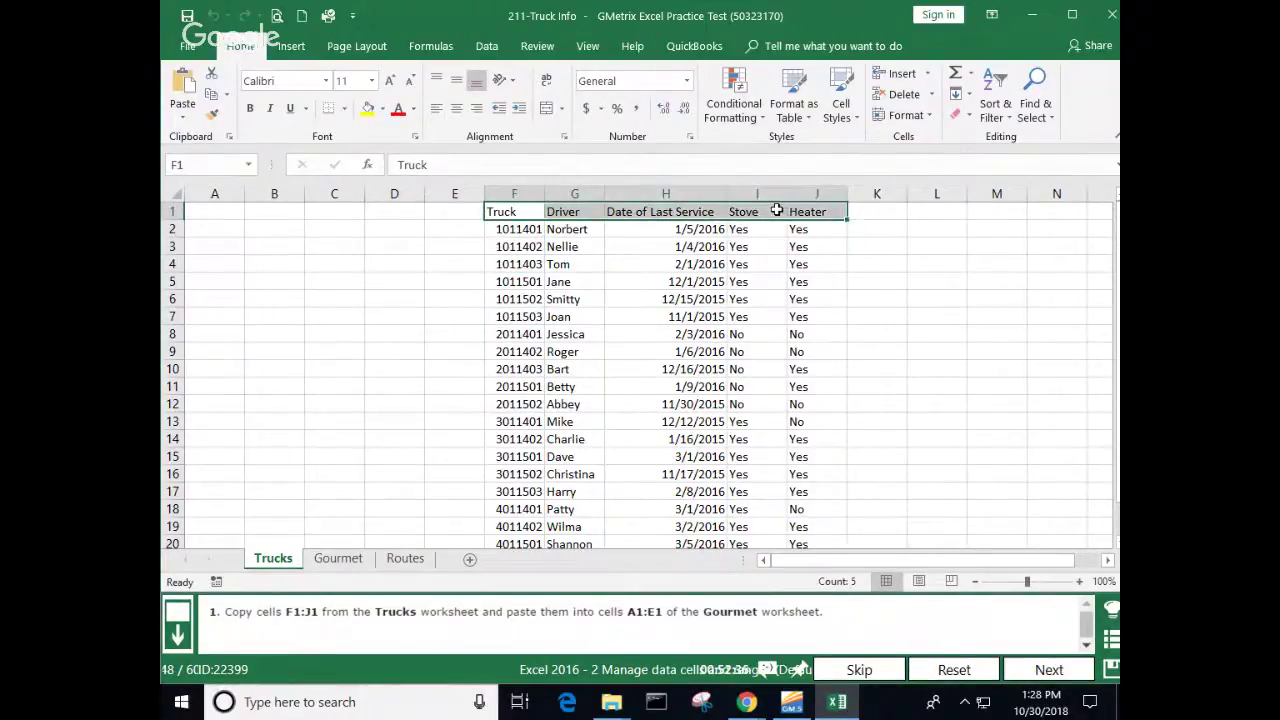
pyautogui.rightClick(787, 210)
pyautogui.click(805, 248)
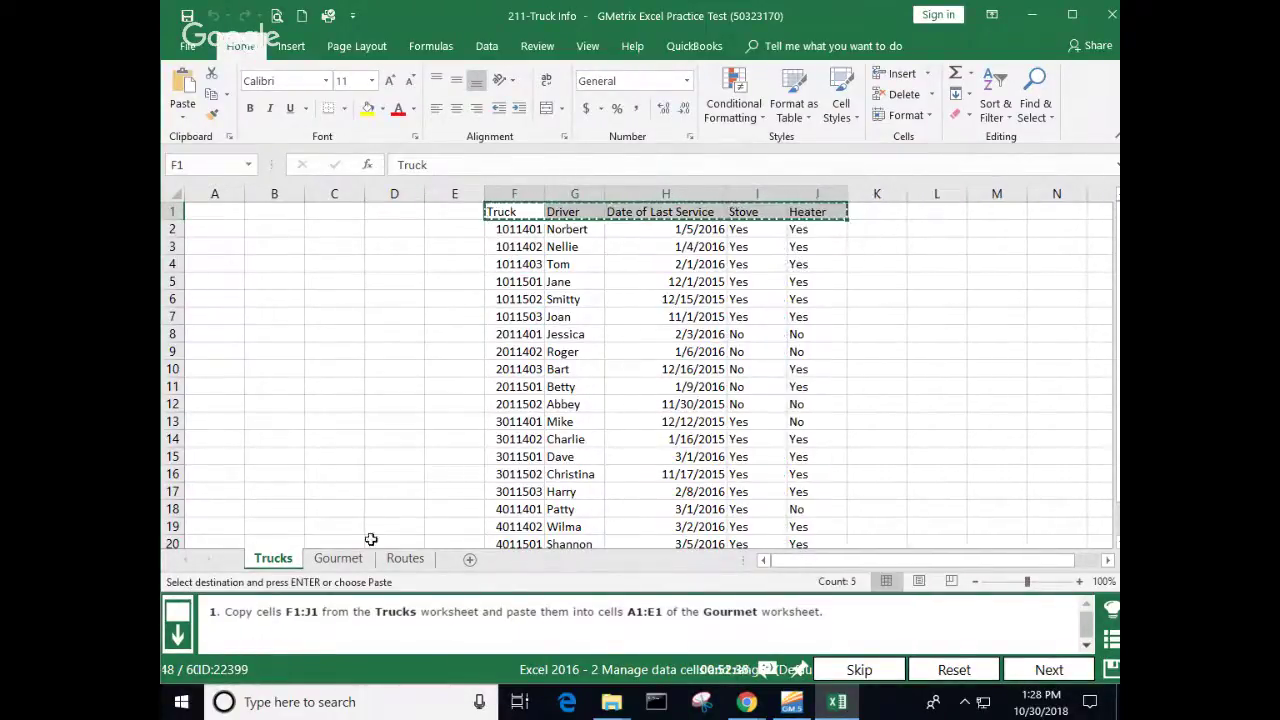
# Step: Paste the headers into A1:E1 of the Gourmet sheet and submit the answer
pyautogui.click(340, 558)
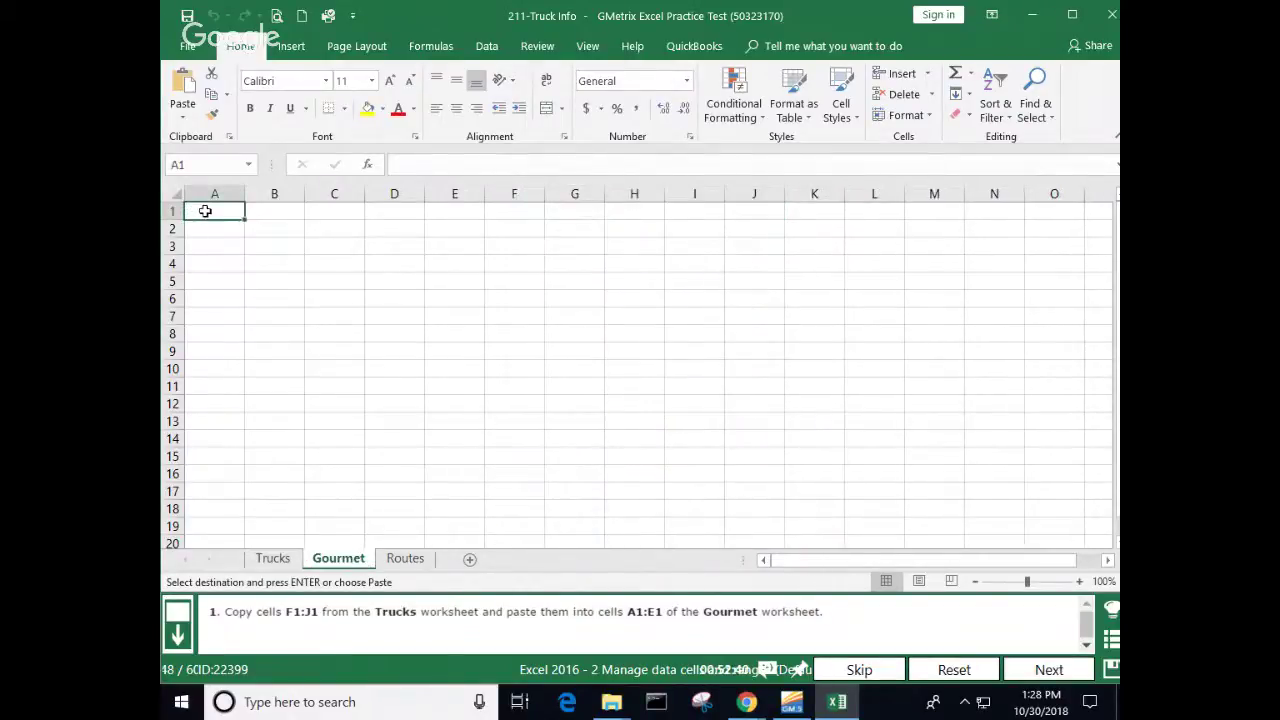
pyautogui.rightClick(200, 210)
pyautogui.click(242, 290)
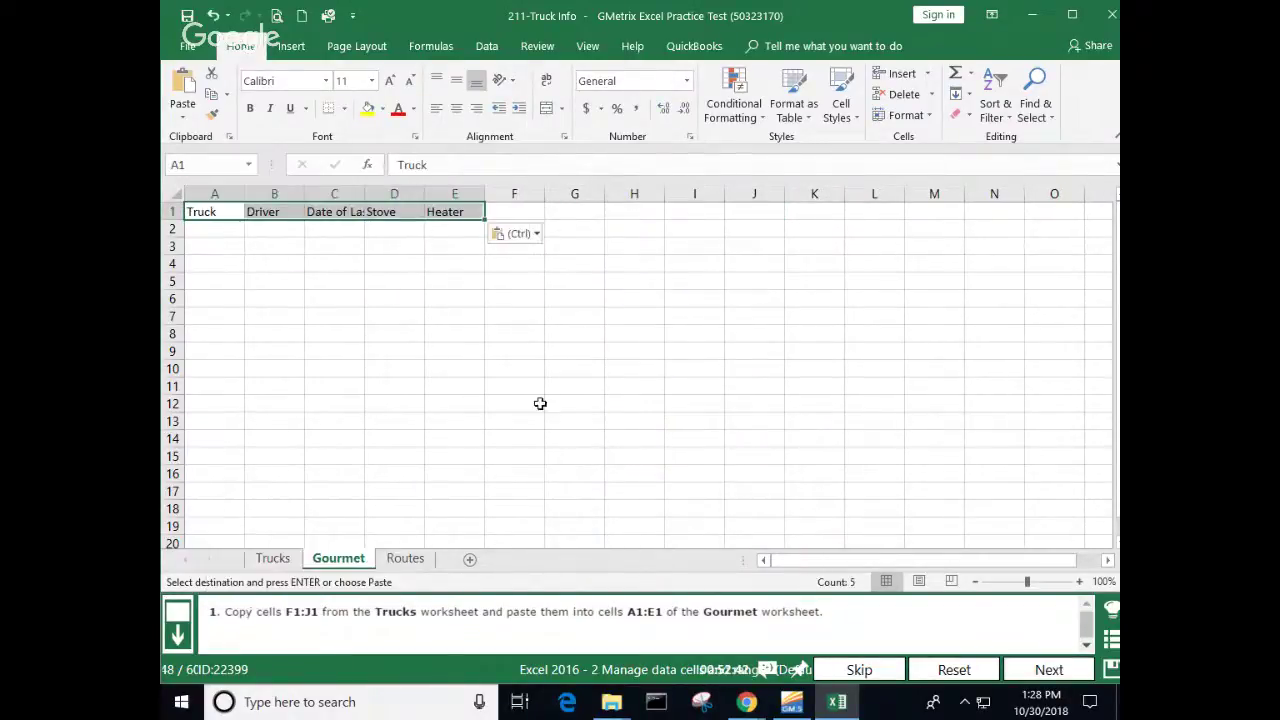
pyautogui.click(540, 403)
pyautogui.click(1049, 670)
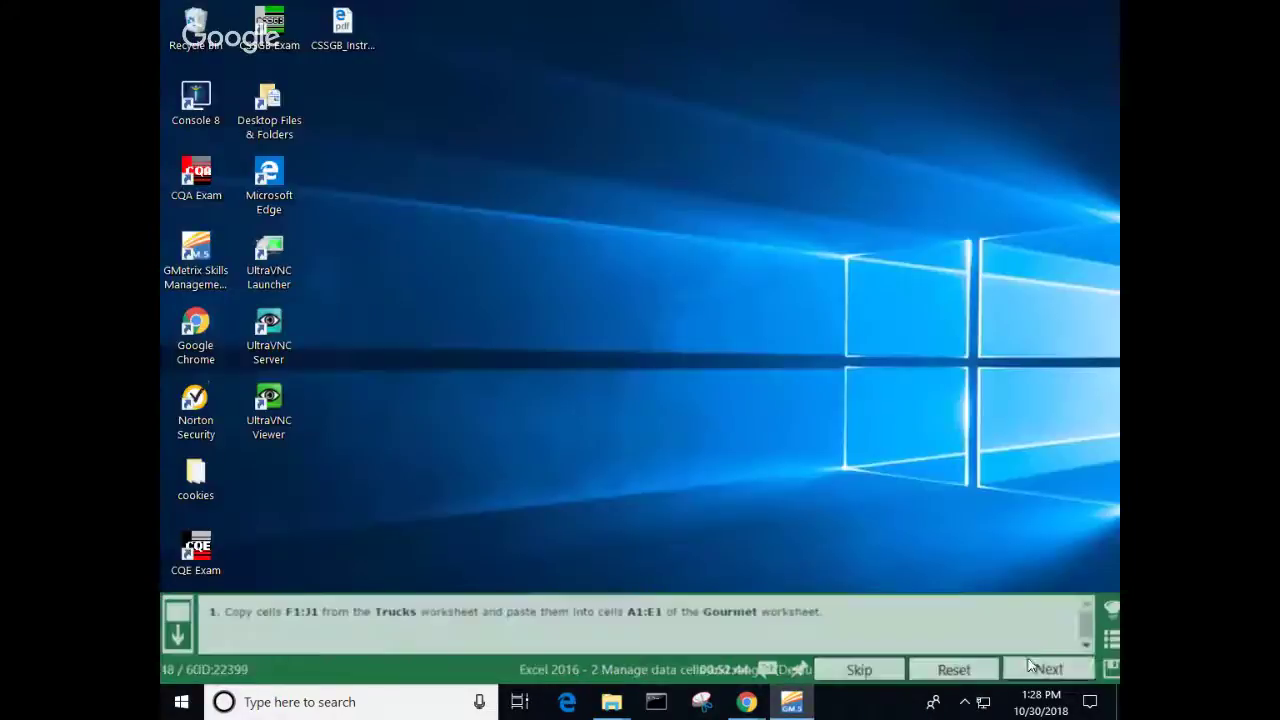
# Step: Continue to question 49 and copy A1:G2 on the Routes sheet
pyautogui.click(837, 487)
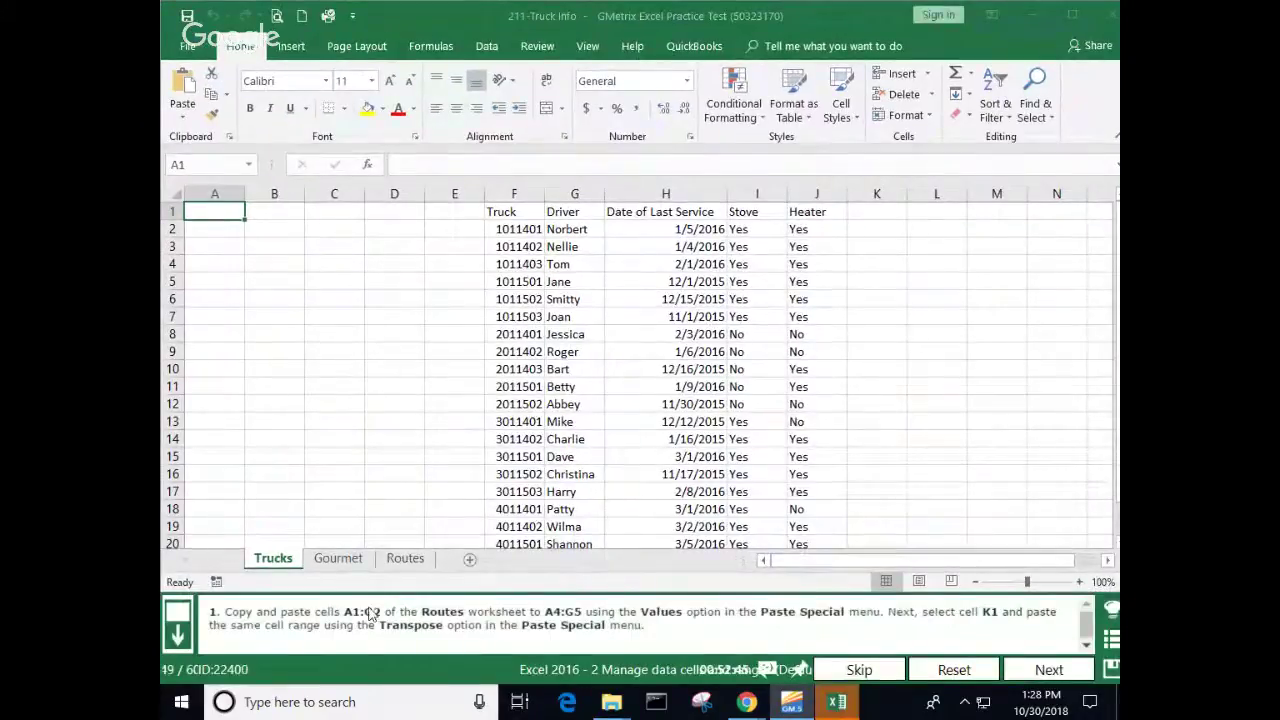
pyautogui.click(405, 560)
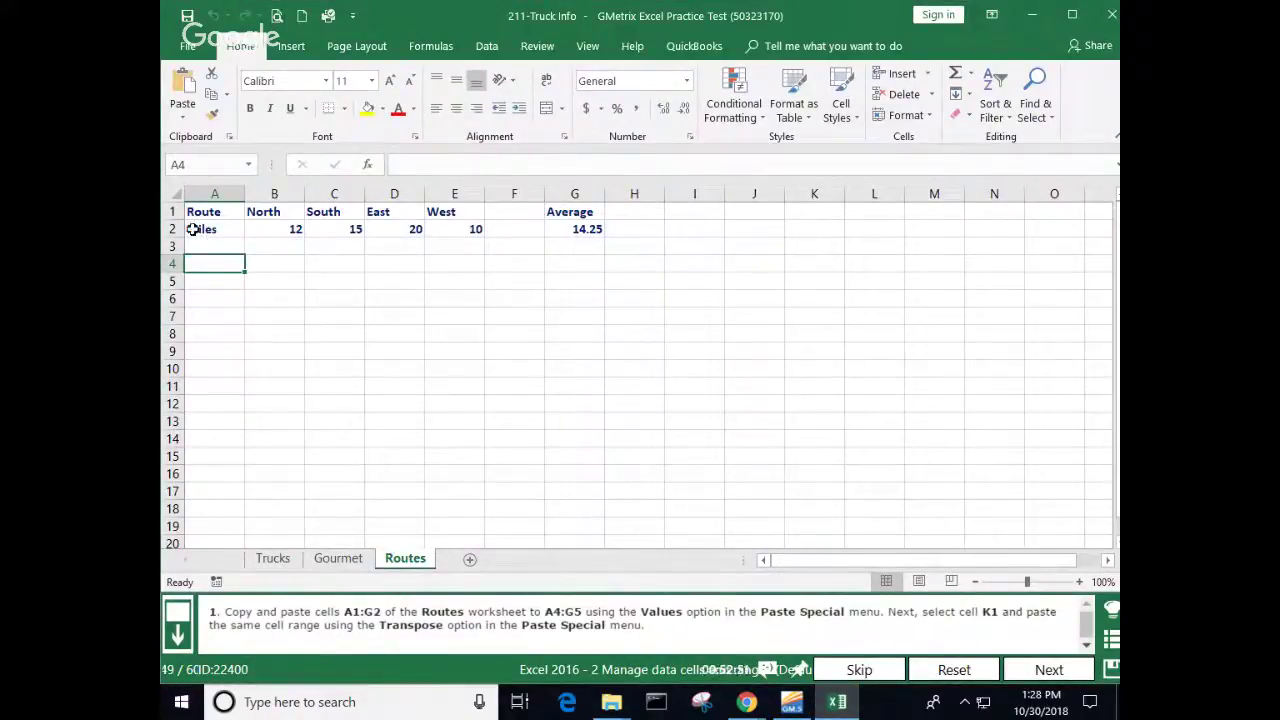
pyautogui.moveTo(198, 210); pyautogui.dragTo(563, 229)
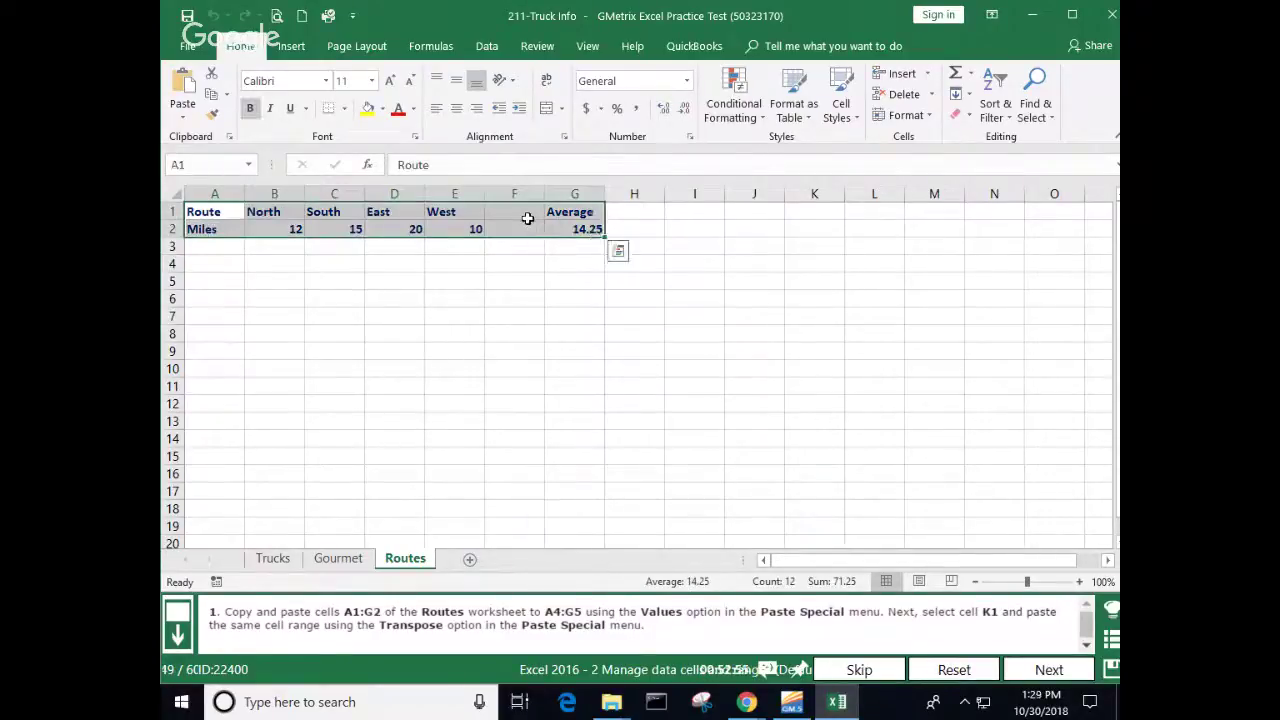
pyautogui.rightClick(530, 221)
pyautogui.click(569, 257)
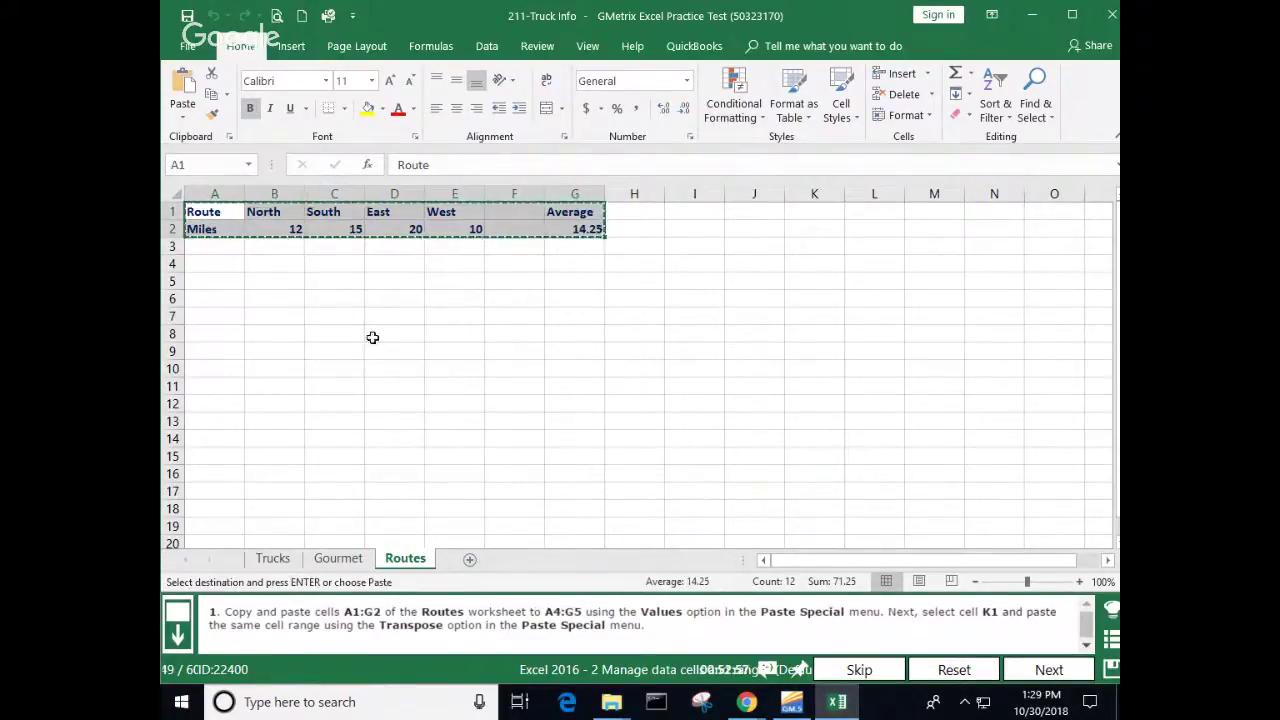
# Step: Paste the data as values into A4:G5 and transposed at K1, then submit
pyautogui.click(204, 262)
pyautogui.rightClick(205, 263)
pyautogui.click(270, 342)
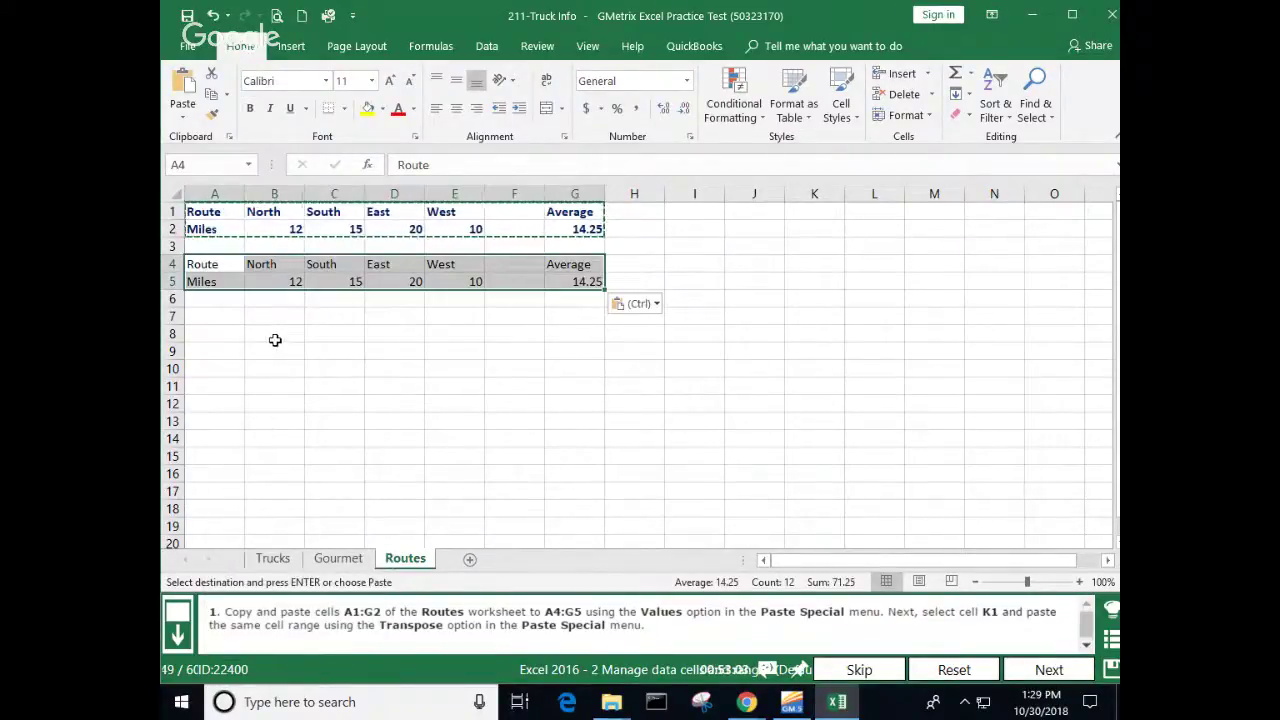
pyautogui.click(802, 207)
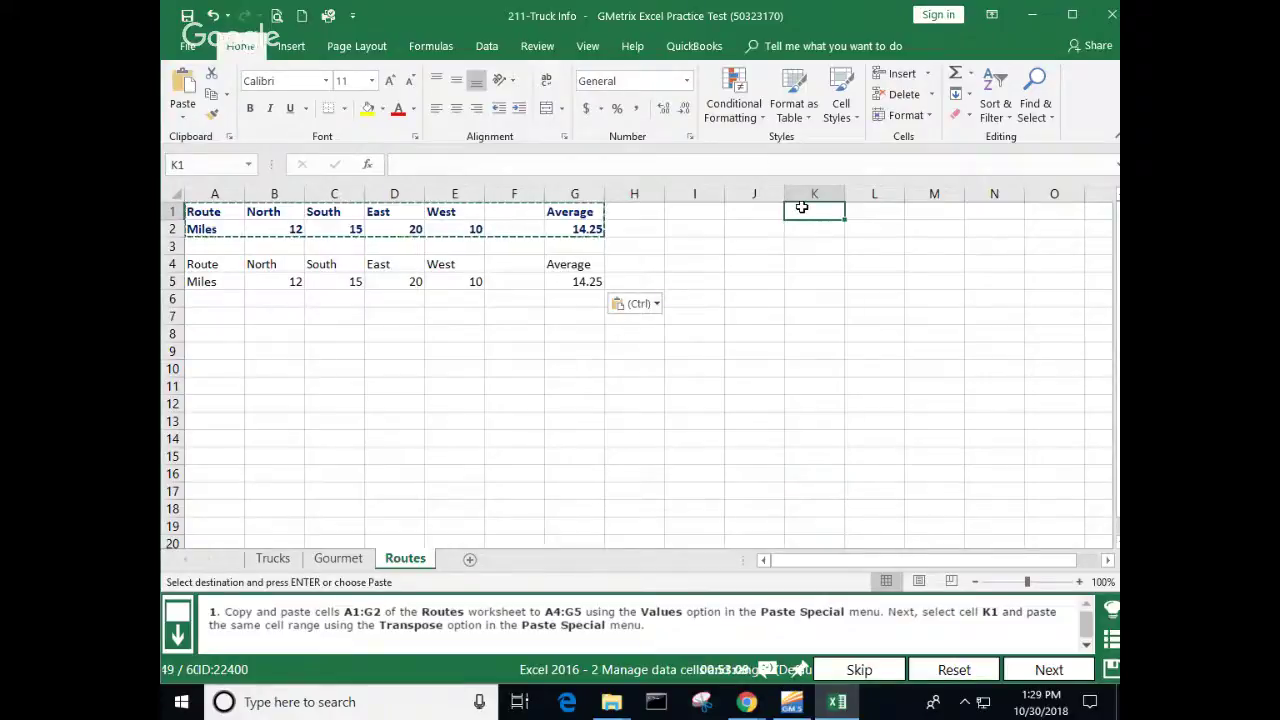
pyautogui.rightClick(802, 207)
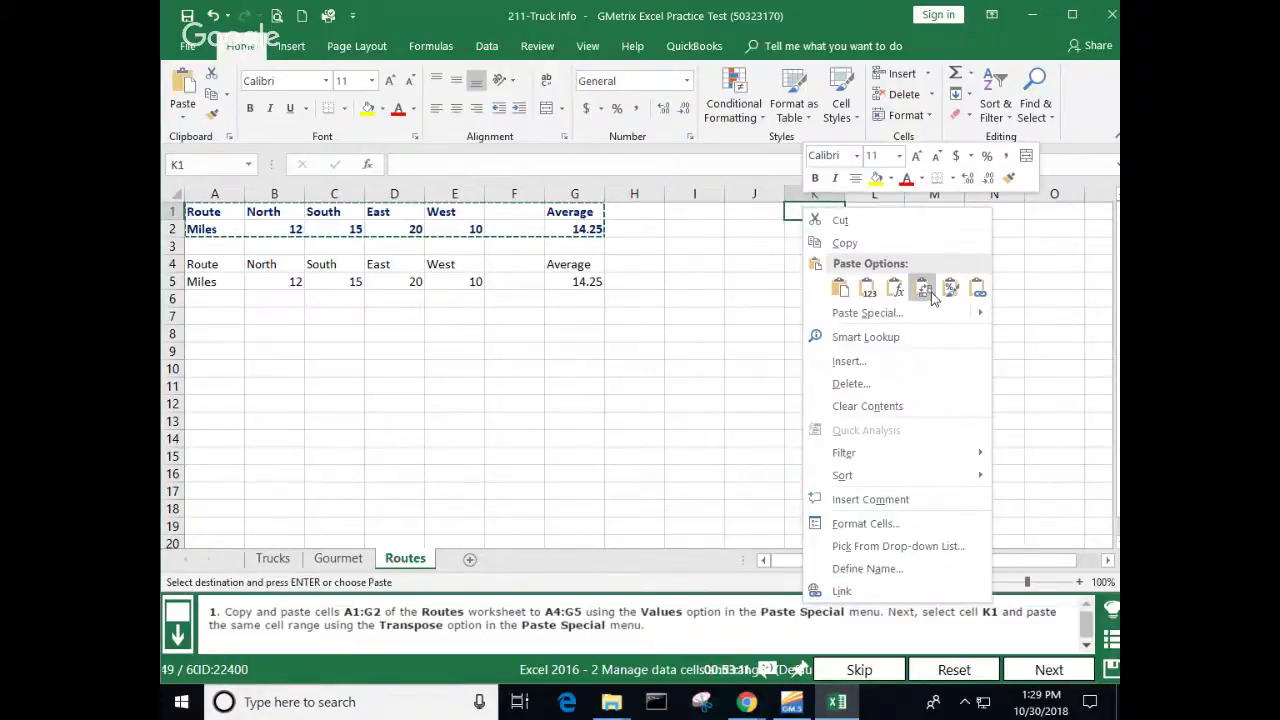
pyautogui.click(923, 289)
pyautogui.click(867, 382)
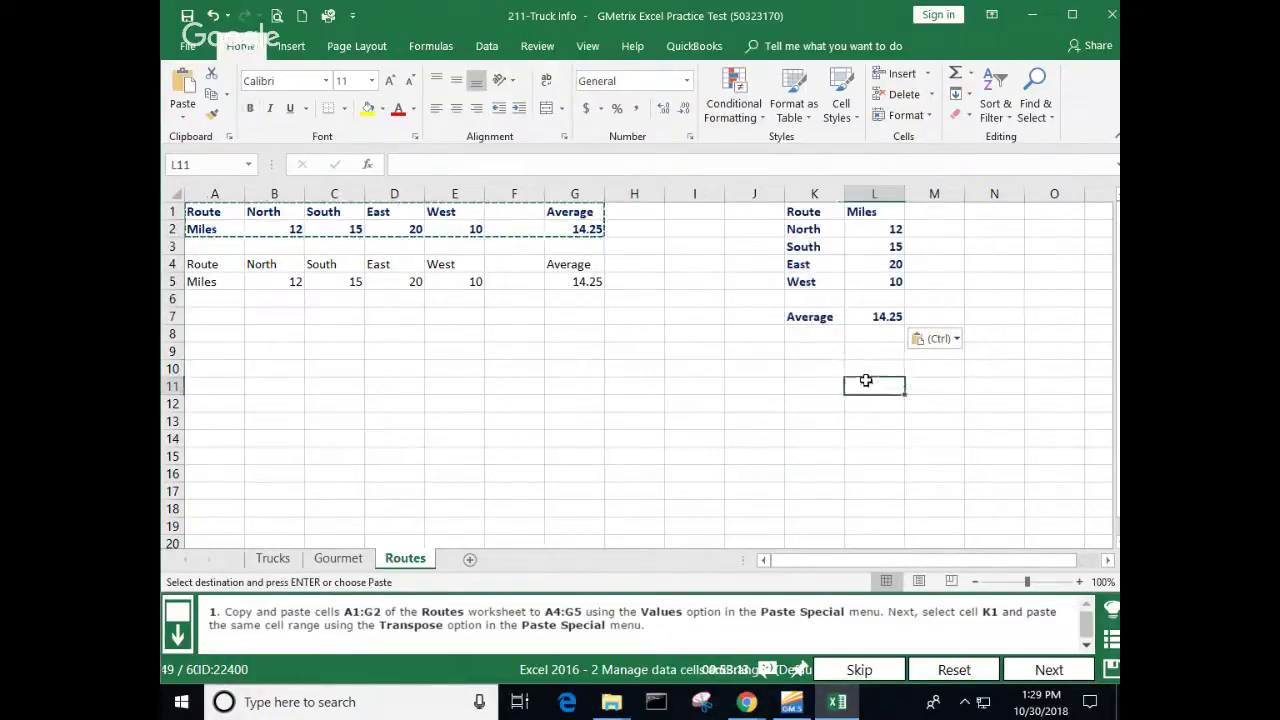
pyautogui.click(1050, 670)
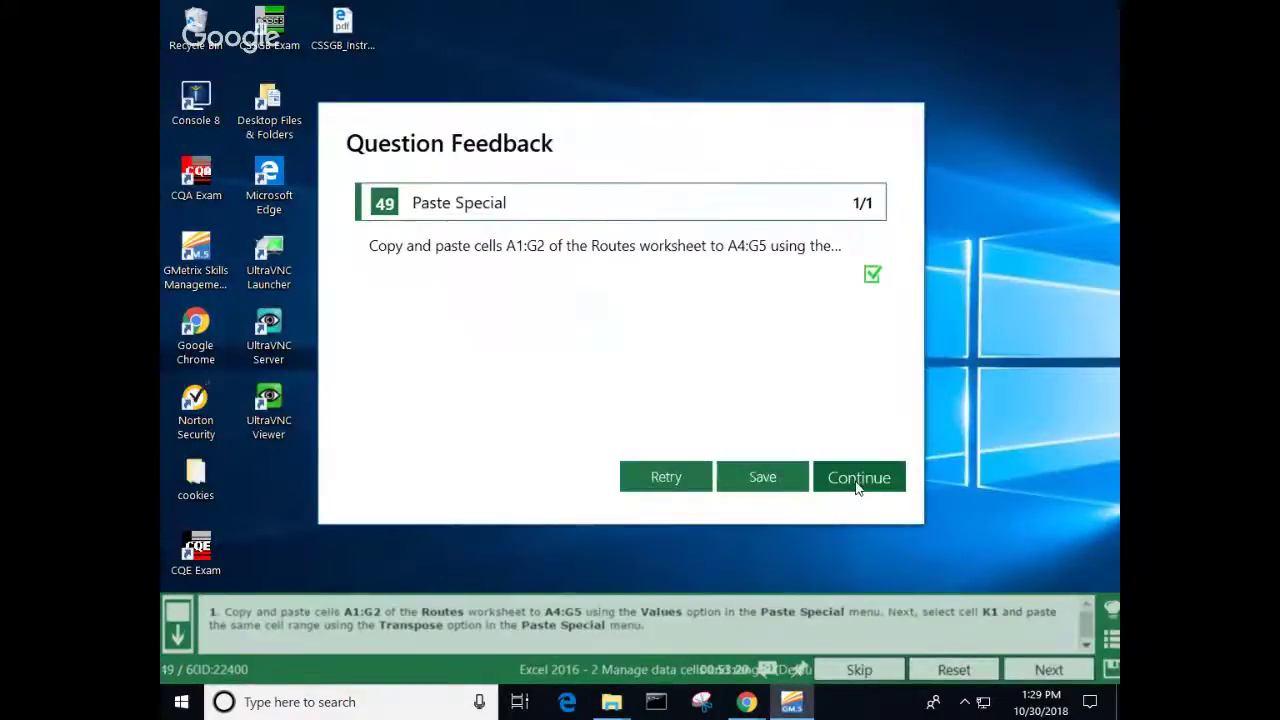
# Step: On the Rent sheet, enter 1500 in B3 and 1510 in C3, then AutoFill through M3
pyautogui.click(872, 484)
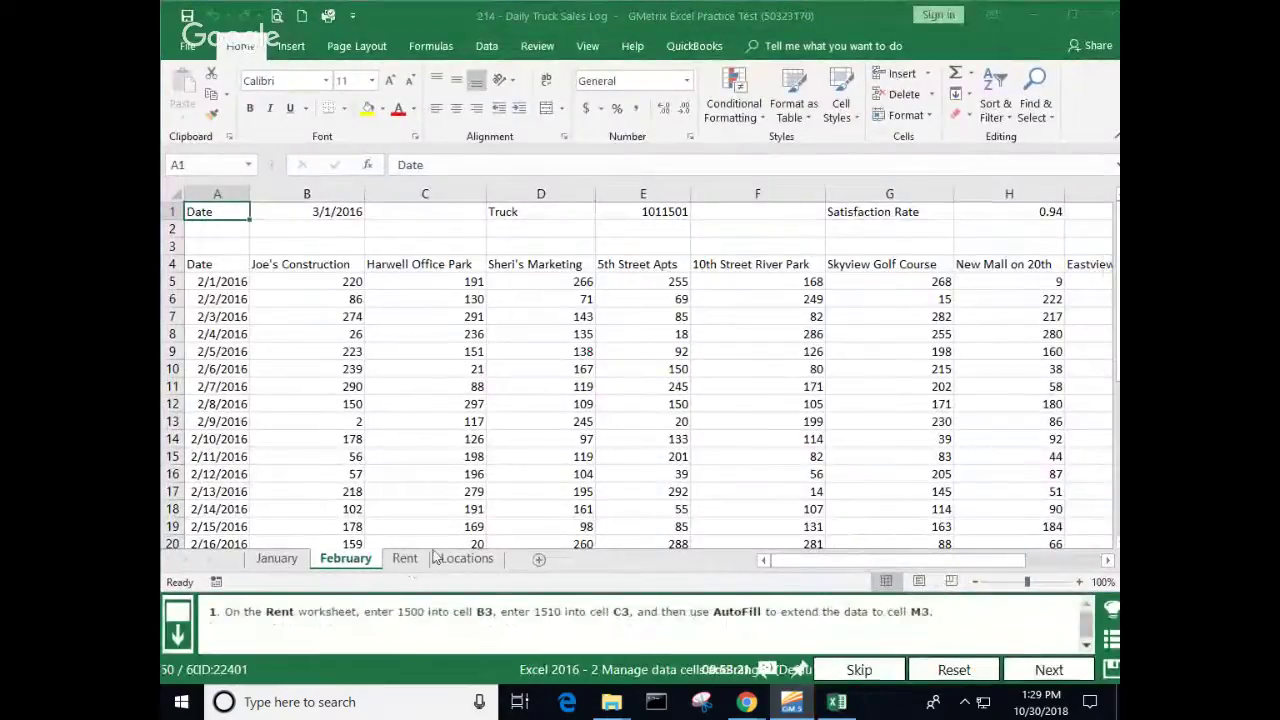
pyautogui.click(405, 558)
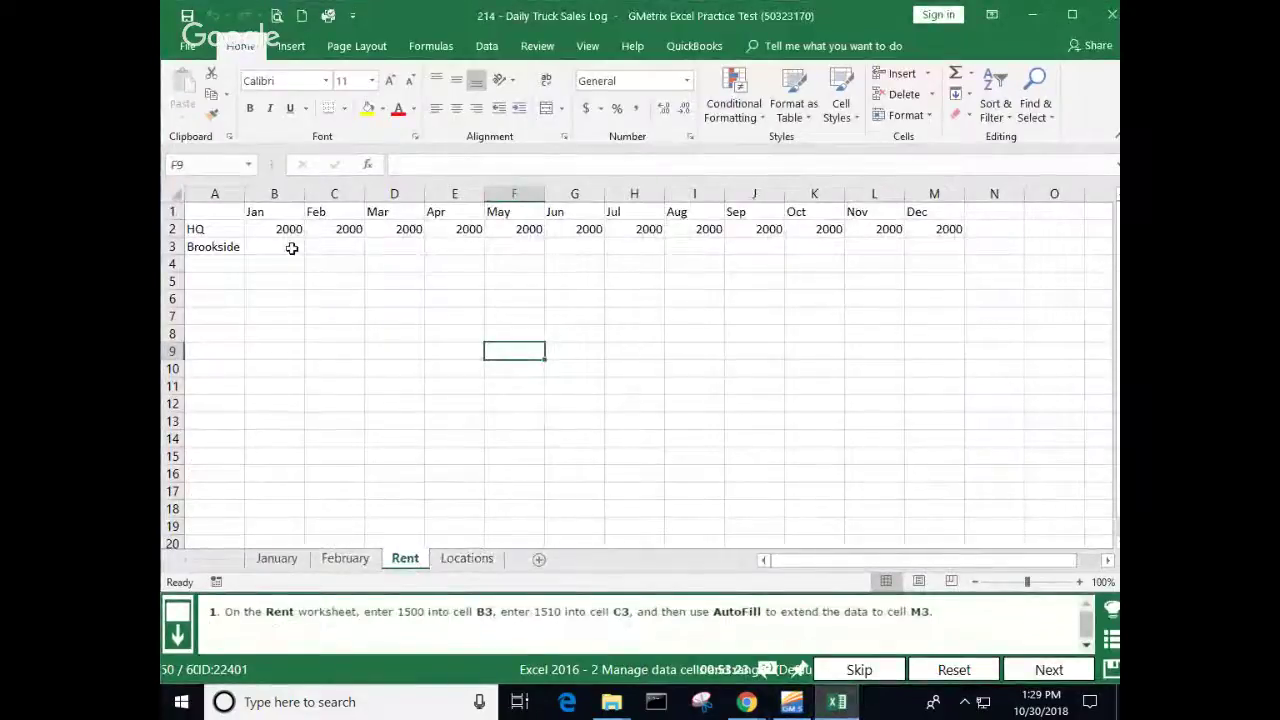
pyautogui.click(287, 246)
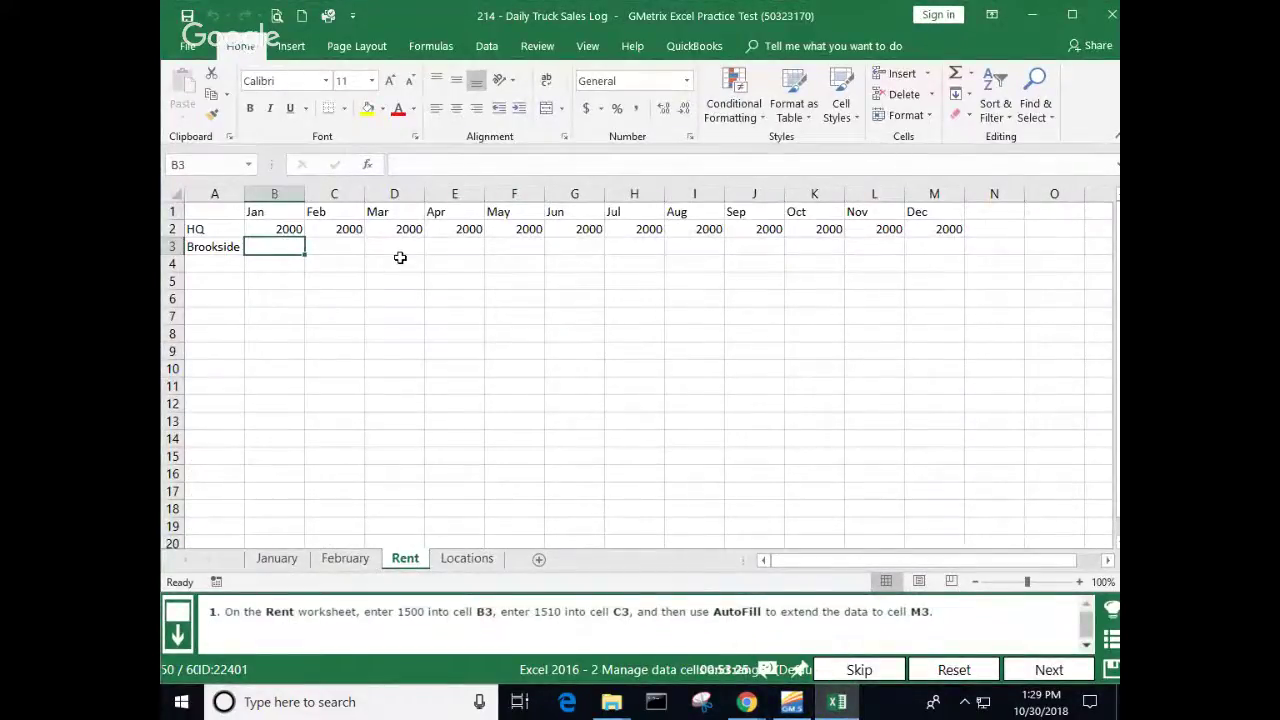
pyautogui.write('1500')
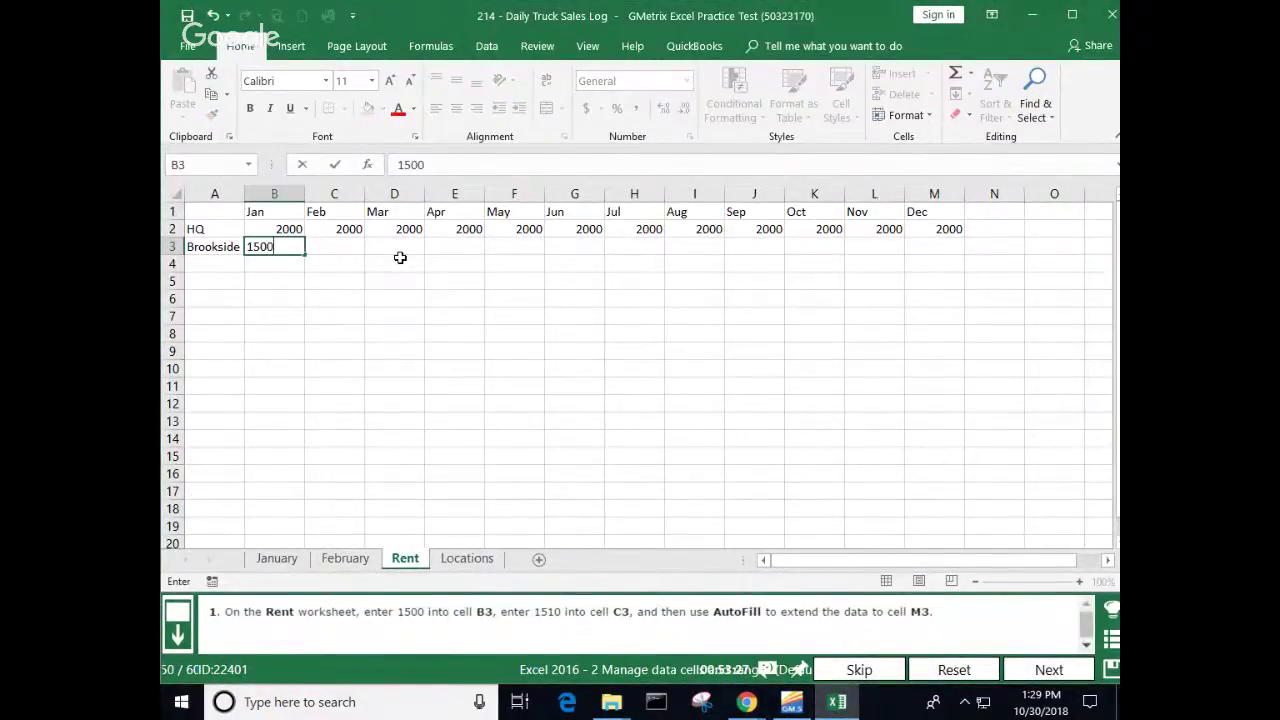
pyautogui.press('Return')
pyautogui.click(333, 246)
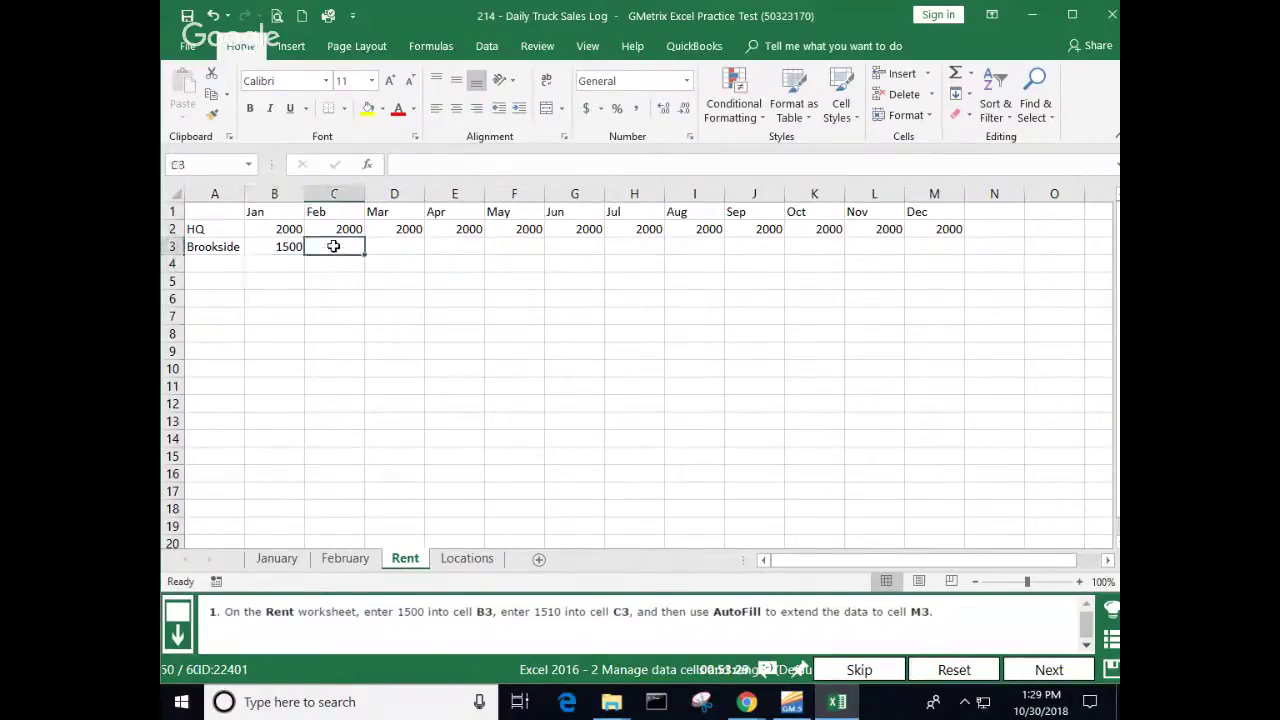
pyautogui.write('1510')
pyautogui.press('Return')
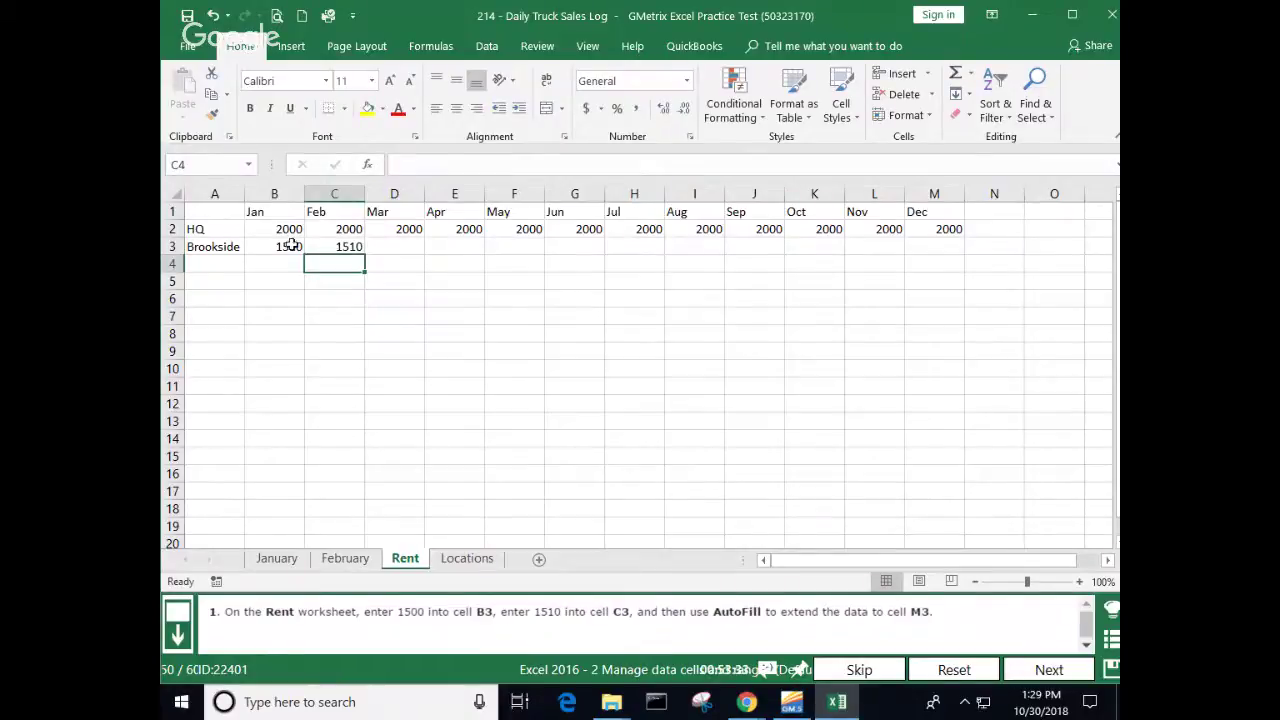
pyautogui.moveTo(289, 244); pyautogui.dragTo(935, 258)
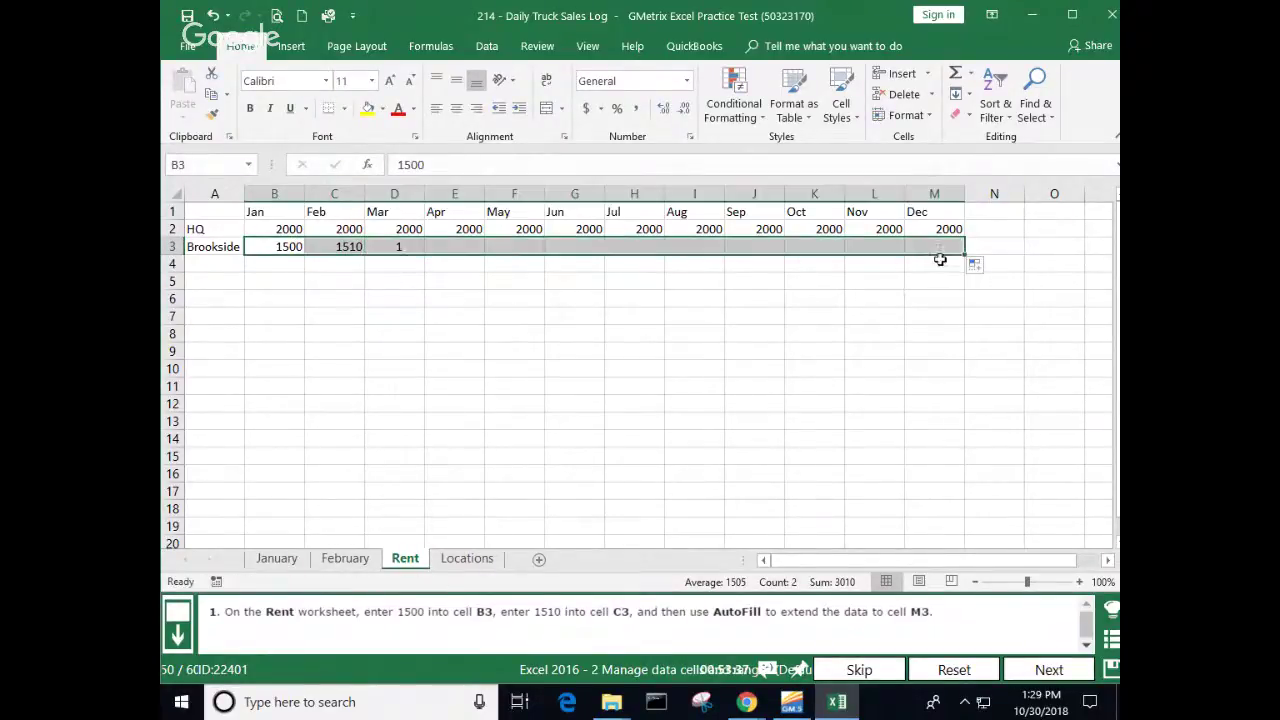
pyautogui.click(838, 366)
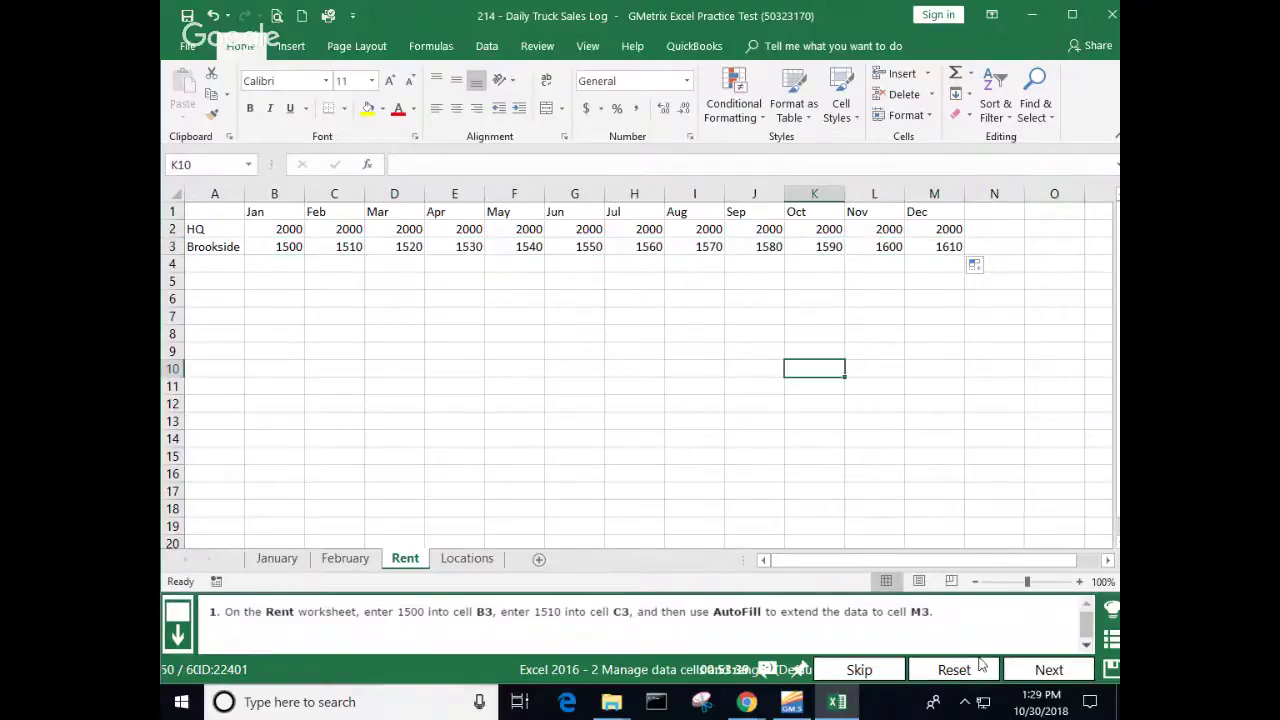
# Step: Submit question 50 and view its feedback marked correct
pyautogui.click(1066, 672)
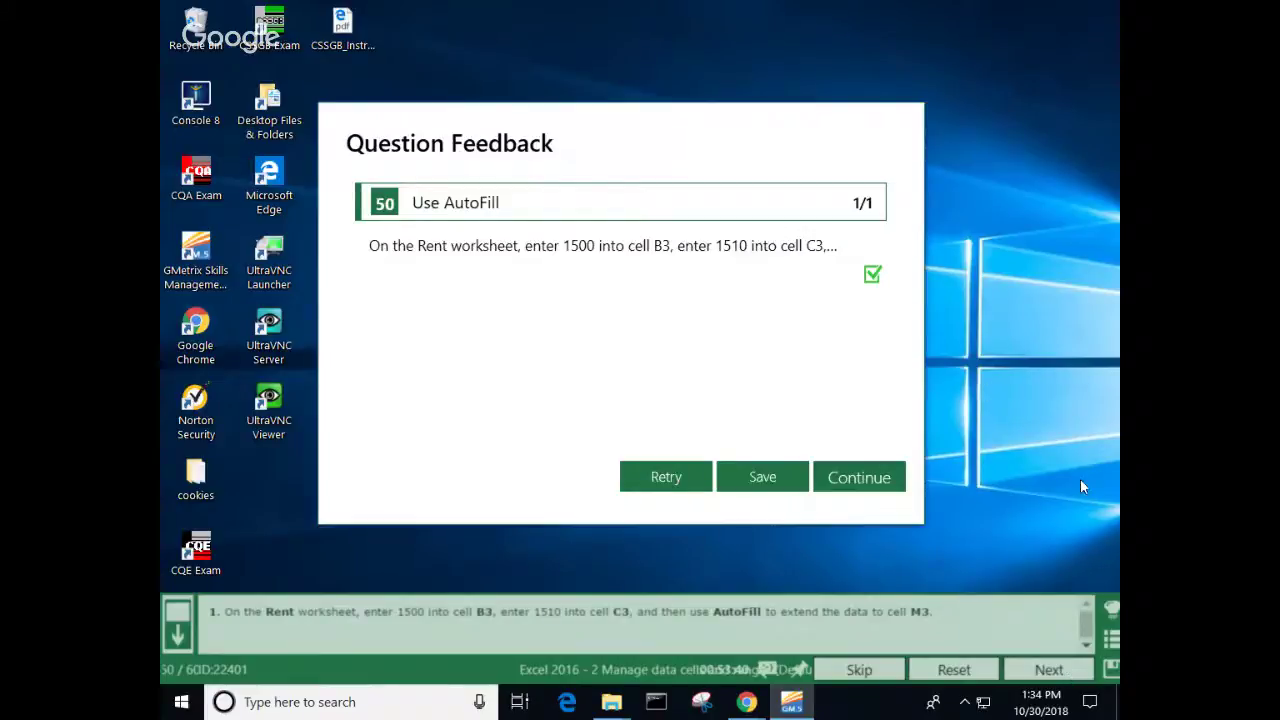
# Step: Close the feedback to reach question 51 on Flash Fill for cell B4
pyautogui.click(885, 488)
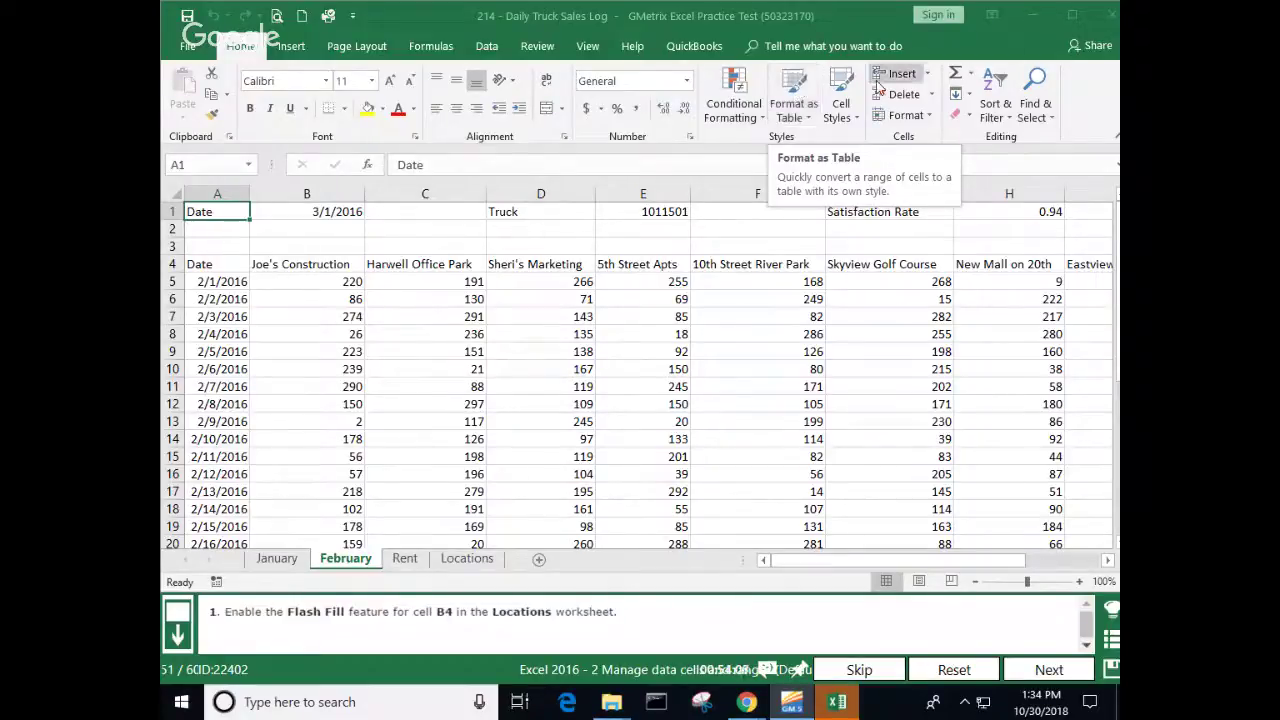
# Step: Save and exit the Excel 2016 practice test, close GMetrix SMS, and bring up Chrome's screen-sharing notice
pyautogui.click(1112, 676)
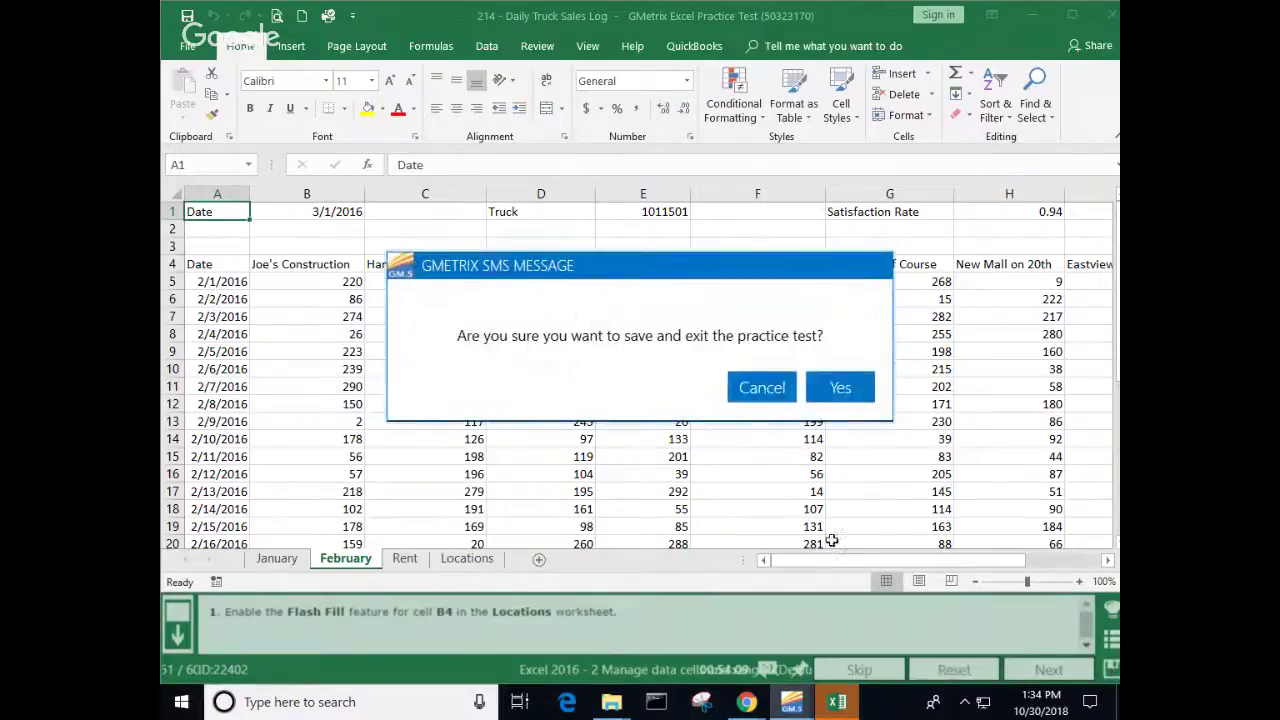
pyautogui.click(839, 389)
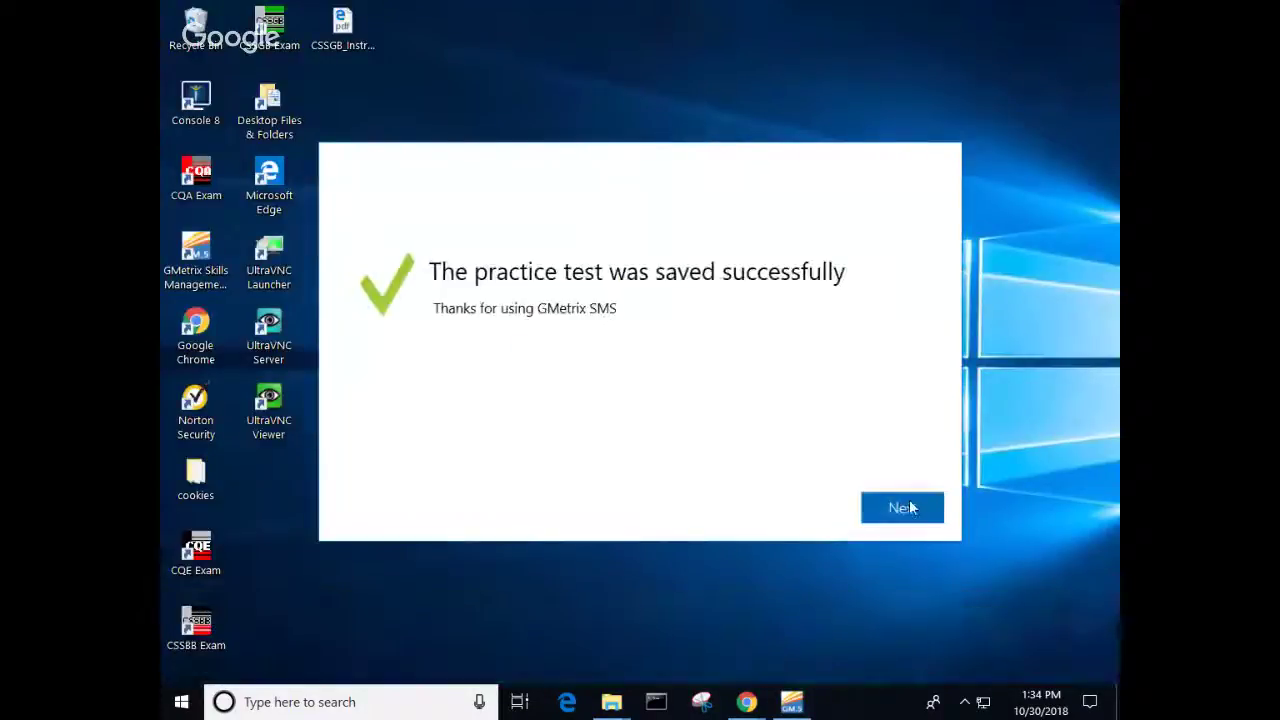
pyautogui.click(900, 512)
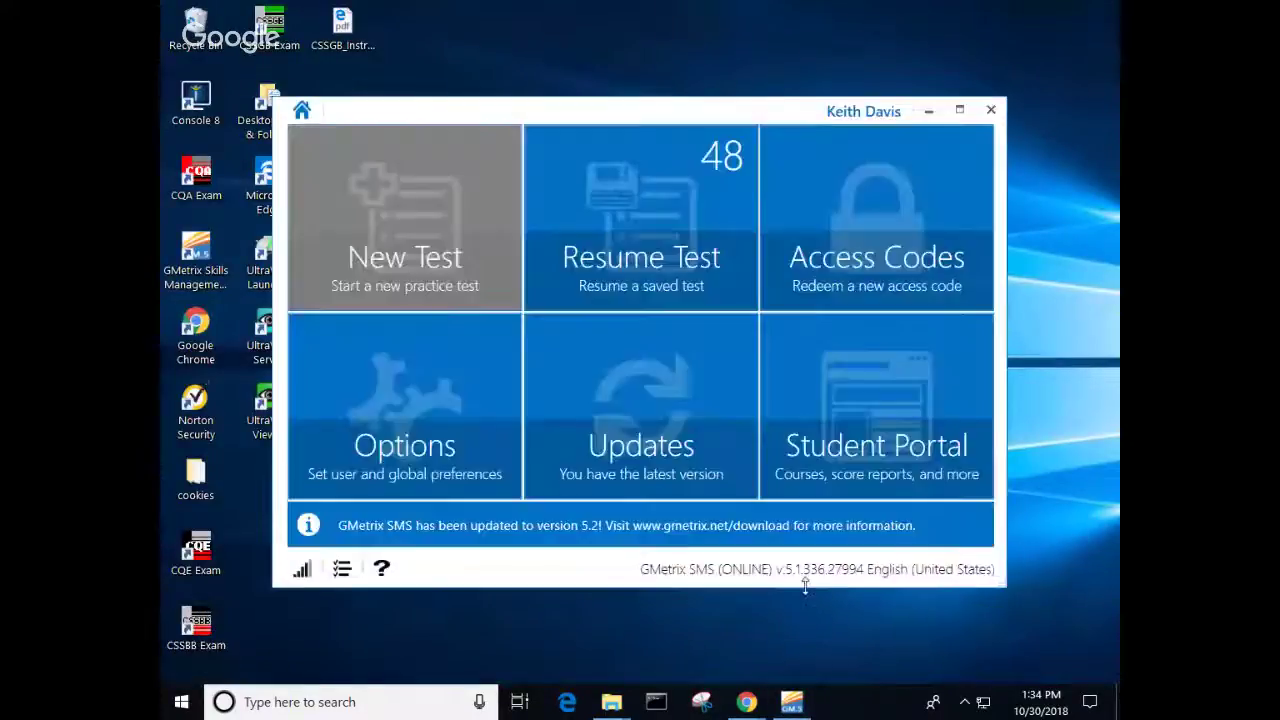
pyautogui.click(991, 111)
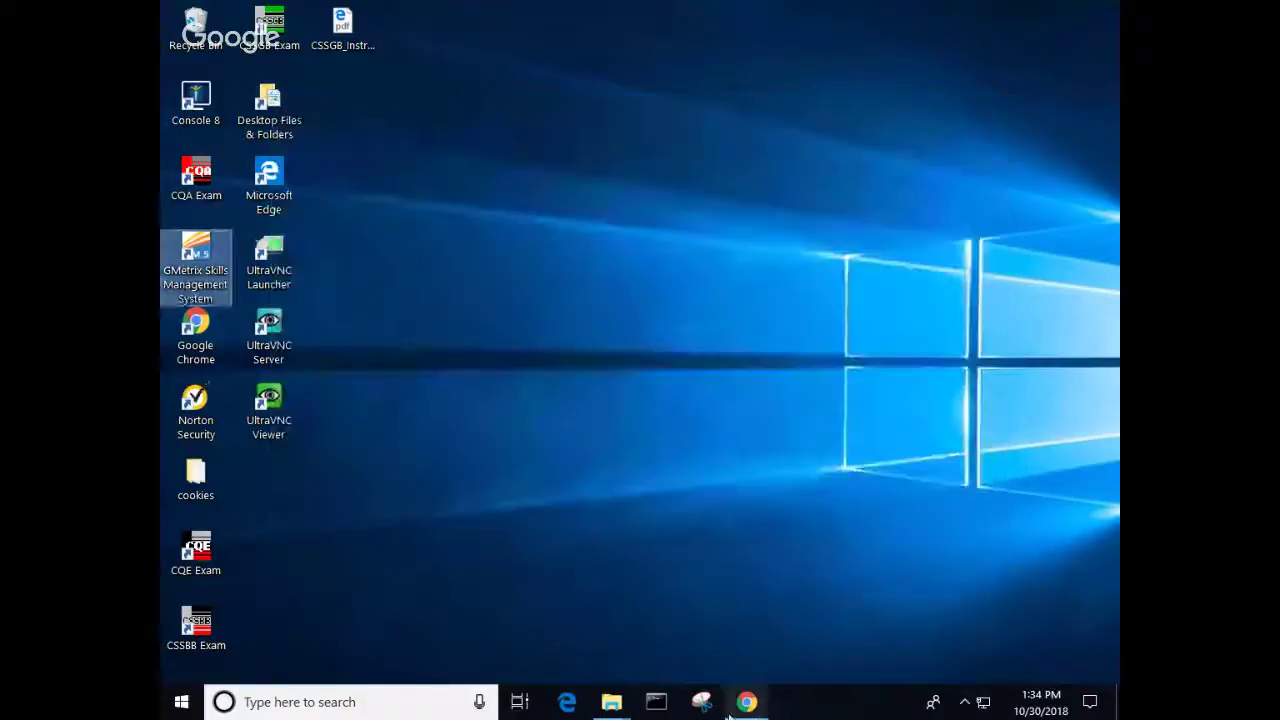
pyautogui.click(914, 659)
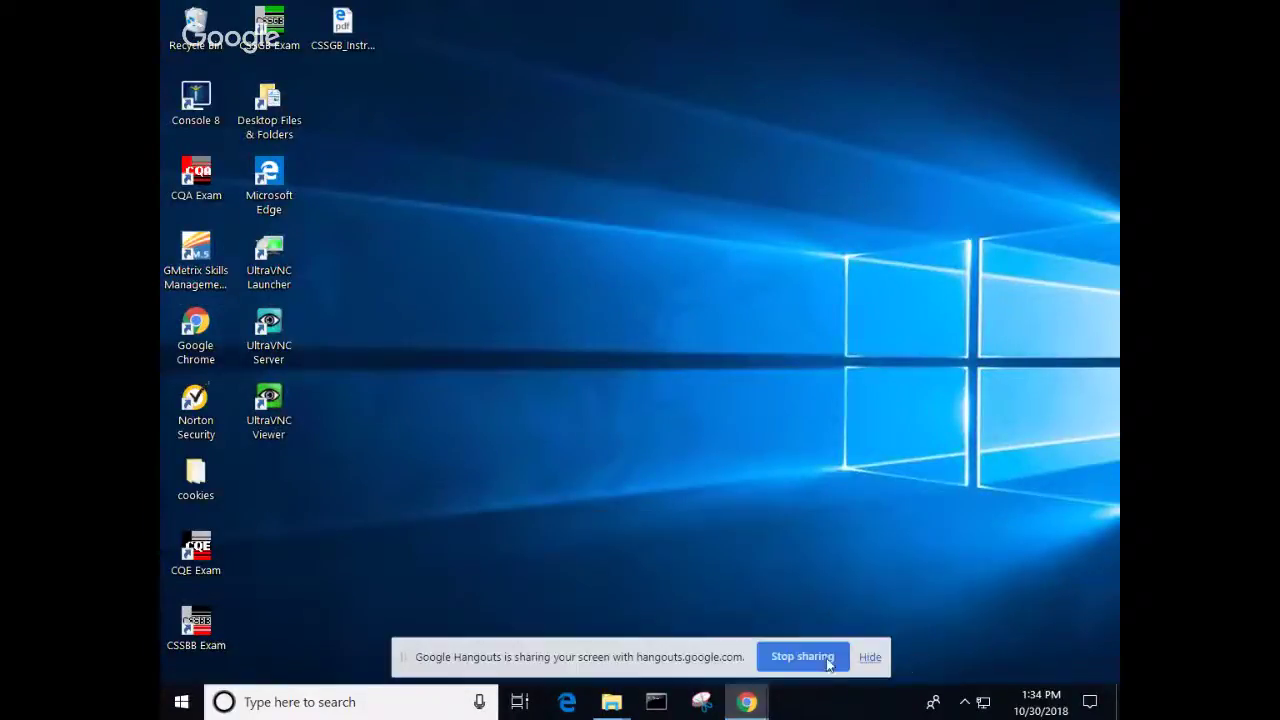